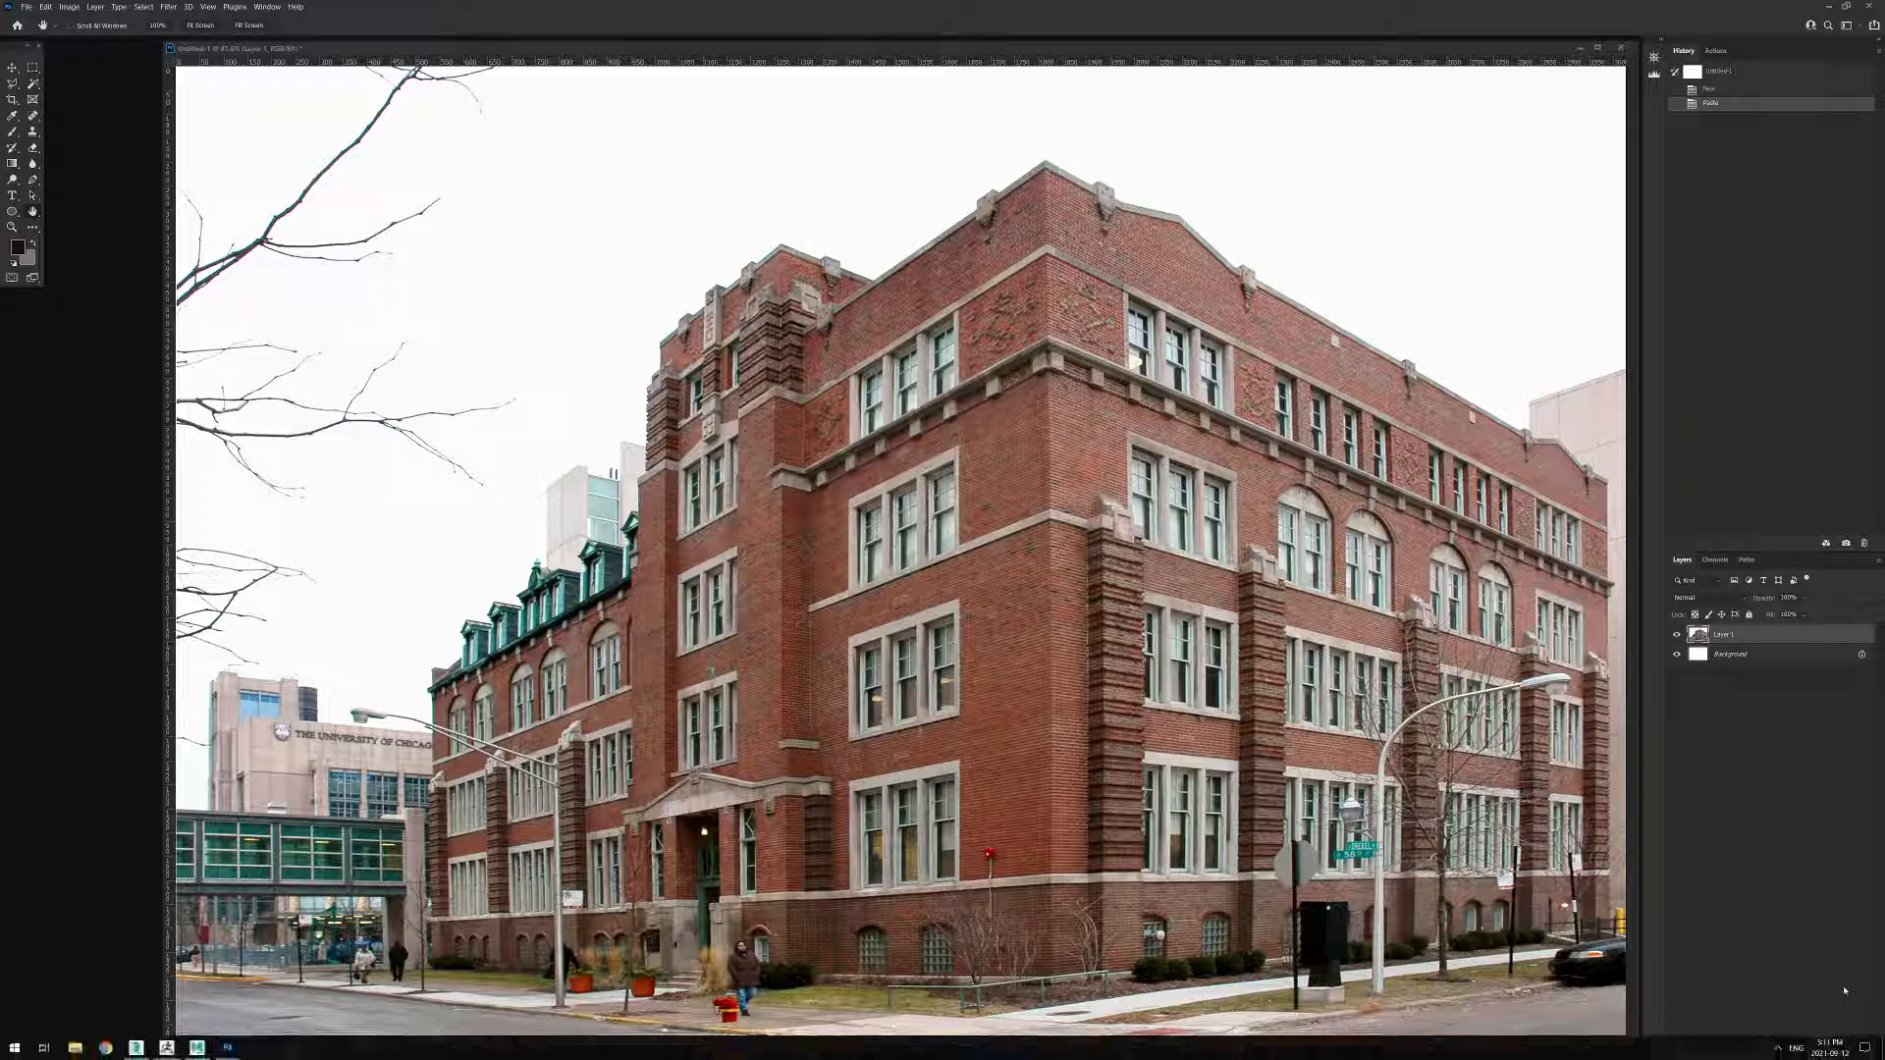
Add a new layer above the building photo, set its blend mode to Overlay and lower its opacity.
left_click(1848, 1051)
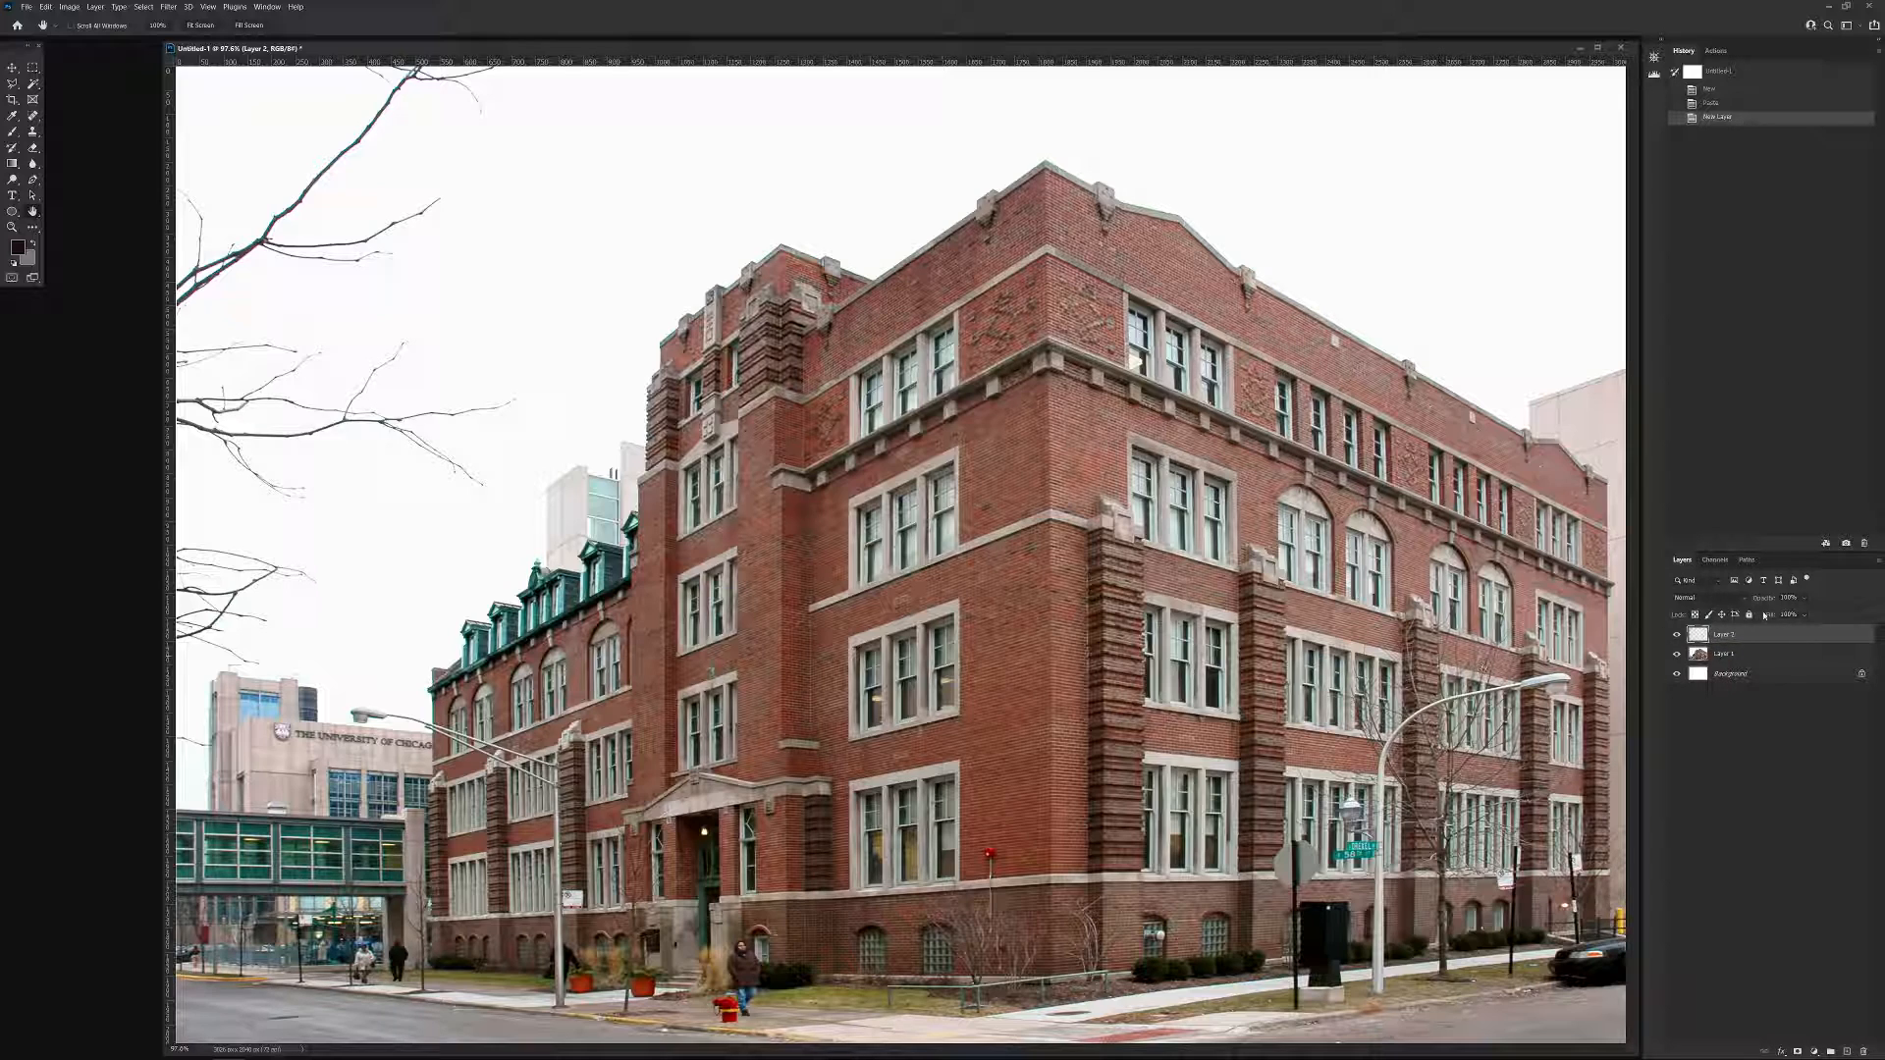
left_click(1744, 599)
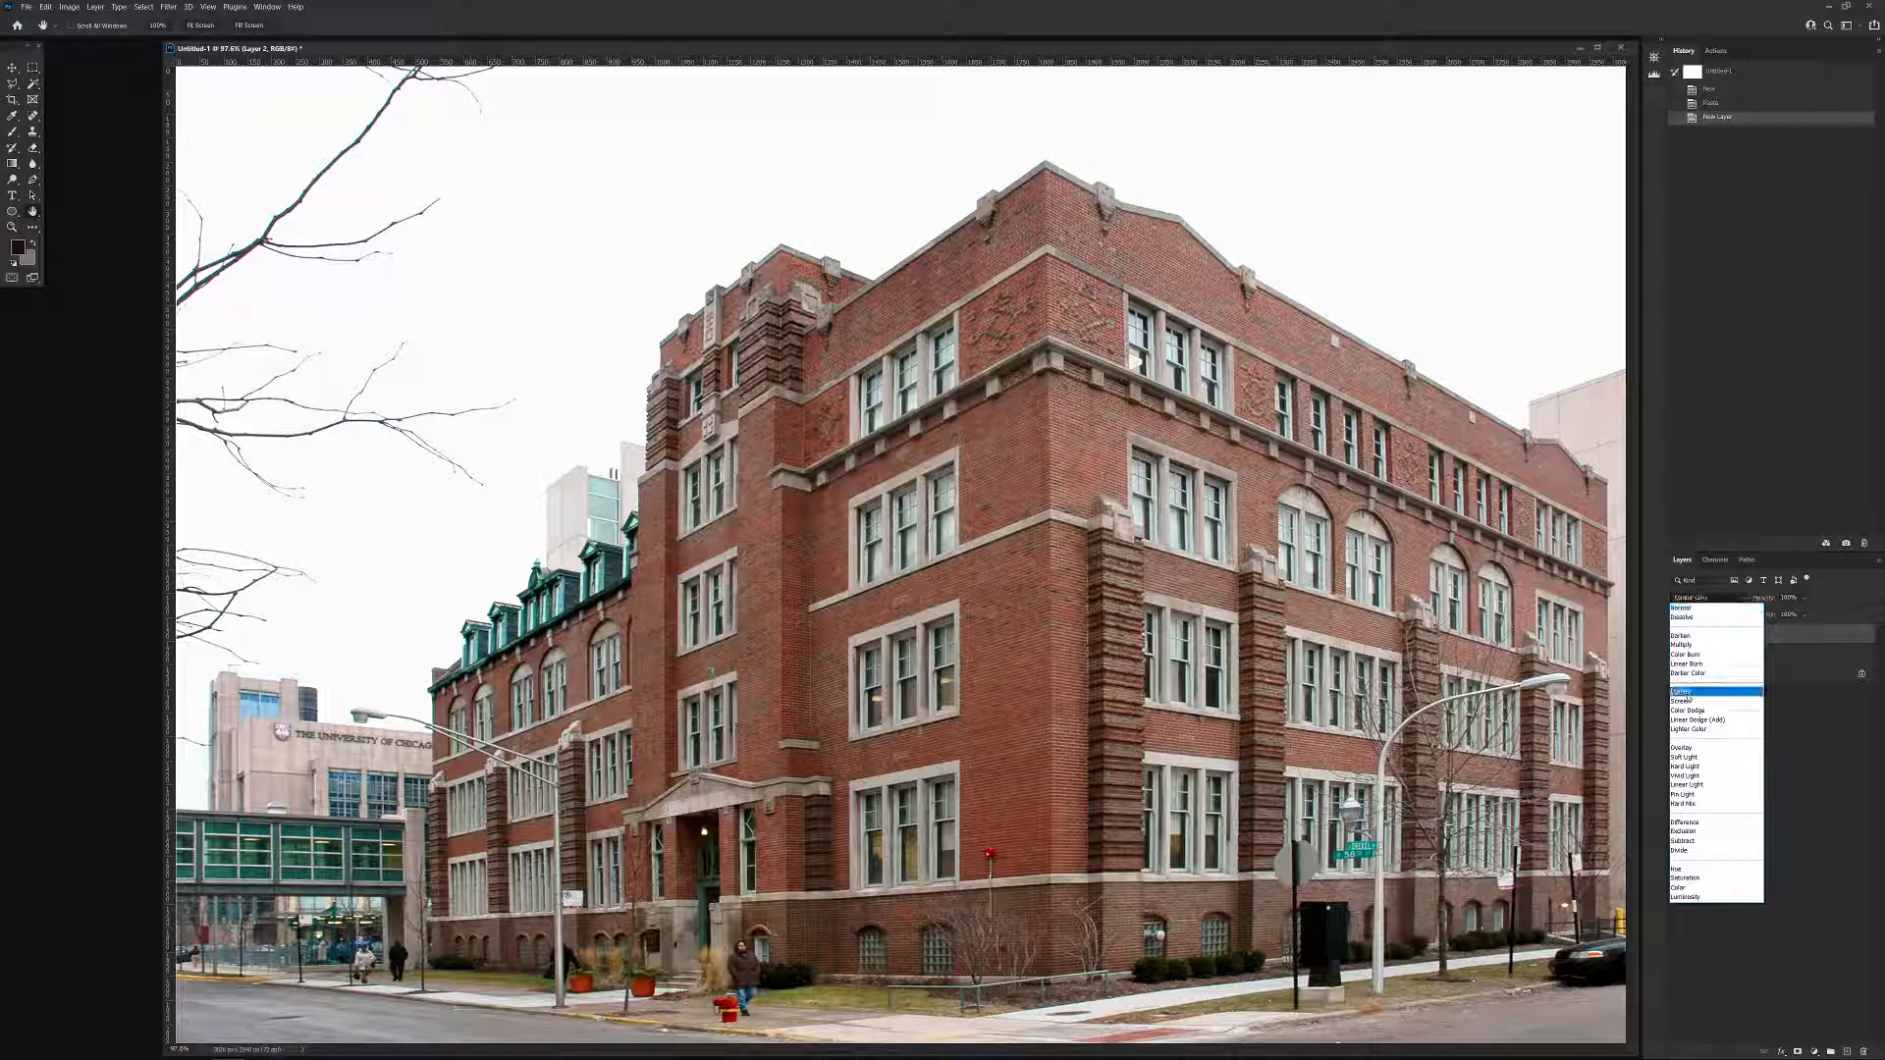
left_click(1688, 748)
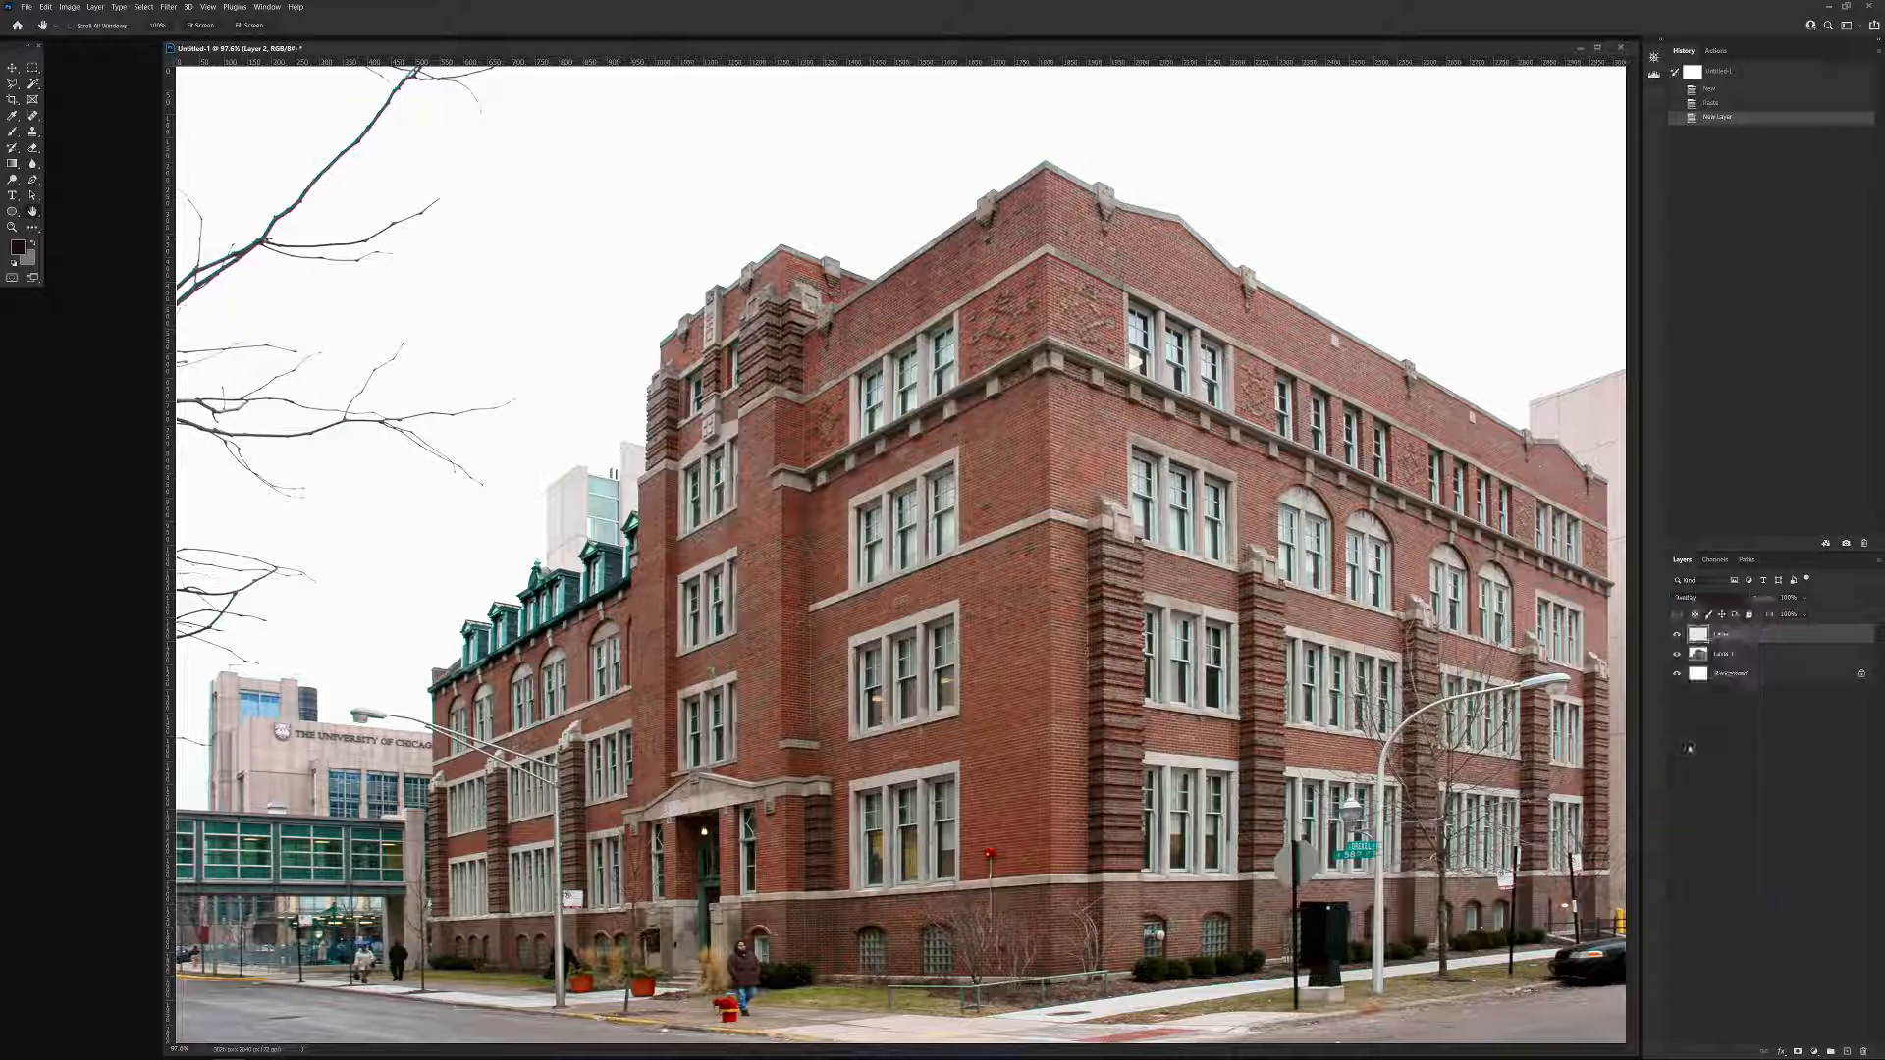
left_click(1805, 598)
left_click_drag(1790, 615, 1789, 615)
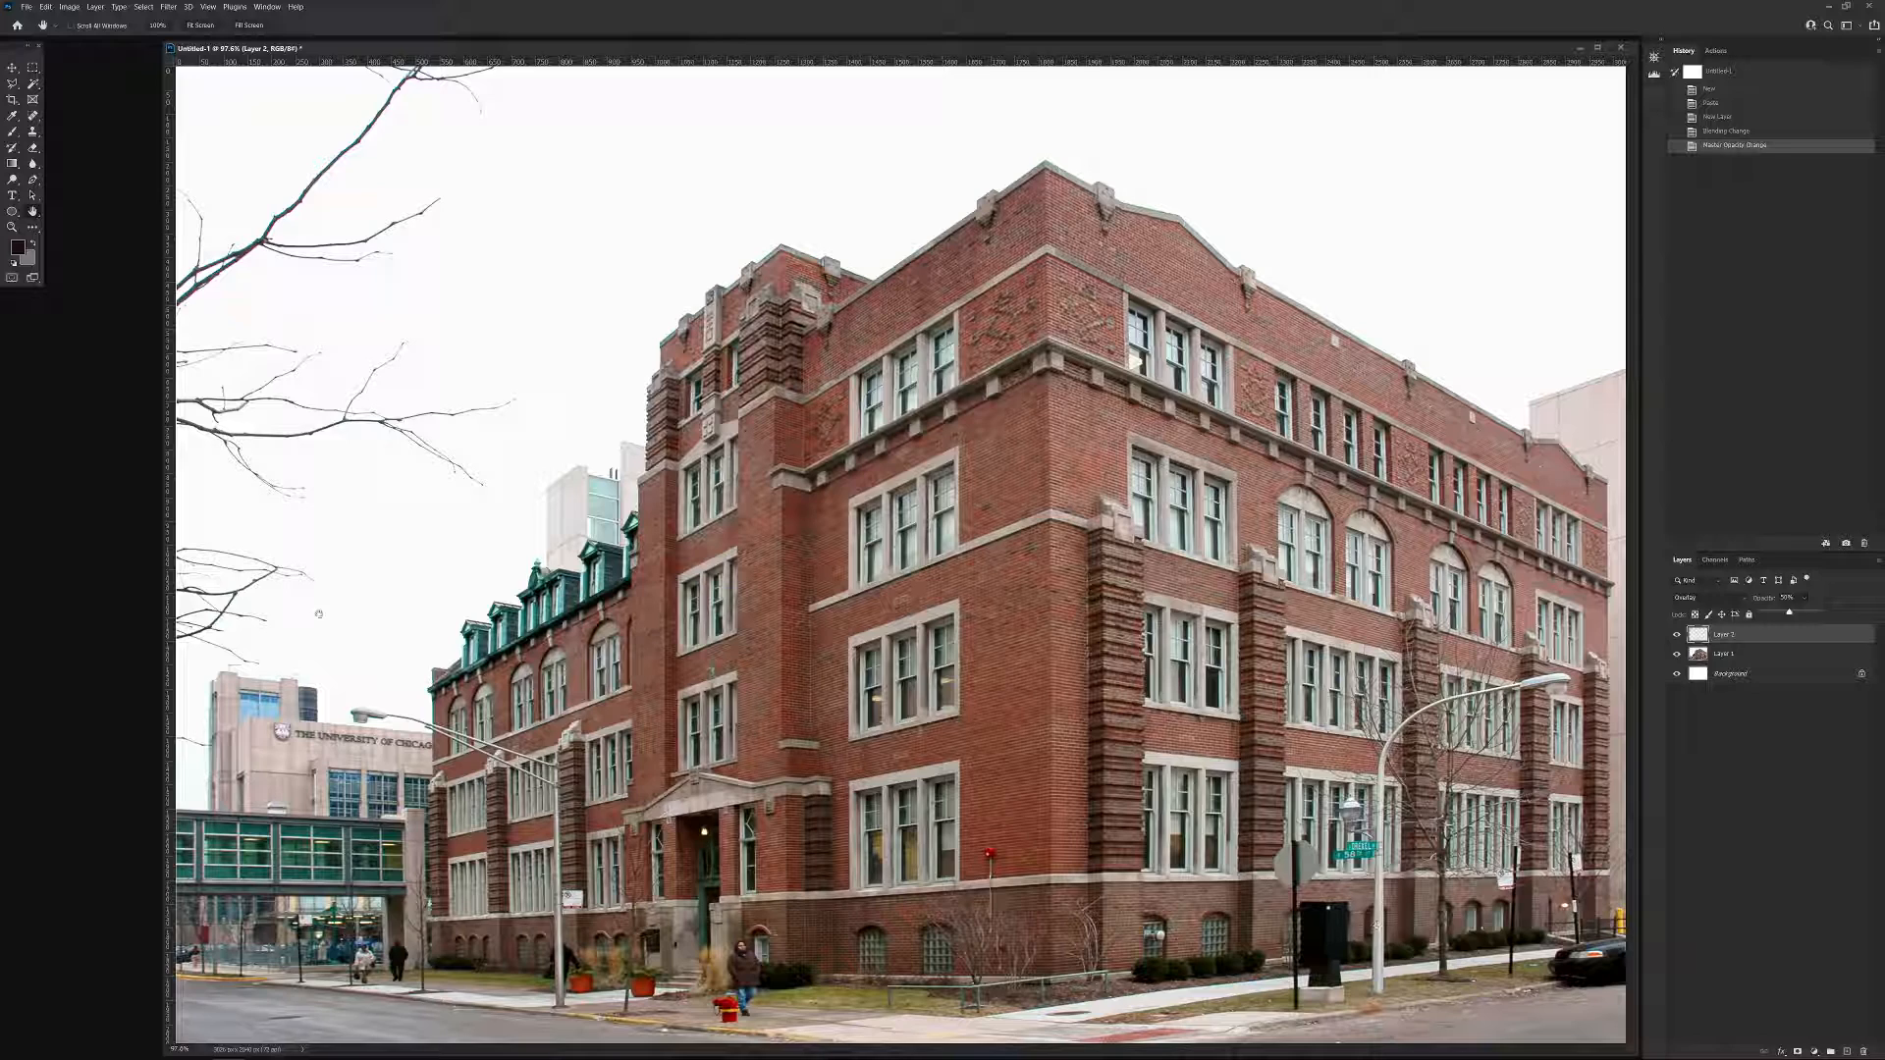
Change the foreground color to a bright, saturated purple.
left_click(18, 247)
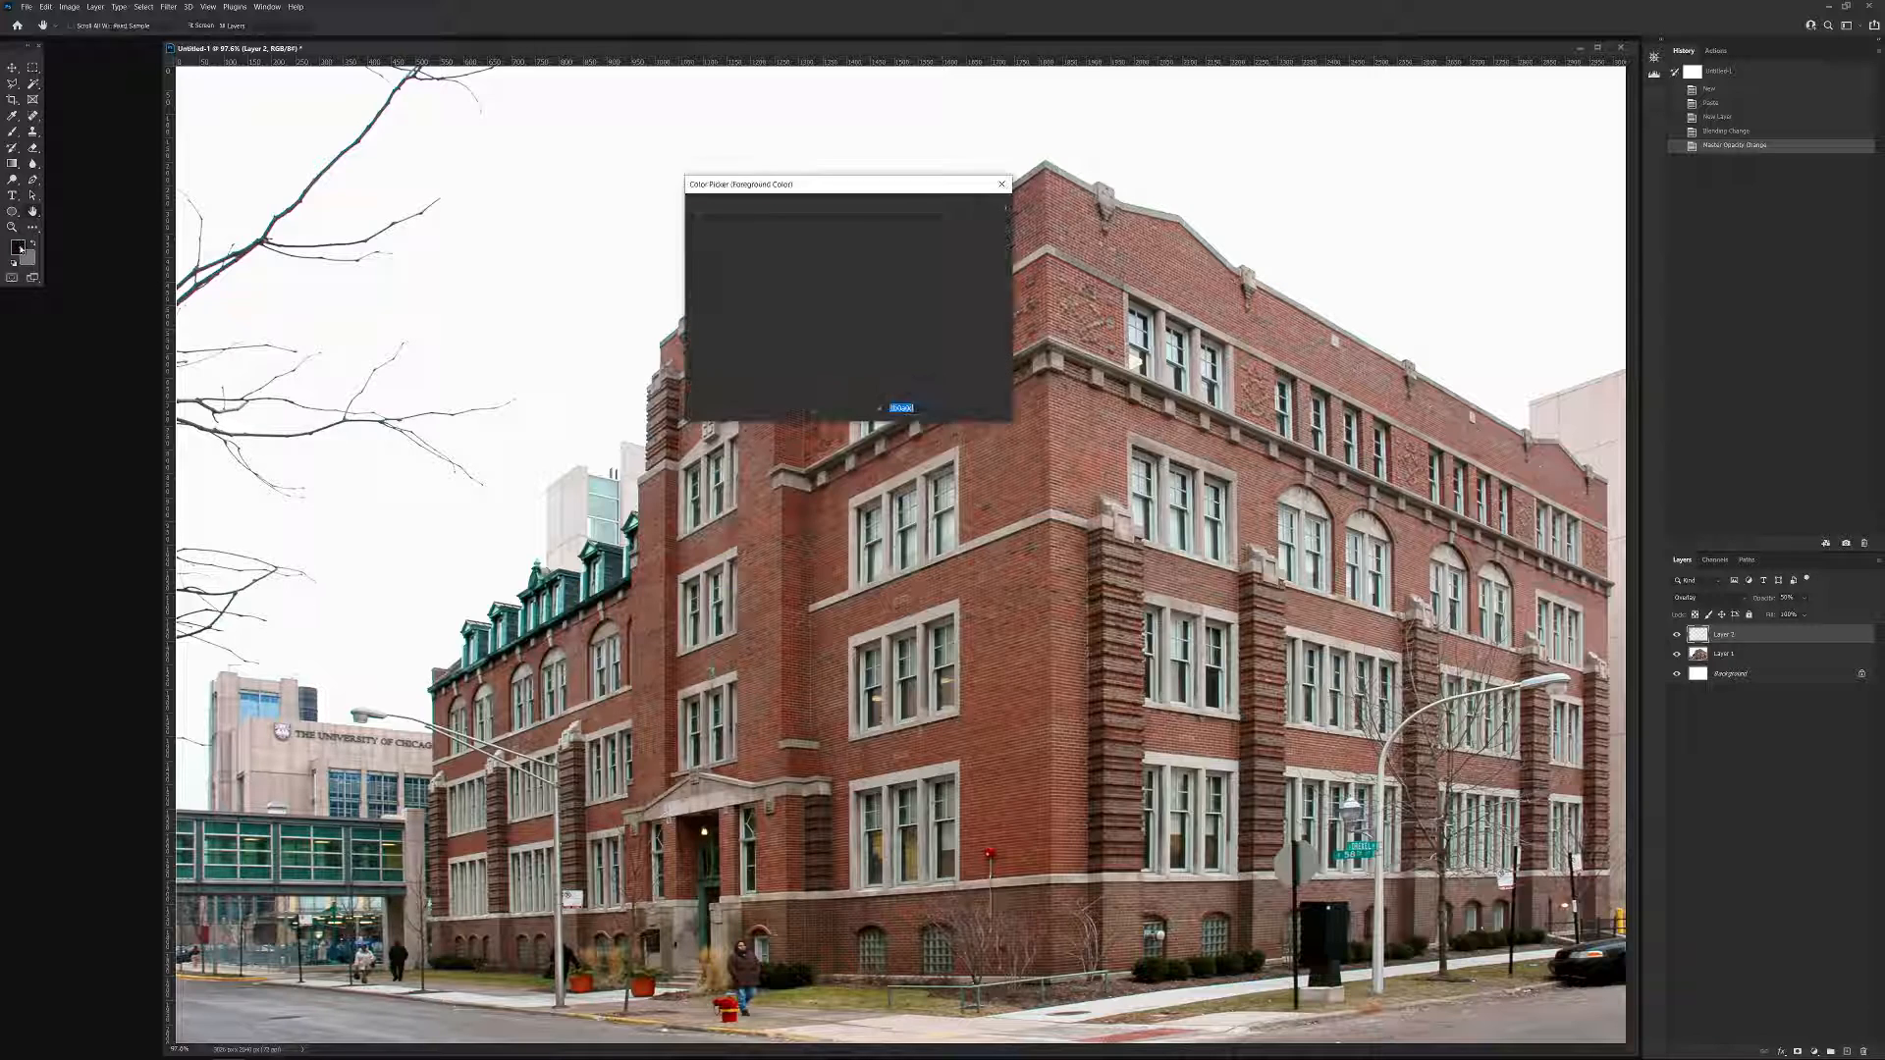
left_click(863, 253)
left_click(846, 215)
left_click(970, 209)
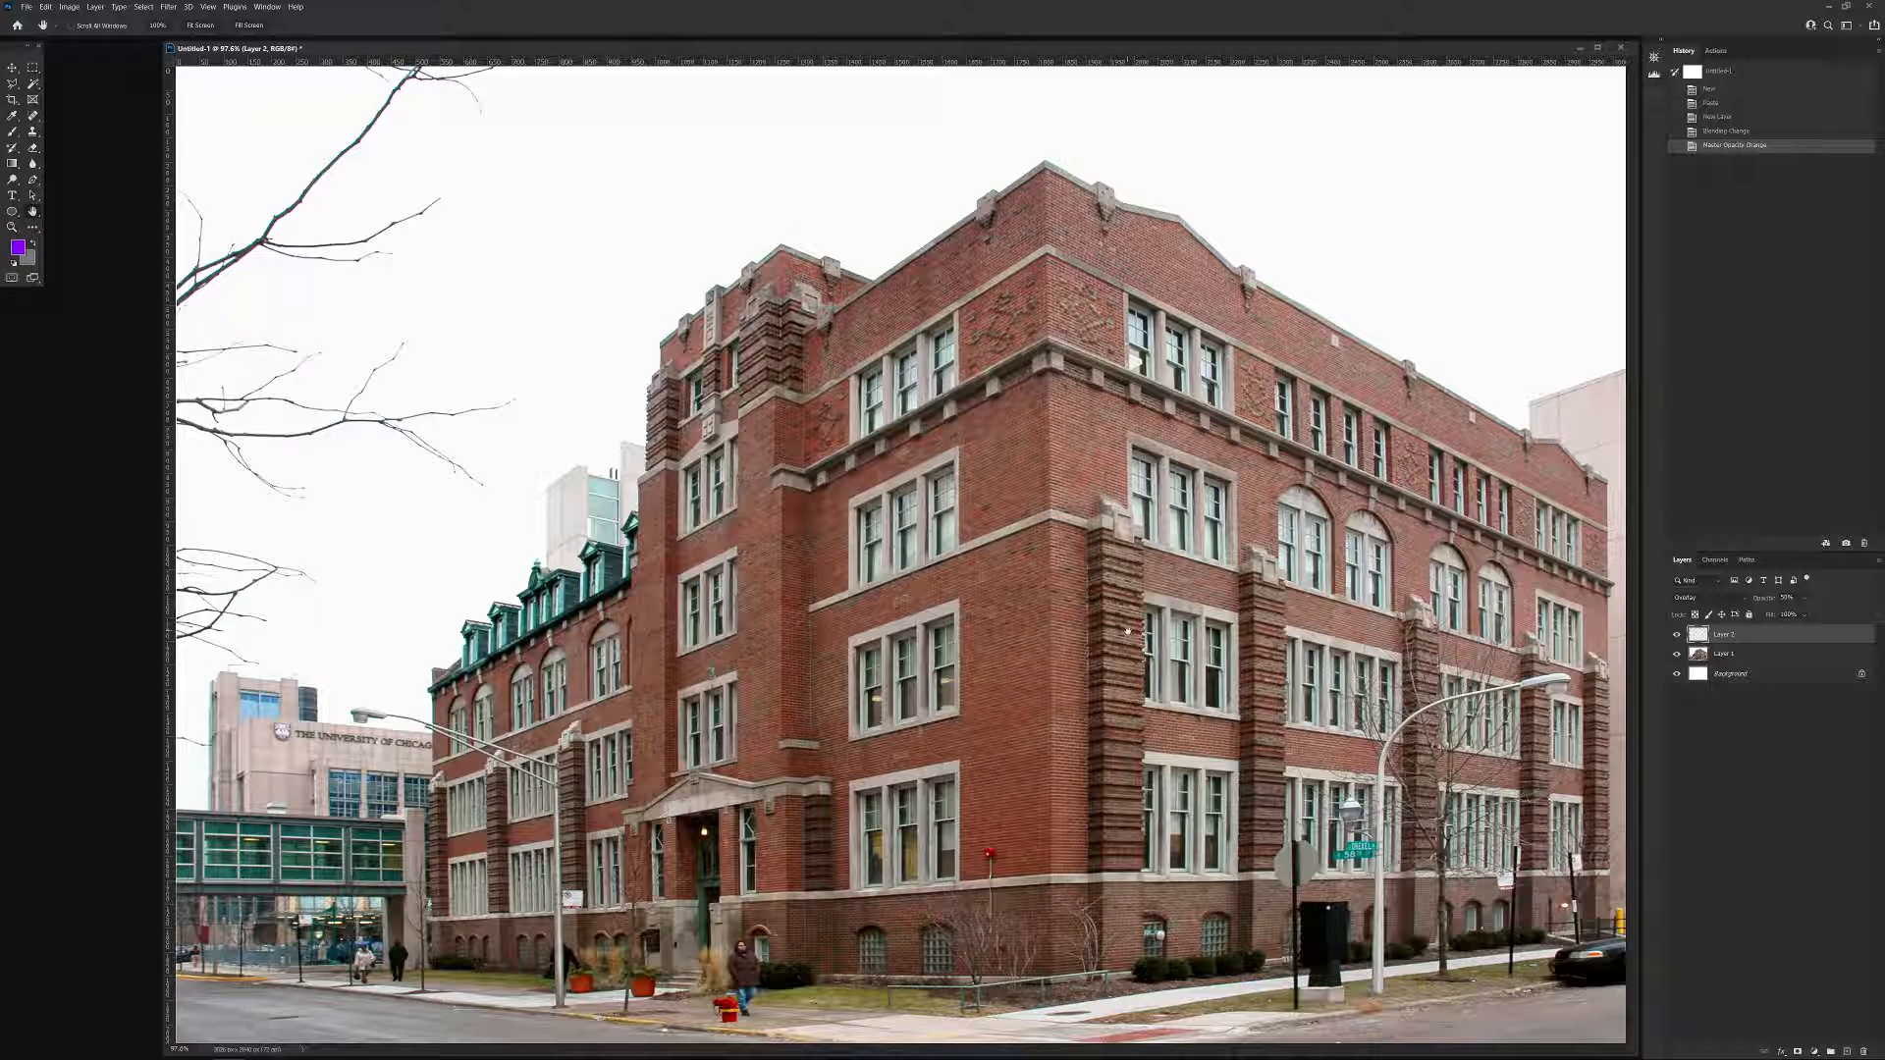
Switch to the Brush tool with the Hard Round brush and raise its hardness.
key("b")
right_click(1098, 530)
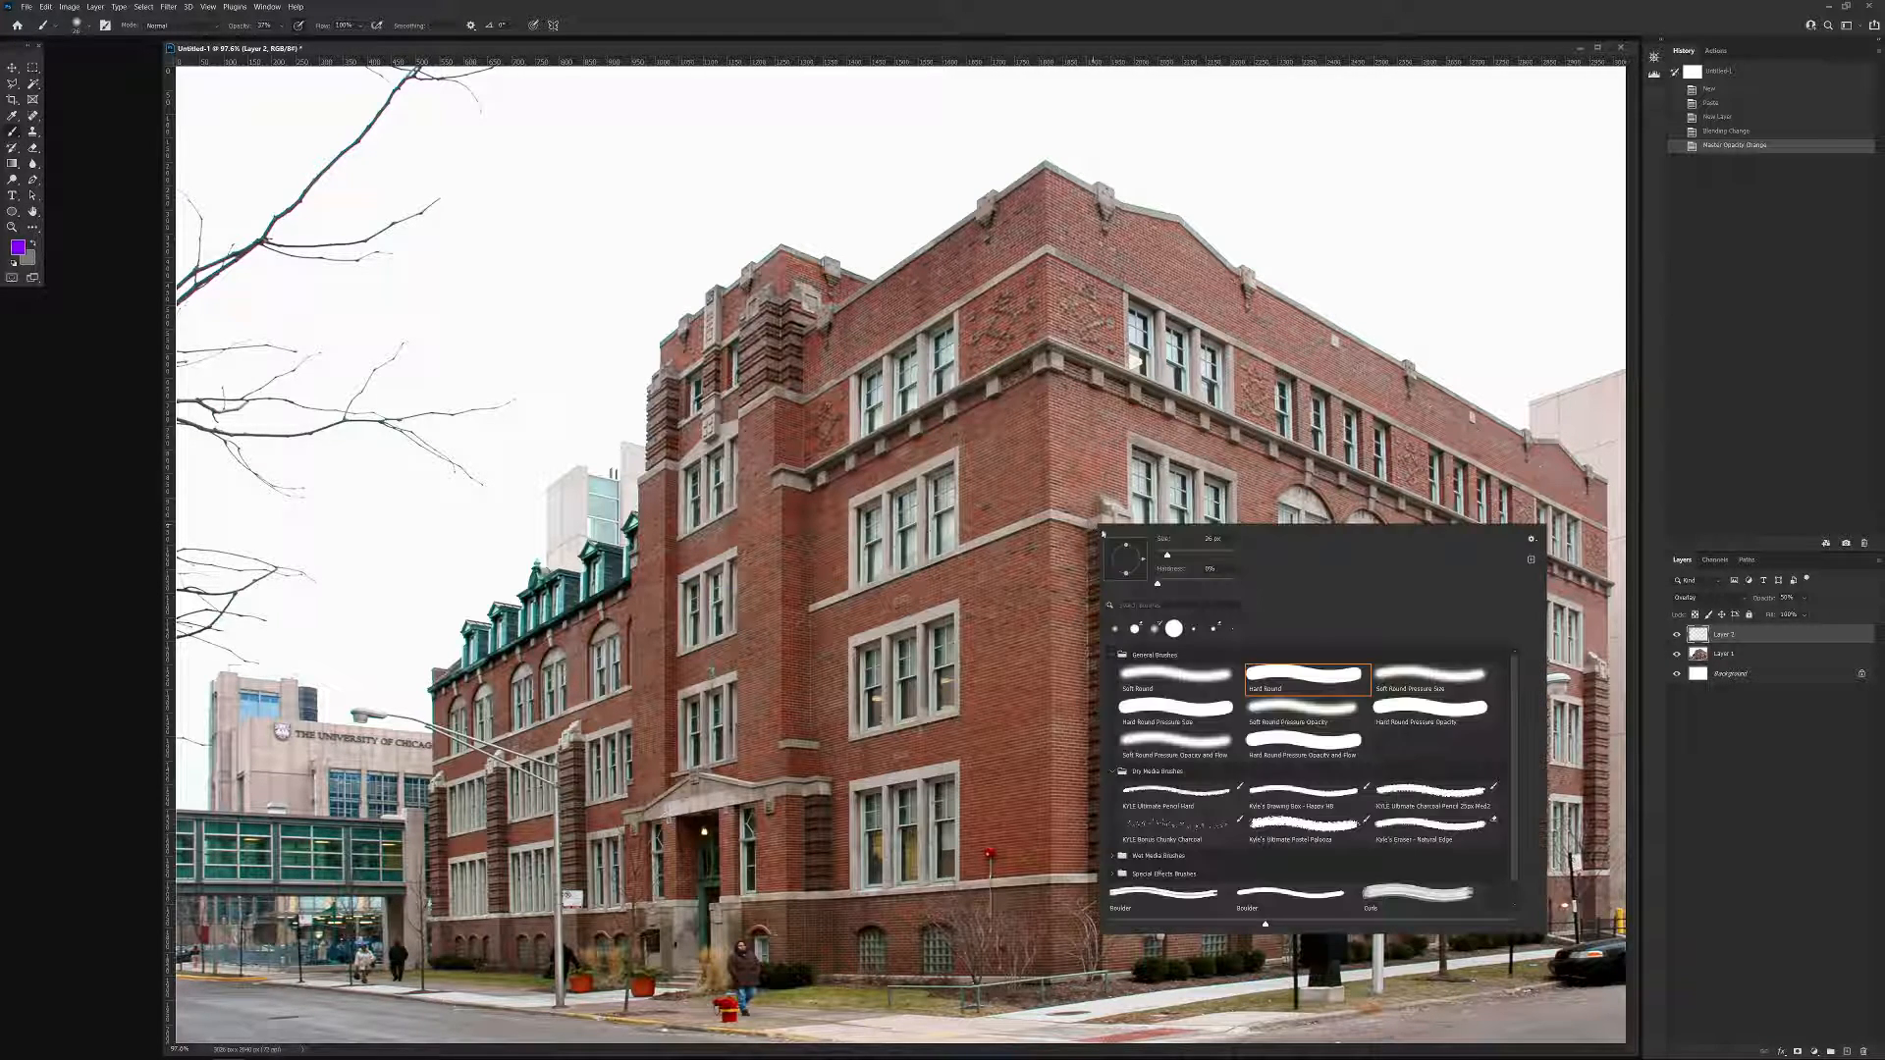
left_click_drag(1211, 583, 1235, 584)
left_click(1117, 42)
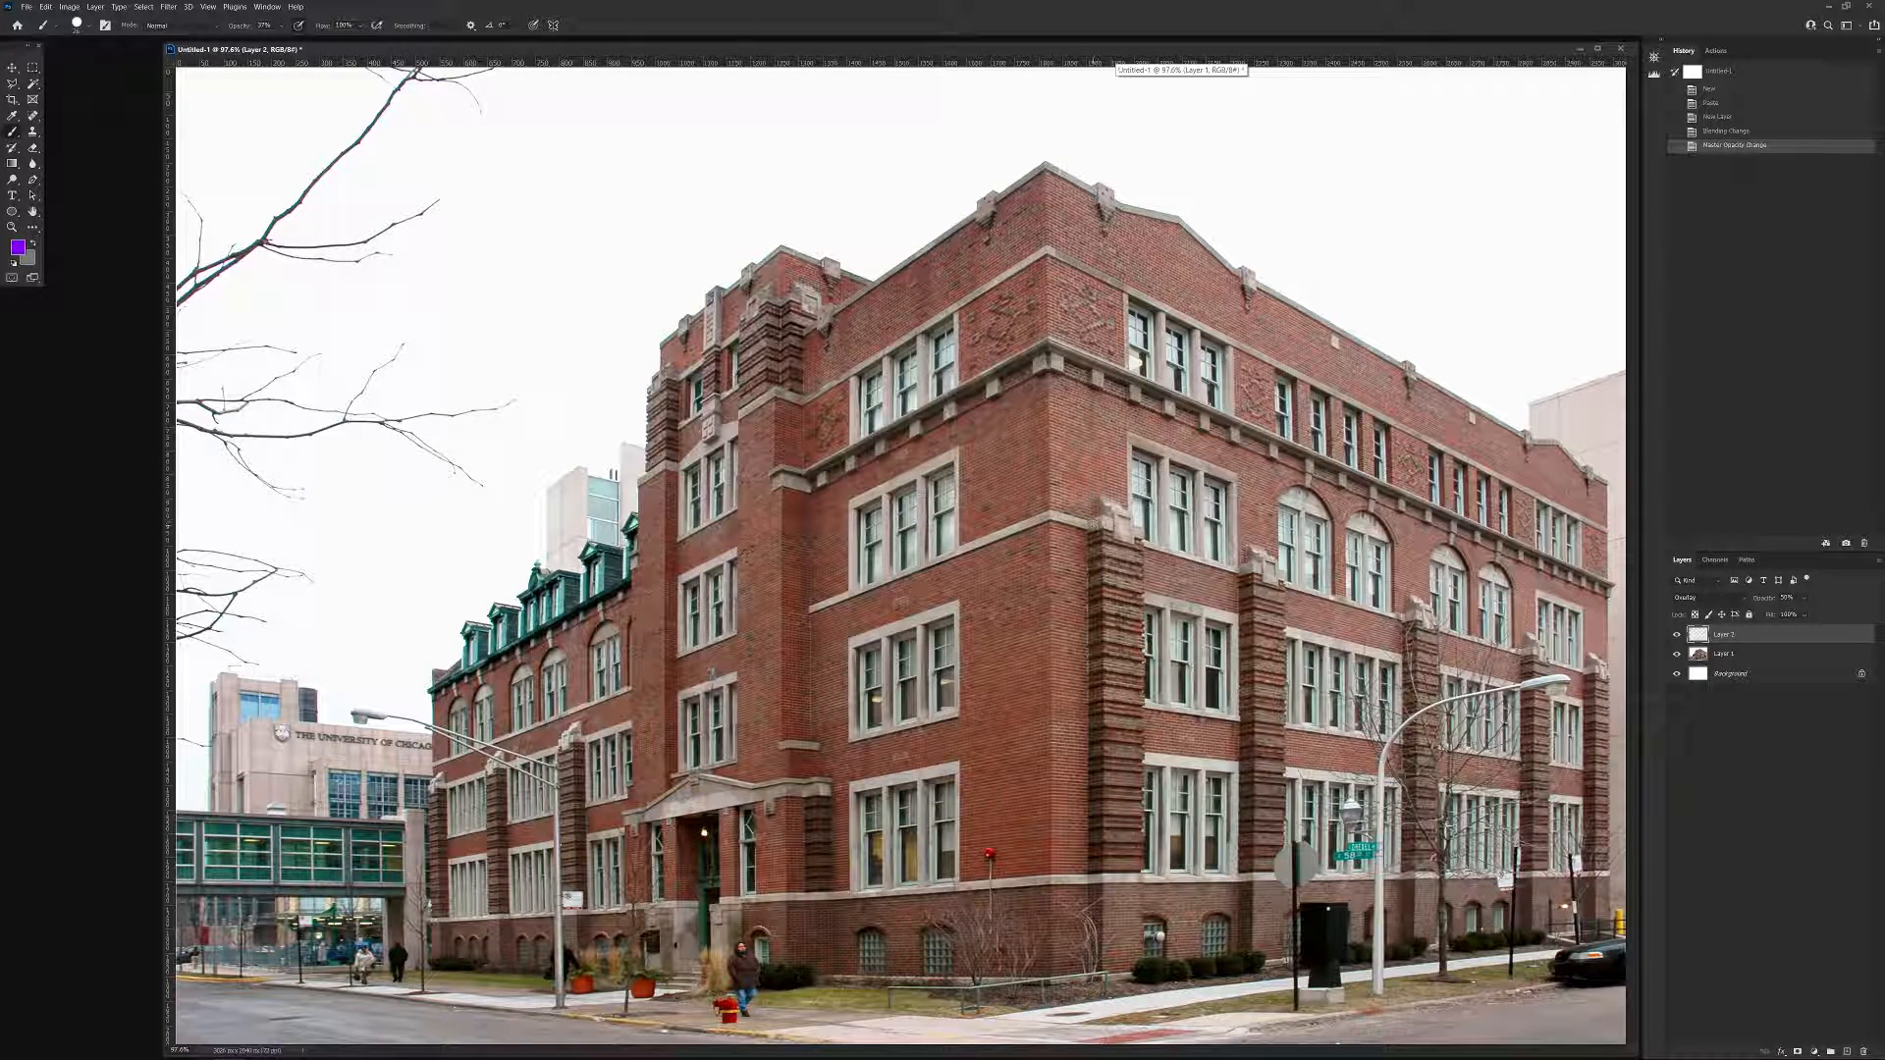
Outline both vertical edges of the banded brick pier nearest the building's corner with straight purple strokes.
left_click(1094, 526)
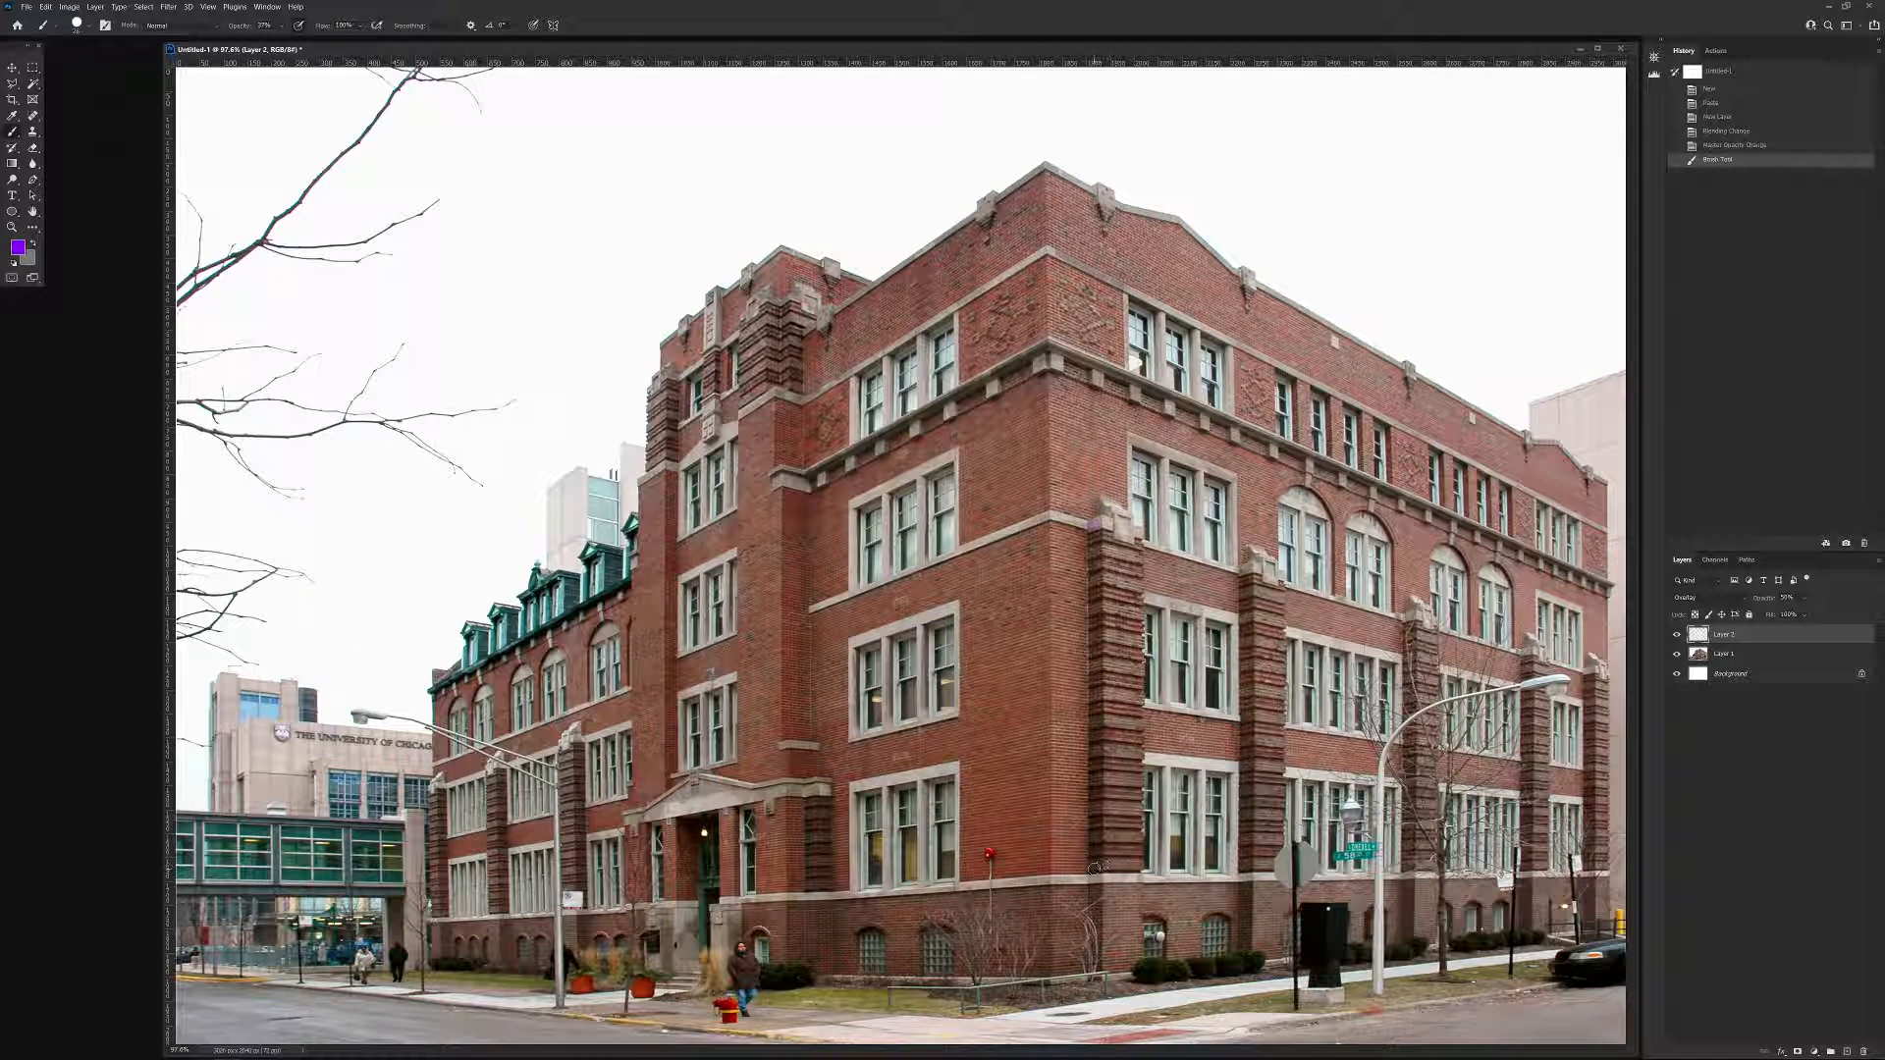
left_click(1096, 970, "shift")
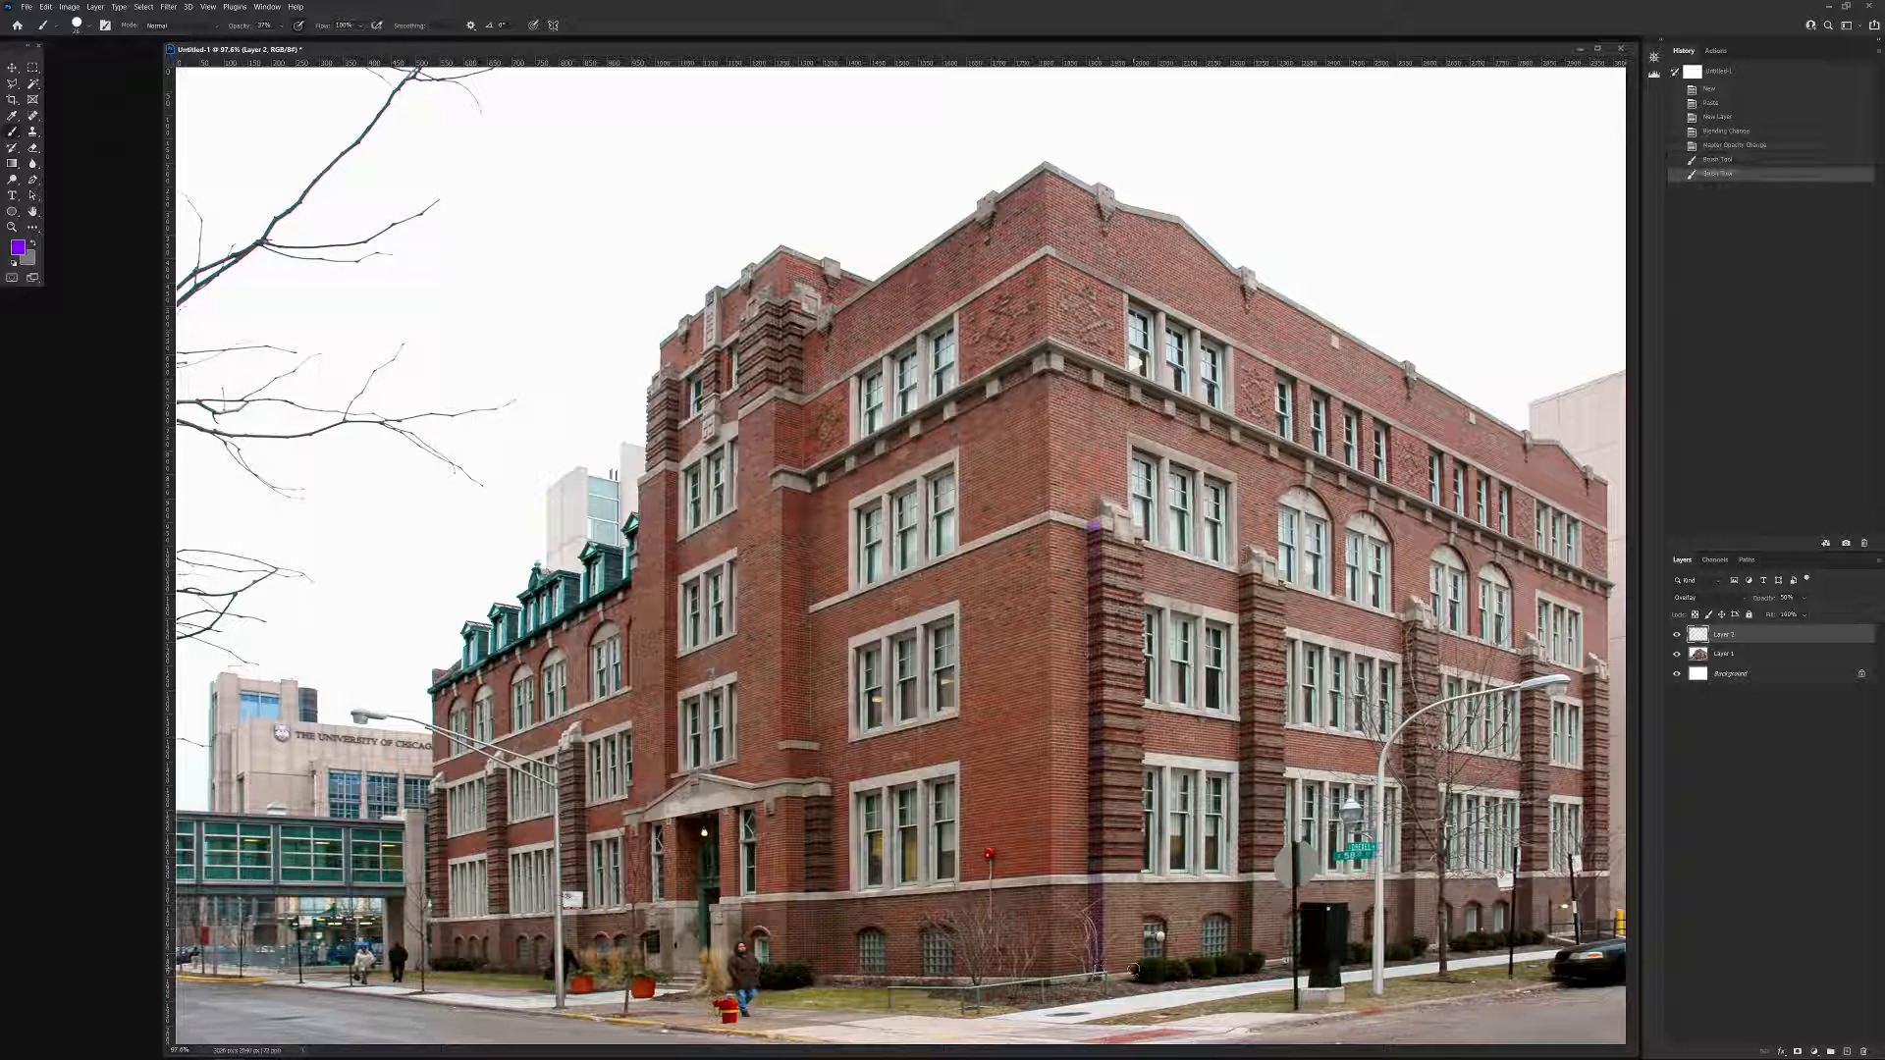
left_click(1133, 969)
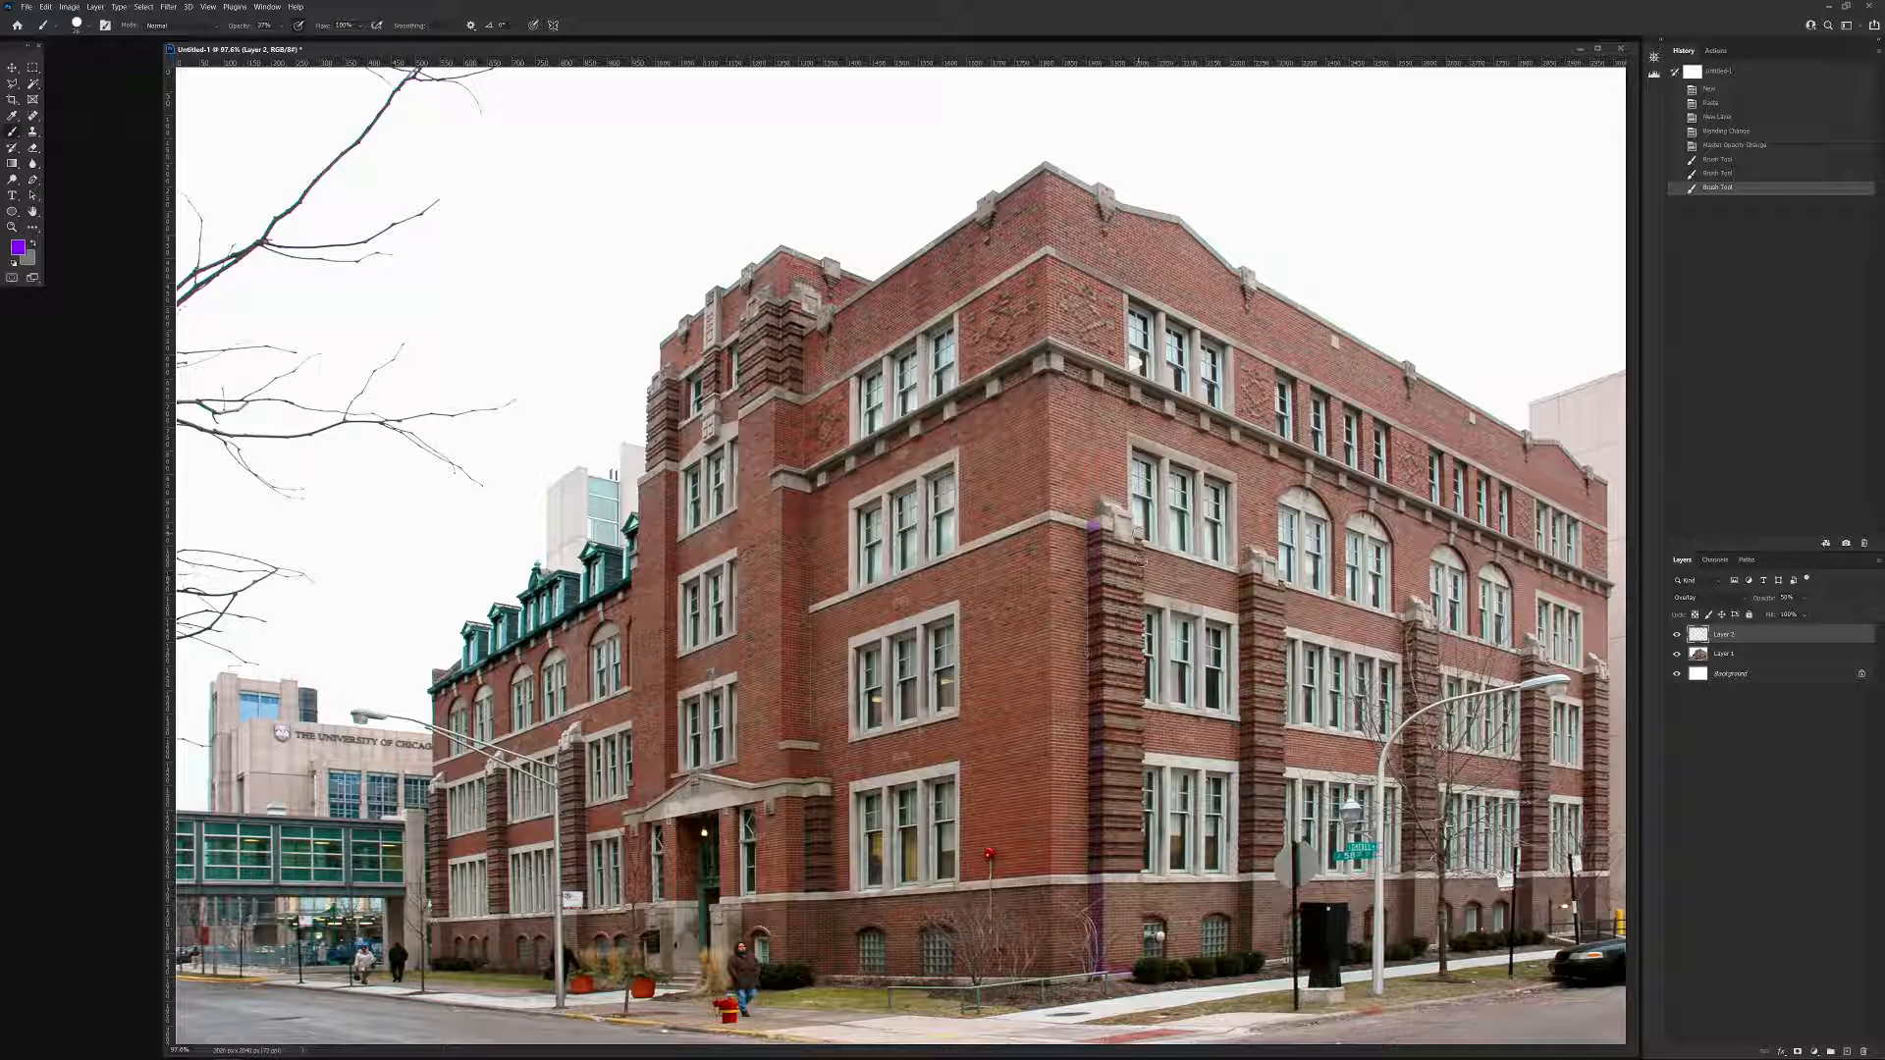
left_click(1136, 533, "shift")
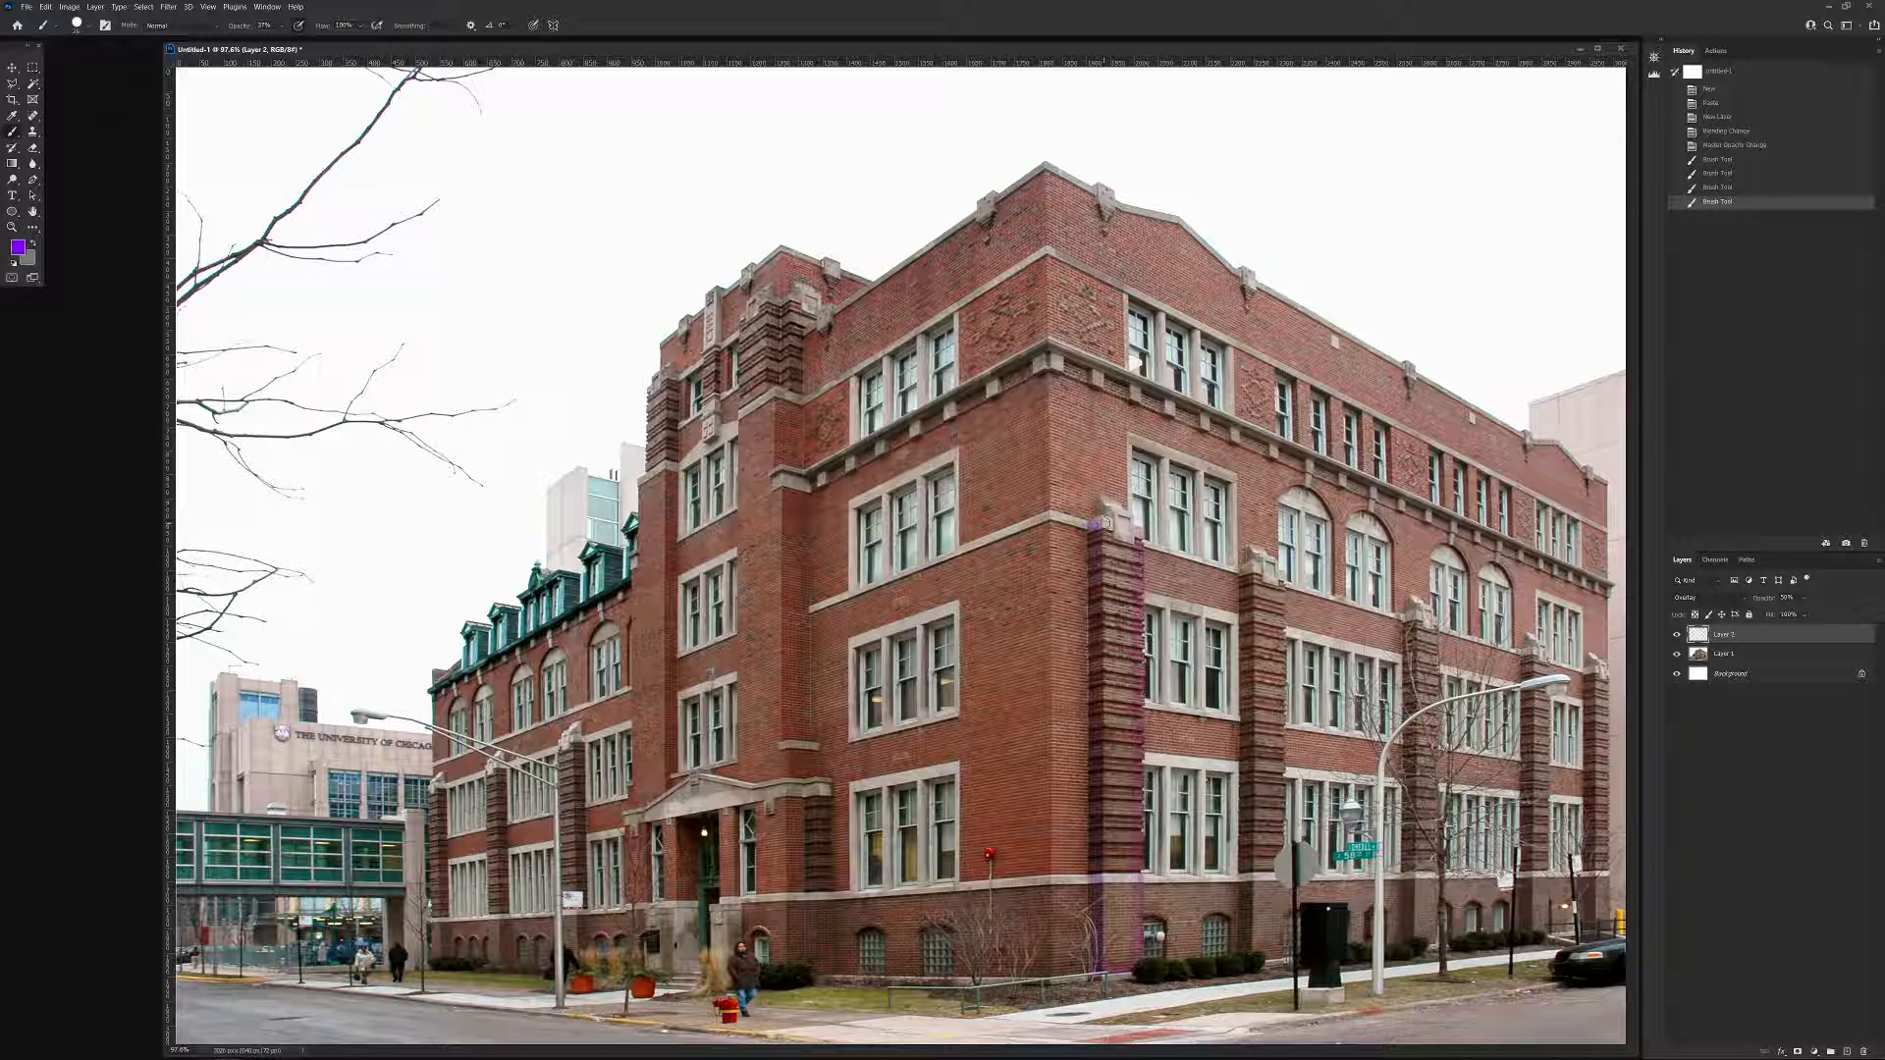
left_click(1101, 524)
left_click(1100, 525)
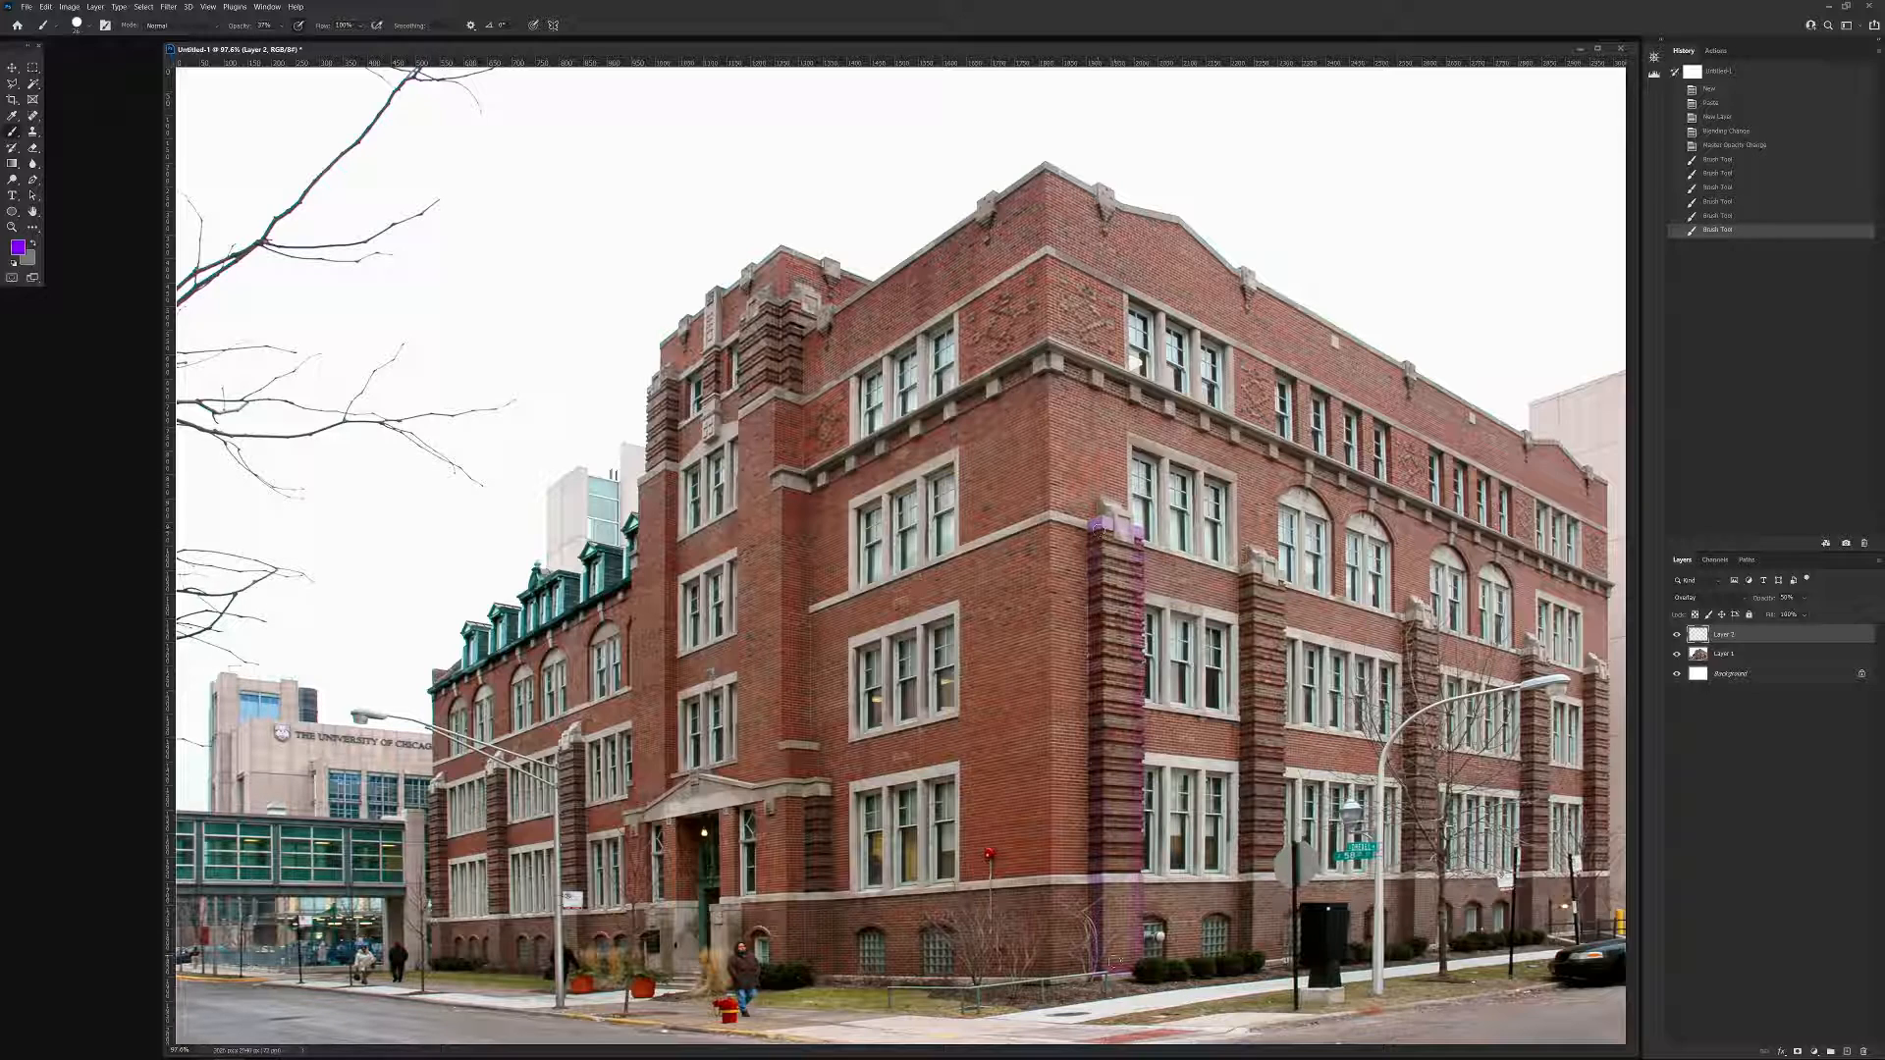
Fill the outlined corner pier with purple strokes from beneath its stone cap down to the ground.
left_click(1104, 966, "shift")
left_click_drag(1110, 541, 1113, 957)
left_click(1117, 540)
left_click(1125, 882, "shift")
left_click(1129, 538)
left_click(1128, 958, "shift")
left_click_drag(1131, 895, 1132, 959)
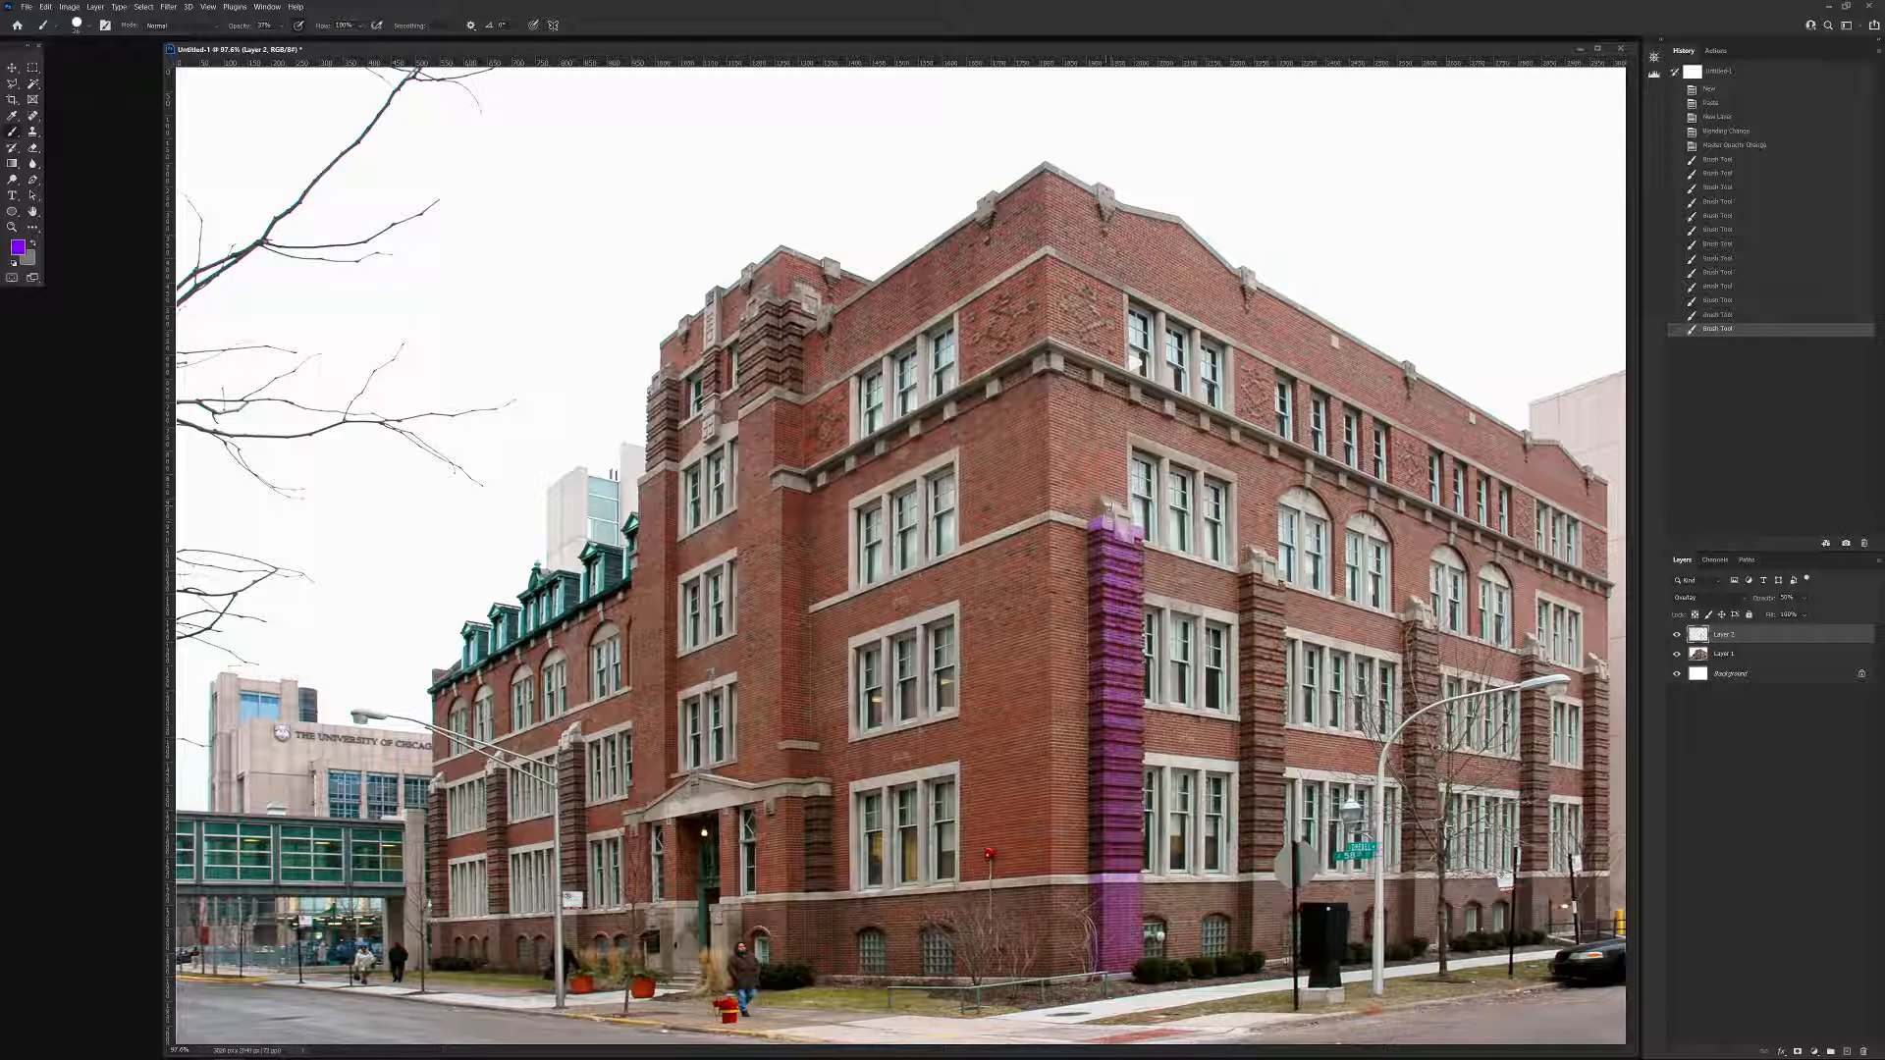
Paint the stone cap of the corner pier purple and raise the layer's opacity to nearly full.
left_click(1111, 512)
left_click(1107, 504)
left_click(1114, 510)
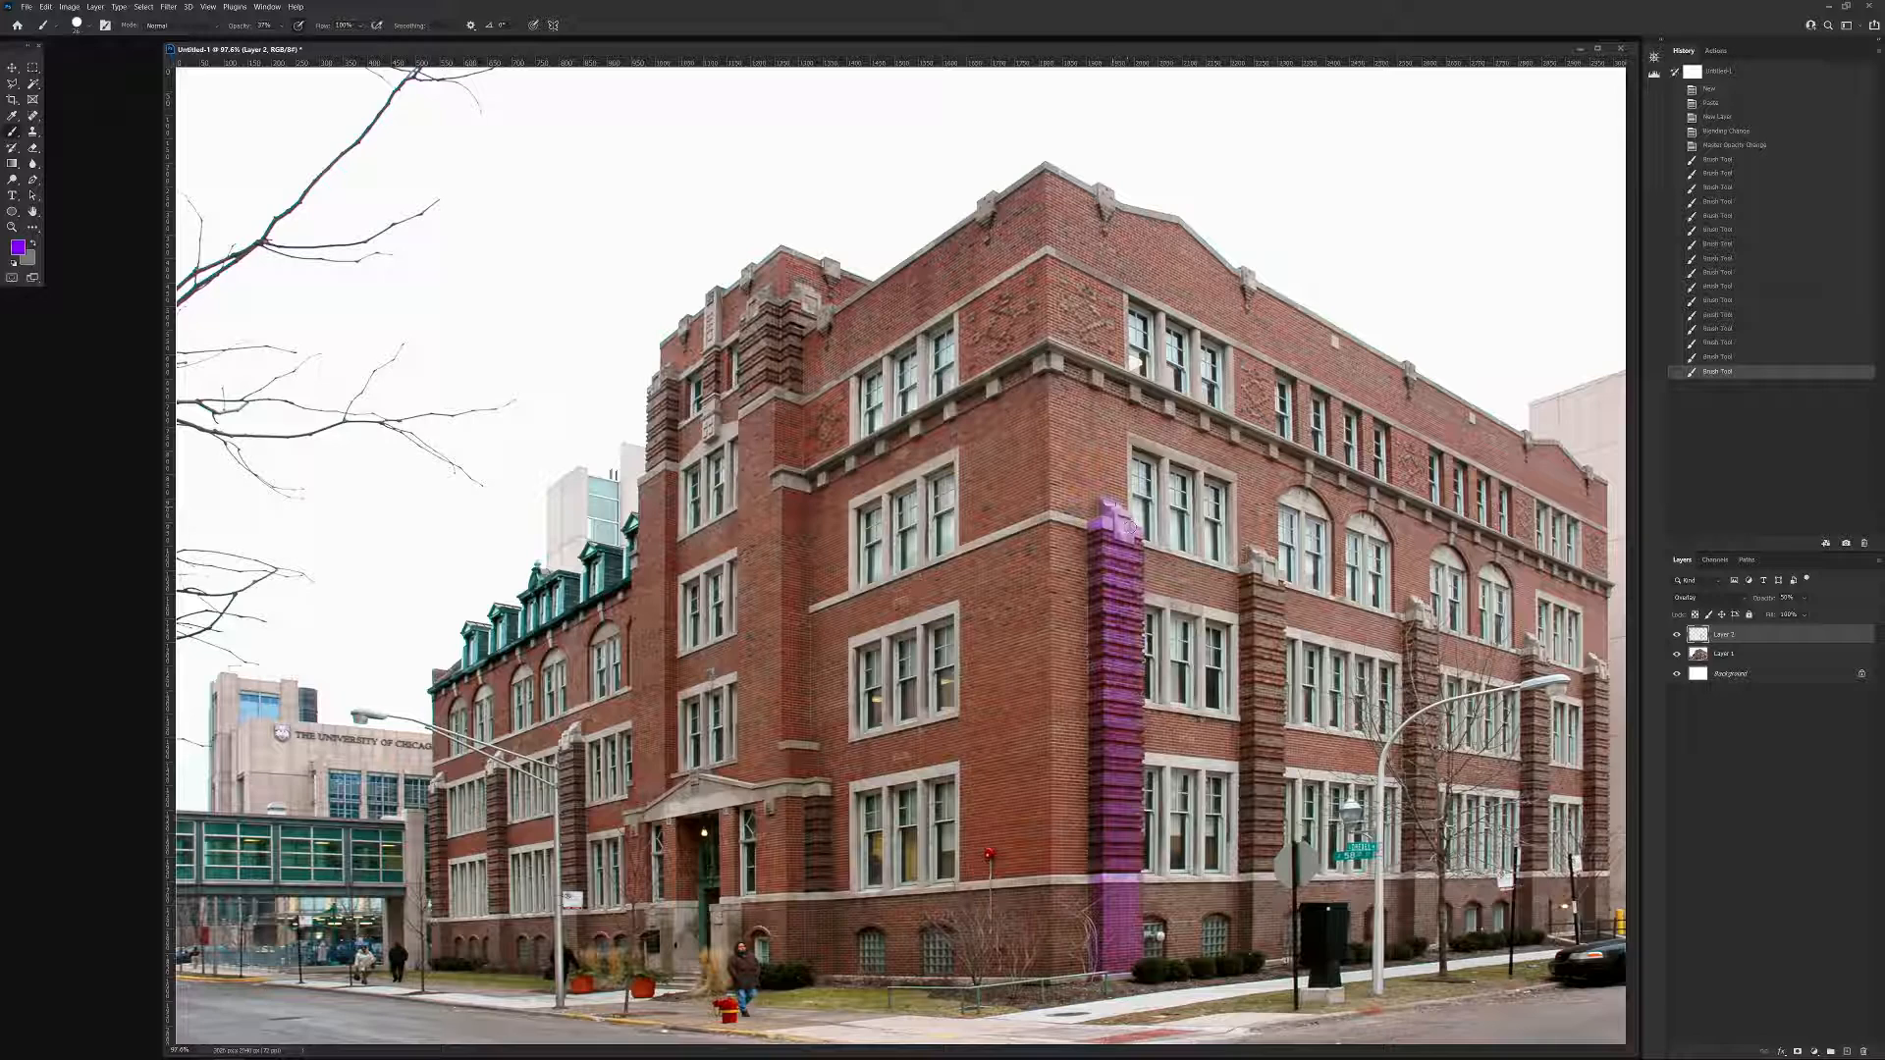
left_click(1129, 525)
left_click(1112, 509)
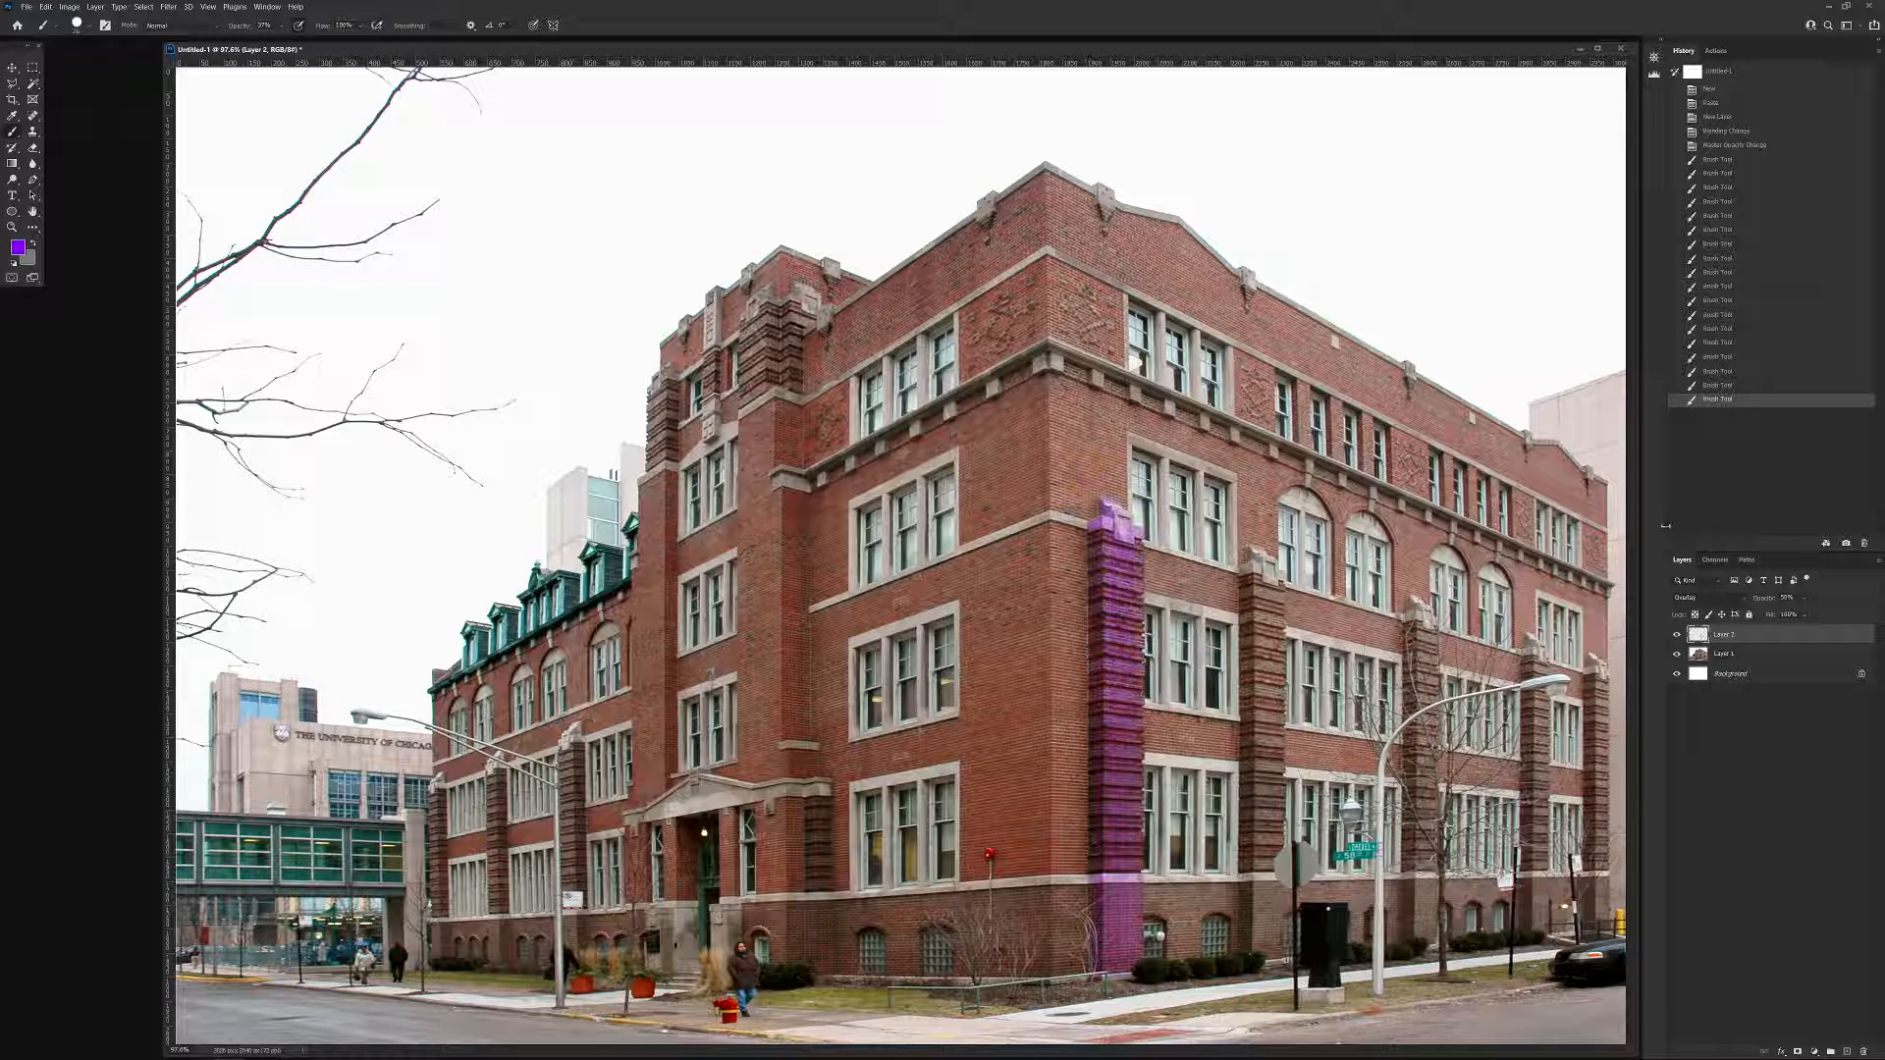
left_click_drag(1804, 603, 1833, 611)
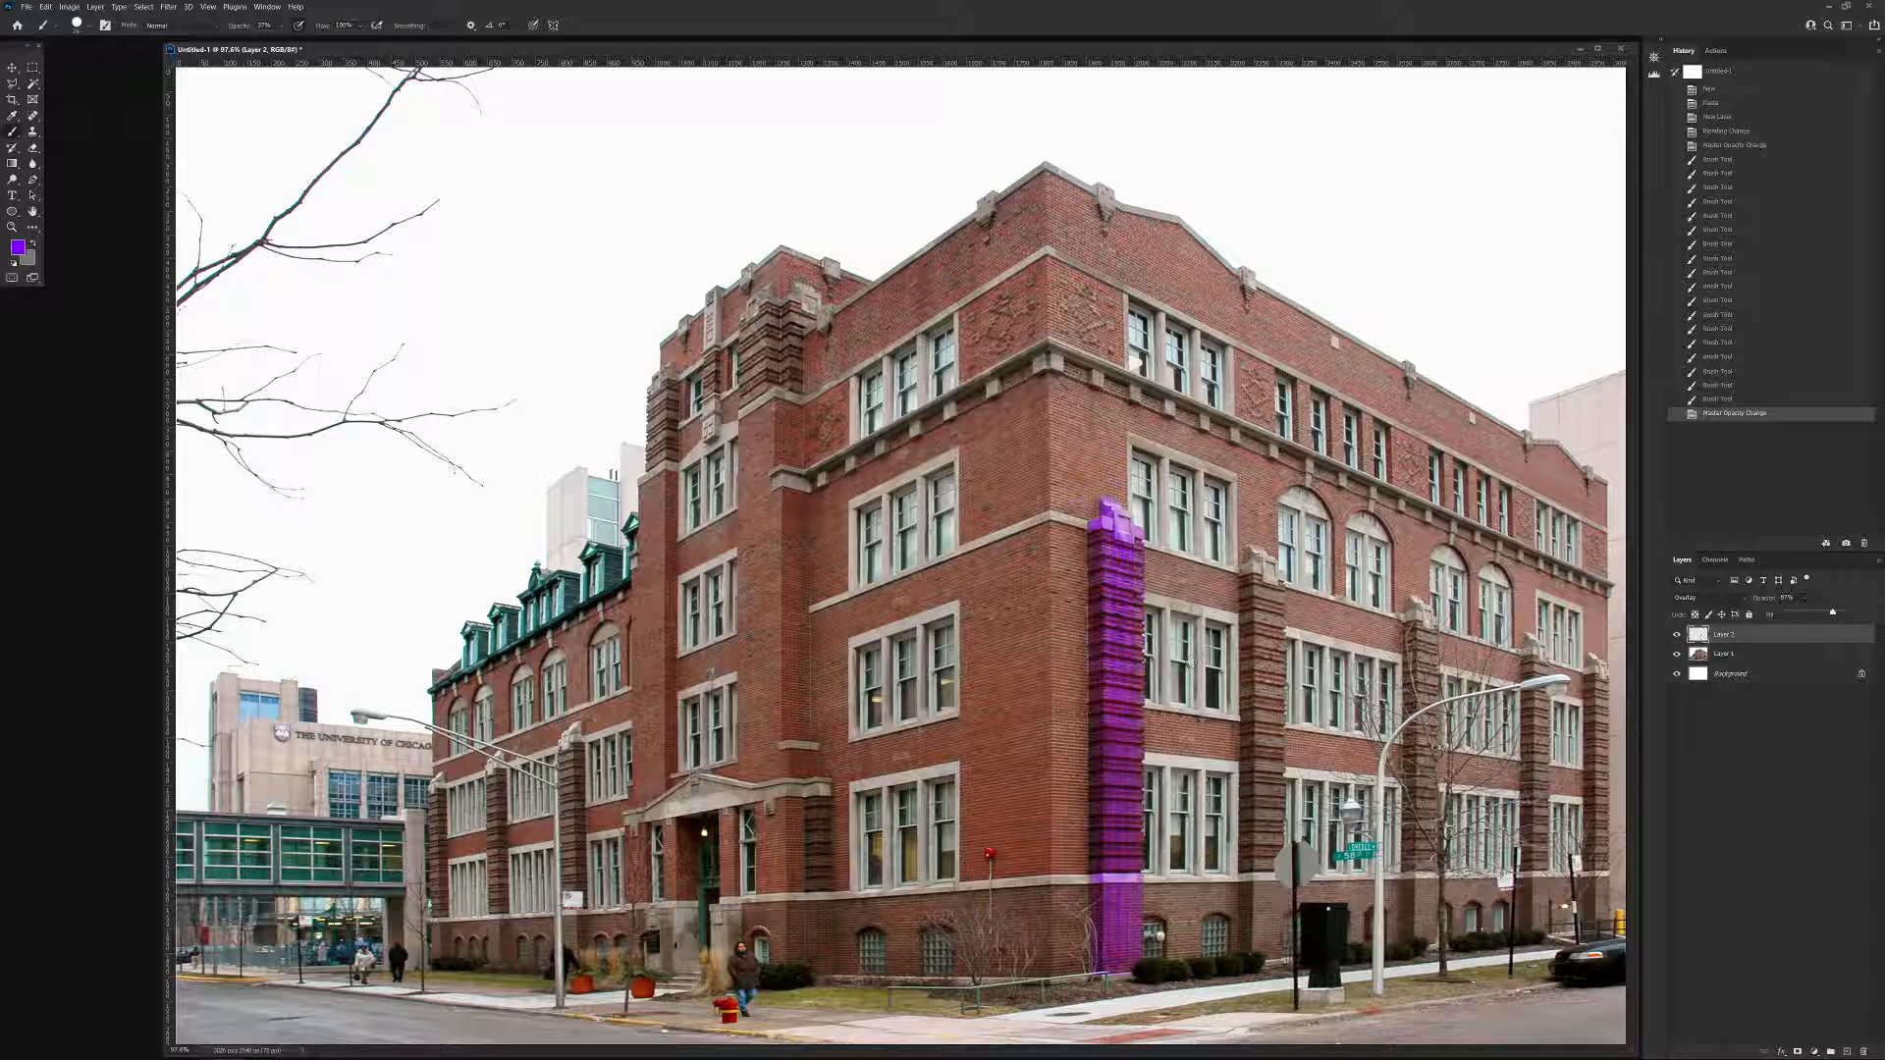
Mark the remaining four banded brick piers along the building's long street facade with purple strokes.
left_click_drag(1265, 594, 1265, 744)
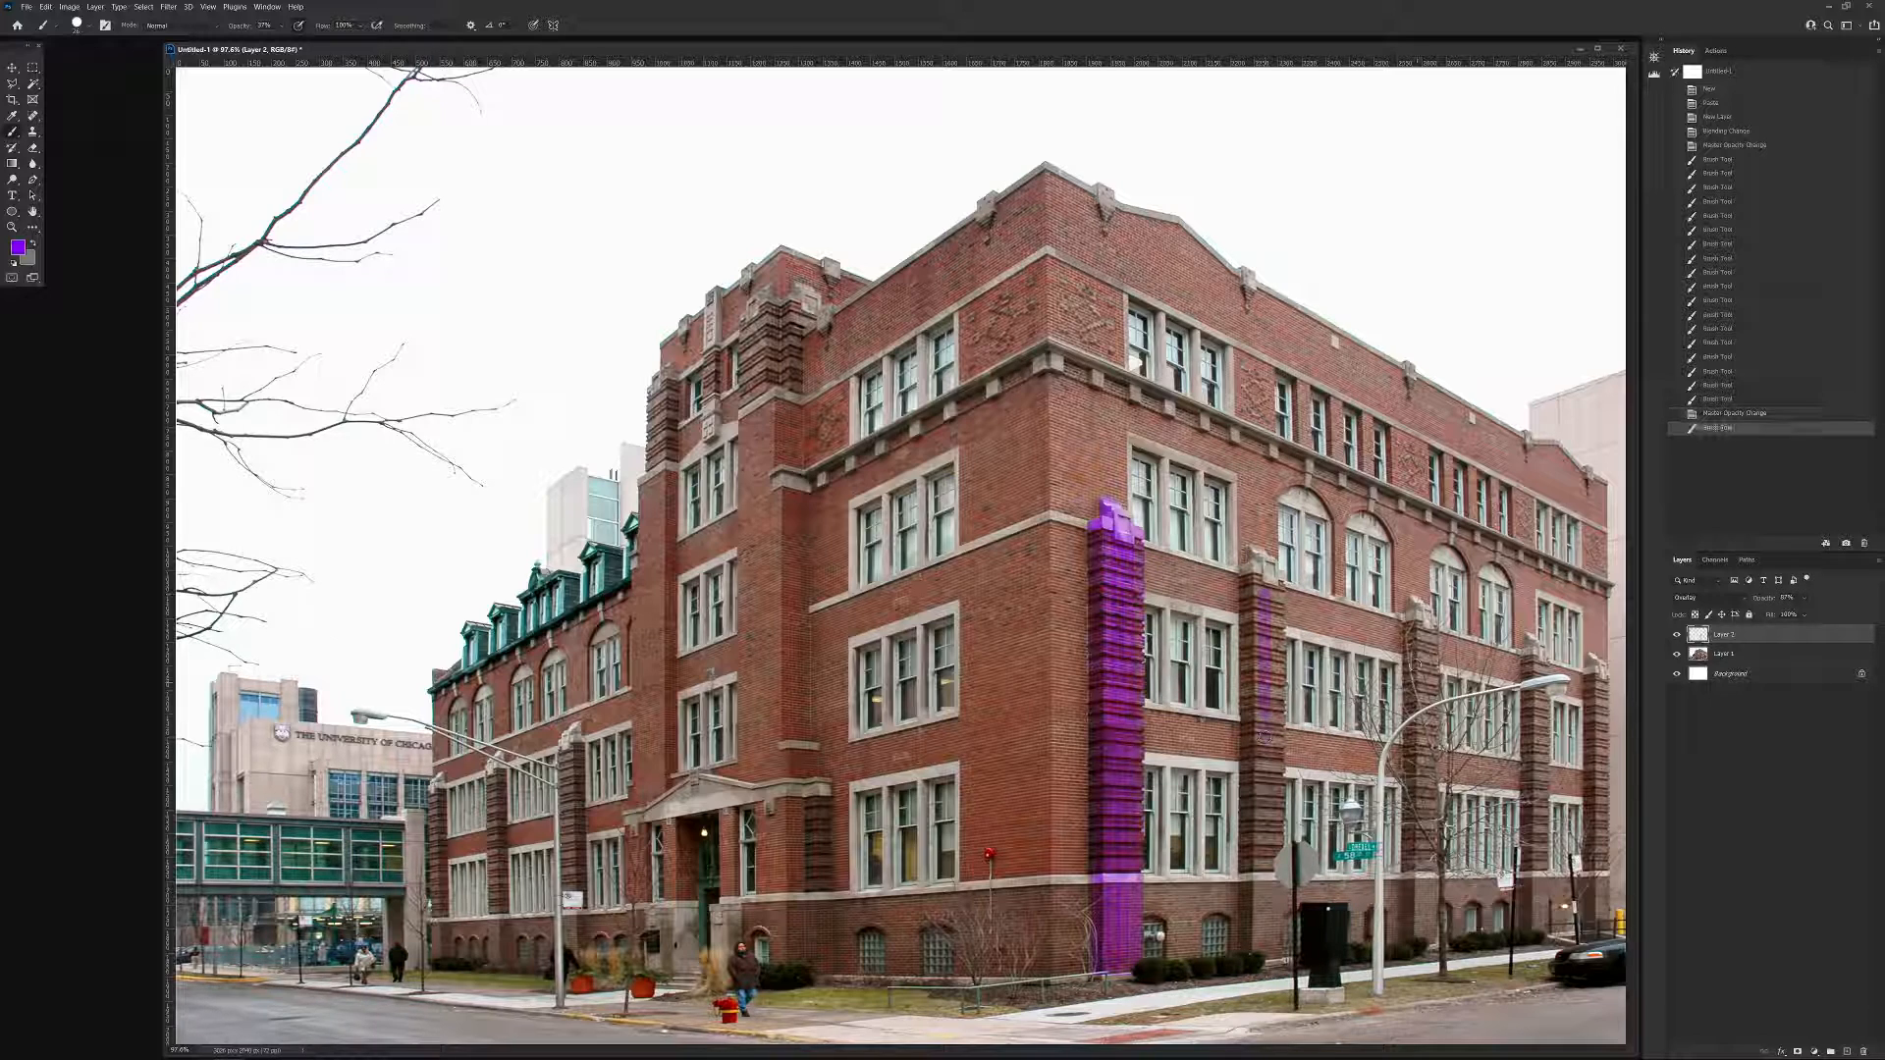
left_click_drag(1420, 627, 1422, 744)
mouse_move(1540, 660)
left_mouse_down()
mouse_move(1541, 801)
mouse_move(1541, 777)
left_mouse_up()
left_click_drag(1597, 677, 1601, 799)
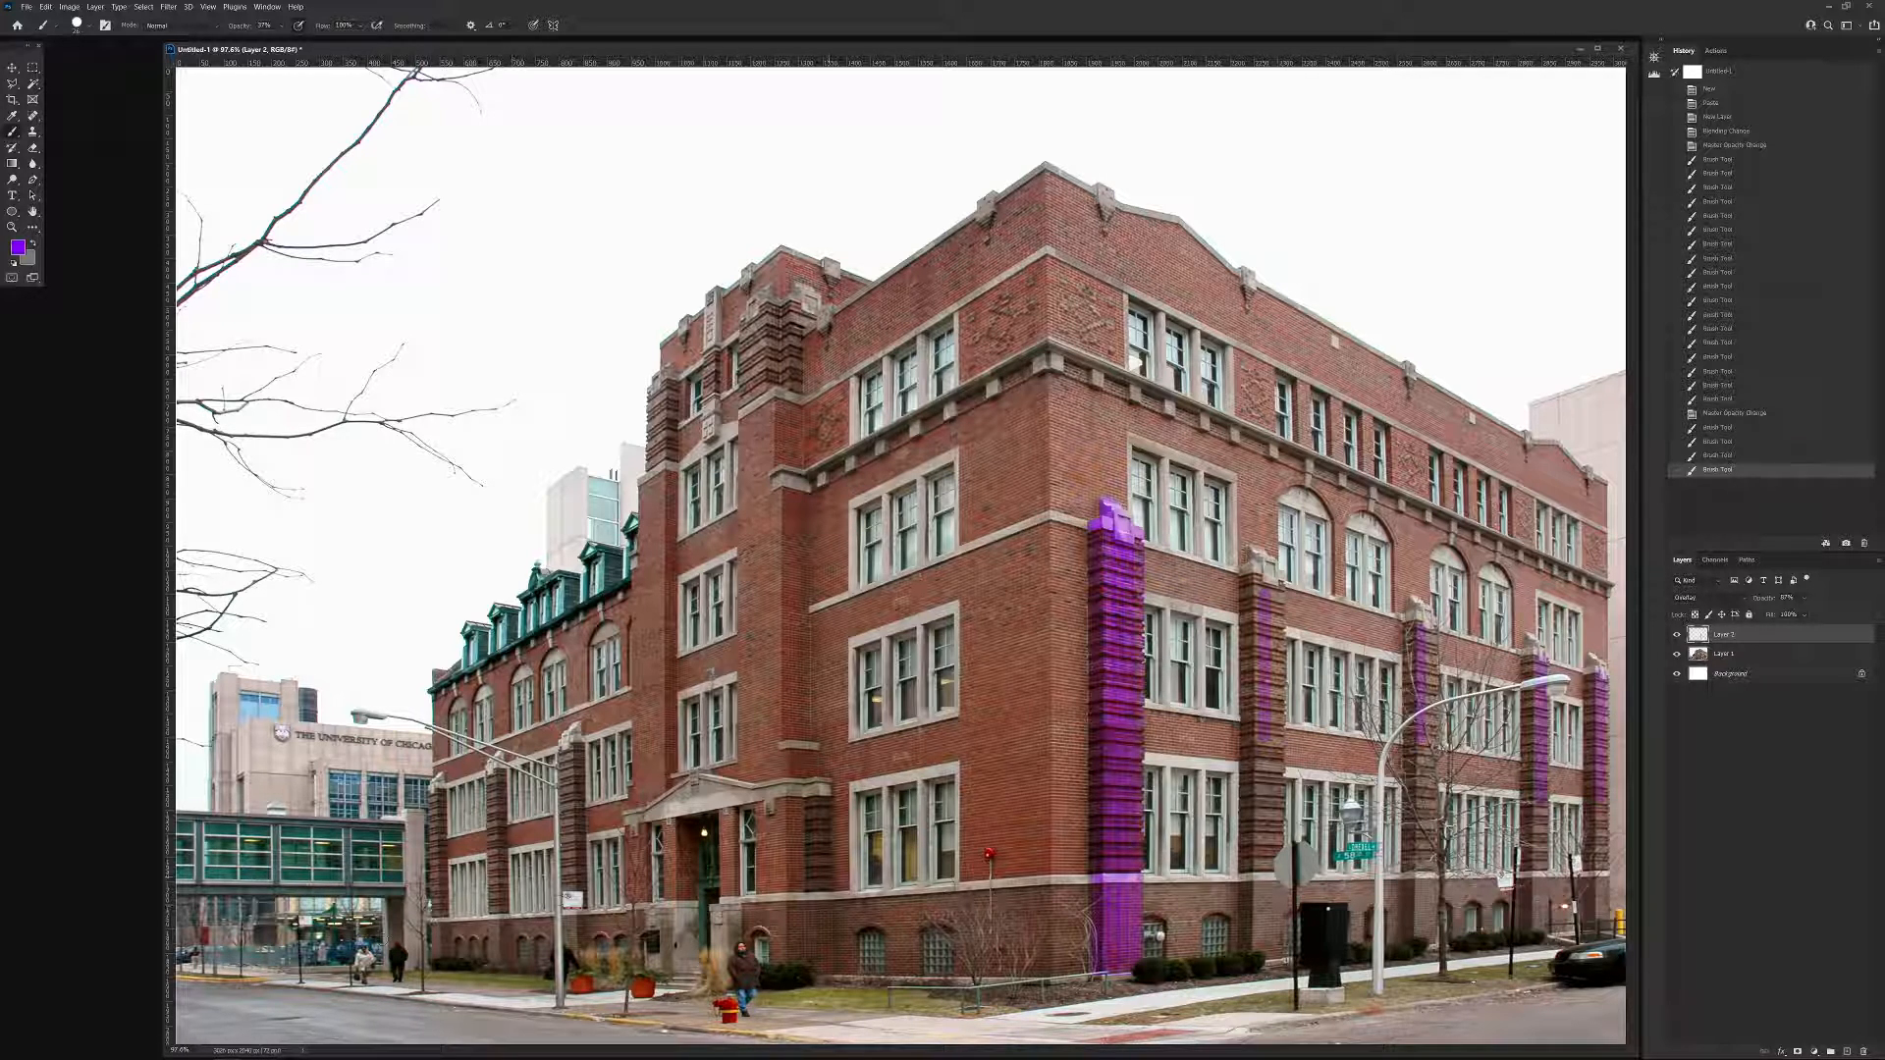
Mark the three banded piers on the lower wing beyond the entrance with purple strokes.
left_click_drag(570, 738, 570, 910)
left_click_drag(491, 764, 490, 889)
left_click_drag(435, 786, 435, 921)
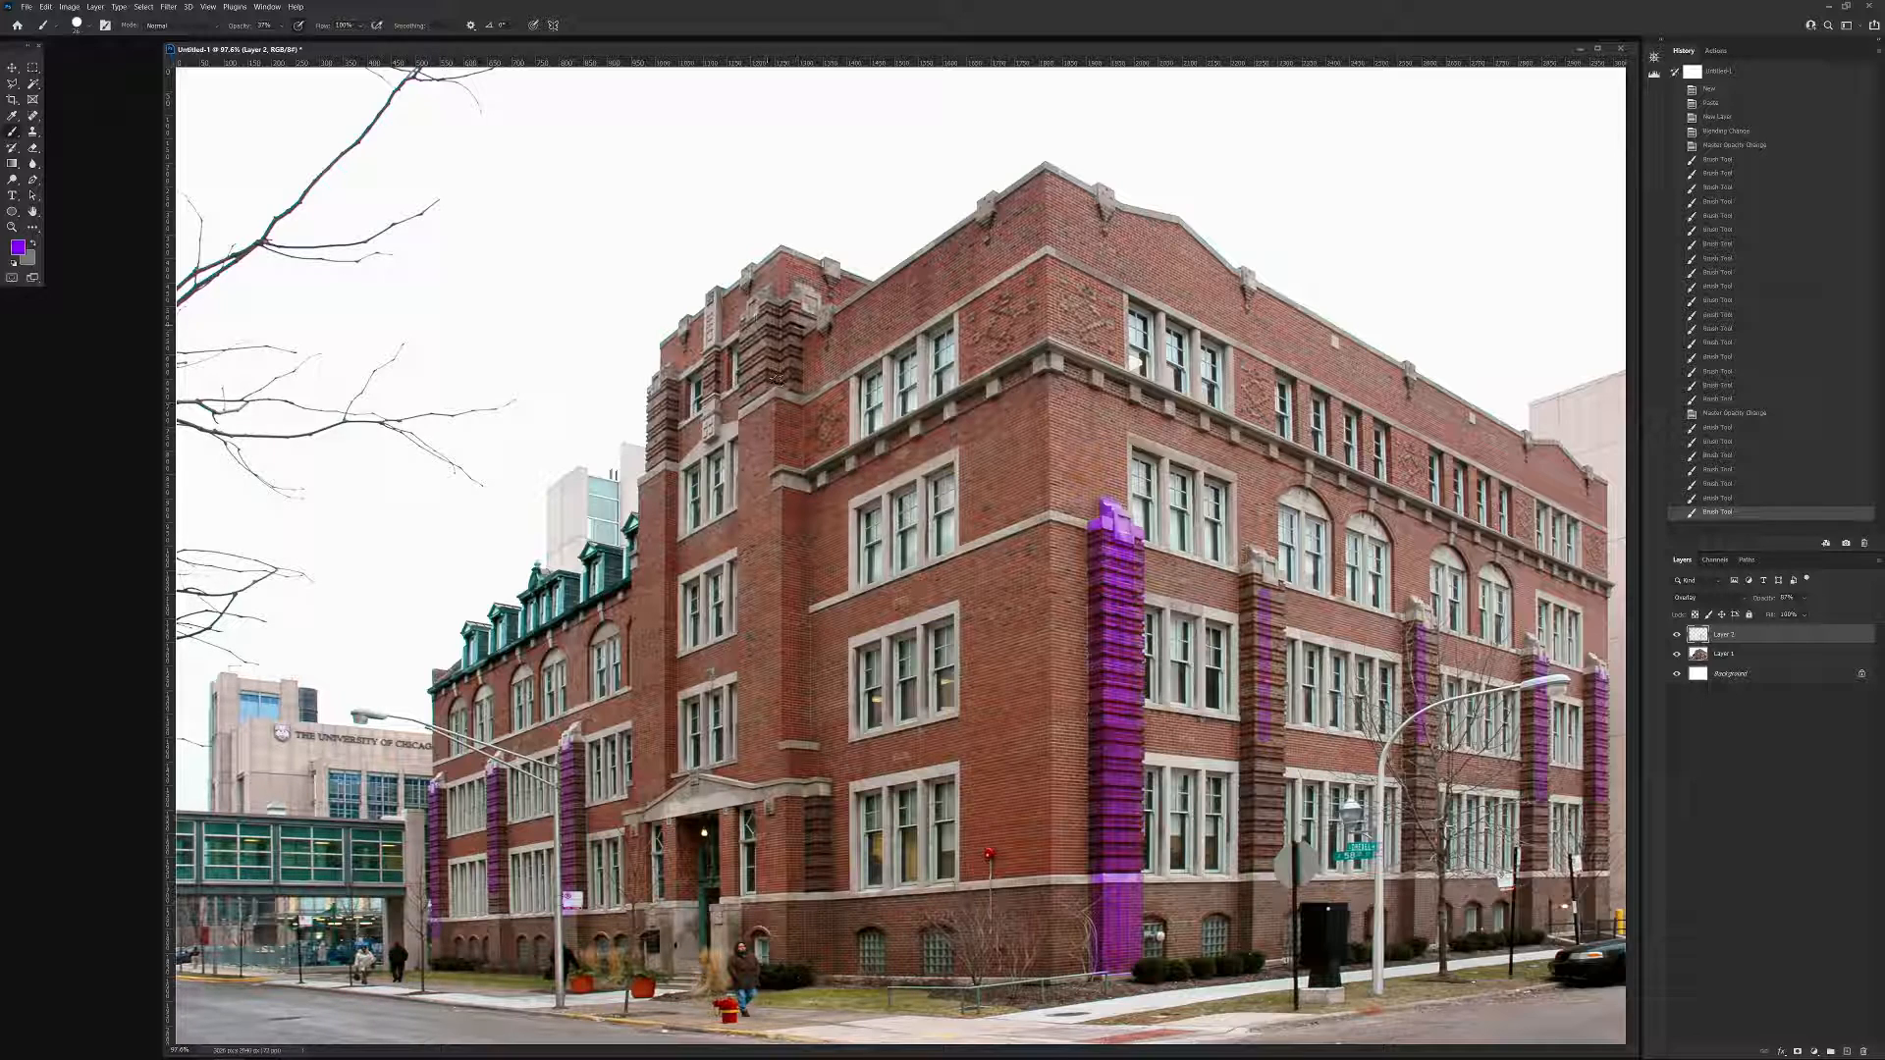
Paint the banded brick piers at the top of the entrance tower purple.
mouse_move(755, 312)
left_mouse_down("shift")
mouse_move(753, 374)
mouse_move(796, 348)
mouse_move(795, 378)
left_mouse_up("shift")
key("ctrl+z")
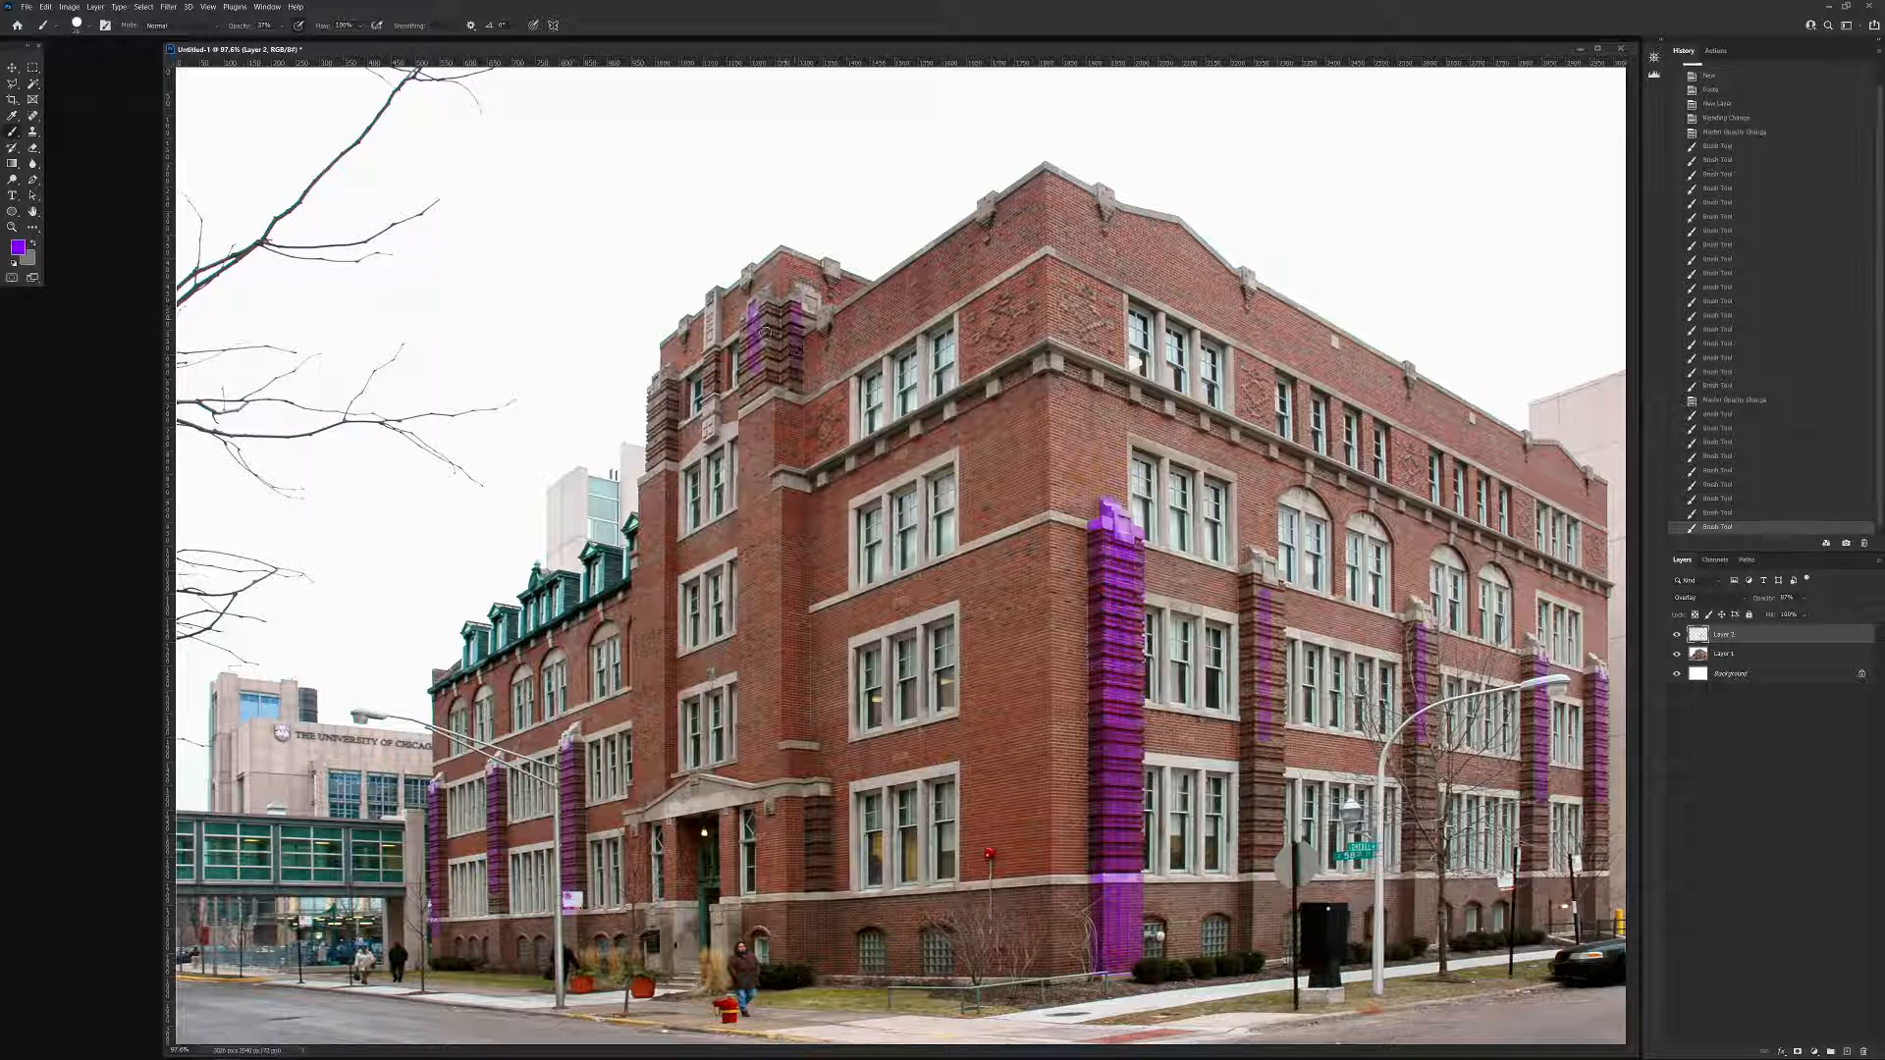
mouse_move(672, 388)
left_mouse_down()
mouse_move(656, 432)
mouse_move(652, 417)
mouse_move(669, 440)
left_mouse_up()
mouse_move(769, 313)
left_mouse_down()
mouse_move(761, 297)
mouse_move(756, 371)
left_mouse_up()
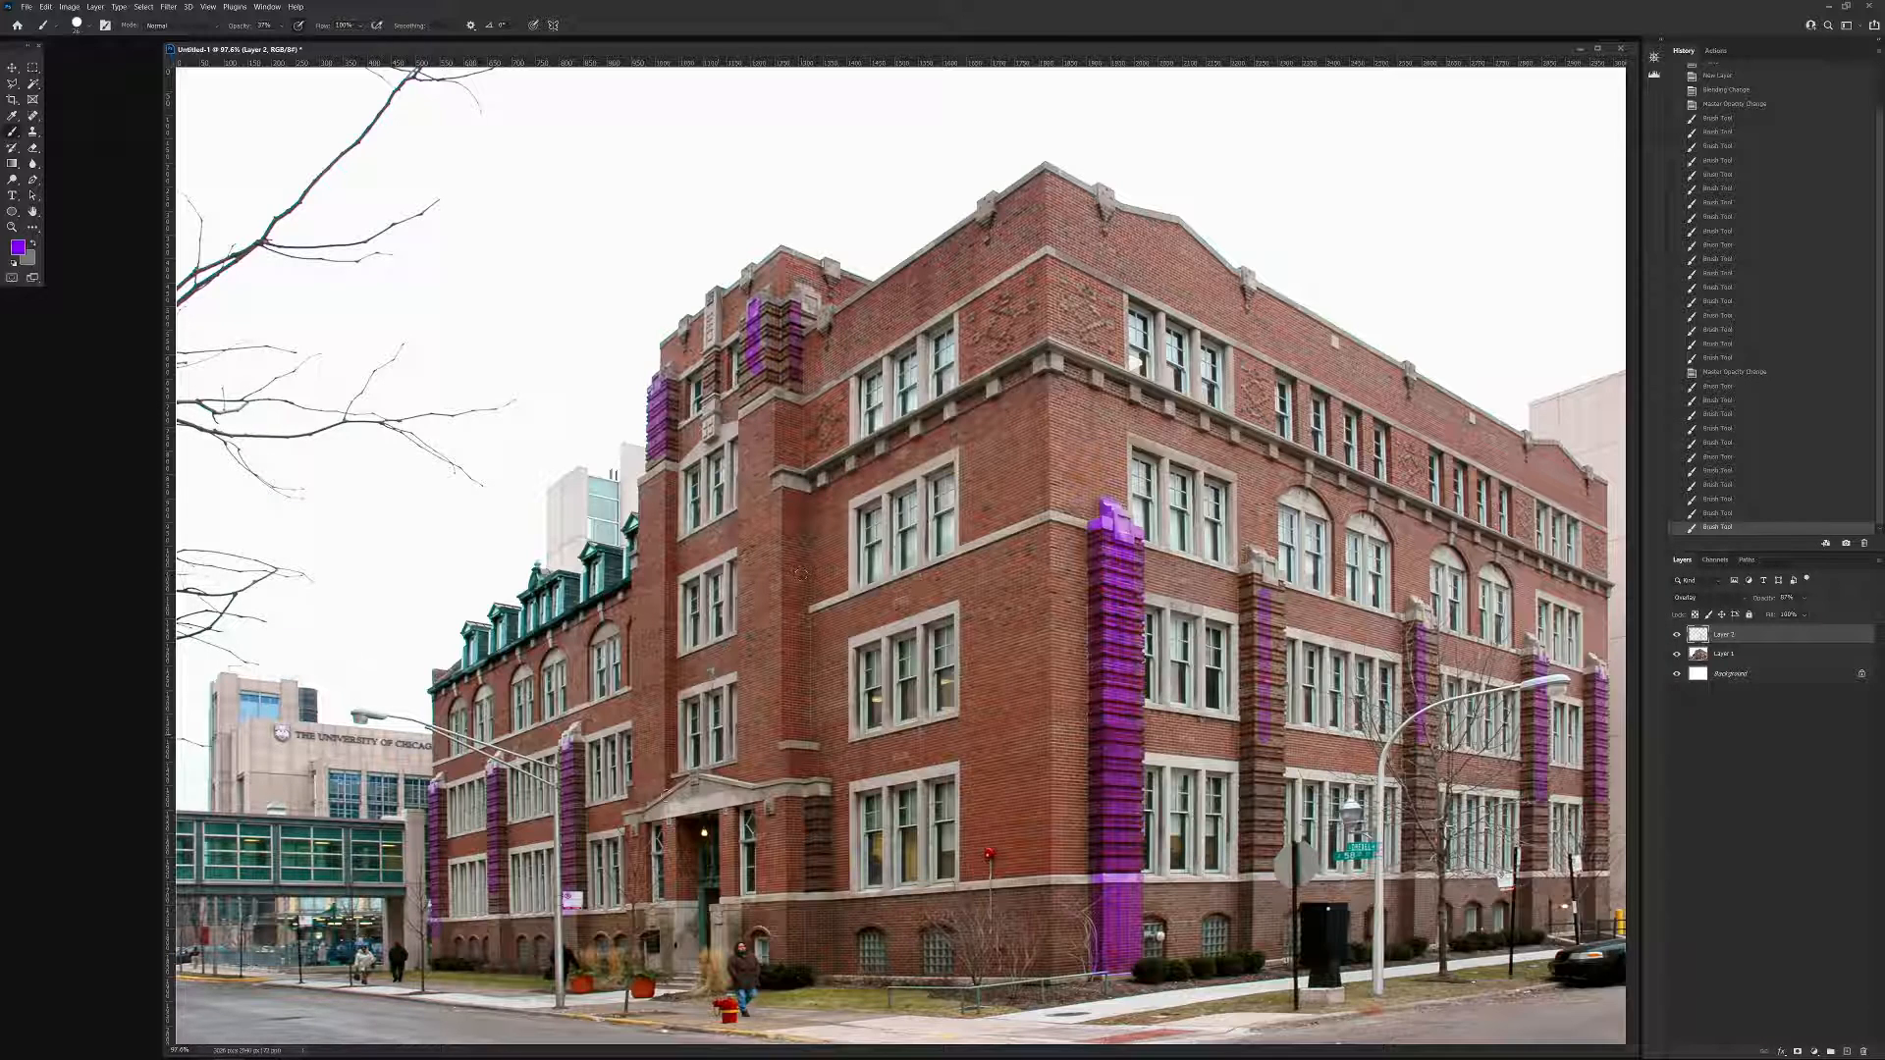
Change the foreground color to bright blue and paint over the ground-floor window bay beside the purple corner pier.
left_click(18, 247)
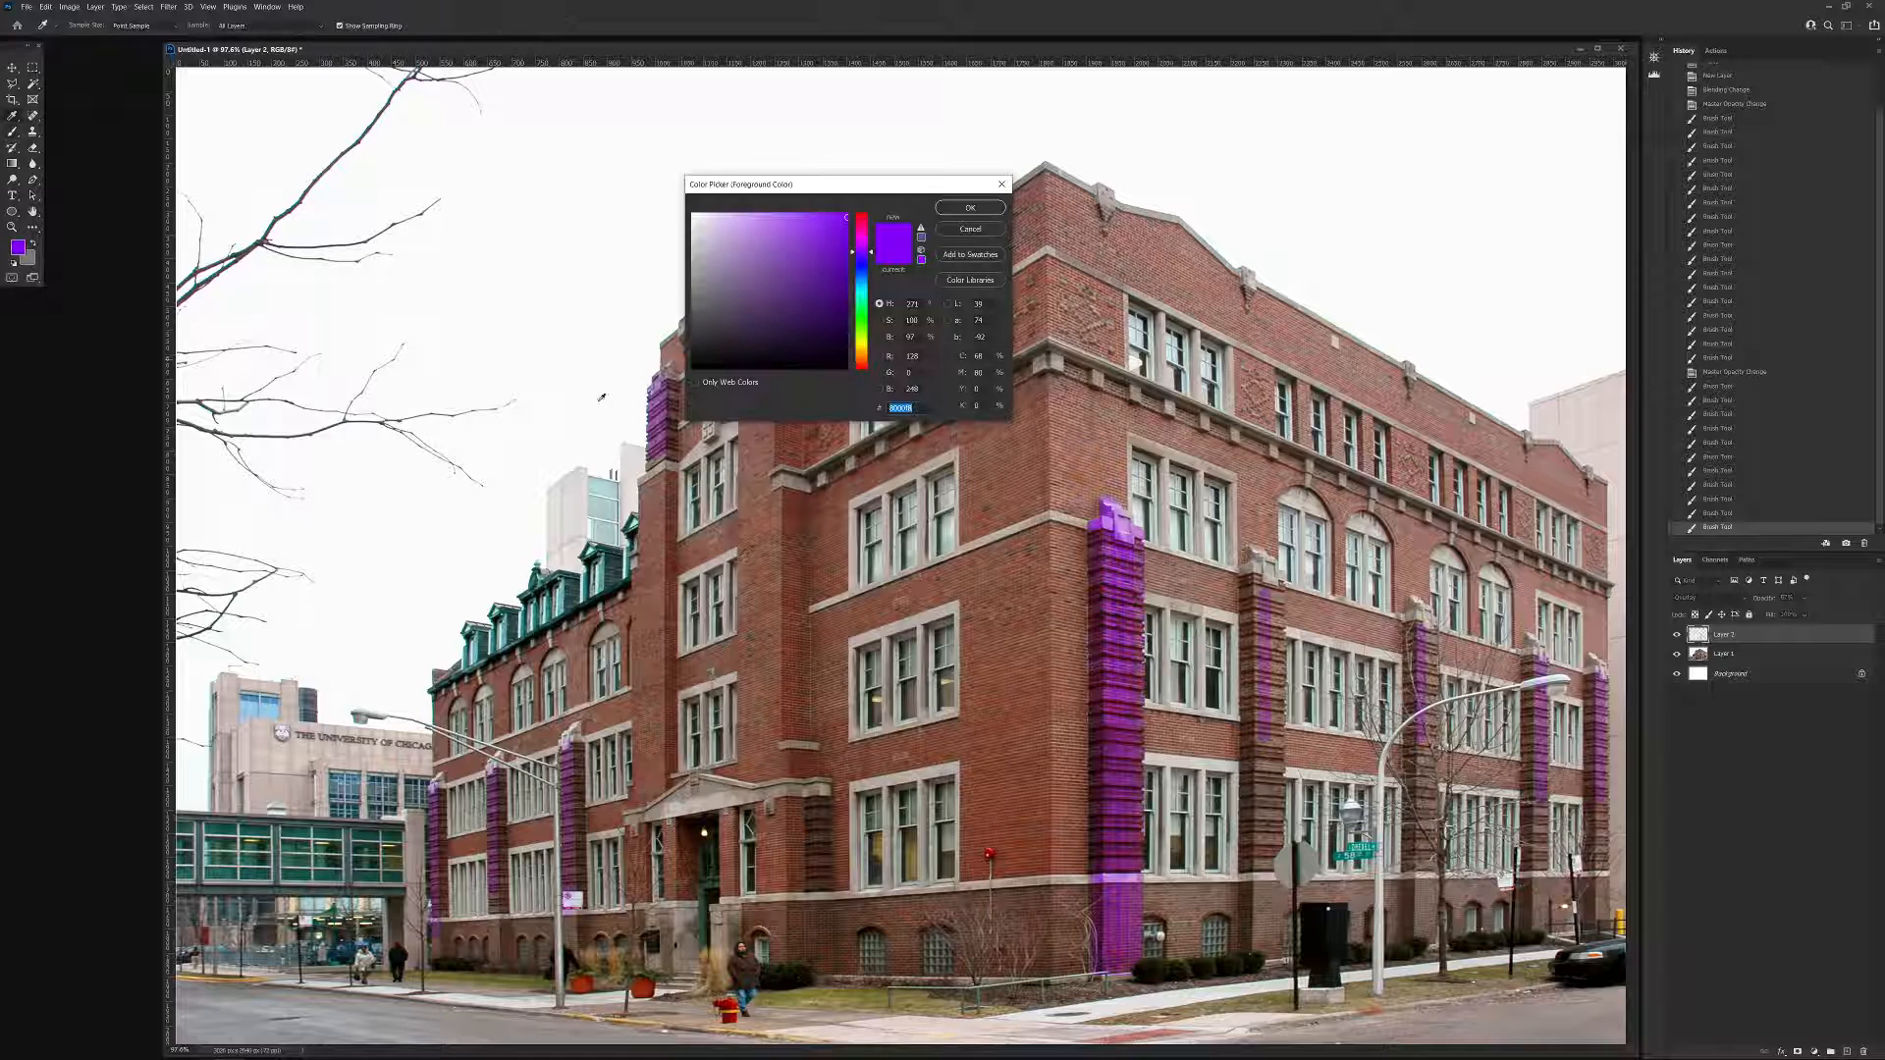
type("009ef8")
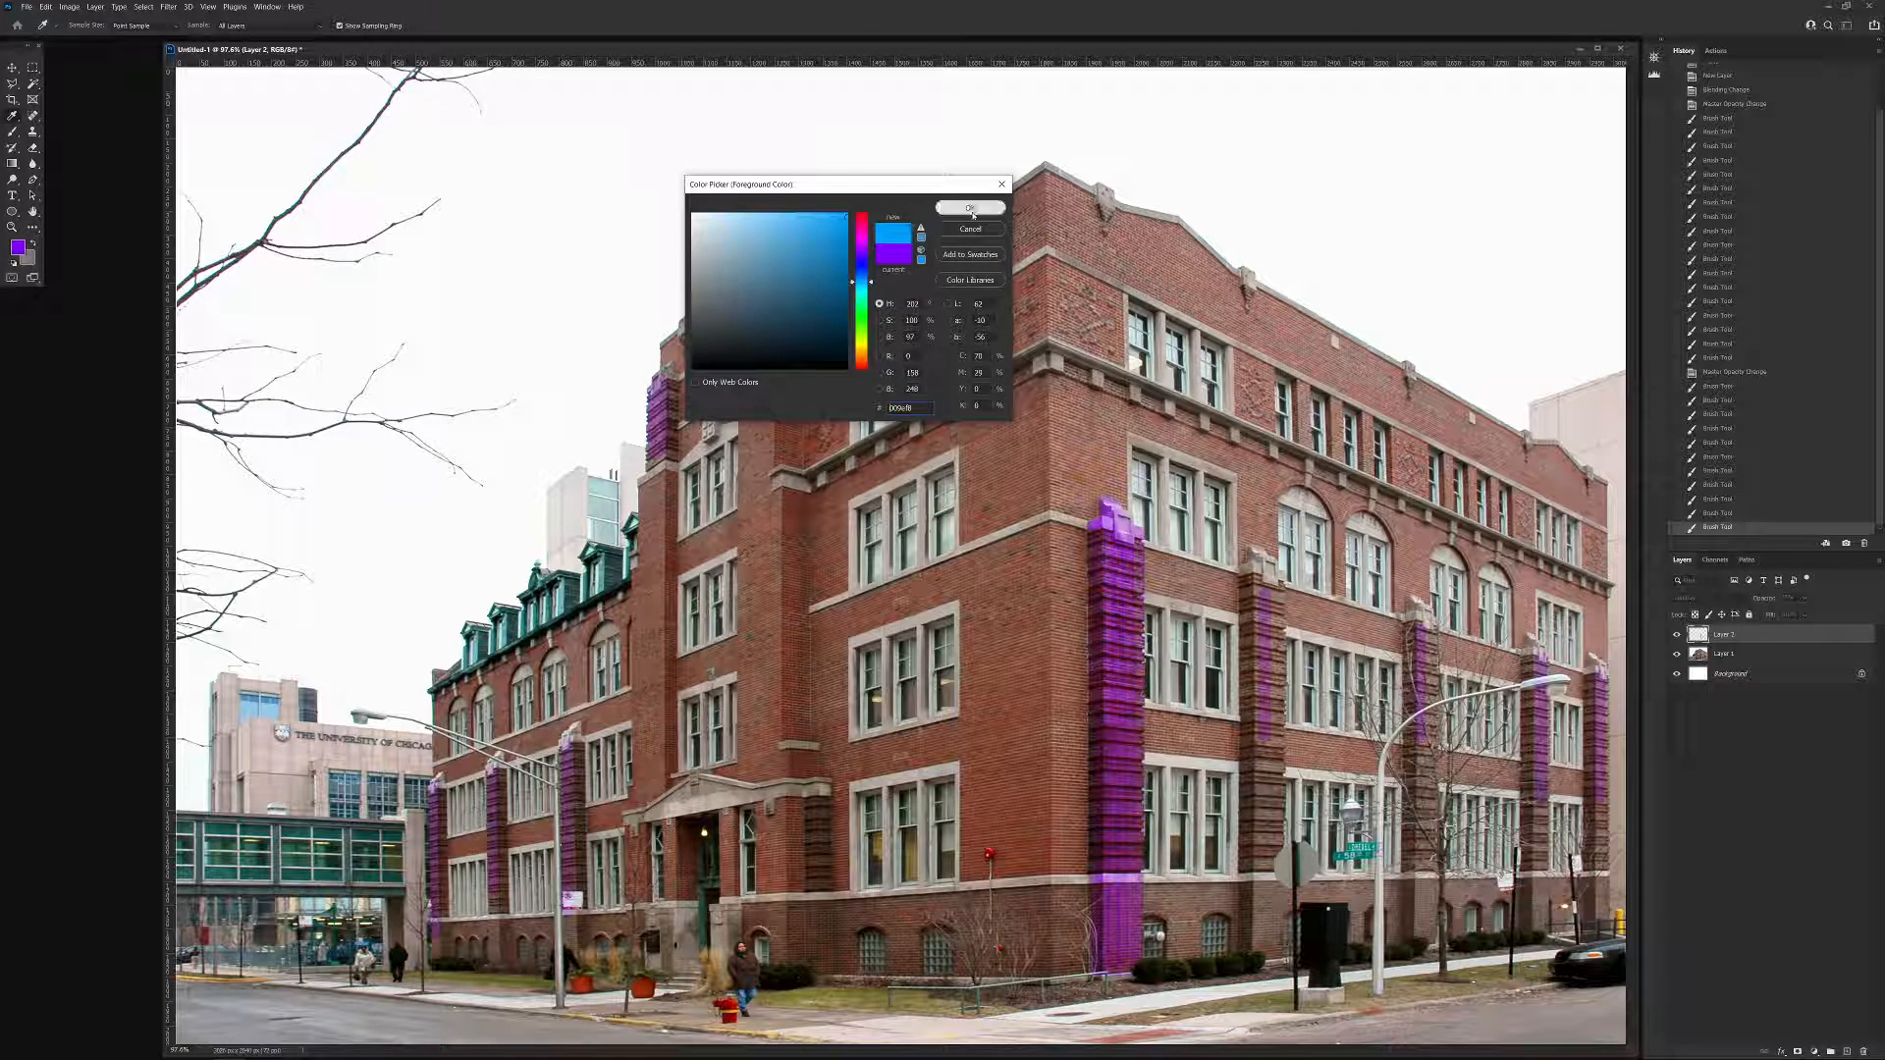
left_click(970, 208)
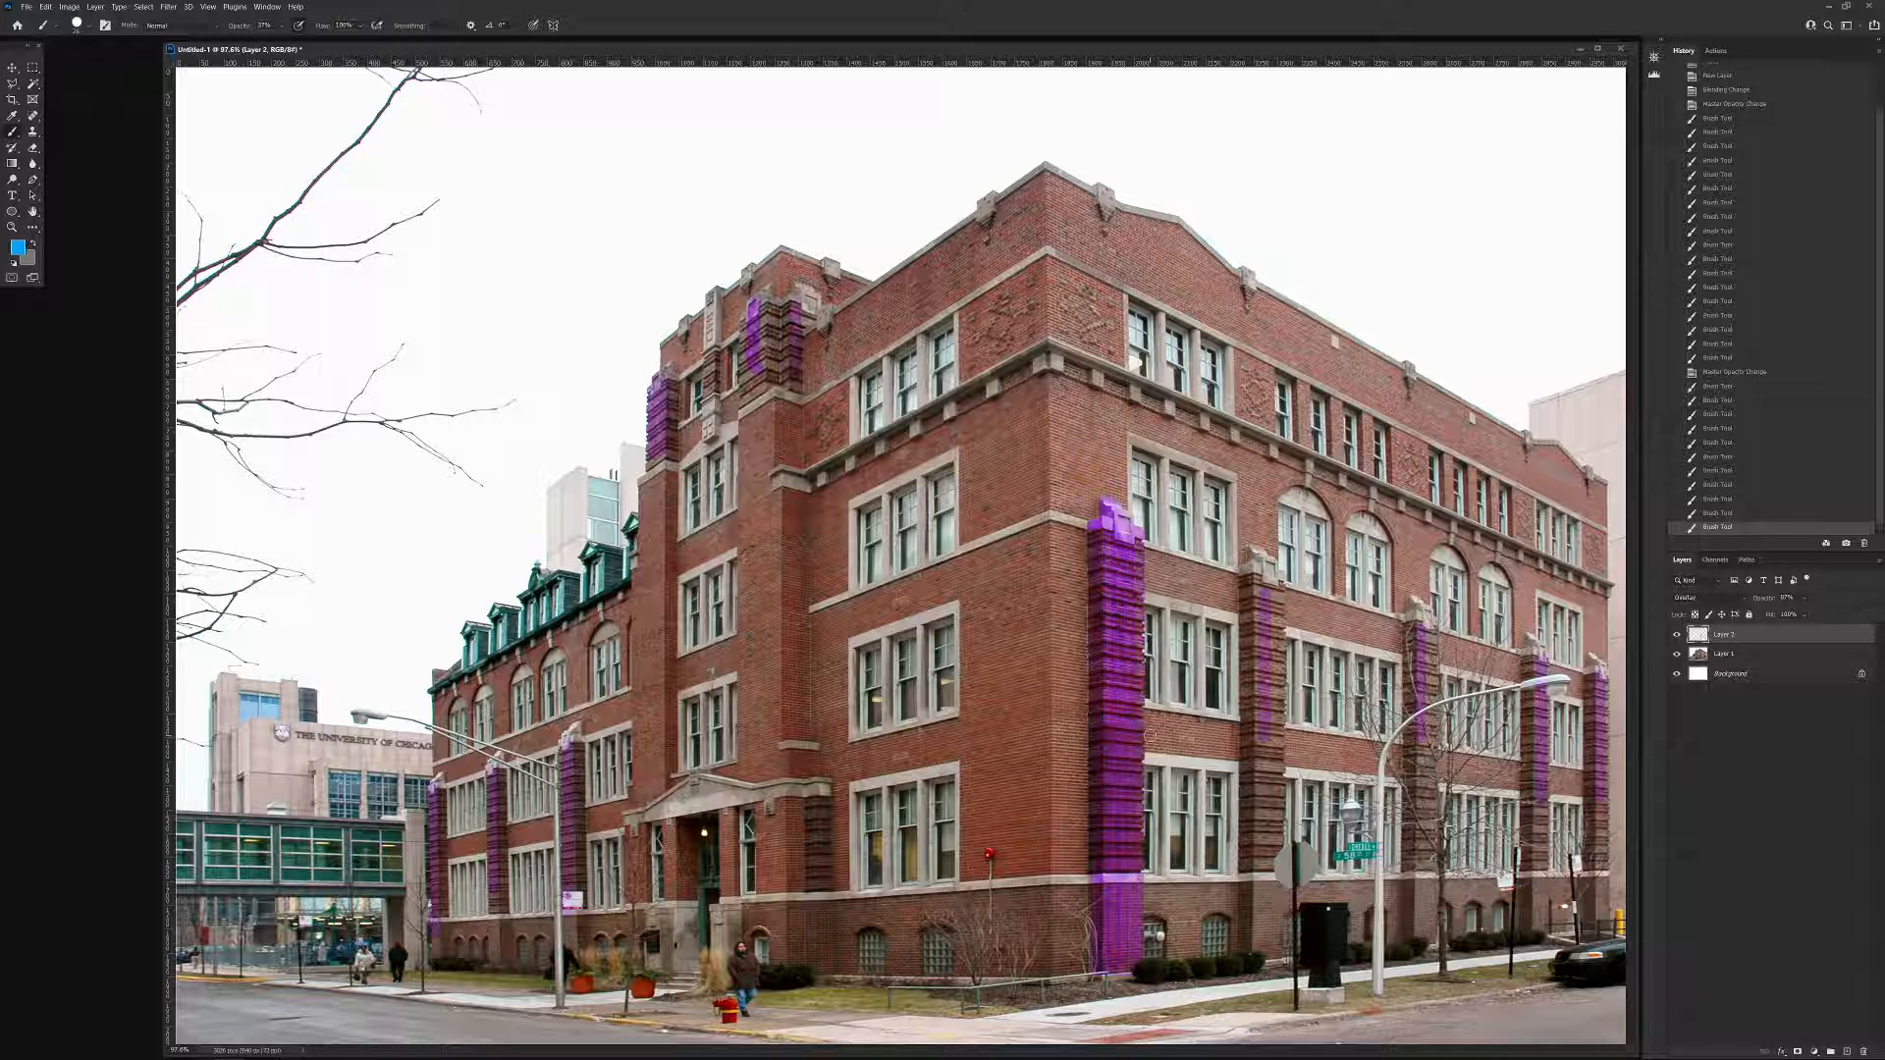
mouse_move(1150, 737)
left_mouse_down()
mouse_move(1147, 877)
mouse_move(1232, 877)
mouse_move(1232, 746)
mouse_move(1153, 740)
mouse_move(1227, 750)
mouse_move(1161, 761)
left_mouse_up()
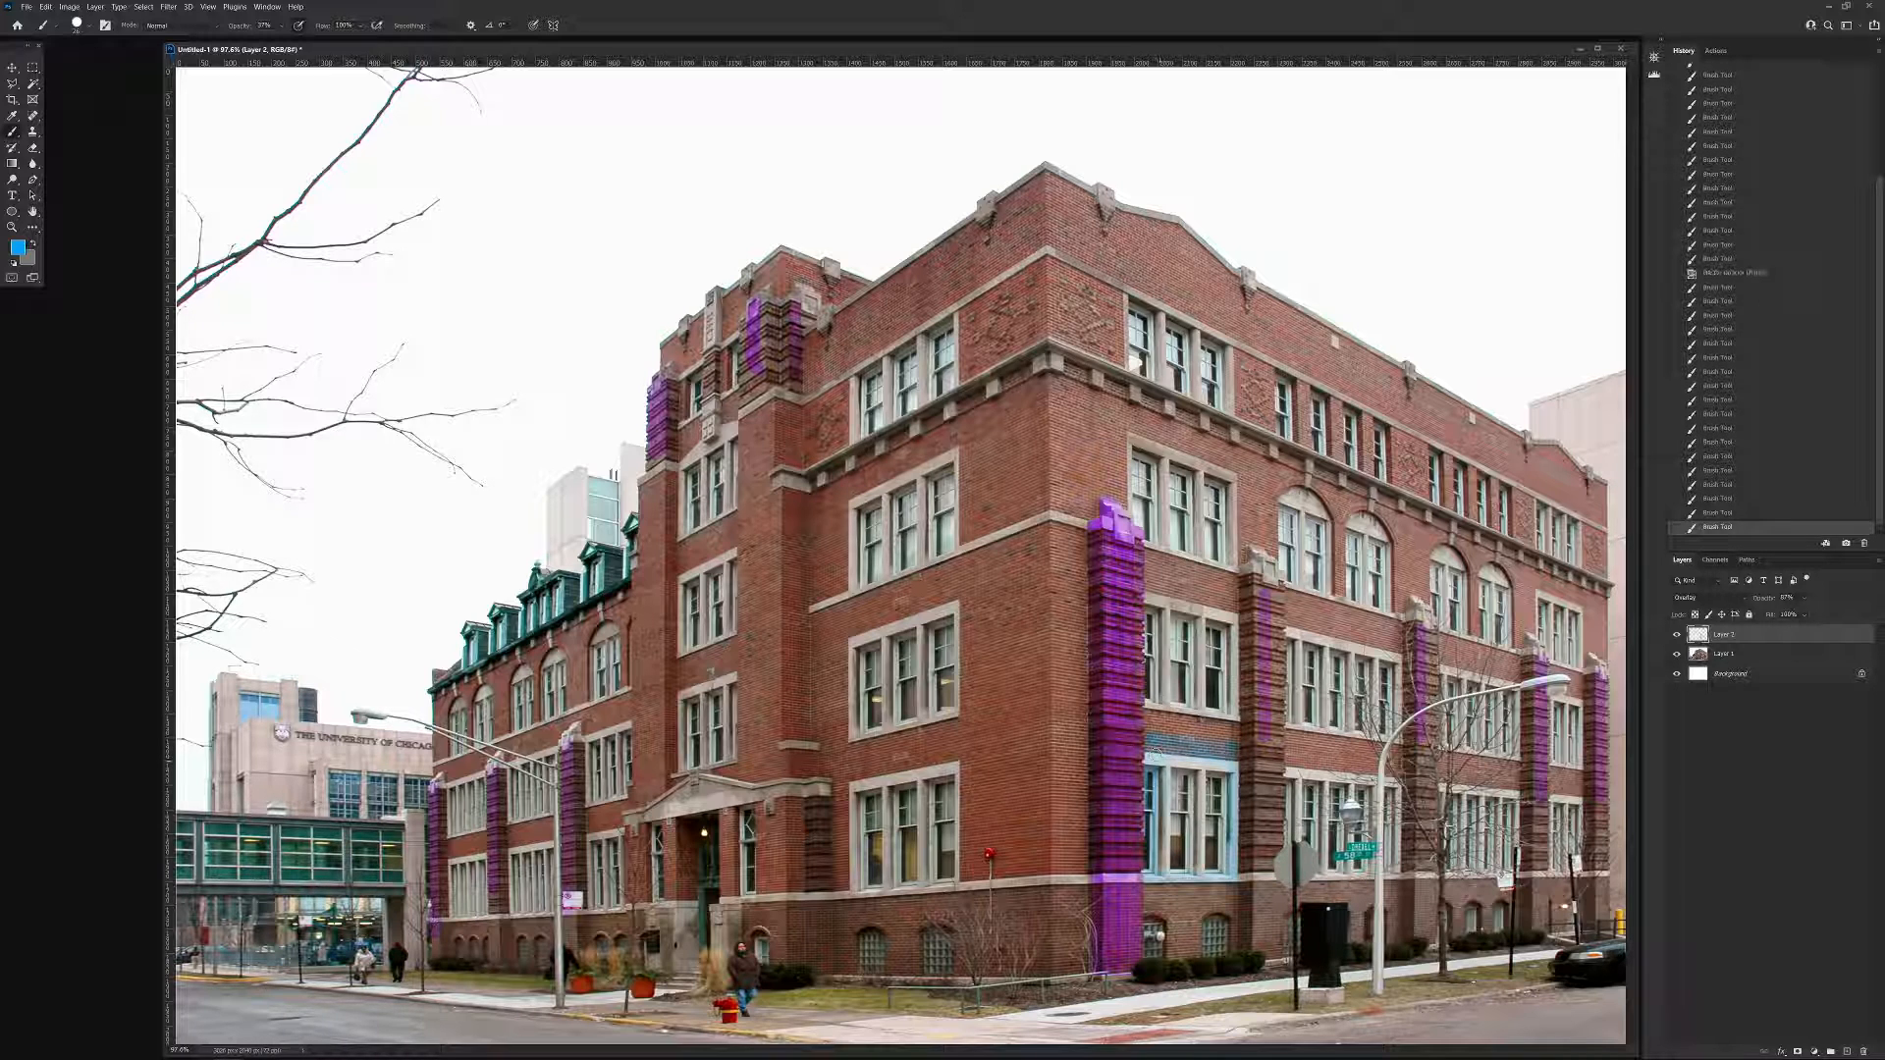
left_click(1168, 790)
Change the paint layer's blend mode to Multiply and set its opacity to 100%.
left_click(1709, 597)
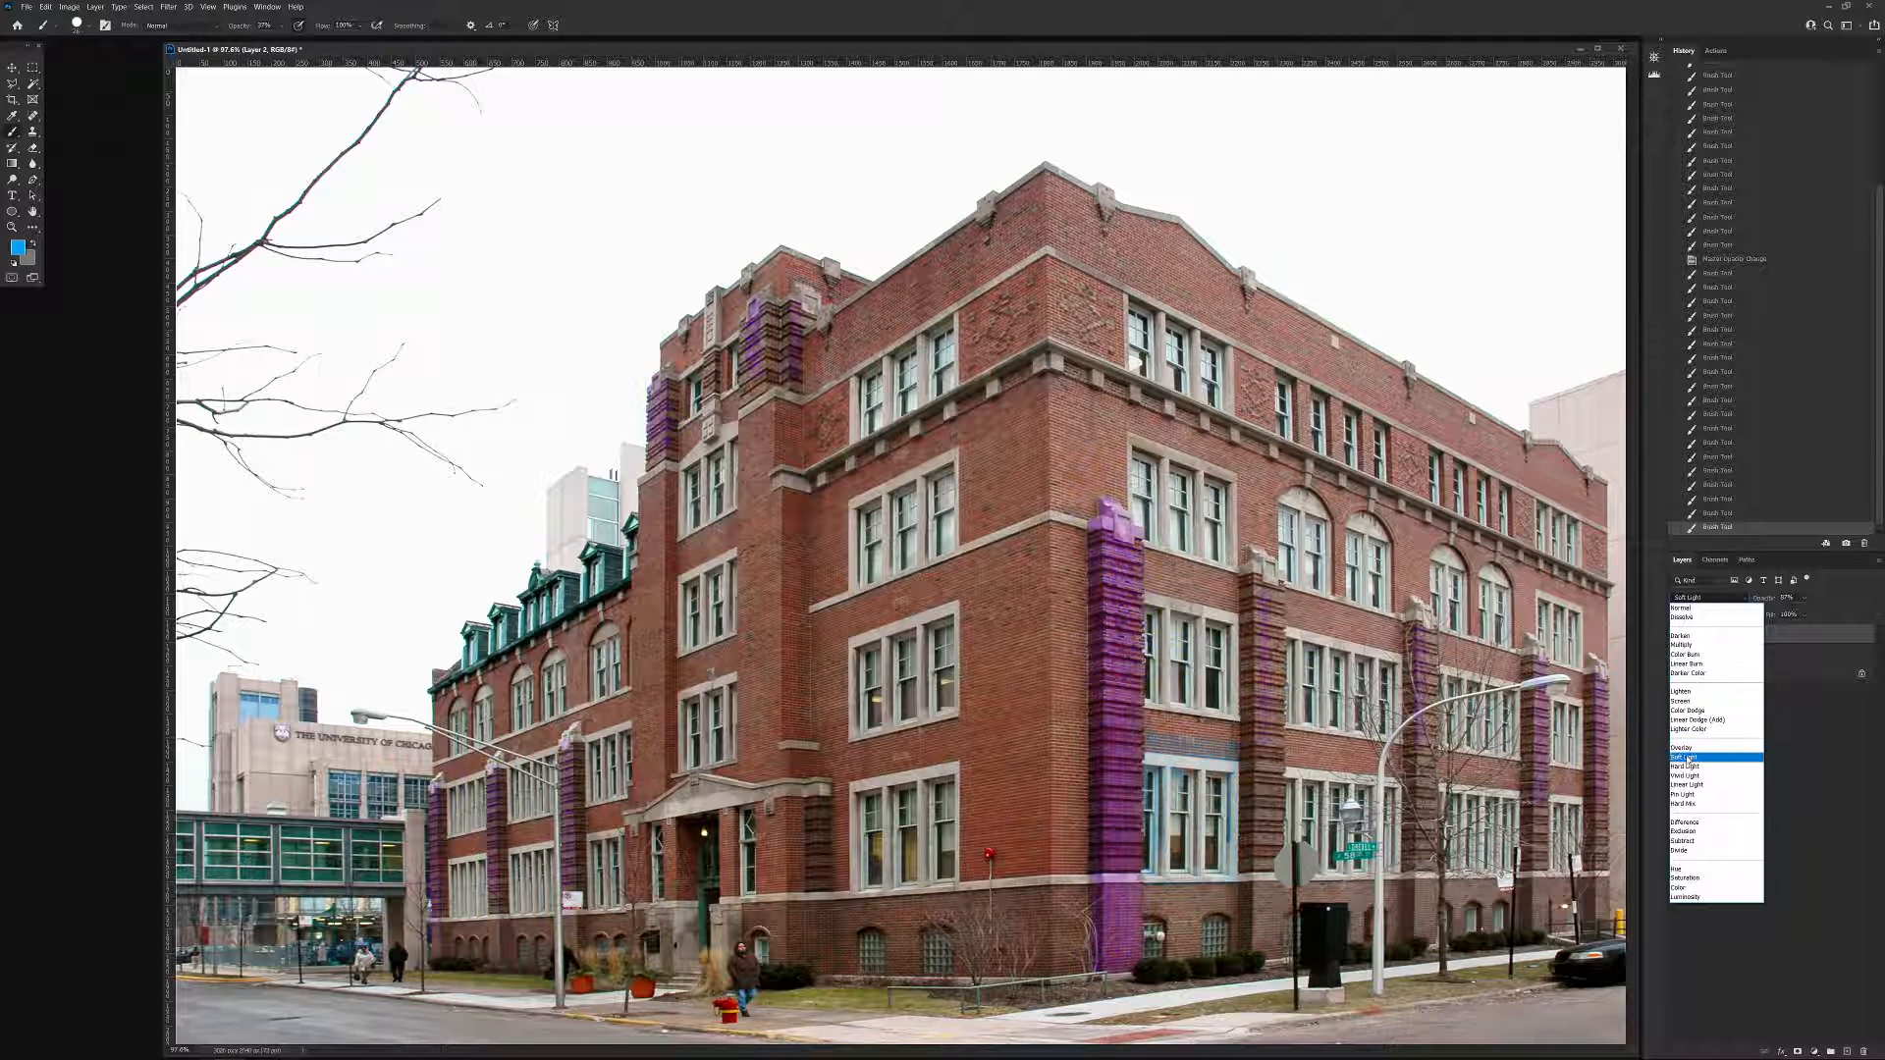
left_click(1686, 646)
left_click(1804, 598)
left_click_drag(1816, 612, 1830, 617)
Set the brush opacity to 100% and paint the ground-floor window bays beside the corner pier and at the facade's far end blue.
left_click_drag(1174, 760, 1184, 764)
left_click(282, 25)
left_click_drag(286, 39, 333, 39)
mouse_move(1183, 760)
left_mouse_down()
mouse_move(1185, 848)
mouse_move(1194, 768)
mouse_move(1206, 850)
mouse_move(1232, 755)
mouse_move(1145, 744)
mouse_move(1150, 866)
mouse_move(1223, 878)
mouse_move(1231, 772)
mouse_move(1227, 854)
mouse_move(1165, 751)
mouse_move(1164, 853)
mouse_move(1210, 850)
mouse_move(1183, 791)
mouse_move(1217, 762)
mouse_move(1213, 850)
left_mouse_up()
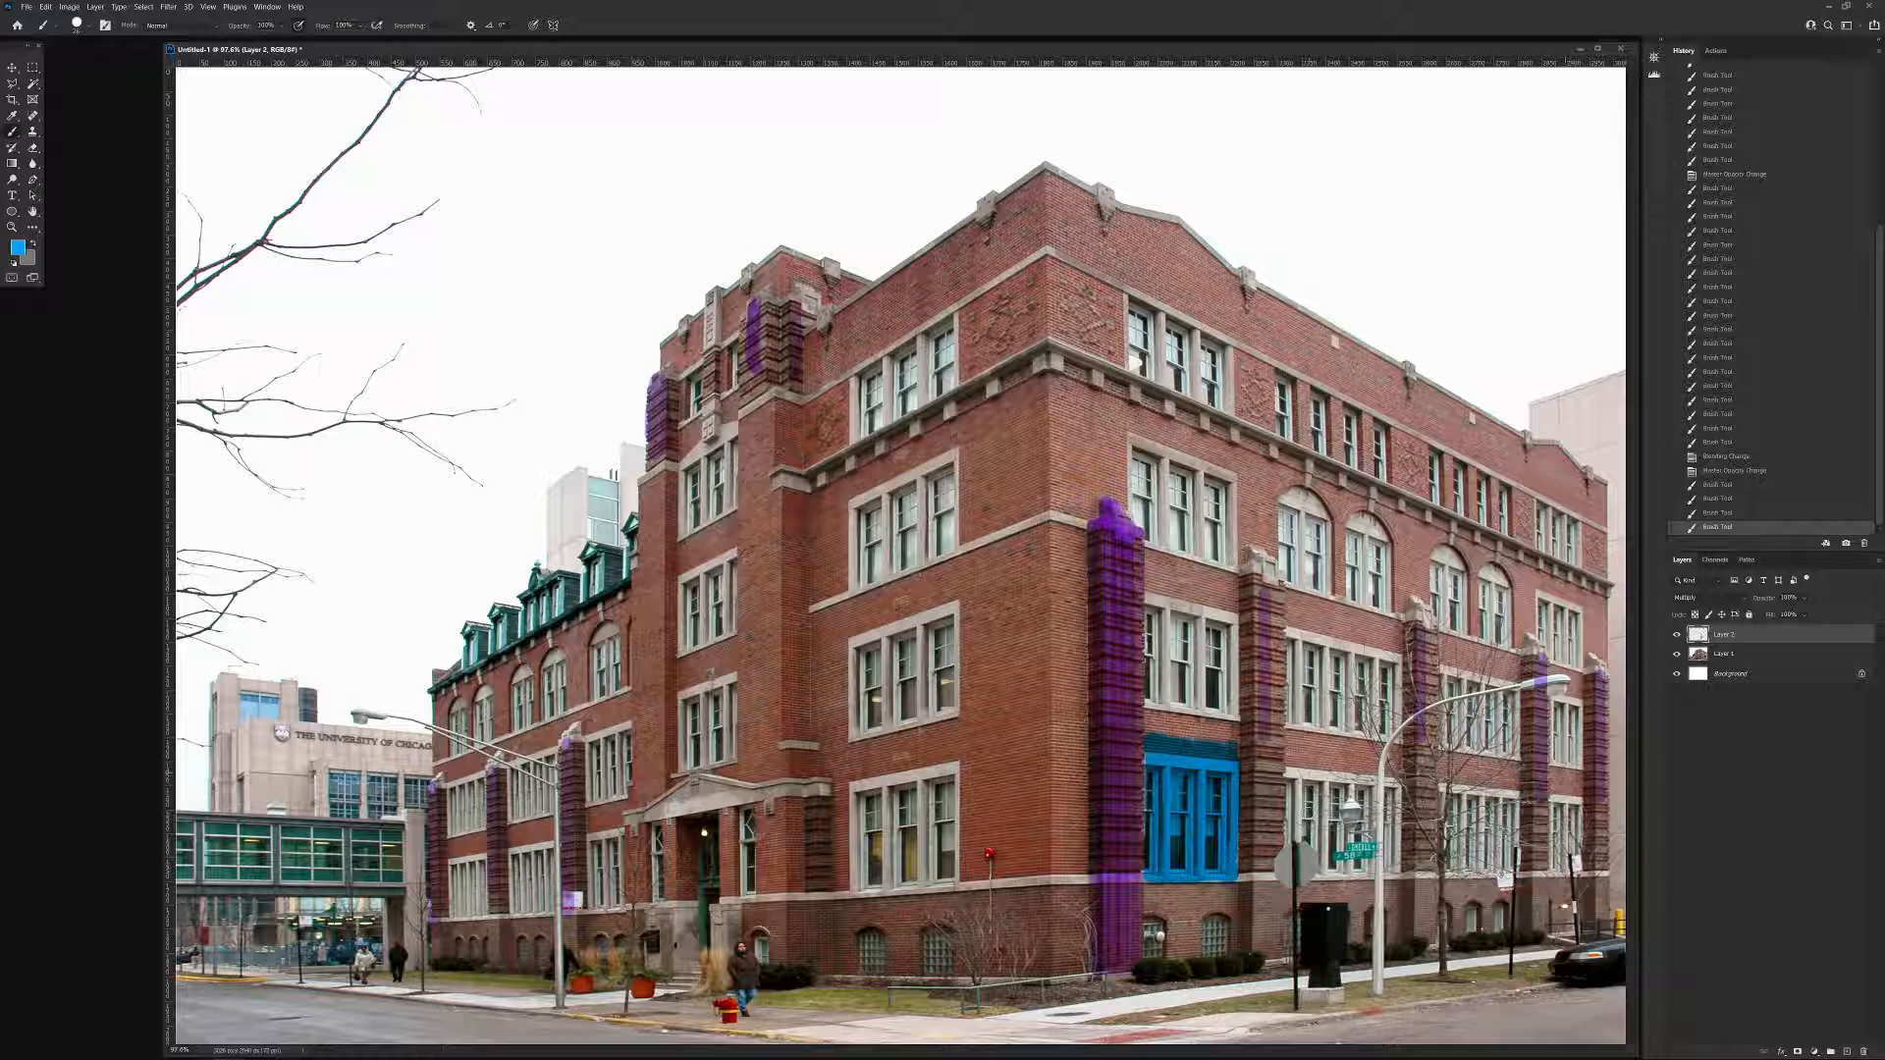
mouse_move(1568, 817)
left_mouse_down()
mouse_move(1561, 854)
mouse_move(1557, 833)
left_mouse_up()
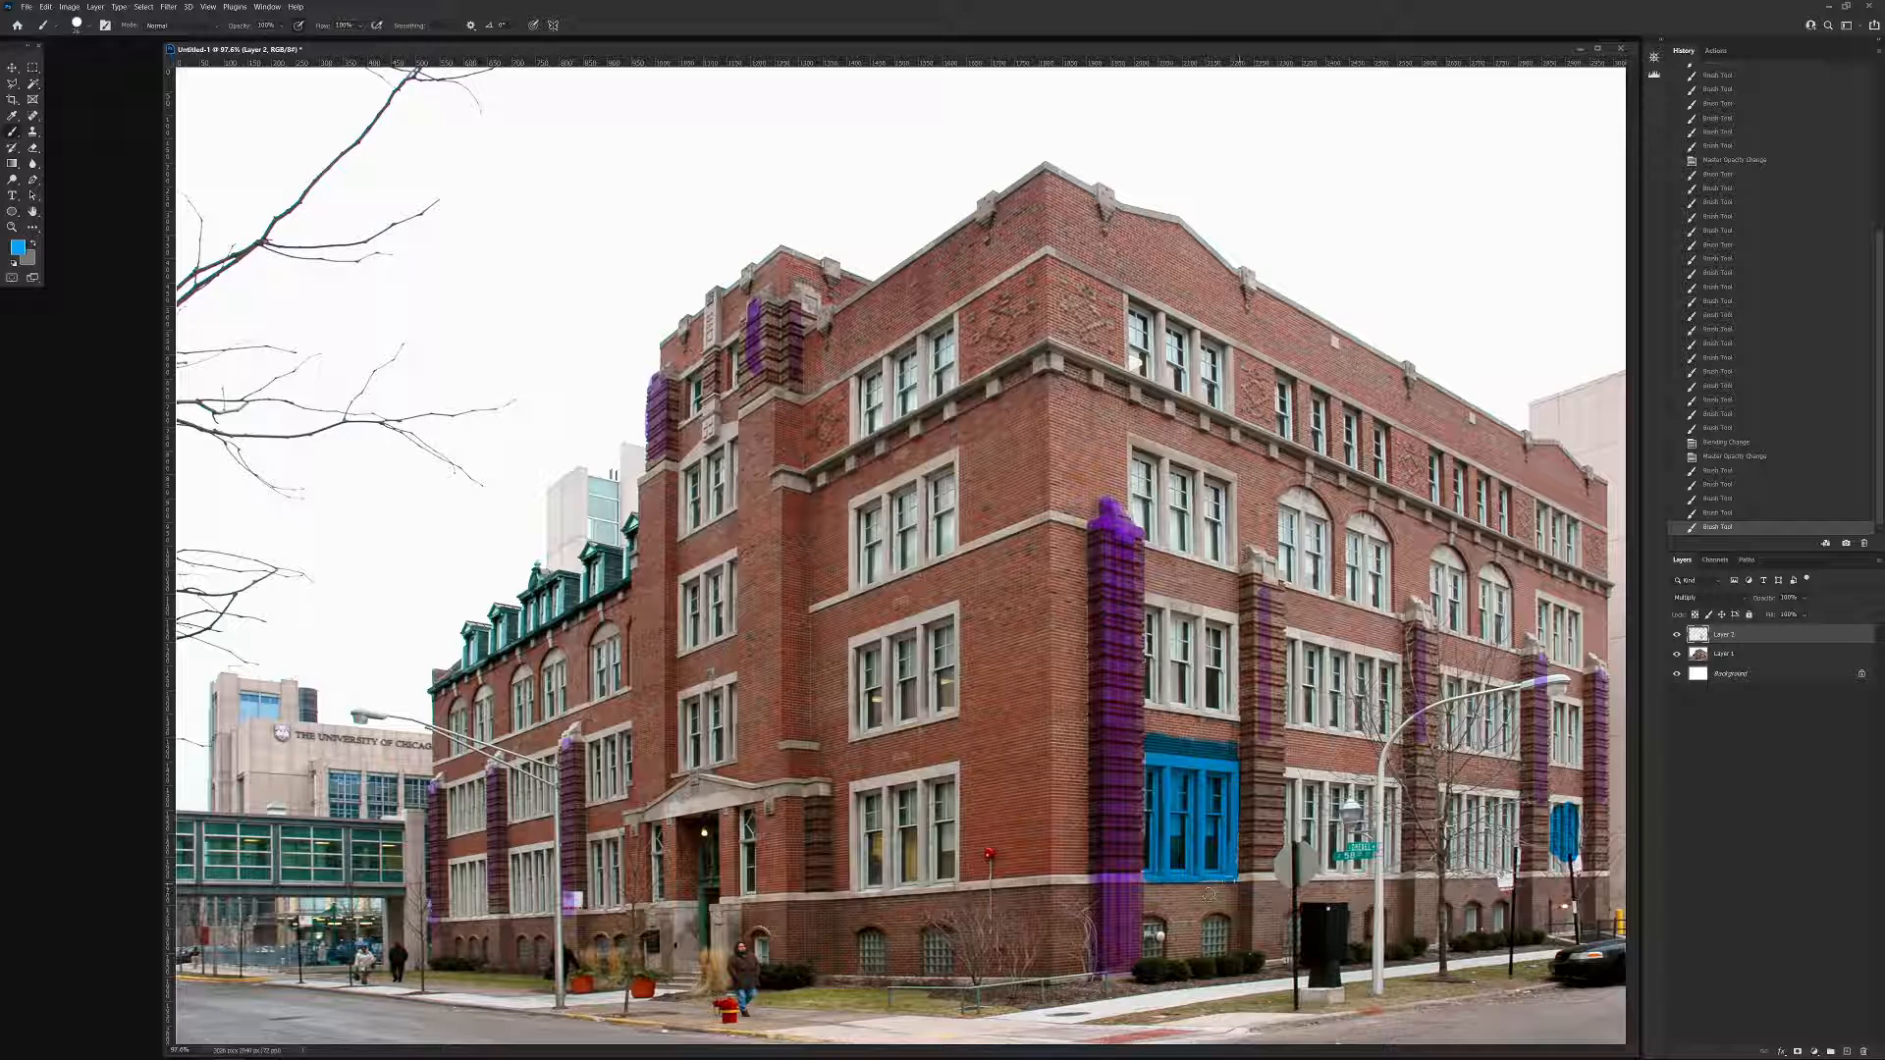
mouse_move(1200, 872)
left_mouse_down()
mouse_move(1226, 876)
mouse_move(1154, 875)
left_mouse_up()
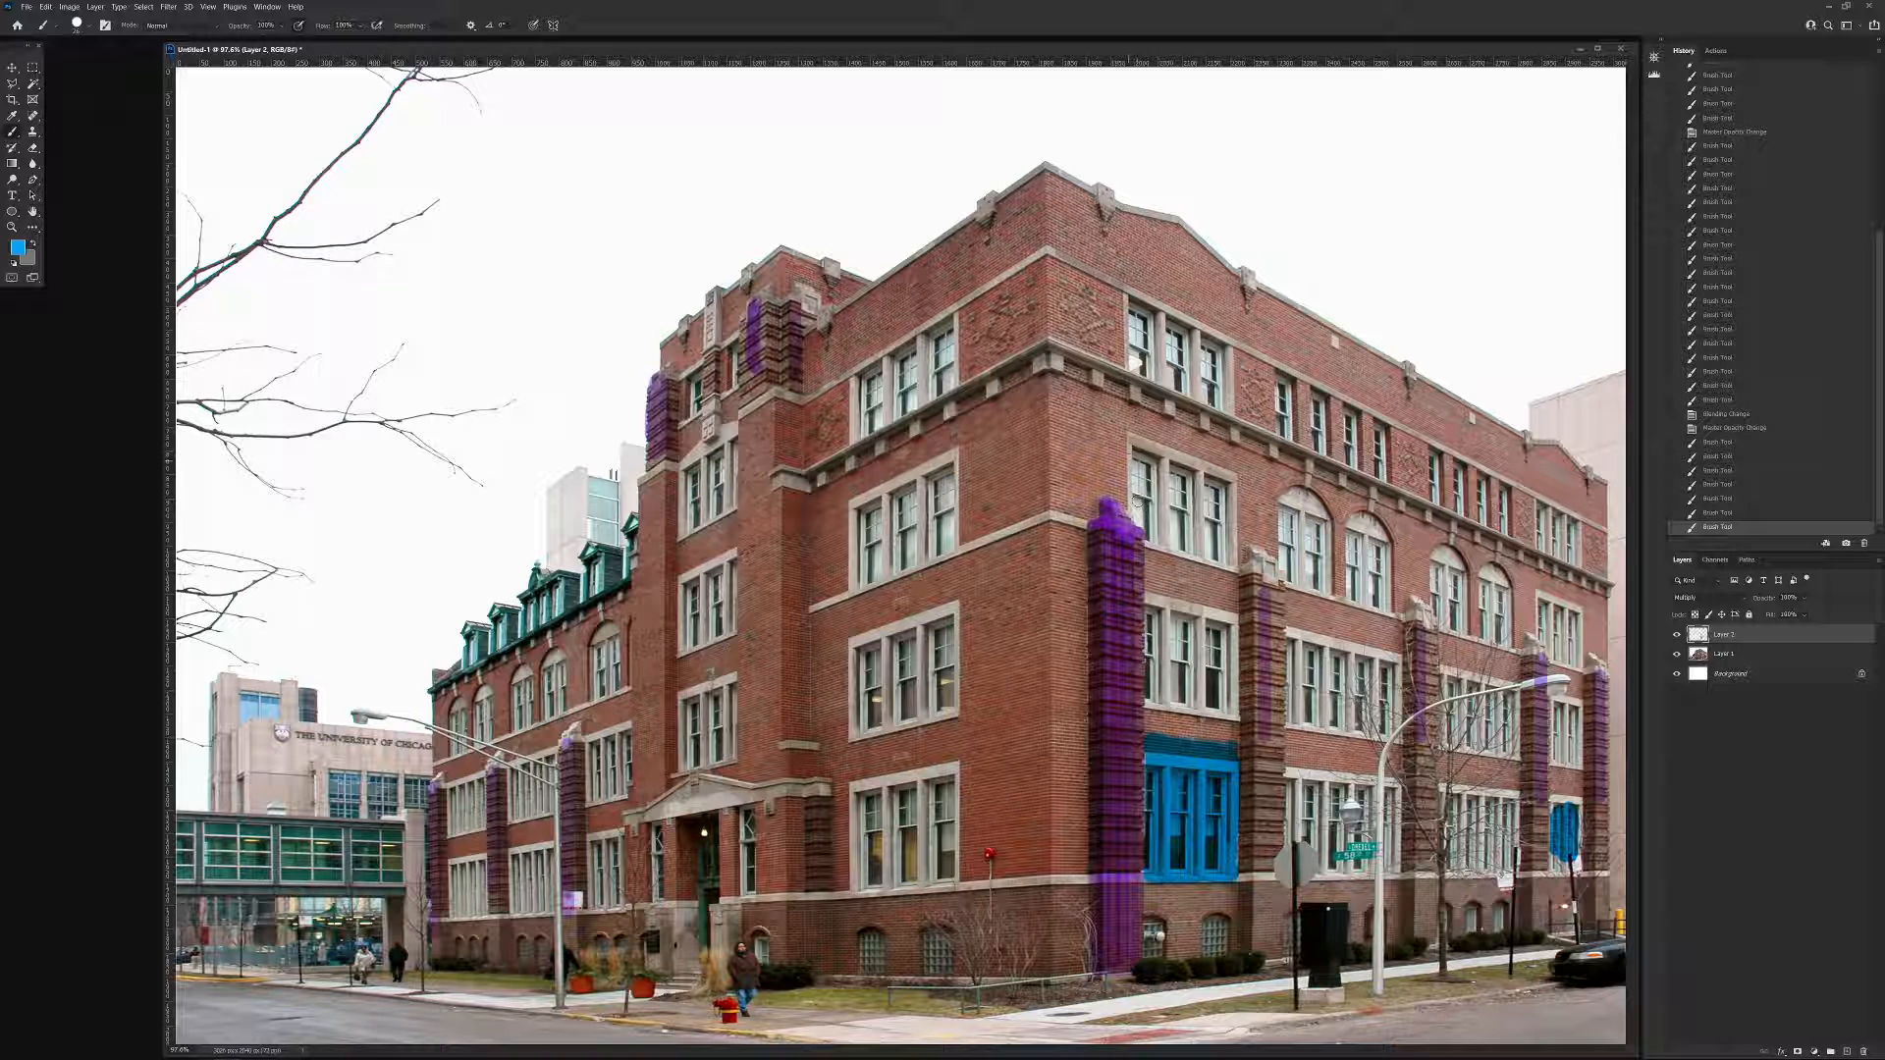
Outline the third-floor triple-window bay above the corner pier with blue strokes.
left_click_drag(1136, 482, 1134, 410)
left_click(1235, 452, "shift")
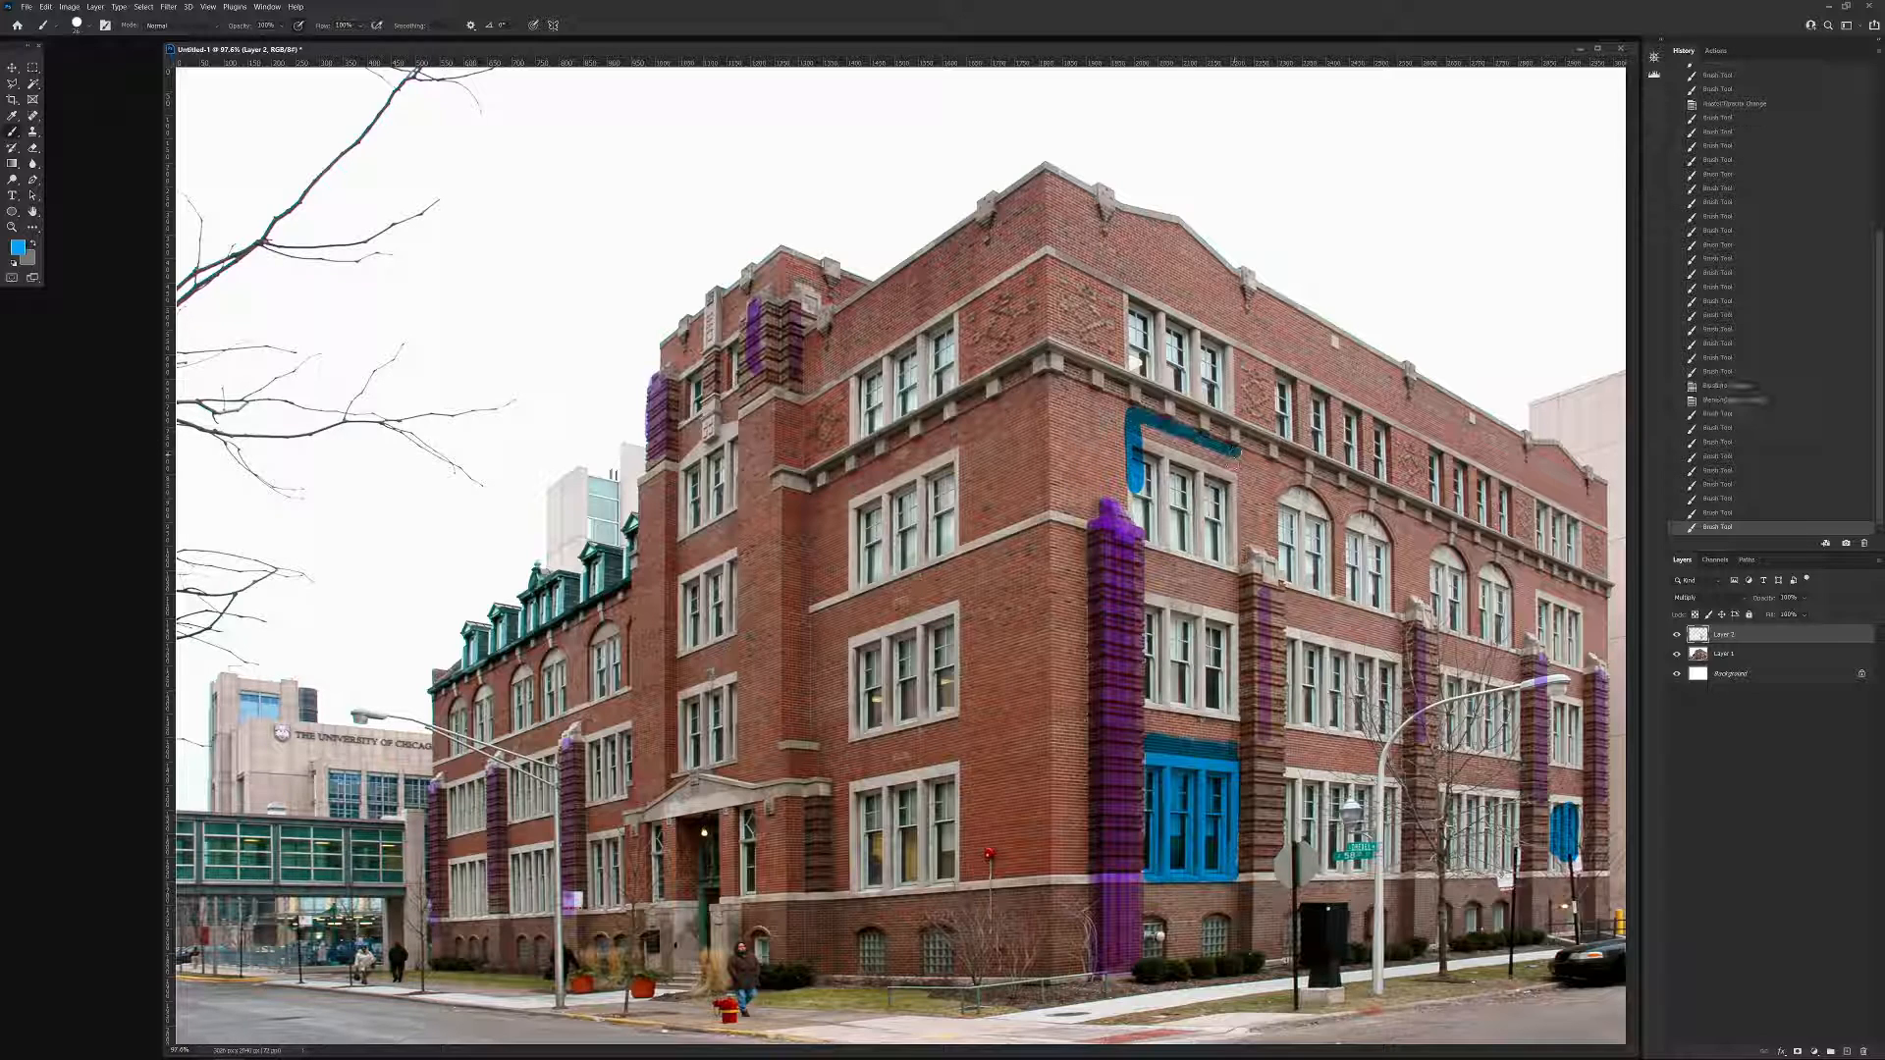
left_click(1234, 568, "shift")
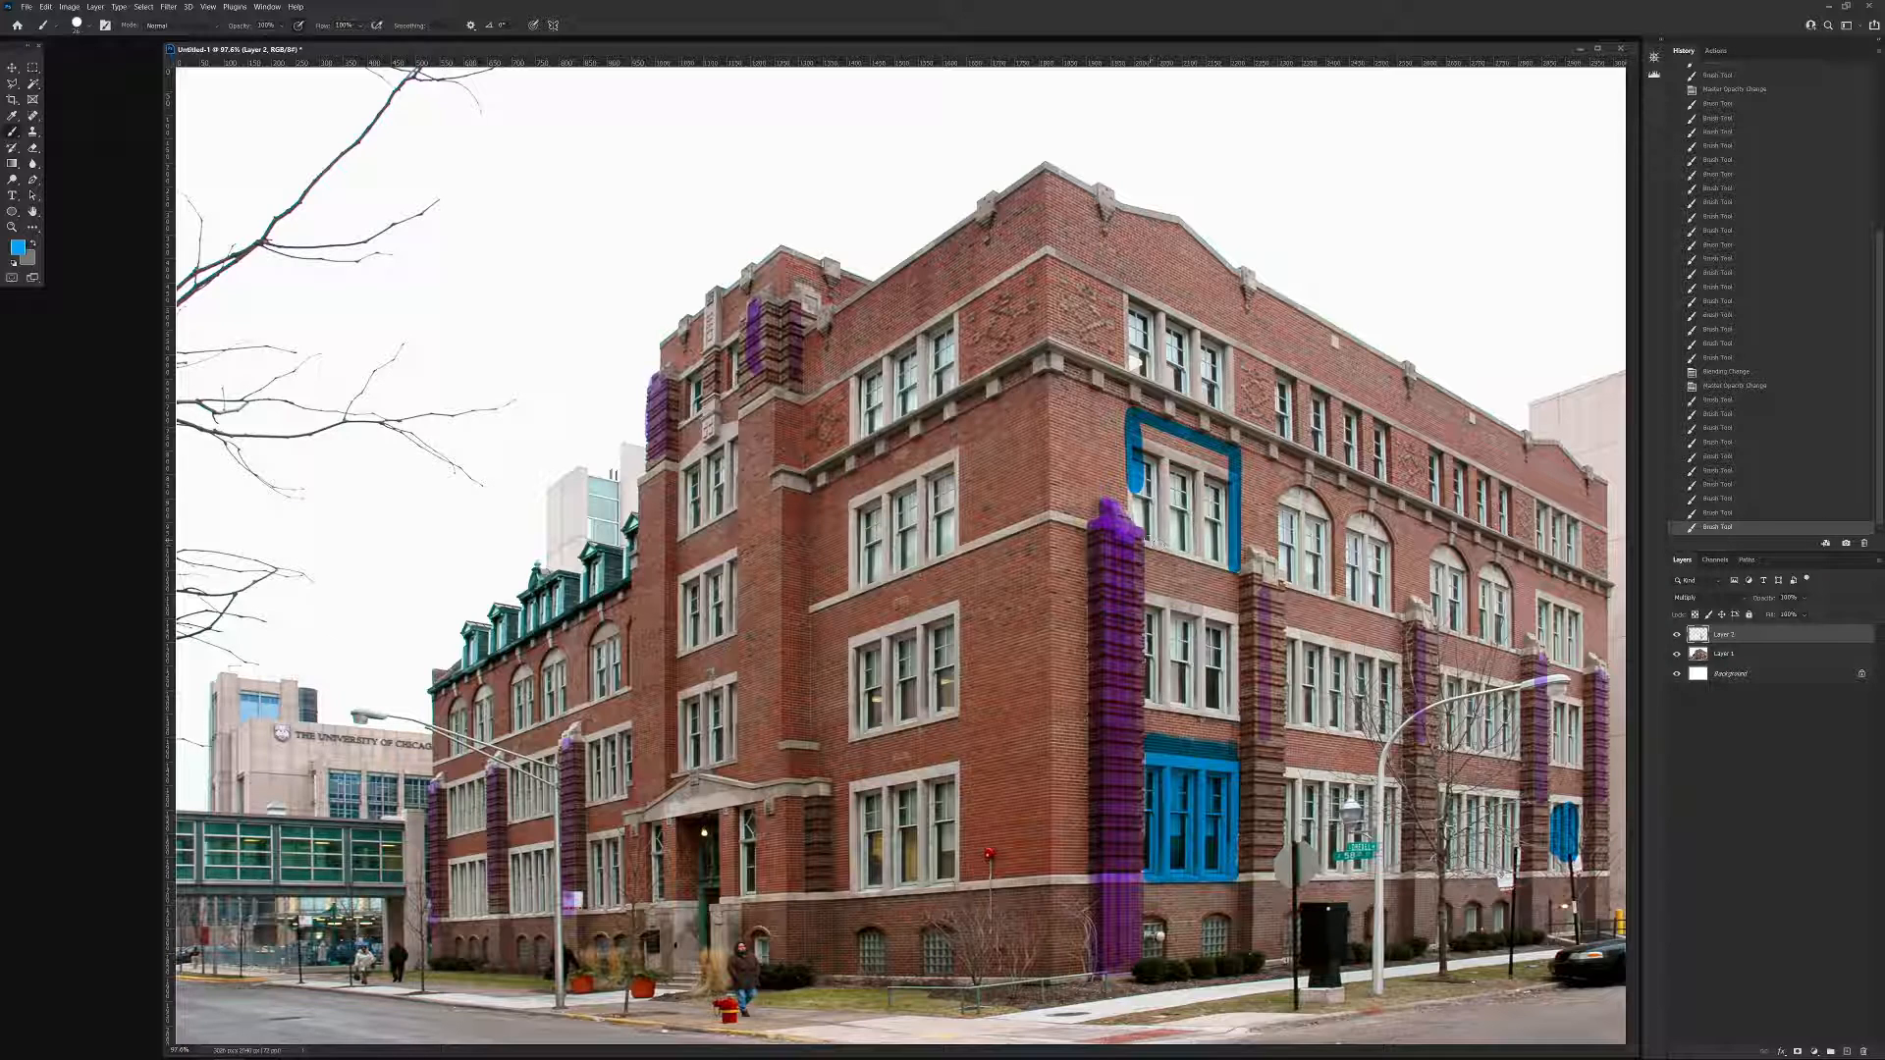
left_click(1148, 540, "shift")
left_click(1139, 509, "shift")
left_click(1136, 496, "shift")
Fill the outlined third-floor window bay with solid blue, working inward from its border.
mouse_move(1137, 506)
left_mouse_down()
mouse_move(1145, 429)
mouse_move(1227, 447)
left_mouse_up()
left_click(1227, 558, "shift")
left_click(1153, 532, "shift")
left_click(1154, 438, "shift")
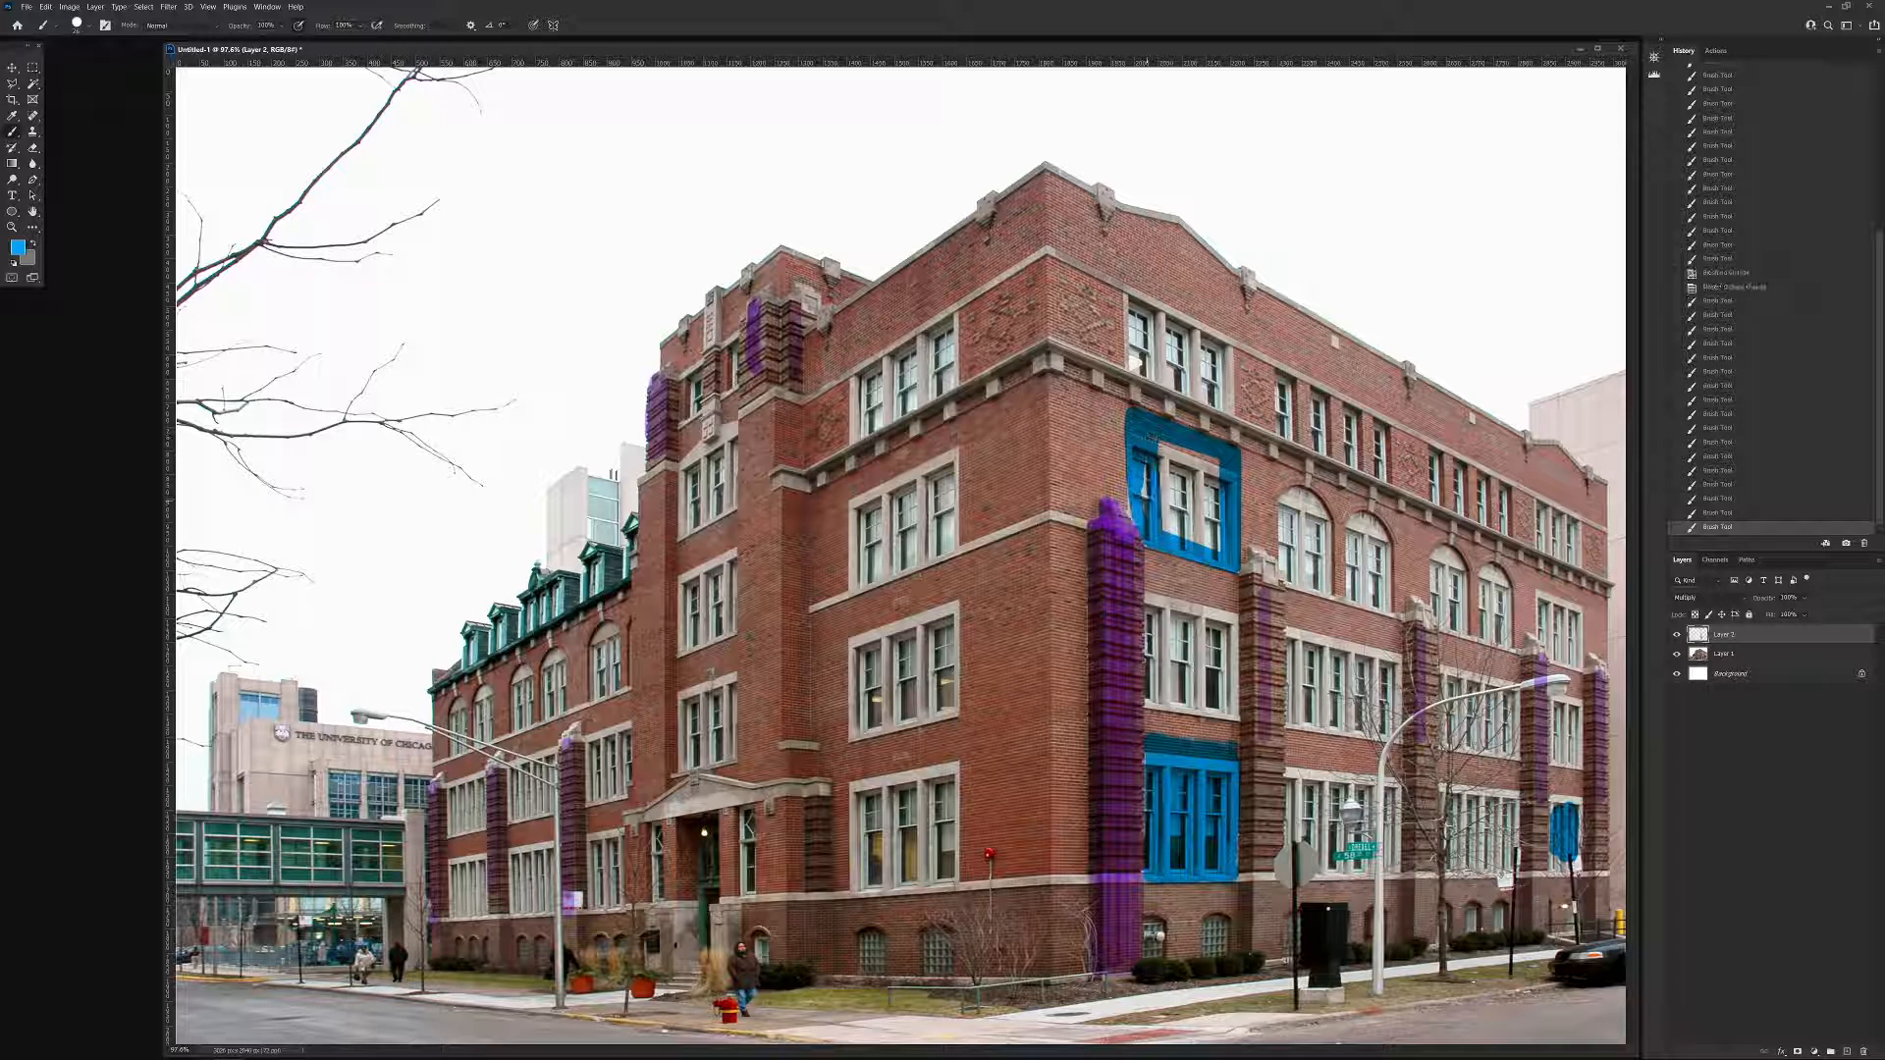
left_click(1148, 515, "shift")
left_click(1145, 465, "shift")
left_click(1227, 462, "shift")
left_click(1218, 546, "shift")
left_click(1160, 534, "shift")
left_click(1159, 454, "shift")
left_click(1216, 467, "shift")
left_click(1211, 535, "shift")
left_click(1173, 519, "shift")
left_click(1174, 464, "shift")
left_click(1204, 472, "shift")
left_click(1204, 521, "shift")
left_click_drag(1202, 519, 1188, 490)
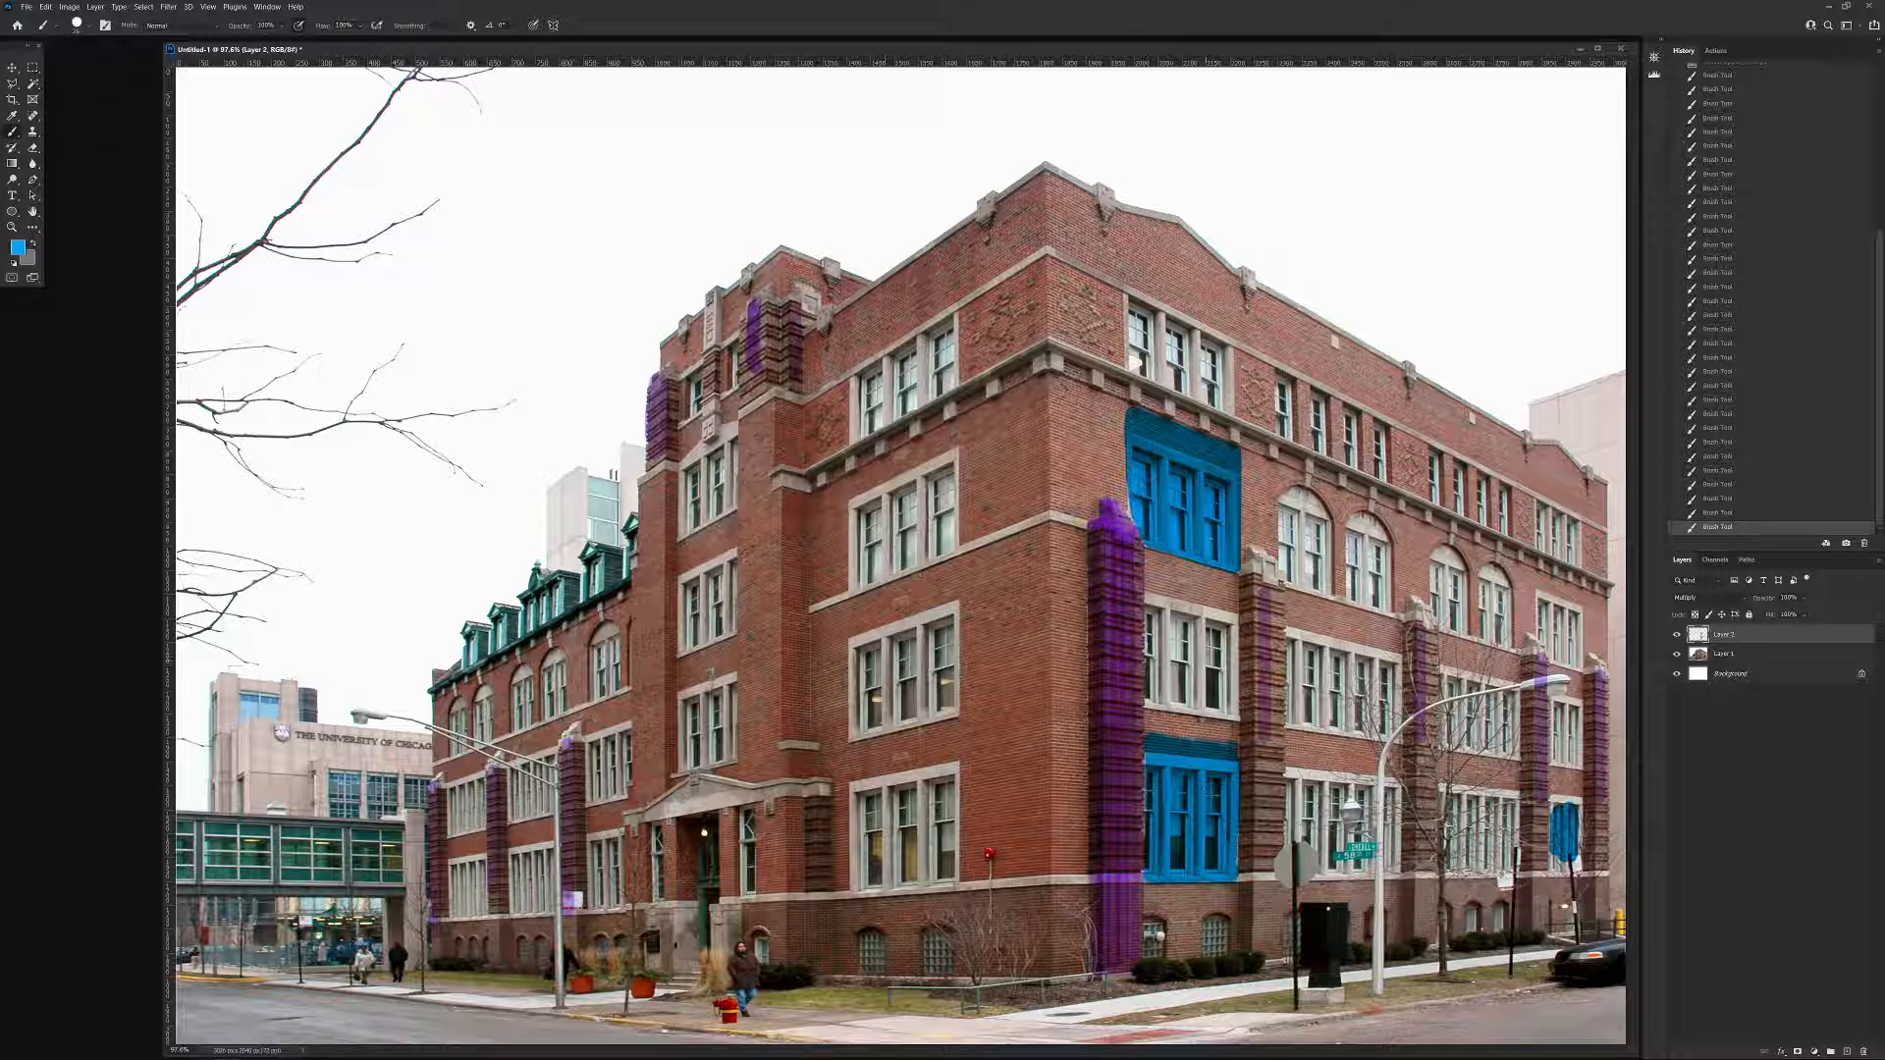
Set the foreground colour to bright green and outline the second-floor triple-window bay beside the corner pier.
left_click(20, 248)
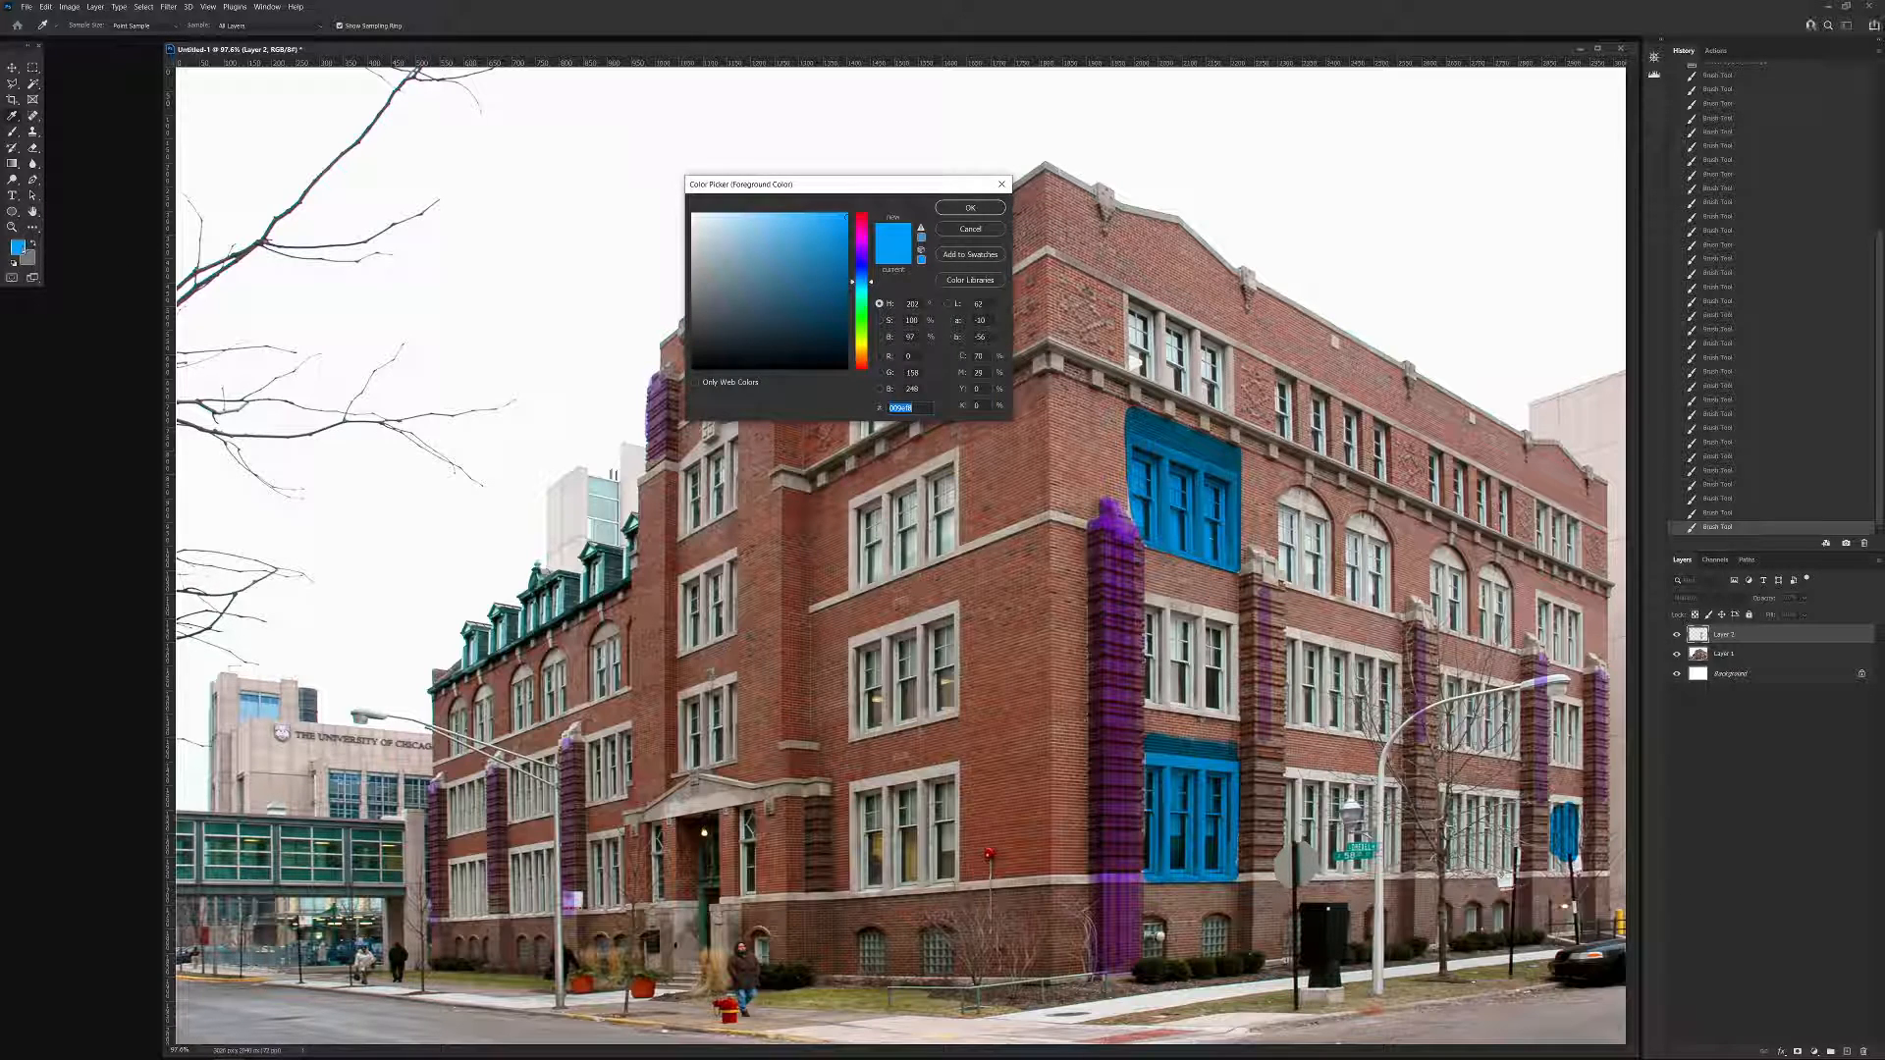
left_click_drag(861, 282, 898, 295)
left_click(969, 208)
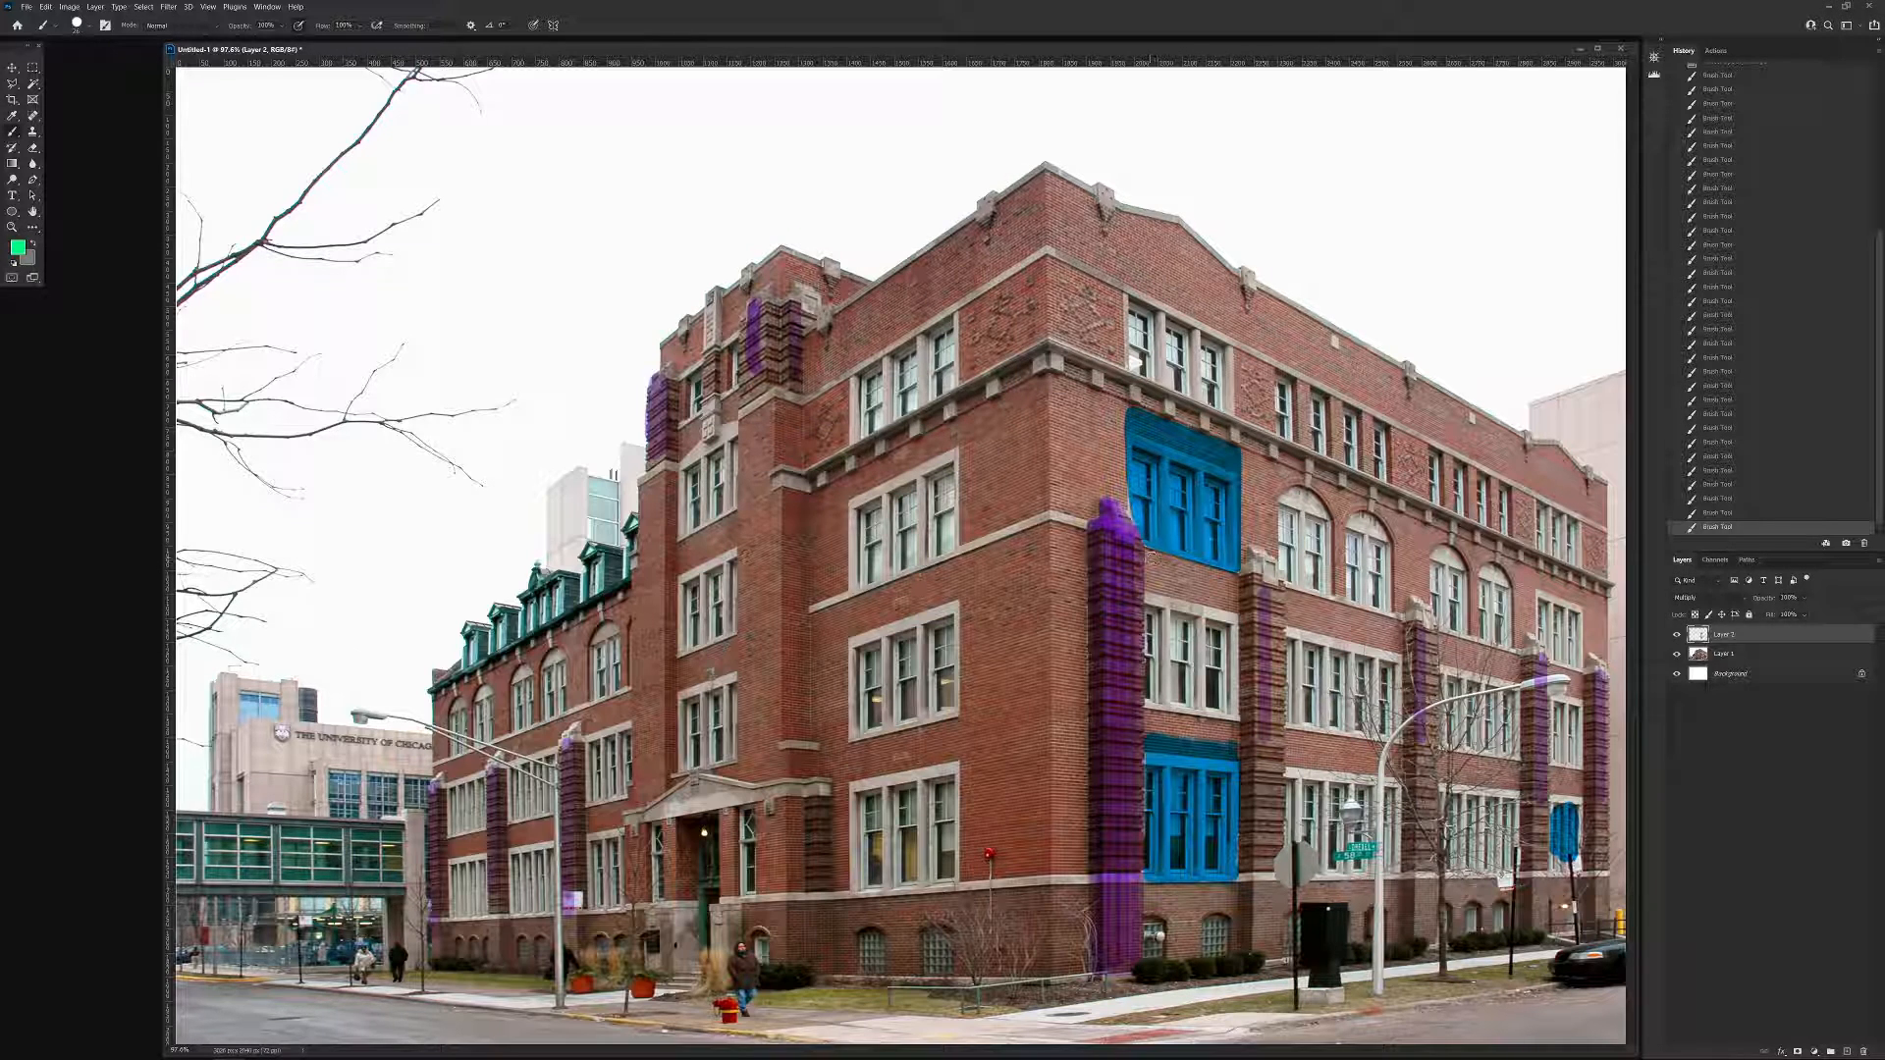
left_click(1150, 729, "shift")
left_click(1232, 734, "shift")
left_click(1233, 580, "shift")
left_click(1150, 556, "shift")
Fill the outlined second-floor bay beside the corner pier with solid green, covering its three windows.
left_click(1160, 728, "shift")
left_click(1223, 725, "shift")
left_click(1224, 590, "shift")
left_click(1161, 587, "shift")
left_click(1166, 716, "shift")
left_click(1179, 589, "shift")
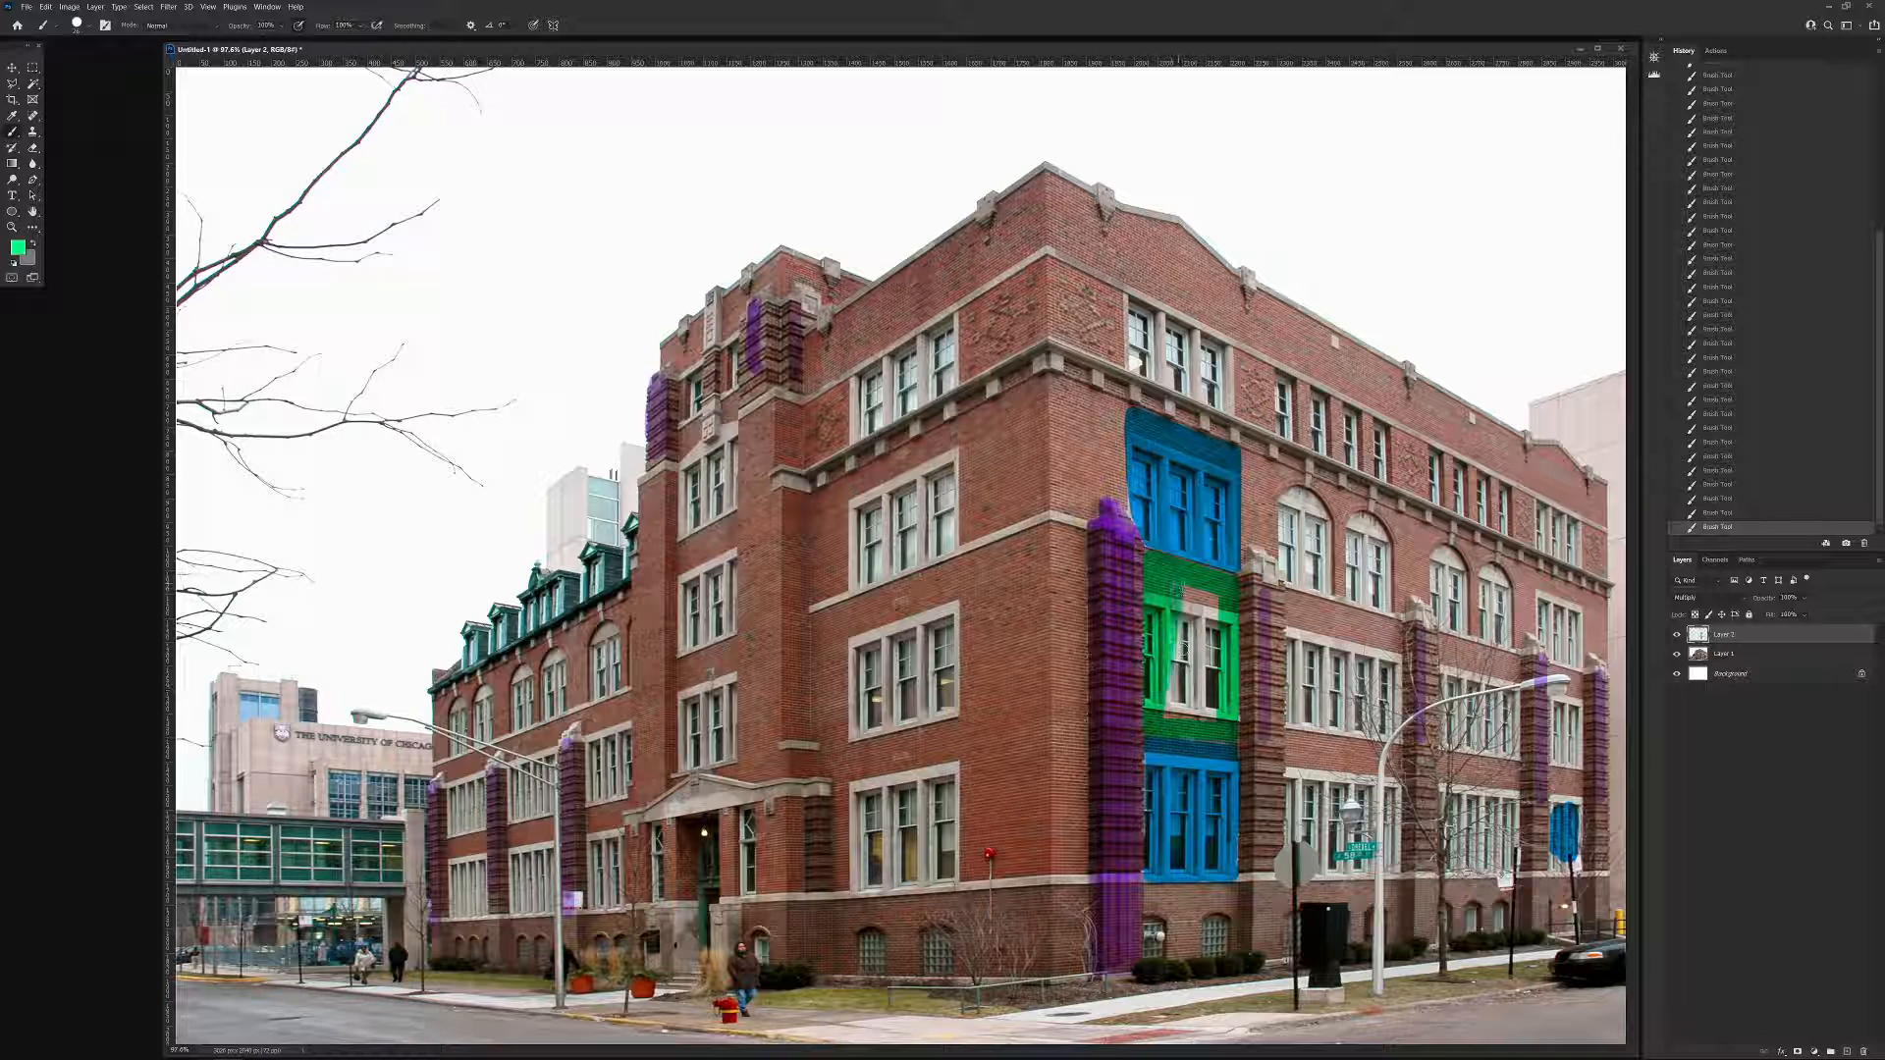
left_click(1171, 715, "shift")
left_click(1187, 587, "shift")
left_click(1183, 717, "shift")
left_click(1193, 591, "shift")
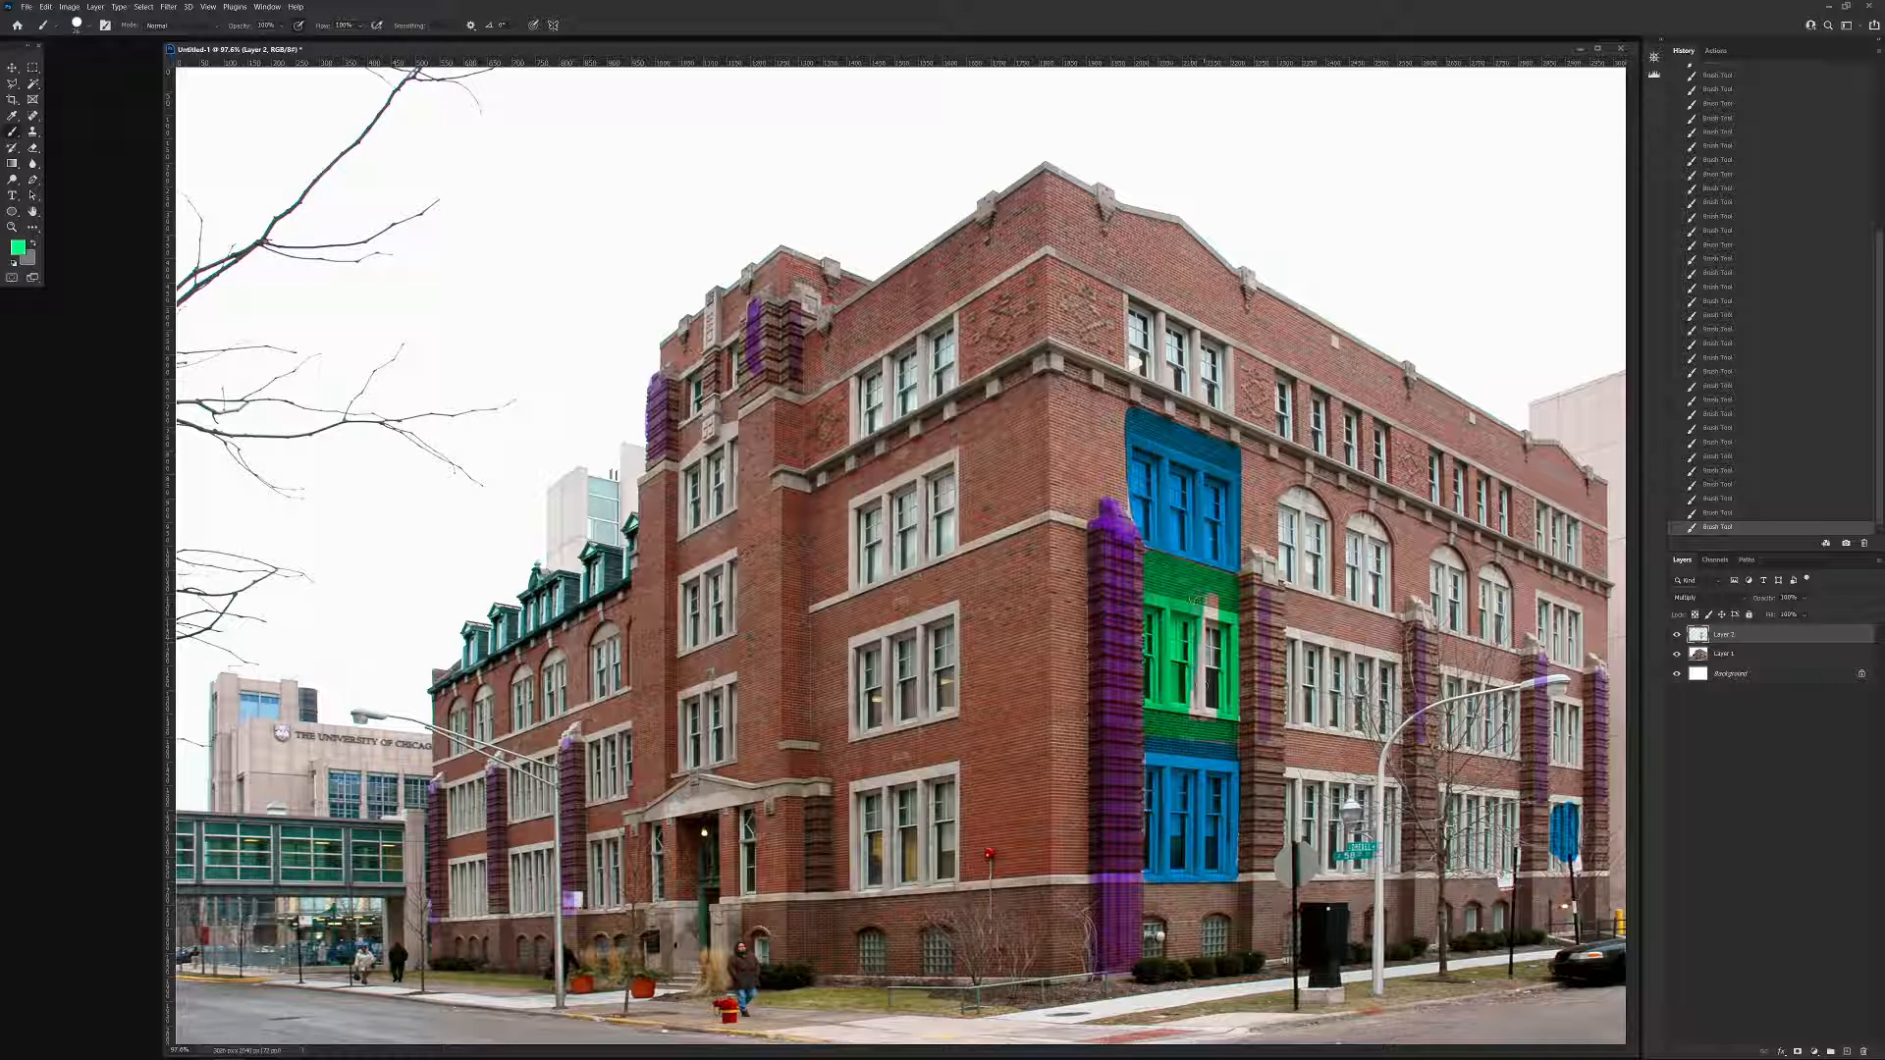
left_click(1192, 719, "shift")
left_click(1211, 590, "shift")
left_click(1202, 724, "shift")
left_click(1216, 597, "shift")
left_click(1212, 722, "shift")
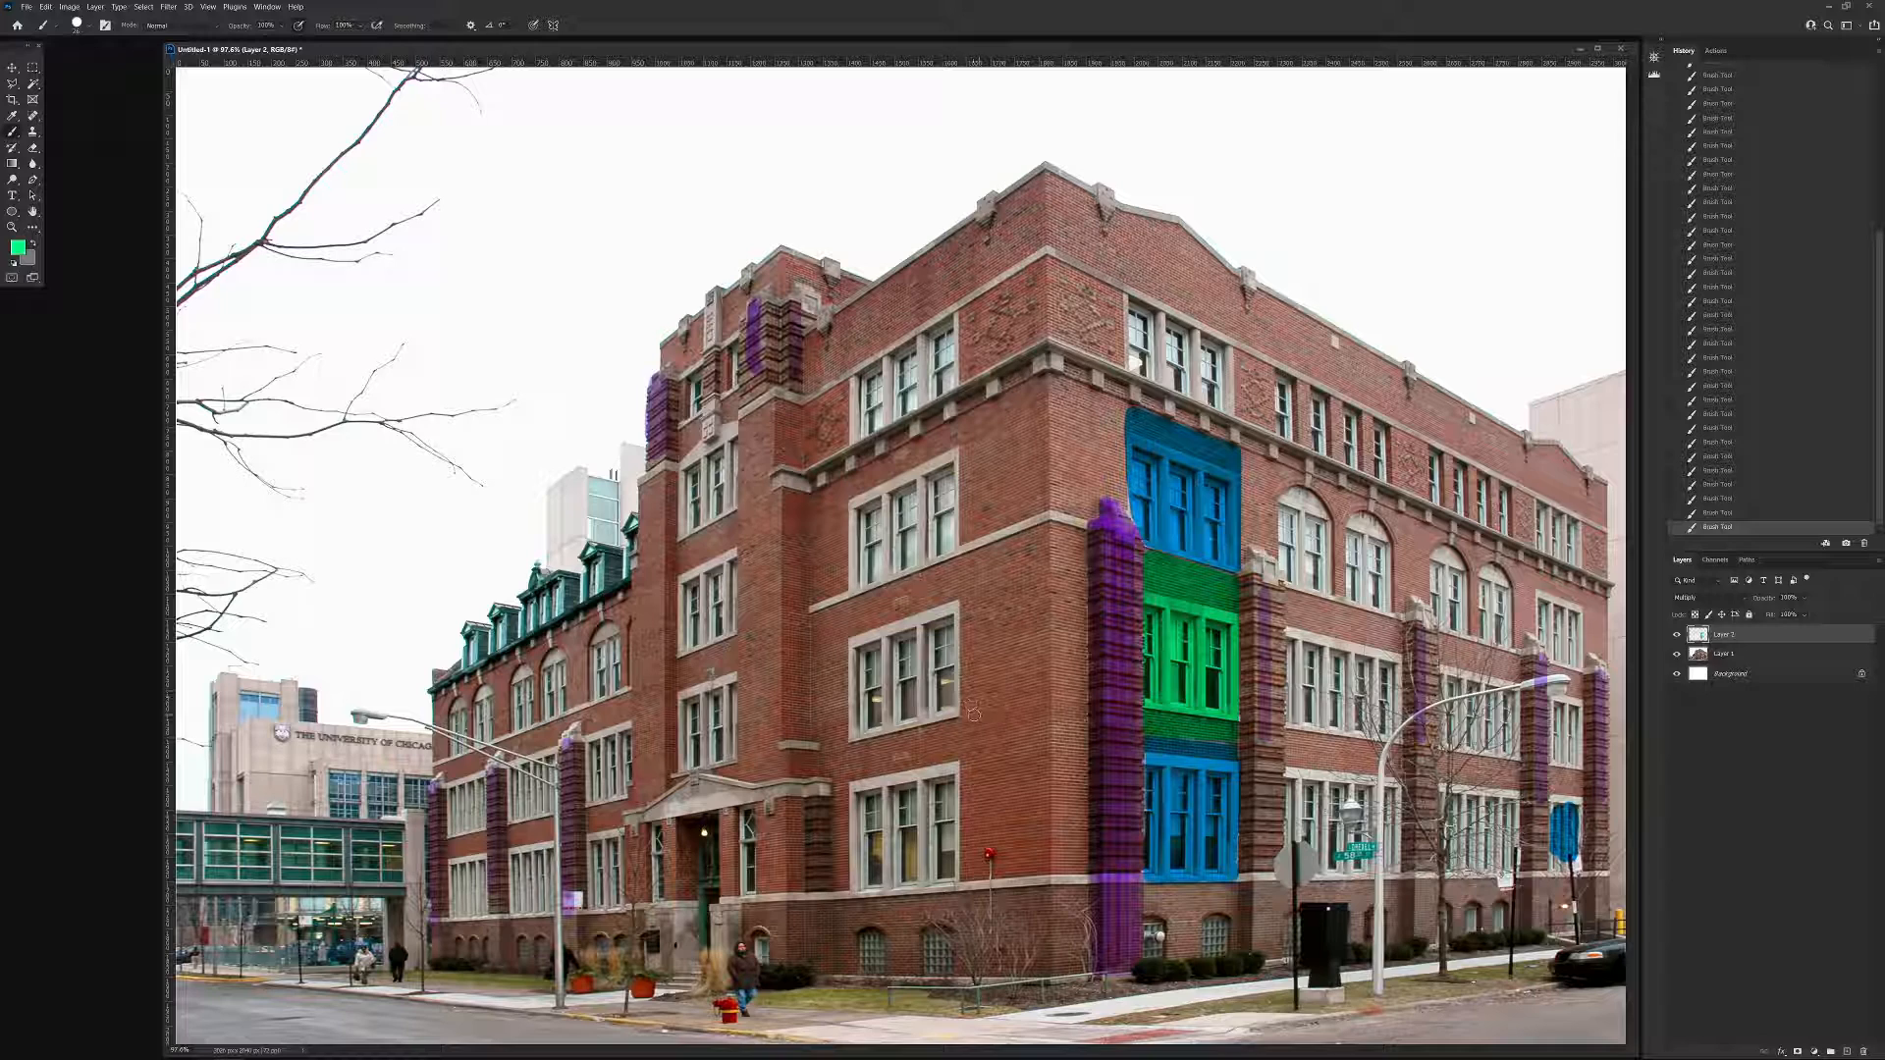
Daub matching colours on the adjoining facade's triple-window bays: green on the second floor, blue on the third and ground floors.
mouse_move(901, 628)
left_mouse_down()
mouse_move(881, 699)
mouse_move(931, 624)
mouse_move(923, 663)
left_mouse_up()
left_click(1141, 525, "alt")
mouse_move(910, 500)
left_mouse_down()
mouse_move(879, 525)
mouse_move(895, 558)
left_mouse_up()
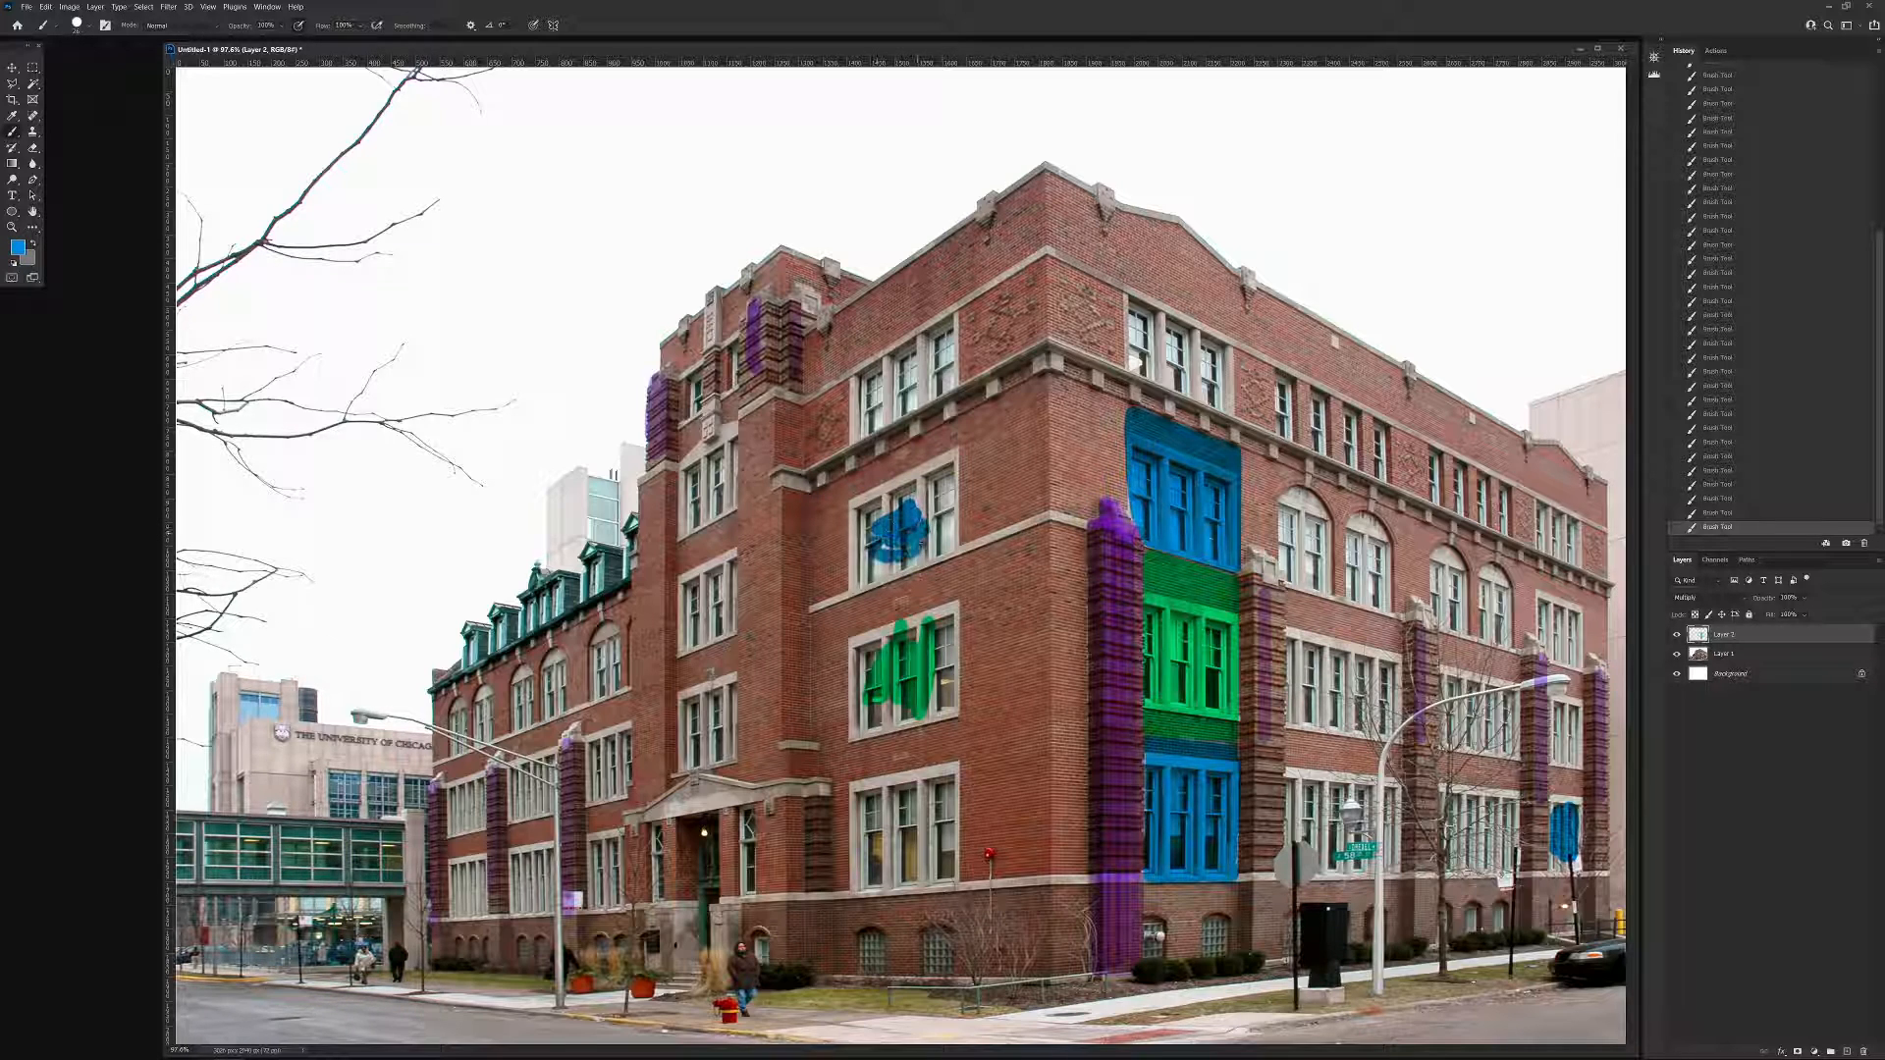
mouse_move(903, 792)
left_mouse_down()
mouse_move(918, 837)
mouse_move(879, 845)
mouse_move(898, 850)
left_mouse_up()
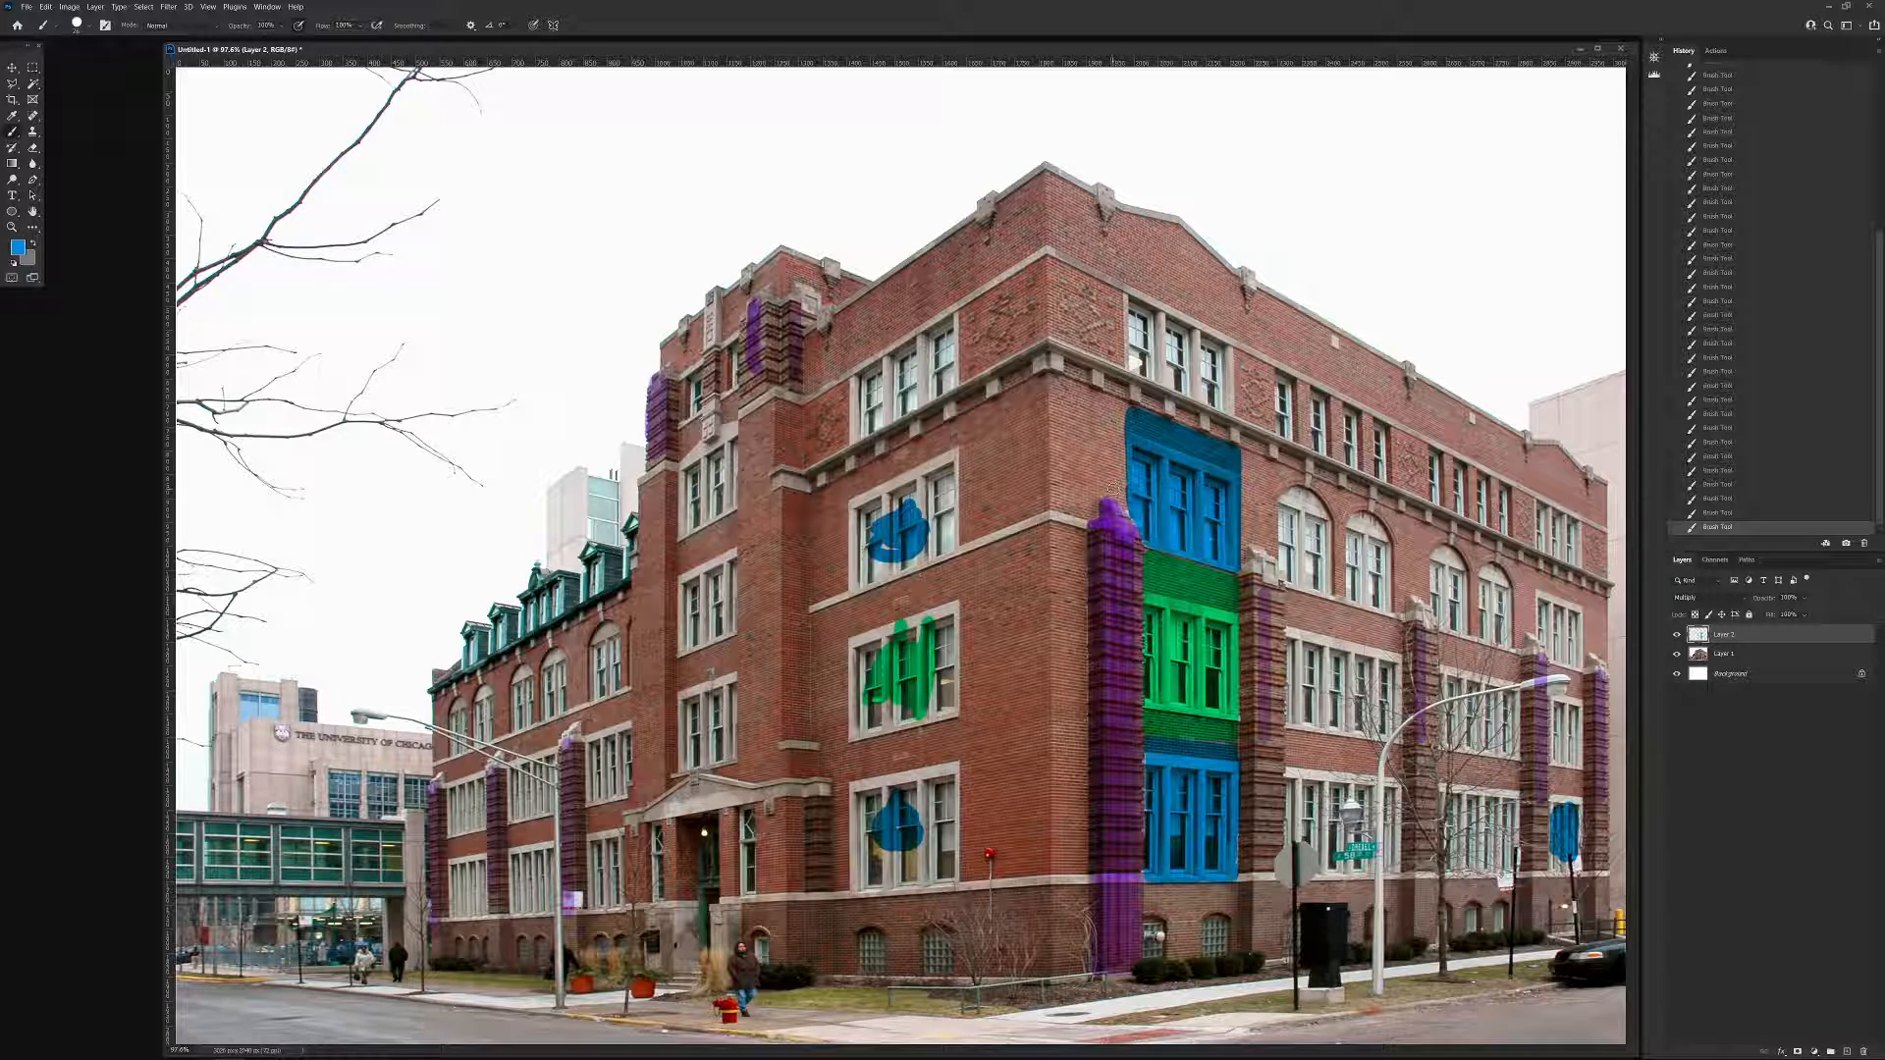
Widen the blue third-floor bay above the corner pier on both sides and fill the adjoining facade's third-floor bay with blue.
mouse_move(1112, 491)
left_mouse_down()
mouse_move(1101, 400)
mouse_move(1133, 412)
mouse_move(1109, 488)
mouse_move(1116, 410)
mouse_move(1124, 506)
left_mouse_up()
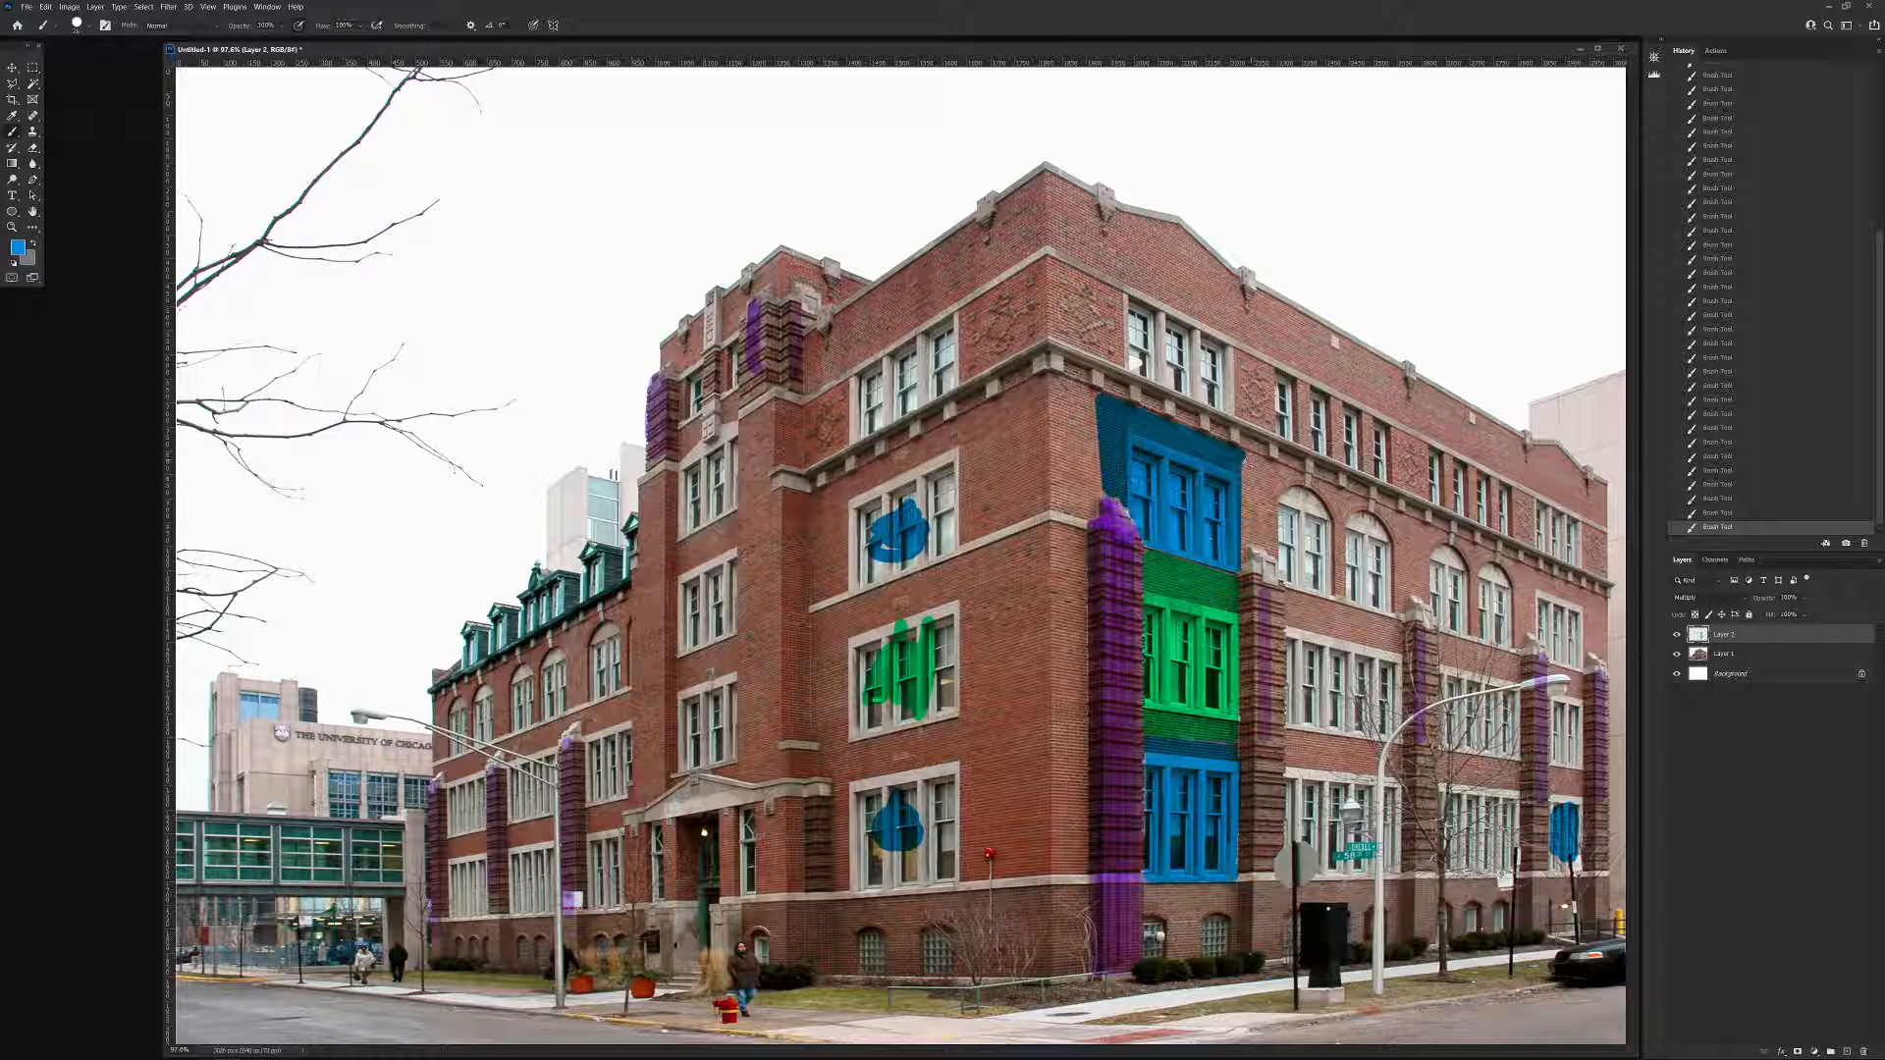
mouse_move(1248, 539)
left_mouse_down()
mouse_move(1248, 517)
mouse_move(1239, 569)
left_mouse_up()
left_click(839, 487)
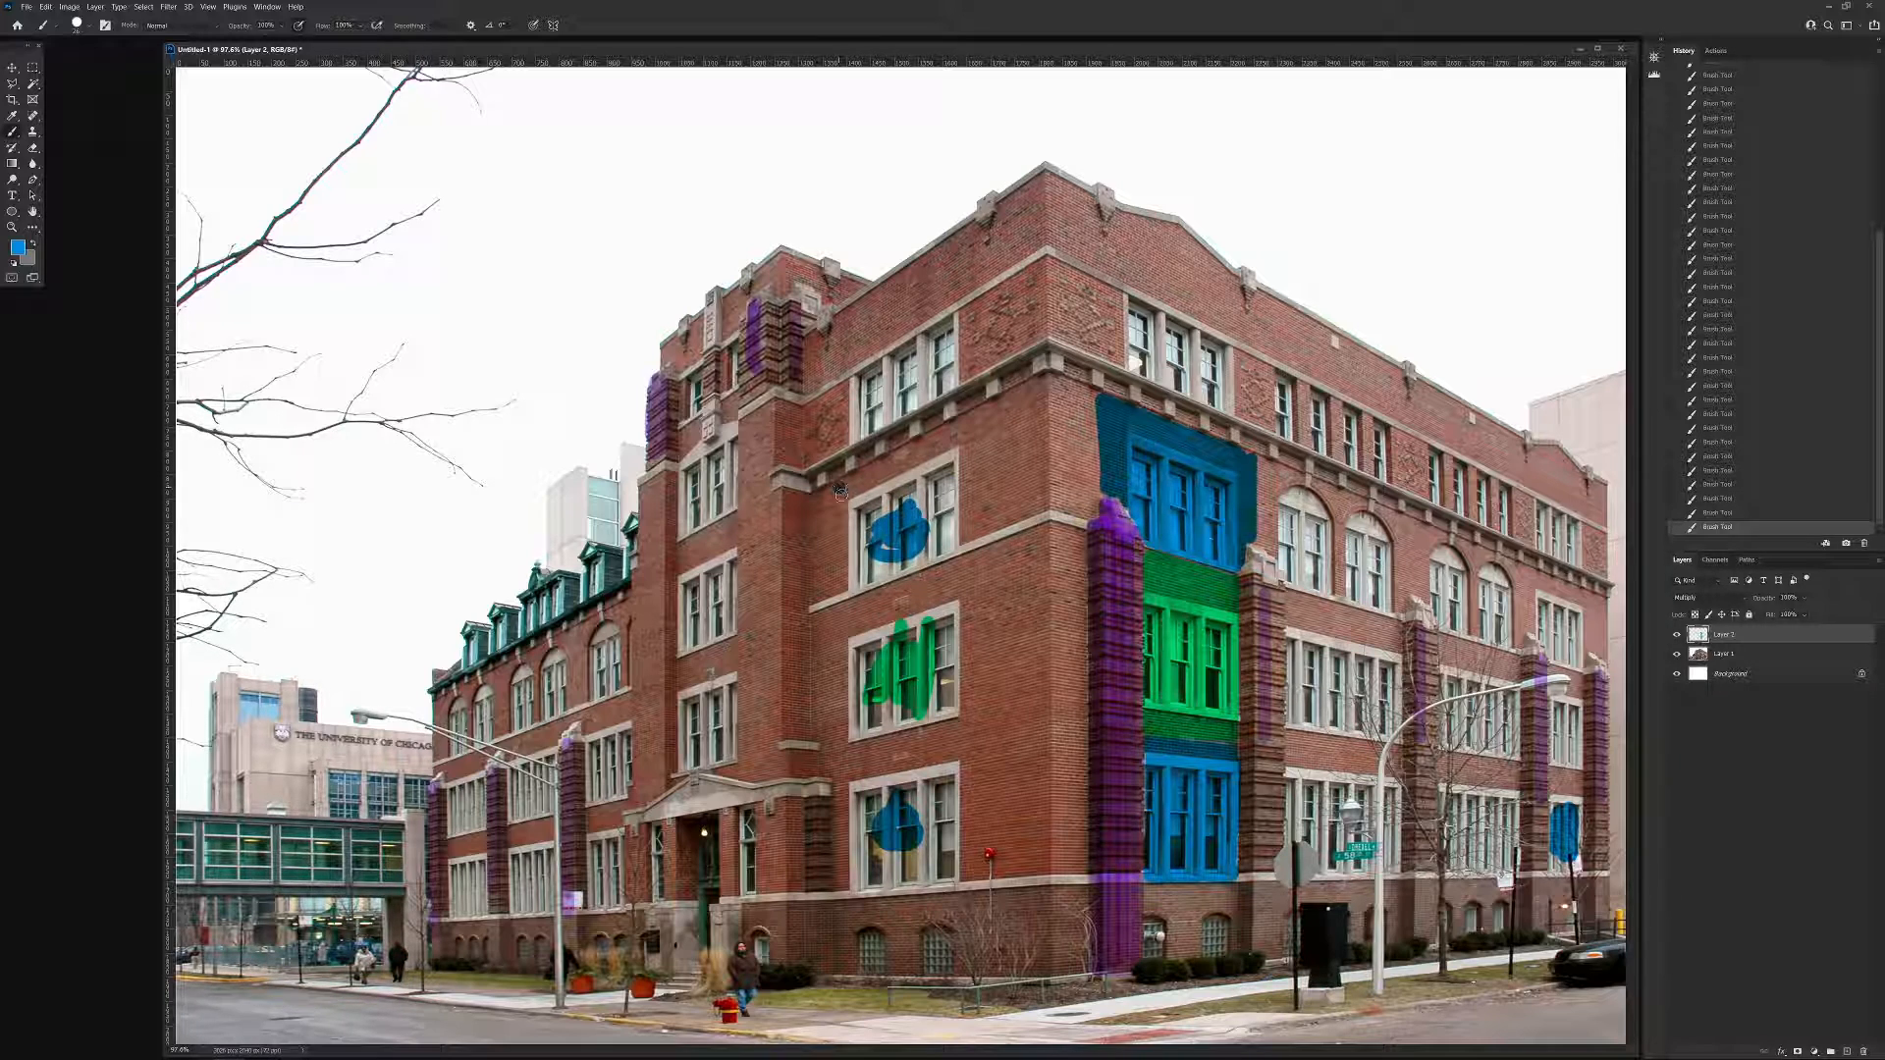
left_click(840, 588, "shift")
left_click(984, 531, "shift")
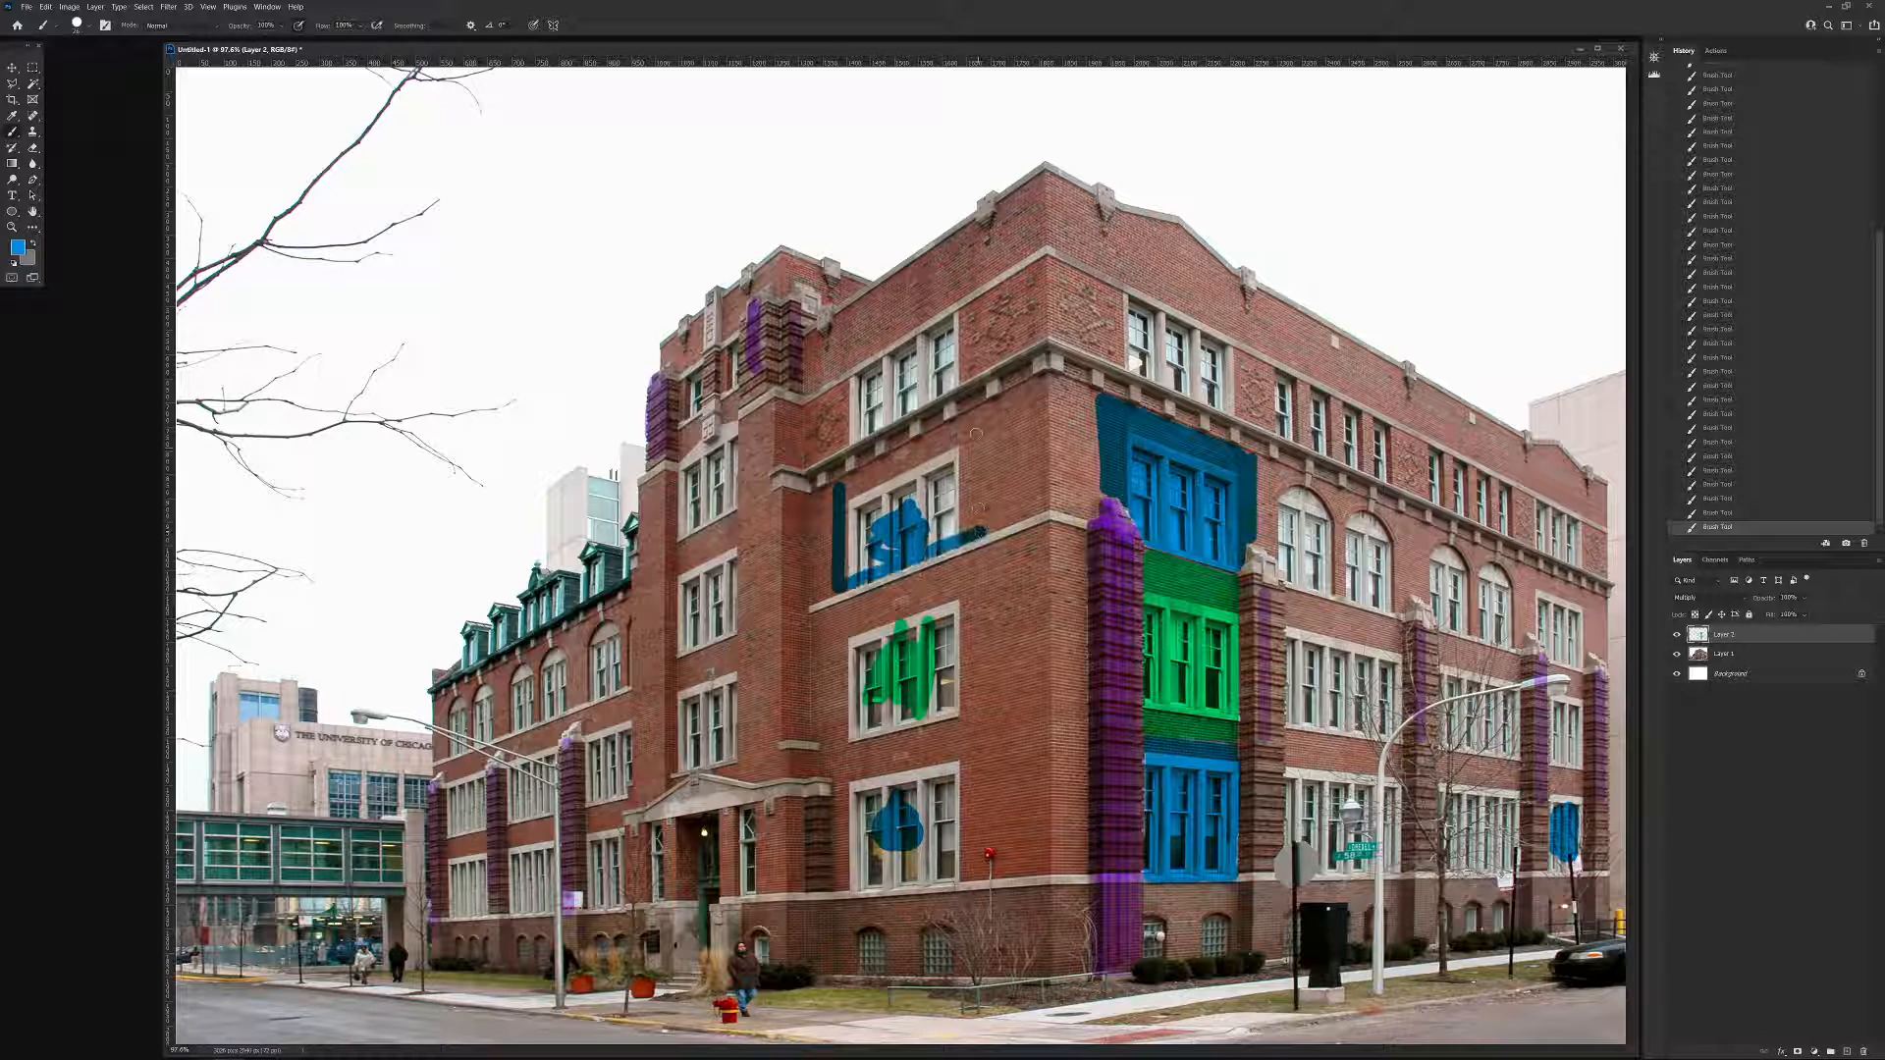
left_click(978, 408, "shift")
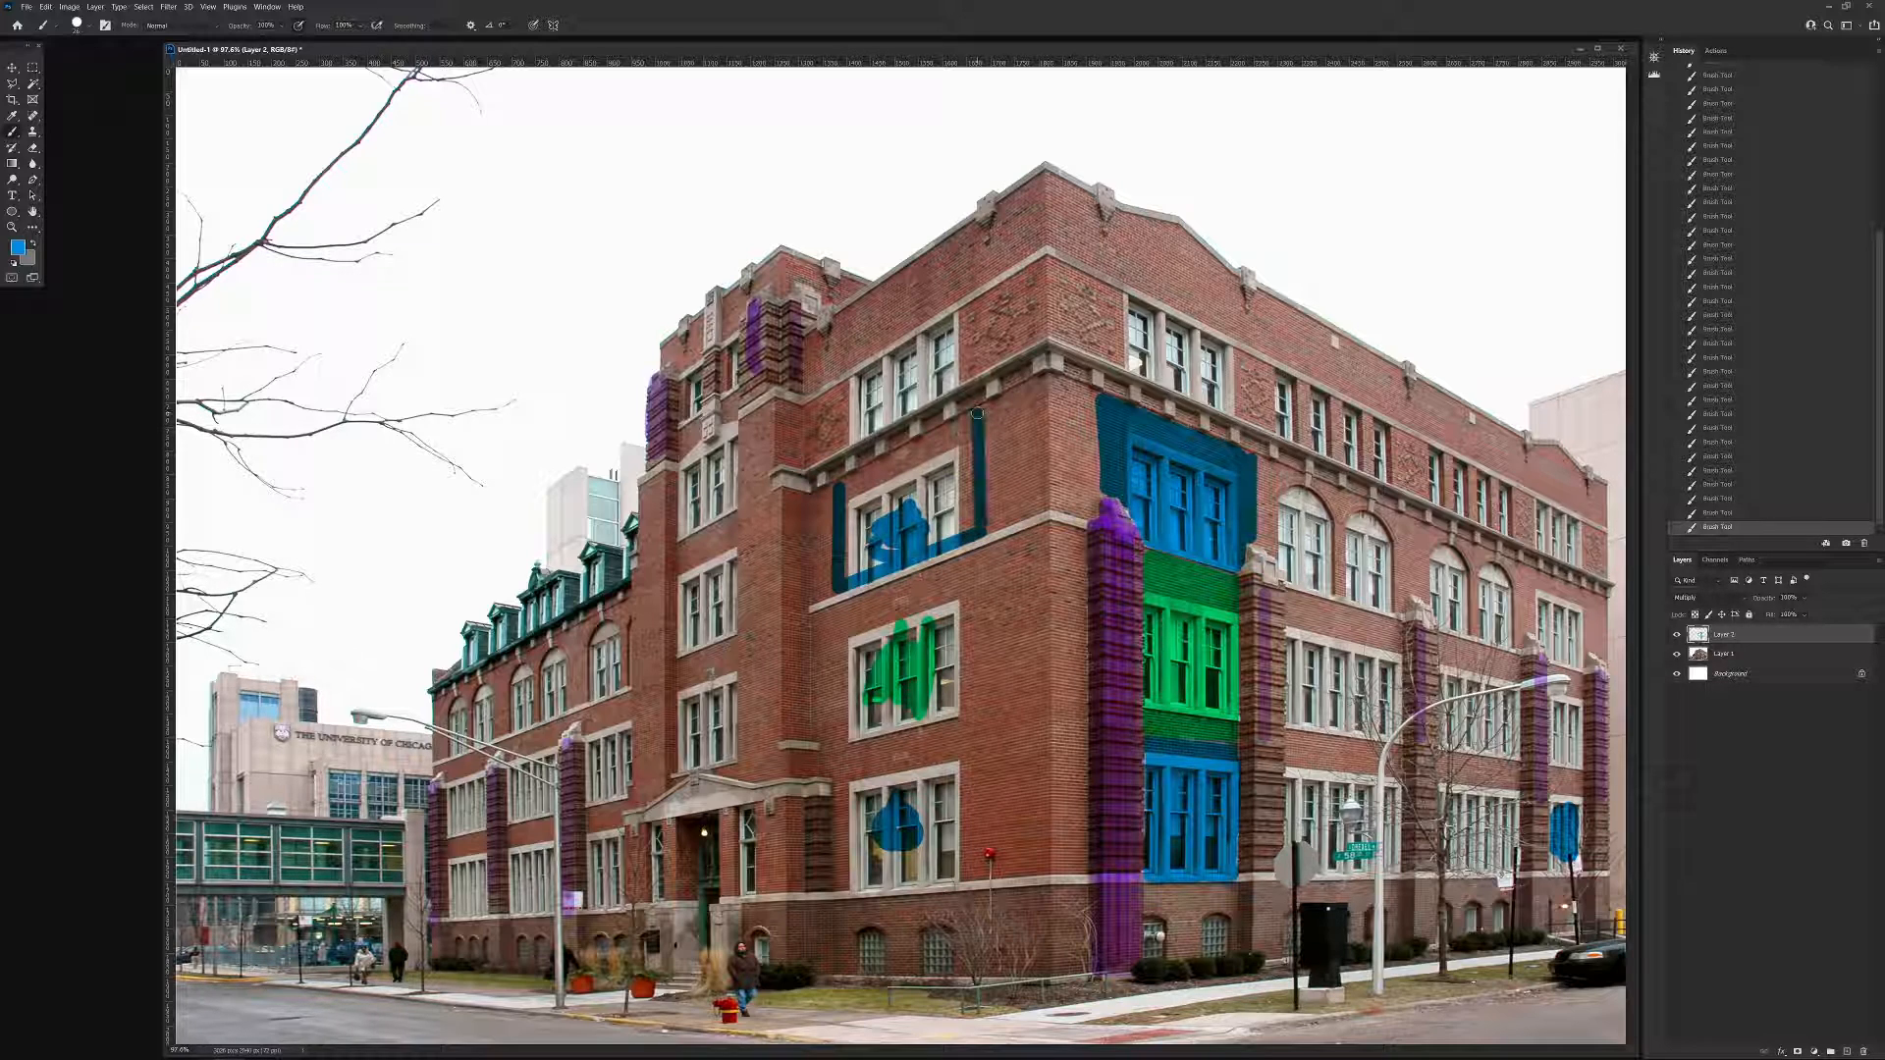
left_click(841, 487, "shift")
mouse_move(844, 491)
left_mouse_down()
mouse_move(843, 569)
mouse_move(847, 509)
mouse_move(969, 428)
mouse_move(967, 528)
mouse_move(967, 434)
mouse_move(854, 498)
mouse_move(870, 564)
mouse_move(946, 515)
mouse_move(887, 483)
mouse_move(923, 491)
mouse_move(954, 453)
mouse_move(911, 500)
left_mouse_up()
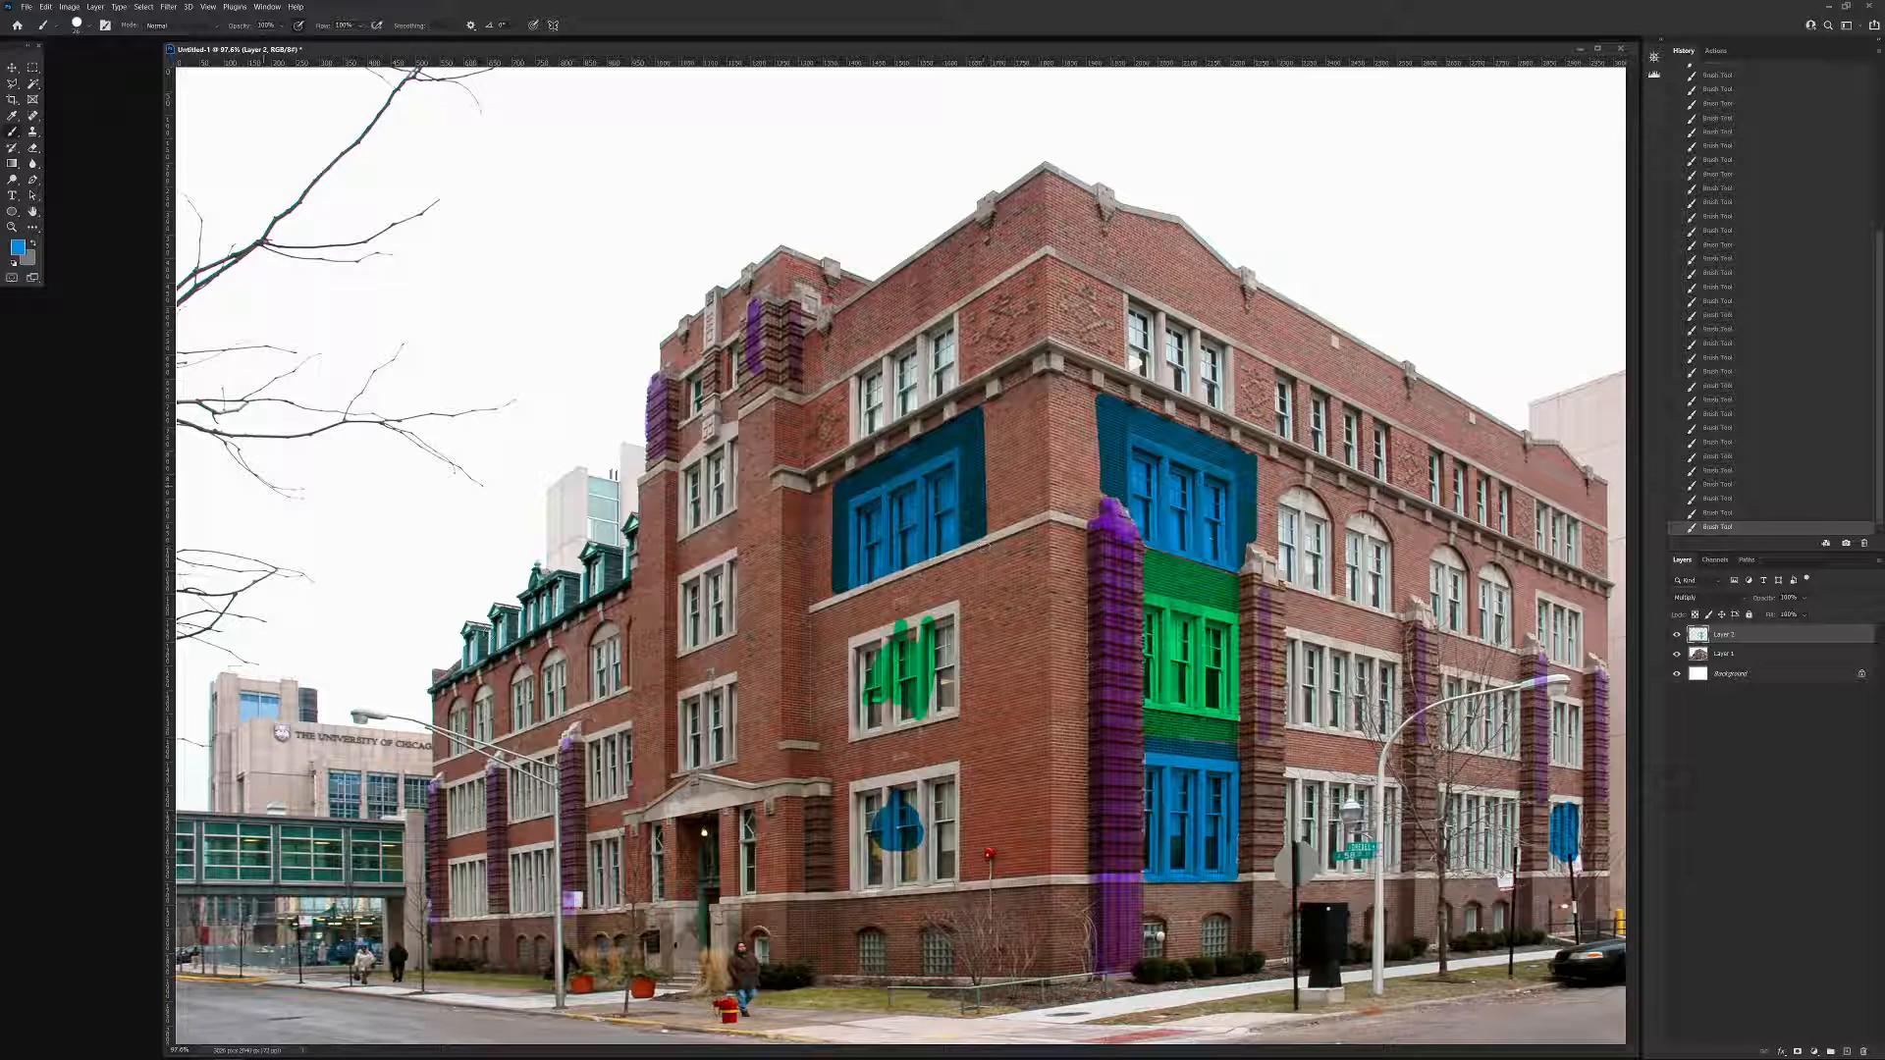
Outline the adjoining facade's second-floor bay in the sampled darker green and erase the overshoot along its outer edge.
left_click(905, 621, "alt")
left_click(983, 553)
left_click(982, 732, "shift")
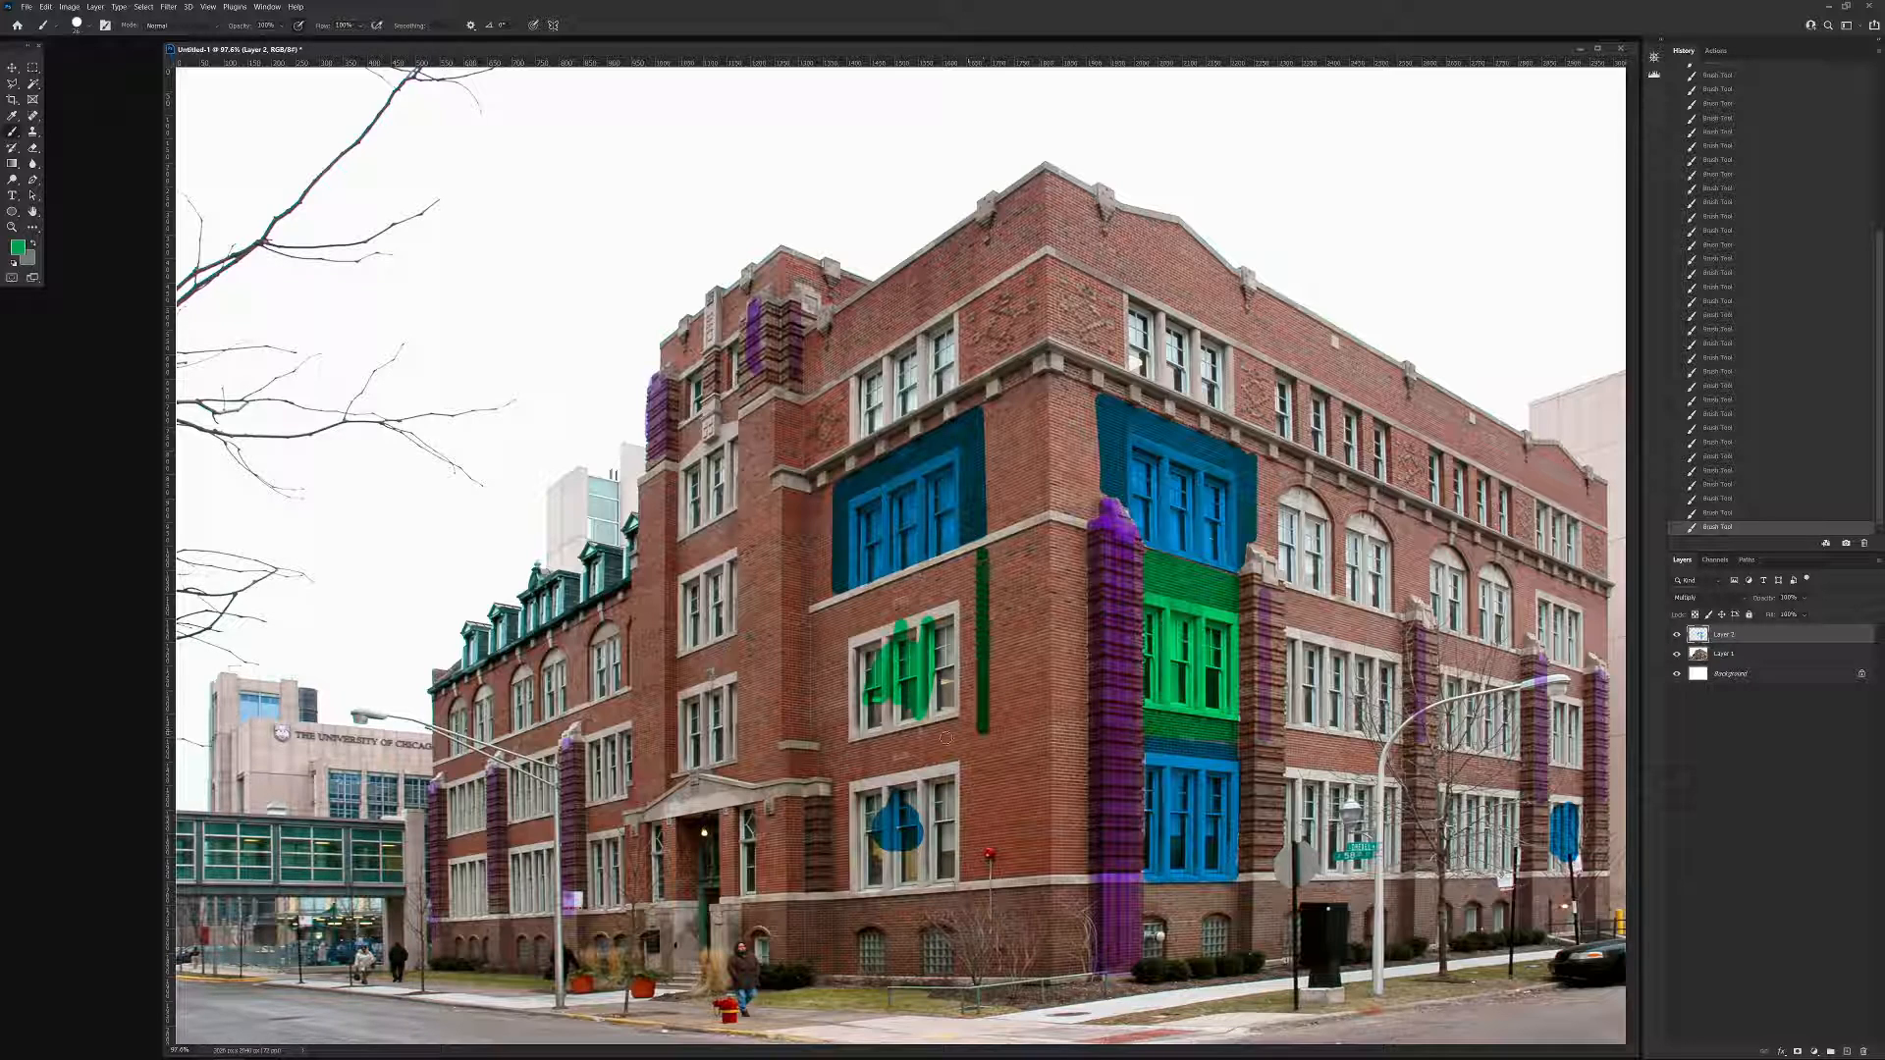
left_click(828, 762, "shift")
left_click(835, 613, "shift")
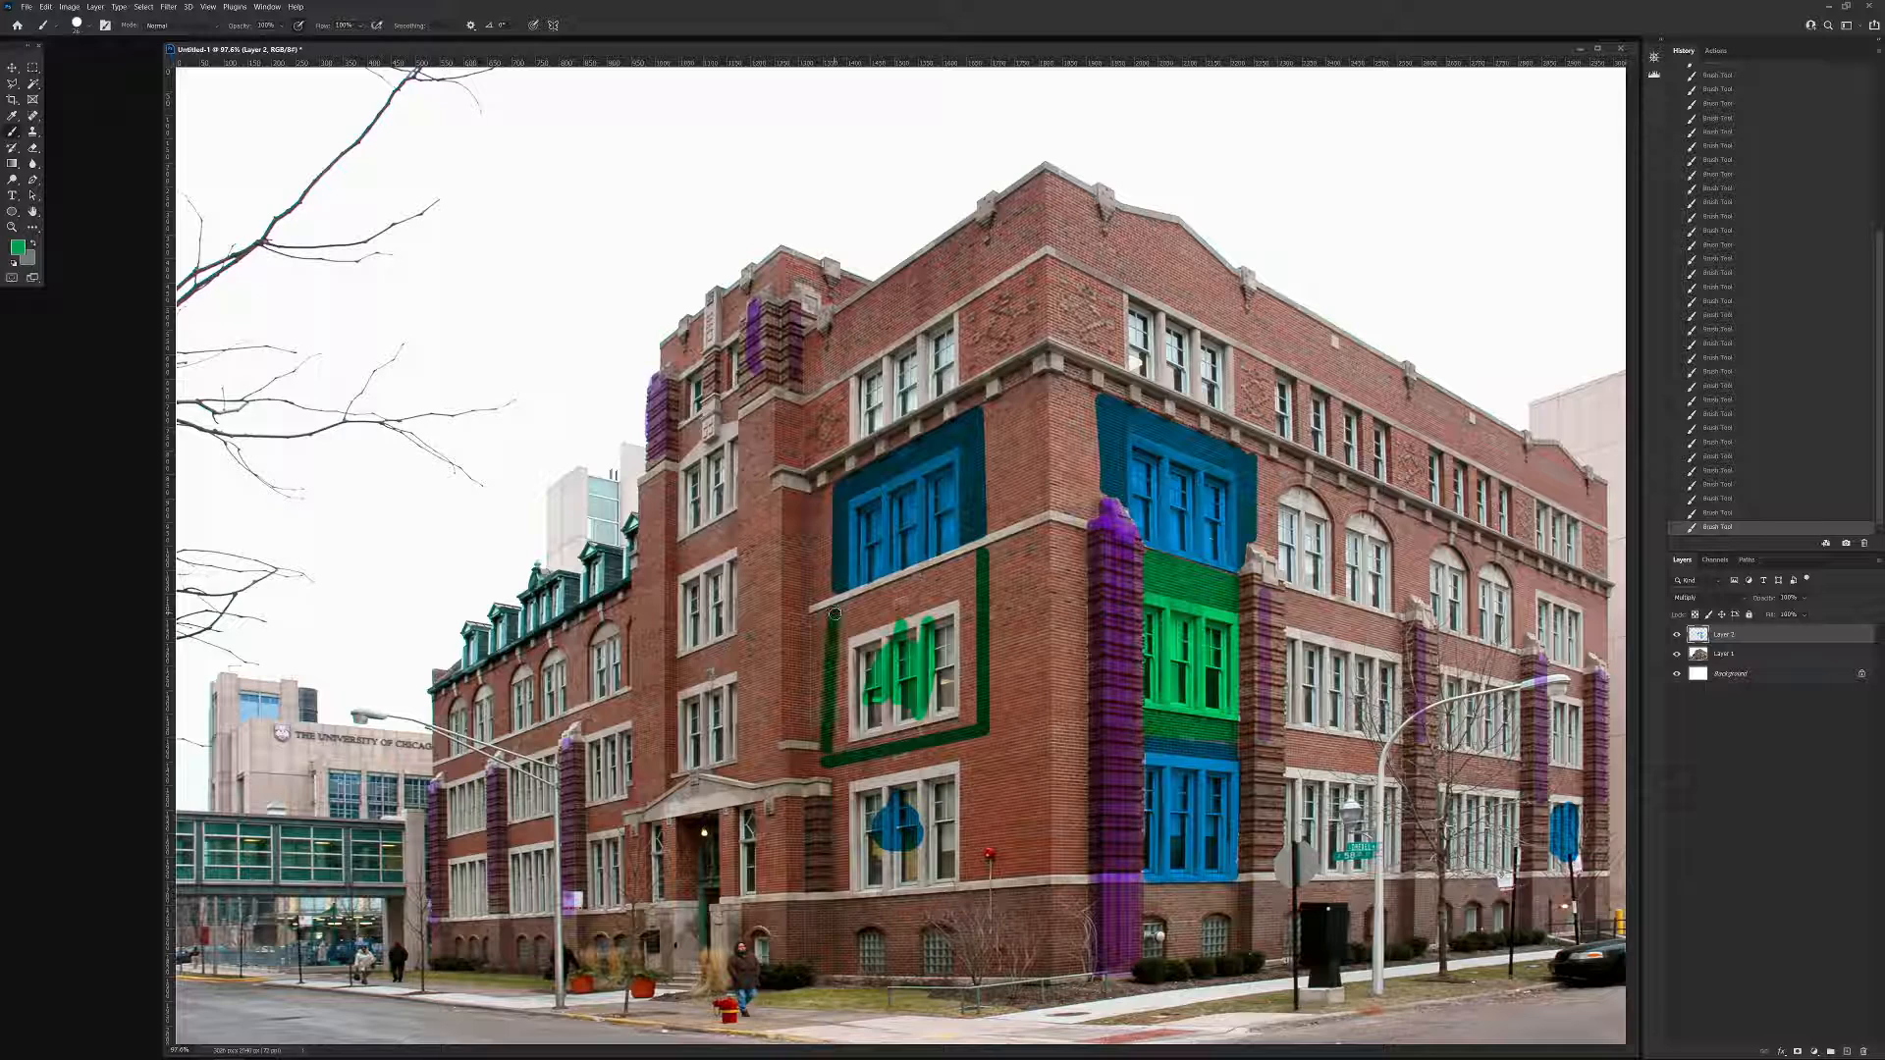
left_click(983, 556, "shift")
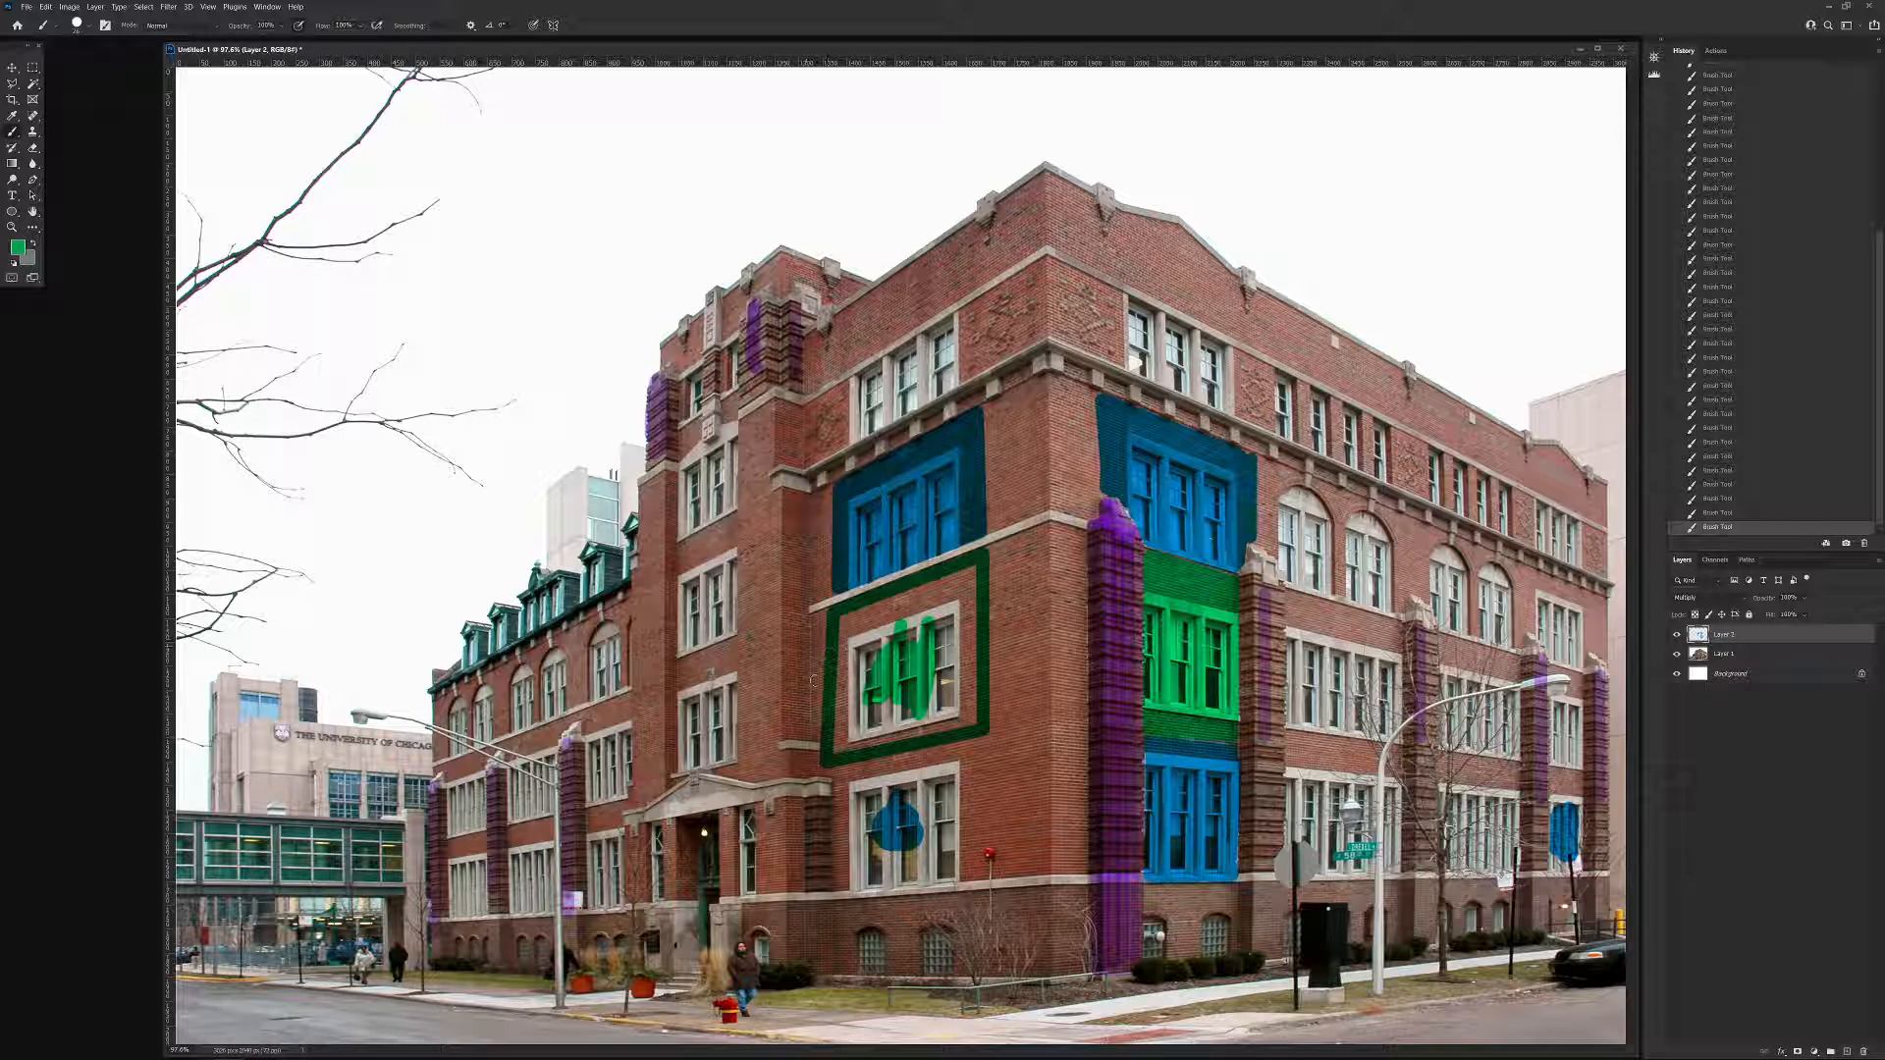
key("e")
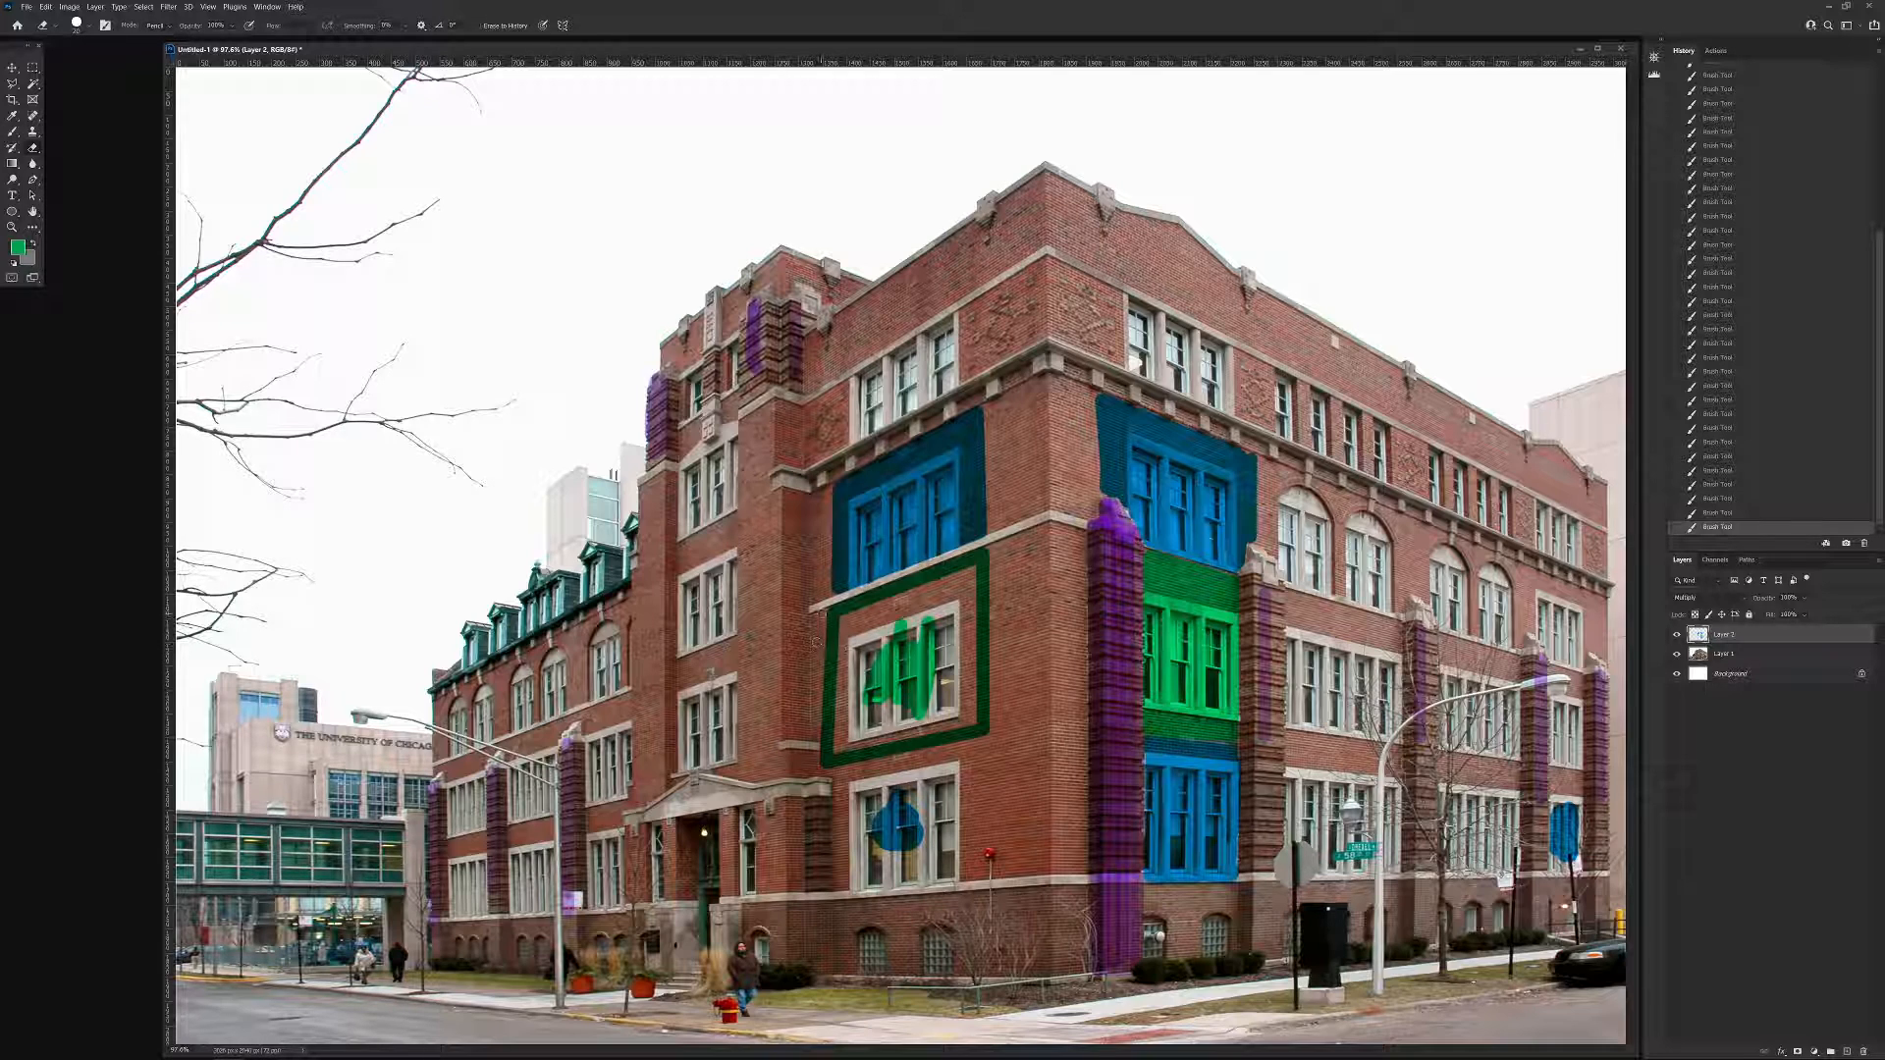
left_click_drag(820, 781, 824, 773)
key("b")
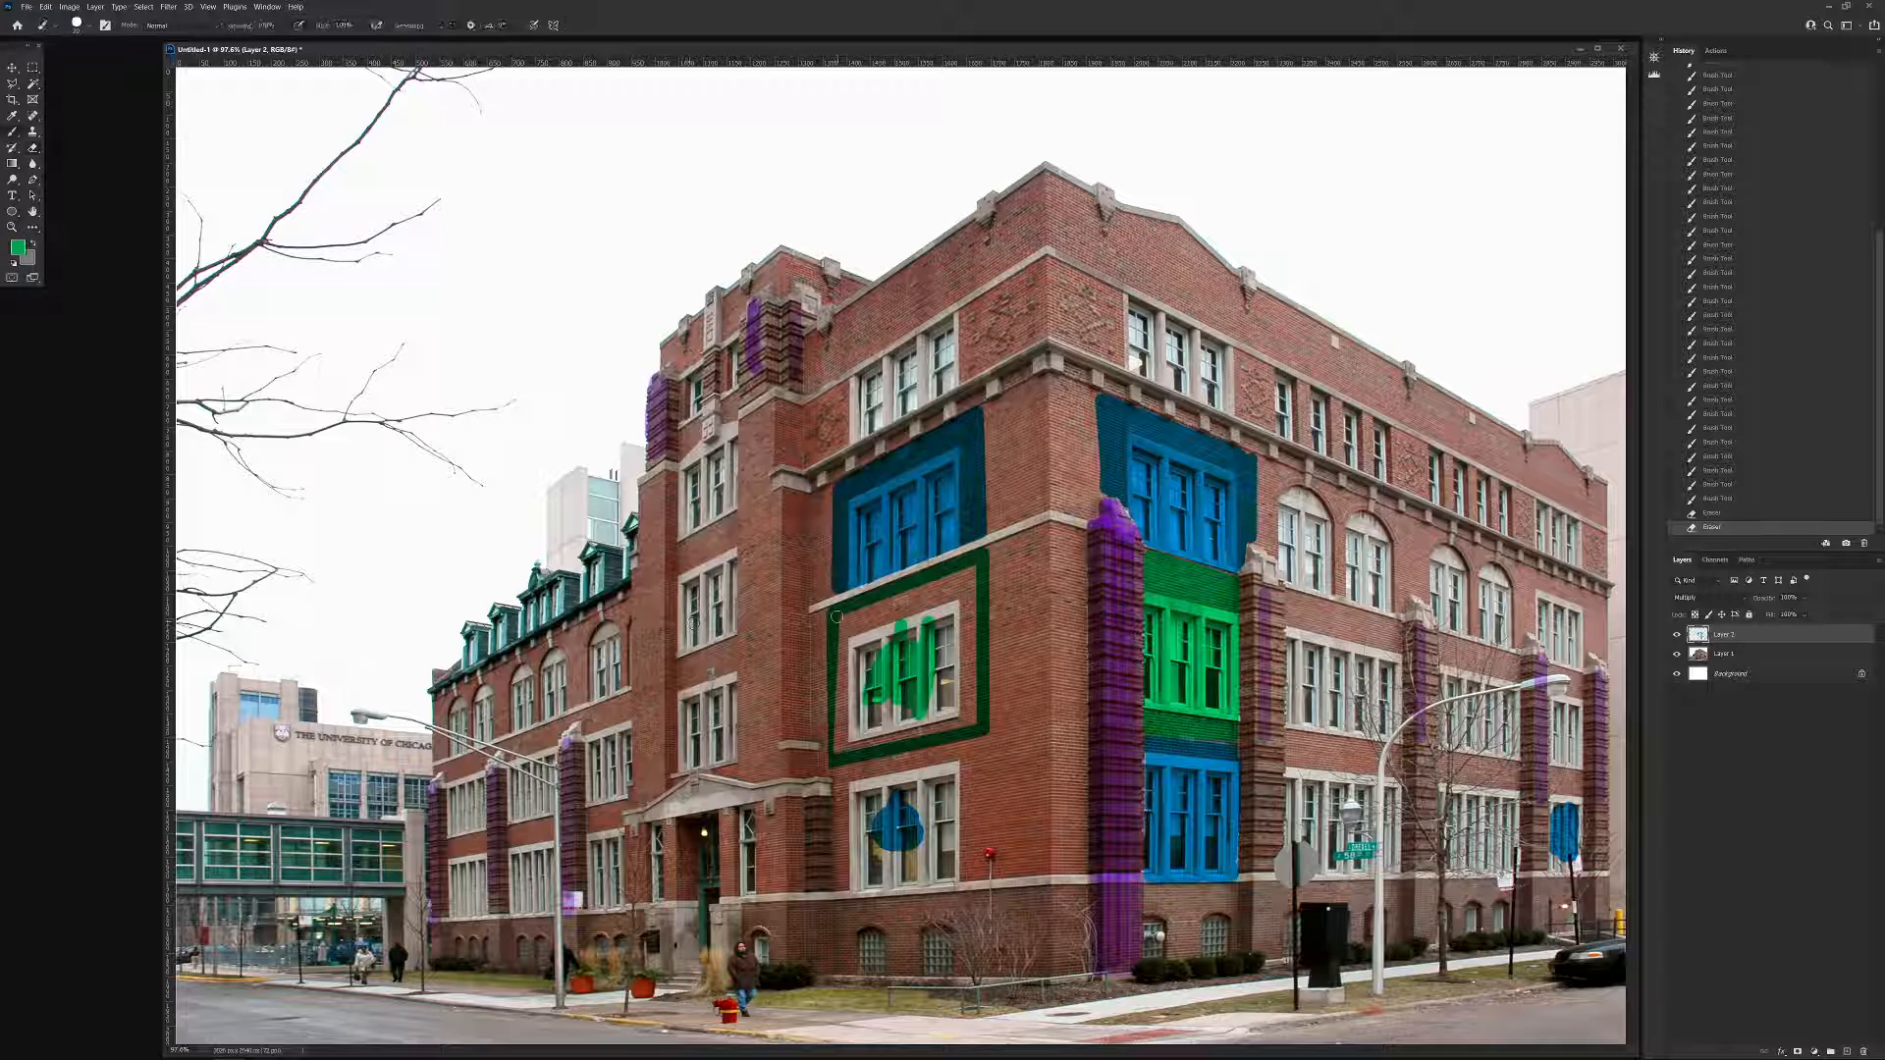
Fill the adjoining facade's outlined second-floor bay with dark green, working inward from the border over the windows.
left_click_drag(836, 631, 836, 756)
left_click(971, 721, "shift")
left_click(972, 569, "shift")
left_click(842, 623, "shift")
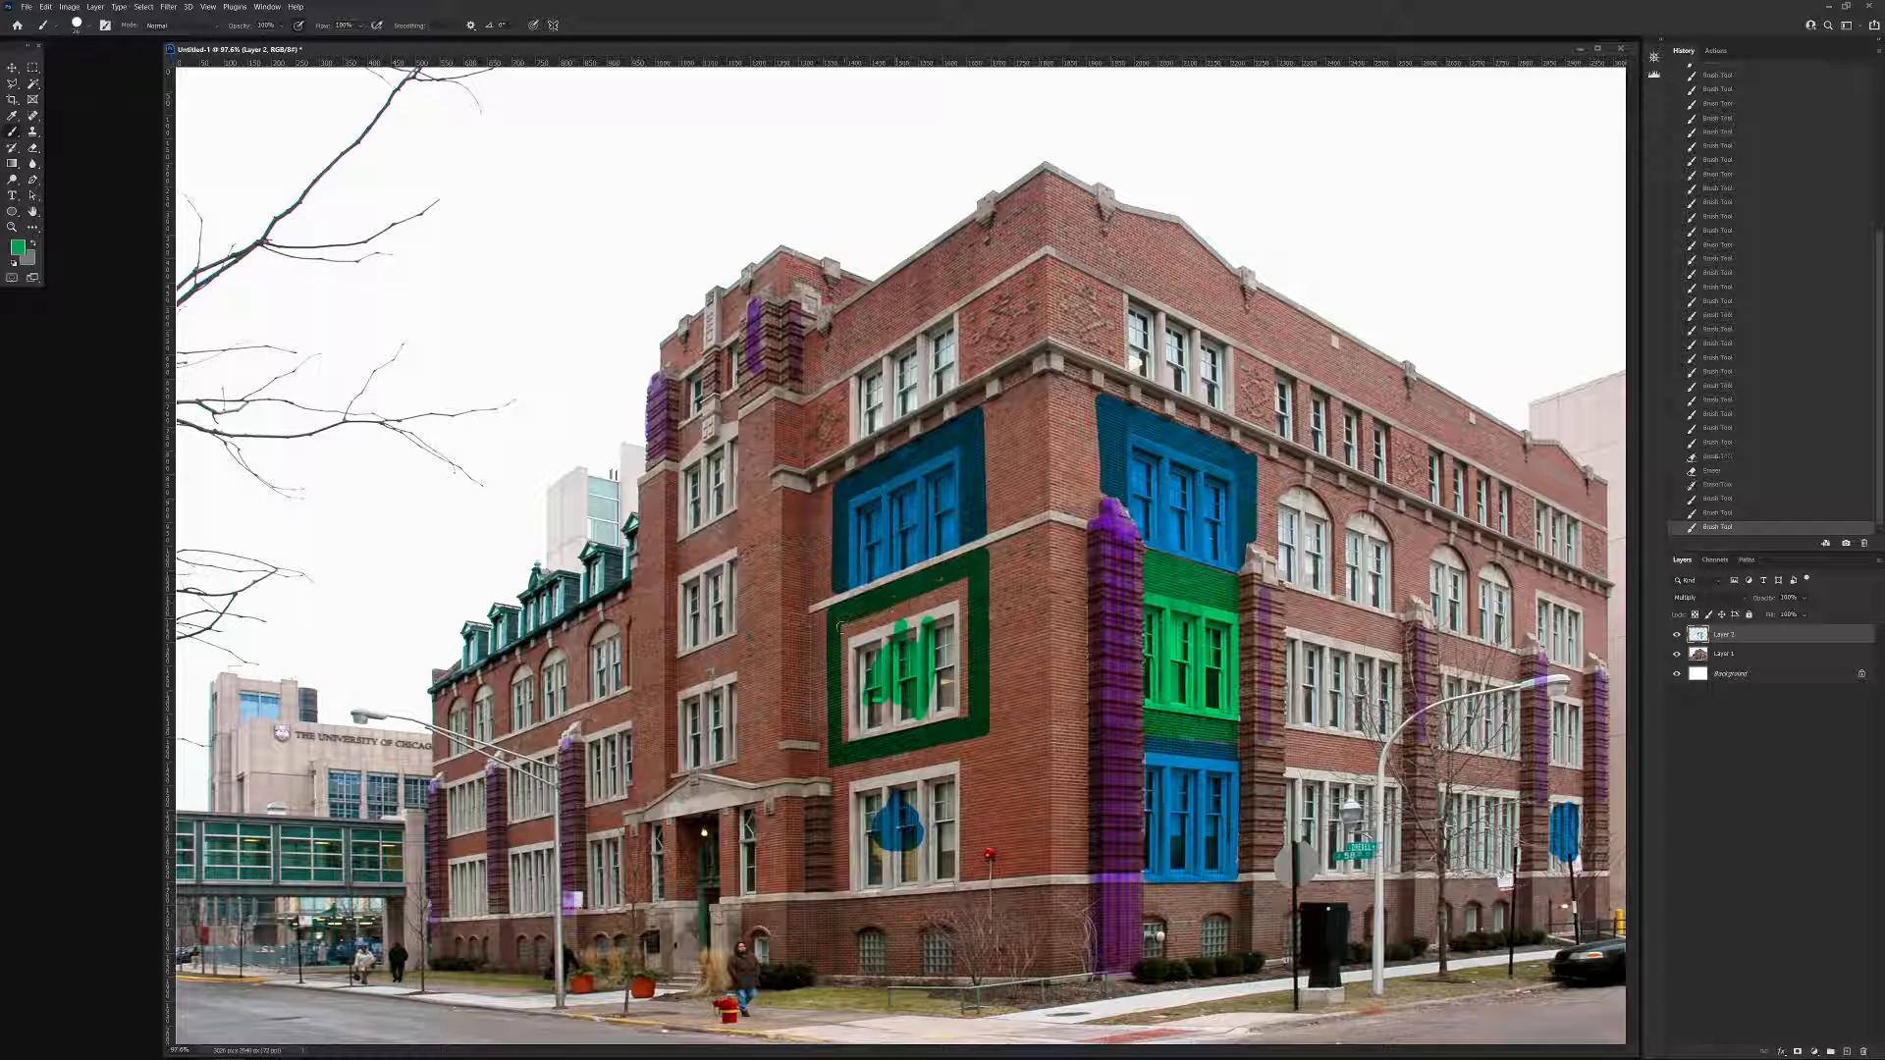
left_click(838, 735, "shift")
left_click(969, 699, "shift")
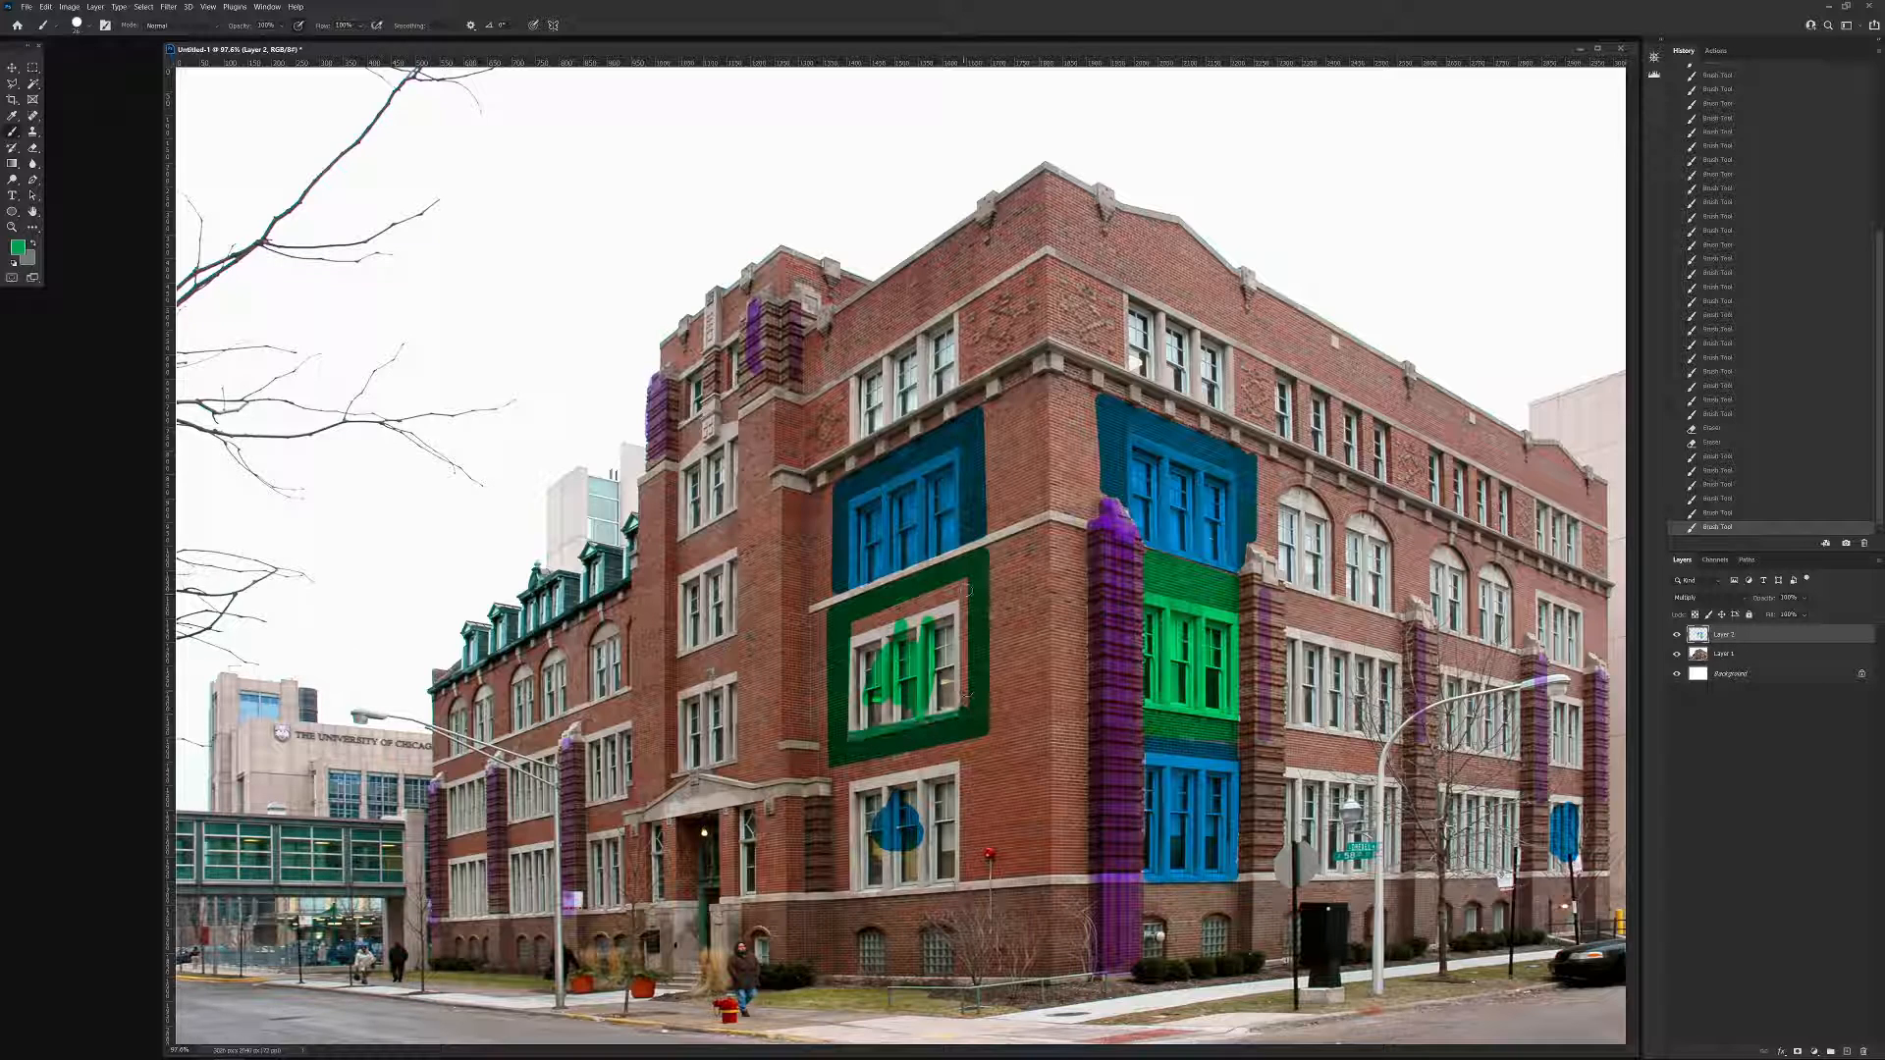
left_click(965, 574, "shift")
left_click(848, 629, "shift")
left_click(846, 745, "shift")
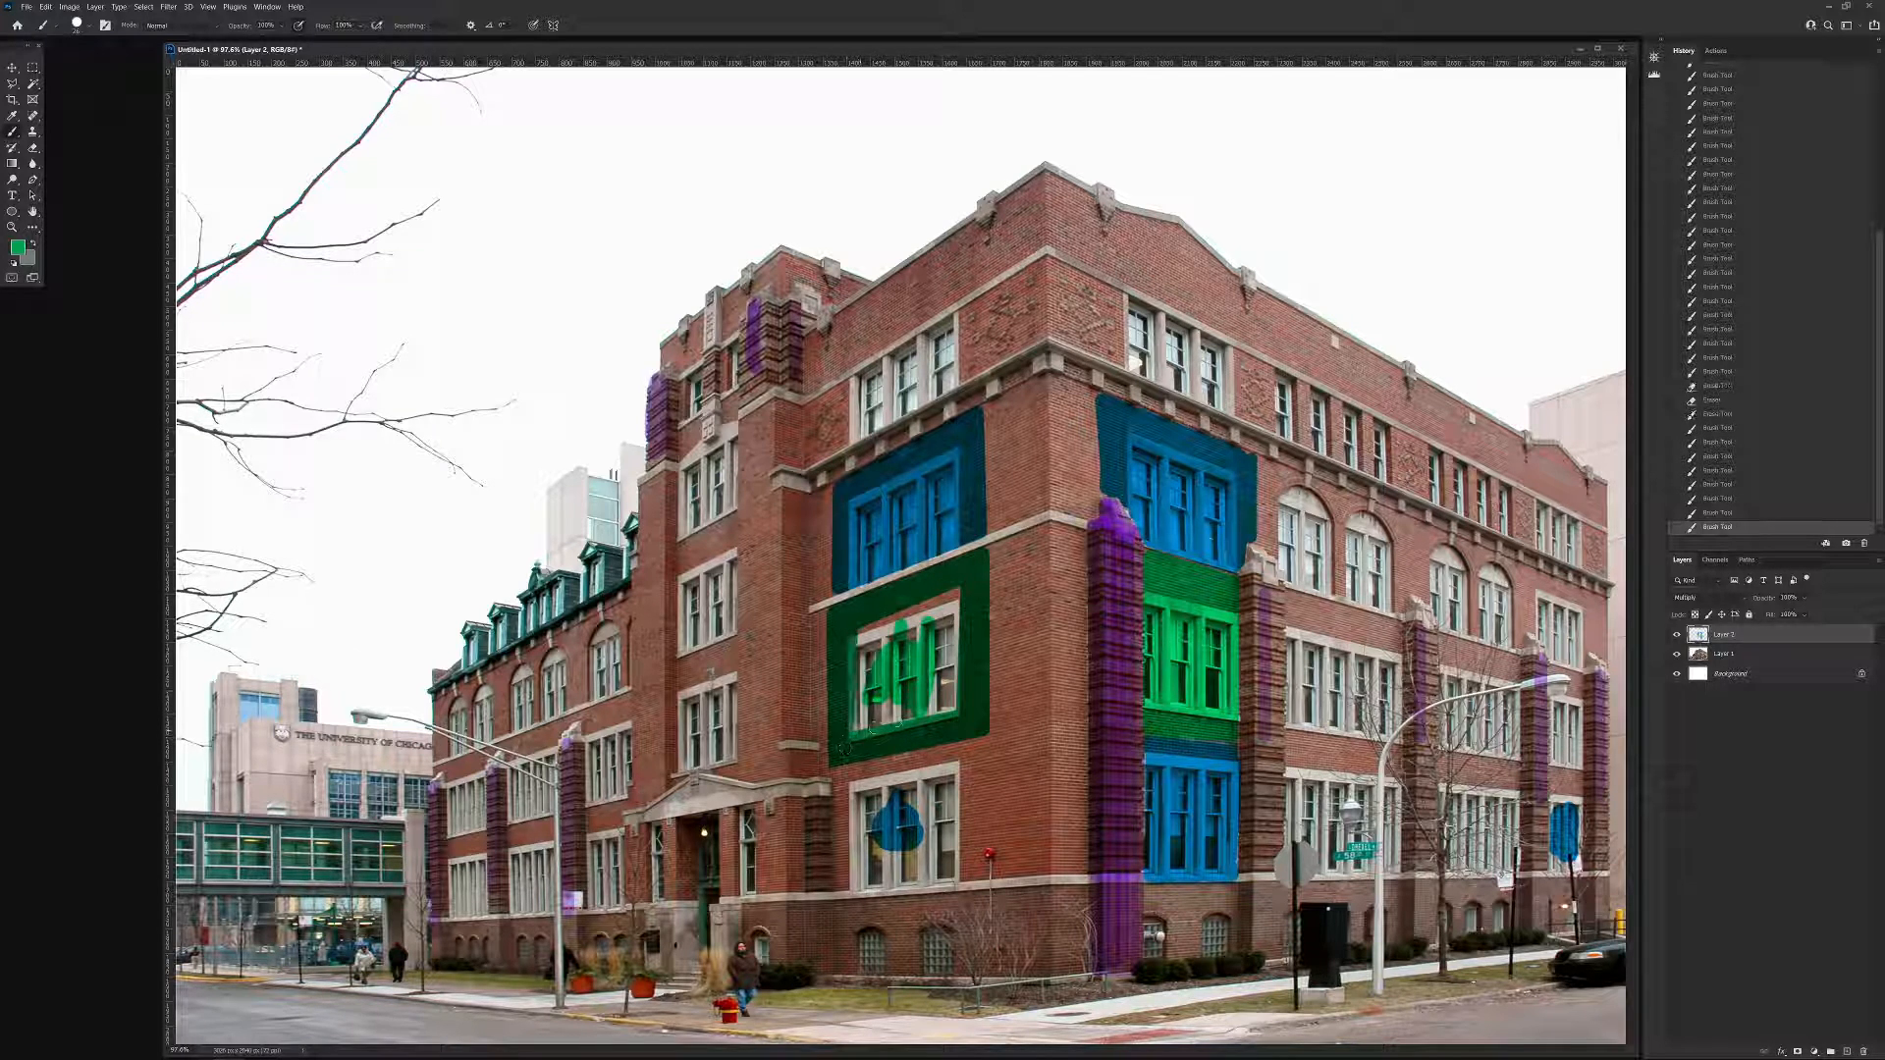
left_click(958, 707, "shift")
left_click(957, 594, "shift")
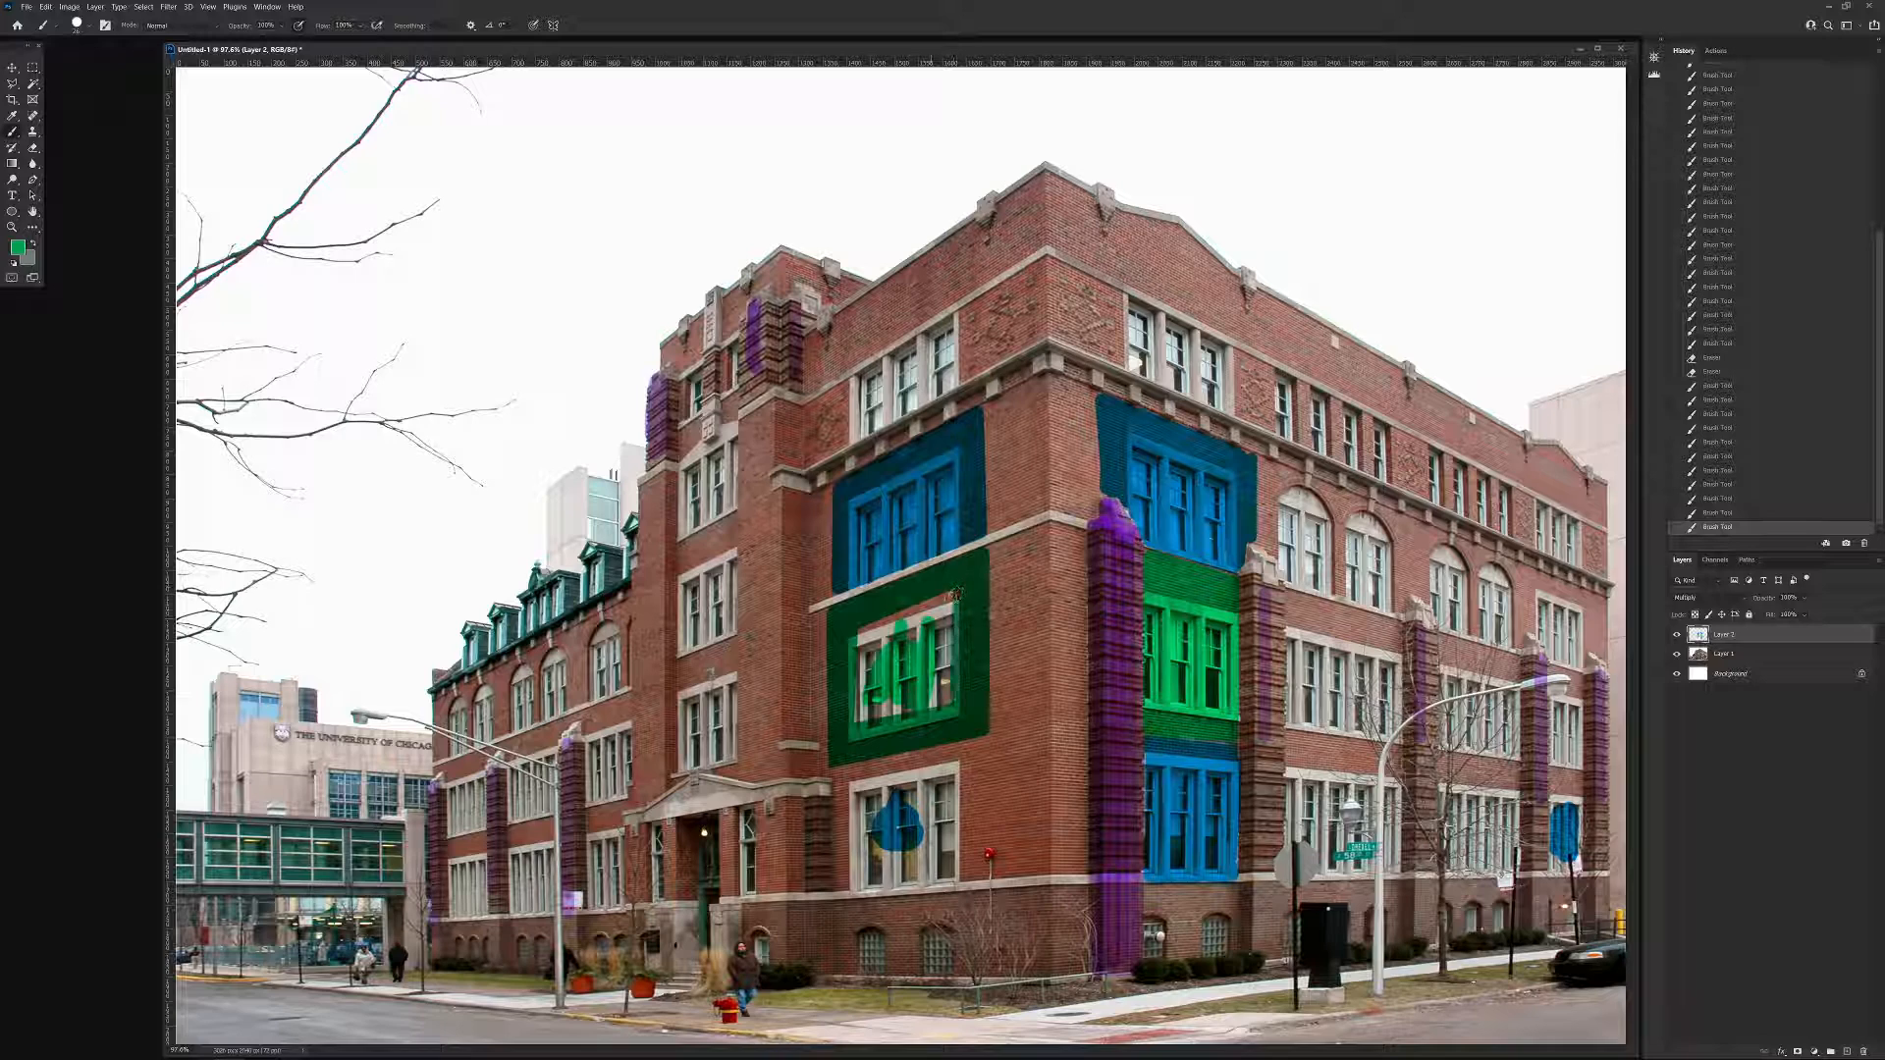
left_click(854, 633, "shift")
left_click(856, 726, "shift")
left_click(950, 710, "shift")
left_click(951, 698, "shift")
left_click(951, 609, "shift")
left_click(862, 637, "shift")
left_click(856, 710, "shift")
left_click(948, 700, "shift")
left_click(931, 627, "shift")
left_click(862, 641, "shift")
mouse_move(876, 662)
left_mouse_down()
mouse_move(919, 672)
mouse_move(926, 643)
mouse_move(869, 710)
mouse_move(898, 671)
left_mouse_up()
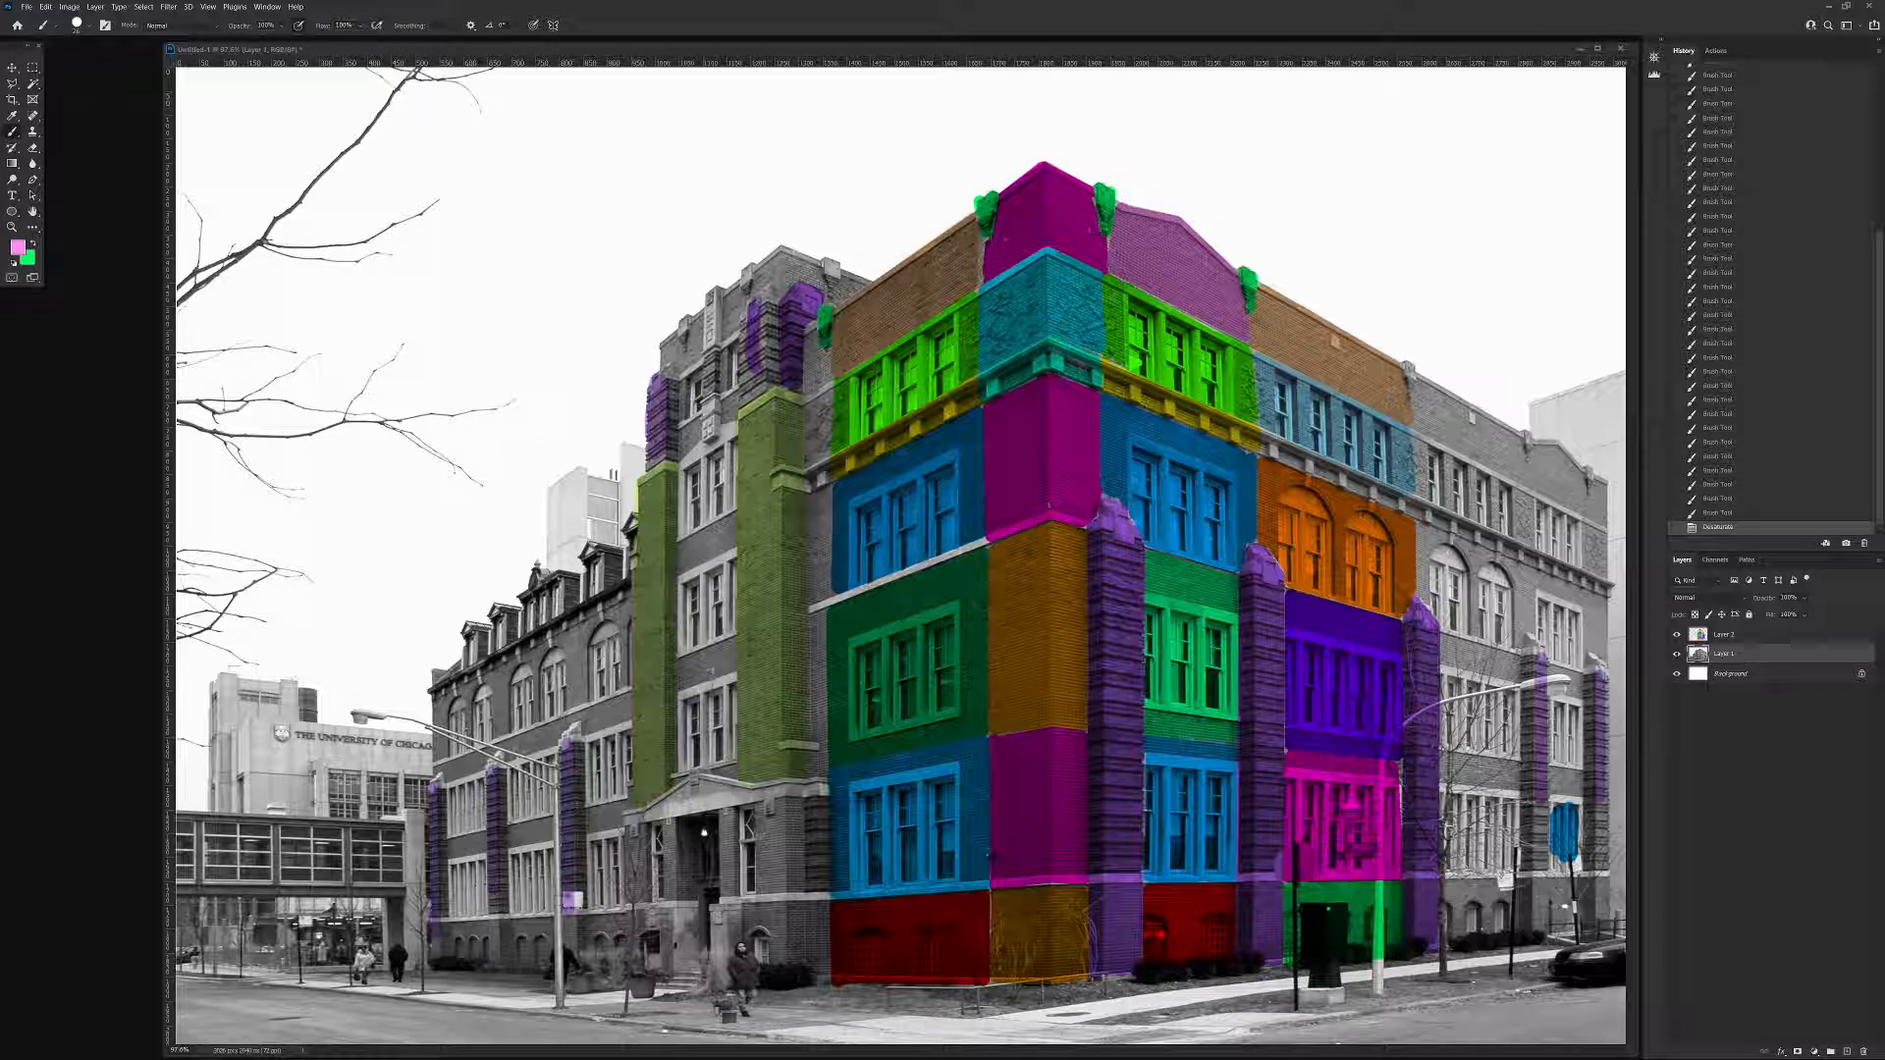
Close the white gap between the adjoining facade's blue and dark green blocks with blue while the photo layer is temporarily hidden.
left_click(1677, 654)
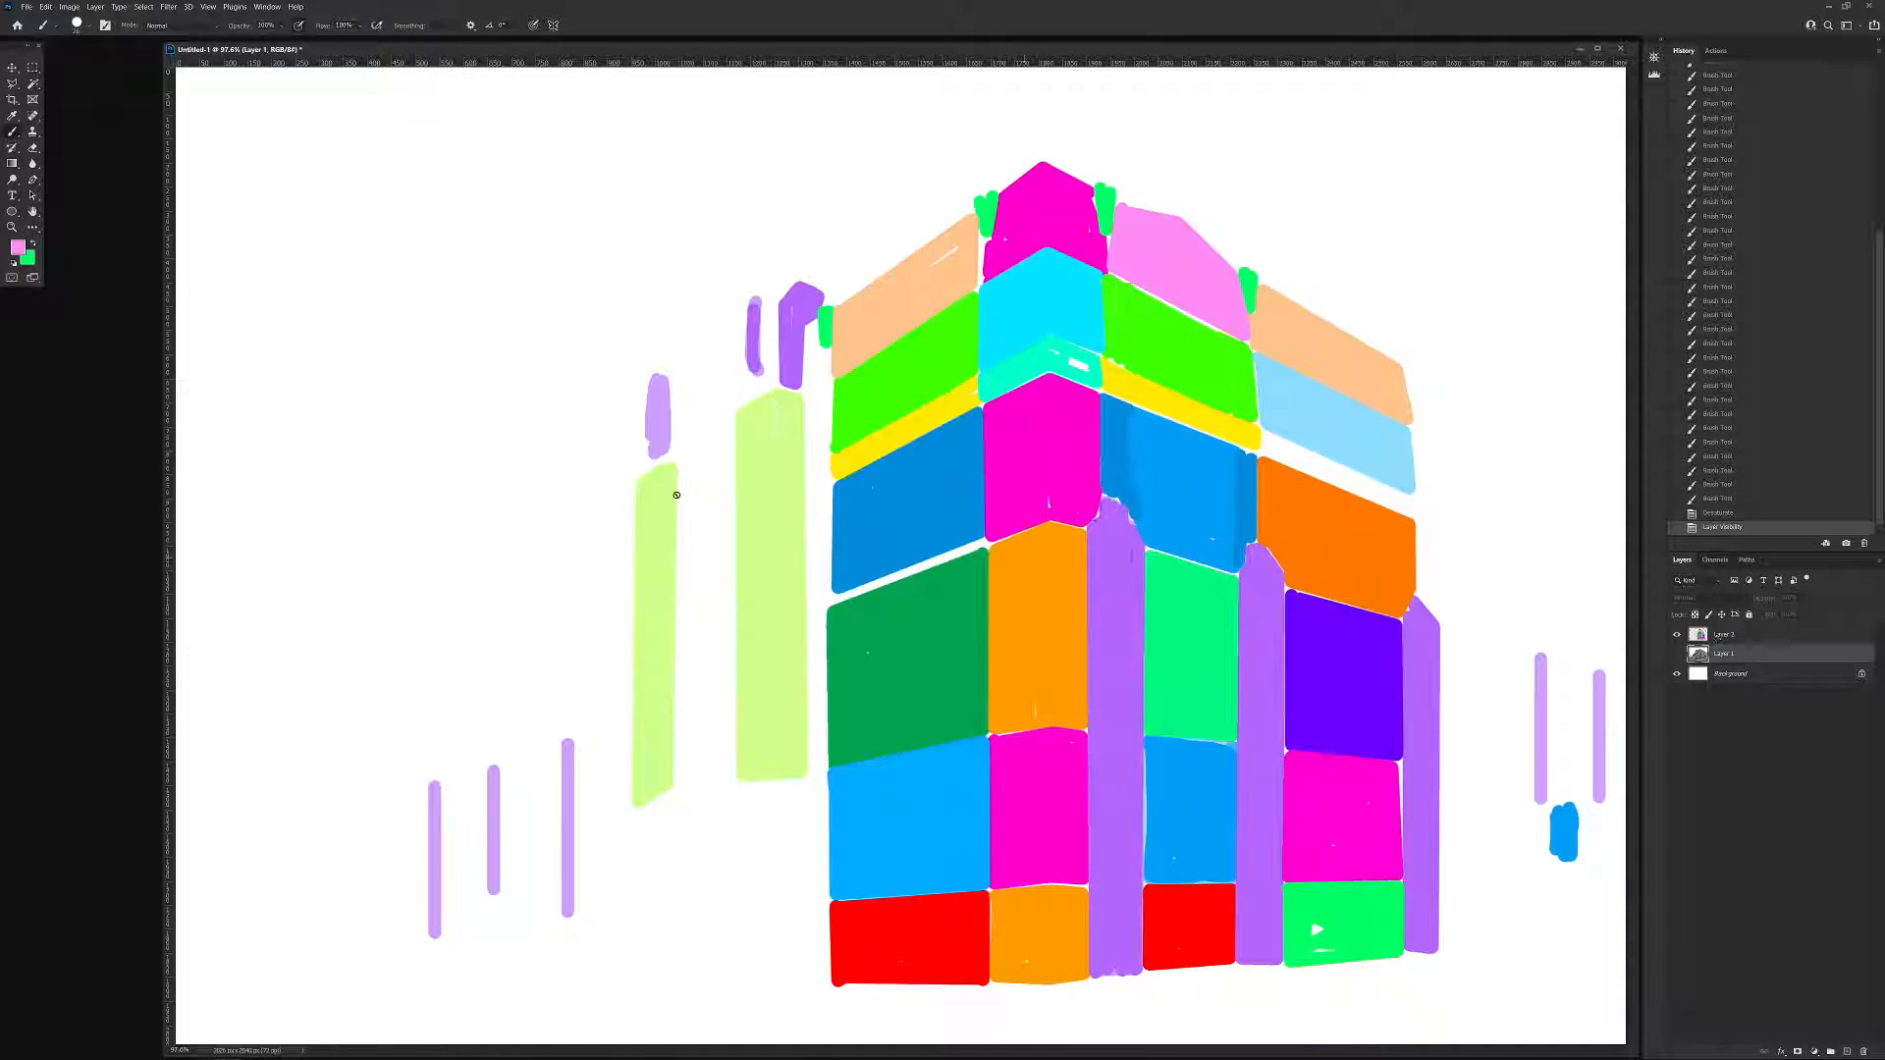
left_click(938, 533, "alt")
left_click(1709, 635)
left_click(983, 542)
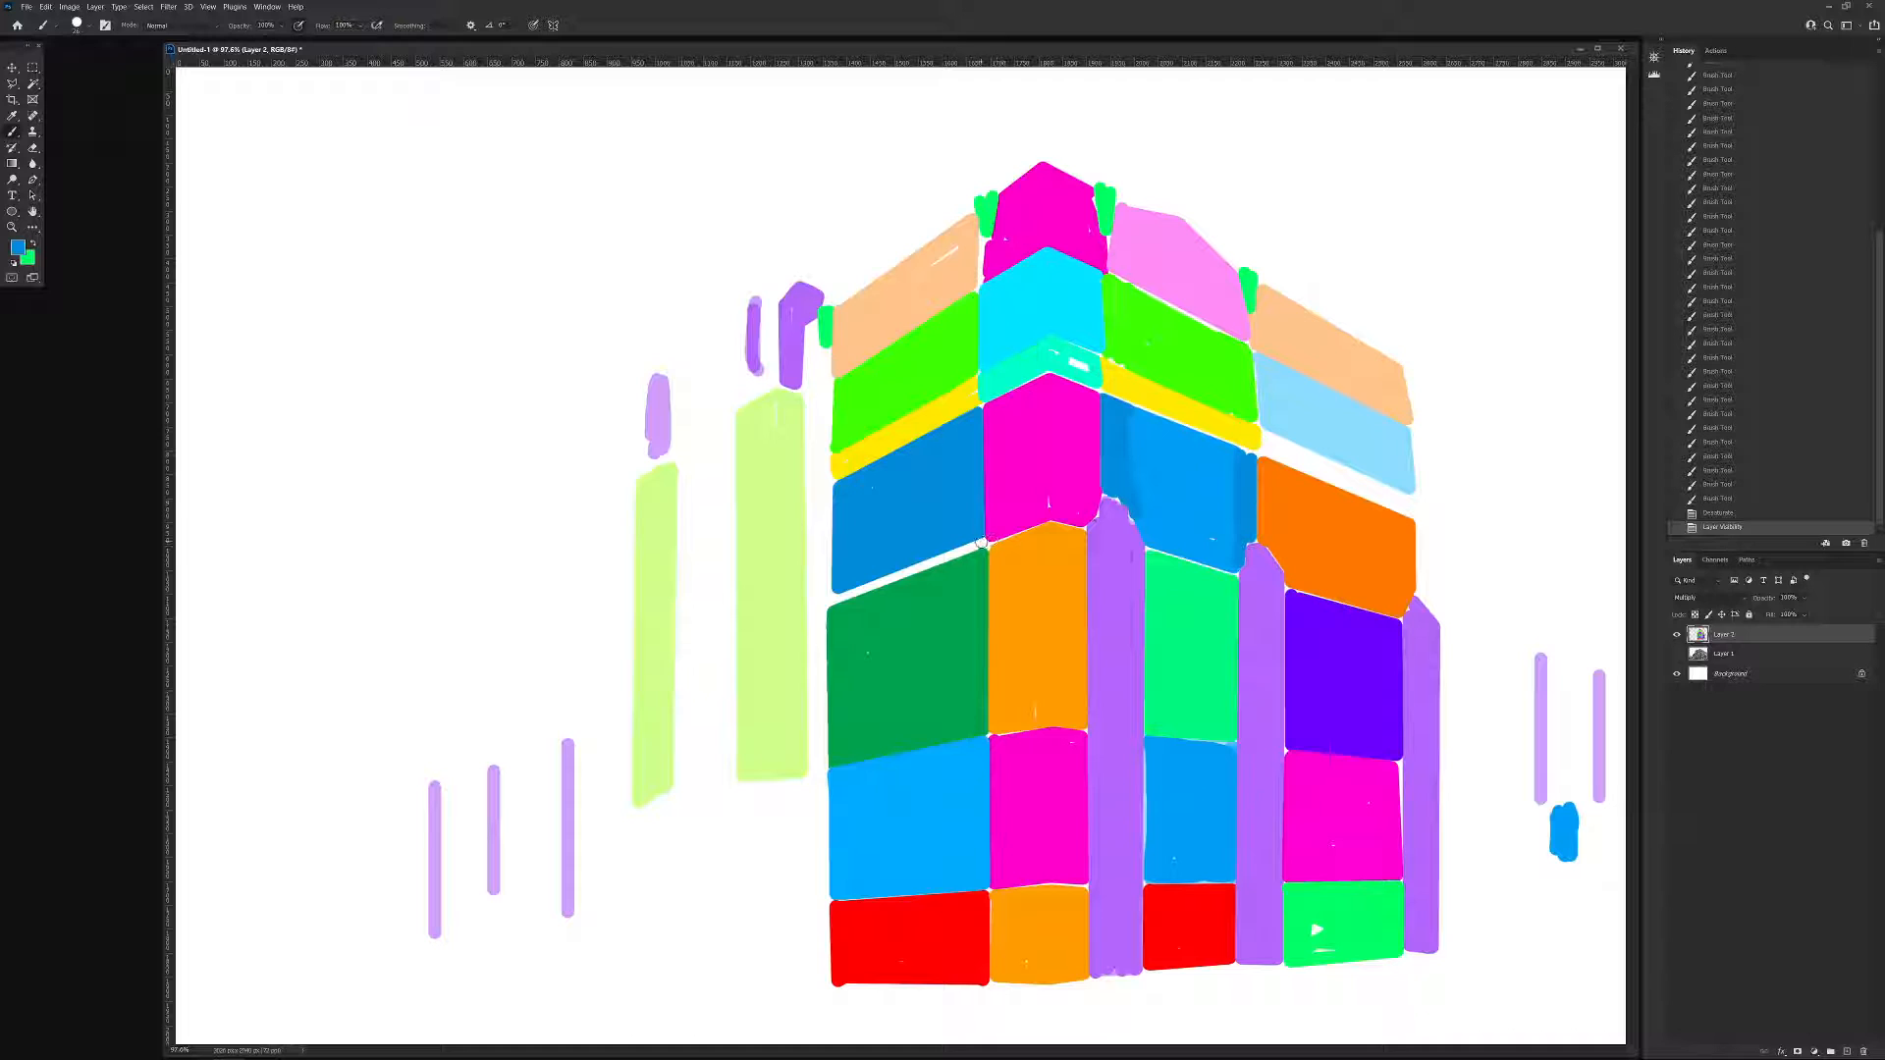
left_click_drag(836, 598, 980, 545)
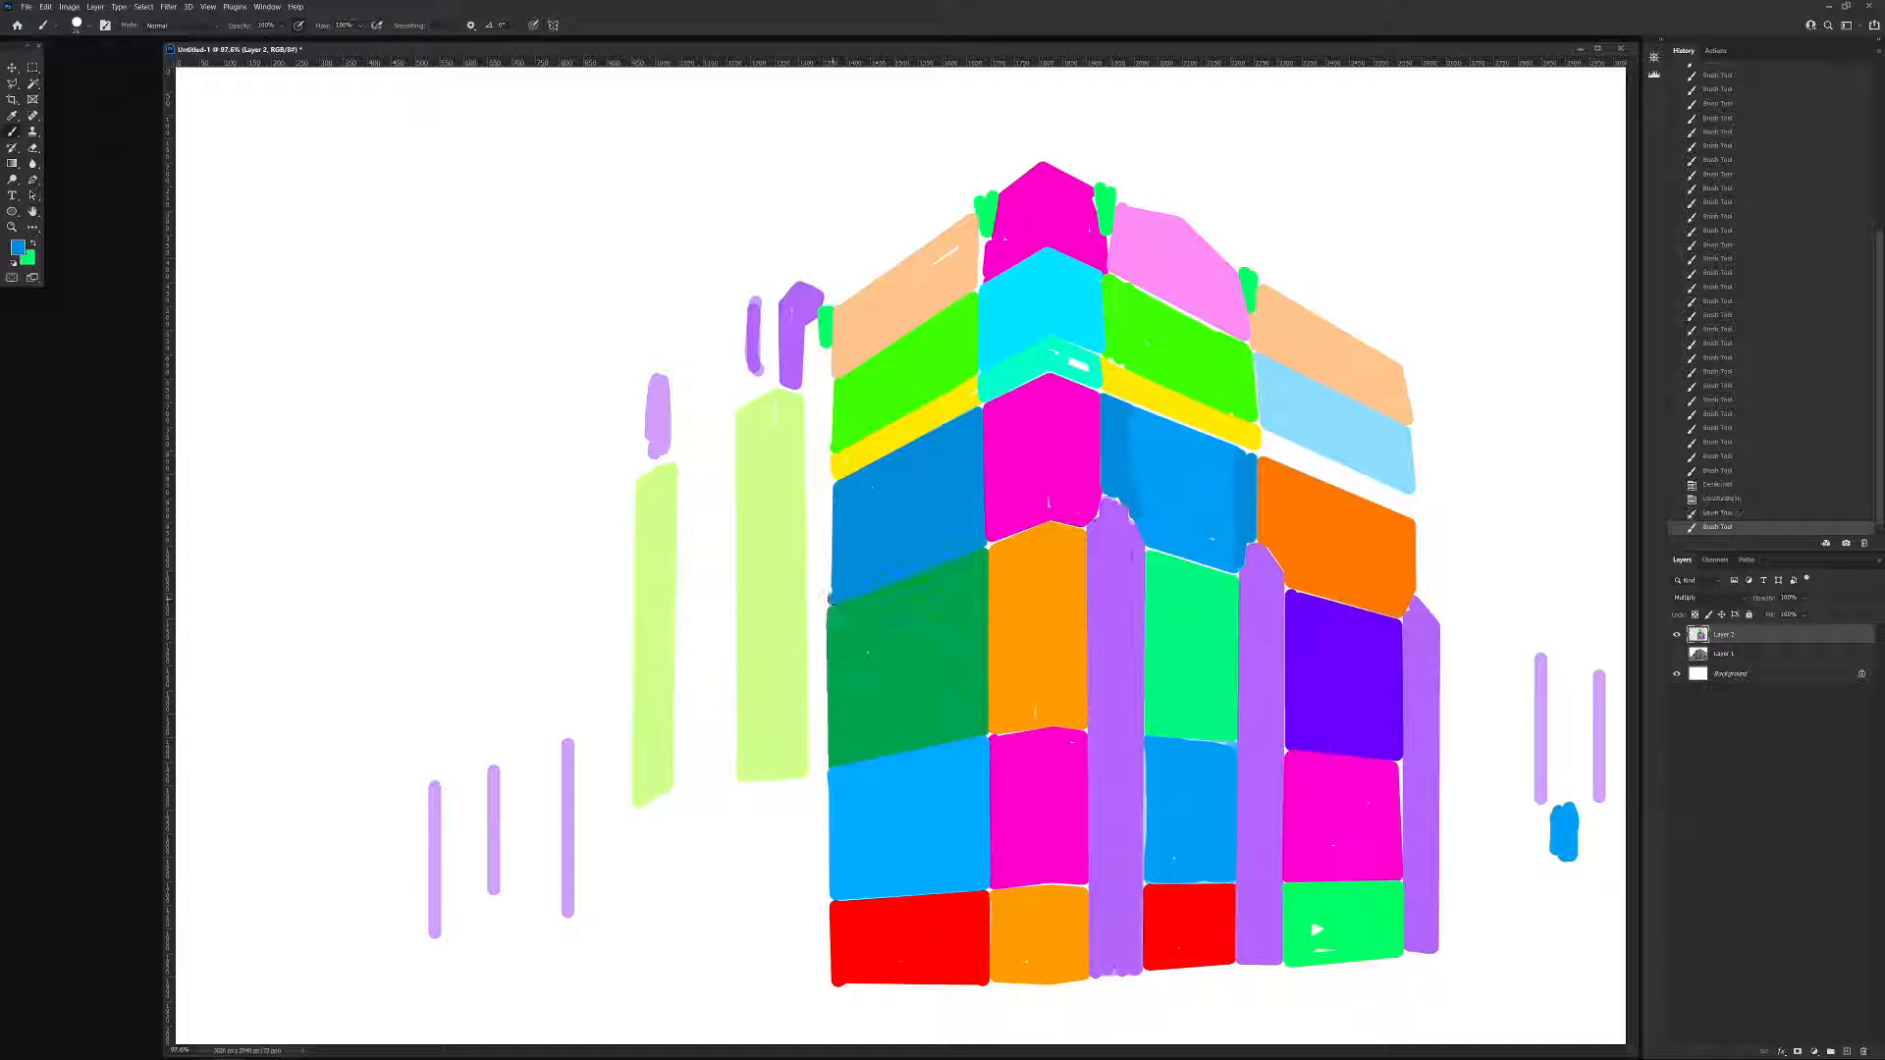
left_click(1677, 653)
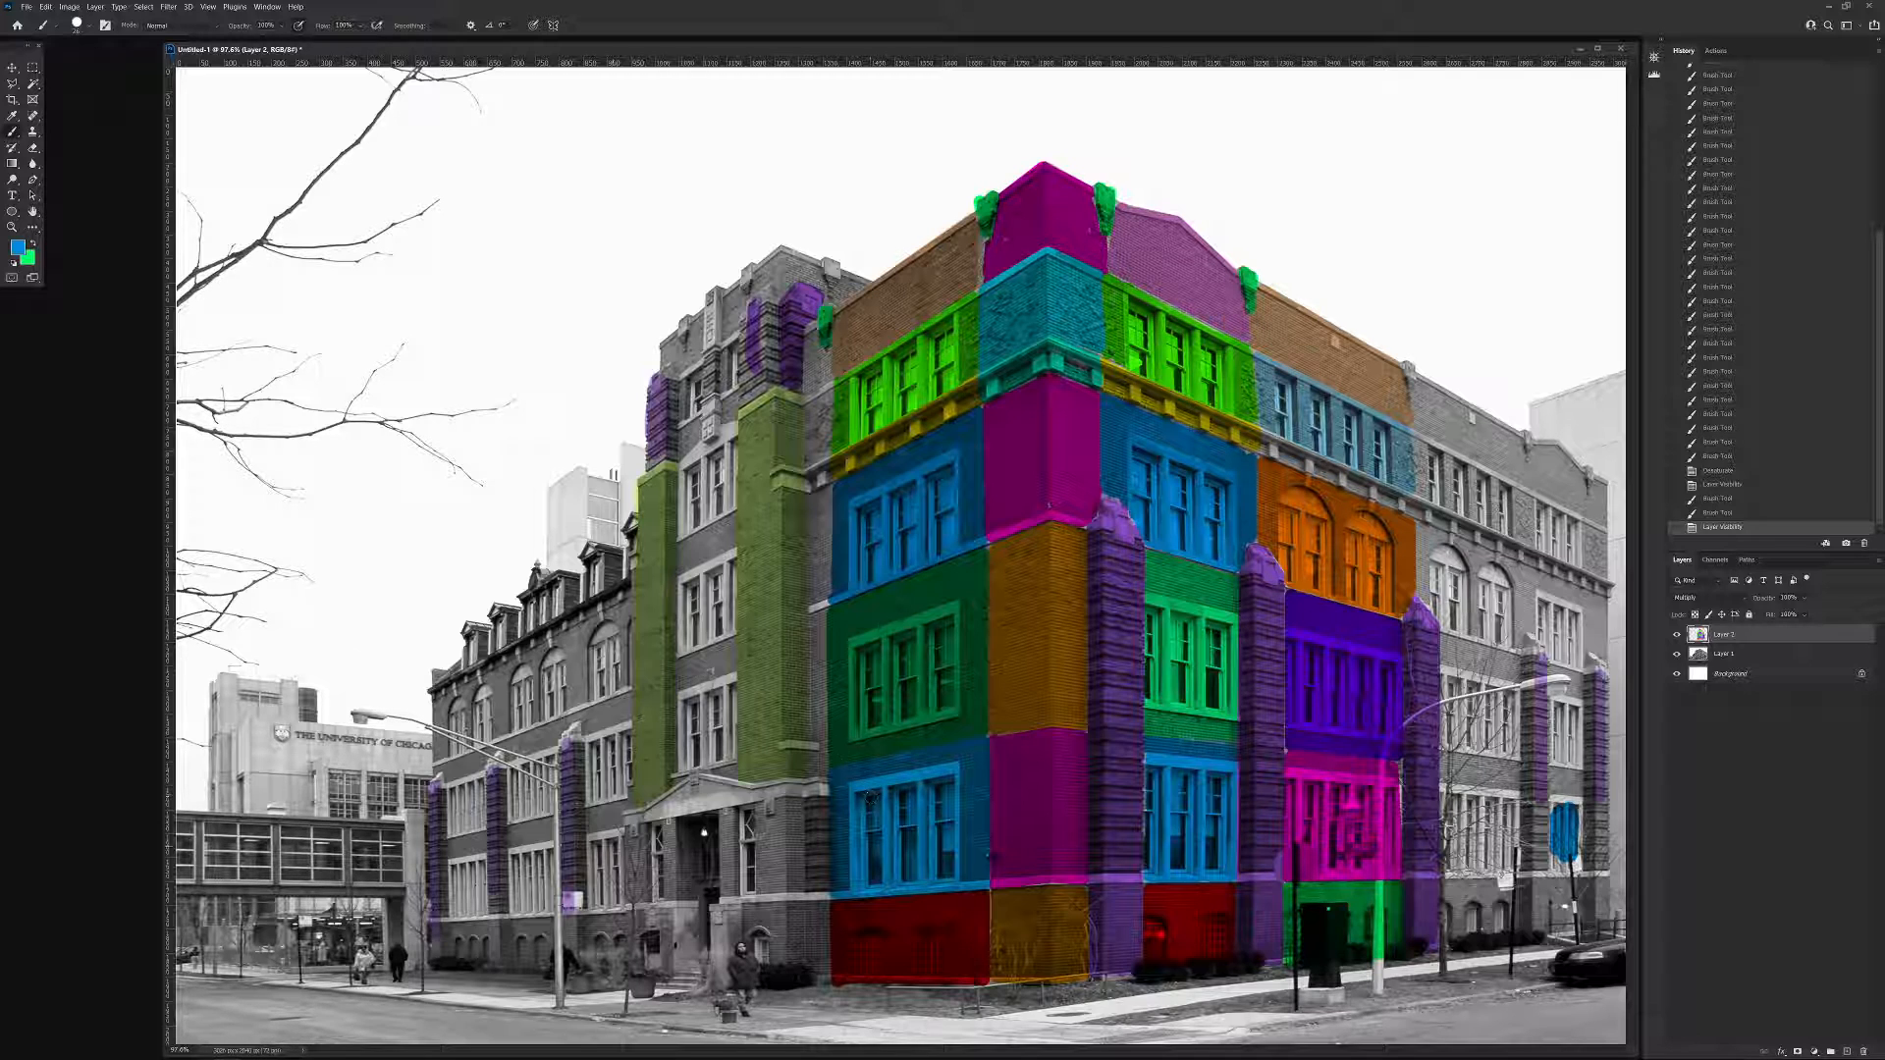
Sample the corner block's magenta with the photo hidden, show the photo again, and paint the narrow wall strip beside the third-floor blue bay.
mouse_move(392, 1056)
left_click(1678, 655)
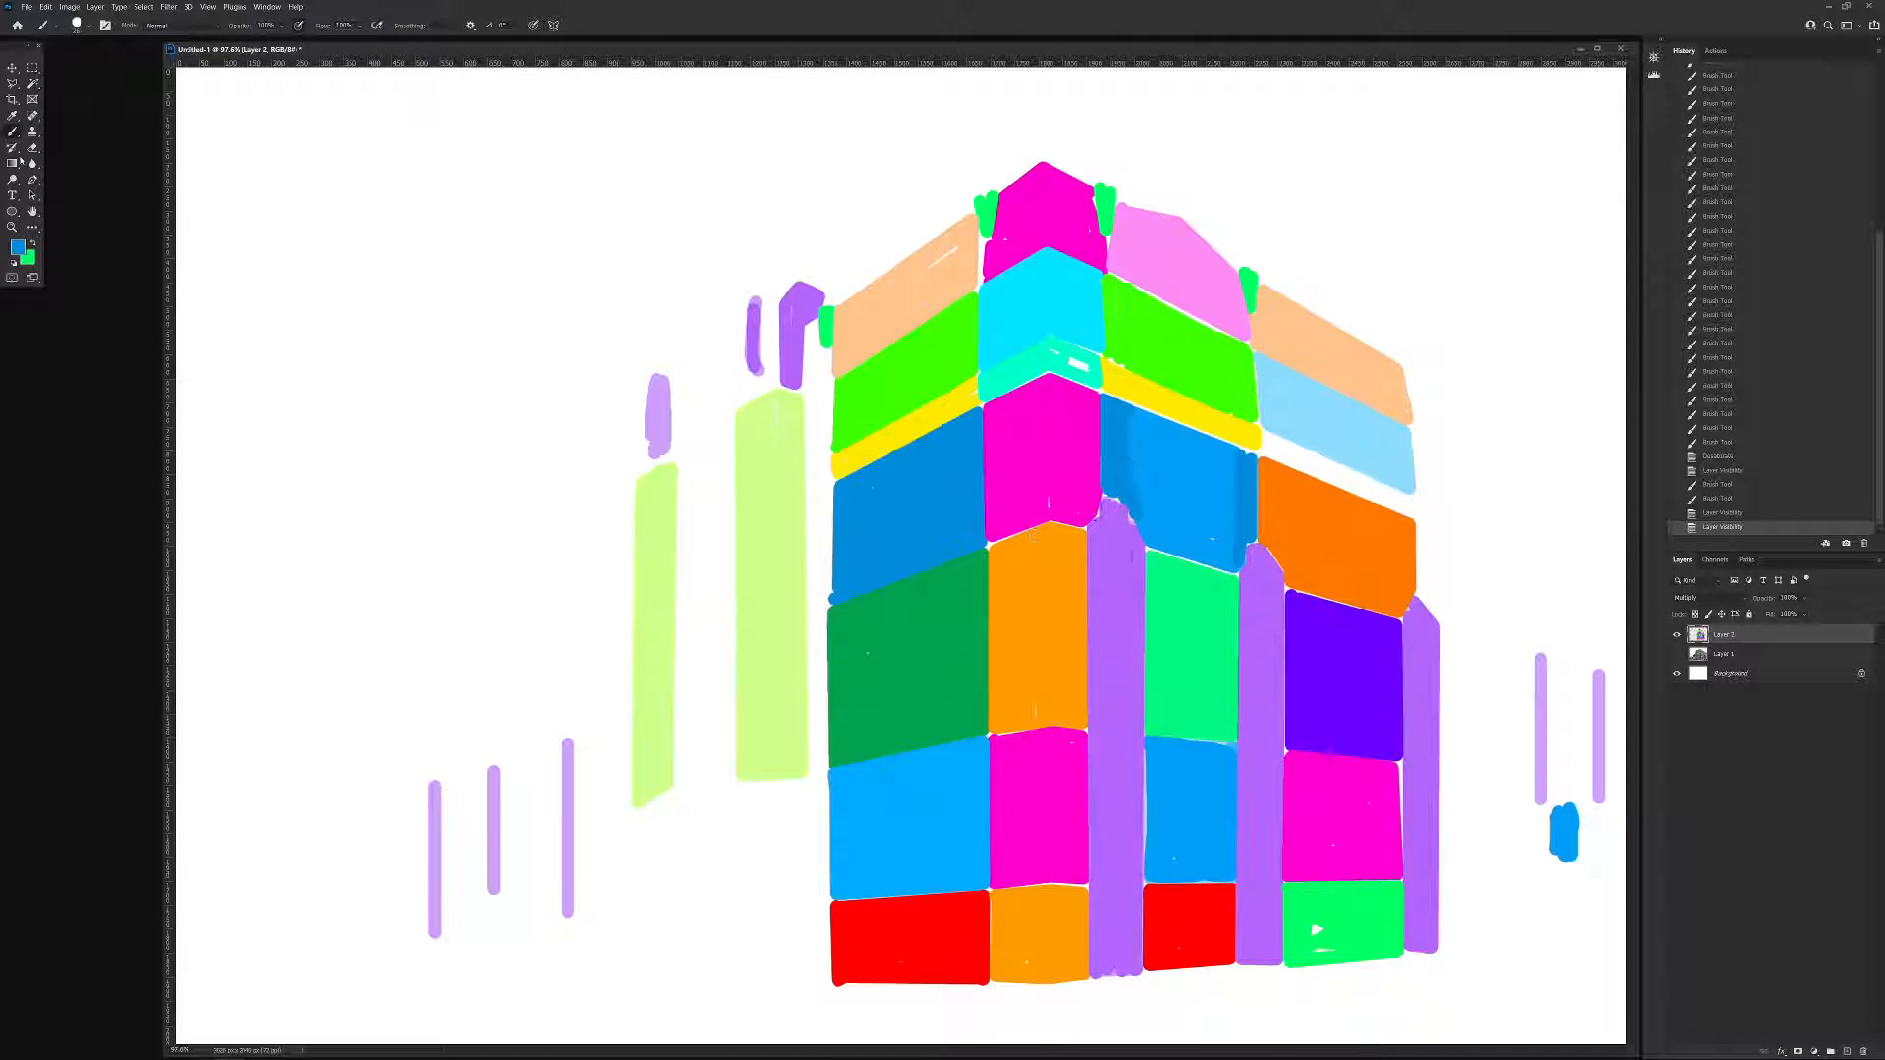
left_click(1009, 455, "alt")
left_click(1678, 655)
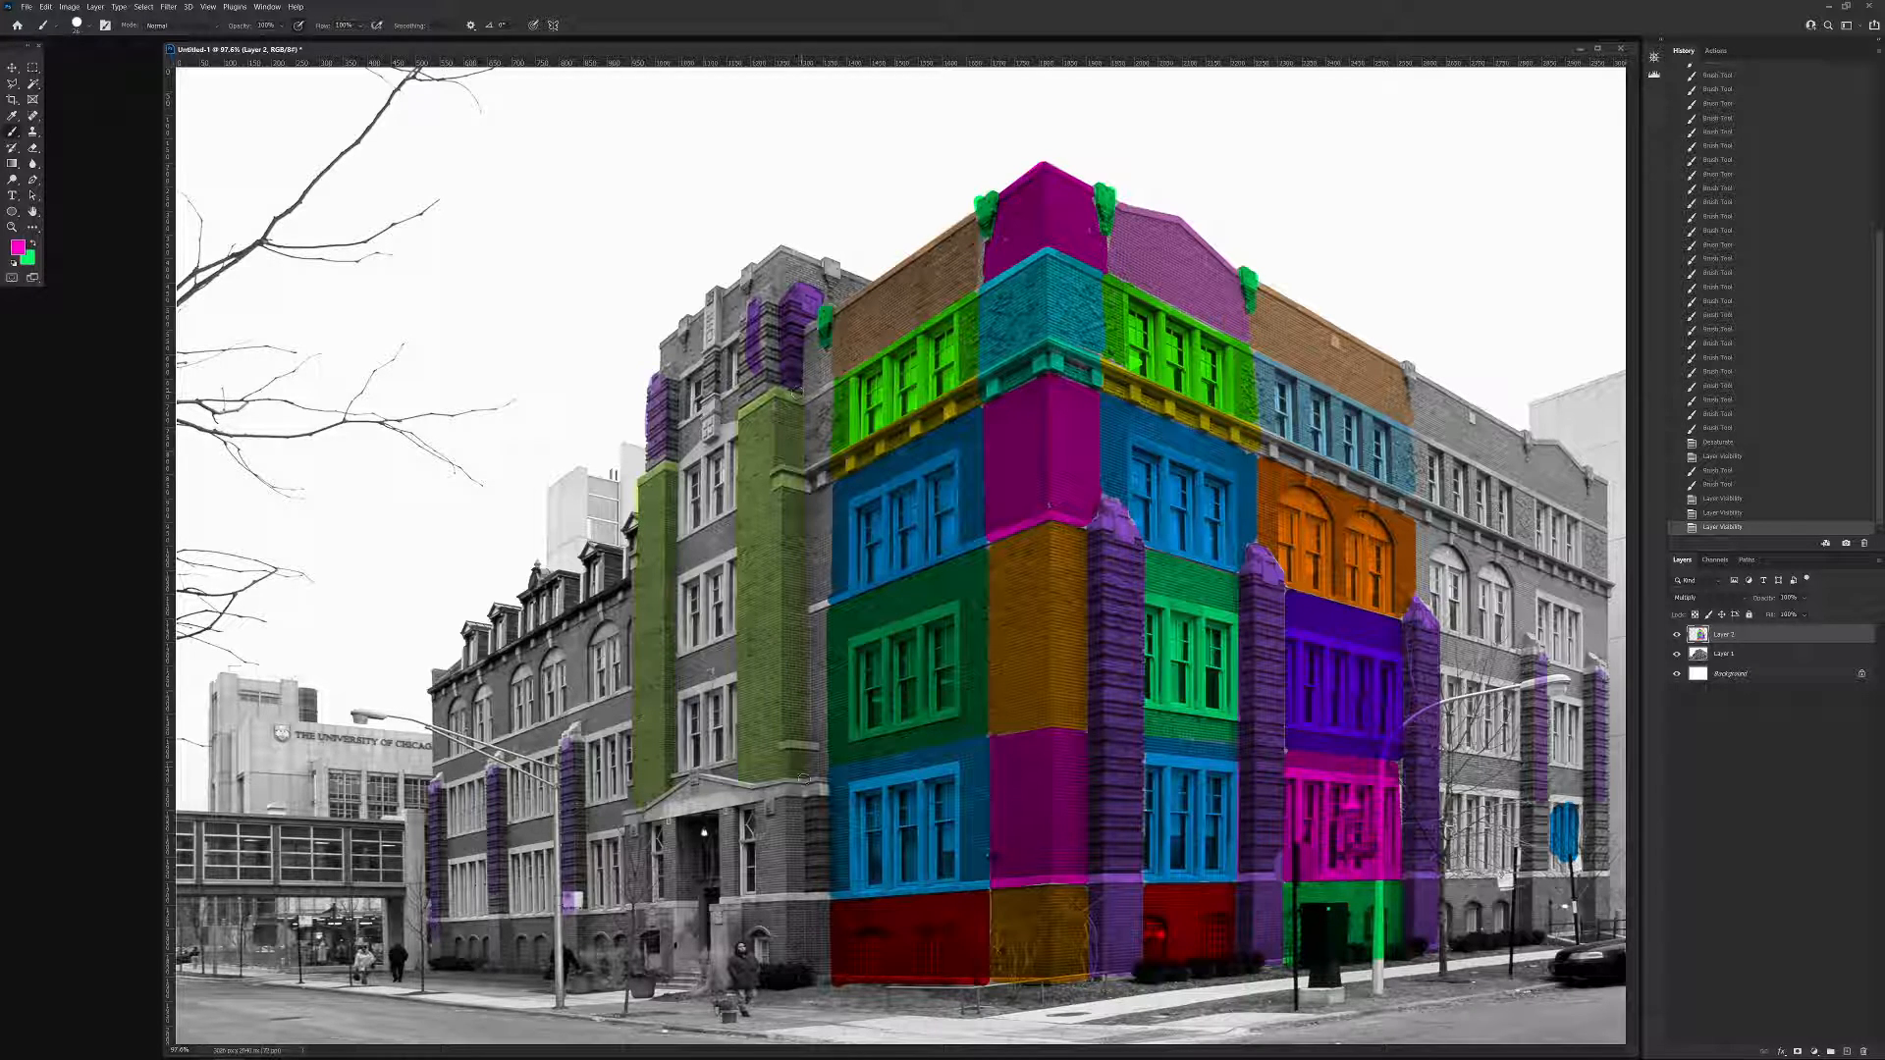
left_click(815, 501)
left_click(813, 602, "shift")
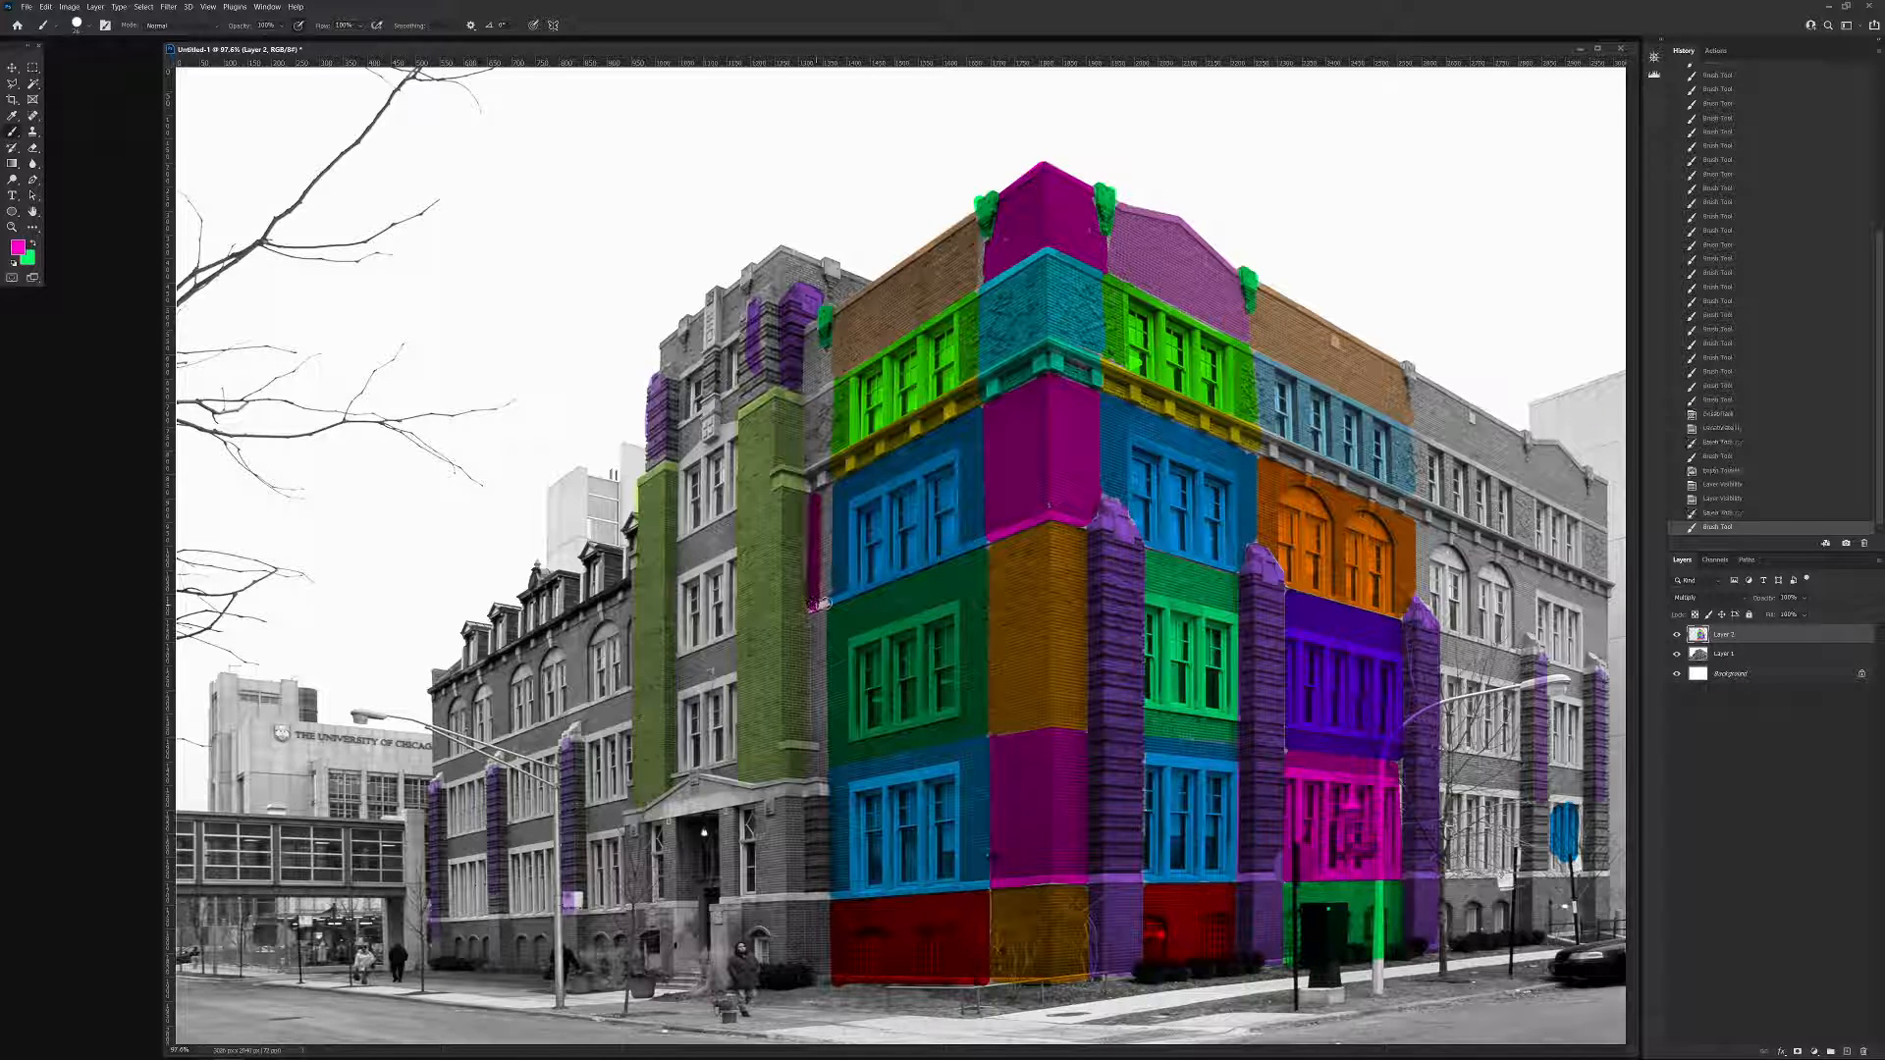
left_click(827, 493, "shift")
left_click(819, 499, "shift")
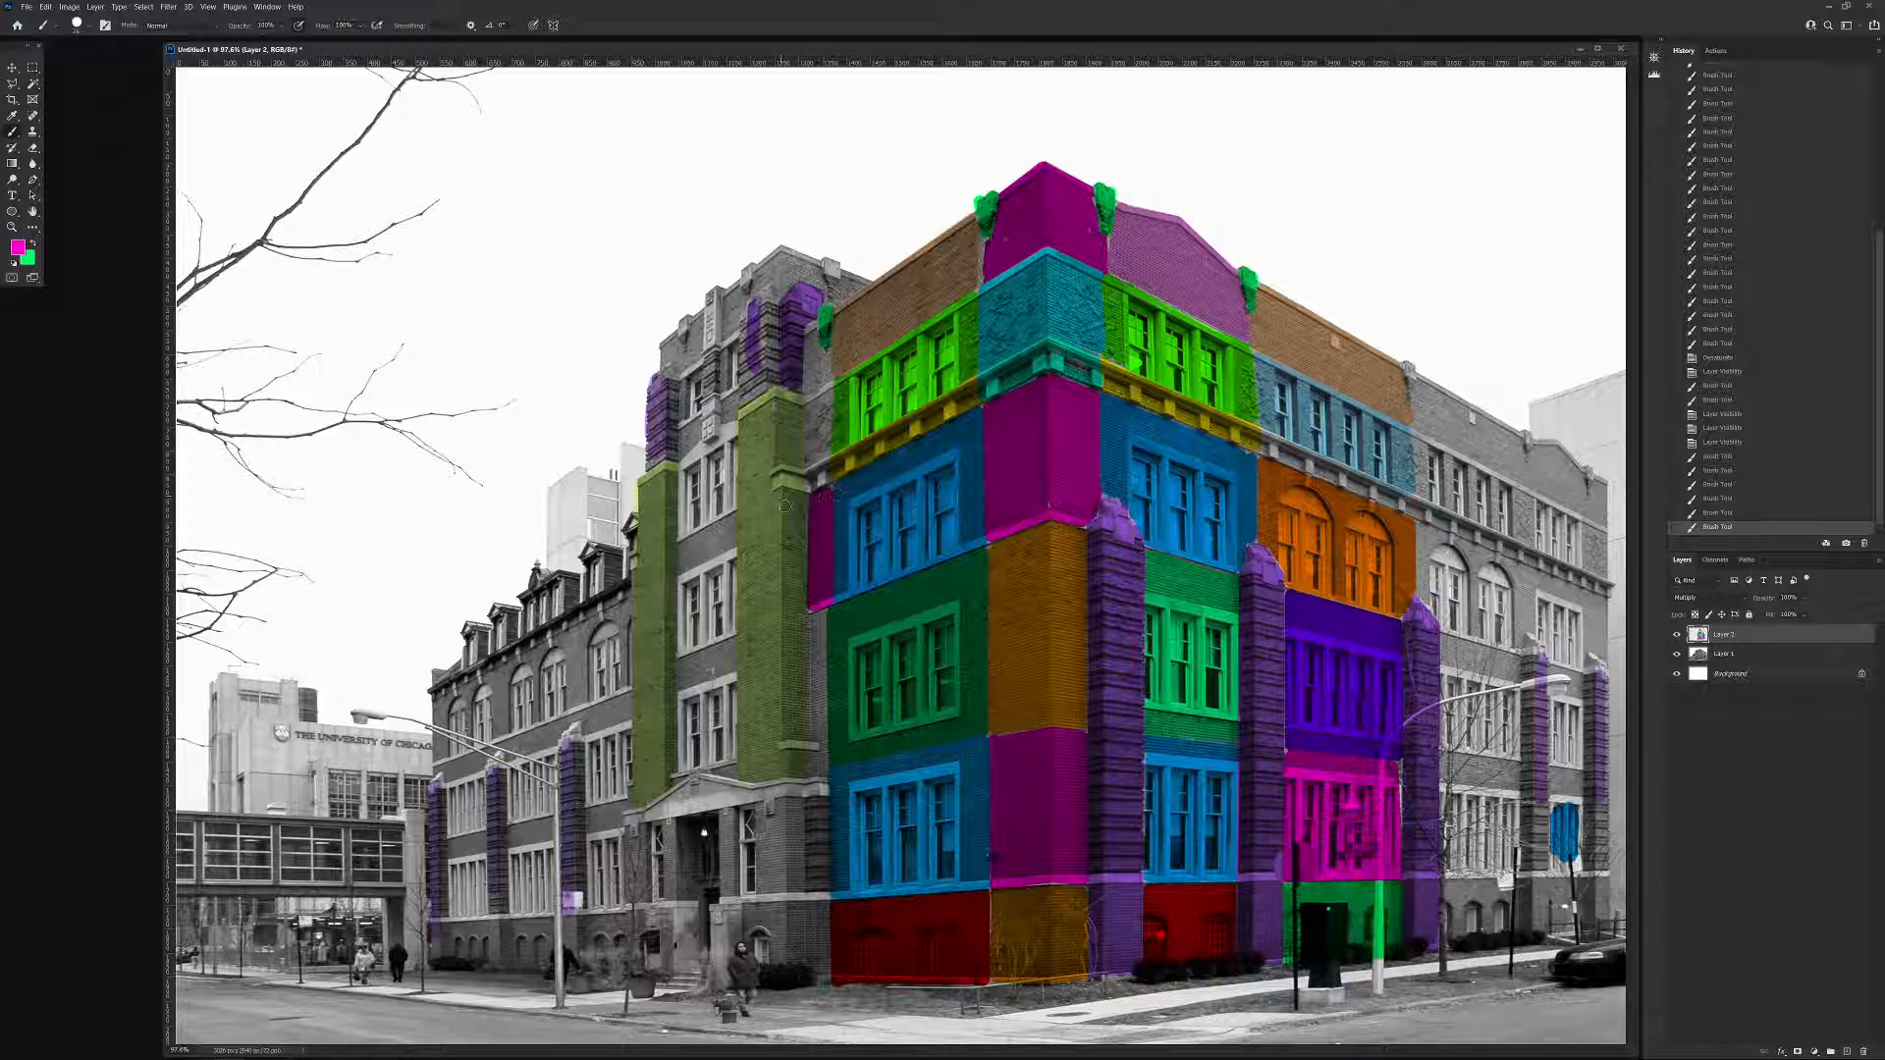
left_click(1049, 505)
Reset the paint colour to black and shrink the hard round brush to a thin line.
key("d")
right_click(665, 347)
mouse_move(629, 312)
left_mouse_down()
mouse_move(628, 280)
mouse_move(626, 313)
left_mouse_up()
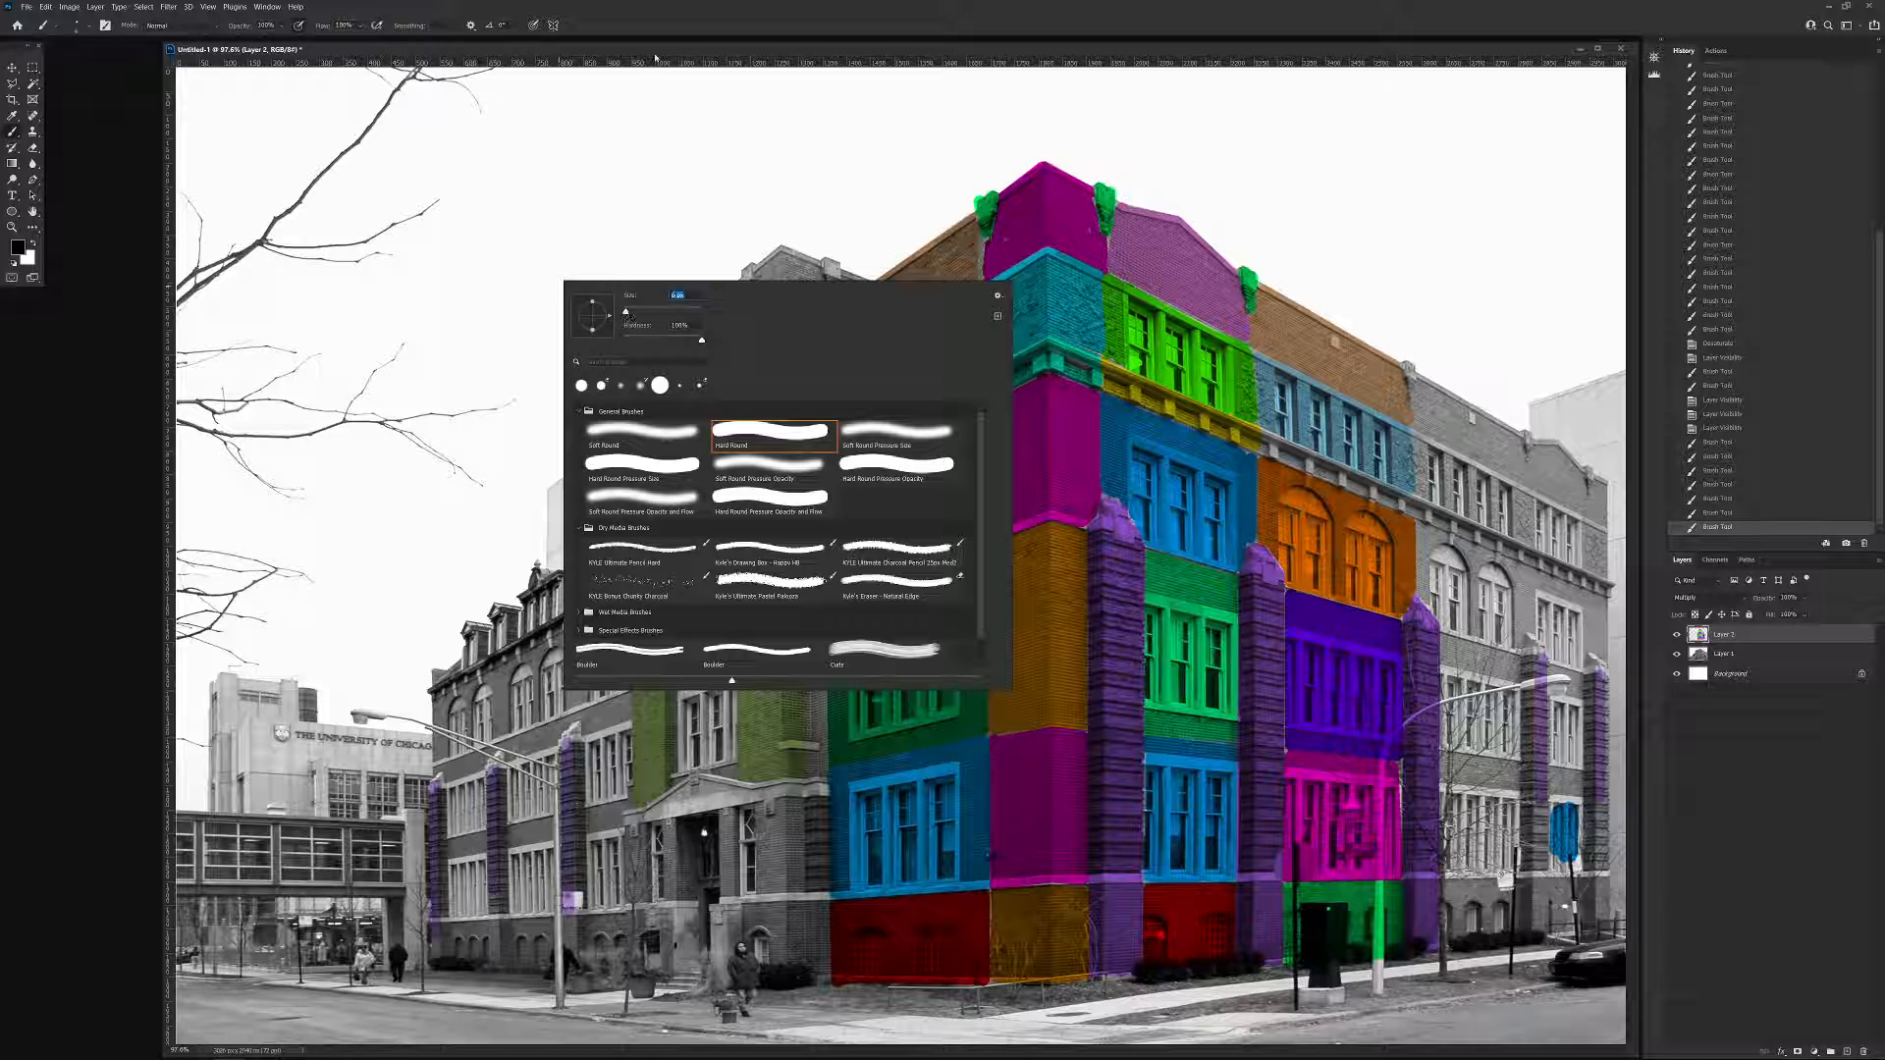
left_click_drag(657, 49, 659, 48)
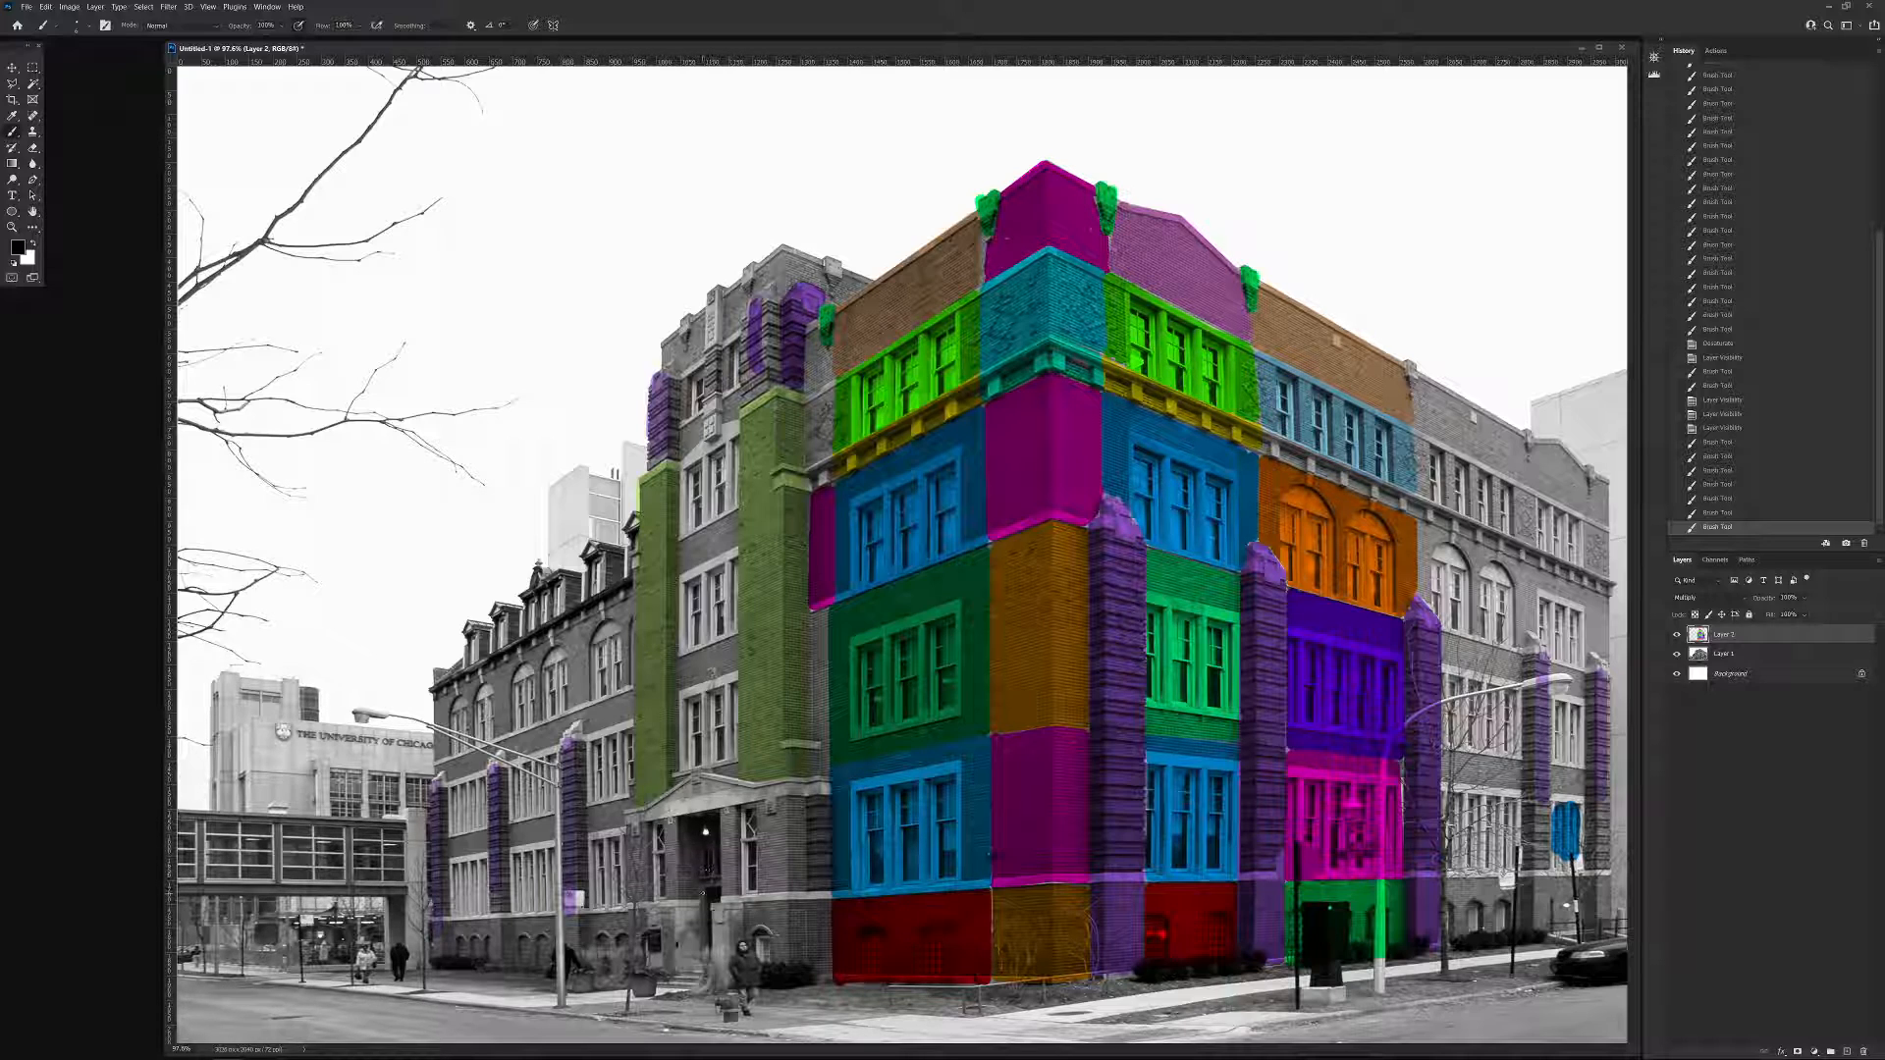
Draw black vertical double-headed arrows at the entrance door, beside the ground-floor blue bay, on the magenta strip and over the dark green bay.
left_click_drag(702, 891, 684, 888)
left_click_drag(701, 963, 680, 961)
mouse_move(689, 1048)
left_click_drag(820, 768, 822, 890)
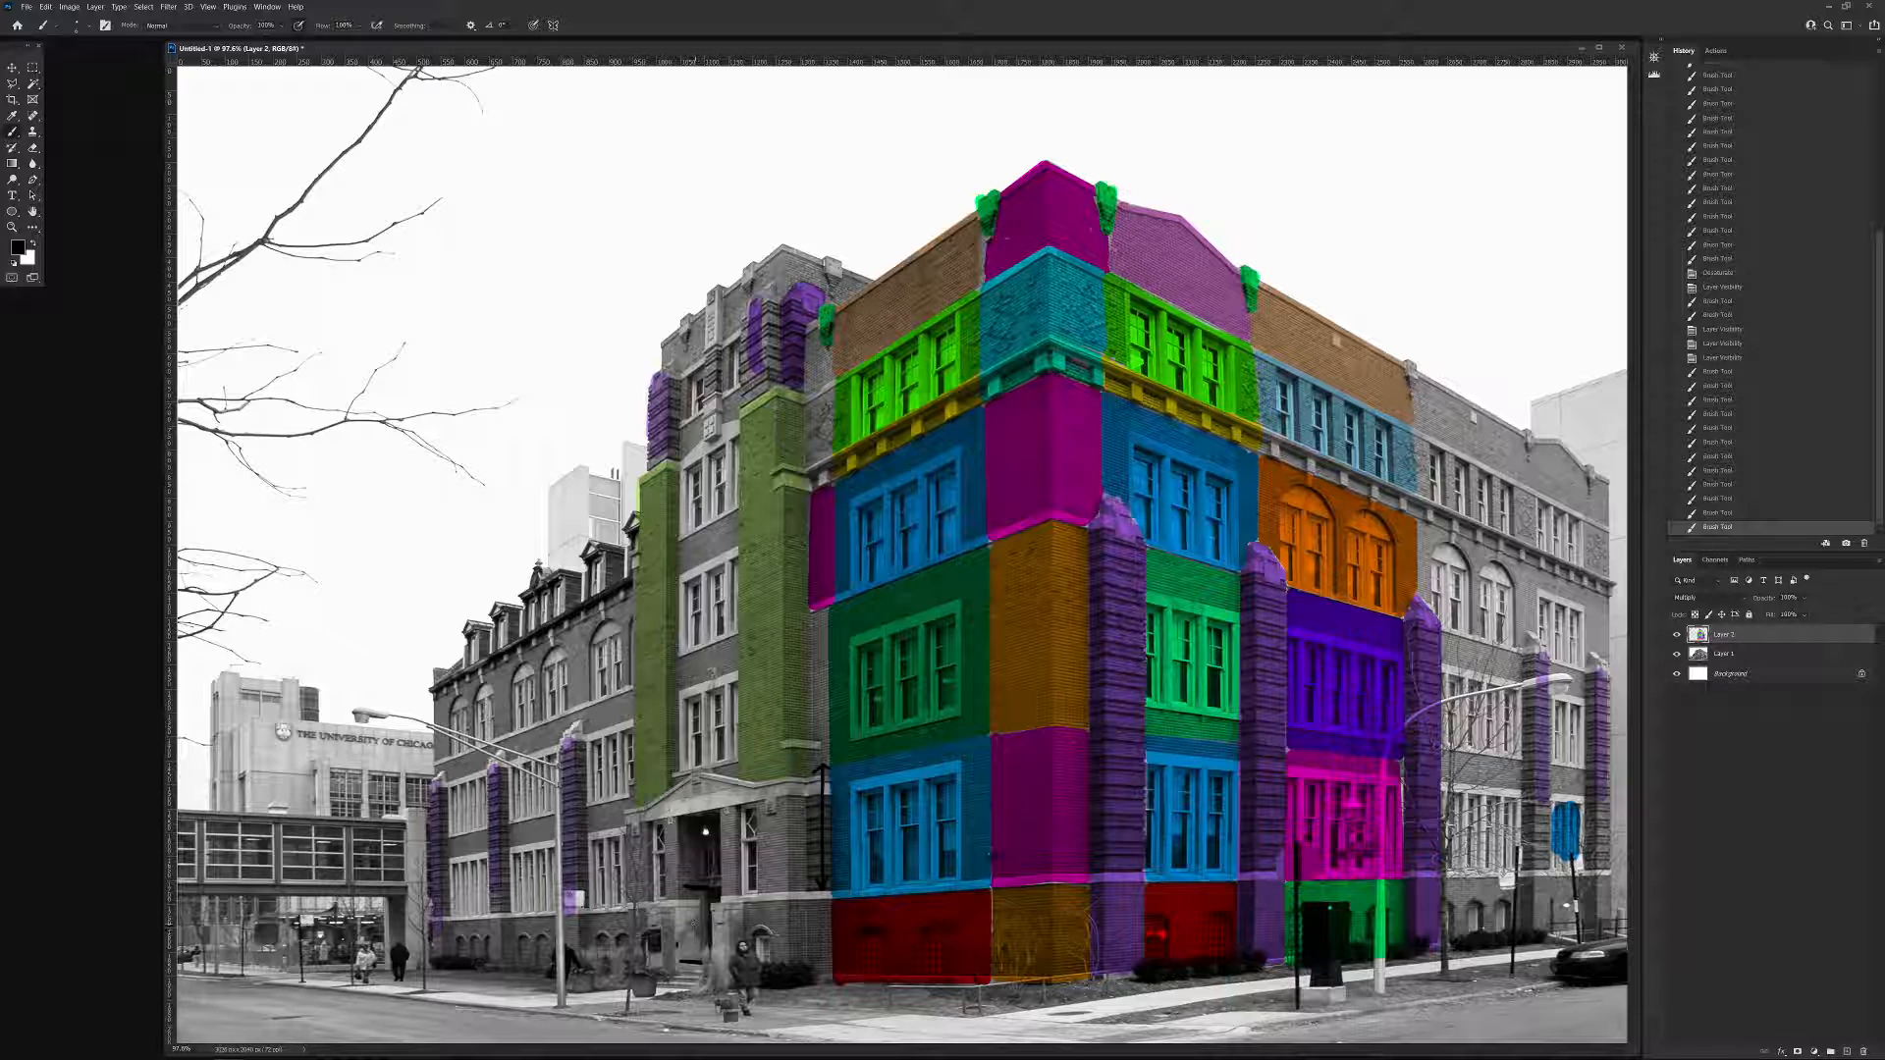
mouse_move(681, 909)
left_mouse_down()
mouse_move(701, 905)
mouse_move(692, 972)
mouse_move(700, 950)
left_mouse_up()
left_click_drag(818, 886, 827, 889)
mouse_move(817, 502)
left_mouse_down()
mouse_move(838, 505)
mouse_move(827, 601)
mouse_move(901, 580)
mouse_move(914, 597)
mouse_move(902, 743)
left_mouse_up()
left_click_drag(901, 743, 914, 725)
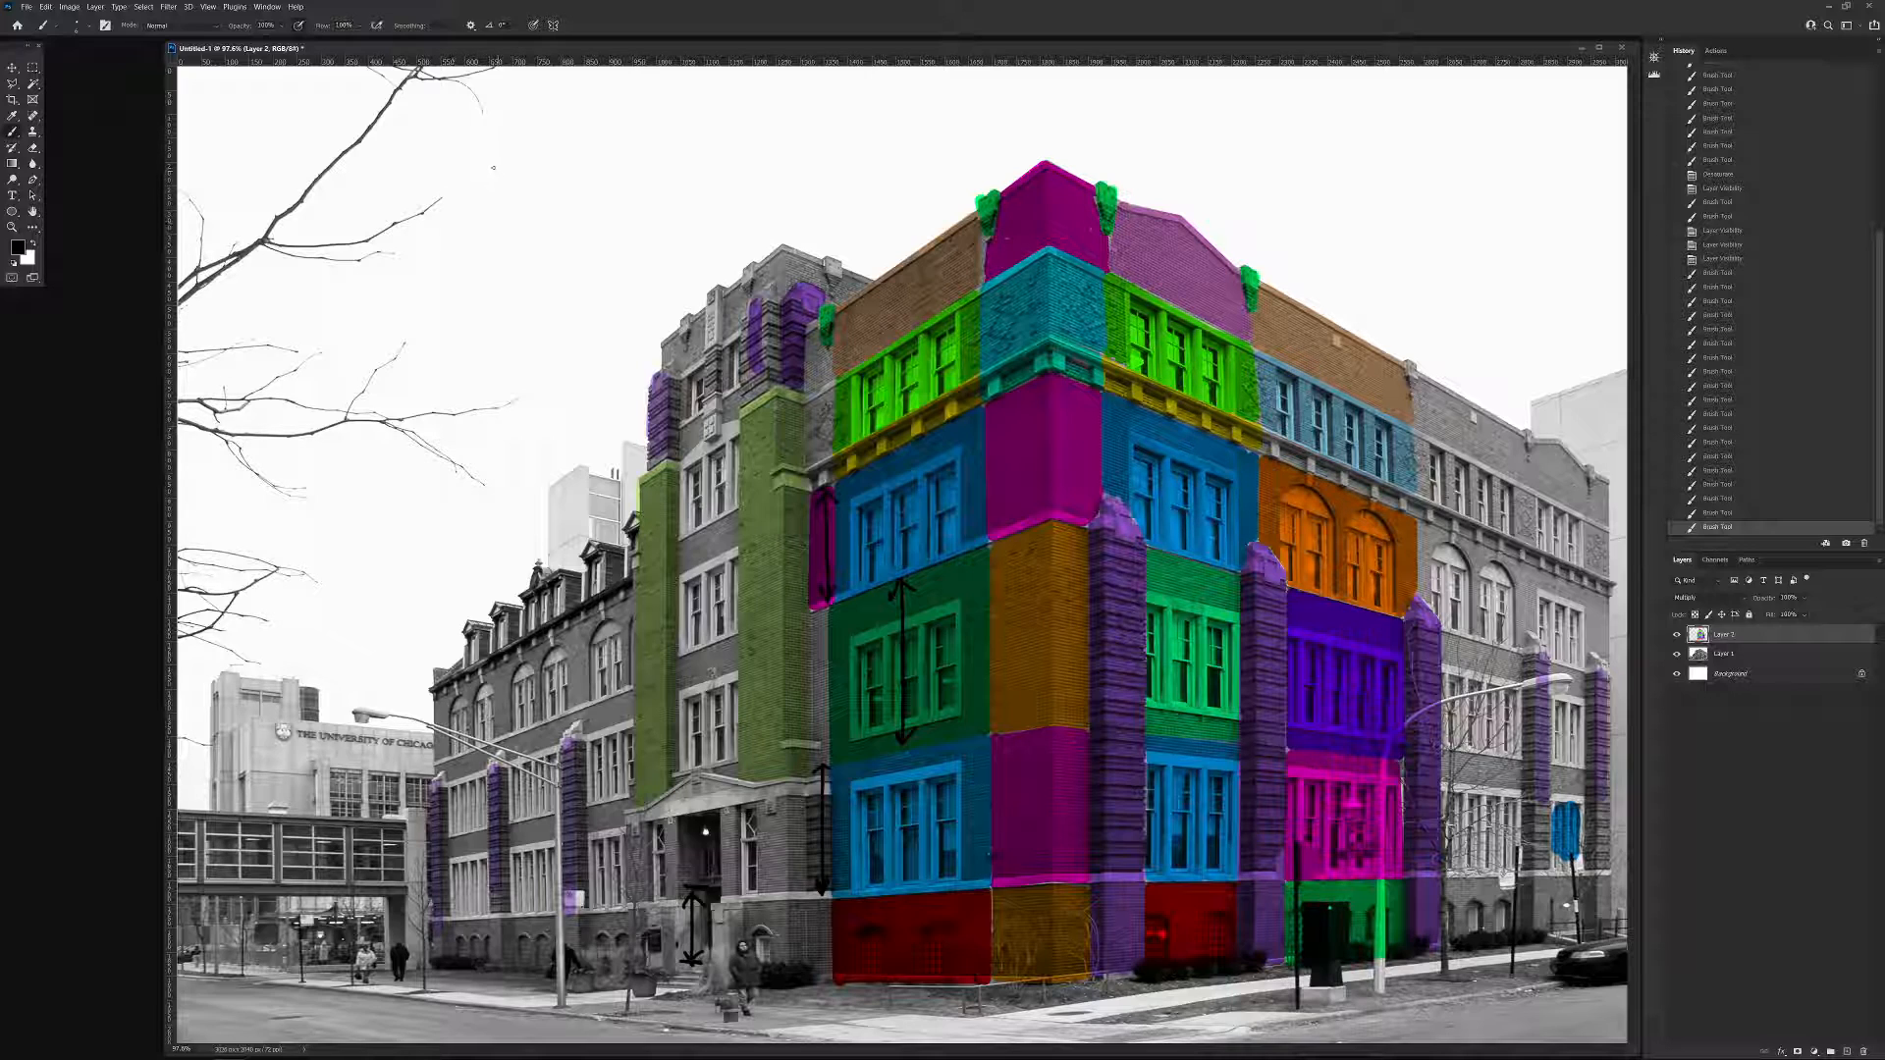
Write "1 s = 250 cm" in the sky and draw a double-headed width arrow across the dark green second-floor bay.
mouse_move(480, 139)
left_mouse_down()
mouse_move(496, 161)
mouse_move(532, 158)
mouse_move(573, 129)
left_mouse_up()
mouse_move(567, 138)
left_mouse_down()
mouse_move(628, 148)
mouse_move(644, 128)
mouse_move(628, 144)
left_mouse_up()
mouse_move(633, 110)
left_mouse_down()
mouse_move(672, 121)
mouse_move(655, 144)
mouse_move(747, 133)
left_mouse_up()
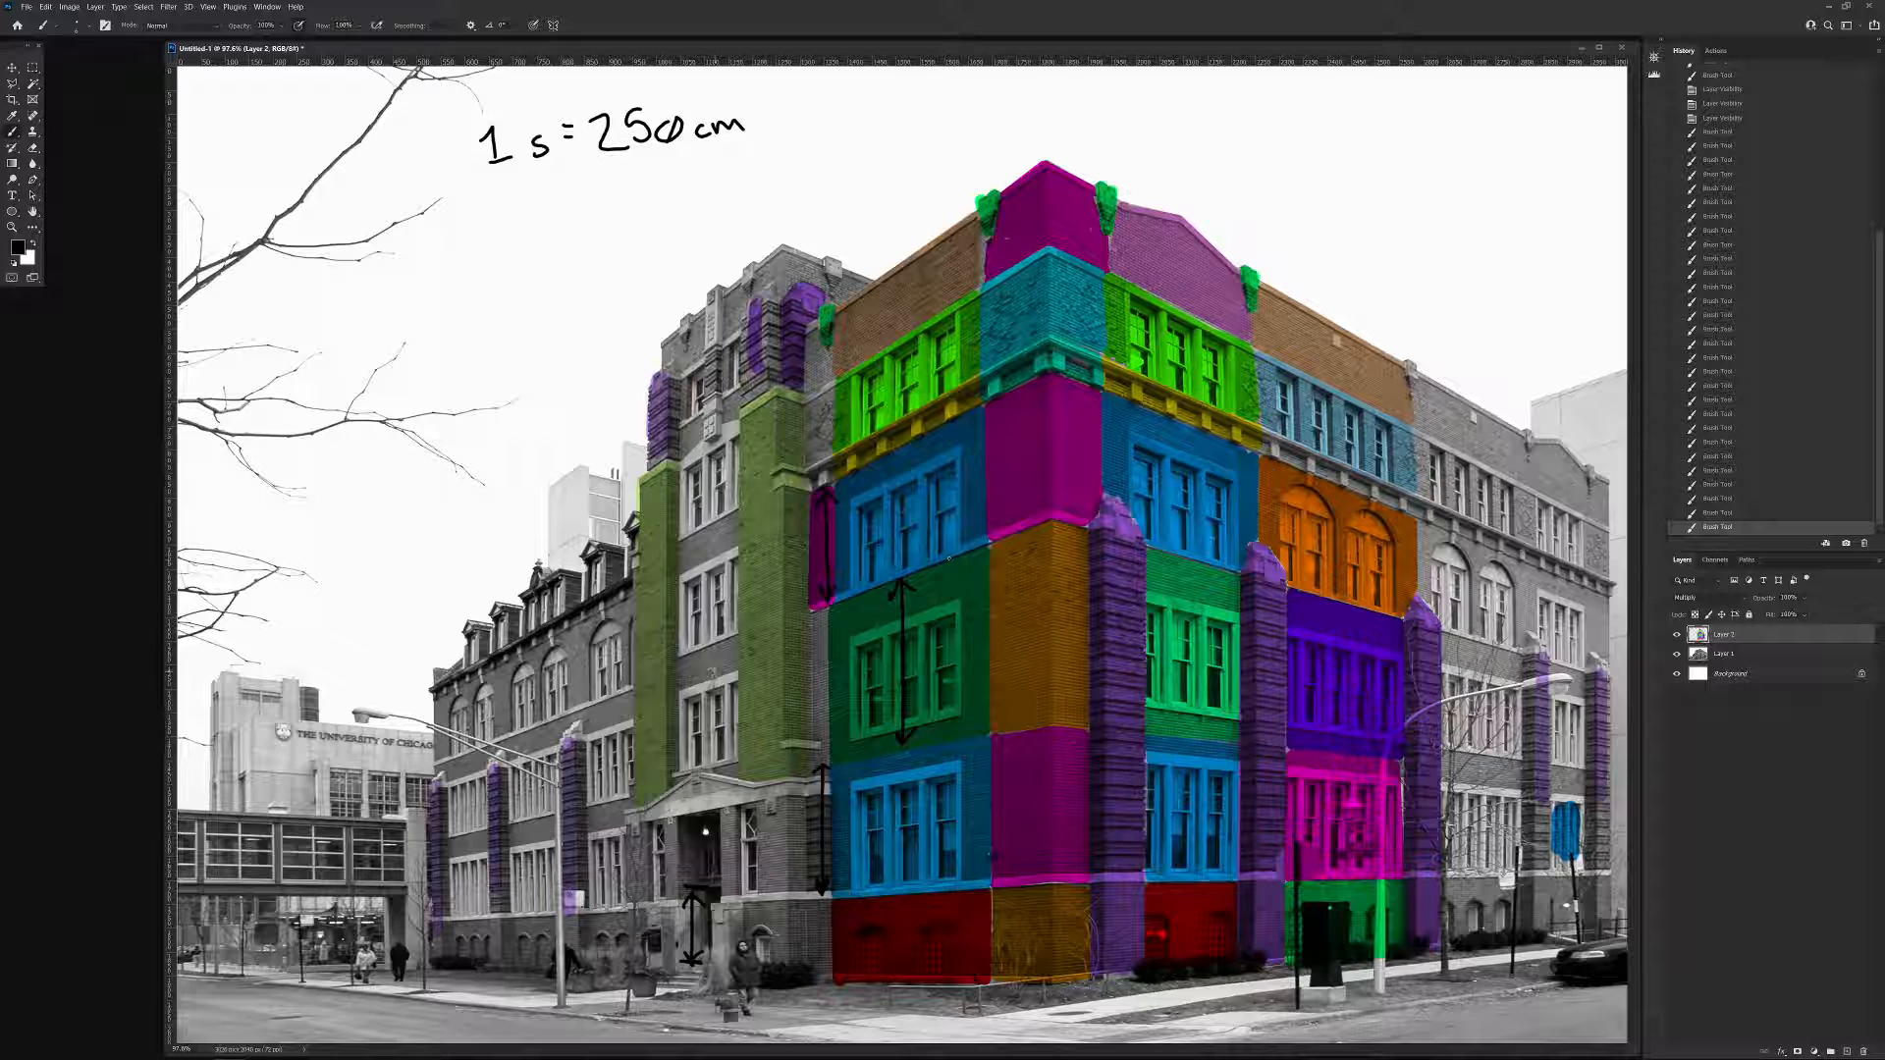
mouse_move(844, 606)
left_mouse_down()
mouse_move(851, 632)
mouse_move(994, 580)
left_mouse_up()
left_click_drag(962, 583, 987, 582)
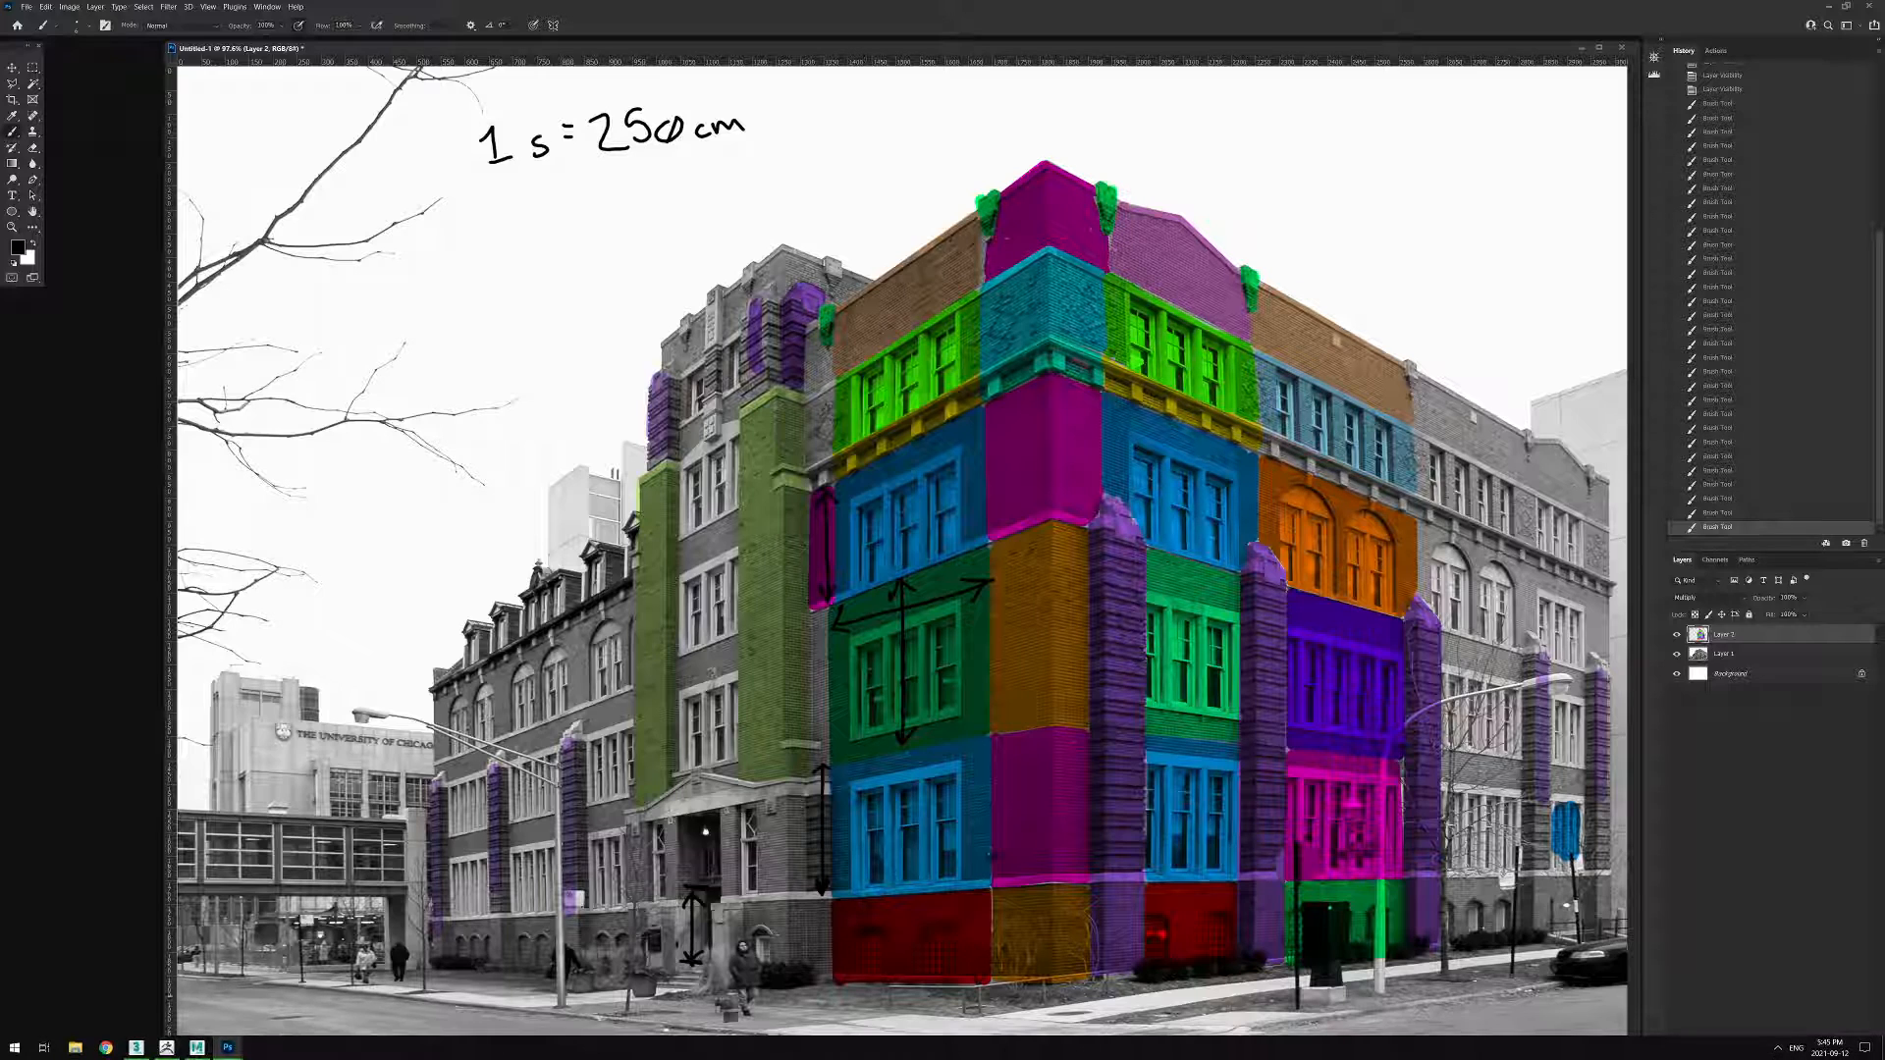
Write "B = 200 cm" below the first scale note and draw a vertical double-headed arrow on the brown wall above the light green windows.
left_click_drag(482, 197, 483, 231)
mouse_move(586, 188)
left_mouse_down()
mouse_move(613, 218)
mouse_move(622, 201)
left_mouse_up()
left_click_drag(641, 198, 639, 210)
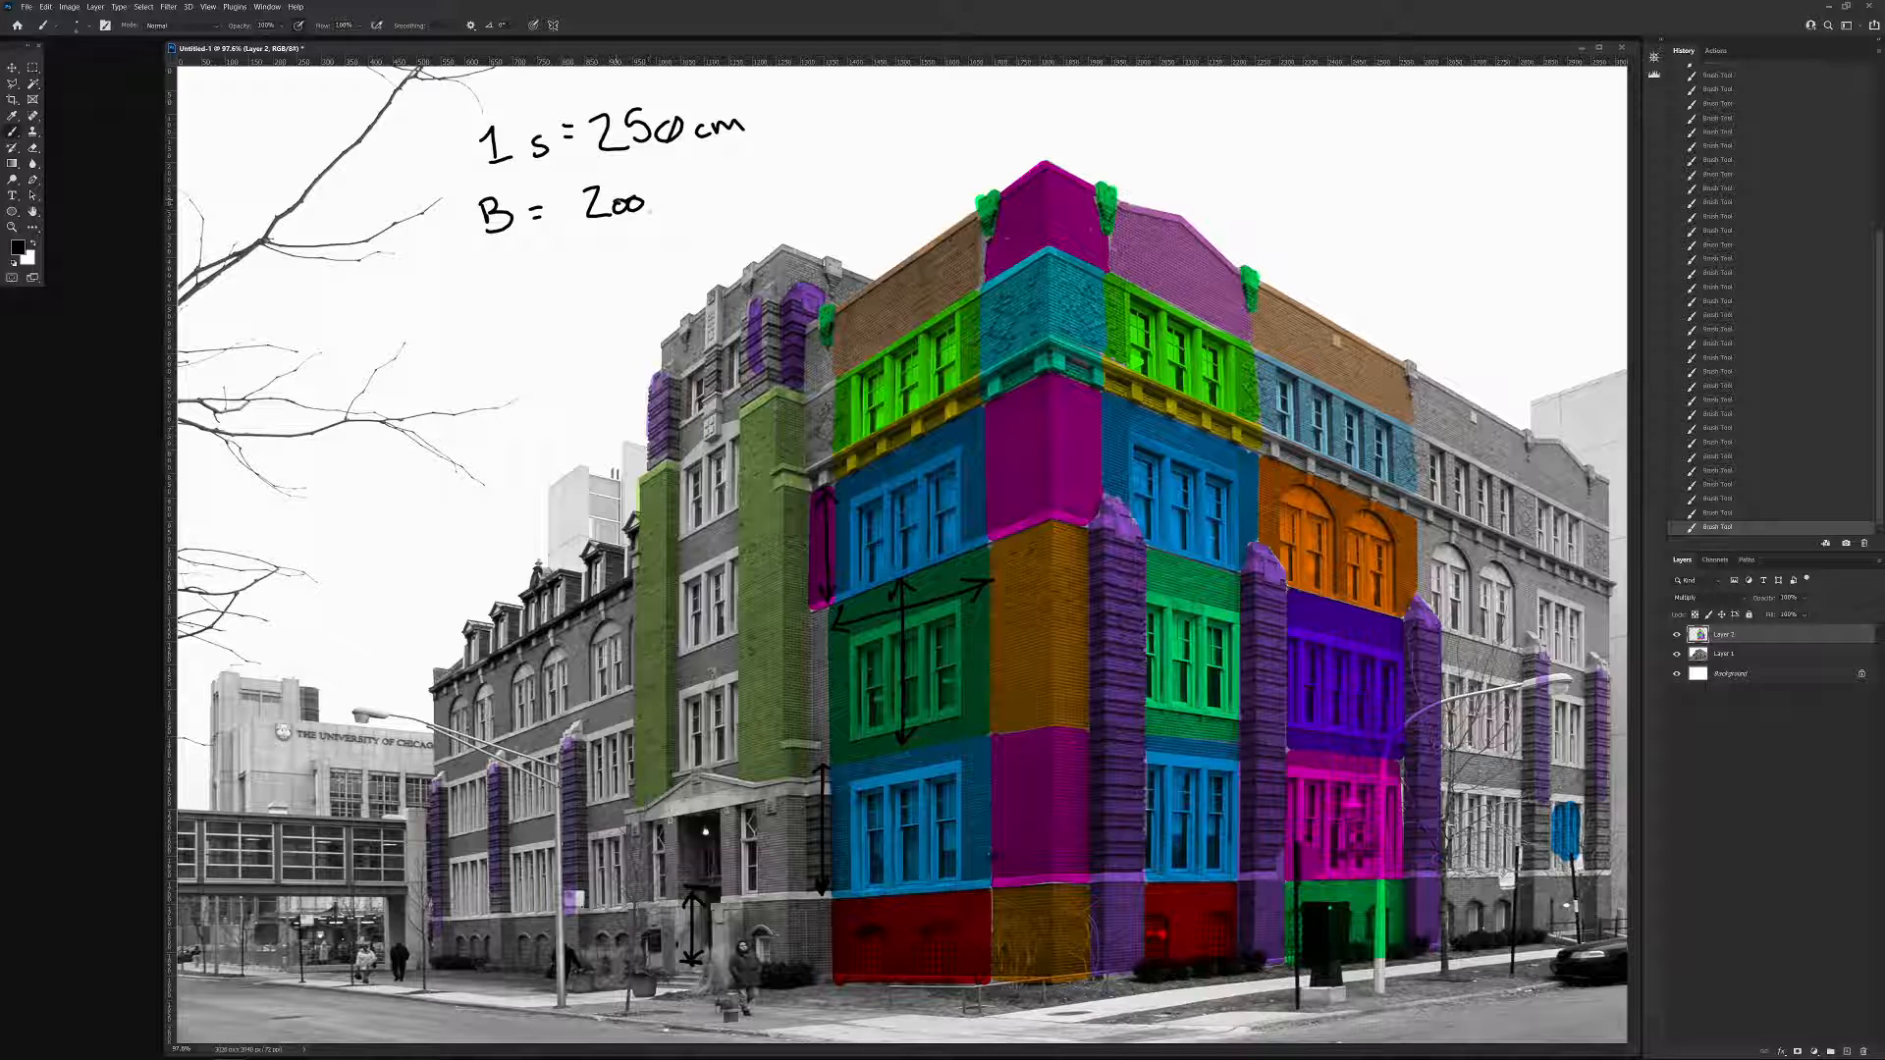
mouse_move(644, 193)
left_mouse_down()
mouse_move(615, 221)
mouse_move(722, 196)
left_mouse_up()
mouse_move(875, 295)
left_mouse_down()
mouse_move(891, 294)
mouse_move(884, 345)
left_mouse_up()
Move the annotated photo's window to the second monitor, zoom it out there, and switch to Maya.
key("super")
key("super")
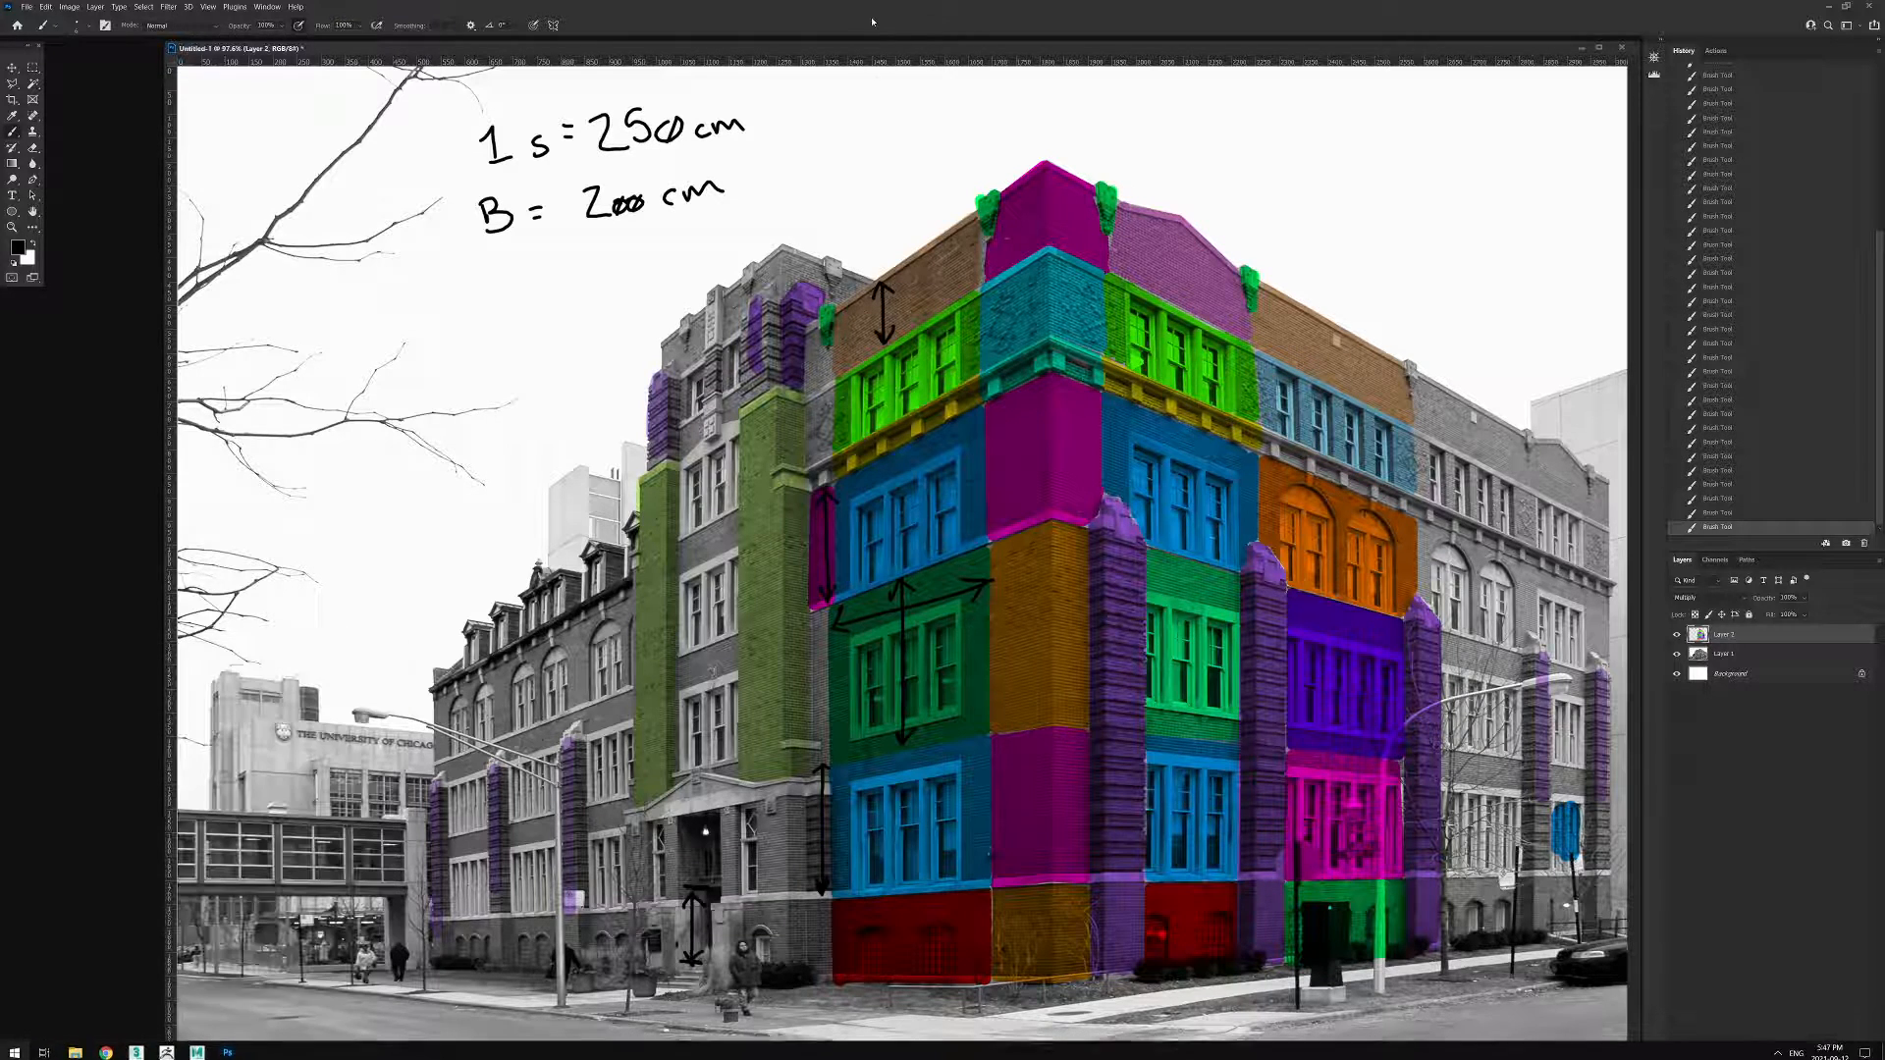
left_click_drag(871, 13, 1496, 98)
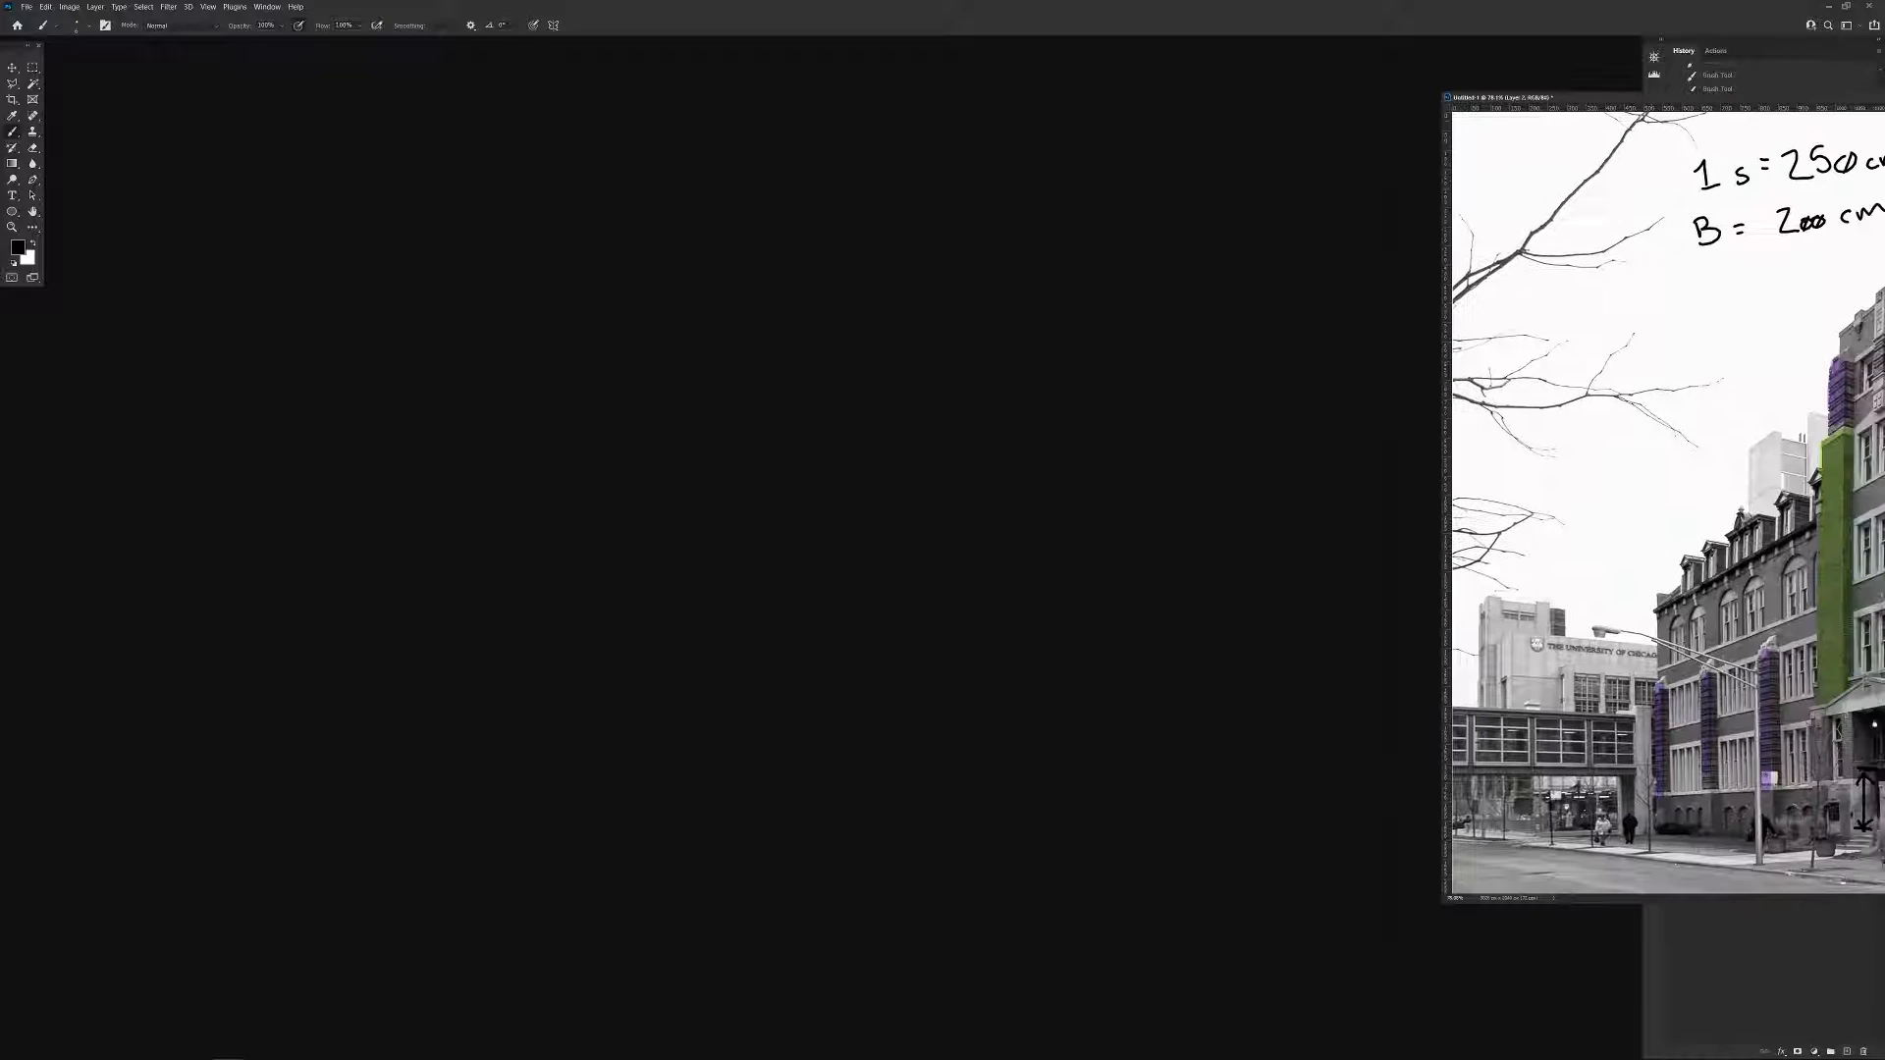
scroll(1677, 363, "down", 3, "alt")
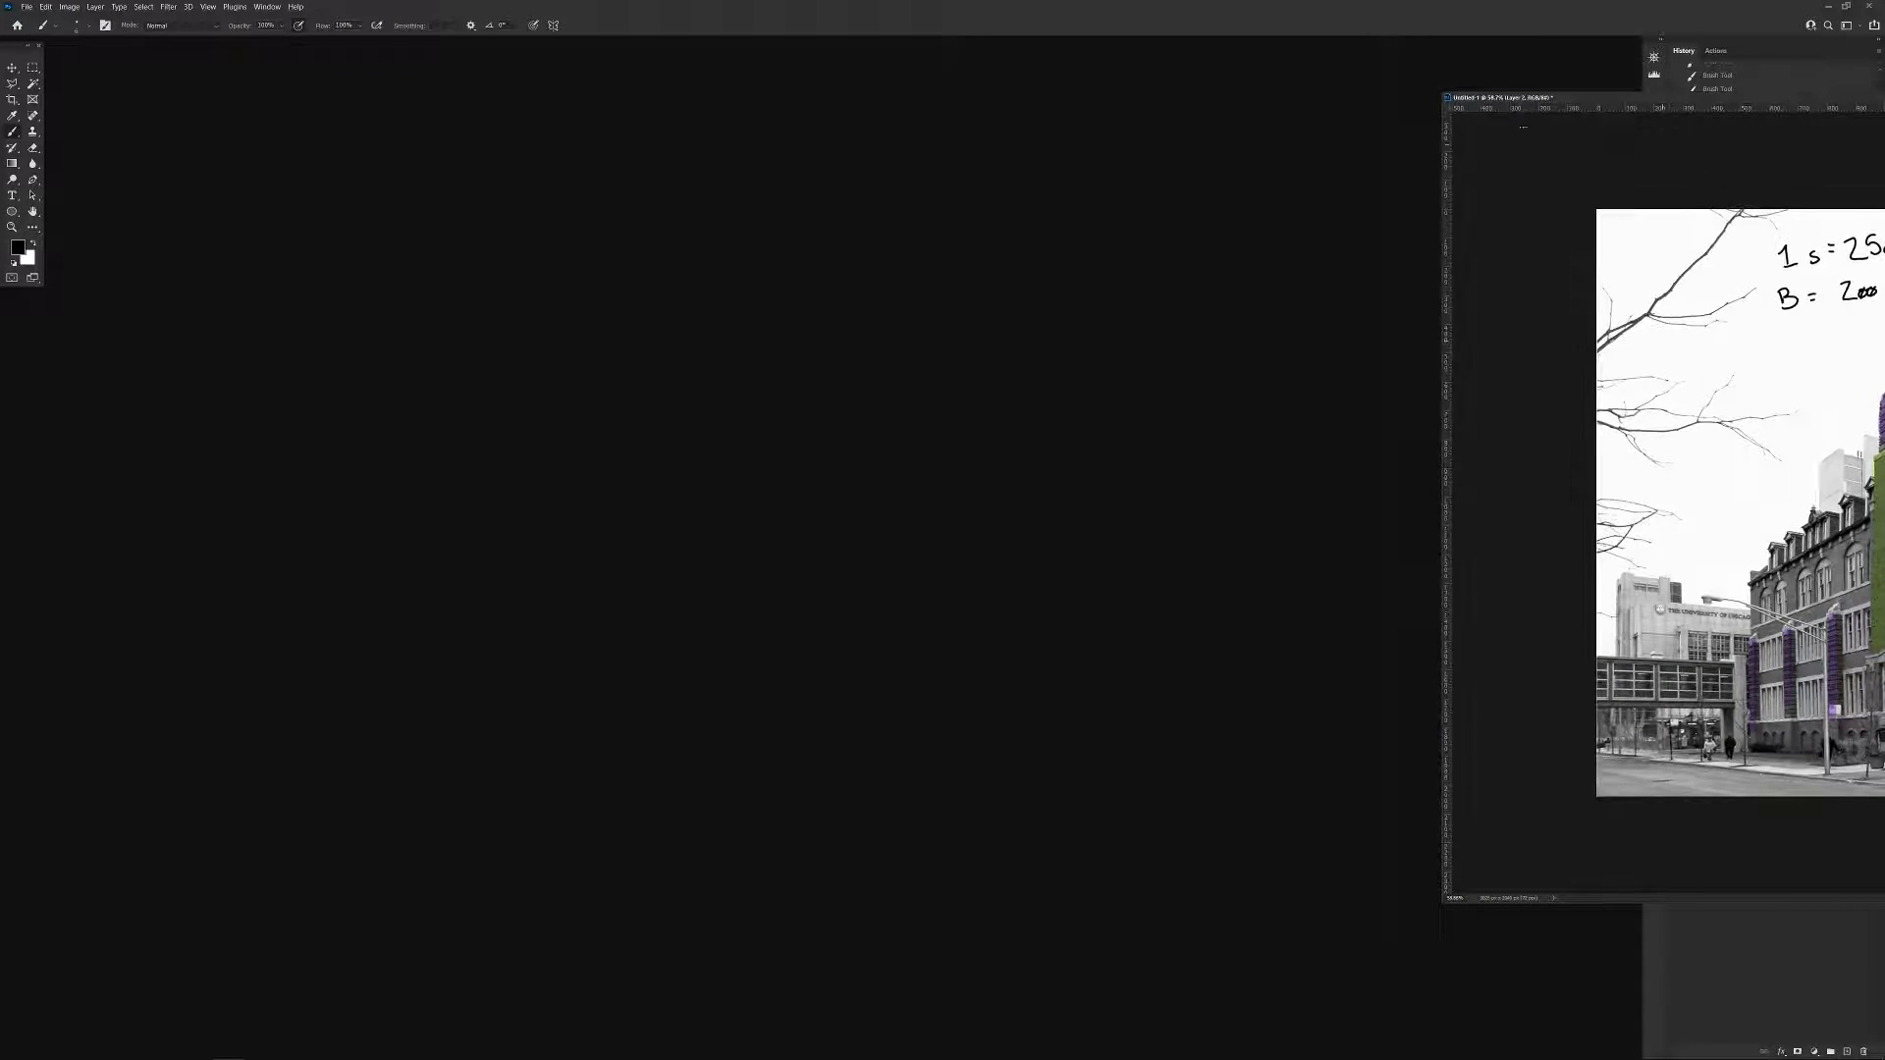
left_click_drag(1450, 96, 1884, 284)
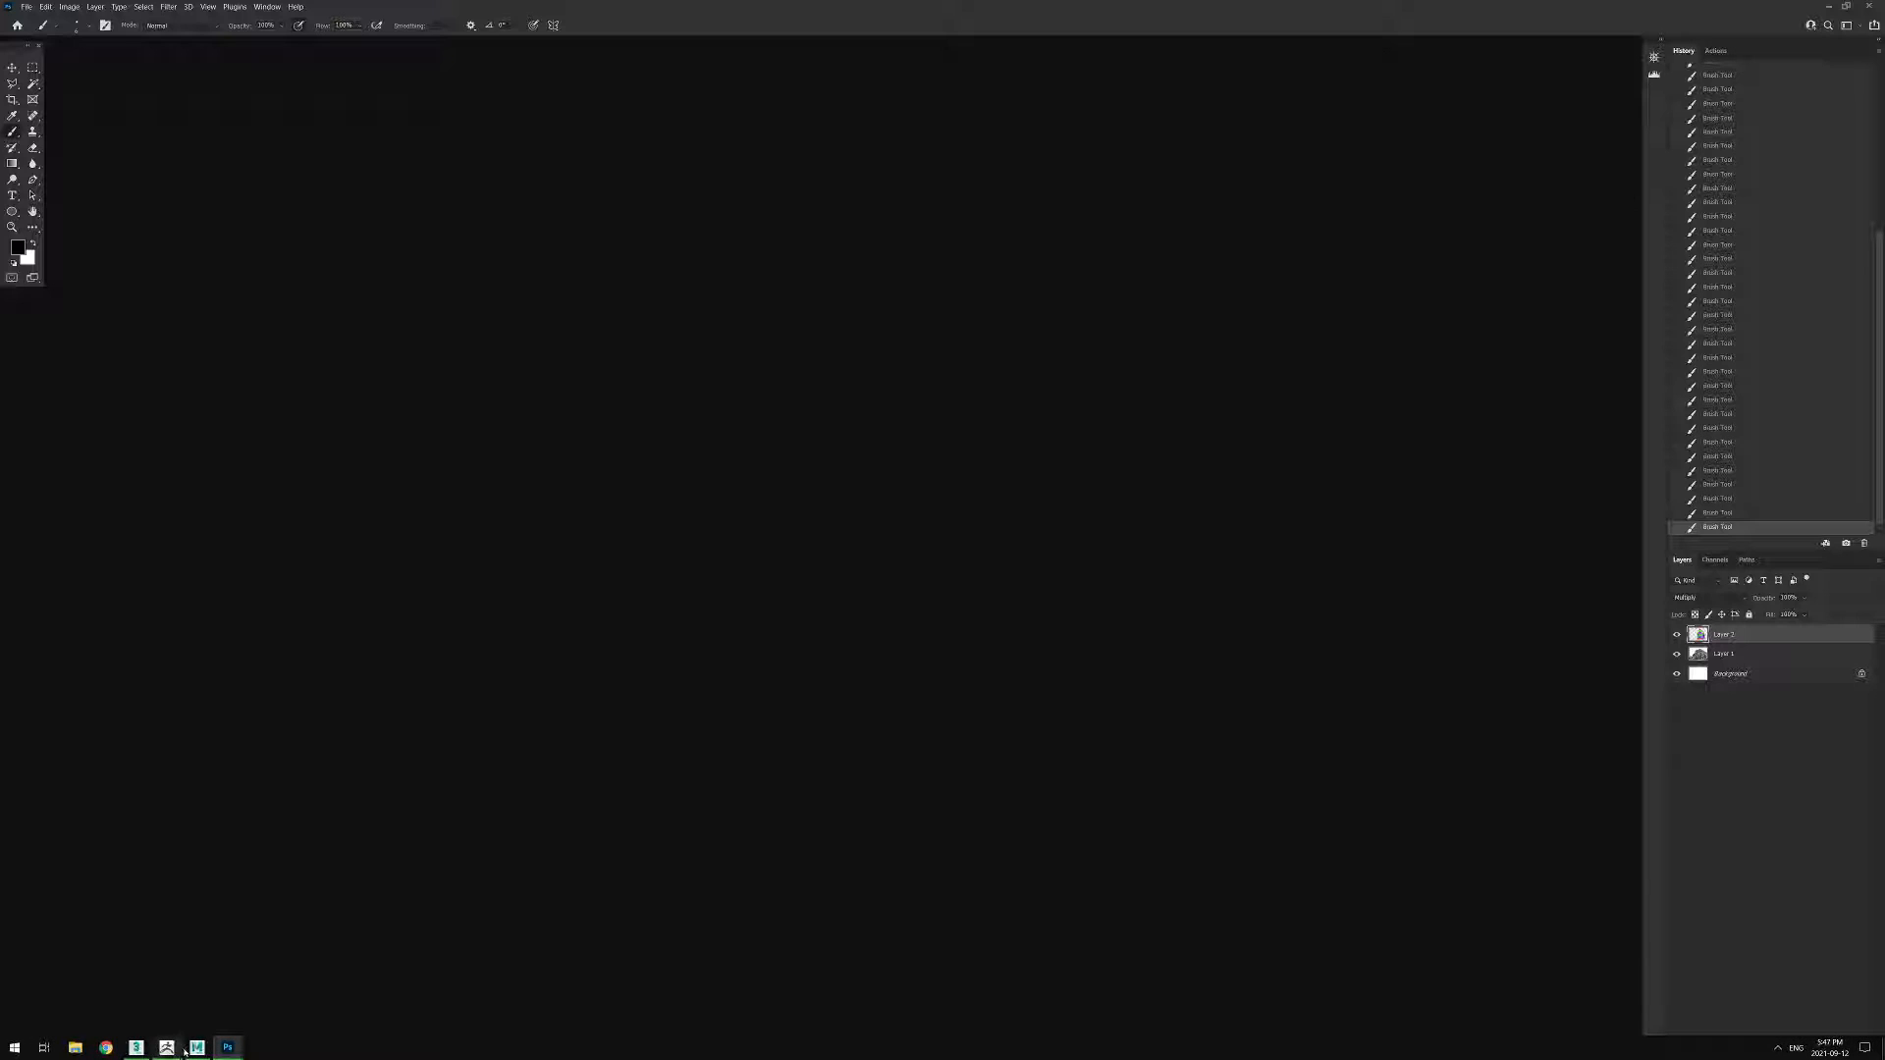
left_click(197, 1048)
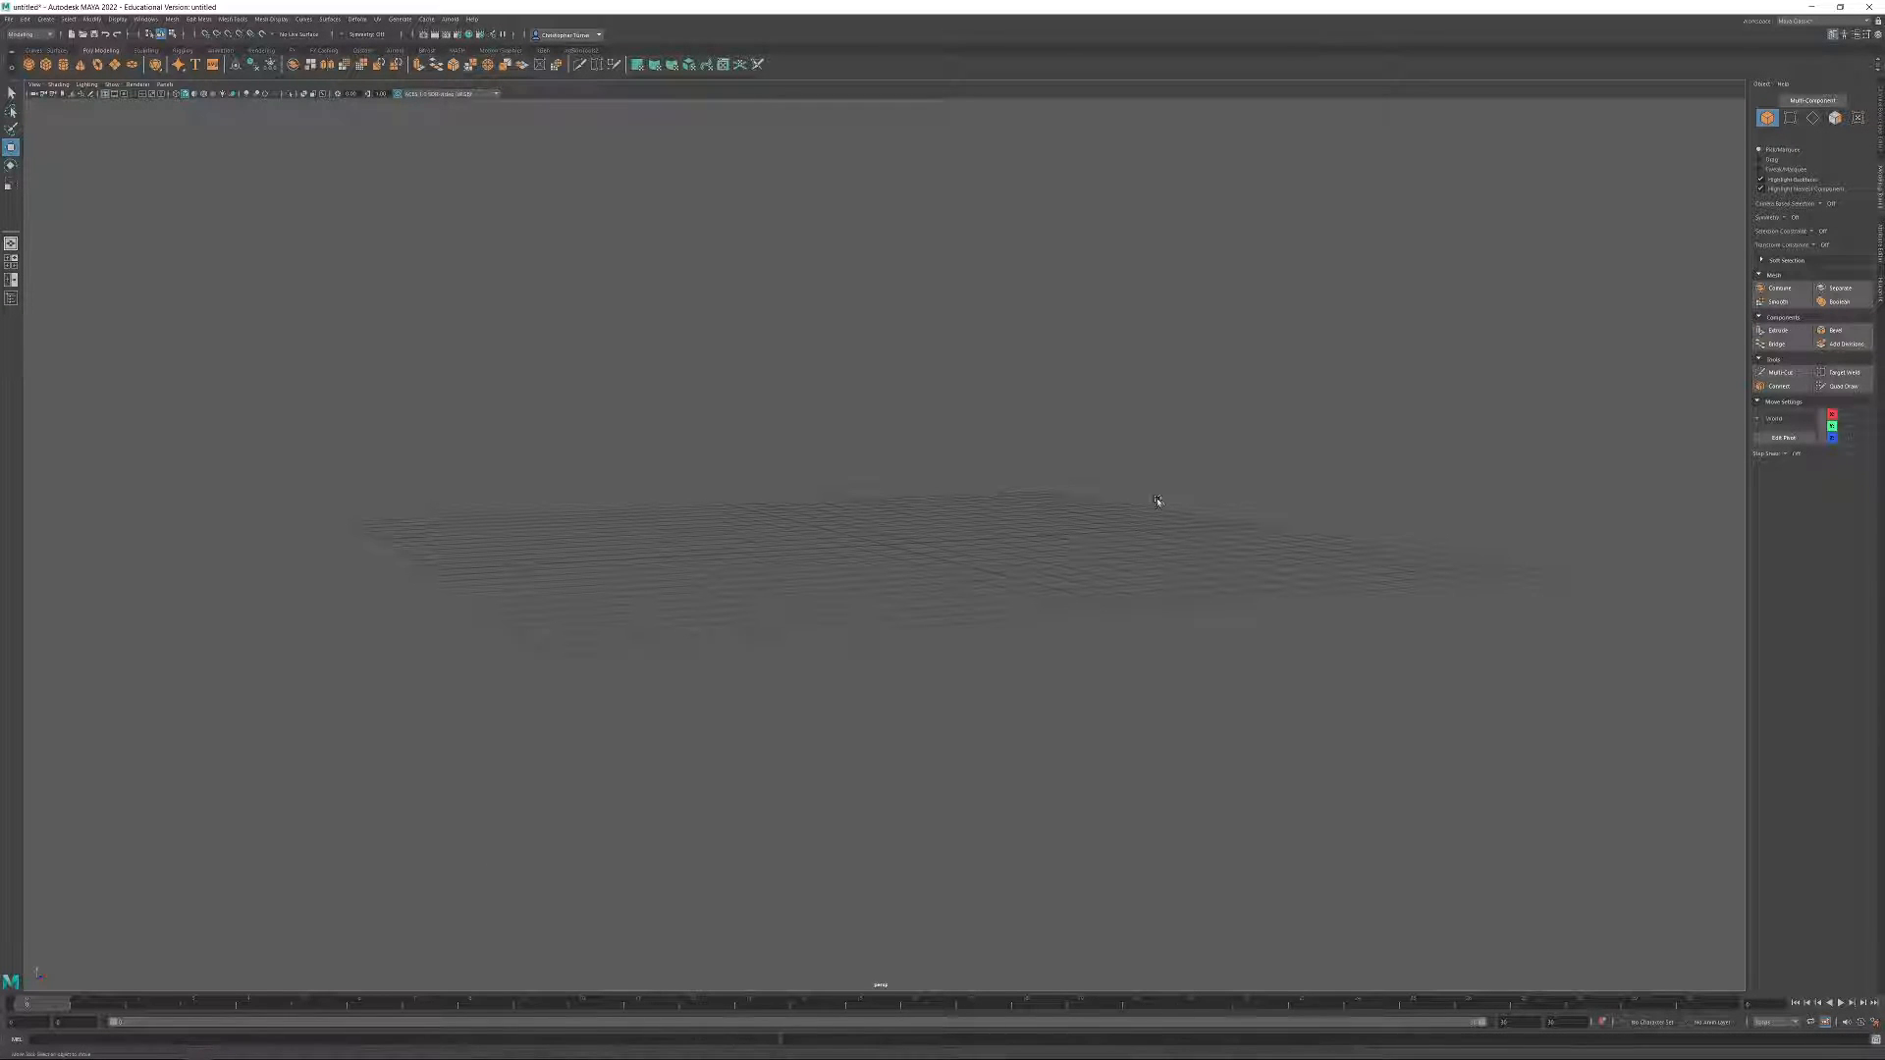
Create a default polygon plane at the centre of the empty scene's grid.
left_click_drag(1068, 453, 1099, 484, "alt")
middle_click_drag(1099, 484, 1069, 547, "alt")
left_click_drag(1041, 517, 977, 622, "alt")
left_click(49, 34)
left_click(20, 44)
left_click(114, 65)
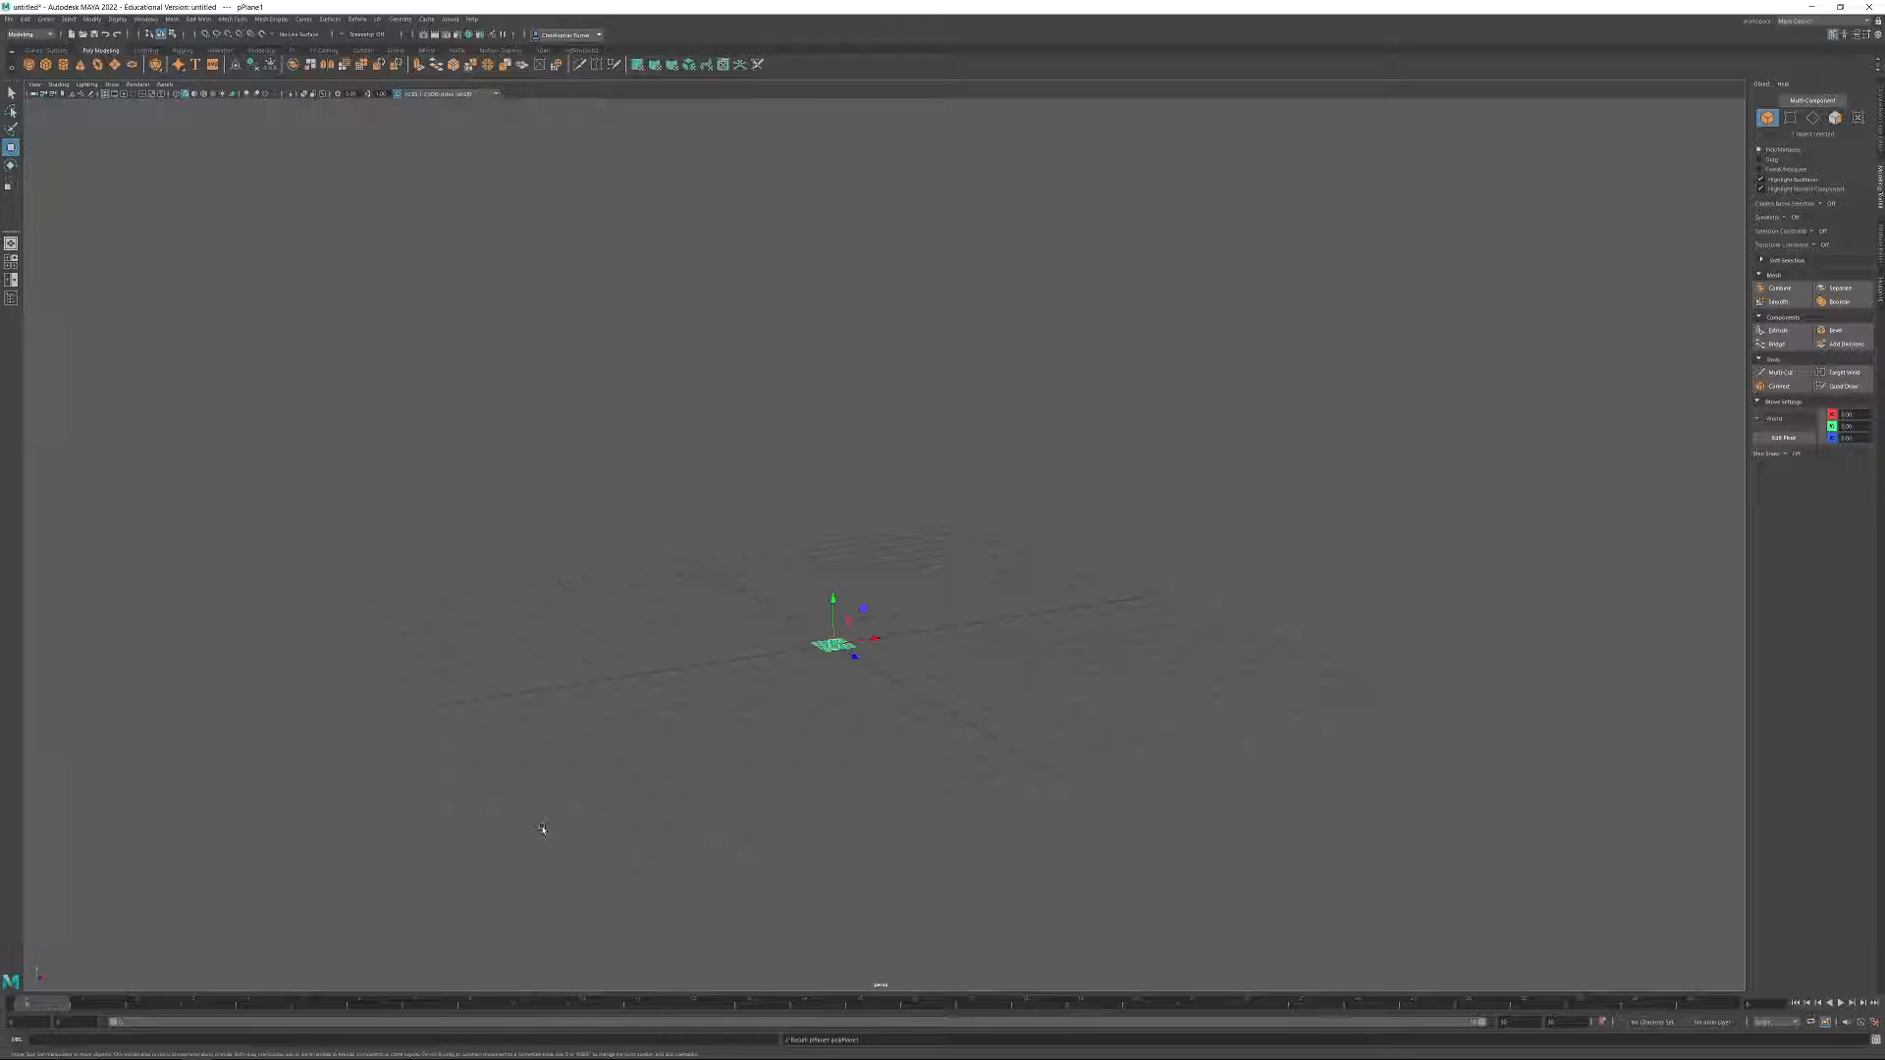
left_click_drag(749, 618, 820, 669, "alt")
right_click_drag(825, 677, 1027, 808, "alt")
middle_click_drag(1027, 808, 1129, 658, "alt")
right_click_drag(1126, 711, 1336, 884, "alt")
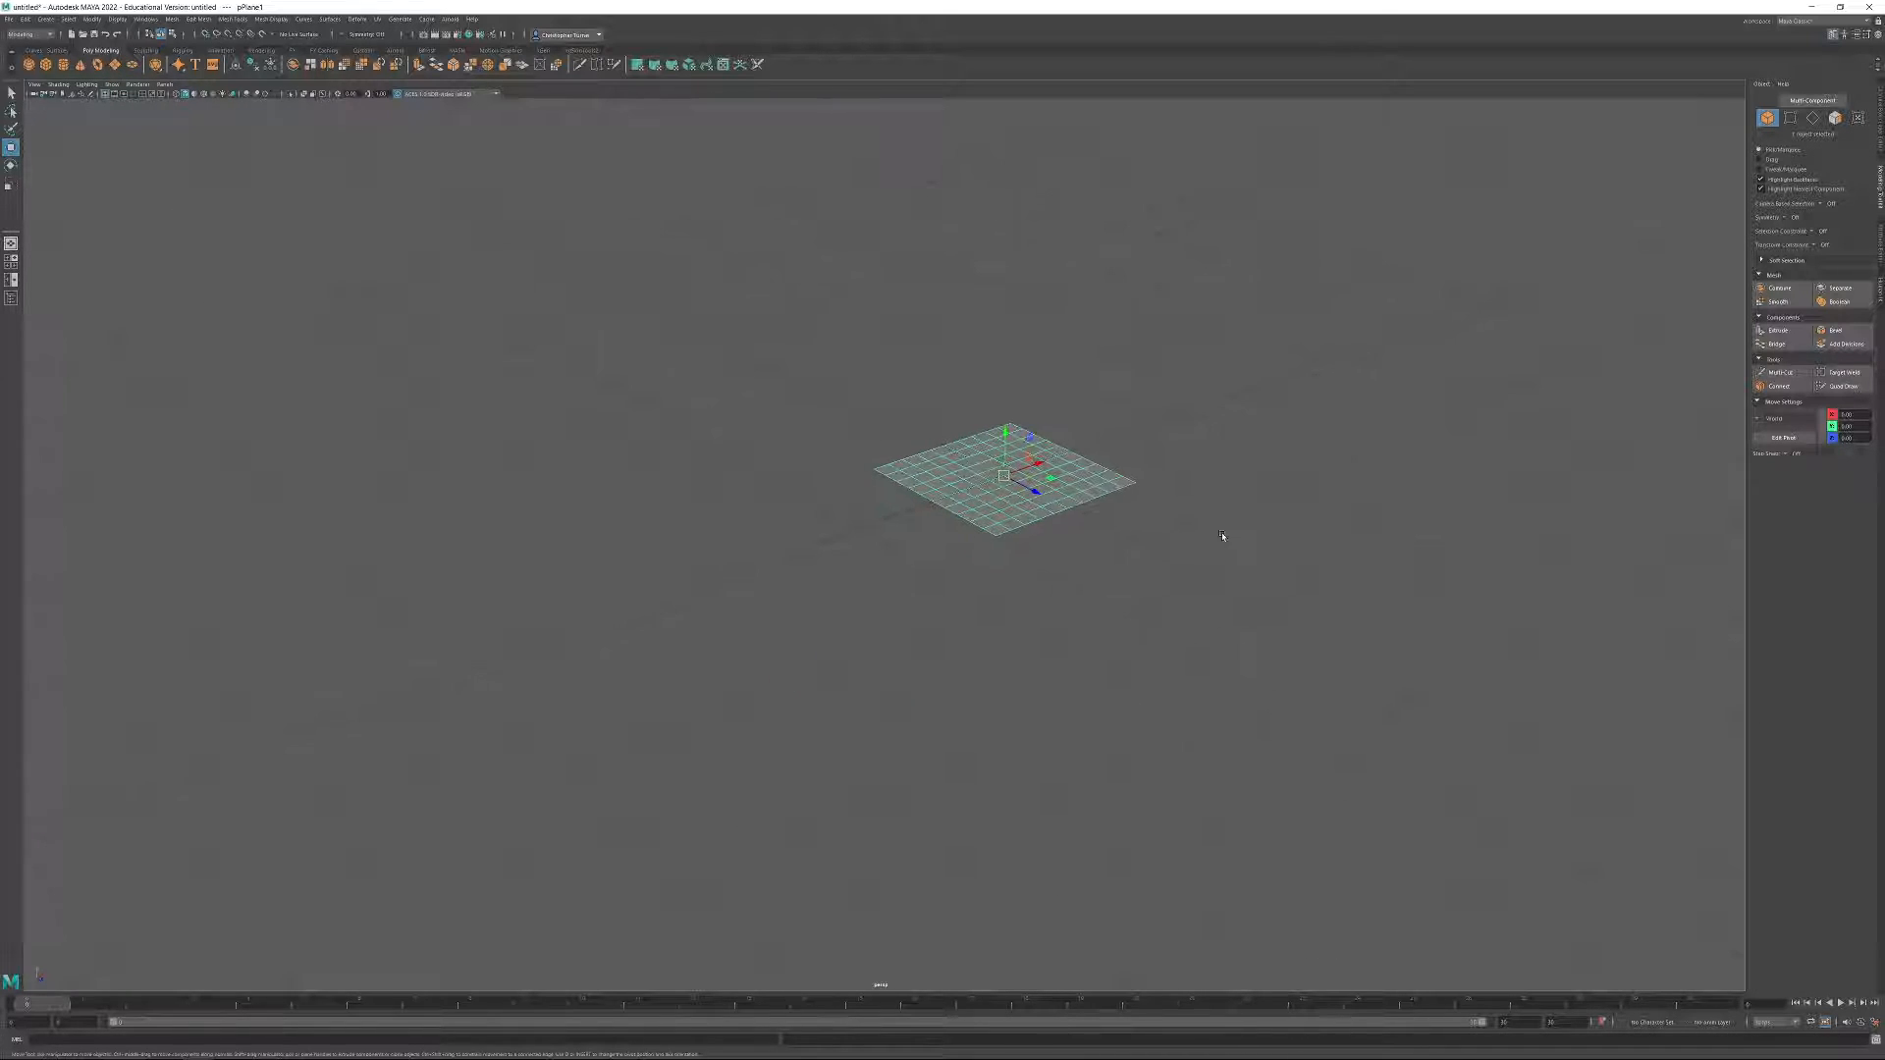
middle_click_drag(1224, 534, 1128, 651, "alt")
right_click_drag(1127, 651, 1393, 930, "alt")
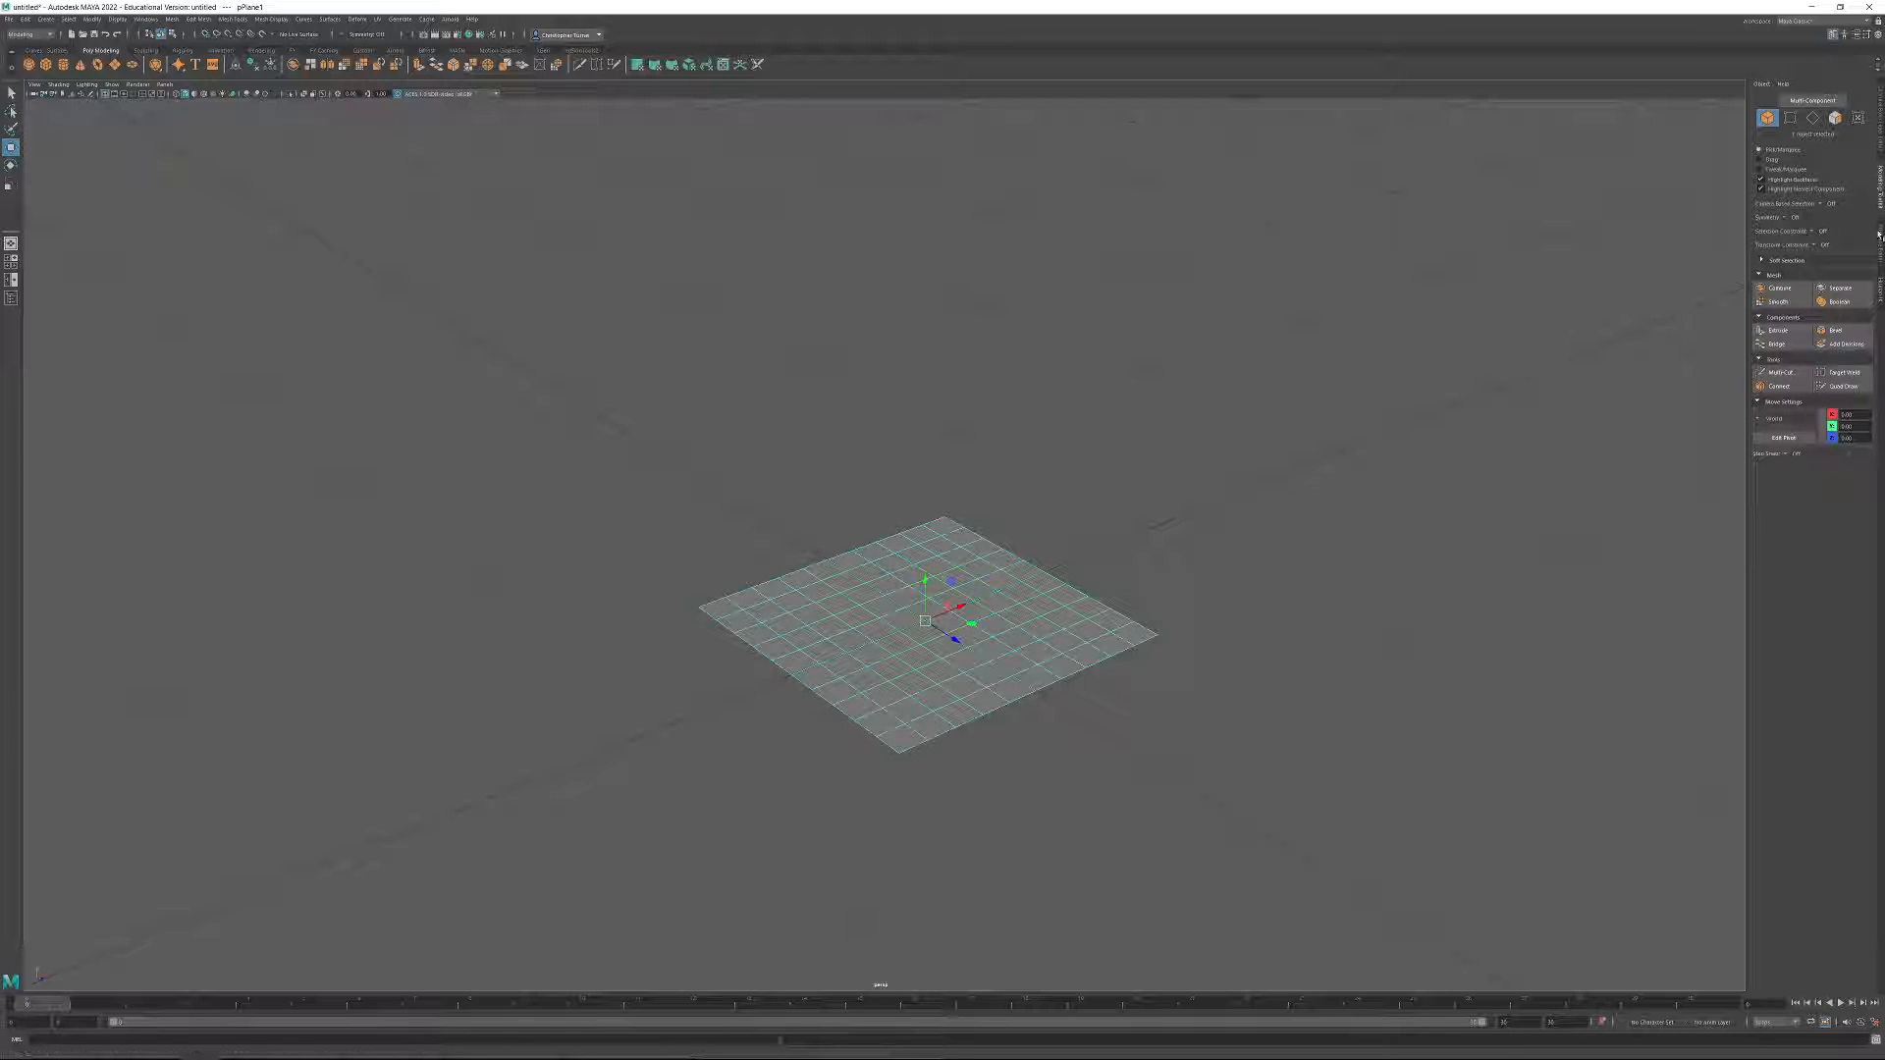
Open the polygon plane's creation attributes with its width, height and subdivision settings.
left_click(1877, 142)
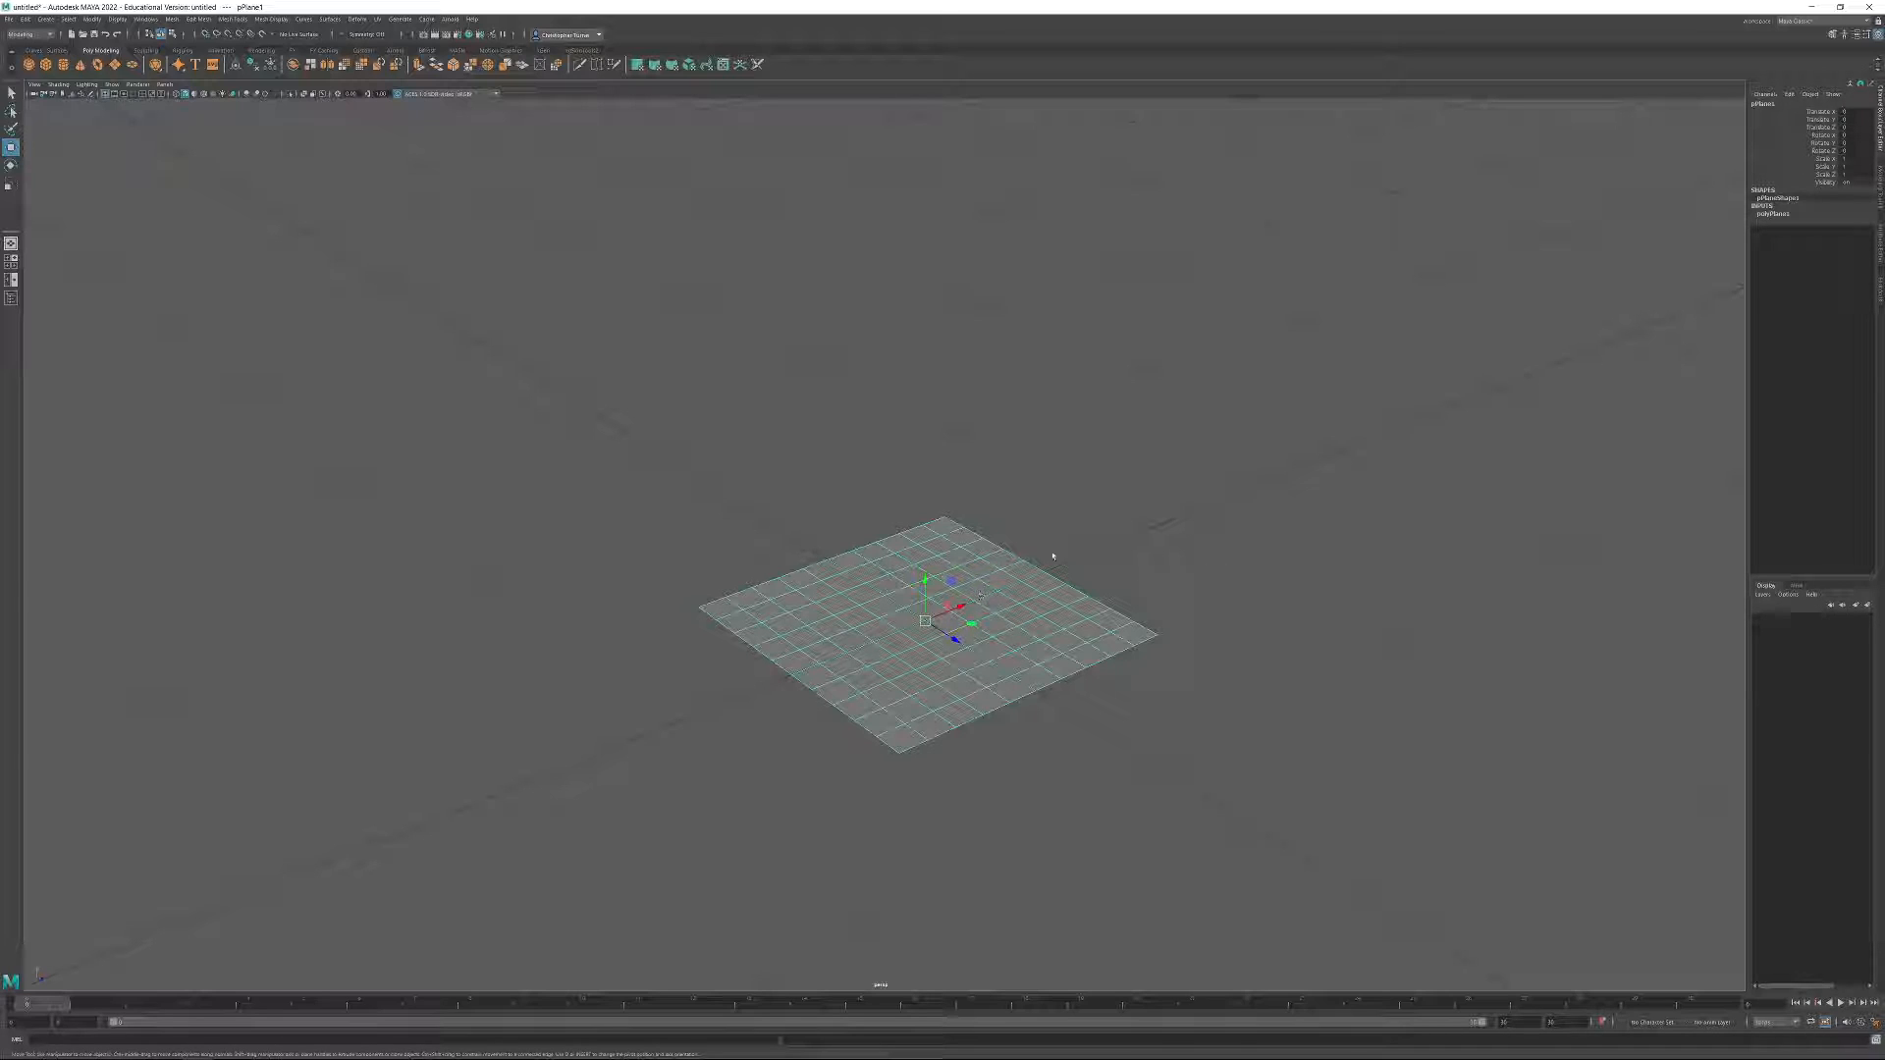
left_click(1880, 233)
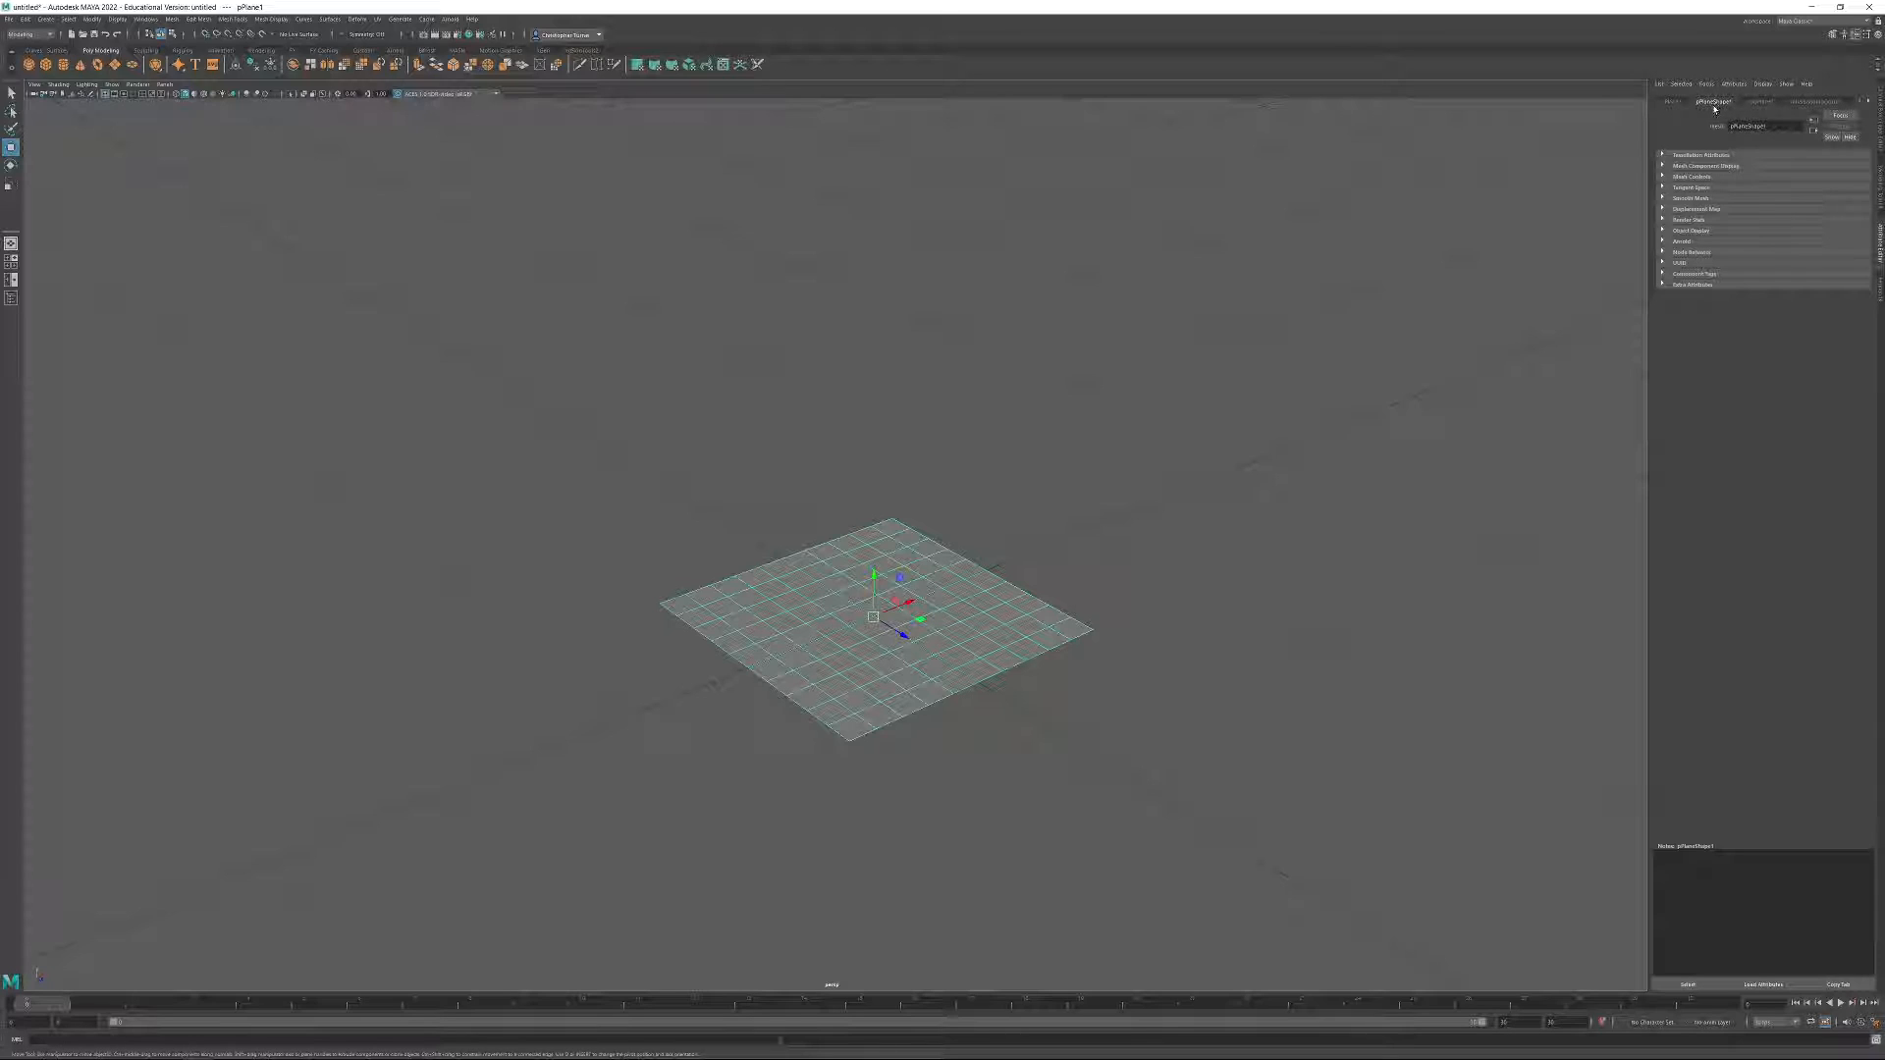
left_click(1761, 102)
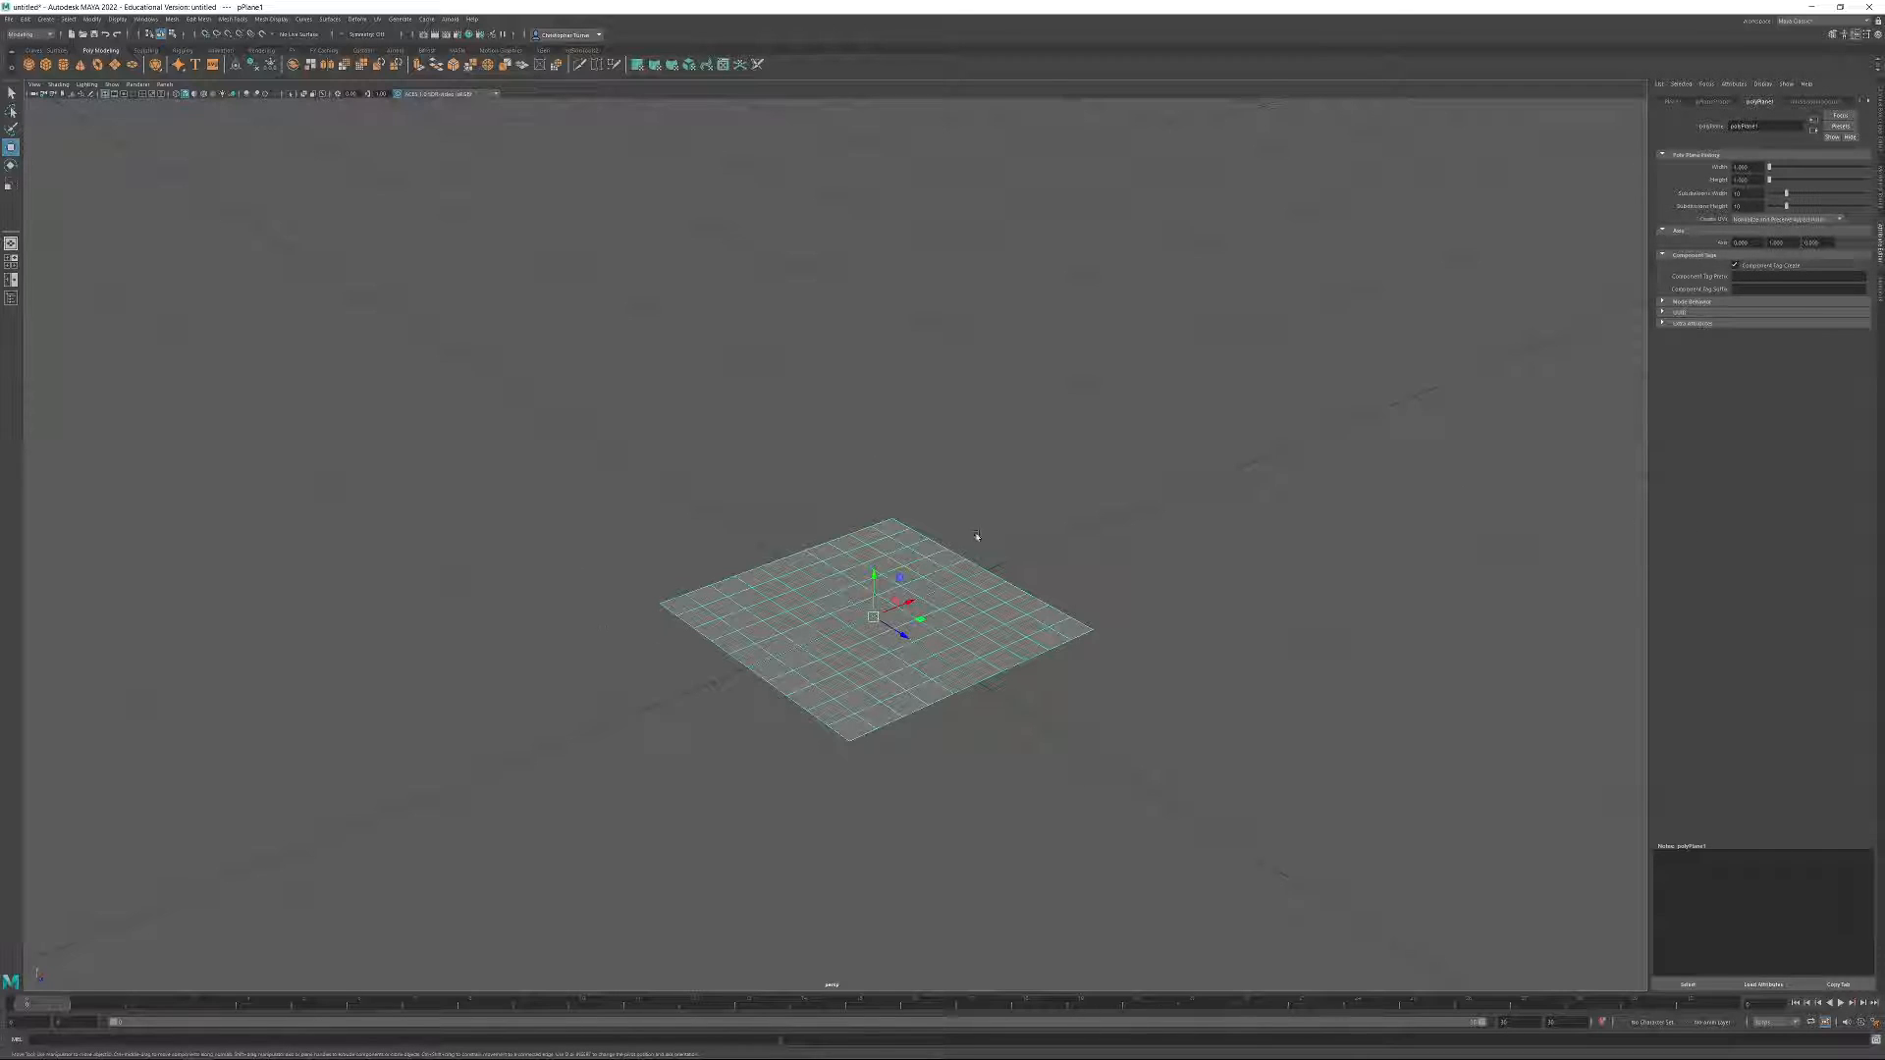
right_click_drag(1023, 640, 455, 168, "alt")
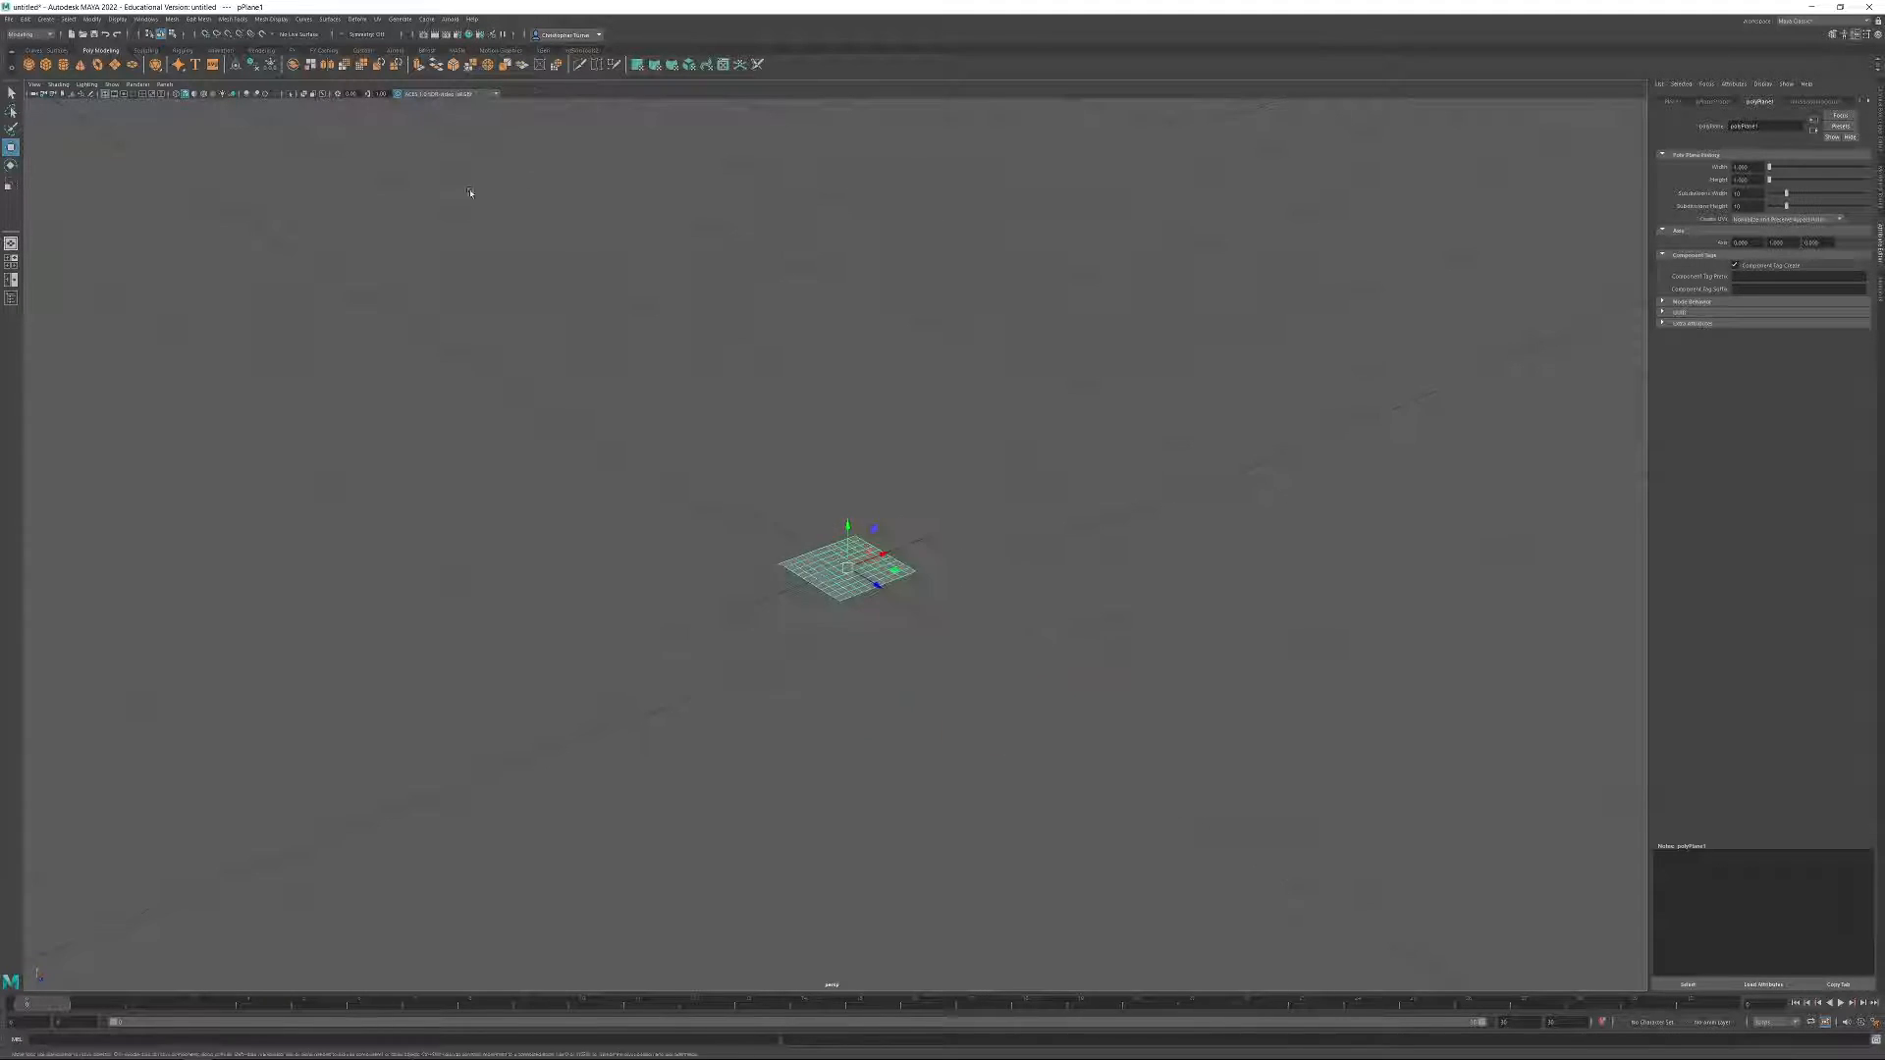
right_click_drag(933, 550, 610, 298, "alt")
left_click_drag(820, 511, 796, 437, "alt")
middle_click_drag(843, 485, 865, 652, "alt")
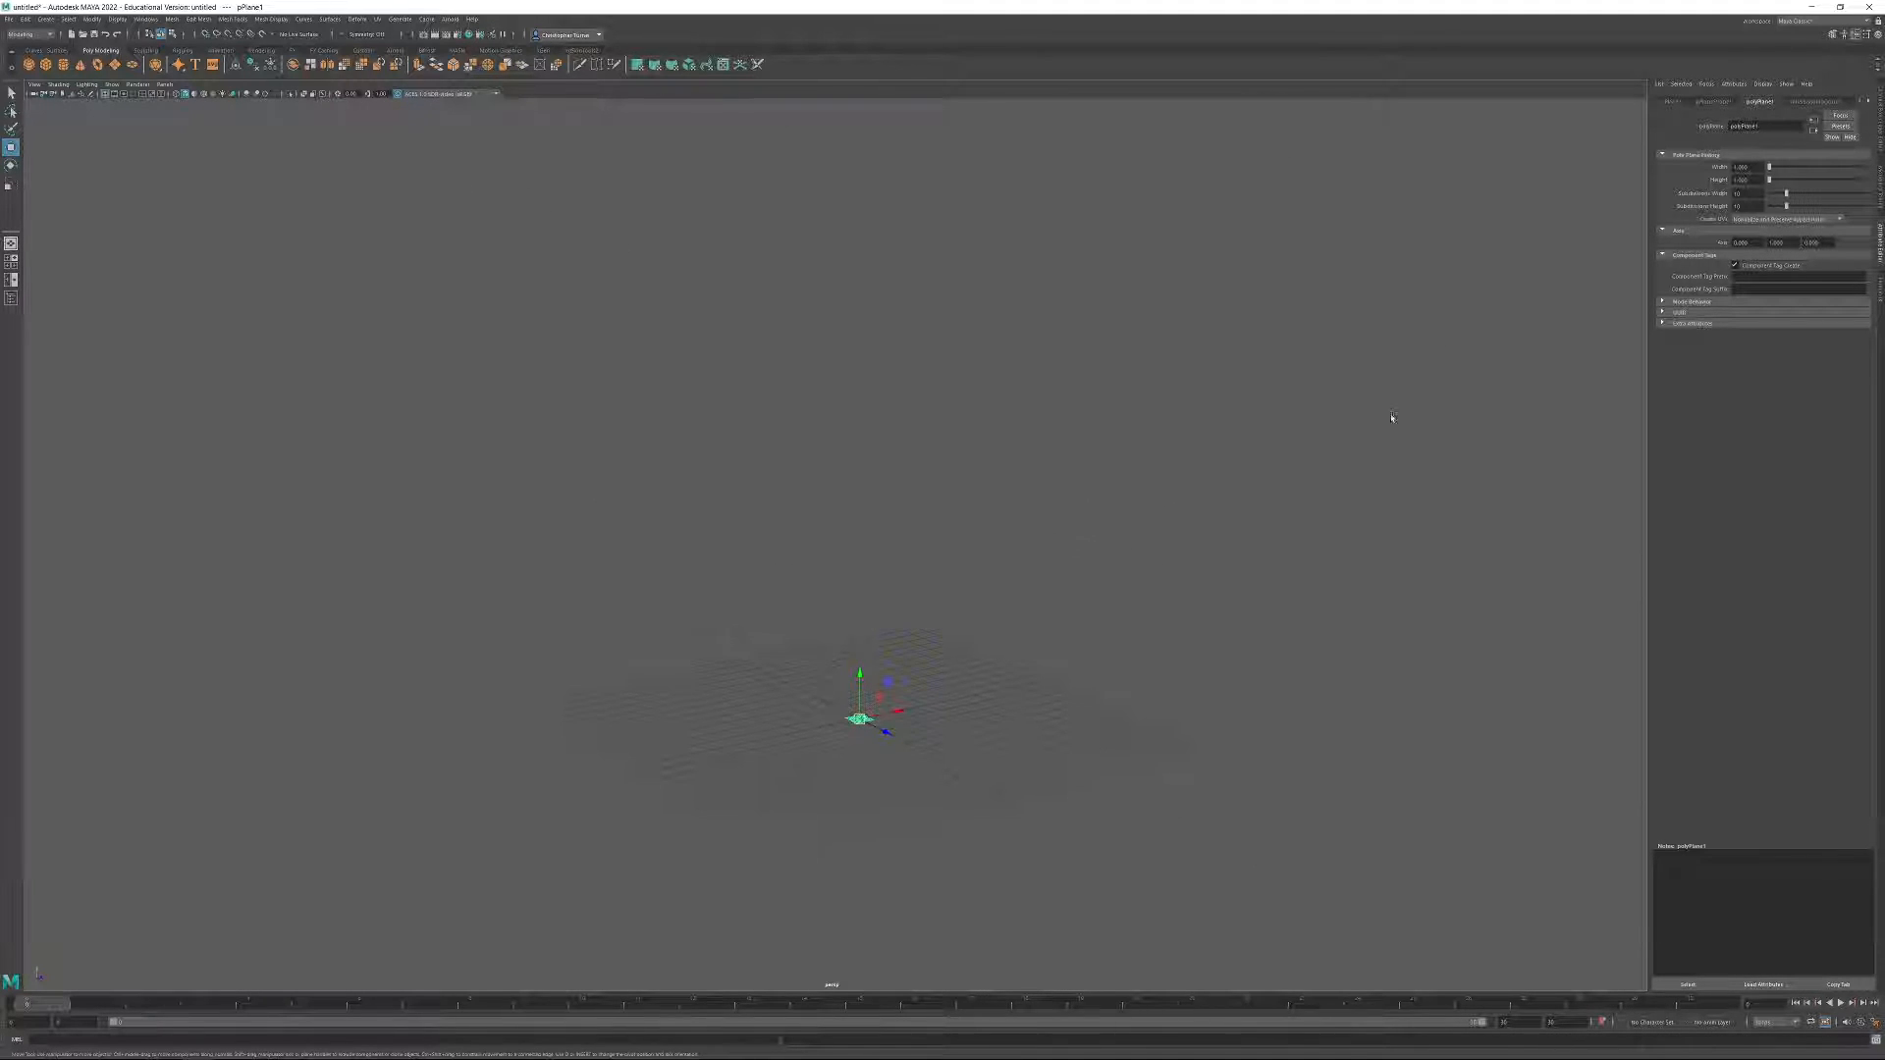
left_click_drag(1752, 168, 1730, 168)
key("Tab")
left_click(1747, 199)
right_click_drag(1374, 412, 1346, 1048, "alt")
middle_click_drag(1074, 867, 1039, 395, "alt")
right_click_drag(1039, 395, 1085, 732, "alt")
left_click_drag(1085, 732, 1074, 807, "alt")
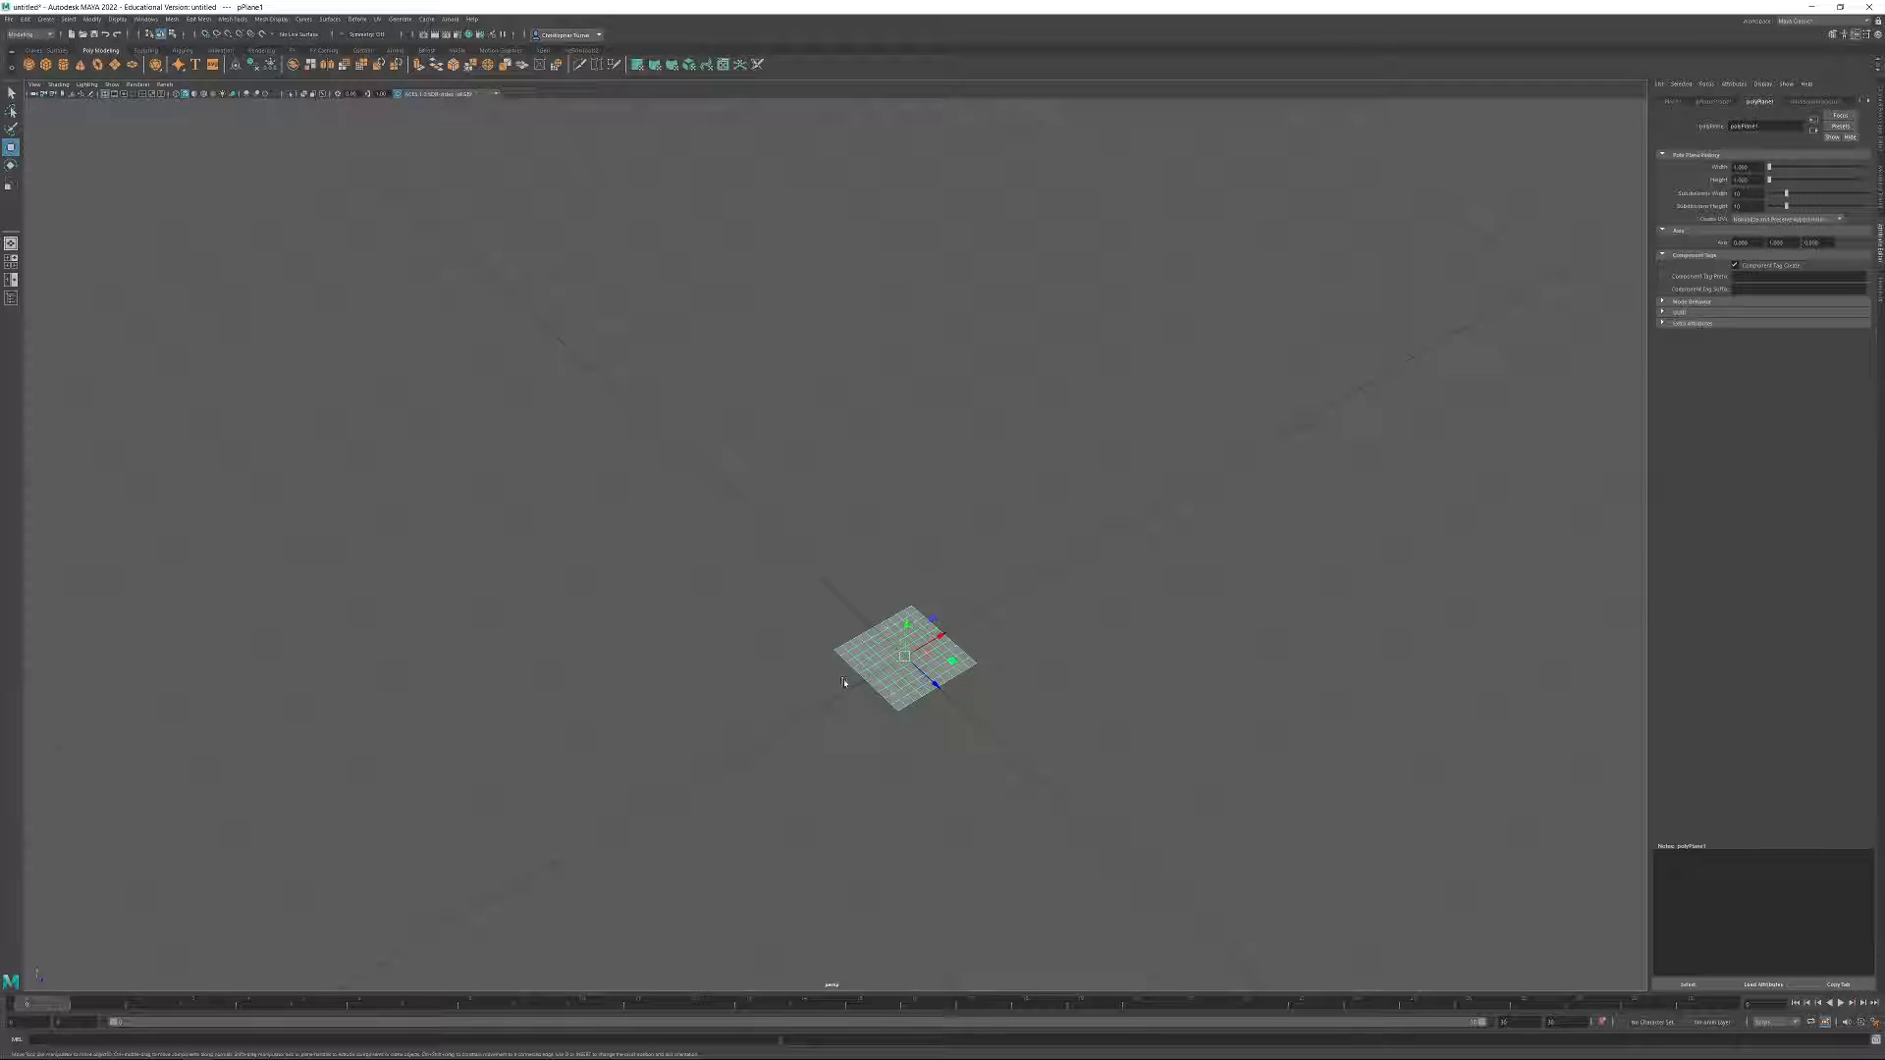
left_click_drag(1077, 533, 1205, 402, "alt")
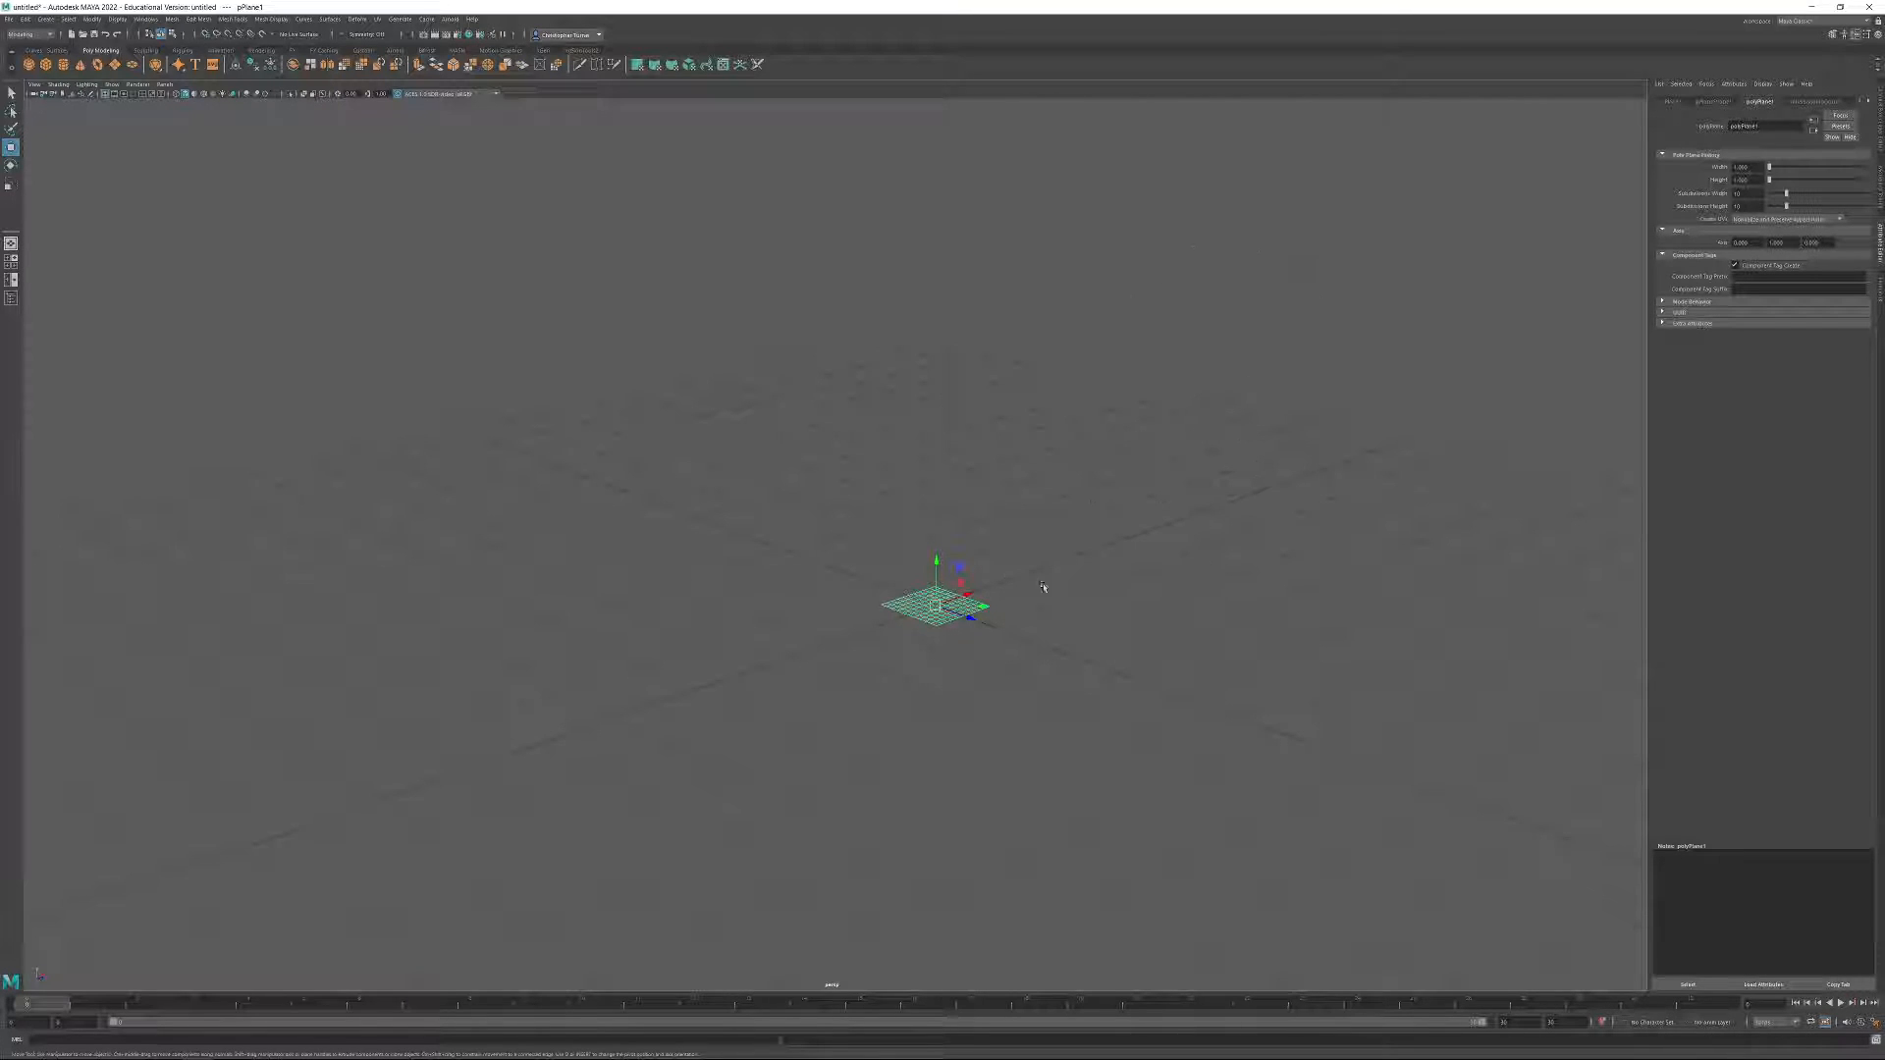
left_click_drag(1166, 623, 1205, 602, "alt")
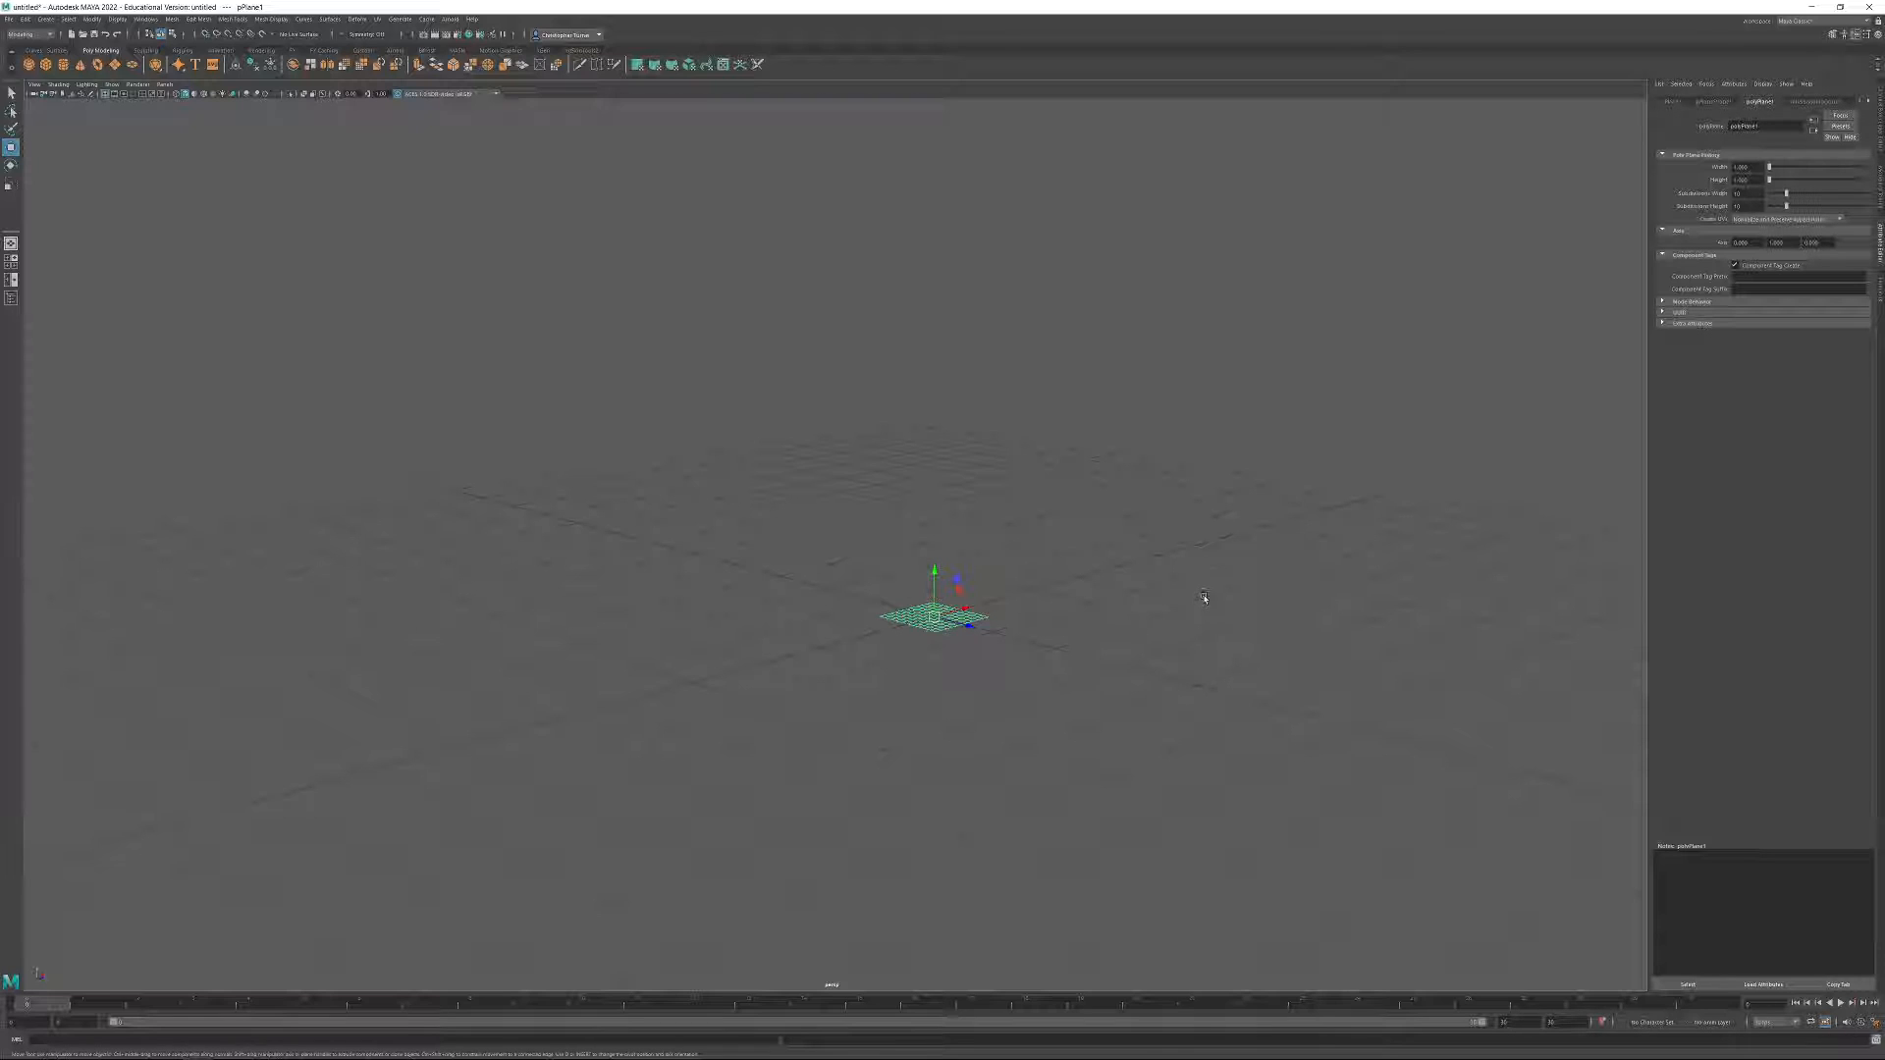
Set the polygon plane's width and height to 250 each.
left_click(1746, 167)
type("100")
key("Return")
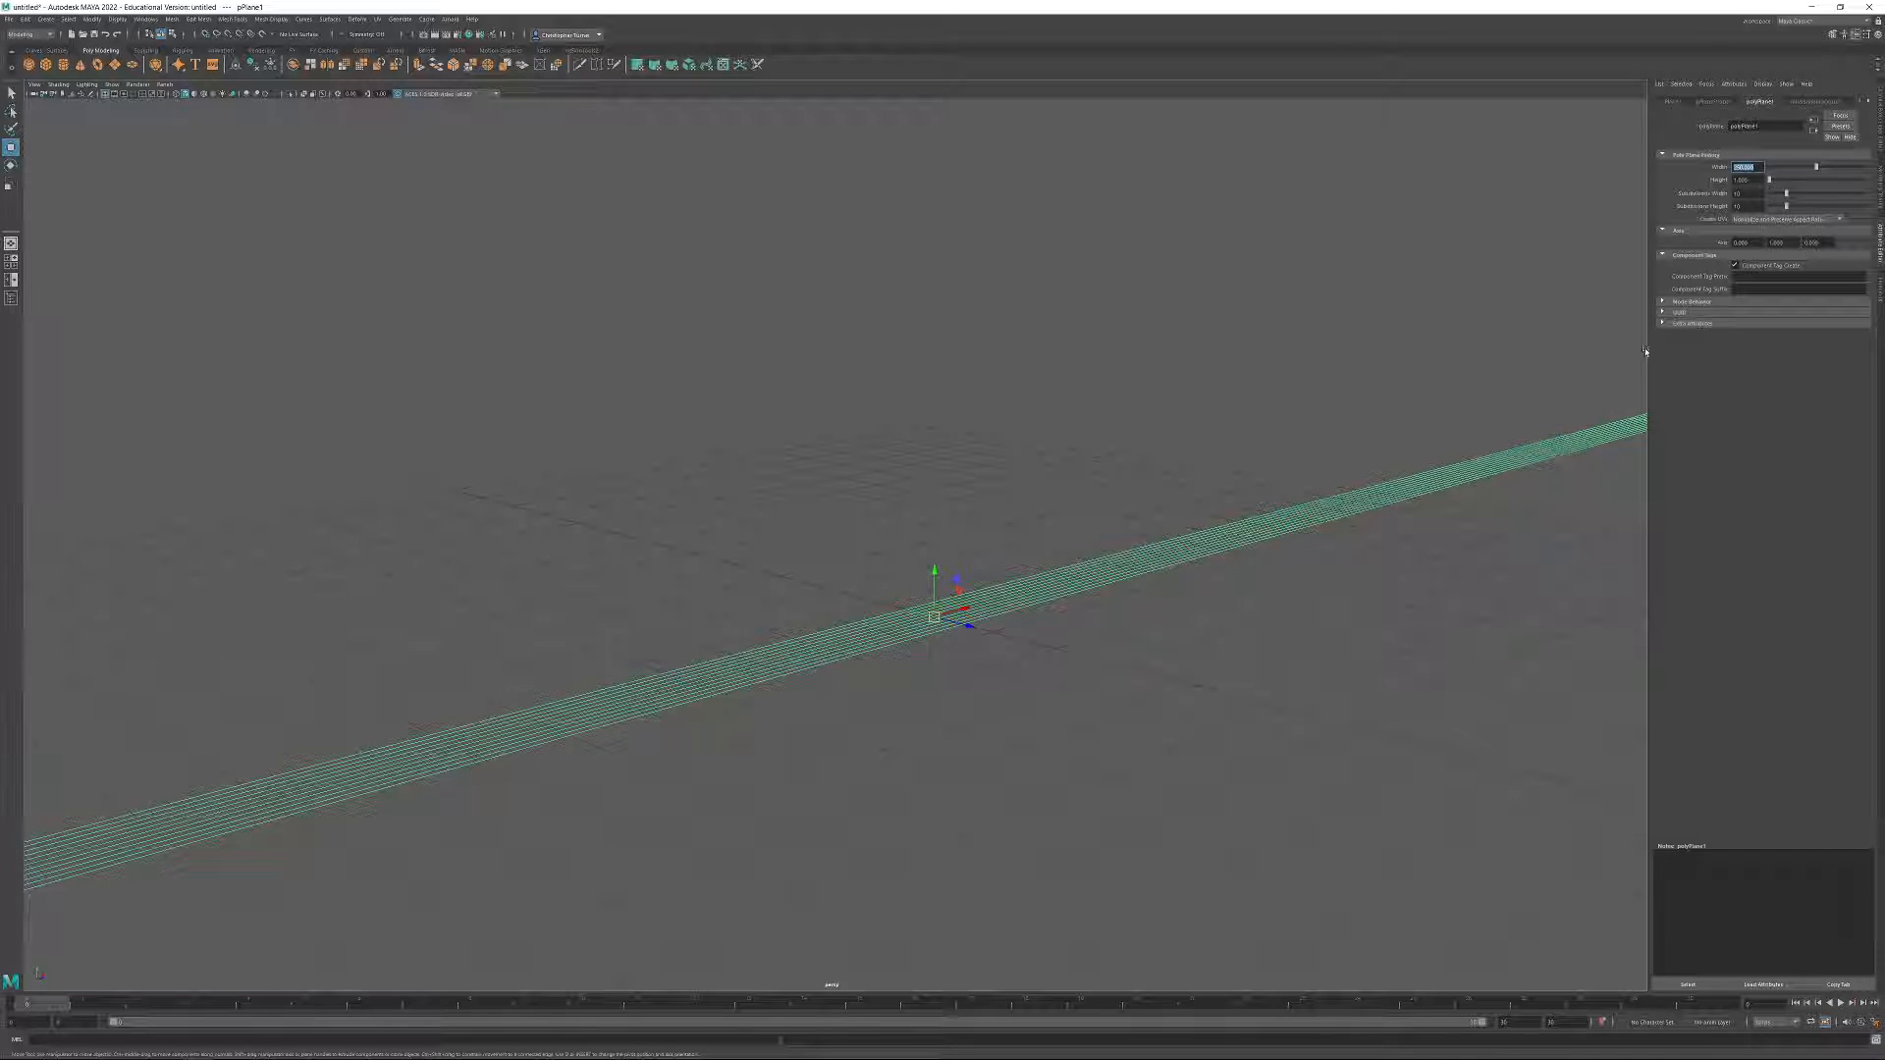
key("Tab")
type("250")
key("Return")
scroll(918, 324, "down", 10)
mouse_move(751, 271)
left_mouse_down("alt")
mouse_move(816, 353)
mouse_move(774, 363)
mouse_move(880, 357)
mouse_move(885, 389)
left_mouse_up("alt")
scroll(908, 432, "up", 3)
left_click_drag(957, 540, 937, 515, "alt")
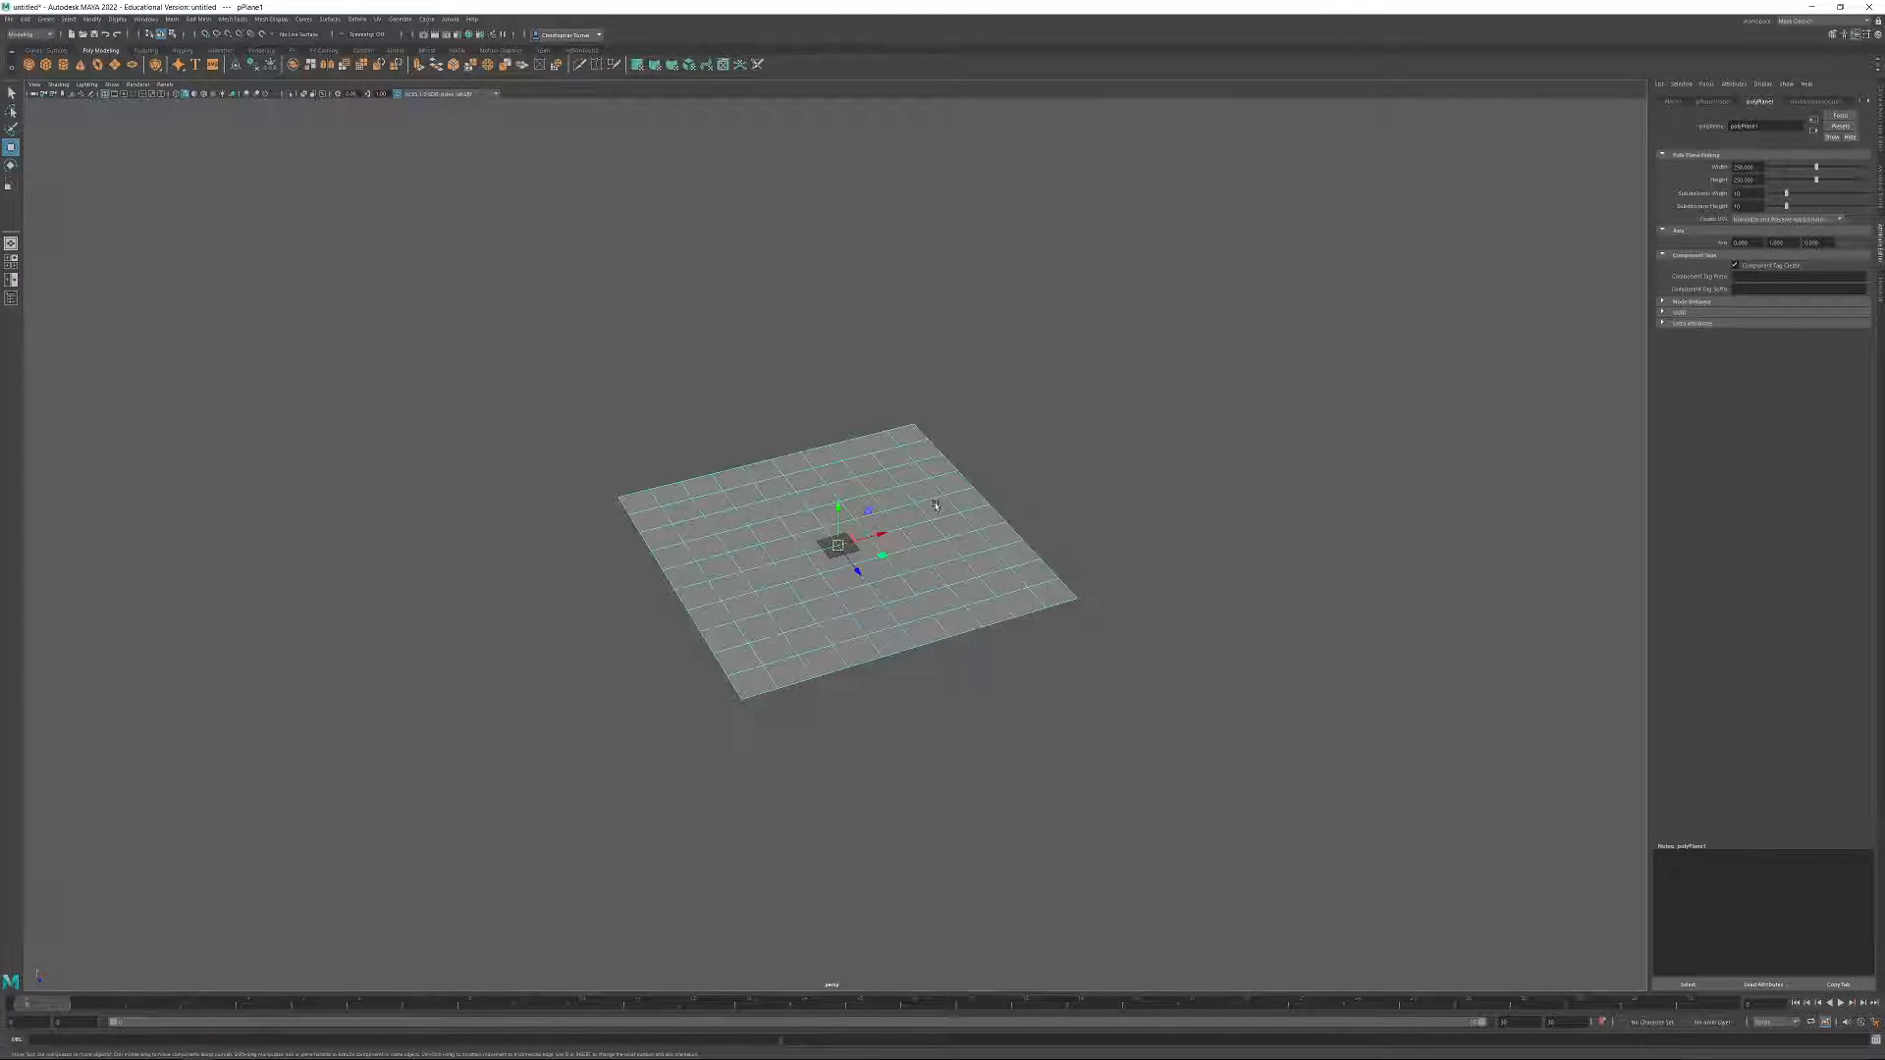
left_click_drag(936, 496, 958, 491, "alt")
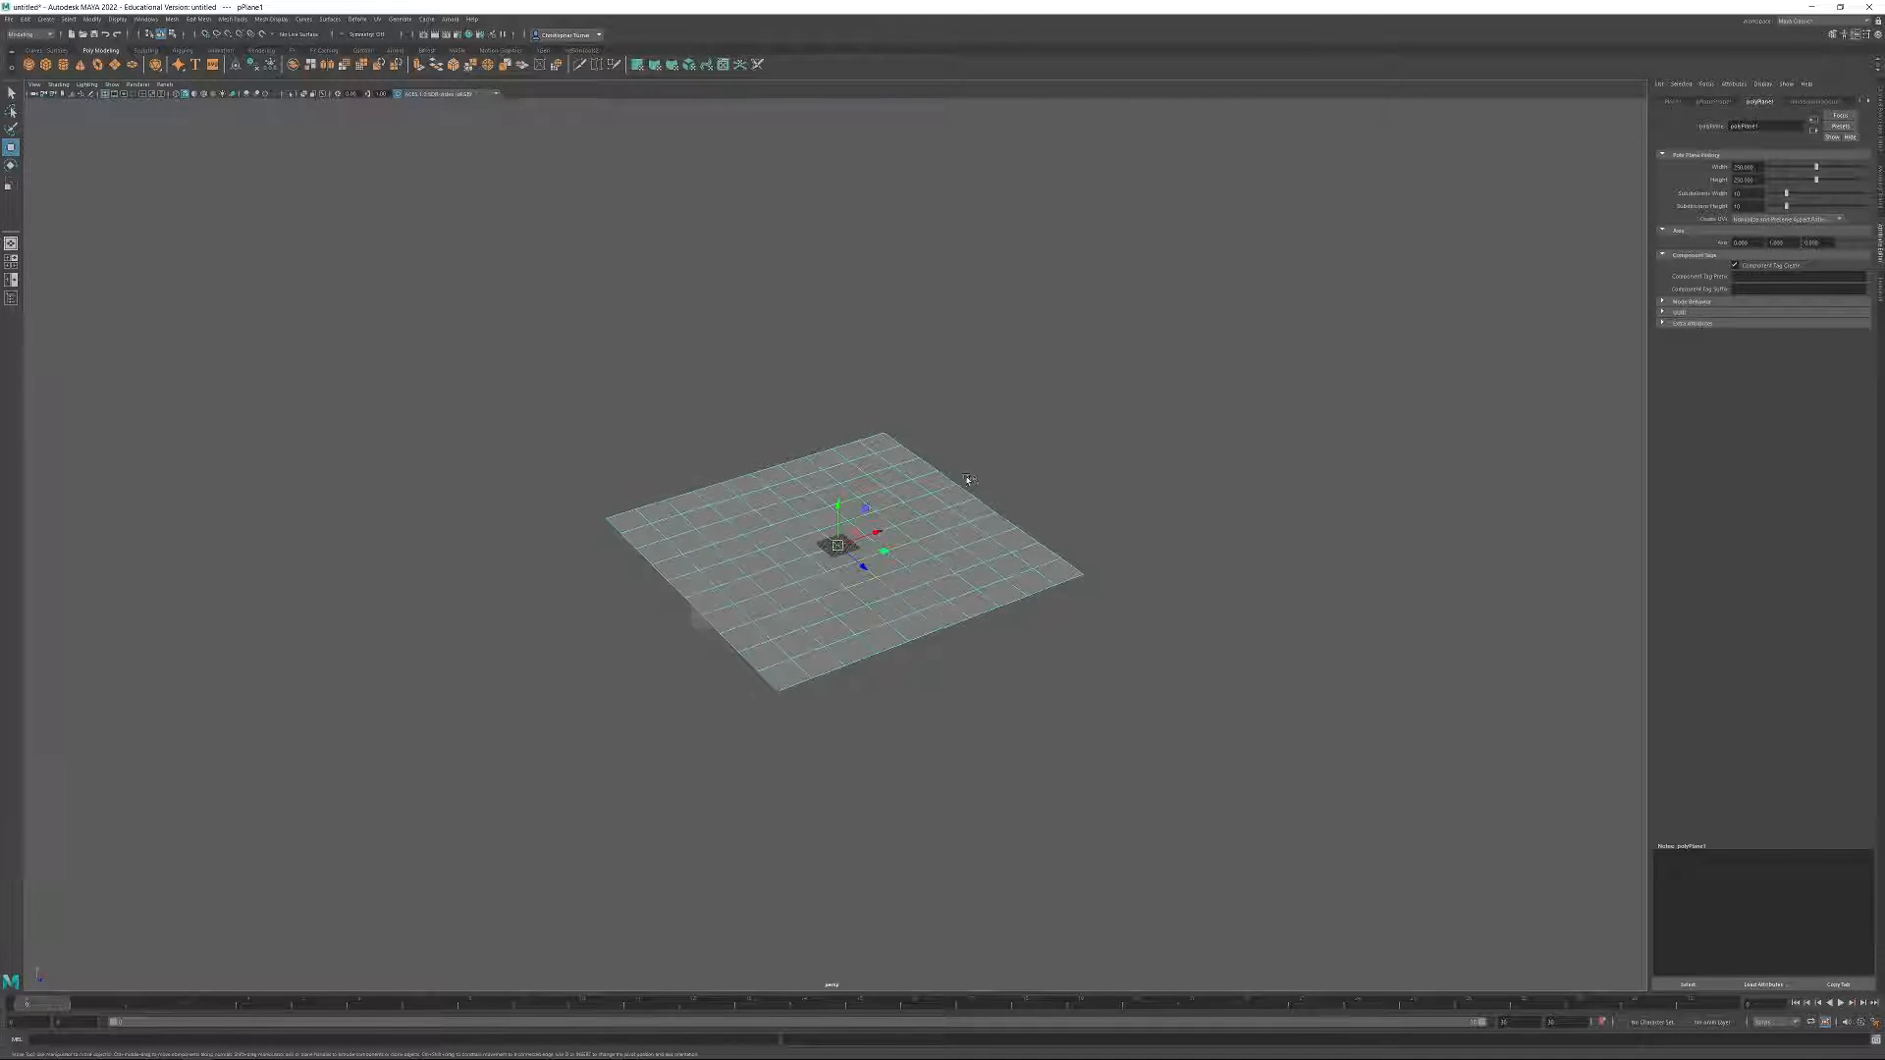
Set the polygon plane's width to 300.
left_click_drag(1255, 312, 1272, 341, "alt")
left_click_drag(1759, 167, 1651, 125)
type("300")
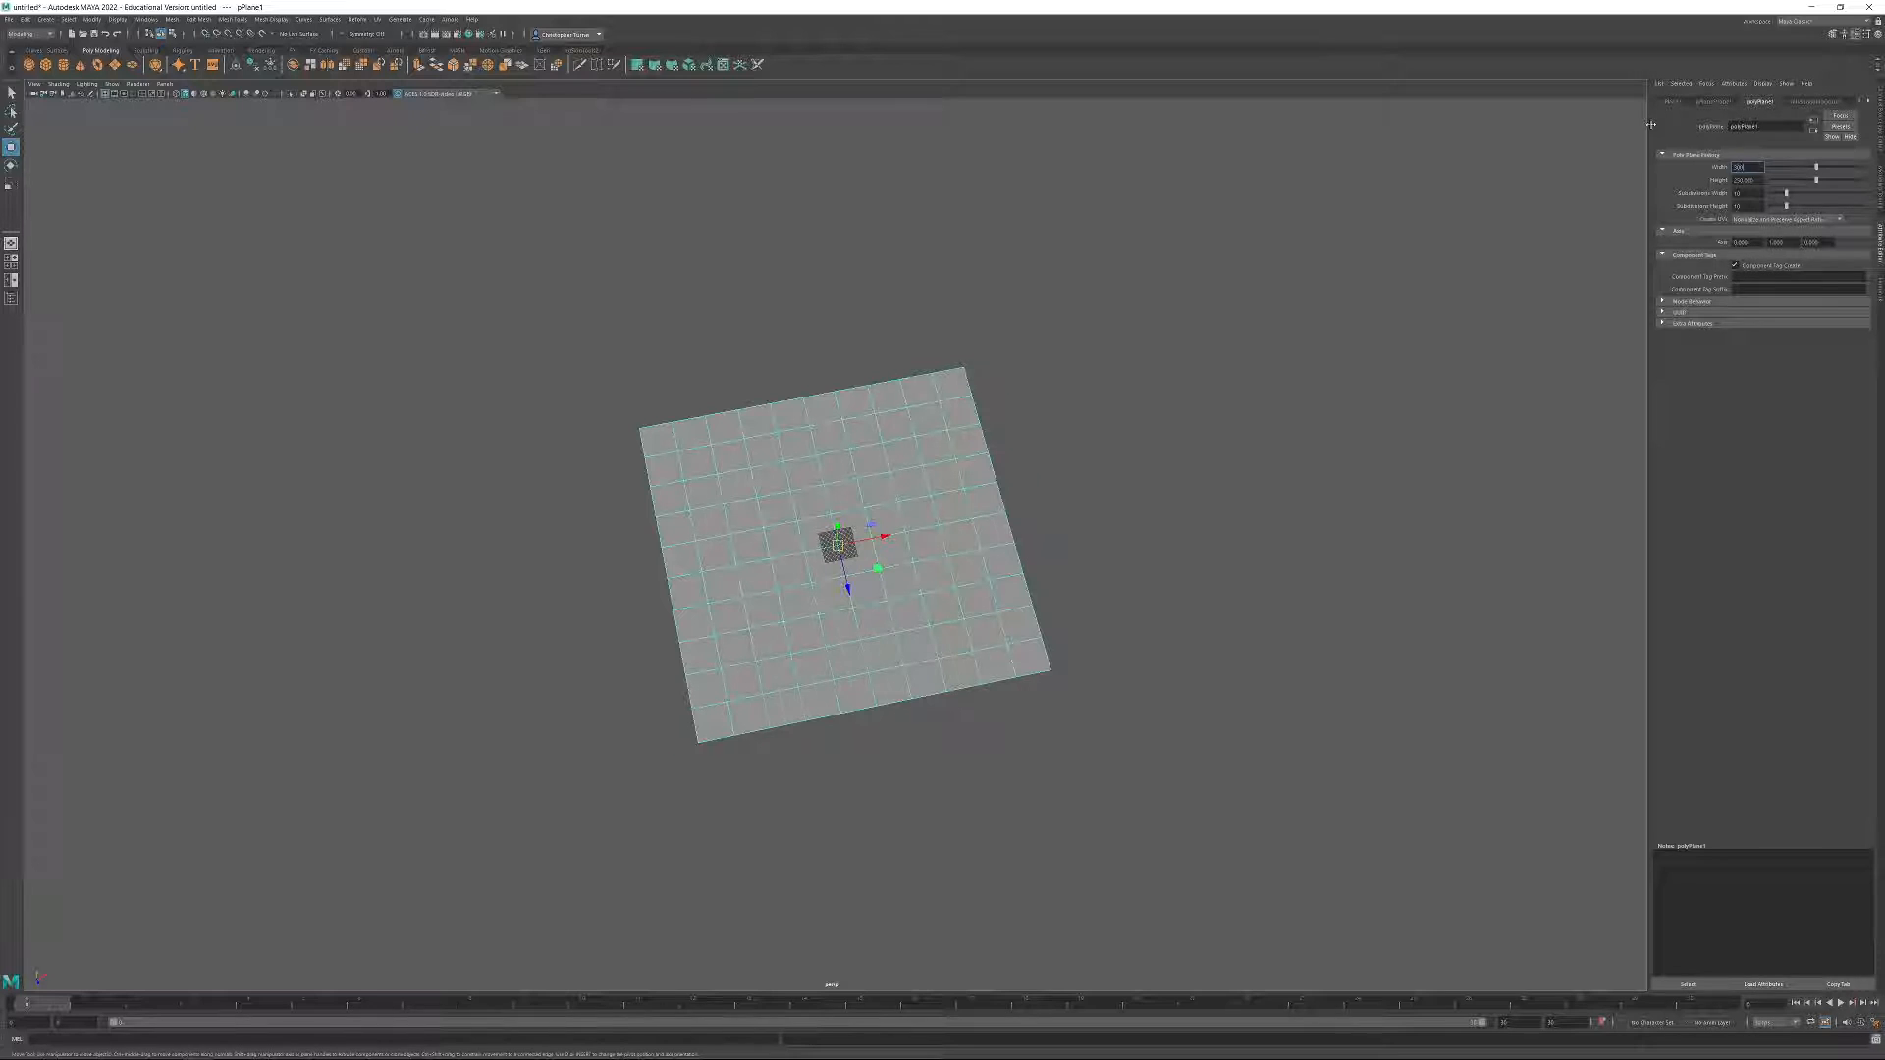
key("Return")
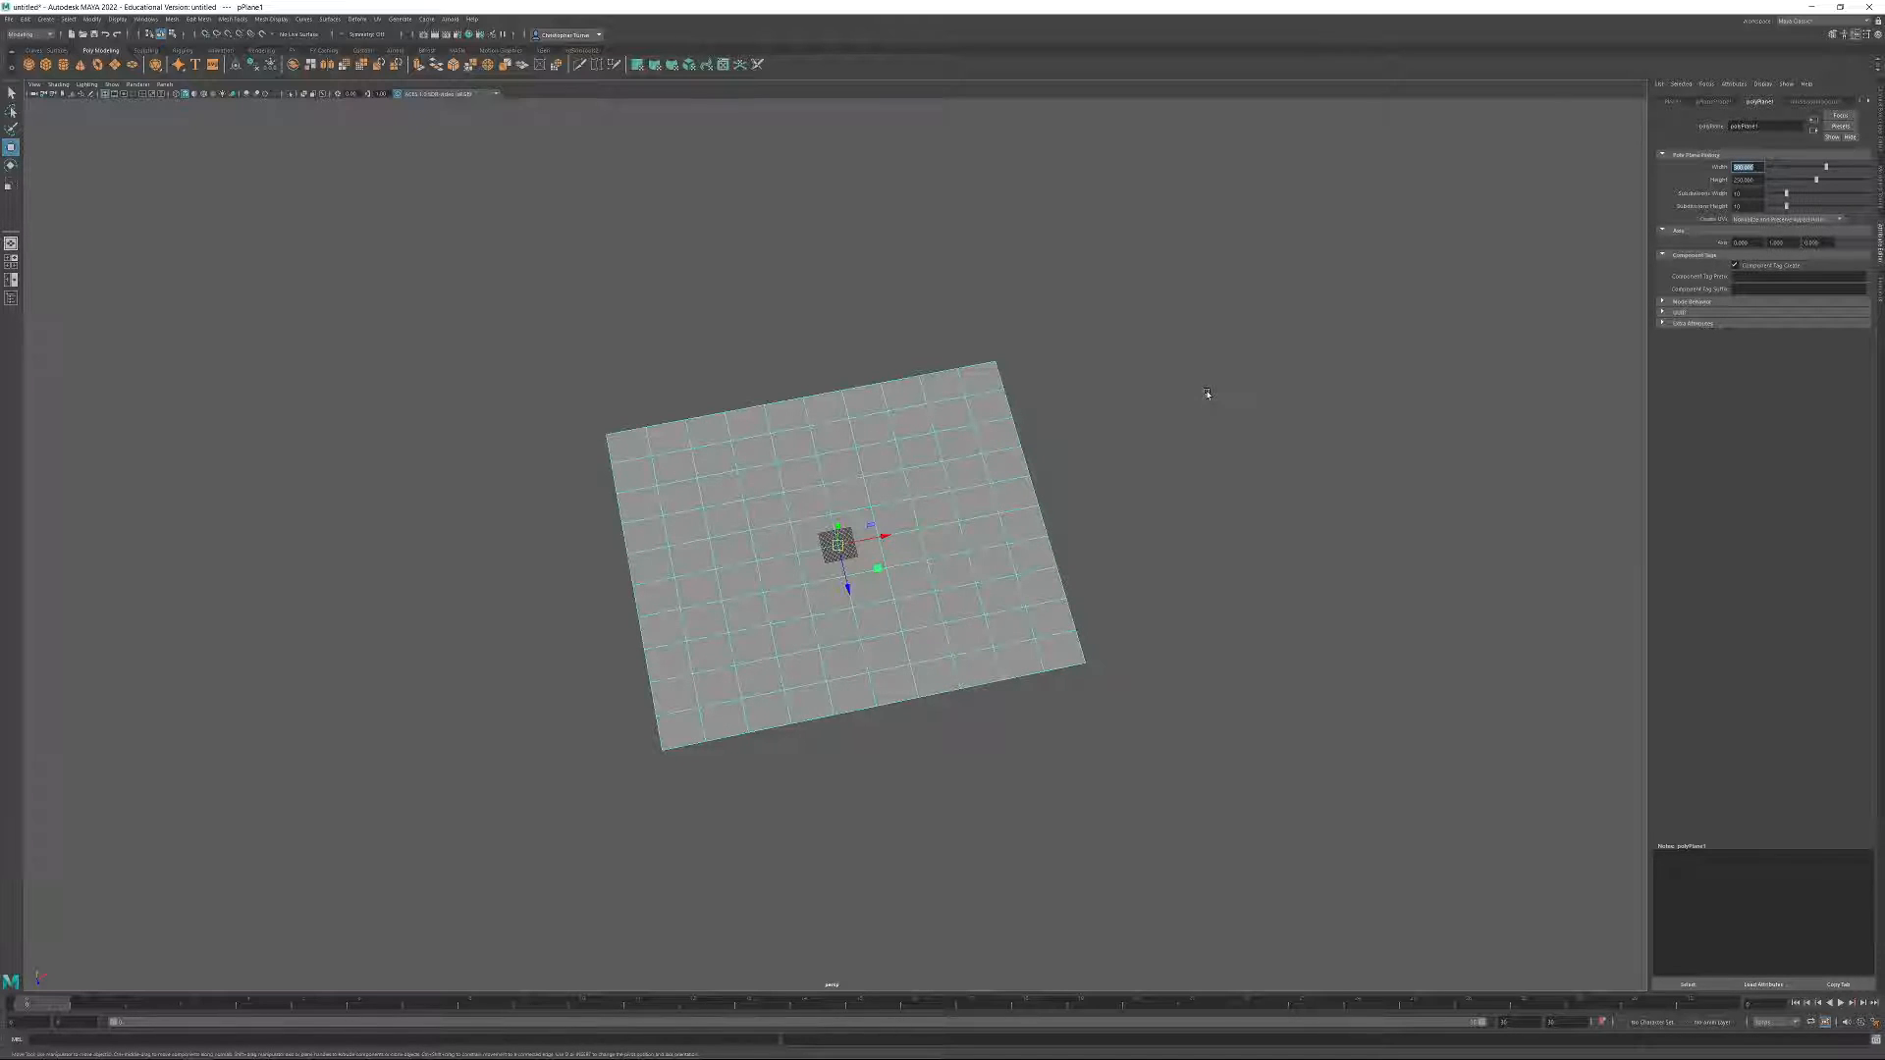
left_click_drag(999, 548, 908, 574, "alt")
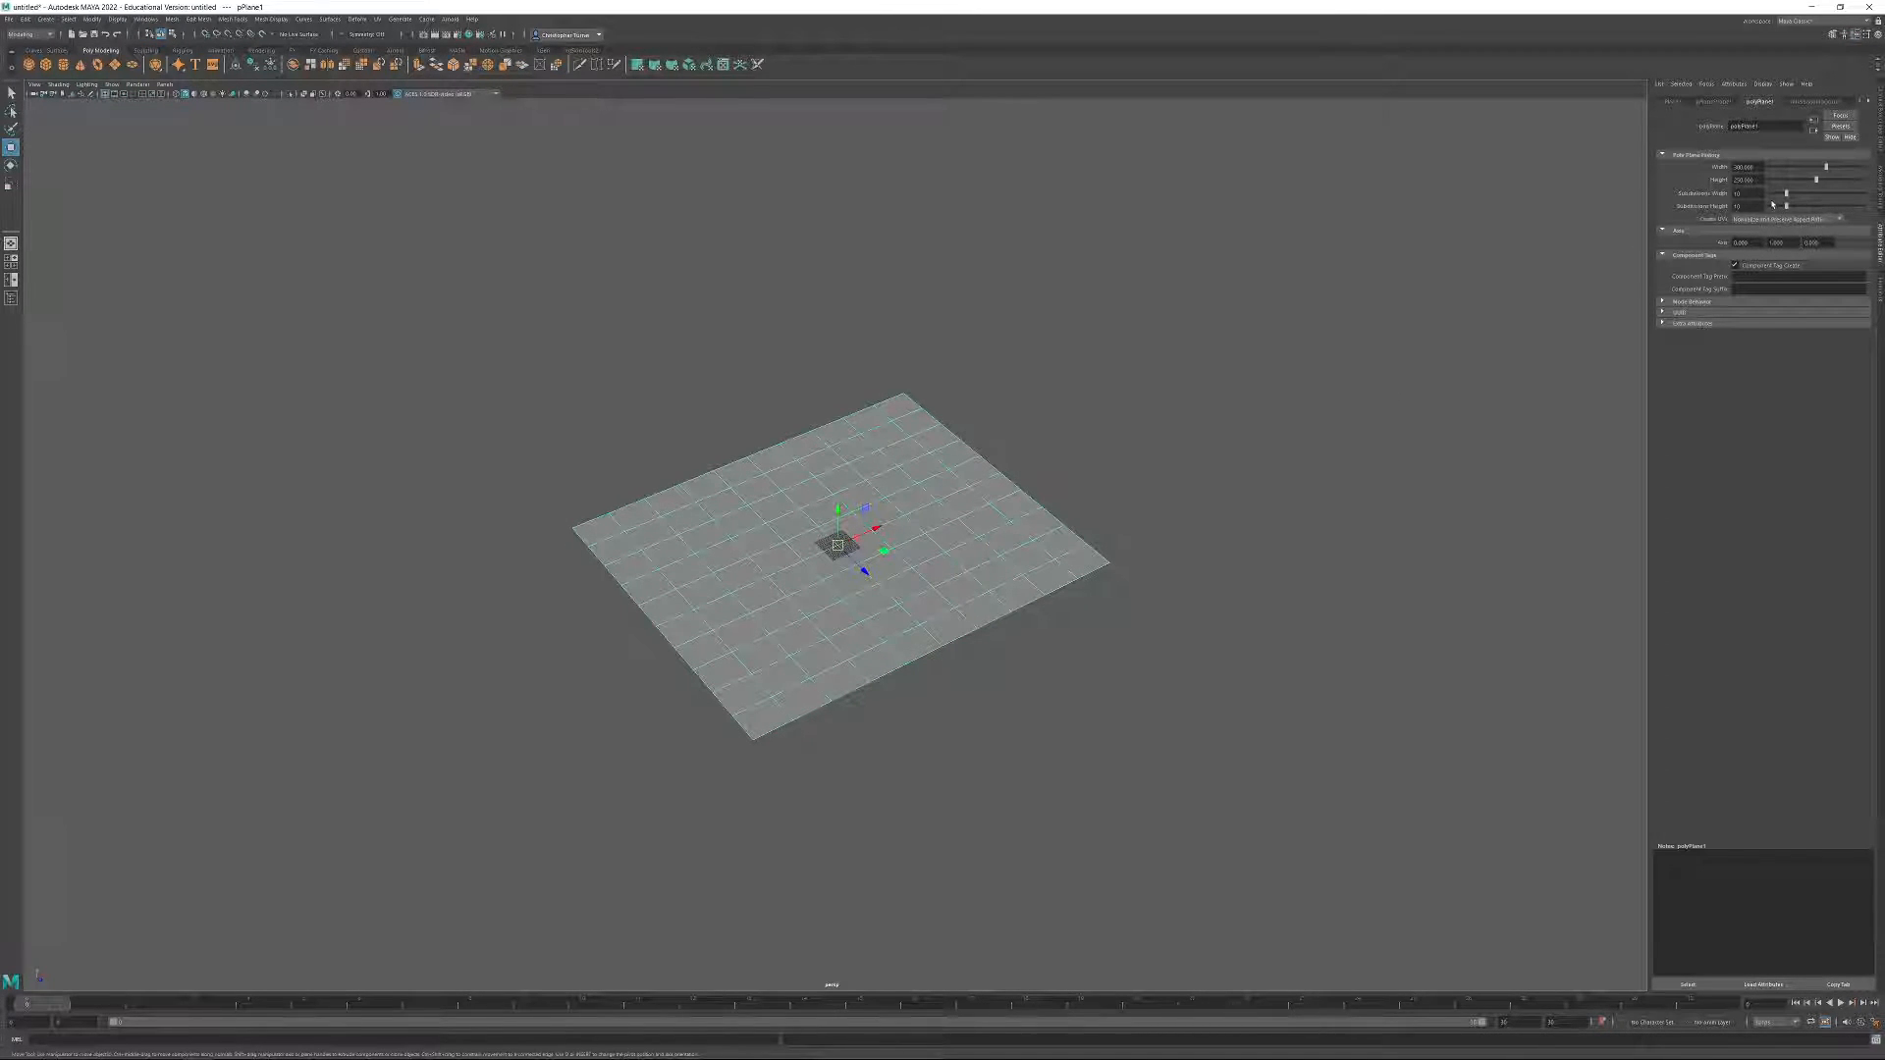
Reduce the plane's width and height subdivisions to 1 each.
left_click_drag(1785, 193, 1767, 208)
left_click_drag(1184, 471, 1108, 511, "alt")
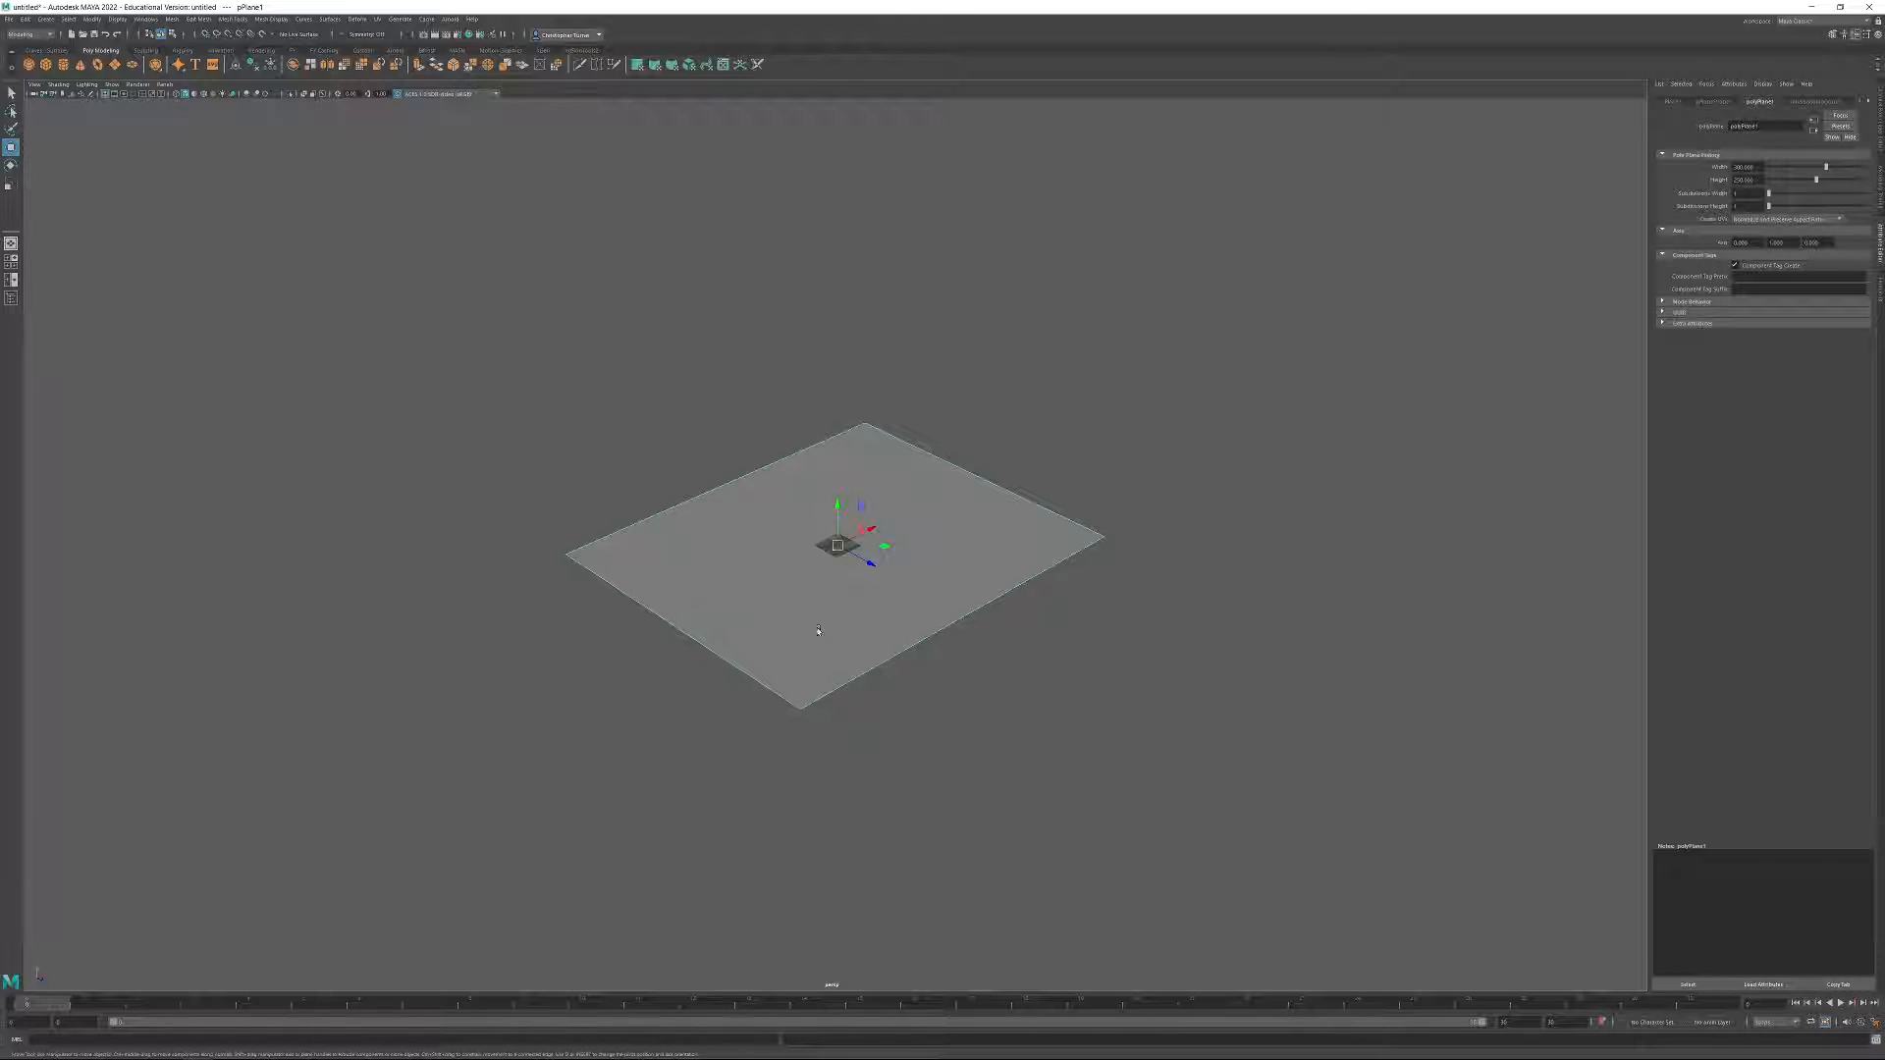
left_click_drag(956, 531, 1125, 655, "alt")
left_click_drag(552, 515, 441, 608, "alt")
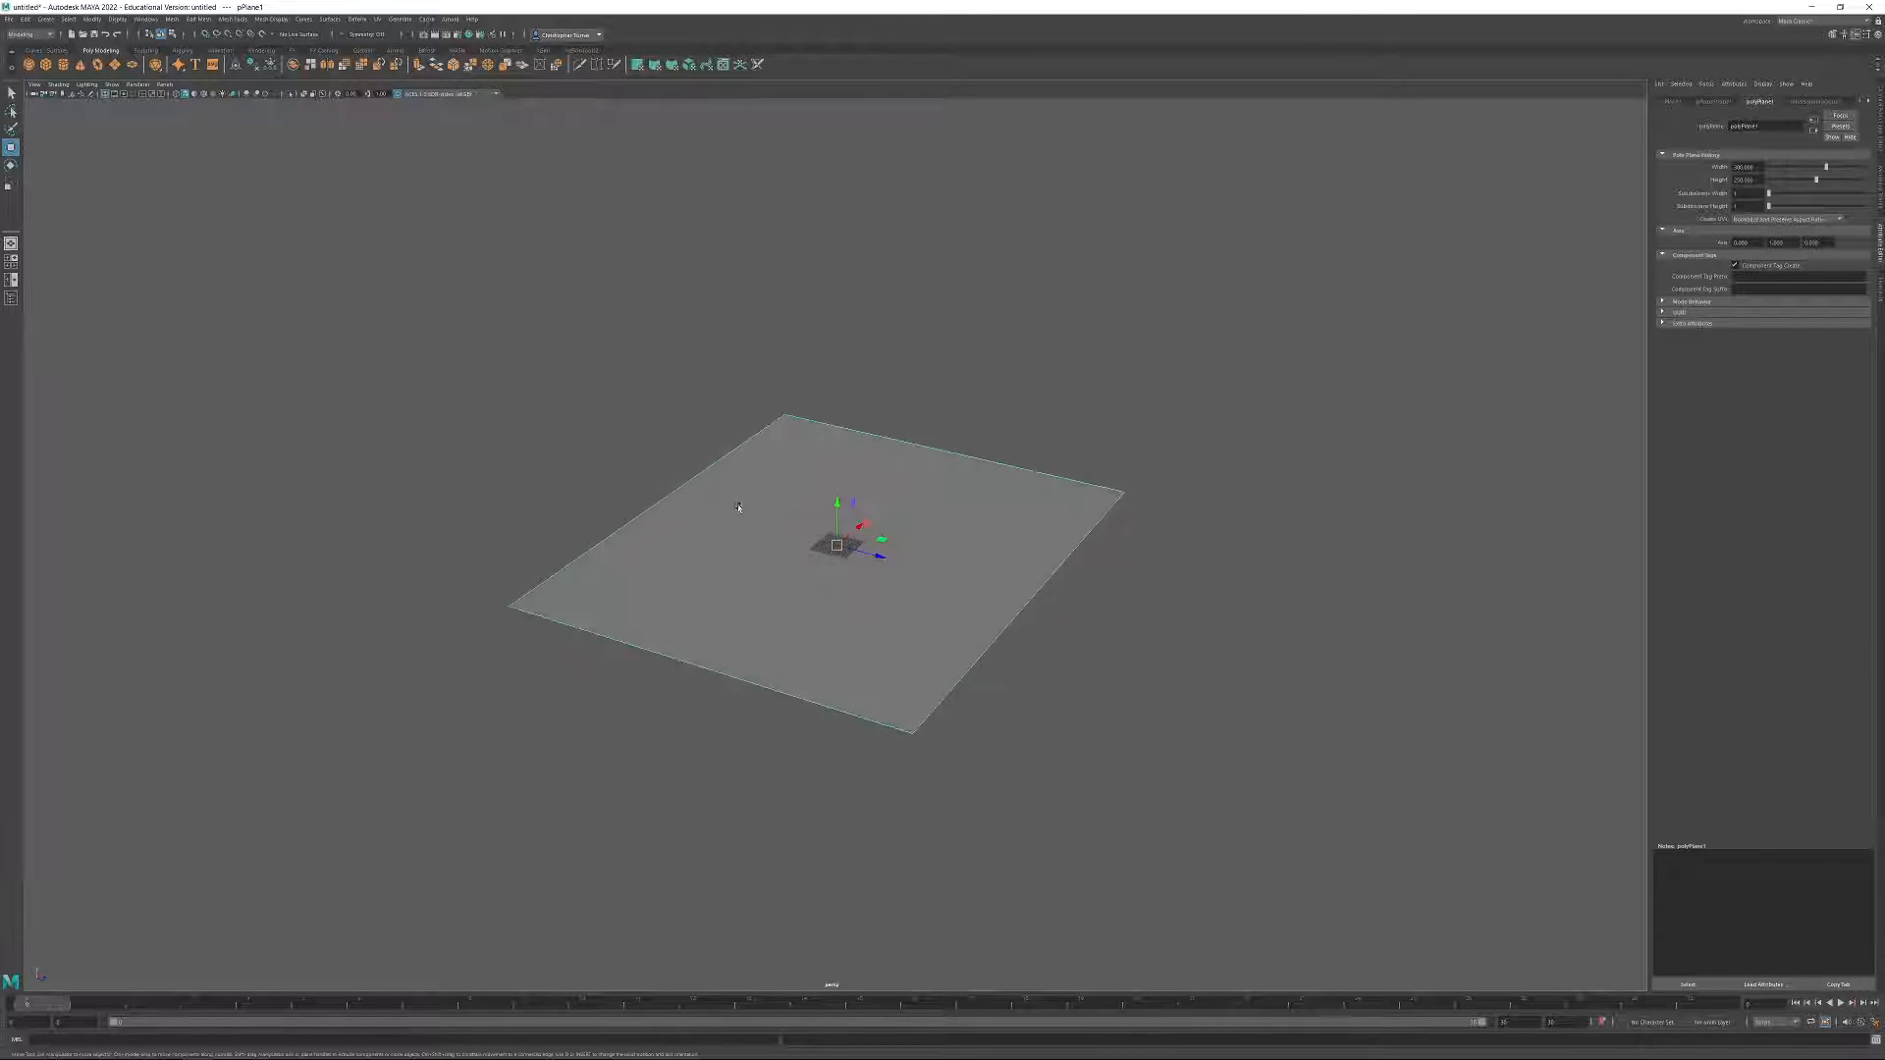
left_click_drag(1014, 345, 923, 359, "alt")
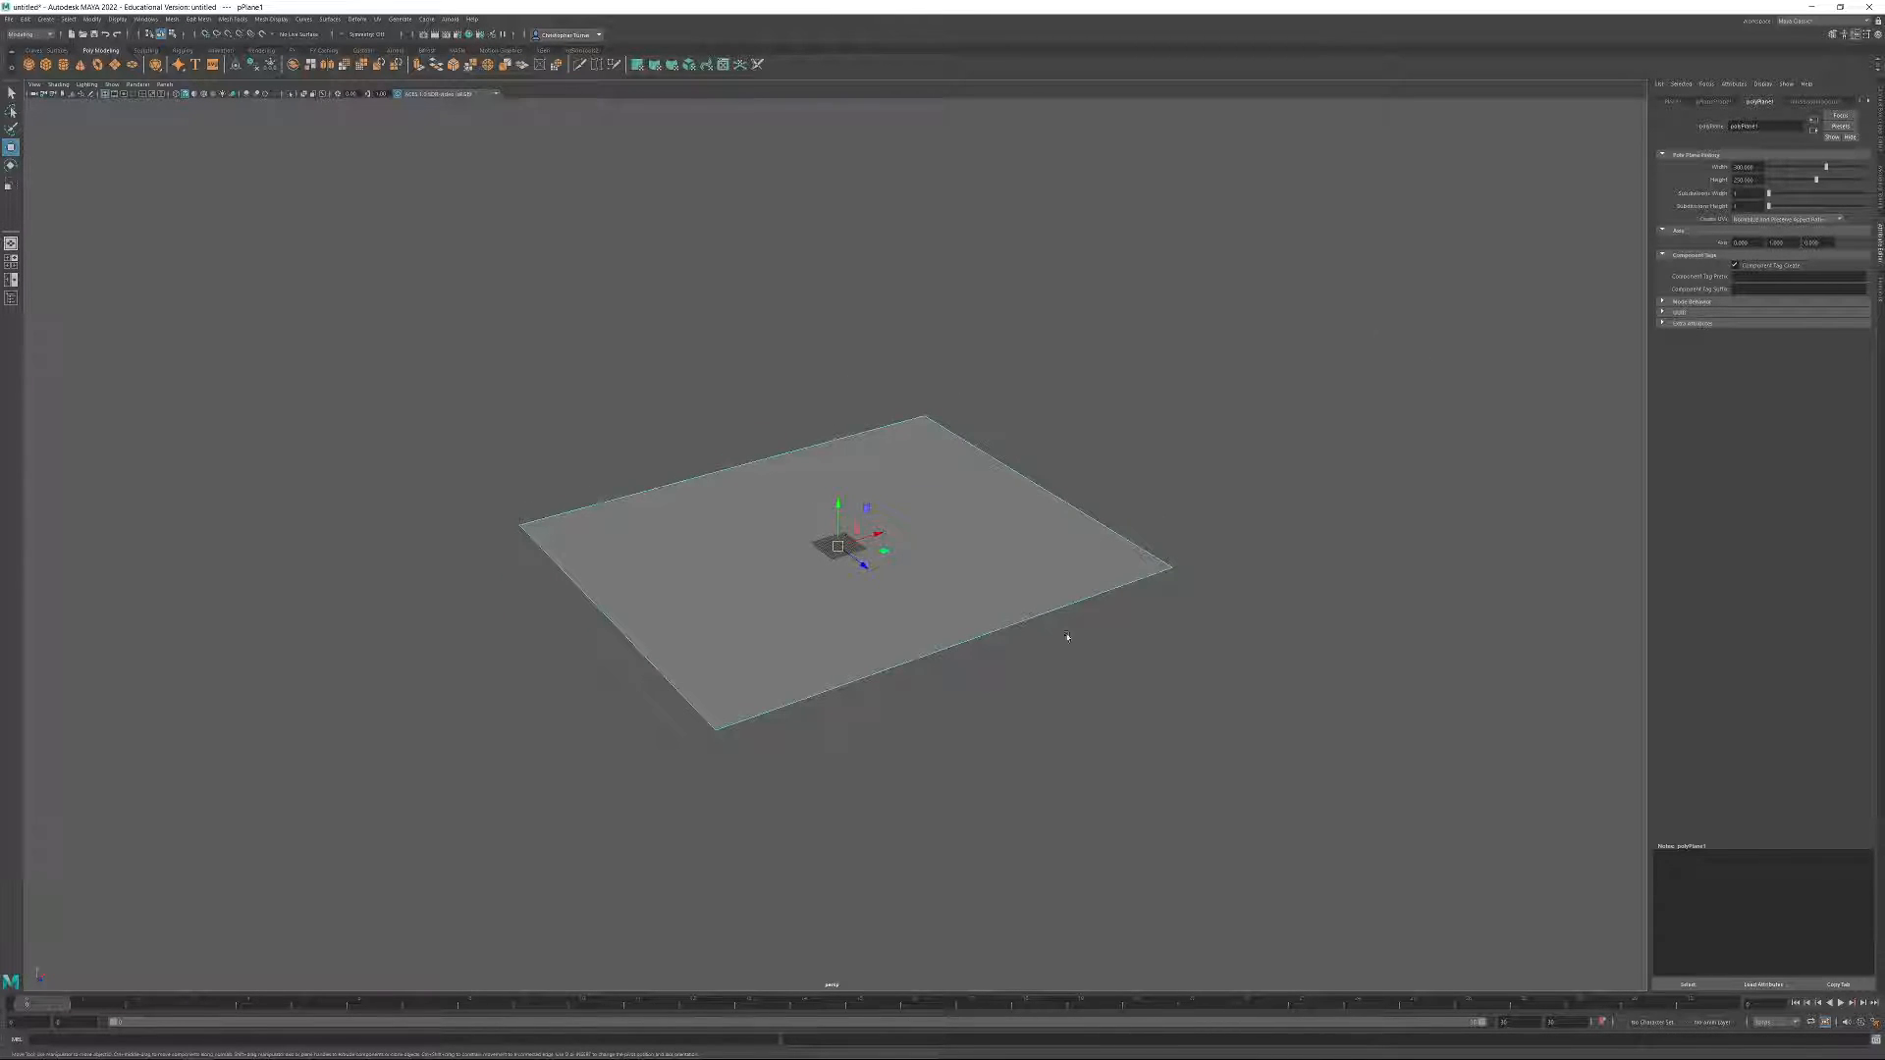
Show the modeling tools, rotate the plane a quarter turn about the X axis with snapping so it stands upright, and return to the Move tool.
left_click(1878, 178)
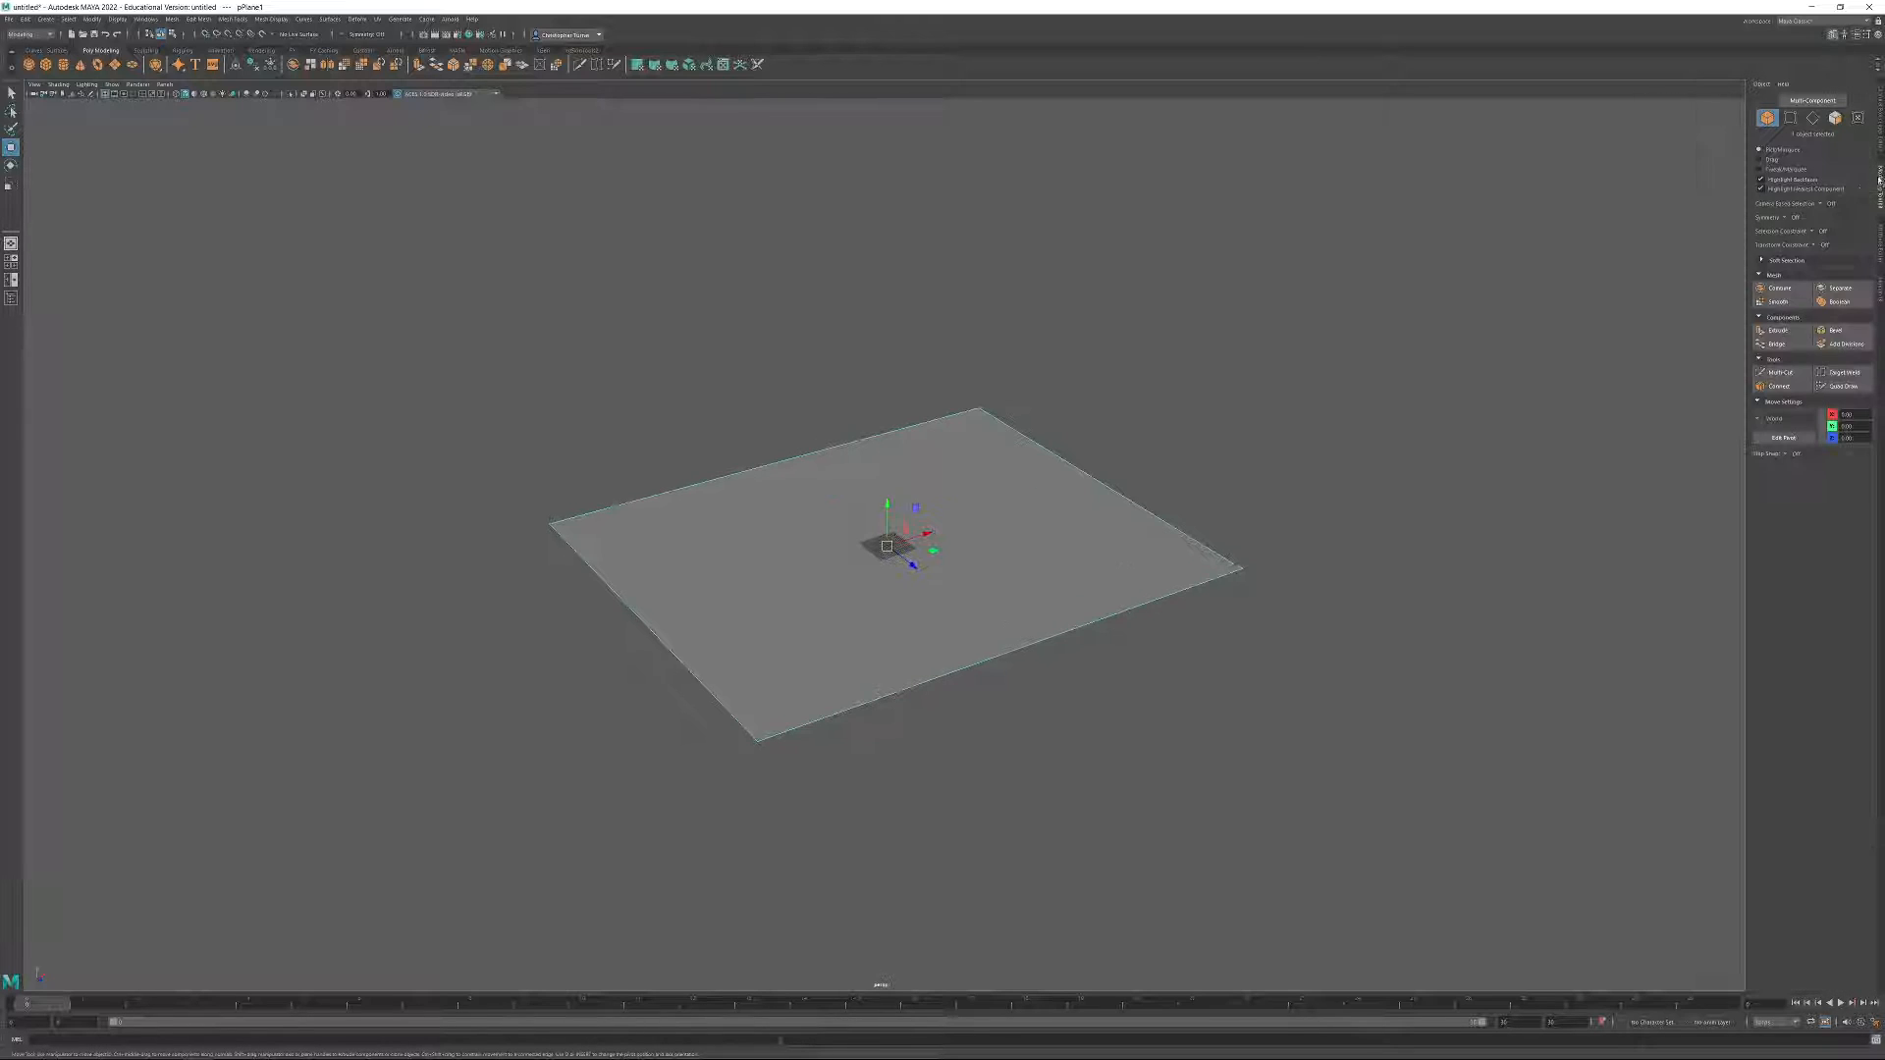
left_click_drag(887, 707, 939, 684, "alt")
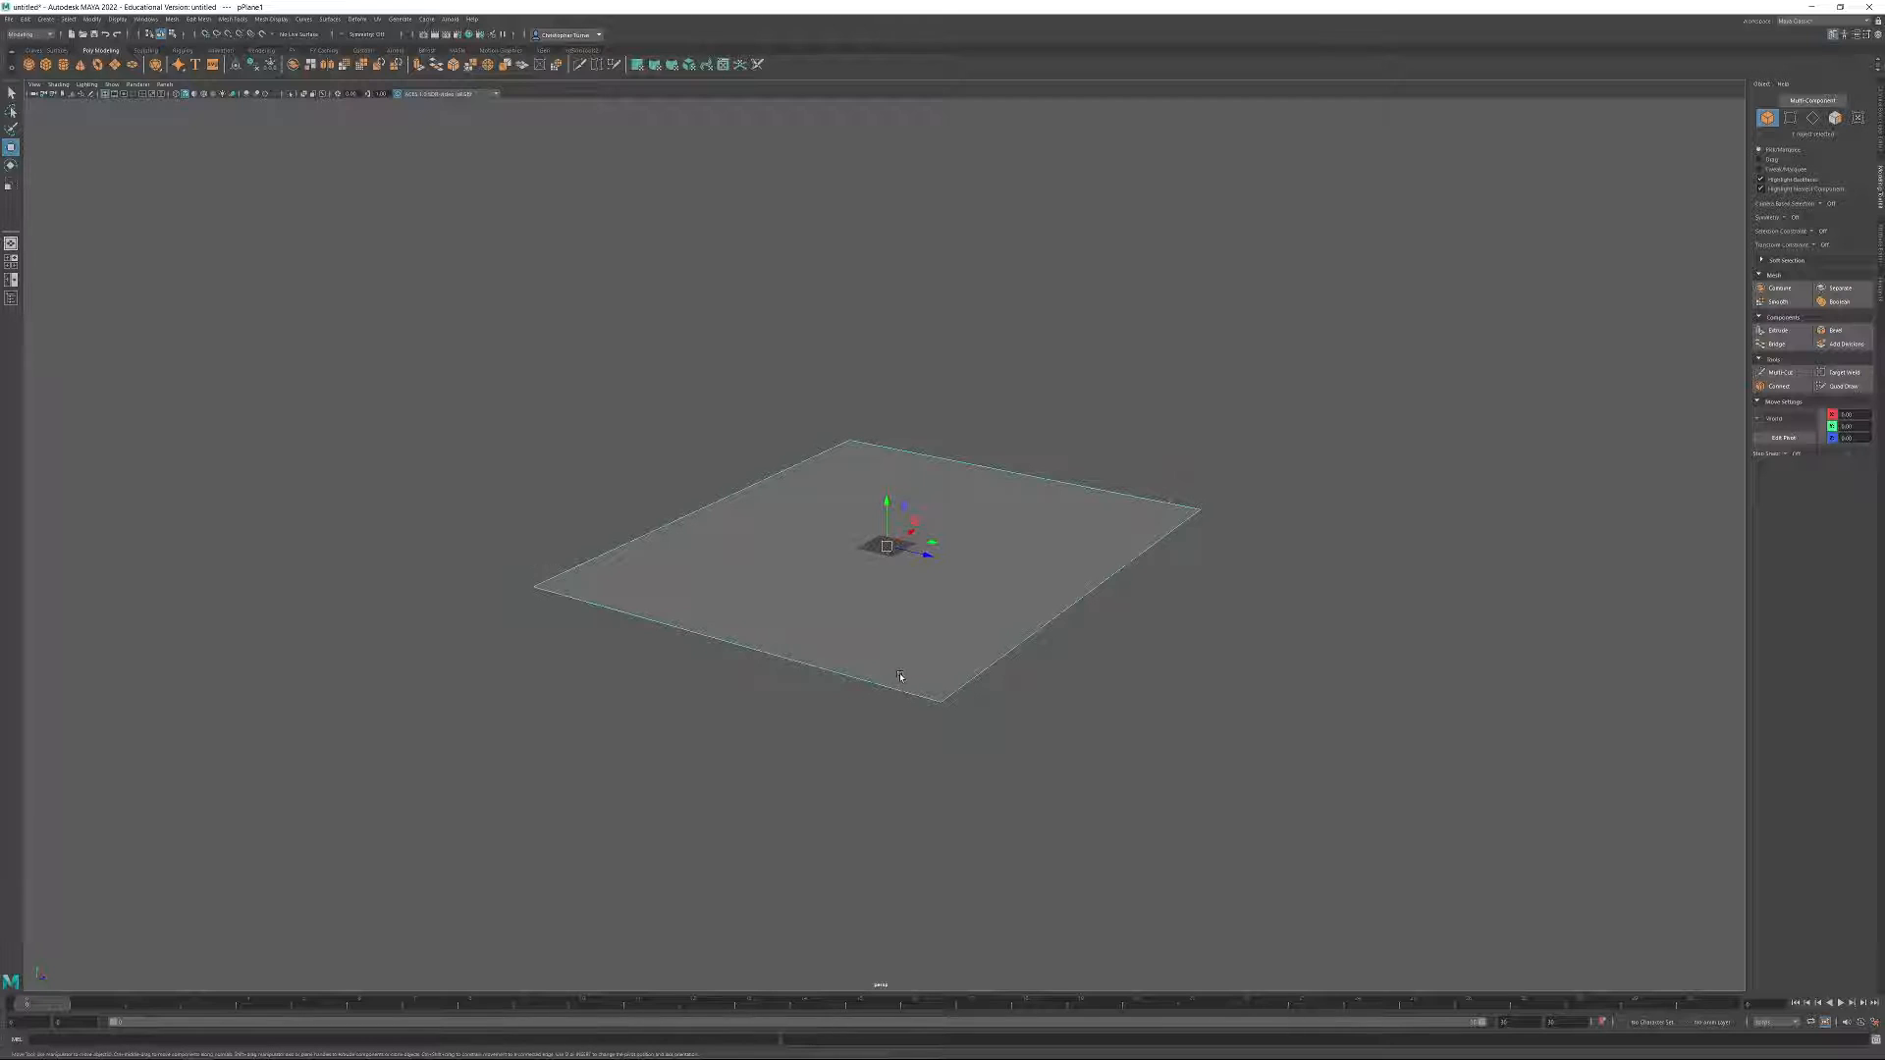
key("e")
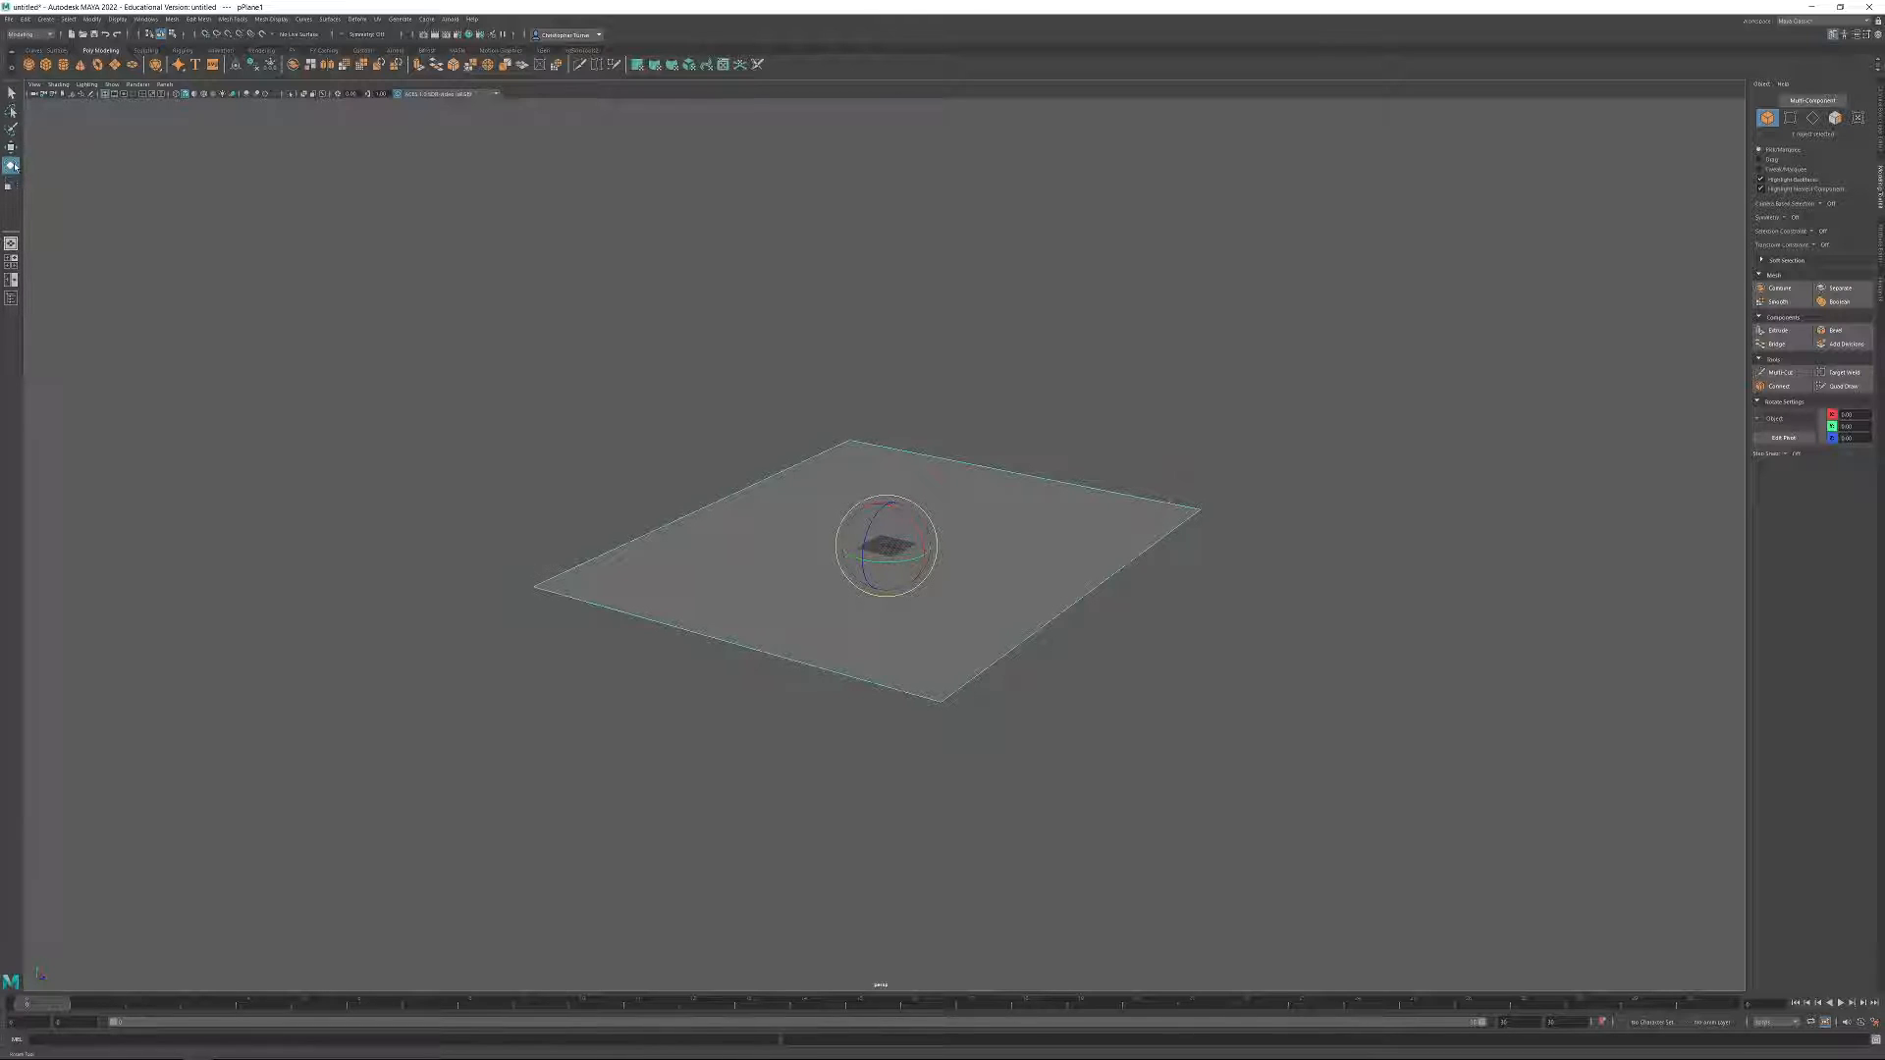
scroll(1070, 644, "up", 3)
middle_click_drag(1090, 638, 1076, 638, "alt")
key("j")
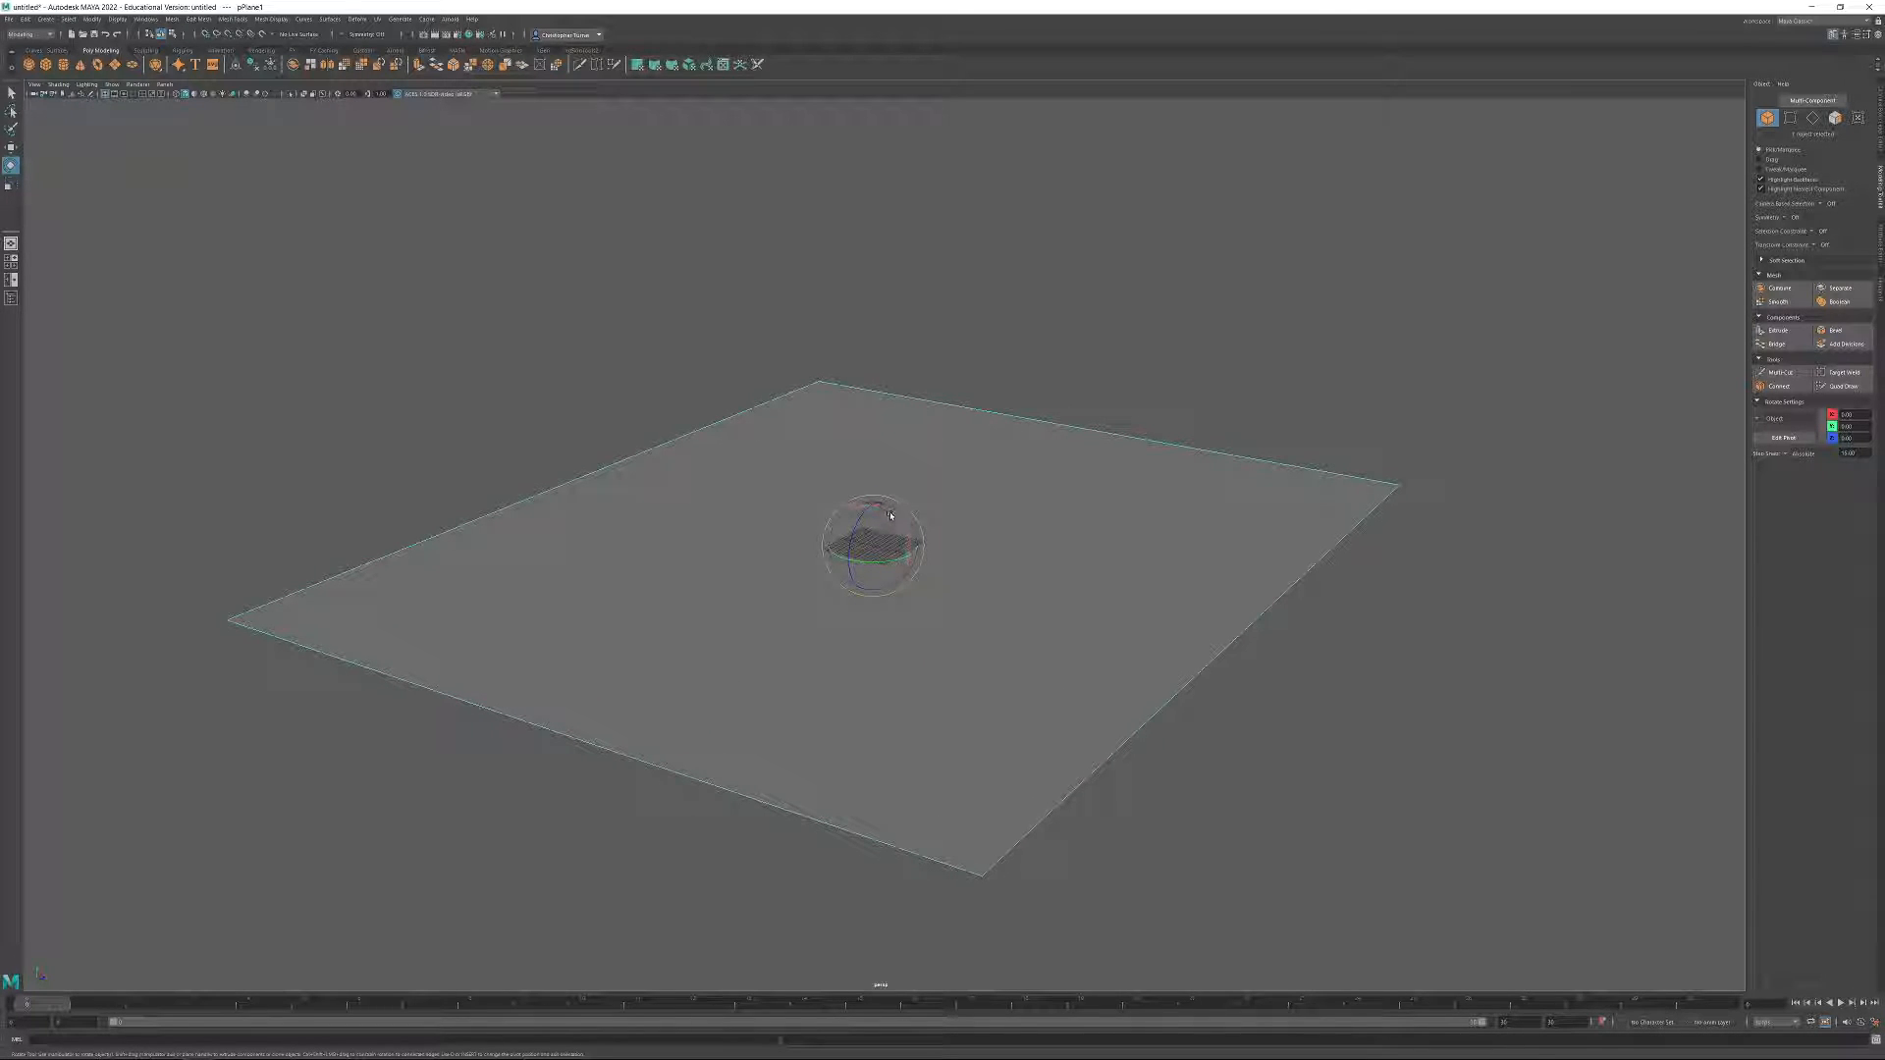
left_click_drag(893, 515, 955, 543)
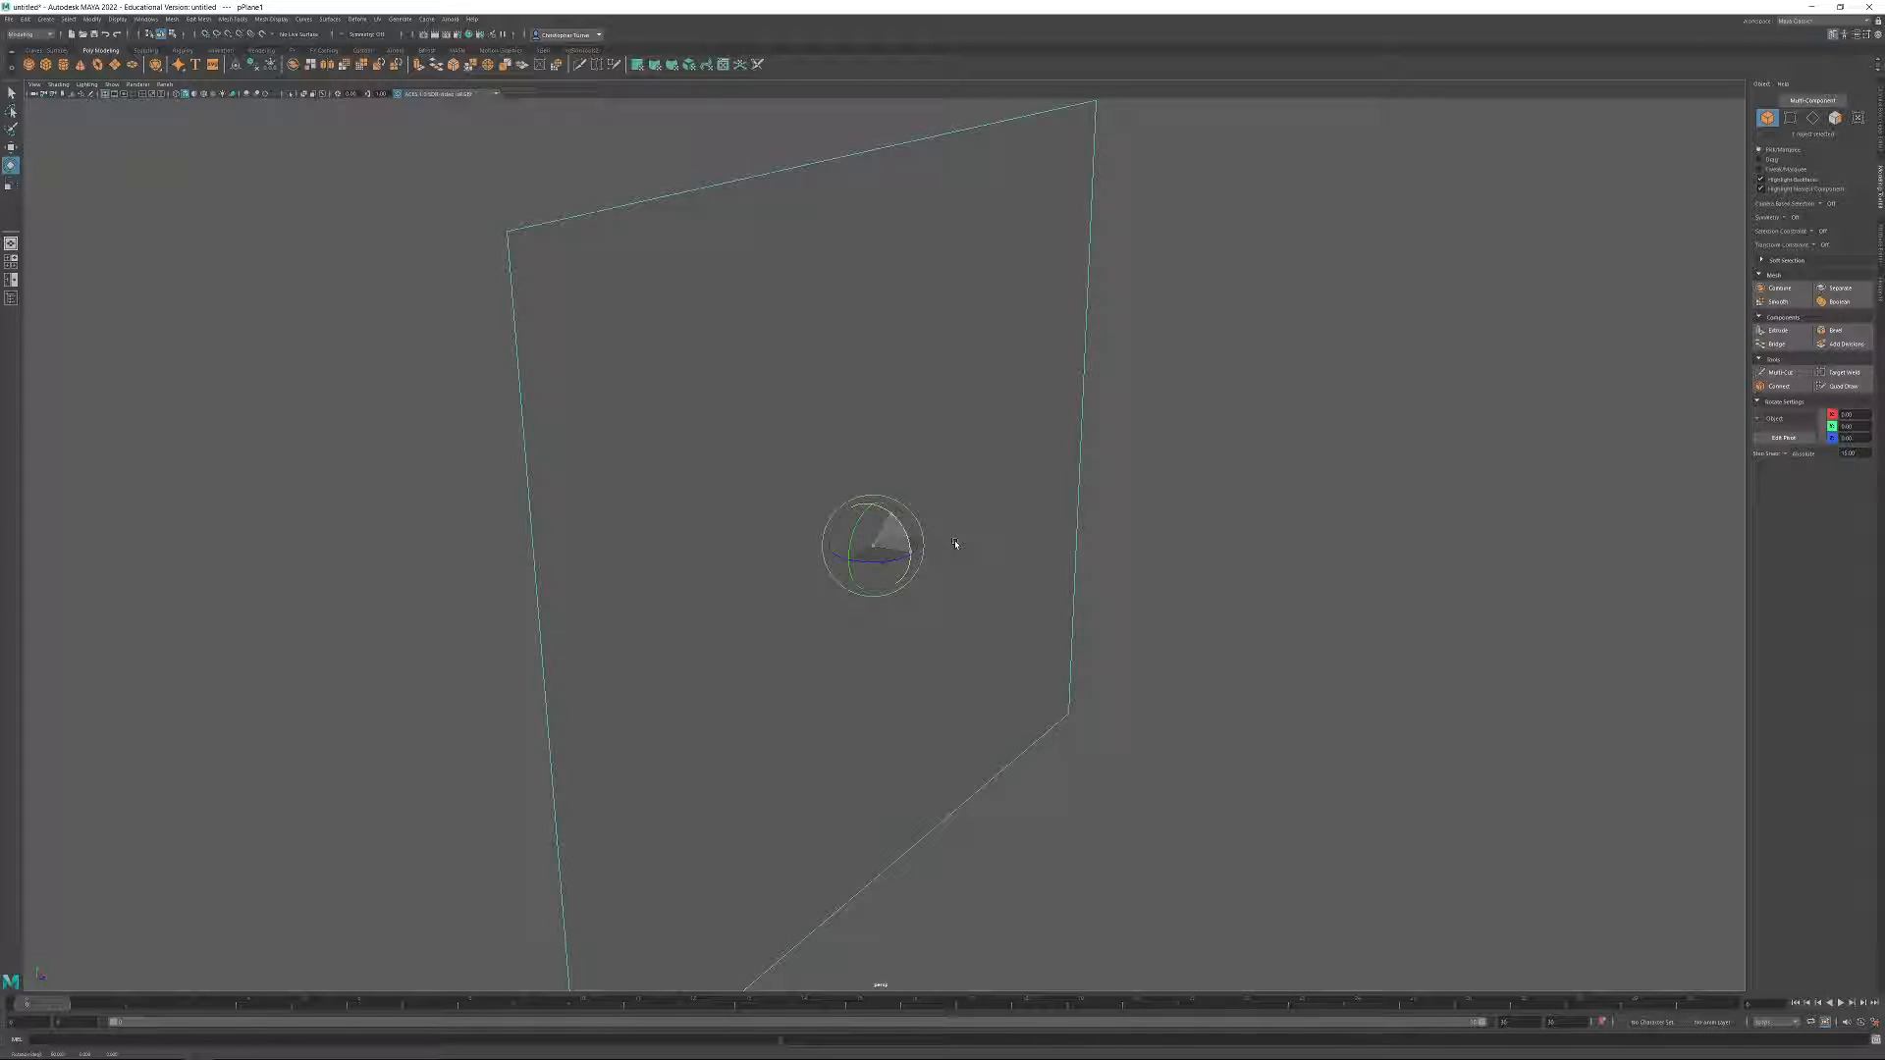
left_click_drag(958, 544, 953, 540)
left_click_drag(1169, 611, 1015, 522, "alt")
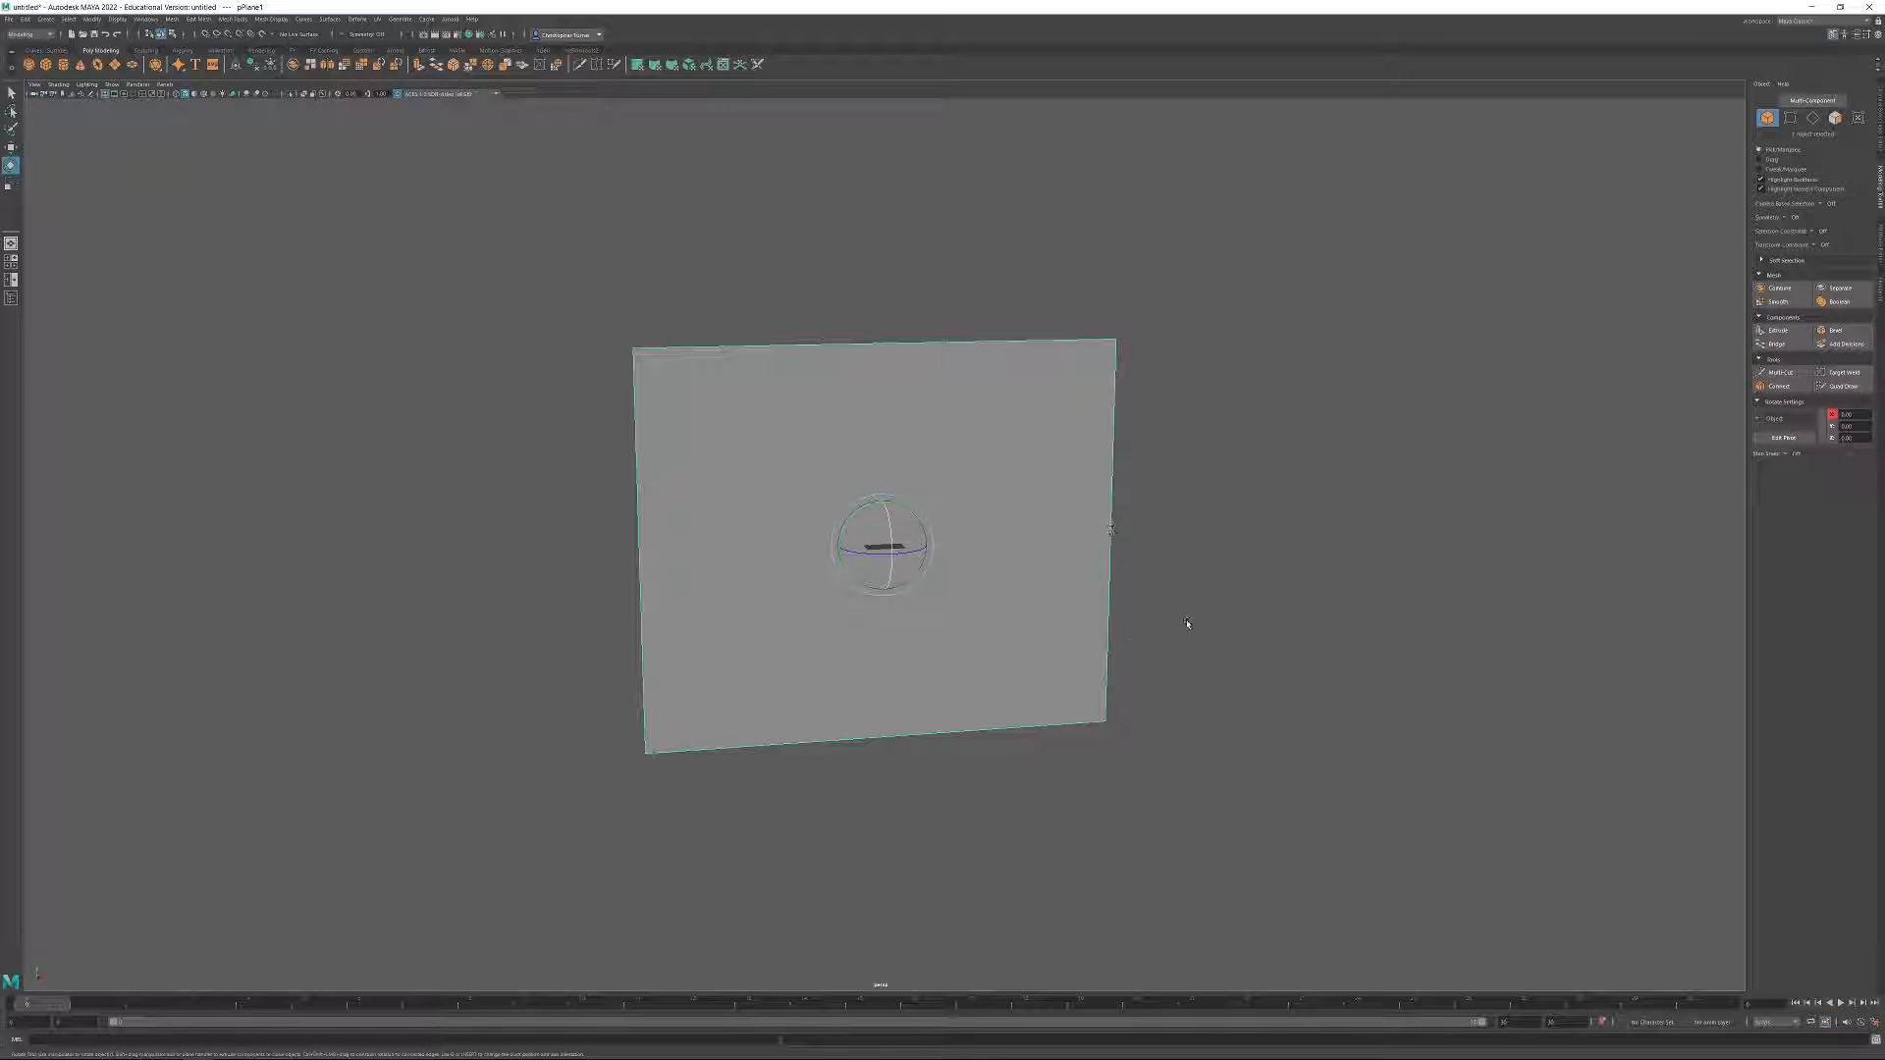
left_click_drag(1205, 613, 1233, 754, "alt")
key("w")
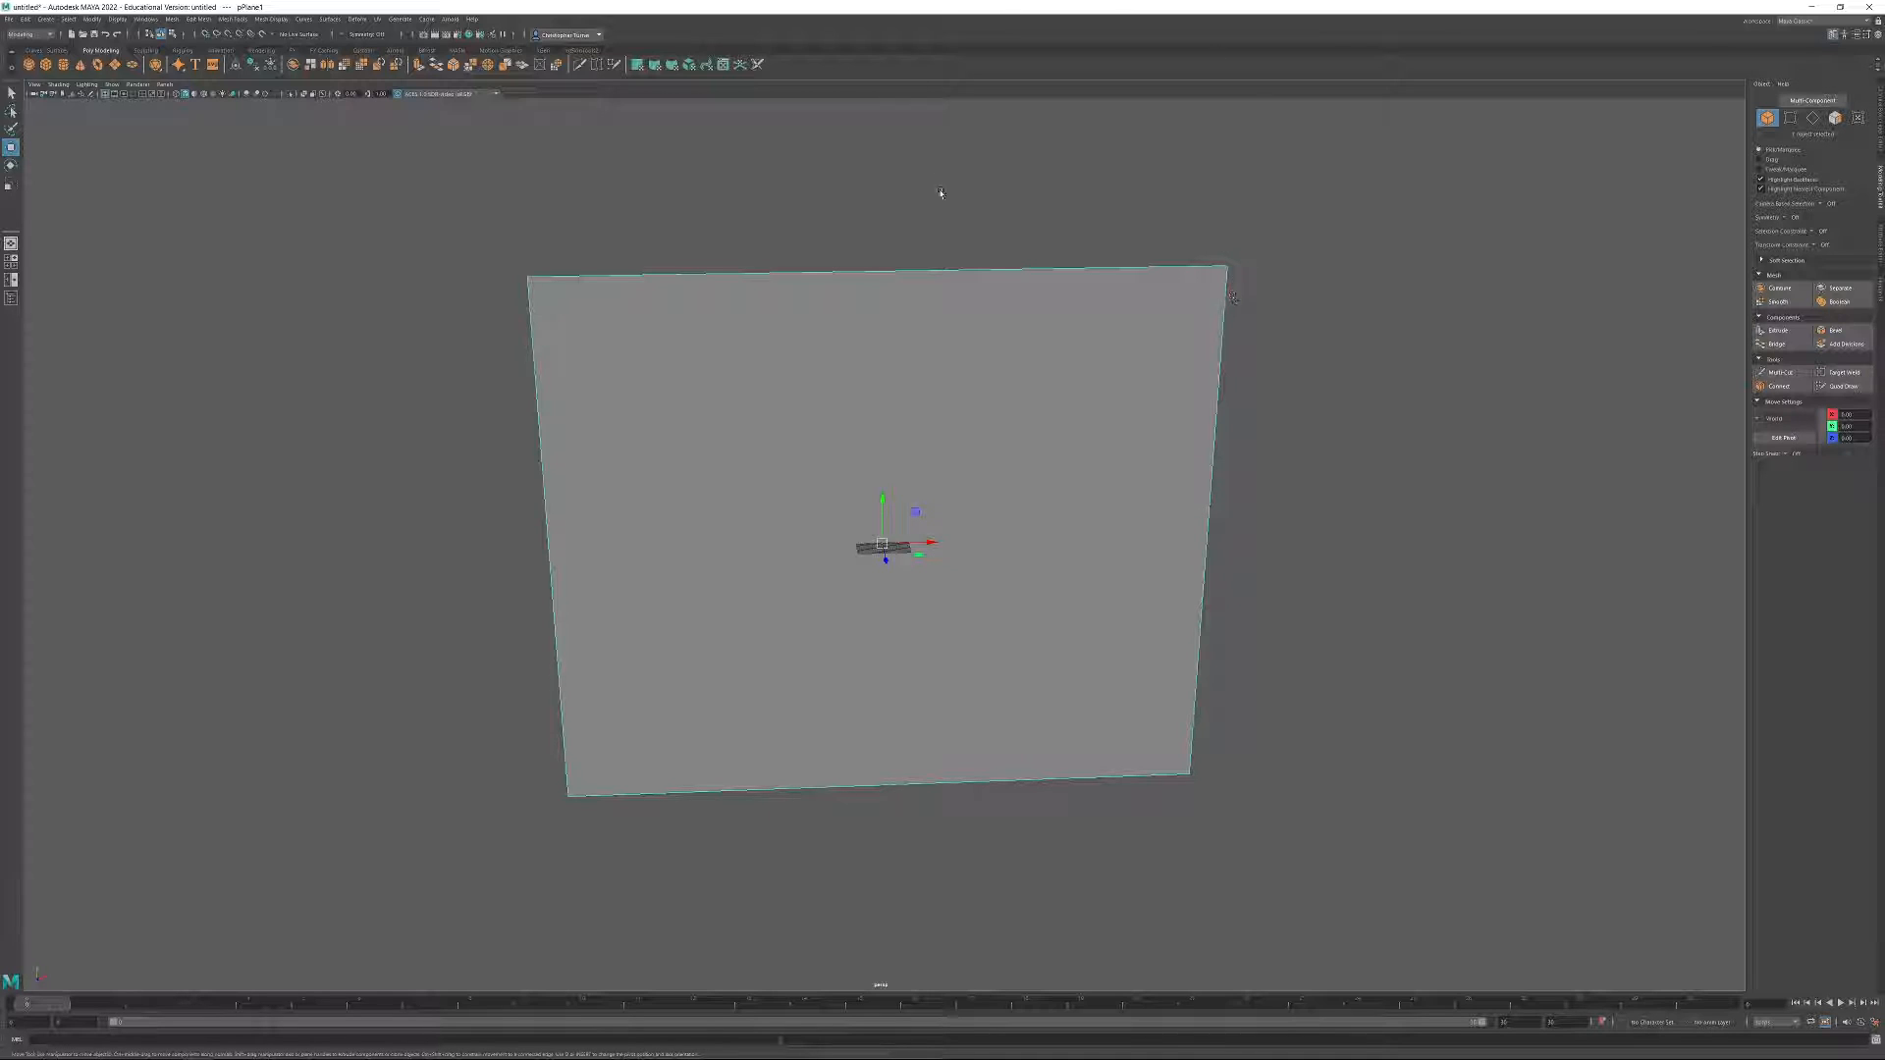
left_click_drag(1008, 583, 987, 569, "alt")
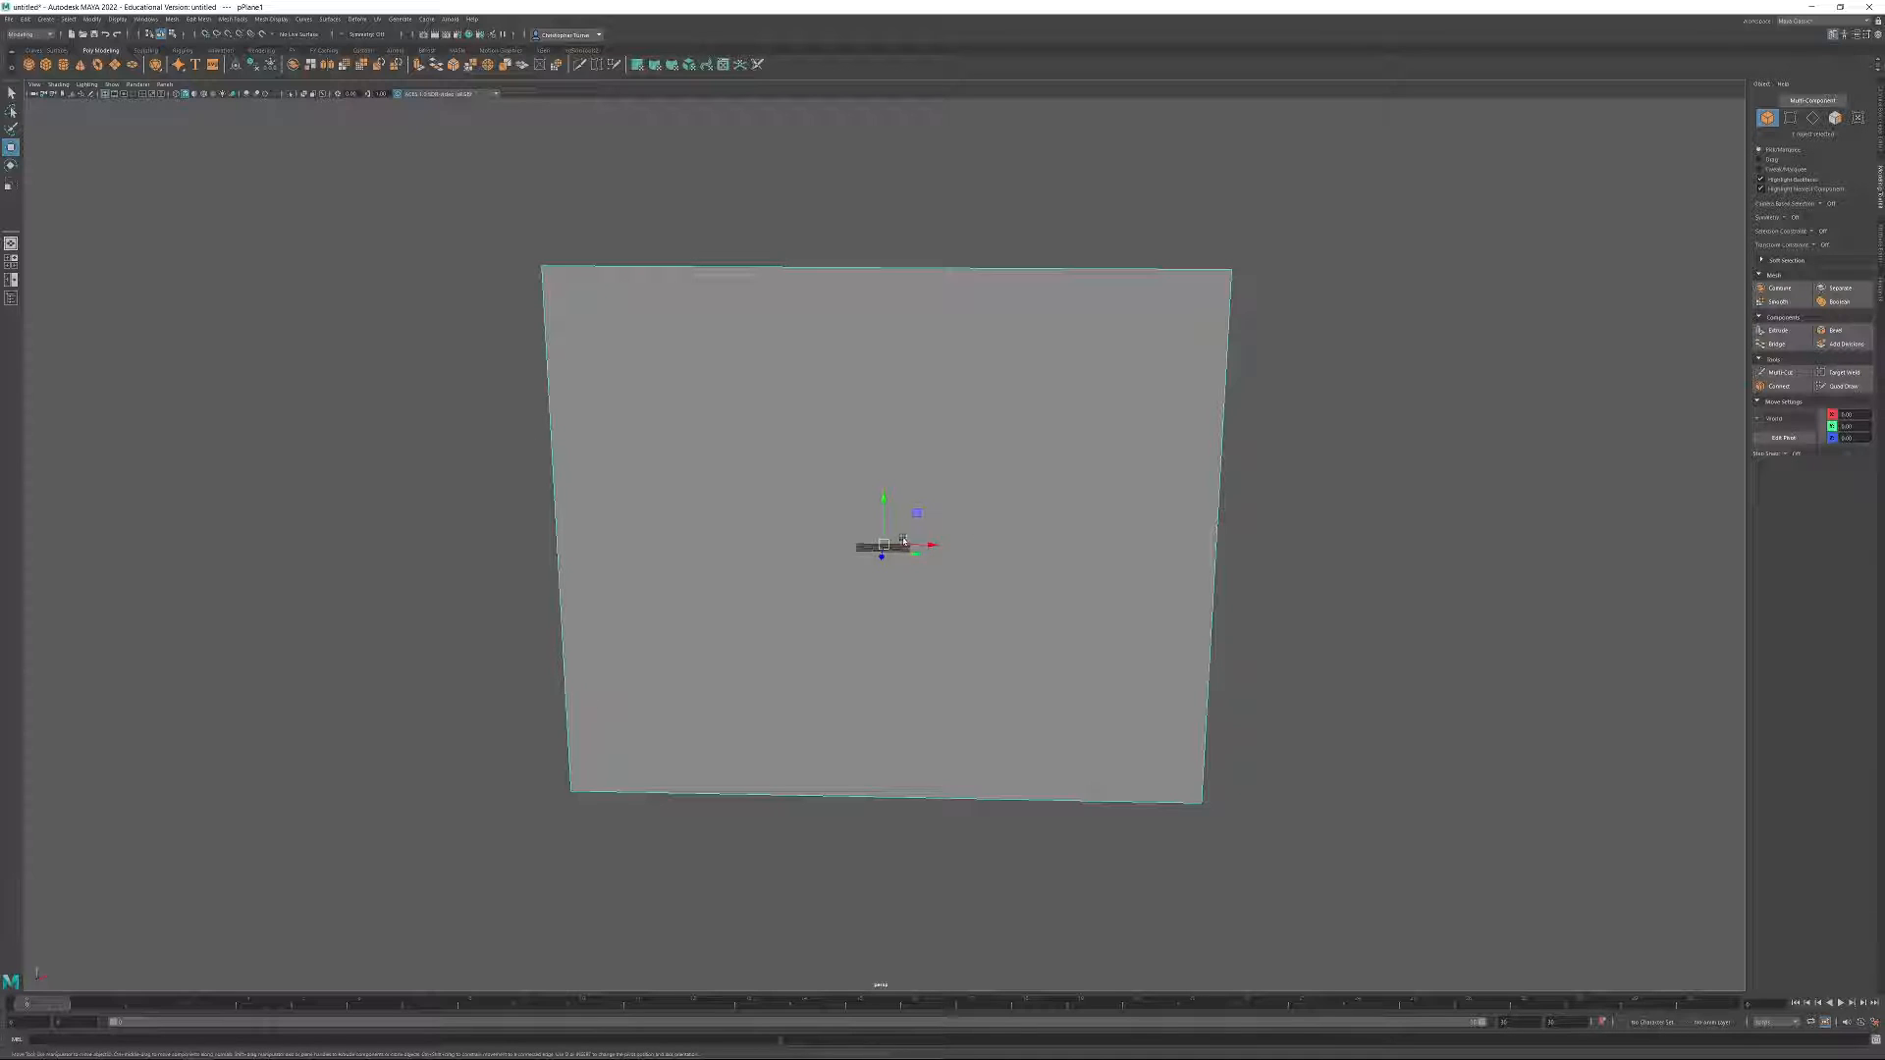
left_click_drag(905, 542, 932, 531, "alt")
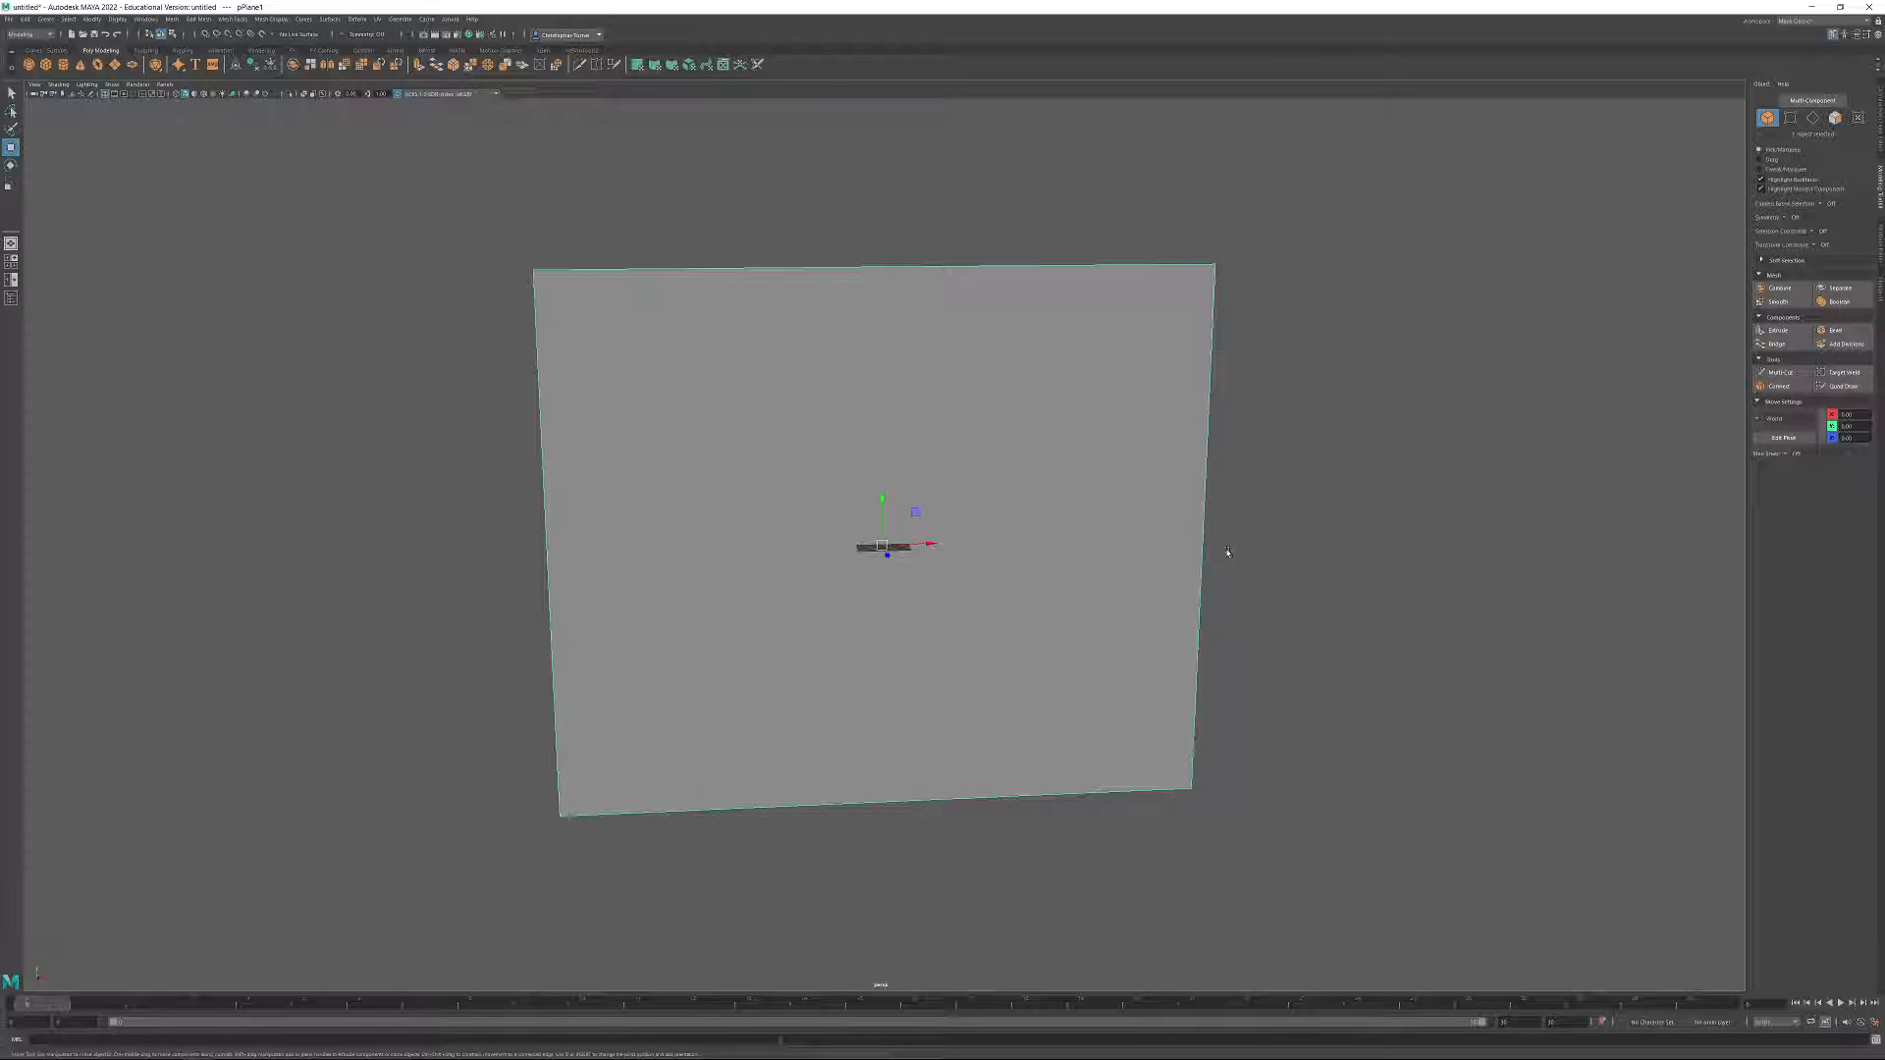
Switch the wall plane to vertex editing, select all four vertices and turn on snapping to grids.
left_click_drag(1227, 552, 1170, 594, "alt")
key("F9")
left_click_drag(473, 201, 1257, 821)
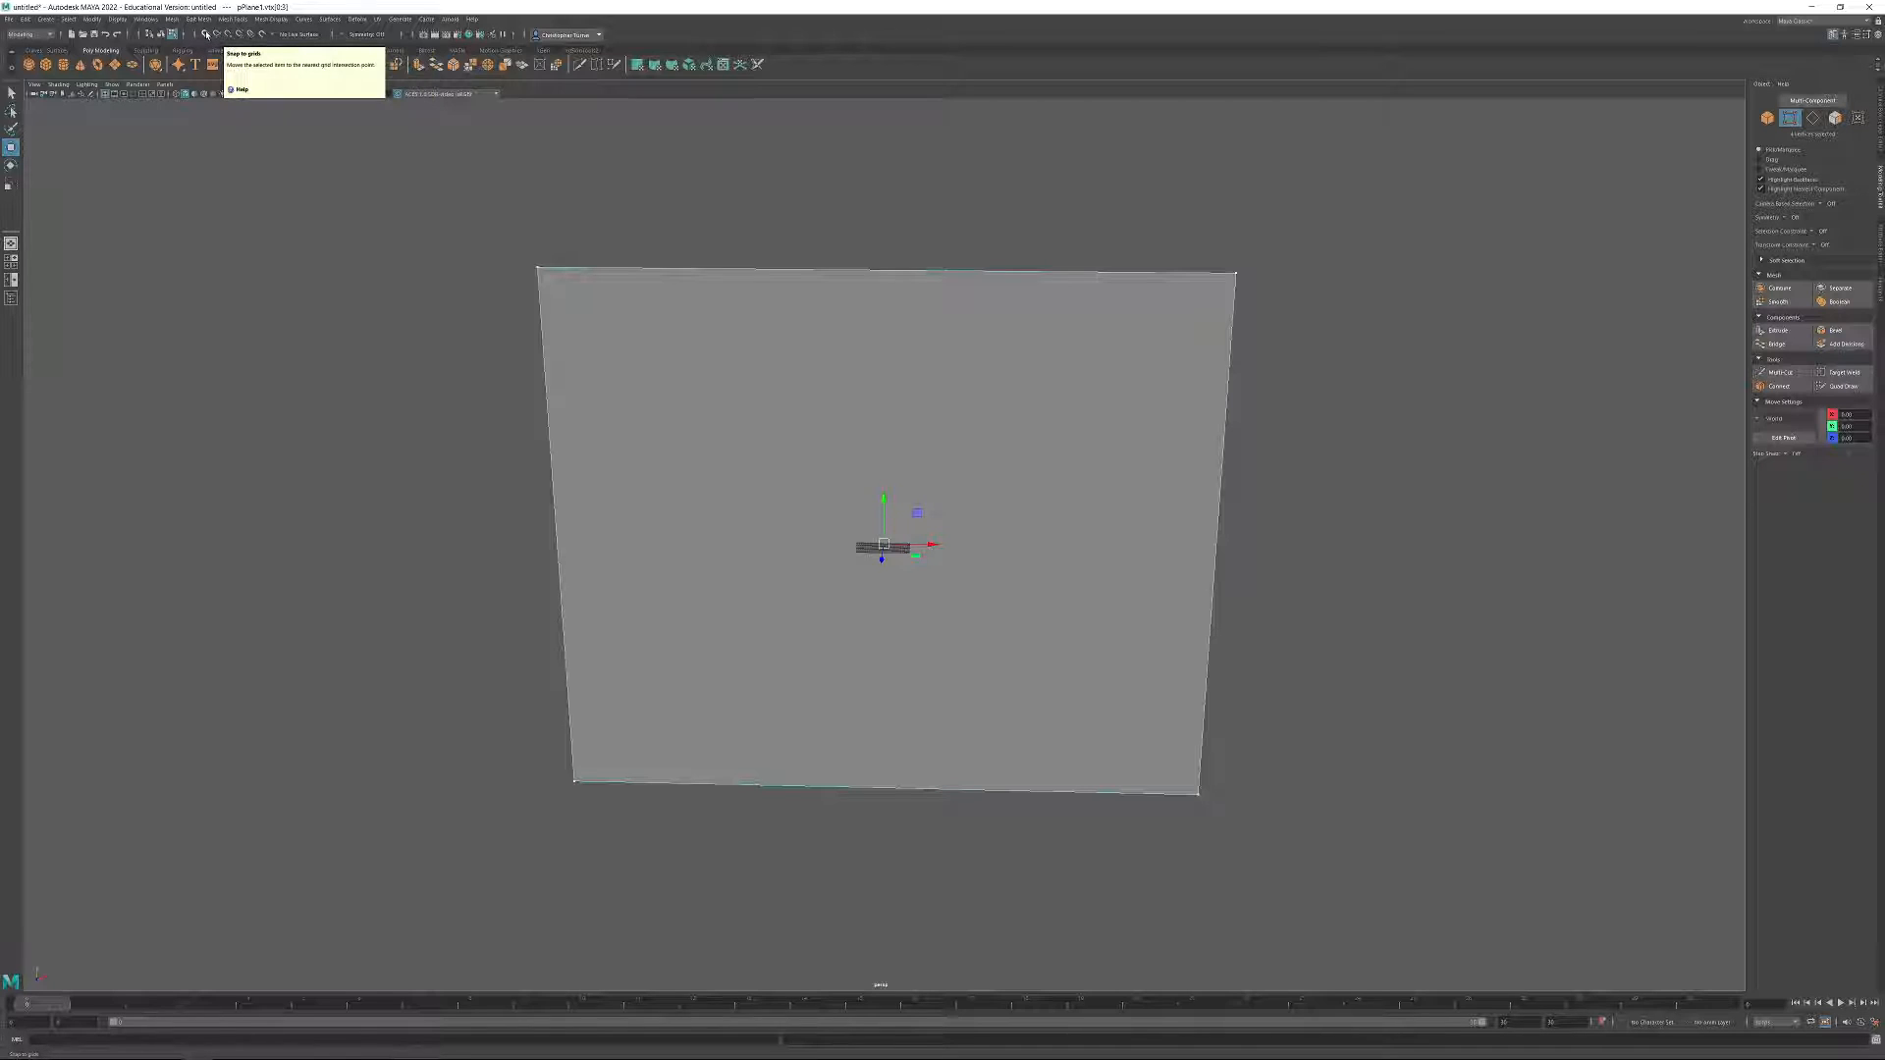
left_click(206, 35)
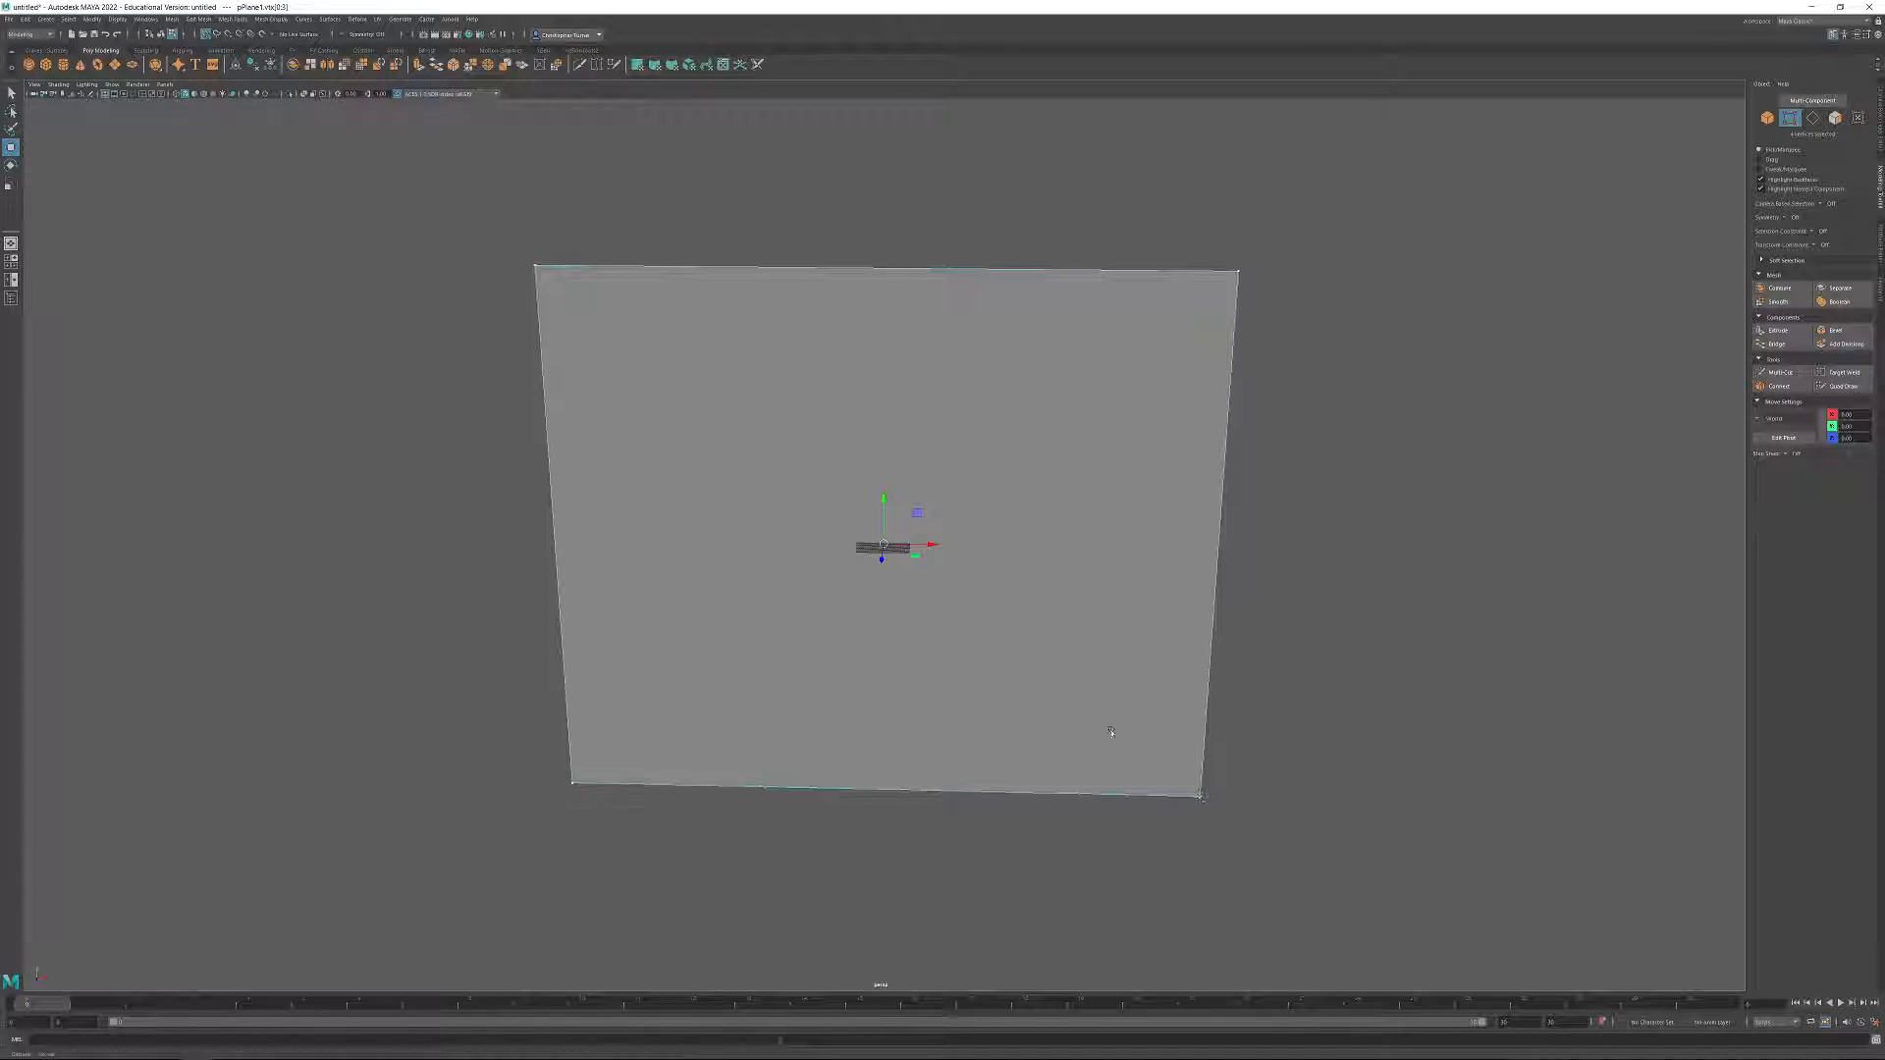
Try to move all the plane's vertices with grid snapping so a lower corner lands on the grid origin.
scroll(1105, 724, "up", 3)
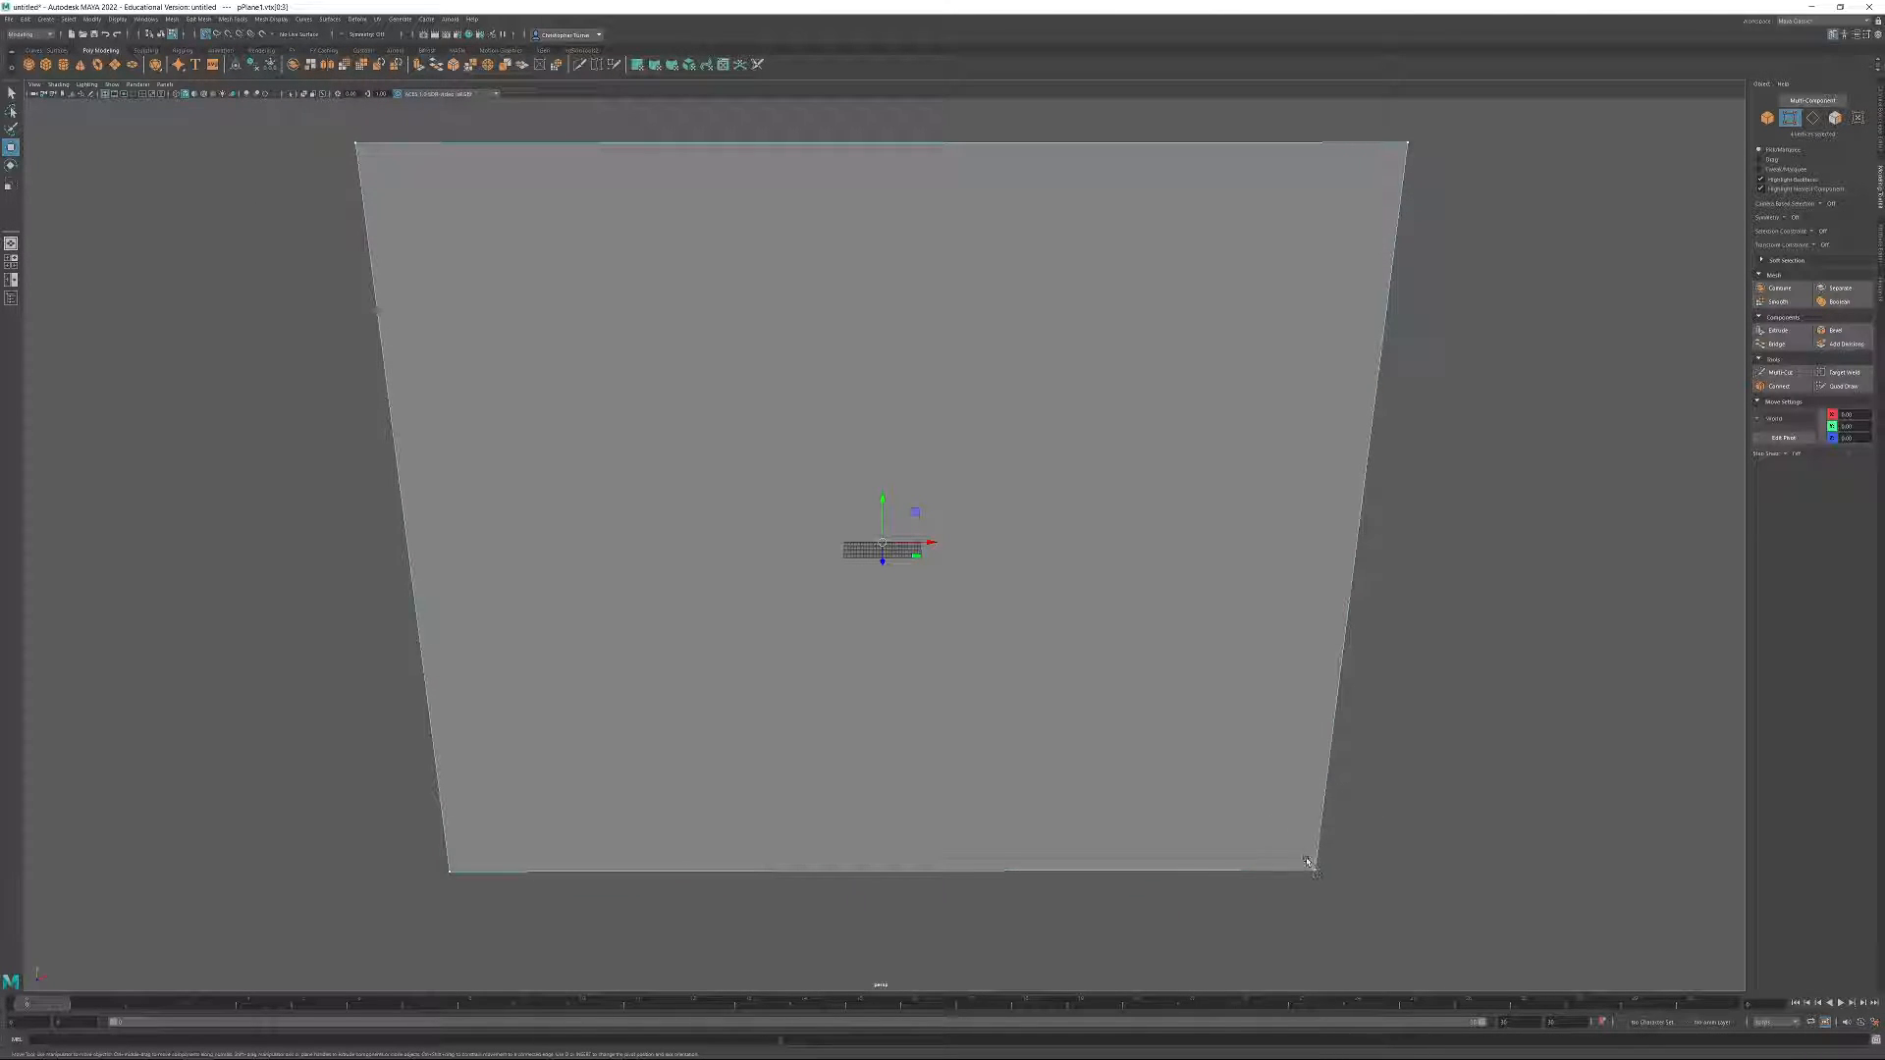
left_click(1313, 869)
scroll(1361, 791, "down", 1)
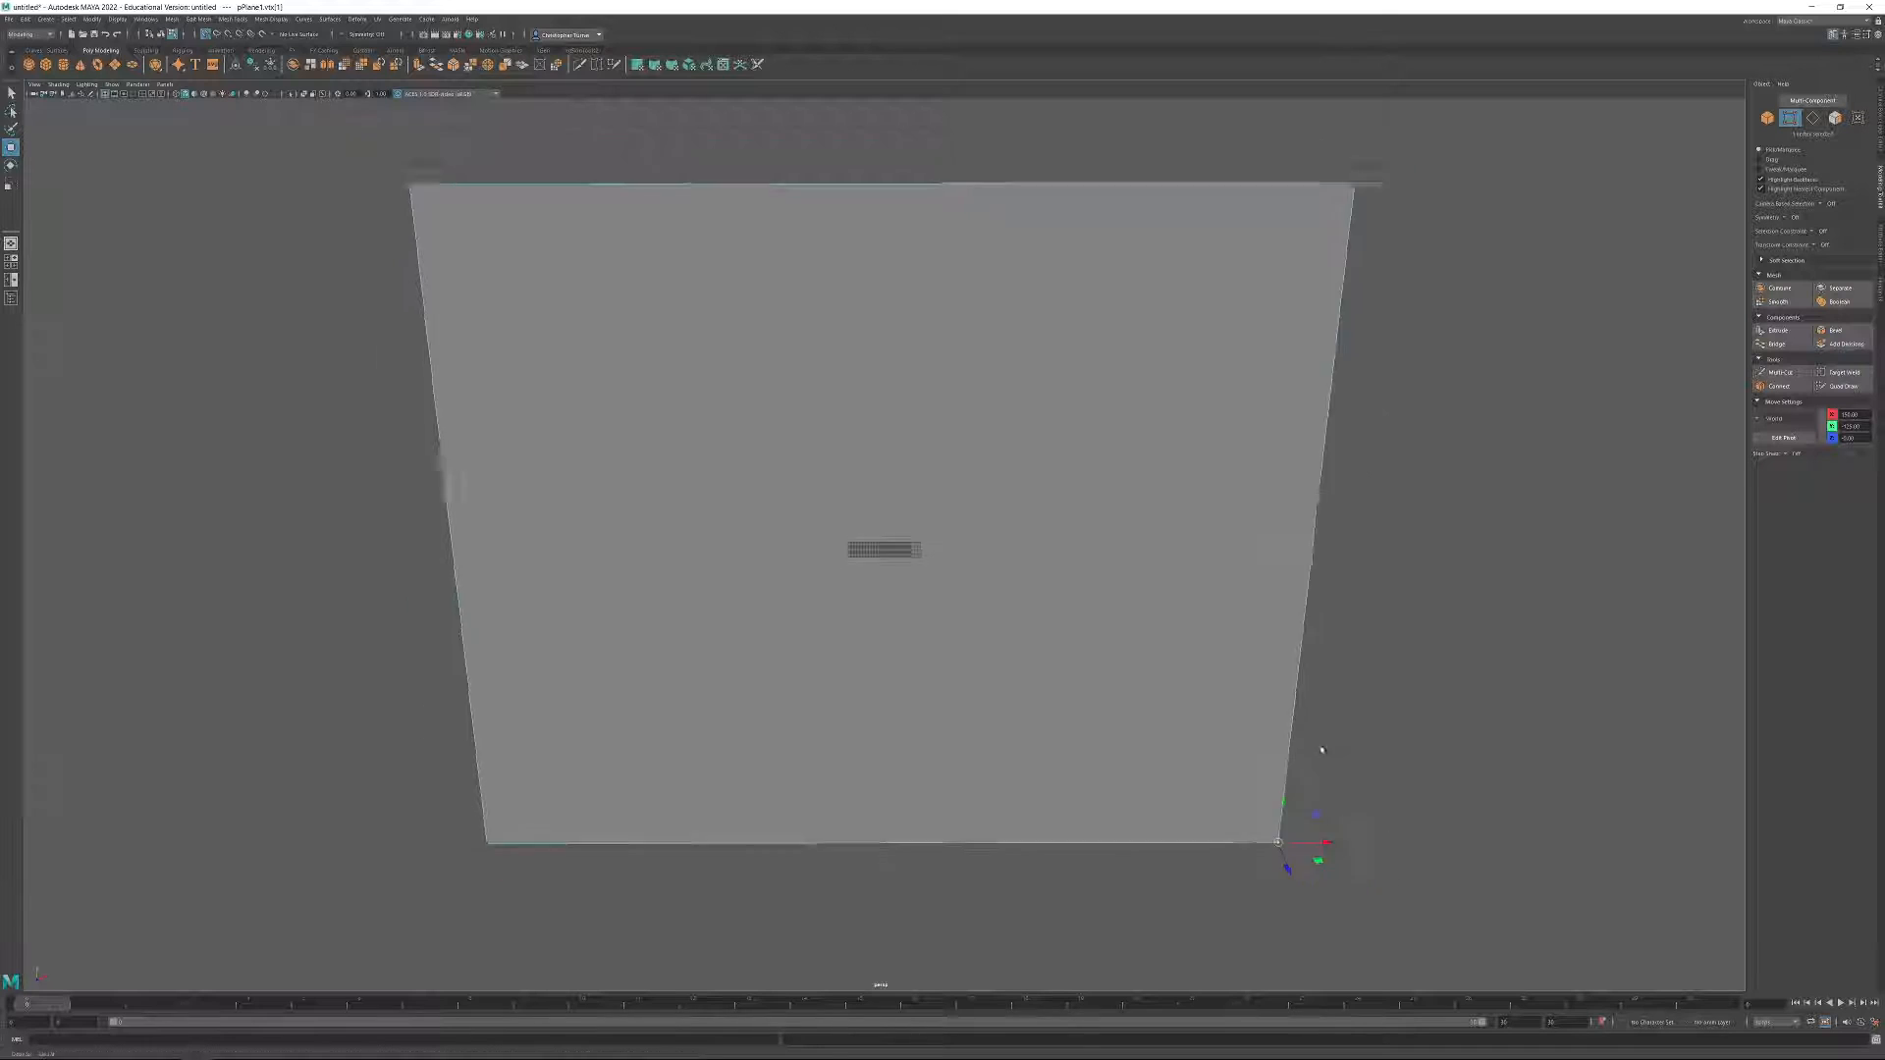
right_click_drag(1361, 791, 1066, 629, "alt")
left_click_drag(562, 316, 1139, 714)
right_click_drag(1139, 714, 1320, 872, "alt")
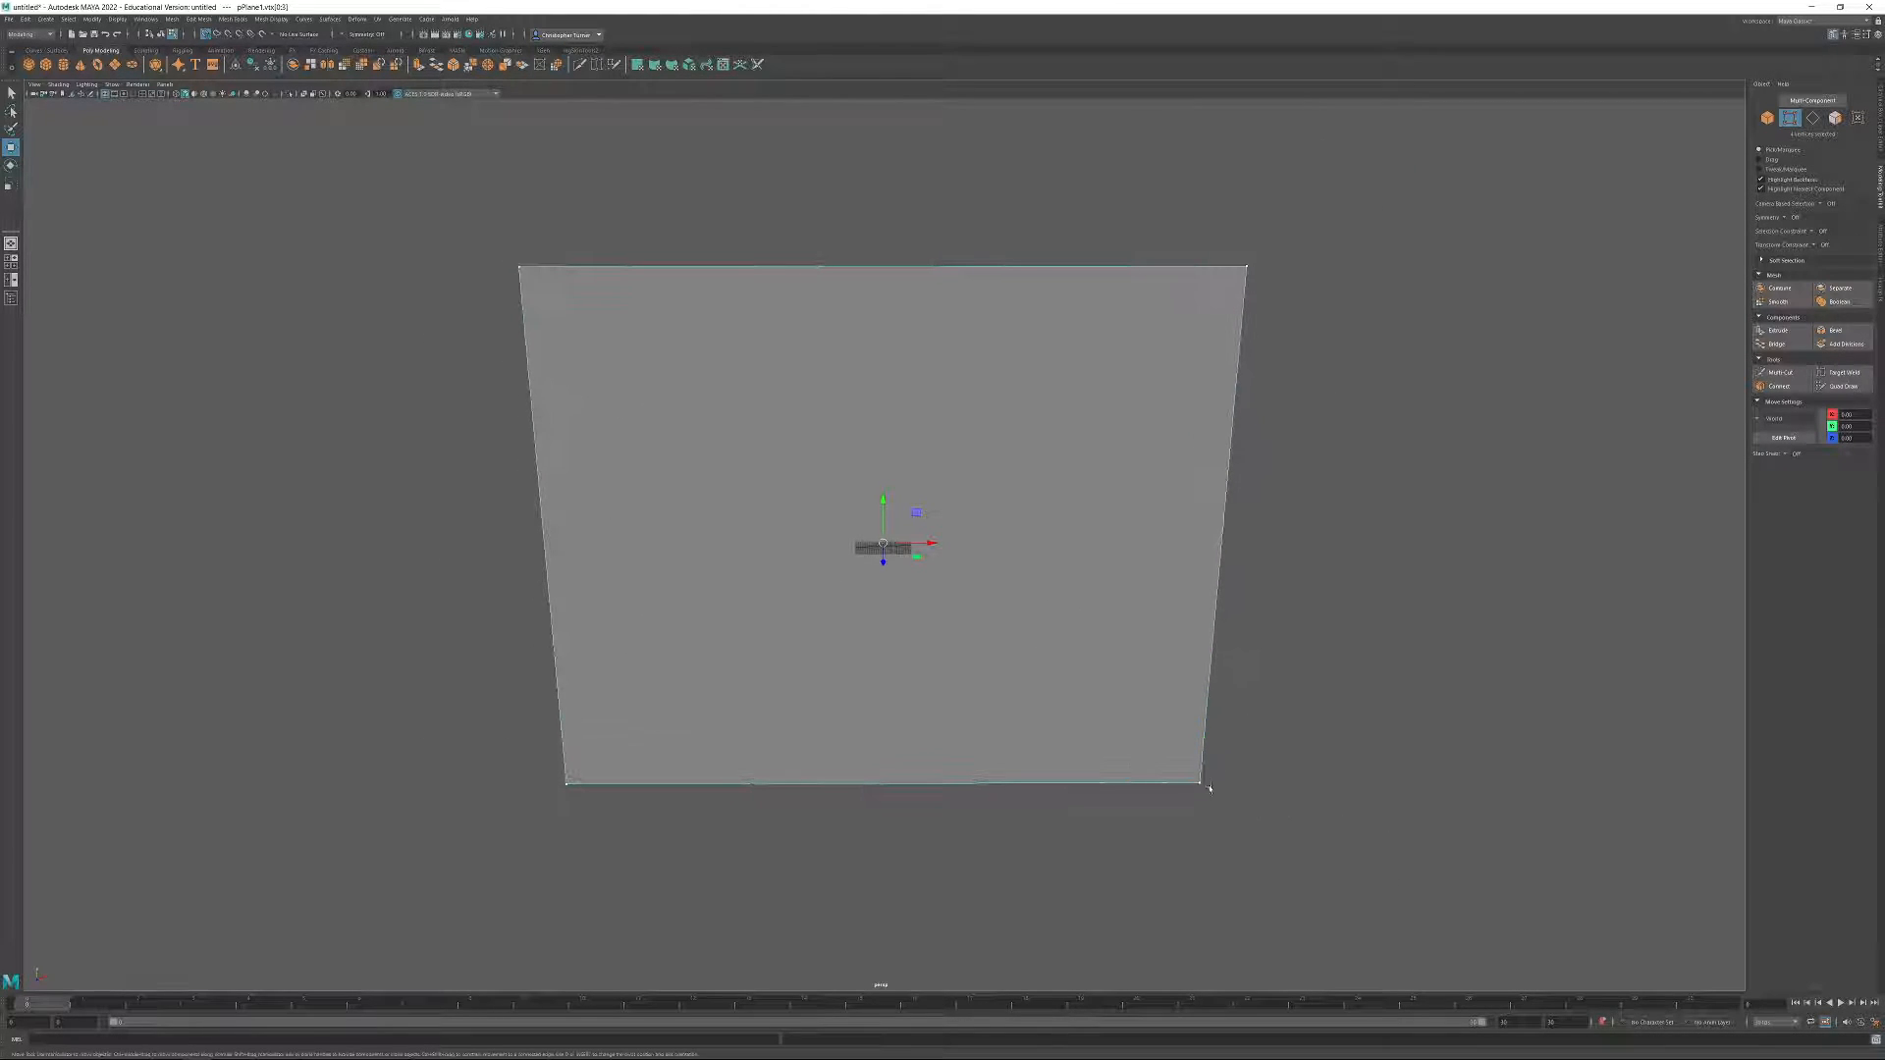
mouse_move(883, 543)
left_mouse_down()
mouse_move(1193, 781)
mouse_move(621, 344)
mouse_move(622, 385)
mouse_move(879, 540)
left_mouse_up()
right_click_drag(880, 540, 957, 572, "alt")
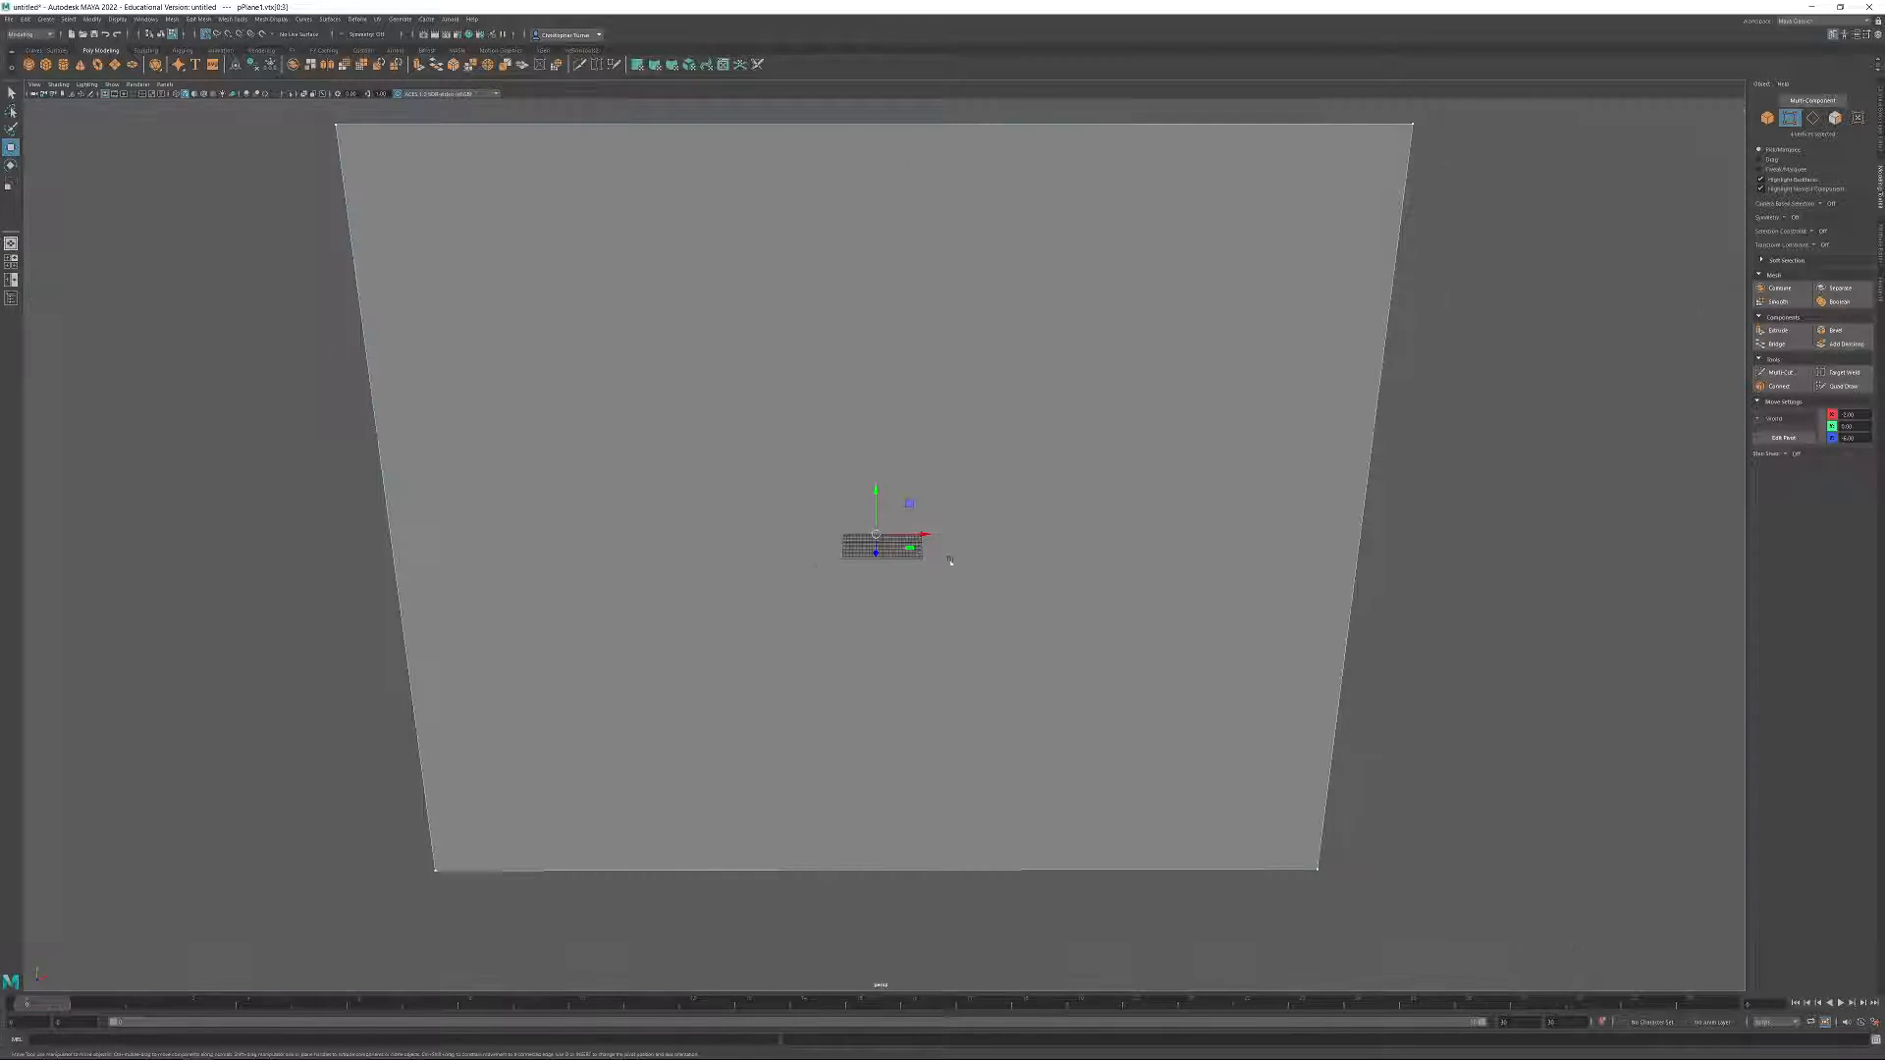
right_click_drag(808, 593, 541, 263, "alt")
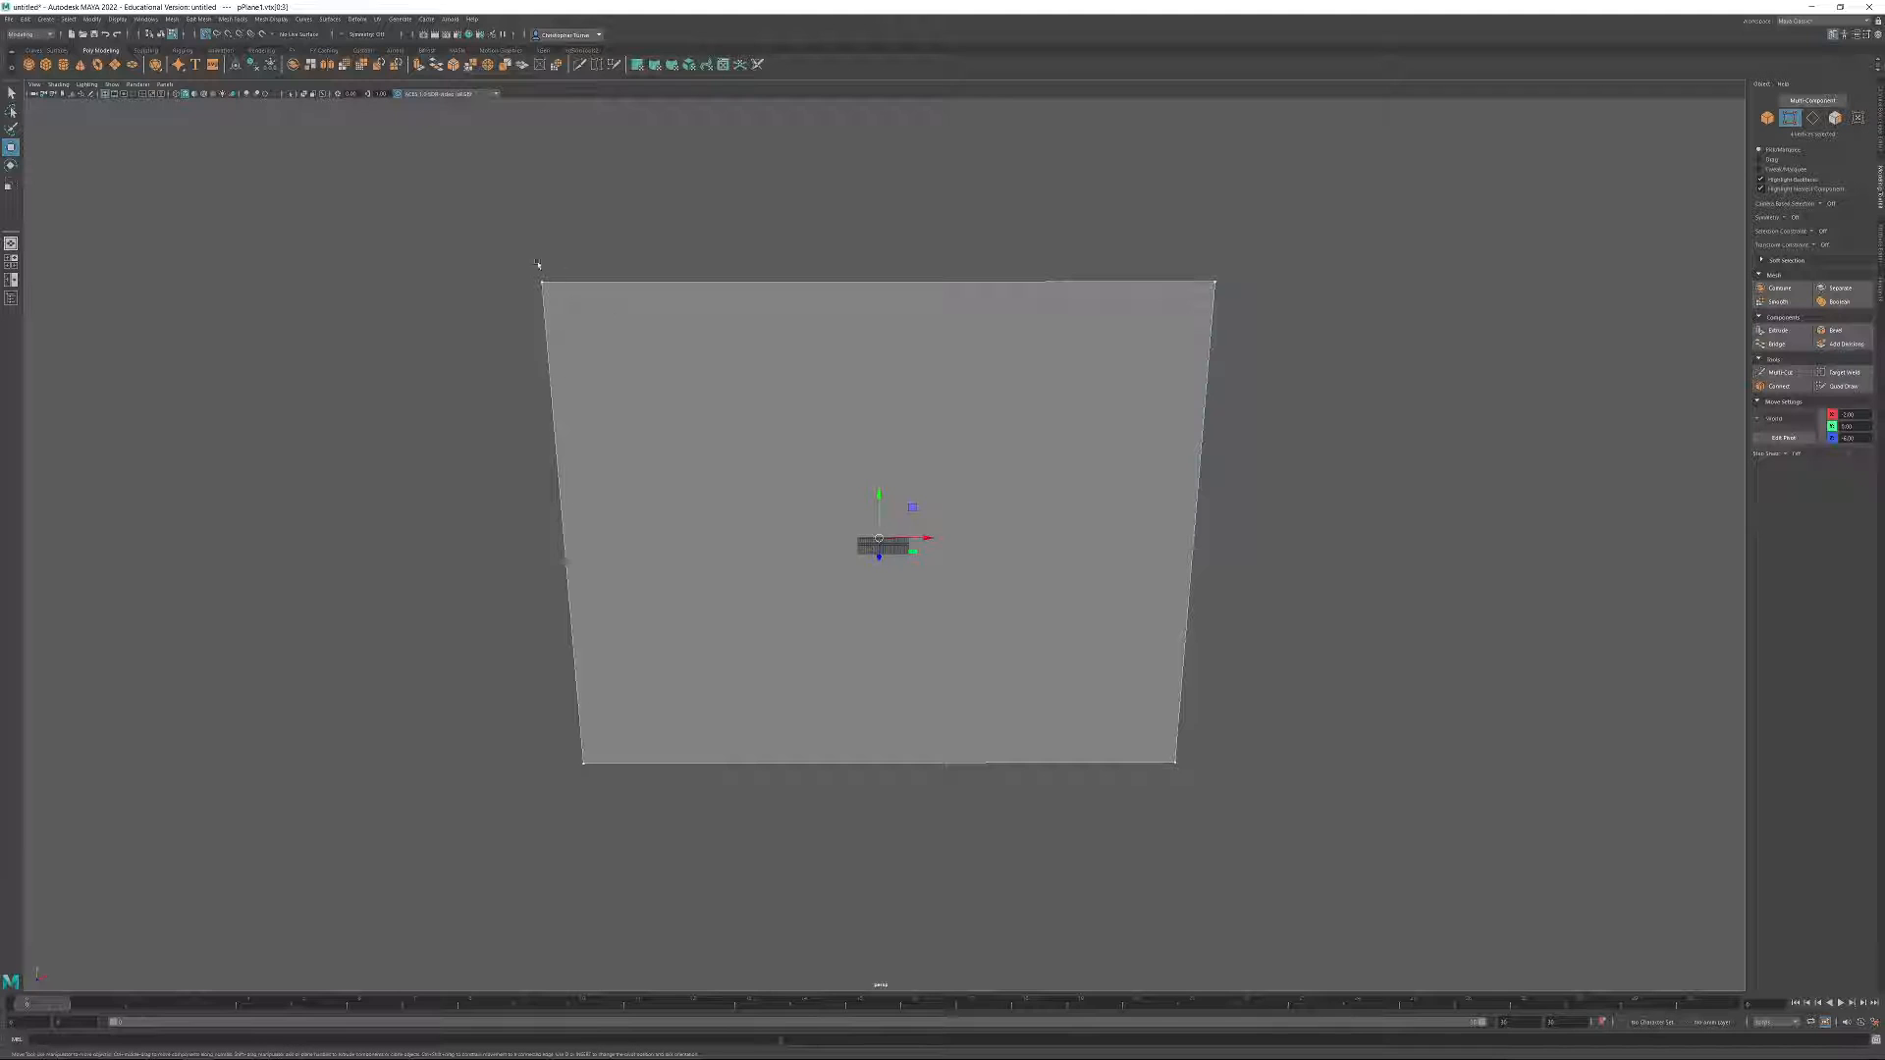
Undo the trial moves of the plane's vertices.
key("ctrl+z")
key("ctrl+z")
key("ctrl+z")
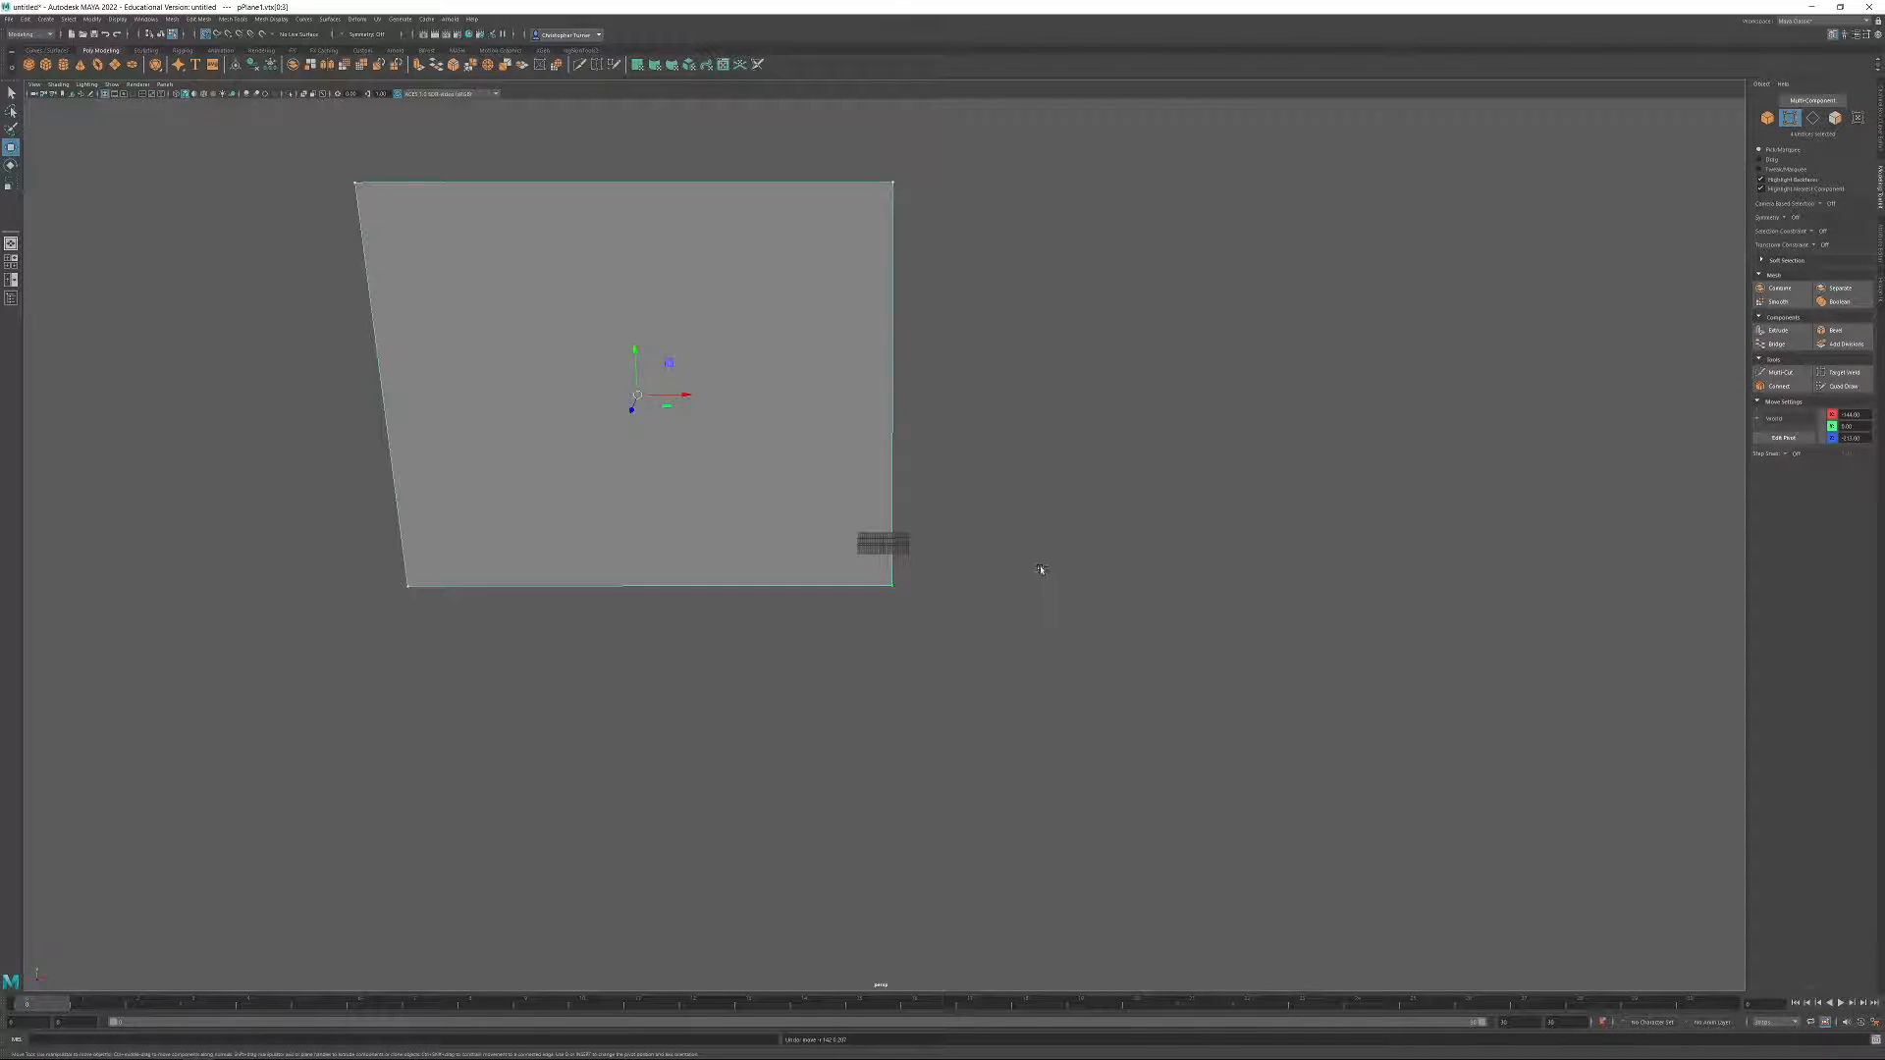
key("ctrl+z")
key("ctrl+z")
key("ctrl+z")
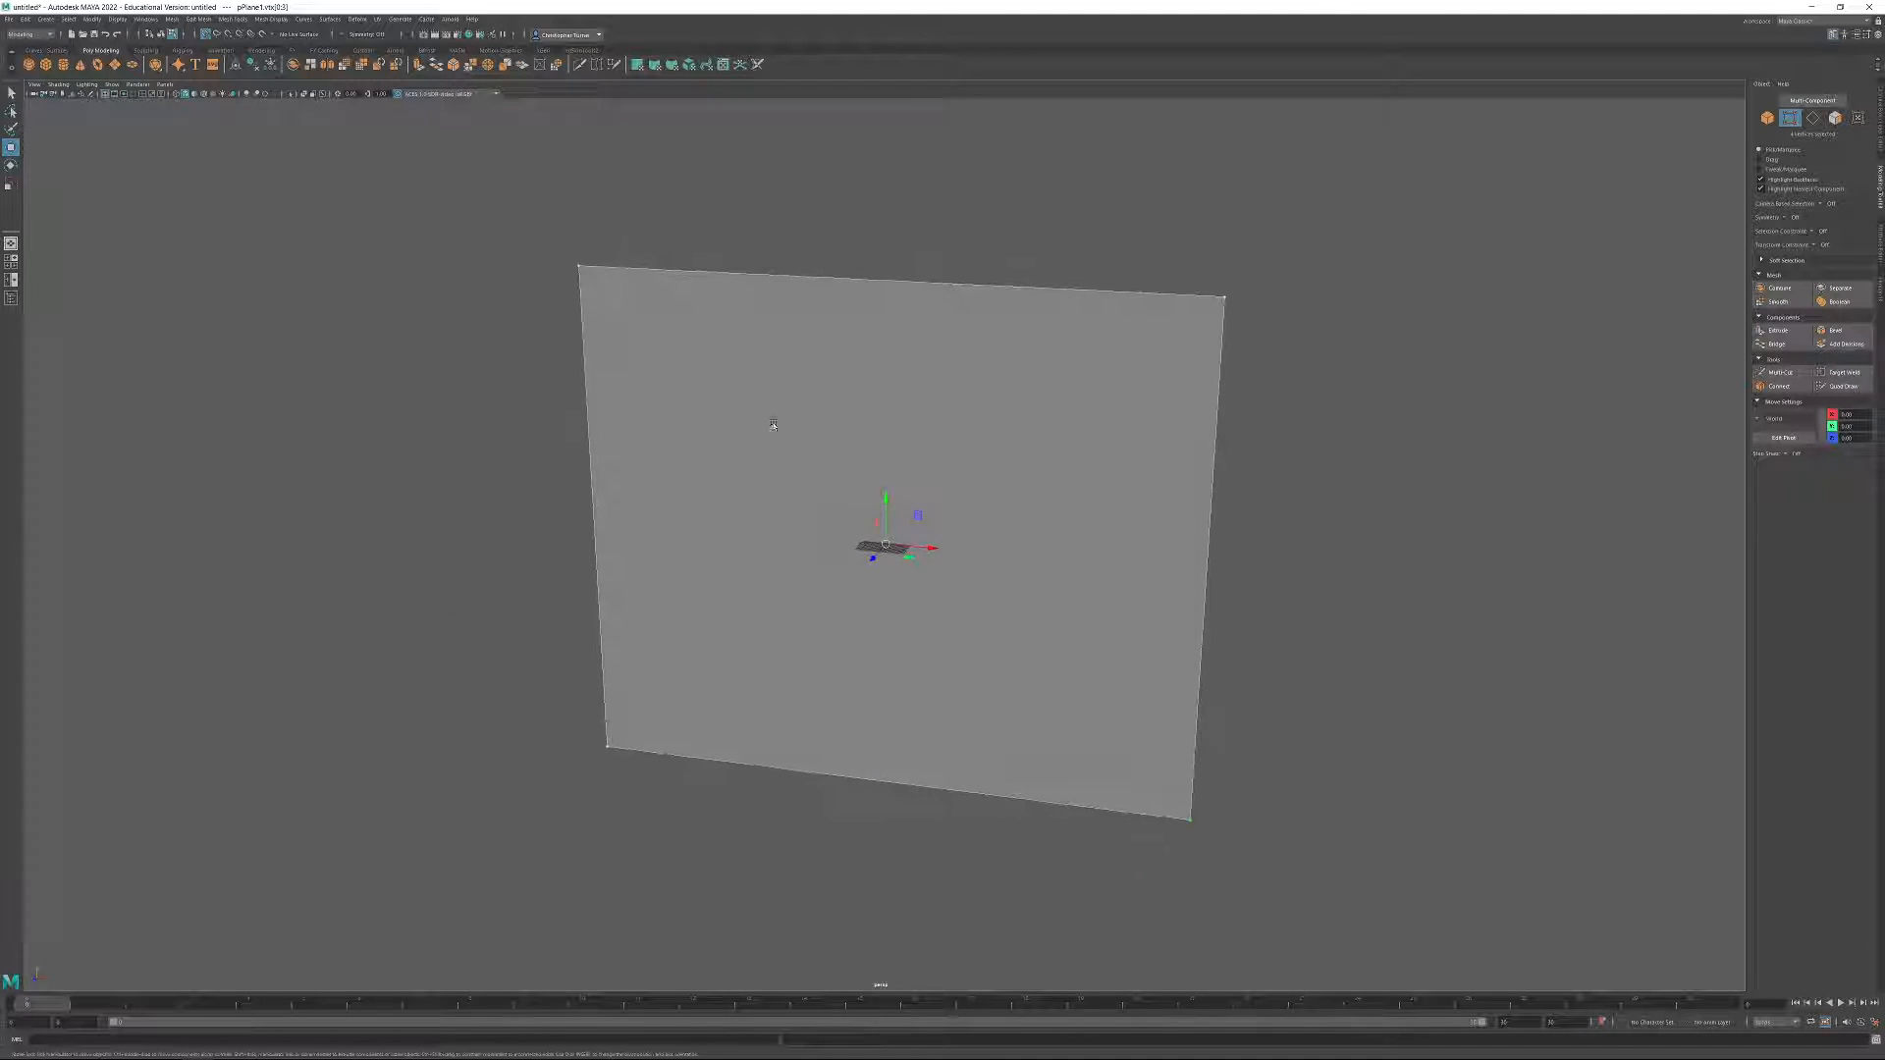
key("ctrl+z")
Select the wall plane's two bottom vertices and set their Y position to 0.
left_click_drag(934, 828, 1445, 953)
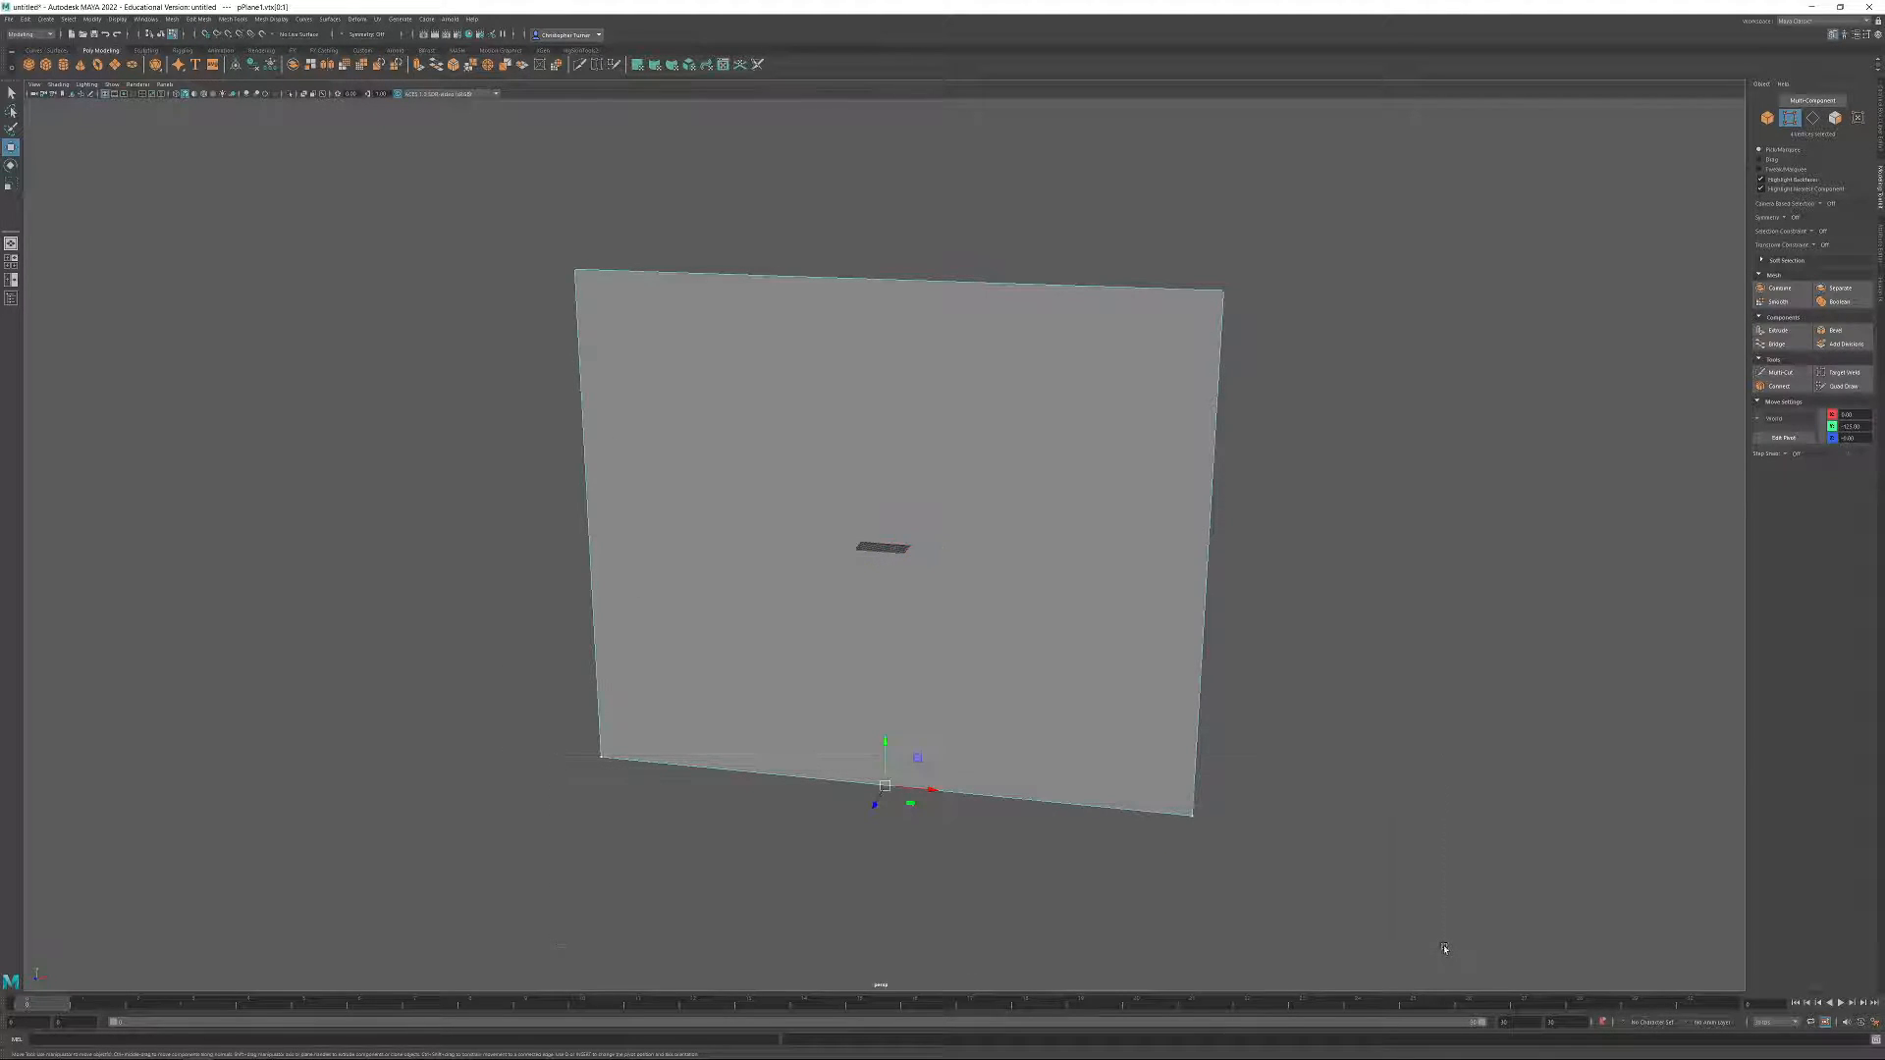
double_click(1852, 426)
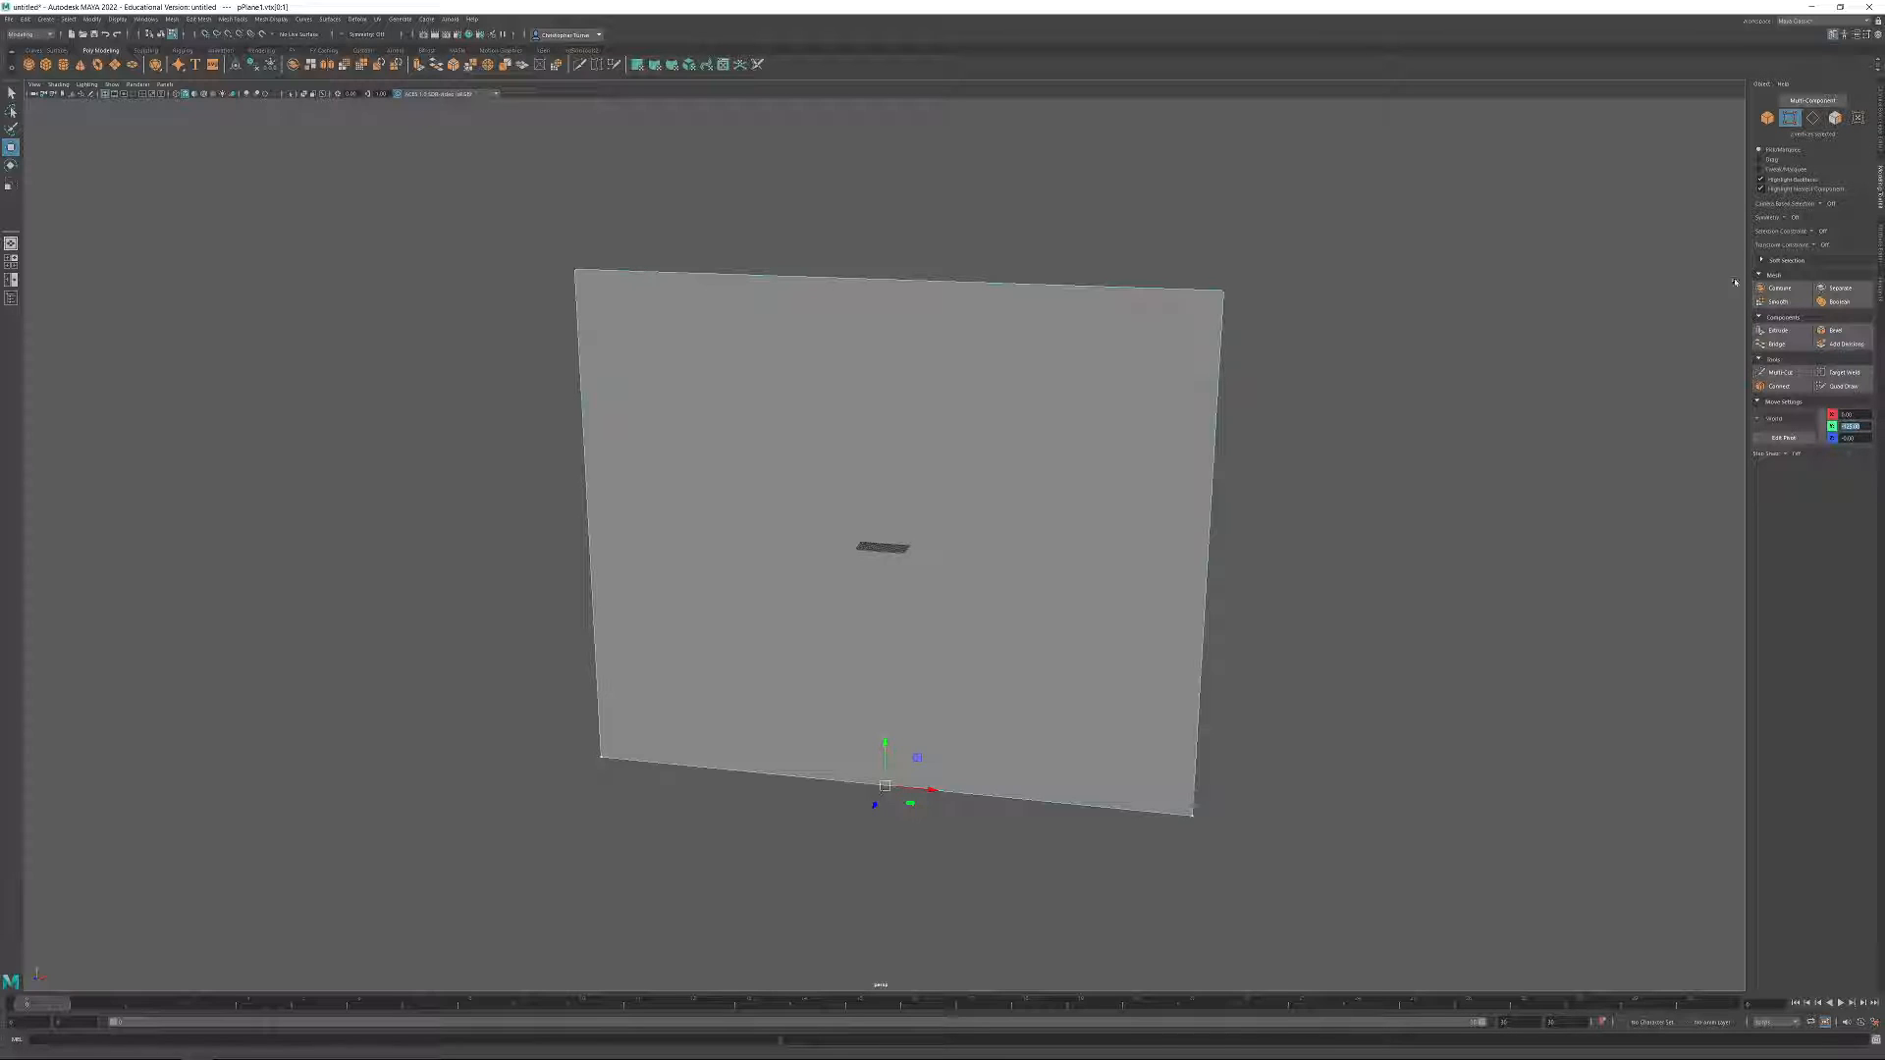
type("0")
key("Return")
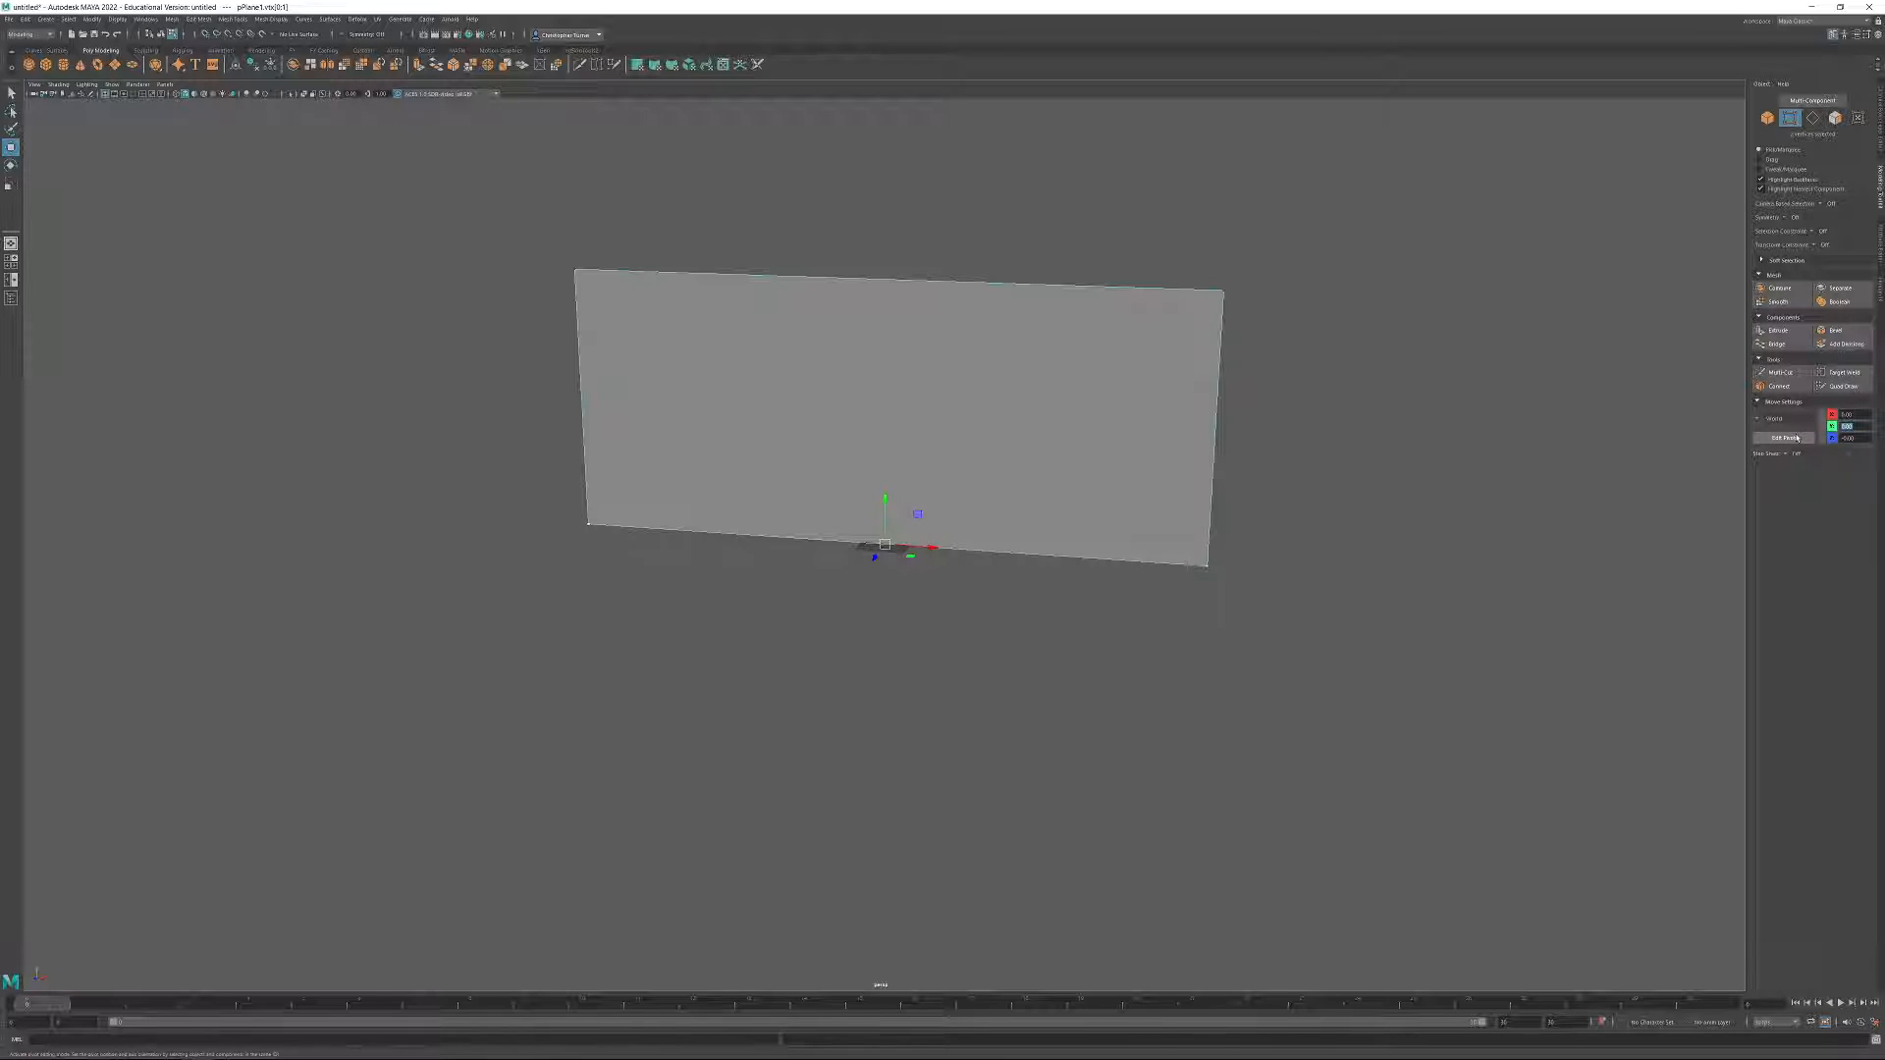
Select the wall plane's two top vertices and set their Y position to 250.
middle_click_drag(1092, 418, 1078, 515, "alt")
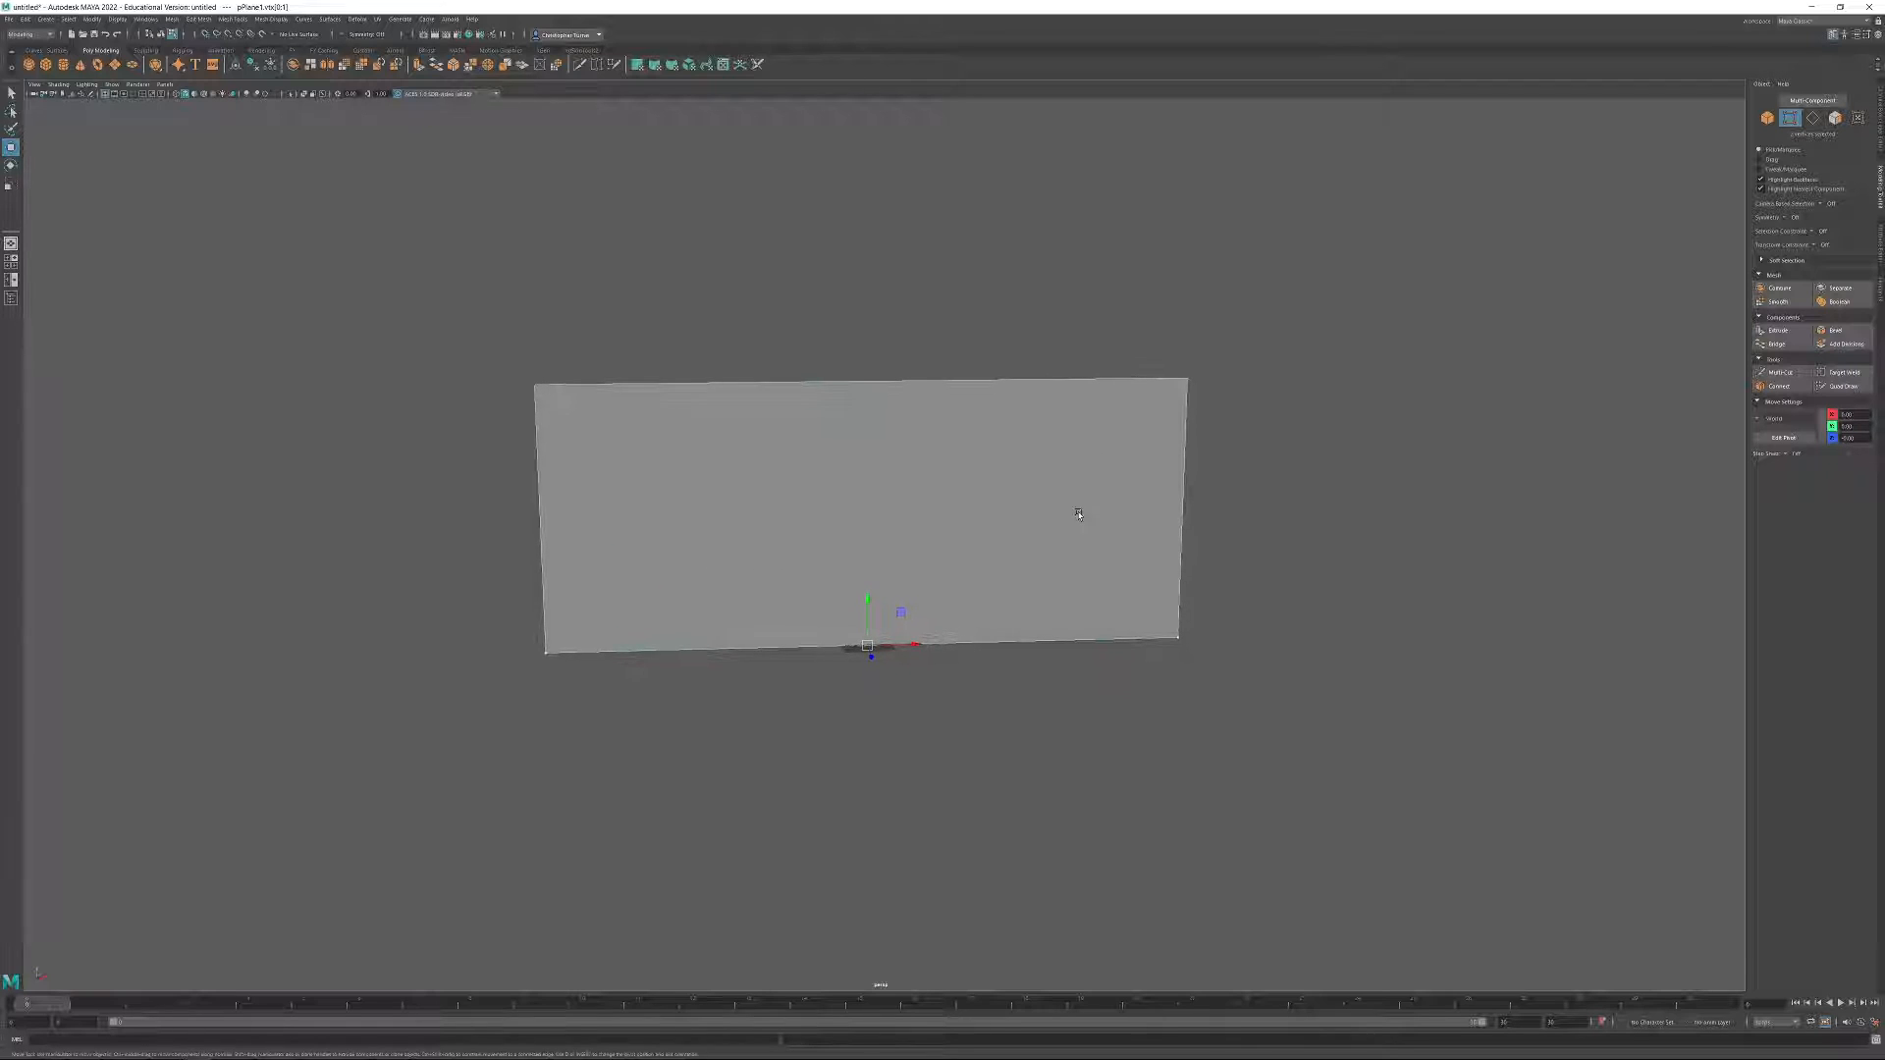
left_click_drag(1249, 359, 499, 493)
left_click_drag(1866, 427, 1775, 428)
type("25")
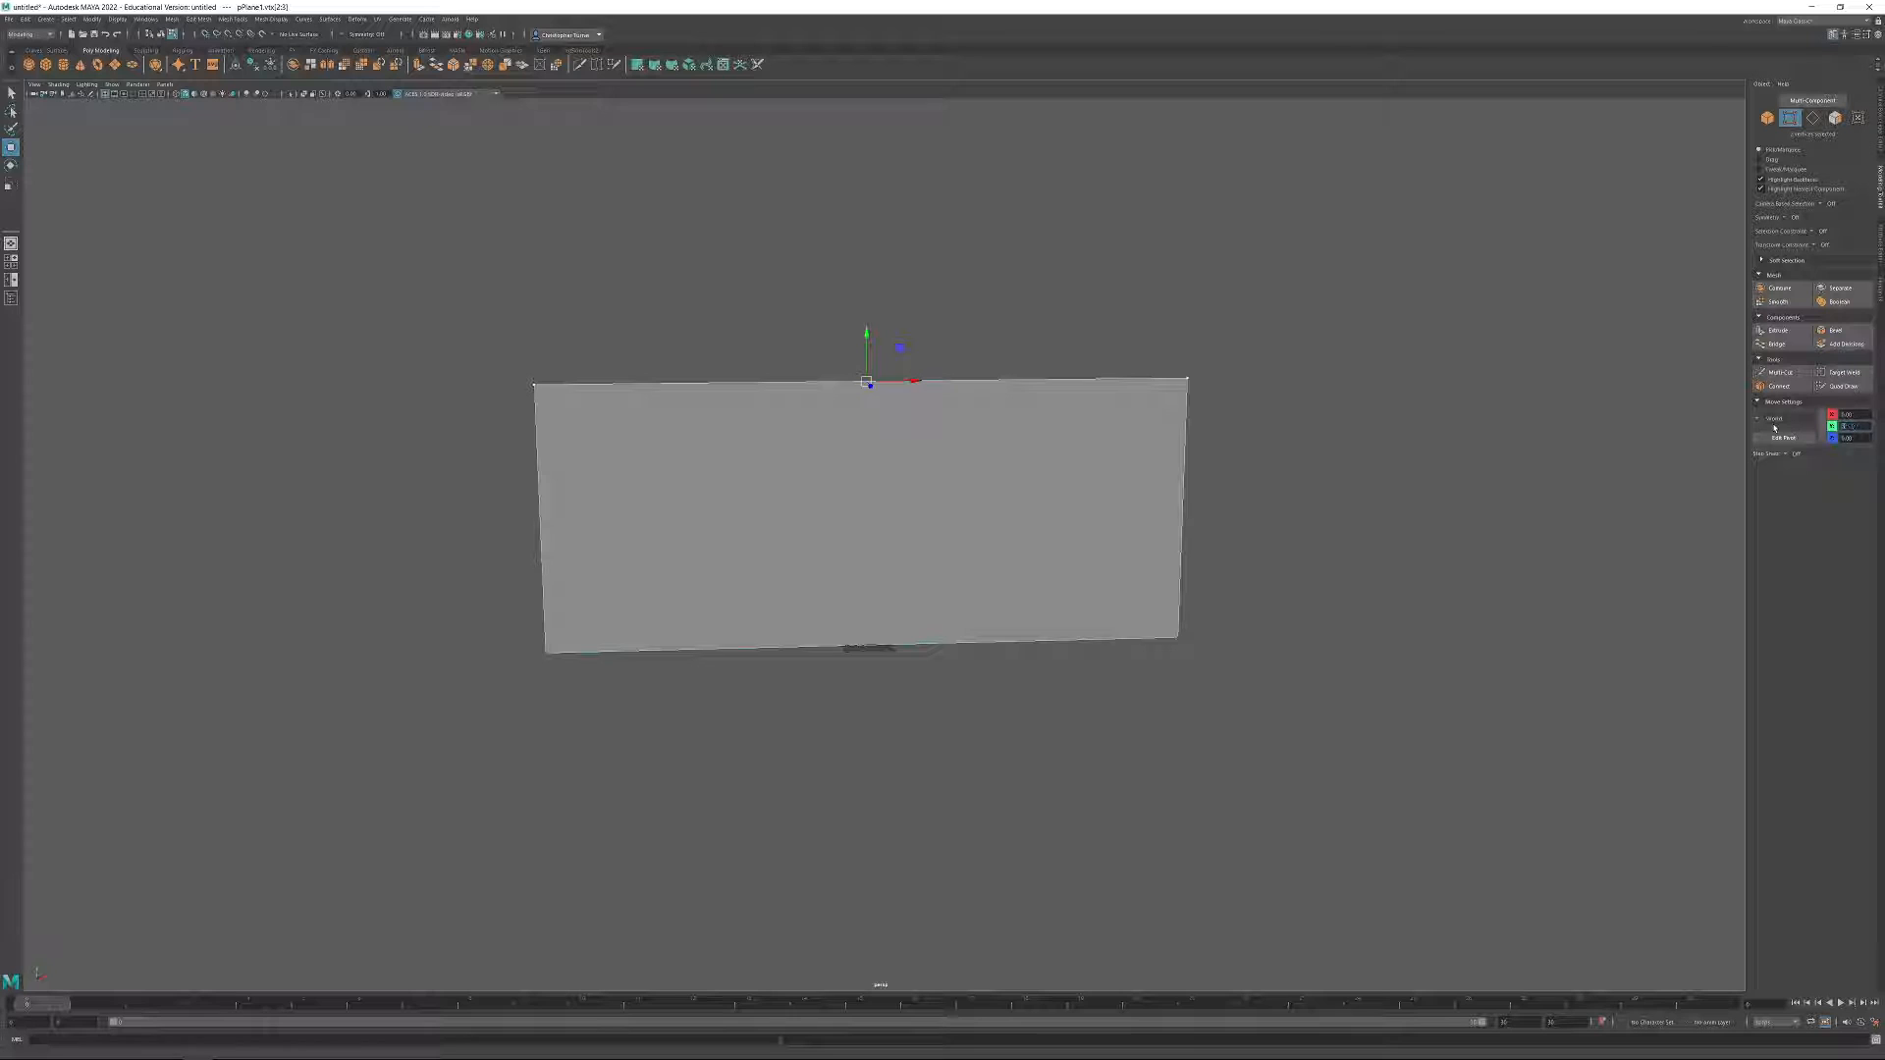
key("Return")
left_click_drag(1241, 522, 1054, 621, "alt")
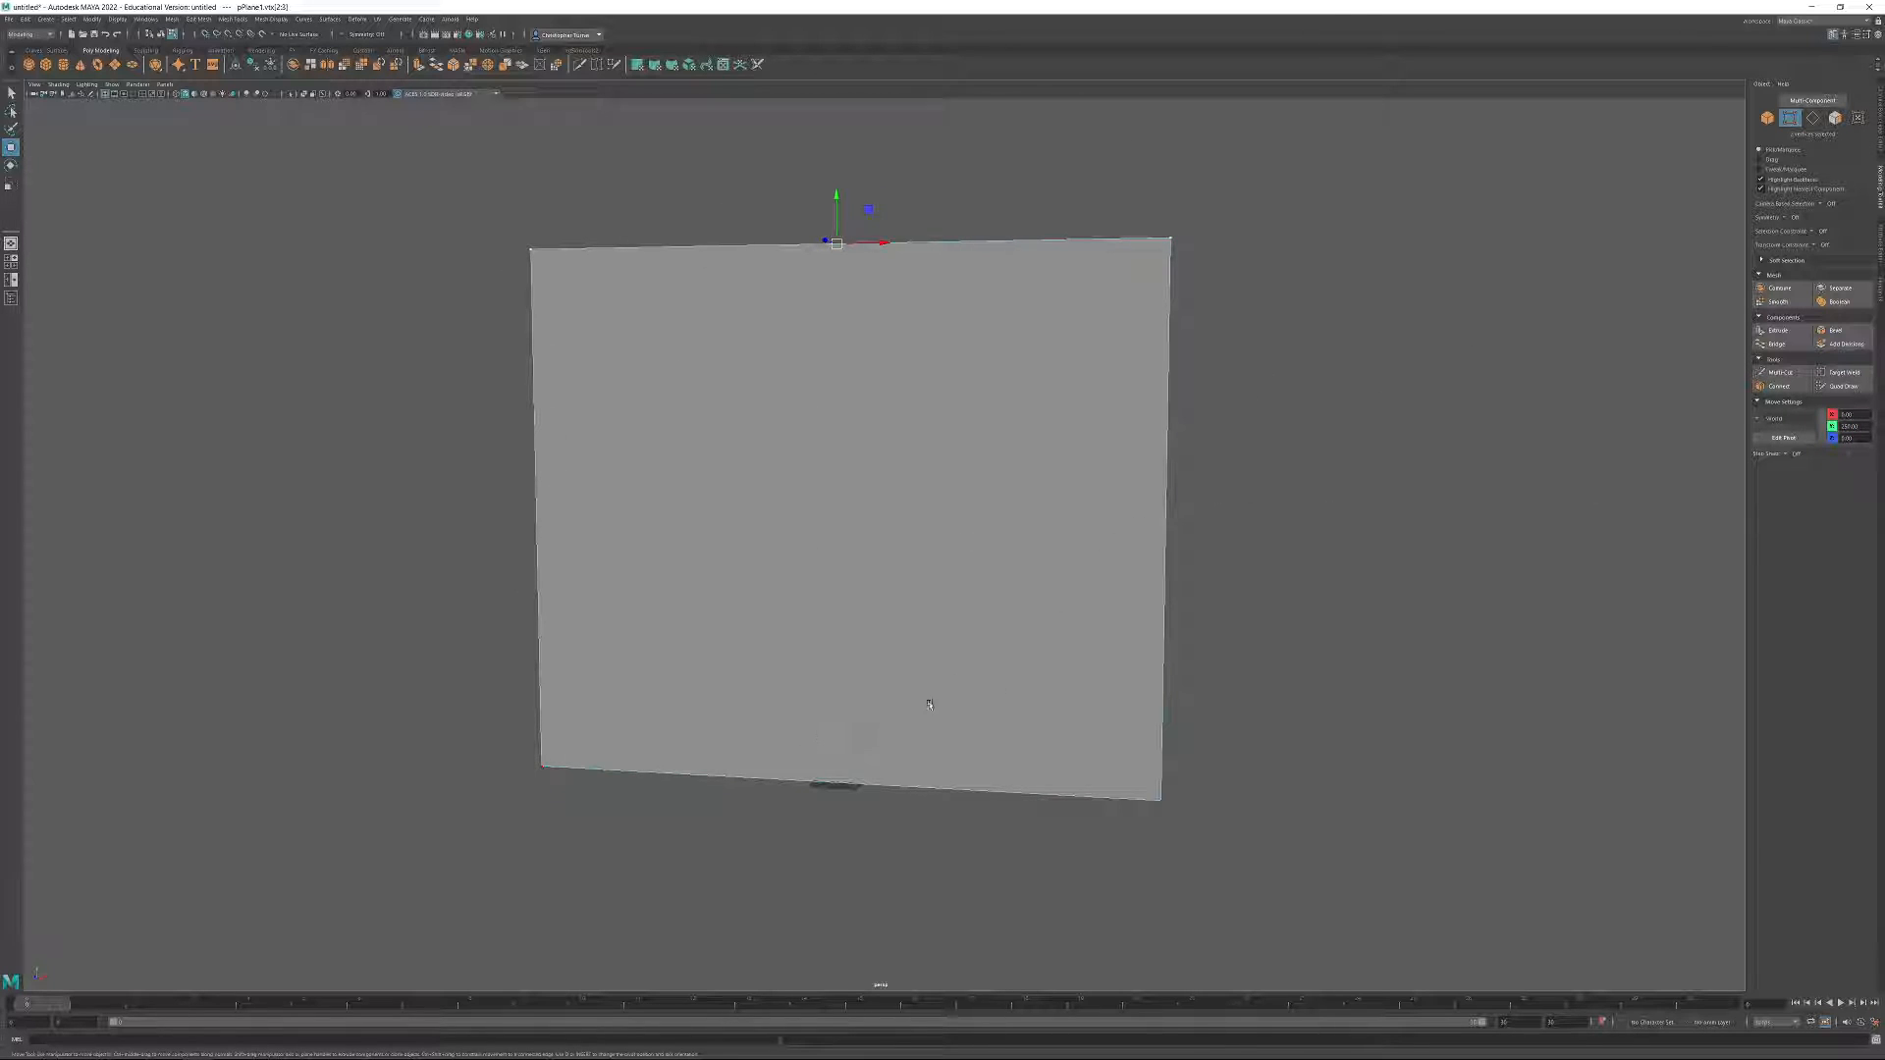
Select the two vertices on the wall plane's right side and set their X position to 0.
left_click_drag(1087, 200, 1317, 903)
left_click_drag(1254, 667, 1234, 749, "alt")
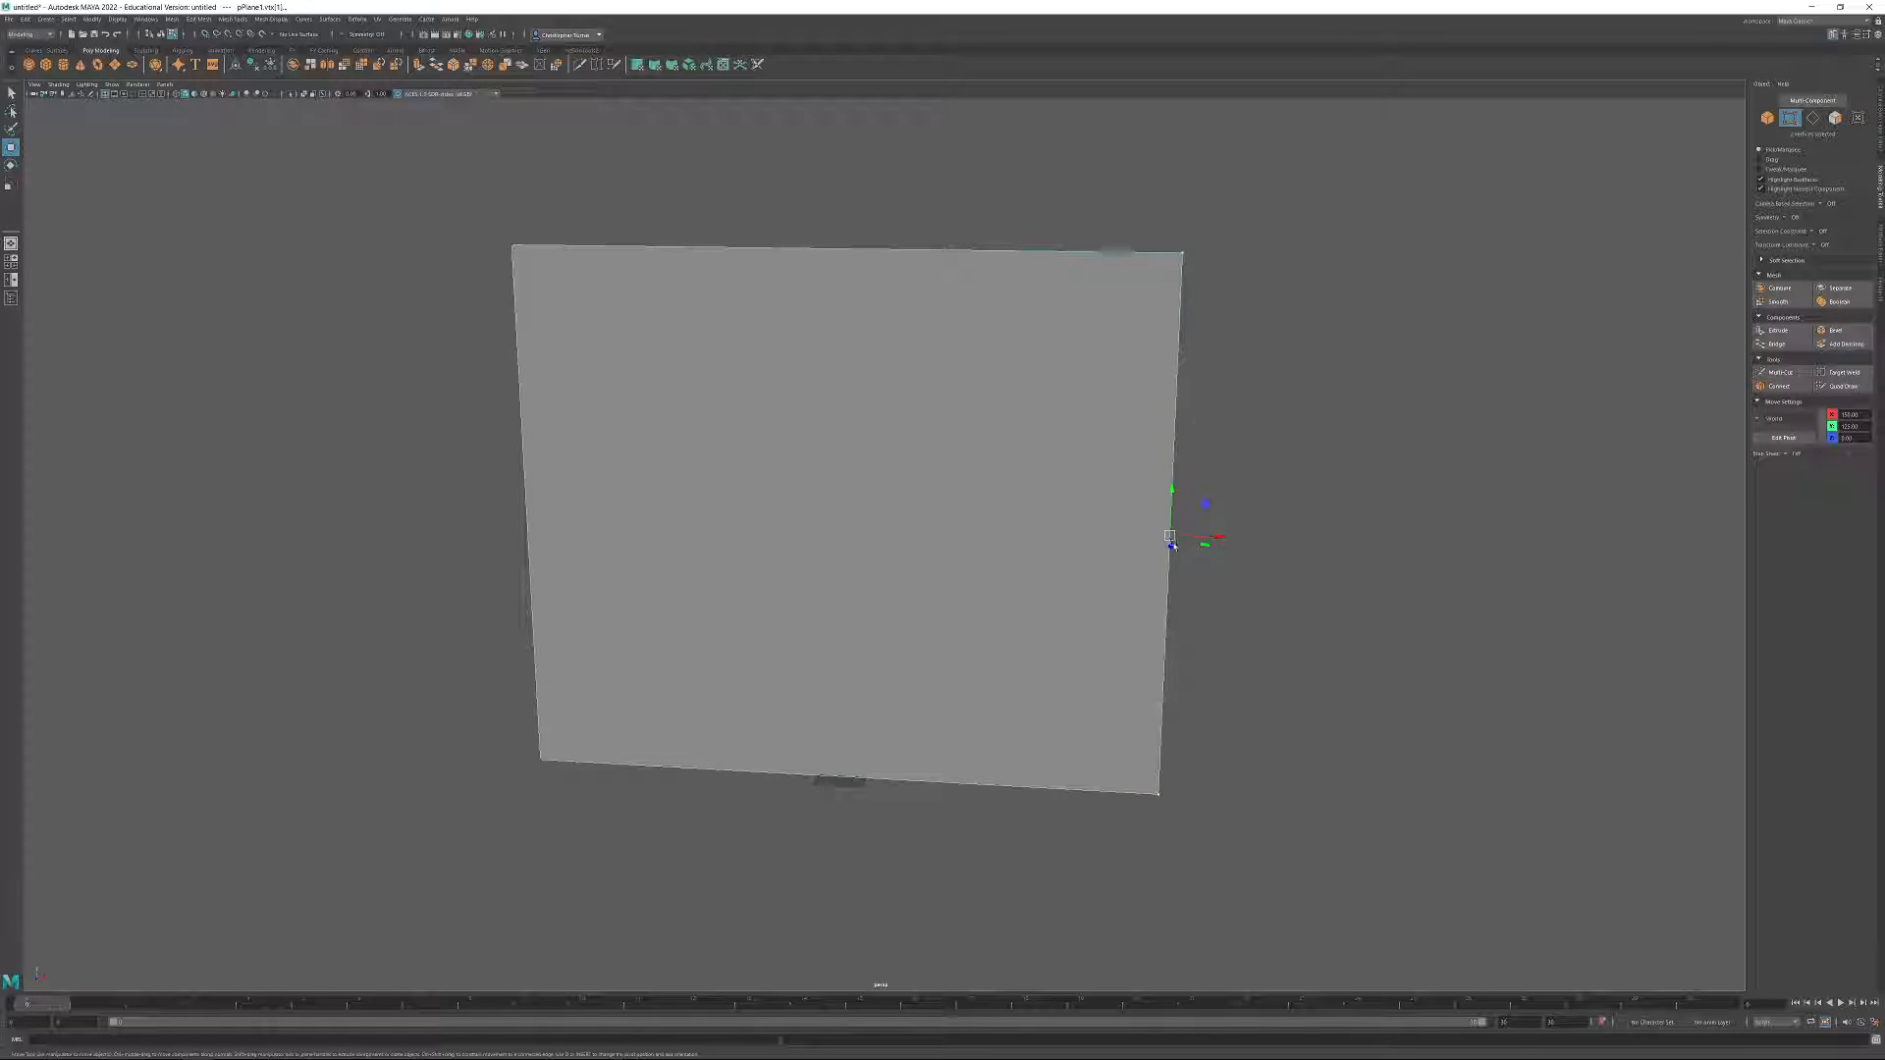
left_click_drag(1862, 415, 1826, 416)
type("0")
key("Return")
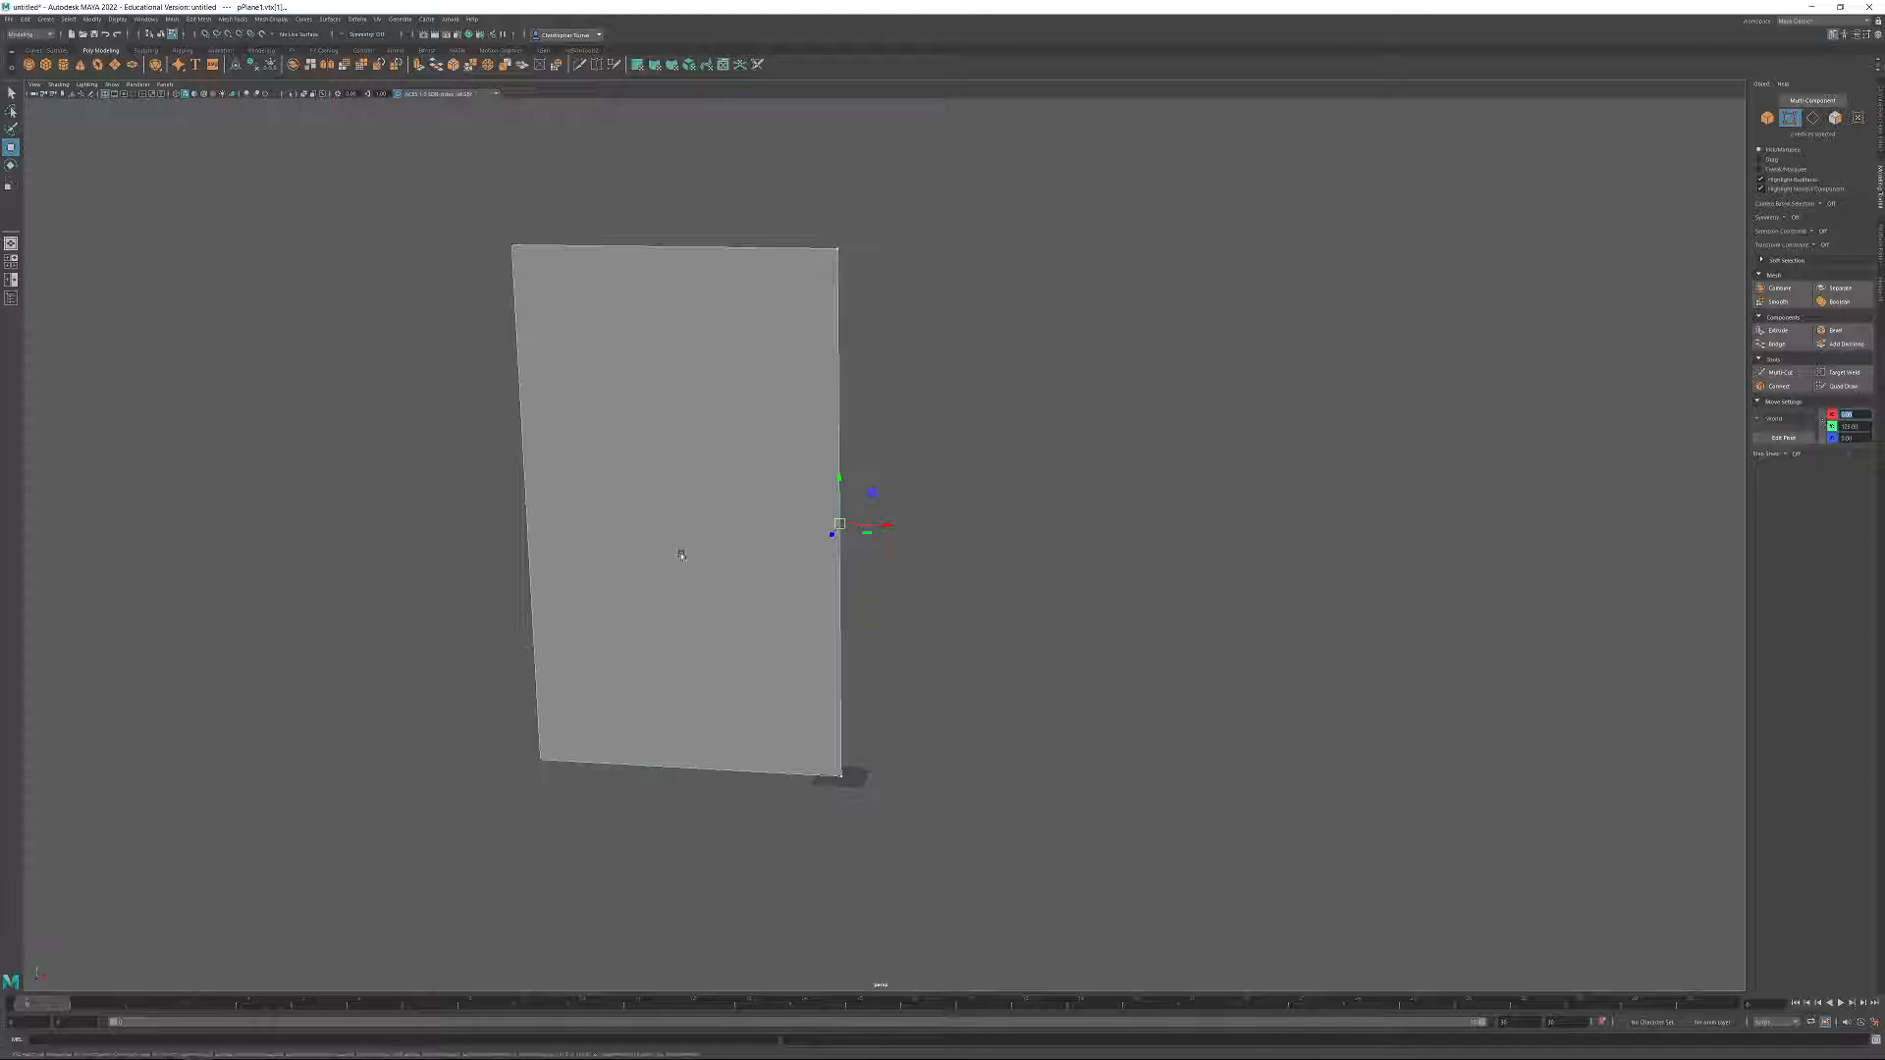
Select the two vertices on the wall plane's left side and set their X position to -300.
left_click_drag(435, 214, 589, 841)
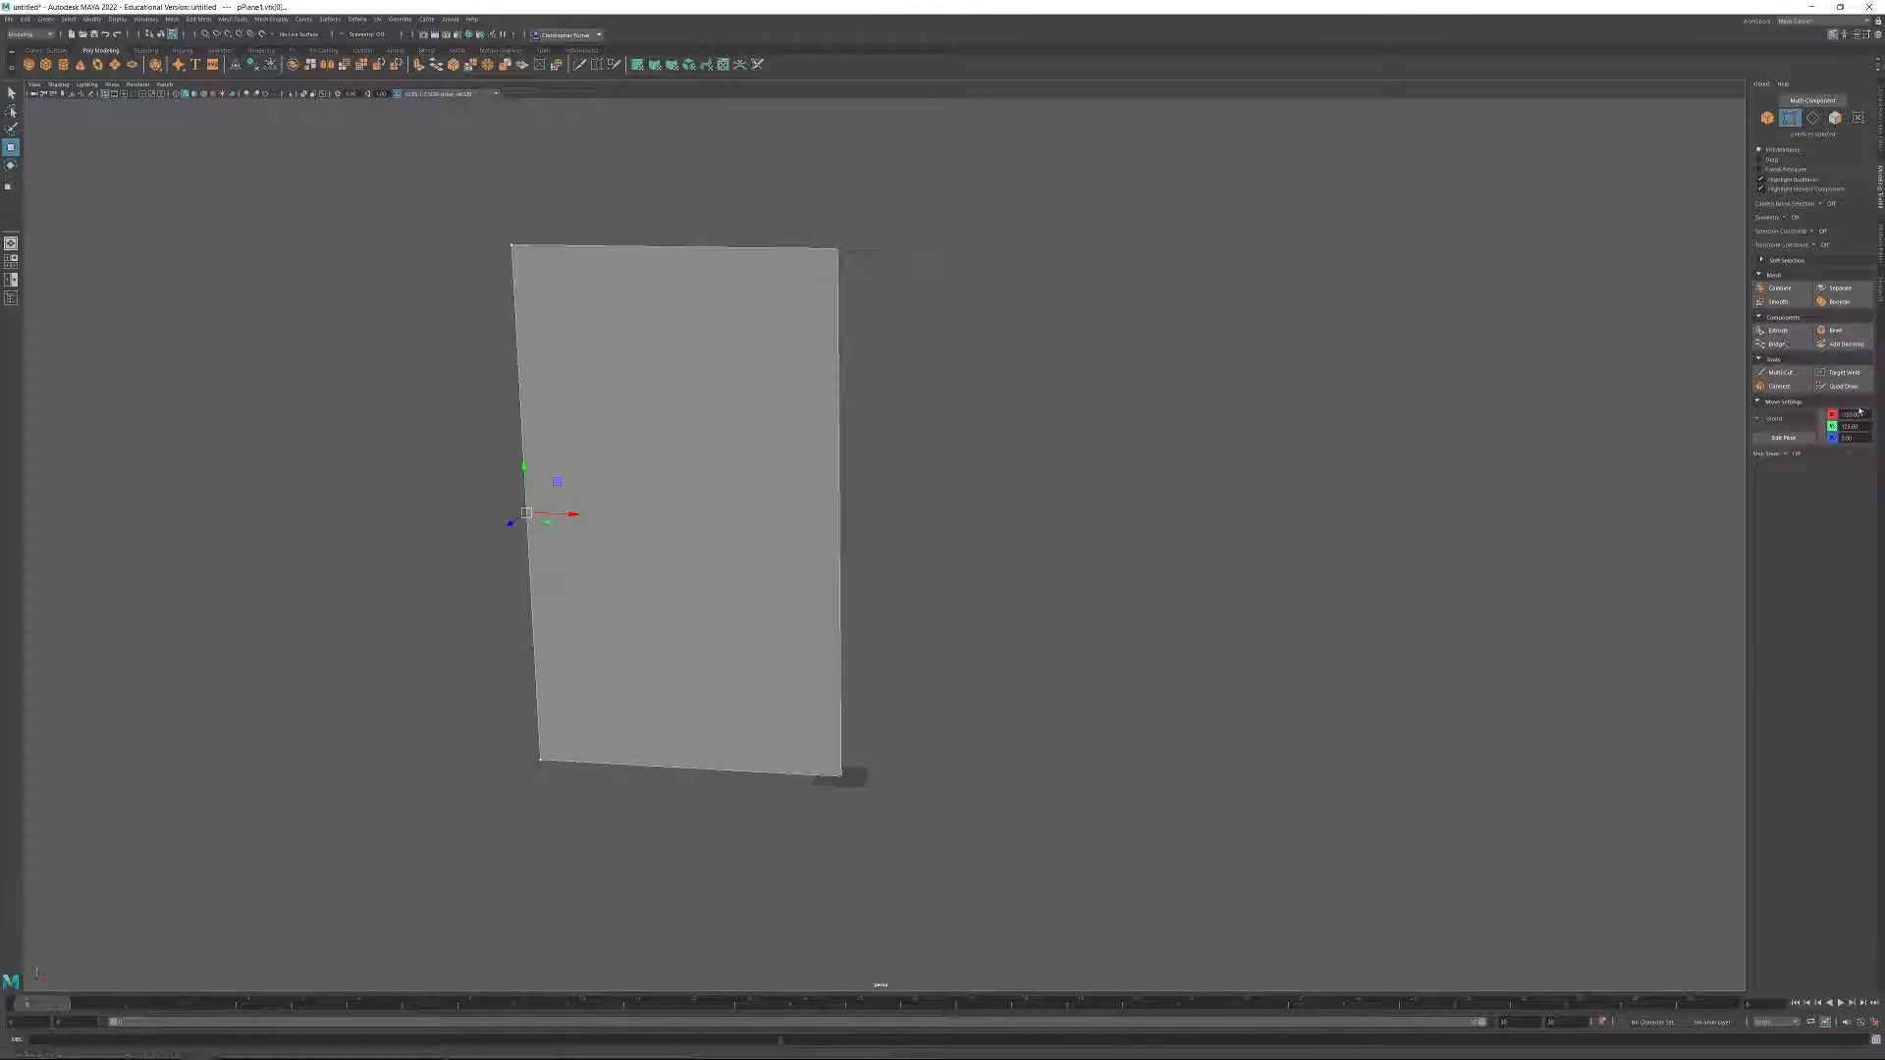
type("-300")
key("Return")
left_click_drag(1178, 307, 775, 638, "alt")
left_click_drag(1055, 641, 538, 402, "alt")
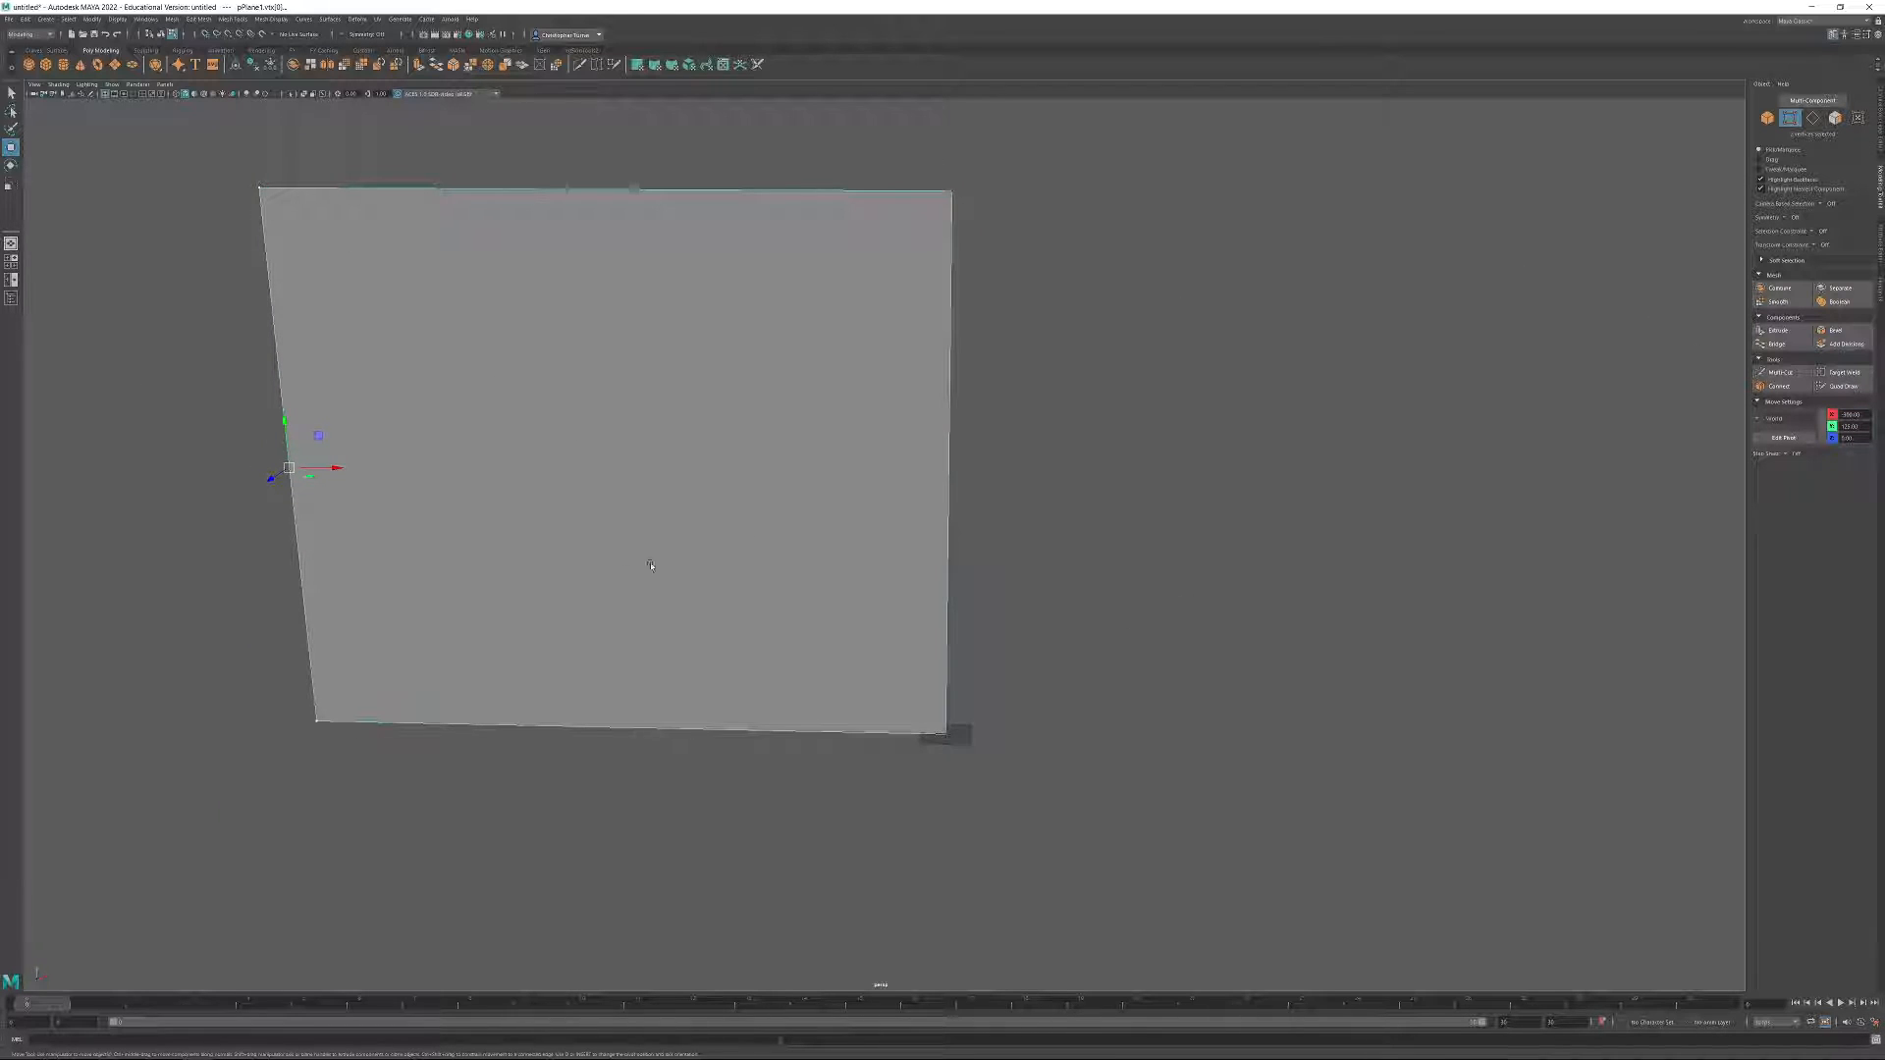
Select the wall plane's lower right vertex and examine its alignment with the grid origin from several angles.
left_click_drag(854, 709, 1043, 783)
right_click_drag(1043, 782, 1145, 858, "alt")
middle_click_drag(1145, 858, 982, 623, "alt")
right_click_drag(982, 623, 1129, 843, "alt")
left_click_drag(1129, 841, 816, 764, "alt")
right_click_drag(797, 729, 722, 550, "alt")
middle_click_drag(722, 550, 702, 709, "alt")
left_click_drag(702, 709, 934, 675, "alt")
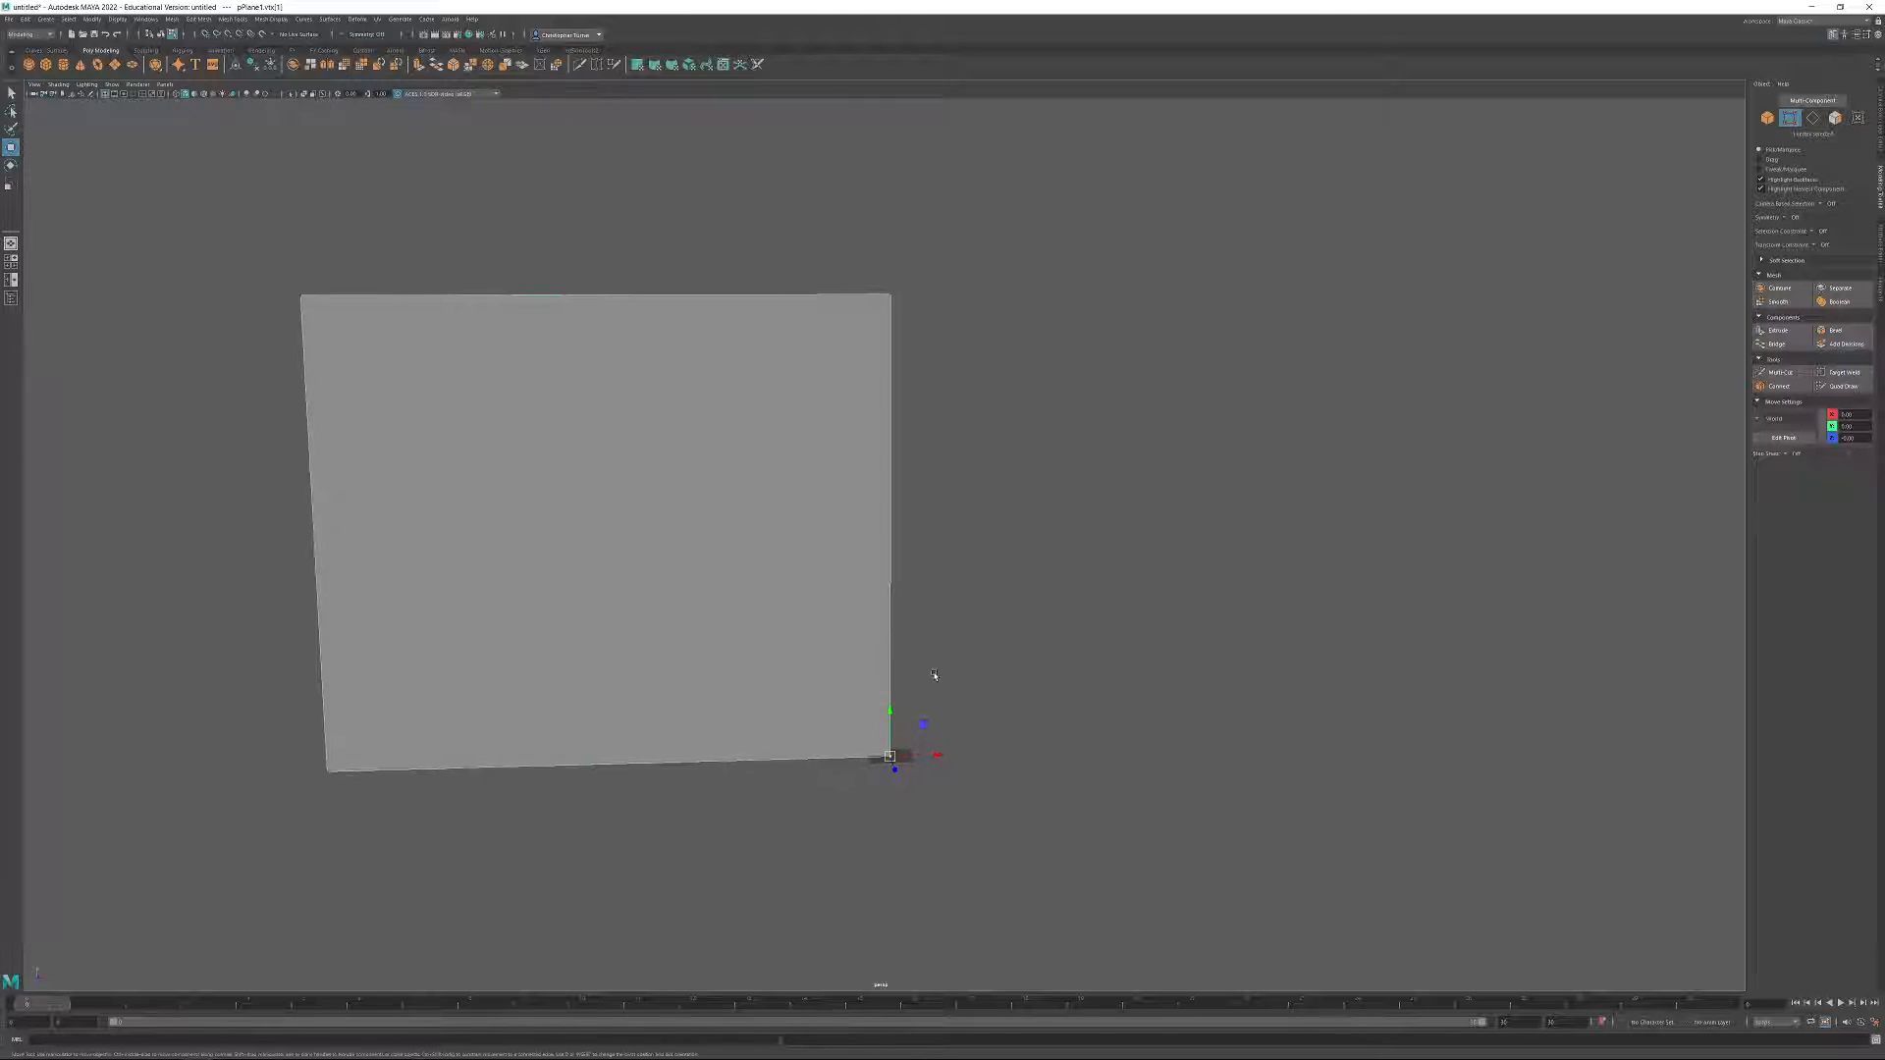
middle_click_drag(926, 678, 1187, 649, "alt")
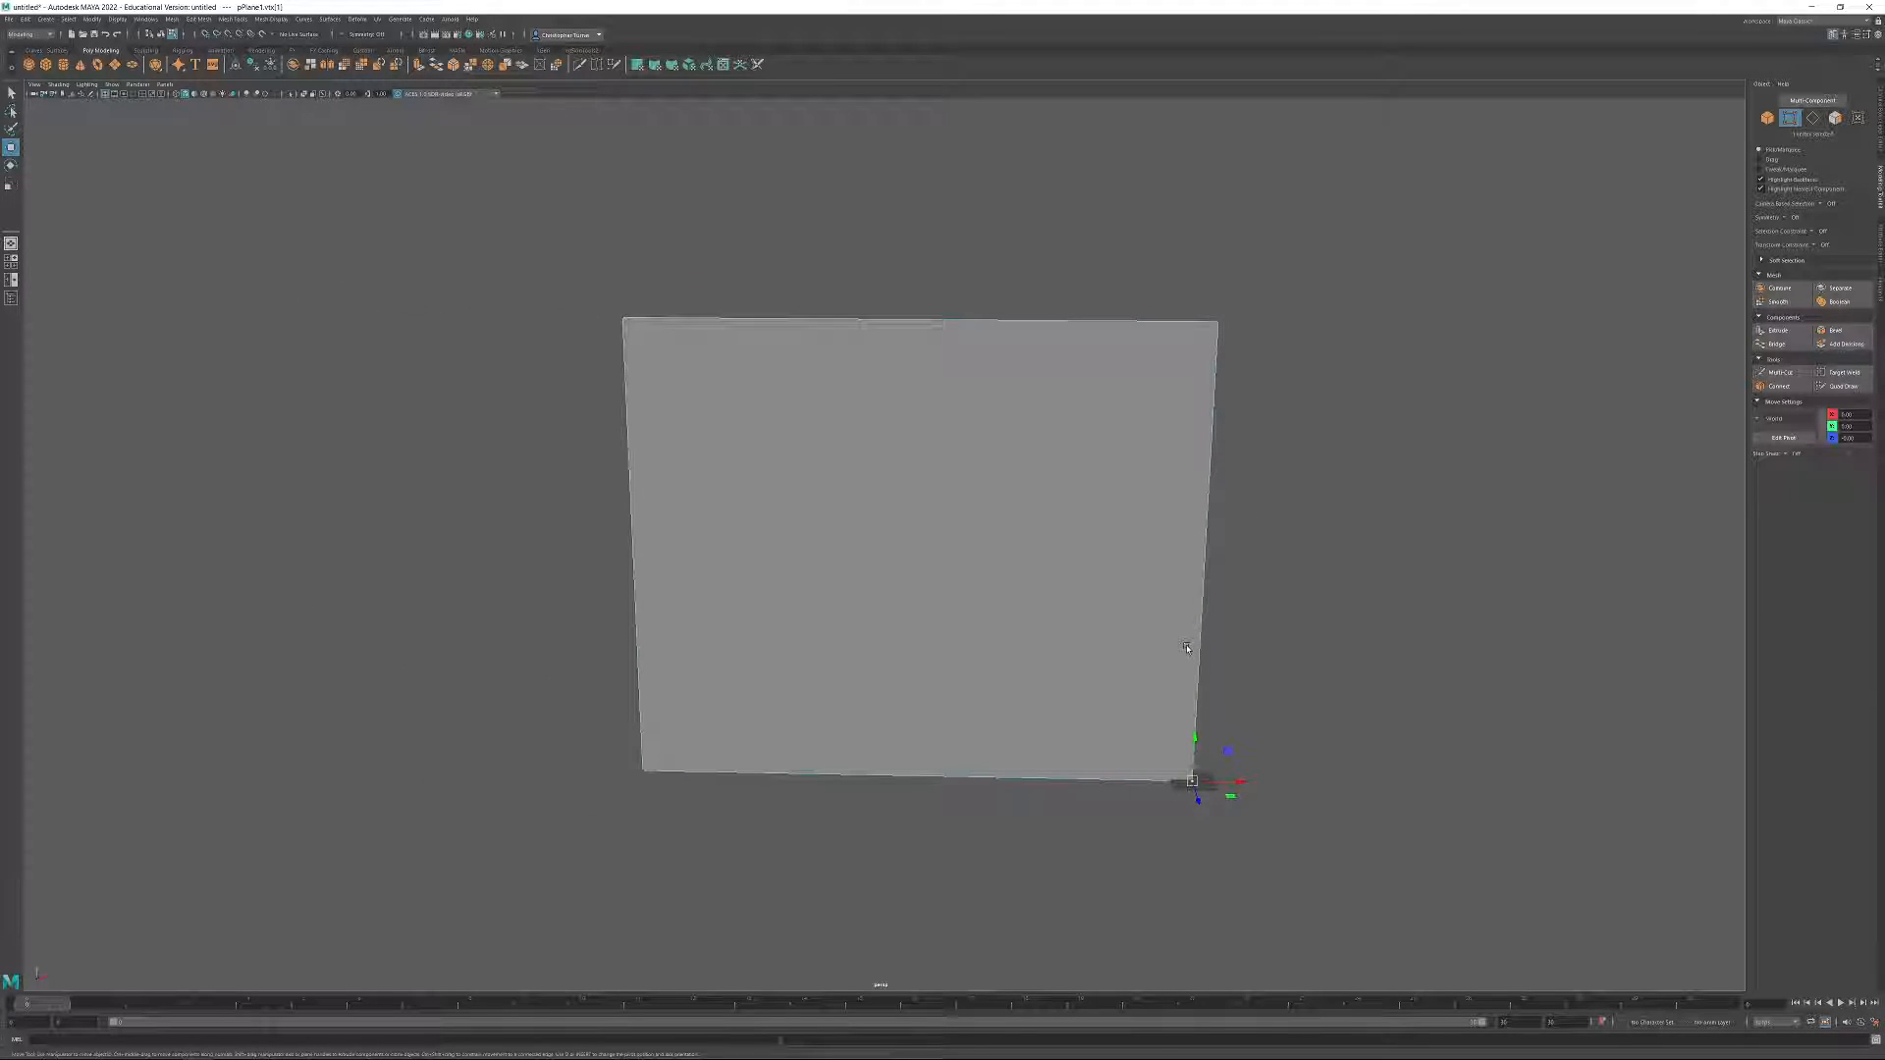
middle_click_drag(1288, 729, 1043, 664, "alt")
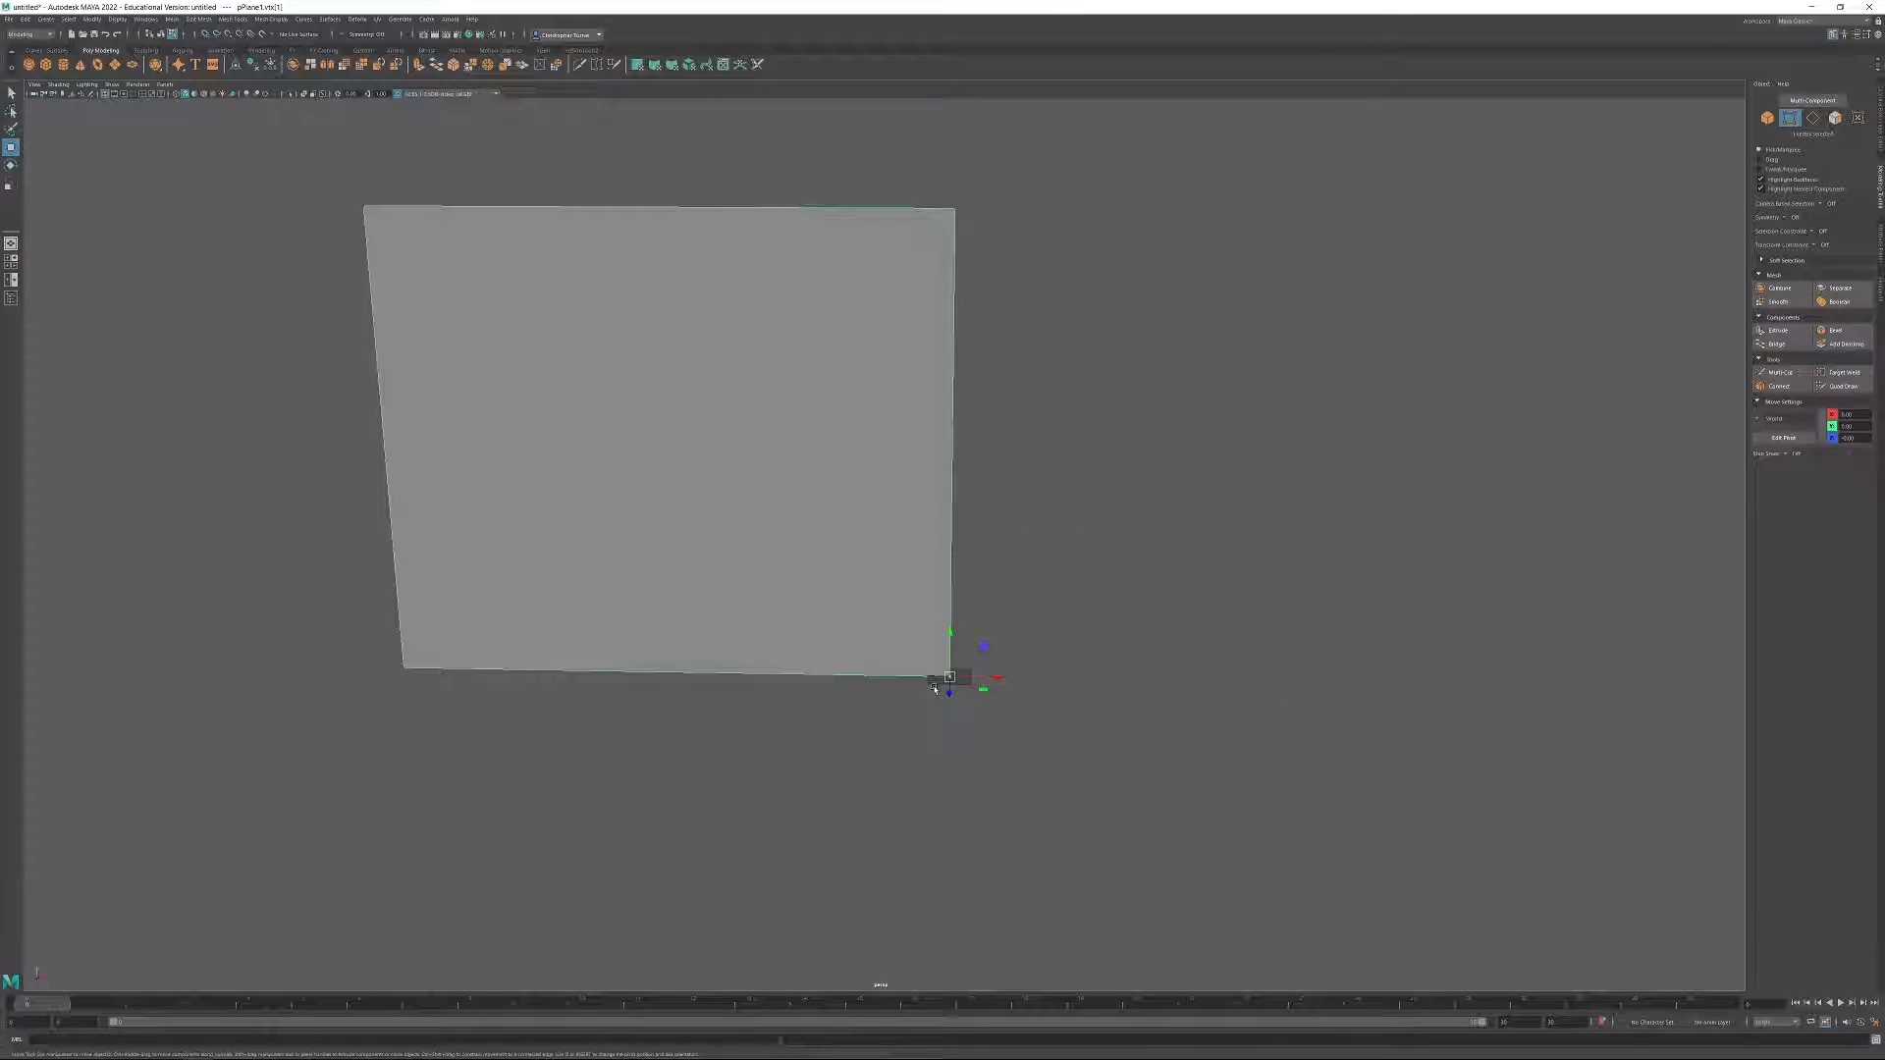
left_click_drag(1080, 661, 1126, 664, "alt")
right_click_drag(1125, 665, 1182, 809, "alt")
left_click_drag(1060, 686, 1028, 691, "alt")
right_click_drag(1028, 691, 894, 701, "alt")
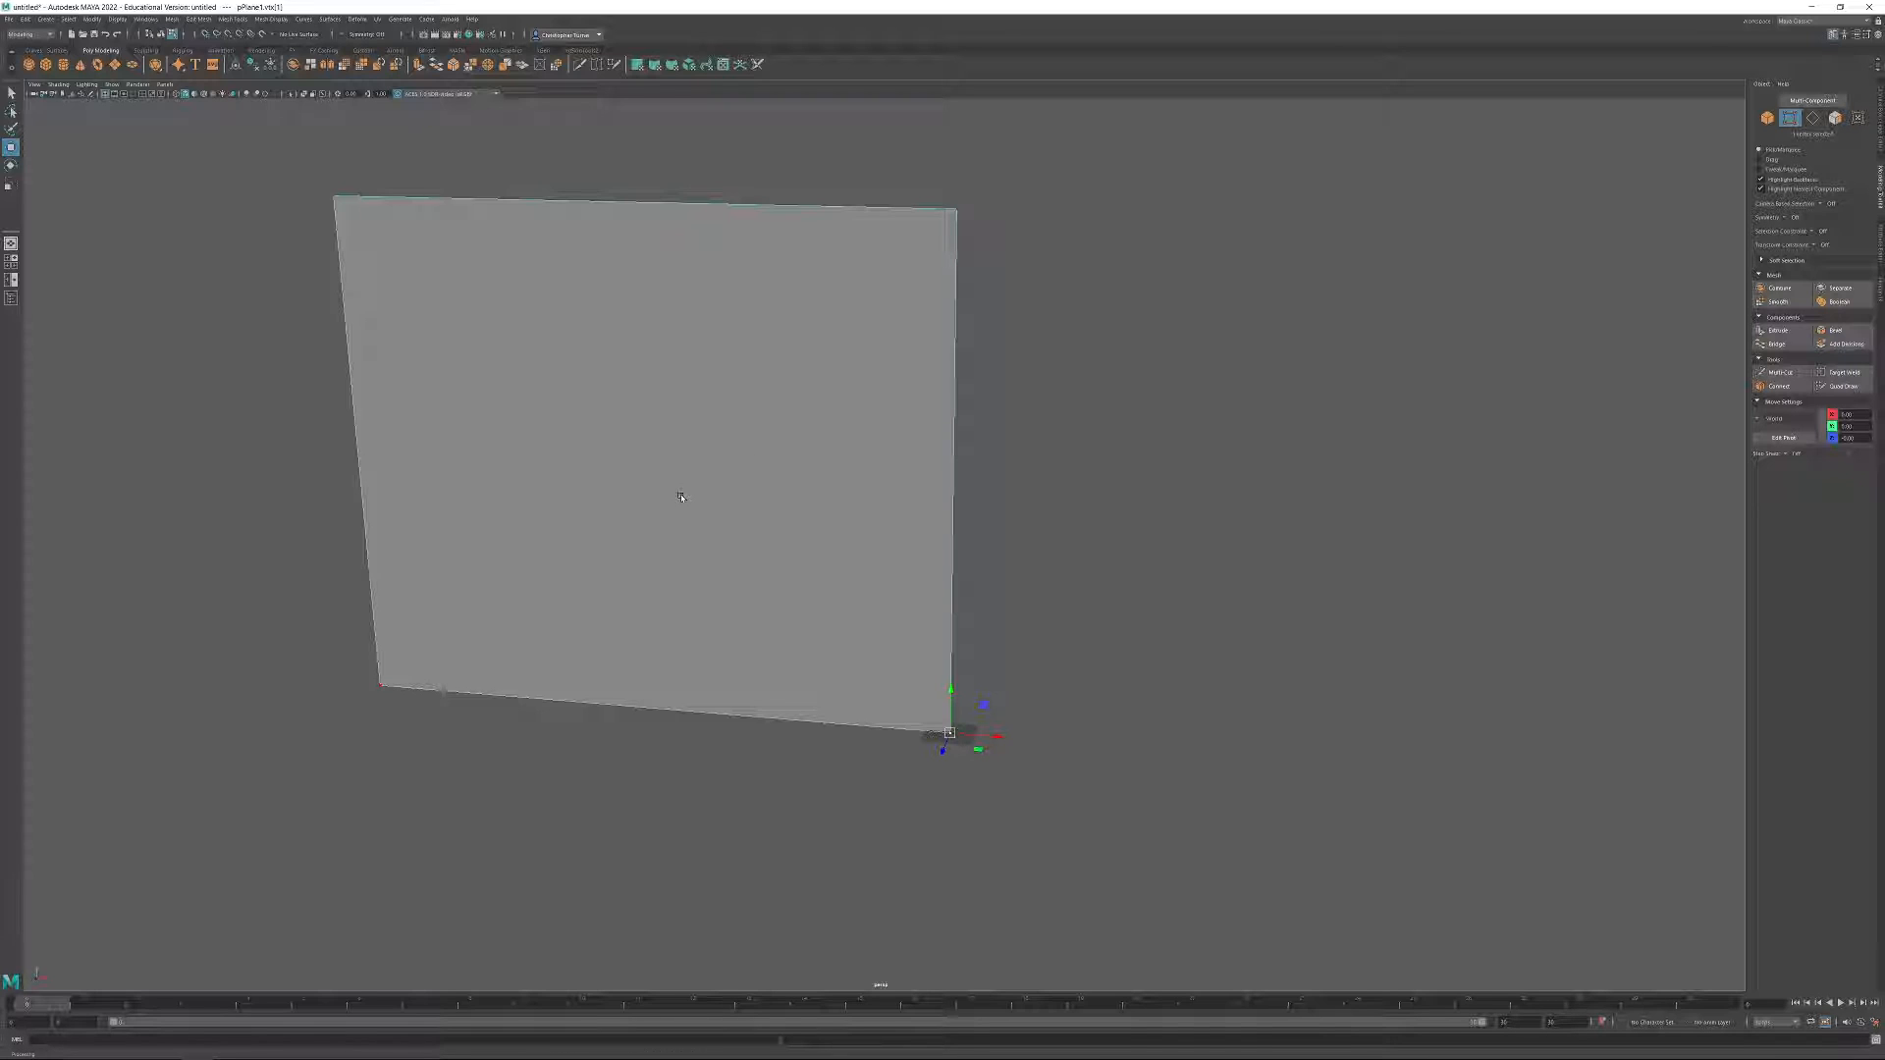
left_click_drag(1051, 420, 1027, 348, "alt")
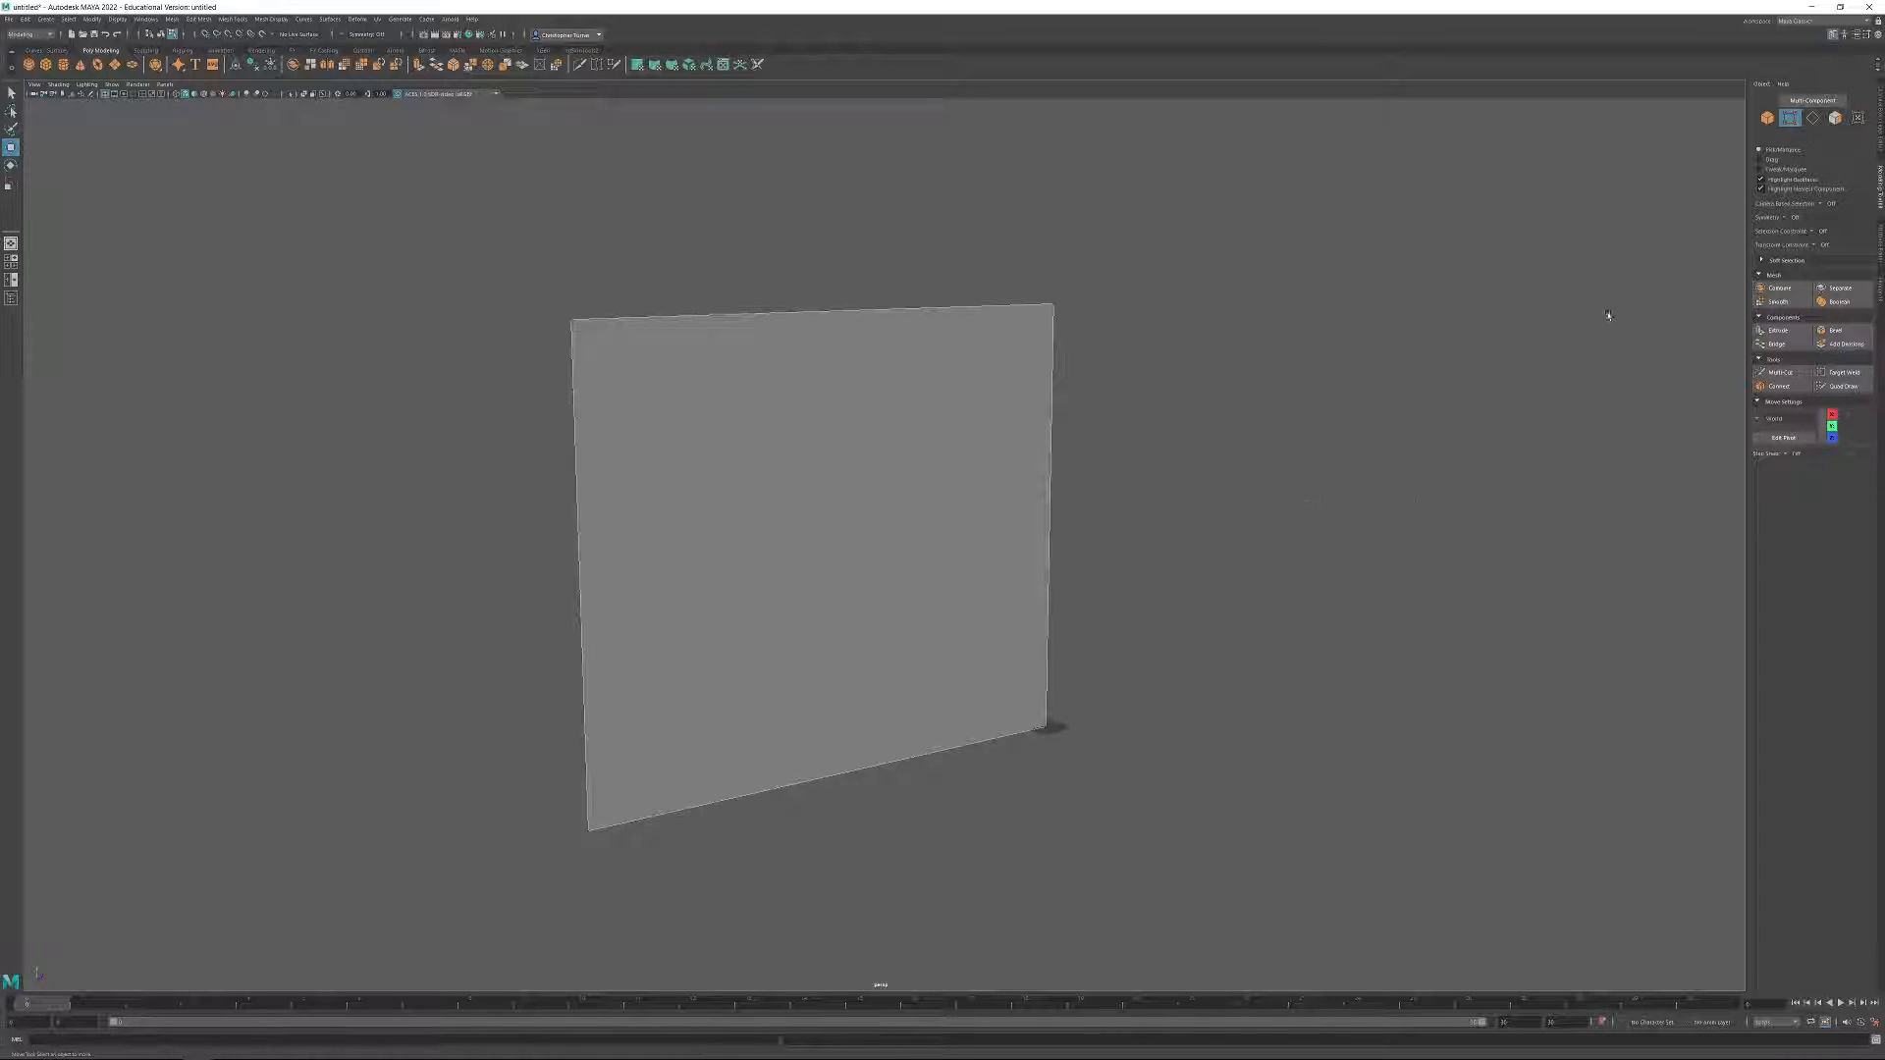
Select the plane's edges in edge mode, and switch to face mode to select its single face.
left_click(1813, 117)
left_click_drag(442, 439, 1139, 488)
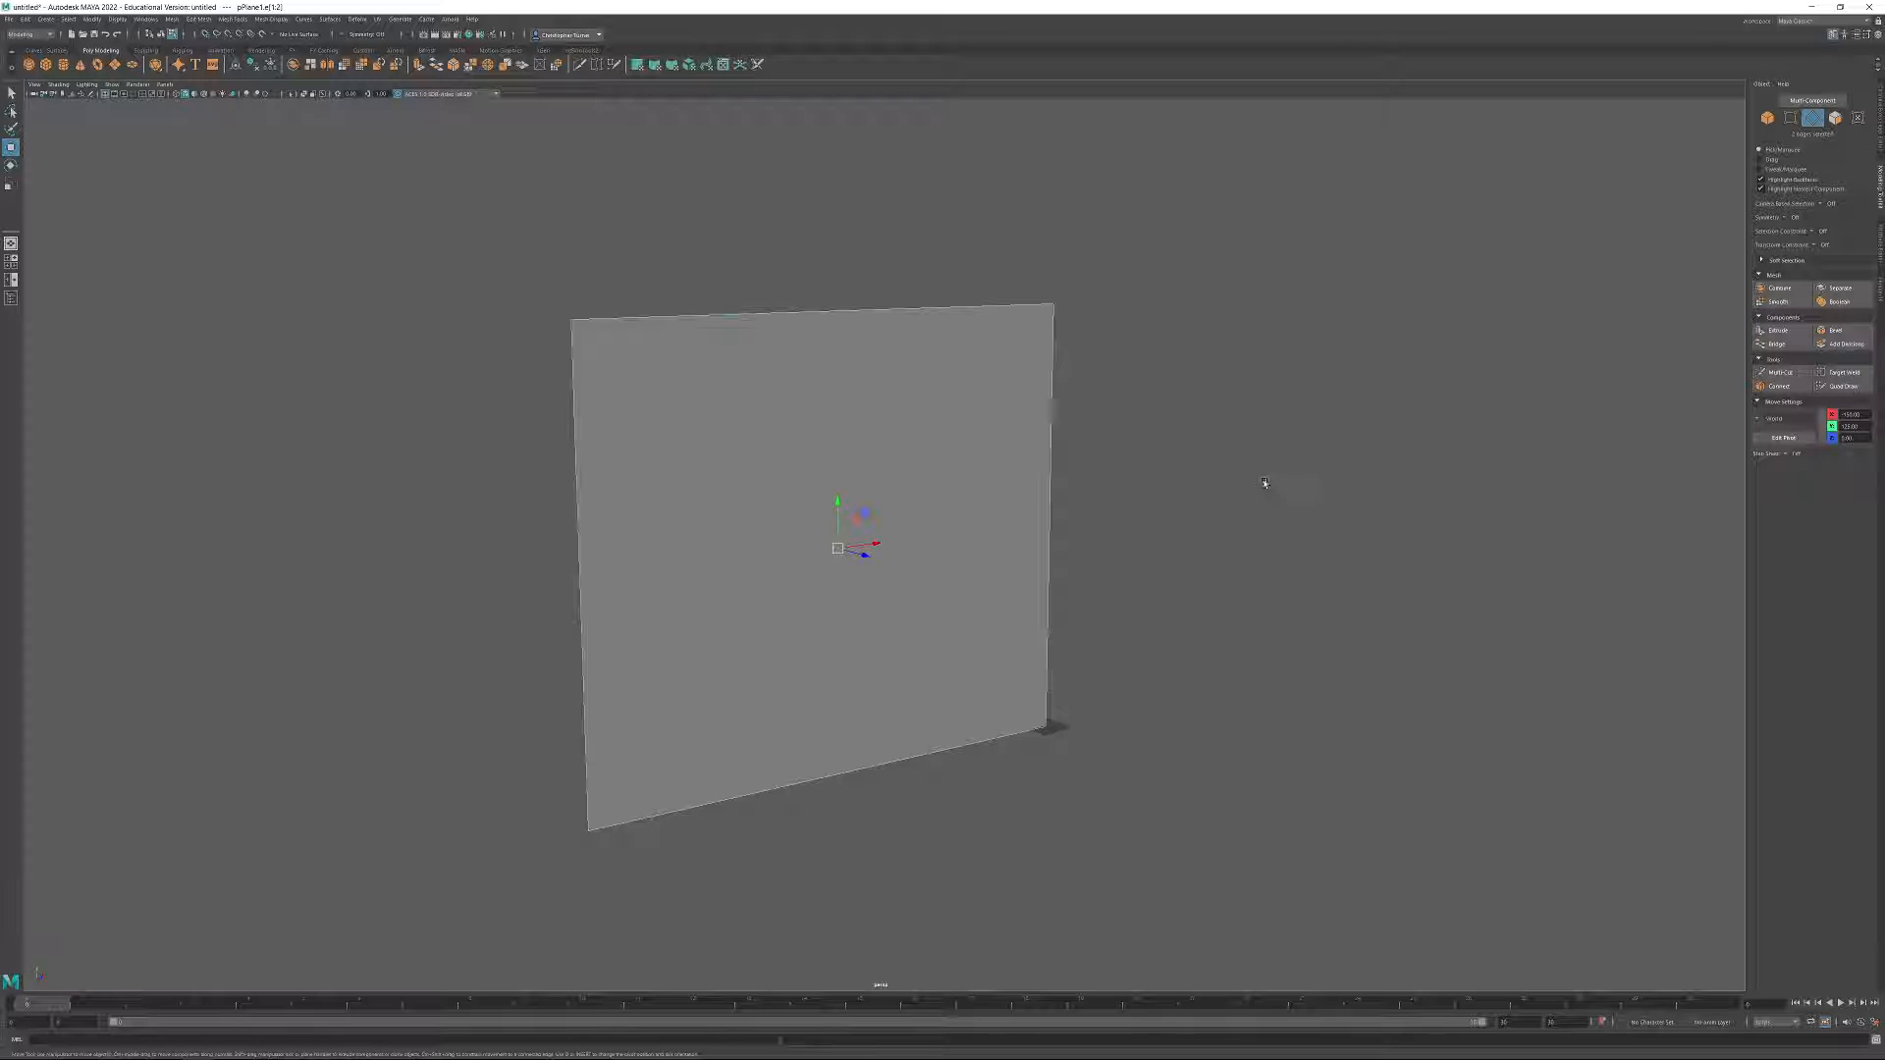
left_click(1835, 116)
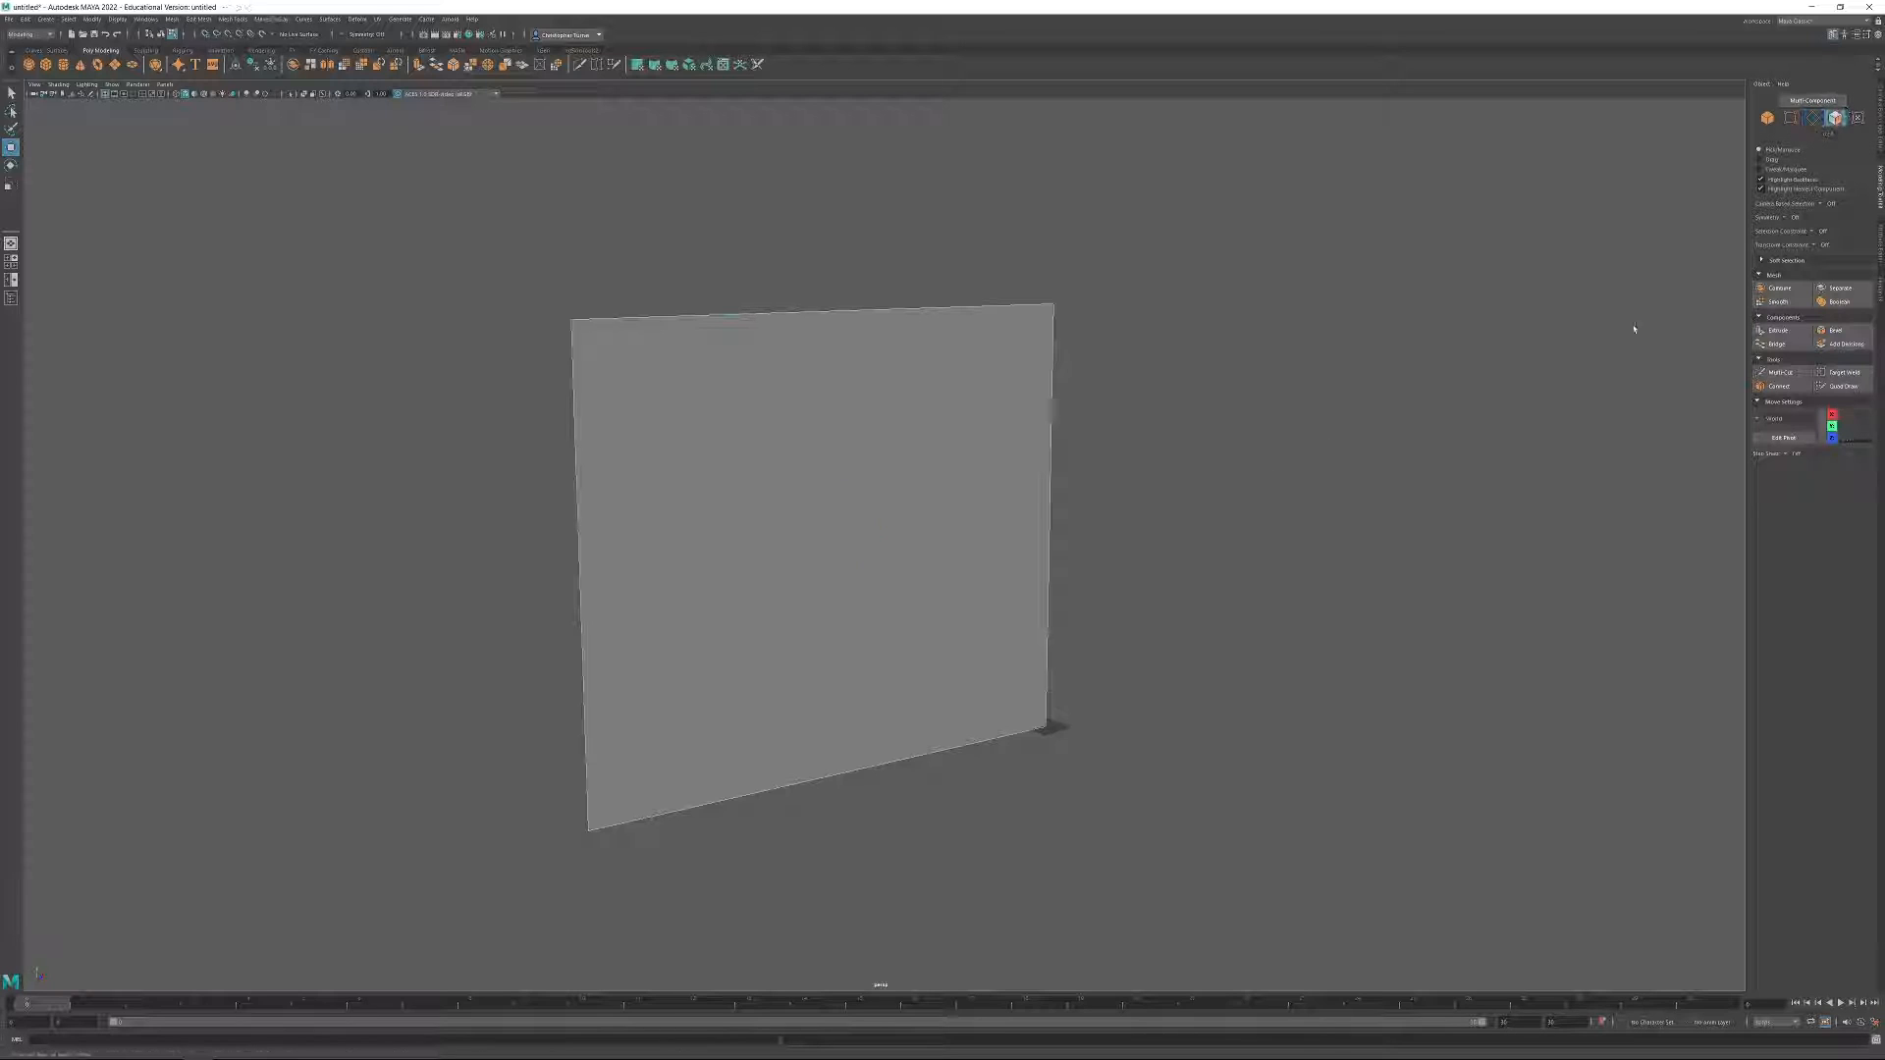
left_click(1012, 537)
left_click_drag(1193, 598, 1460, 632, "alt")
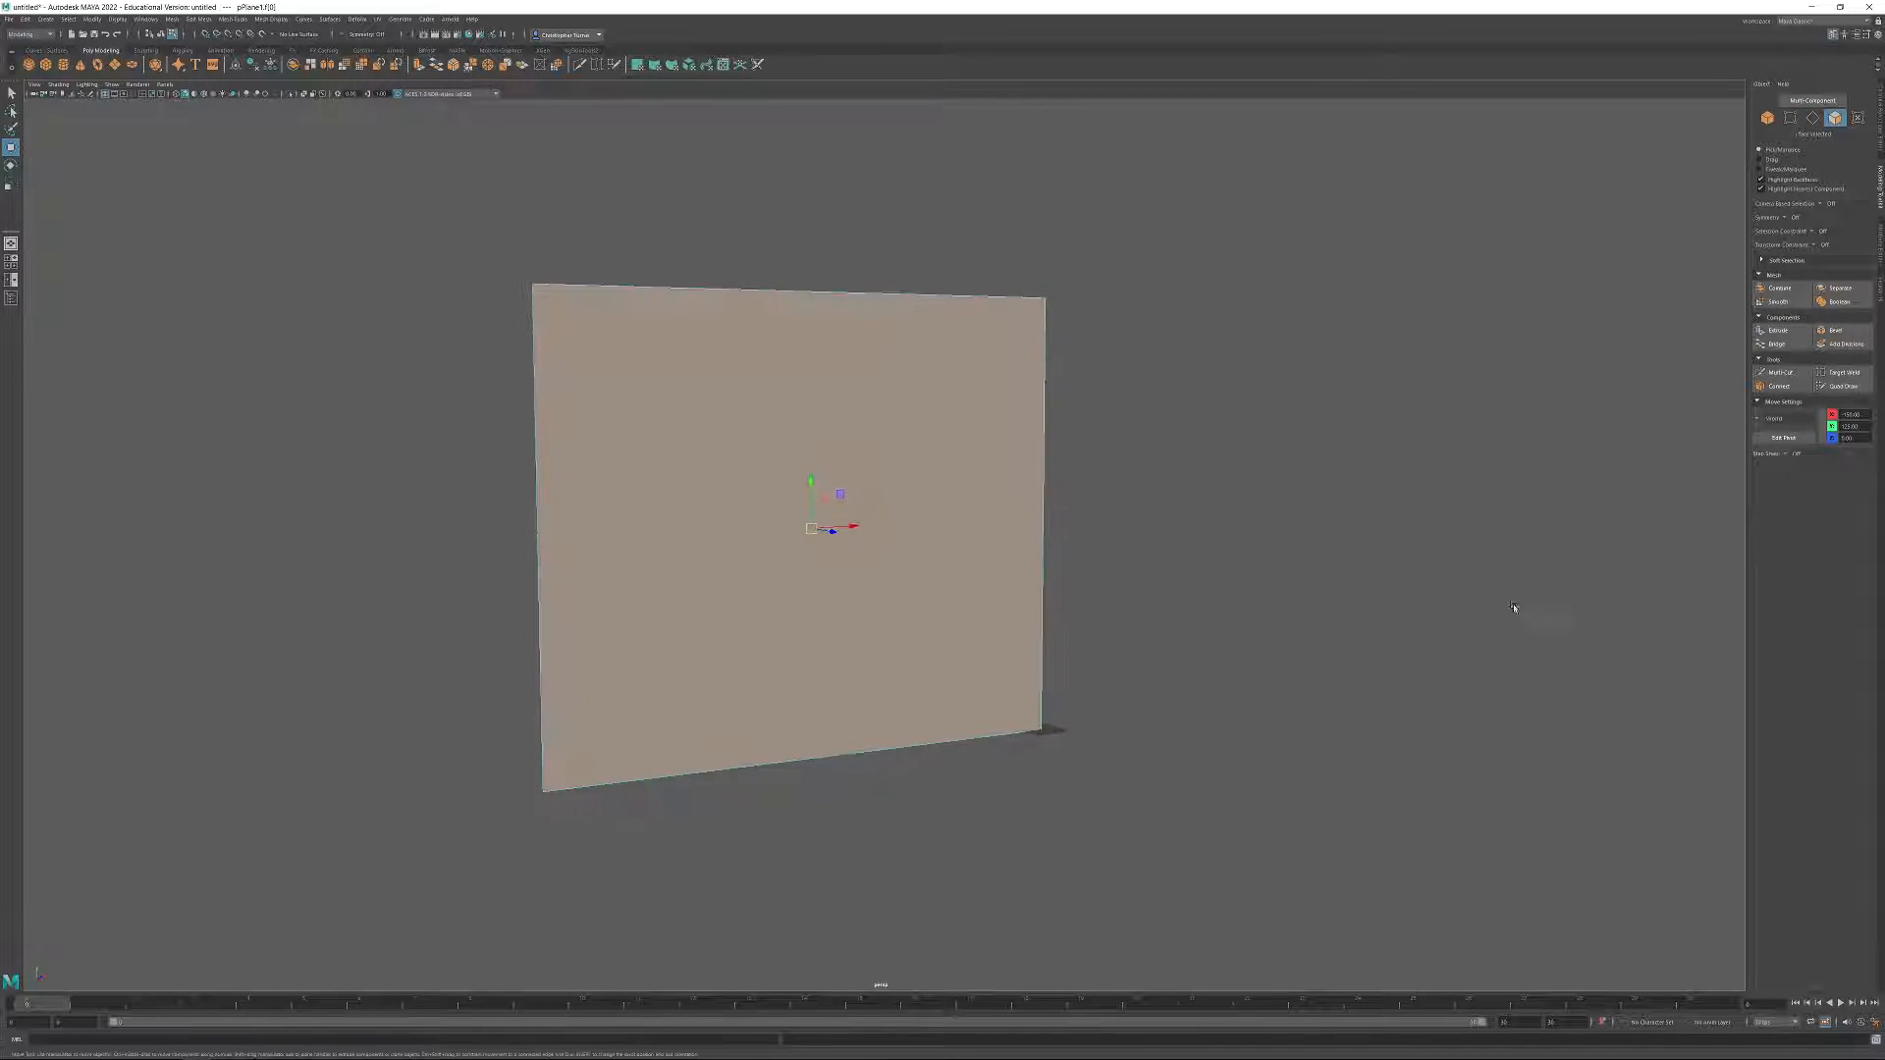
Extrude the wall plane's face and increase the offset to create an inset face with a wide surrounding border.
left_click(1779, 331)
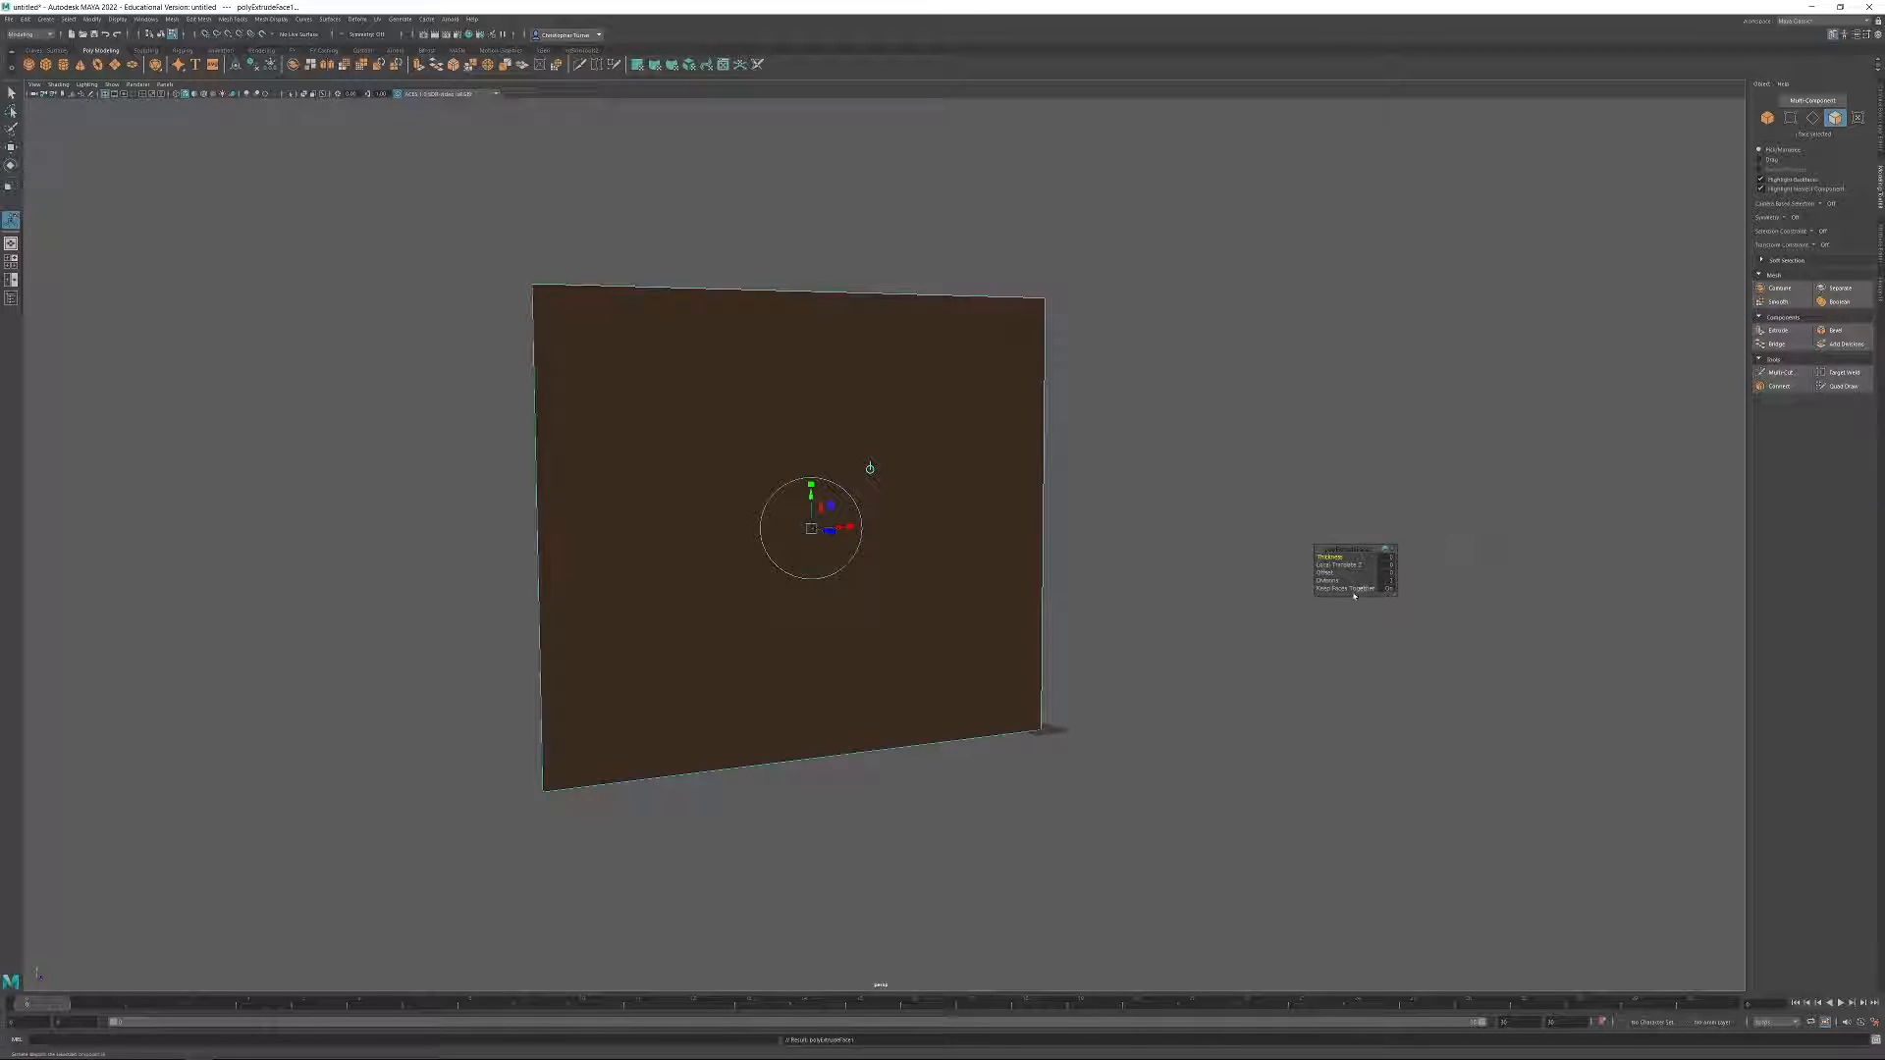
left_click_drag(1323, 573, 1801, 628)
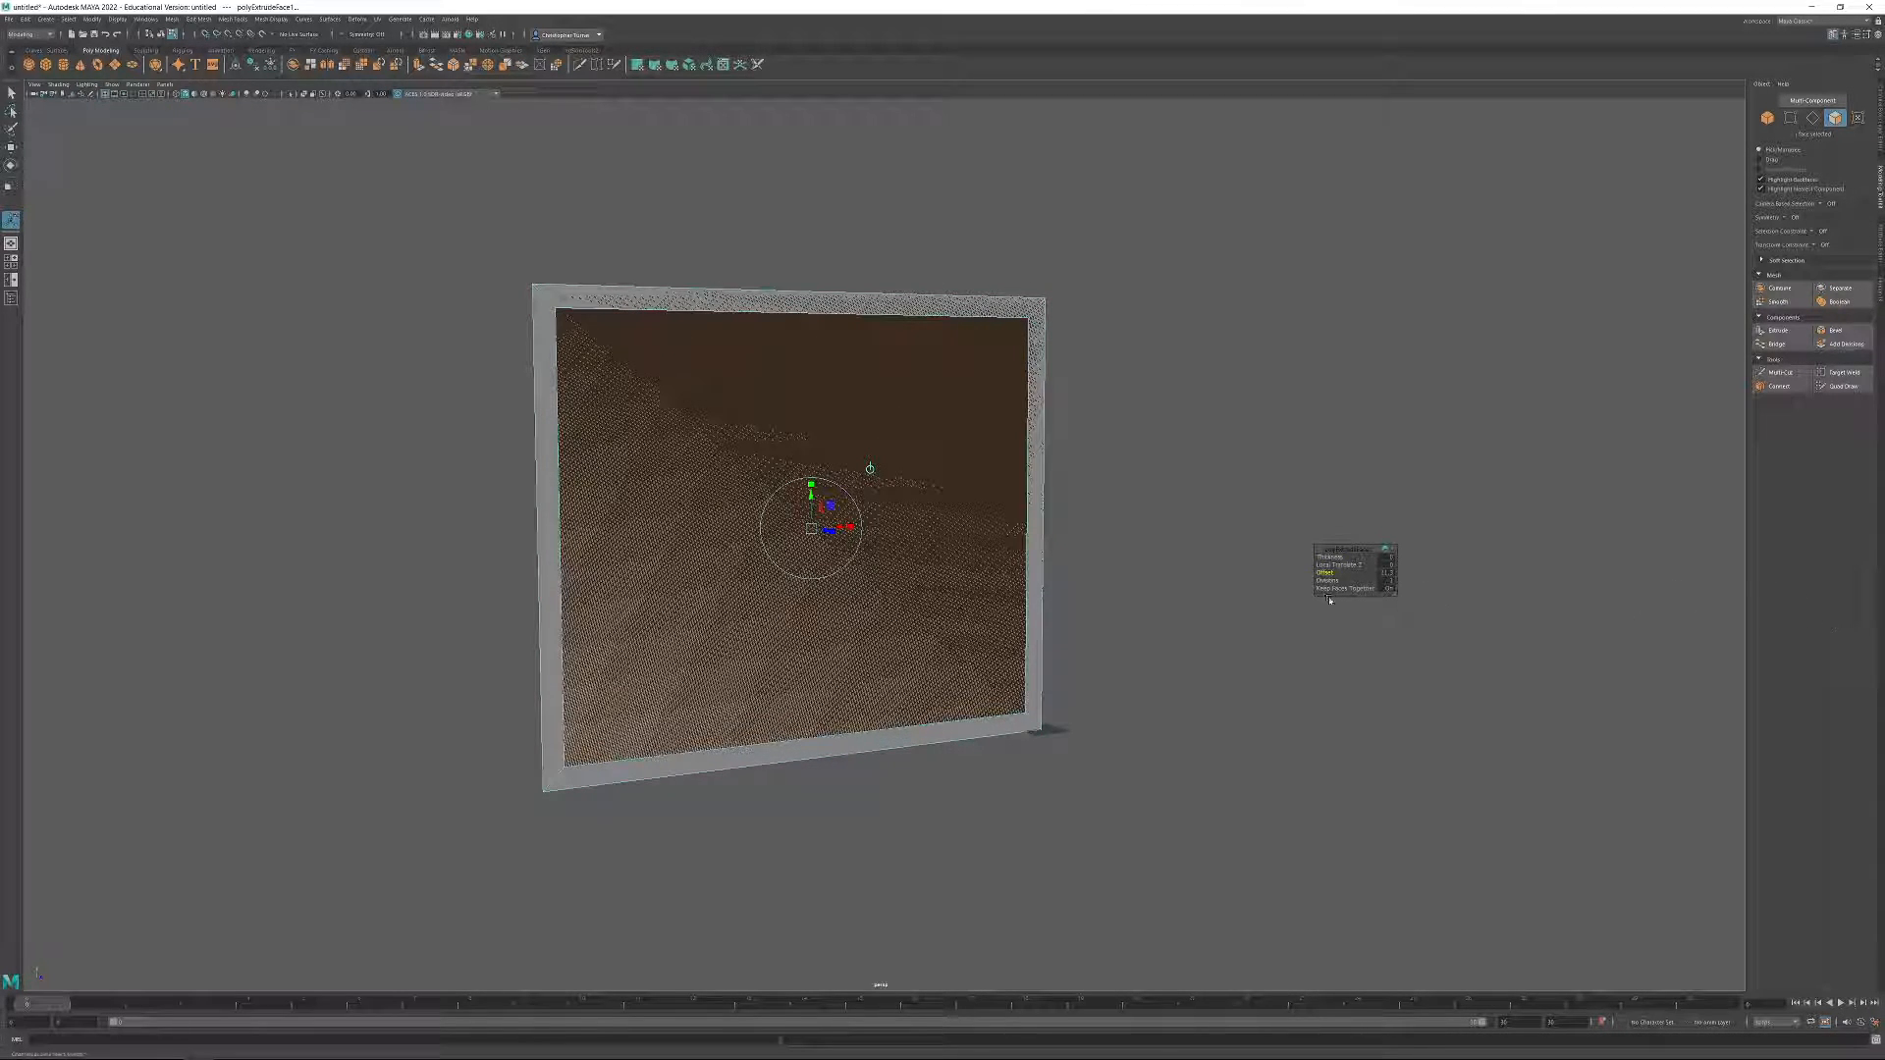
left_click_drag(1333, 593, 1882, 594)
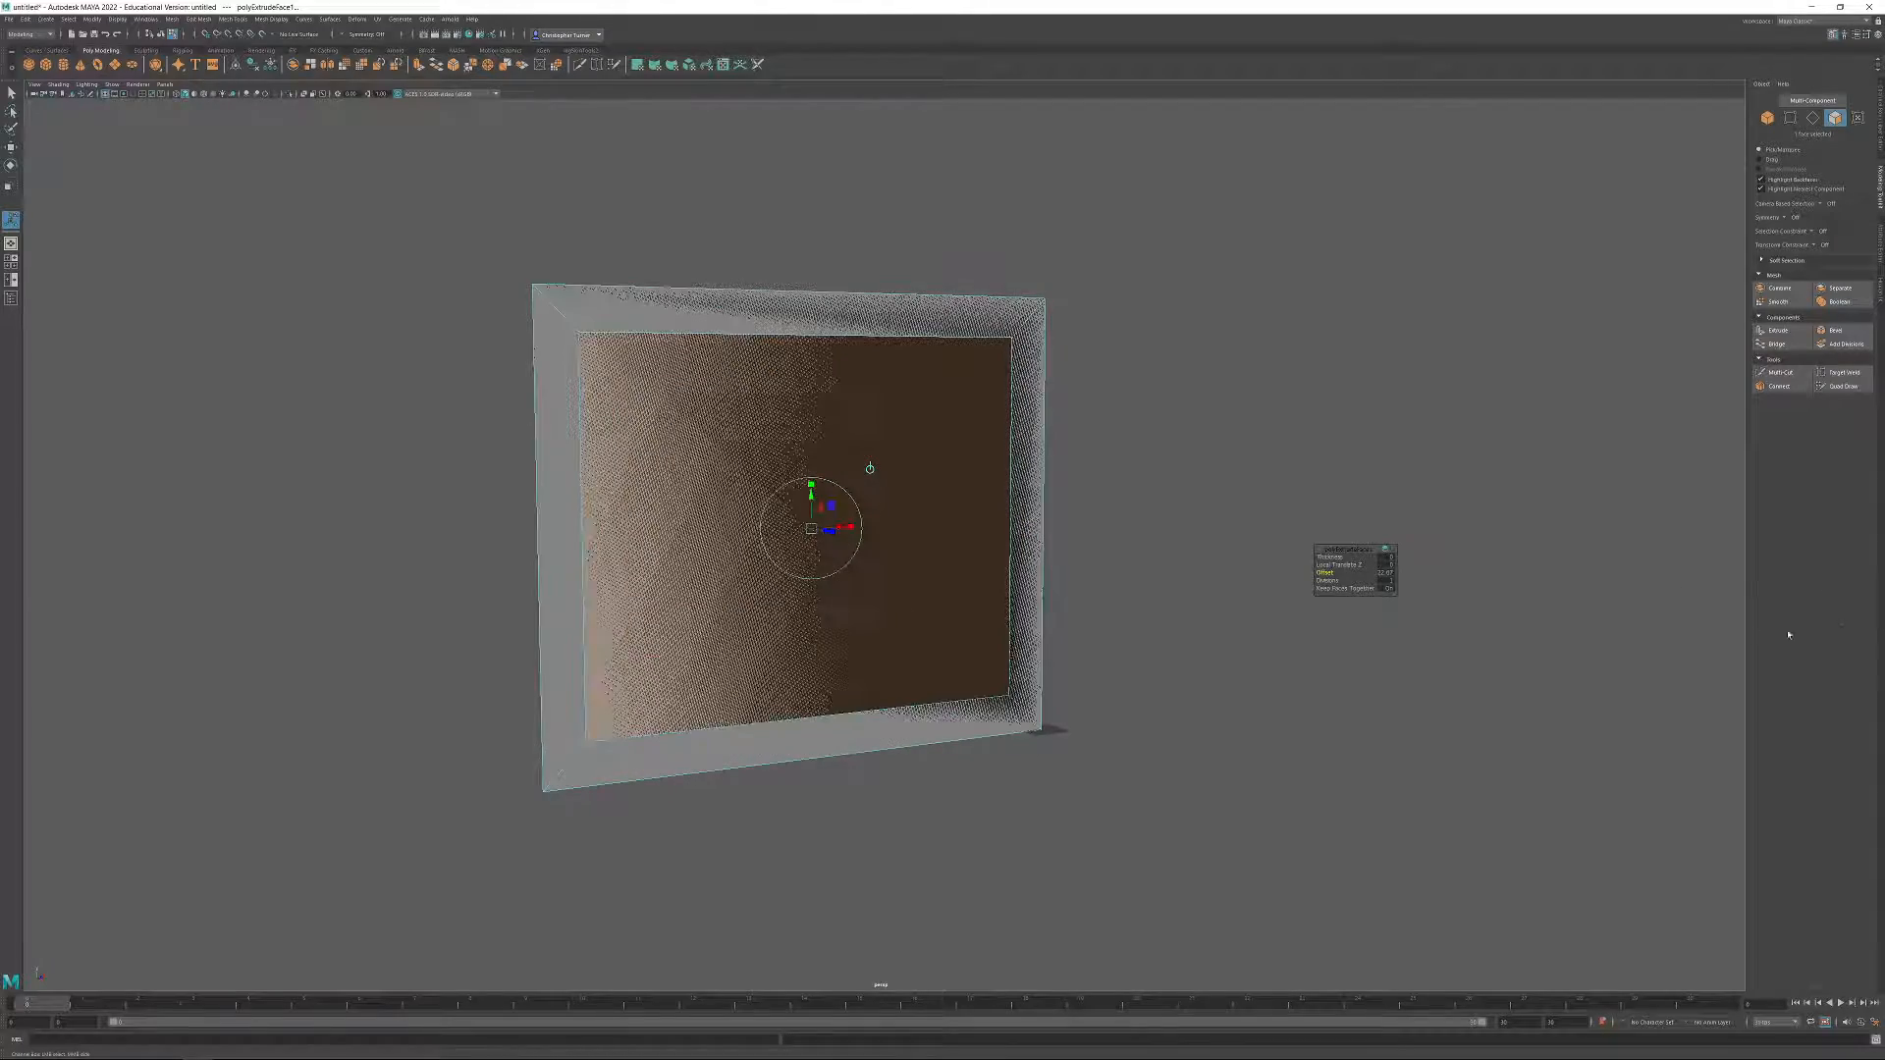
left_click_drag(1327, 575, 1879, 568)
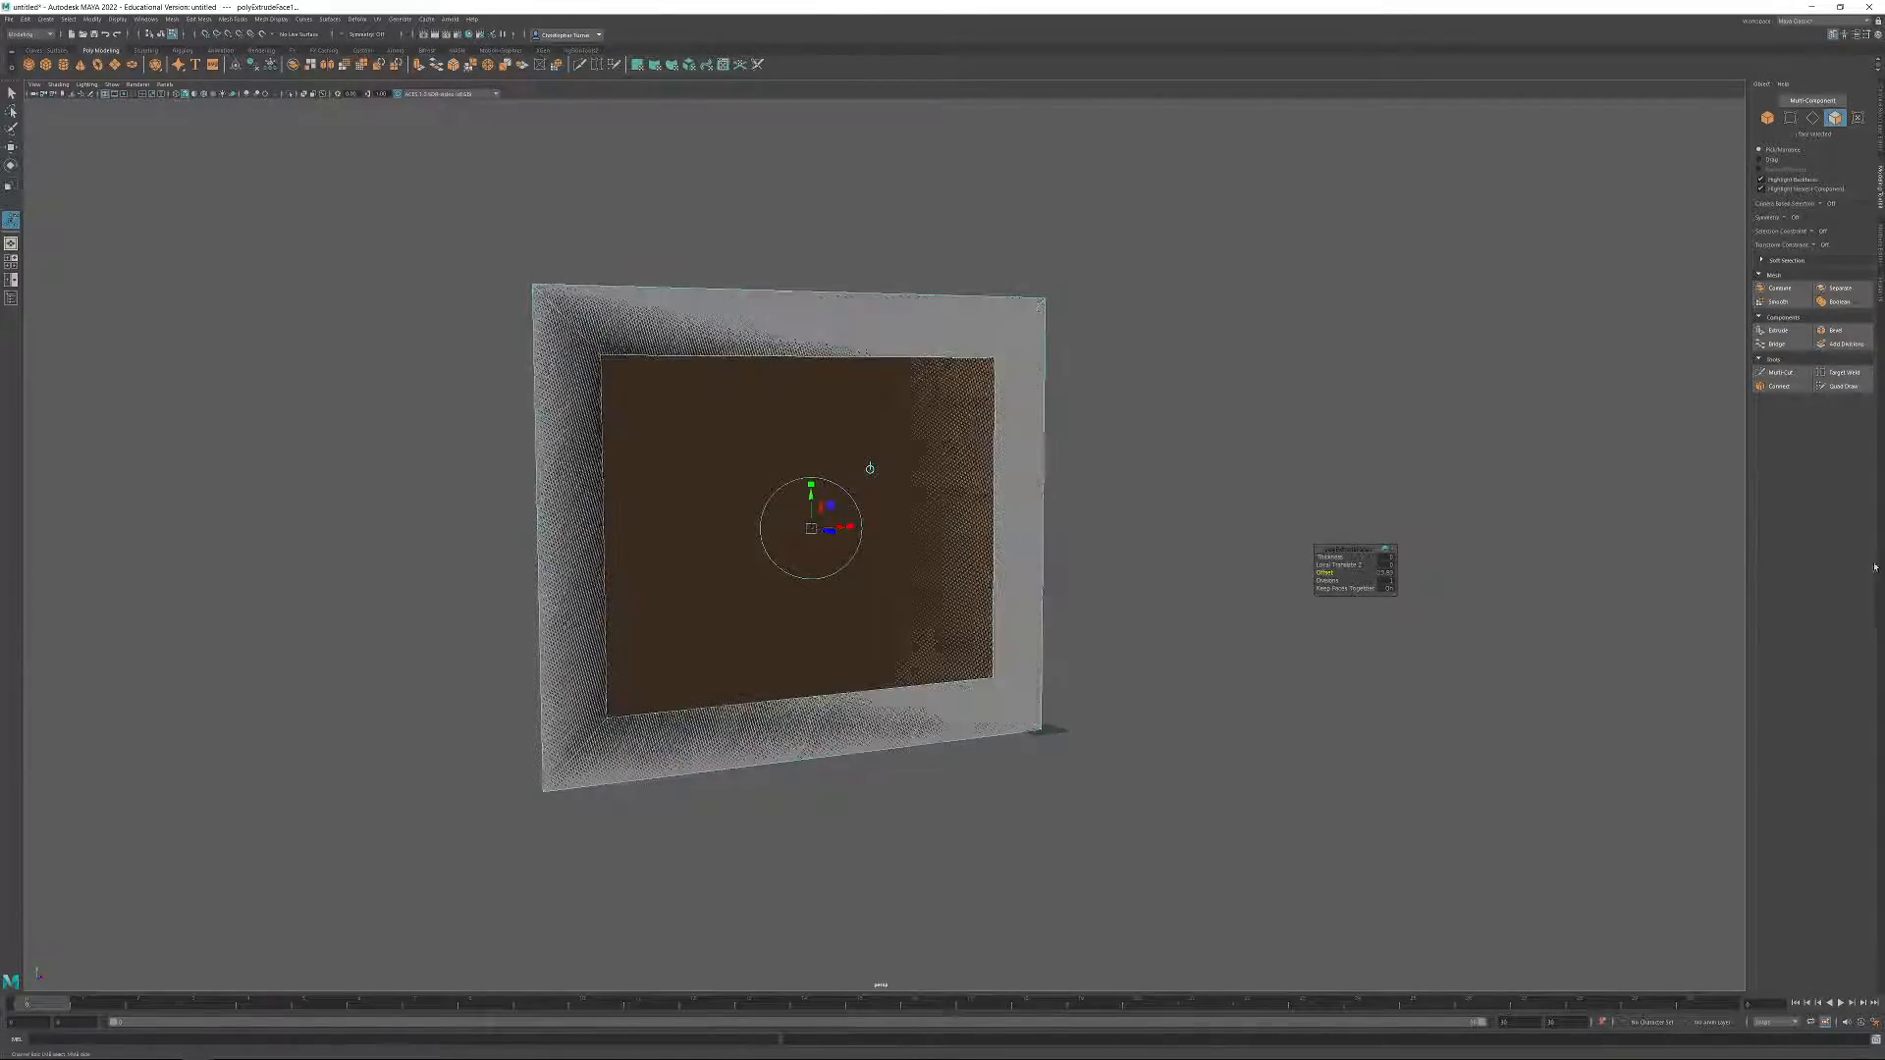
left_click_drag(1328, 574, 1361, 612)
left_click_drag(1199, 661, 1181, 617, "alt")
middle_click_drag(1180, 616, 1152, 600, "alt")
scroll(1098, 651, "up", 3)
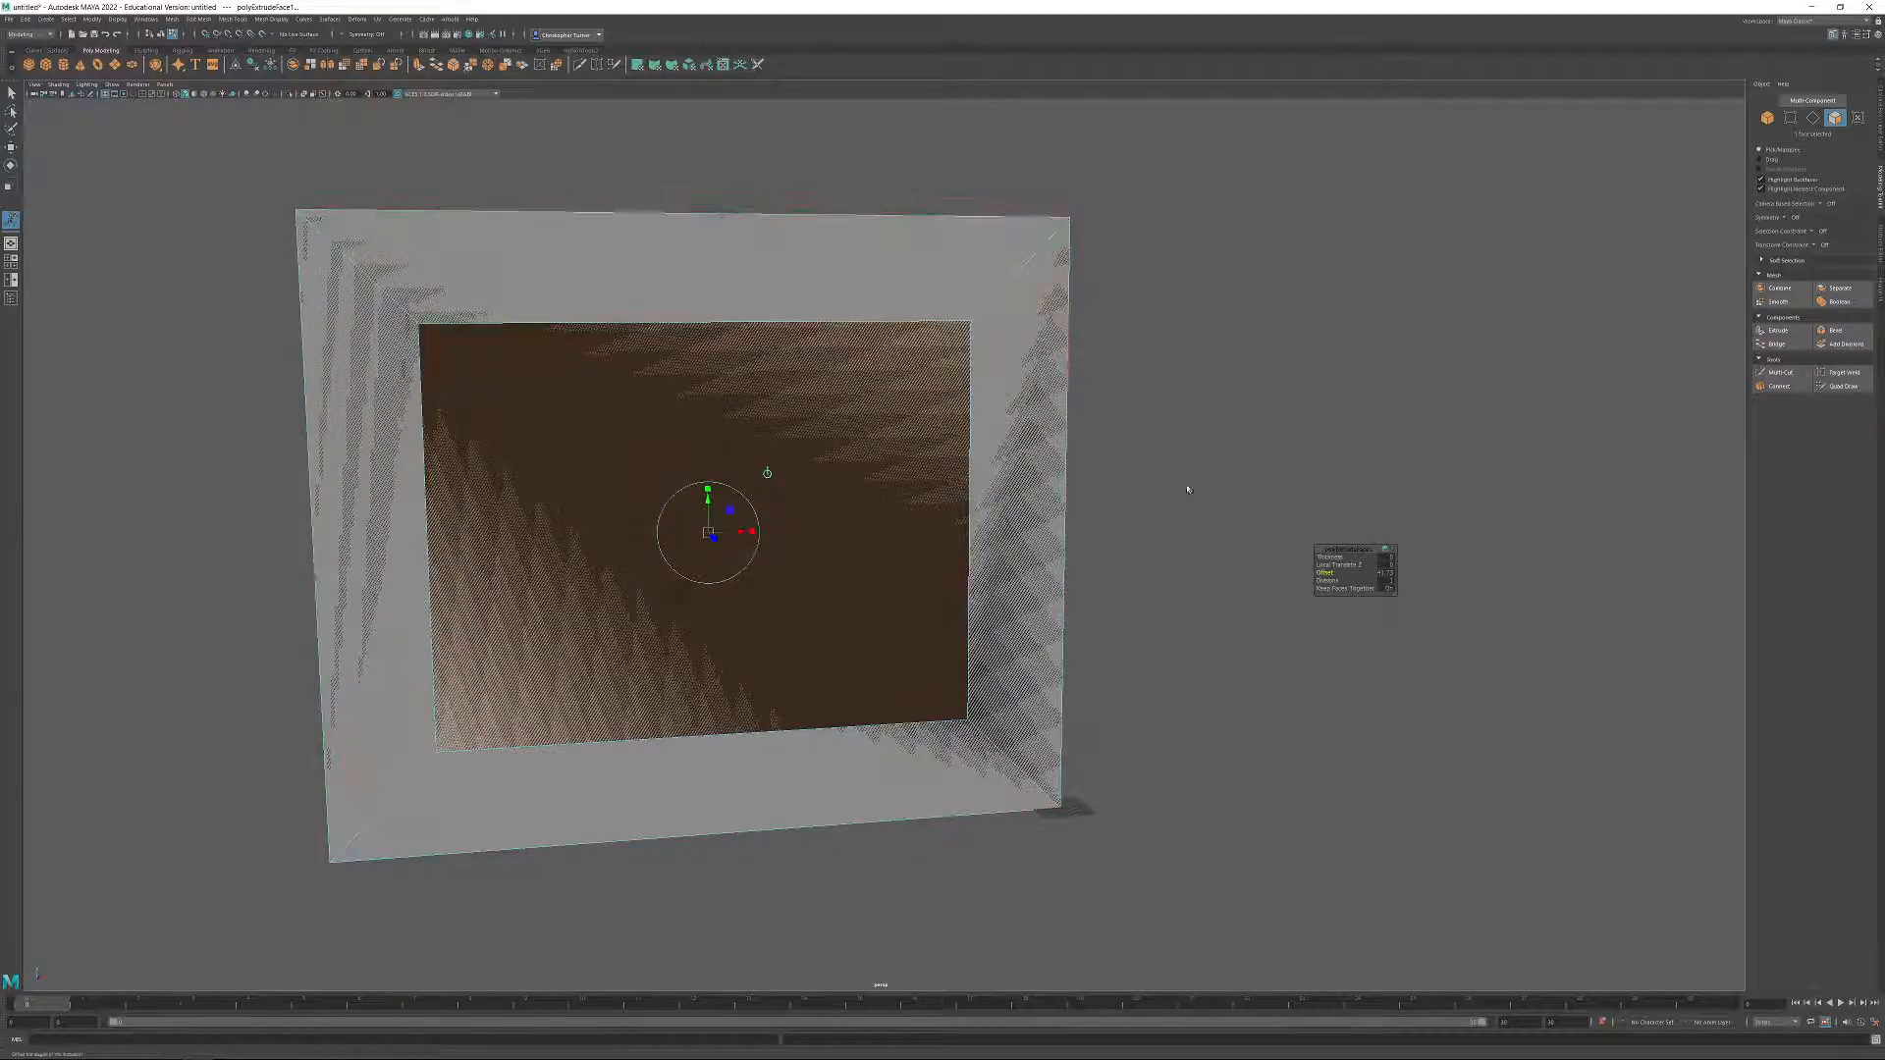
left_click(1187, 543)
mouse_move(1187, 543)
left_mouse_down("alt")
mouse_move(1166, 489)
mouse_move(1195, 521)
mouse_move(1090, 334)
mouse_move(1077, 723)
mouse_move(1043, 387)
left_mouse_up("alt")
Select the inset face and surrounding border faces, extending the selection to all faces of the wall plane.
left_click(889, 491)
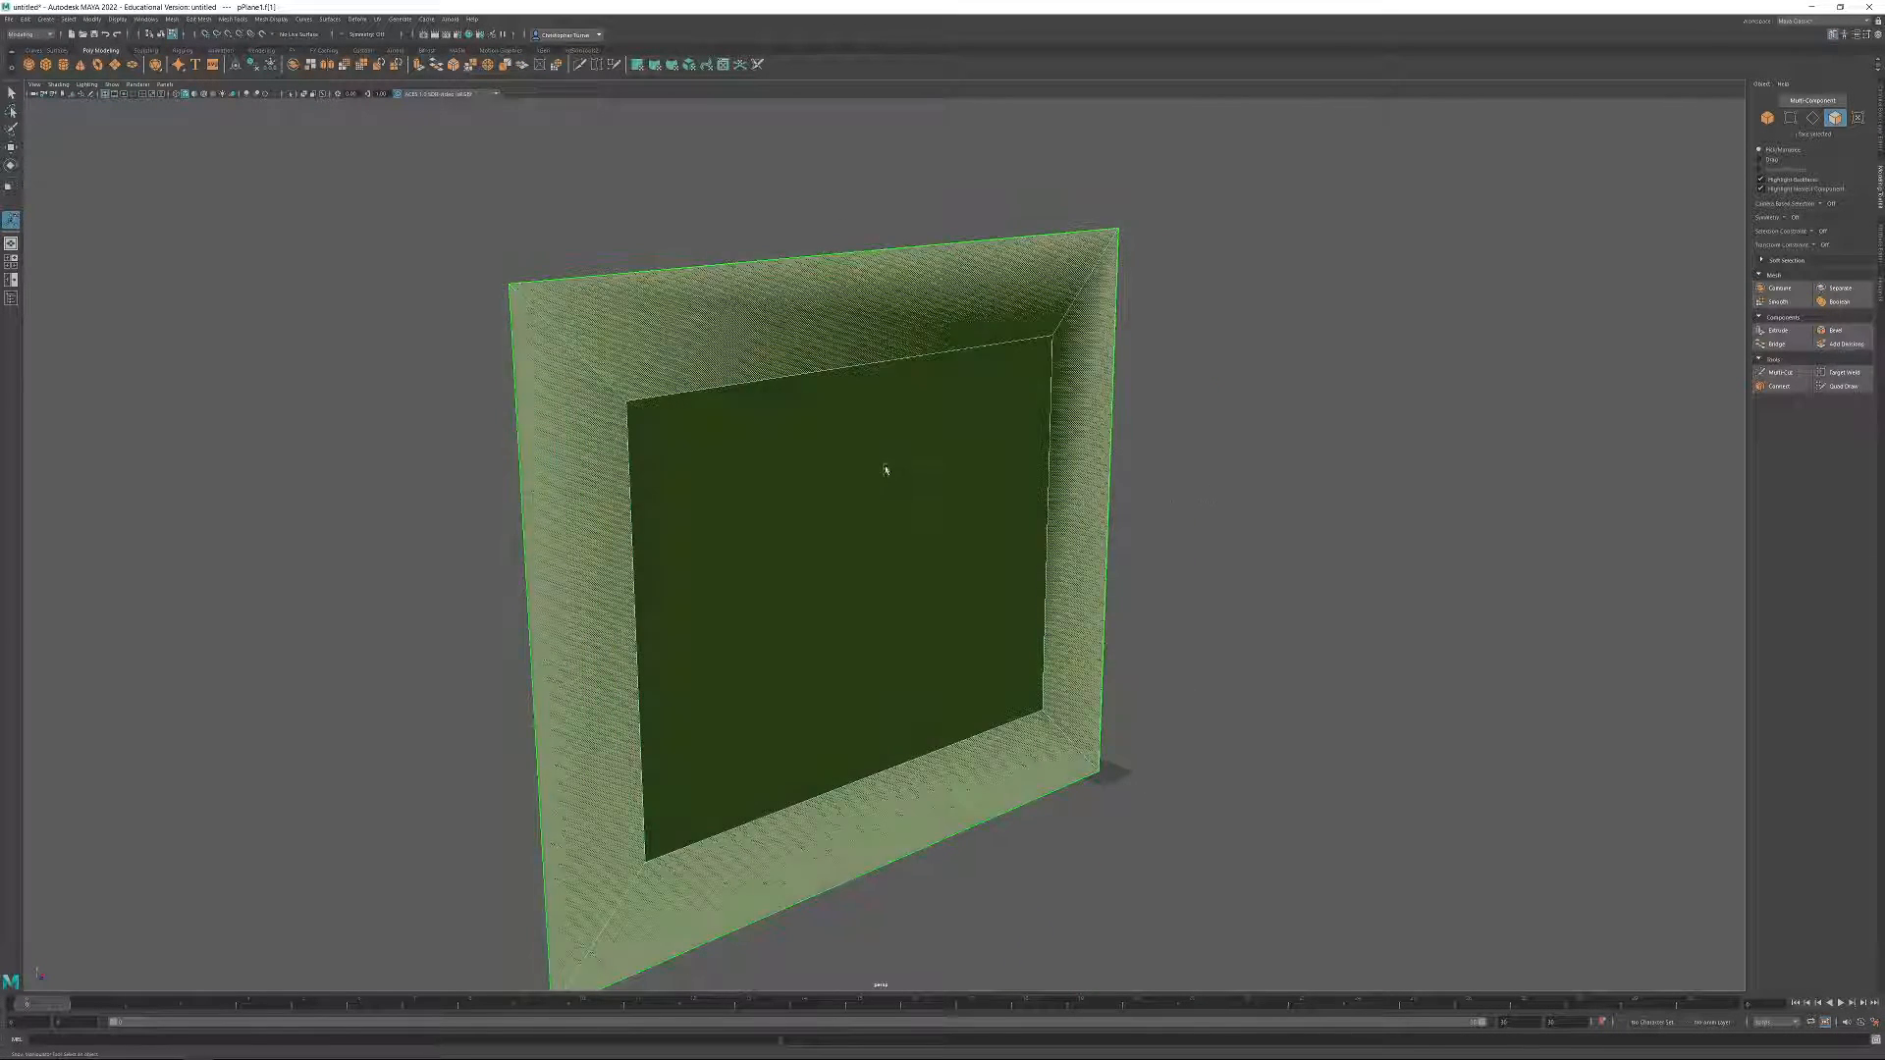
left_click(1406, 592)
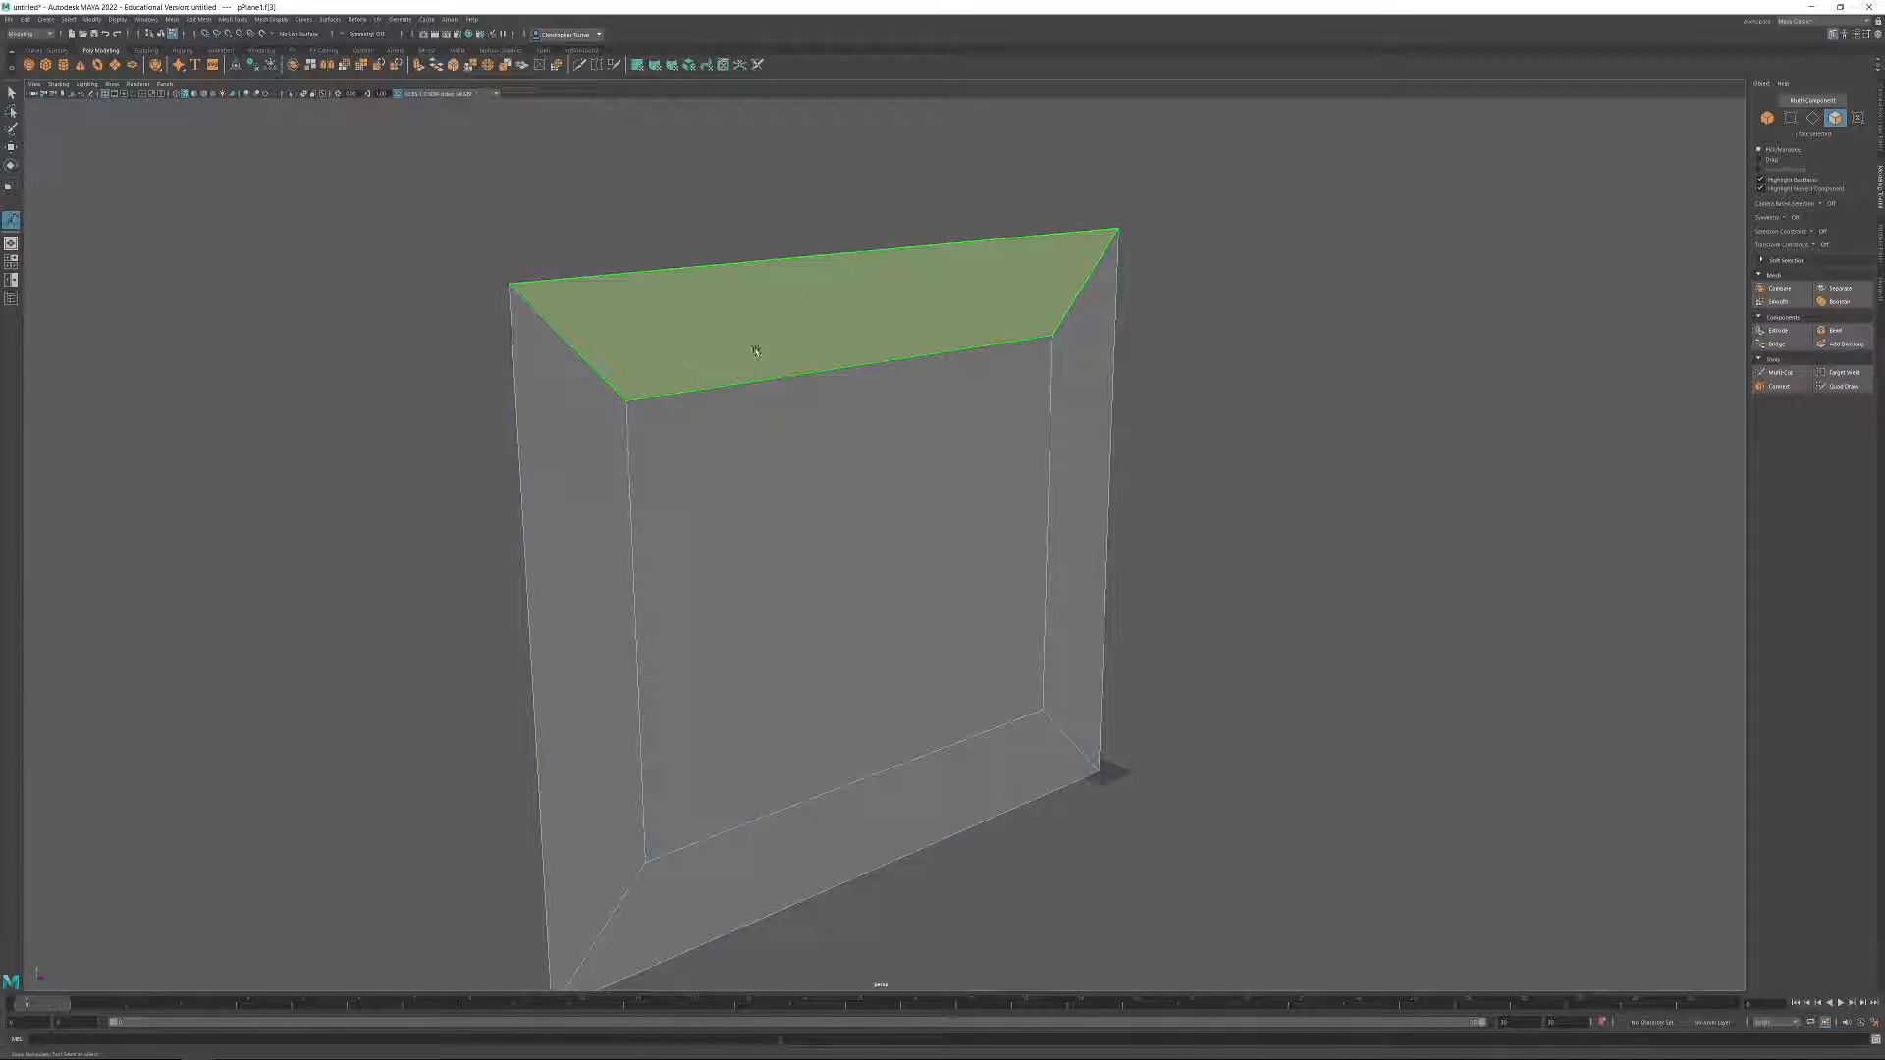
left_click(688, 304)
left_click(580, 628, "shift")
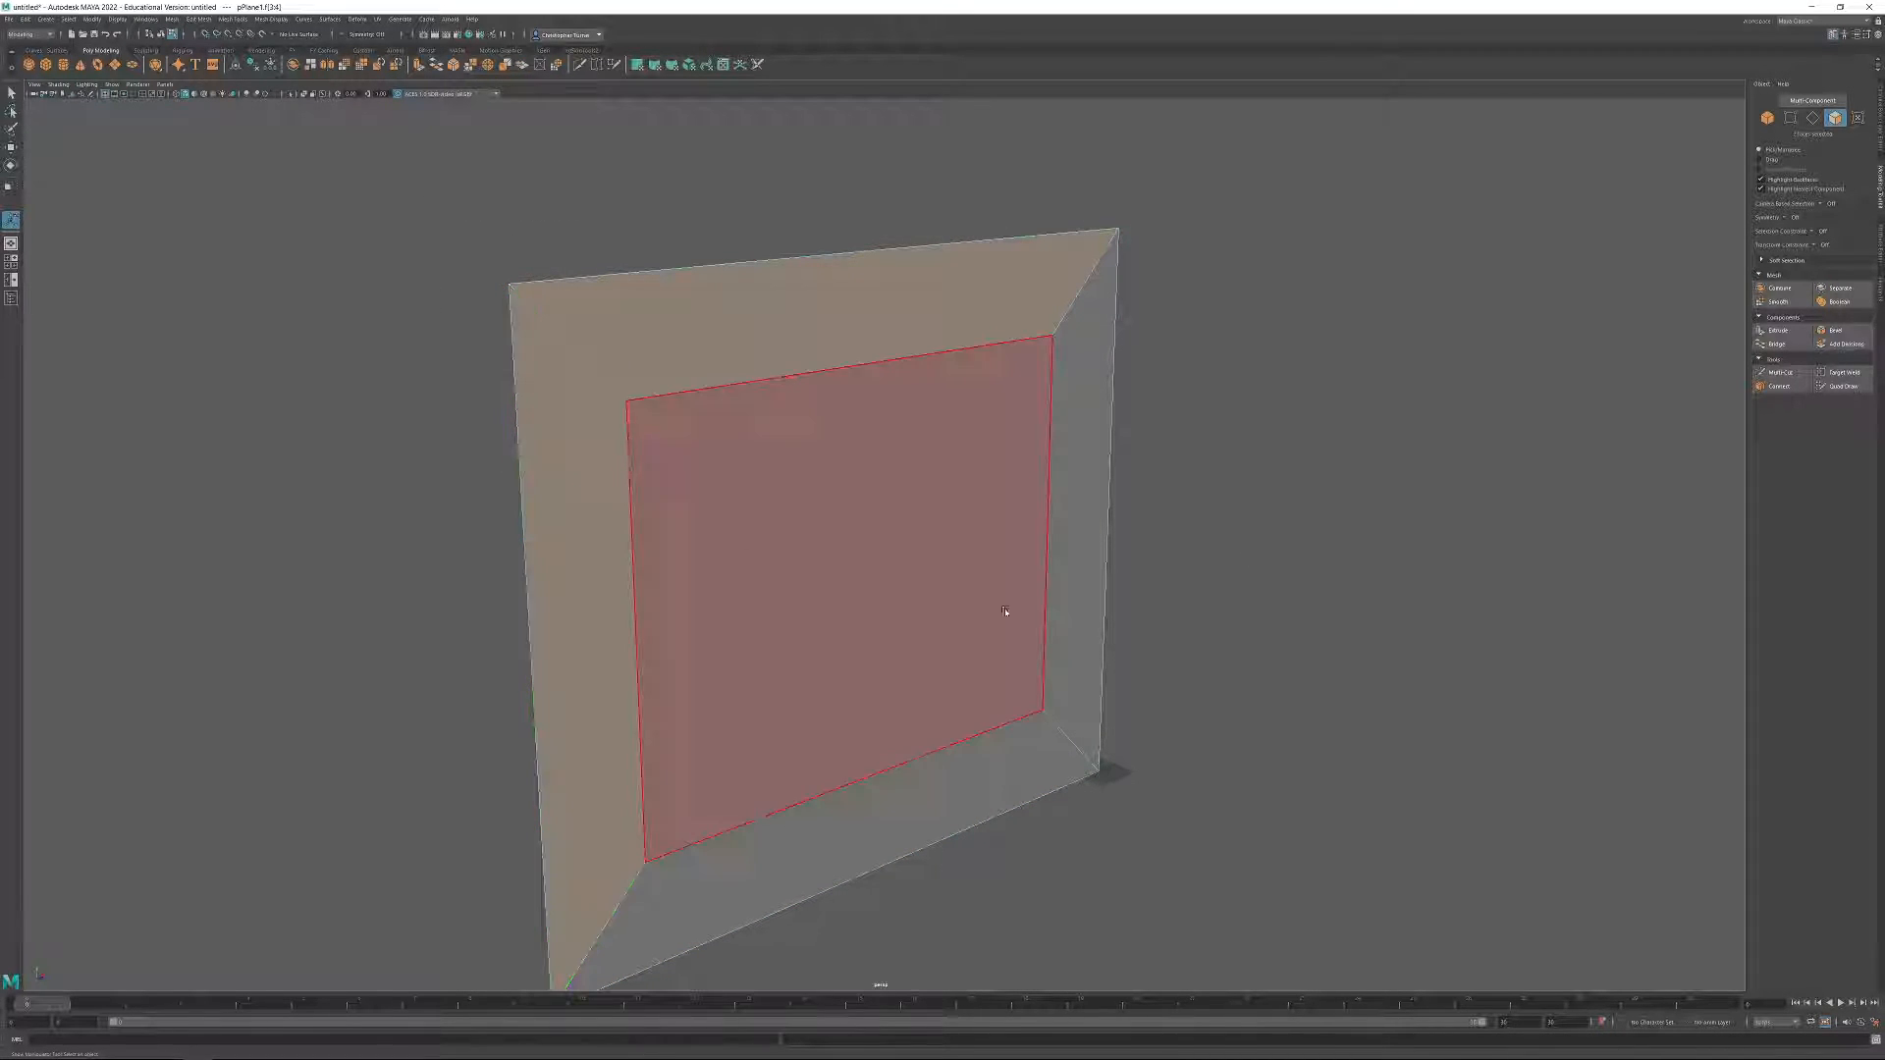
left_click_drag(1237, 593, 1204, 507, "alt")
left_click_drag(1230, 360, 758, 855)
left_click_drag(1129, 687, 1095, 594)
scroll(1095, 594, "down", 3)
left_click_drag(391, 276, 1211, 815)
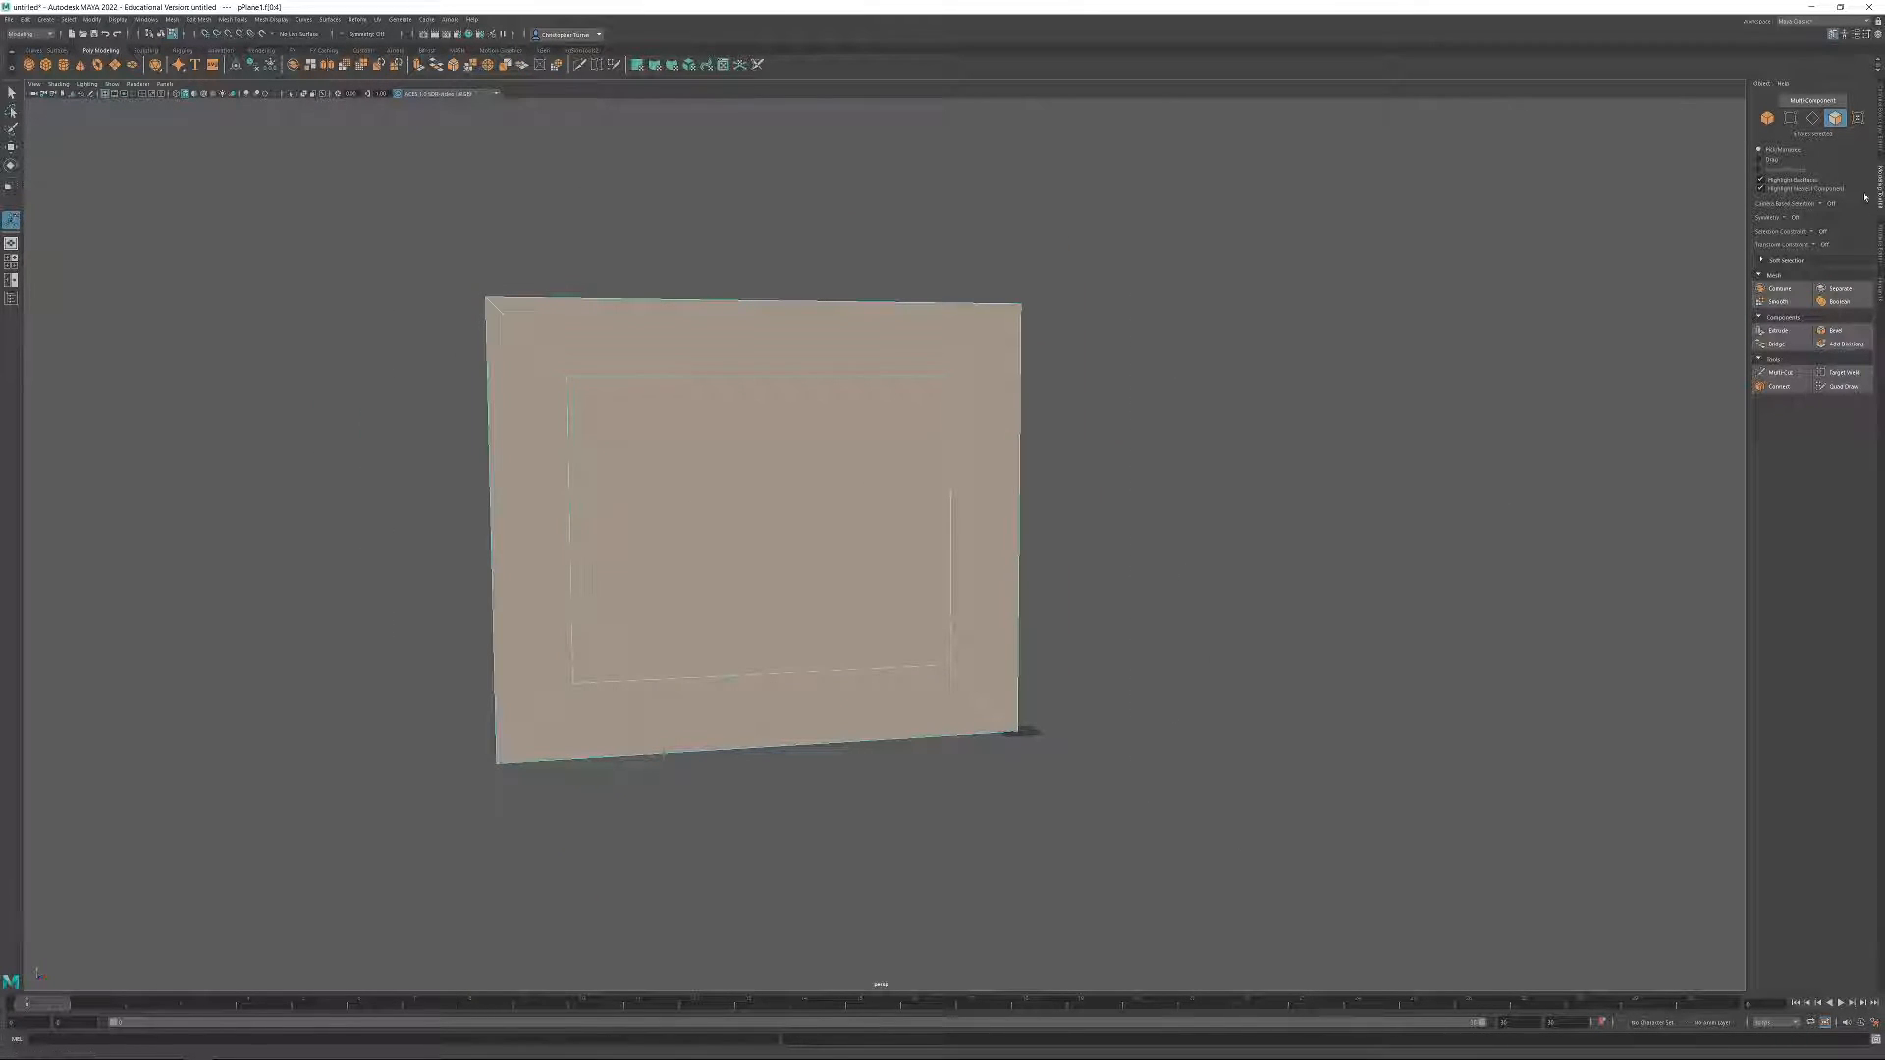
Clear the selection, select only the wall's central inset face, and inspect it against the border.
left_click(1414, 440)
left_click_drag(942, 442, 1218, 675, "alt")
left_click(792, 502)
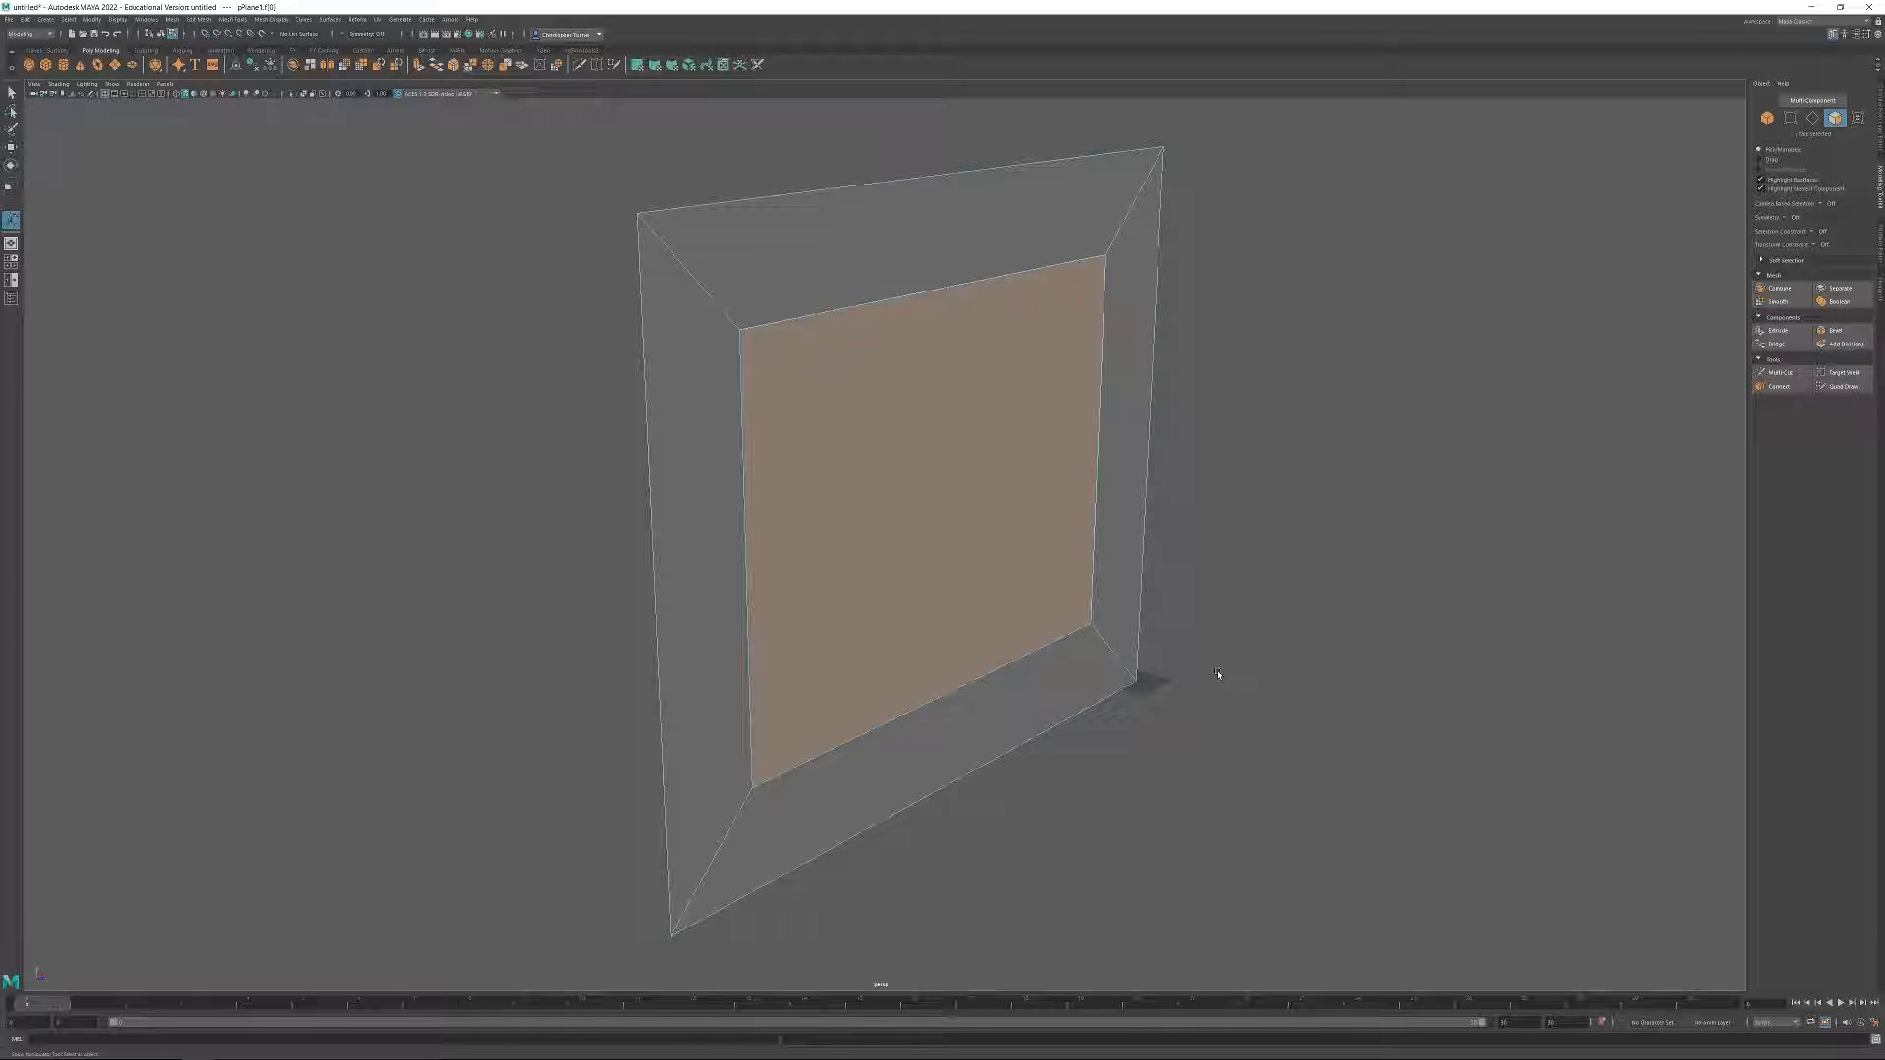
left_click_drag(1367, 652, 963, 534, "alt")
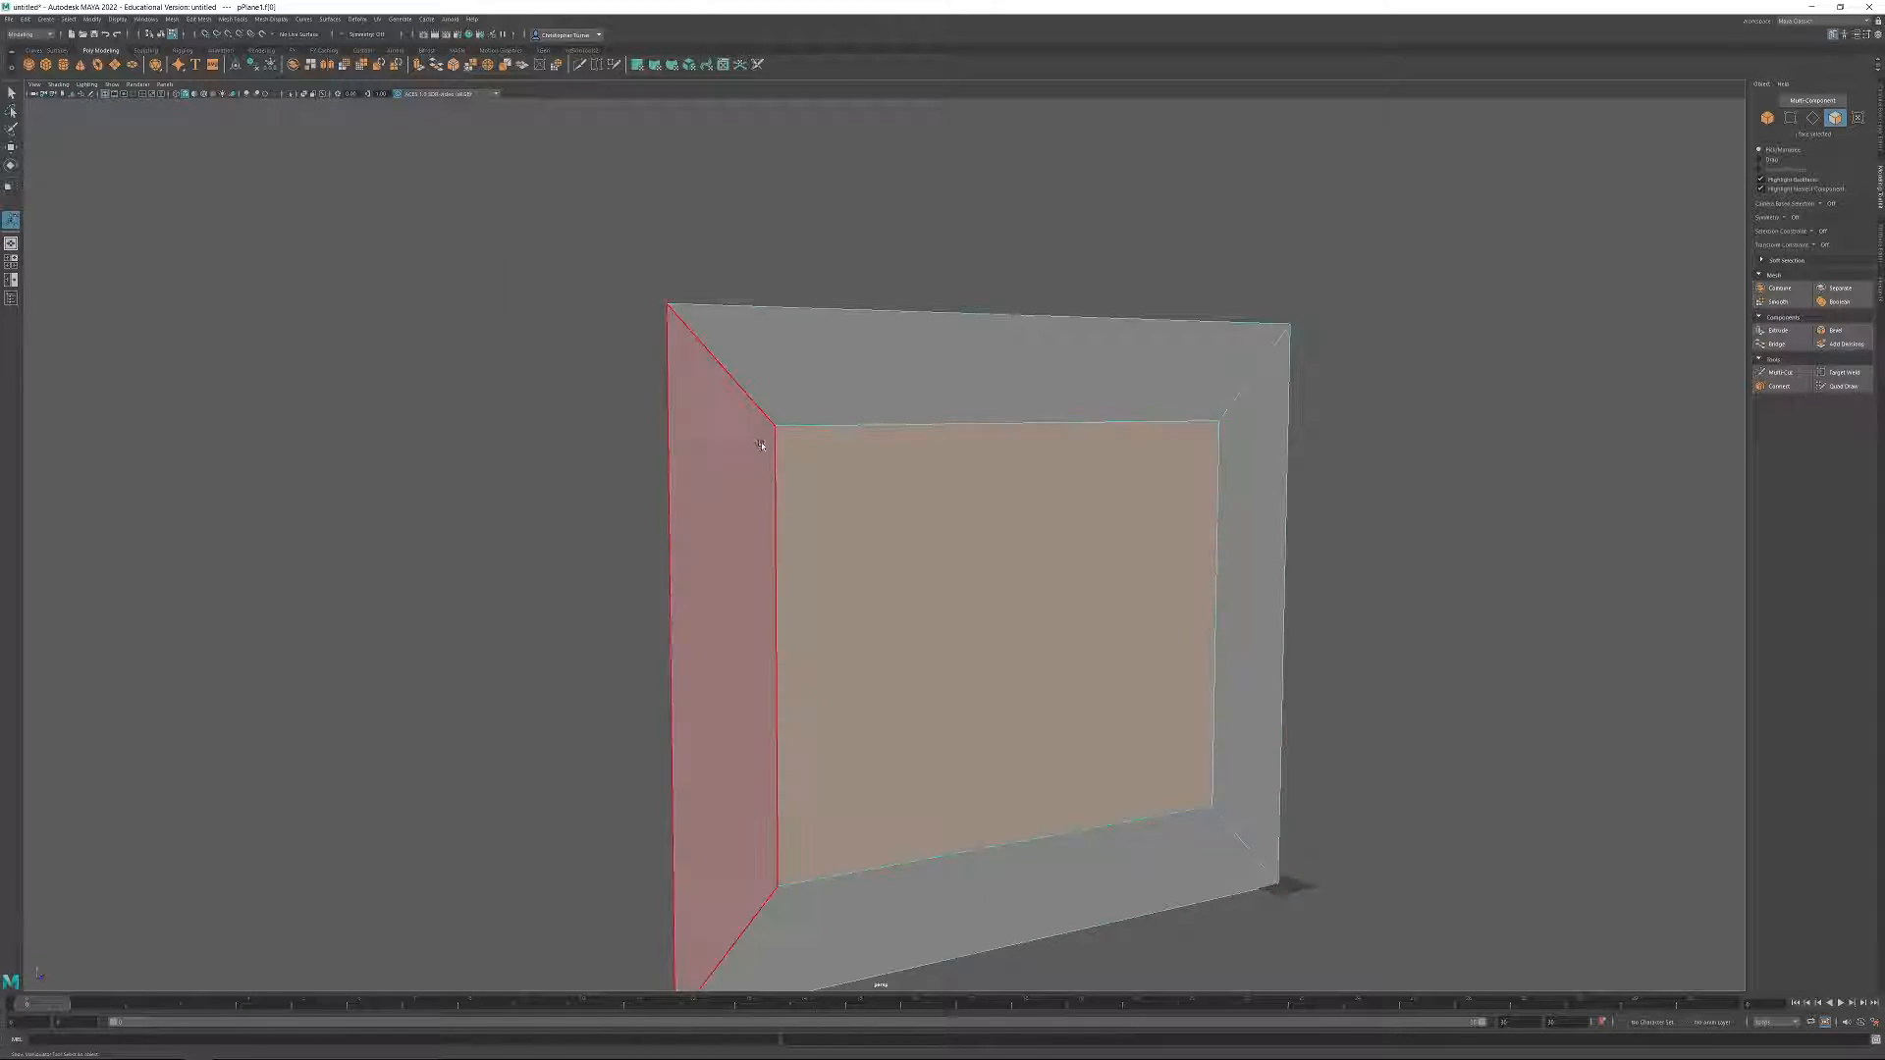
Select the two upper vertices of the inset in vertex mode and check their Y position.
left_click(1790, 118)
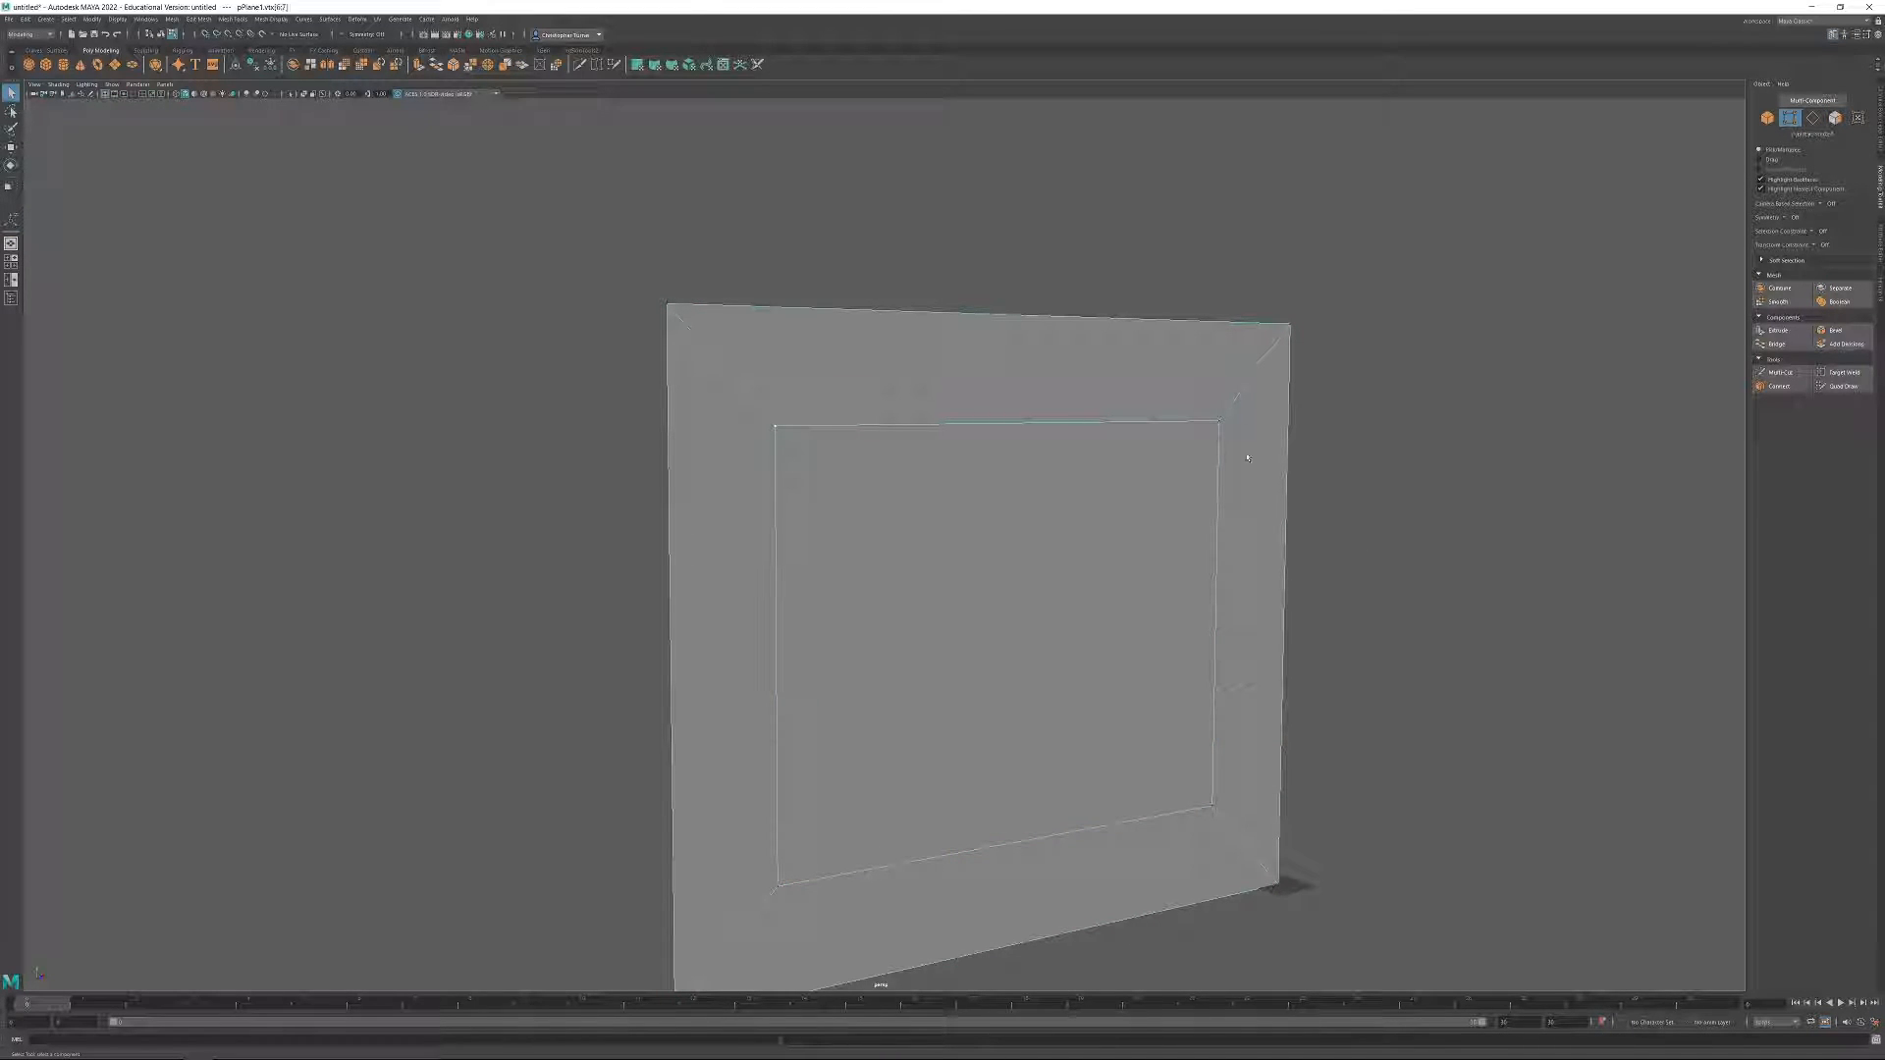
middle_click_drag(1262, 410, 1184, 389, "alt")
key("w")
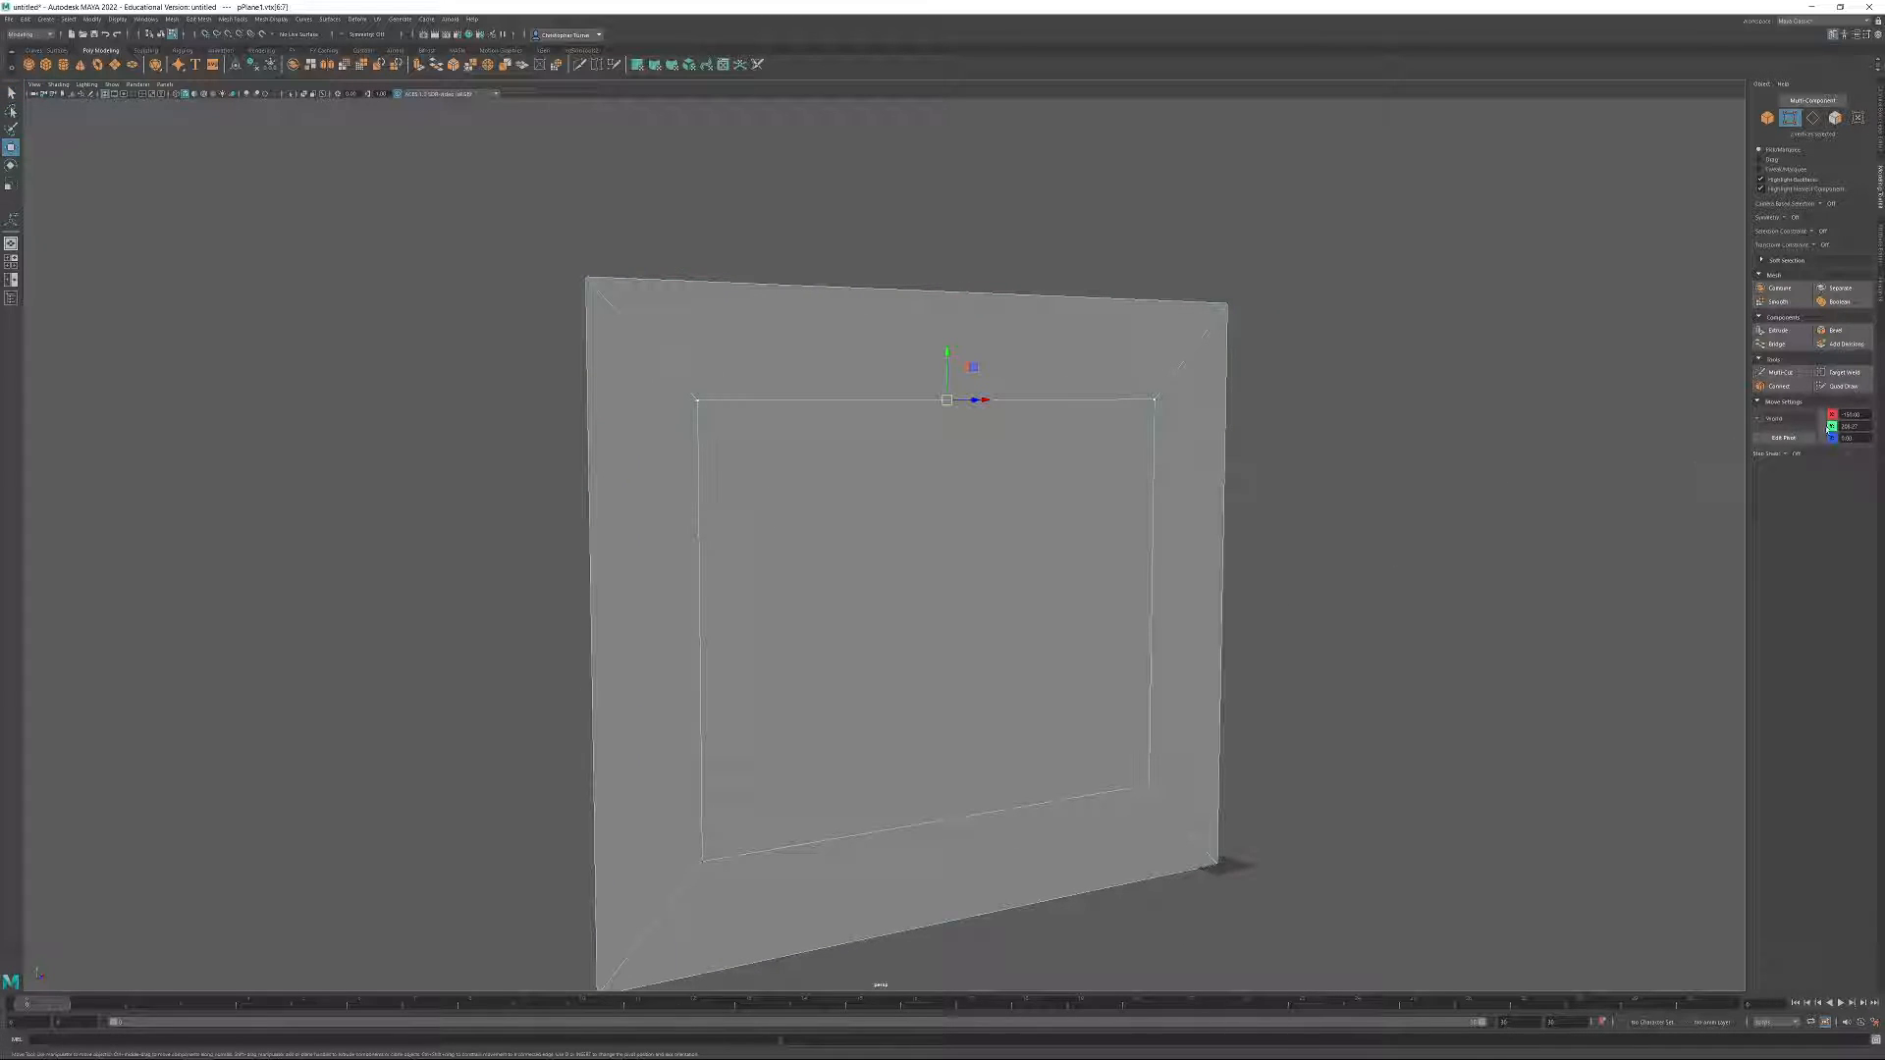
left_click_drag(1863, 426, 1620, 476)
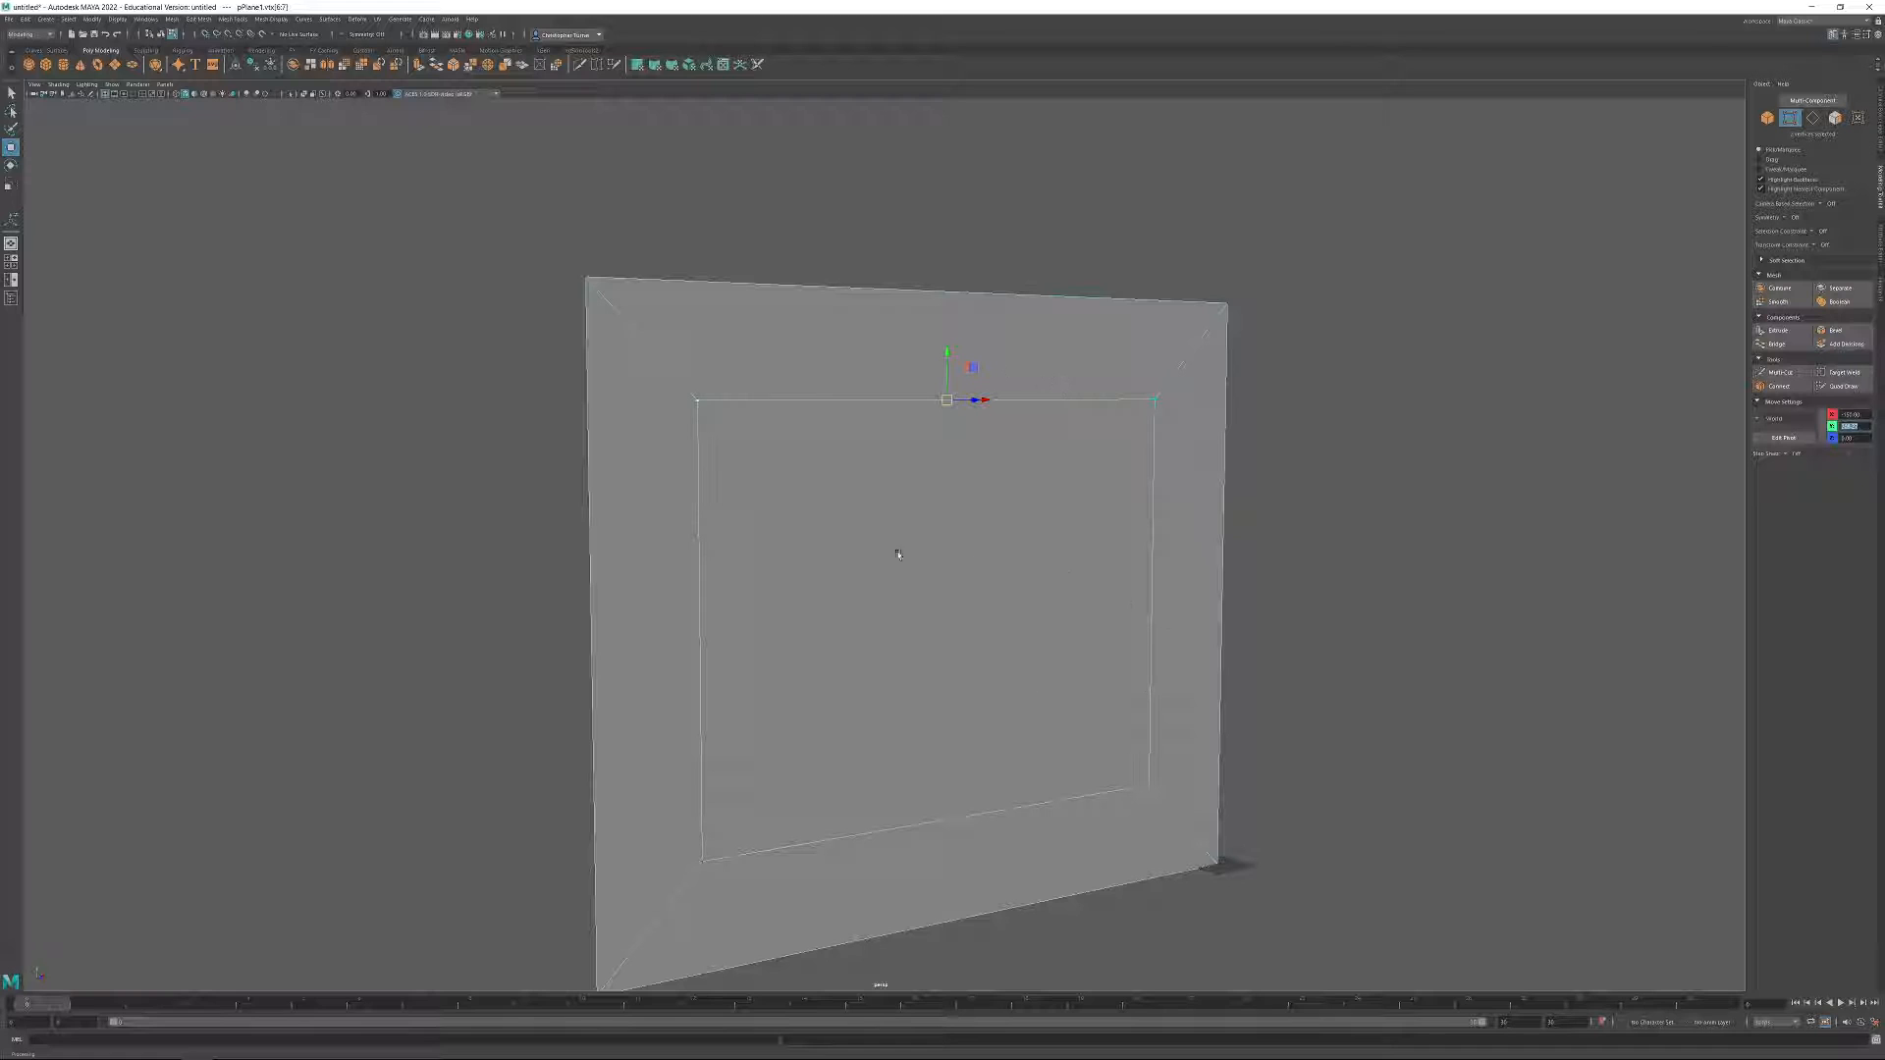
left_click_drag(1137, 670, 1186, 672, "alt")
left_click(1855, 426)
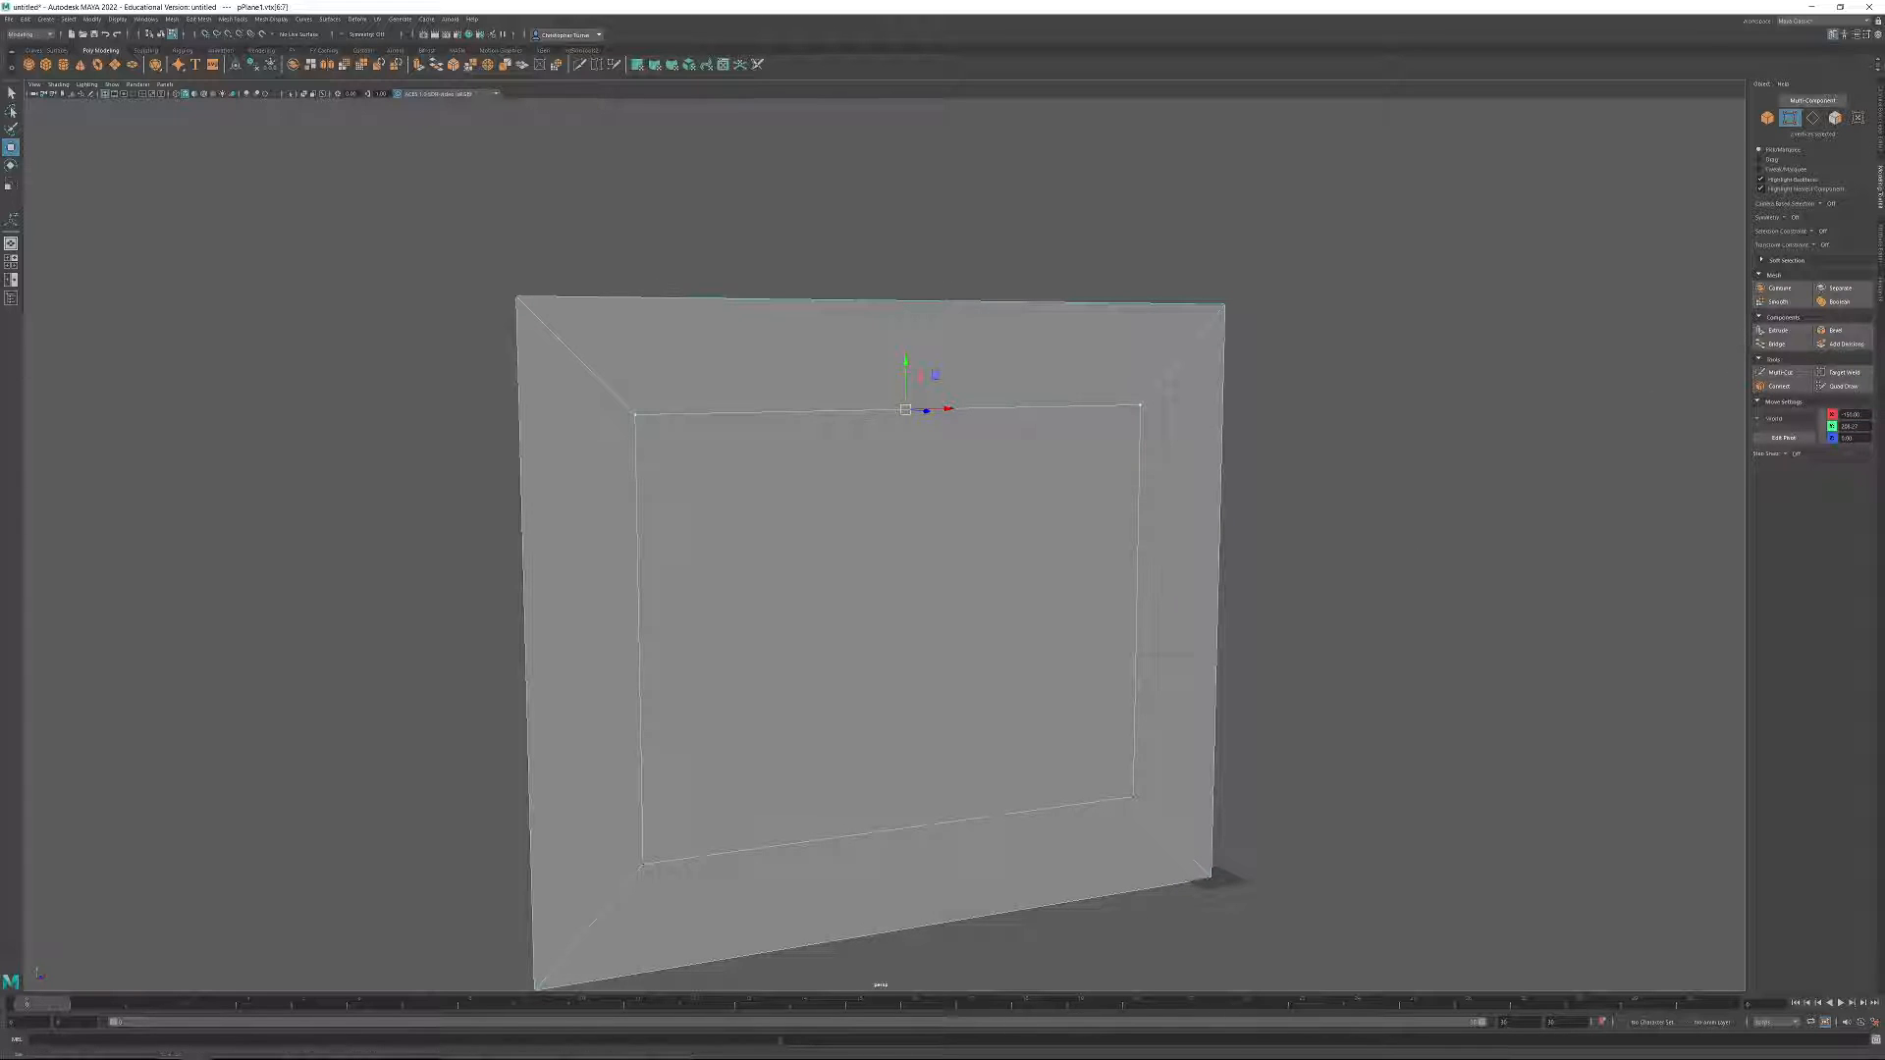
left_click_drag(1859, 426, 1808, 434)
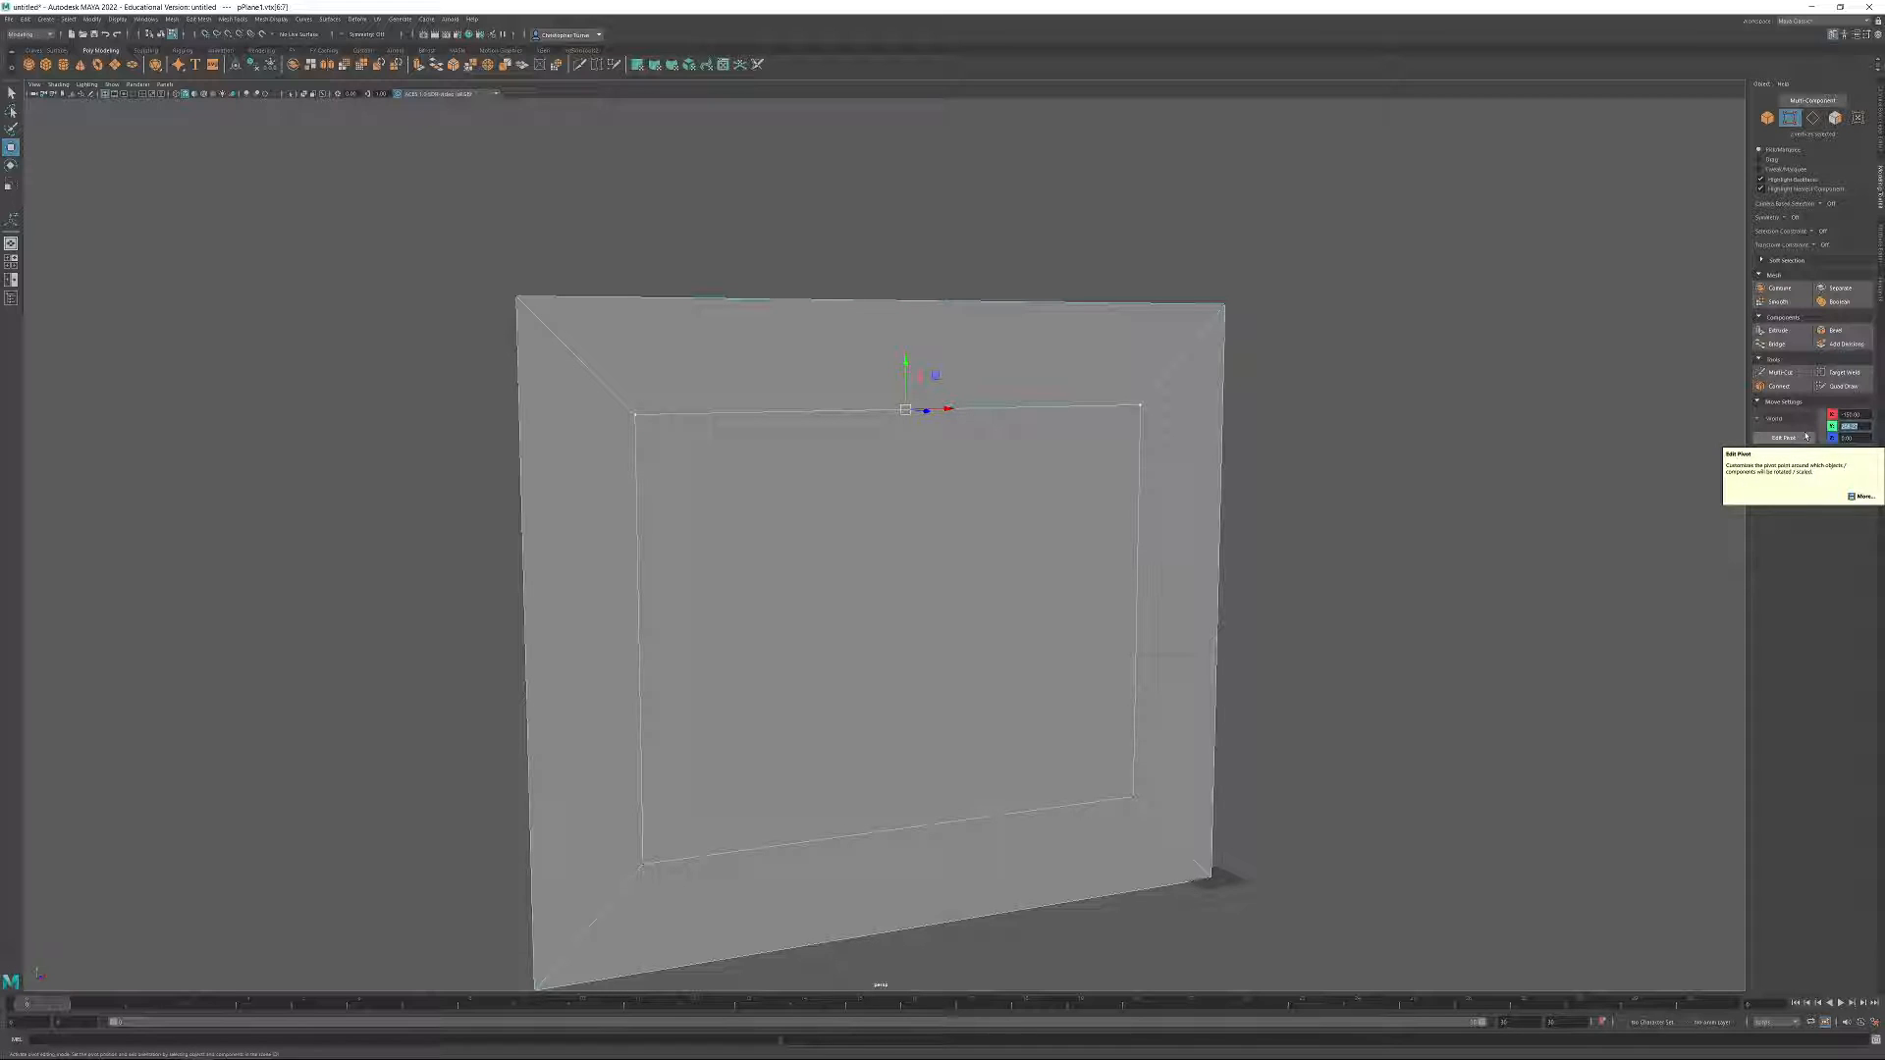
middle_click_drag(1549, 570, 1537, 508, "alt")
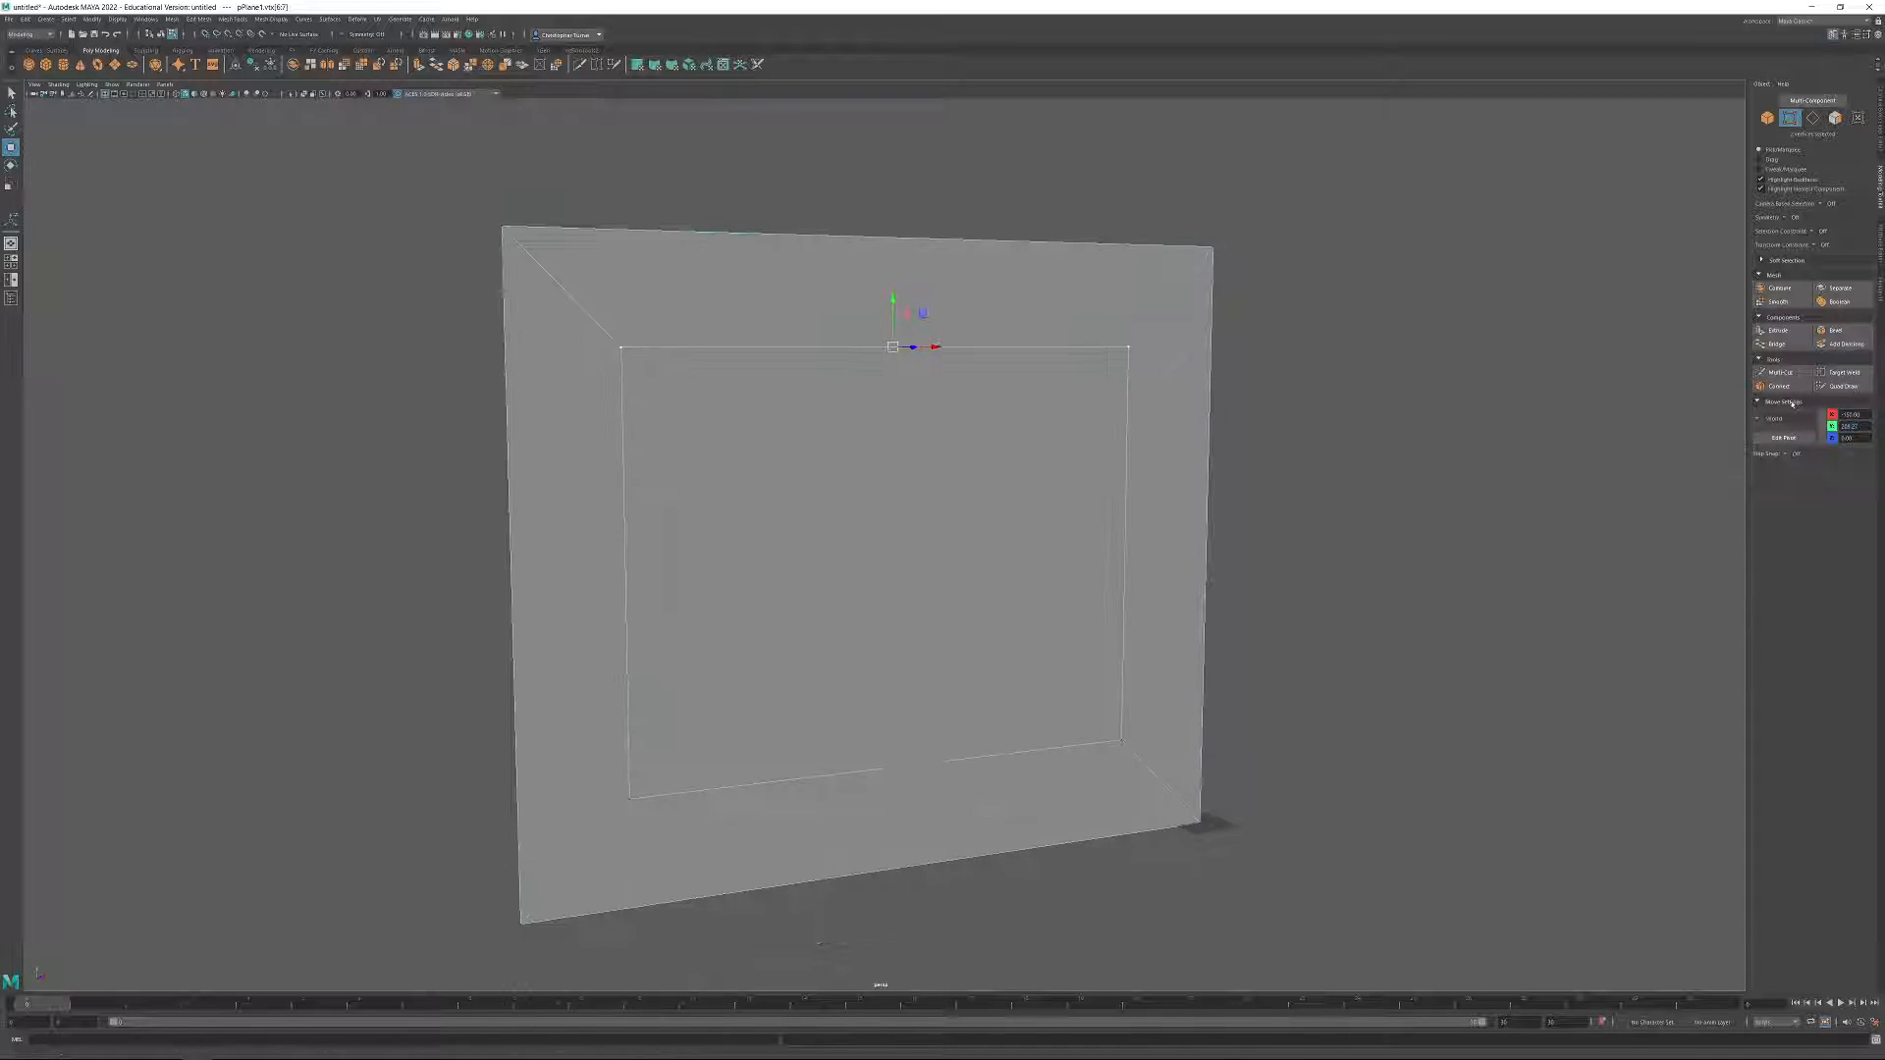
Select the lower right vertex of the inset and check its X position.
left_click(1134, 759)
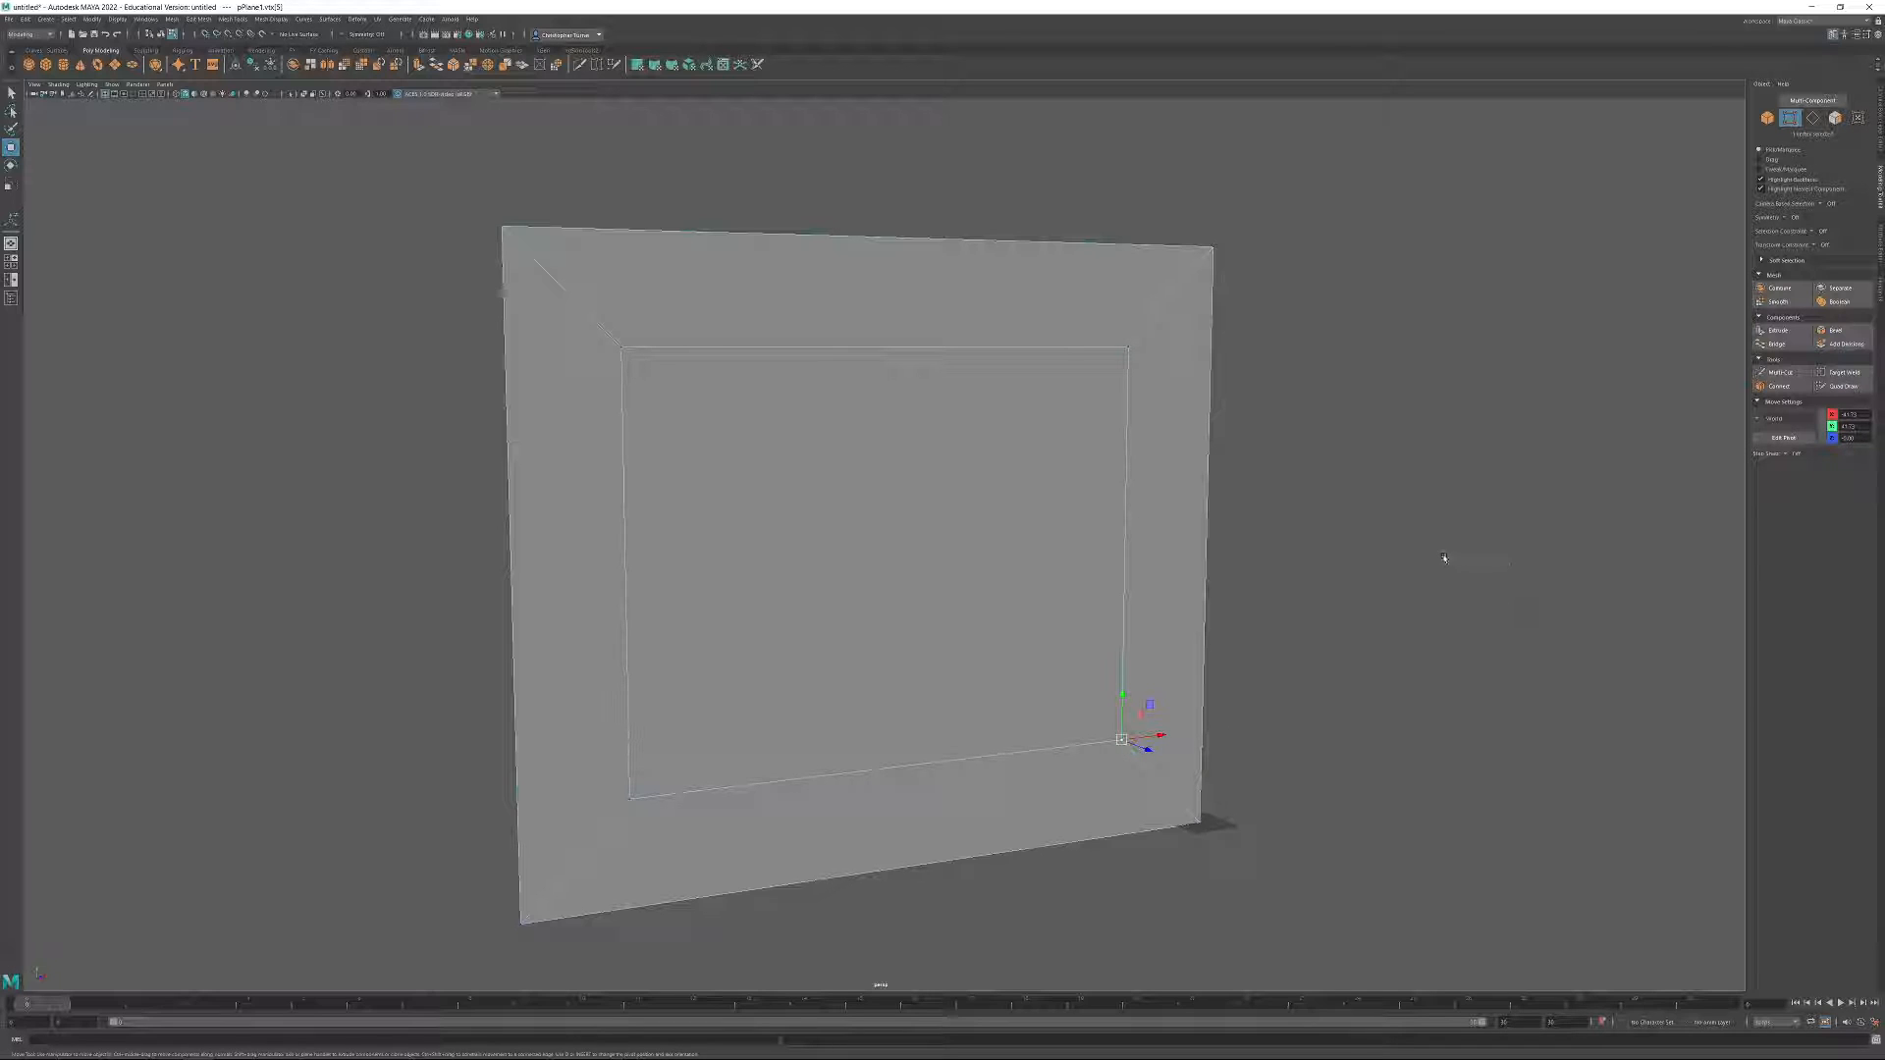
left_click(1851, 414)
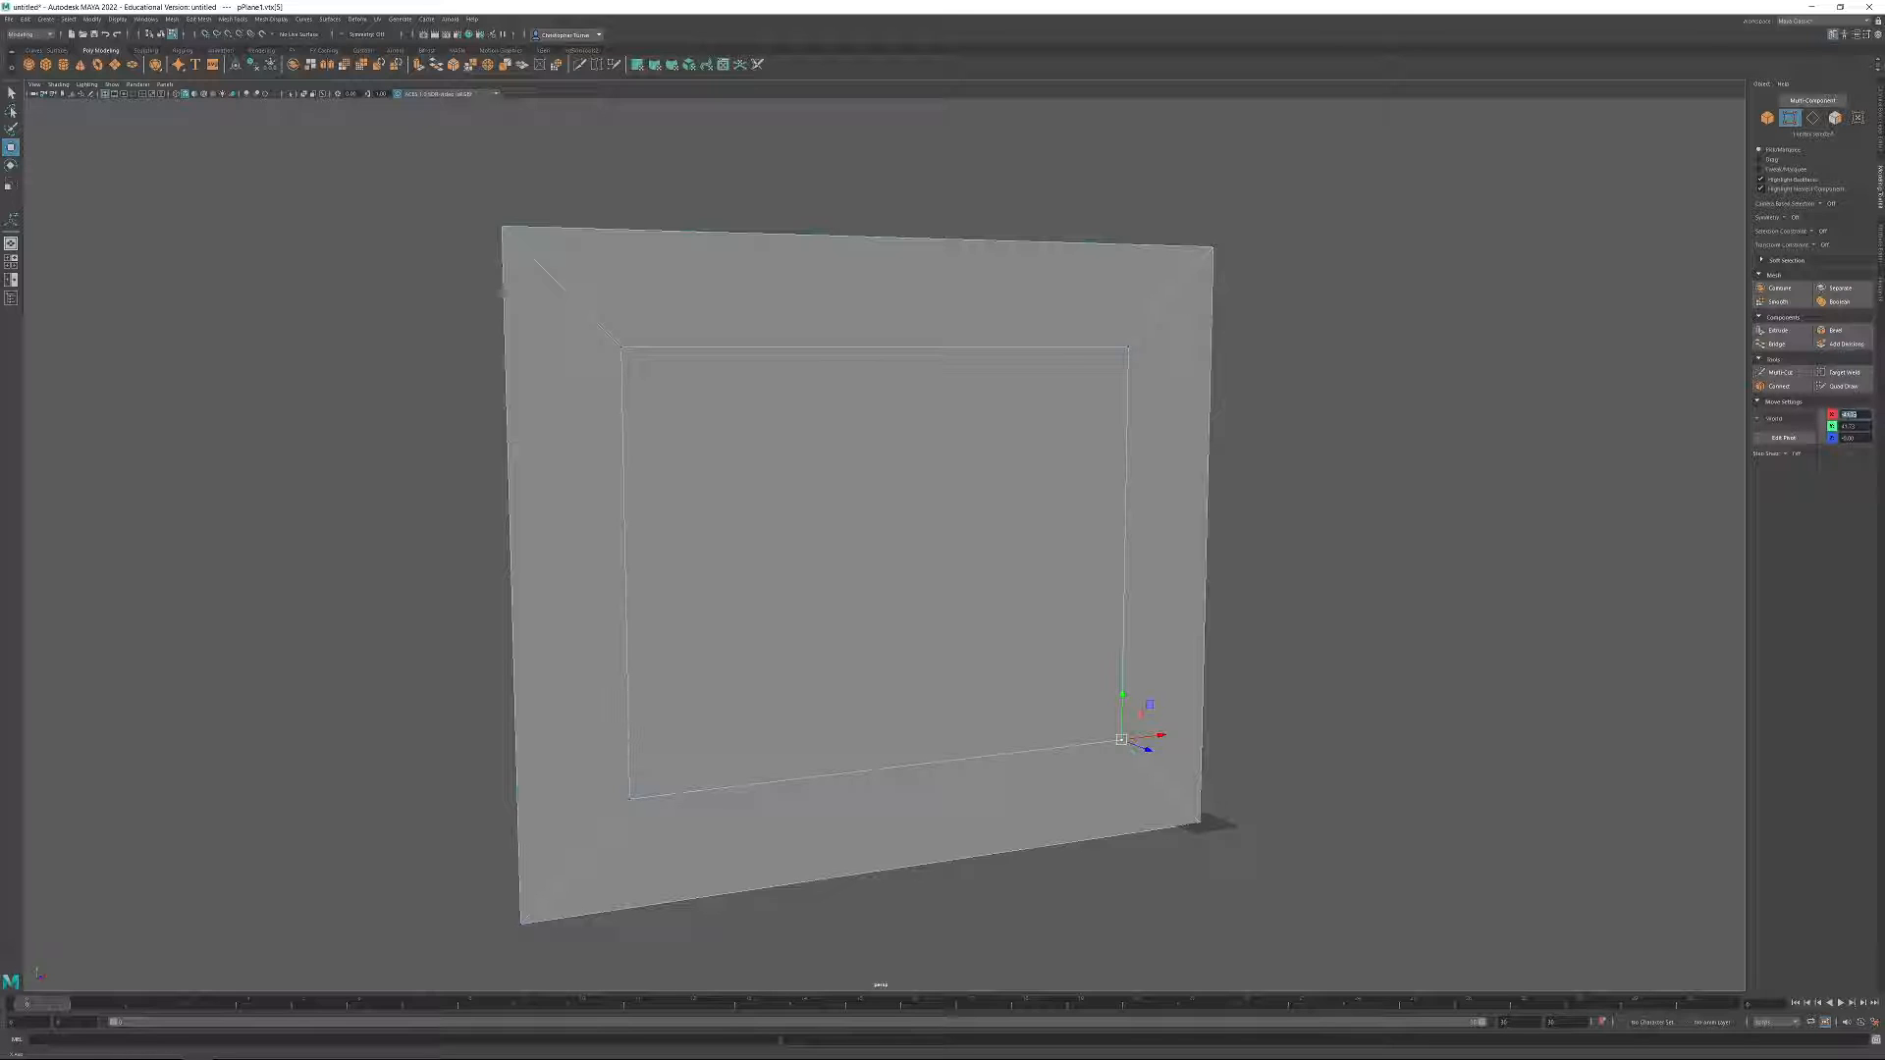
left_click_drag(1310, 606, 1334, 593, "alt")
left_click_drag(1220, 527, 1211, 542, "alt")
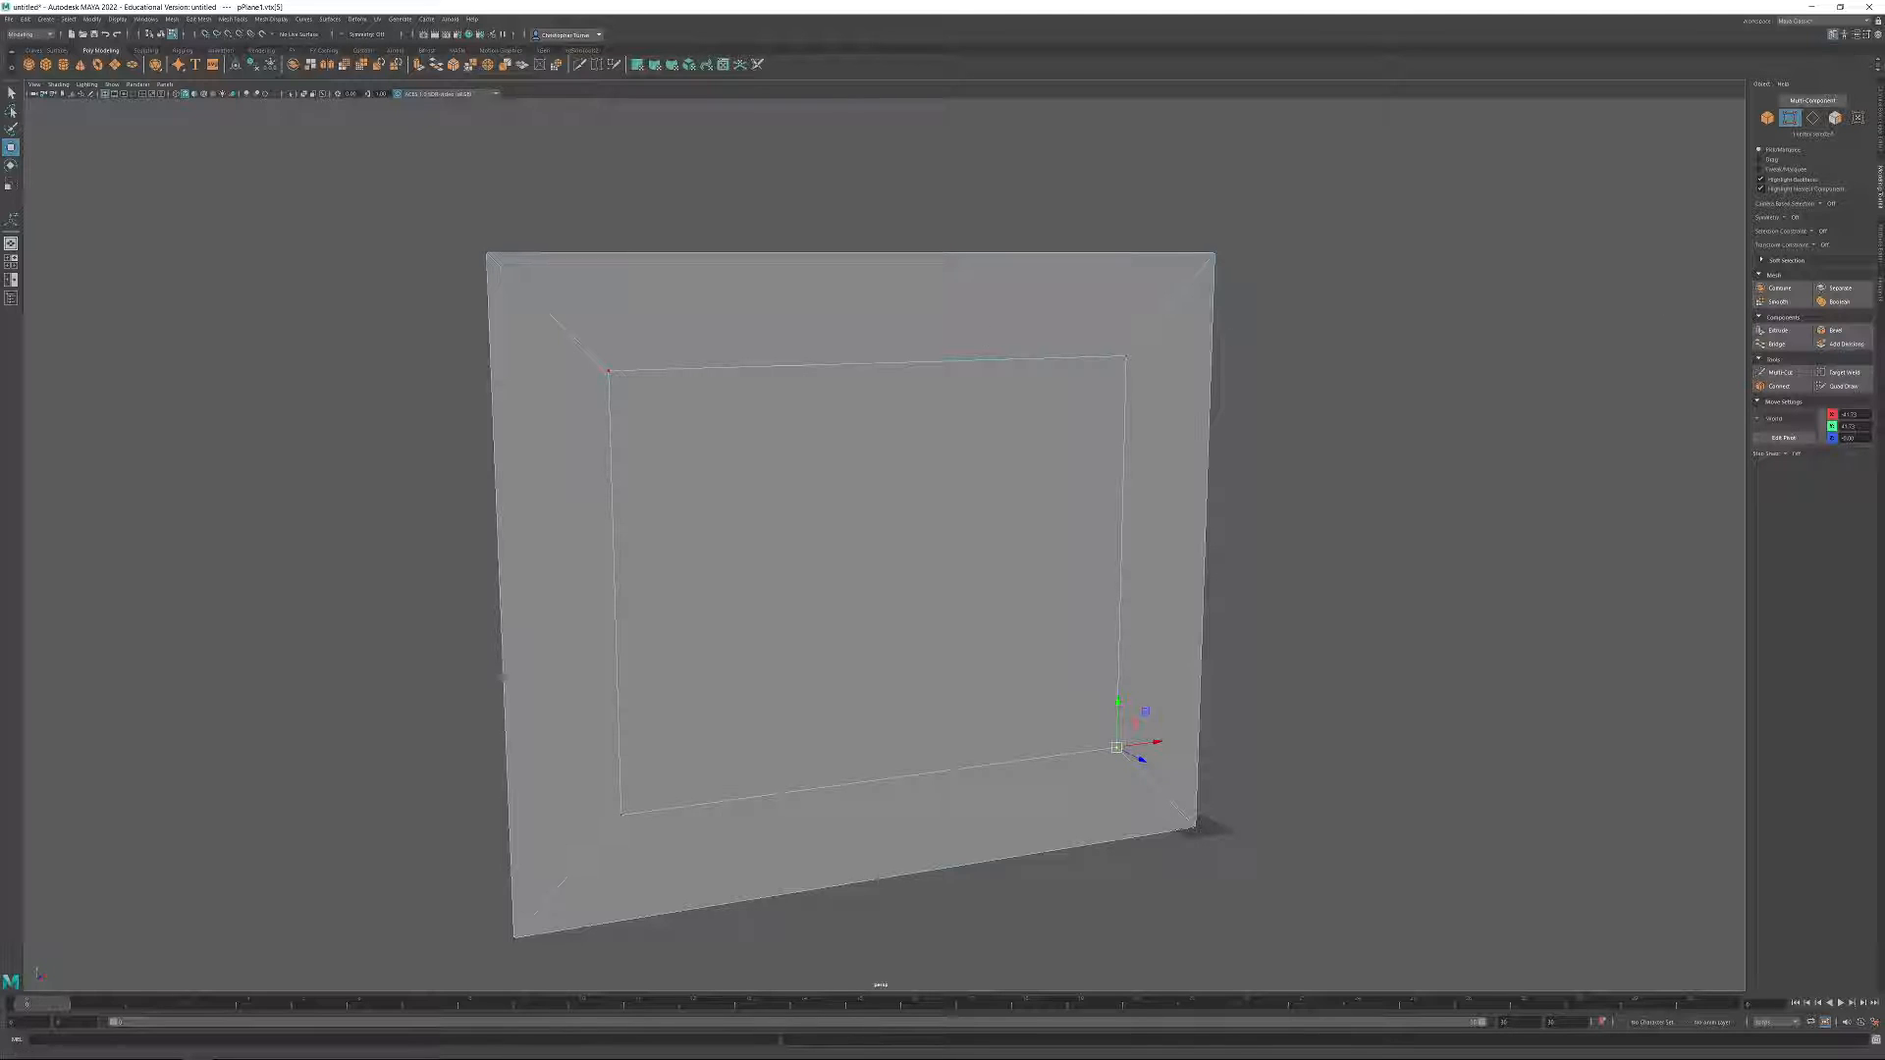
Select the central inset face and extrude it backward to form a window recess in the wall.
left_click(1835, 118)
left_click(919, 535)
left_click_drag(1005, 497, 1022, 468, "alt")
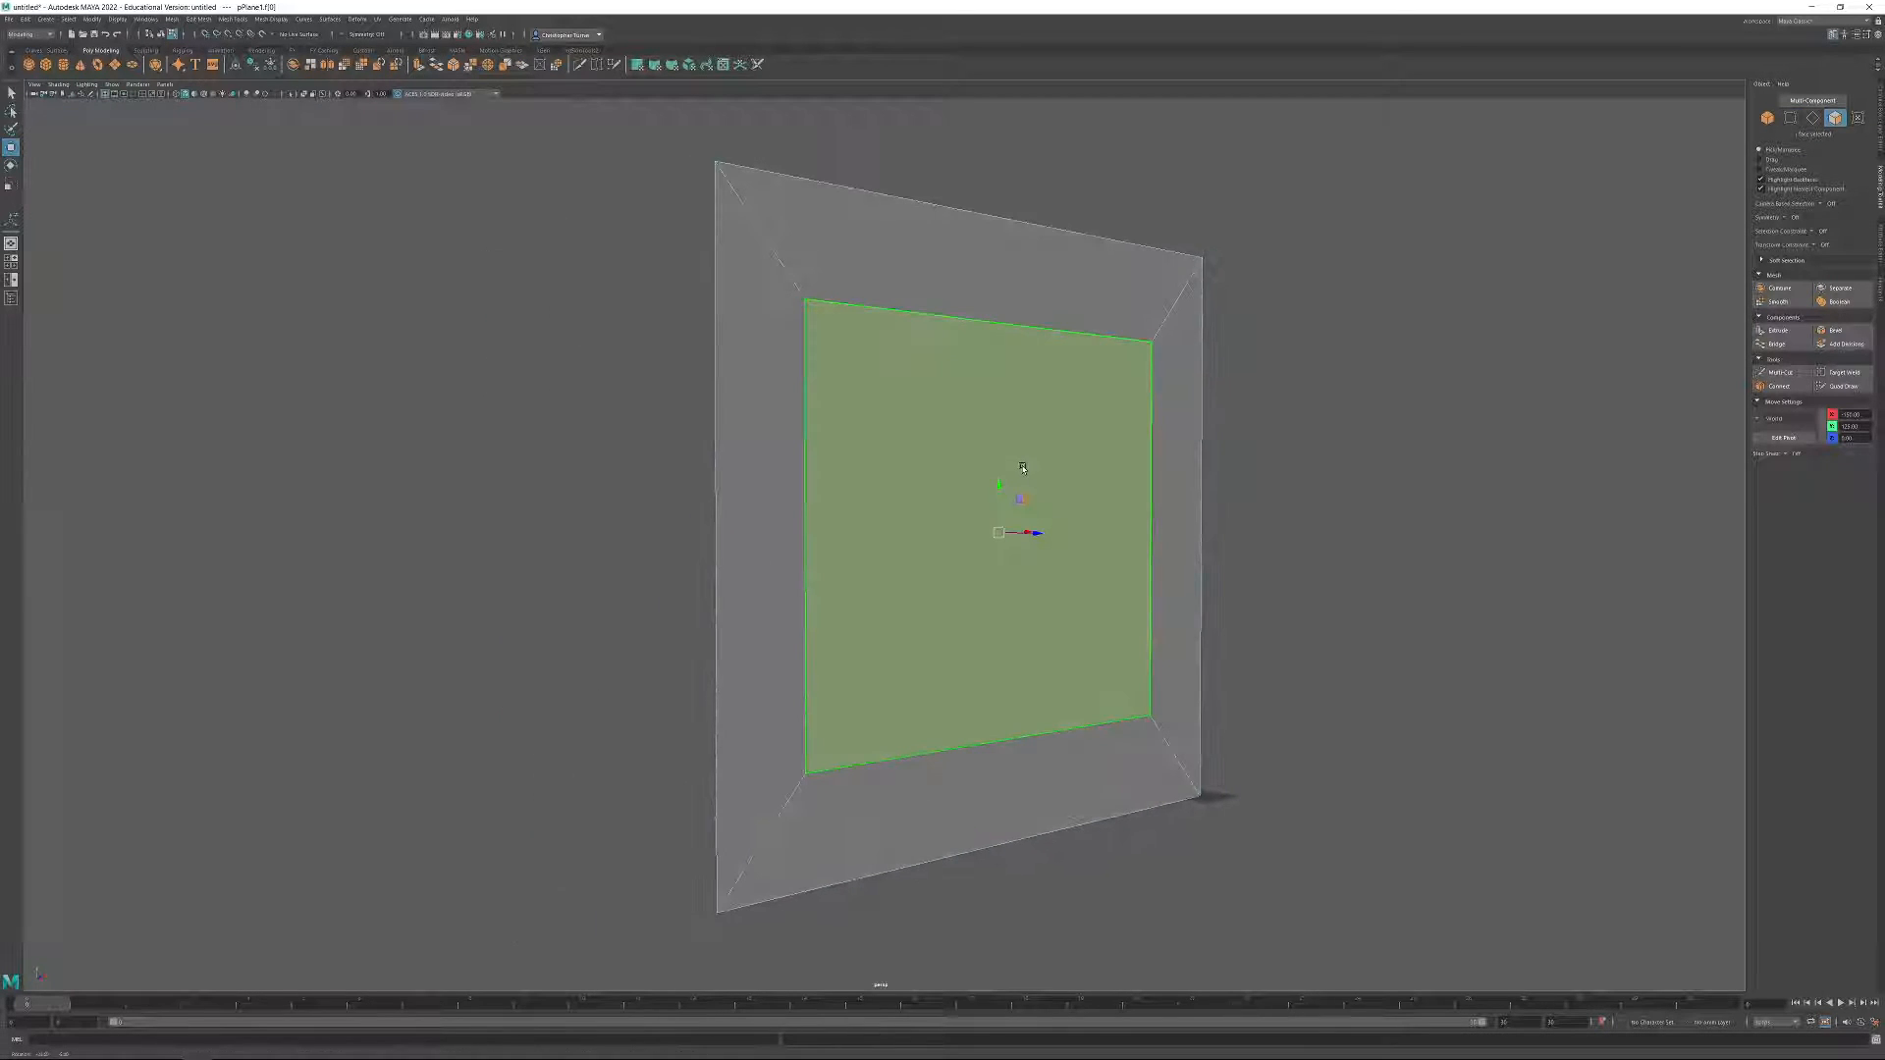
left_click(1778, 330)
mouse_move(1021, 536)
left_mouse_down("alt")
mouse_move(1018, 572)
mouse_move(1015, 547)
mouse_move(698, 433)
mouse_move(1052, 562)
mouse_move(1103, 665)
mouse_move(1129, 589)
mouse_move(1012, 530)
mouse_move(1044, 533)
left_mouse_up("alt")
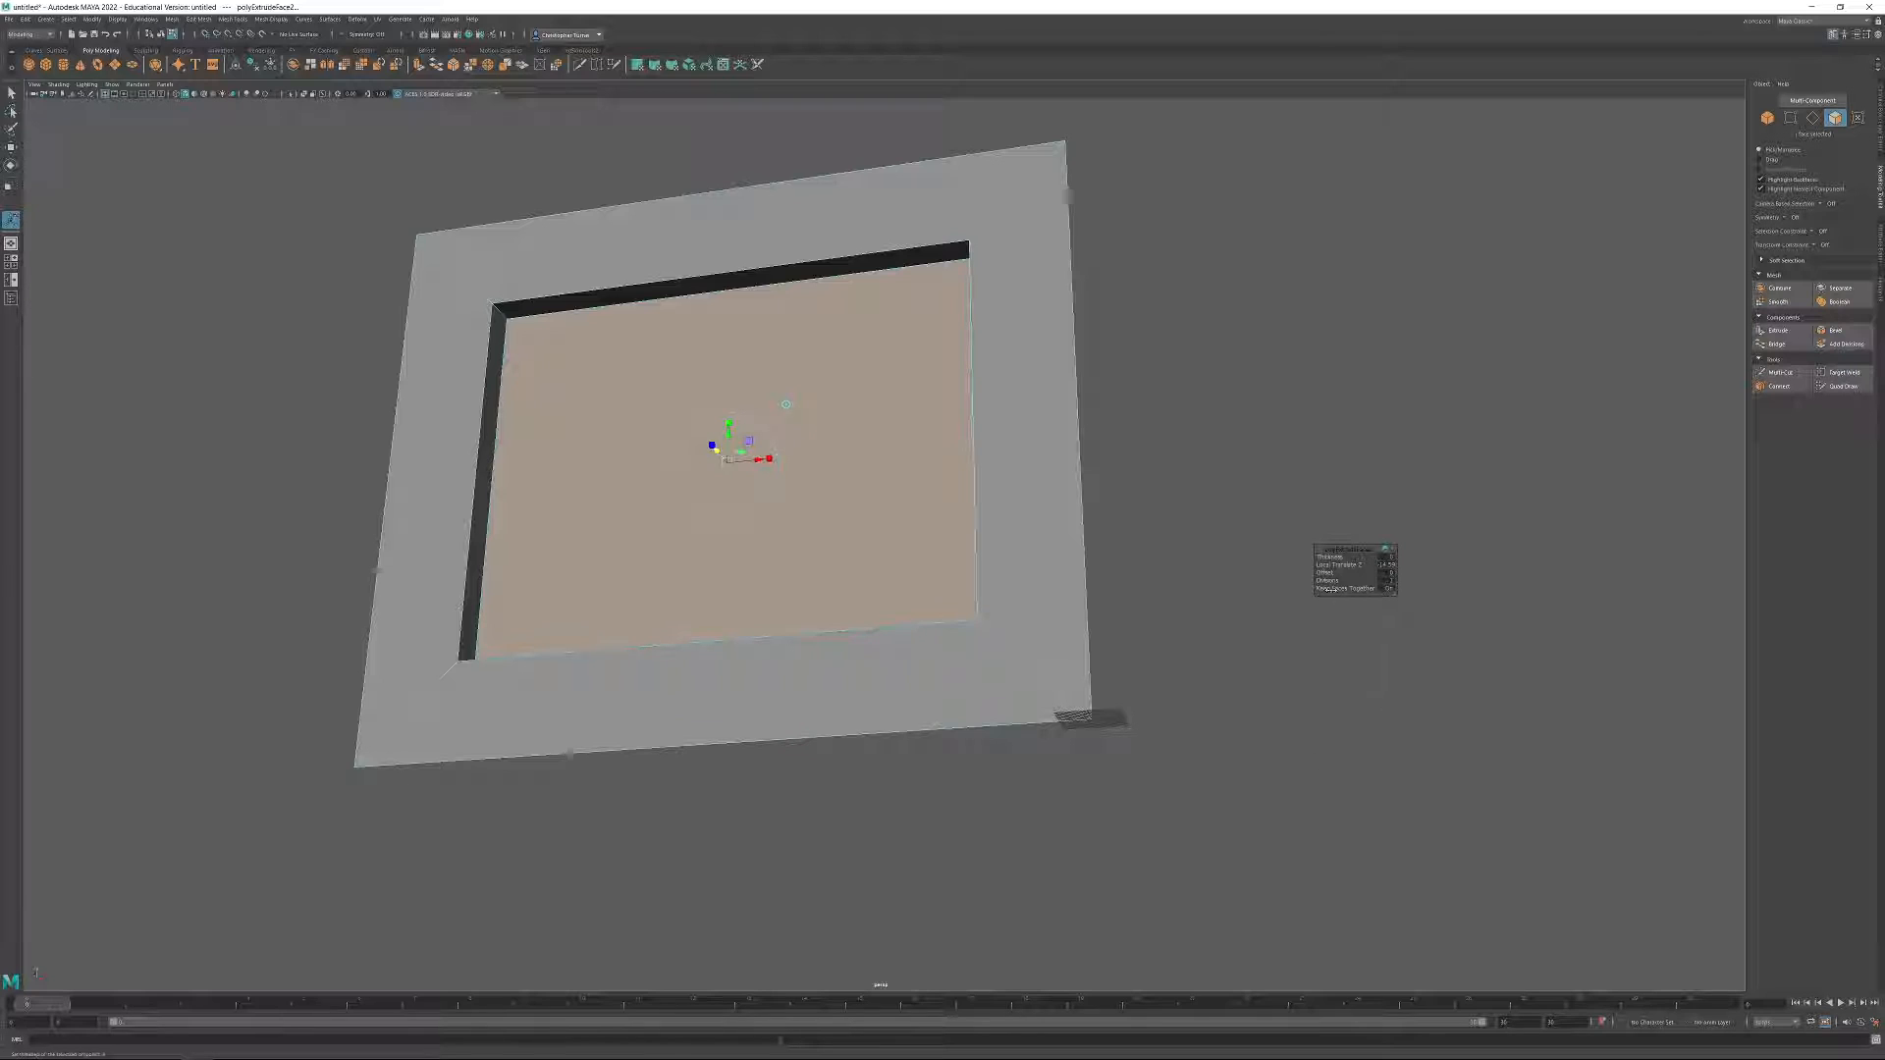
left_click(1256, 444)
left_click_drag(1164, 438, 1200, 491, "alt")
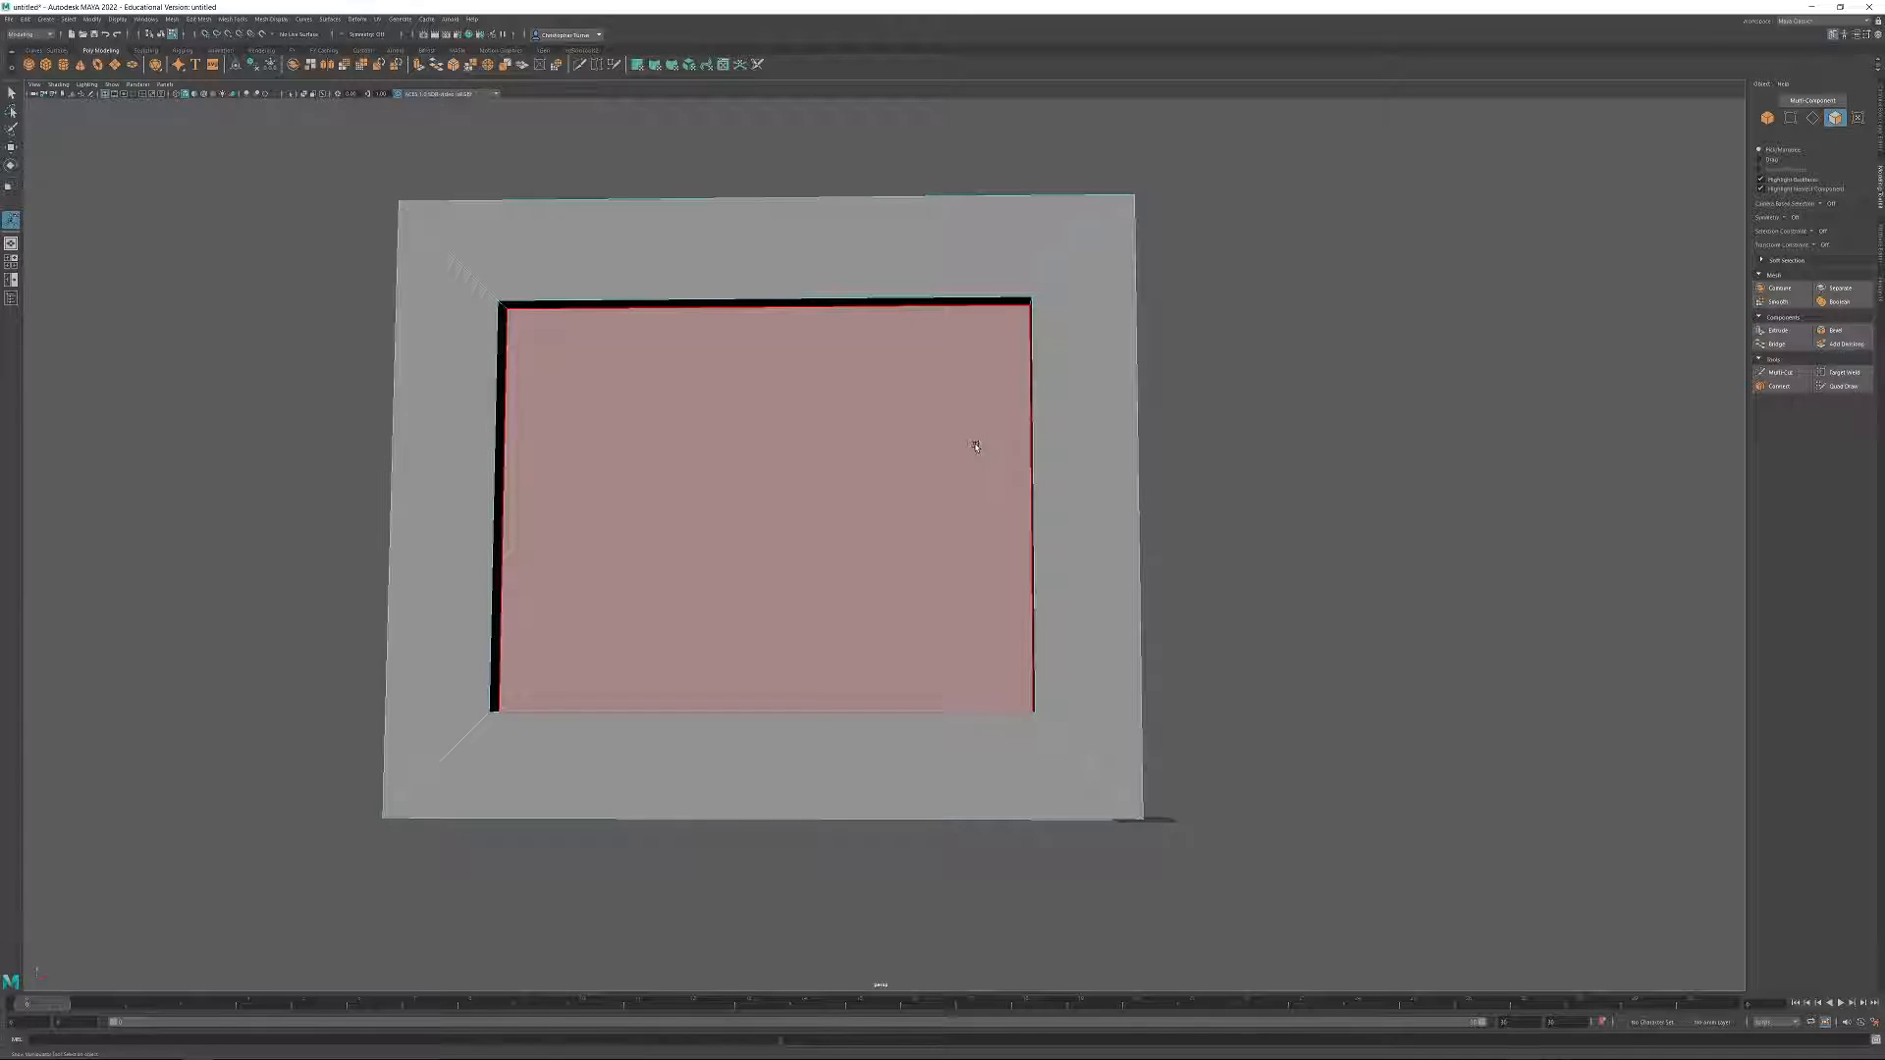
Select the horizontal edges across the wall and connect them with two segments, dividing the recess into three panels.
left_click(1814, 120)
left_click_drag(772, 149, 949, 574)
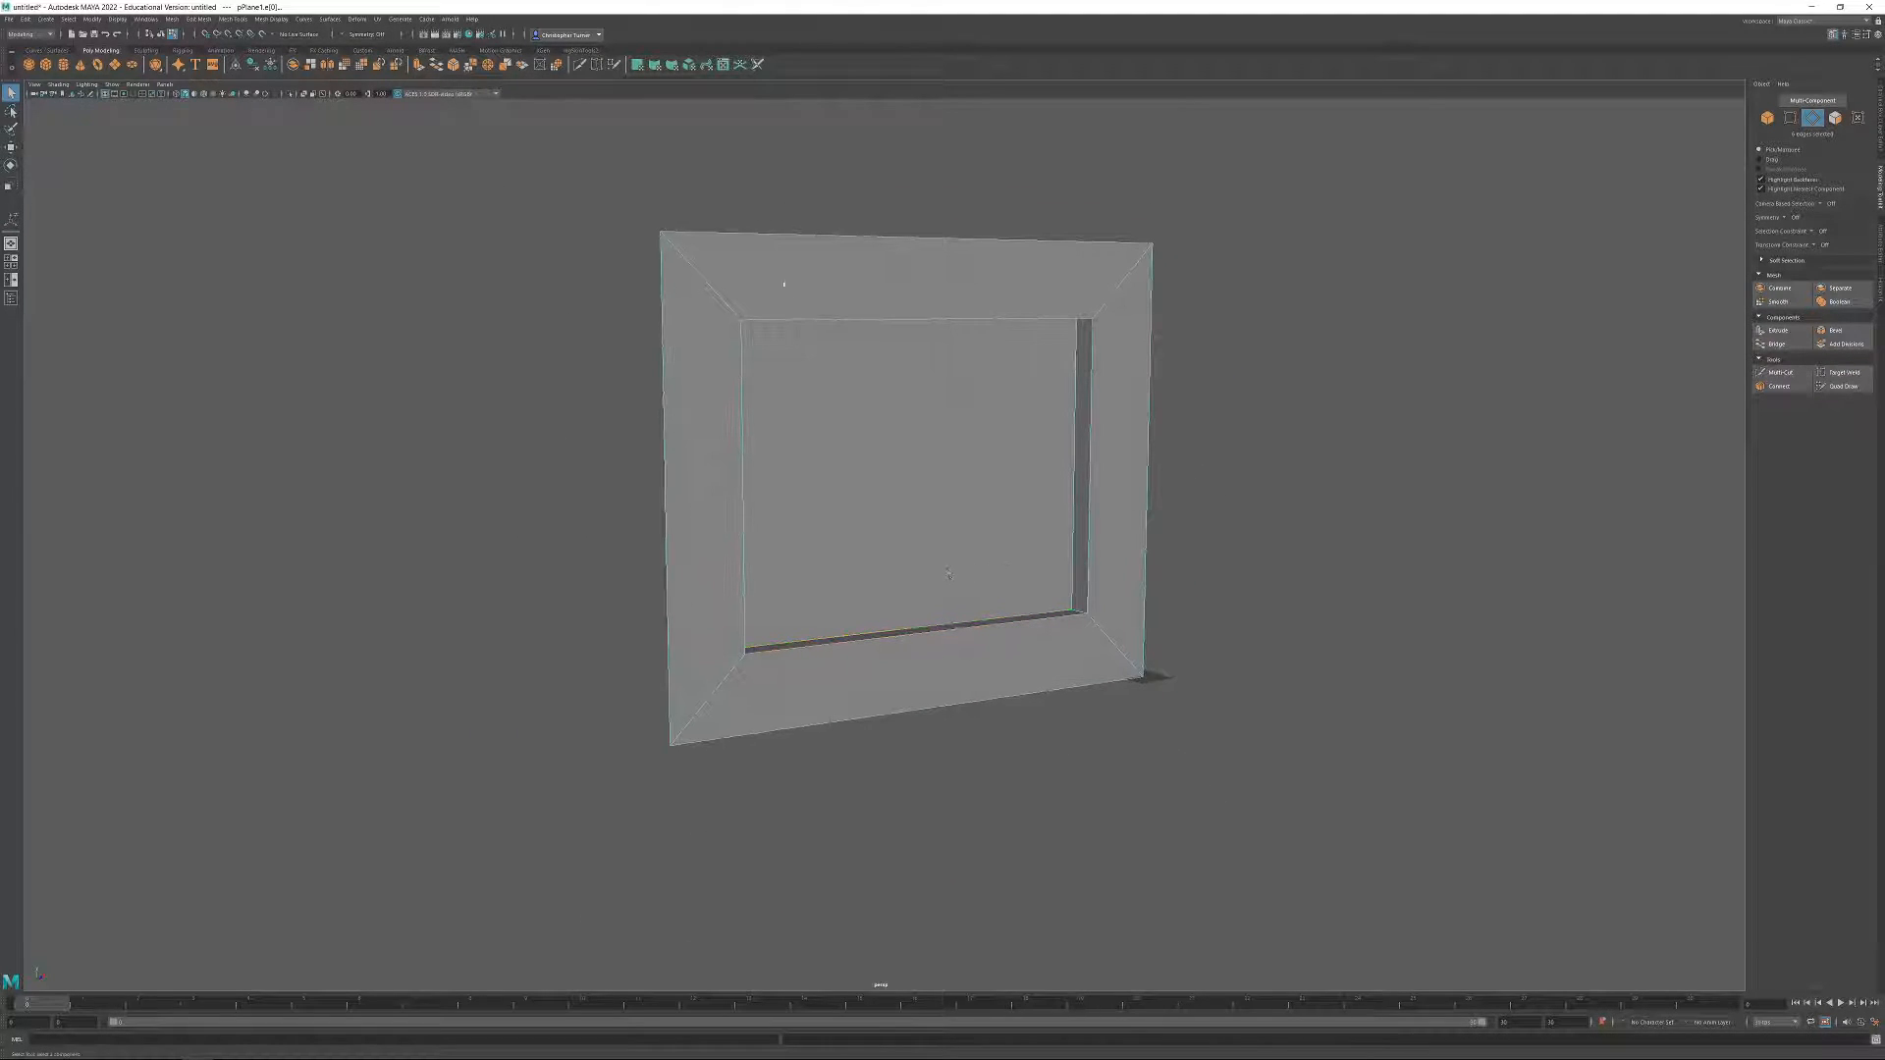
left_click_drag(895, 177, 938, 800)
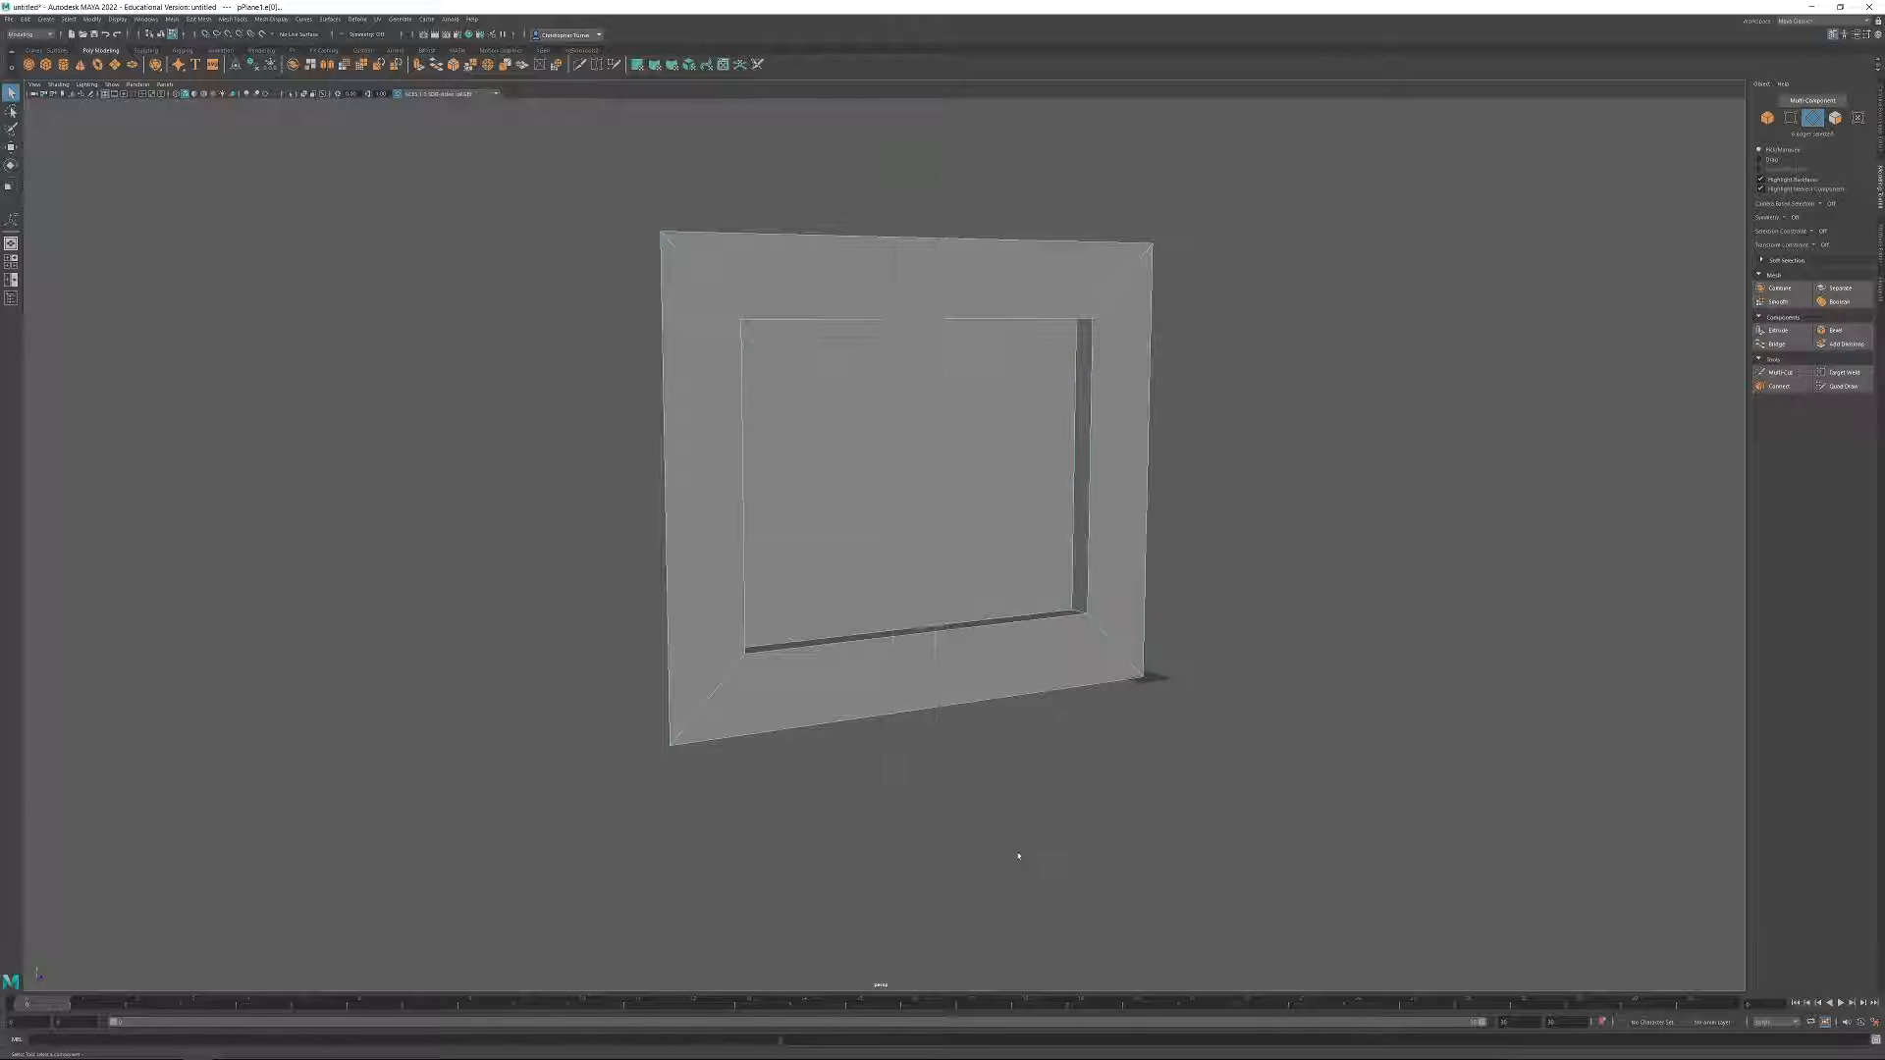
left_click(1782, 389)
left_click_drag(1360, 532, 1266, 535, "alt")
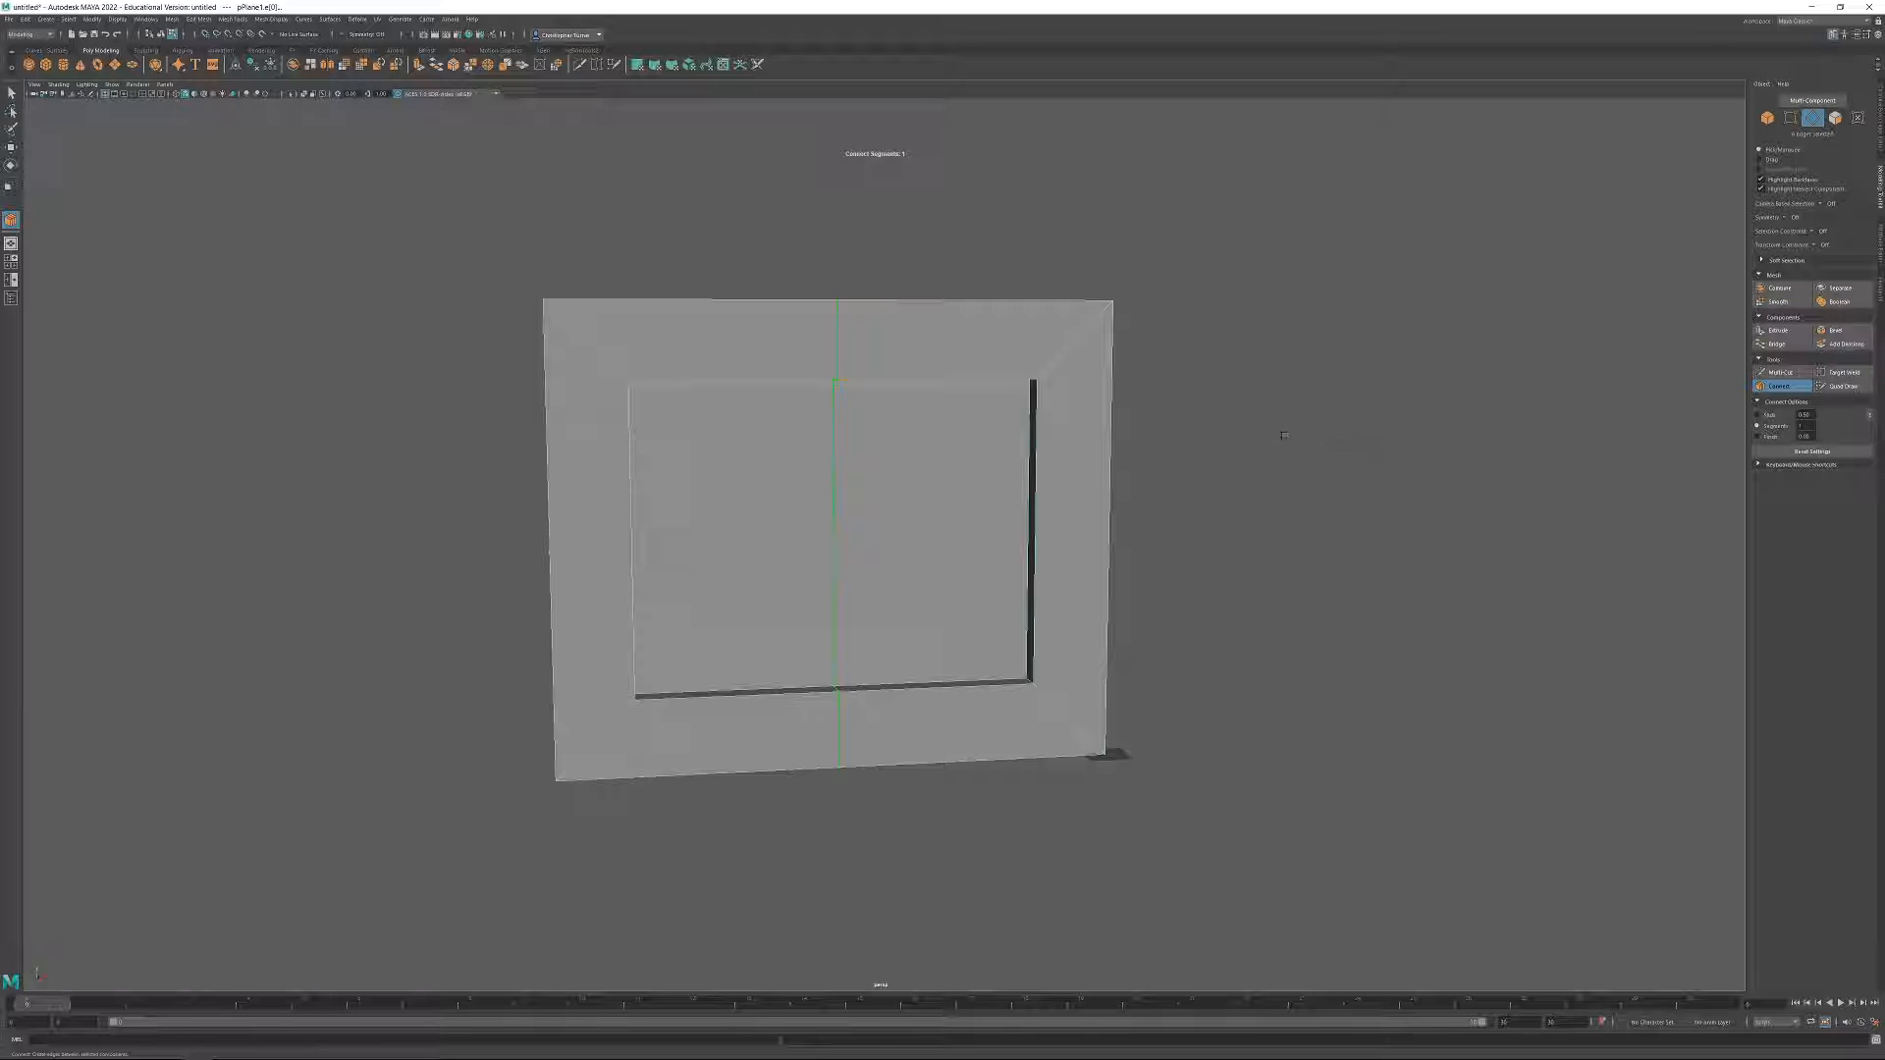
left_click_drag(1317, 485, 910, 493, "alt")
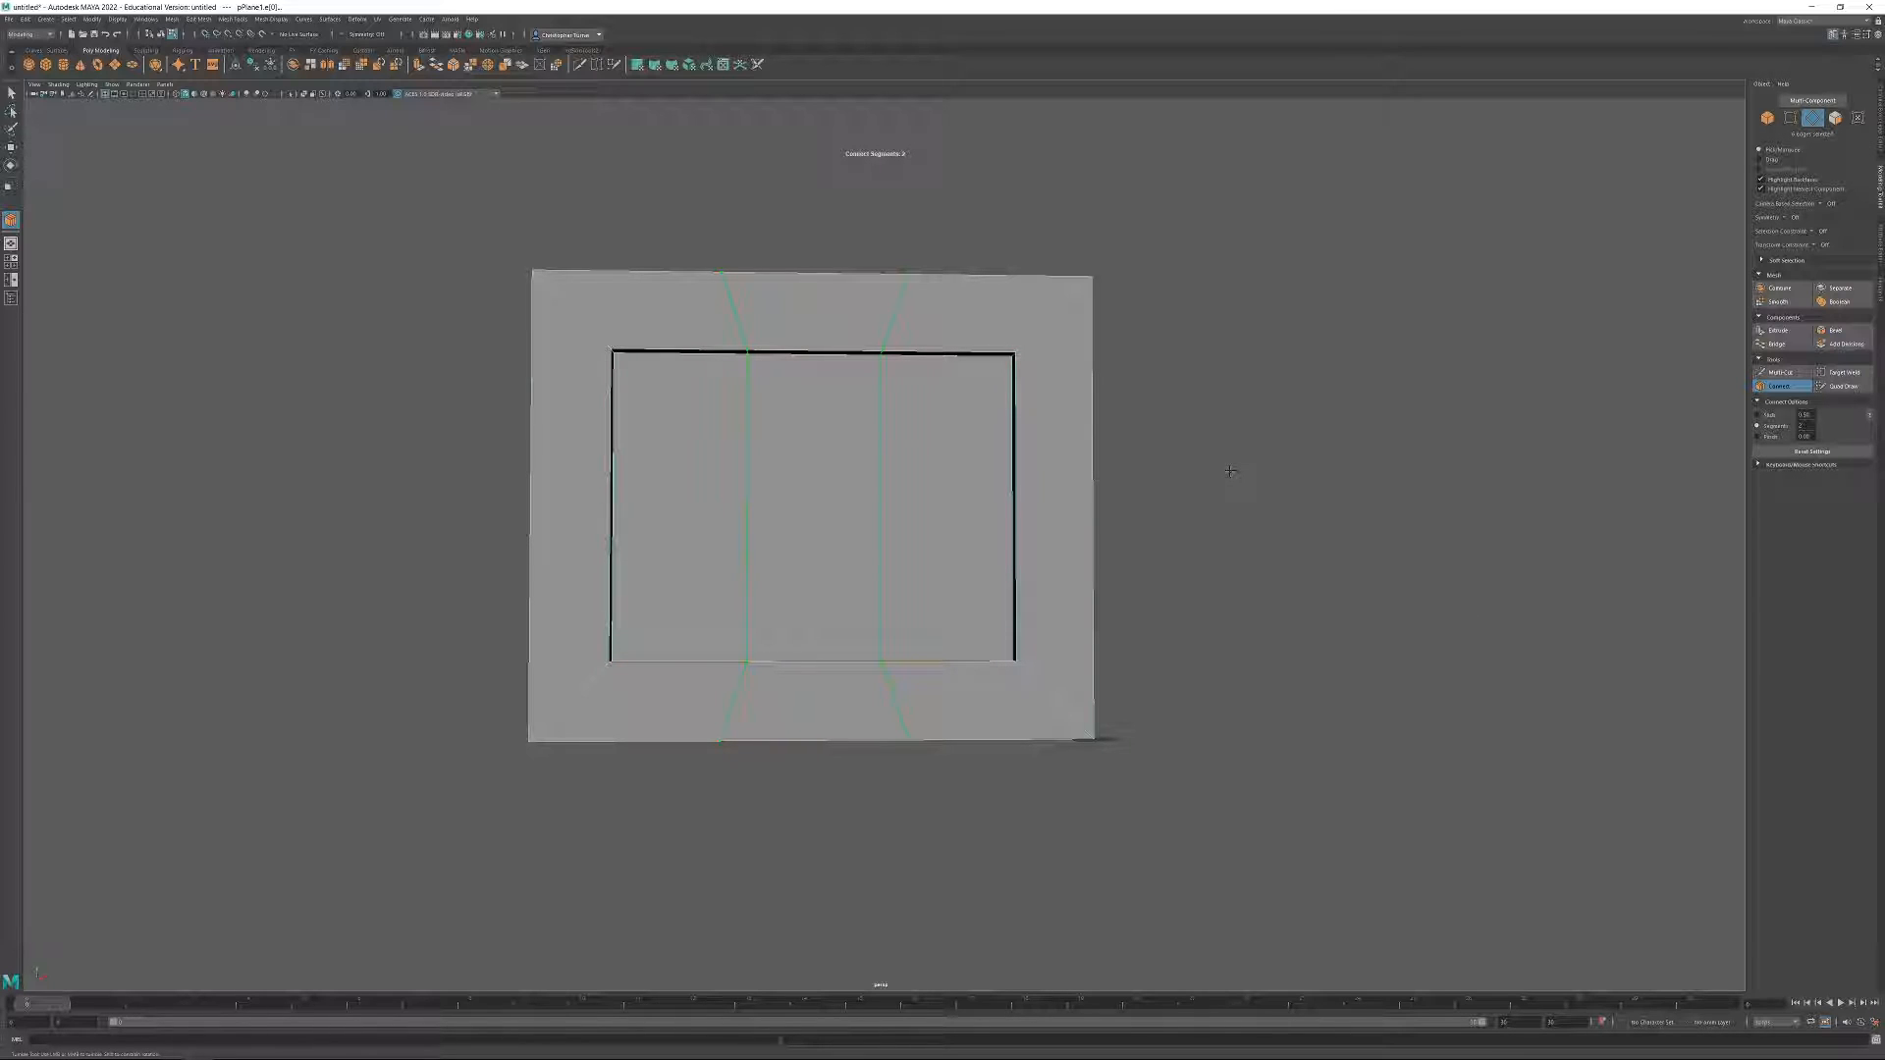
key("Return")
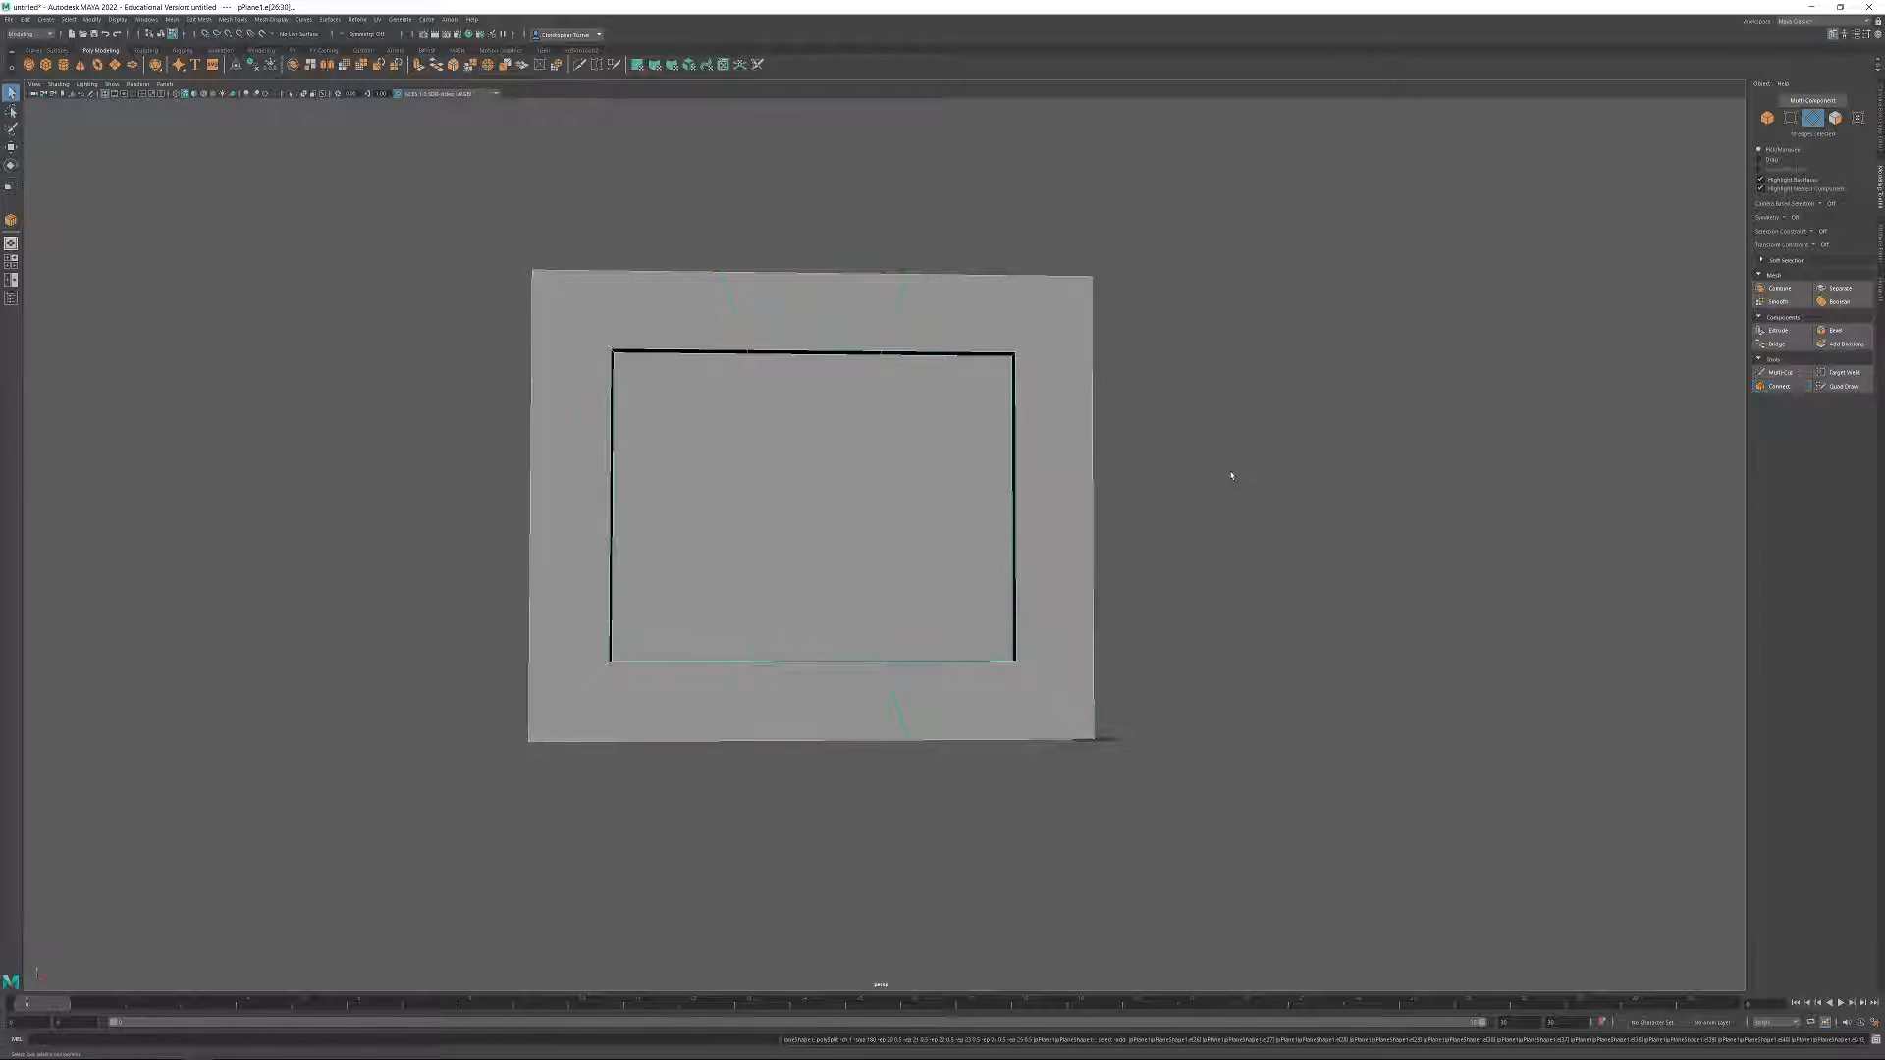
Extrude the three recessed panel faces with Keep Faces Together off and increase the offset to inset each one separately.
left_click(1834, 117)
left_click(727, 466)
left_click(846, 482, "shift")
left_click(918, 480, "shift")
left_click_drag(1021, 481, 1363, 464, "alt")
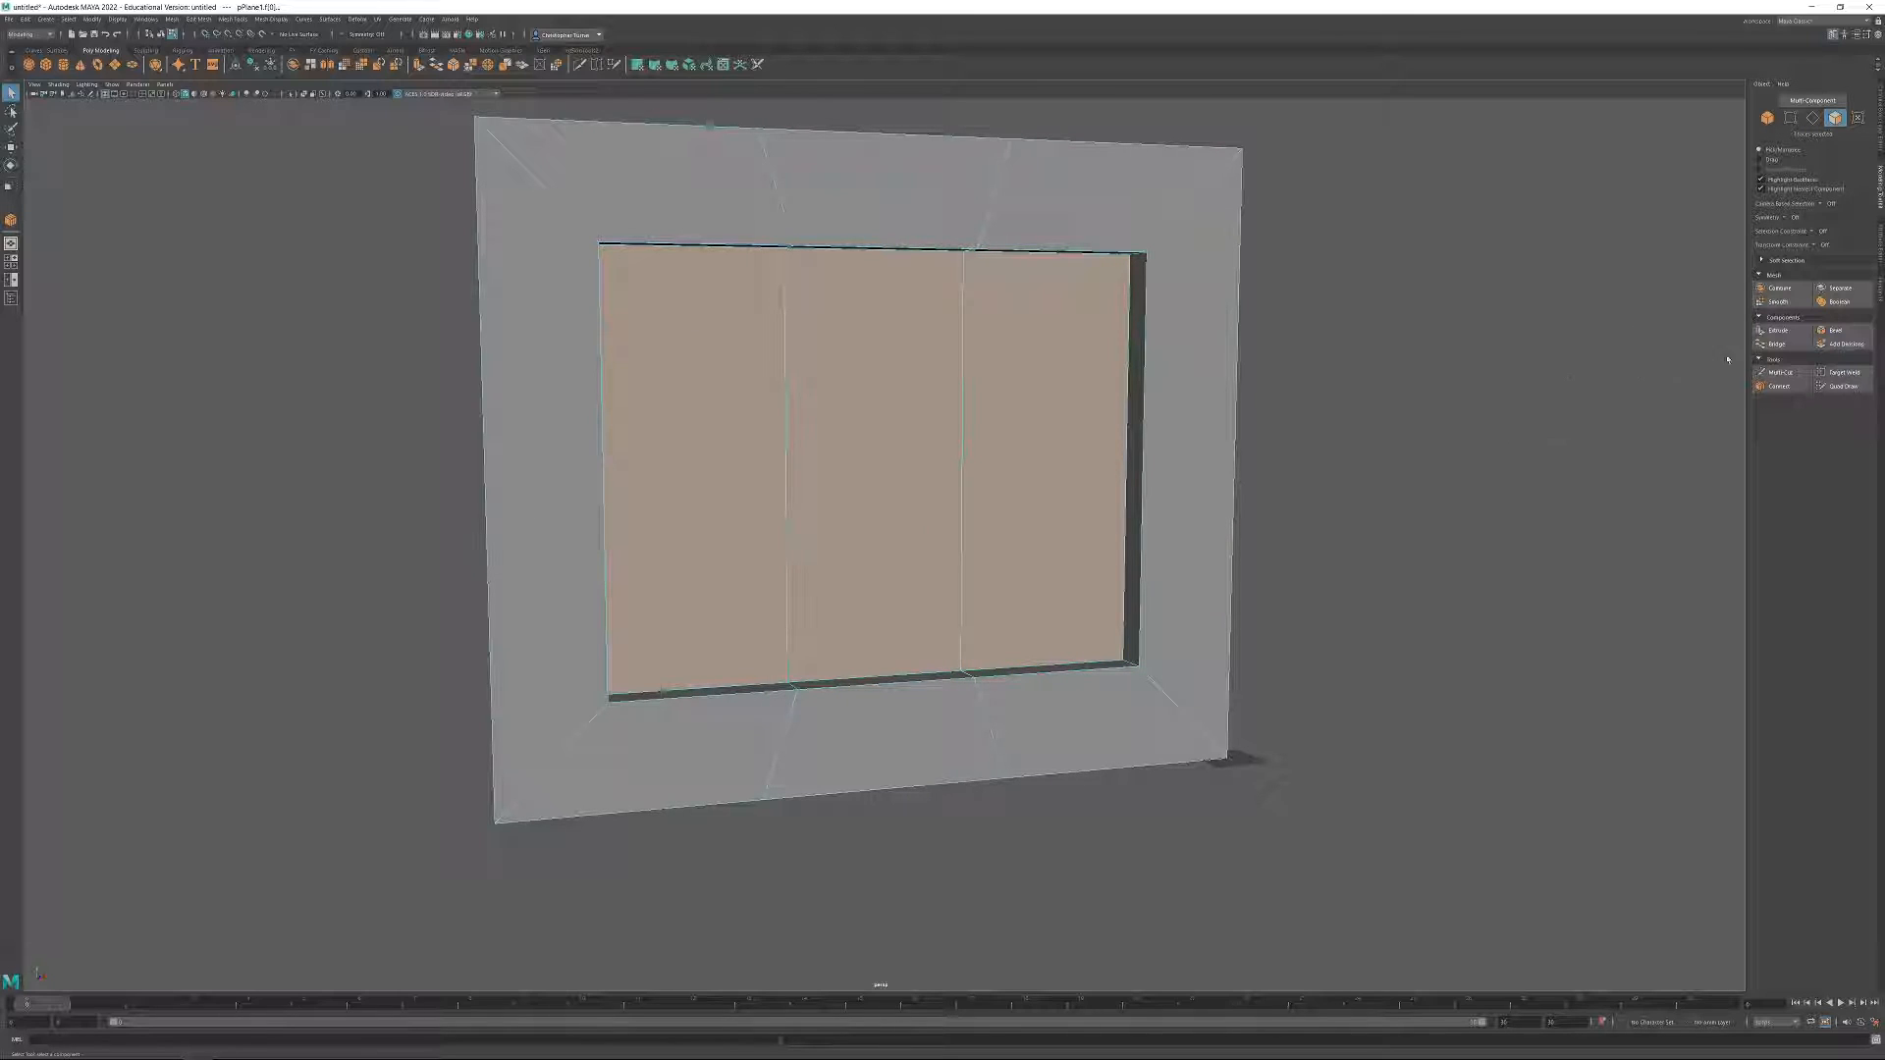
left_click(1796, 335)
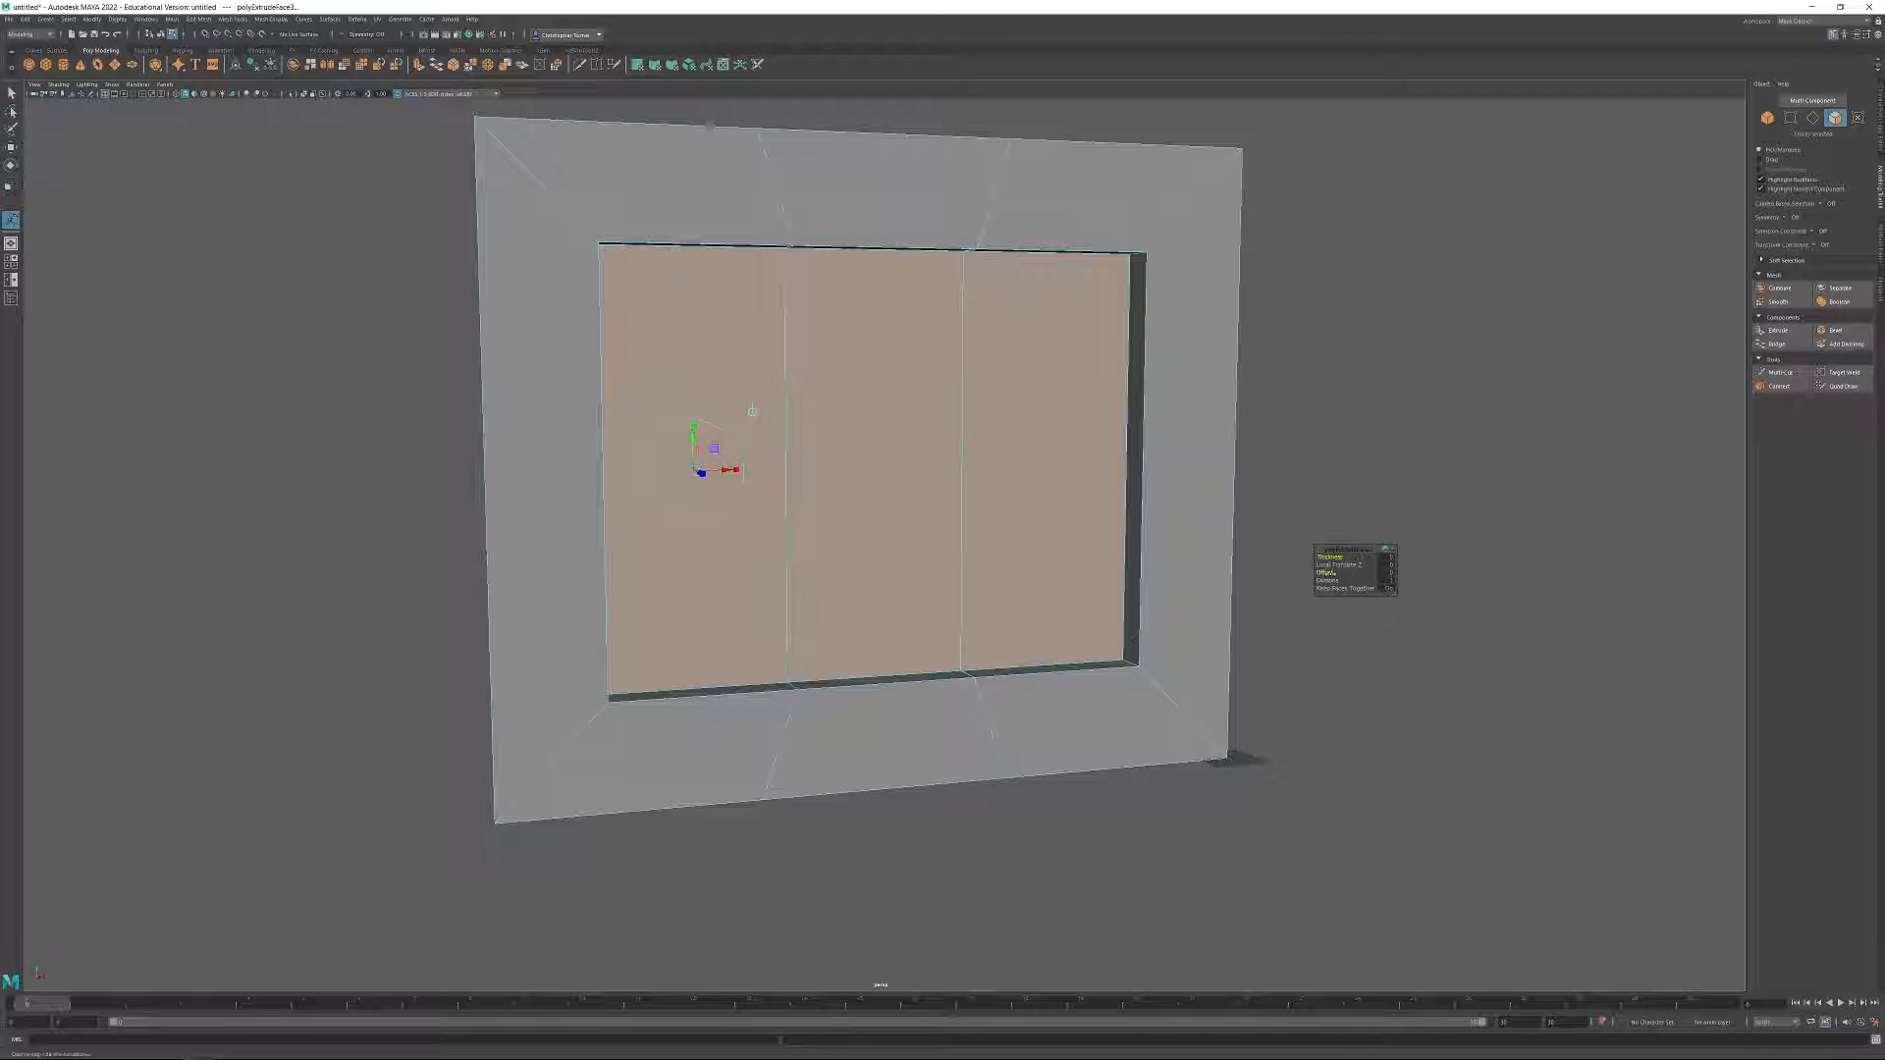
left_click_drag(1326, 573, 1569, 561)
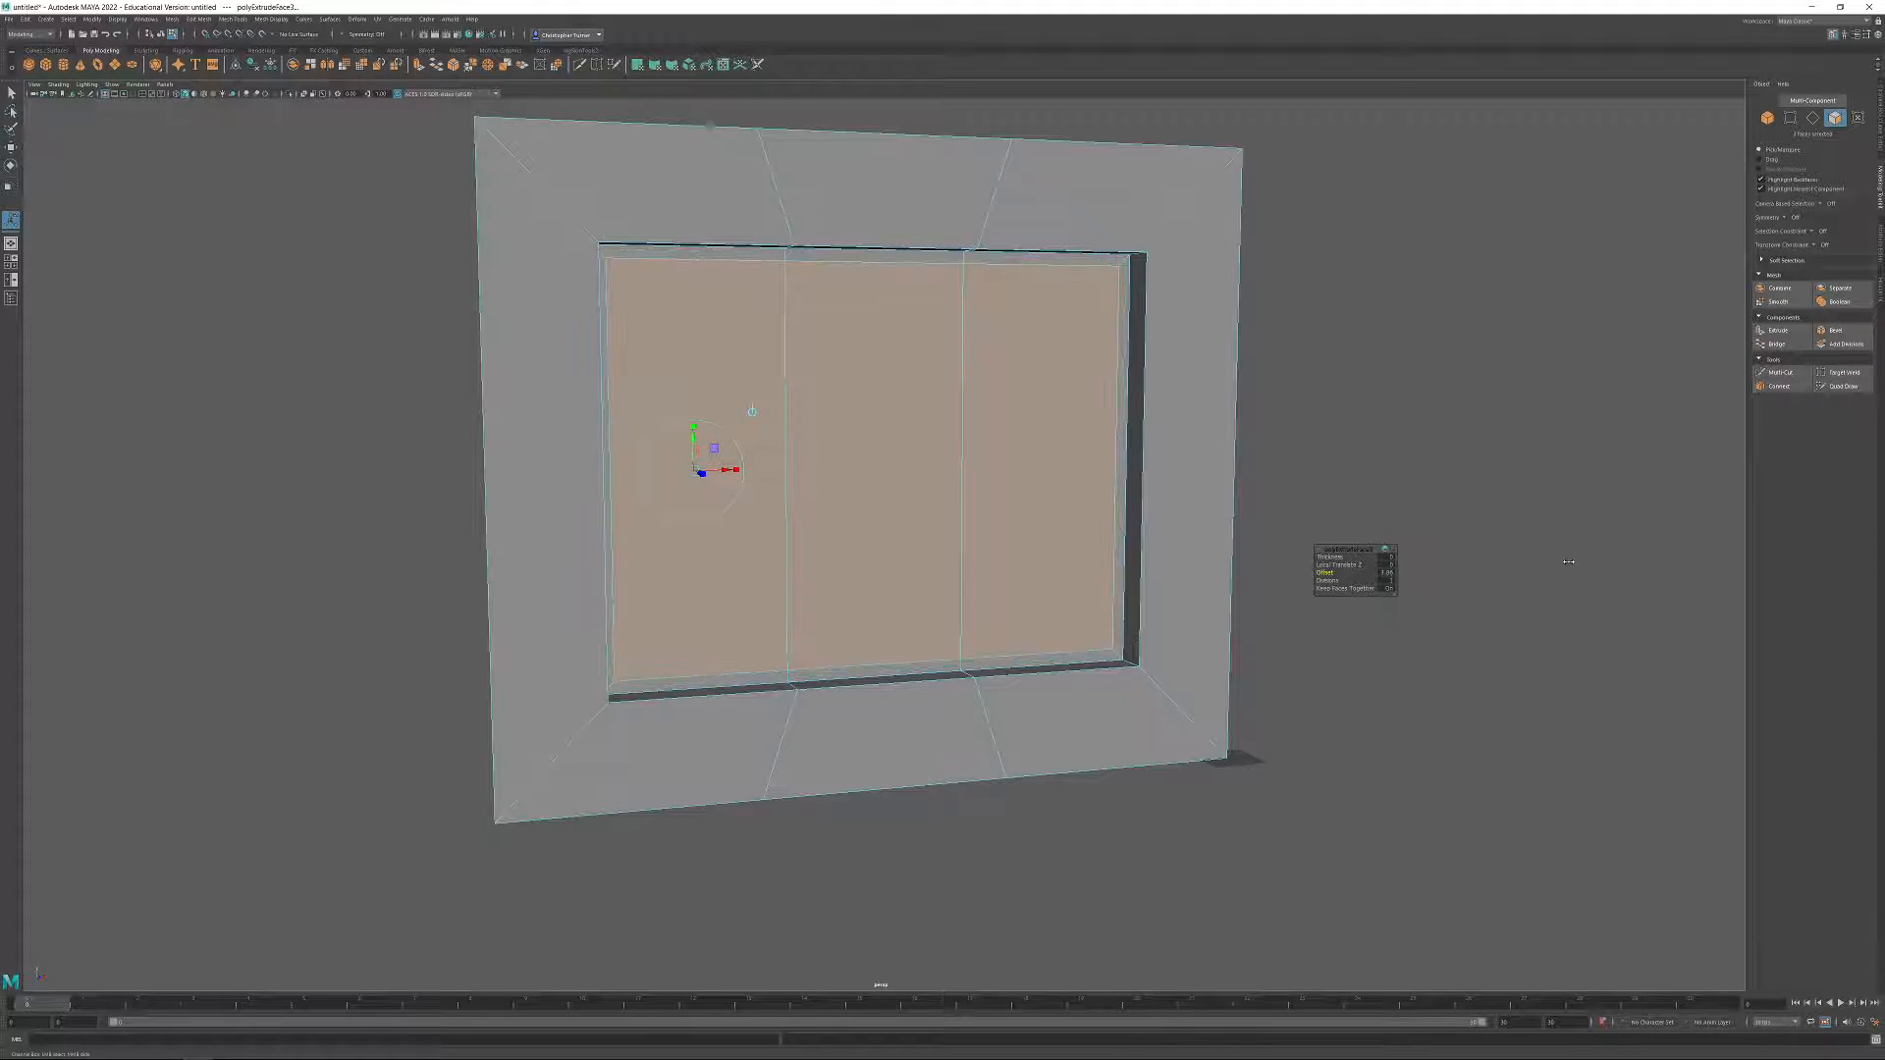
key("ctrl+z")
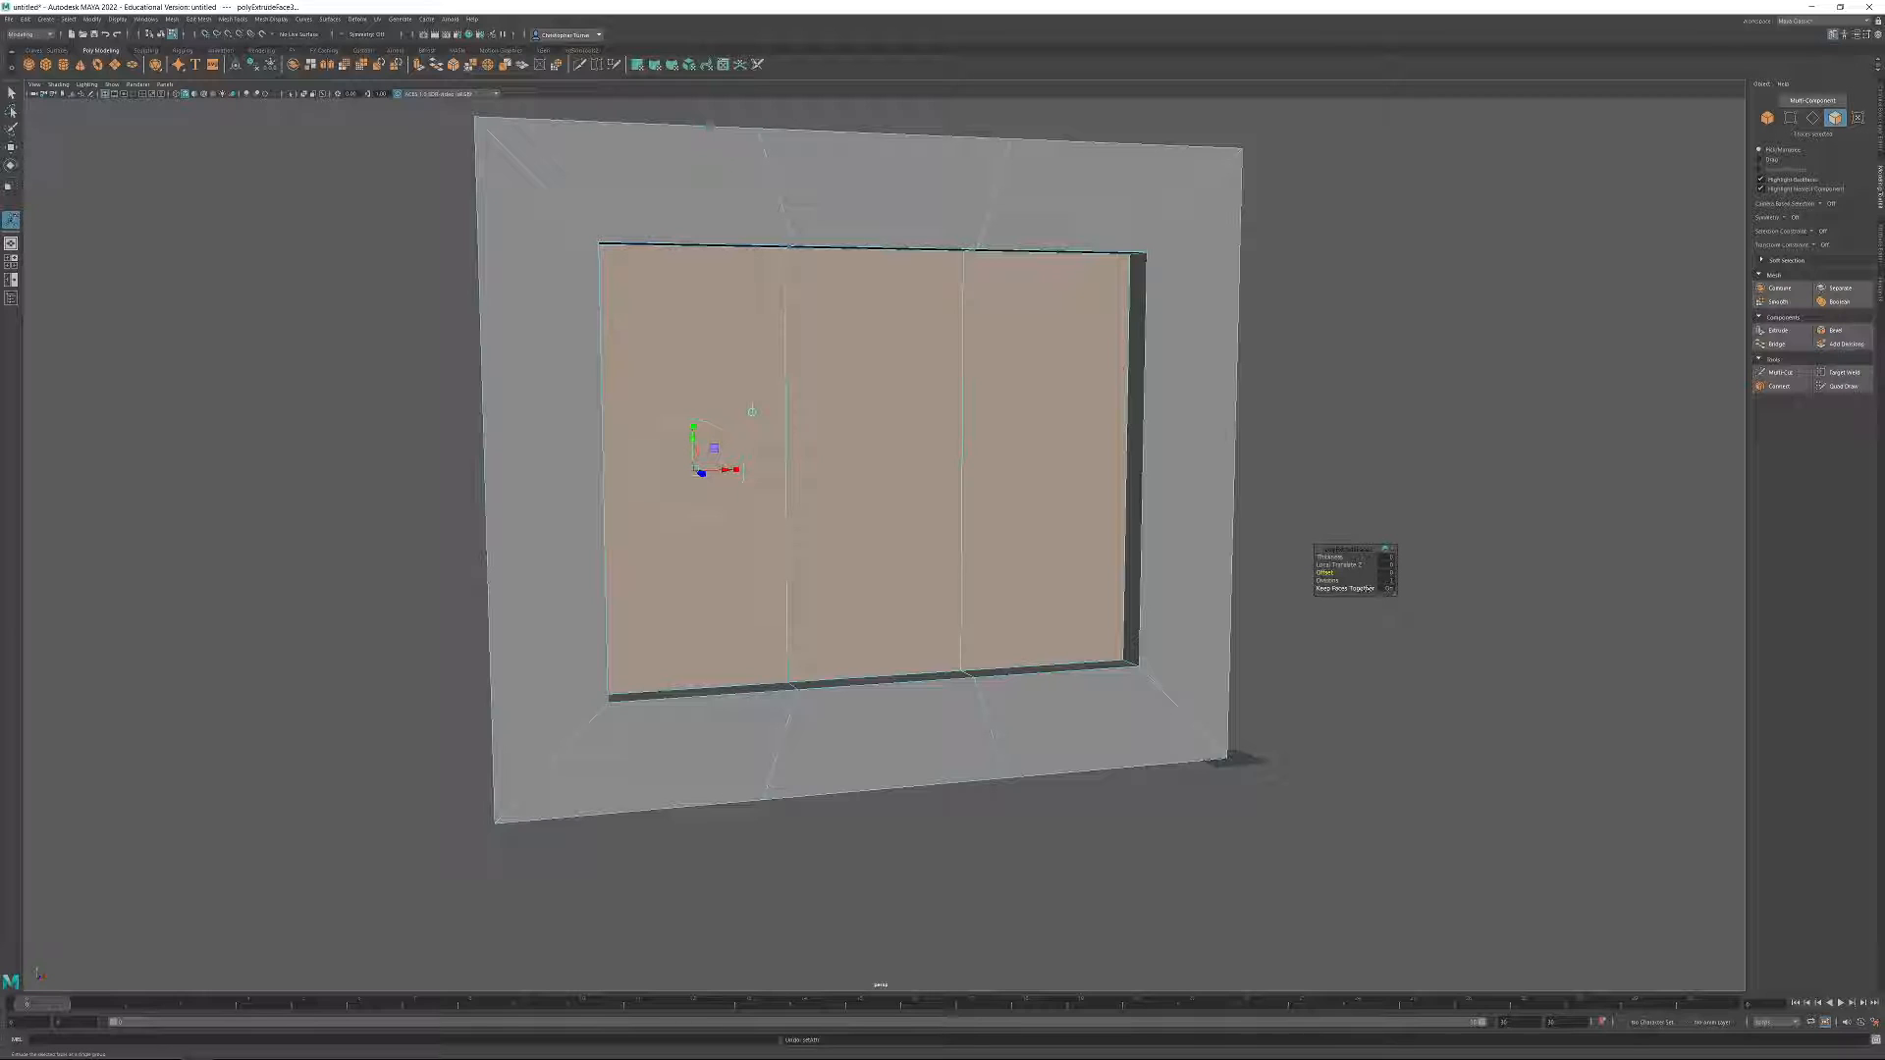
left_click(1338, 588)
left_click_drag(1327, 572, 1649, 571)
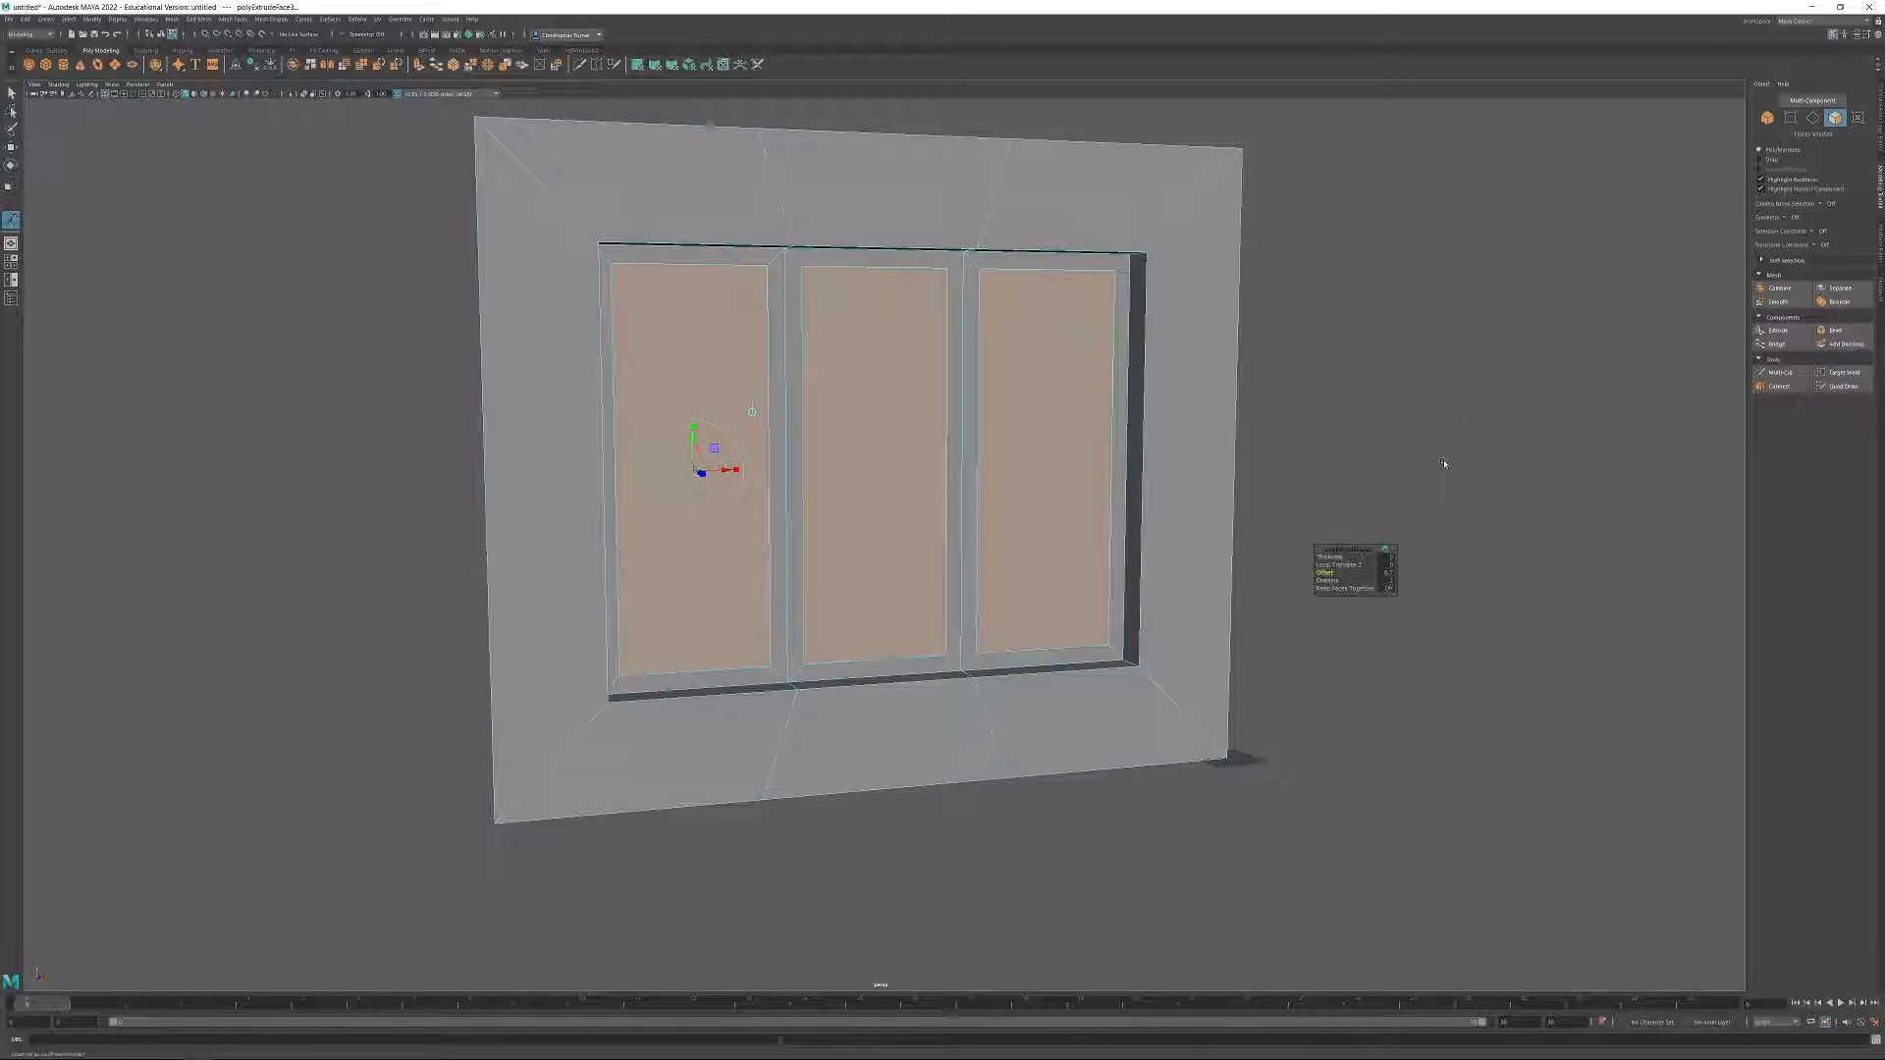
Extrude the three inset panel faces backward so the window panes sit behind their frames.
left_click(1780, 334)
left_click_drag(1016, 436, 944, 599, "alt")
left_click_drag(1051, 560, 974, 465, "alt")
left_click(1110, 559)
Examine the recessed panes, frames and upper border faces of the wall from several angles.
left_click_drag(1111, 560, 992, 408, "alt")
scroll(1174, 569, "up", 4)
mouse_move(1239, 633)
left_mouse_down("alt")
mouse_move(1220, 673)
mouse_move(1232, 647)
left_mouse_up("alt")
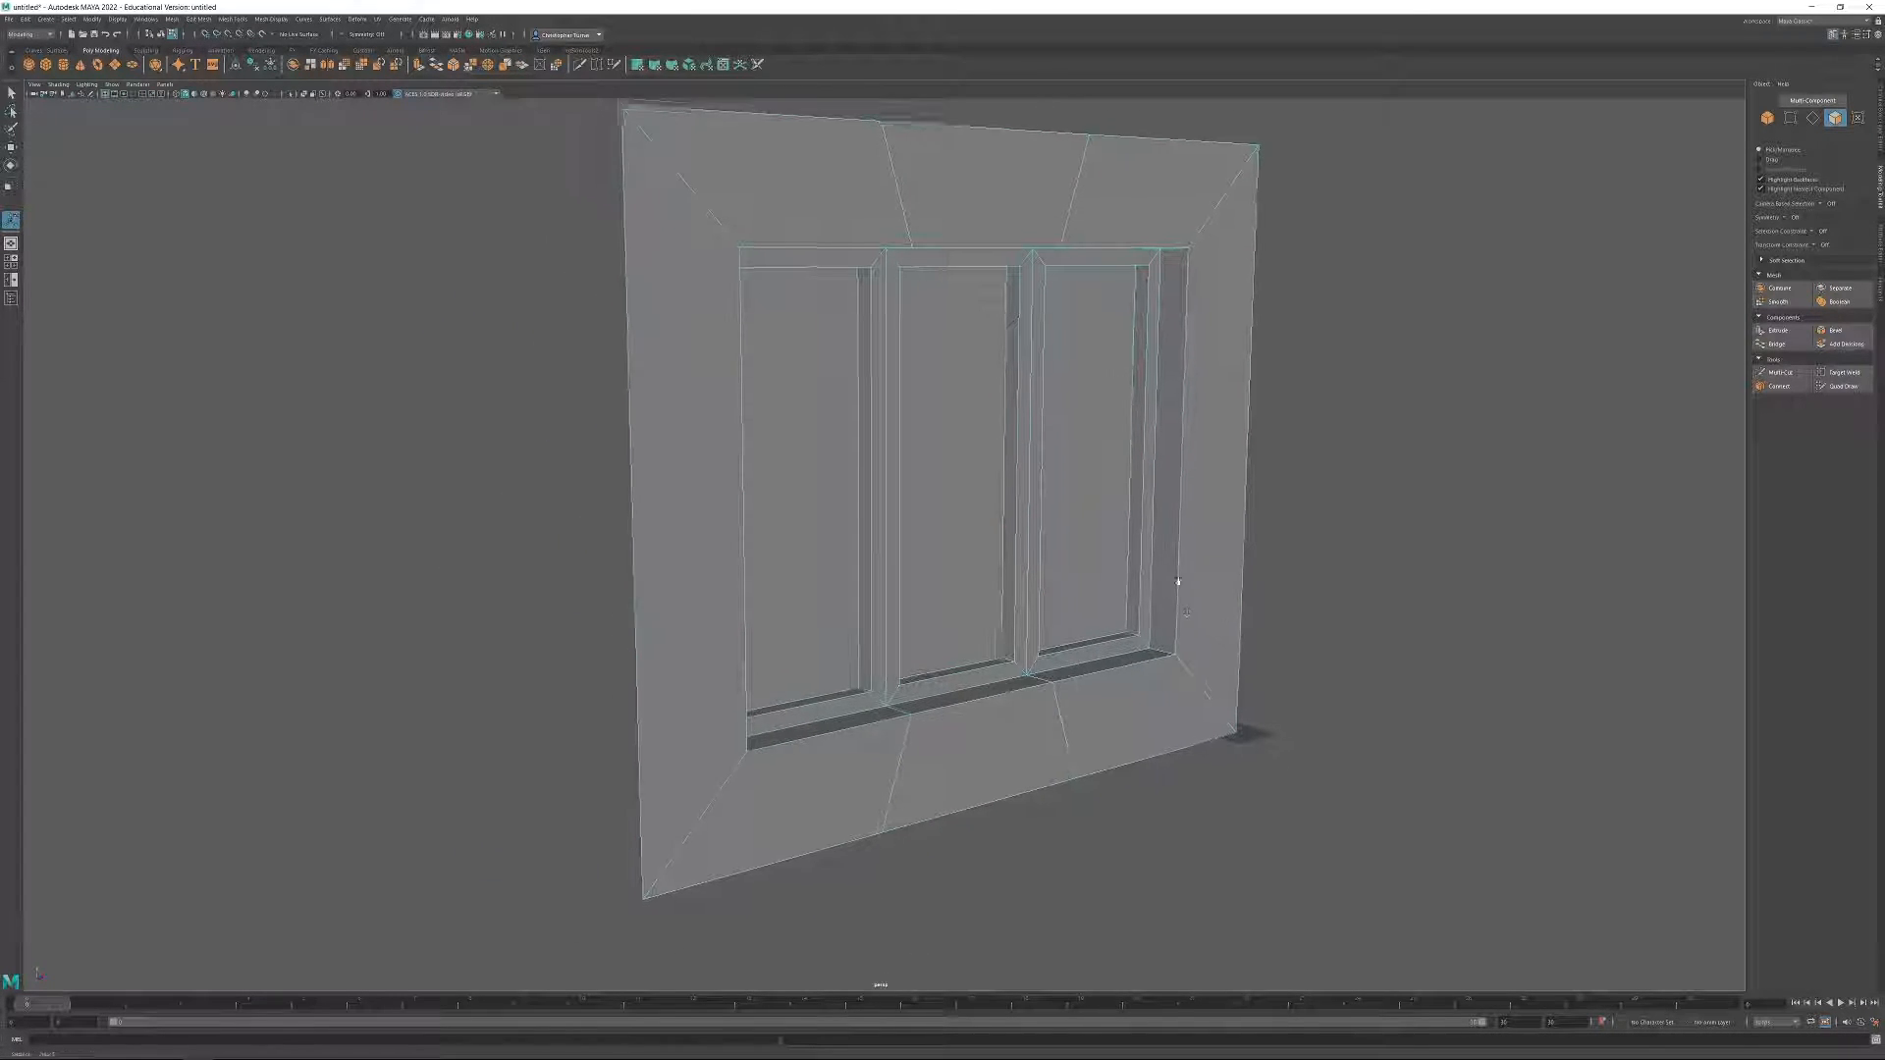
left_click_drag(1182, 570, 1129, 491, "alt")
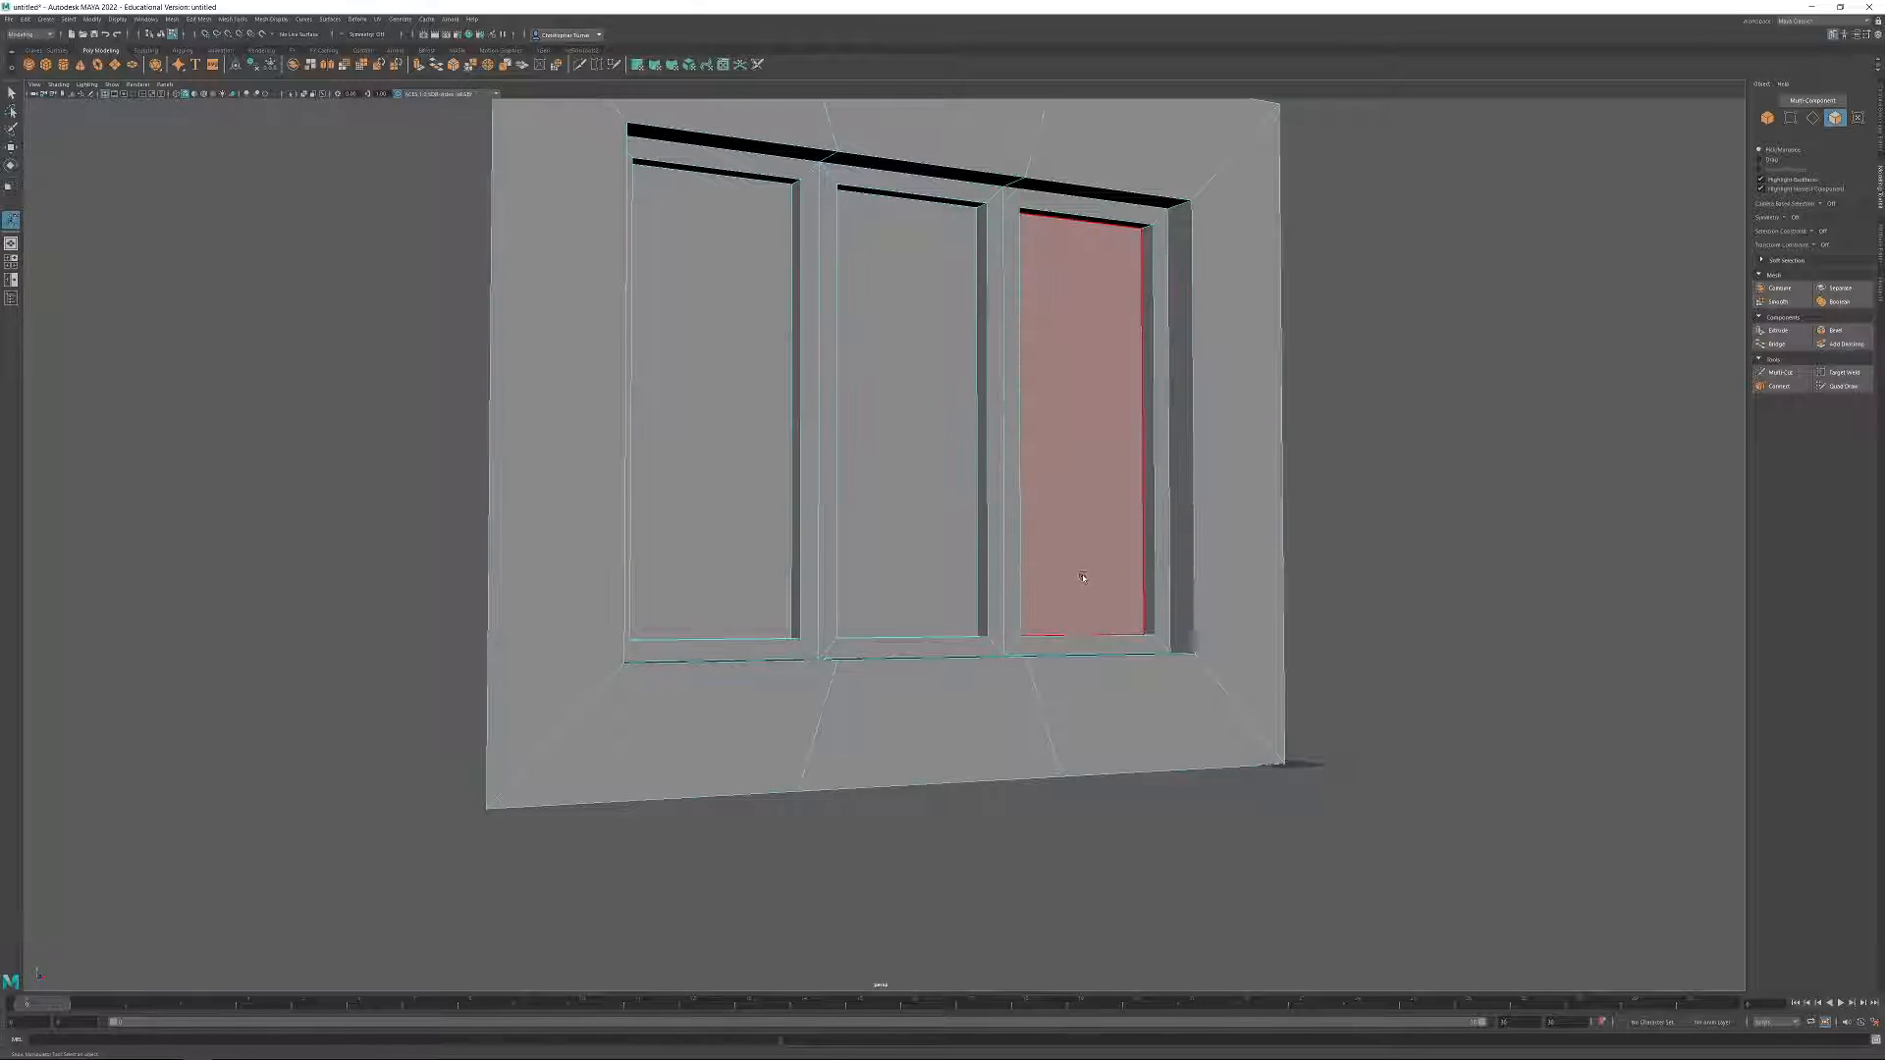
left_click_drag(1093, 543, 977, 515, "alt")
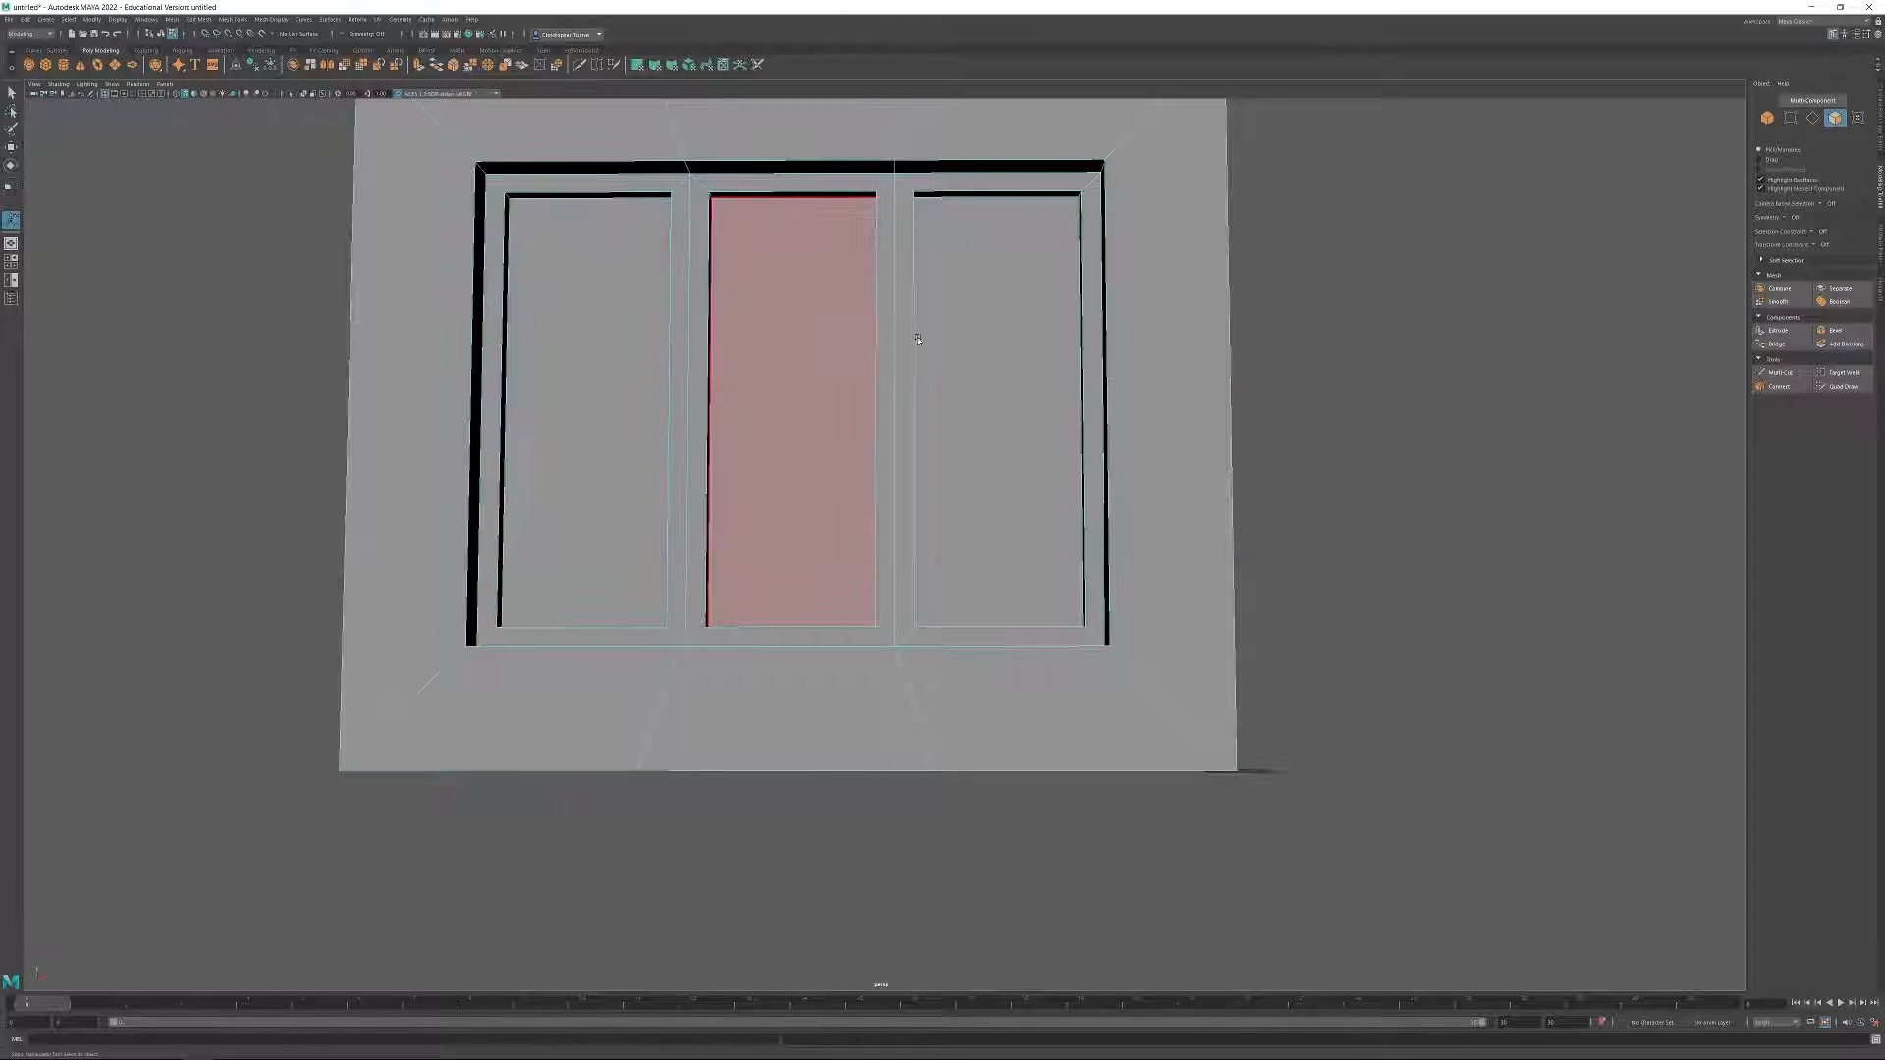
middle_click_drag(1068, 293, 1081, 446, "alt")
left_click(851, 230)
left_click_drag(850, 230, 1068, 422, "alt")
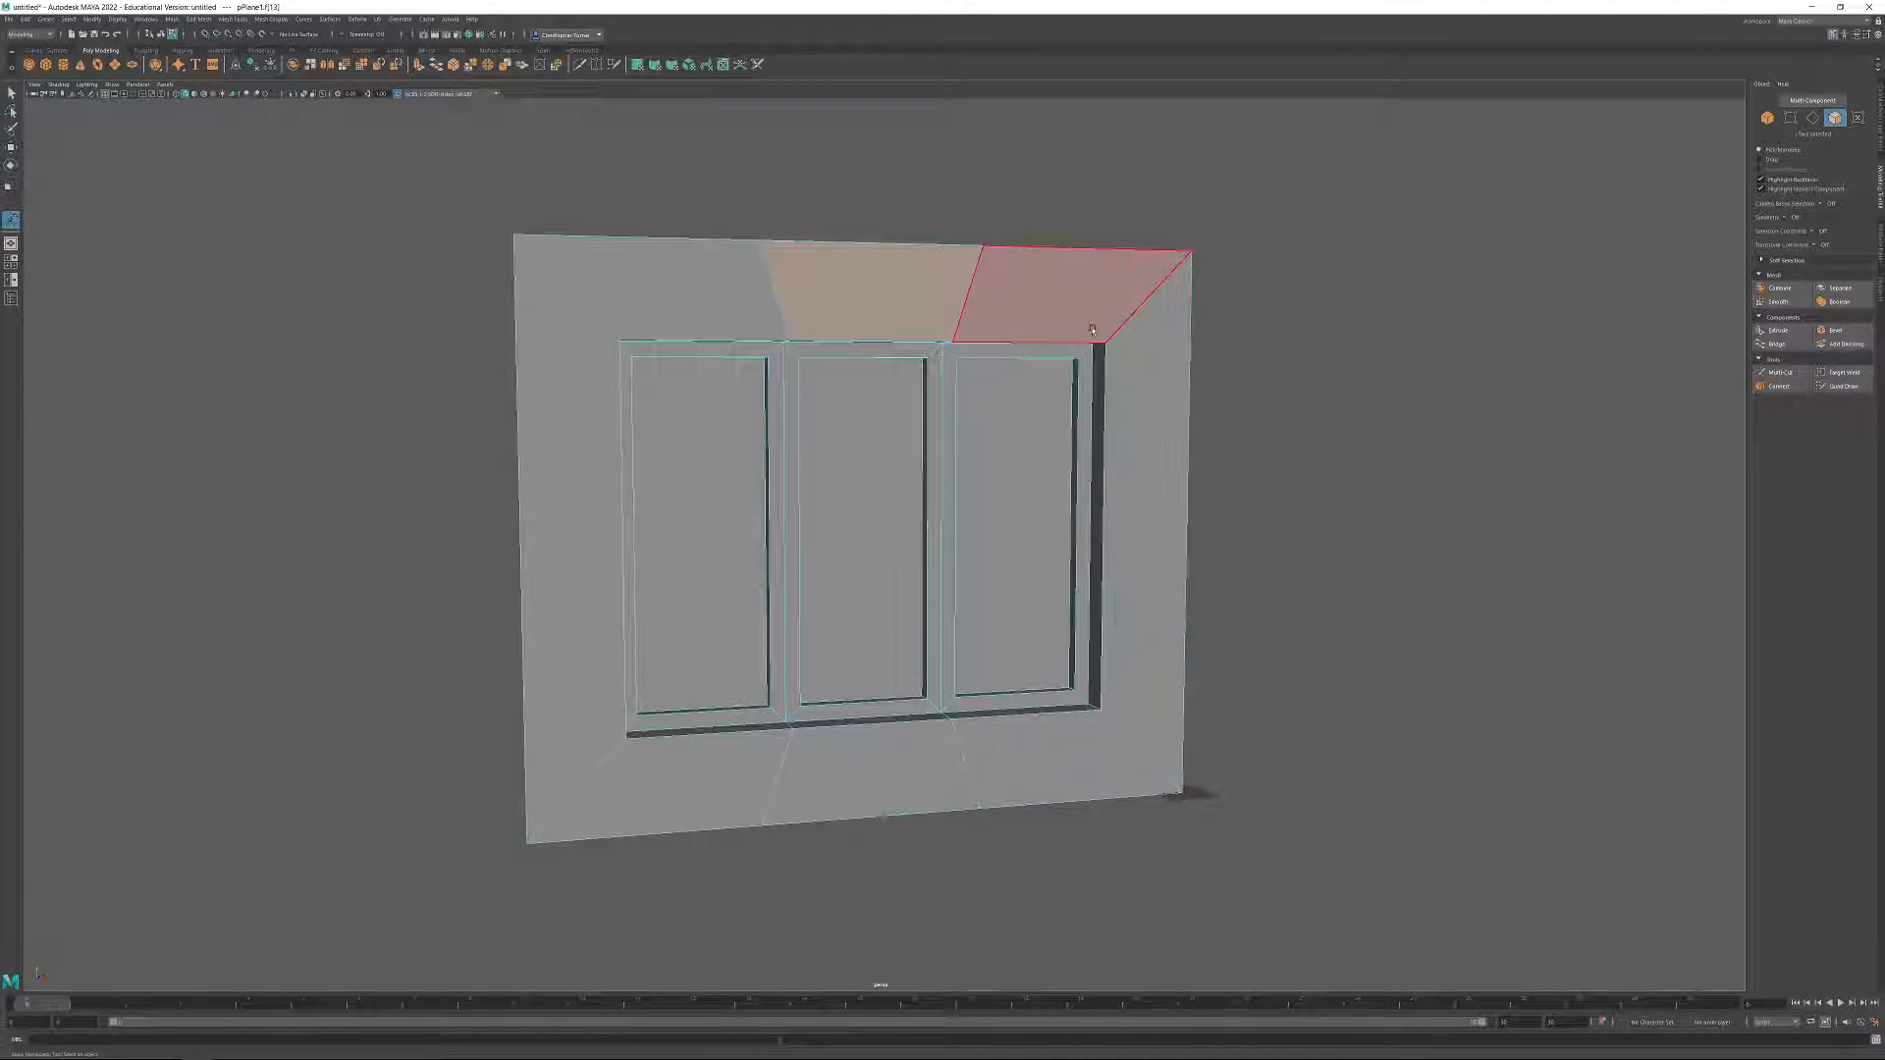
Select the whole wall object and darken its material color to near black.
left_click(1767, 119)
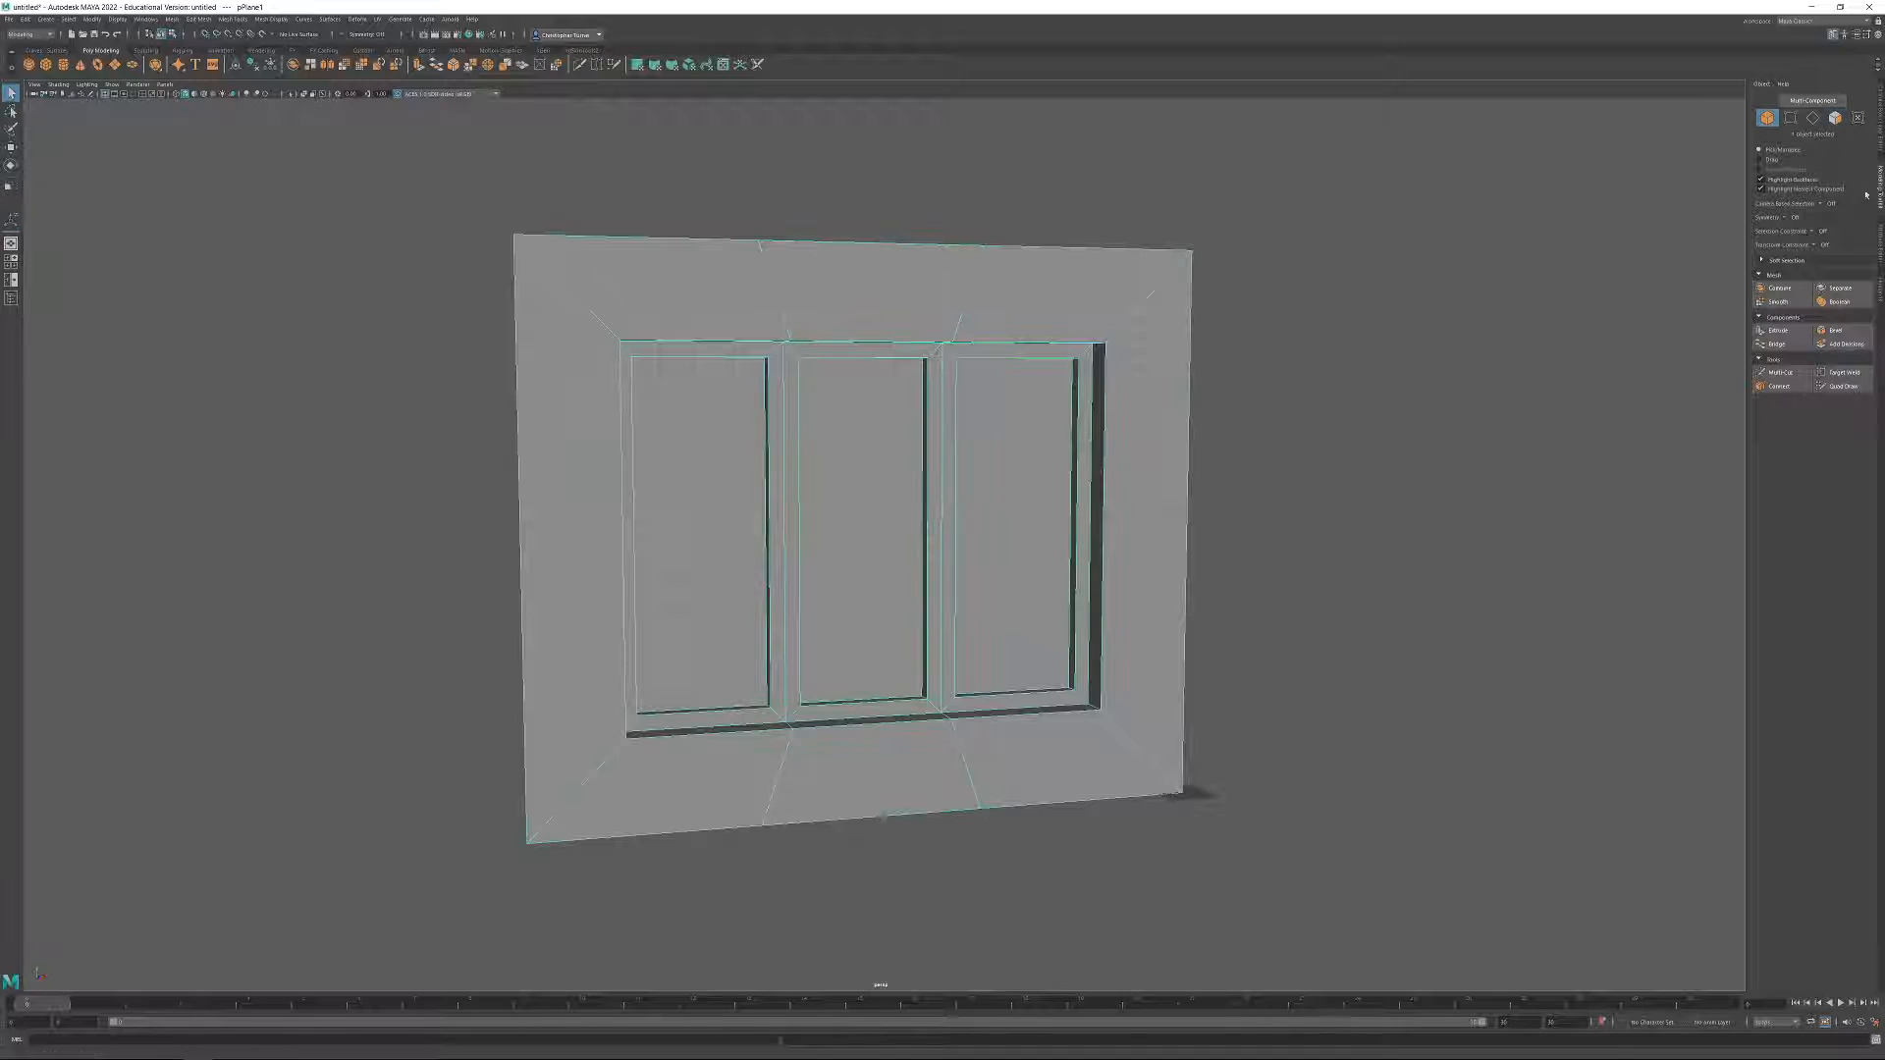
left_click(1880, 237)
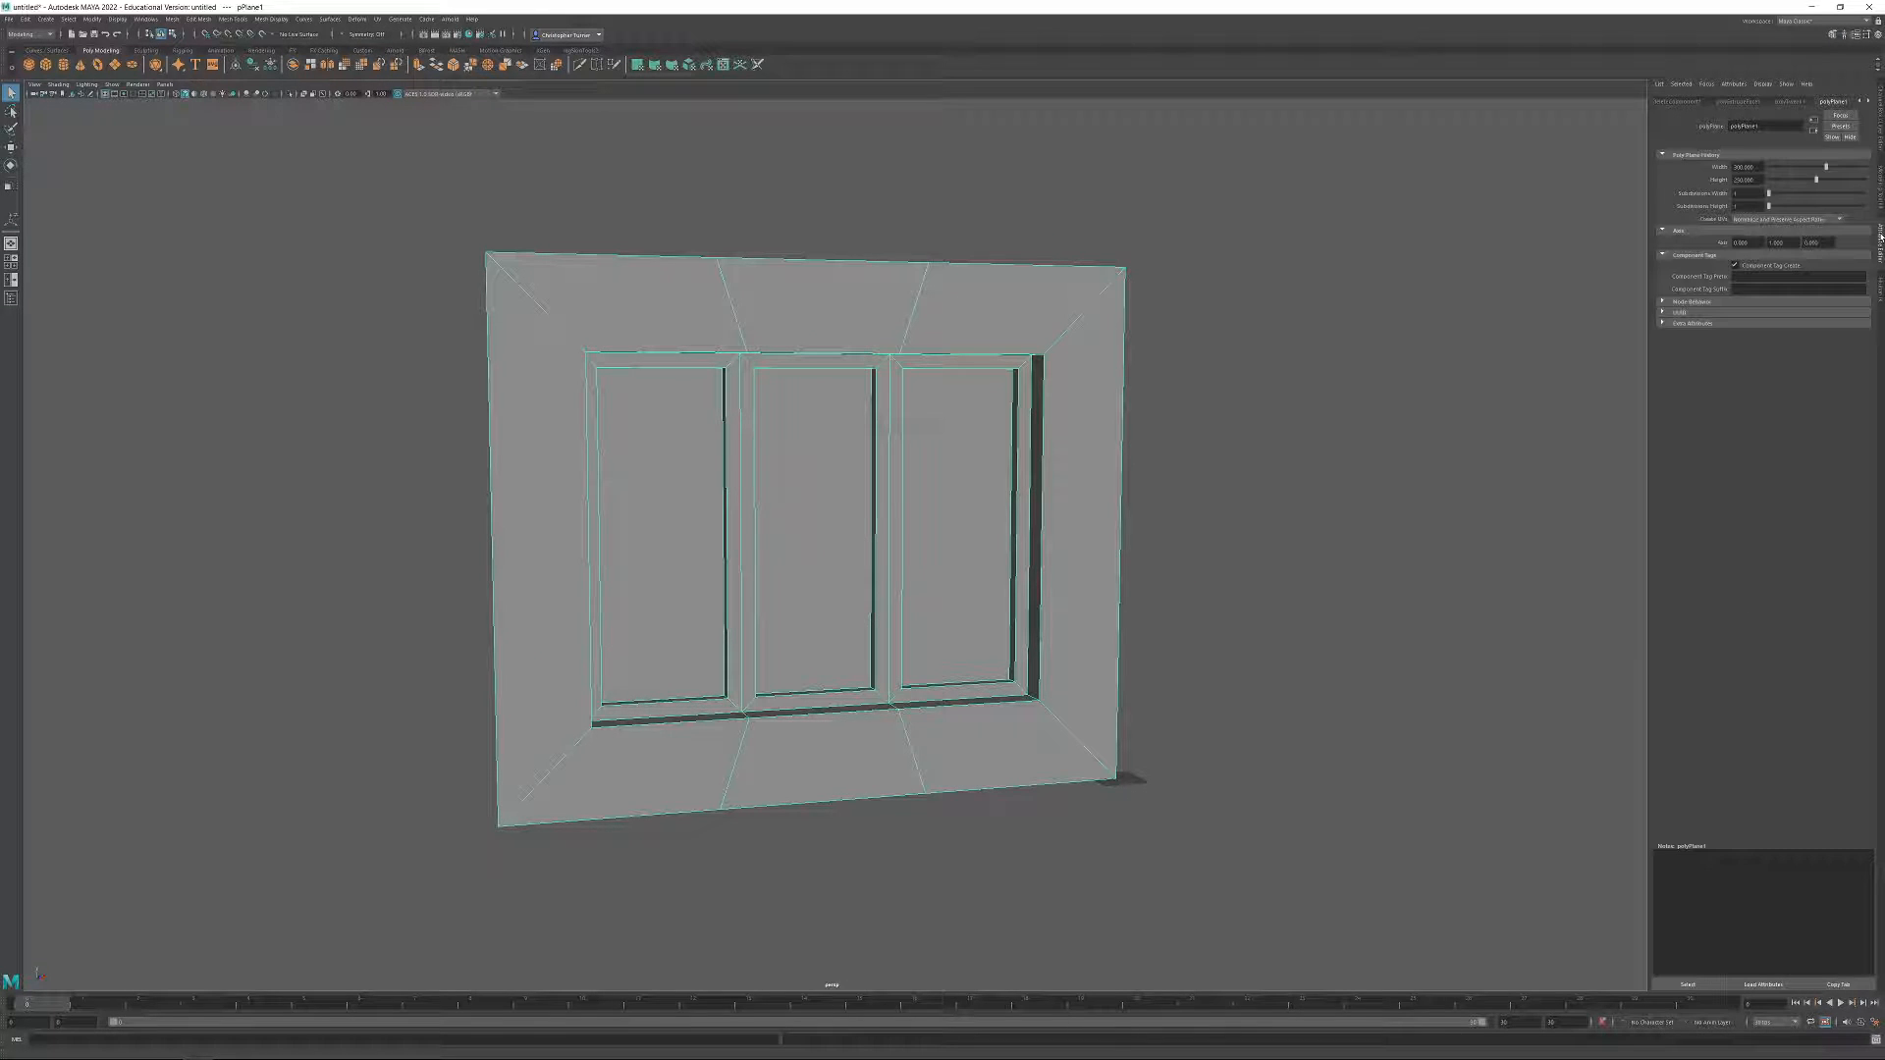
left_click(1869, 101)
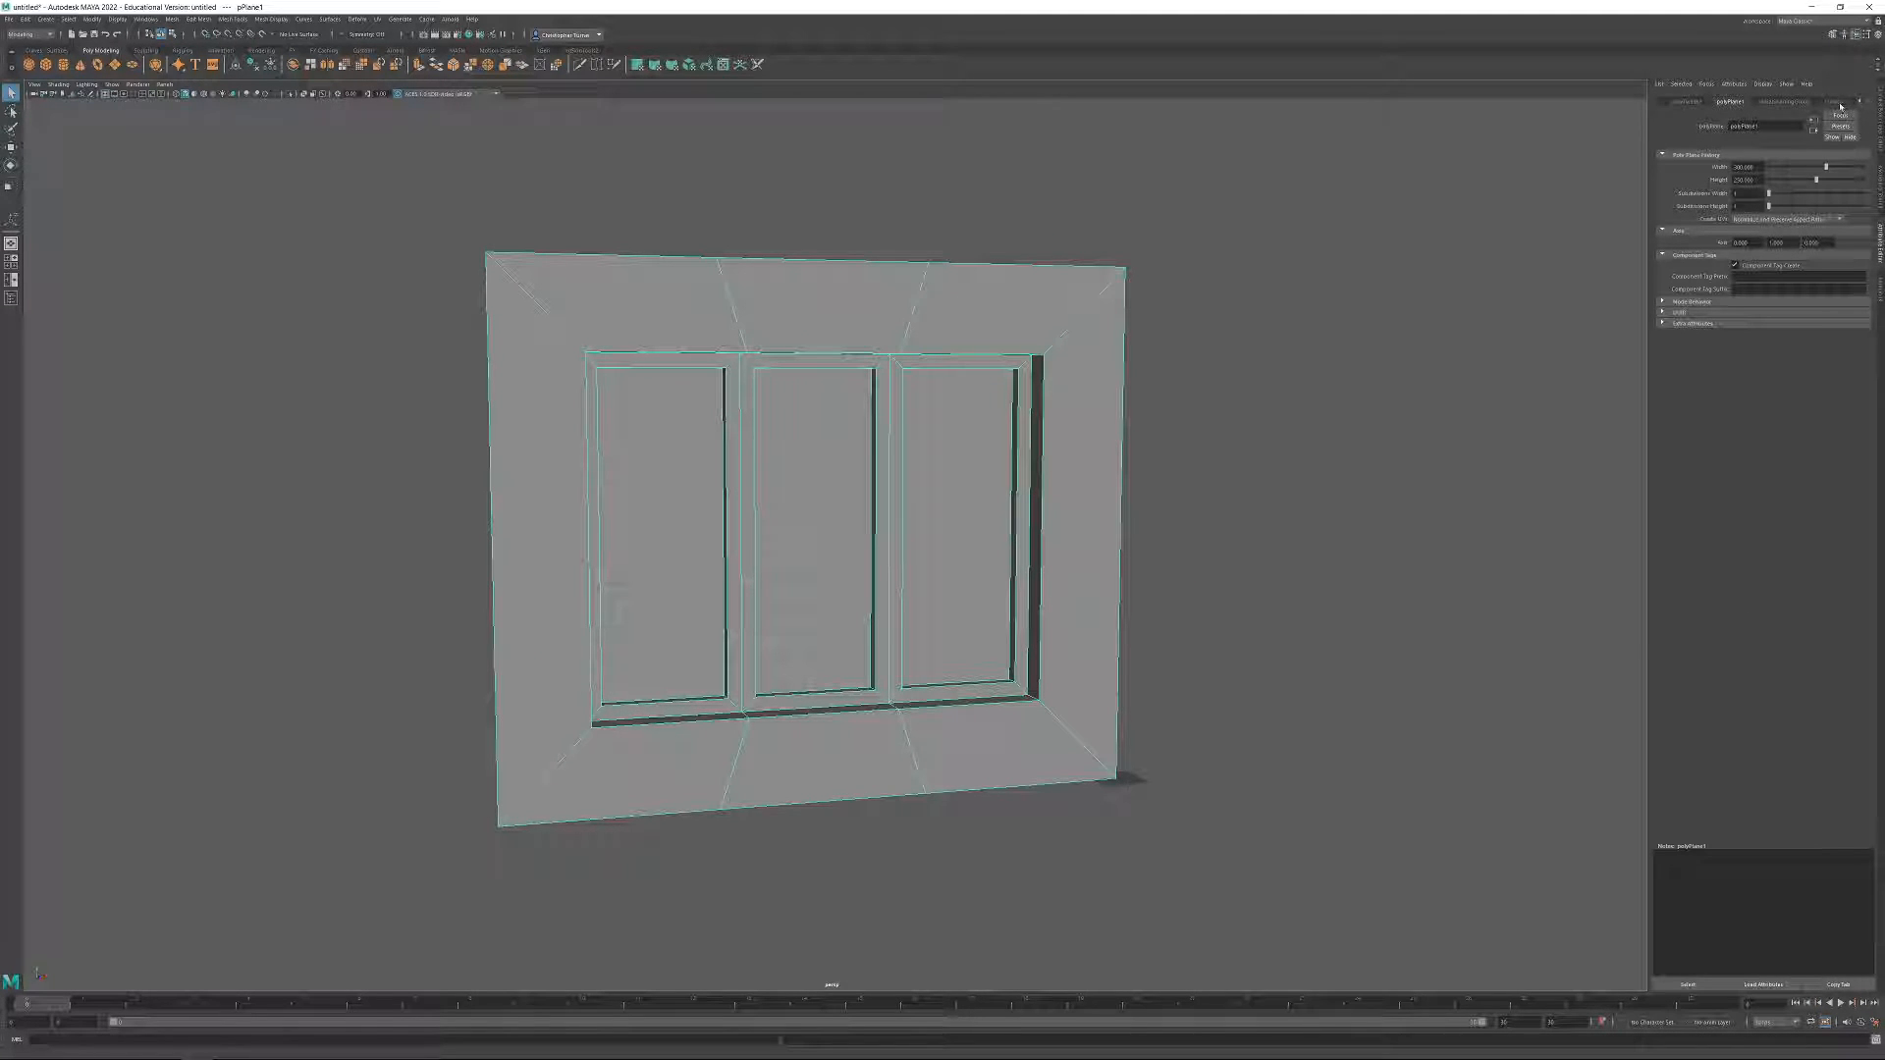
left_click(1833, 102)
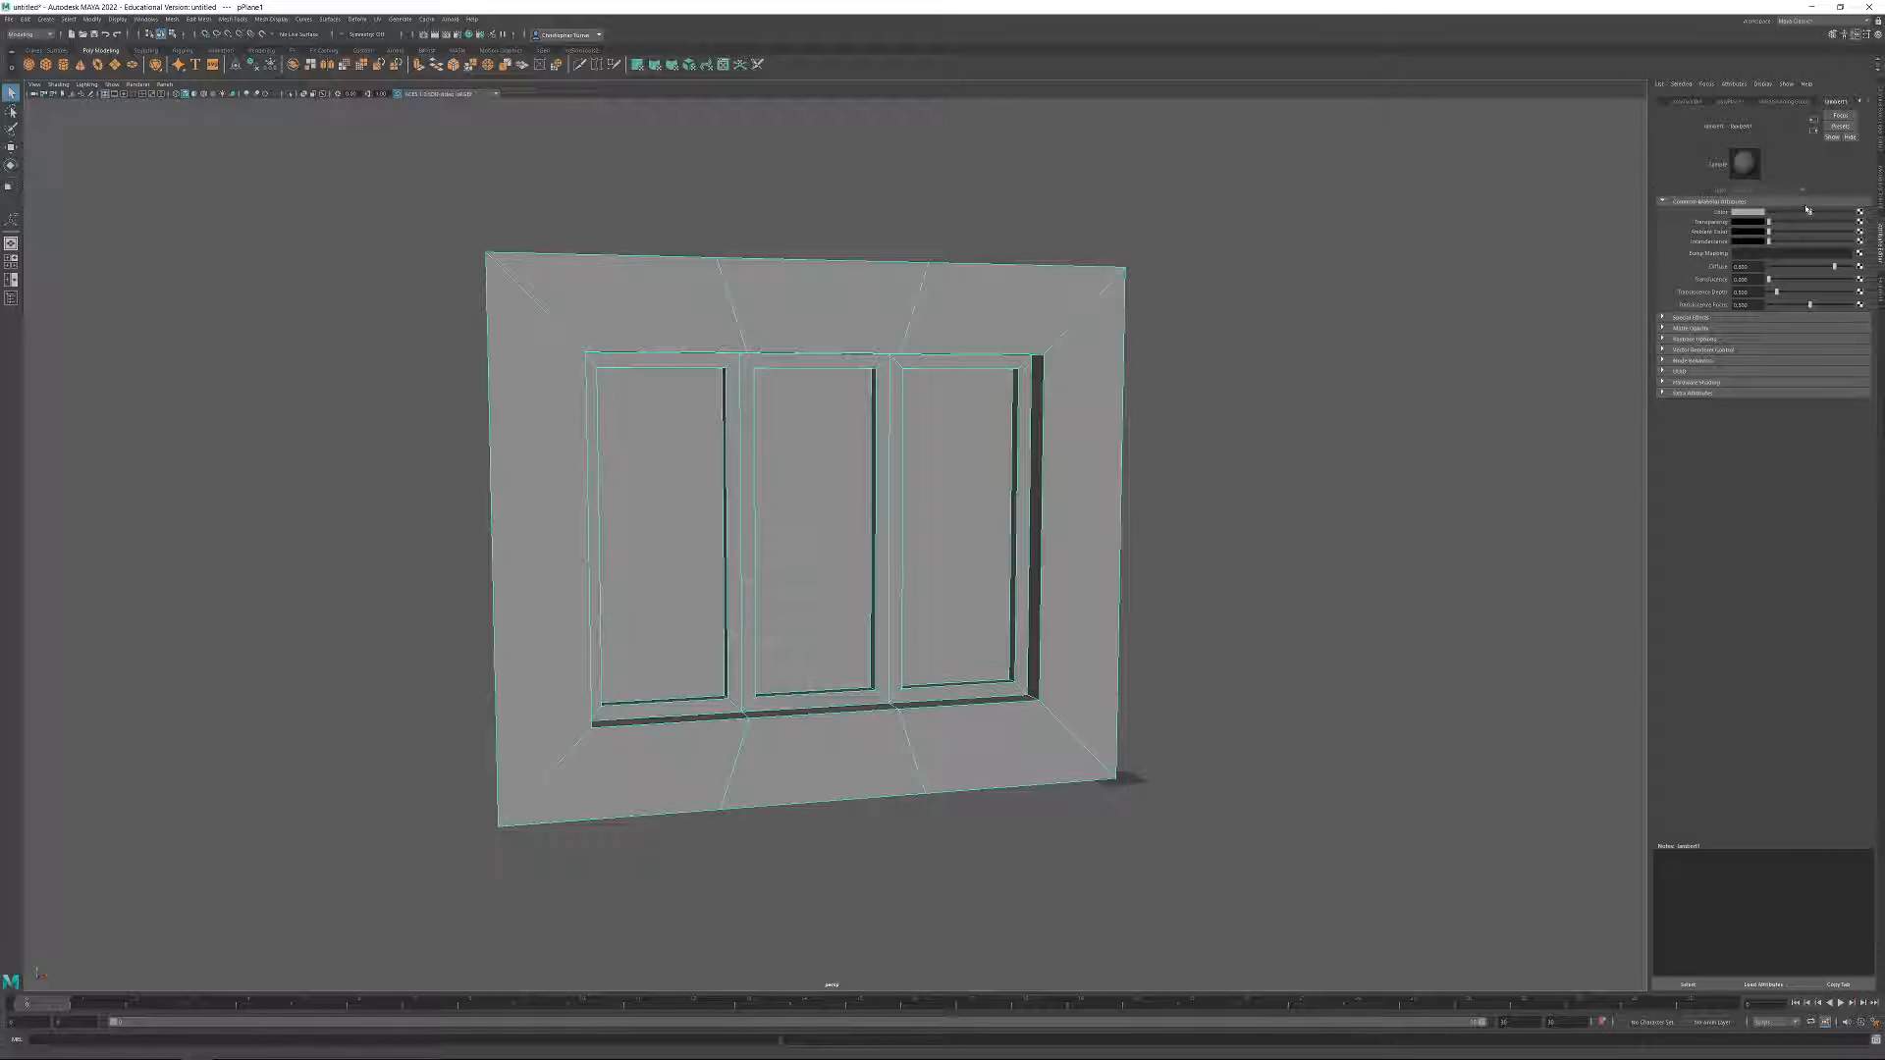
left_click_drag(1814, 212, 1769, 220)
left_click_drag(1033, 280, 1043, 267, "alt")
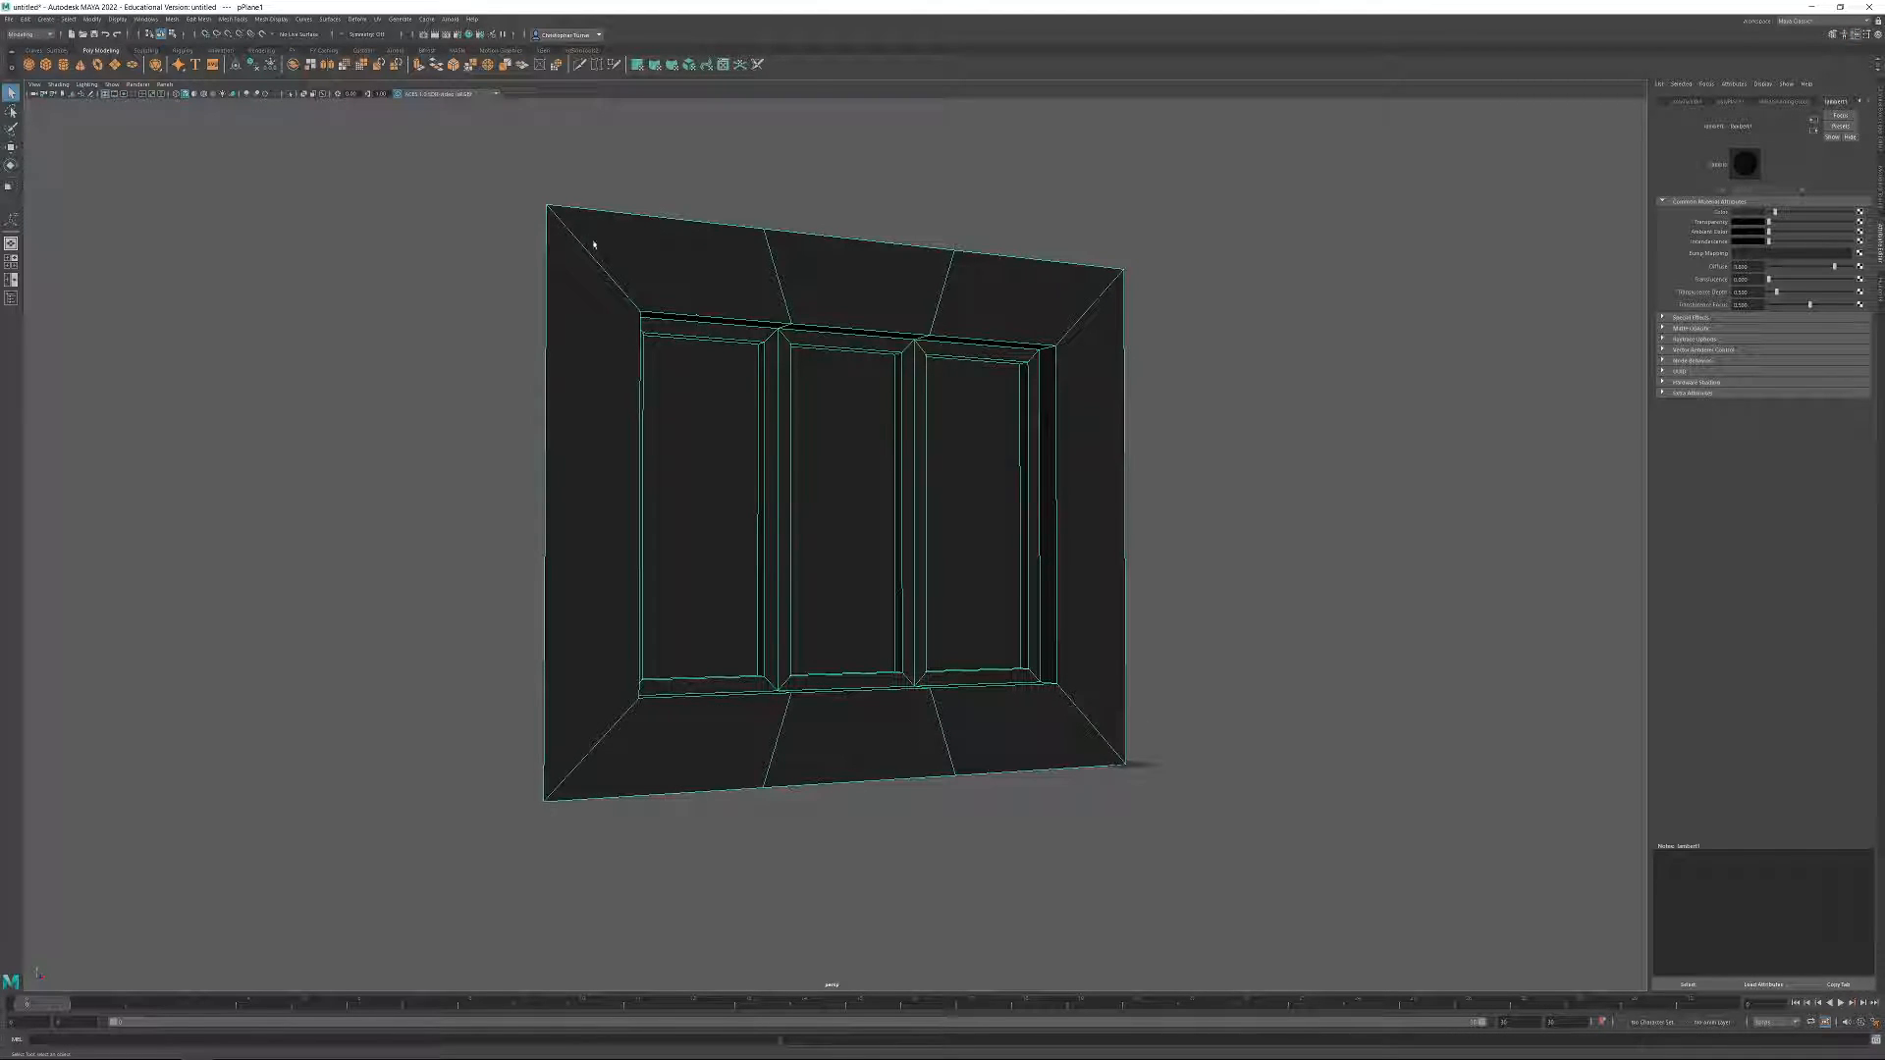
Bring up the modeling tools for the wall object and switch it to vertex selection.
left_click(1880, 181)
left_click_drag(1237, 512, 1381, 413, "alt")
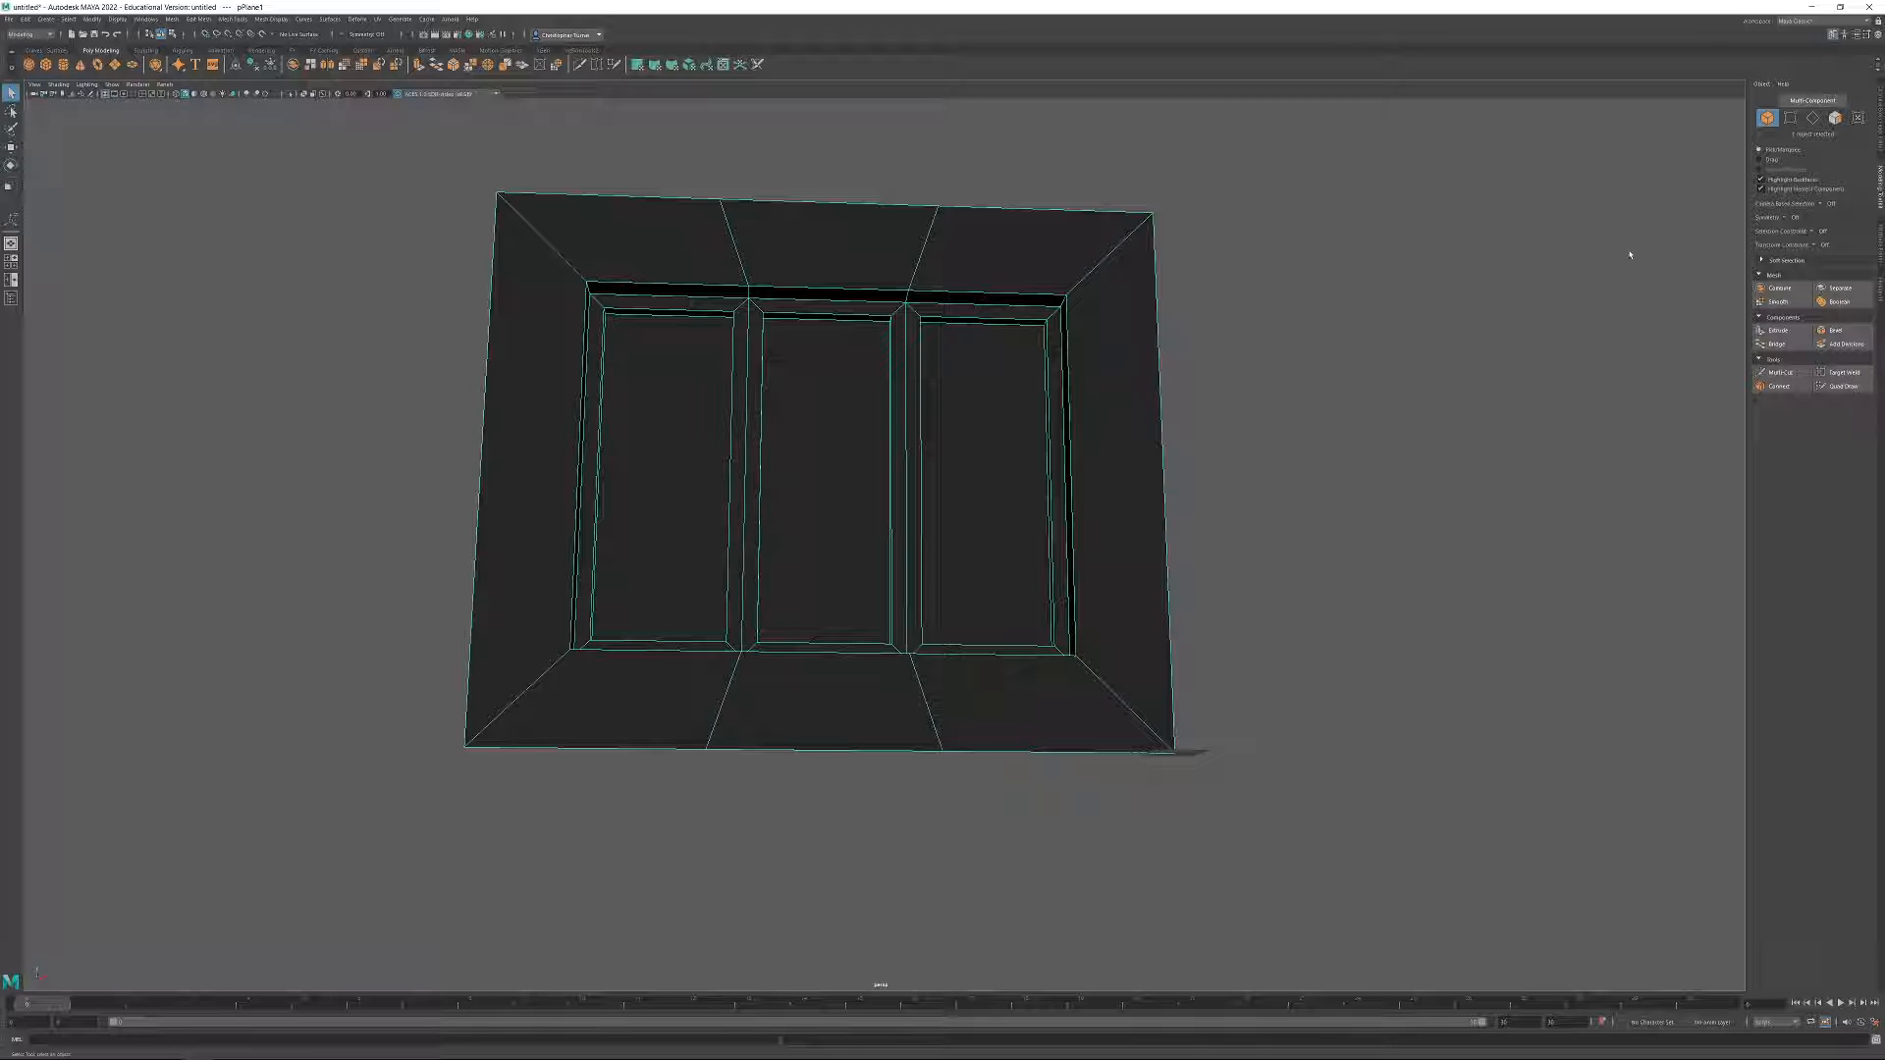
left_click(1790, 117)
Try to move a middle vertex on the wall's upper outer edge sideways along that edge.
left_click(938, 208)
middle_click_drag(993, 223, 993, 252, "alt")
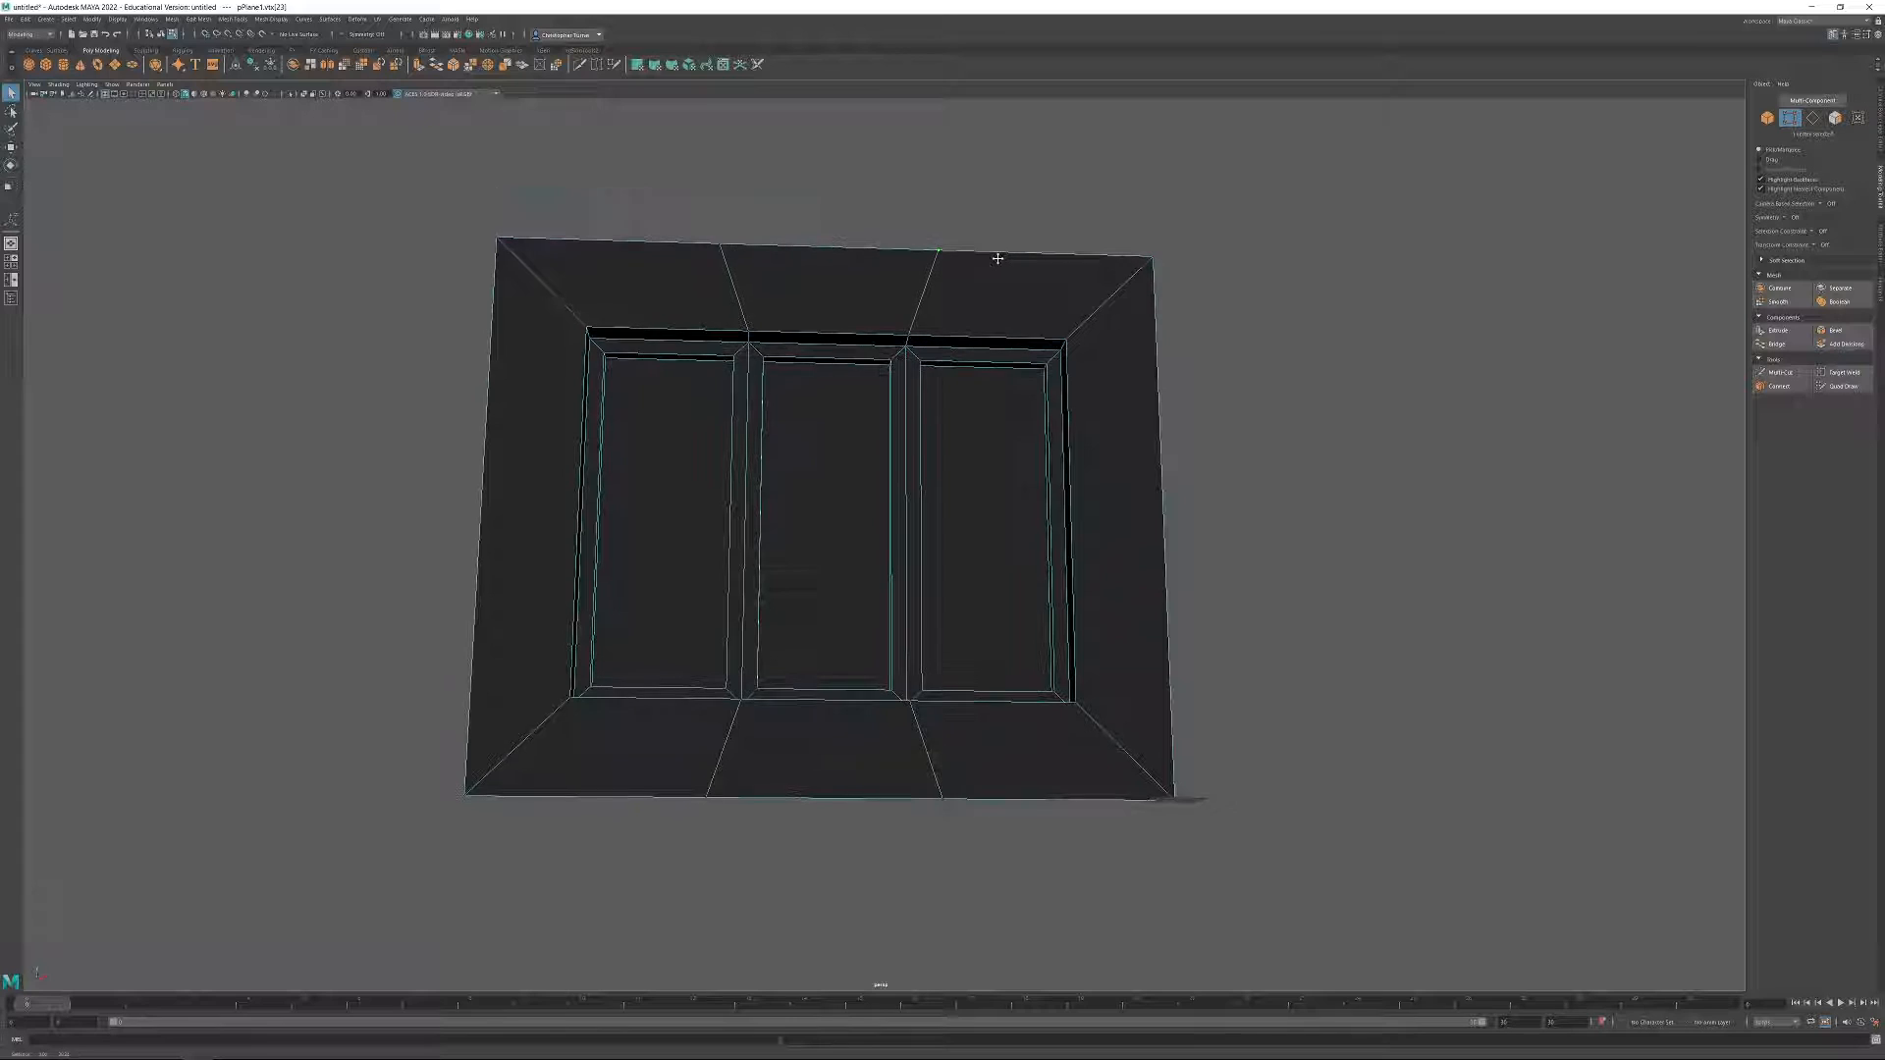
key("w")
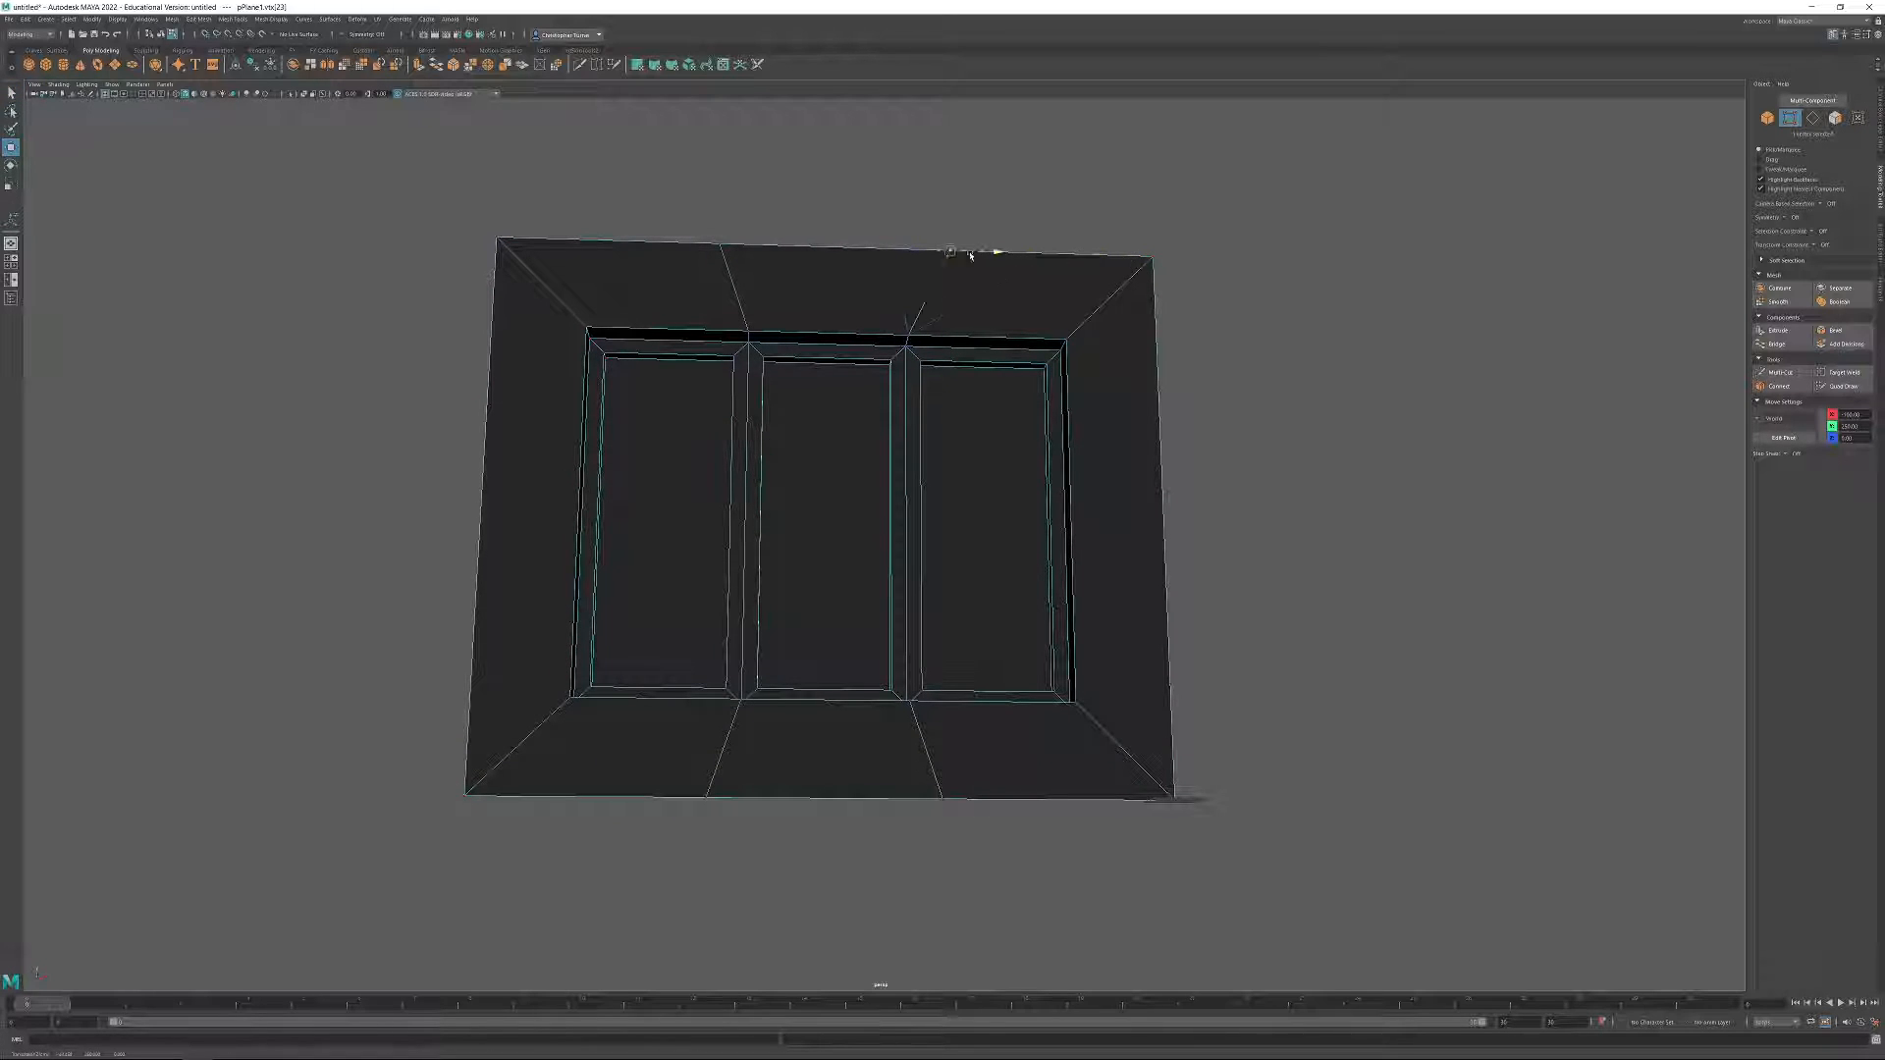
mouse_move(982, 257)
left_mouse_down()
mouse_move(803, 280)
mouse_move(1096, 293)
mouse_move(926, 282)
mouse_move(965, 283)
left_mouse_up()
left_click_drag(816, 253, 964, 272)
left_click_drag(1041, 365, 1334, 409, "alt")
left_click(1334, 409)
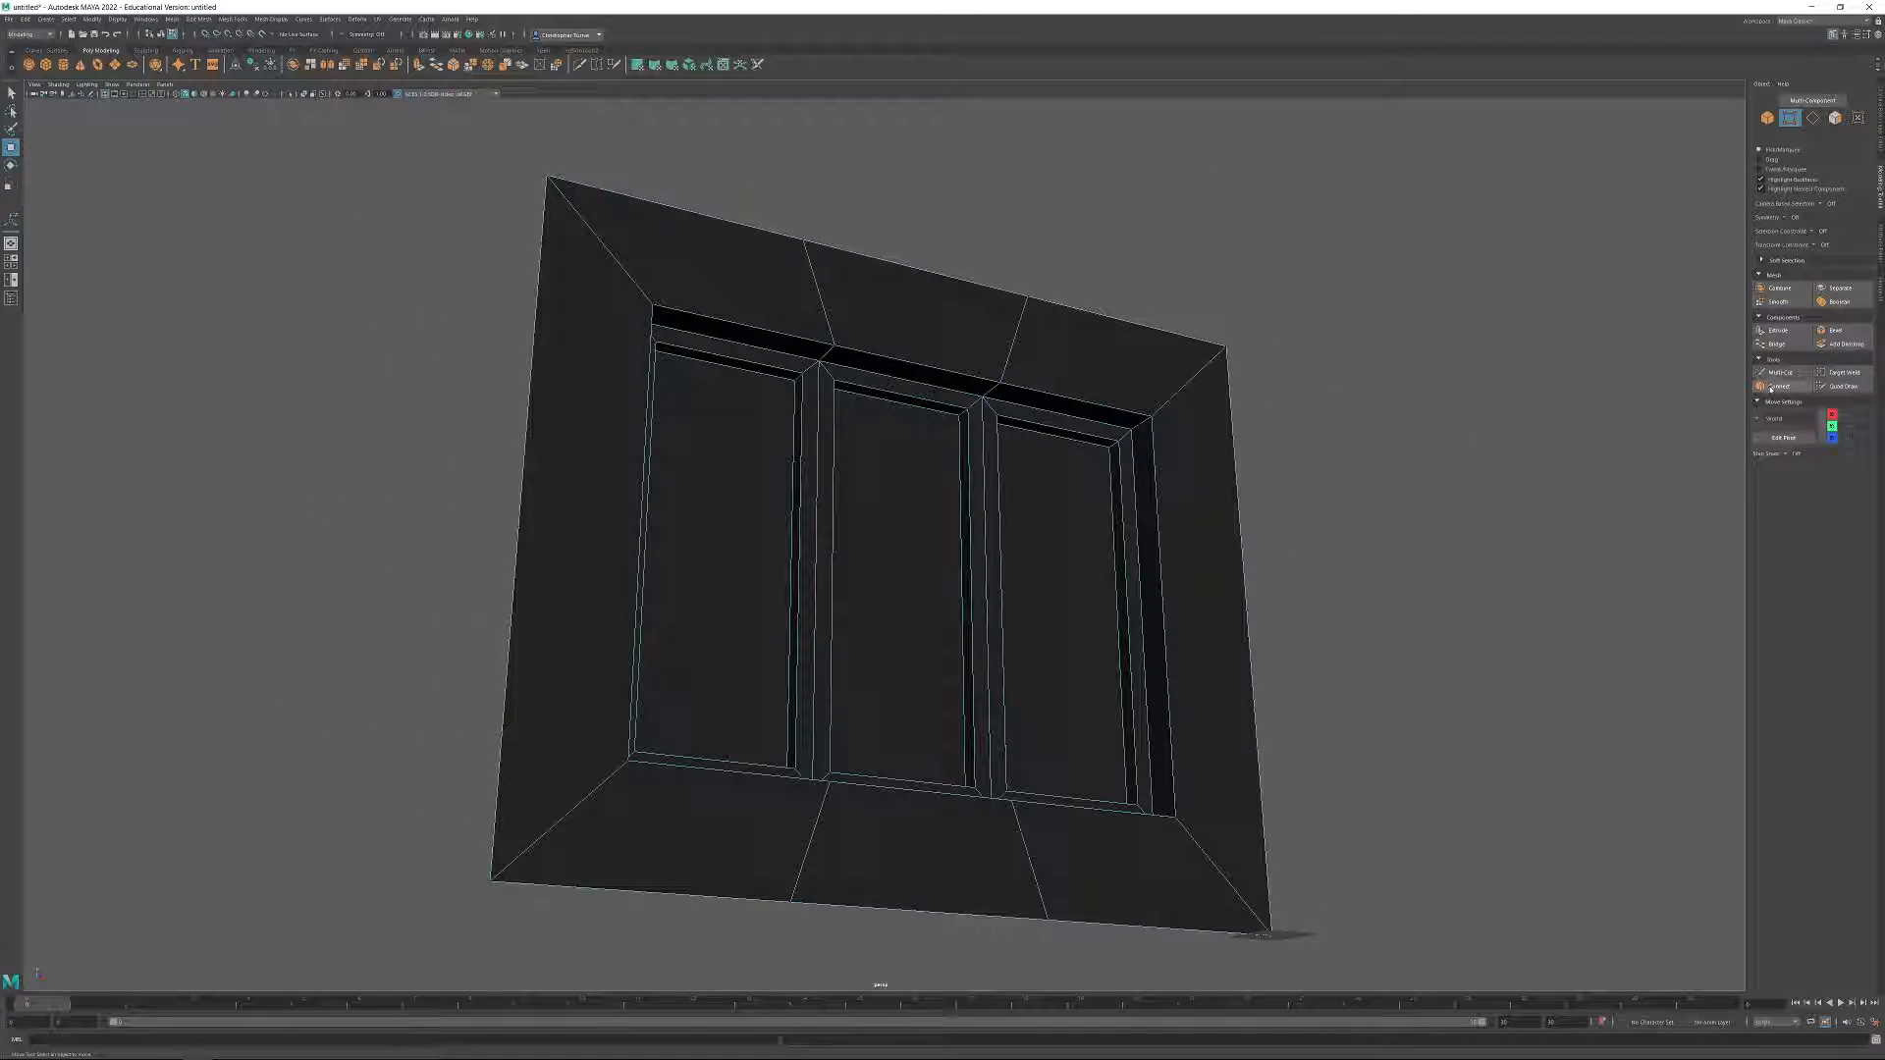
Target Weld the two middle vertices on each of the wall's upper and lower outer edges to their nearest outer corners.
left_click(1839, 374)
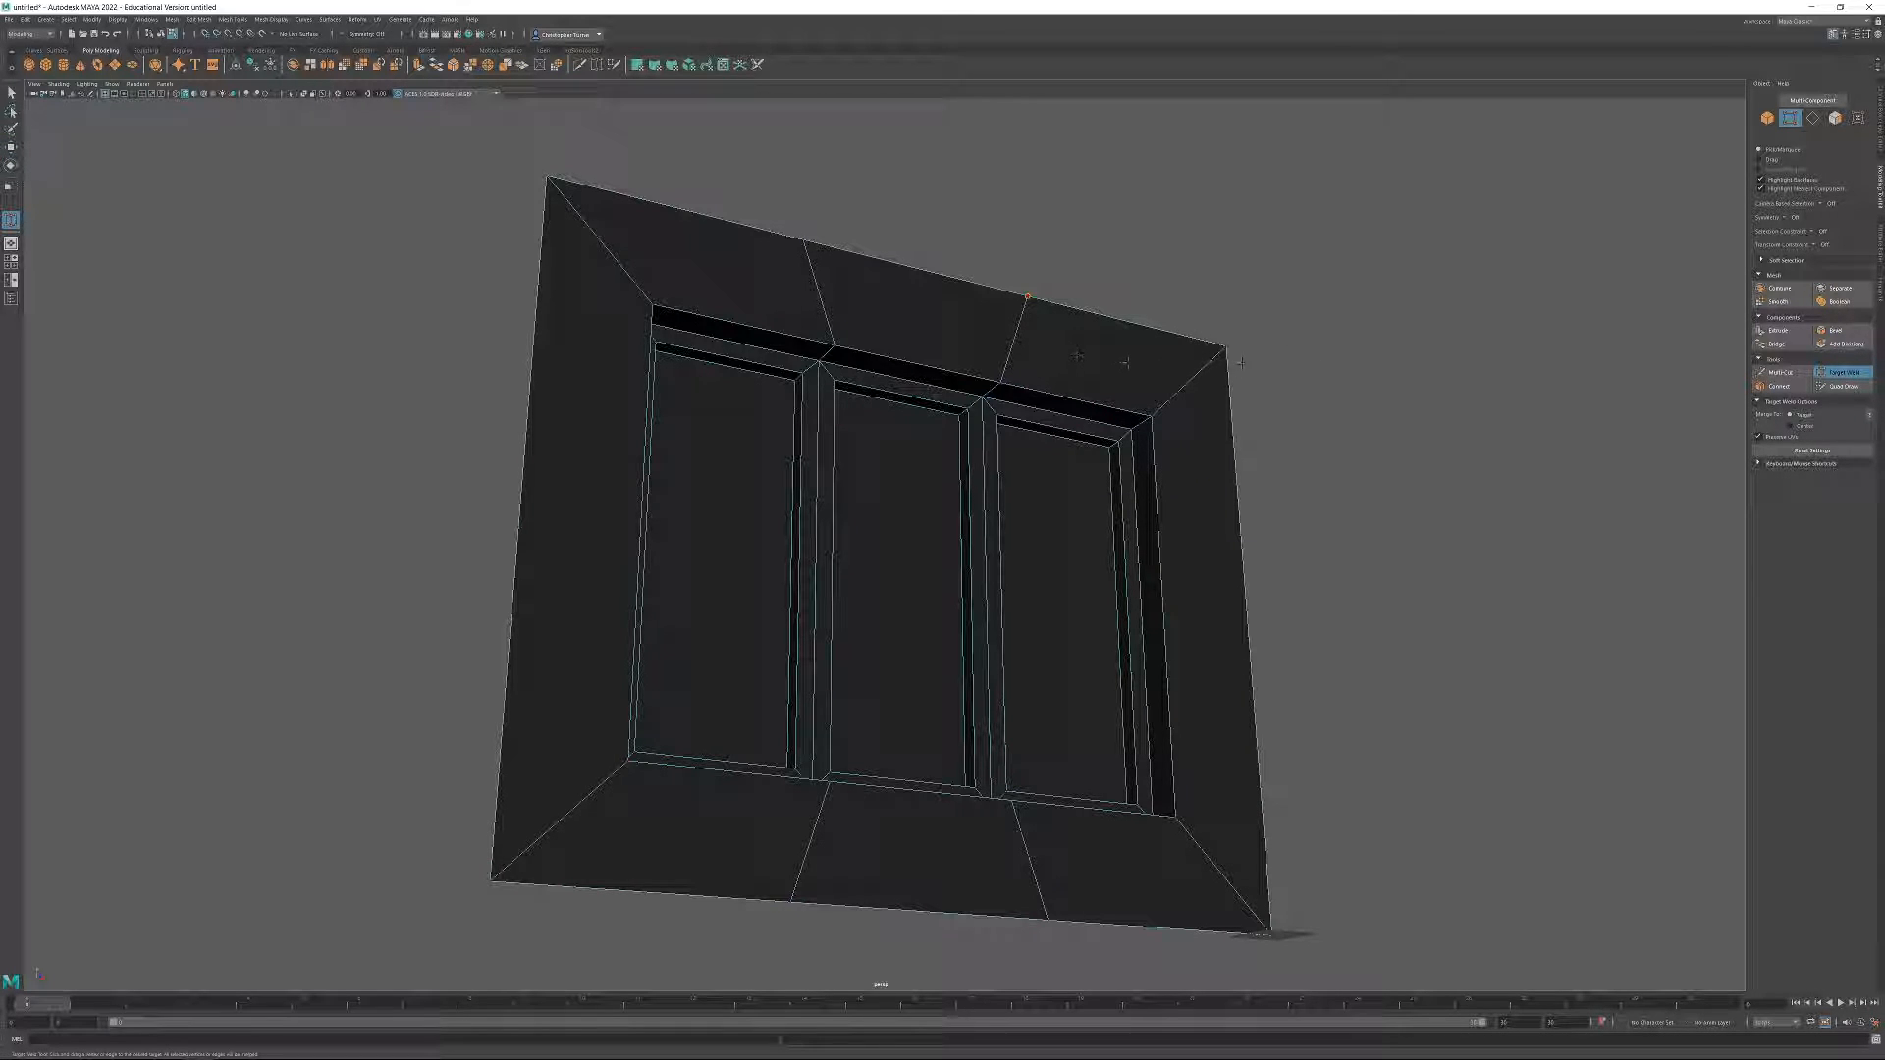
left_click_drag(1233, 351, 1227, 348)
left_click_drag(568, 190, 551, 179)
middle_click_drag(668, 848, 692, 667, "alt")
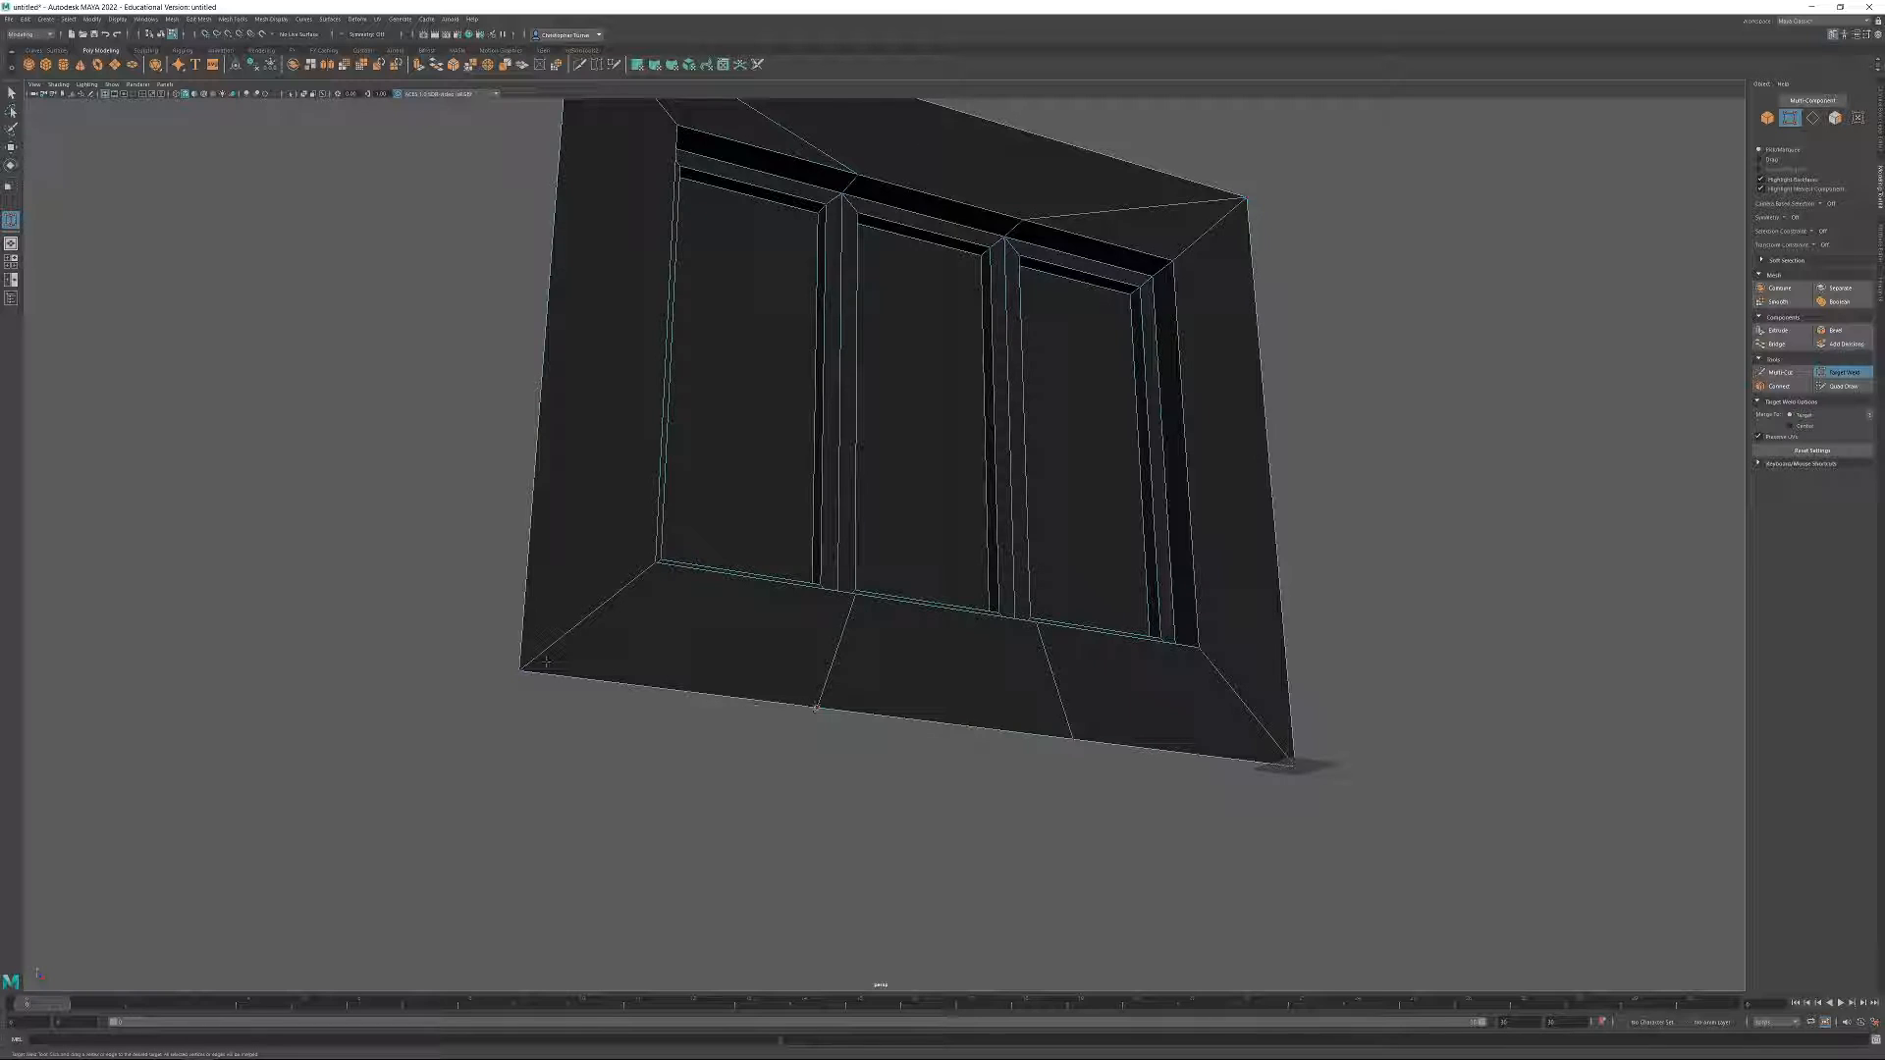
left_click_drag(522, 670, 520, 671)
left_click_drag(1275, 767, 1292, 763)
Target Weld the middle vertices on the window opening's upper and lower front edges to the opening's nearest corners, and exit the tool.
left_click_drag(1168, 530, 874, 313, "alt")
left_click_drag(878, 472, 891, 471, "alt")
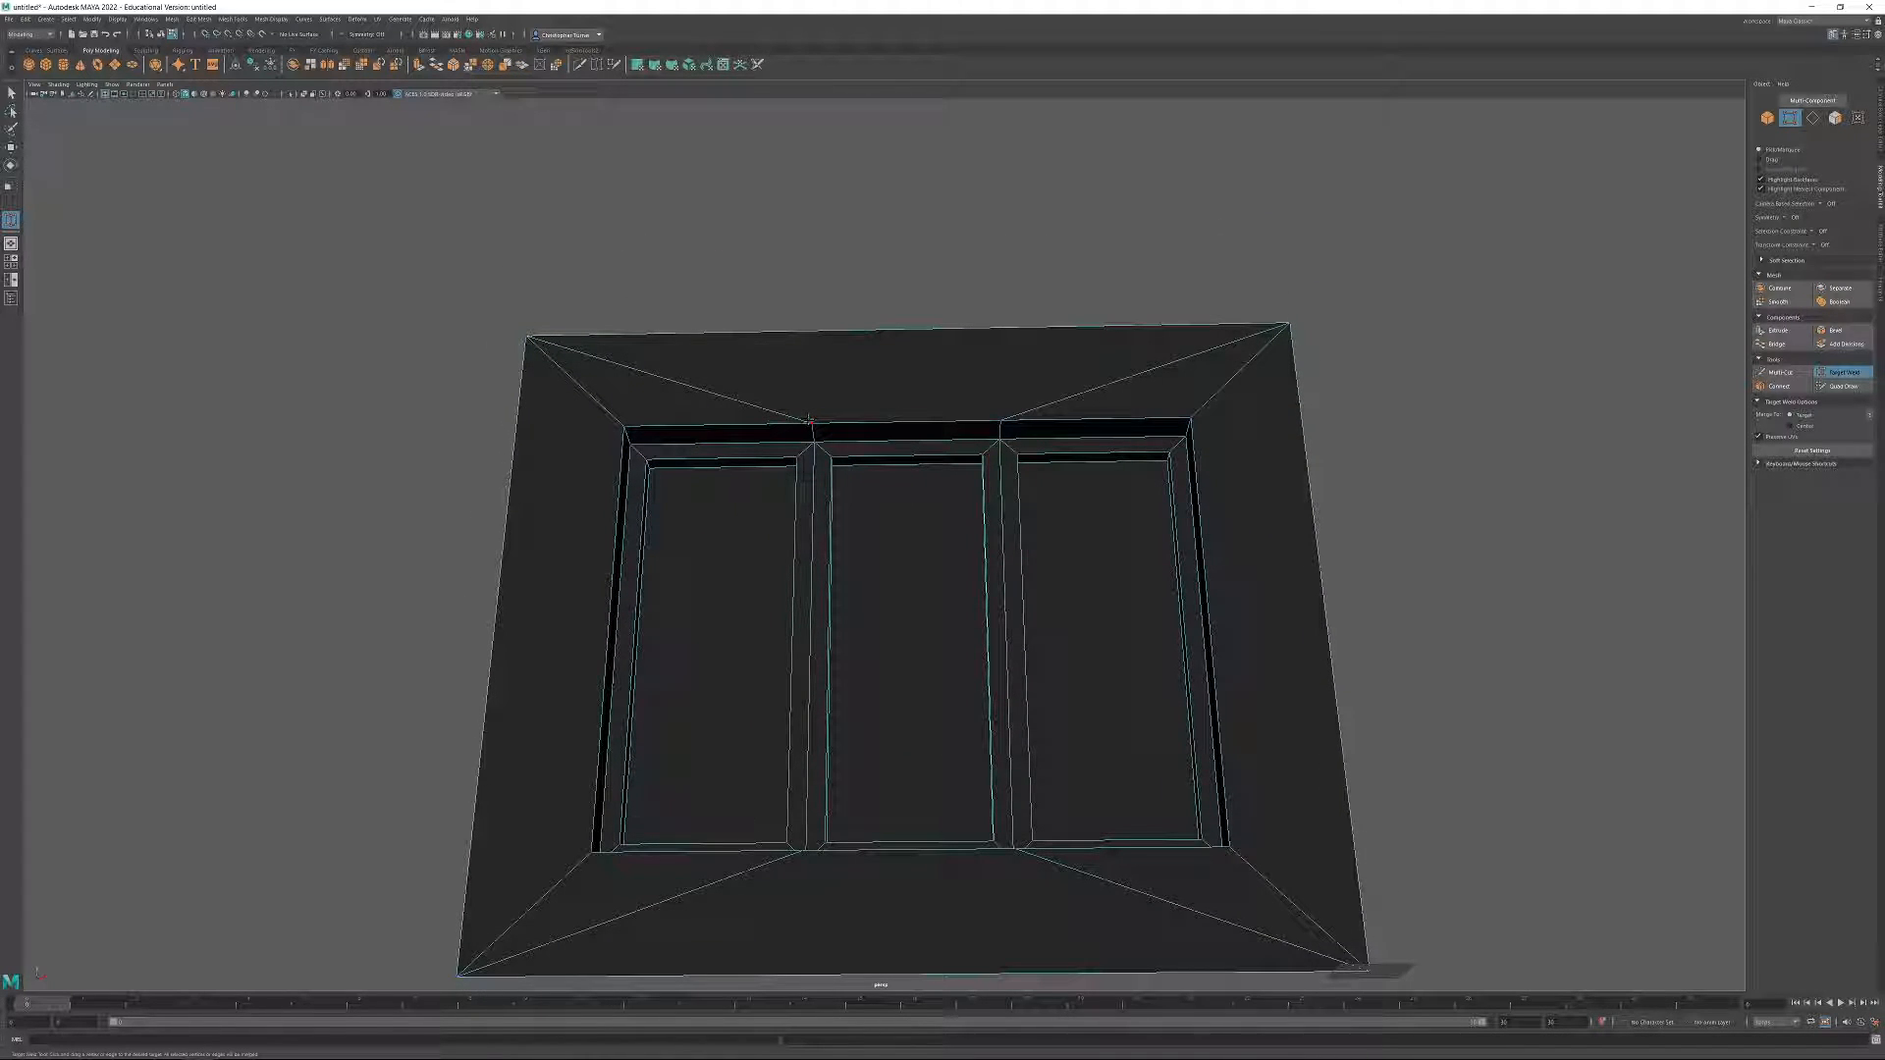
left_click_drag(650, 429, 625, 428)
left_click_drag(999, 421, 847, 653)
left_click_drag(666, 667, 660, 668)
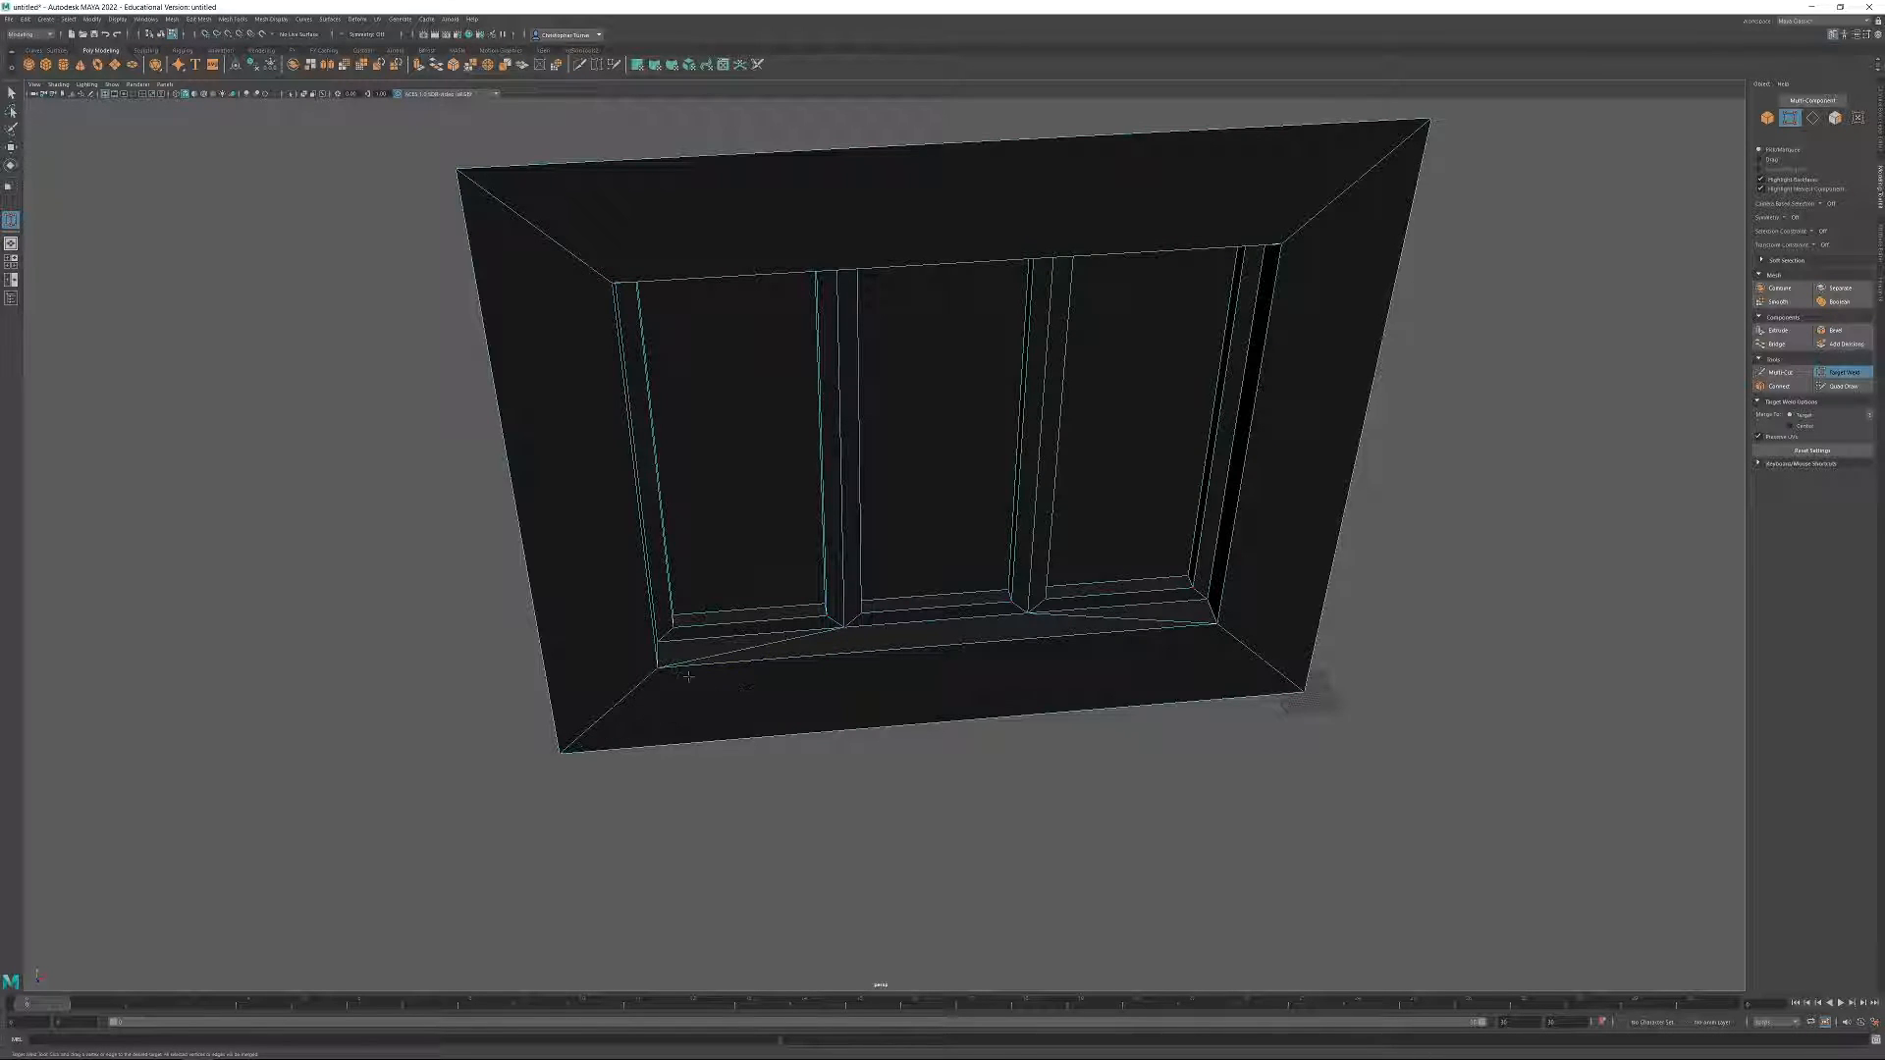
left_click_drag(1378, 643, 1606, 380, "alt")
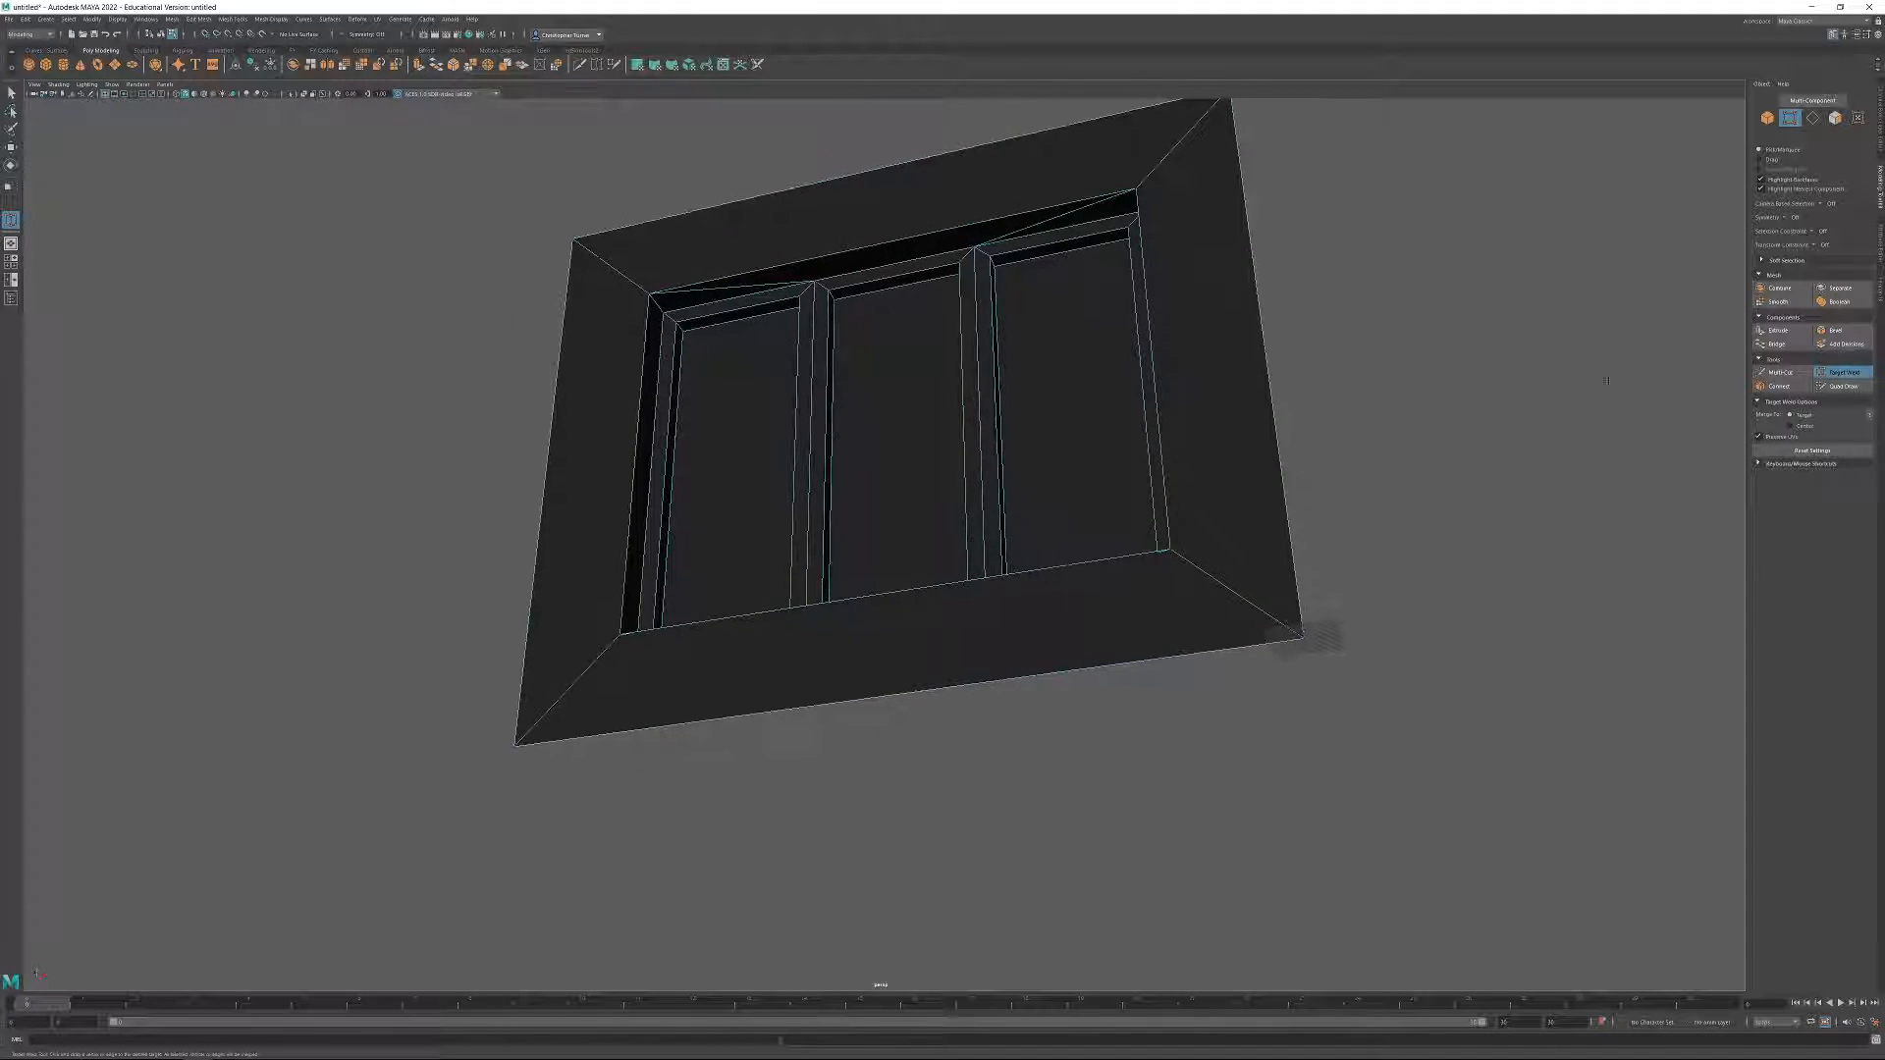
left_click(1844, 375)
left_click_drag(1027, 442, 1065, 460, "alt")
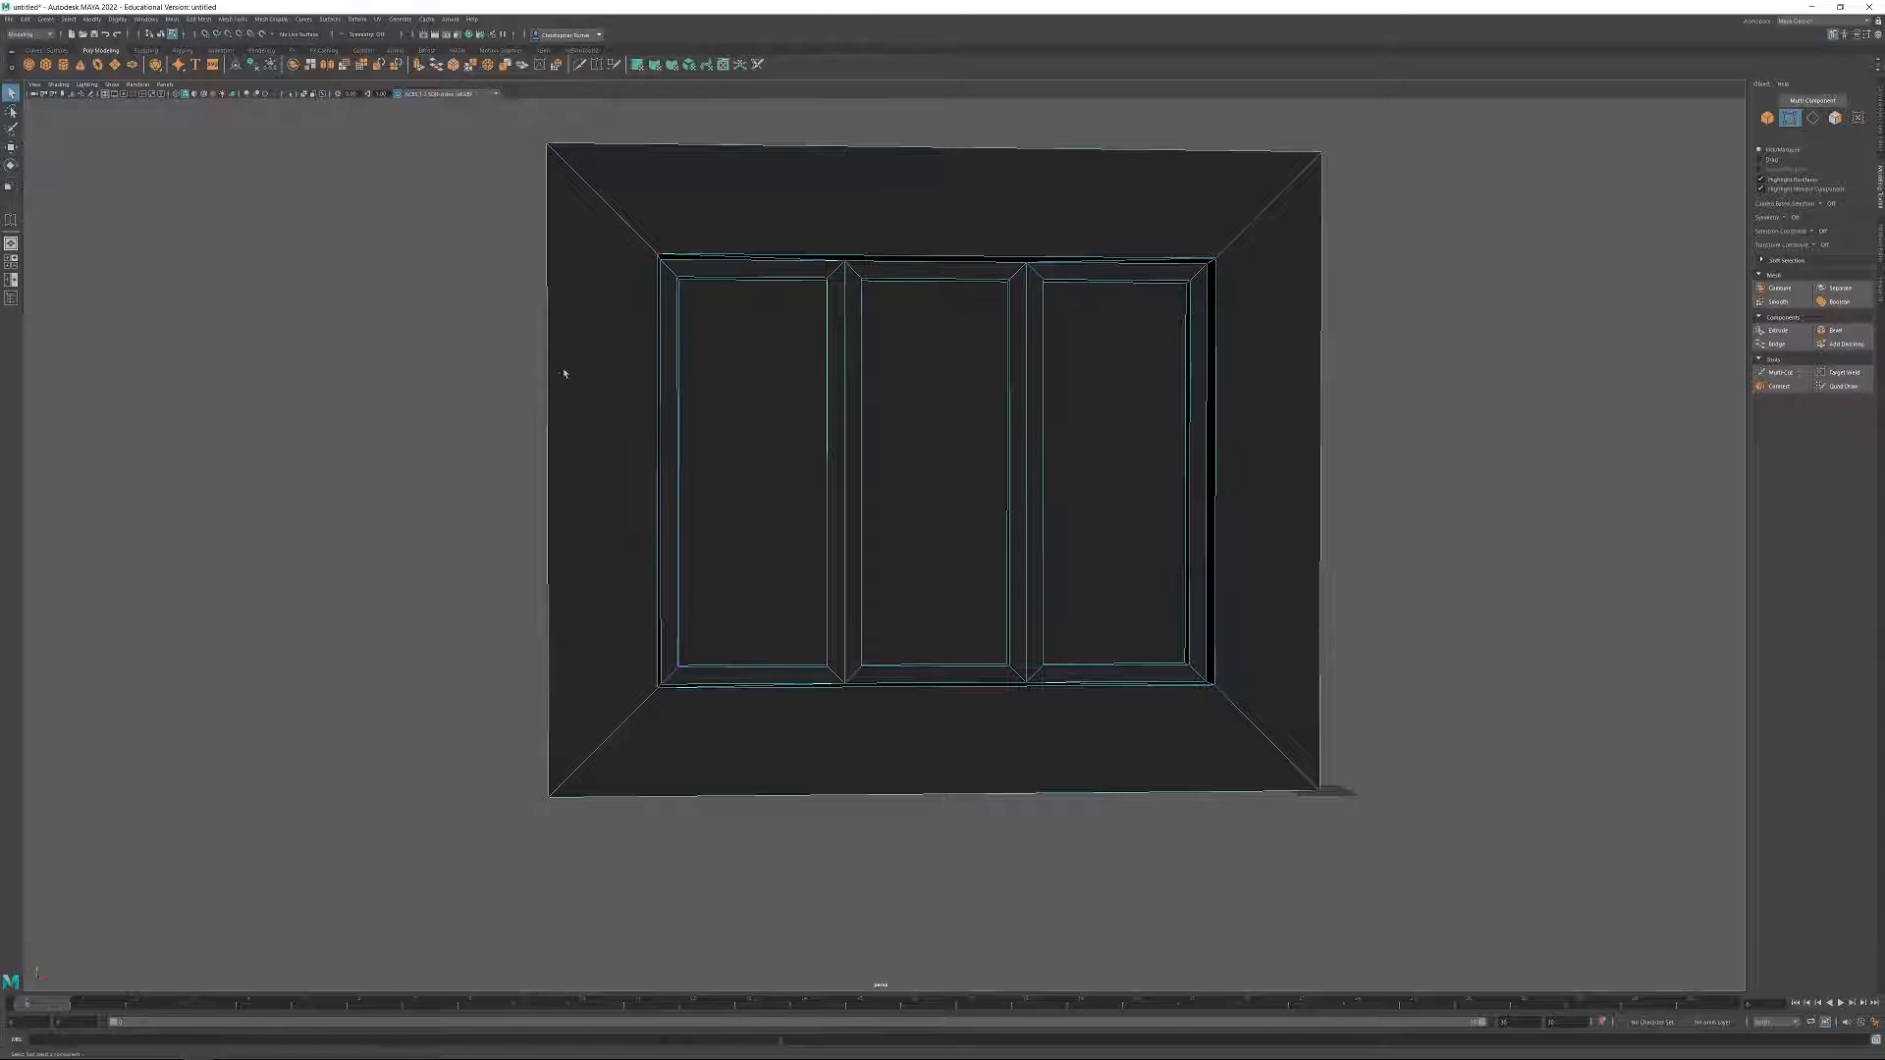
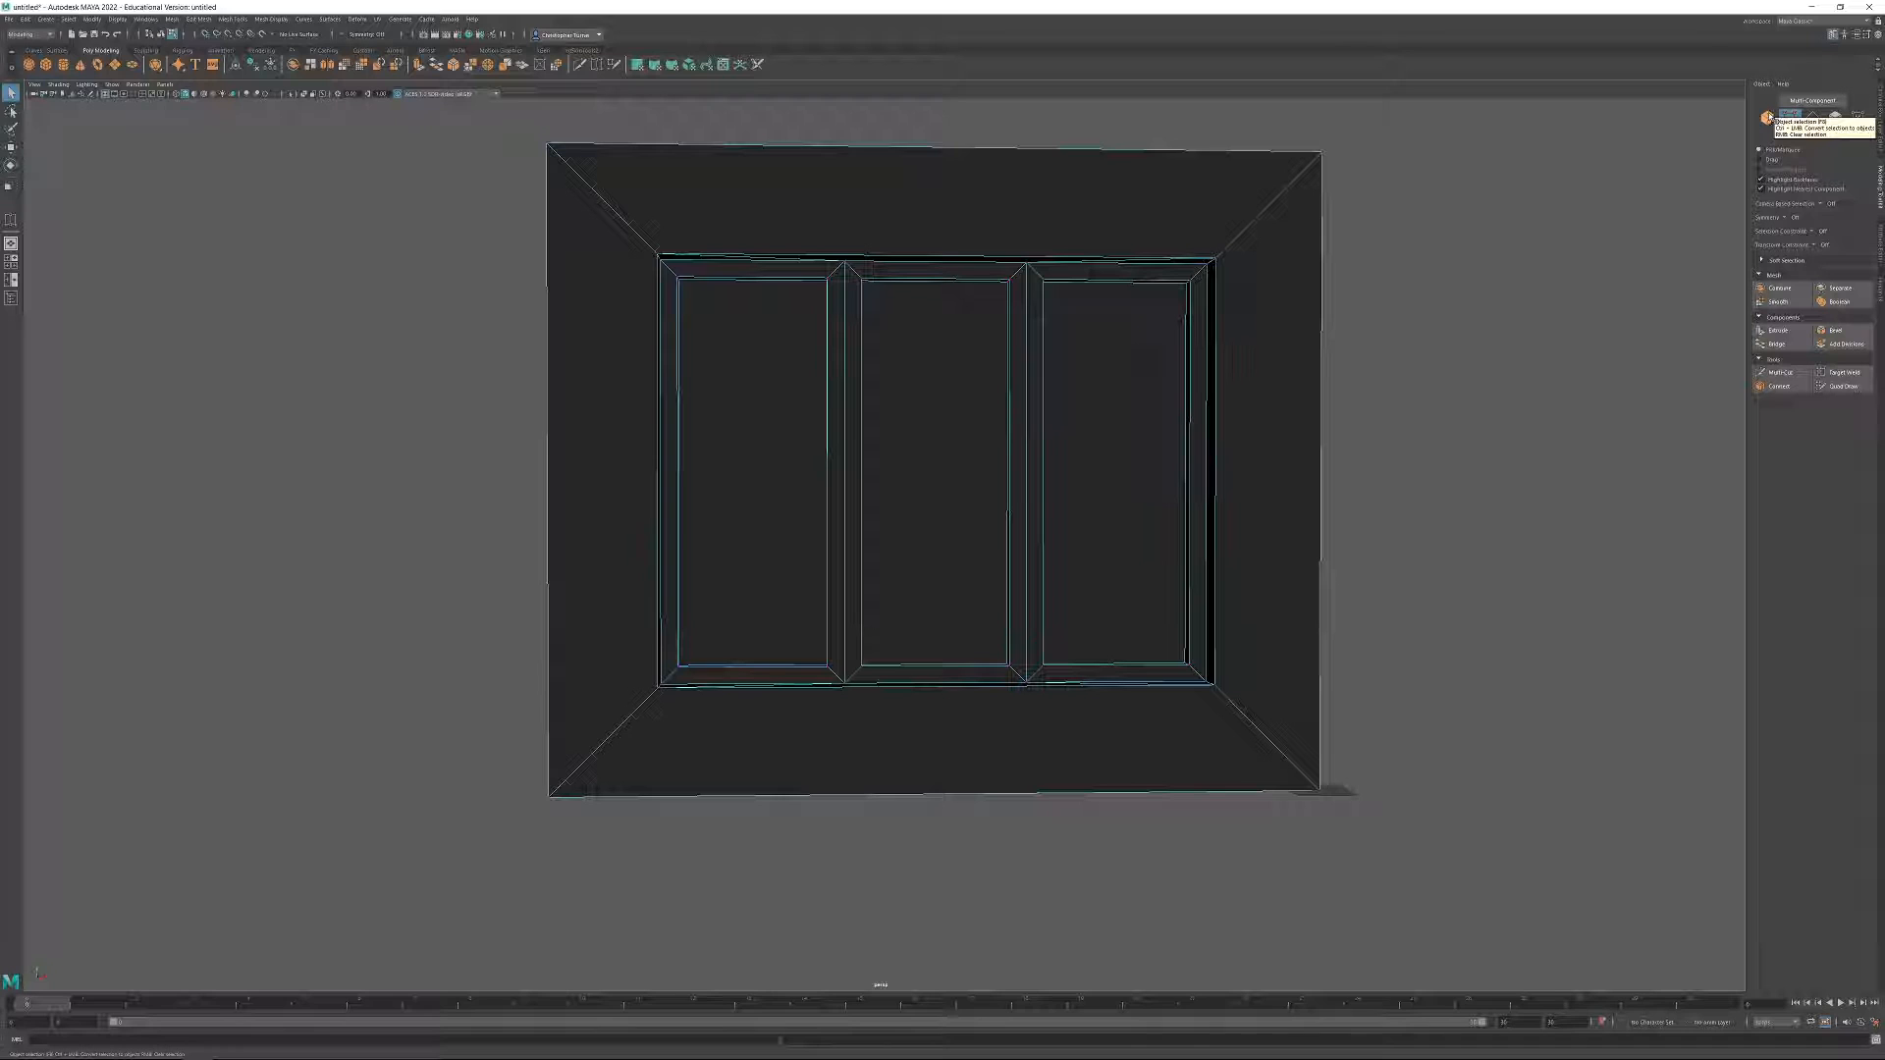
Create a new polygon cube at the scene origin, by the wall's lower corner.
left_click(45, 66)
left_click_drag(1086, 751, 1084, 746, "alt")
middle_click_drag(1355, 780, 916, 527, "alt")
right_click_drag(916, 527, 1523, 1048, "alt")
middle_click_drag(634, 700, 881, 693, "alt")
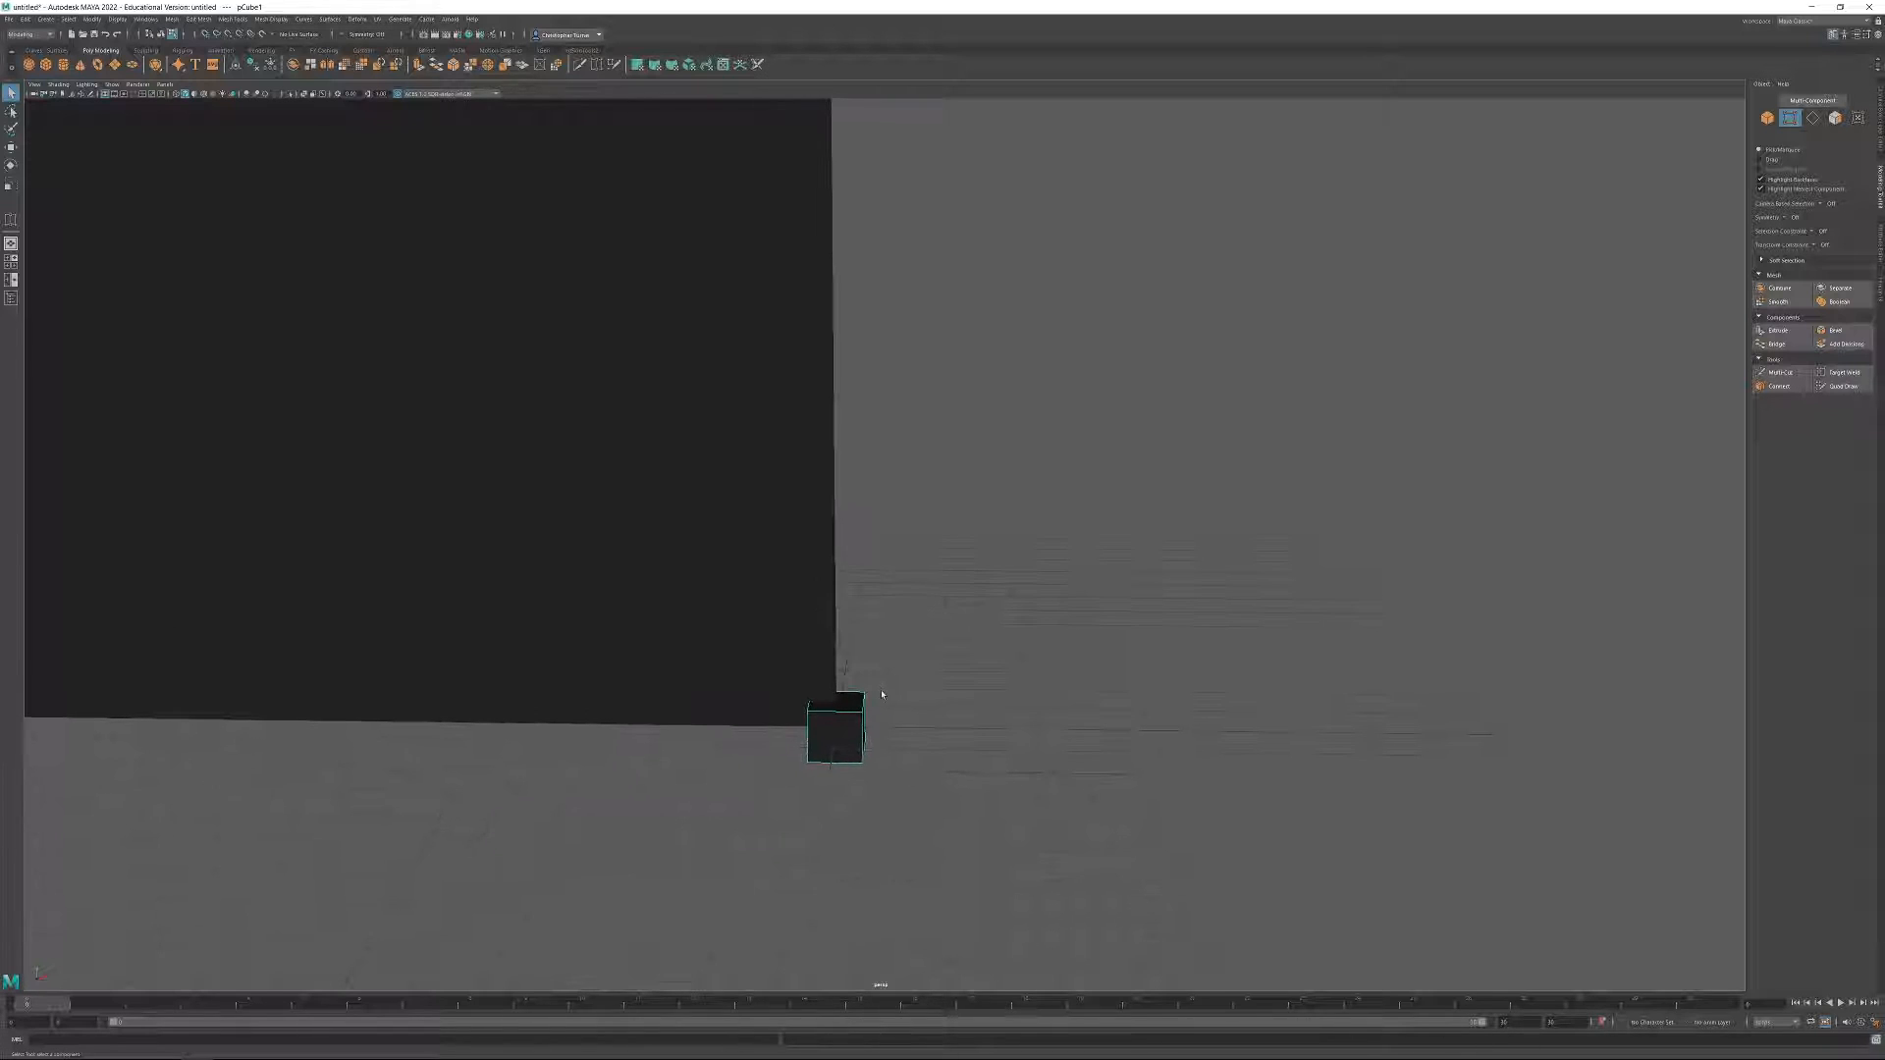
Move the new cube up and across to the window's middle pane and centre it horizontally on the wall.
key("w")
right_click_drag(997, 703, 480, 353, "alt")
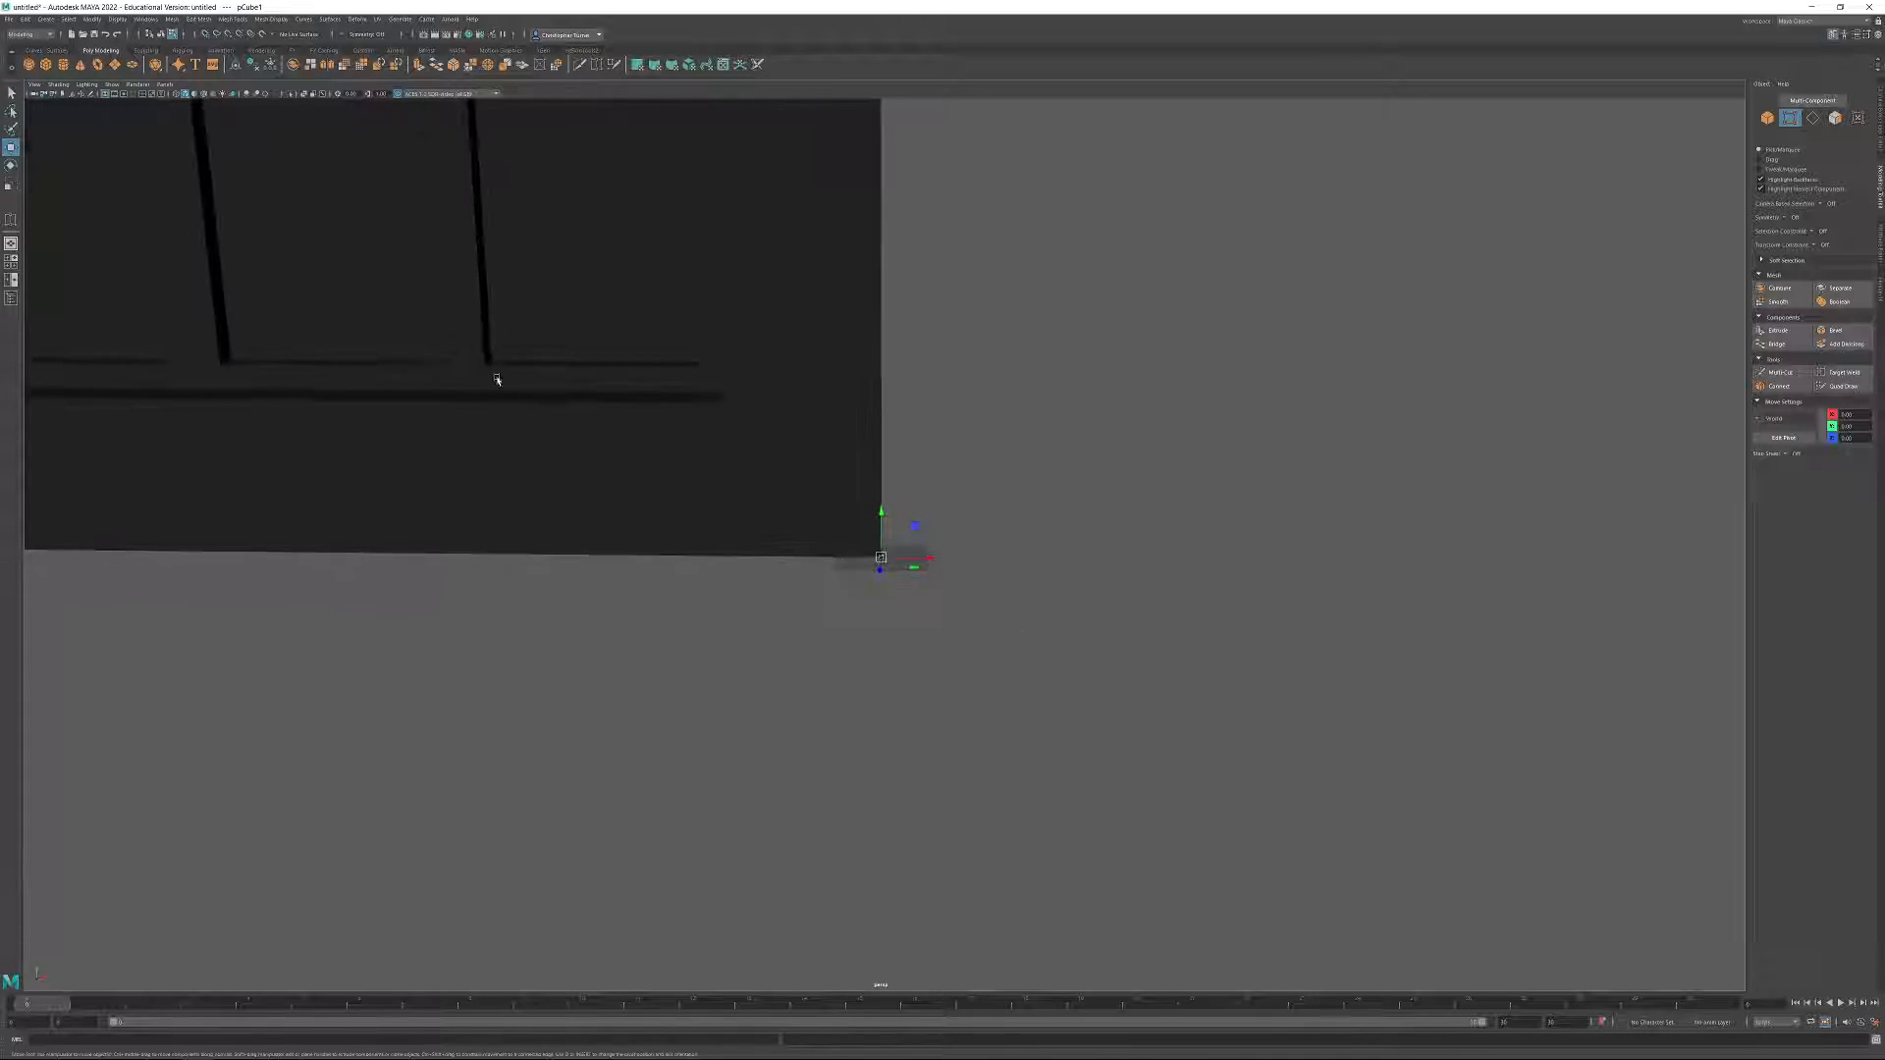
middle_click_drag(480, 354, 963, 668, "alt")
right_click_drag(1031, 677, 916, 533, "alt")
middle_click_drag(916, 533, 947, 589, "alt")
left_click_drag(947, 589, 962, 564, "alt")
right_click_drag(962, 563, 1061, 661, "alt")
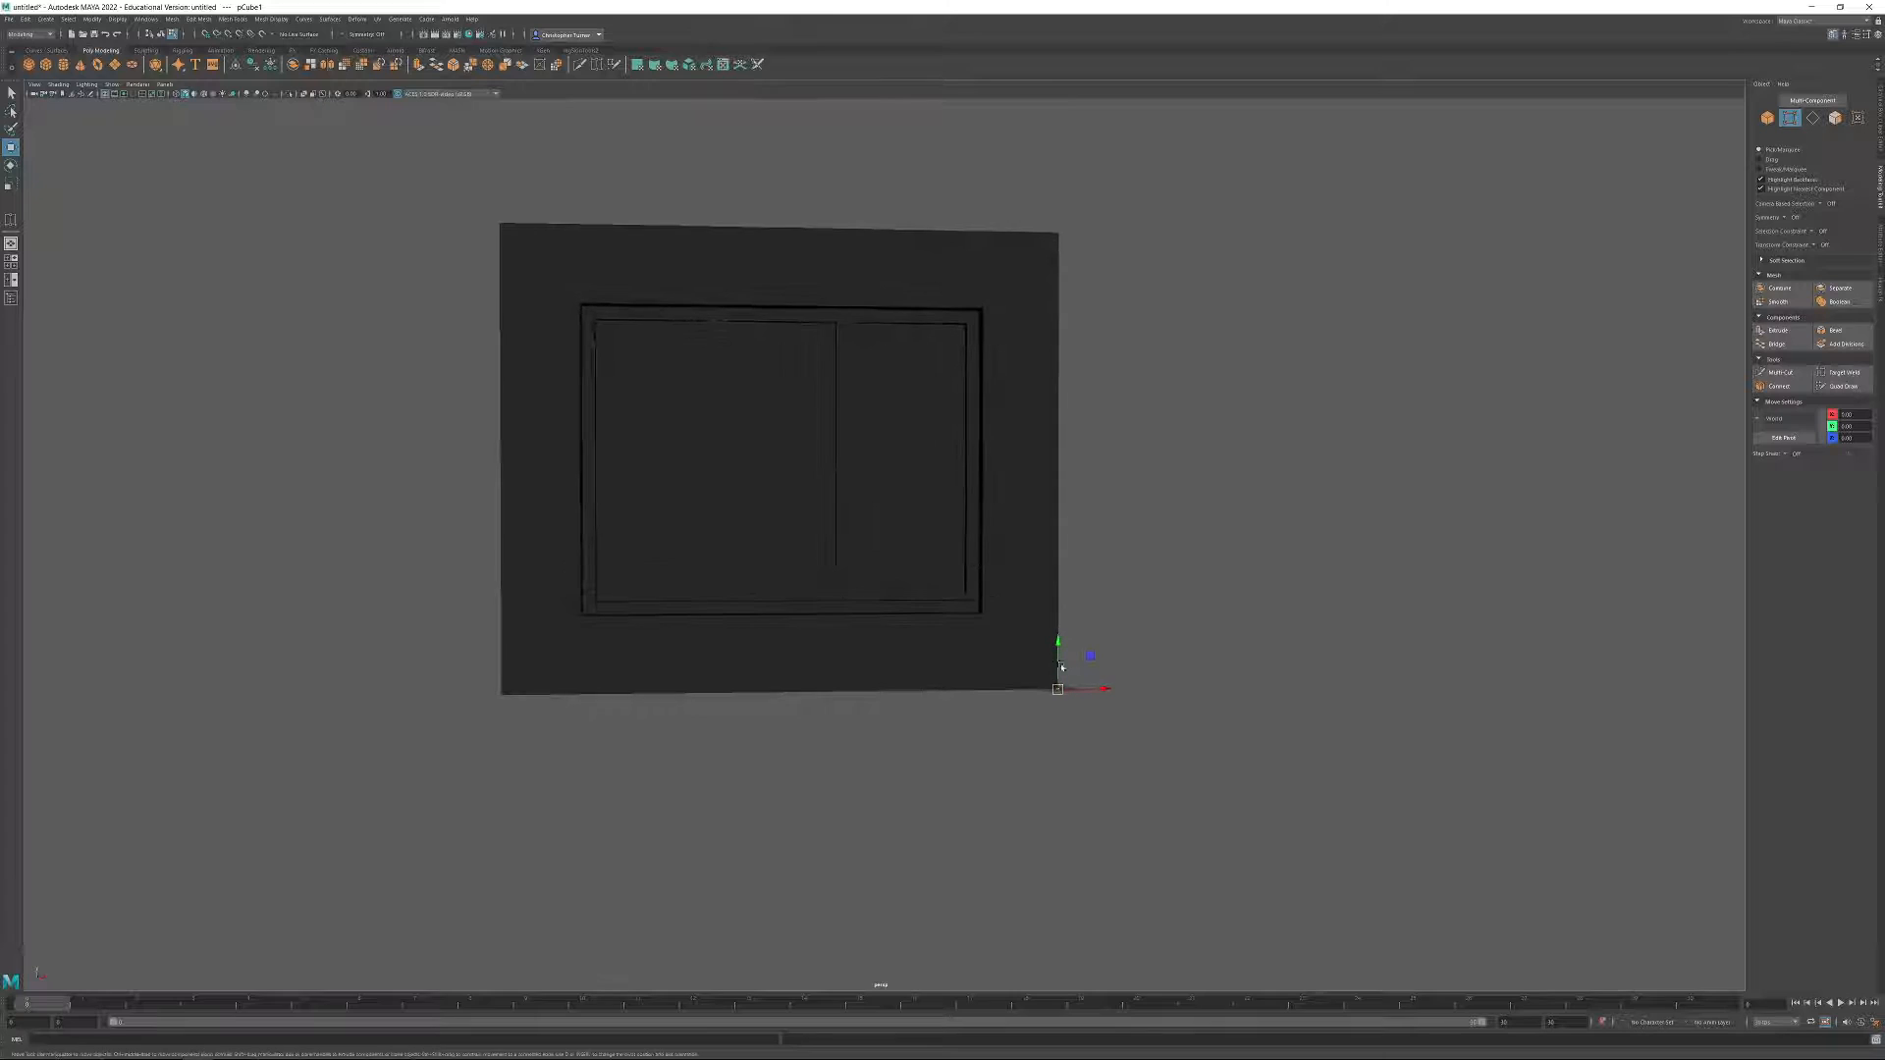
left_click_drag(1090, 660, 808, 400)
right_click_drag(807, 400, 931, 578, "alt")
middle_click_drag(722, 447, 772, 552, "alt")
left_click_drag(773, 552, 929, 459, "alt")
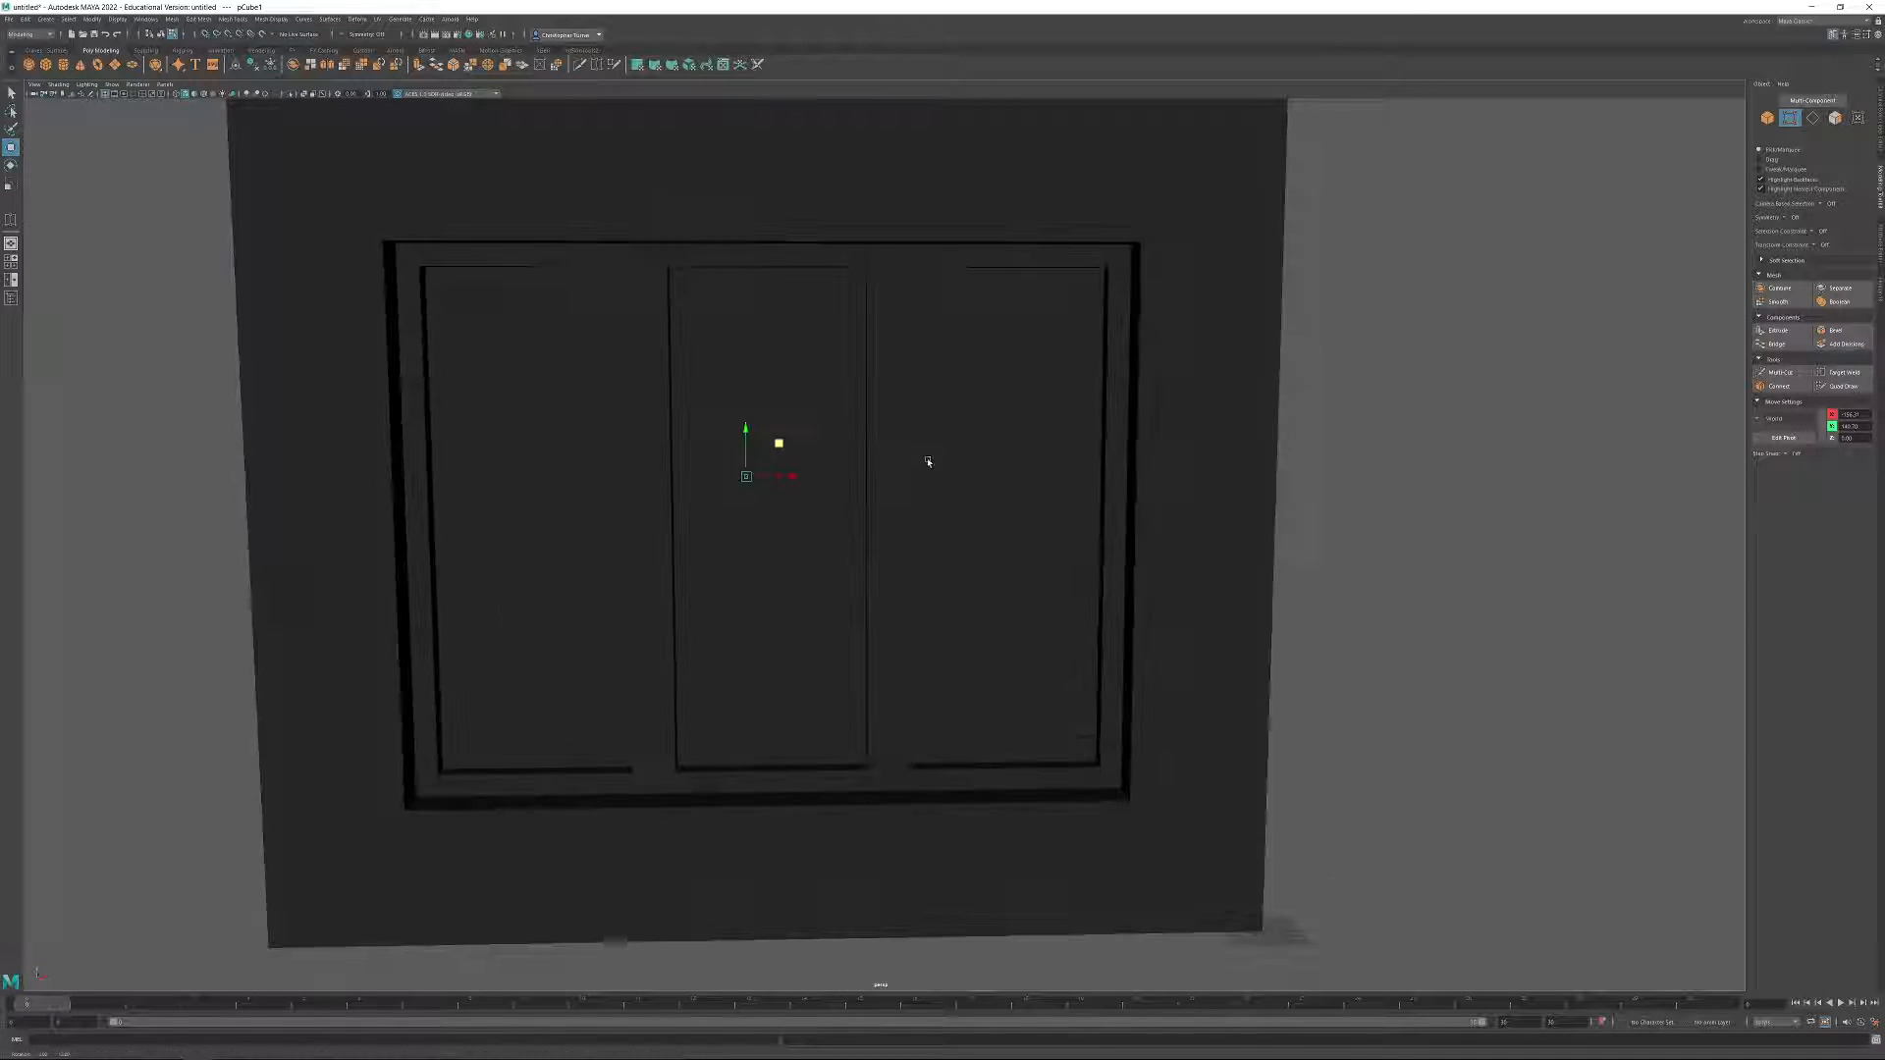
right_click_drag(1193, 481, 1129, 421, "alt")
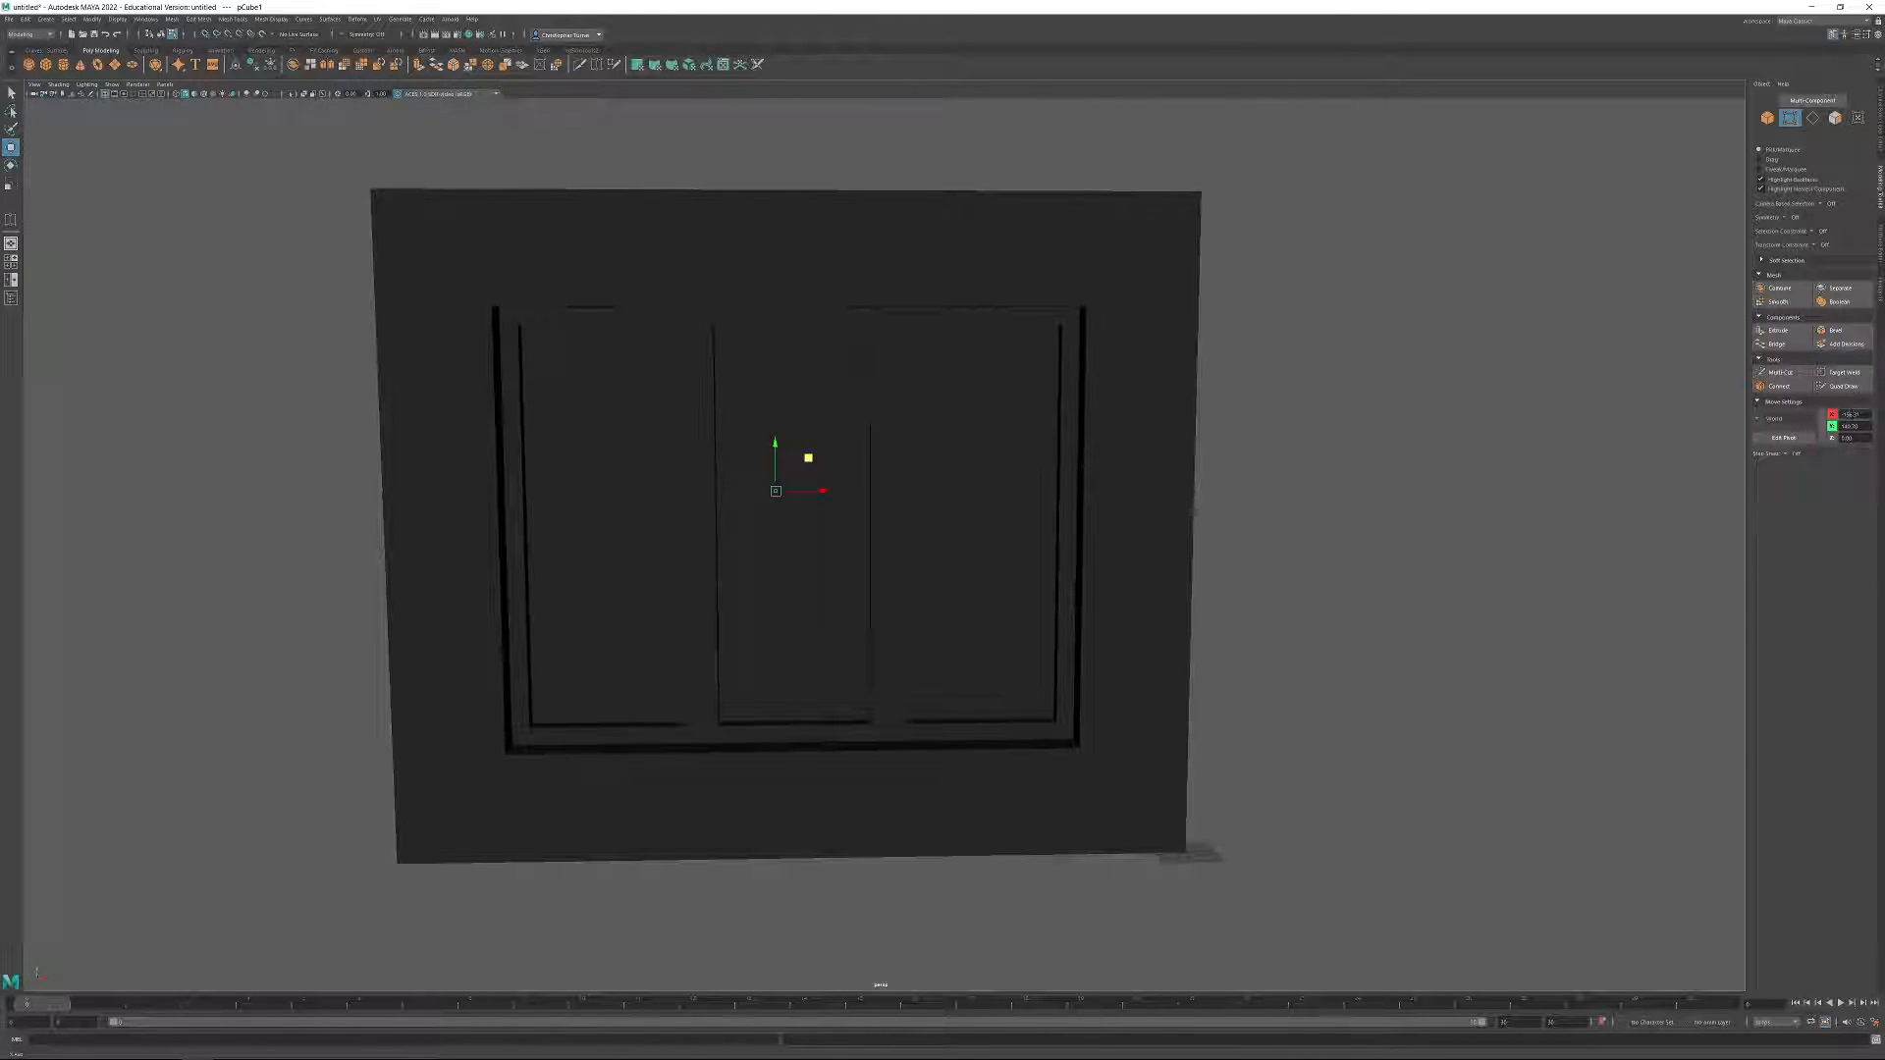
key("Return")
Select the vertices at the upper end of a window mullion and check their depth position.
left_click_drag(1306, 481, 1012, 480, "alt")
right_click_drag(1012, 479, 1105, 463, "alt")
left_click_drag(1124, 473, 988, 383, "alt")
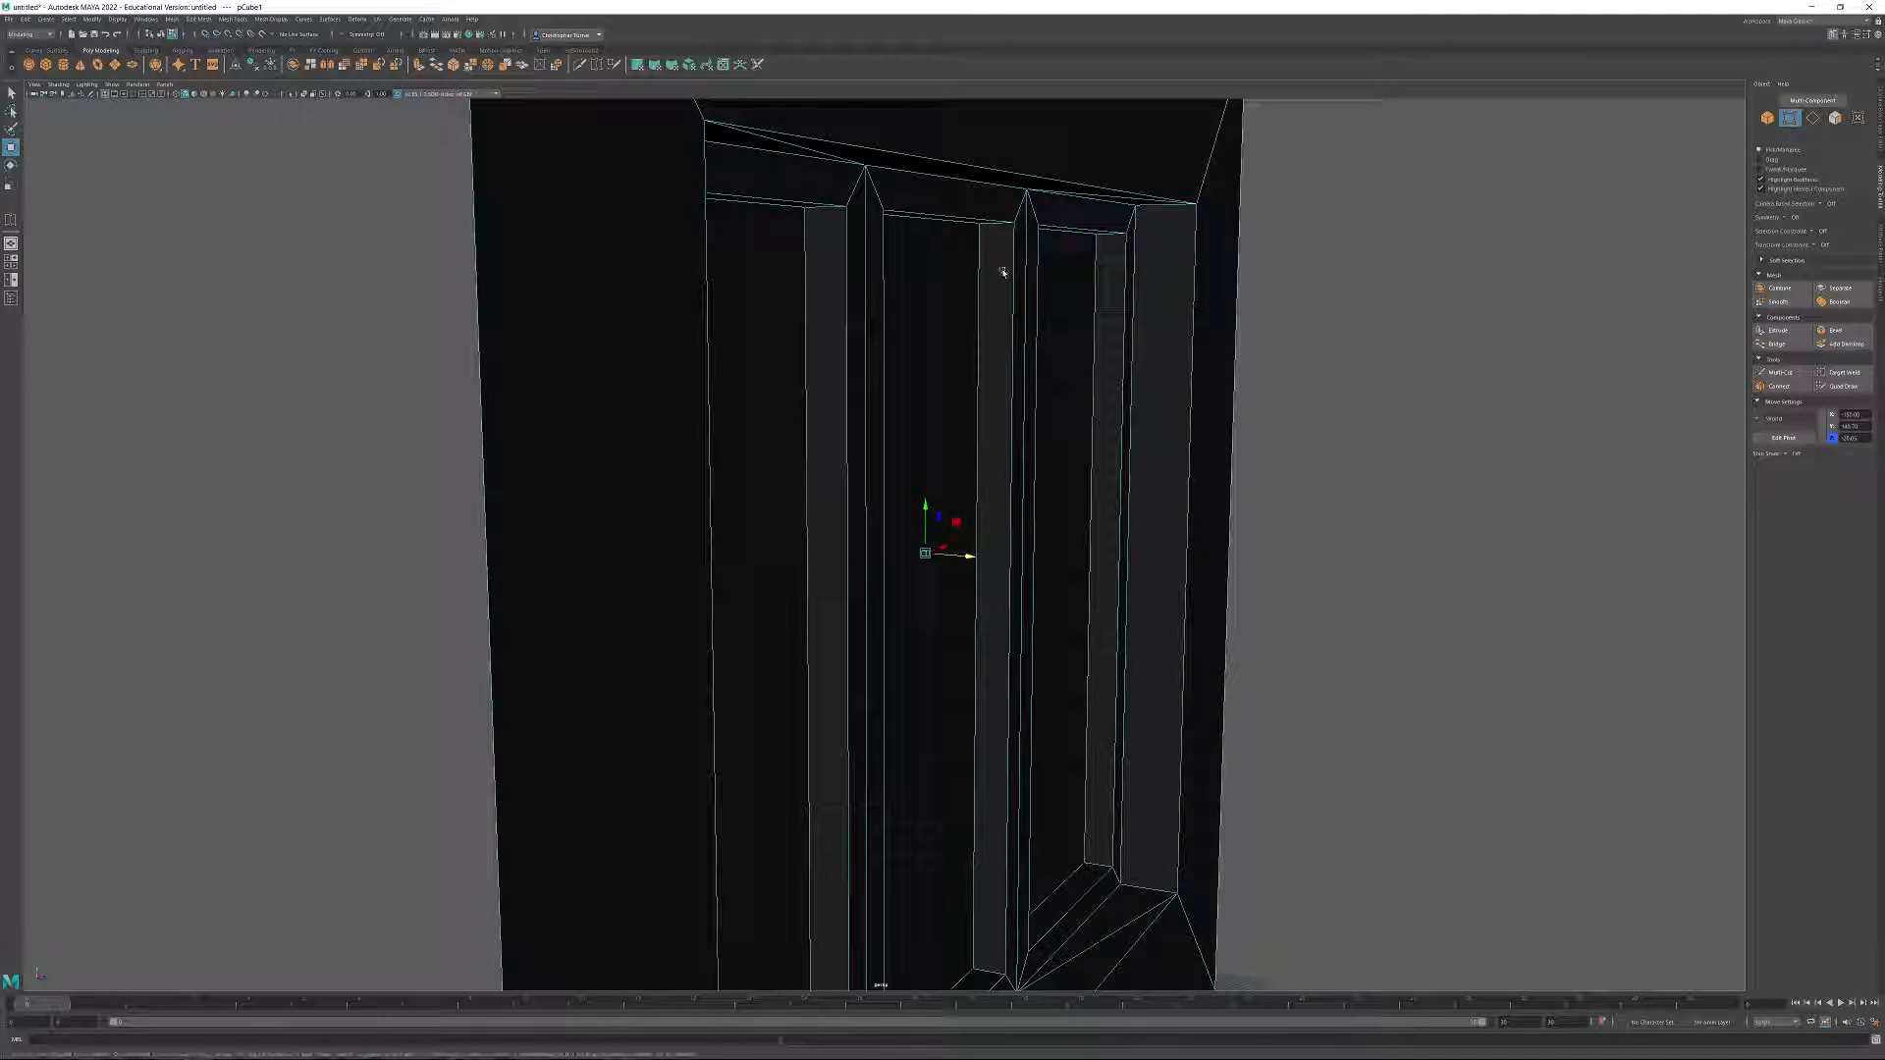
left_click(1011, 224)
left_click_drag(1021, 234, 1007, 347, "alt")
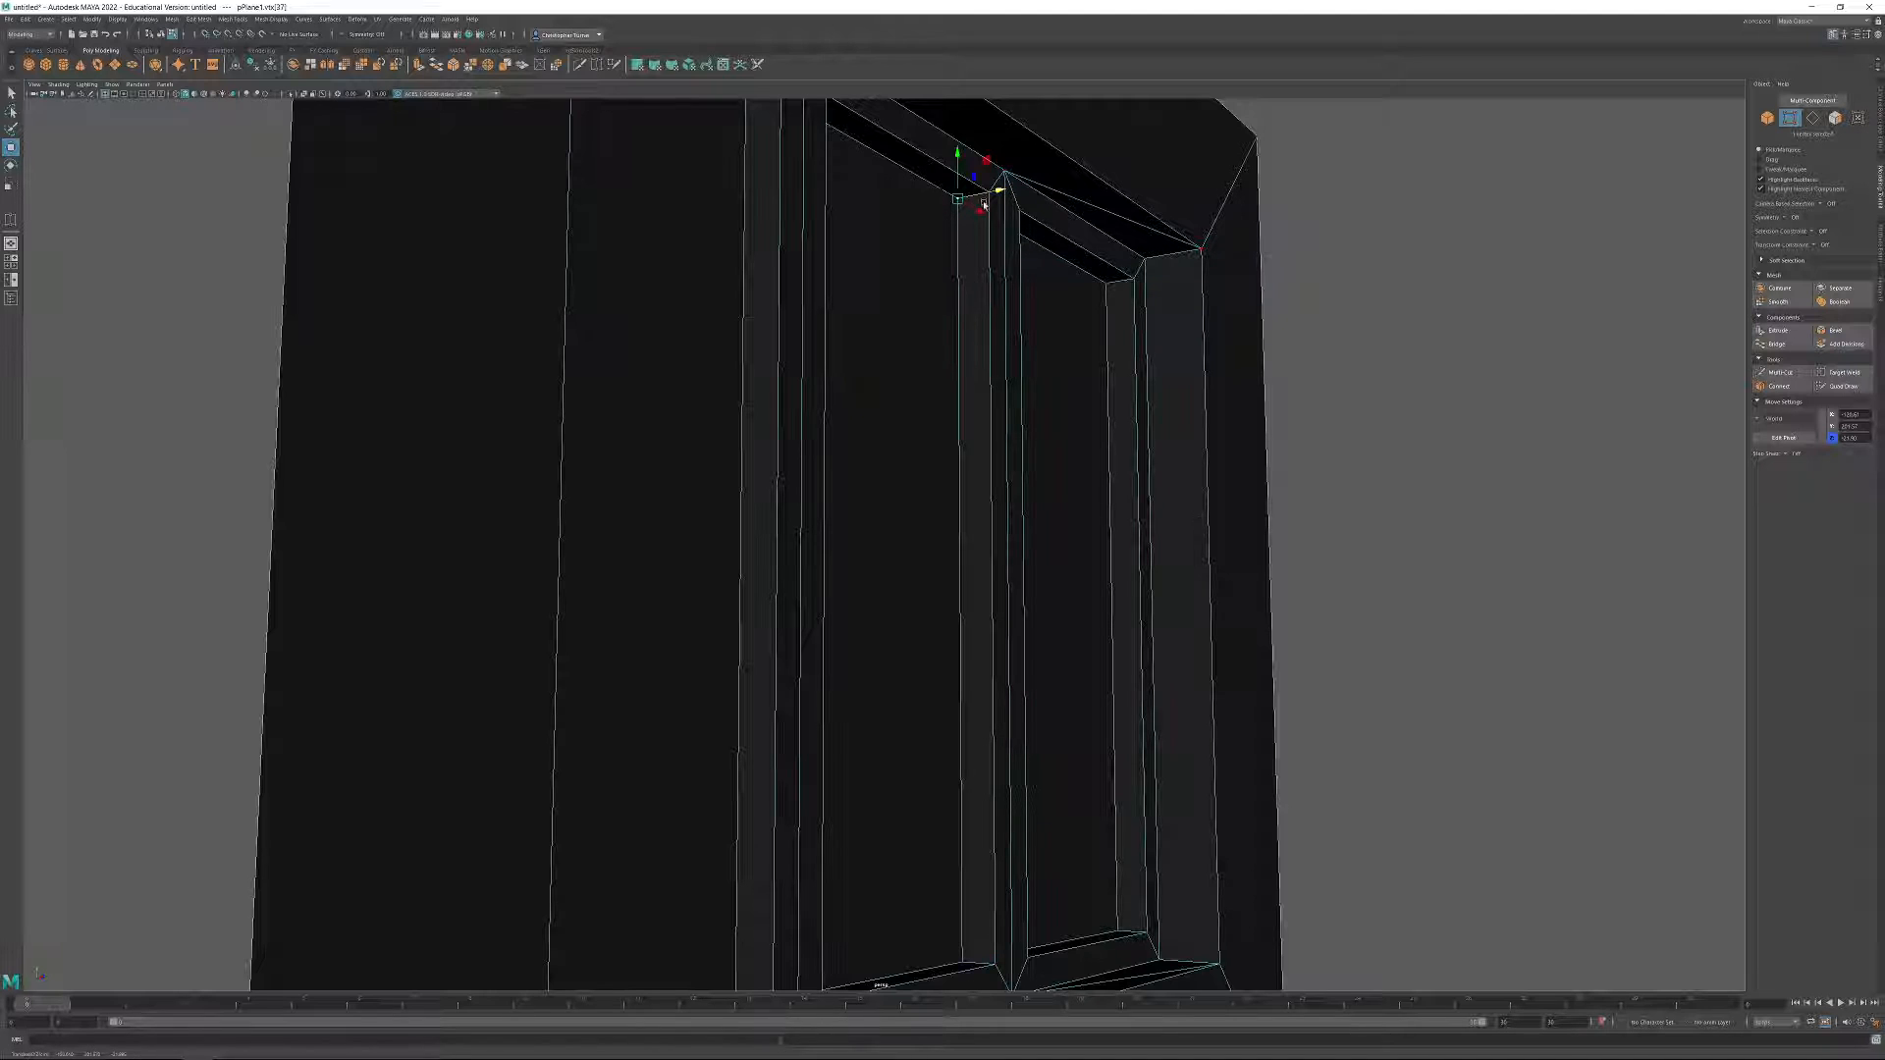
left_click(971, 196)
left_click_drag(953, 198, 1079, 236, "alt")
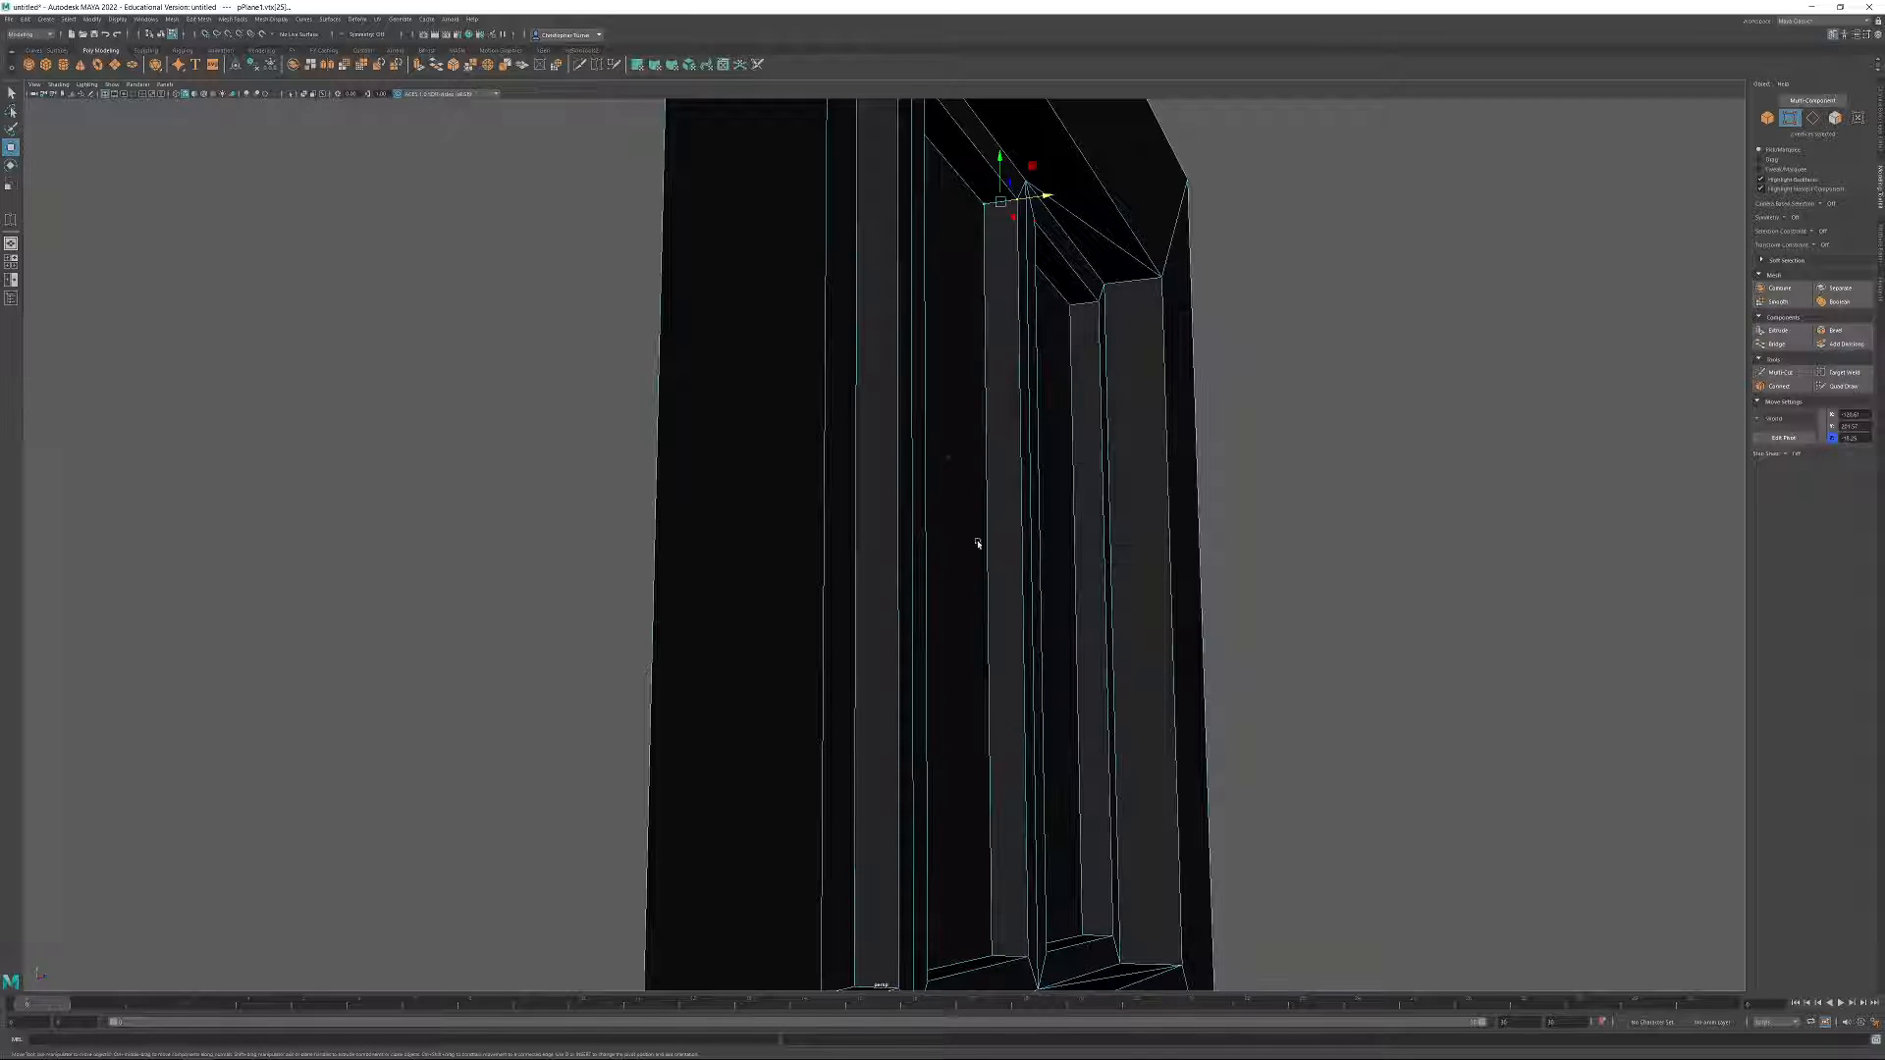
left_click_drag(1438, 430, 1102, 354, "alt")
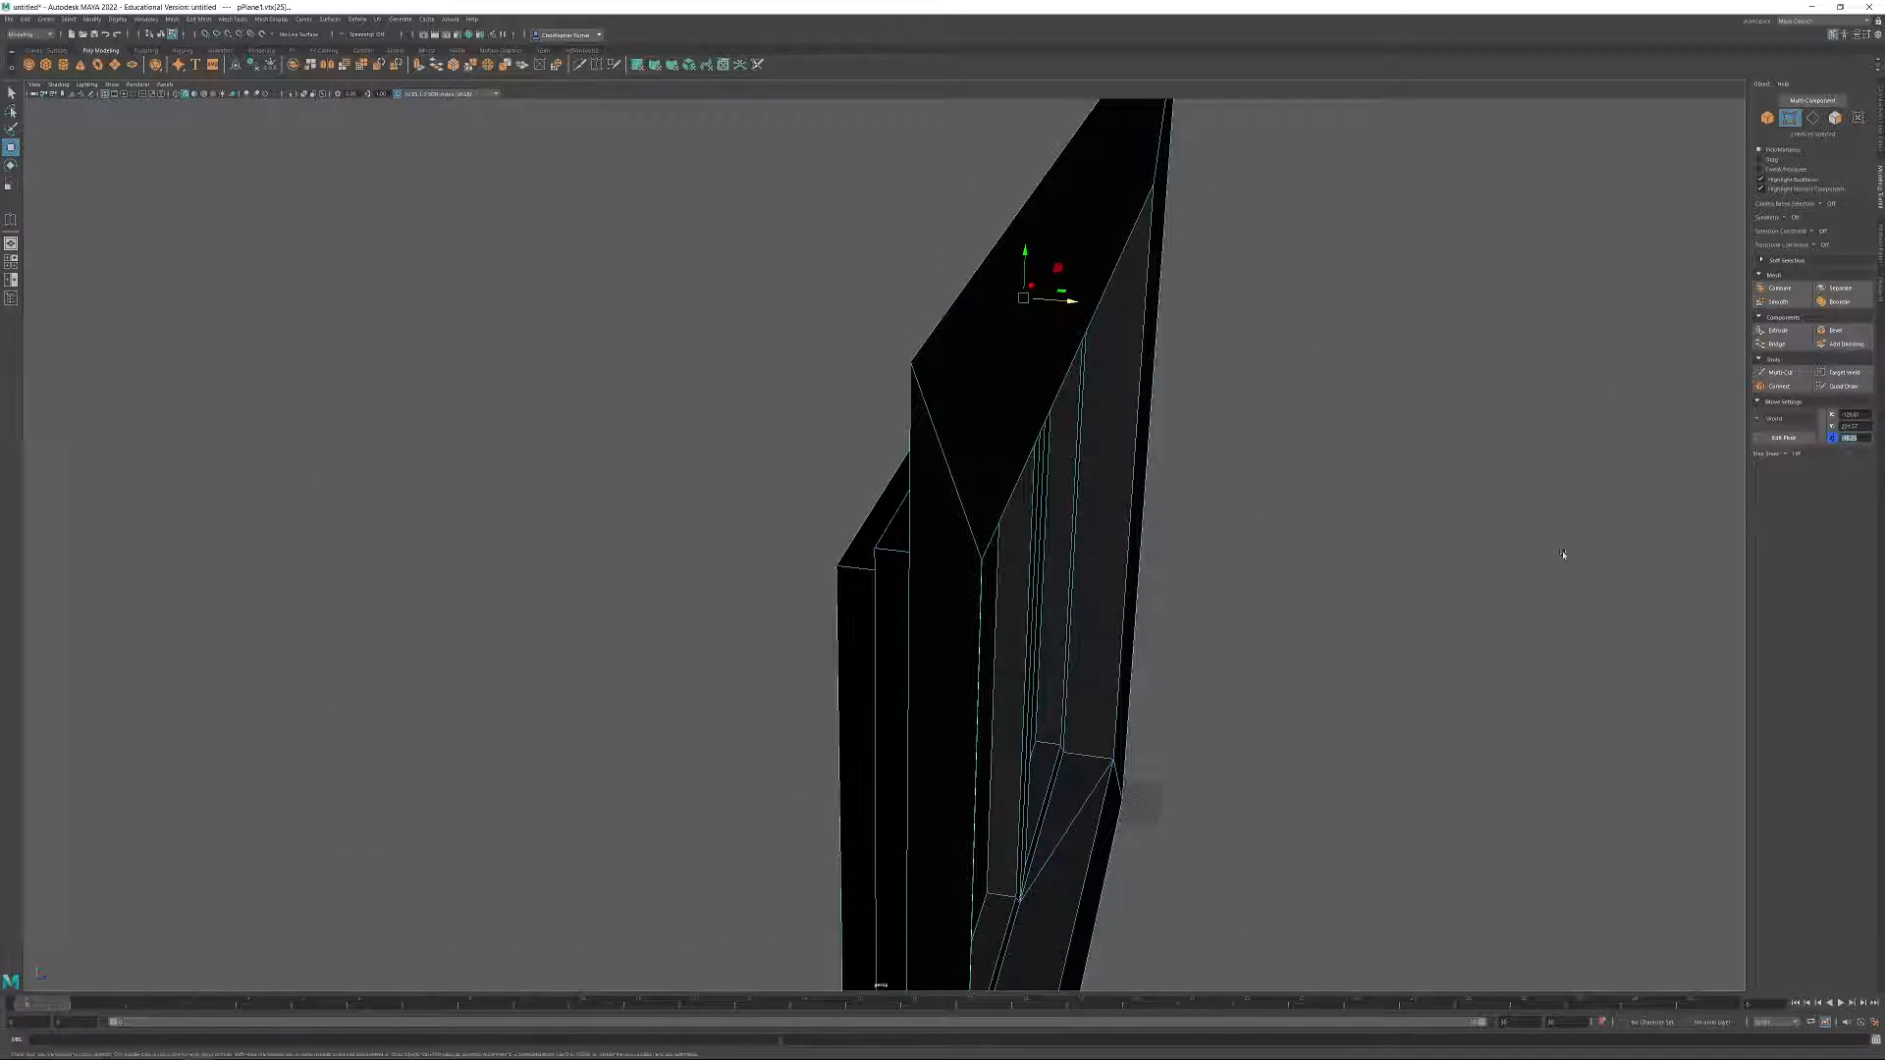
left_click_drag(1603, 539, 1452, 555, "alt")
right_click_drag(1410, 563, 1299, 536, "alt")
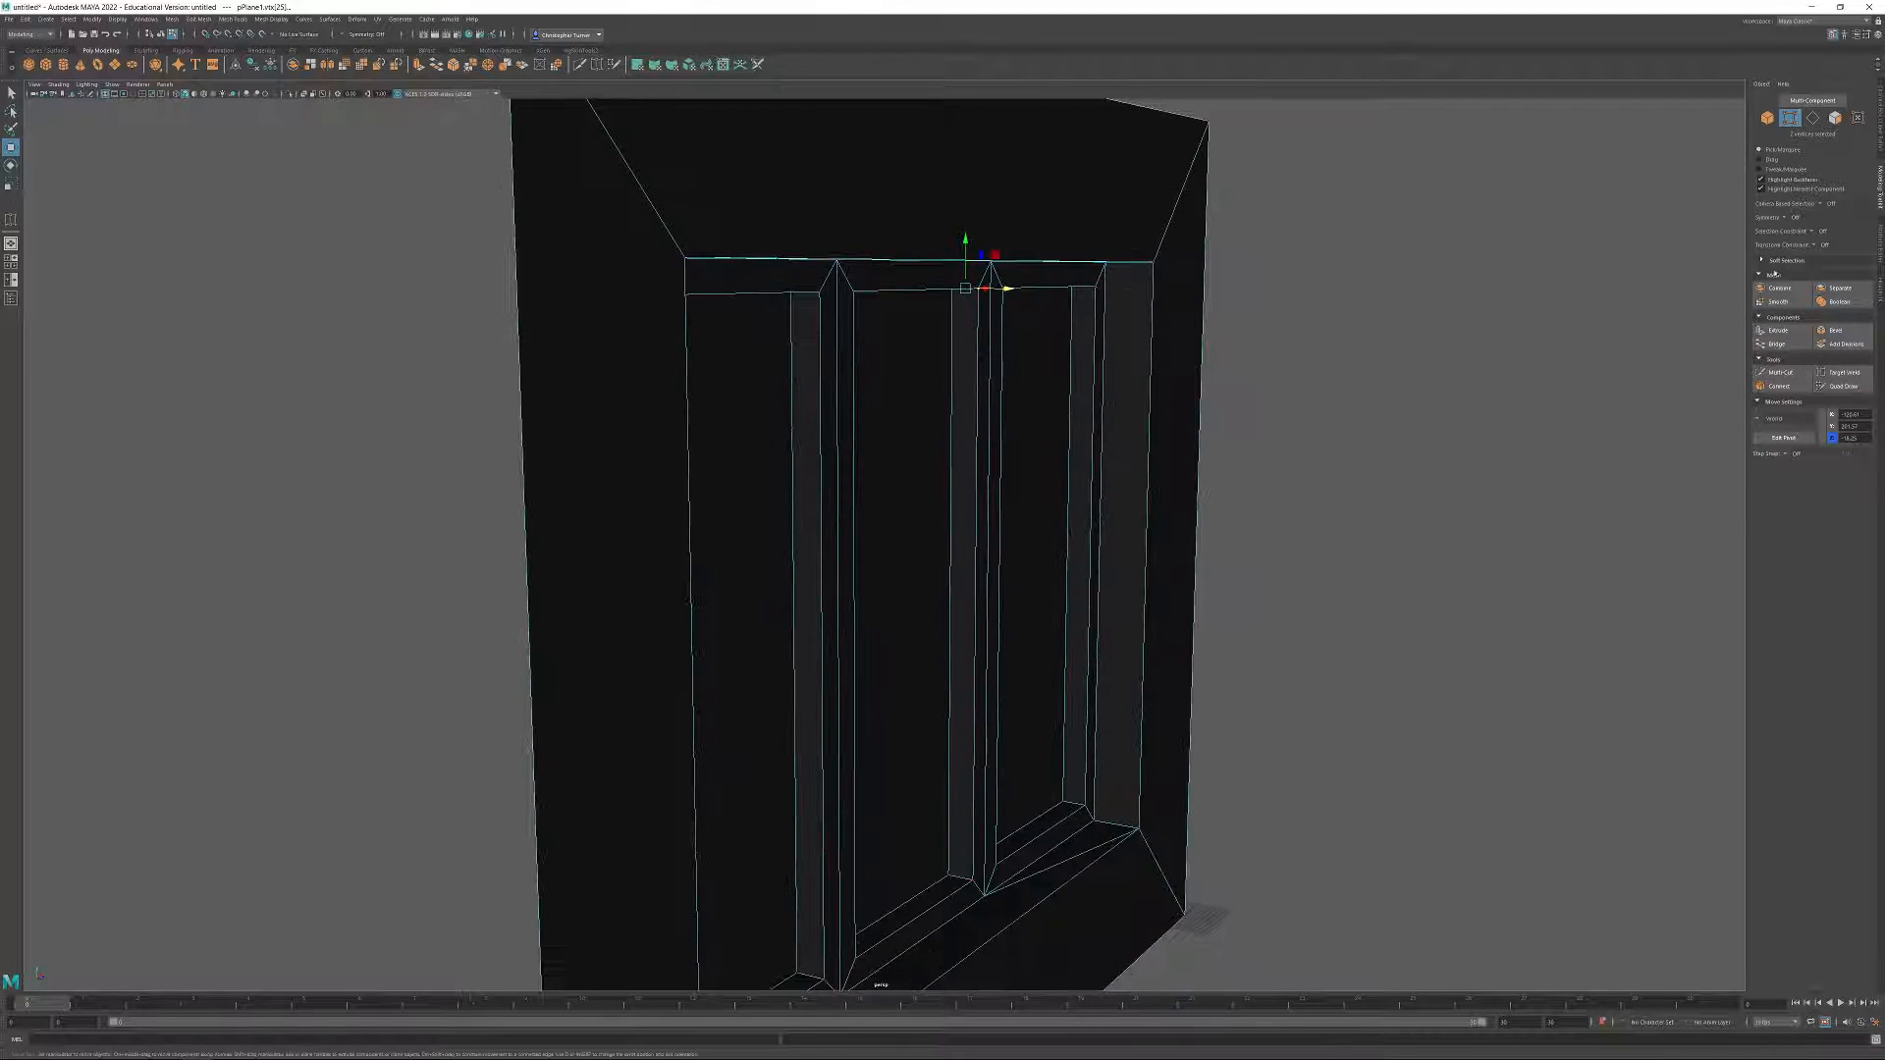
Return to object selection and set the cube's Z position to -18.25.
left_click(1768, 119)
left_click(1537, 440)
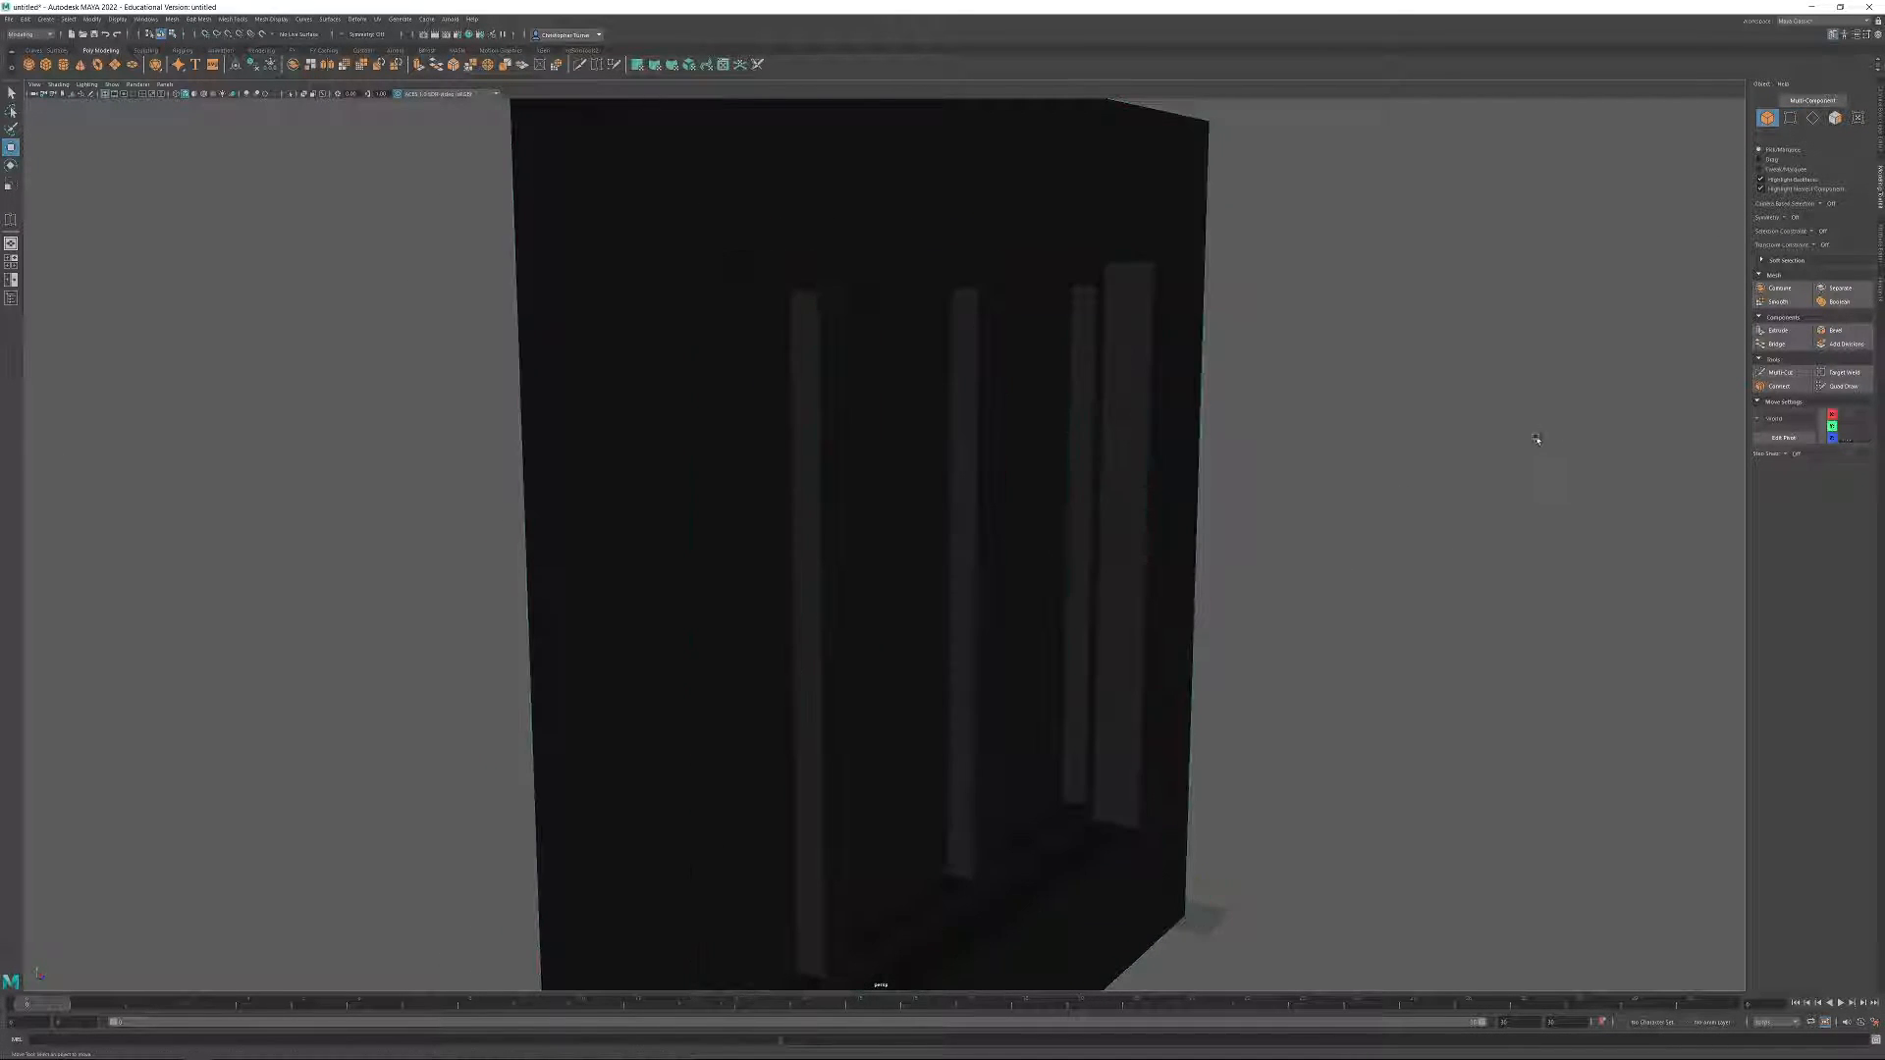
left_click(900, 548)
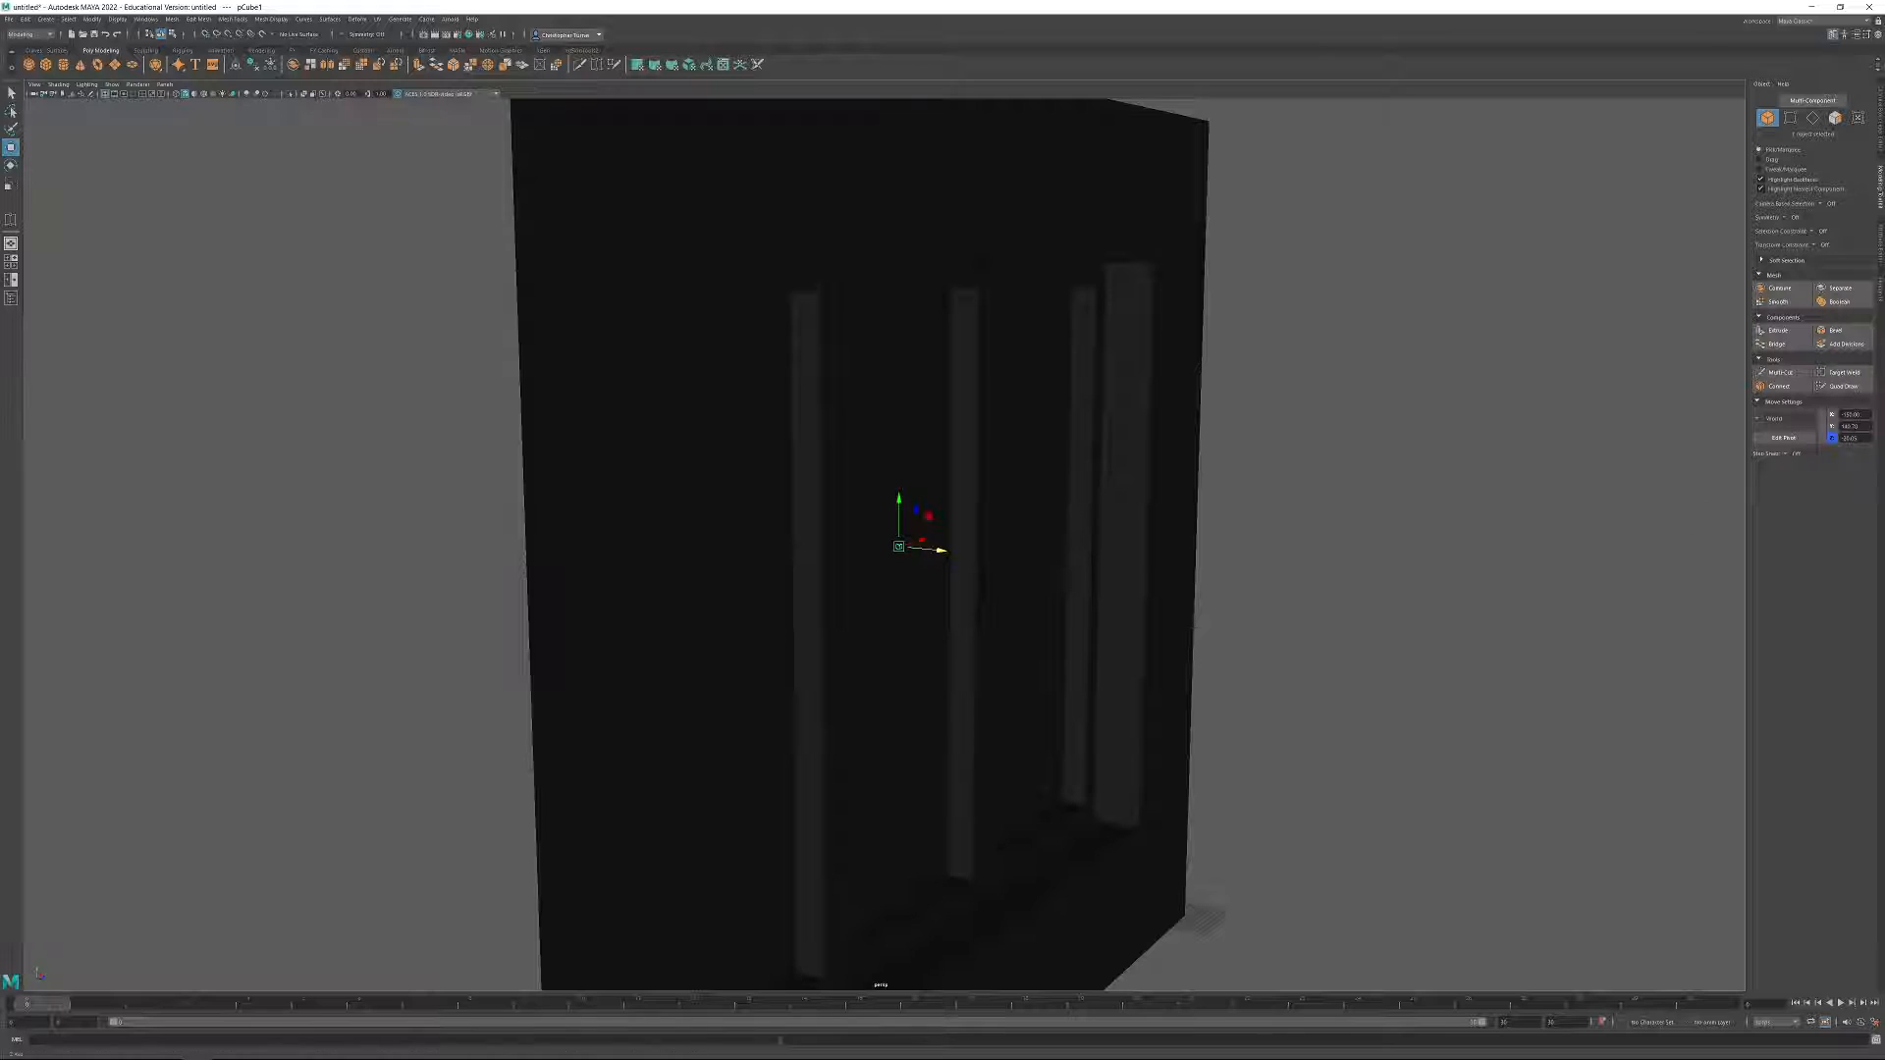
double_click(1851, 439)
type("-18.25")
key("Return")
Stretch the cube sideways into a horizontal bar spanning the window opening and adjust its height across the panes.
left_click_drag(1006, 777, 867, 749, "alt")
mouse_move(693, 577)
right_mouse_down("alt")
mouse_move(745, 608)
mouse_move(708, 562)
right_mouse_up("alt")
left_click_drag(713, 556, 919, 546, "alt")
key("r")
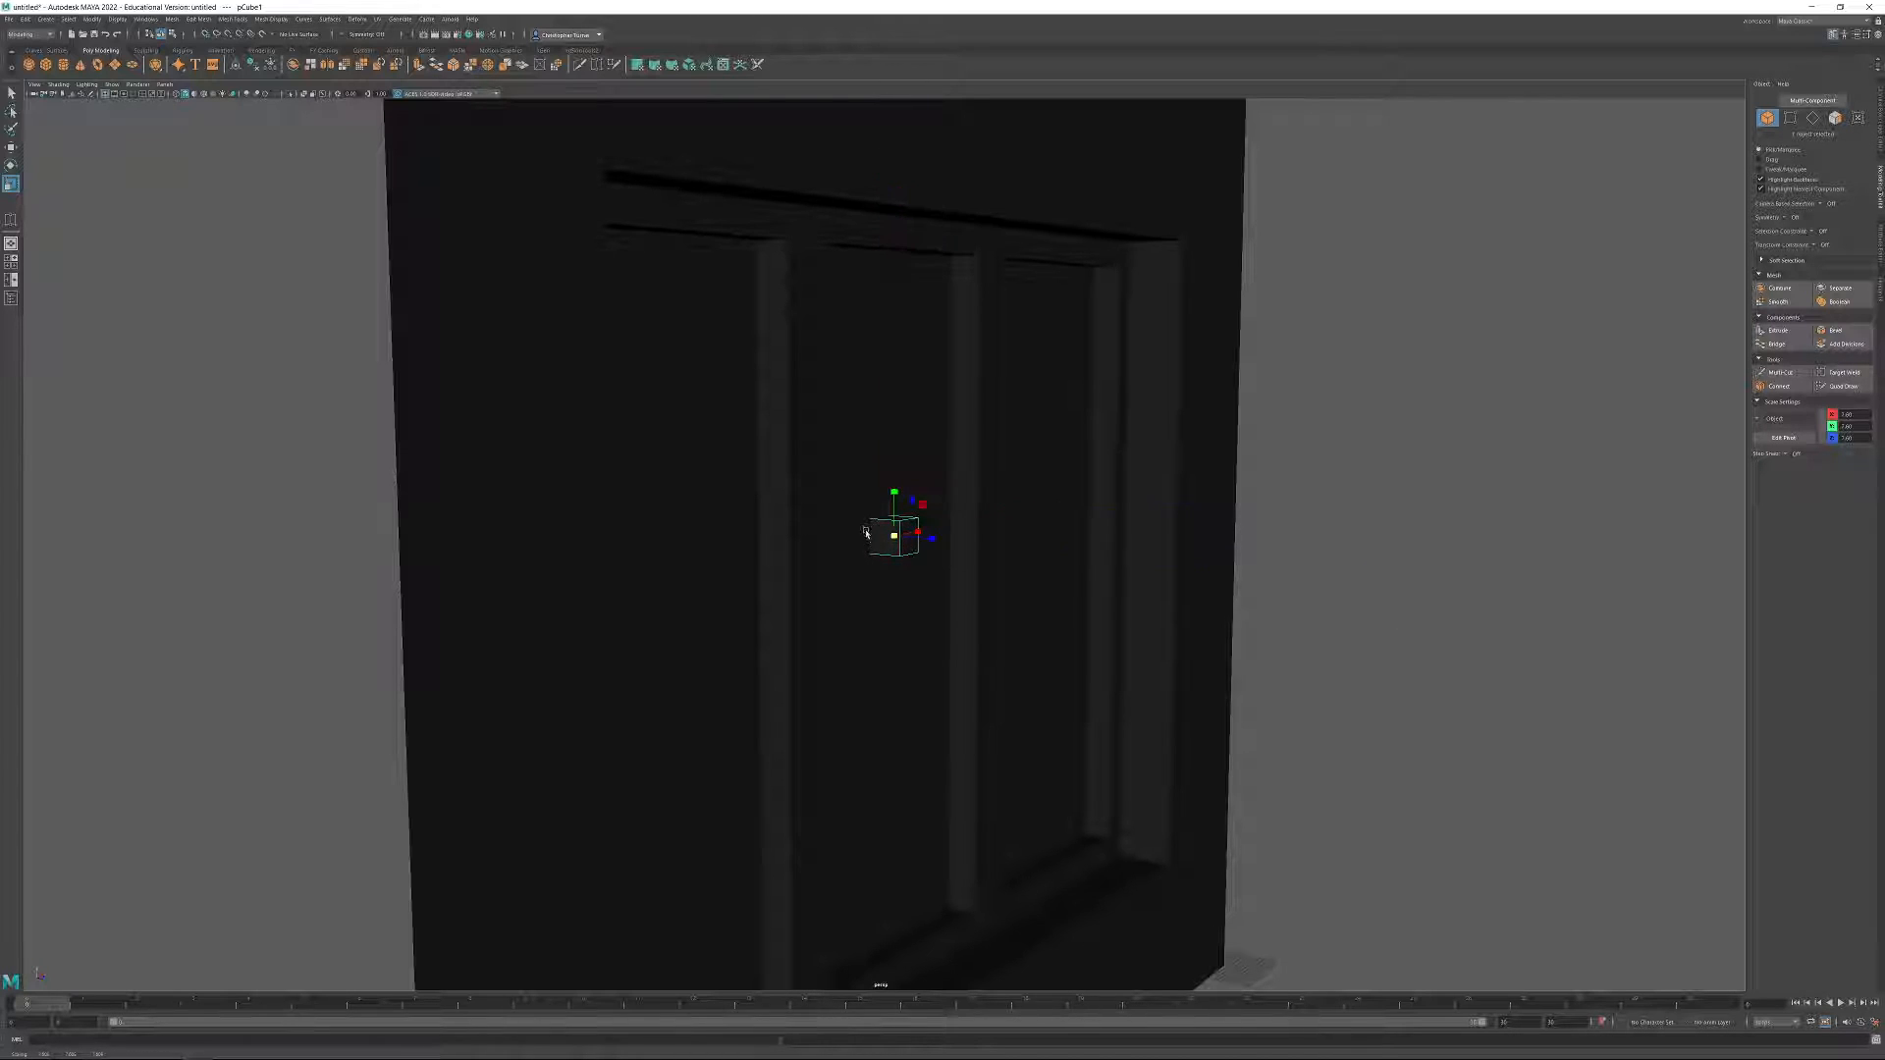
key("f")
scroll(746, 550, "down", 5)
mouse_move(729, 499)
left_mouse_down("alt")
mouse_move(788, 510)
mouse_move(719, 499)
left_mouse_up("alt")
right_click_drag(720, 499, 396, 358, "alt")
right_click_drag(795, 531, 472, 393, "alt")
left_click_drag(821, 475, 1191, 547, "alt")
left_click_drag(804, 521, 871, 597, "alt")
key("w")
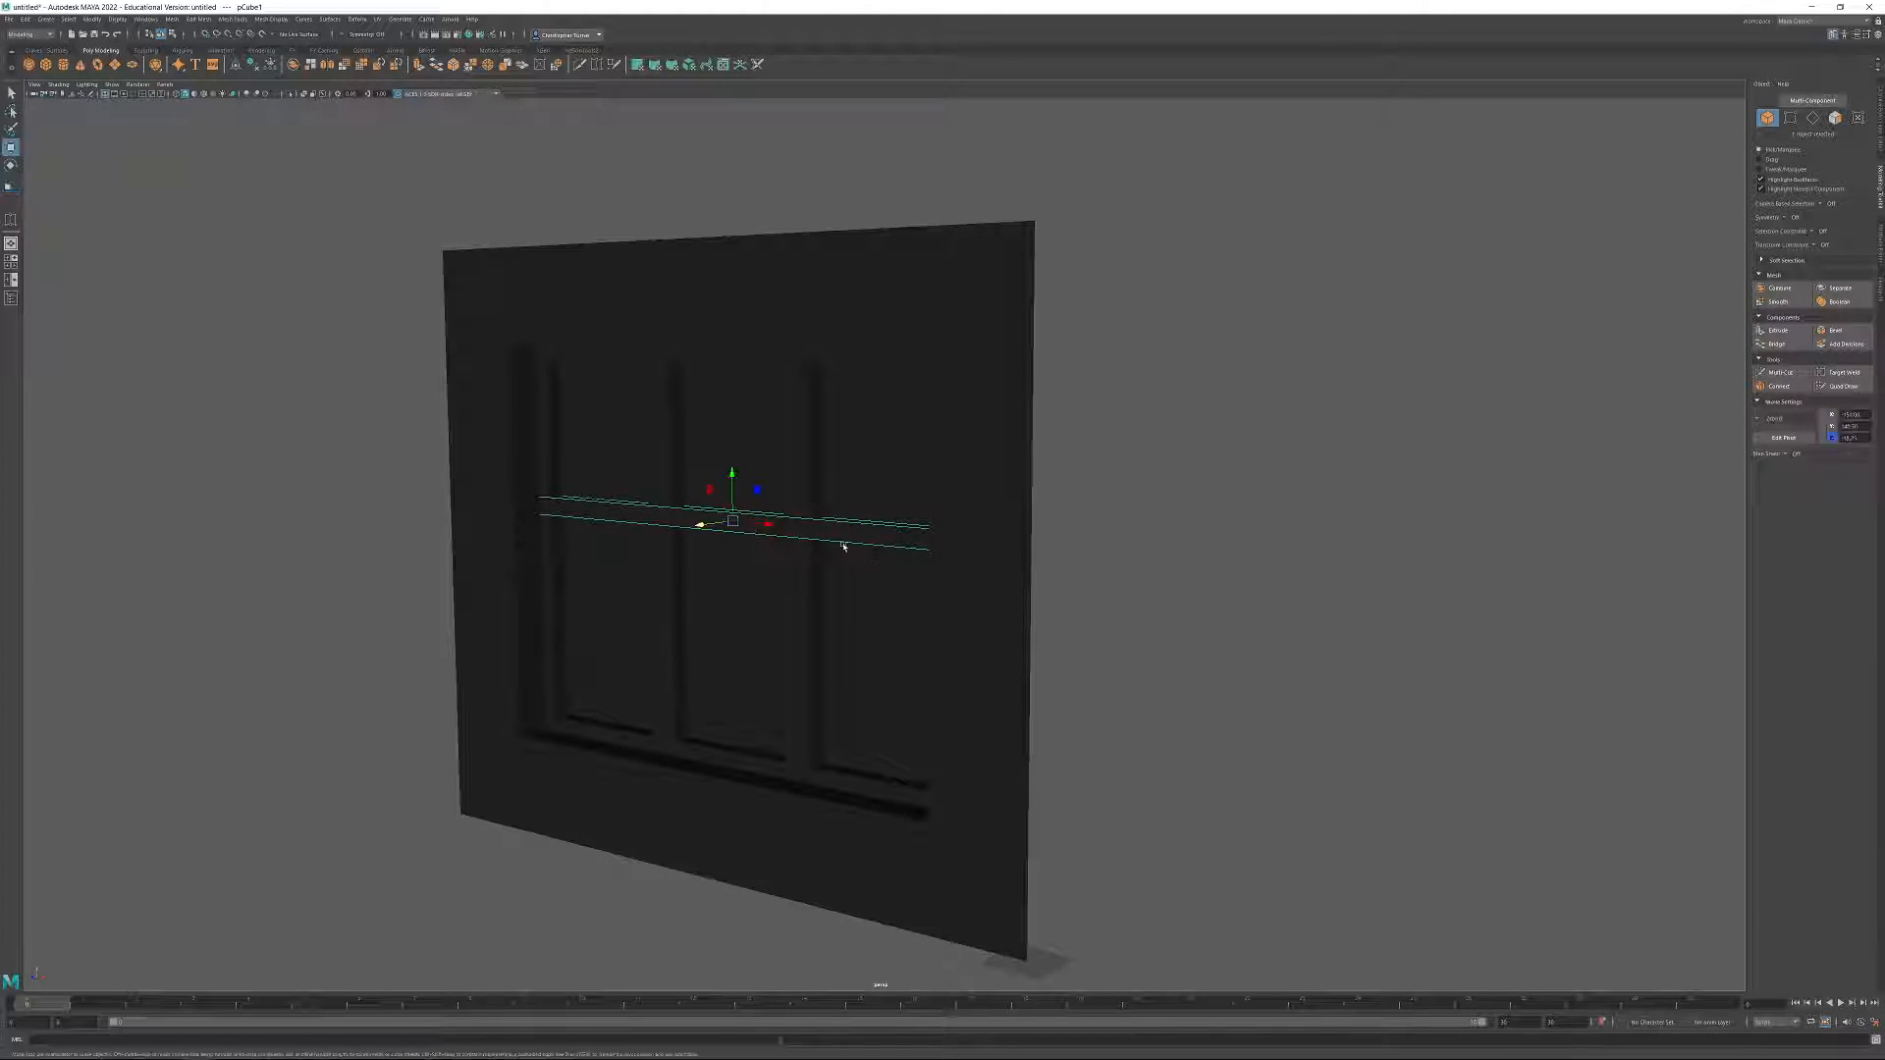
left_click_drag(733, 475, 1102, 551)
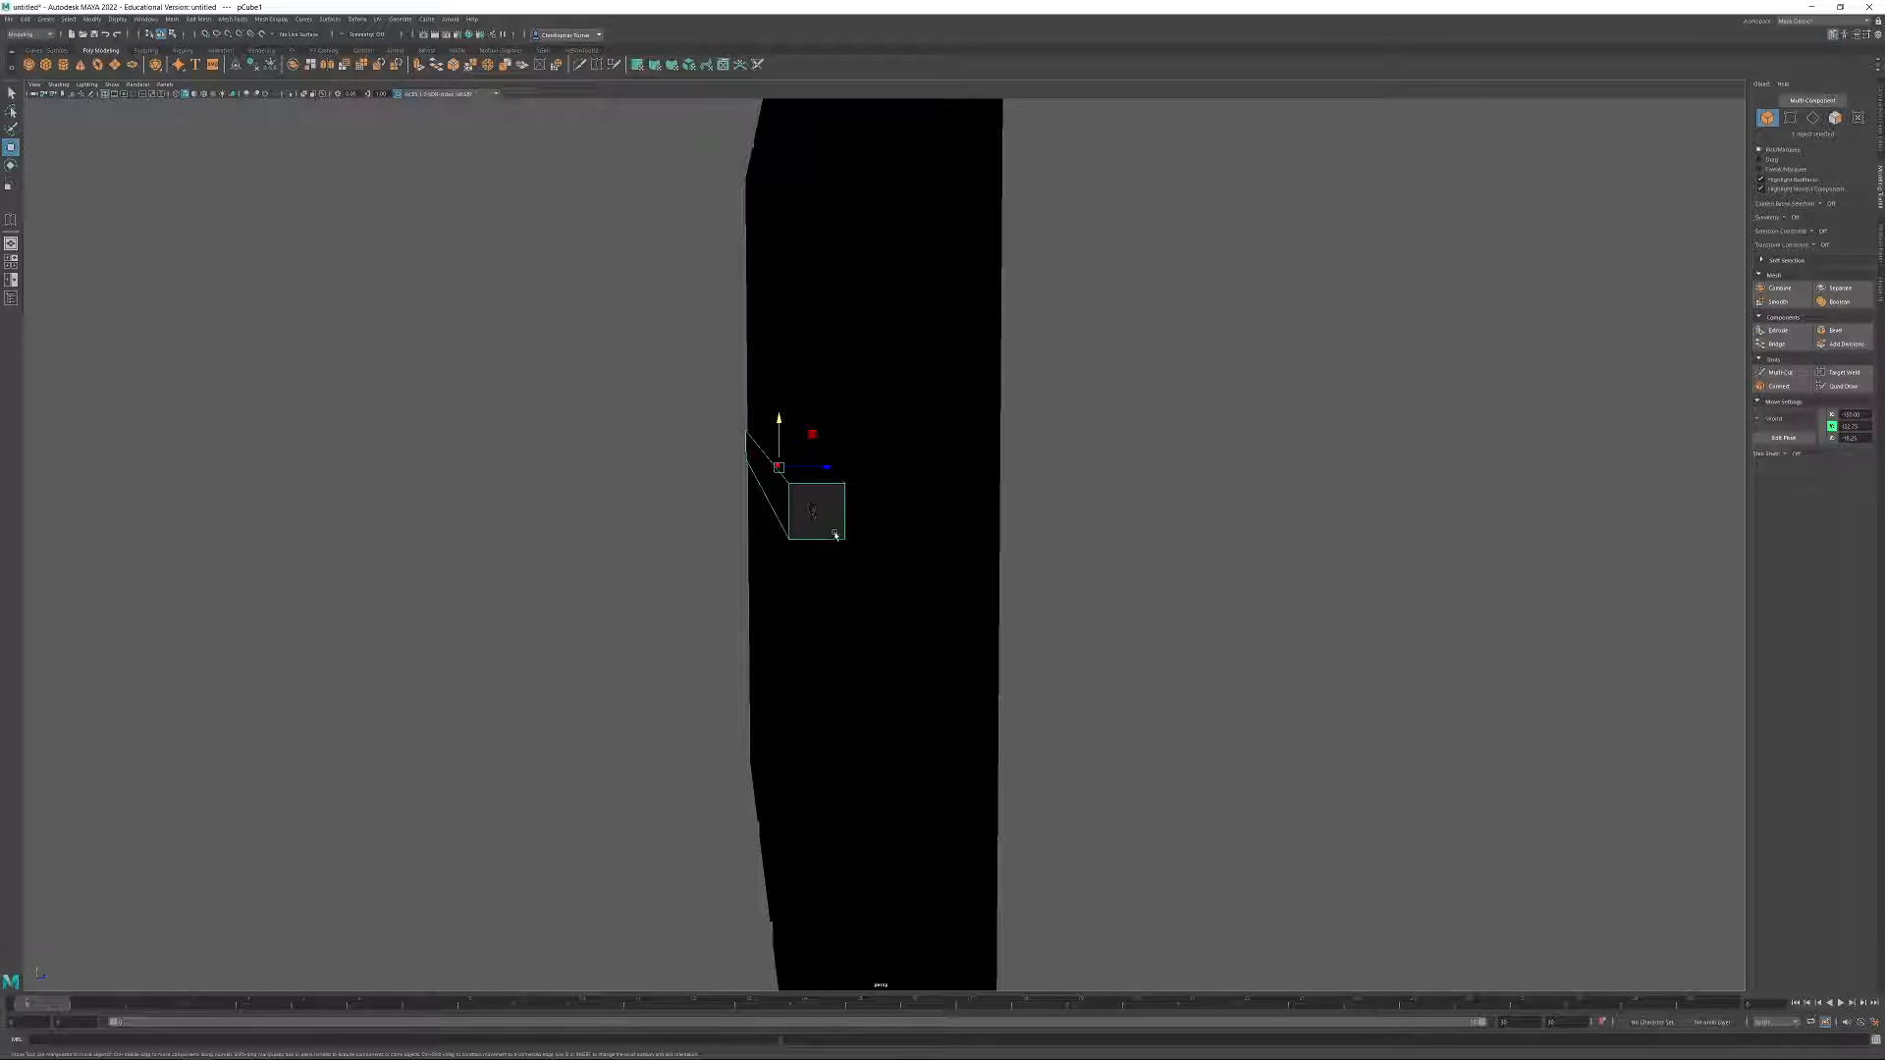
Delete the end faces of the horizontal window bar.
left_click(1836, 118)
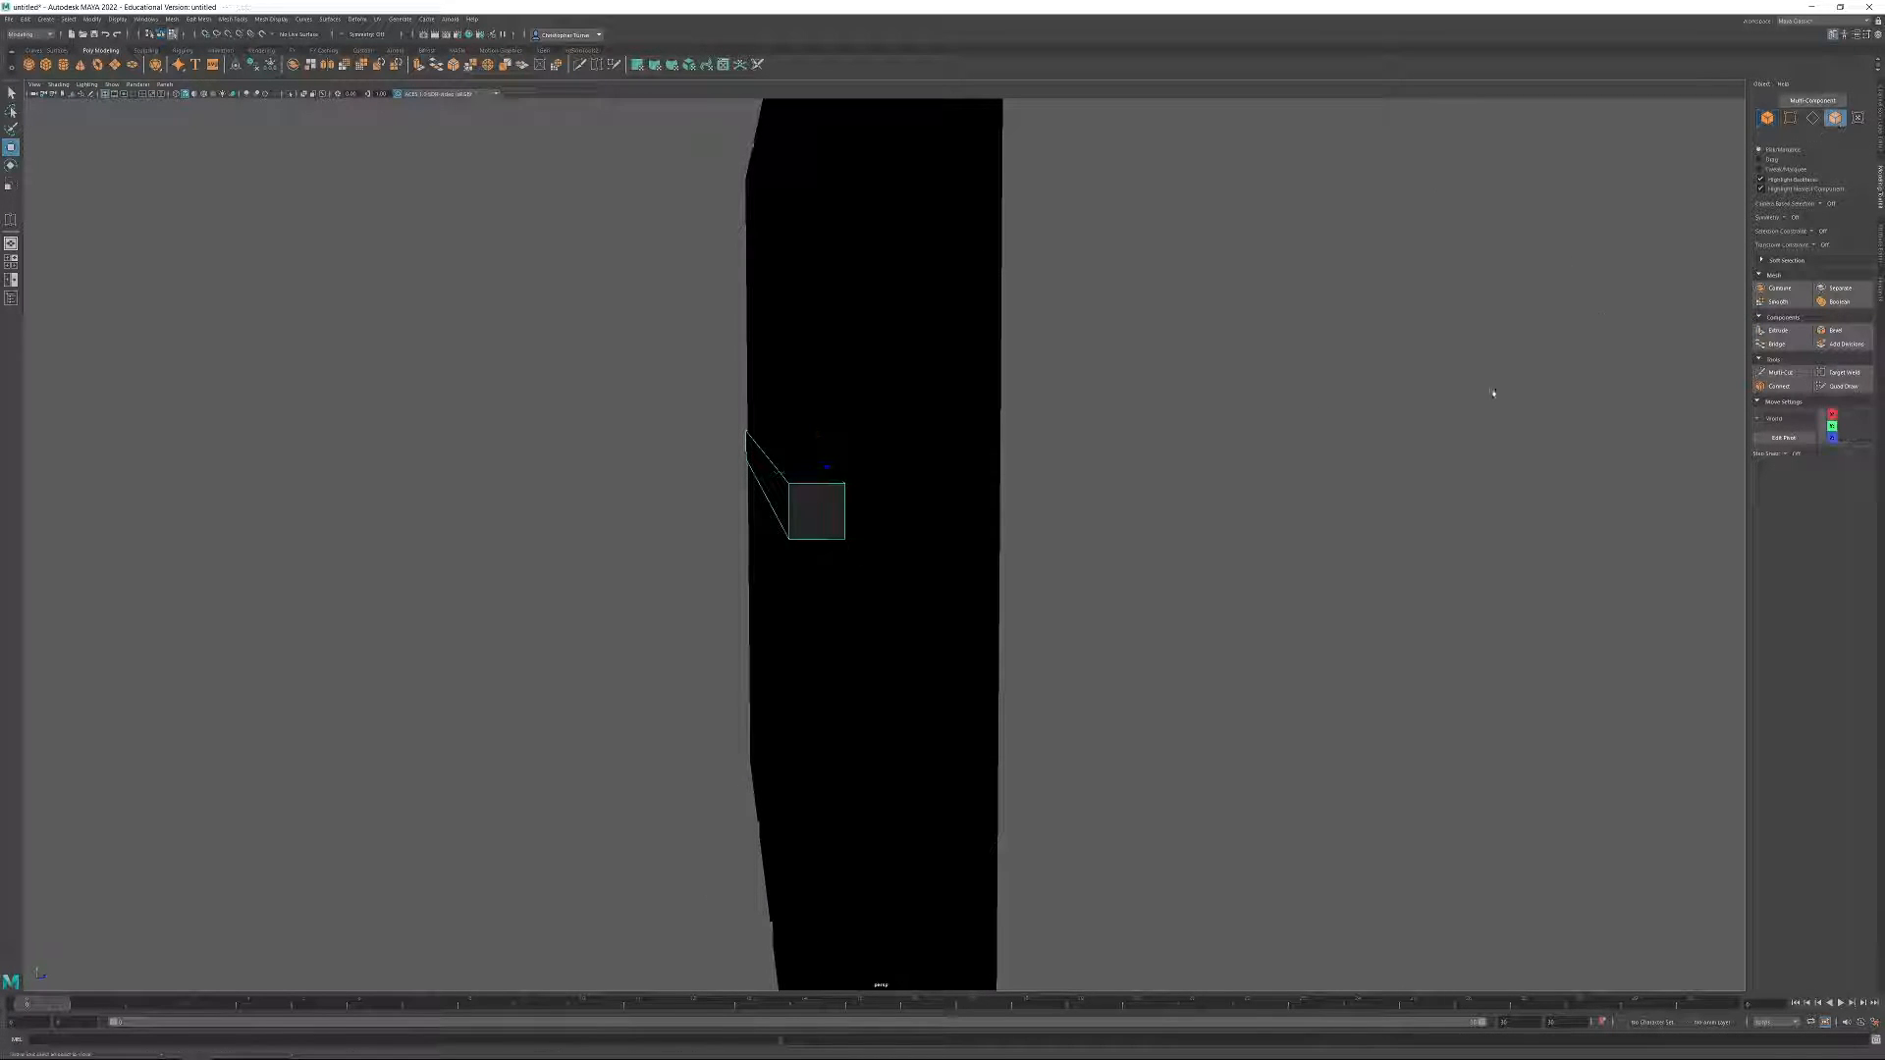
left_click(815, 510)
left_click(763, 488)
left_click_drag(763, 488, 821, 497, "alt")
left_click_drag(989, 628, 1385, 661, "alt")
left_click(1385, 661)
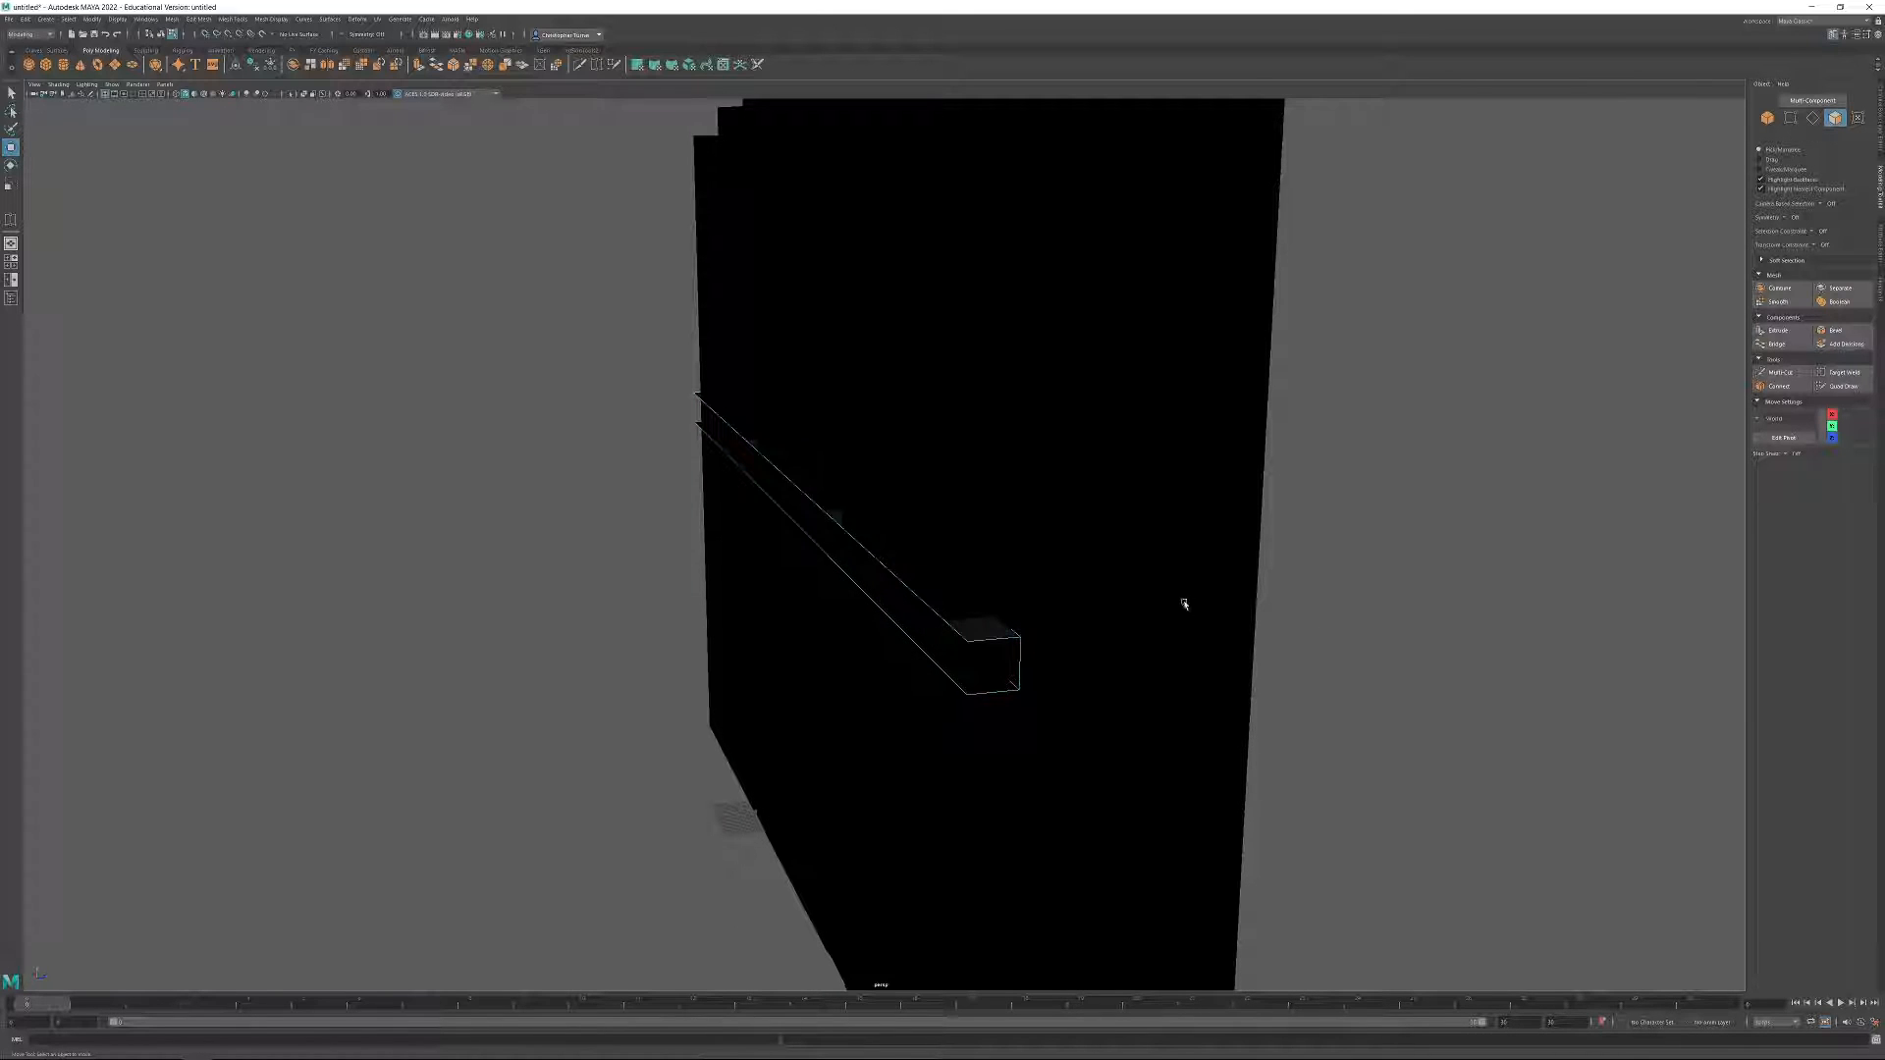
left_click_drag(1174, 606, 1224, 510, "alt")
Combine the wall and the horizontal window bar into a single mesh.
left_click(1769, 119)
left_click(900, 403)
mouse_move(872, 292)
left_mouse_down("alt")
mouse_move(879, 278)
mouse_move(859, 325)
left_mouse_up("alt")
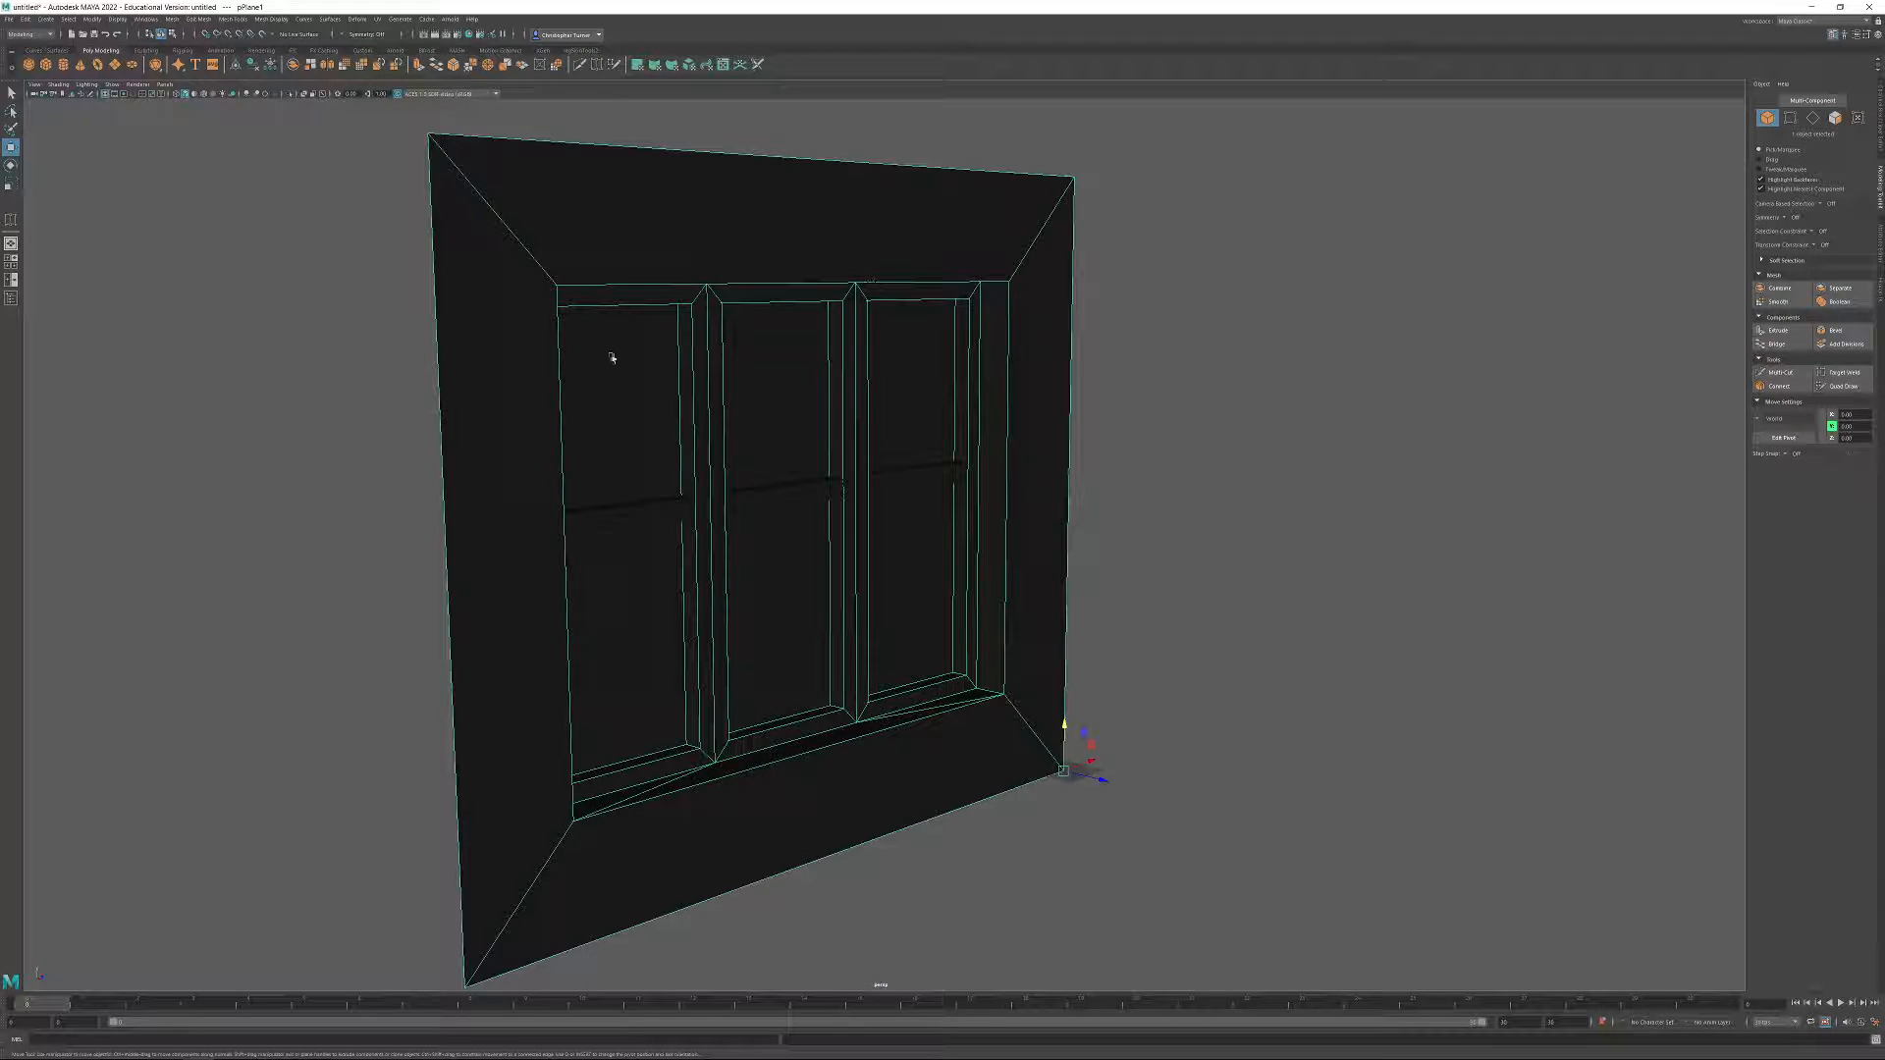
left_click(791, 496, "shift")
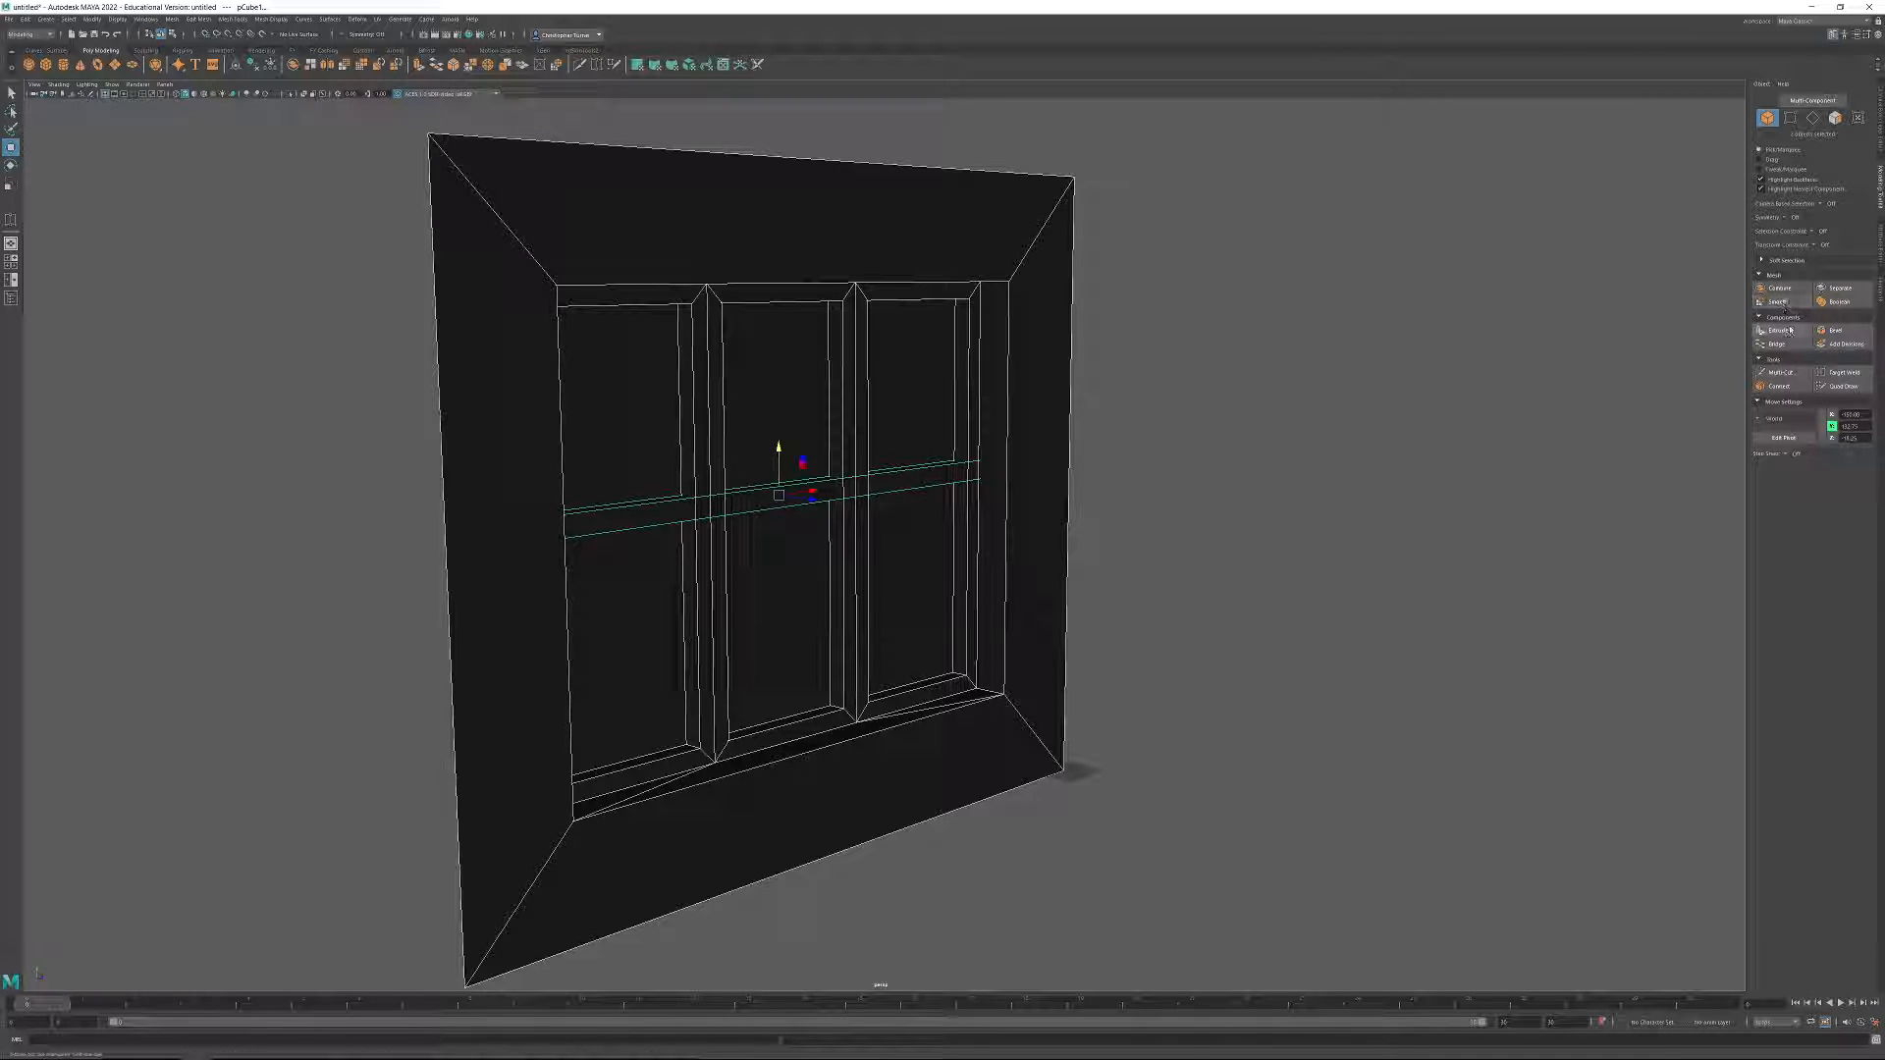
left_click(1778, 288)
left_click(1335, 508)
left_click(882, 508)
left_click_drag(1236, 503, 1185, 494, "alt")
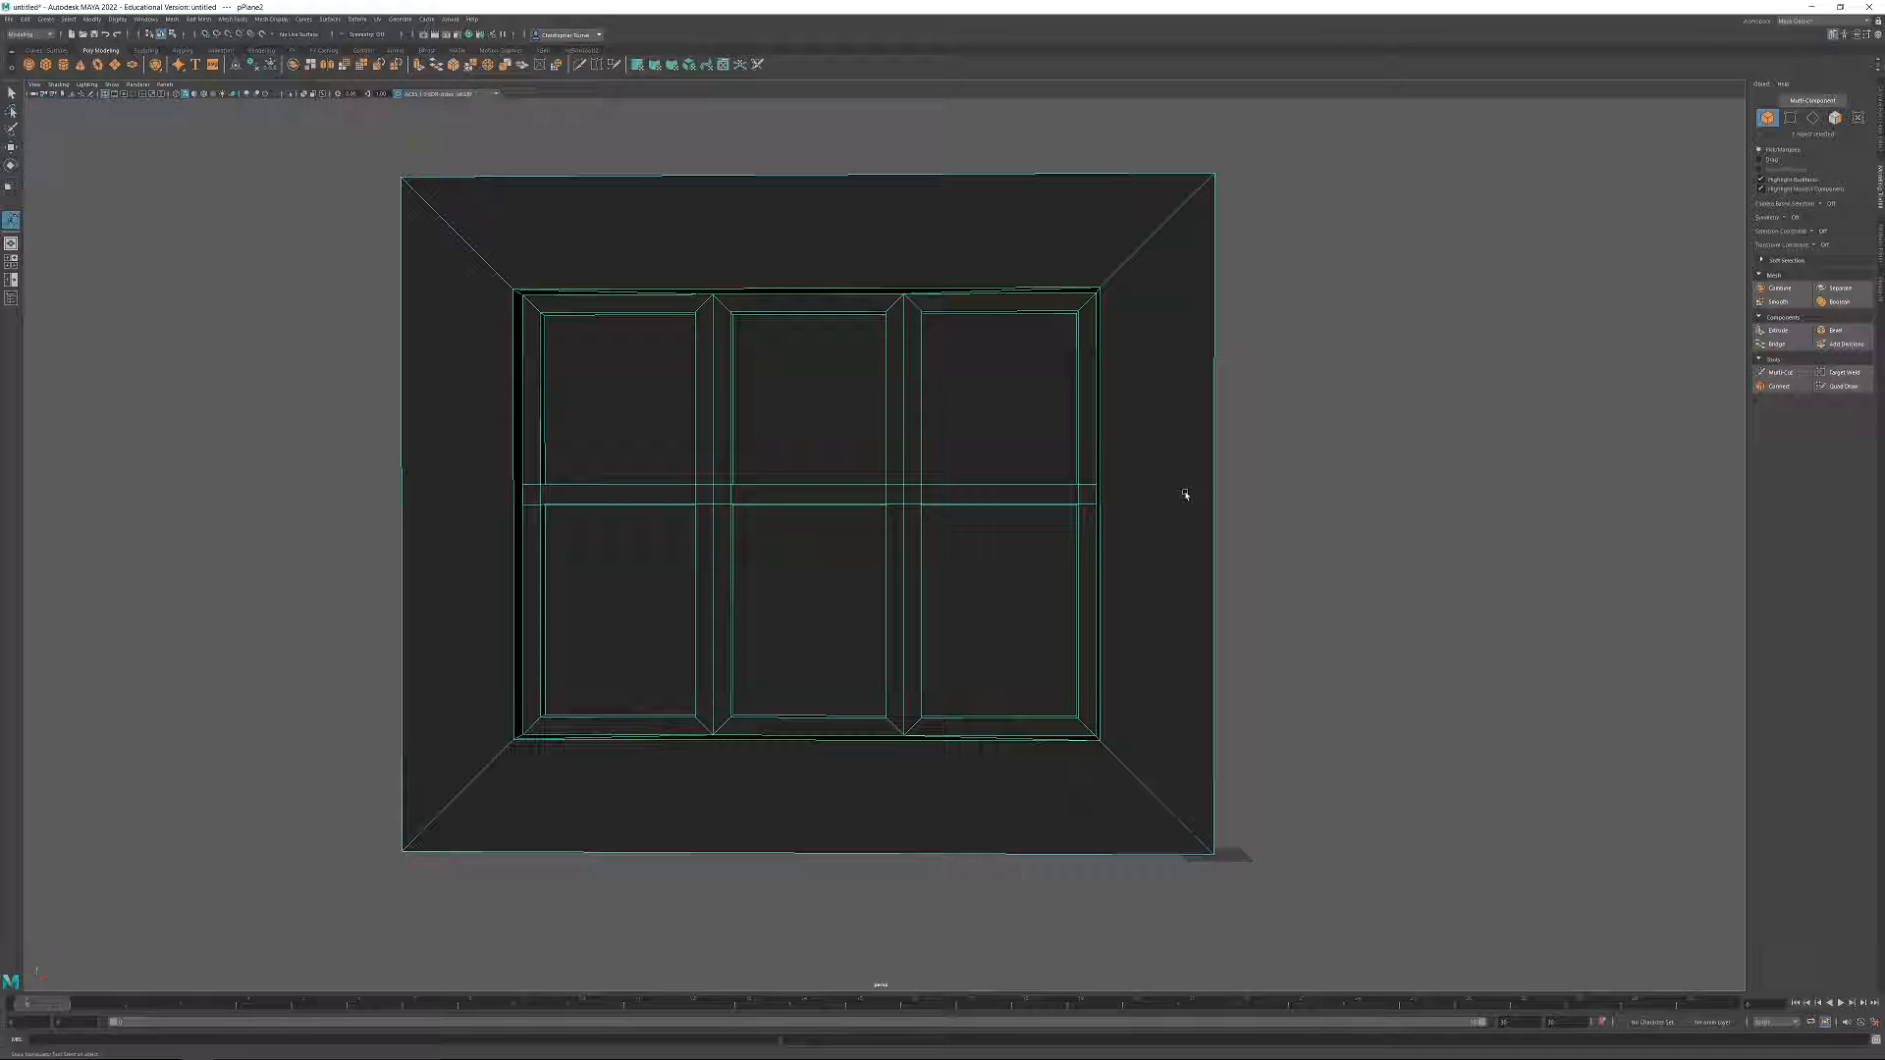
Open the Outliner and examine the combined mesh and the leftover nodes of the original wall and bar.
left_click(1317, 513)
left_click_drag(1317, 513, 1045, 534, "alt")
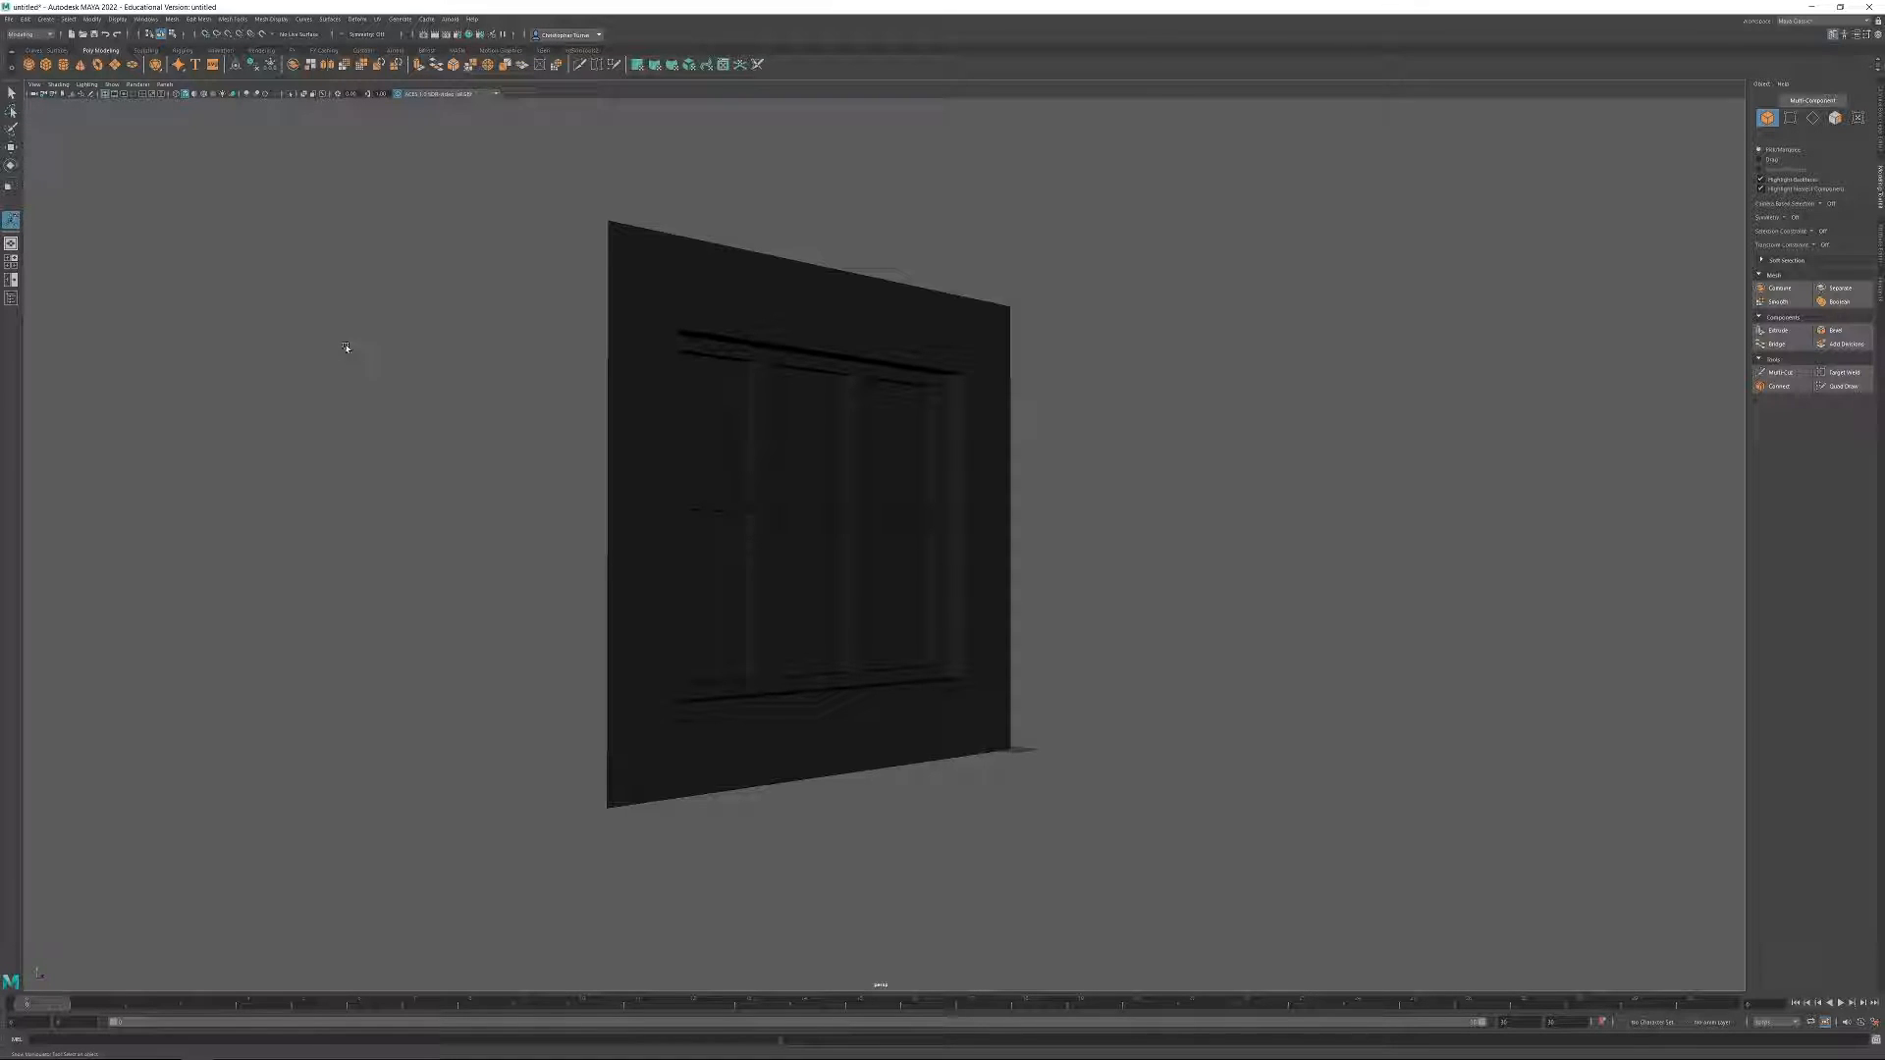
left_click(10, 298)
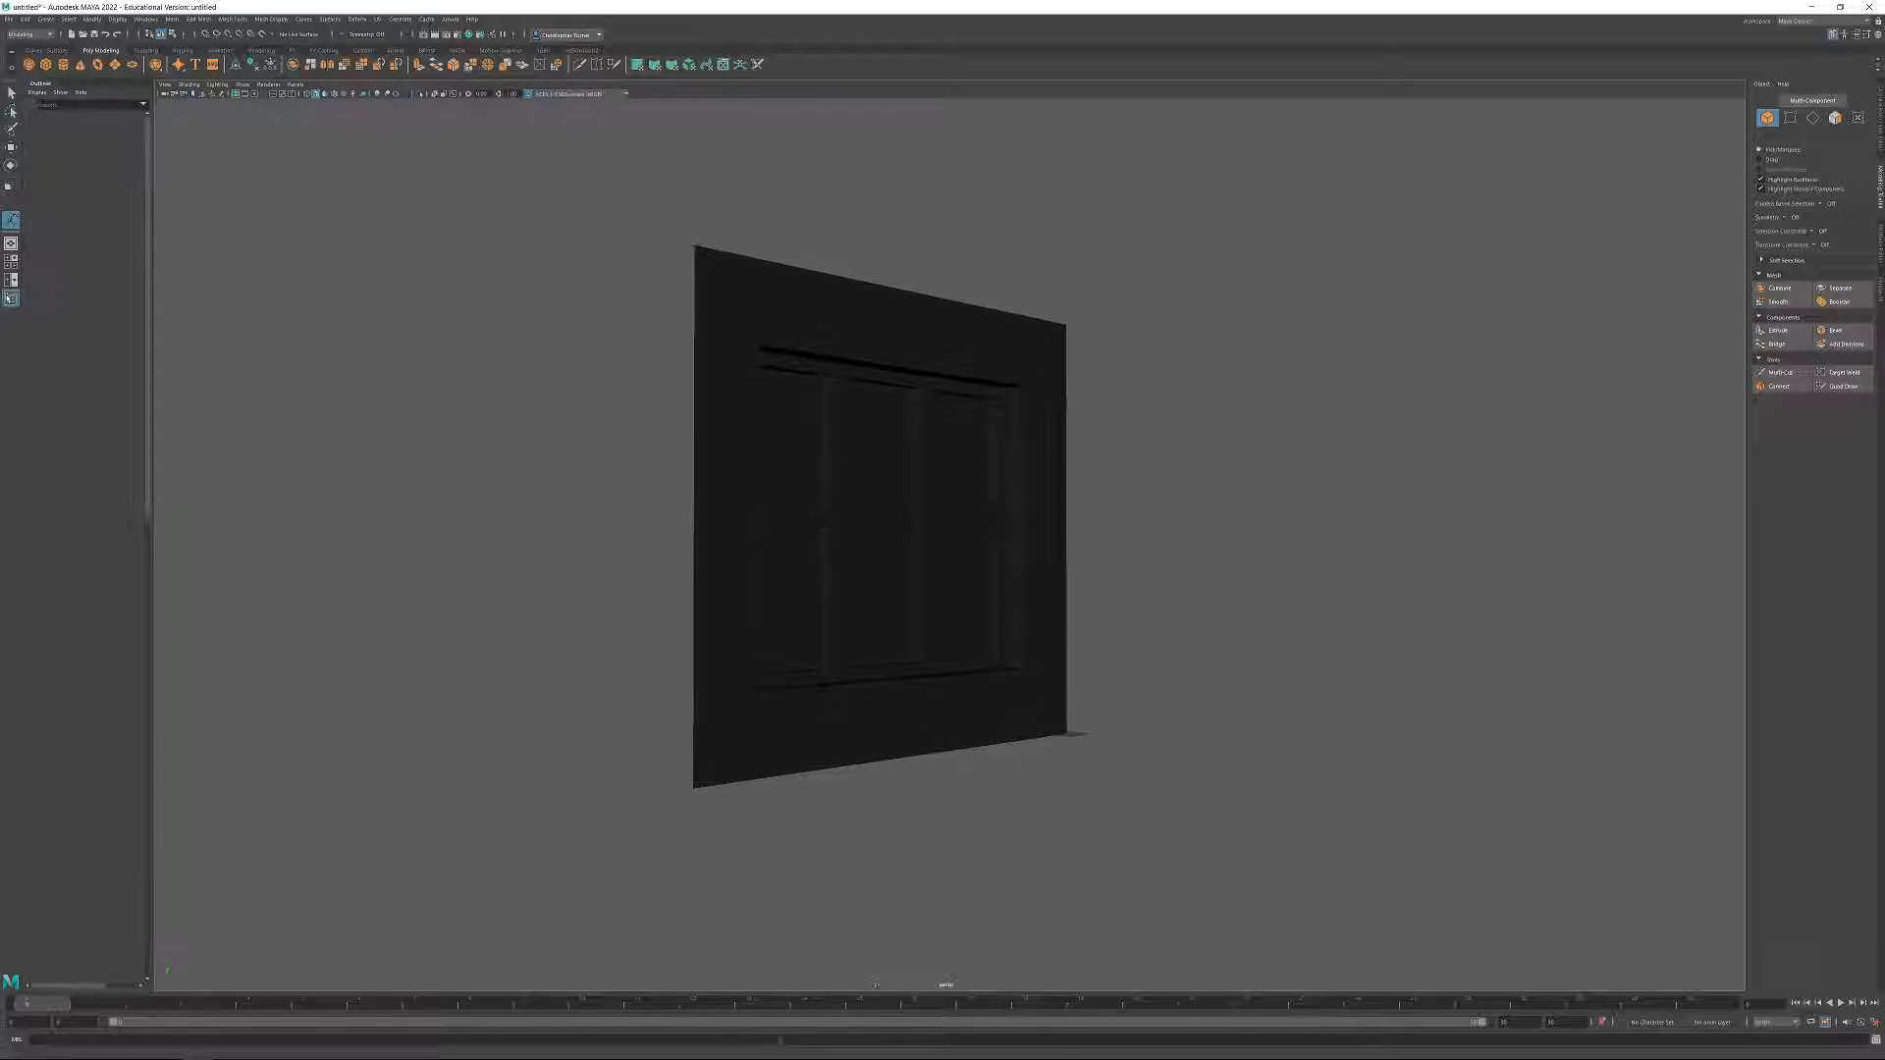
left_click(734, 336)
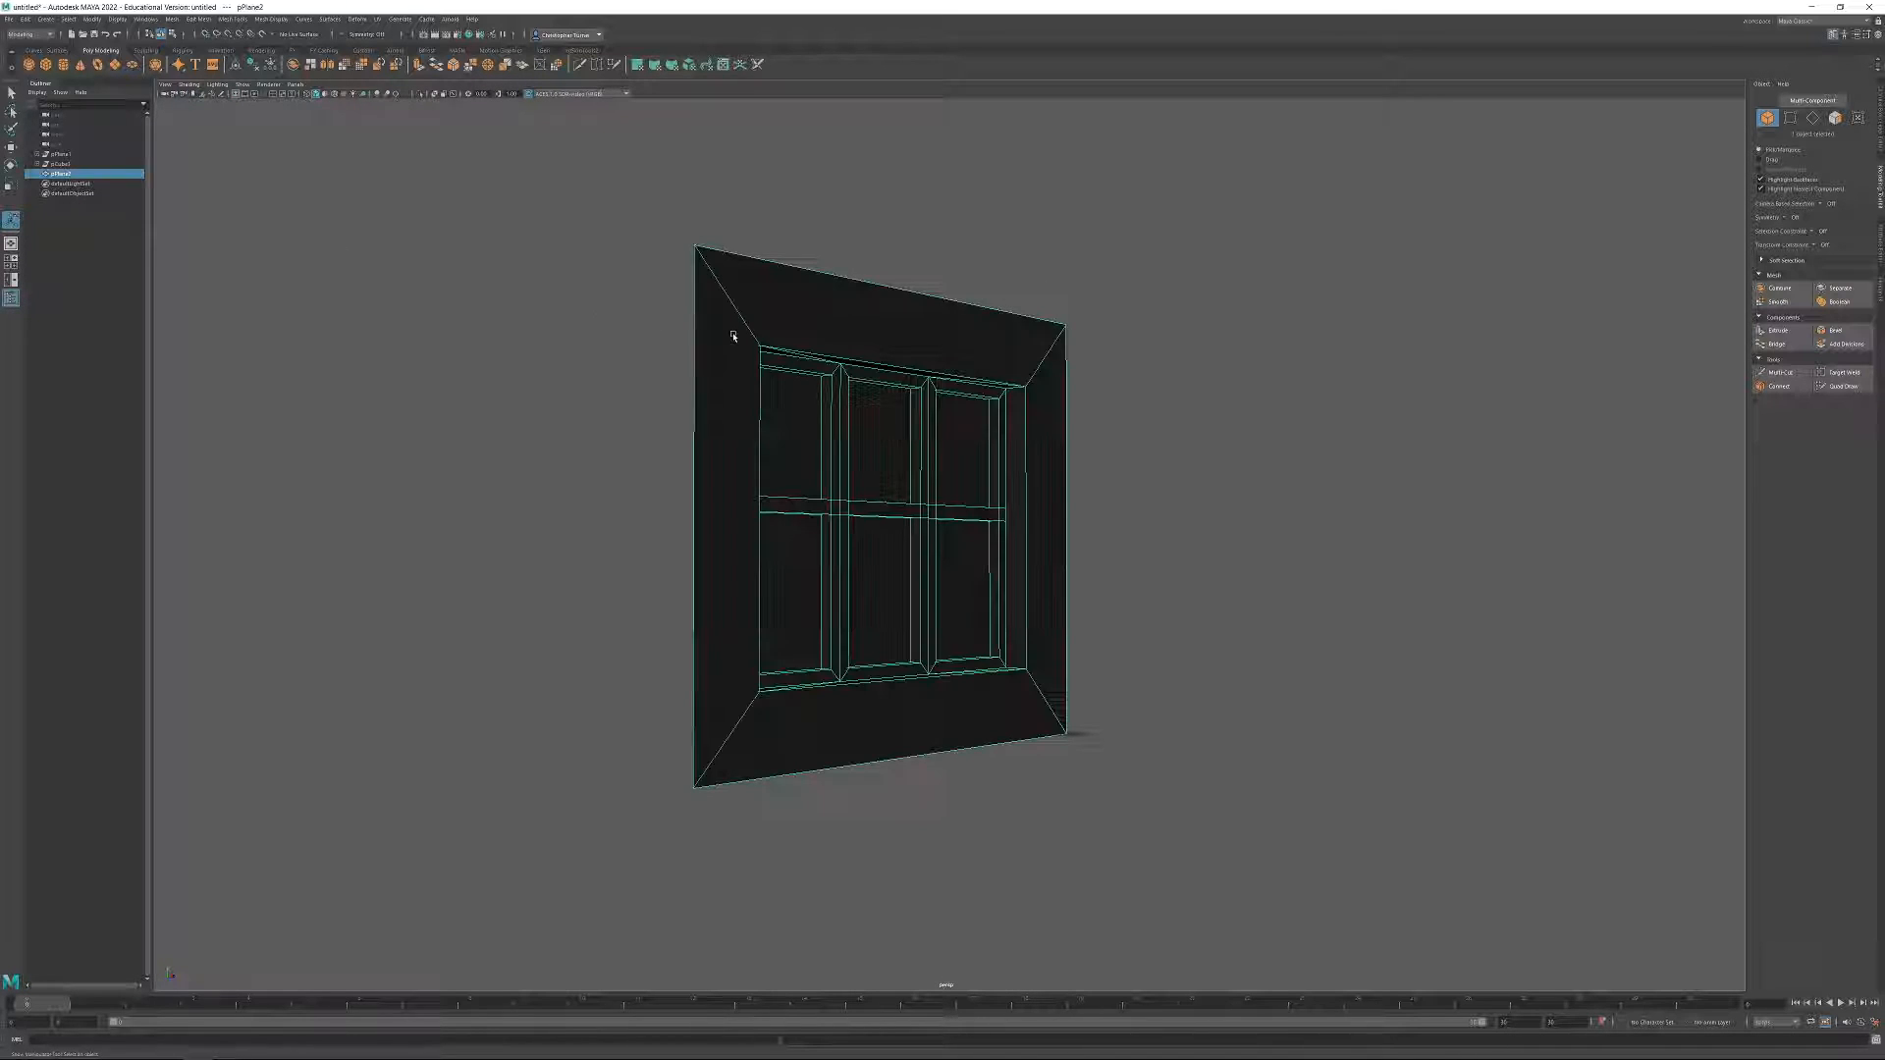
left_click(68, 165)
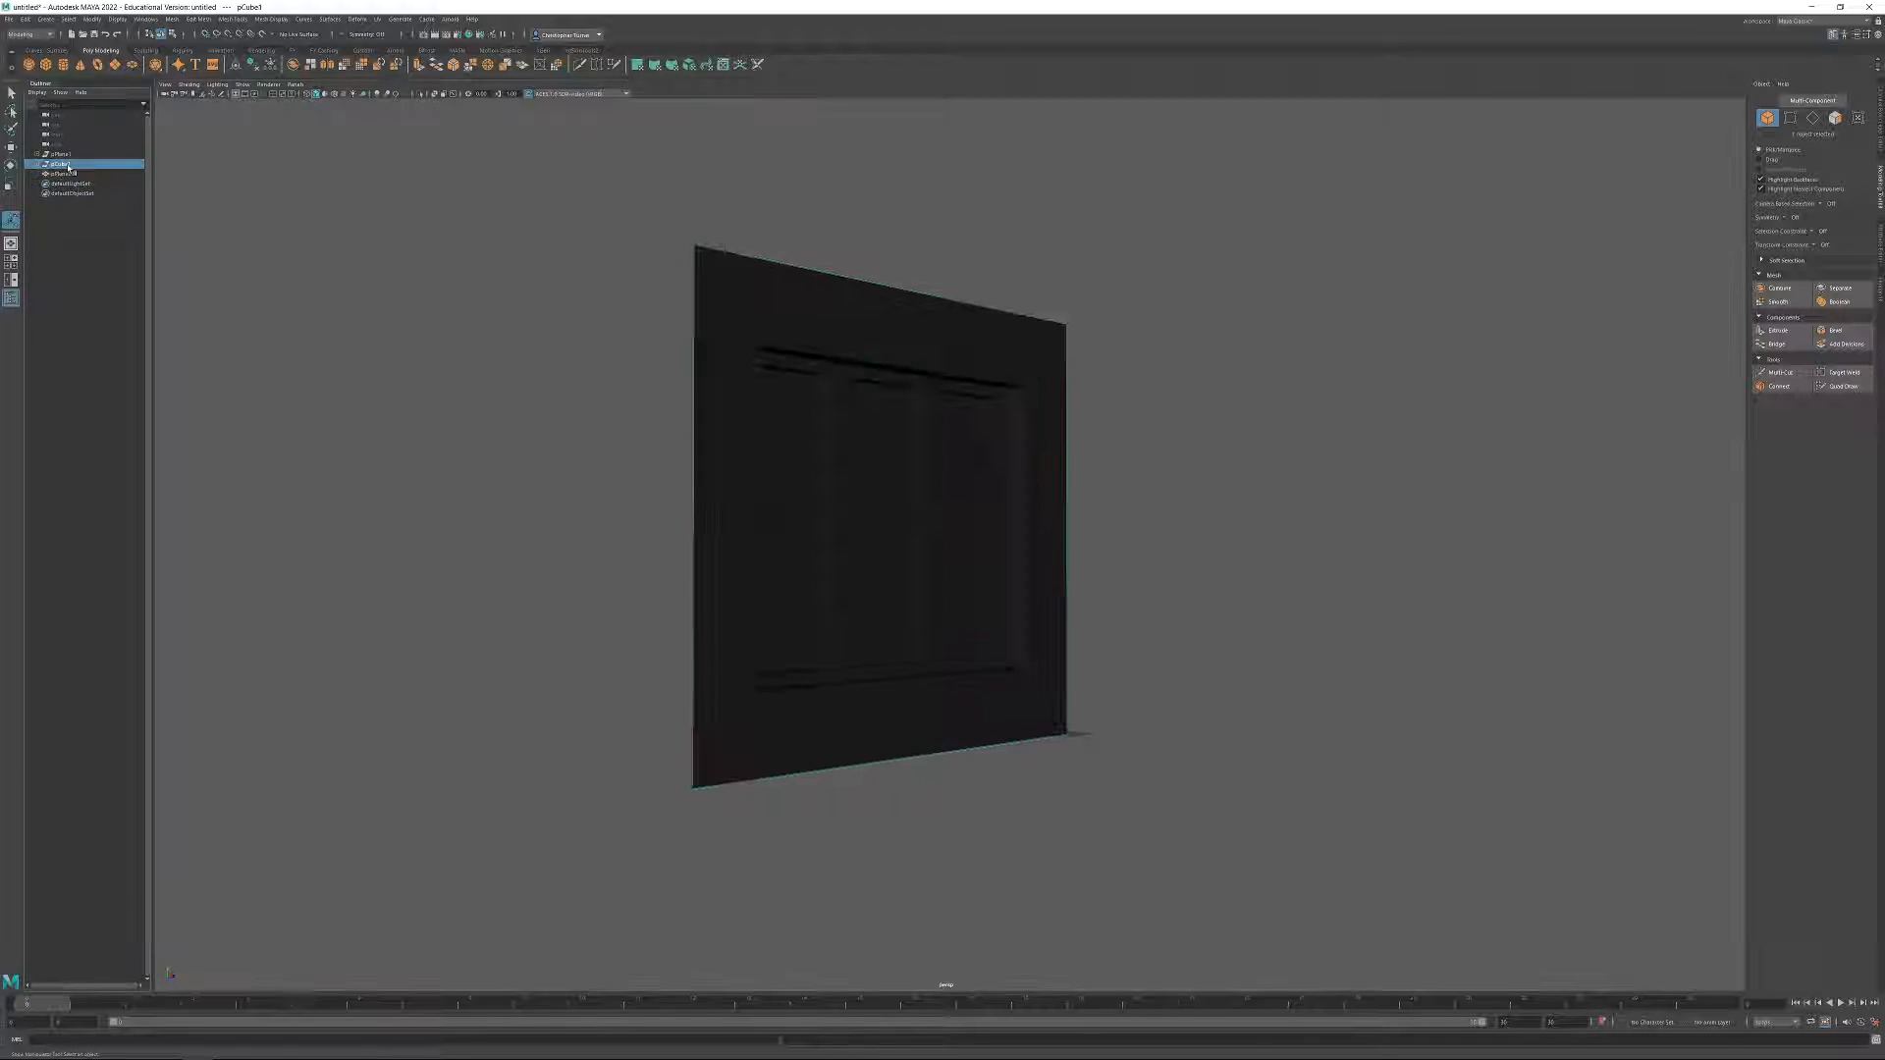
left_click(62, 155)
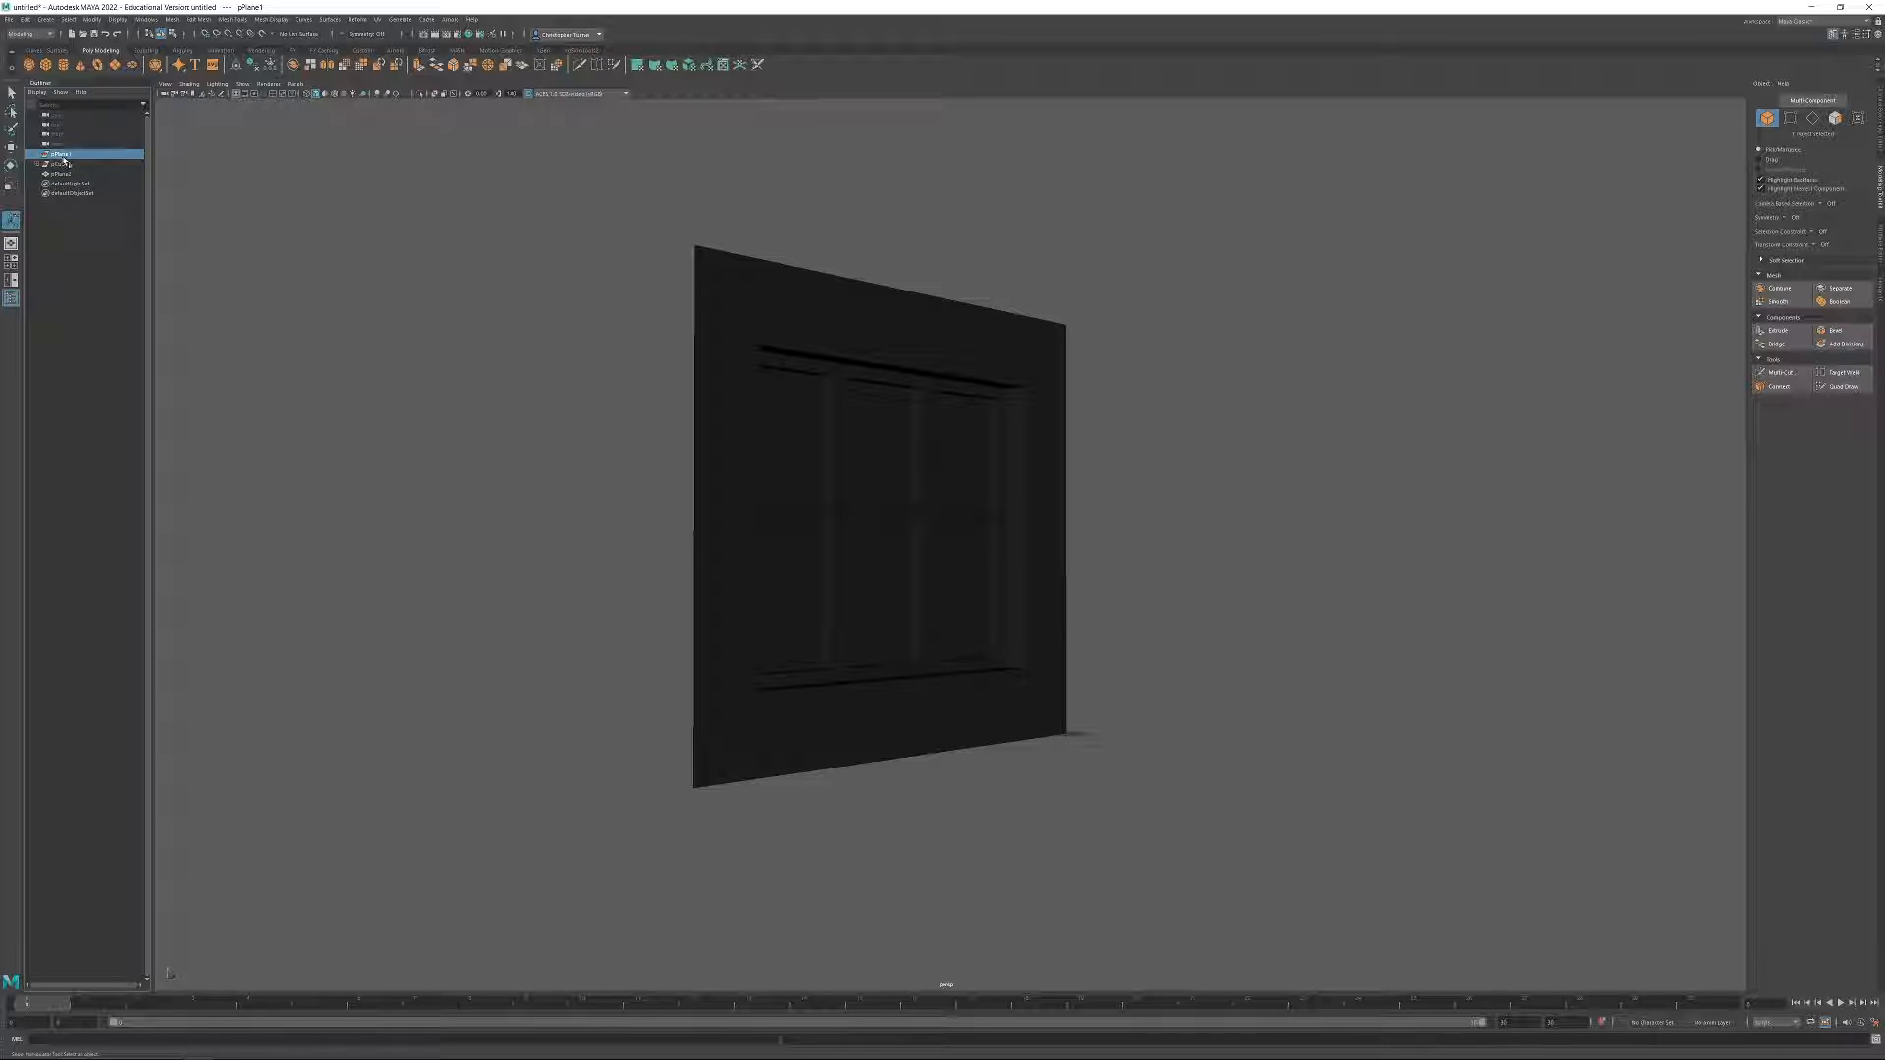
left_click(84, 165)
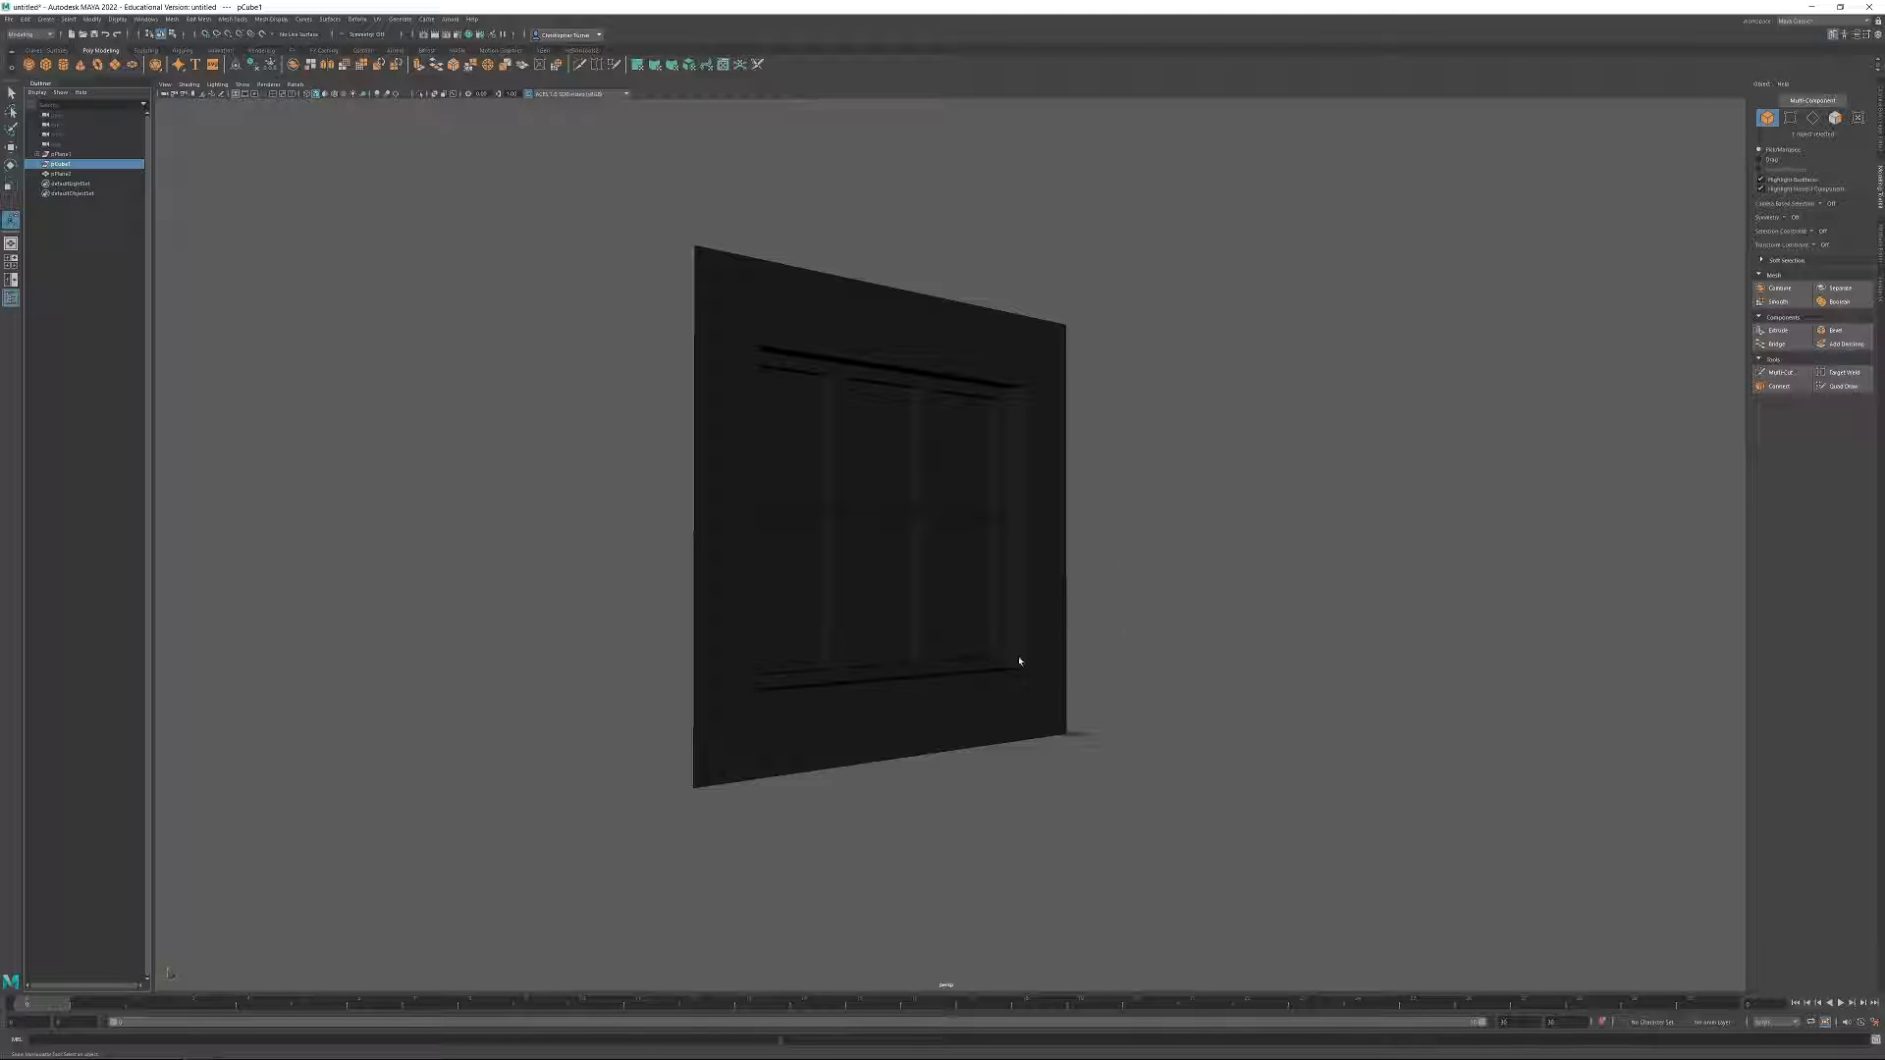
left_click_drag(1048, 552, 1022, 602, "alt")
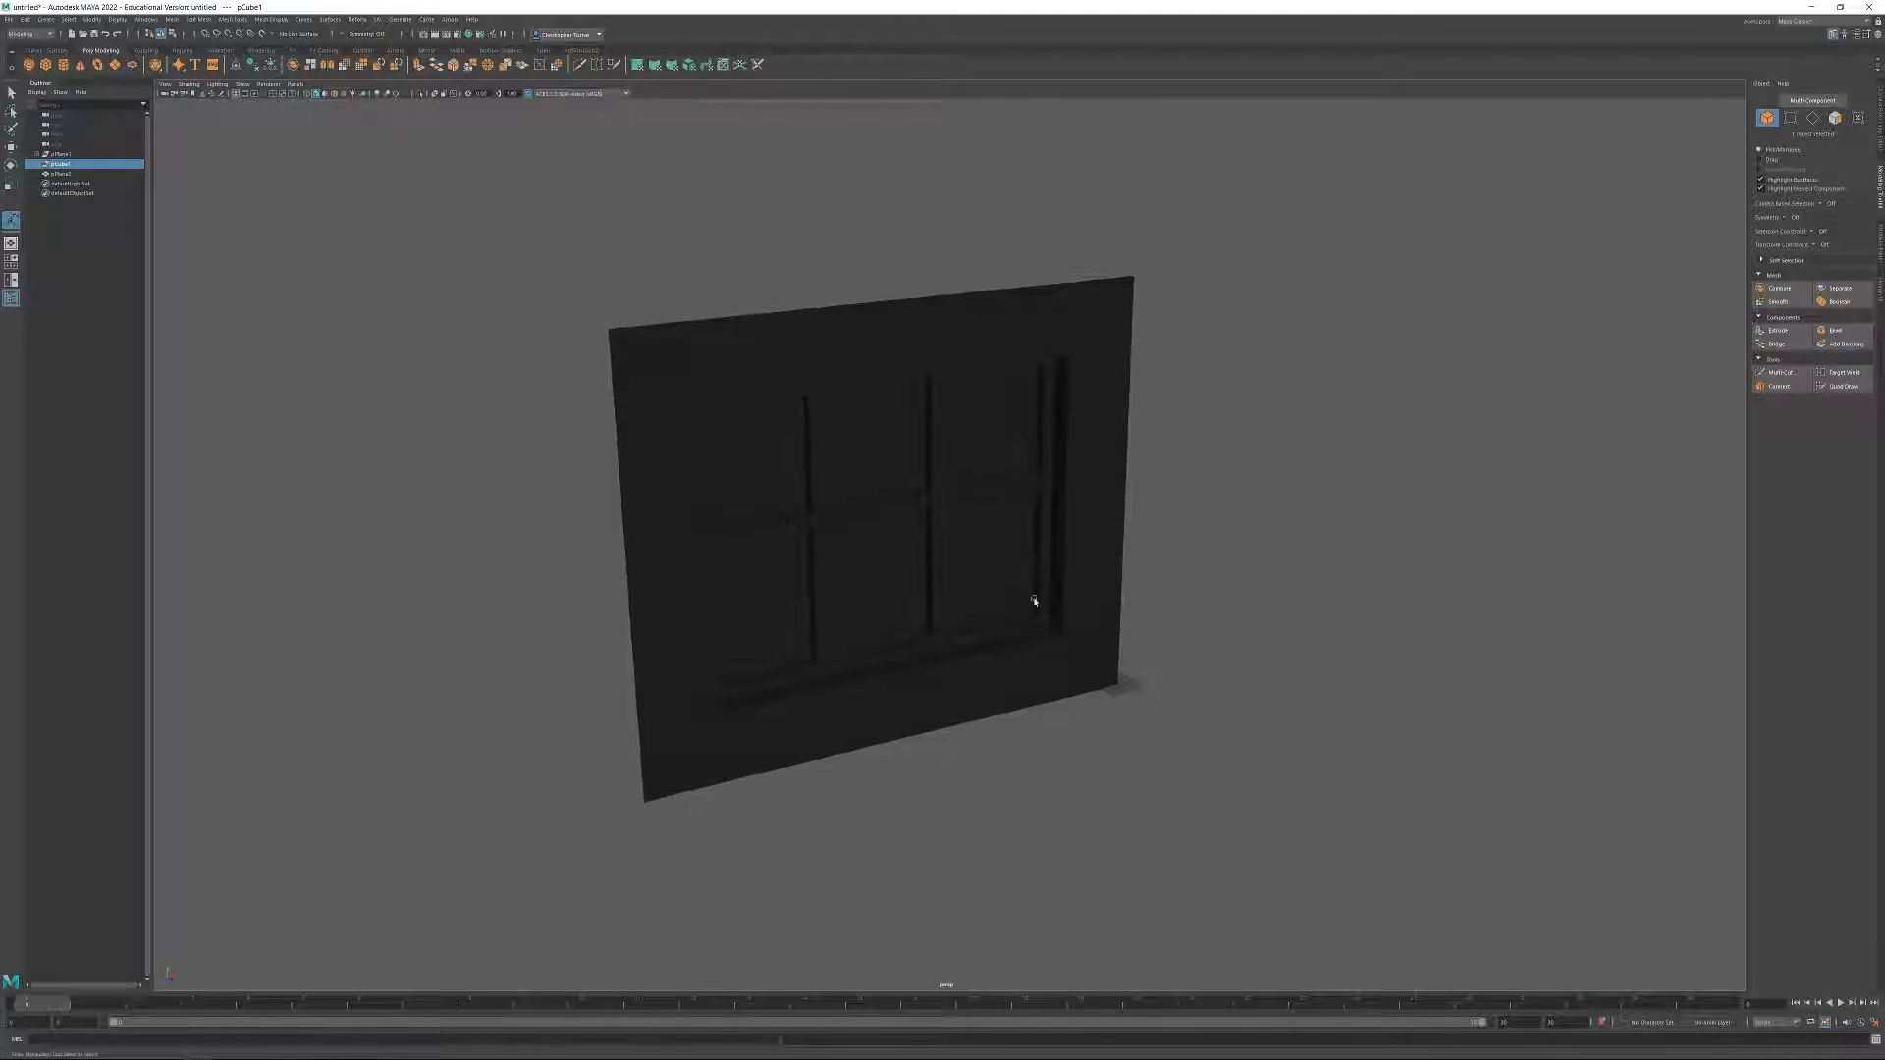
Delete the construction history of the combined window wall.
left_click(794, 465)
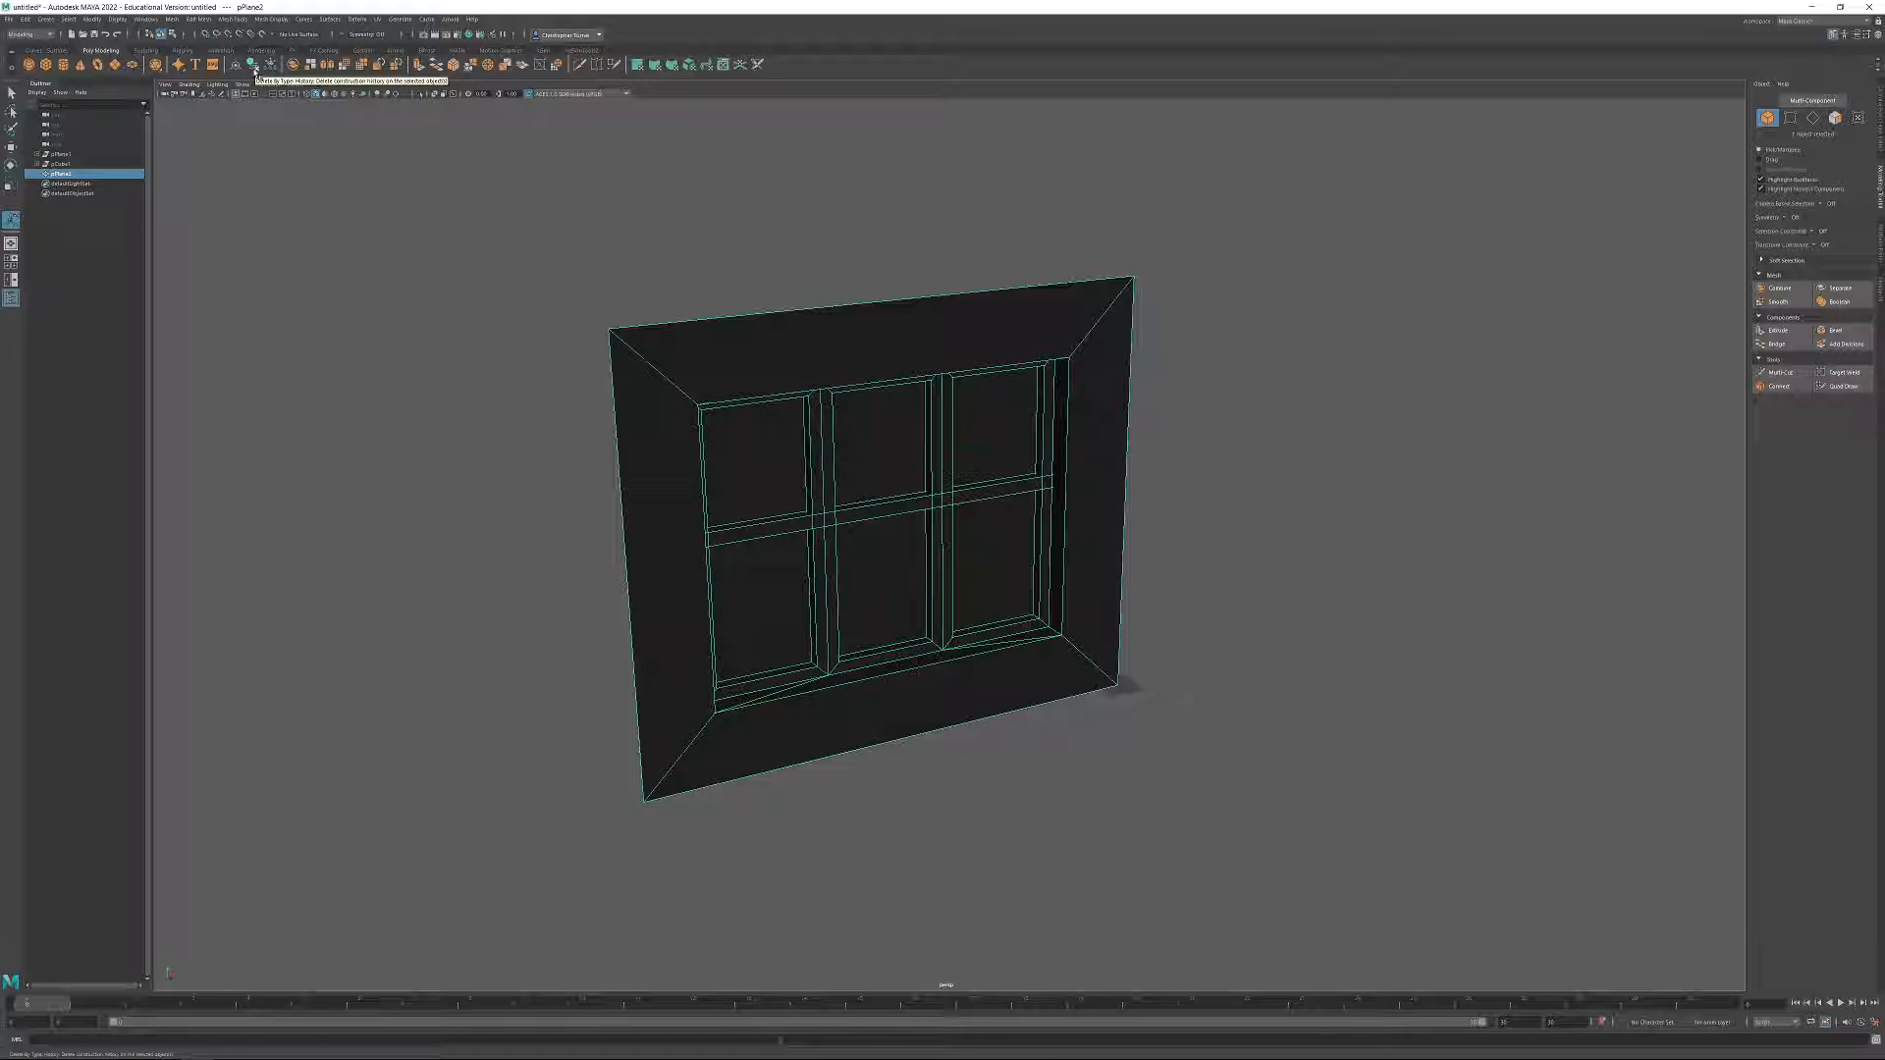
left_click(24, 18)
mouse_move(77, 136)
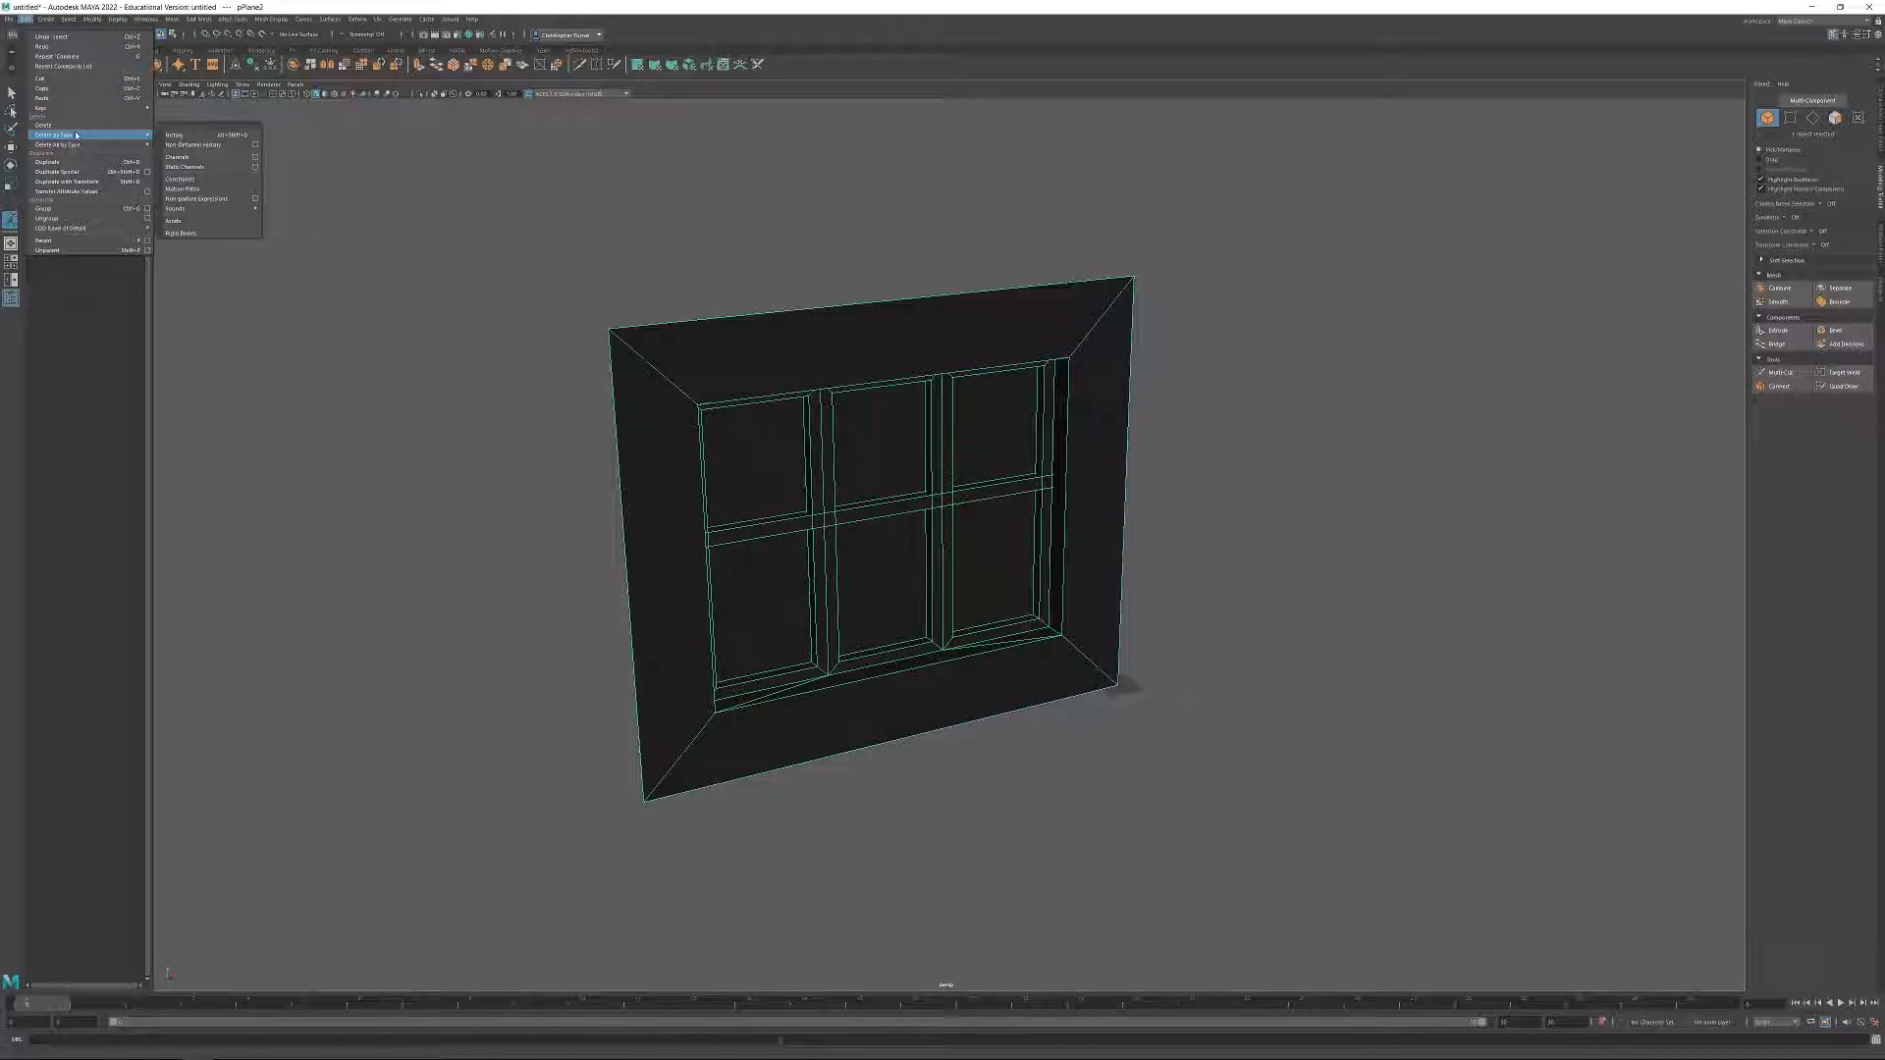
left_click(179, 136)
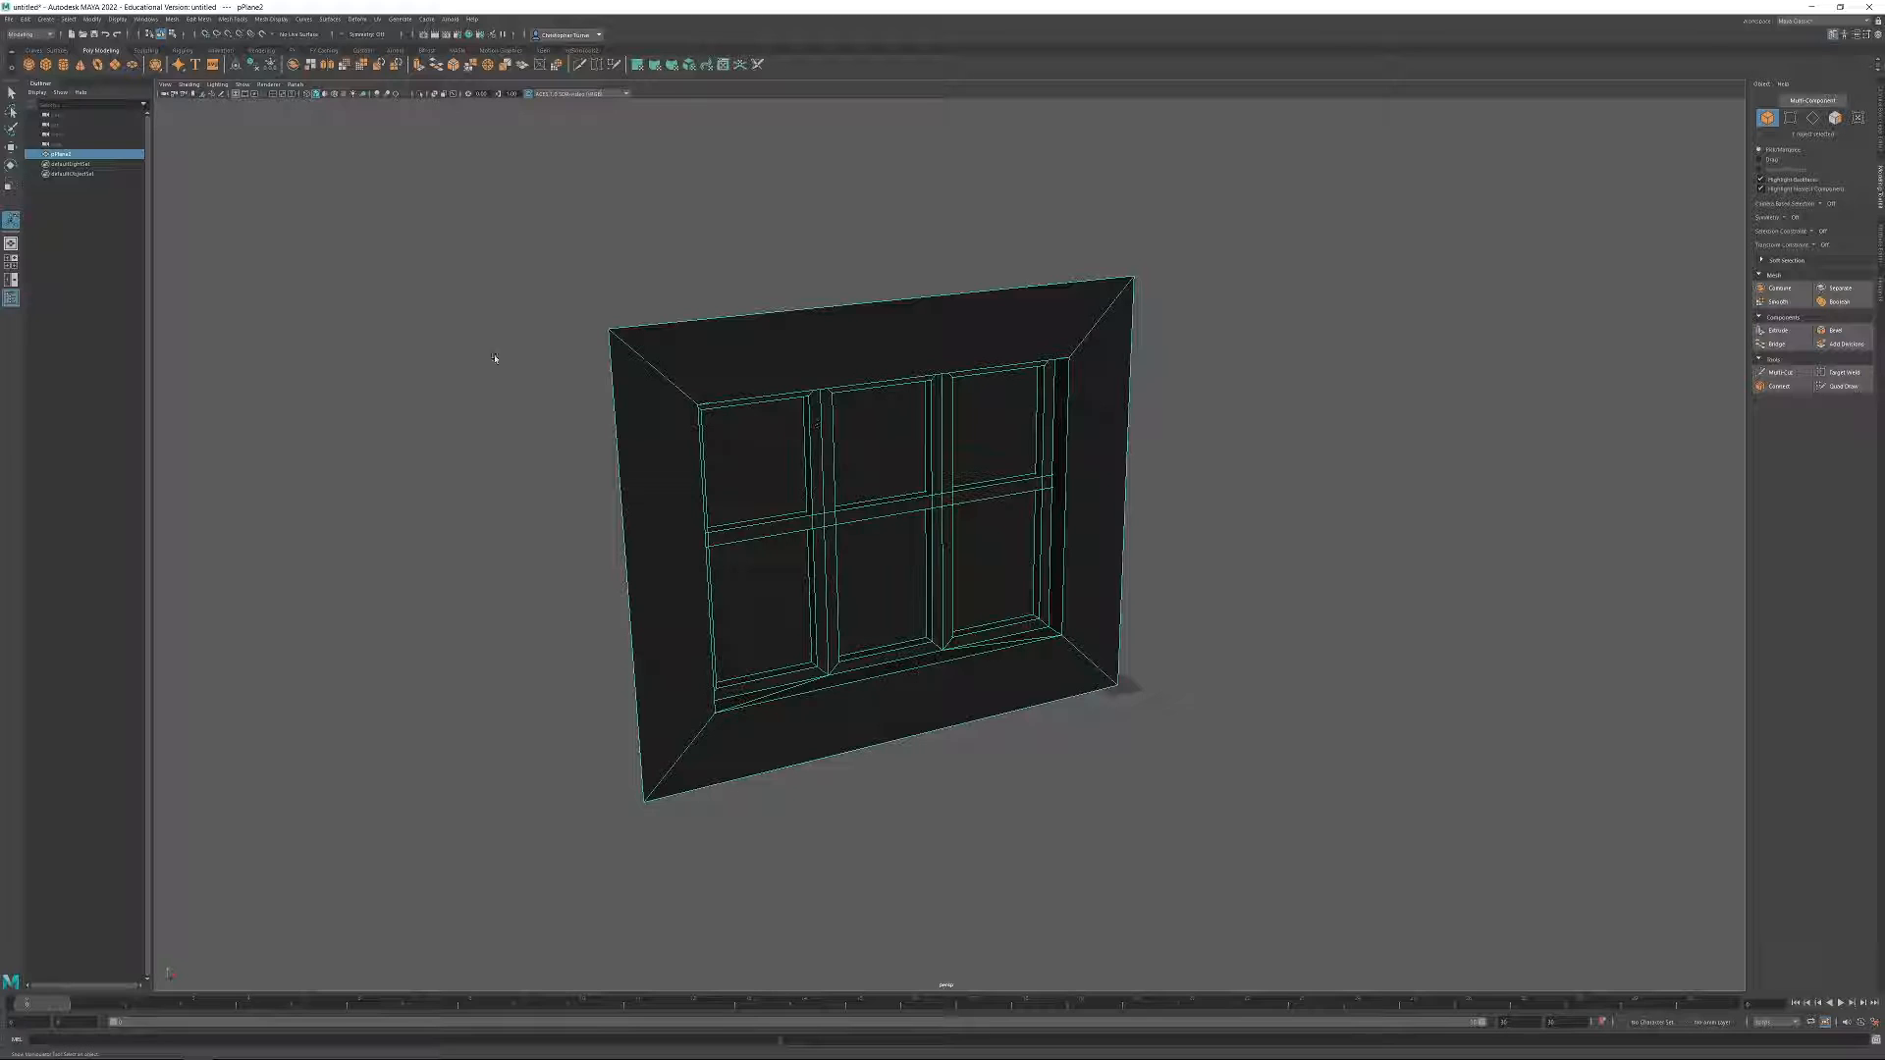
Rename the combined mesh as WallWindows_01.
double_click(60, 155)
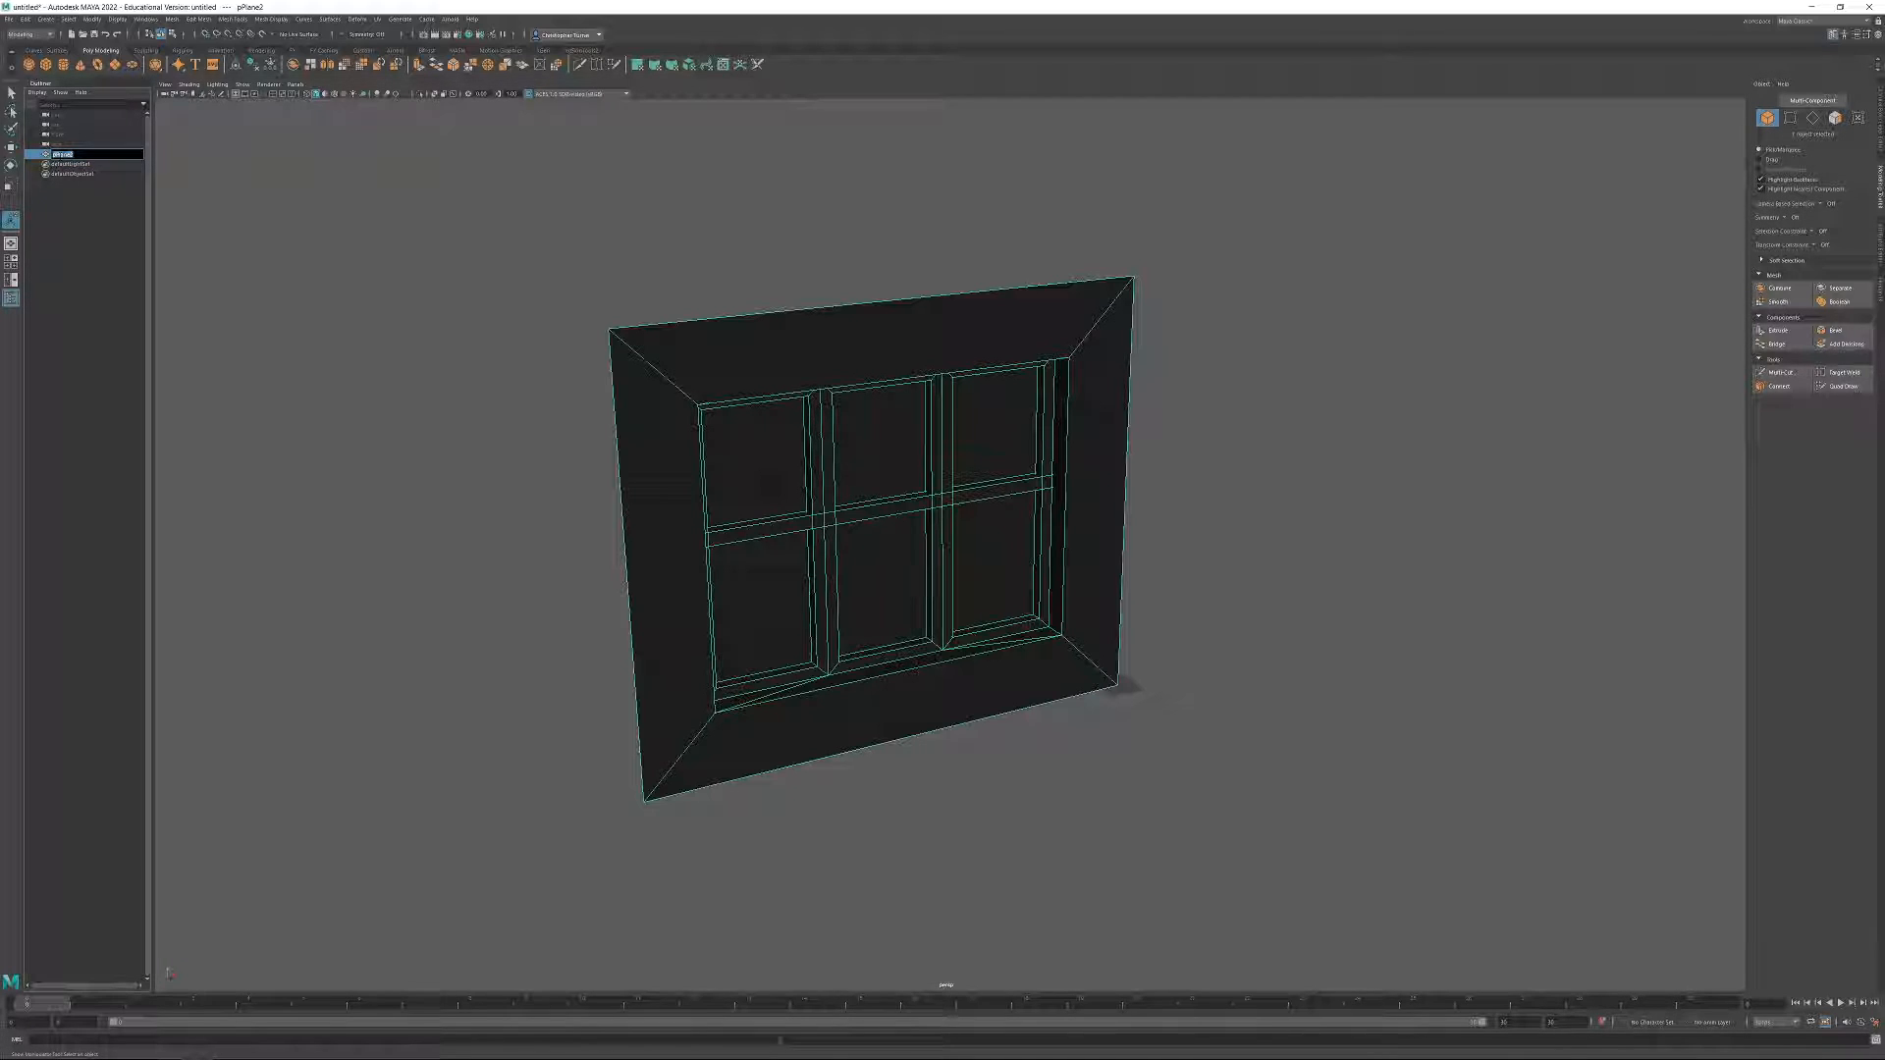
type("WallWindows_01")
key("Return")
scroll(1220, 442, "down", 5)
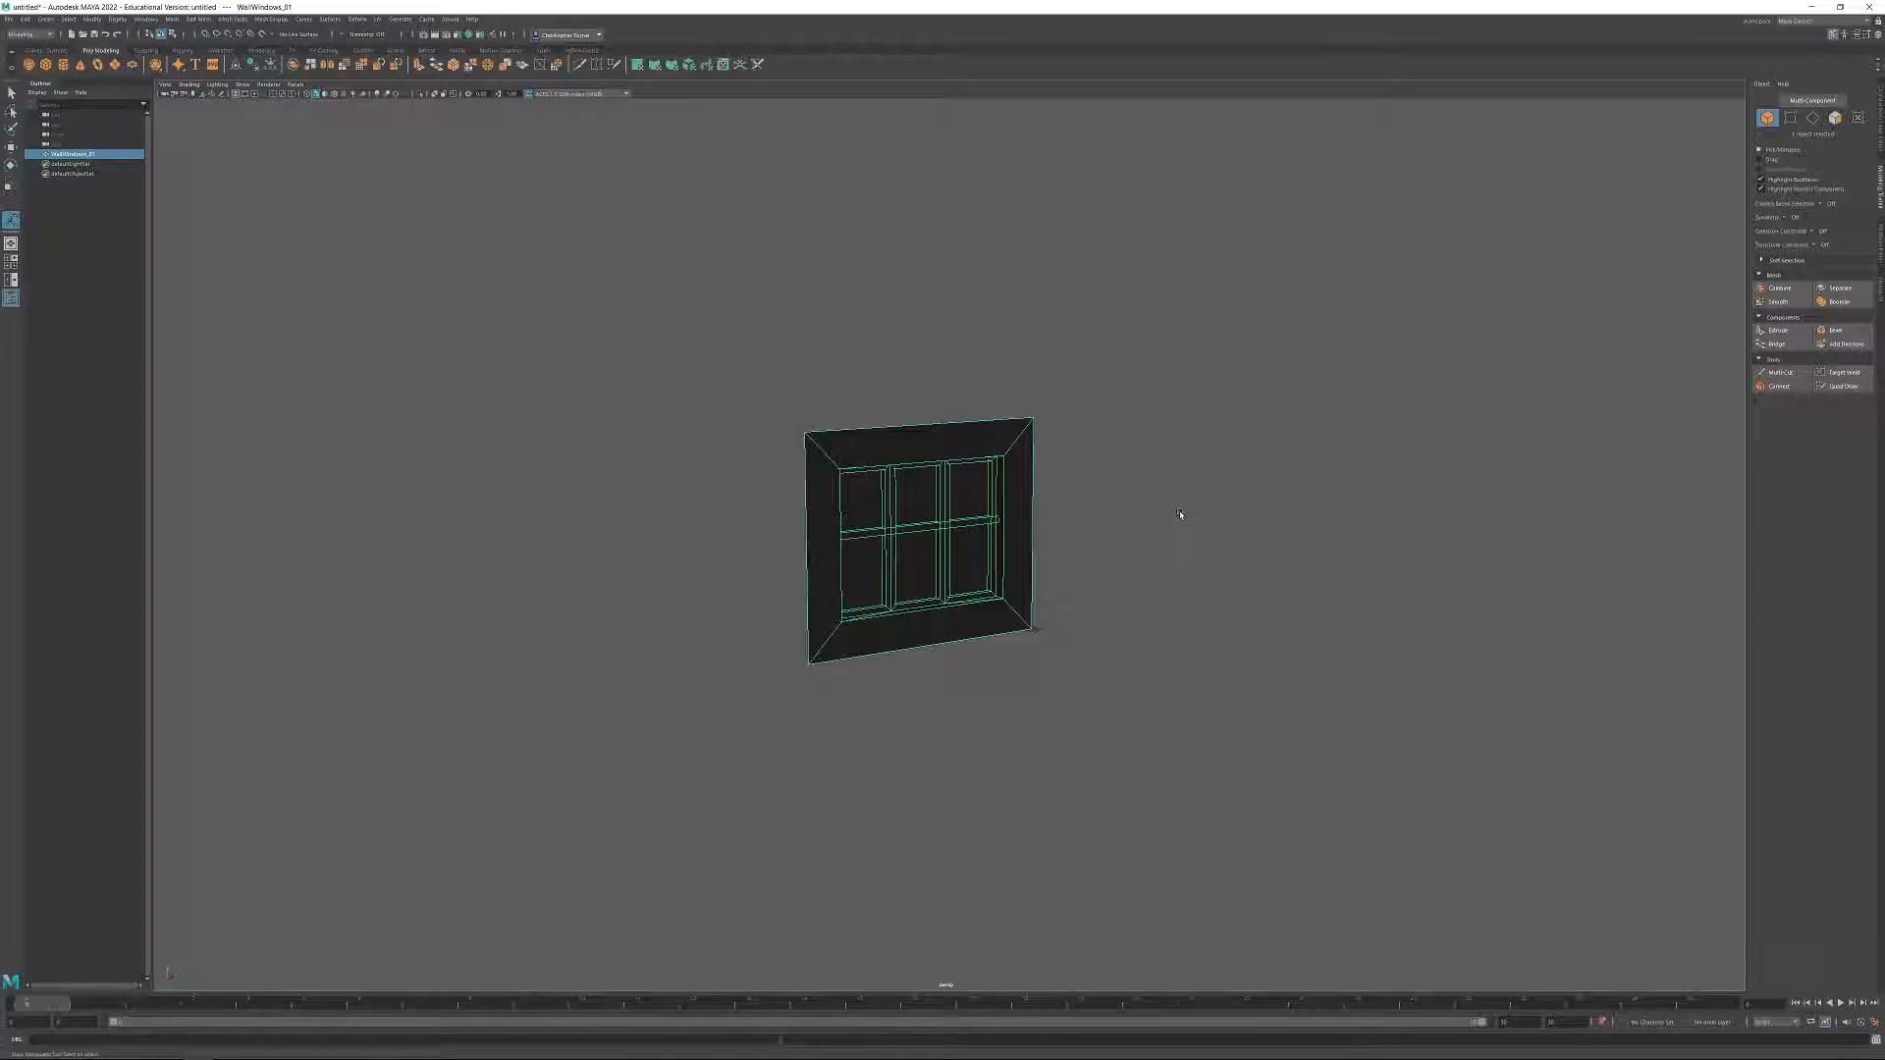
left_click_drag(1182, 517, 1136, 510, "alt")
right_click_drag(1136, 510, 1267, 687, "alt")
left_click_drag(833, 702, 1061, 735, "alt")
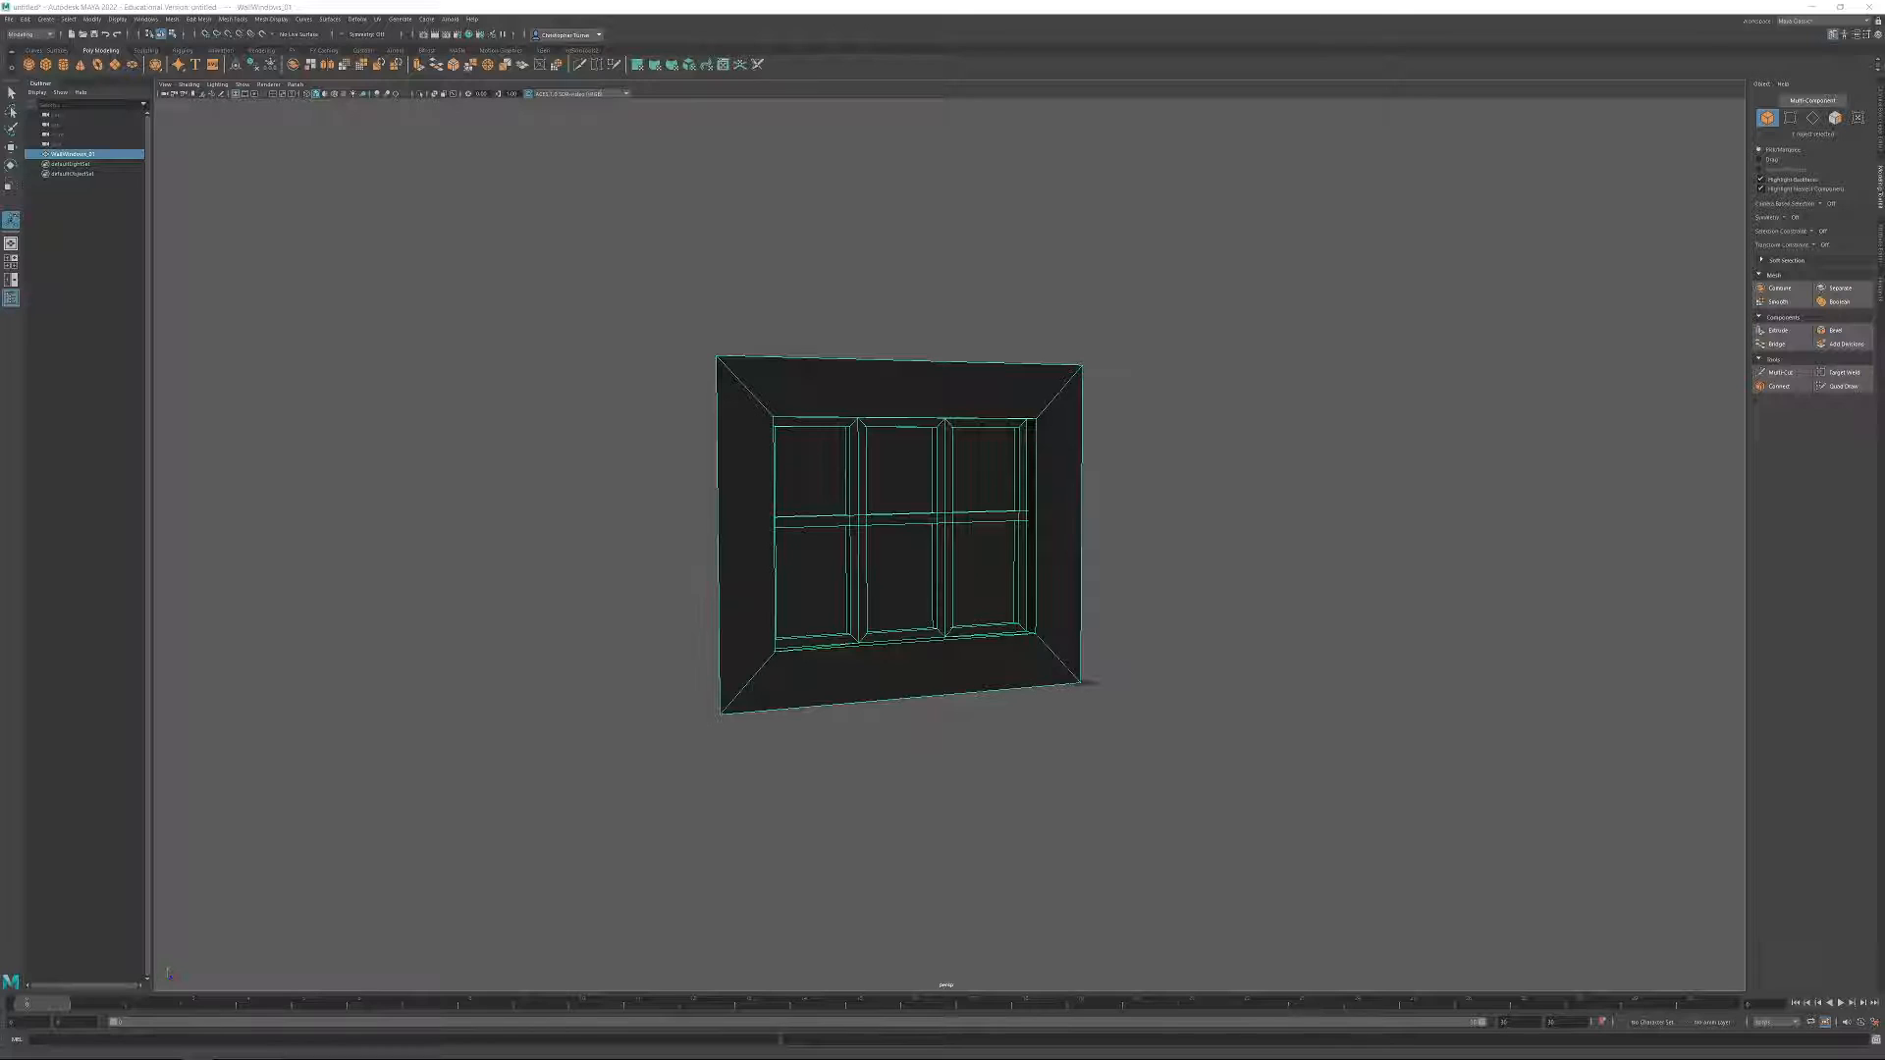
scroll(993, 455, "up", 4)
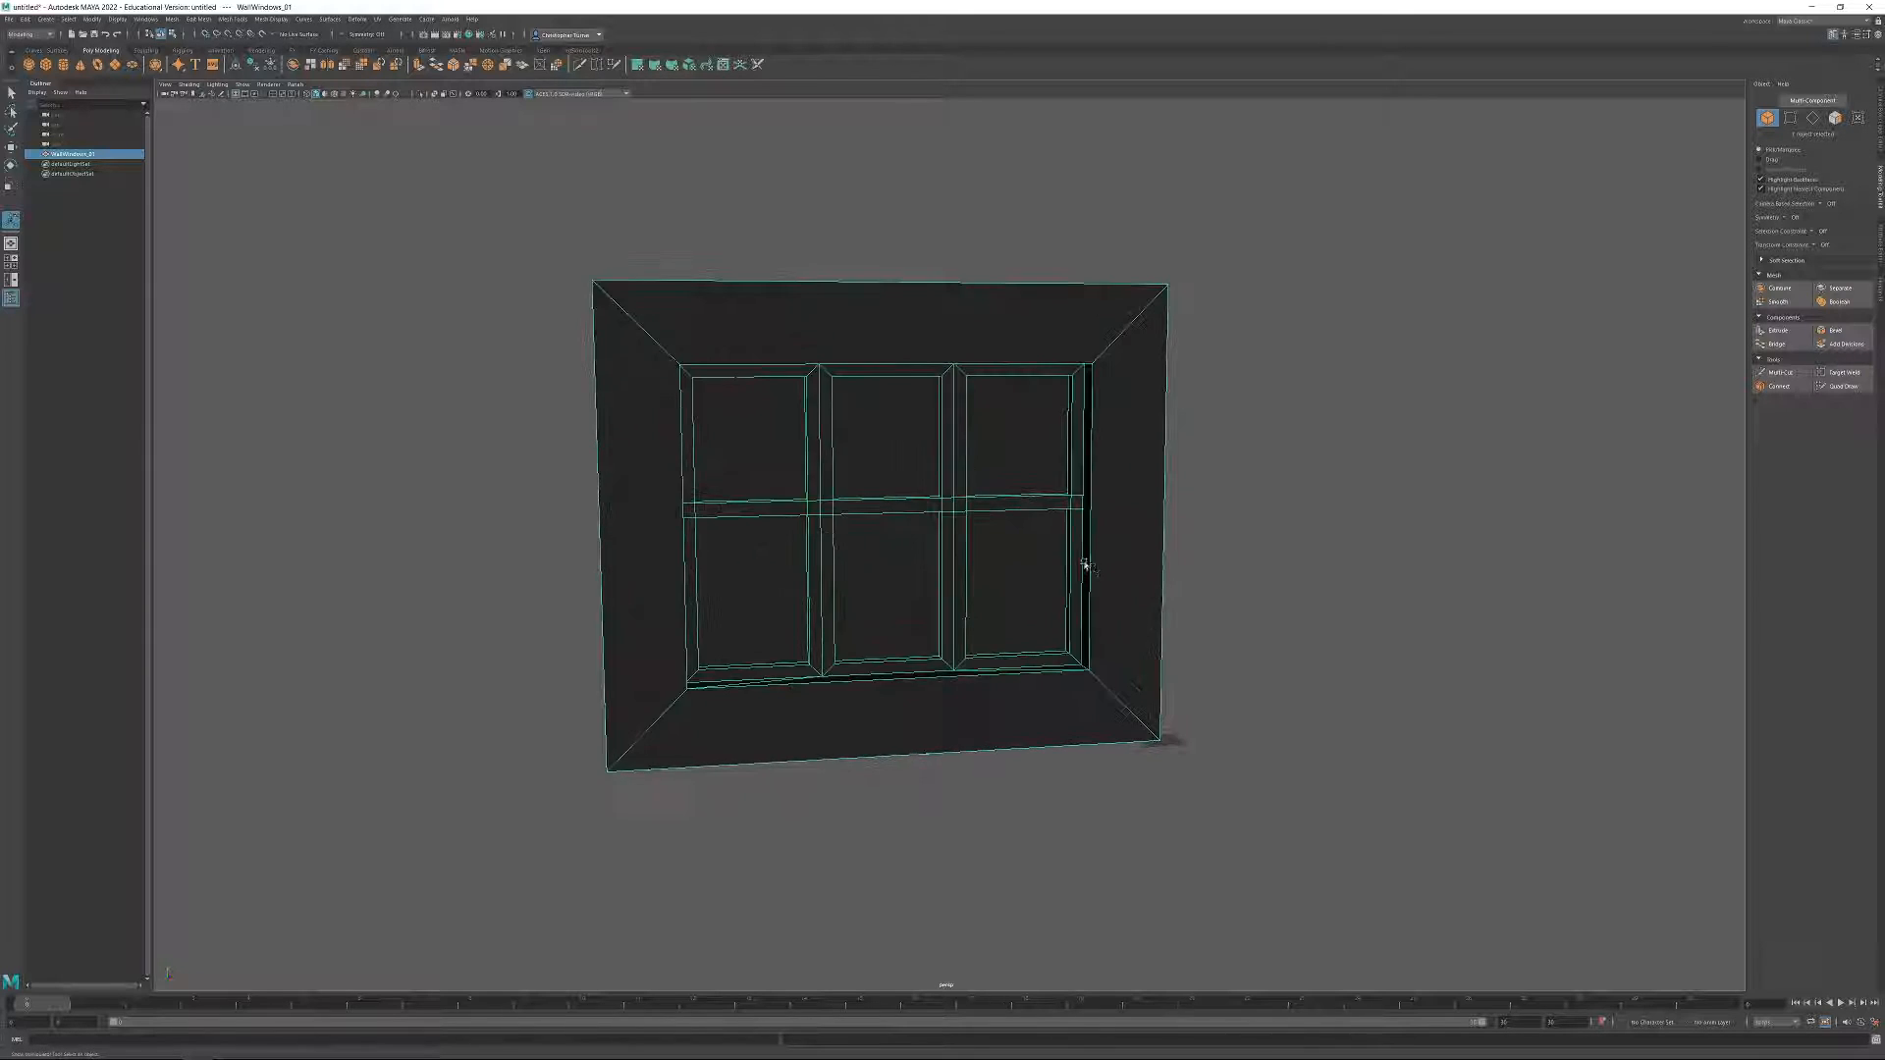
Move the pivot of WallWindows_01 to the lower outer corner of the wall at the scene origin.
mouse_move(1085, 565)
left_mouse_down("alt")
mouse_move(1129, 561)
mouse_move(1110, 574)
left_mouse_up("alt")
key("w")
right_click_drag(1099, 581, 1014, 556, "alt")
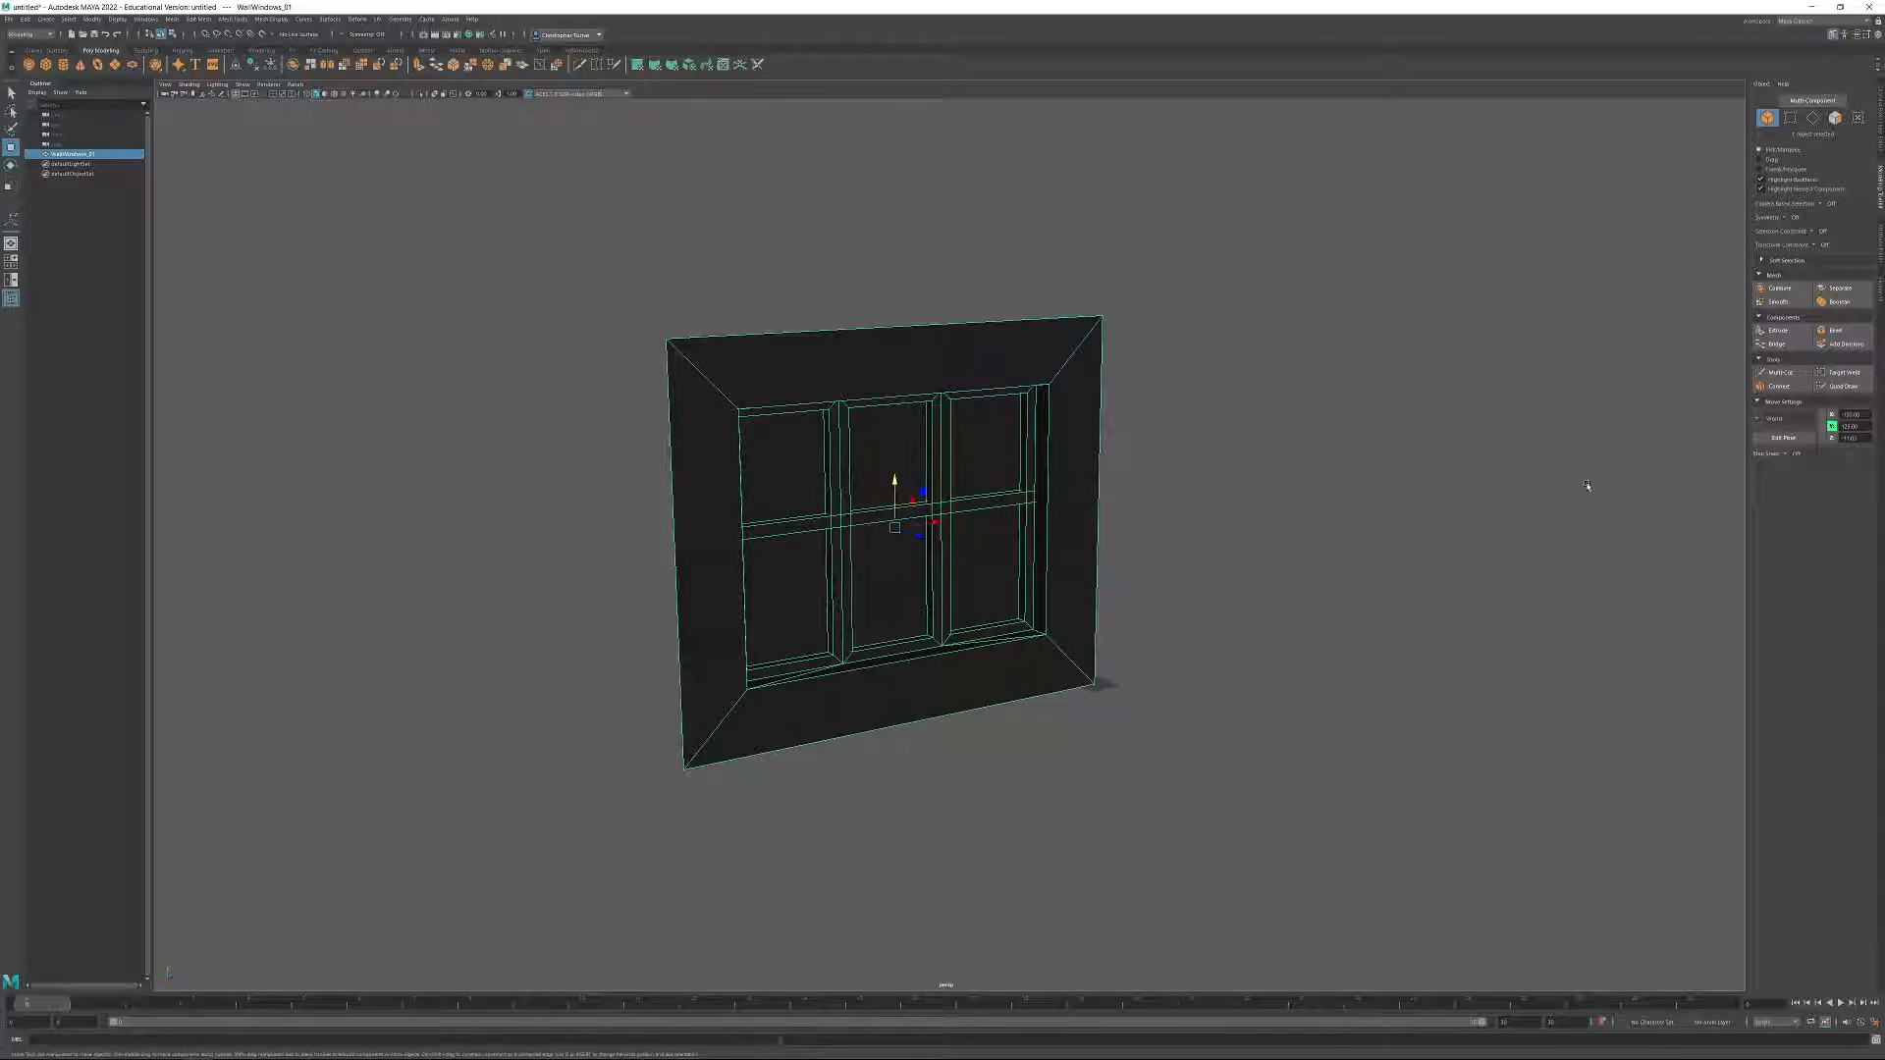
left_click_drag(1023, 660, 910, 568, "alt")
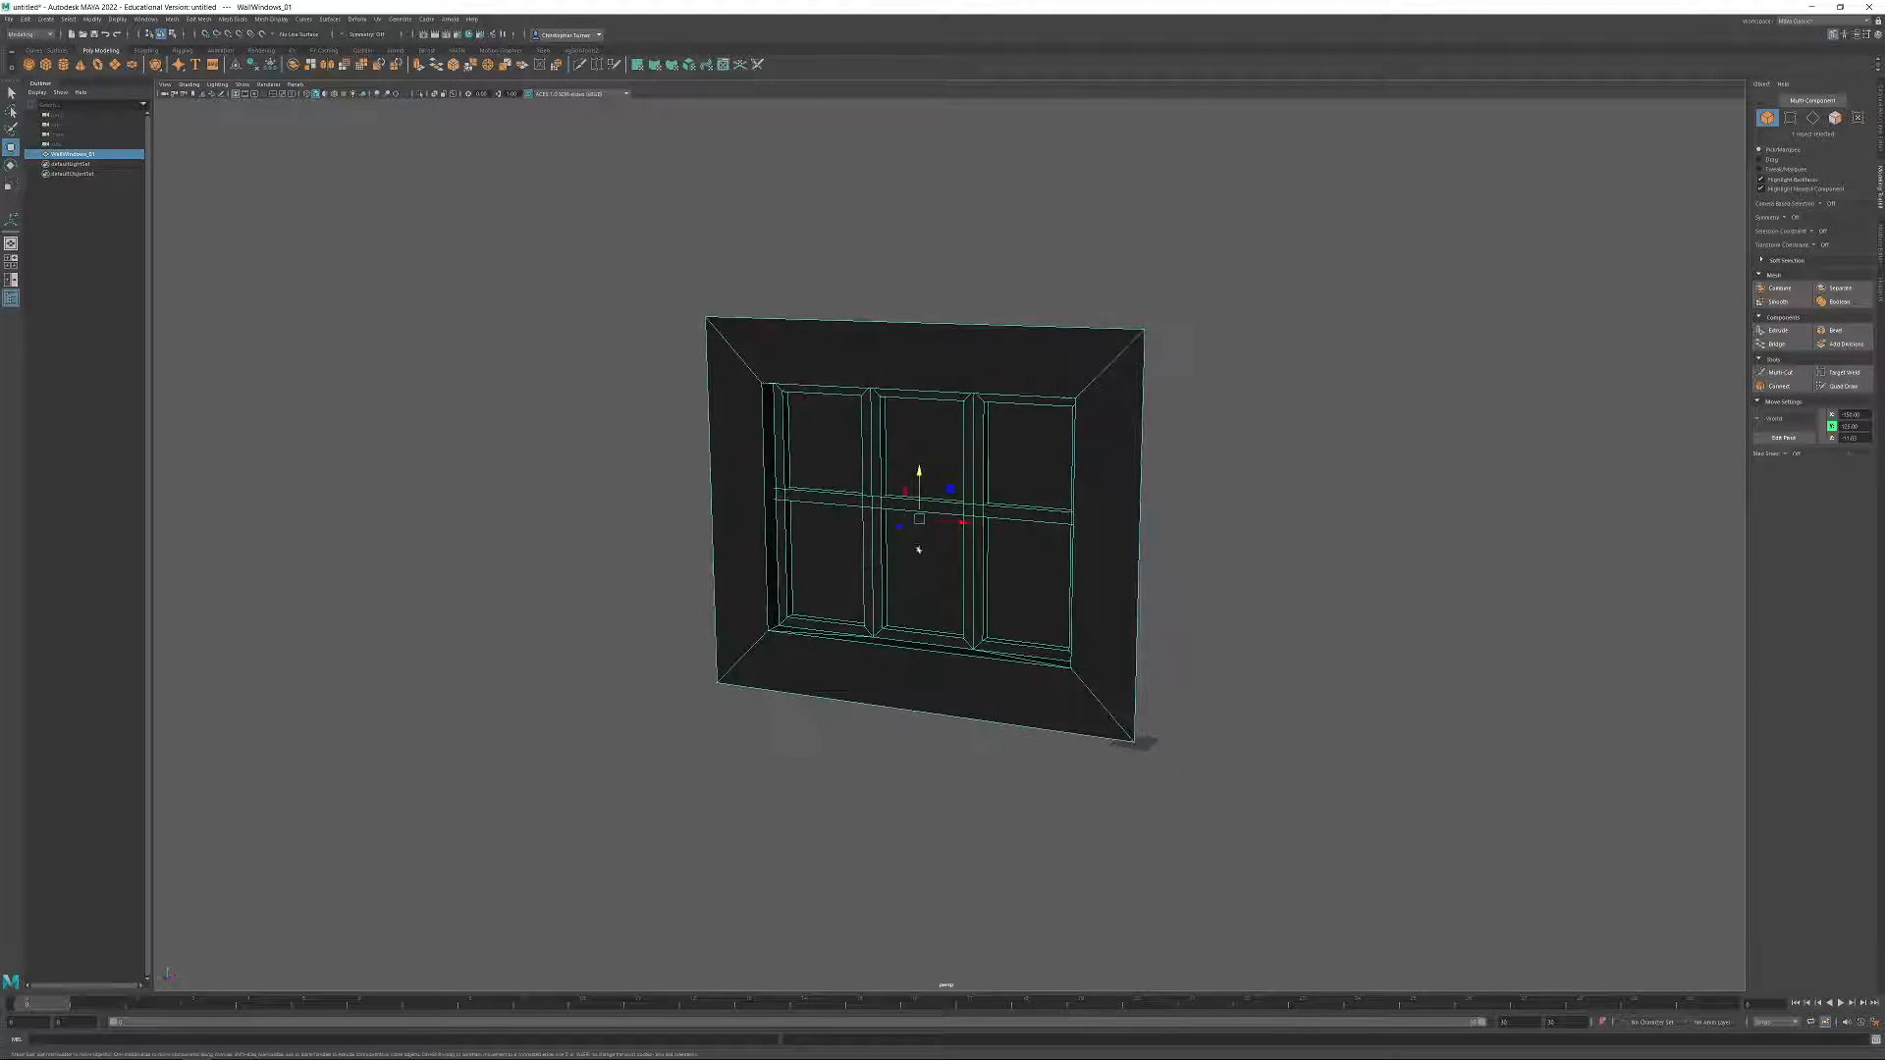
right_click_drag(986, 552, 1166, 698, "alt")
left_click_drag(1031, 574, 944, 521, "alt")
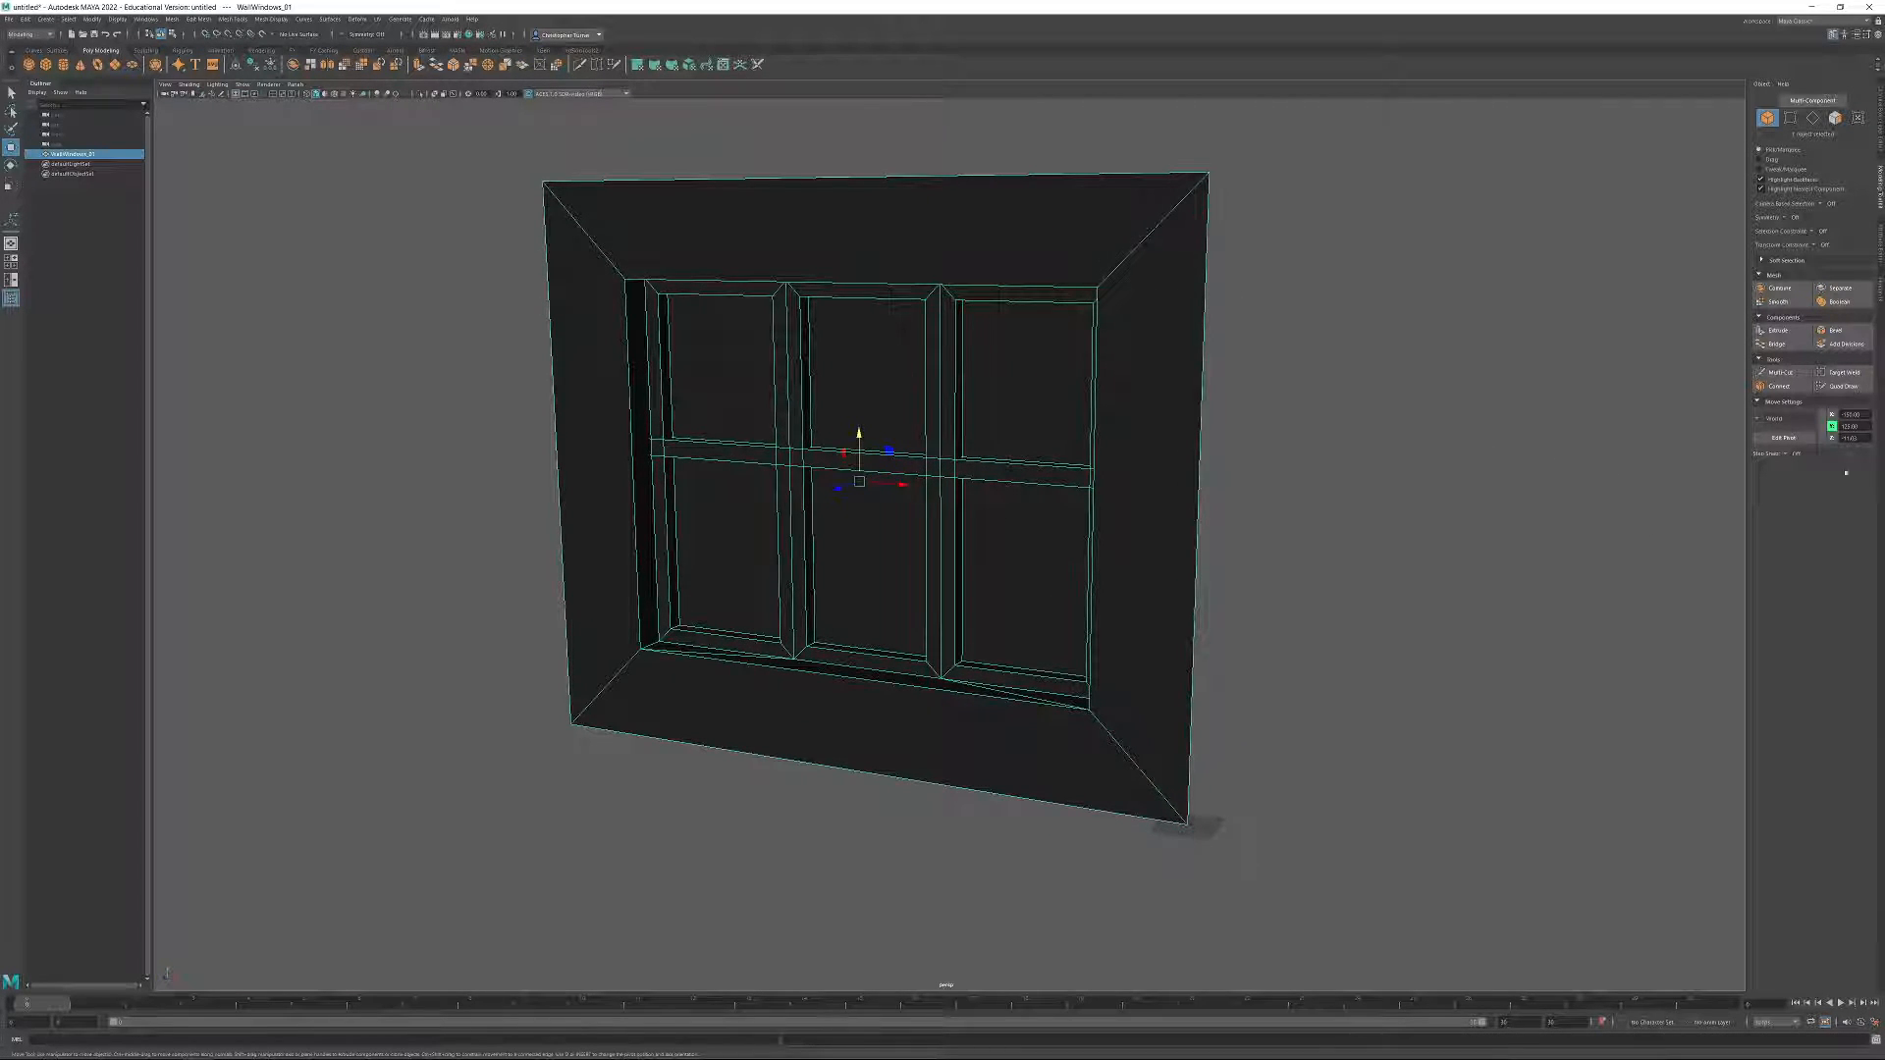
left_click(1784, 438)
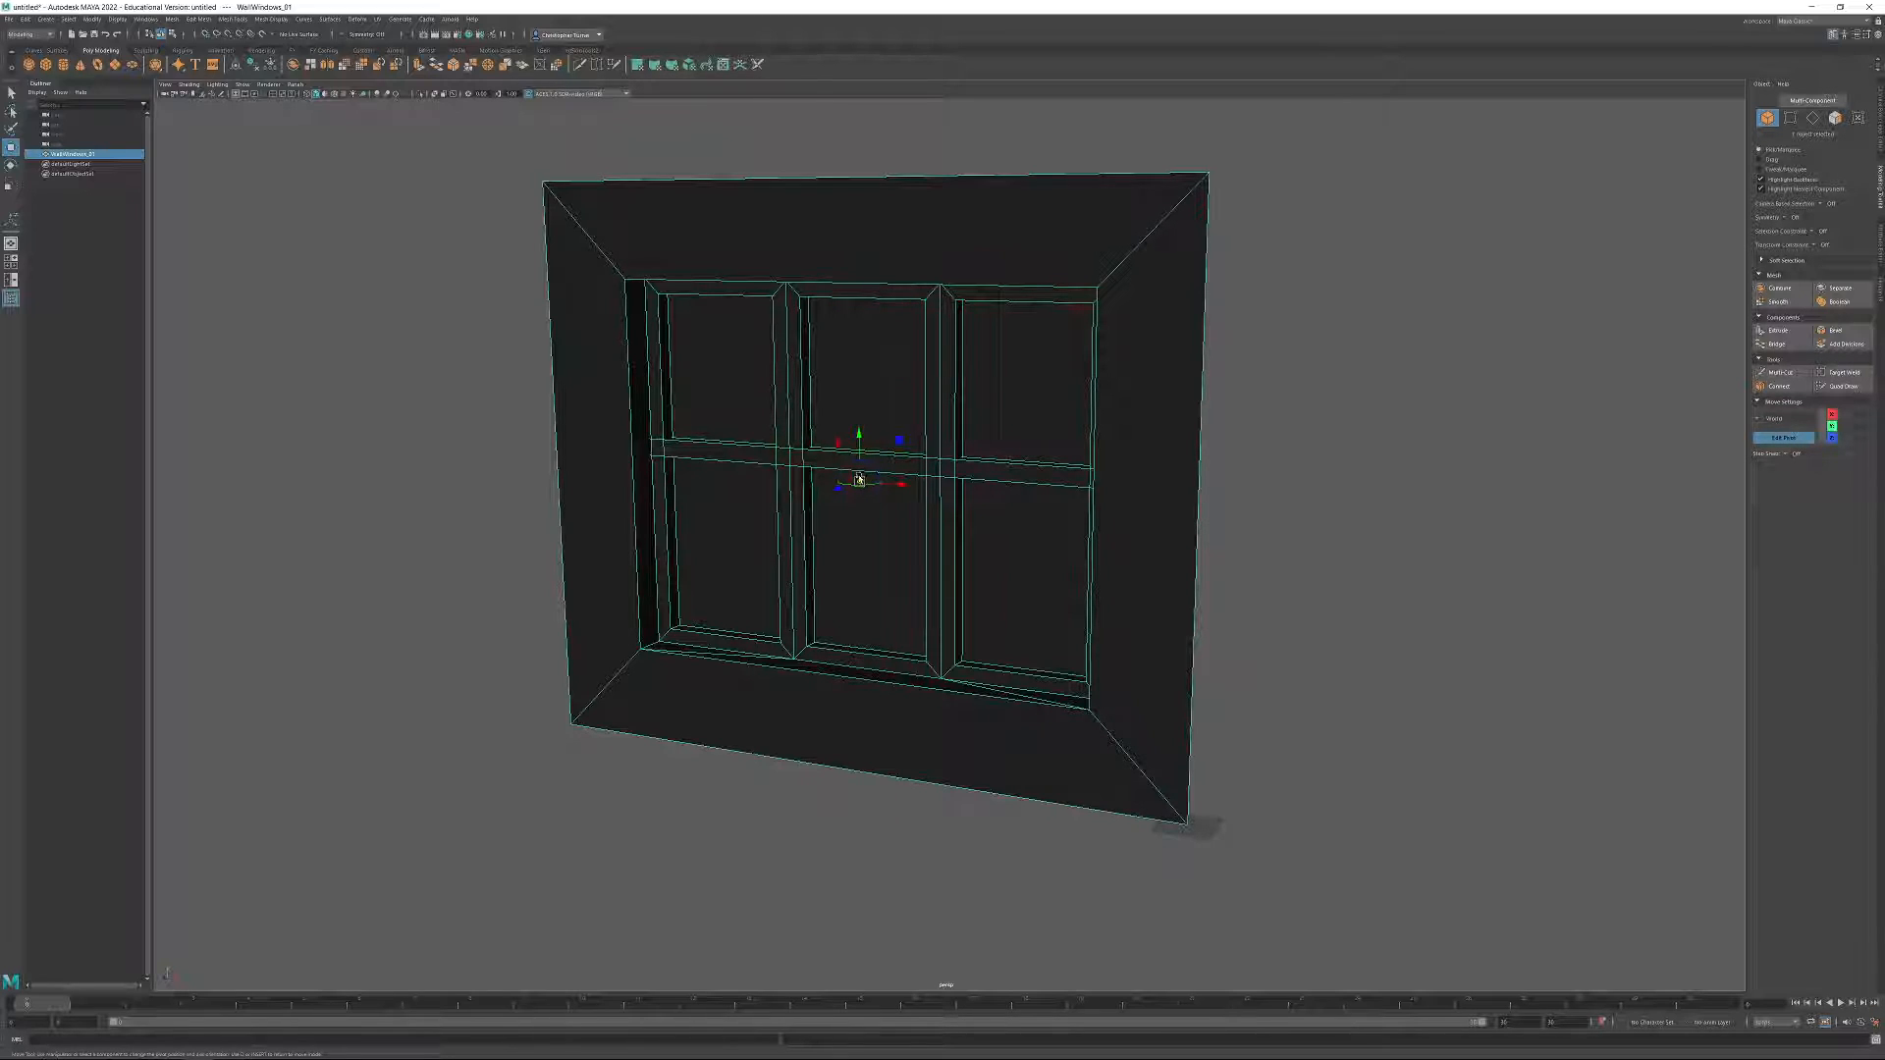
left_click_drag(1188, 823, 1100, 648)
left_click_drag(1267, 770, 1226, 797)
left_click(1785, 438)
left_click(1276, 797)
left_click(1164, 810)
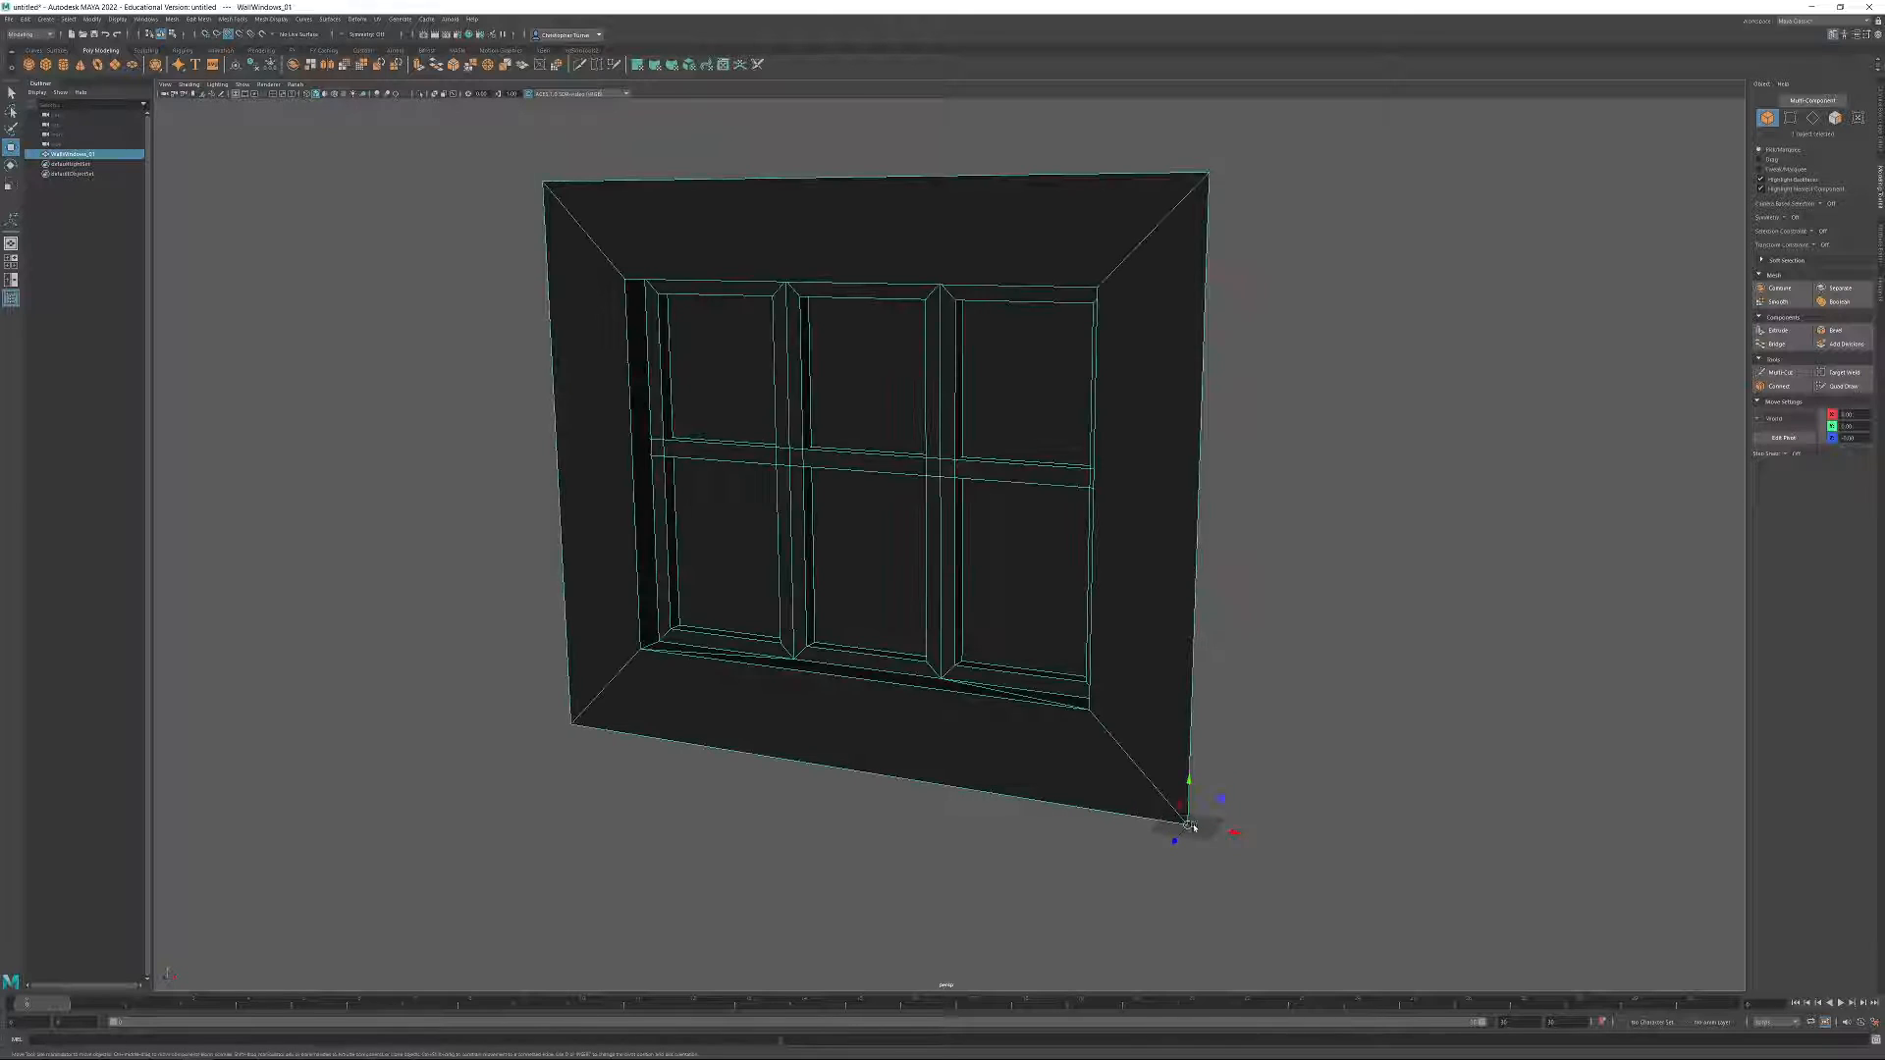
scroll(1195, 547, "down", 5)
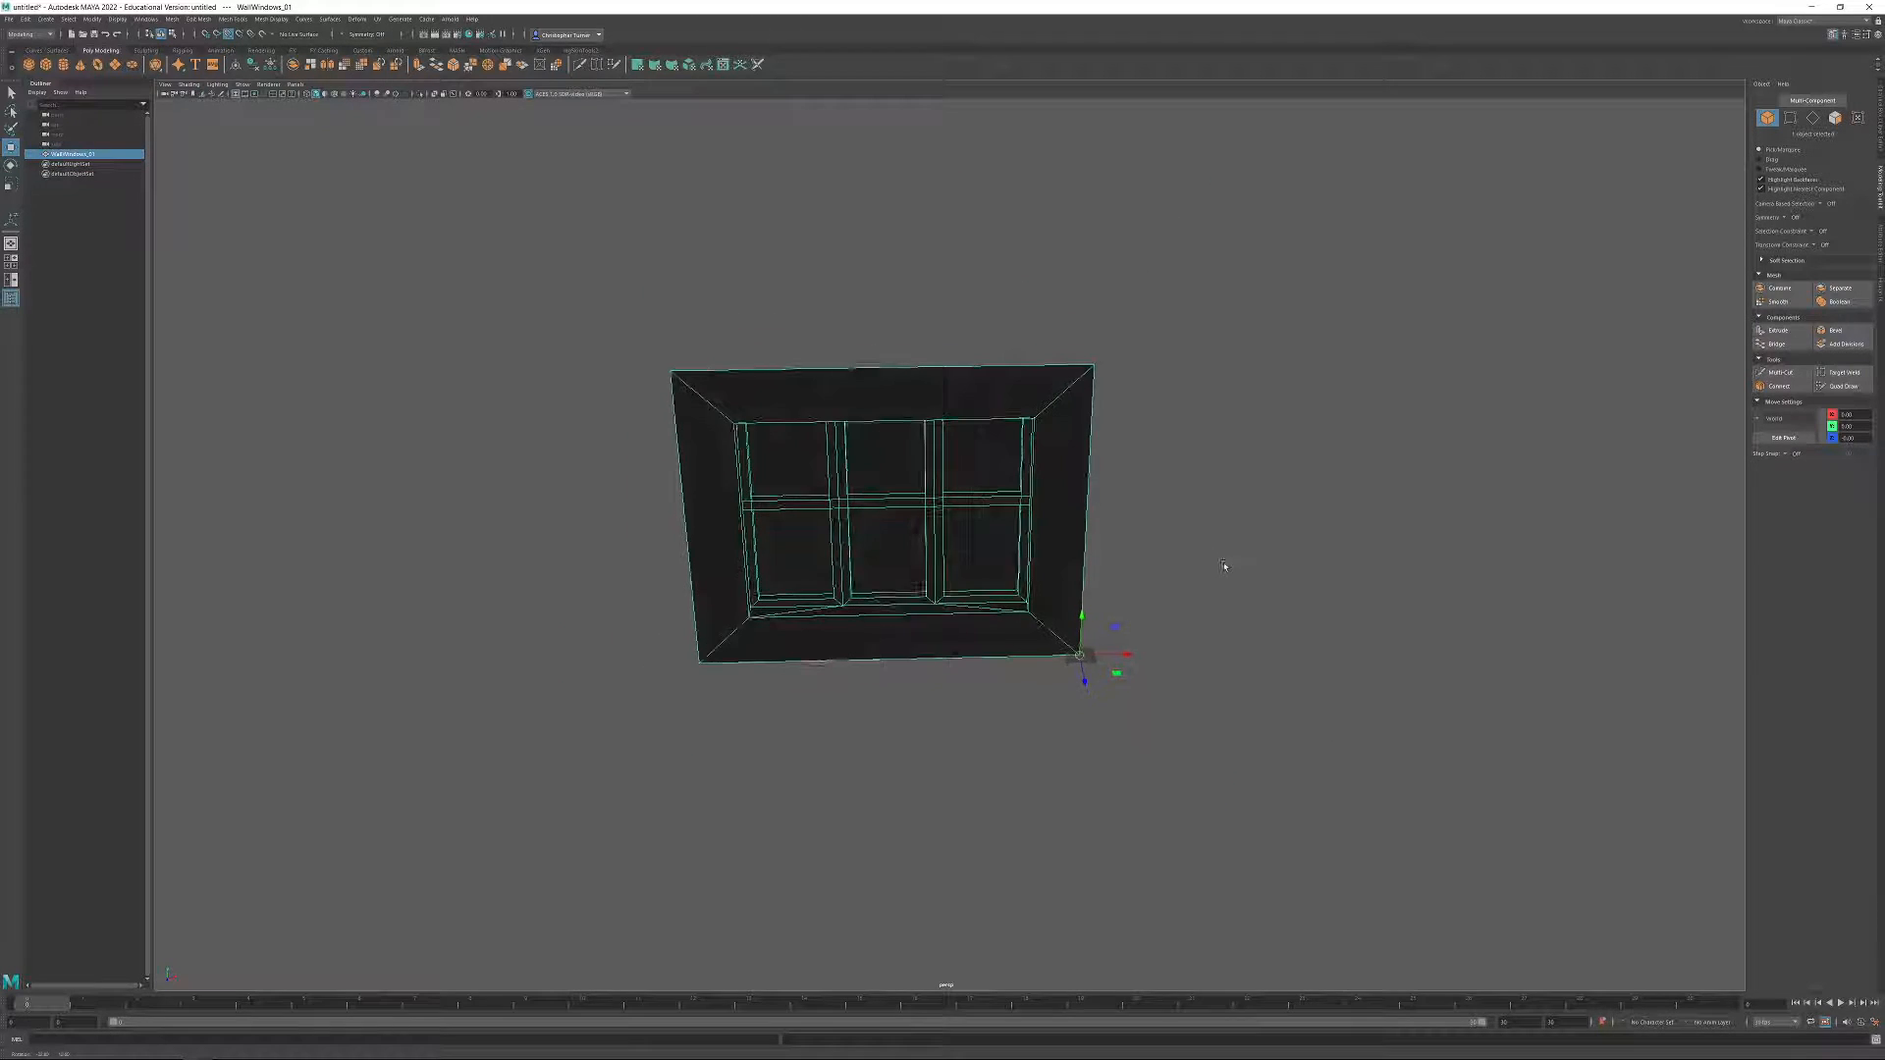
left_click_drag(1225, 567, 1030, 713, "alt")
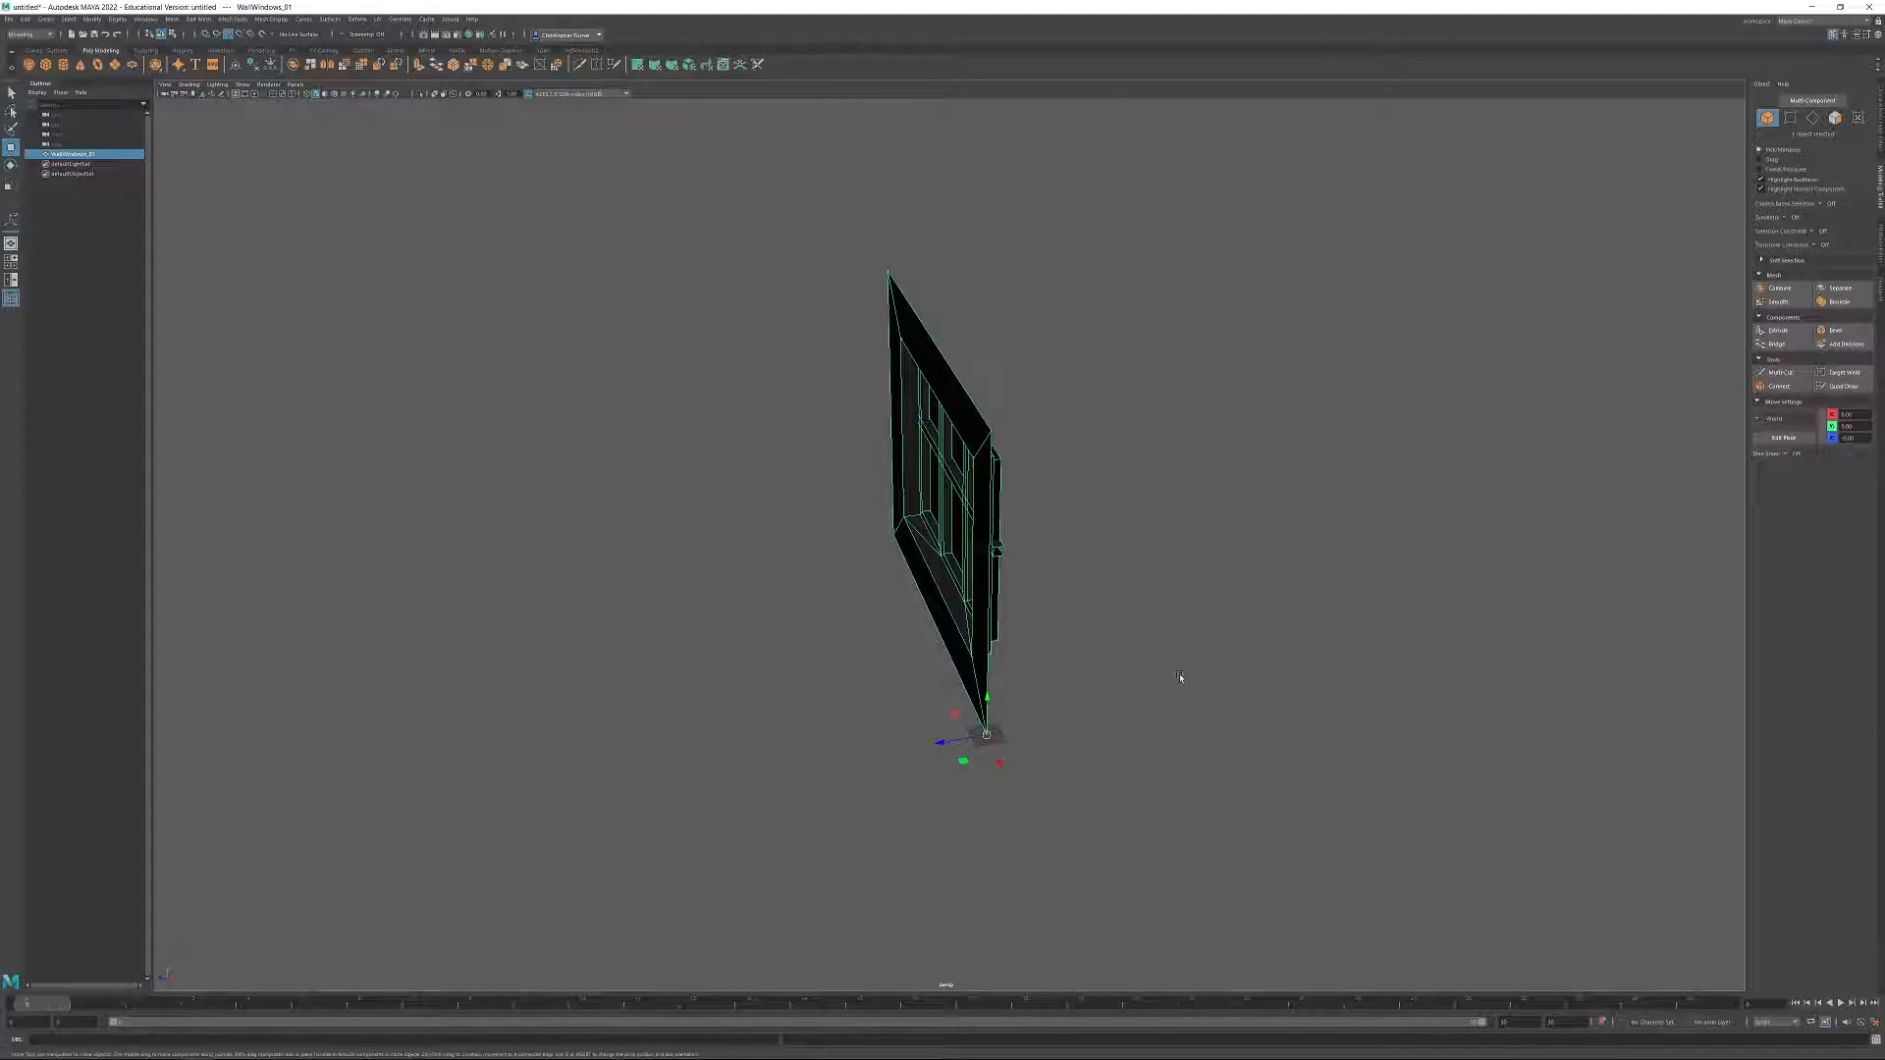
left_click_drag(939, 741, 1216, 699)
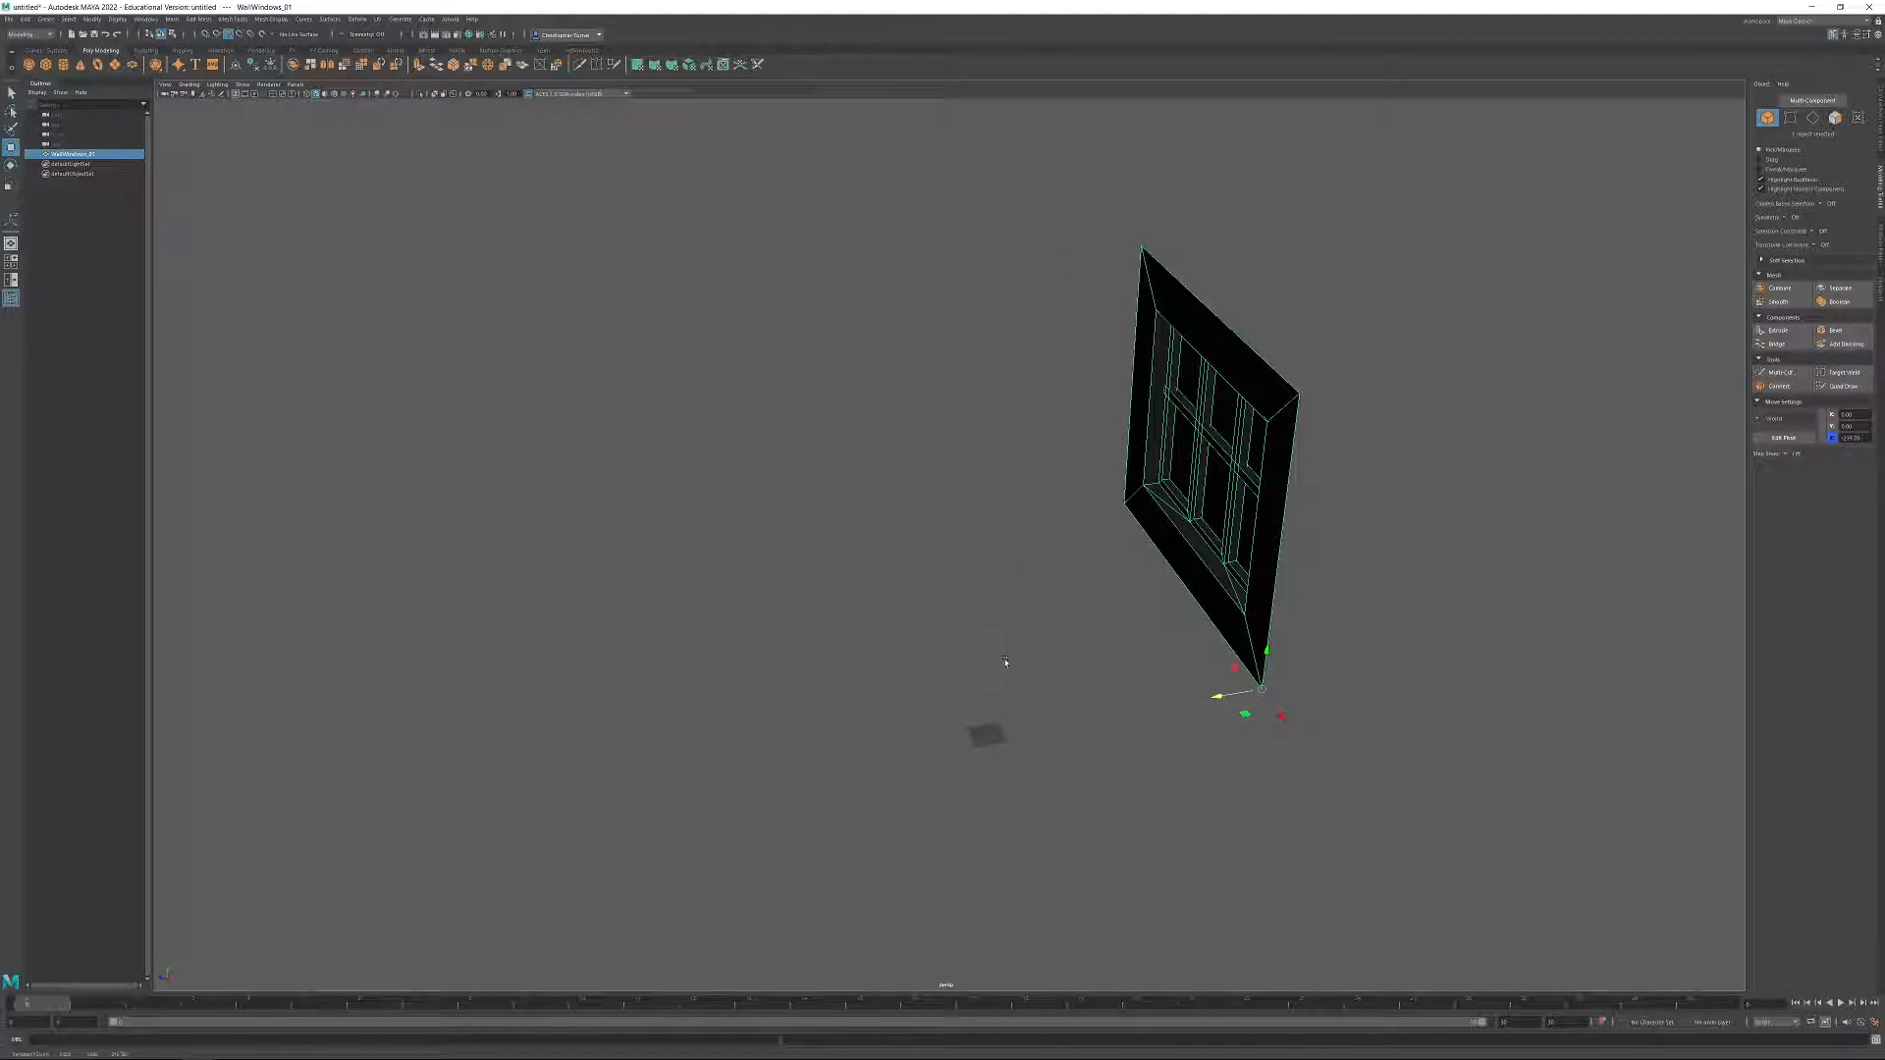
key("ctrl+z")
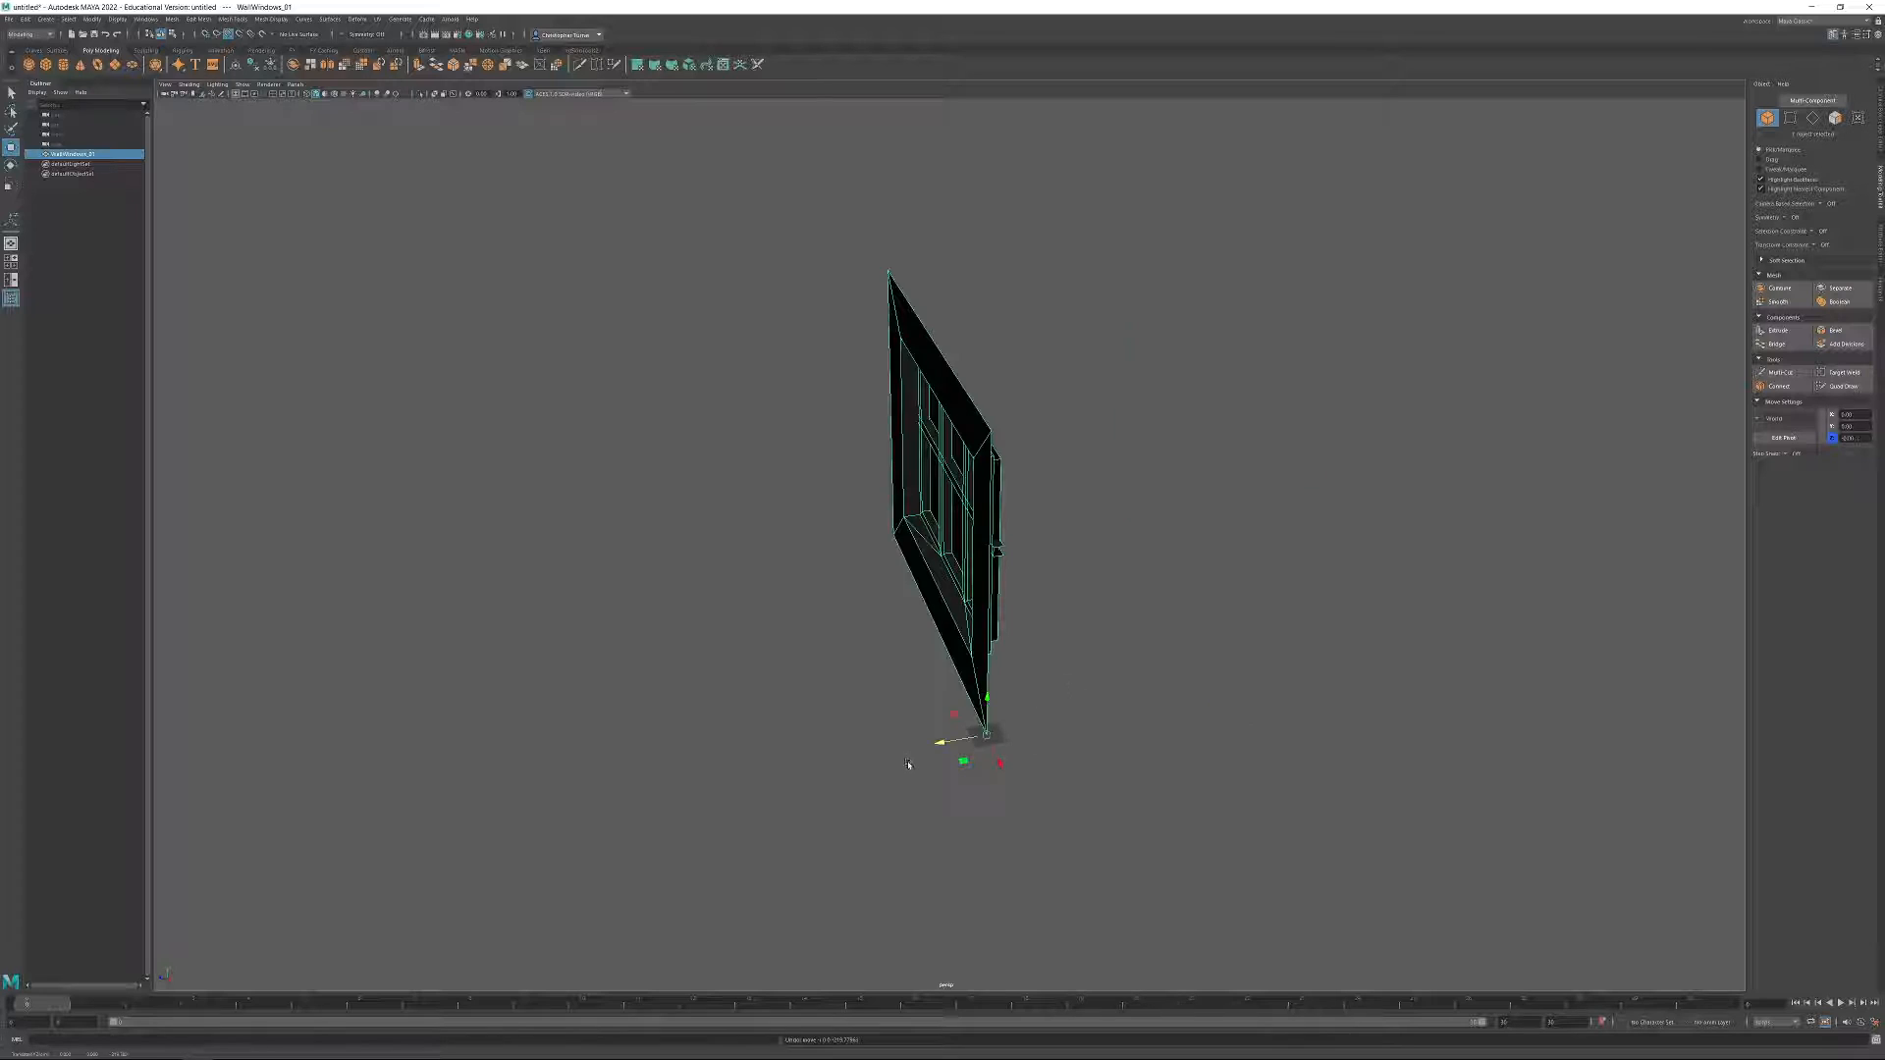
Duplicate the window wall as WallWindows_02 and shift the original WallWindows_01 back along the Z axis.
key("ctrl+d")
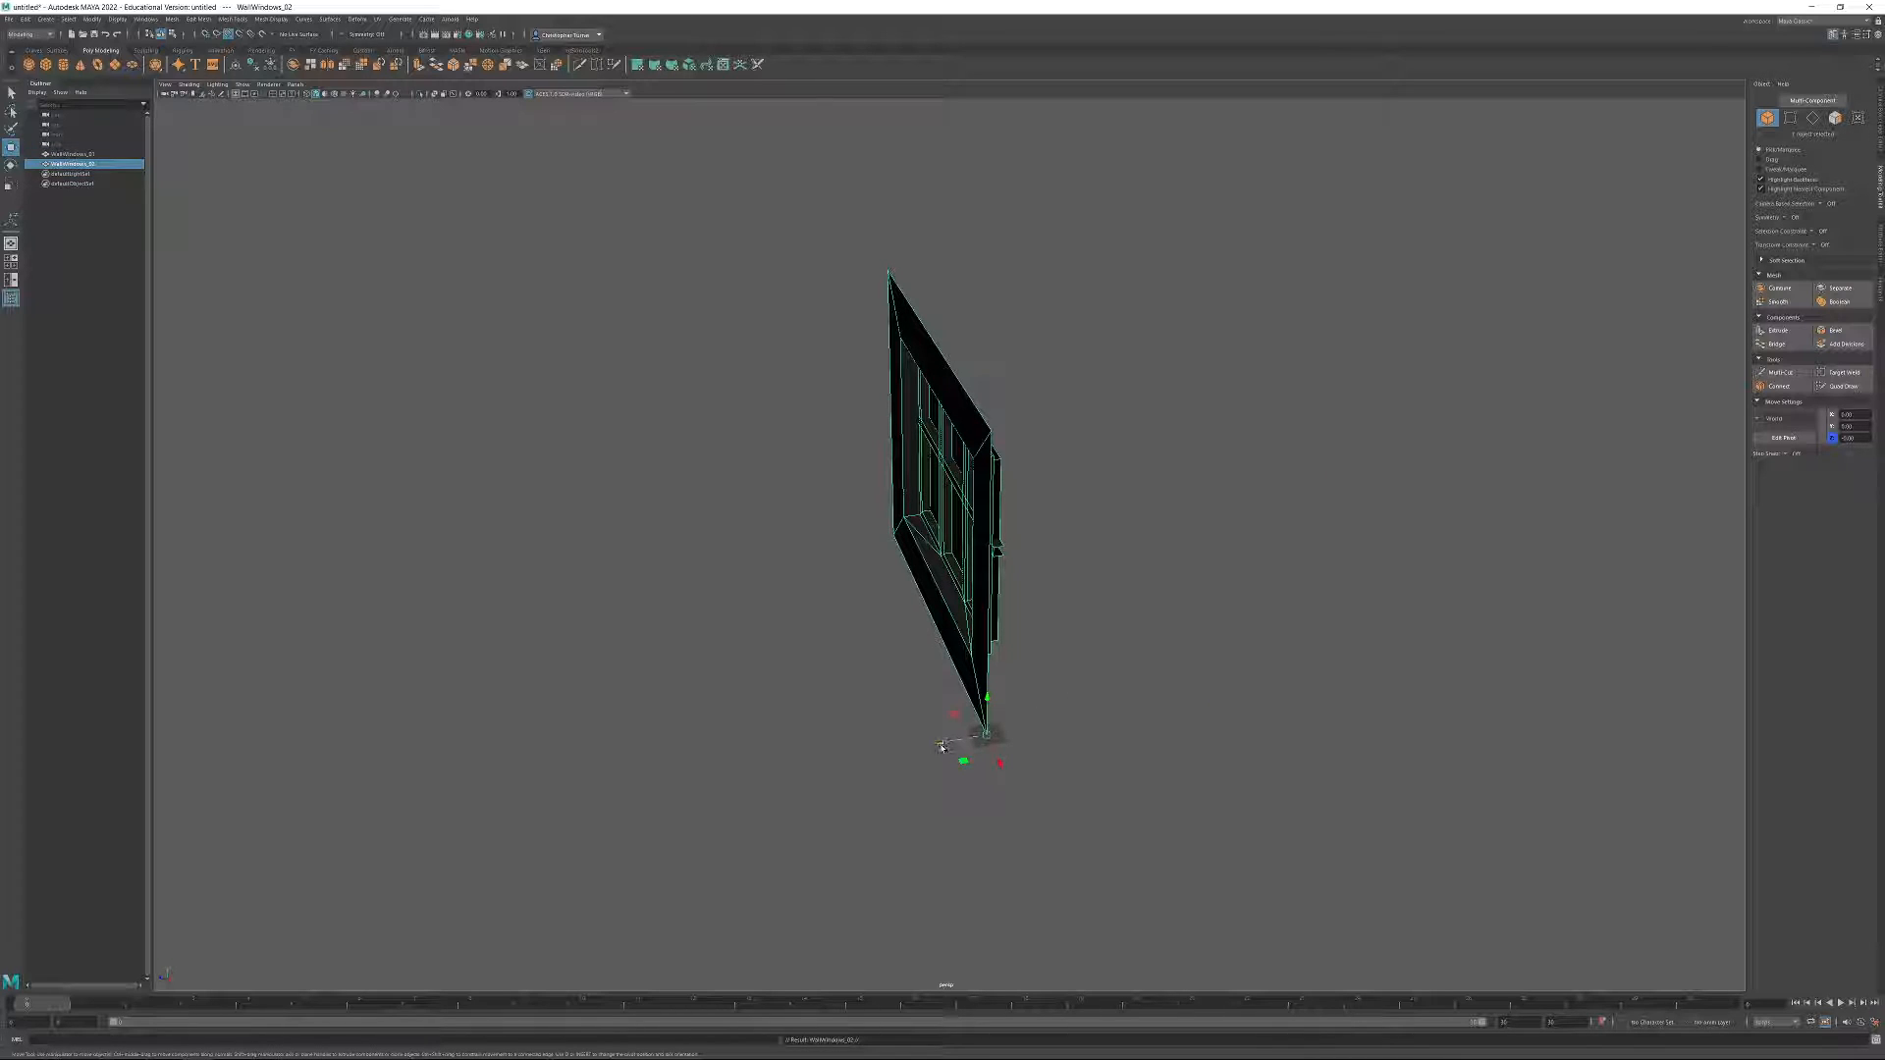
left_click(69, 154)
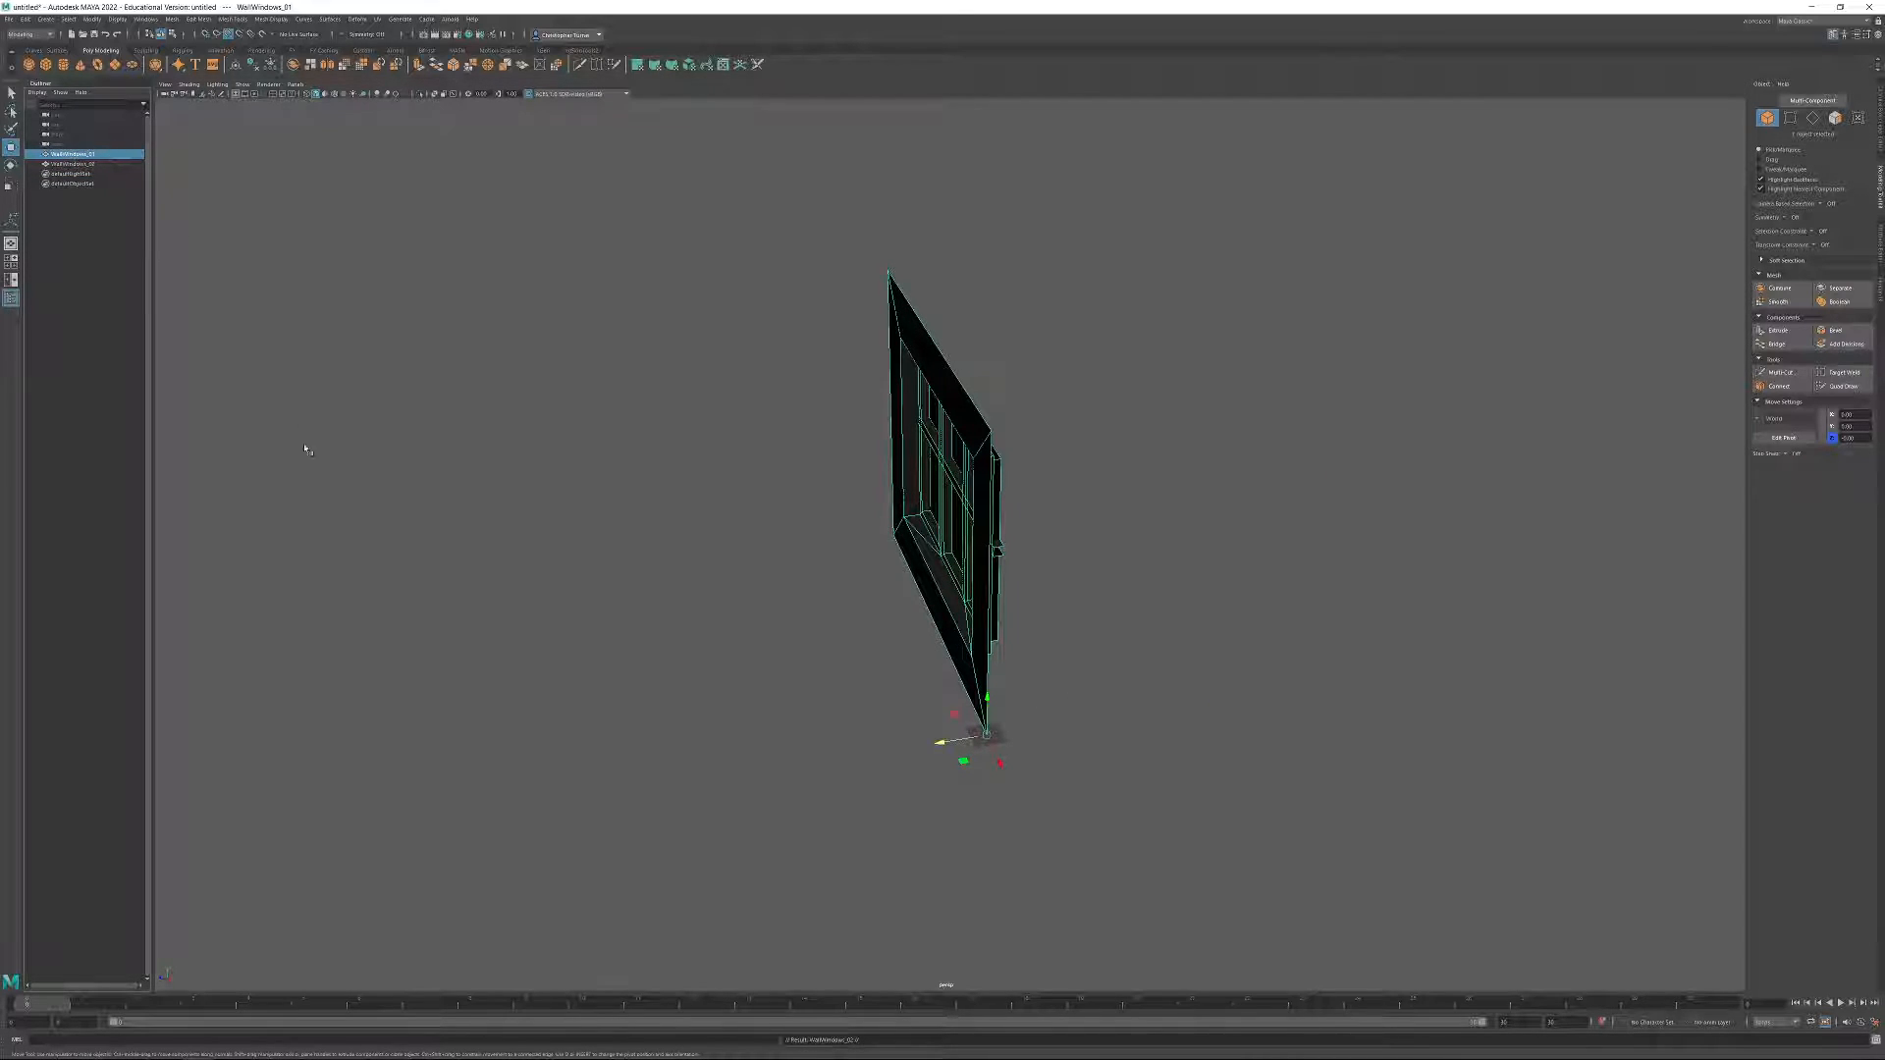
left_click_drag(941, 750, 946, 749)
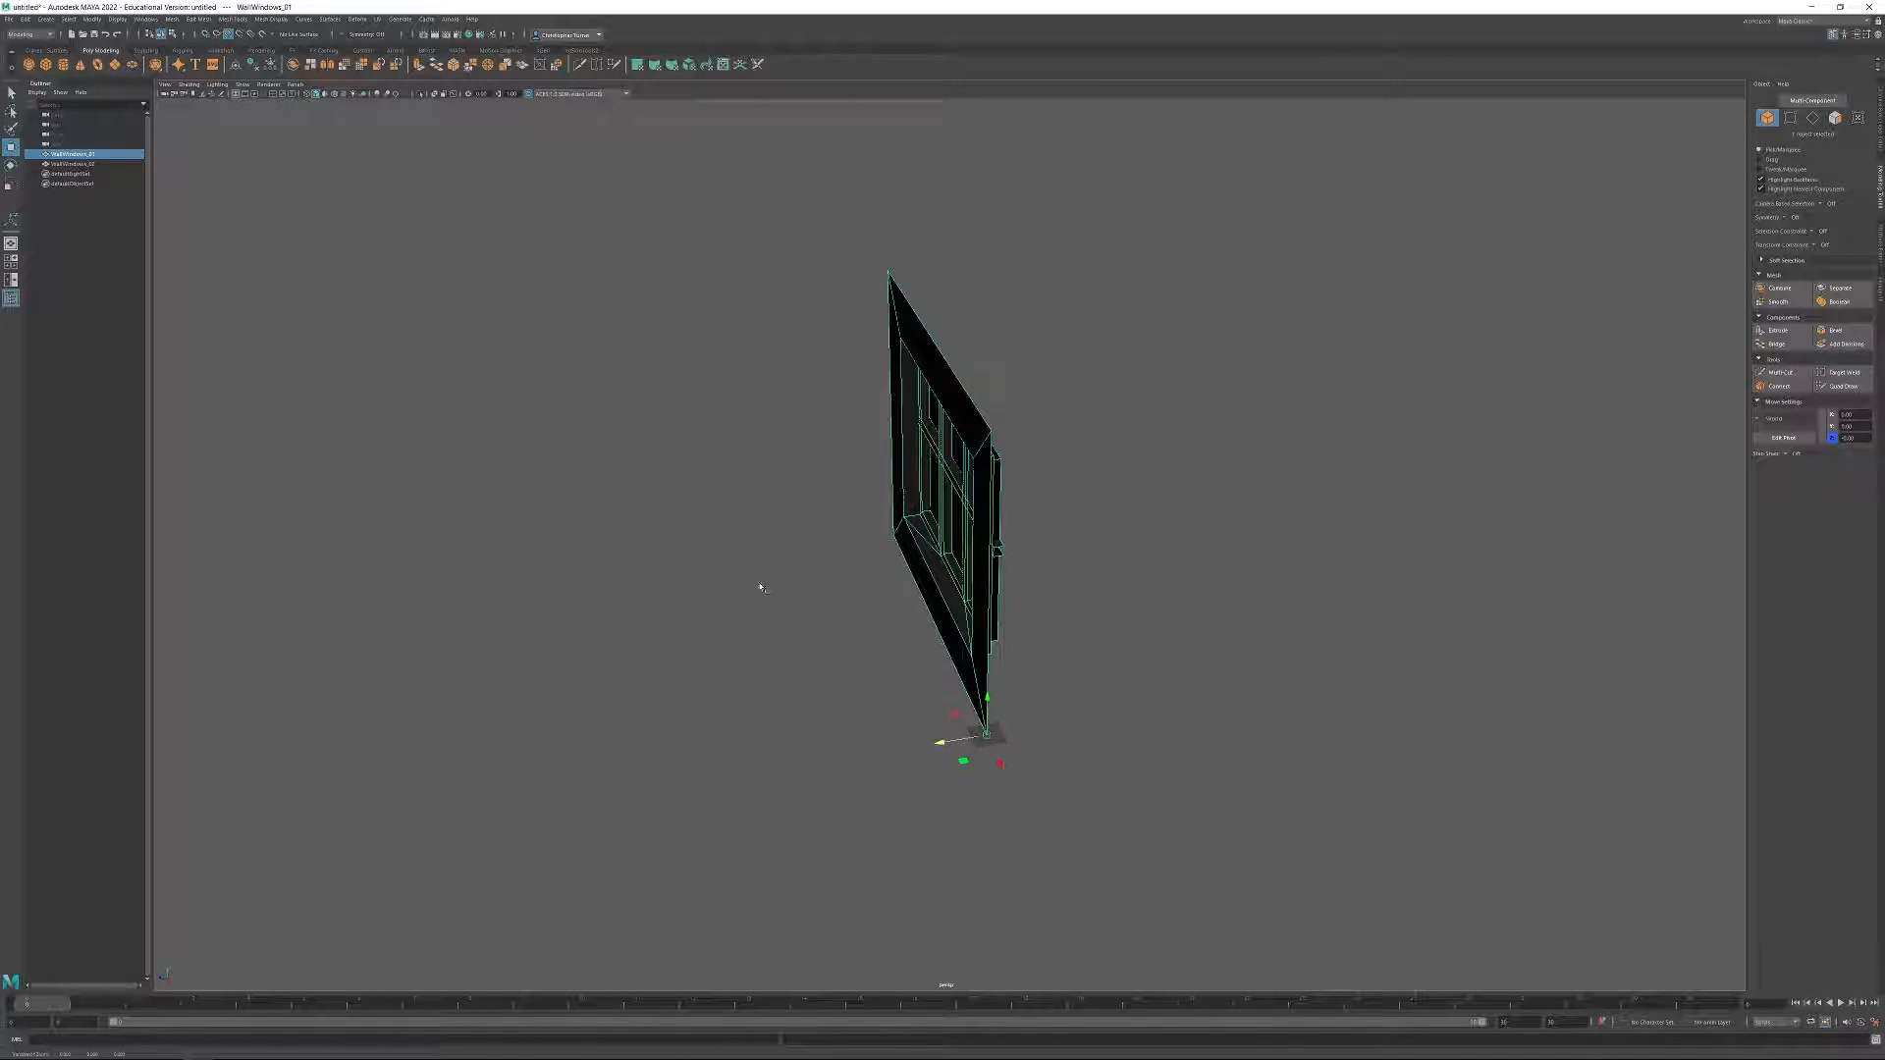
left_click_drag(950, 738, 1218, 704)
left_click_drag(1049, 711, 1083, 694, "alt")
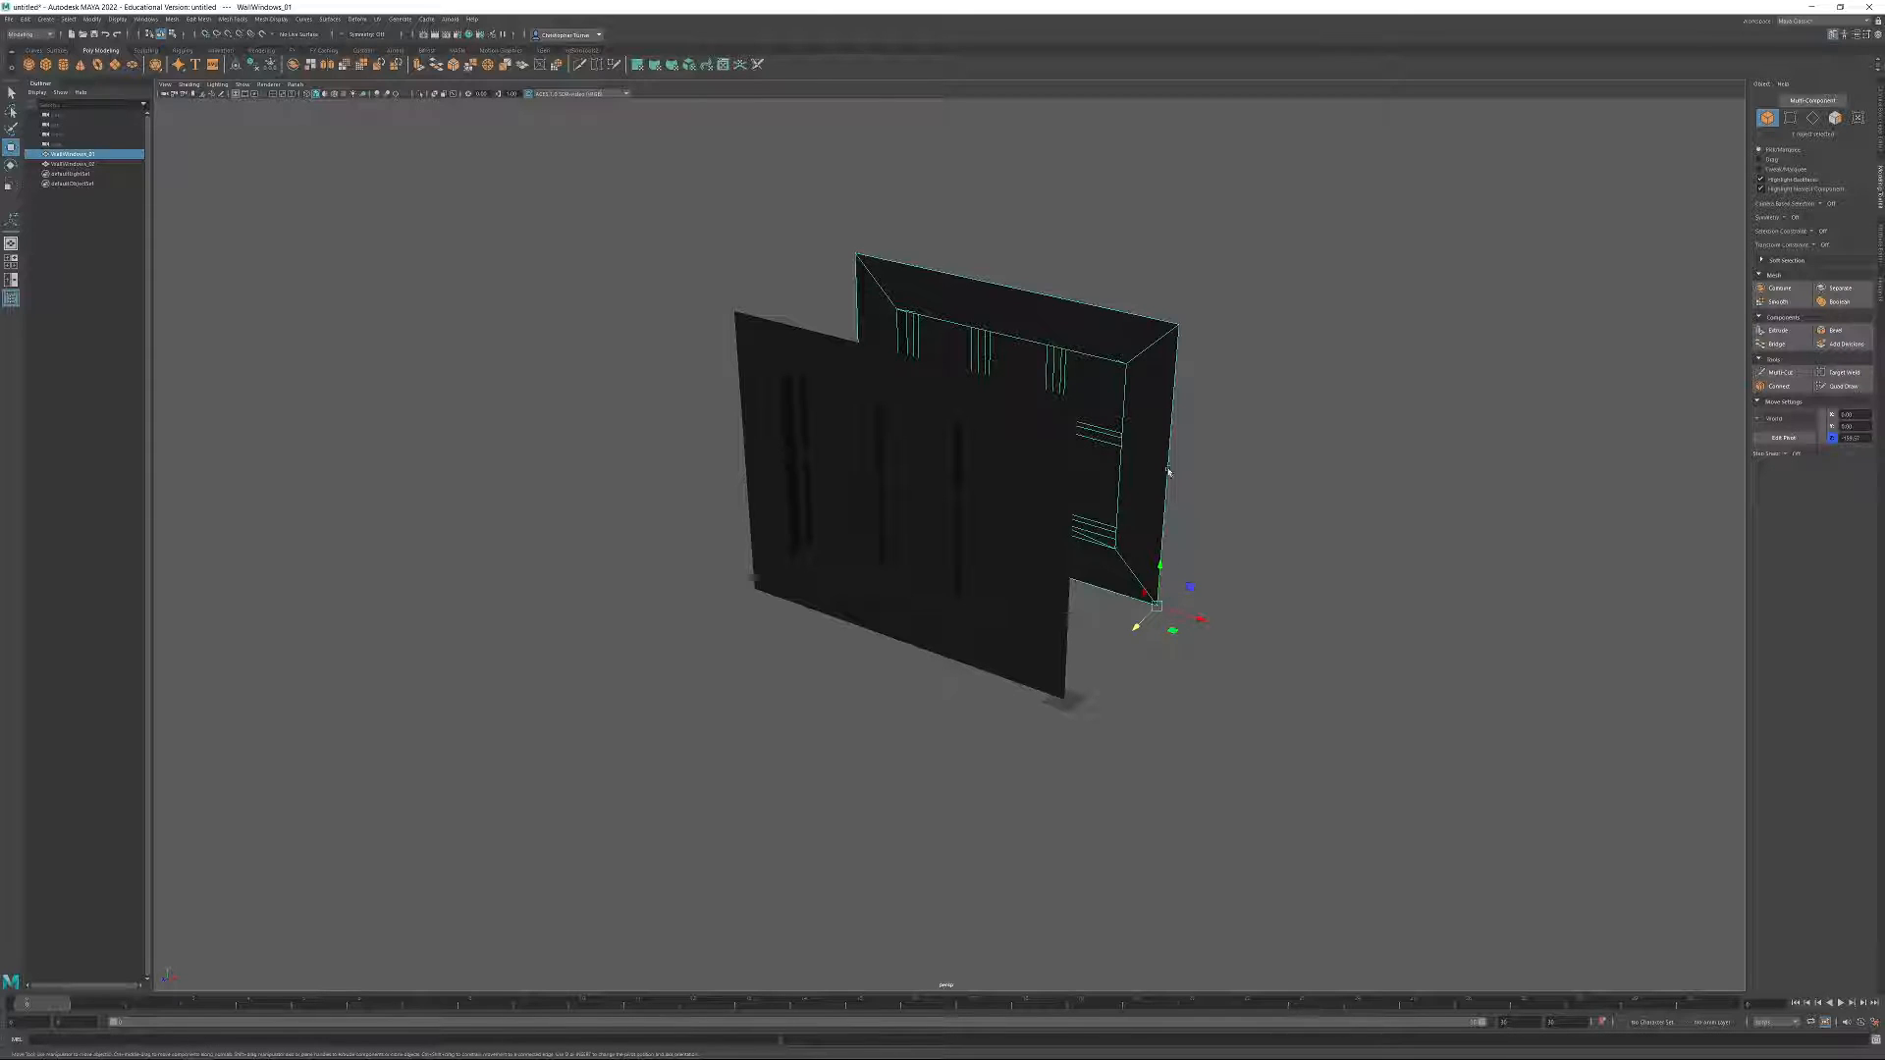
left_click_drag(1154, 491, 1258, 598, "alt")
Select WallWindows_02 and examine its lower edge and window frame beside the original wall.
left_click(1073, 585)
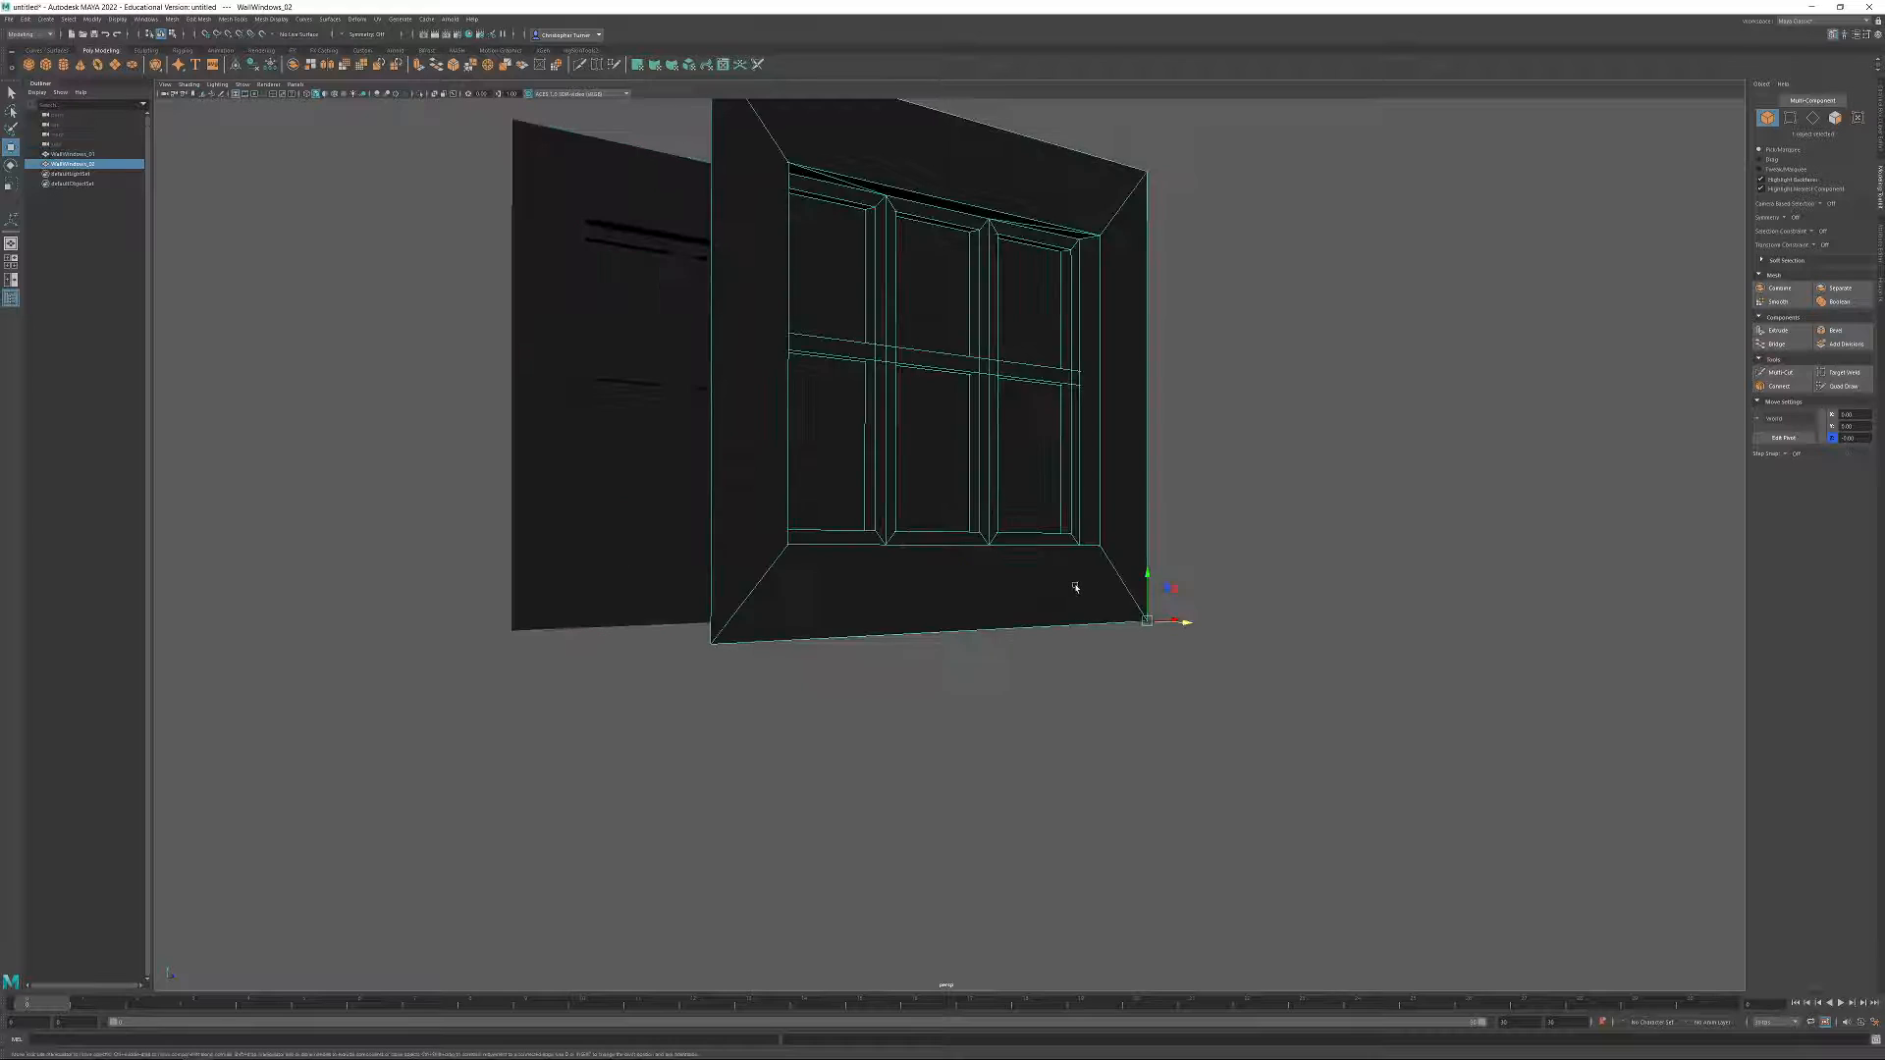
scroll(1233, 719, "up", 3)
middle_click_drag(1233, 720, 1312, 755, "alt")
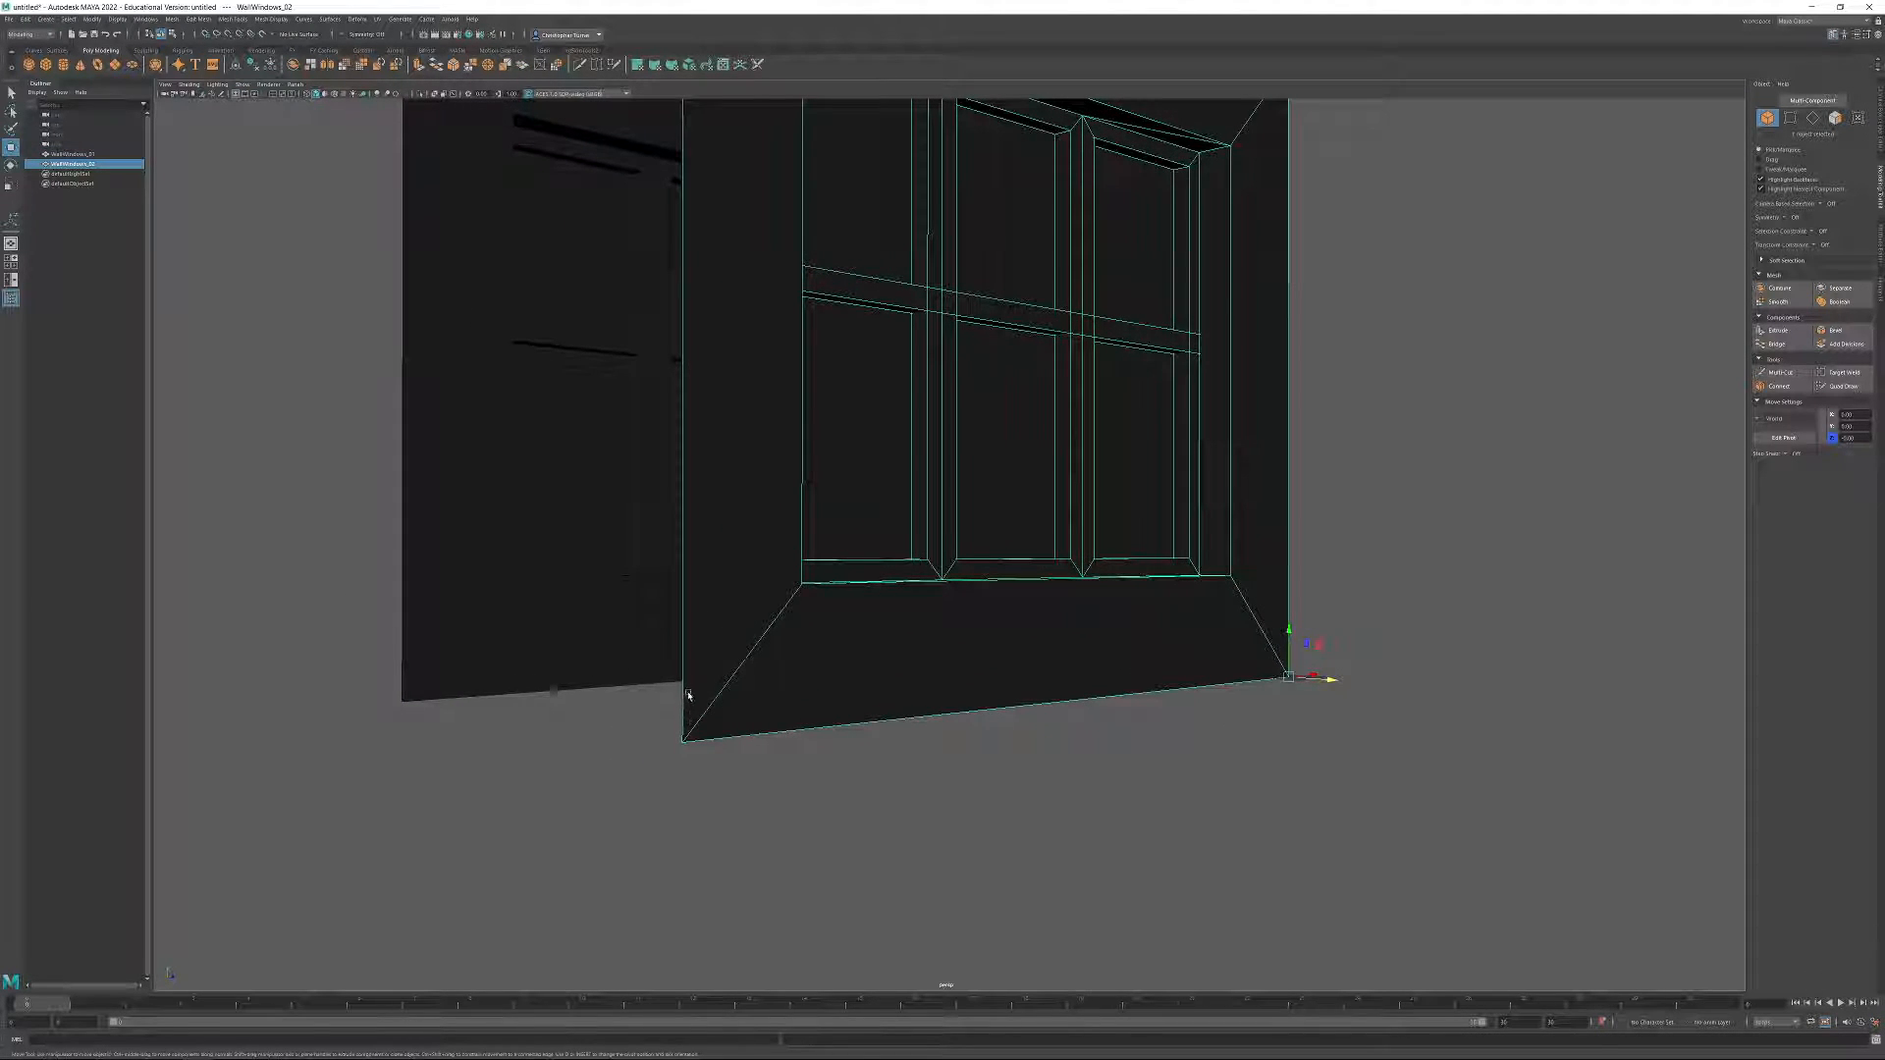
left_click_drag(1239, 638, 1224, 688, "alt")
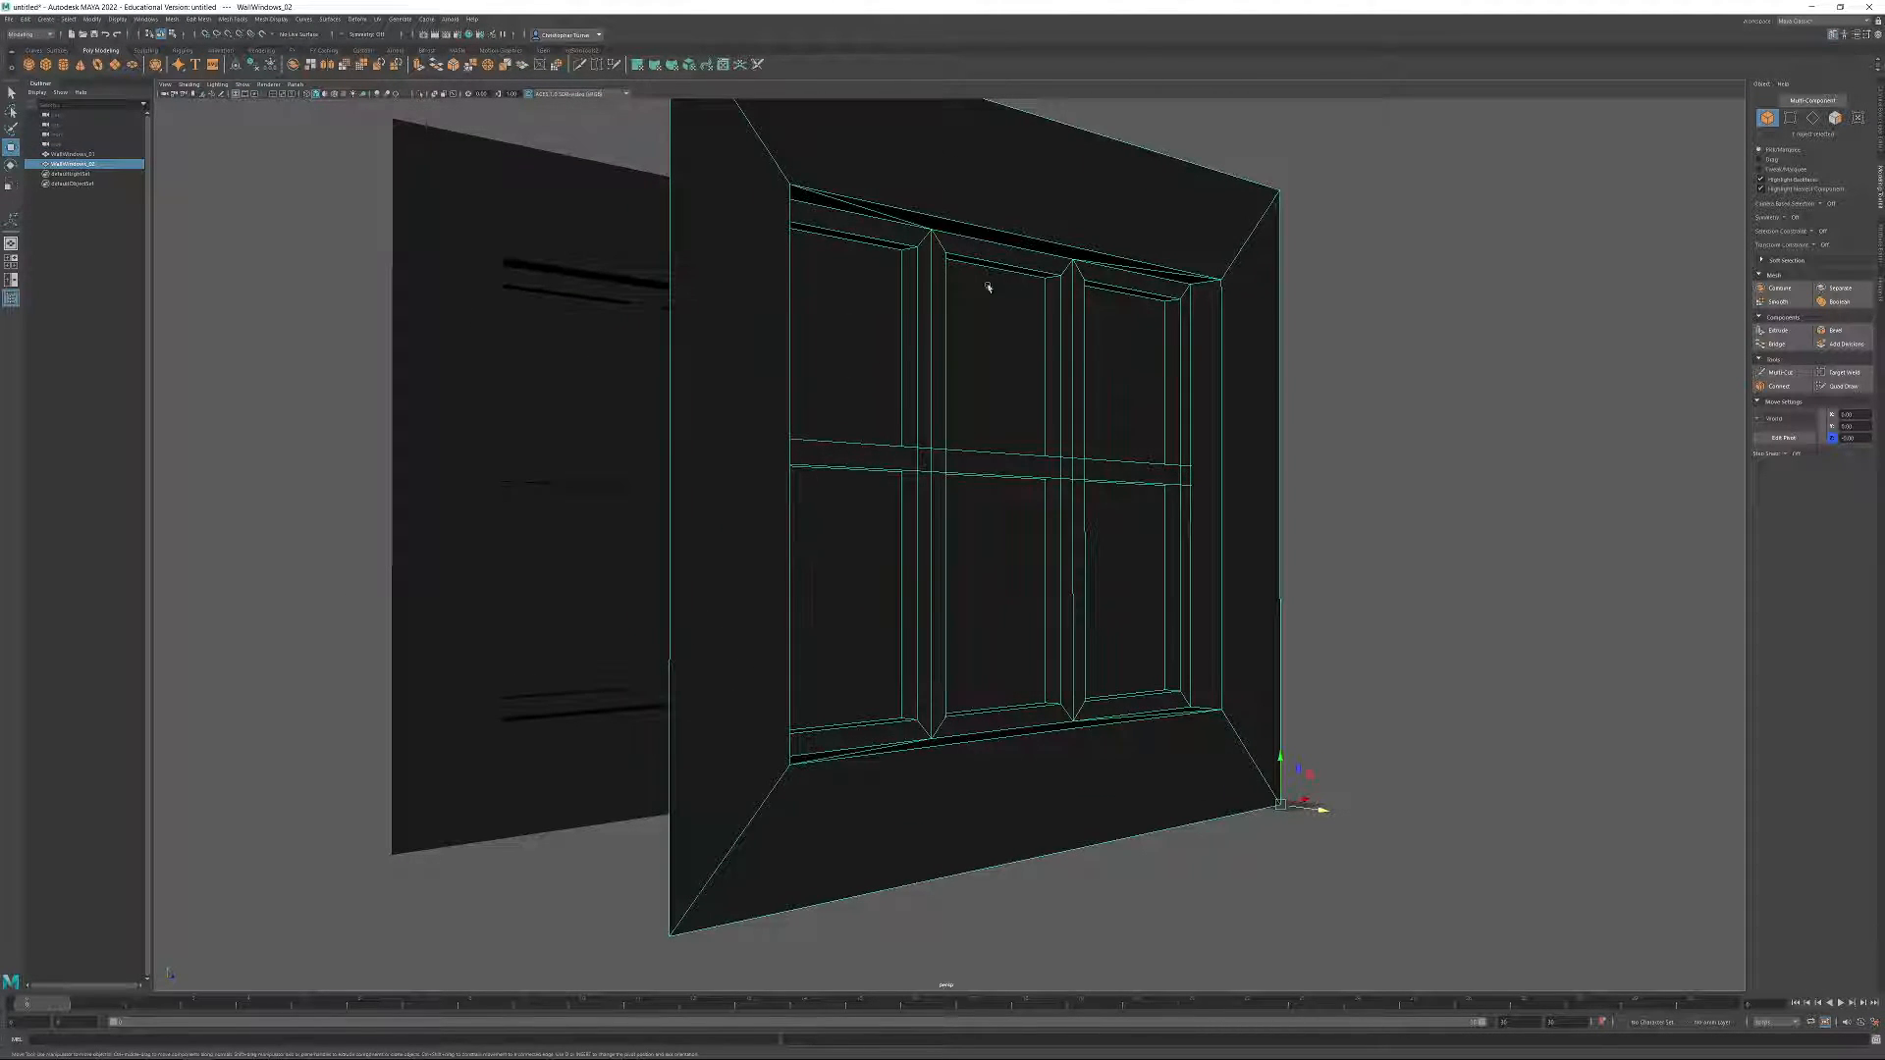
right_click_drag(1282, 826, 1099, 745, "alt")
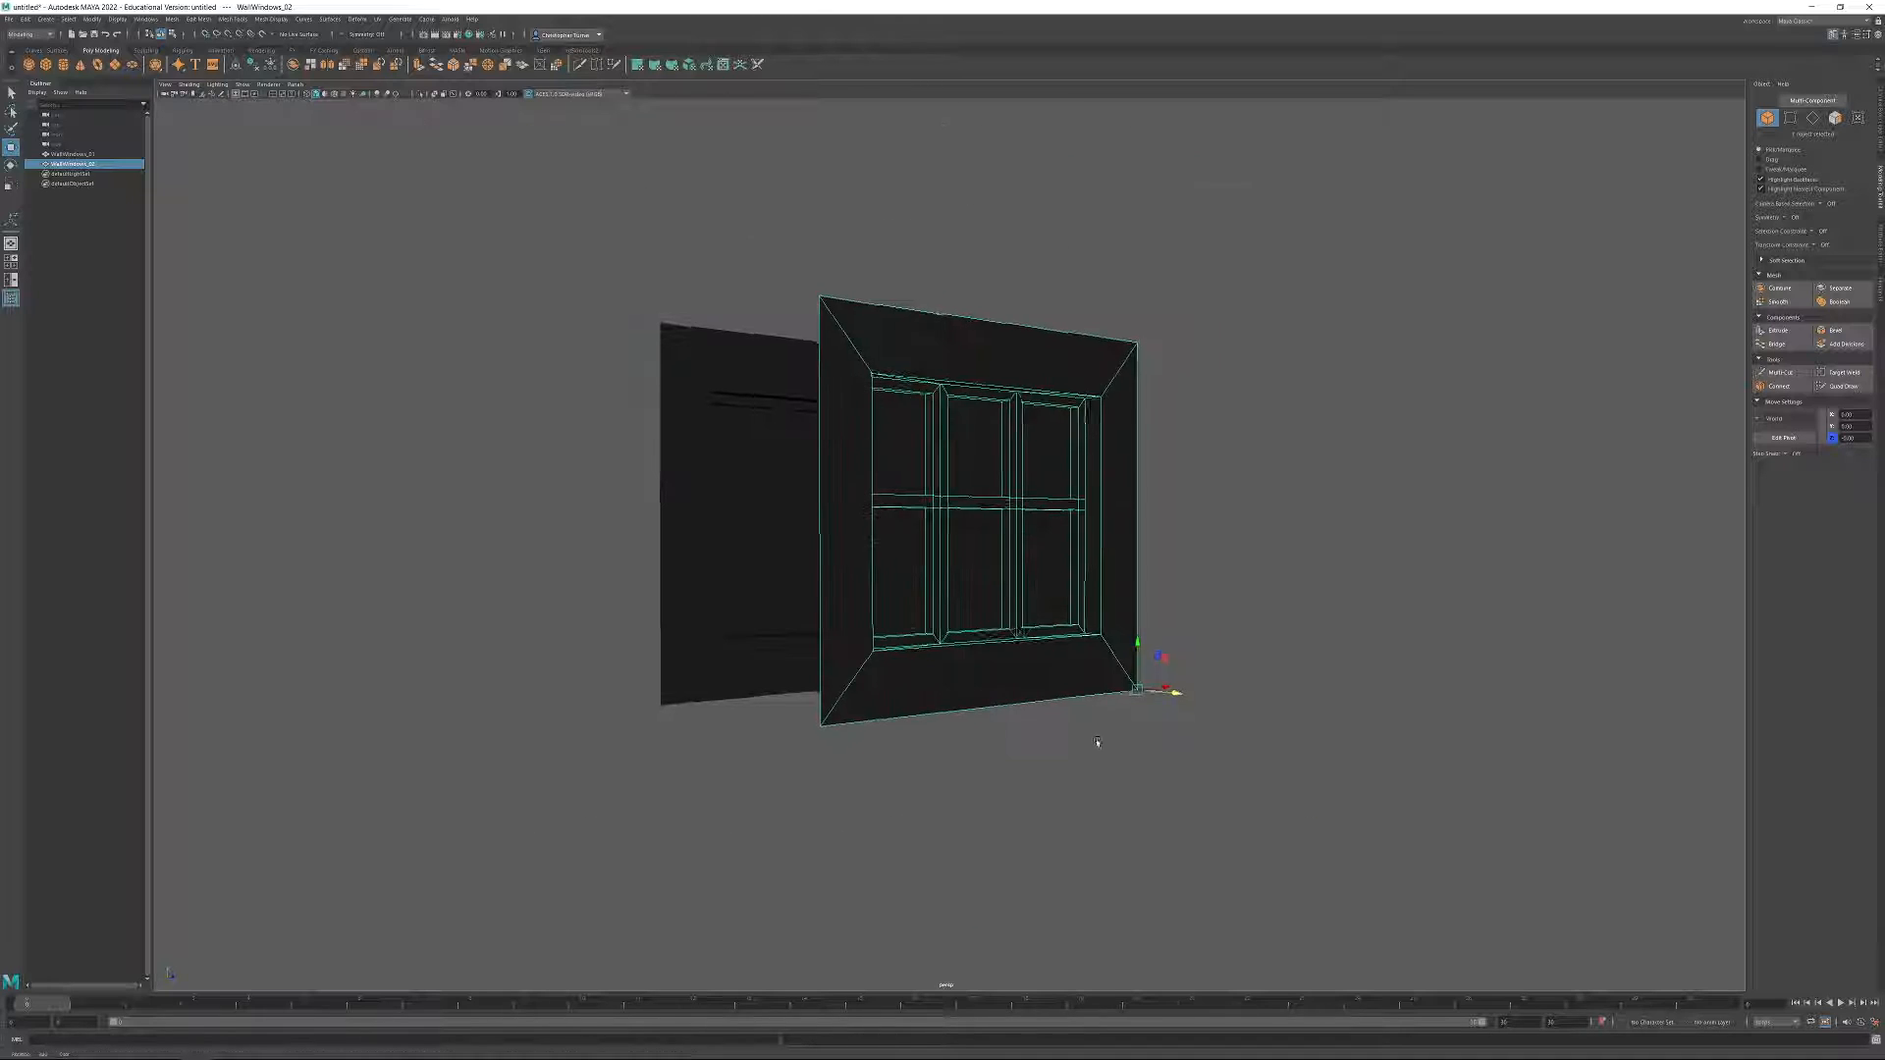
left_click_drag(1099, 744, 1178, 729, "alt")
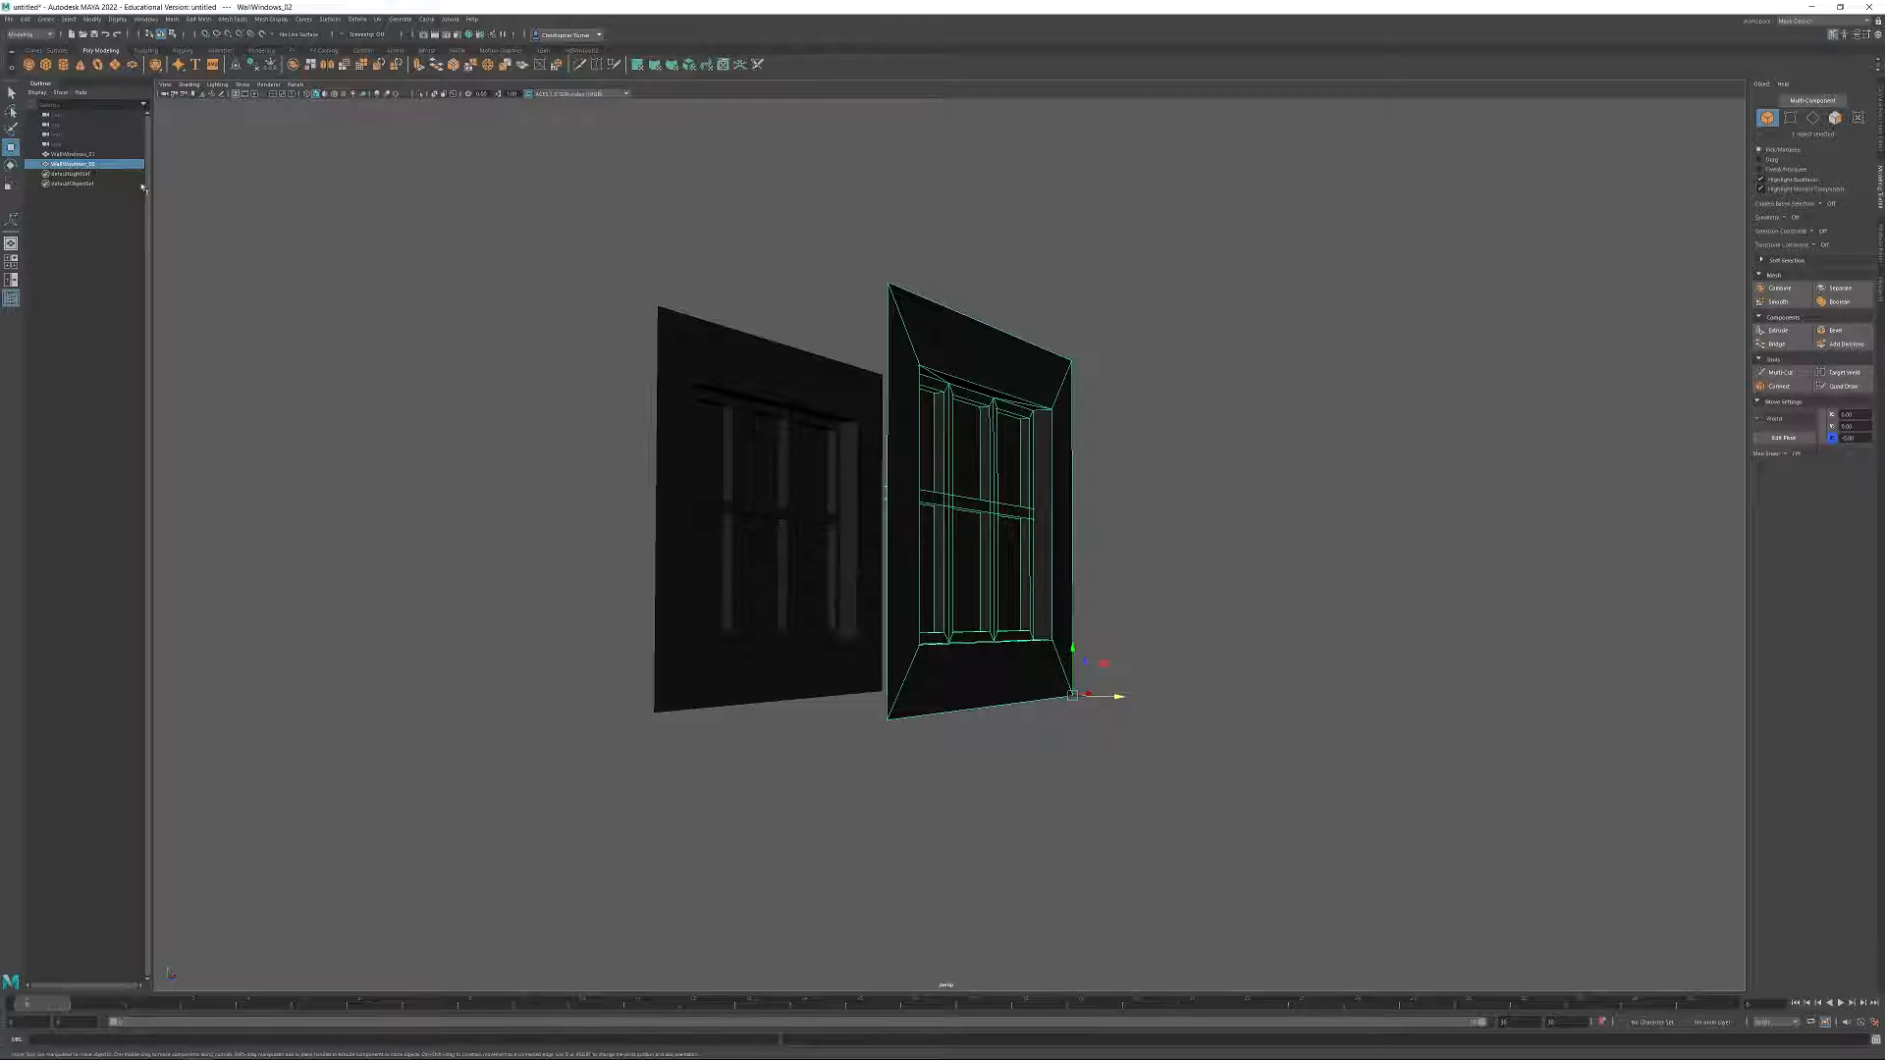
left_click_drag(1214, 651, 1137, 652, "alt")
right_click_drag(1136, 652, 1299, 803, "alt")
middle_click_drag(1209, 744, 1236, 715, "alt")
Raise the bottom corner vertices of WallWindows_02 along Y to make room for a ledge beneath the wall.
left_click(1790, 117)
left_click_drag(1324, 742, 1232, 797)
left_click_drag(686, 864, 787, 783, "shift")
left_click_drag(1158, 796, 1142, 714, "alt")
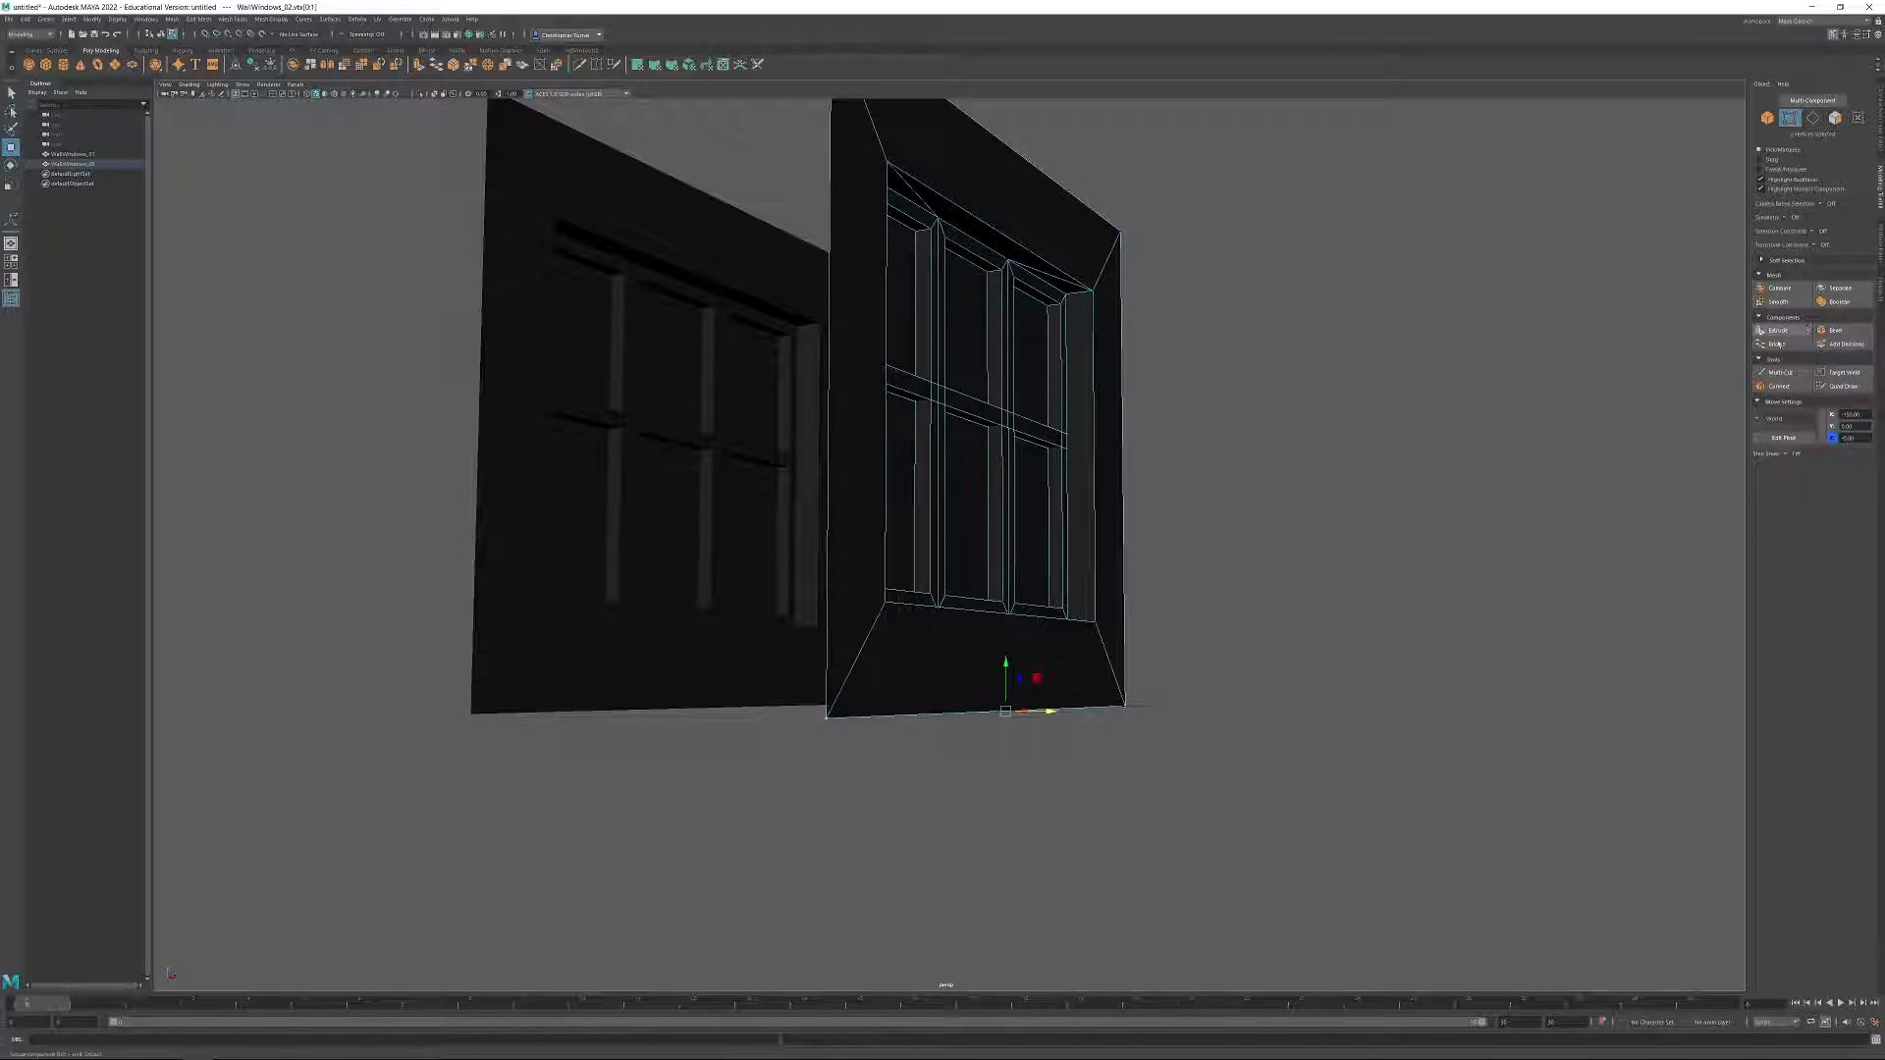
left_click_drag(1005, 664, 1005, 636)
double_click(1849, 426)
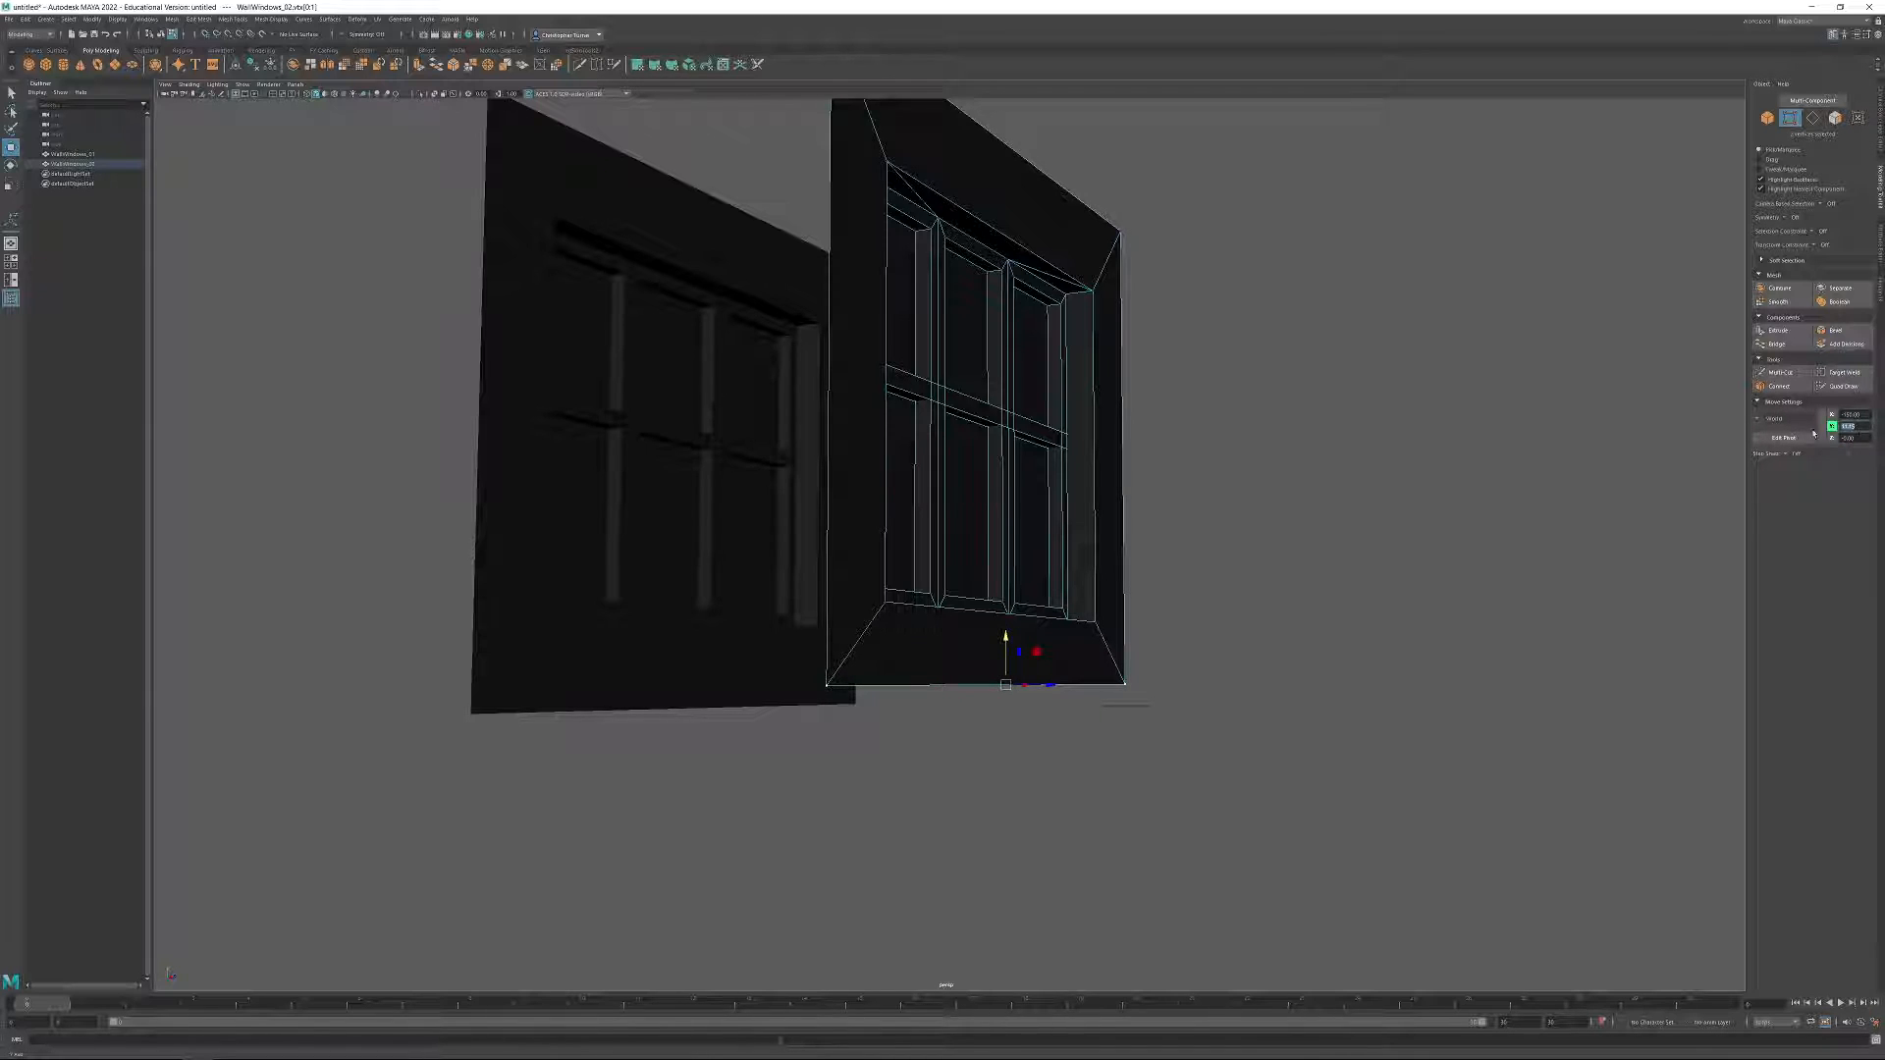
key("Return")
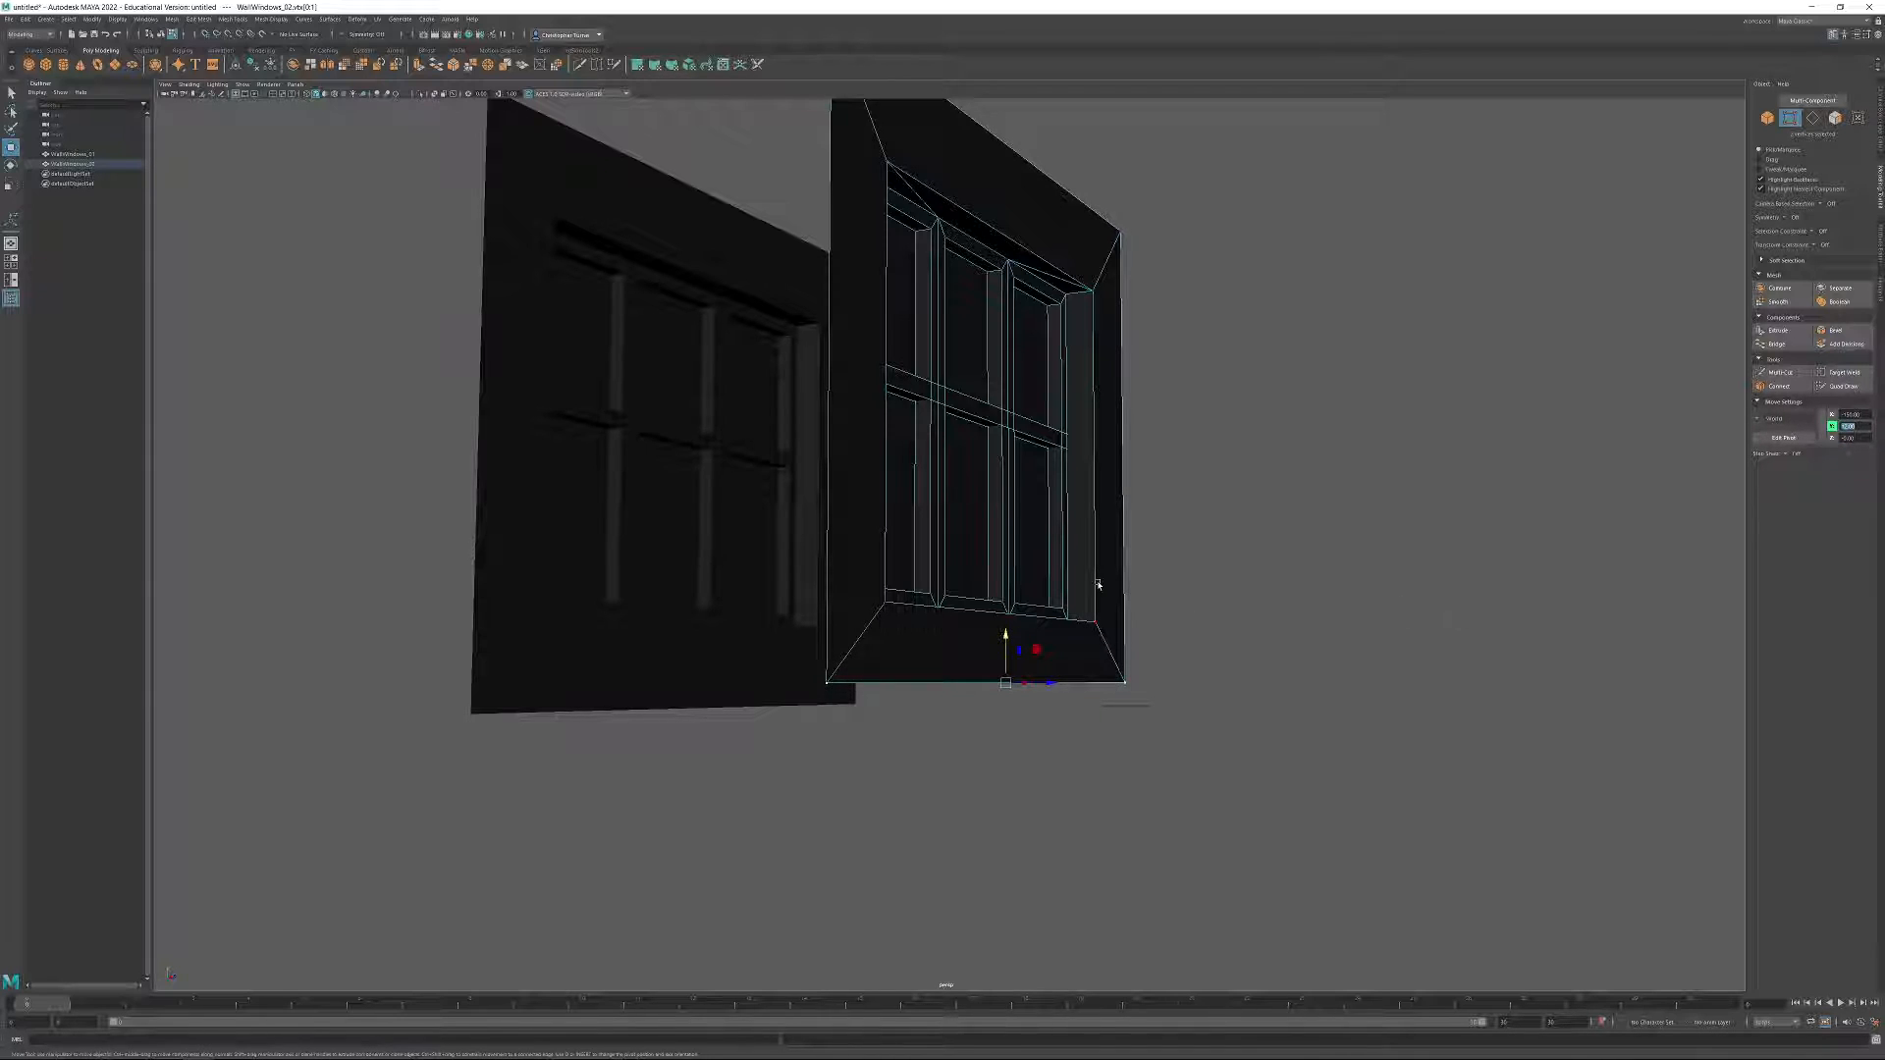
left_click(1027, 664)
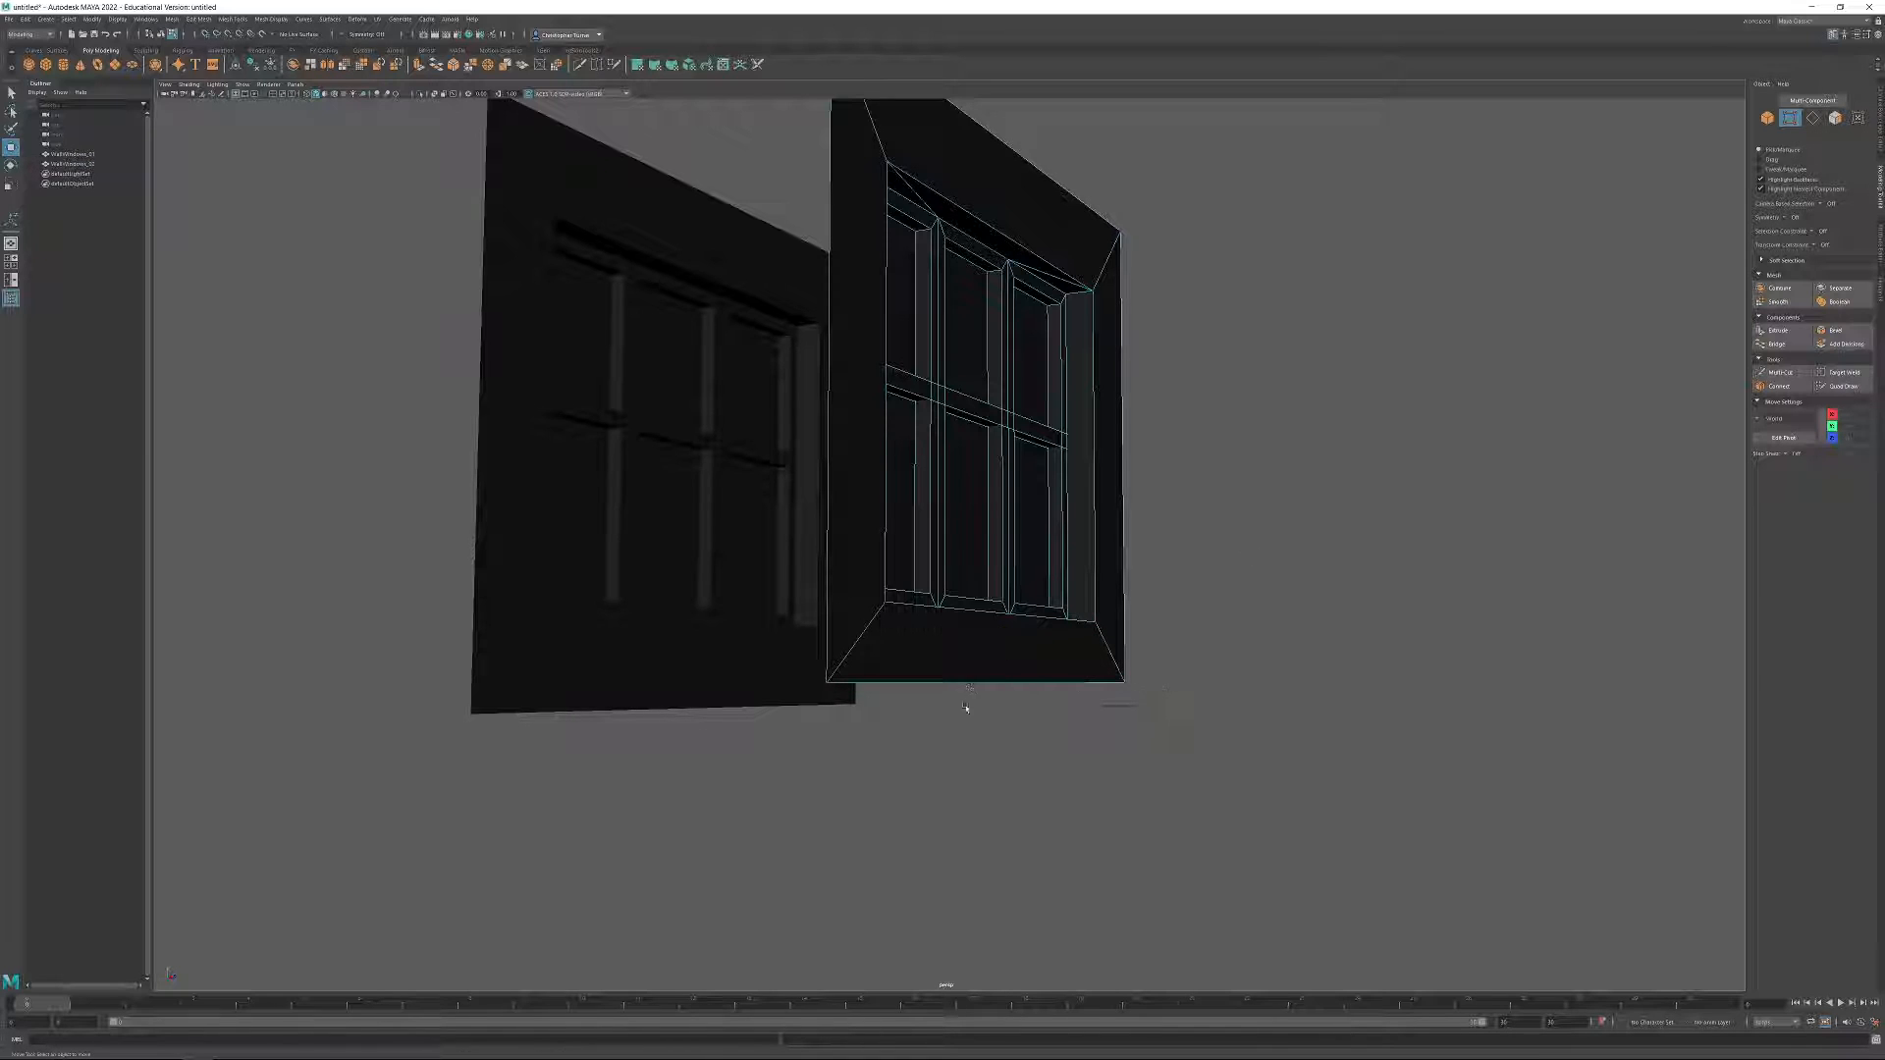
Extrude the bottom edge of WallWindows_02 downward and set its Y position to 0, forming a thin strip.
left_click(1813, 117)
left_click_drag(1360, 270, 1216, 371, "alt")
left_click(1045, 681)
middle_click_drag(1118, 679, 1120, 586, "alt")
left_click_drag(1119, 585, 1175, 661, "alt")
key("ctrl+e")
left_click_drag(1001, 539, 1001, 565)
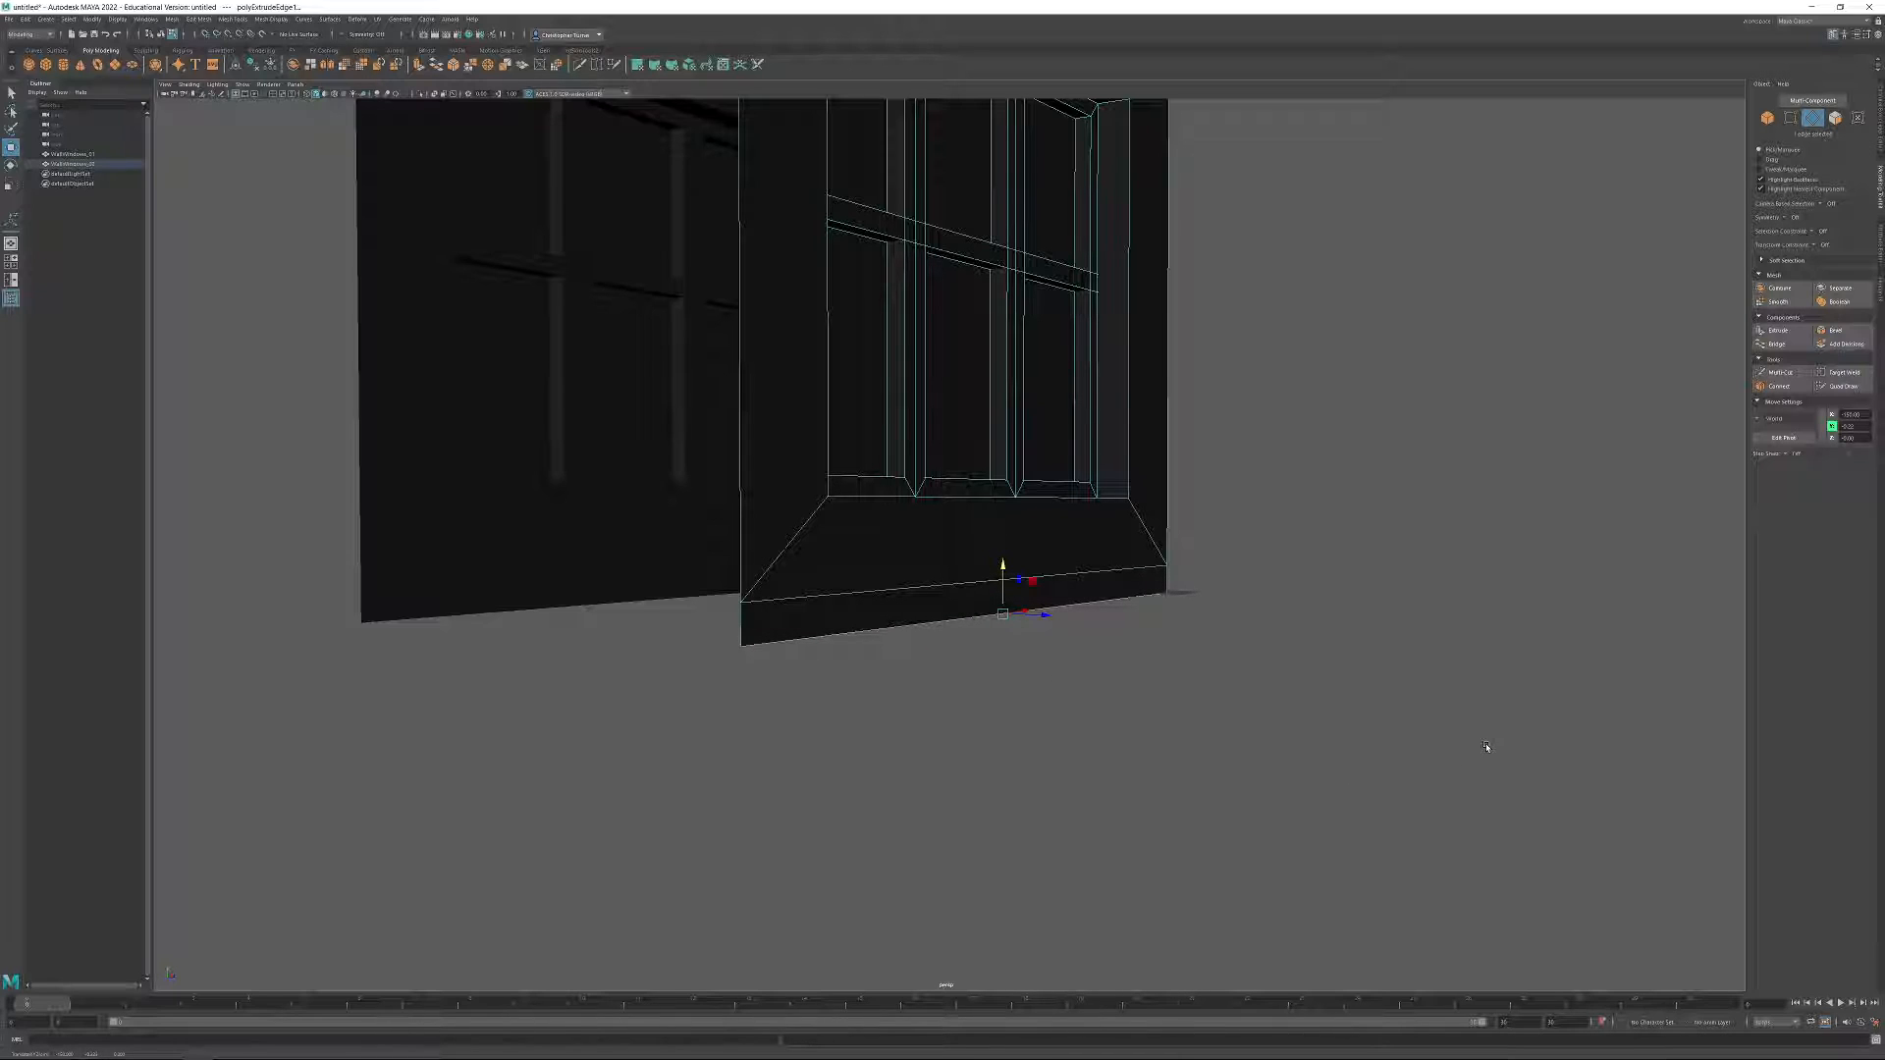
left_click(1848, 426)
type("0")
key("Tab")
left_click(1170, 779)
left_click_drag(1169, 779, 1233, 648, "alt")
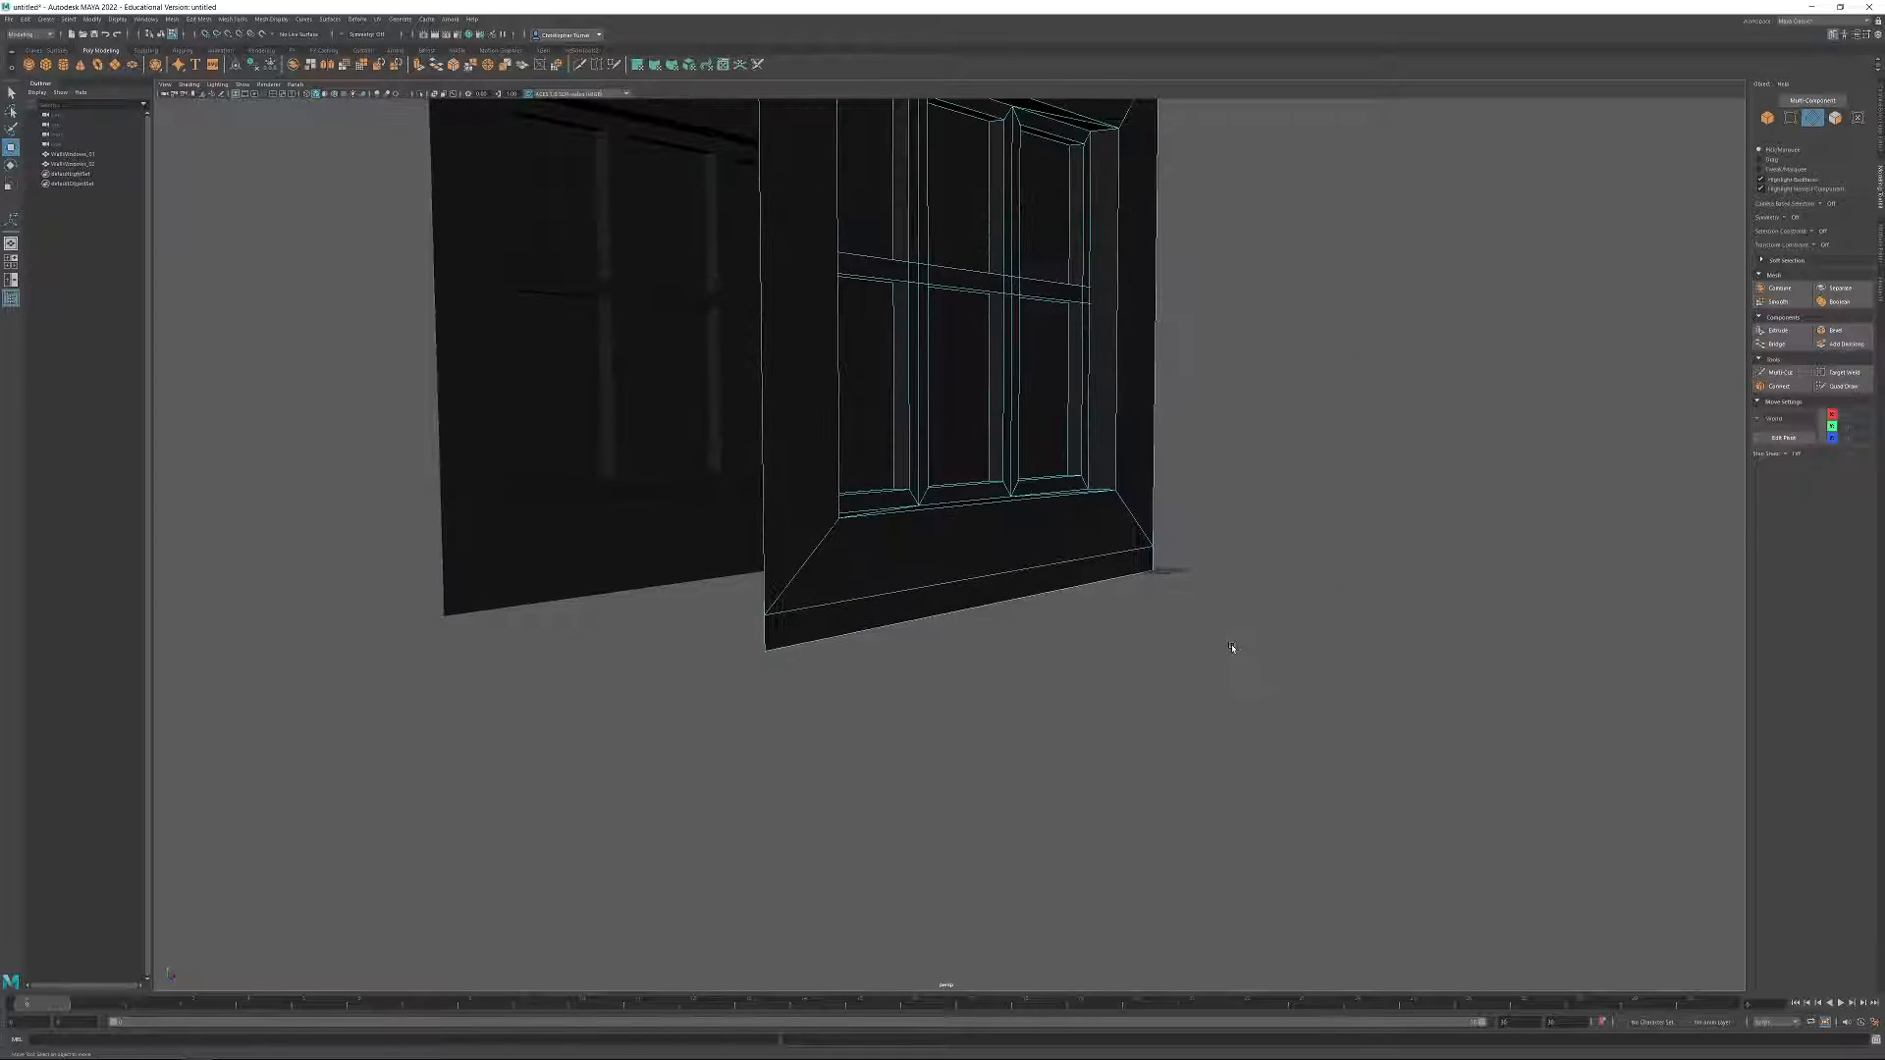
Extrude the bottom strip face of WallWindows_02 outward with a thickness of 12 to form a ledge.
left_click(1835, 118)
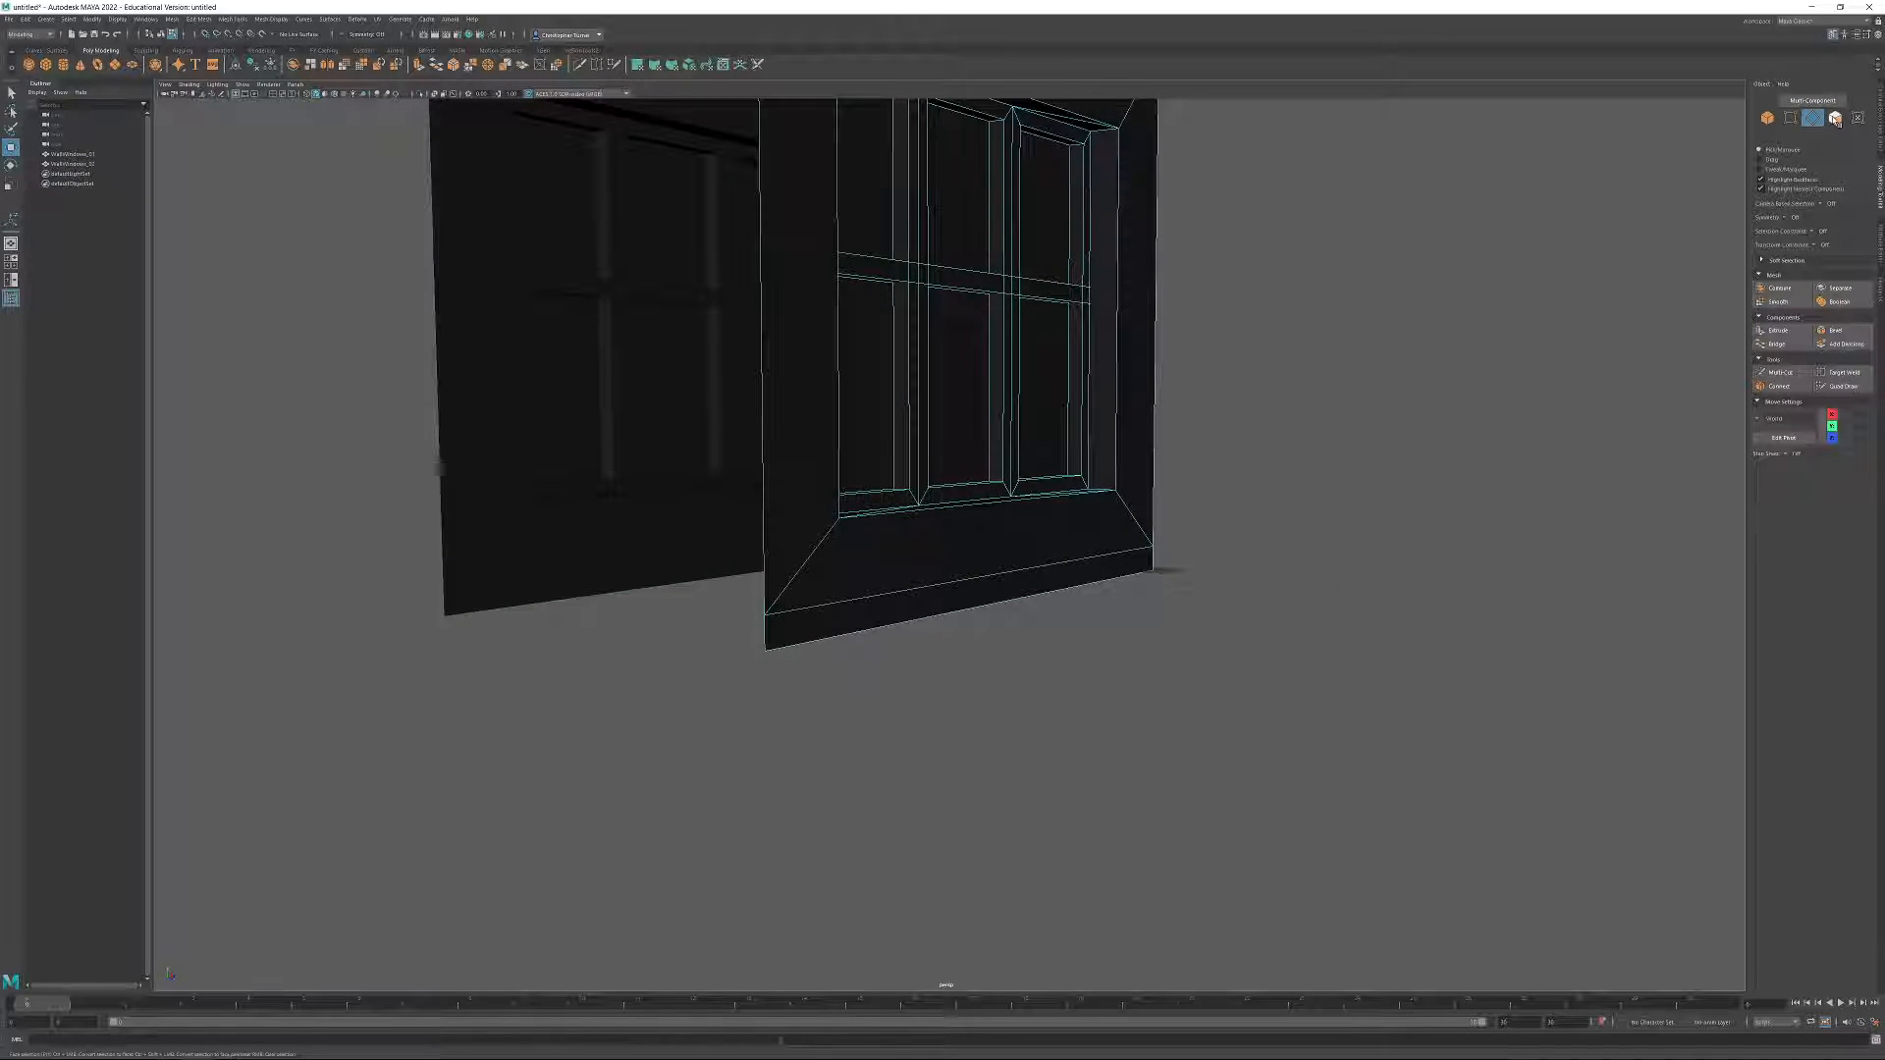
left_click(1041, 589)
key("ctrl+e")
left_click_drag(1153, 592, 1337, 554, "alt")
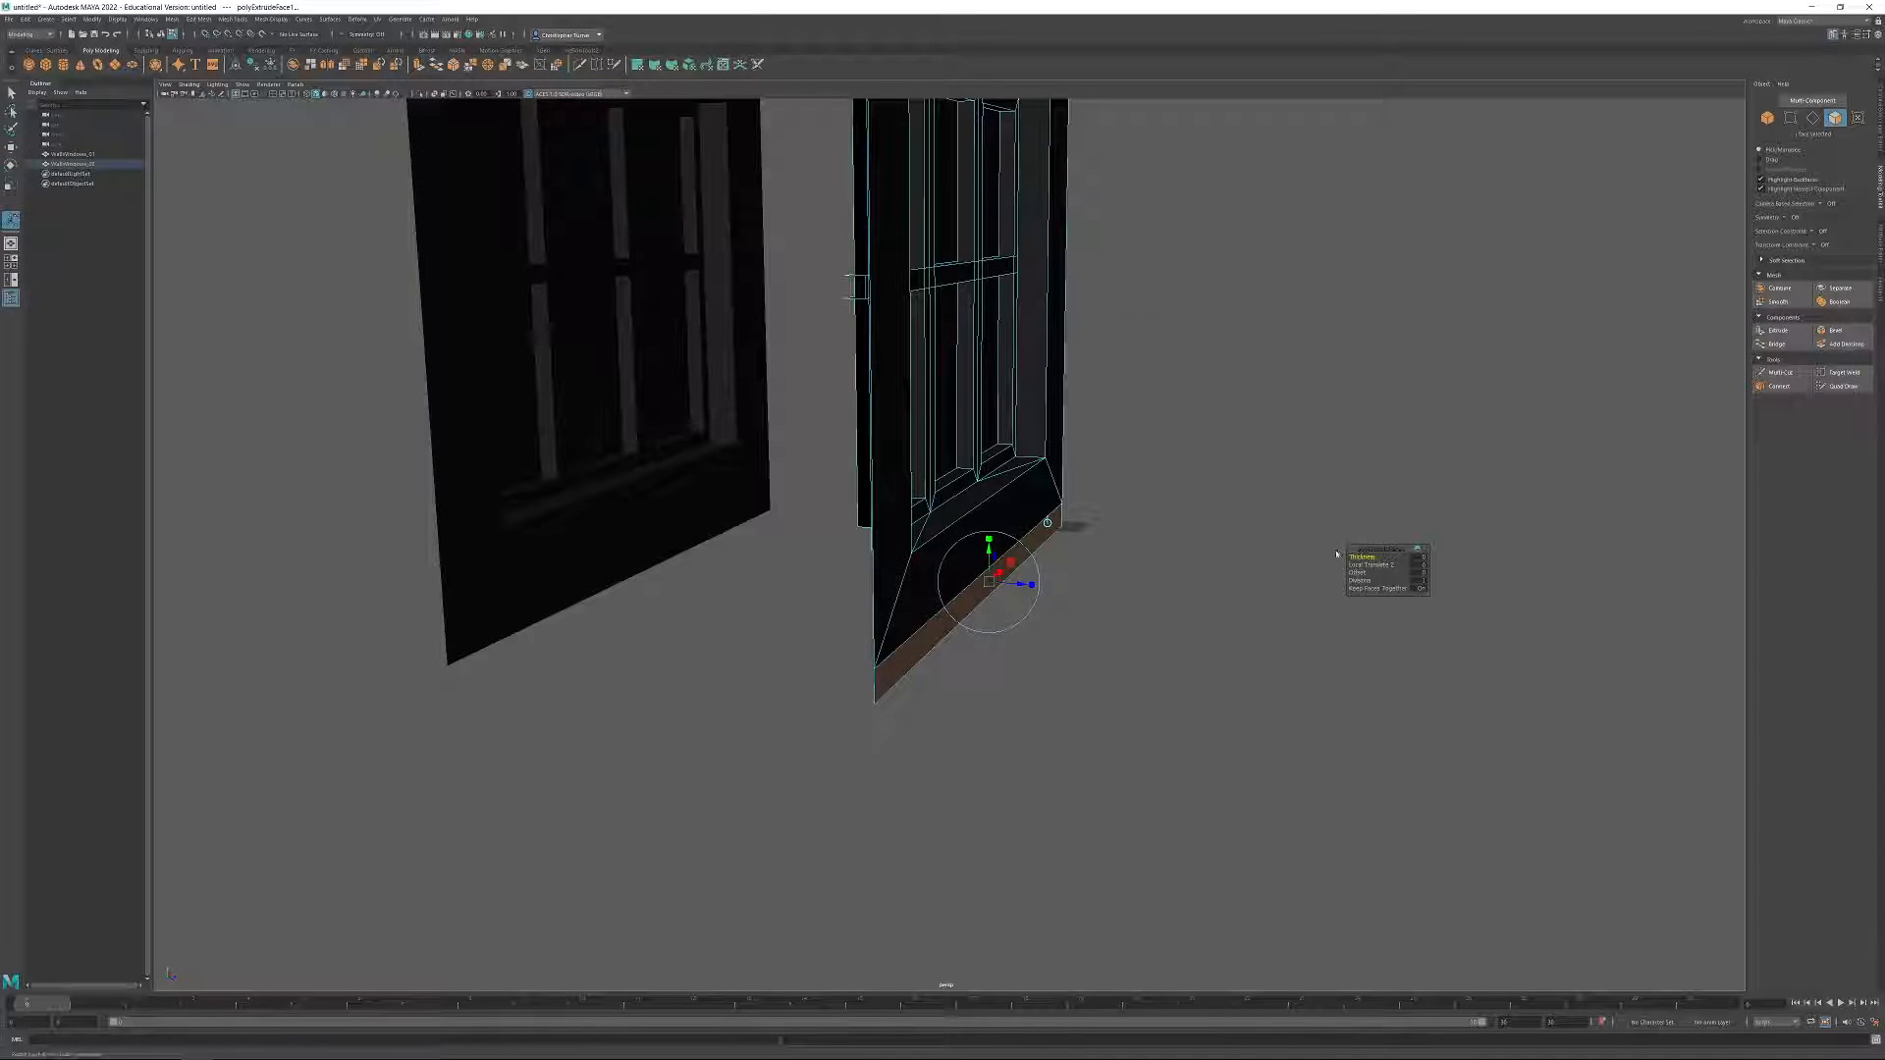
left_click(1418, 556)
type("12")
key("Return")
left_click_drag(926, 581, 1031, 677, "alt")
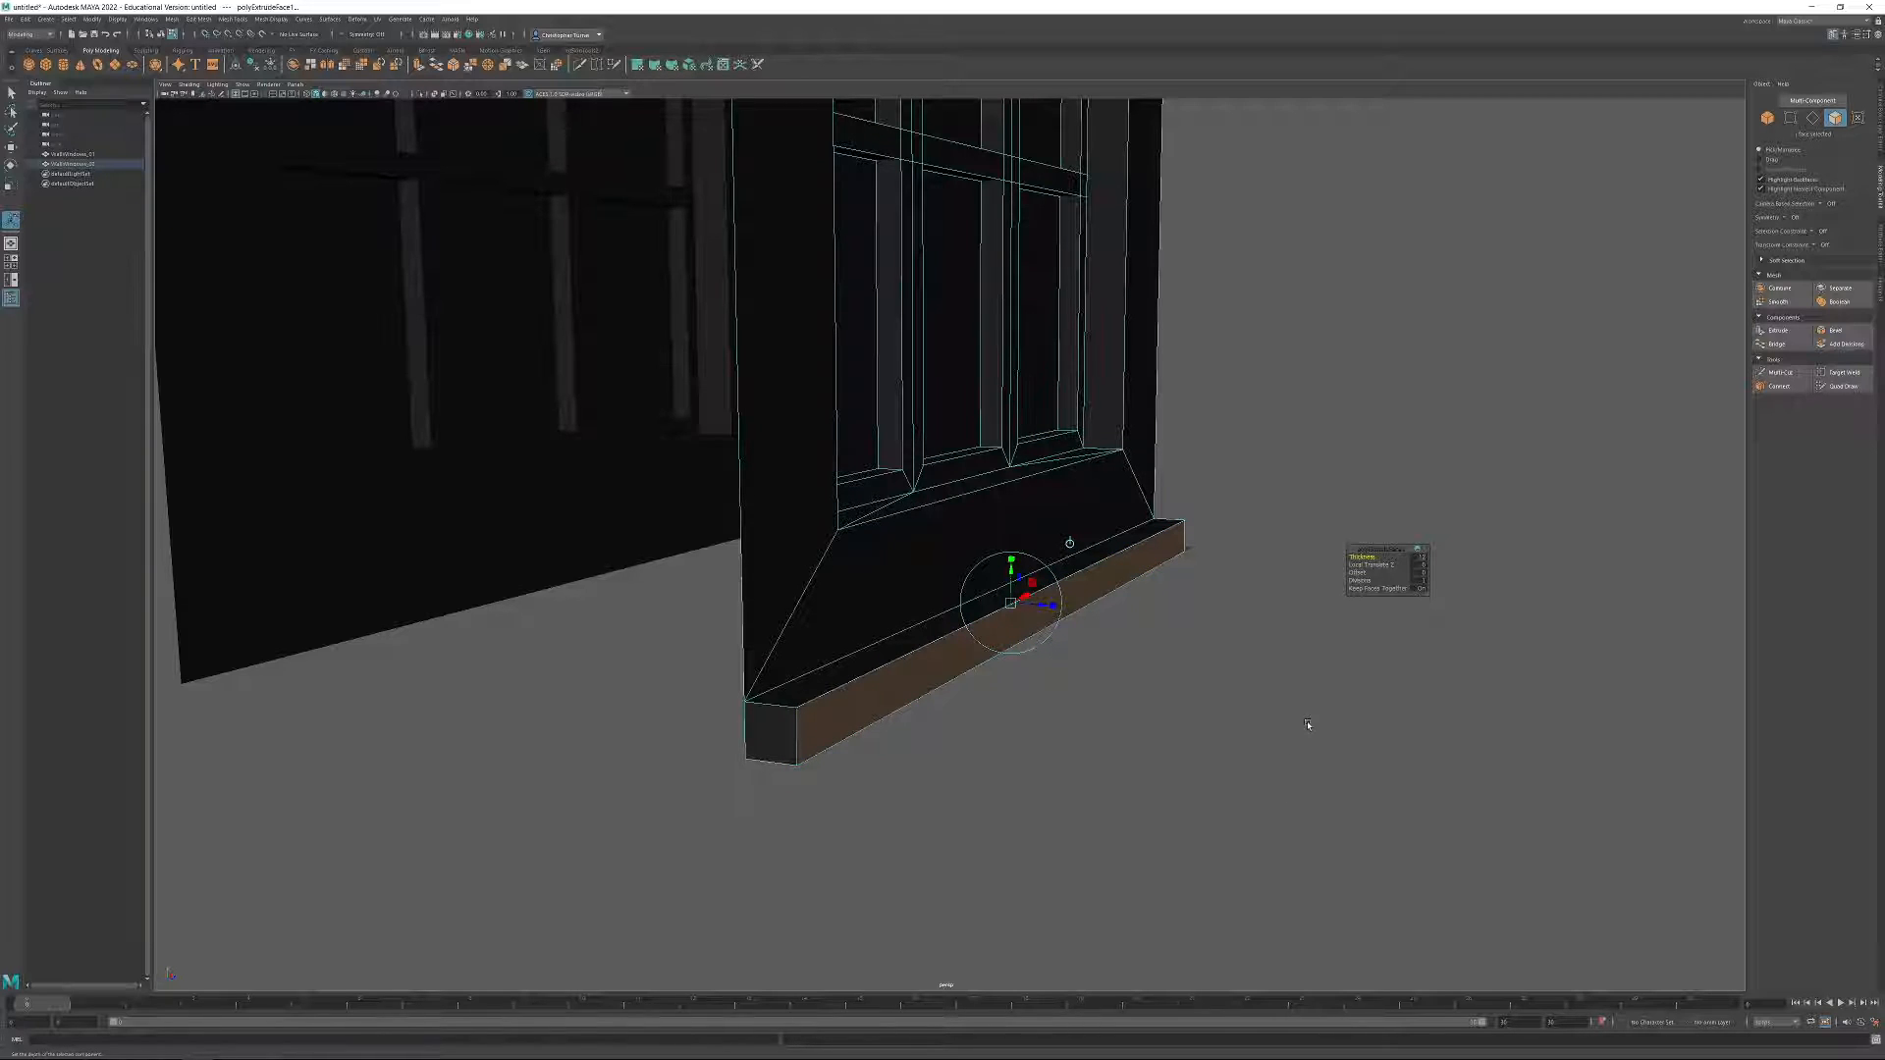
left_click(1308, 725)
Delete the two end faces of the extruded ledge and return to object selection on WallWindows_02.
left_click(757, 745)
left_click_drag(1611, 589, 1251, 612, "alt")
left_click(1112, 909)
key("Delete")
right_click_drag(1333, 808, 992, 558, "alt")
left_click_drag(991, 558, 1124, 565, "alt")
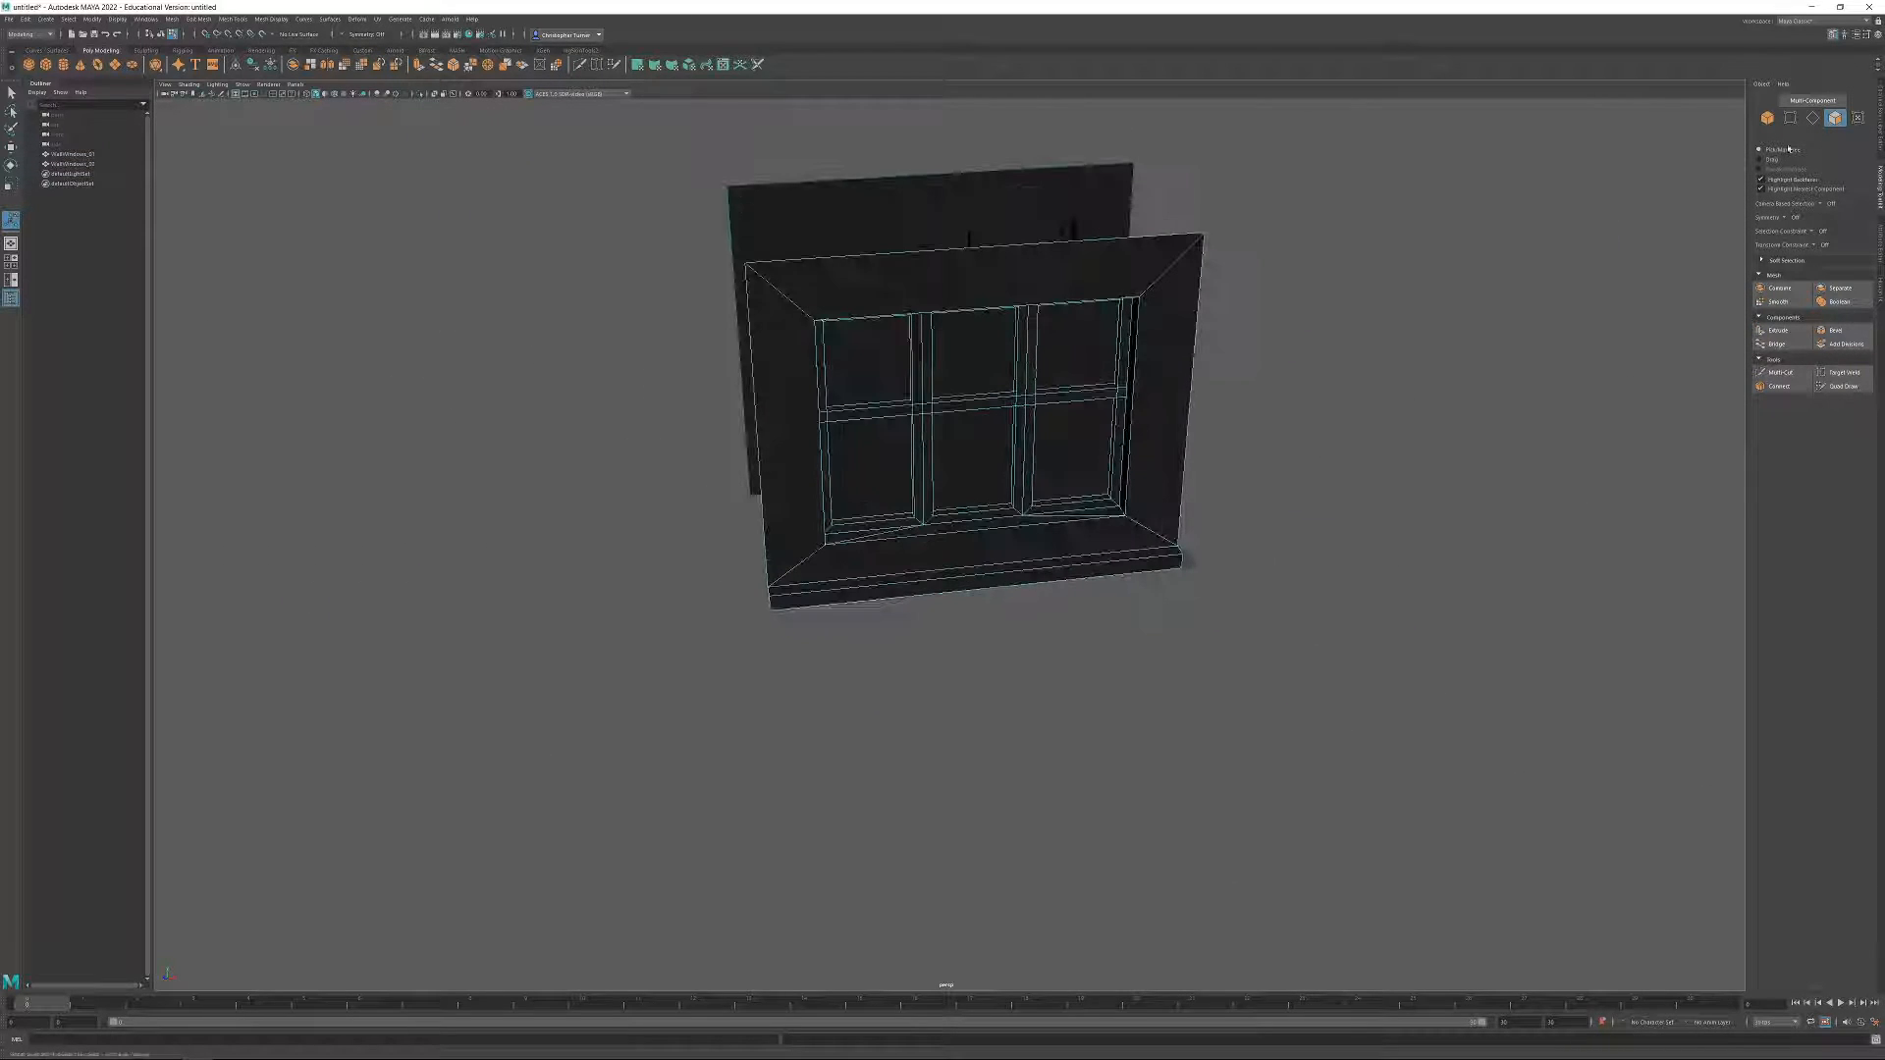
left_click(1769, 119)
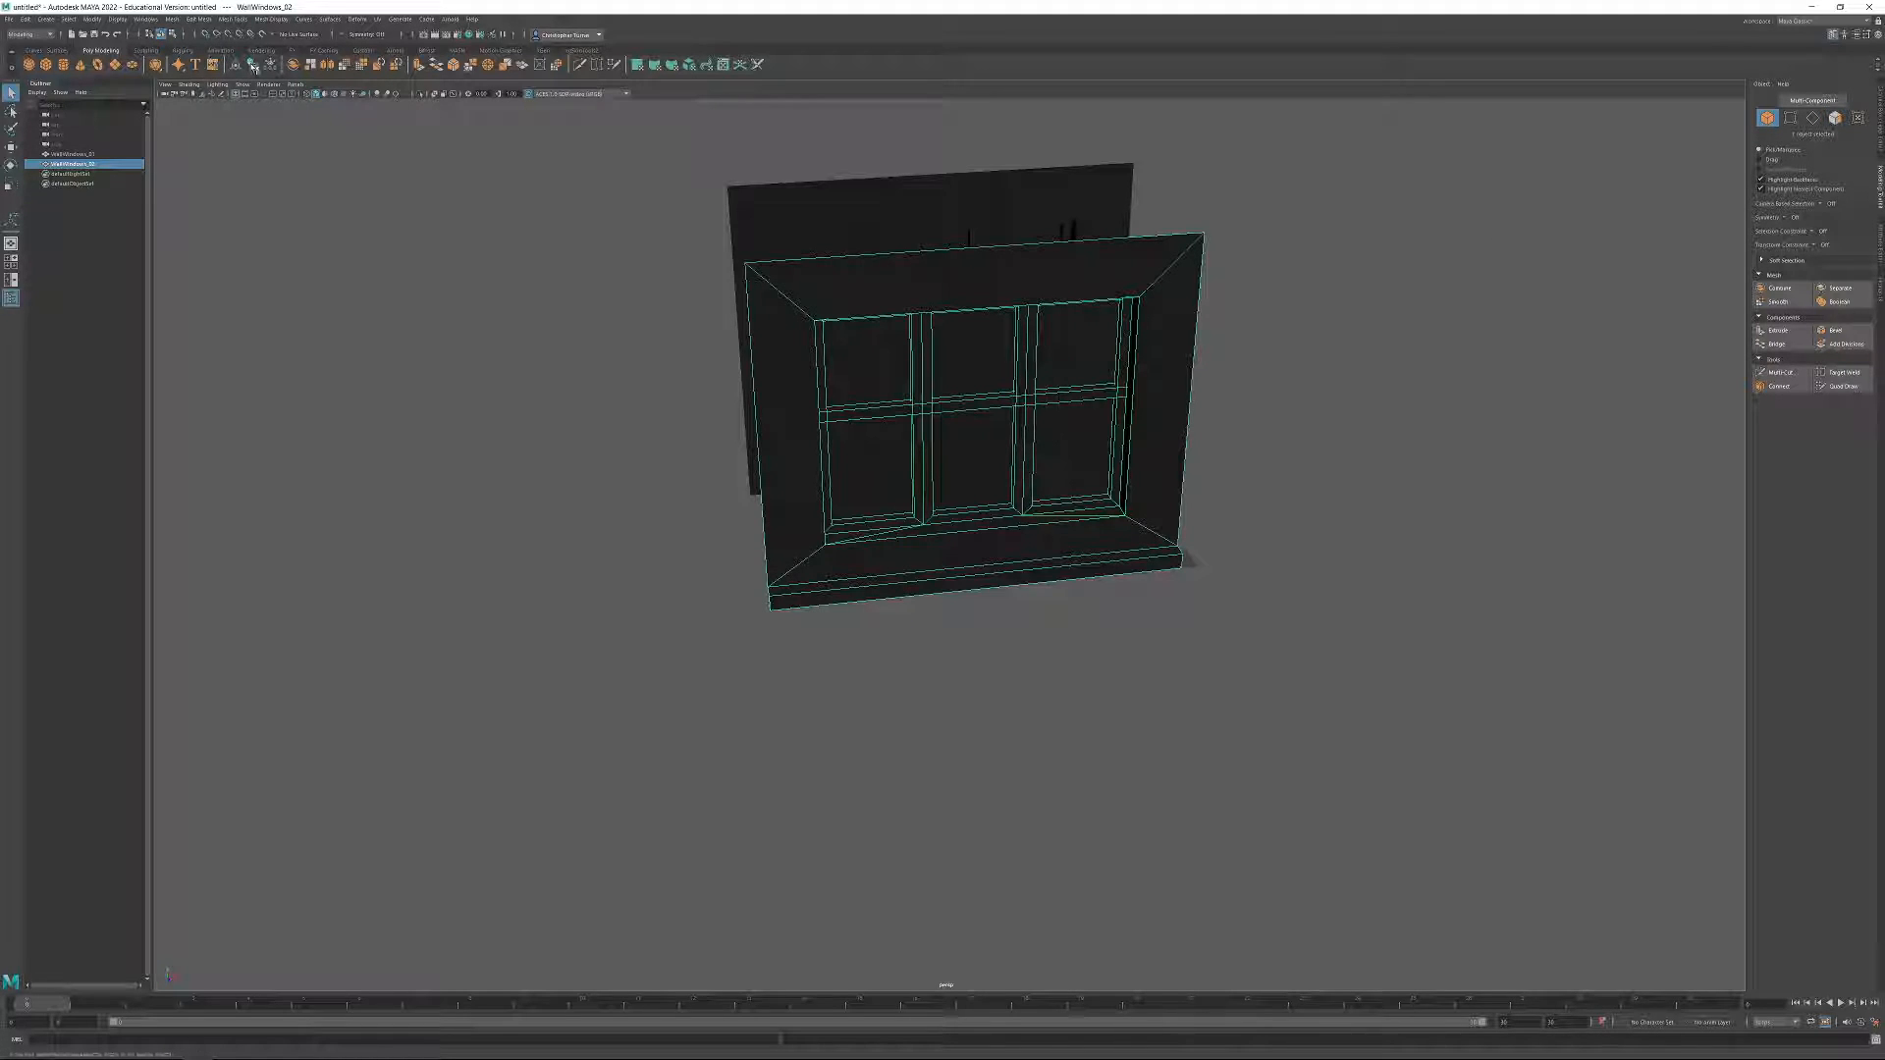
Try stacking WallWindows_02 on WallWindows_01 by snapping its pivot corner to the upper corner of the lower wall.
left_click_drag(871, 645, 884, 484, "alt")
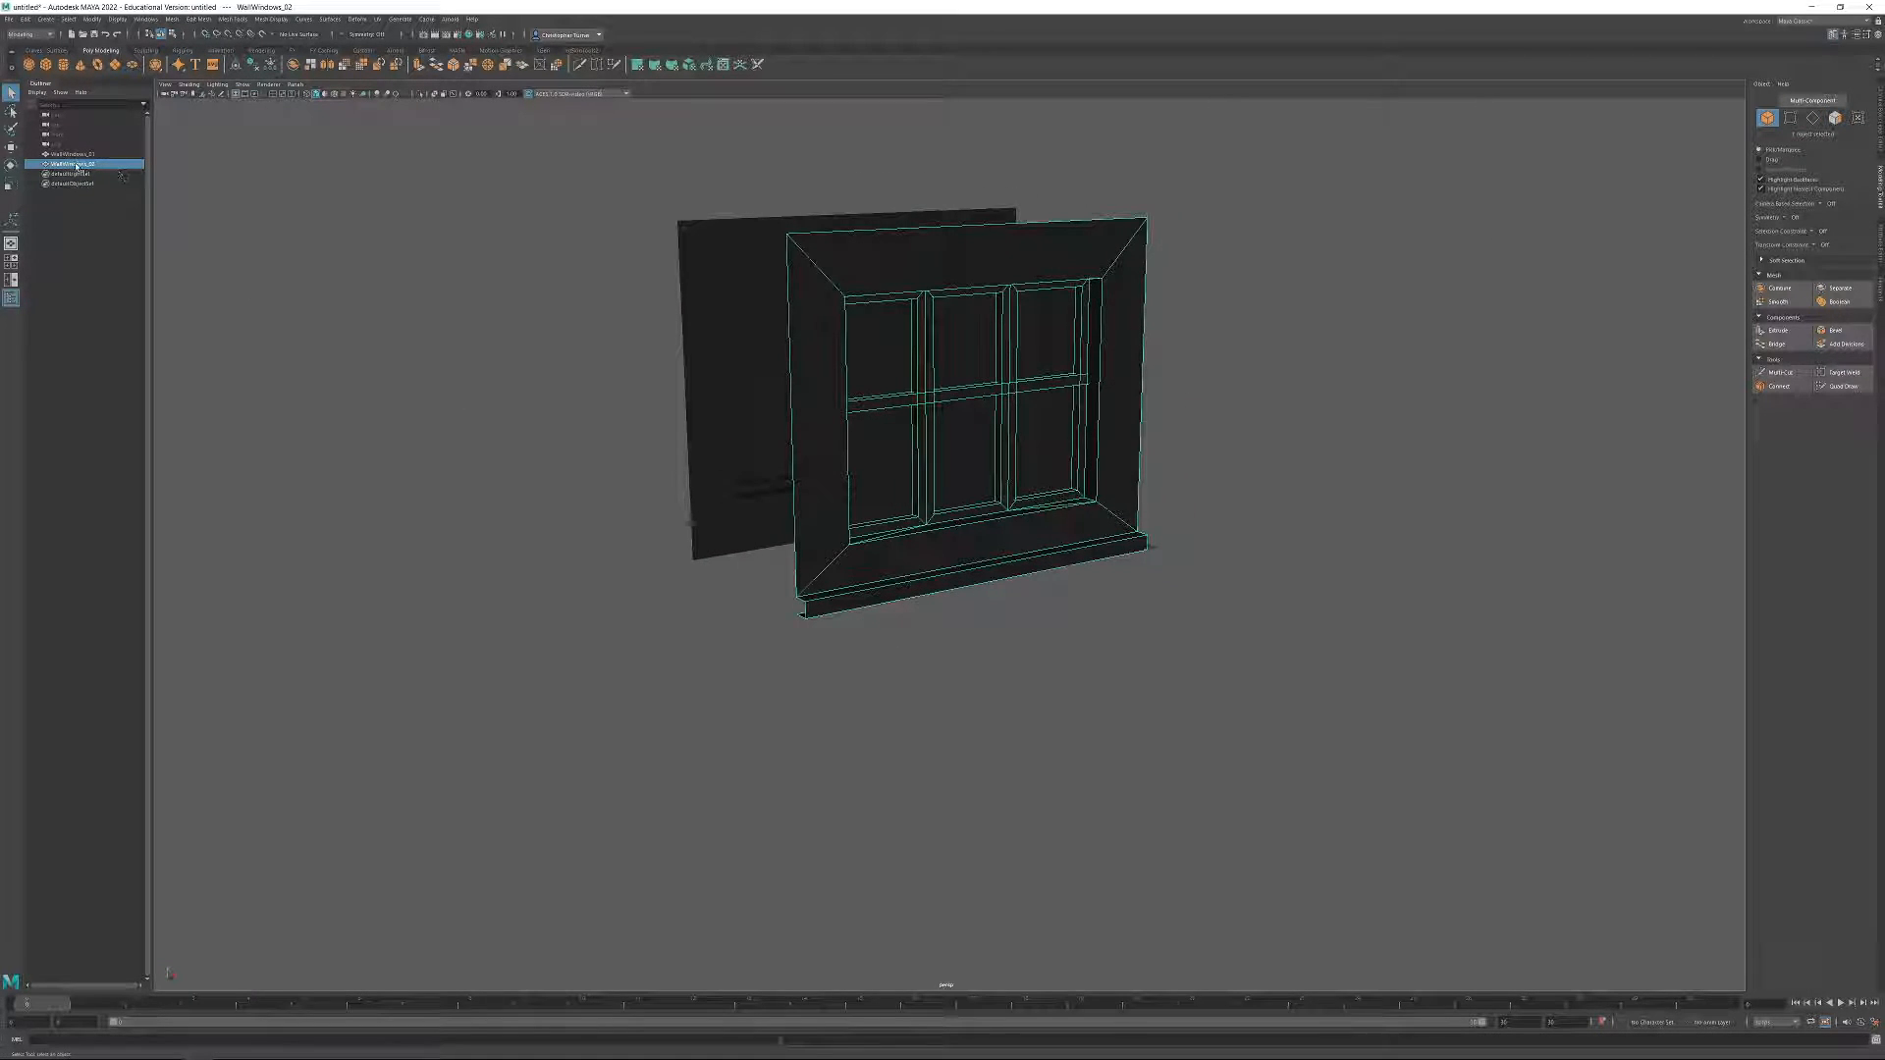
left_click_drag(960, 645, 1022, 665, "alt")
key("w")
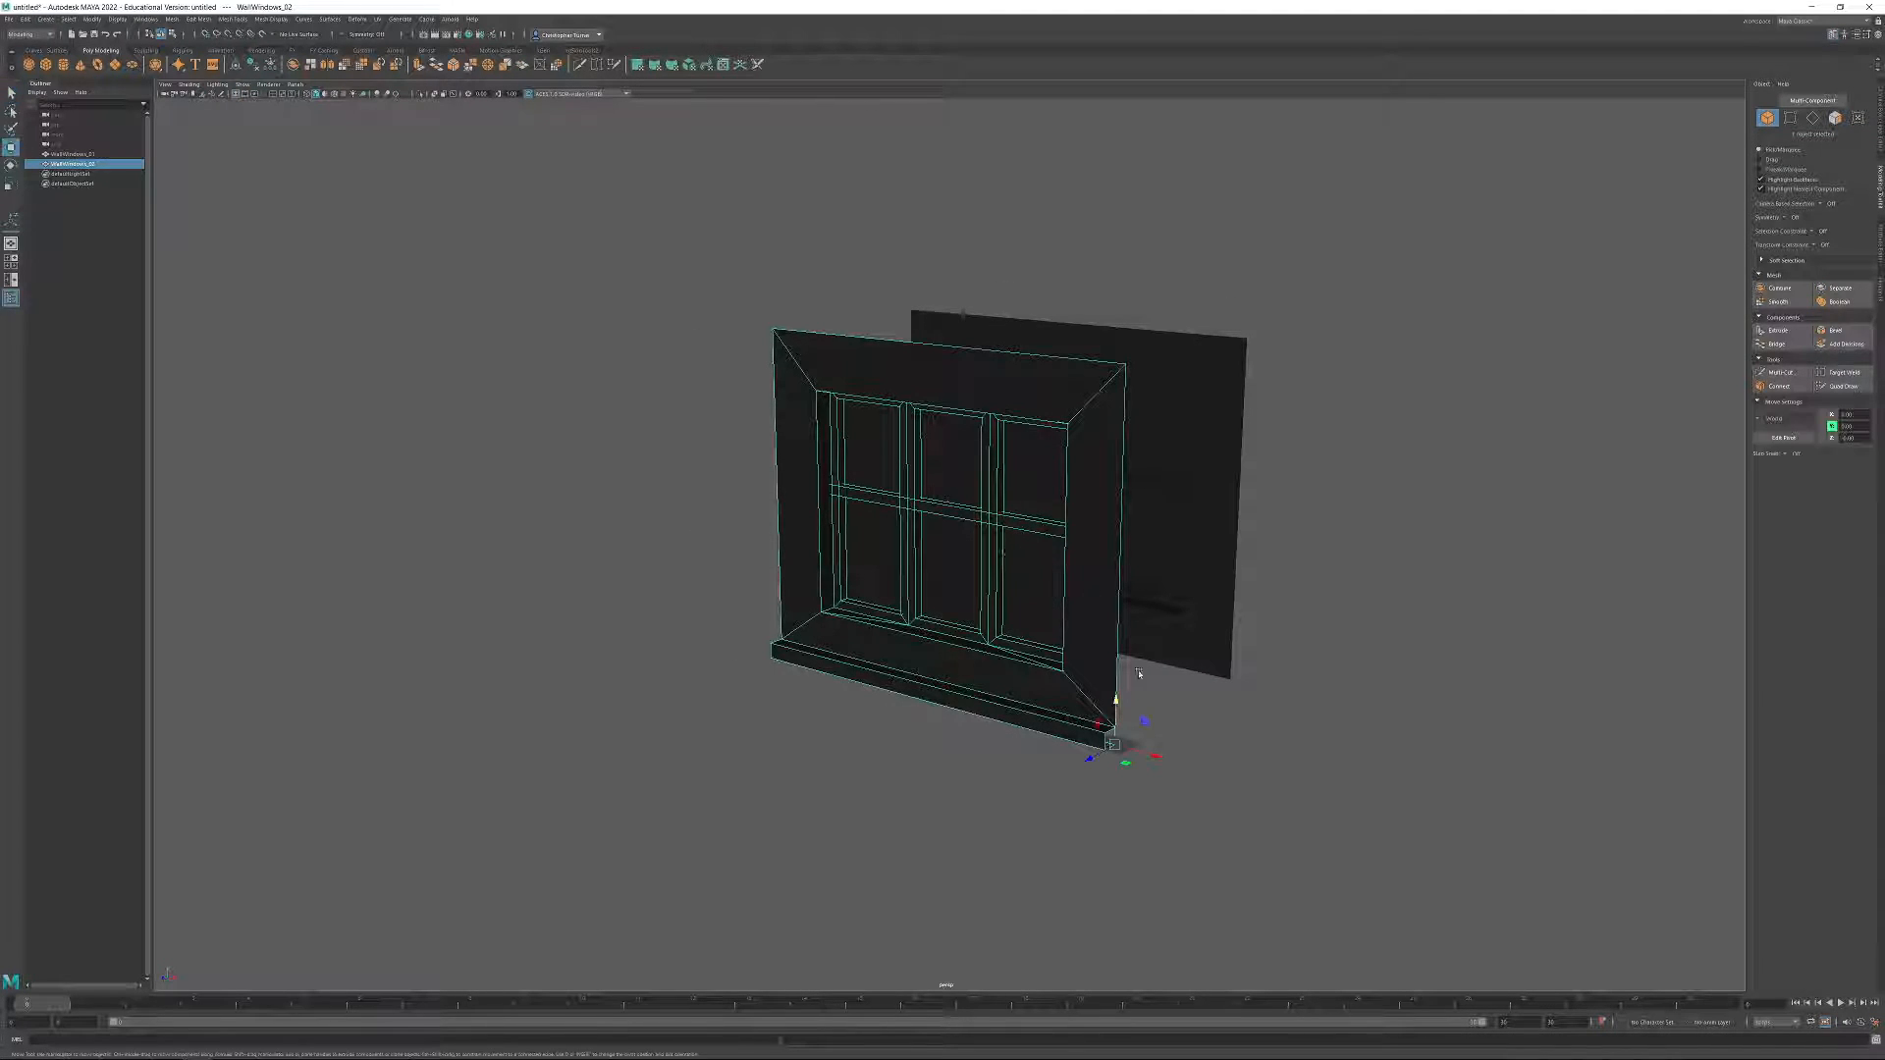
middle_click_drag(1264, 706, 1123, 758, "alt")
left_click_drag(1123, 758, 1086, 760, "alt")
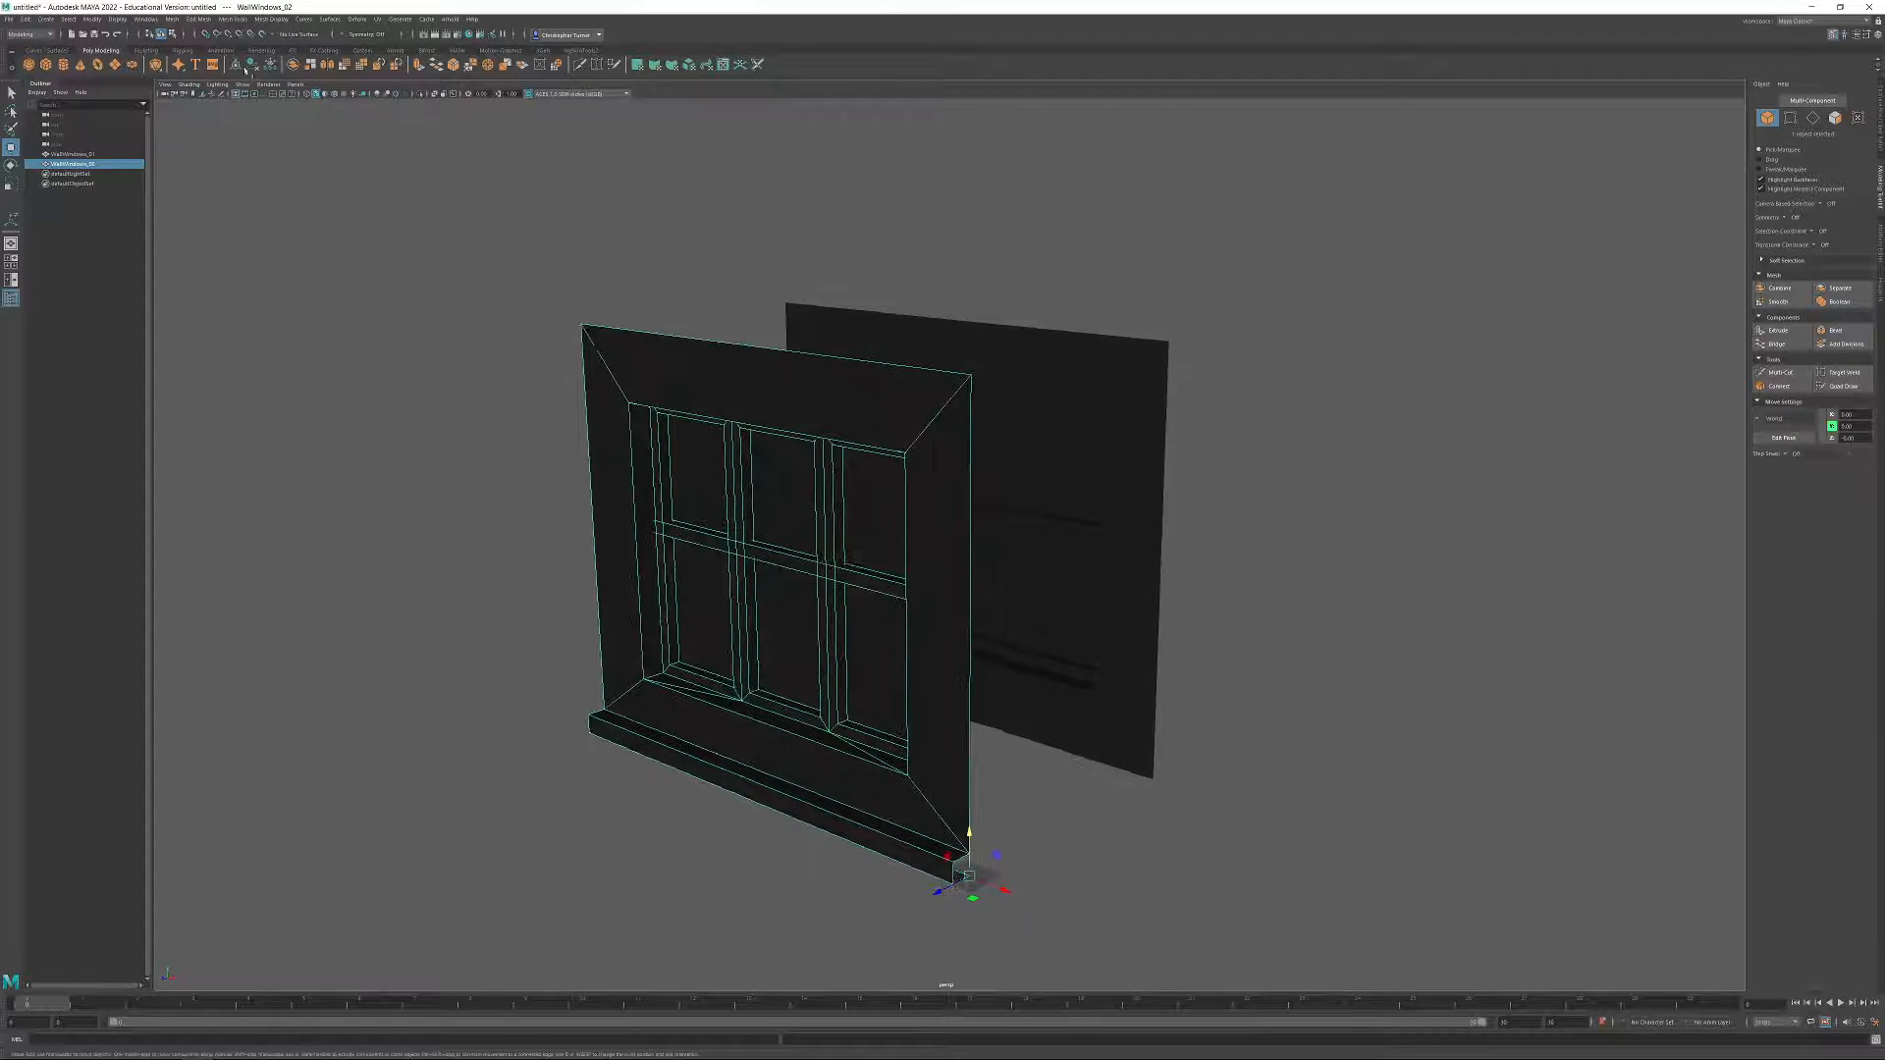
left_click(229, 34)
left_click_drag(972, 877, 1166, 341)
Examine how the ledge of the stacked WallWindows_02 meets the top of the wall below.
left_click_drag(1041, 432, 1094, 568, "alt")
left_click(1220, 597)
left_click(972, 602)
left_click(1203, 560)
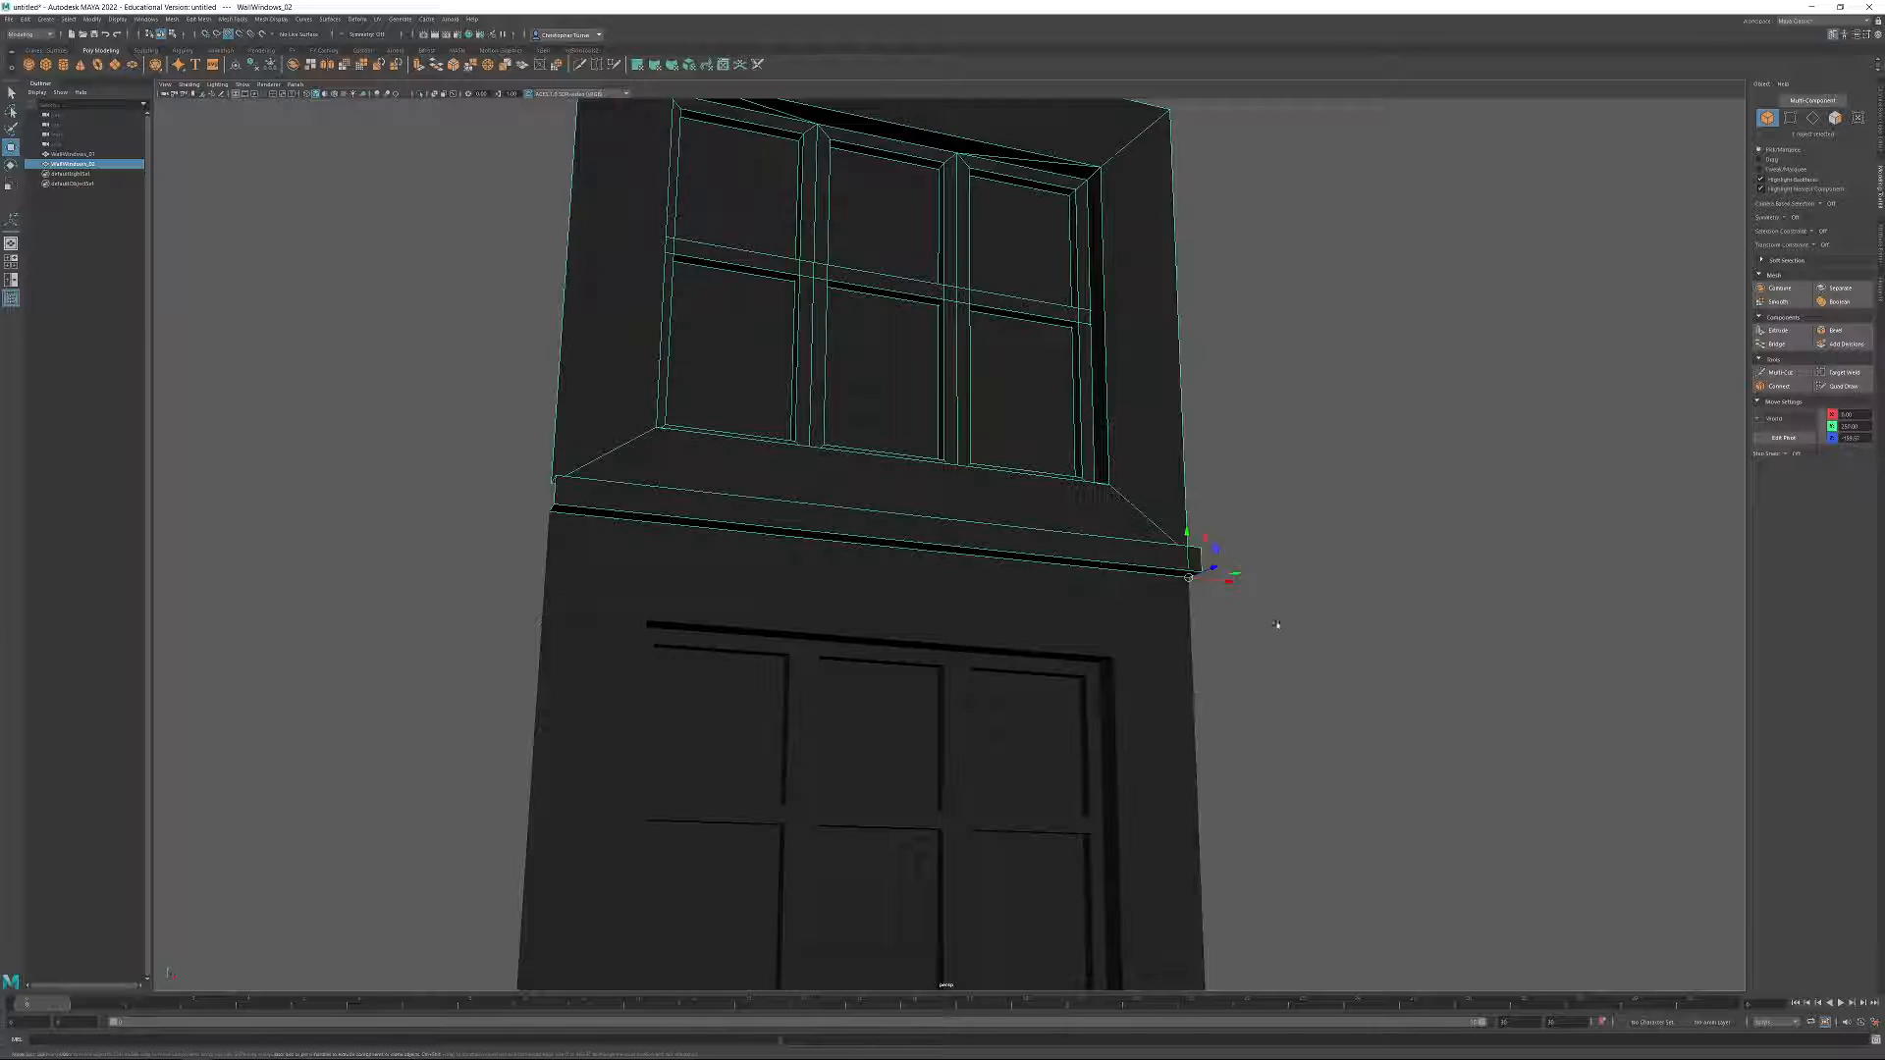
left_click_drag(1228, 580, 1139, 567, "alt")
right_click_drag(616, 532, 432, 525, "alt")
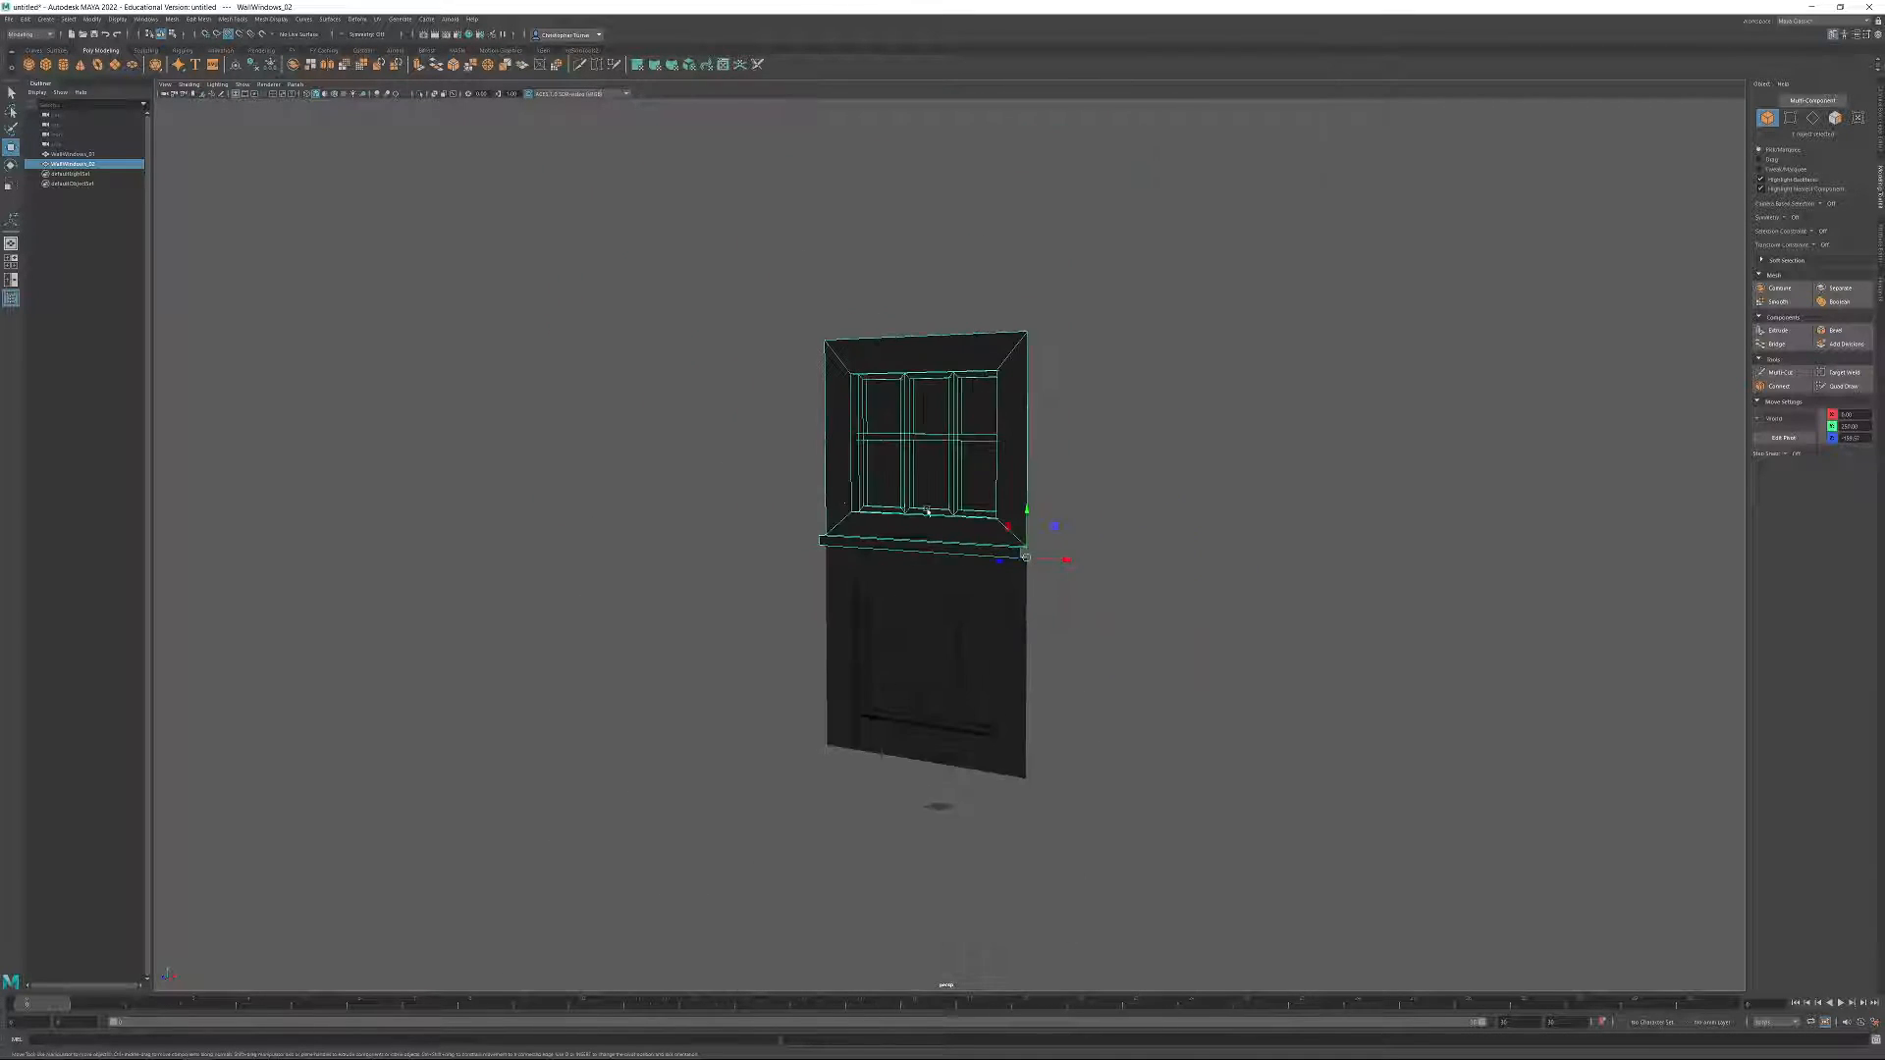
left_click_drag(910, 510, 984, 516, "alt")
Undo the stacking move of WallWindows_02.
key("ctrl+z")
key("ctrl+z")
key("ctrl+z")
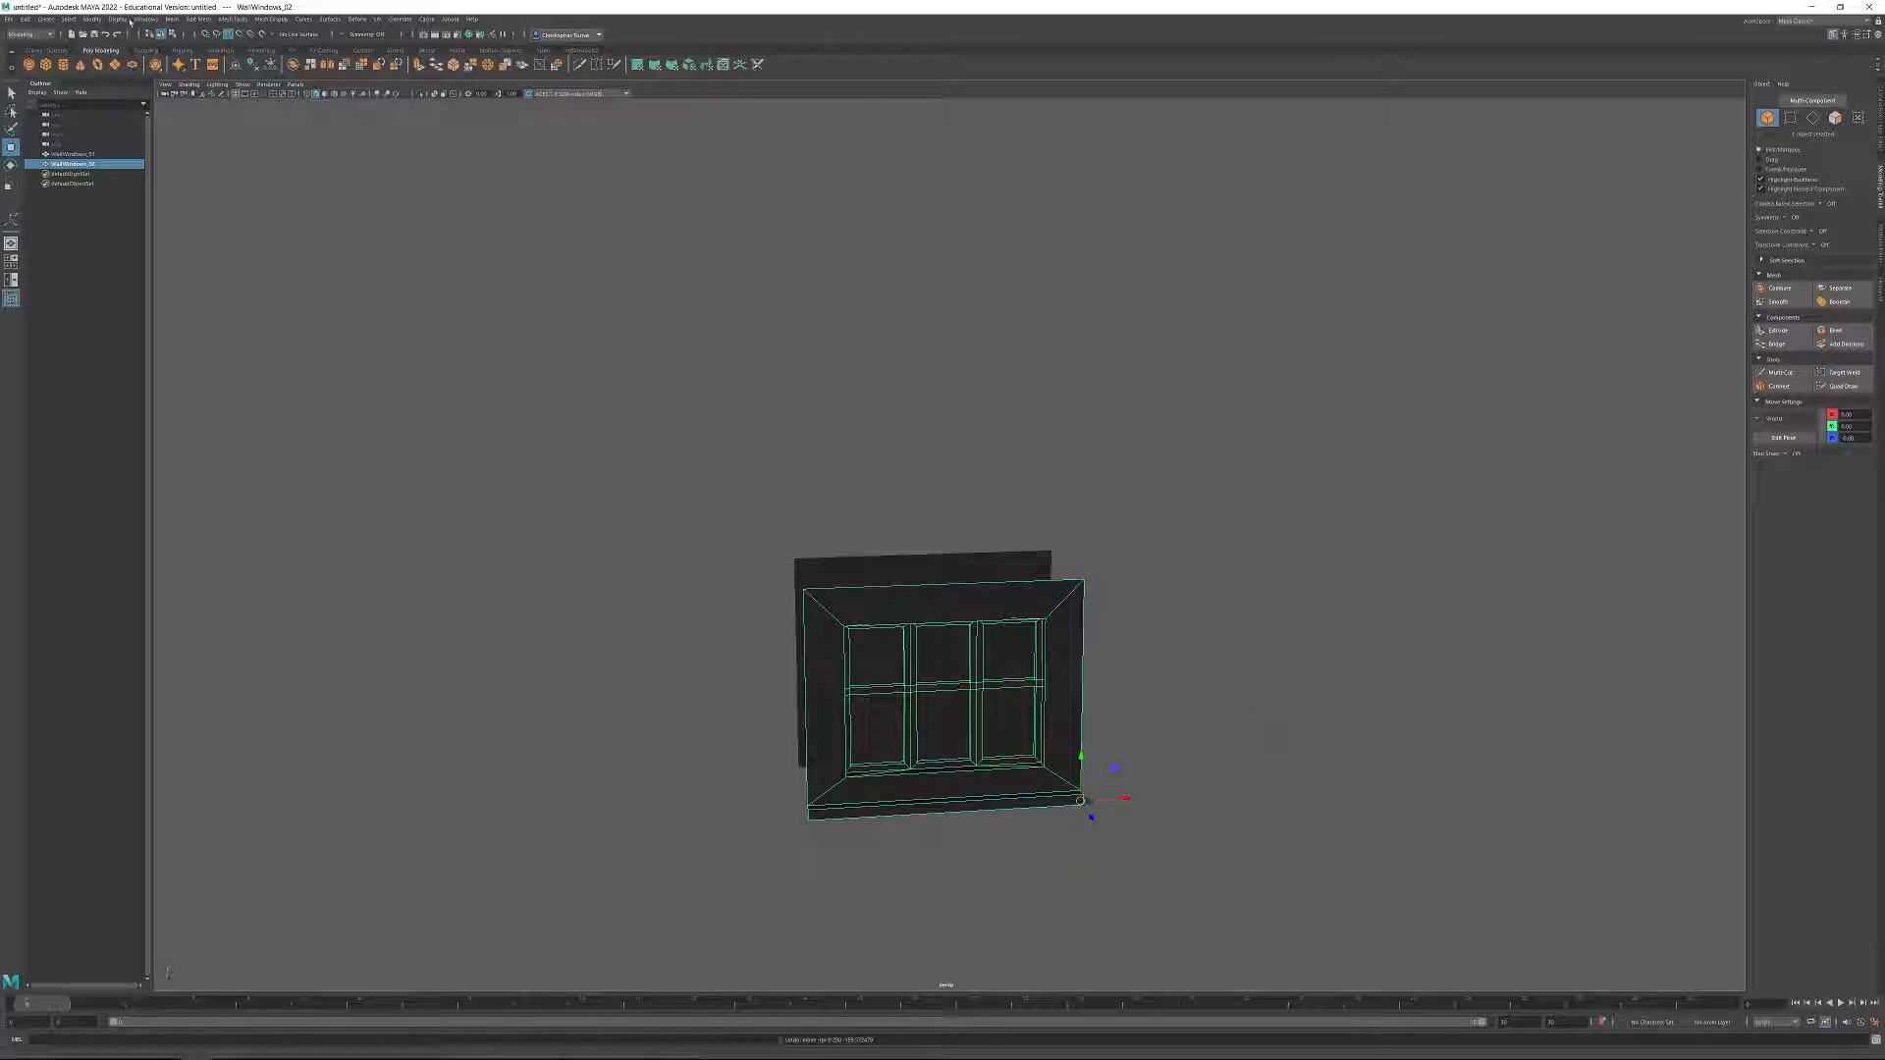
mouse_move(1192, 688)
left_mouse_down("alt")
mouse_move(1085, 665)
mouse_move(1152, 757)
mouse_move(1202, 576)
mouse_move(1209, 675)
mouse_move(1193, 664)
left_mouse_up("alt")
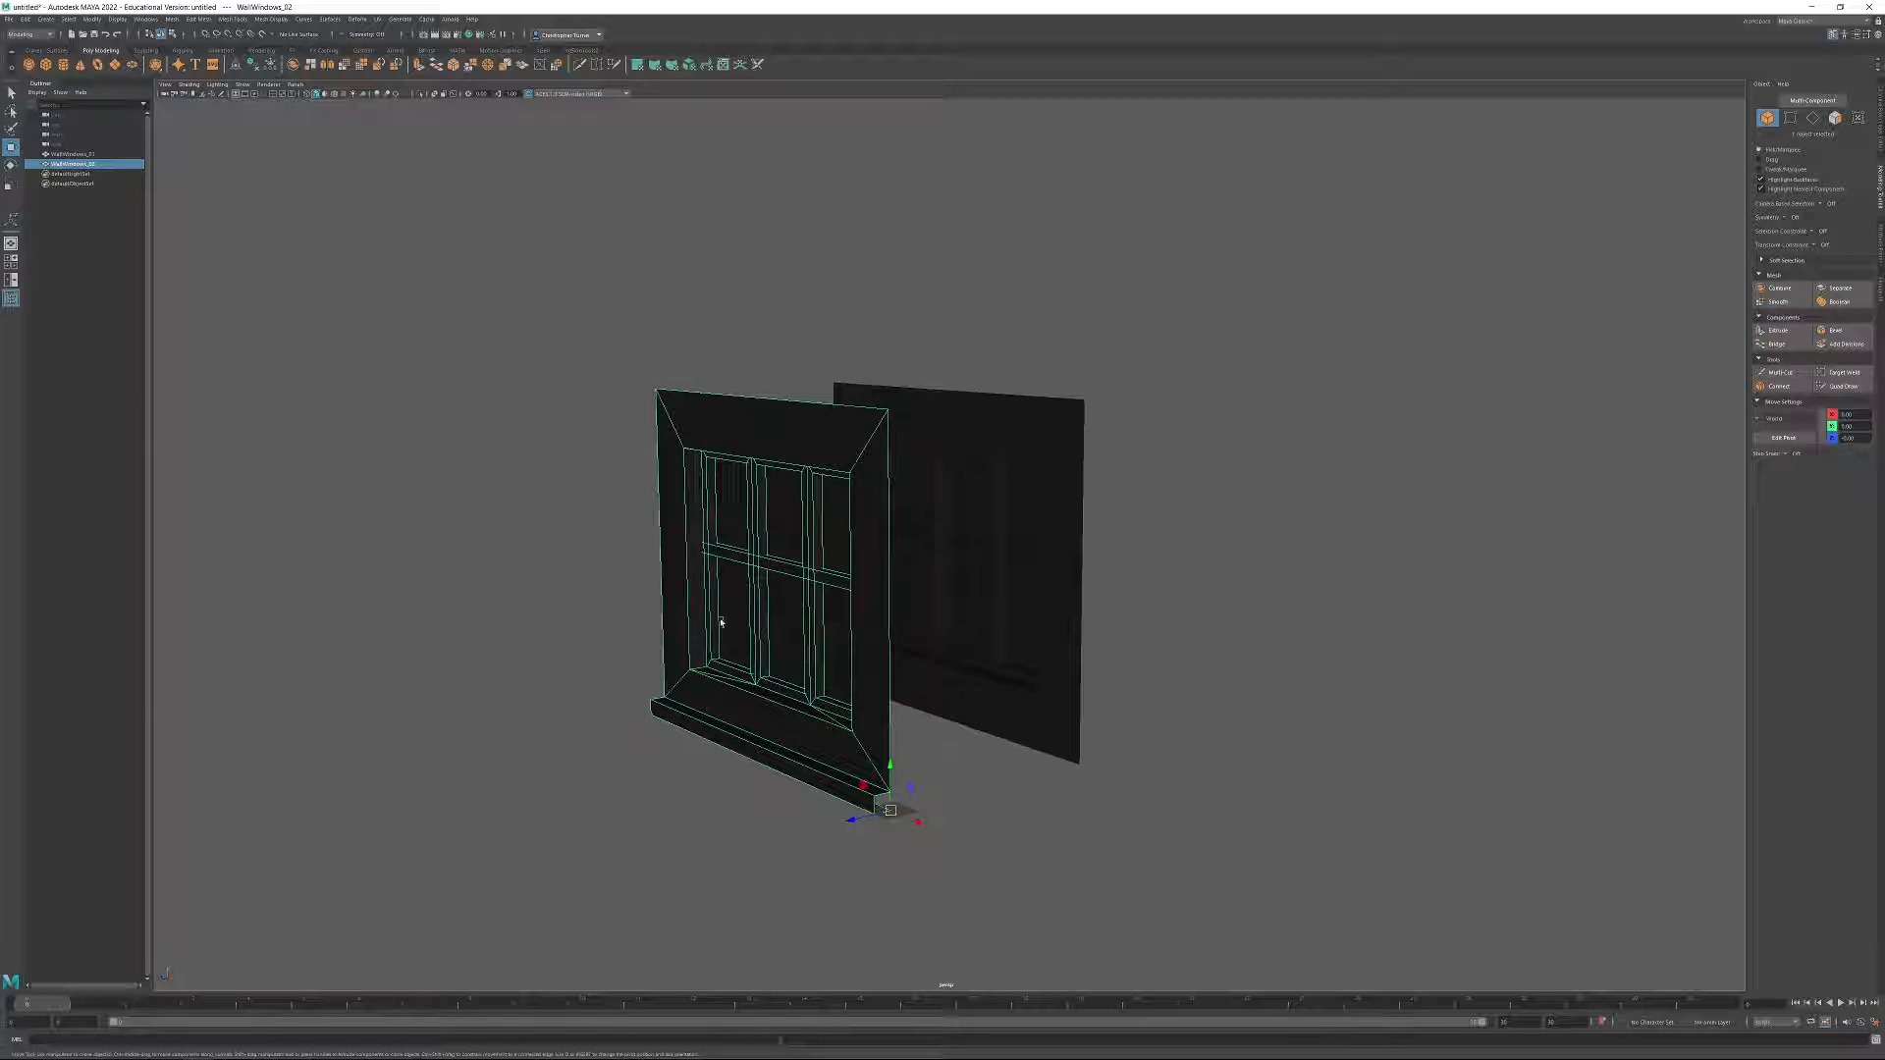
left_click(997, 457)
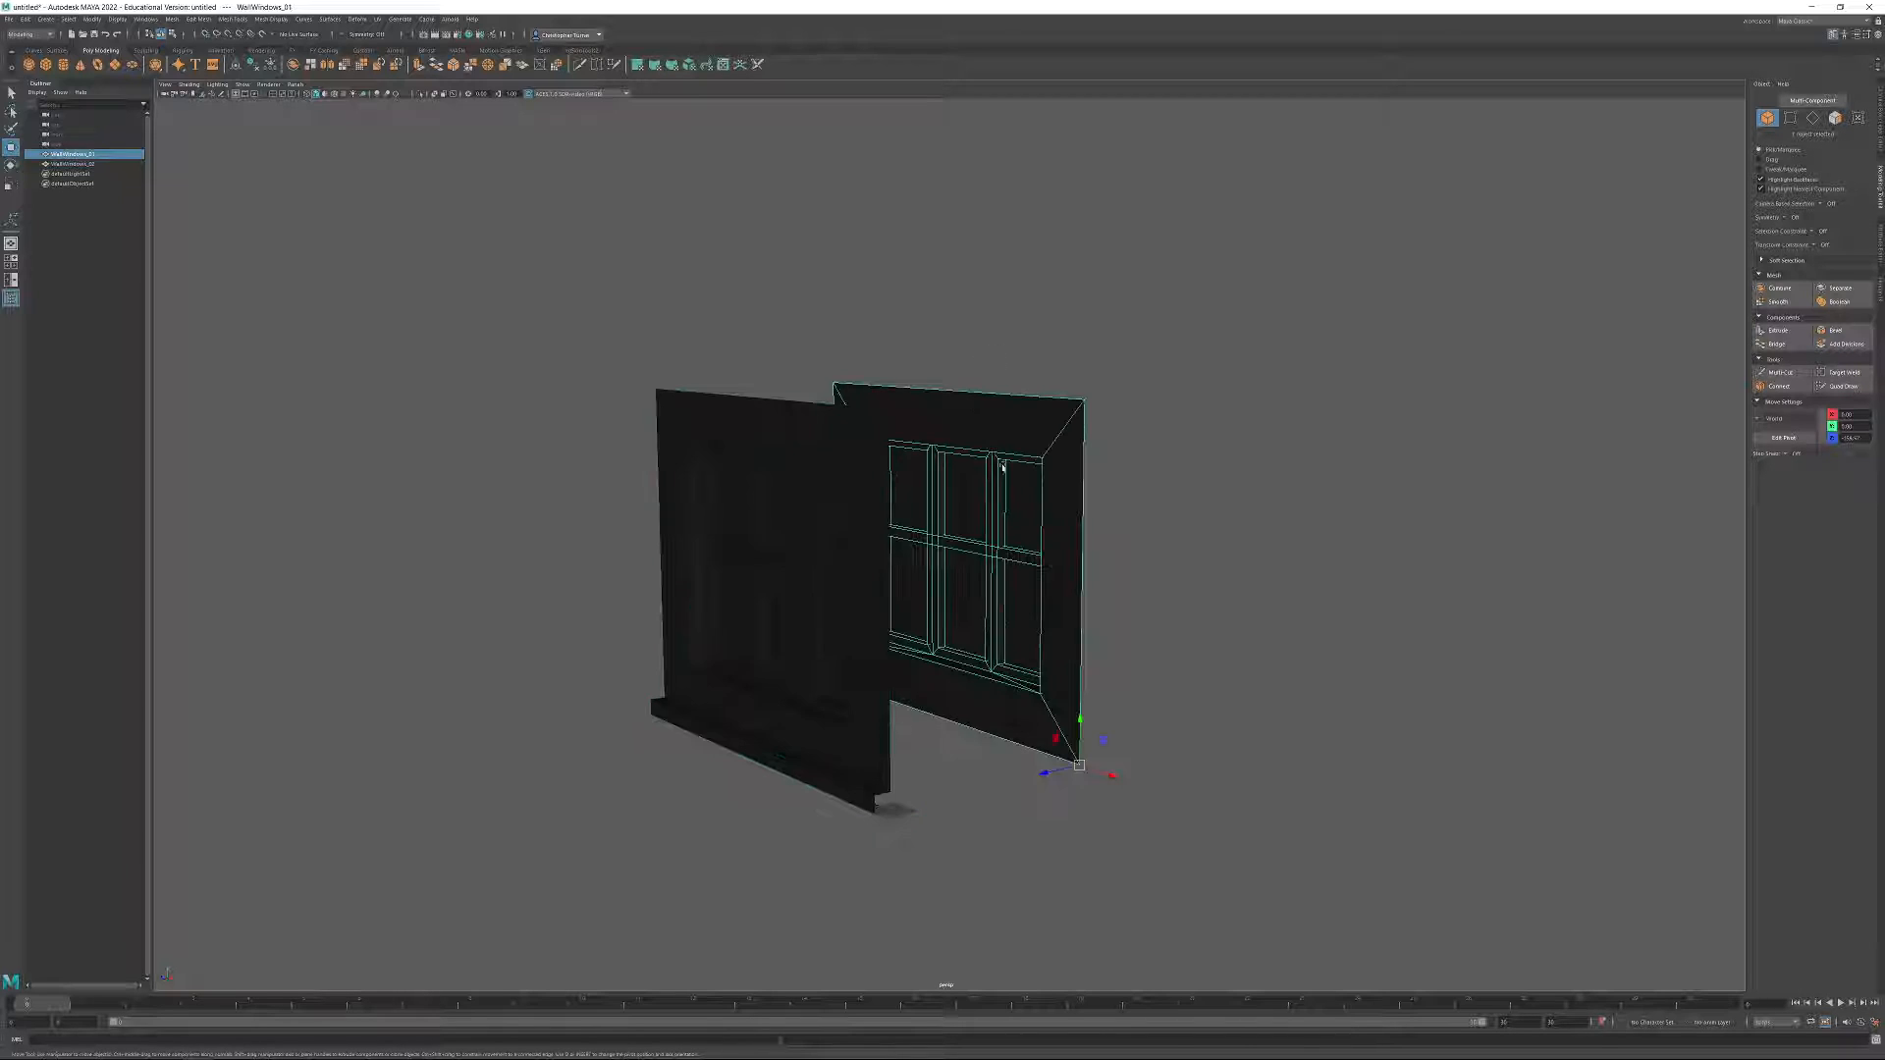
left_click(707, 420)
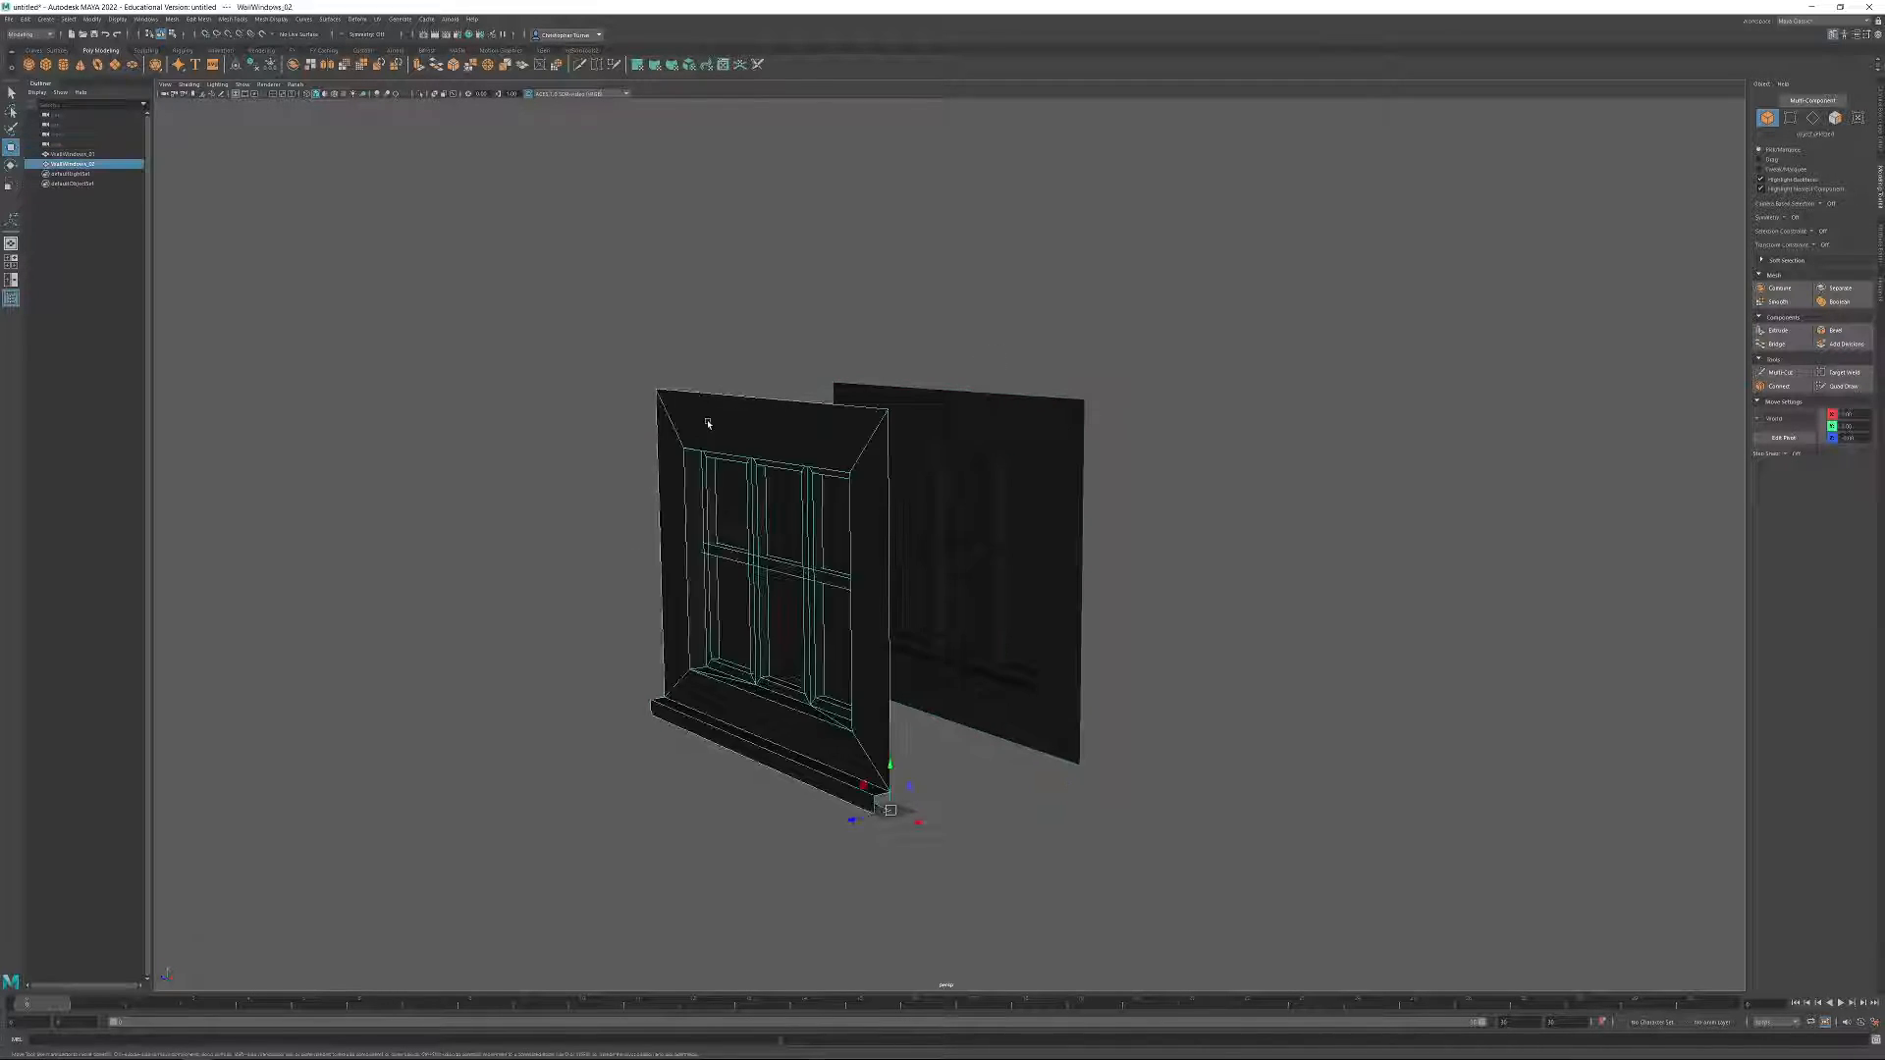
left_click(992, 471)
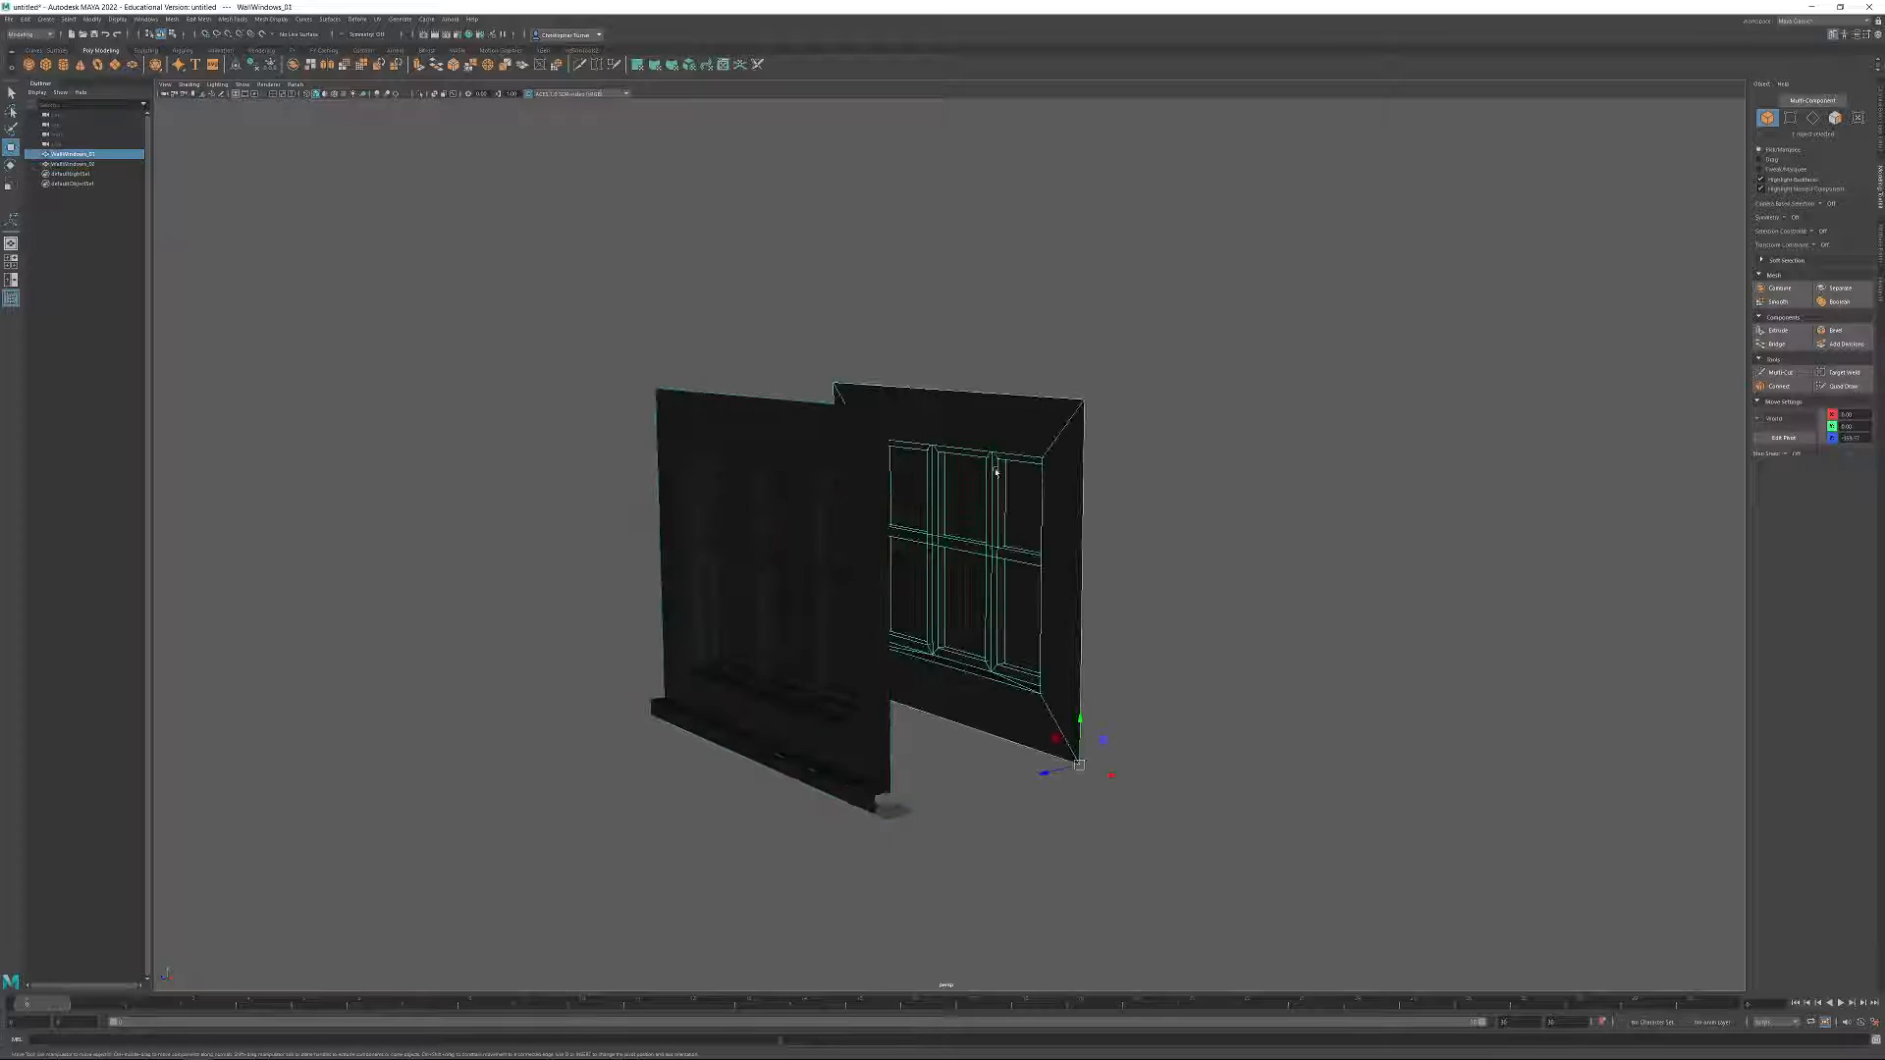
left_click(703, 435)
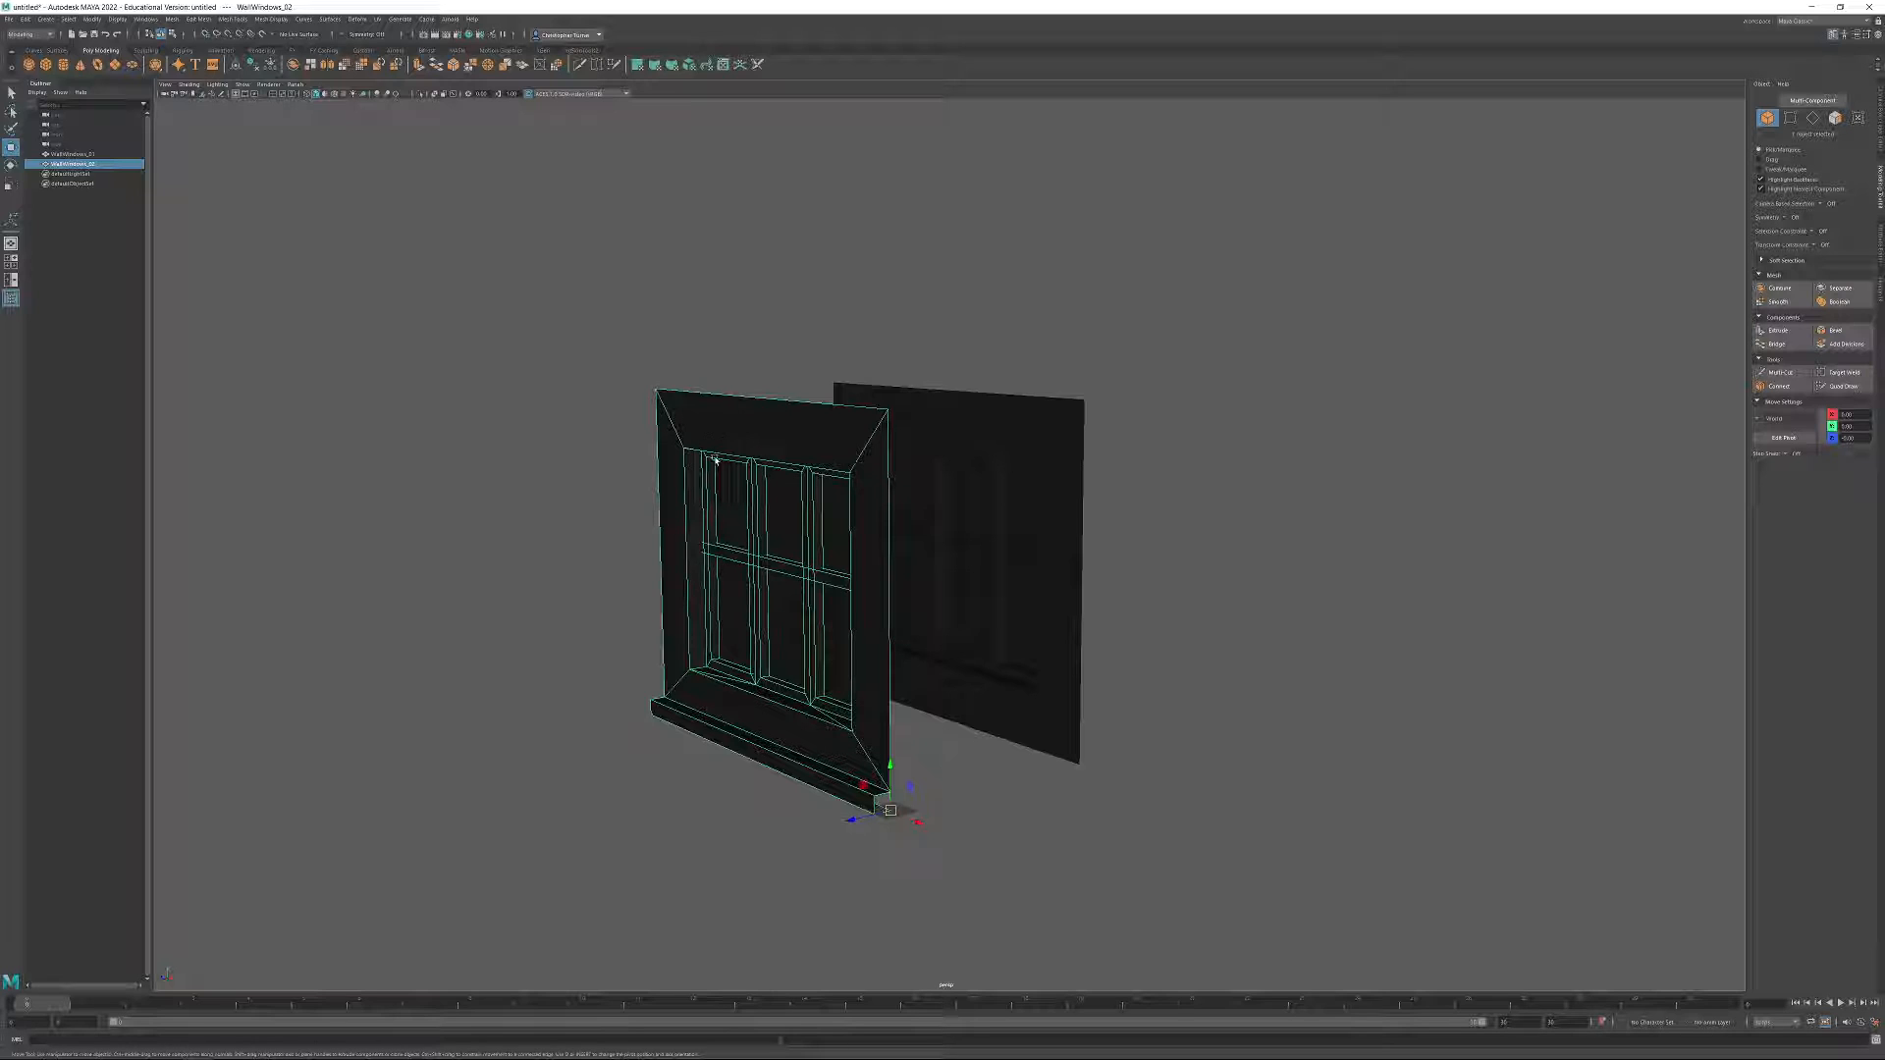
Duplicate WallWindows_01 and WallWindows_02 together and move the copies well away along the X axis.
right_click_drag(958, 666, 794, 703, "alt")
left_click_drag(775, 410, 987, 574)
left_click_drag(1006, 579, 1153, 600, "alt")
middle_click_drag(1153, 600, 841, 689, "alt")
right_click_drag(841, 689, 871, 736, "alt")
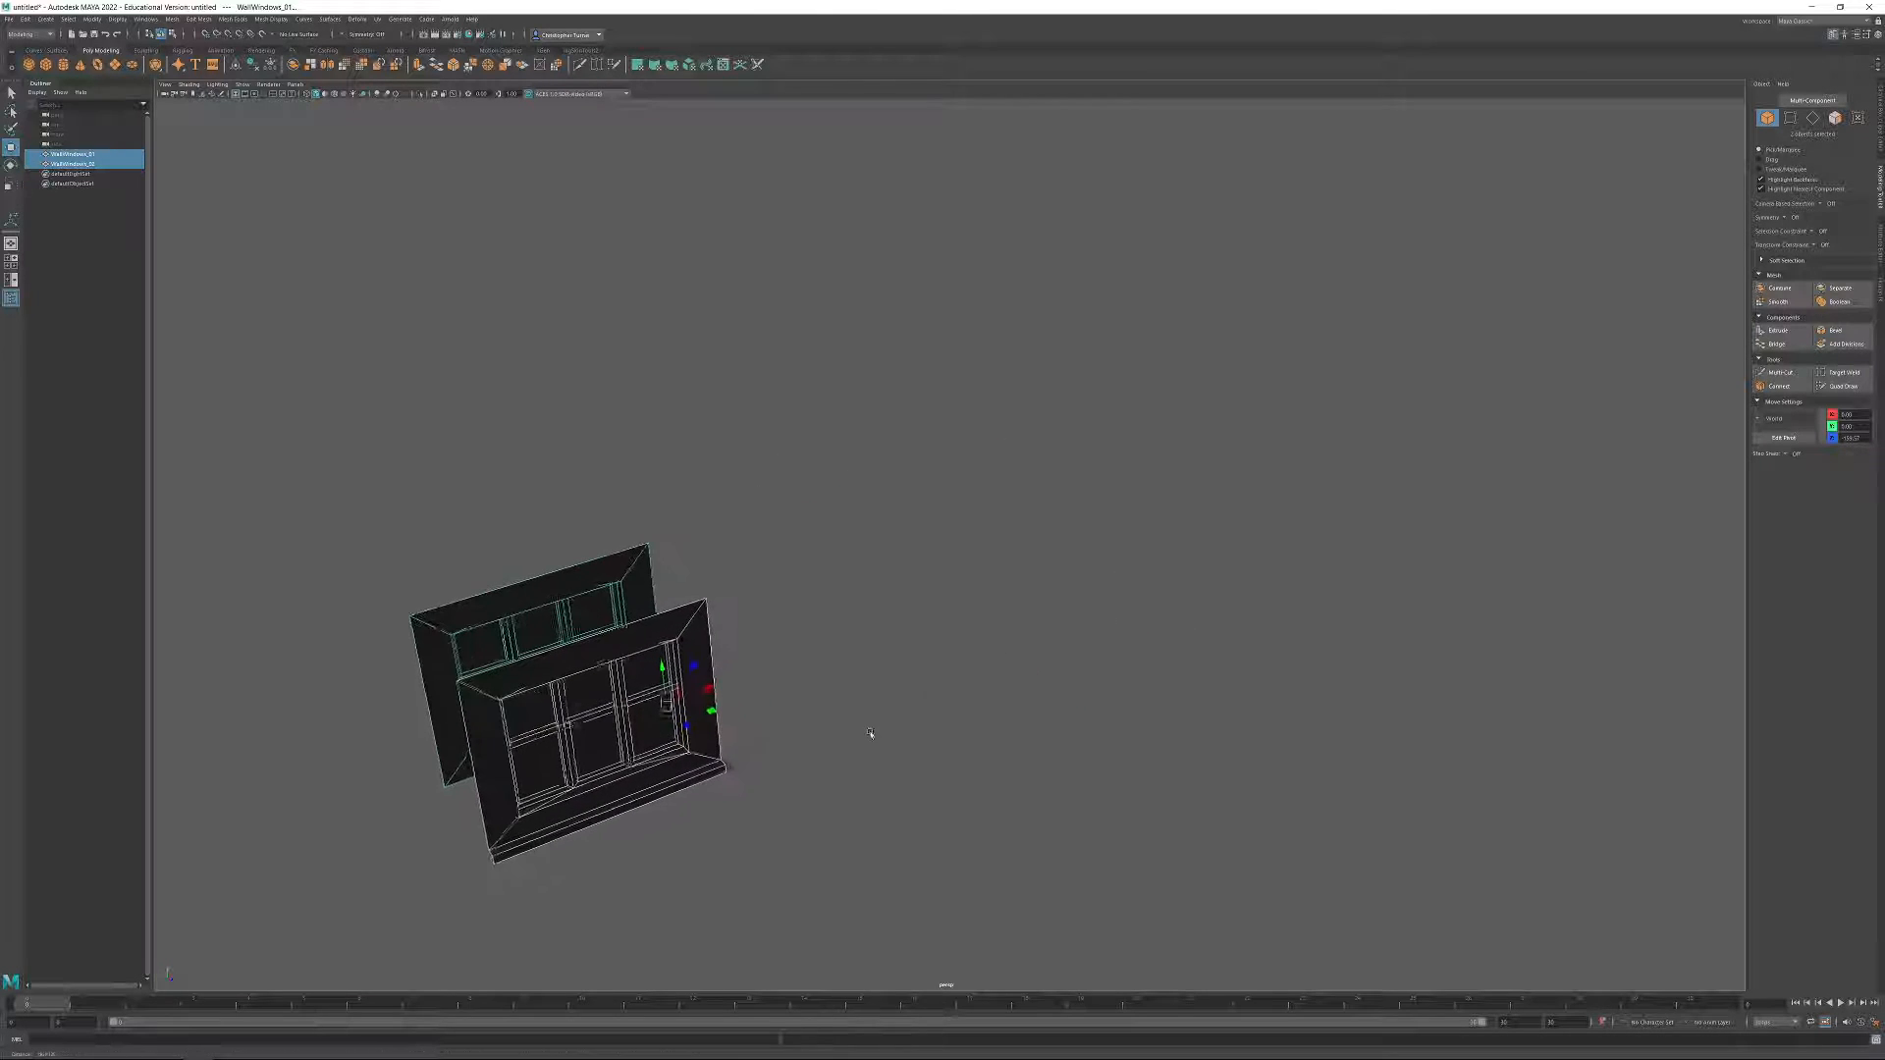
left_click_drag(709, 694, 1468, 484, "shift")
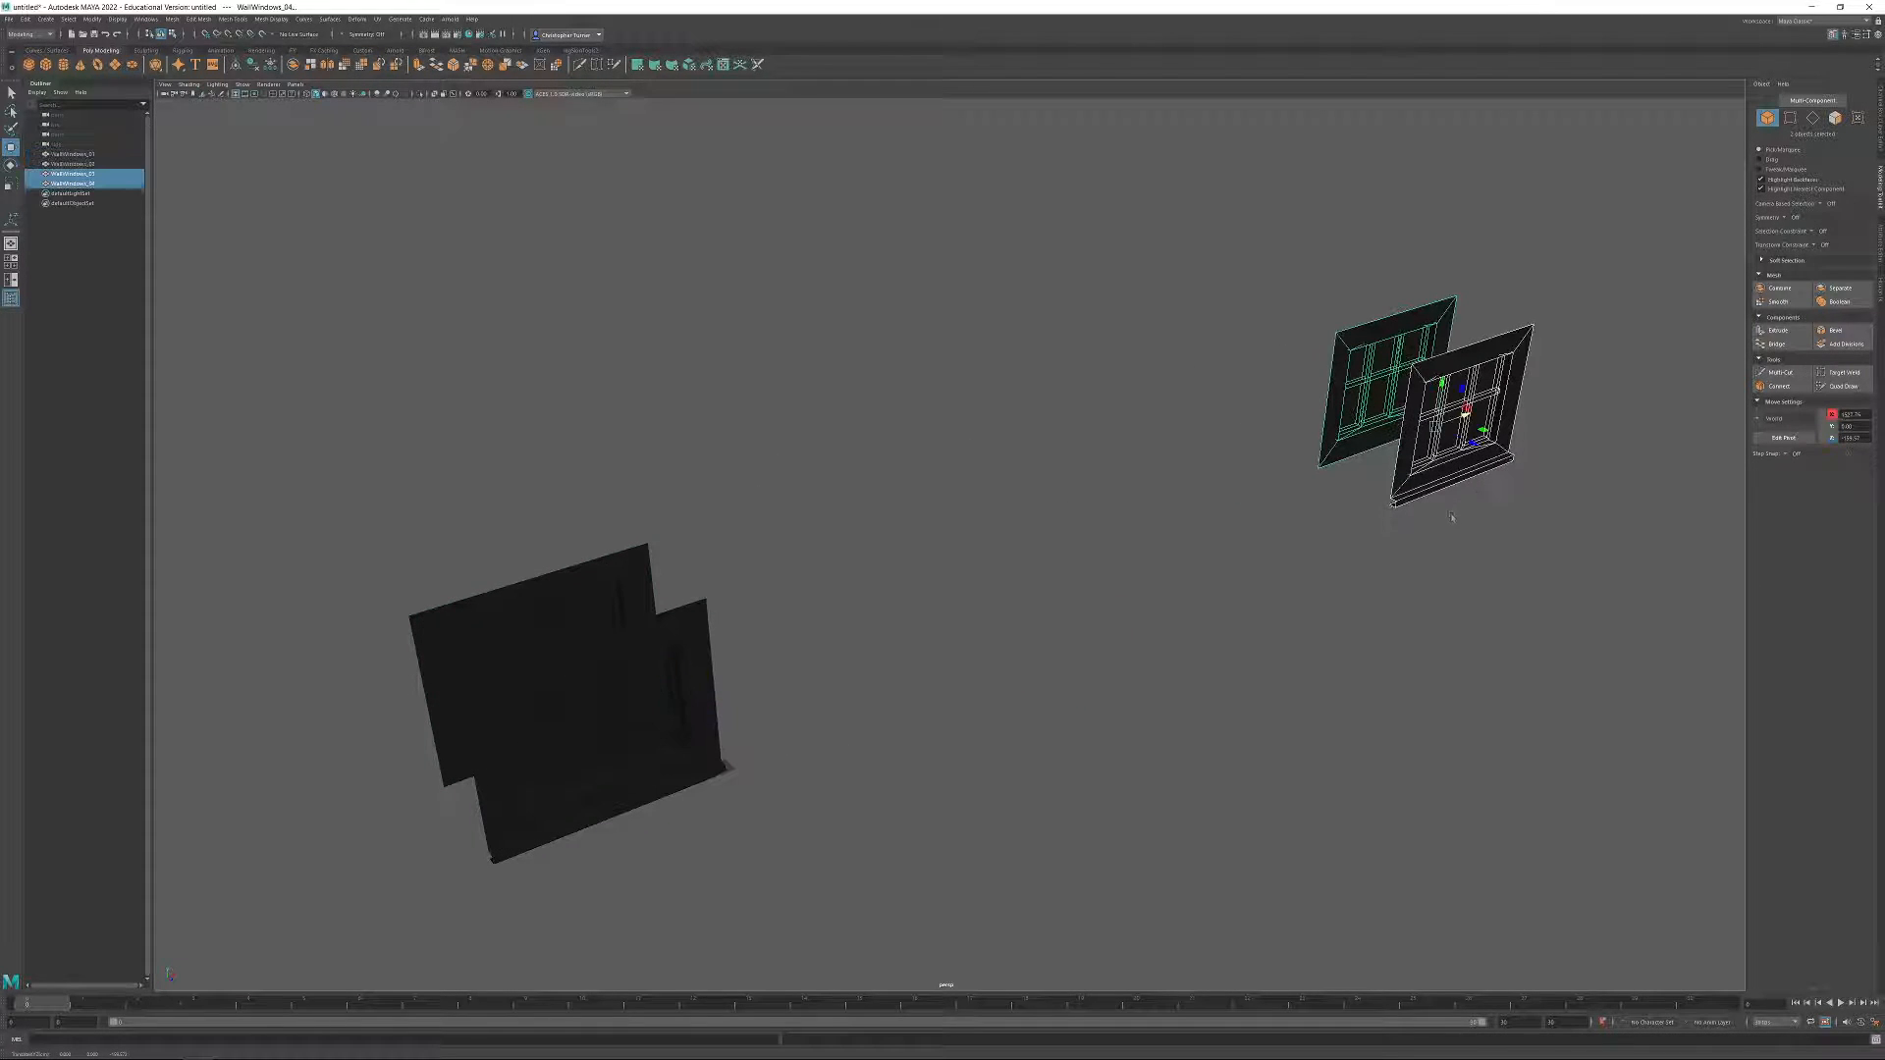
middle_click_drag(1468, 484, 1356, 555, "alt")
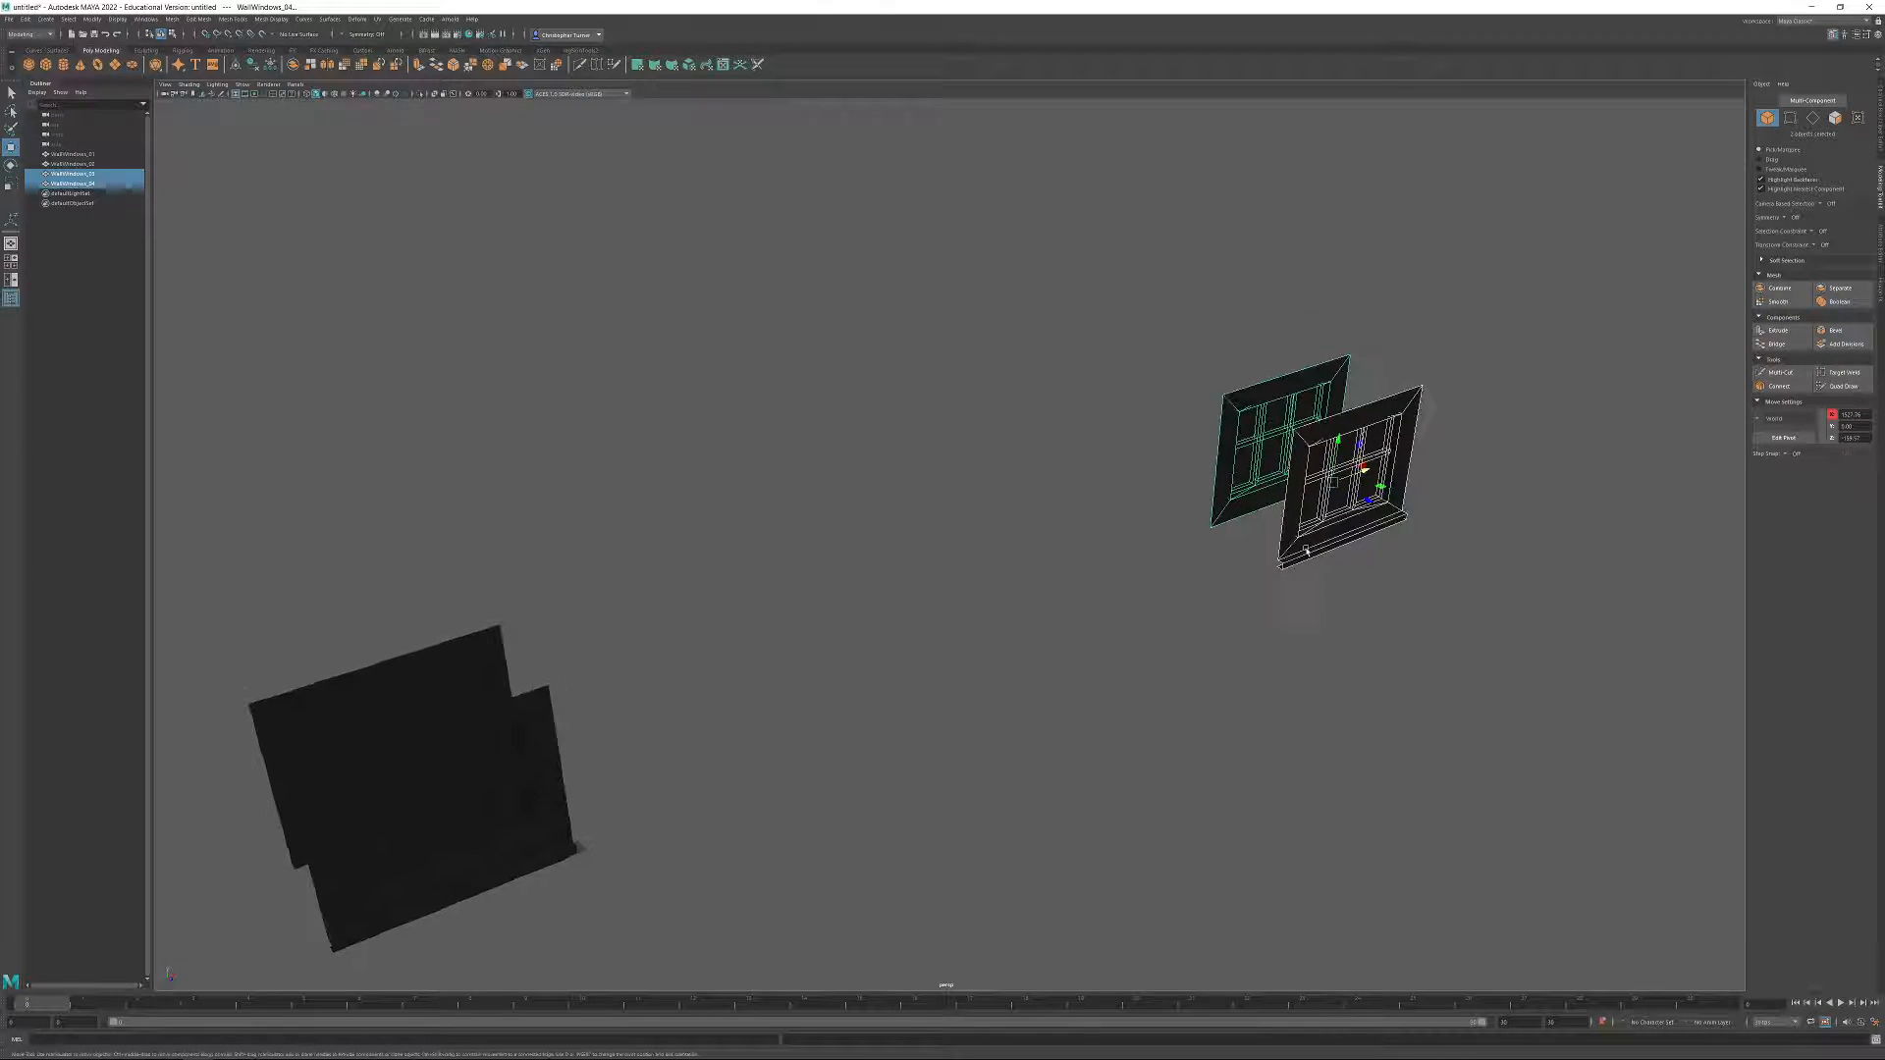
Stack the plain window wall copy on the ledged copy by snapping its pivot corner to the ledged wall's upper corner.
key("f")
mouse_move(1355, 610)
left_mouse_down("alt")
mouse_move(1313, 554)
mouse_move(1236, 551)
left_mouse_up("alt")
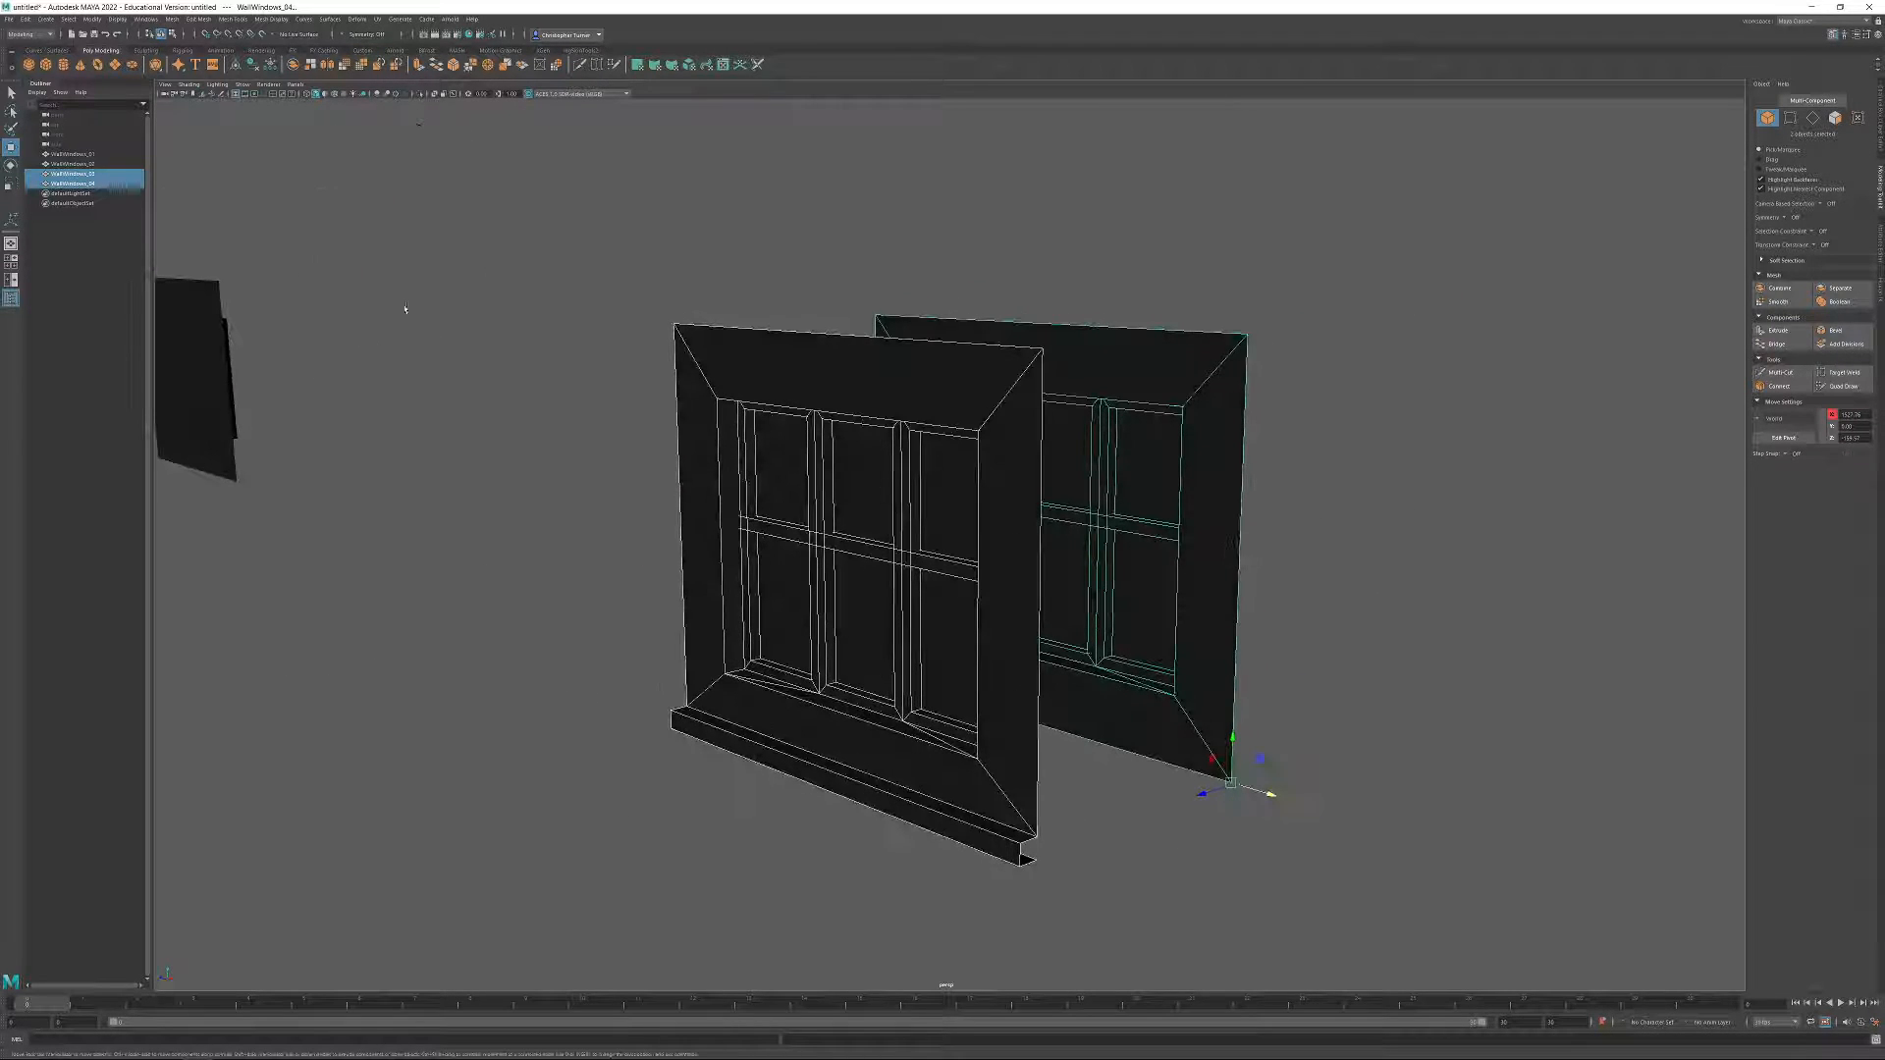
left_click_drag(1029, 522, 1151, 533, "alt")
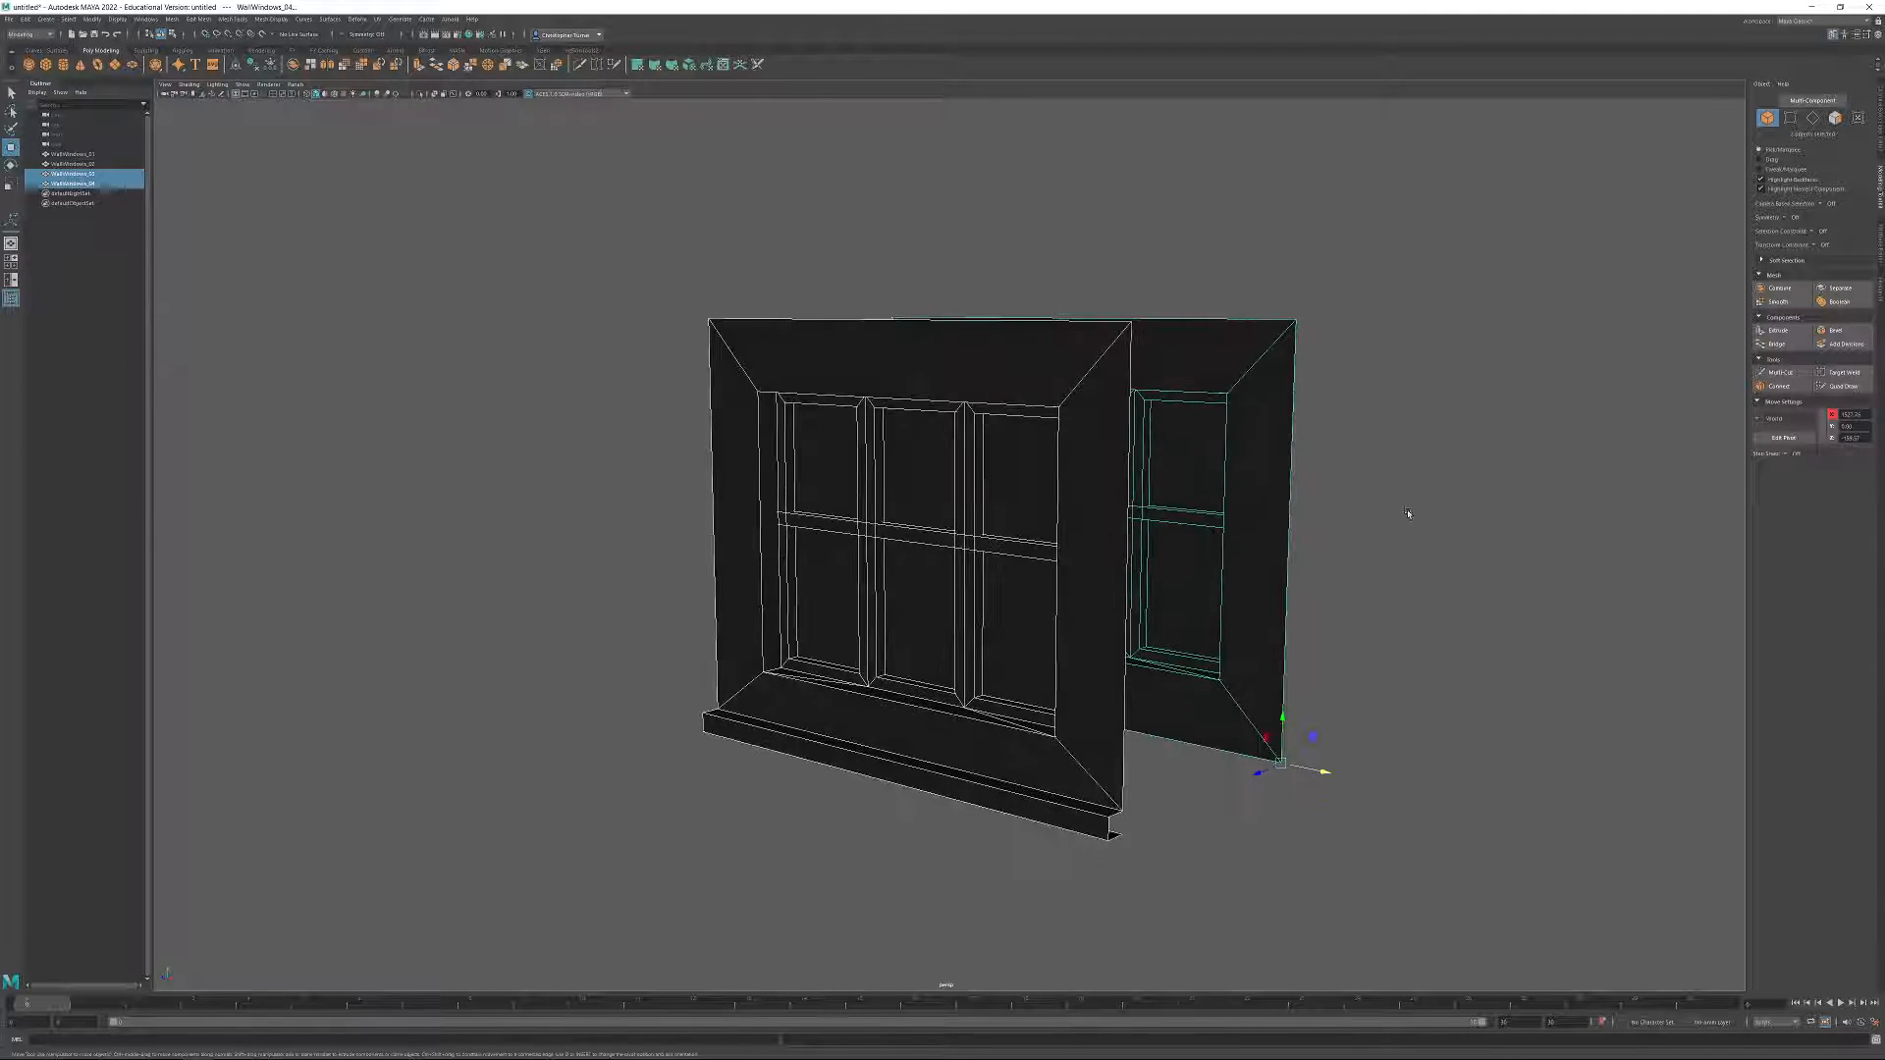
left_click(1410, 514)
left_click(1229, 469)
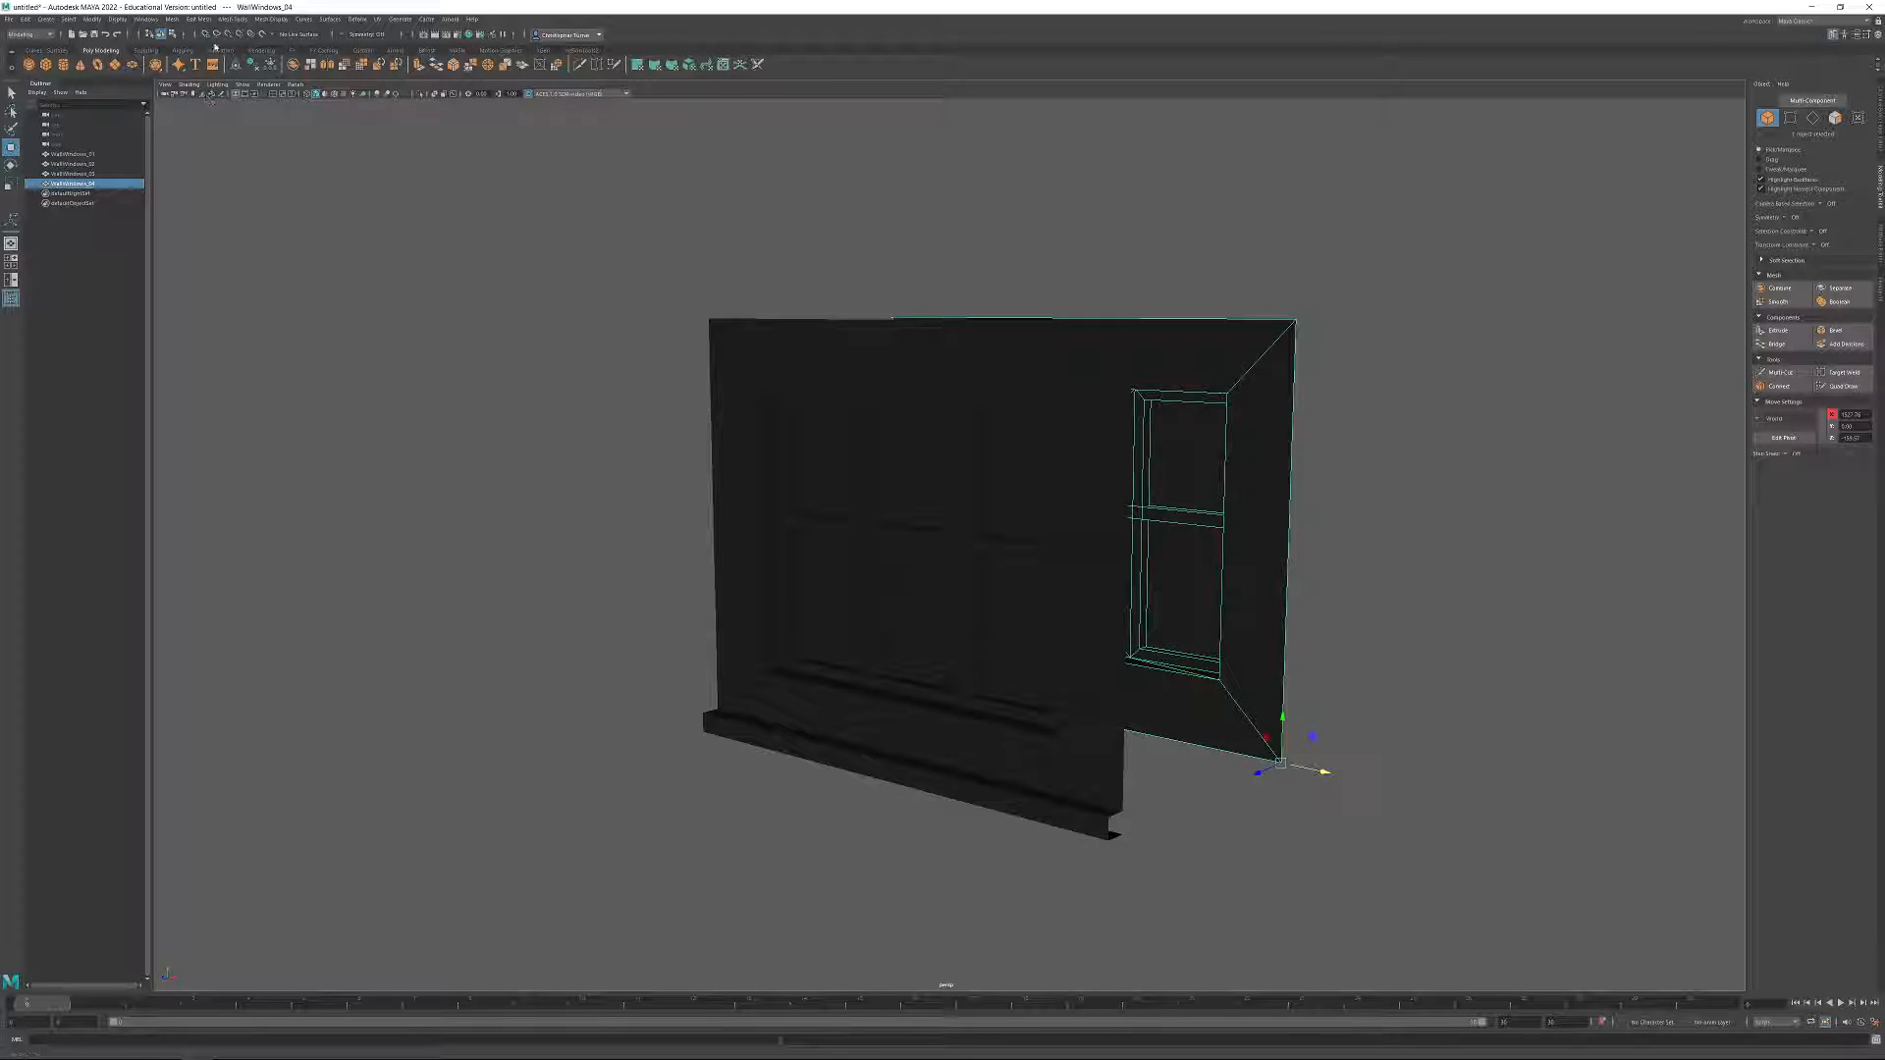
left_click_drag(1280, 763, 1120, 344)
Duplicate the ledged wall at the base of the stack and snap the duplicate onto the top of the upper wall.
left_click(1113, 620)
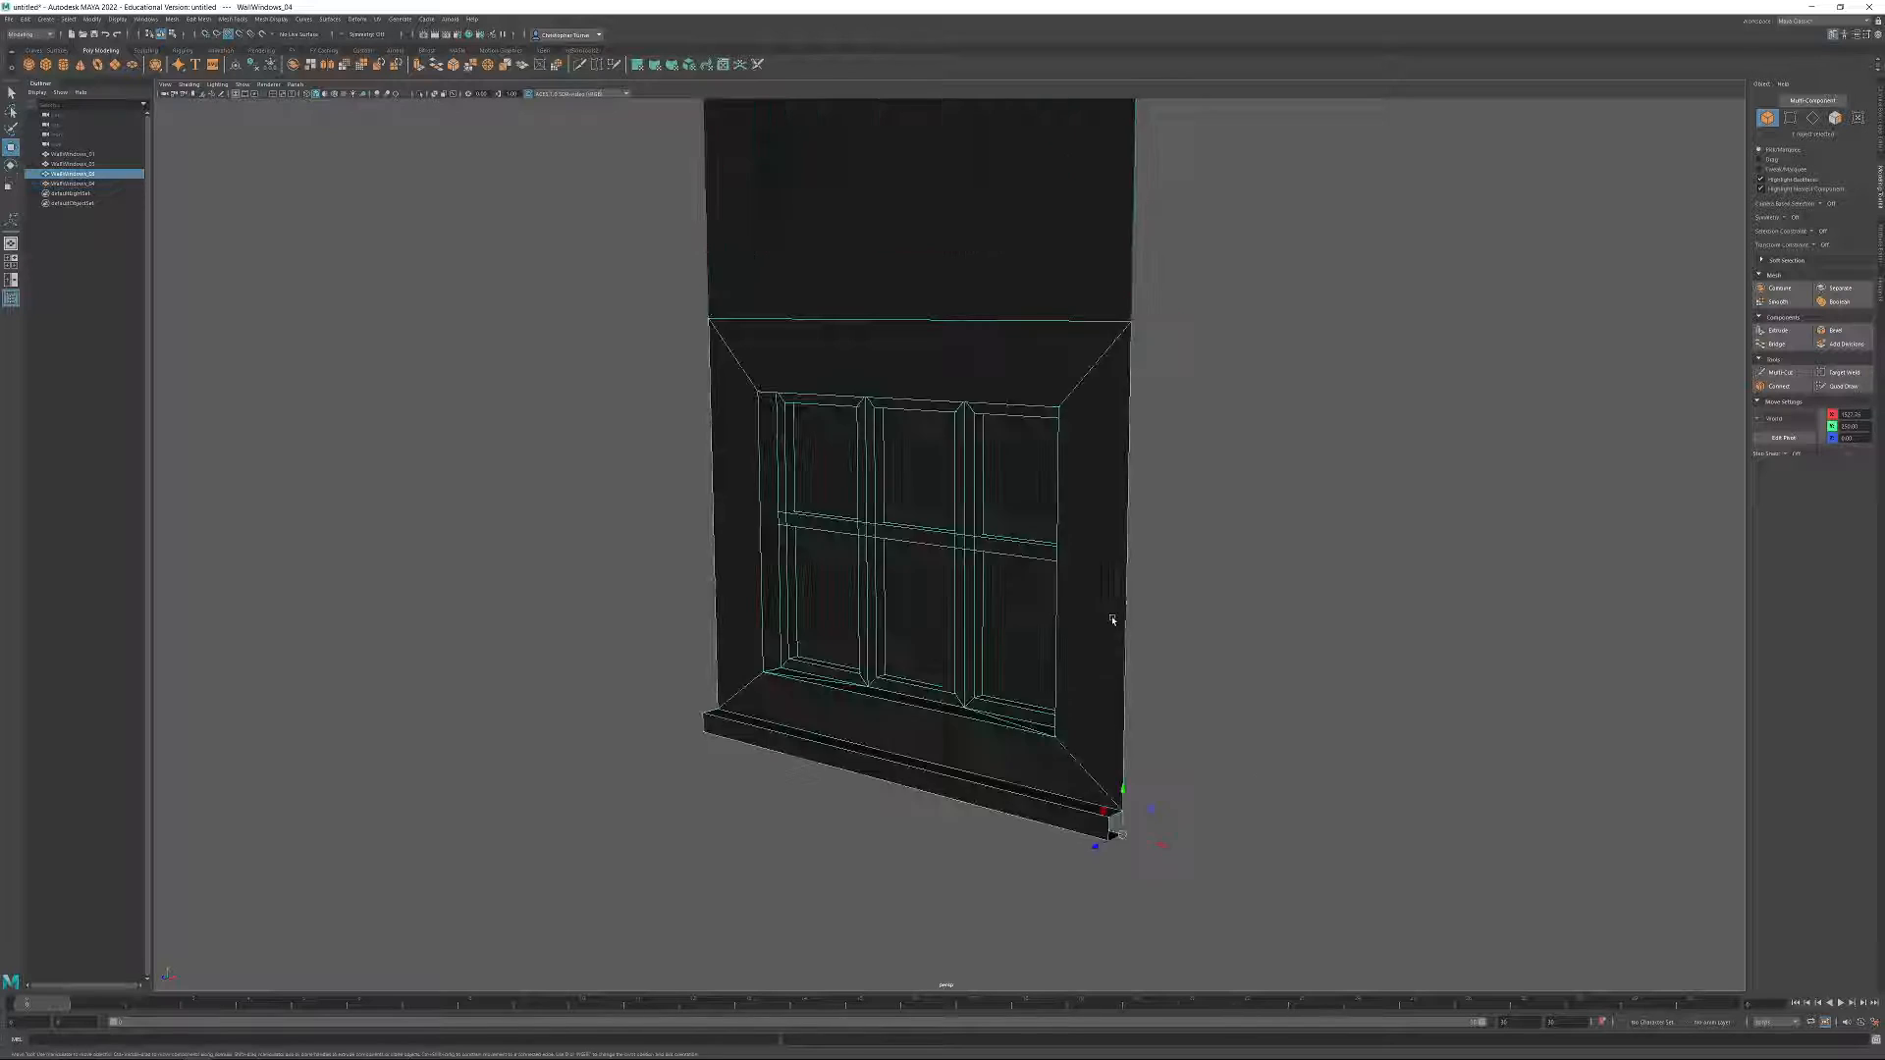
right_click_drag(1112, 620, 1078, 450, "alt")
middle_click_drag(1078, 451, 1041, 845, "alt")
left_click_drag(1011, 889, 1022, 330)
key("ctrl+z")
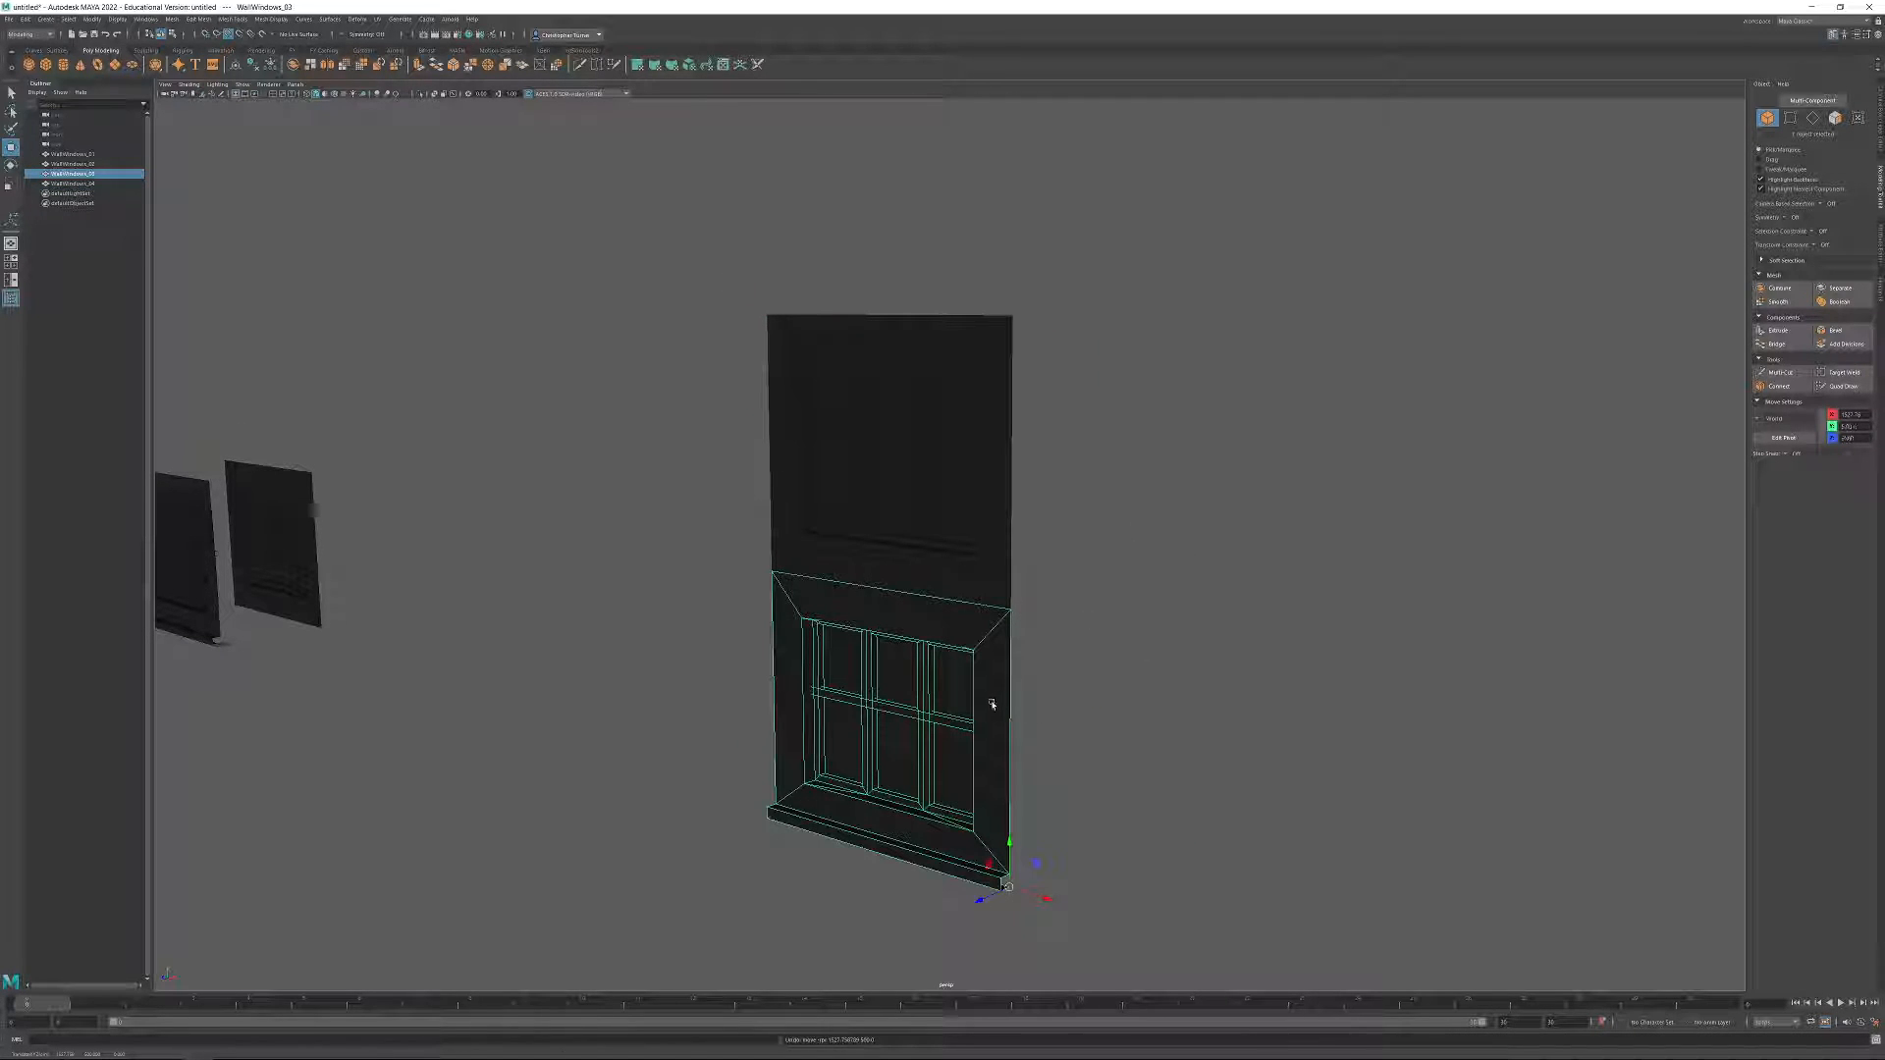
key("ctrl+d")
left_click_drag(1011, 844, 1012, 314)
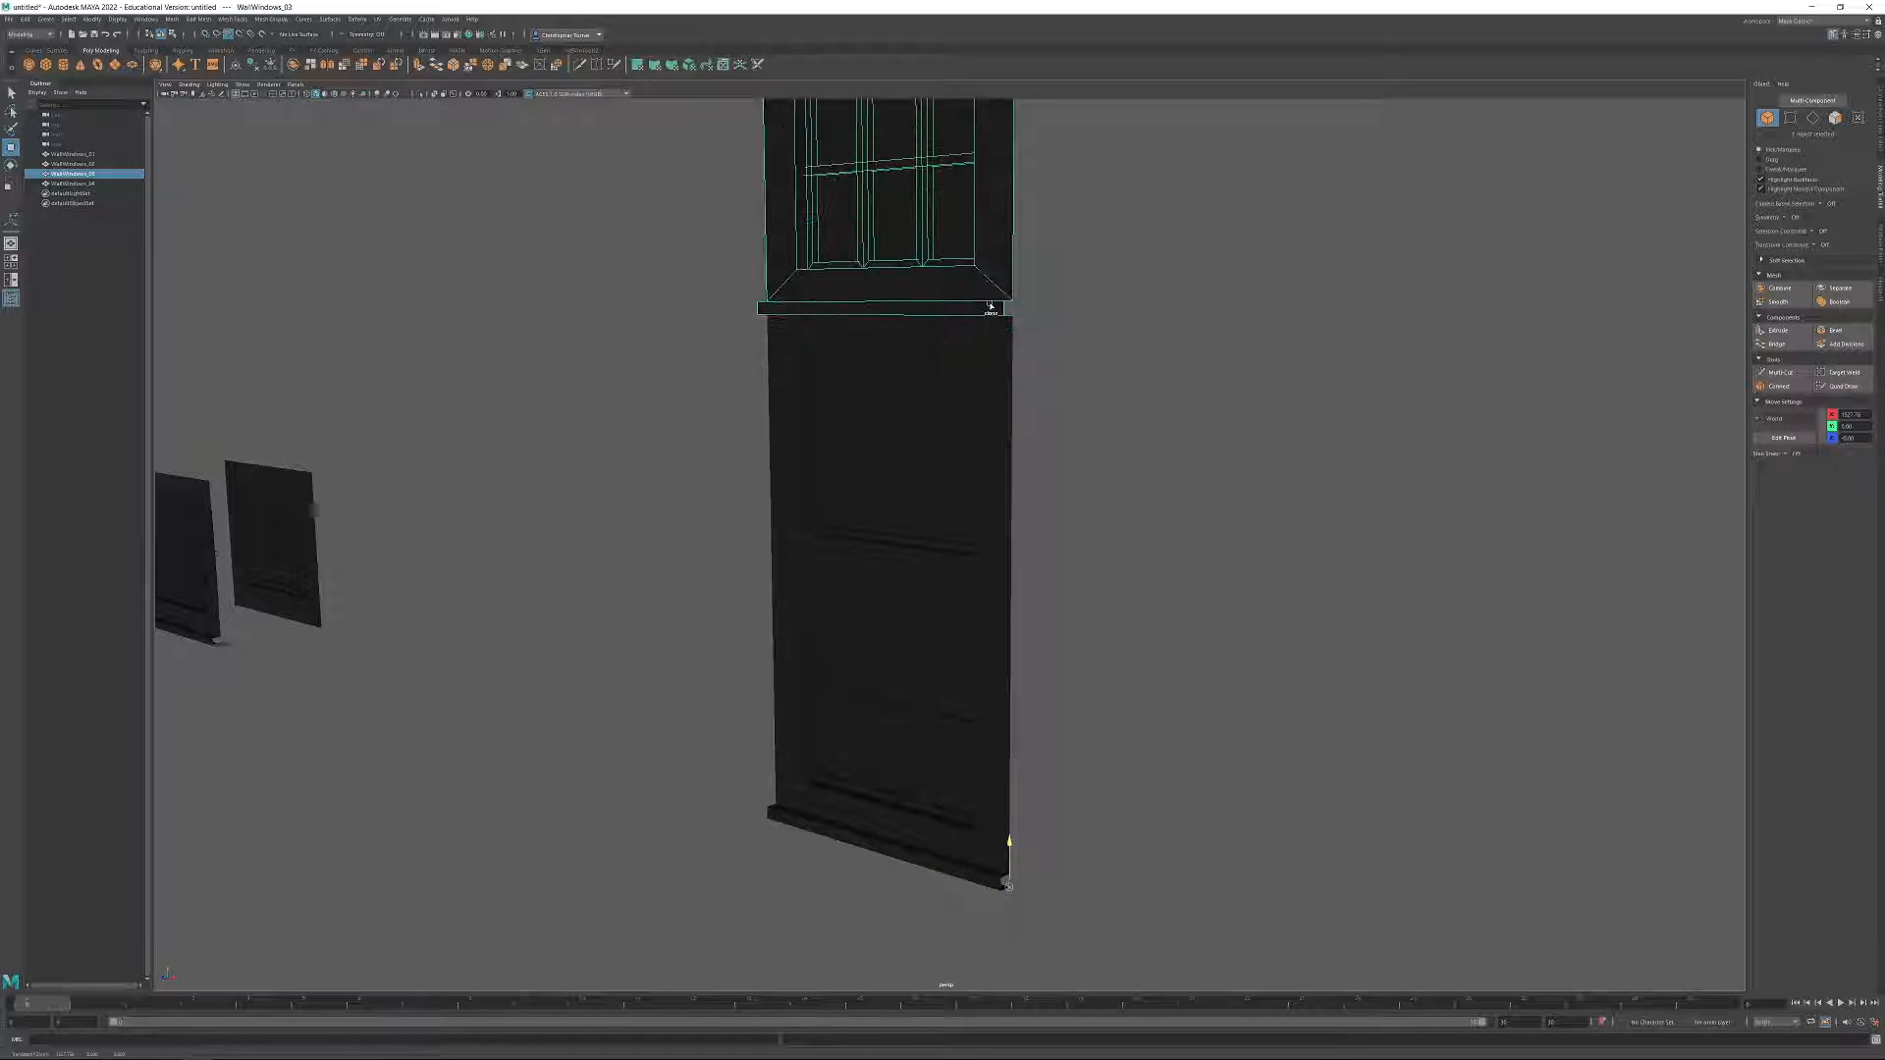
left_click(1176, 515)
mouse_move(1176, 515)
left_mouse_down("alt")
mouse_move(1148, 534)
mouse_move(1234, 539)
mouse_move(1150, 526)
left_mouse_up("alt")
right_click_drag(1151, 525, 1027, 429, "alt")
left_click_drag(1027, 429, 943, 643, "alt")
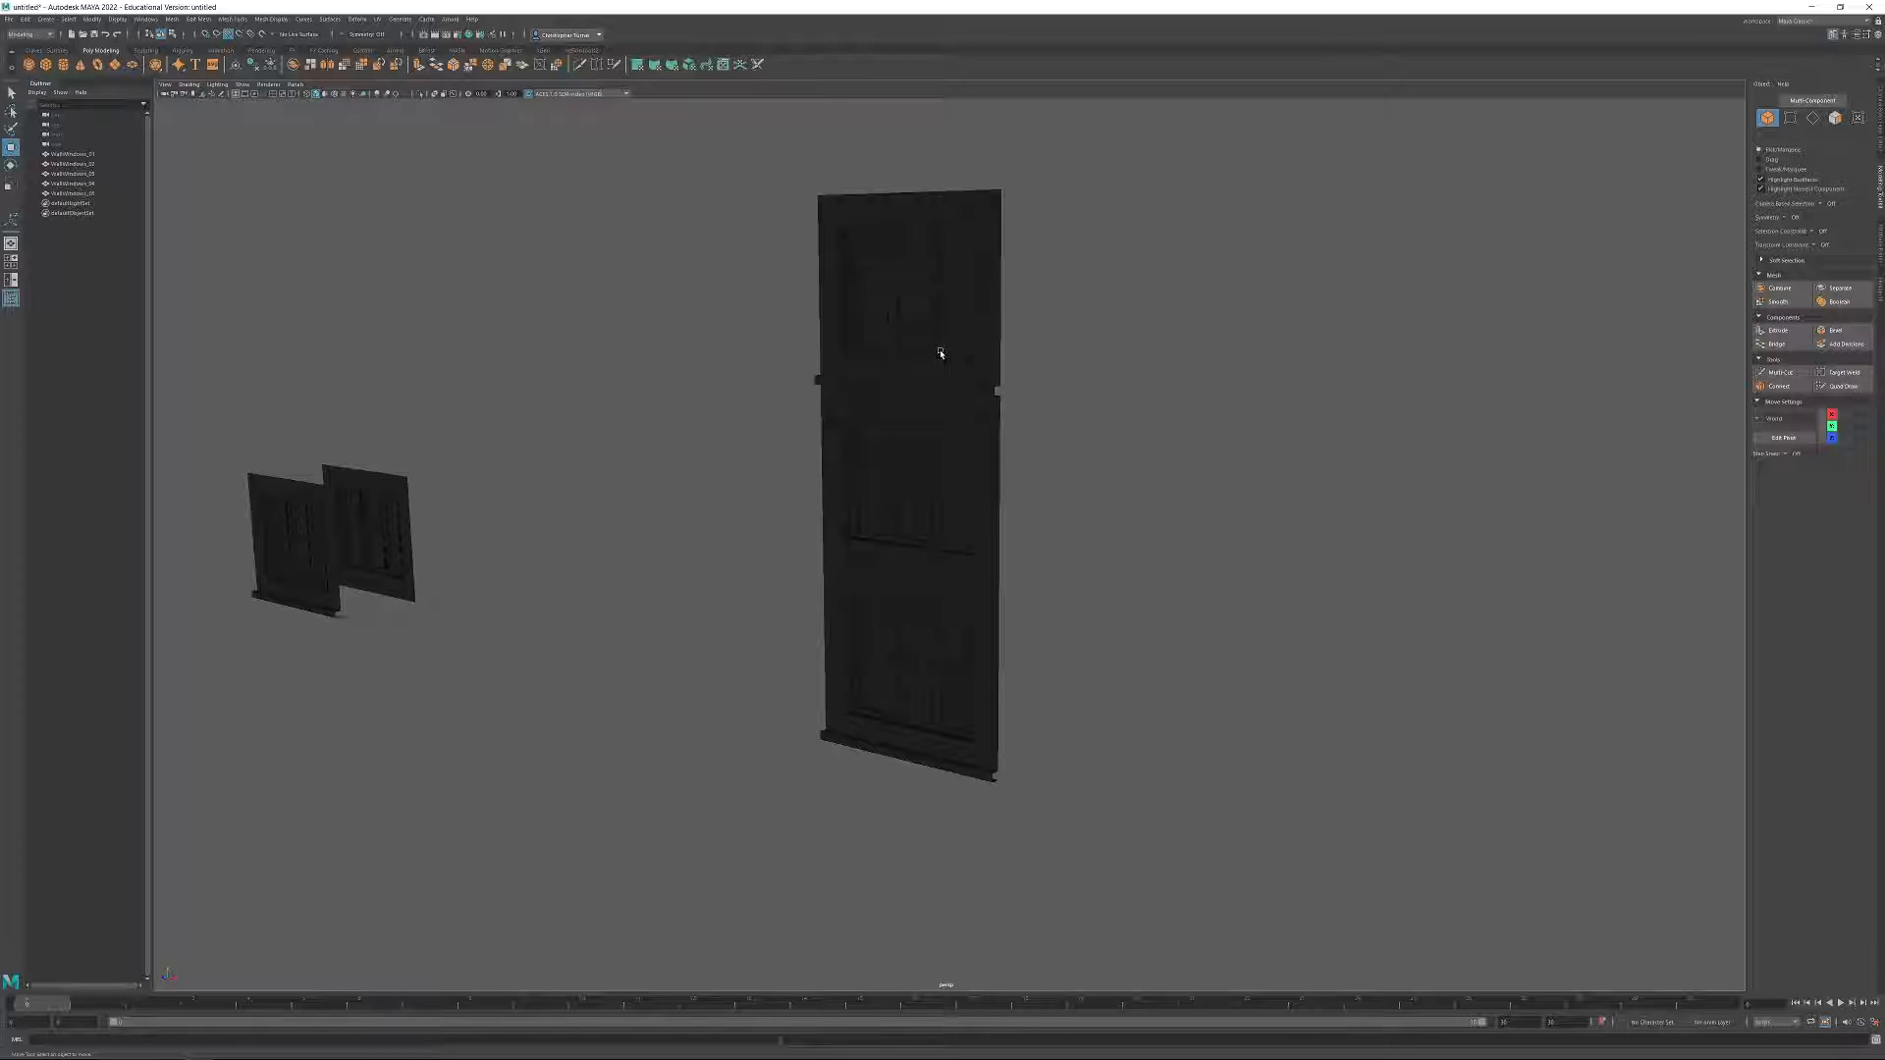
Select the original WallWindows_01 and WallWindows_02 and move both back along the Z axis, away from the origin.
left_click_drag(589, 564, 632, 564, "alt")
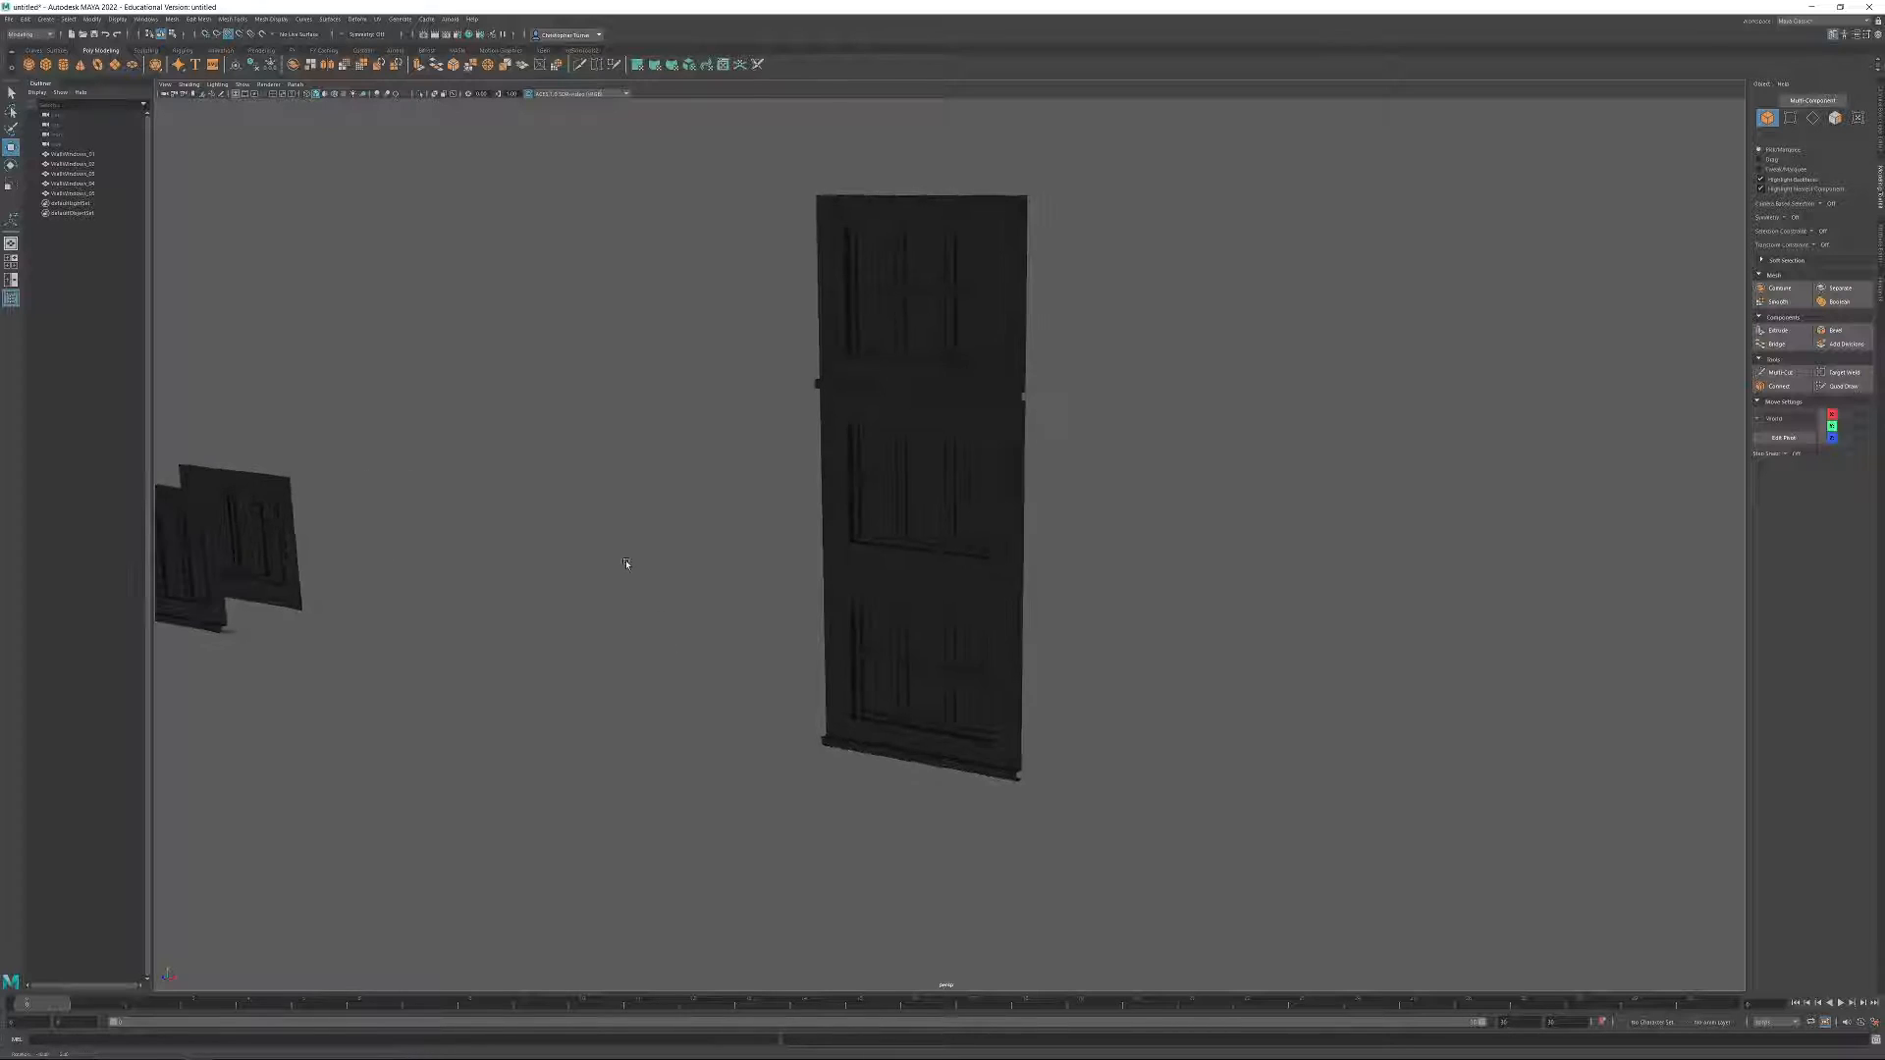
middle_click_drag(632, 563, 707, 636, "alt")
left_click_drag(638, 678, 432, 550)
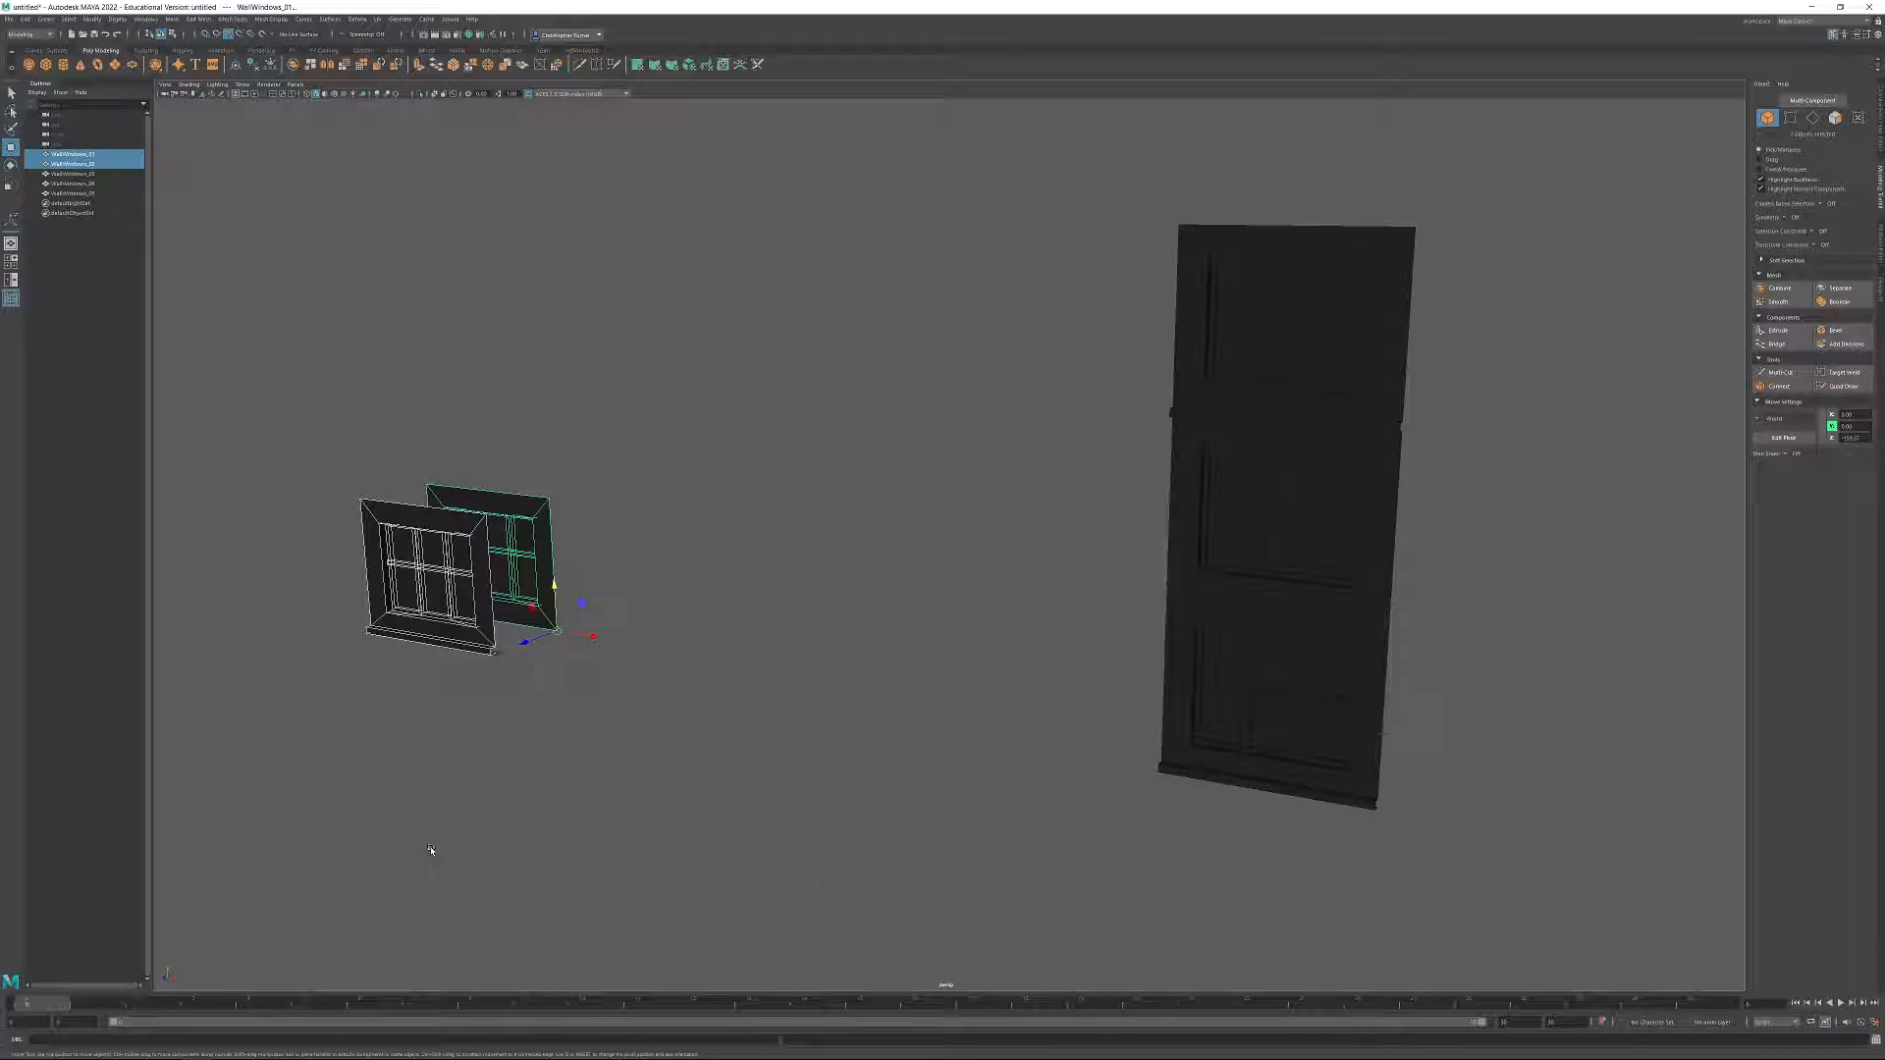
right_click_drag(560, 666, 576, 792, "alt")
middle_click_drag(576, 792, 770, 678, "alt")
left_click_drag(770, 678, 631, 669, "alt")
middle_click_drag(632, 669, 961, 673, "alt")
right_click_drag(928, 653, 727, 717, "alt")
left_click(227, 36)
left_click_drag(678, 660, 590, 712, "alt")
middle_click_drag(589, 712, 1095, 481, "alt")
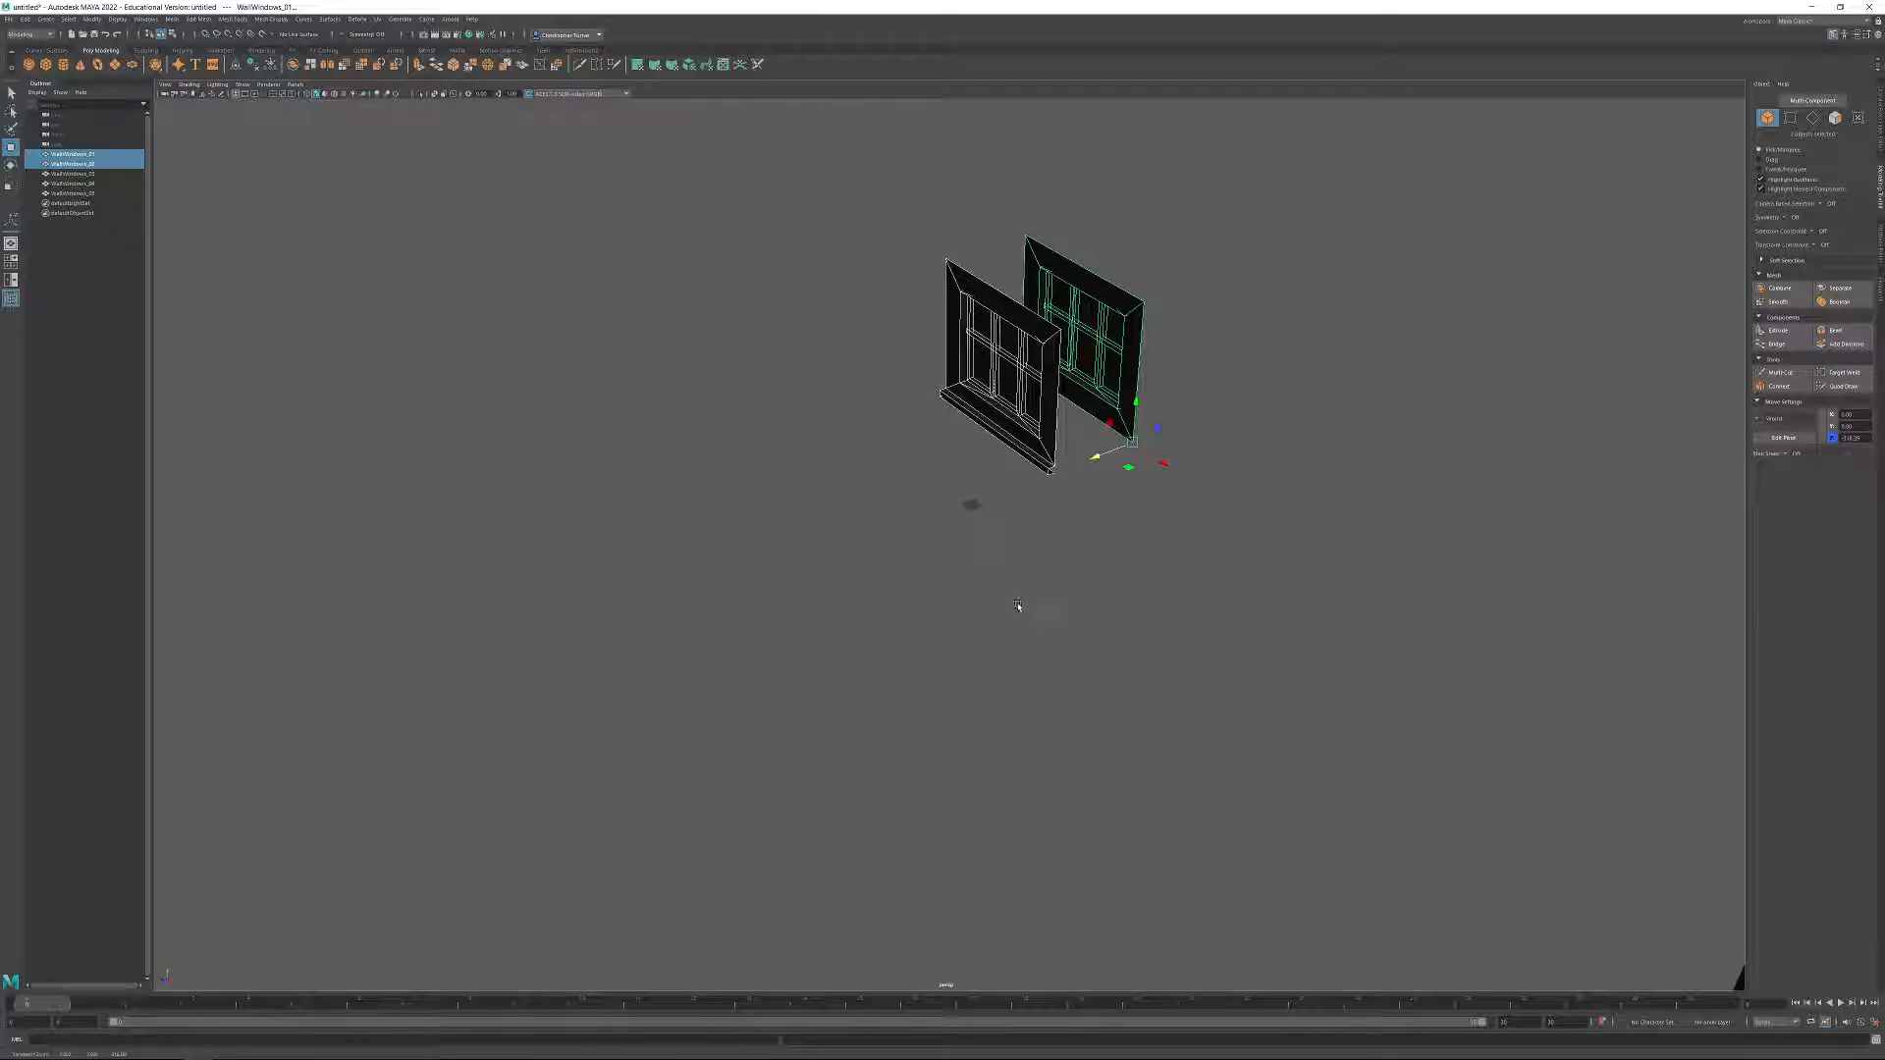
Duplicate WallWindows_02 and move the copy forward along the Z axis toward the origin.
left_click(1015, 339)
left_click_drag(1015, 339, 1130, 550, "alt")
right_click_drag(1129, 549, 1183, 762, "alt")
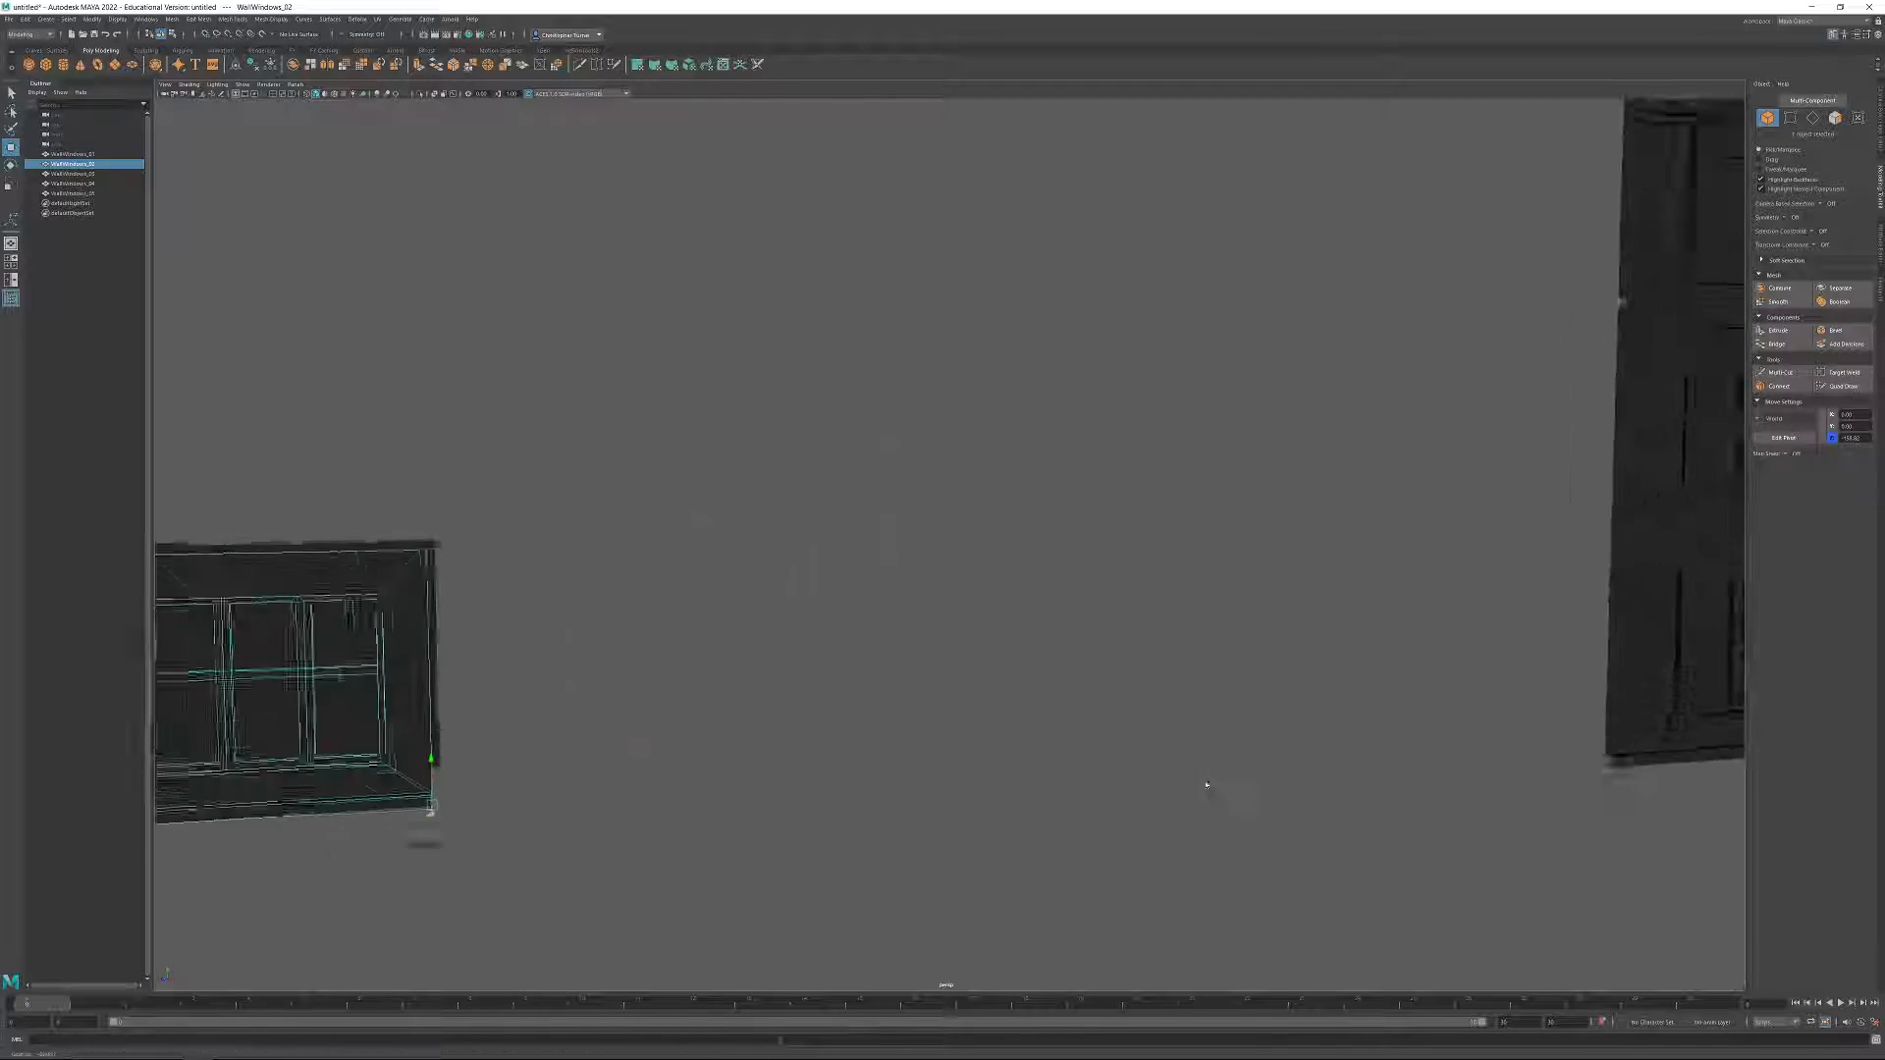
middle_click_drag(1183, 762, 1575, 443, "alt")
left_click_drag(1575, 442, 1031, 560, "alt")
middle_click_drag(1031, 560, 1397, 585, "alt")
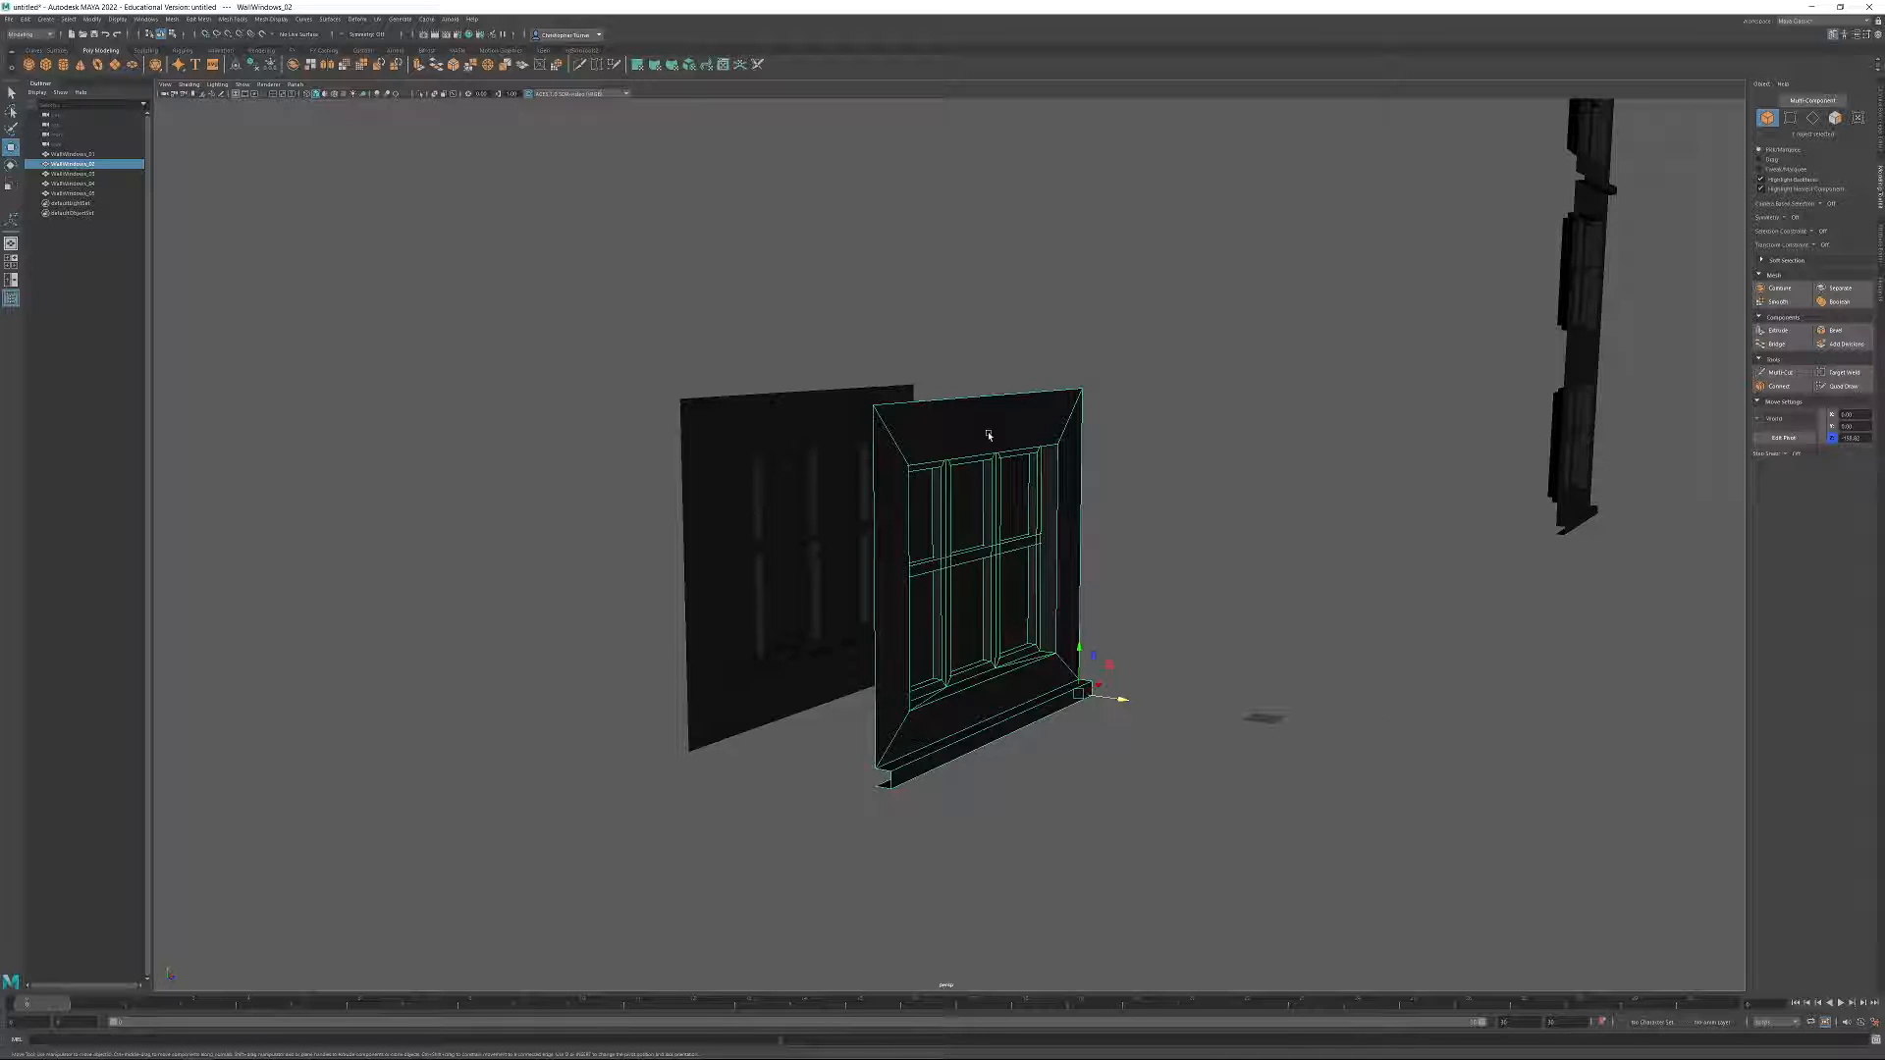
left_click_drag(1118, 658, 1118, 666, "alt")
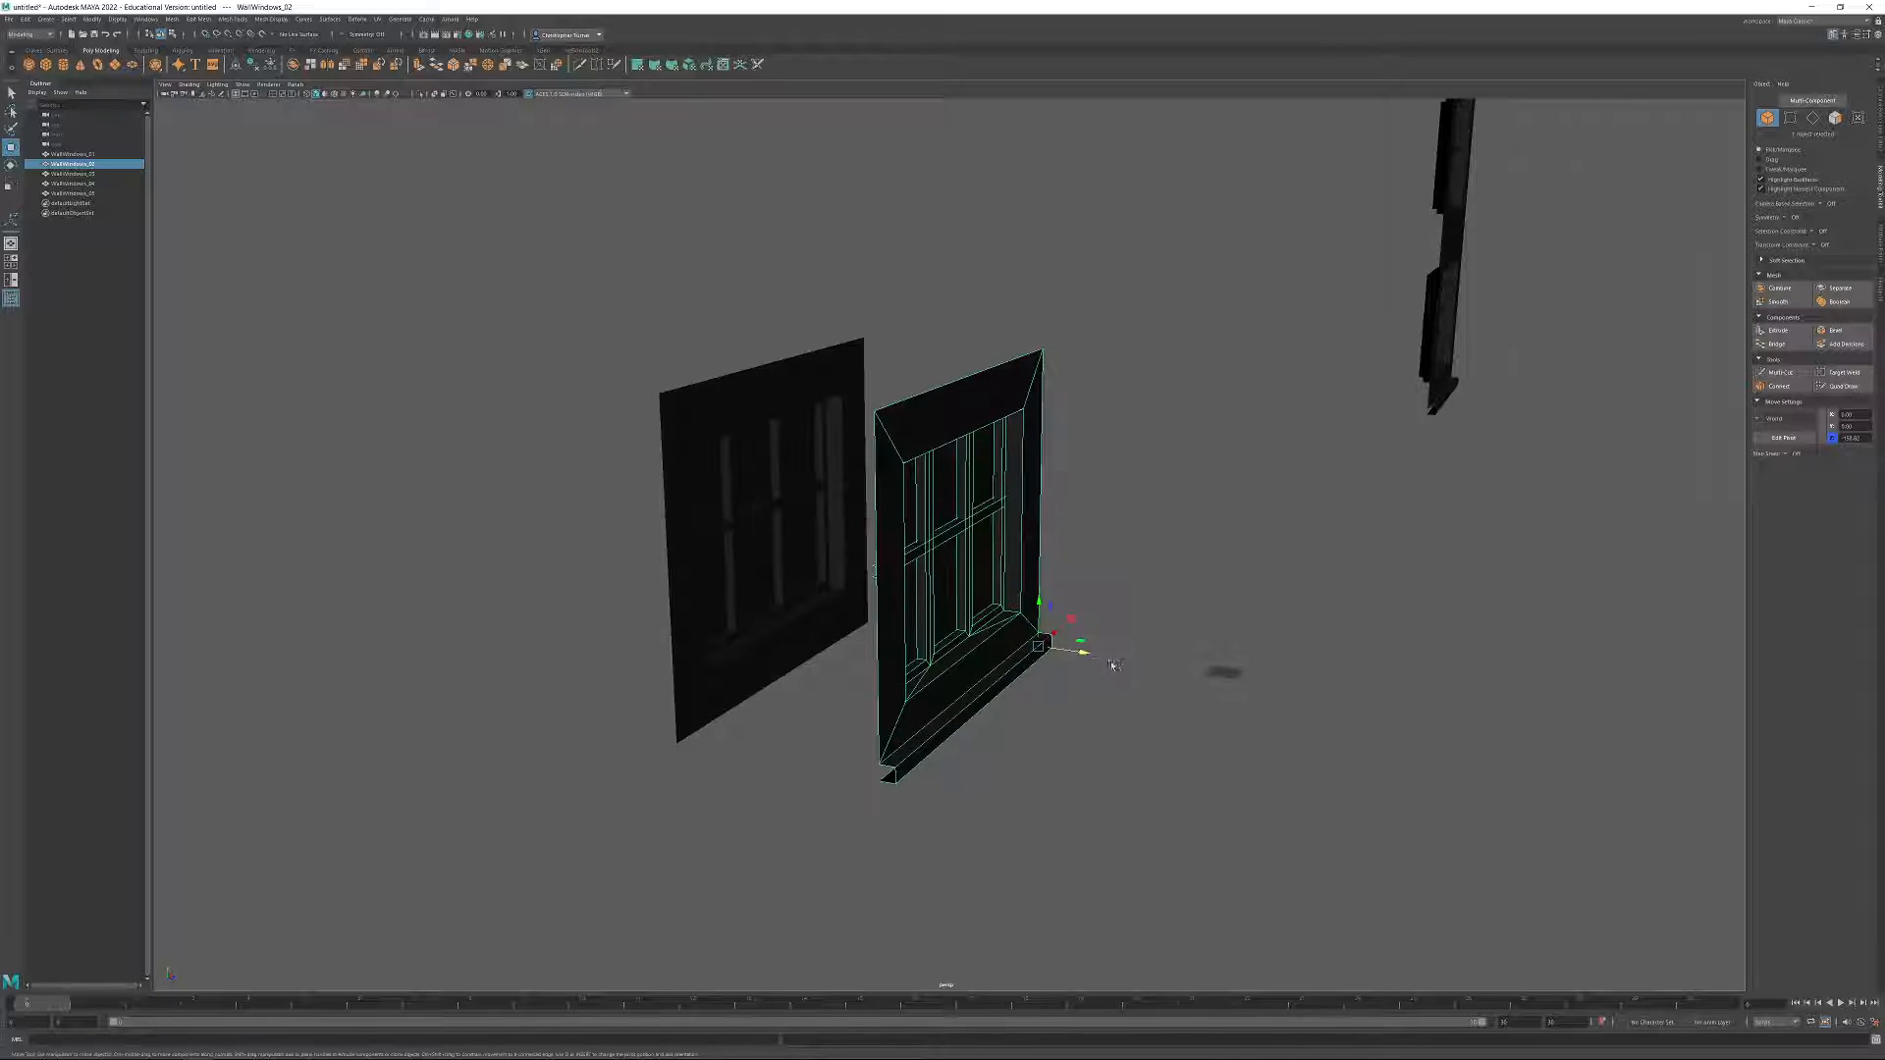
key("ctrl+d")
left_click_drag(1101, 663, 1257, 694)
Set the Z position of the new ledged wall copy to 0.
left_click_drag(1350, 652, 1168, 648, "alt")
middle_click_drag(1296, 761, 1047, 602, "alt")
scroll(1151, 805, "up", 6)
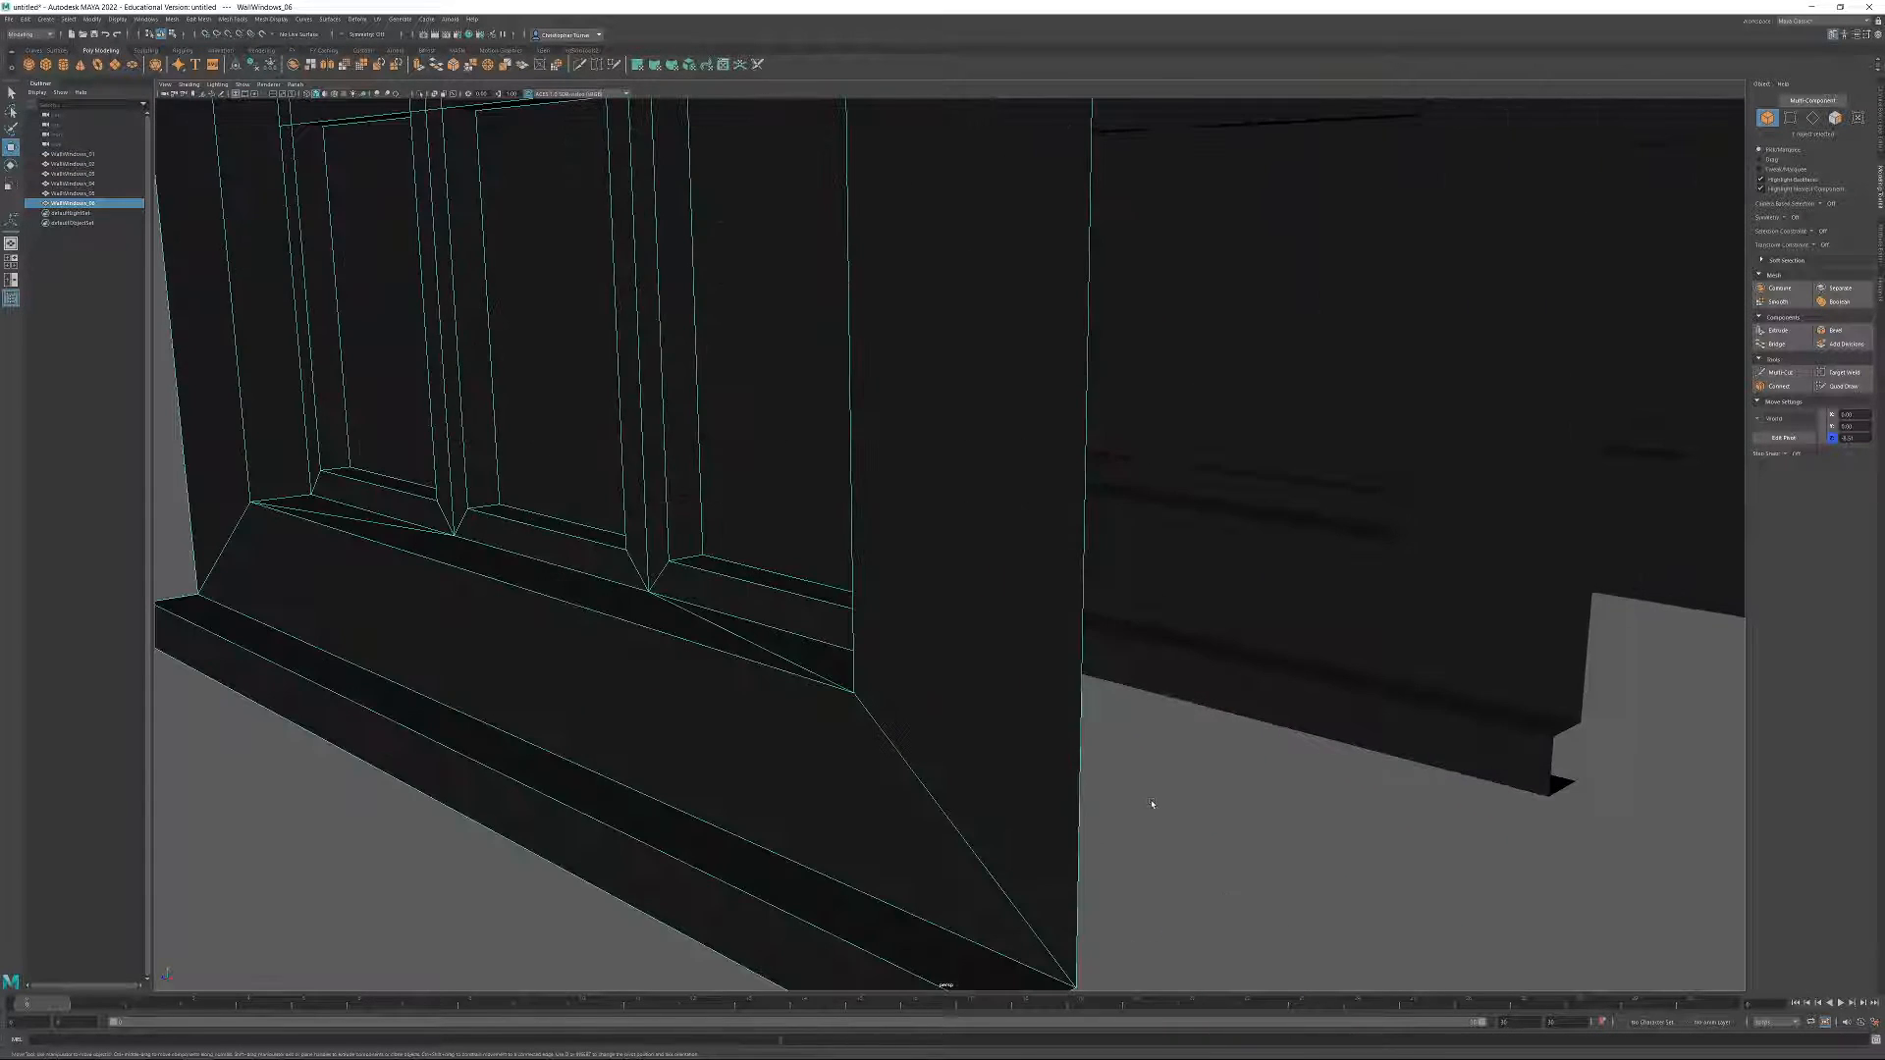
scroll(1152, 804, "down", 4)
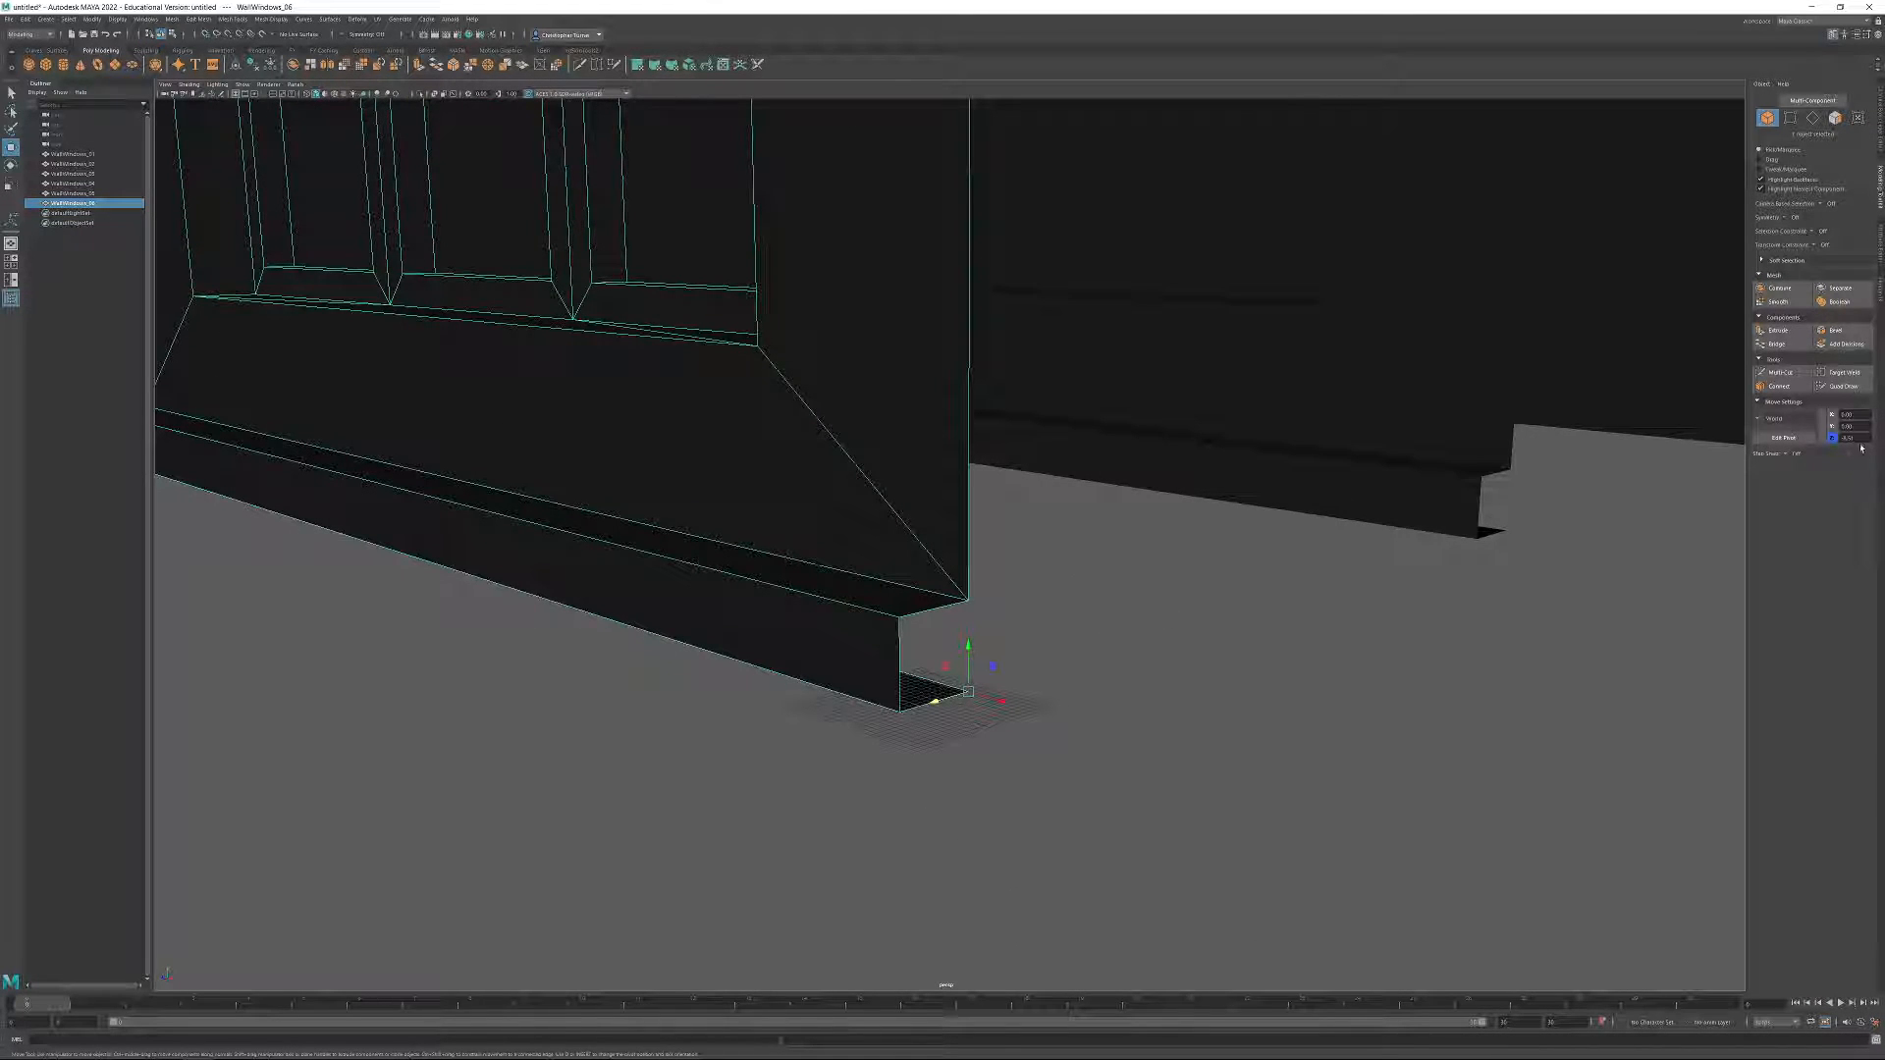
left_click_drag(1856, 438, 1818, 514)
type("0")
key("Return")
Examine the new ledged wall copy and its window from the front and from below.
right_click_drag(1041, 609, 657, 339, "alt")
left_click_drag(658, 339, 1102, 370, "alt")
middle_click_drag(1103, 370, 1024, 435, "alt")
right_click_drag(1024, 435, 1115, 575, "alt")
left_click_drag(1066, 493, 1116, 479, "alt")
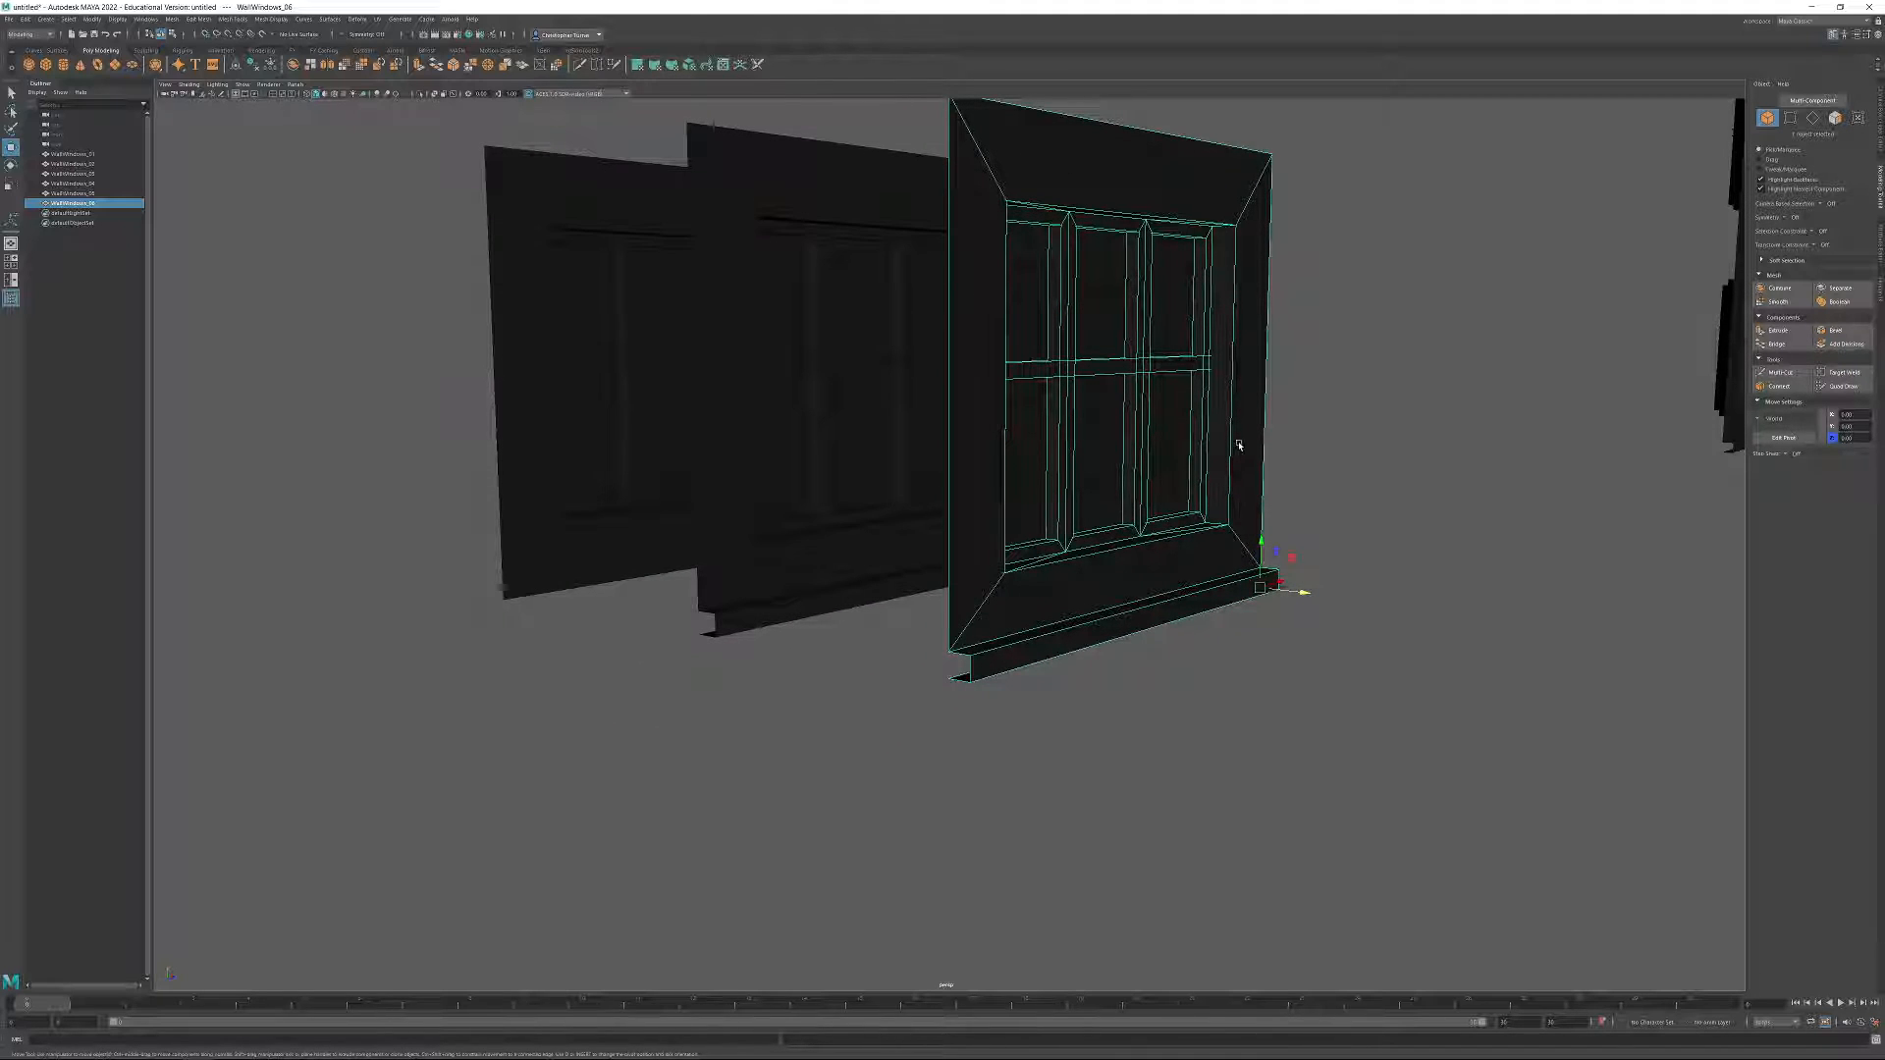
left_click_drag(1149, 596, 1149, 539, "alt")
right_click_drag(1149, 539, 1169, 531, "alt")
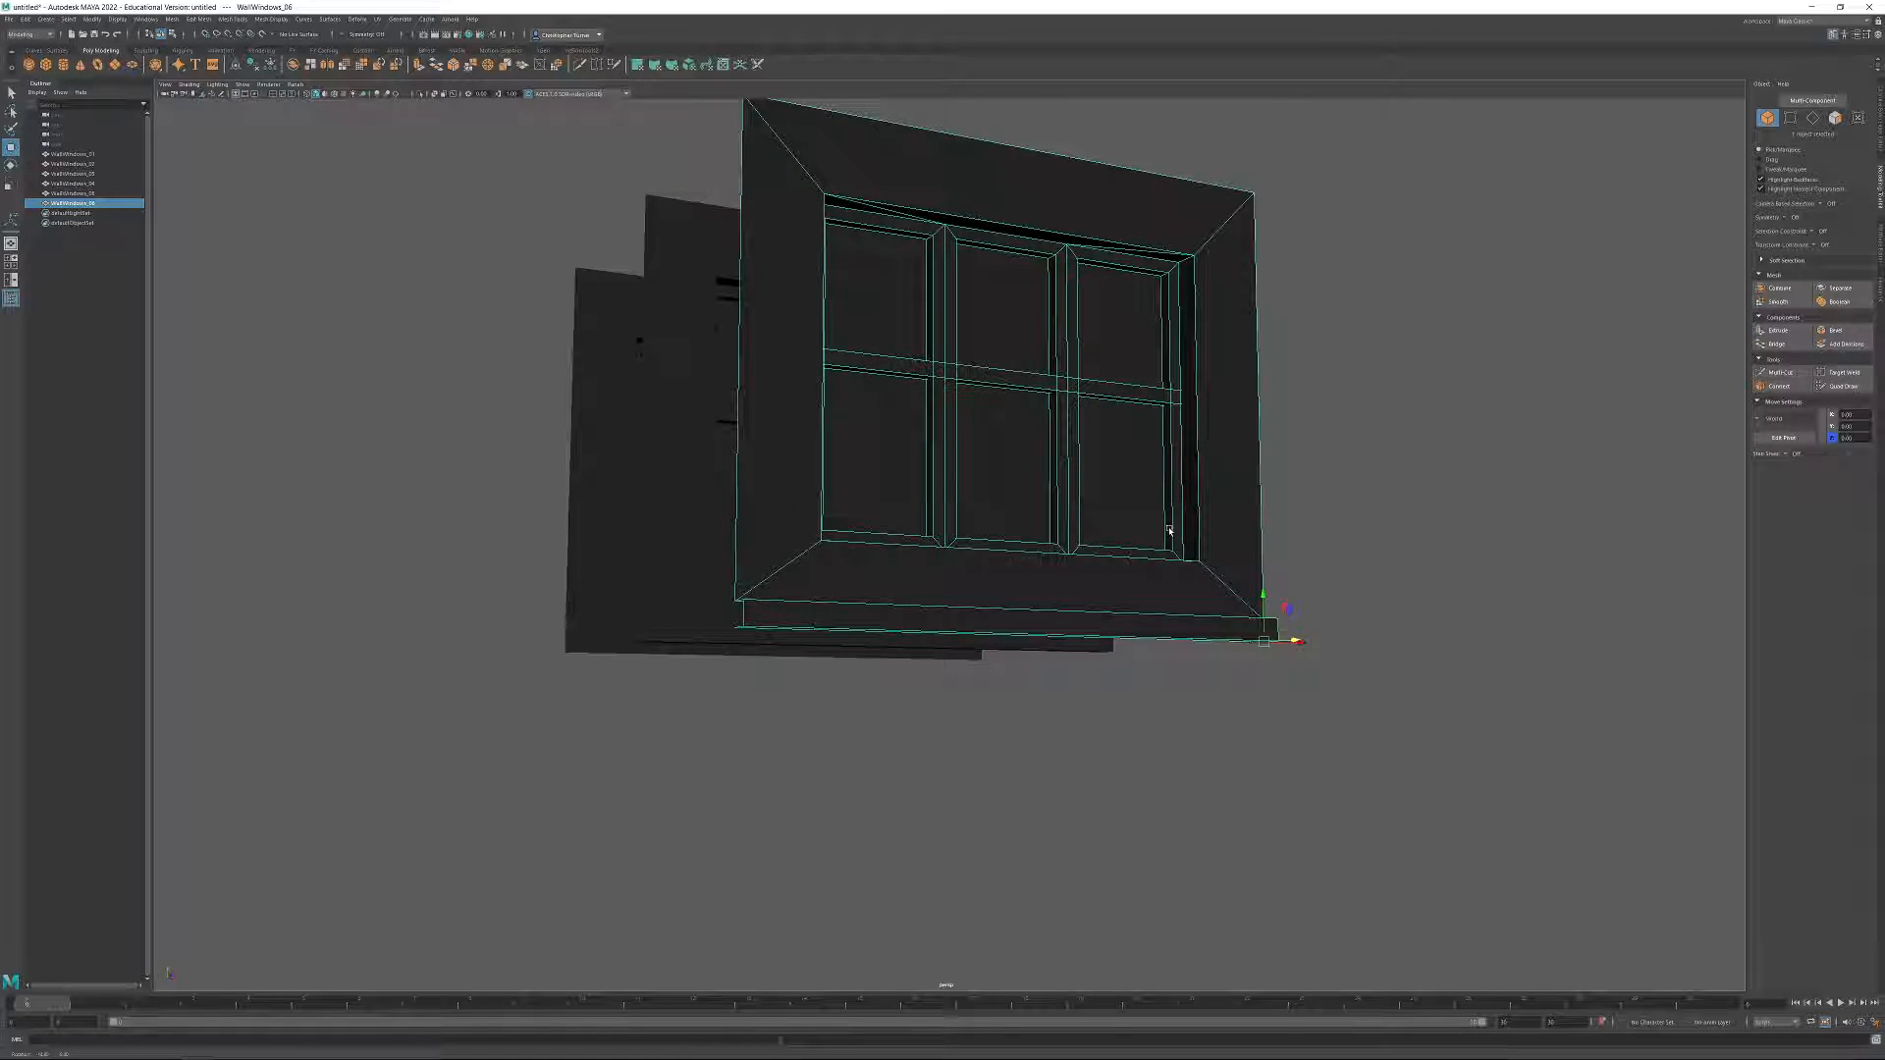
left_click_drag(1157, 530, 1178, 531, "alt")
middle_click_drag(1178, 530, 1203, 577, "alt")
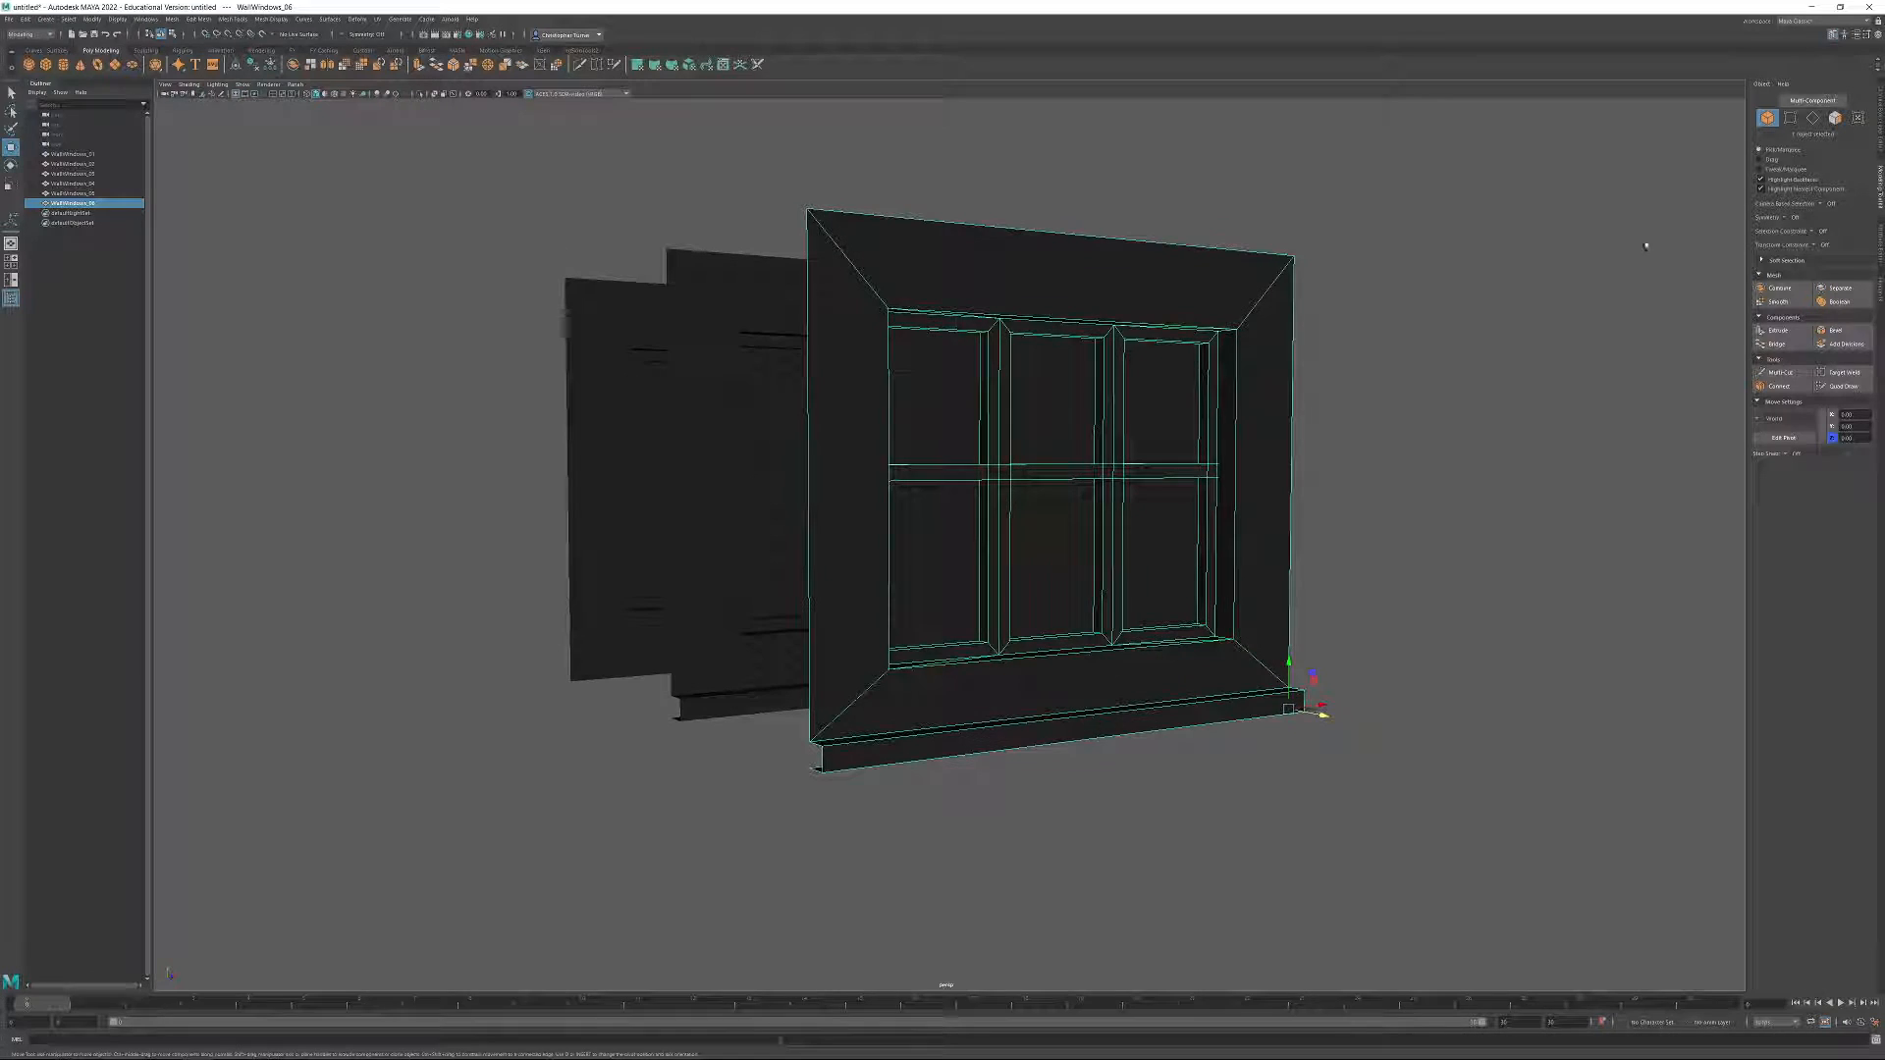
Delete the inner recess faces around the window opening of WallWindows_06.
left_click(1834, 118)
middle_click_drag(1381, 322, 1397, 358, "alt")
right_click_drag(1397, 357, 1442, 381, "alt")
left_click(1317, 595)
left_click_drag(1326, 531, 1276, 334, "alt")
left_click(1126, 179, "shift")
left_click_drag(1126, 178, 547, 332, "alt")
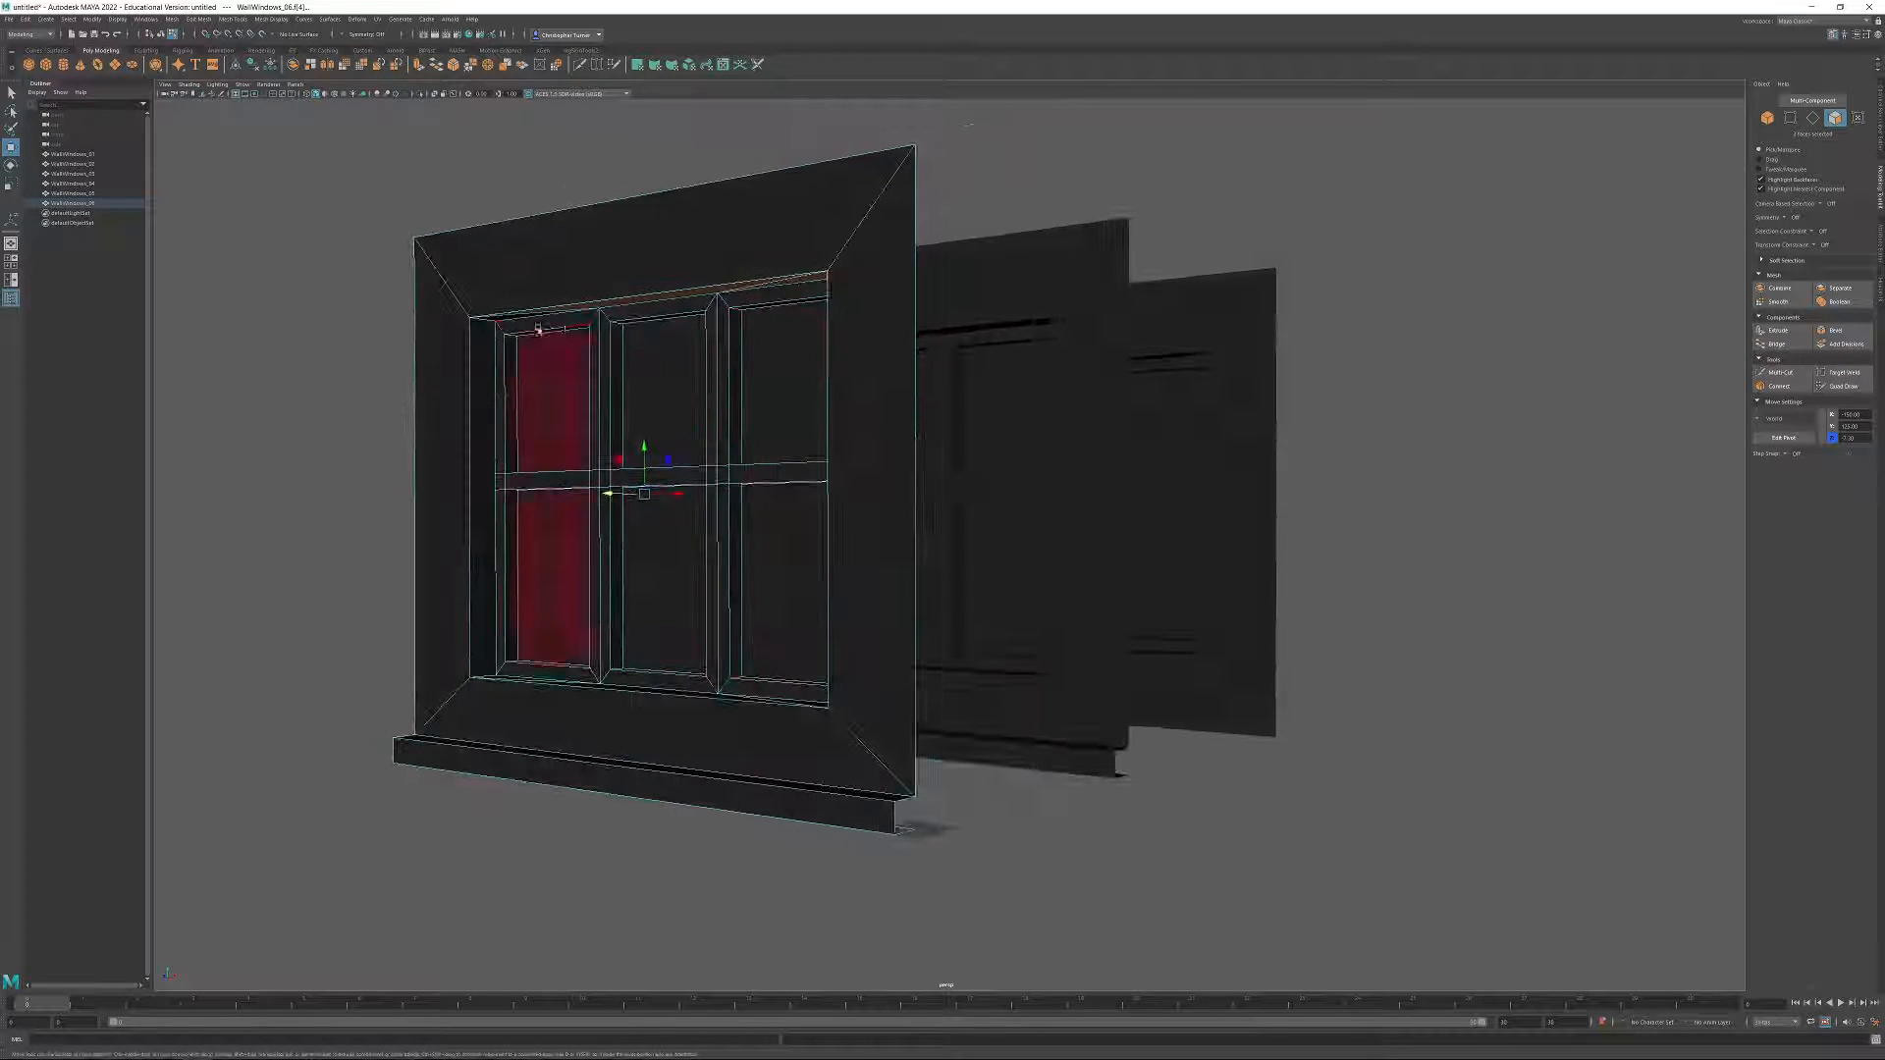
left_click(488, 422, "shift")
left_click_drag(488, 422, 736, 407, "alt")
left_click(1018, 536, "shift")
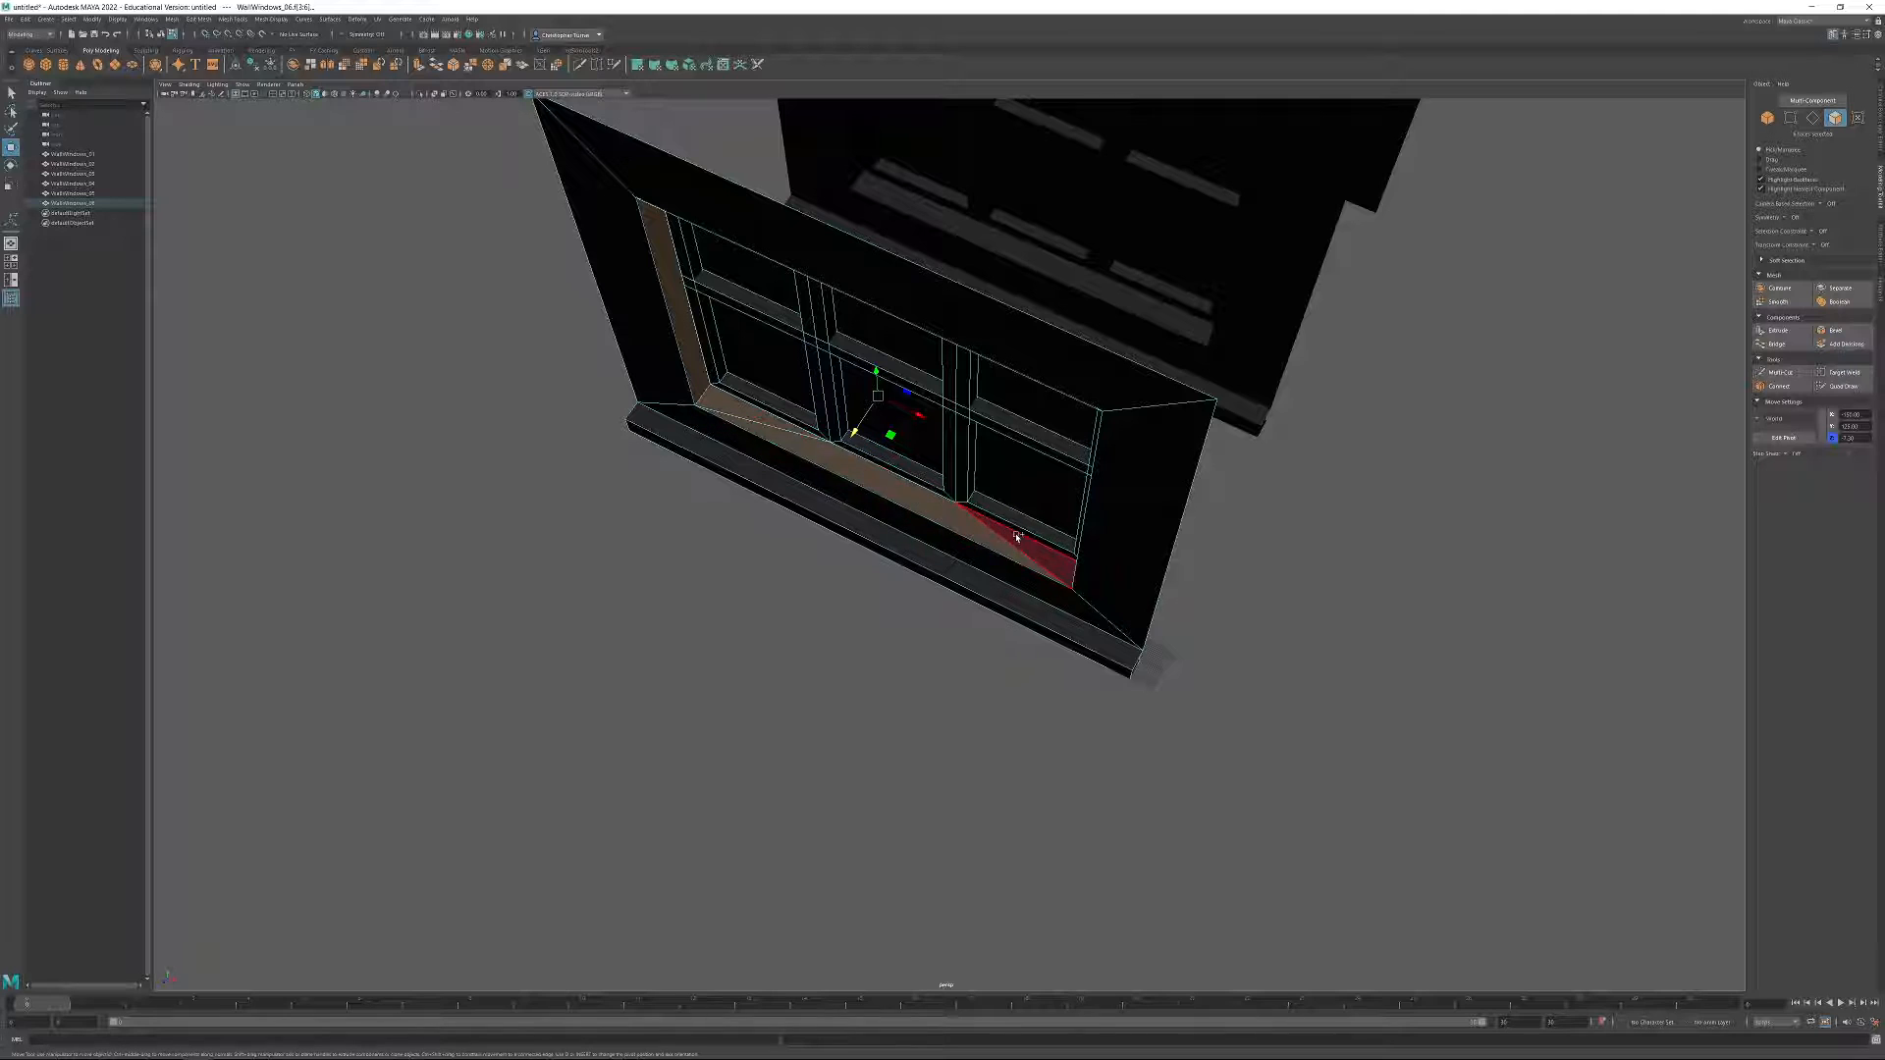
left_click_drag(1017, 536, 1181, 486, "alt")
left_click(1181, 481)
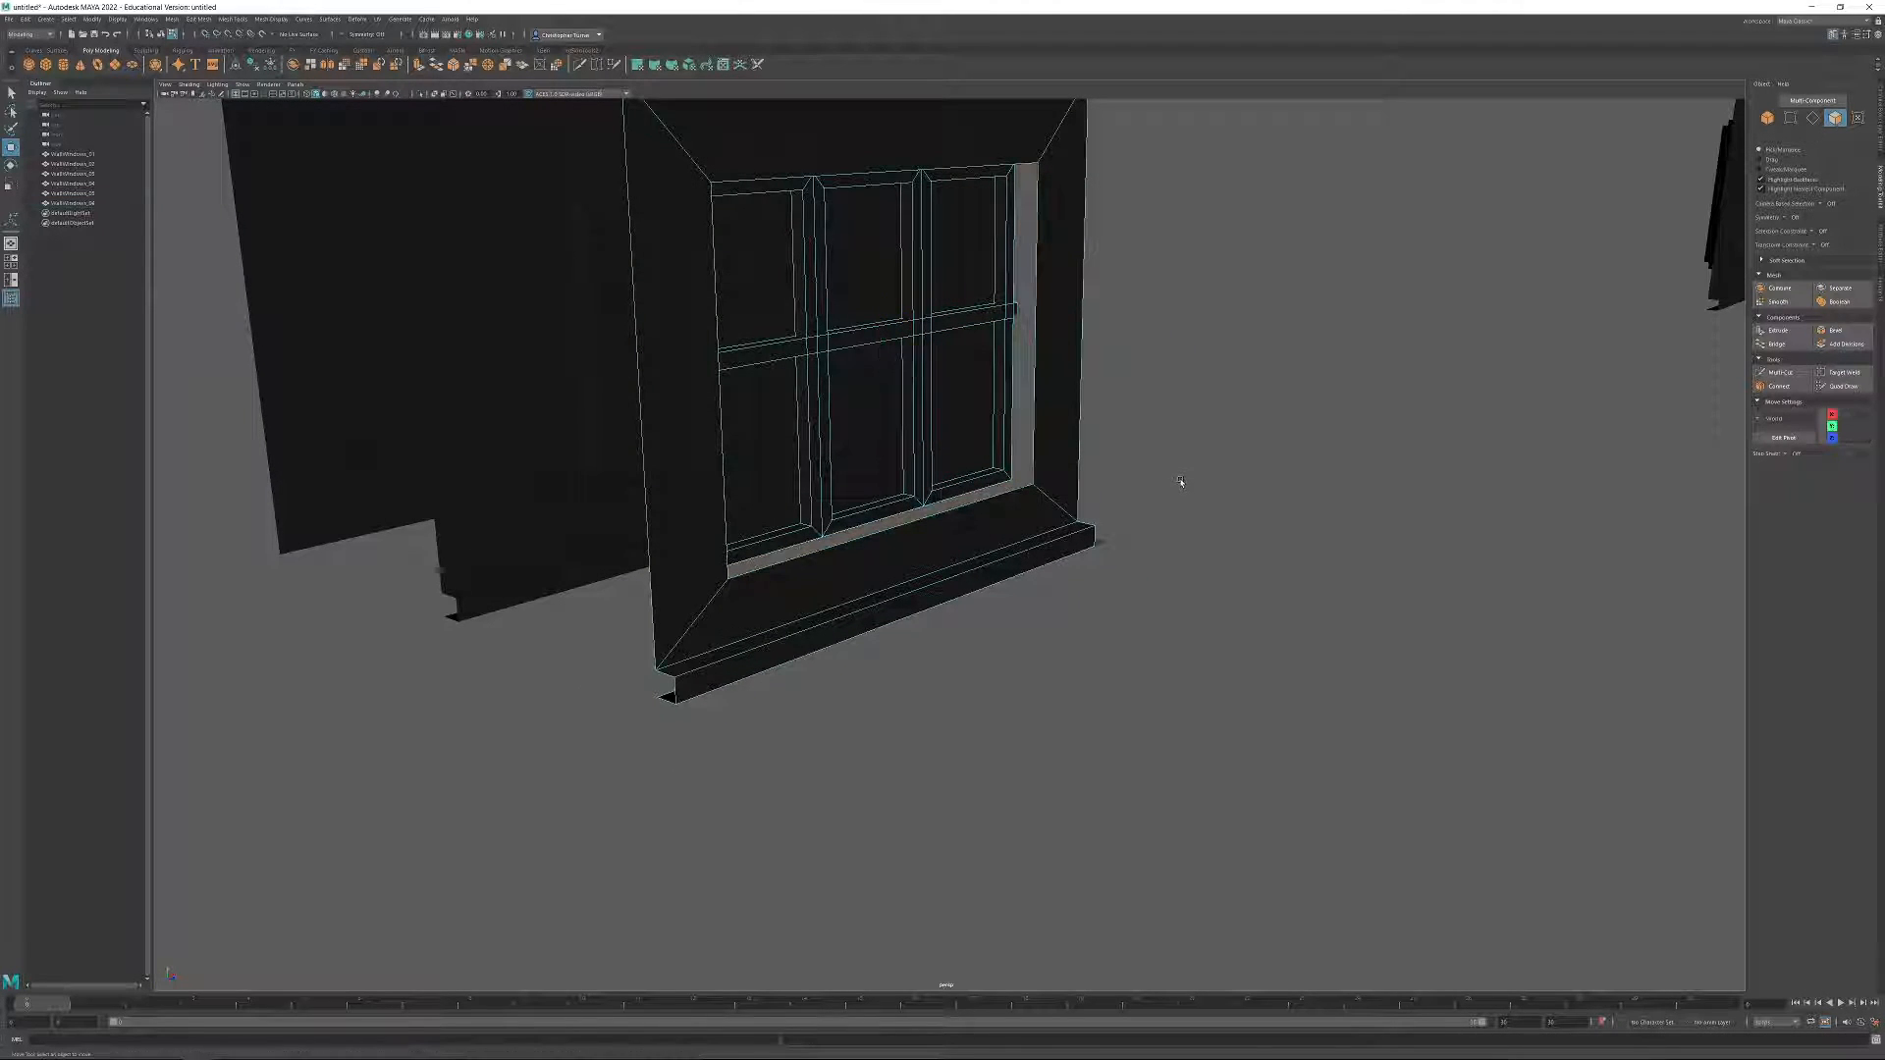
Delete the detached window frame and bars from WallWindows_06, leaving an empty opening in the wall.
left_click_drag(904, 354, 968, 393, "alt")
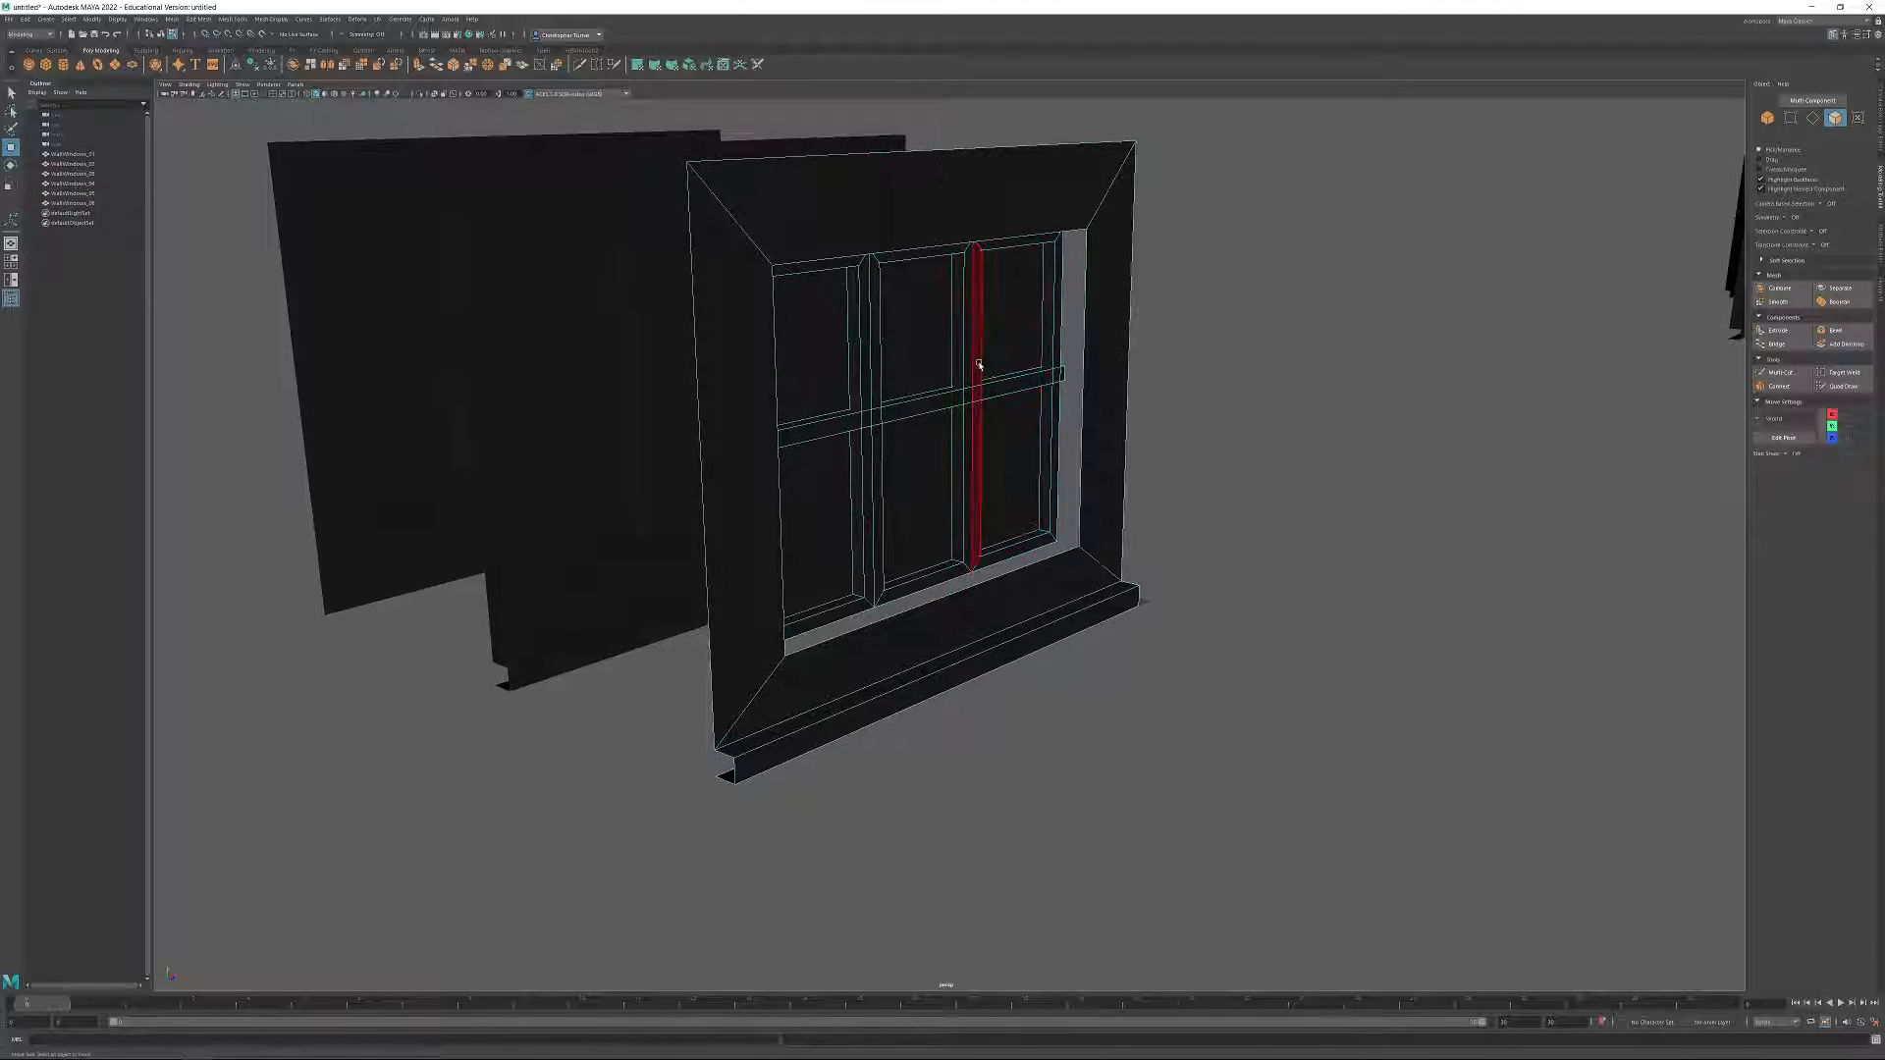
left_click(979, 365)
key("Delete")
double_click(956, 400)
key("Delete")
left_click_drag(1077, 513, 1155, 518, "alt")
left_click_drag(707, 197, 985, 412, "alt")
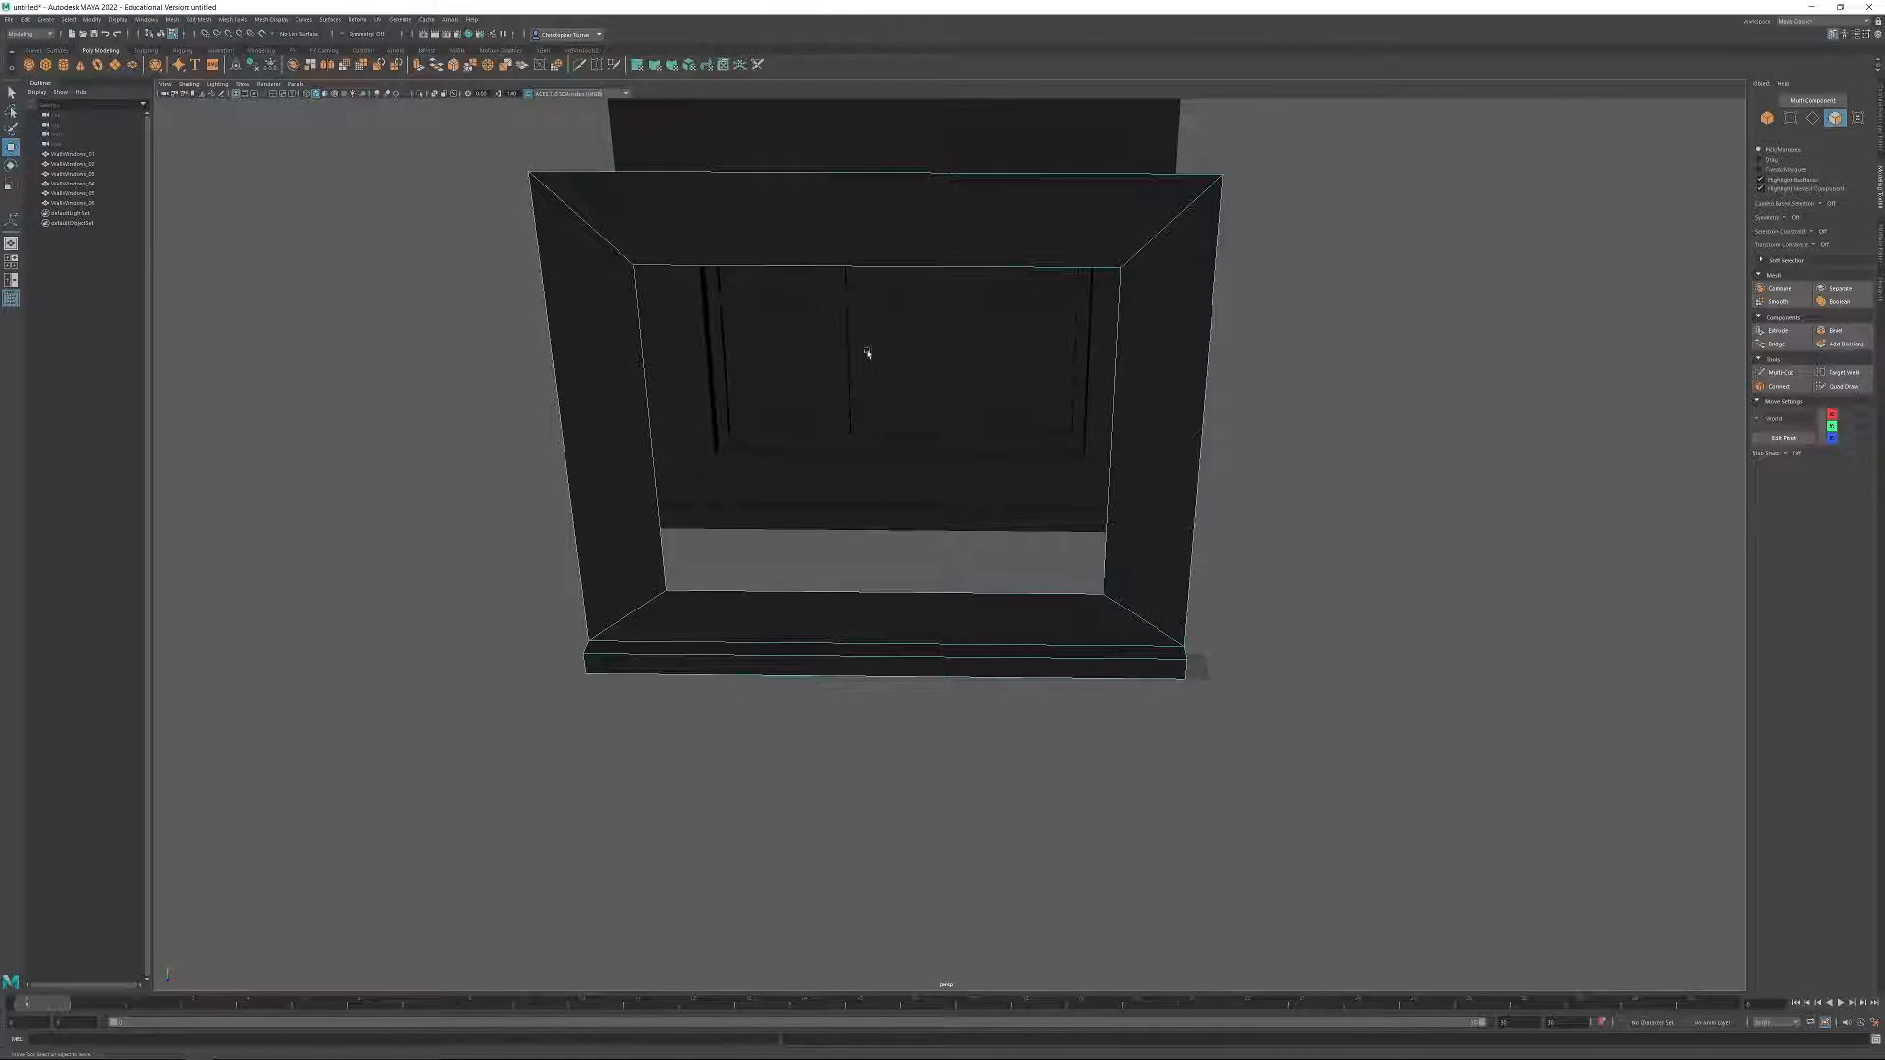
left_click_drag(1153, 491, 1078, 392, "alt")
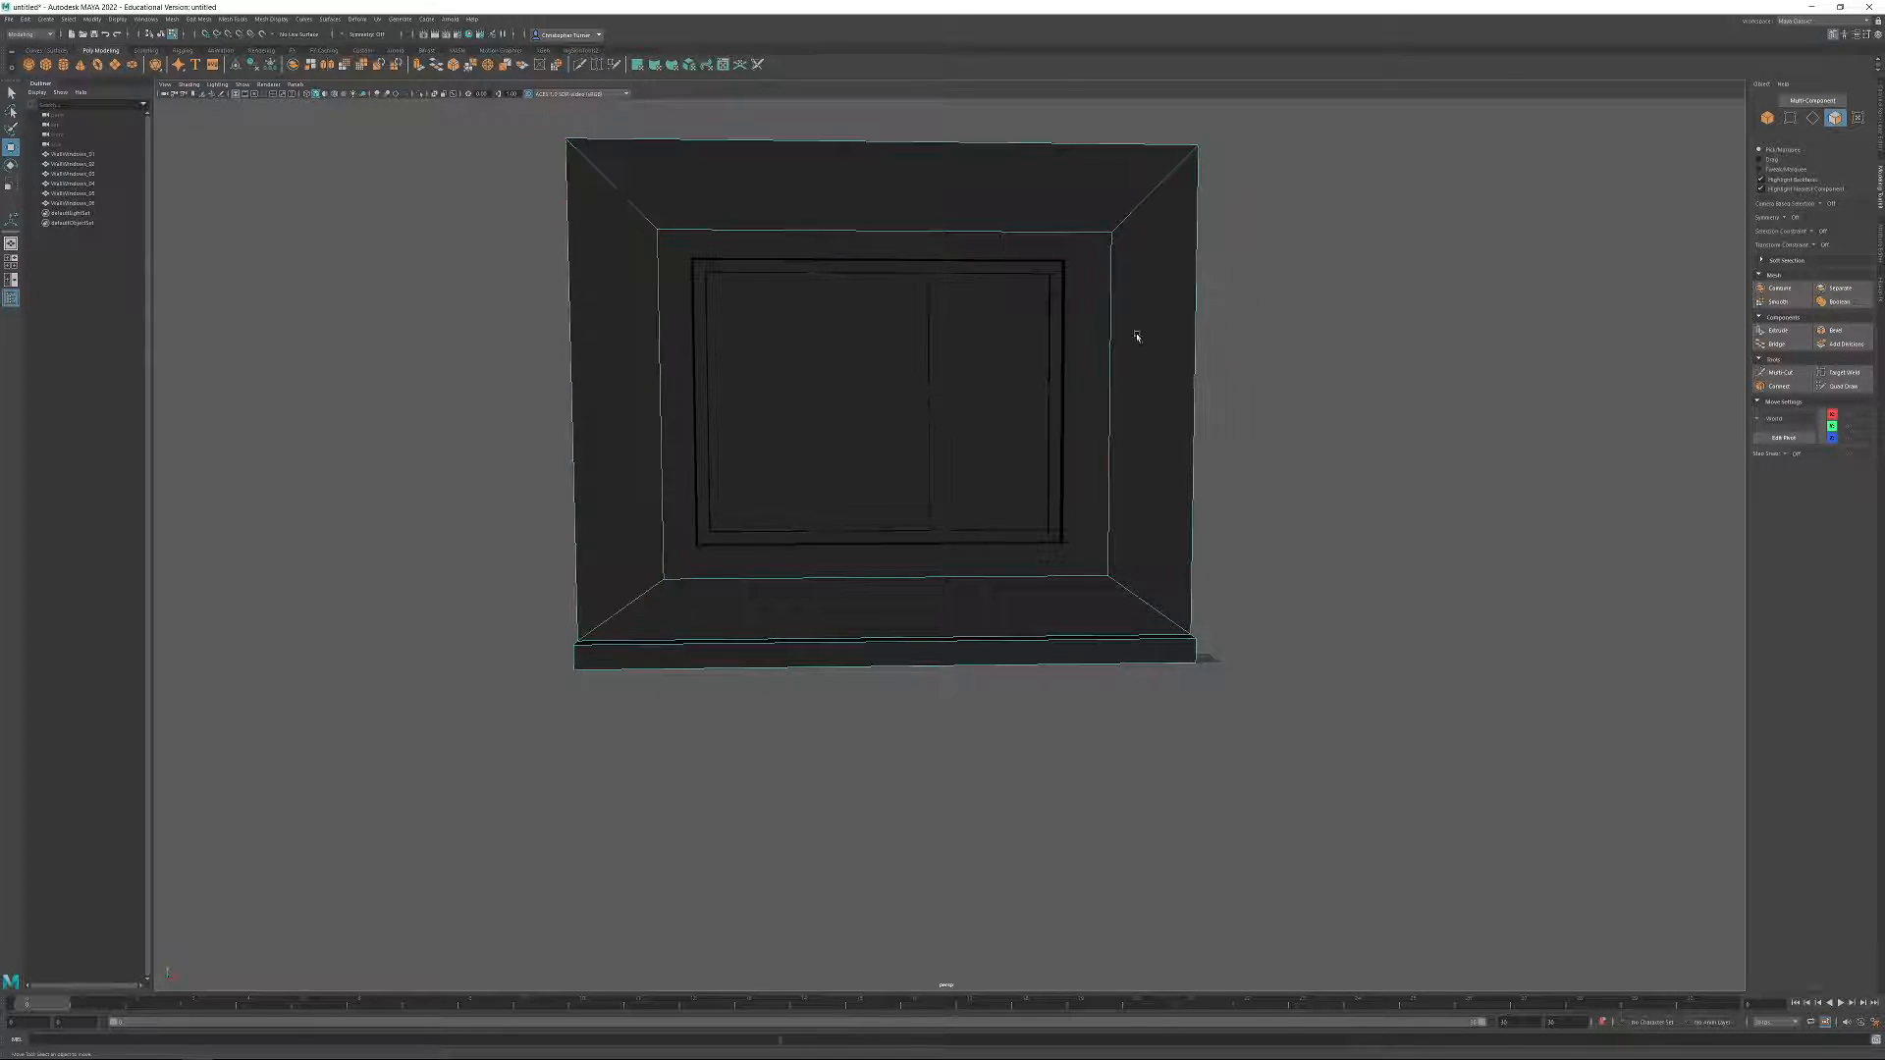
left_click(1814, 118)
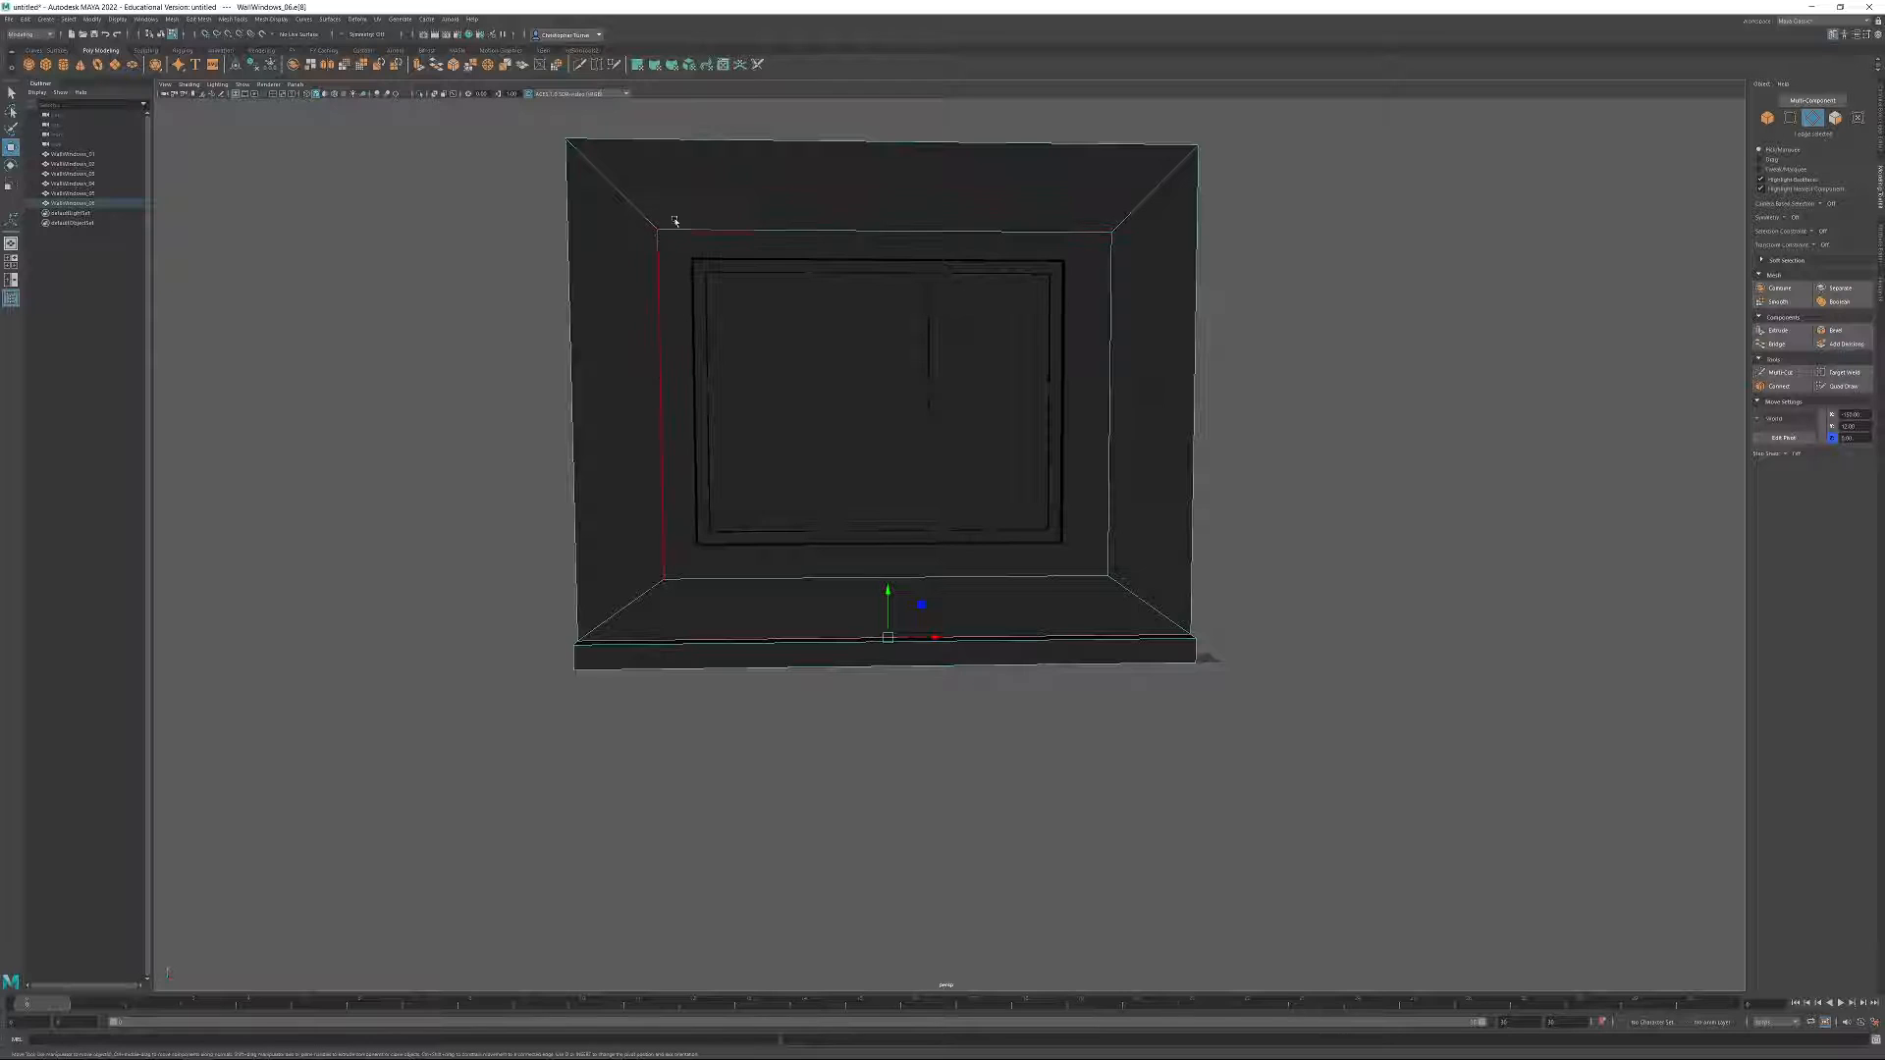
left_click_drag(886, 306, 896, 362, "alt")
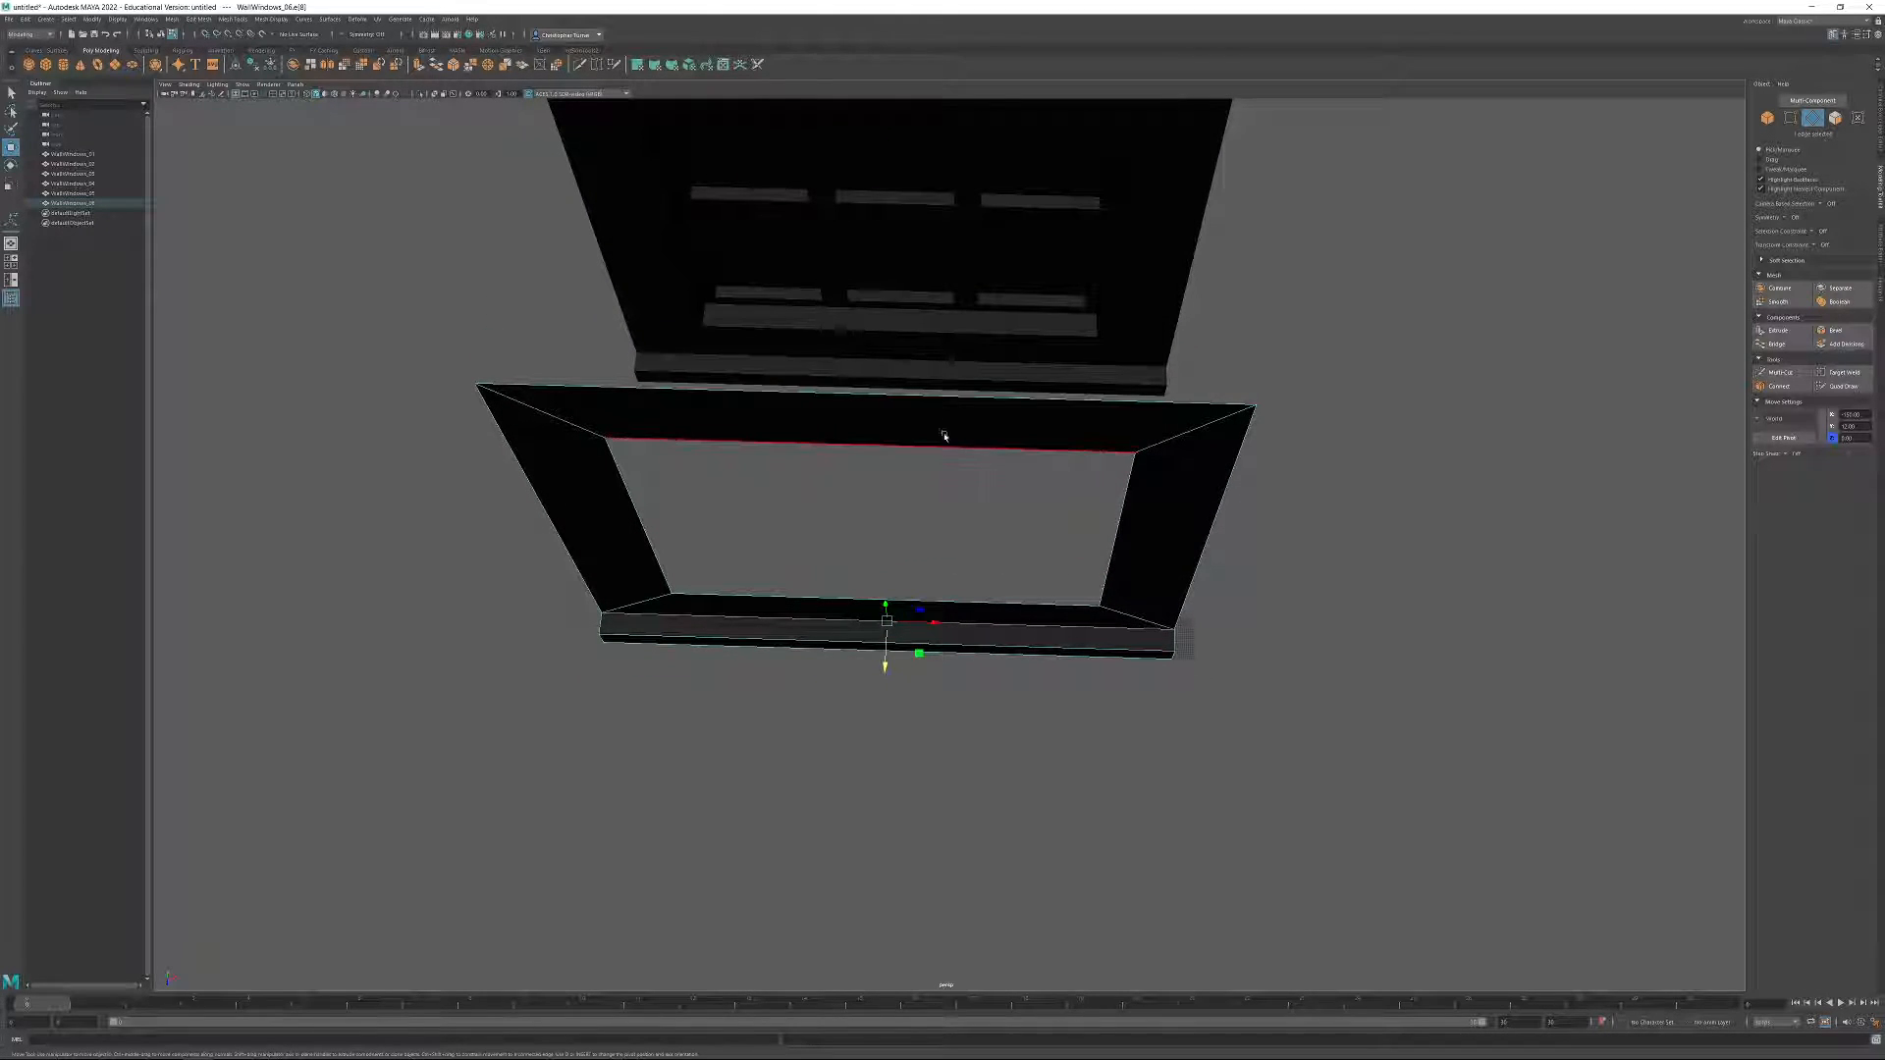
mouse_move(963, 425)
left_mouse_down("alt")
mouse_move(963, 447)
mouse_move(978, 407)
mouse_move(1051, 412)
mouse_move(981, 433)
mouse_move(1017, 407)
mouse_move(950, 409)
left_mouse_up("alt")
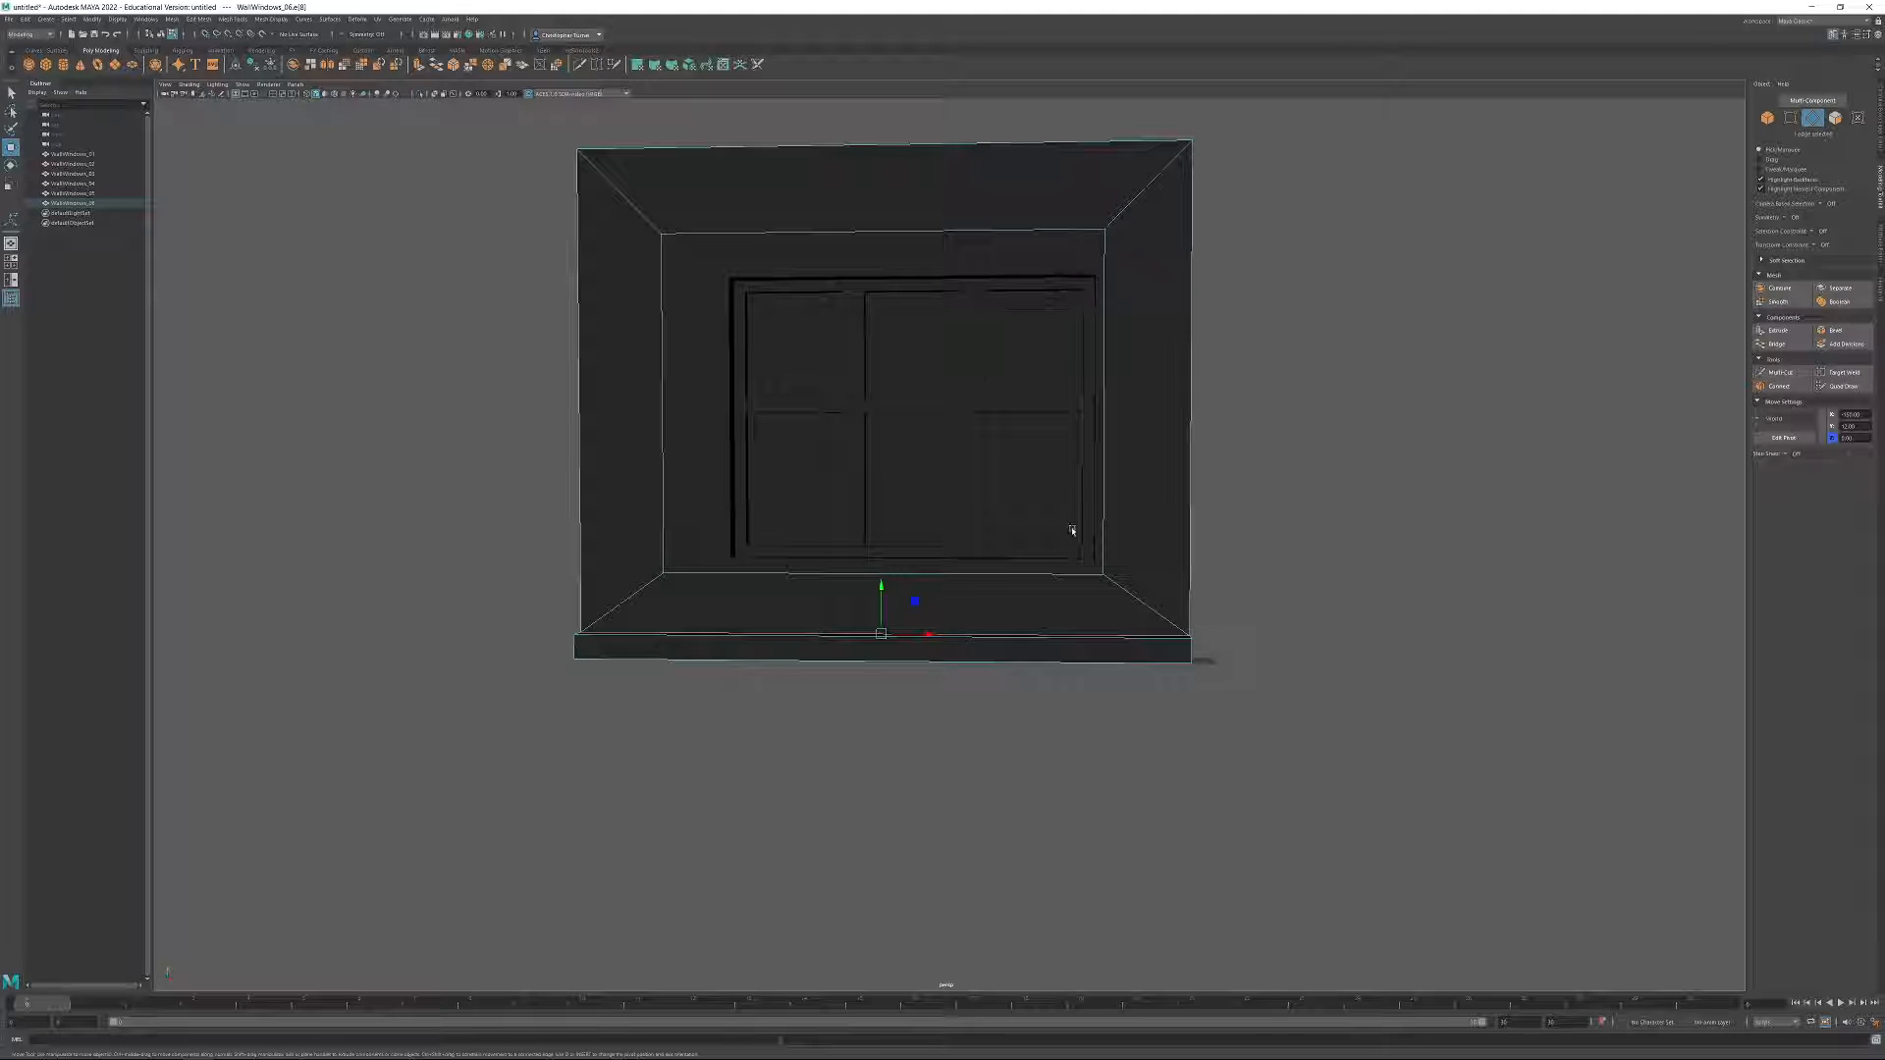
left_click(660, 363)
left_click(1104, 374, "shift")
Try to narrow the window opening of WallWindows_06 by scaling its four corner vertices horizontally.
left_click(1790, 117)
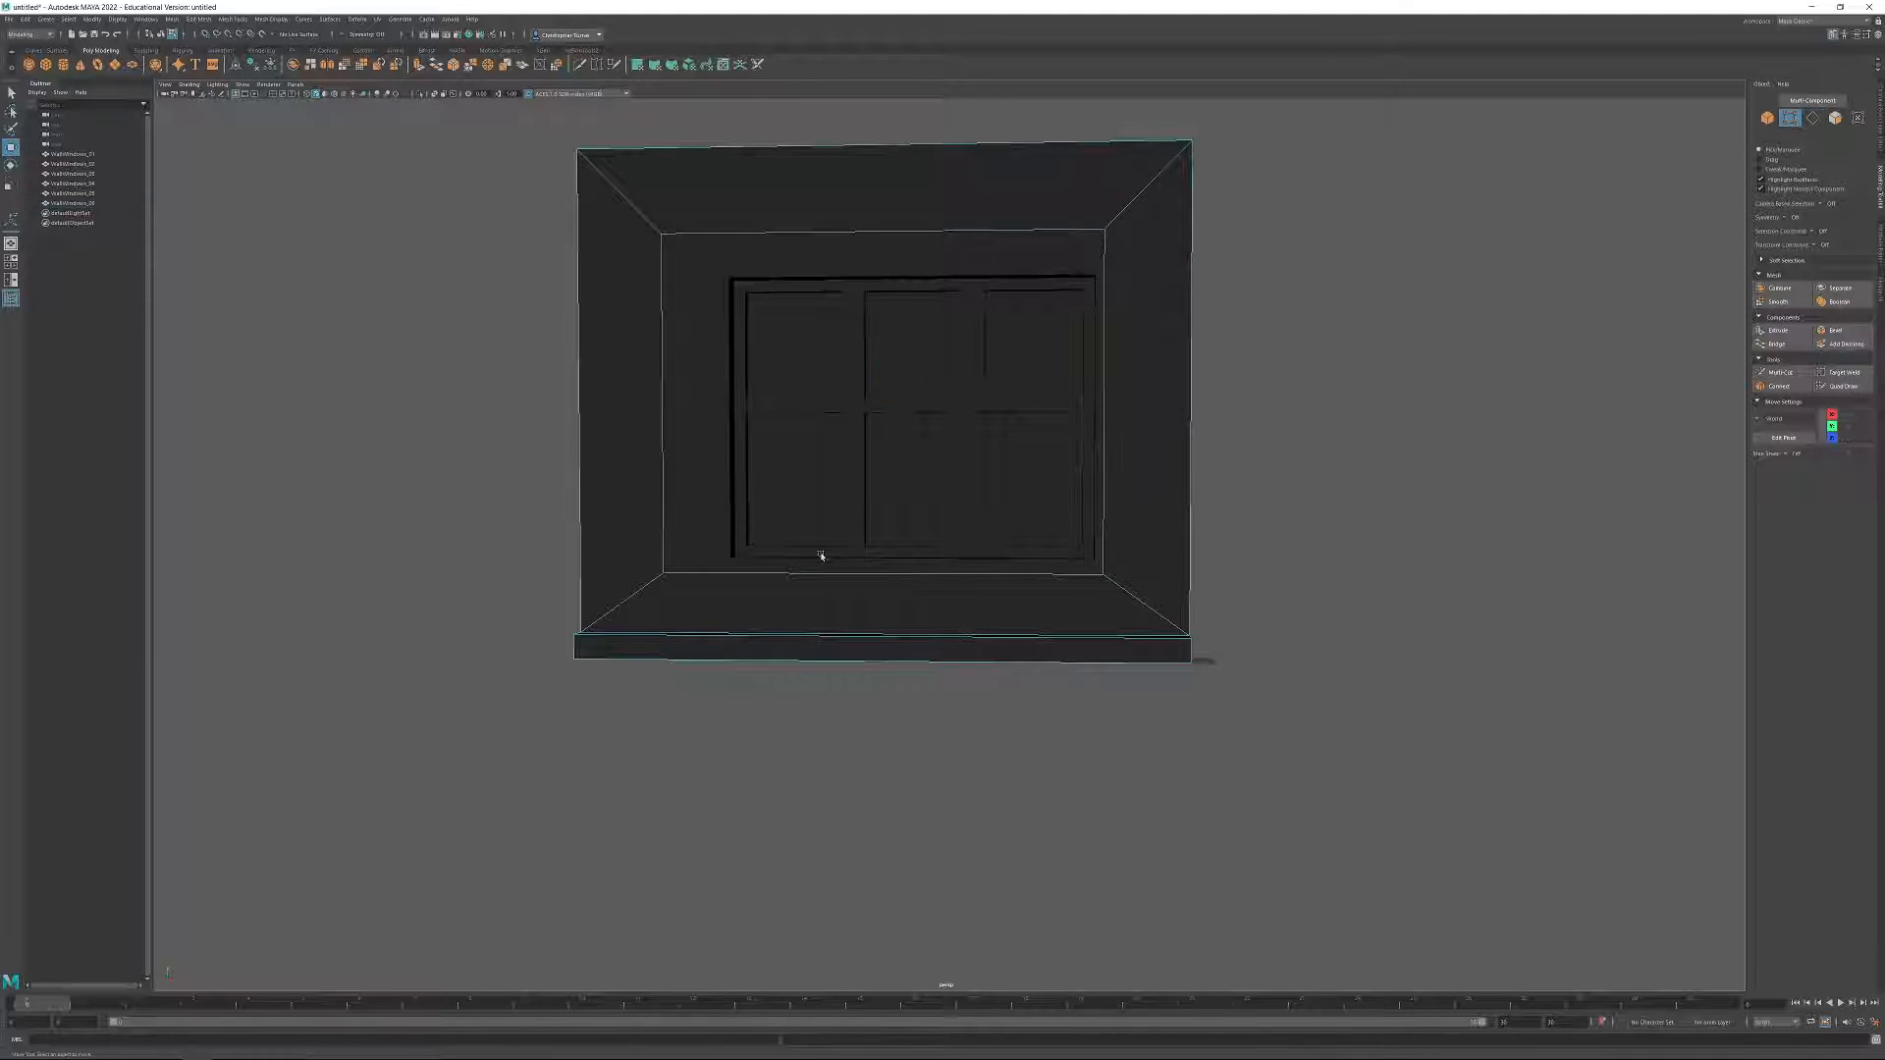
left_click(667, 238)
left_click(672, 575, "shift")
left_click(1109, 230, "shift")
left_click(1100, 578, "shift")
key("r")
left_click_drag(926, 403, 1120, 353)
left_click(1117, 236)
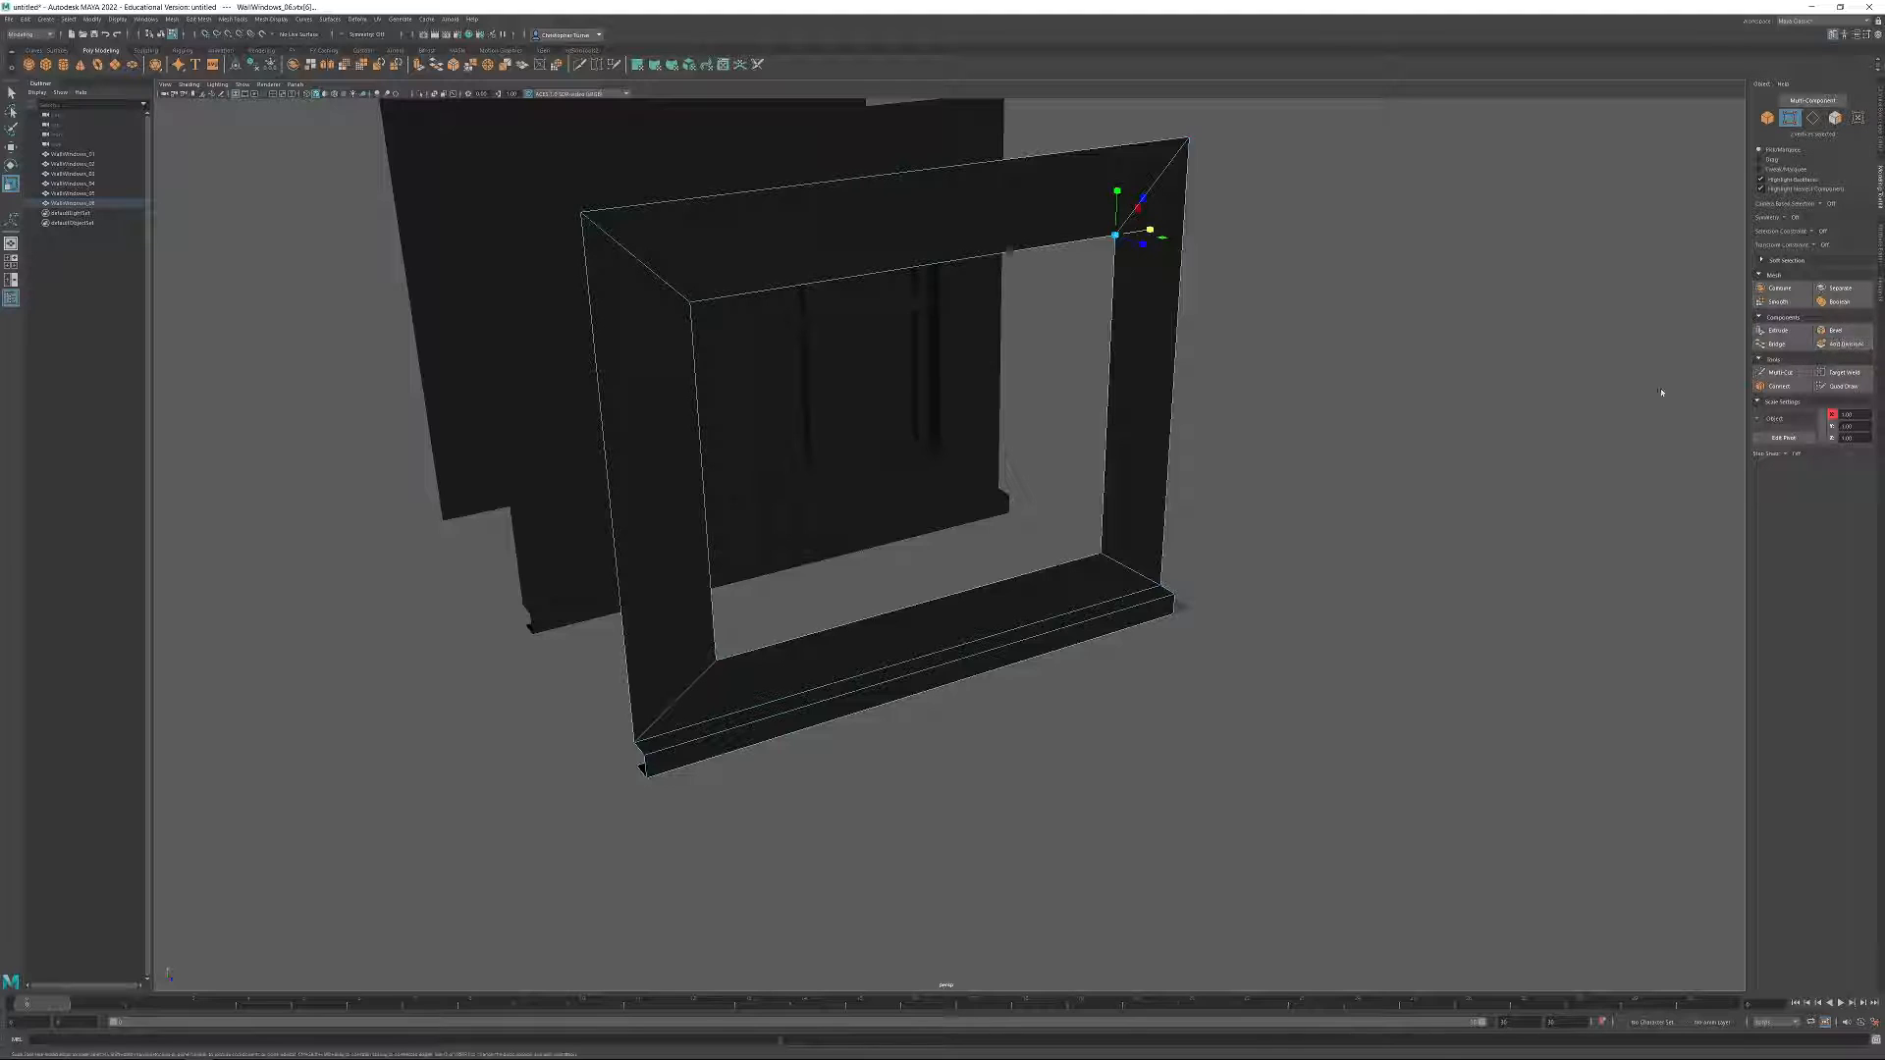
Merge all overlapping vertices of WallWindows_06, including those at the corners of the opening.
scroll(854, 202, "down", 5)
left_click_drag(700, 307, 1246, 740)
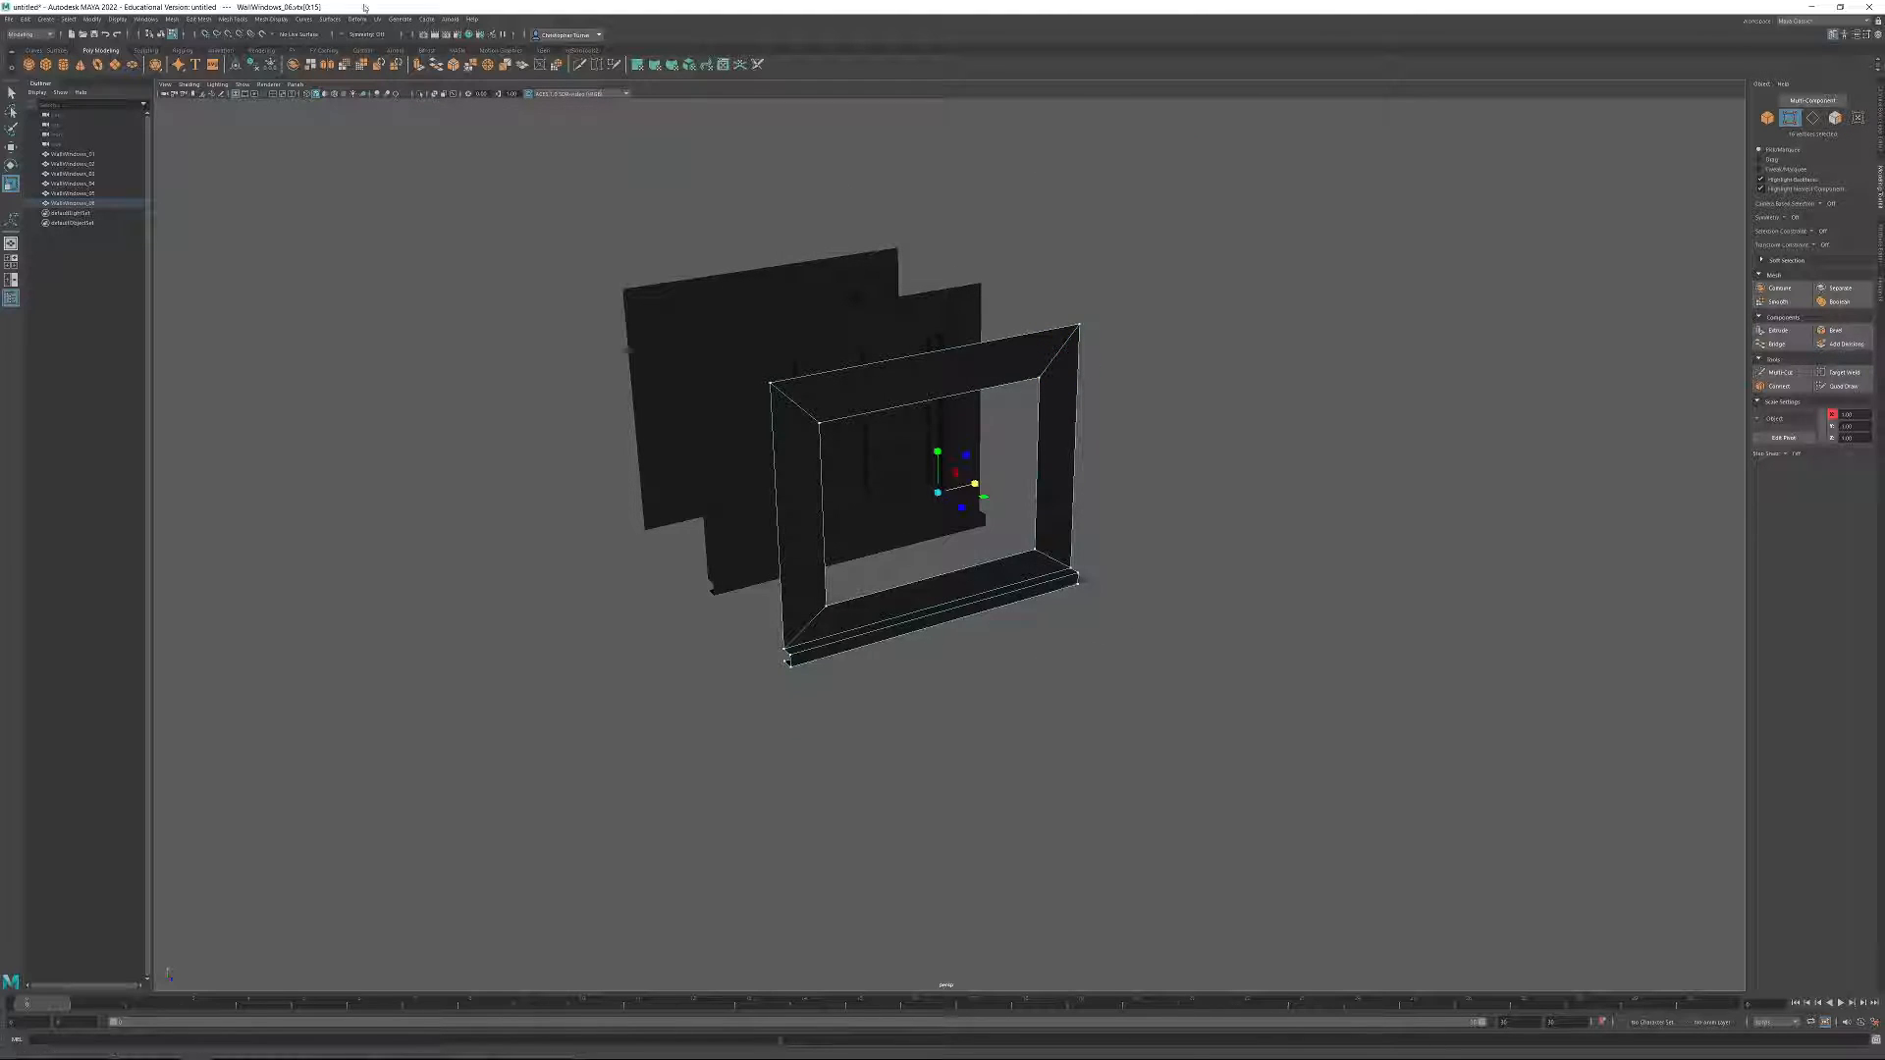
left_click(170, 20)
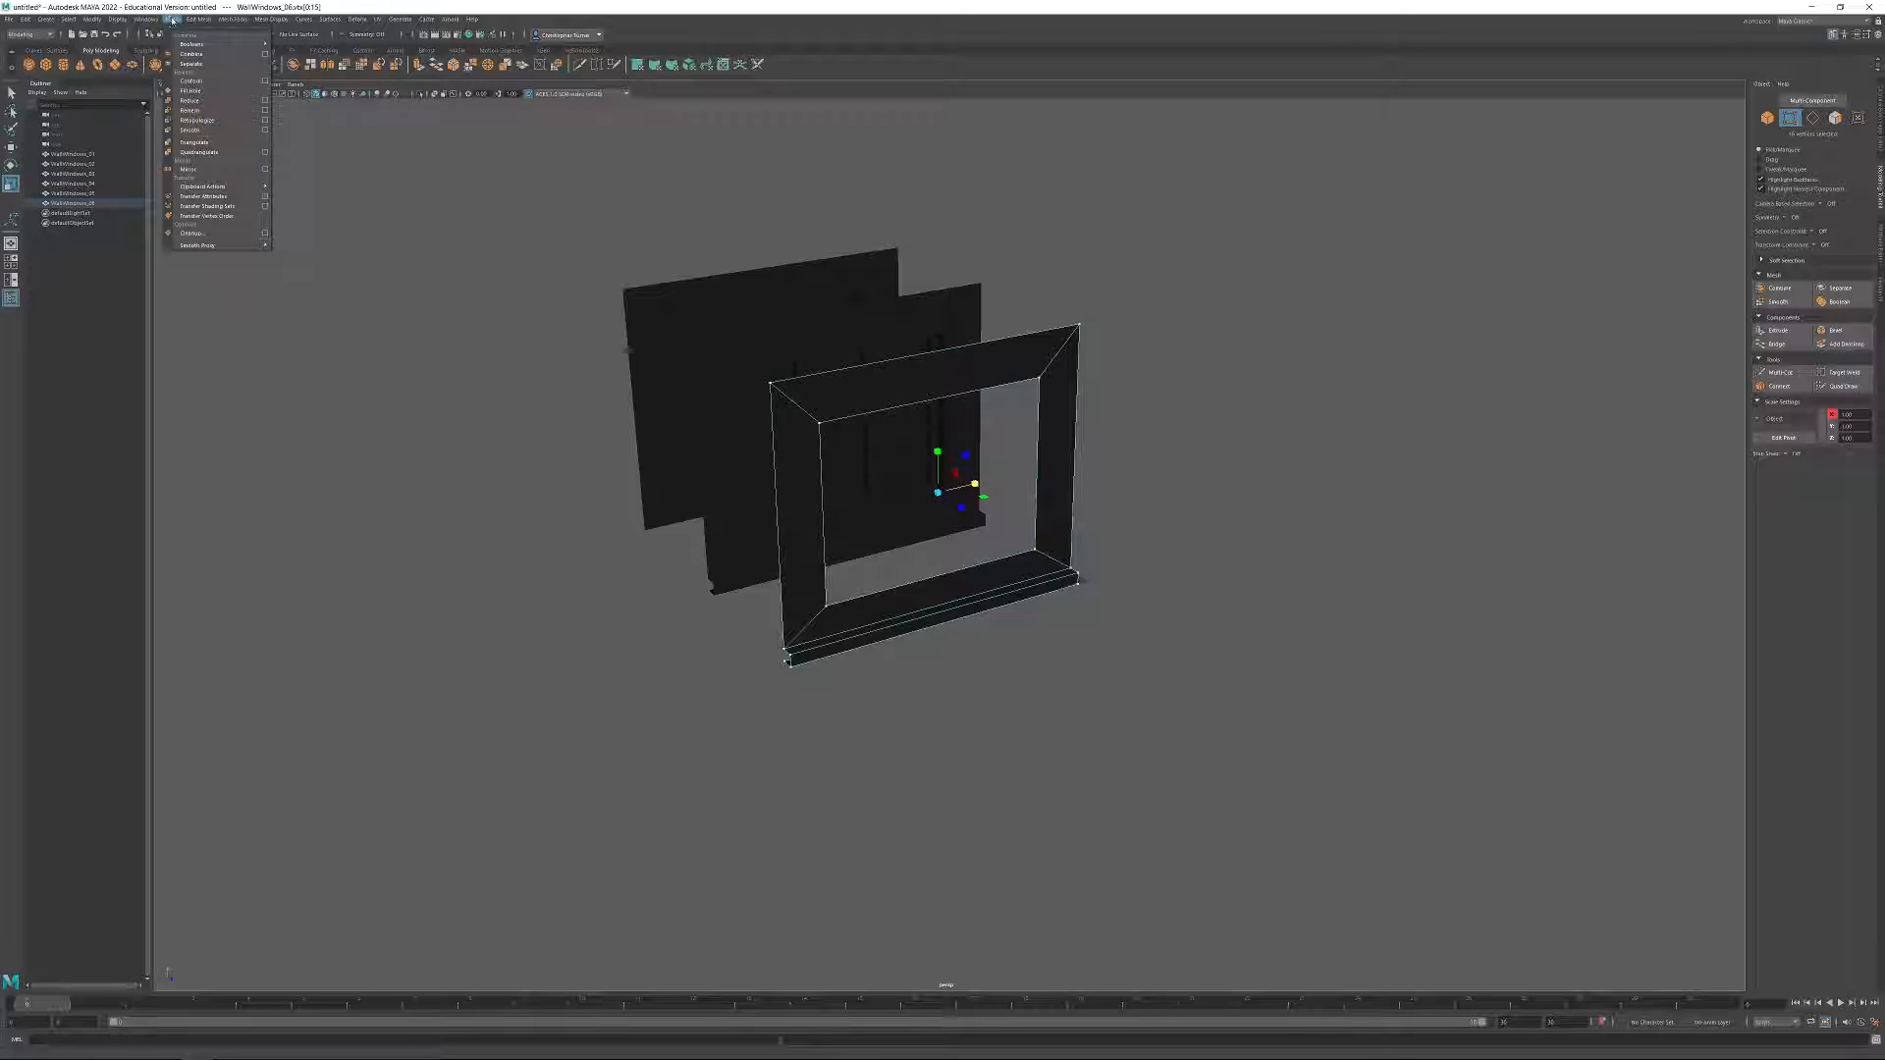
mouse_move(192, 21)
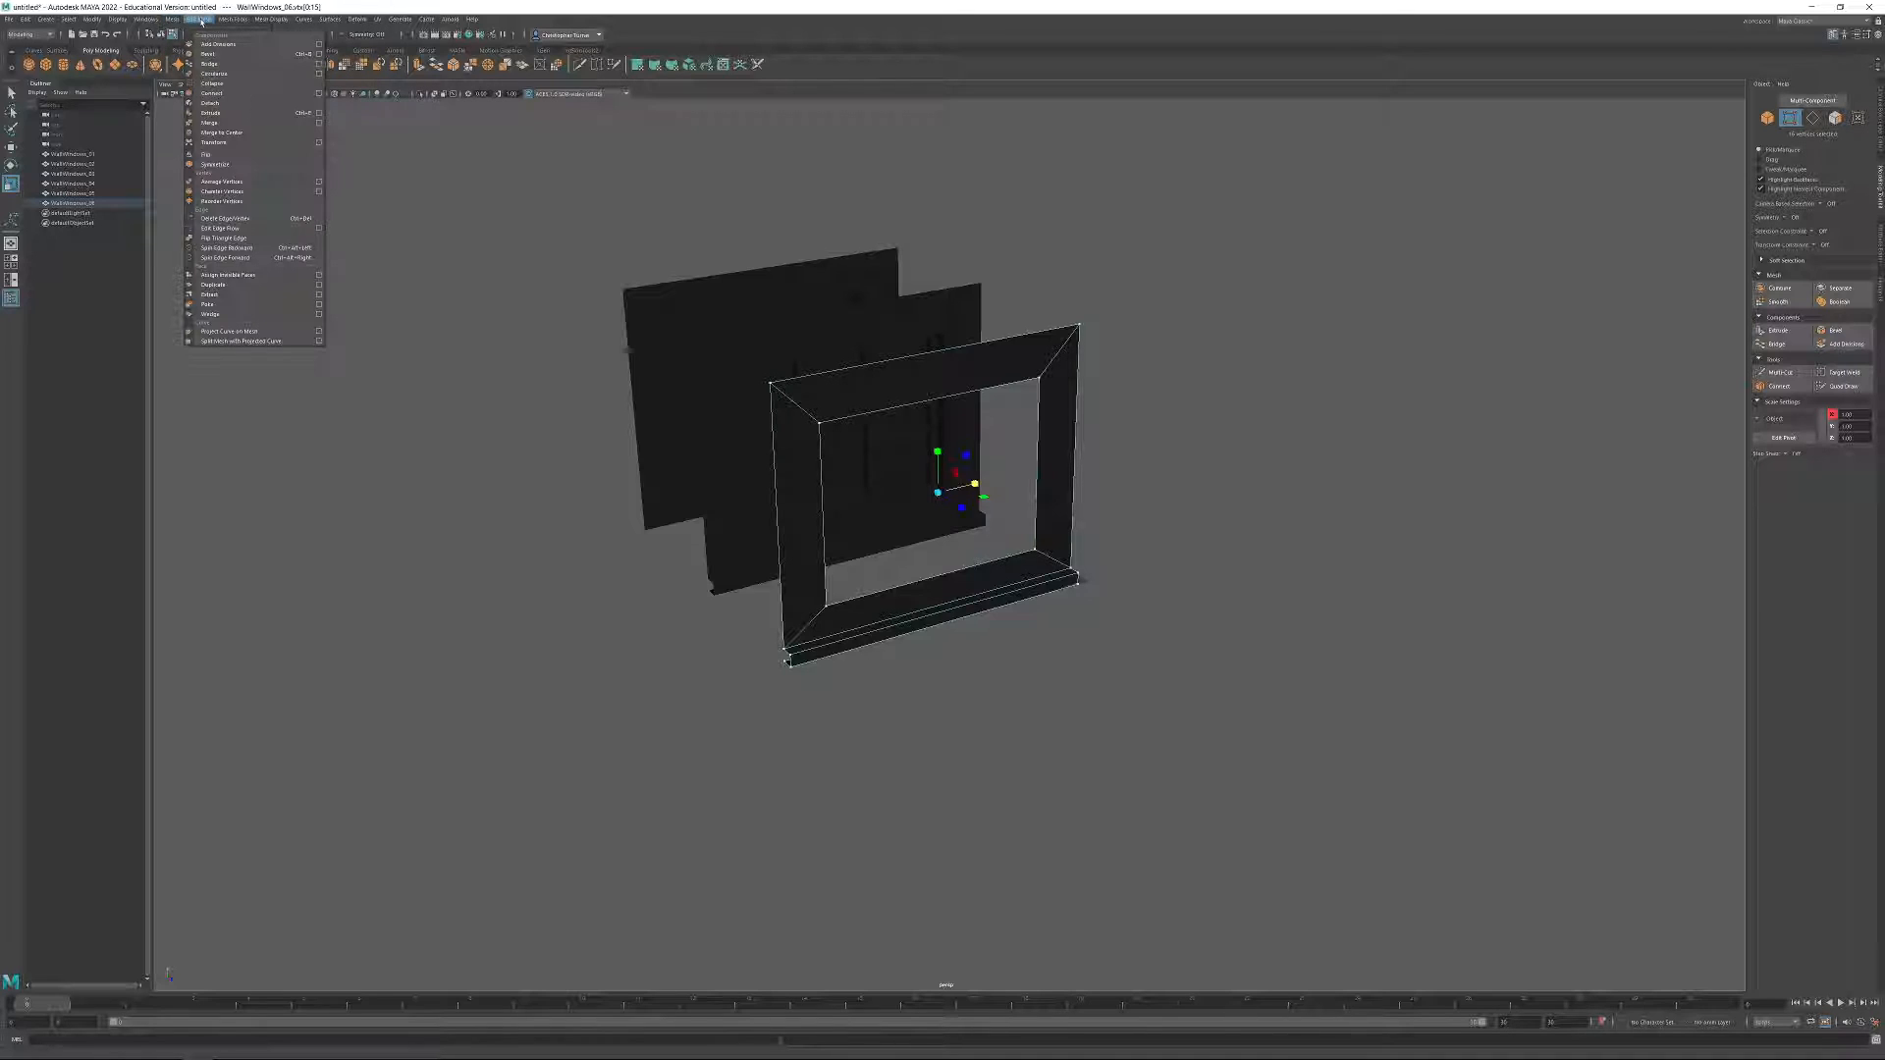
left_click(209, 122)
left_click(1243, 509)
scroll(1053, 319, "up", 3)
left_click(1095, 322)
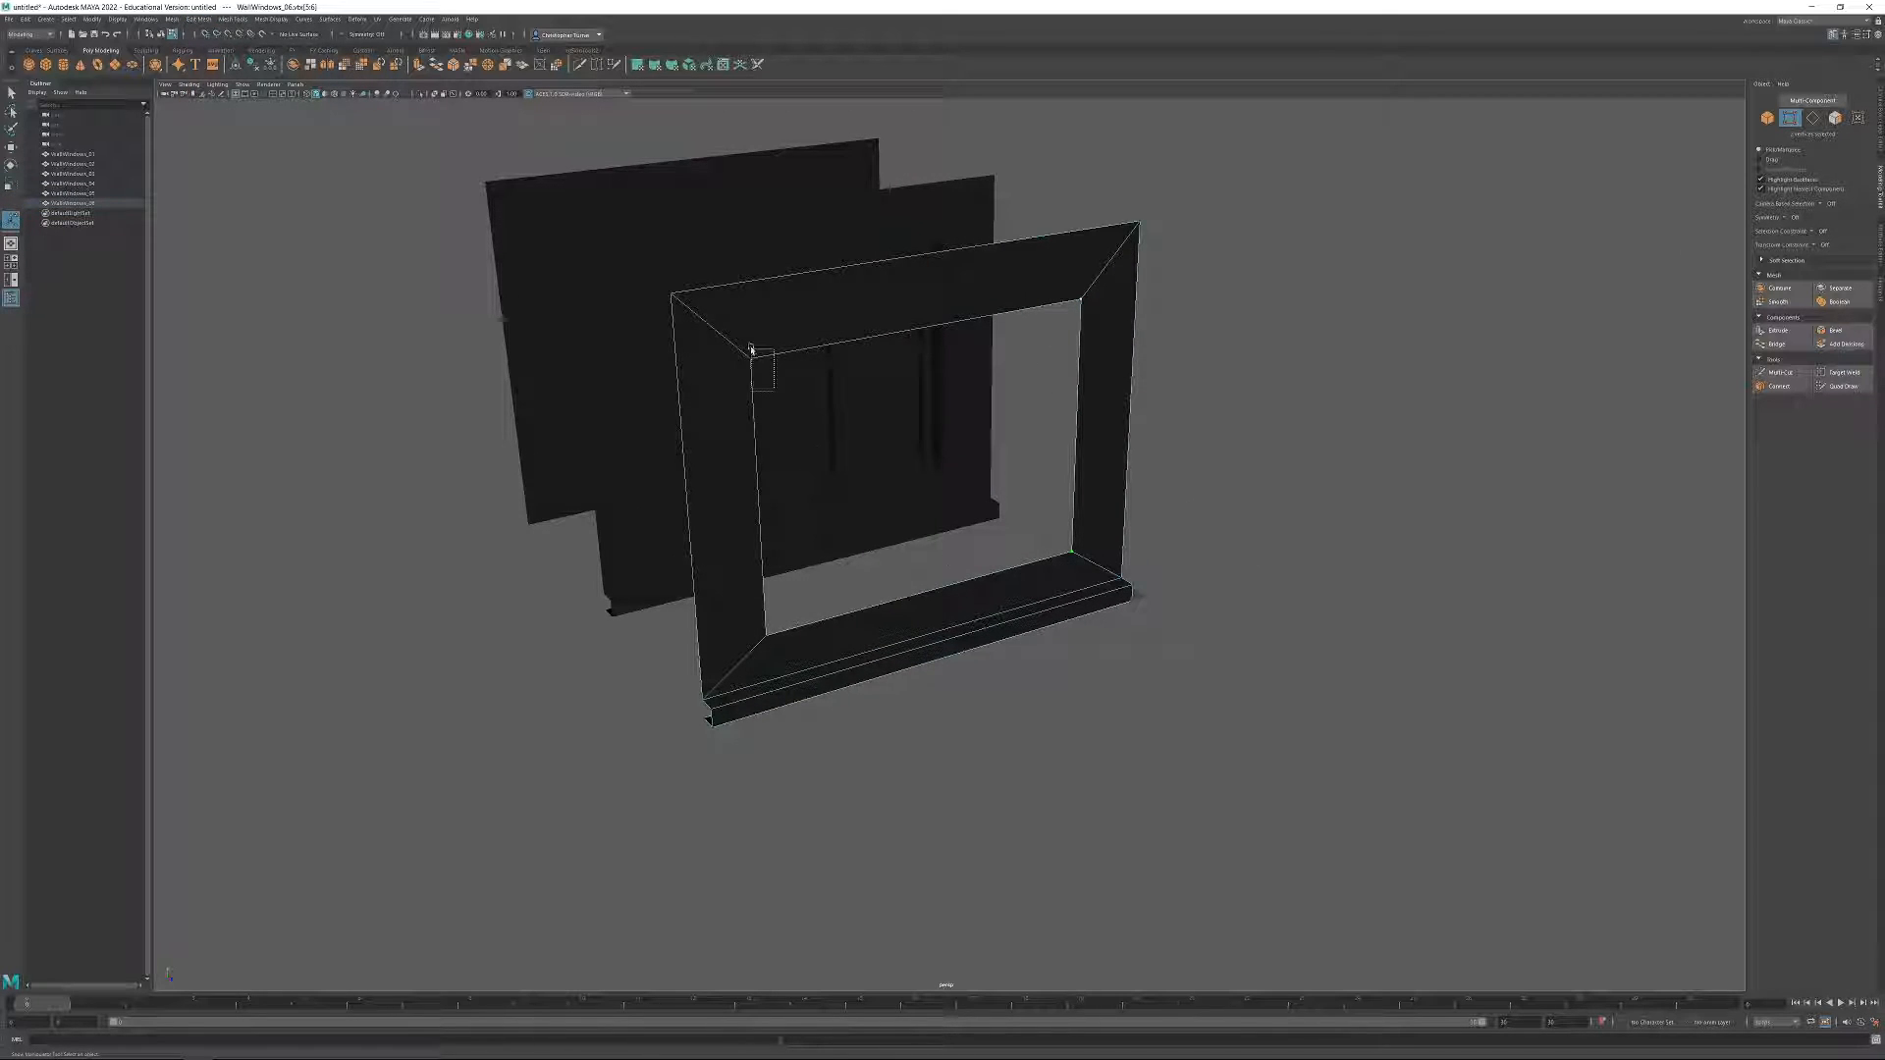
left_click(1105, 312)
left_click(1086, 269)
left_click(1258, 307)
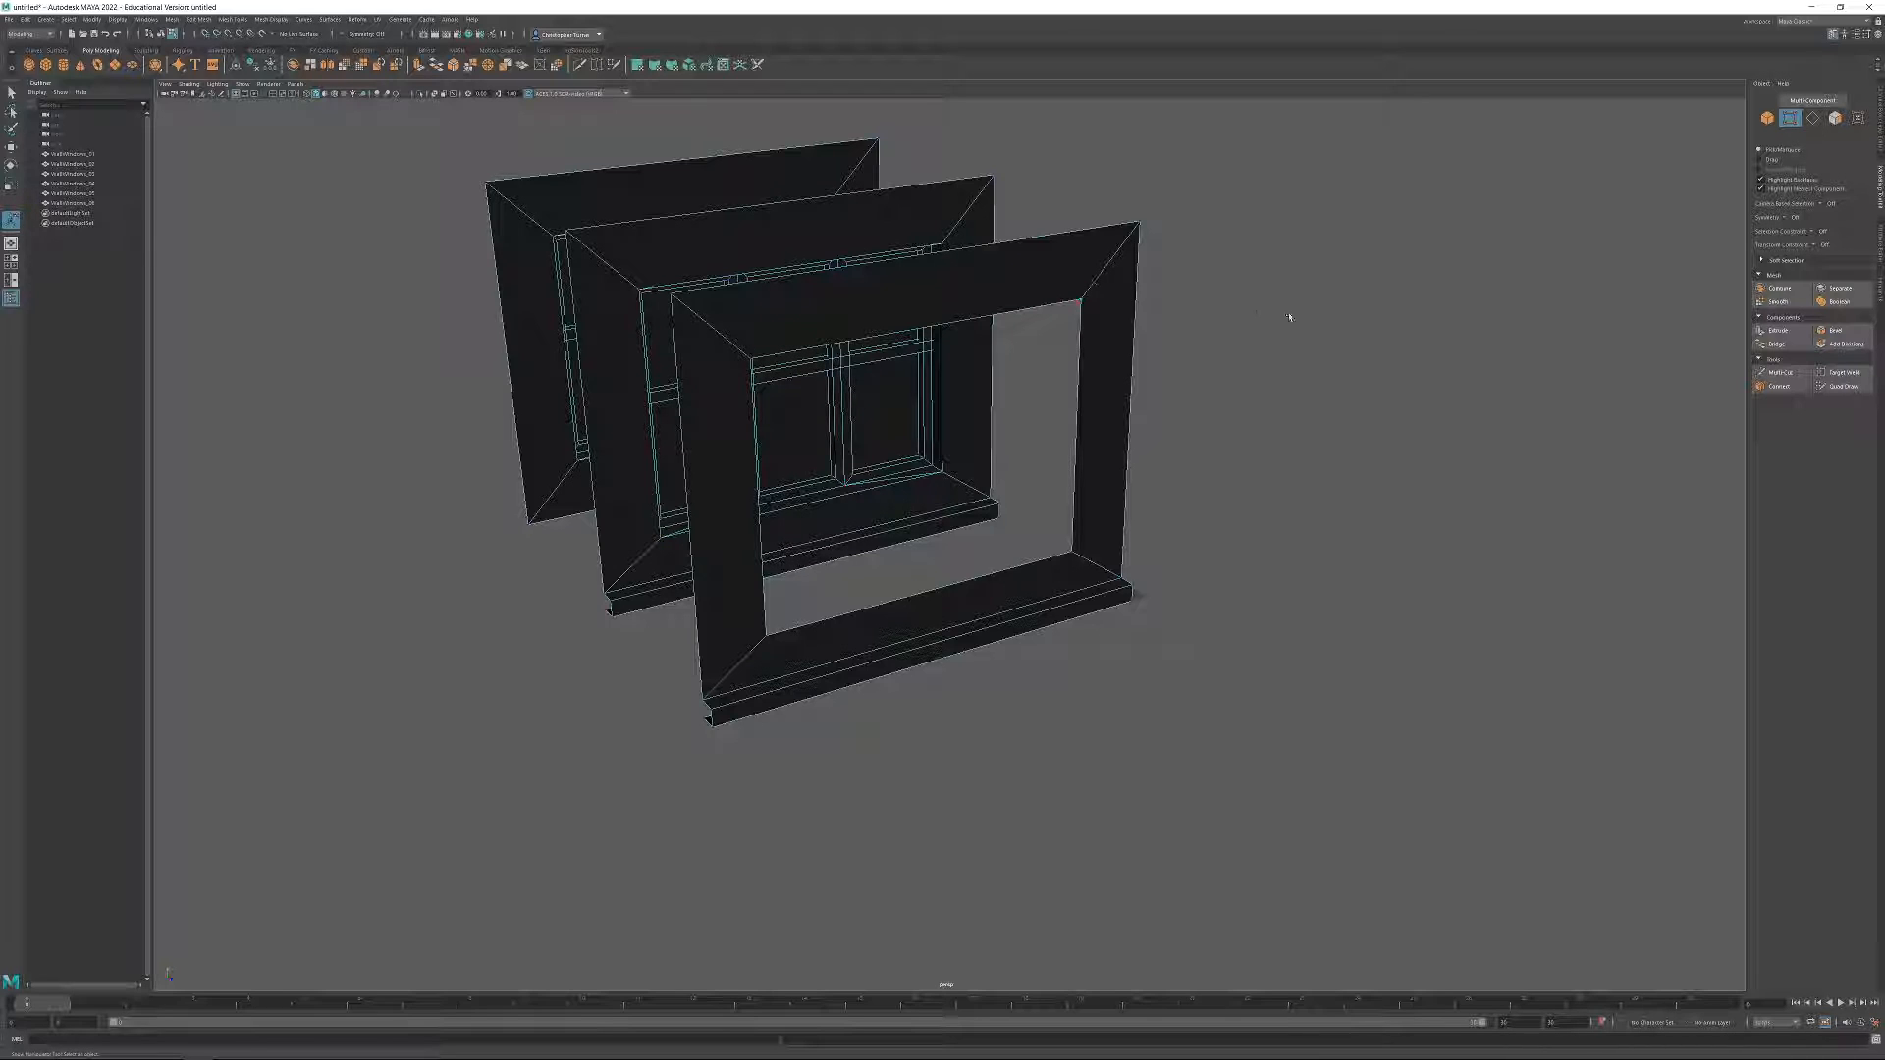
Narrow the empty opening of WallWindows_06 by scaling its four inner corner vertices closer together horizontally.
left_click(1768, 118)
left_click(1502, 239)
left_click(1022, 263)
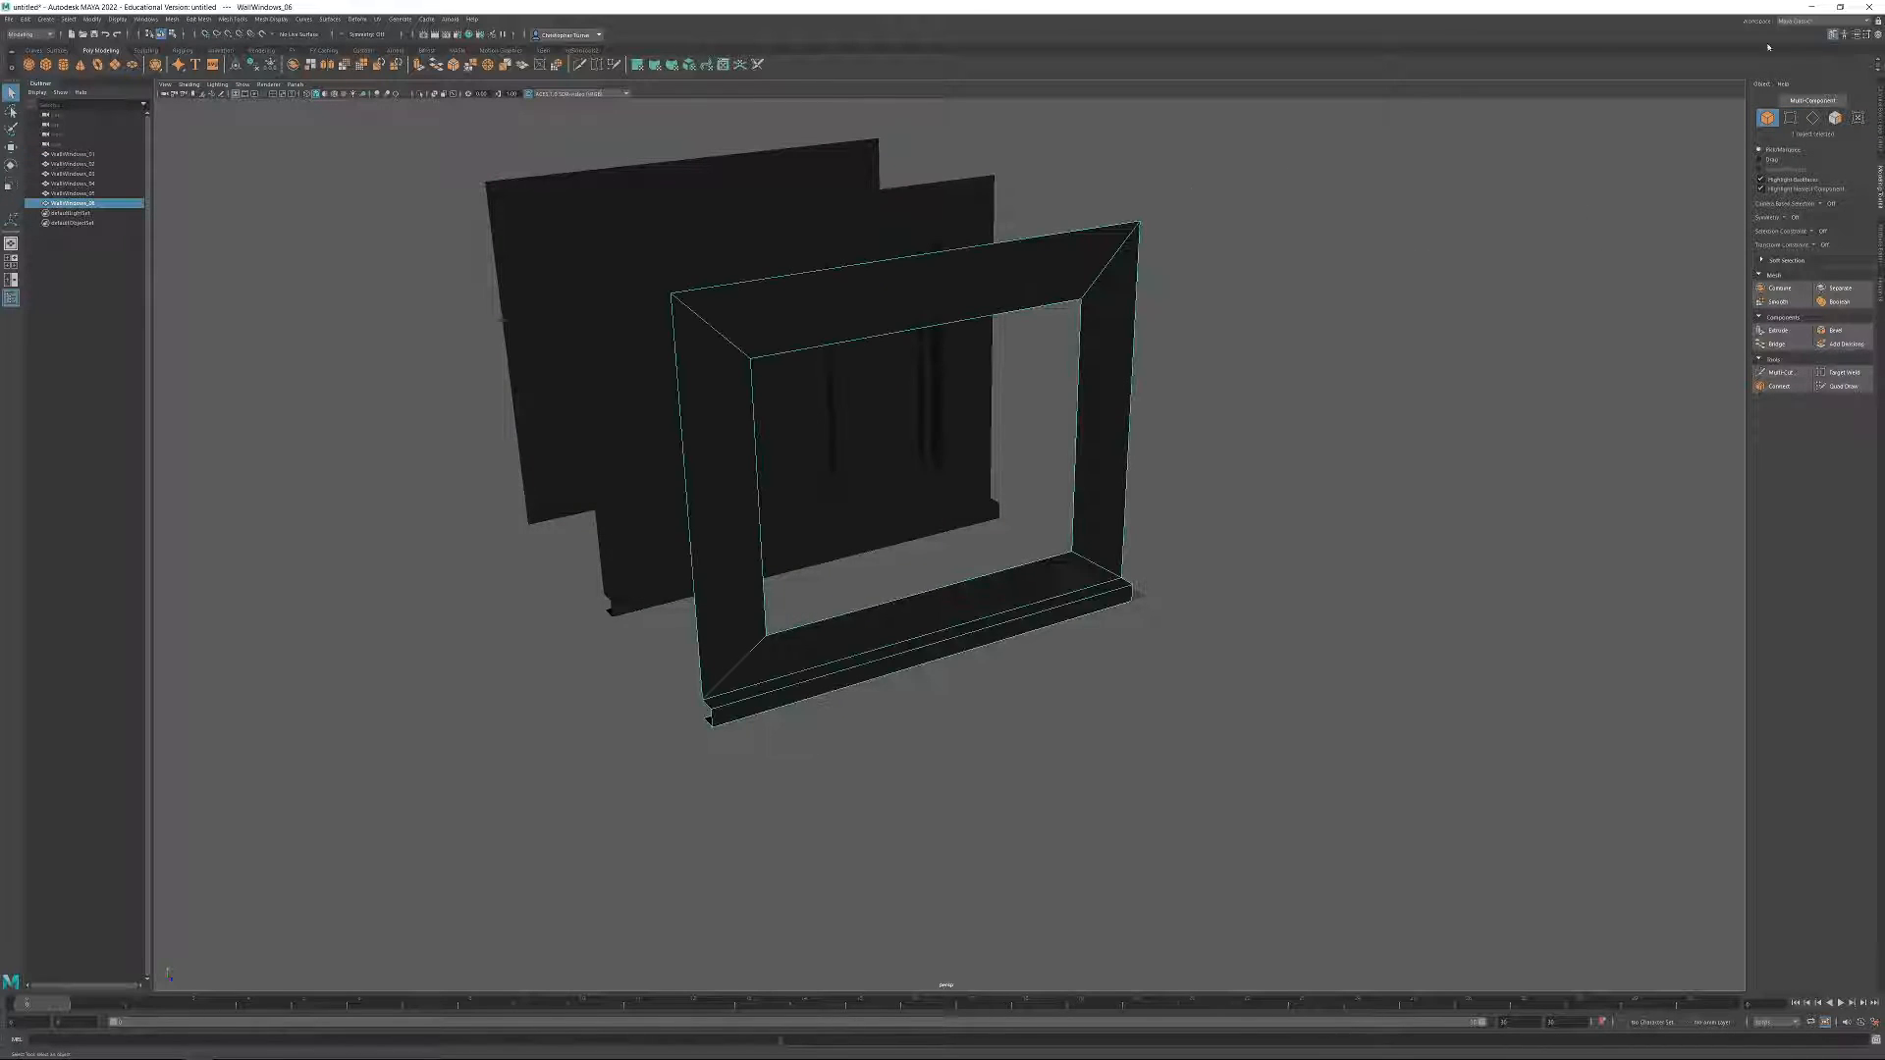
left_click(1790, 118)
left_click_drag(789, 410, 733, 331)
left_click_drag(960, 370, 1100, 277, "shift")
left_click_drag(1022, 467, 1086, 565, "shift")
left_click_drag(820, 629, 1094, 462, "alt")
key("r")
left_click_drag(949, 439, 1008, 498)
scroll(1009, 498, "up", 2)
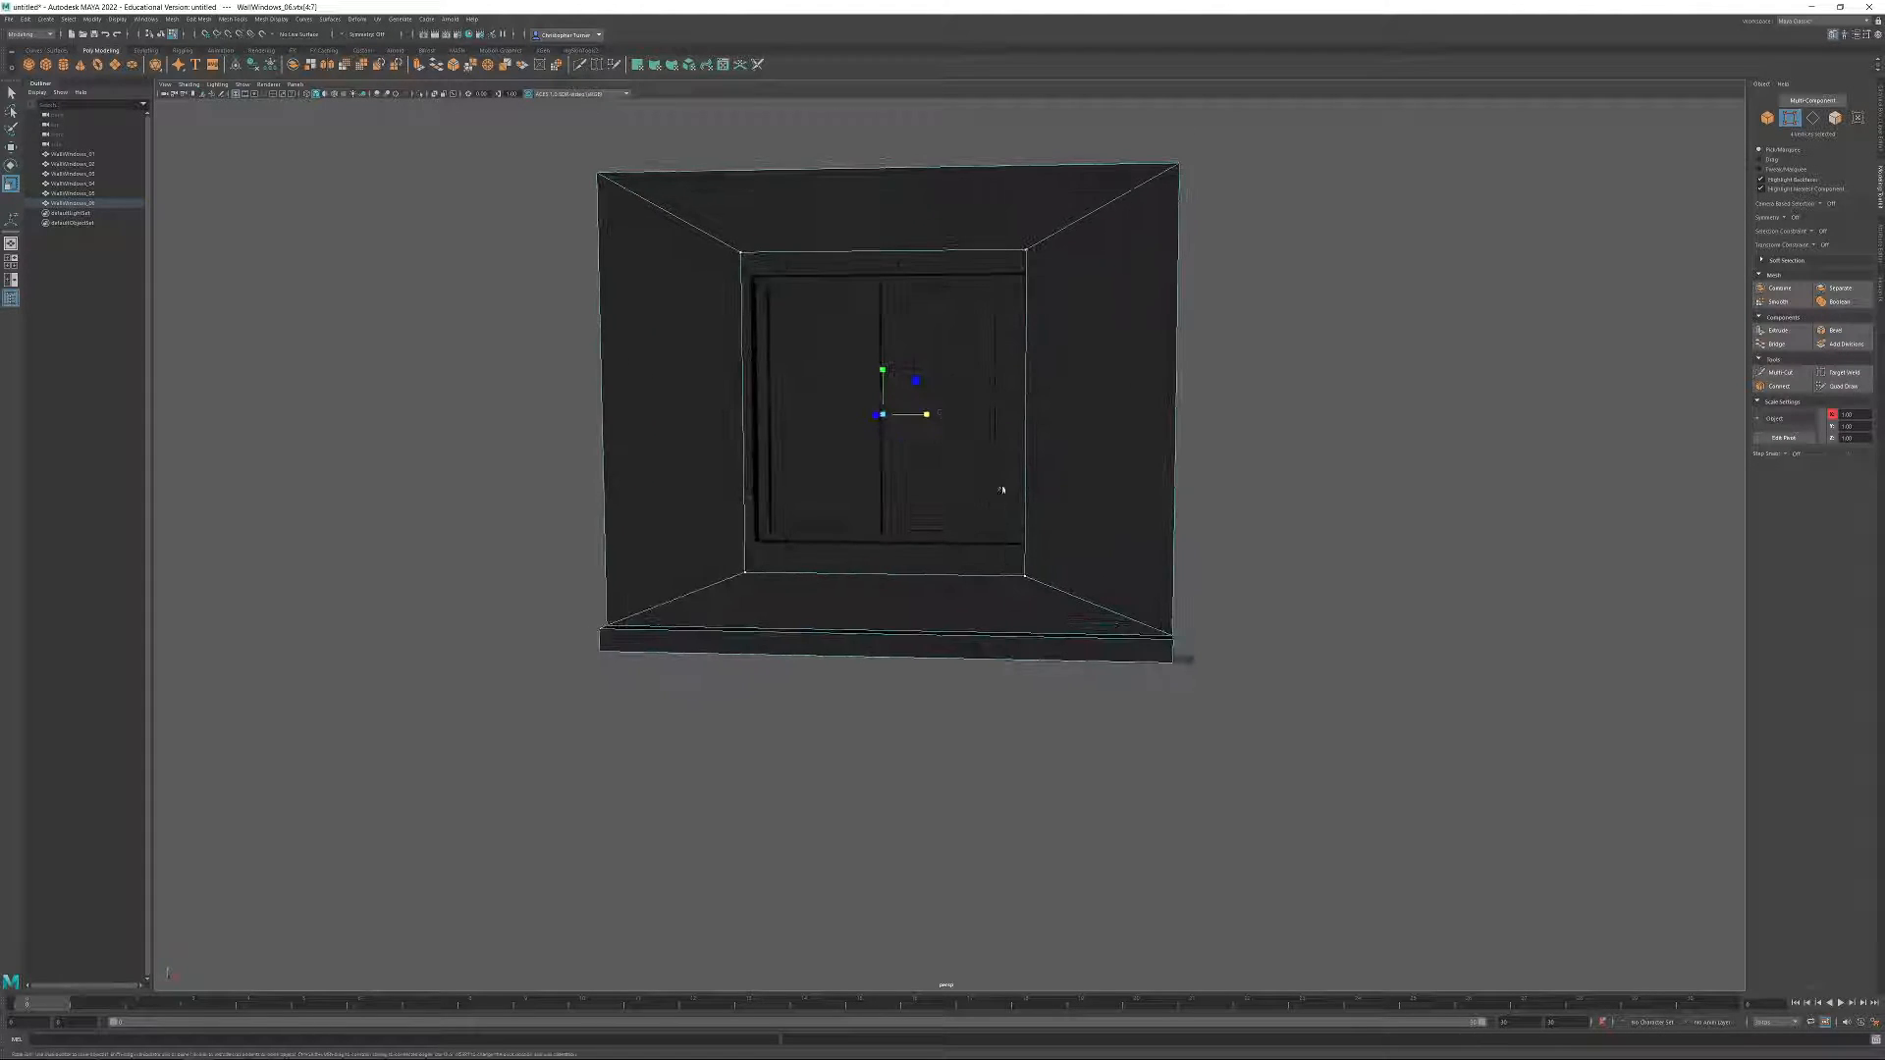
left_click(1335, 387)
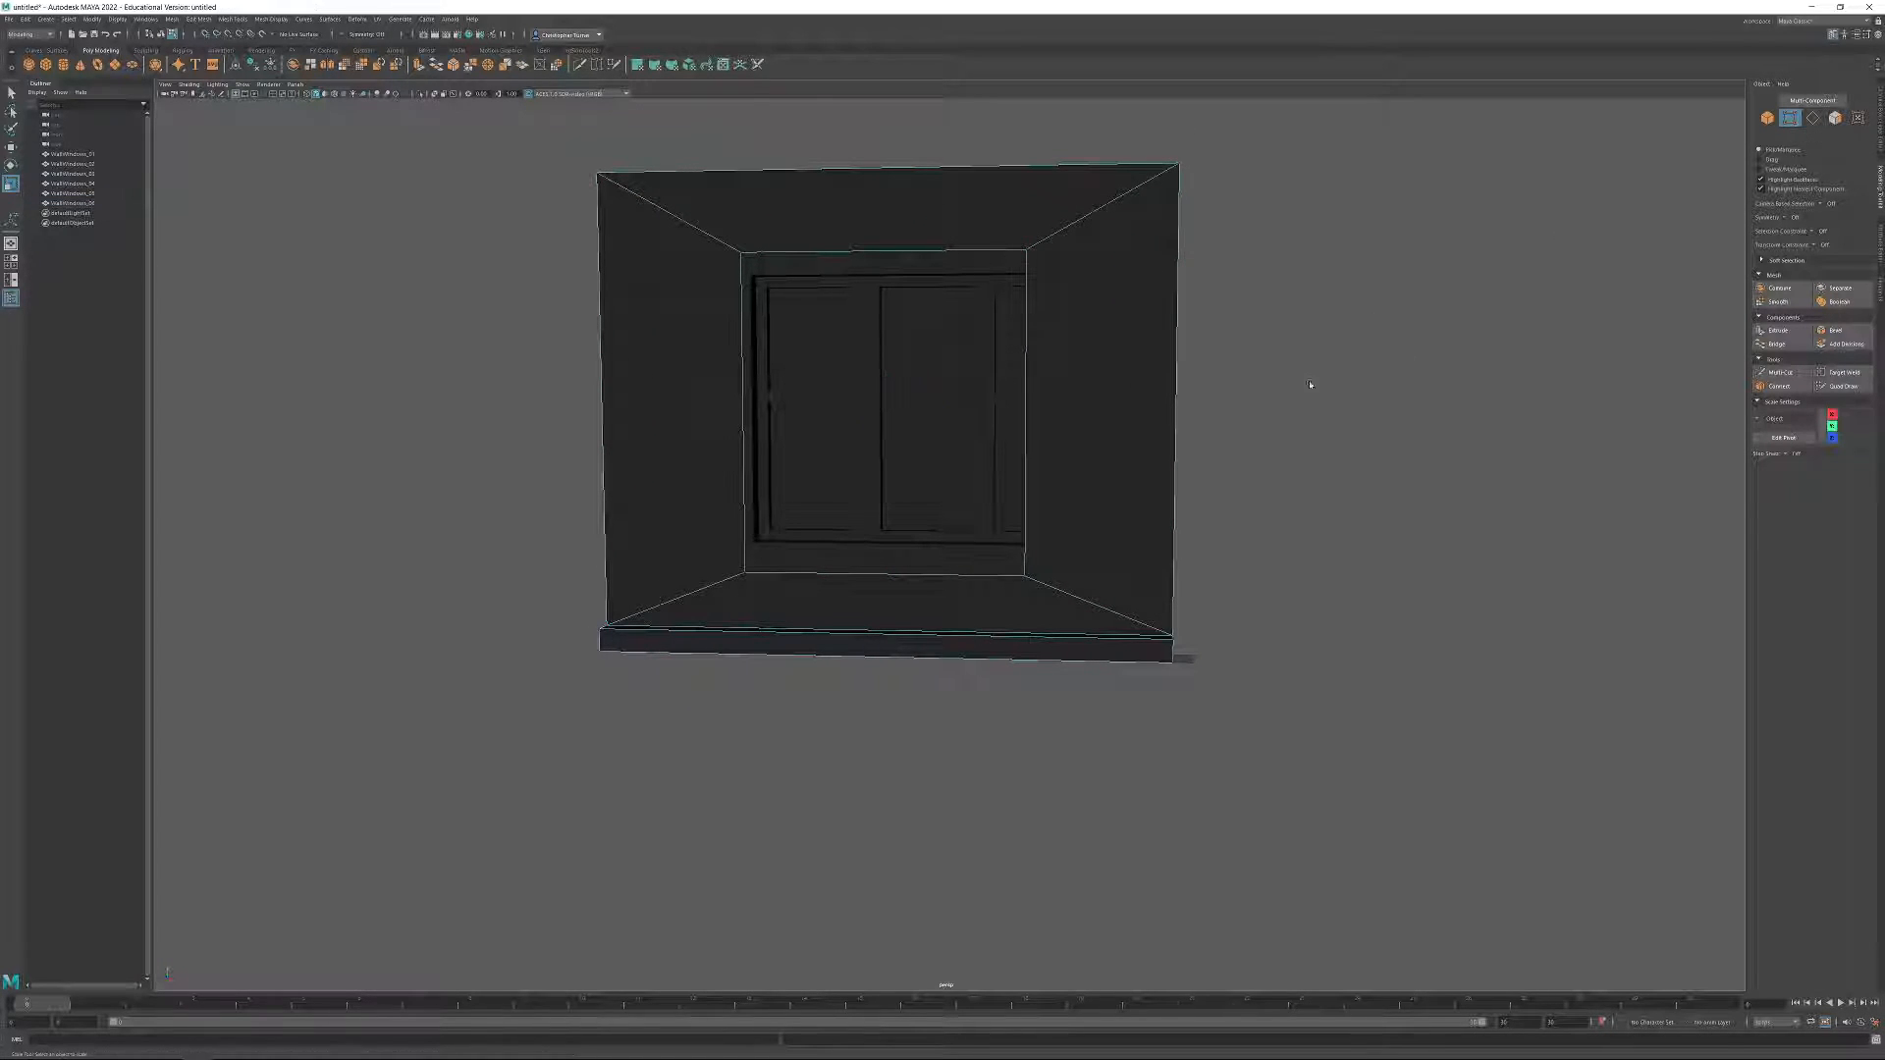
left_click_drag(1334, 387, 1359, 379, "alt")
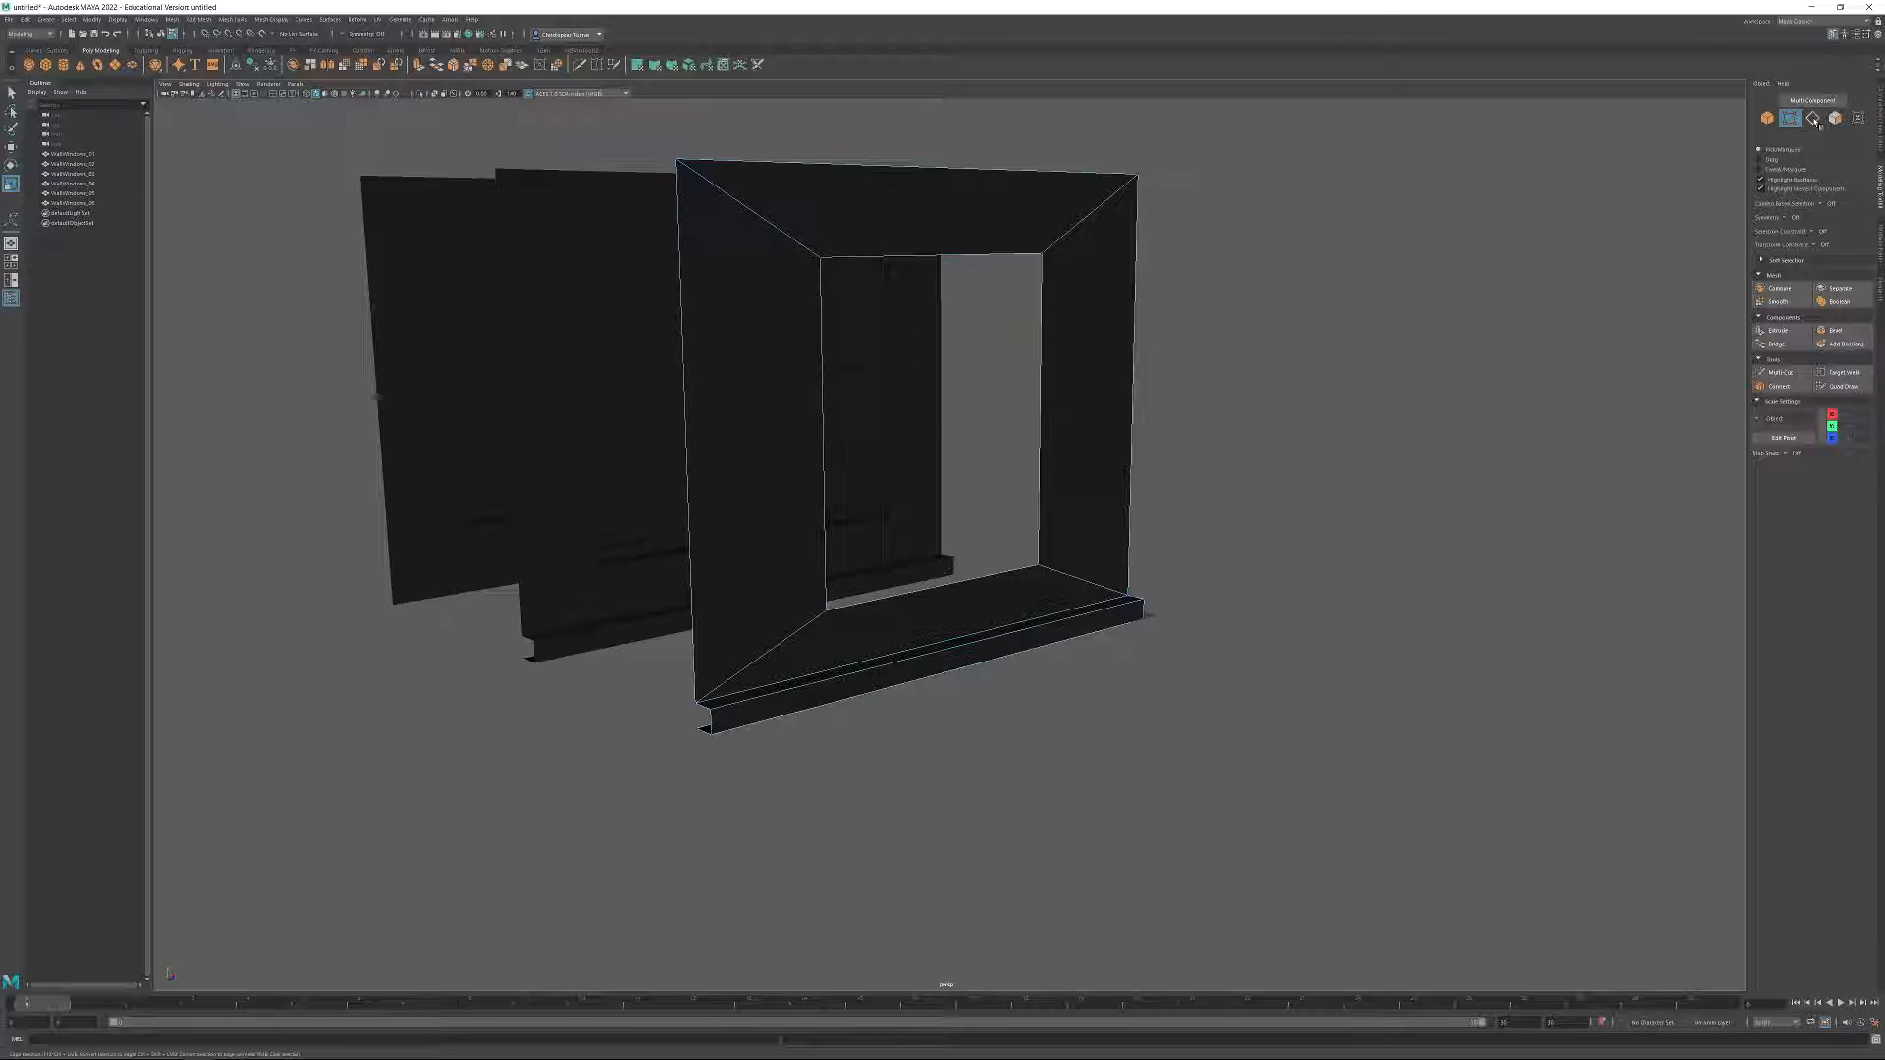
Try chamfering the two upper corner vertices of the window opening, then undo the chamfer.
left_click(1042, 252)
left_click(821, 258, "shift")
left_click_drag(863, 315, 1081, 370, "alt")
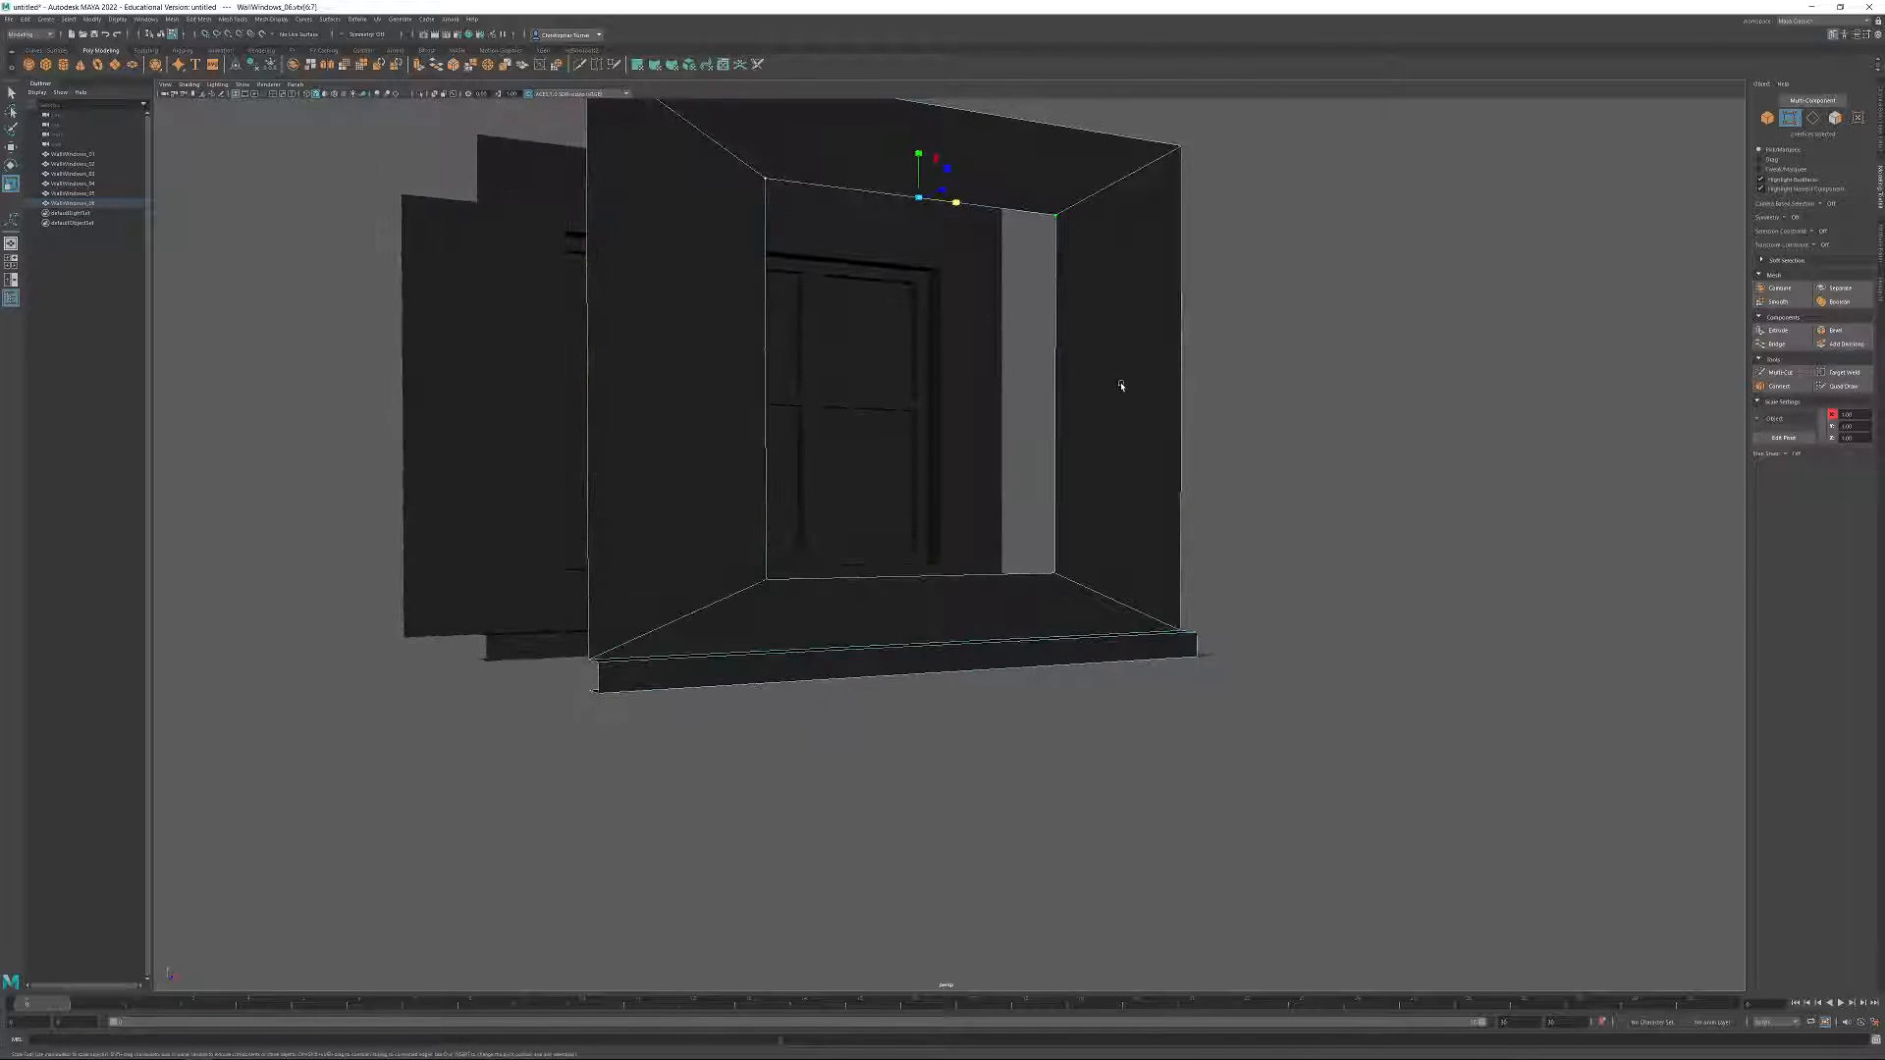
left_click_drag(1287, 389, 1300, 426, "alt")
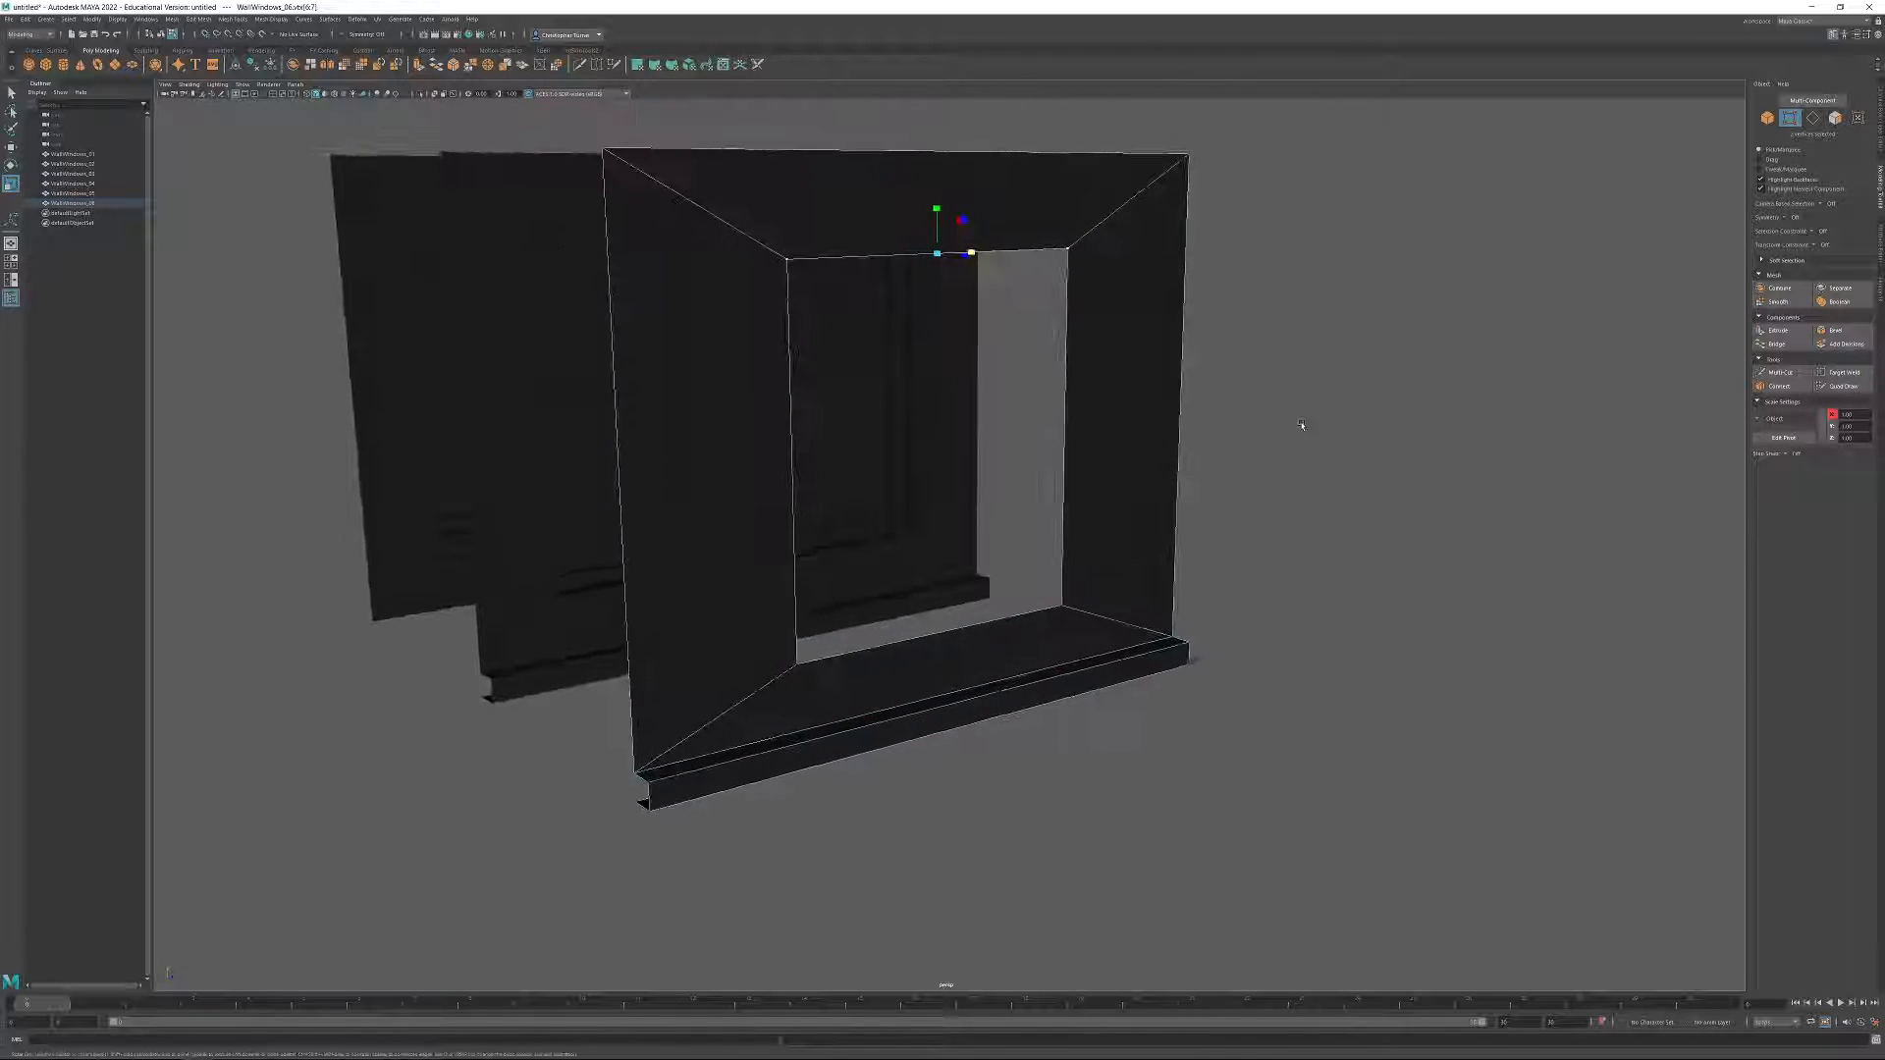
left_click(1836, 330)
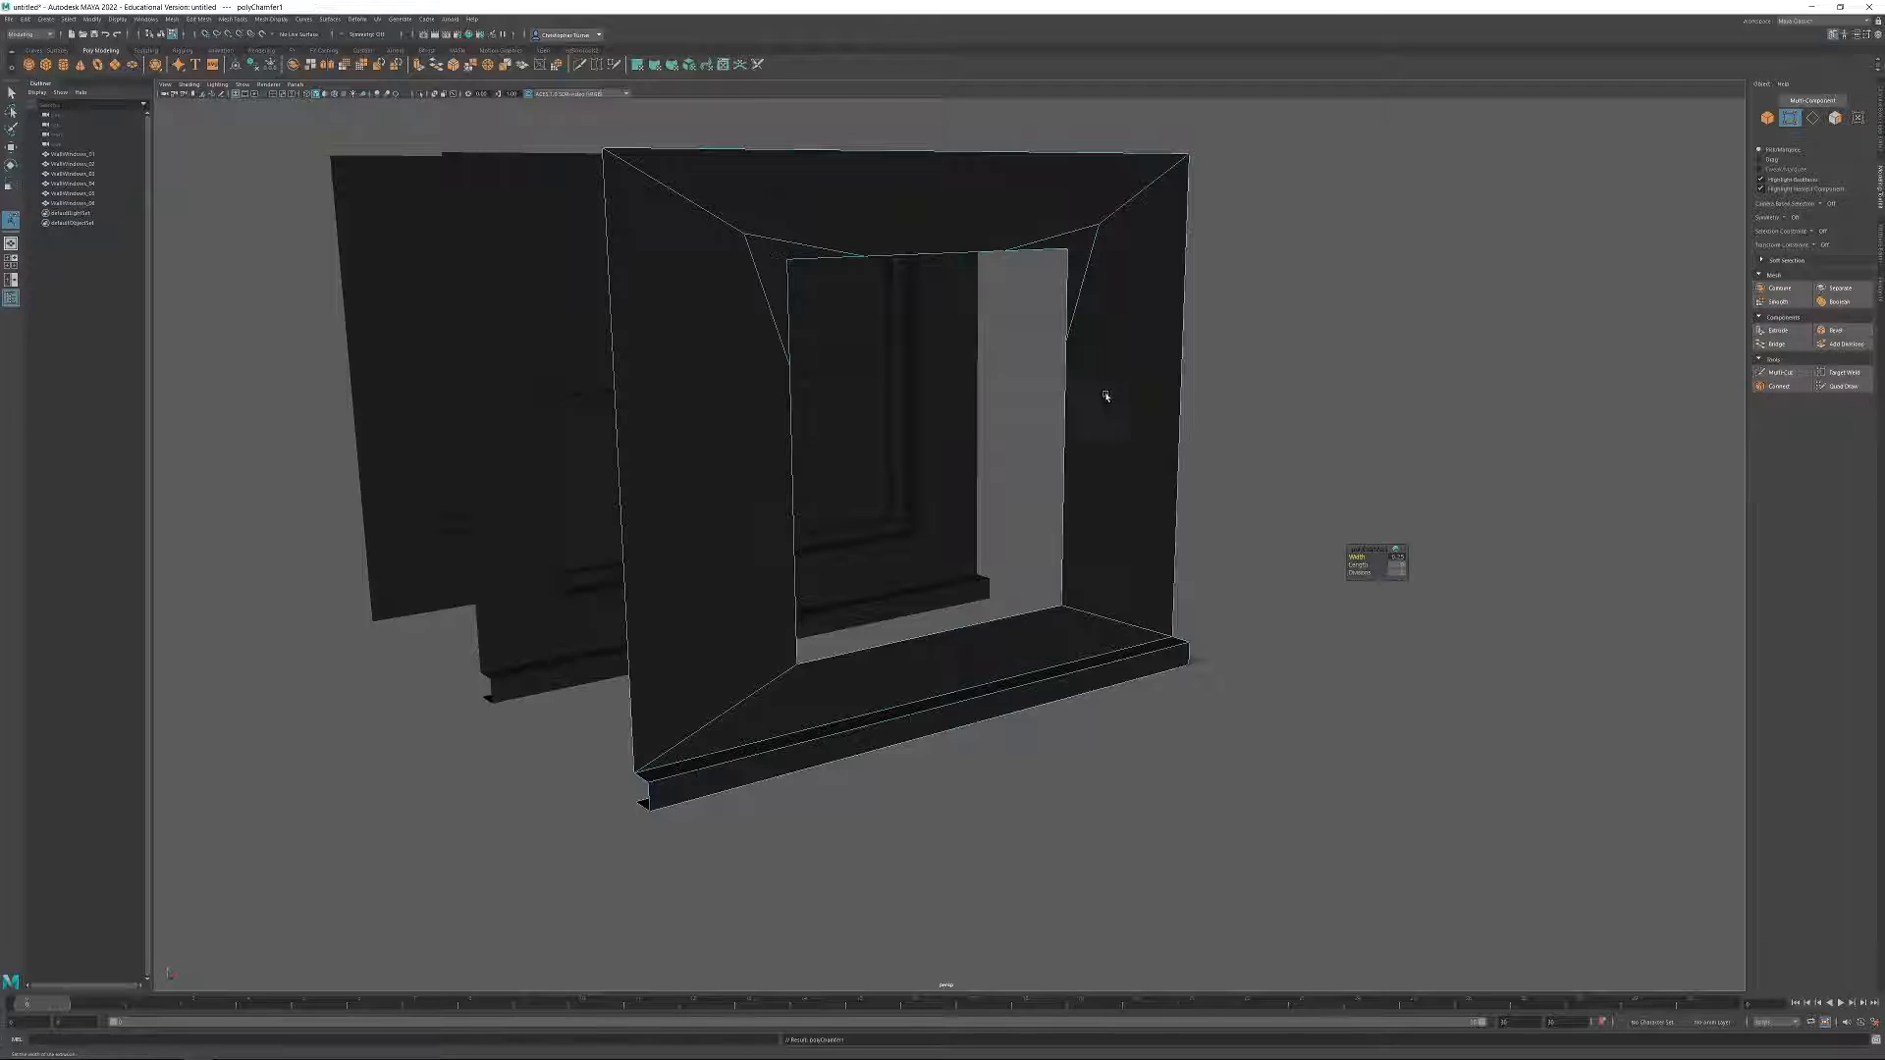
left_click_drag(1356, 557, 830, 347)
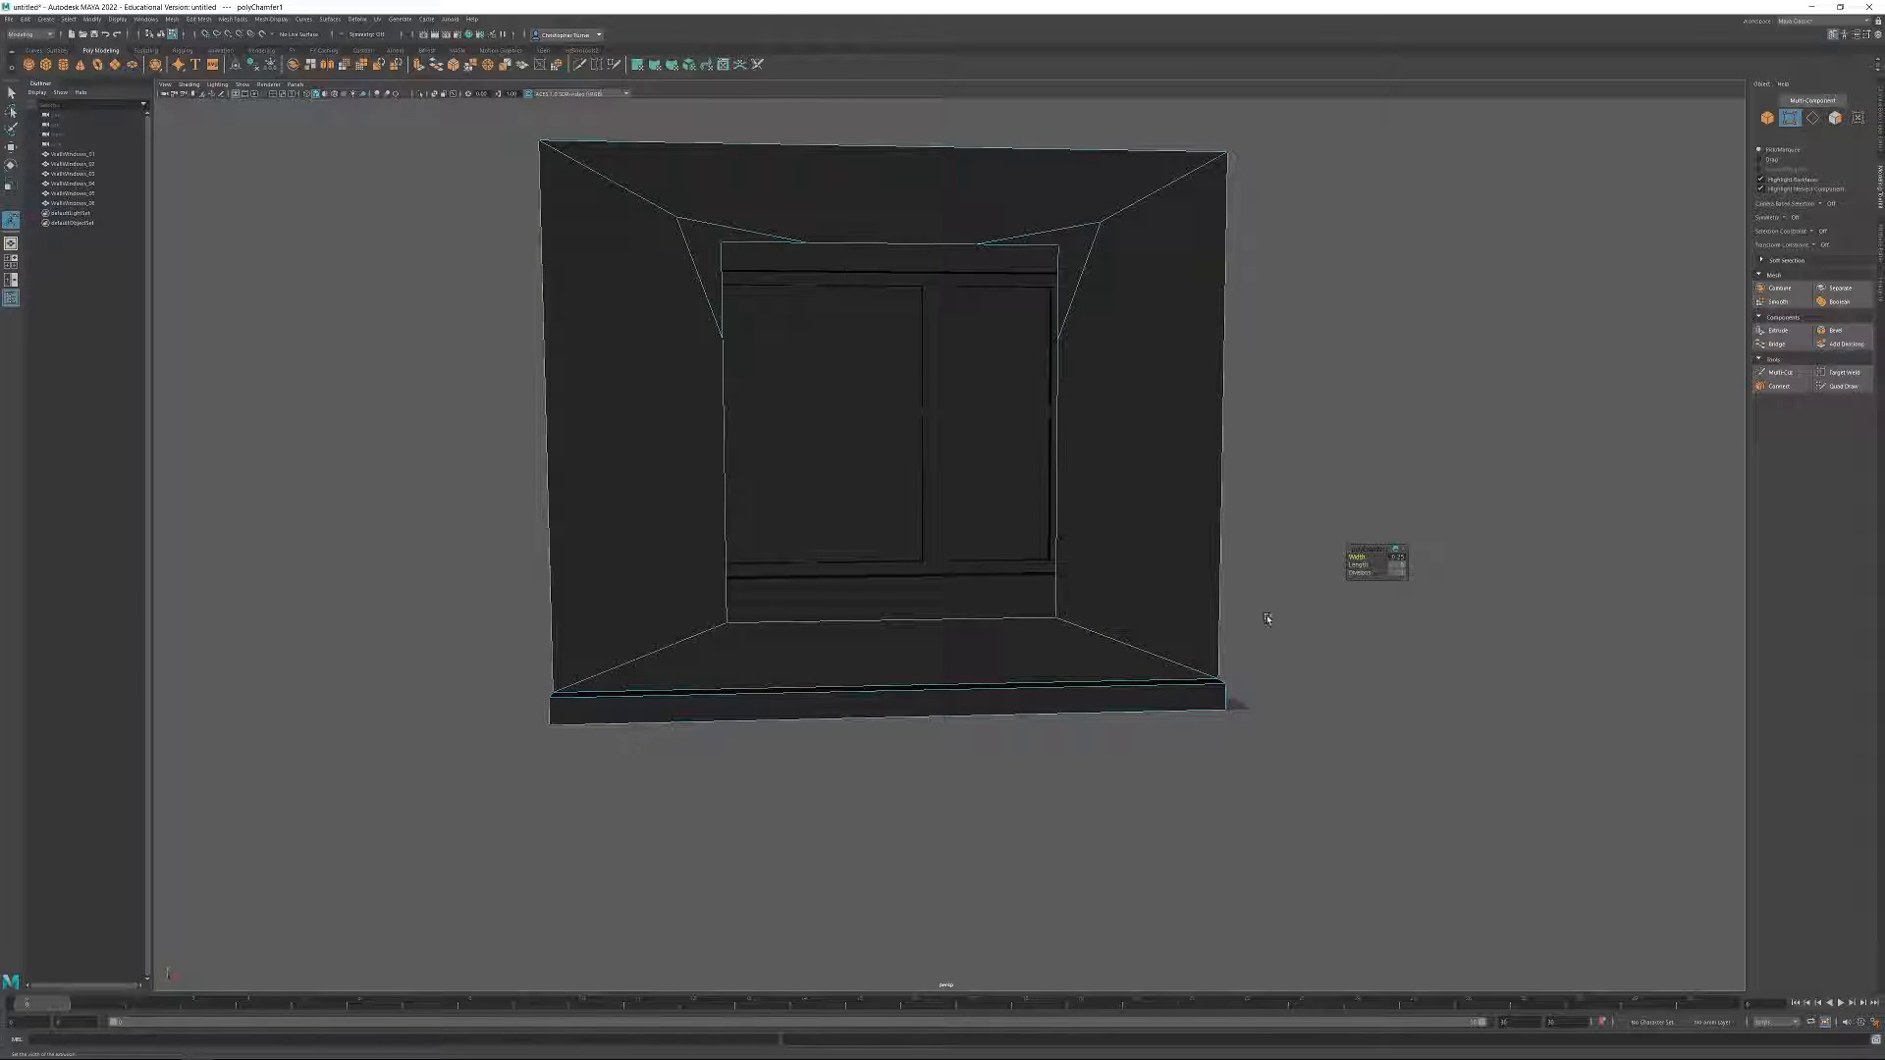
key("ctrl+z")
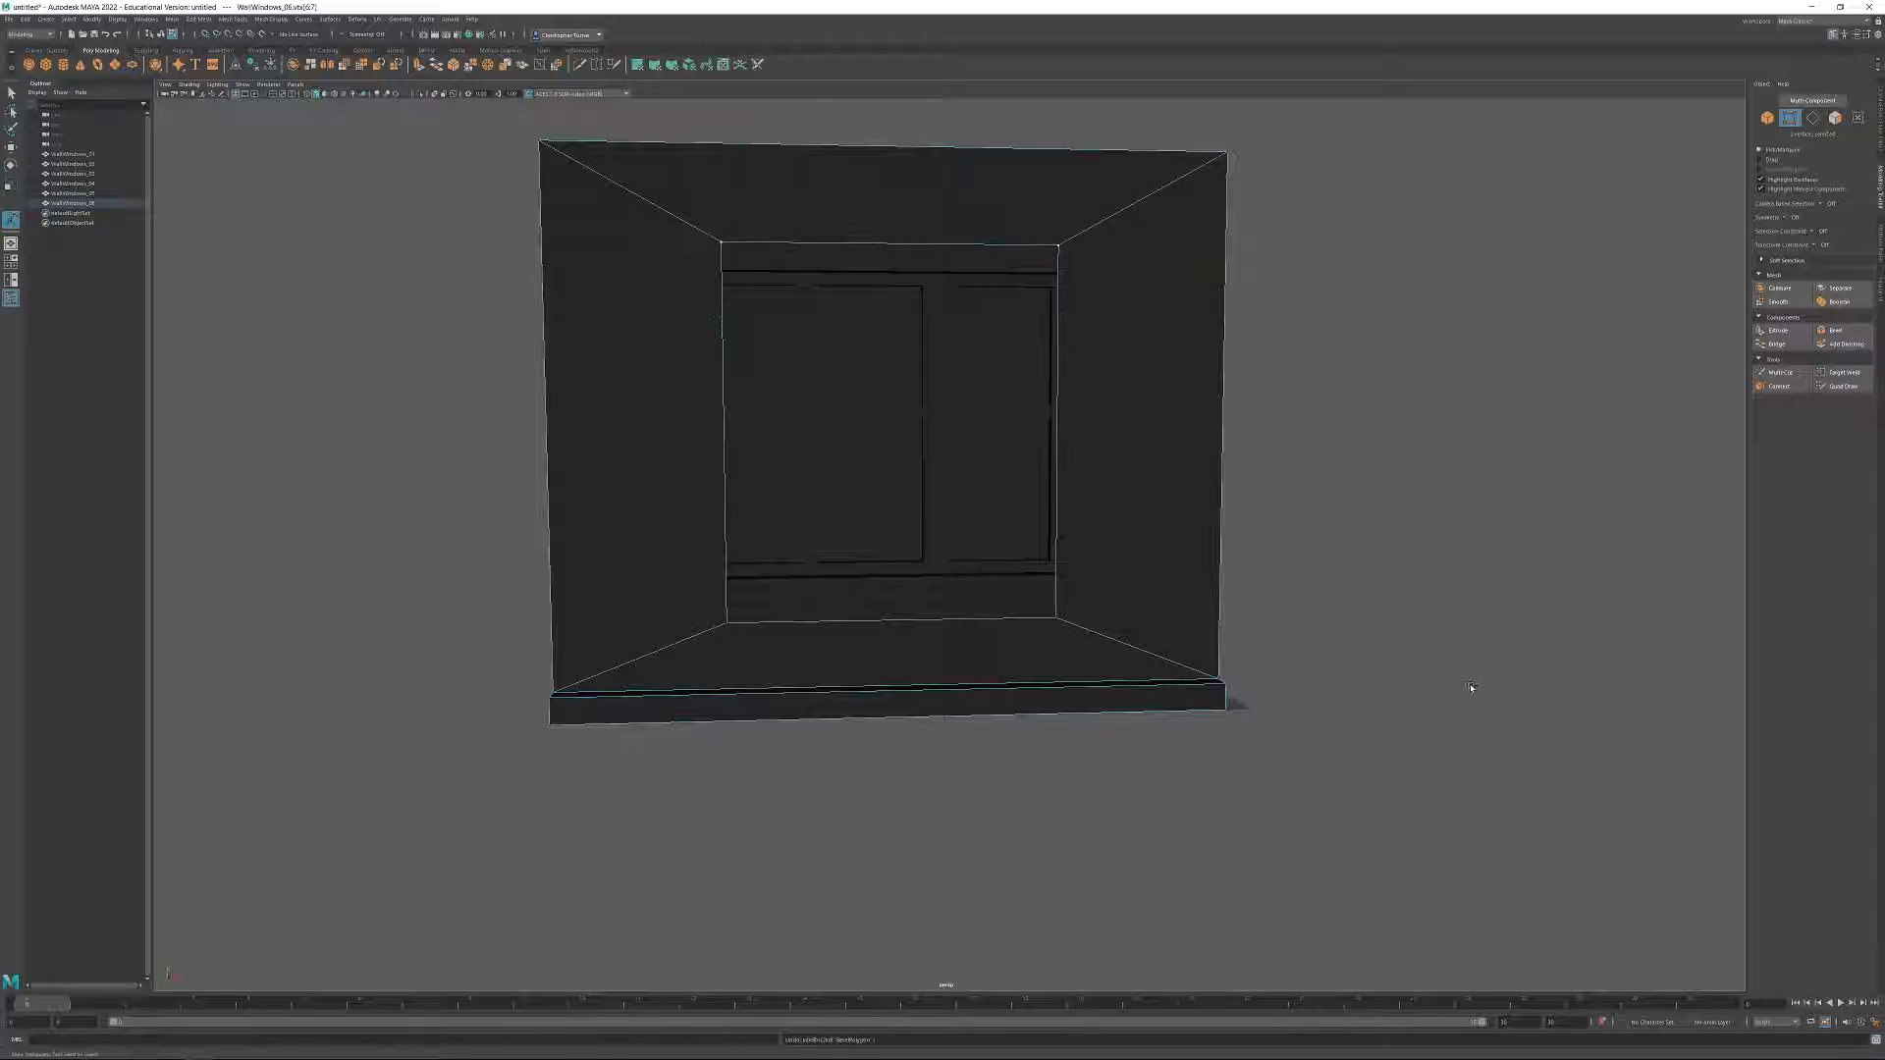
Try extruding the two upper corner vertices of the window opening, then undo the extrusion.
left_click_drag(1398, 576, 1627, 568, "alt")
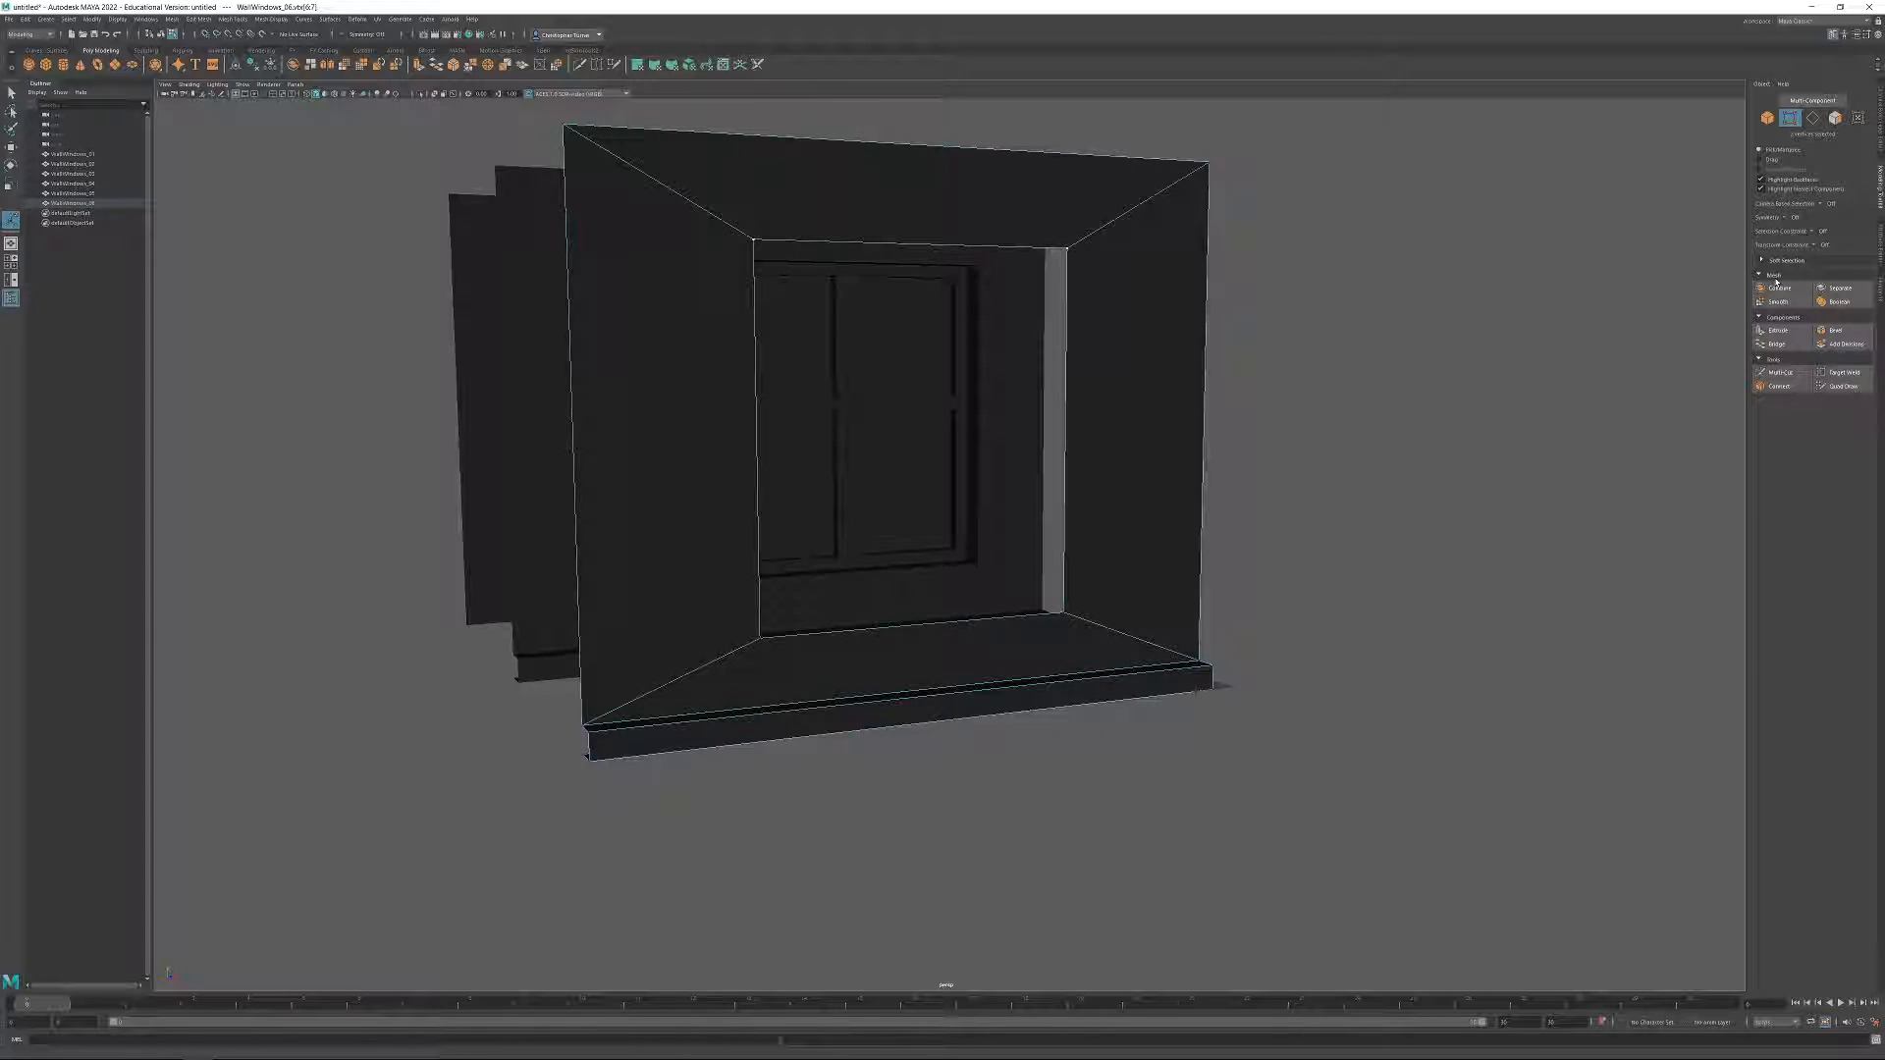
left_click(1787, 335)
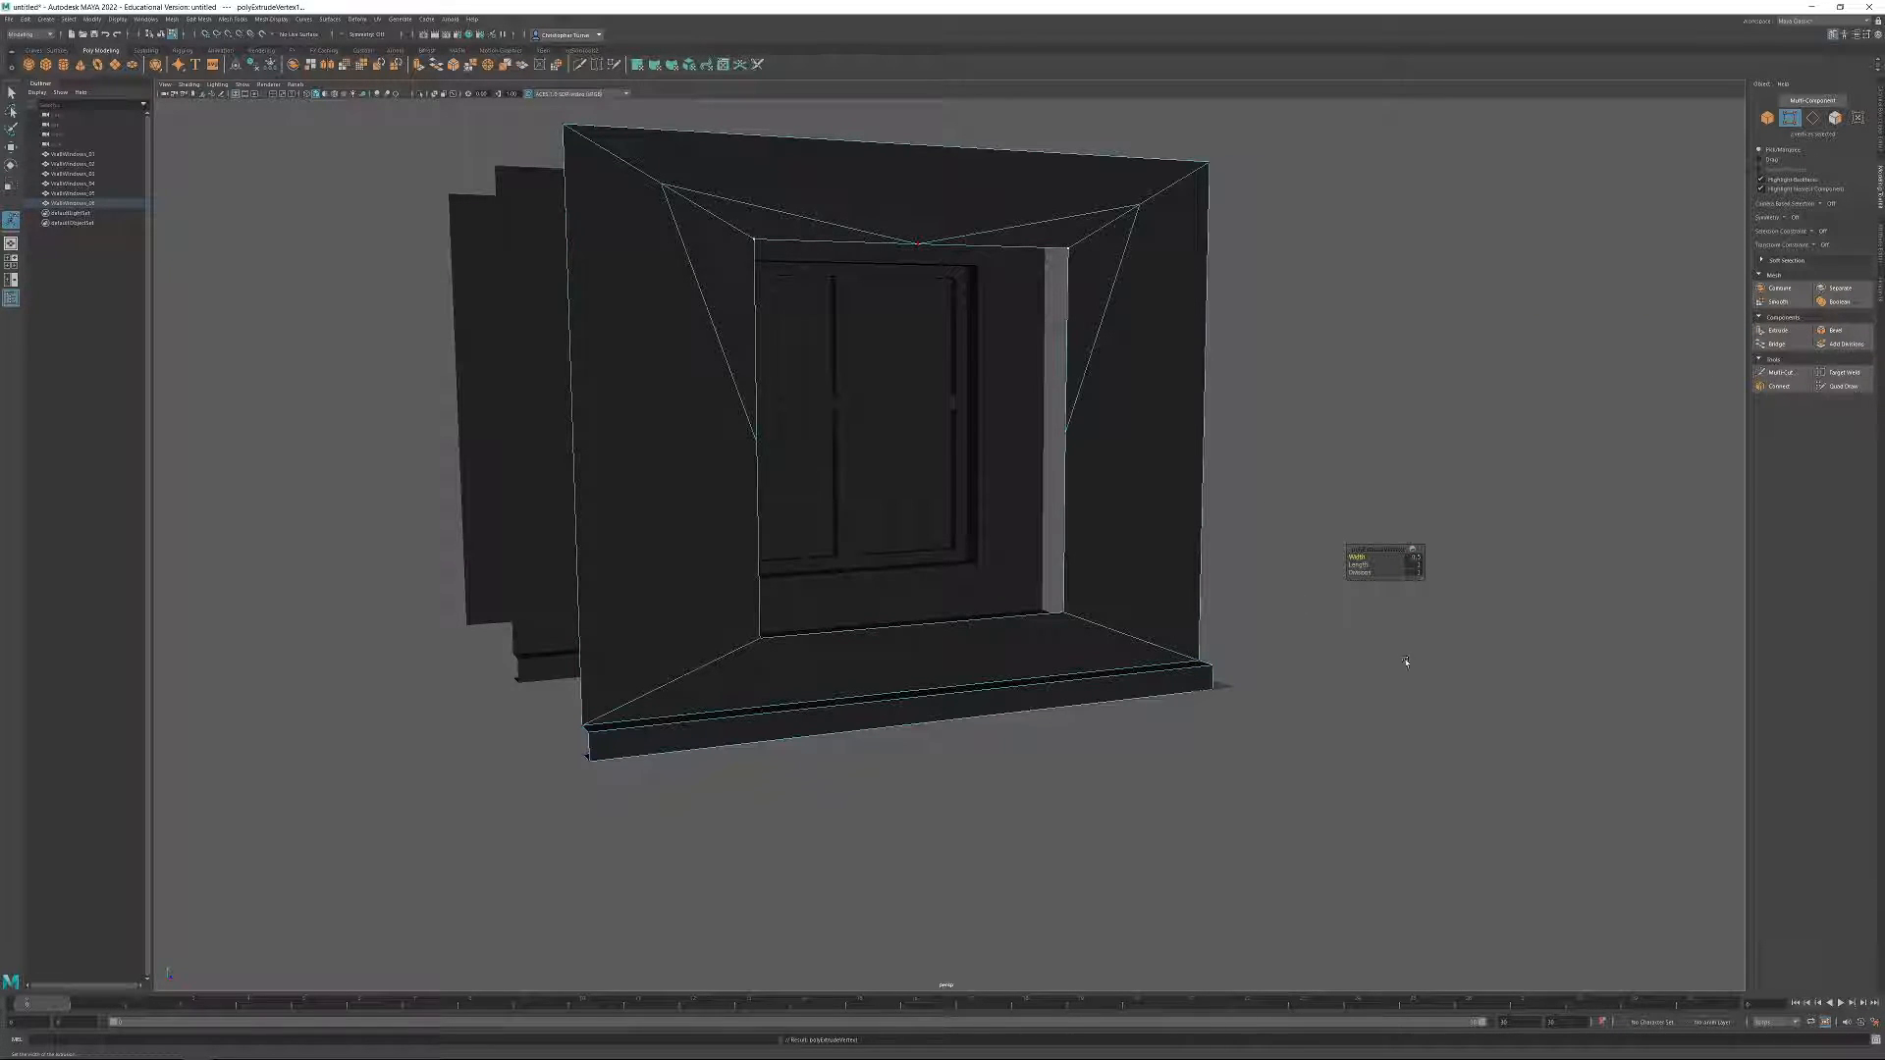
left_click_drag(1406, 664, 1418, 669, "alt")
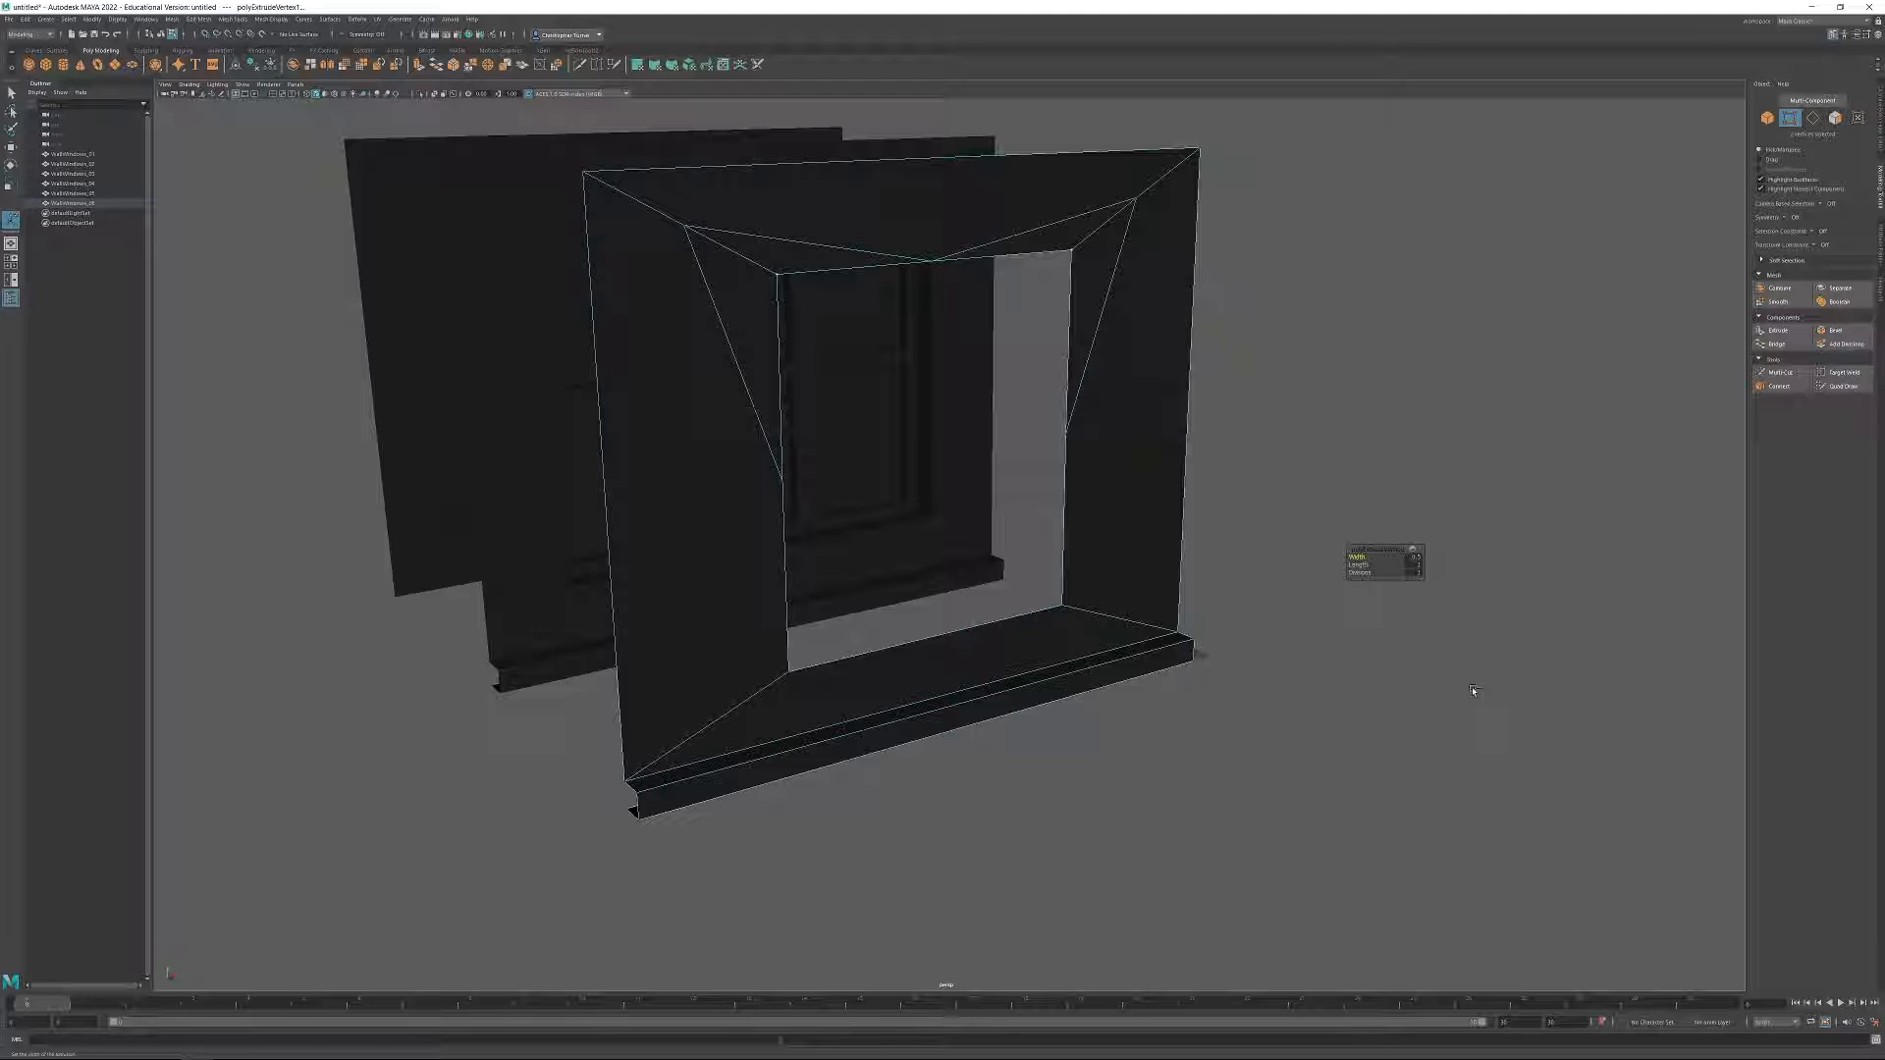
key("ctrl+z")
Test the vertex chamfer on the opening's upper corners once more and undo it.
left_click_drag(1331, 517, 1103, 409, "alt")
left_click(455, 66)
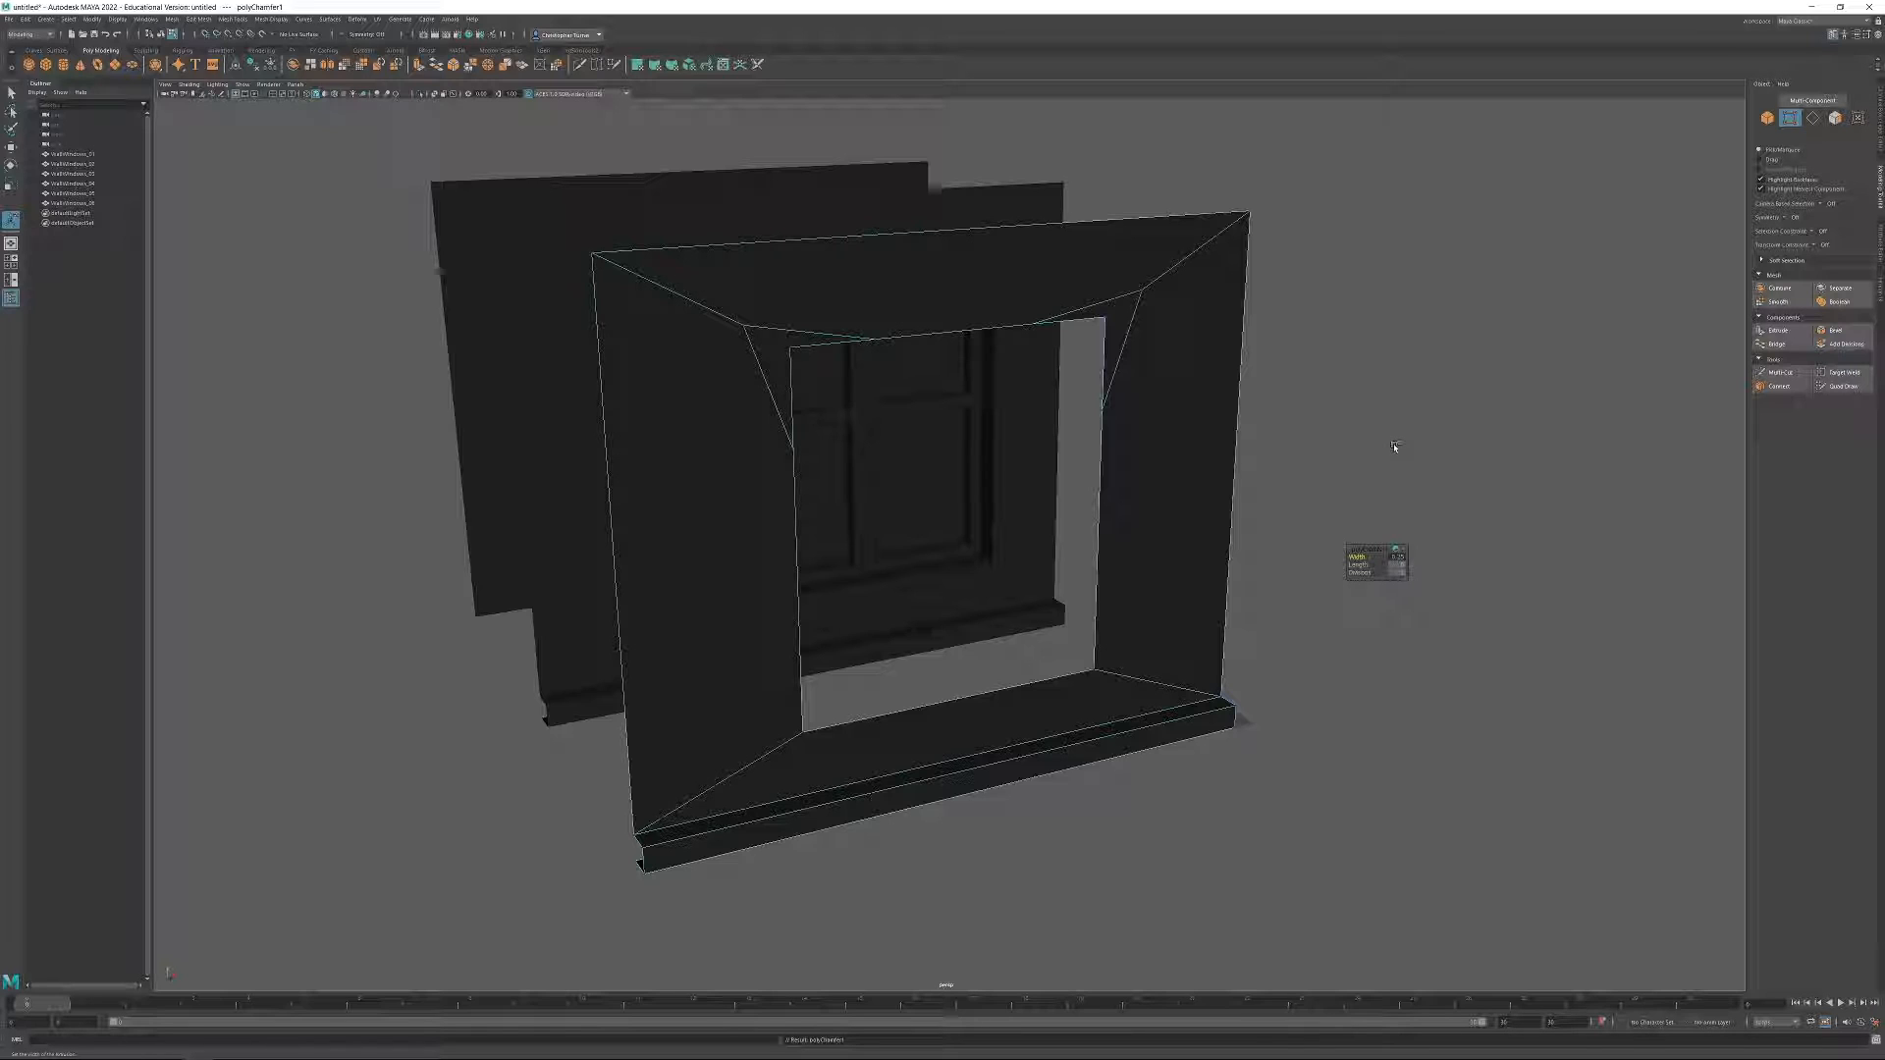
key("ctrl+z")
Chamfer the two upper corner vertices of the window opening in WallWindows_06.
left_click_drag(800, 391, 945, 355, "alt")
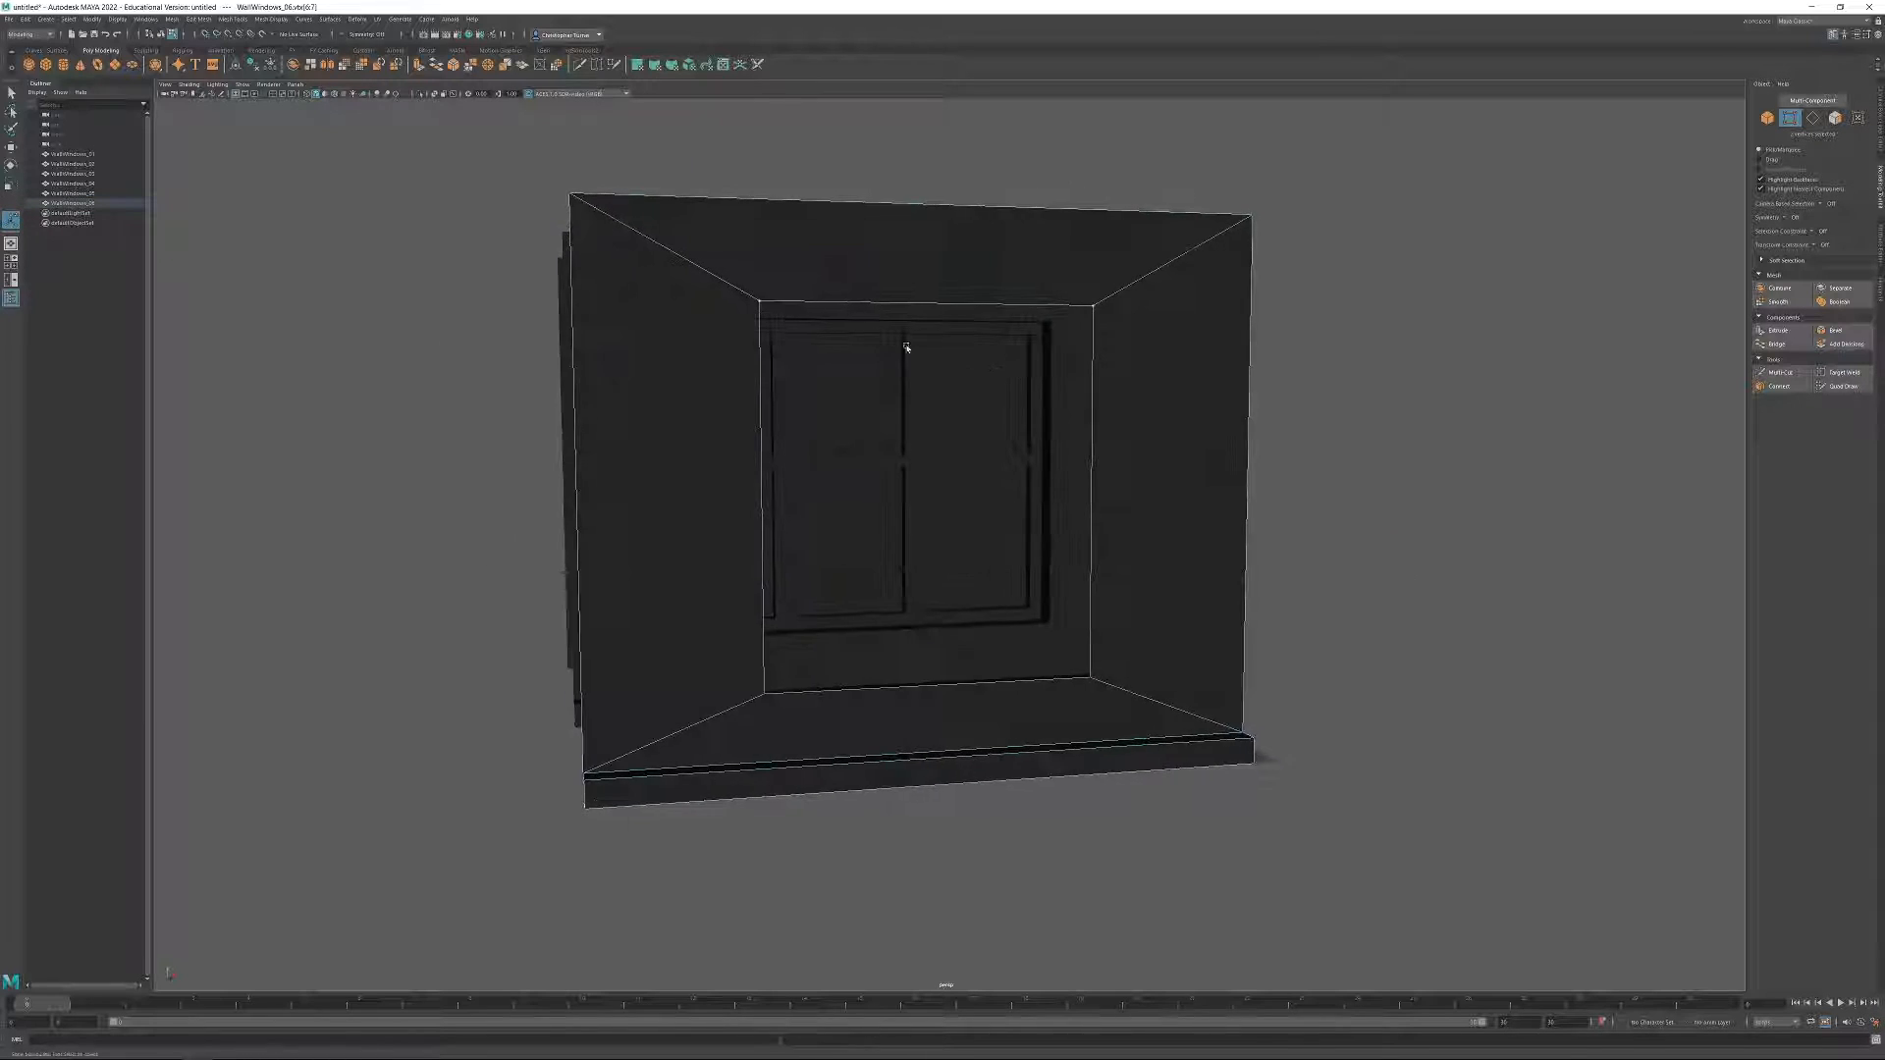
left_click_drag(1209, 383, 1192, 379, "alt")
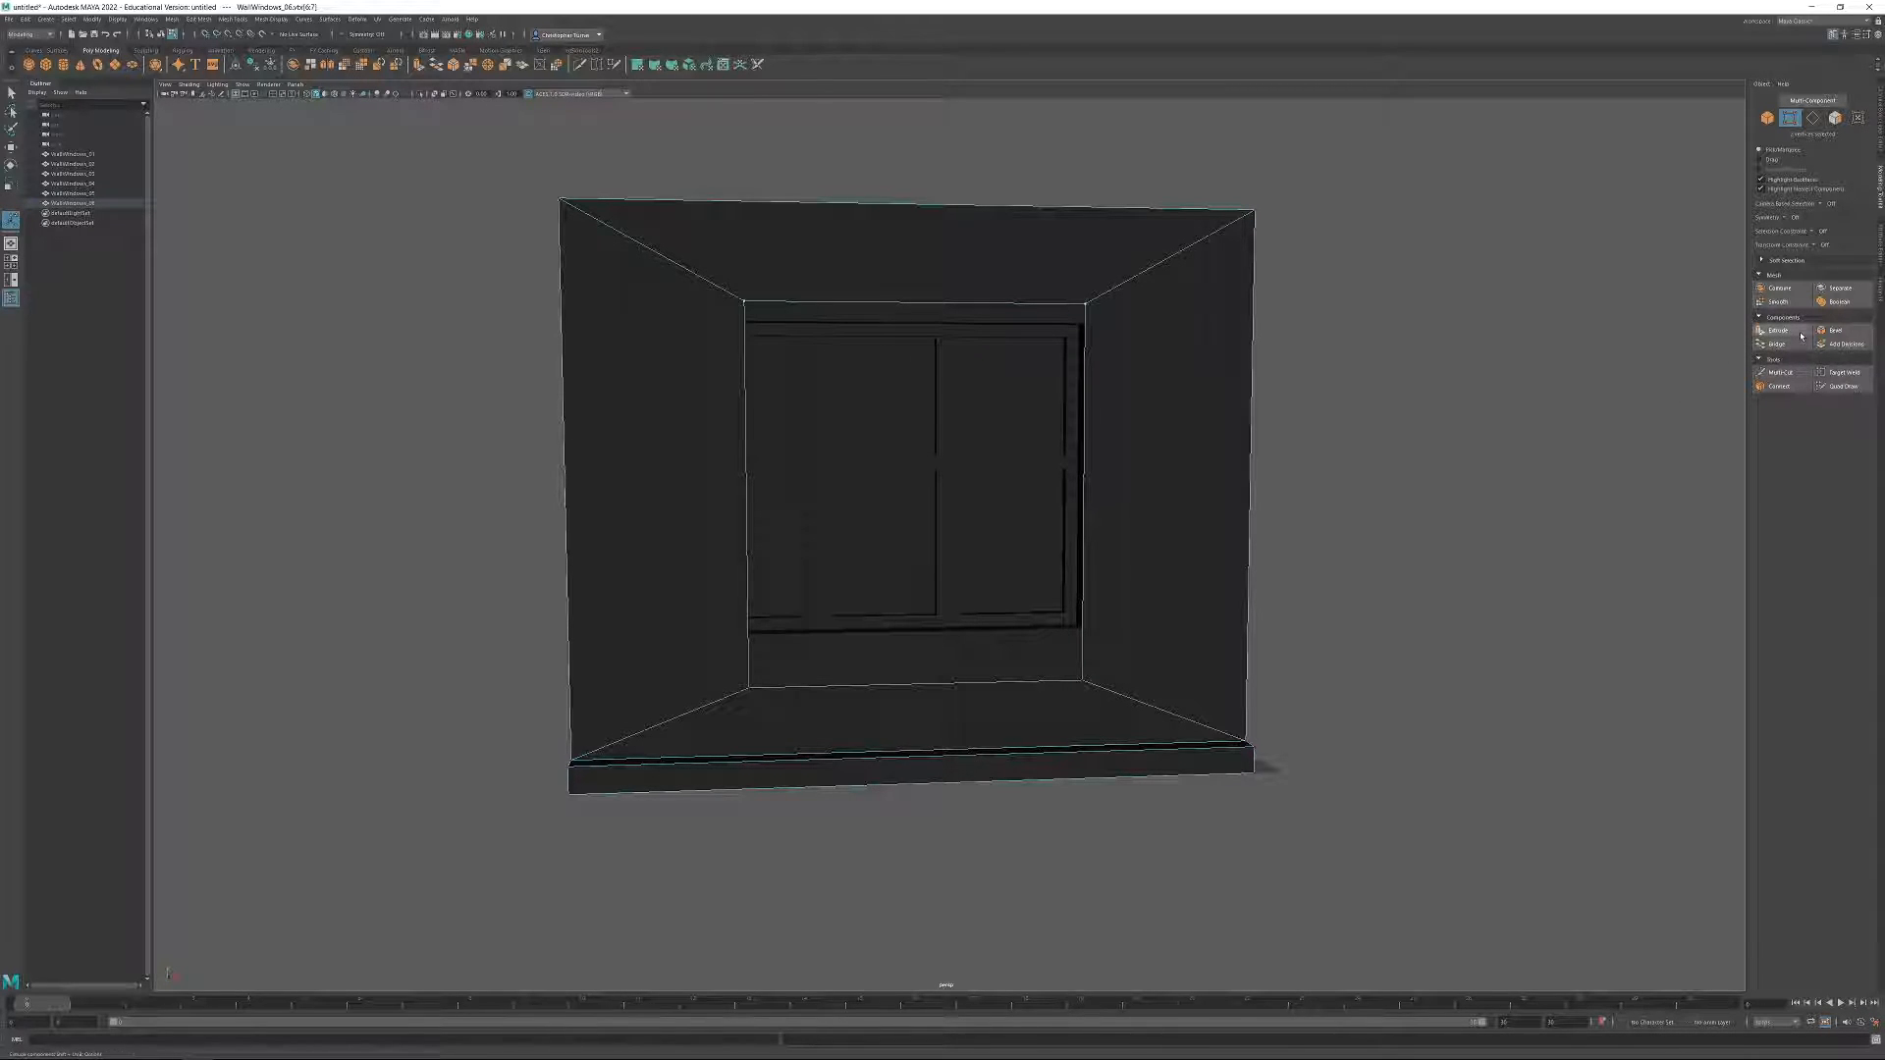
left_click(1833, 331)
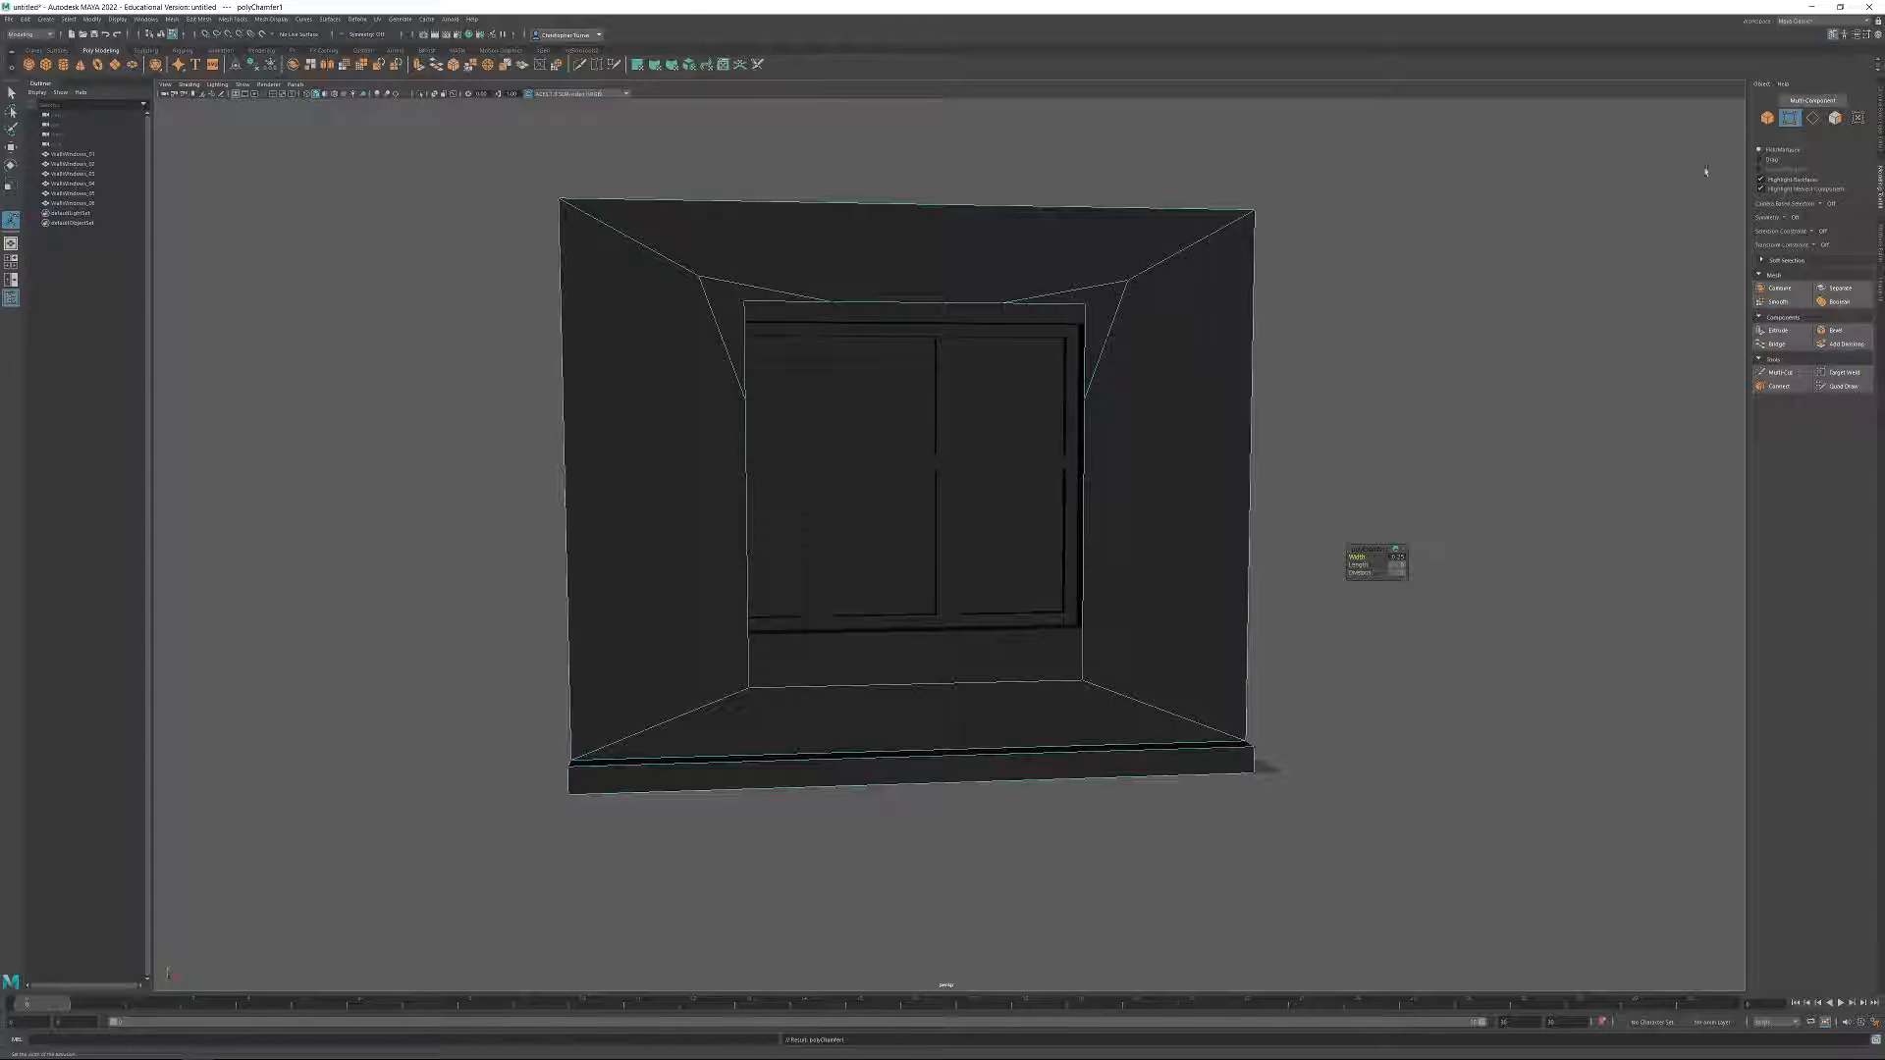
left_click(1557, 303)
Scale the opening's two original upper corner vertices closer together and lower them to form an arched top.
left_click(1085, 305)
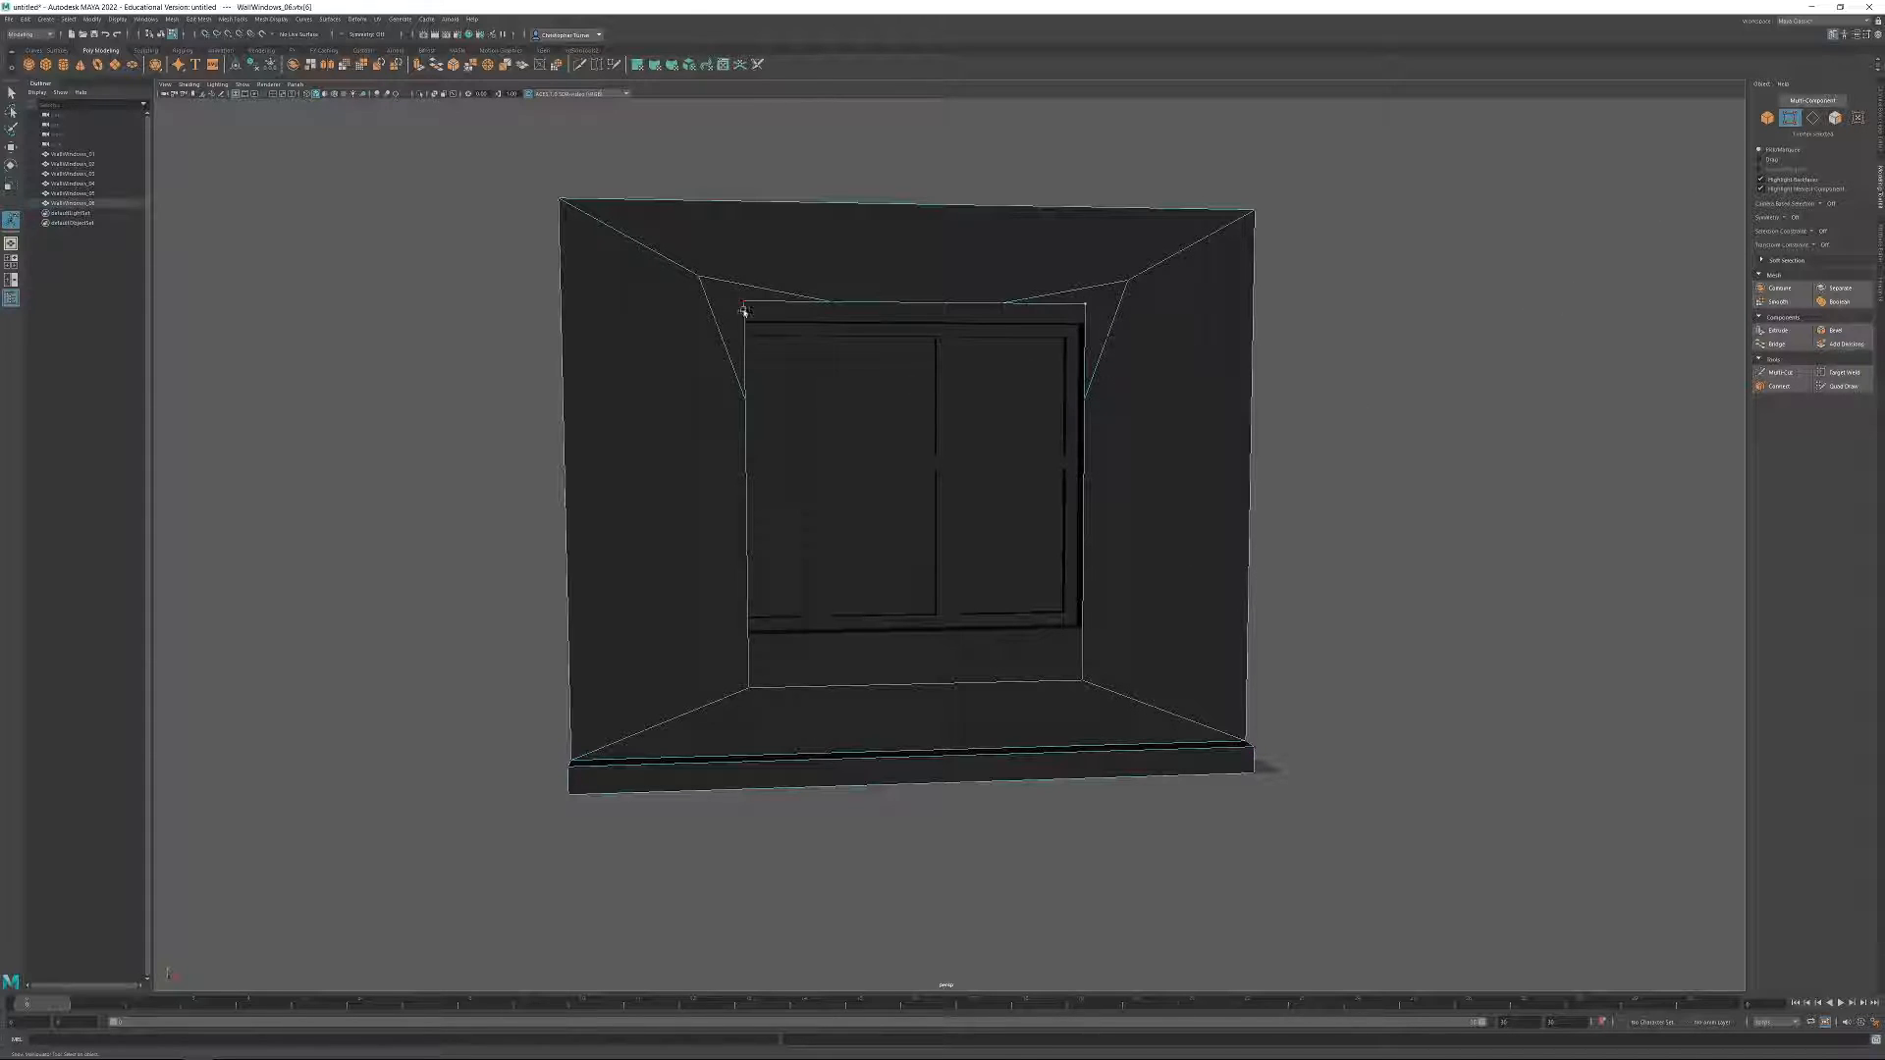
key("r")
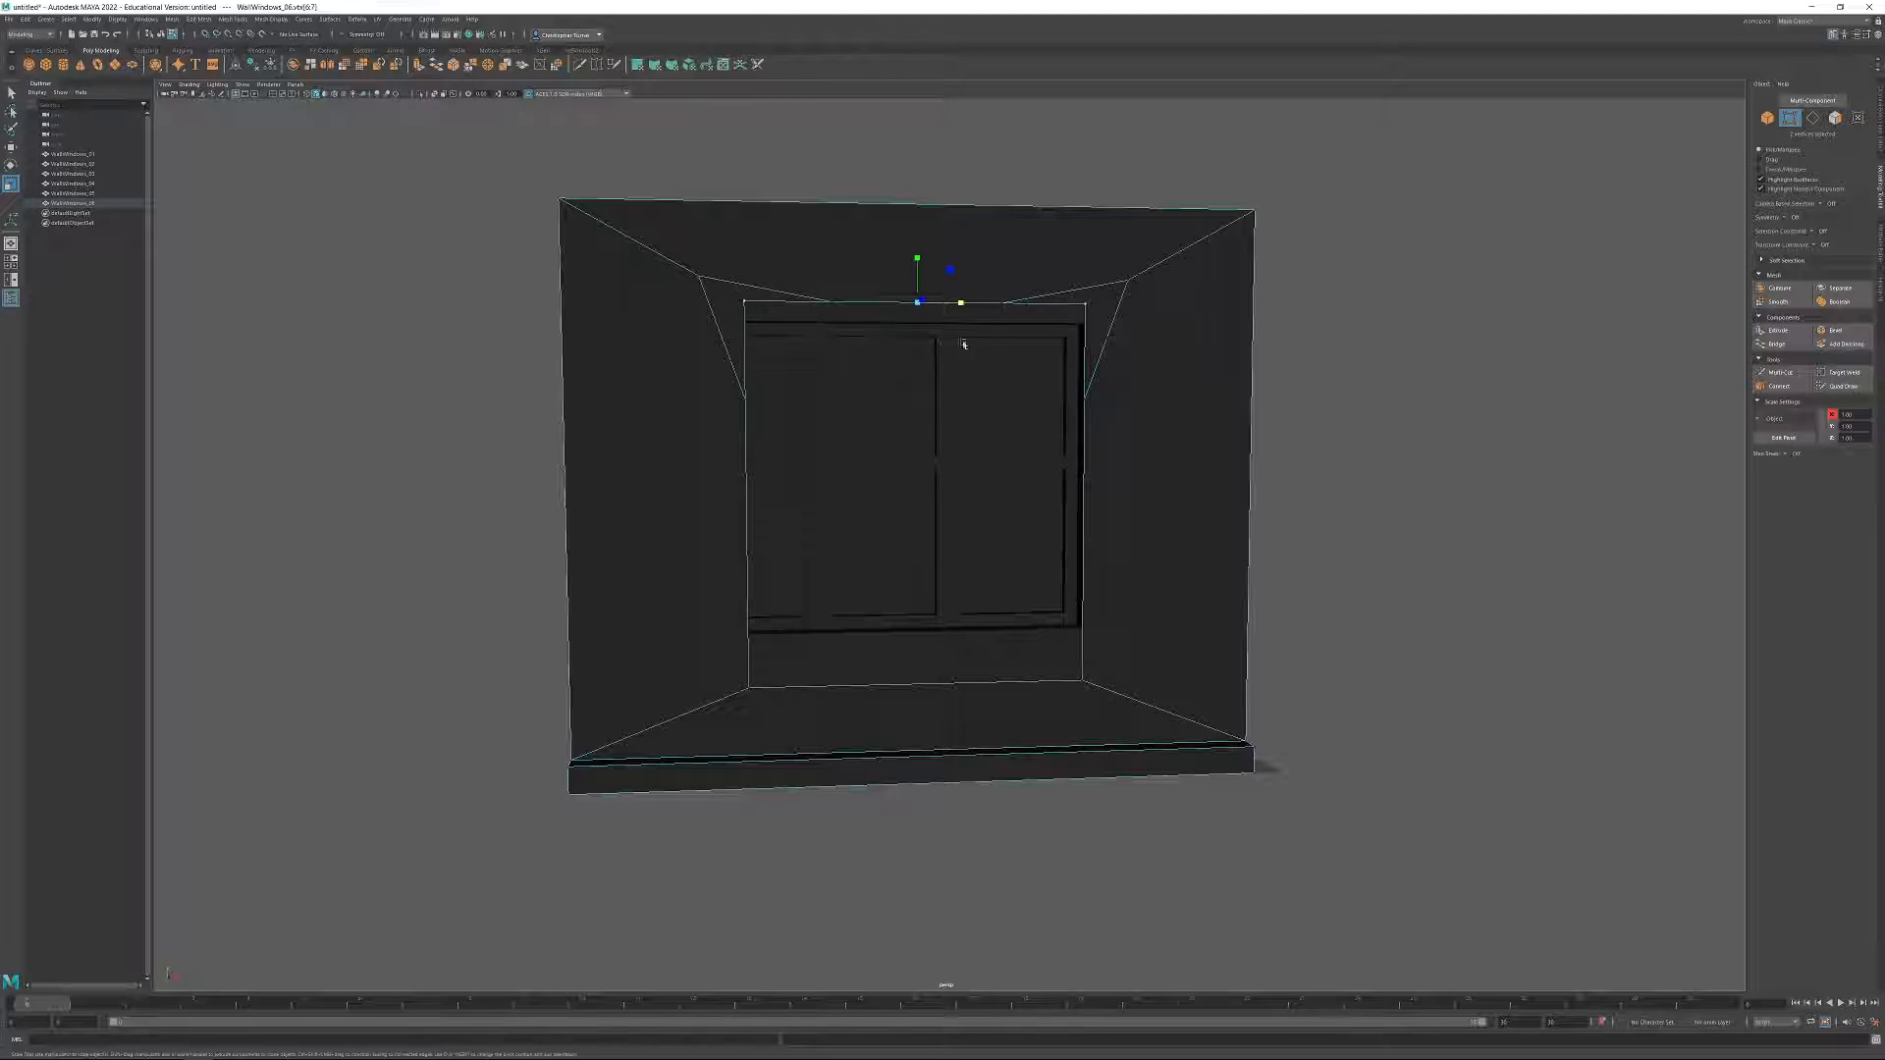
left_click_drag(962, 306, 1091, 303)
key("w")
Connect each lowered arch vertex to the outer chamfer vertex diagonally above it on both sides of the opening.
left_click(1111, 289, "shift")
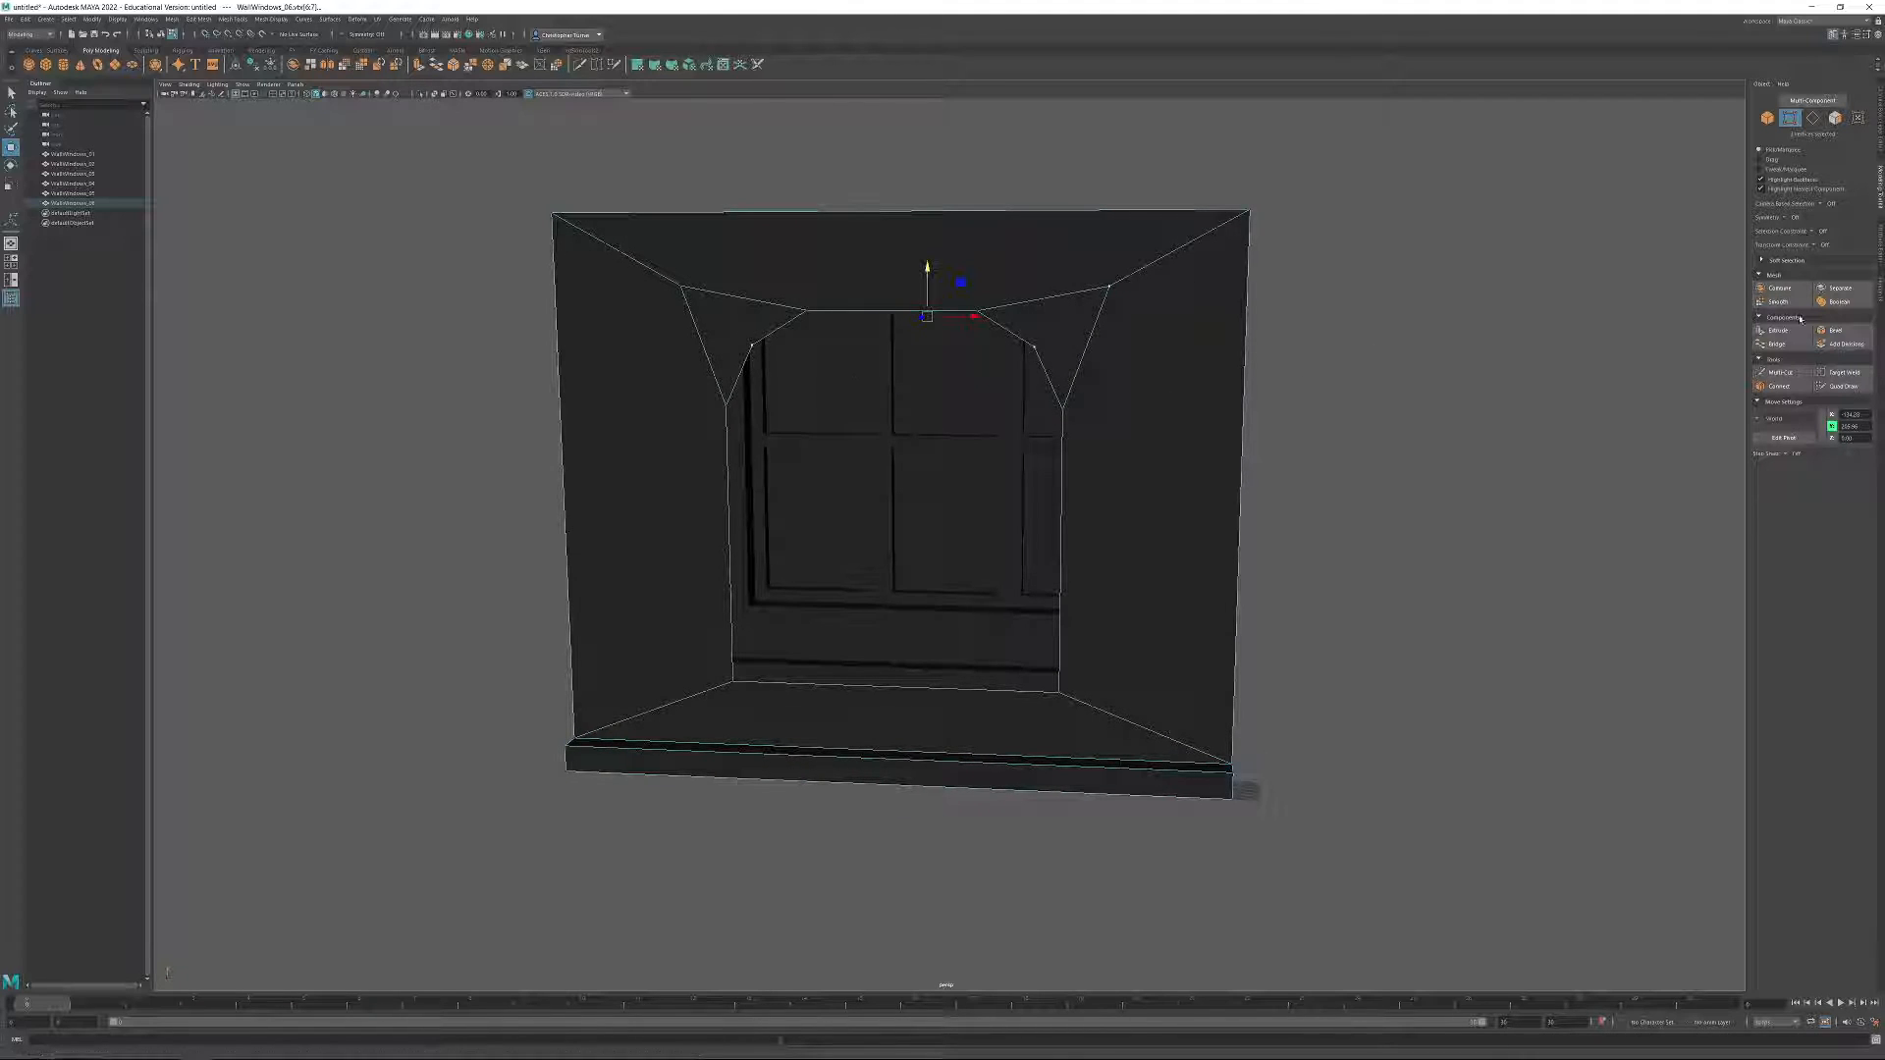
left_click(1782, 386)
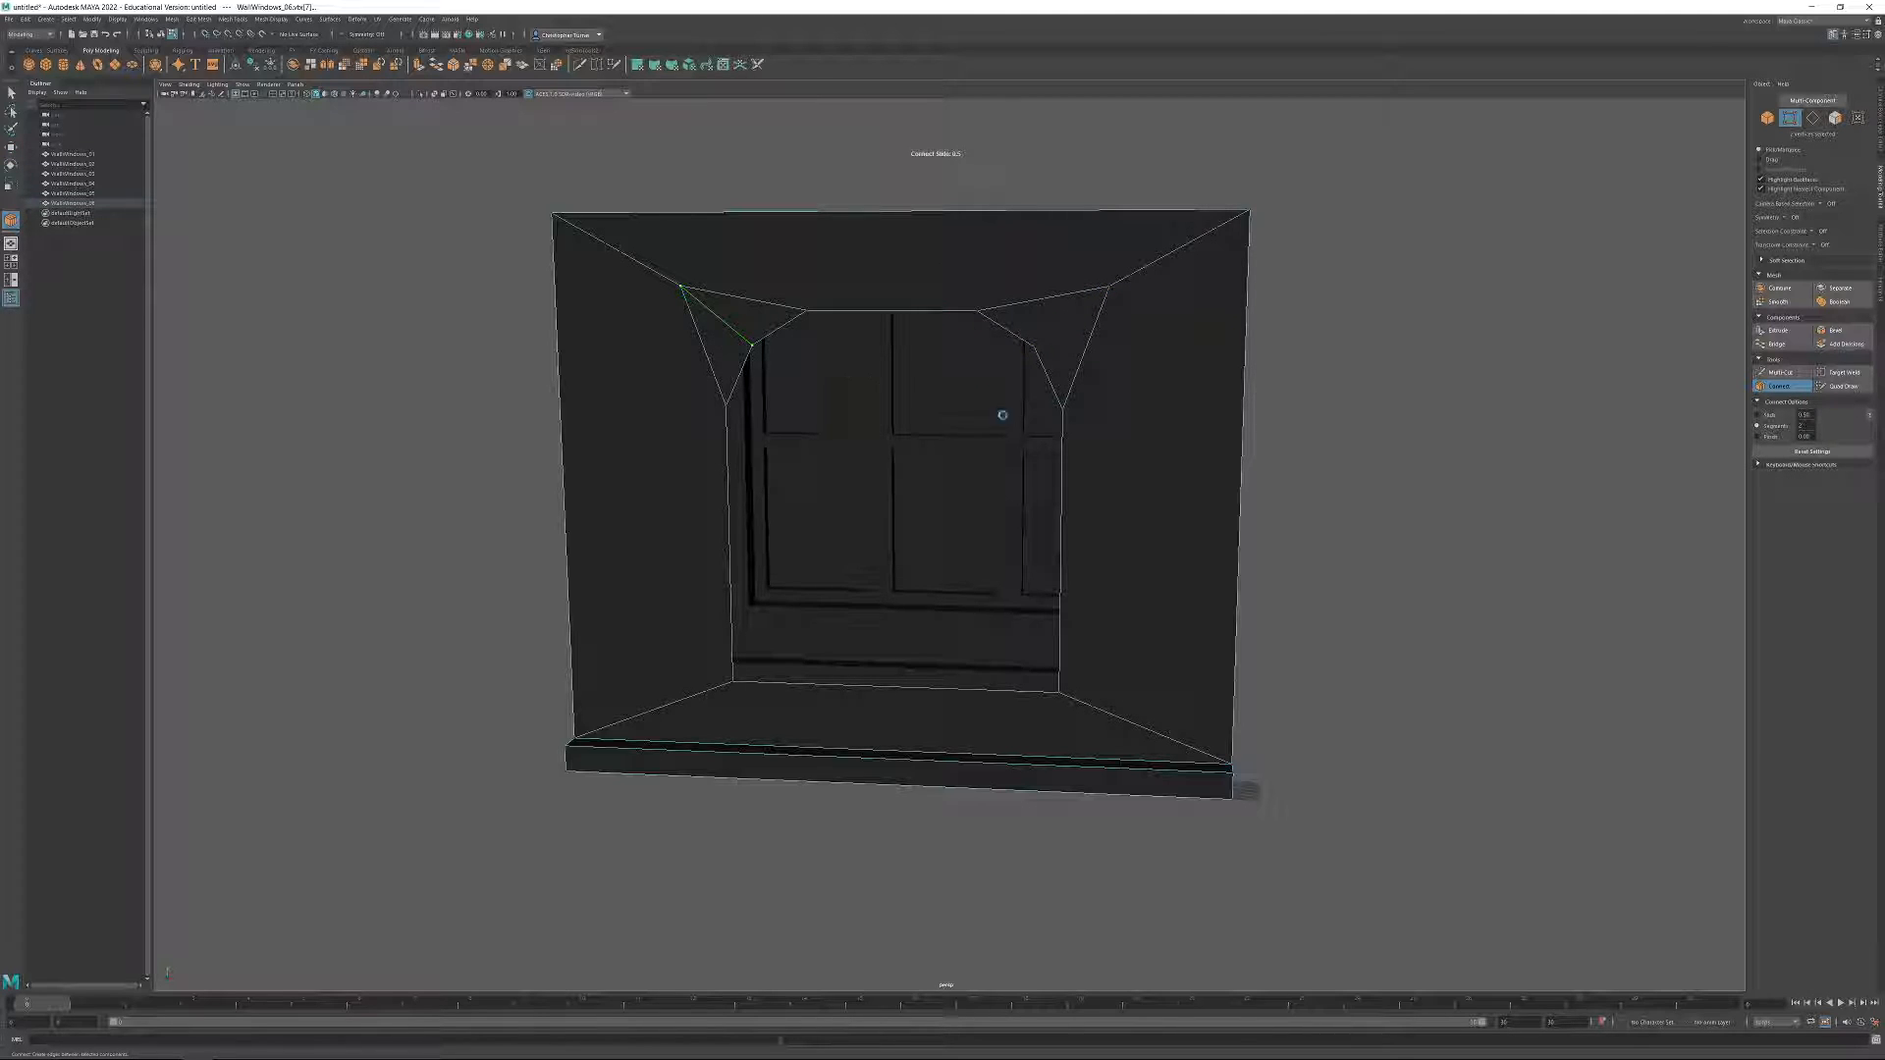
key("w")
left_click(1035, 348)
left_click(1111, 288, "shift")
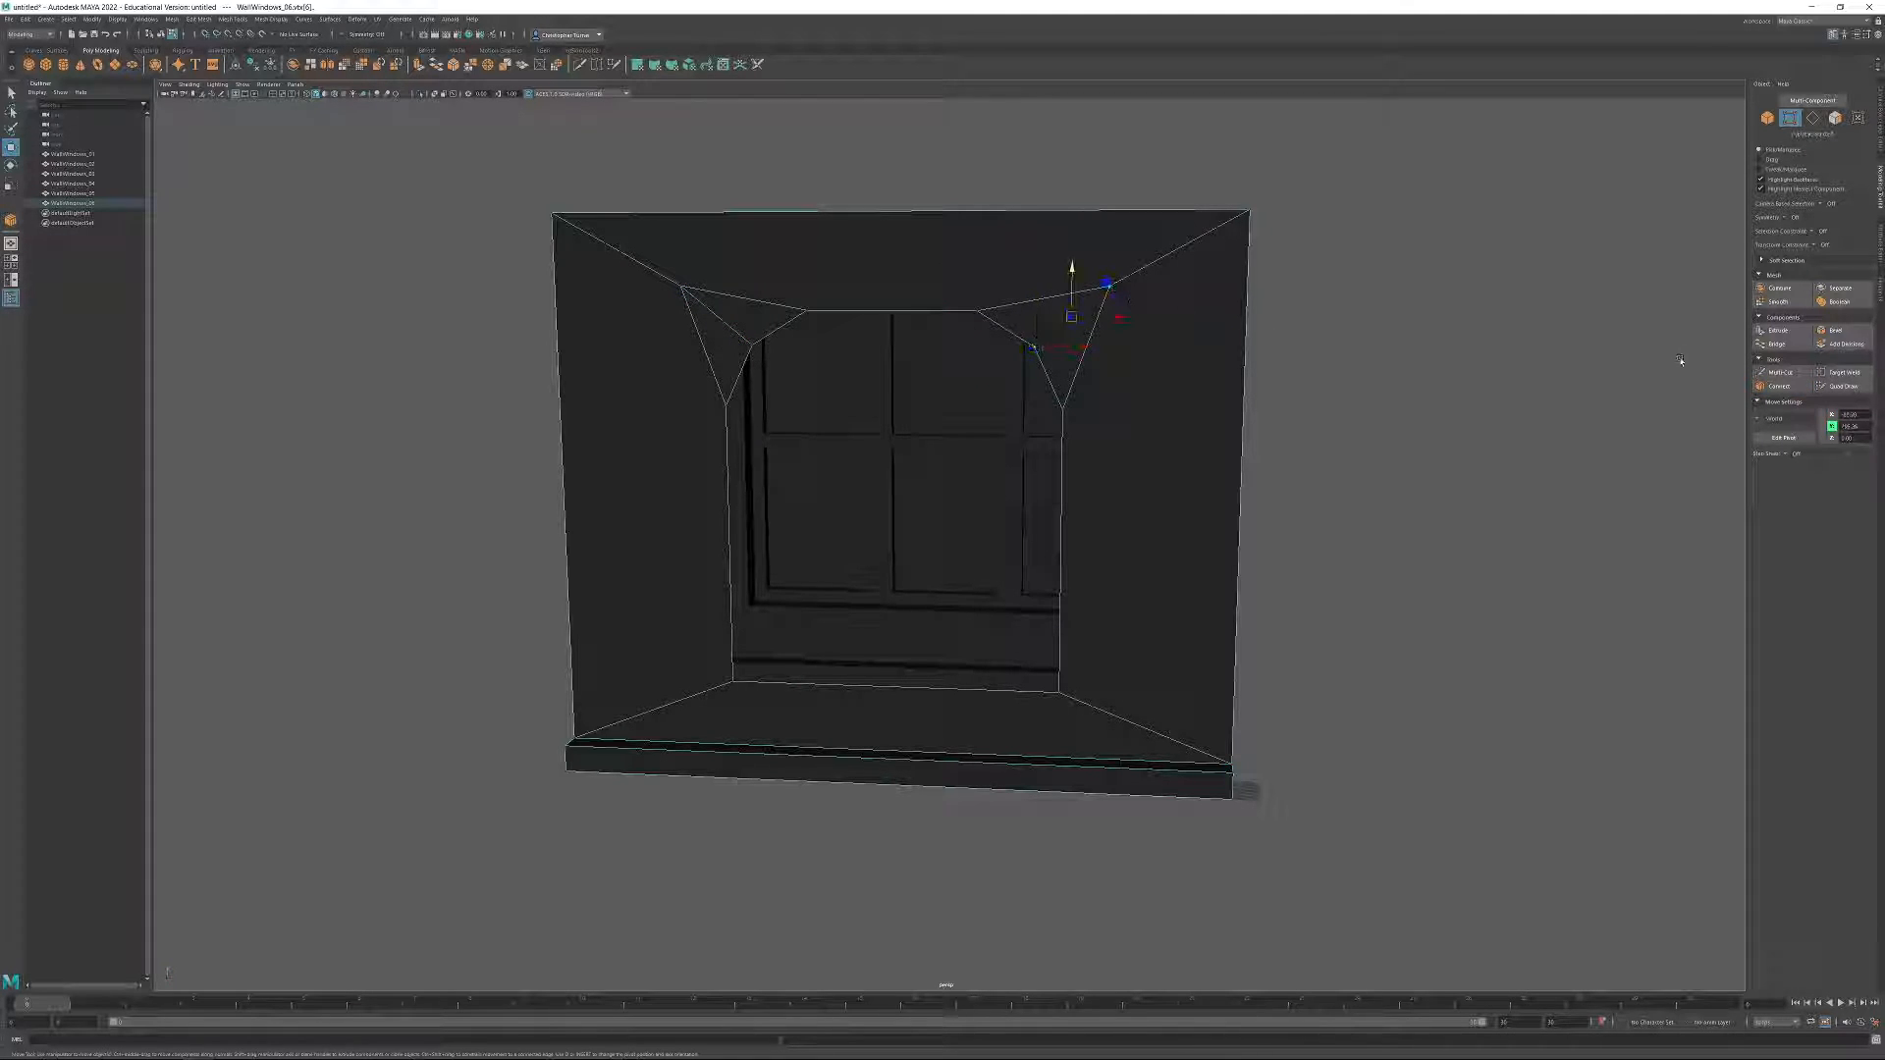
left_click(1414, 366)
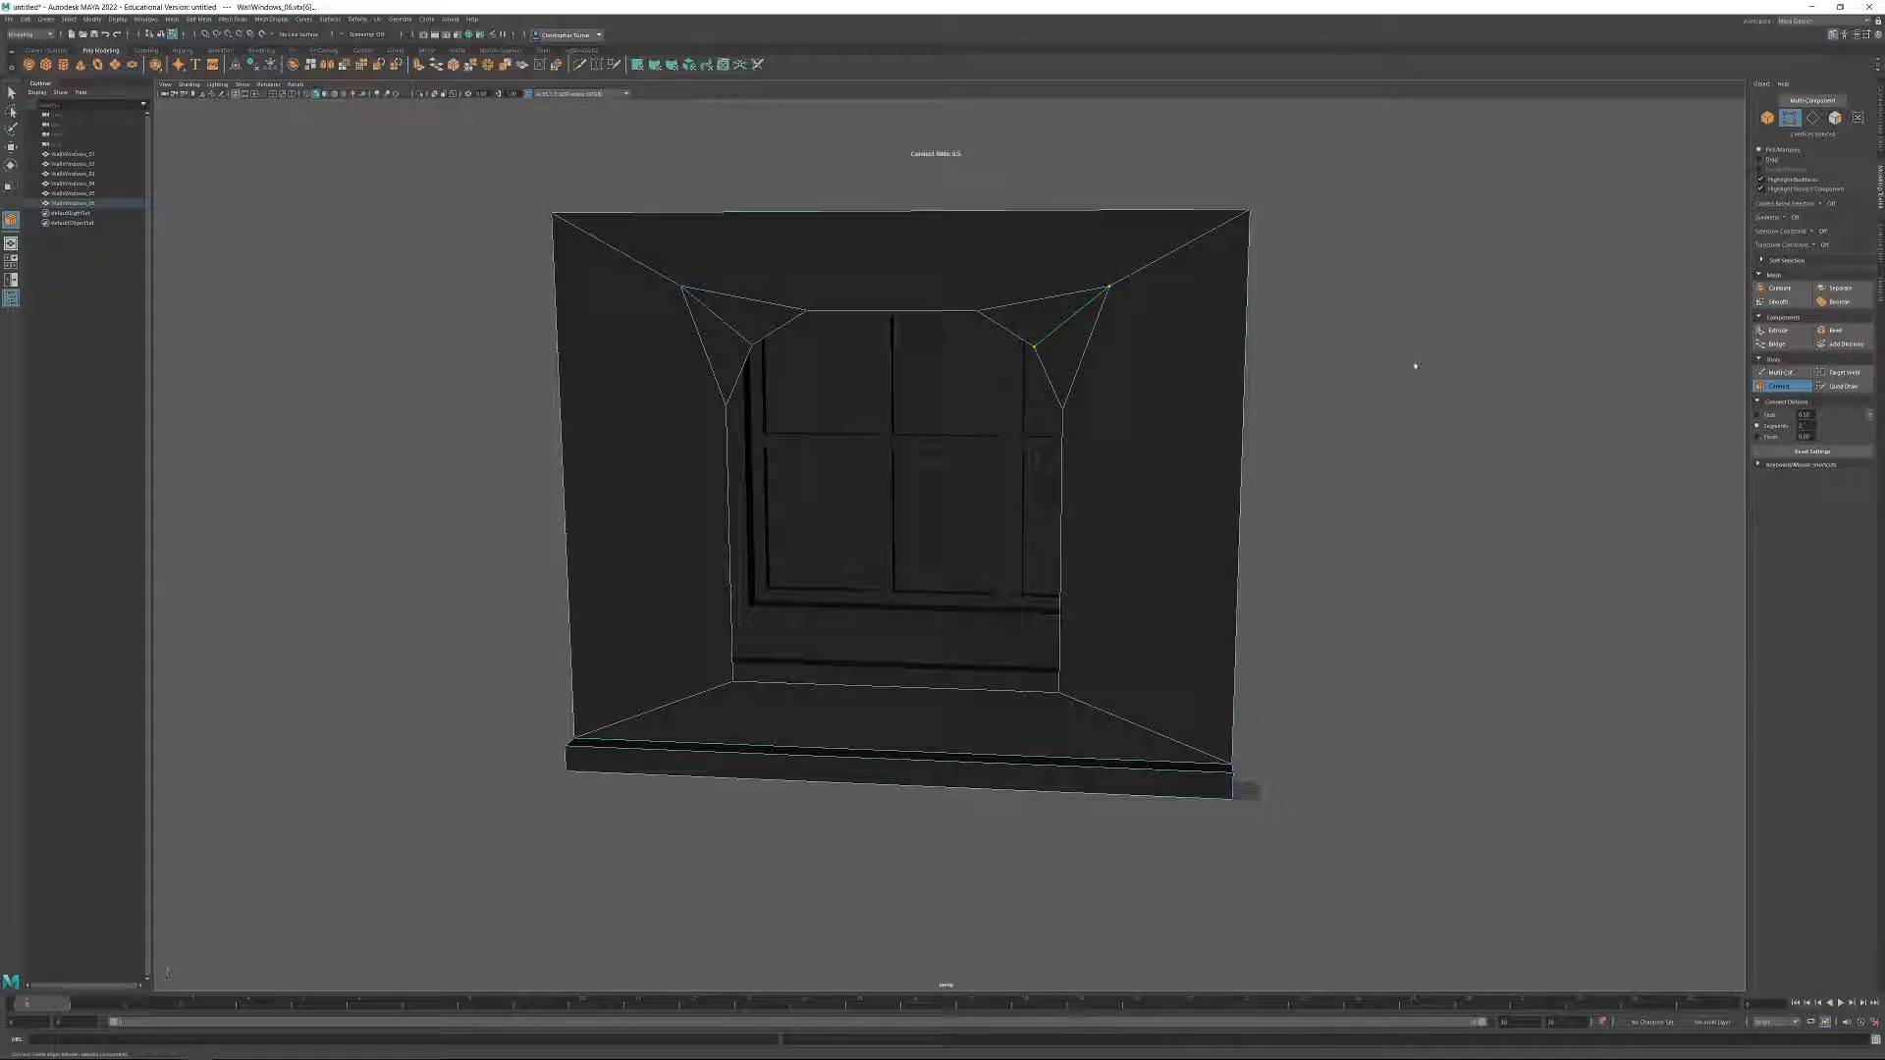
Target-weld the two outer chamfer vertices to the wall's nearest upper outer corners.
left_click(1842, 373)
left_click_drag(1110, 288, 1249, 211)
left_click_drag(548, 217, 551, 214)
left_click_drag(551, 215, 716, 255, "alt")
left_click(1853, 377)
mouse_move(1428, 411)
left_mouse_down("alt")
mouse_move(1334, 409)
mouse_move(1403, 398)
mouse_move(1430, 422)
left_mouse_up("alt")
Extrude the border edges of the arched opening back into the wall to form a window recess.
left_click(1813, 118)
left_click(1055, 330)
left_click_drag(1070, 447, 1019, 479, "alt")
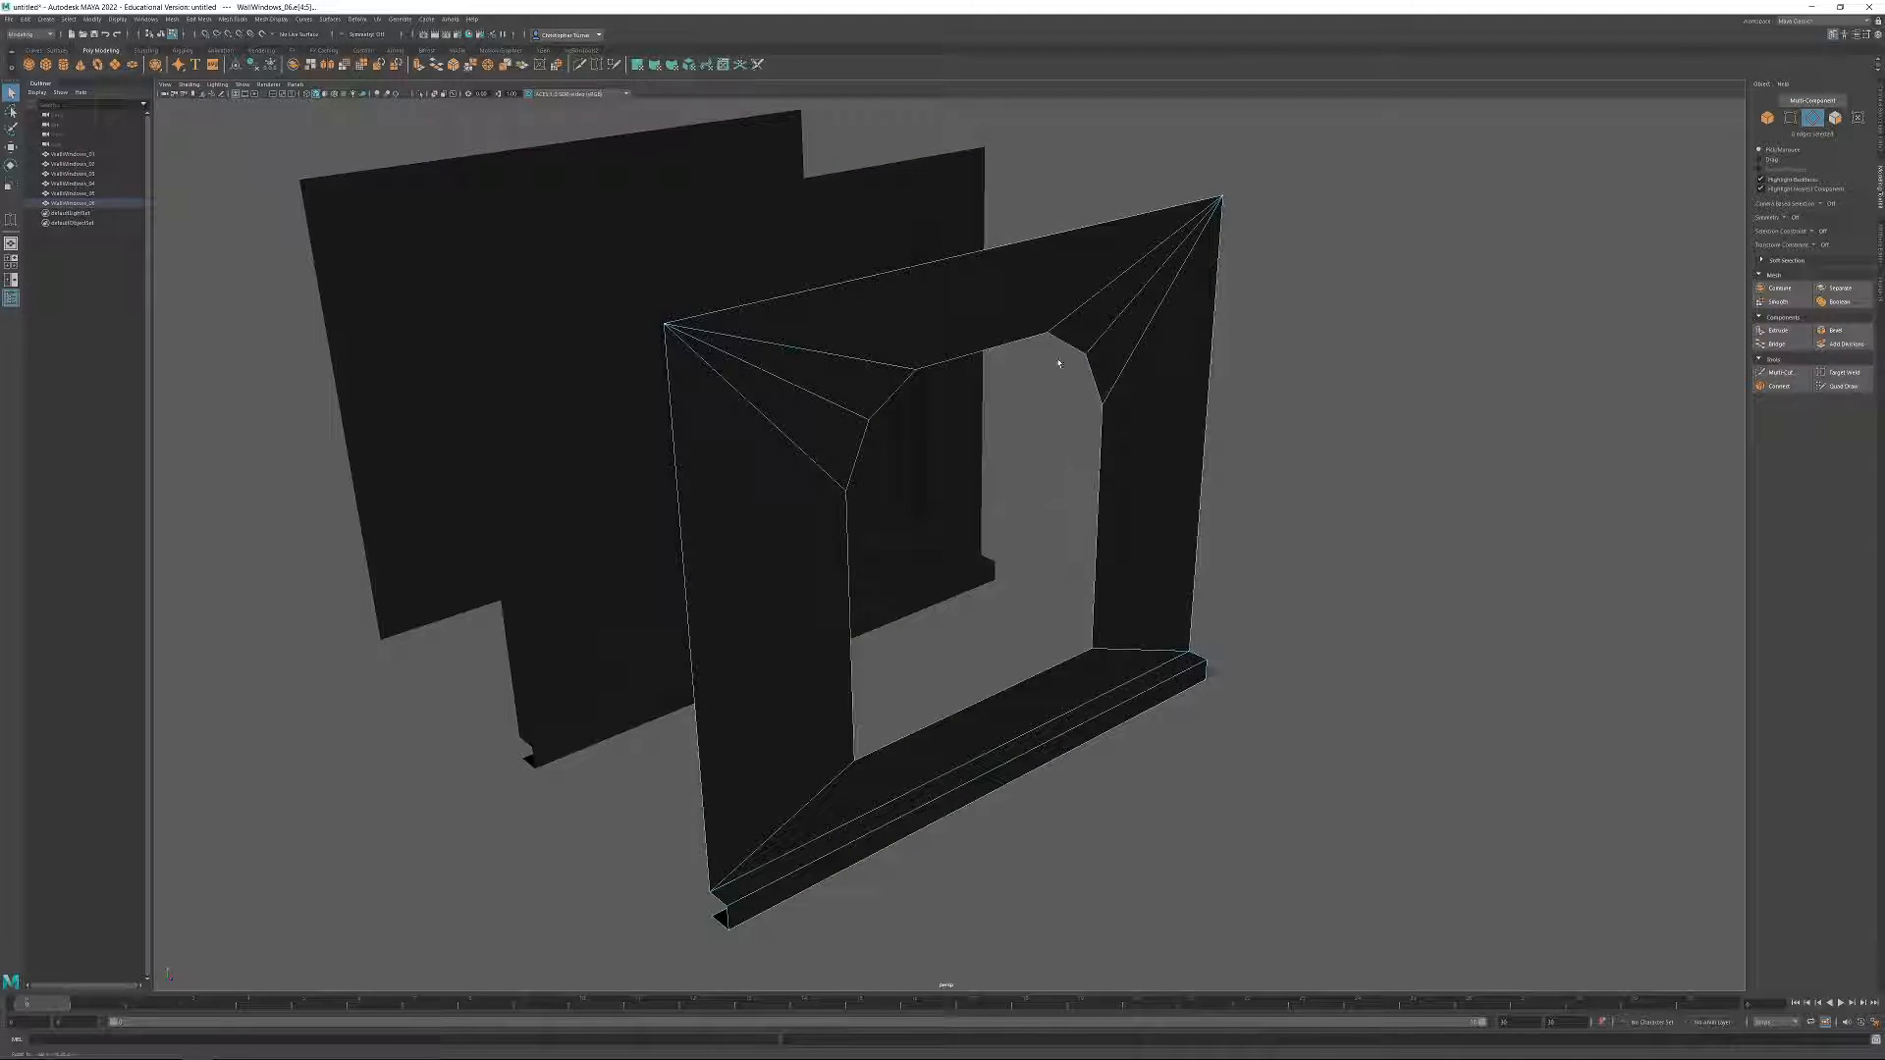
key("w")
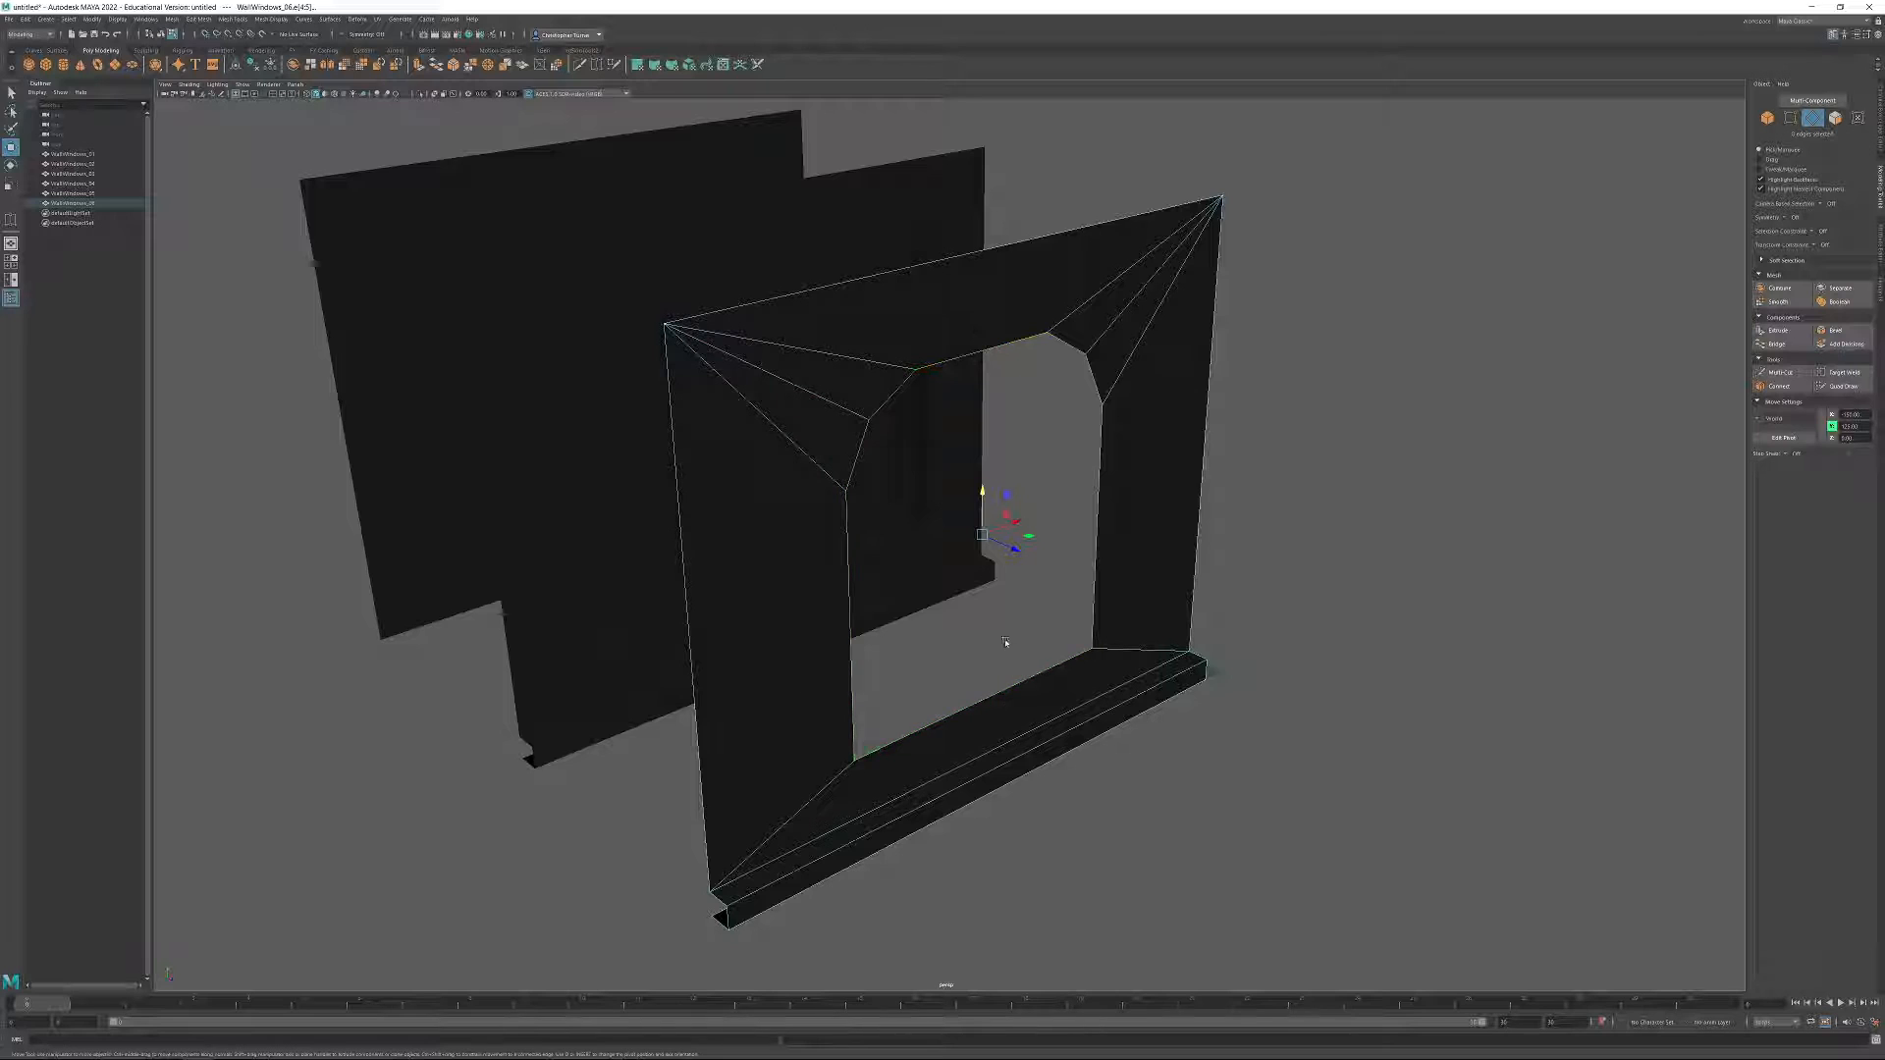
left_click_drag(1006, 604, 1026, 619, "alt")
left_click_drag(1045, 536, 1013, 570, "shift")
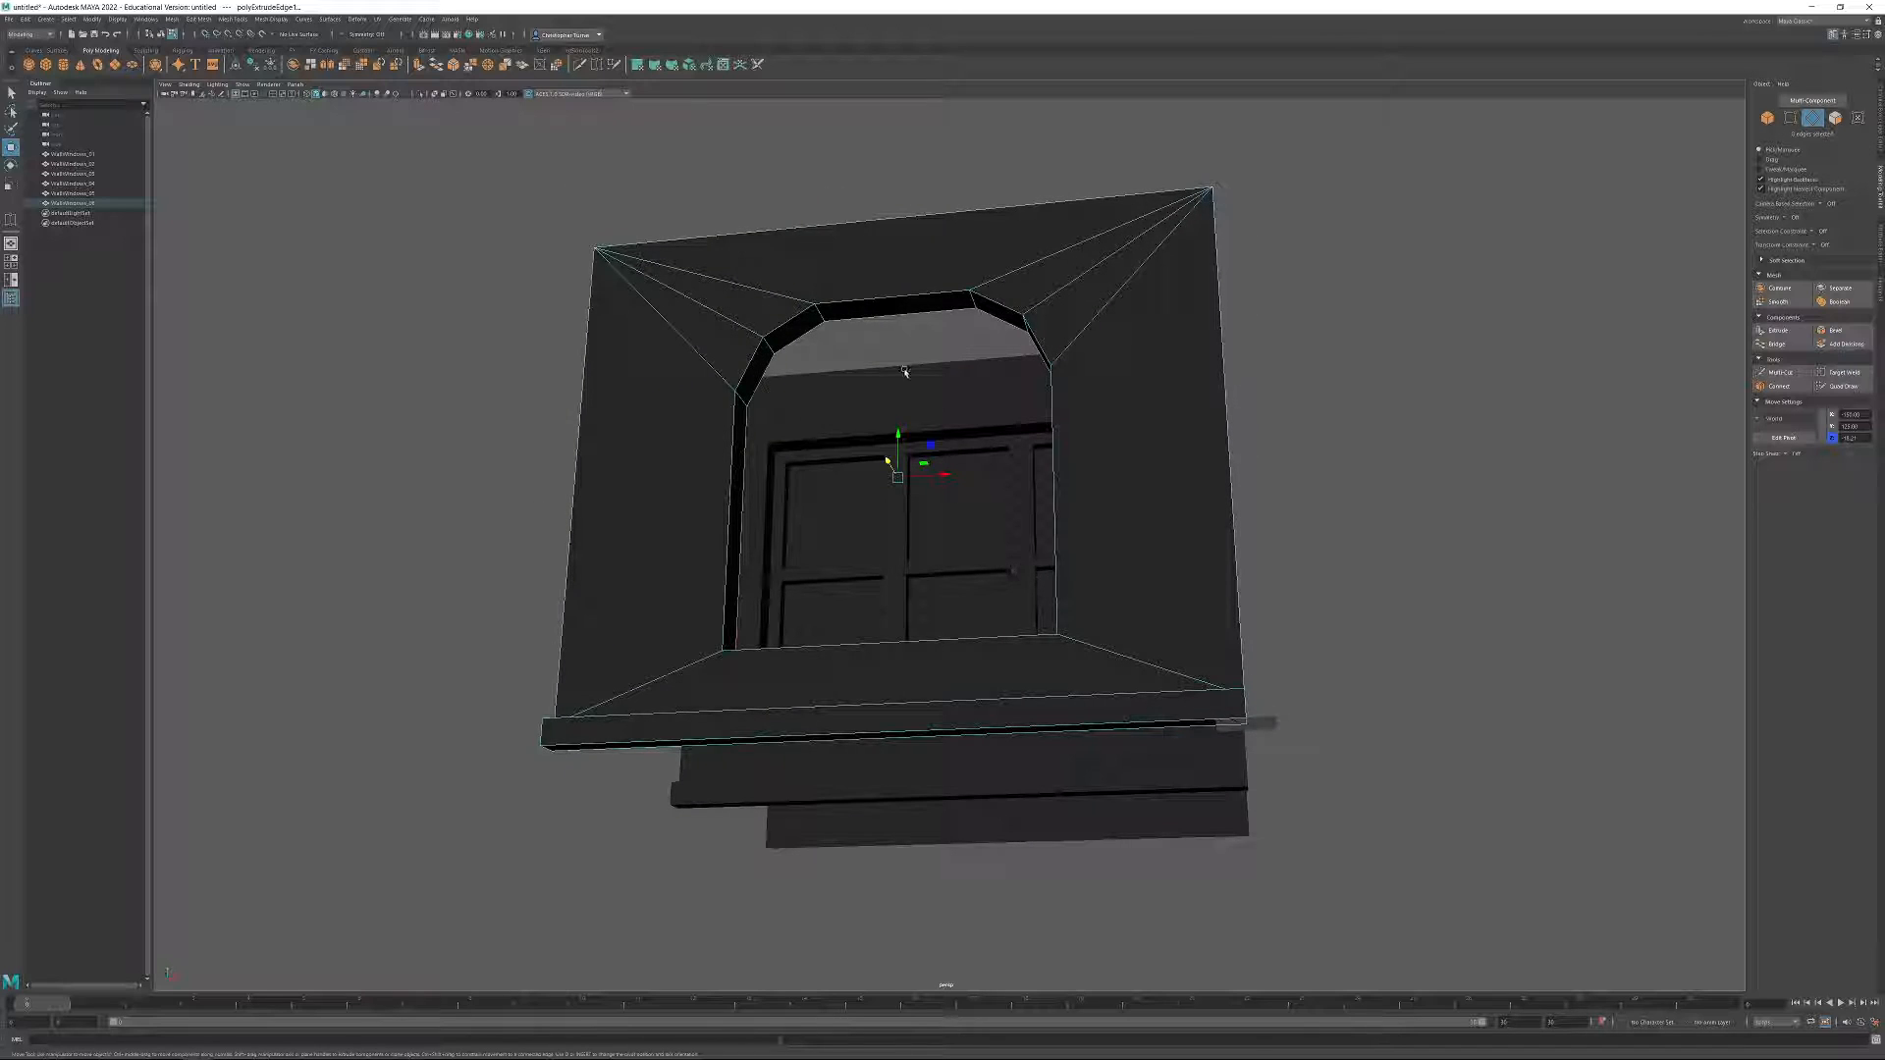
Bridge the rear border edges of the arched recess to close off the back of the window opening.
left_click_drag(903, 487, 988, 647, "alt")
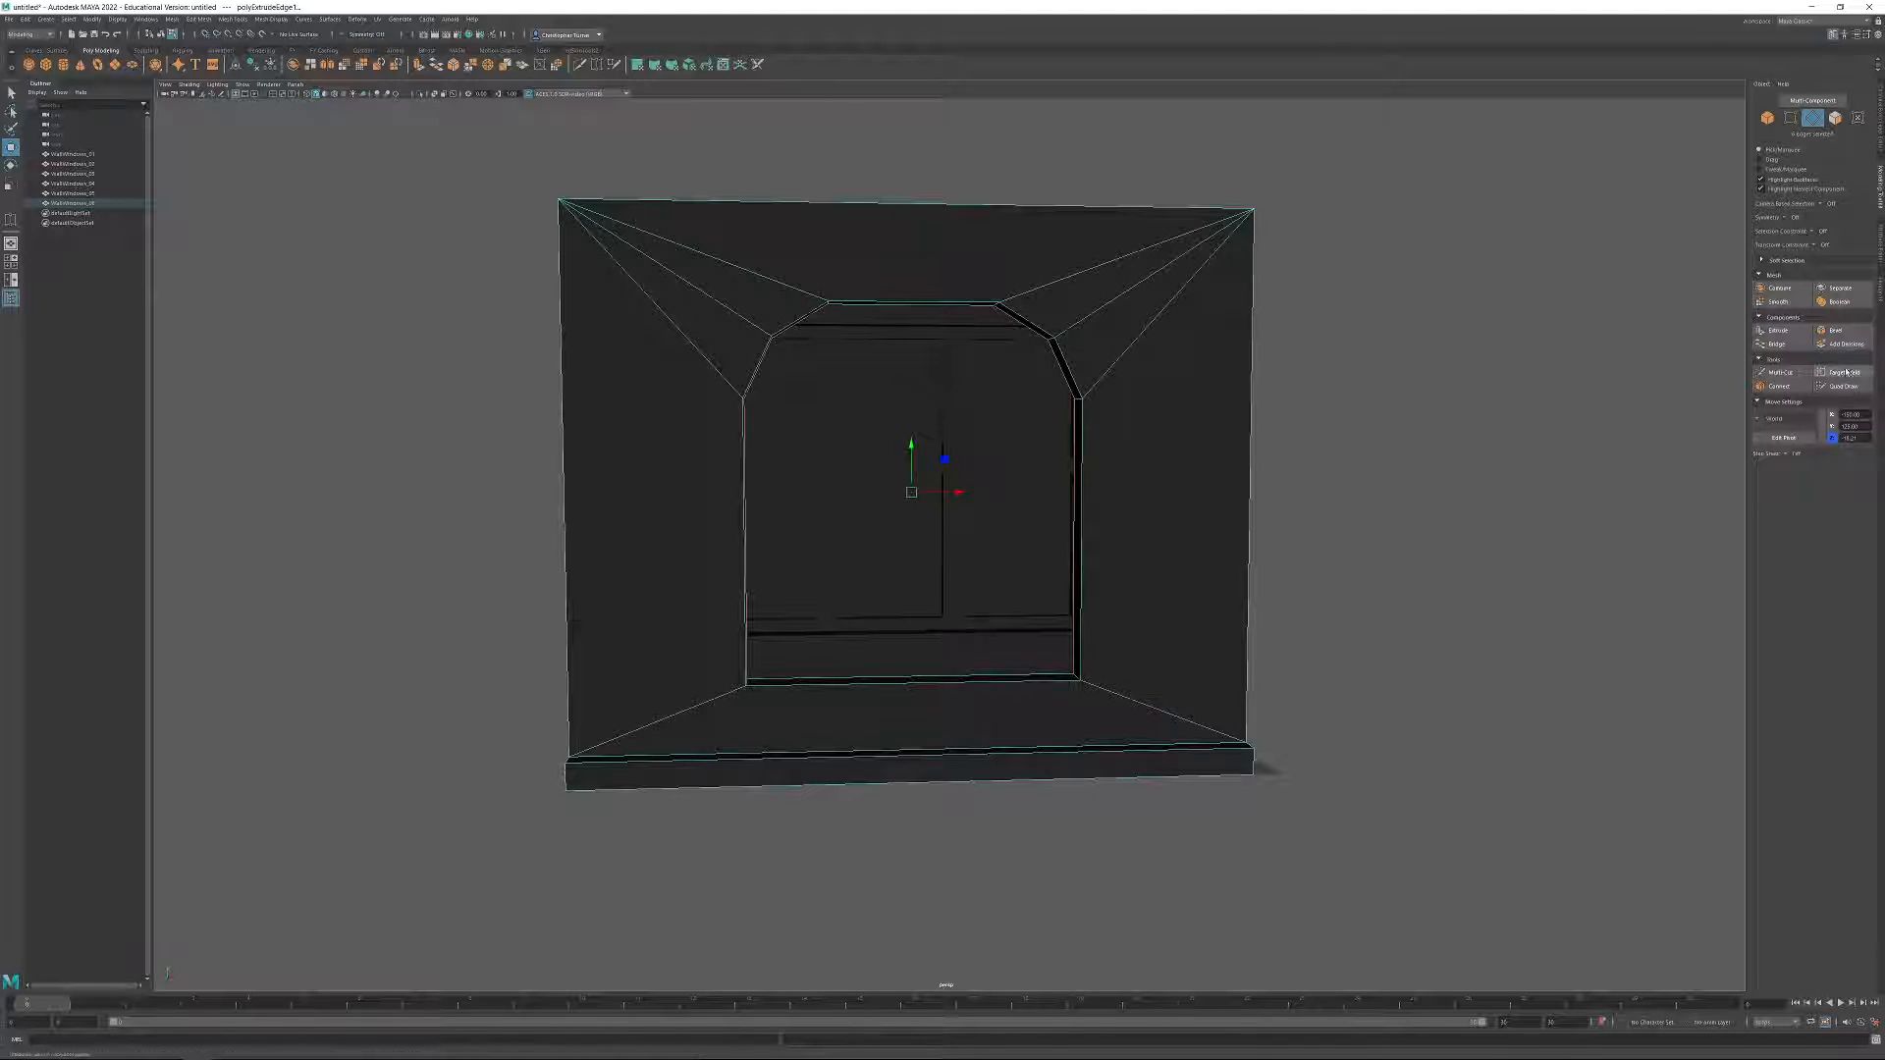
left_click(1786, 346)
left_click_drag(1277, 546, 1160, 446, "alt")
left_click(1410, 577)
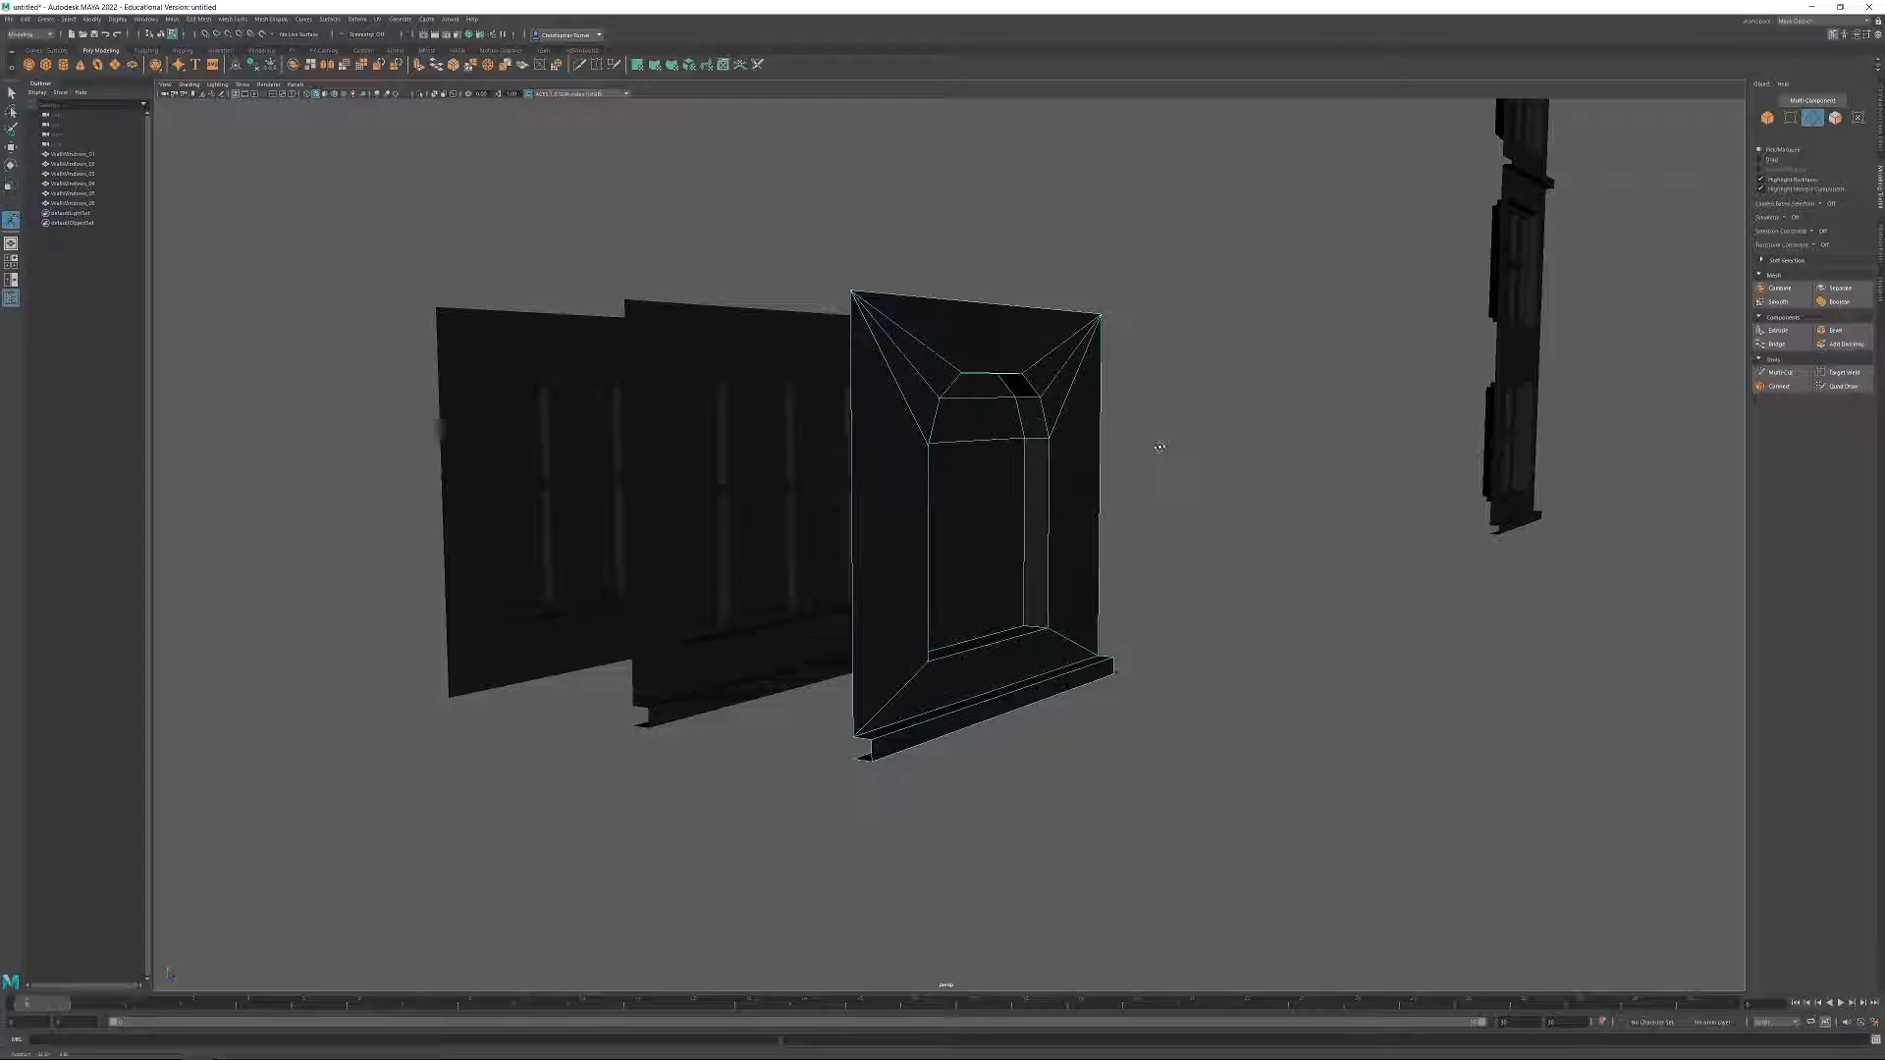
left_click_drag(1179, 496, 1124, 479, "alt")
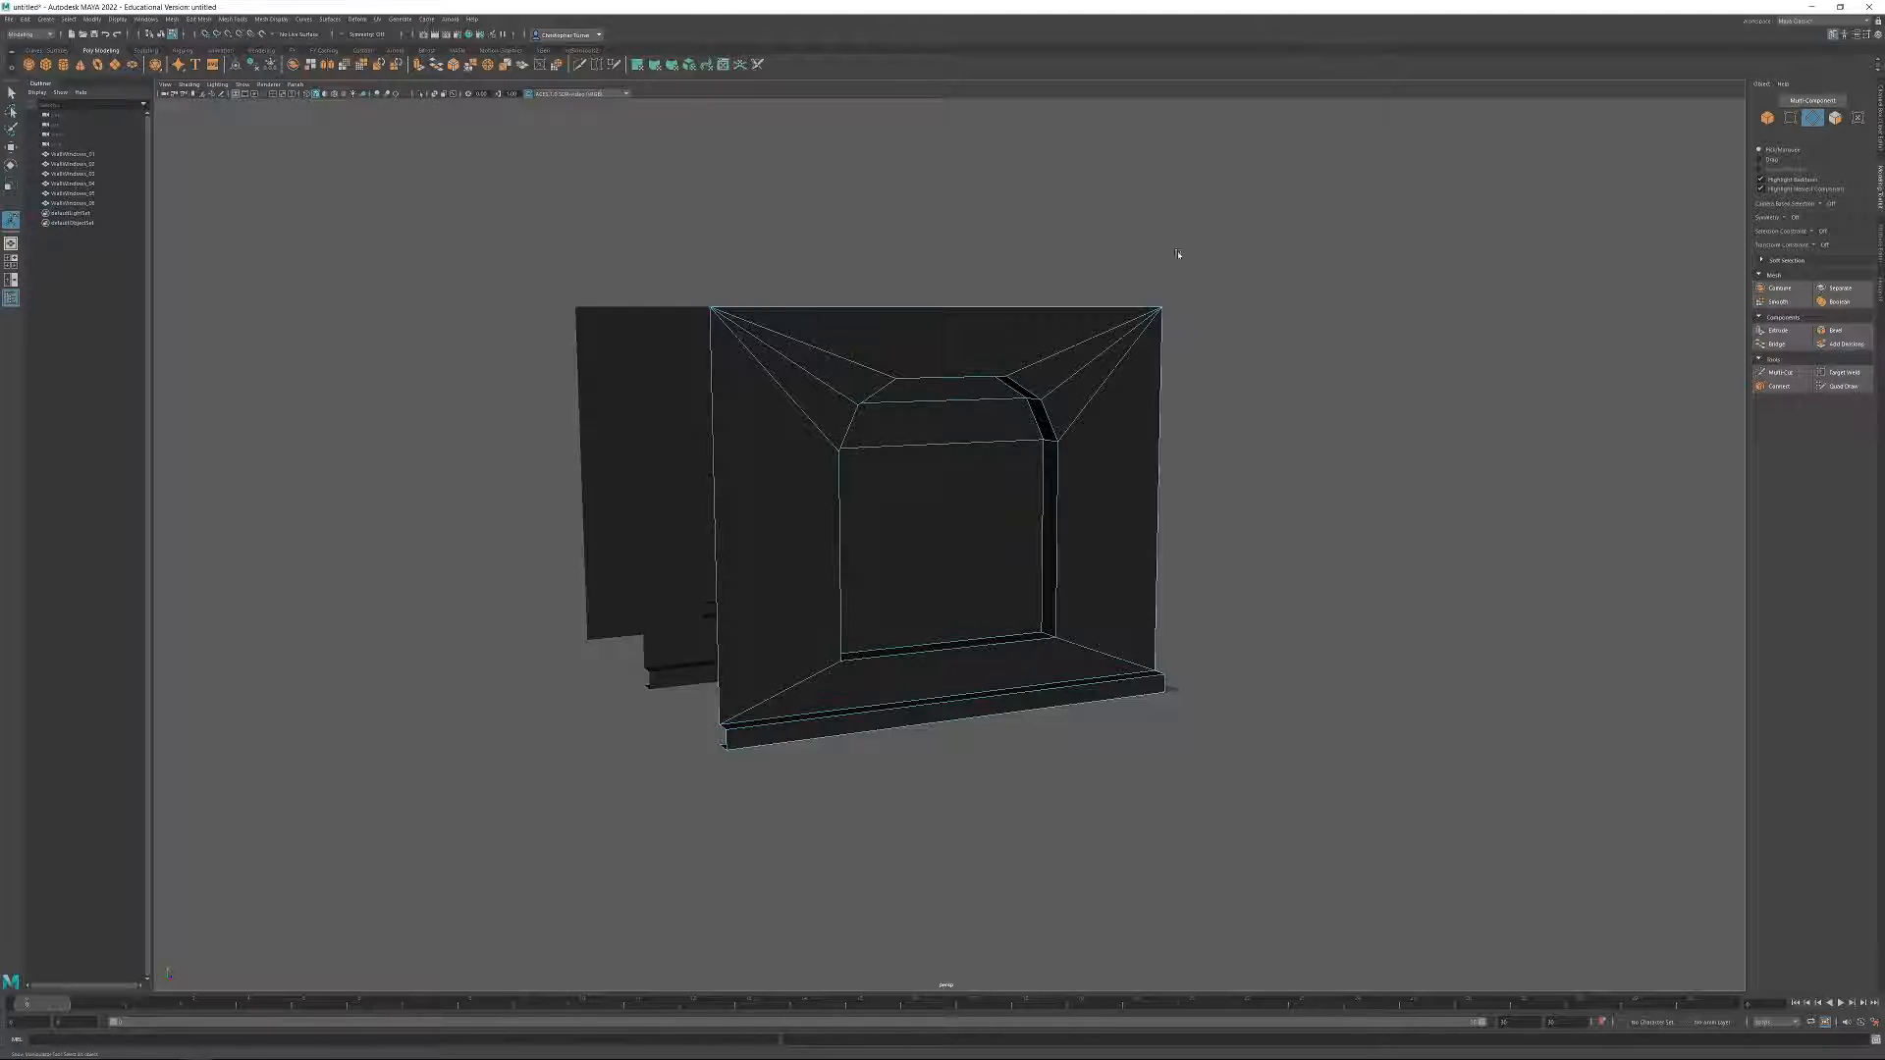
Lower the wall's two upper corner vertices by entering a smaller height value.
left_click(1789, 119)
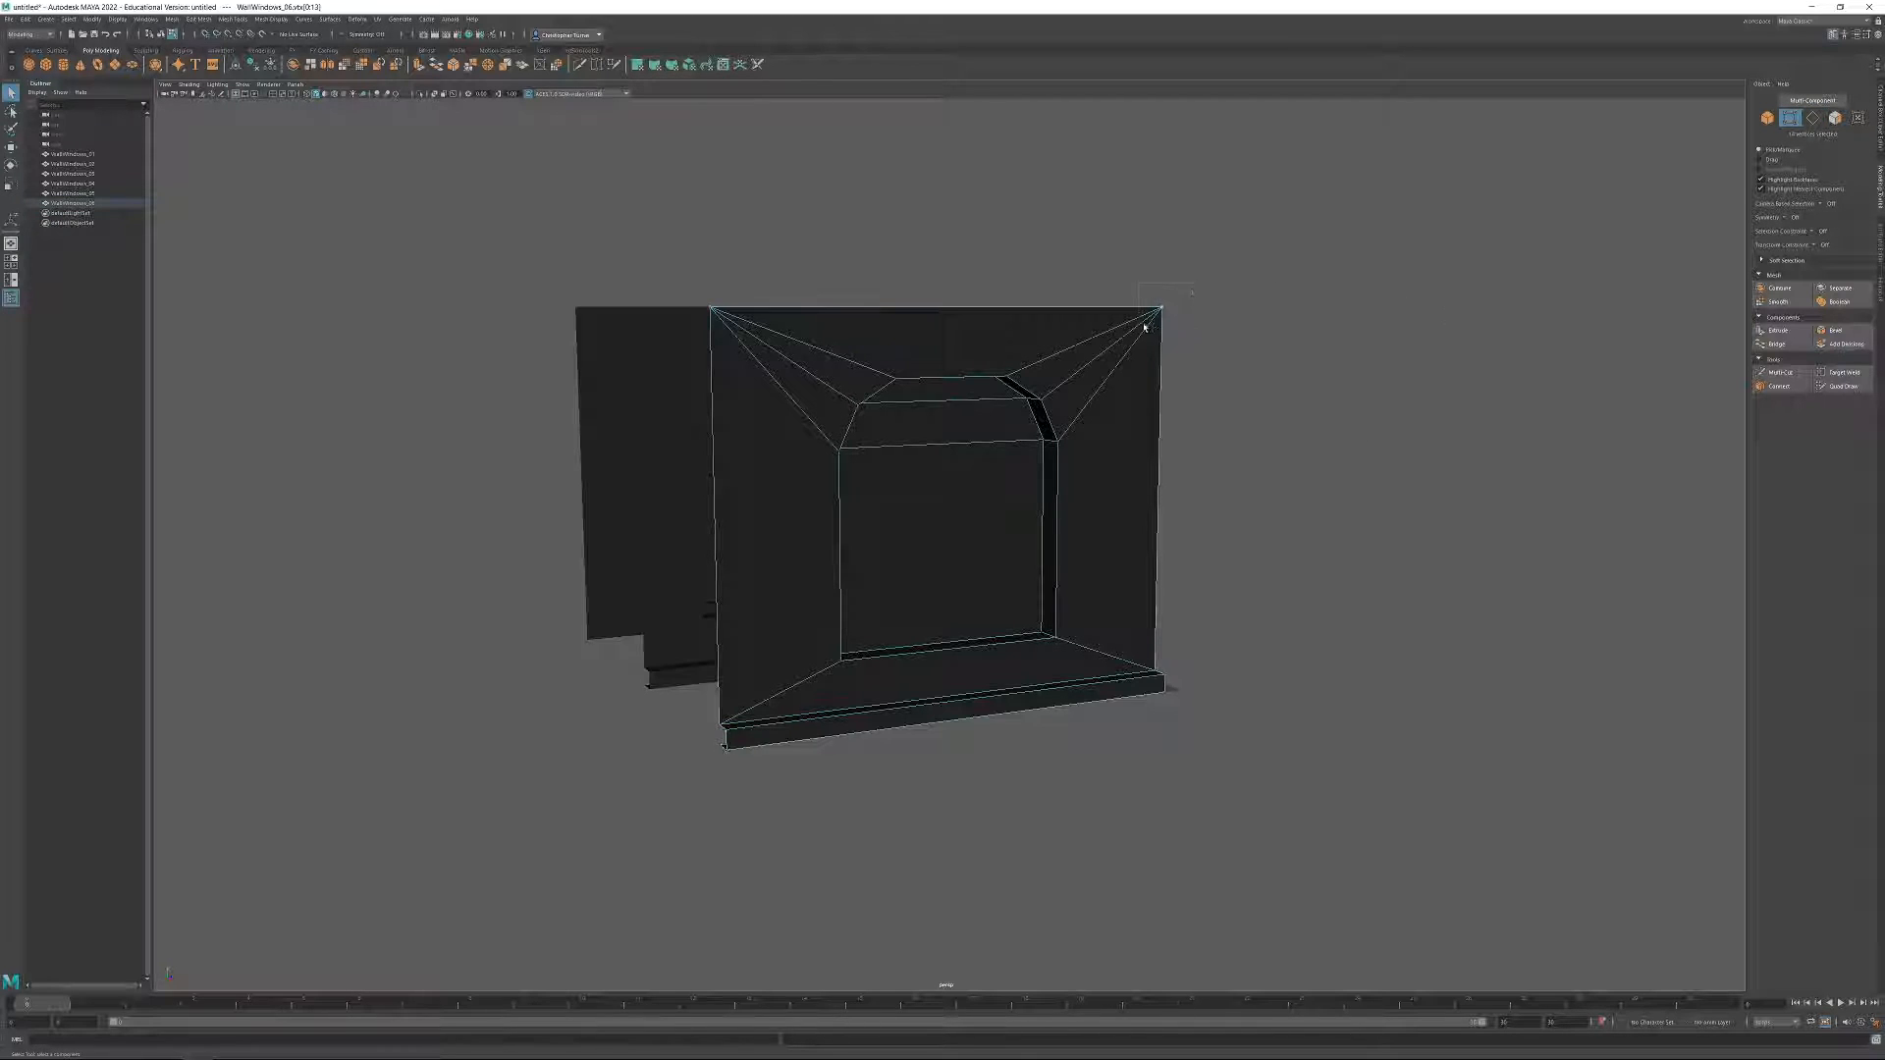
left_click_drag(684, 279, 726, 332, "shift")
key("w")
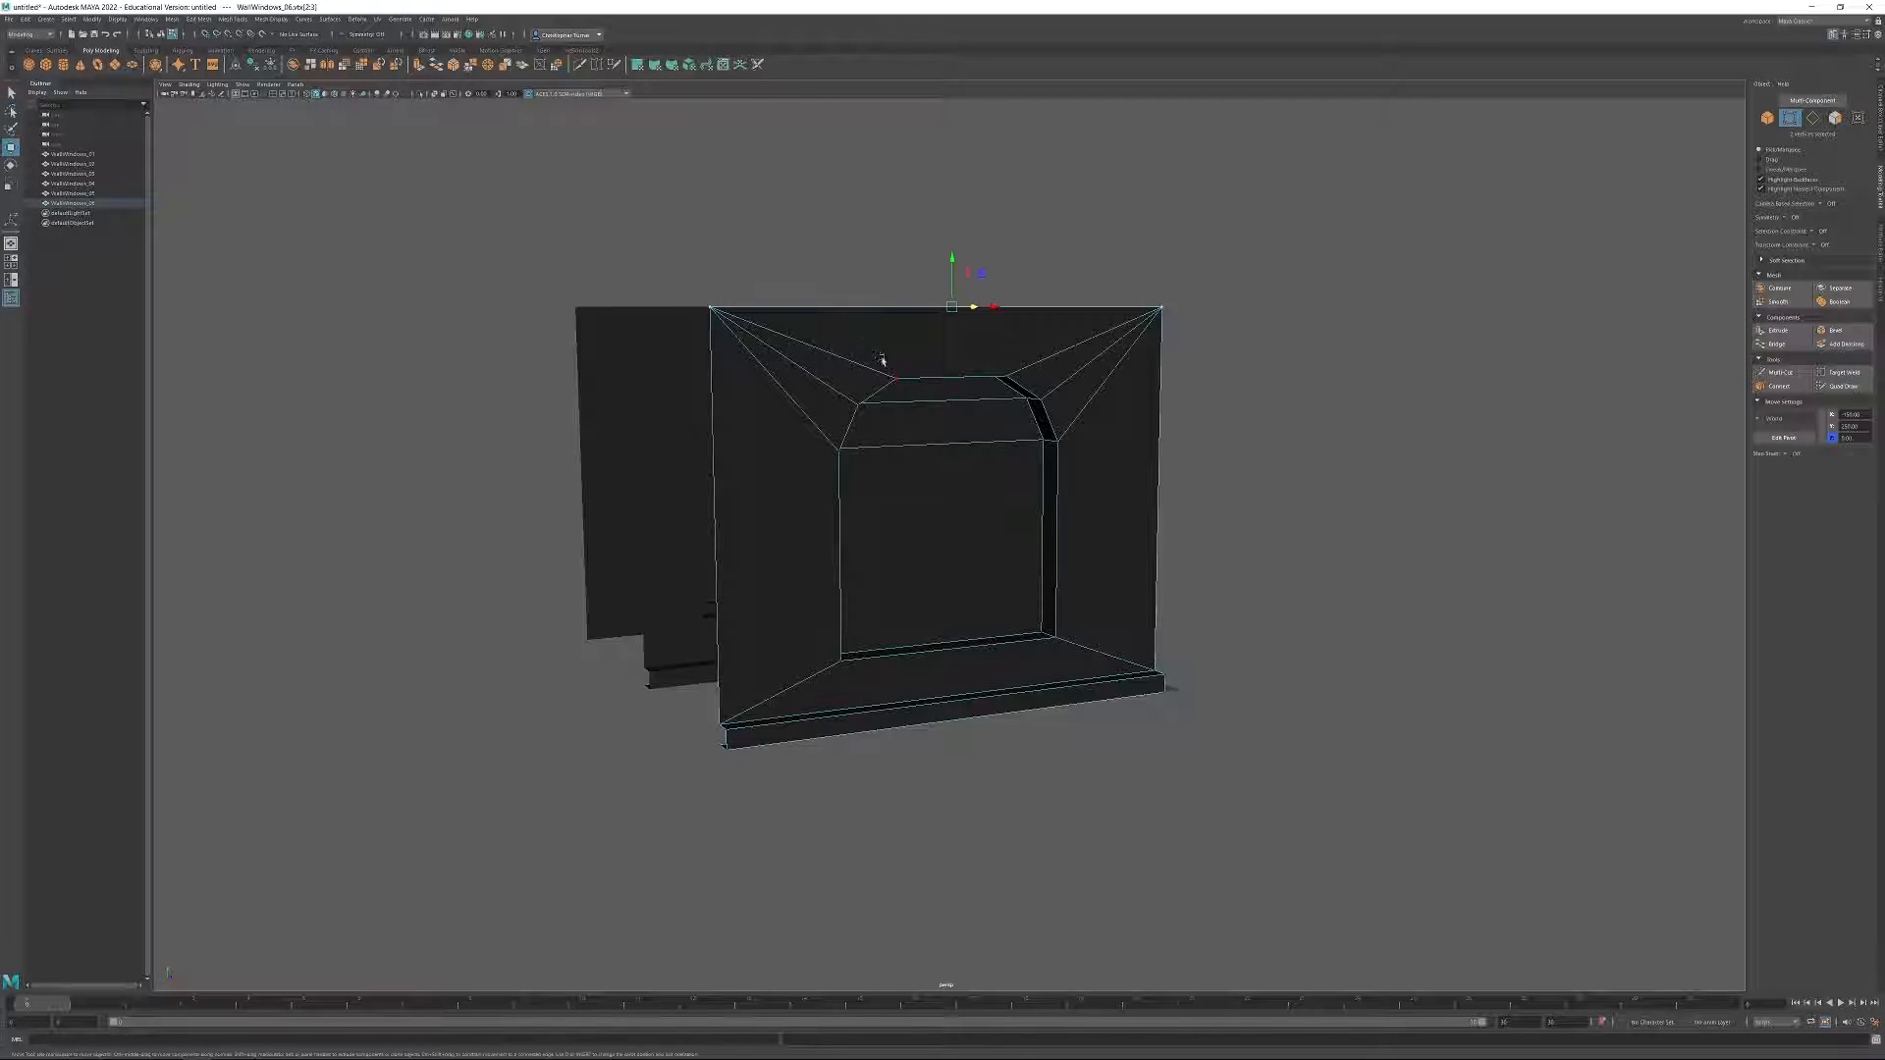
left_click_drag(1862, 427, 1821, 427)
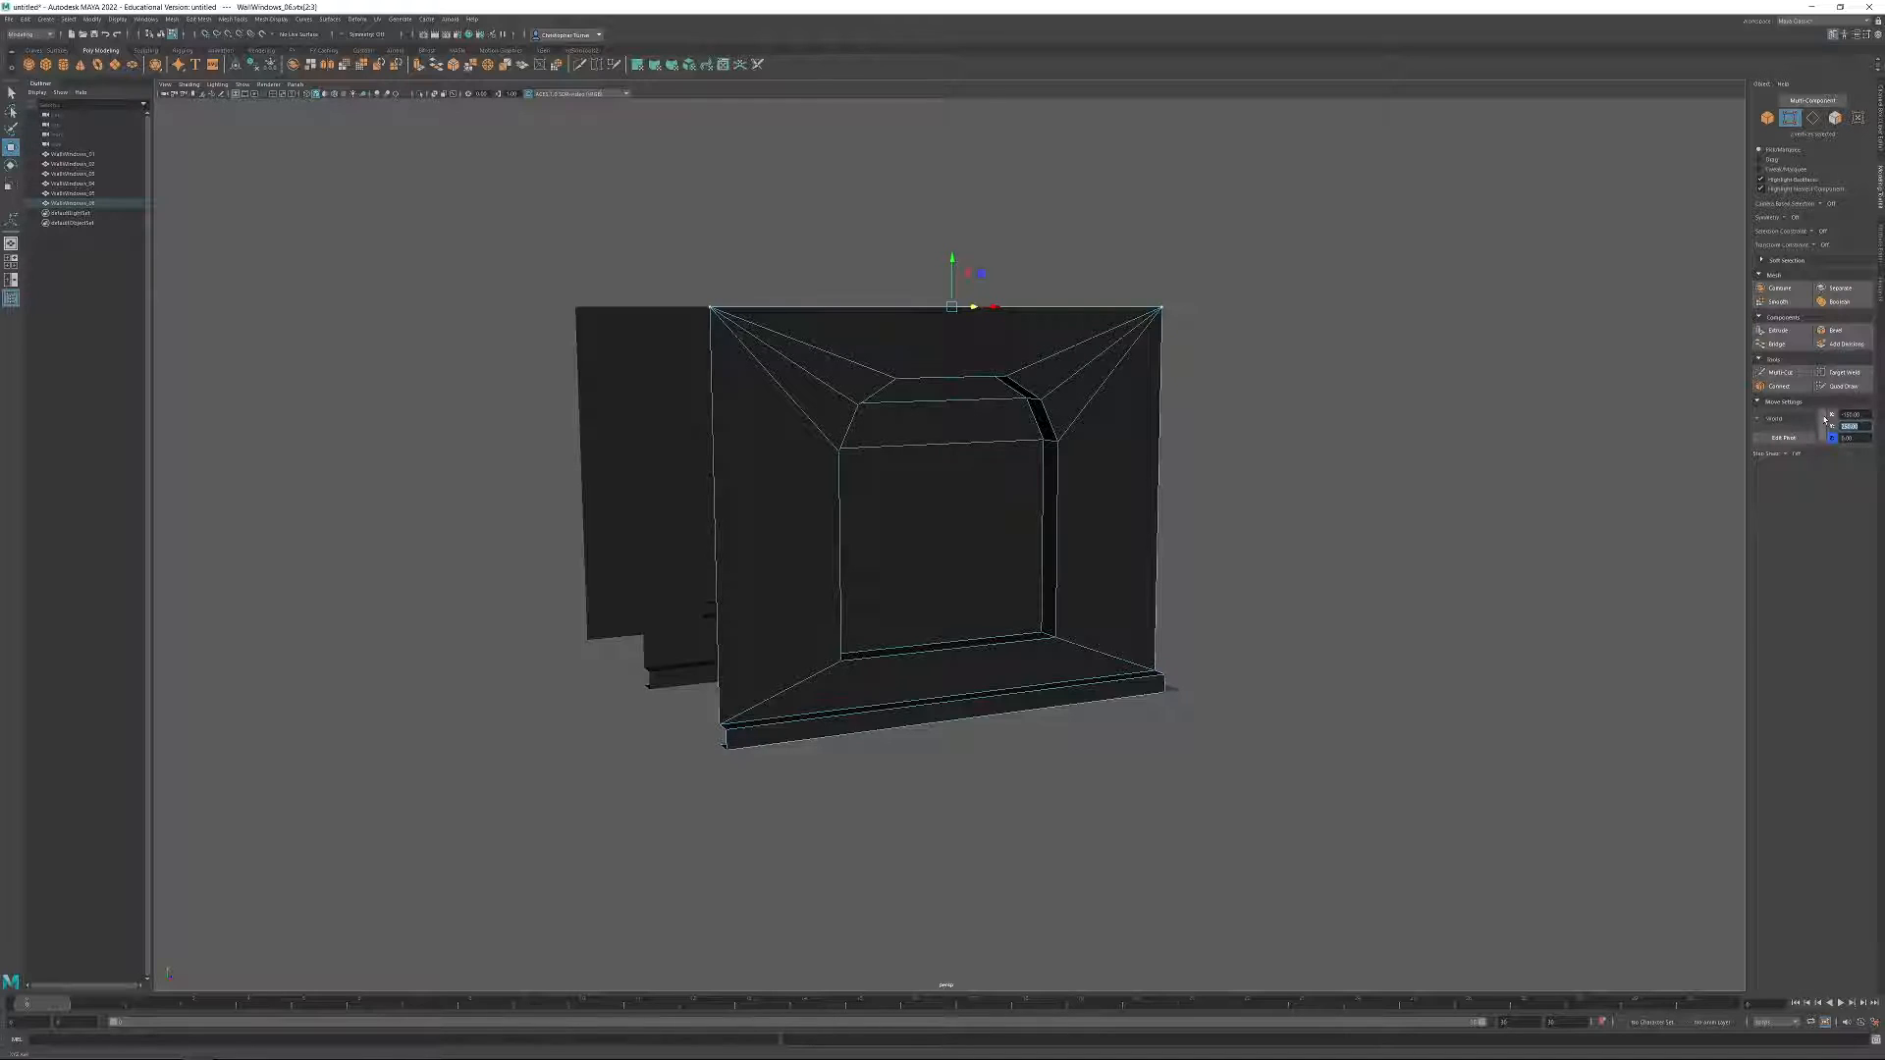
key("Return")
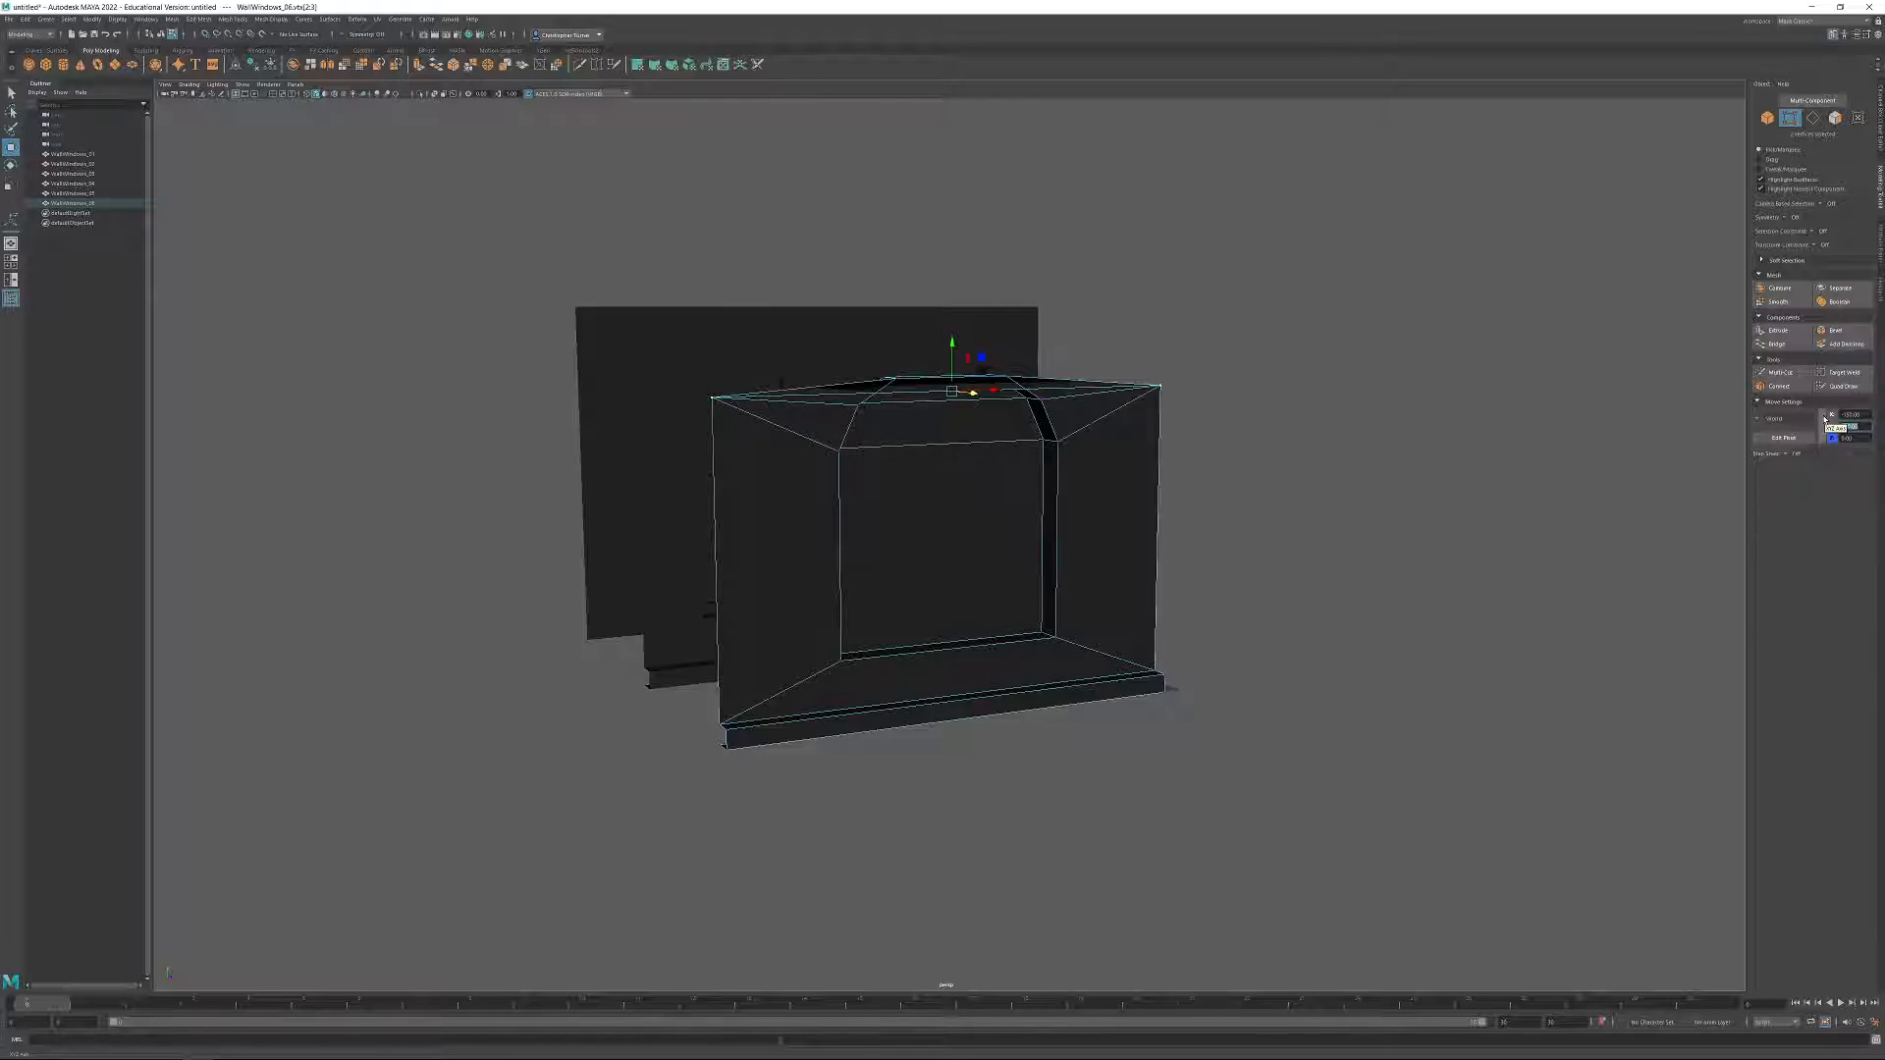
Lower the arch vertices of the window recess so they sit below the wall's shortened top edge.
left_click_drag(1368, 551, 1008, 451, "alt")
left_click_drag(765, 348, 1115, 484)
left_click_drag(861, 349, 865, 467)
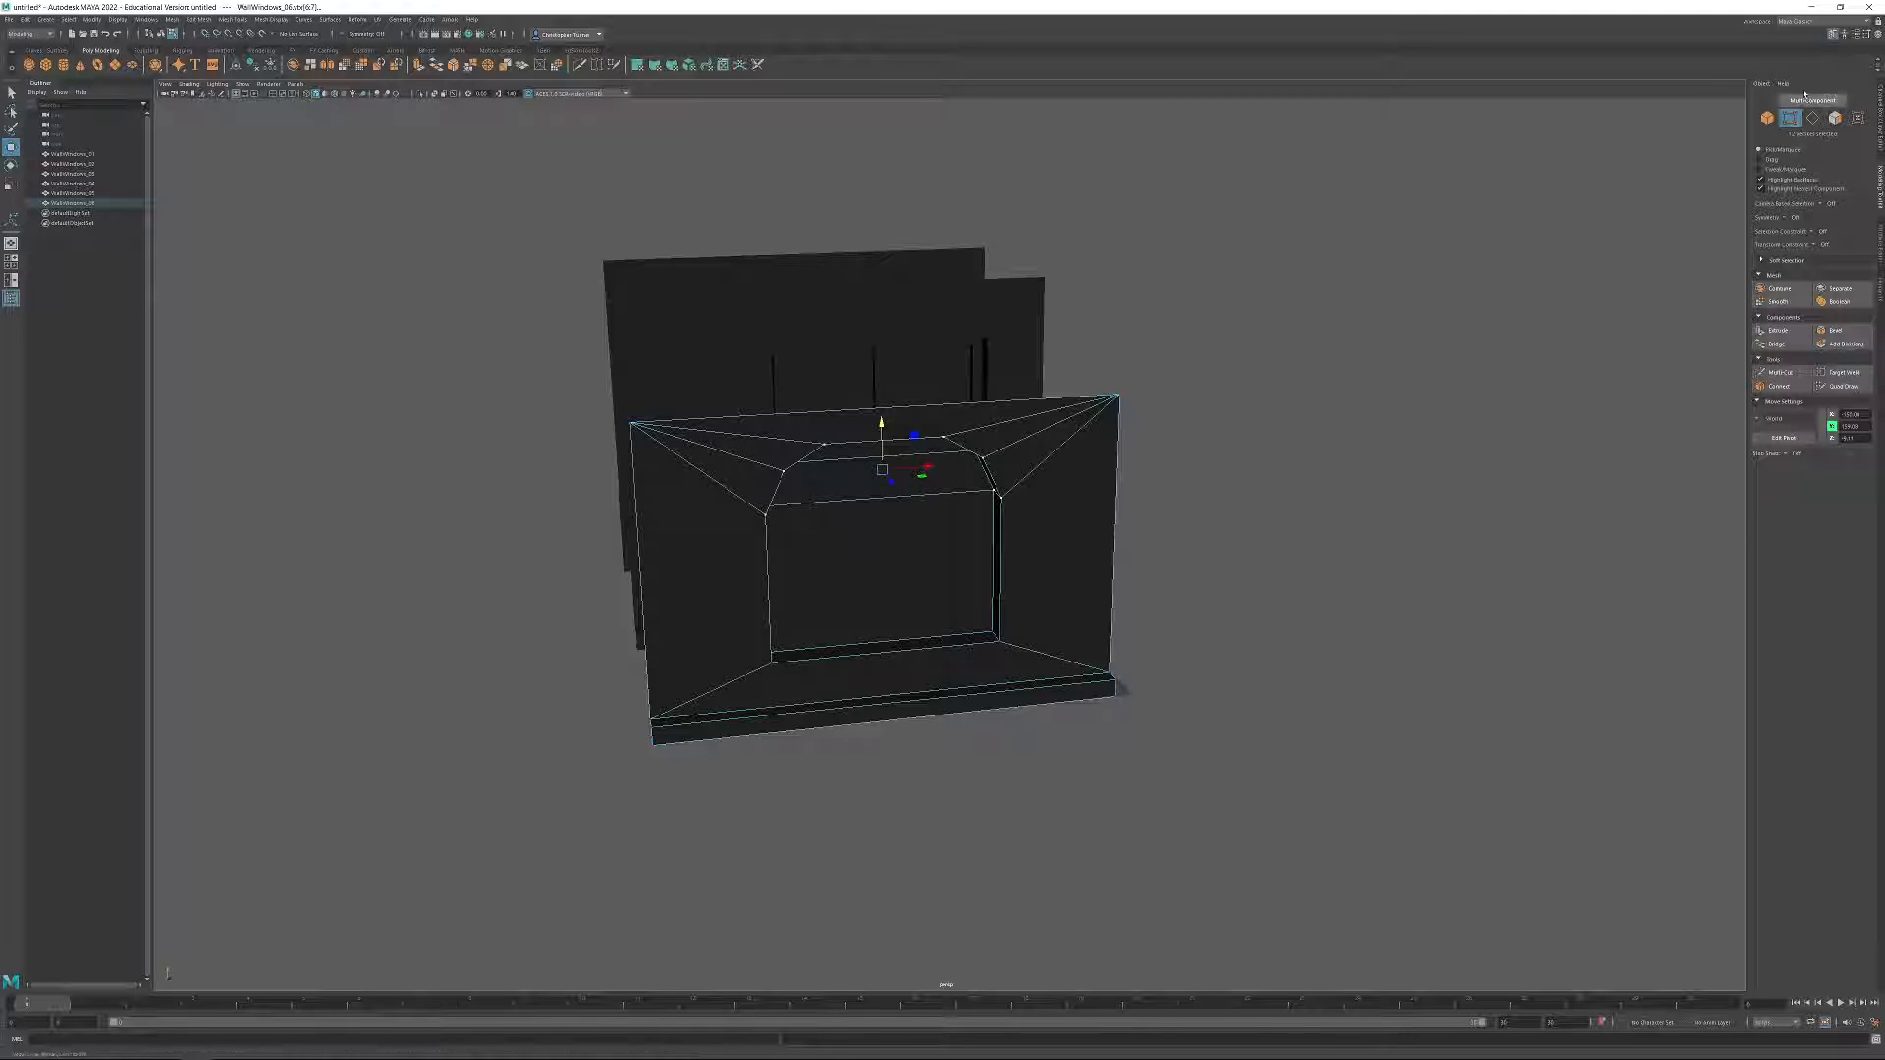
Scale all vertices of the arched recess along X to make the window opening narrower.
left_click_drag(1111, 609, 1023, 538, "alt")
left_click_drag(1142, 510, 1042, 509, "alt")
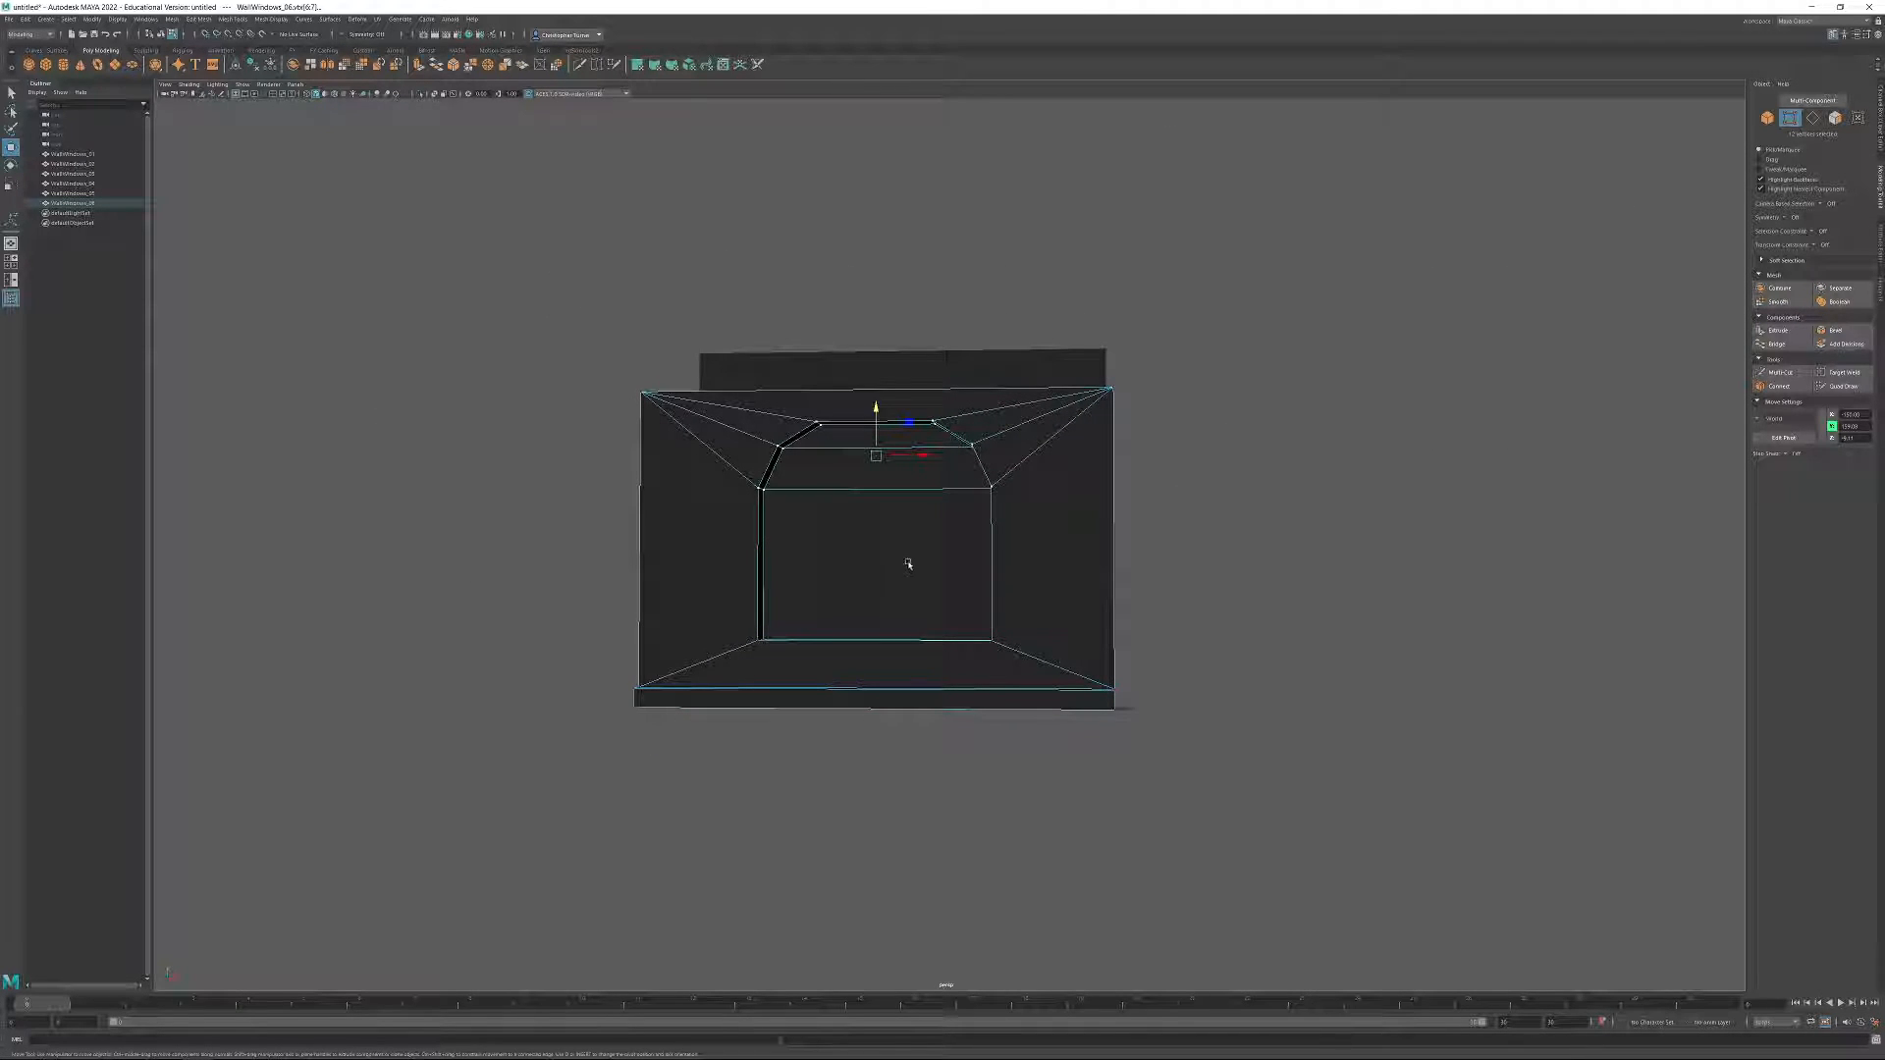
left_click_drag(615, 583, 736, 526, "alt")
left_click_drag(732, 409, 1015, 664)
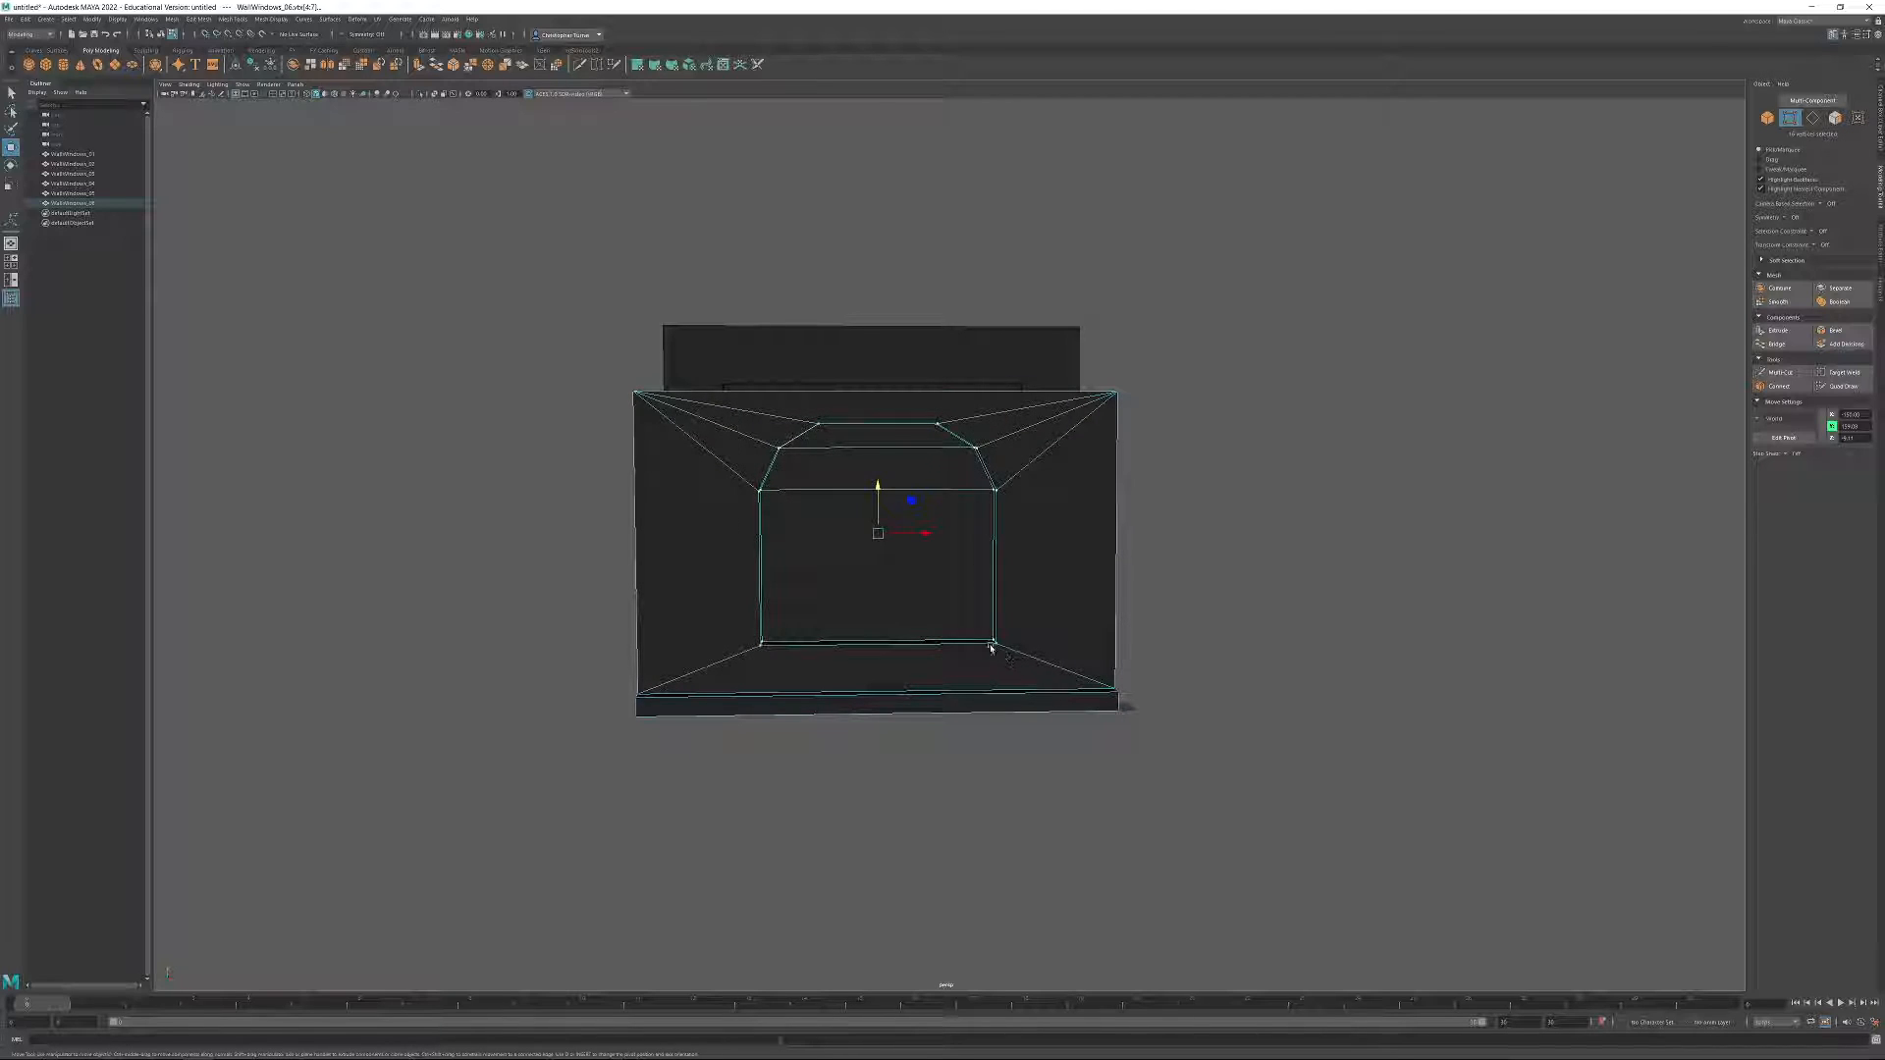
key("r")
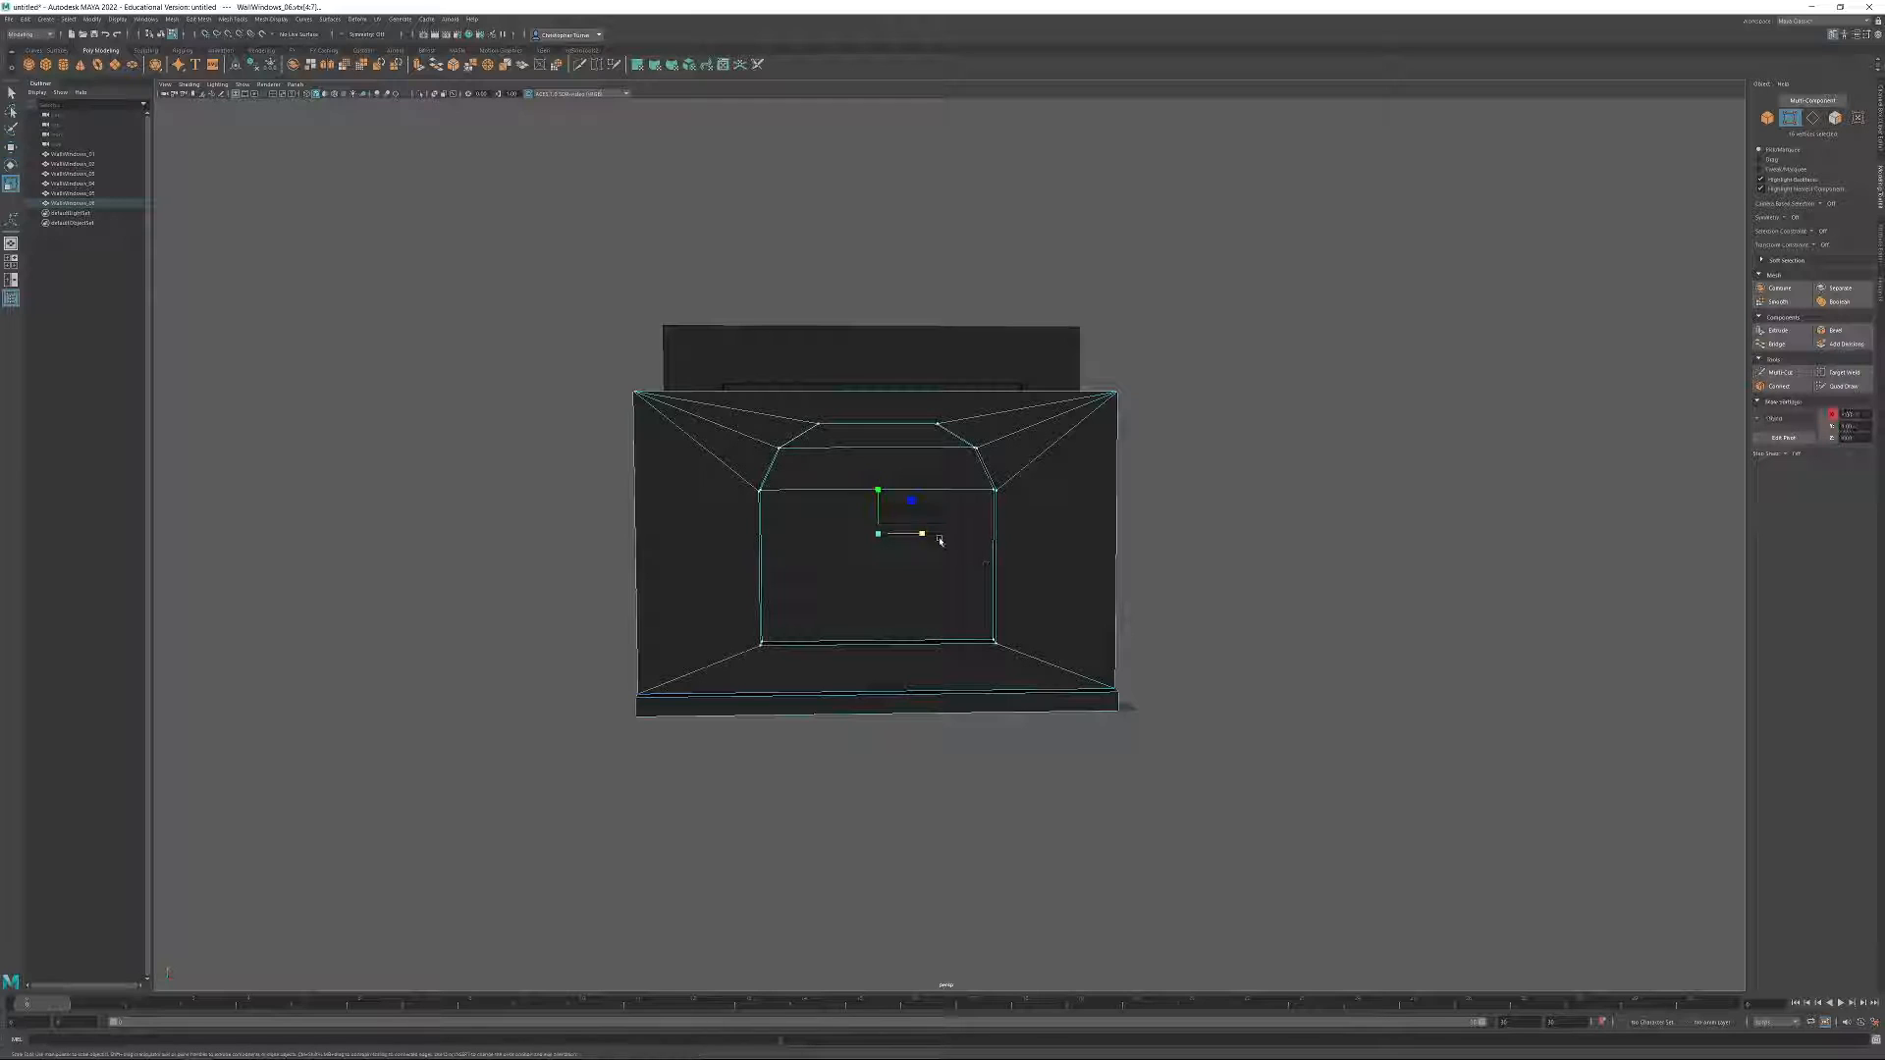
mouse_move(920, 538)
left_mouse_down()
mouse_move(904, 538)
mouse_move(1018, 532)
mouse_move(921, 539)
left_mouse_up()
left_click_drag(1043, 589, 1037, 583, "alt")
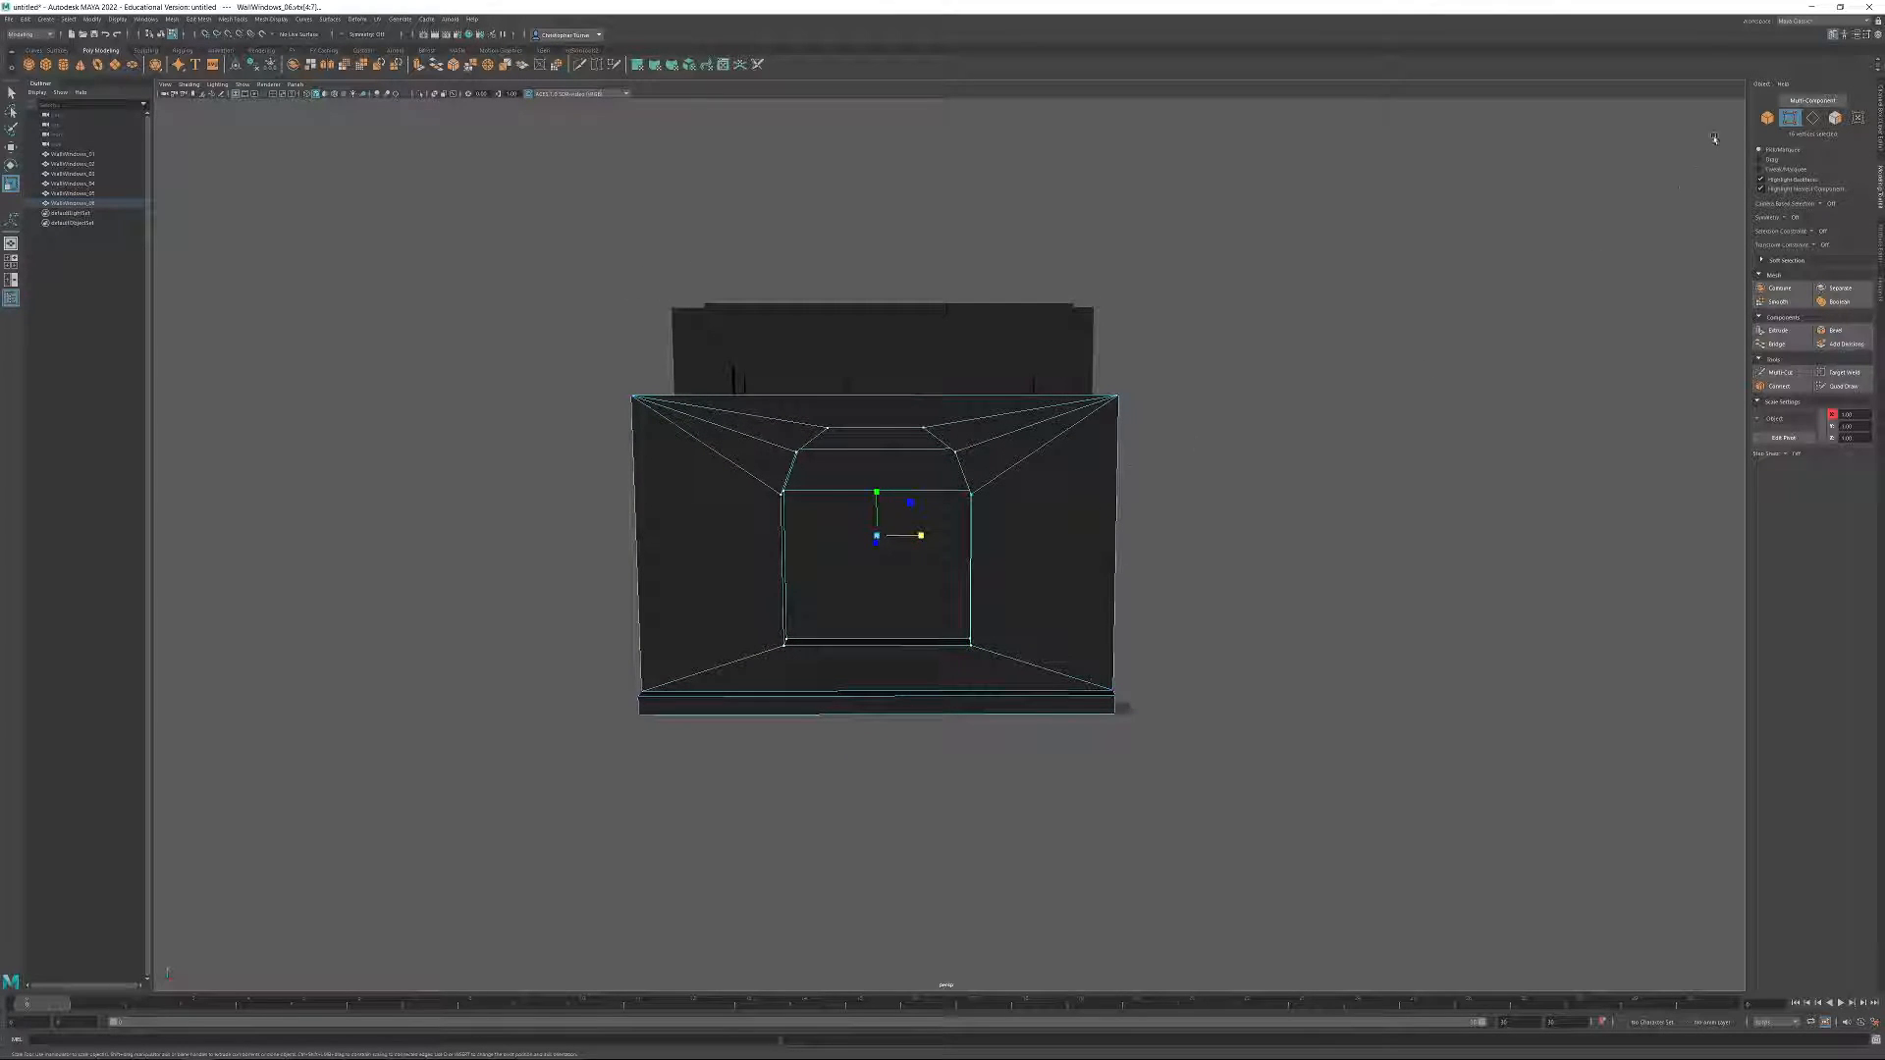
Duplicate WallWindows_06 and snap the copy flush against the original wall's side edge.
left_click(1769, 118)
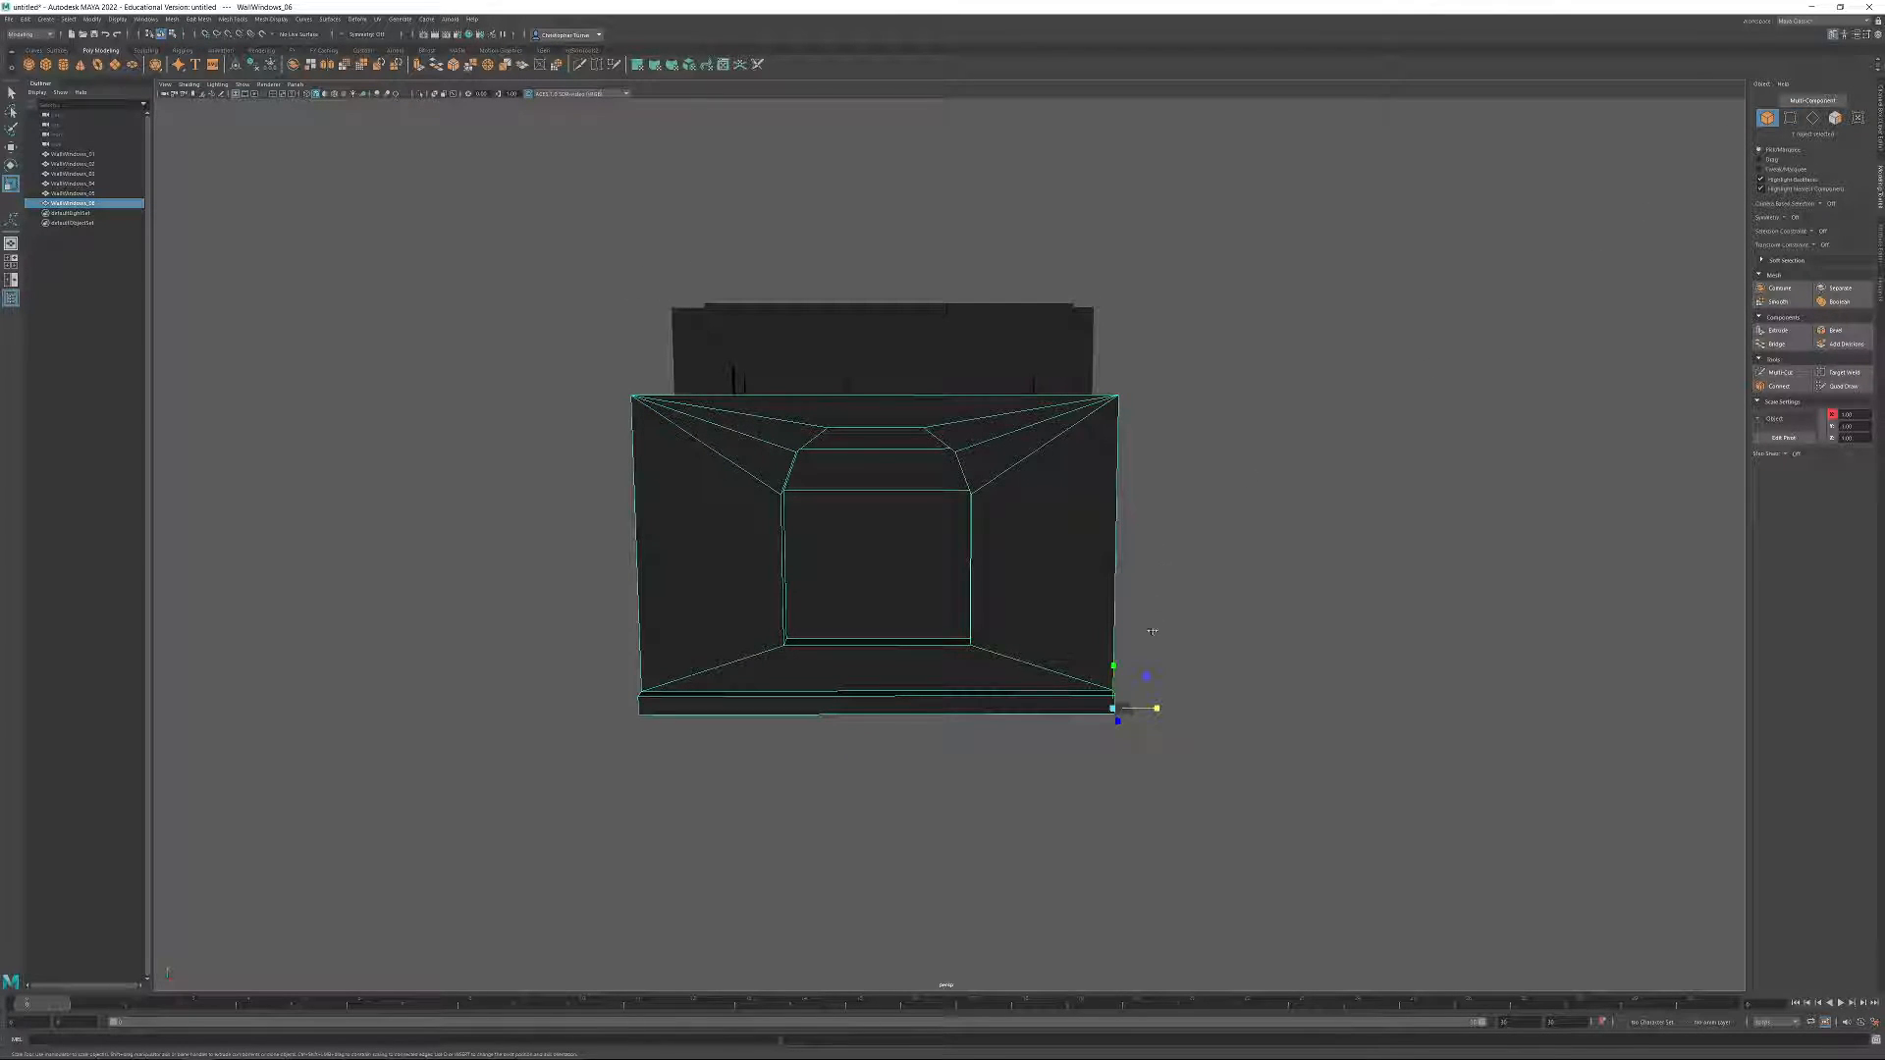
key("w")
key("ctrl+d")
left_click_drag(1160, 709, 656, 709)
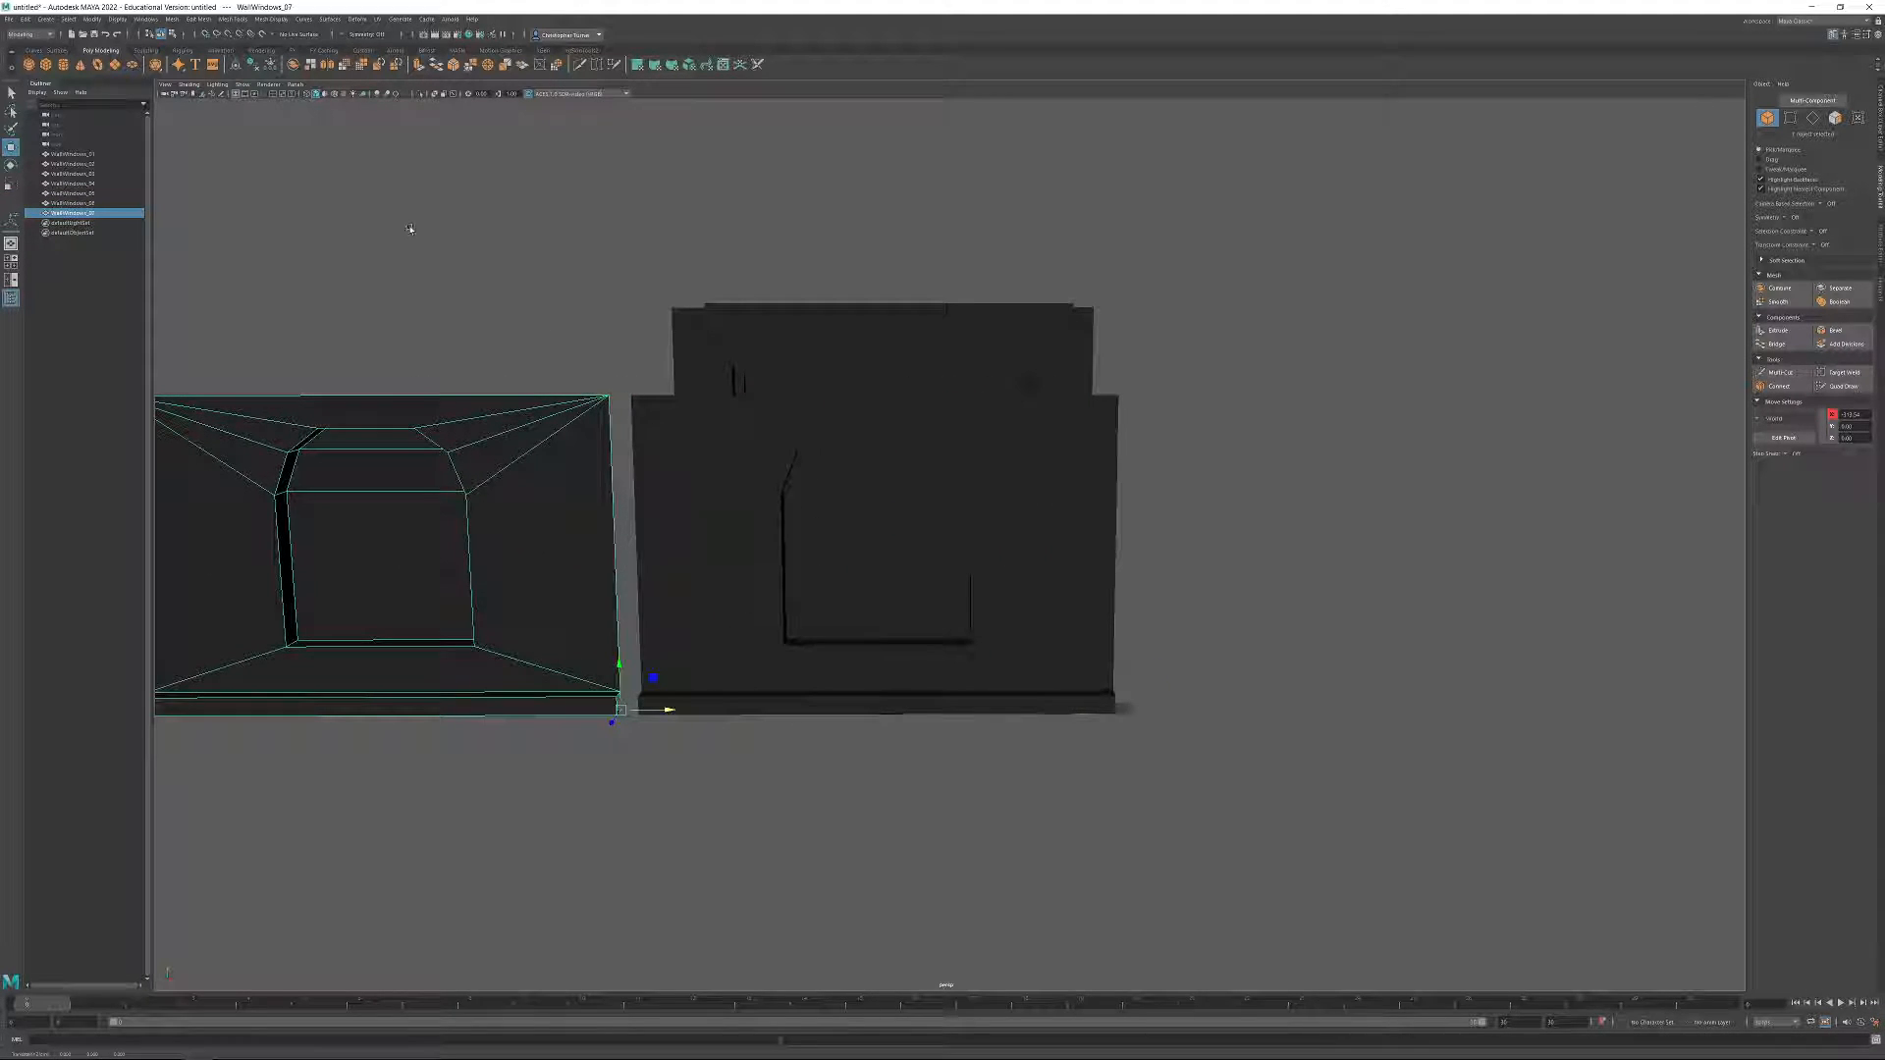
left_click_drag(521, 481, 625, 818, "alt")
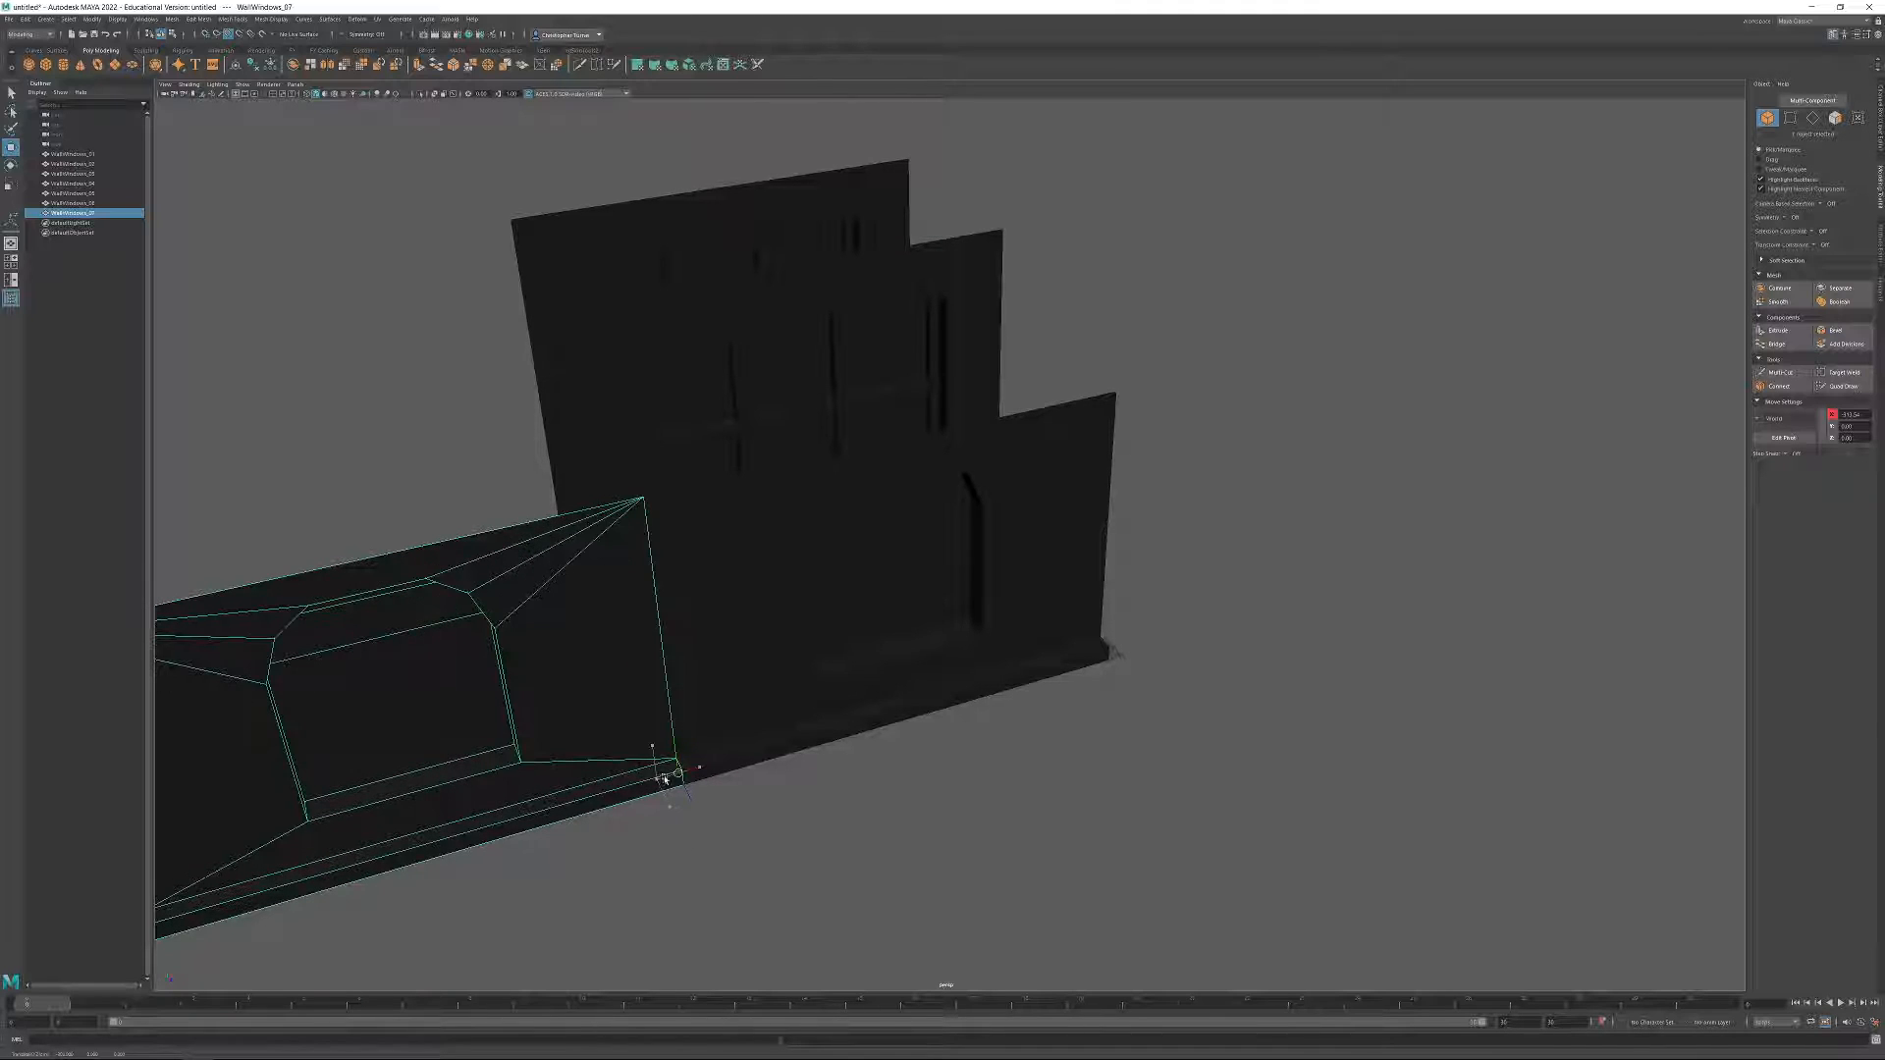
left_click_drag(688, 771, 687, 694, "alt")
Select both adjoining arched walls and combine them into a single mesh.
left_click(720, 550, "shift")
mouse_move(847, 629)
left_mouse_down("alt")
mouse_move(829, 623)
mouse_move(884, 630)
mouse_move(863, 635)
left_mouse_up("alt")
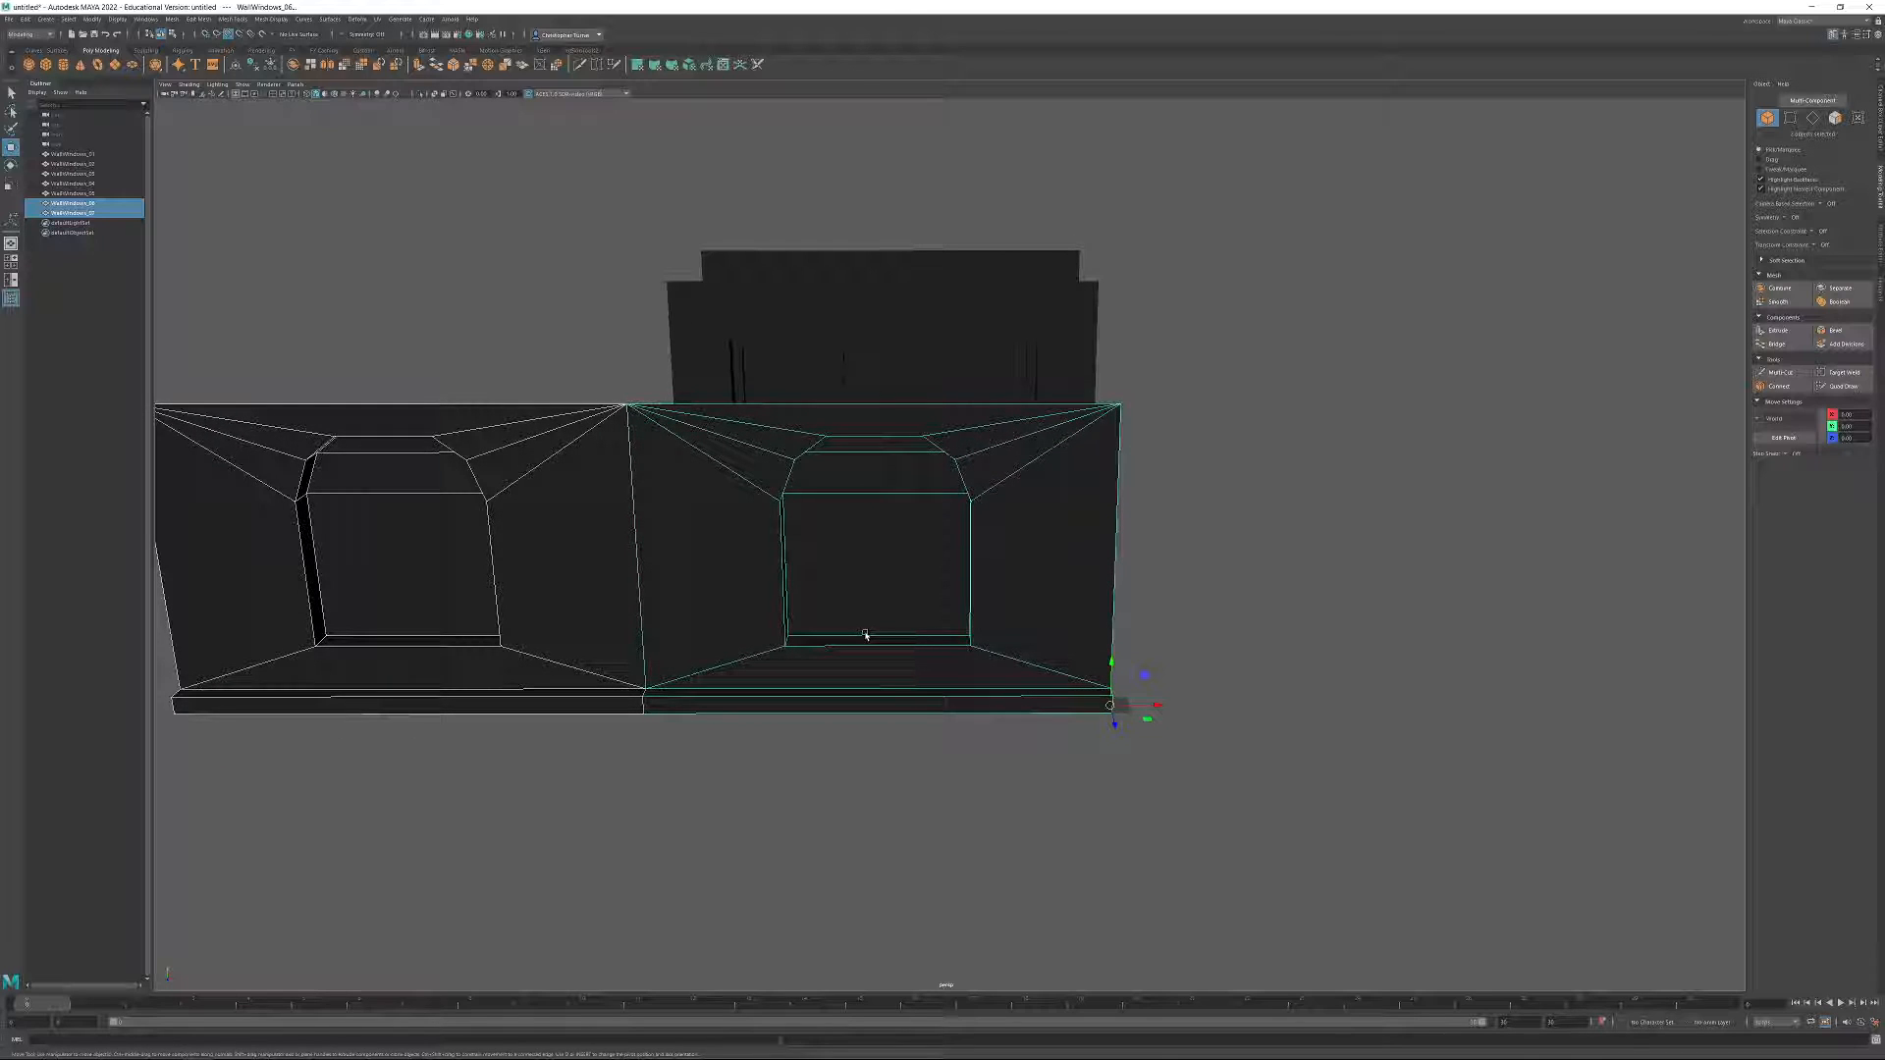
left_click_drag(858, 635, 1218, 662, "alt")
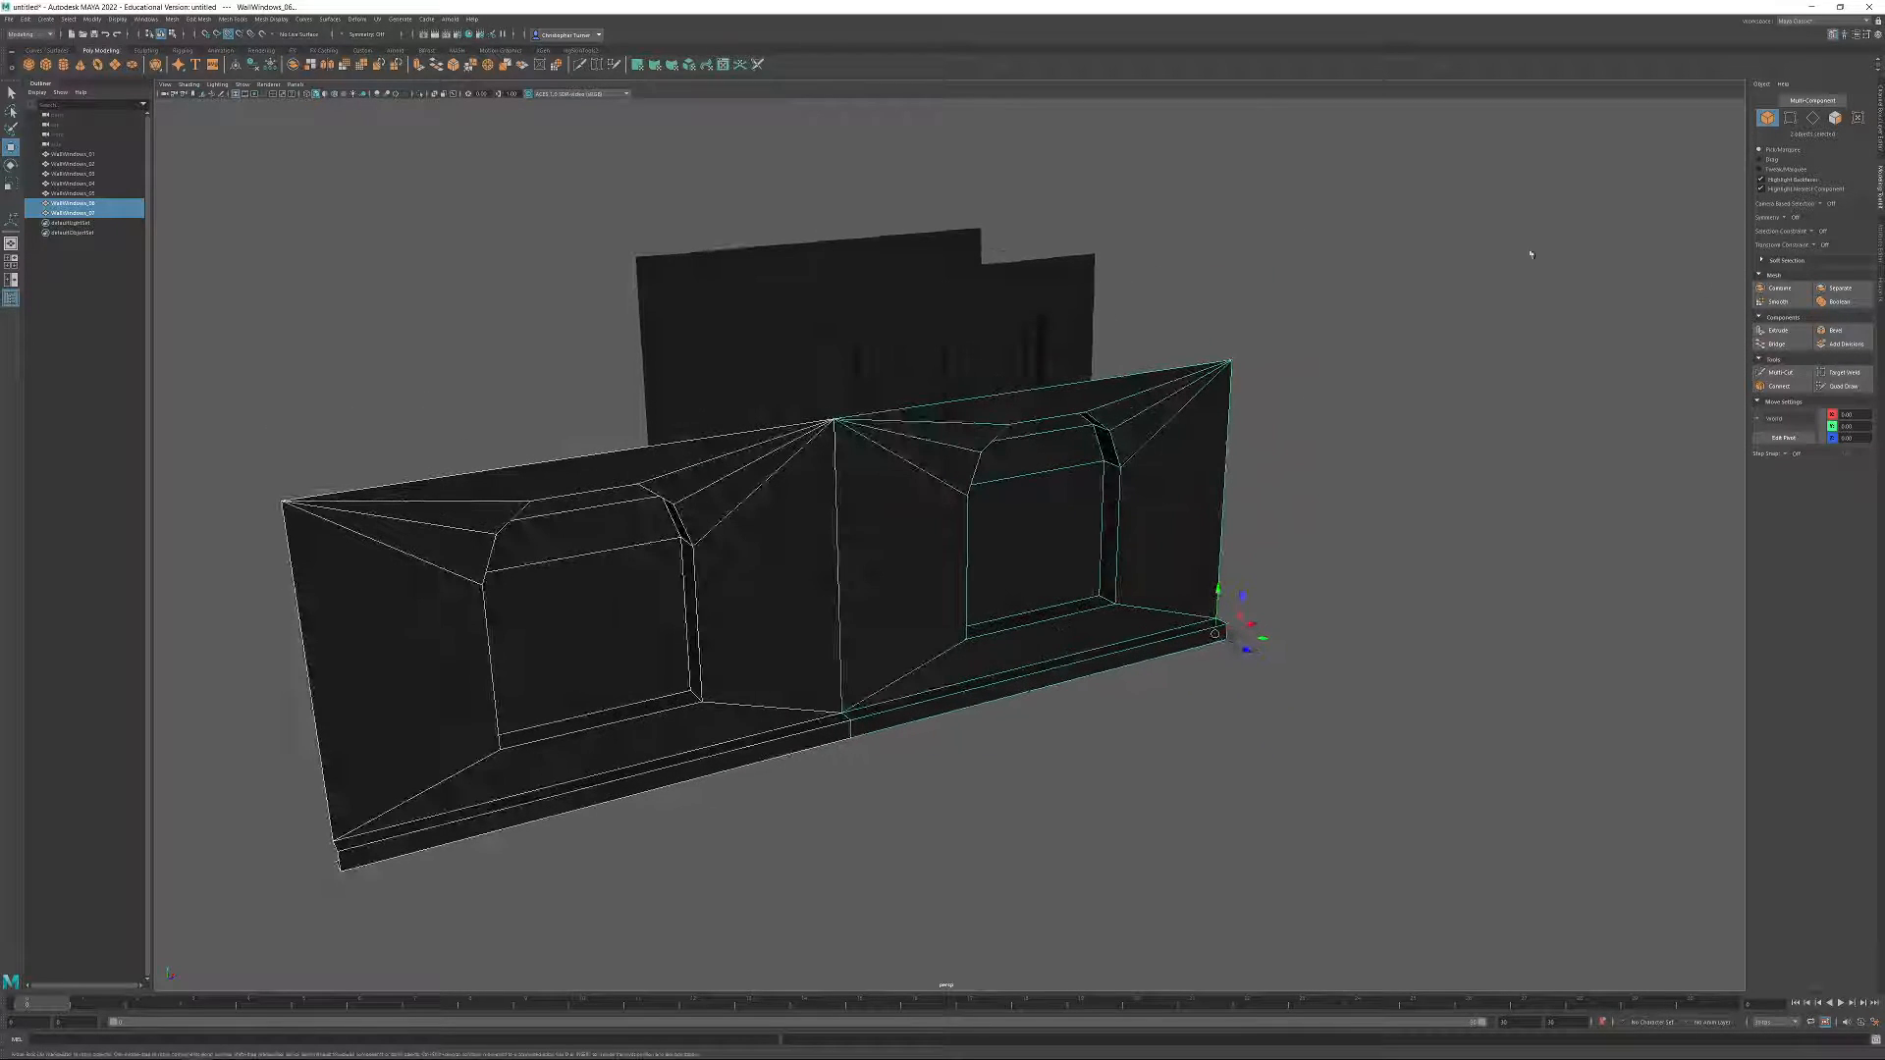
left_click(1804, 294)
Select all vertices of the combined wall and merge the overlapping ones along the centre seam.
left_click(1790, 119)
left_click_drag(967, 424, 1021, 432, "alt")
left_click_drag(749, 370, 834, 794)
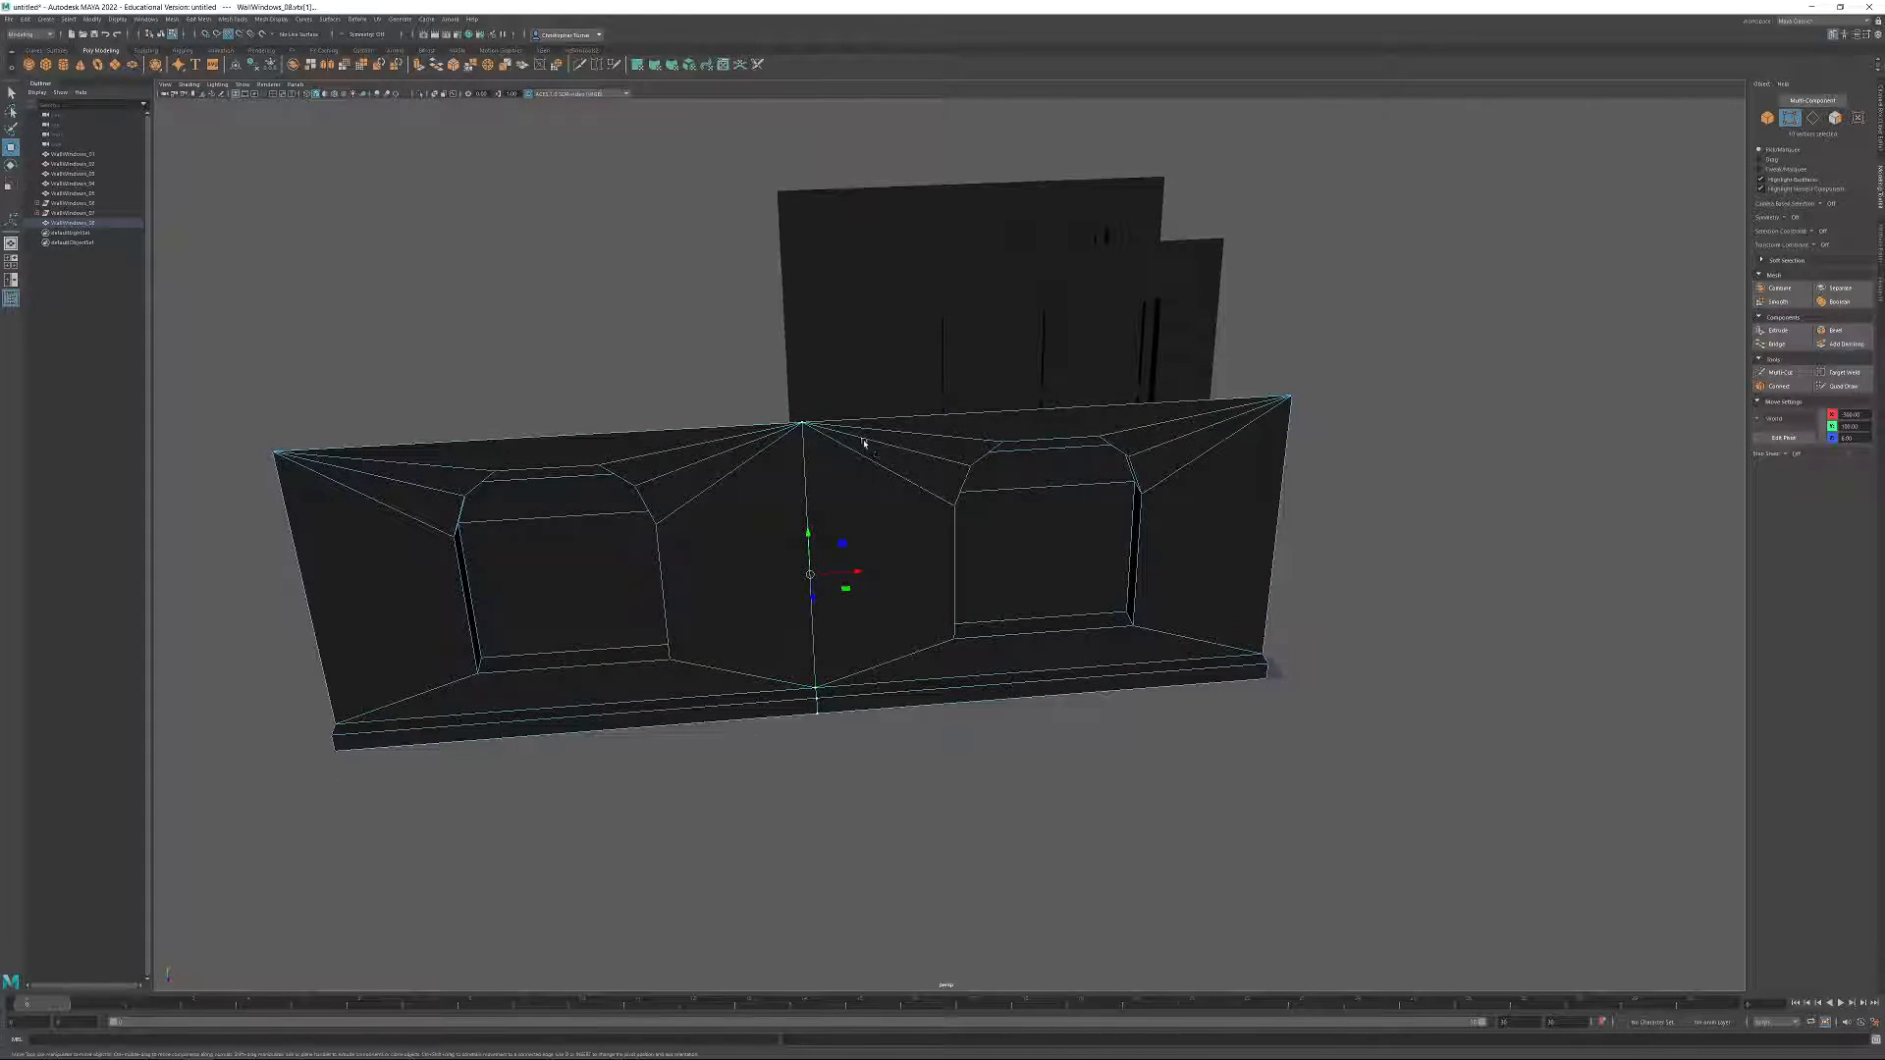
left_click_drag(798, 394, 764, 412, "alt")
left_click_drag(193, 320, 1503, 826)
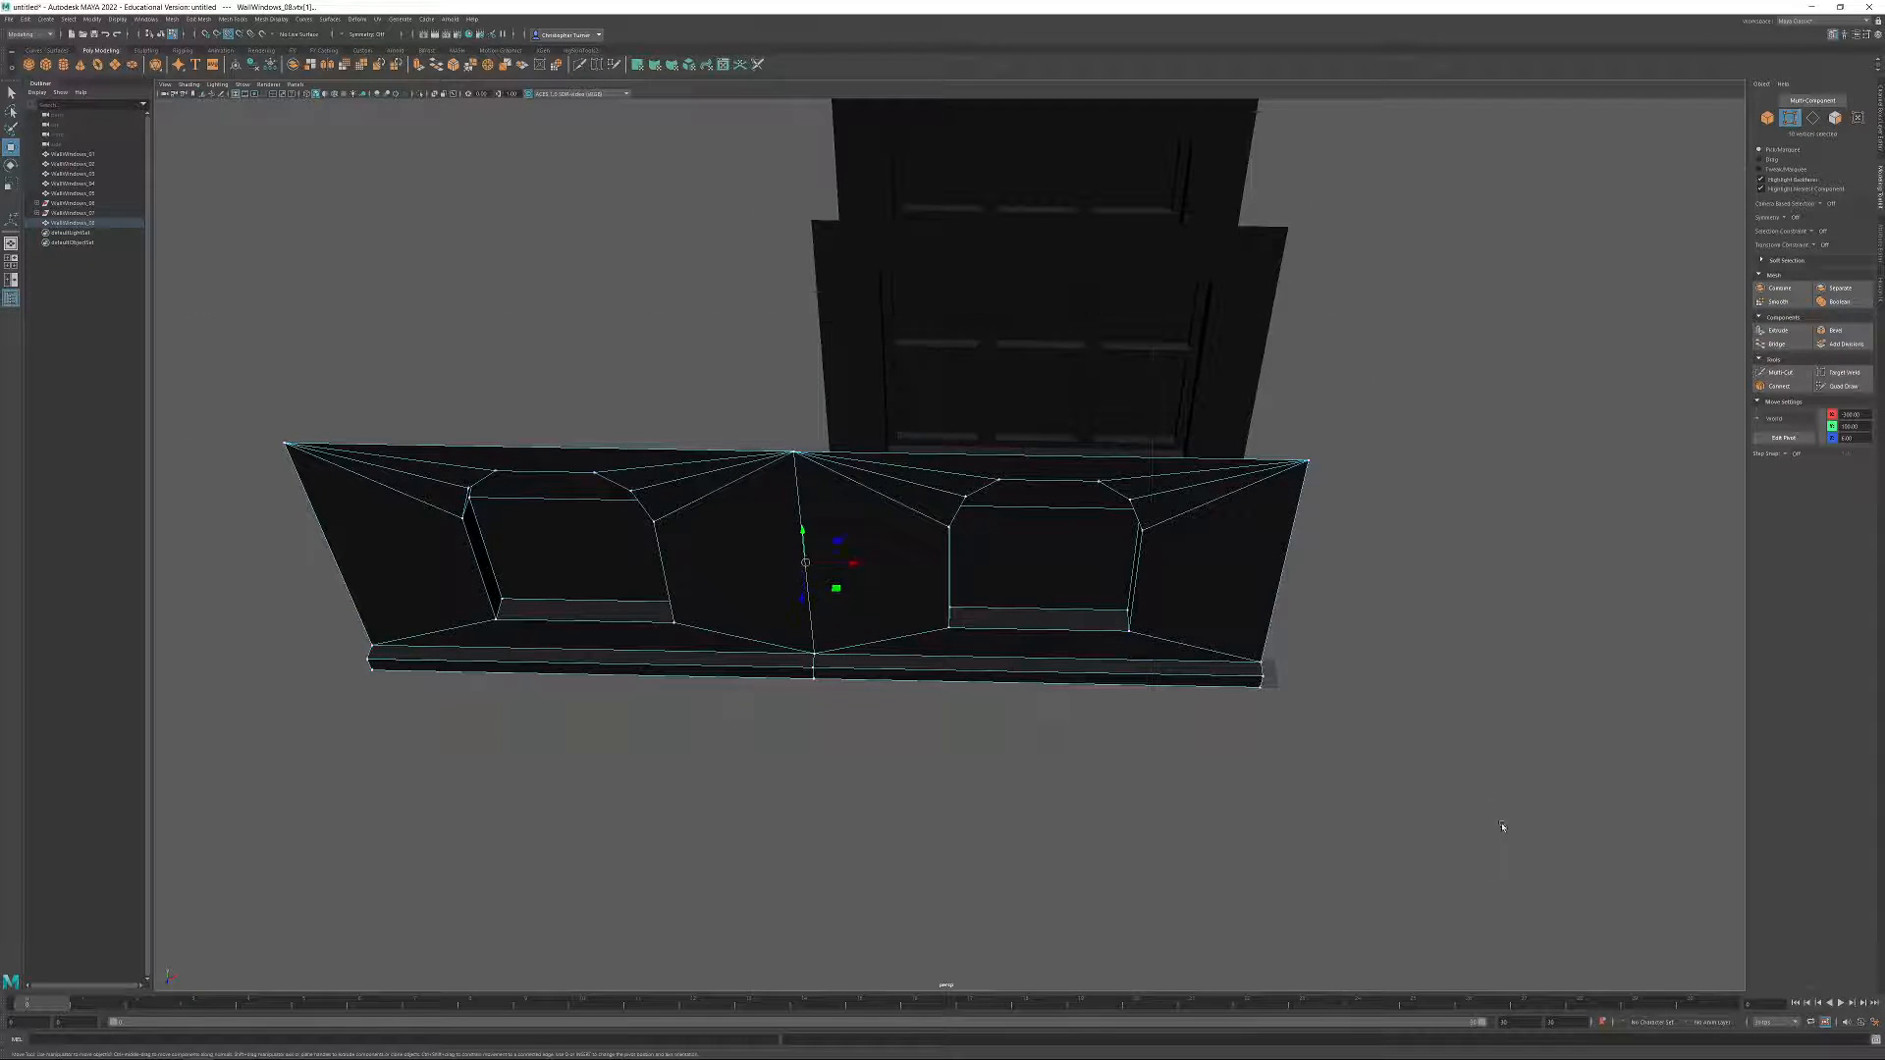
left_click(201, 19)
left_click(217, 120)
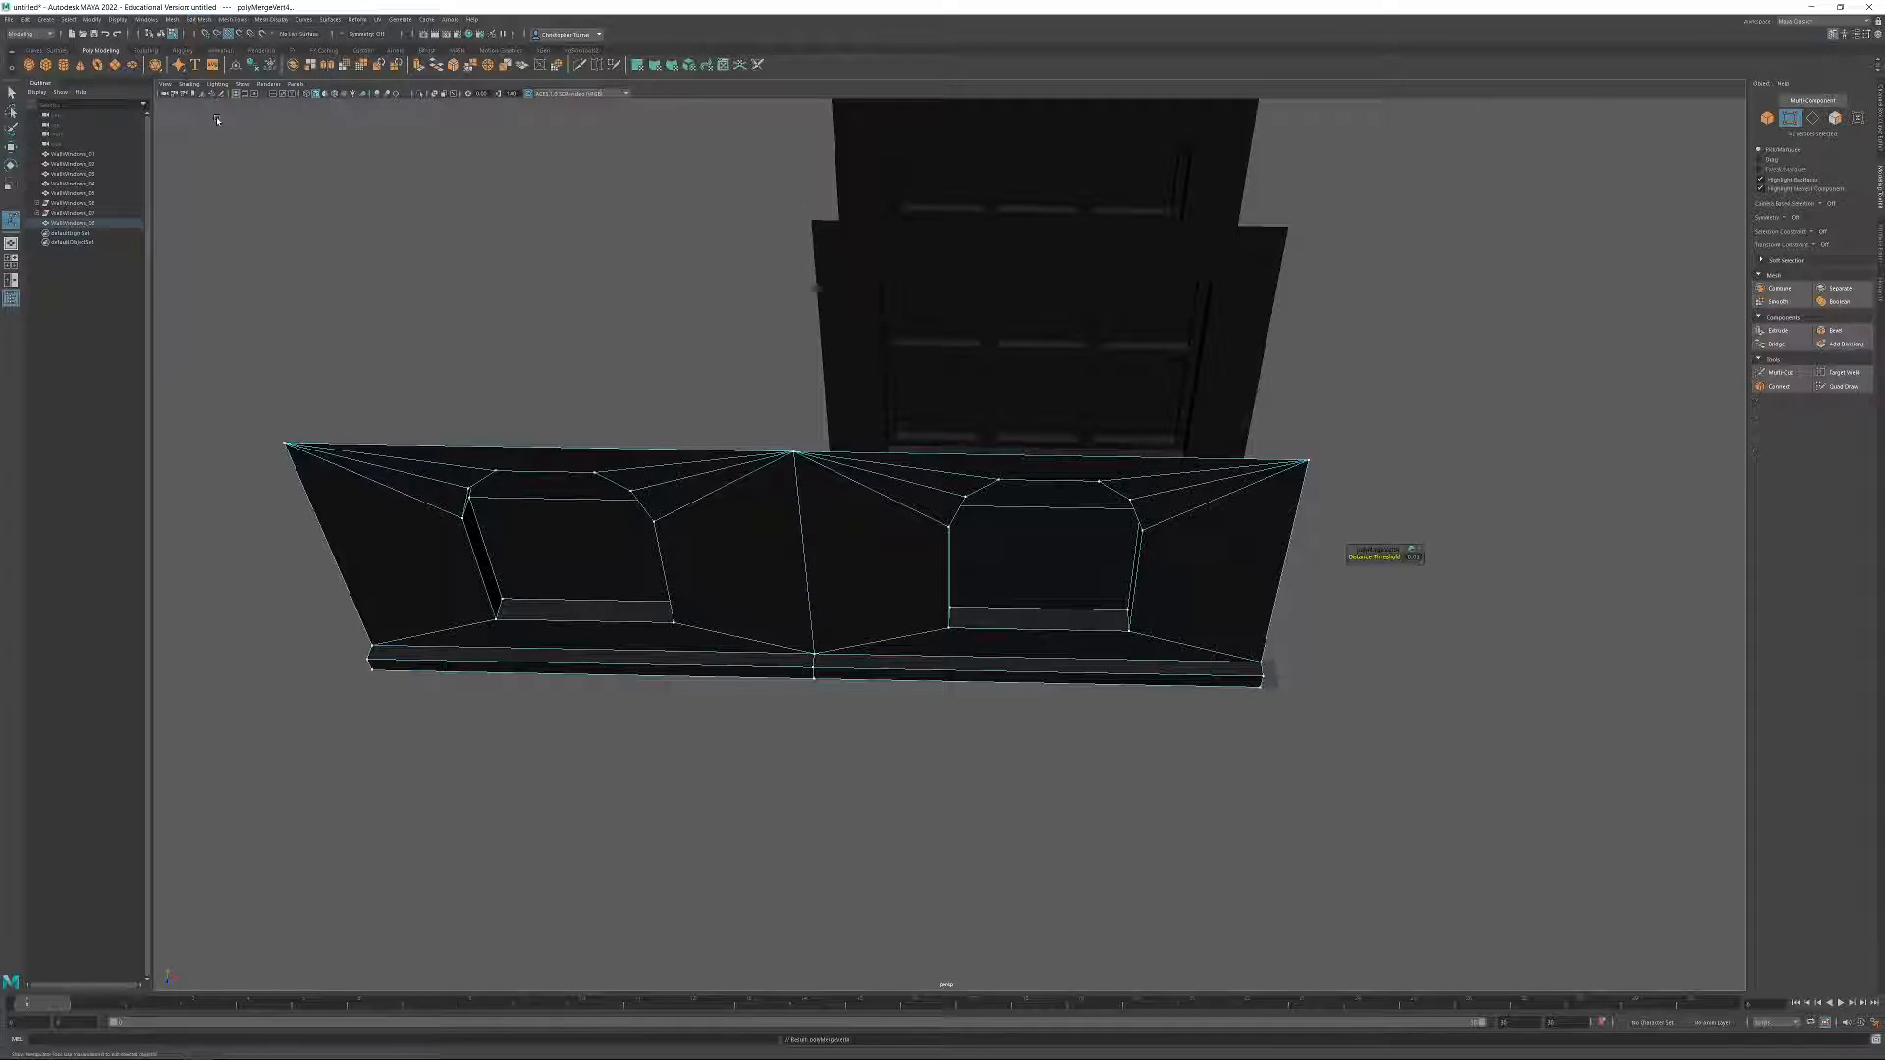
left_click(1385, 666)
left_click_drag(1385, 665, 1482, 631, "alt")
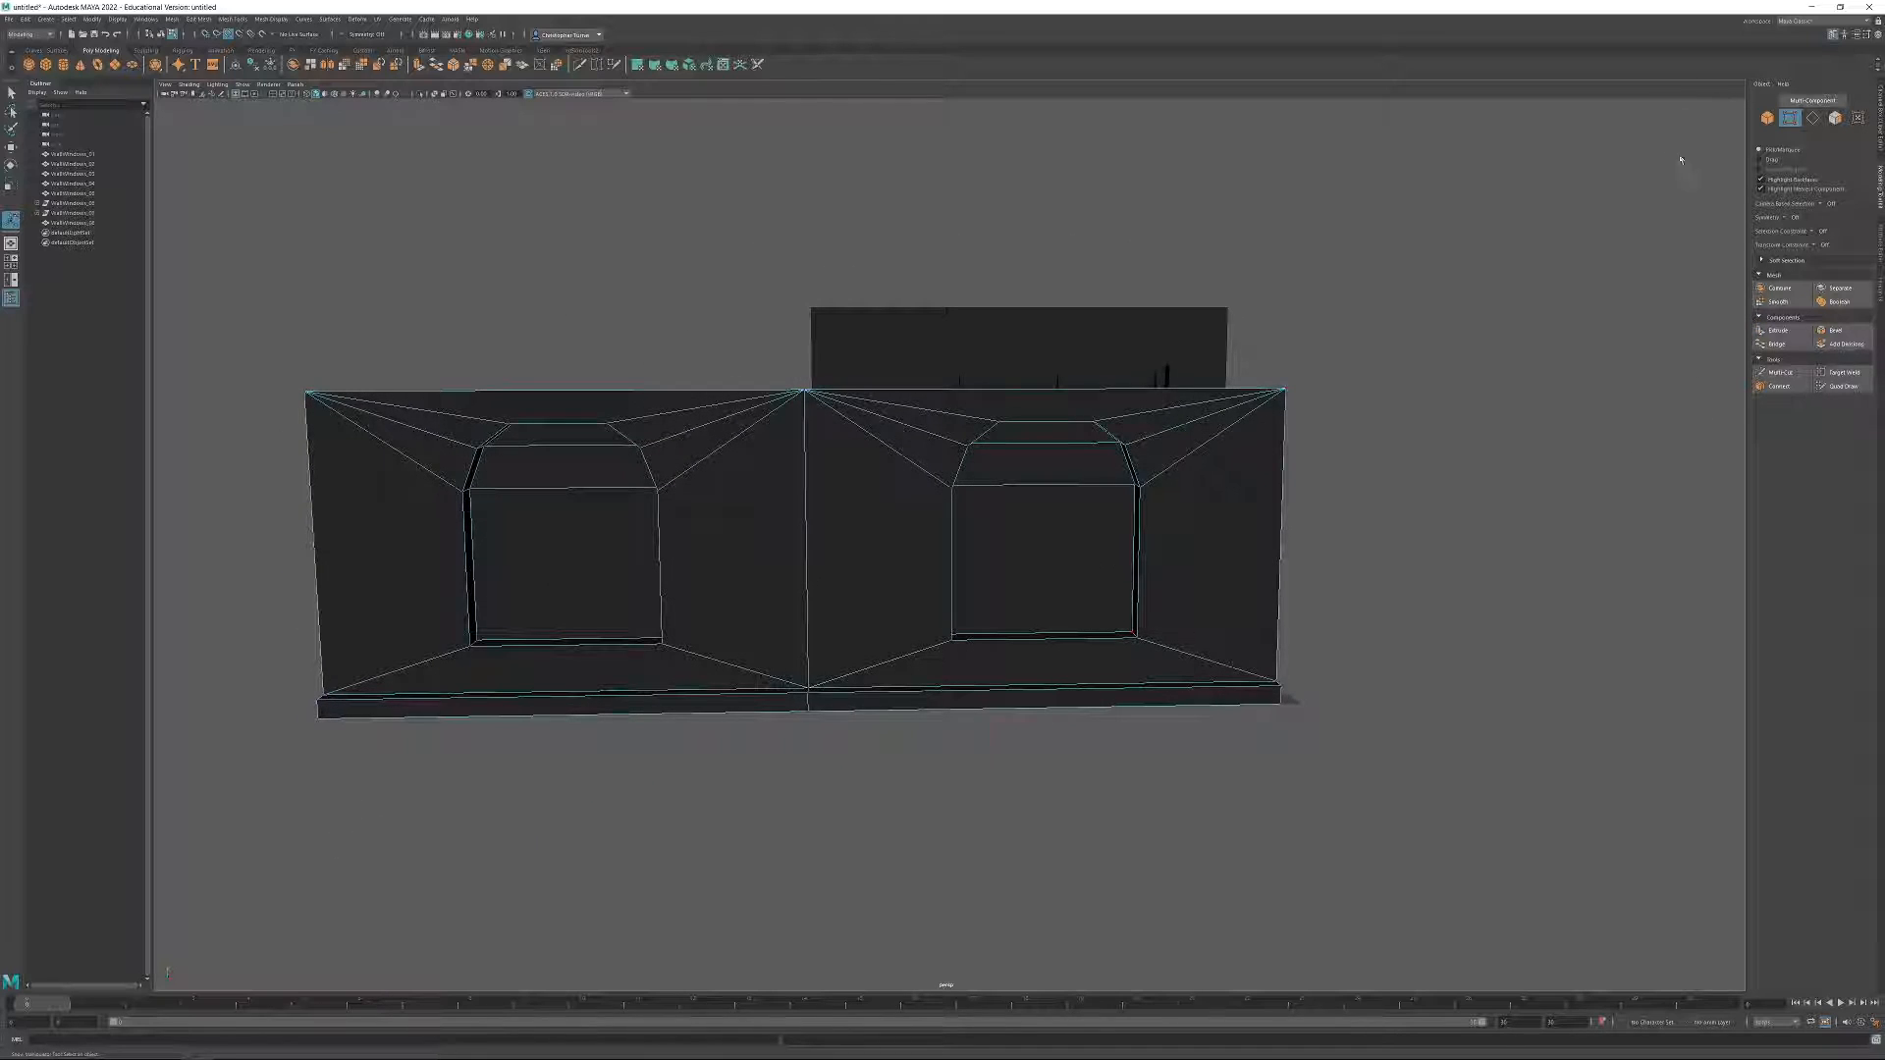
Scale the combined two-window wall to 0.5 along X, delete its history and freeze its transformations.
left_click(1767, 119)
key("r")
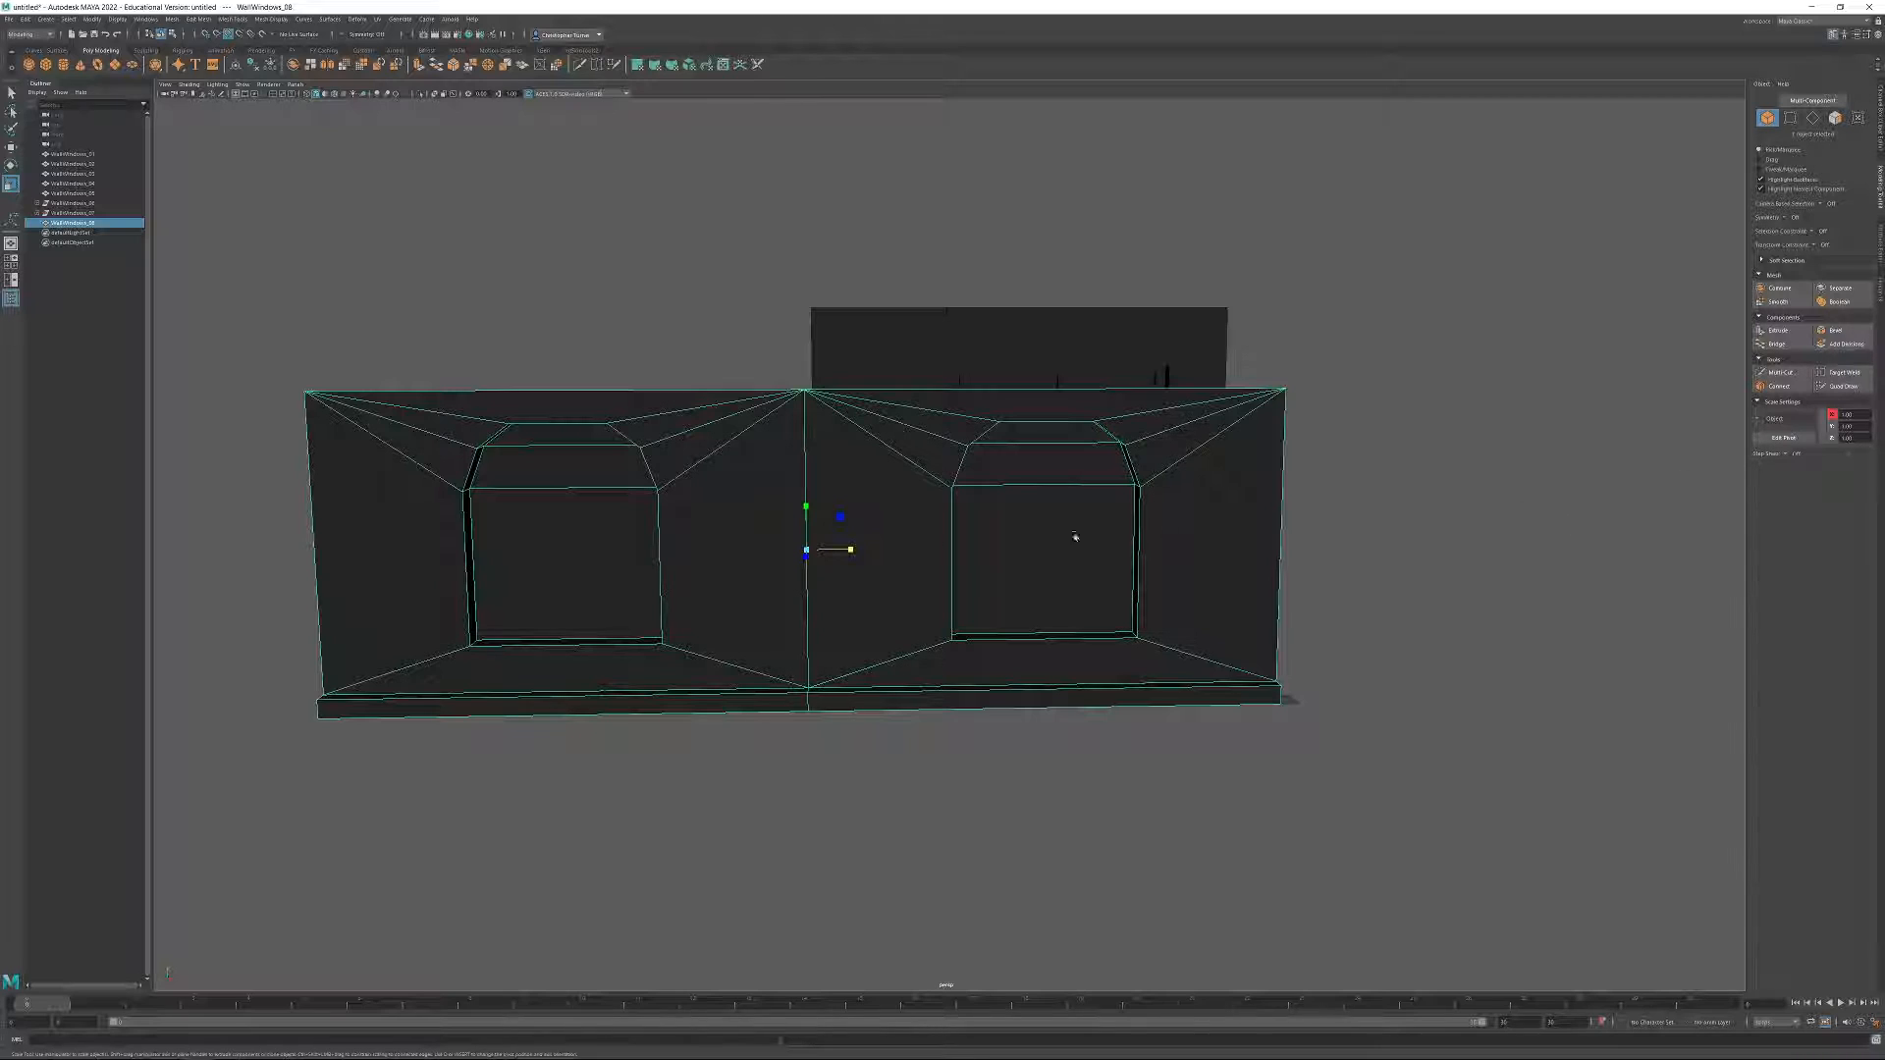
left_click_drag(841, 557, 1493, 416, "alt")
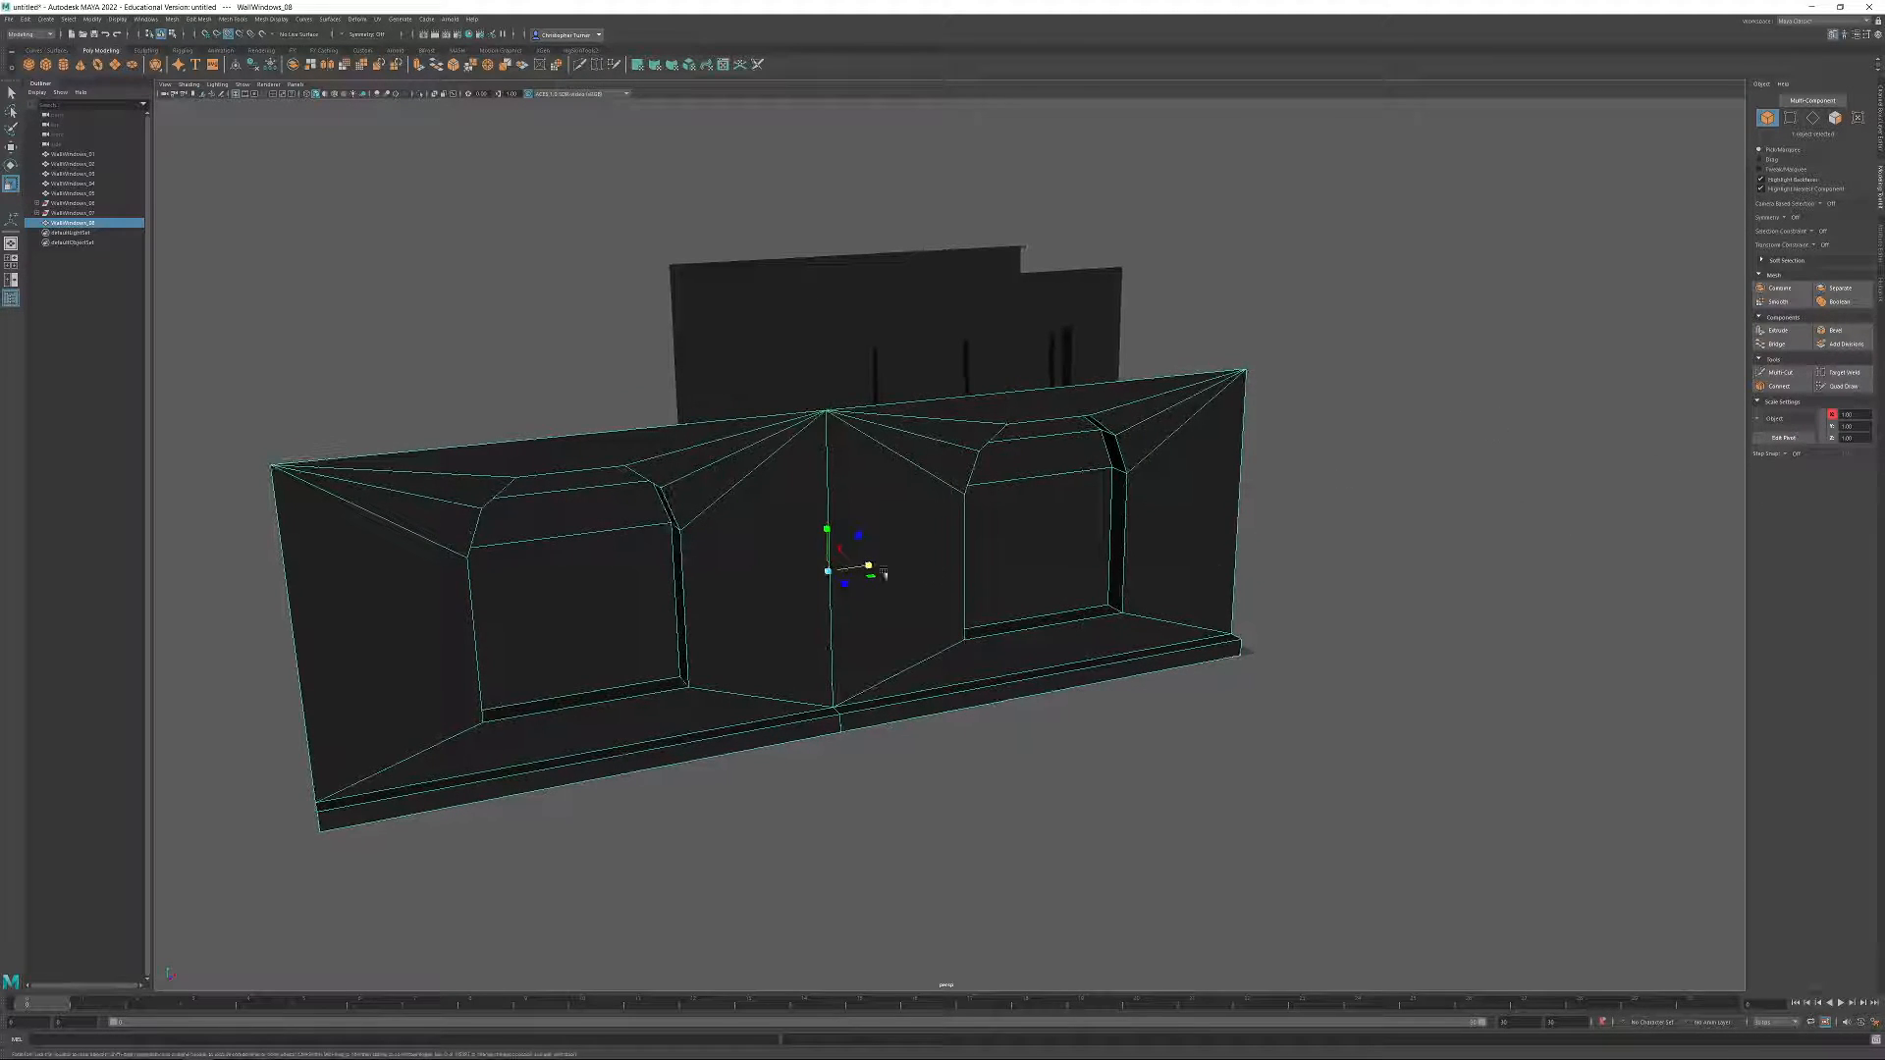
left_click_drag(1856, 415, 1821, 417)
type(".5")
key("Return")
left_click_drag(1126, 535, 1214, 497, "alt")
left_click_drag(586, 371, 602, 375, "alt")
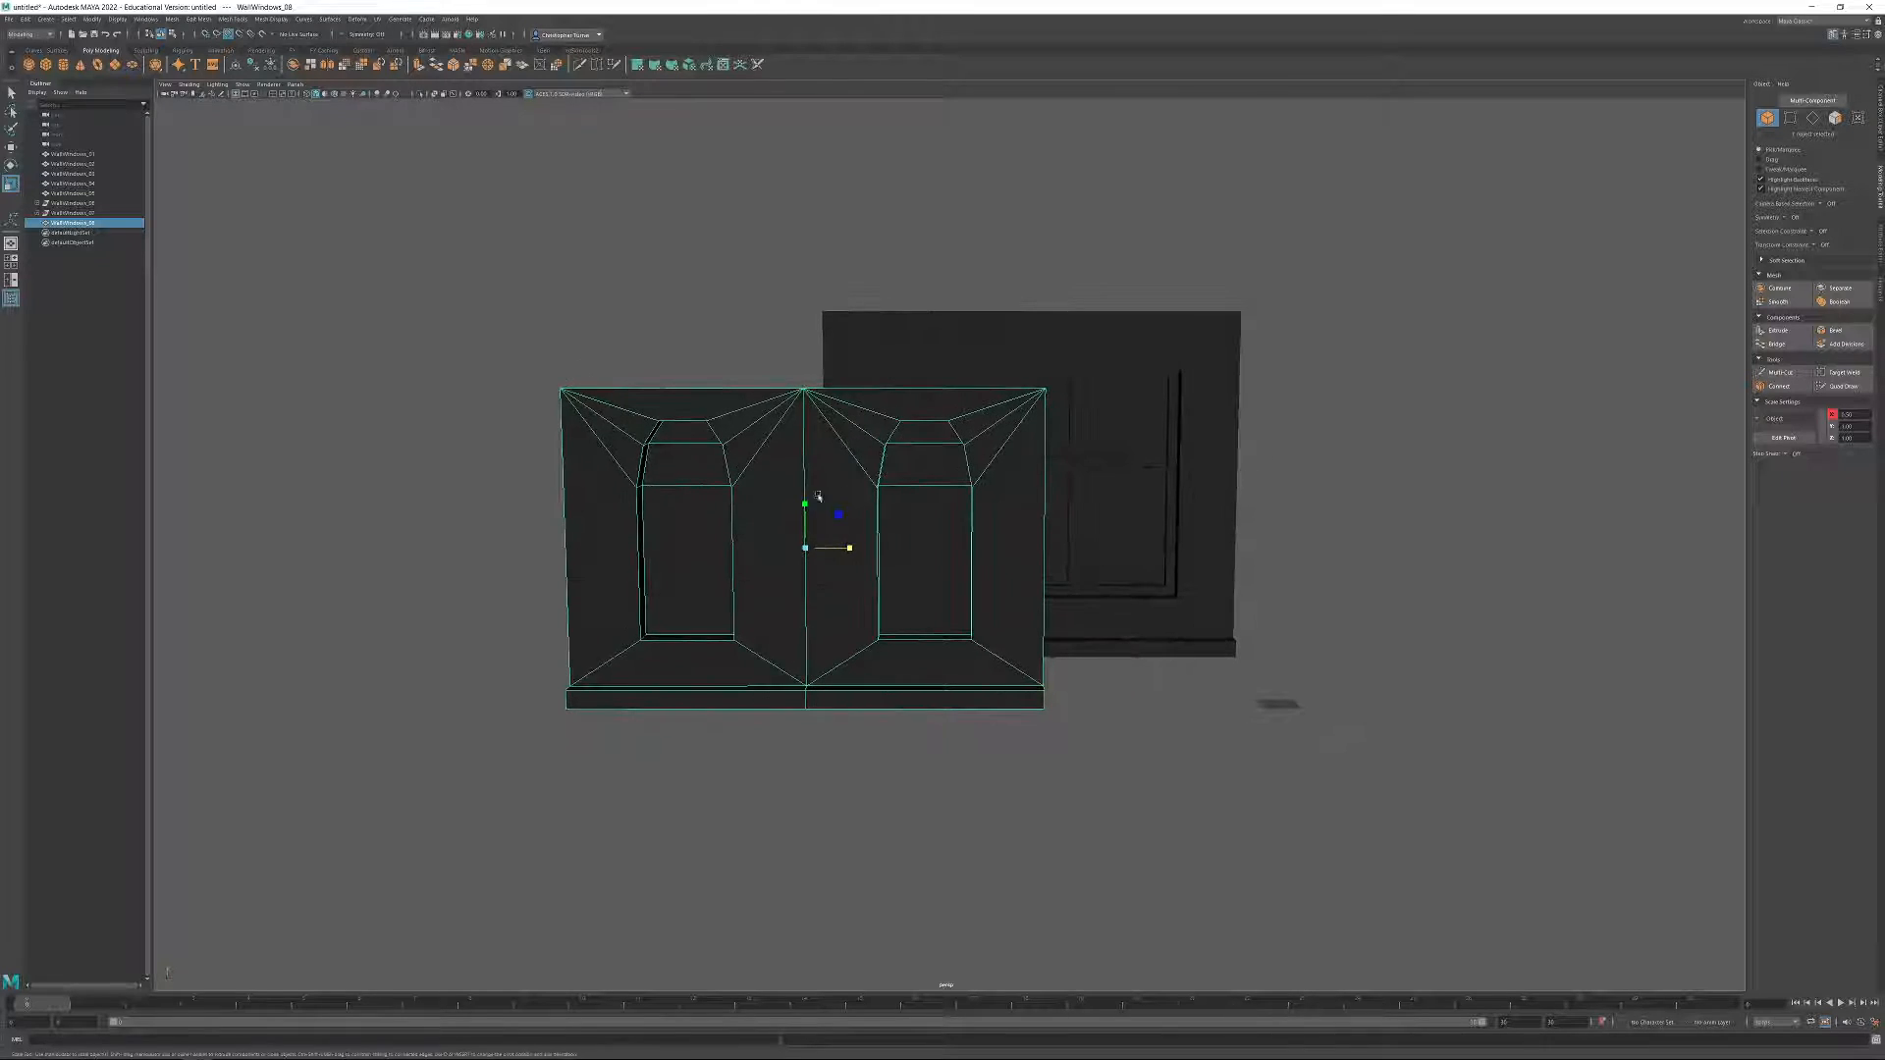
left_click(257, 66)
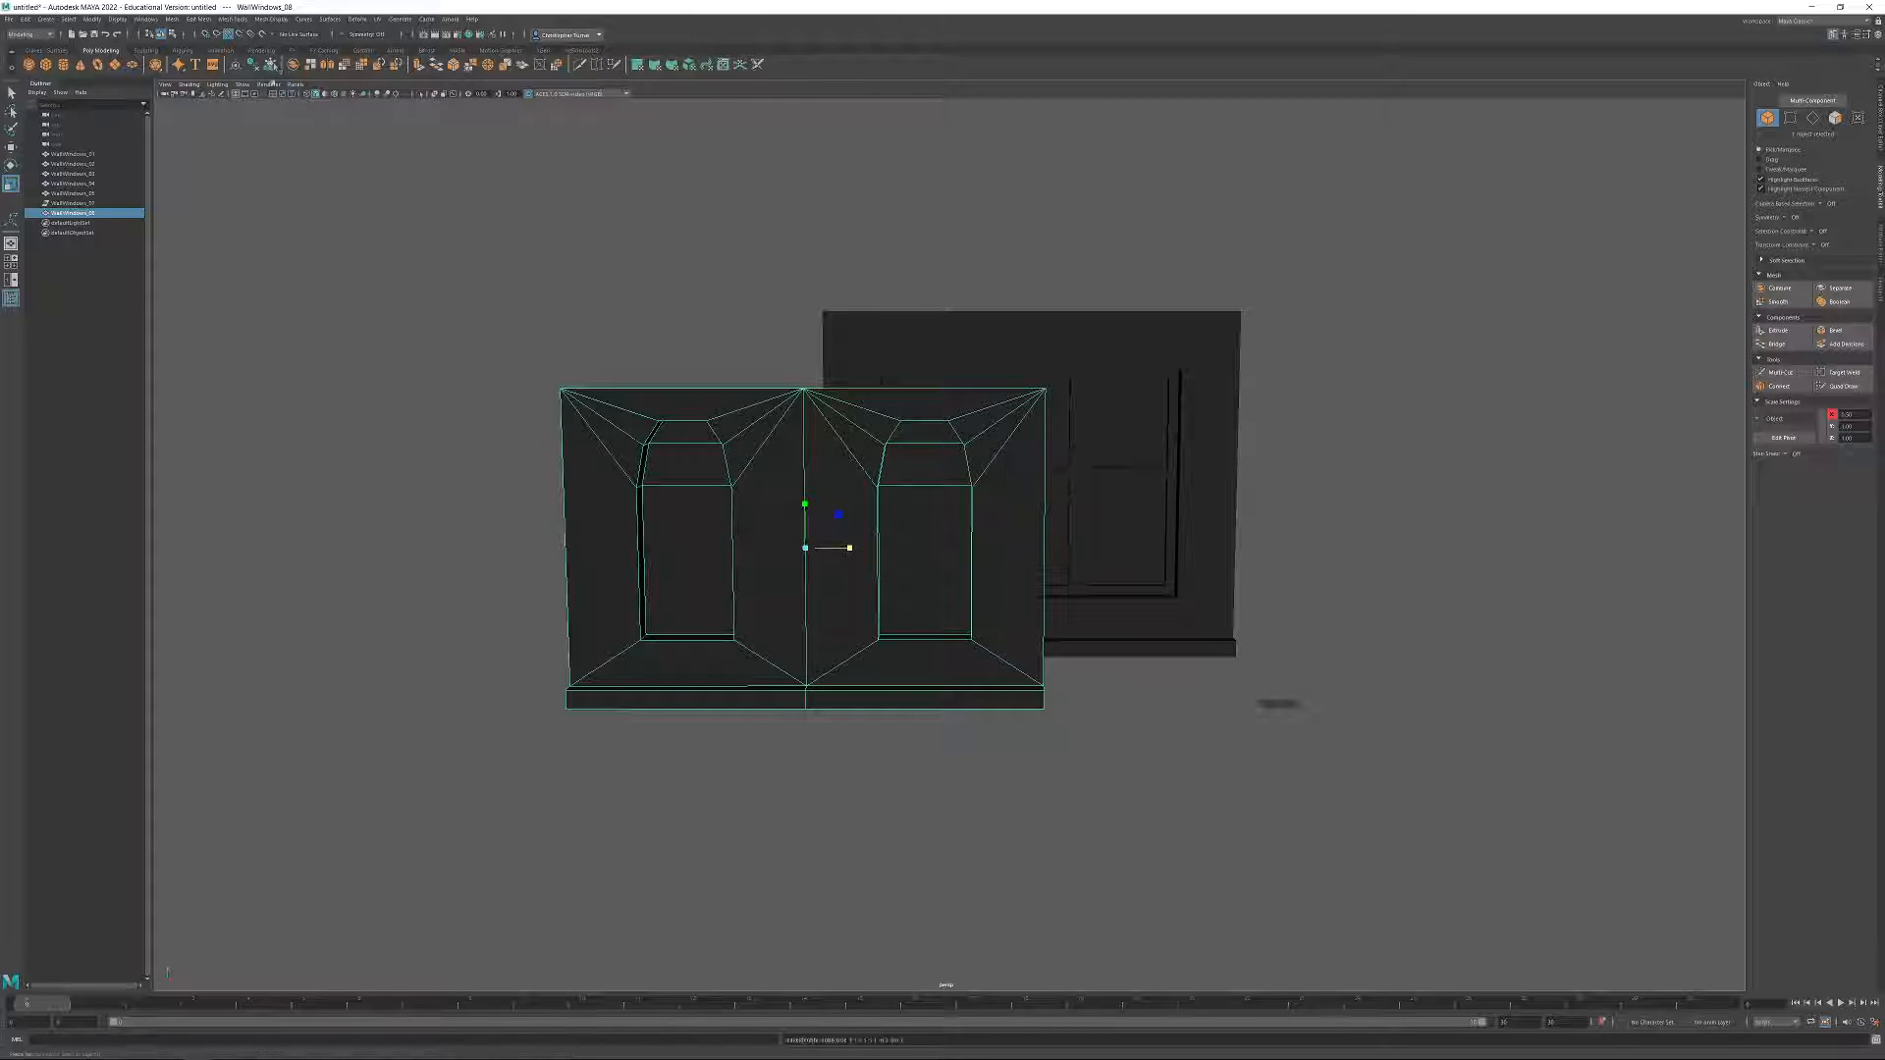
left_click_drag(1116, 547, 1161, 615, "alt")
Snap the two-window wall's pivot to the lower outer corner of its ledge.
key("w")
left_click_drag(981, 630, 909, 615, "alt")
right_click_drag(909, 615, 1117, 776, "alt")
left_click_drag(1117, 776, 893, 428, "alt")
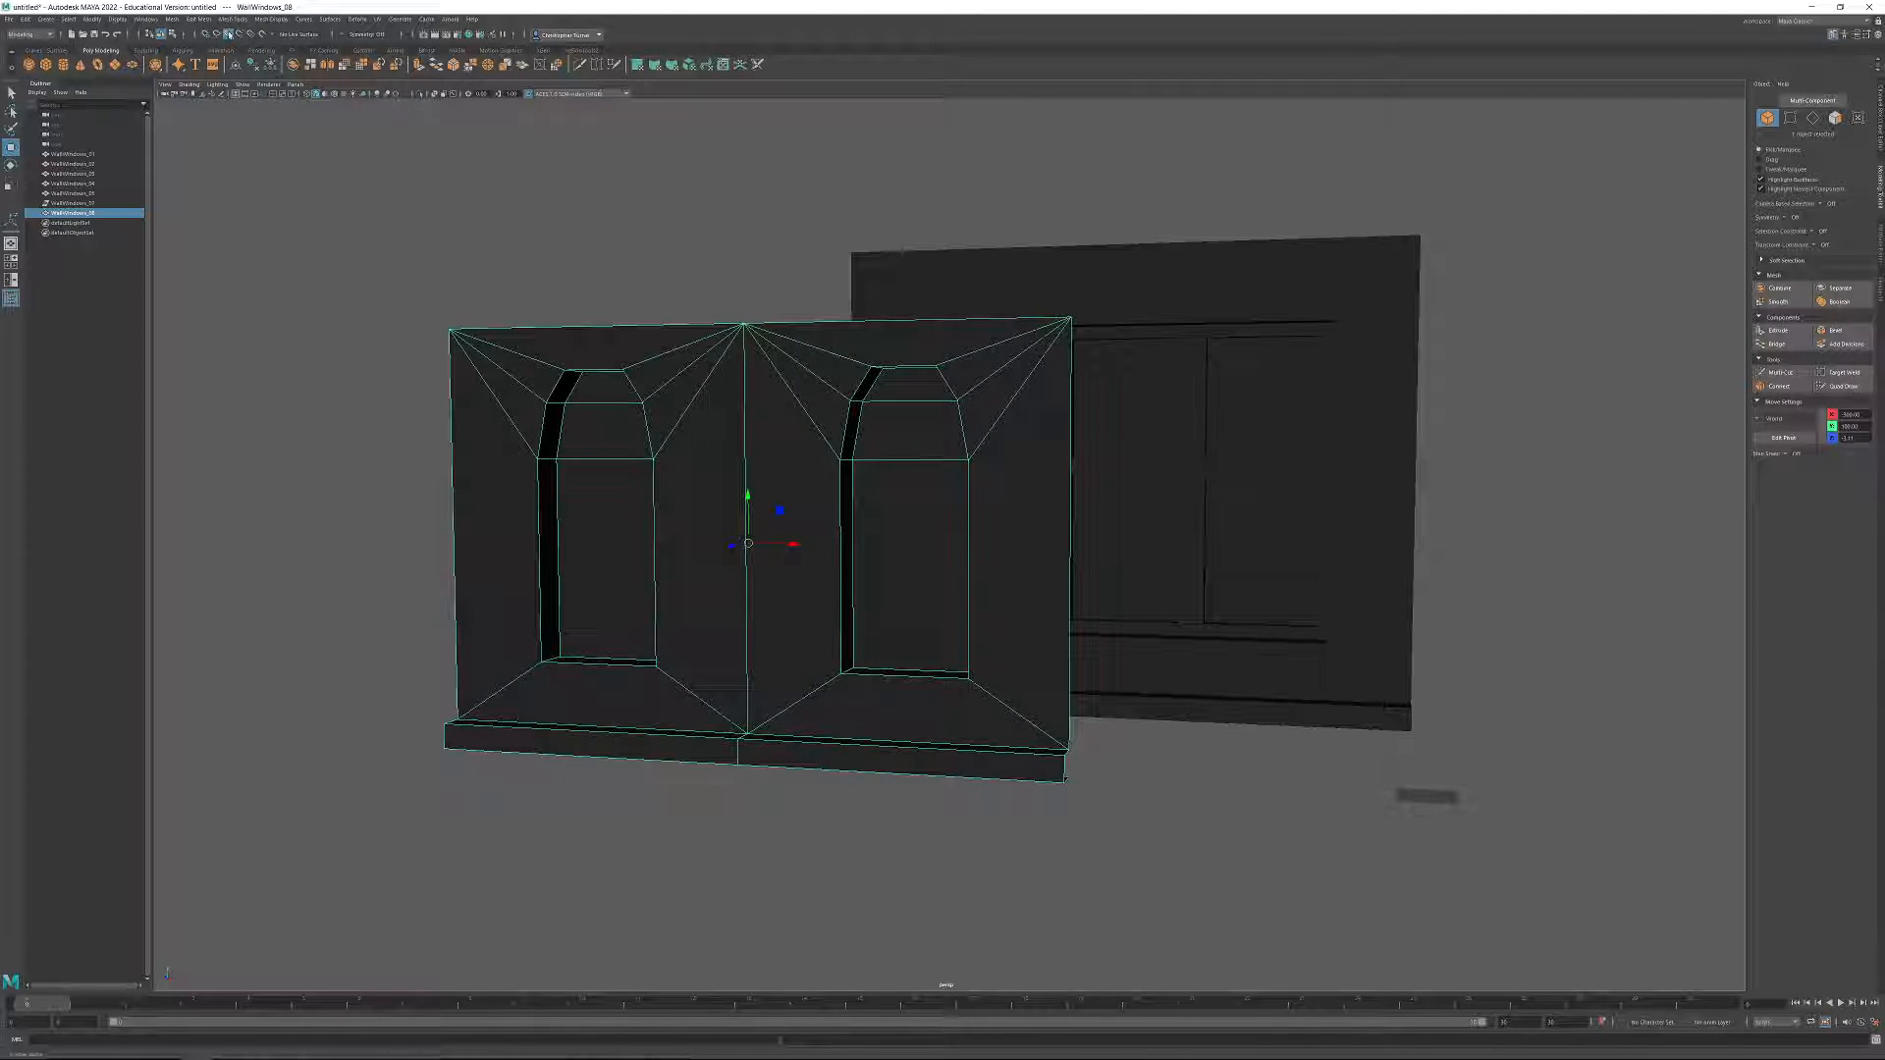
left_click(1781, 440)
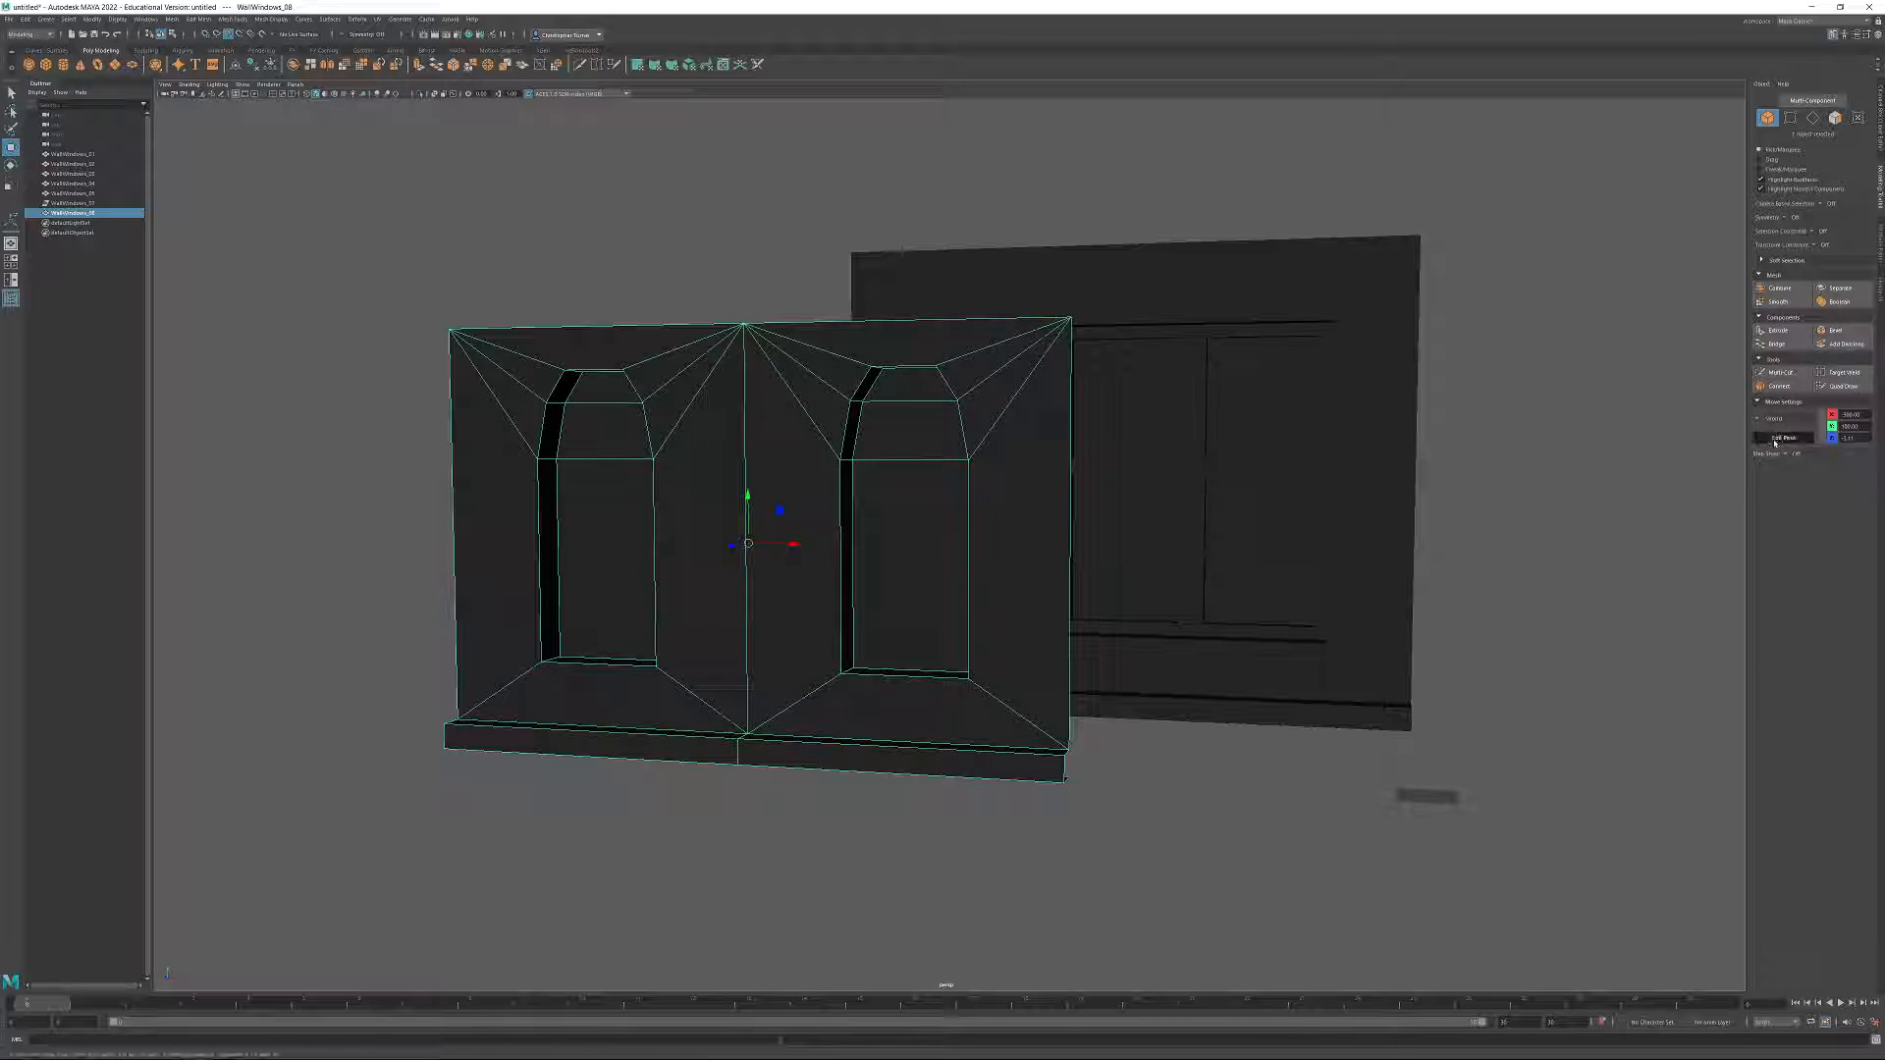
middle_click_drag(1179, 615, 1140, 640, "alt")
left_click_drag(1140, 639, 1081, 663, "alt")
left_click_drag(725, 561, 1010, 801)
left_click(1784, 438)
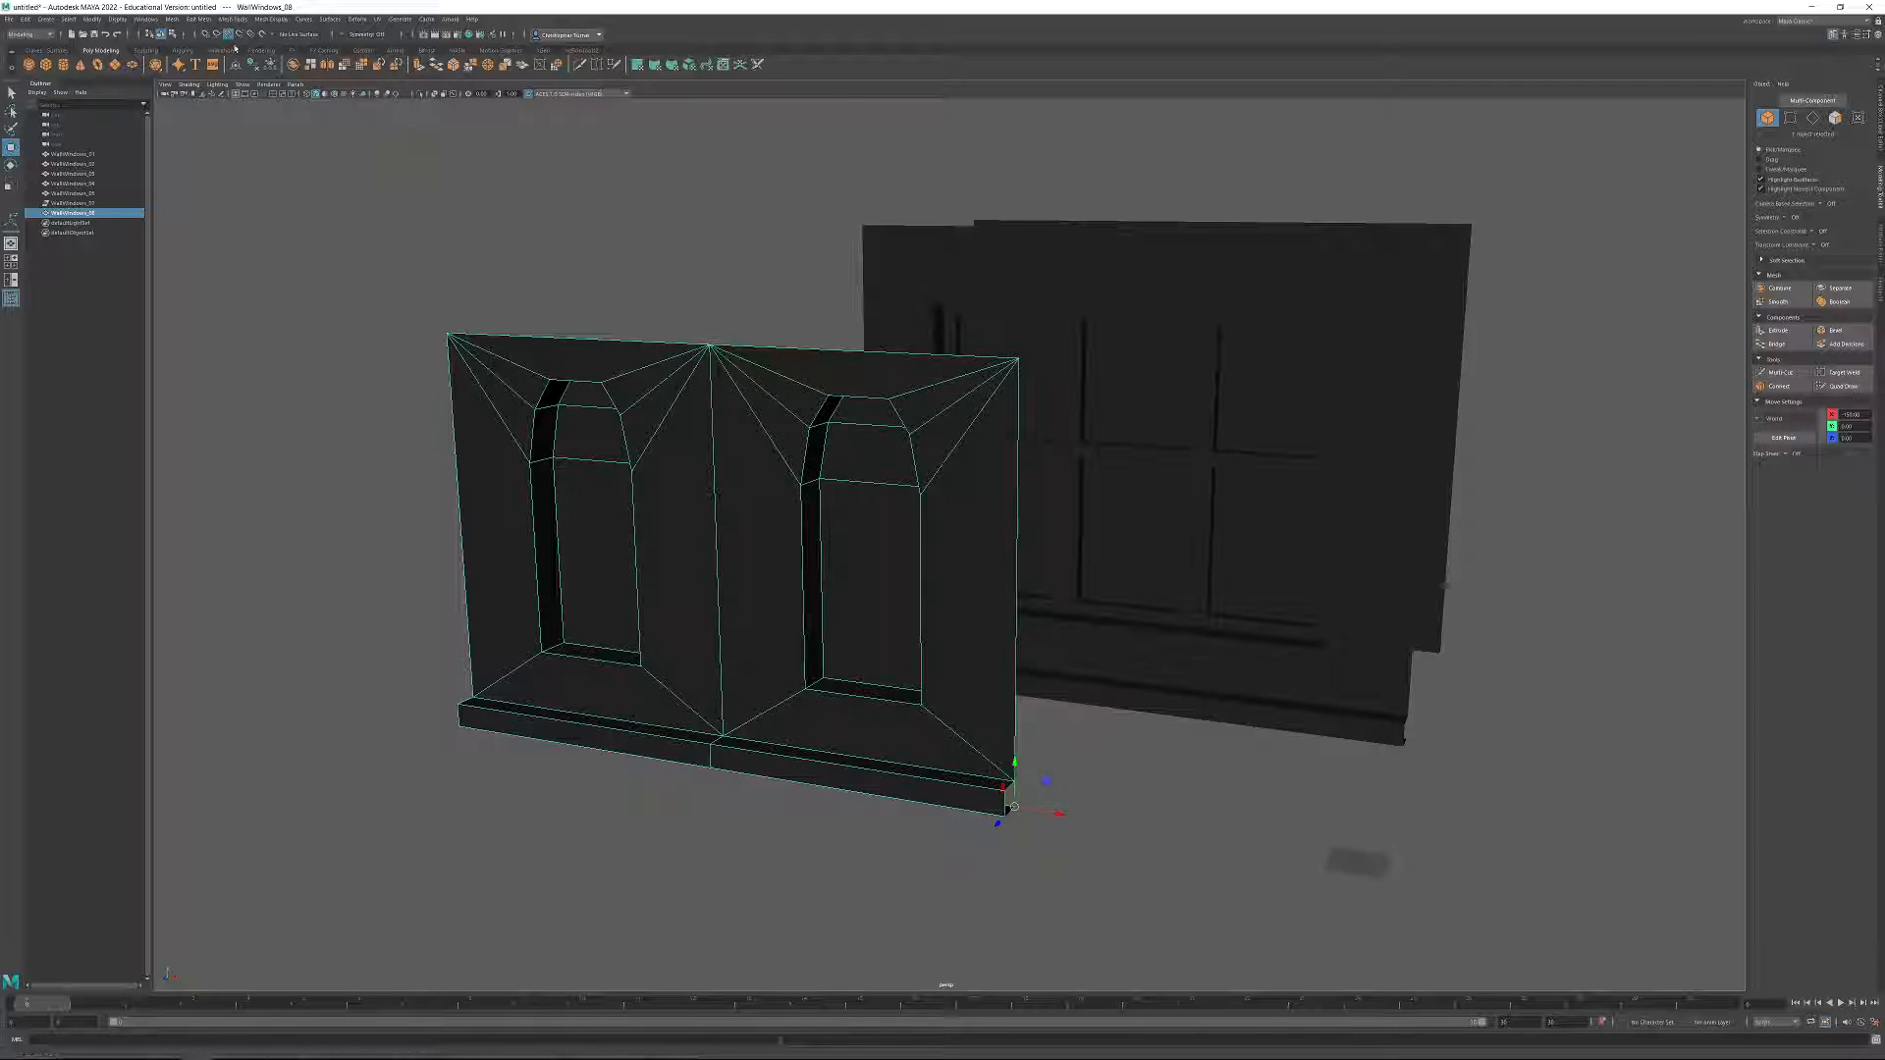
Set the two-window wall's X position to 0.
left_click_drag(1864, 417, 1824, 424)
type("0")
key("Return")
left_click_drag(1024, 376, 1065, 361, "alt")
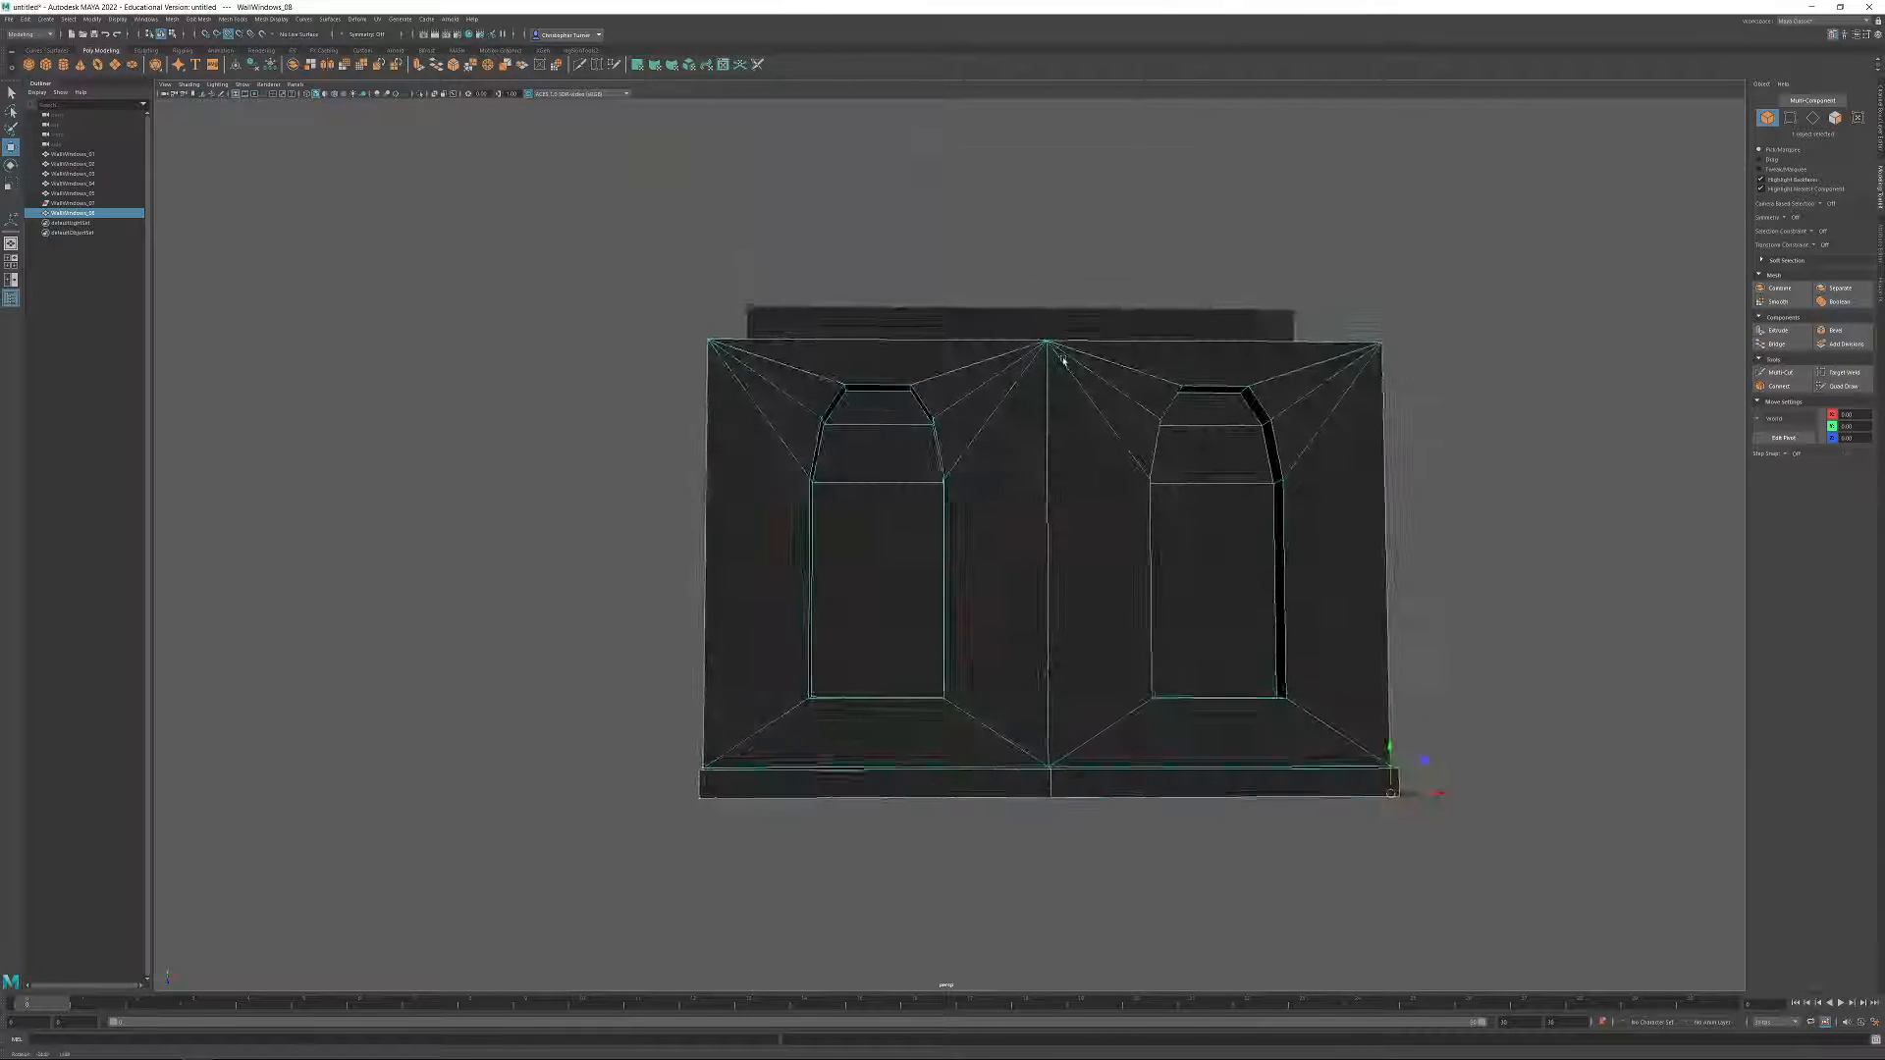
Scale the vertices of both window arches vertically to make the arched tops flatter.
left_click(1792, 119)
left_click_drag(1284, 418, 1314, 557, "alt")
key("r")
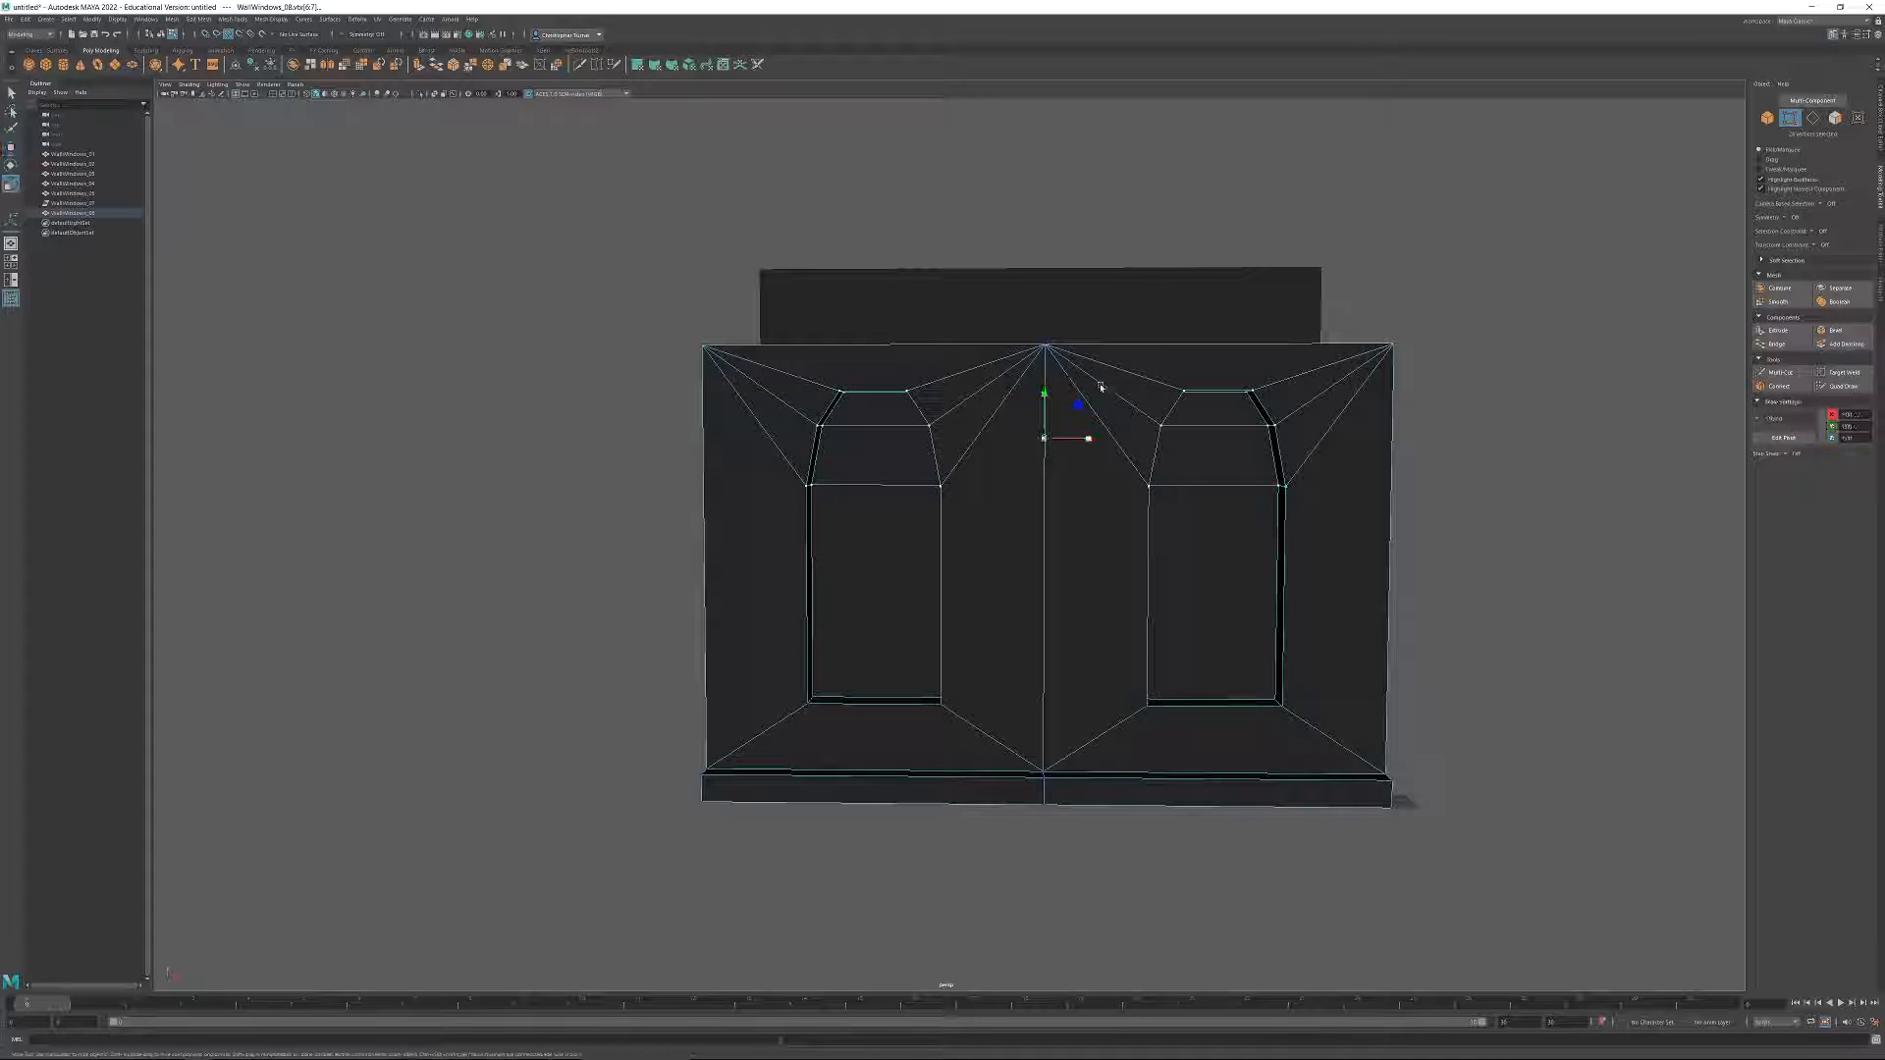
left_click_drag(1045, 398, 1044, 421)
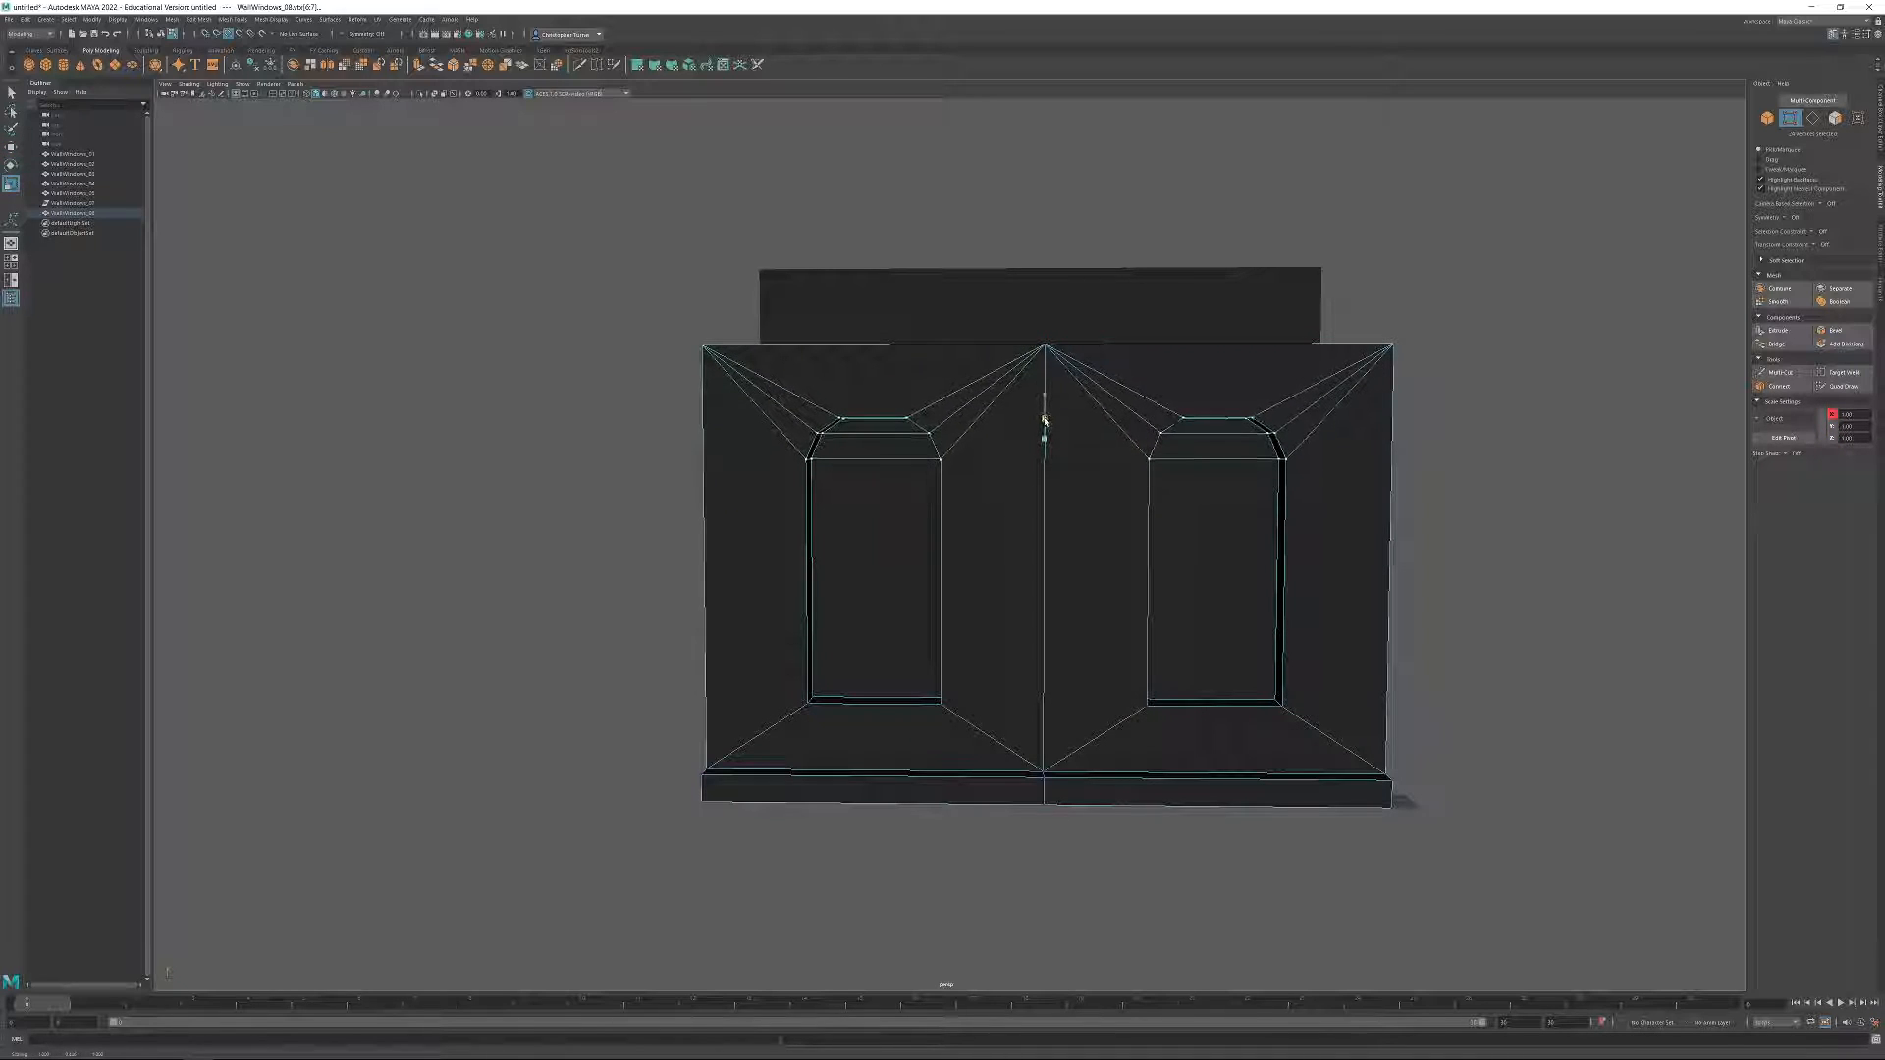
left_click(1767, 119)
left_click(1453, 510)
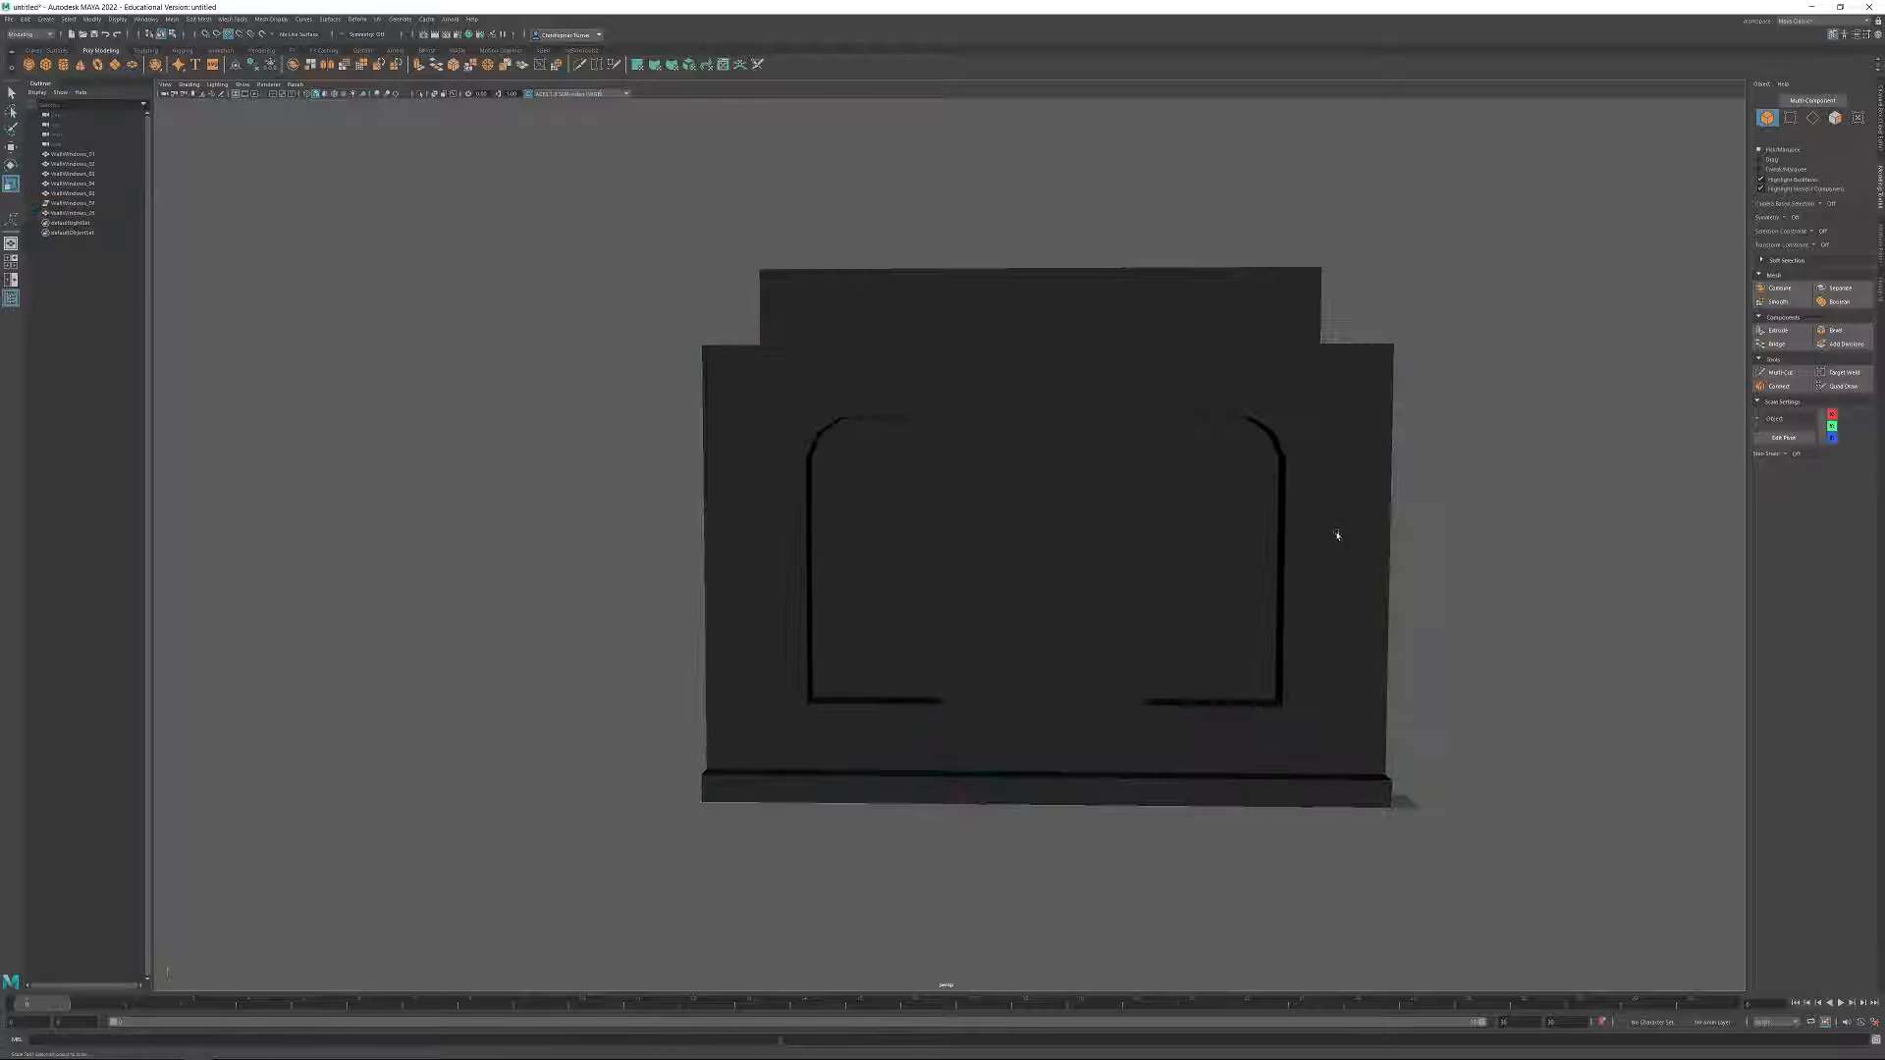
Duplicate the two-window wall and place the copy beside the base of the three-storey window stack.
left_click_drag(1296, 558, 1377, 534, "alt")
right_click_drag(1377, 534, 1116, 421, "alt")
left_click_drag(1116, 421, 959, 586, "alt")
left_click(928, 587)
key("f")
key("w")
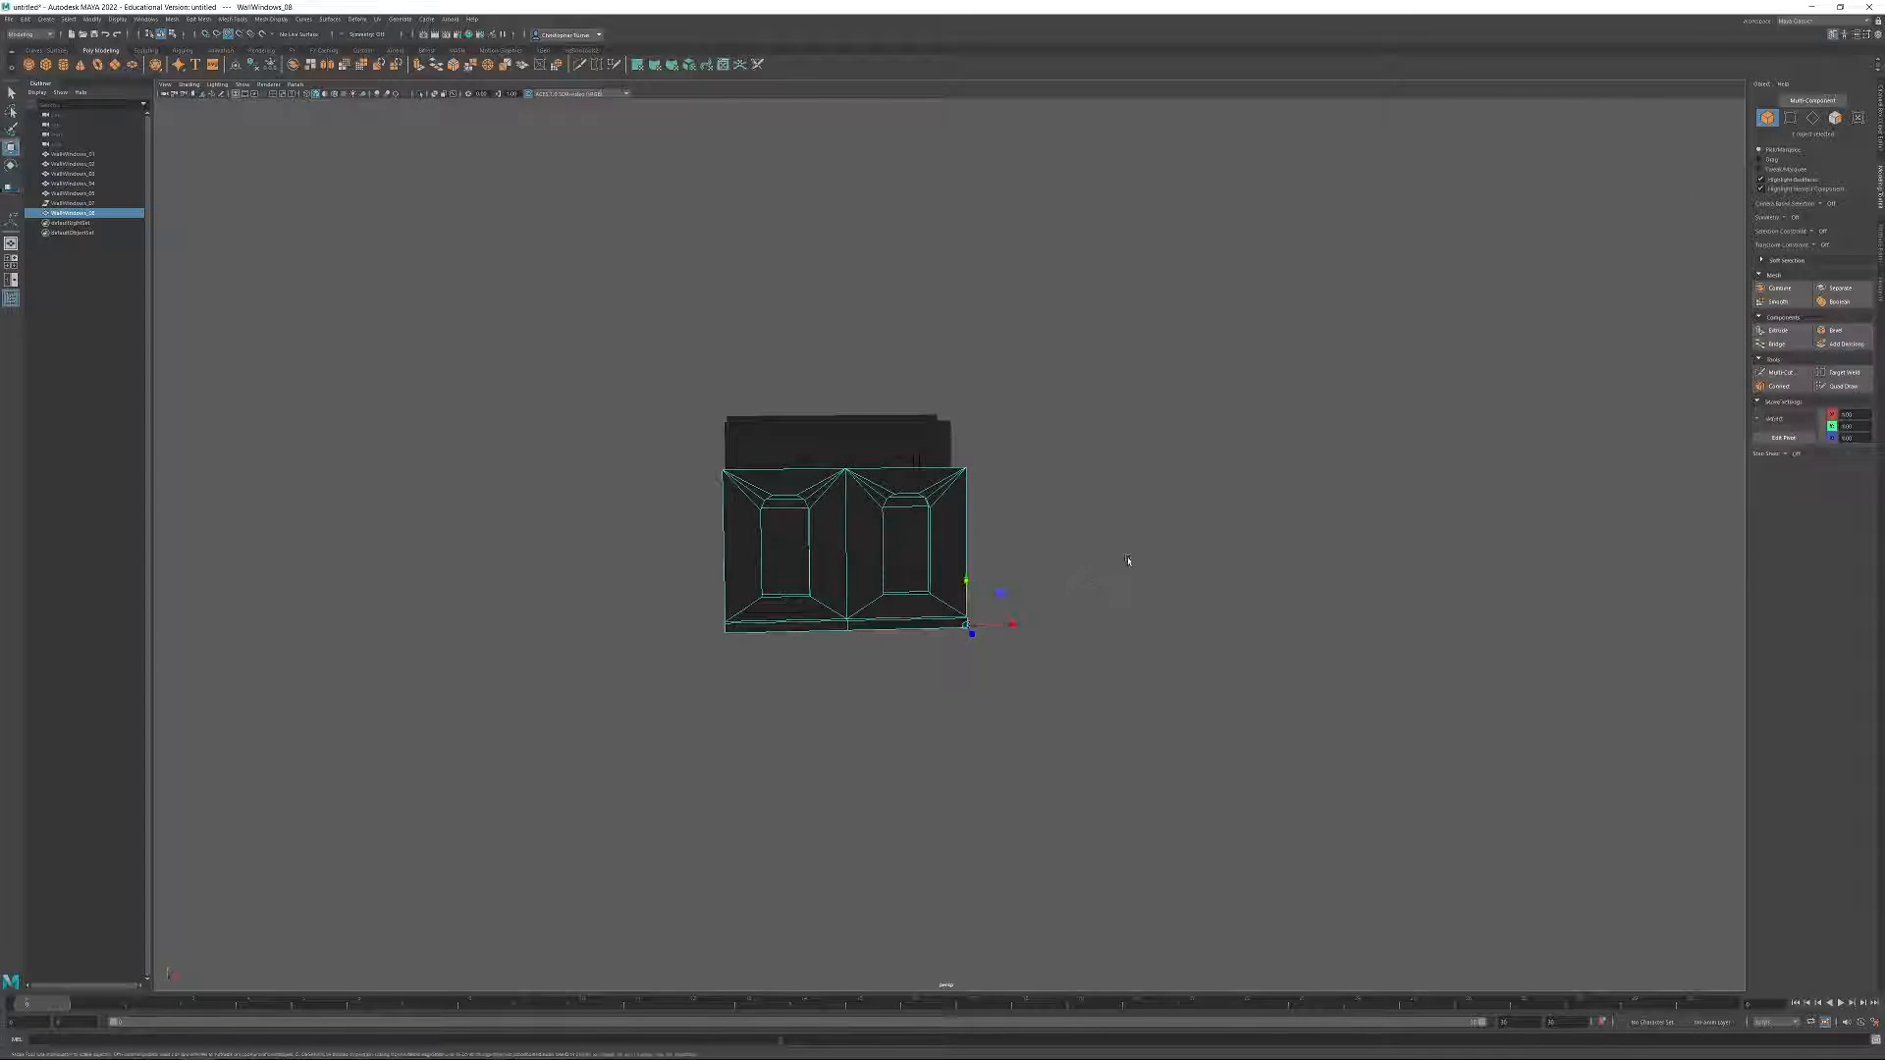
middle_click_drag(1128, 564, 775, 589, "alt")
scroll(785, 594, "down", 4)
left_click_drag(724, 602, 1189, 669, "shift")
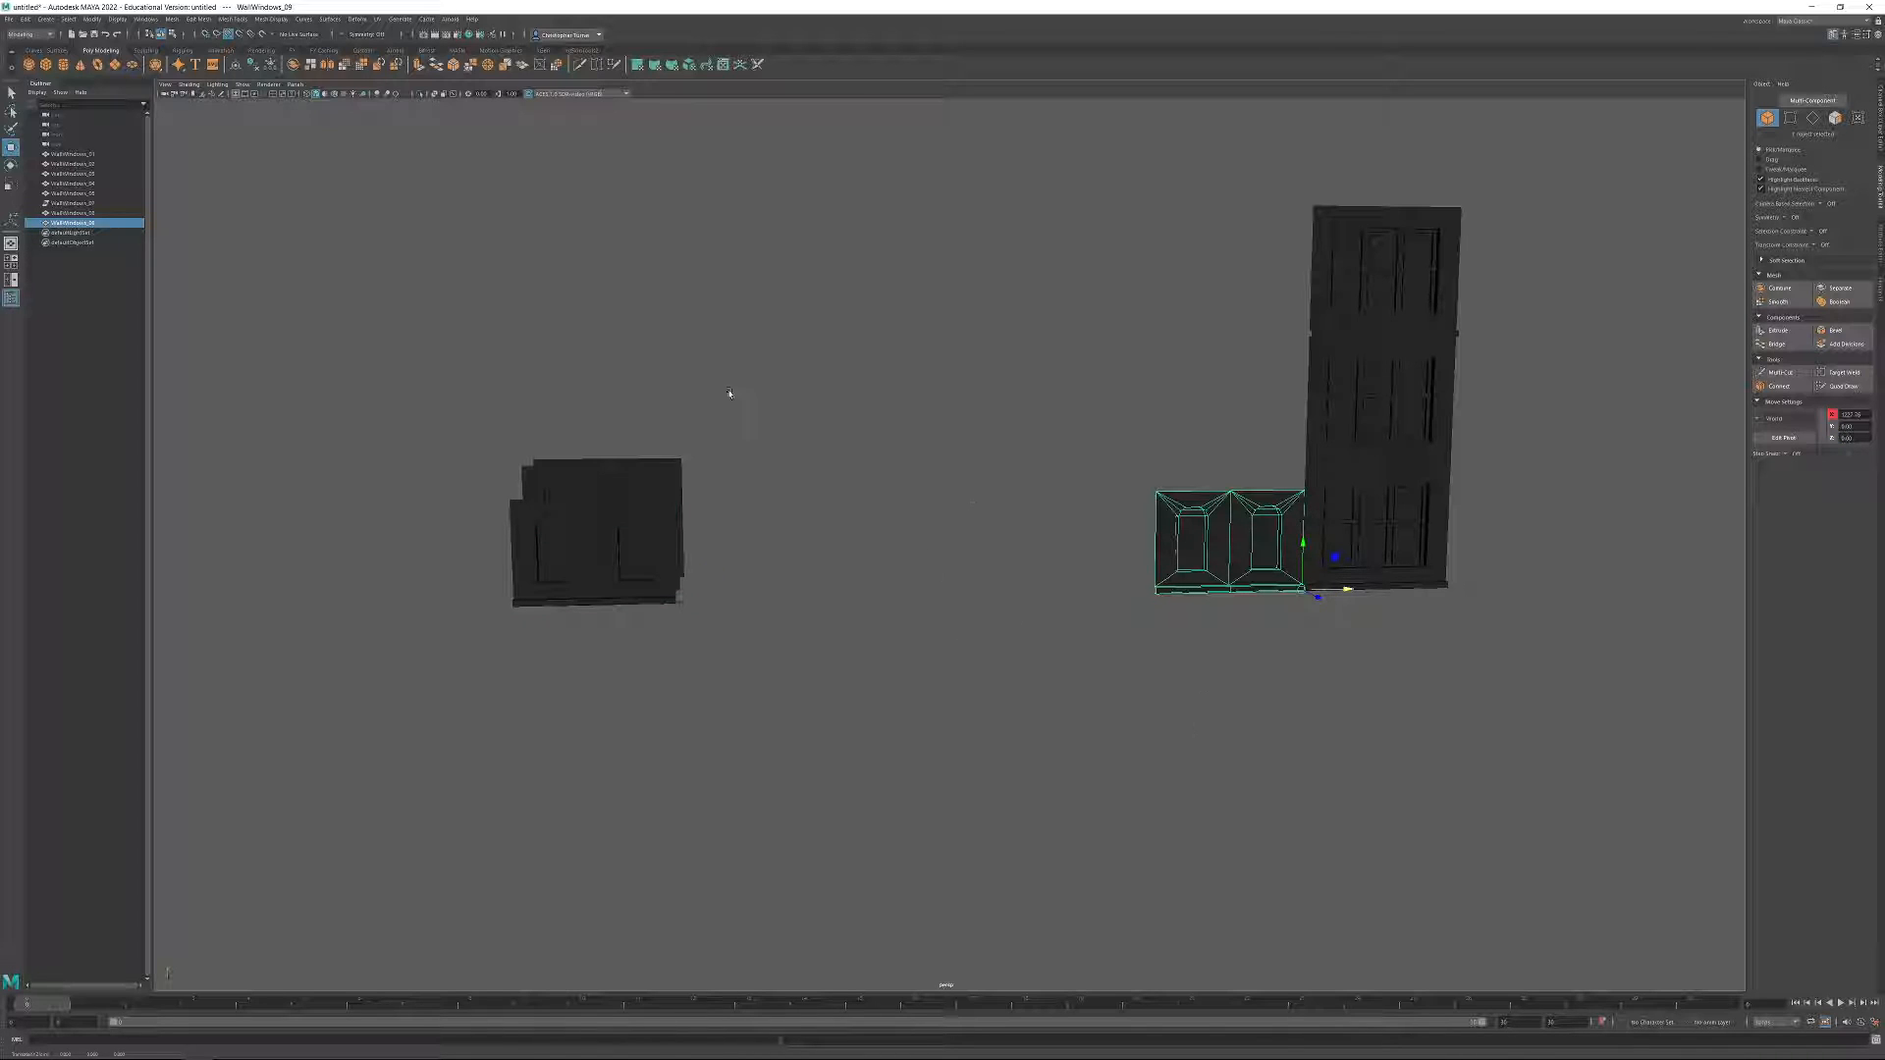
Try to move the three stacked window walls vertically, and undo the move.
middle_click_drag(1144, 461, 732, 393, "alt")
scroll(731, 393, "up", 3)
left_click_drag(1225, 135, 1014, 471)
middle_click_drag(1015, 471, 888, 356, "alt")
left_click_drag(880, 380, 903, 566)
key("ctrl+z")
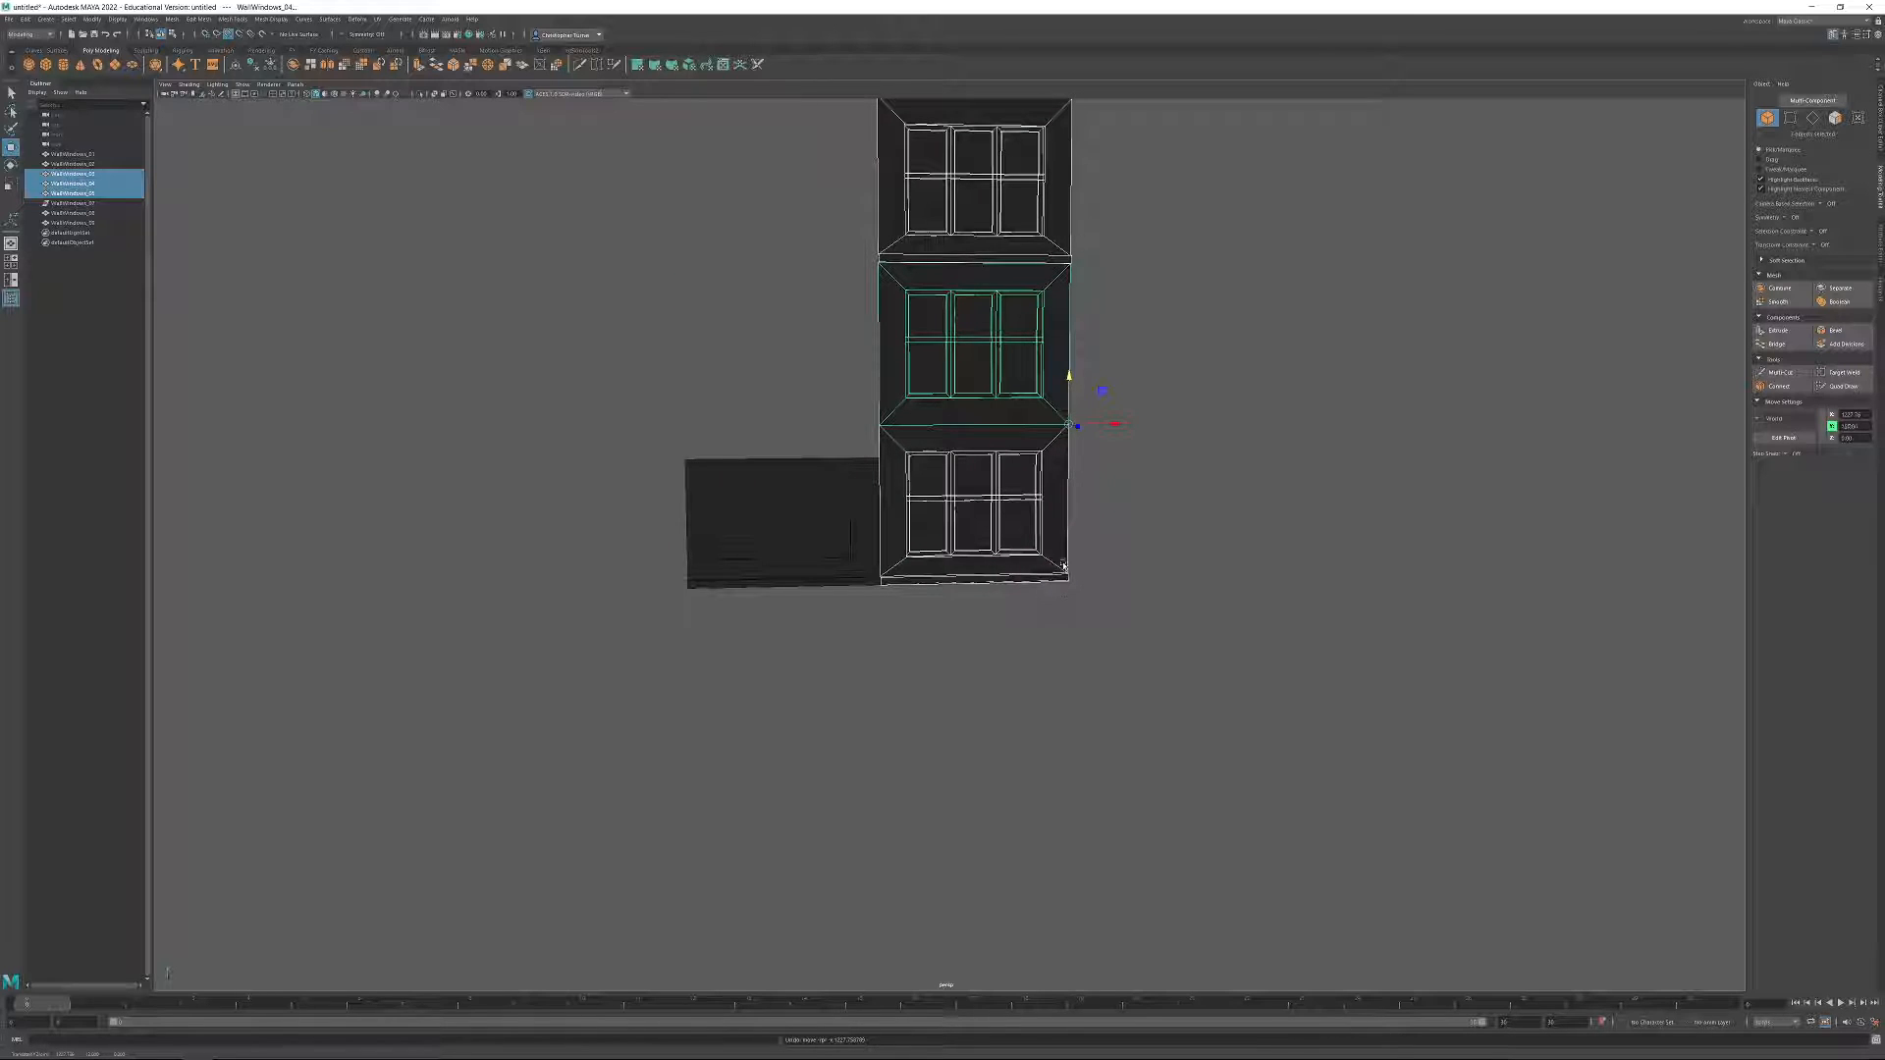
Restack the three window walls one above another on top of the two-window wall, snapping their corners together.
left_click(1102, 577)
left_click(1010, 552)
left_click_drag(1068, 535, 1071, 454)
left_click_drag(1110, 453, 898, 451)
left_click(985, 356)
middle_click_drag(1010, 380, 1045, 550, "alt")
left_click_drag(1104, 595, 912, 464)
left_click(1010, 328)
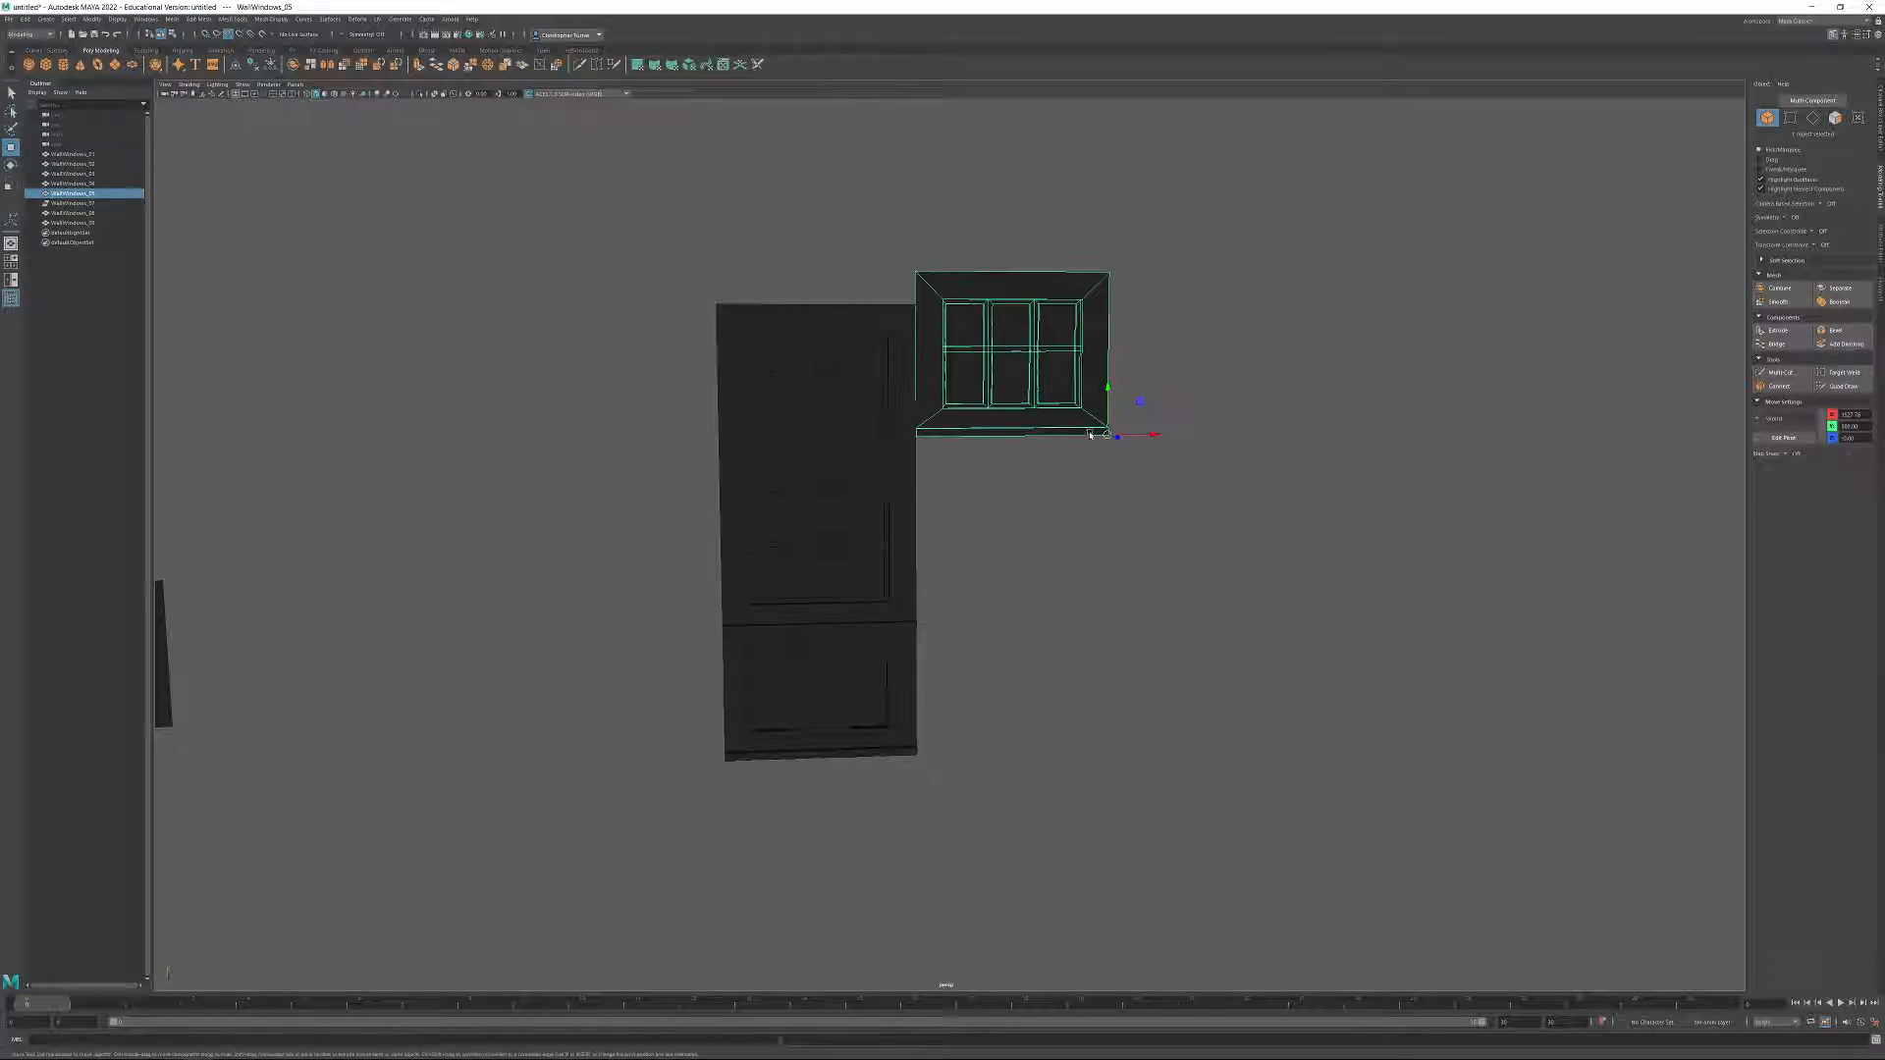
left_click_drag(1107, 432, 915, 304)
left_click_drag(1124, 425, 1082, 450, "alt")
left_click(1204, 510)
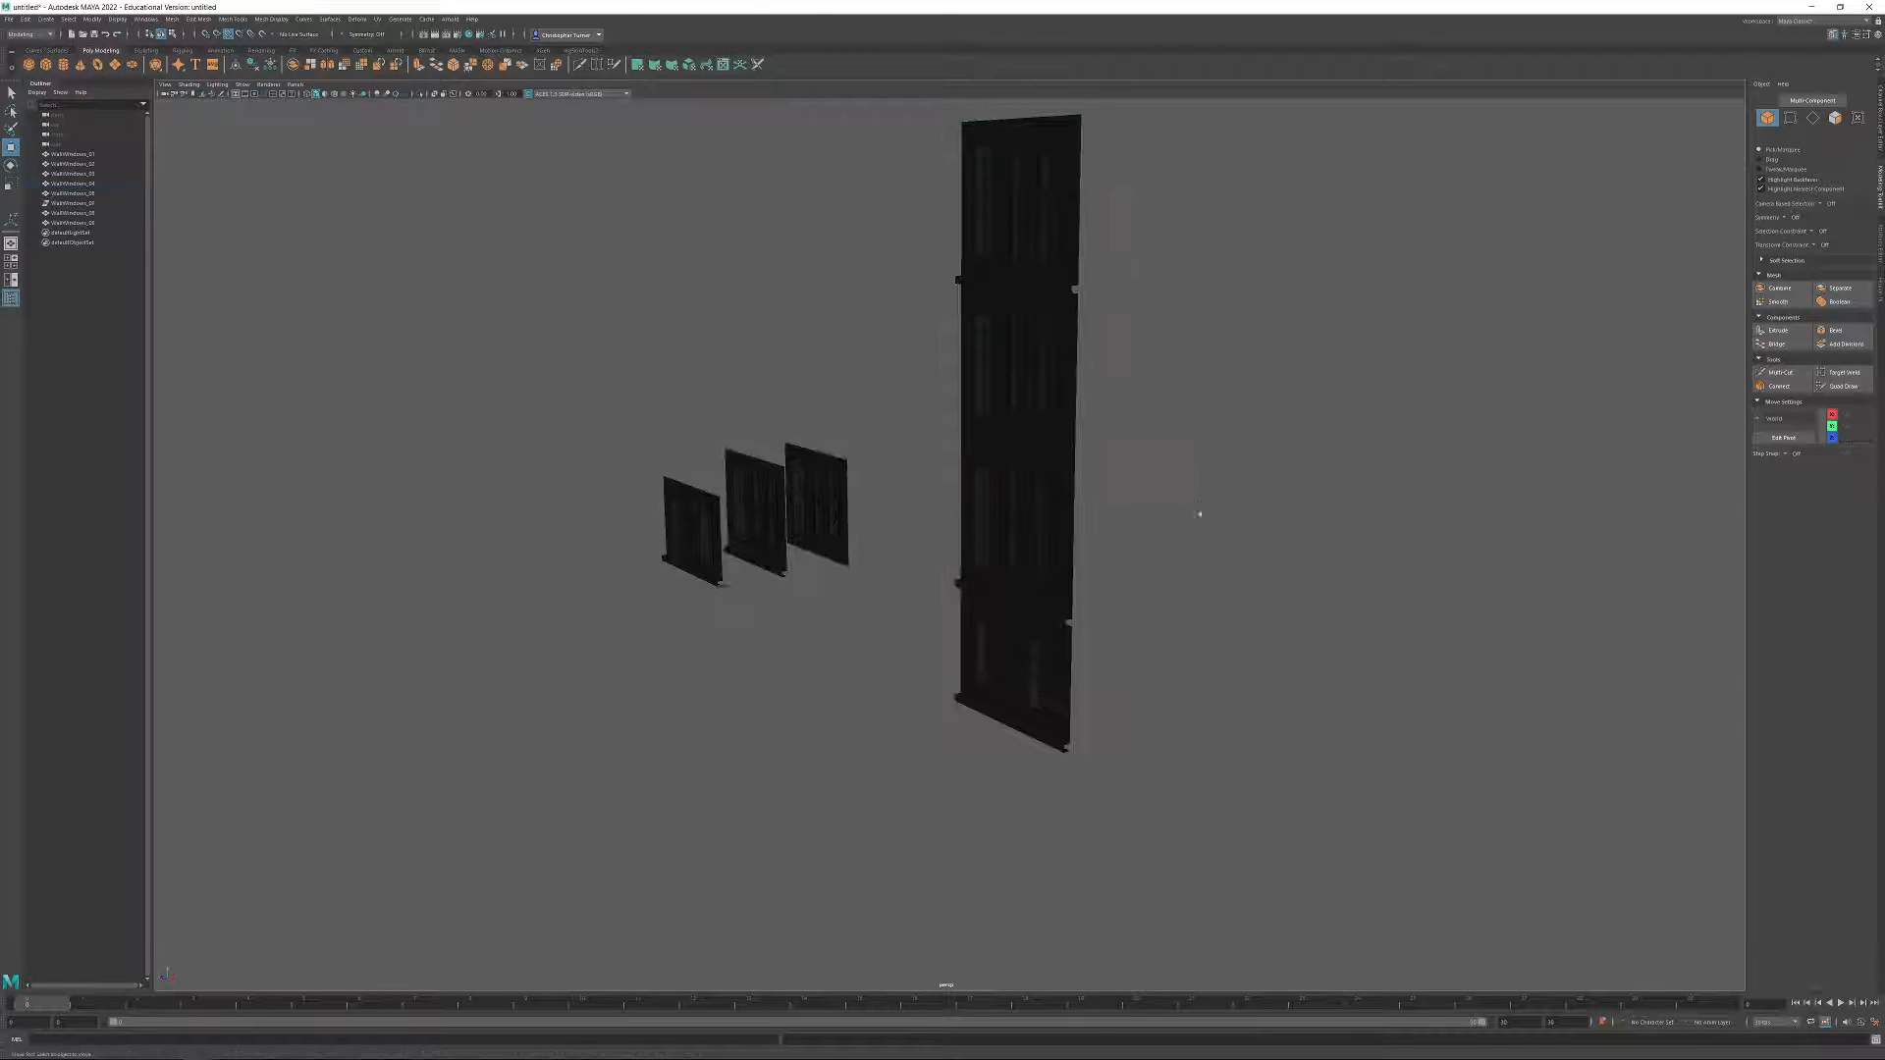
Examine the four-storey facade stack from several angles with its four walls selected.
right_click_drag(1204, 510, 1297, 655, "alt")
left_click_drag(1297, 655, 1250, 522, "alt")
right_click_drag(1250, 521, 1010, 429, "alt")
left_click_drag(1011, 430, 1100, 397, "alt")
left_click_drag(1064, 221, 1239, 469)
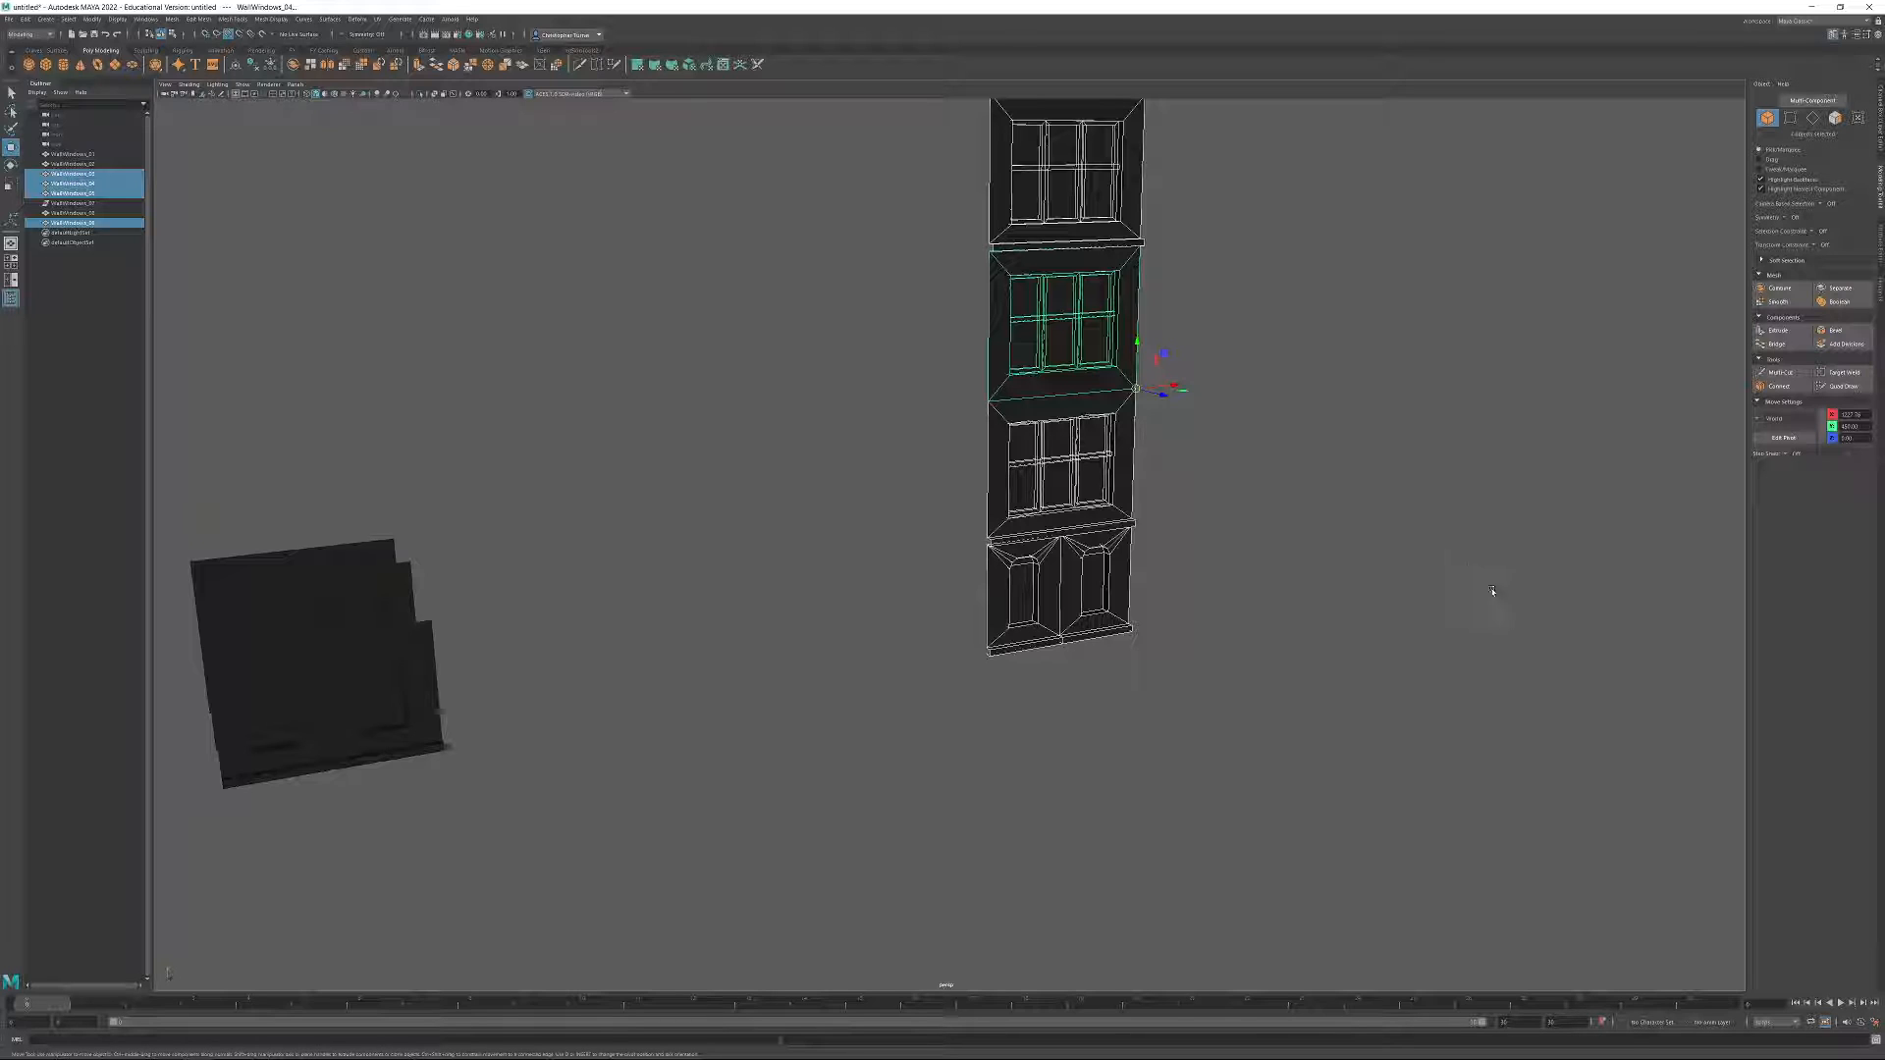
left_click_drag(1179, 544, 1220, 781, "alt")
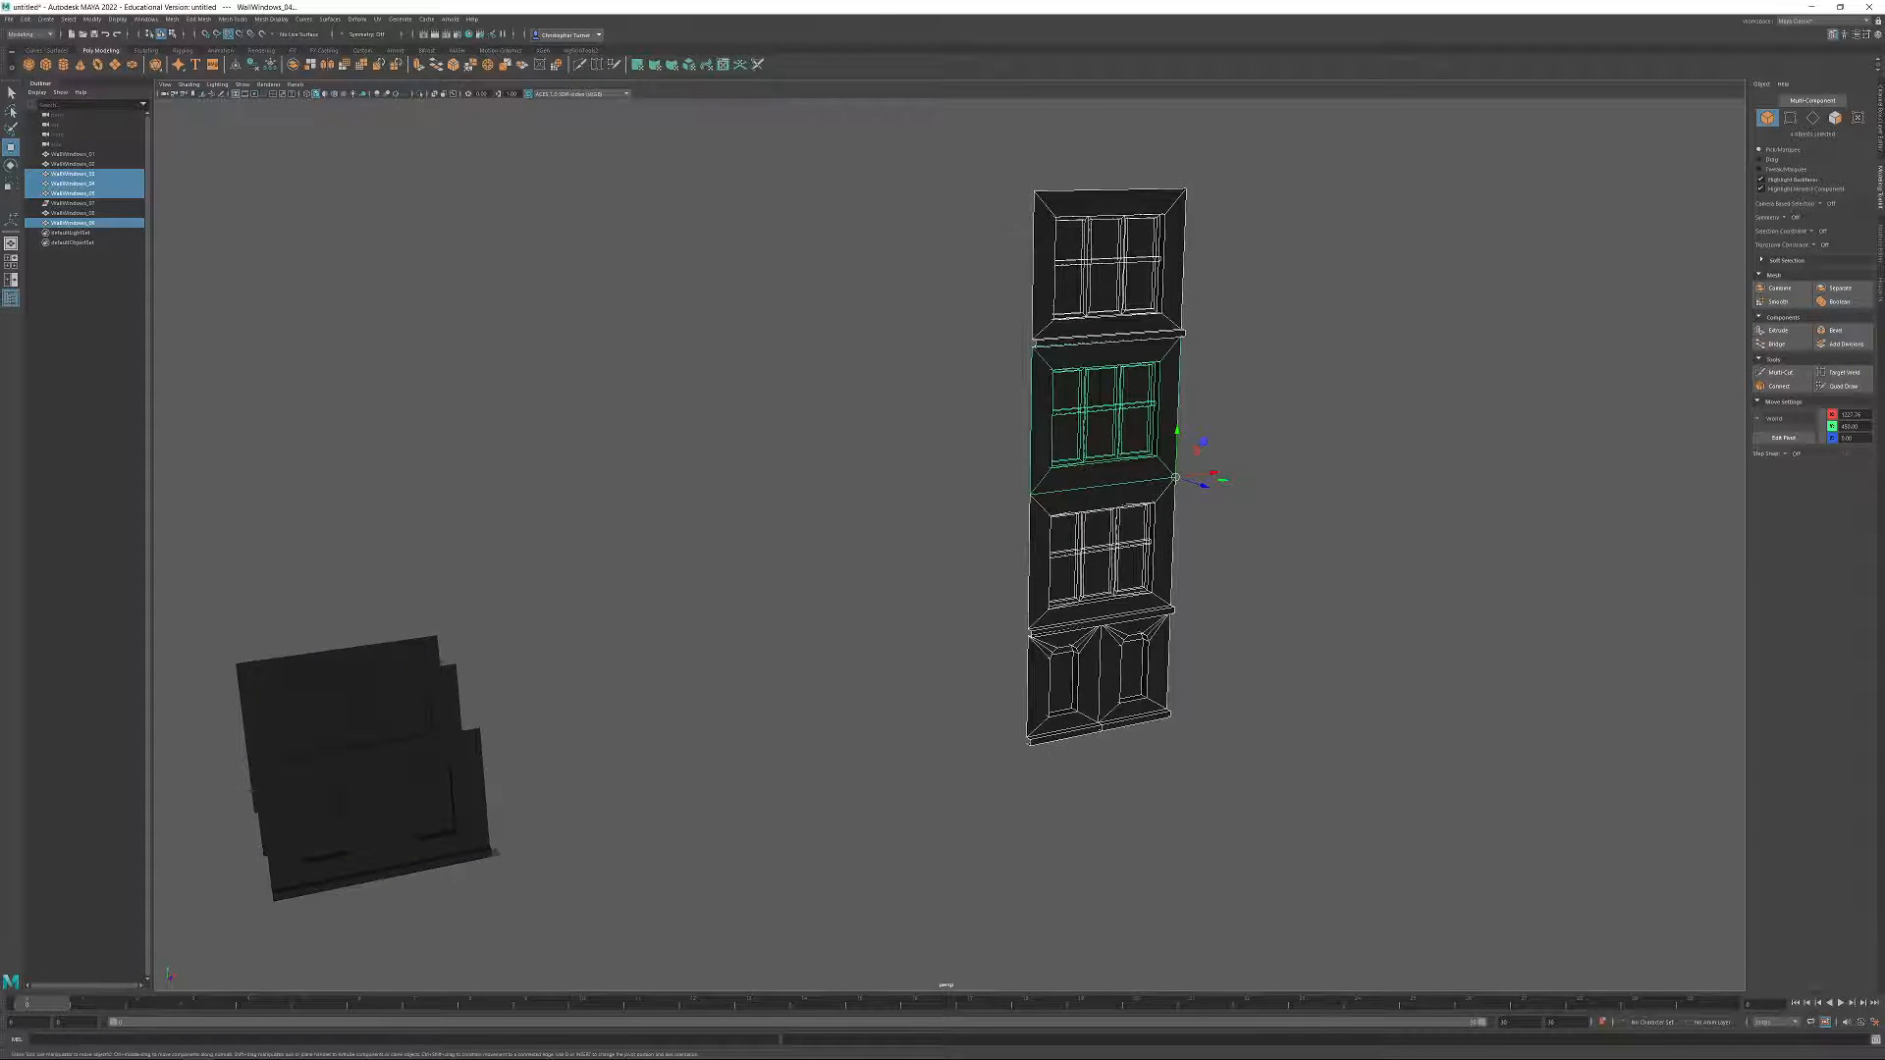
middle_click_drag(936, 725, 1423, 625, "alt")
Move the three separate source wall modules together backward along the Z axis.
left_click_drag(691, 499, 1174, 837)
right_click_drag(1174, 837, 1185, 834, "alt")
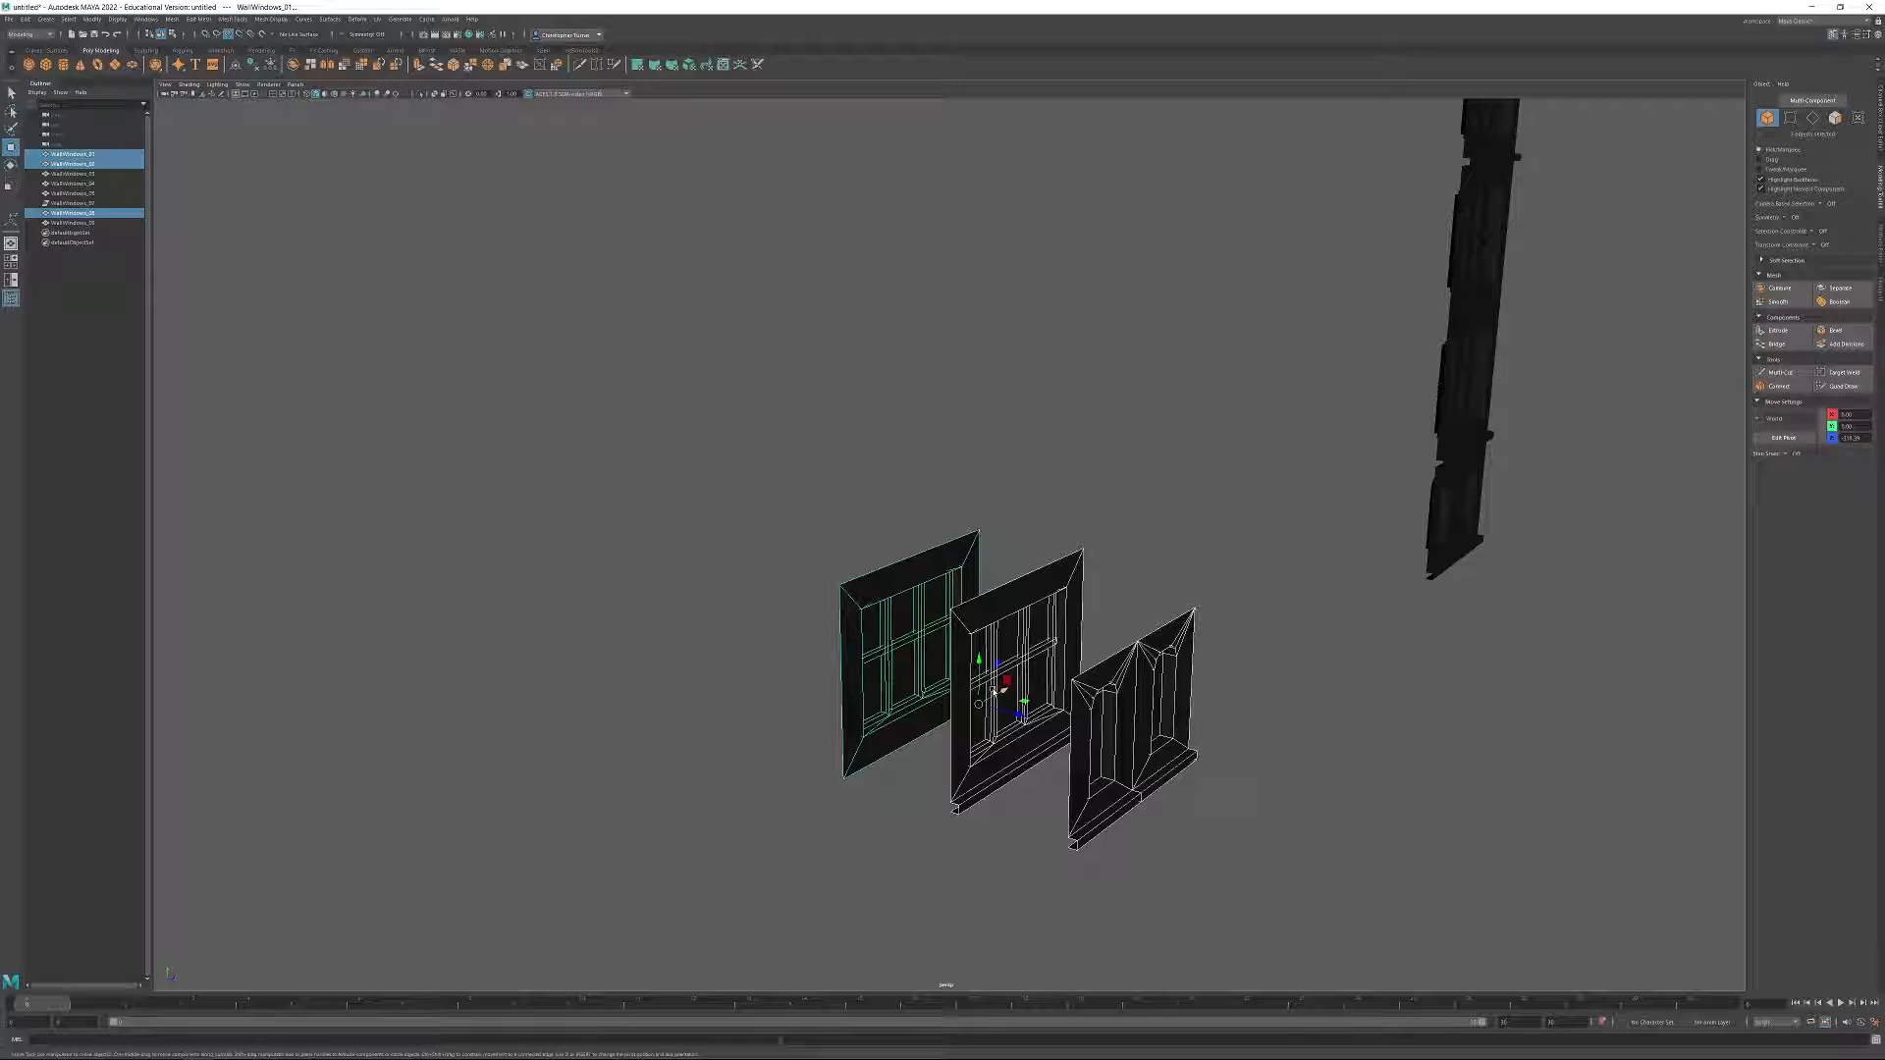
left_click_drag(1175, 643, 821, 685, "alt")
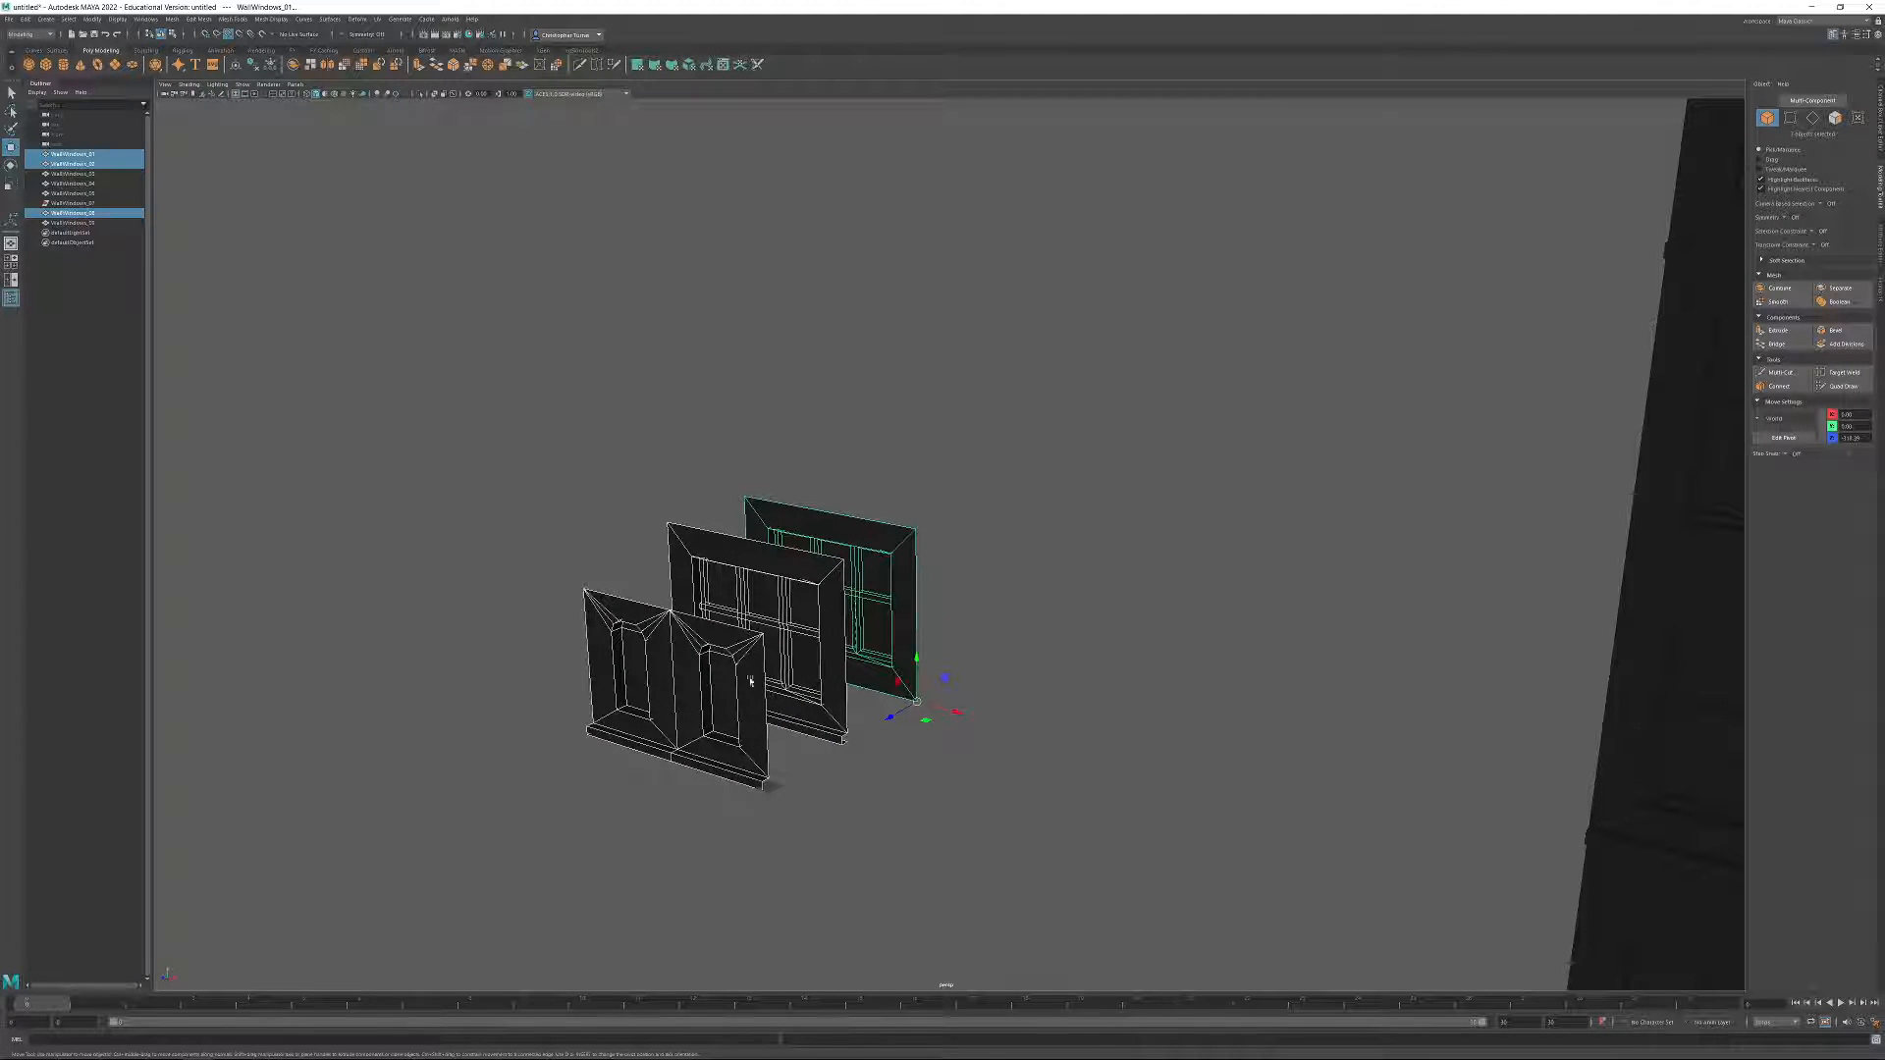
left_click_drag(1003, 688, 1107, 729, "alt")
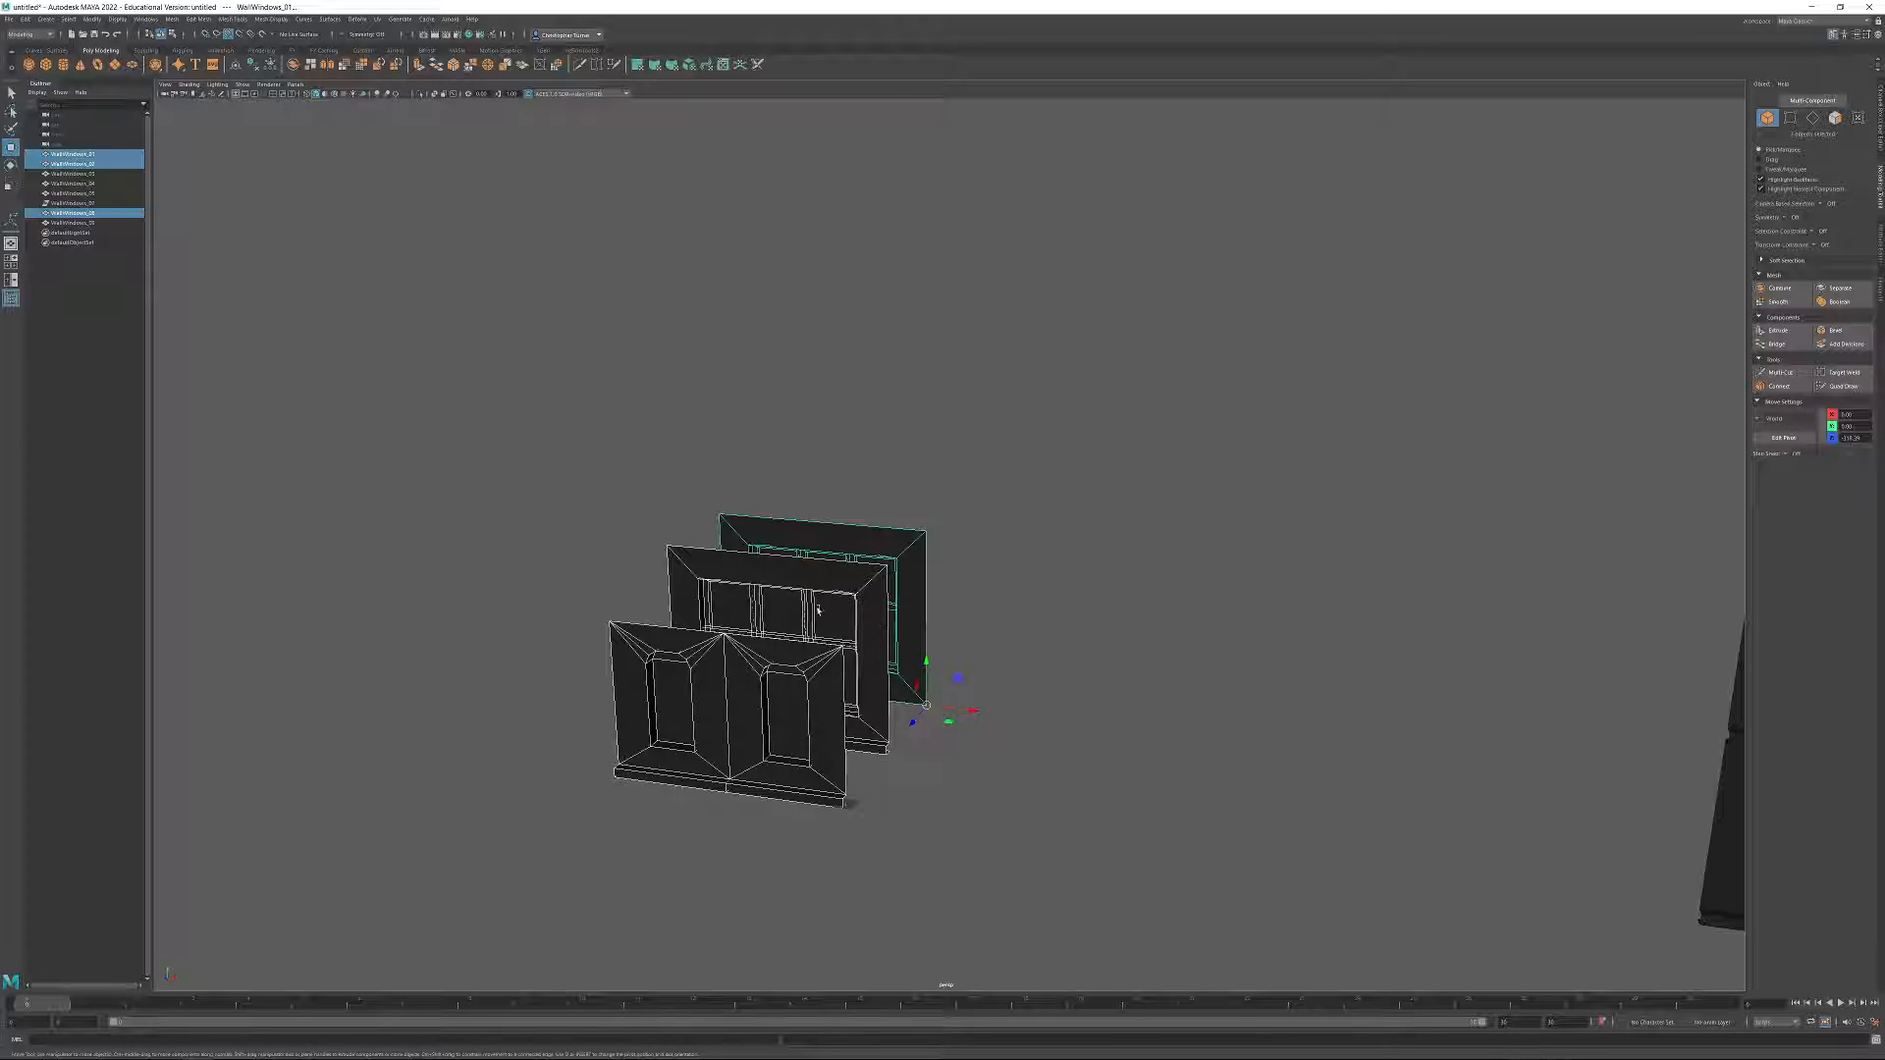
left_click(1045, 645)
left_click_drag(648, 507, 1022, 623)
key("ctrl+z")
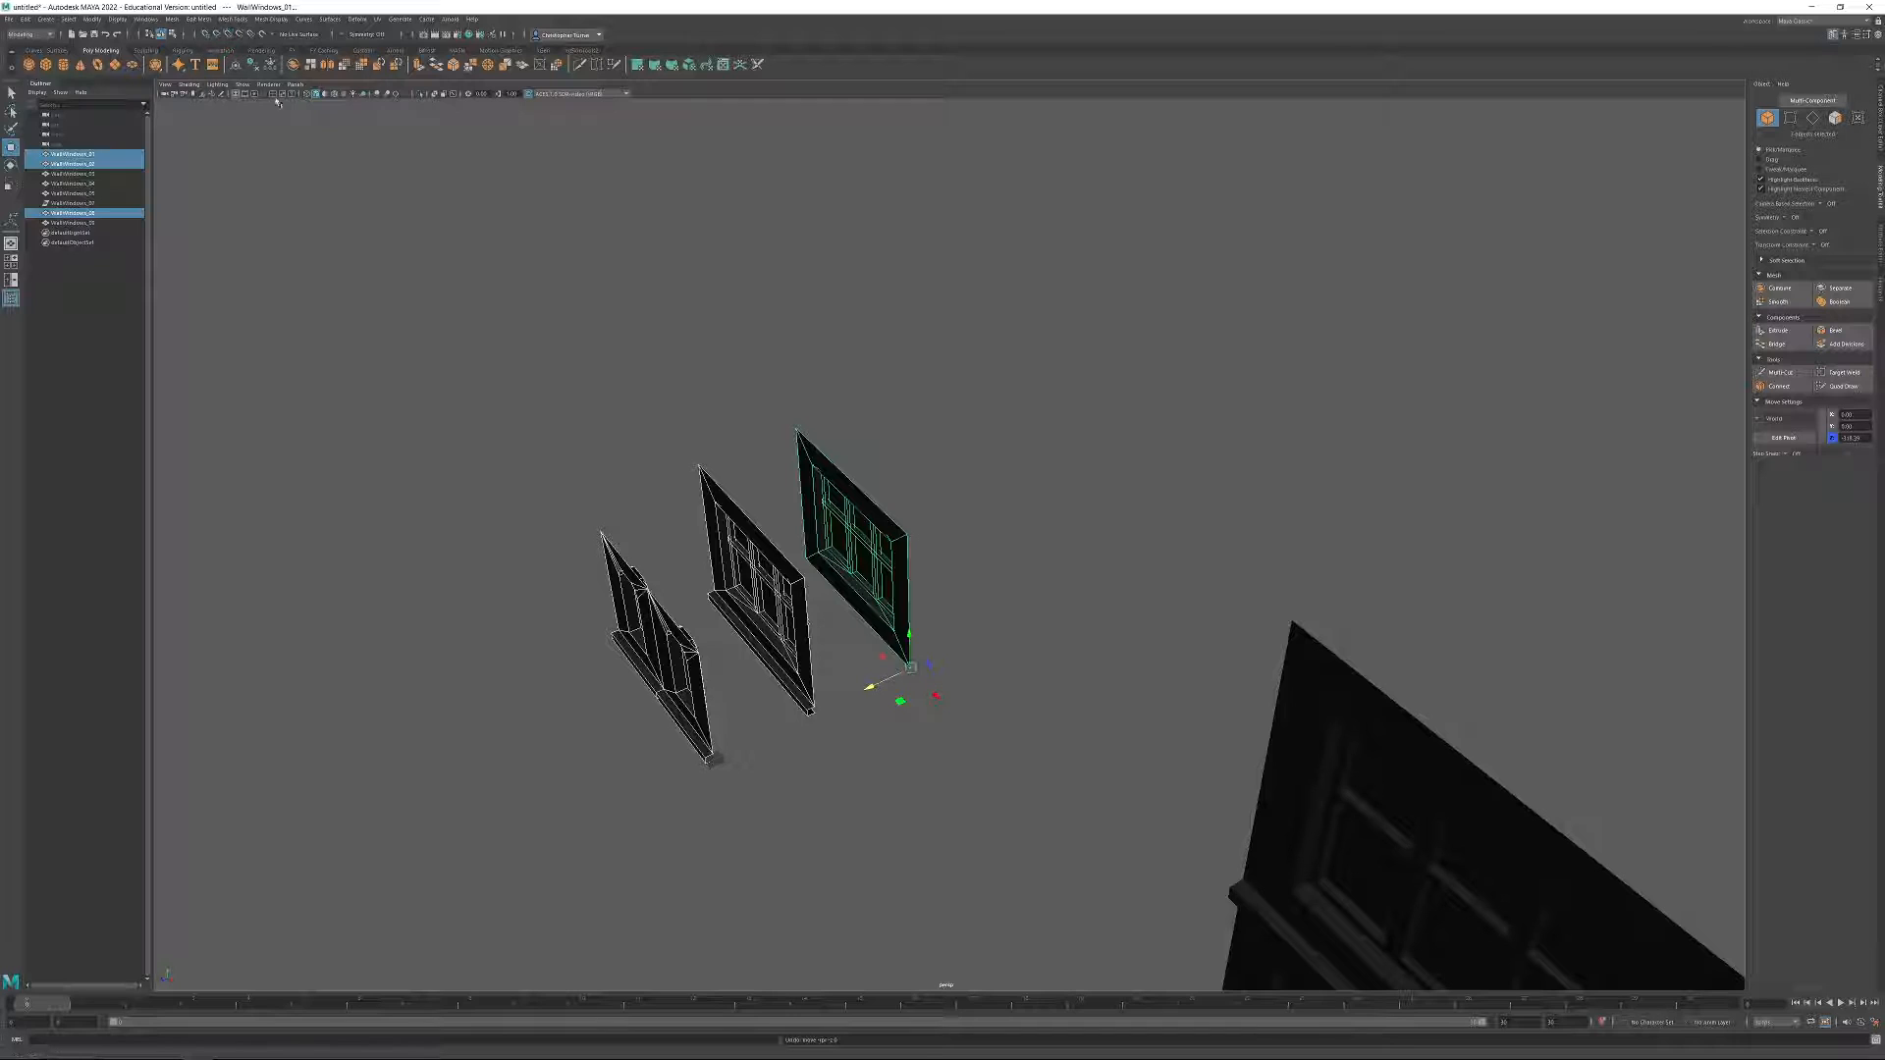
left_click_drag(869, 685, 671, 735)
Duplicate the ledgeless three-pane window wall in front of the source modules and set the copy's Z position to 0.
key("ctrl+d")
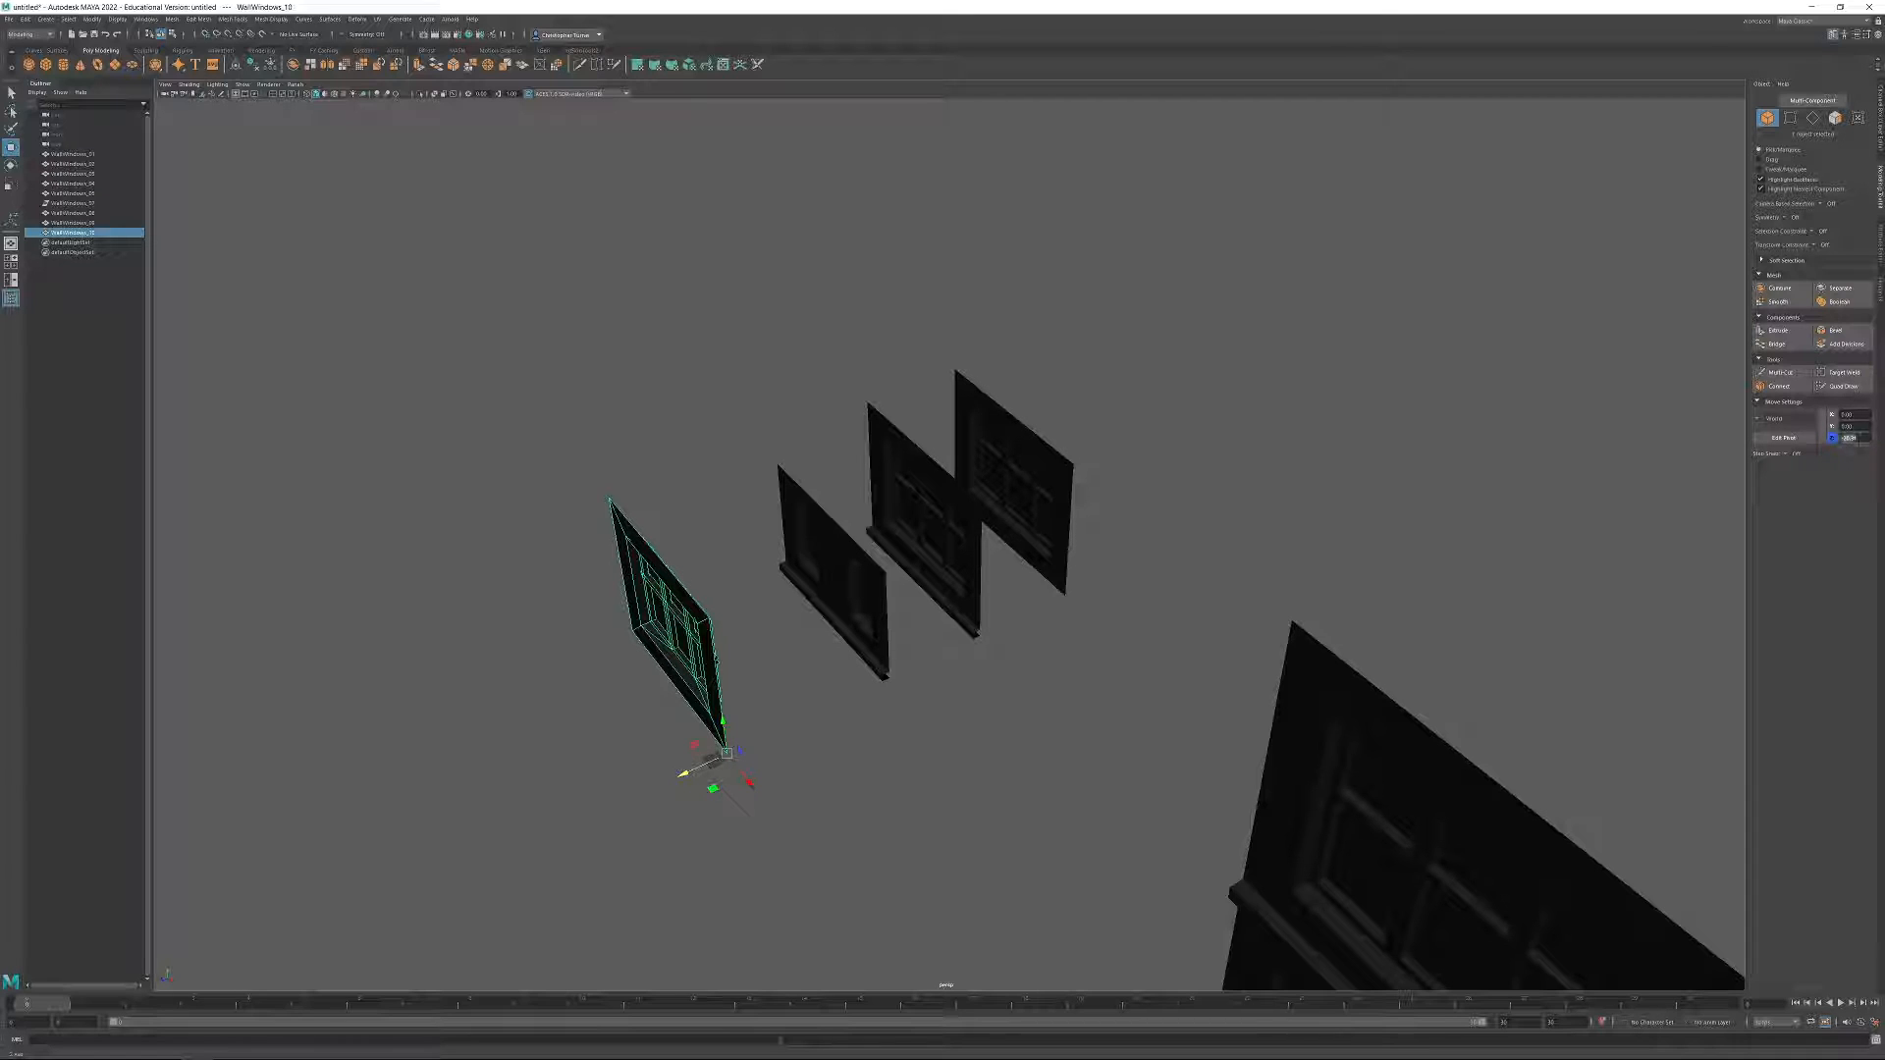
left_click_drag(1261, 682, 1306, 656, "alt")
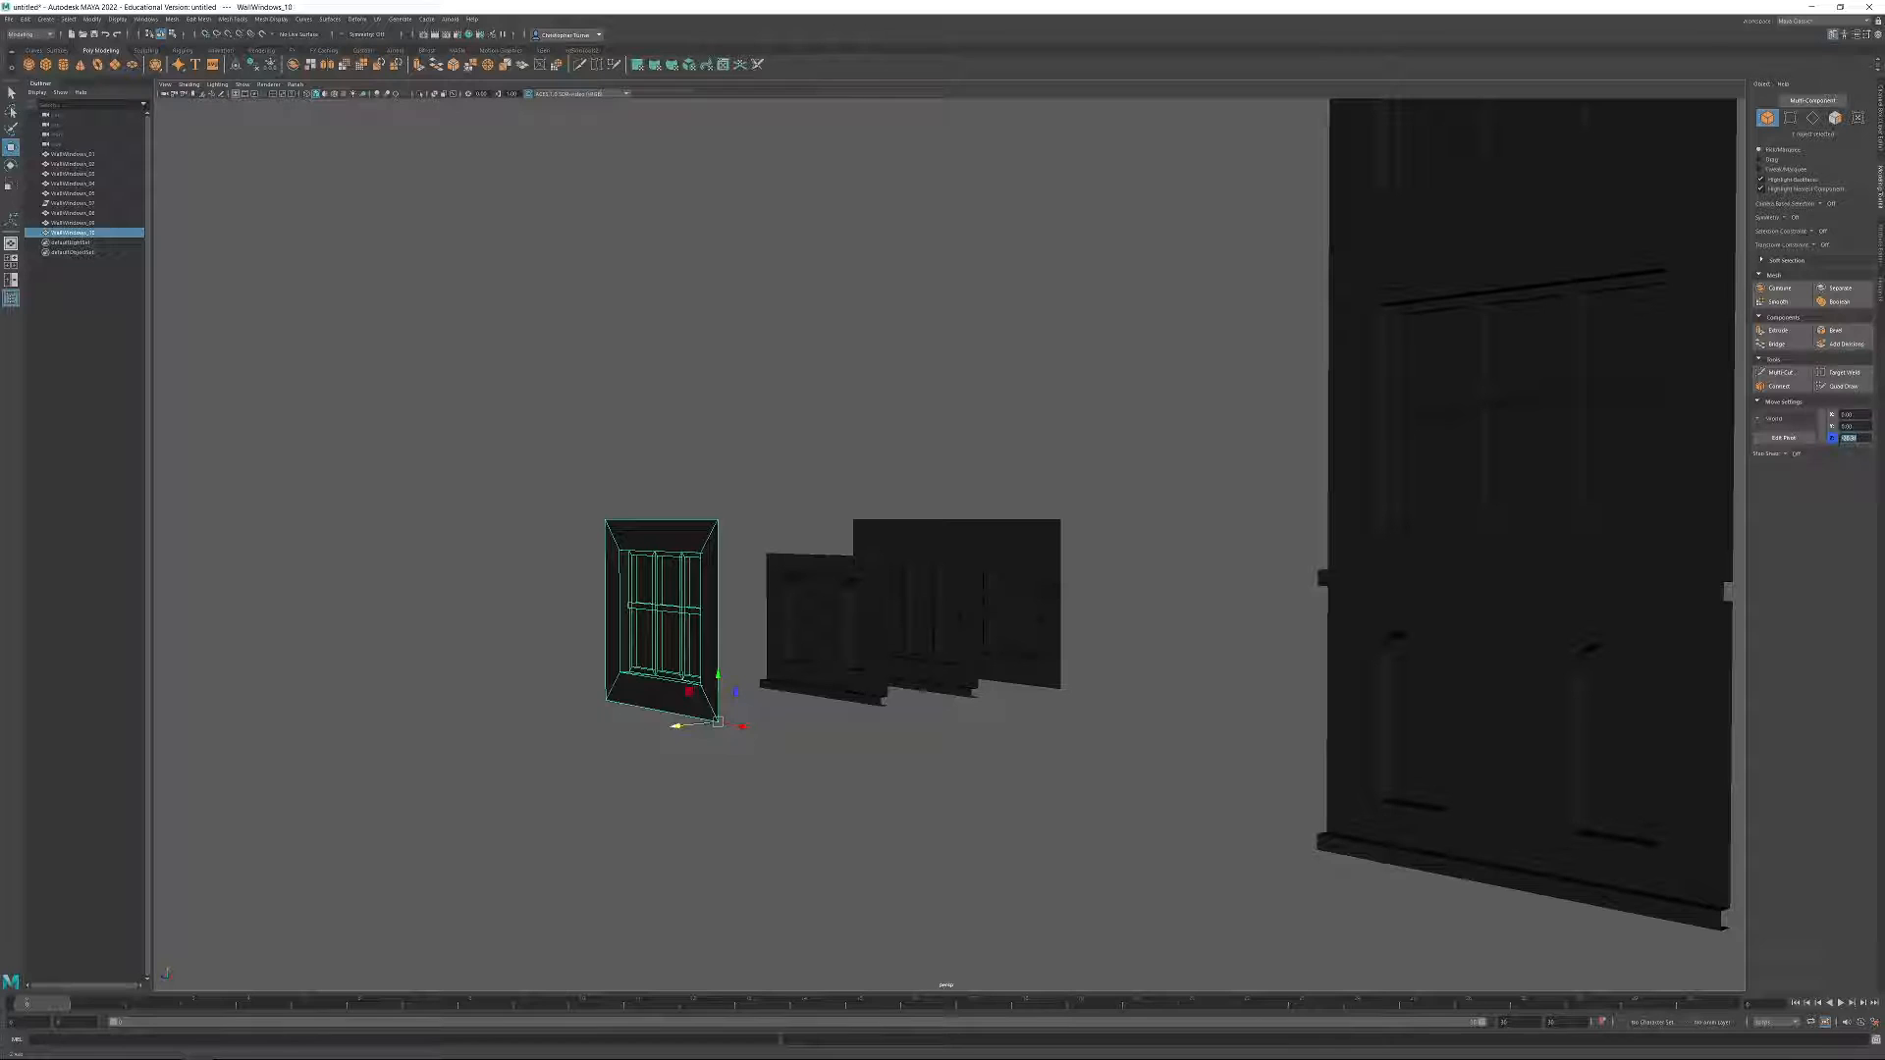
key("Return")
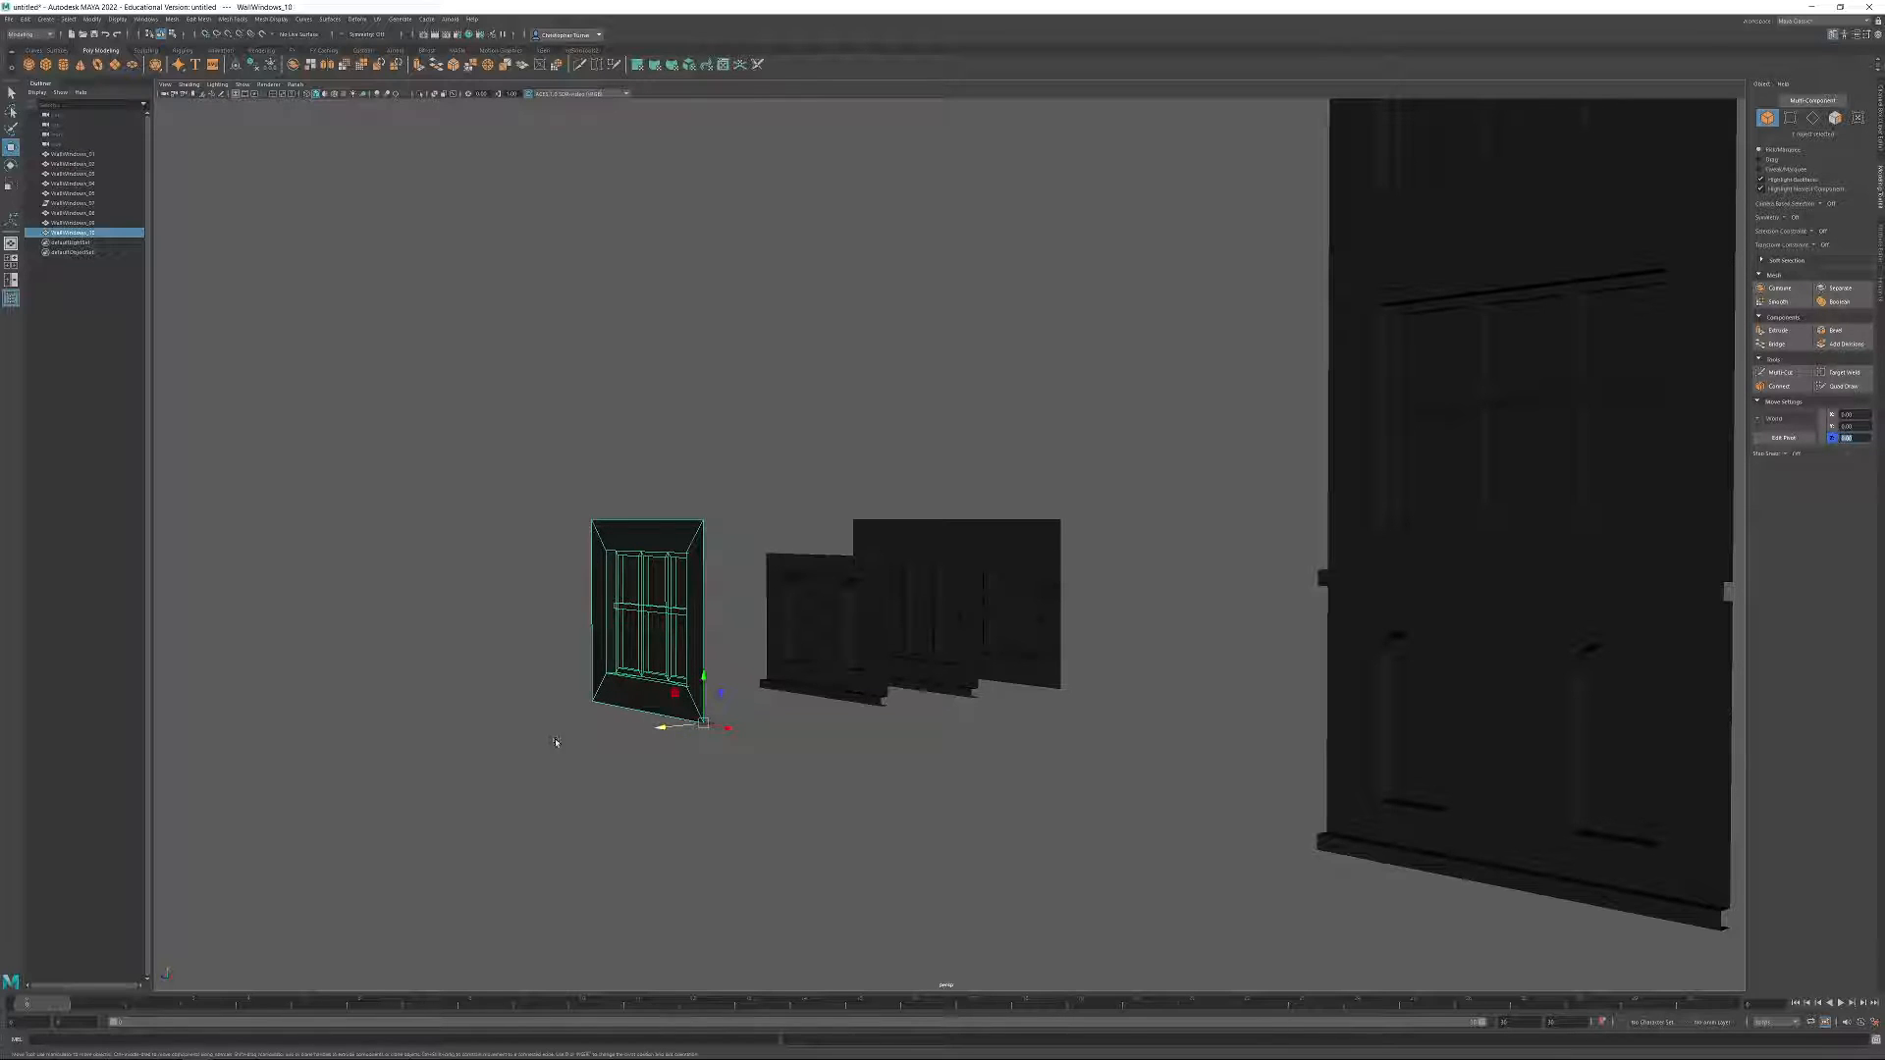
Duplicate the front window wall and rotate the copy about its vertical axis with stepped rotation until it is perpendicular to the original.
left_click_drag(461, 639, 577, 673, "alt")
right_click_drag(576, 674, 943, 836, "alt")
middle_click_drag(944, 836, 960, 633, "alt")
left_click_drag(960, 633, 1004, 727, "alt")
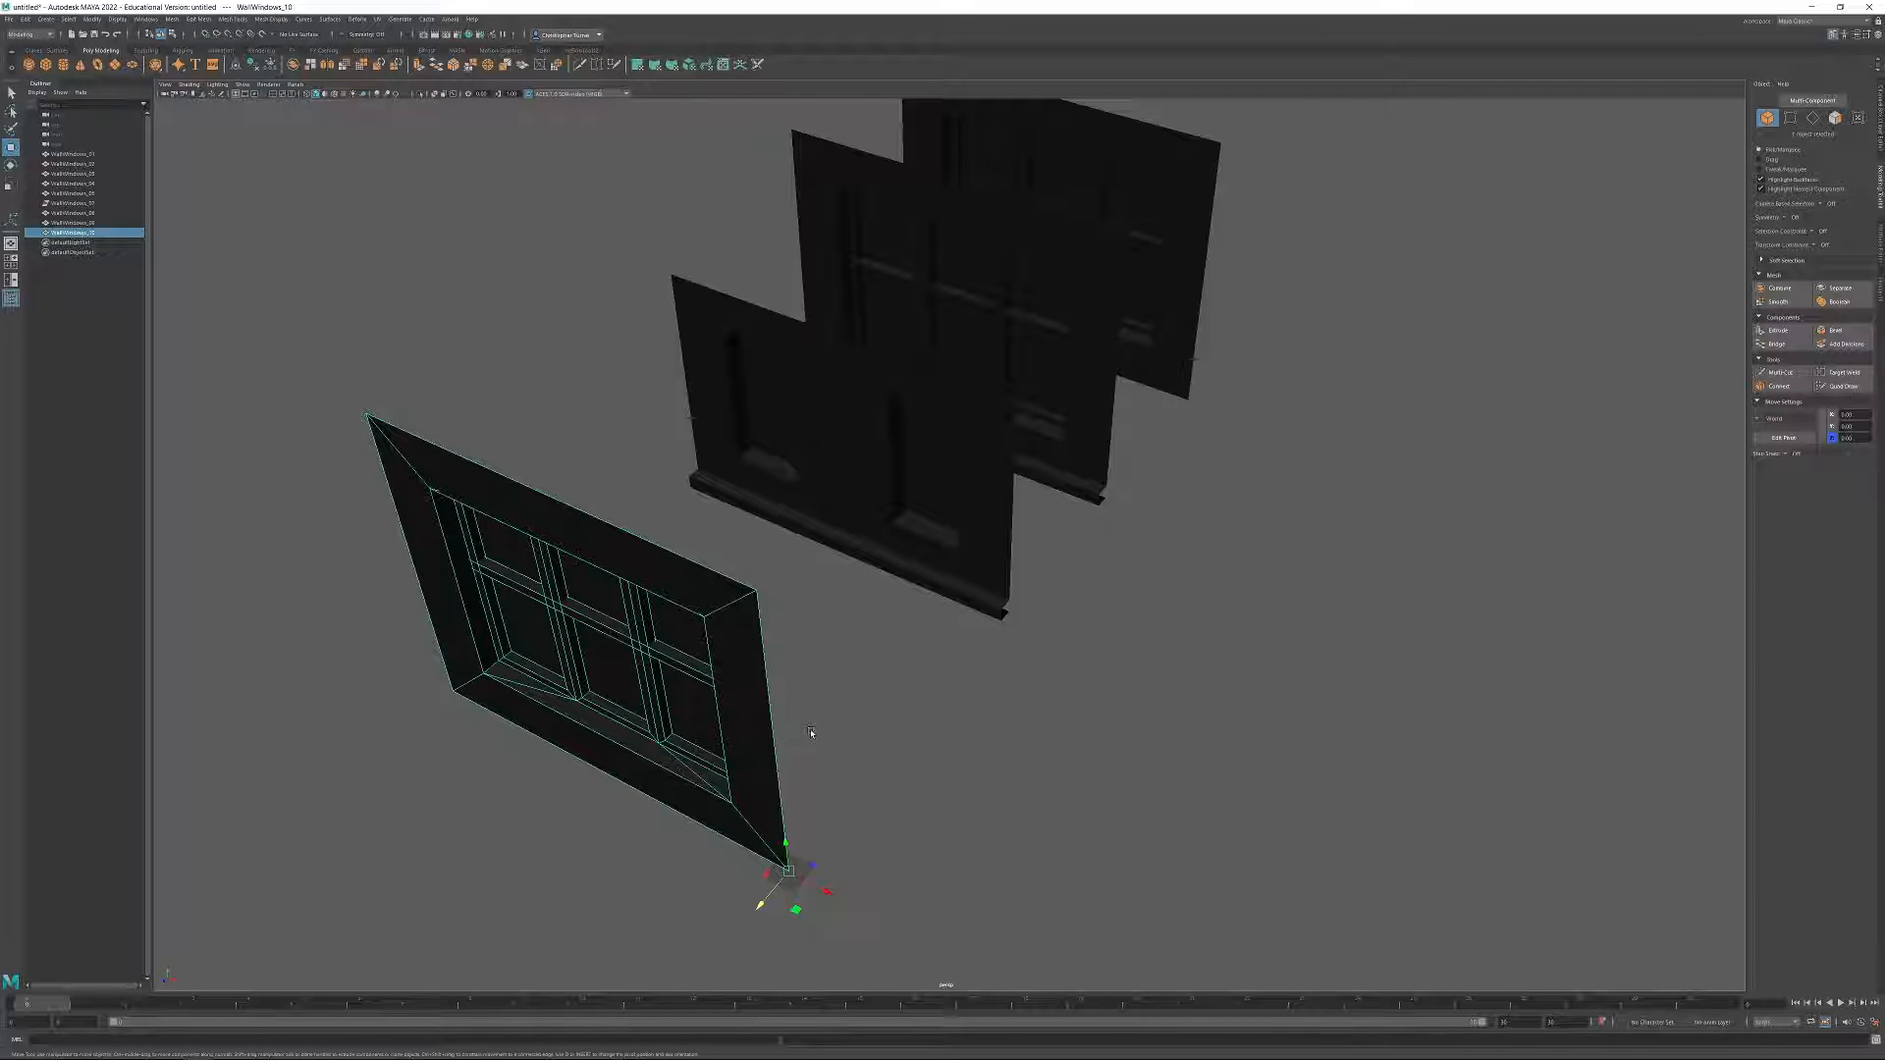
key("e")
left_click_drag(884, 811, 987, 749, "alt")
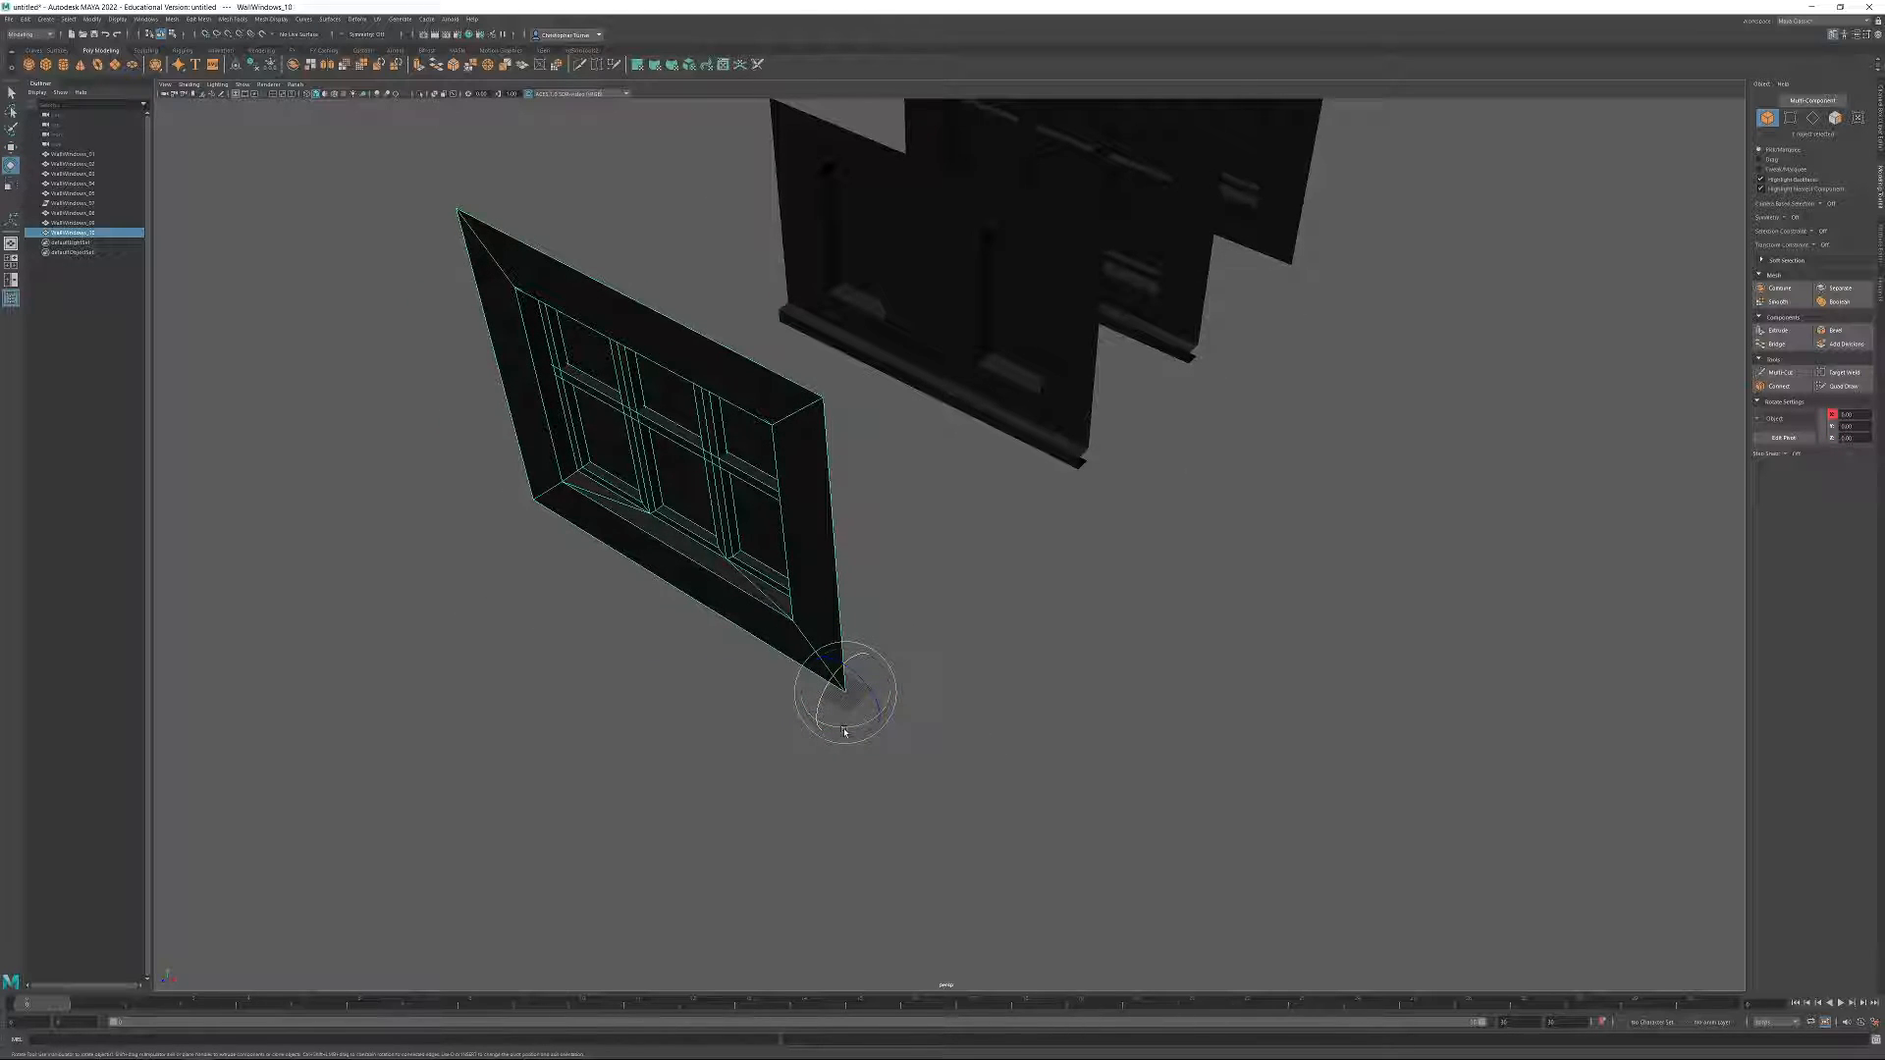
left_click_drag(840, 732, 885, 727)
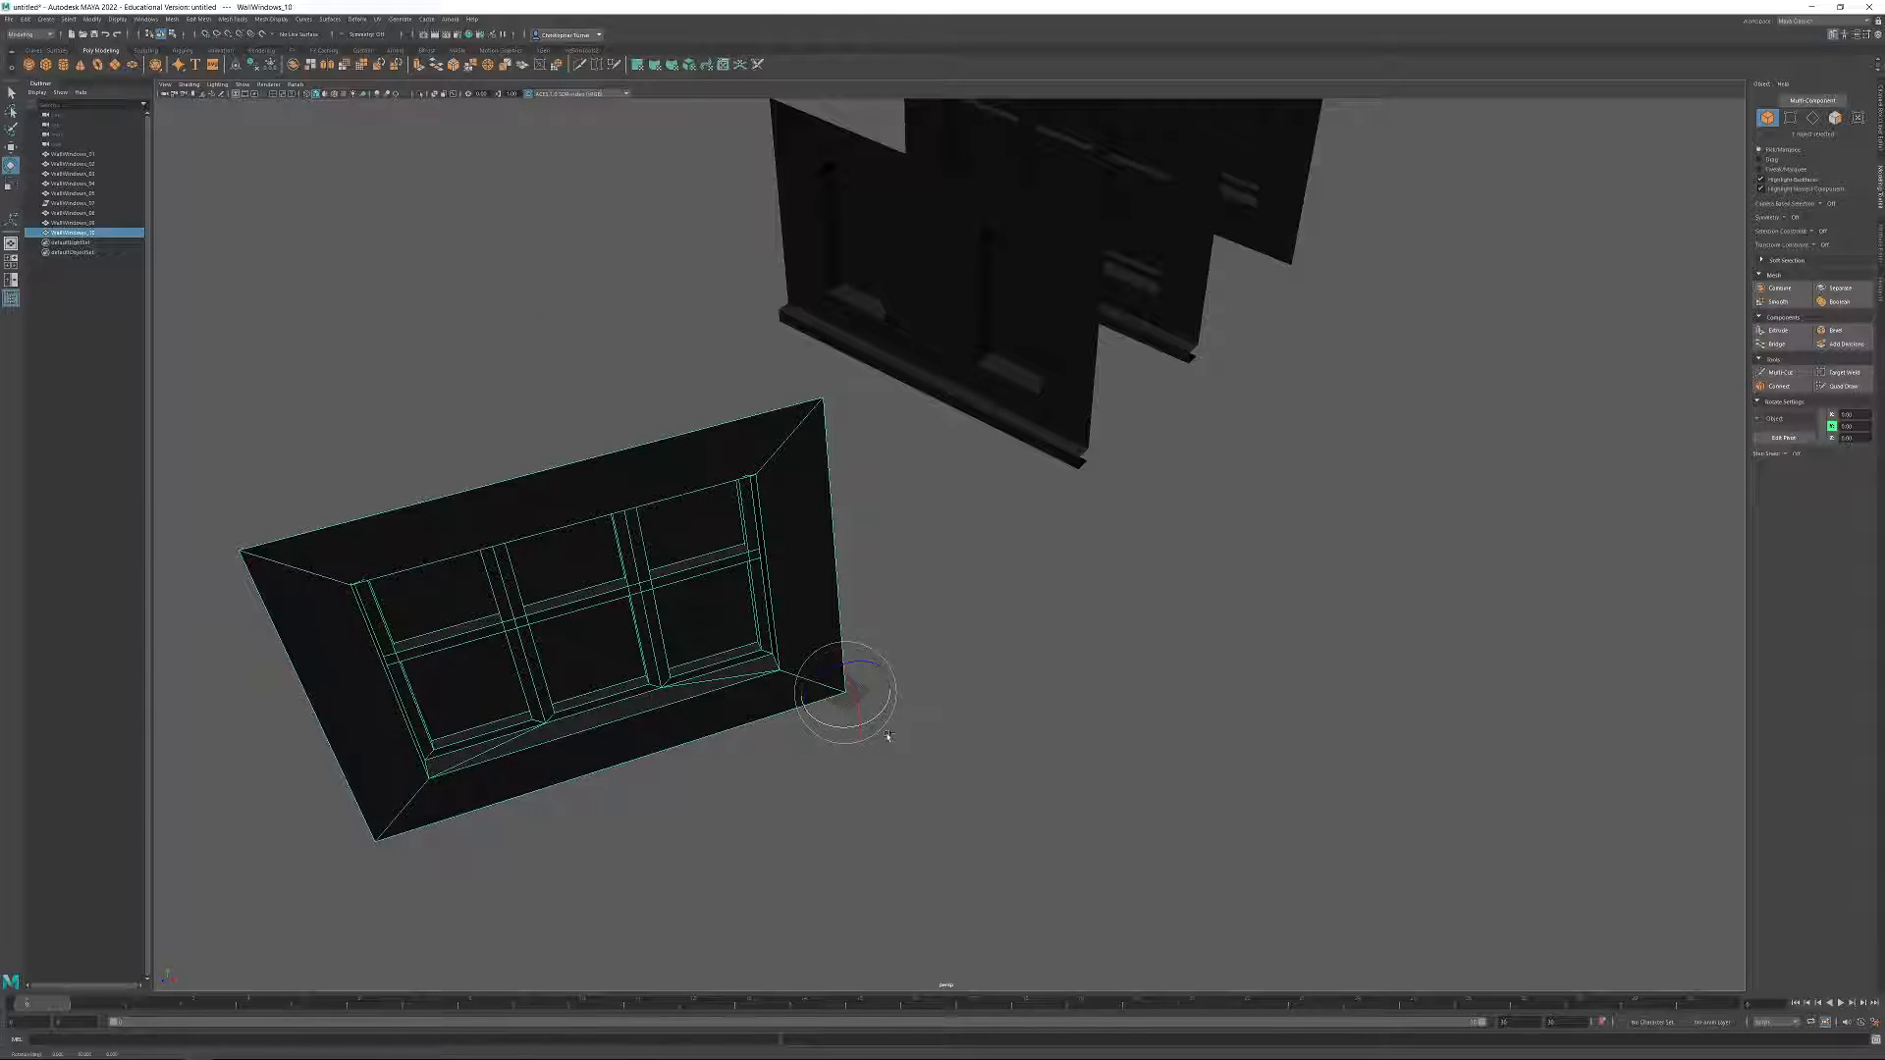
key("ctrl+z")
key("j")
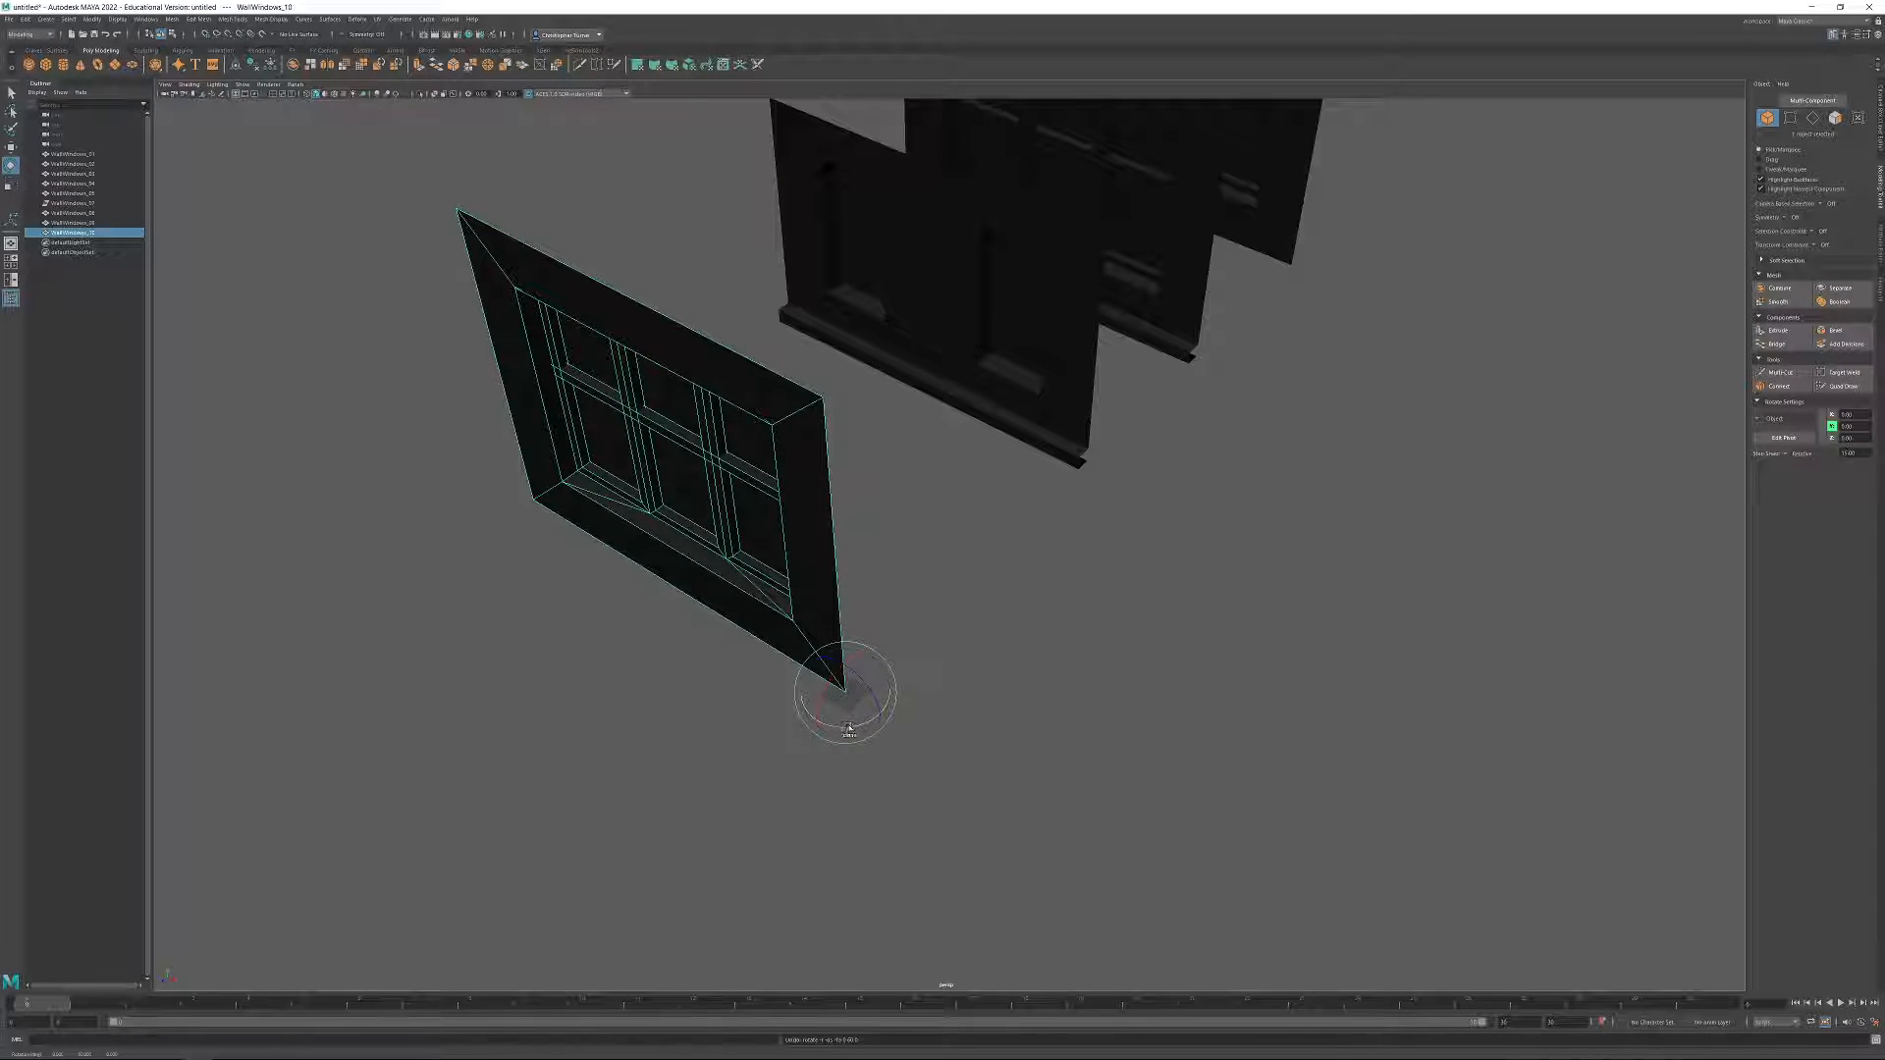
left_click_drag(843, 731, 905, 693)
key("ctrl+d")
key("w")
middle_click_drag(905, 692, 1066, 716, "alt")
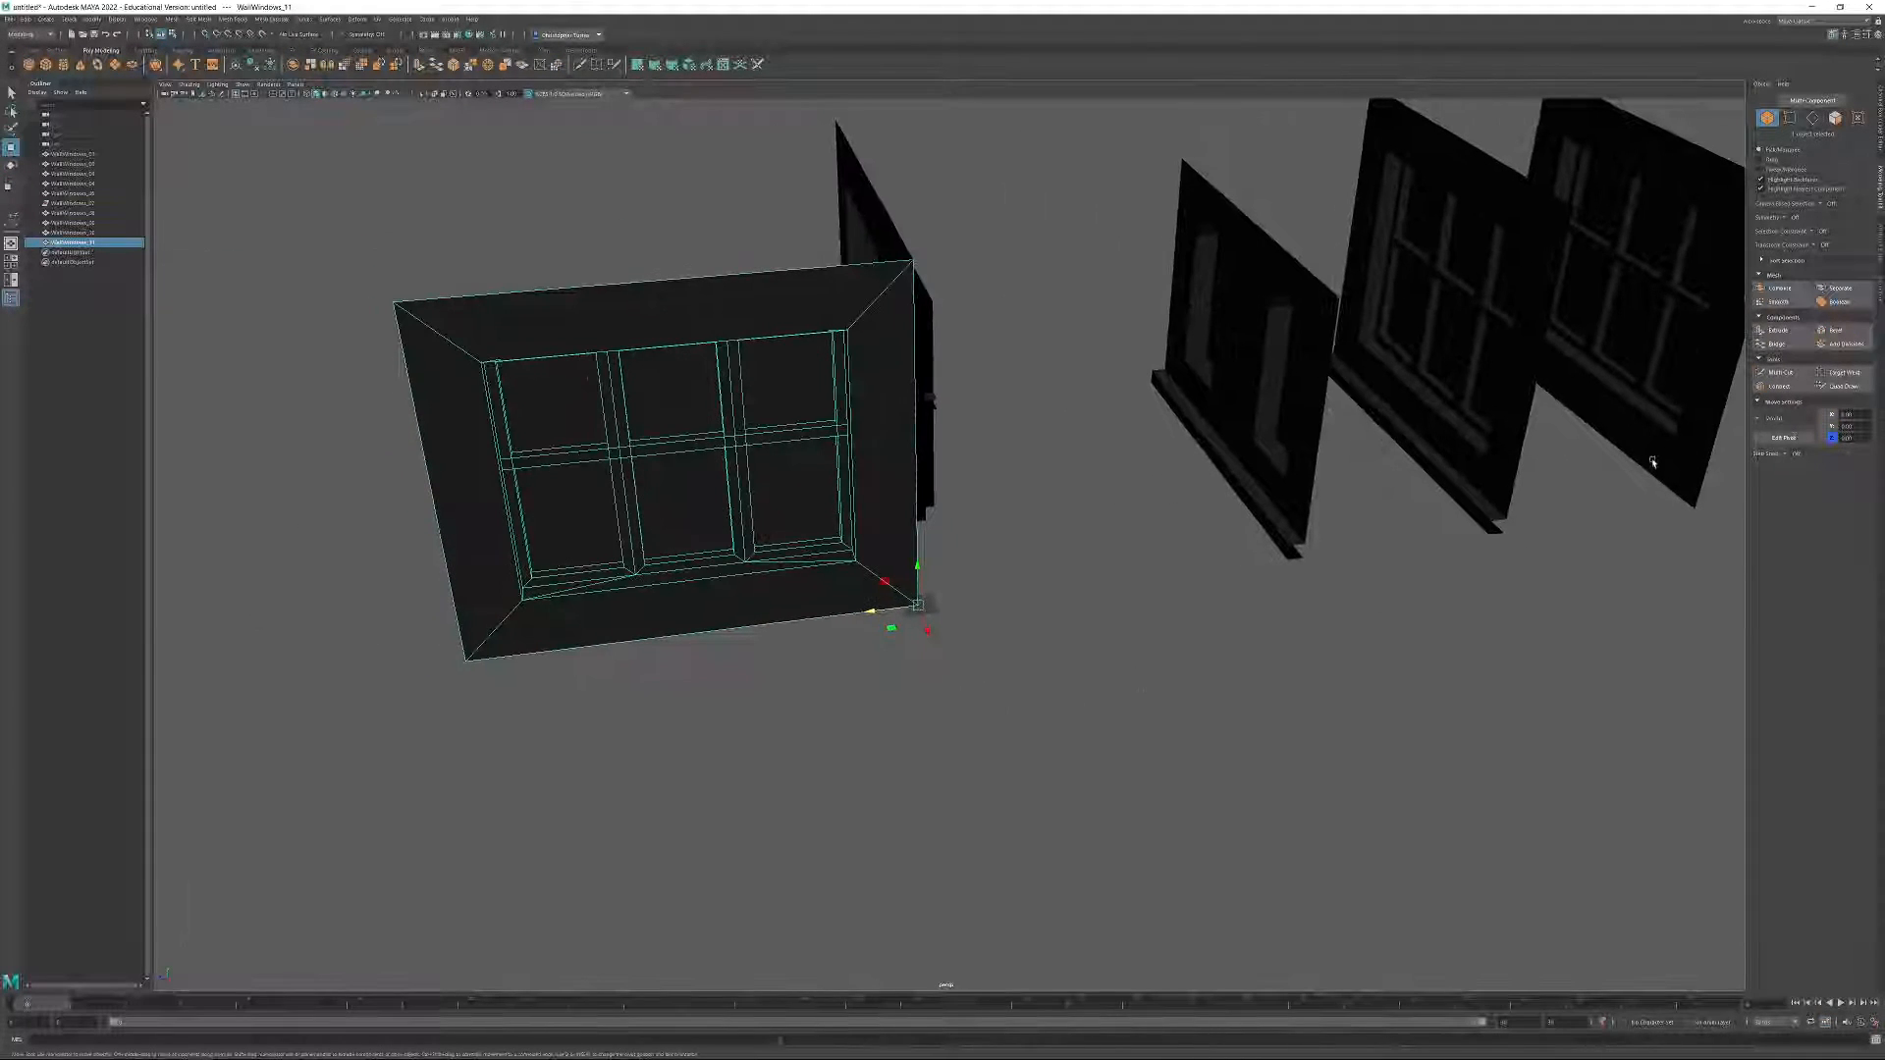
Snap the rotated wall's pivot to its opposite bottom corner, and snap that corner onto the other wall's bottom corner to form an L.
left_click(1781, 439)
left_click(230, 36)
left_click_drag(920, 606, 543, 646)
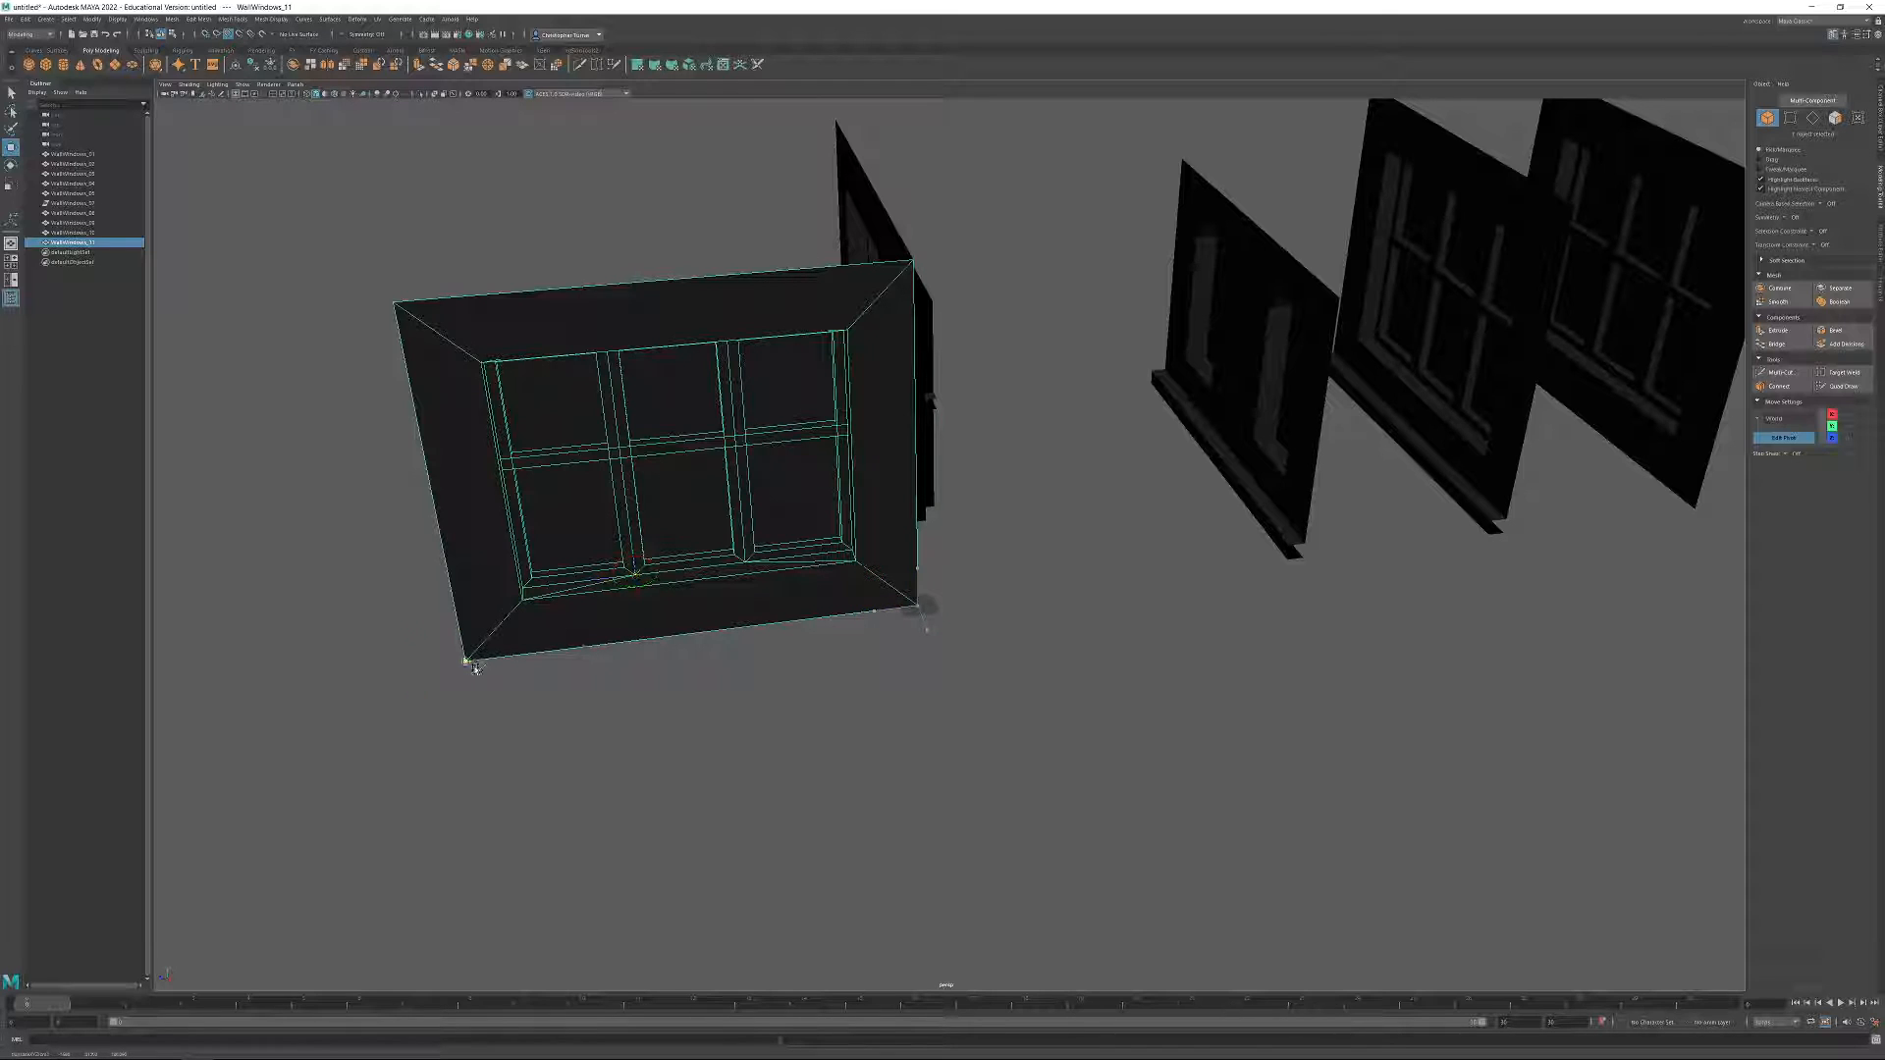
left_click(1784, 437)
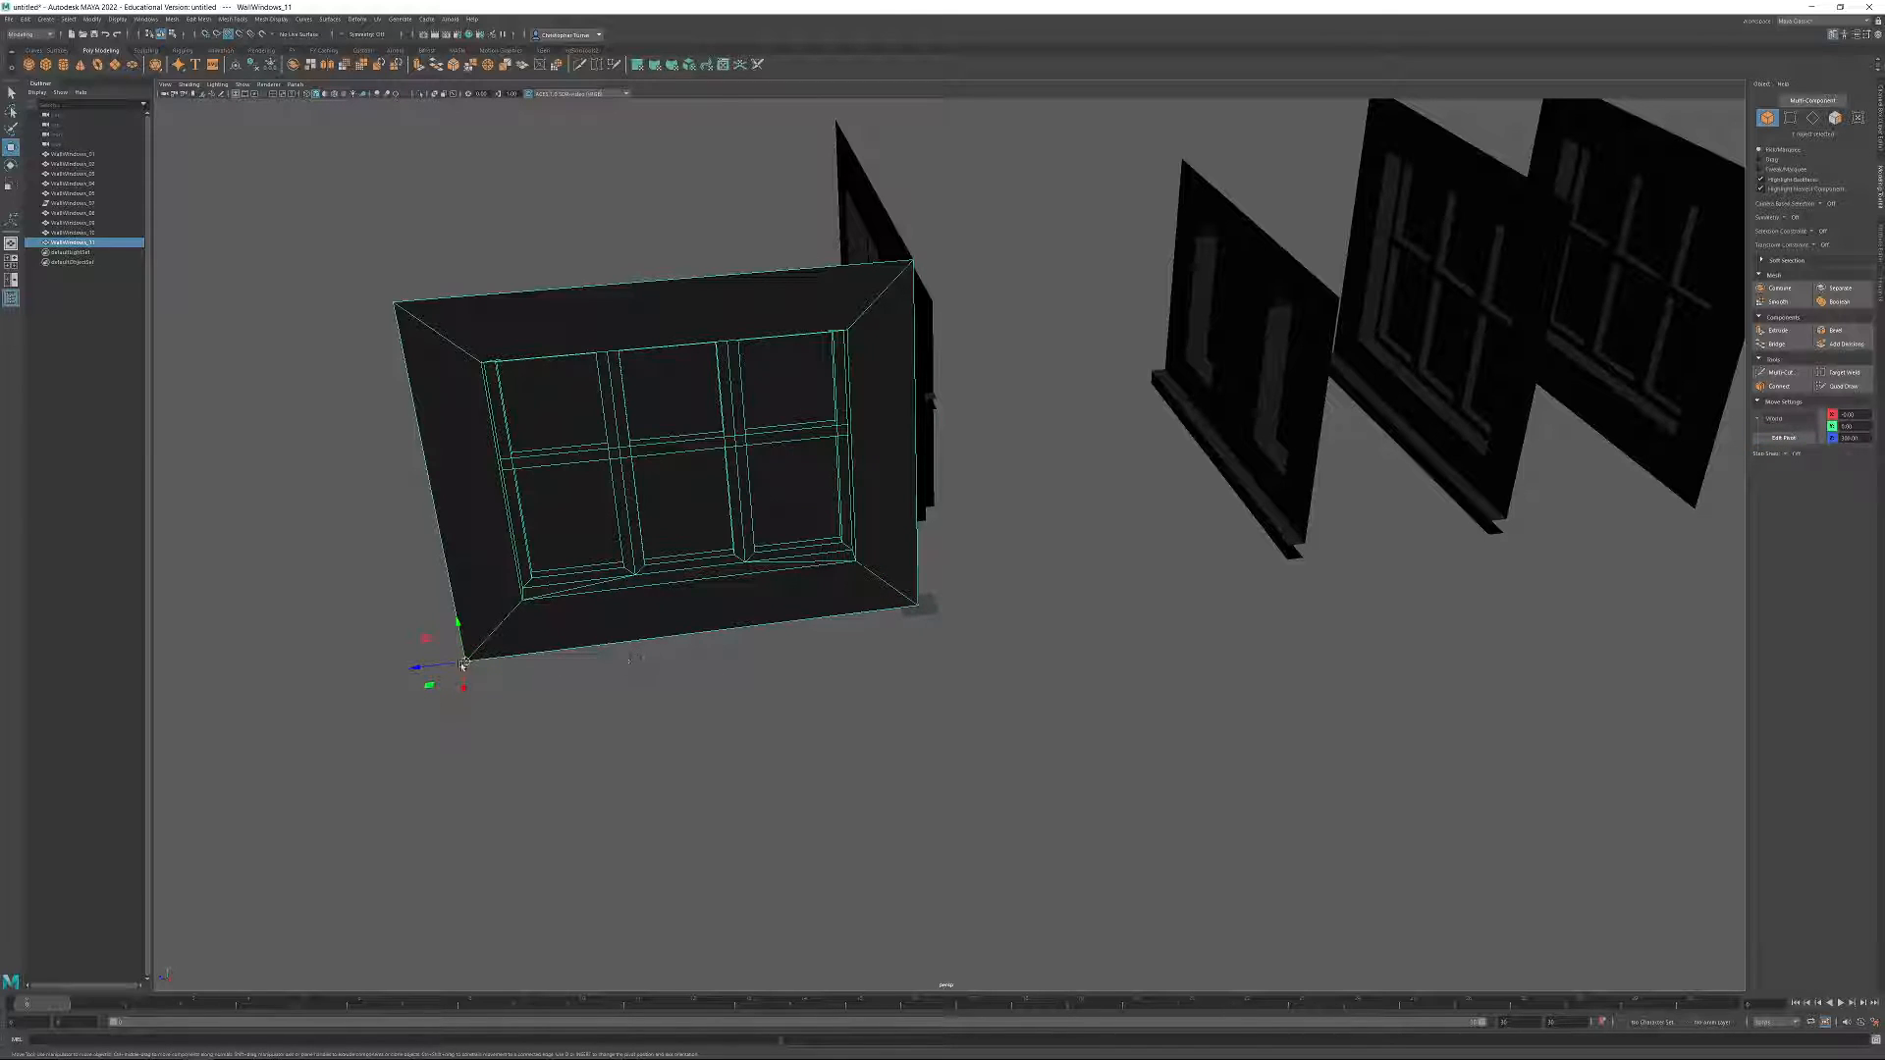
left_click_drag(464, 664, 525, 655)
left_click_drag(992, 575, 1123, 540, "alt")
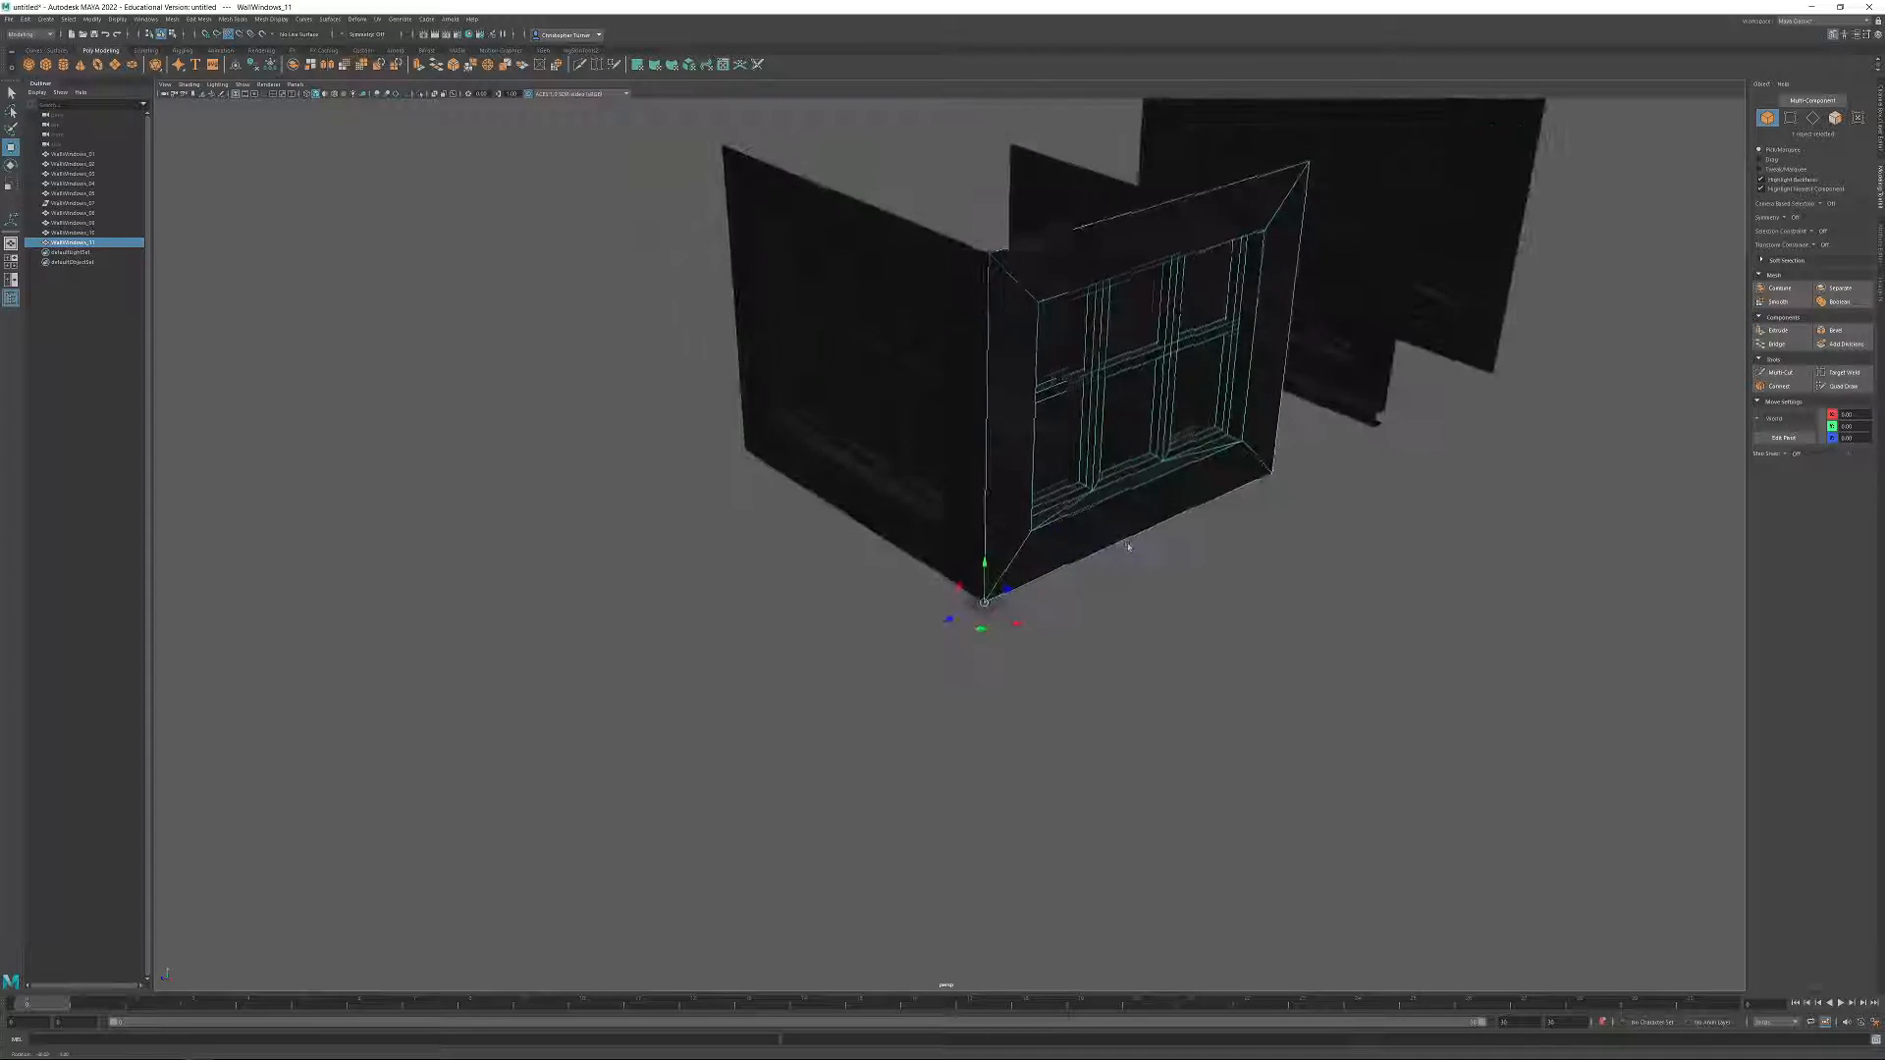
Combine the two perpendicular window walls into a single mesh.
middle_click_drag(1031, 522, 944, 697, "alt")
left_click_drag(899, 483, 909, 504)
left_click_drag(930, 576, 1006, 527, "alt")
key("f")
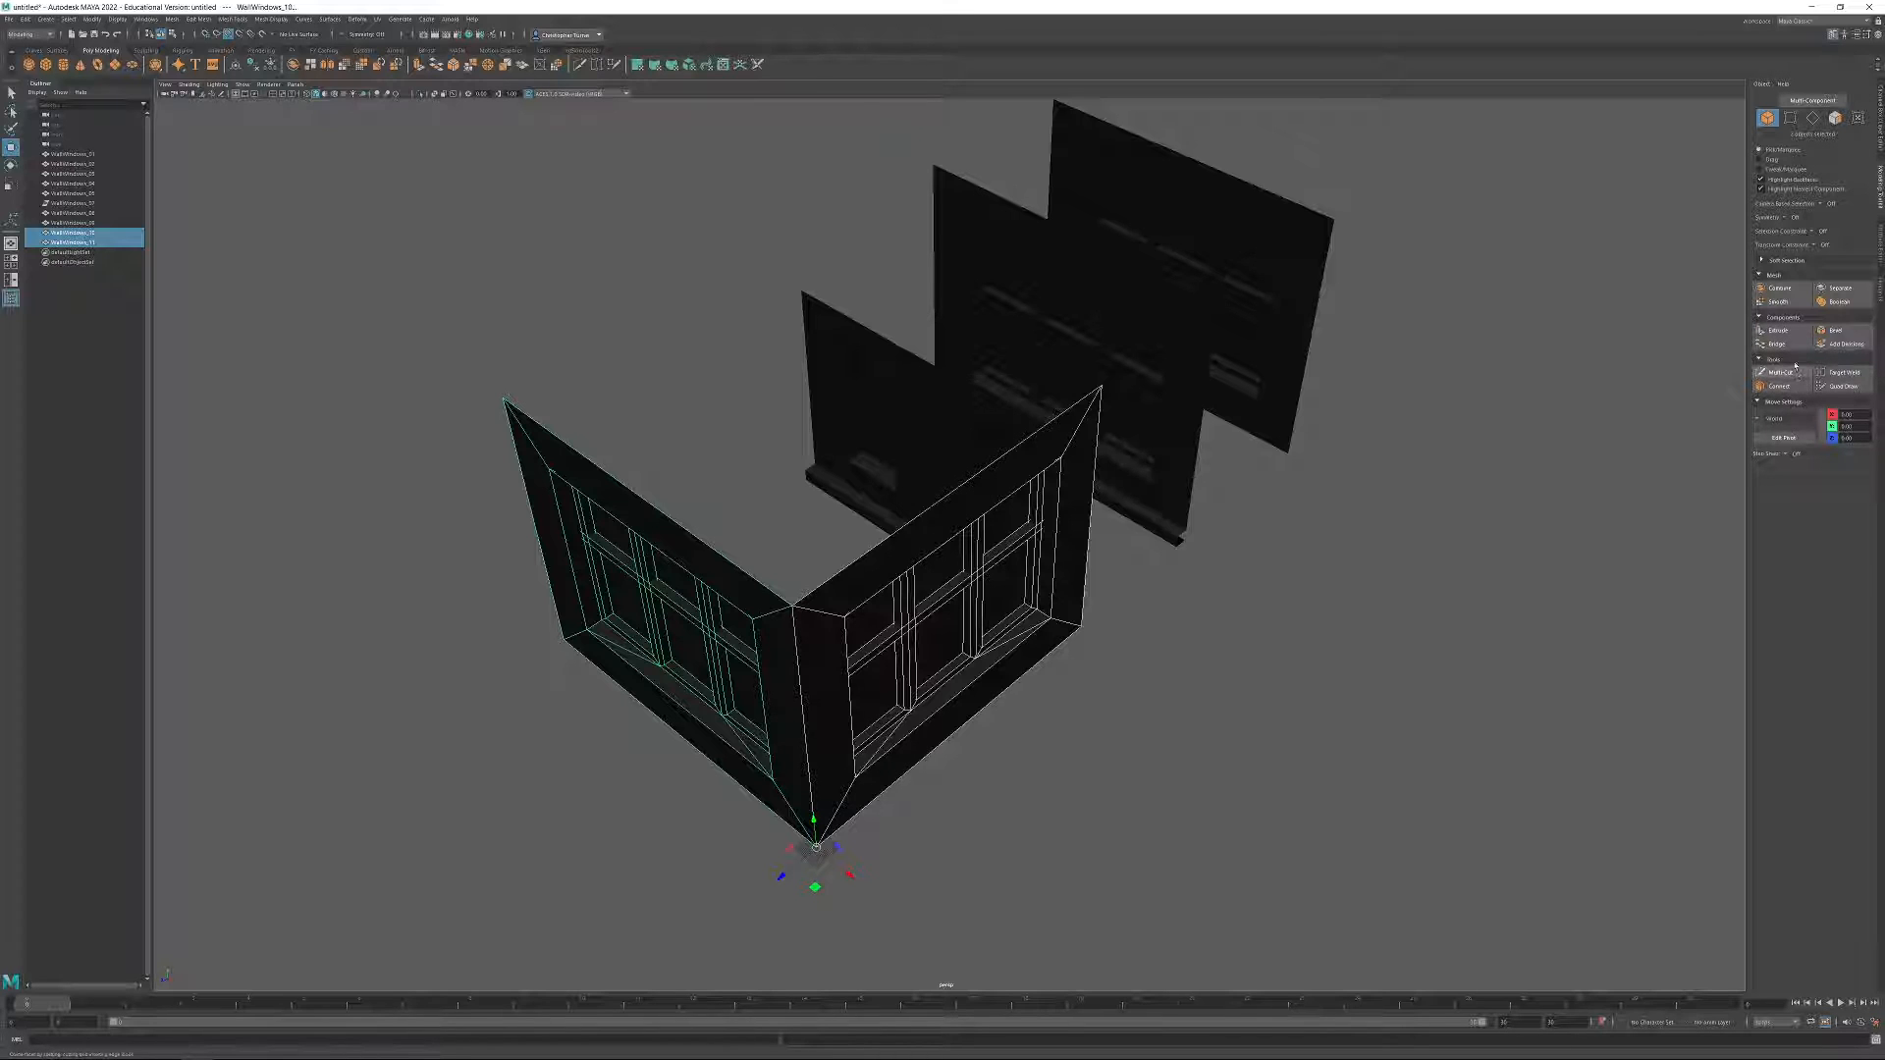
left_click(1790, 291)
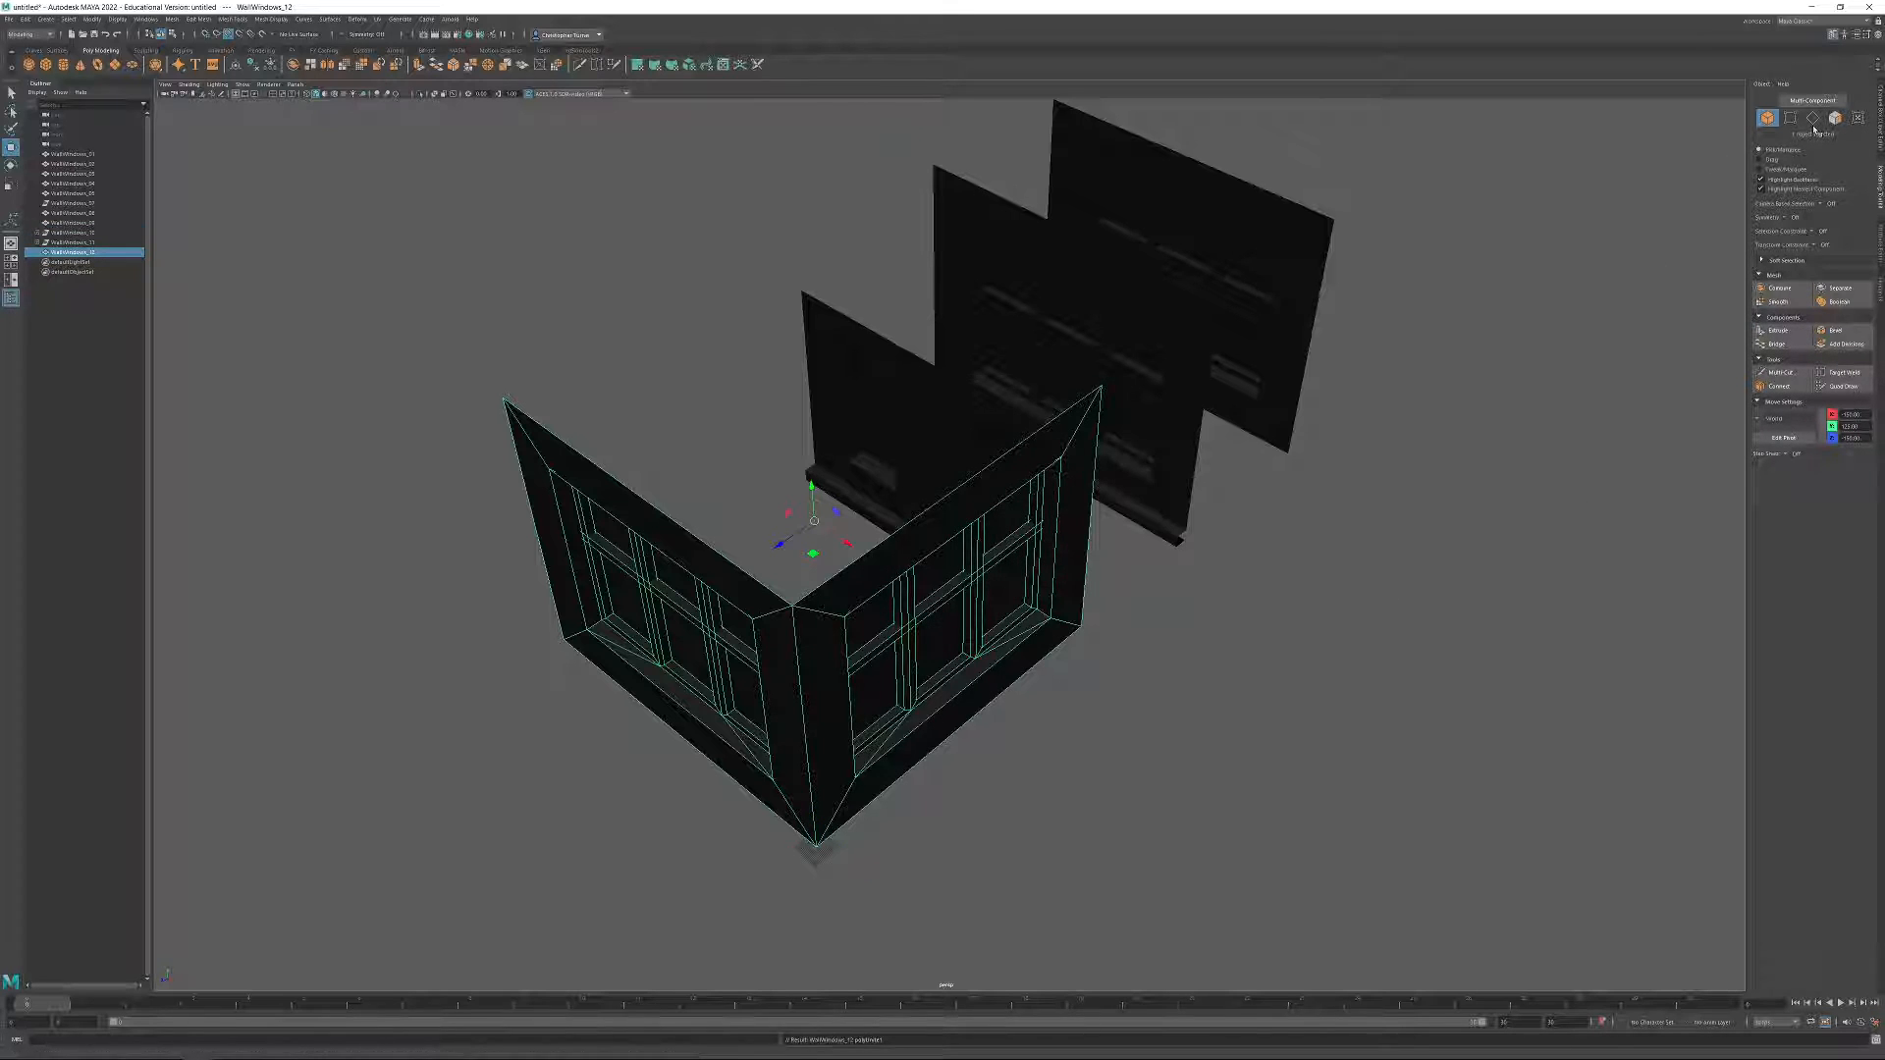
Delete the window and frame faces on one side of the combined mesh, keeping only the frame strip along the shared corner.
left_click_drag(1317, 492, 589, 580, "alt")
key("f")
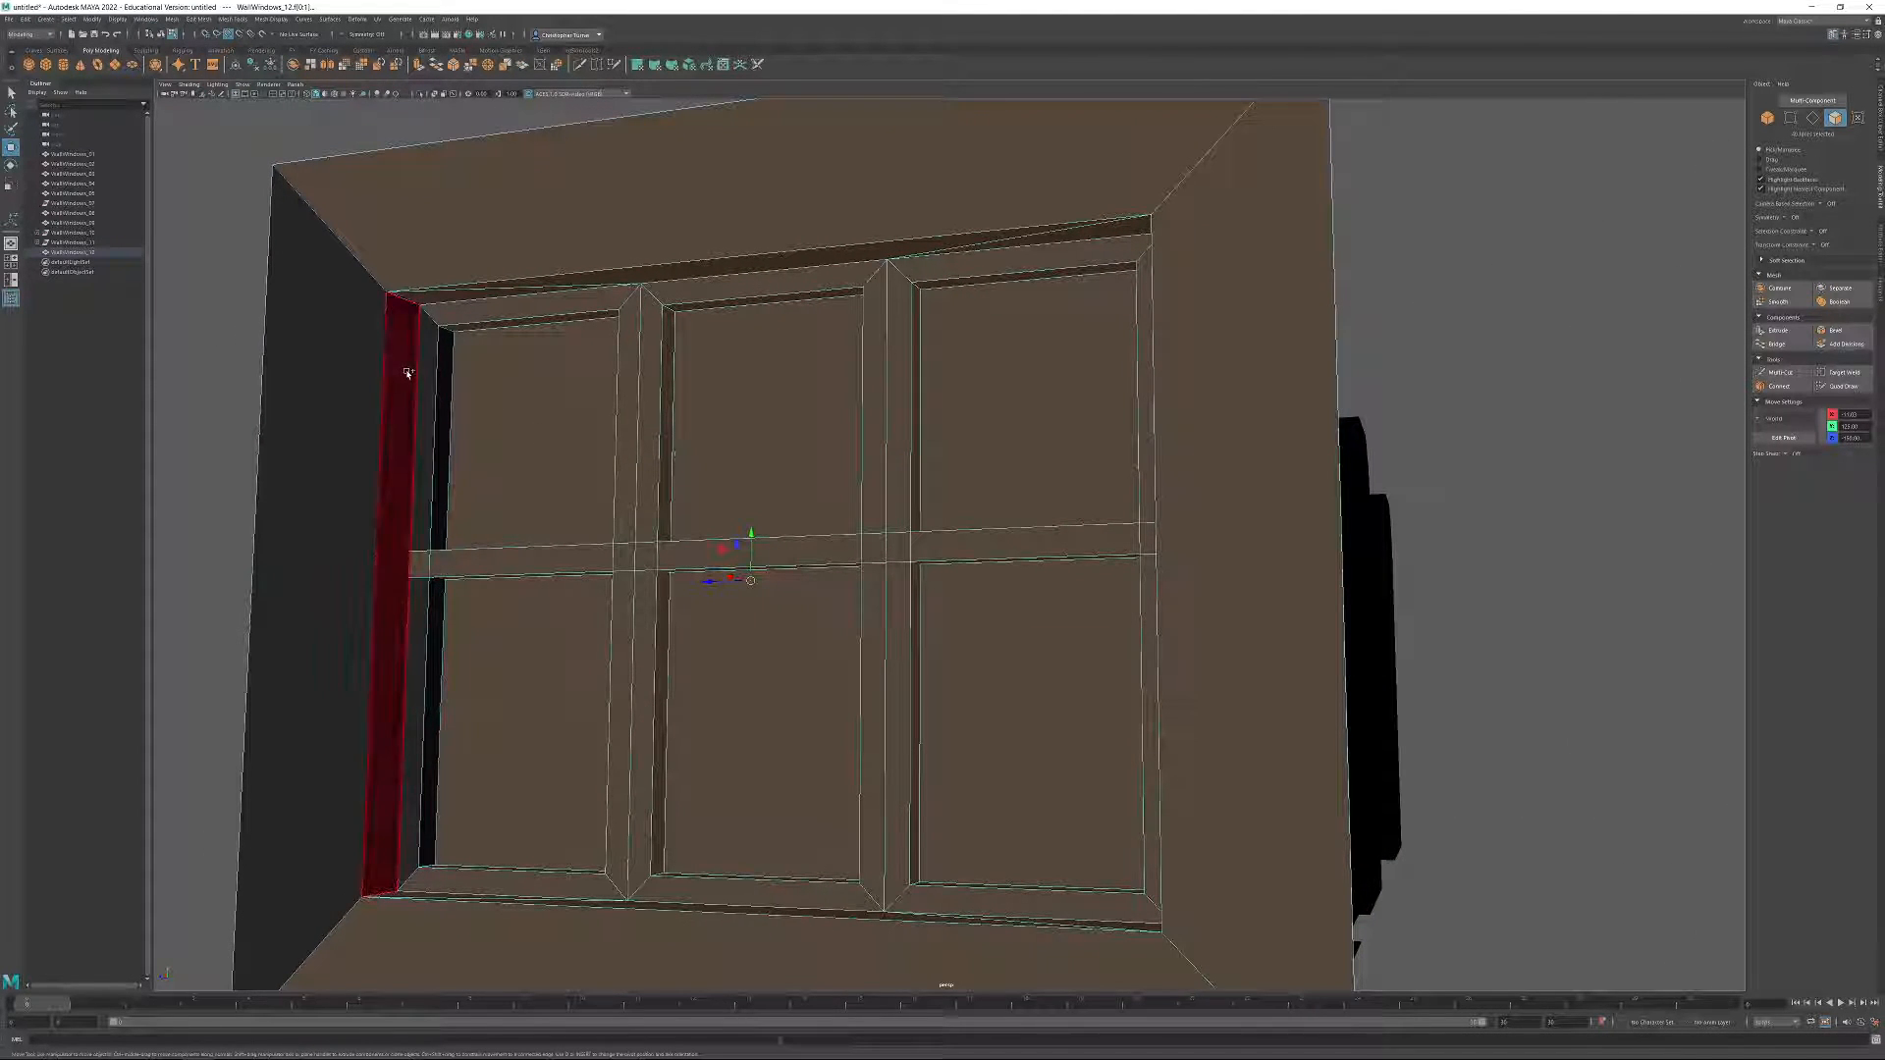
left_click(438, 454, "shift")
scroll(610, 664, "down", 5)
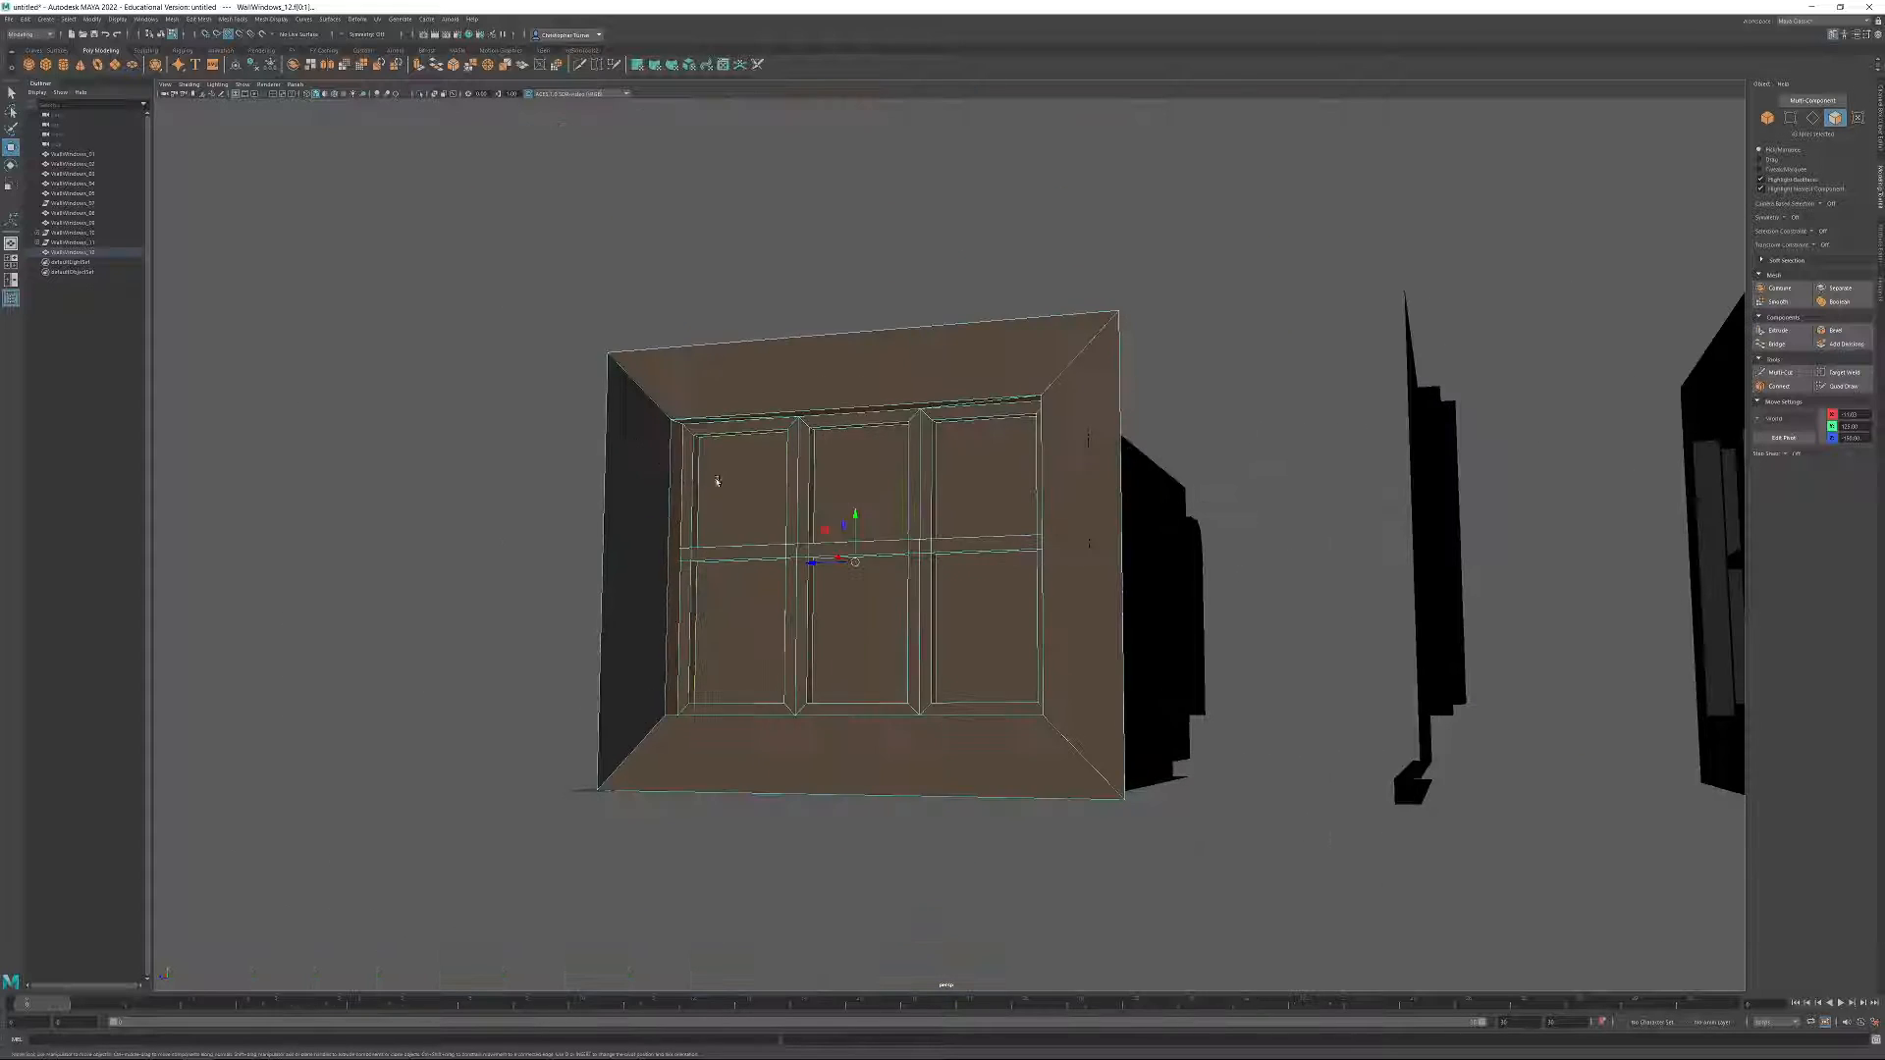
left_click_drag(707, 485, 793, 498, "alt")
key("Delete")
Delete the window and remaining frame faces on the second side, keeping only its strip along the shared corner.
left_click_drag(332, 258, 661, 921)
left_click_drag(648, 874, 796, 757, "alt")
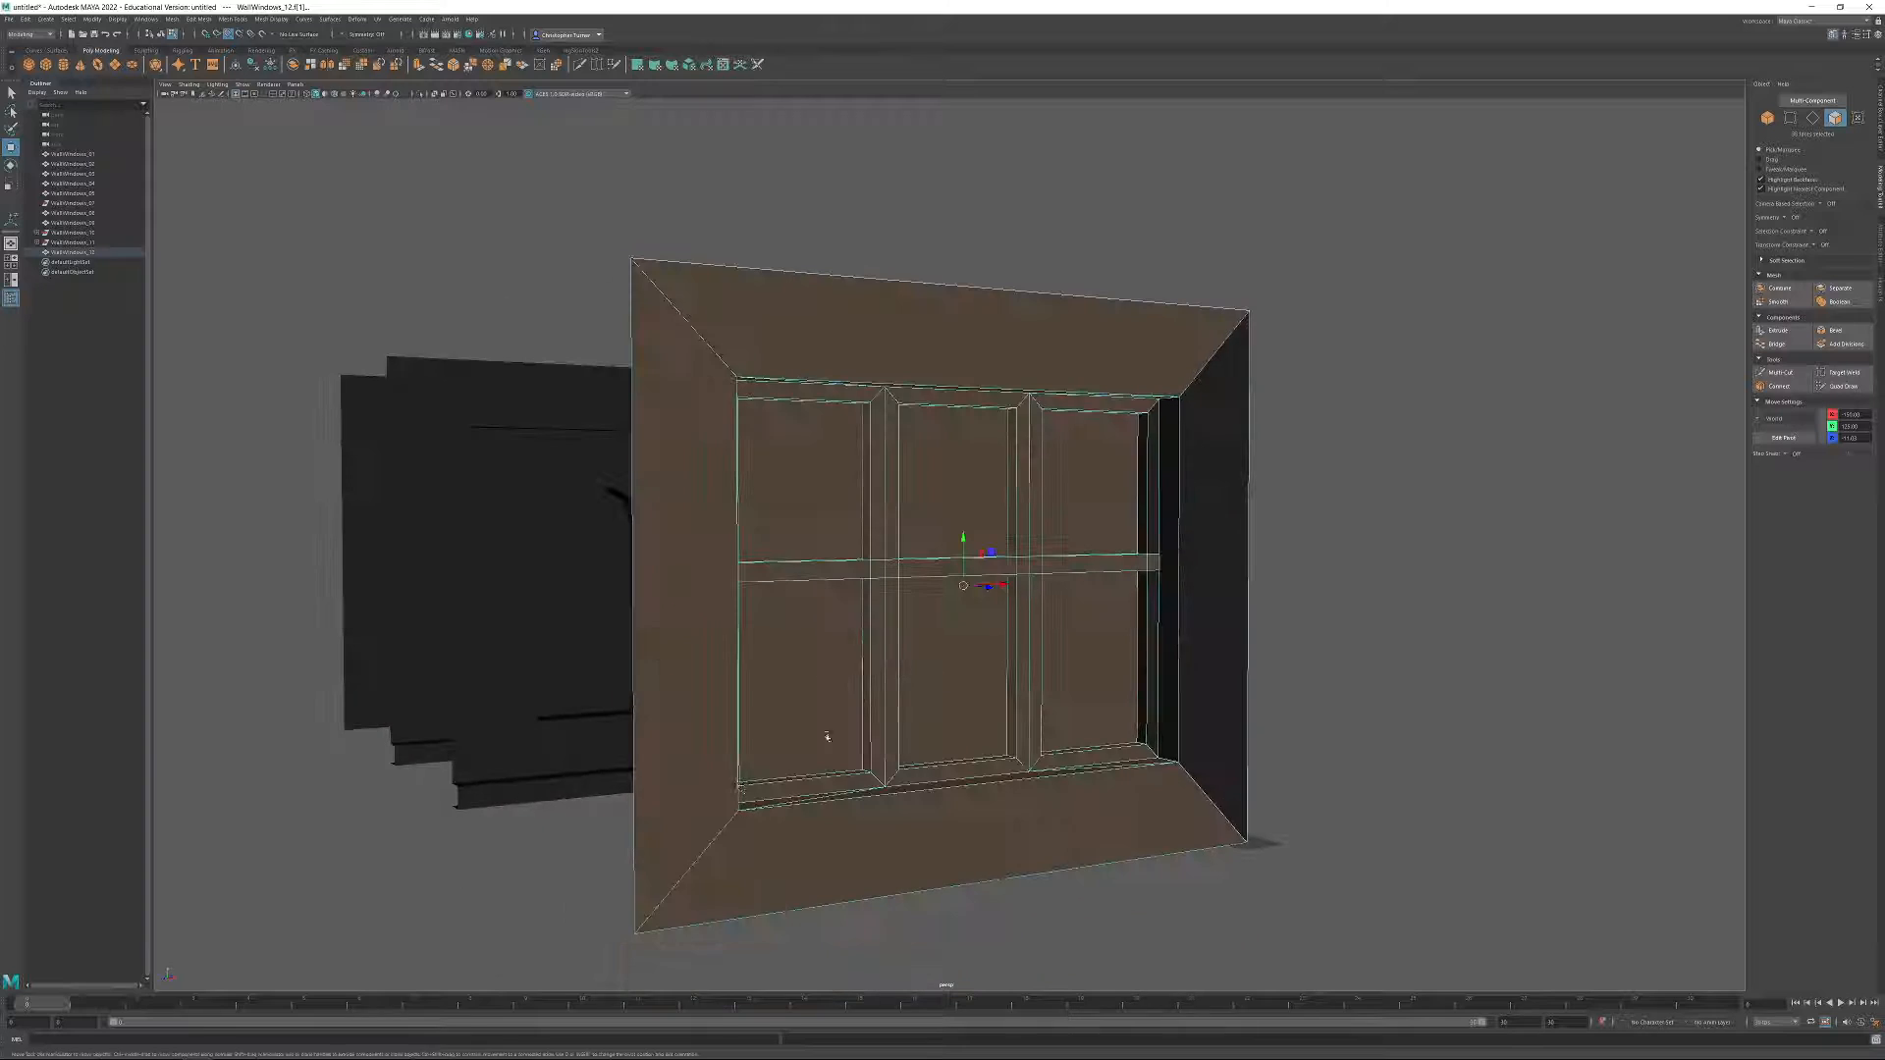
left_click(1165, 445, "shift")
left_click(1155, 446, "shift")
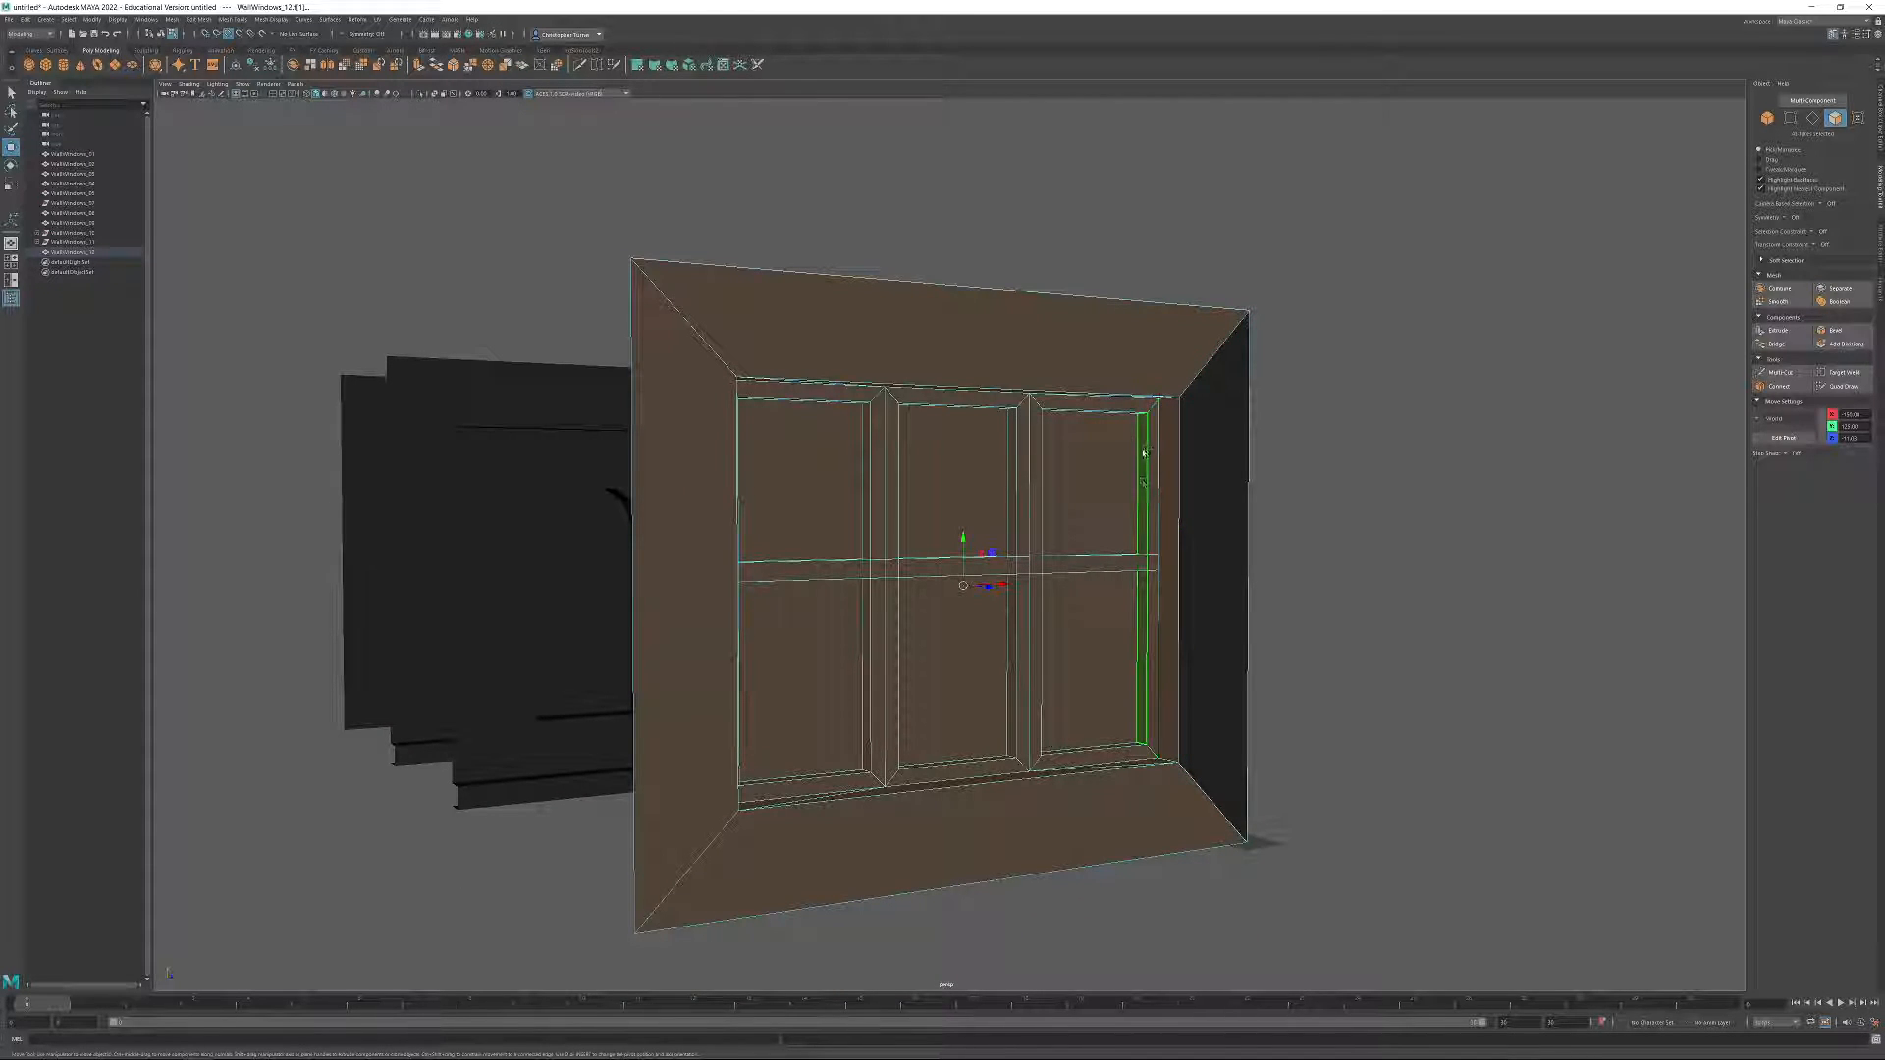
key("Delete")
left_click_drag(1317, 644, 1245, 664, "alt")
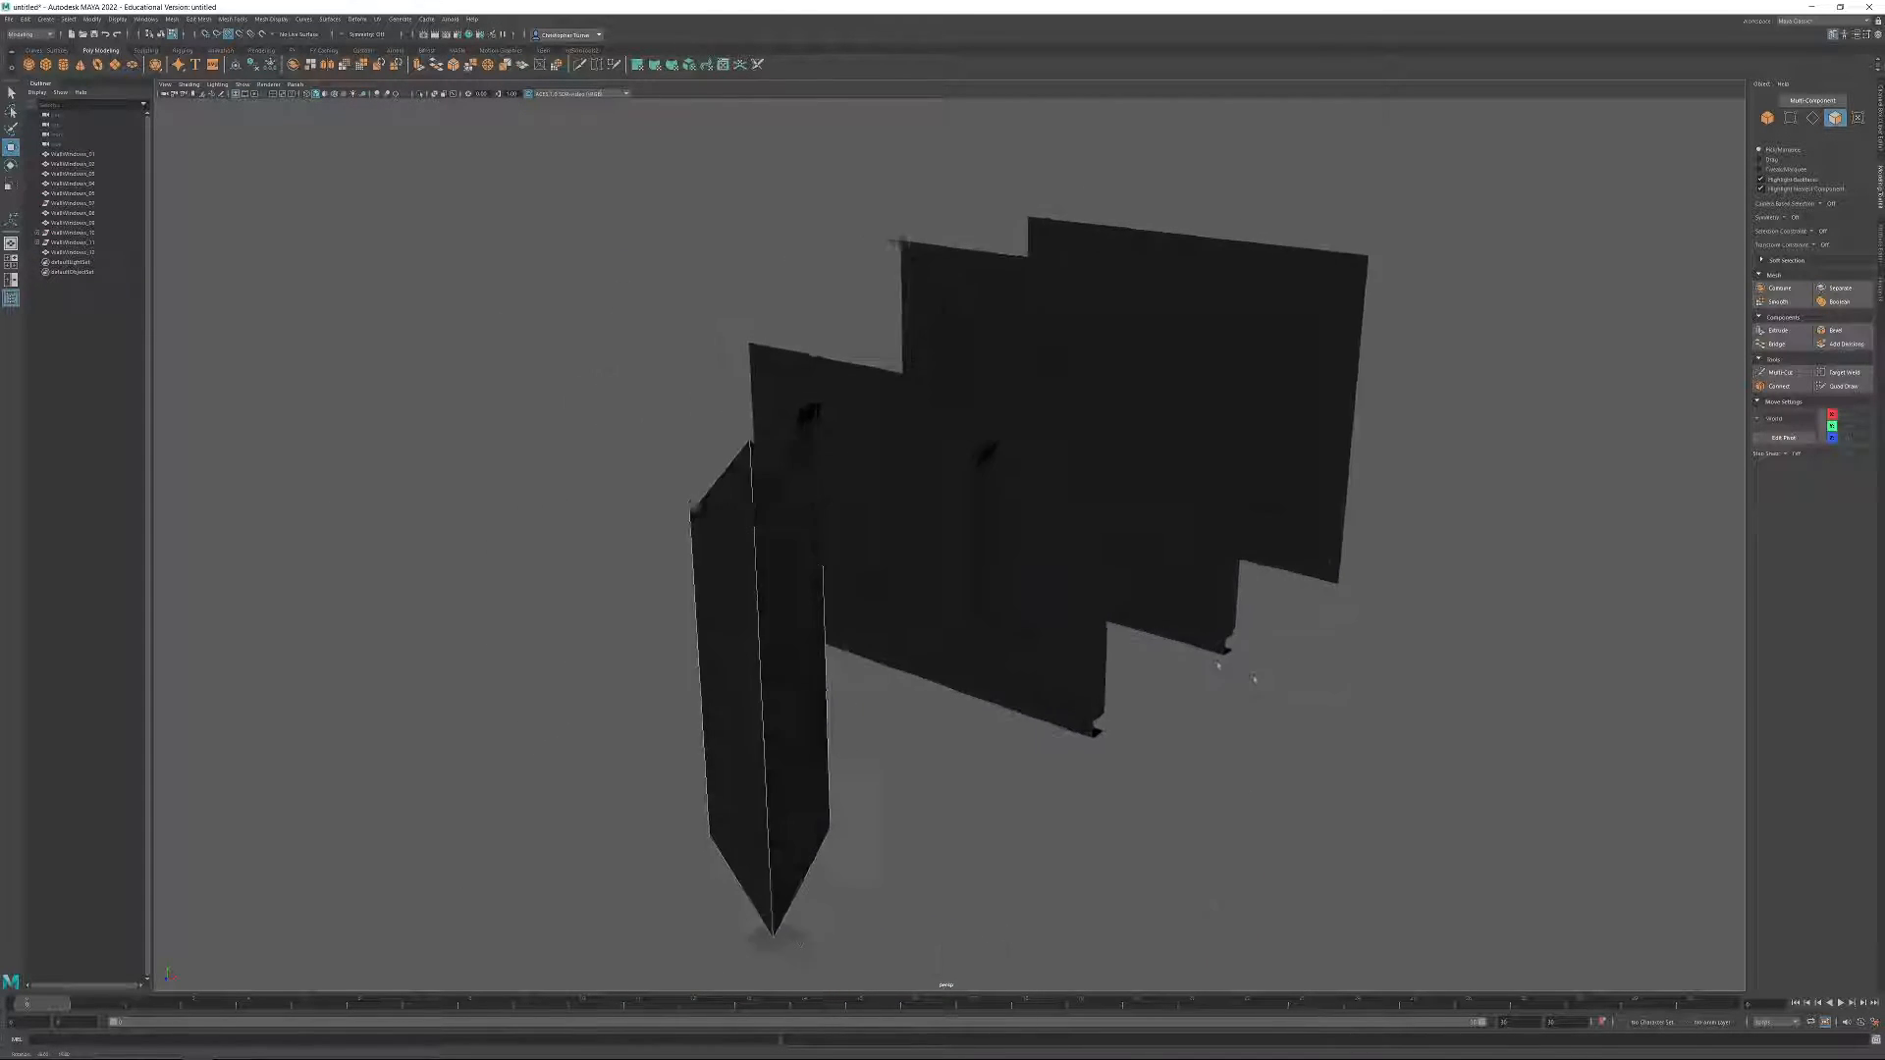
Set the Y position of the corner piece's two outer upper vertices to 250.
key("F9")
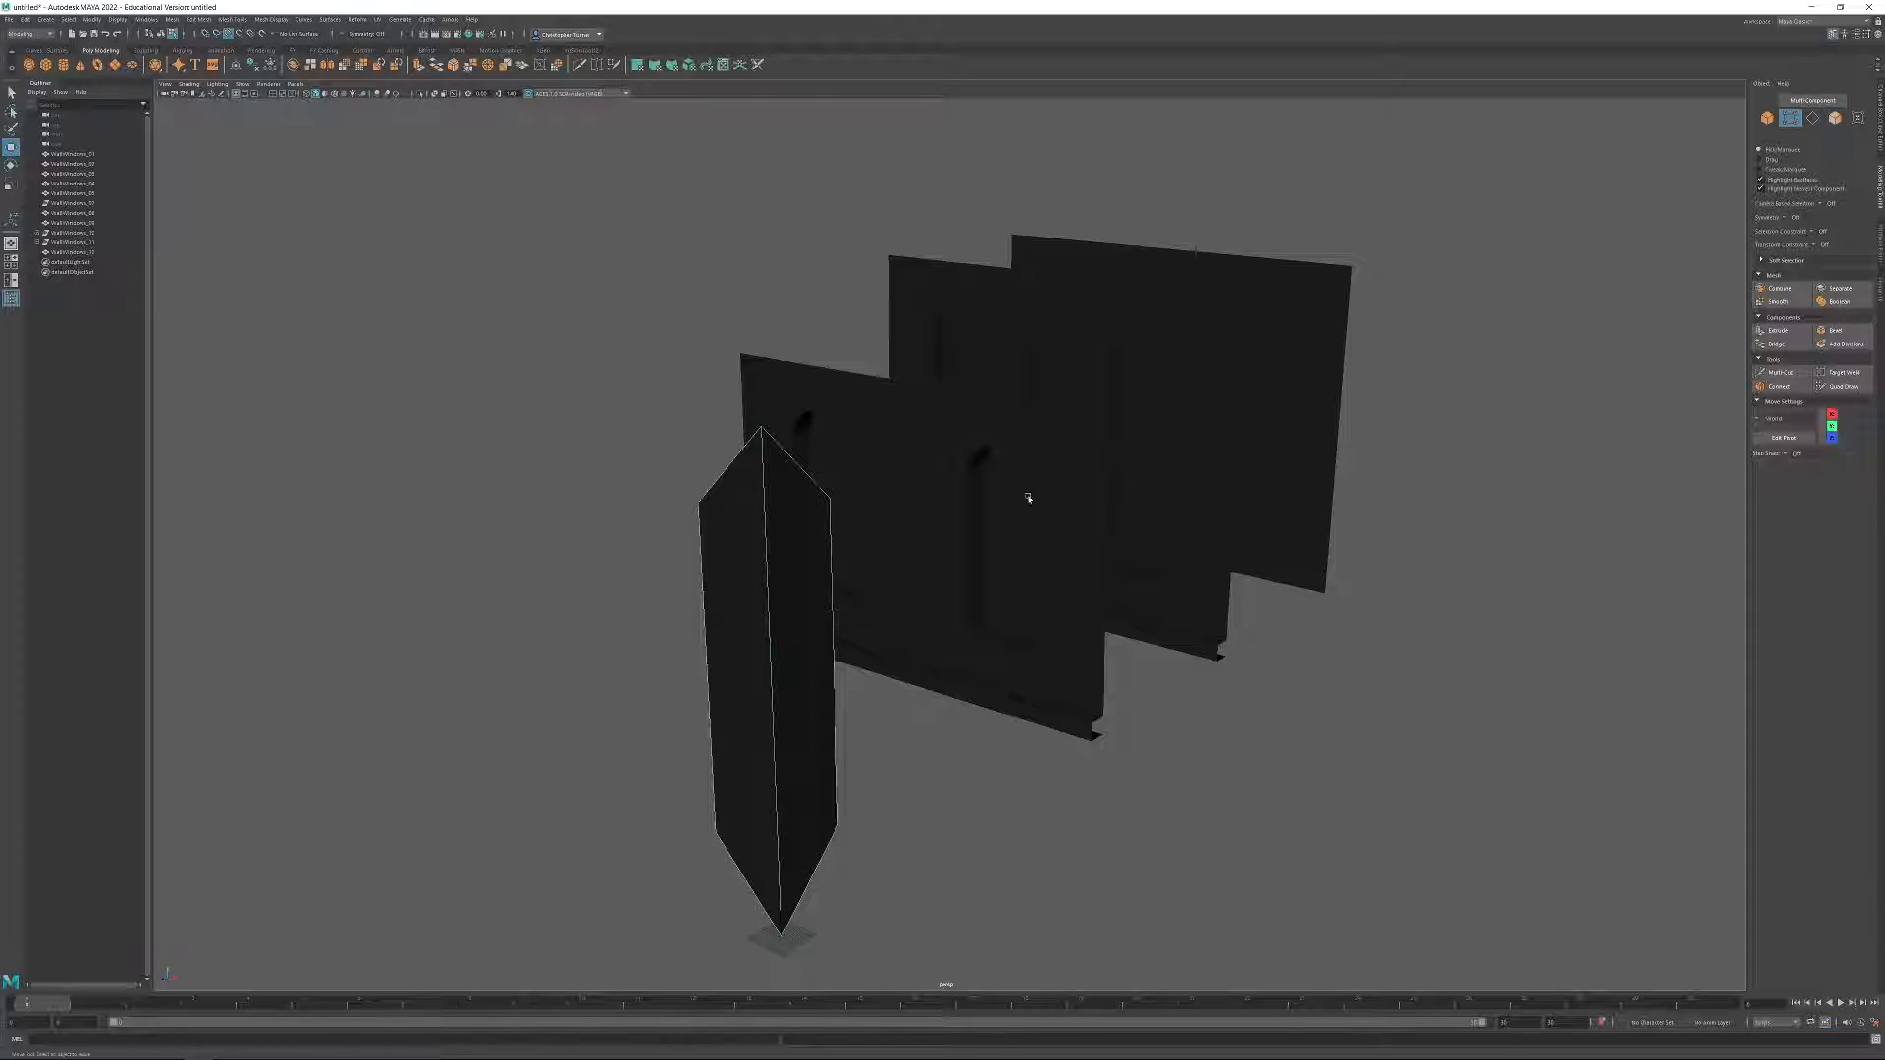
left_click_drag(724, 516, 840, 519)
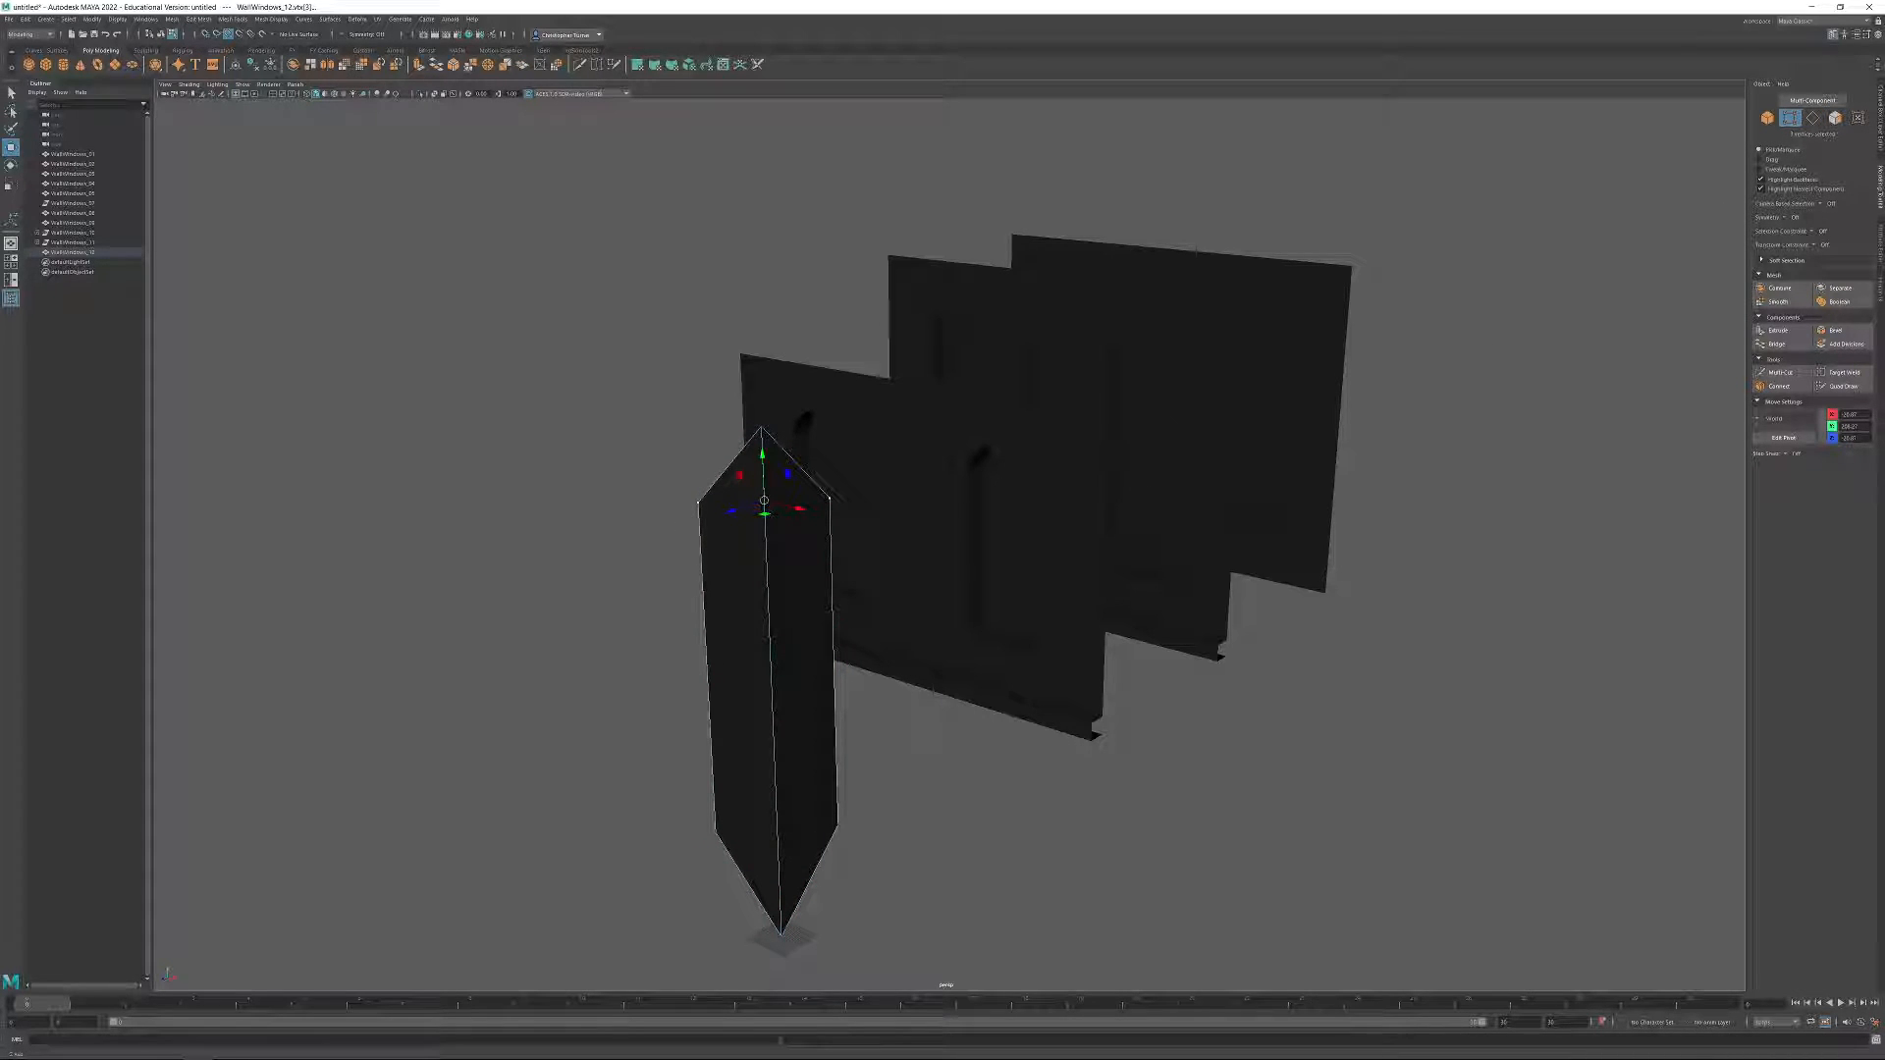
double_click(1850, 426)
type("250")
key("Return")
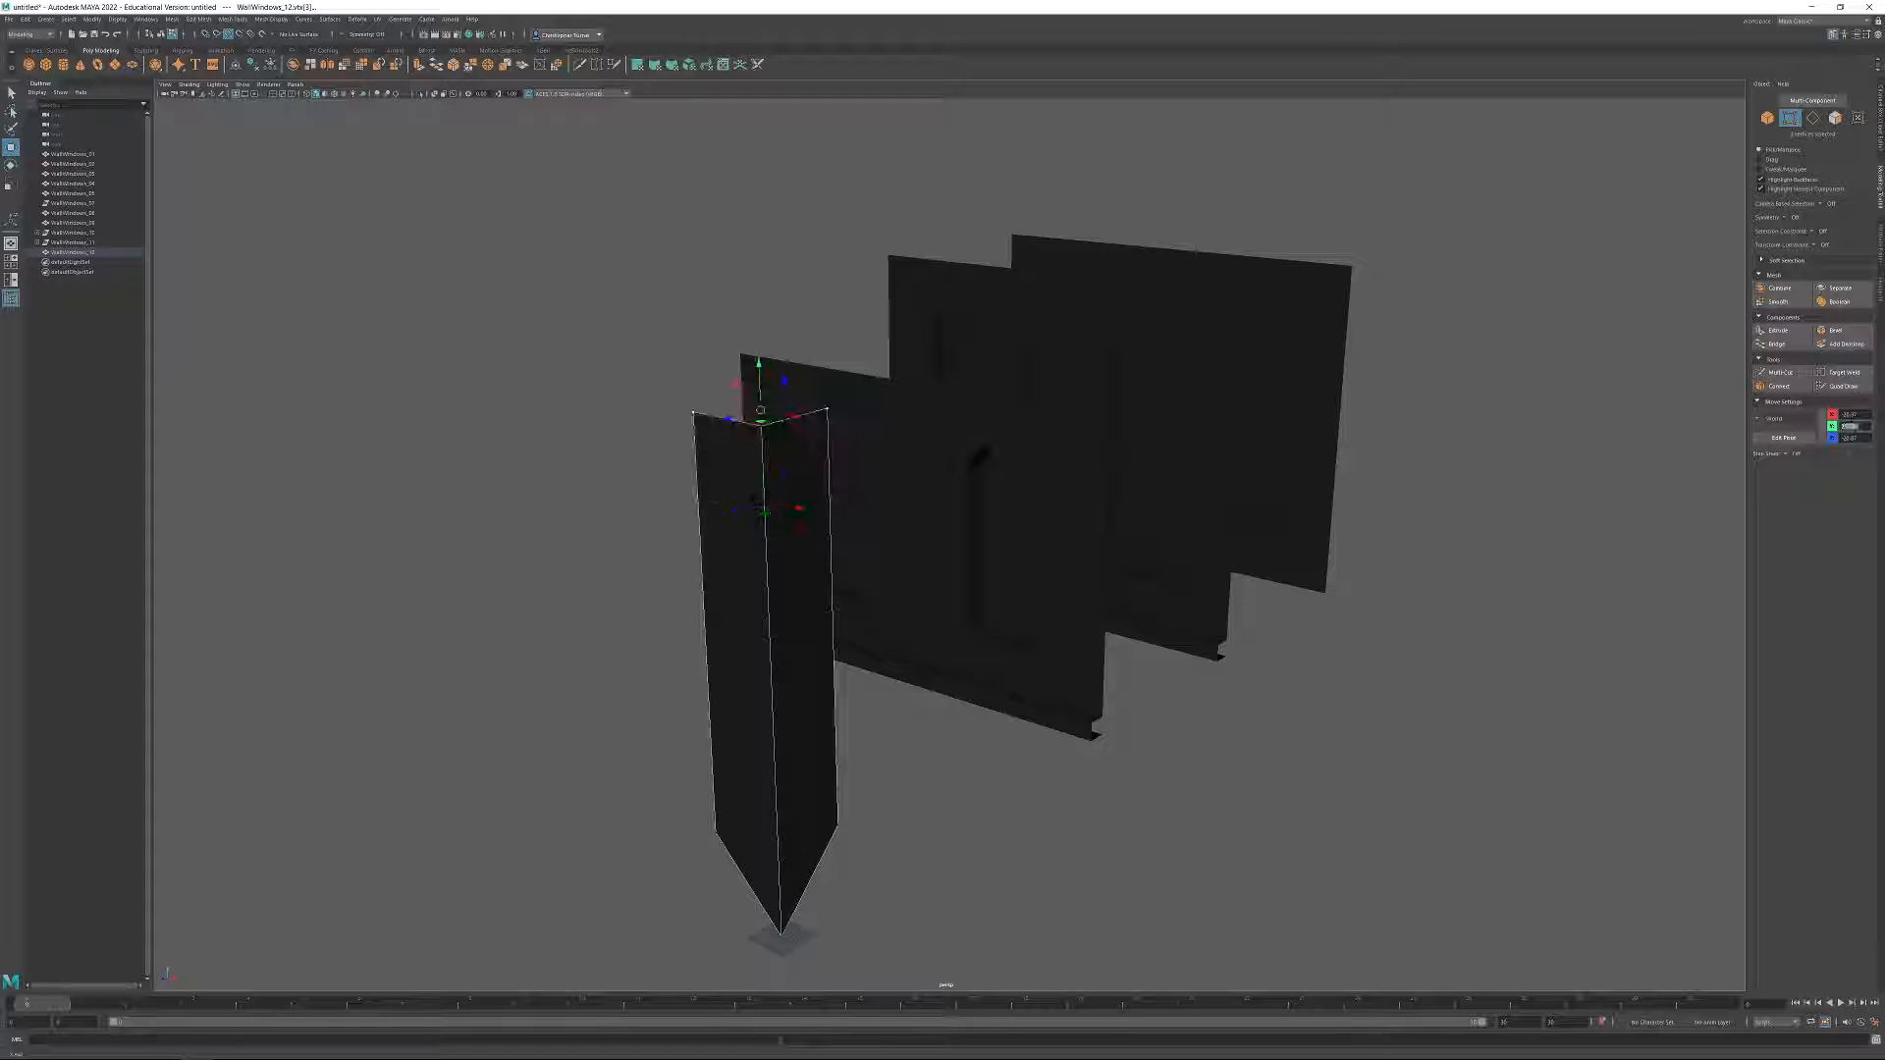
Set the Y position of the corner piece's two outer lower vertices to 0.
left_click_drag(672, 746, 959, 870)
double_click(1850, 426)
type("0")
key("Return")
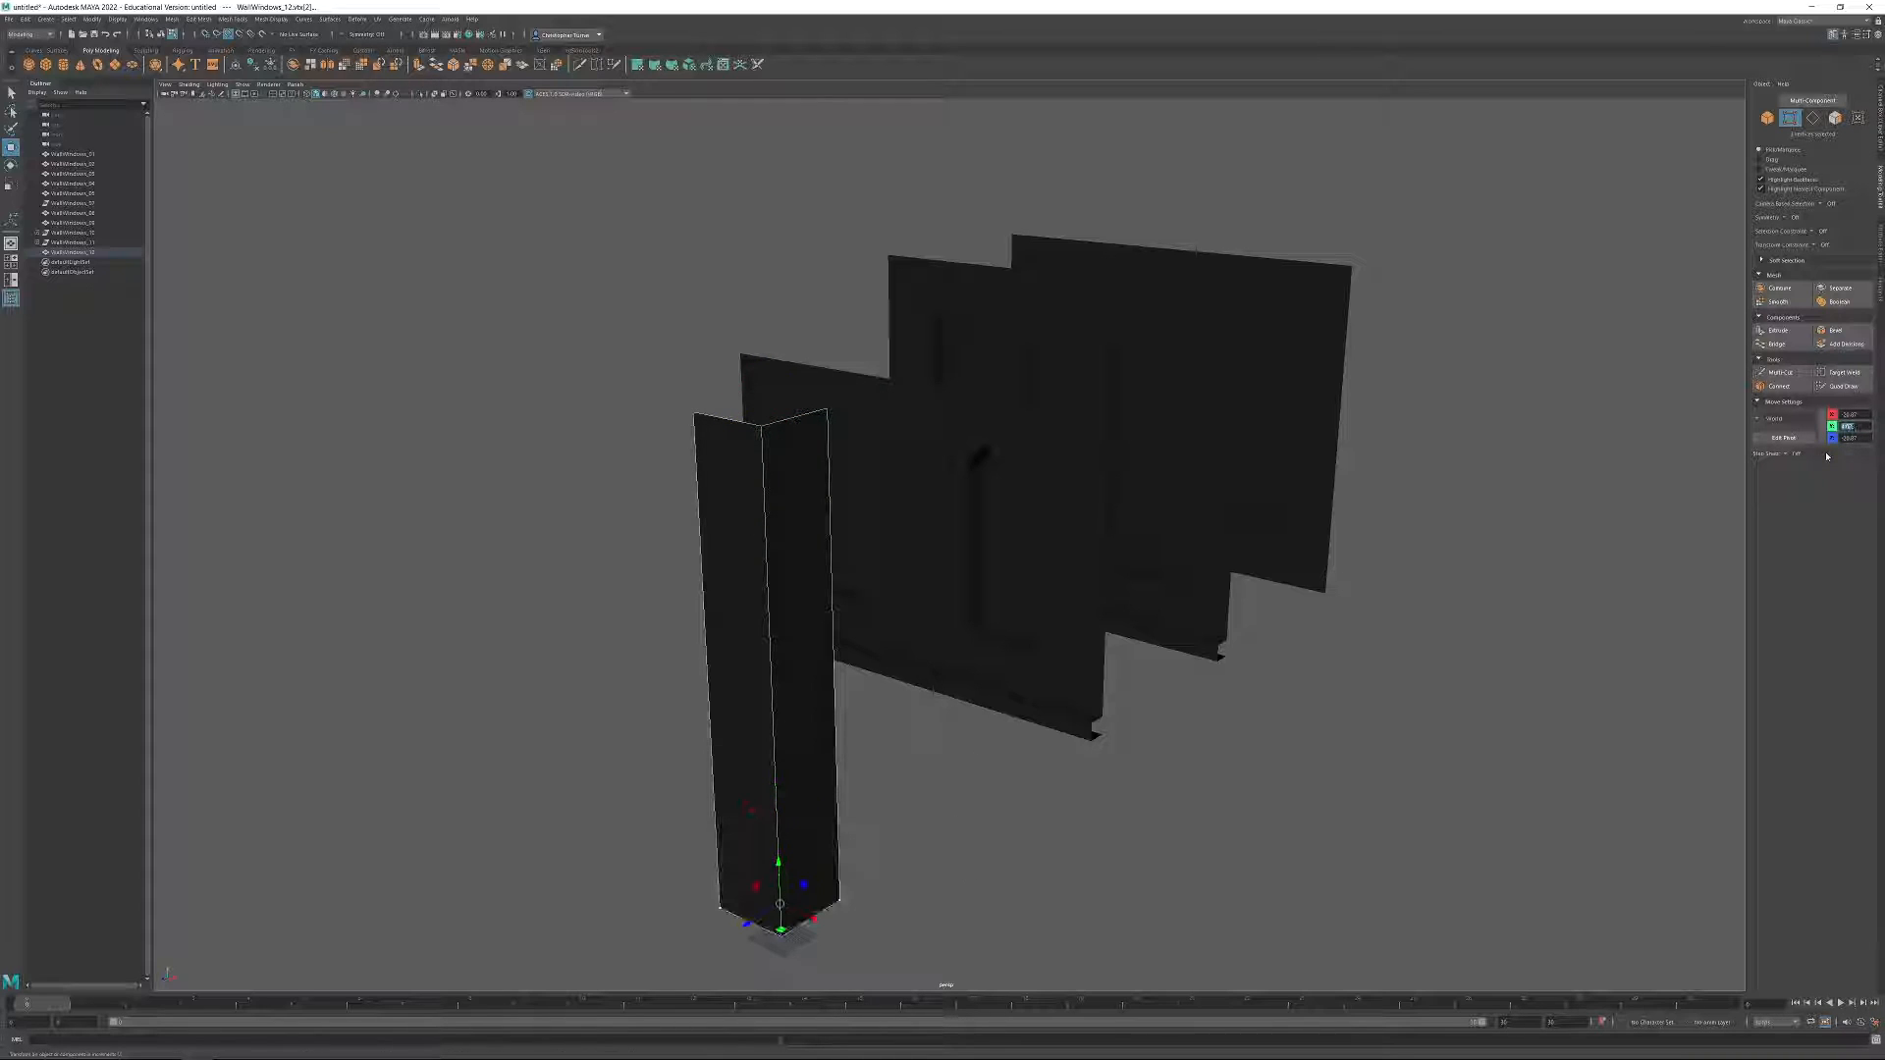
Merge all overlapping vertices of the corner piece.
left_click_drag(834, 416, 879, 435, "alt")
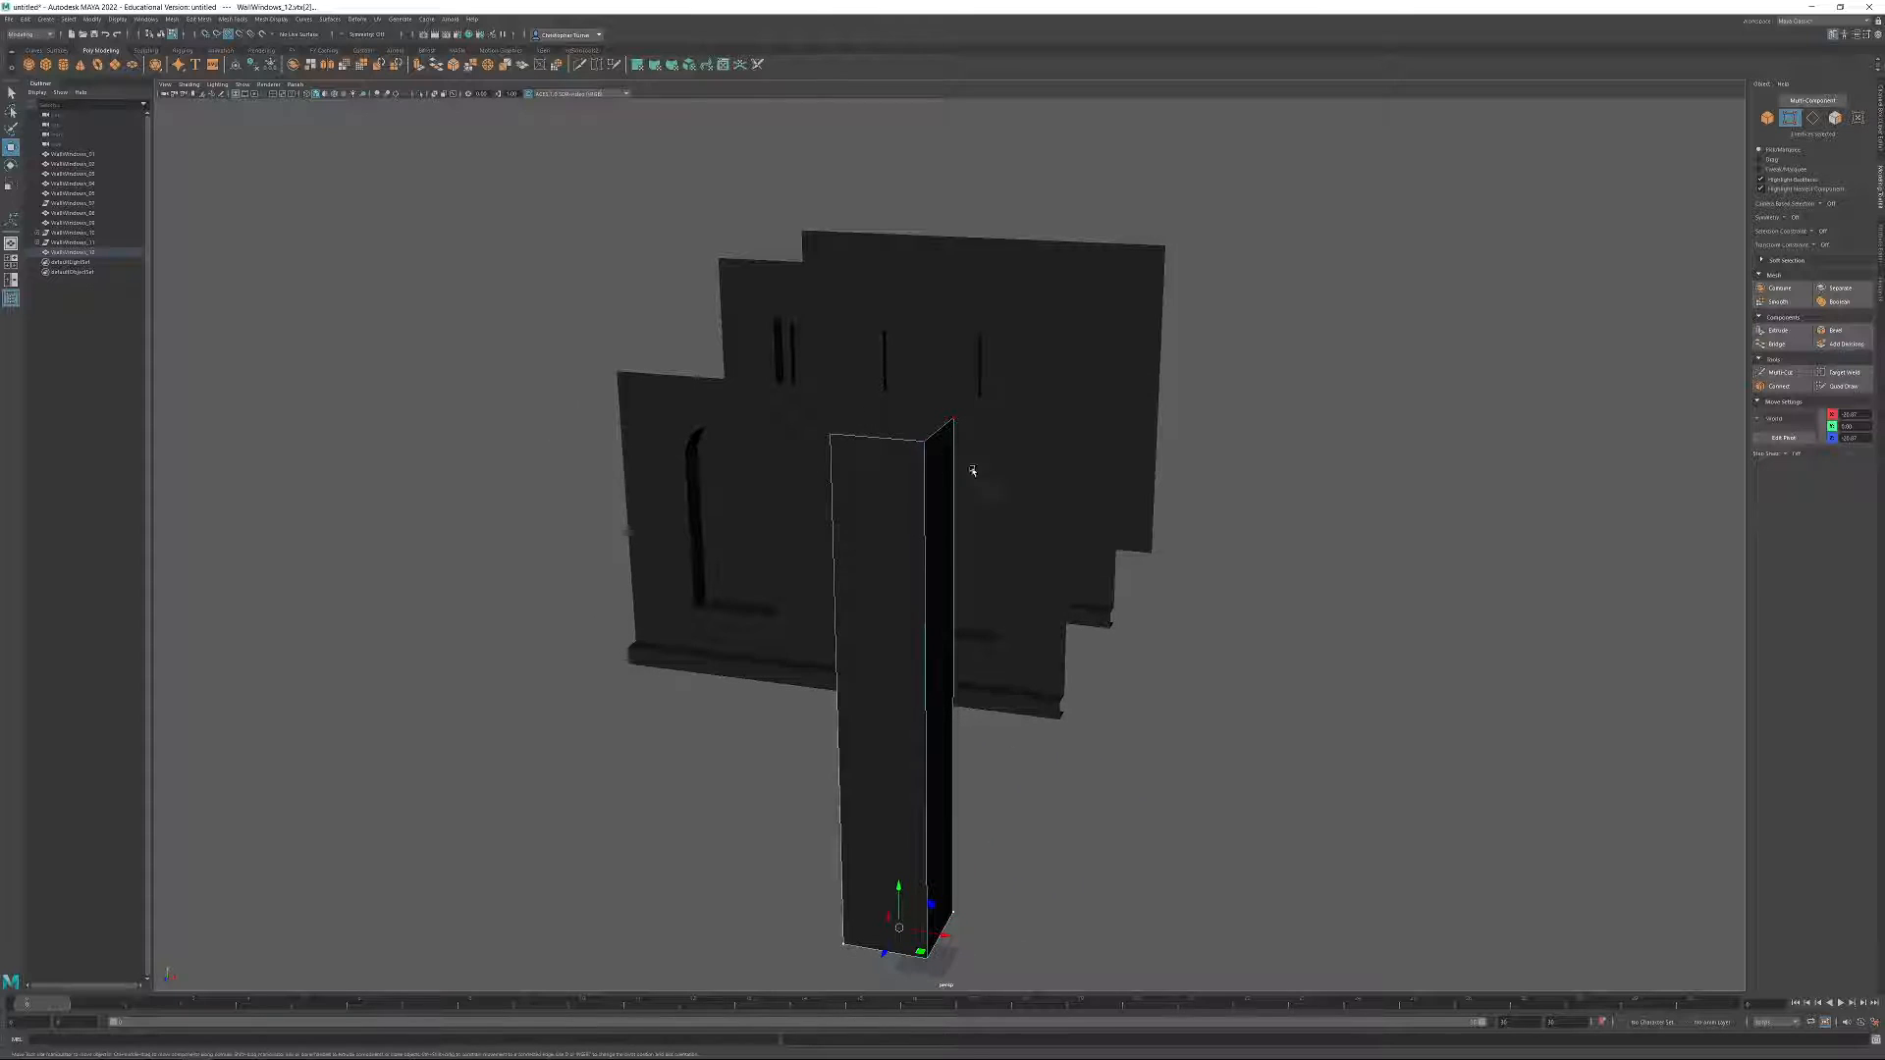
left_click_drag(969, 481, 911, 510, "alt")
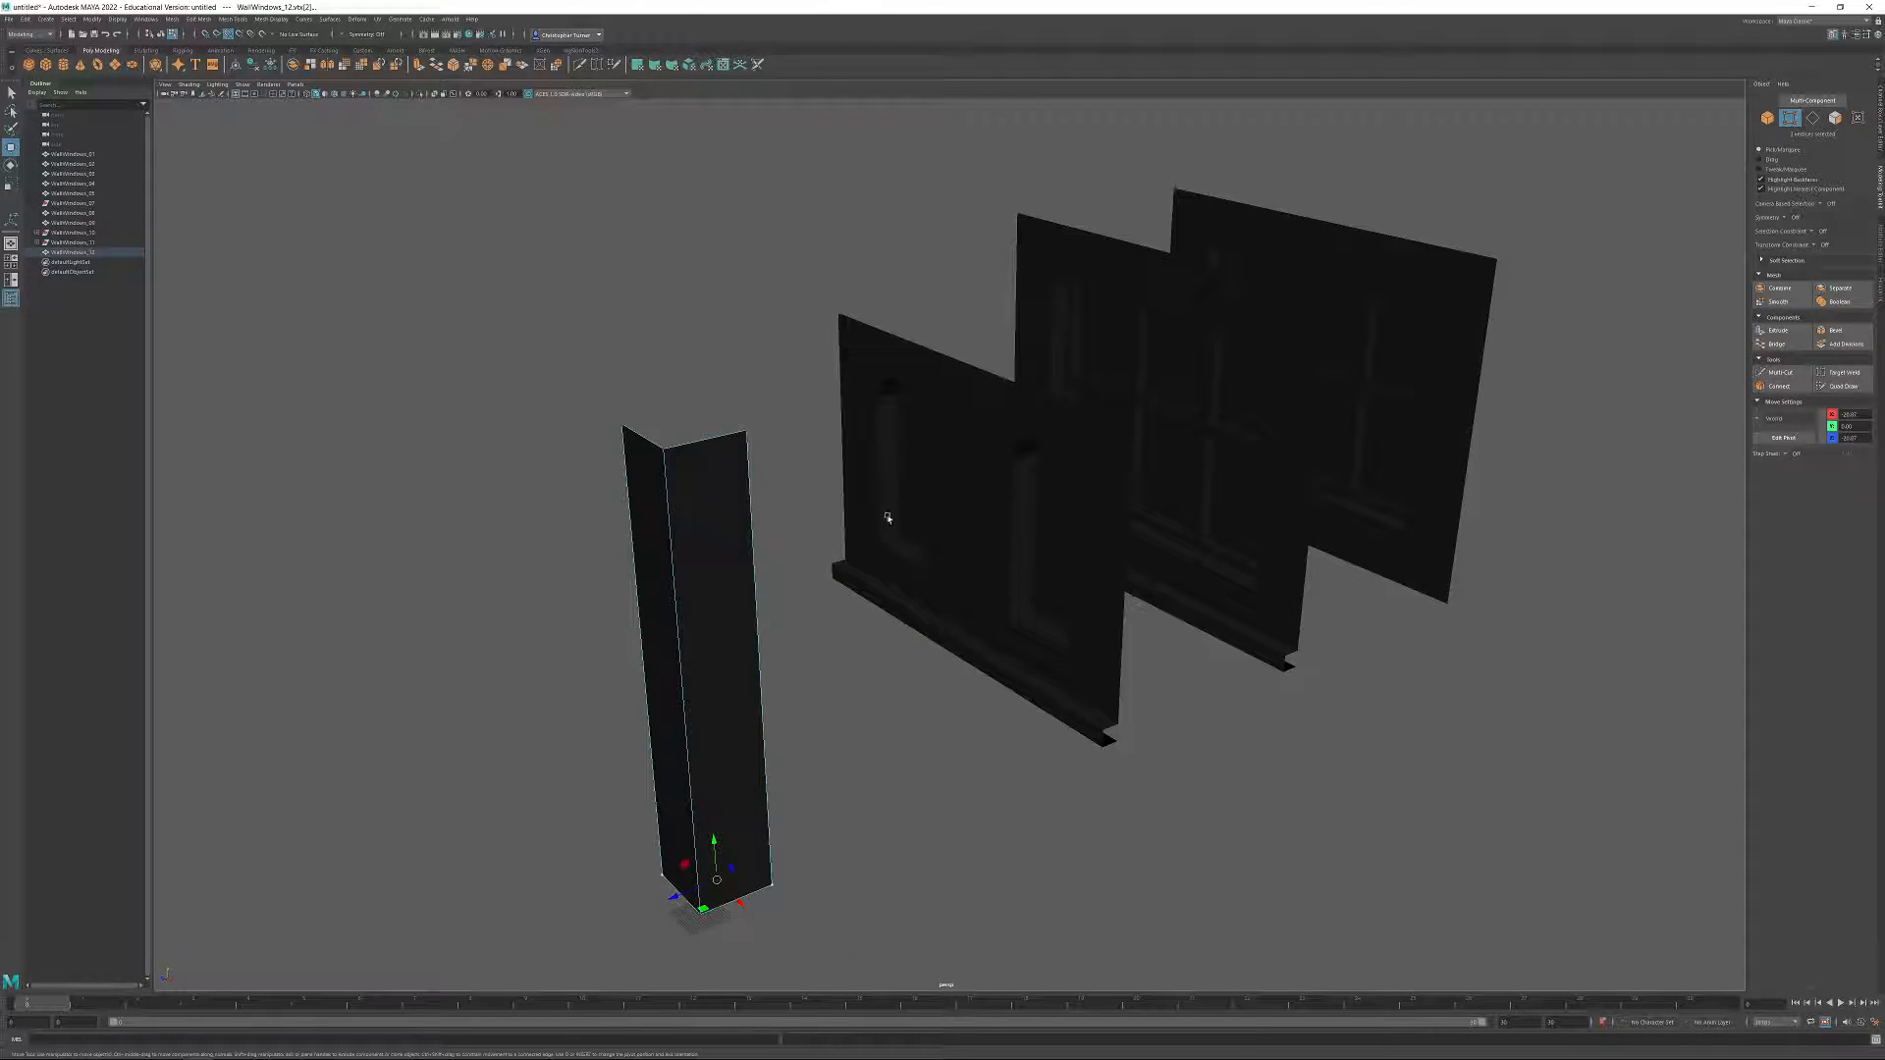
left_click_drag(592, 403, 821, 941)
left_click(200, 20)
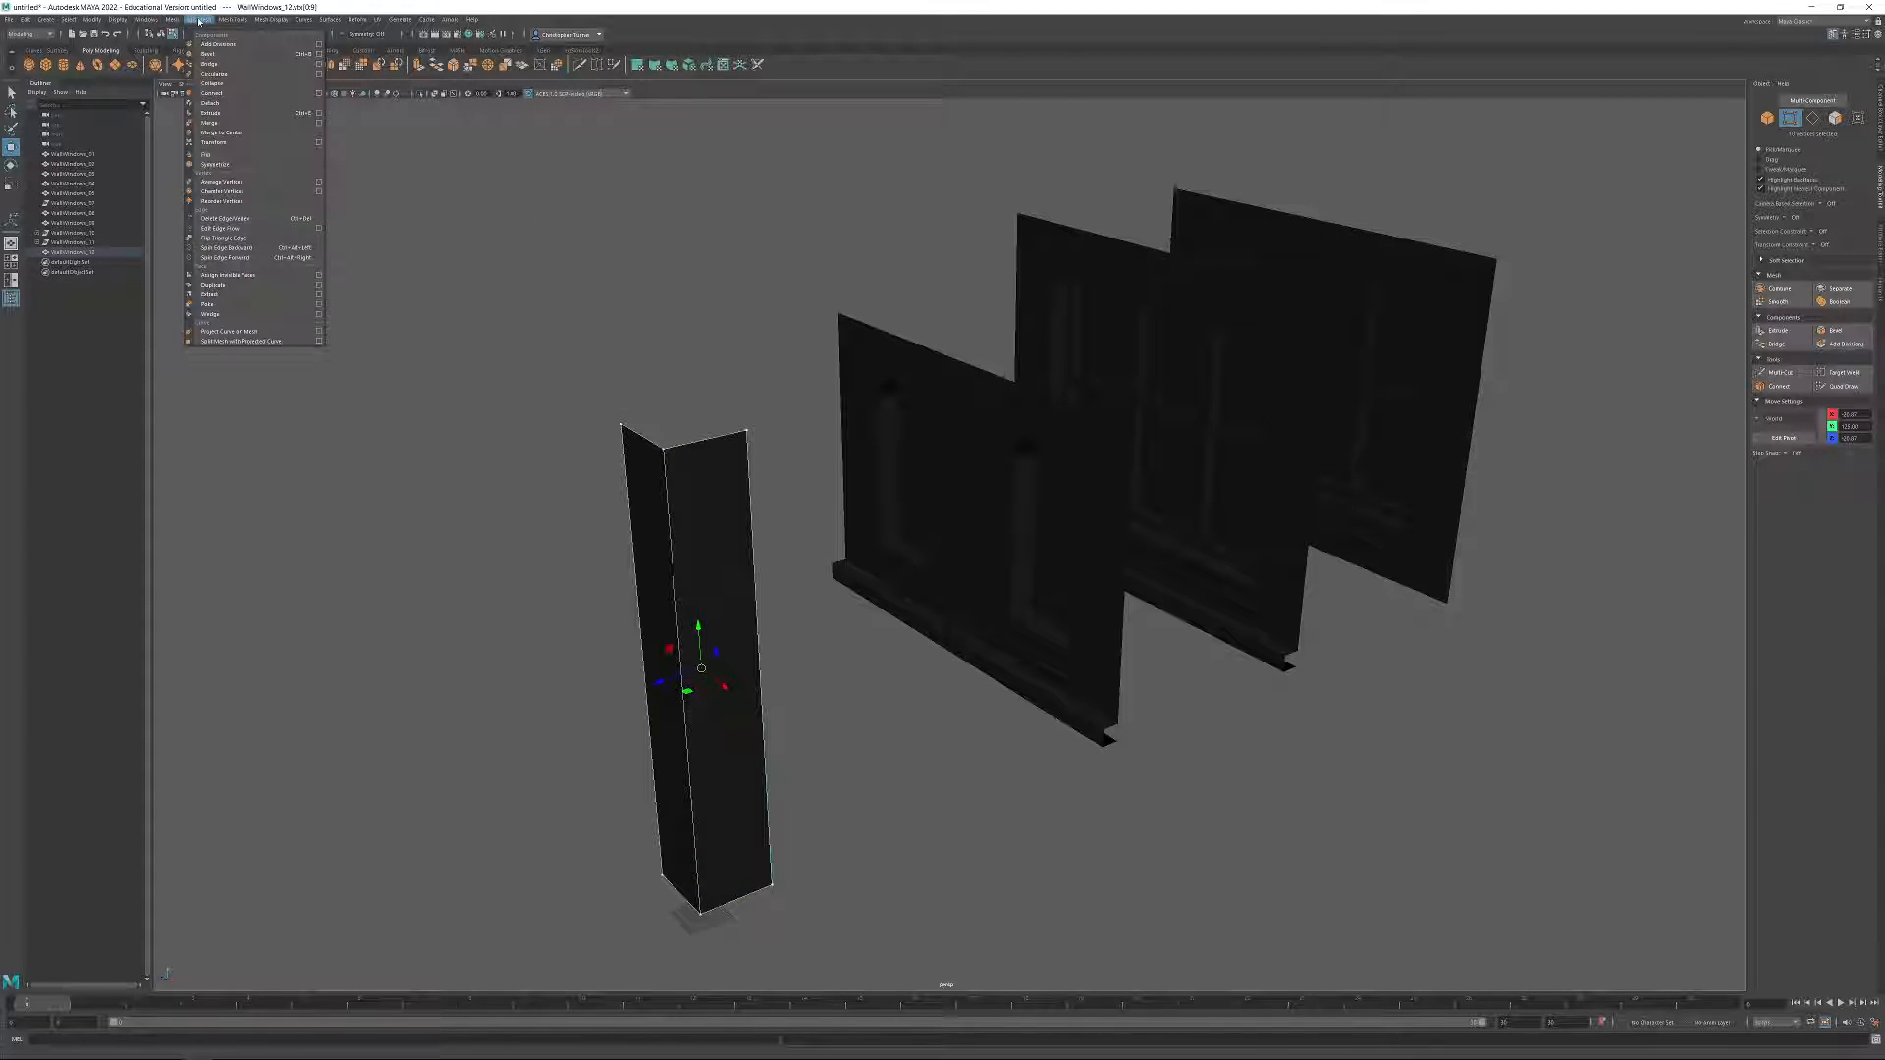
left_click(225, 125)
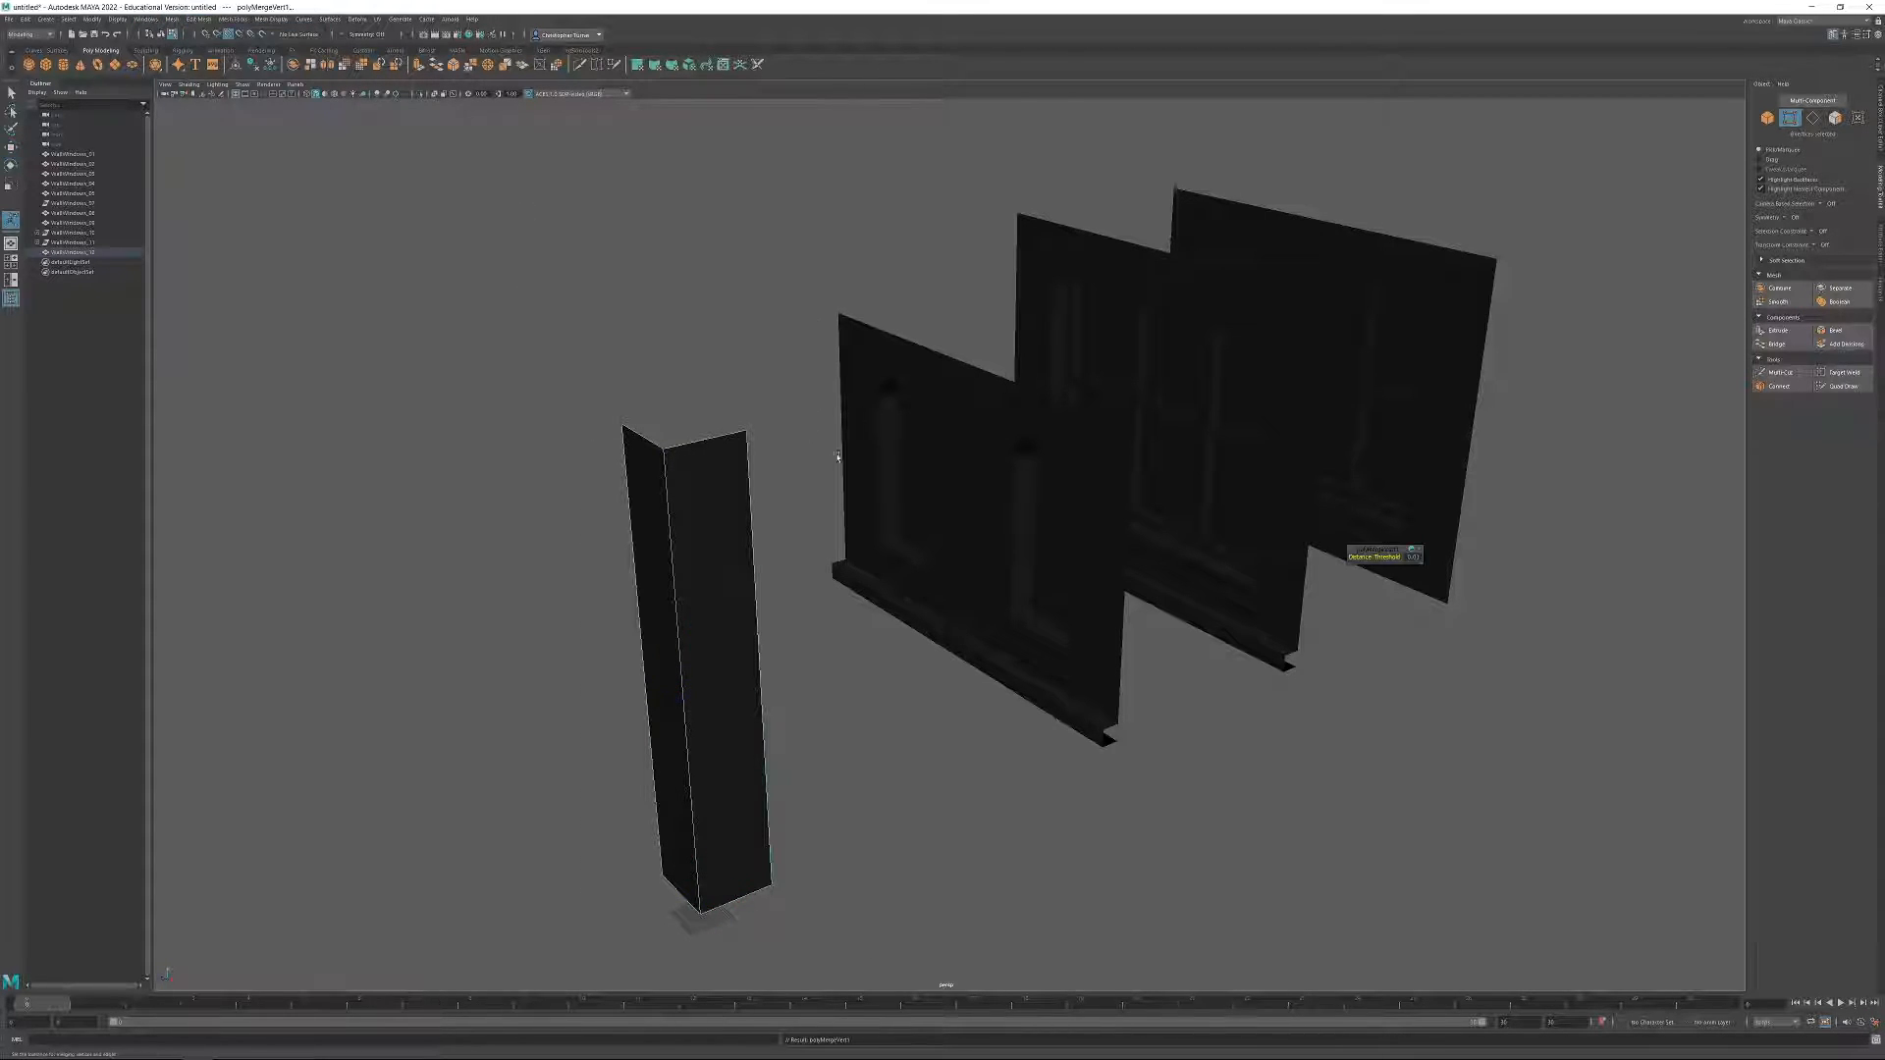
left_click(719, 386)
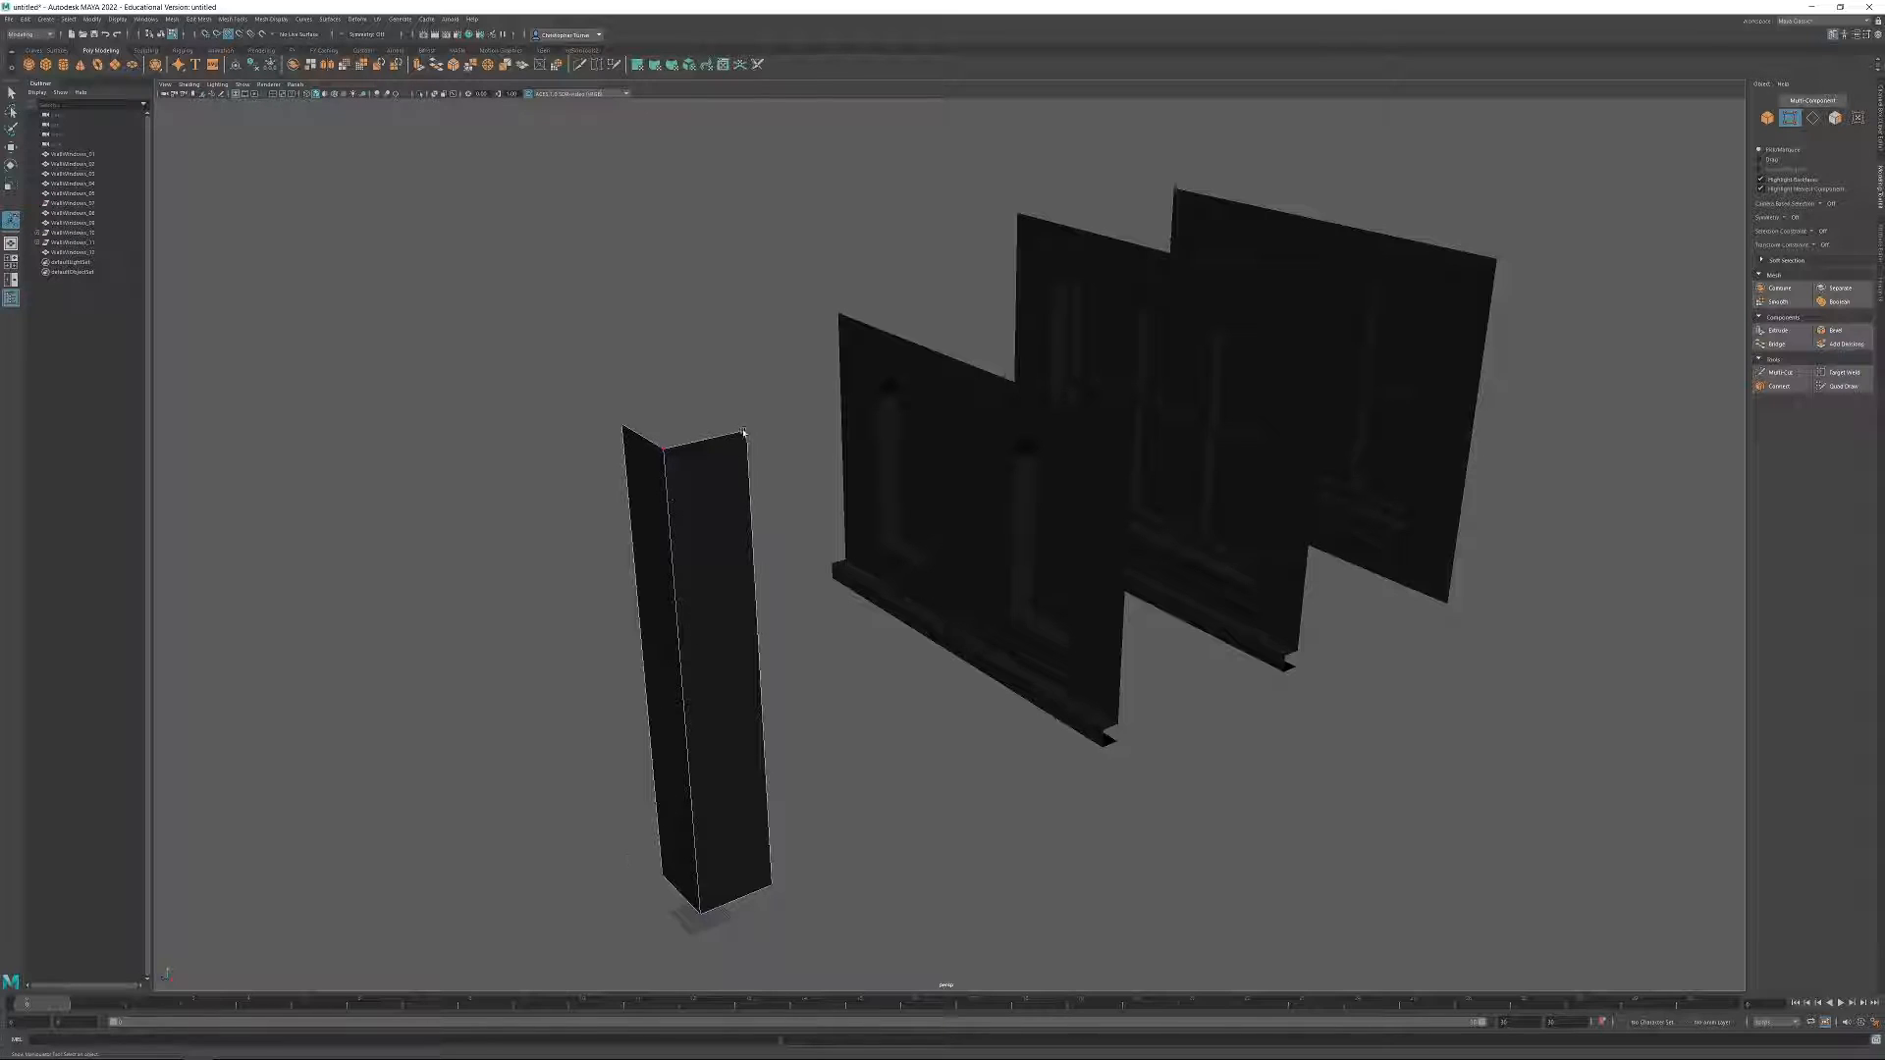
Widen one side of the corner piece by repositioning its two outer vertices along X.
left_click_drag(778, 673, 683, 495, "alt")
left_click_drag(630, 405, 694, 529)
left_click_drag(684, 868, 724, 921, "shift")
left_click_drag(783, 818, 838, 823, "alt")
key("w")
middle_click_drag(997, 733, 1129, 599, "alt")
left_click_drag(1129, 599, 1144, 660, "alt")
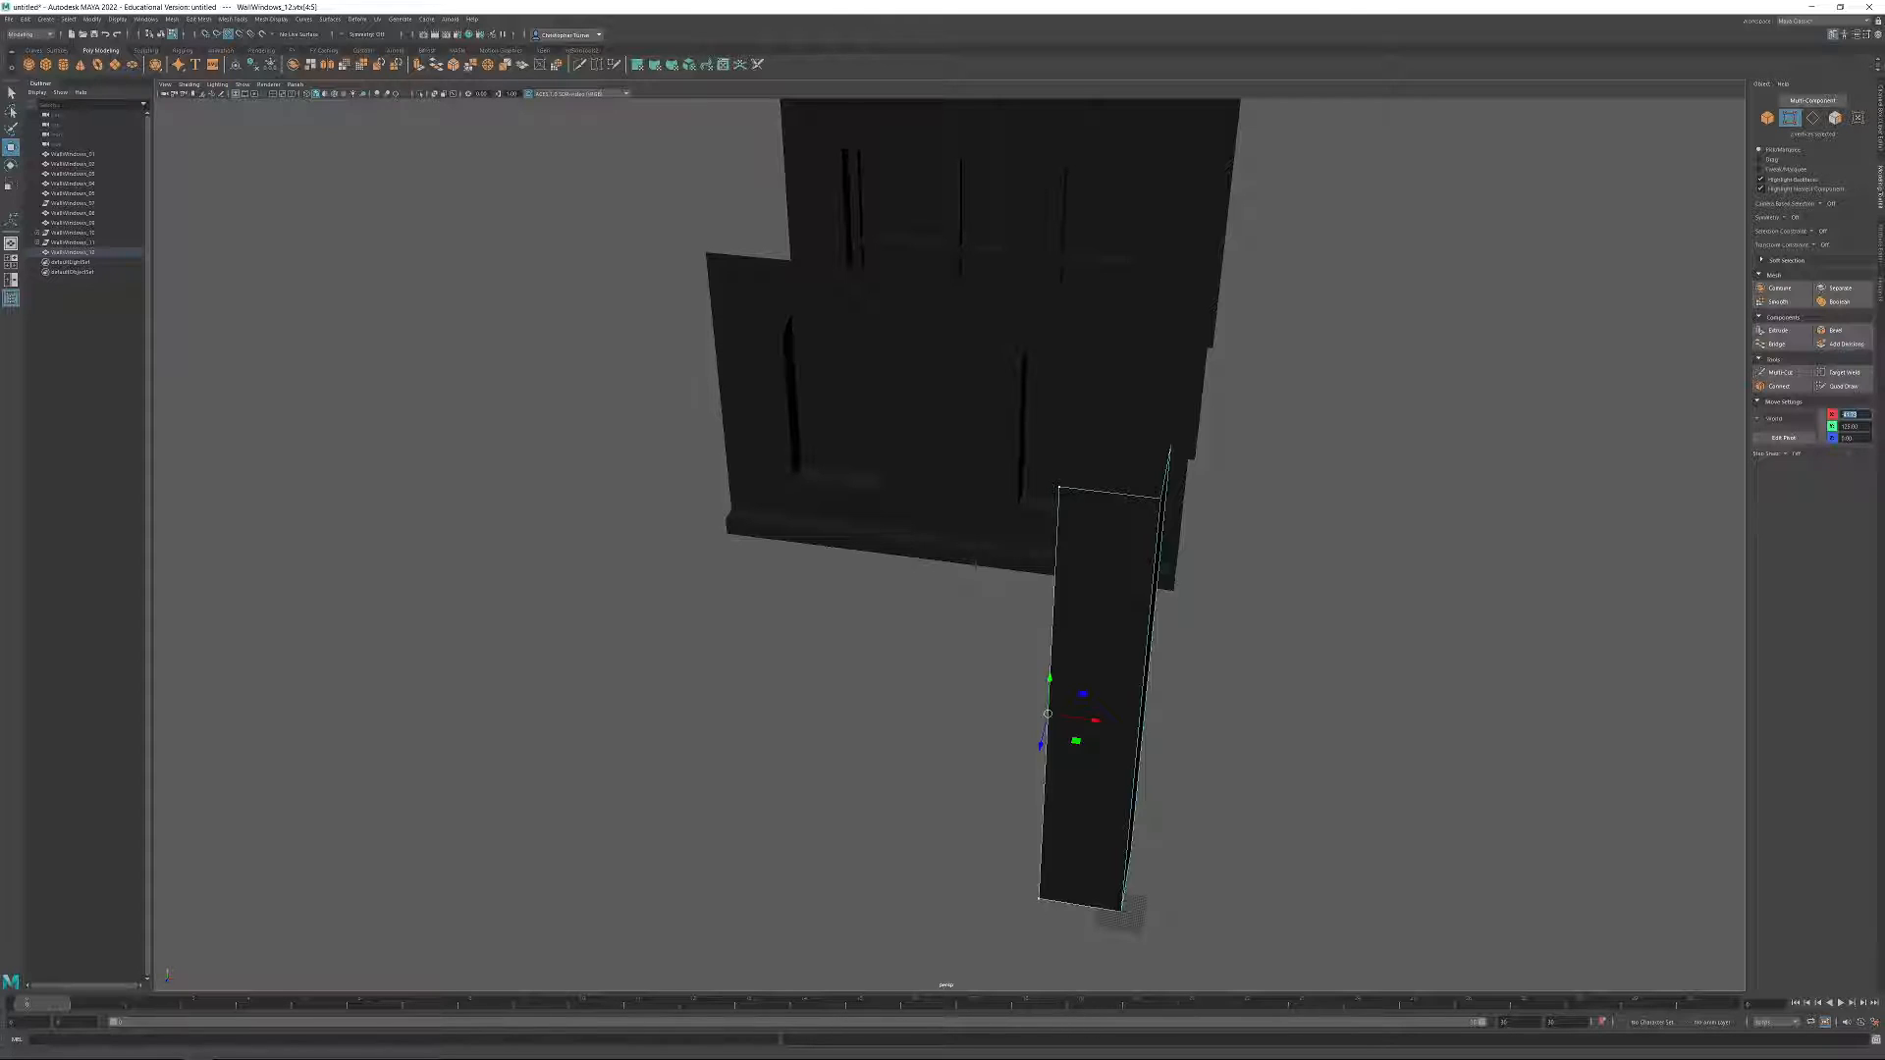
key("Return")
Widen the corner piece's other side by setting its two outer vertices to 100 along Z.
left_click_drag(1100, 595, 898, 707, "alt")
left_click_drag(902, 865, 904, 910, "shift")
middle_click_drag(877, 784, 889, 743, "alt")
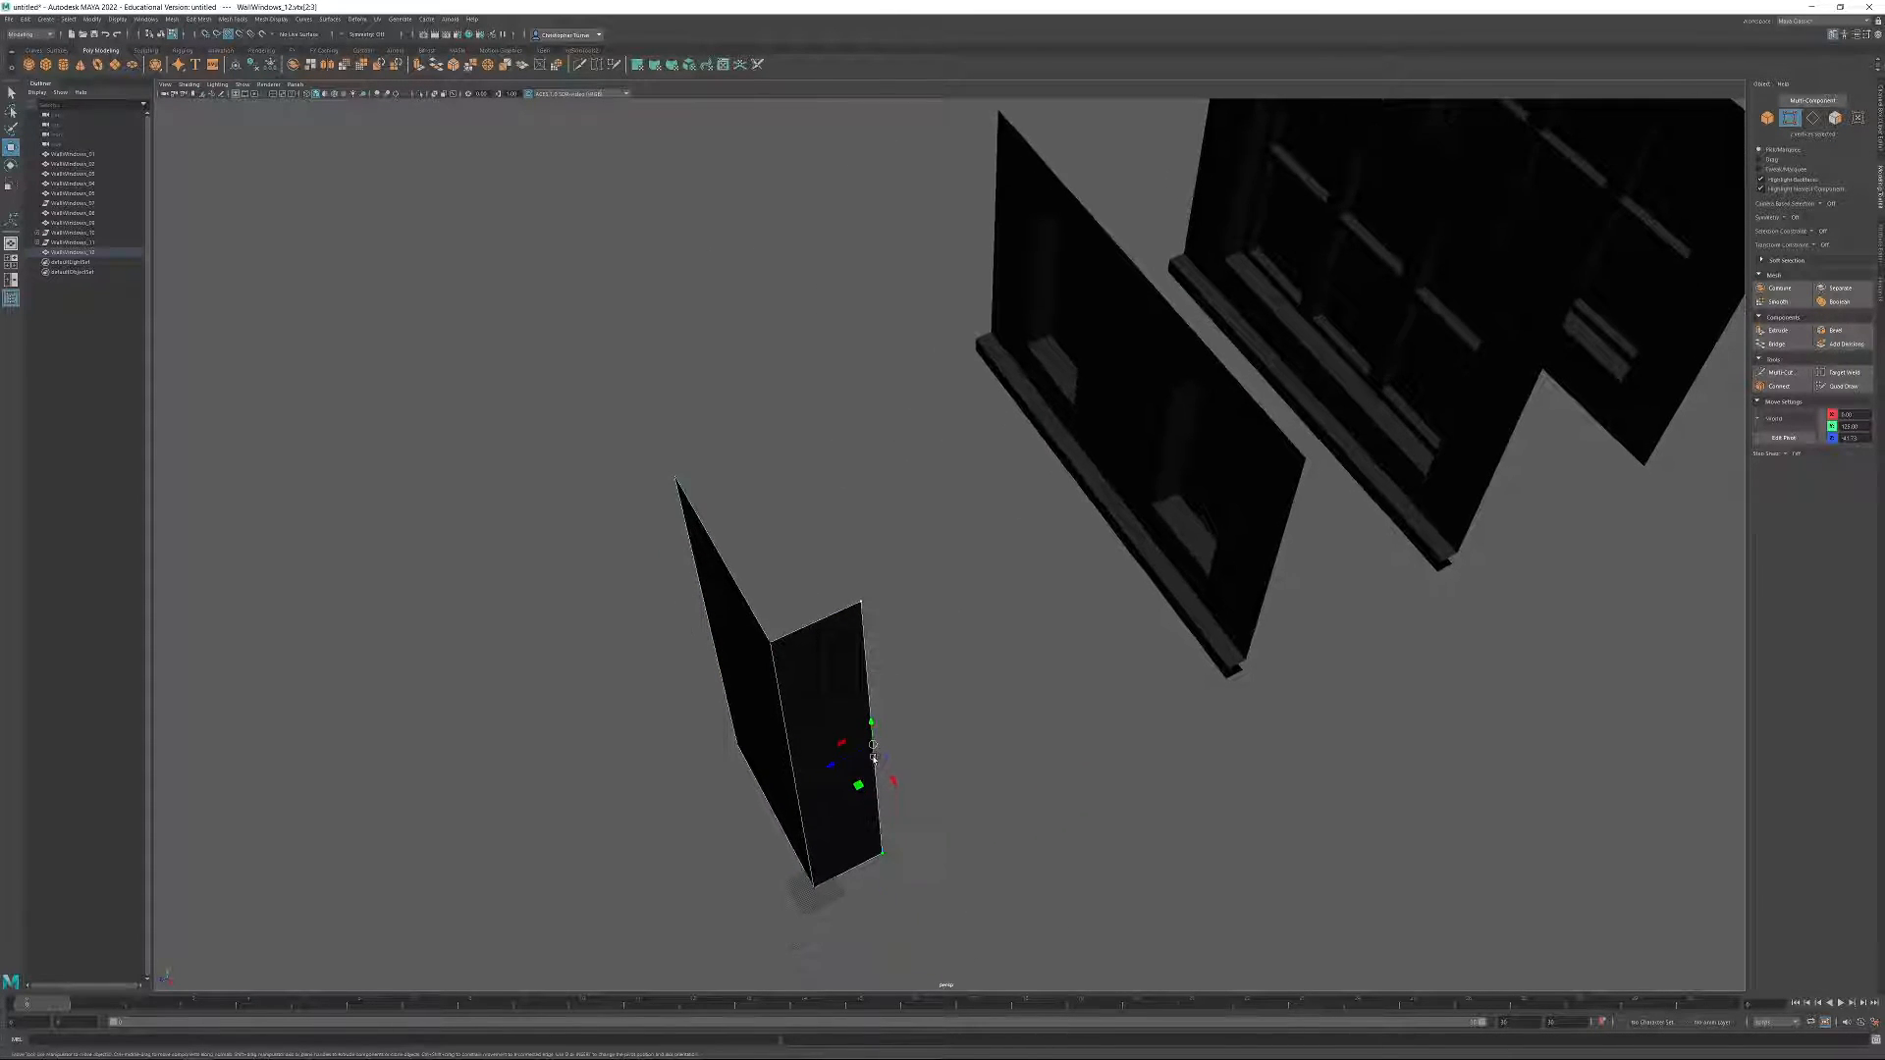
left_click_drag(1860, 439, 1845, 442)
type("100")
key("Return")
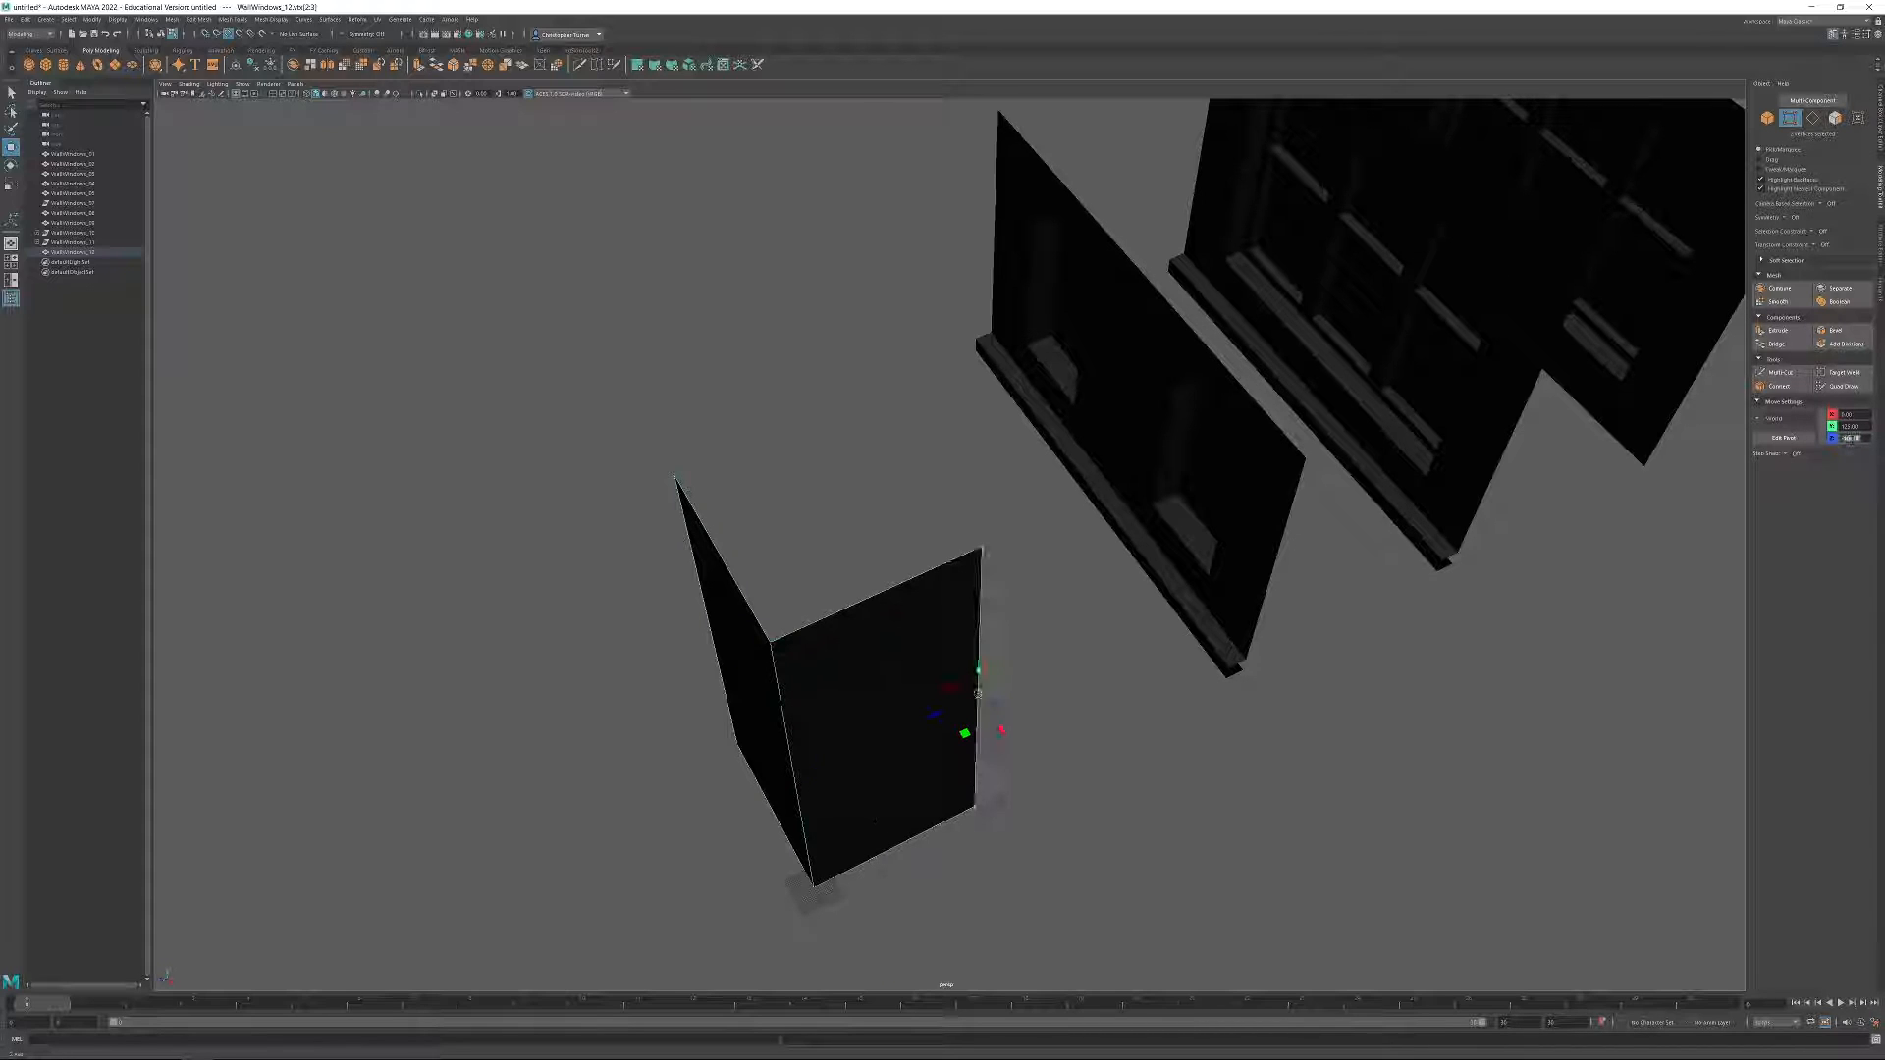
Return to whole-object selection and delete the construction history of the corner piece and the three wall modules.
left_click_drag(1174, 626, 1050, 486, "alt")
left_click(1768, 118)
middle_click_drag(654, 437, 603, 516, "alt")
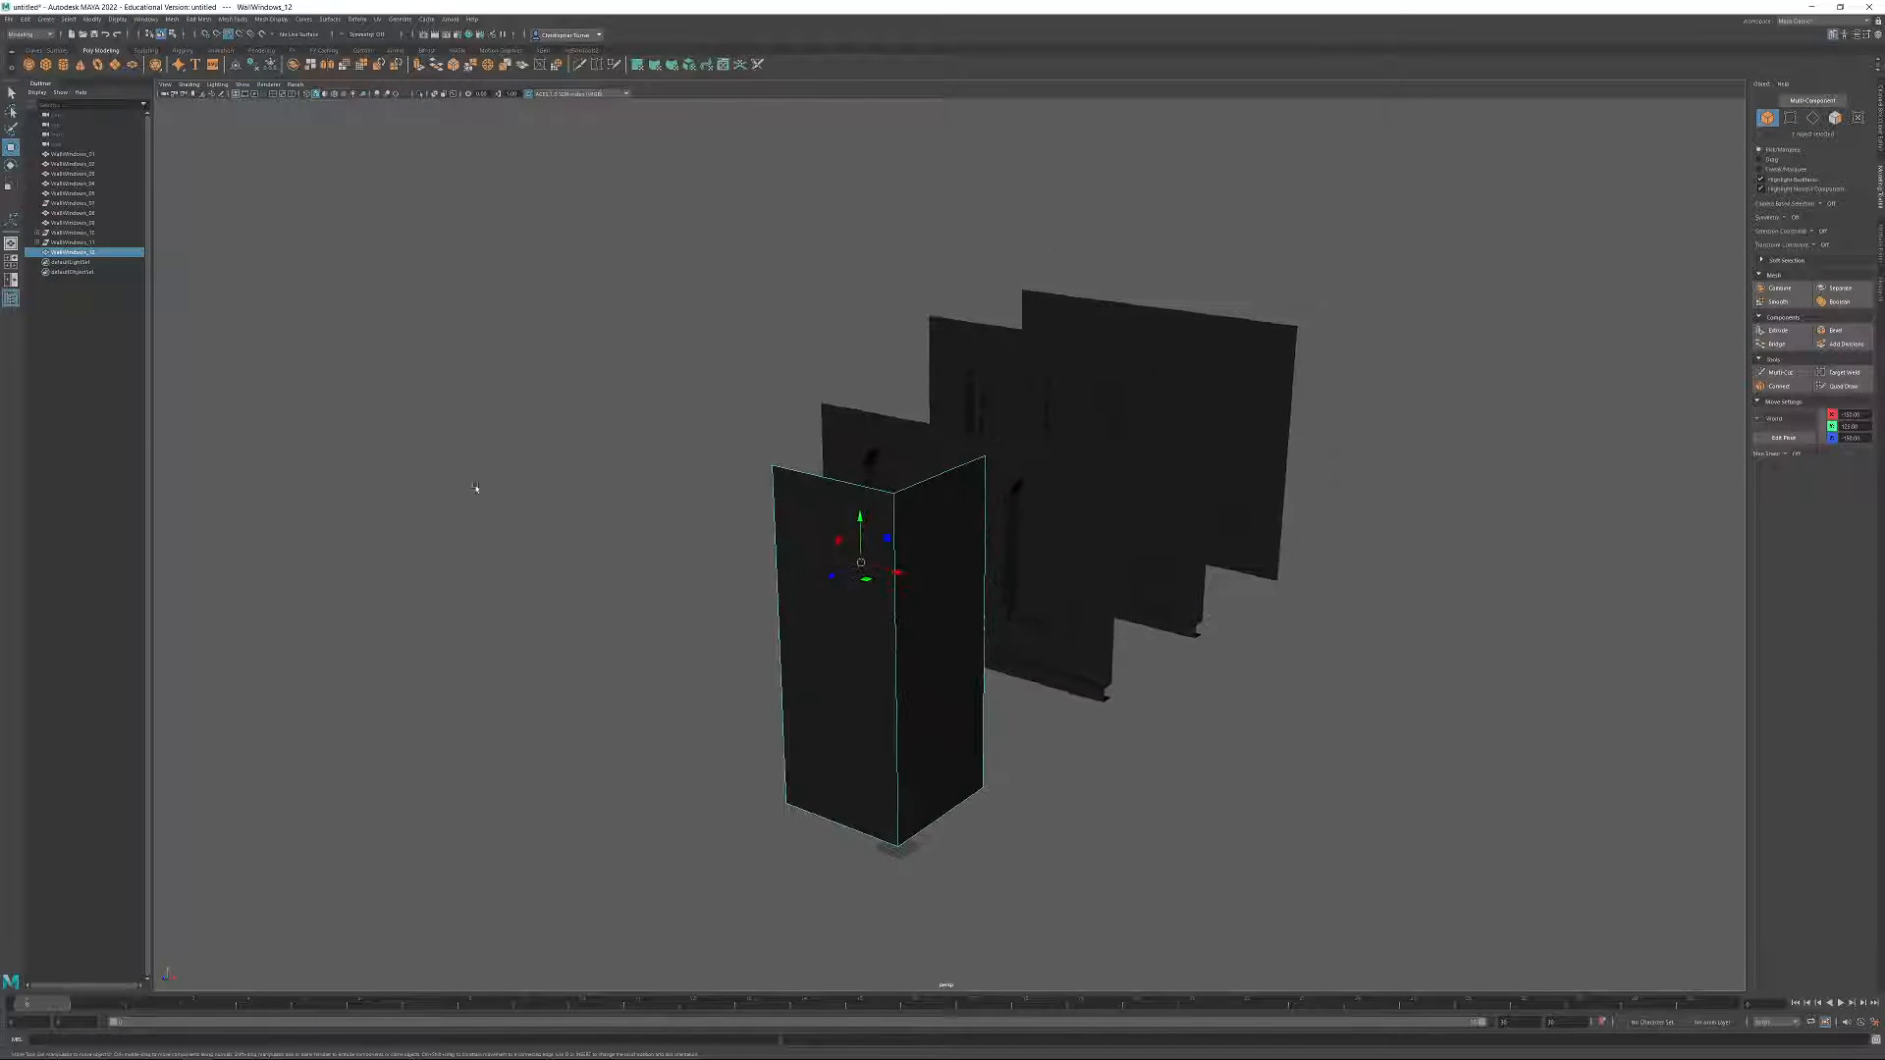
left_click_drag(590, 218, 1388, 589)
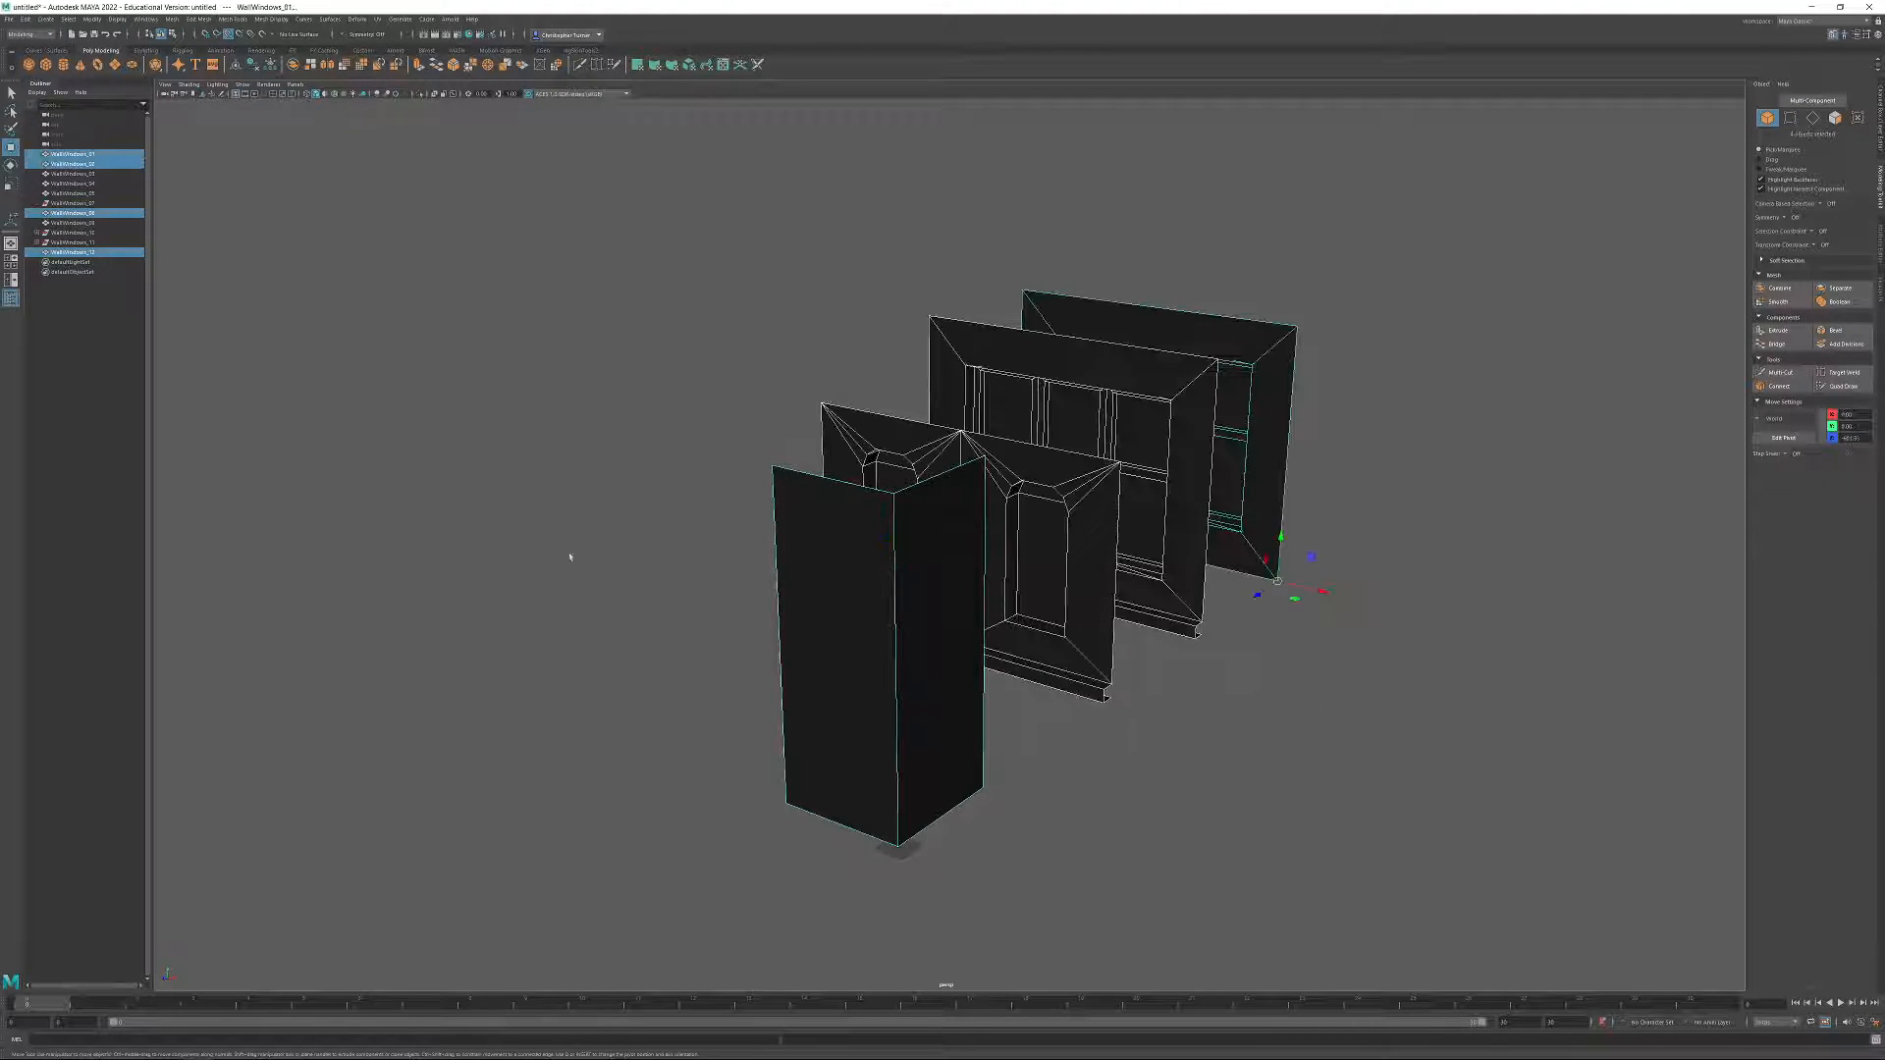
left_click(240, 65)
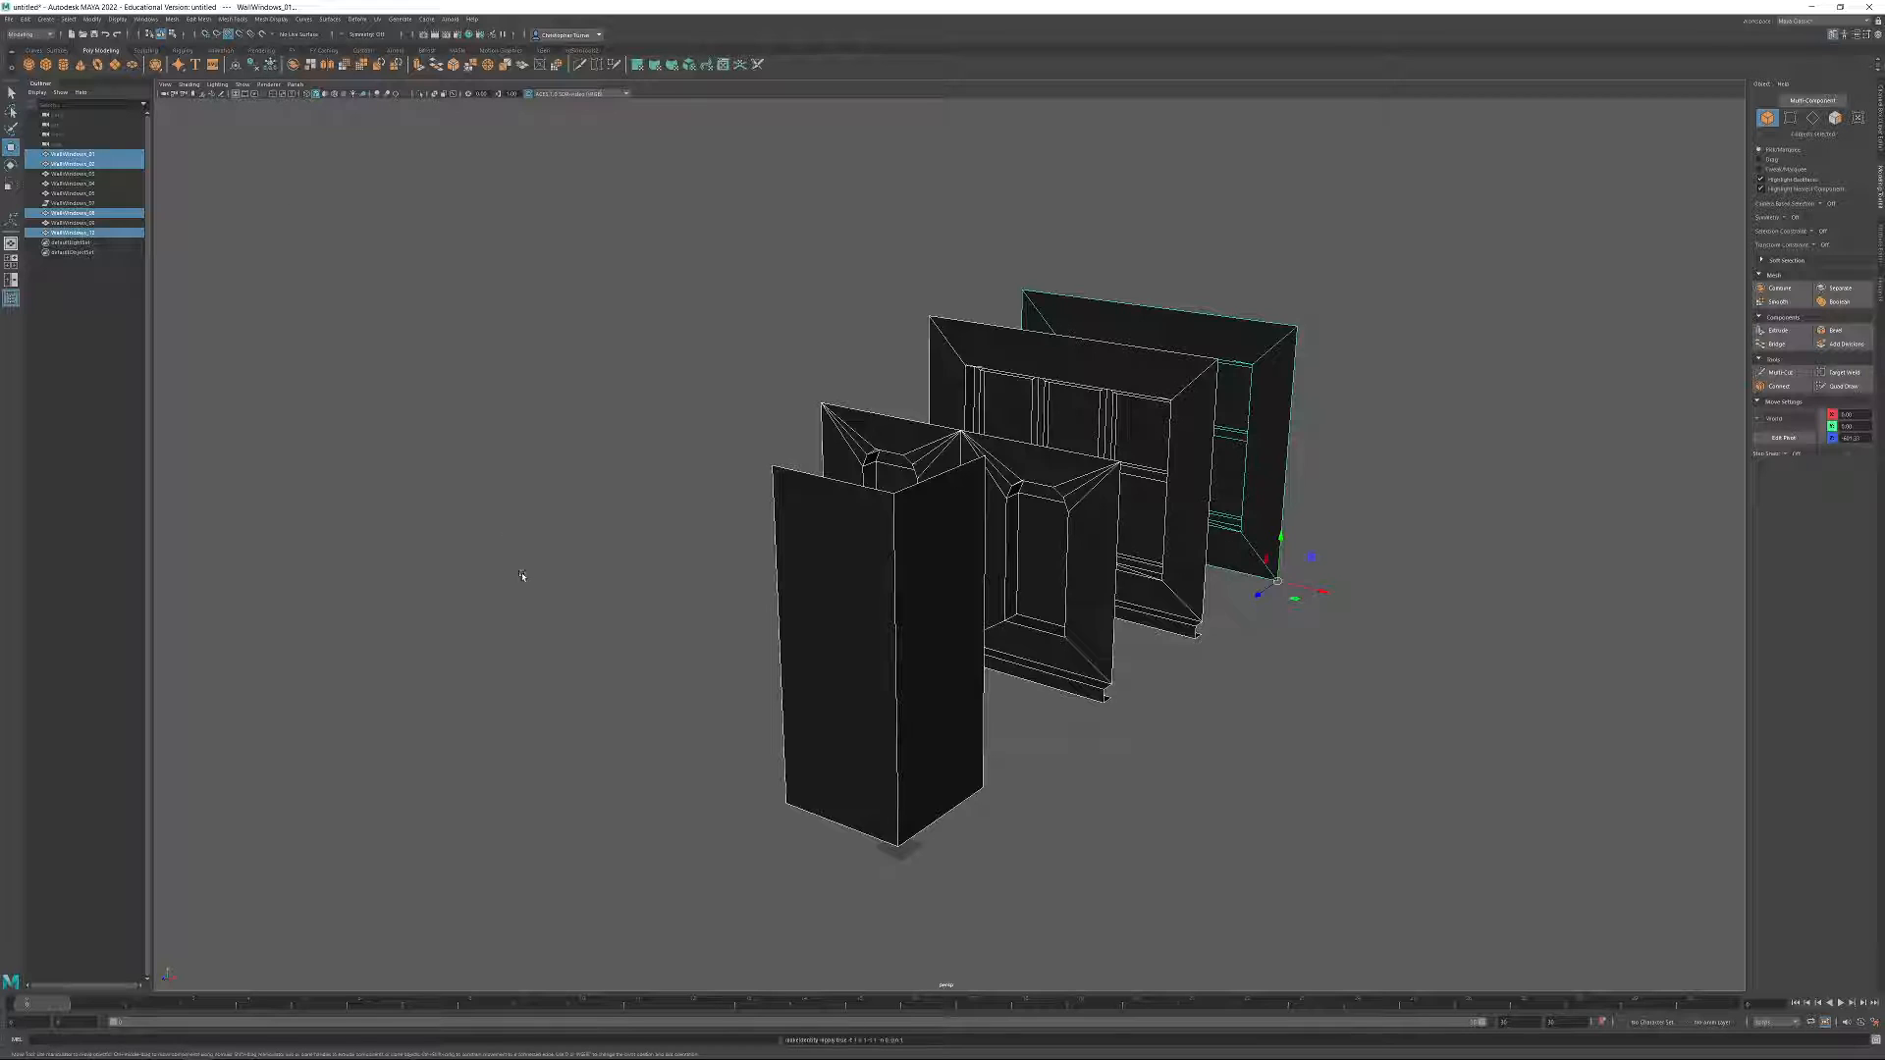
Rename the combined corner piece as Corner_01.
double_click(58, 234)
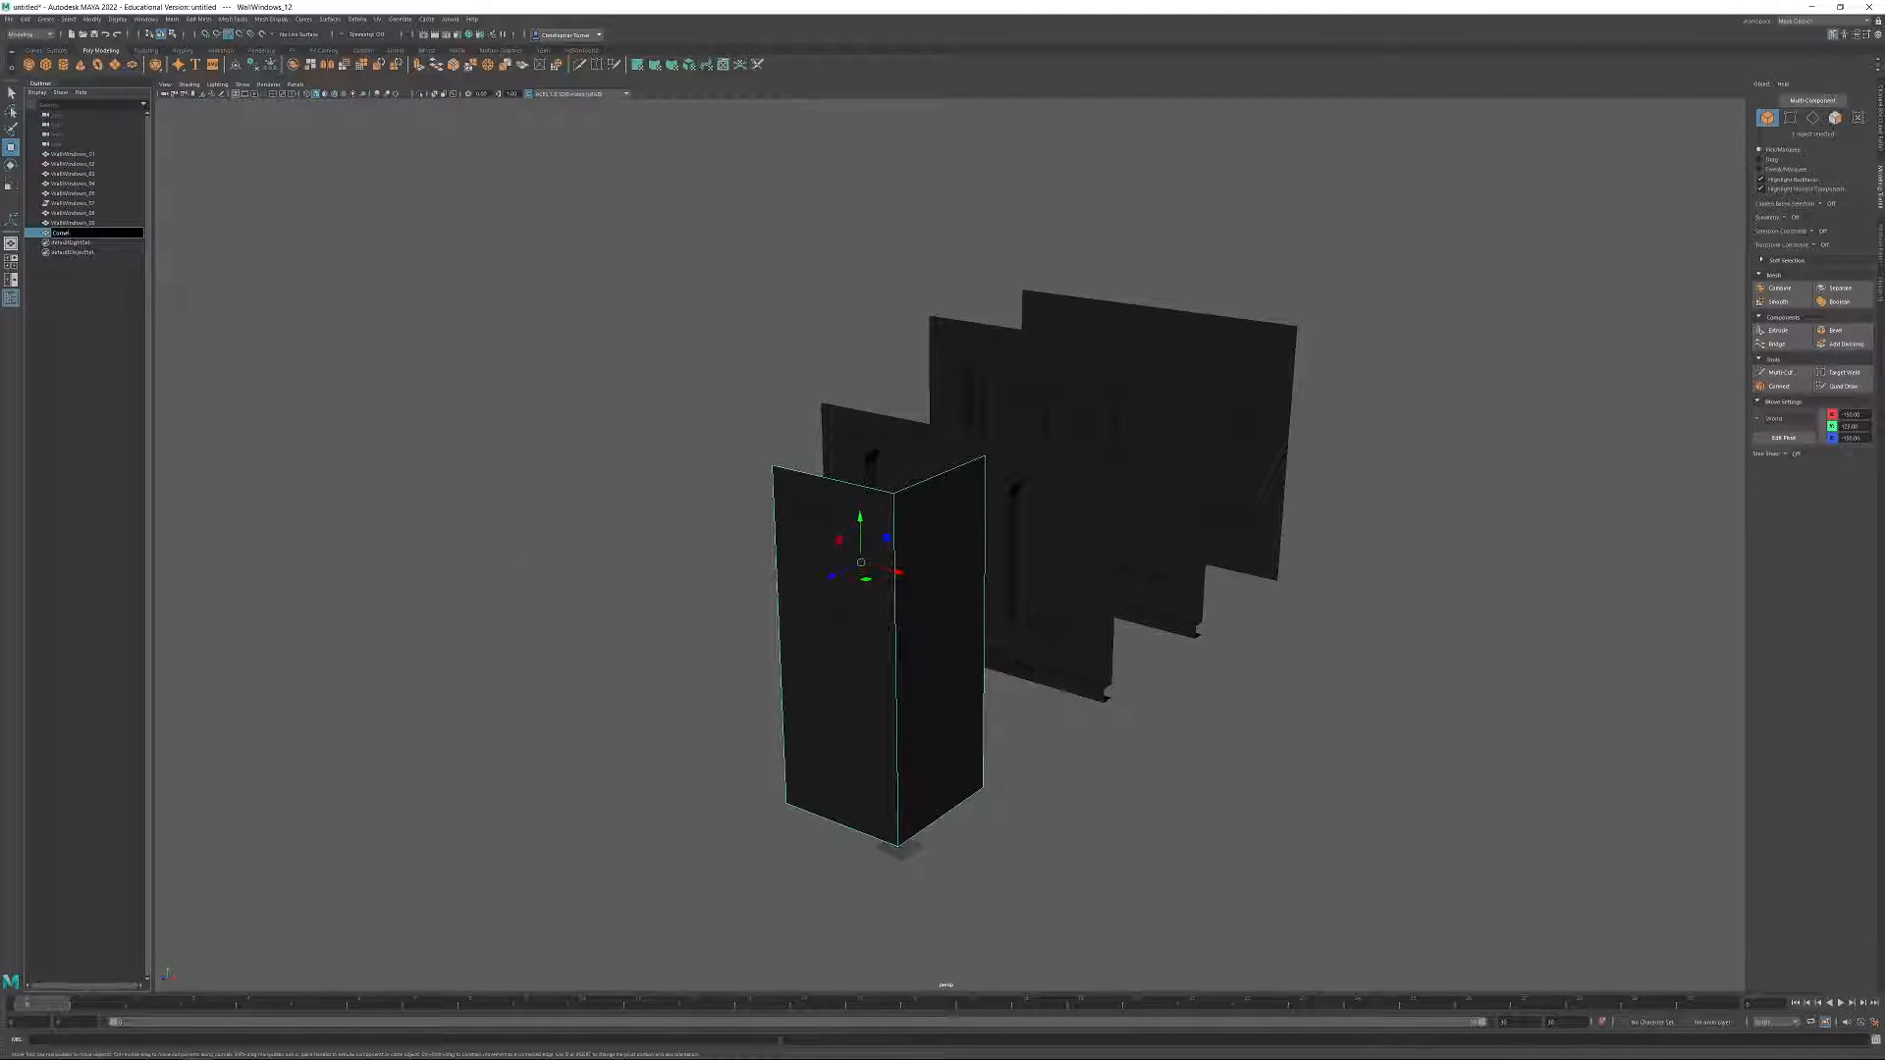
key("Return")
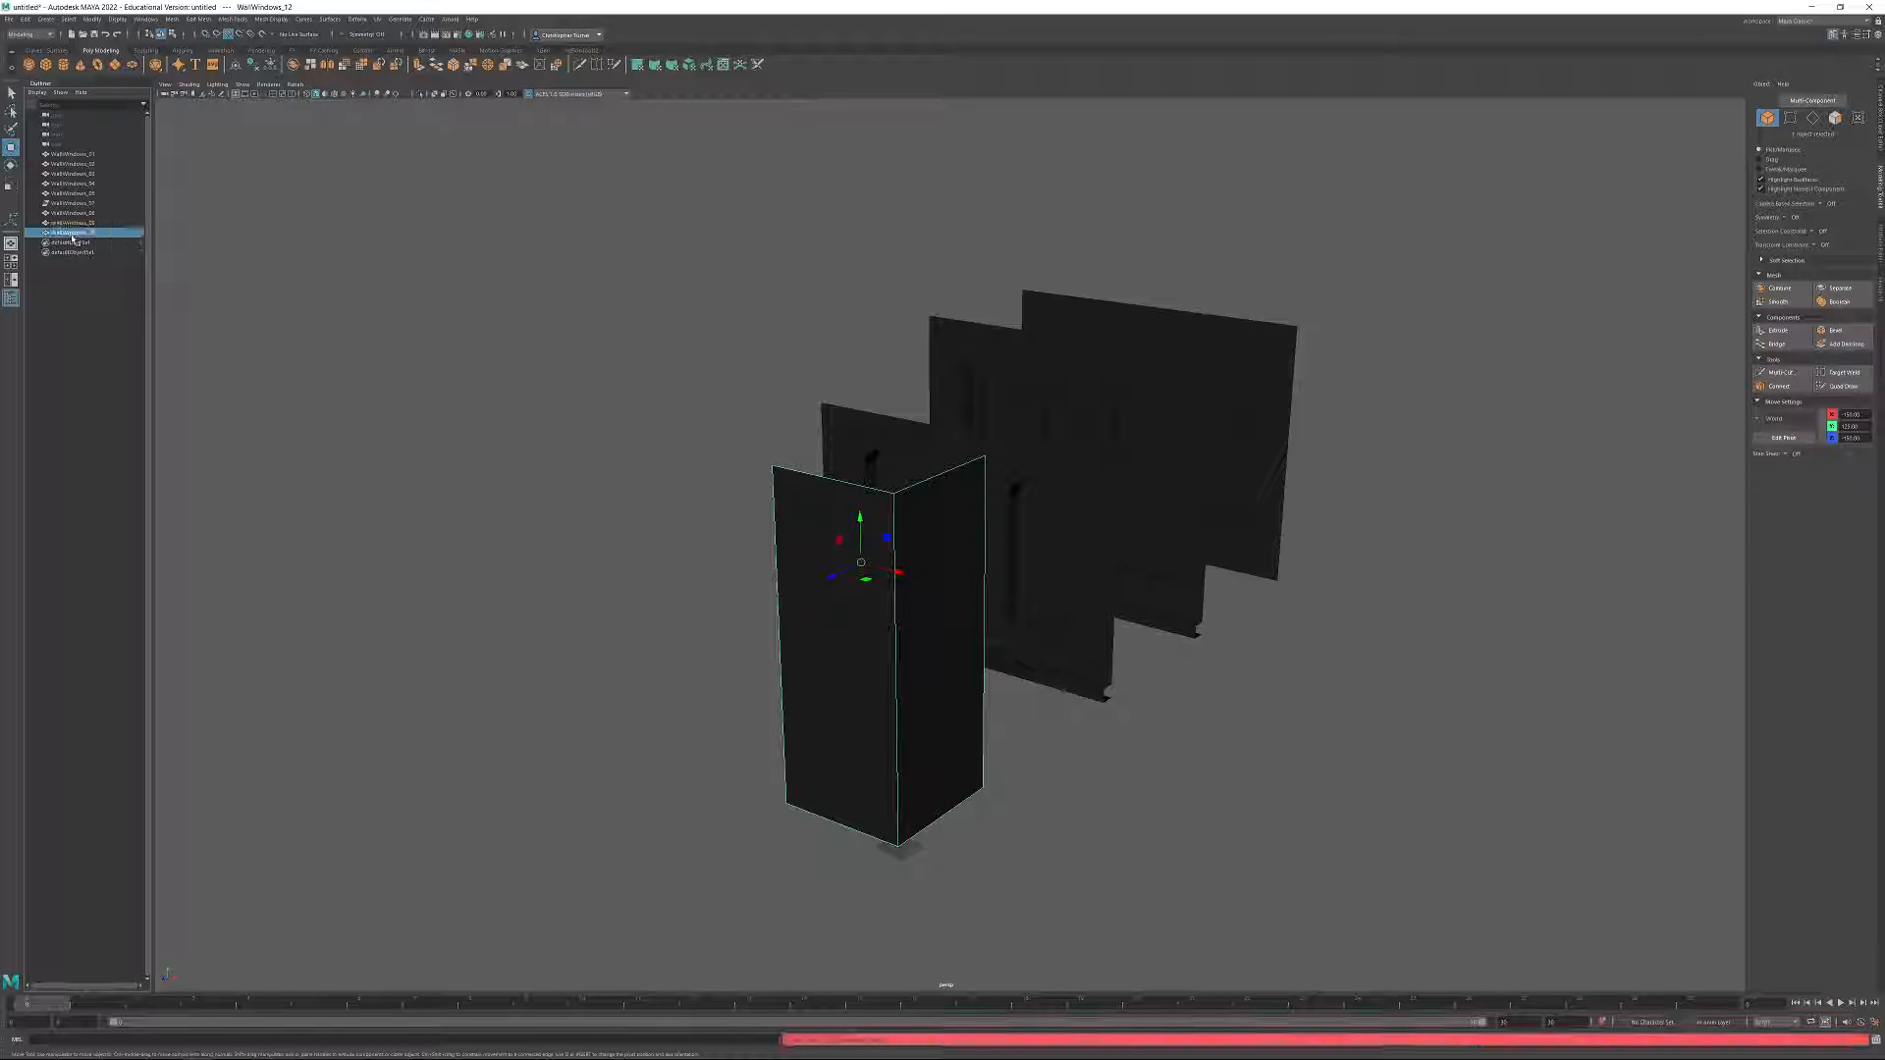
double_click(56, 233)
type("C")
key("Return")
Compare the corner piece's base and pivot location with those of the window wall modules.
left_click_drag(1153, 757, 1109, 732, "alt")
left_click_drag(1251, 618, 952, 480, "alt")
left_click(961, 559)
left_click(712, 458)
right_click_drag(952, 480, 1161, 858, "alt")
middle_click_drag(835, 918, 904, 786, "alt")
left_click_drag(890, 815, 896, 837, "alt")
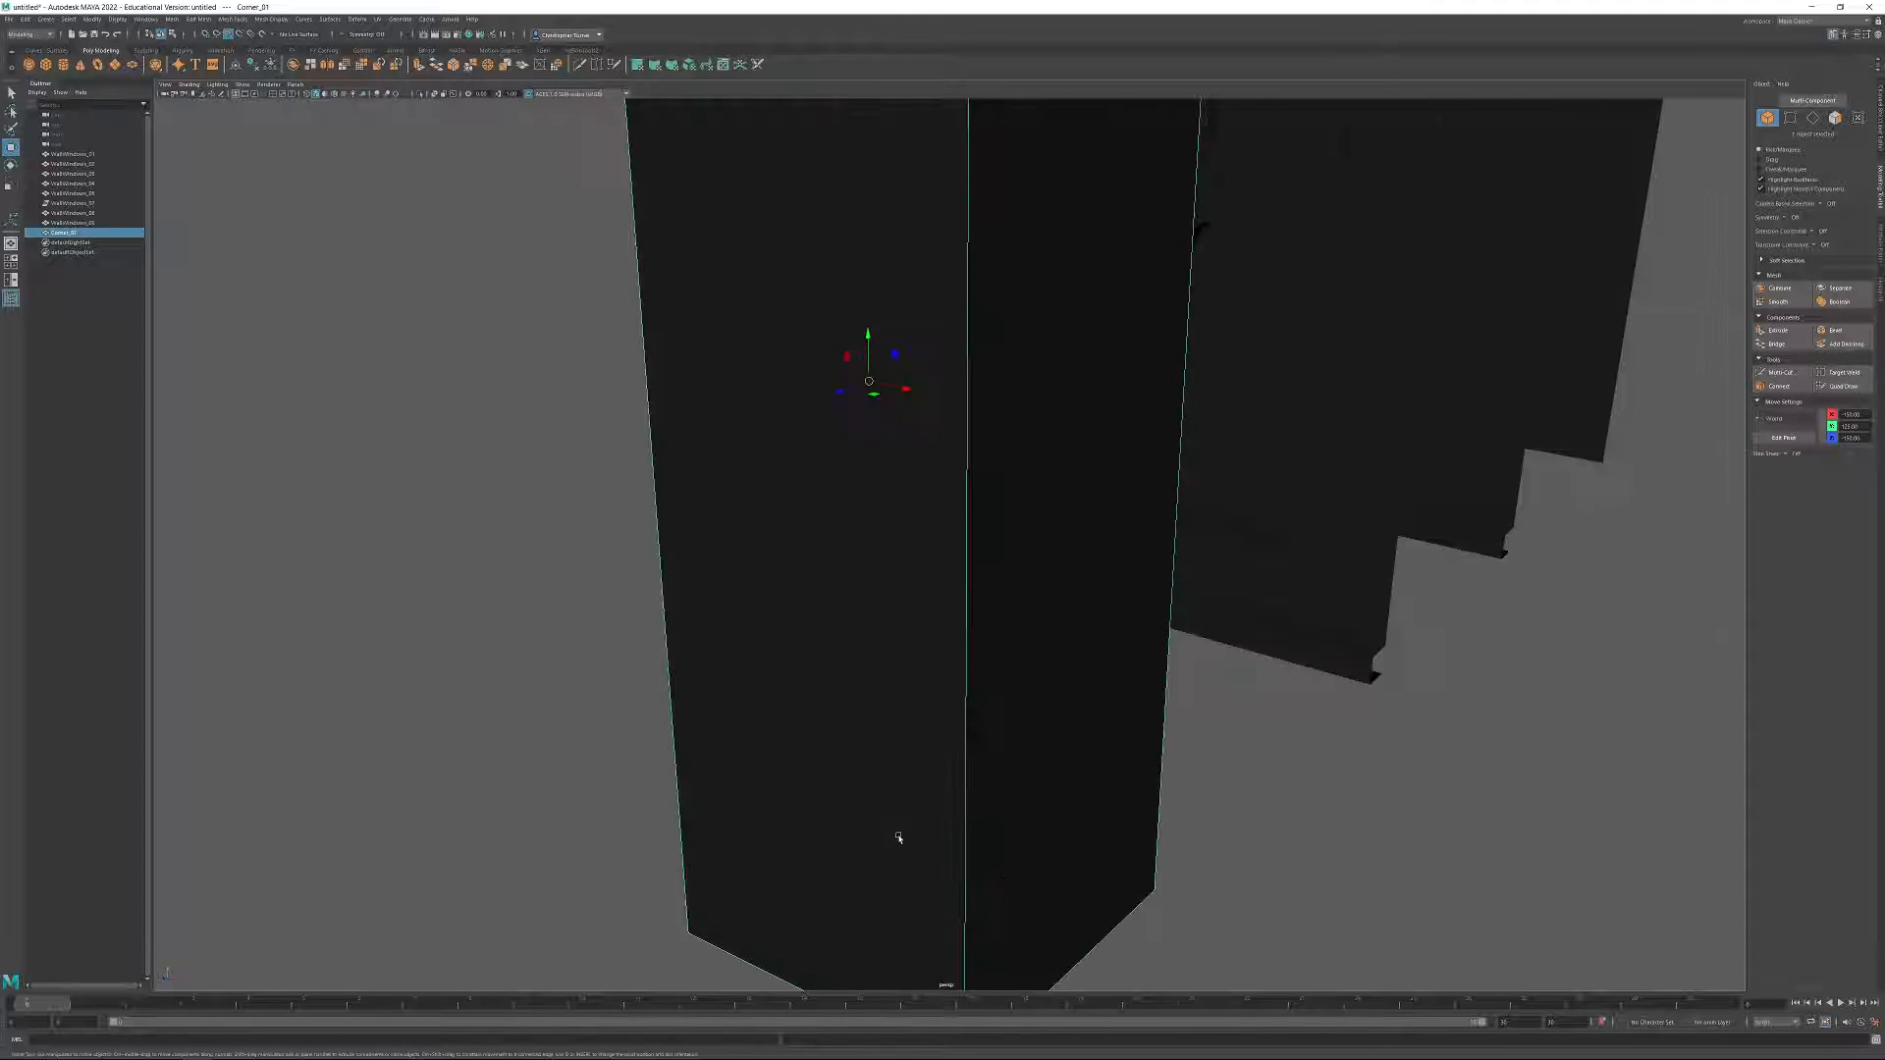
middle_click_drag(925, 923, 935, 787, "alt")
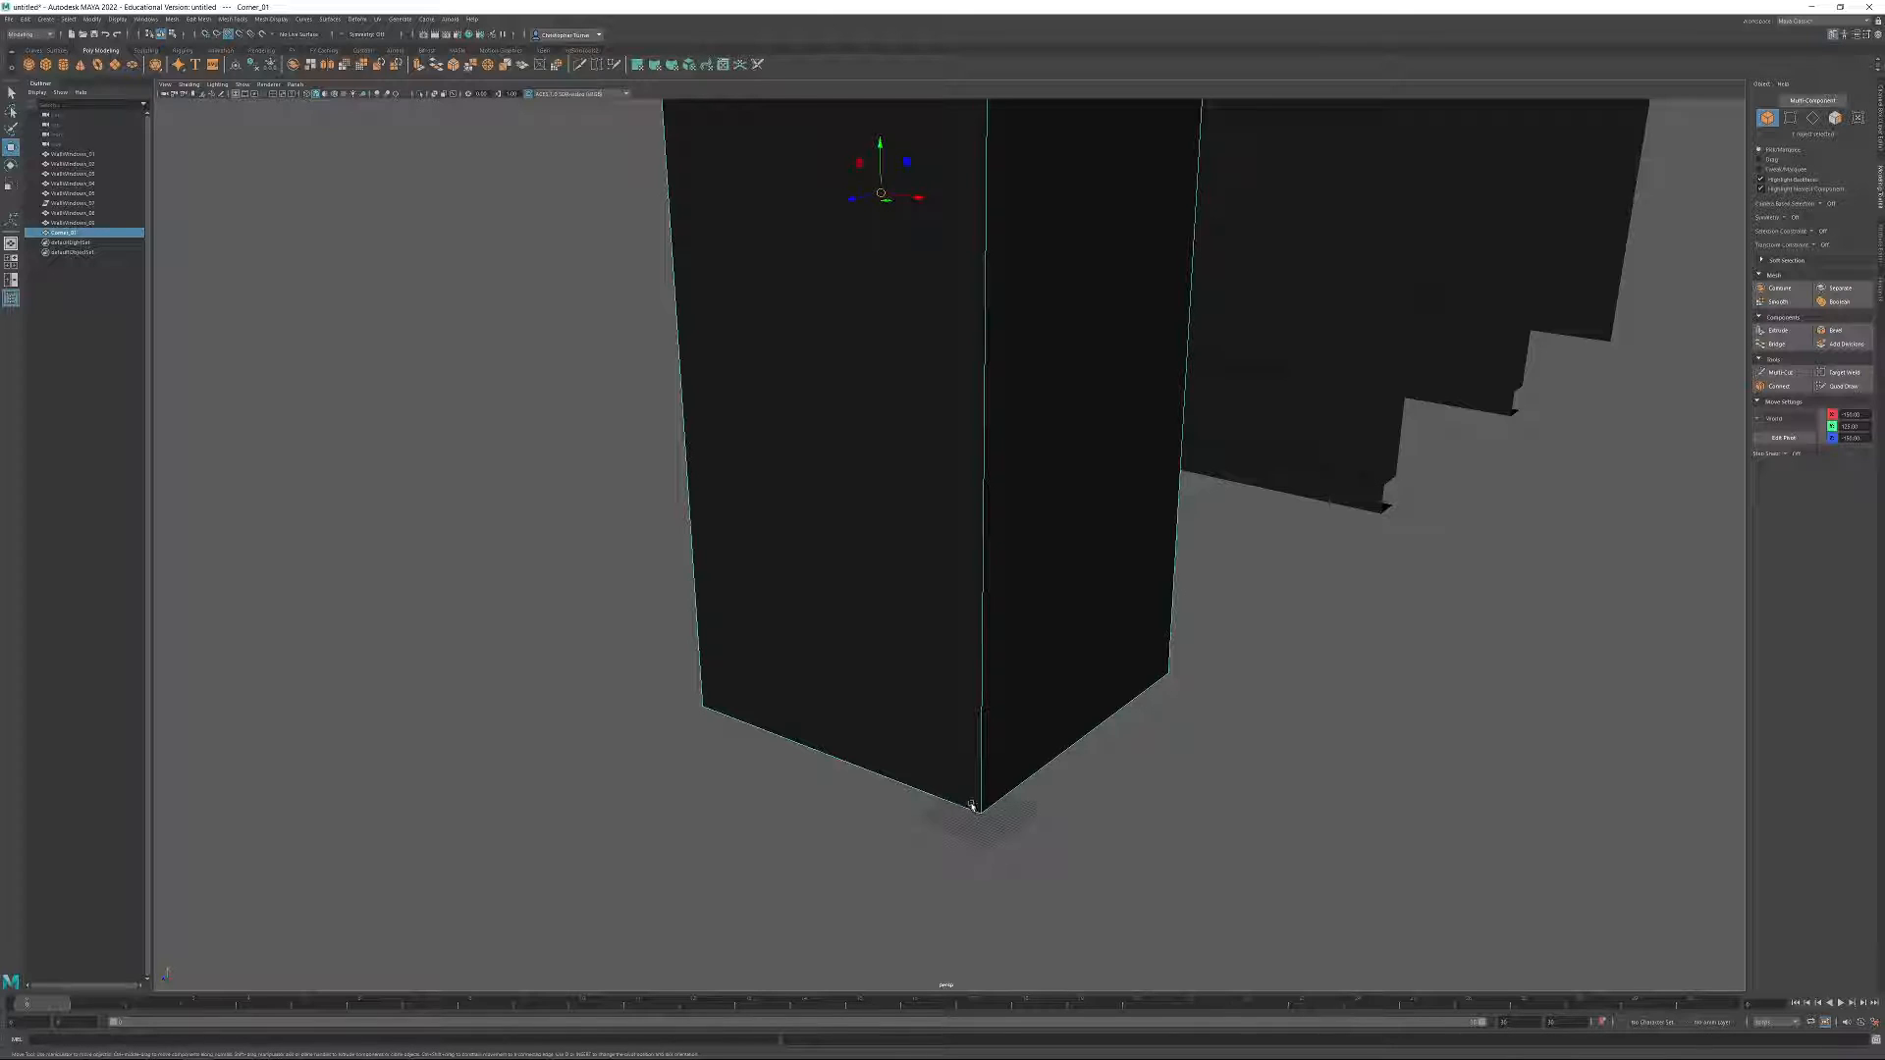
middle_click_drag(1100, 688, 881, 851, "alt")
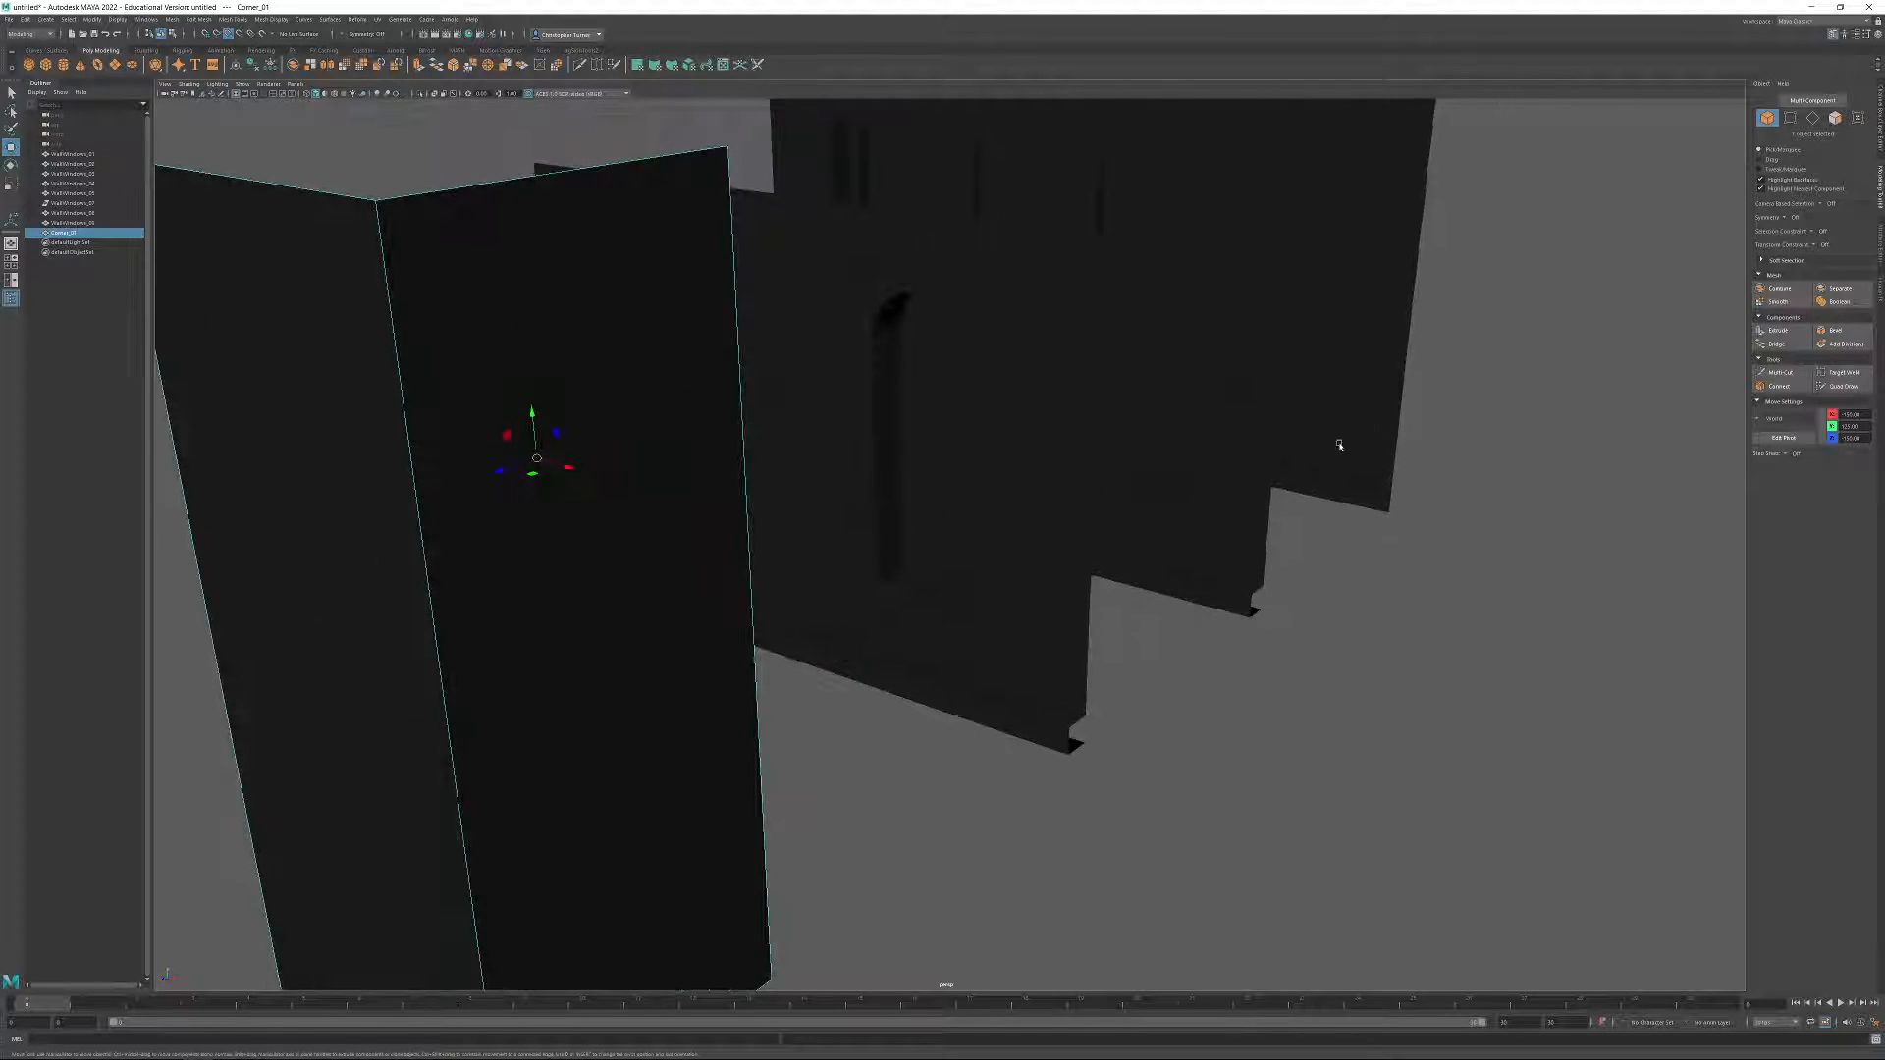
left_click(1342, 447)
left_click(1236, 575)
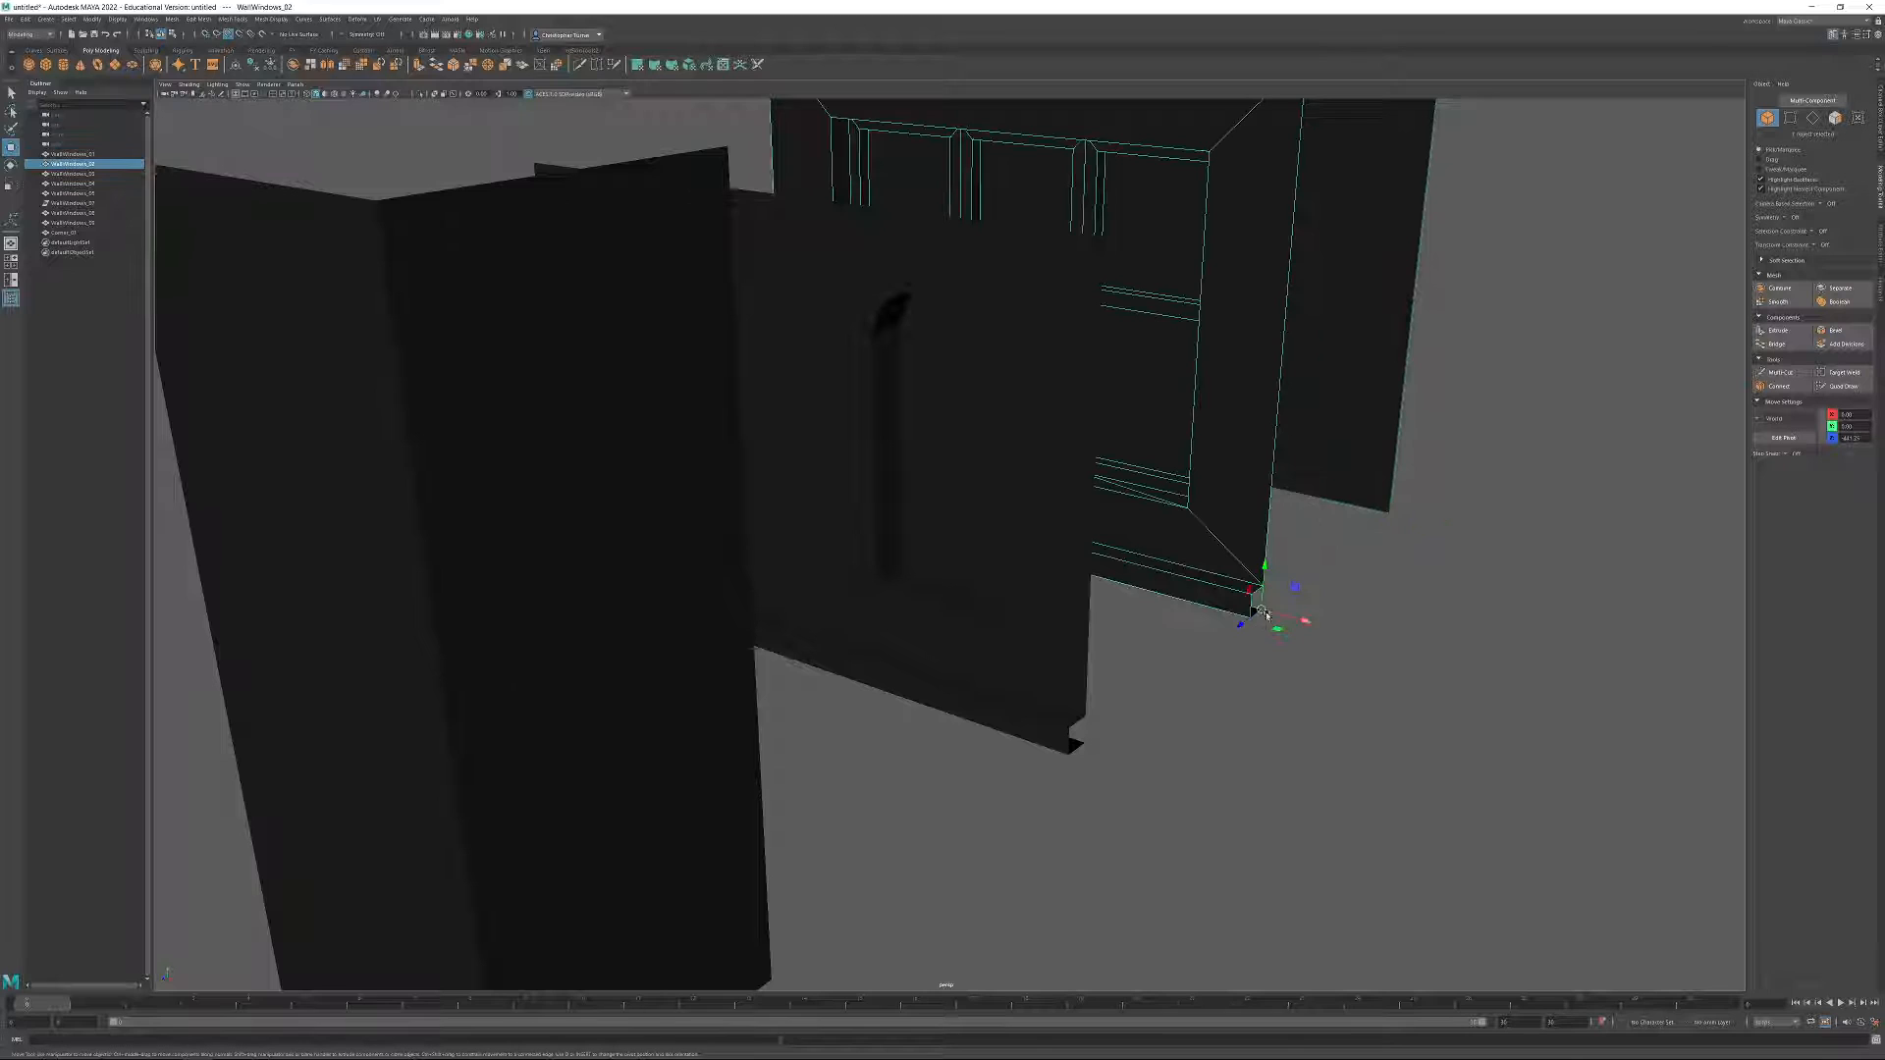
left_click(1065, 644)
scroll(1082, 742, "down", 4)
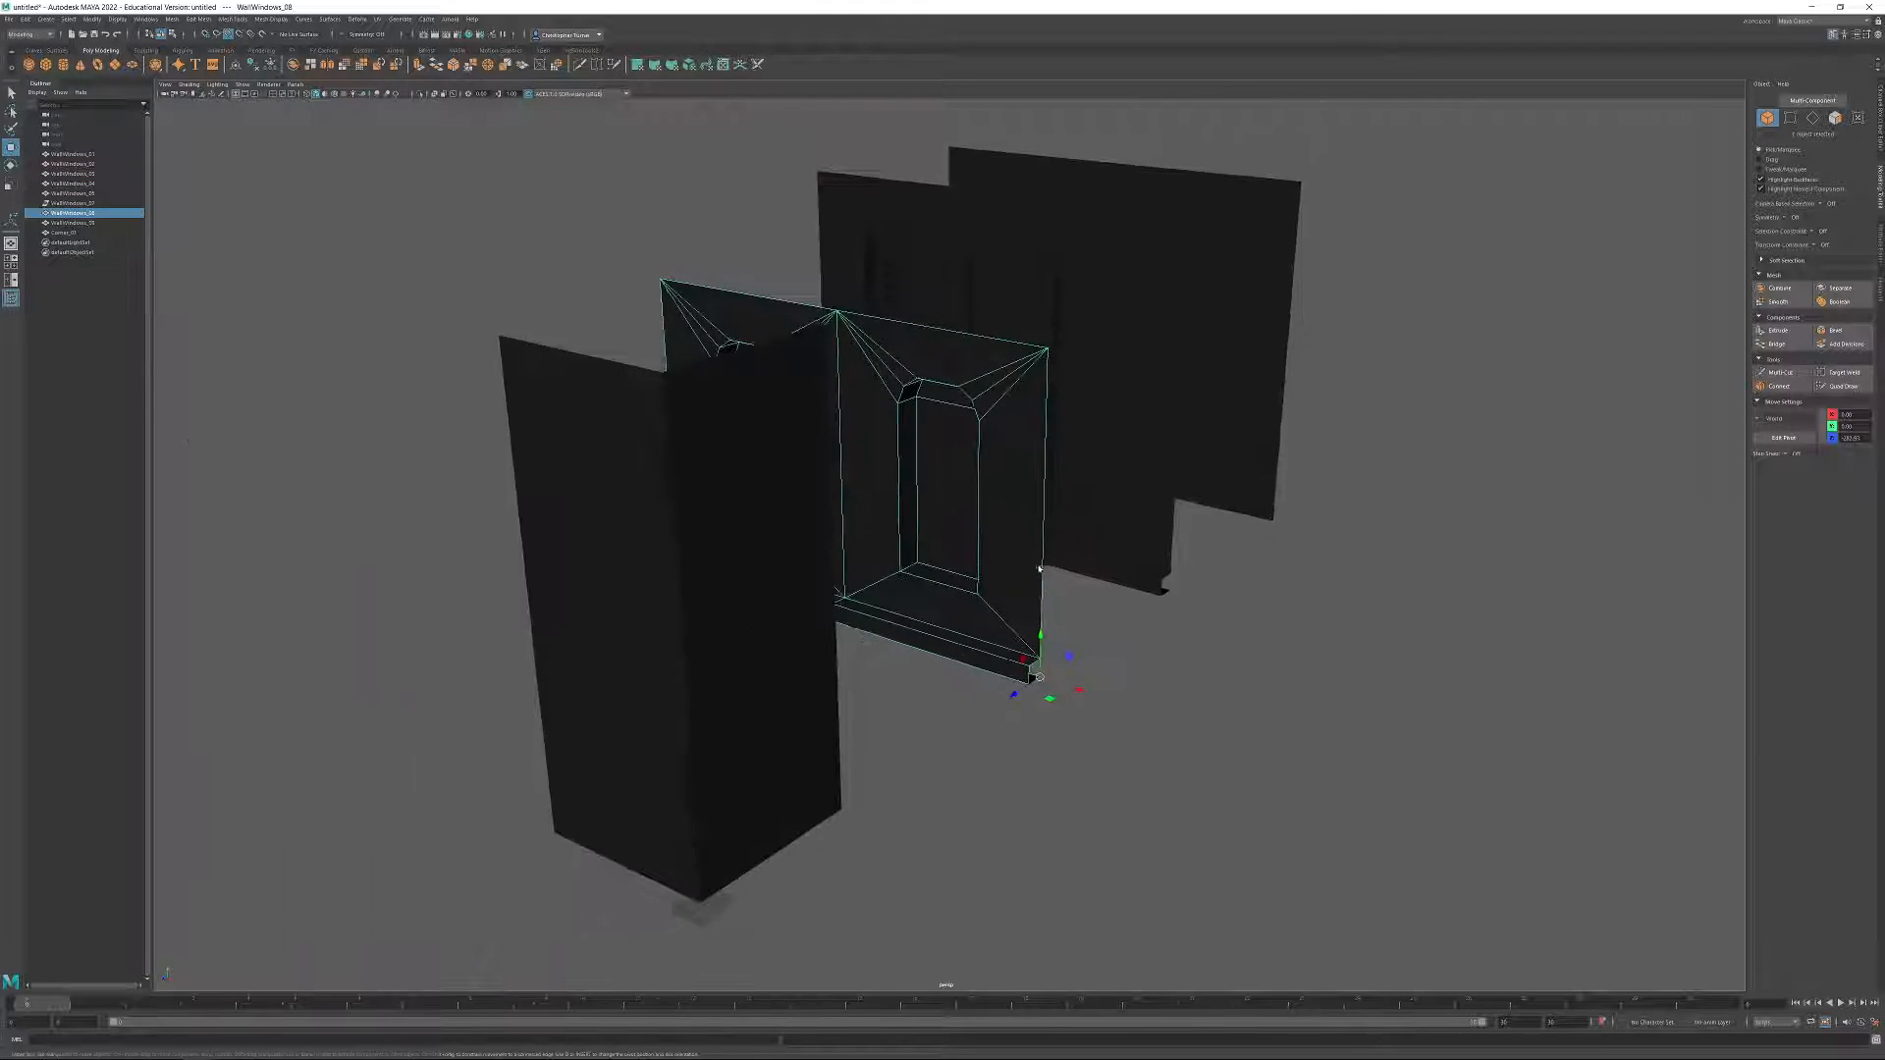
left_click_drag(913, 393, 989, 440, "alt")
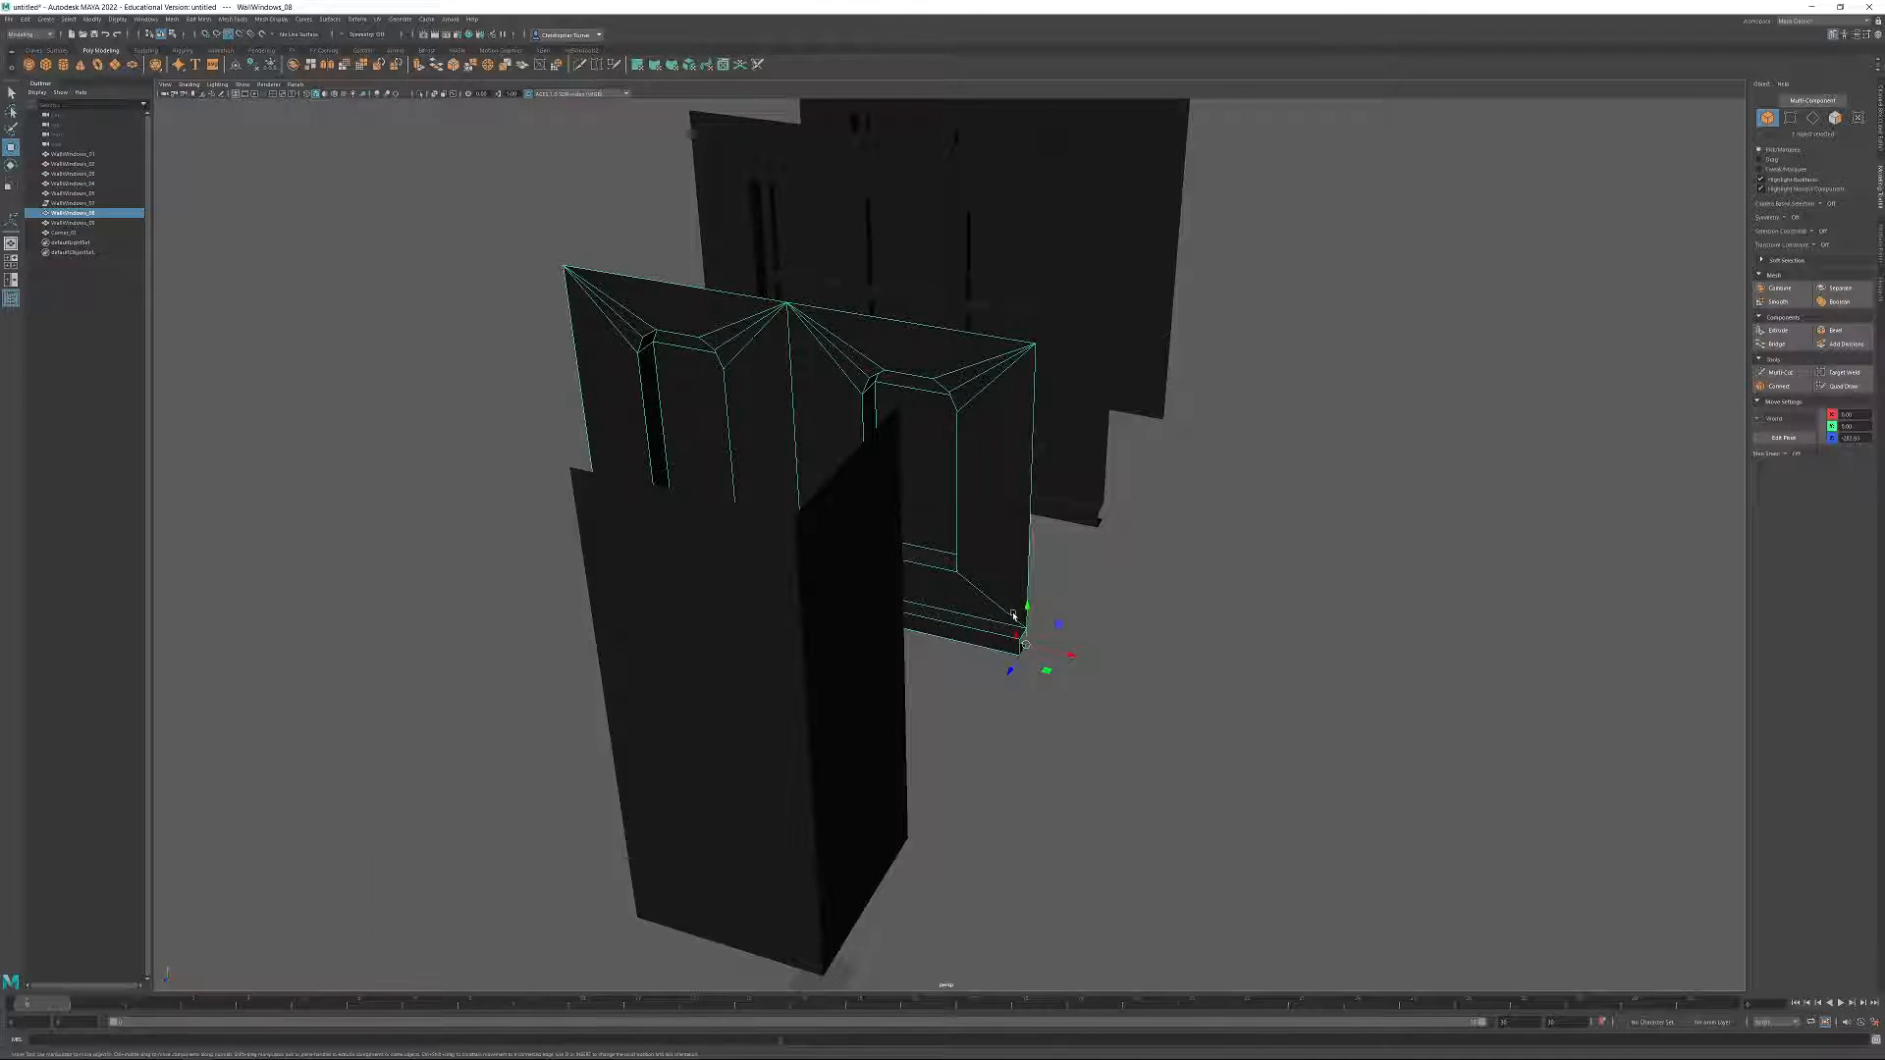
left_click(692, 681)
middle_click_drag(692, 680, 728, 496, "alt")
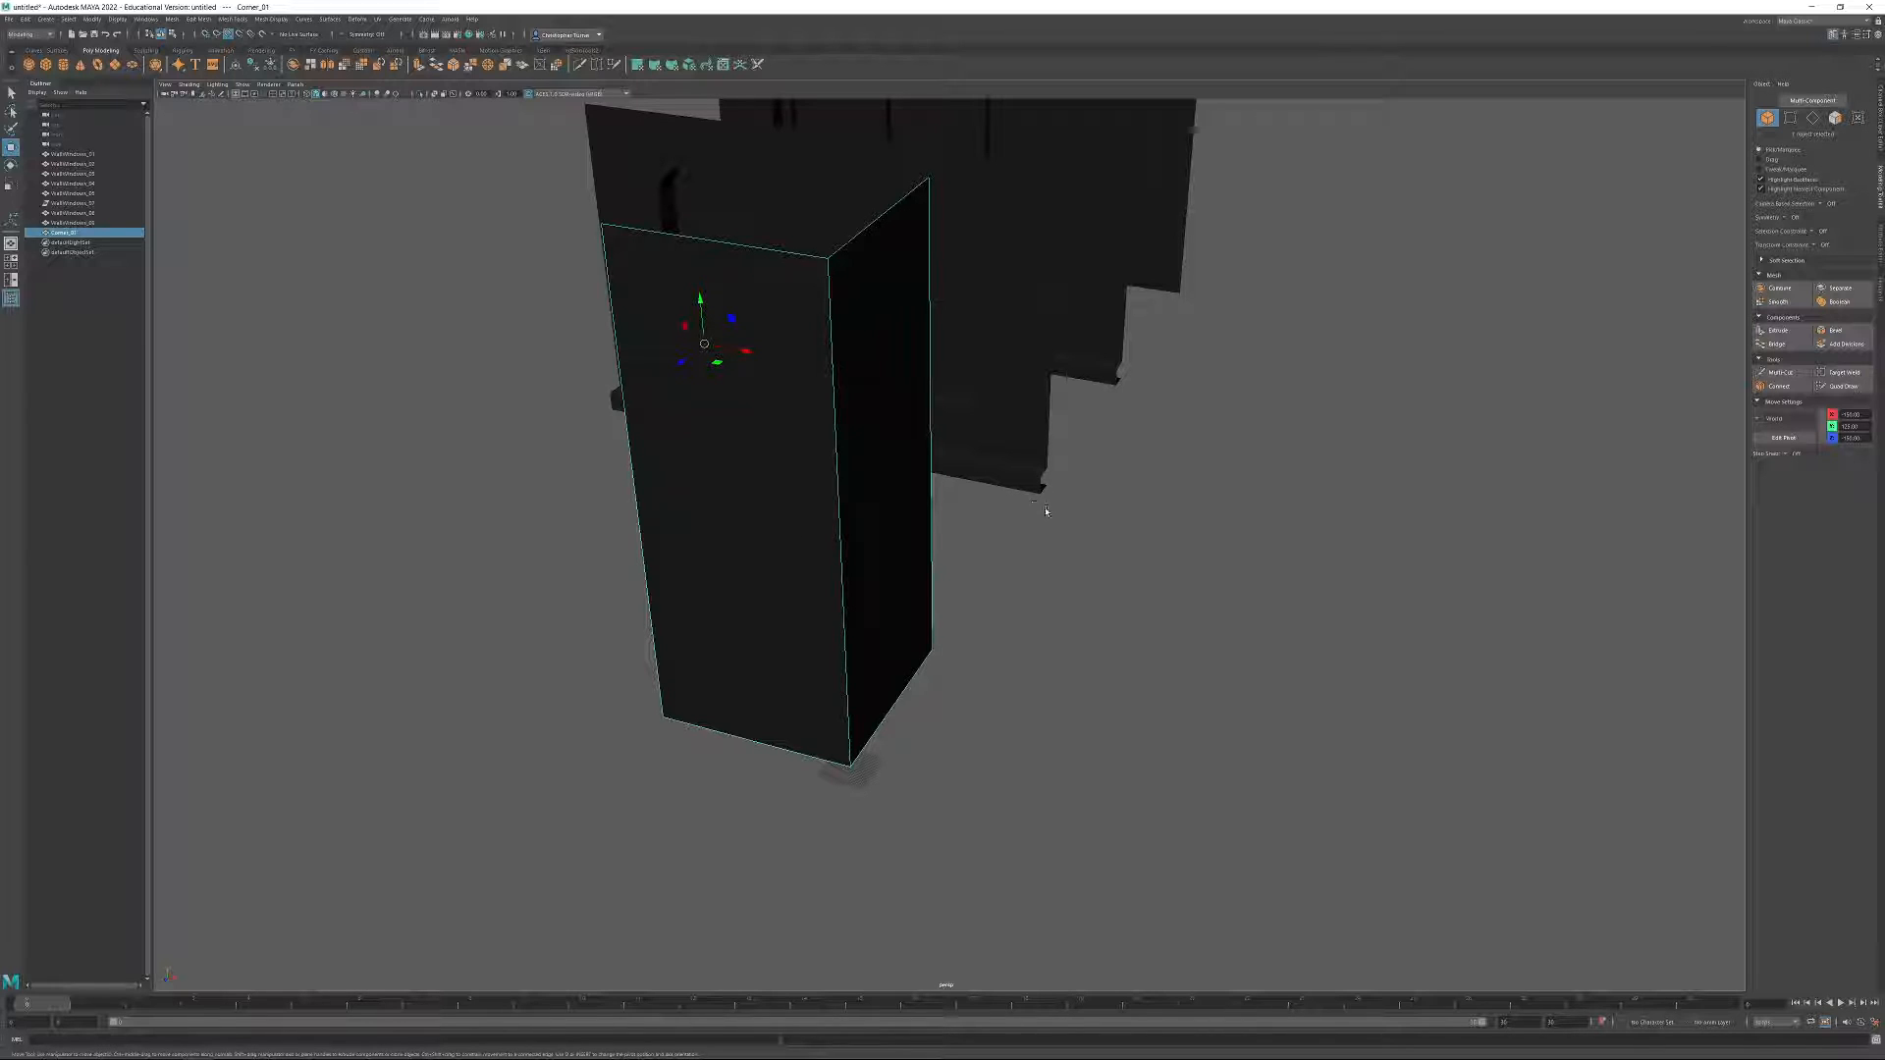
left_click_drag(937, 508, 1146, 434, "alt")
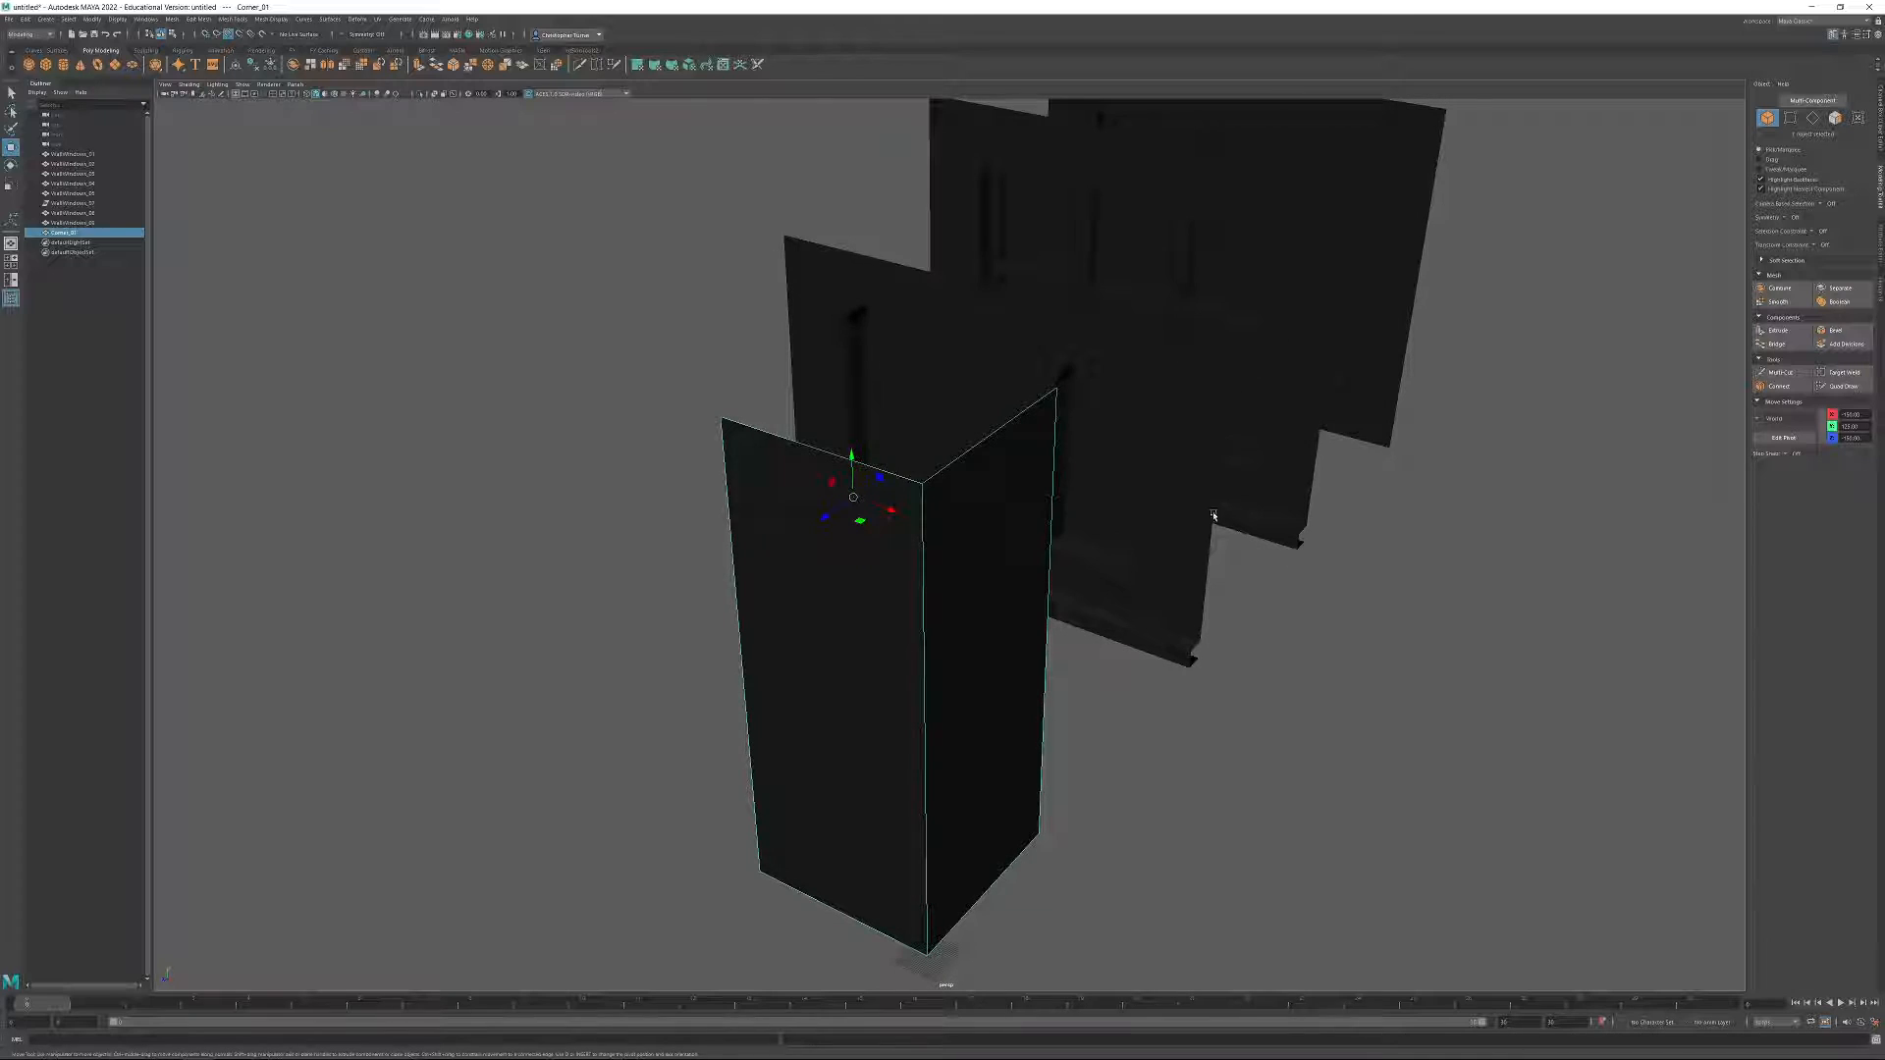
Rotate the corner piece a quarter turn about its vertical axis.
key("e")
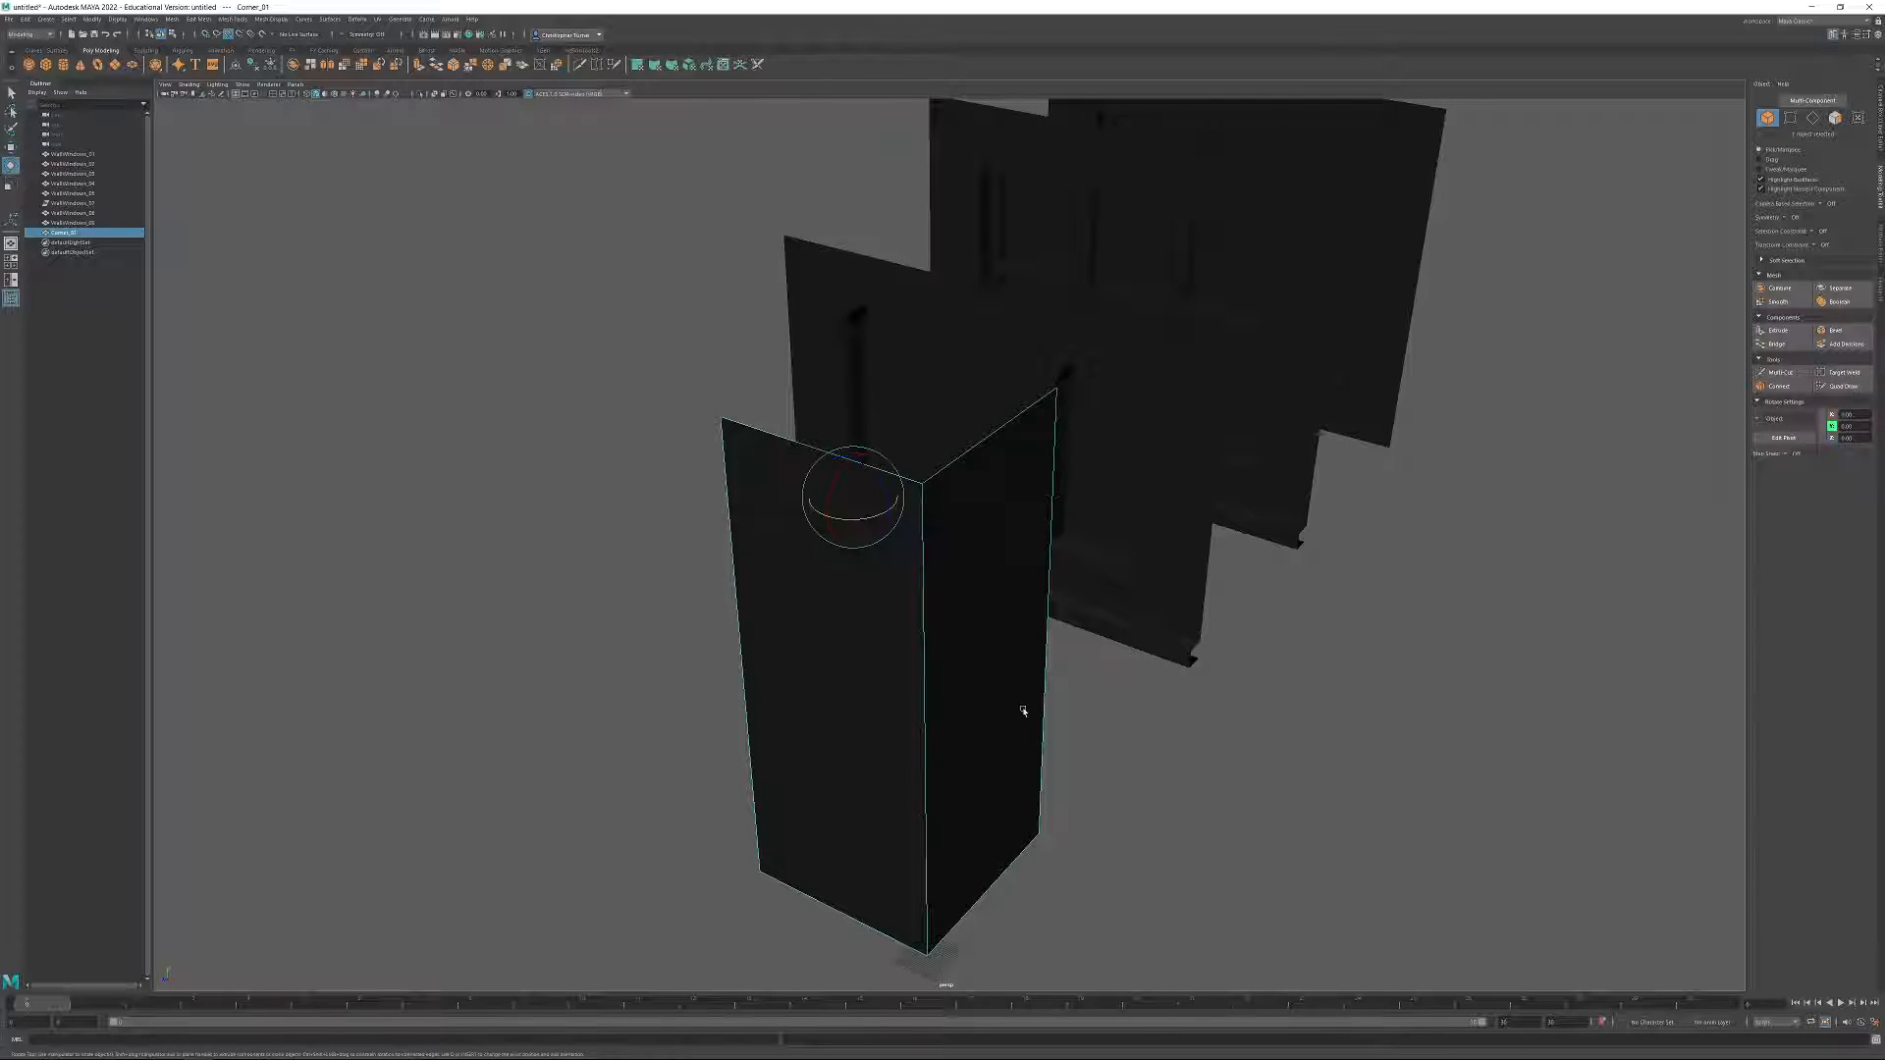
left_click_drag(869, 522, 803, 532)
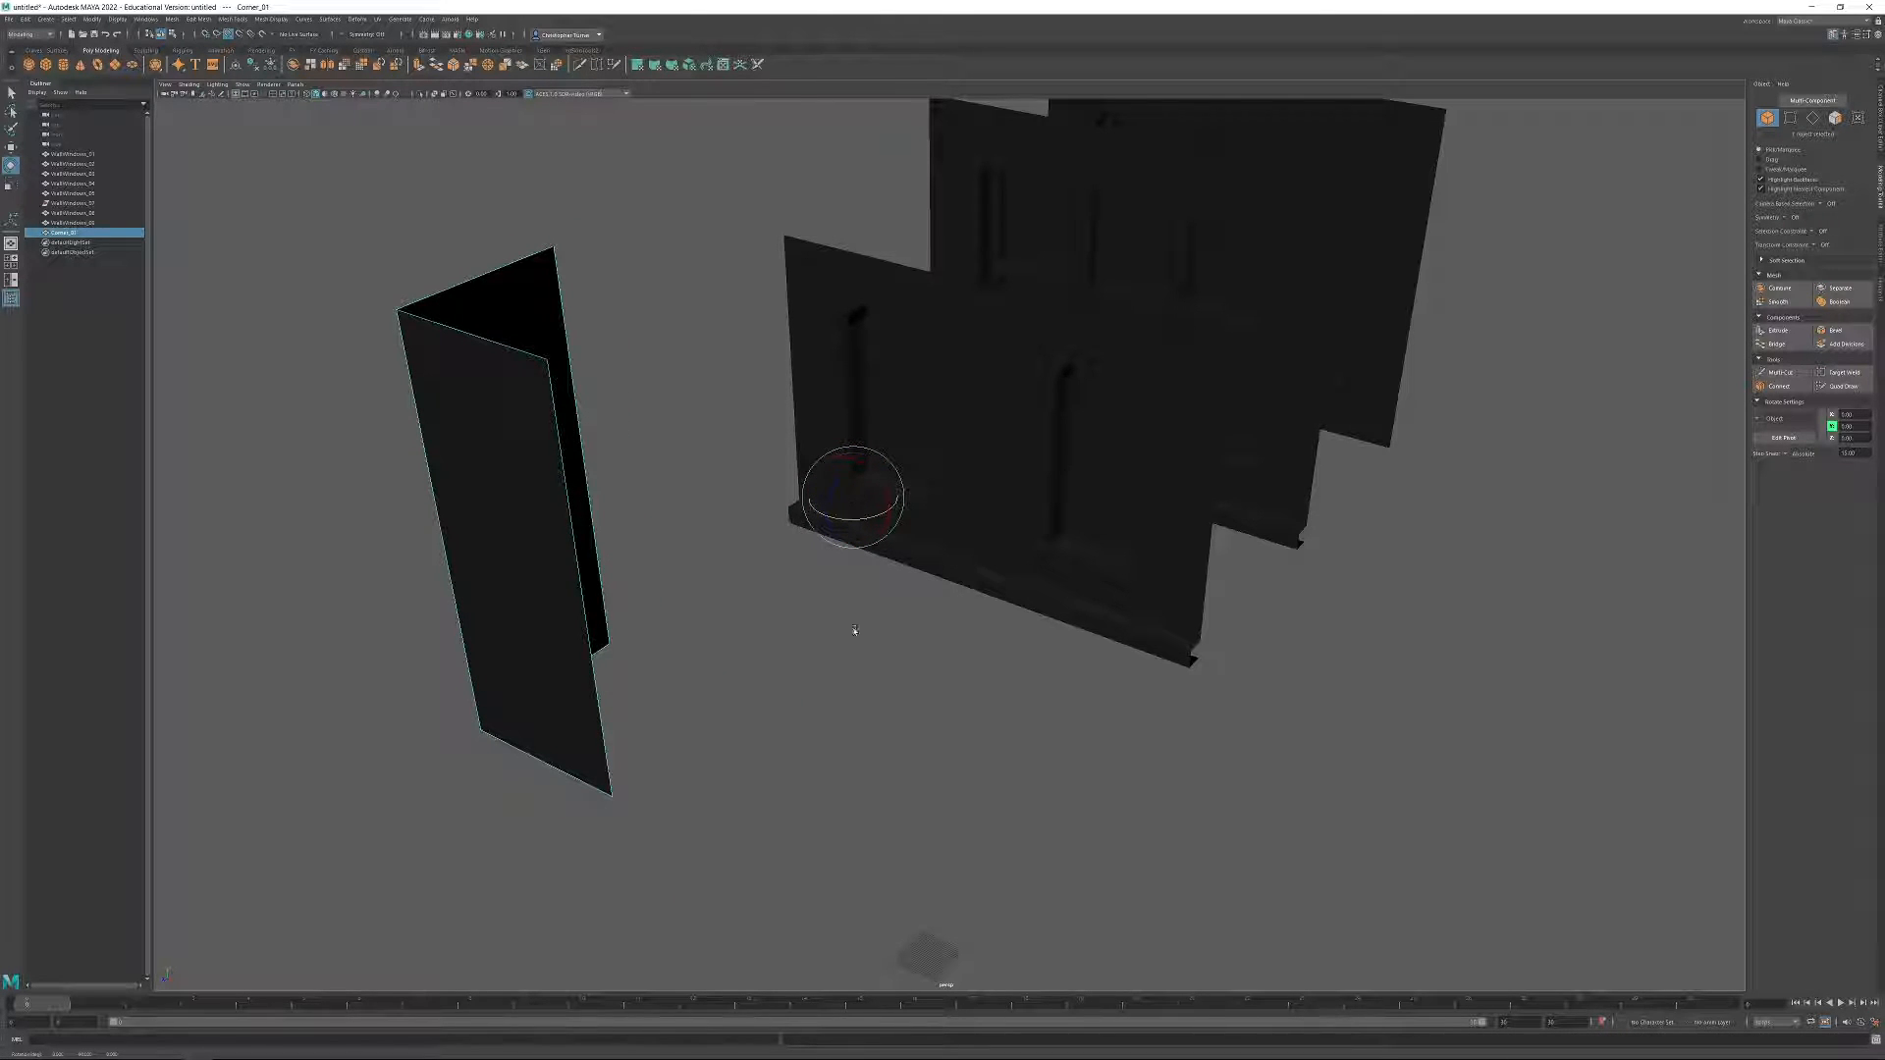
left_click_drag(1035, 696, 1081, 687, "alt")
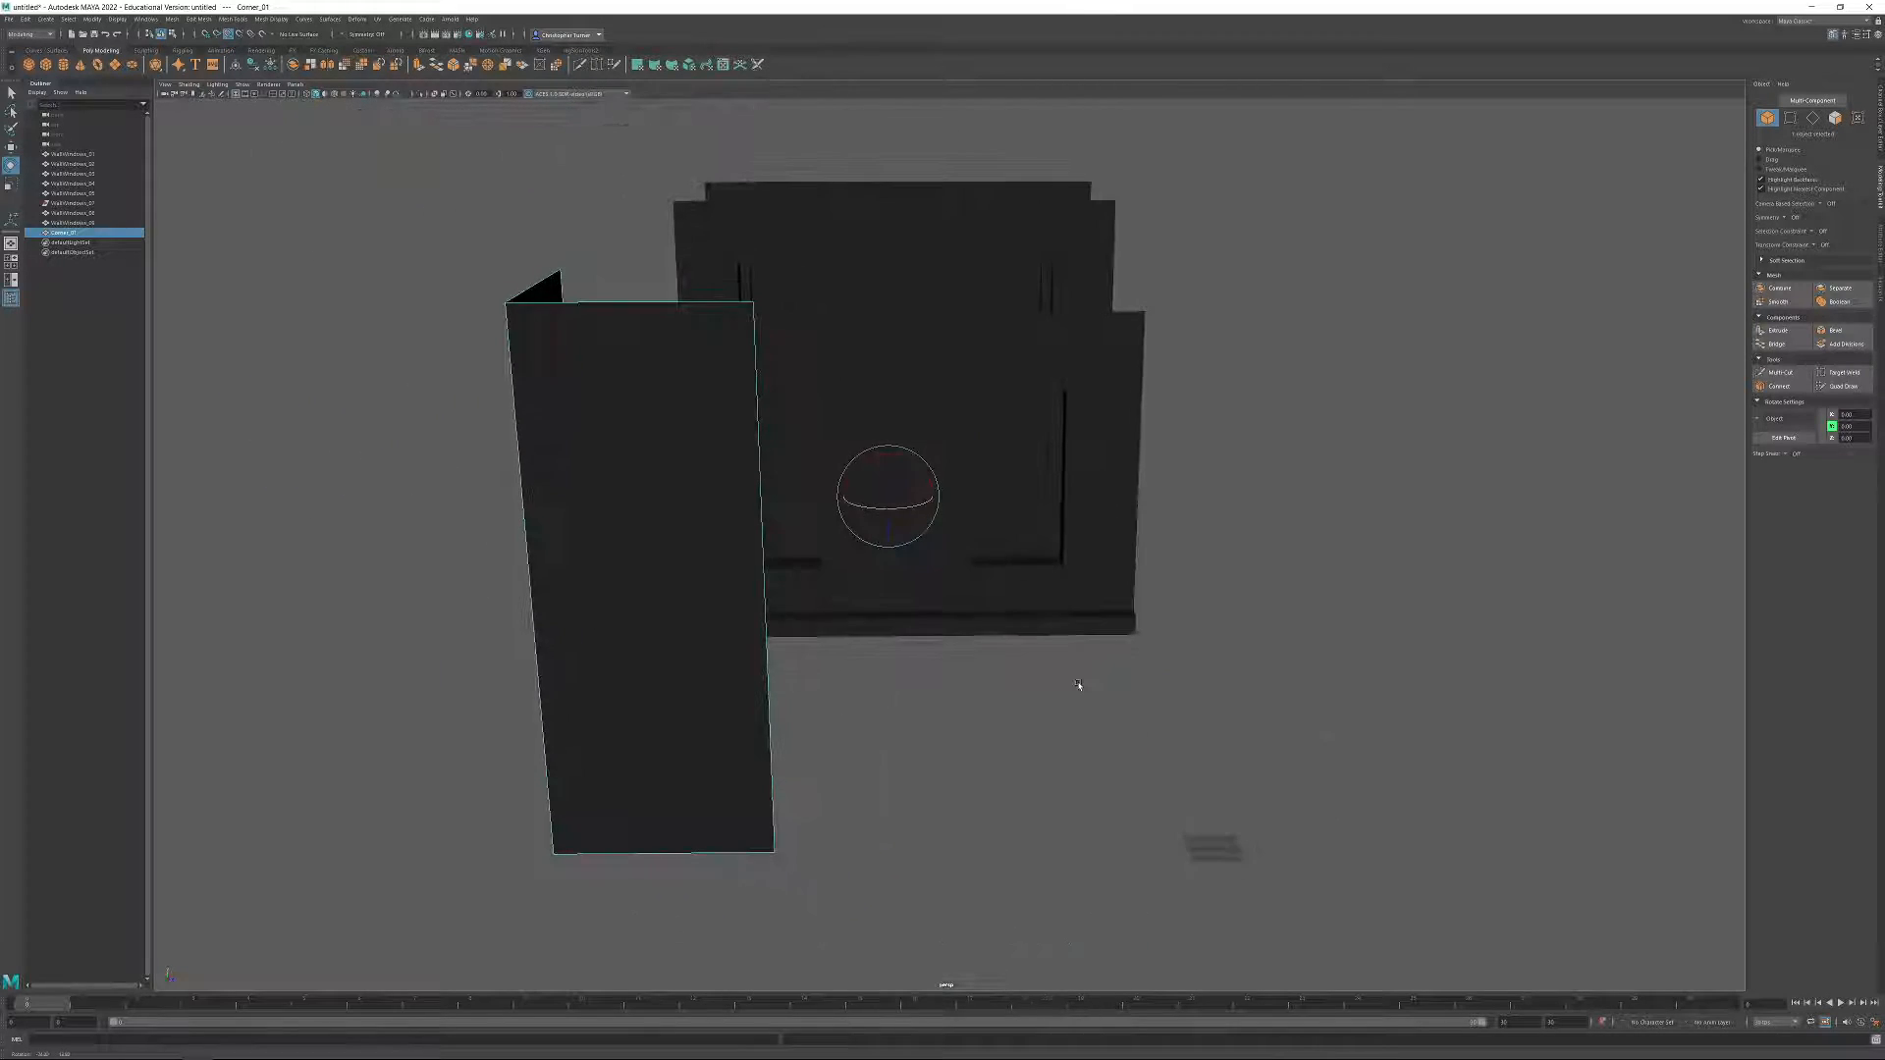
left_click_drag(1466, 488, 1482, 462, "alt")
Snap the corner piece's pivot to the bottom outer vertex of its front side and move the piece to the world origin.
key("F9")
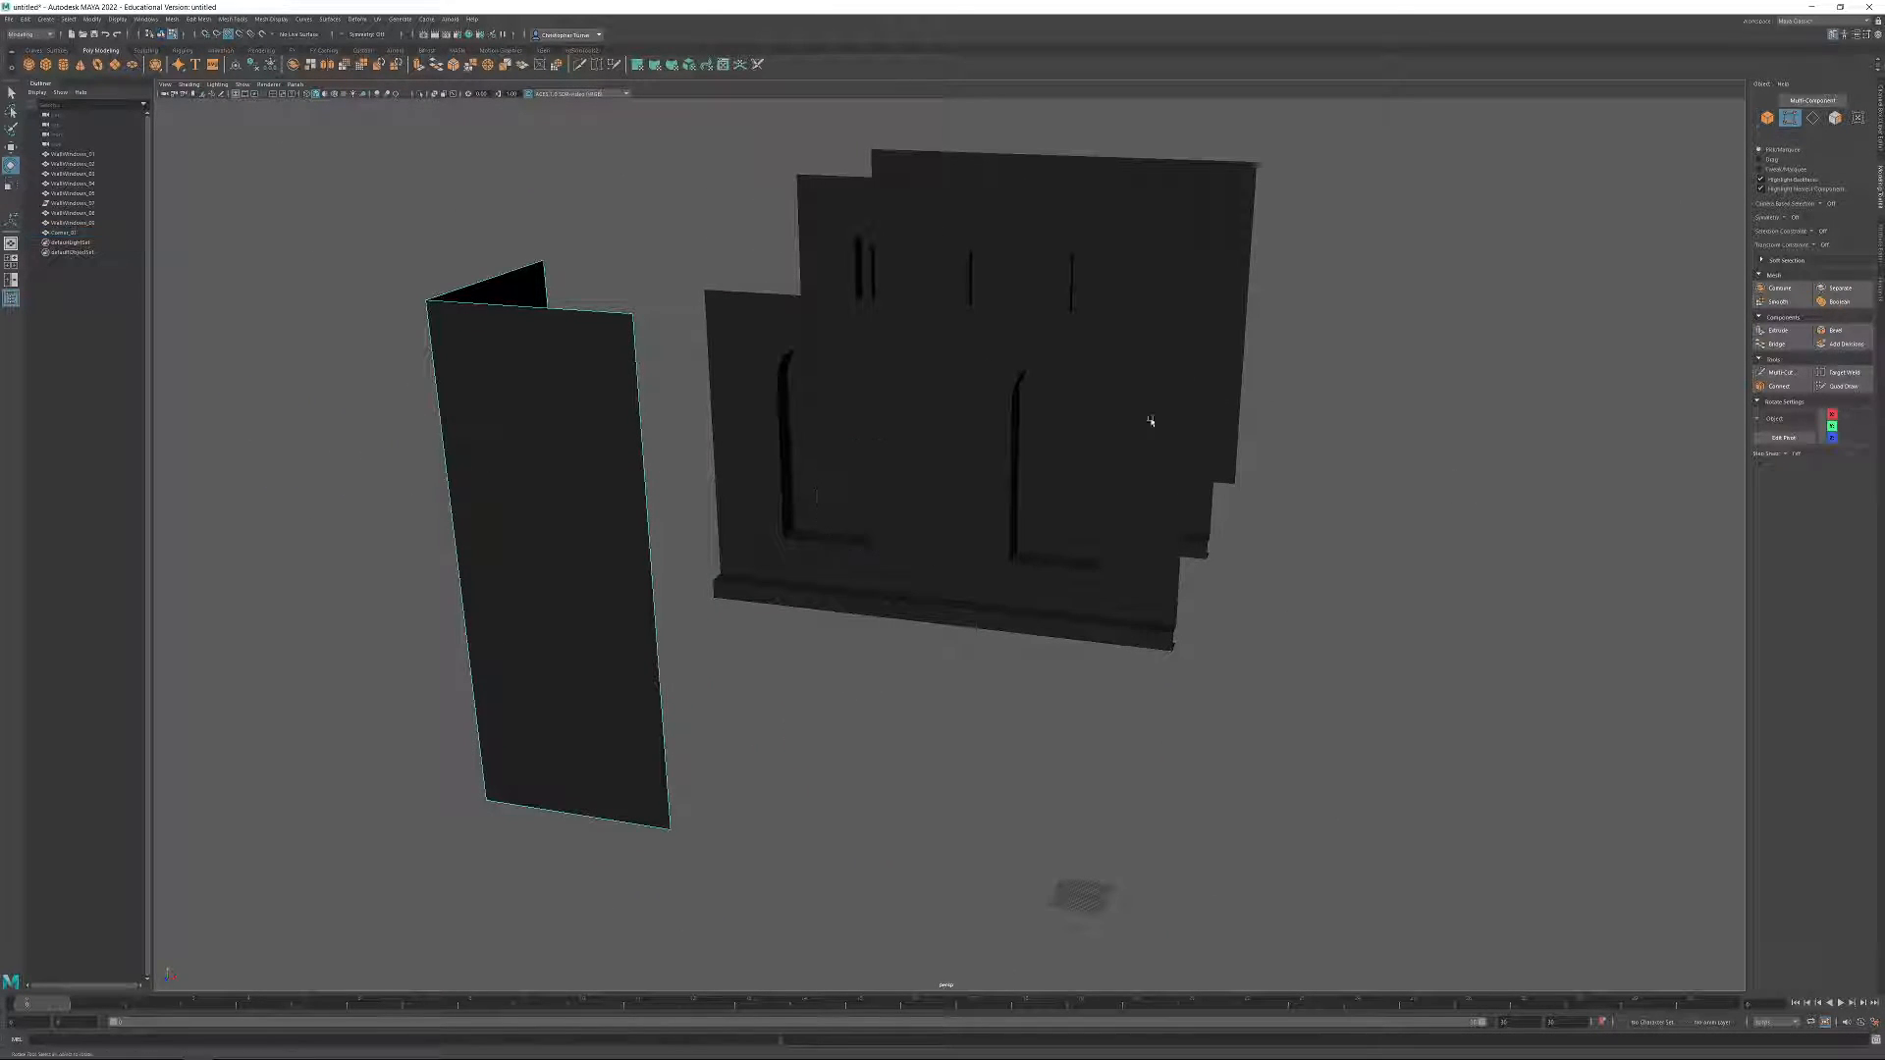
left_click_drag(345, 216, 634, 624)
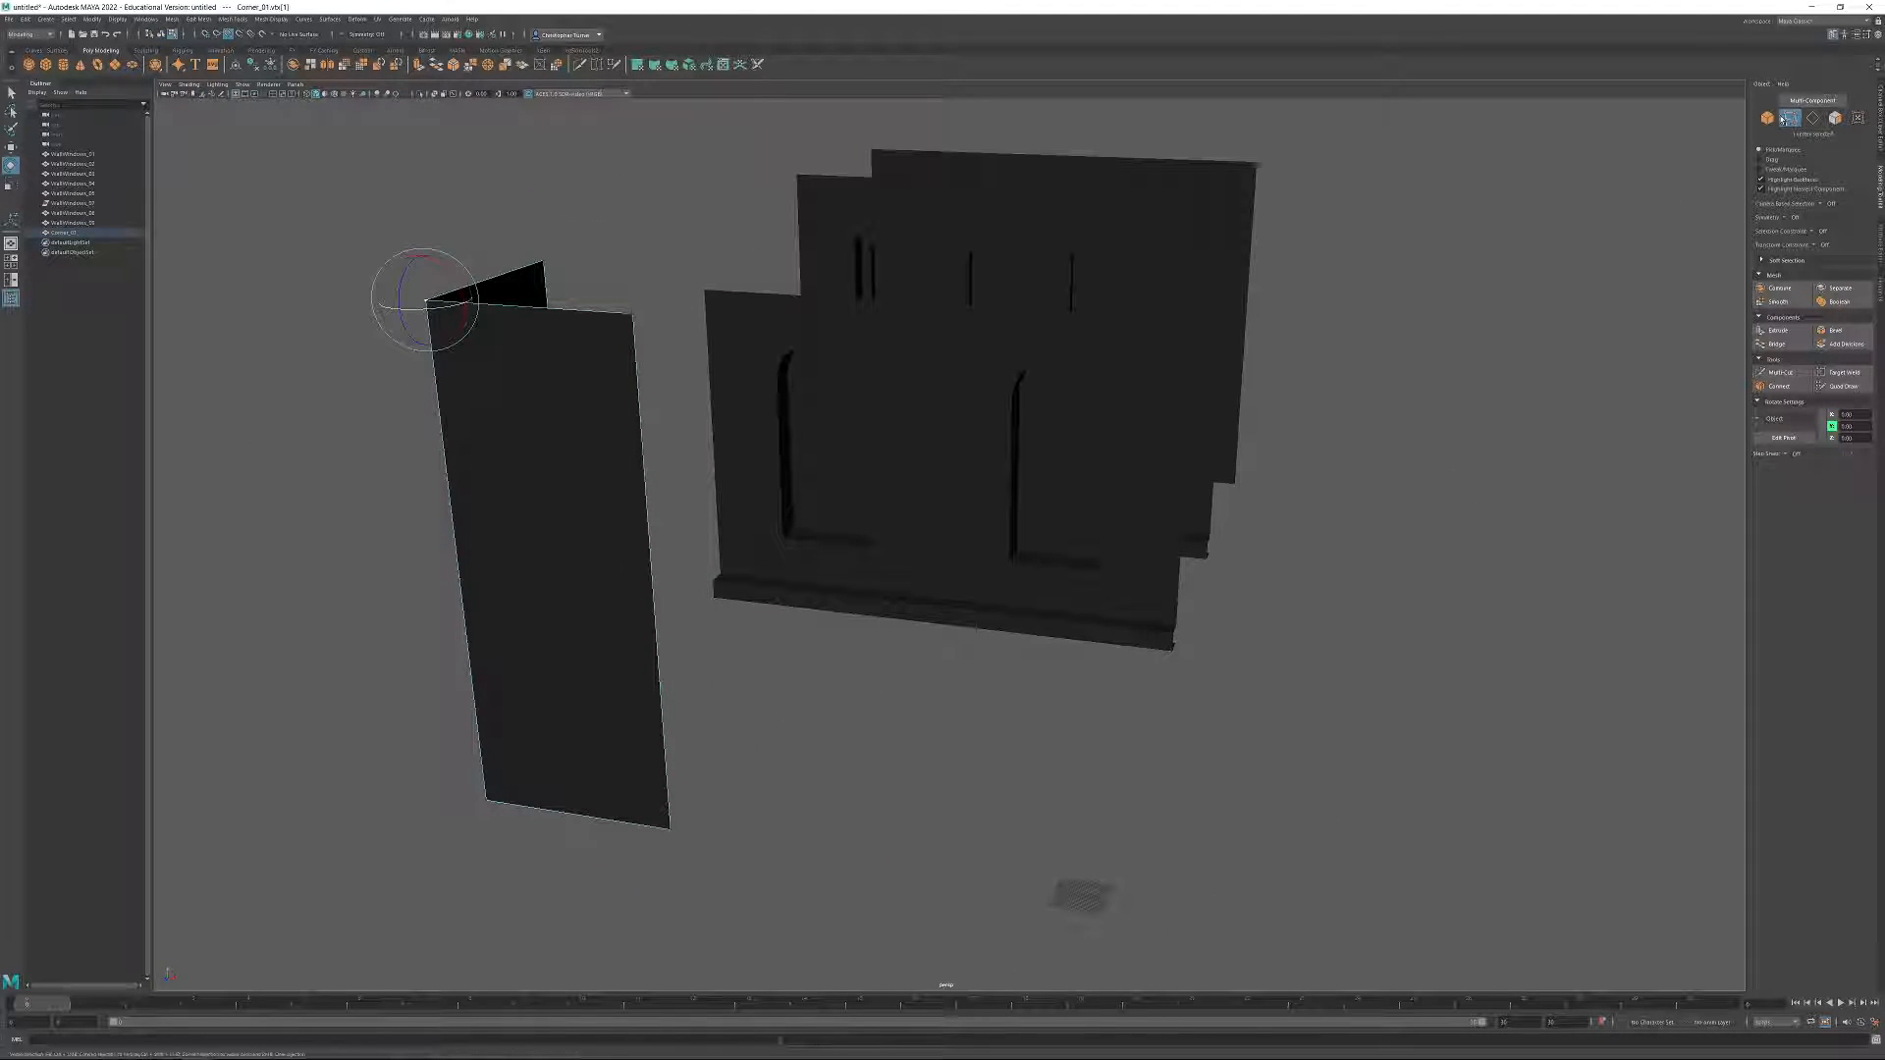
key("F8")
key("w")
left_click(1784, 438)
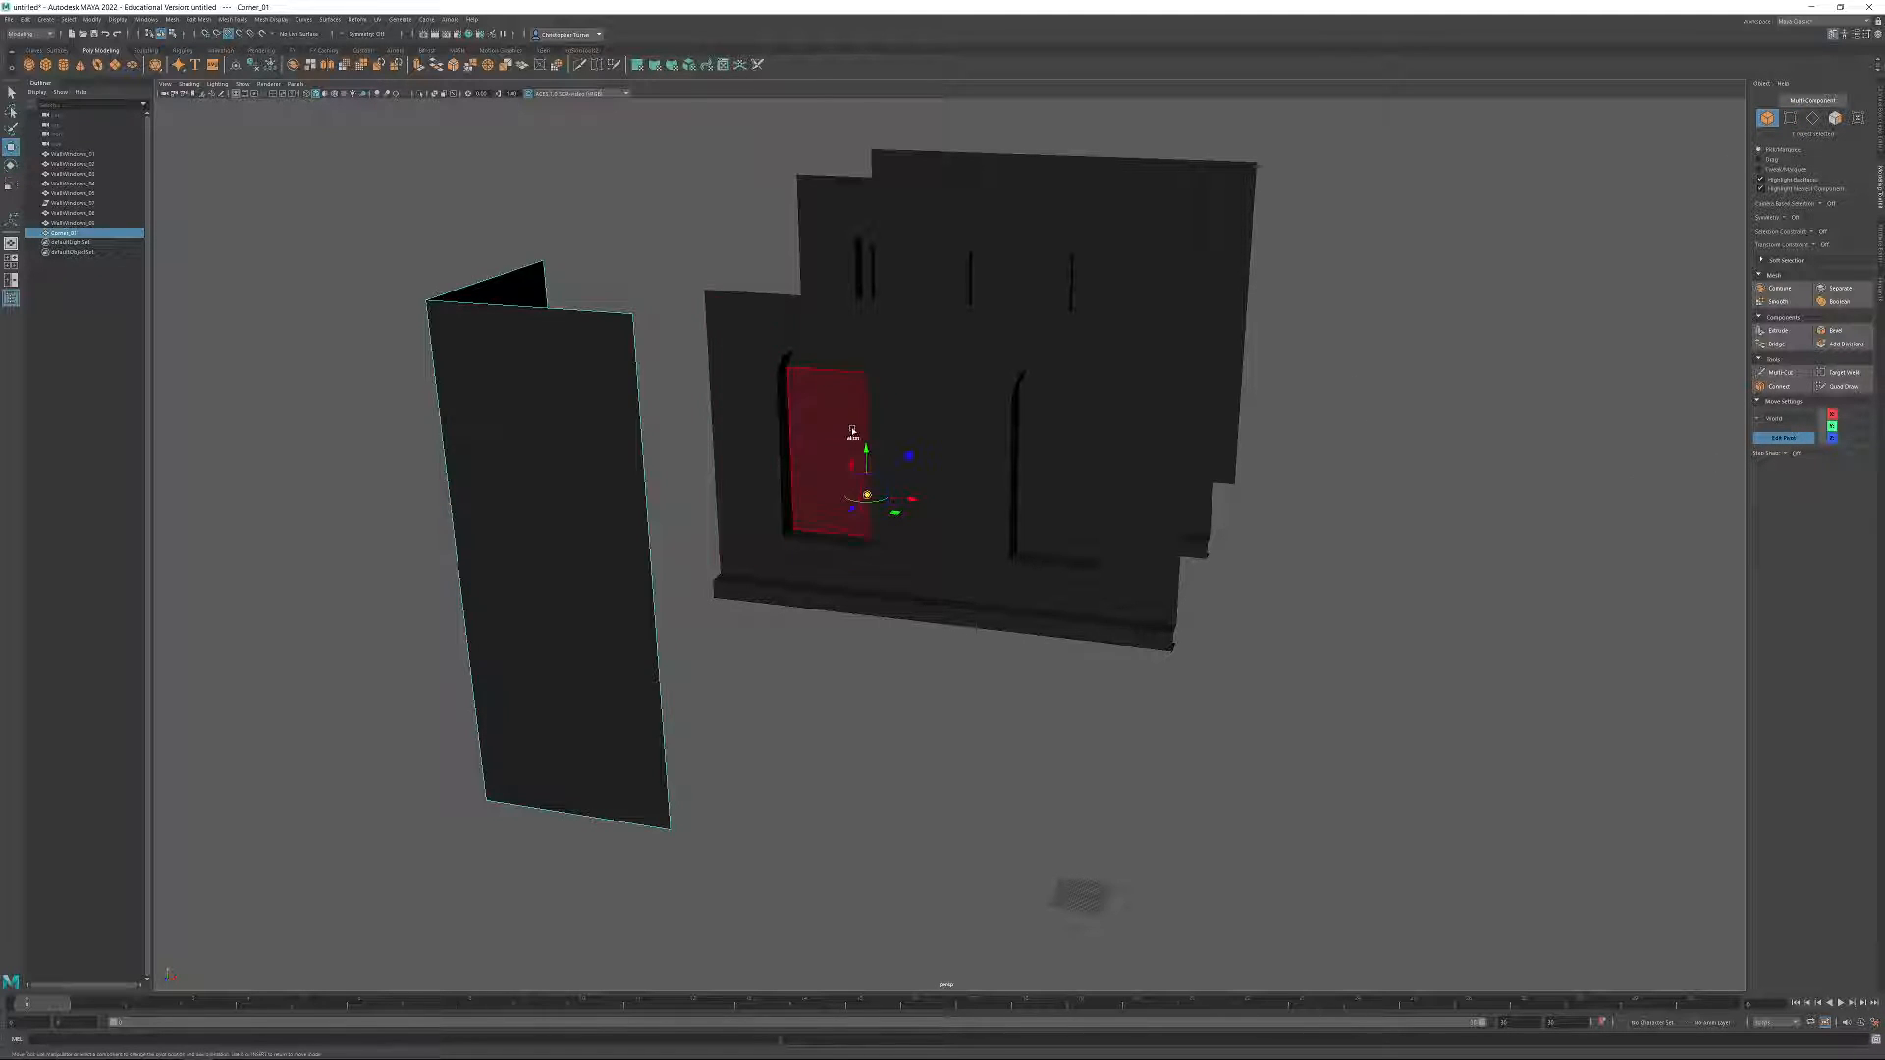
left_click_drag(868, 493, 687, 734)
left_click_drag(673, 801, 673, 802)
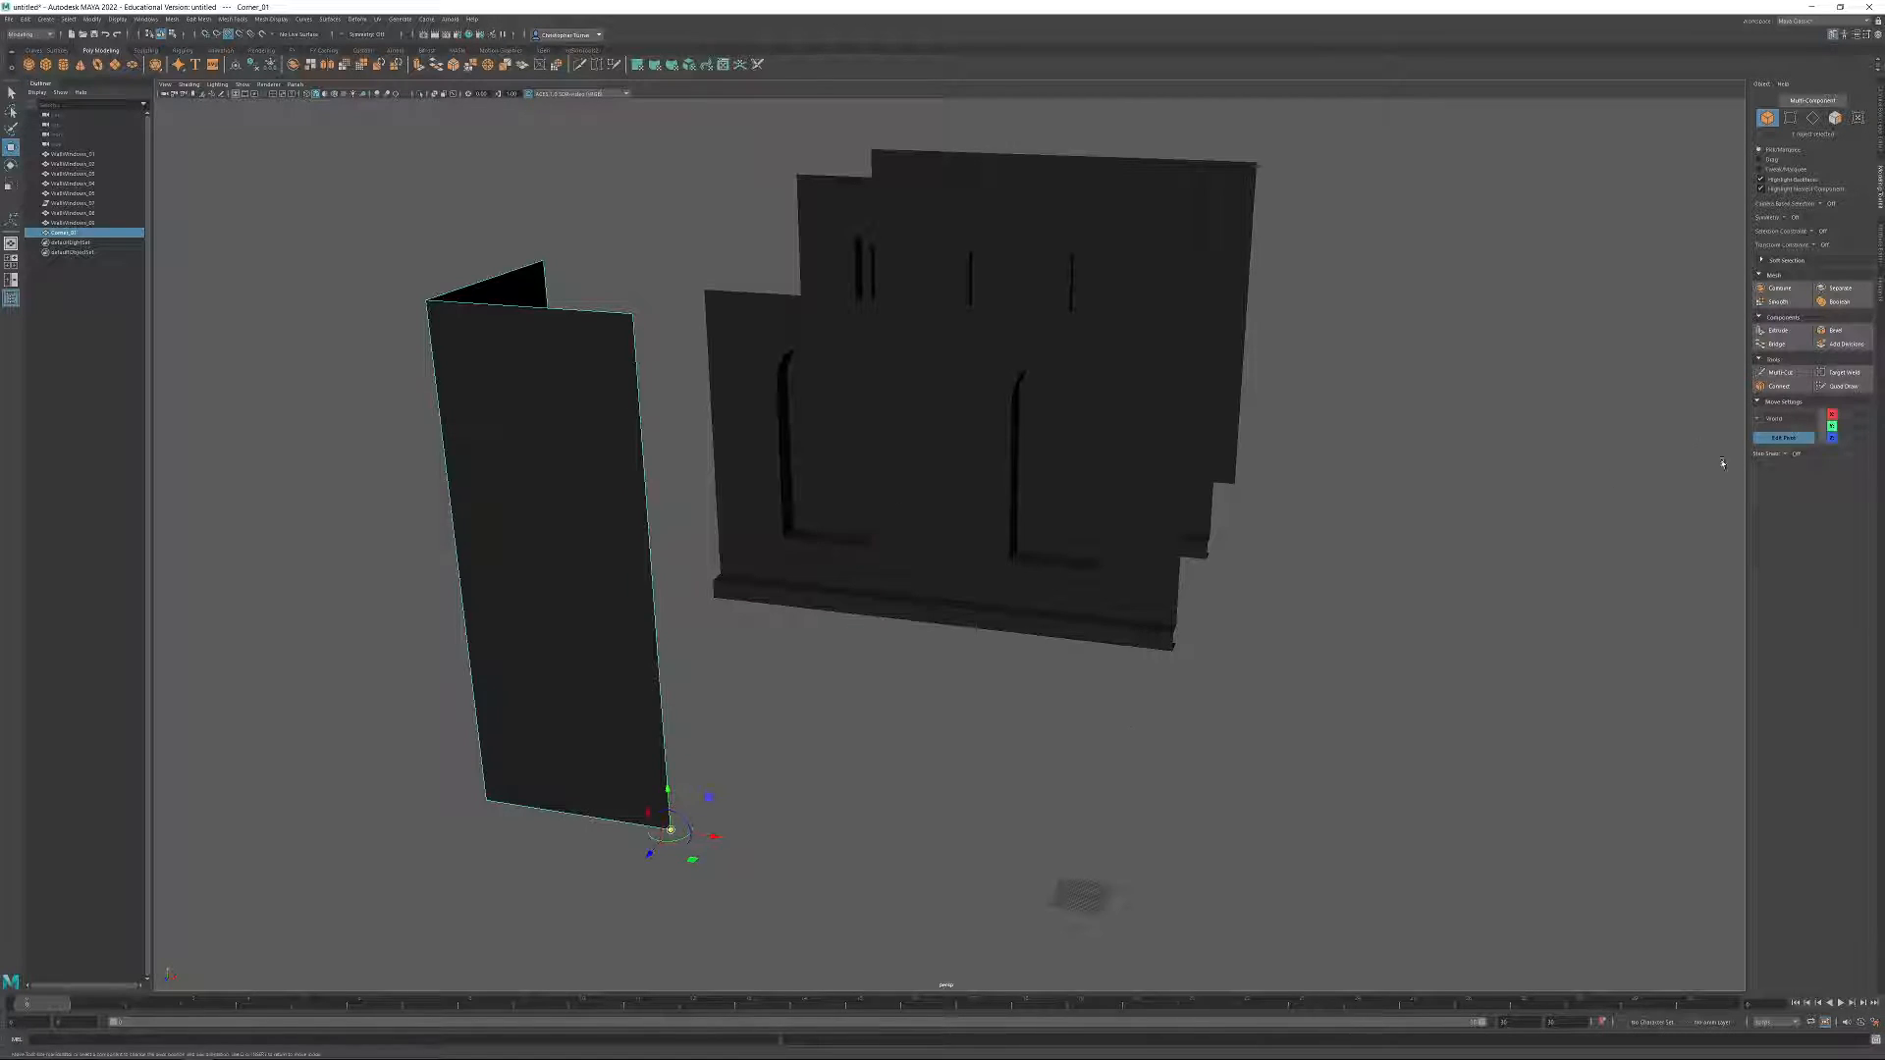
left_click(1778, 439)
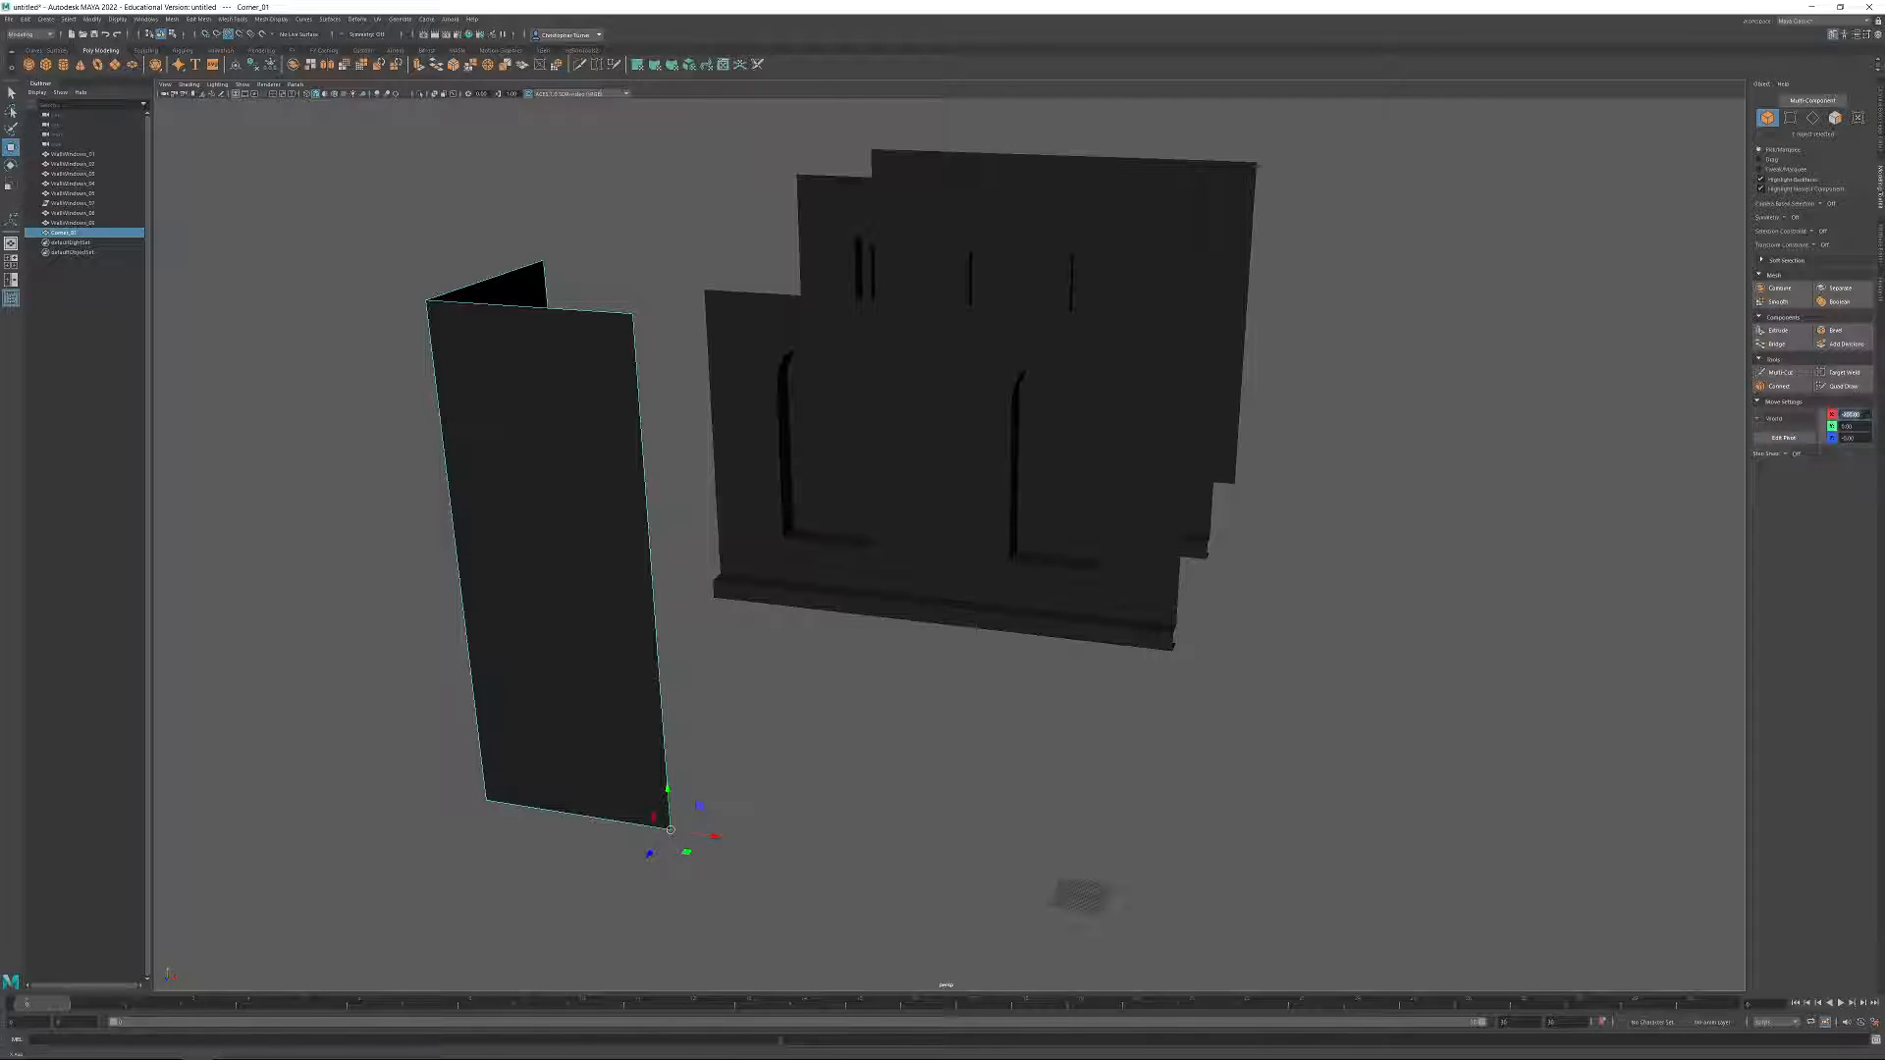
key("f")
left_click_drag(1430, 450, 1319, 486, "alt")
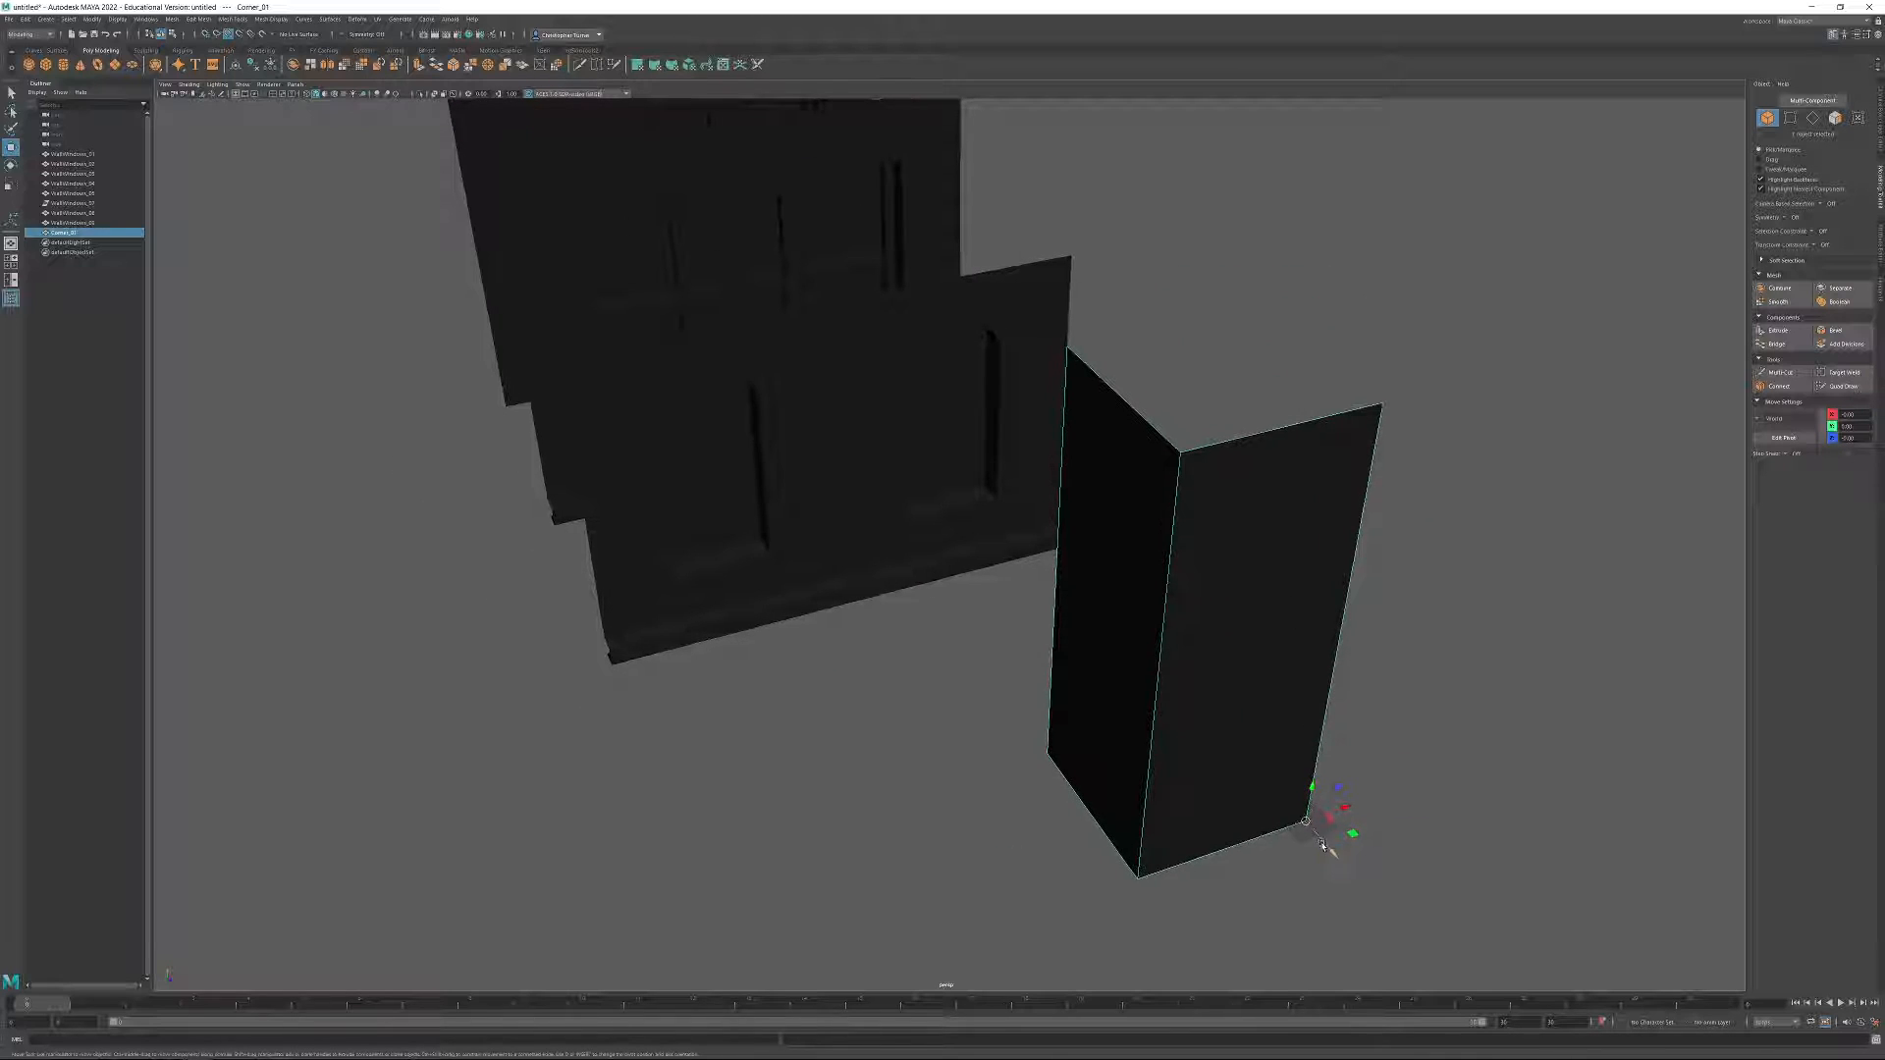
Try fitting the corner piece against the side end of the rearmost window wall.
left_click_drag(1308, 825, 508, 400)
middle_click_drag(629, 303, 929, 598, "alt")
left_click_drag(929, 598, 863, 496, "alt")
left_click(770, 463)
left_click_drag(981, 349, 757, 610, "alt")
left_click(787, 395)
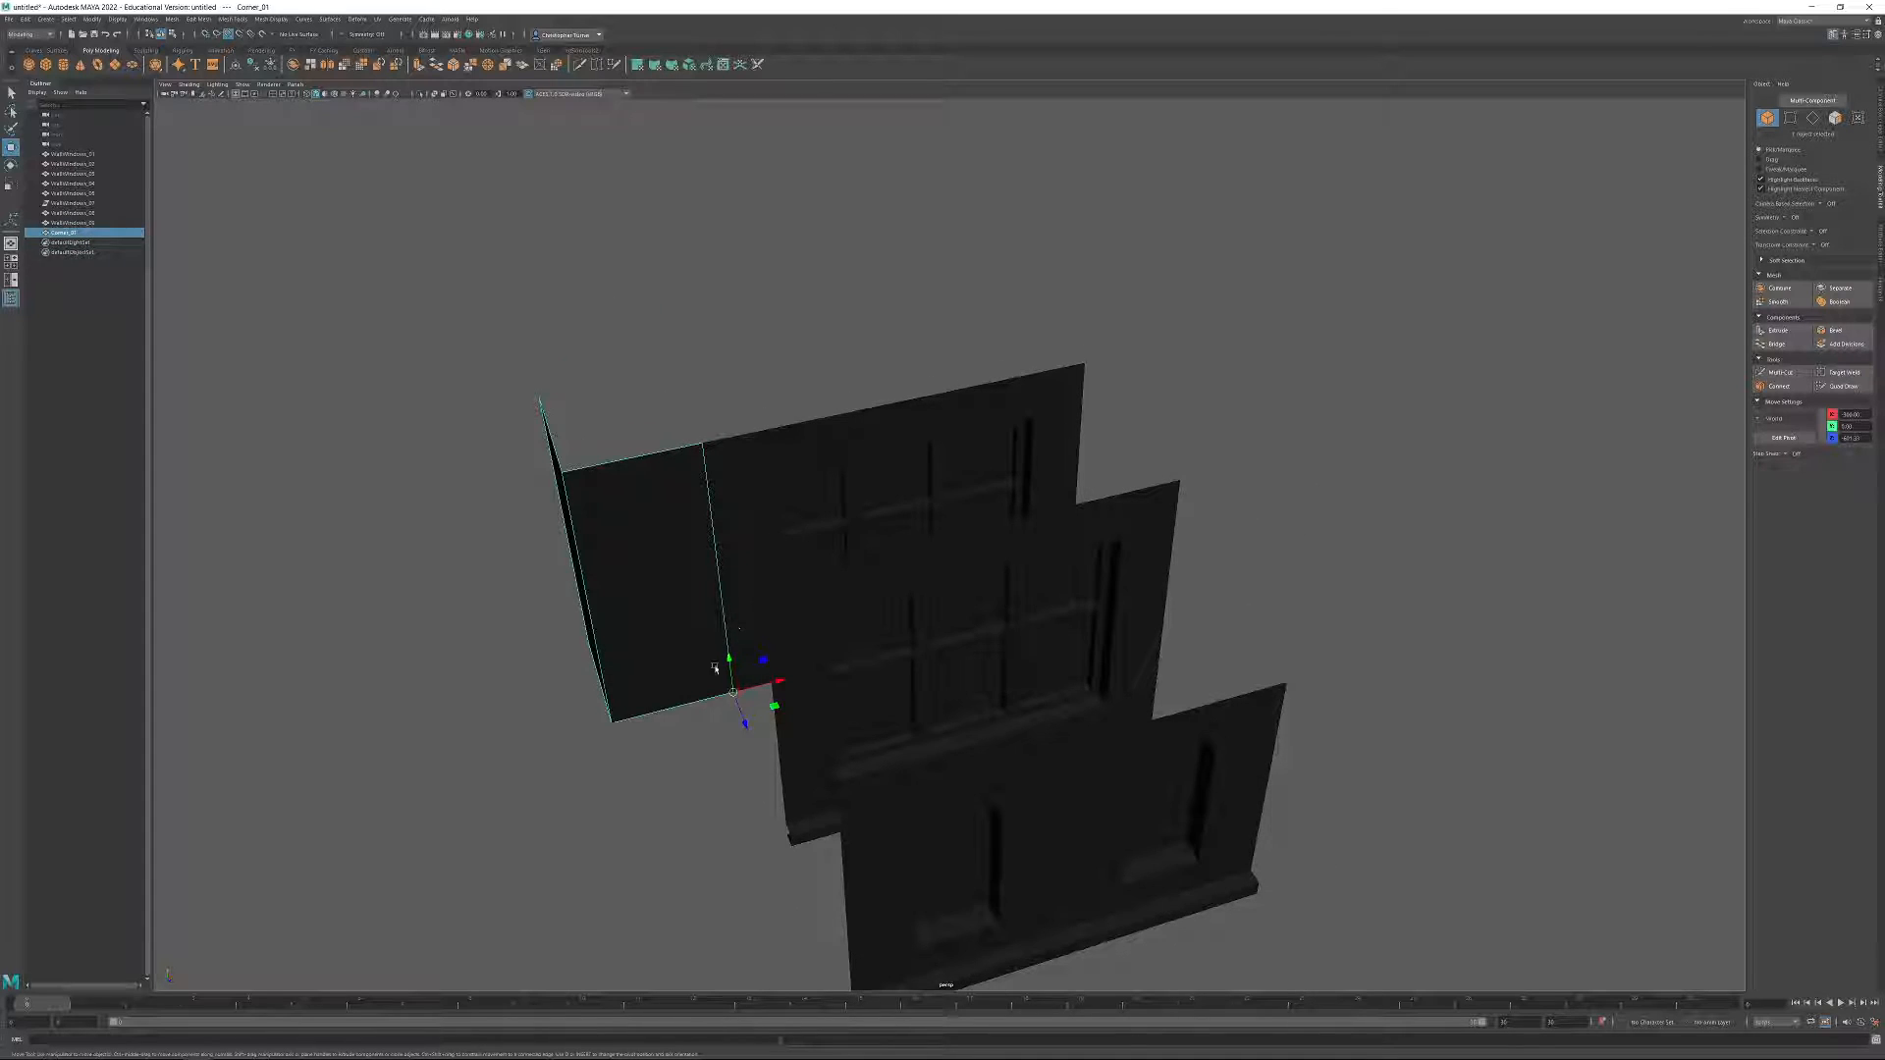
left_click_drag(1273, 445, 1224, 604, "alt")
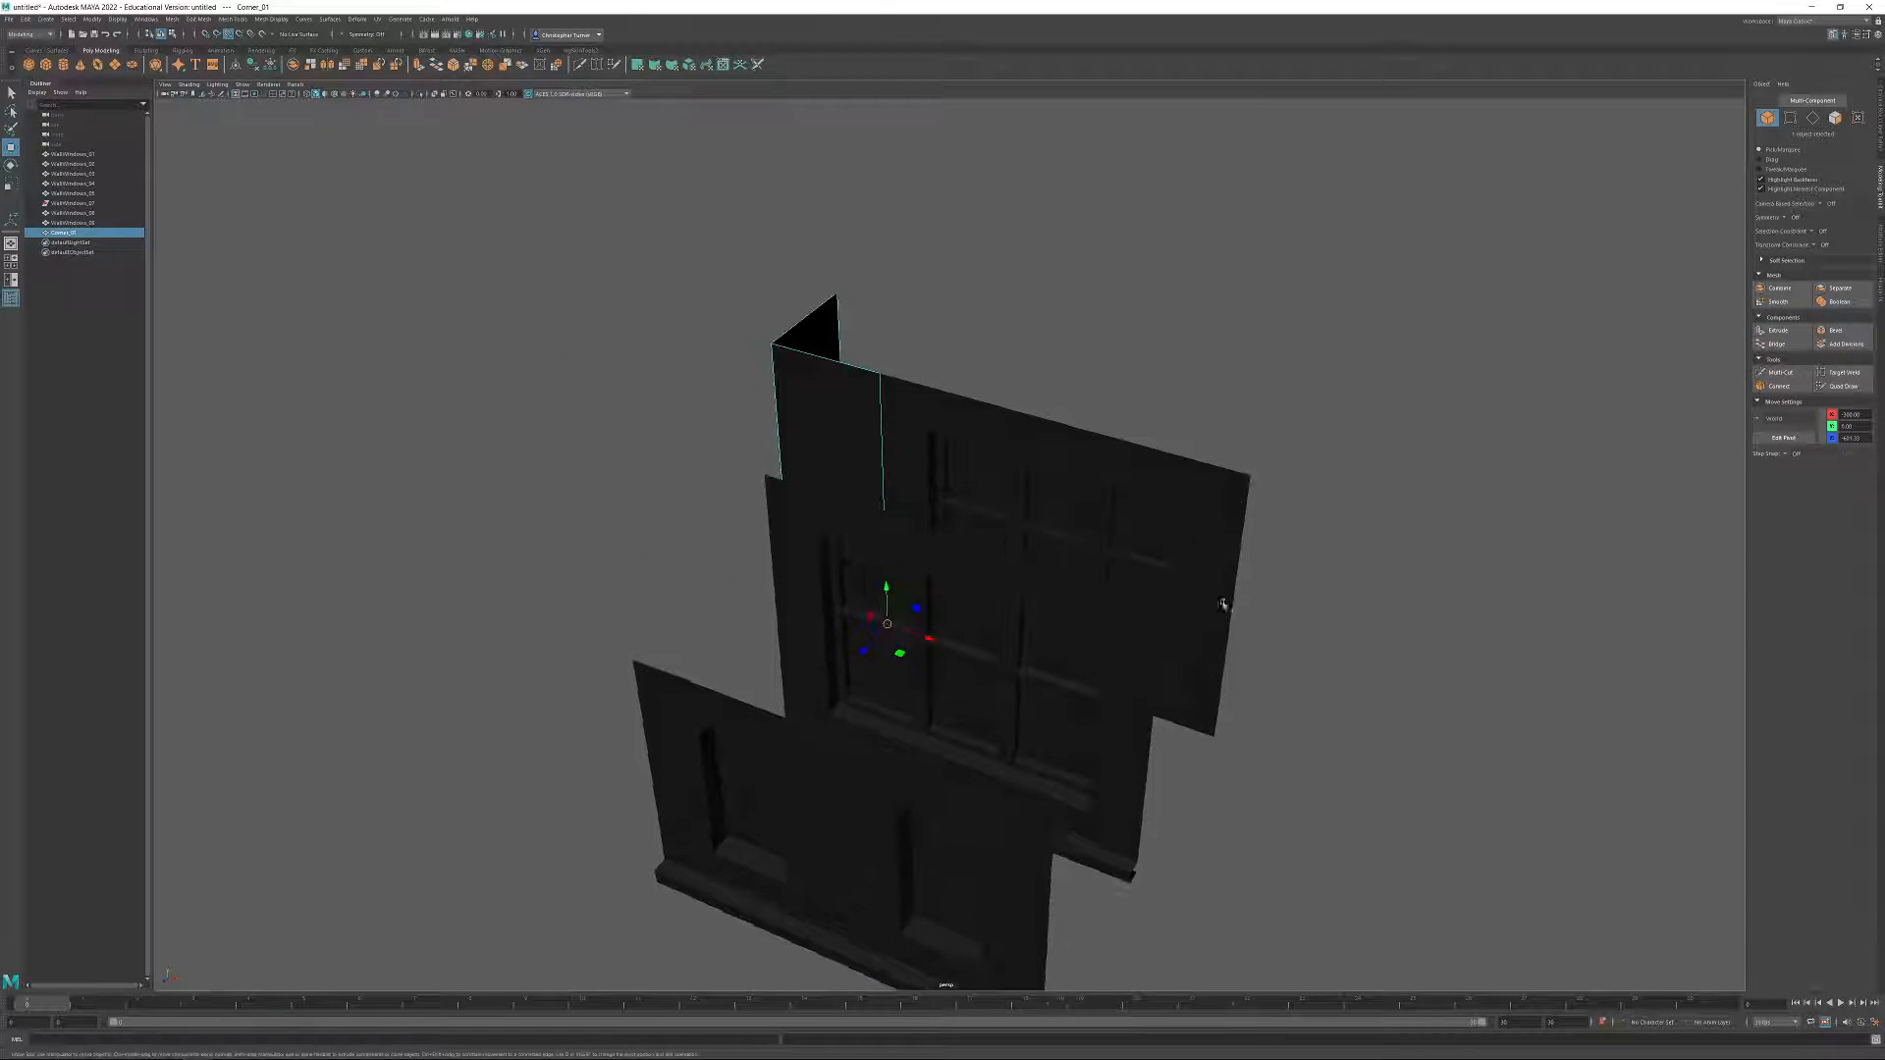
left_click(1225, 668)
left_click_drag(897, 516, 951, 530, "alt")
key("ctrl+z")
key("ctrl+z")
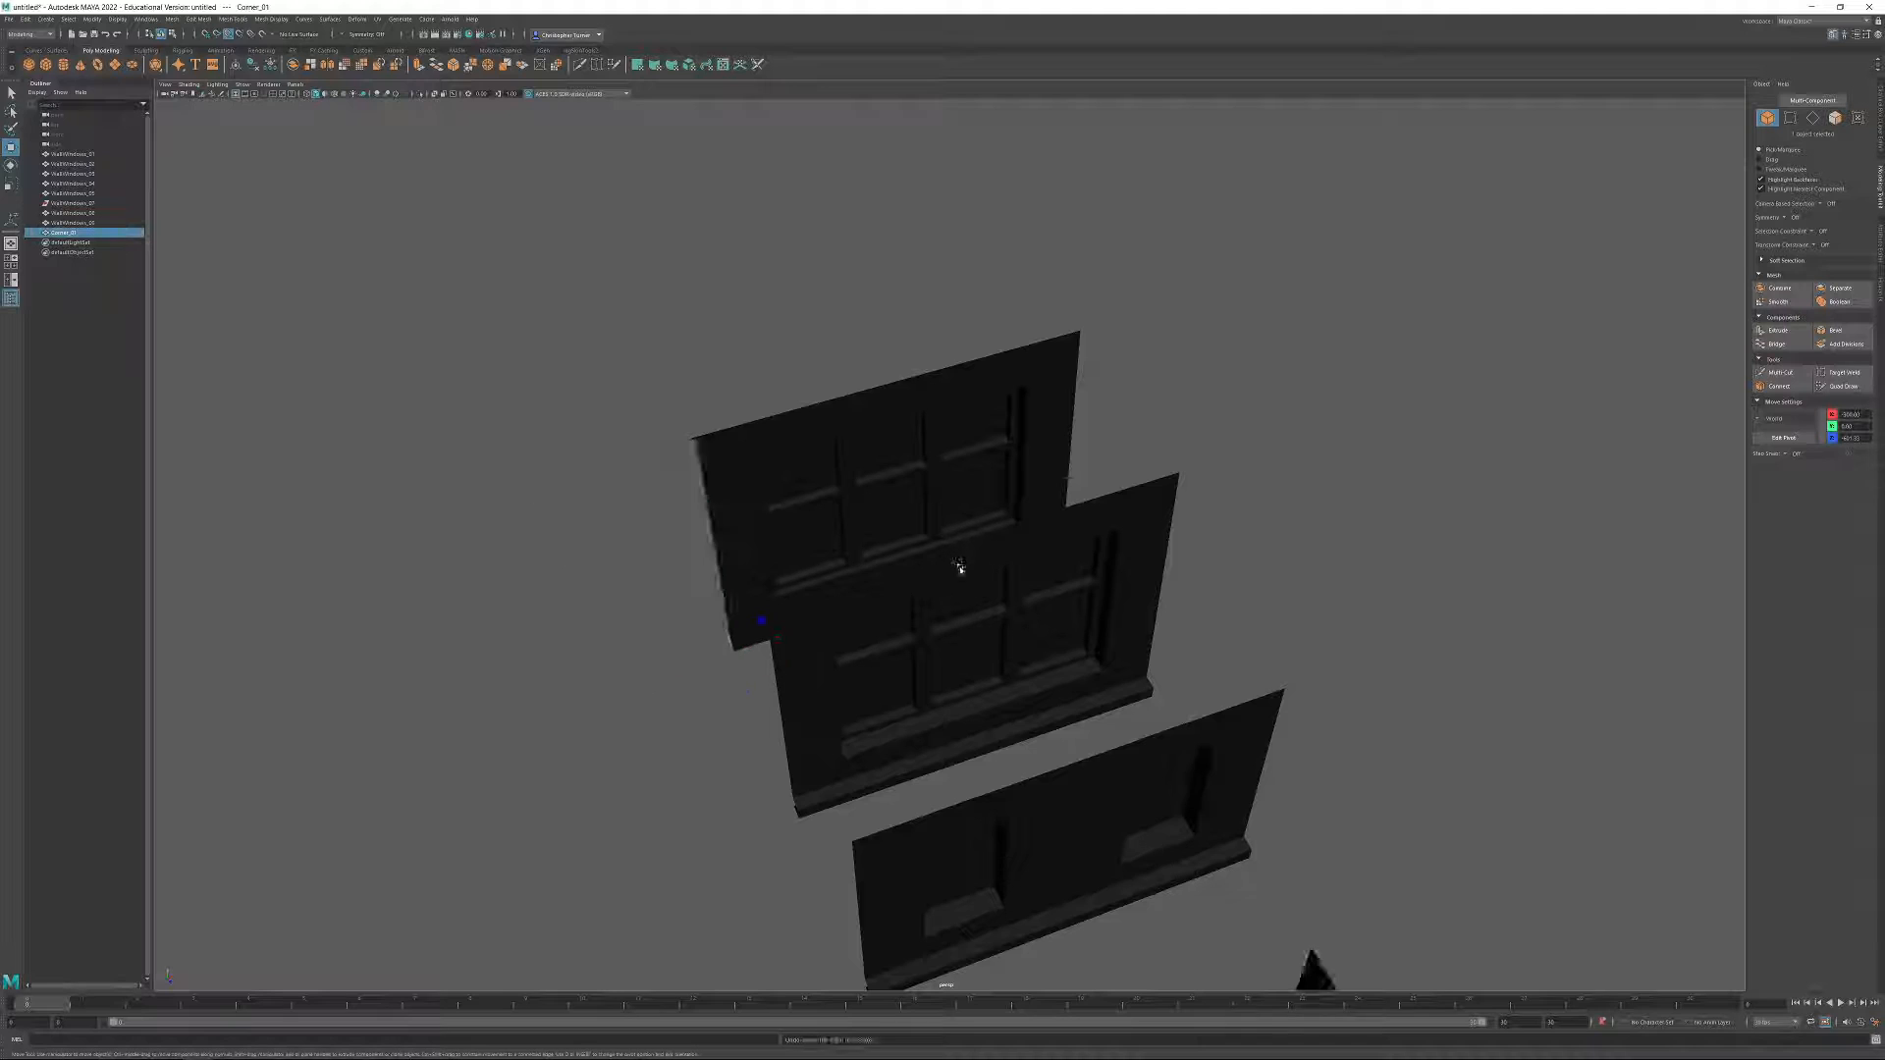
Examine the corner piece beside the two-window wall, including that wall's protruding bottom ledge.
middle_click_drag(1414, 864, 1222, 491, "alt")
left_click_drag(1223, 490, 1132, 425, "alt")
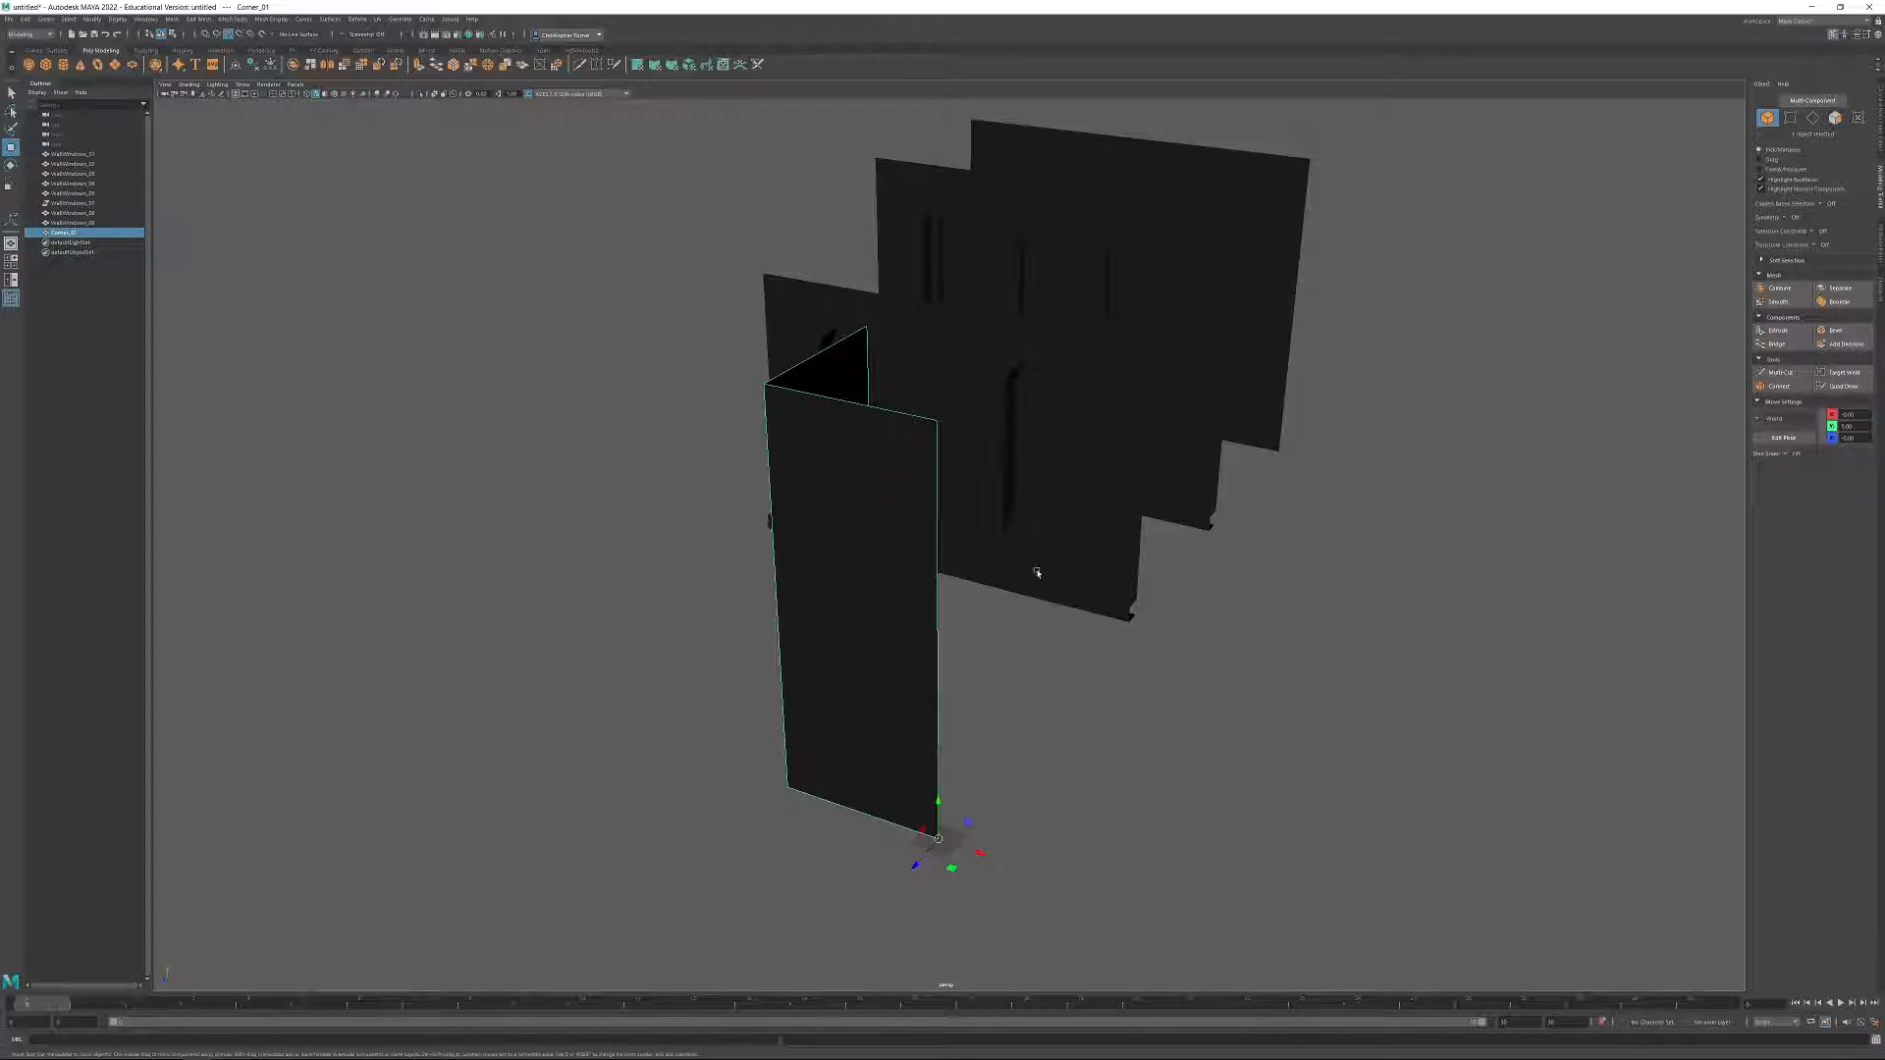
left_click_drag(1054, 566, 977, 434, "alt")
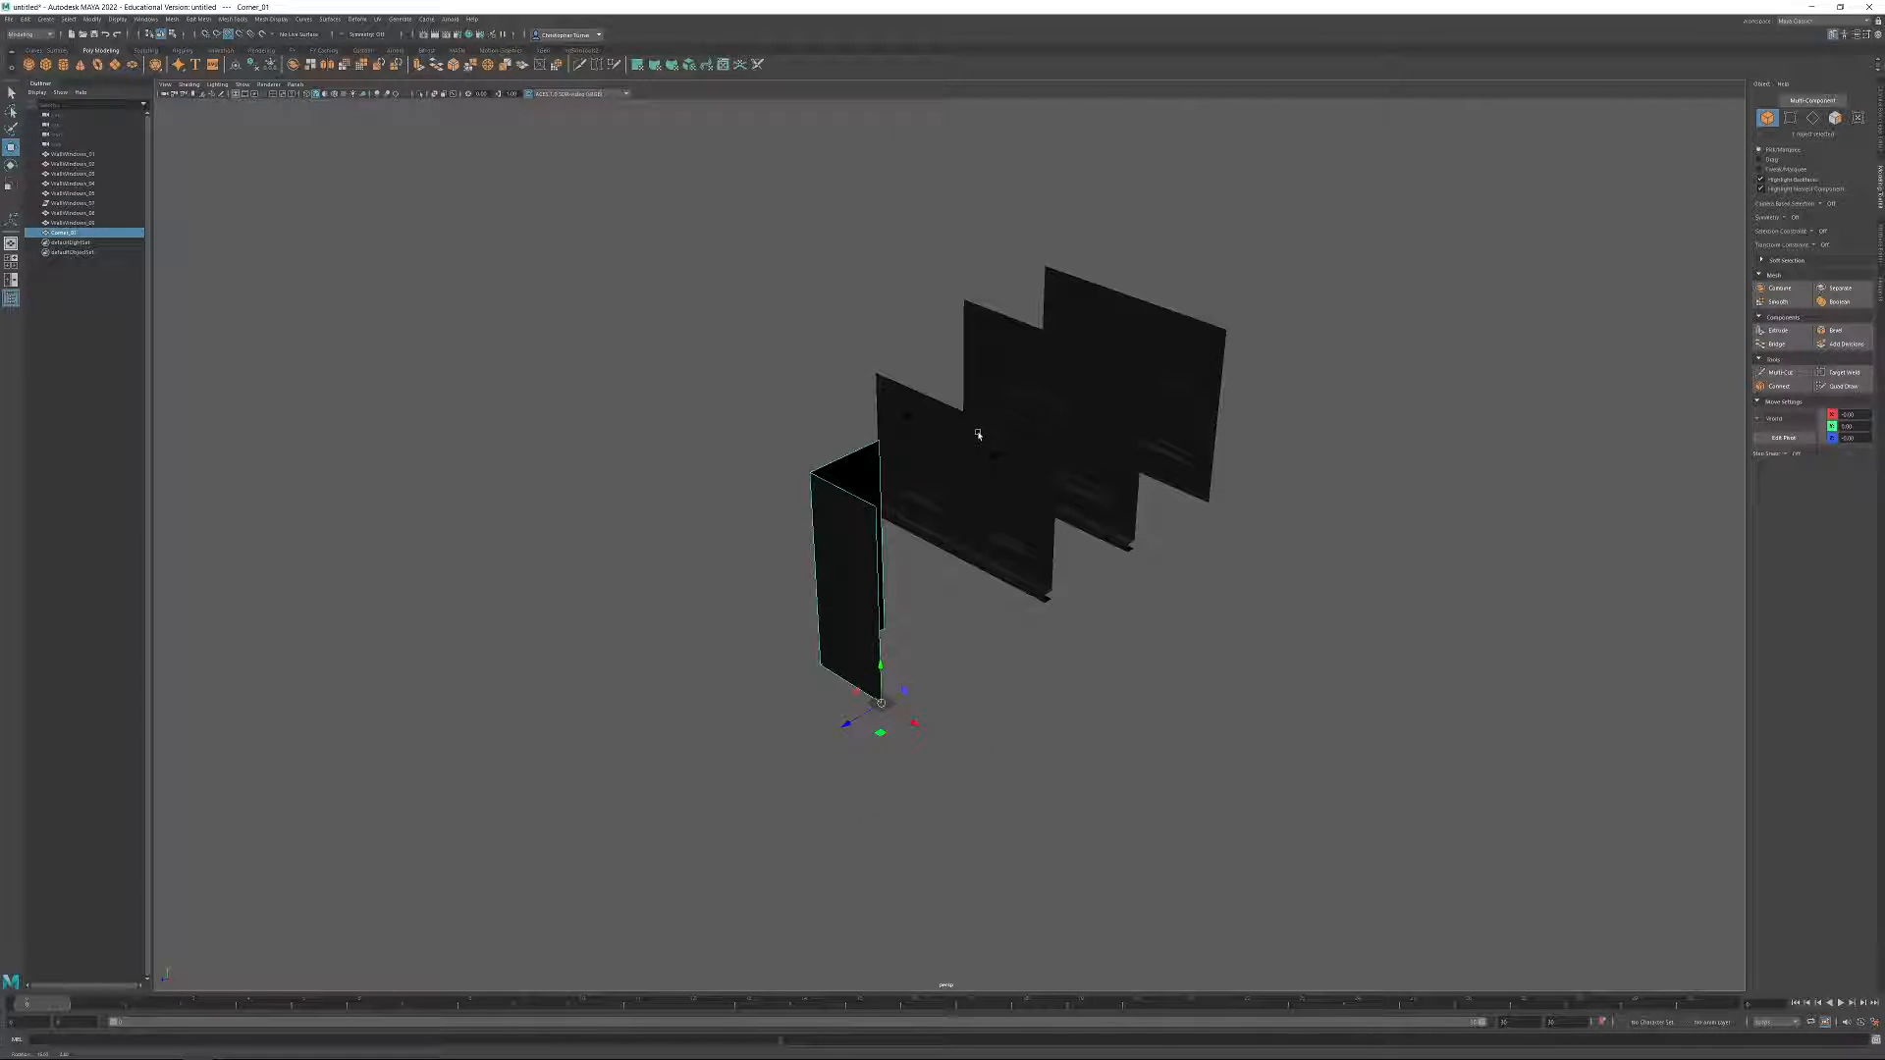
right_click_drag(1120, 590, 1178, 639, "alt")
left_click_drag(1179, 639, 1115, 526, "alt")
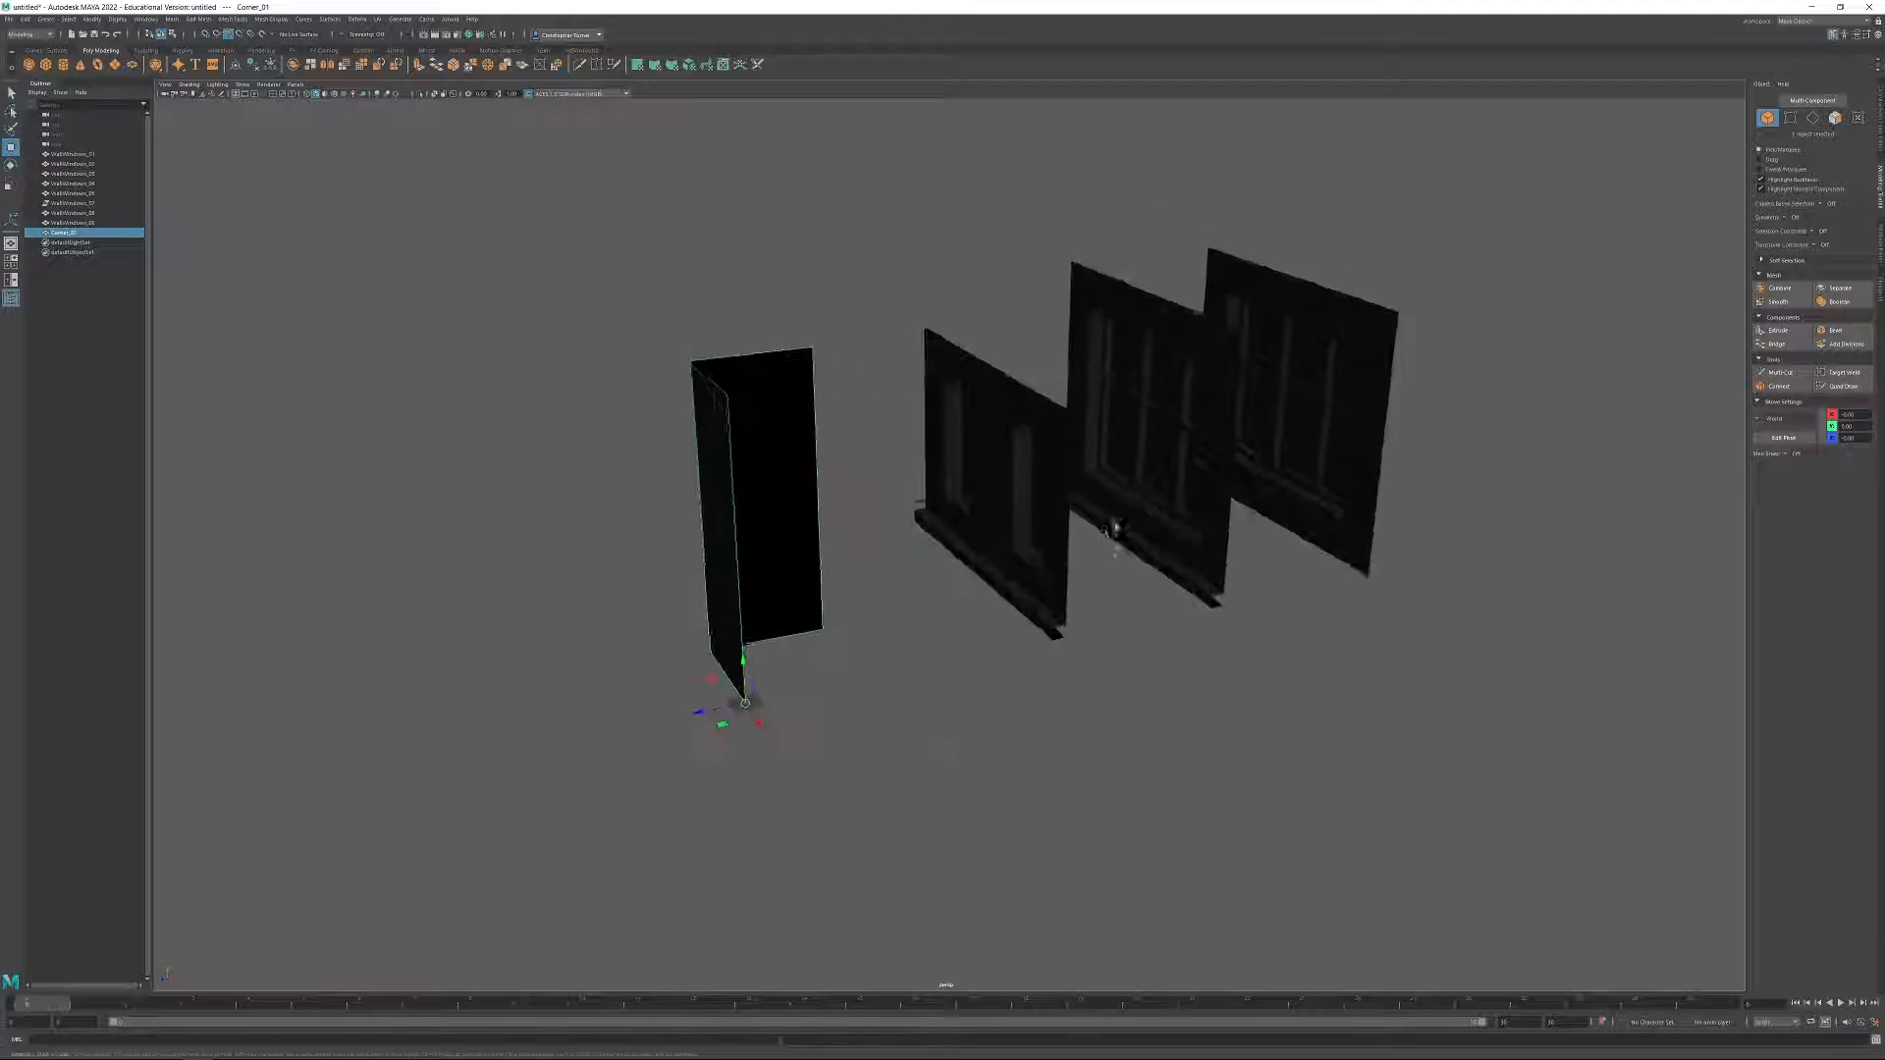
right_click_drag(1076, 630, 1142, 680, "alt")
left_click_drag(1142, 695, 1134, 691)
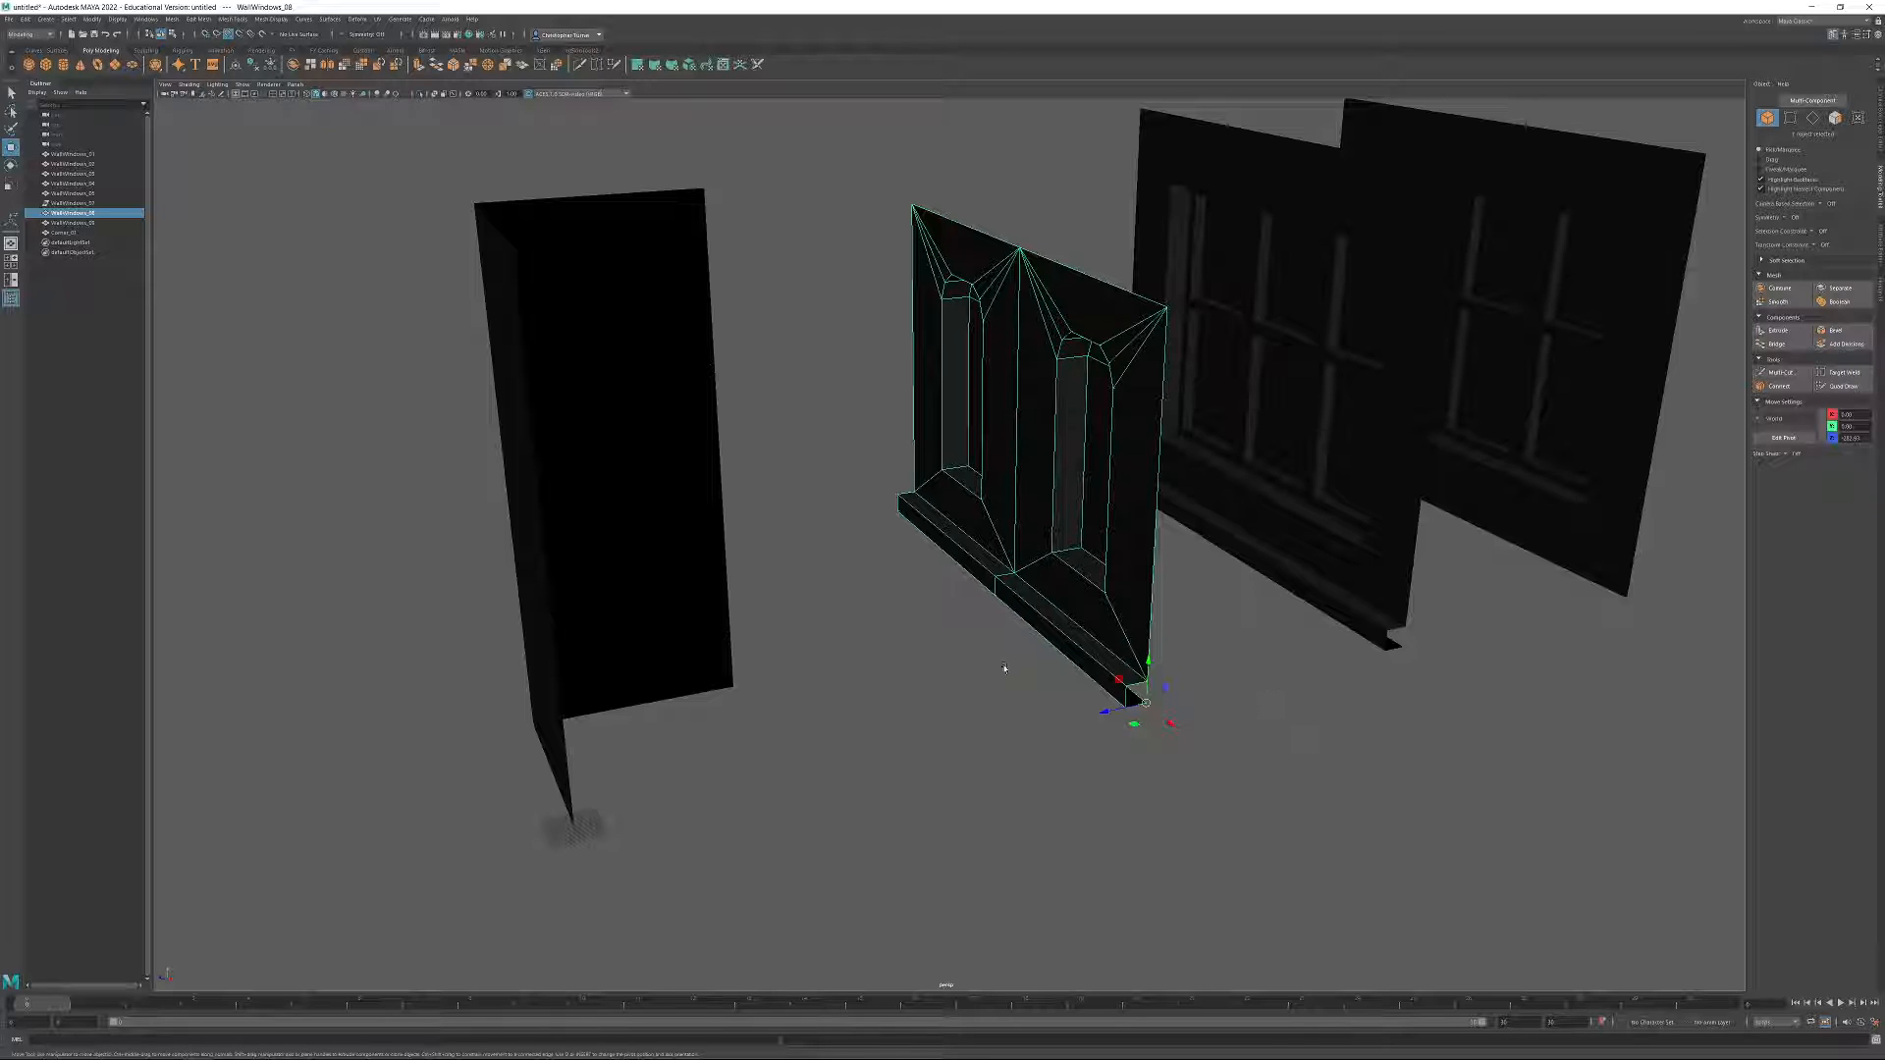
left_click_drag(1073, 422, 1207, 400, "alt")
Raise all bottom vertices of the corner piece to one new Y position.
left_click(1369, 353)
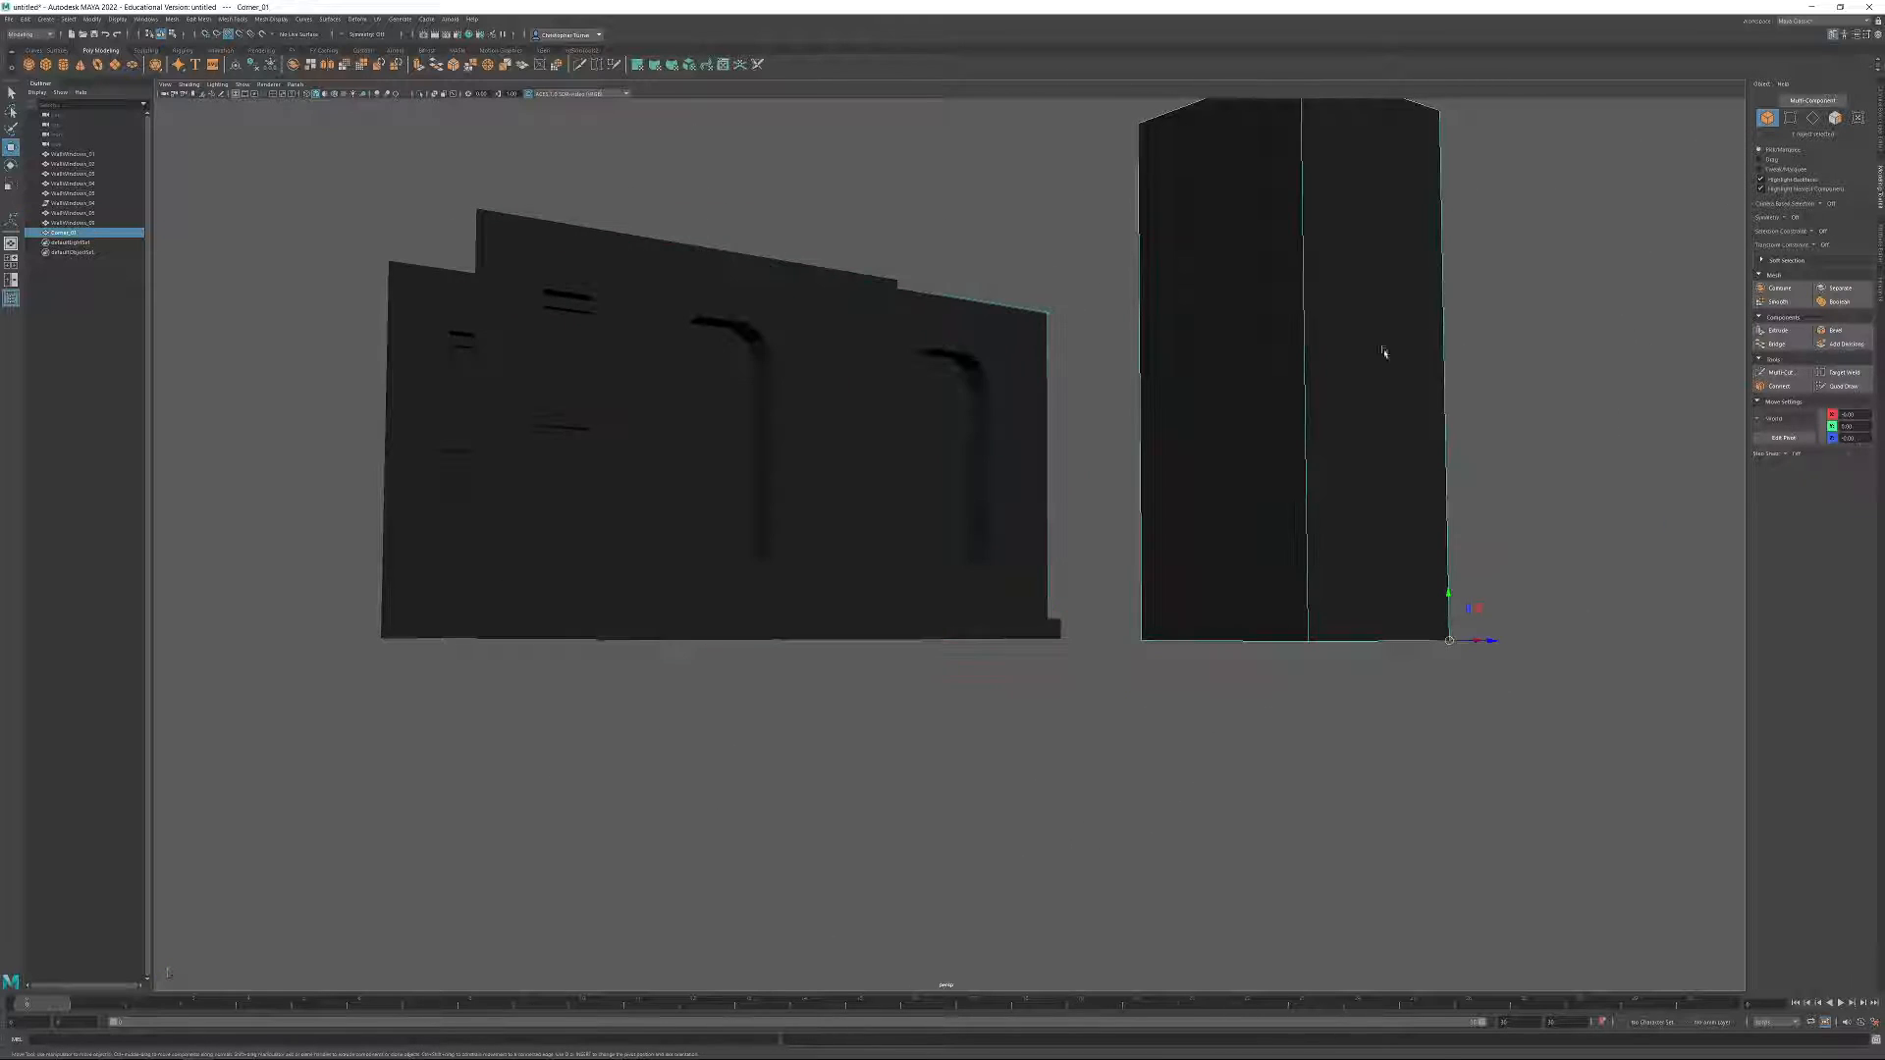
left_click(1790, 118)
middle_click_drag(1357, 461, 1304, 468, "alt")
left_click_drag(1047, 584, 1512, 743)
middle_click_drag(1424, 664, 1182, 644, "alt")
left_click_drag(1182, 645, 1266, 717, "alt")
scroll(1267, 716, "up", 3)
middle_click_drag(1266, 716, 1163, 660, "alt")
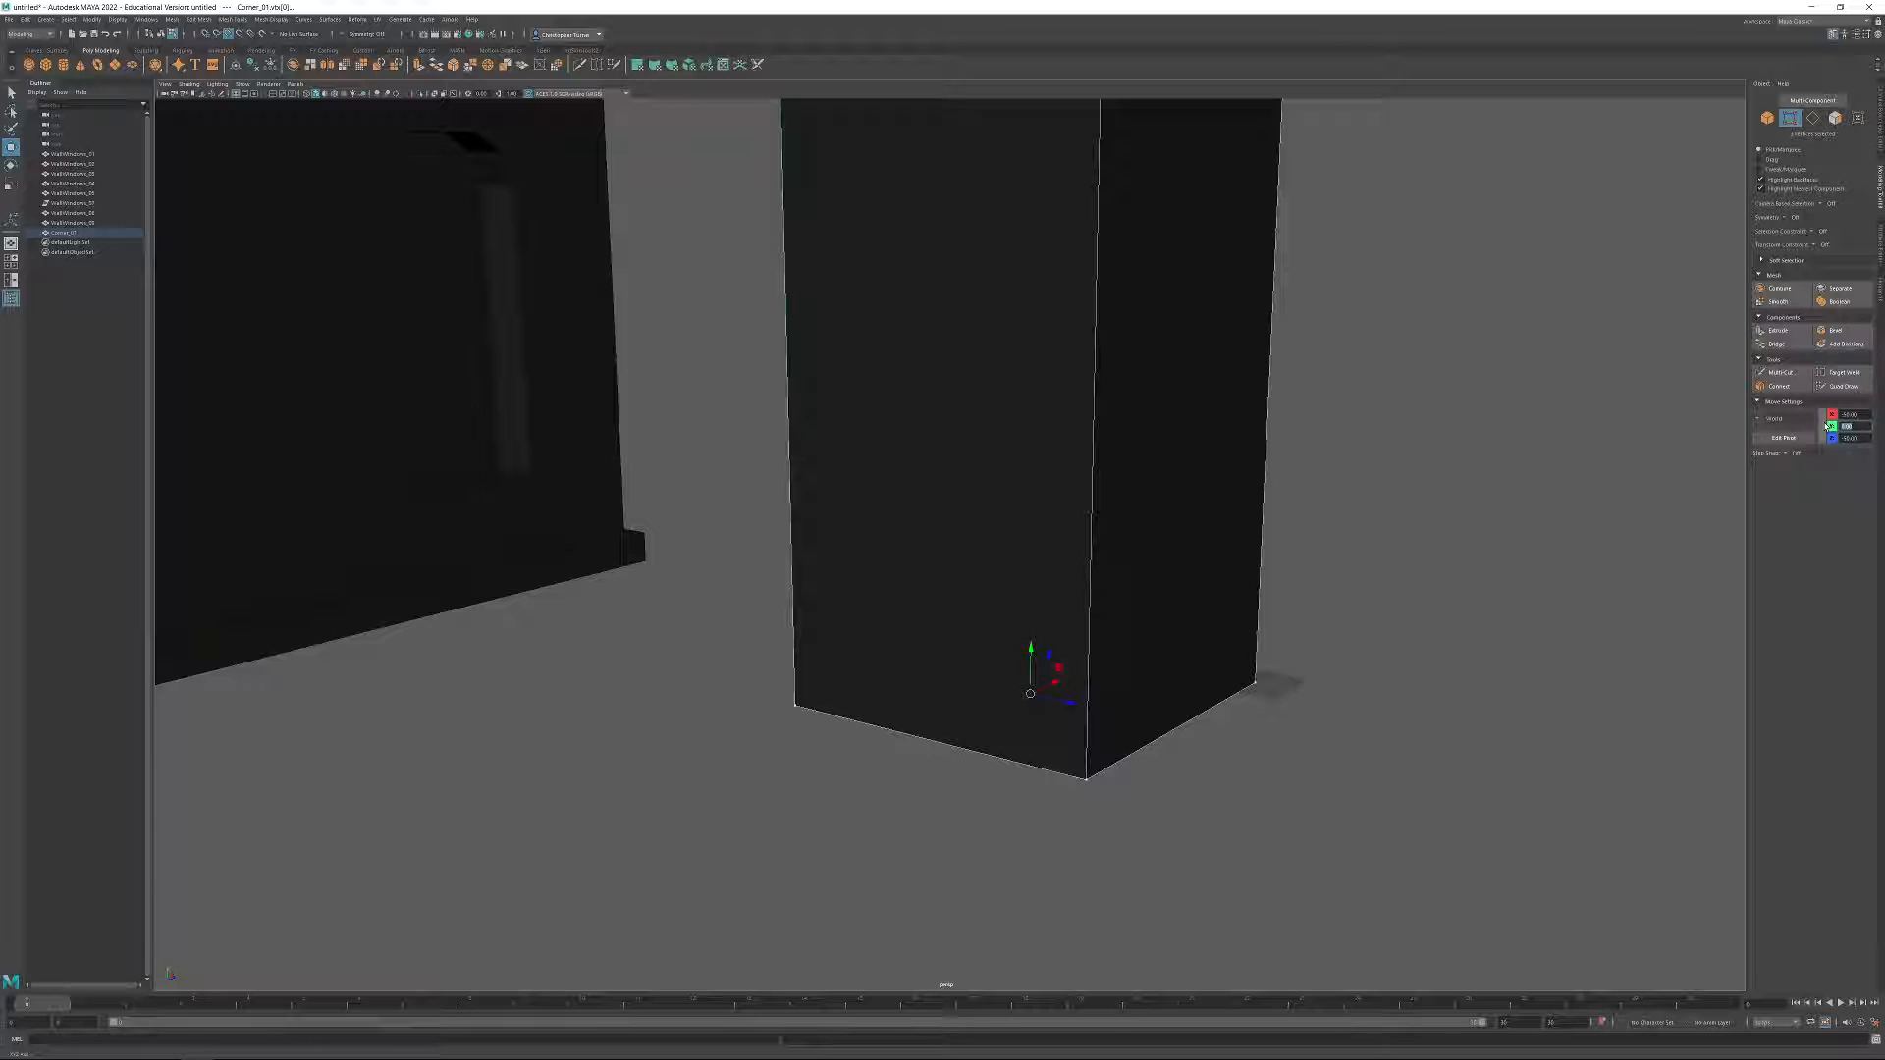
key("Return")
Extrude the corner piece's bottom edges downward as a strip and set their Y position to 0.
left_click(1814, 118)
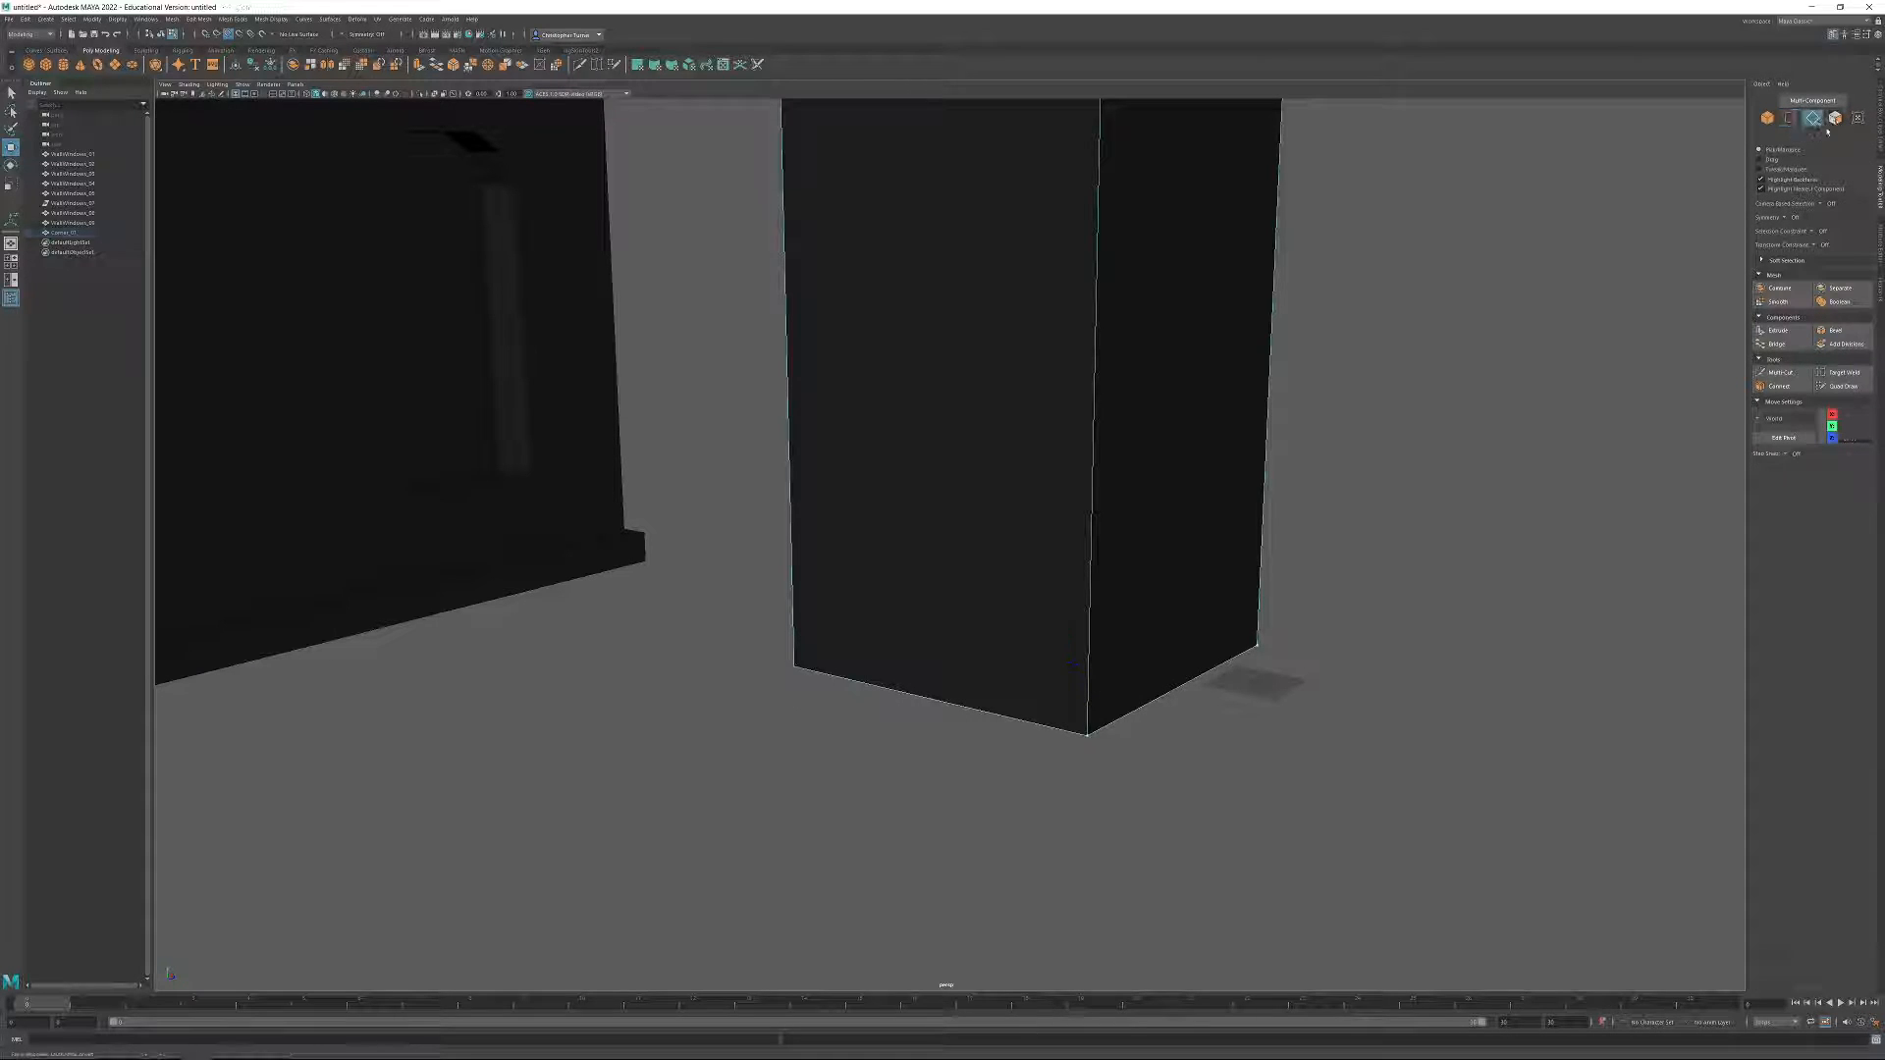
left_click_drag(1208, 703, 1174, 664)
left_click_drag(949, 798, 909, 691, "shift")
left_click_drag(1031, 610, 1026, 650, "shift")
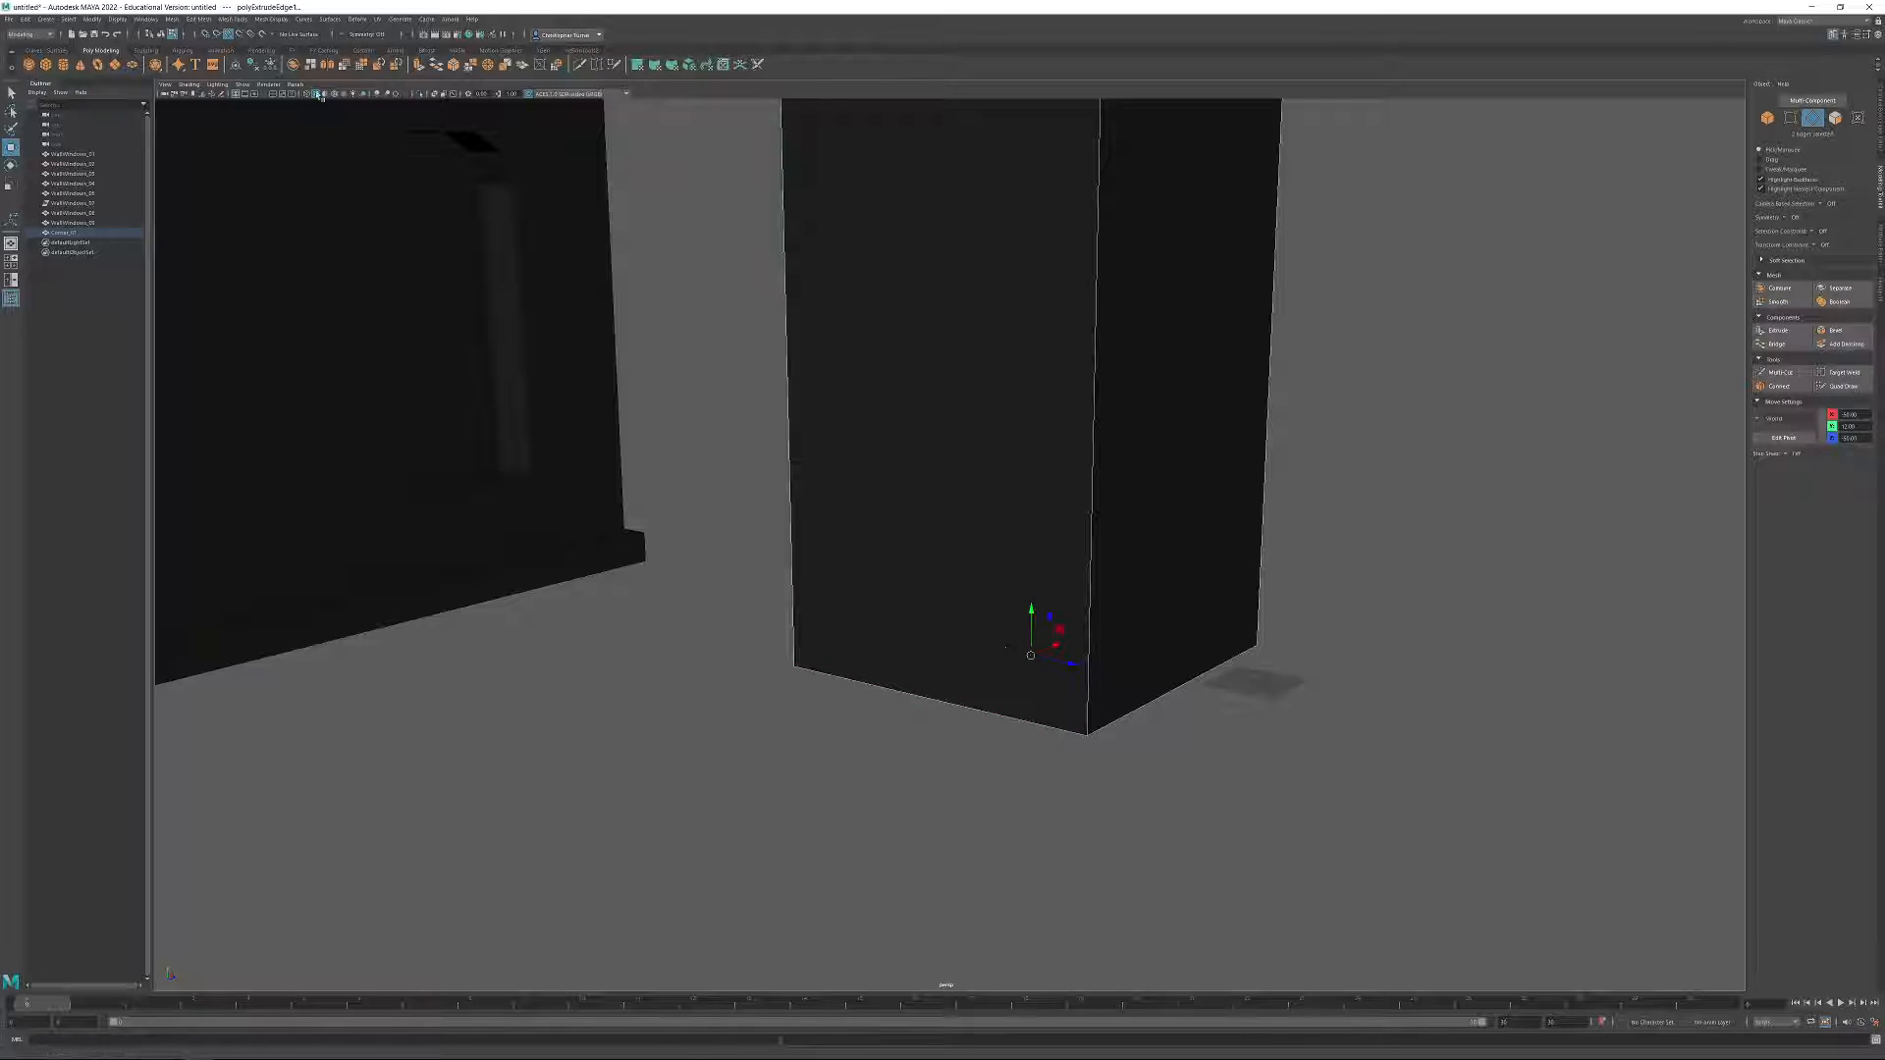
key("ctrl+z")
key("ctrl+z")
left_click(896, 724, "shift")
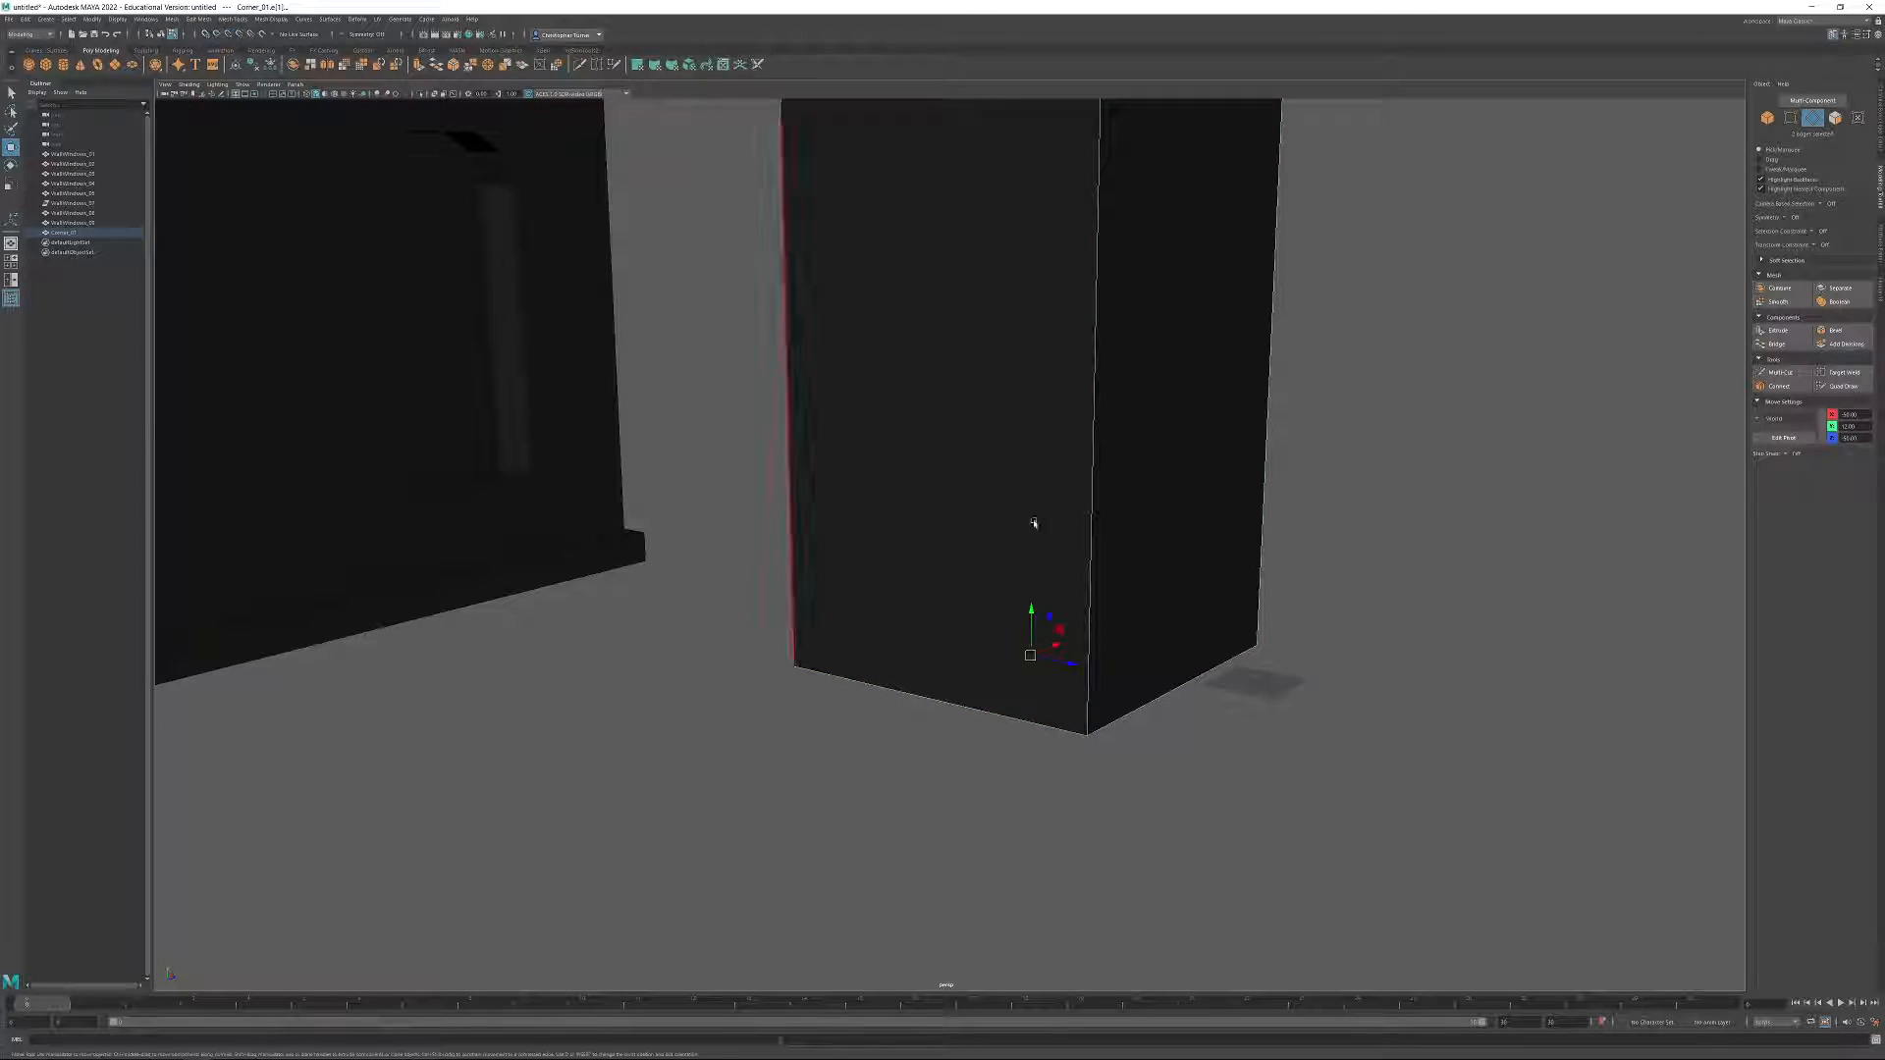
left_click_drag(1031, 619, 1030, 646, "shift")
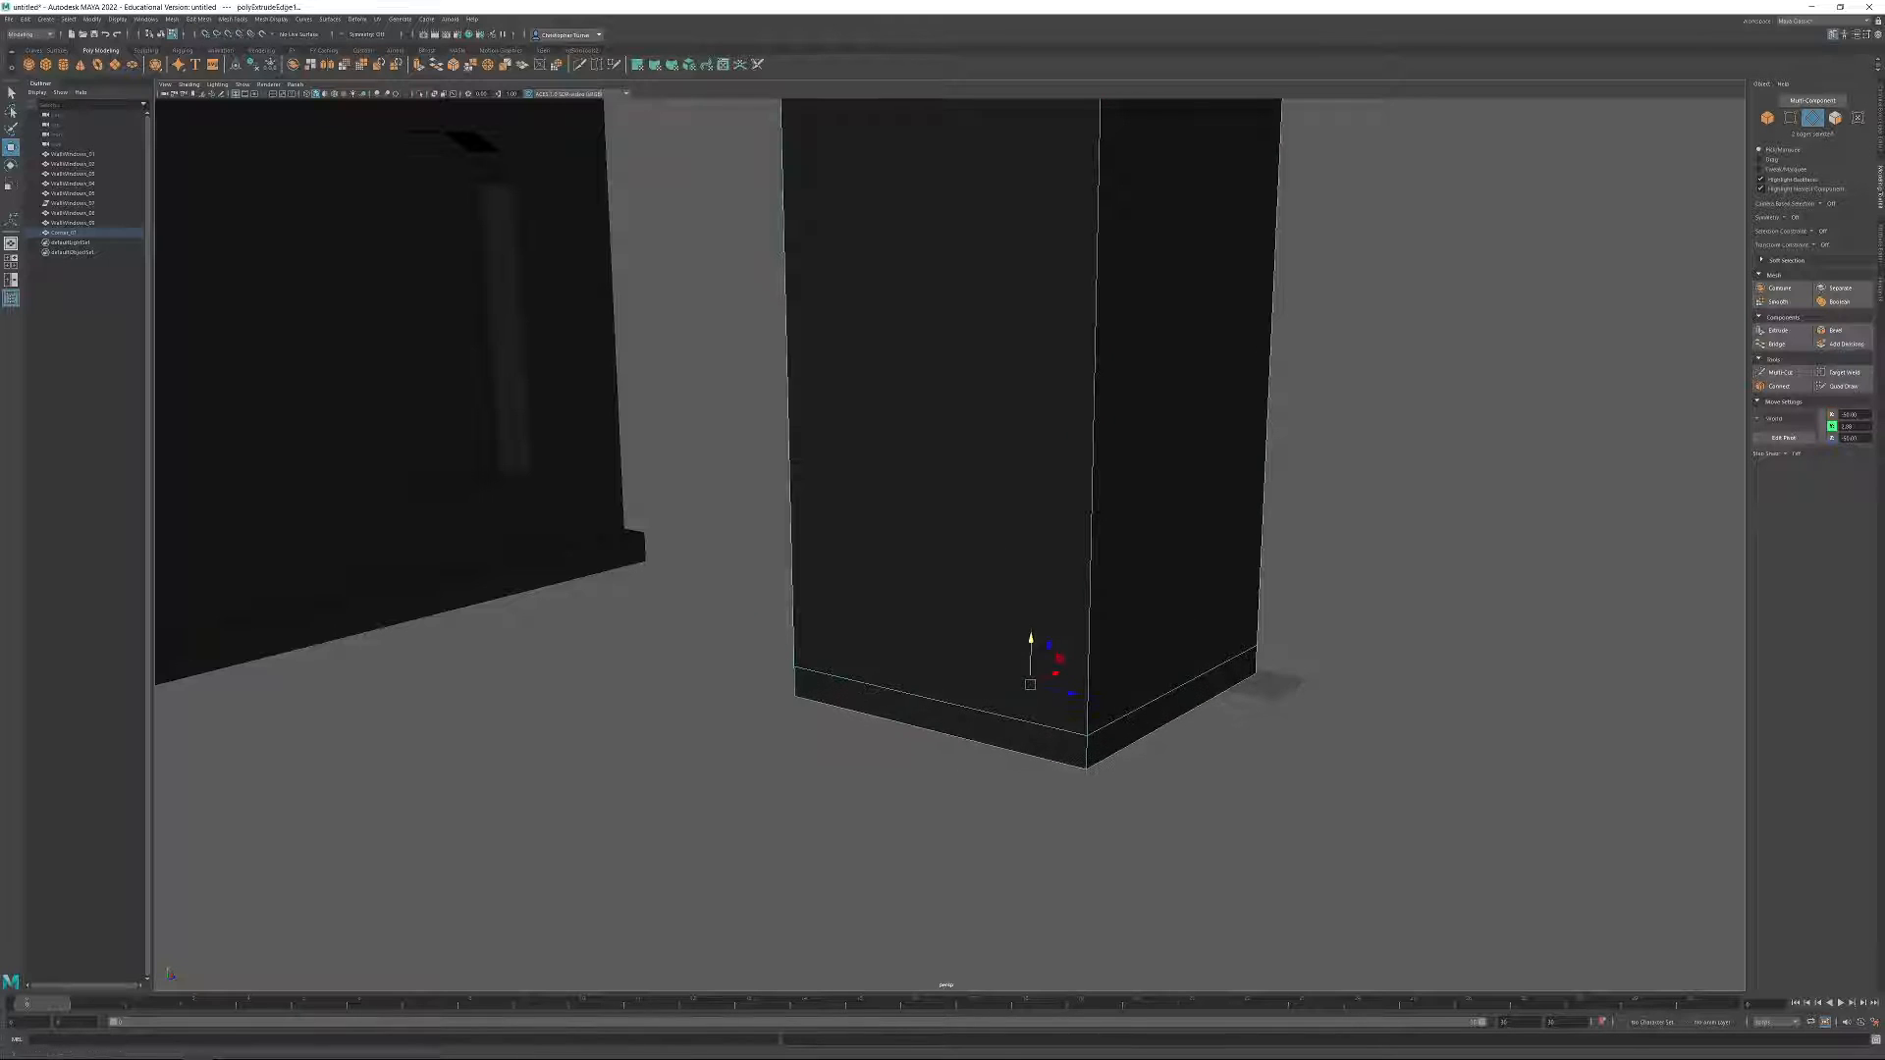
left_click_drag(1856, 428, 1807, 427)
type("0")
key("Return")
Extrude the two faces of the new strip around the corner piece's base together.
left_click(1836, 118)
left_click(1092, 750)
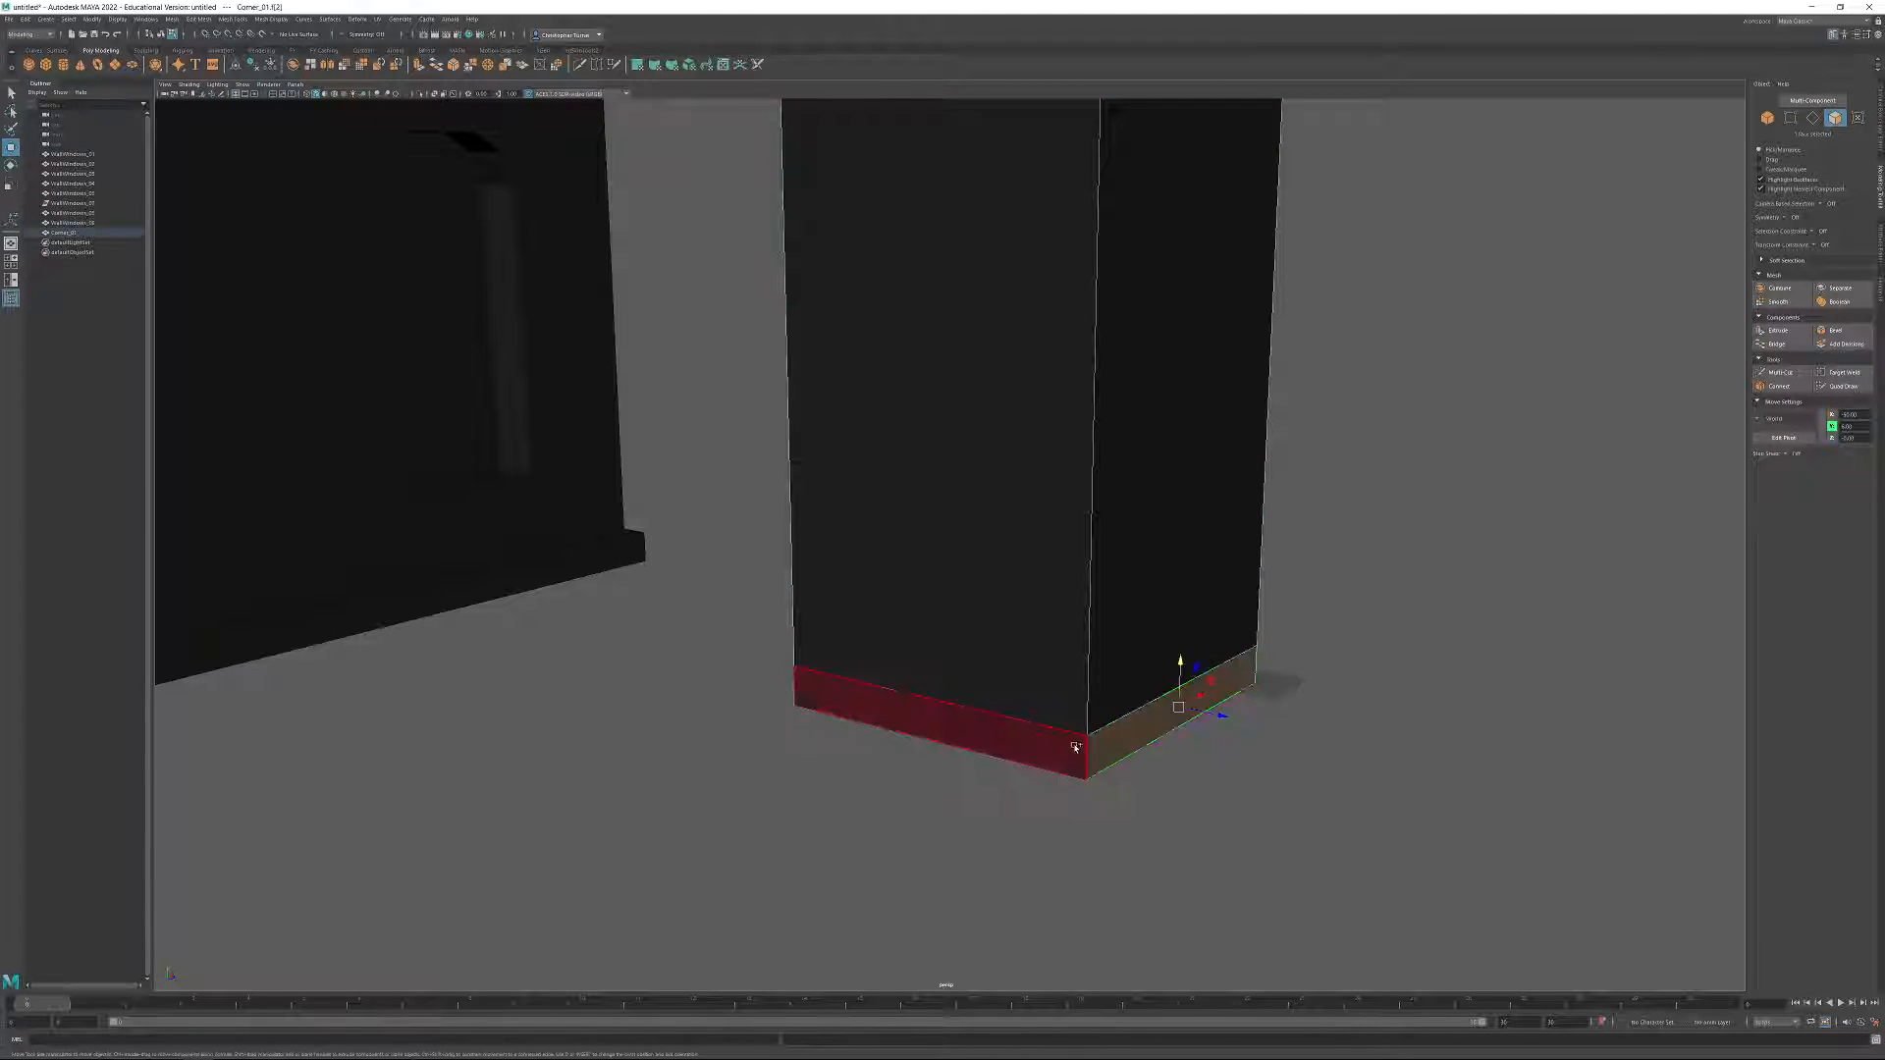
left_click(1078, 746, "shift")
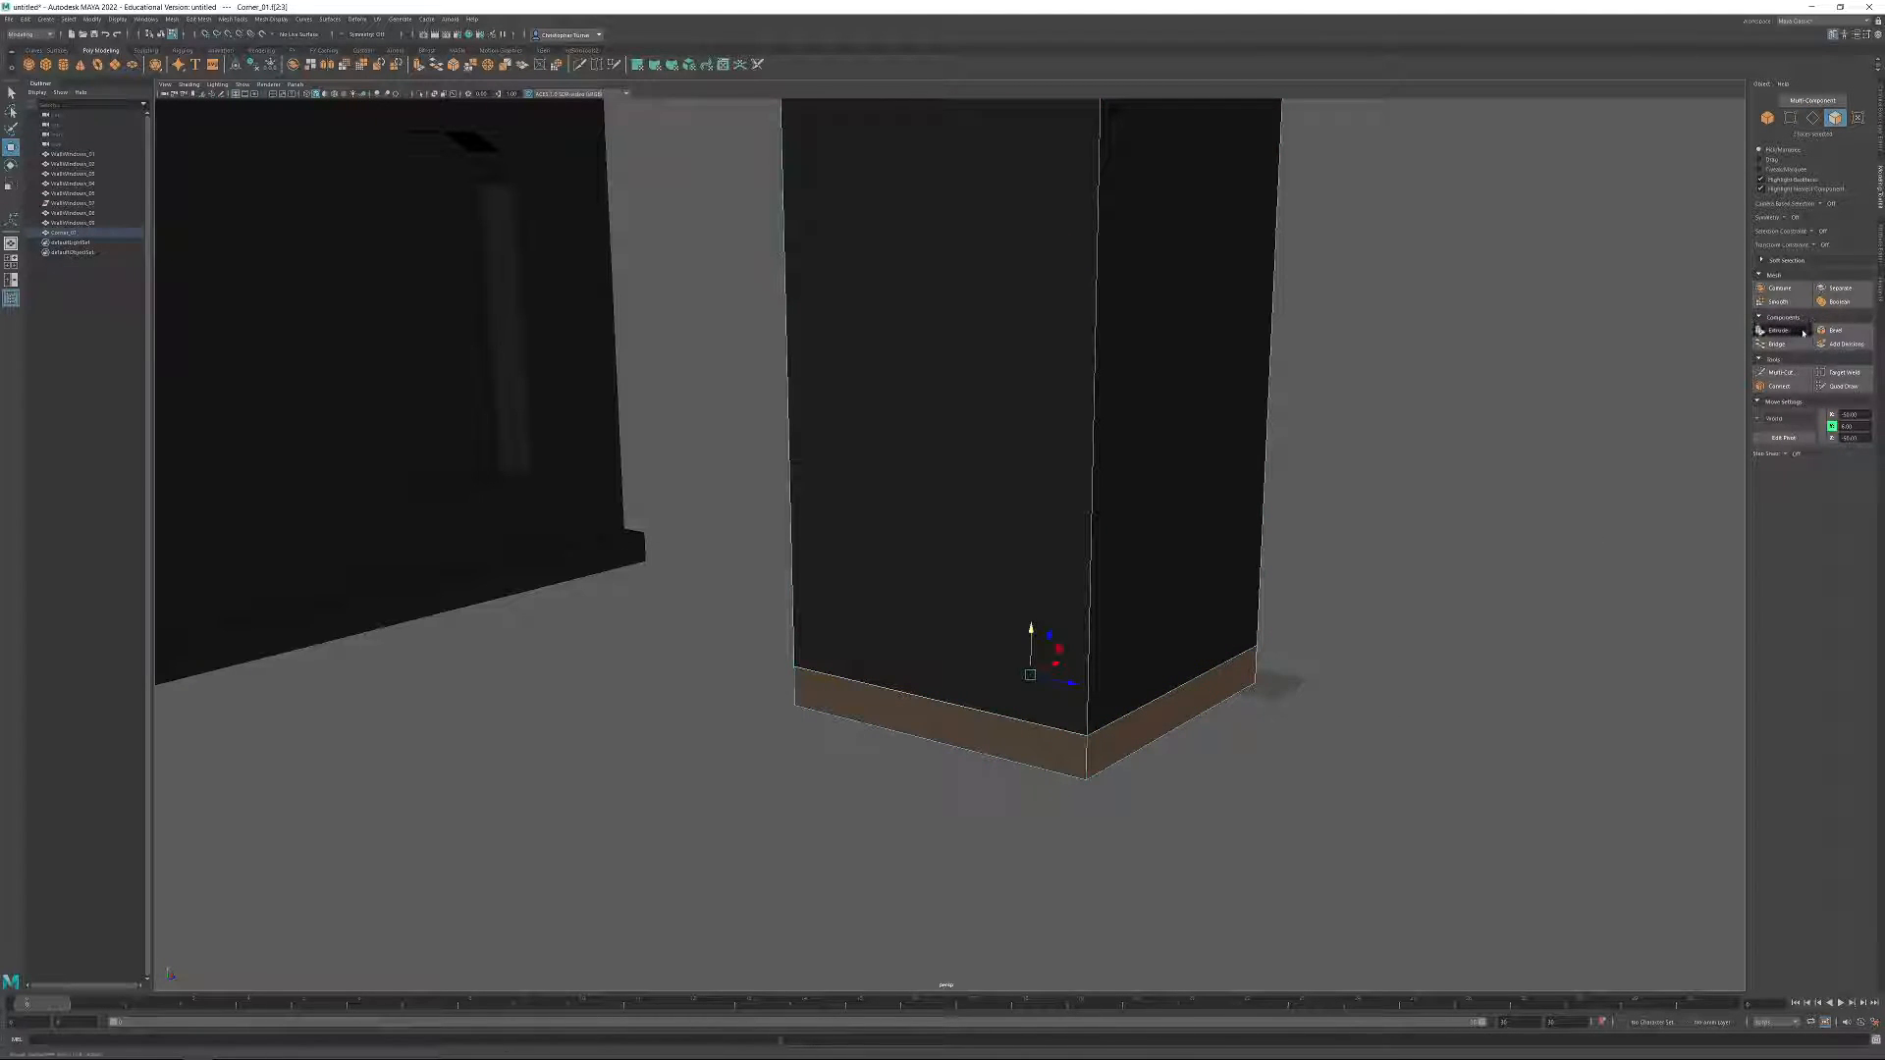
left_click(1761, 331)
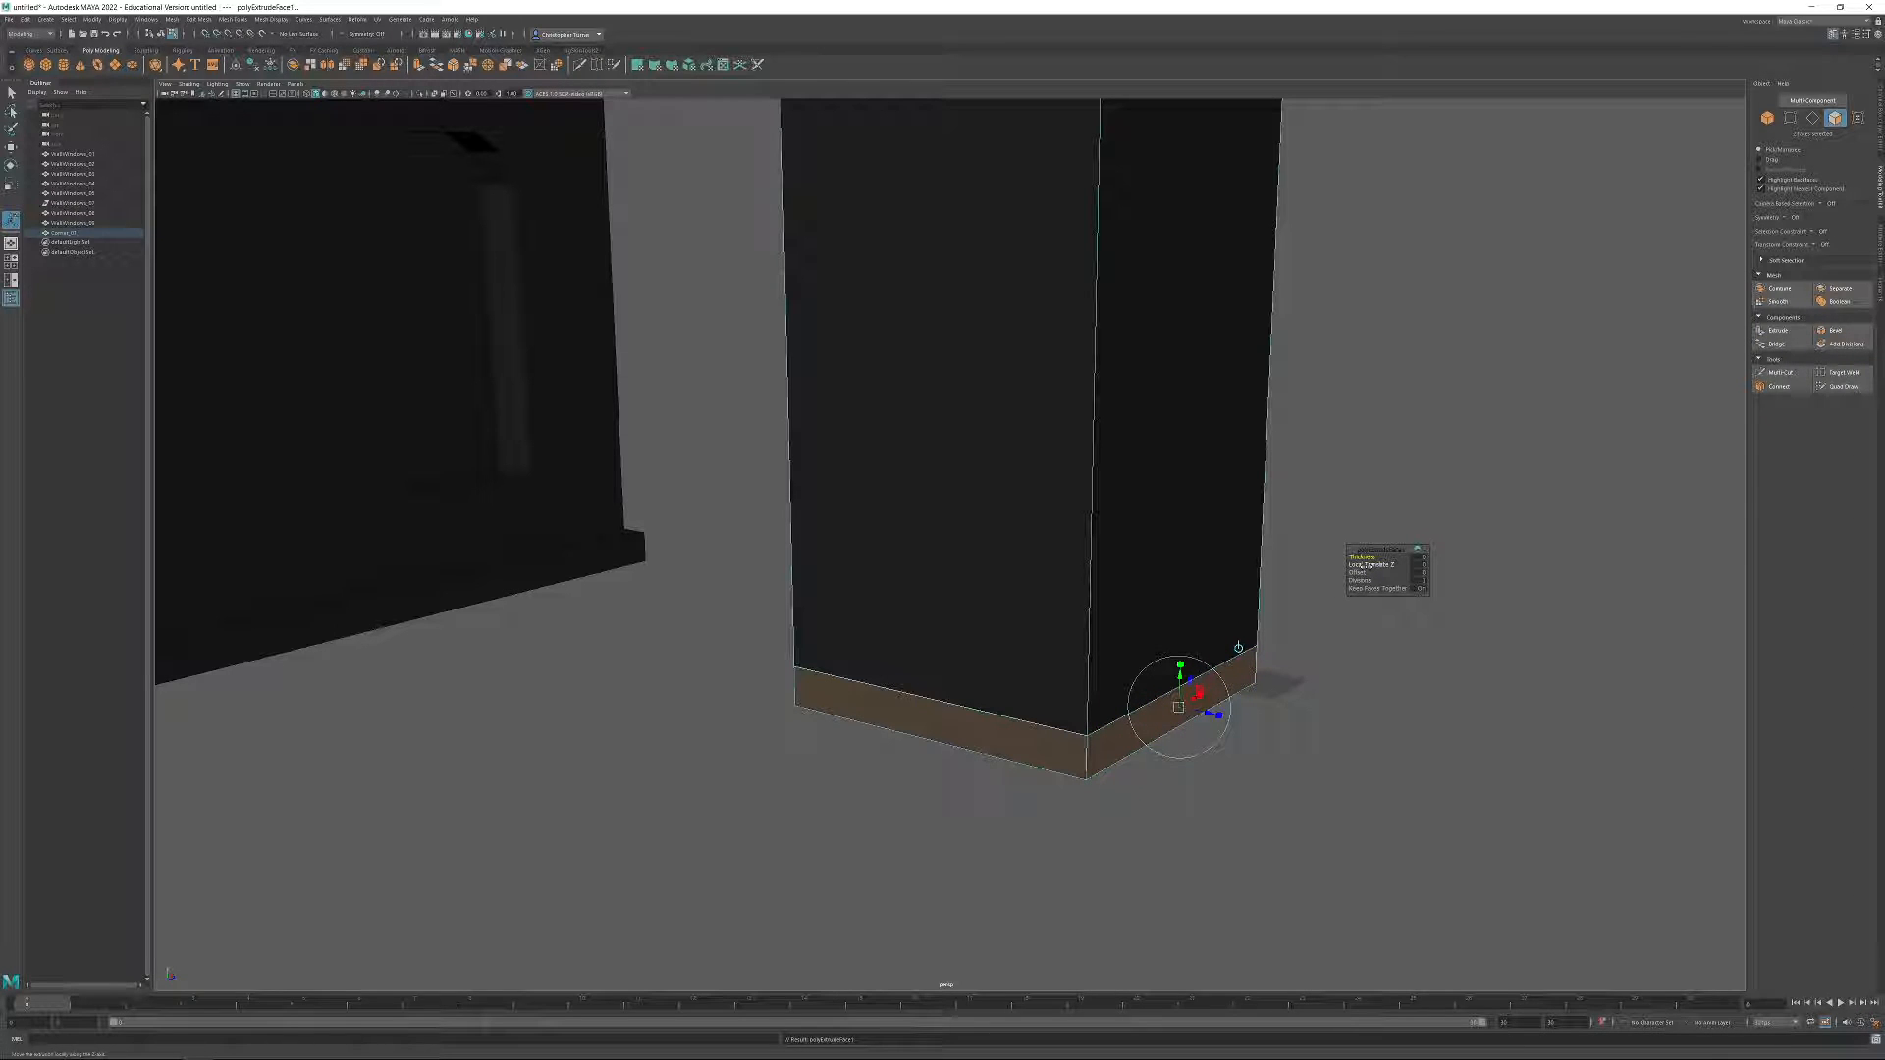
Try pushing the extruded base faces outward with Local Translate Z.
left_click_drag(1356, 572, 1364, 573)
key("ctrl+z")
left_click_drag(1367, 564, 1371, 564)
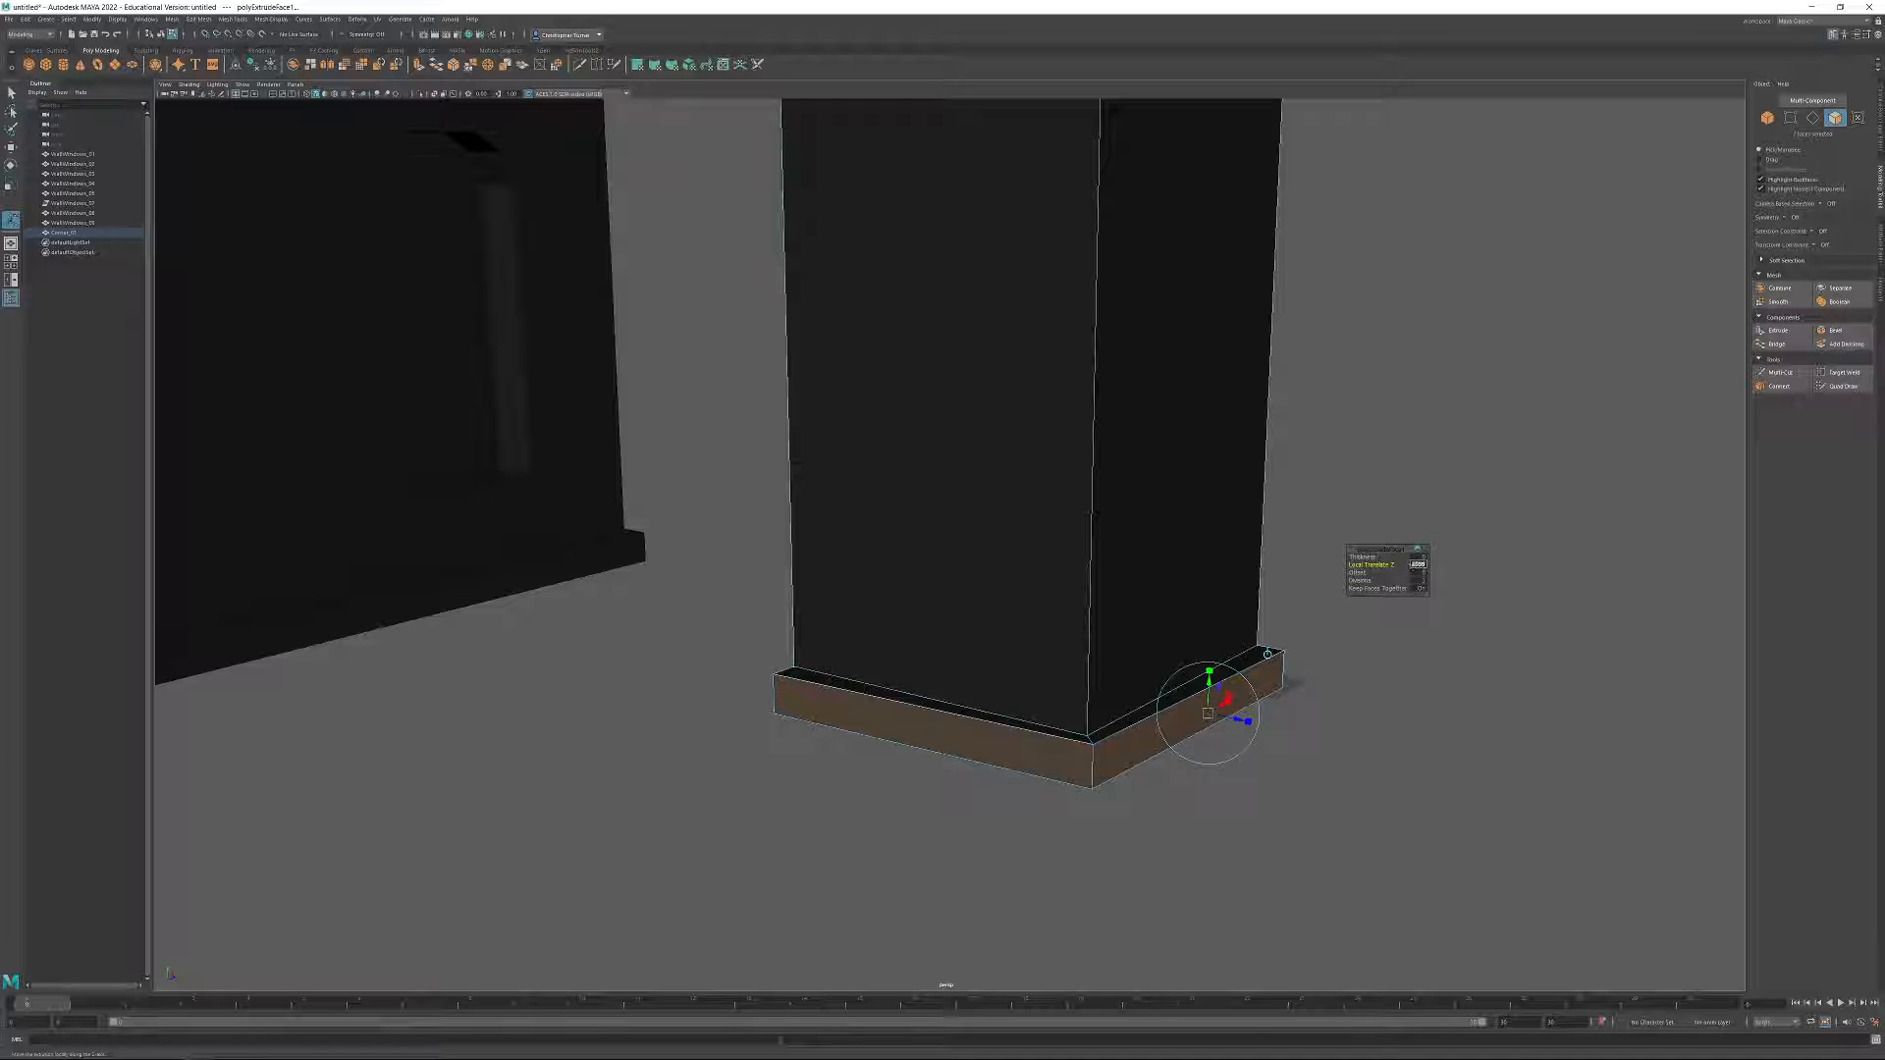
key("Return")
left_click_drag(1213, 806, 854, 732, "alt")
left_click_drag(871, 947, 1093, 762, "alt")
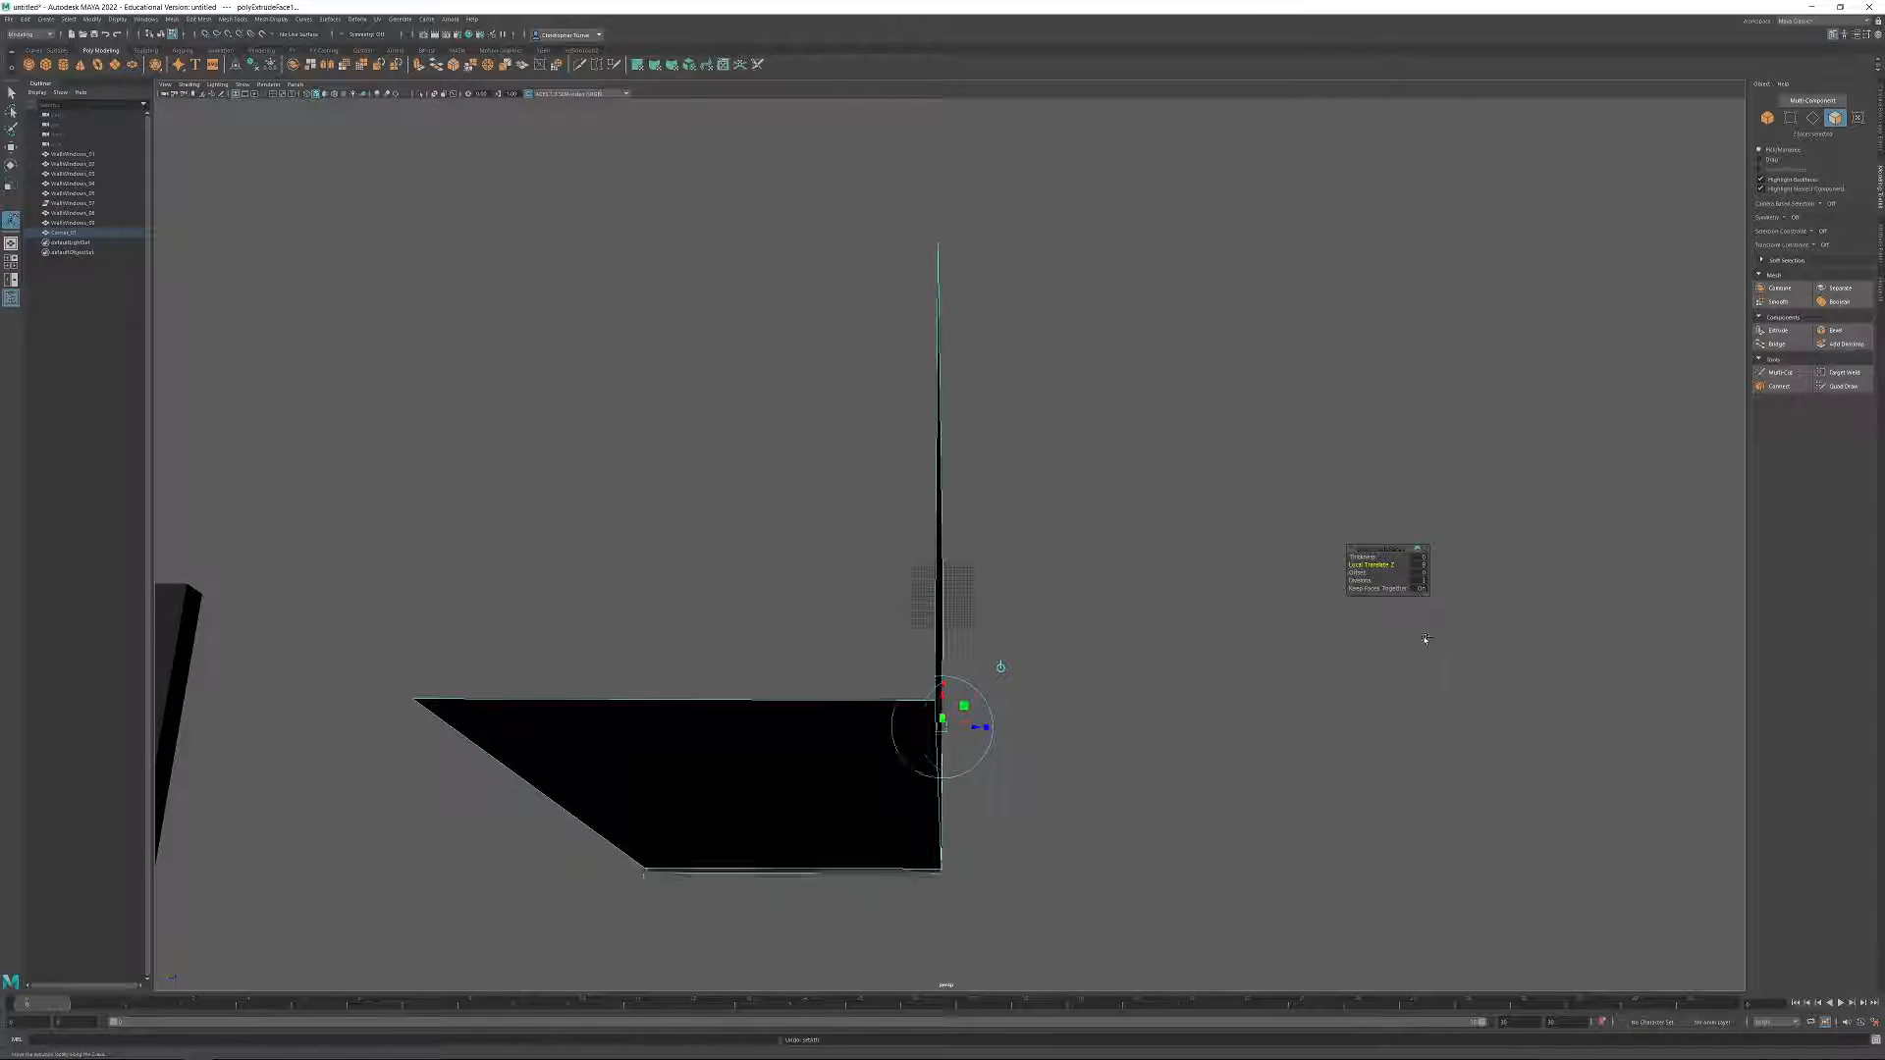
Set the base extrusion's thickness to 12 to form a protruding ledge around the corner.
left_click(1420, 557)
type("12")
key("Return")
left_click_drag(897, 770, 990, 707, "alt")
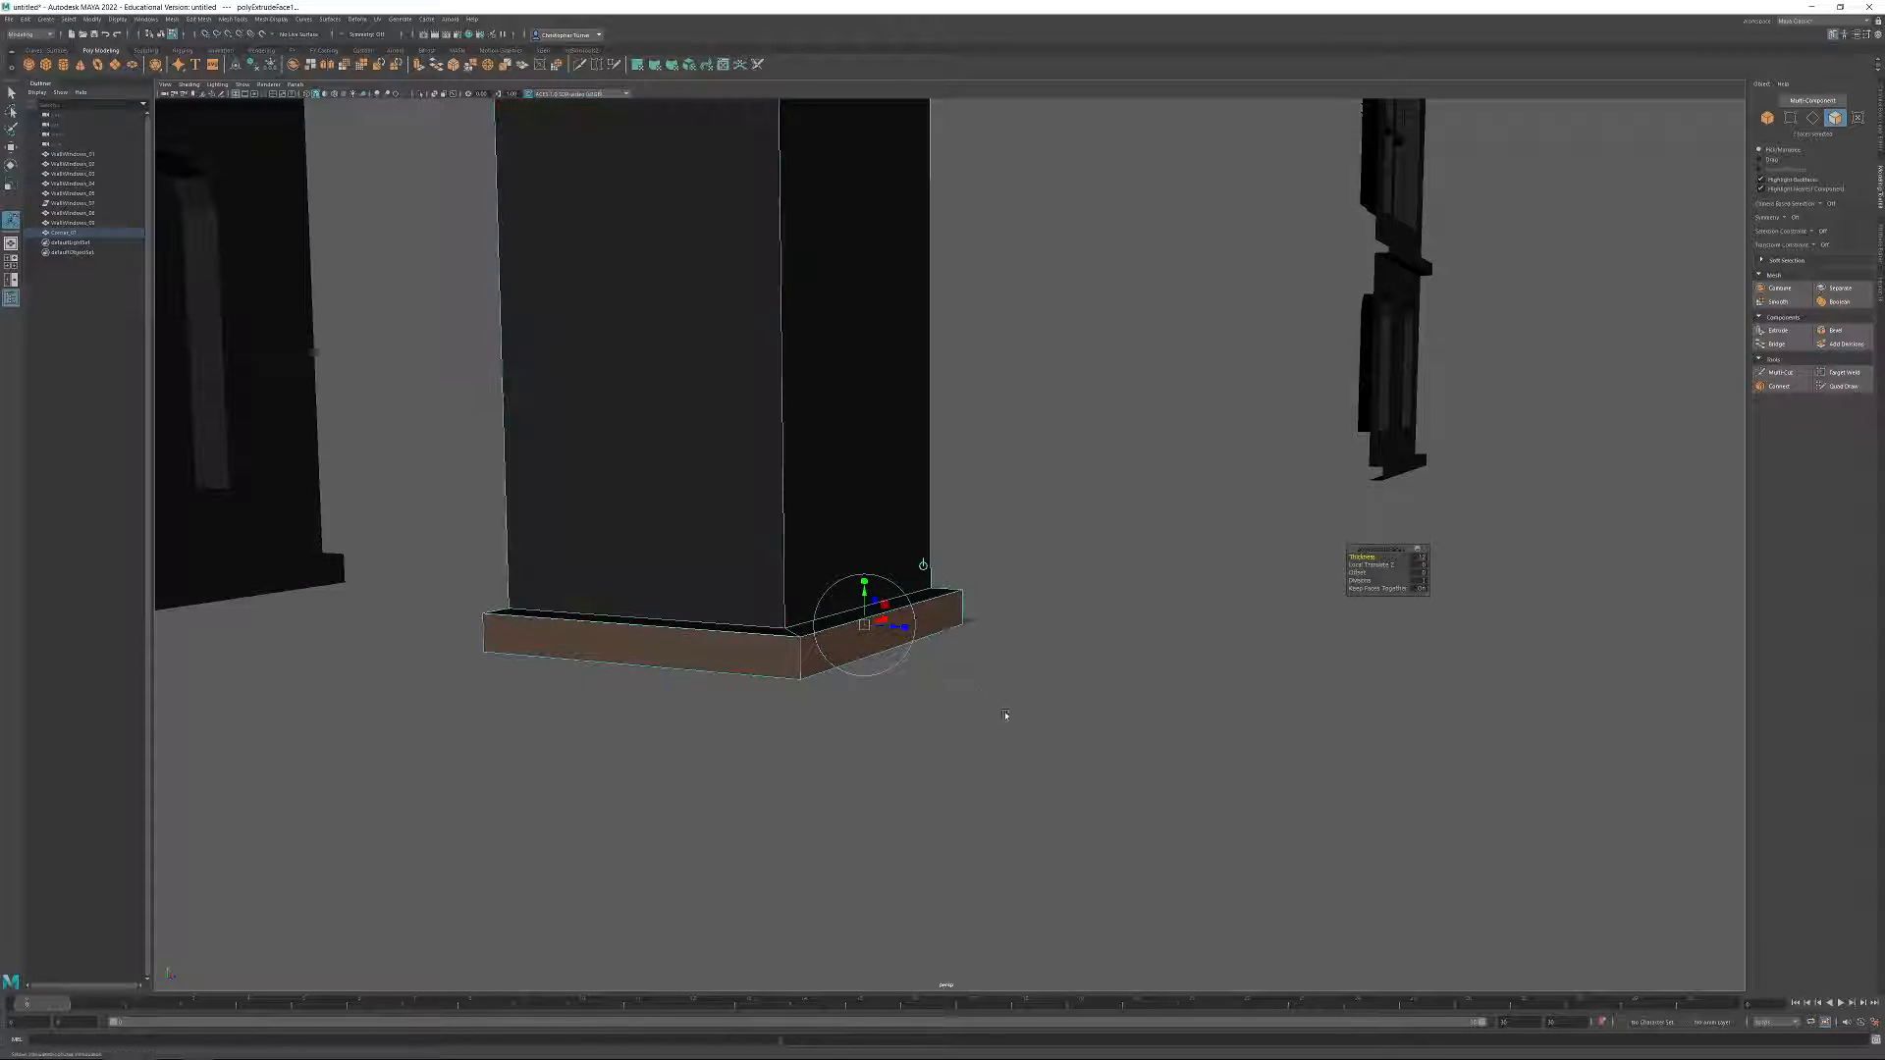
left_click(1087, 719)
Delete the two end cap faces of the corner piece's bottom ledge.
left_click_drag(805, 621, 1224, 660, "alt")
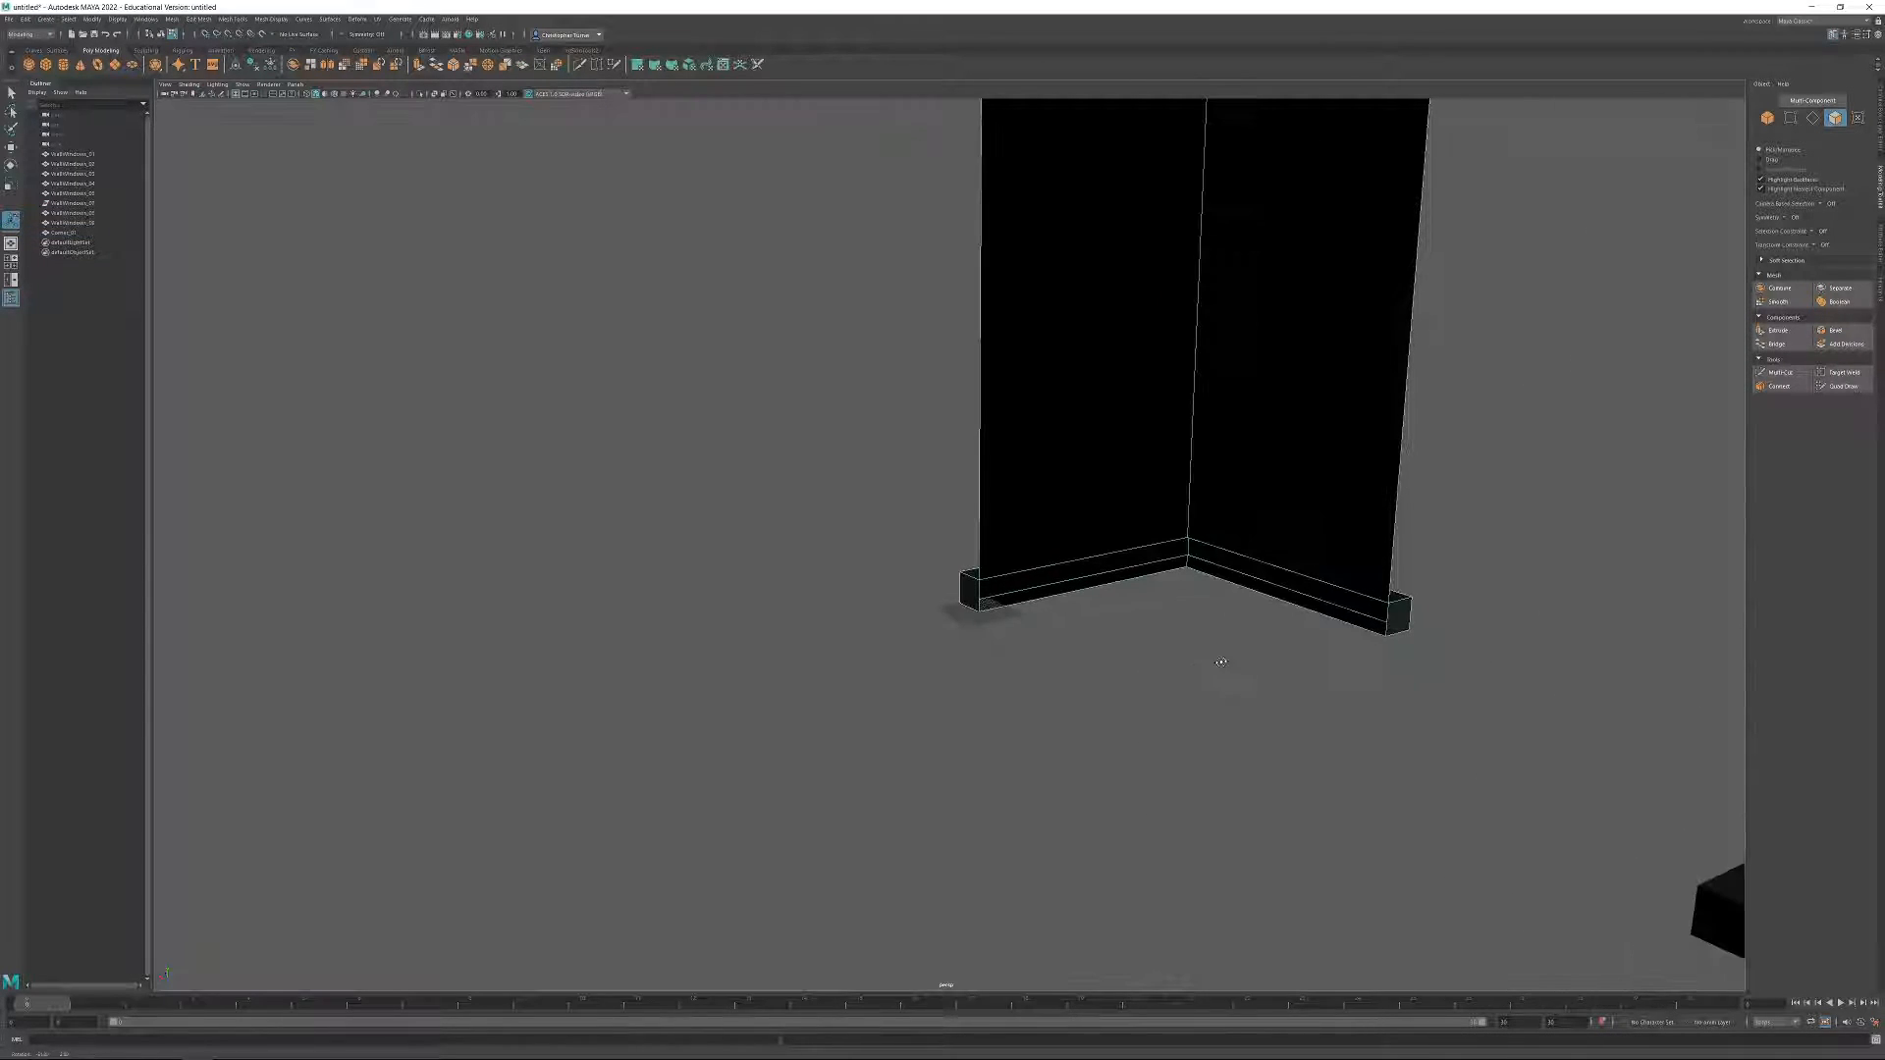
left_click(965, 593)
left_click(1399, 613, "shift")
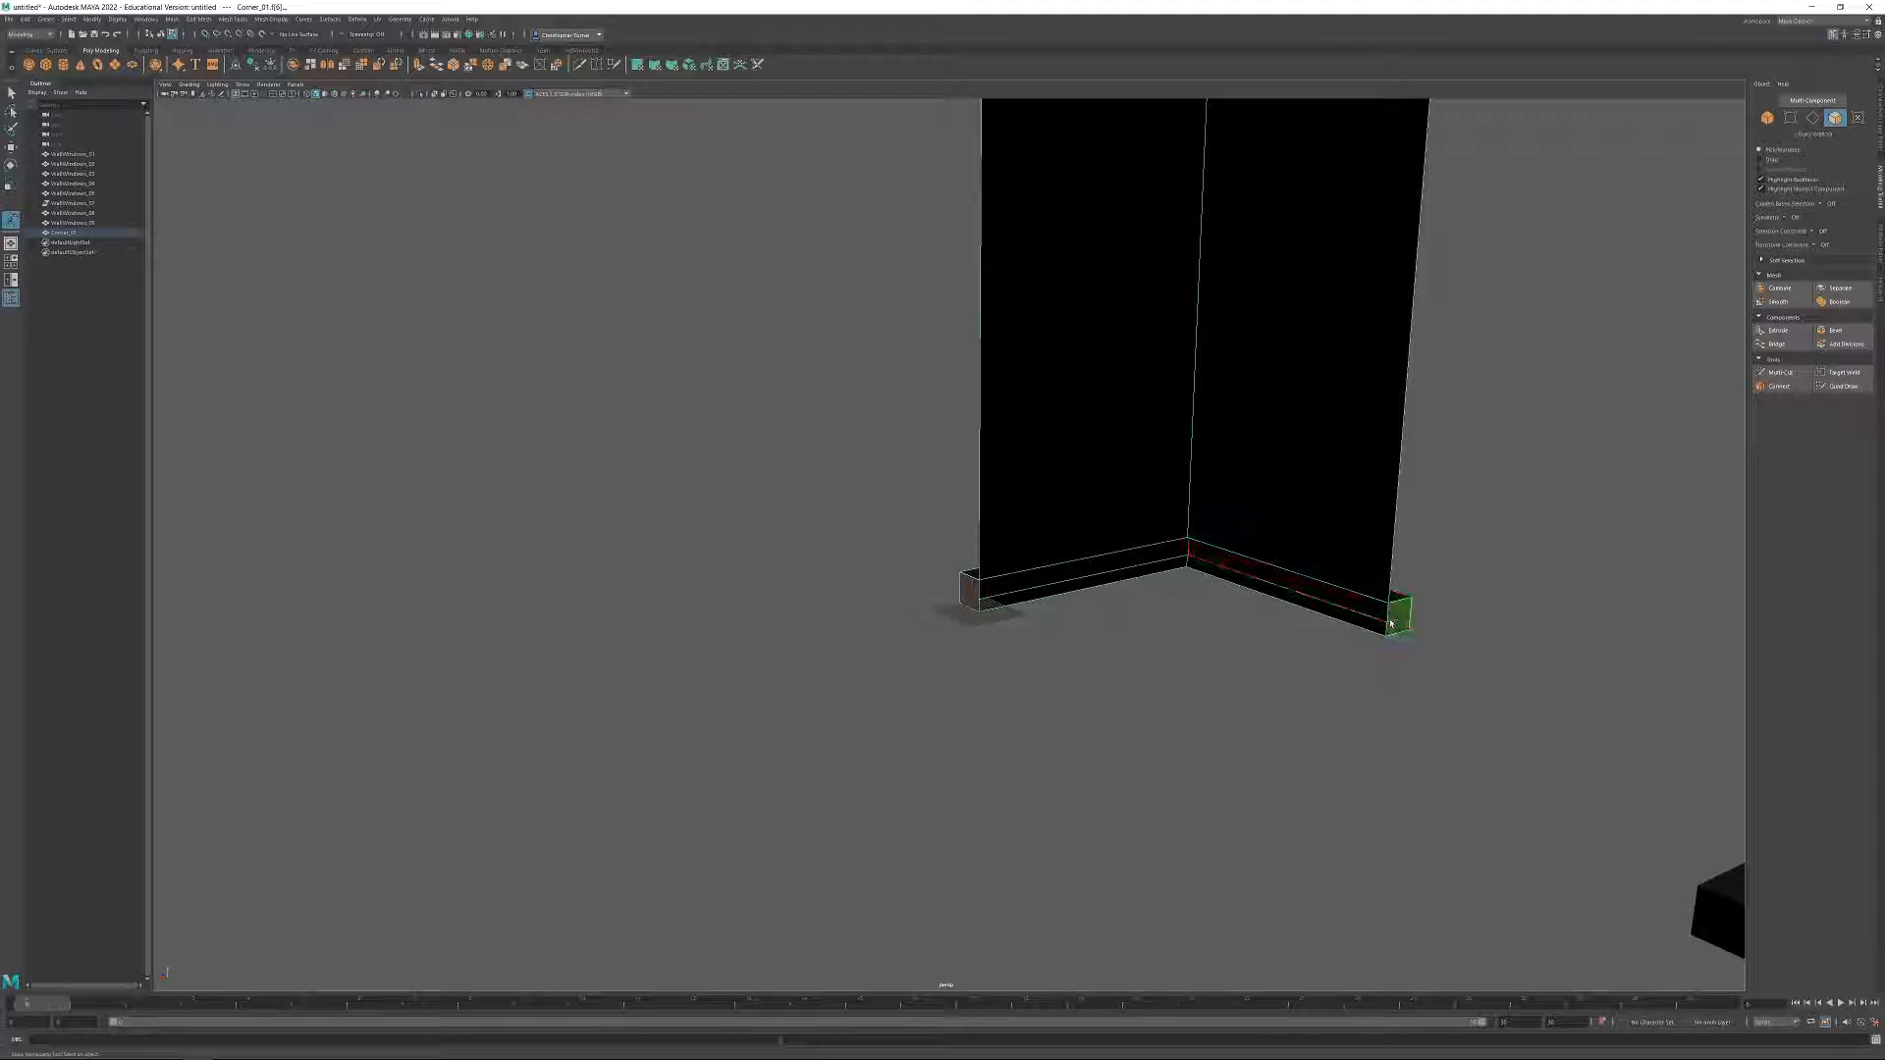
key("Delete")
Duplicate the finished corner piece, with one piece behind the rearmost window wall and the other near the world origin.
left_click_drag(1140, 581, 702, 444, "alt")
middle_click_drag(702, 445, 1031, 746, "alt")
left_click_drag(1031, 745, 1022, 697, "alt")
scroll(1069, 736, "down", 5)
left_click_drag(896, 601, 936, 615, "alt")
key("w")
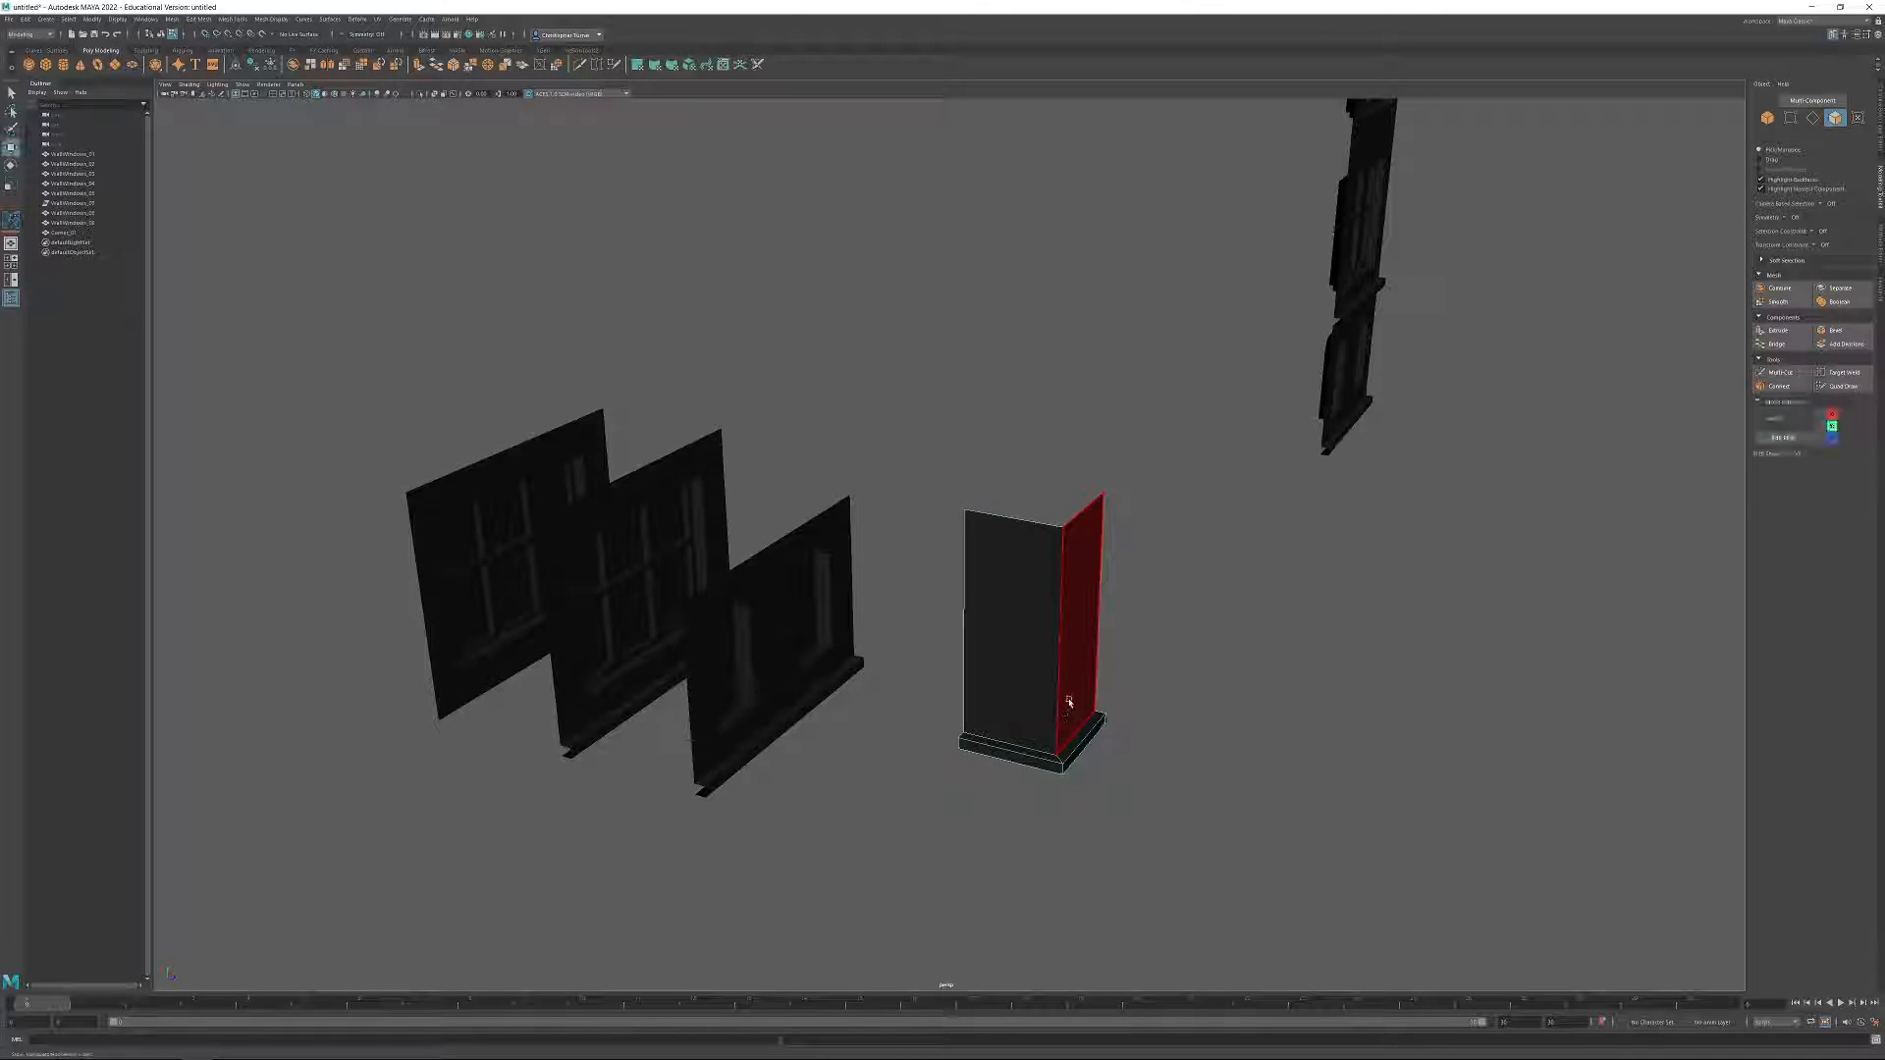
left_click(1767, 119)
mouse_move(1142, 716)
left_mouse_down()
mouse_move(1048, 758)
mouse_move(535, 601)
mouse_move(522, 615)
mouse_move(533, 595)
mouse_move(1103, 723)
left_mouse_up()
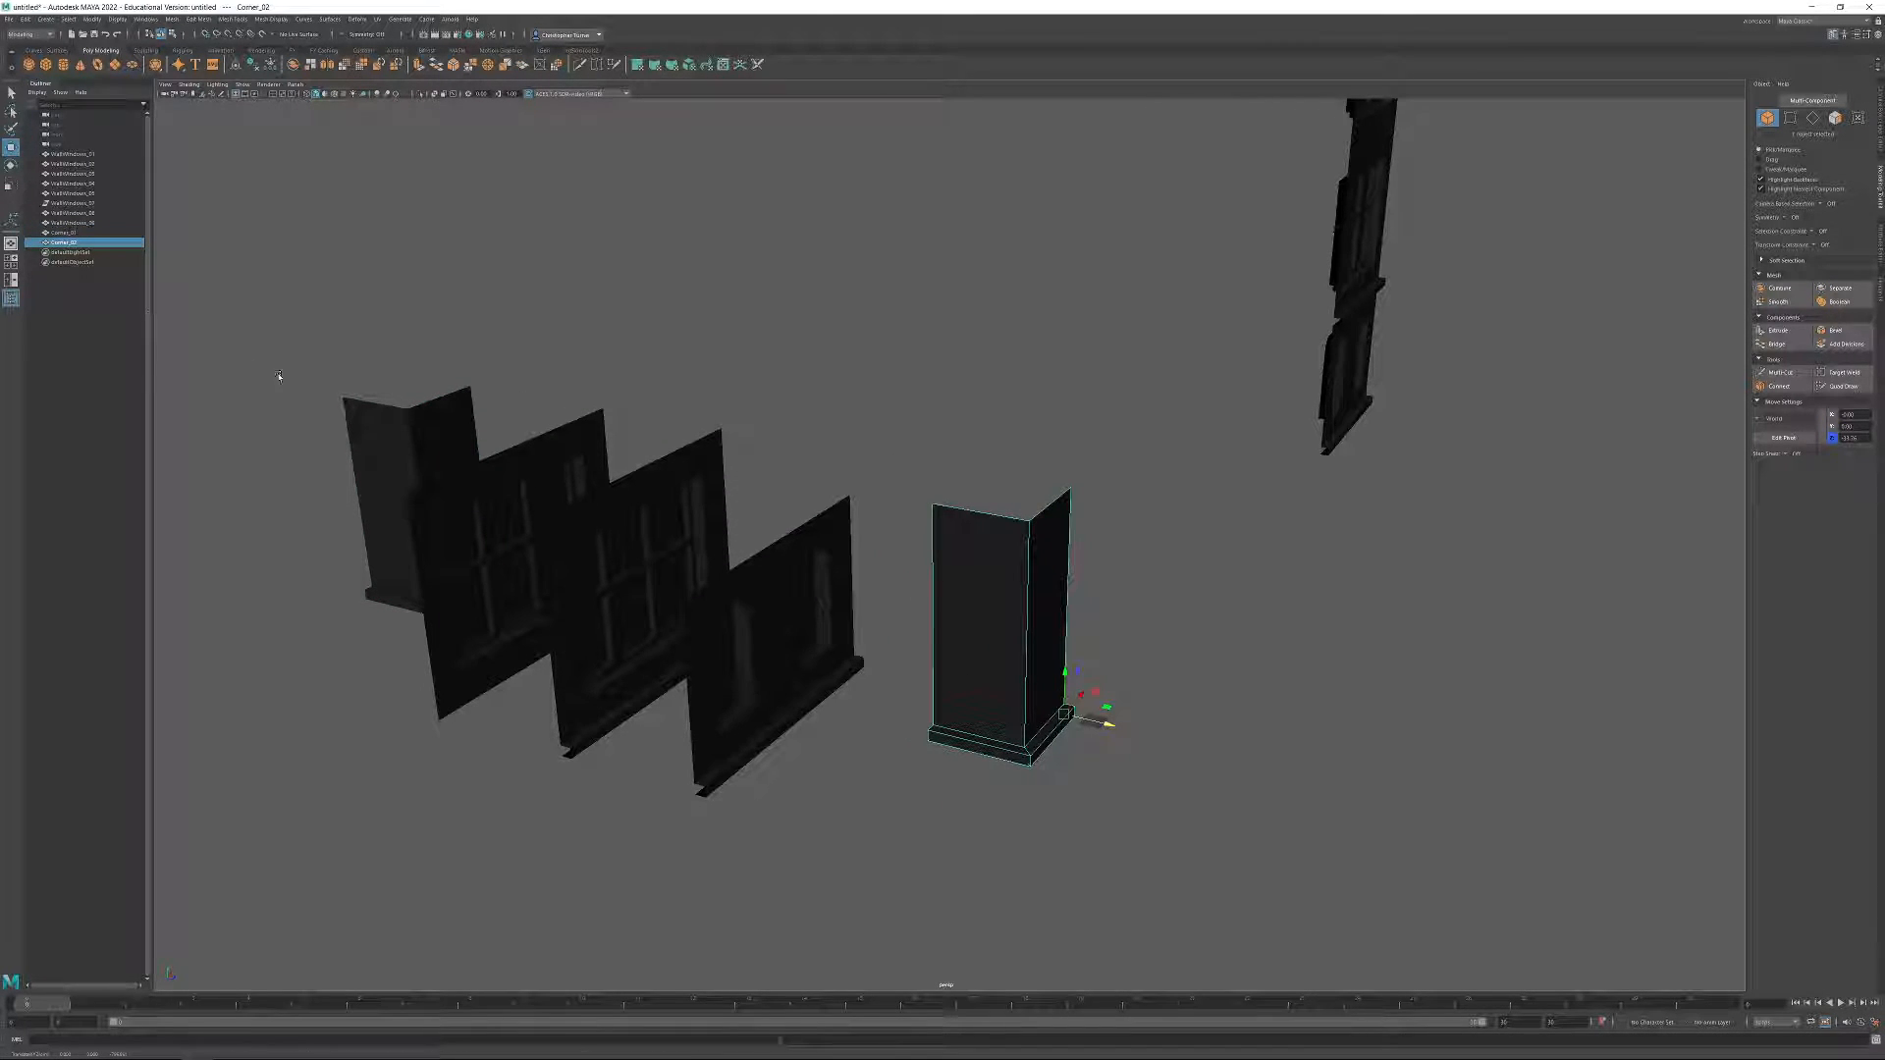
Delete all bottom ledge faces from the corner piece behind the window walls.
left_click(402, 429)
key("f")
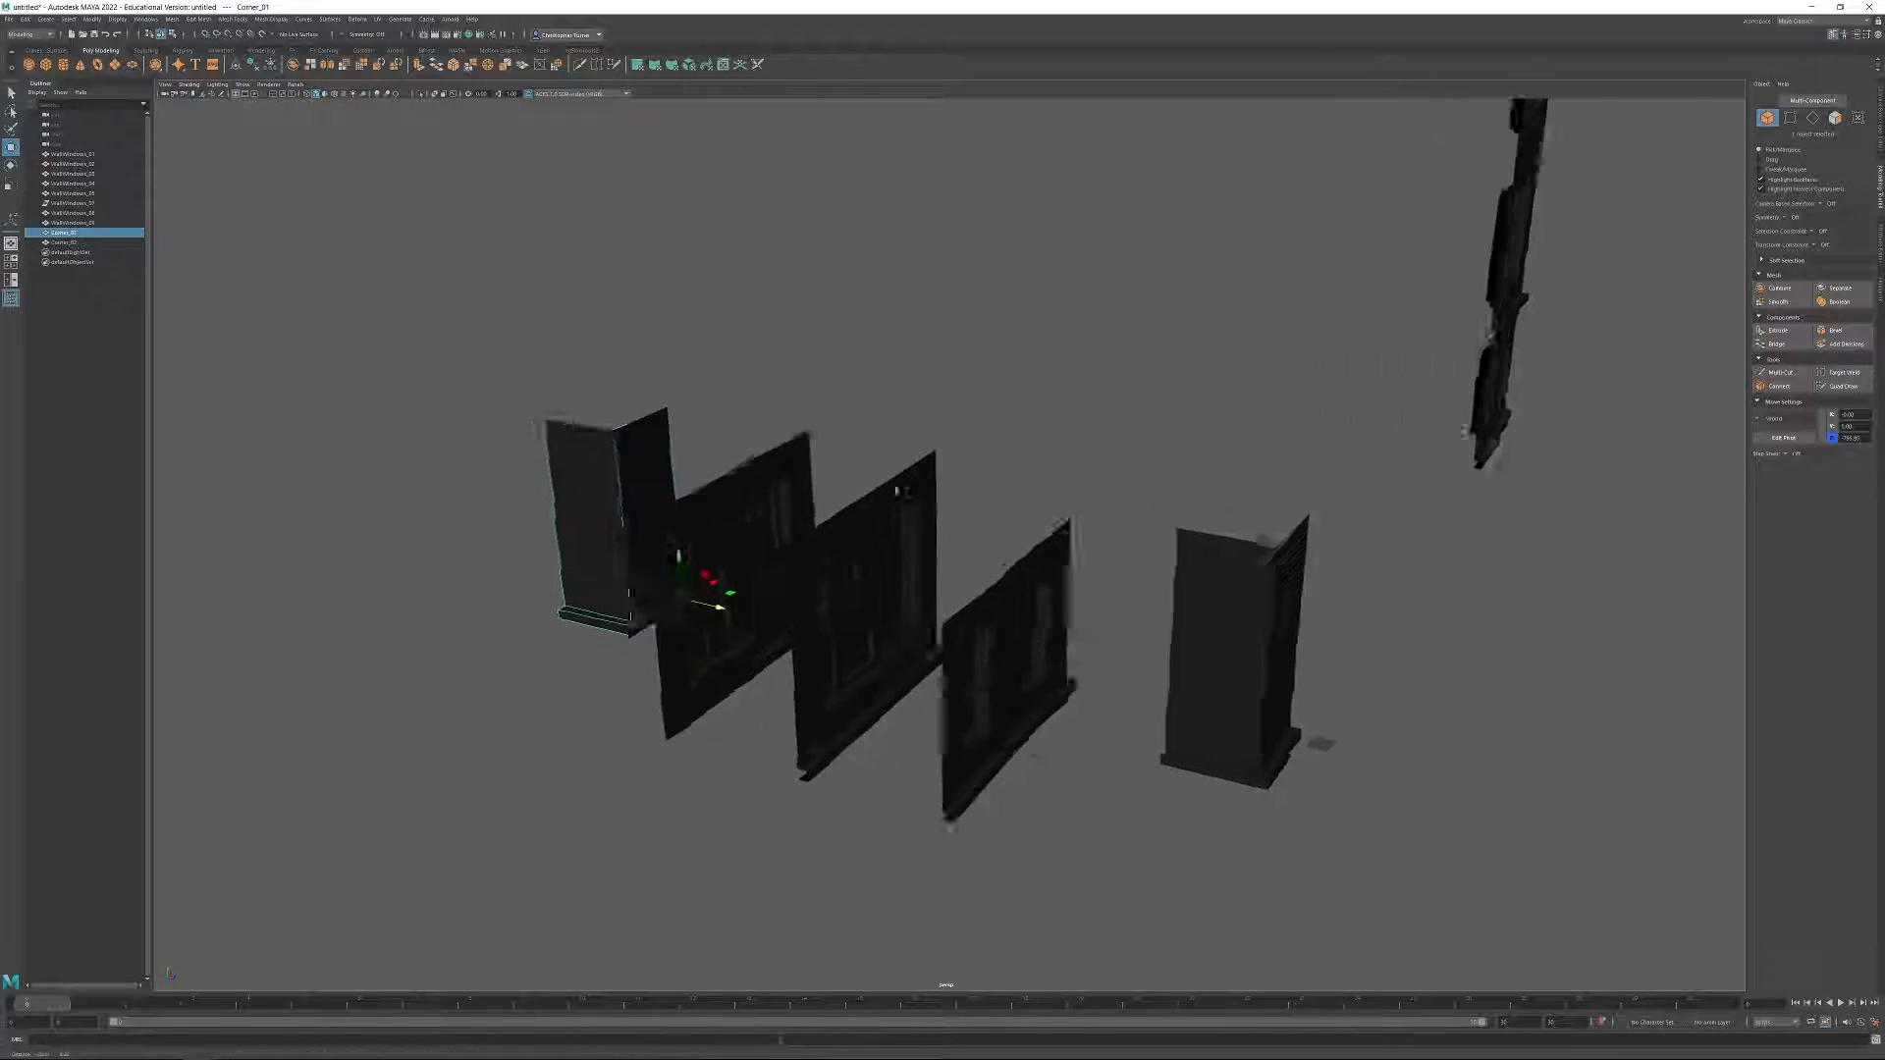
left_click(1835, 118)
left_click_drag(457, 577, 774, 807)
left_click_drag(564, 494, 442, 798, "ctrl")
key("Delete")
Set the bottom vertices of the ledge-free corner piece to Y 0.
key("F9")
left_click_drag(1855, 427, 1793, 428)
type("0")
key("Return")
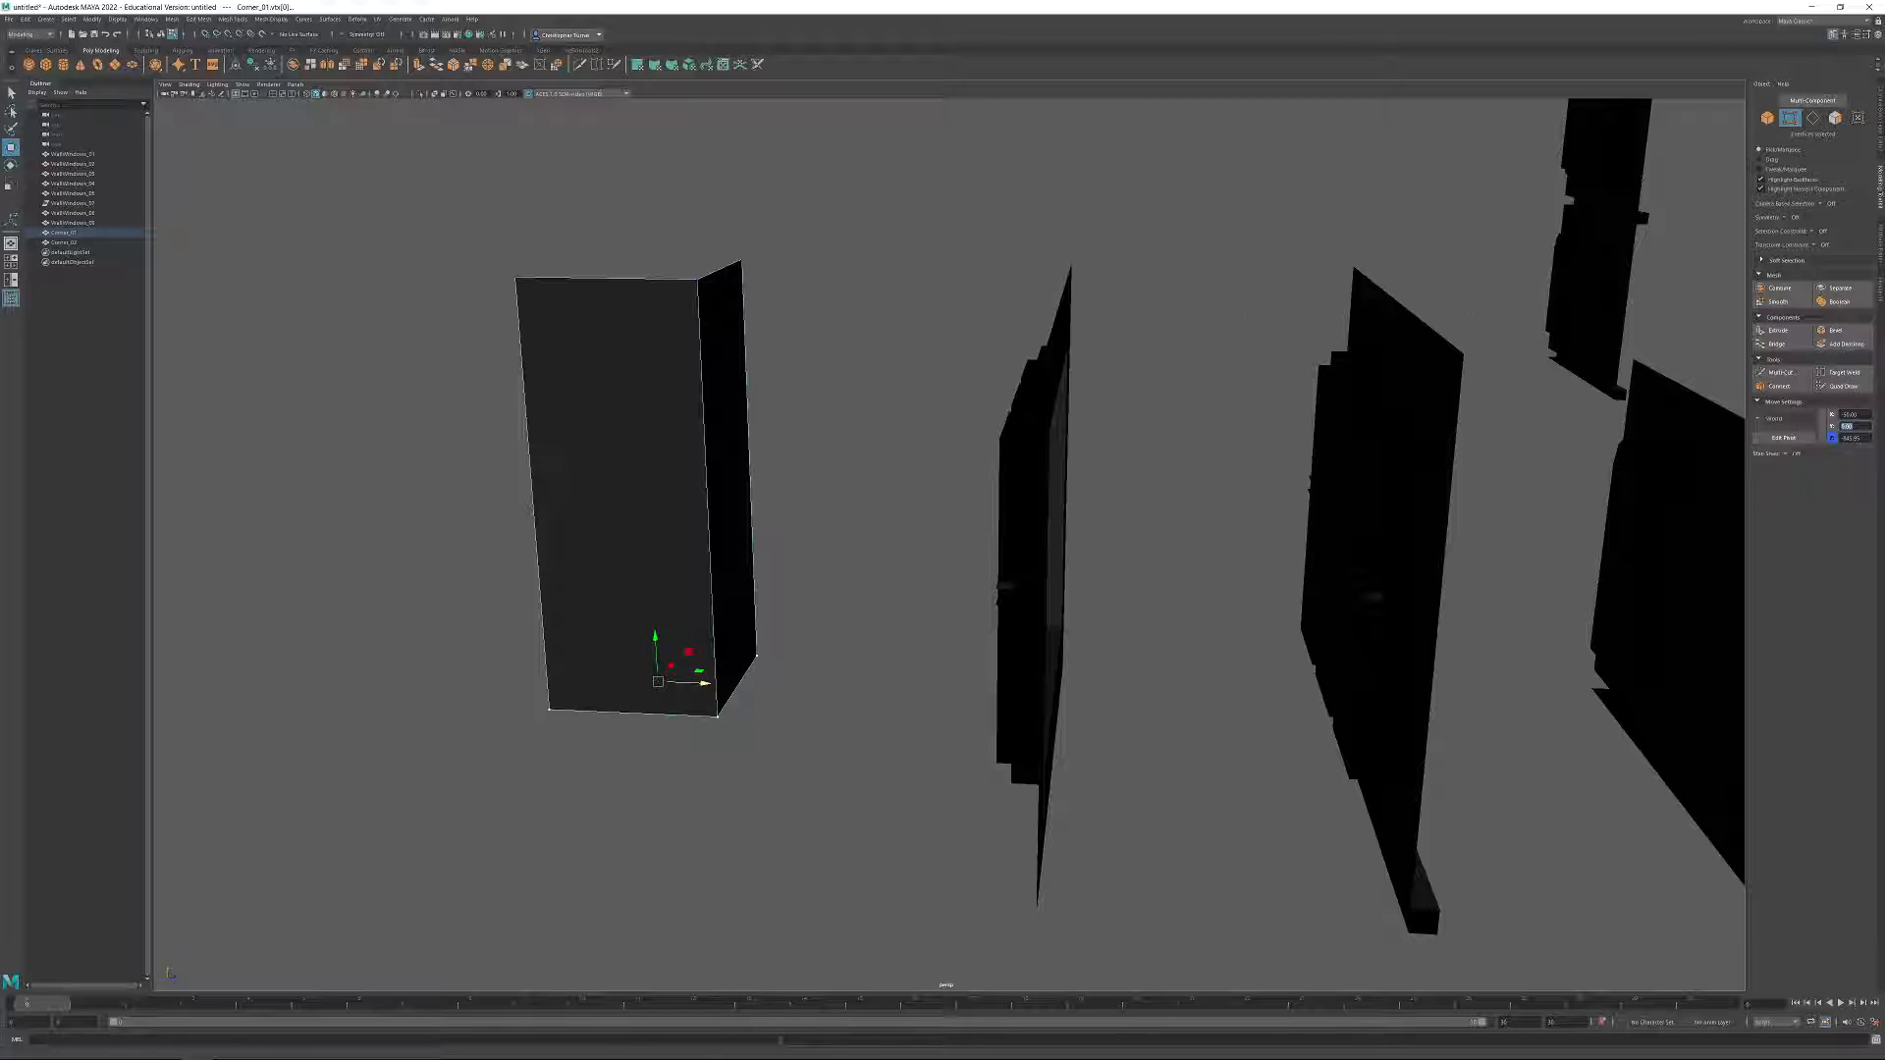
Duplicate the front corner piece with the ledge farther forward, and move the original behind the ledge-free corner piece.
left_click(1767, 118)
left_click_drag(994, 630, 795, 491, "alt")
right_click_drag(796, 491, 677, 354, "alt")
left_click_drag(678, 353, 933, 550, "alt")
left_click(1300, 729)
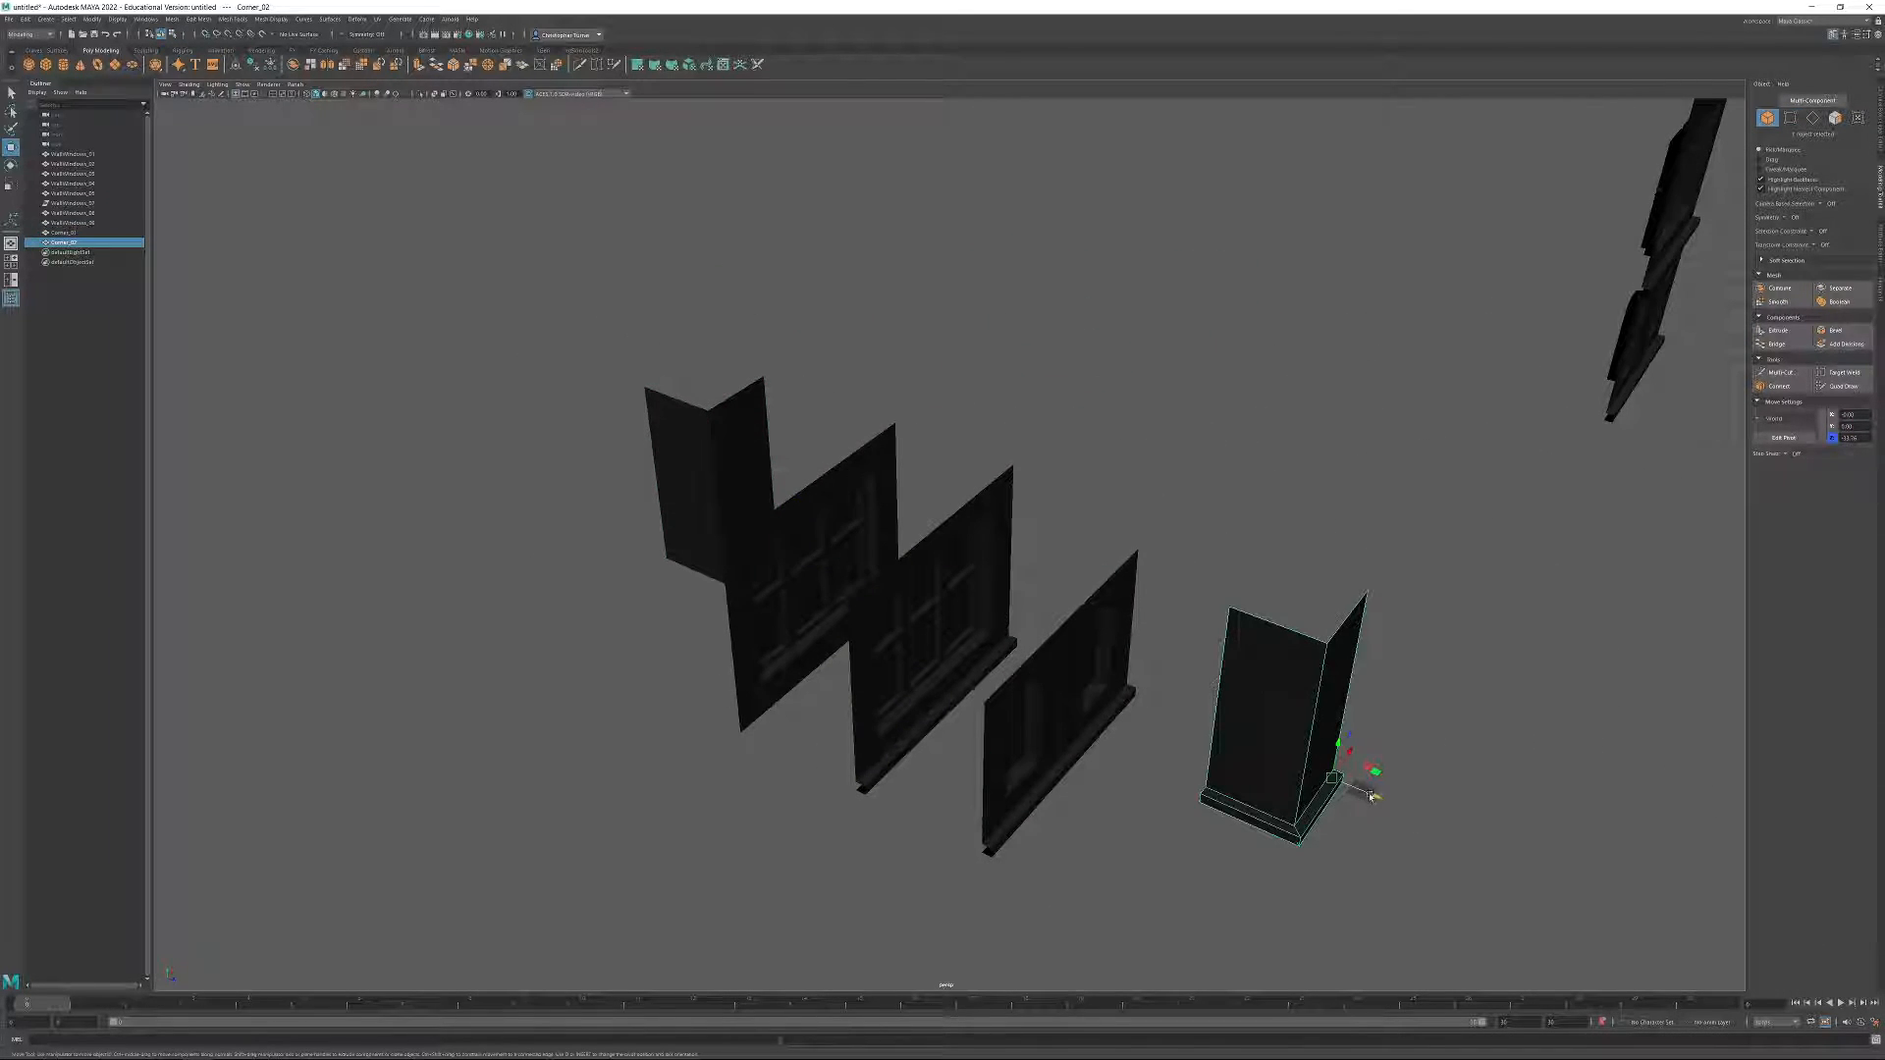
mouse_move(1371, 798)
left_mouse_down("shift")
mouse_move(829, 610)
mouse_move(727, 535)
mouse_move(704, 560)
mouse_move(1630, 901)
mouse_move(1593, 885)
left_mouse_up("shift")
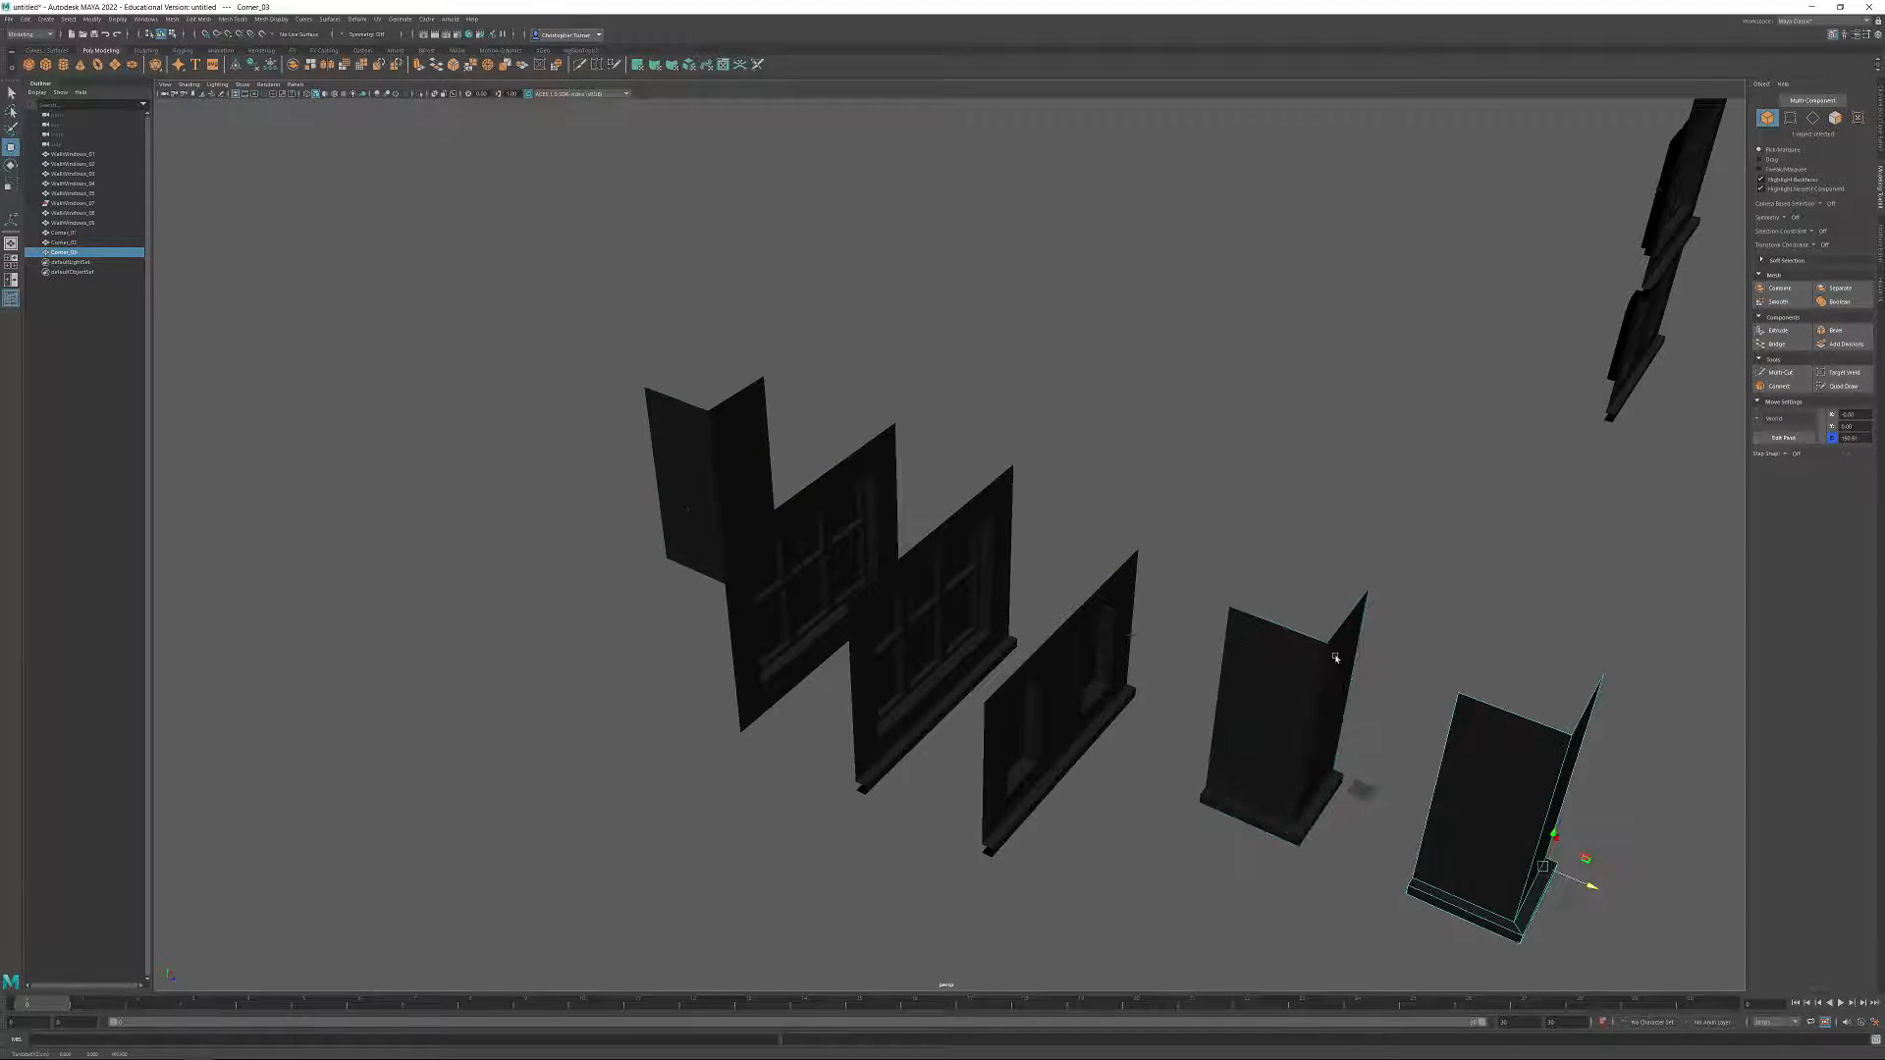
left_click(1334, 655)
left_click_drag(1376, 799, 672, 555)
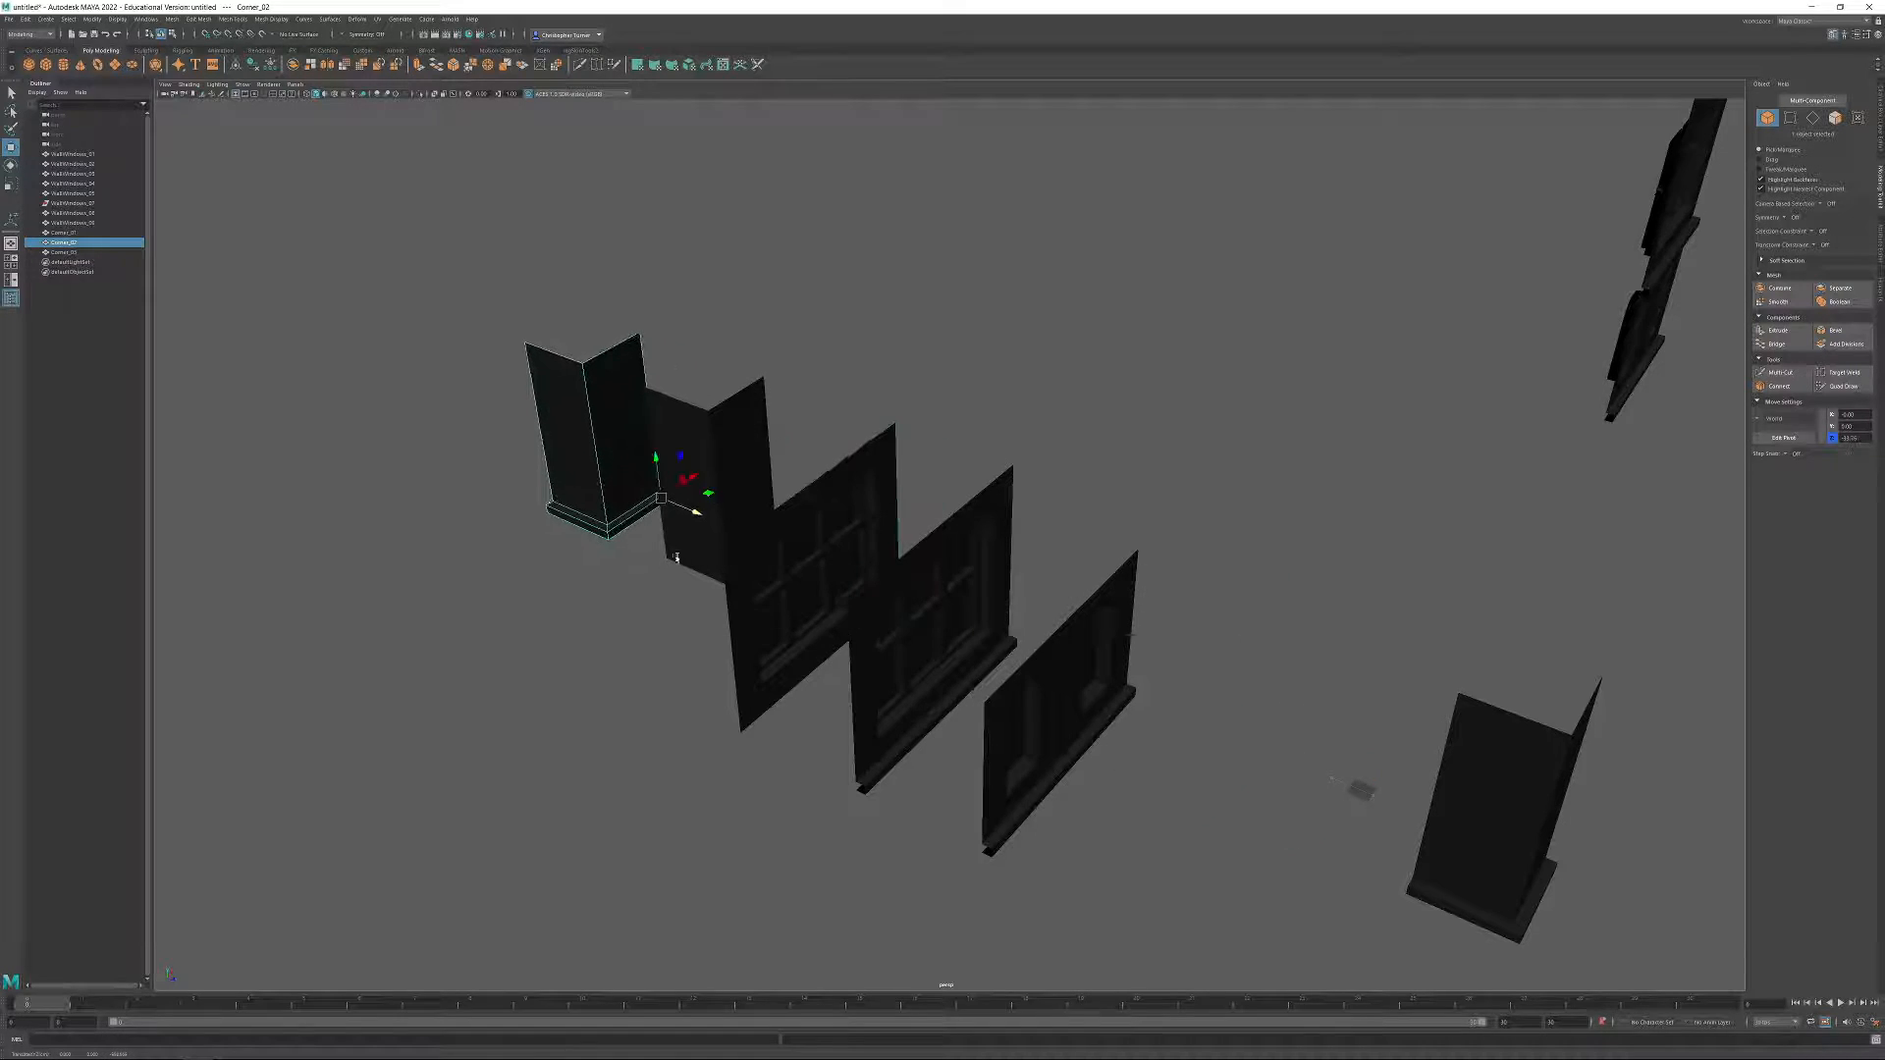
Move the remaining front corner copy along Z to the world origin.
left_click(1465, 818)
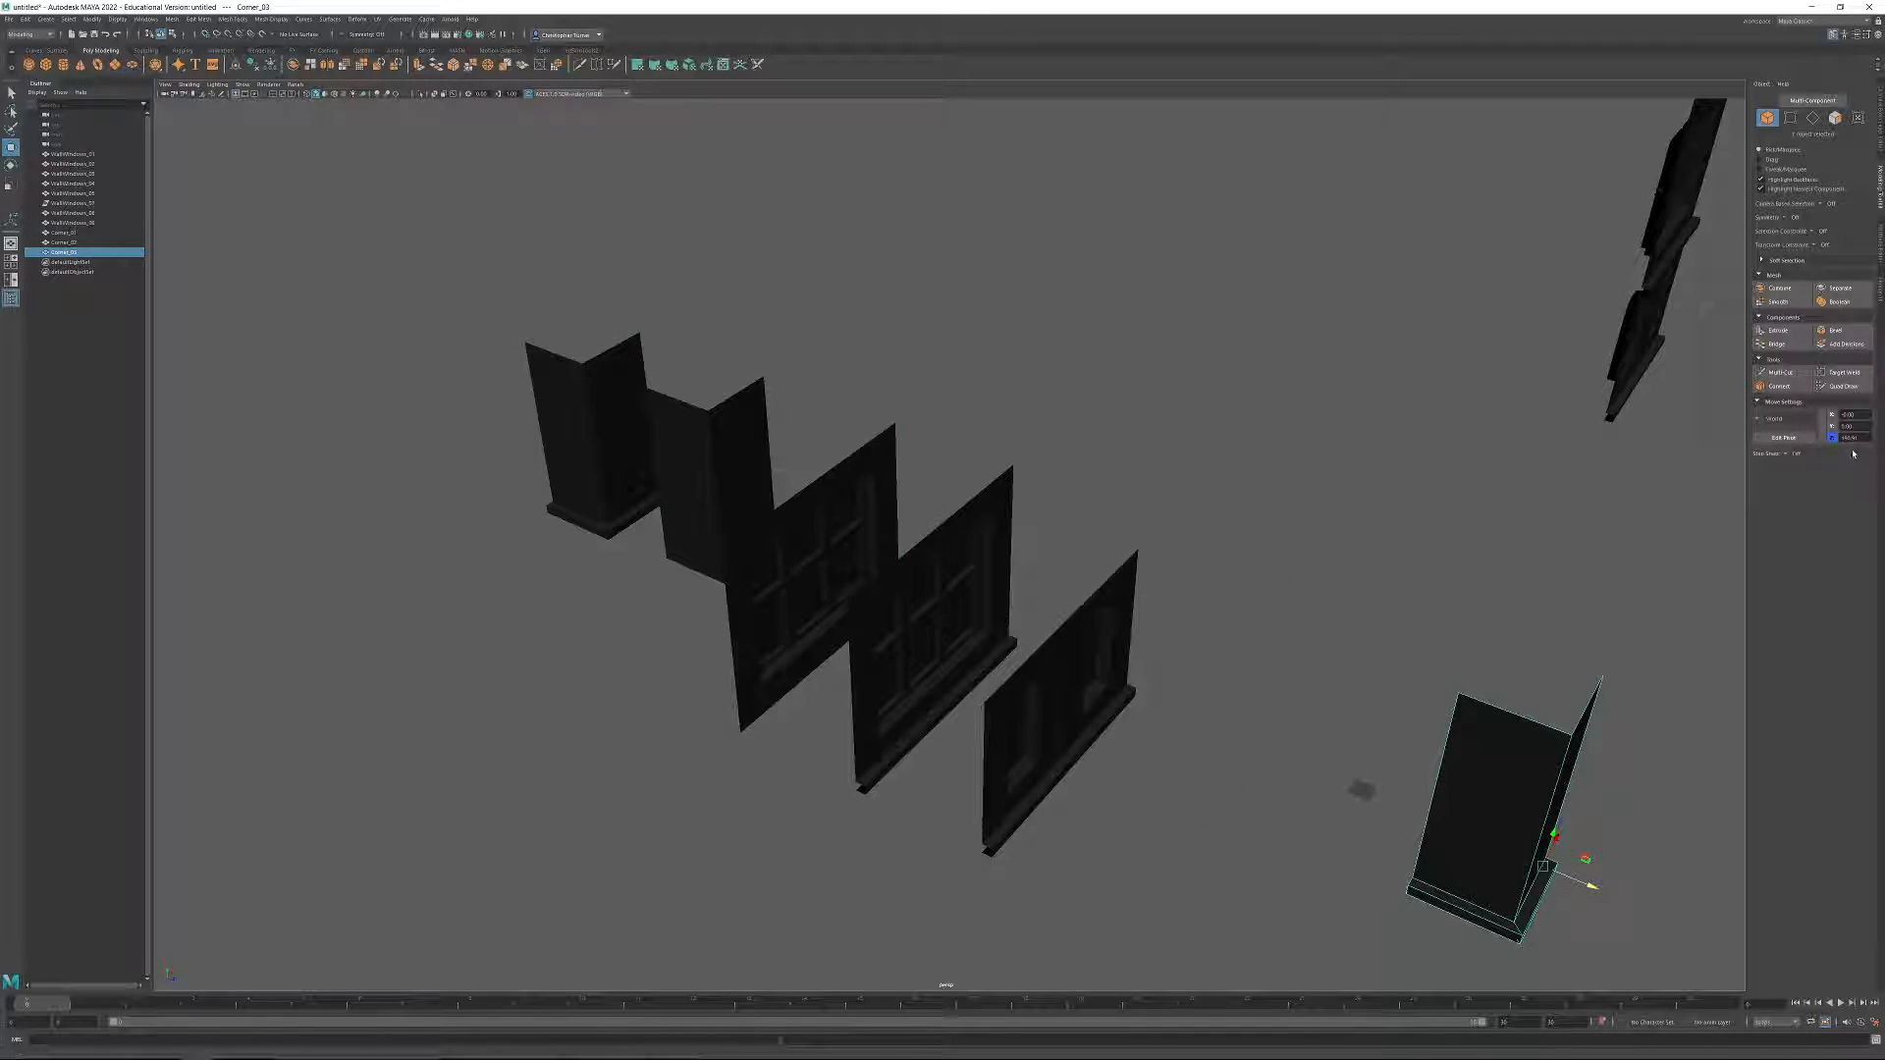
left_click_drag(1860, 439, 1814, 448)
key("Return")
middle_click_drag(1456, 678, 1258, 648)
key("ctrl+z")
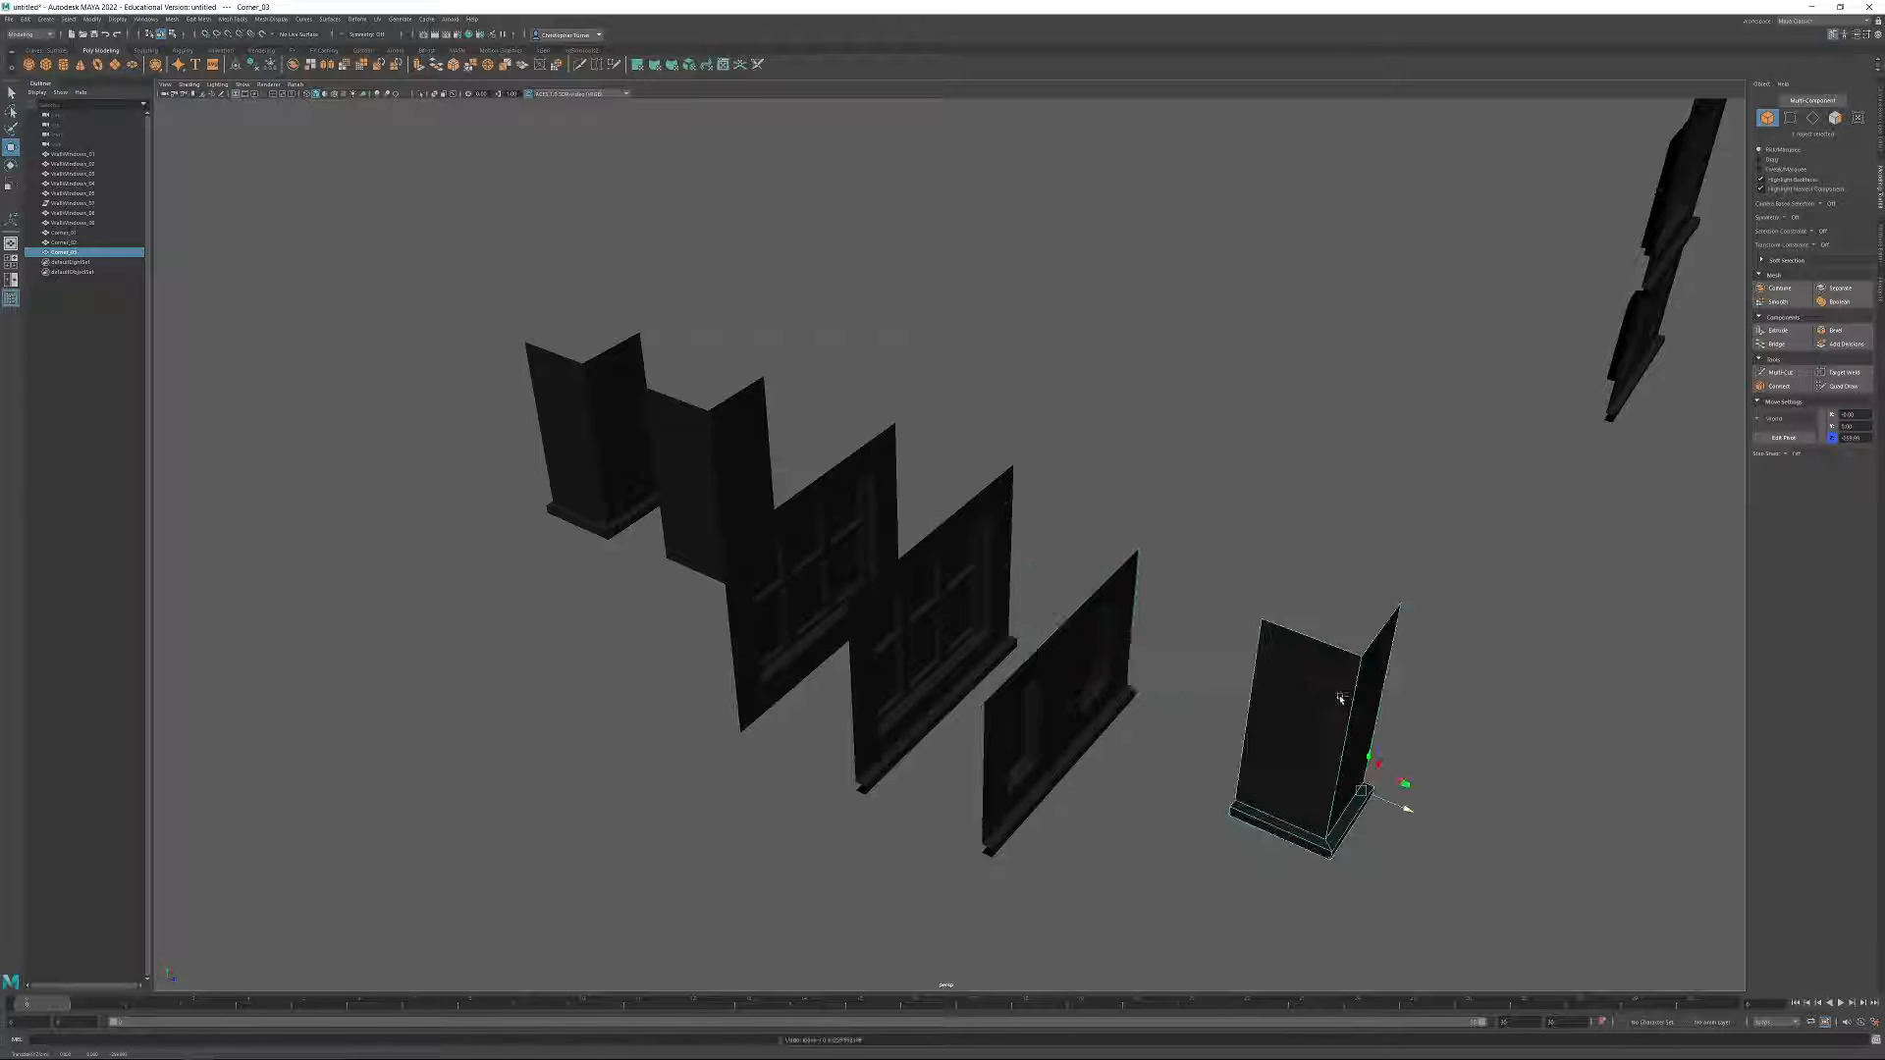
Set the top vertices of the front corner copy to a Y position of 200.
left_click_drag(1412, 710, 1286, 628, "alt")
key("F9")
left_click_drag(1002, 322, 1450, 538)
left_click_drag(1863, 427, 1808, 424)
type("200")
key("Return")
key("F8")
Examine the three selected window walls and three corner pieces from several sides.
left_click_drag(829, 610, 1113, 645, "alt")
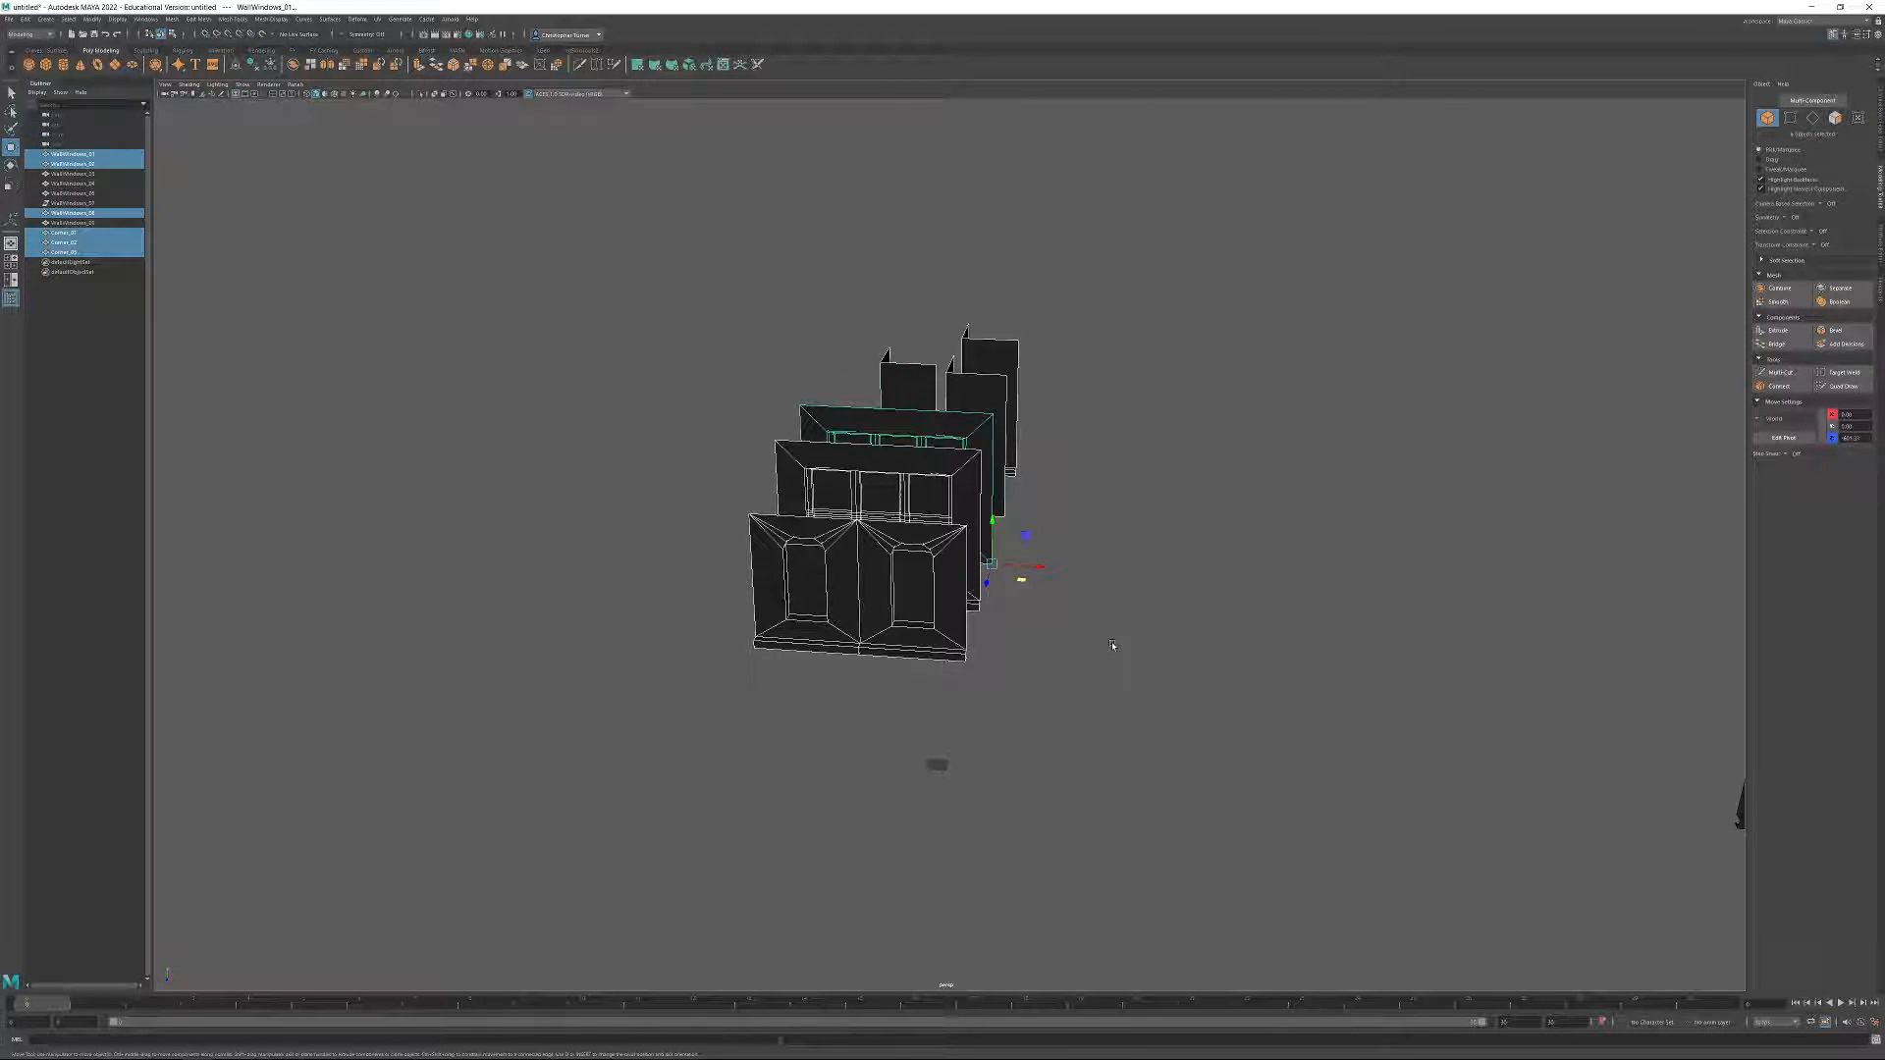
left_click_drag(1131, 663, 1028, 745, "alt")
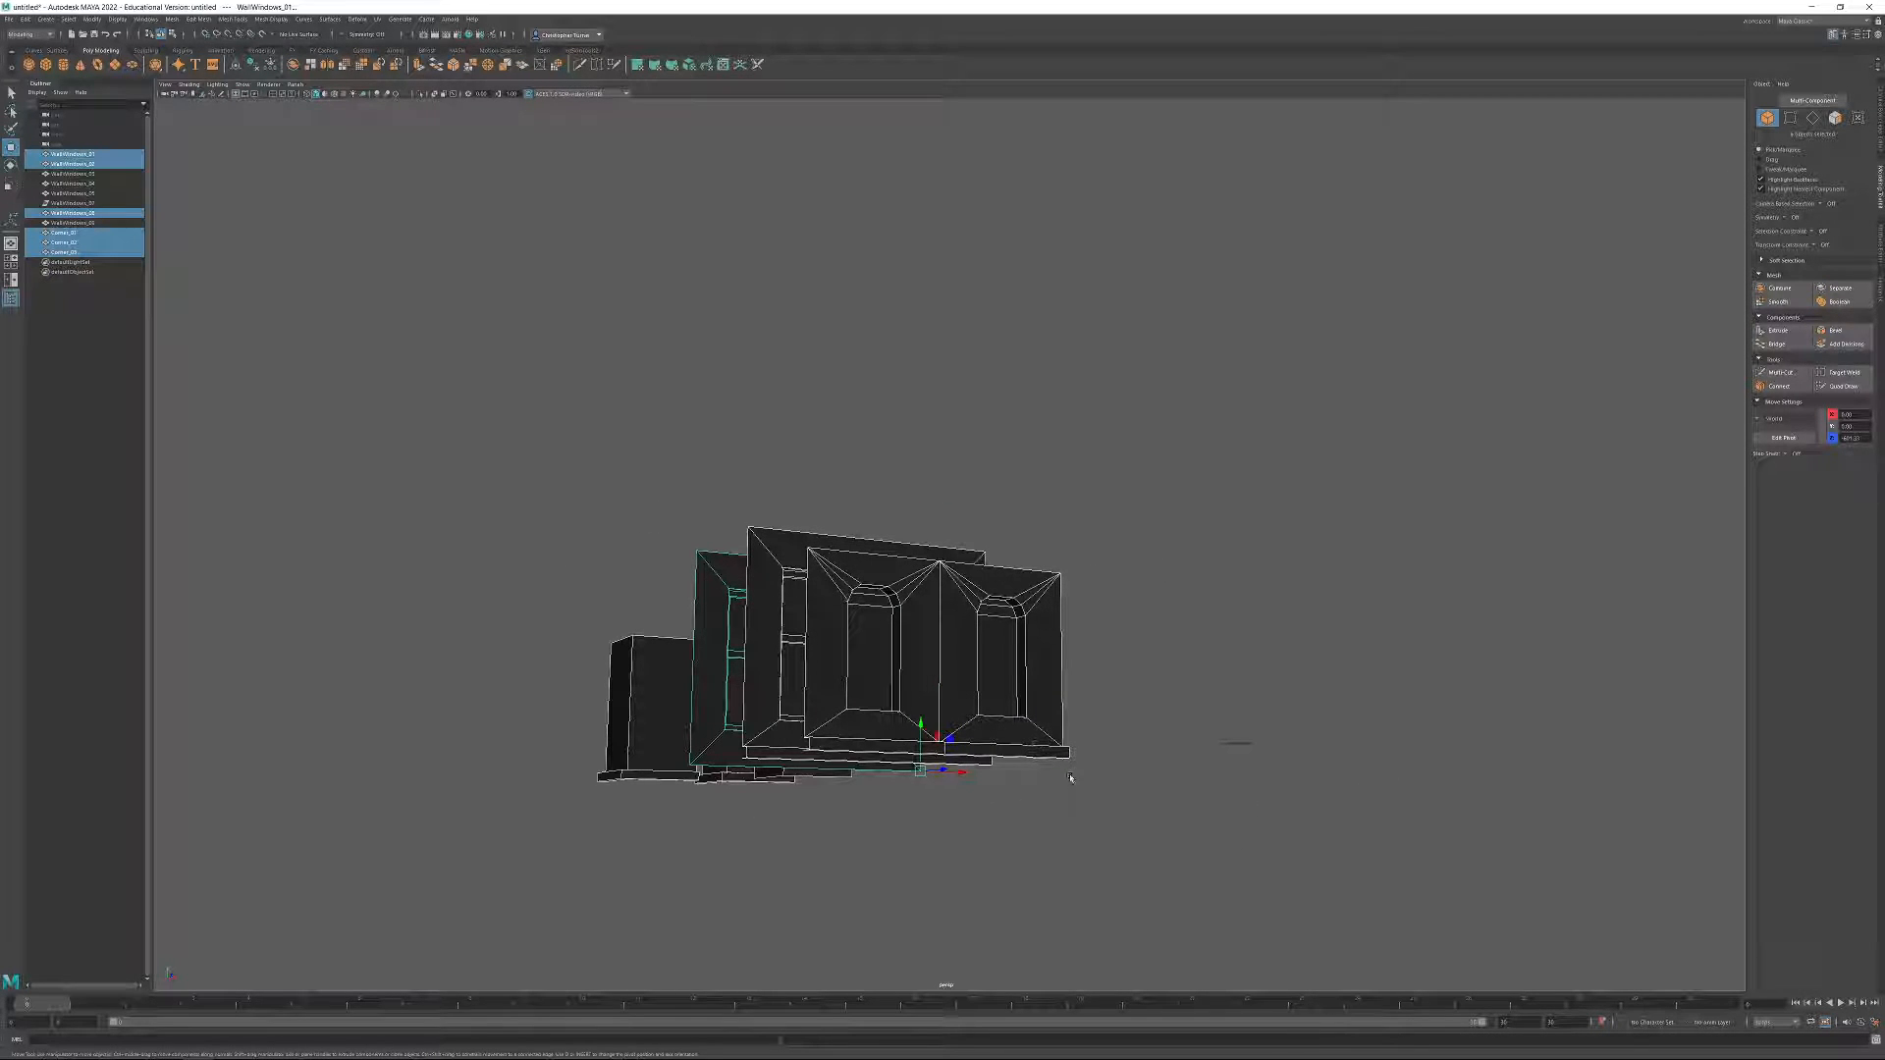
left_click_drag(1156, 648, 941, 620, "alt")
scroll(941, 621, "up", 2)
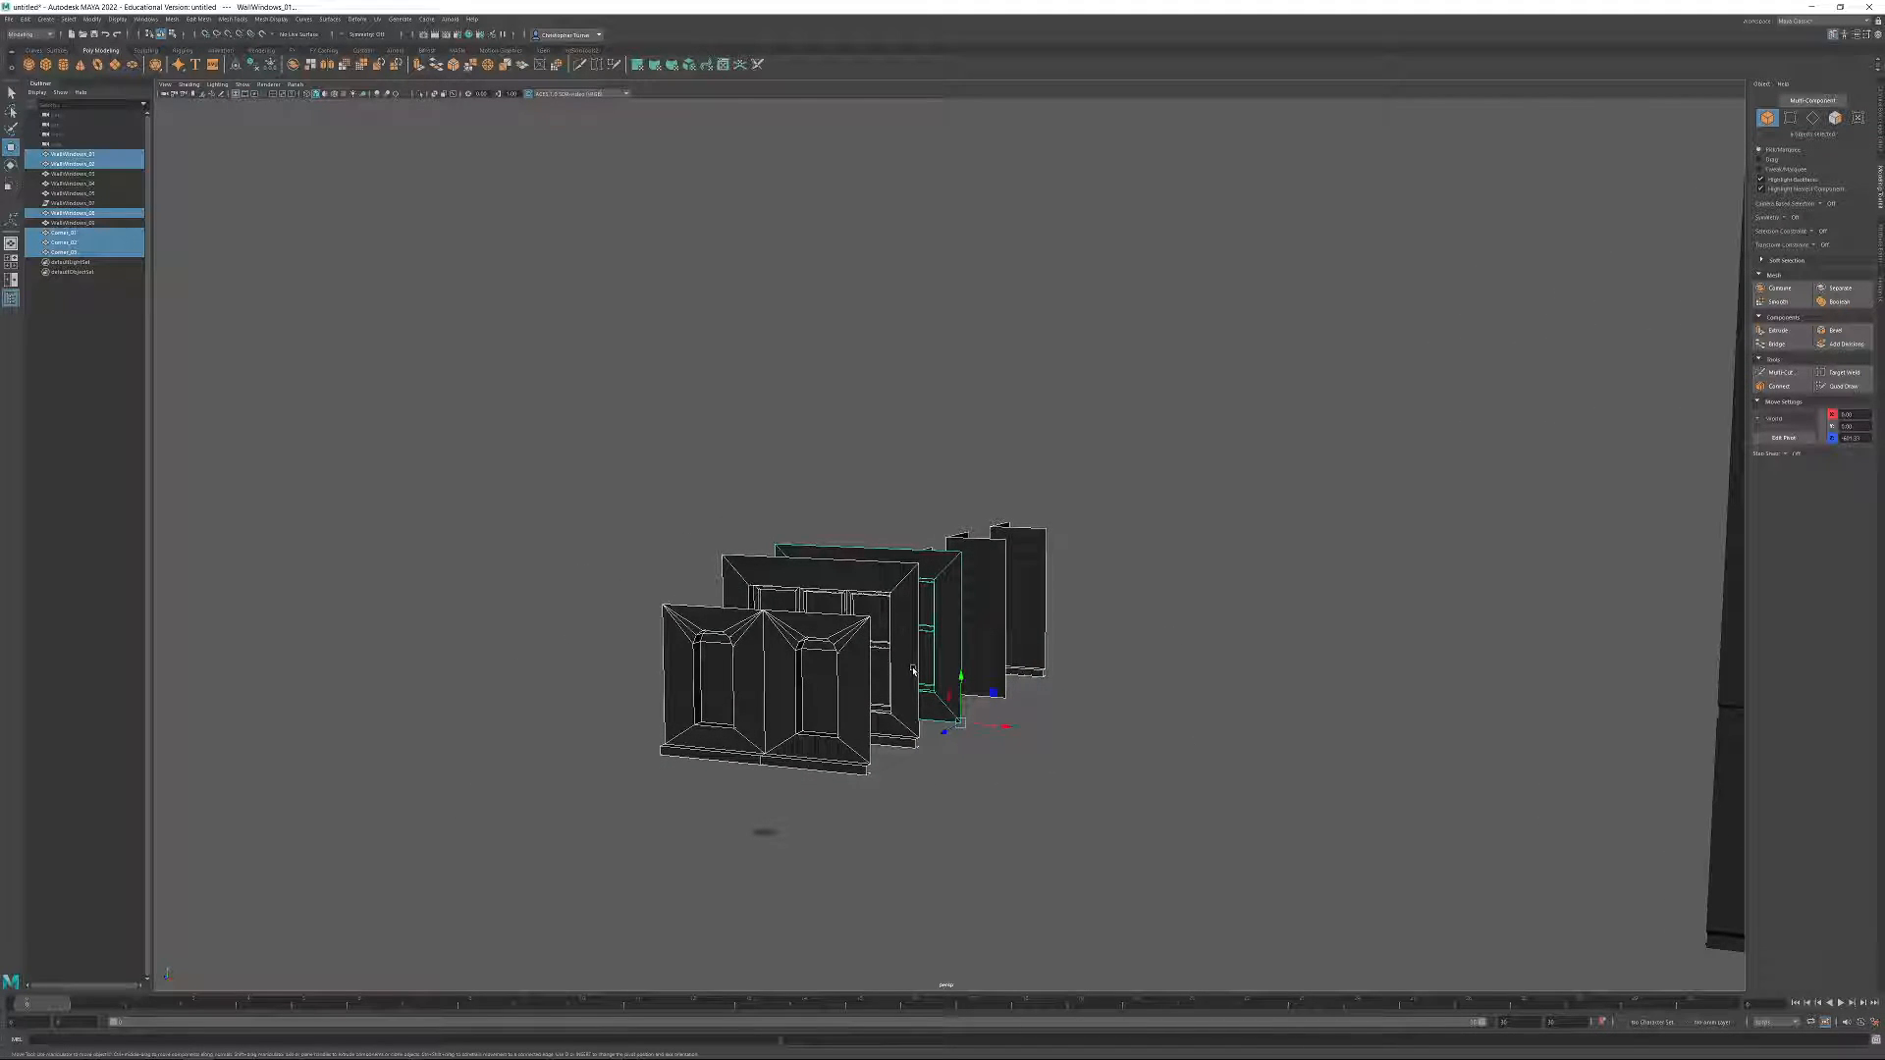
left_click_drag(719, 597, 825, 756, "alt")
middle_click_drag(825, 756, 963, 694, "alt")
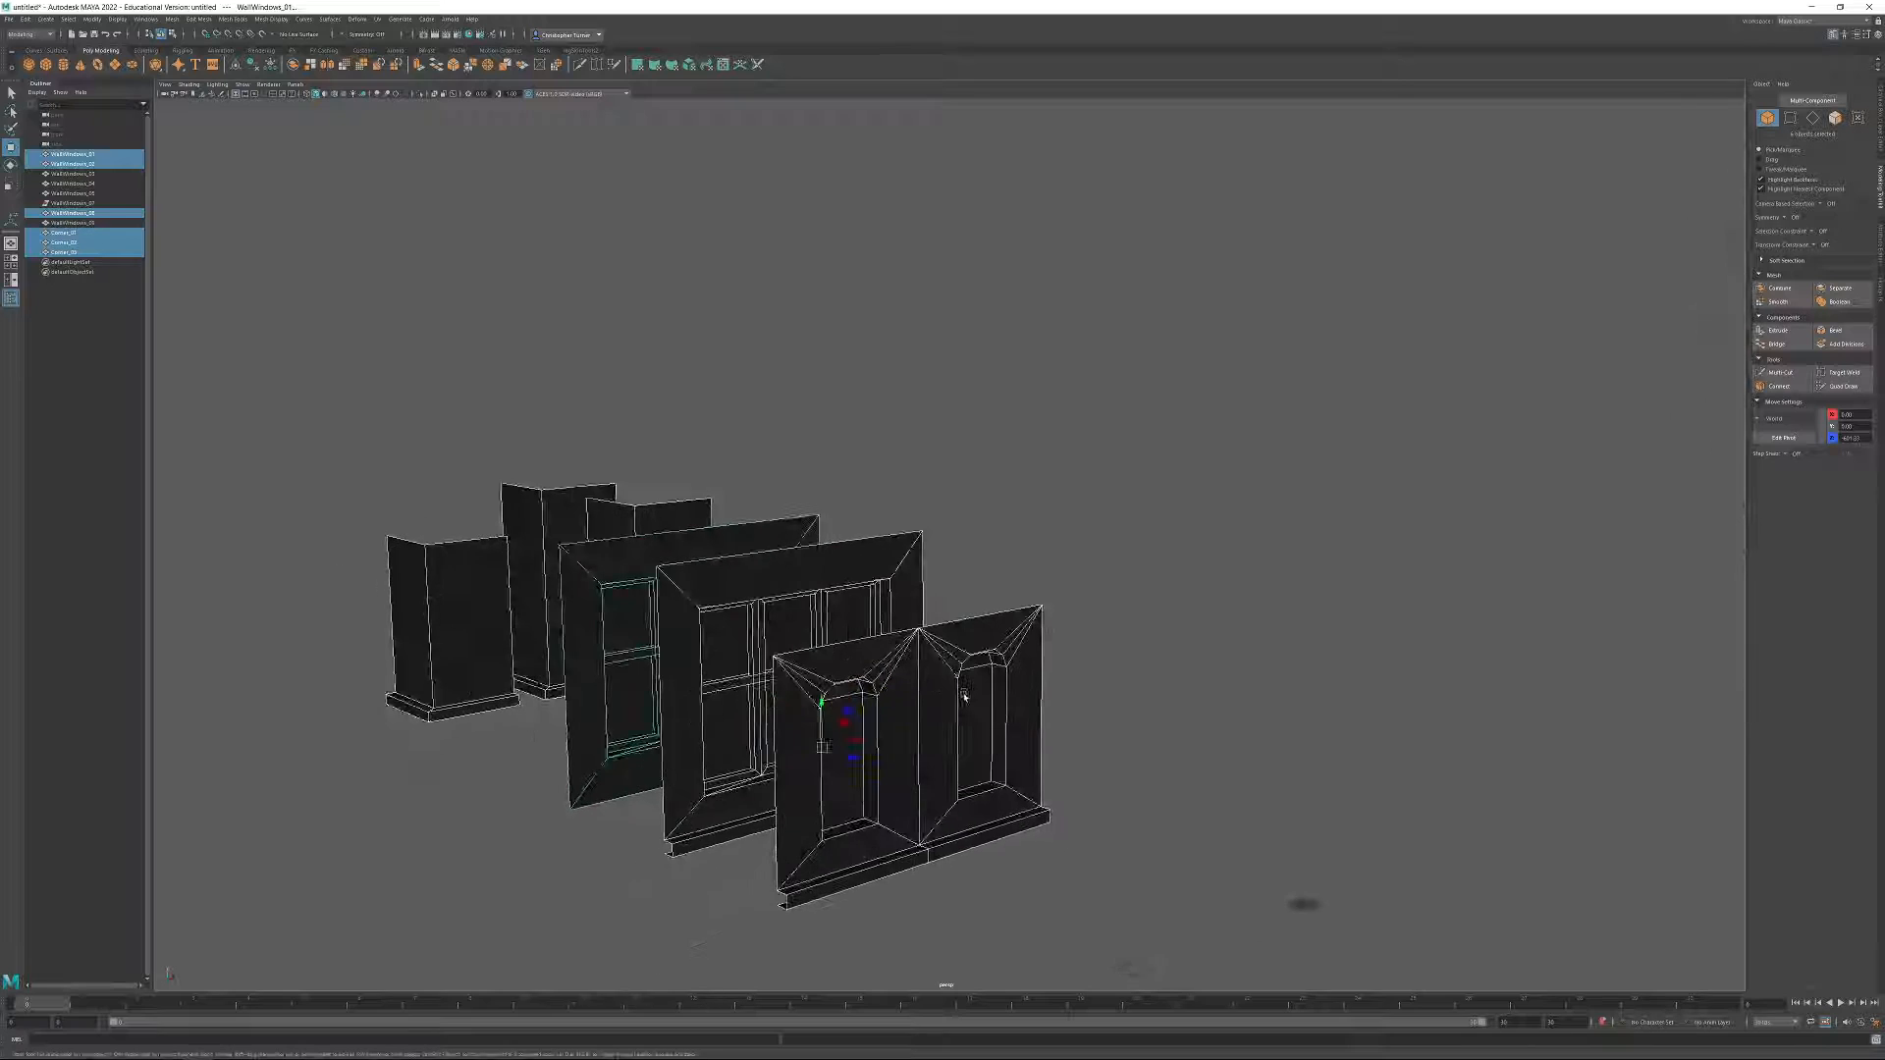
scroll(966, 763, "up", 1)
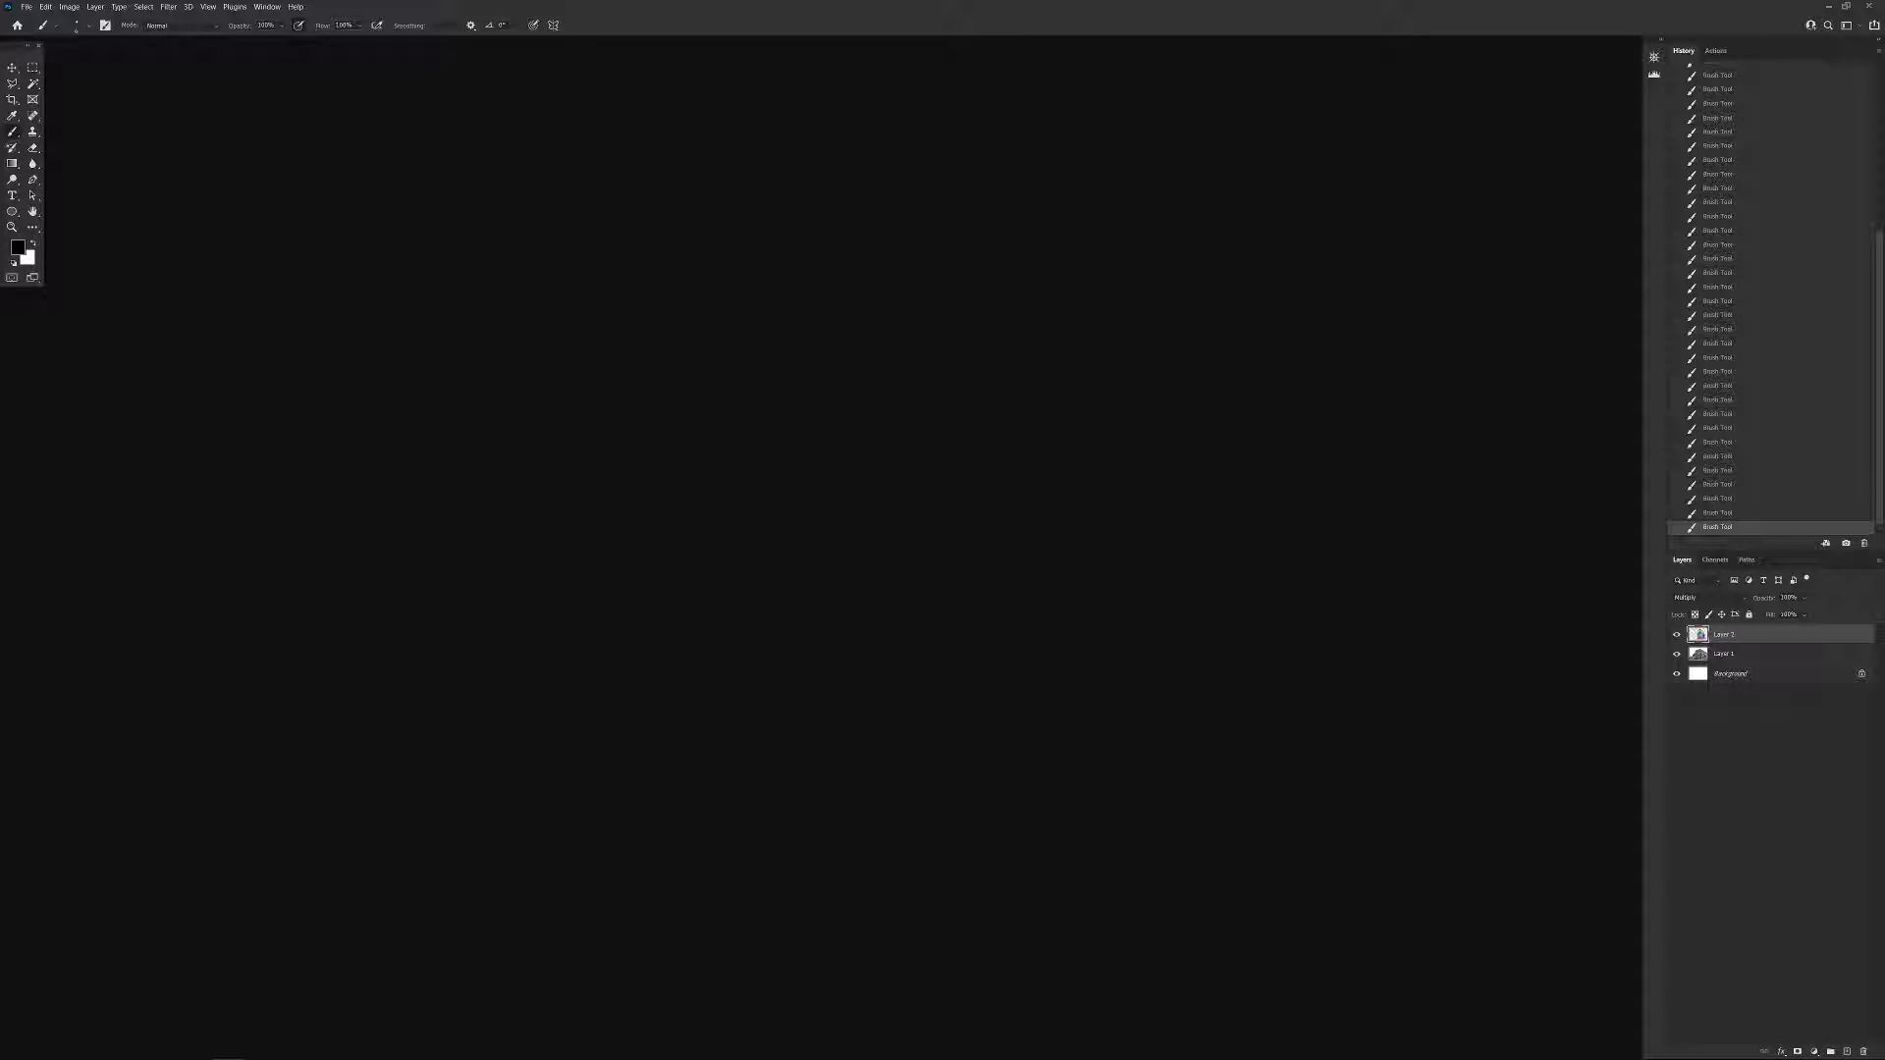
Switch to Photoshop and bring the color-coded building reference image into view.
left_click_drag(1884, 187, 807, 171)
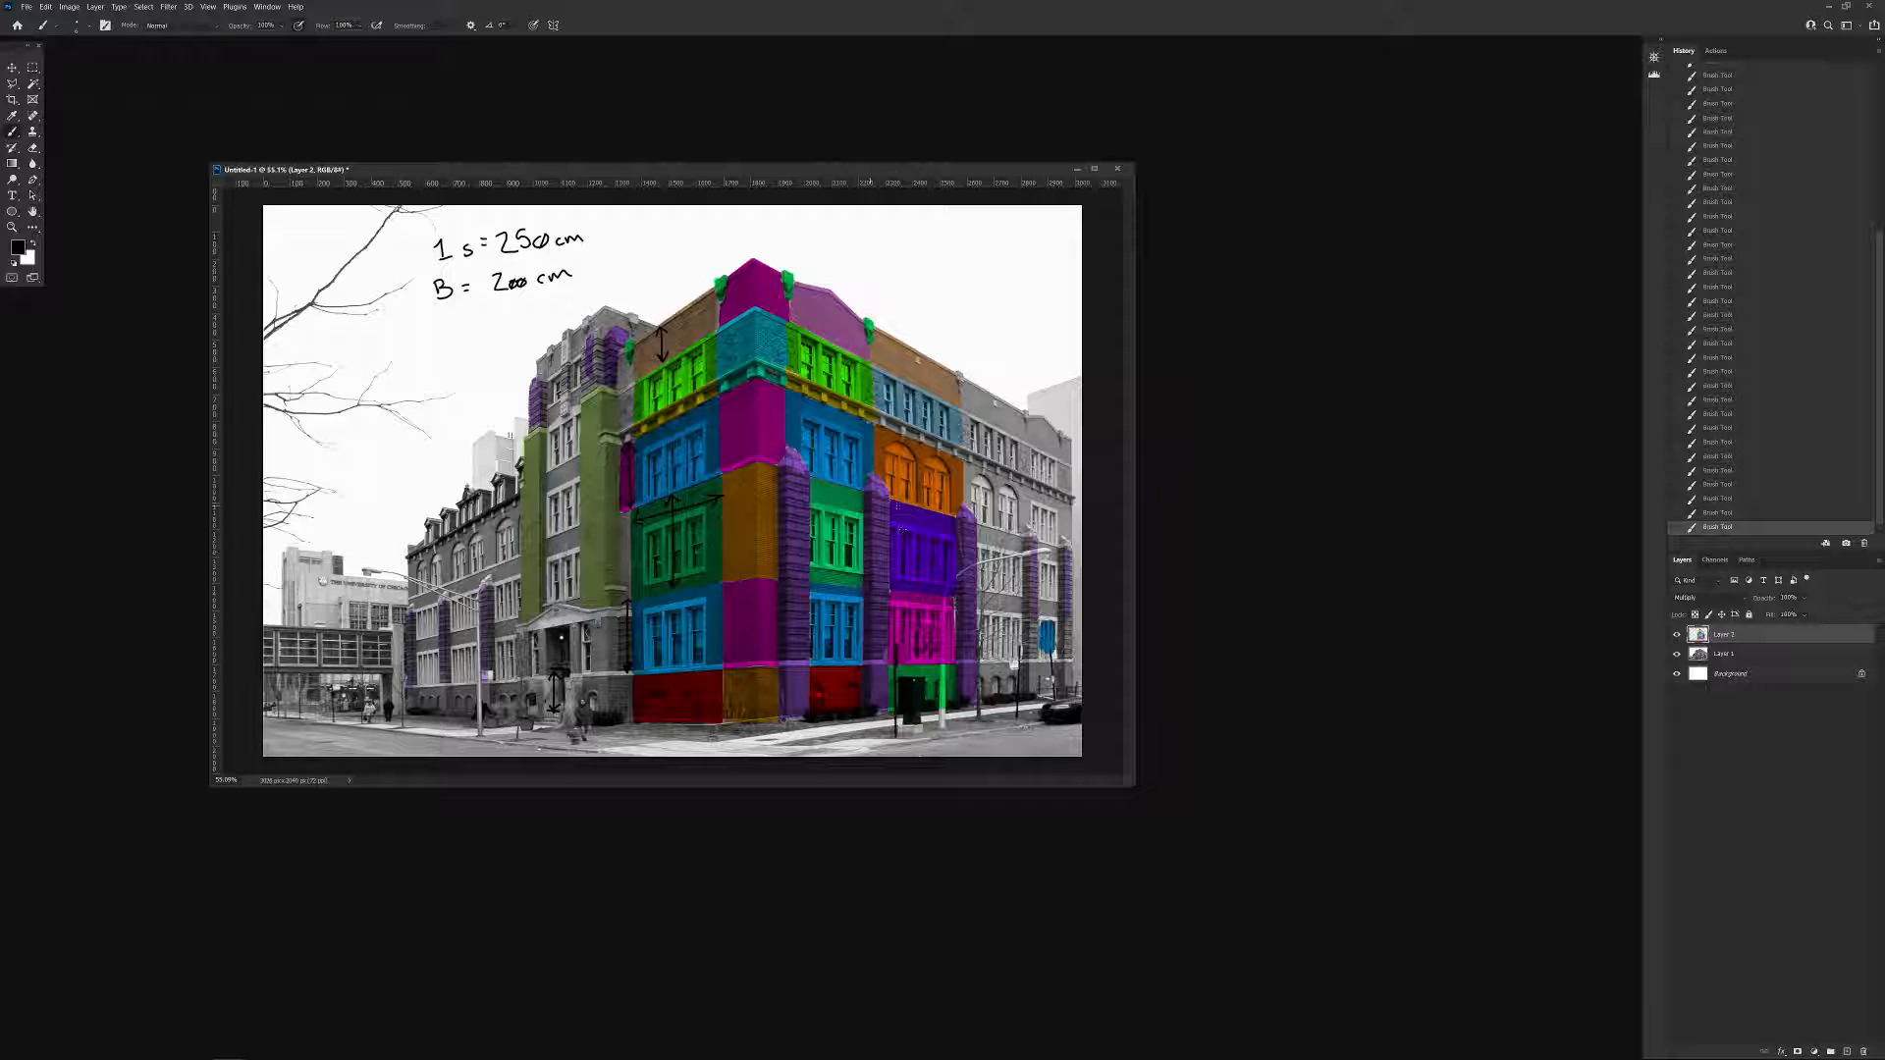
Undo the last brush stroke on the reference image and switch to Maya.
key("ctrl+z")
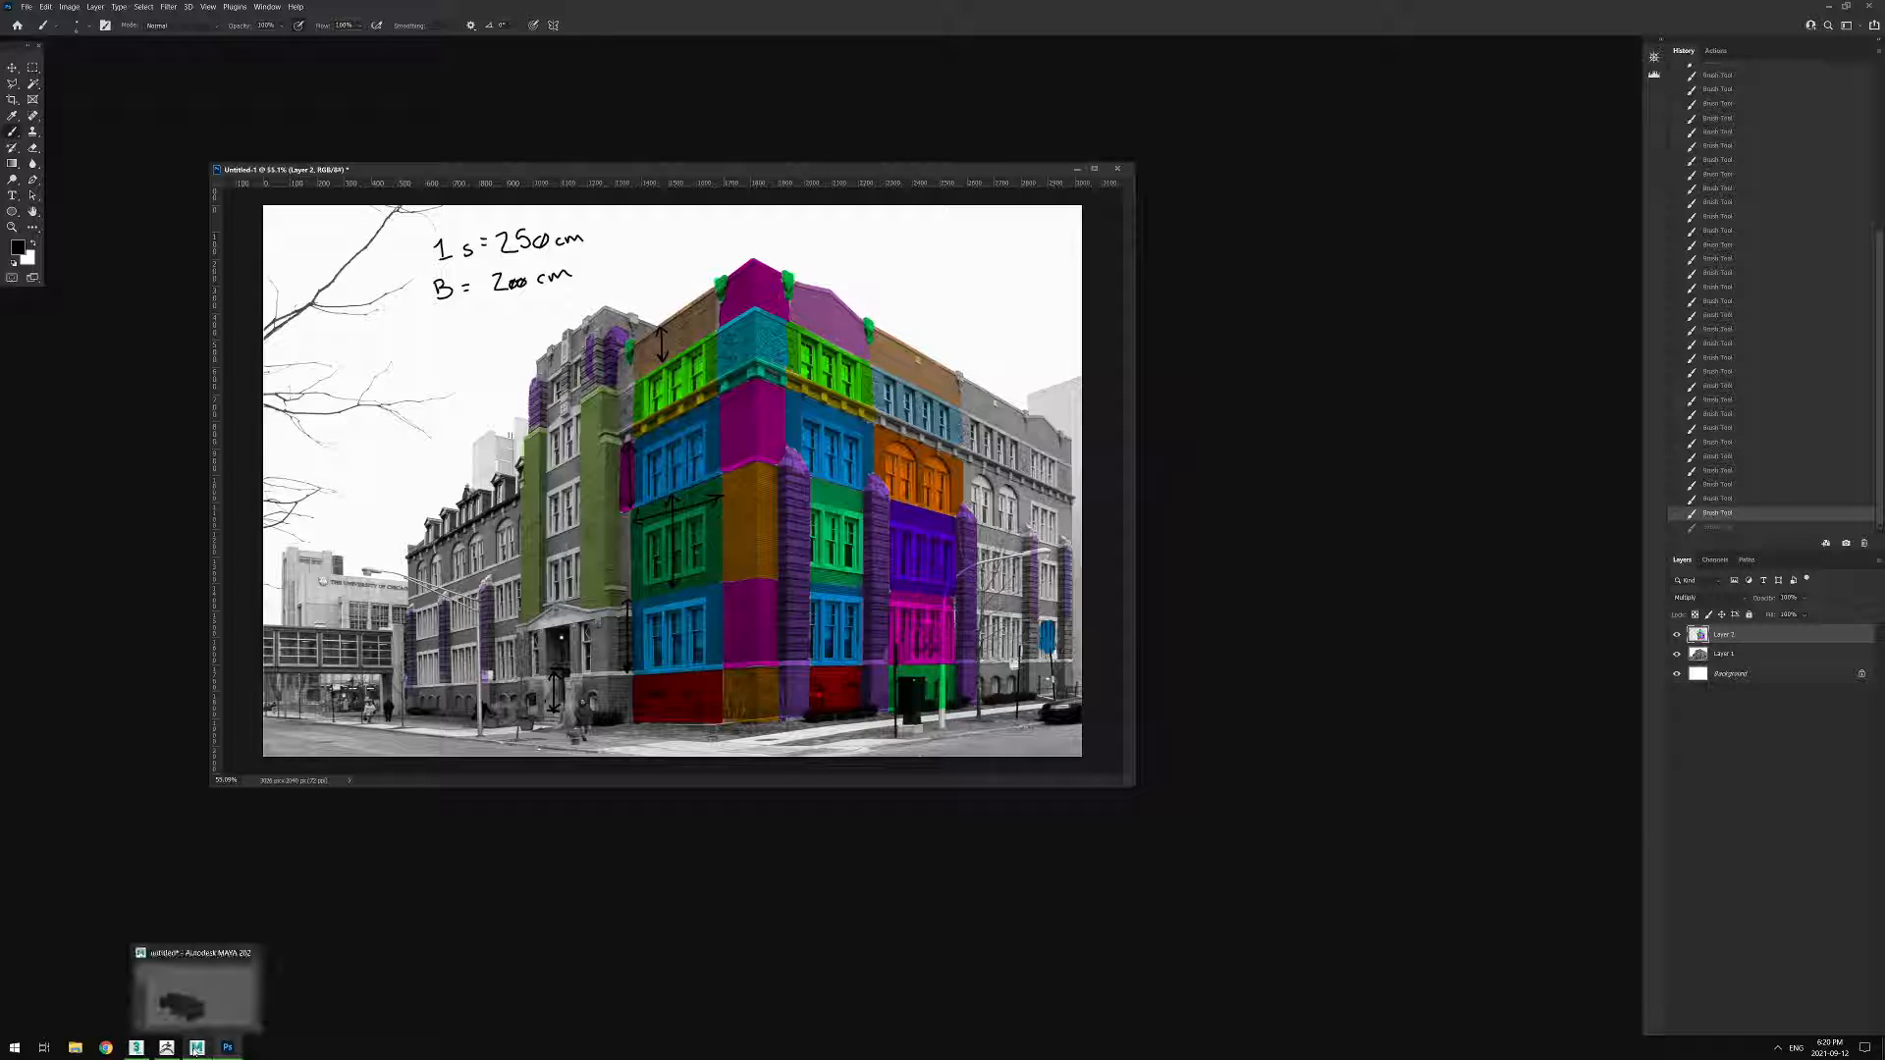
left_click(195, 1049)
Duplicate the three-column window wall that has a bottom ledge and move the copy along X, clear of the module row.
left_click_drag(845, 746, 840, 630, "alt")
left_click(890, 616)
left_click_drag(1004, 721, 1462, 707, "shift")
middle_click_drag(1390, 613, 1120, 675, "alt")
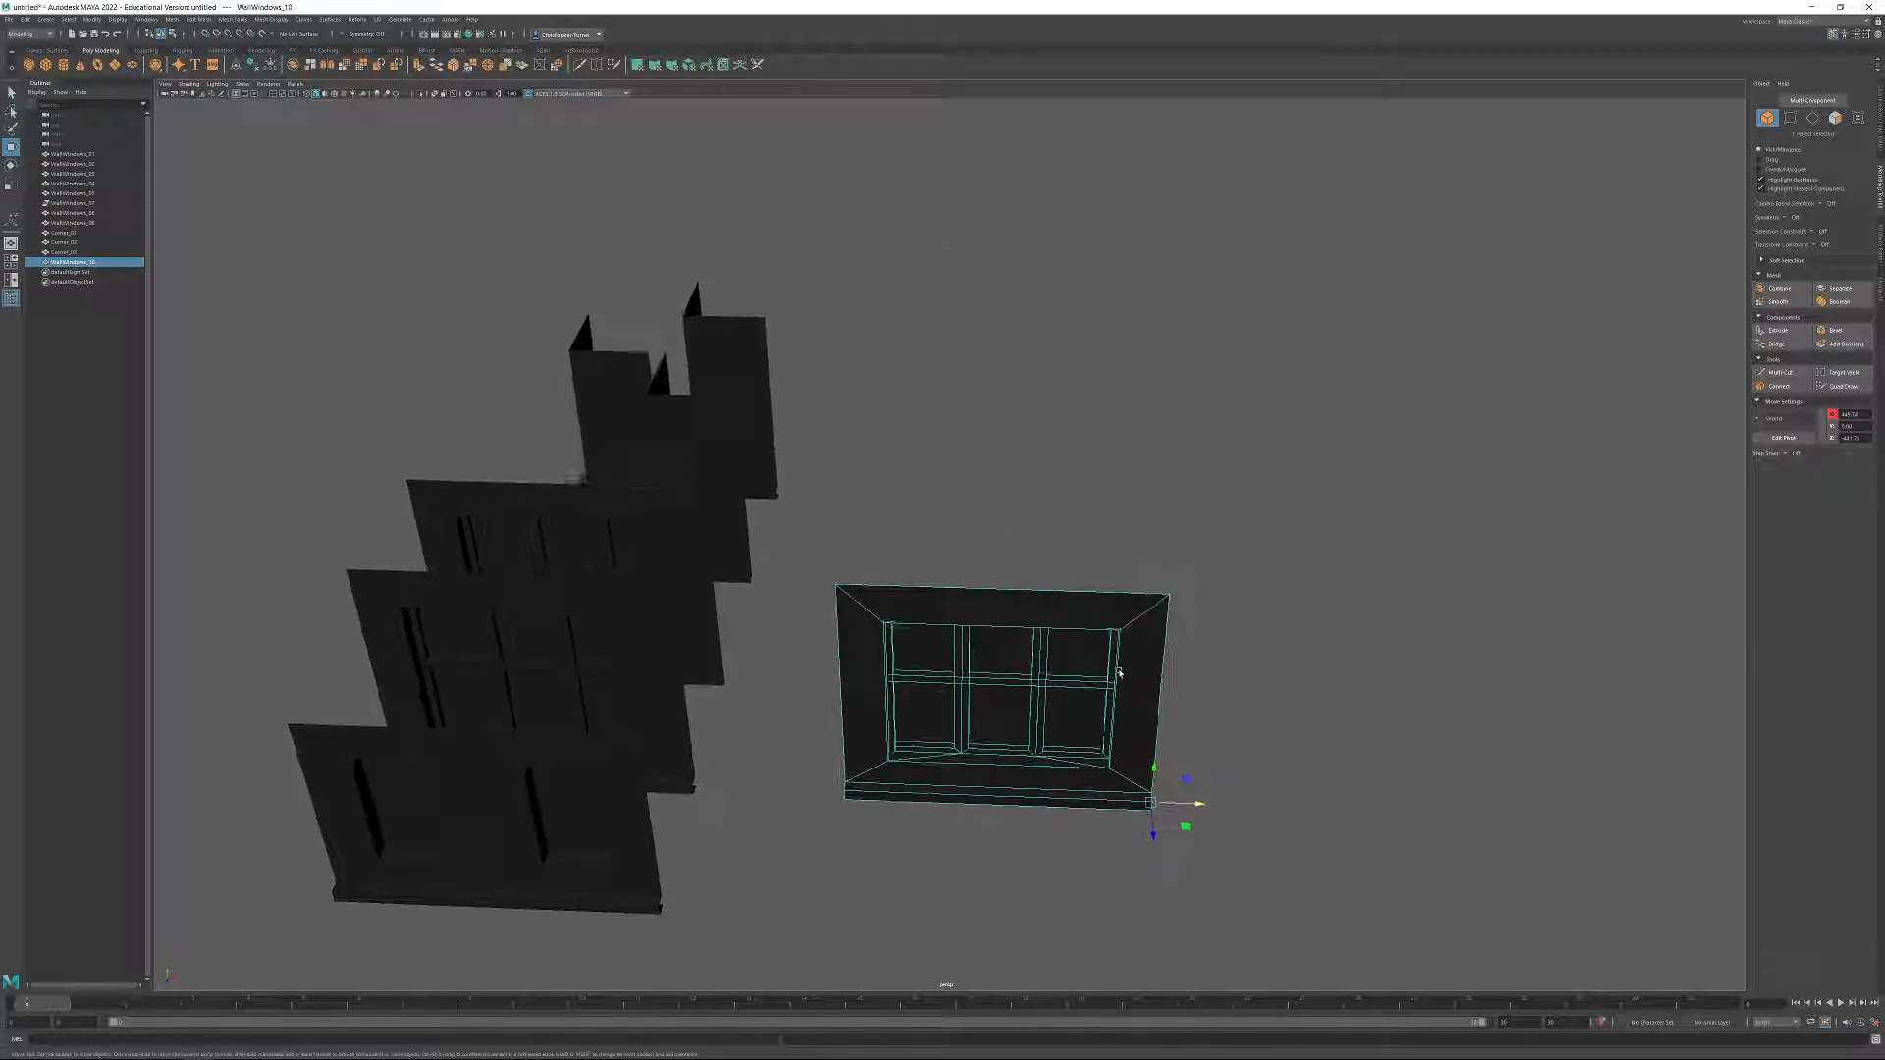
Examine the duplicated window wall's frame, panes and ledge from several angles.
left_click_drag(1120, 676, 1123, 661, "alt")
middle_click_drag(1124, 661, 1022, 593, "alt")
right_click_drag(1022, 594, 1068, 628, "alt")
left_click_drag(1069, 628, 1073, 711, "alt")
middle_click_drag(1073, 711, 1170, 657, "alt")
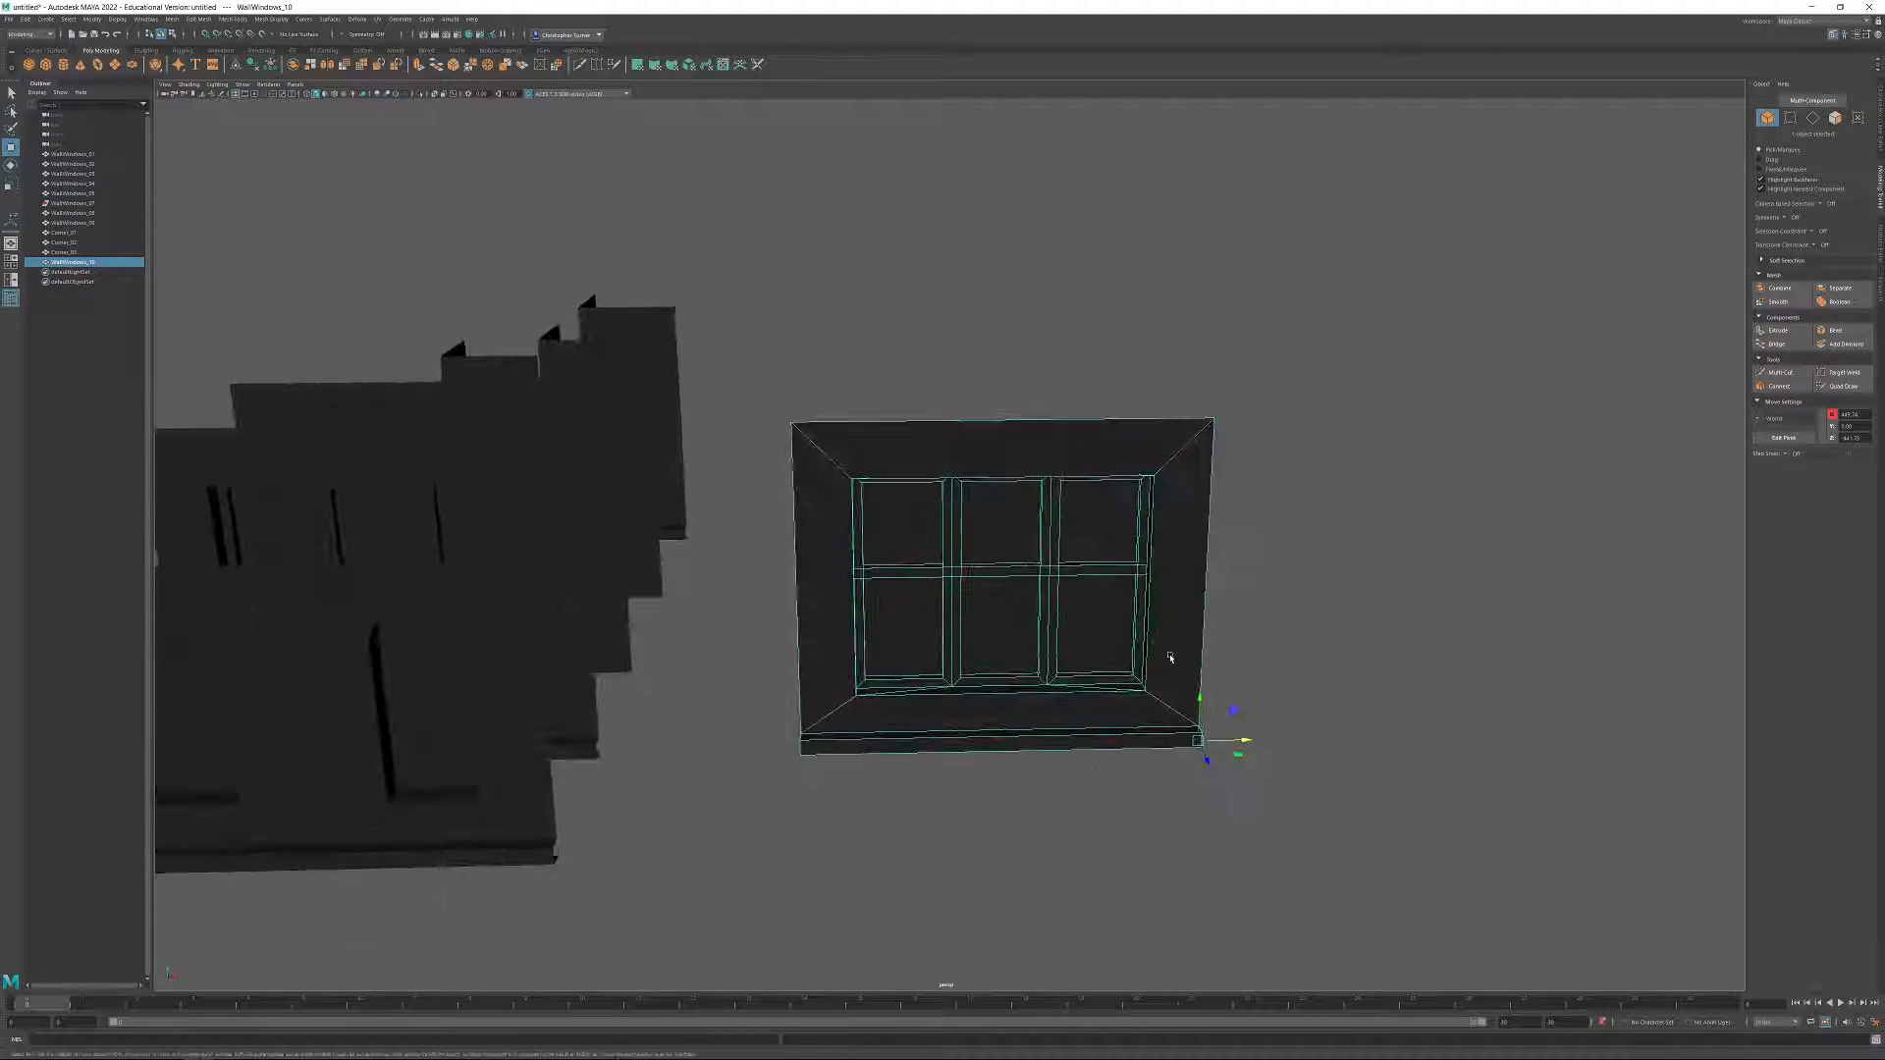
right_click_drag(1171, 658, 993, 576, "alt")
middle_click_drag(992, 576, 966, 591, "alt")
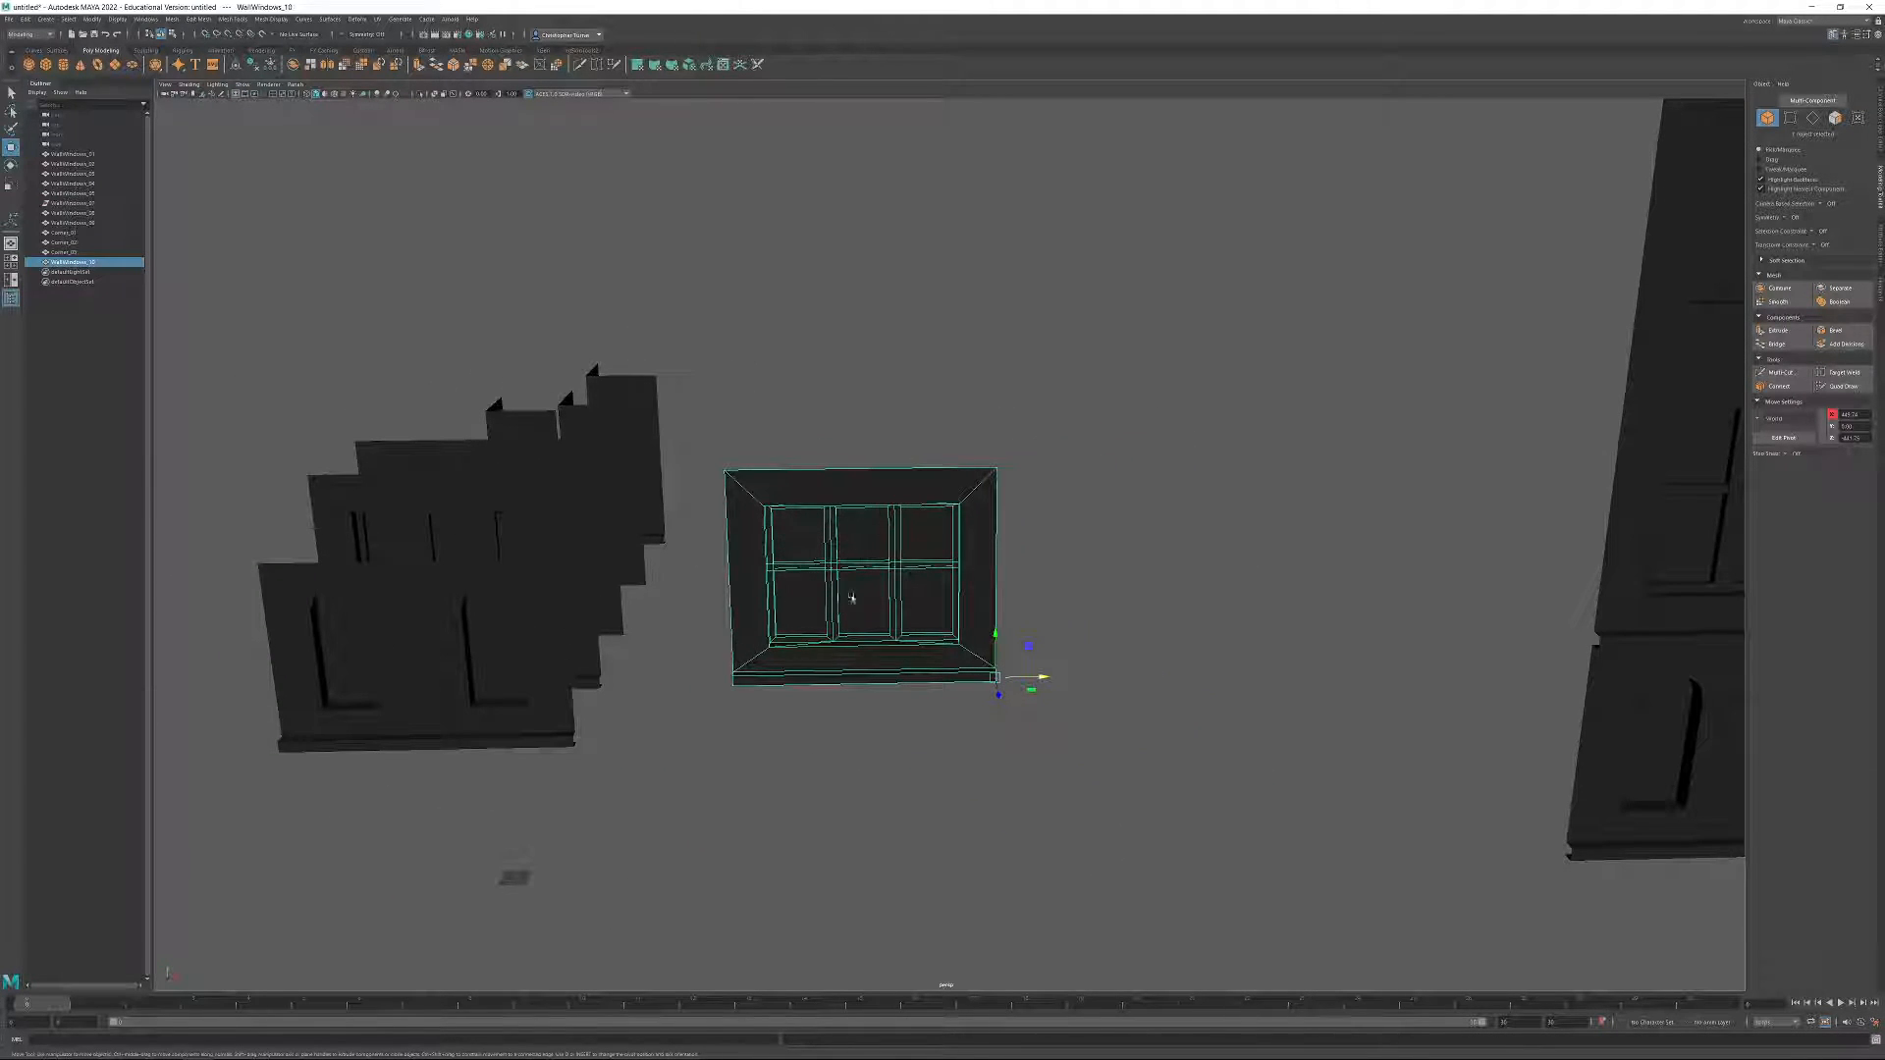
left_click_drag(881, 581, 871, 572, "alt")
right_click_drag(871, 572, 939, 703, "alt")
middle_click_drag(938, 703, 1019, 661, "alt")
right_click_drag(1019, 660, 1042, 721, "alt")
left_click_drag(1042, 721, 1040, 681, "alt")
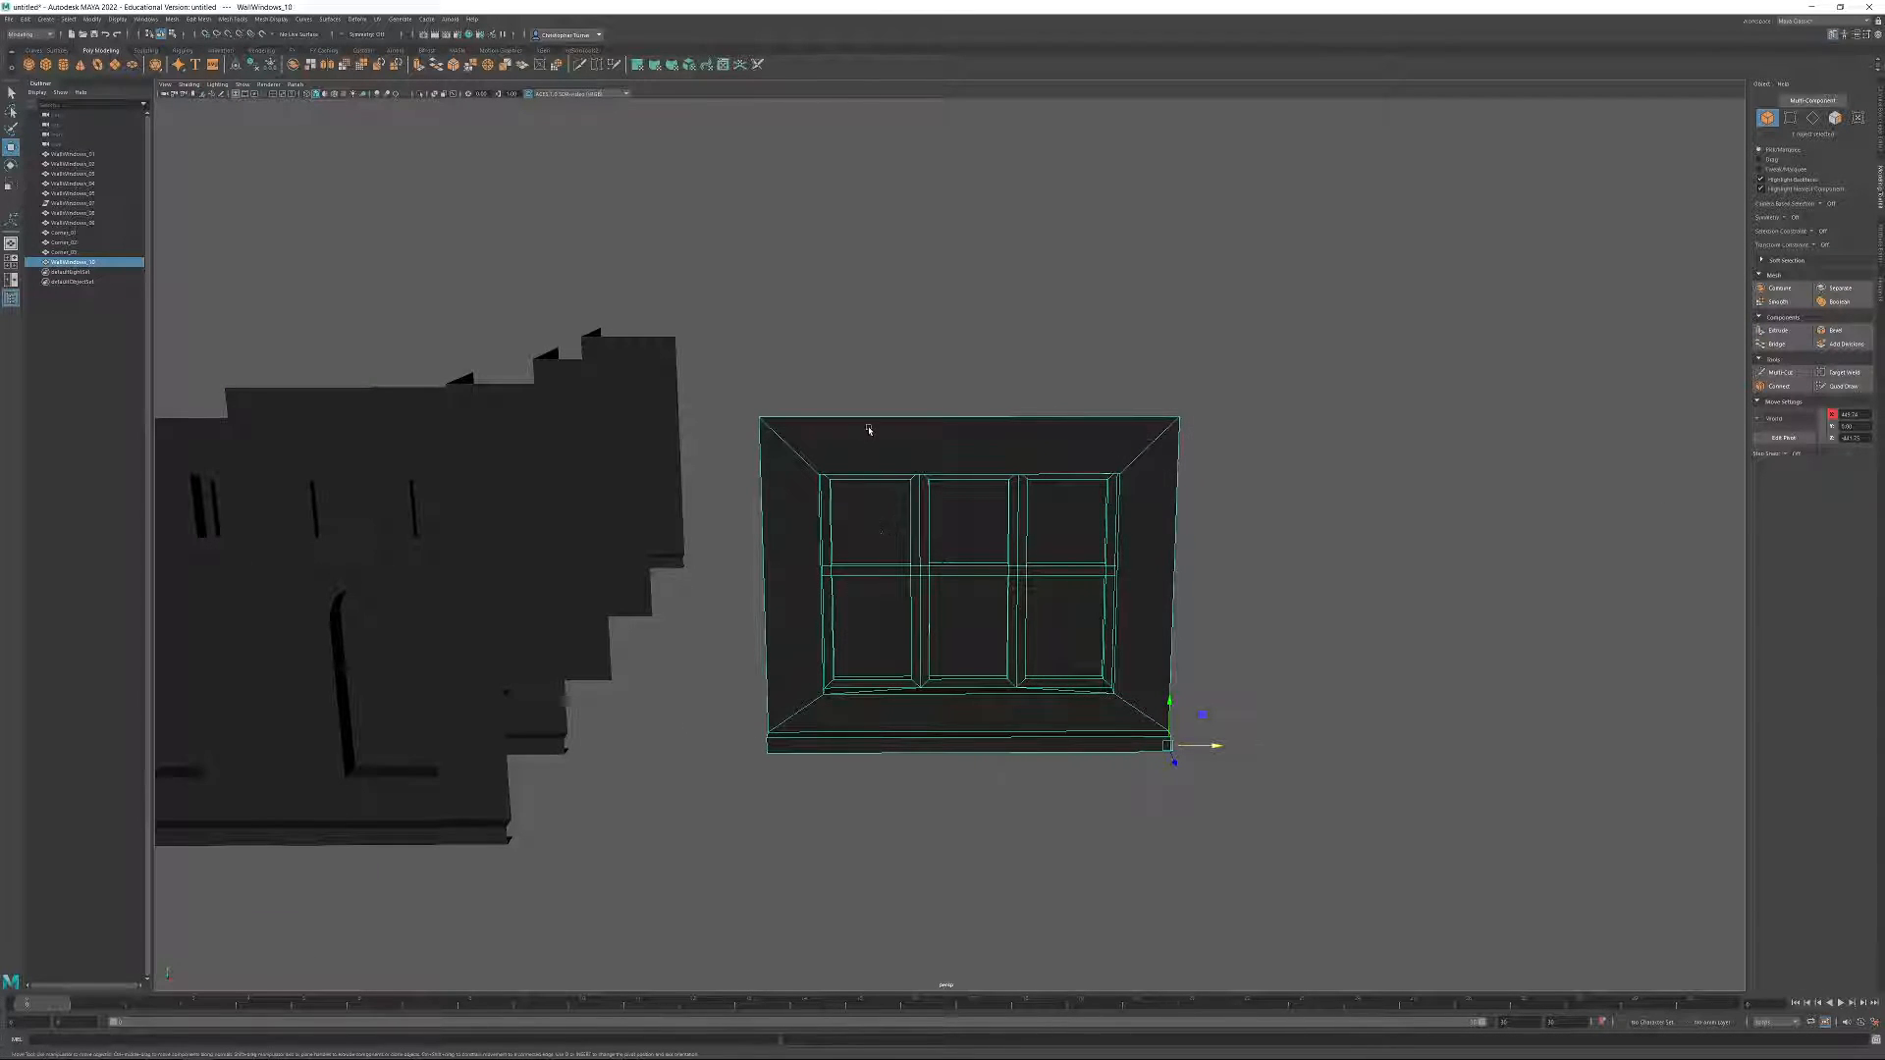
left_click_drag(868, 373, 1241, 835)
left_click_drag(853, 501, 804, 514, "alt")
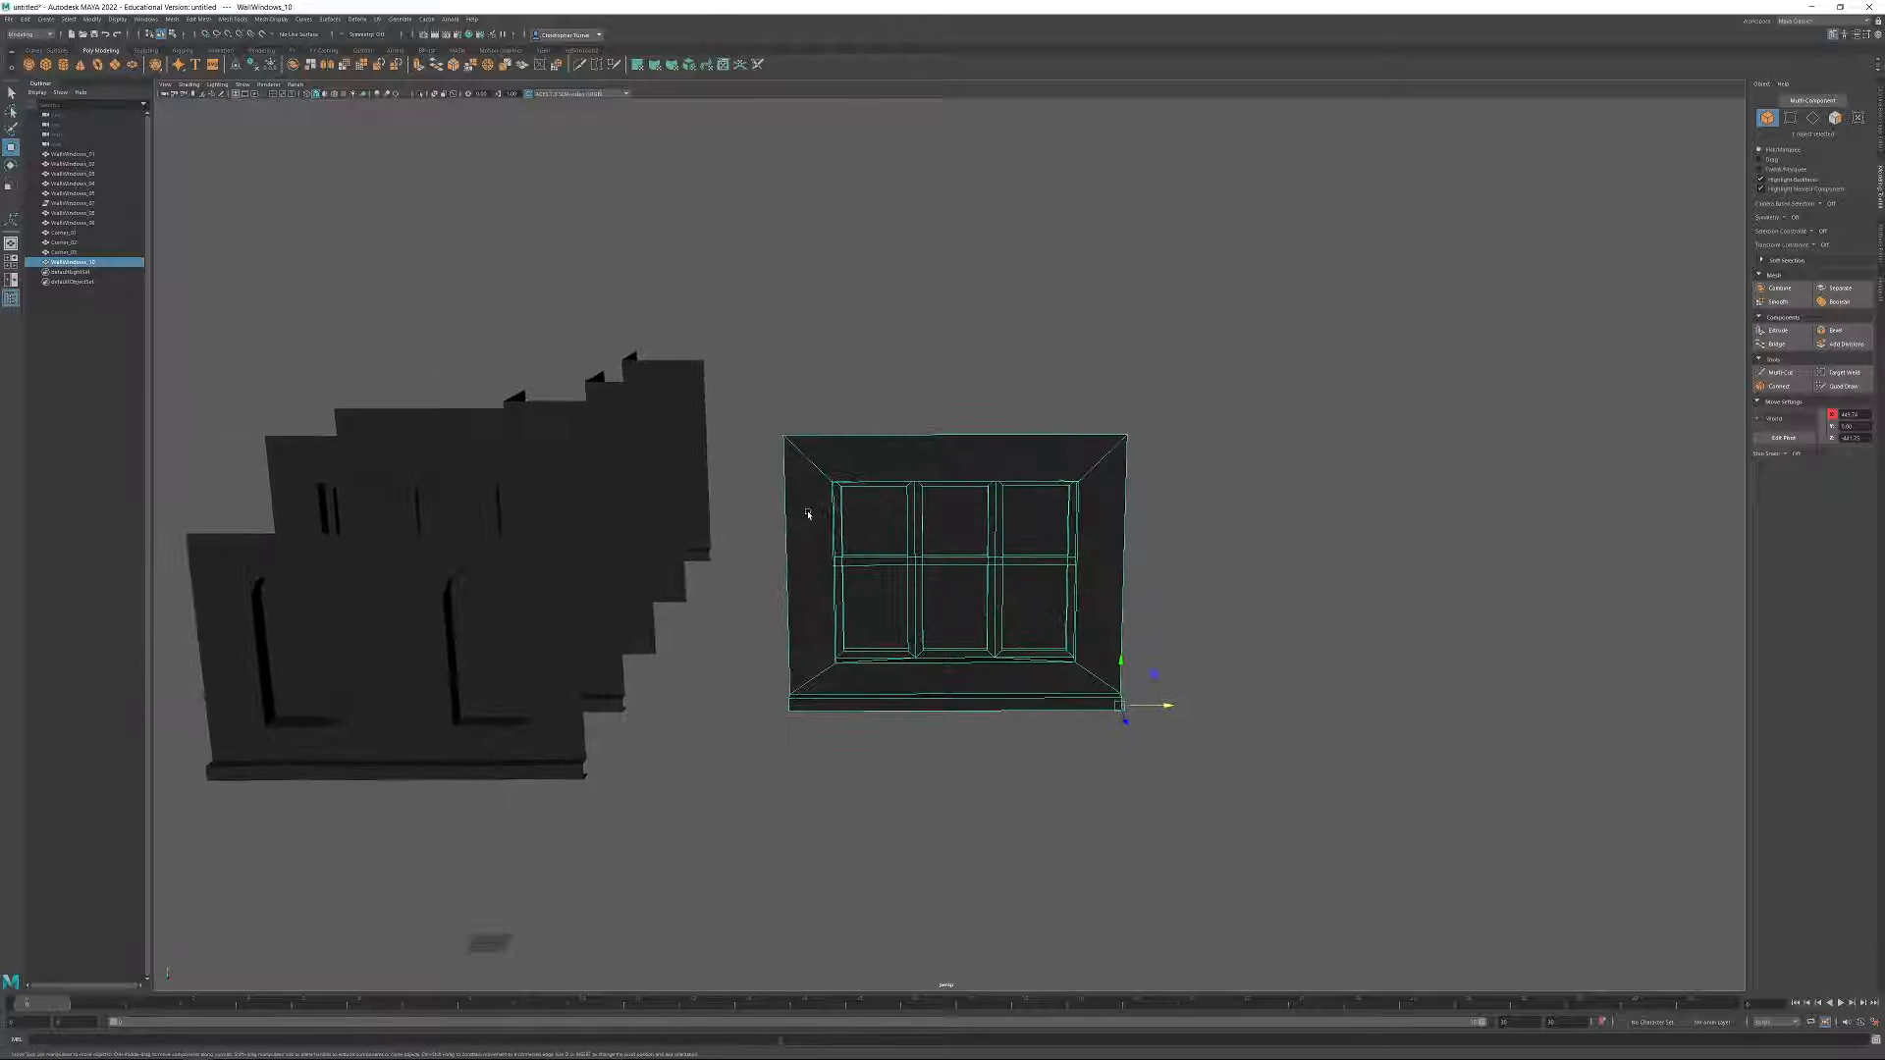
Set the window wall copy's X and Z positions to 0 so it sits at the world origin.
left_click_drag(394, 187, 1443, 687, "alt")
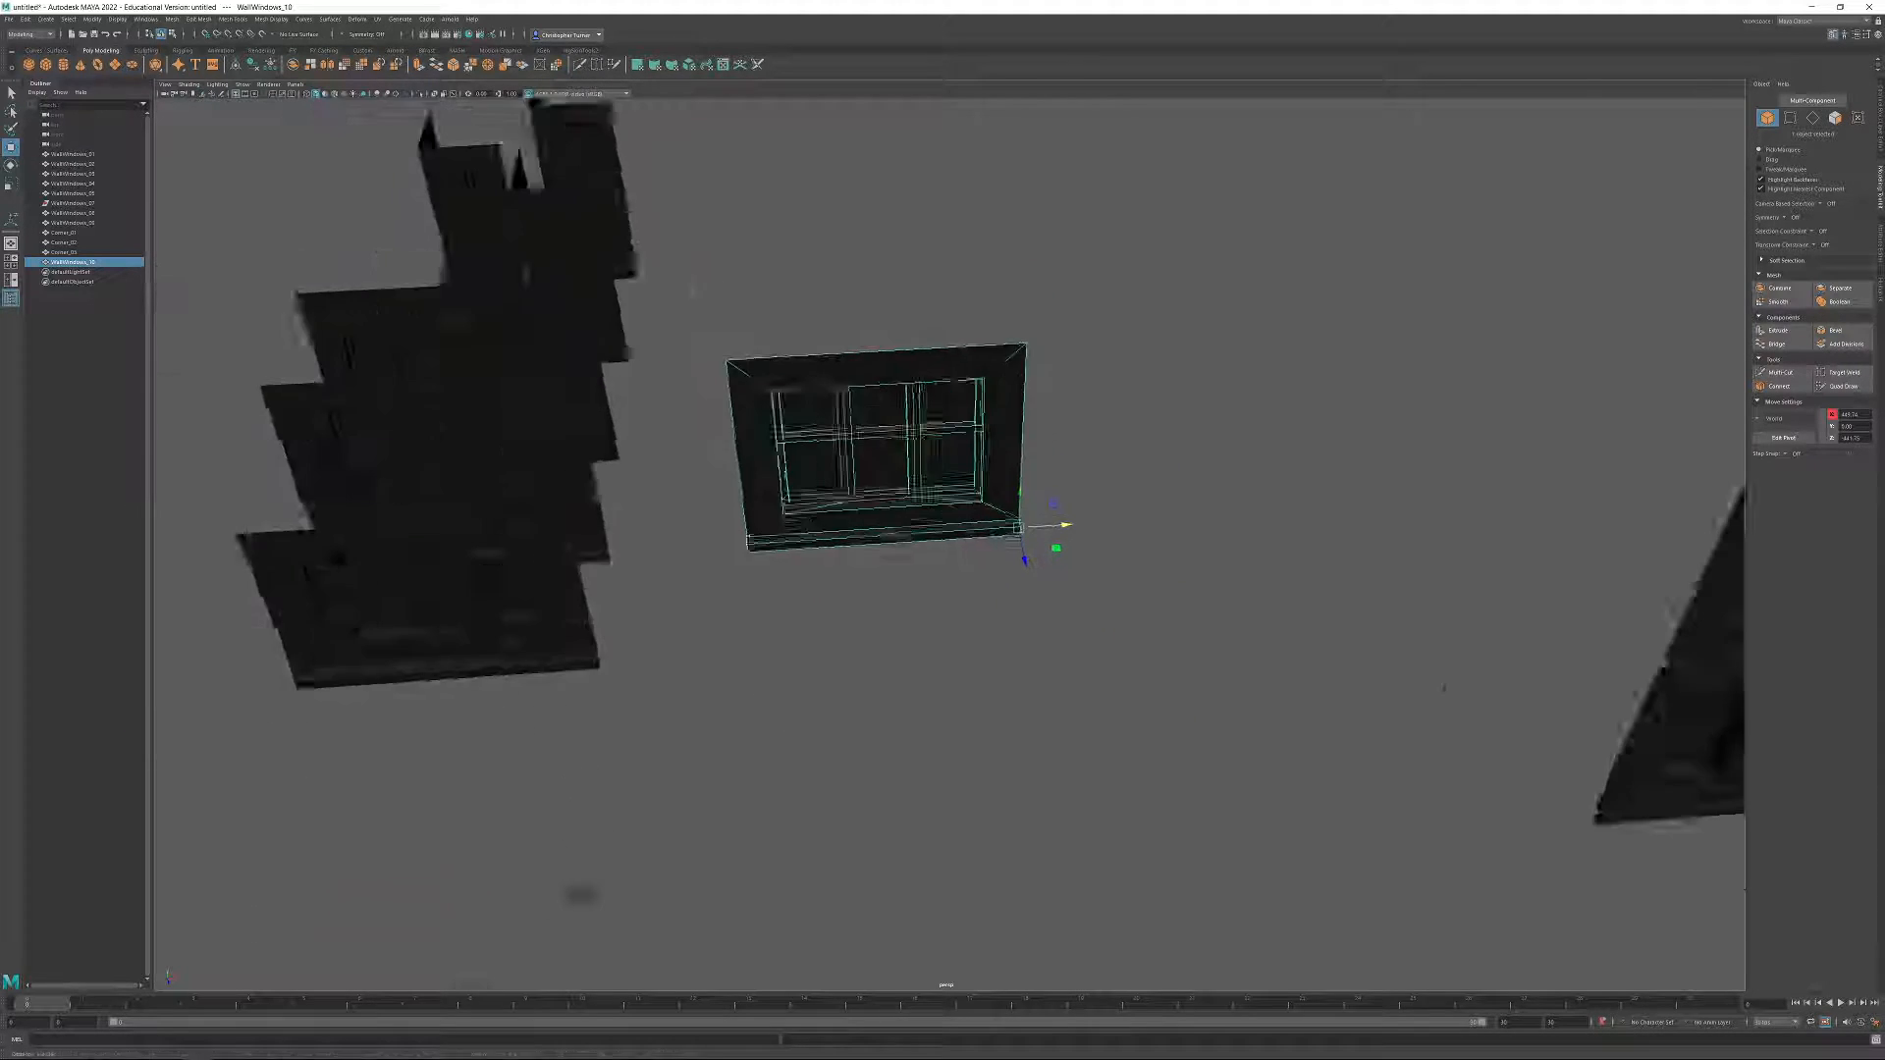
scroll(1445, 689, "down", 3)
middle_click_drag(1445, 688, 1464, 626, "alt")
left_click_drag(1866, 415, 1834, 452)
type("0")
key("Return")
type("00")
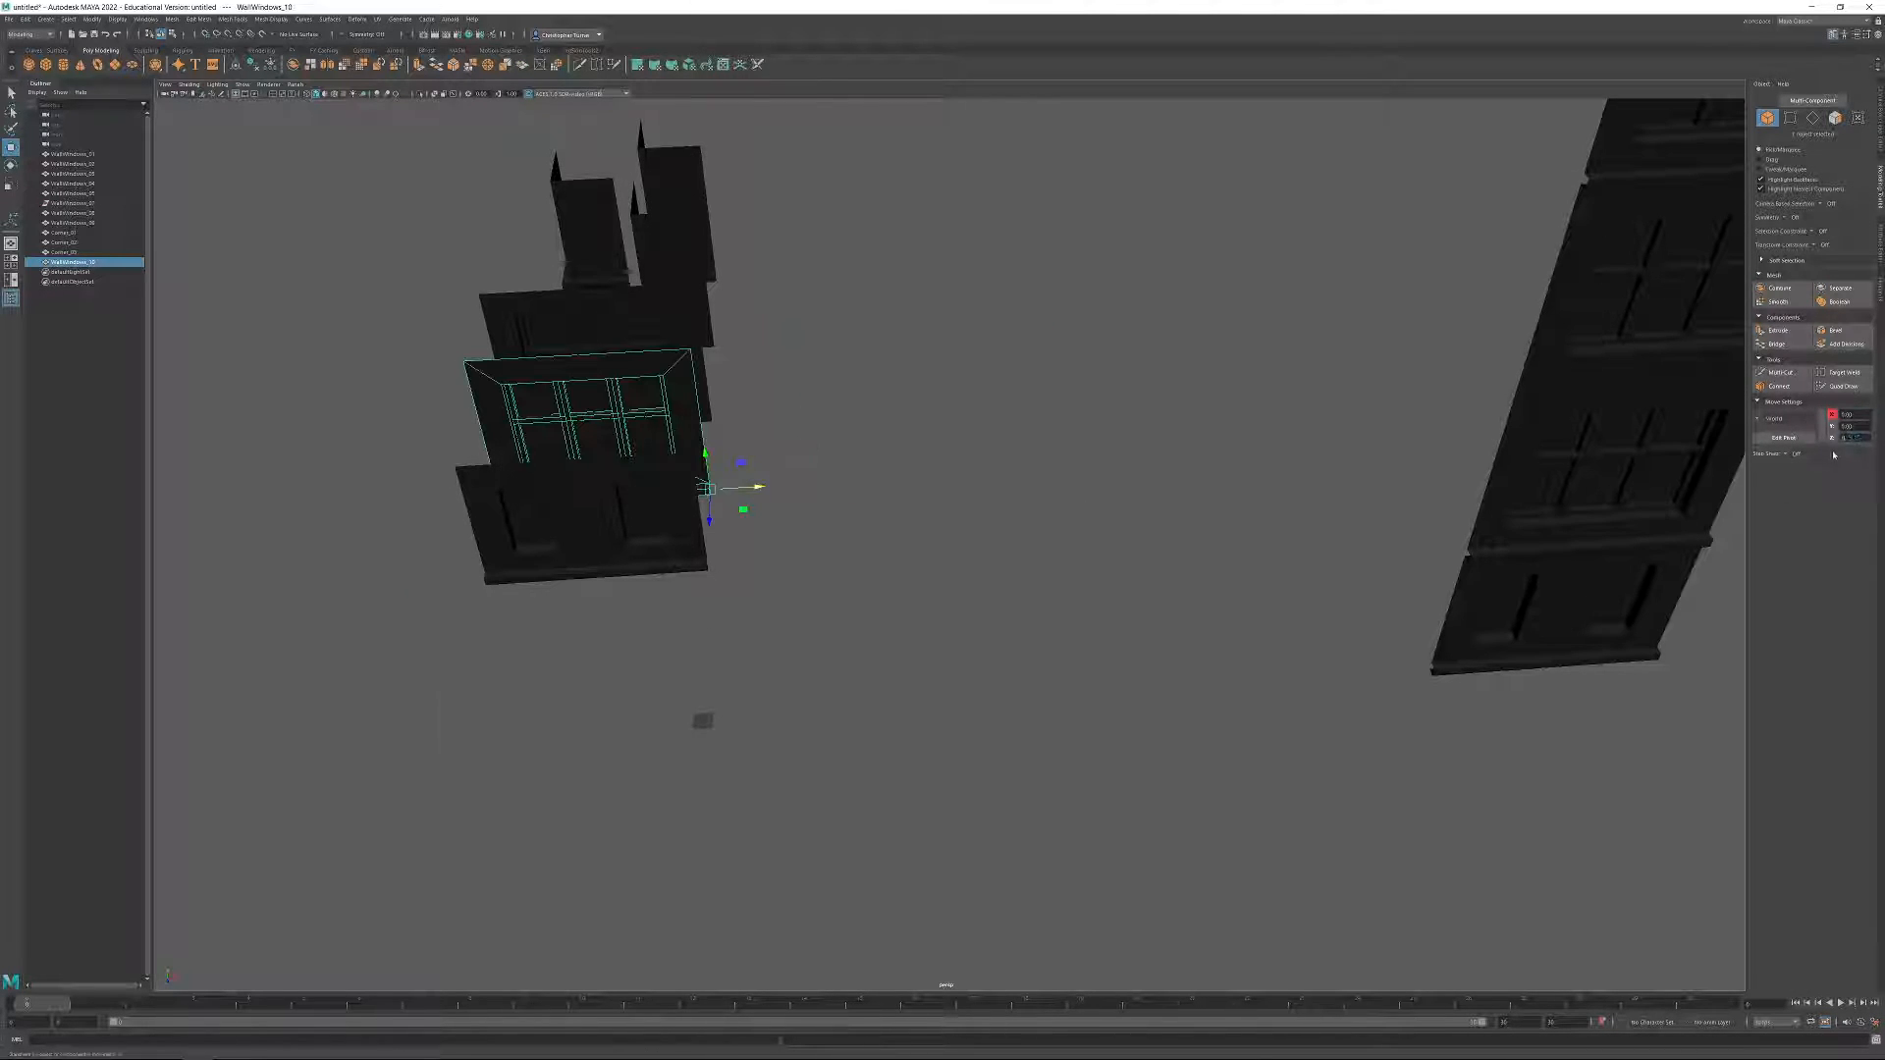
key("Return")
Check the X position of the face along the top of the copy's first upper window pane.
right_click_drag(734, 566, 1103, 556, "alt")
middle_click_drag(1103, 555, 1376, 468, "alt")
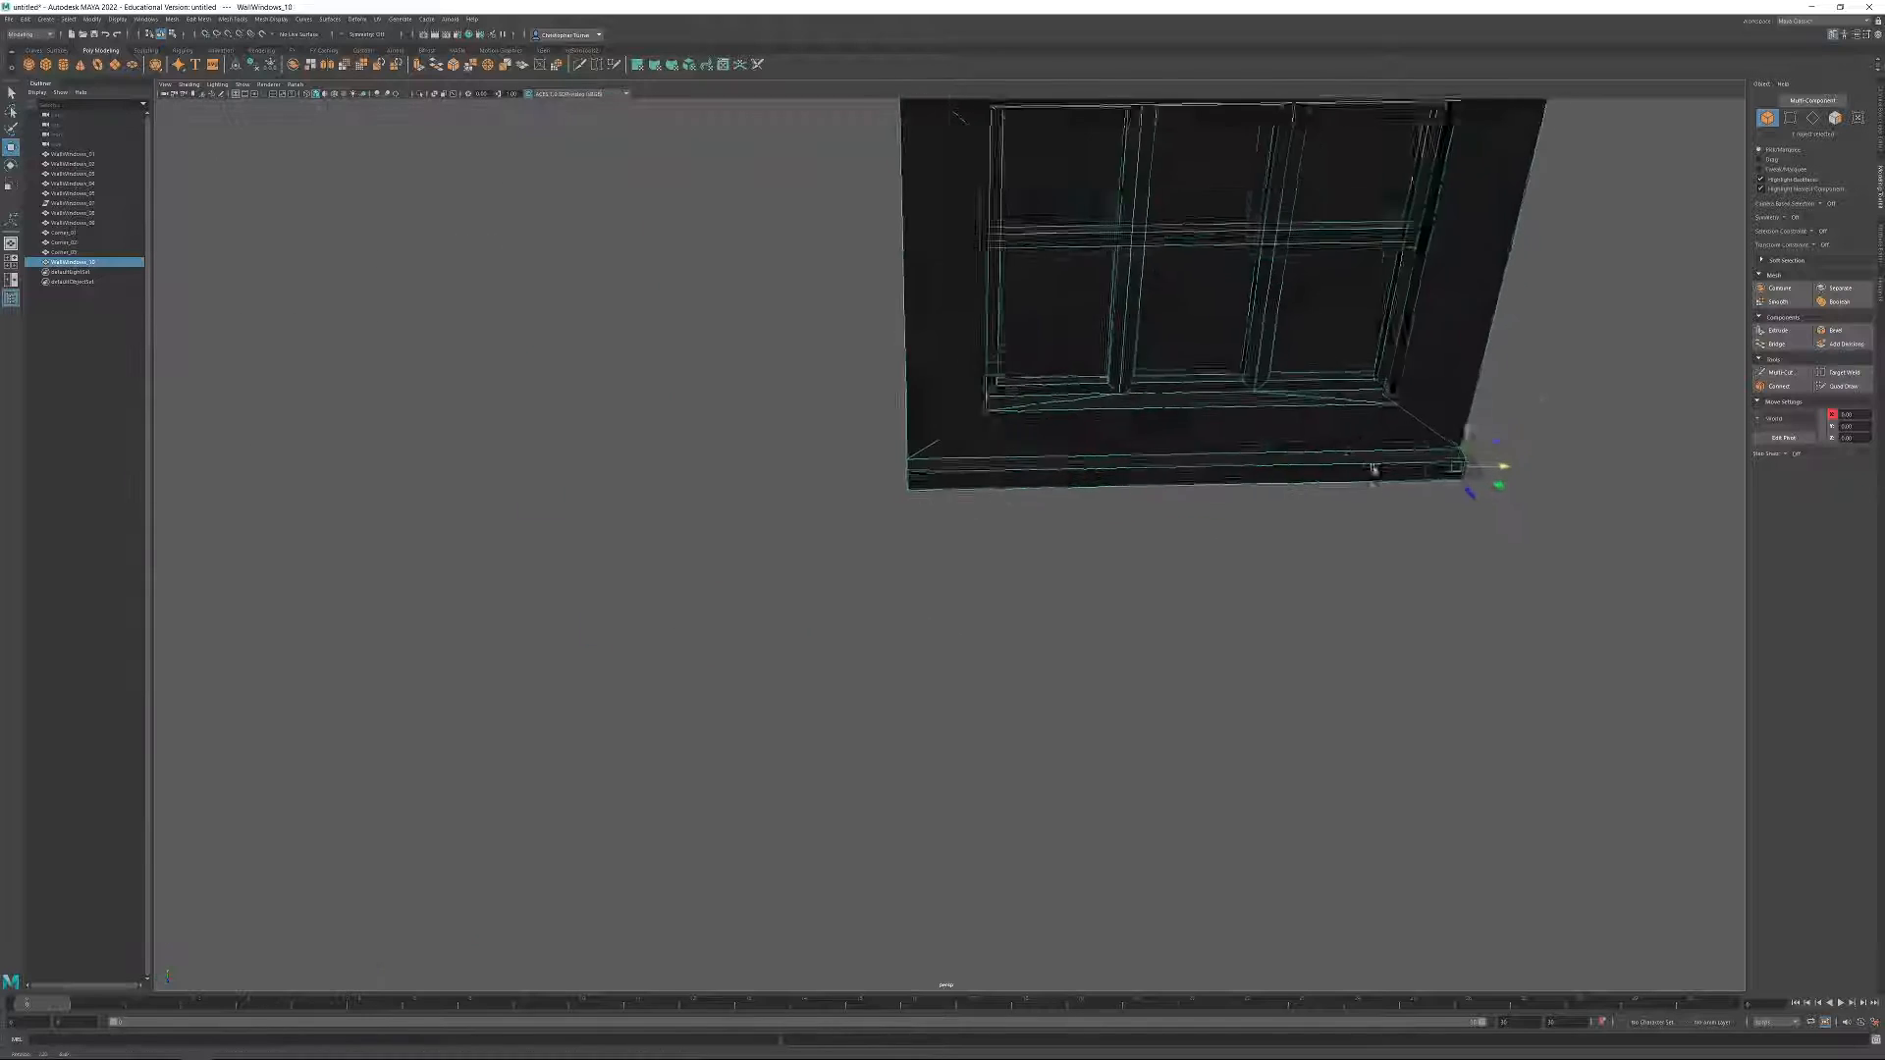
left_click_drag(1376, 467, 1158, 320, "alt")
middle_click_drag(1158, 320, 1041, 777, "alt")
right_click_drag(1041, 777, 1090, 694, "alt")
left_click_drag(1090, 694, 1068, 618, "alt")
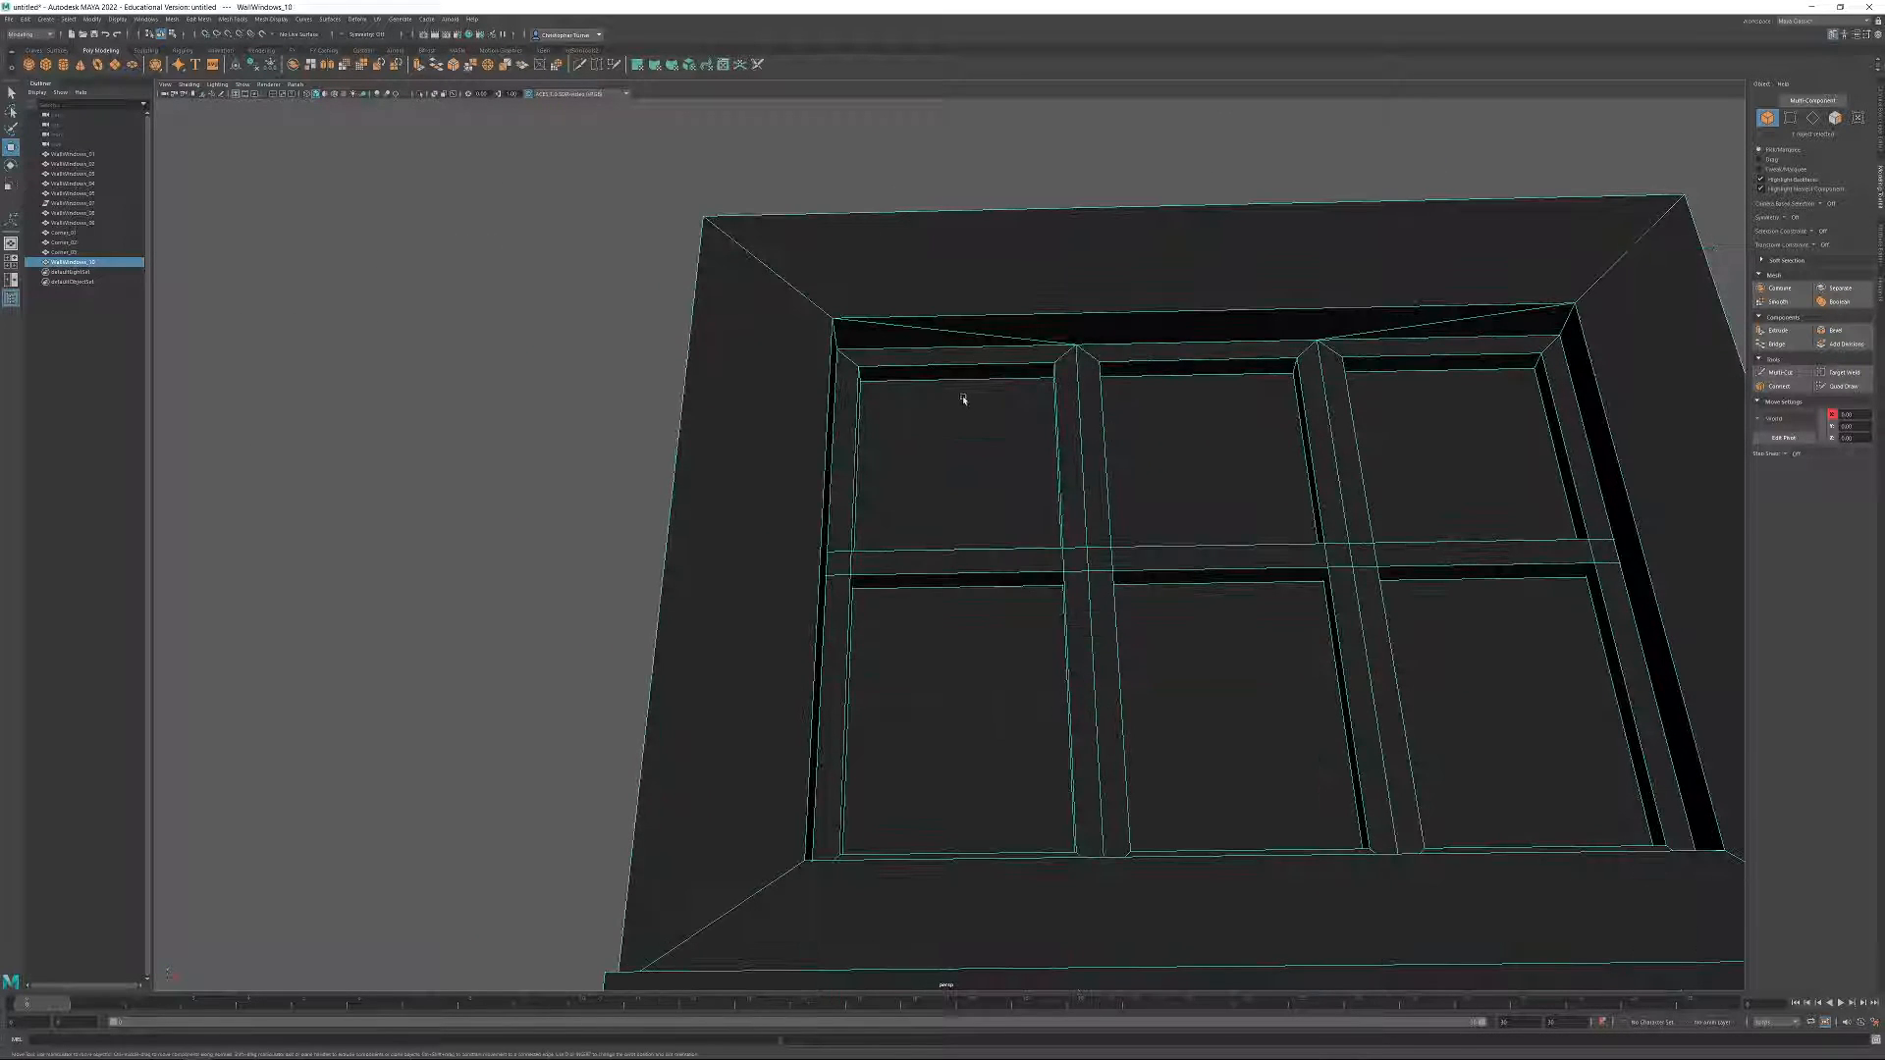
left_click(1838, 118)
left_click(967, 374)
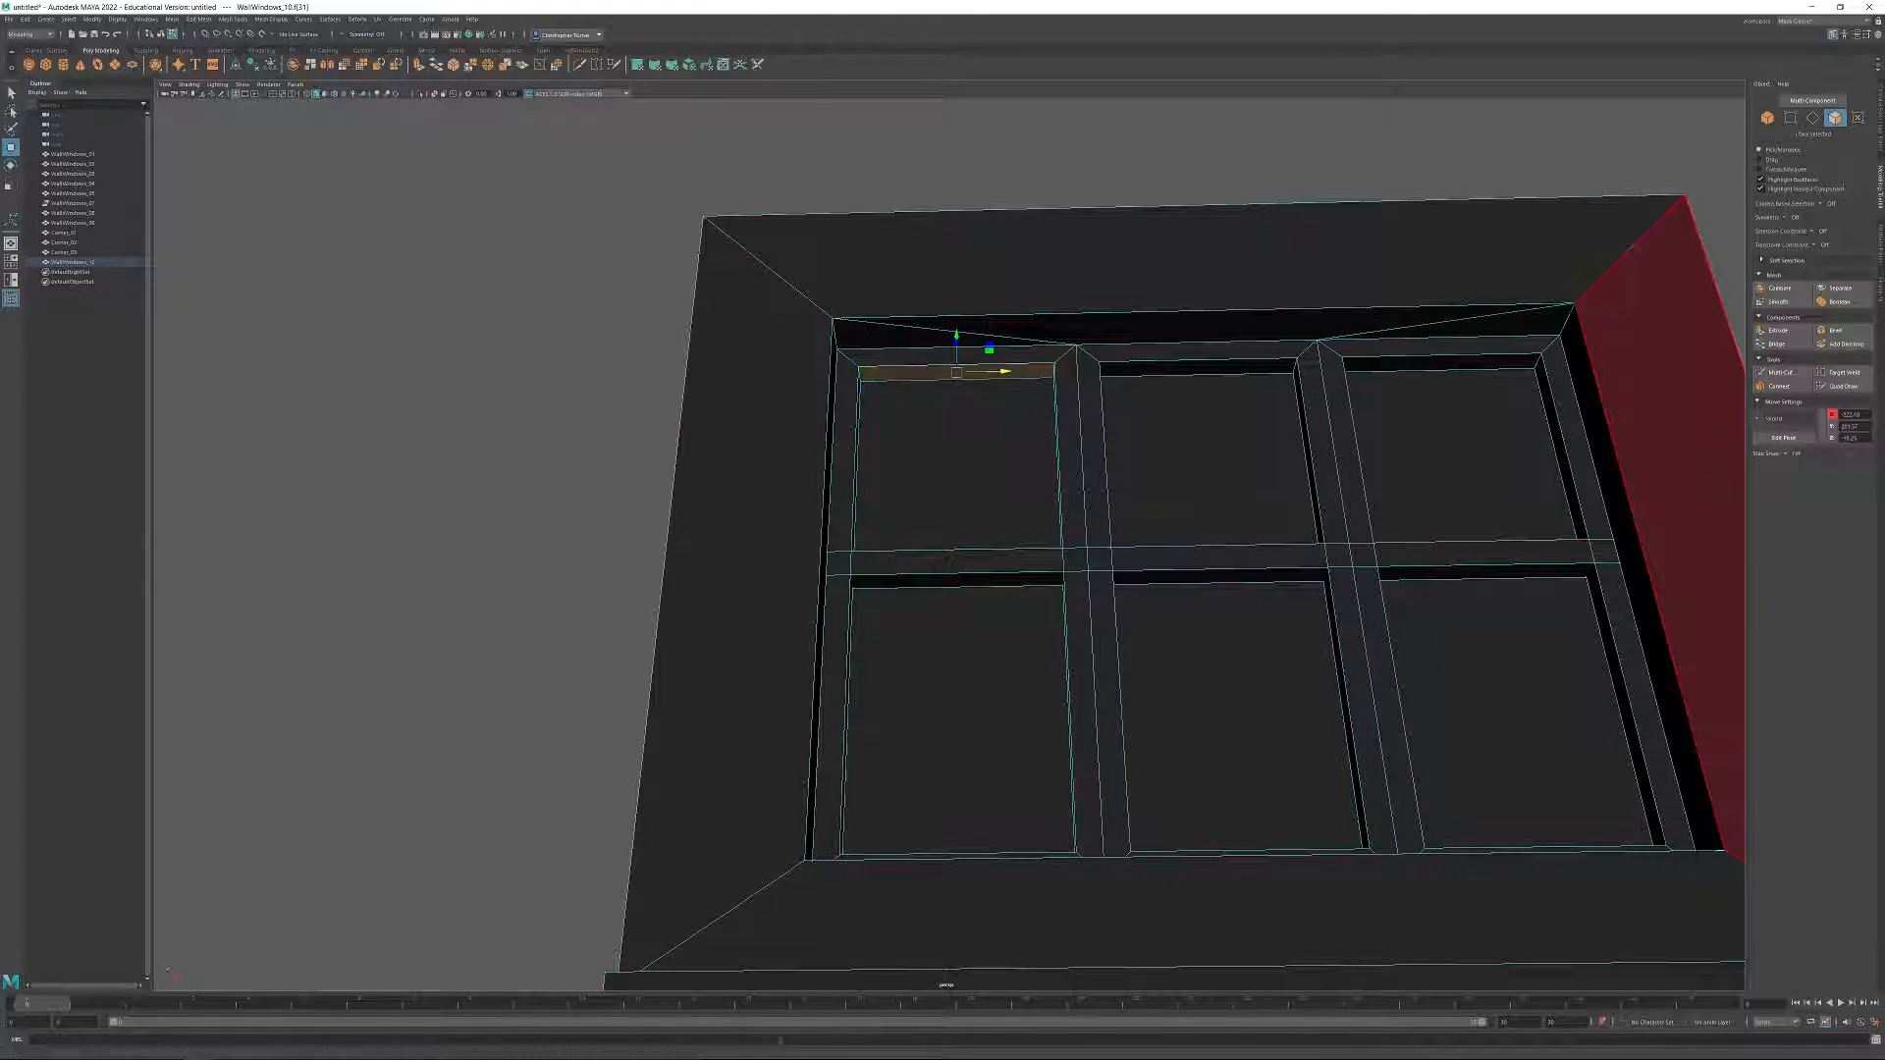
left_click(1849, 414)
scroll(1395, 315, "down", 5)
left_click_drag(1213, 172, 1296, 236, "alt")
left_click(1768, 117)
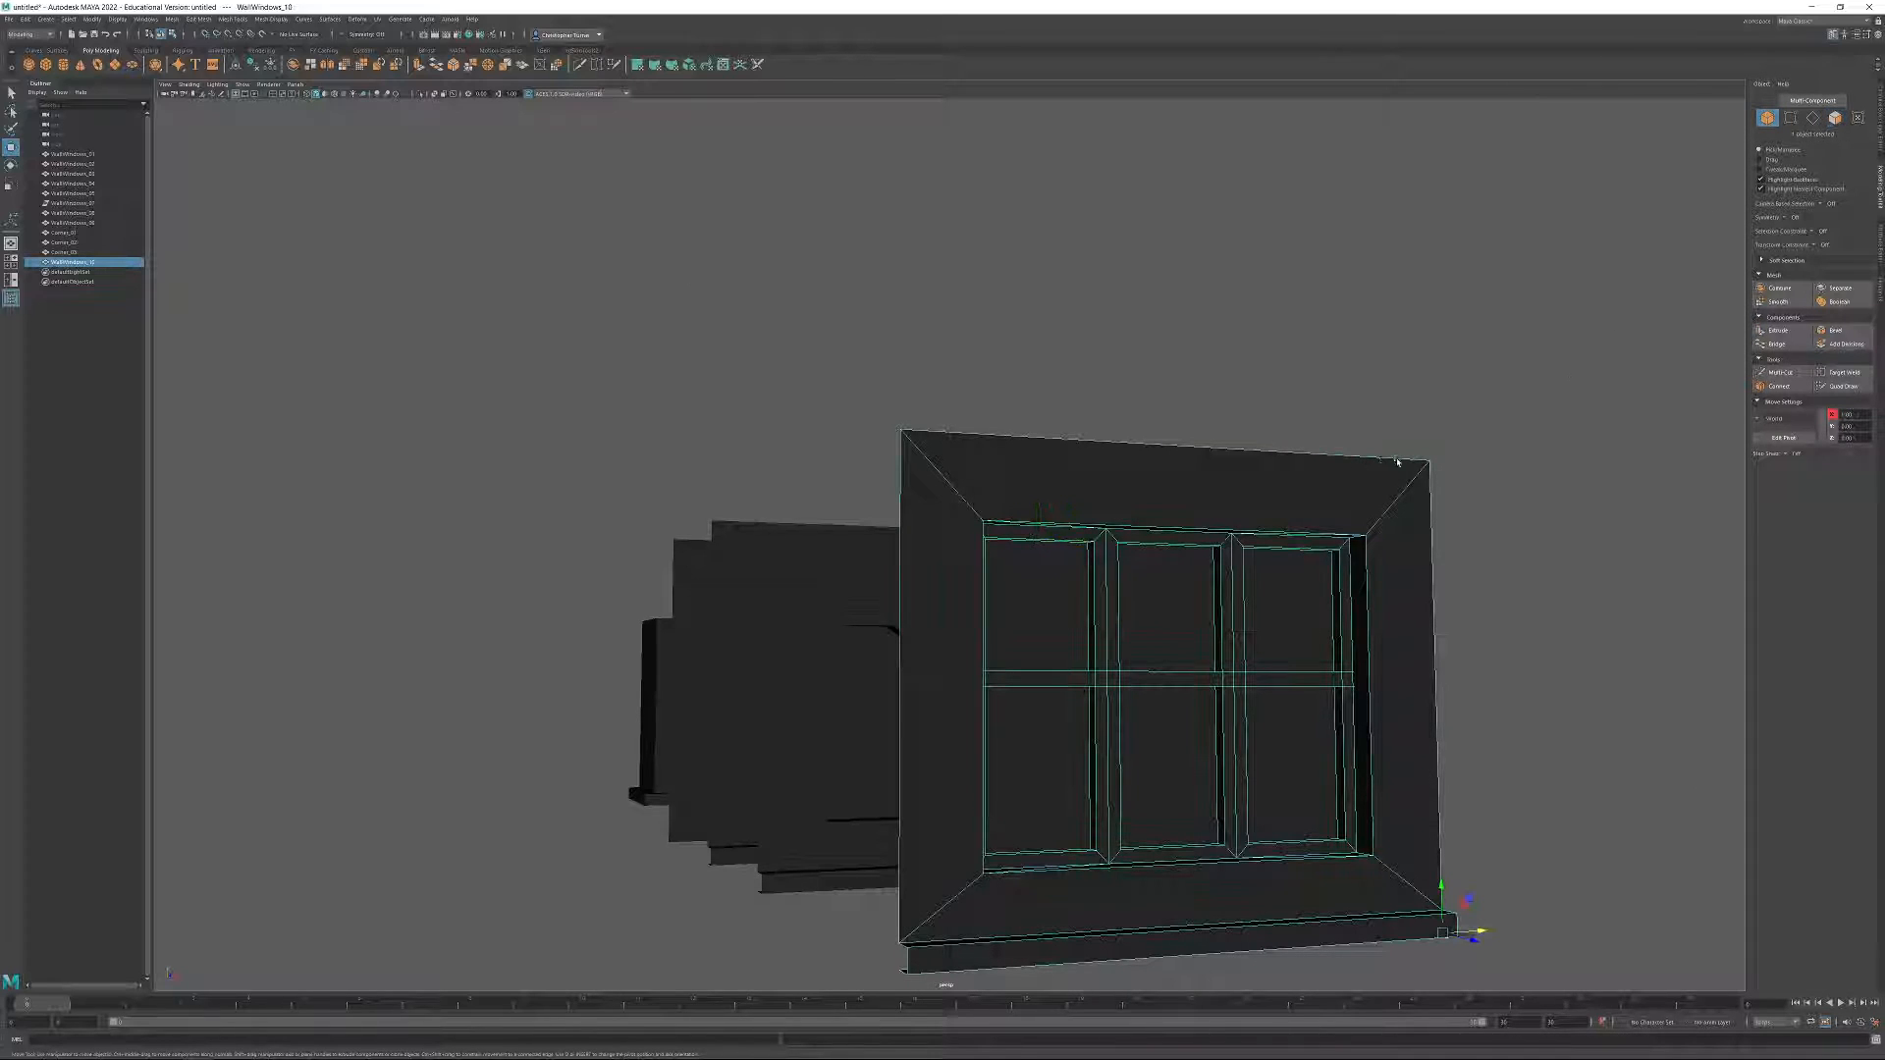
Mirror the window wall copy along X and shift the mirror plane inward to make a wall five window columns wide.
left_click_drag(1397, 459, 1384, 527, "alt")
middle_click_drag(1382, 530, 1298, 462, "alt")
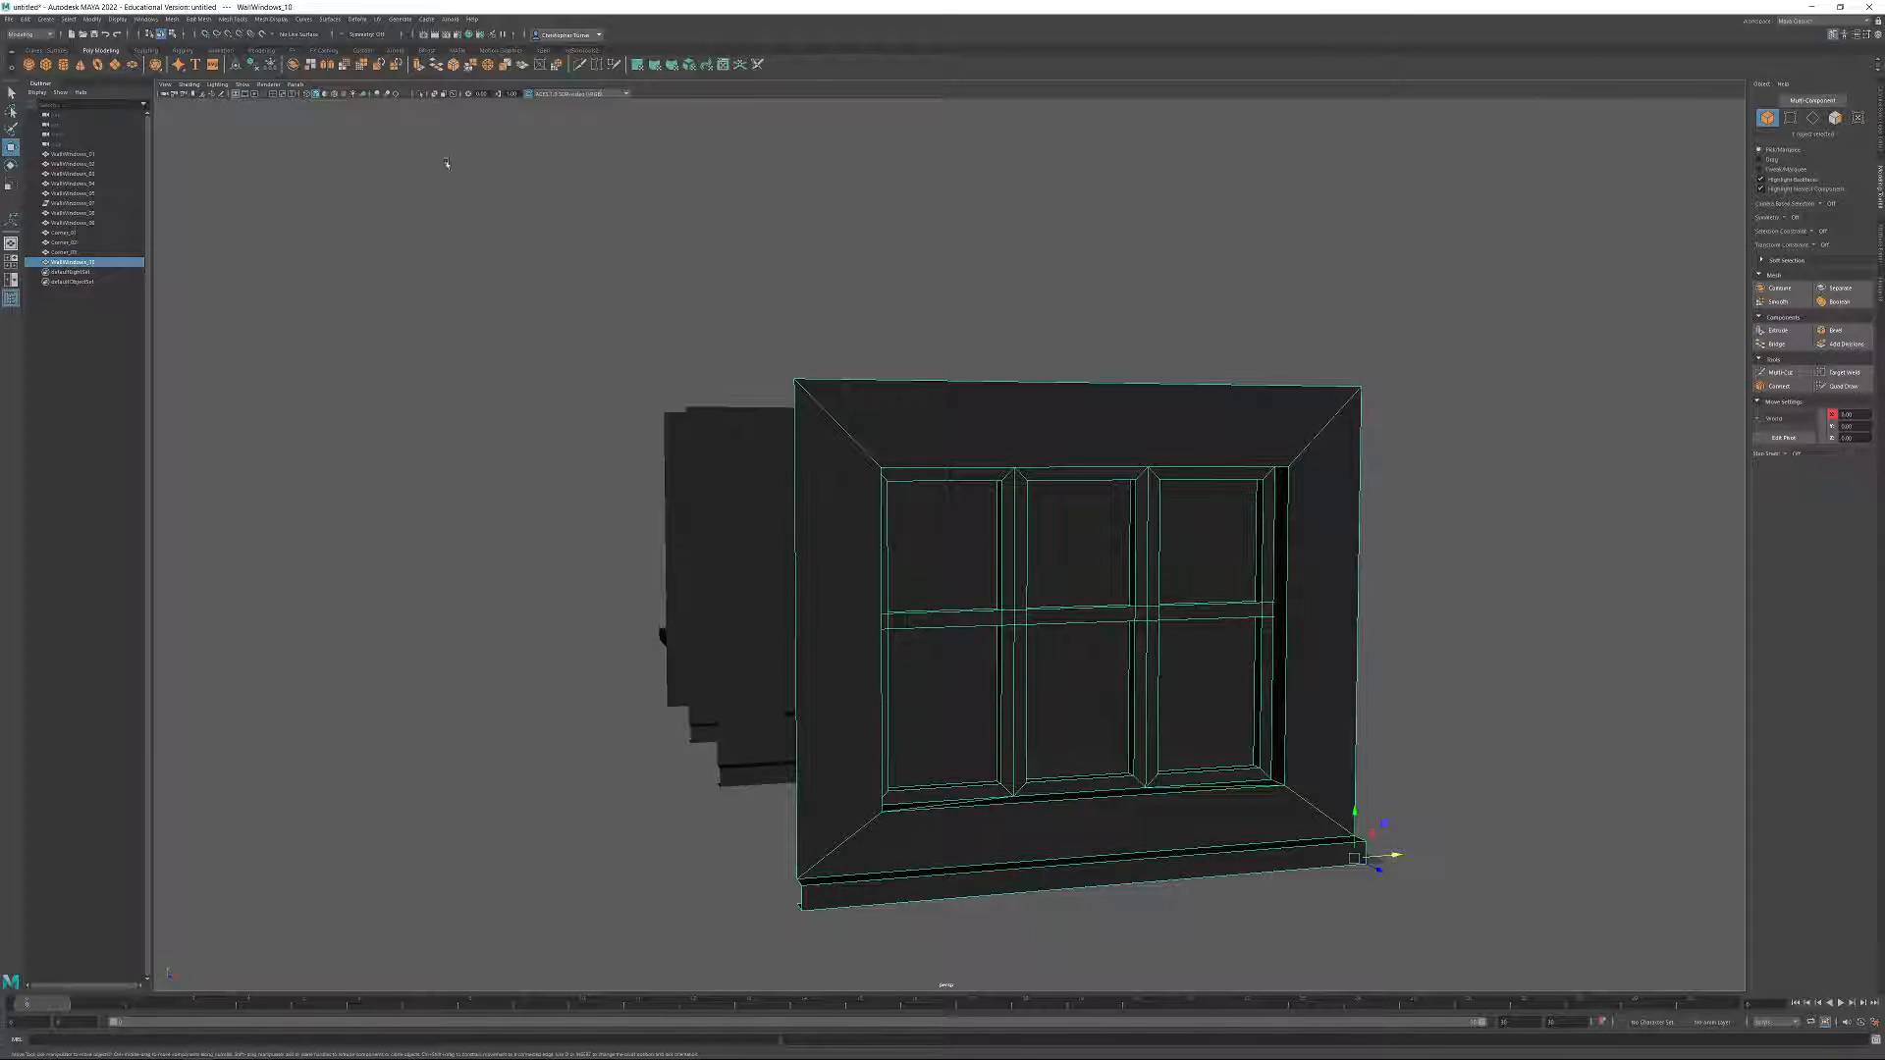
left_click(327, 65)
left_click_drag(1384, 553, 1427, 523)
left_click_drag(1365, 664, 1330, 662, "alt")
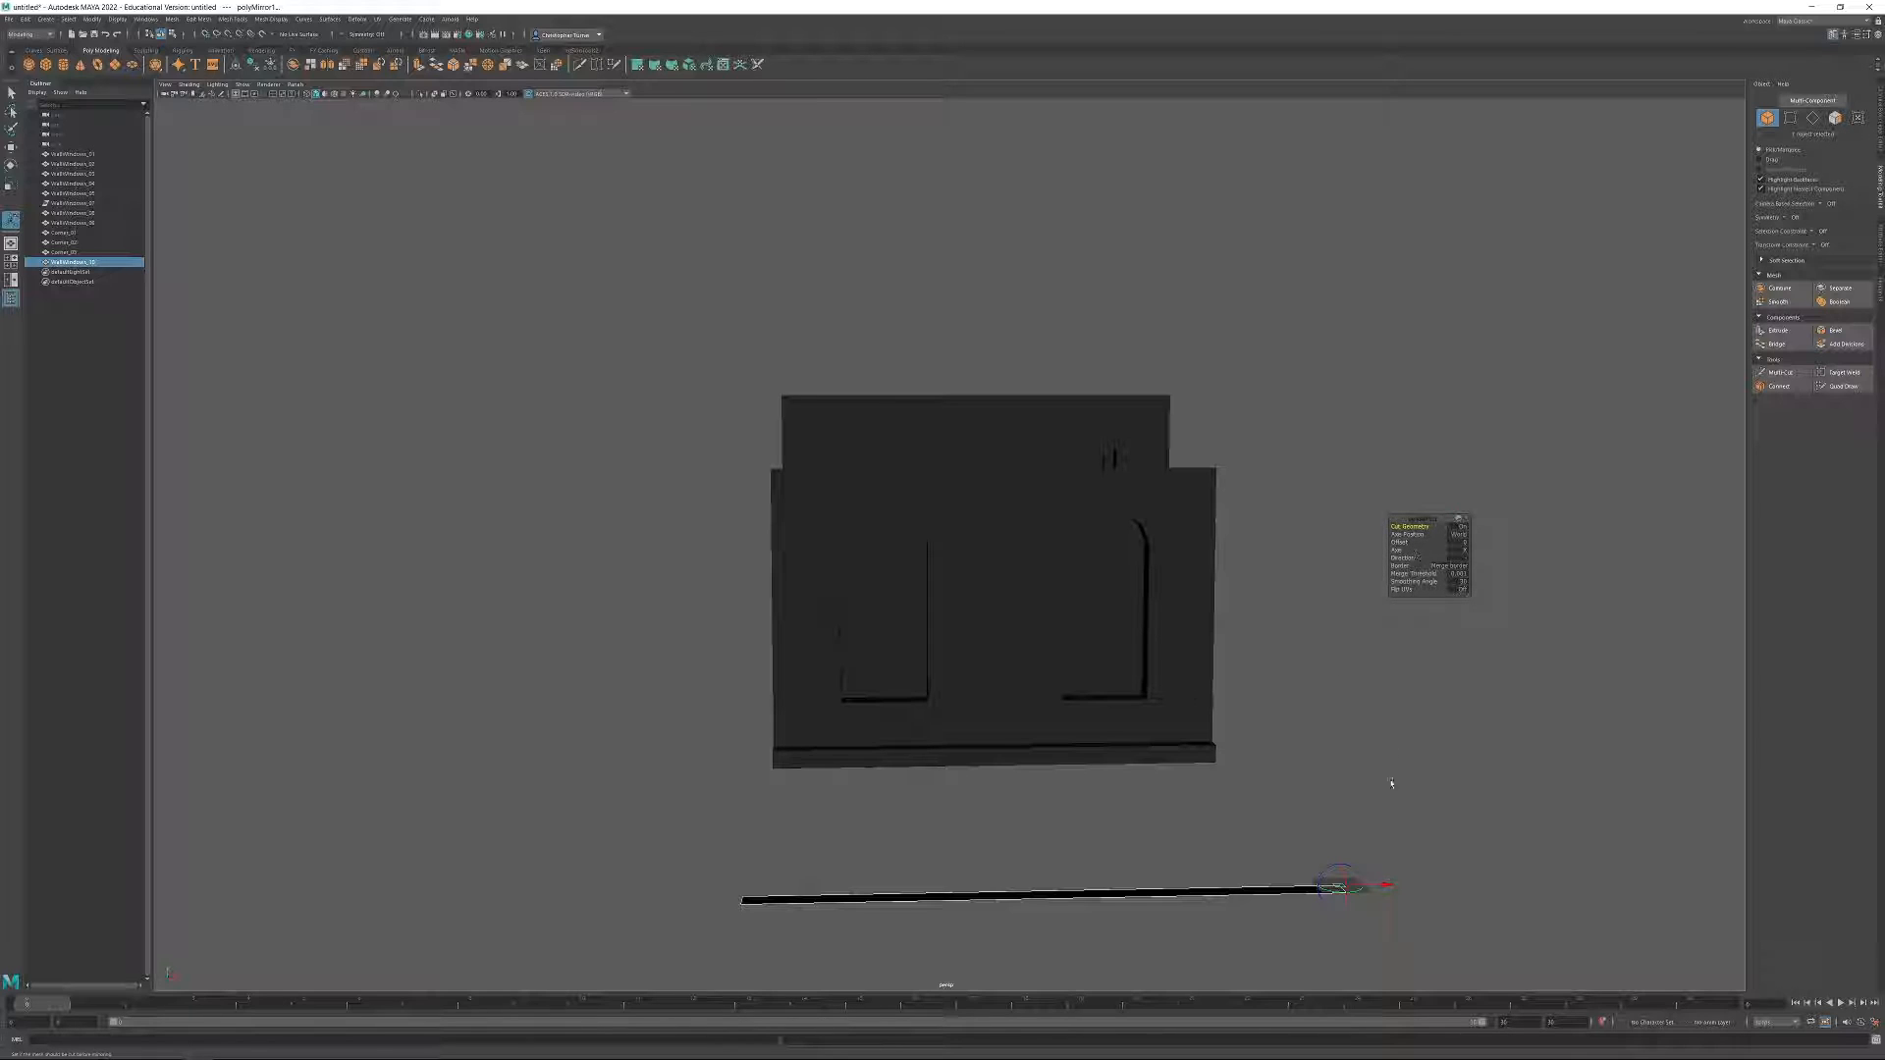
left_click_drag(1385, 885, 999, 885)
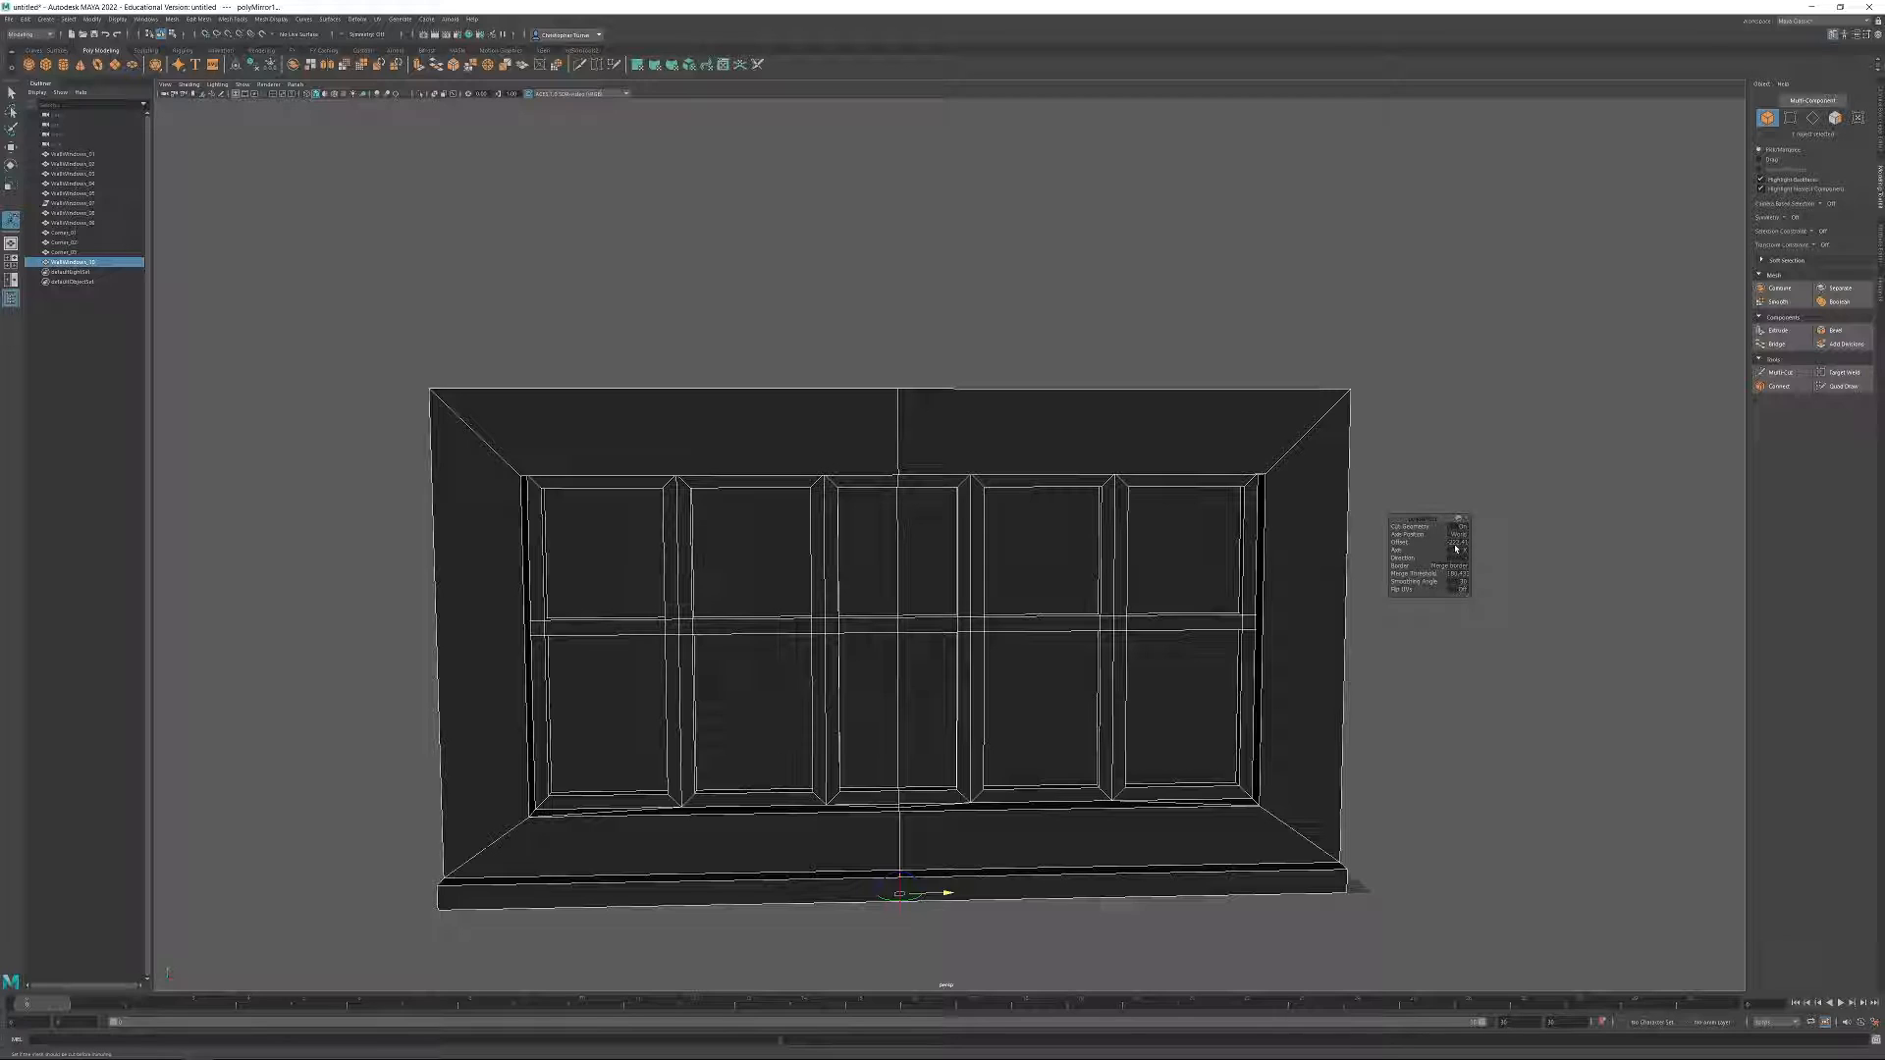
left_click(1457, 542)
left_click(1462, 542)
Freeze the transformations and delete the construction history of the mirrored window wall.
left_click_drag(1208, 564, 1013, 397, "alt")
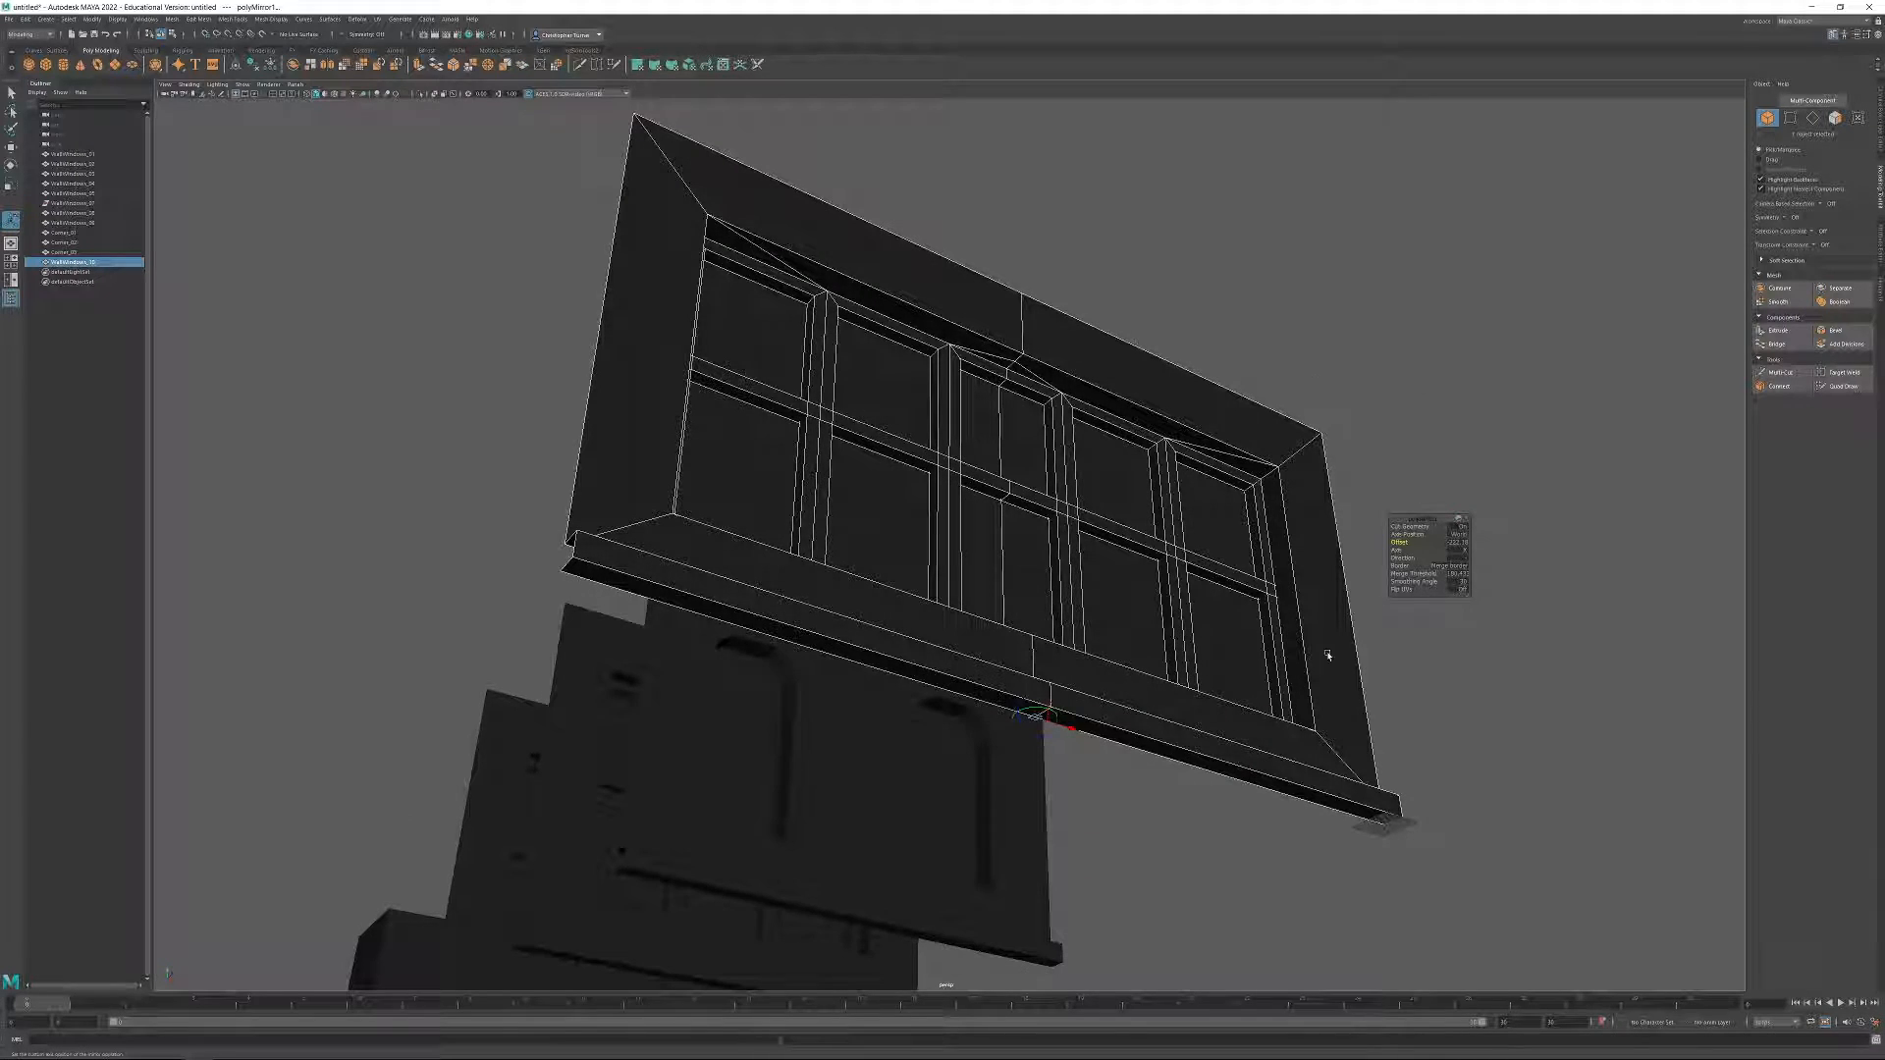
left_click(253, 66)
left_click(270, 67)
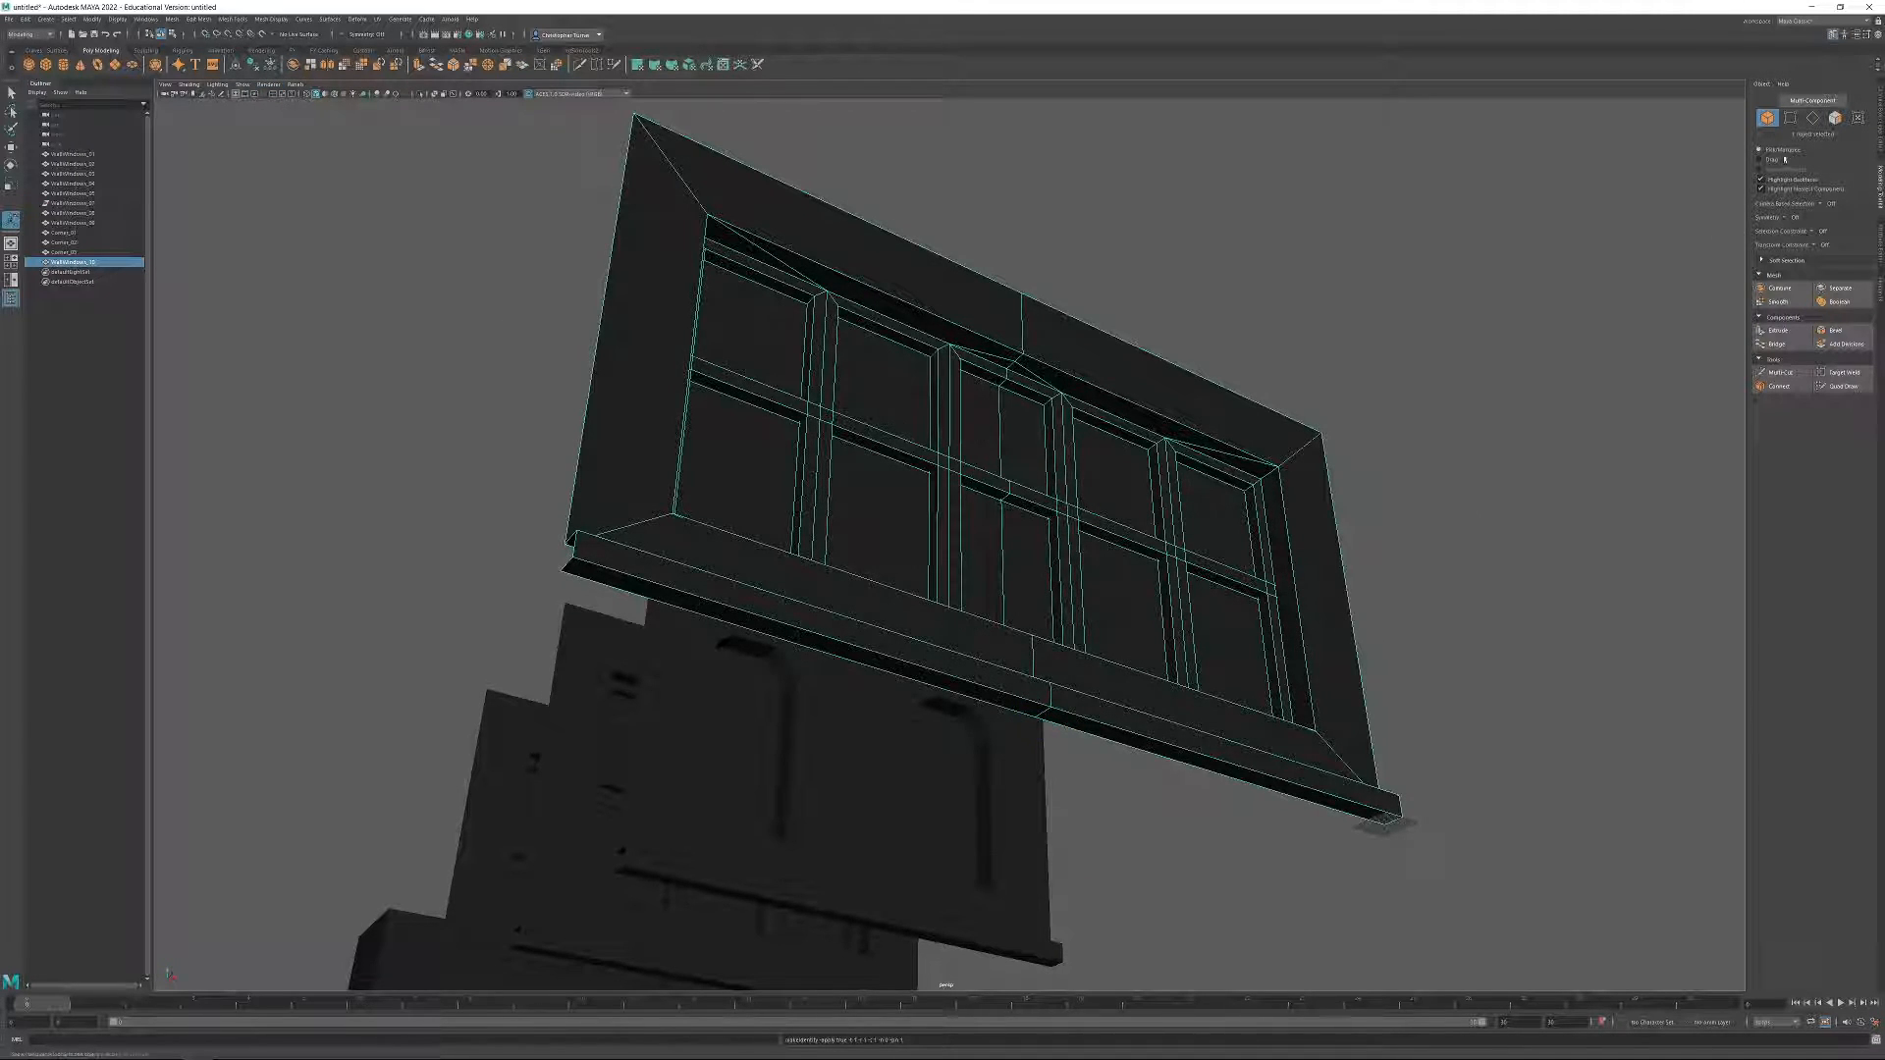
Target-weld the stray vertex at the mirror seam on the window frame's lower inner edge, and return to the whole wall with the Move tool.
left_click(1790, 118)
scroll(1250, 514, "up", 6)
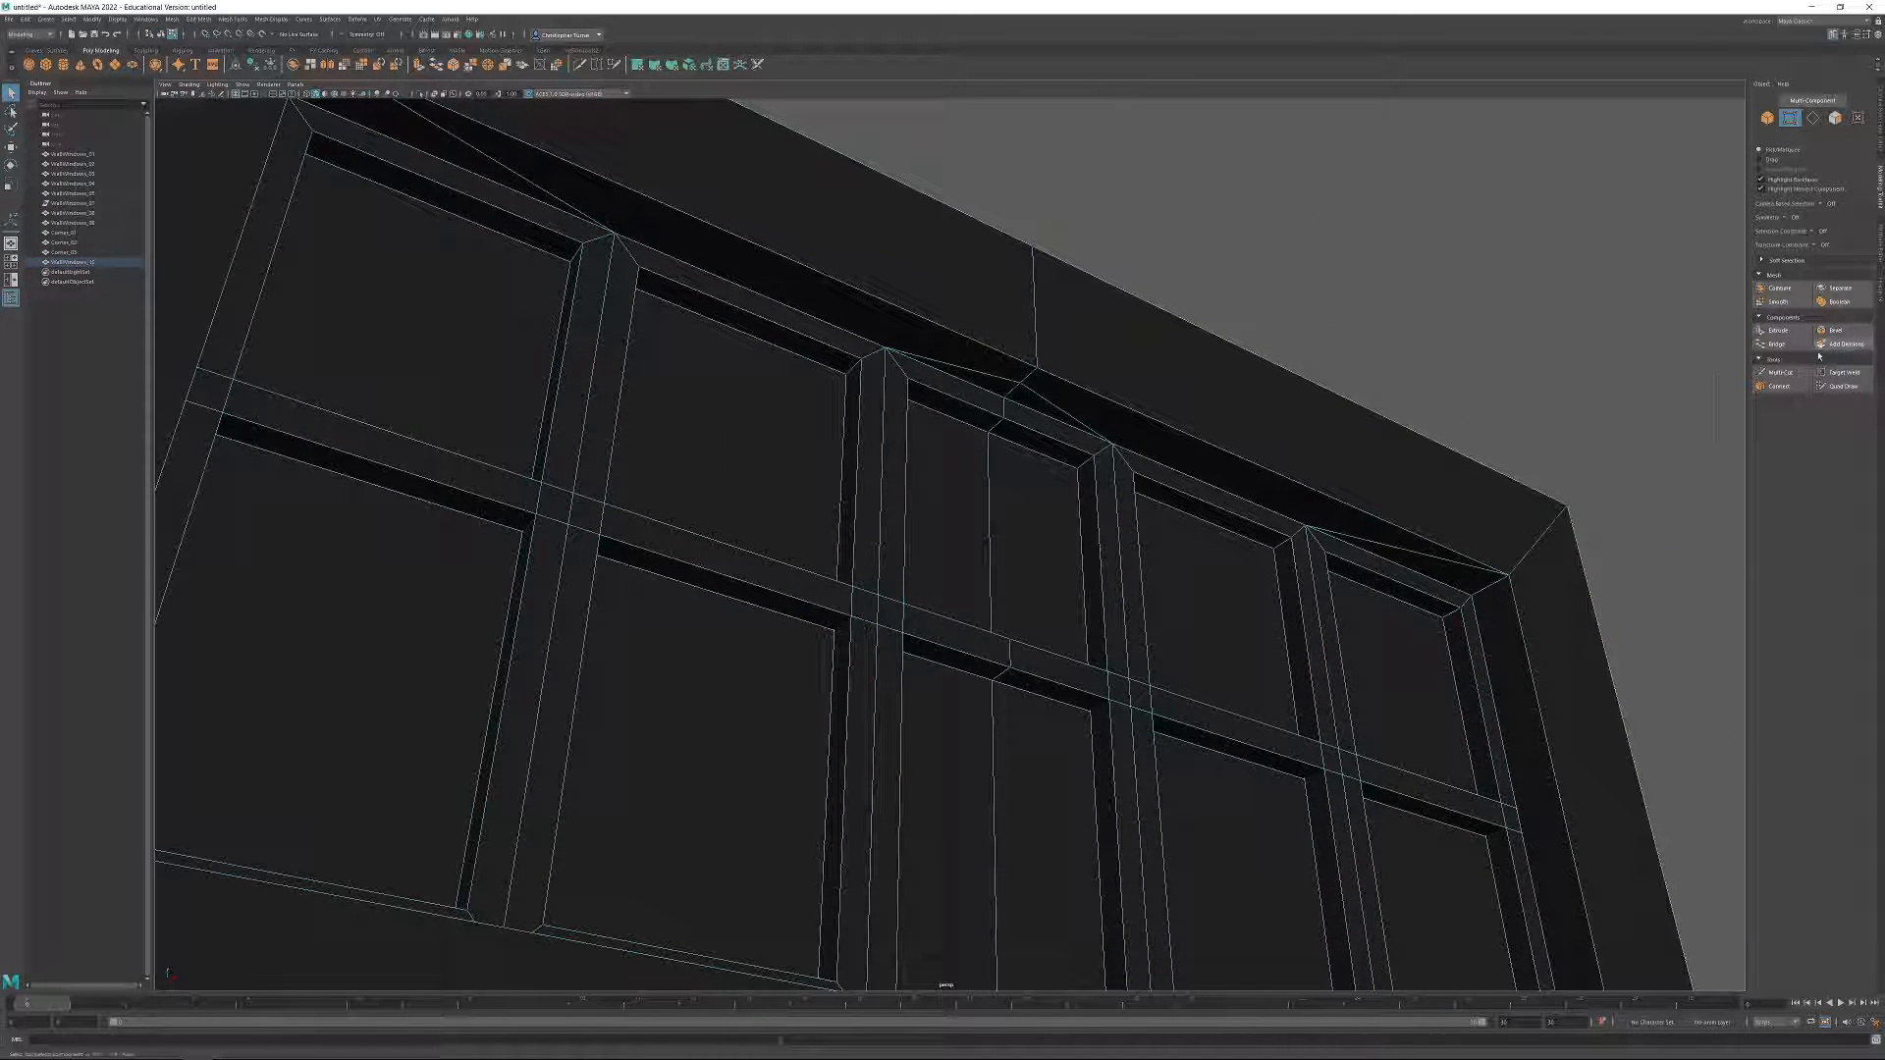
left_click(1844, 372)
left_click_drag(1024, 371, 1120, 358, "alt")
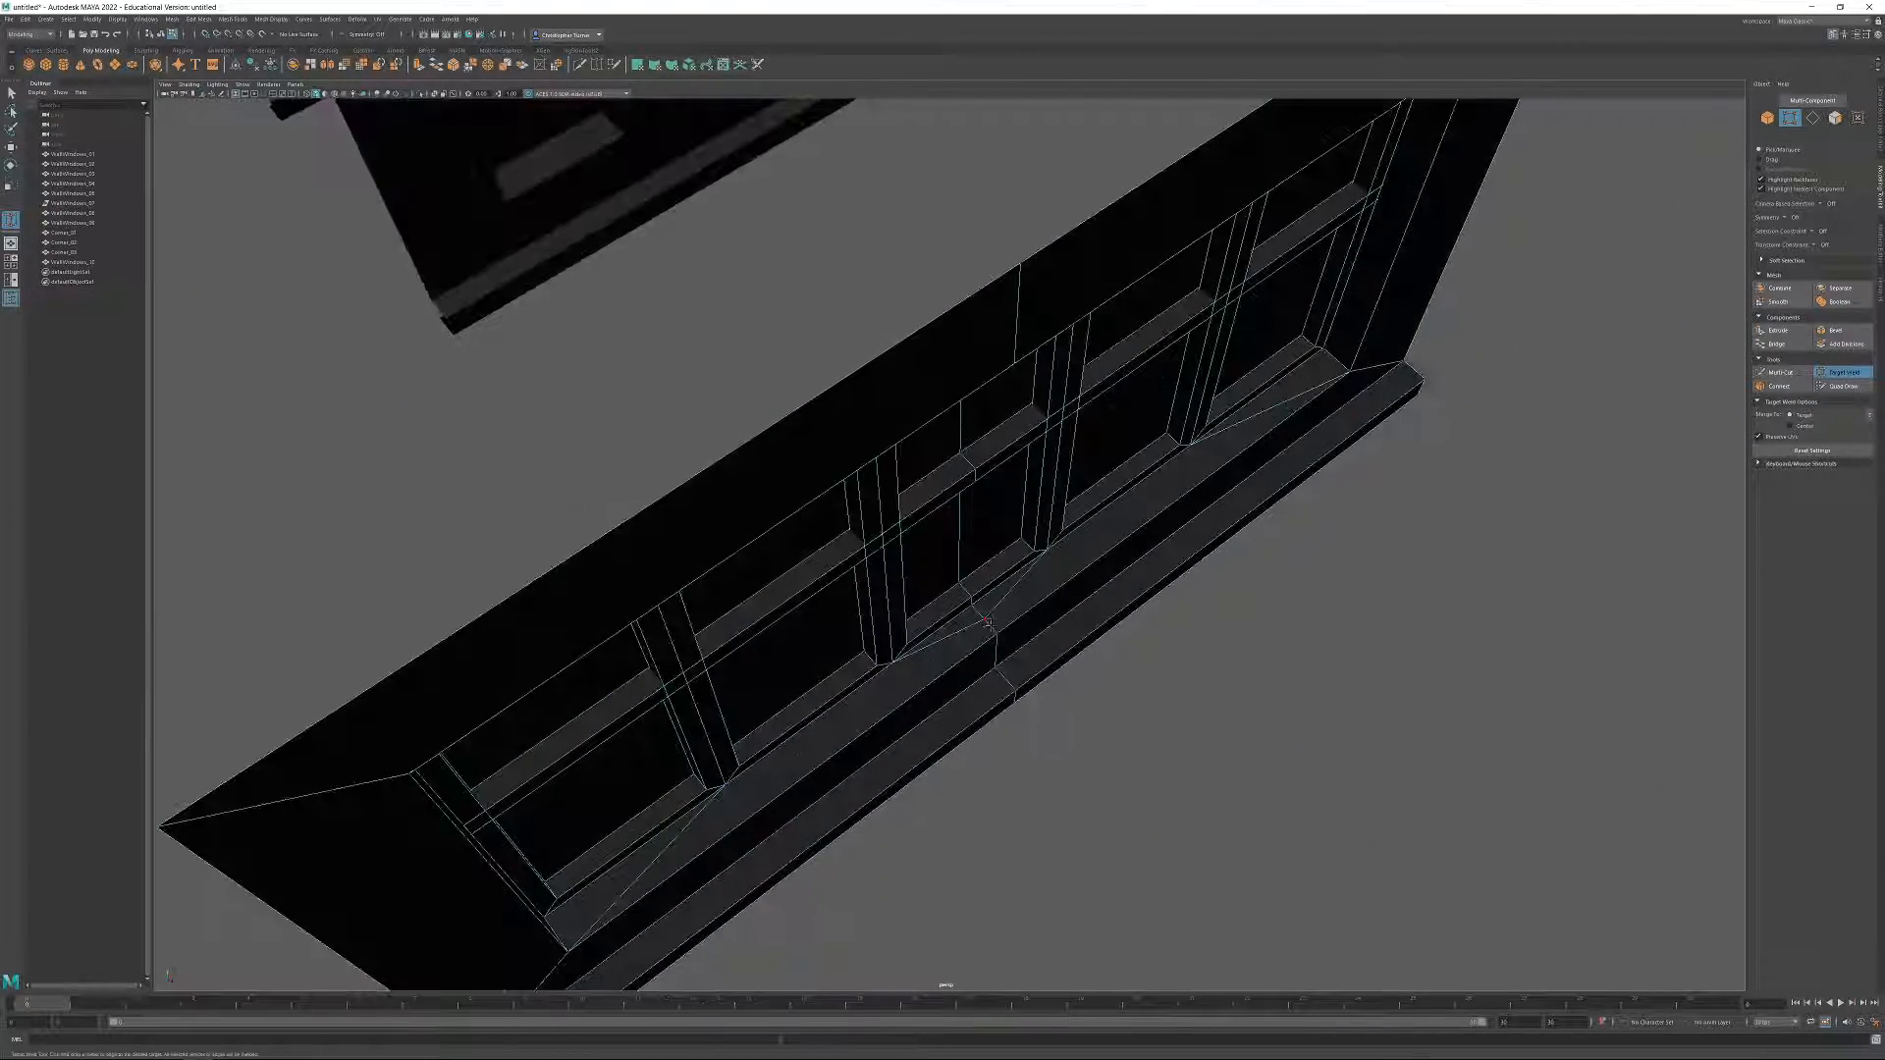
left_click_drag(986, 621, 998, 635)
left_click(1846, 374)
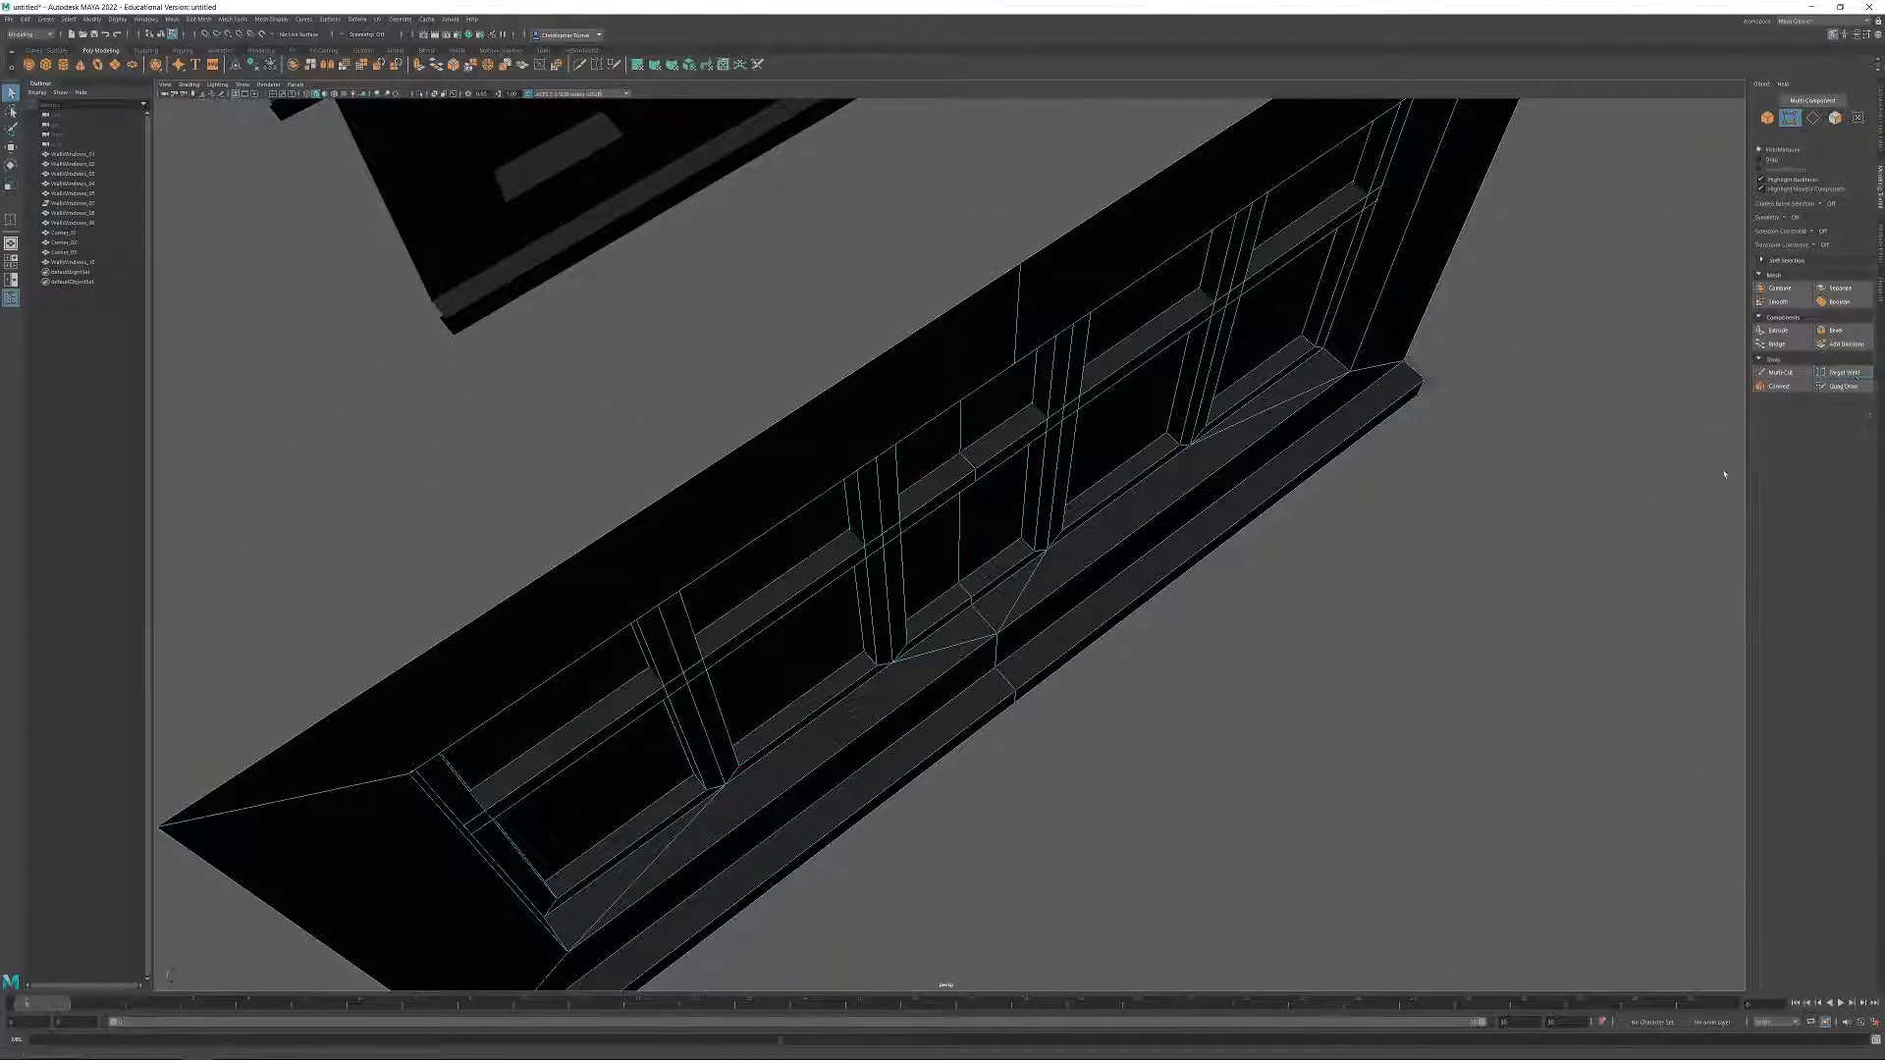
left_click_drag(1463, 589, 1332, 516, "alt")
right_click_drag(1331, 515, 1031, 383, "alt")
left_click_drag(1031, 383, 1178, 374, "alt")
right_click_drag(1178, 374, 864, 298, "alt")
left_click_drag(864, 298, 981, 491, "alt")
key("F8")
left_click(1002, 528)
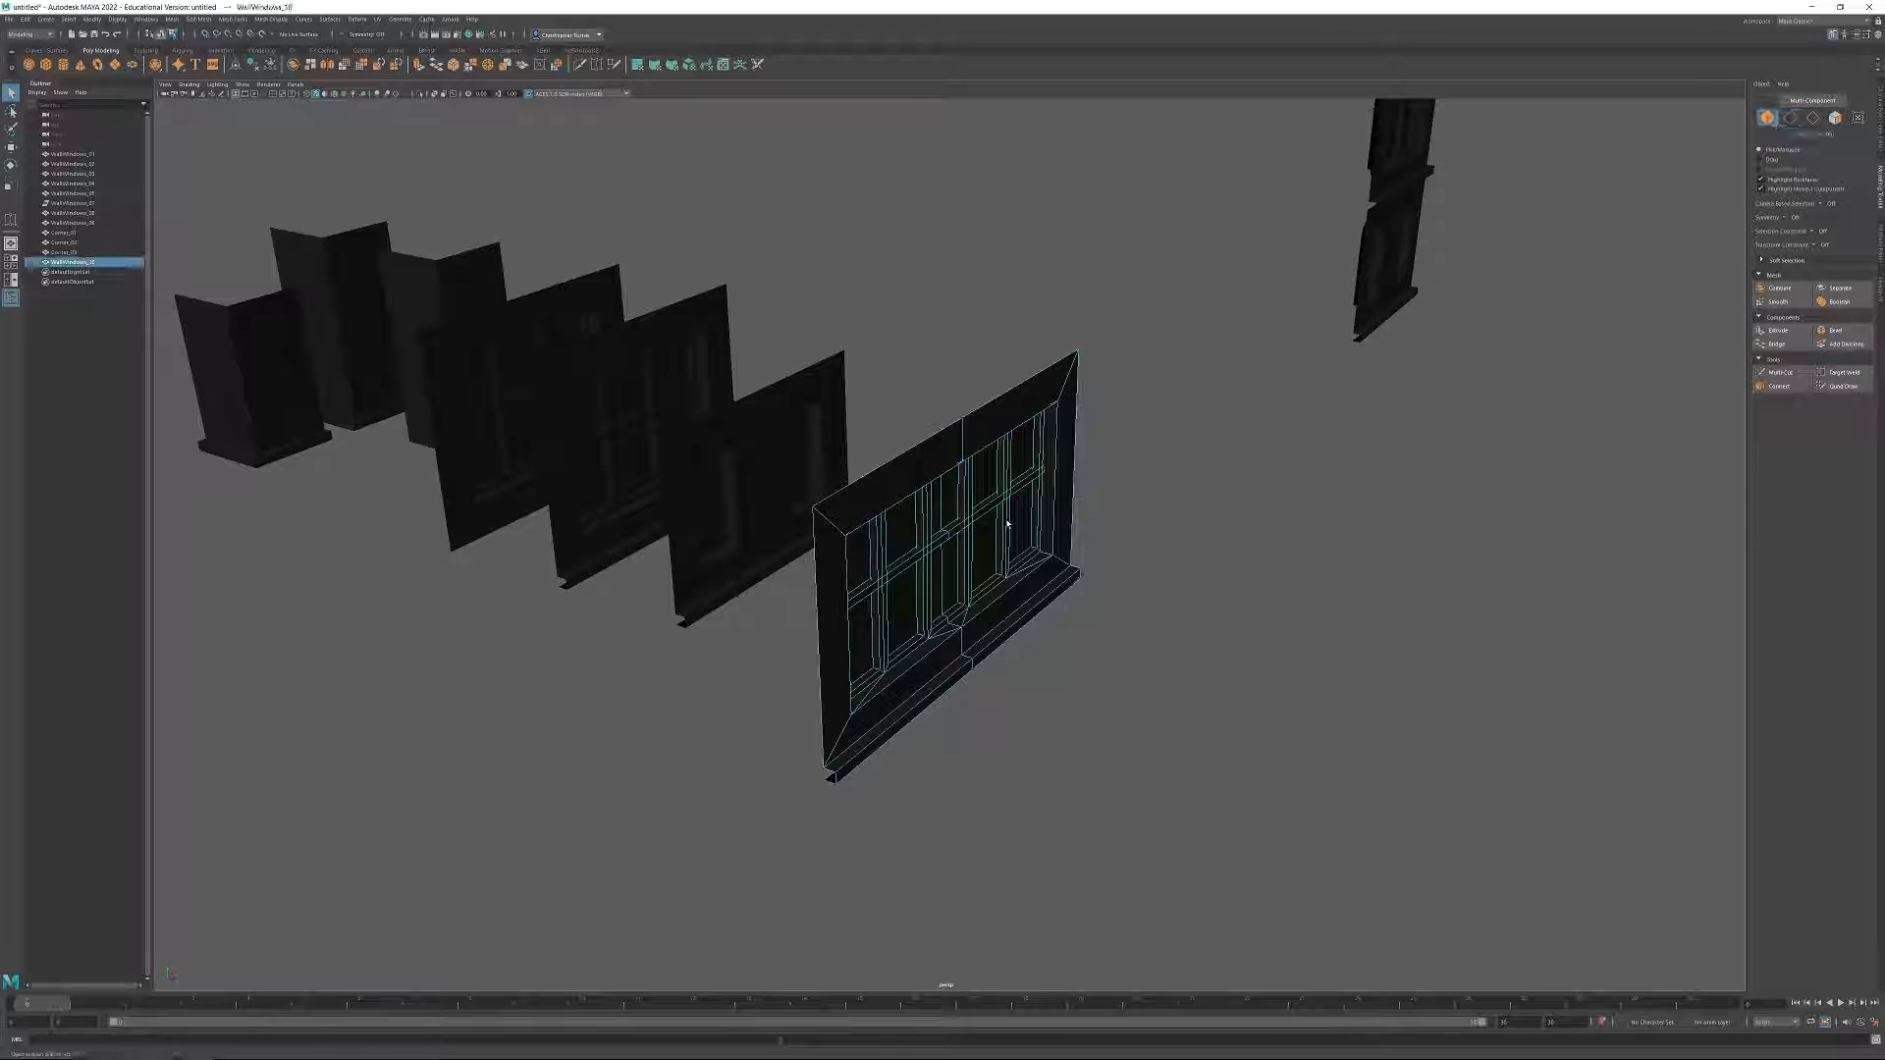
key("w")
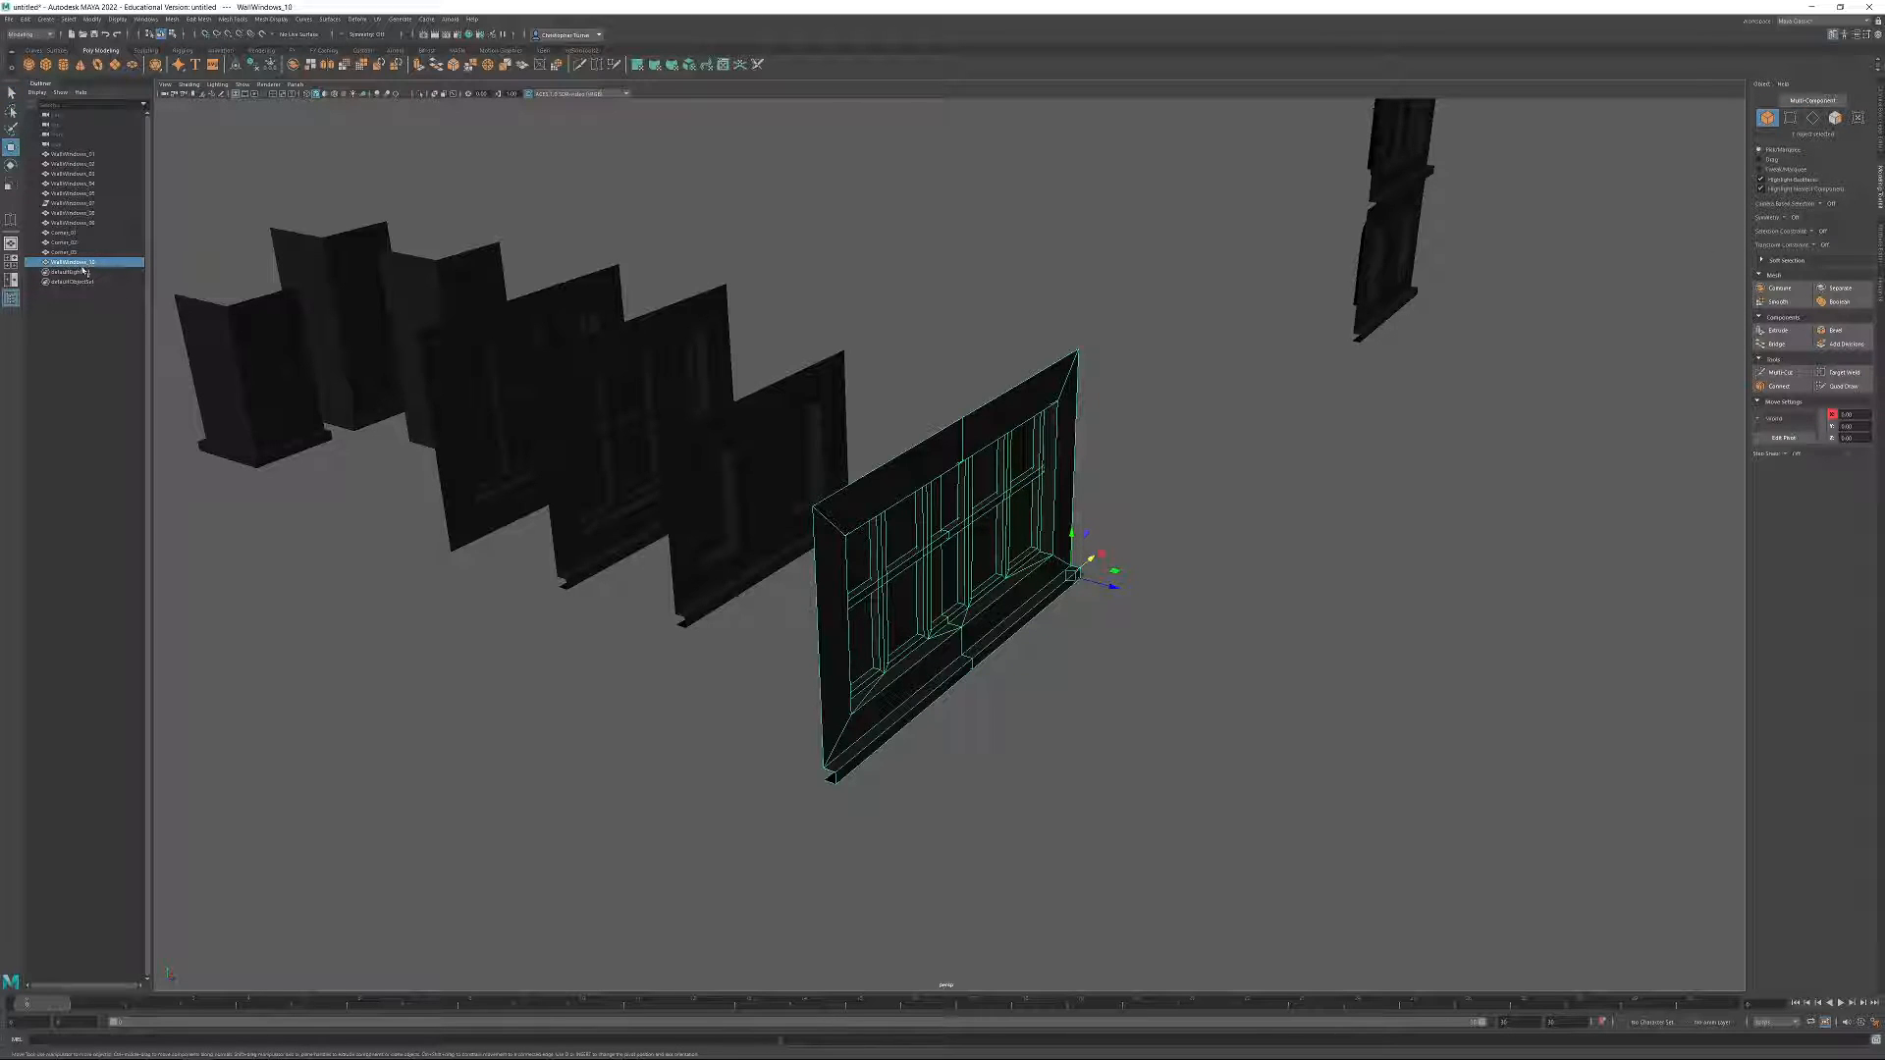
Delete the stack of assembled wall modules standing apart from the main module row.
middle_click_drag(642, 353, 747, 507, "alt")
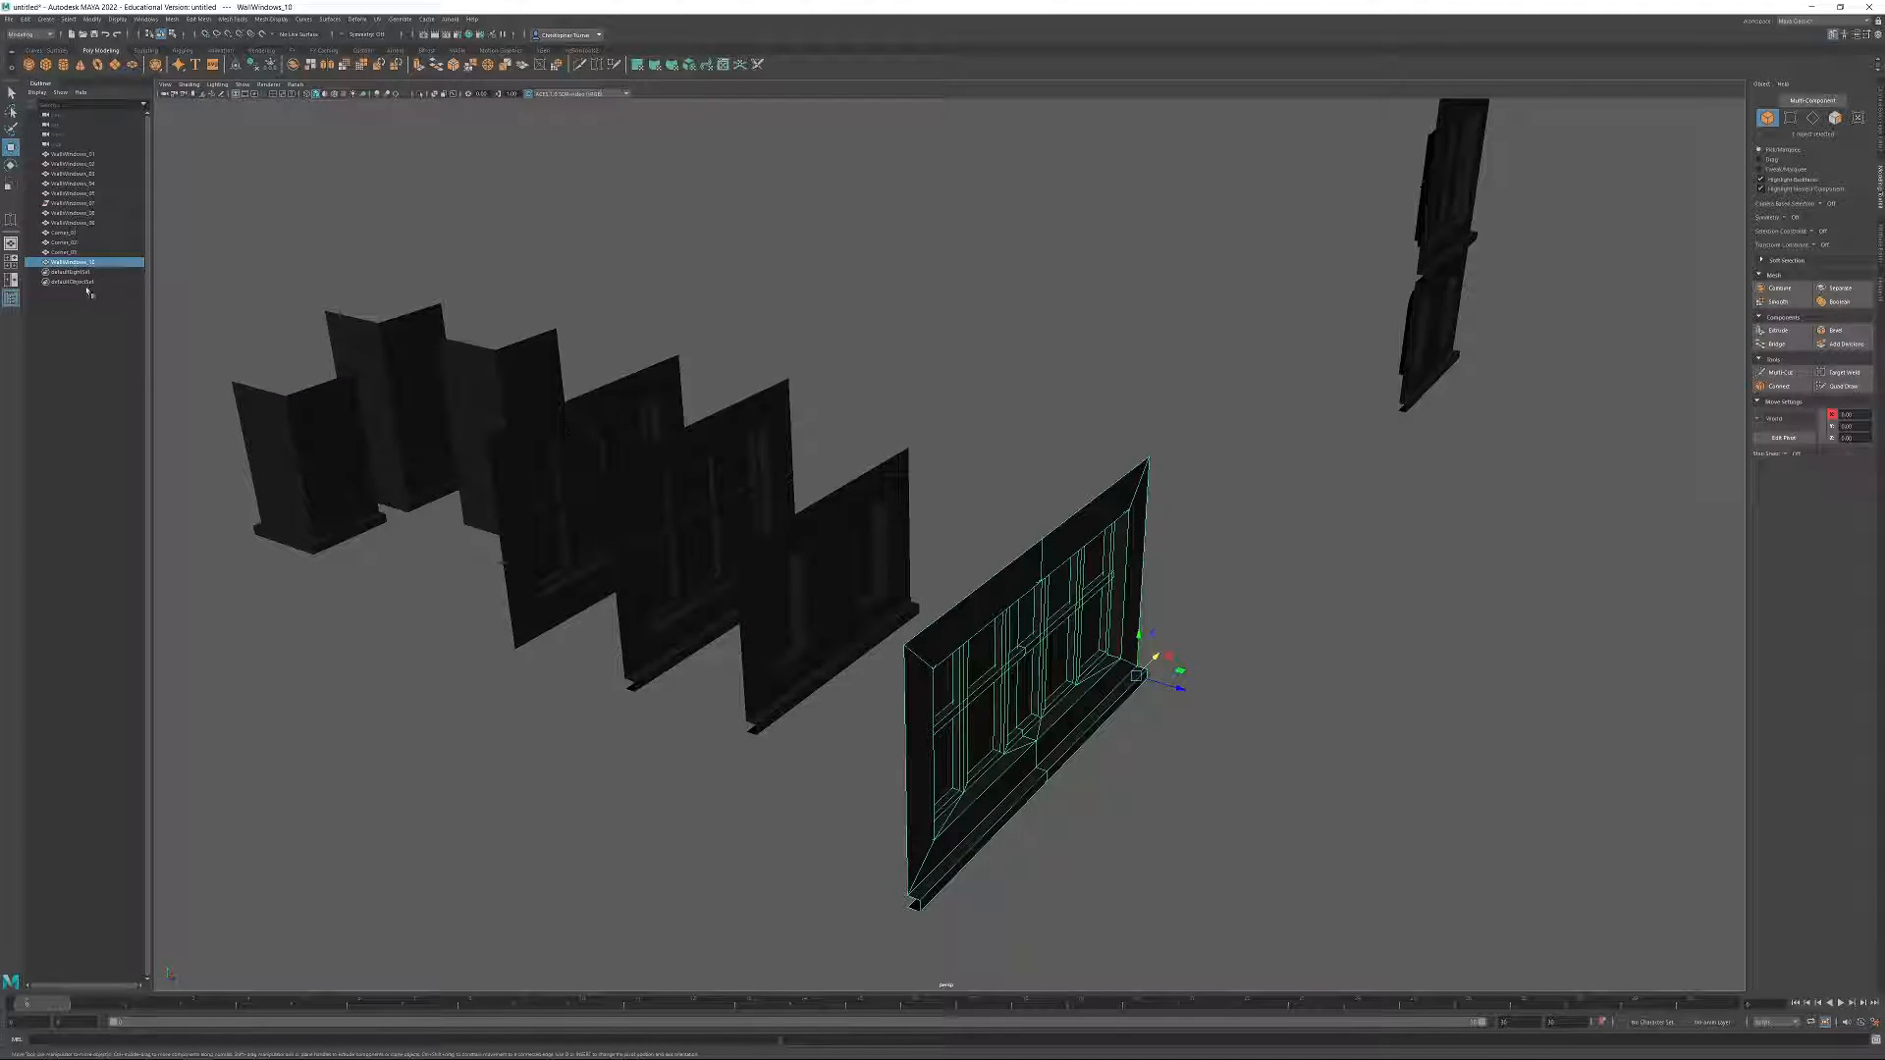
left_click(91, 183)
left_click_drag(904, 286, 1437, 397, "alt")
middle_click_drag(1436, 398, 1360, 511, "alt")
right_click_drag(1541, 396, 1338, 269, "alt")
left_click_drag(1216, 174, 1402, 738)
key("Delete")
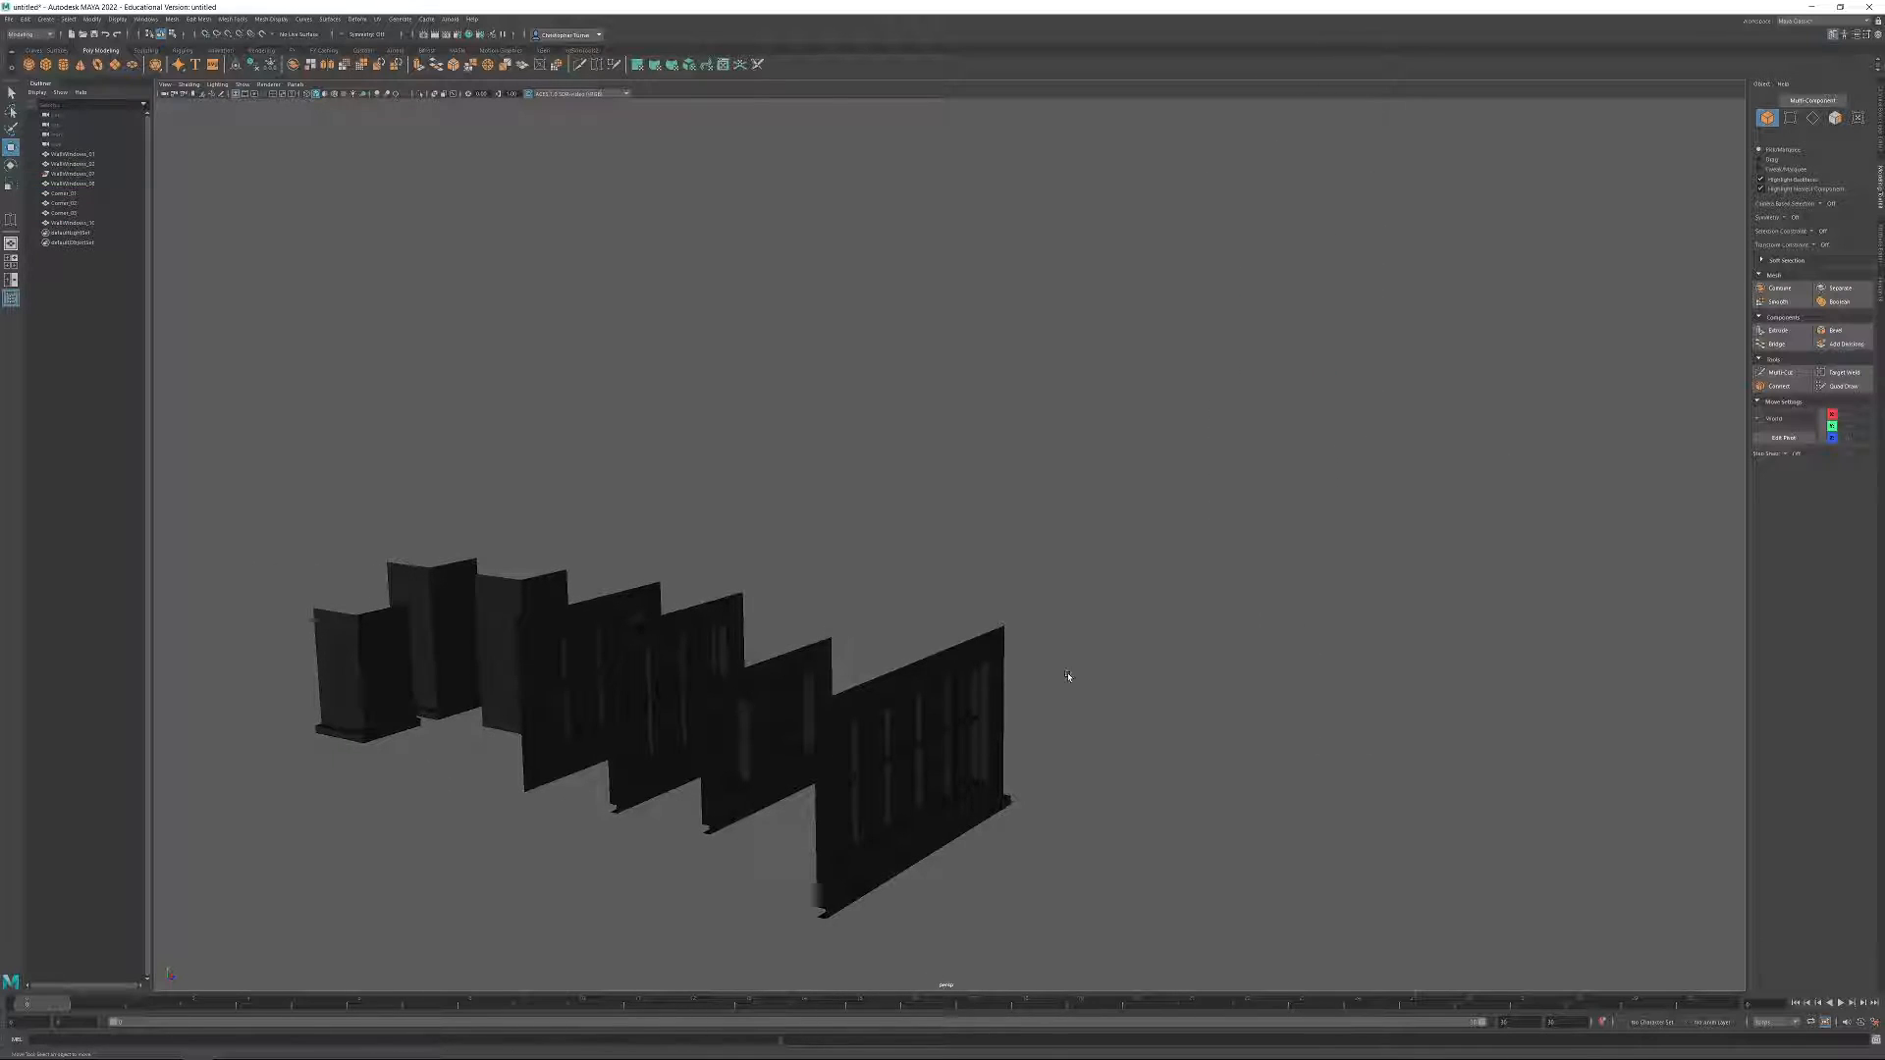
Rename the wide five-column window wall as WallWindows_04.
left_click(970, 712)
double_click(90, 225)
left_click_drag(92, 223, 178, 236)
type("04")
key("Return")
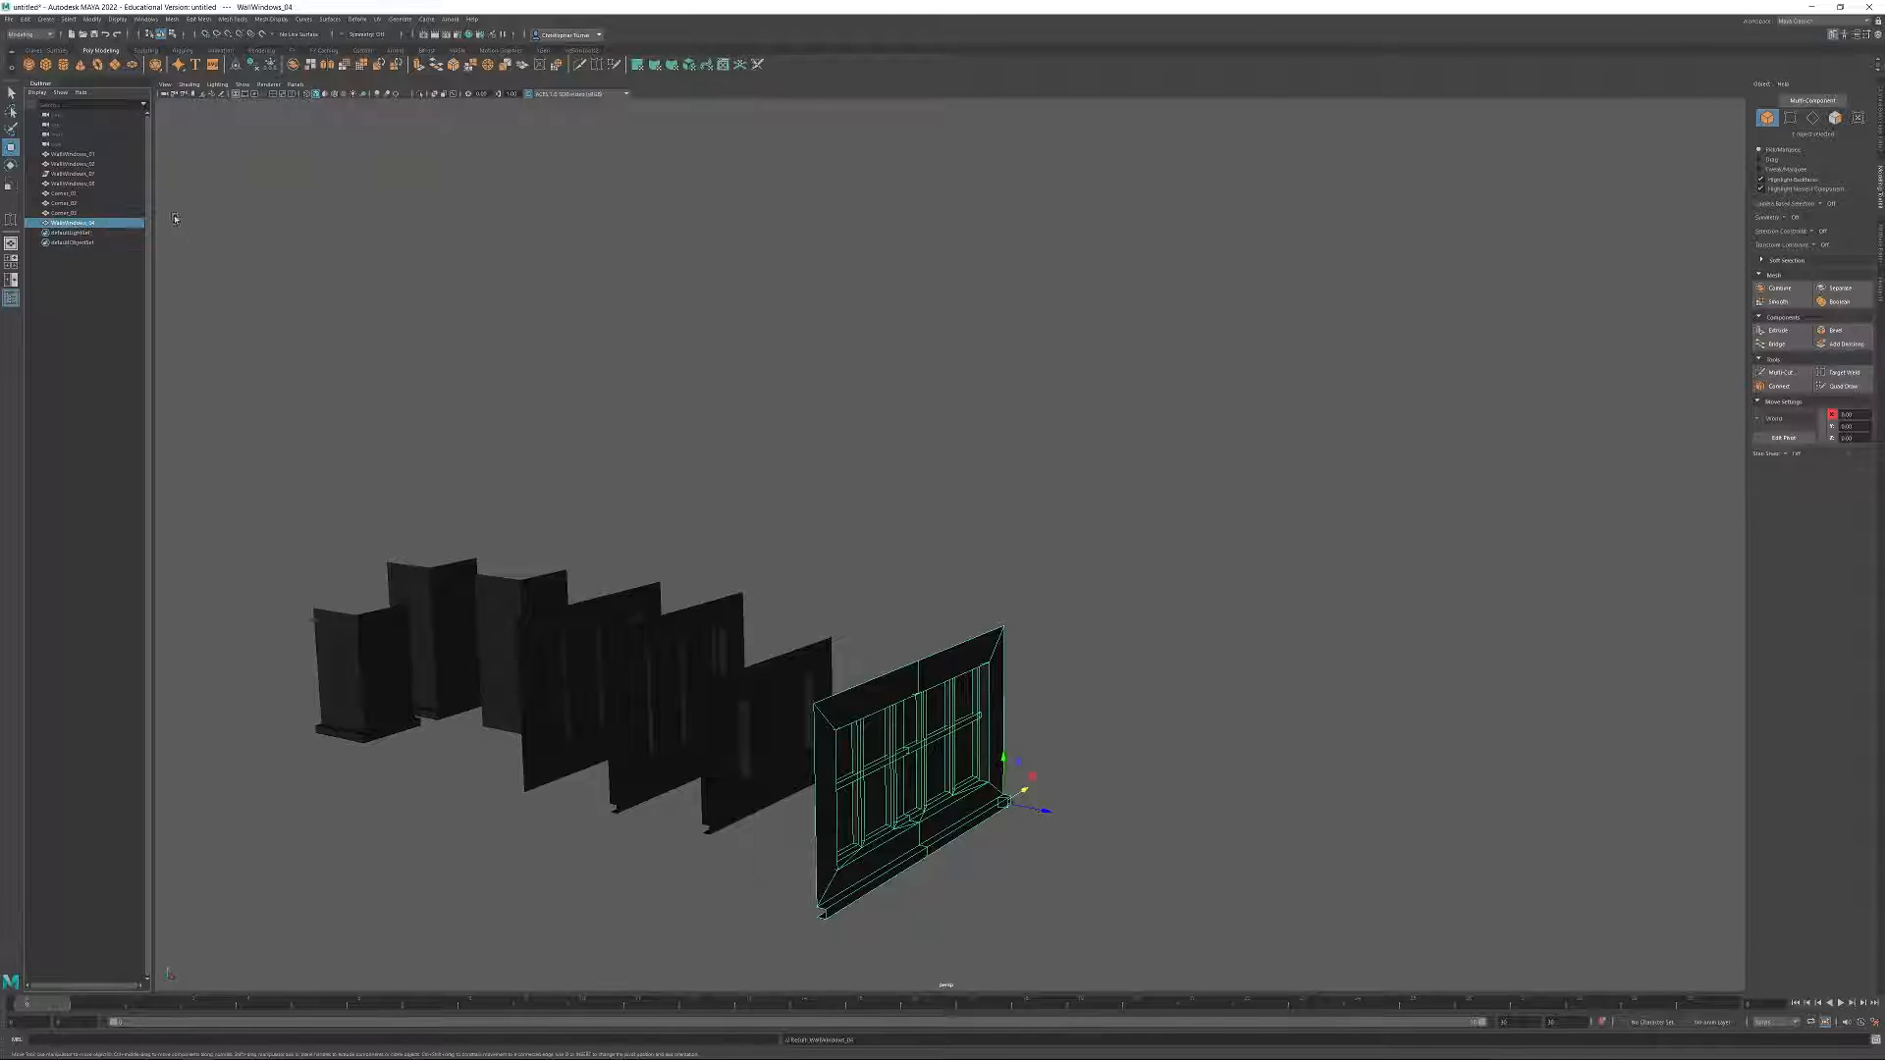
Check the X position of the wide window wall's outer vertices at the end away from its pivot.
left_click_drag(733, 623, 683, 640, "alt")
middle_click_drag(1027, 734, 800, 745, "alt")
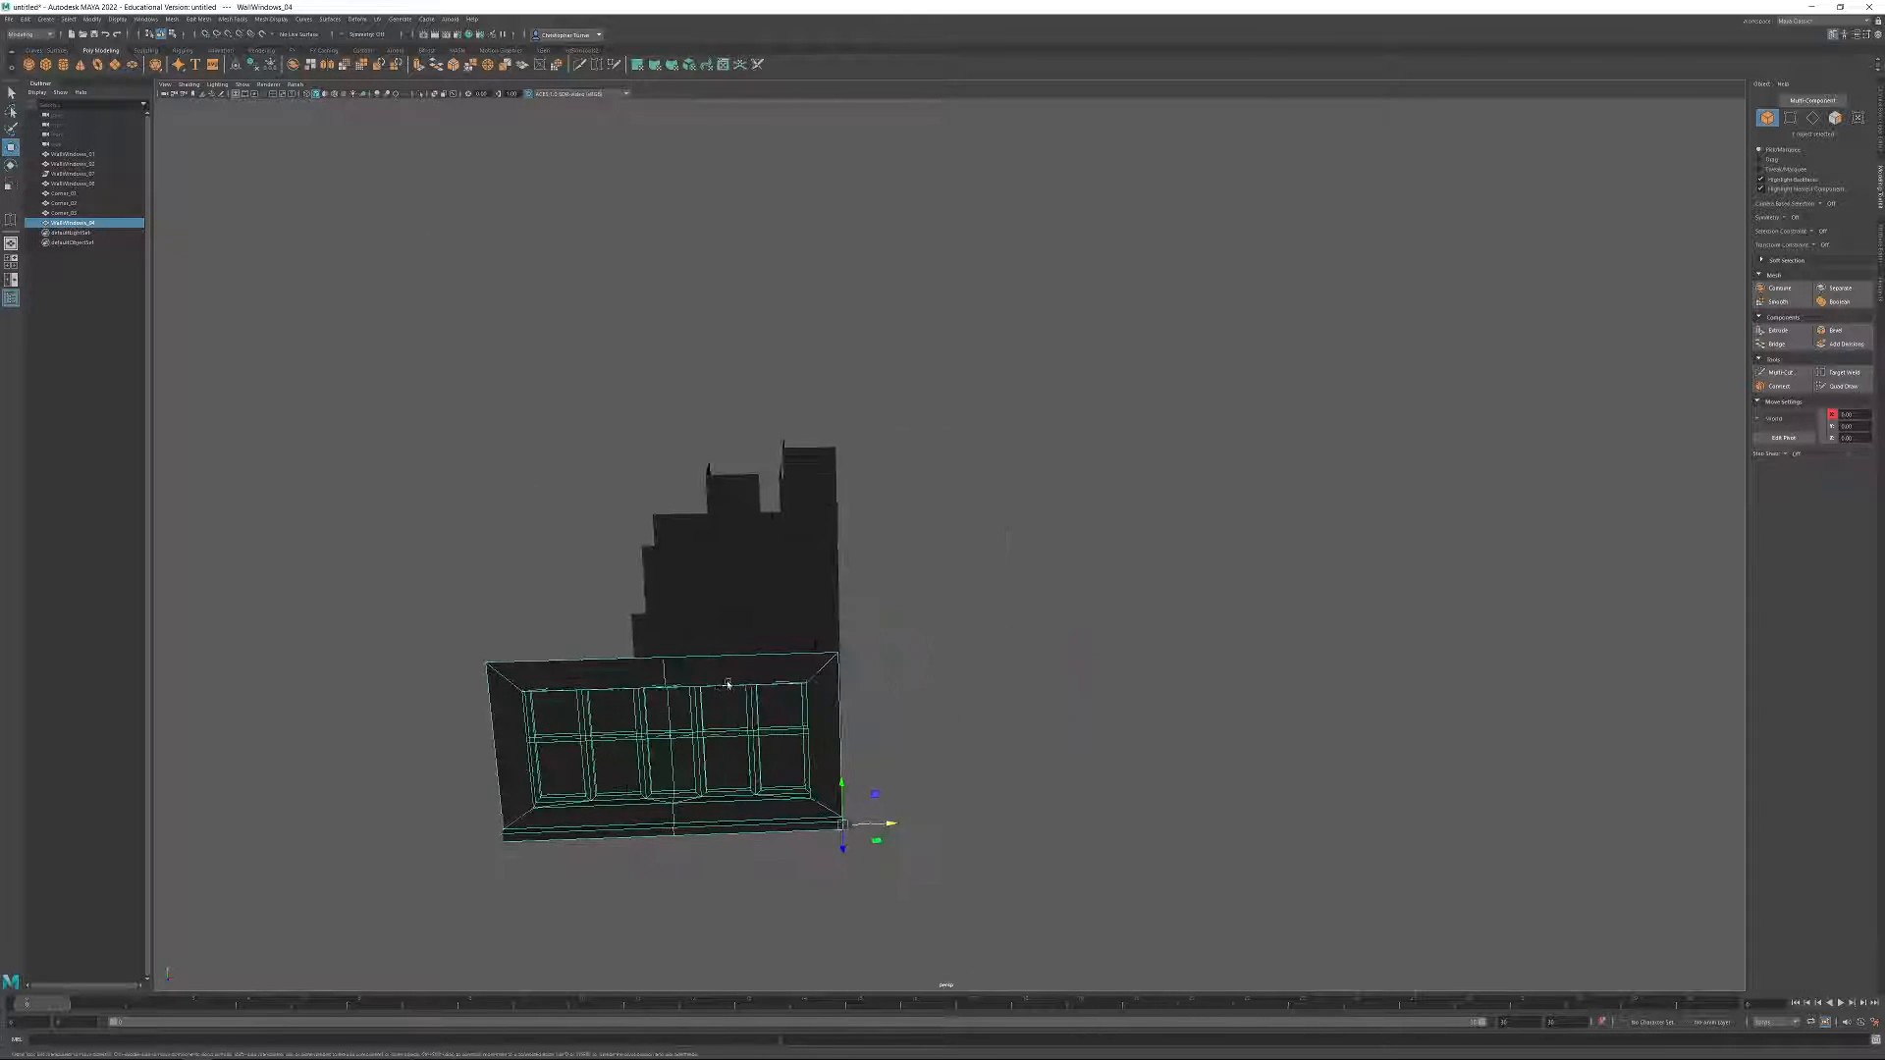
left_click_drag(830, 559, 557, 475, "alt")
left_click(1790, 118)
left_click_drag(461, 401, 637, 712)
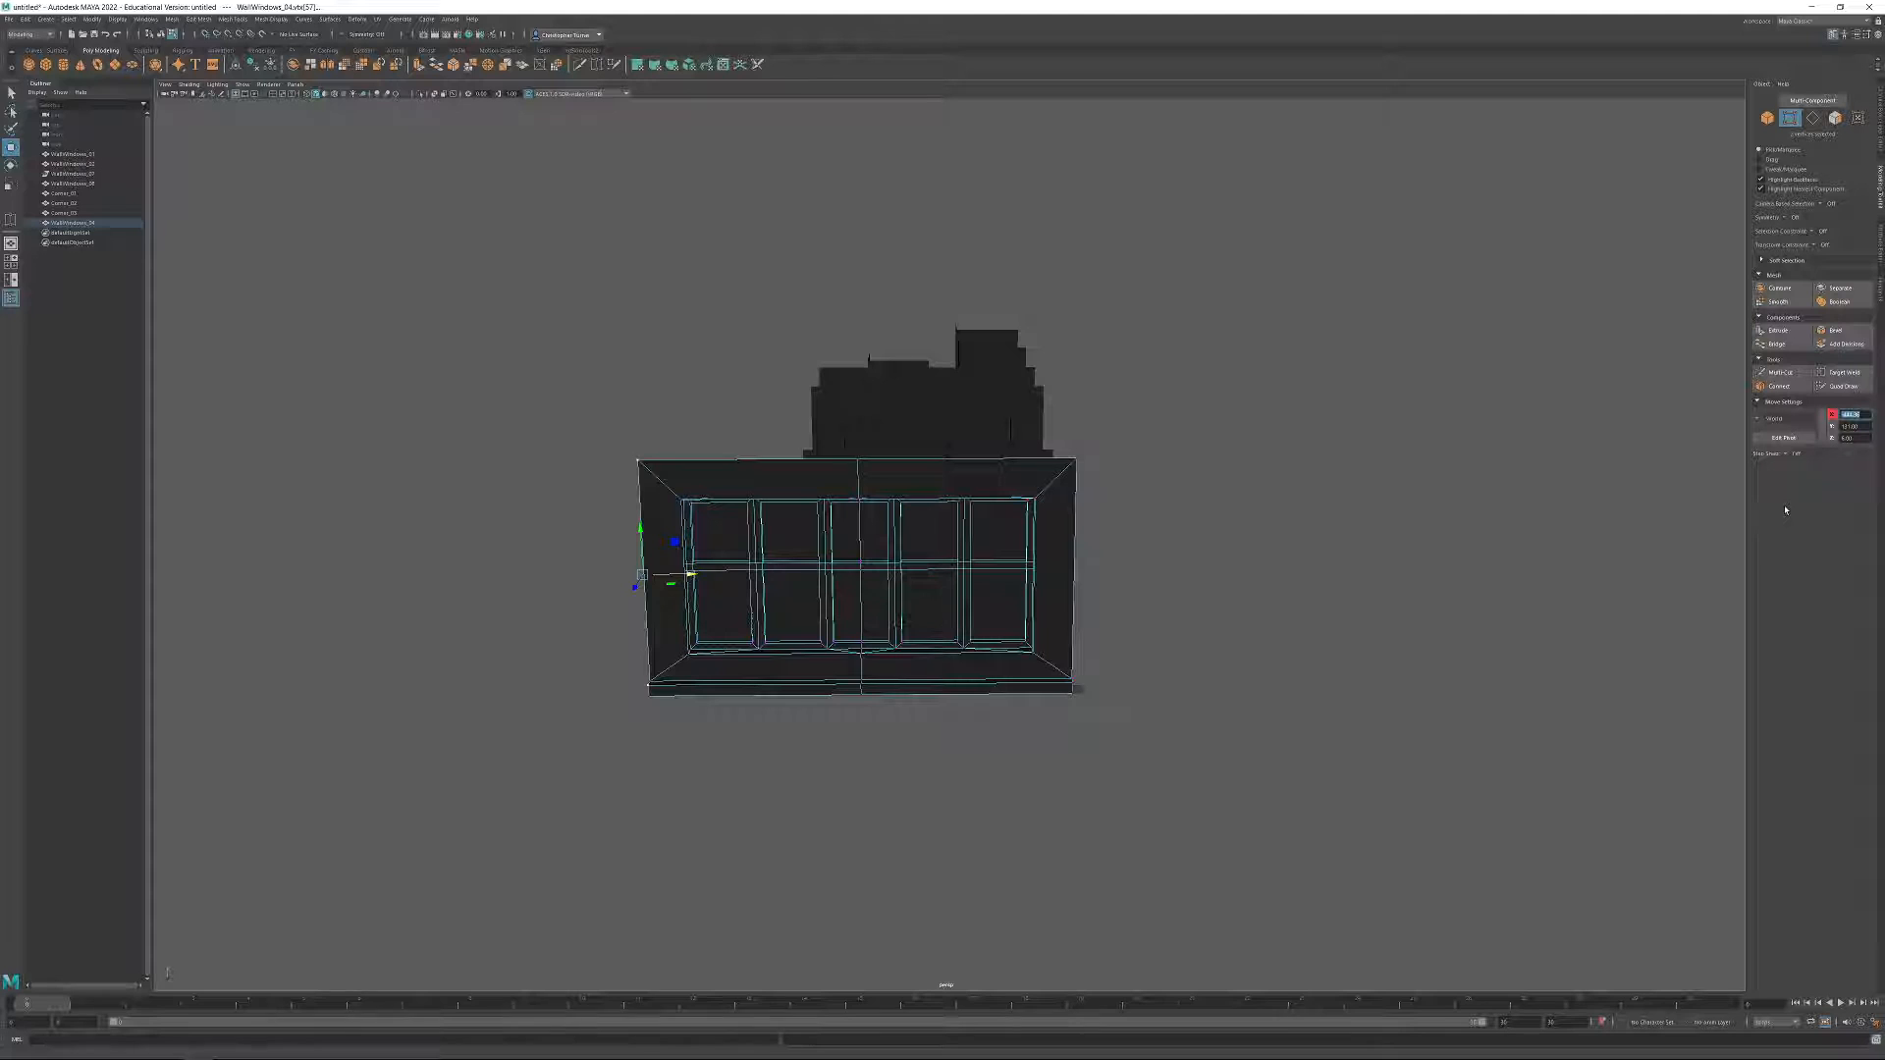
mouse_move(1294, 496)
left_mouse_down("alt")
mouse_move(1208, 455)
mouse_move(1330, 740)
mouse_move(1296, 522)
left_mouse_up("alt")
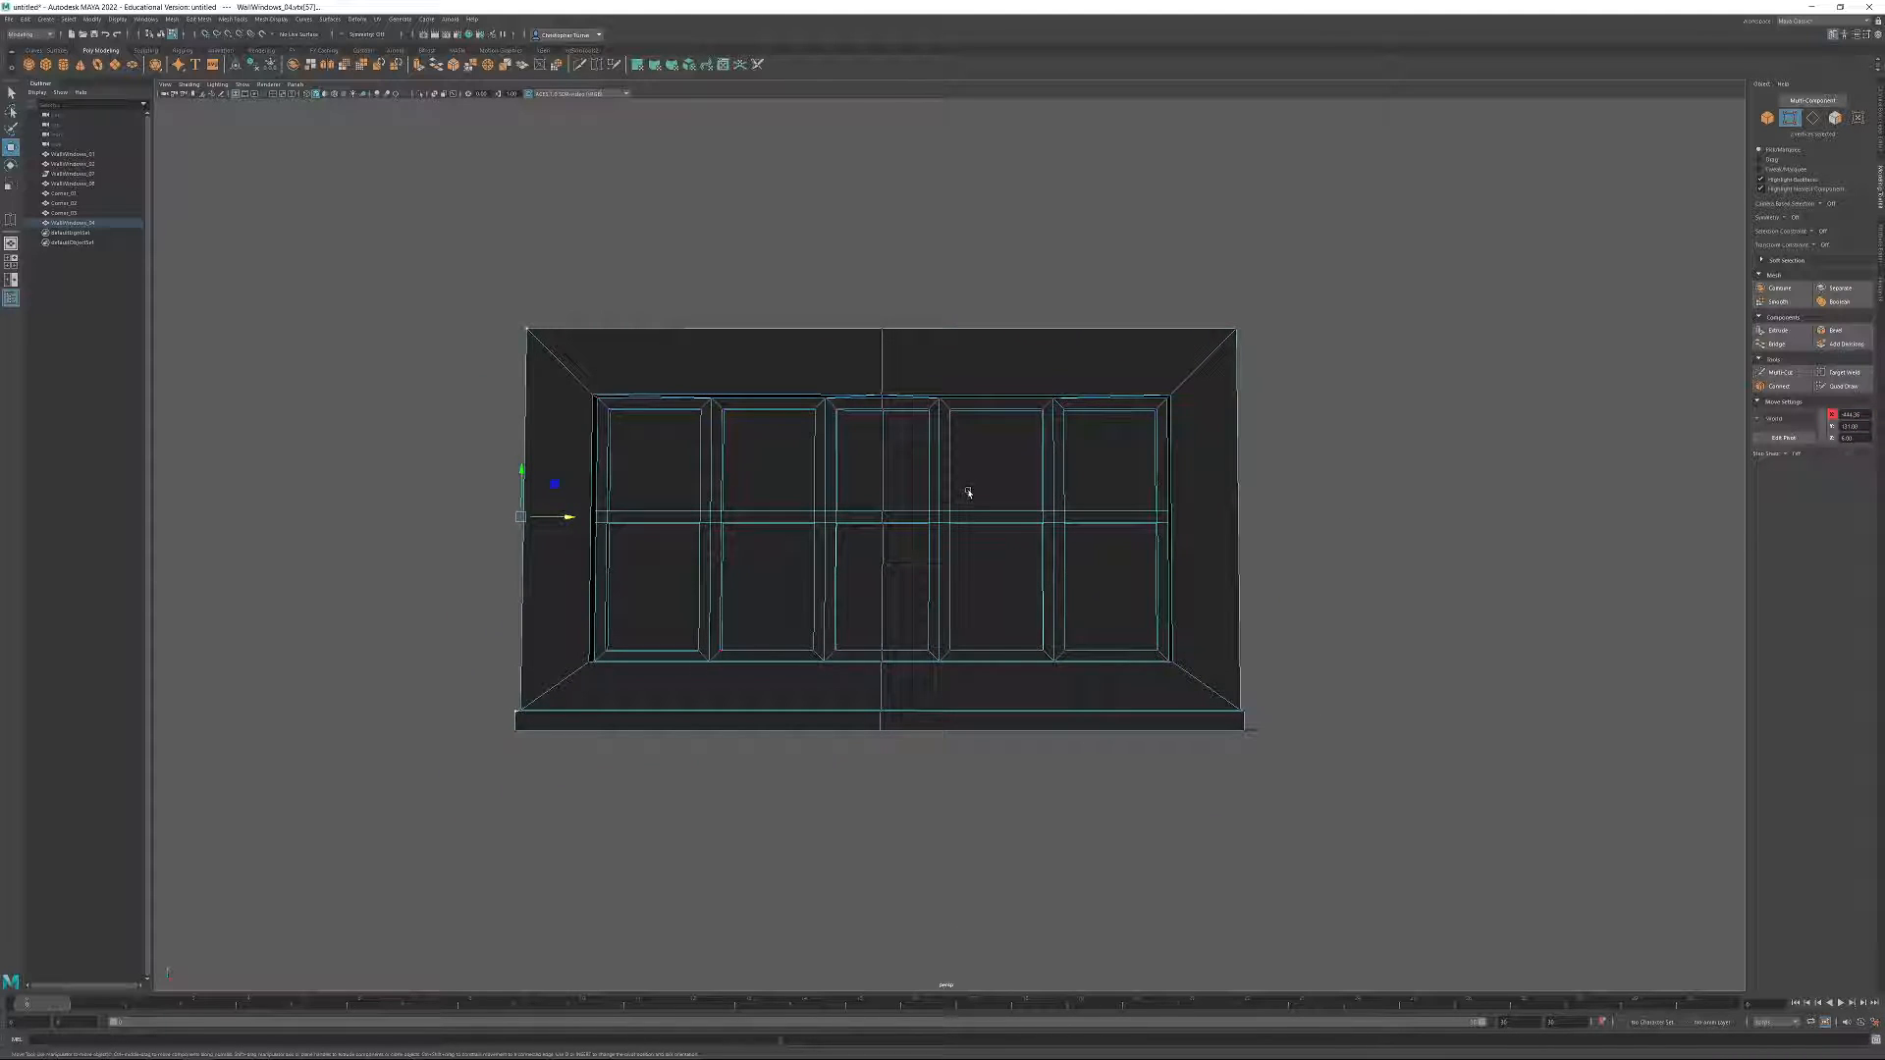
left_click_drag(1000, 459, 1105, 568, "alt")
left_click_drag(1590, 497, 884, 534, "alt")
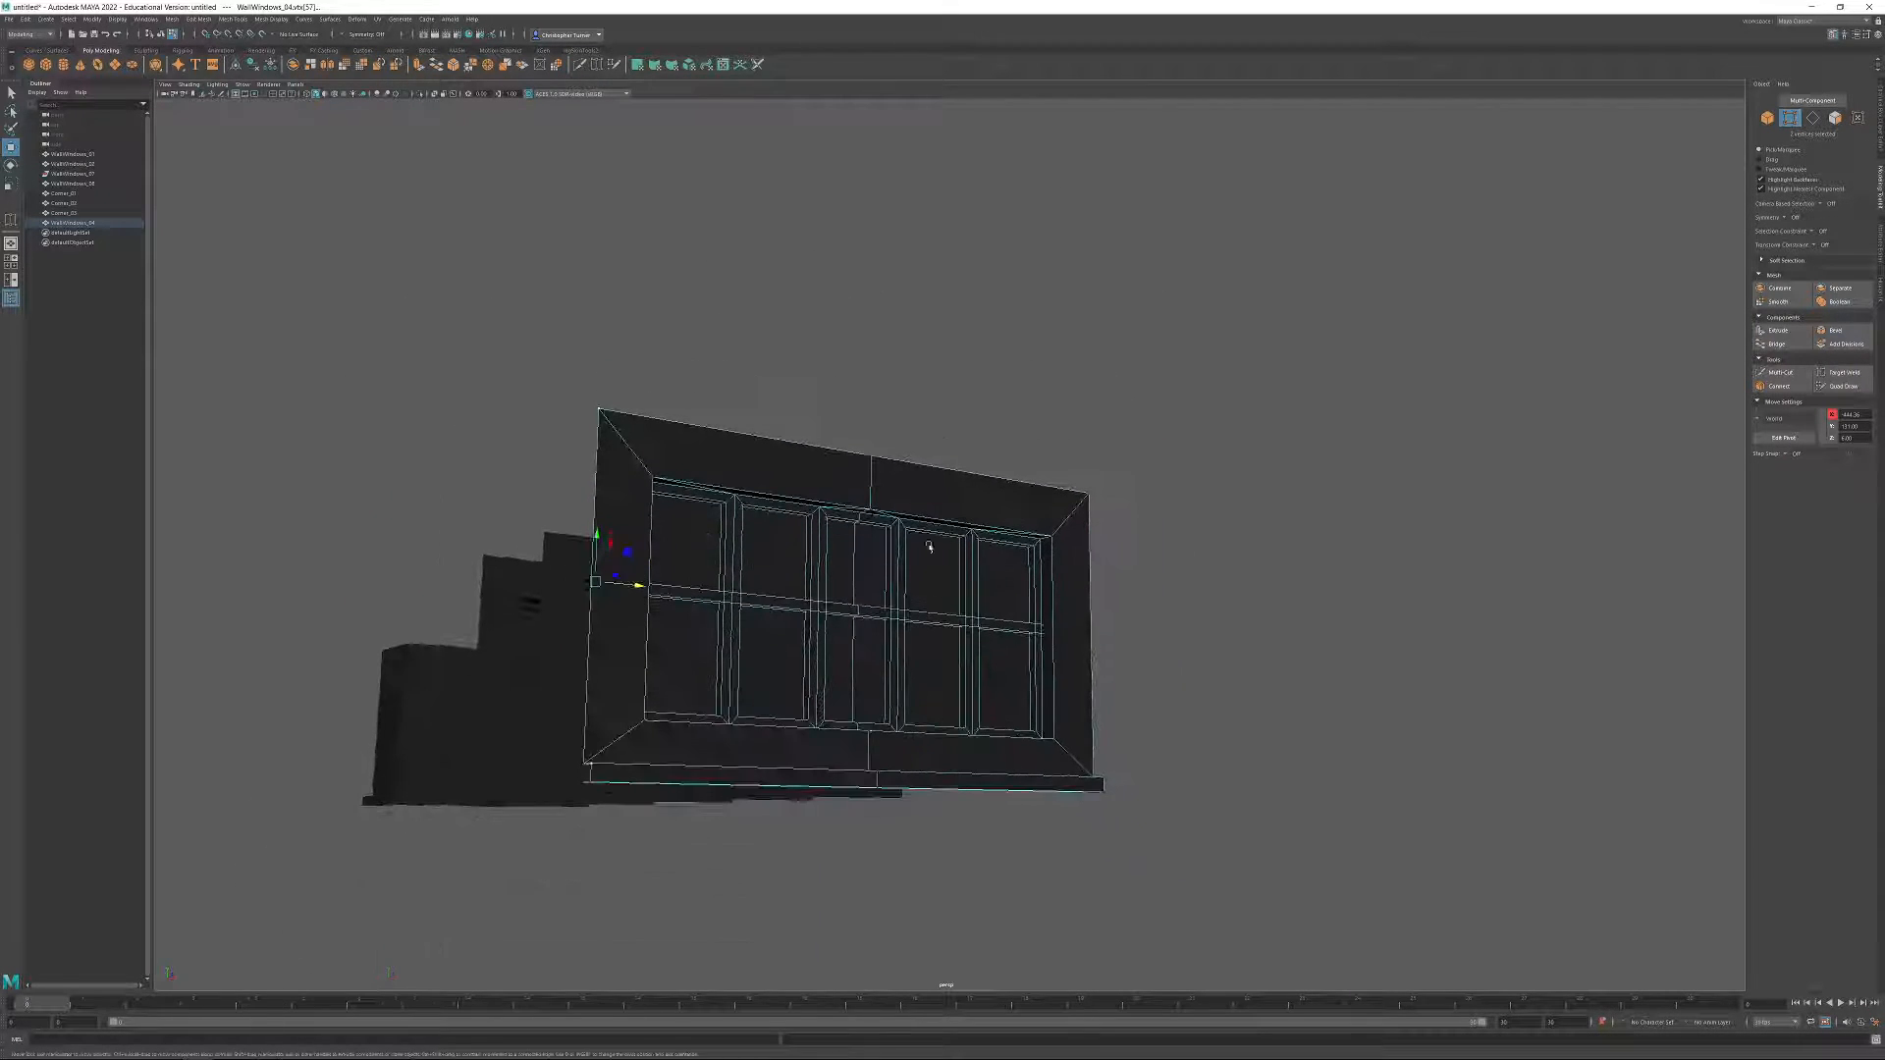
left_click_drag(1031, 602, 935, 640, "alt")
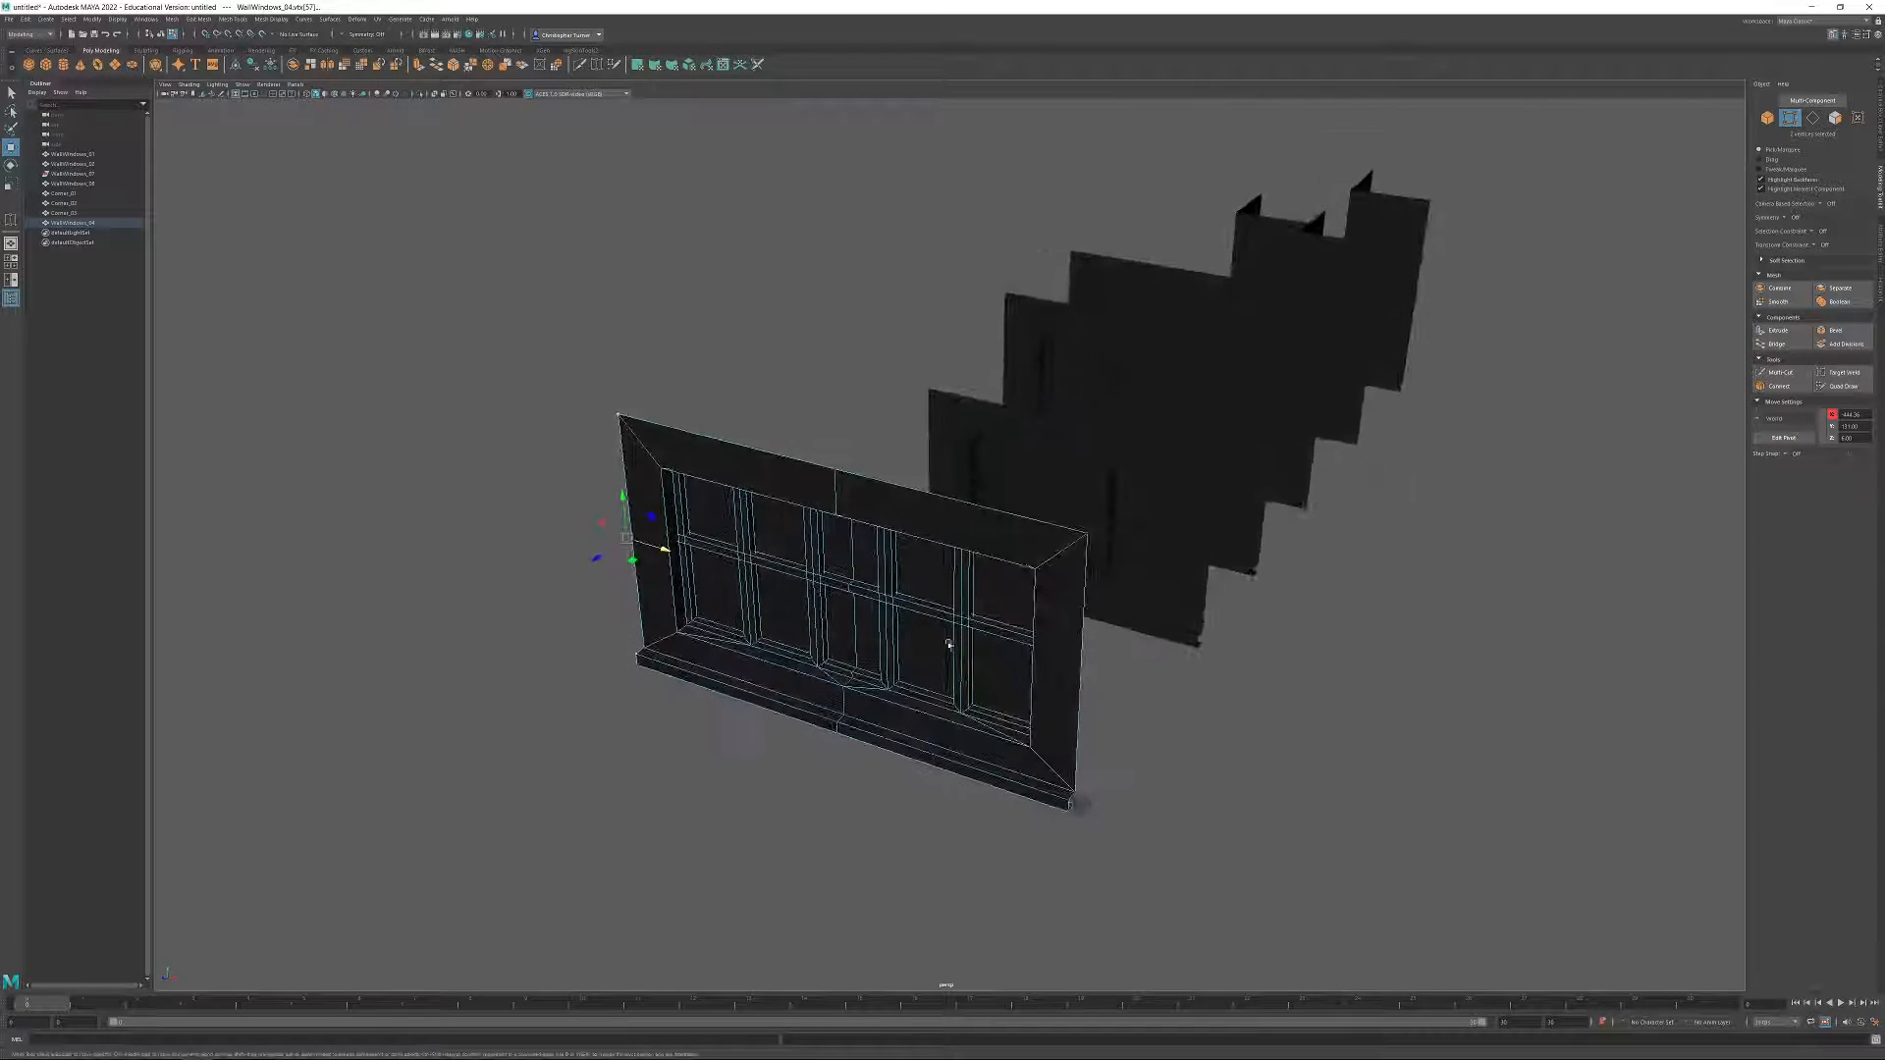
right_click_drag(935, 640, 1328, 239)
Place the tall ledged corner piece against the far end of the wide window wall and inspect the fit.
left_click(1385, 233)
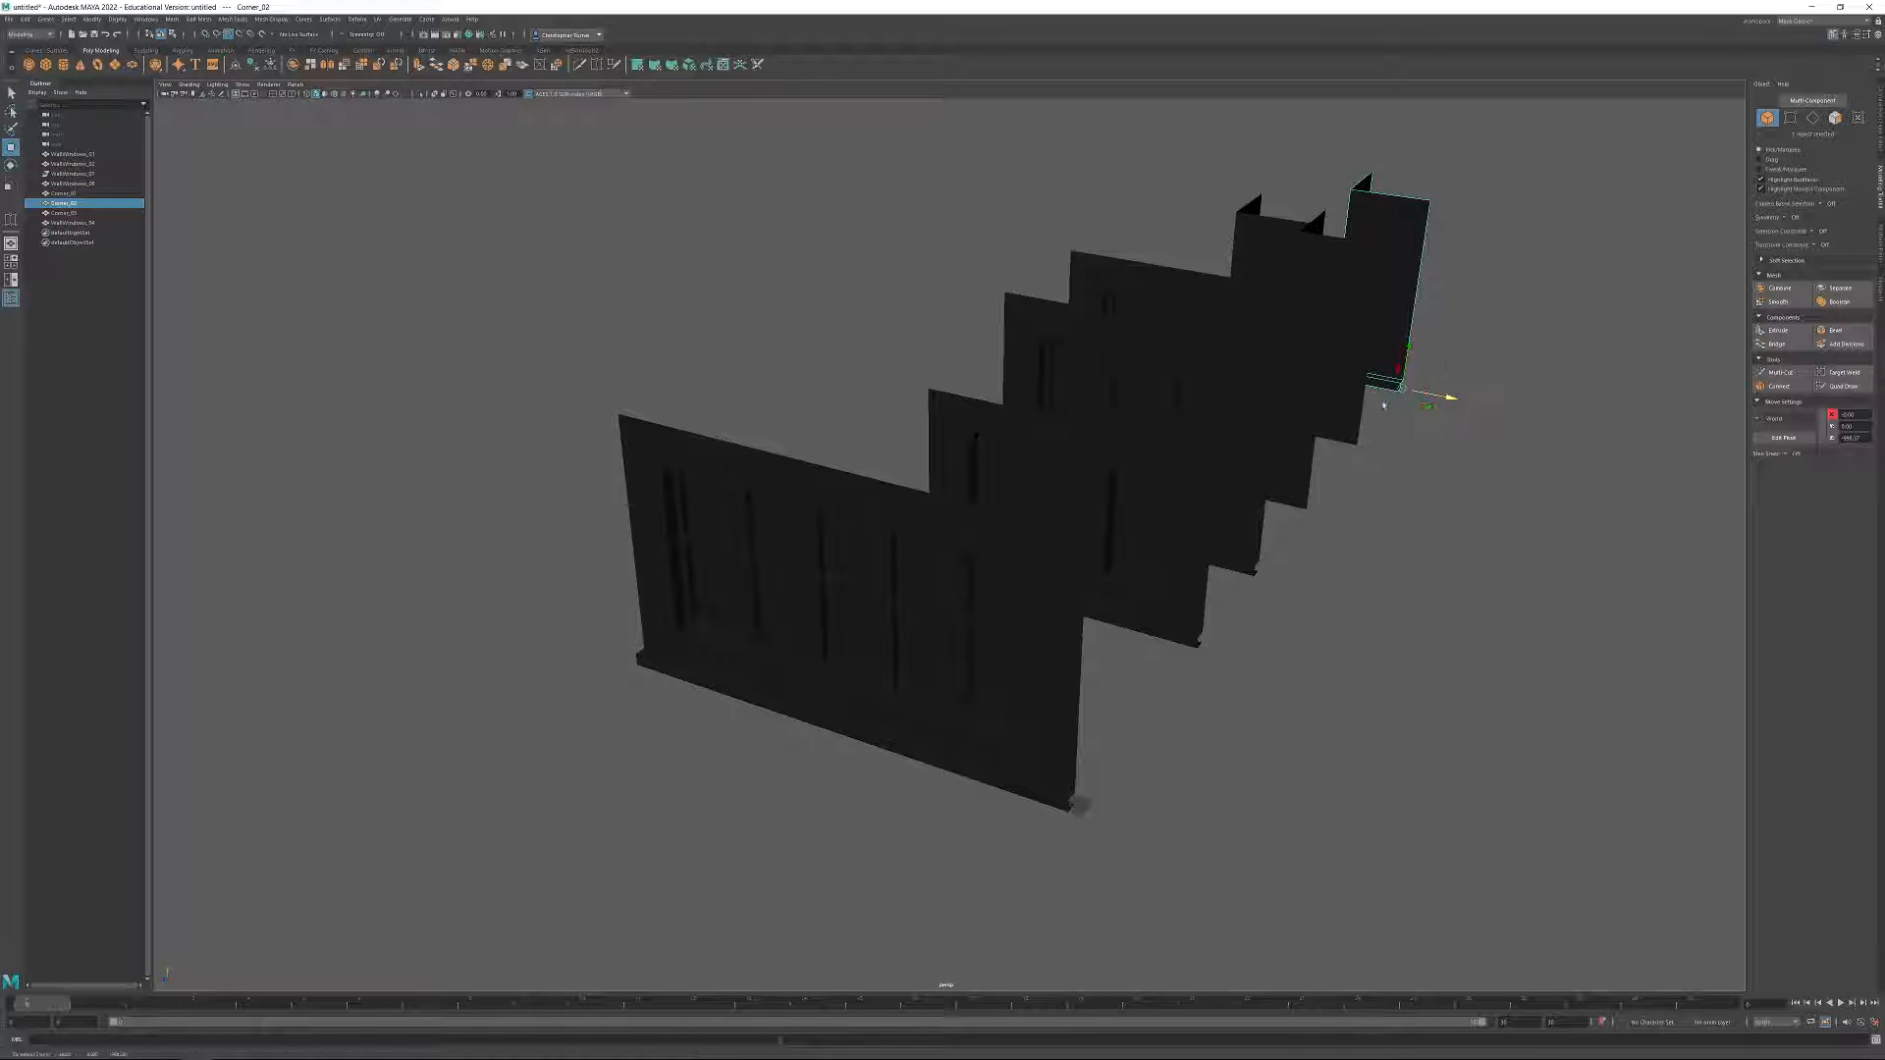
middle_click_drag(1404, 404, 626, 646)
left_click_drag(579, 606, 527, 469, "alt")
left_click_drag(379, 444, 711, 746)
left_click(601, 465)
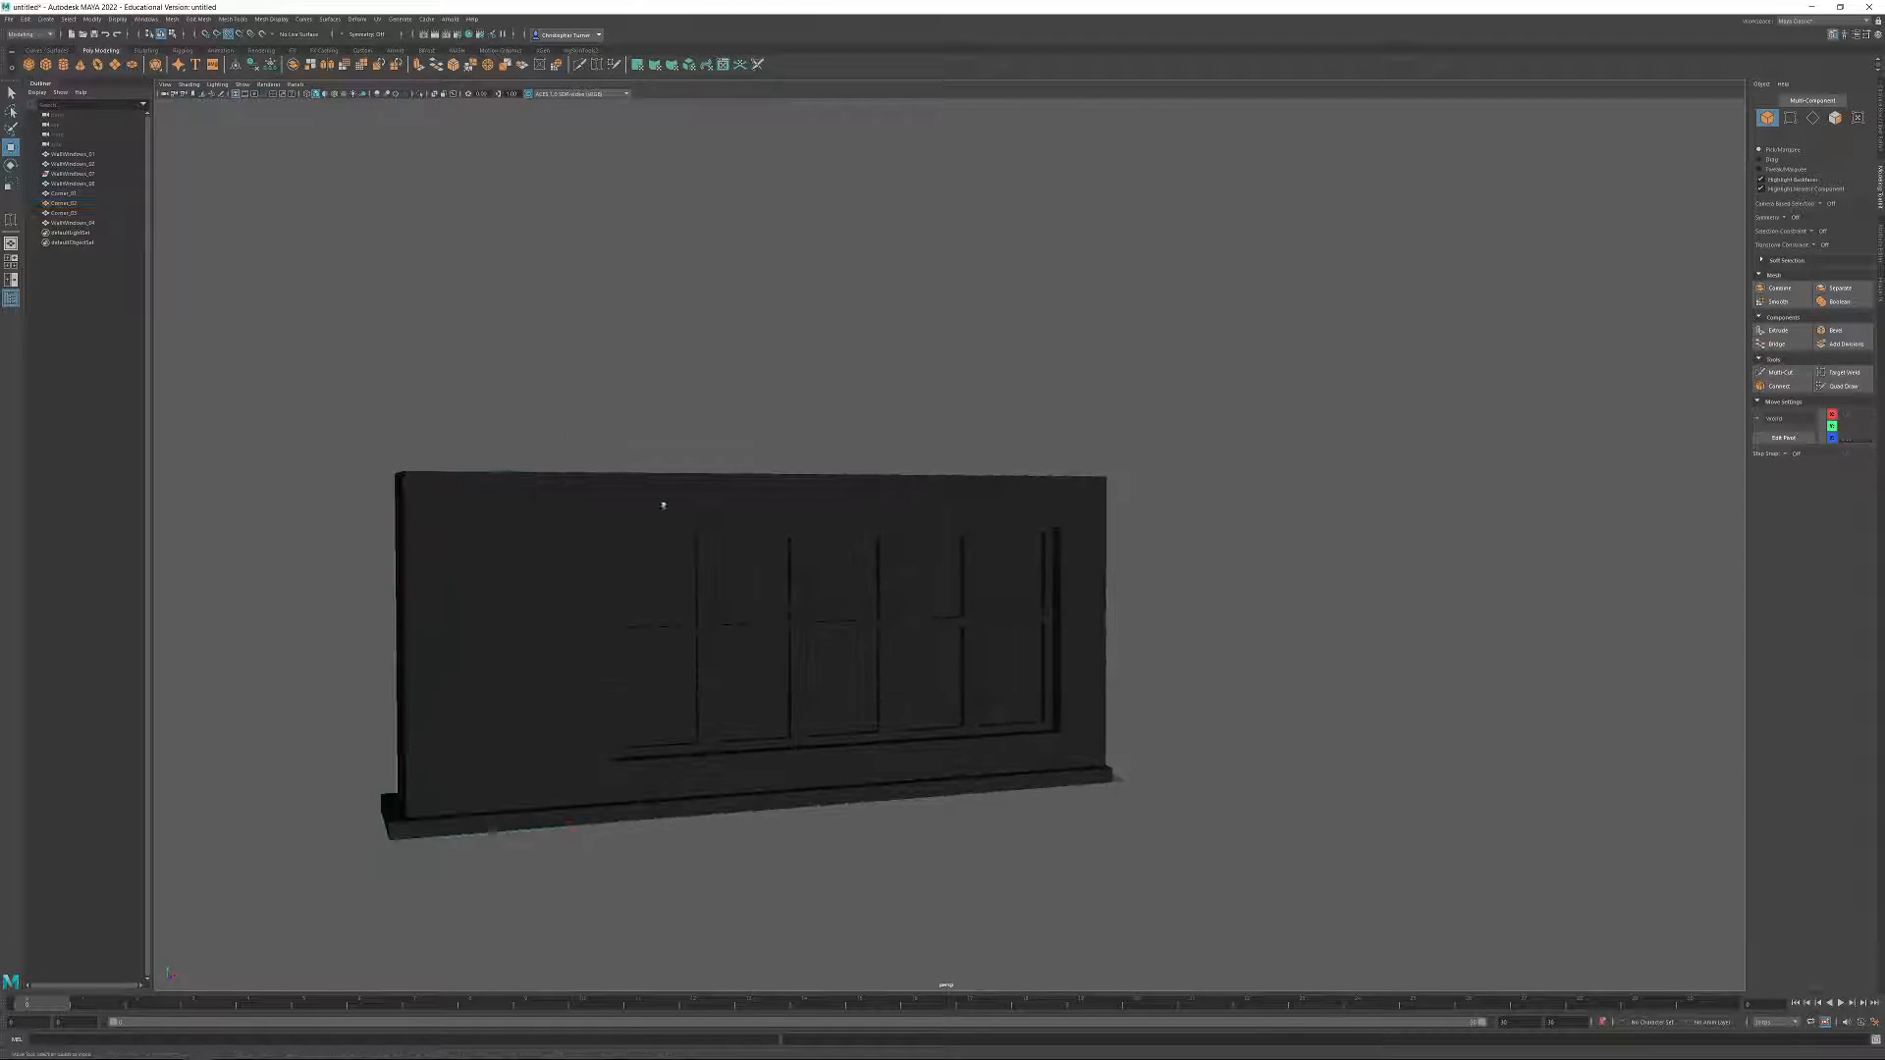
left_click_drag(805, 452, 686, 534, "alt")
right_click_drag(686, 534, 711, 639, "alt")
middle_click_drag(711, 639, 992, 532, "alt")
left_click_drag(1252, 285, 673, 336, "alt")
Undo the corner piece's test placement to return it to the module row.
key("ctrl+z")
key("ctrl+z")
key("ctrl+z")
key("ctrl+z")
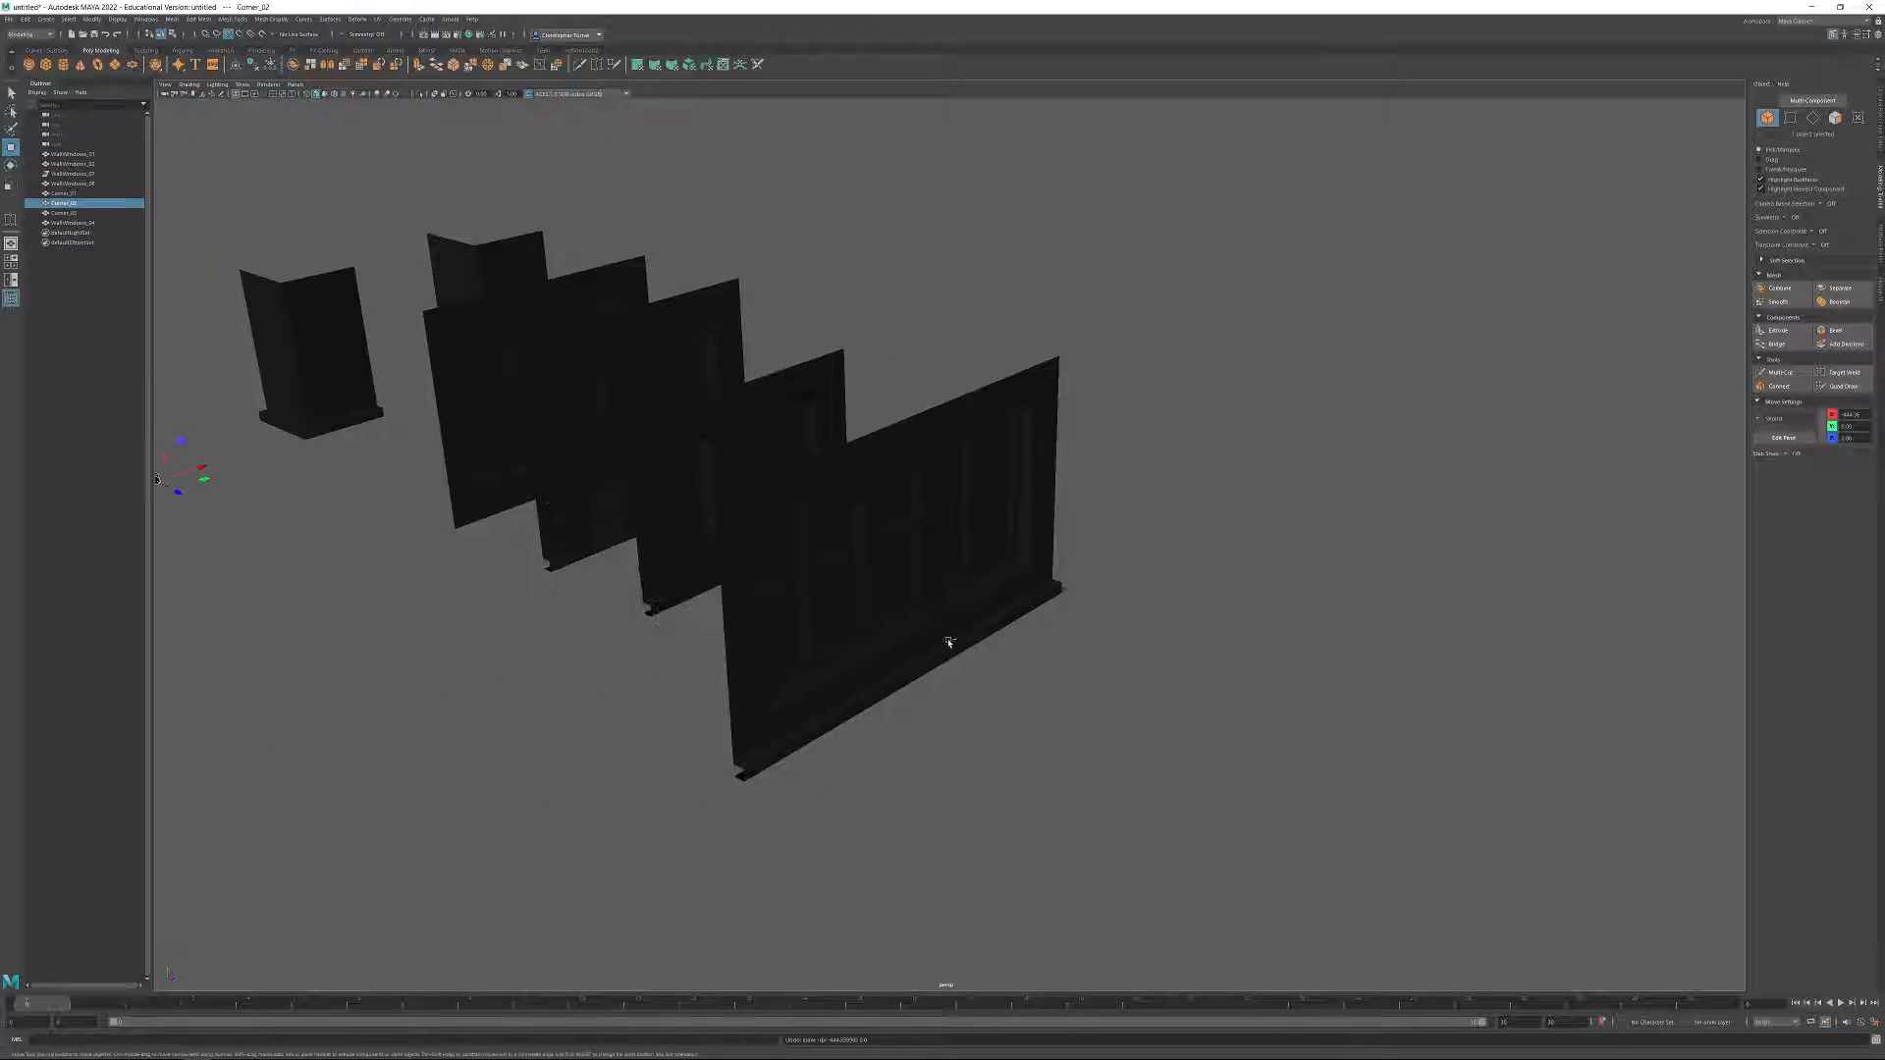
left_click(1099, 286)
left_click_drag(1098, 286, 934, 471, "alt")
left_click(1258, 514)
Duplicate the ledged two-window wall and move the copy along Z into the gap before the wide five-column wall.
left_click(895, 439)
right_click_drag(894, 440, 970, 469, "alt")
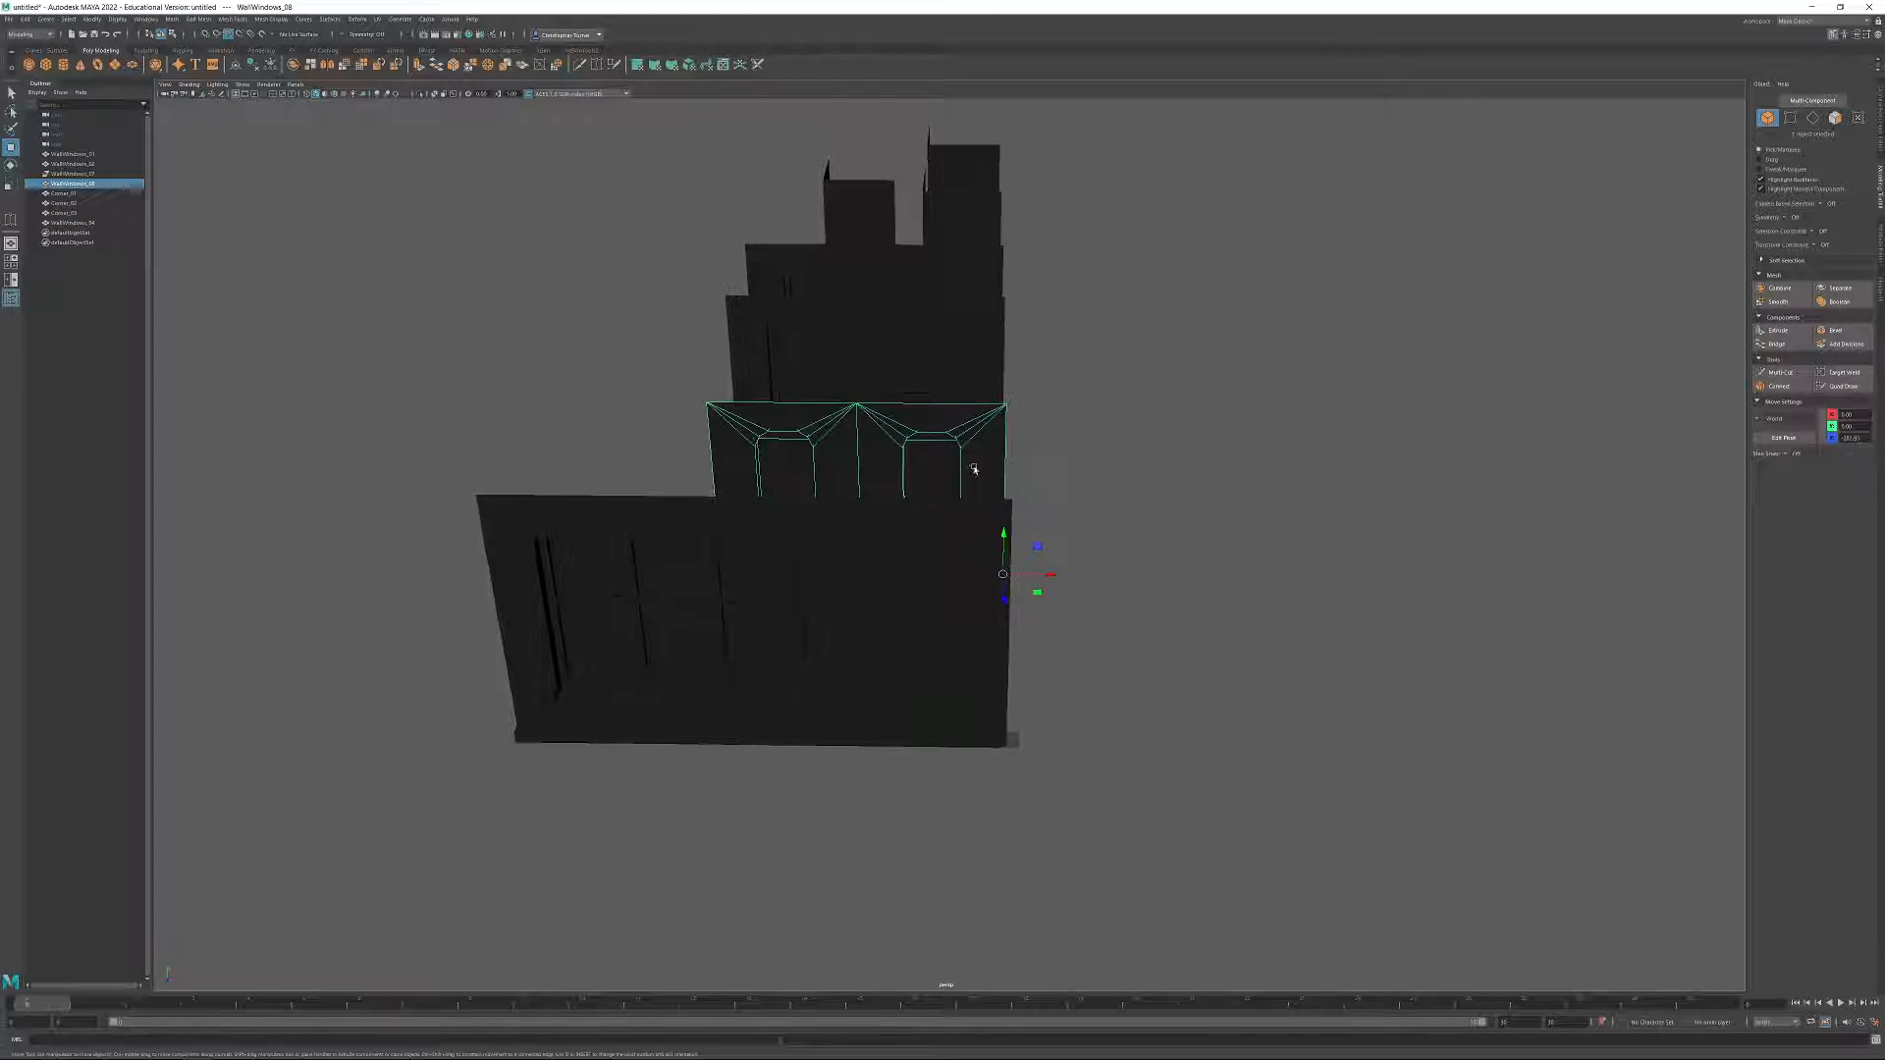
middle_click_drag(972, 472, 922, 501, "alt")
left_click_drag(922, 501, 990, 590, "alt")
right_click_drag(990, 589, 989, 633, "alt")
left_click_drag(989, 632, 922, 551, "alt")
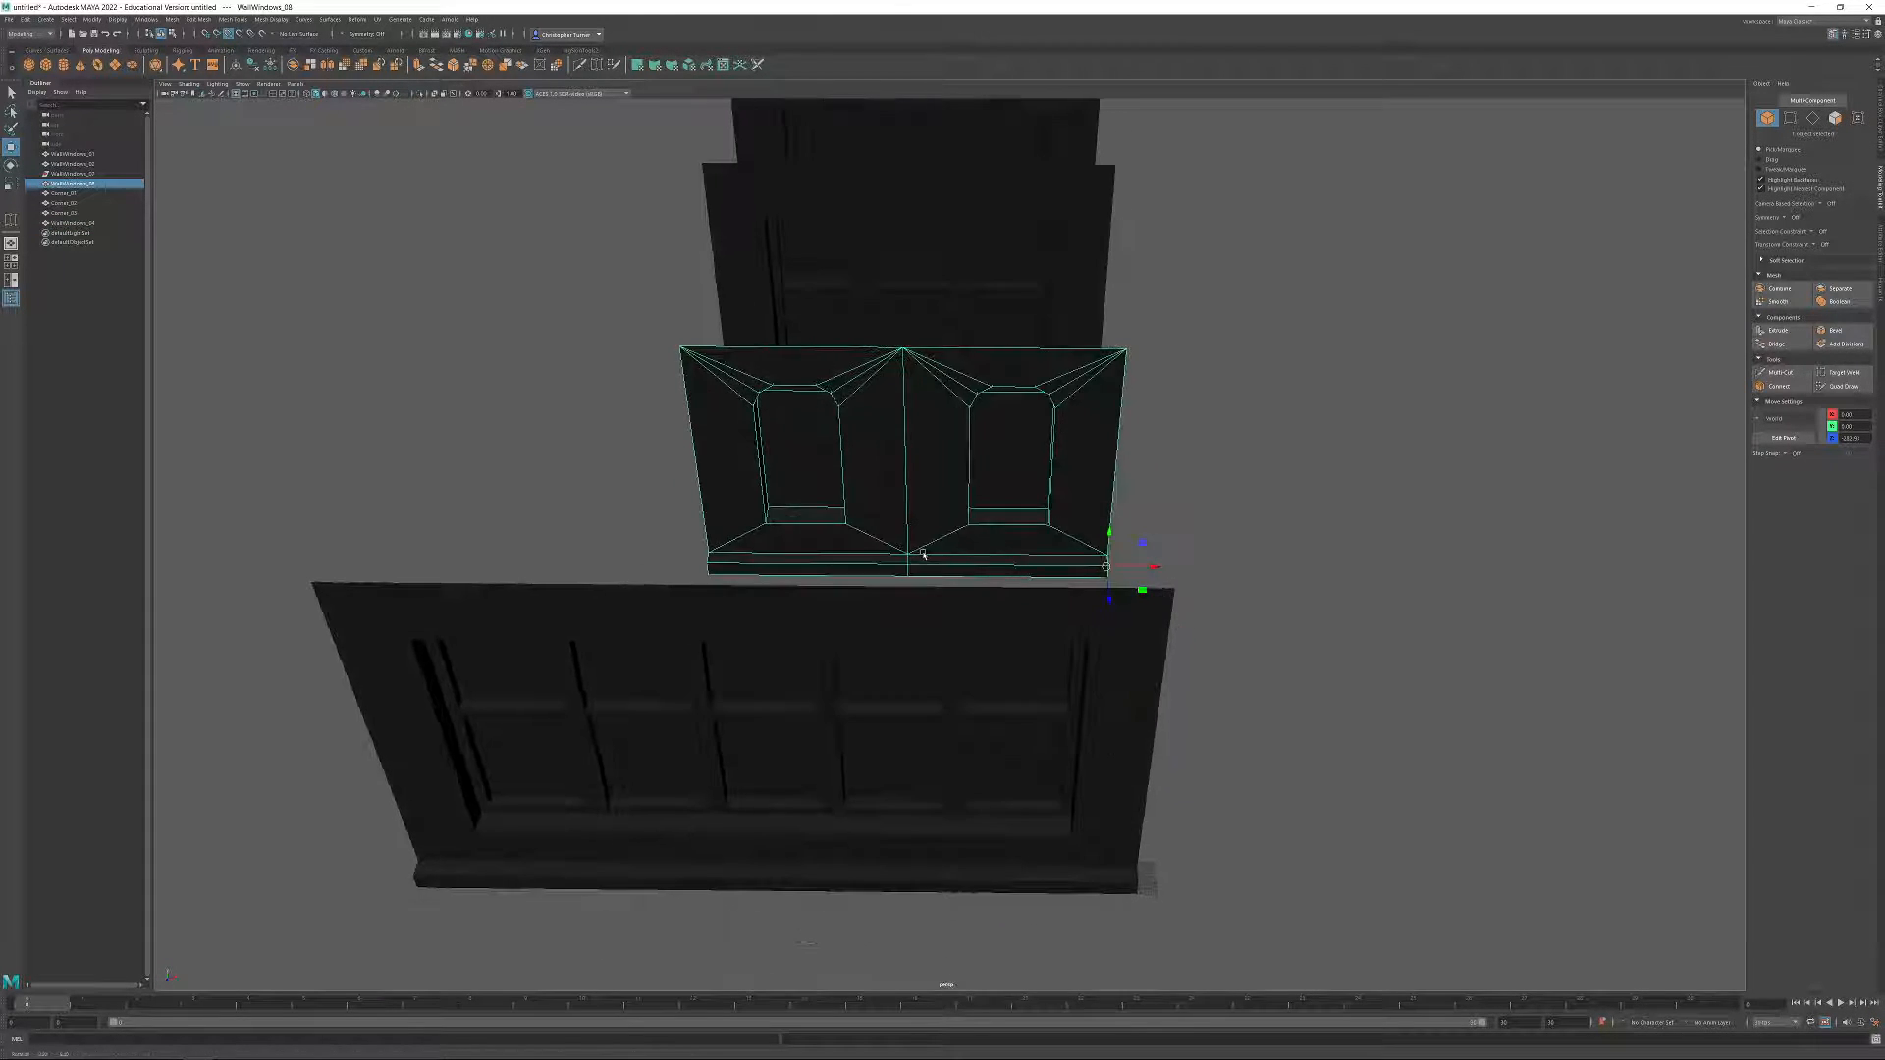
left_click_drag(1056, 556, 905, 581, "alt")
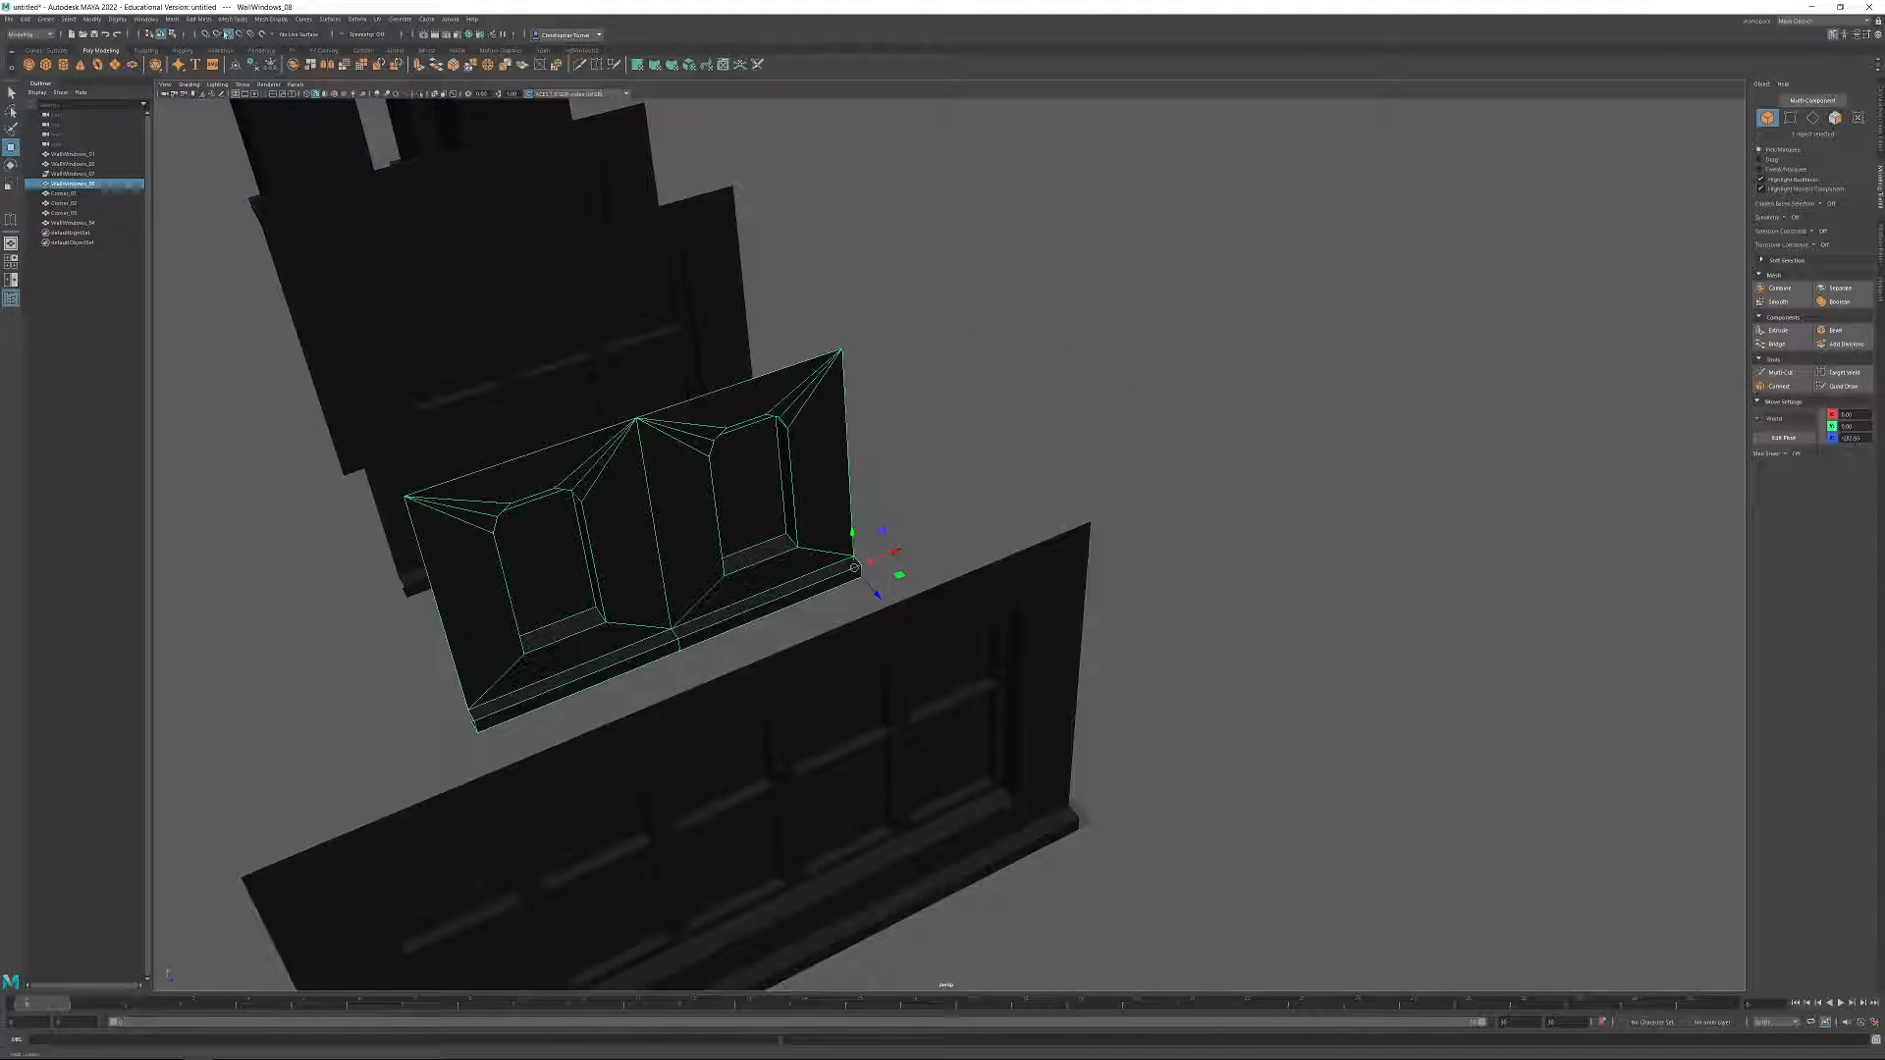
mouse_move(724, 505)
left_mouse_down("alt")
mouse_move(854, 459)
mouse_move(1000, 514)
mouse_move(1094, 585)
mouse_move(1120, 570)
mouse_move(952, 589)
mouse_move(992, 550)
left_mouse_up("alt")
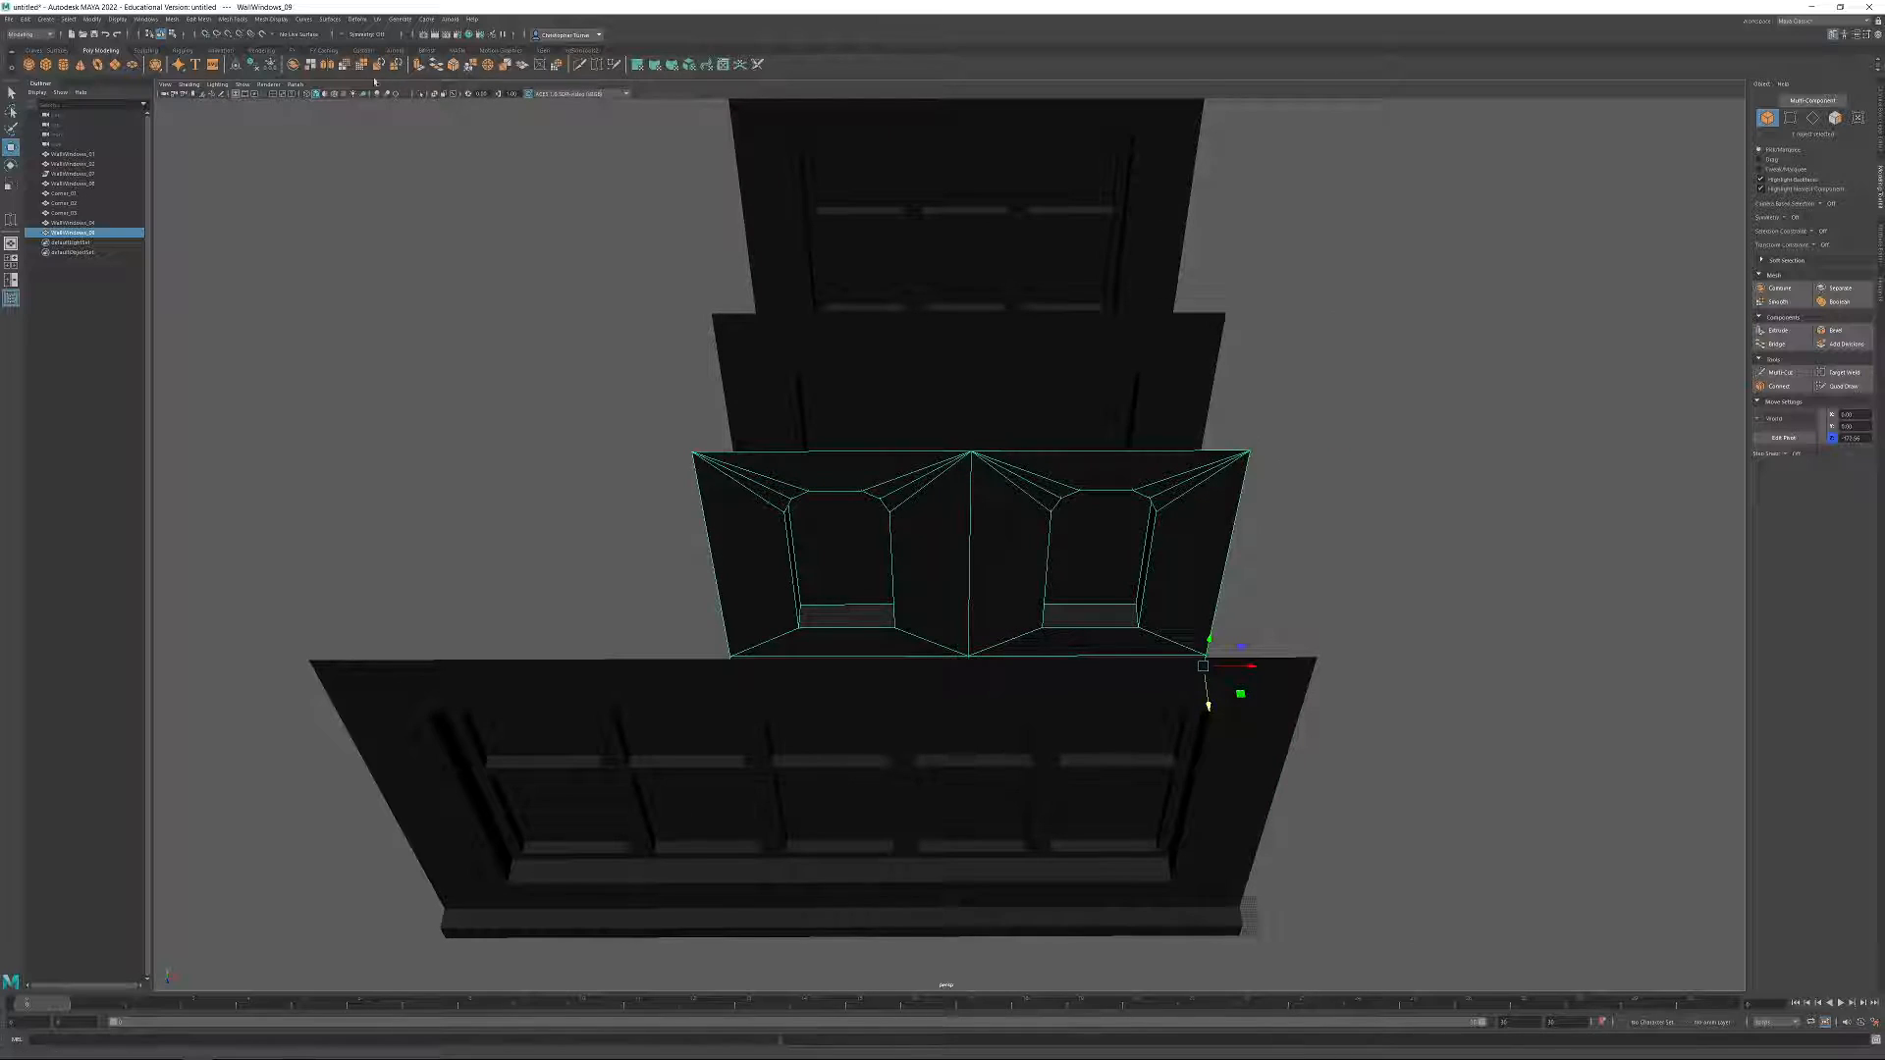
Mirror the copied wall along X with an offset that makes it three windows wide, and clean up its history and transforms.
left_click(327, 65)
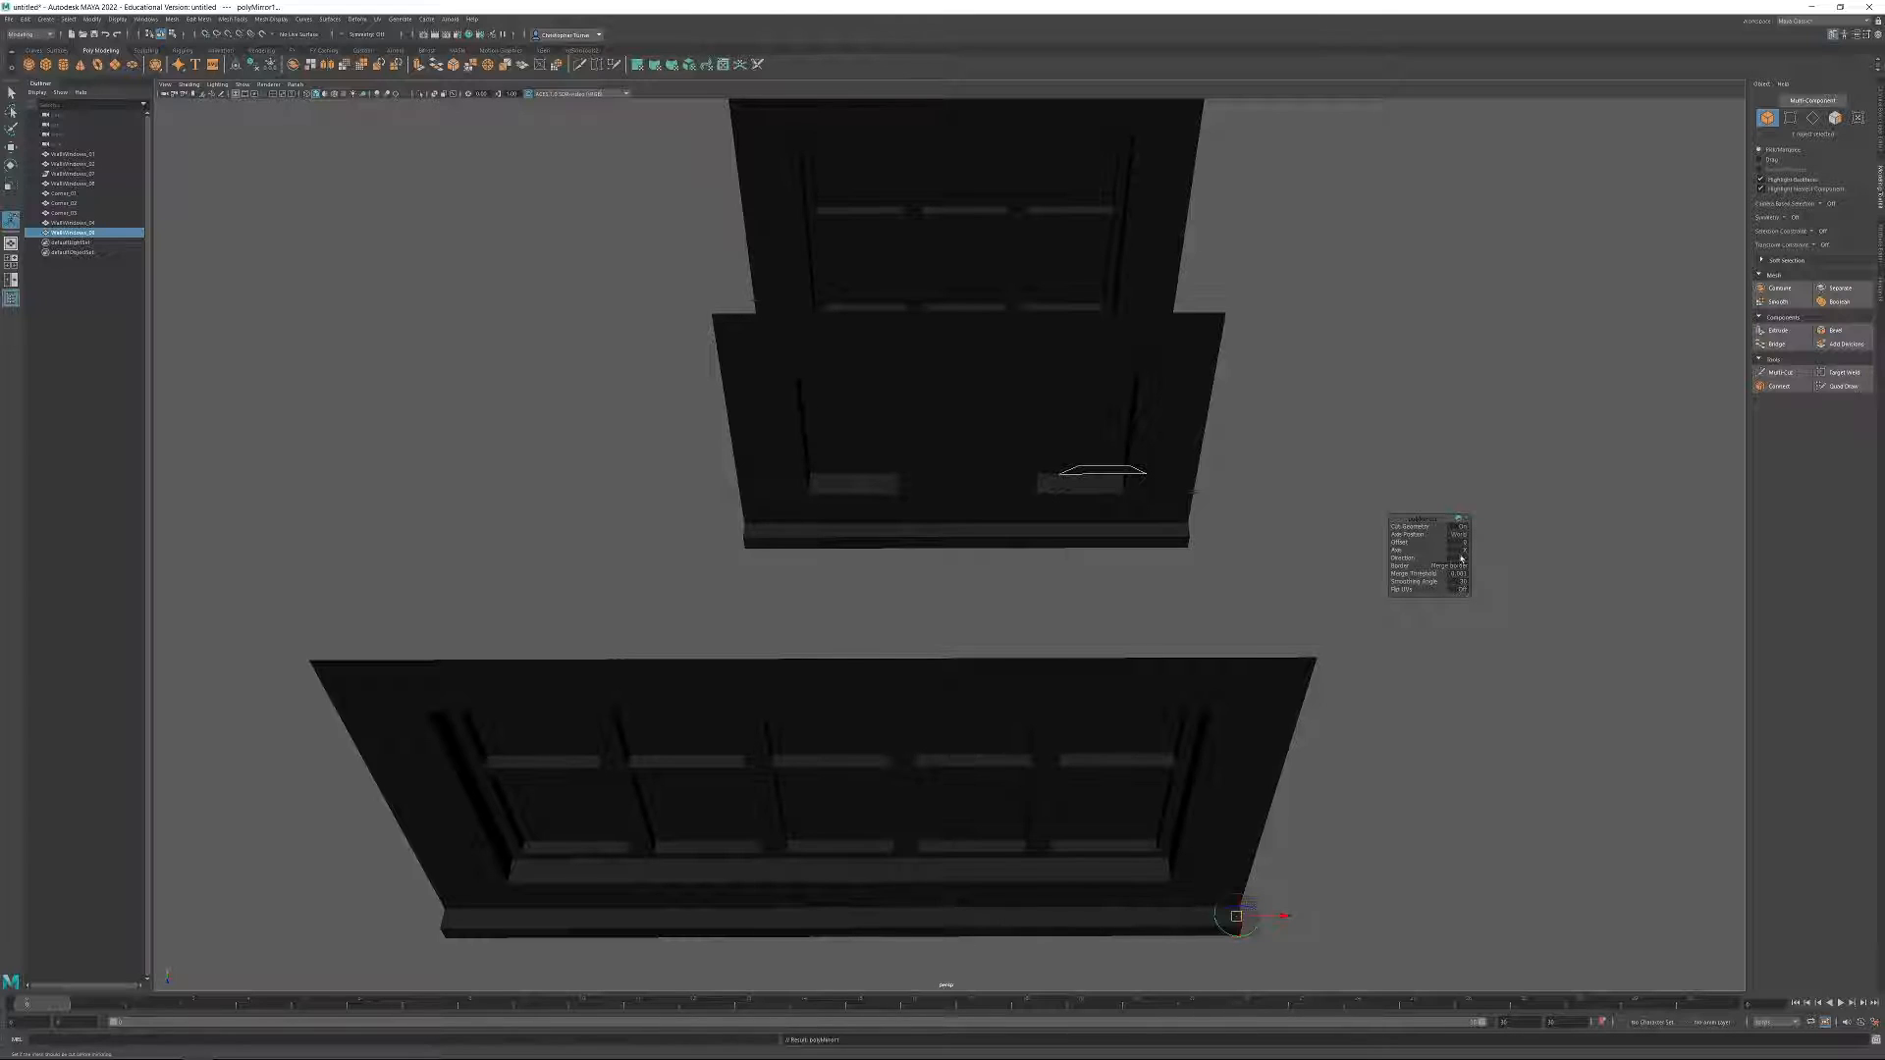
left_click_drag(1281, 918, 987, 918)
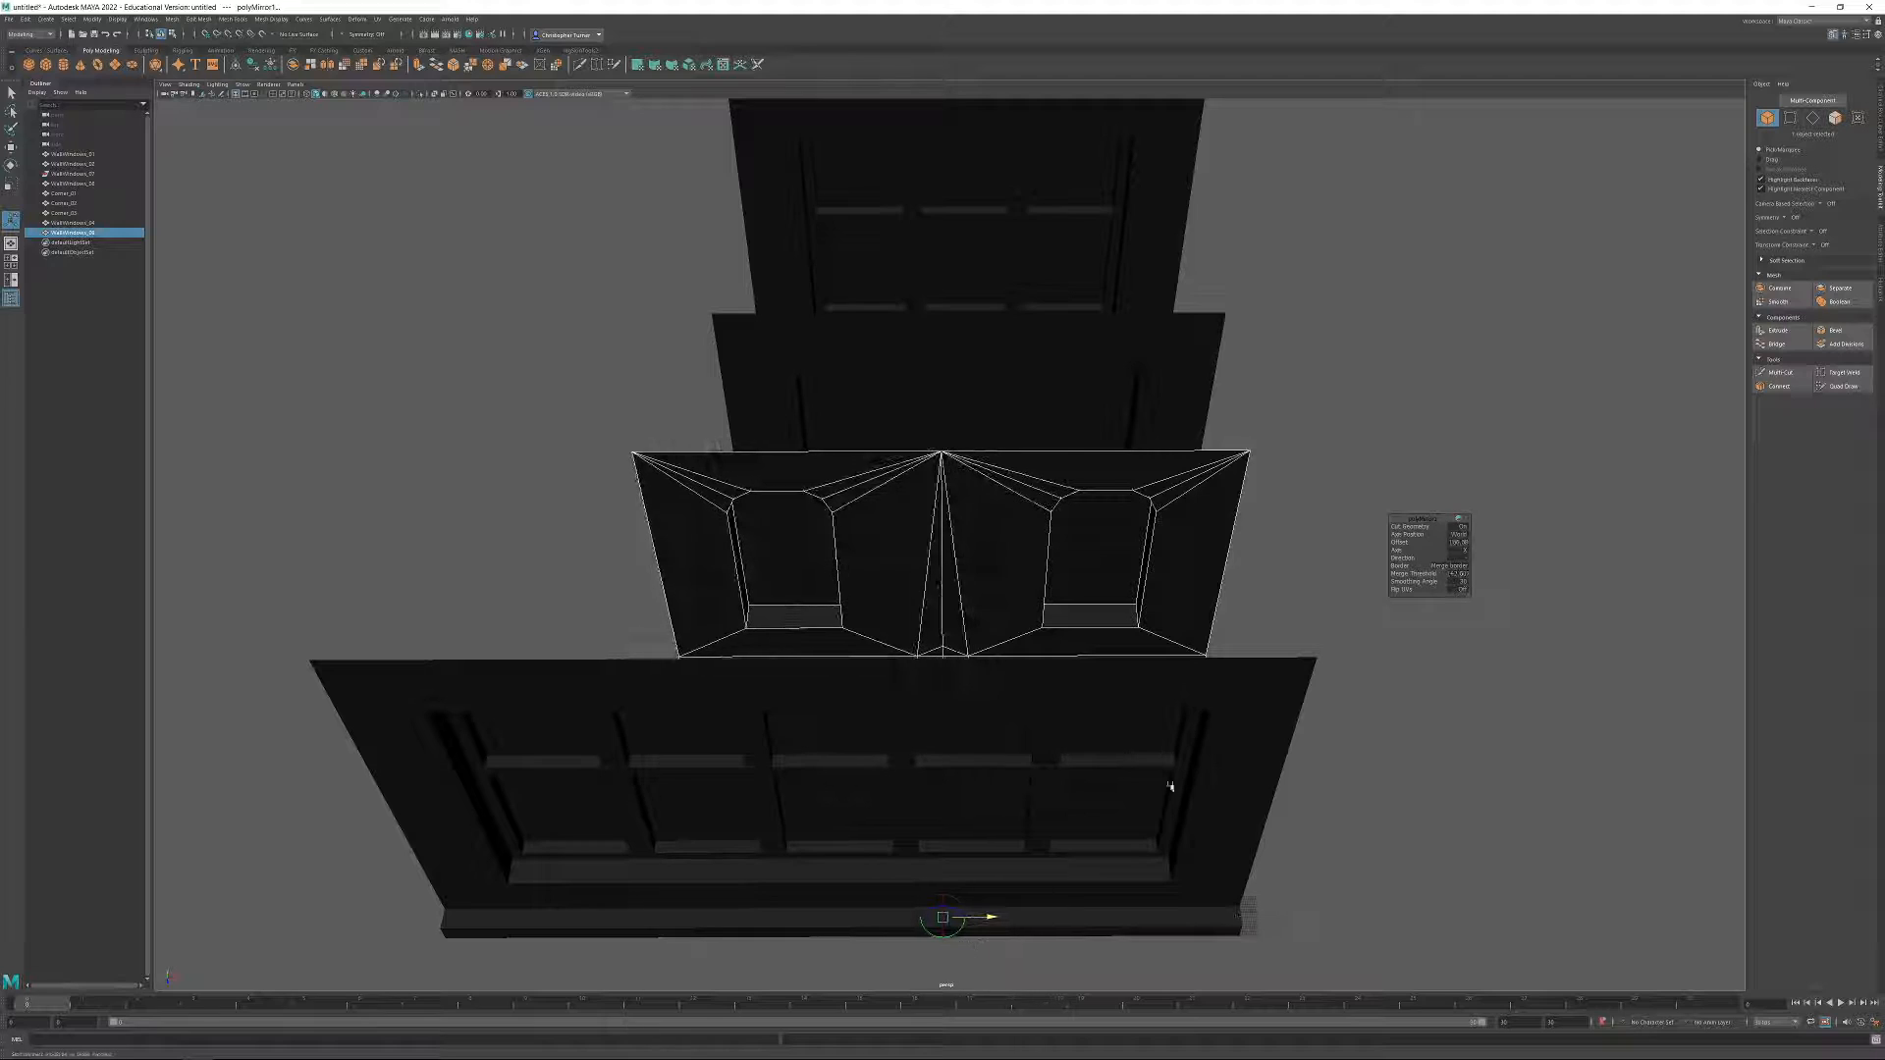
left_click(1456, 543)
double_click(1454, 544)
key("Return")
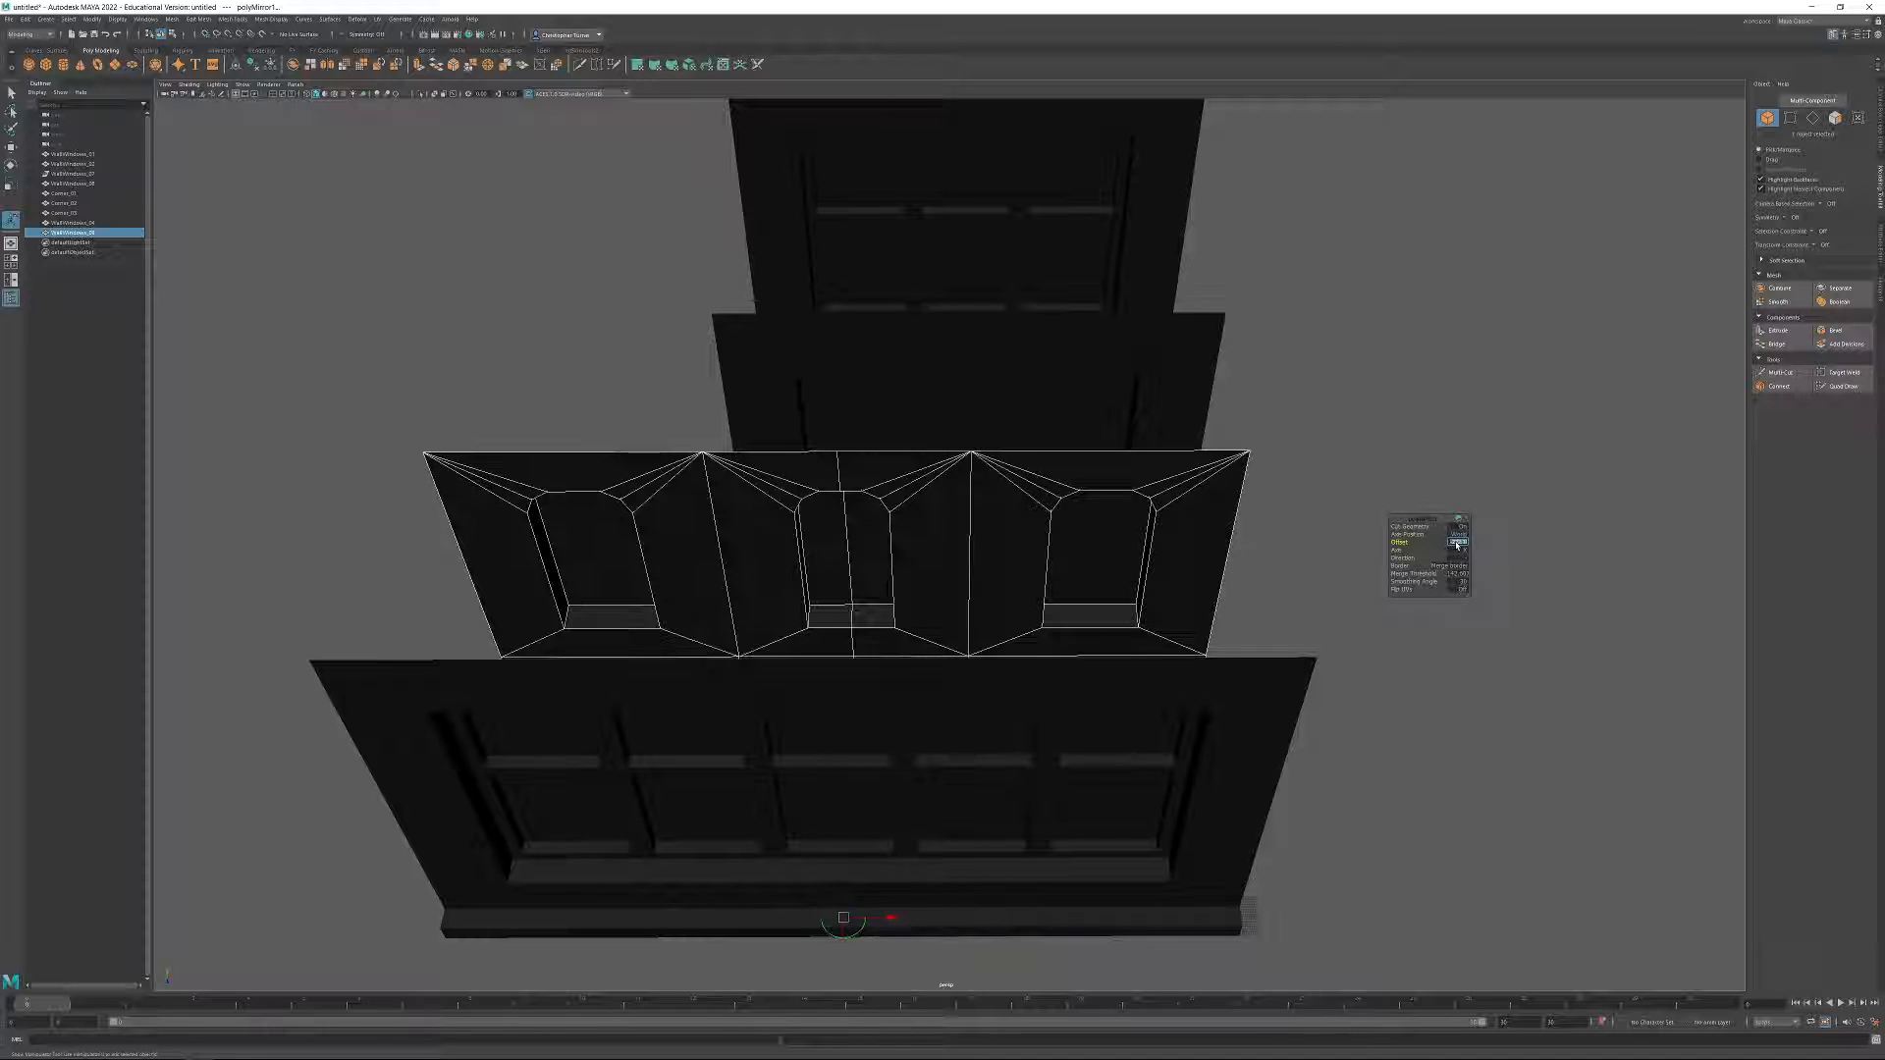
mouse_move(1142, 675)
left_mouse_down("alt")
mouse_move(1195, 639)
mouse_move(1140, 657)
left_mouse_up("alt")
left_click(254, 65)
left_click(270, 65)
Delete the leftover vertical seam edge loop running through the middle window of the three-window wall.
left_click_drag(895, 613, 1269, 460, "alt")
key("F10")
left_click(1049, 412)
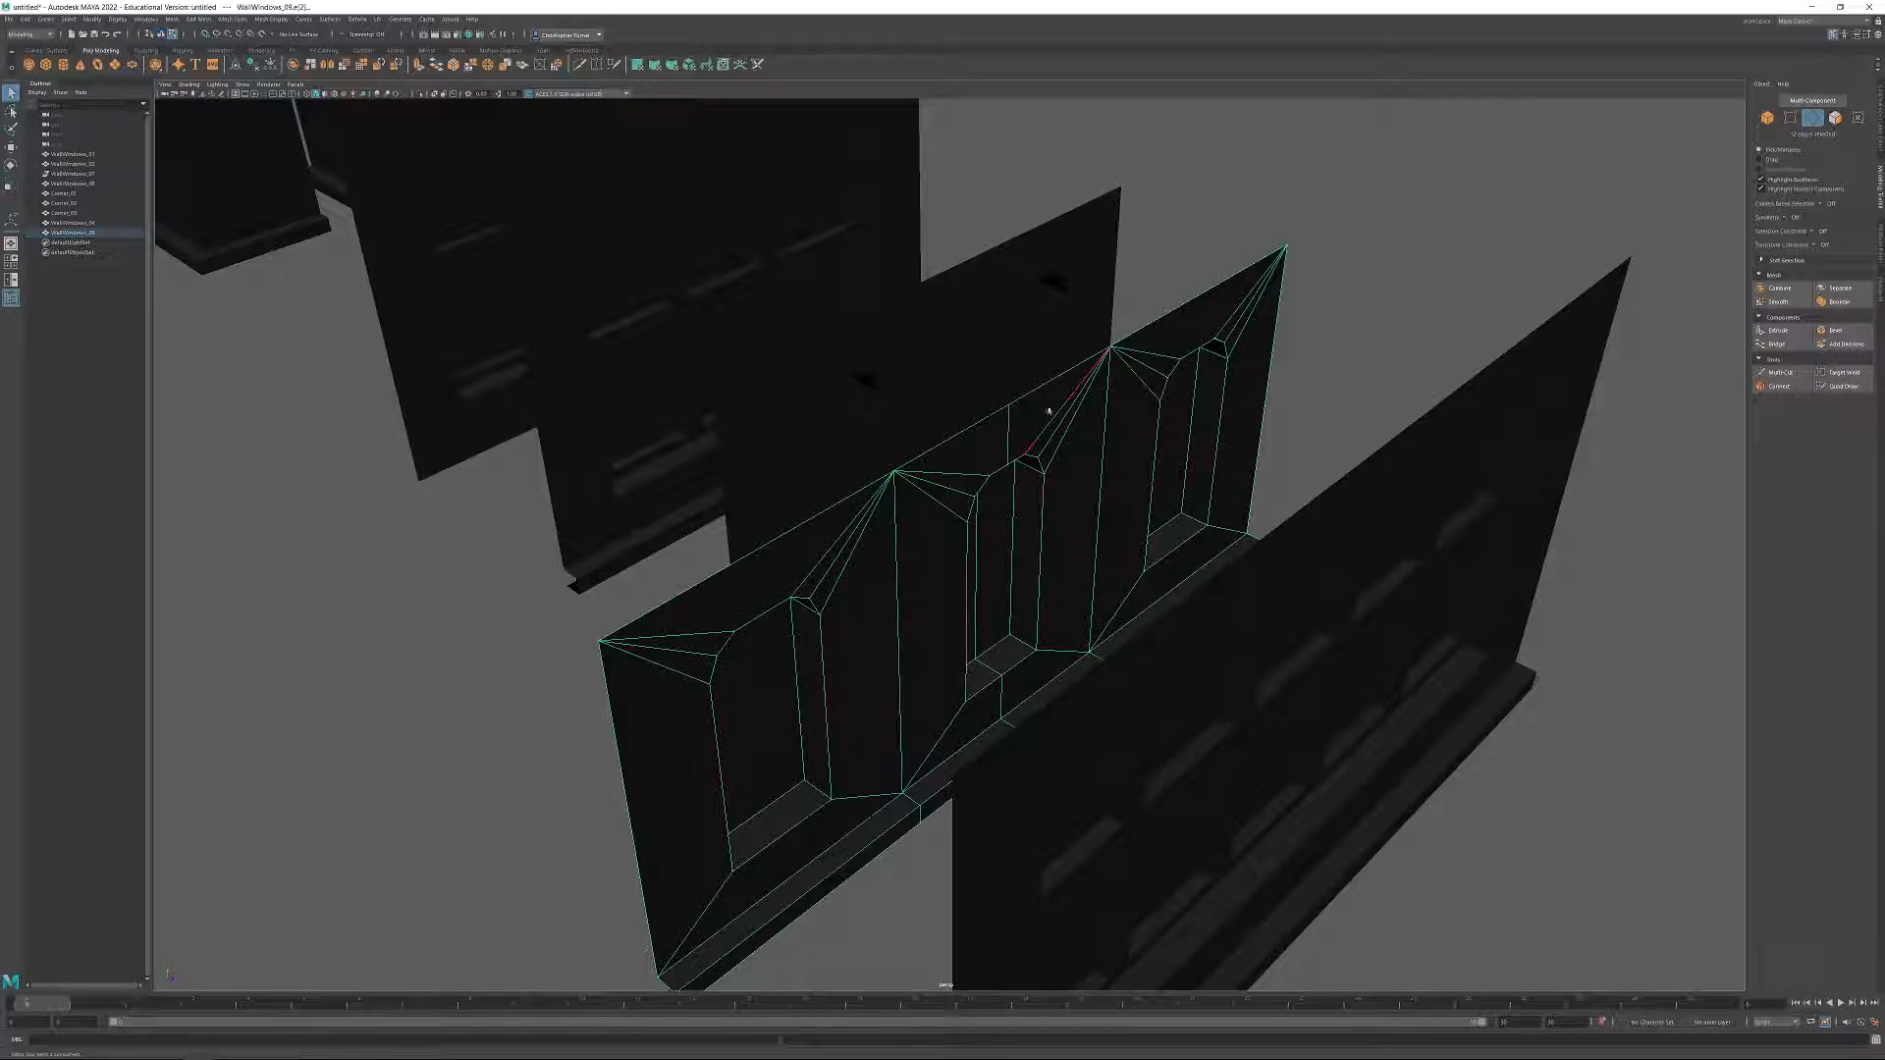
left_click(1008, 438, "ctrl")
mouse_move(1010, 438)
left_mouse_down("alt")
mouse_move(1073, 450)
mouse_move(1047, 379)
mouse_move(1004, 406)
left_mouse_up("alt")
key("ctrl+Delete")
key("F8")
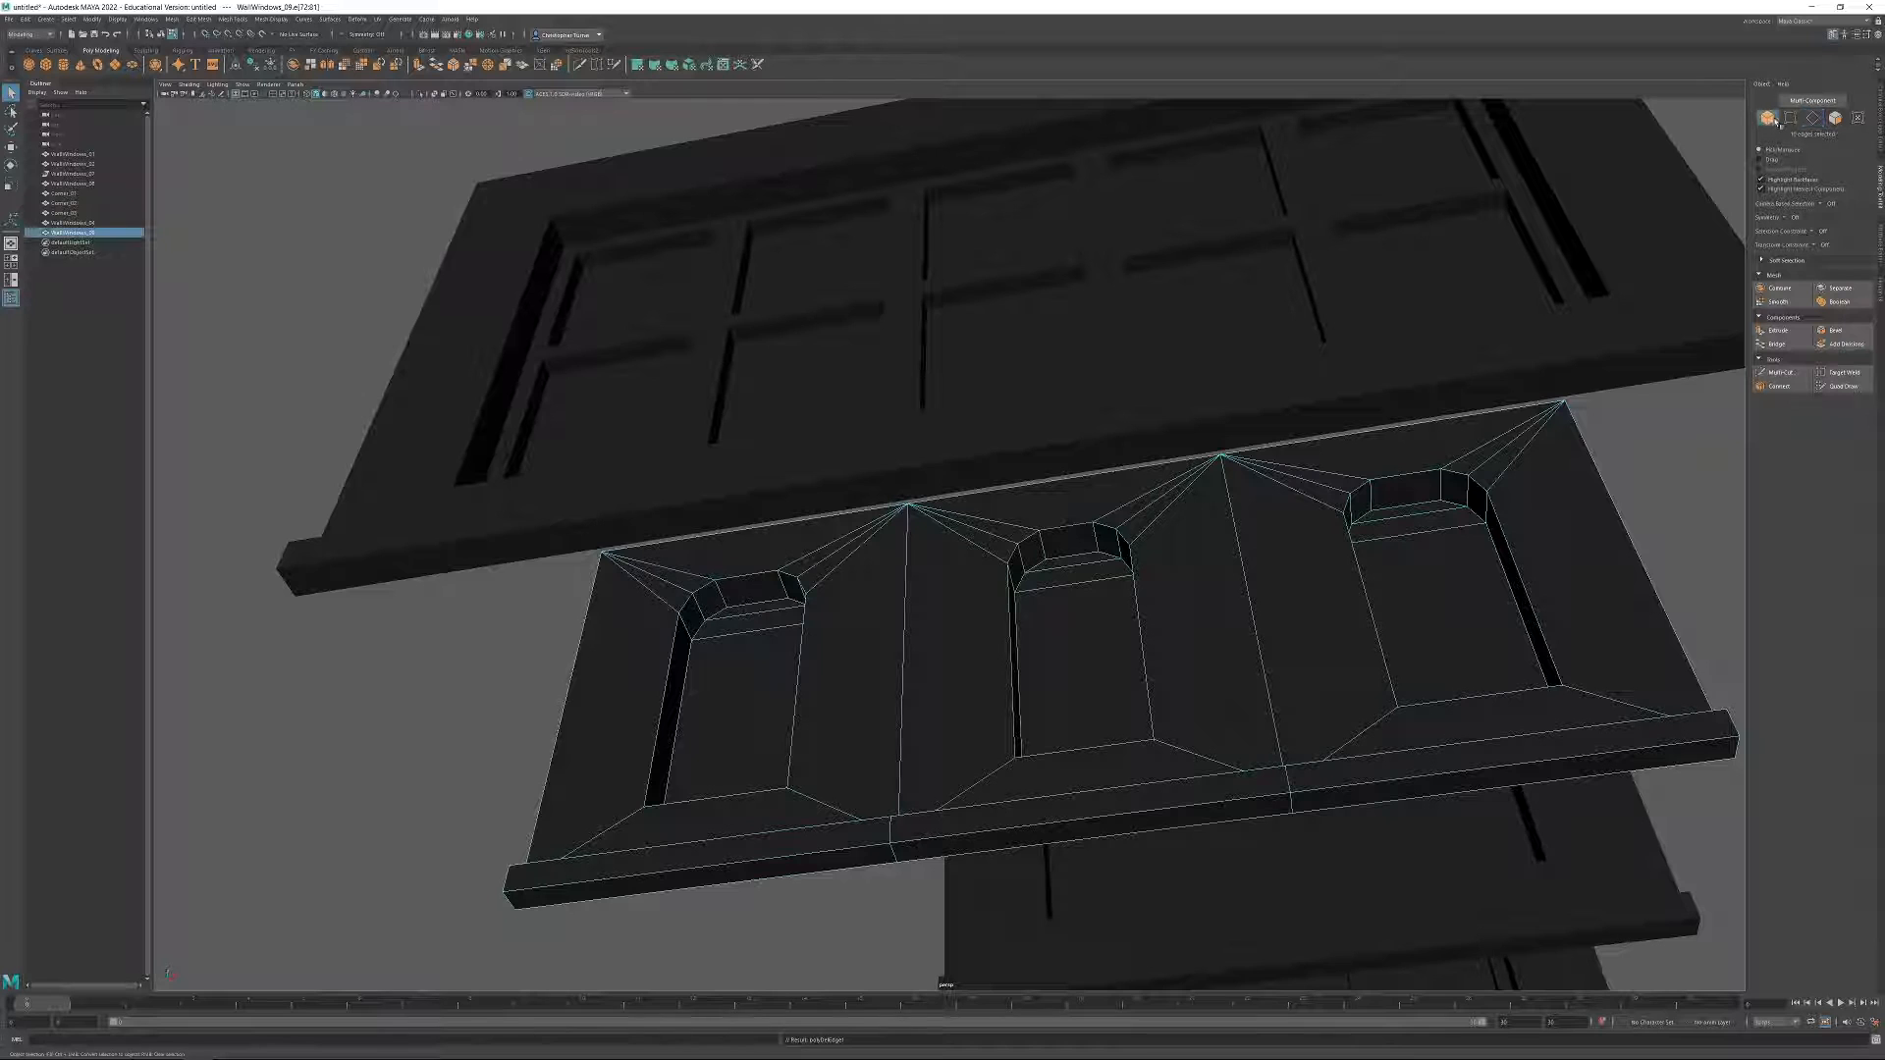
Rename the three-window wall as WallWindows_05.
left_click_drag(976, 417, 874, 486, "alt")
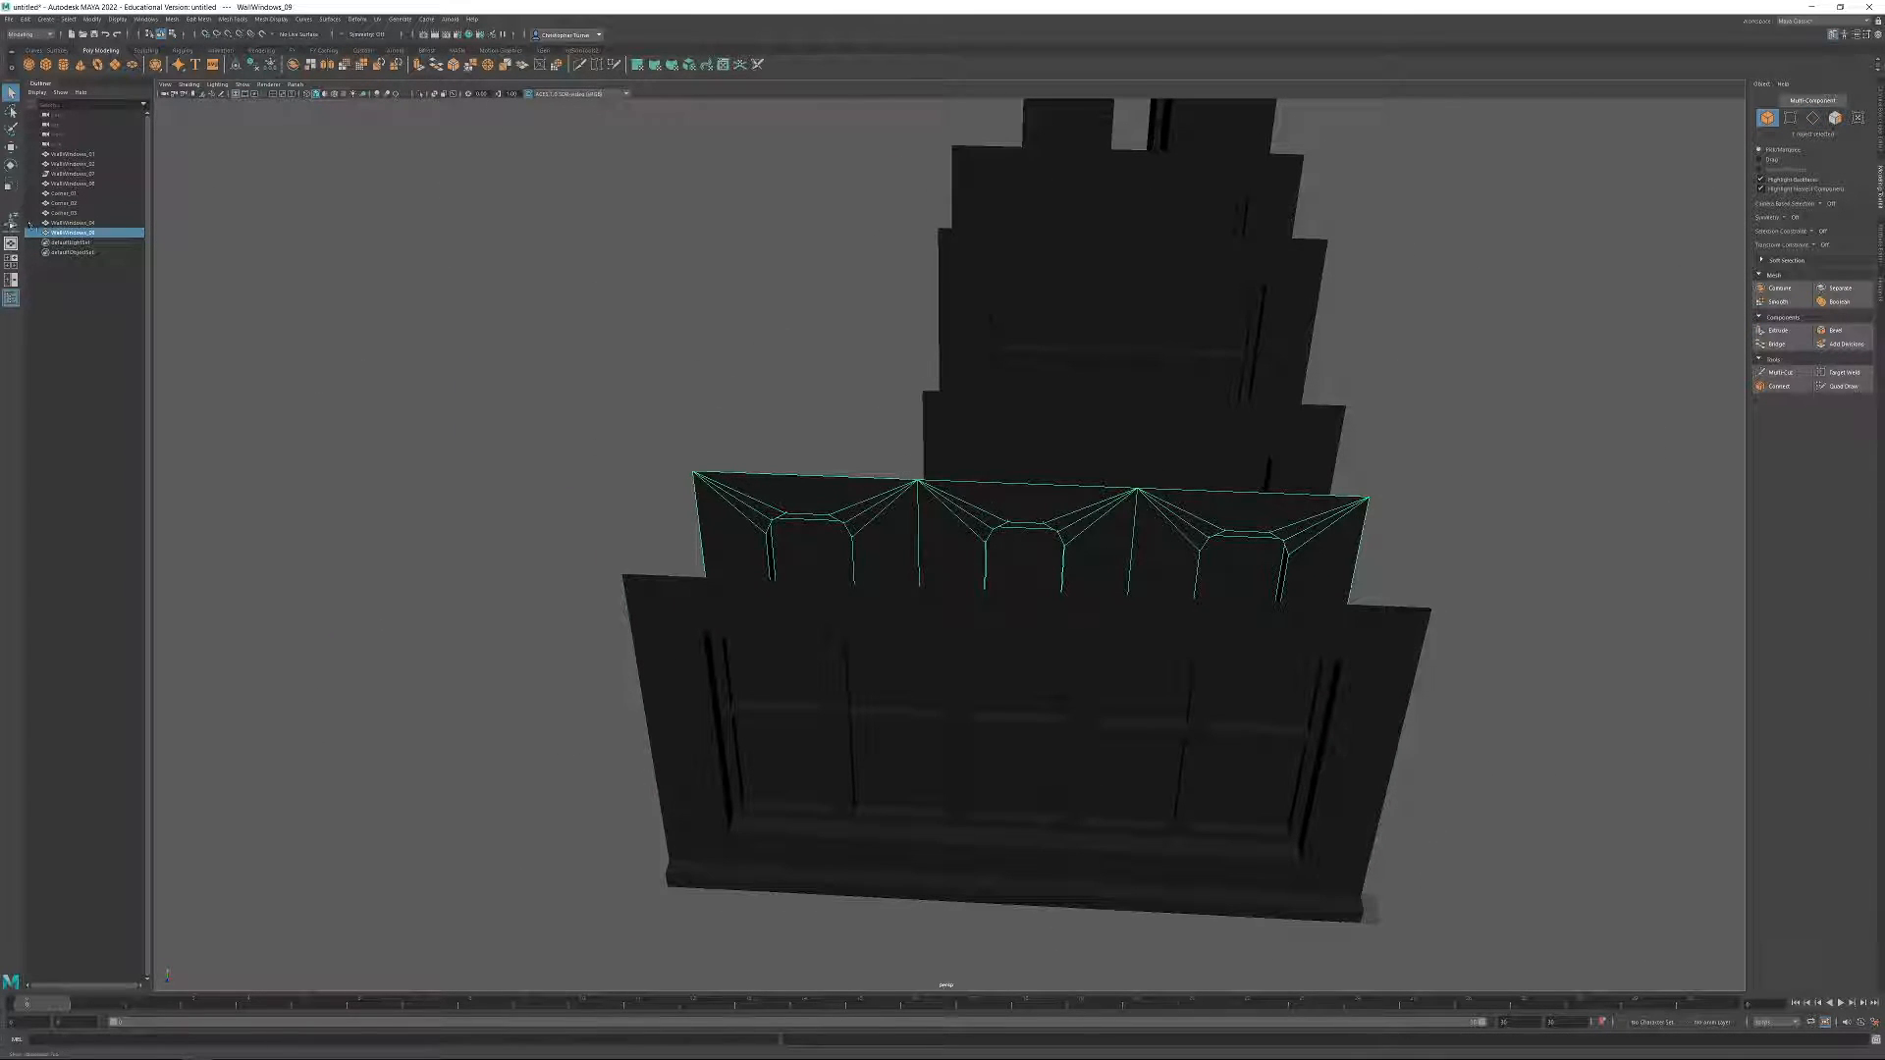
double_click(87, 232)
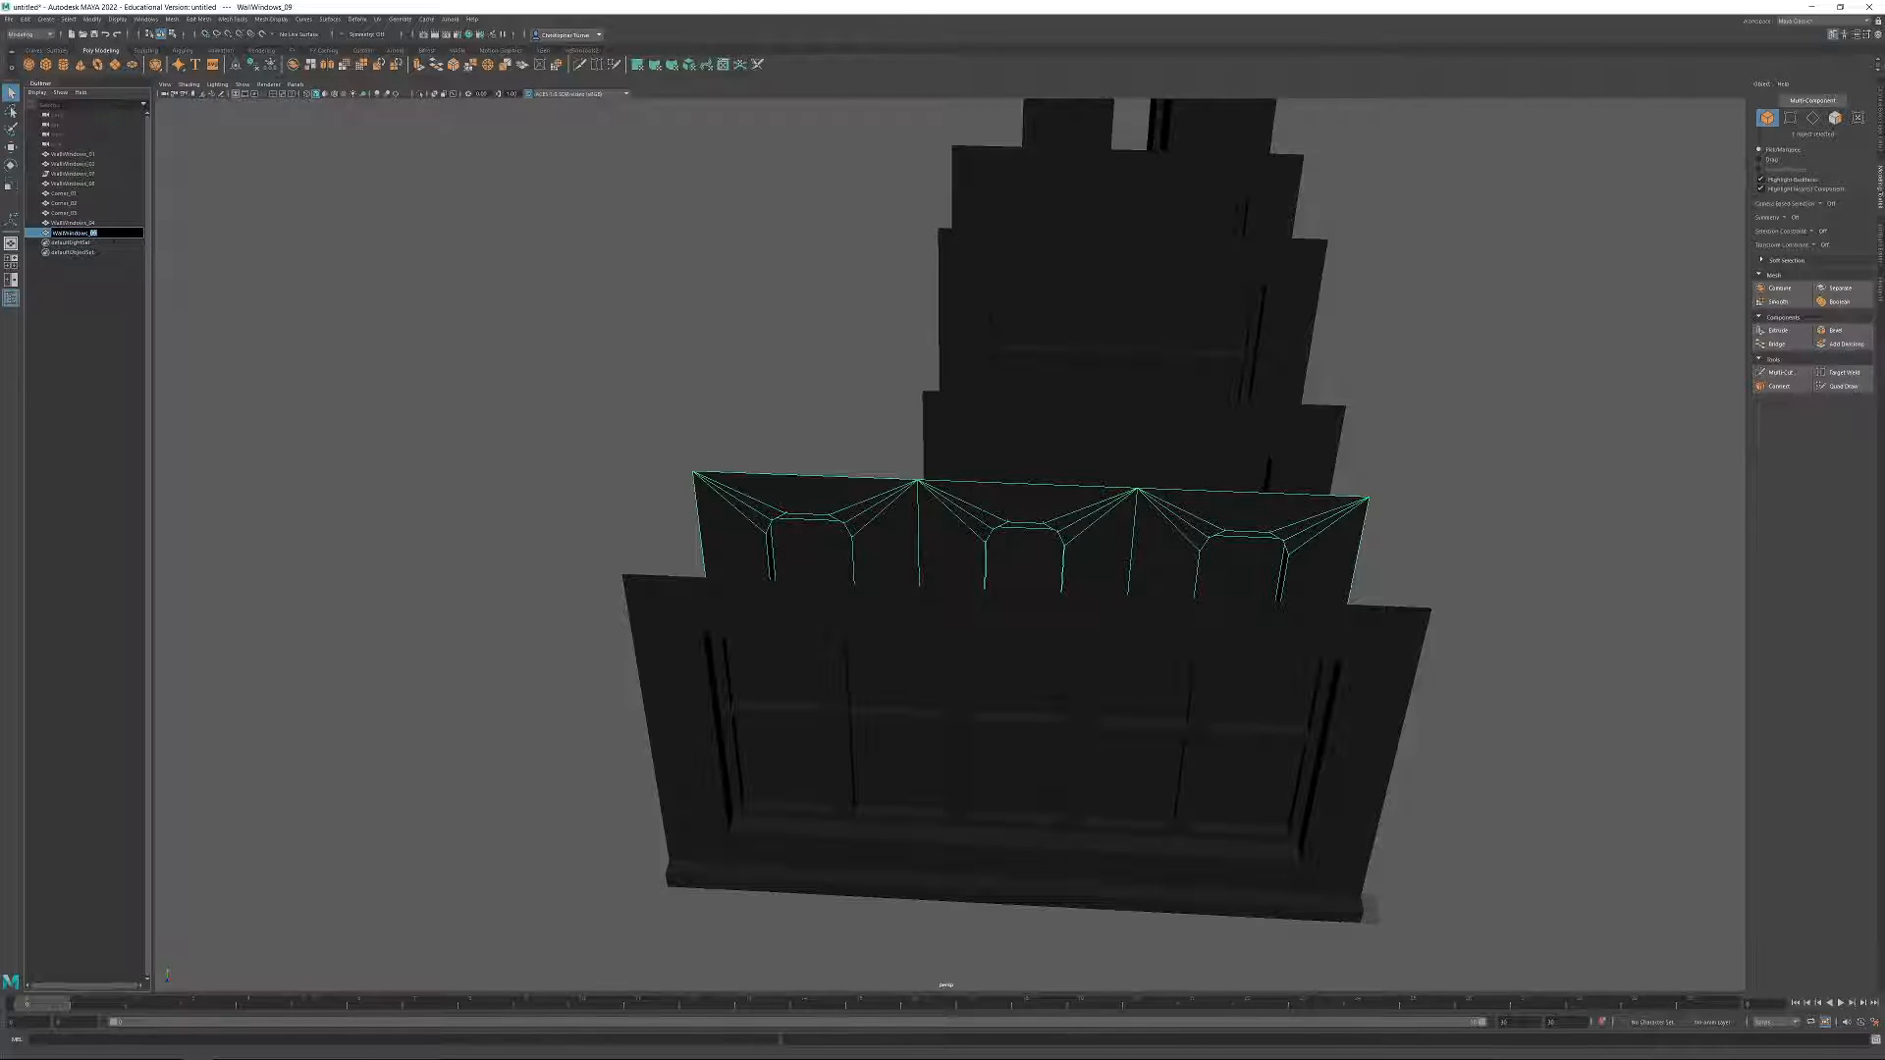
type("05")
key("Return")
left_click(479, 443)
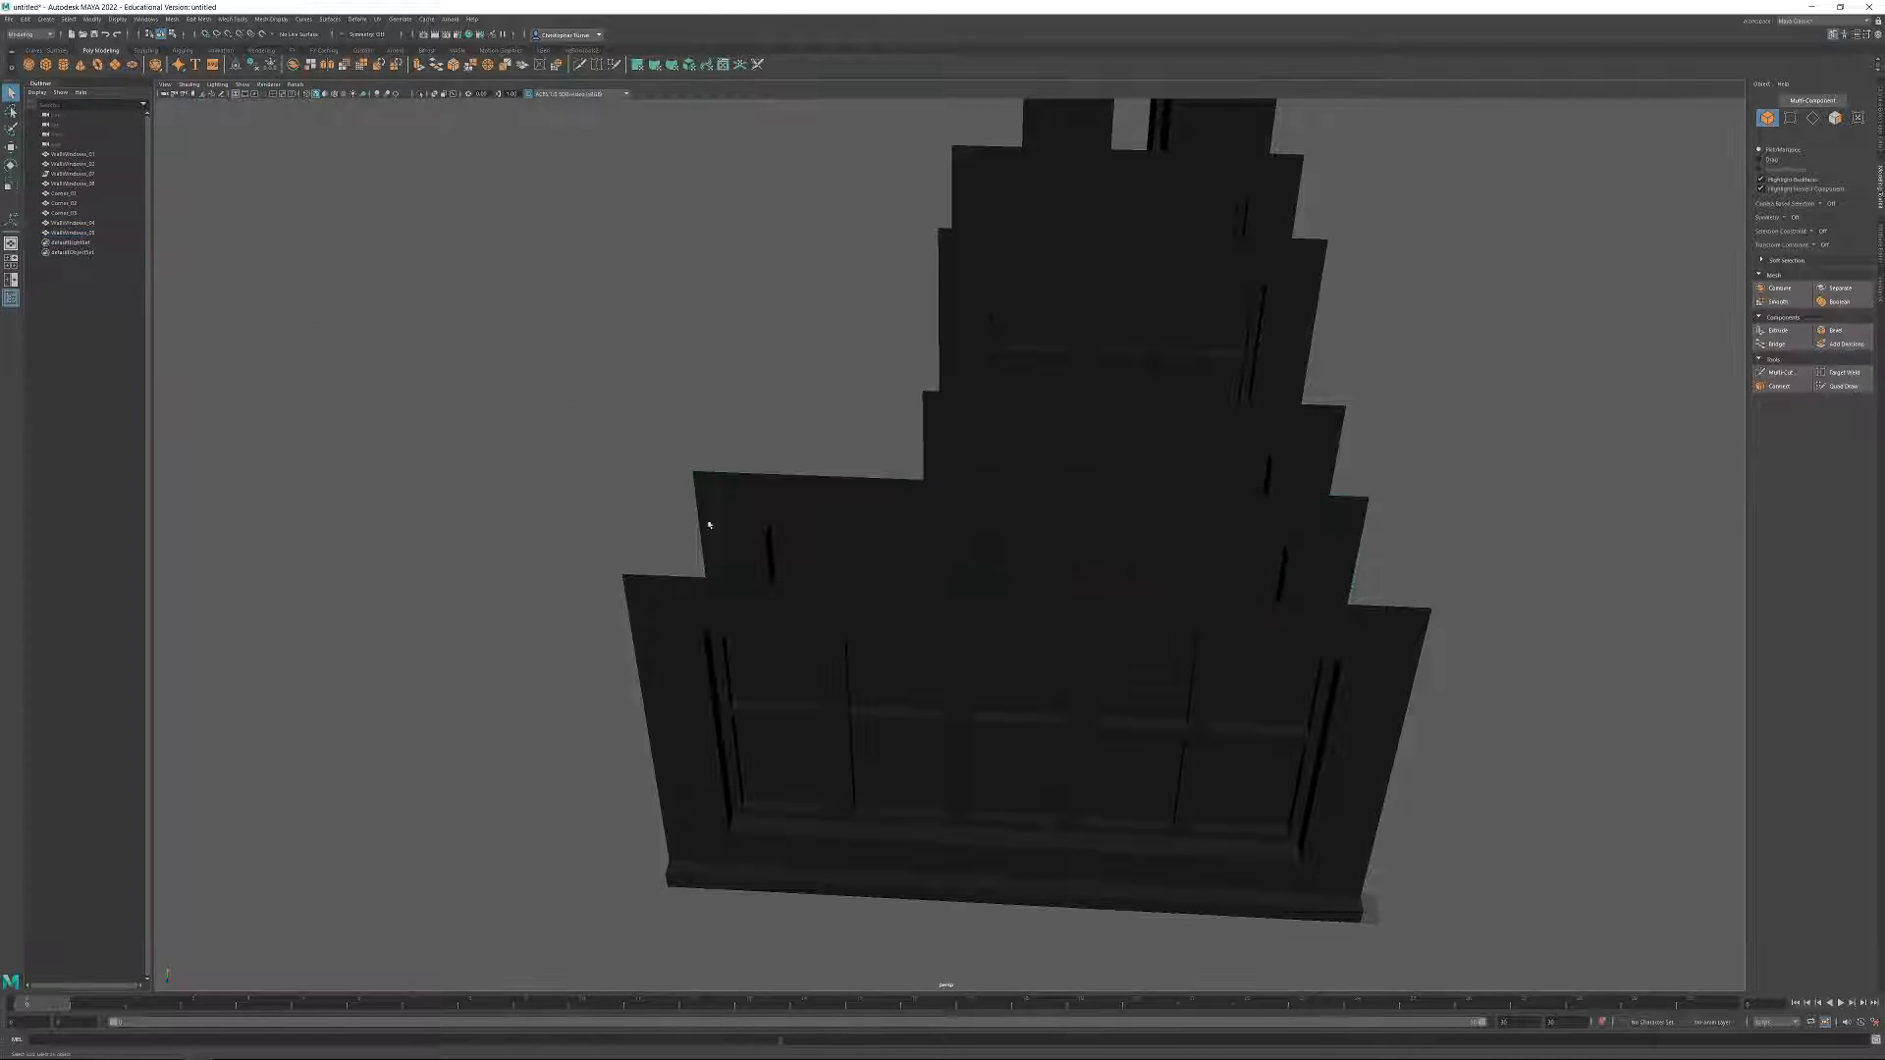
Select all wall and corner modules and clean up their history and transforms together.
left_click_drag(498, 476, 823, 477, "alt")
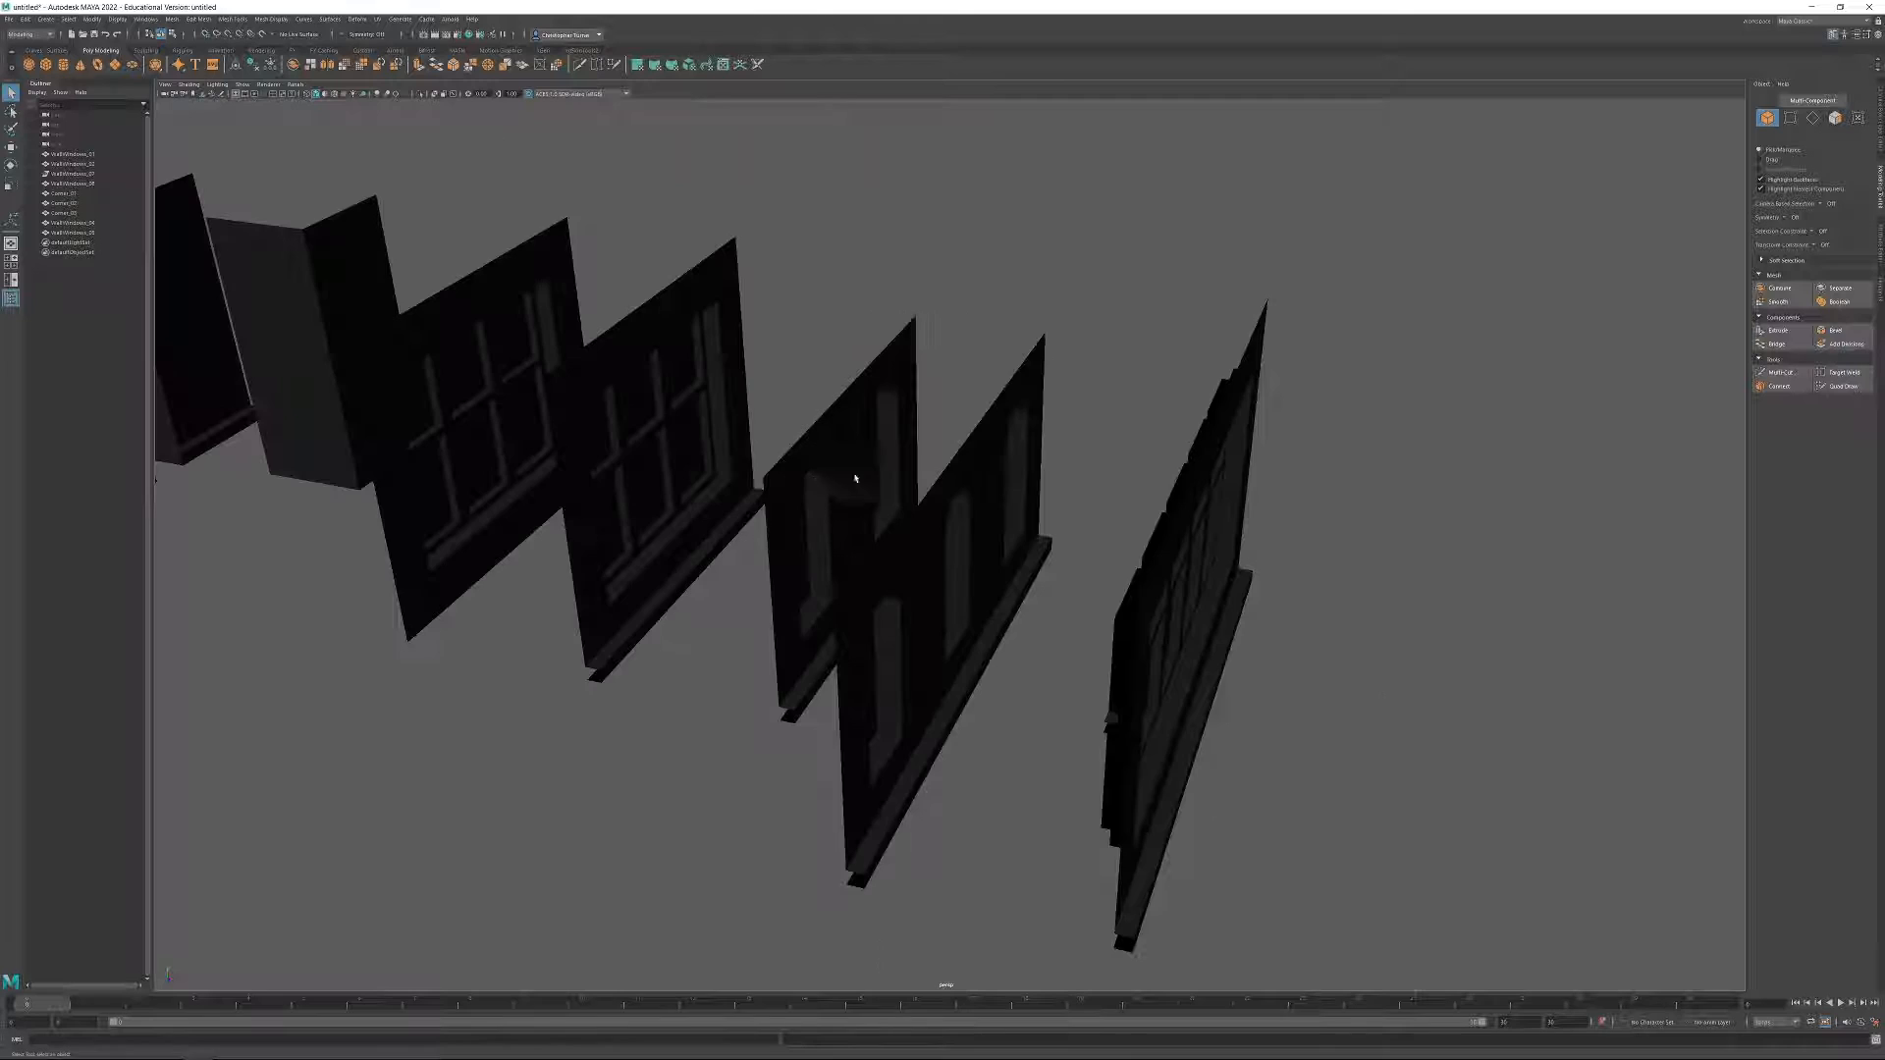
right_click_drag(834, 479, 795, 413, "alt")
left_click_drag(1151, 720, 1163, 728)
middle_click_drag(1019, 530, 1186, 583, "alt")
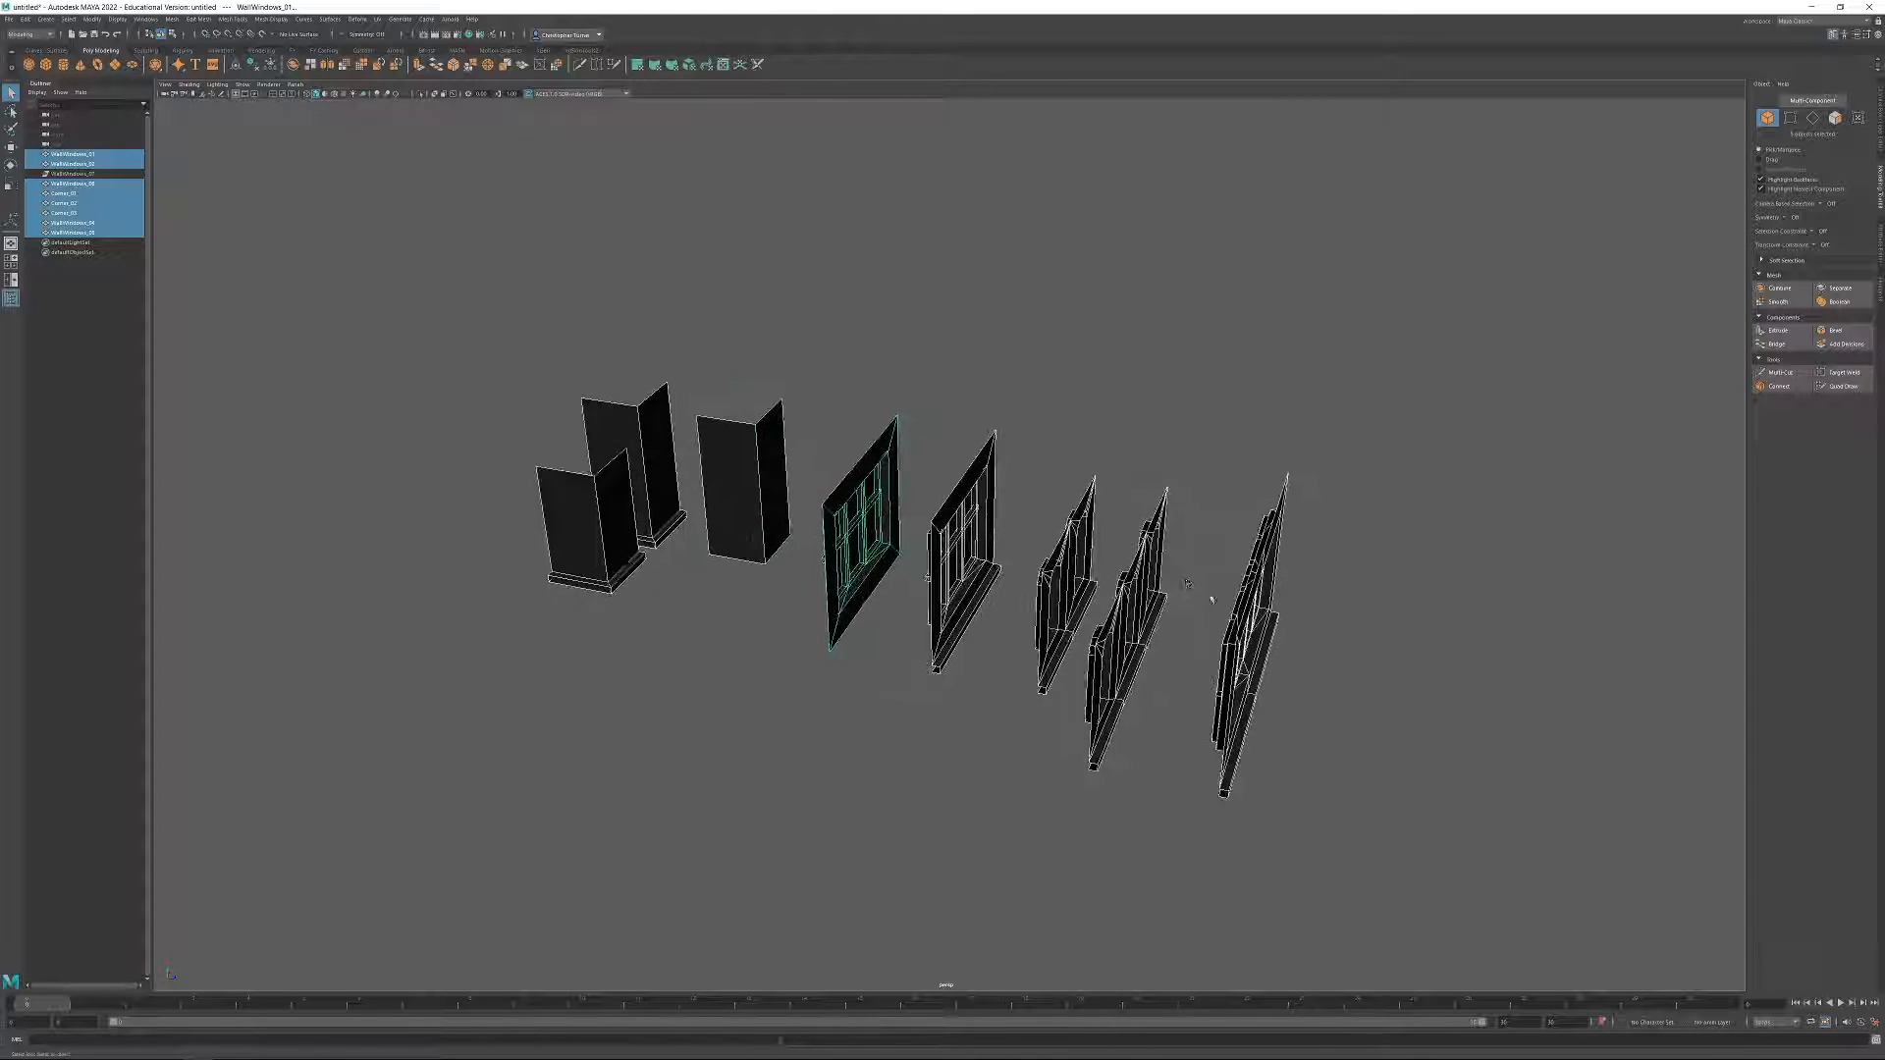
left_click(270, 65)
Delete the leftover WallWindows_07 item from the scene.
scroll(459, 164, "down", 5)
left_click_drag(459, 164, 896, 374, "alt")
left_click(66, 174)
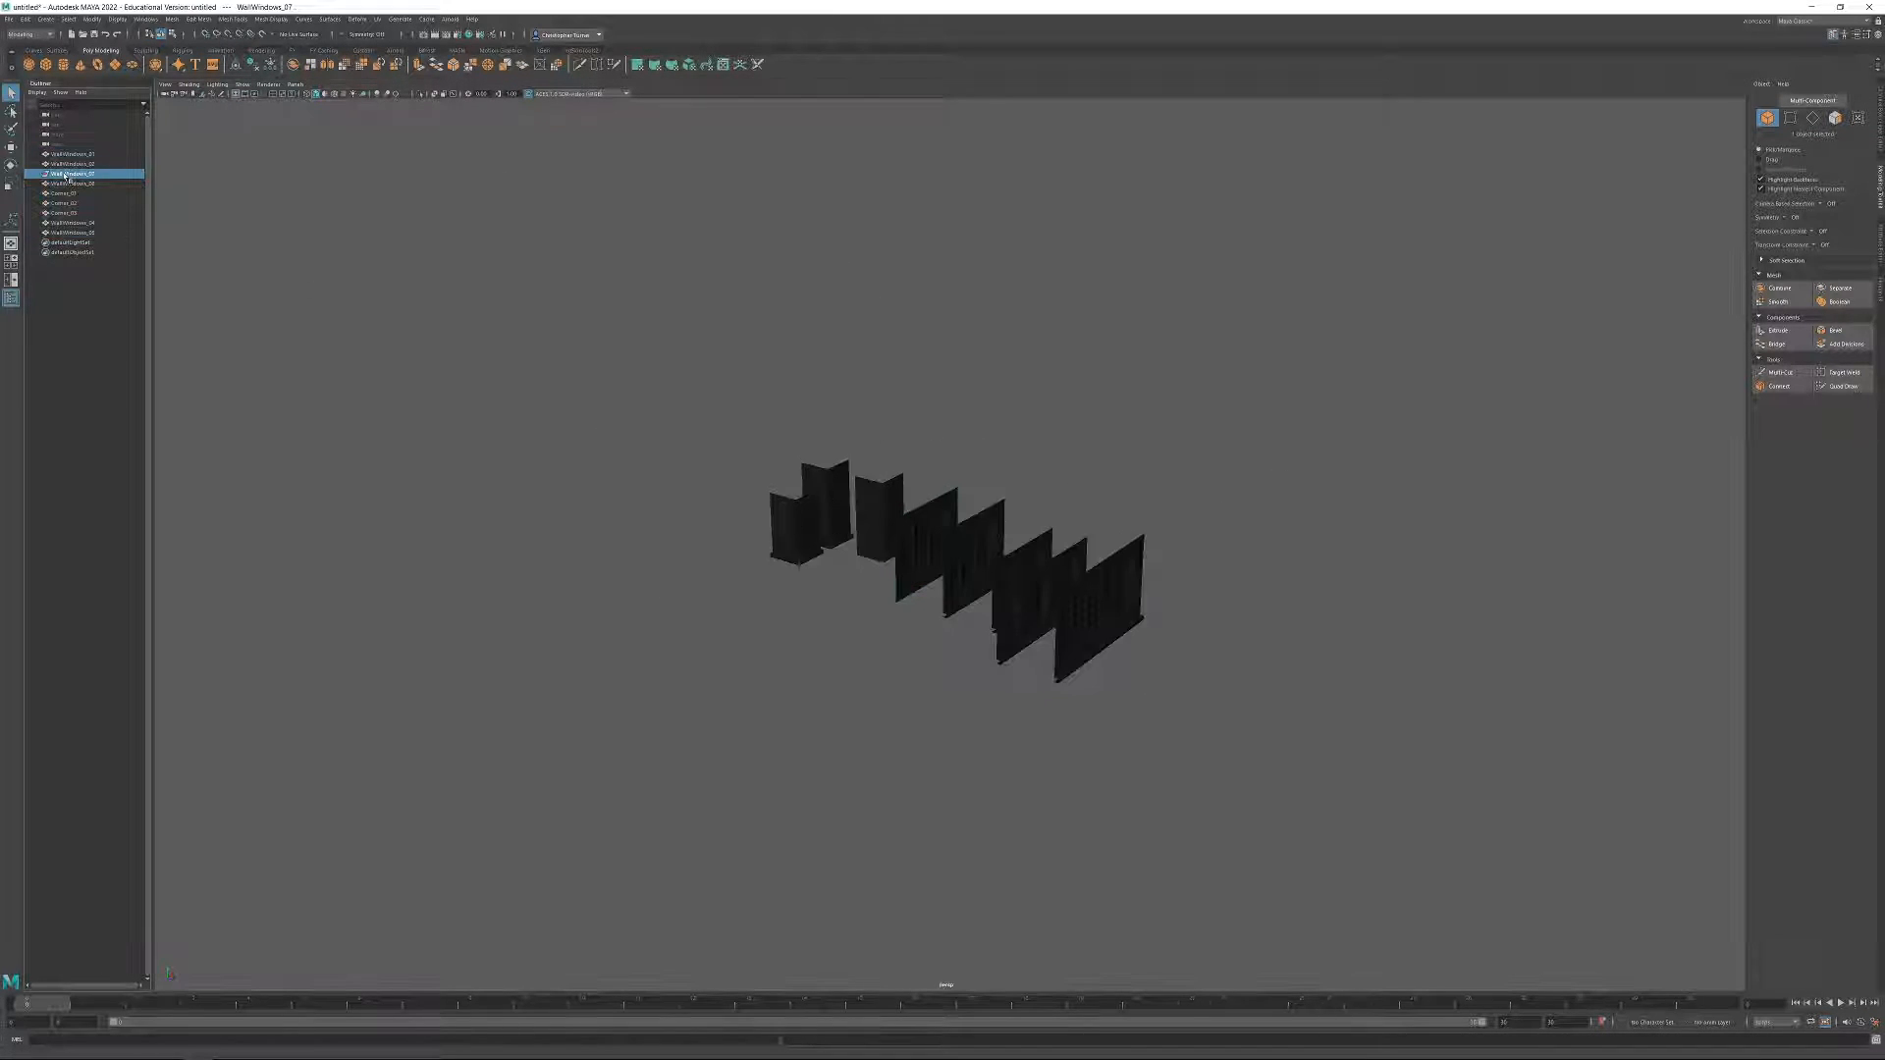
key("Delete")
Check which modules the remaining scene entries refer to and review the whole set in close view.
left_click(61, 164)
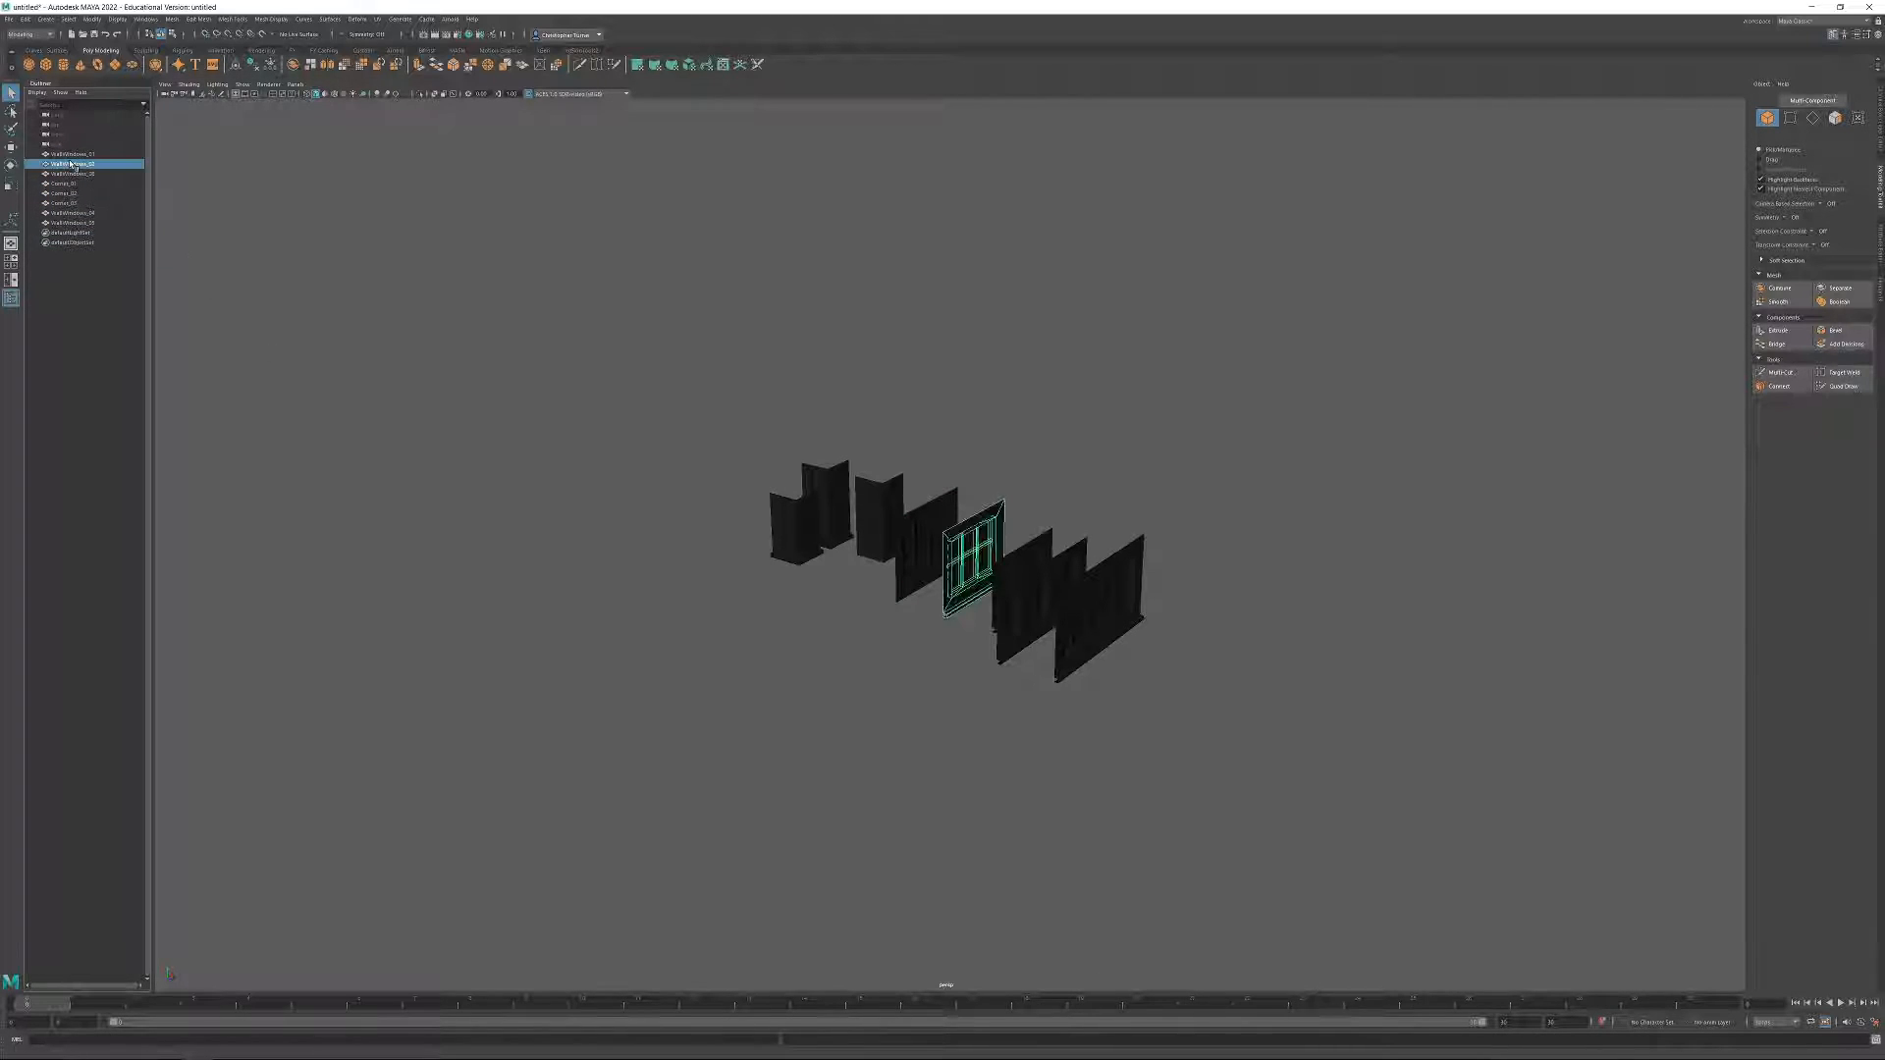
left_click(78, 224, "shift")
left_click(64, 155)
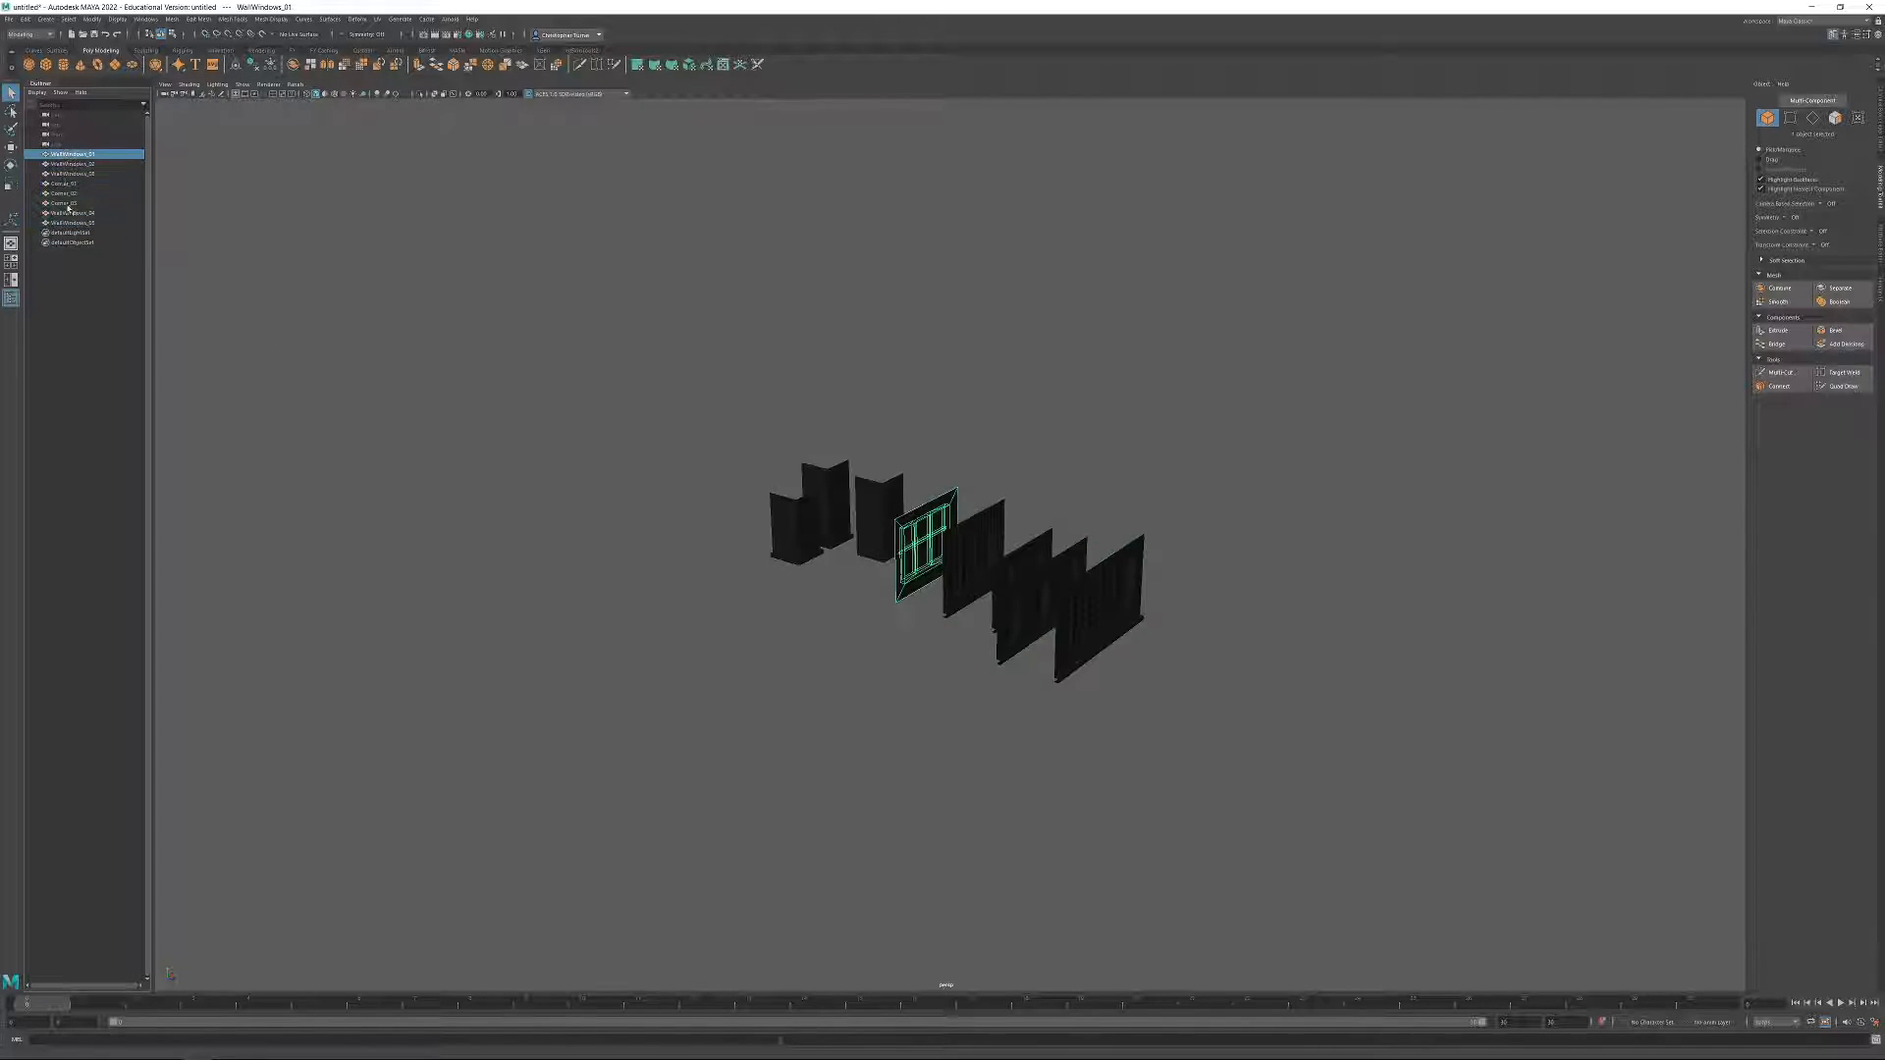
left_click(68, 224, "shift")
key("f")
scroll(1097, 543, "up", 3)
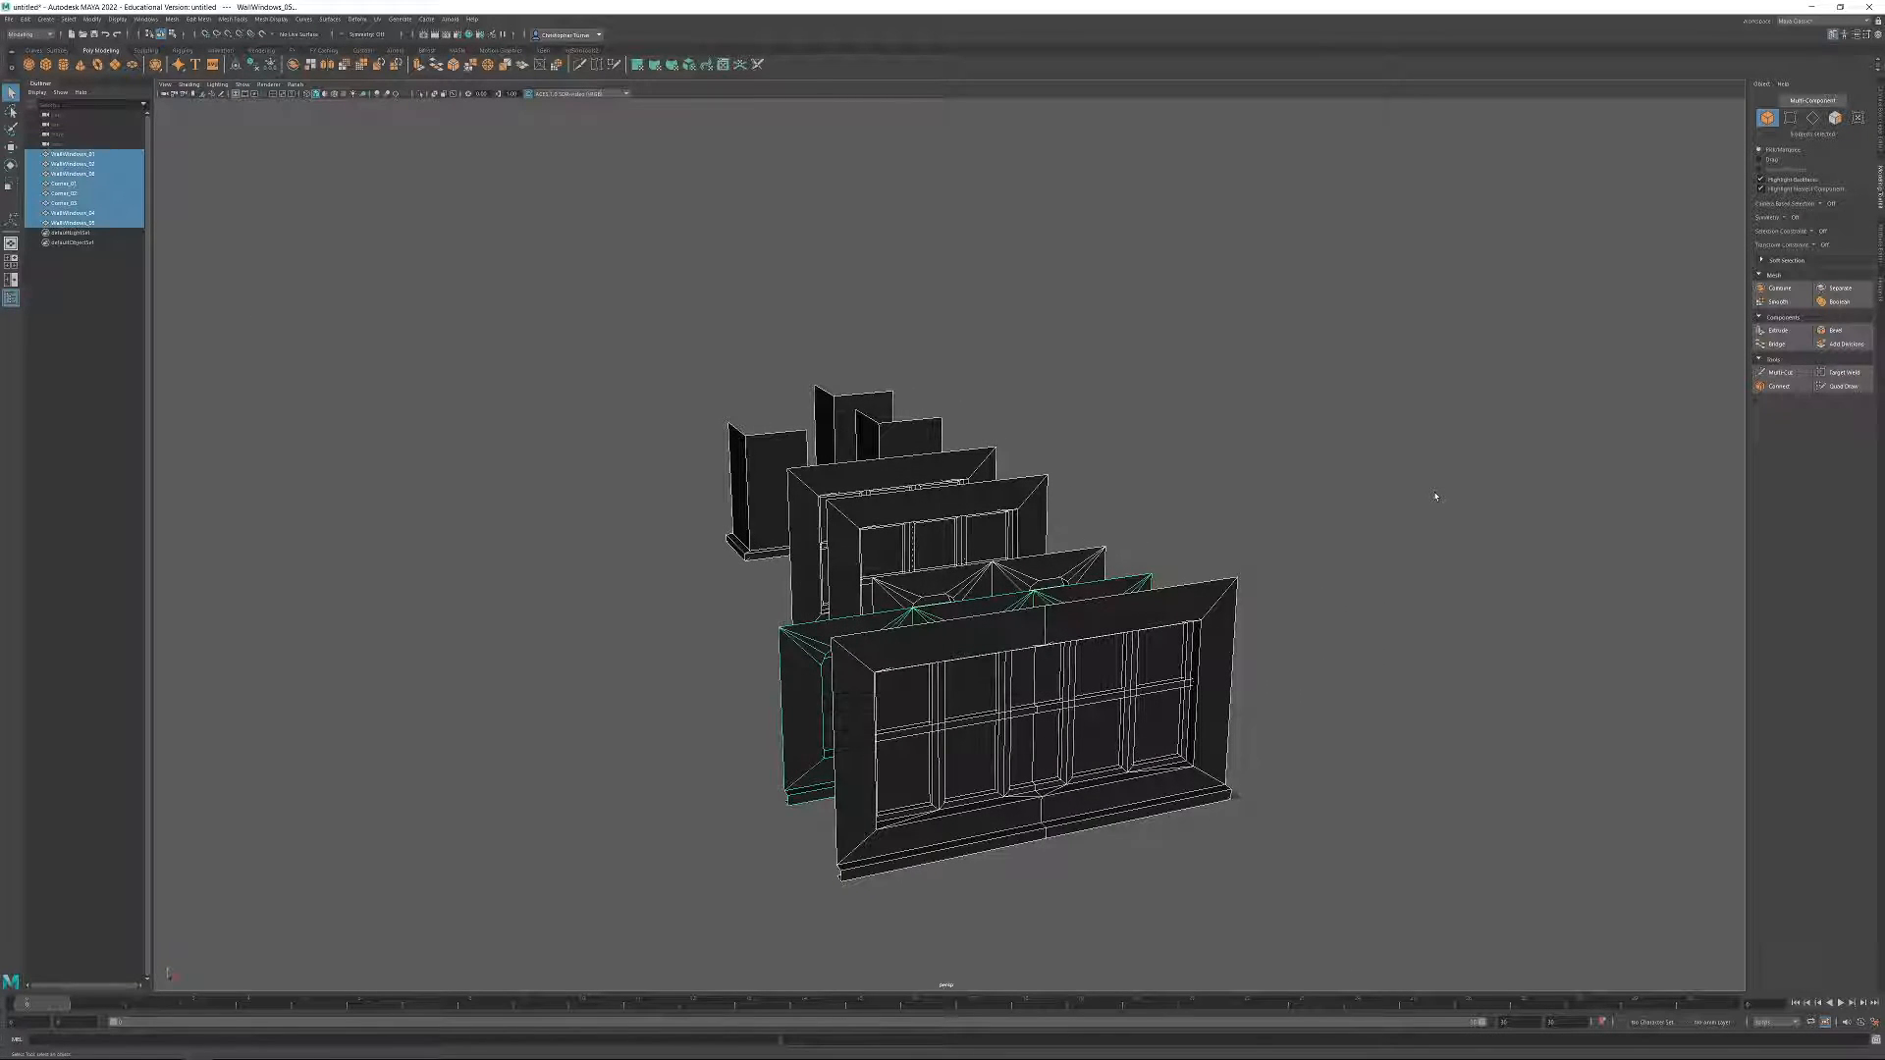
left_click_drag(1174, 634, 1317, 627, "alt")
left_click(1316, 628)
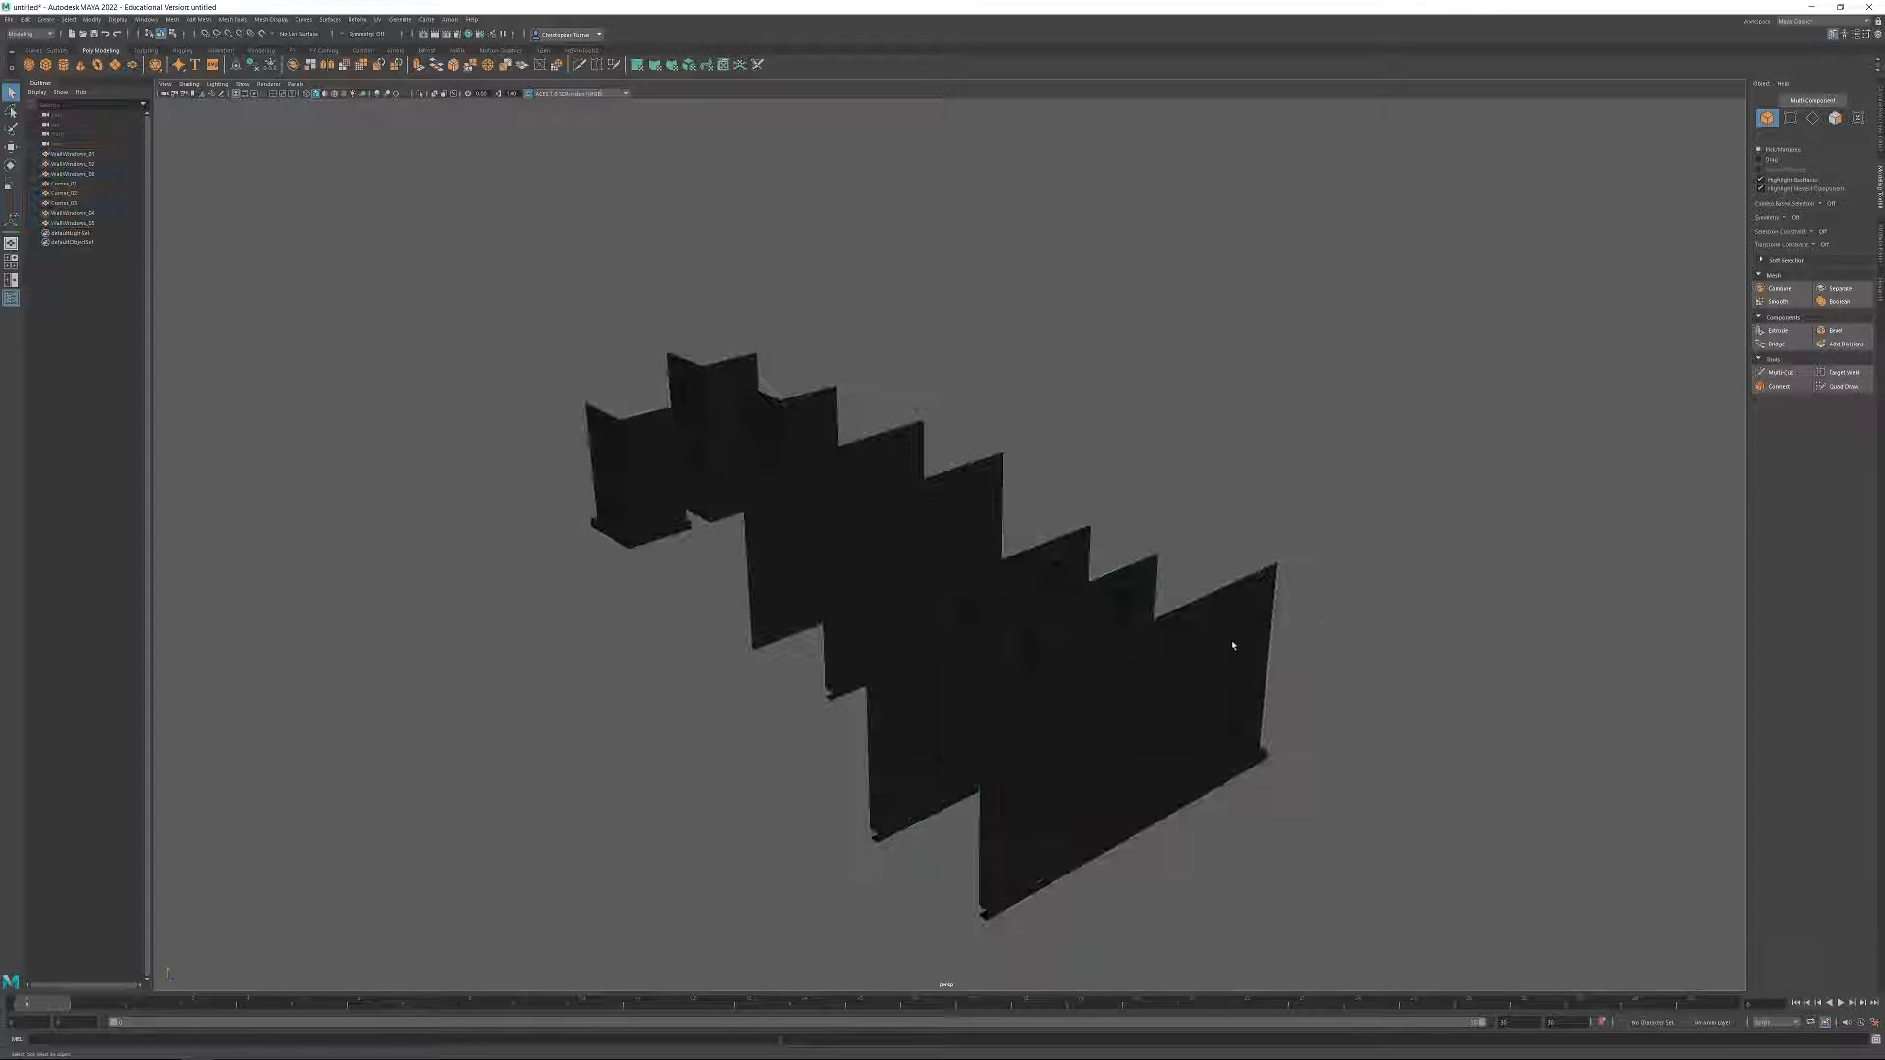
Inspect the corner pieces, the three-column window walls and the wide WallWindows_04 module from several angles.
scroll(1171, 652, "up", 1)
left_click_drag(574, 286, 728, 394)
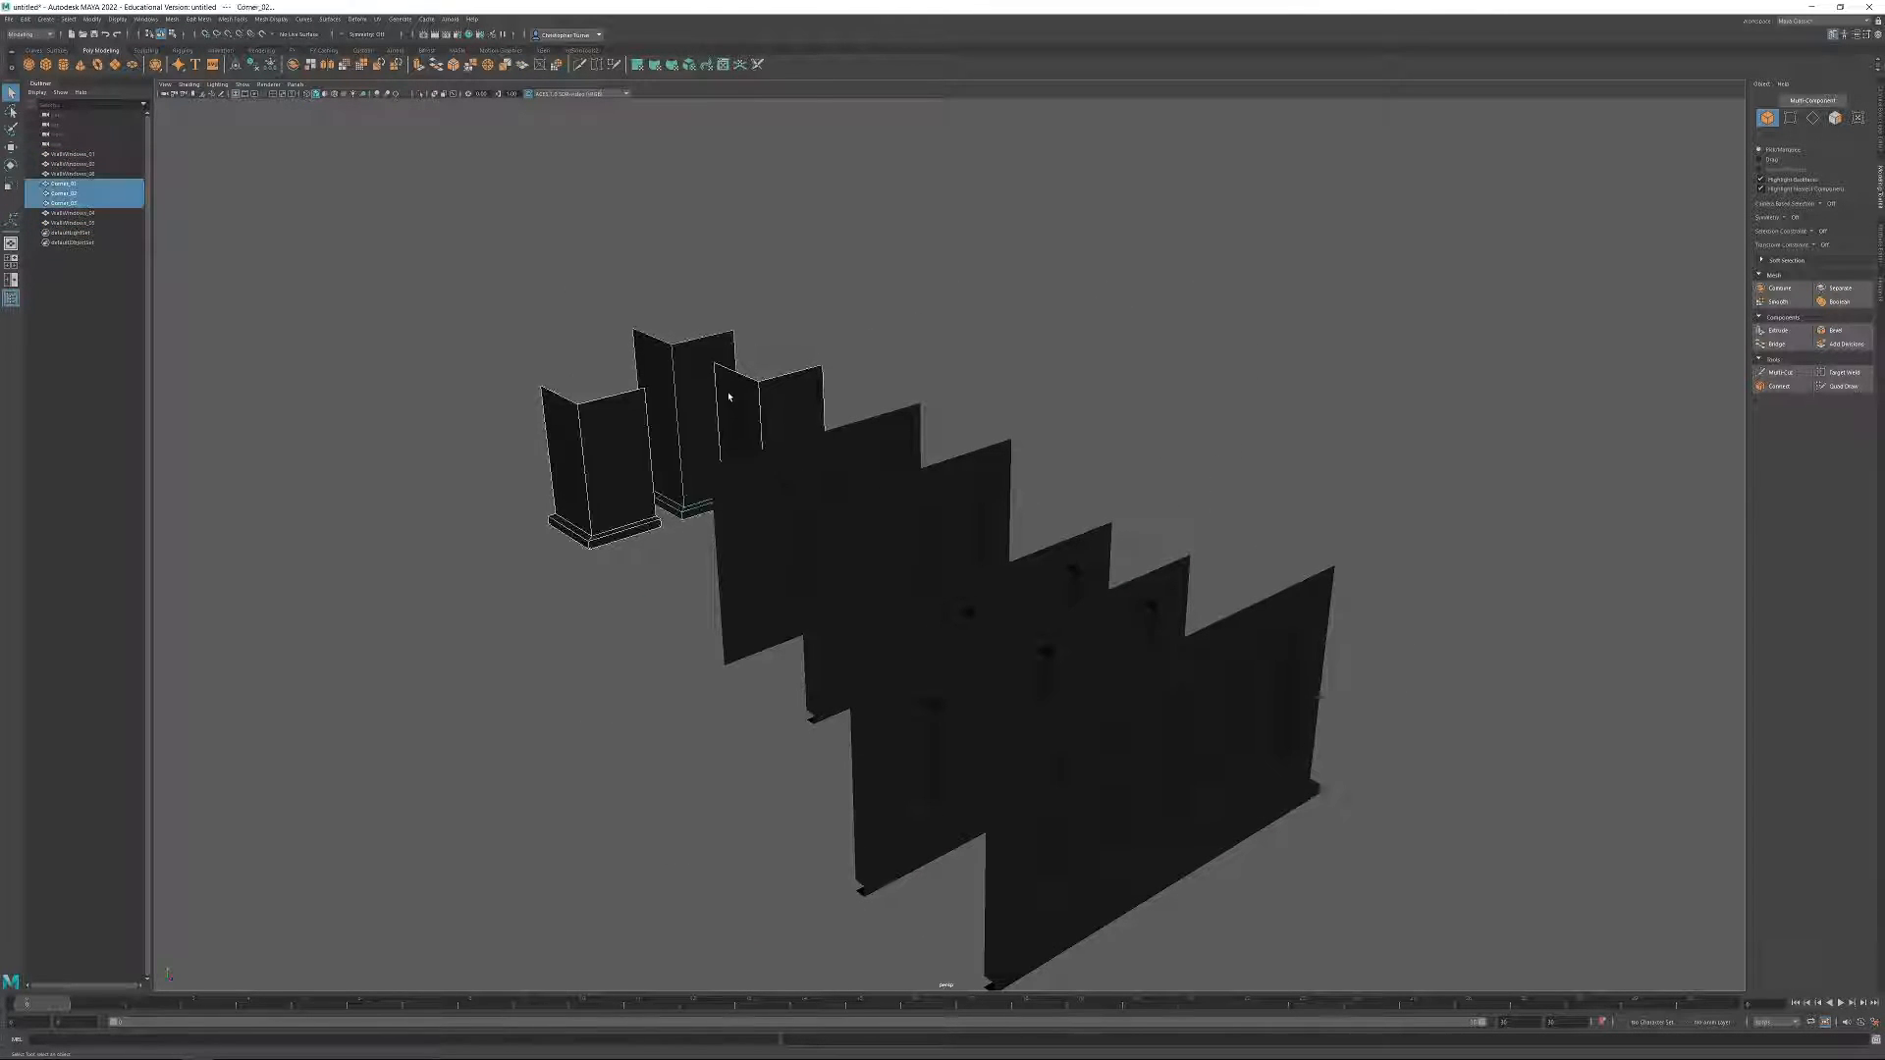
left_click_drag(906, 379, 1042, 521)
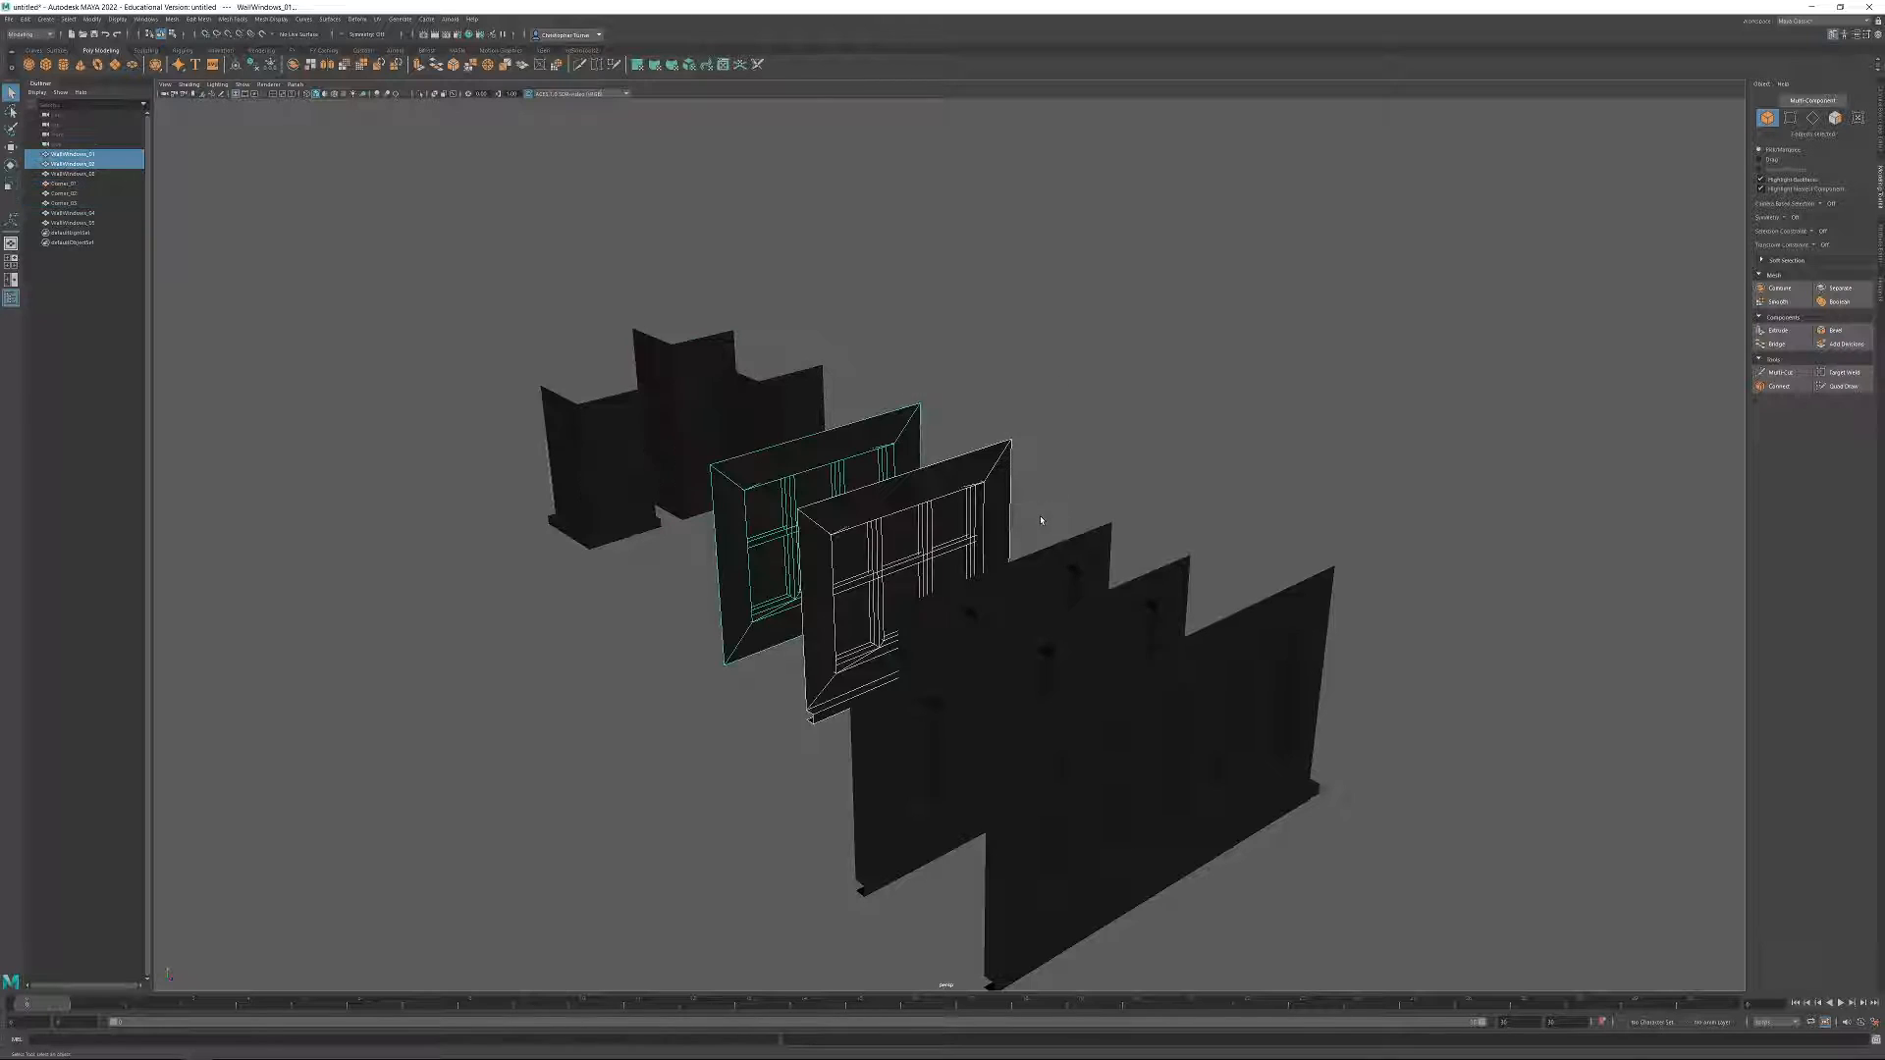
left_click_drag(1155, 574, 1159, 579)
left_click(1278, 619)
left_click_drag(1372, 645, 1434, 660, "alt")
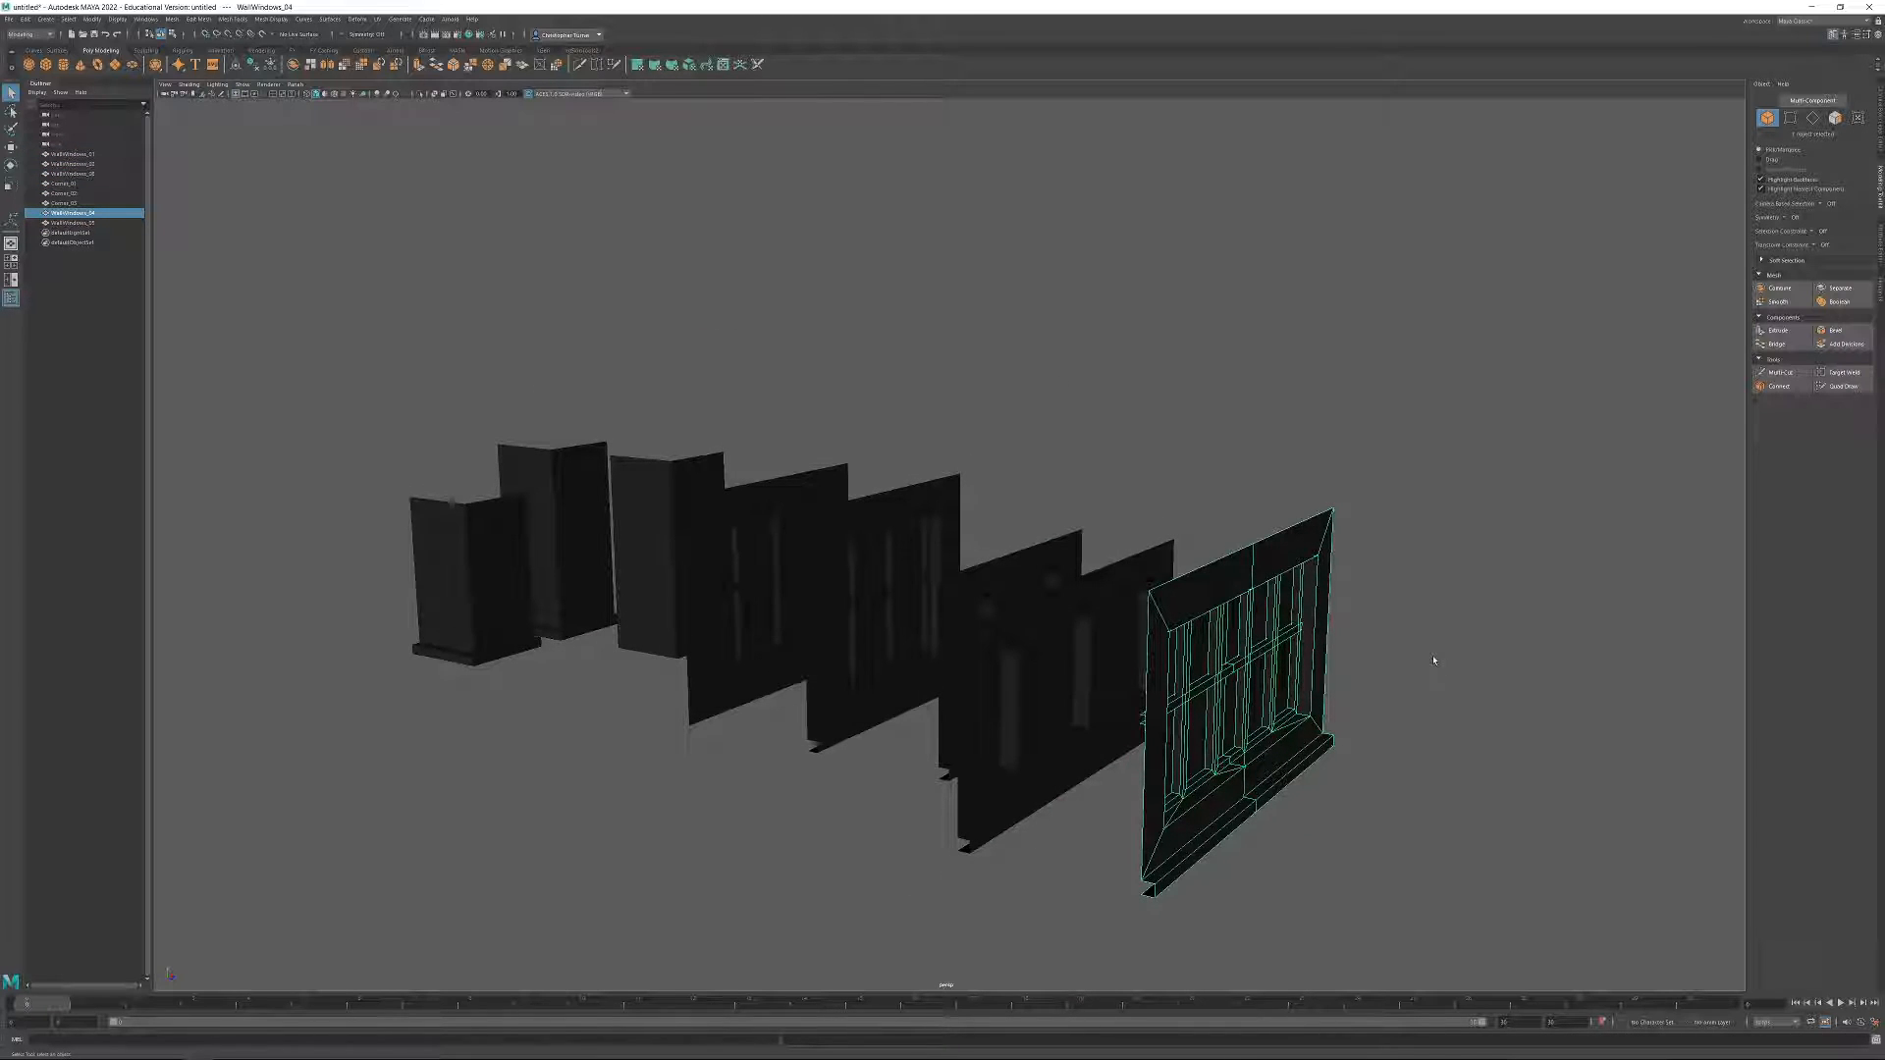
scroll(1140, 522, "down", 3)
left_click_drag(1140, 522, 1105, 271, "alt")
left_click_drag(1257, 629, 1155, 671, "alt")
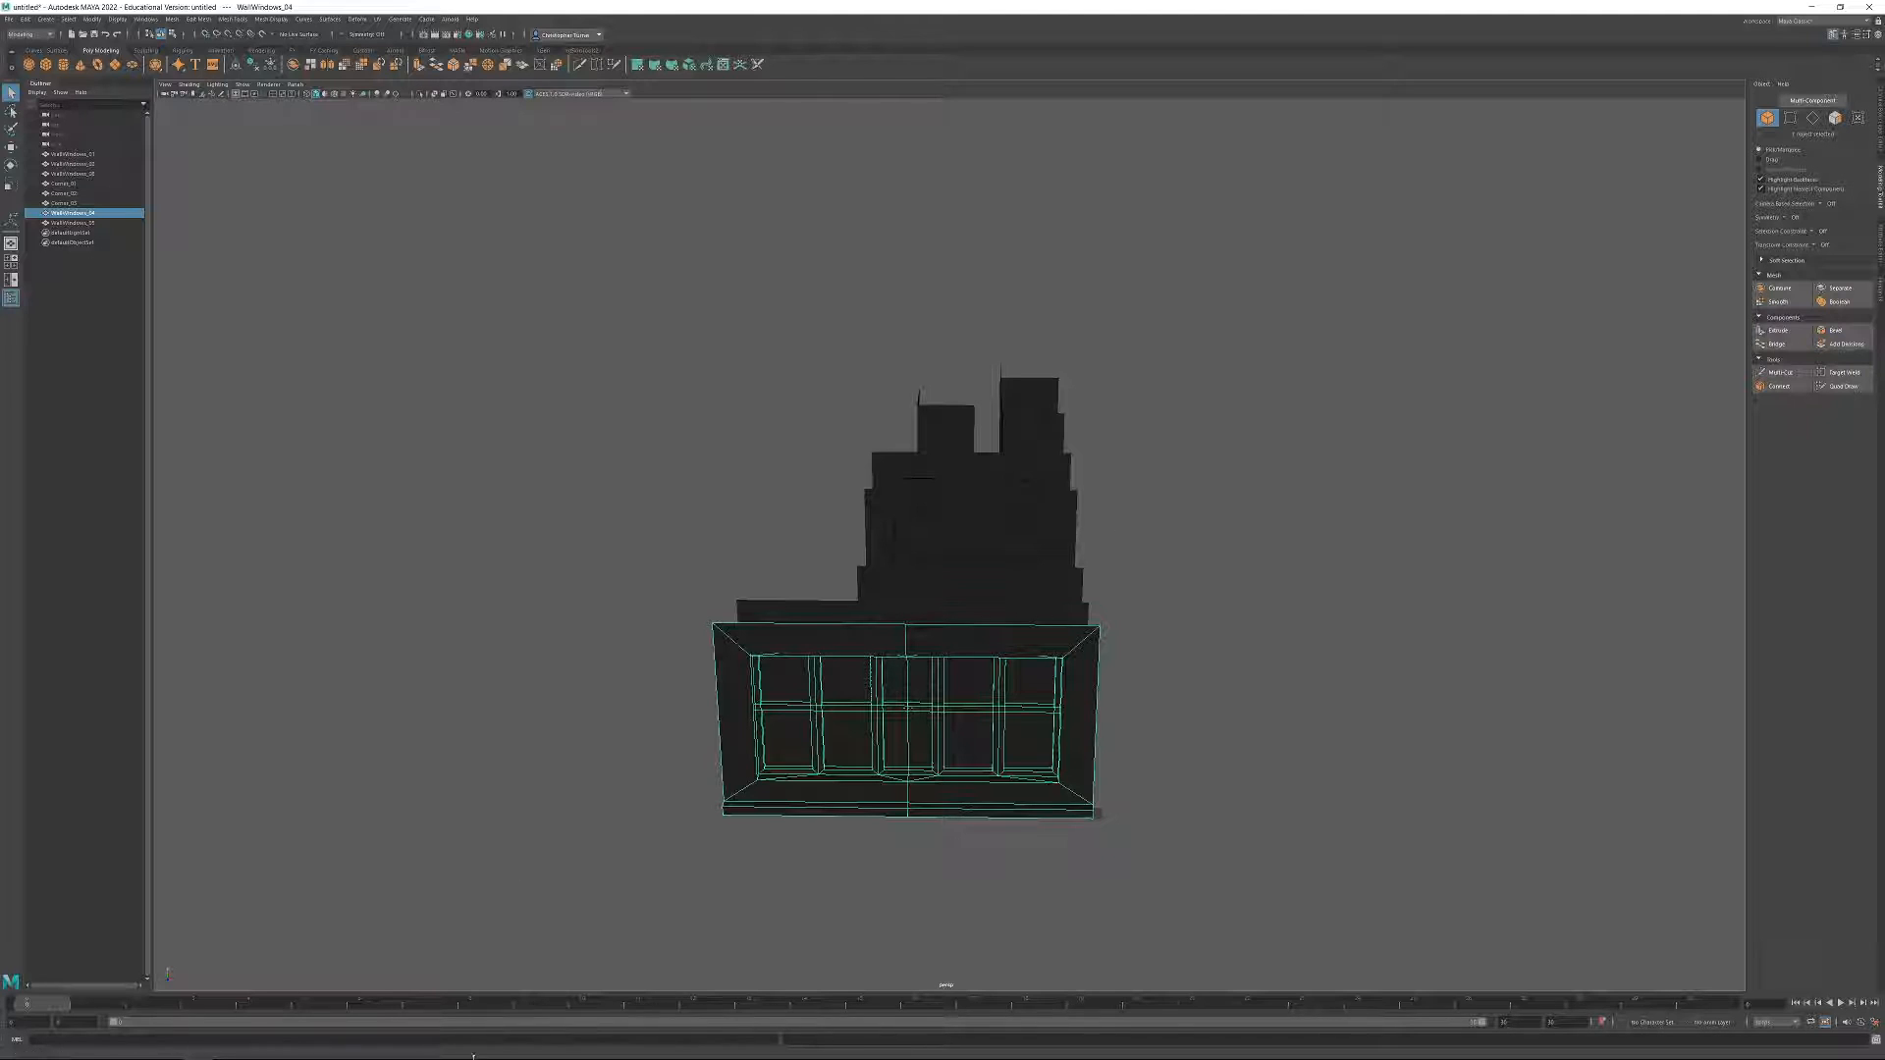
Switch to Photoshop, move the colour-coded building reference to another monitor, and return to Maya.
mouse_move(228, 1047)
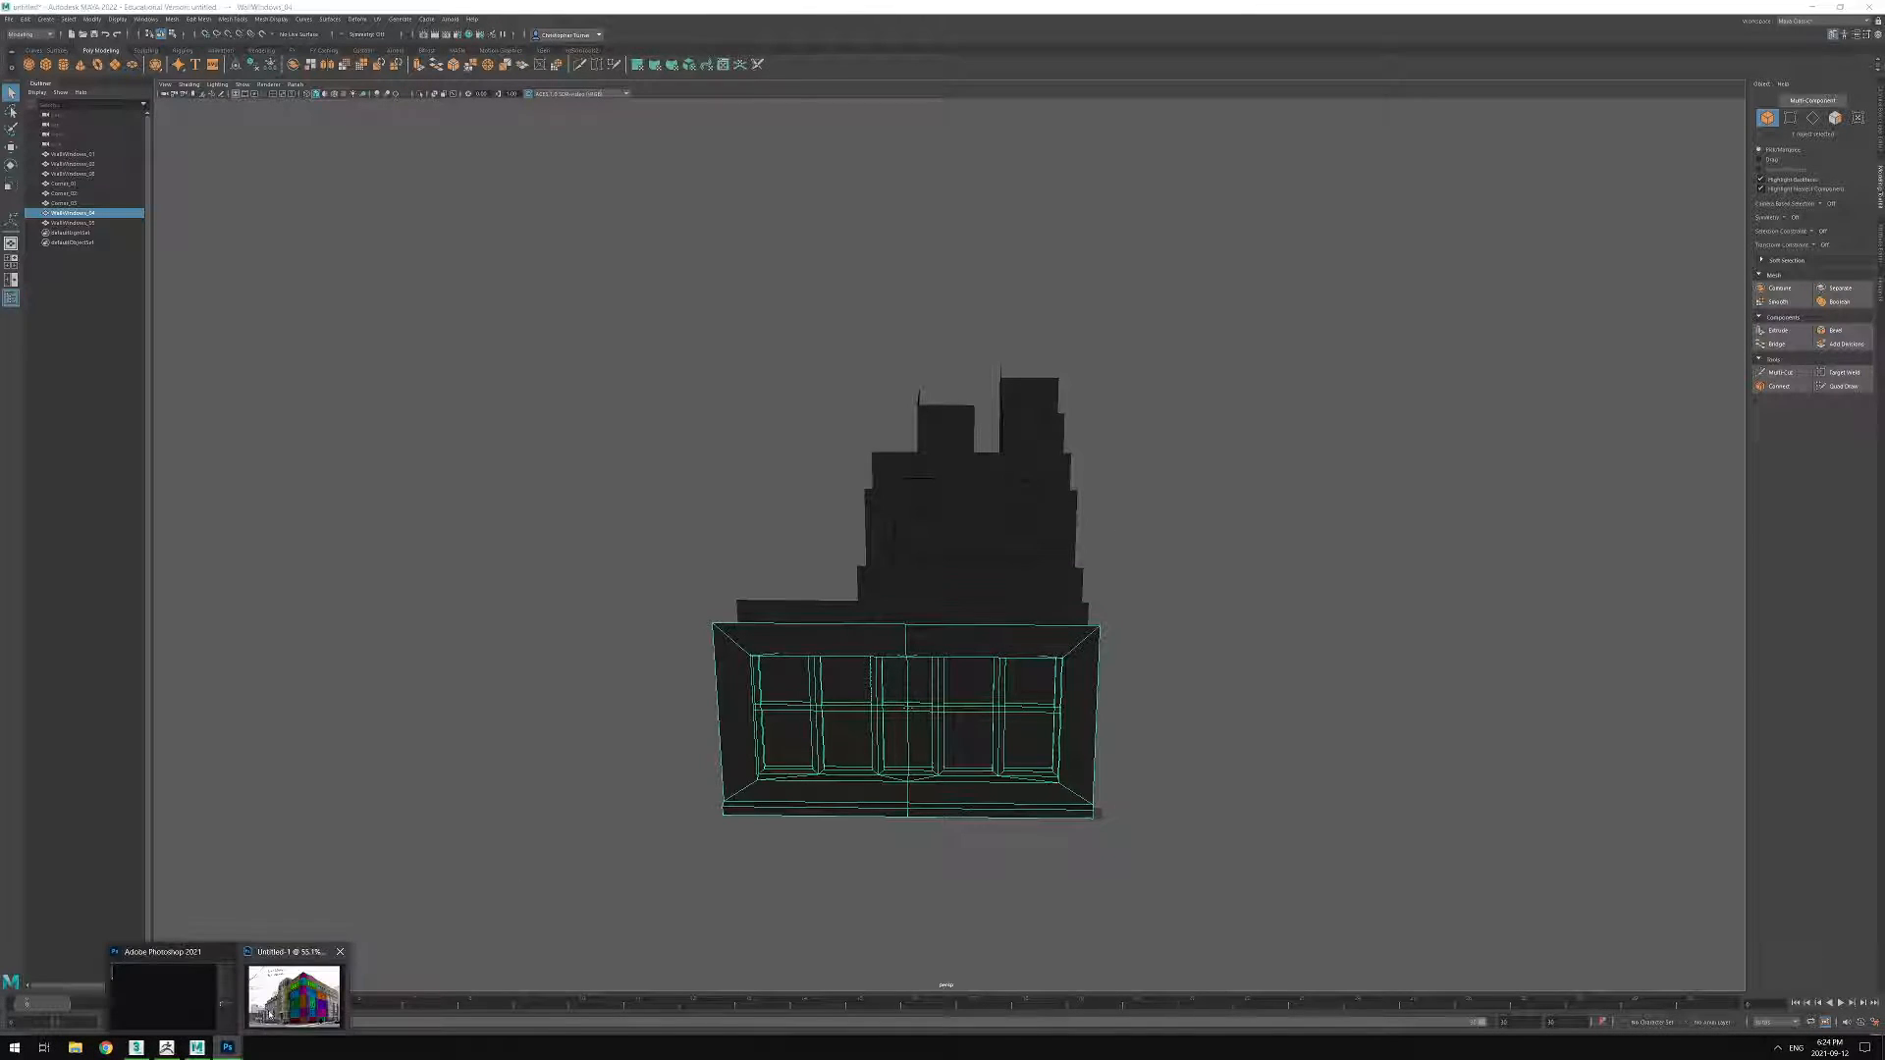
left_click(268, 1017)
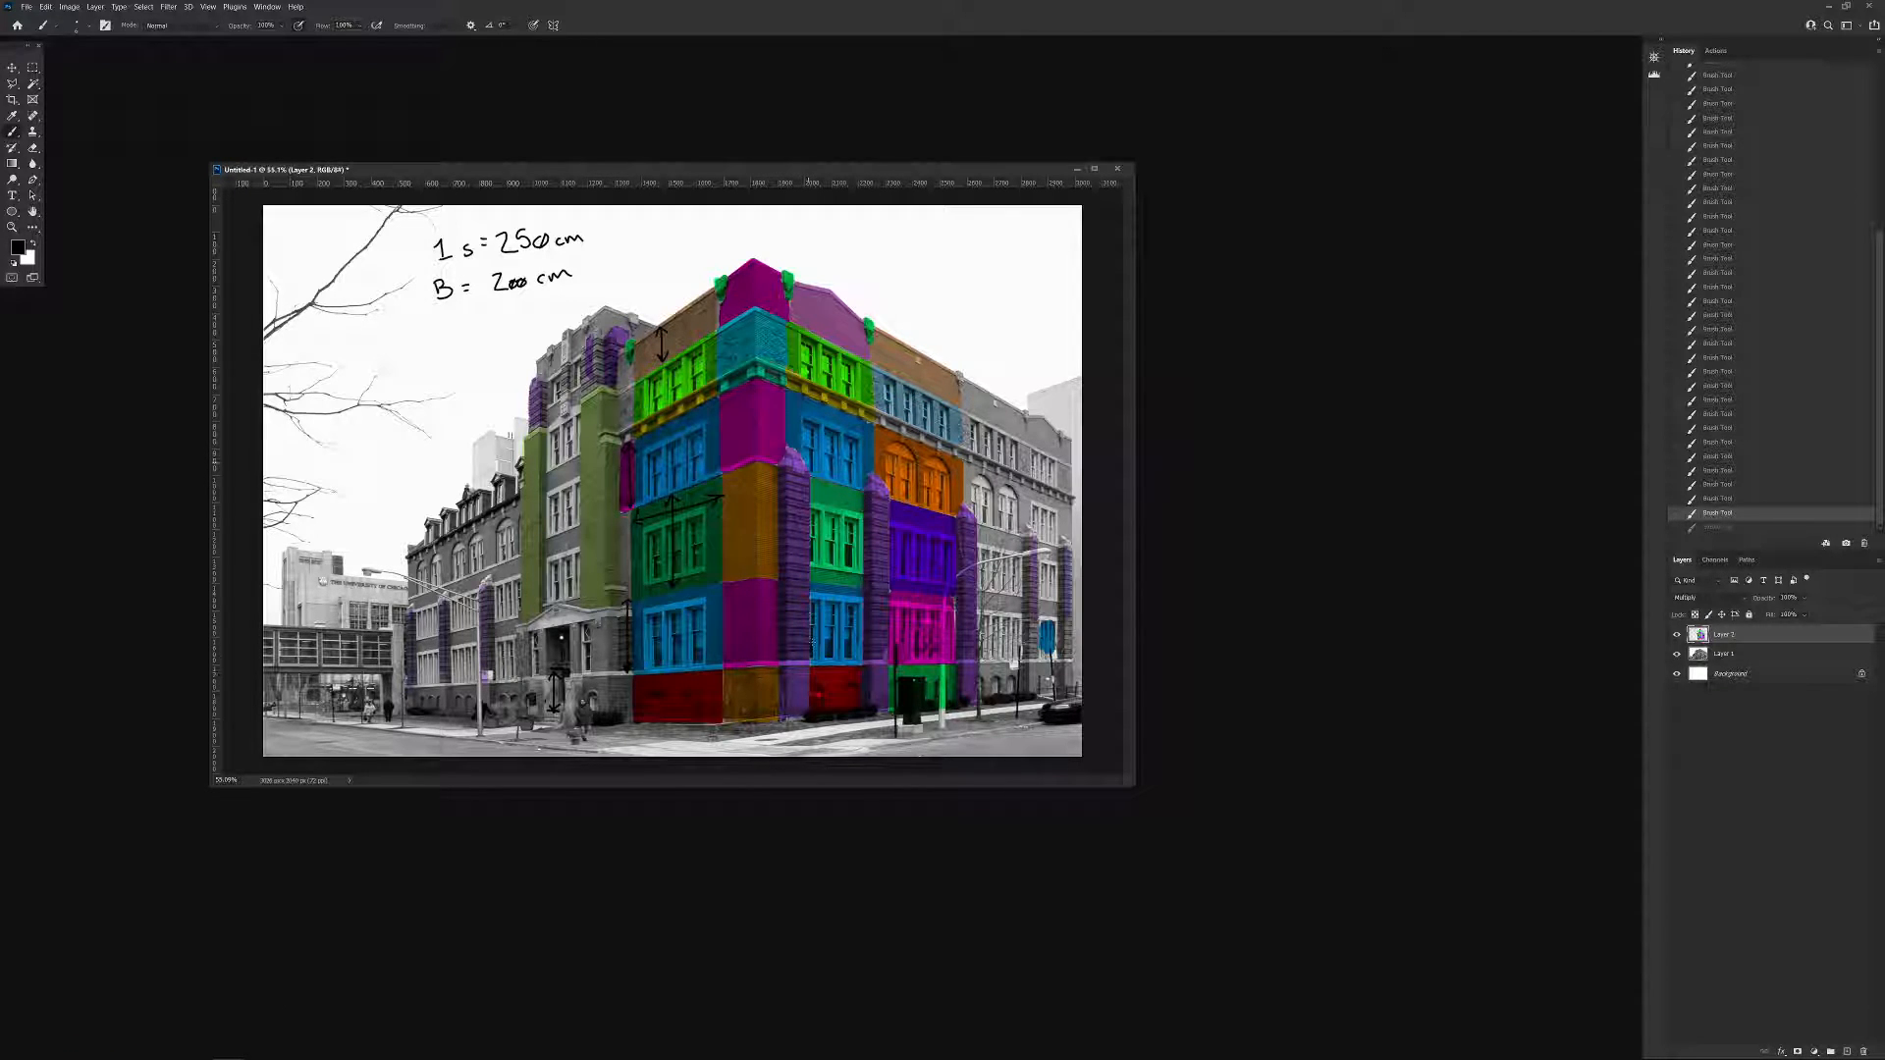
left_click_drag(758, 171, 1884, 98)
key("super")
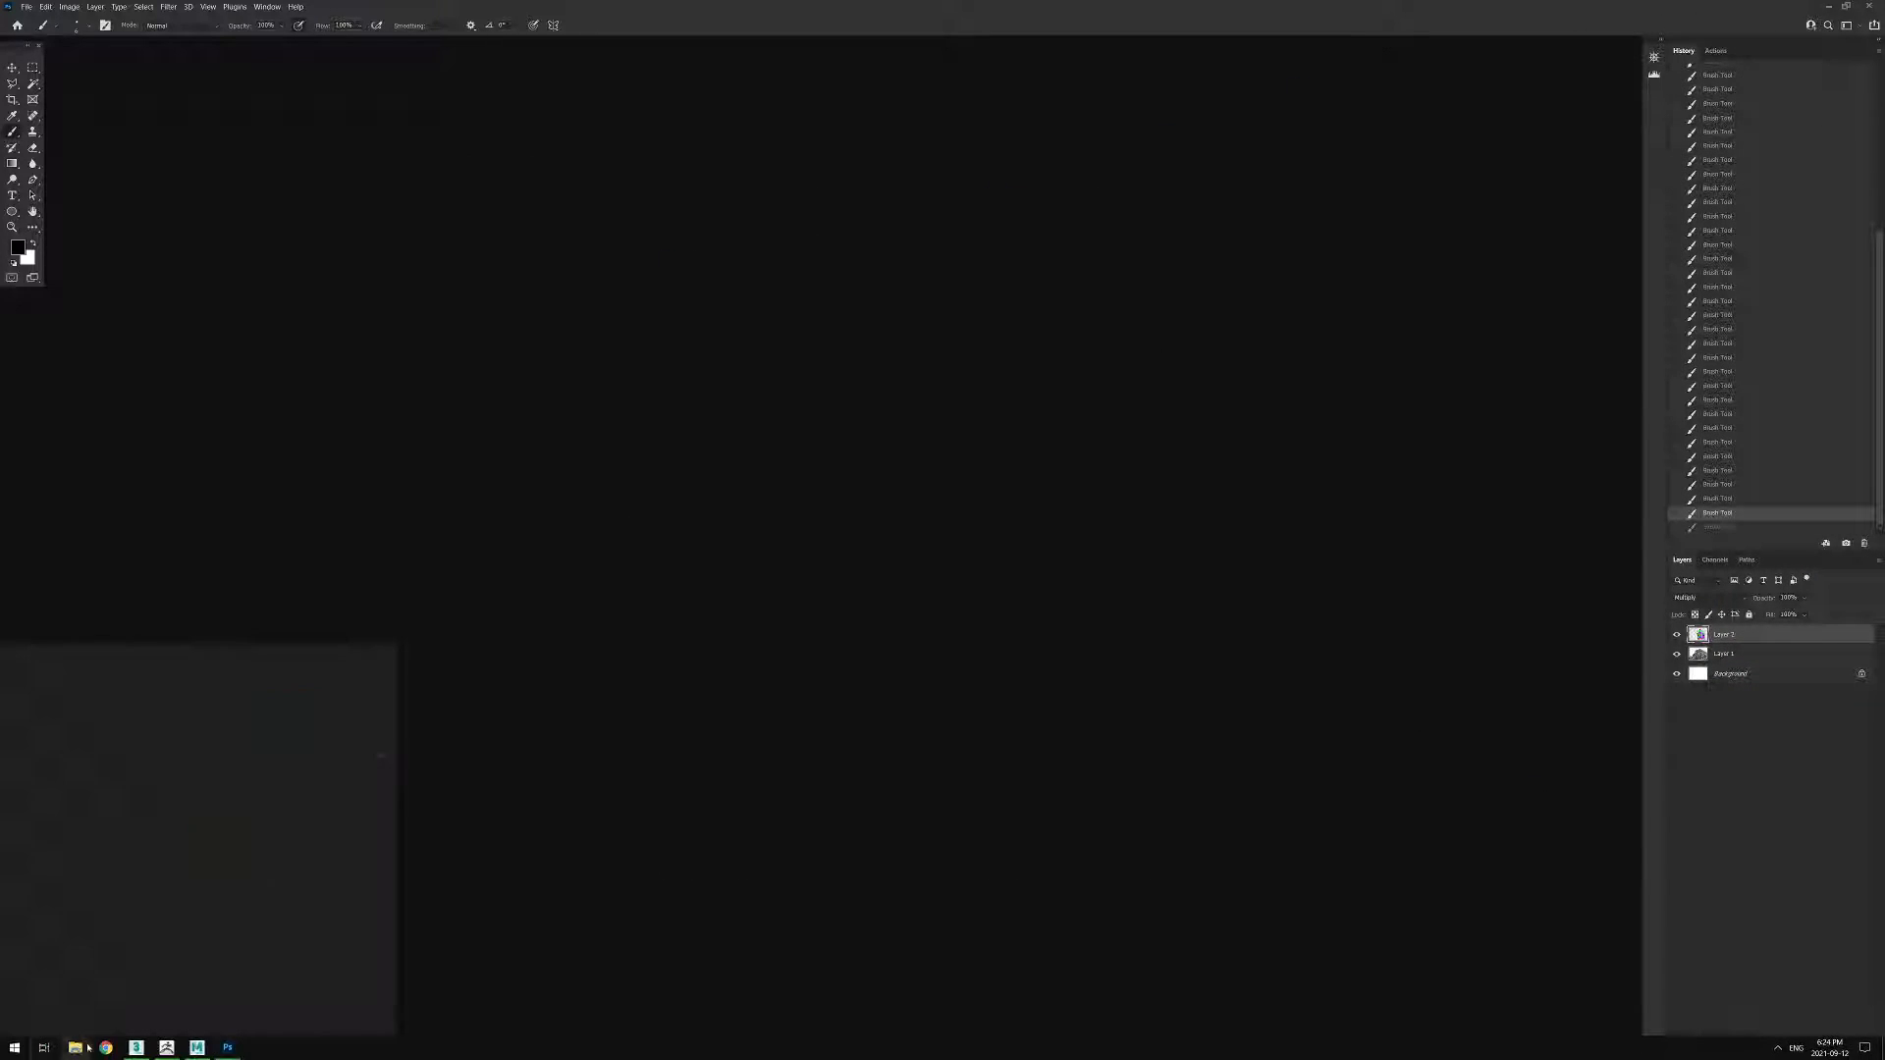
left_click(200, 1050)
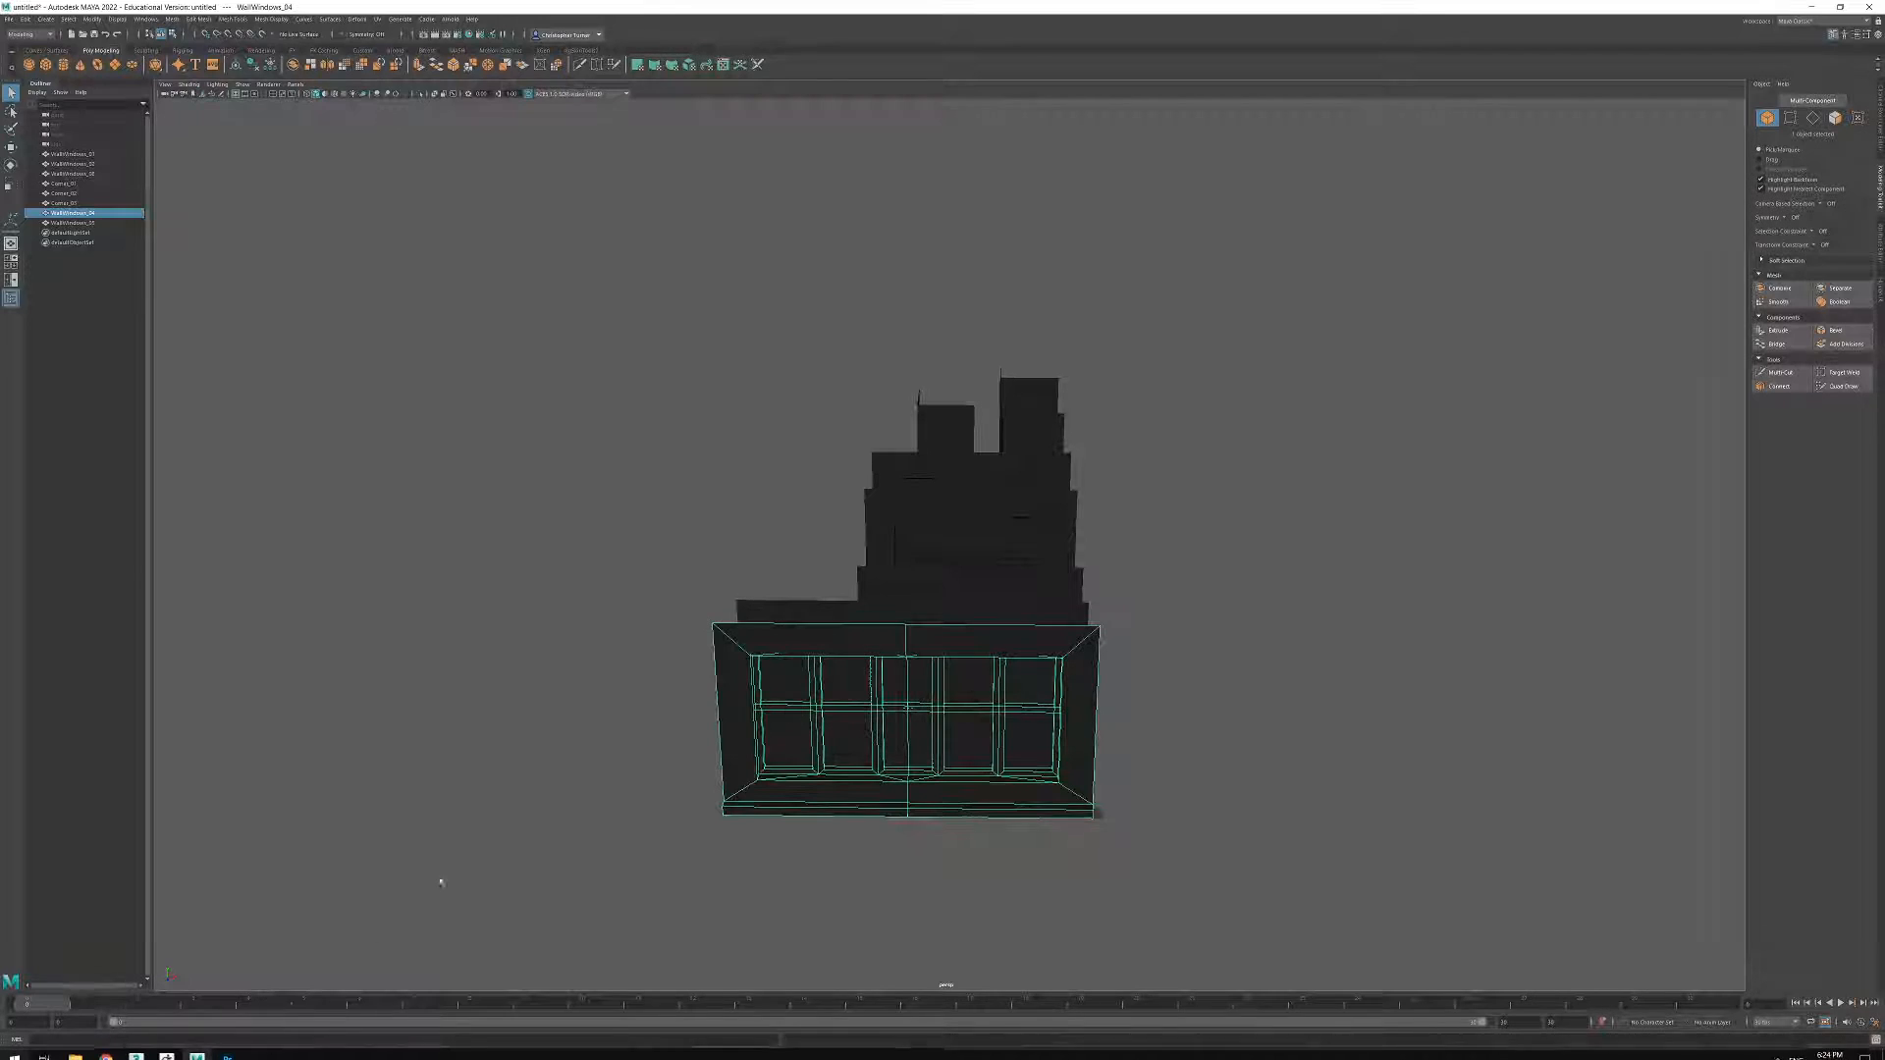
Move all wall and corner modules together back along Z to clear space around the origin.
left_click_drag(661, 580, 1254, 843, "alt")
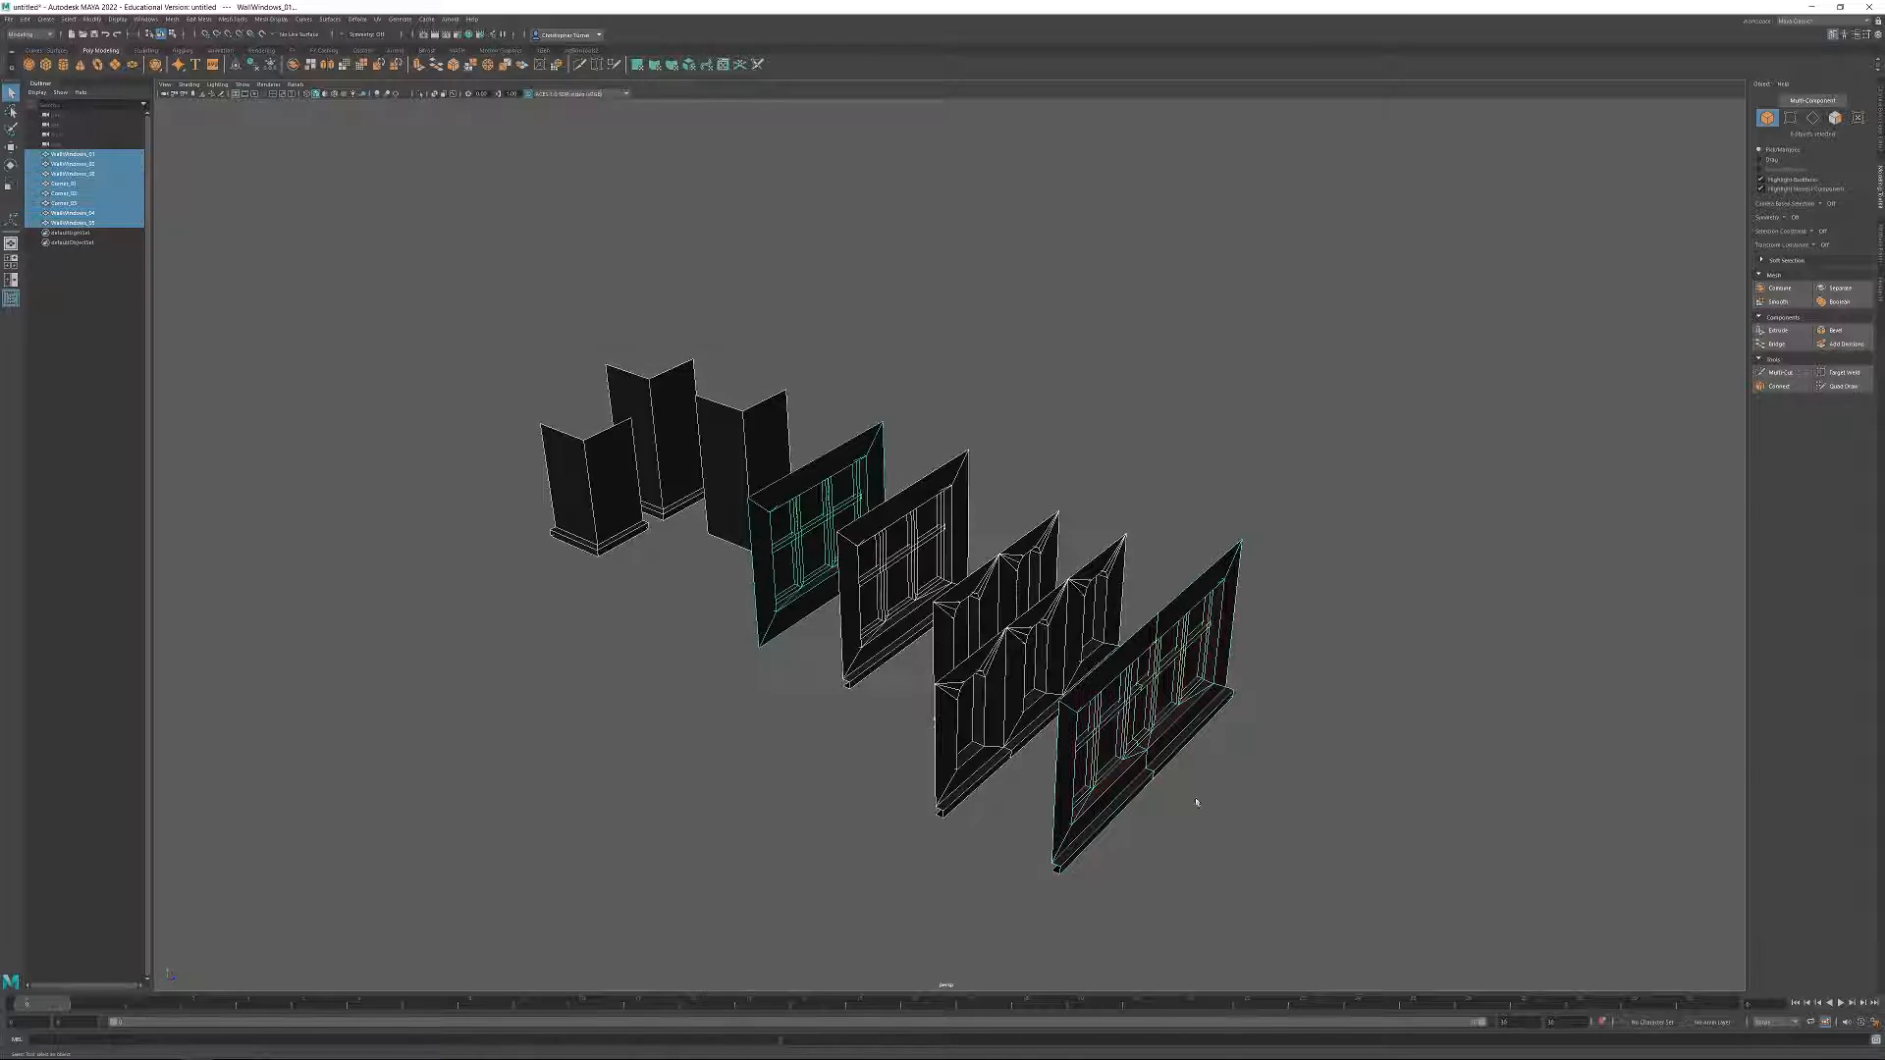
key("w")
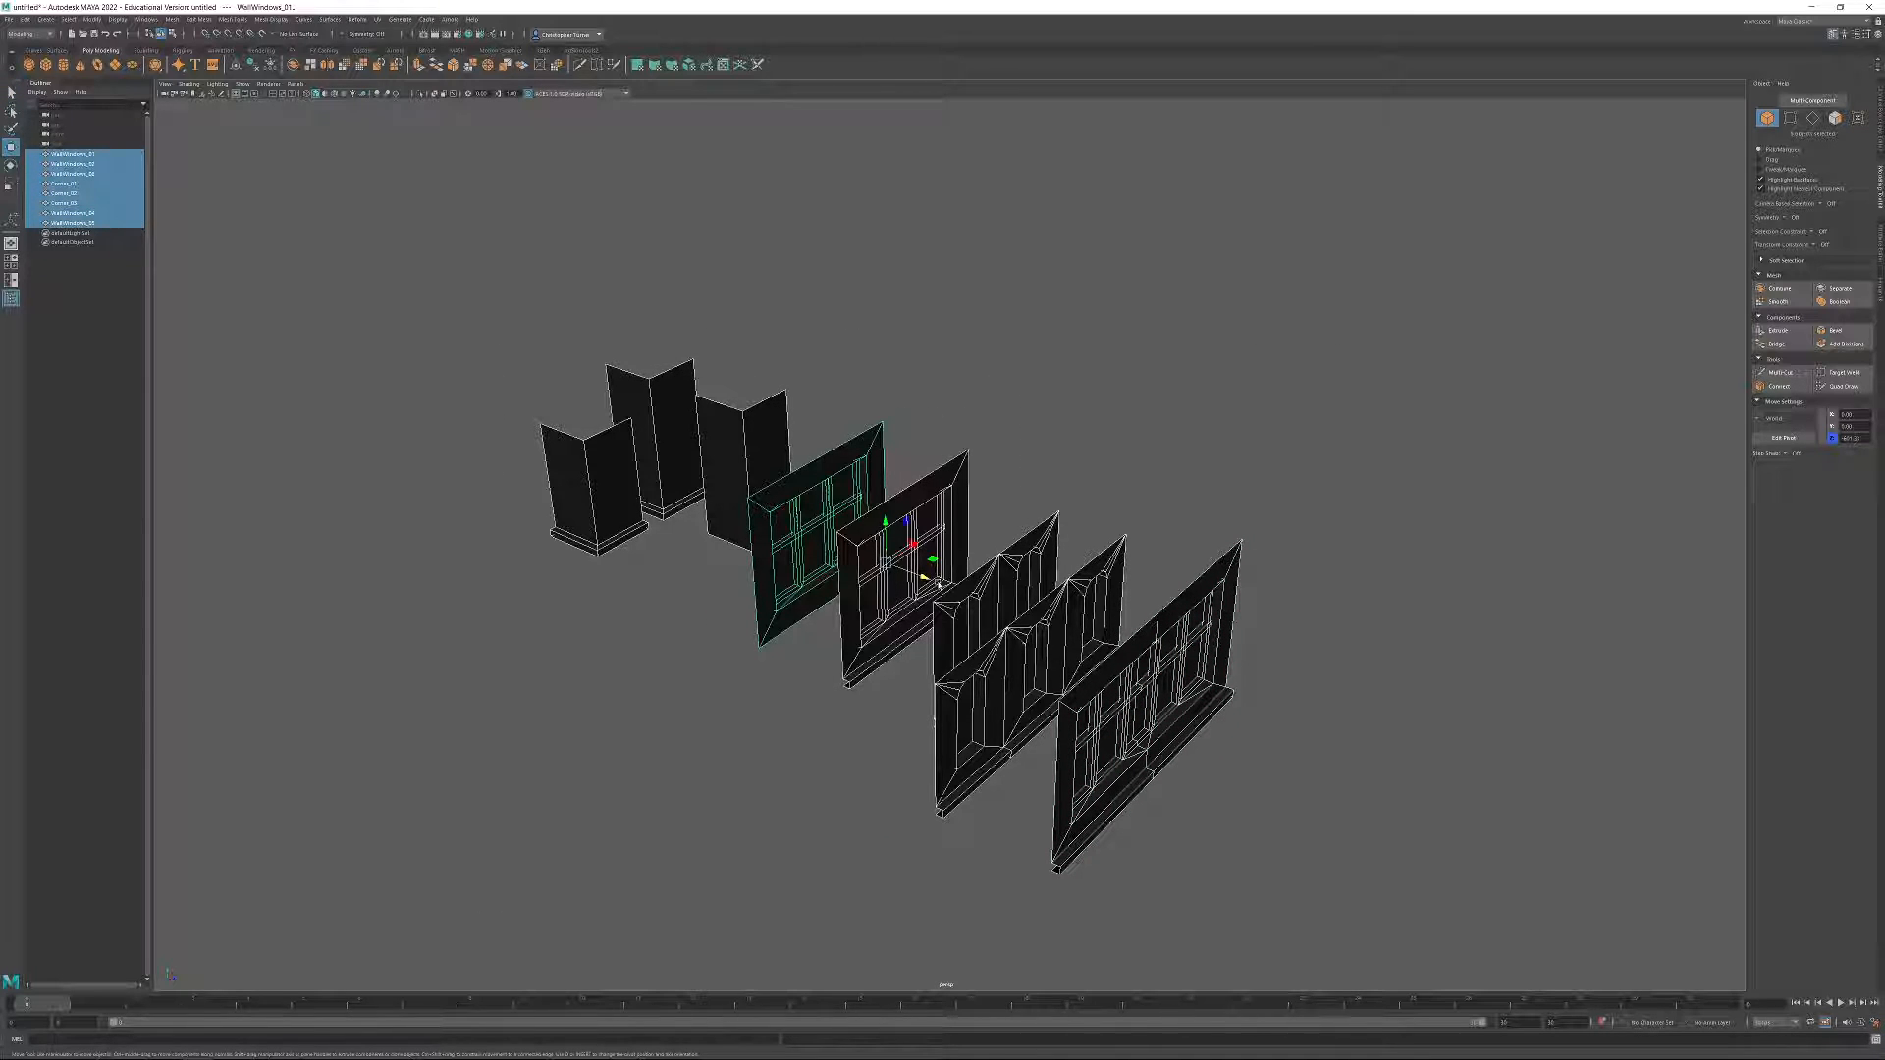
left_click_drag(926, 577, 469, 502)
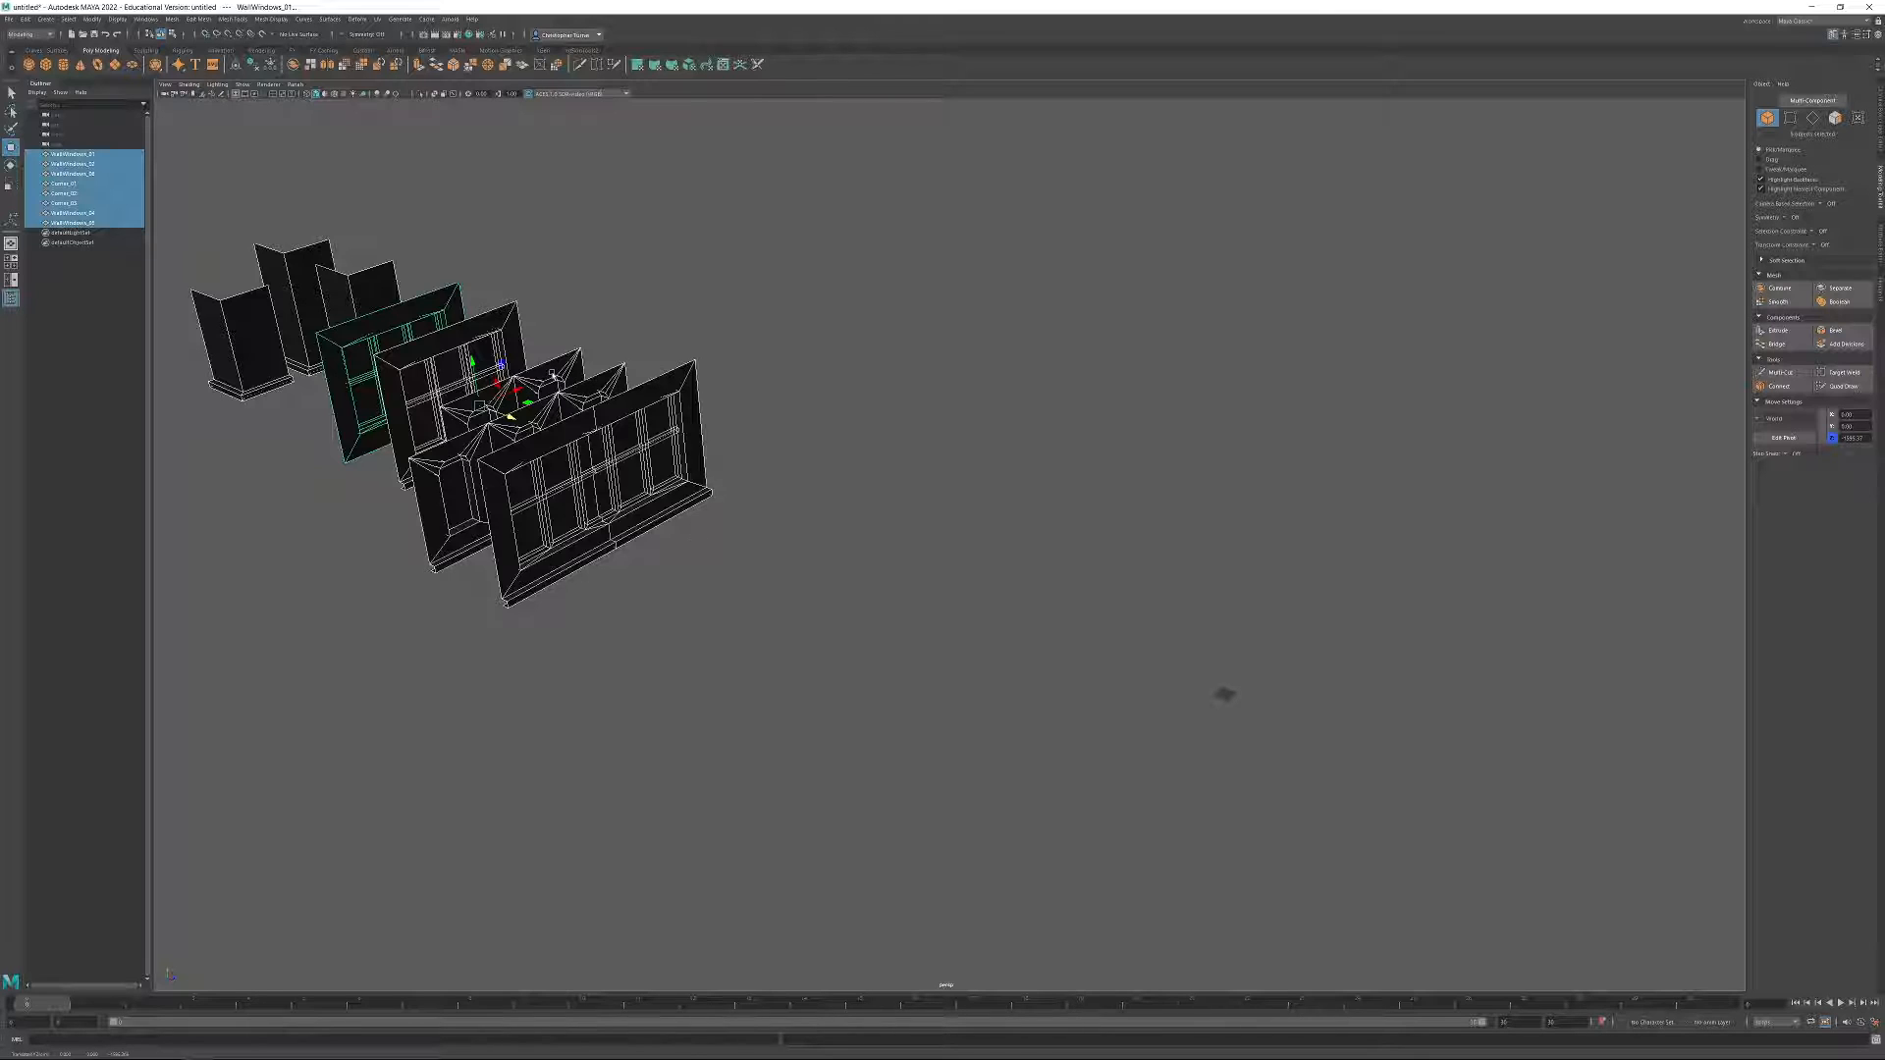
Duplicate the ledged two-window wall and place the copy in the cleared area at Z 0.
left_click(552, 376)
middle_click_drag(731, 407, 842, 441, "alt")
left_click_drag(726, 491, 1225, 710, "shift")
mouse_move(1669, 888)
left_mouse_down("alt")
mouse_move(1393, 786)
mouse_move(1292, 779)
left_mouse_up("alt")
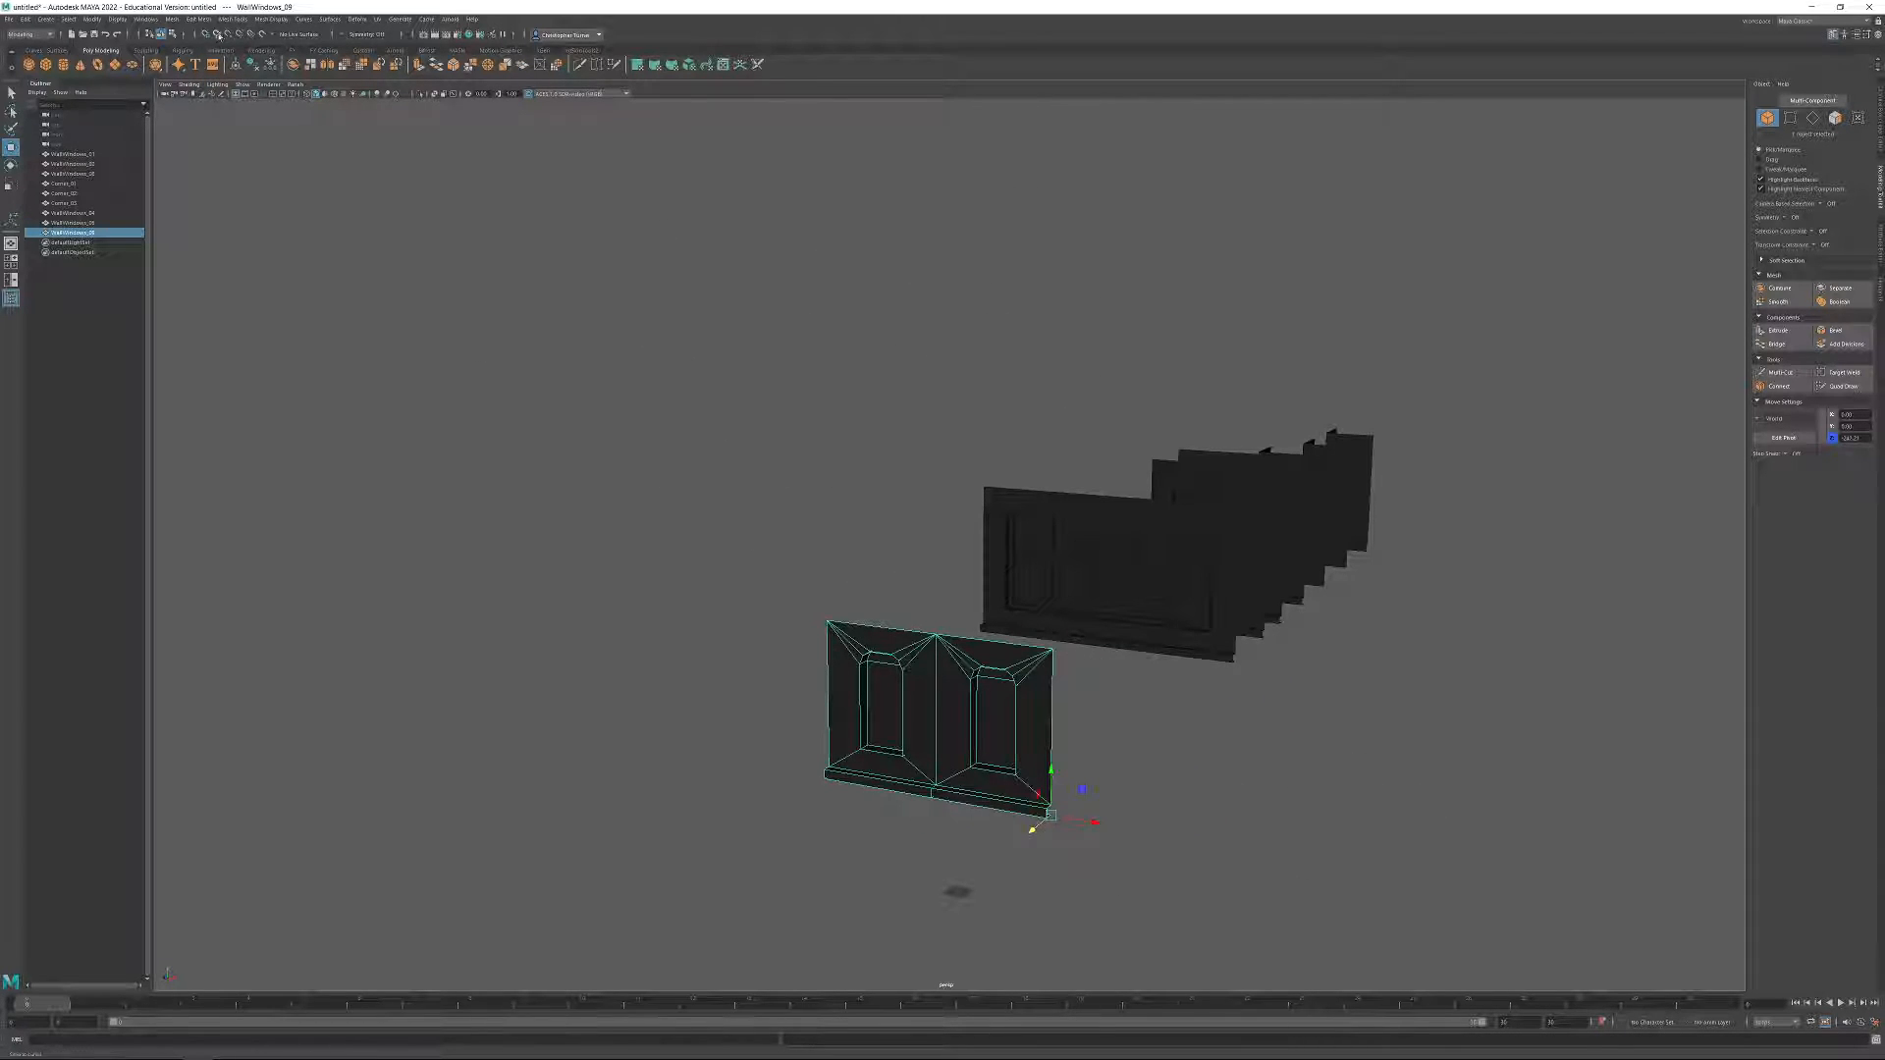
mouse_move(761, 457)
left_mouse_down("alt")
mouse_move(829, 446)
mouse_move(946, 803)
left_mouse_up("alt")
key("ctrl+z")
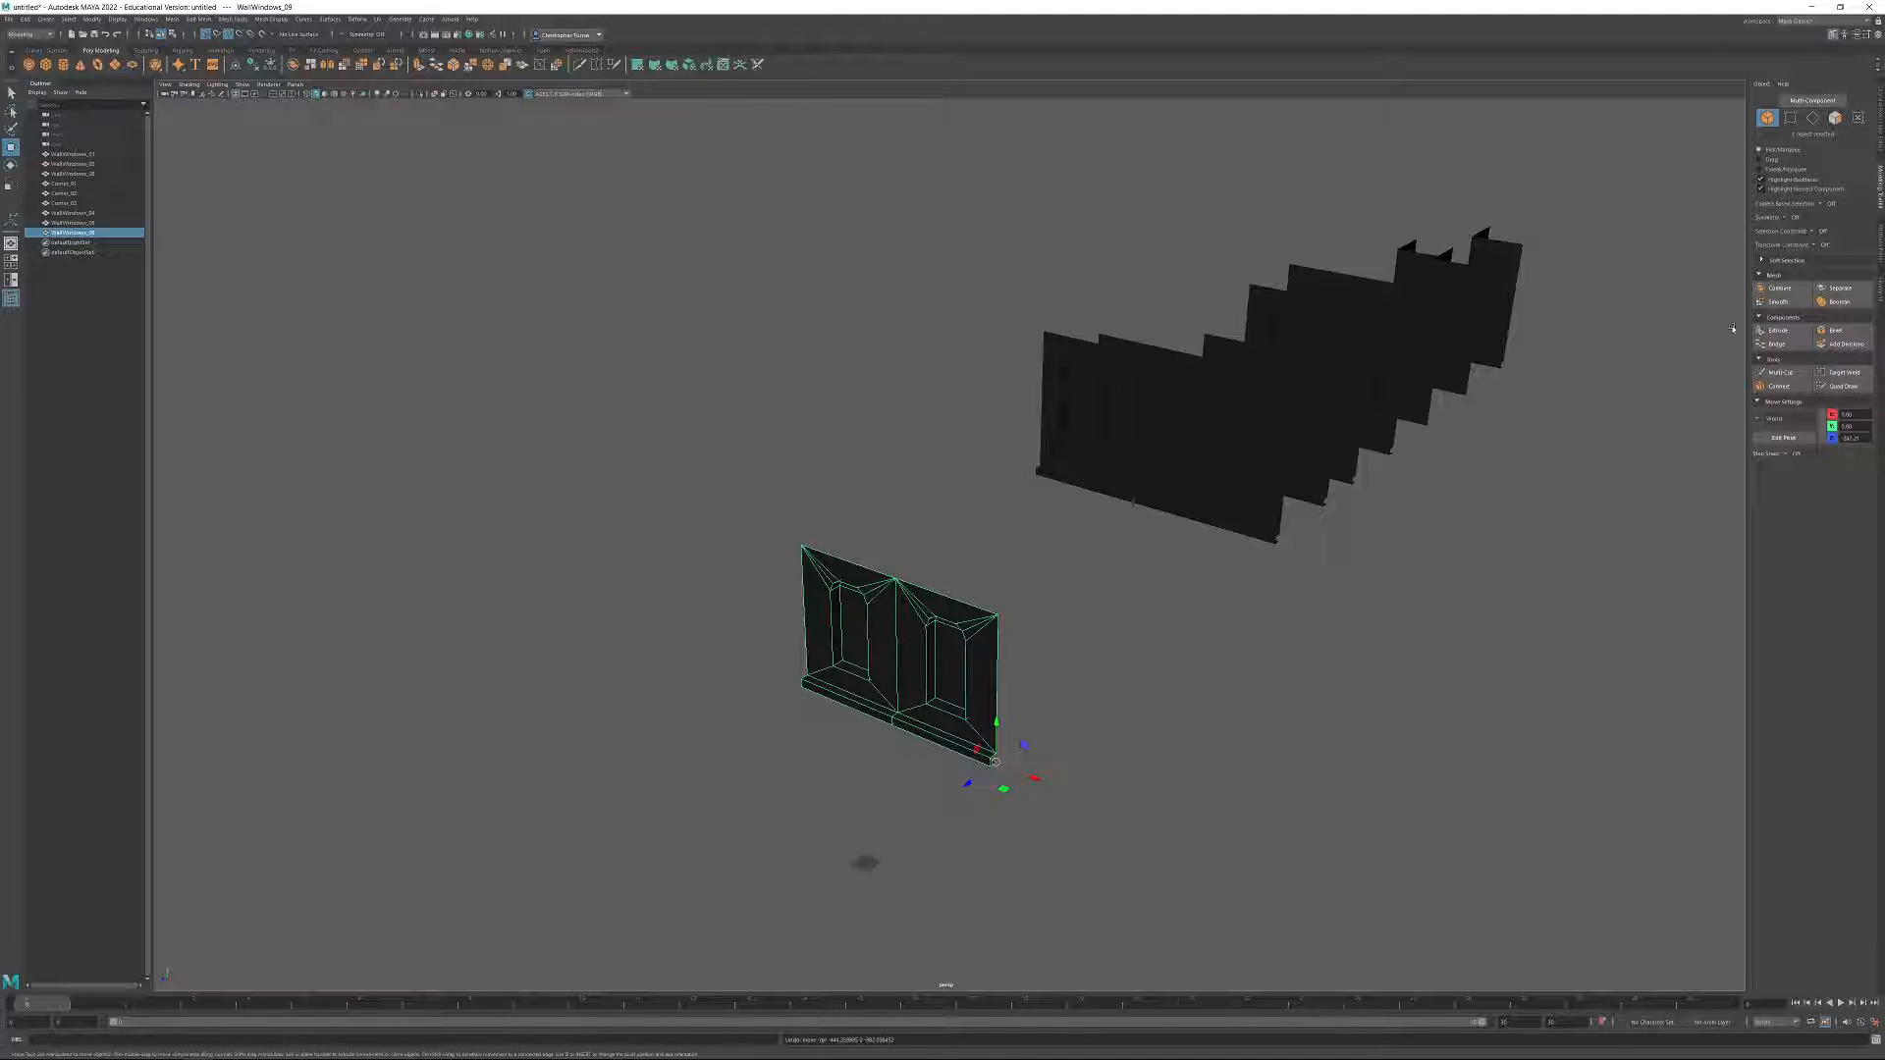
left_click_drag(1864, 438, 1773, 450)
type("0")
key("Return")
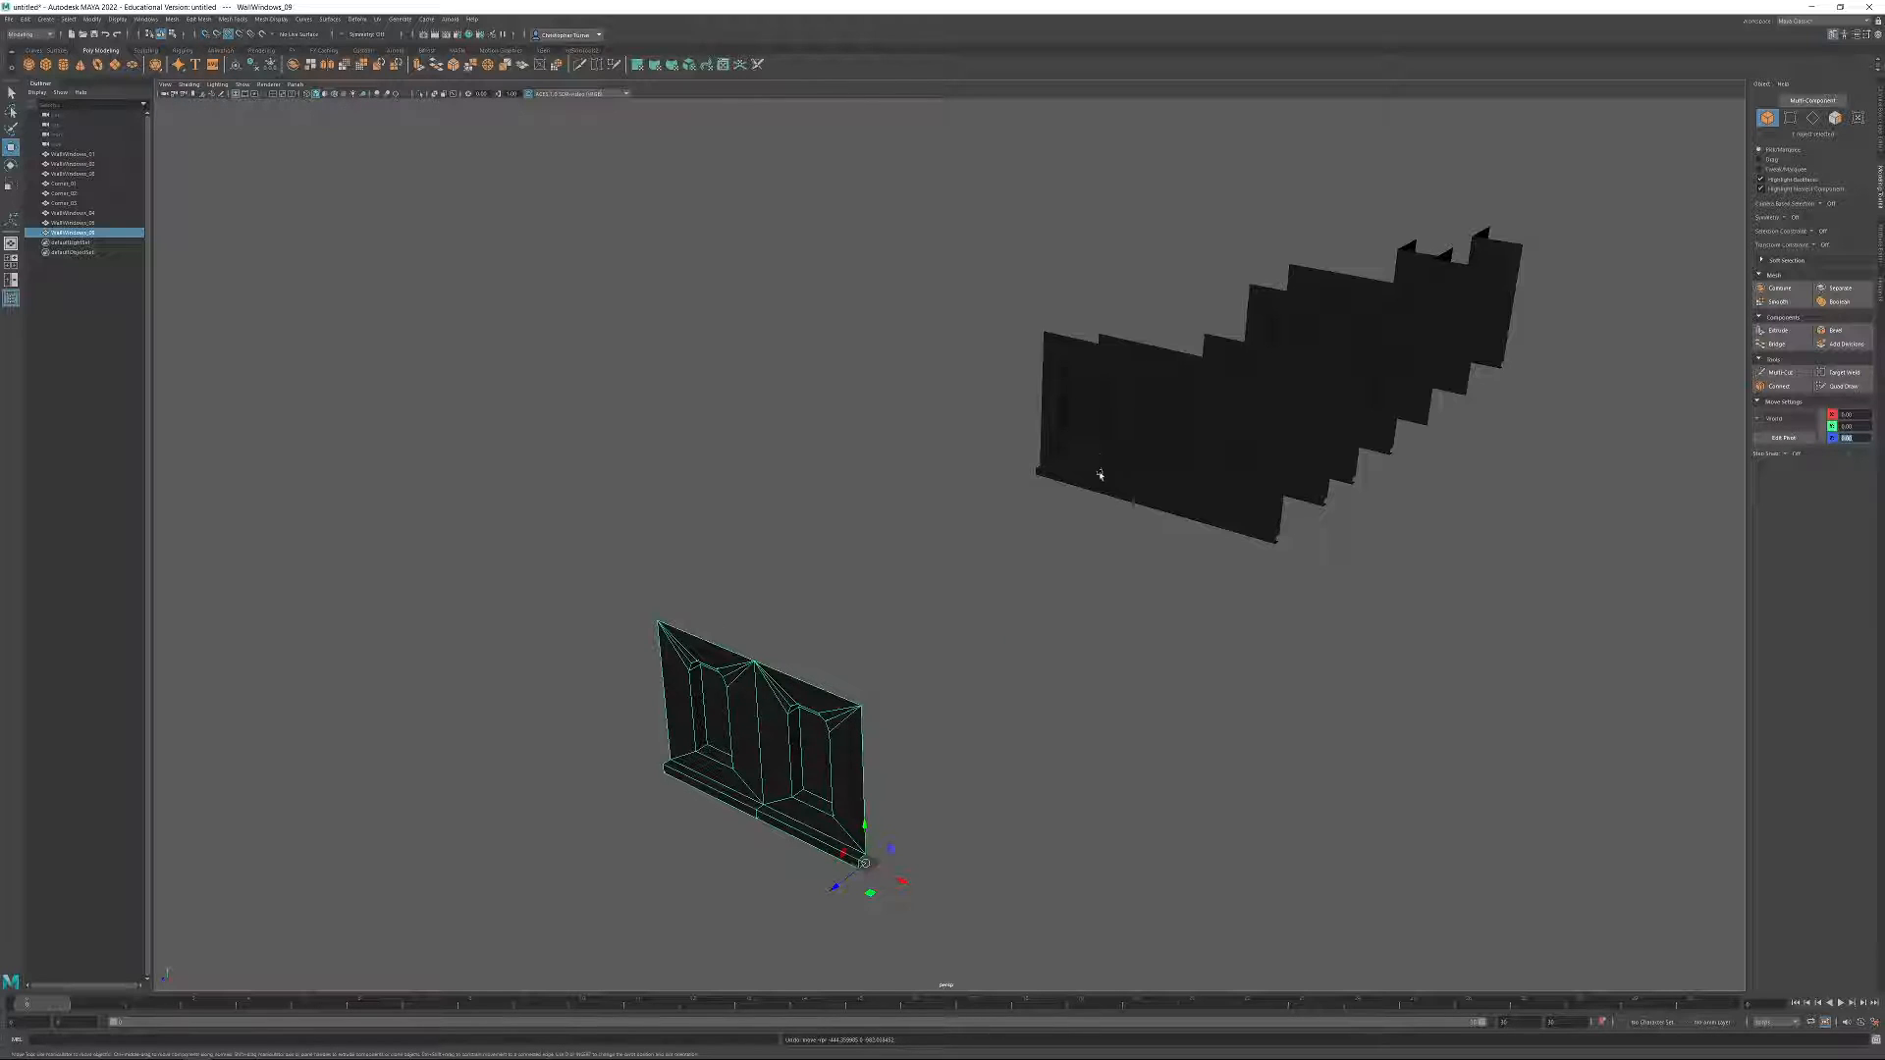
Duplicate the unledged three-column wall WallWindows_01 and stack the copy on top of the two-window wall at the origin.
left_click(1302, 421)
left_click_drag(1302, 421, 1445, 412, "alt")
left_click(1515, 388)
left_click_drag(1544, 491, 703, 593, "alt")
left_click(1354, 454)
key("ctrl+z")
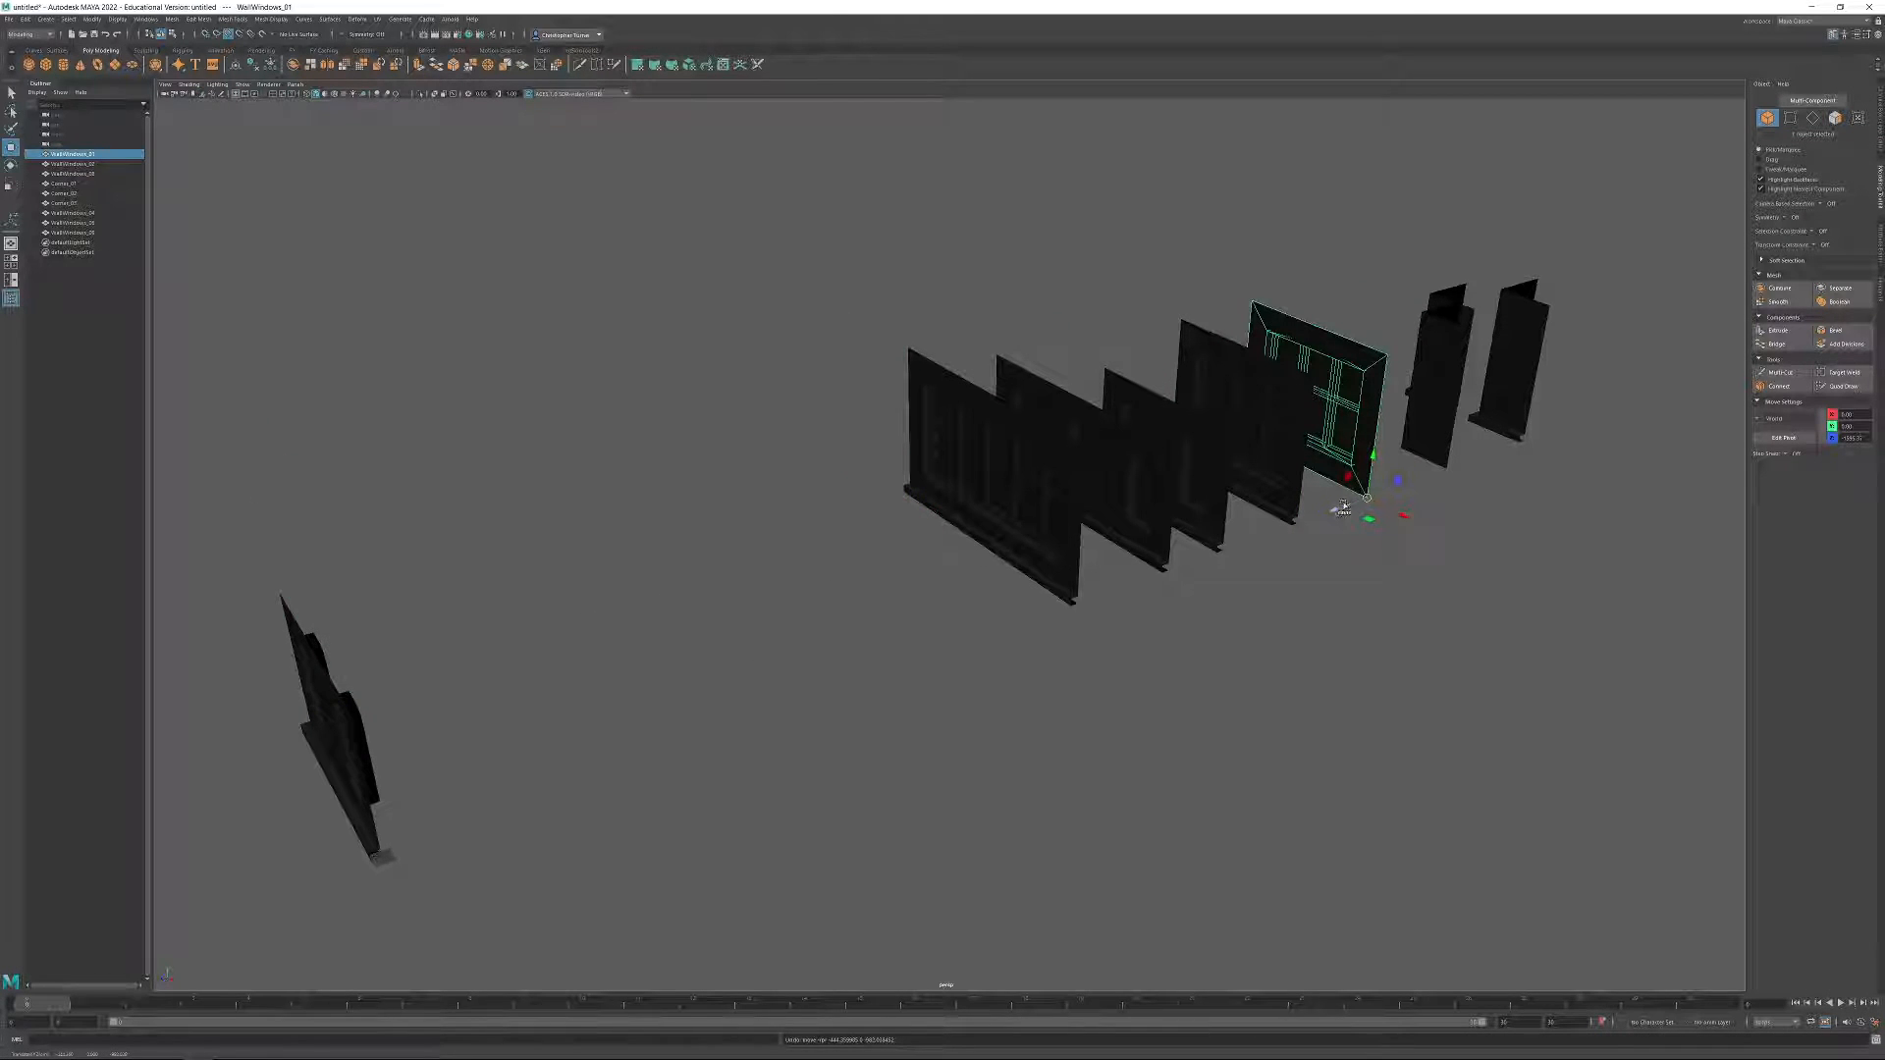
mouse_move(1341, 511)
left_mouse_down("shift")
mouse_move(552, 820)
mouse_move(585, 708)
left_mouse_up("shift")
left_click_drag(473, 832, 440, 643)
left_click(1249, 526)
left_click_drag(1311, 538, 1250, 556, "alt")
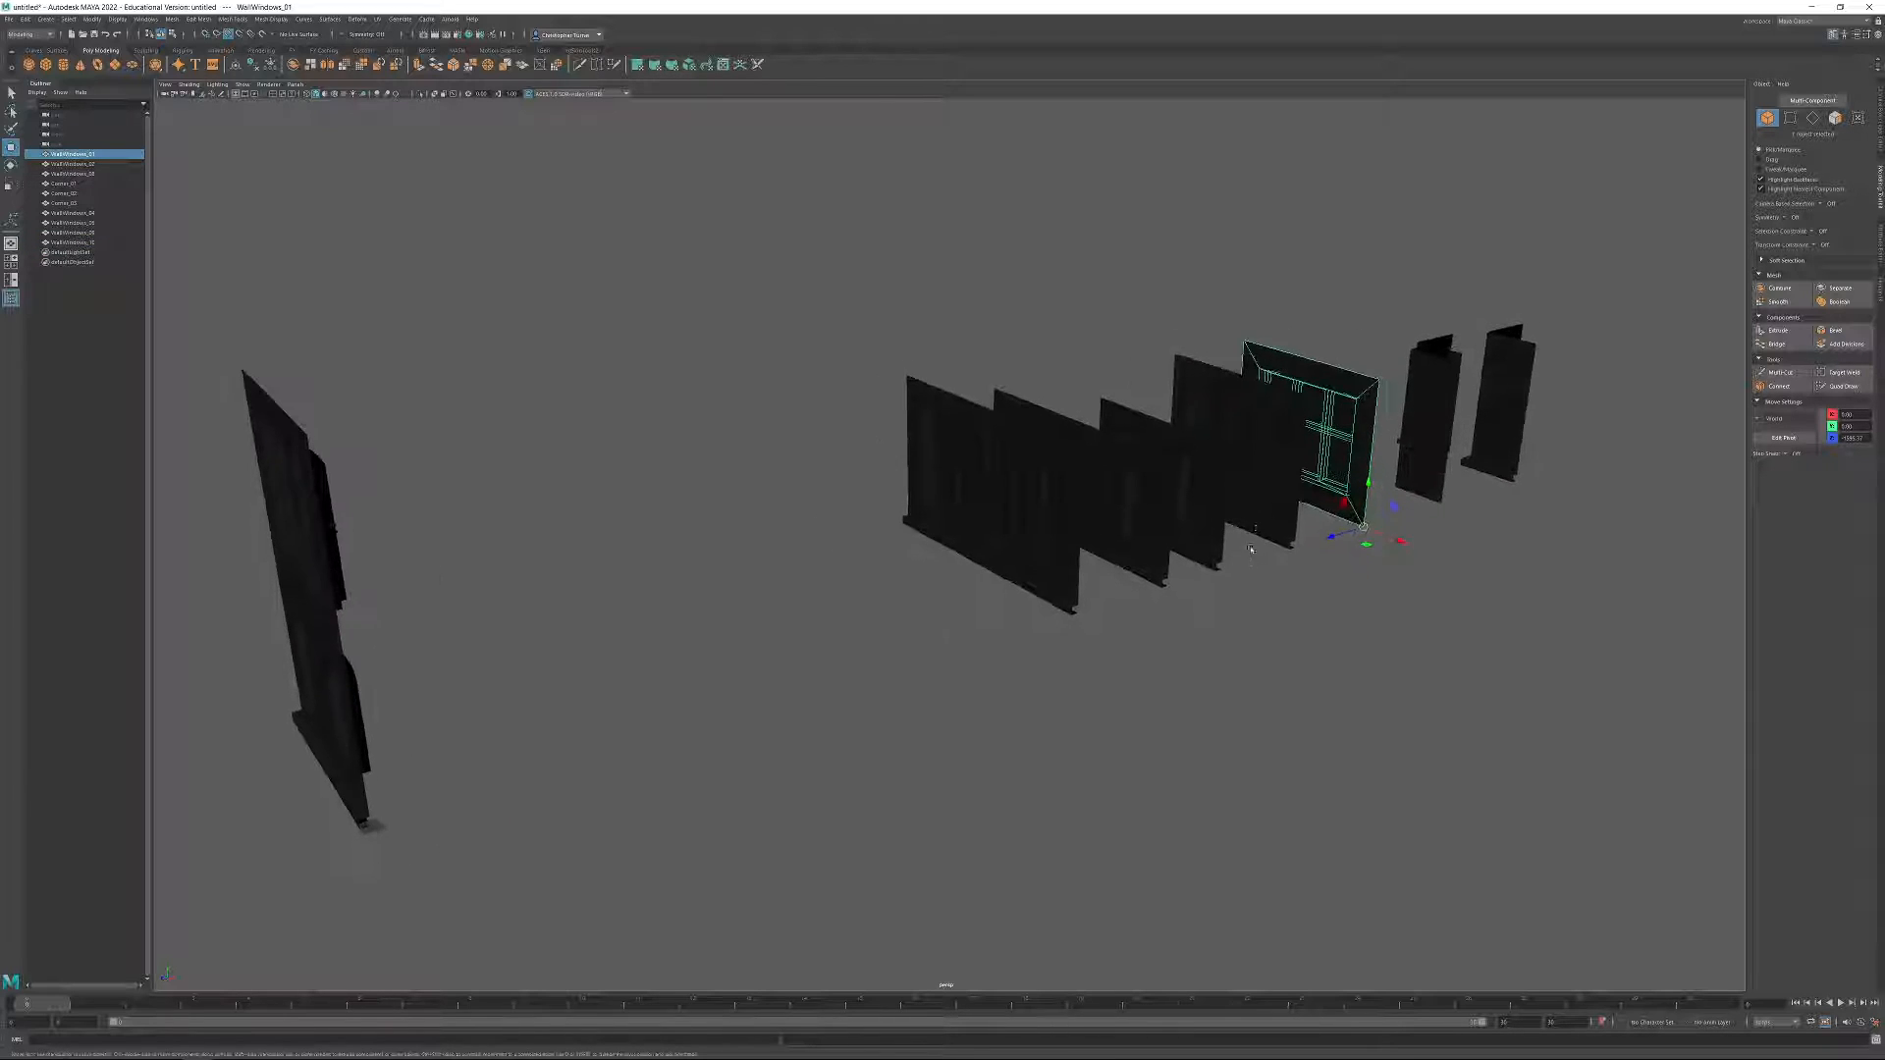
Duplicate the ledged three-column window wall, move the copy to Z 0 and stack it as the third storey at the origin.
left_click(1278, 535)
middle_click_drag(1192, 582, 1301, 598, "alt")
left_click_drag(1366, 576, 671, 797, "shift")
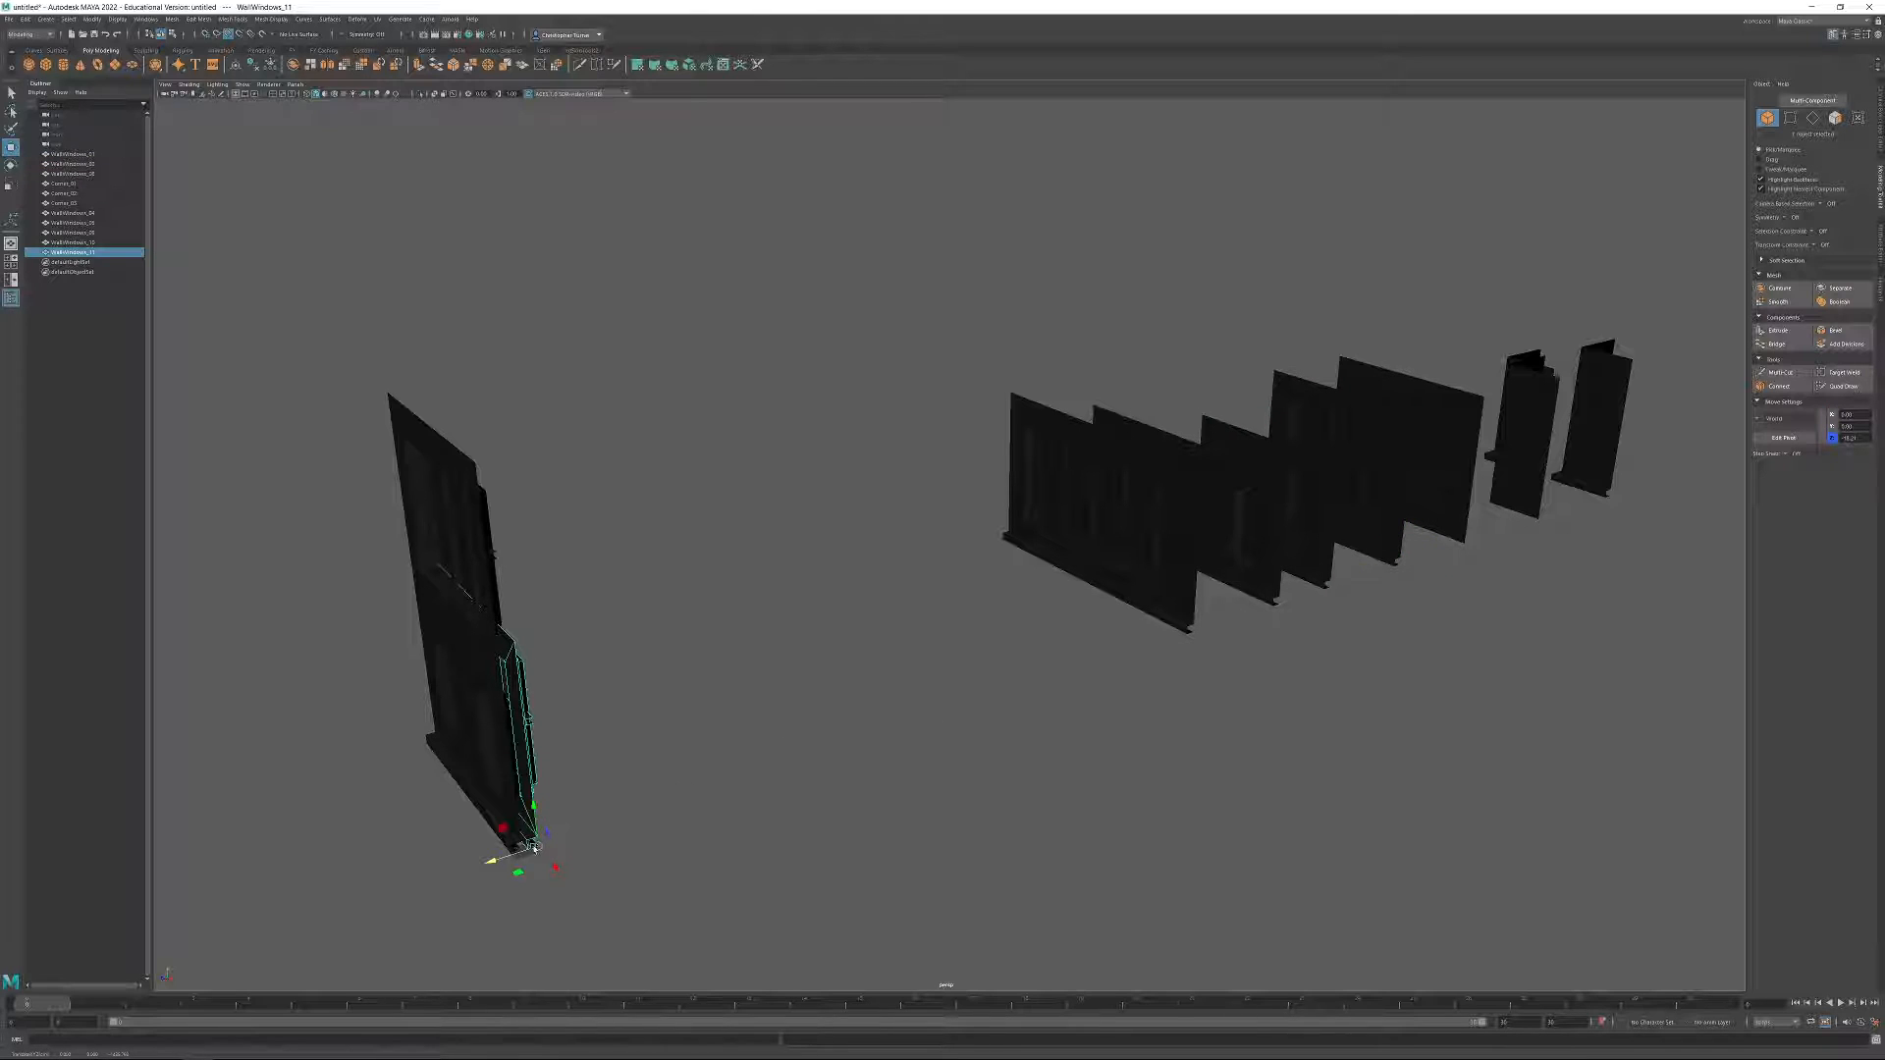
left_click_drag(533, 846, 494, 455)
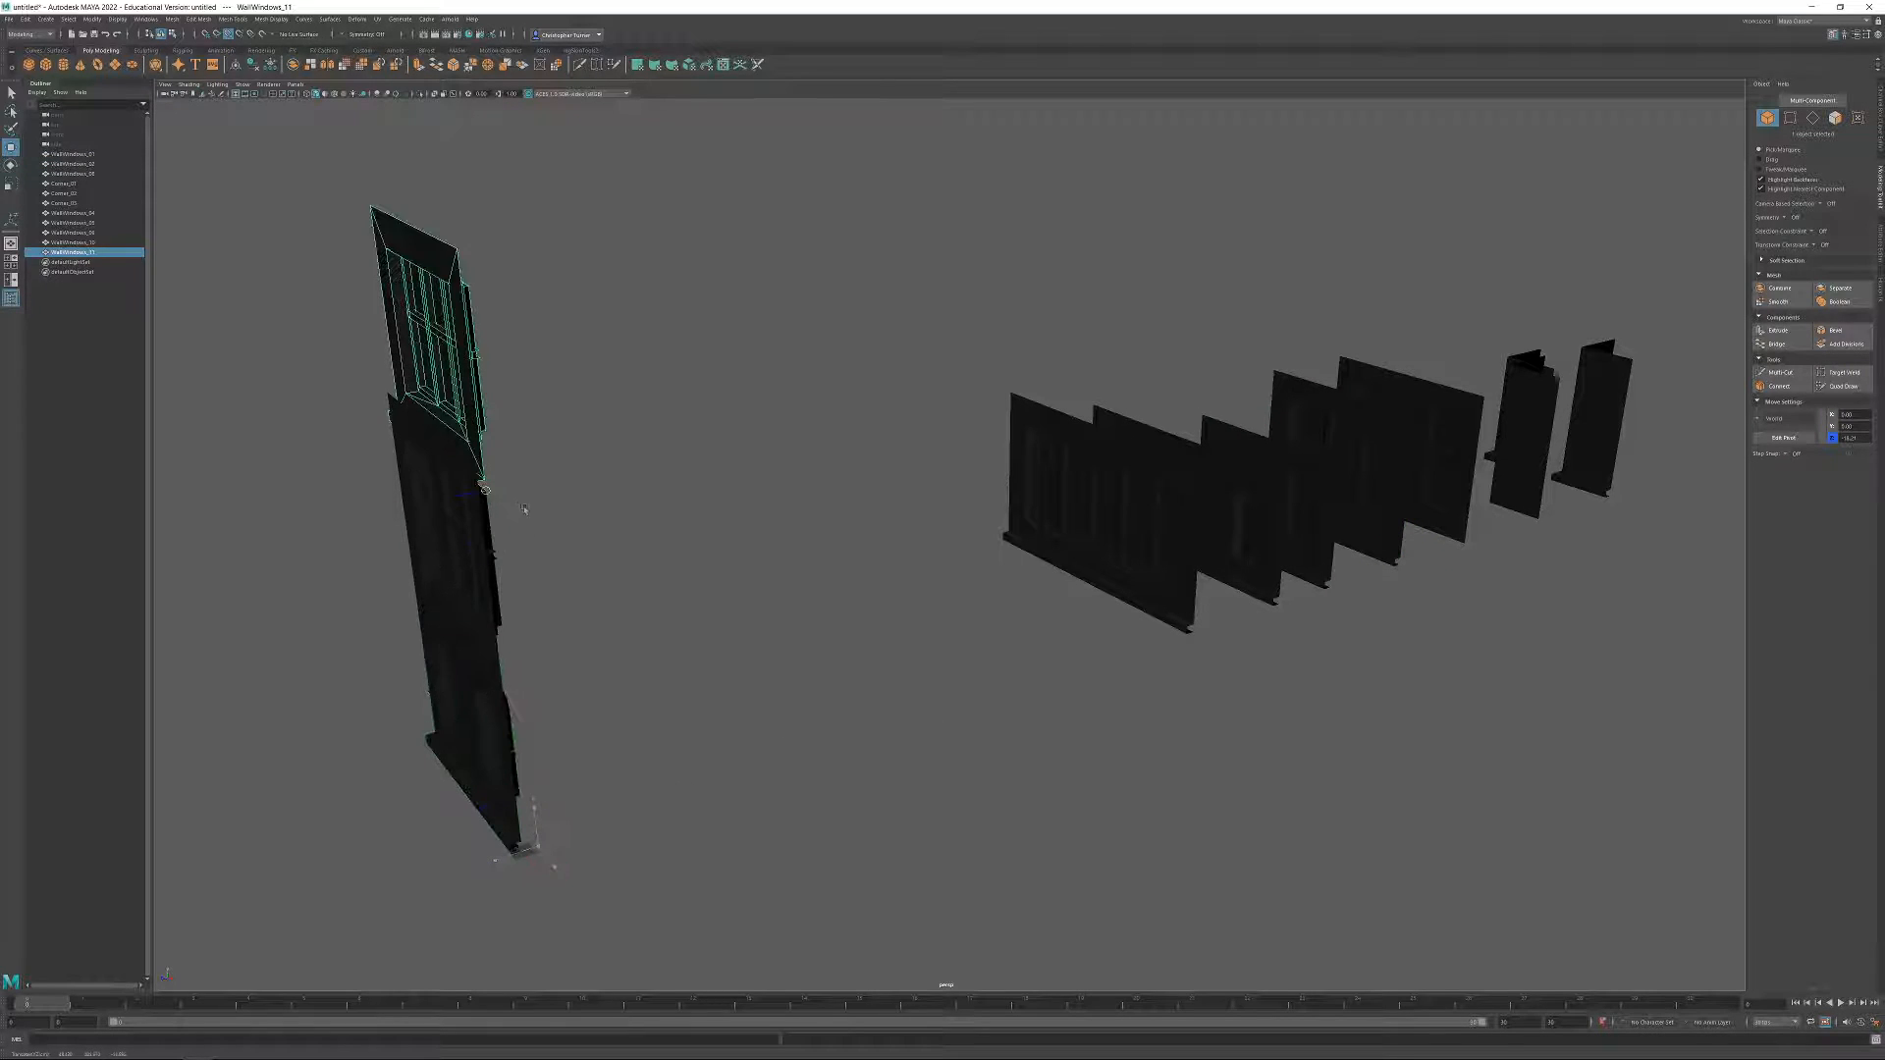
Duplicate the unledged three-column wall in the stack and place the copy on top as the fourth storey.
left_click(494, 597)
middle_click_drag(547, 585, 785, 621, "alt")
key("ctrl+d")
left_click_drag(960, 743, 961, 249)
left_click(1065, 344)
left_click_drag(1034, 465, 1250, 471, "alt")
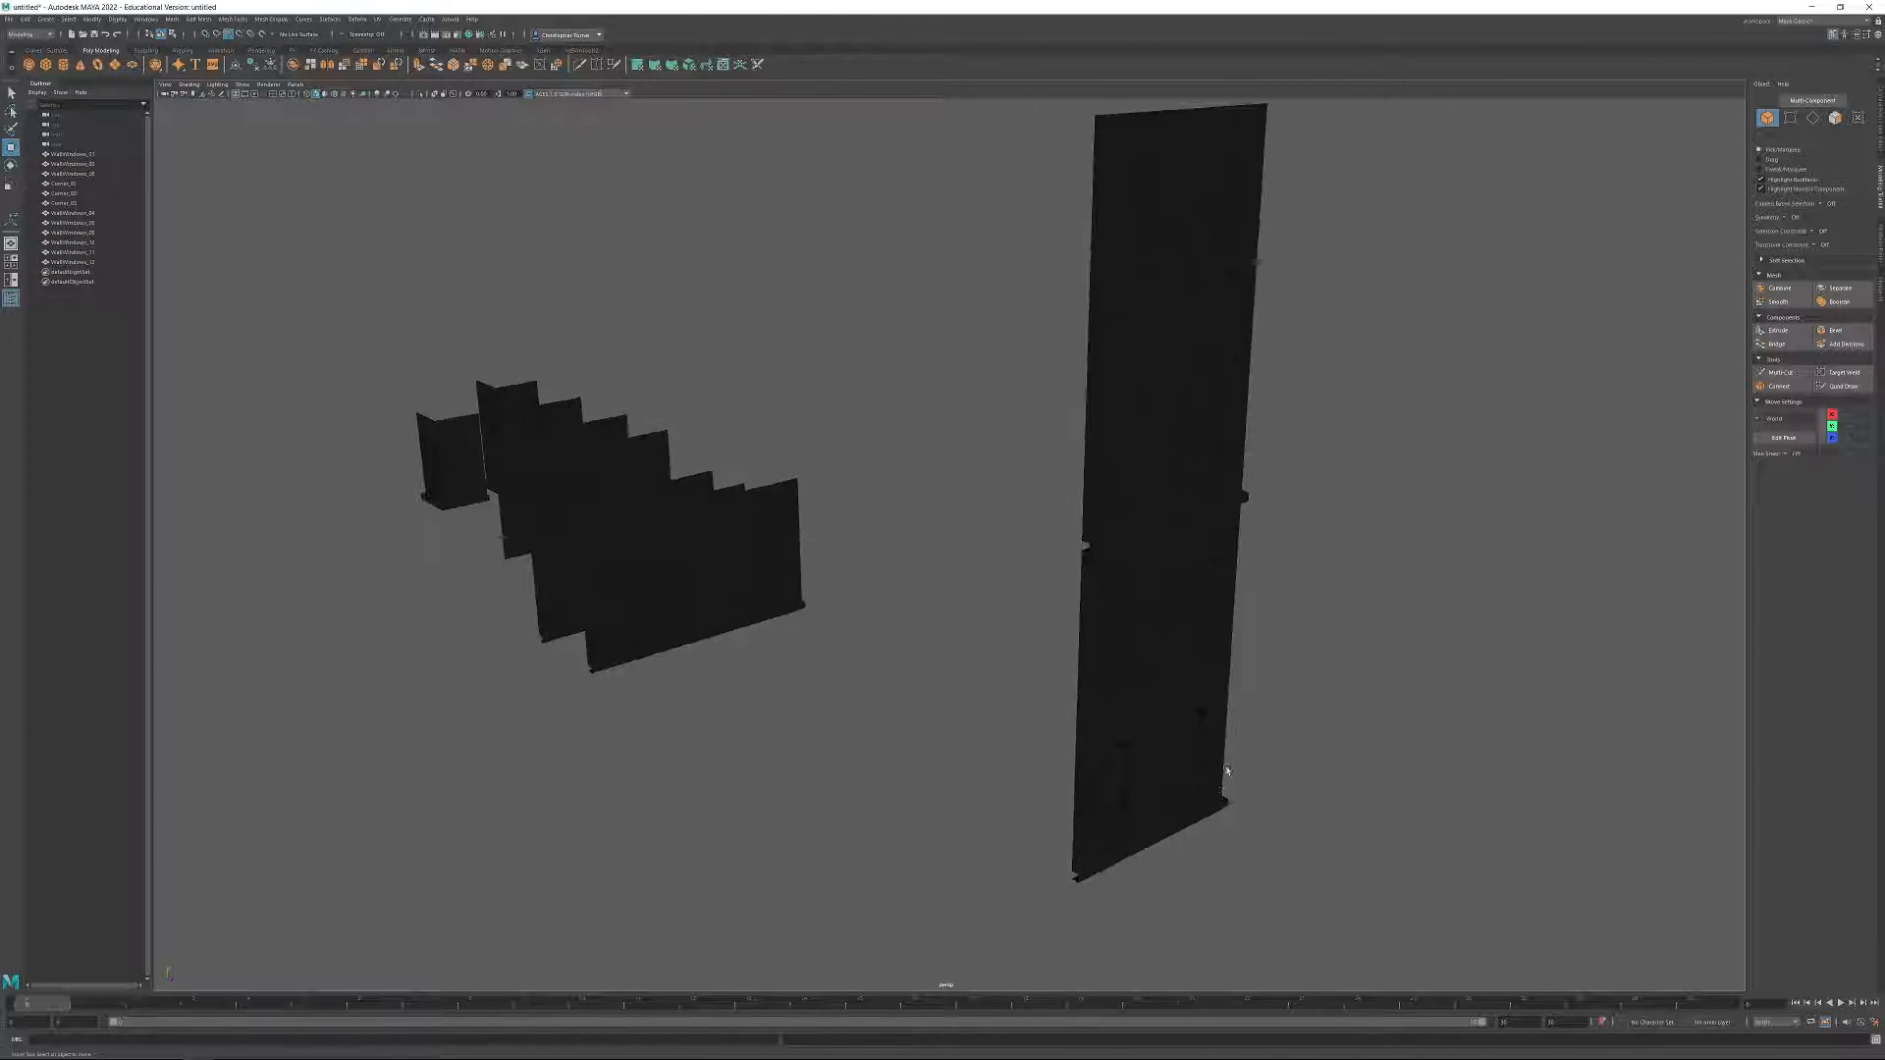
left_click_drag(1192, 560, 1129, 605, "alt")
left_click_drag(1215, 426, 1144, 441, "alt")
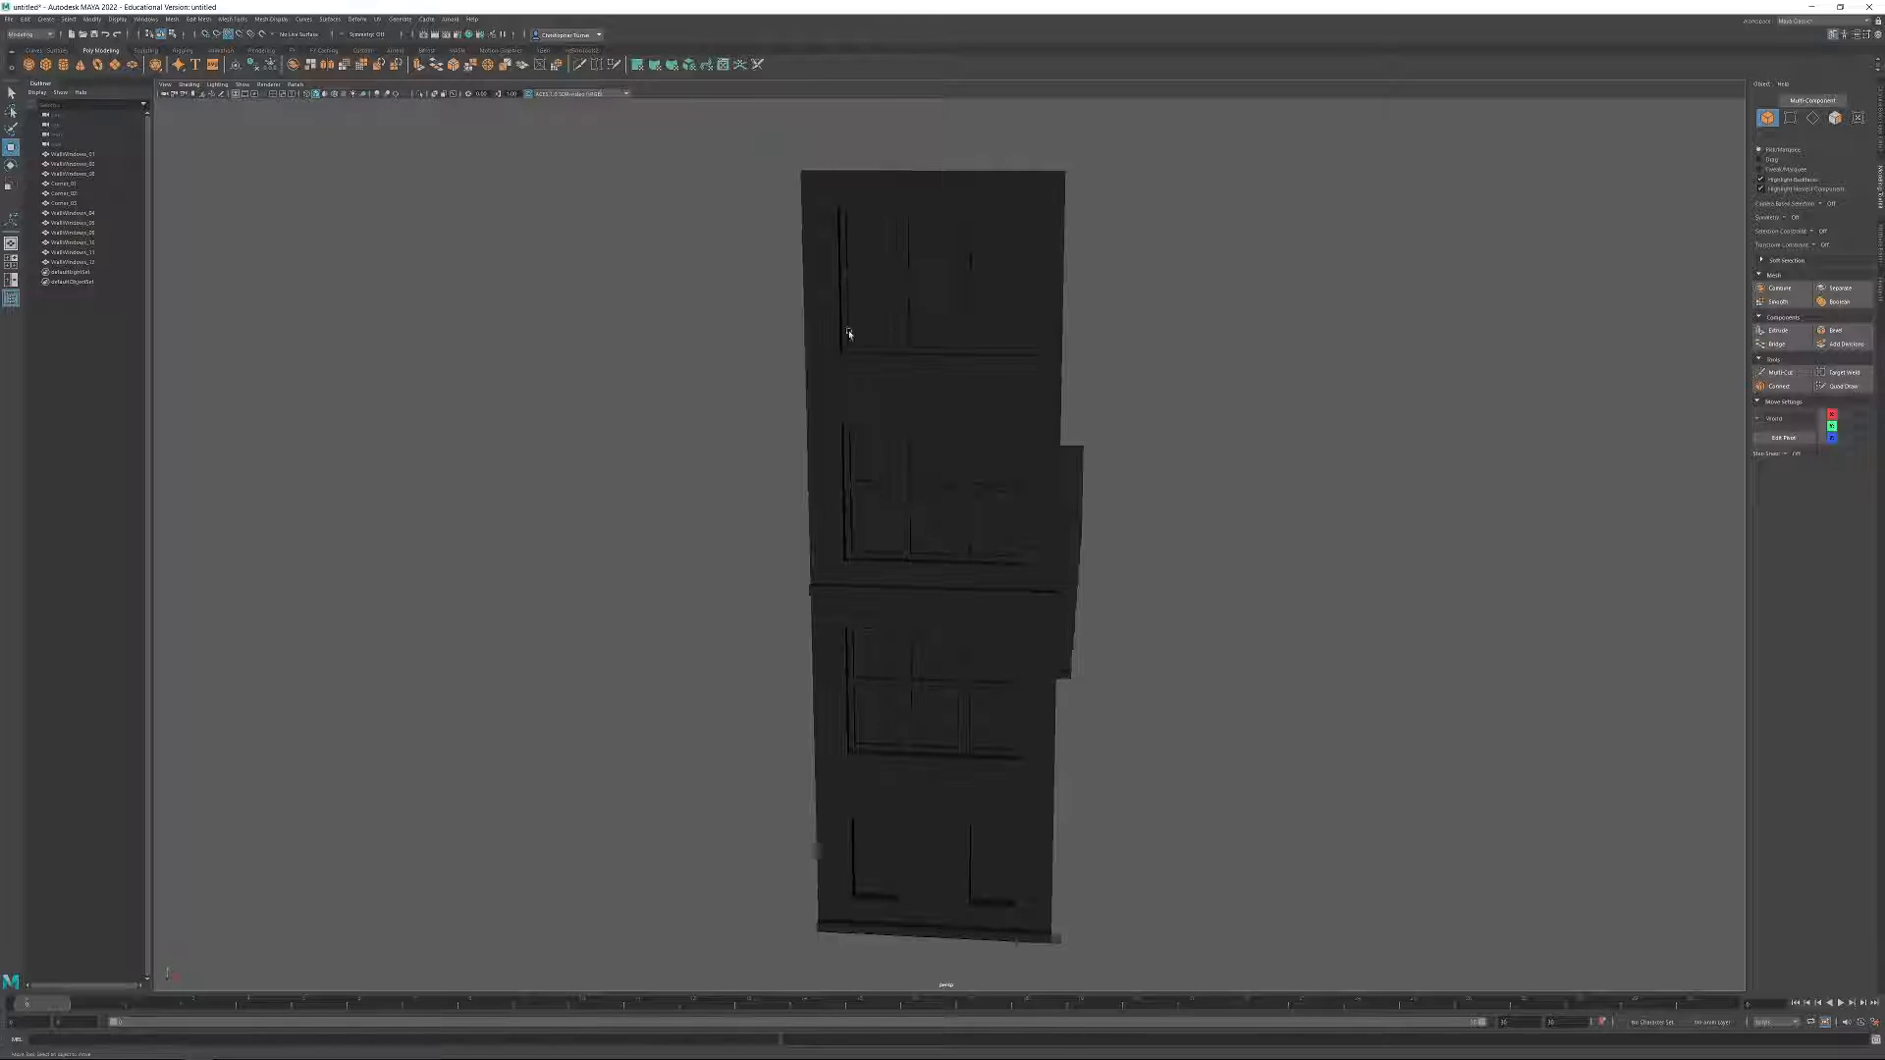
left_click_drag(870, 361, 888, 354, "alt")
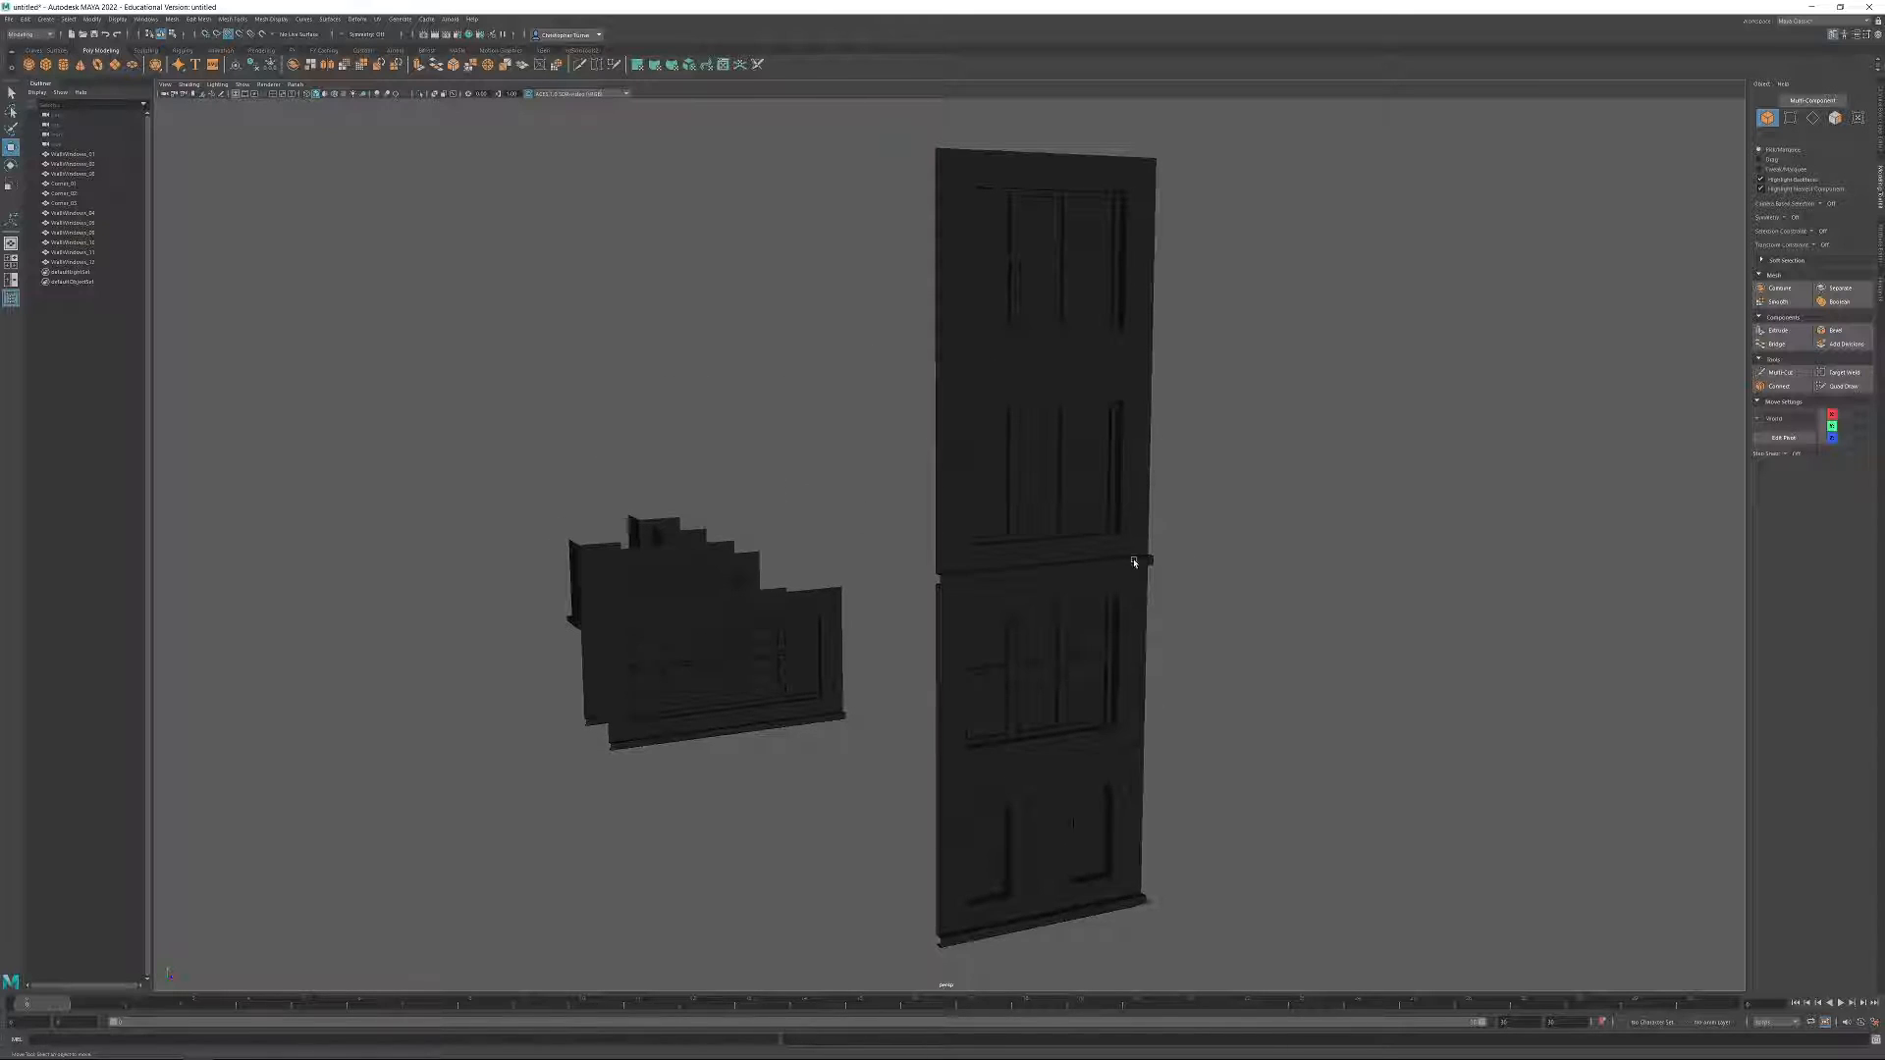
middle_click_drag(1299, 486, 1239, 475, "alt")
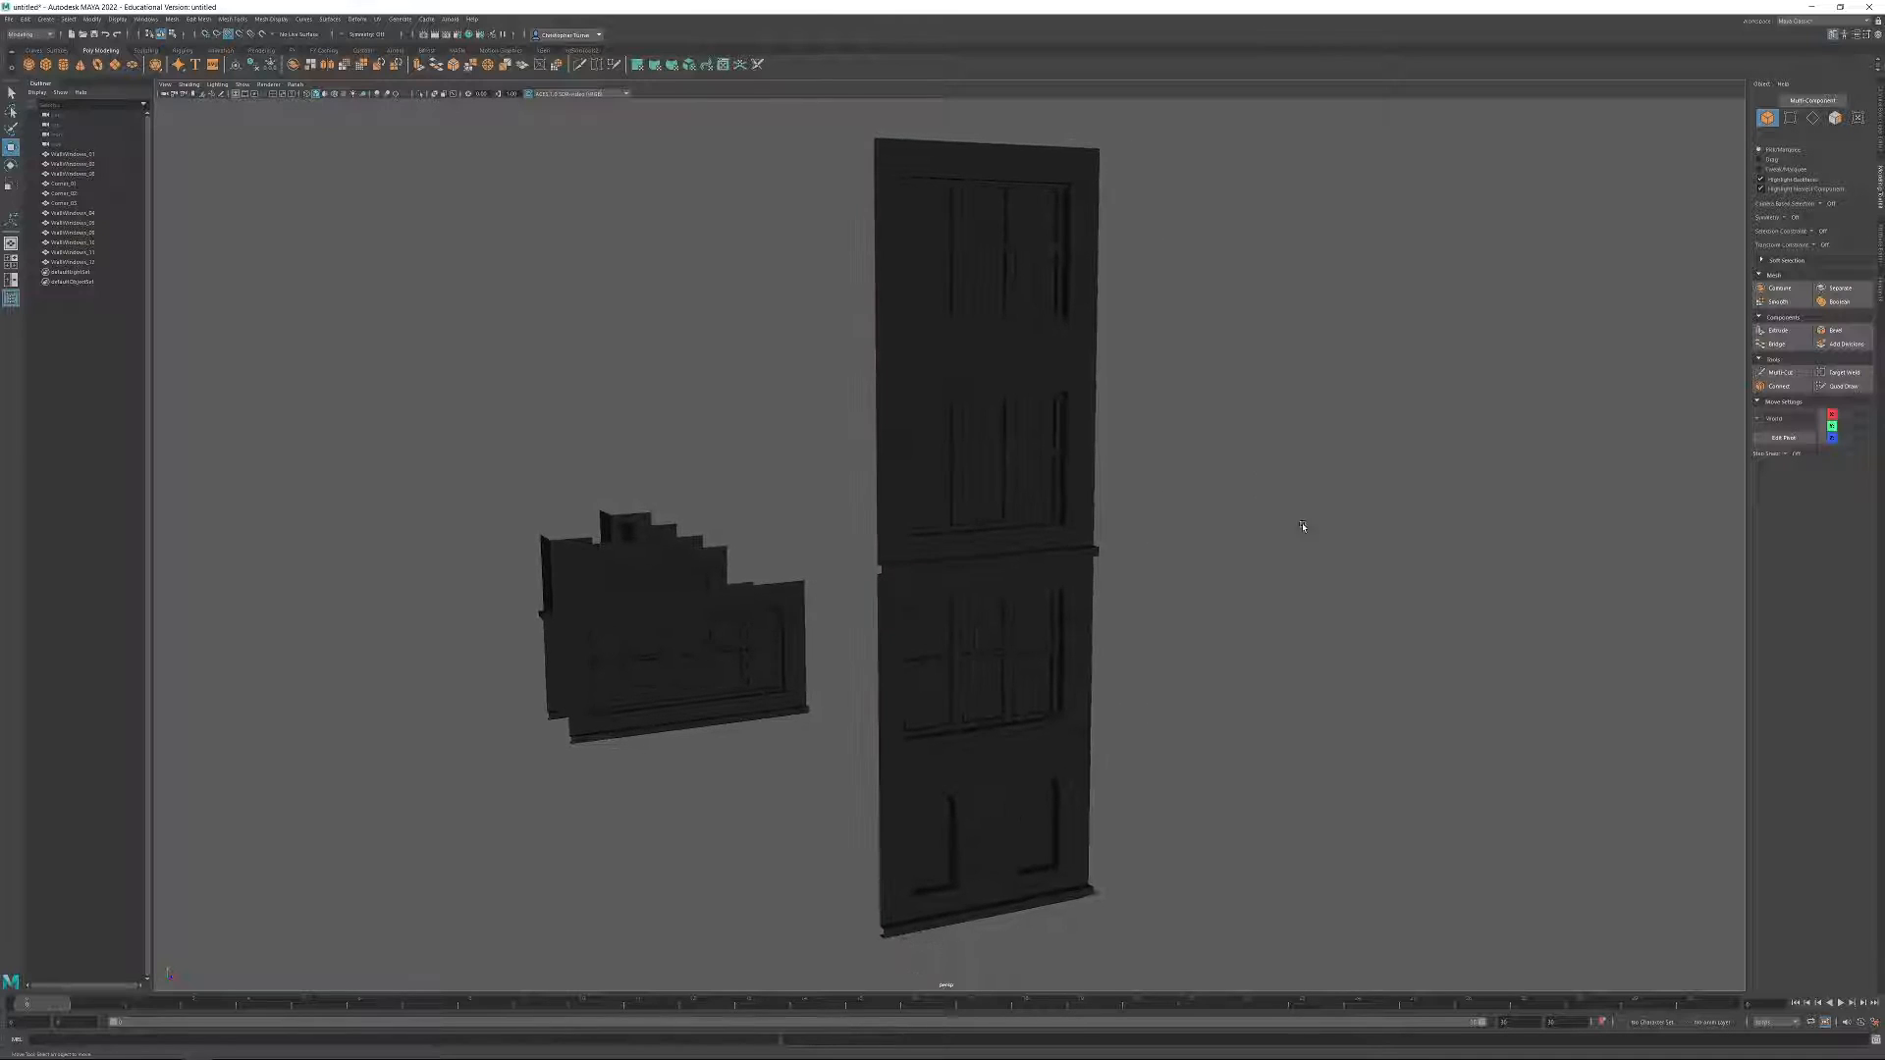
Create a polygon cube at the origin, at the bottom corner of the stacked walls.
left_click(52, 72)
right_click_drag(1130, 761, 1183, 733, "alt")
middle_click_drag(1182, 733, 1055, 451, "alt")
right_click_drag(1056, 452, 1207, 909, "alt")
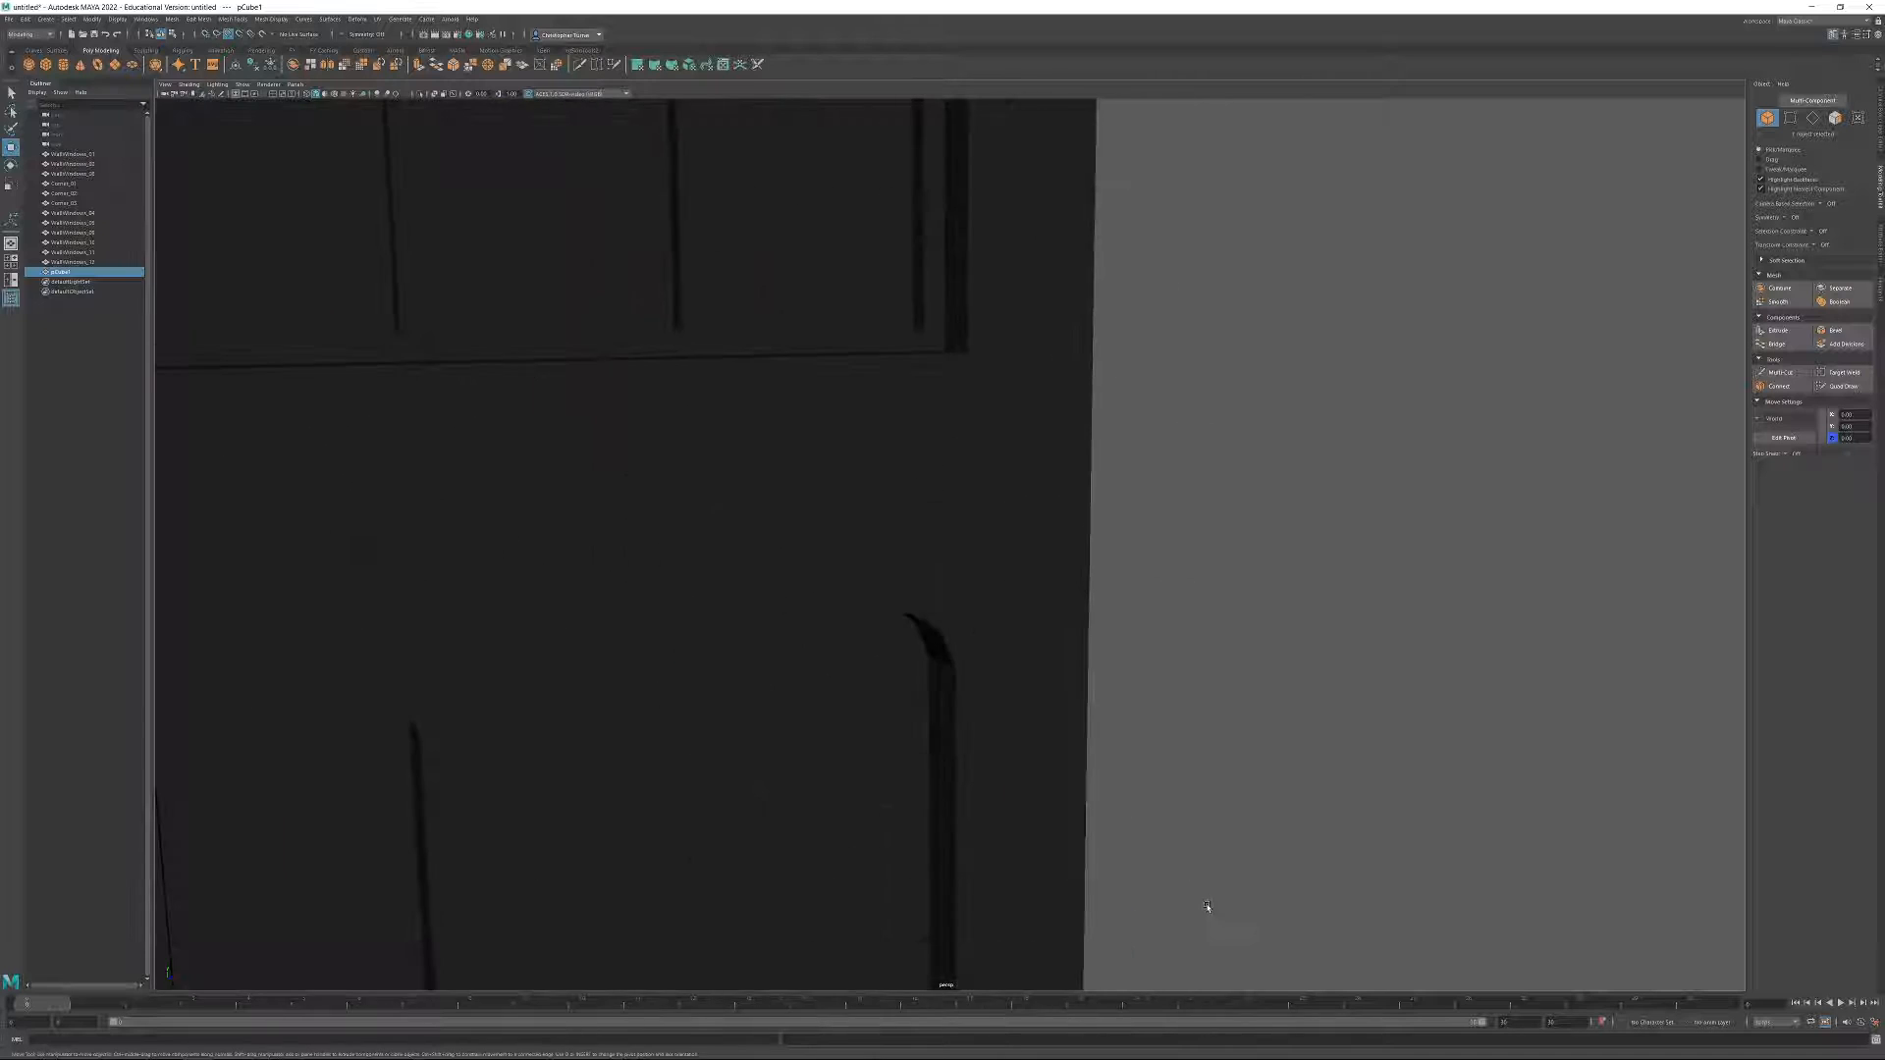
middle_click_drag(1207, 909, 1166, 526, "alt")
left_click_drag(1165, 526, 1112, 531, "alt")
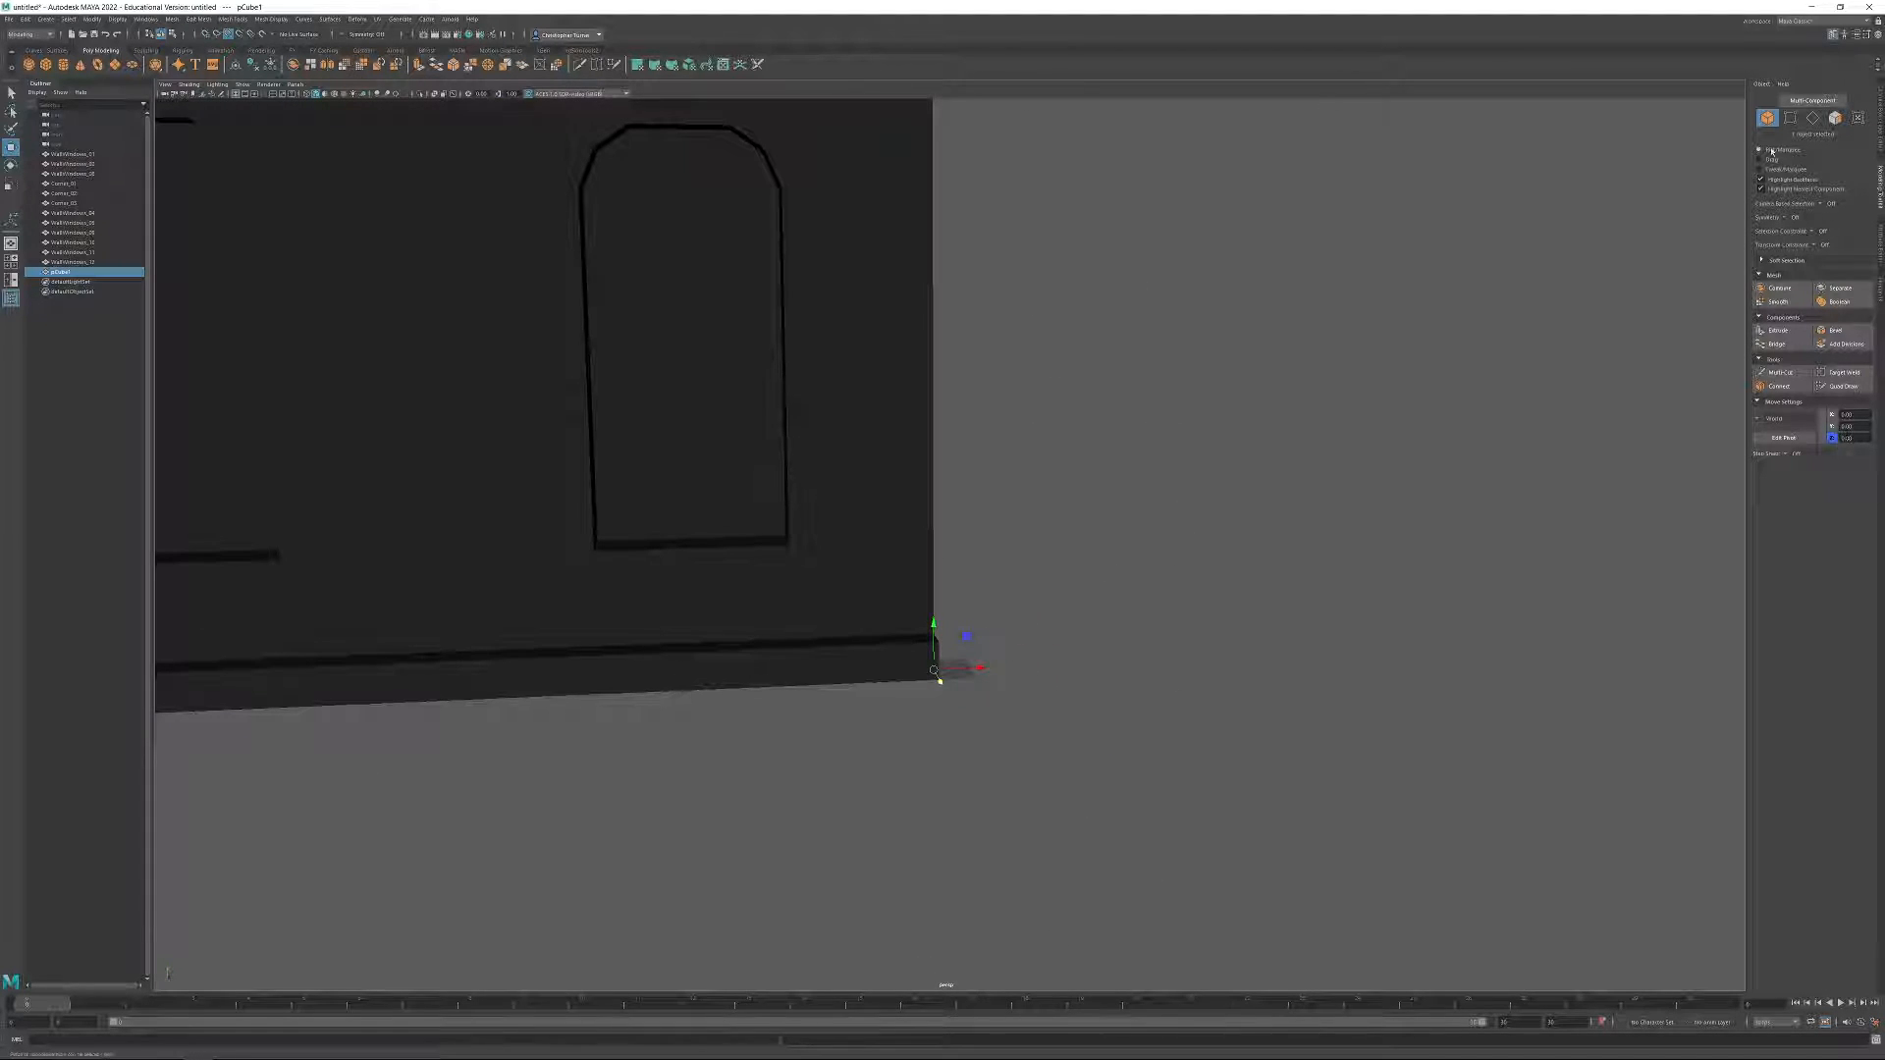
Set the new cube's width, height and depth to 50.
left_click(1871, 113)
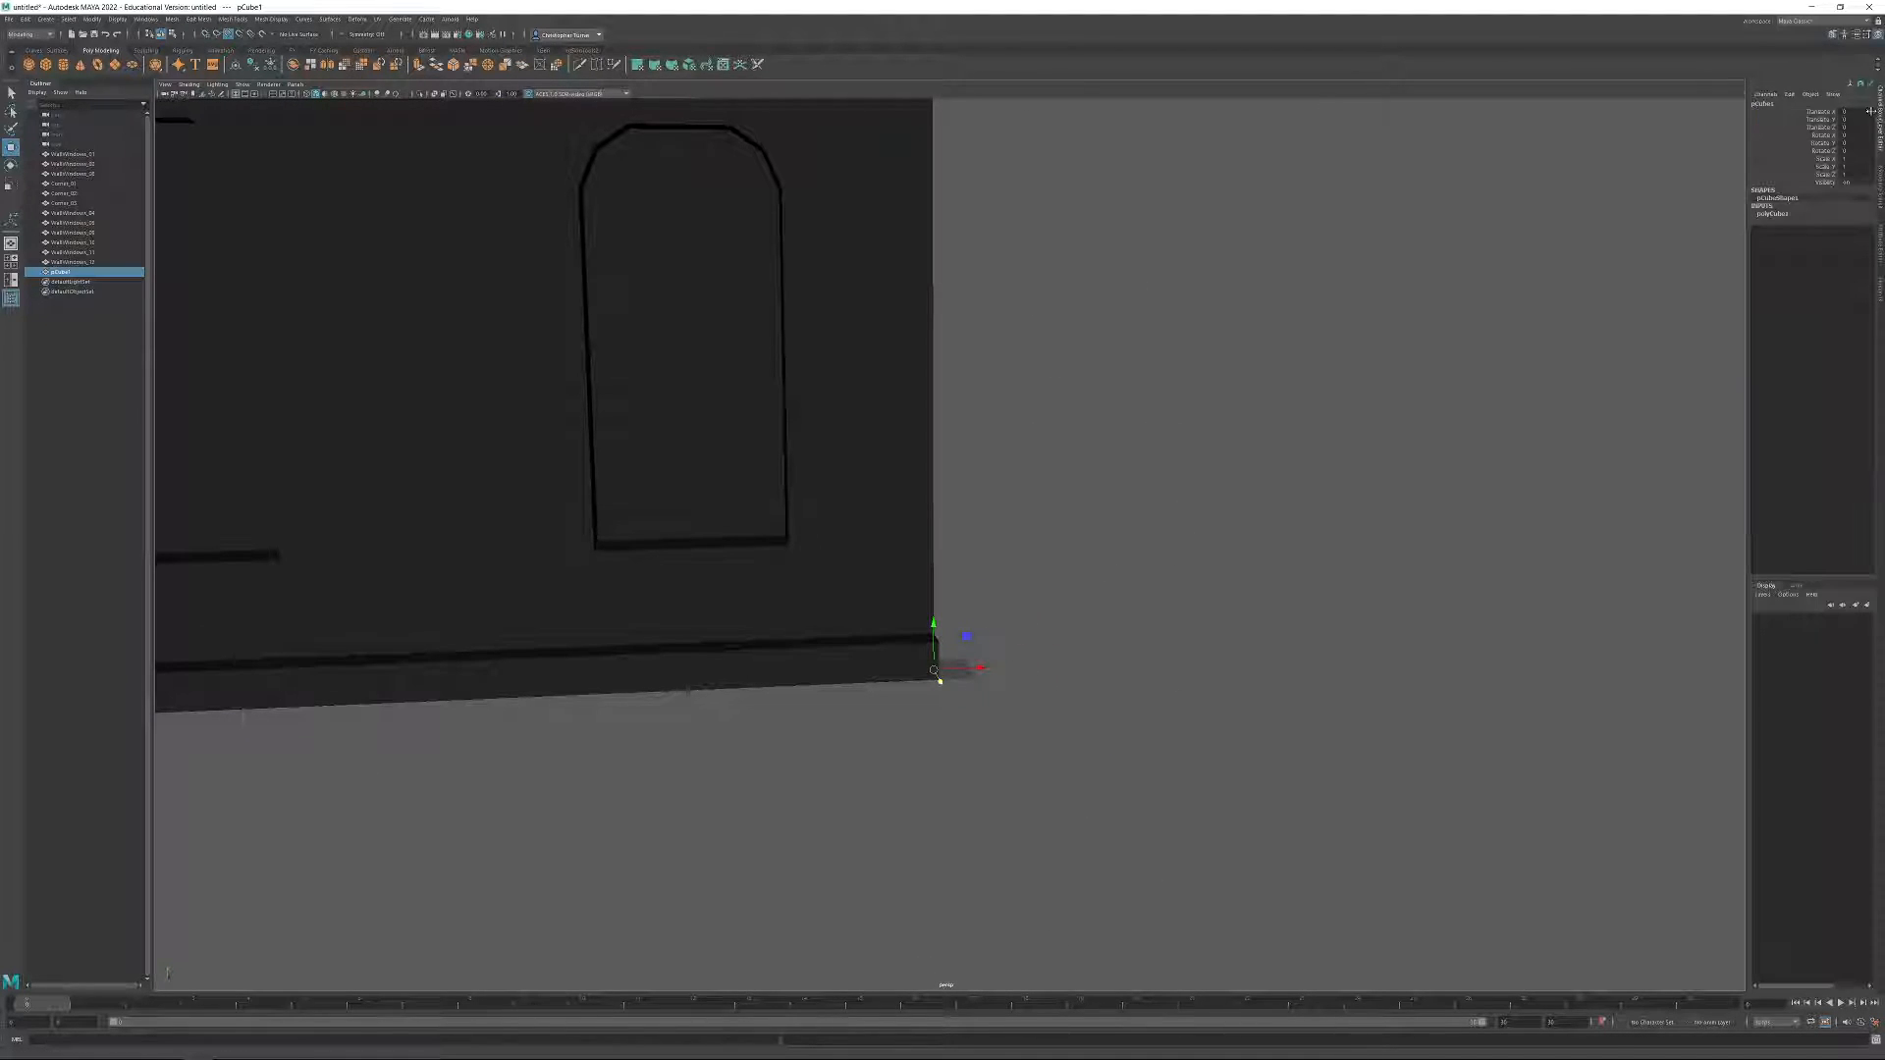
left_click(1881, 240)
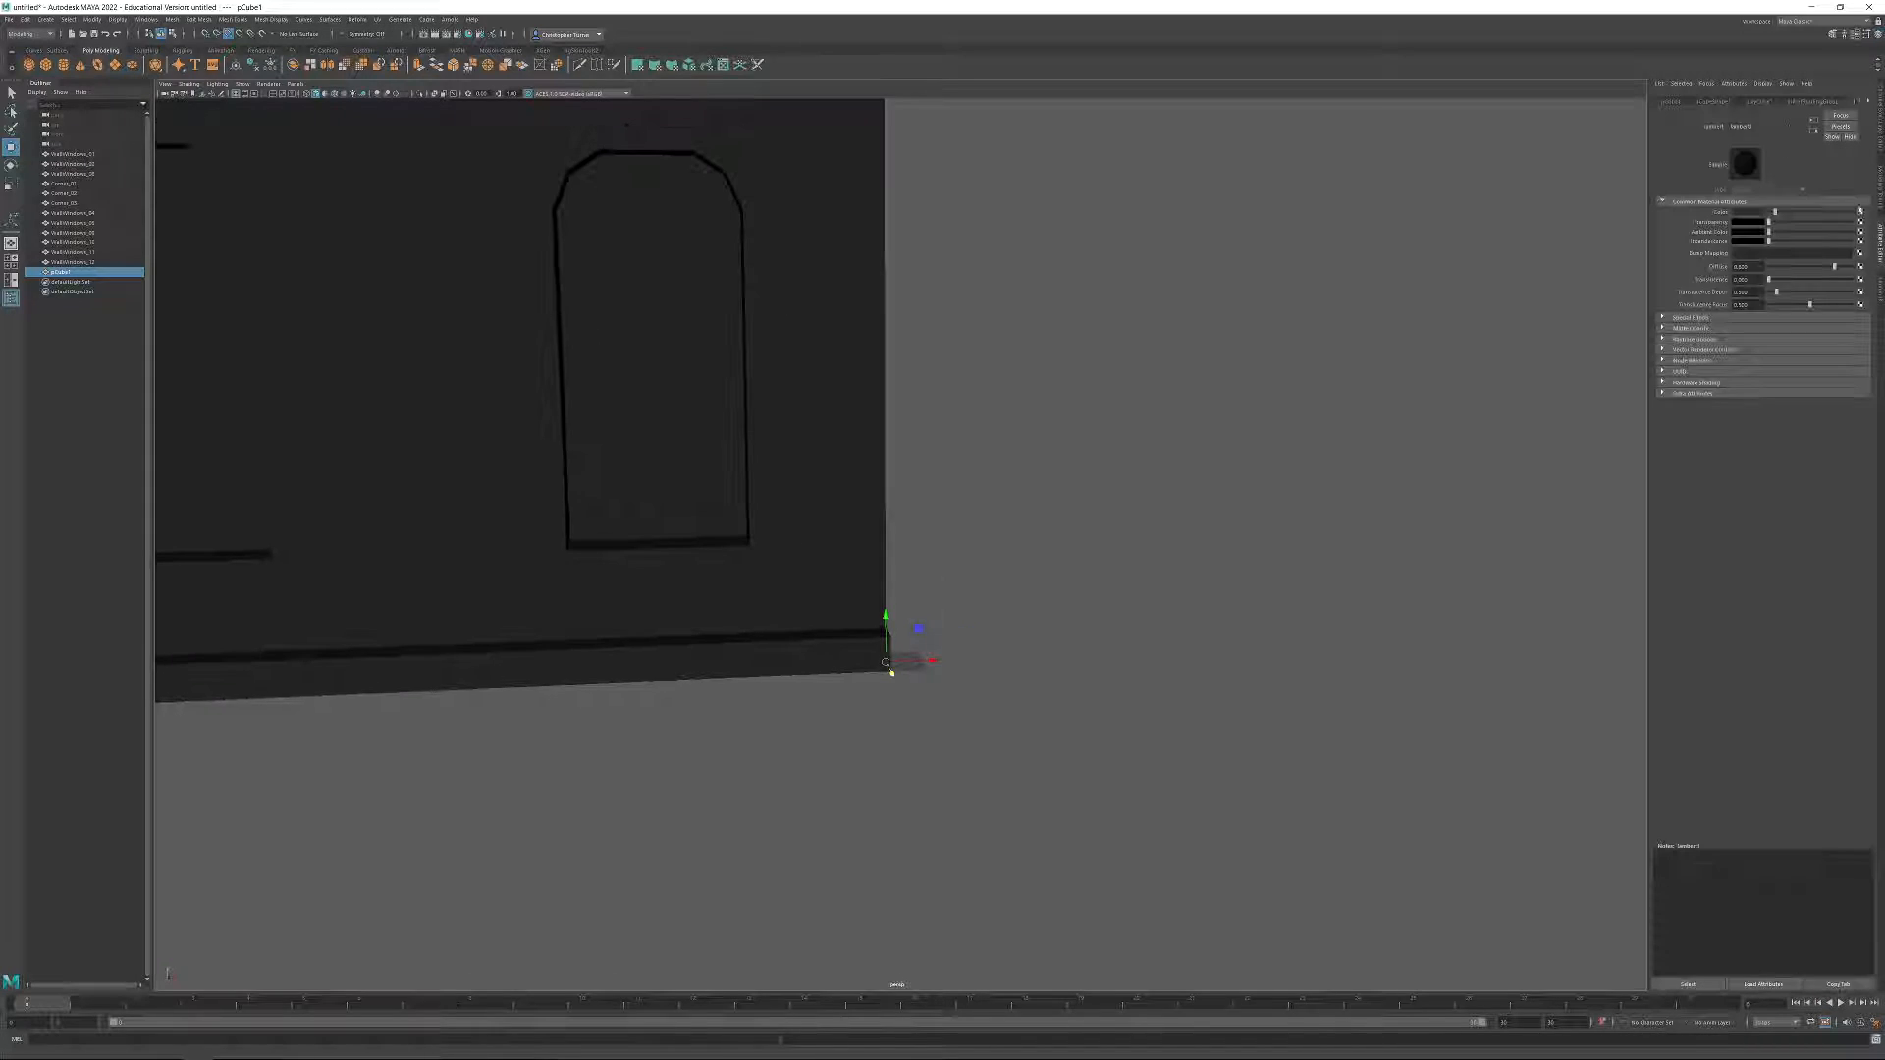
left_click(1814, 102)
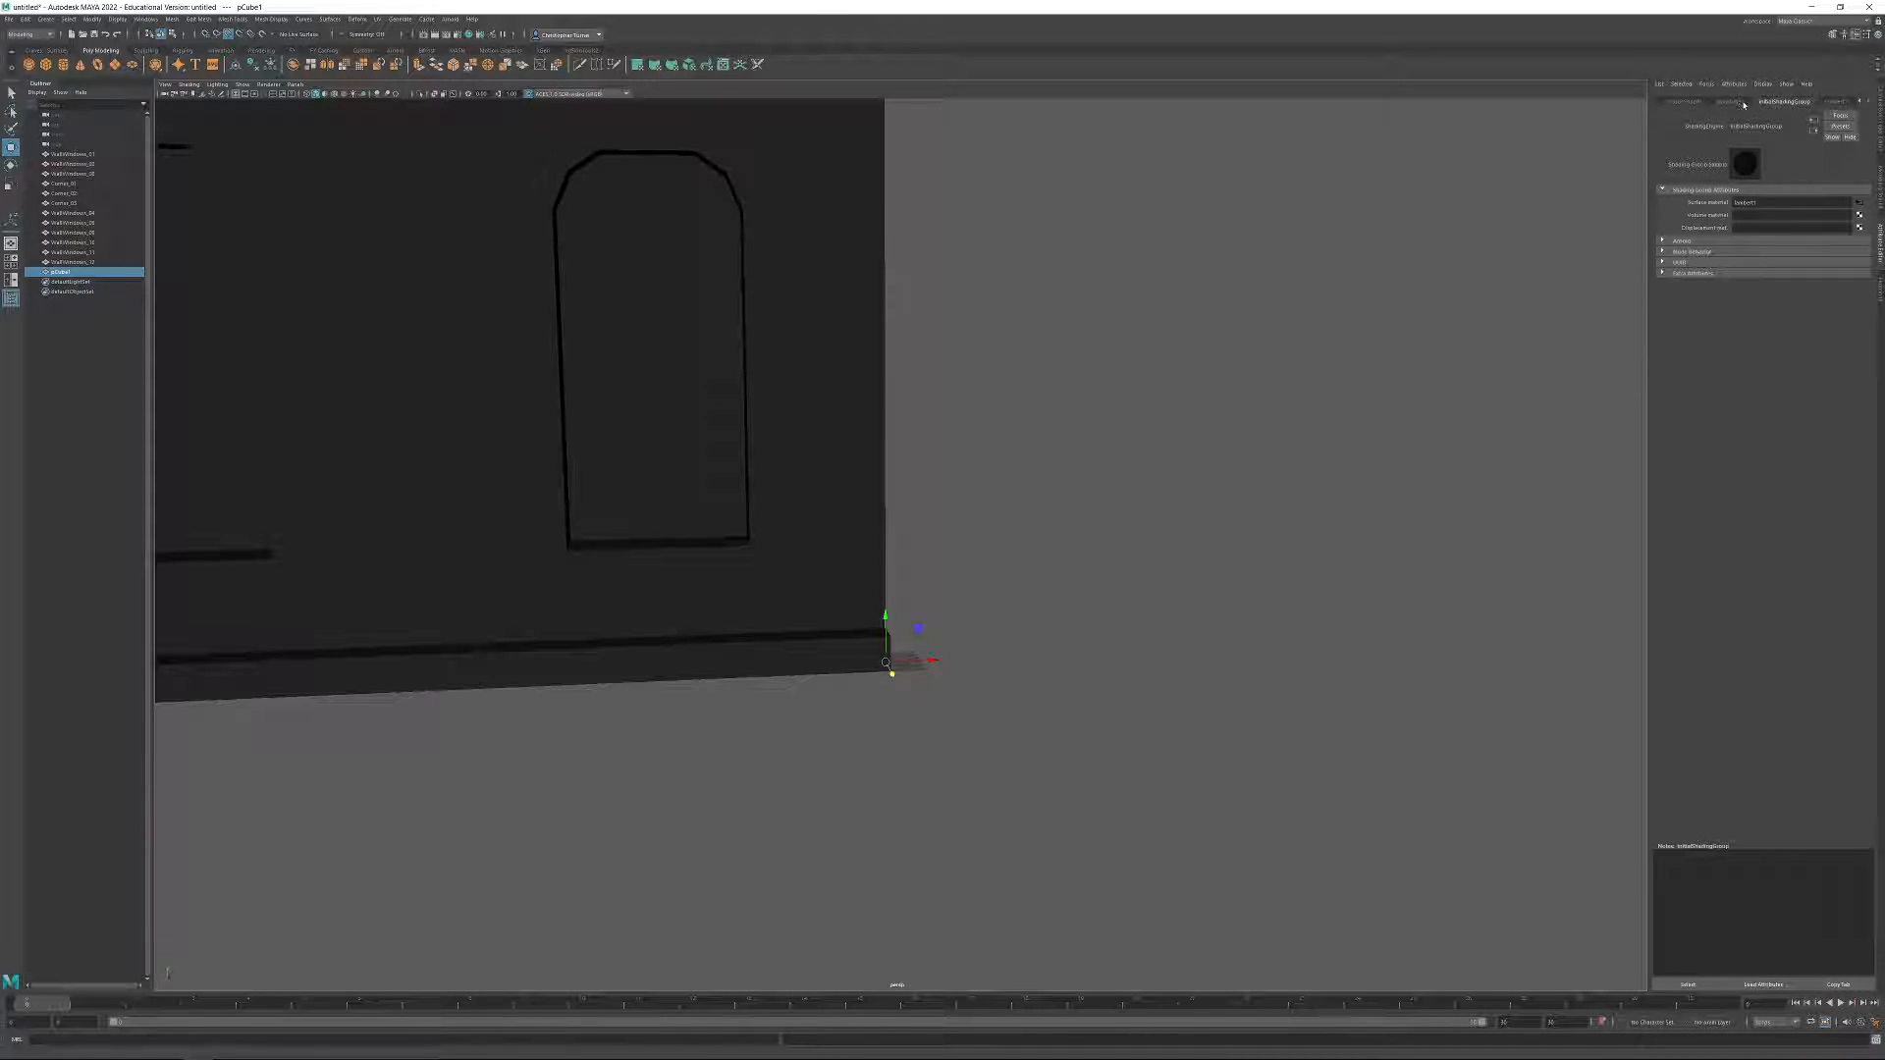
left_click(1746, 102)
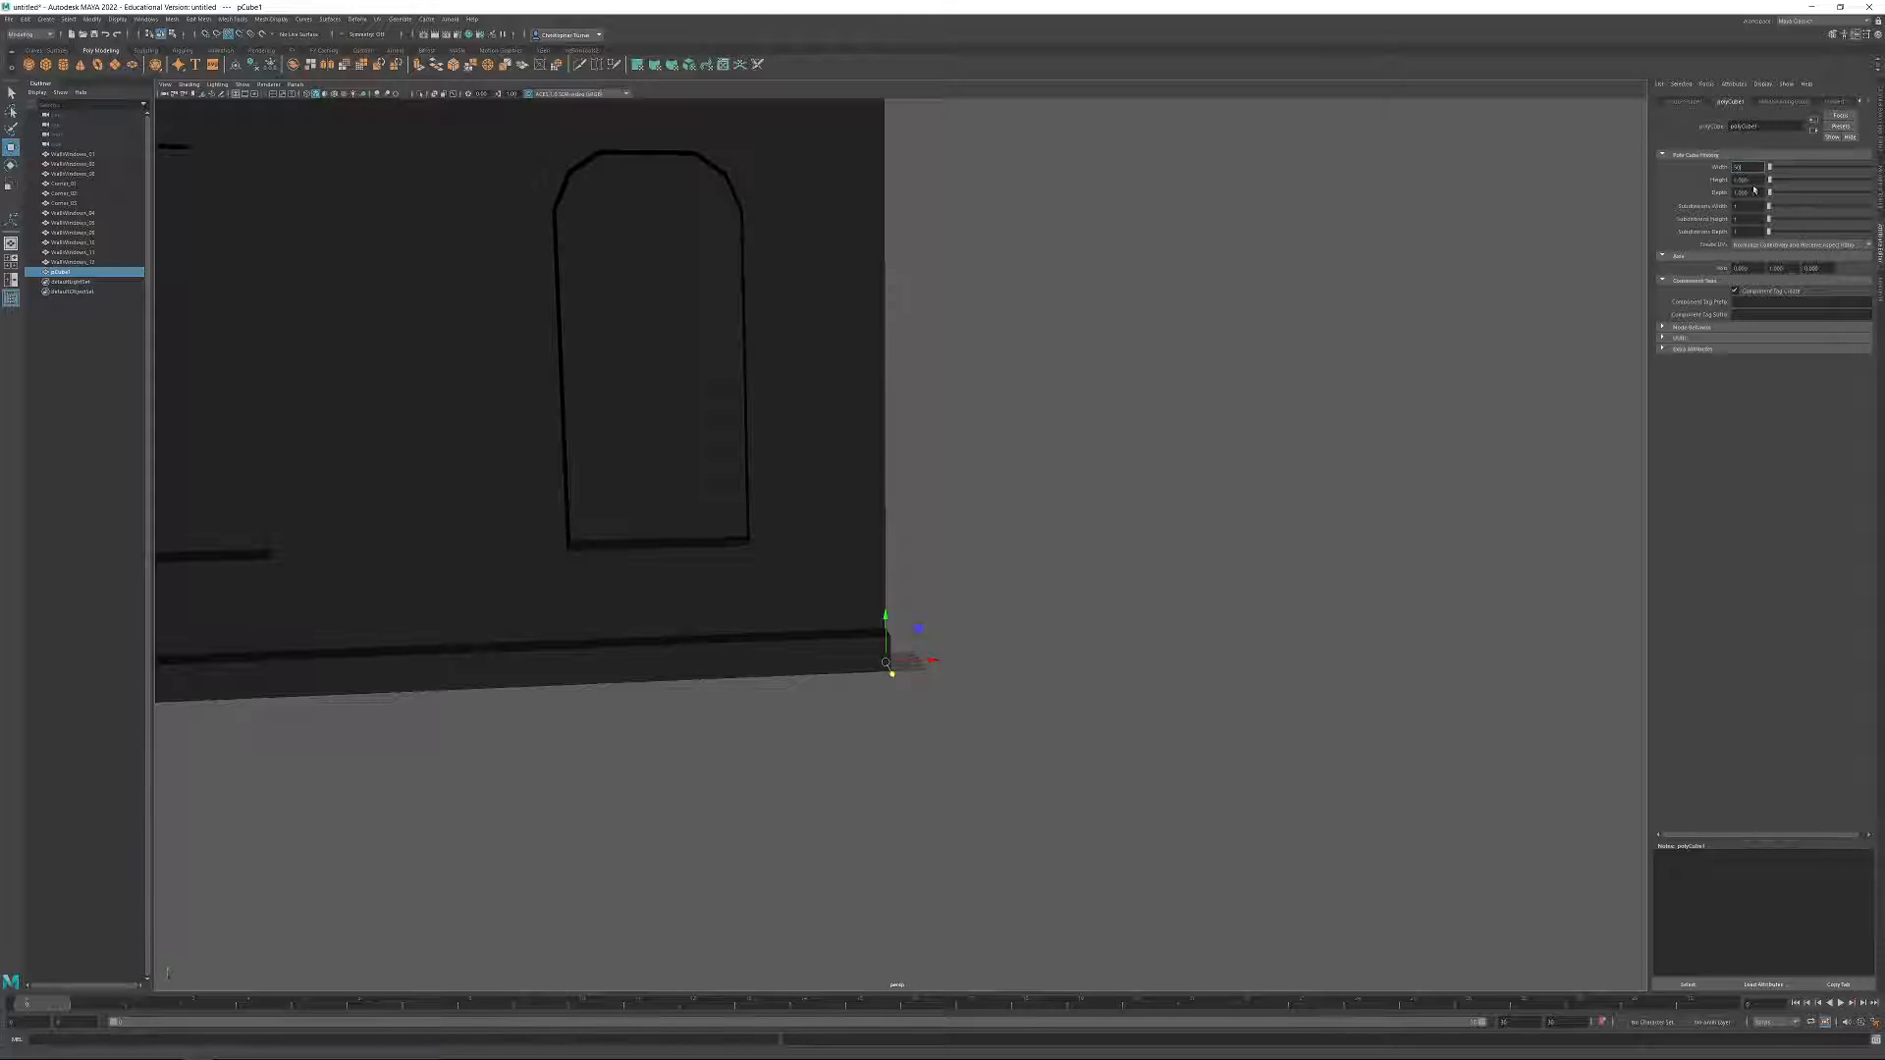
type("50")
key("Tab")
type("50")
key("Return")
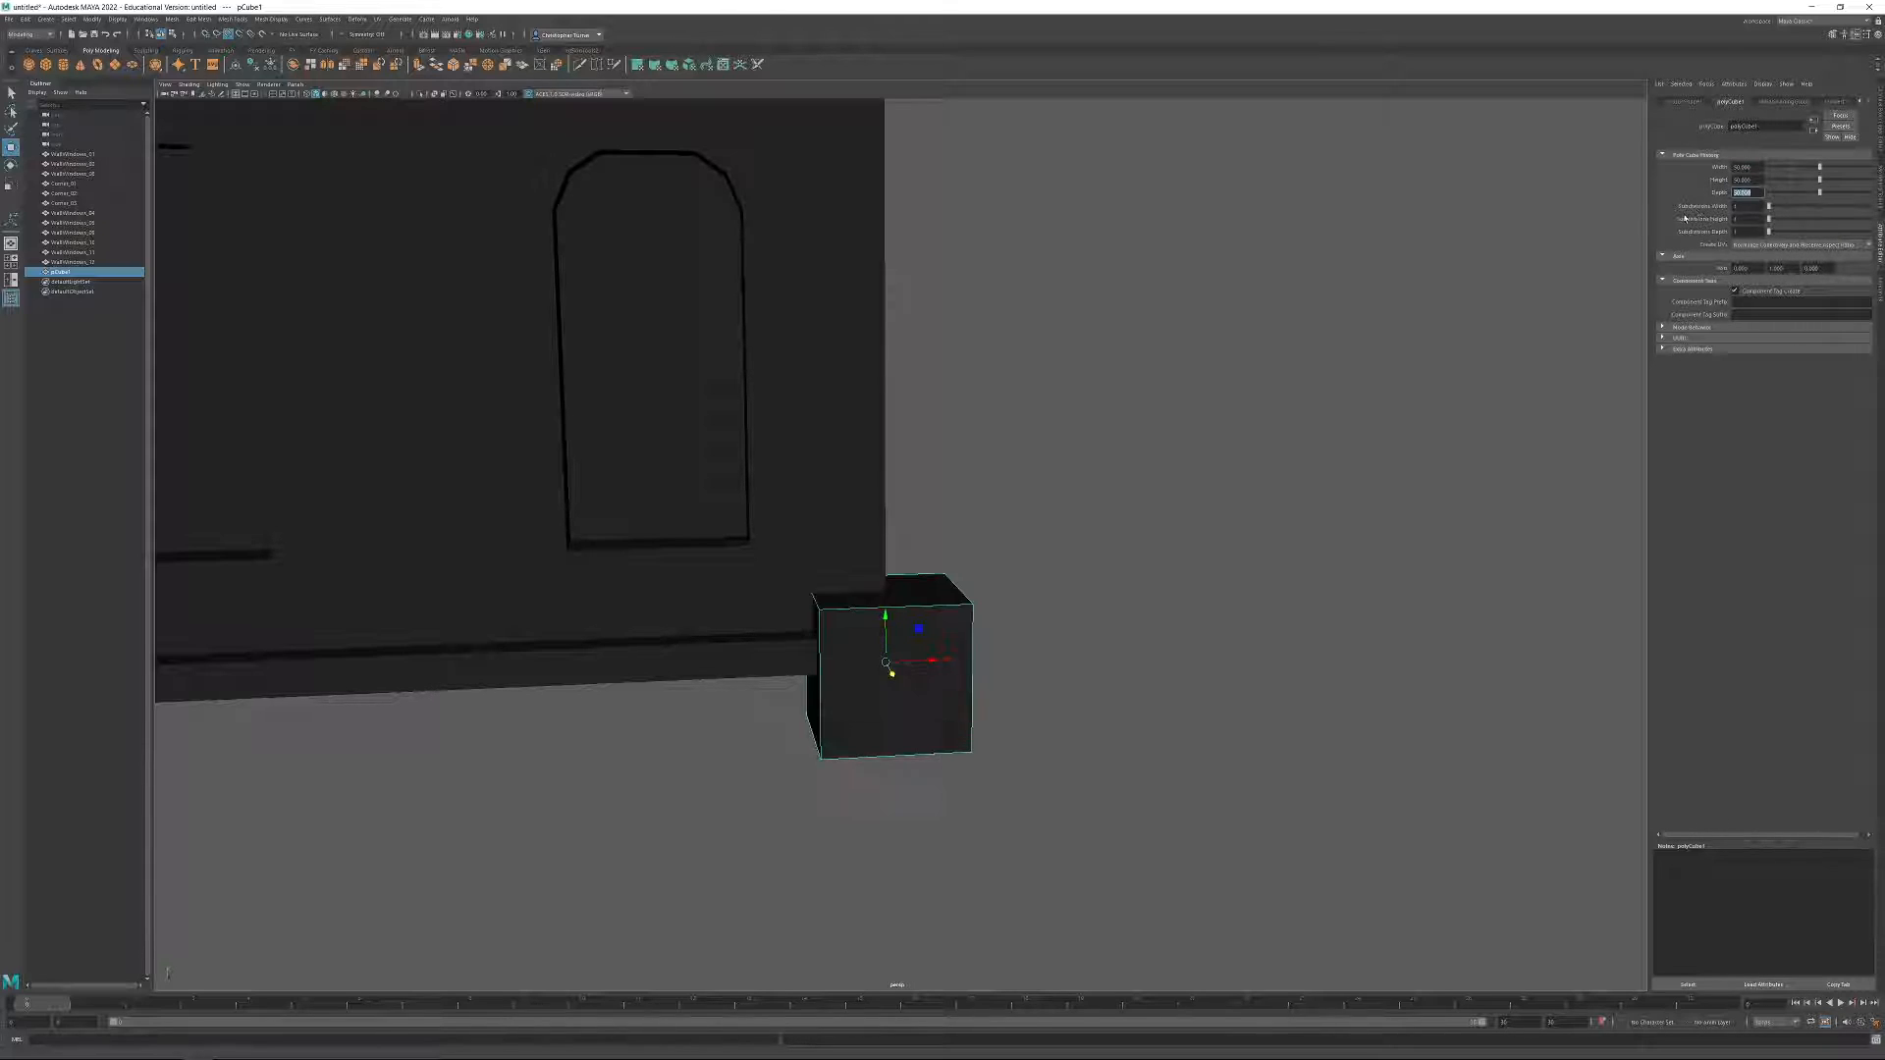
Select the cube's bottom vertices and raise them level with the wall base at the origin.
left_click_drag(1365, 353, 1168, 408, "alt")
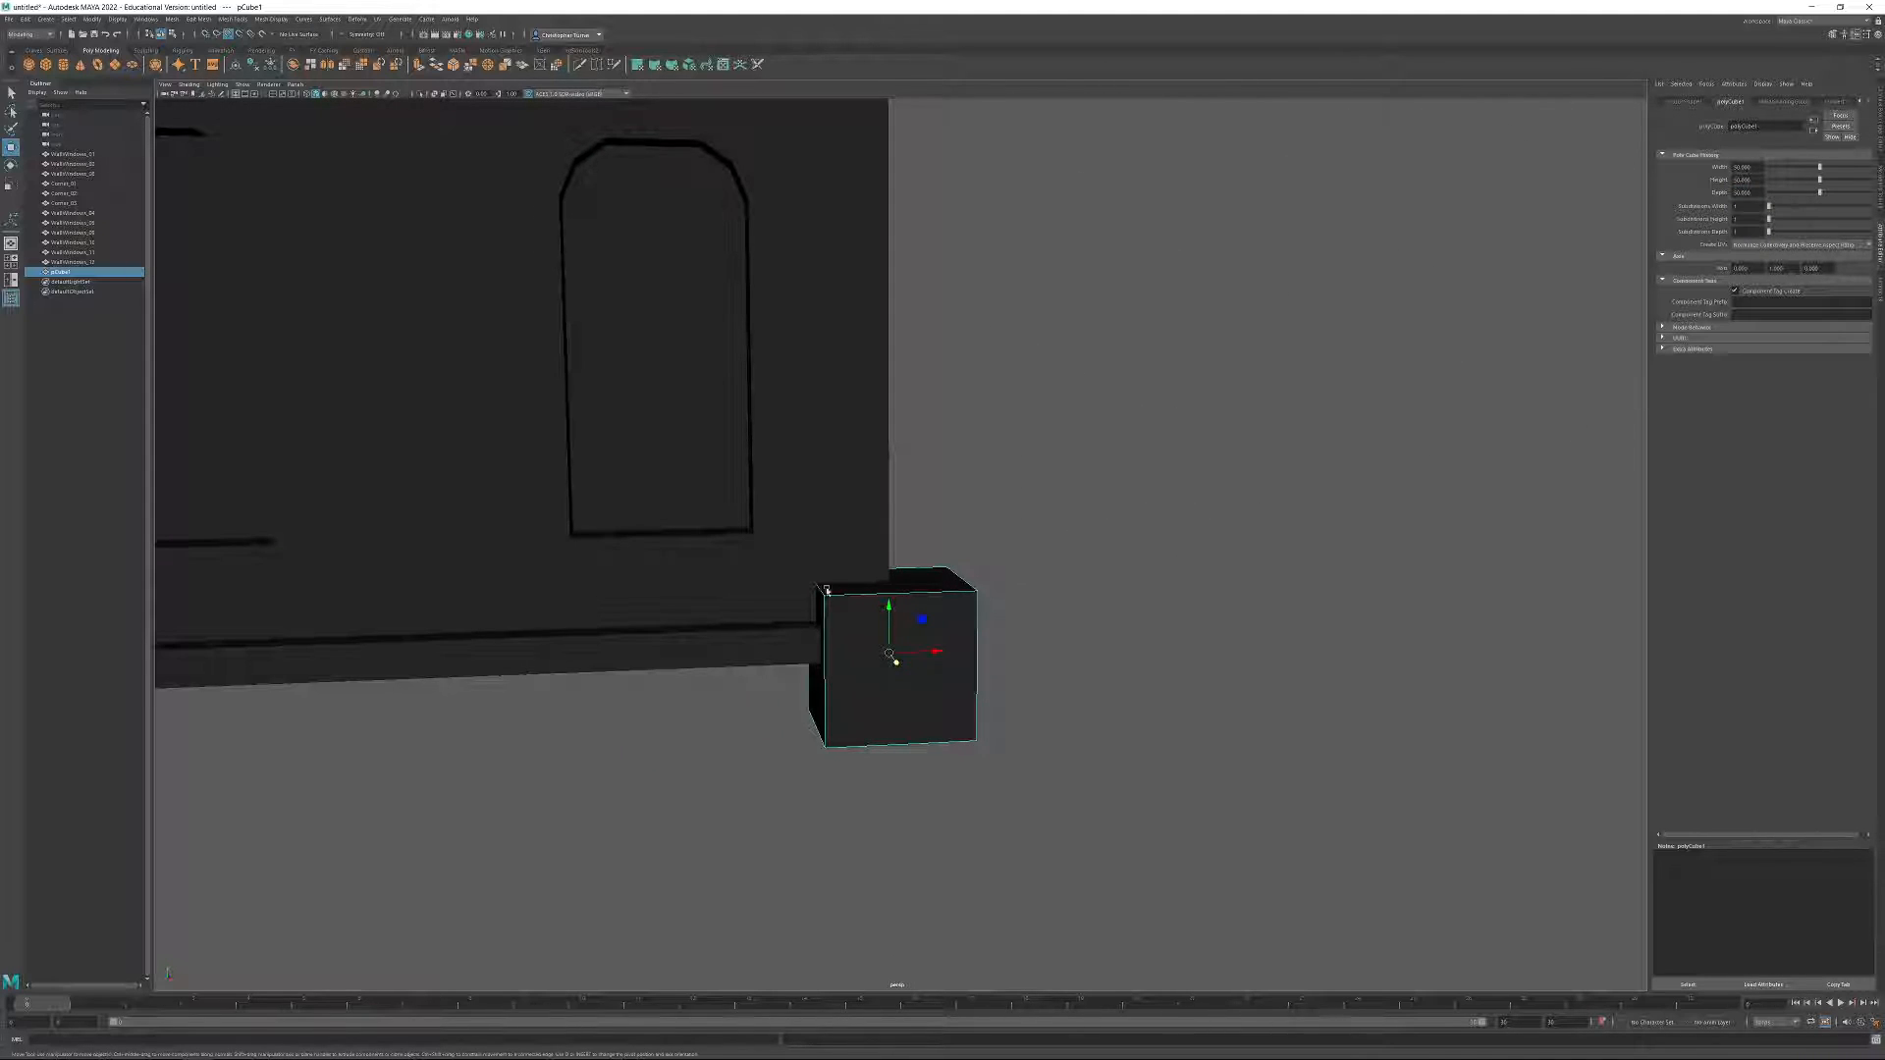
left_click_drag(905, 627, 811, 618, "alt")
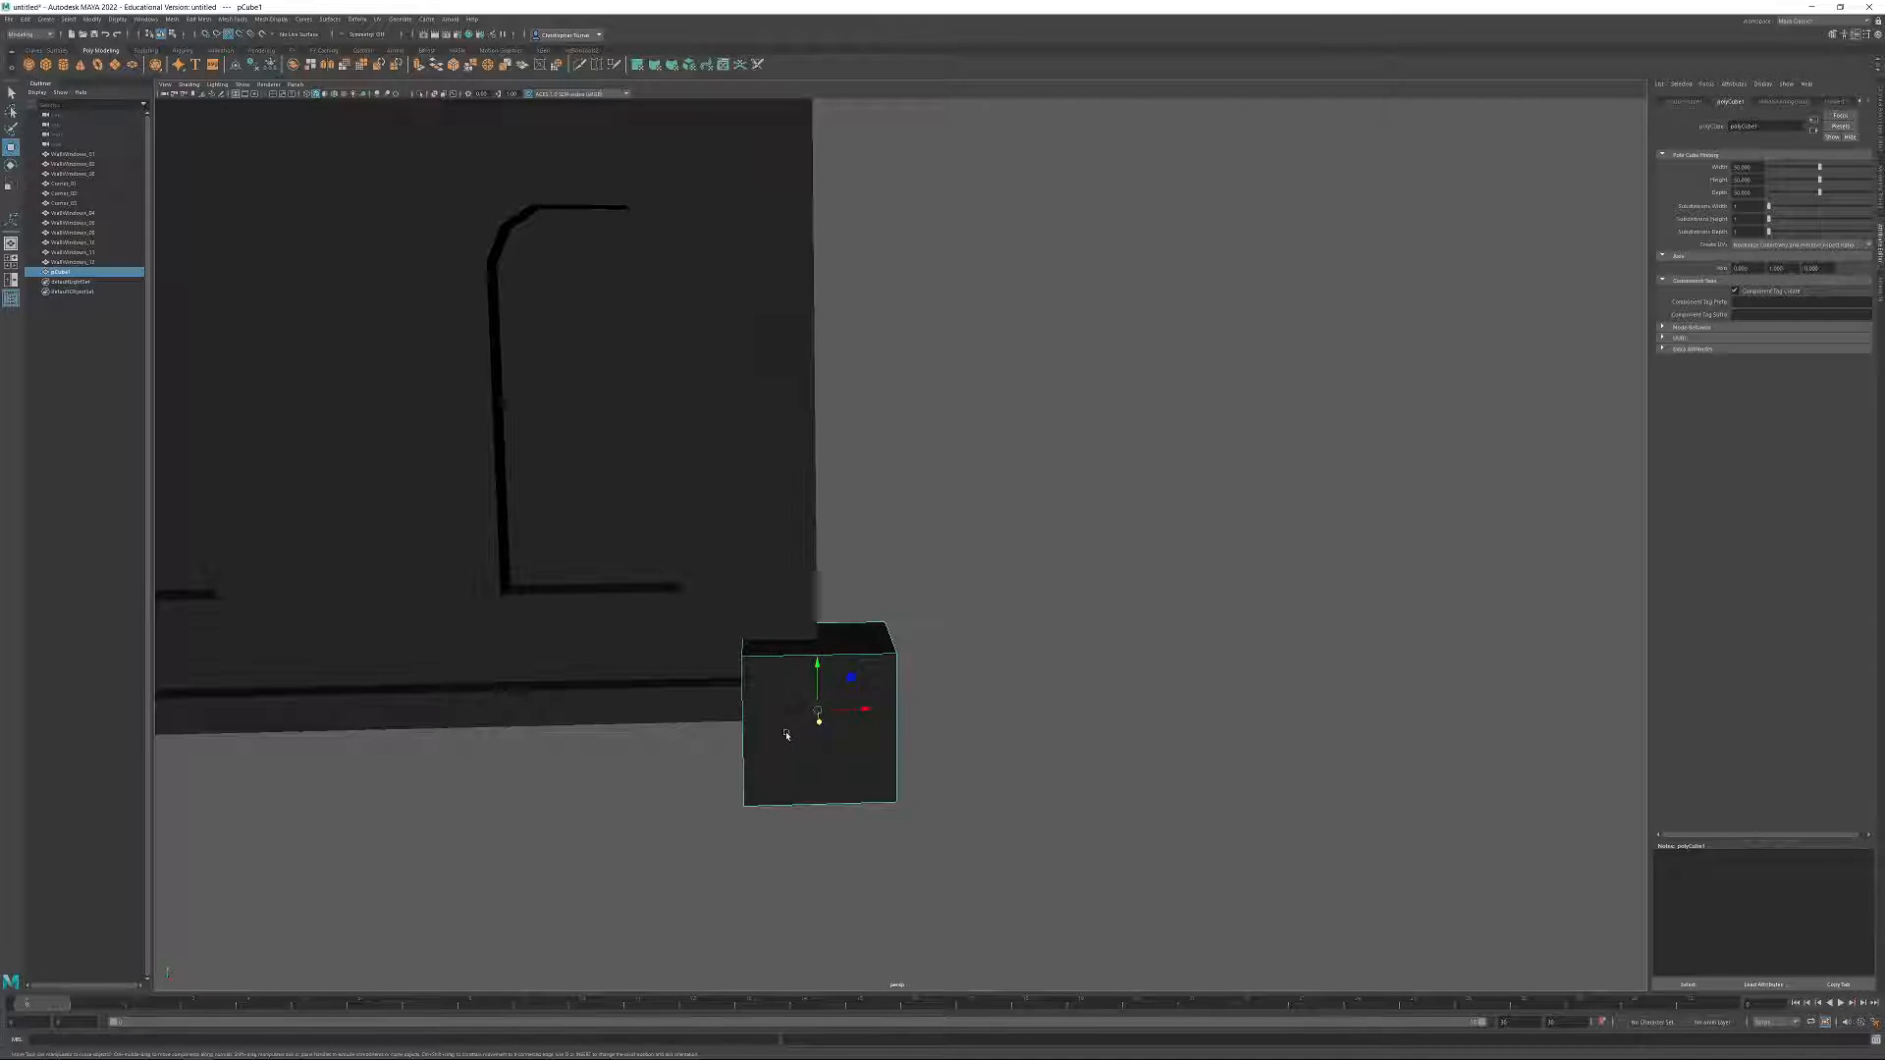
left_click_drag(785, 702, 795, 695, "alt")
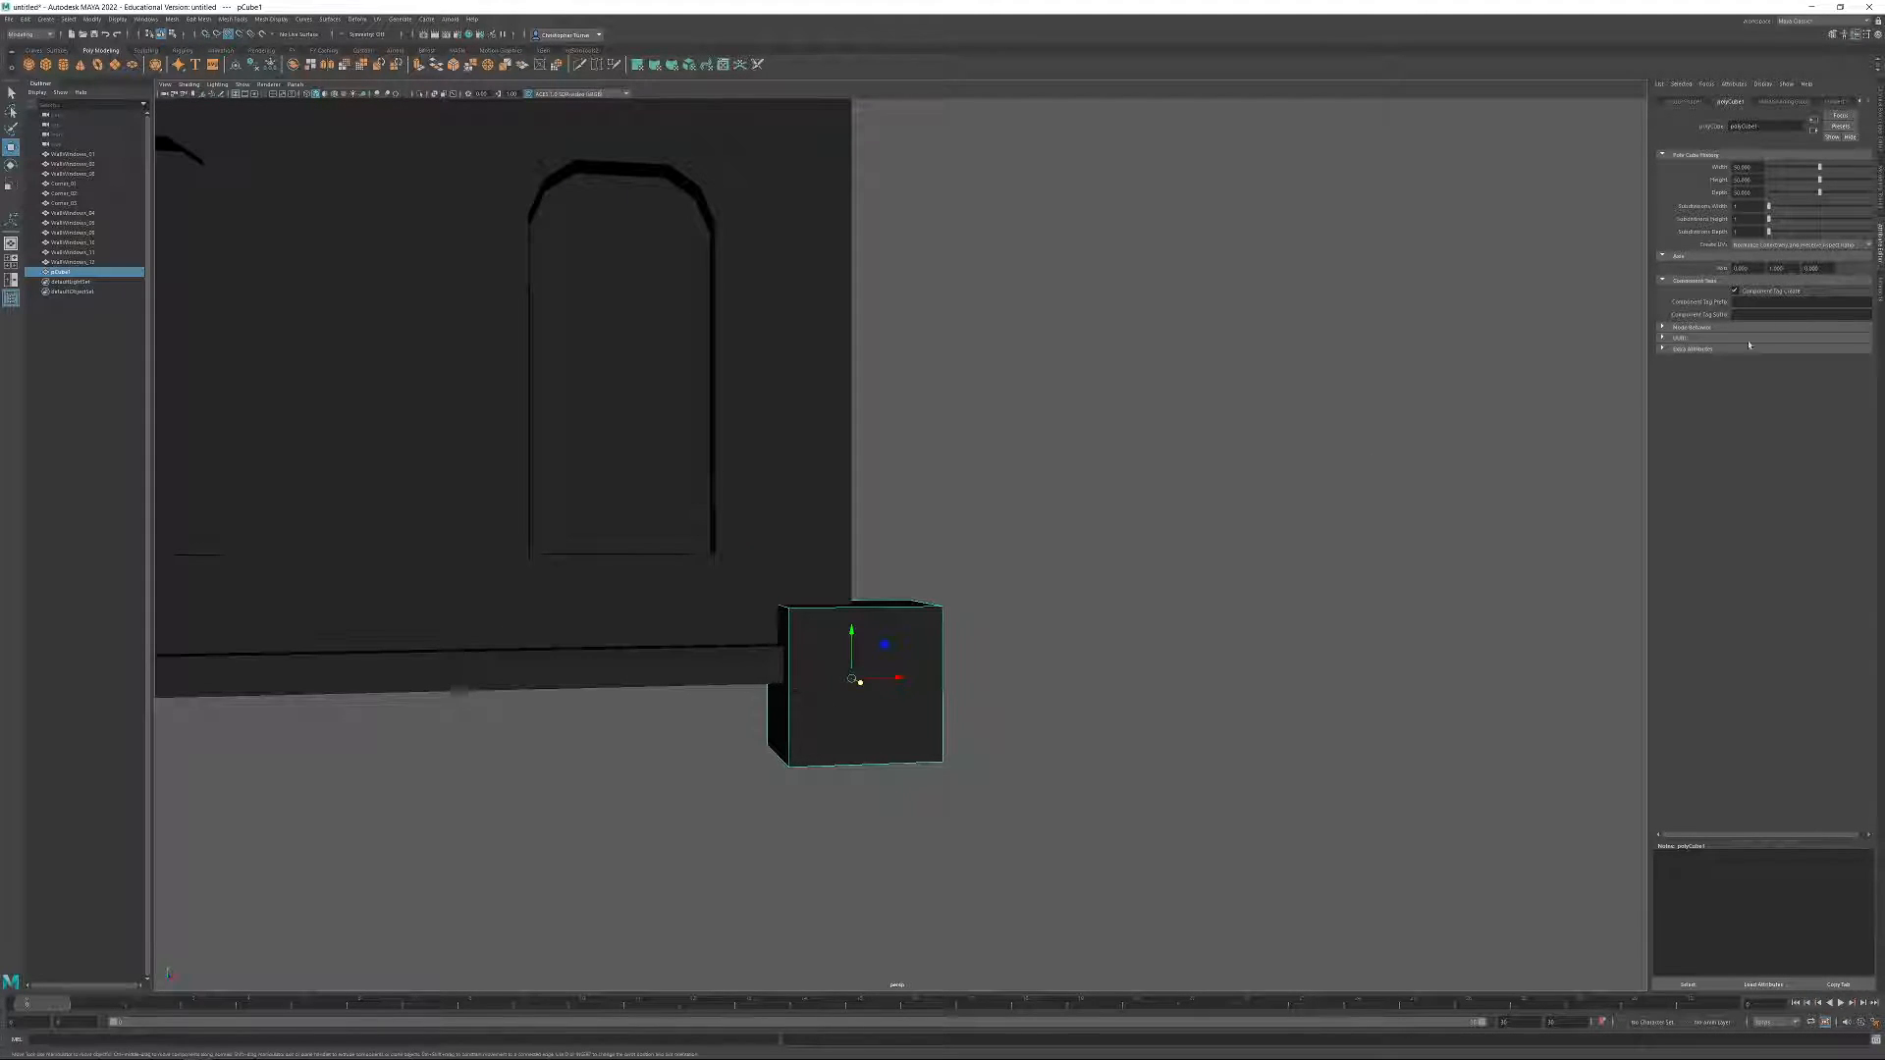
left_click(1880, 182)
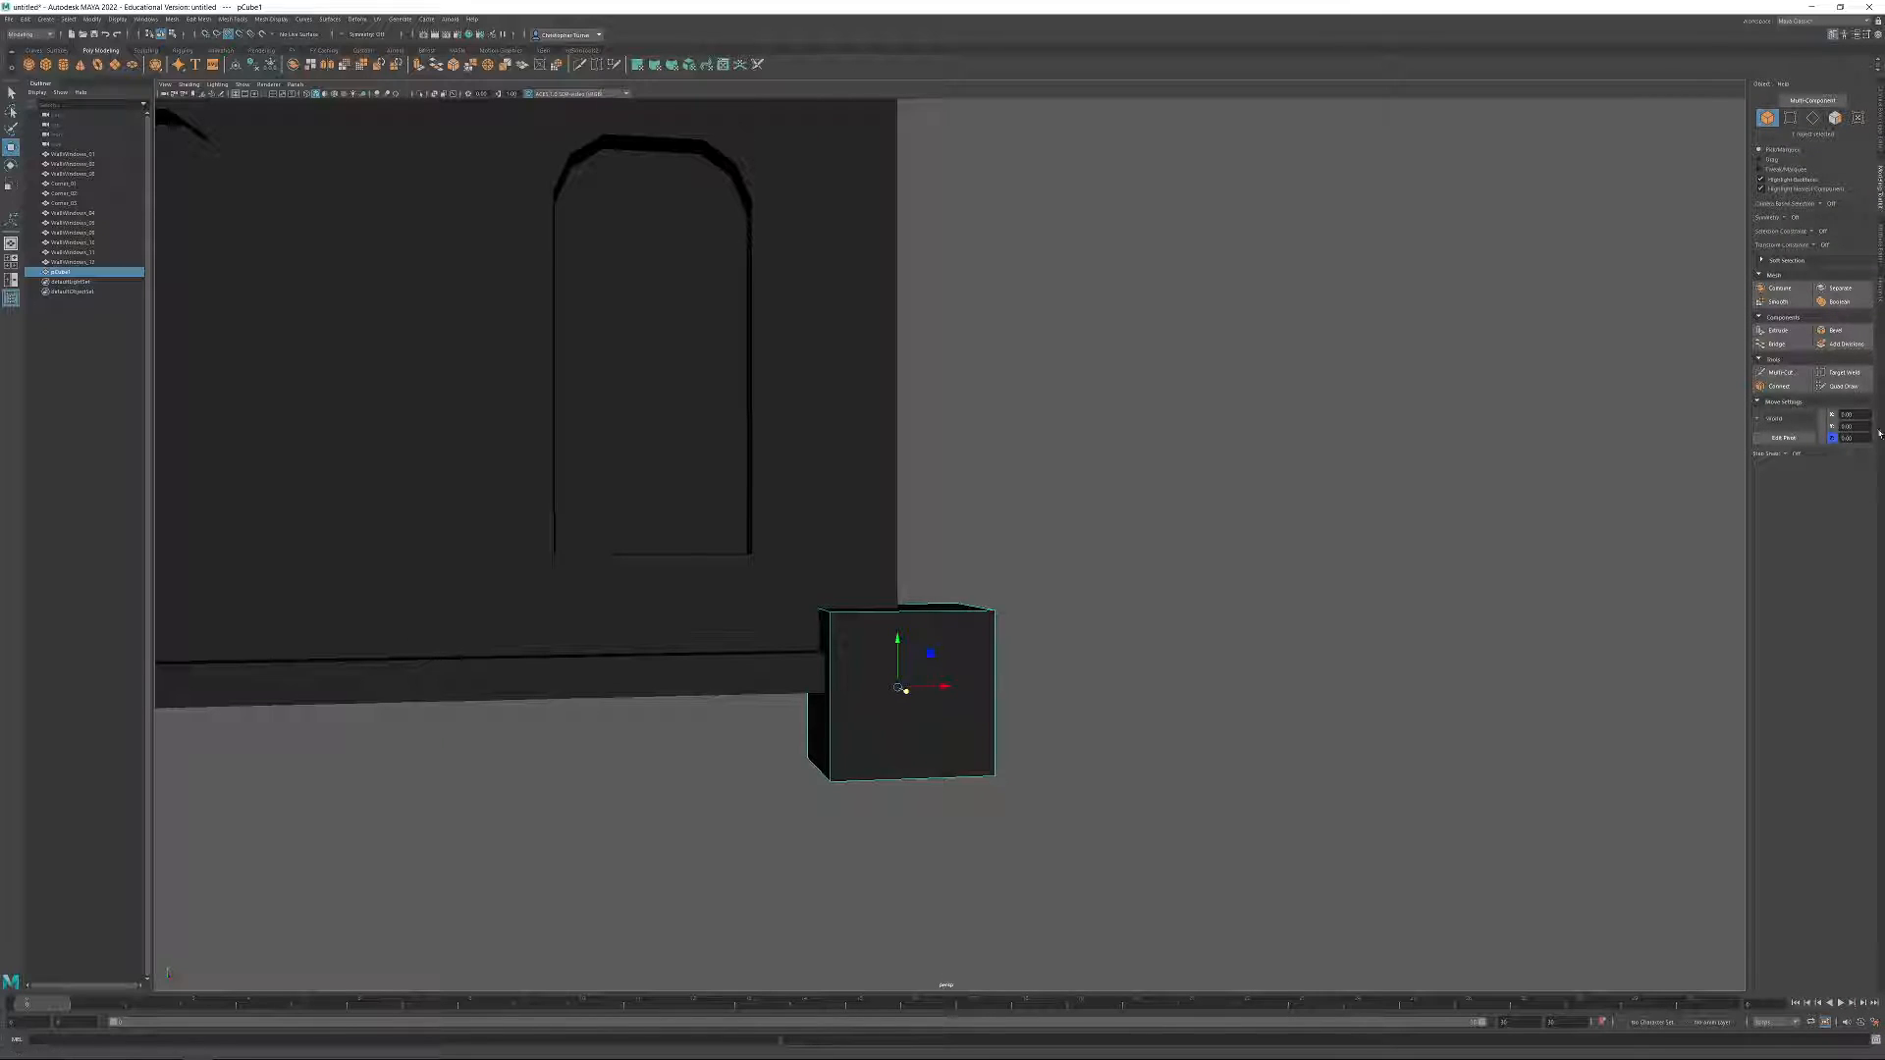
left_click(1790, 118)
left_click_drag(1092, 711, 484, 911)
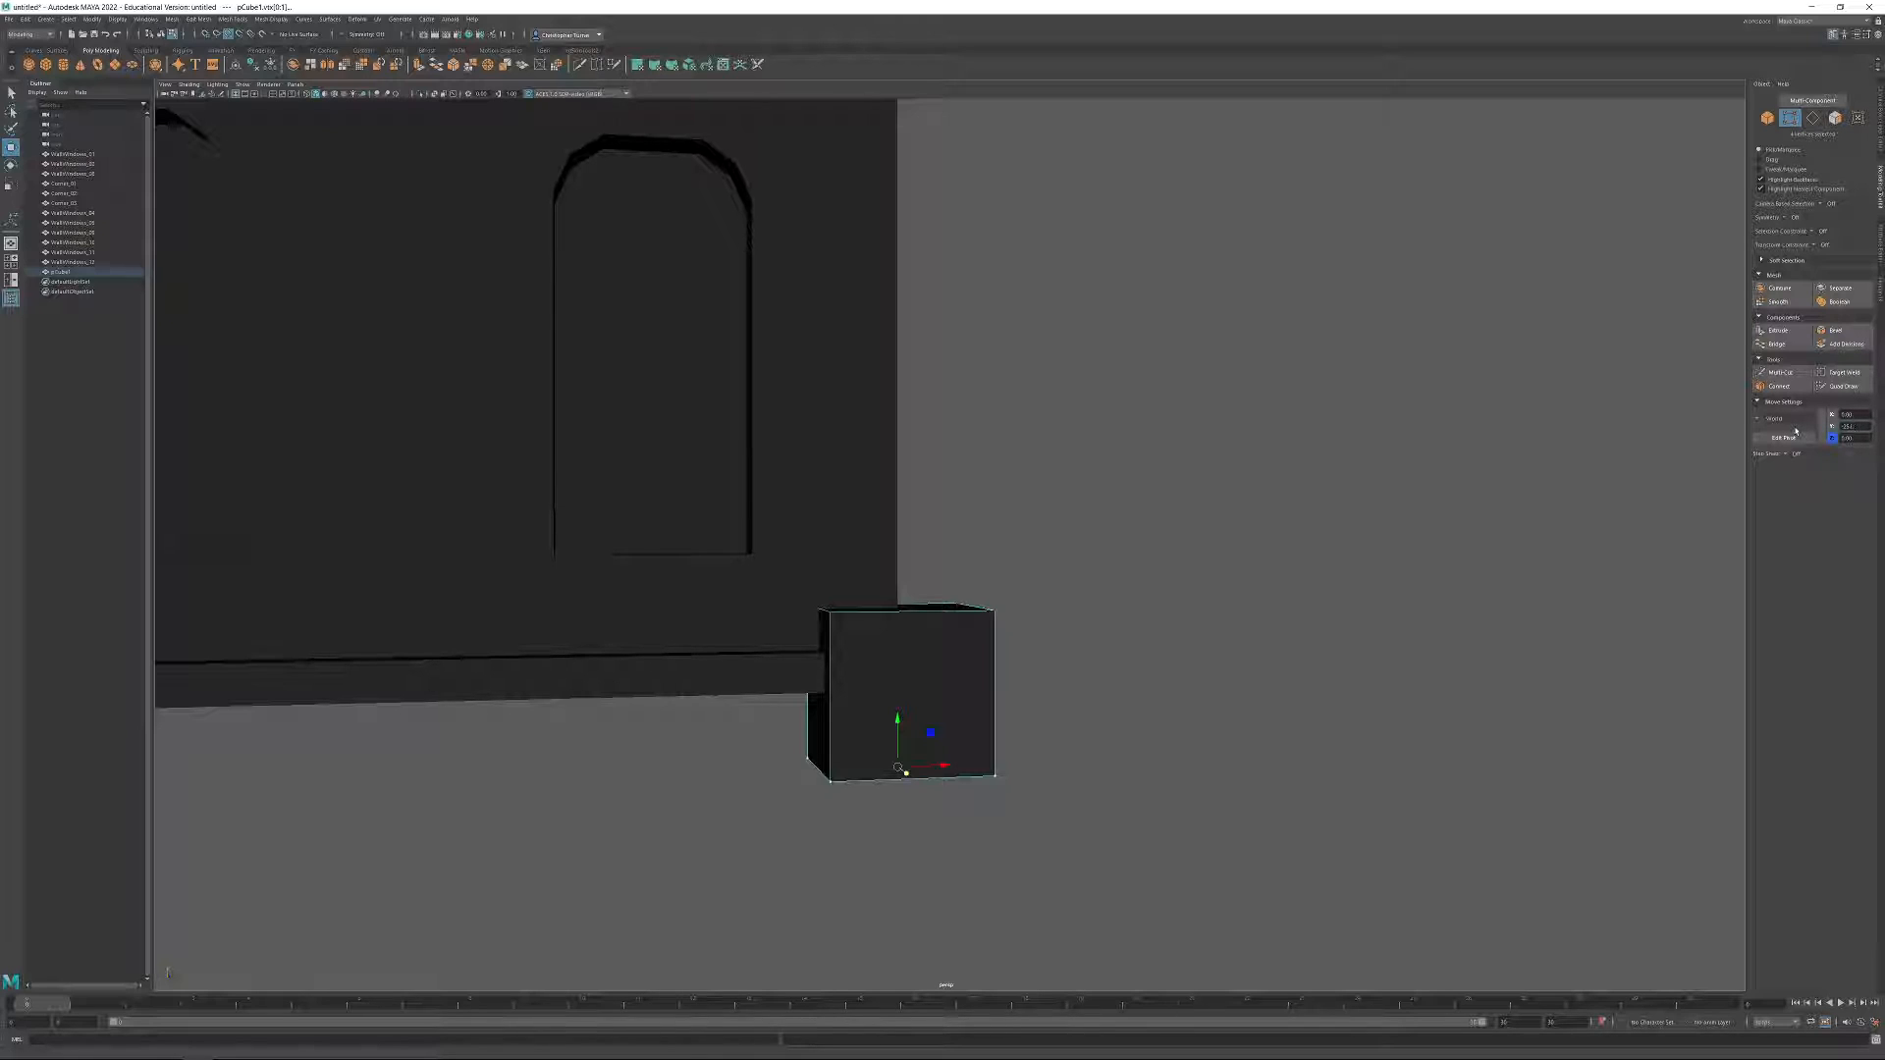
Raise the cube's top vertices to stretch it into a tall corner pillar reaching near the top of the third storey.
left_click_drag(980, 530, 823, 540, "alt")
left_click(230, 35)
middle_click_drag(657, 303, 867, 343, "alt")
left_click_drag(866, 343, 960, 419, "alt")
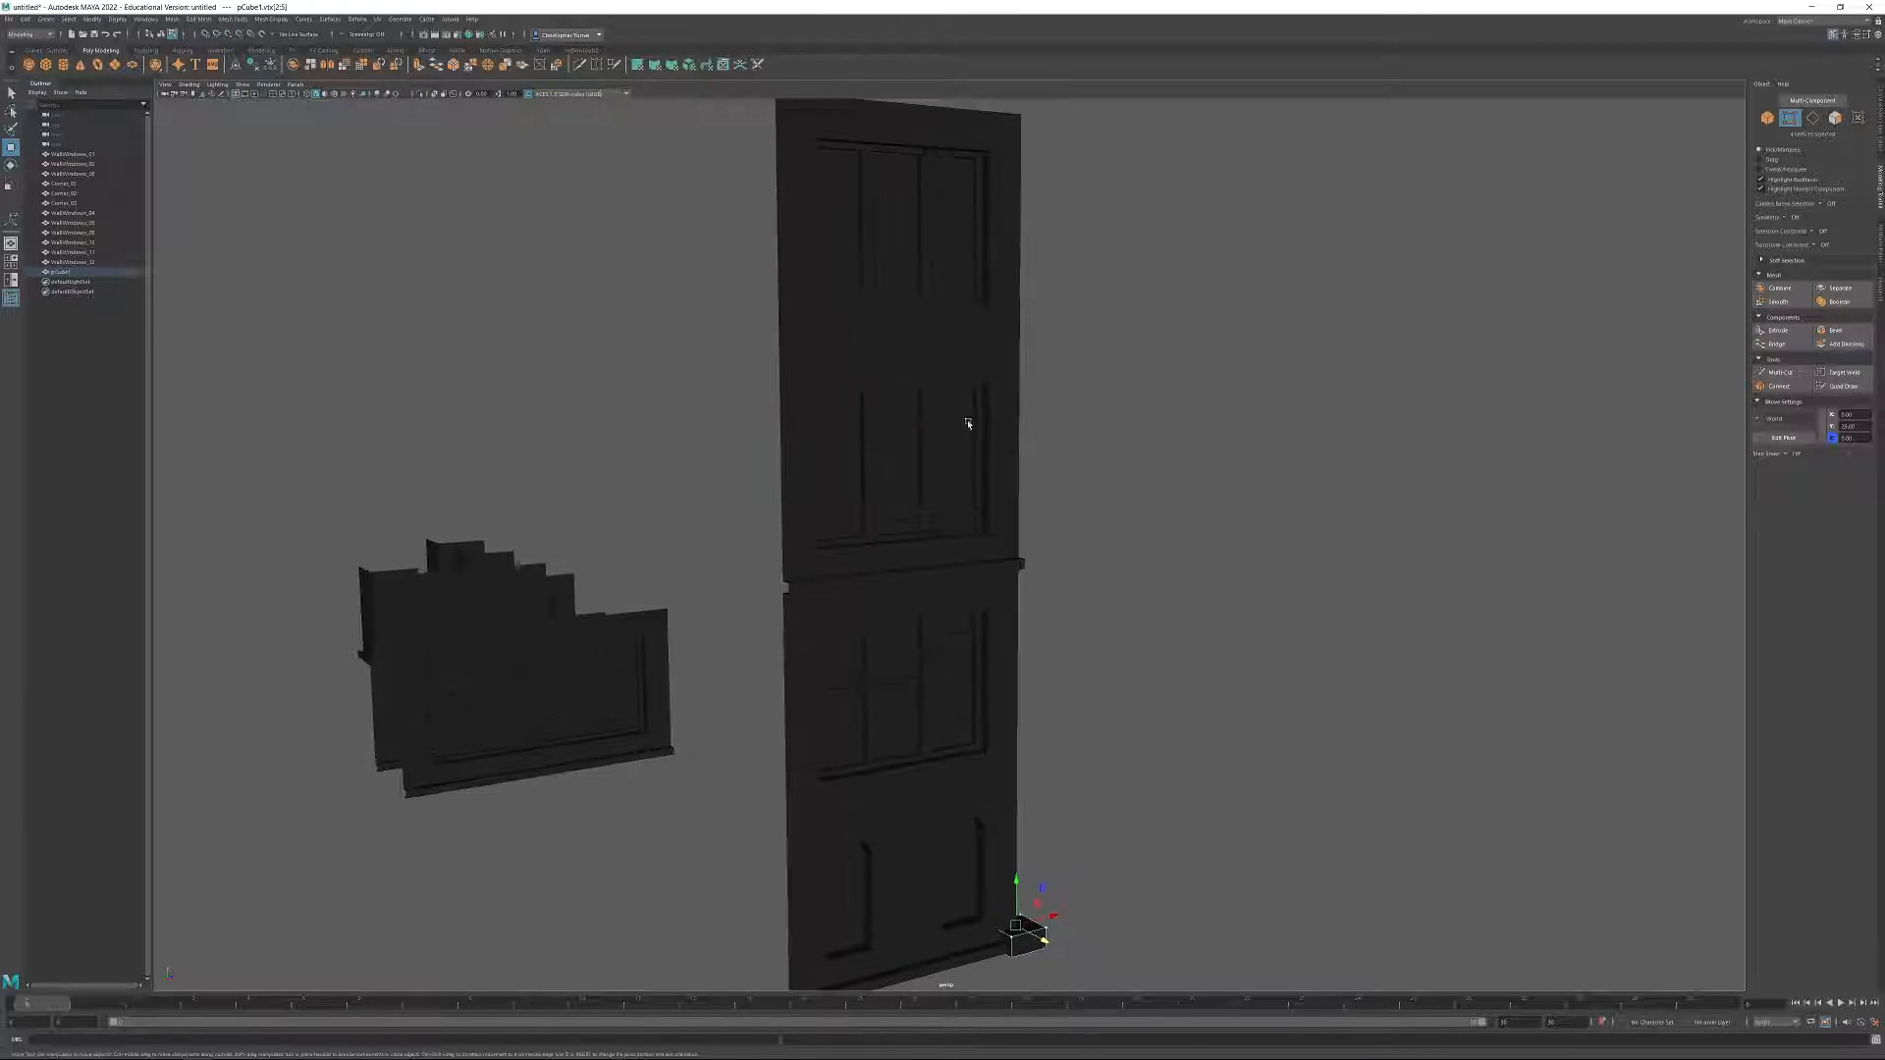
left_click_drag(1017, 895, 976, 285)
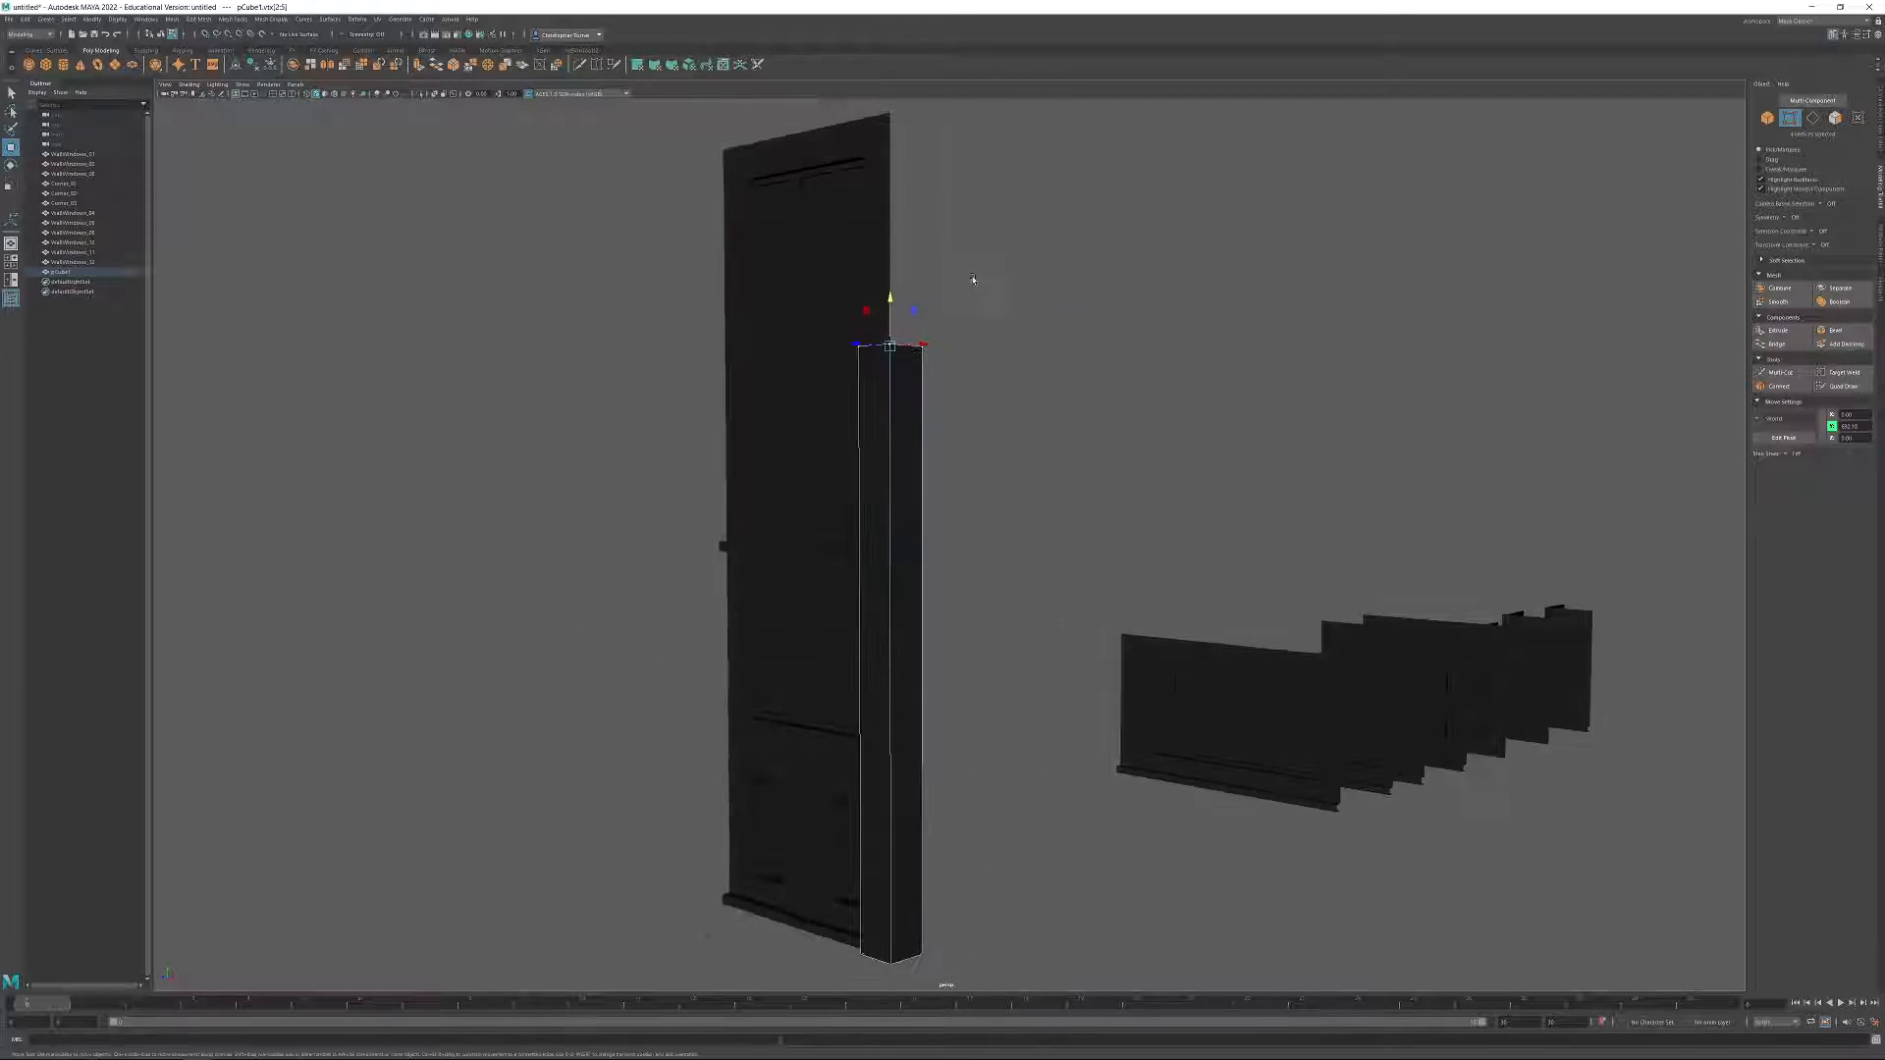
scroll(923, 339, "up", 5)
middle_click_drag(918, 344, 943, 669, "alt")
Check the Y position of the fourth wall's bottom corner vertex and restore the selection of the pillar's top vertices.
left_click(866, 444)
left_click_drag(866, 444, 917, 370, "alt")
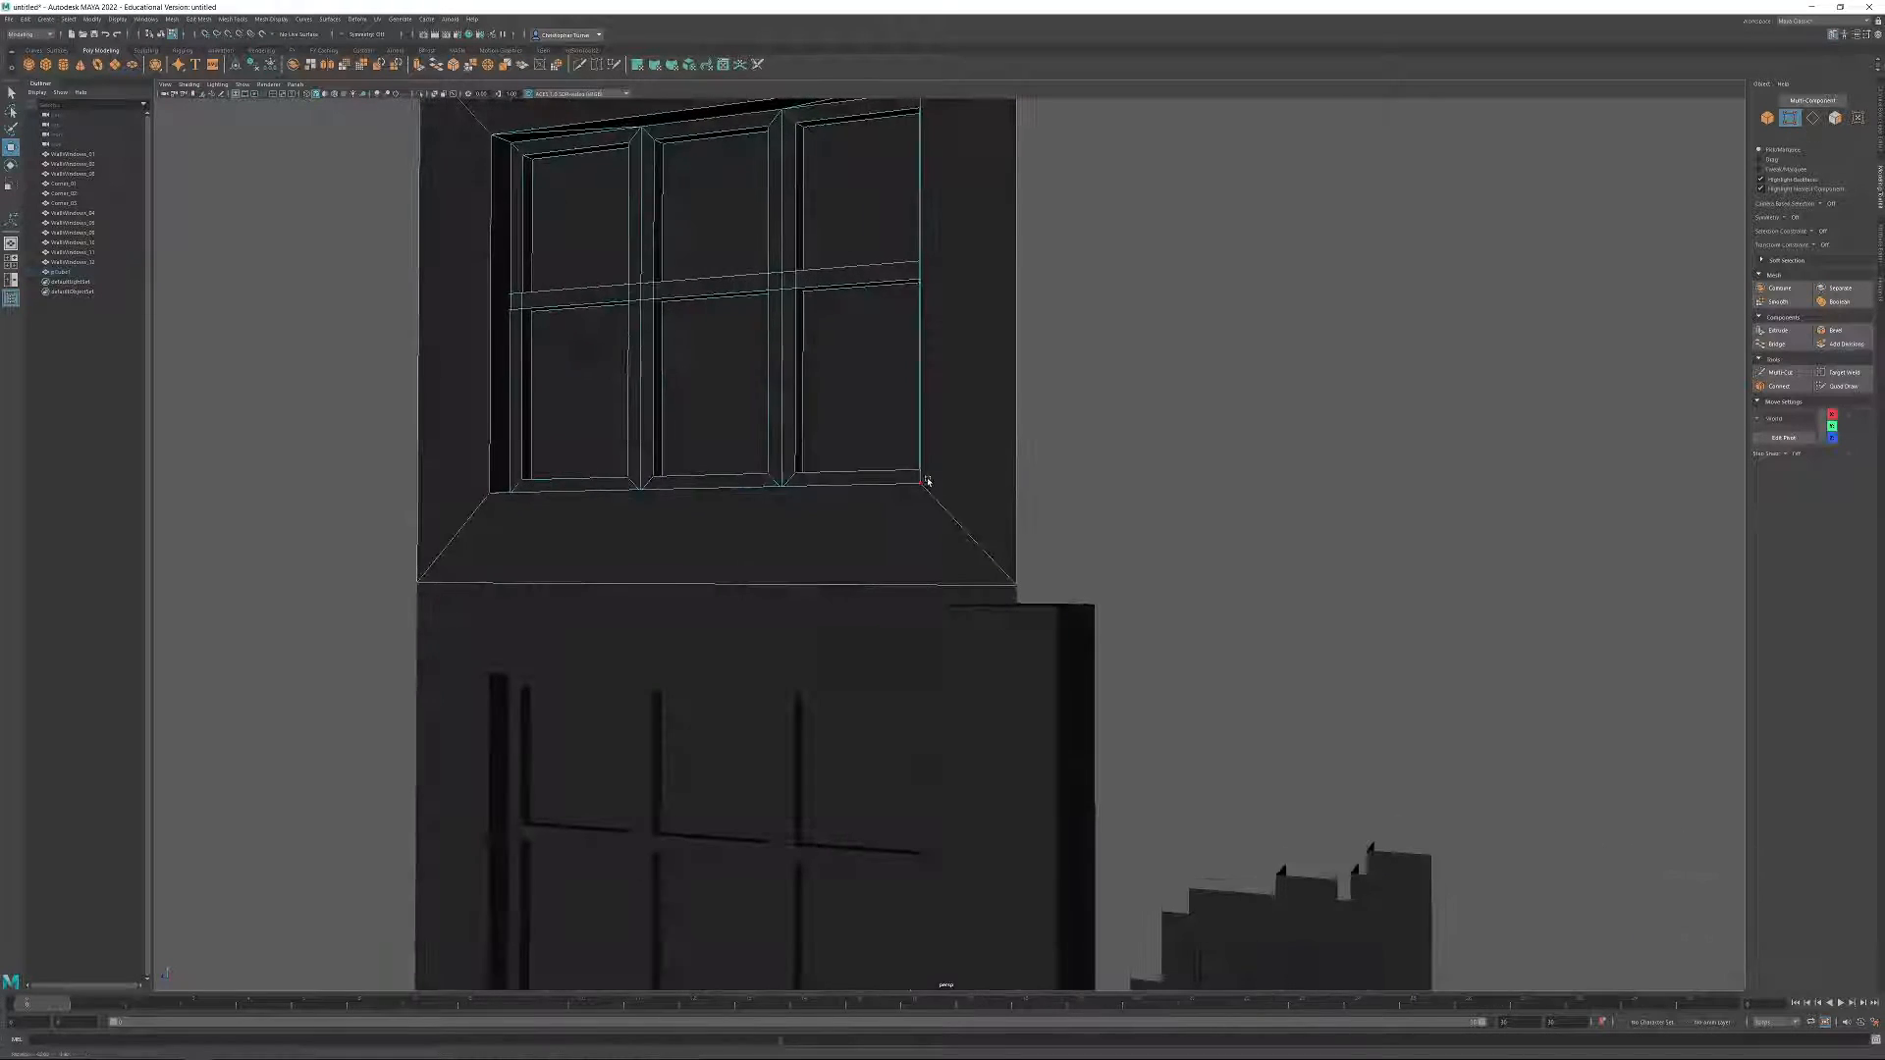
left_click_drag(990, 609, 993, 607)
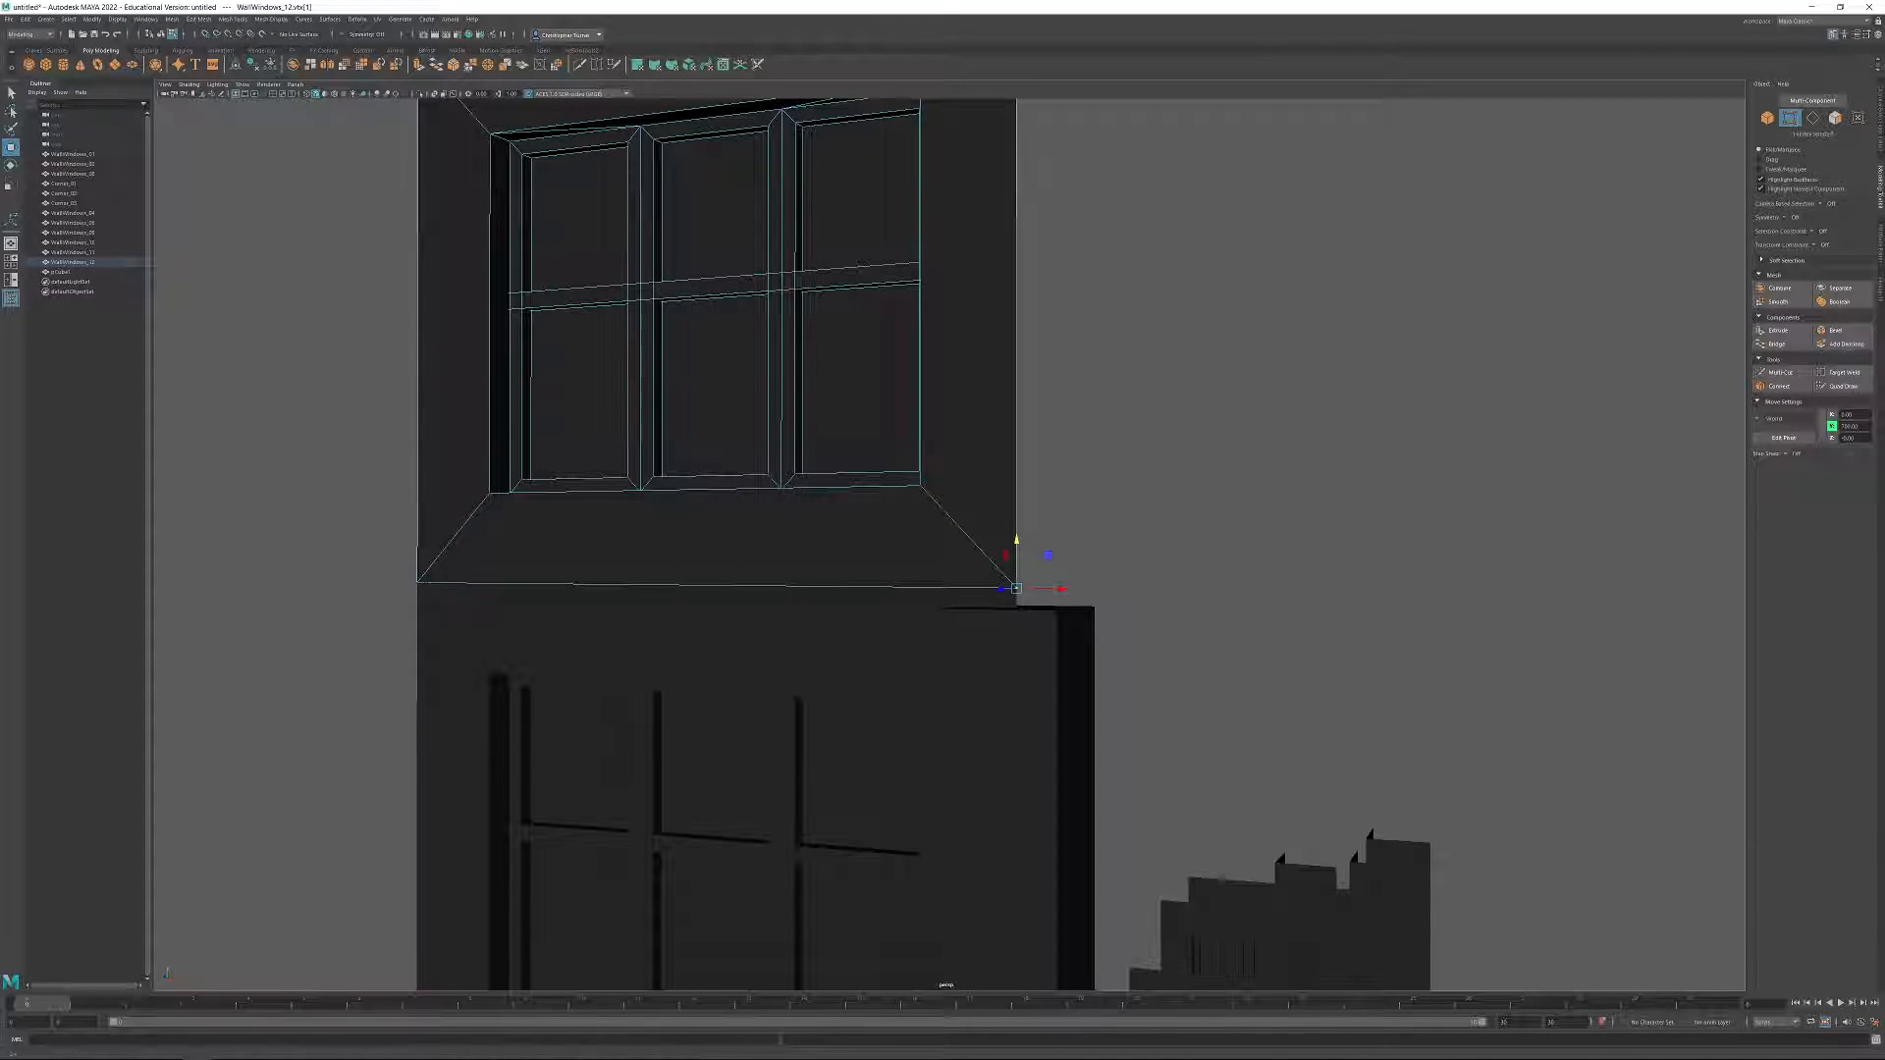
key("ctrl+z")
key("ctrl+z")
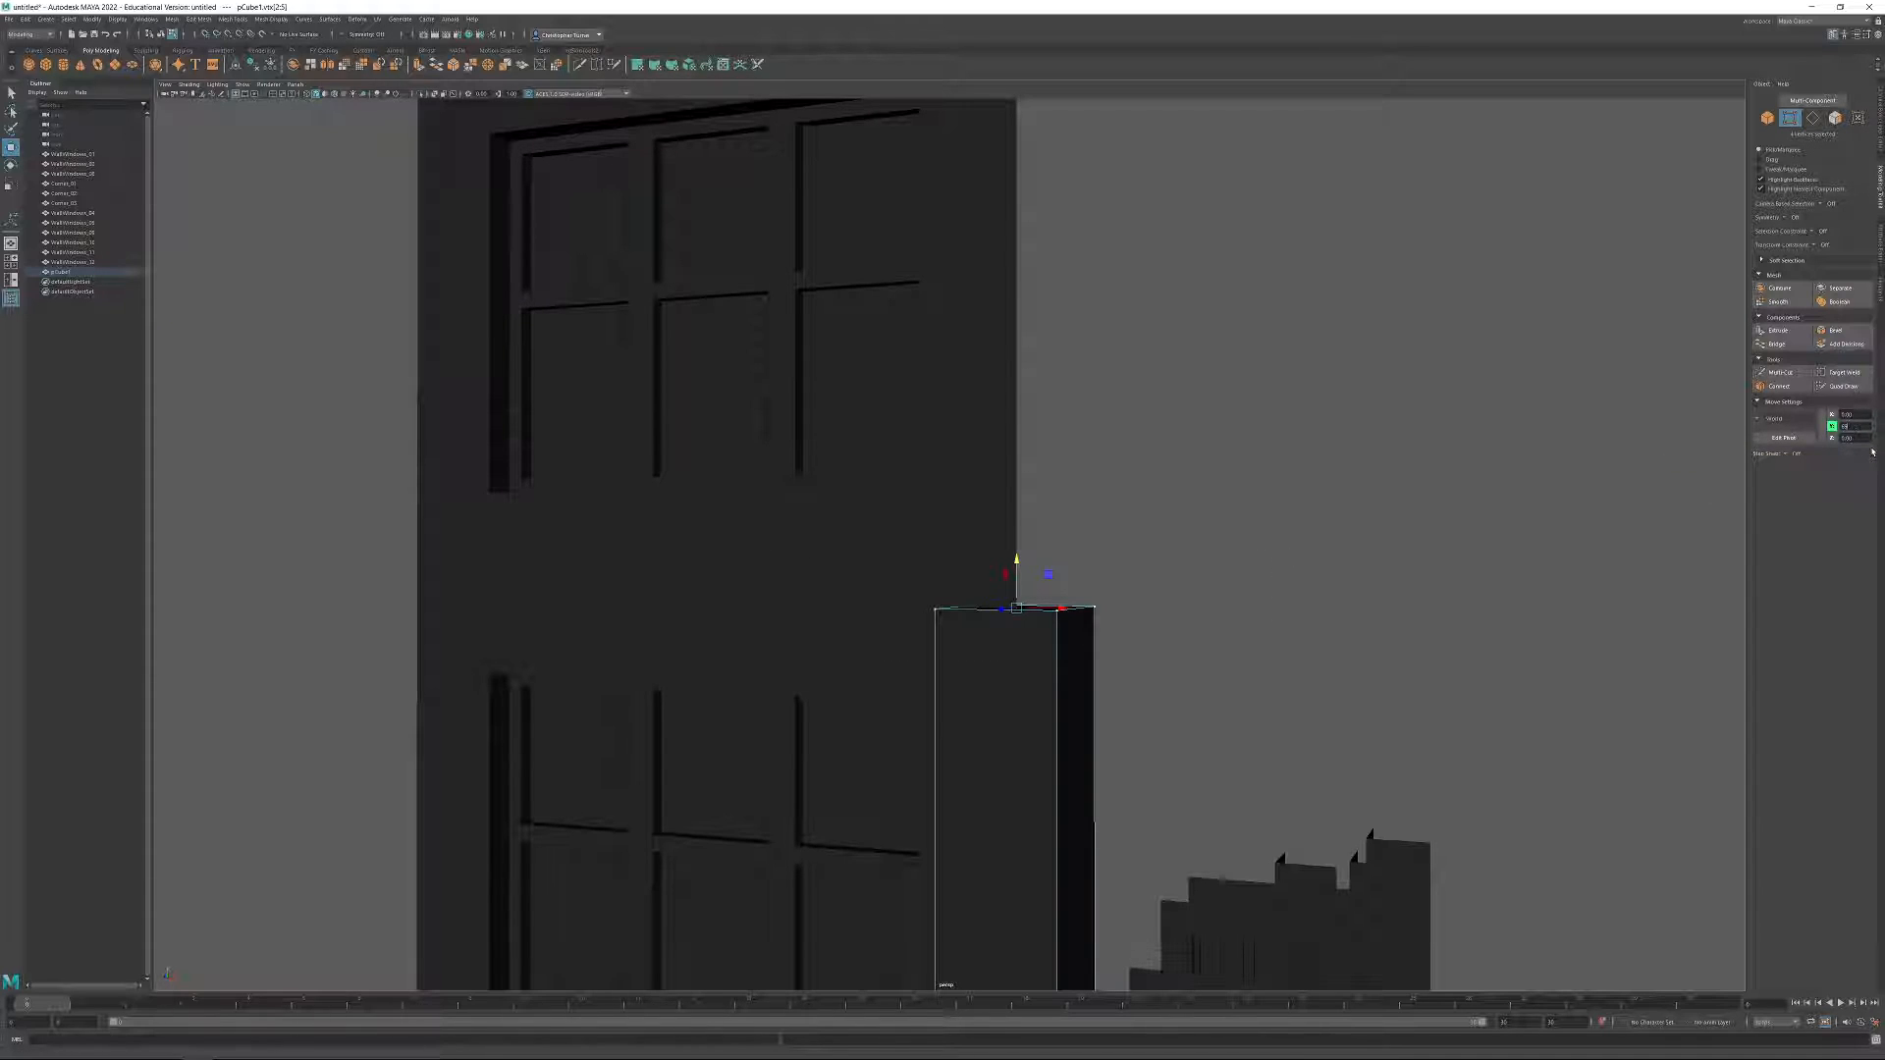
Set the Y position of the pillar's top vertices to match the bottom edge of the fourth-storey wall.
key("Return")
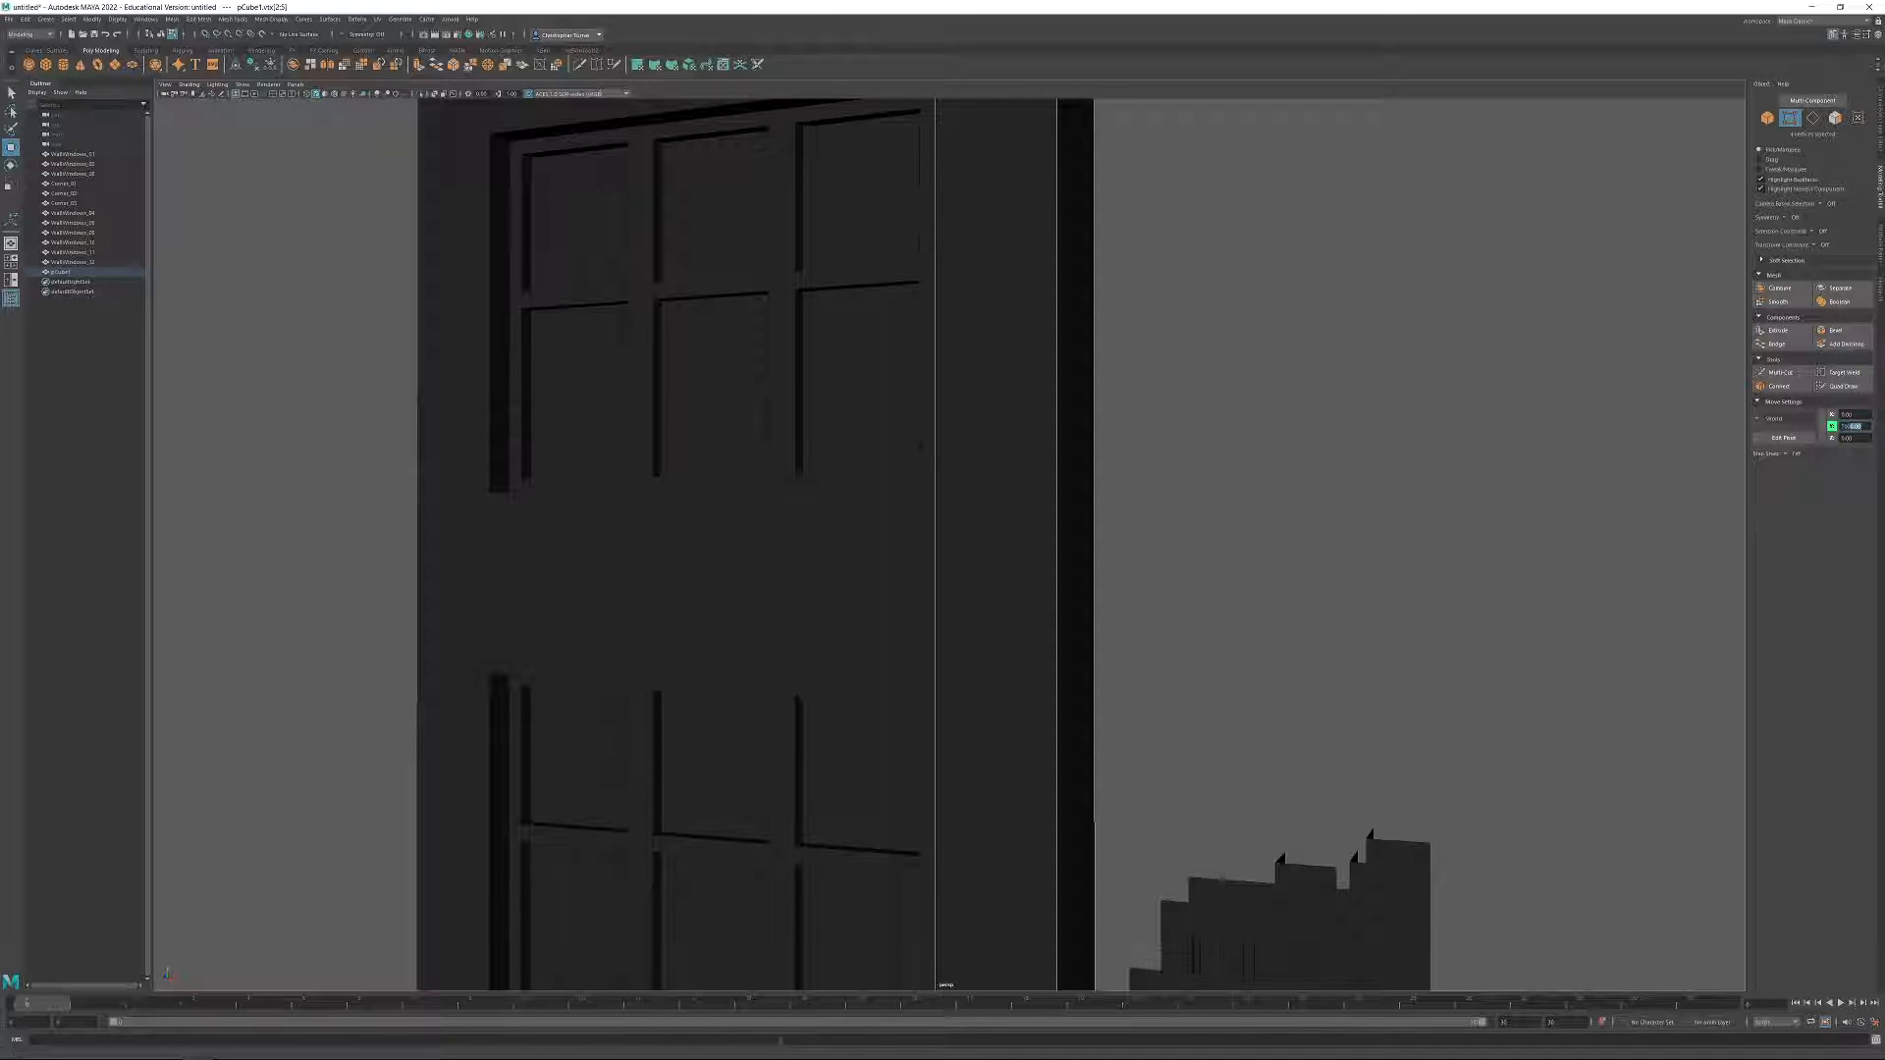
key("Return")
left_click_drag(1103, 442, 1298, 591, "alt")
middle_click_drag(1298, 591, 1241, 563, "alt")
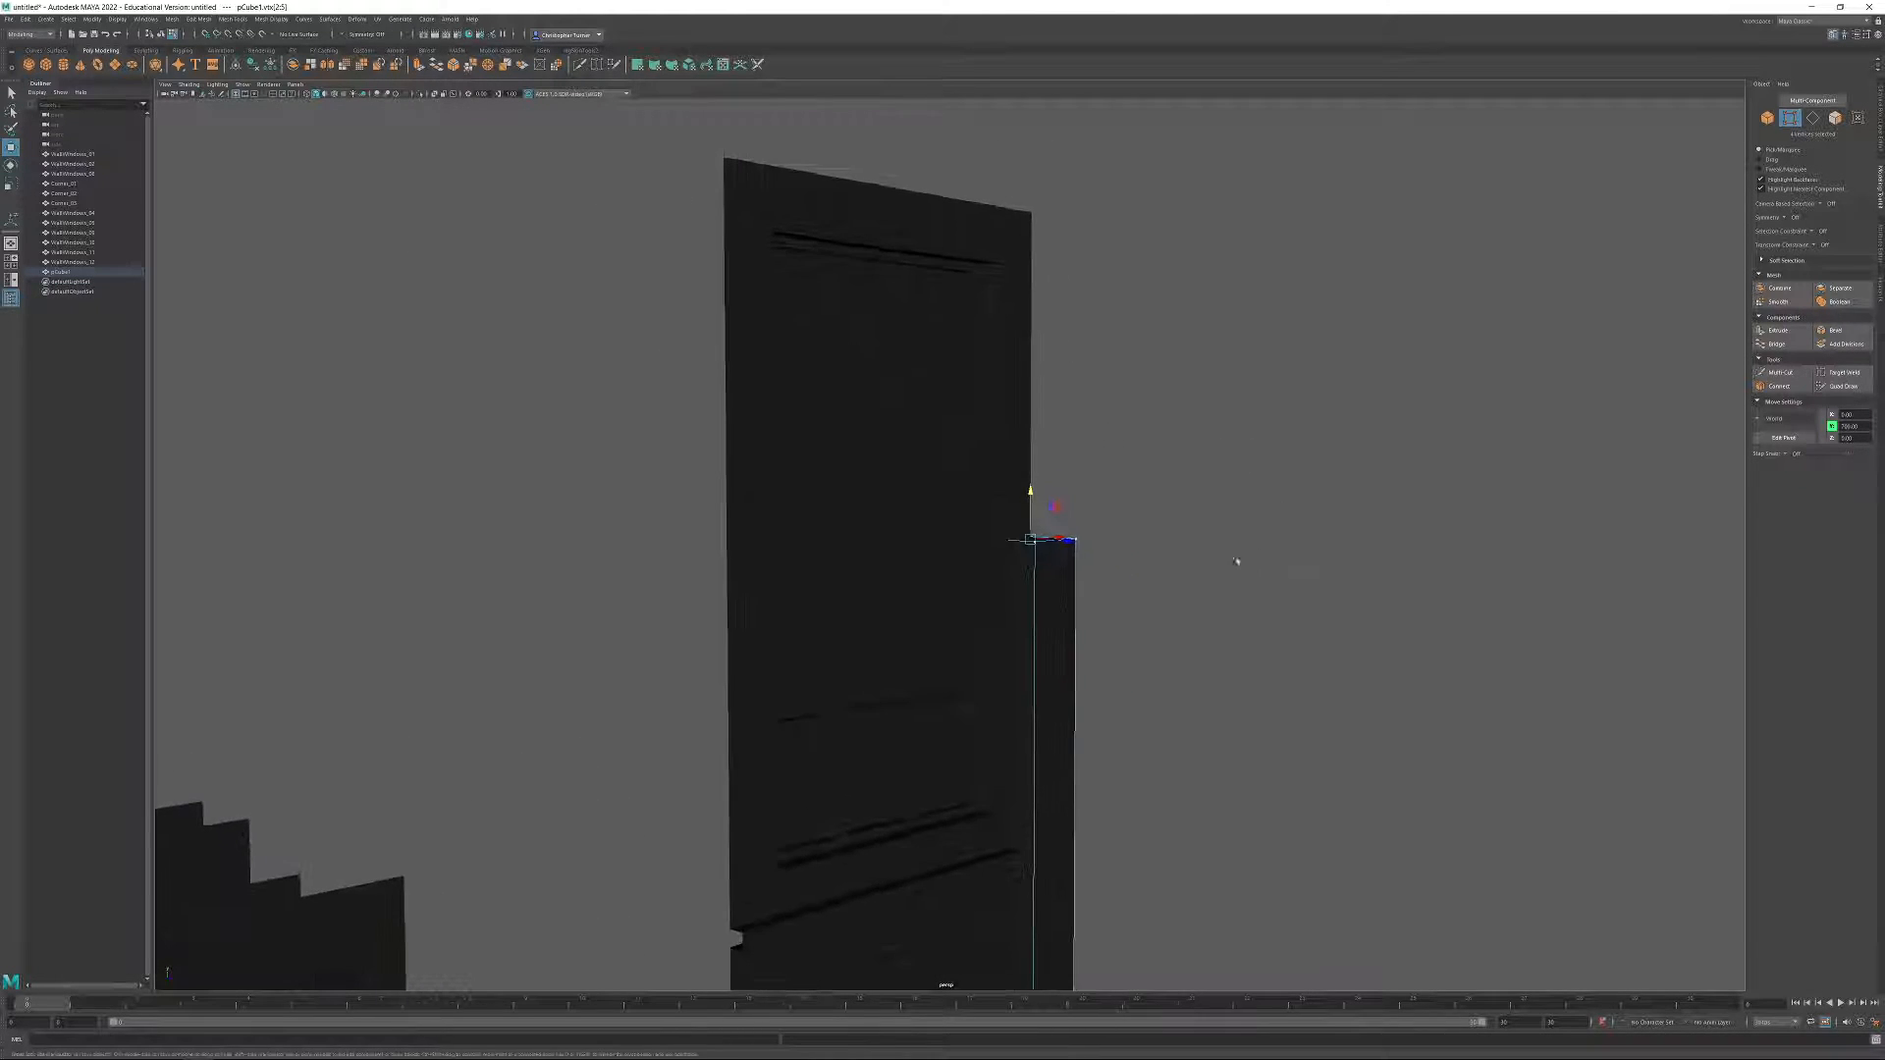
Set the pillar's back vertices to Z 0, flush with the wall, and select its back face.
scroll(1220, 586, "up", 5)
left_click_drag(1221, 586, 1039, 223, "alt")
left_click_drag(1347, 678, 1039, 618, "alt")
left_click_drag(1039, 619, 937, 848)
left_click_drag(933, 835, 771, 830, "alt")
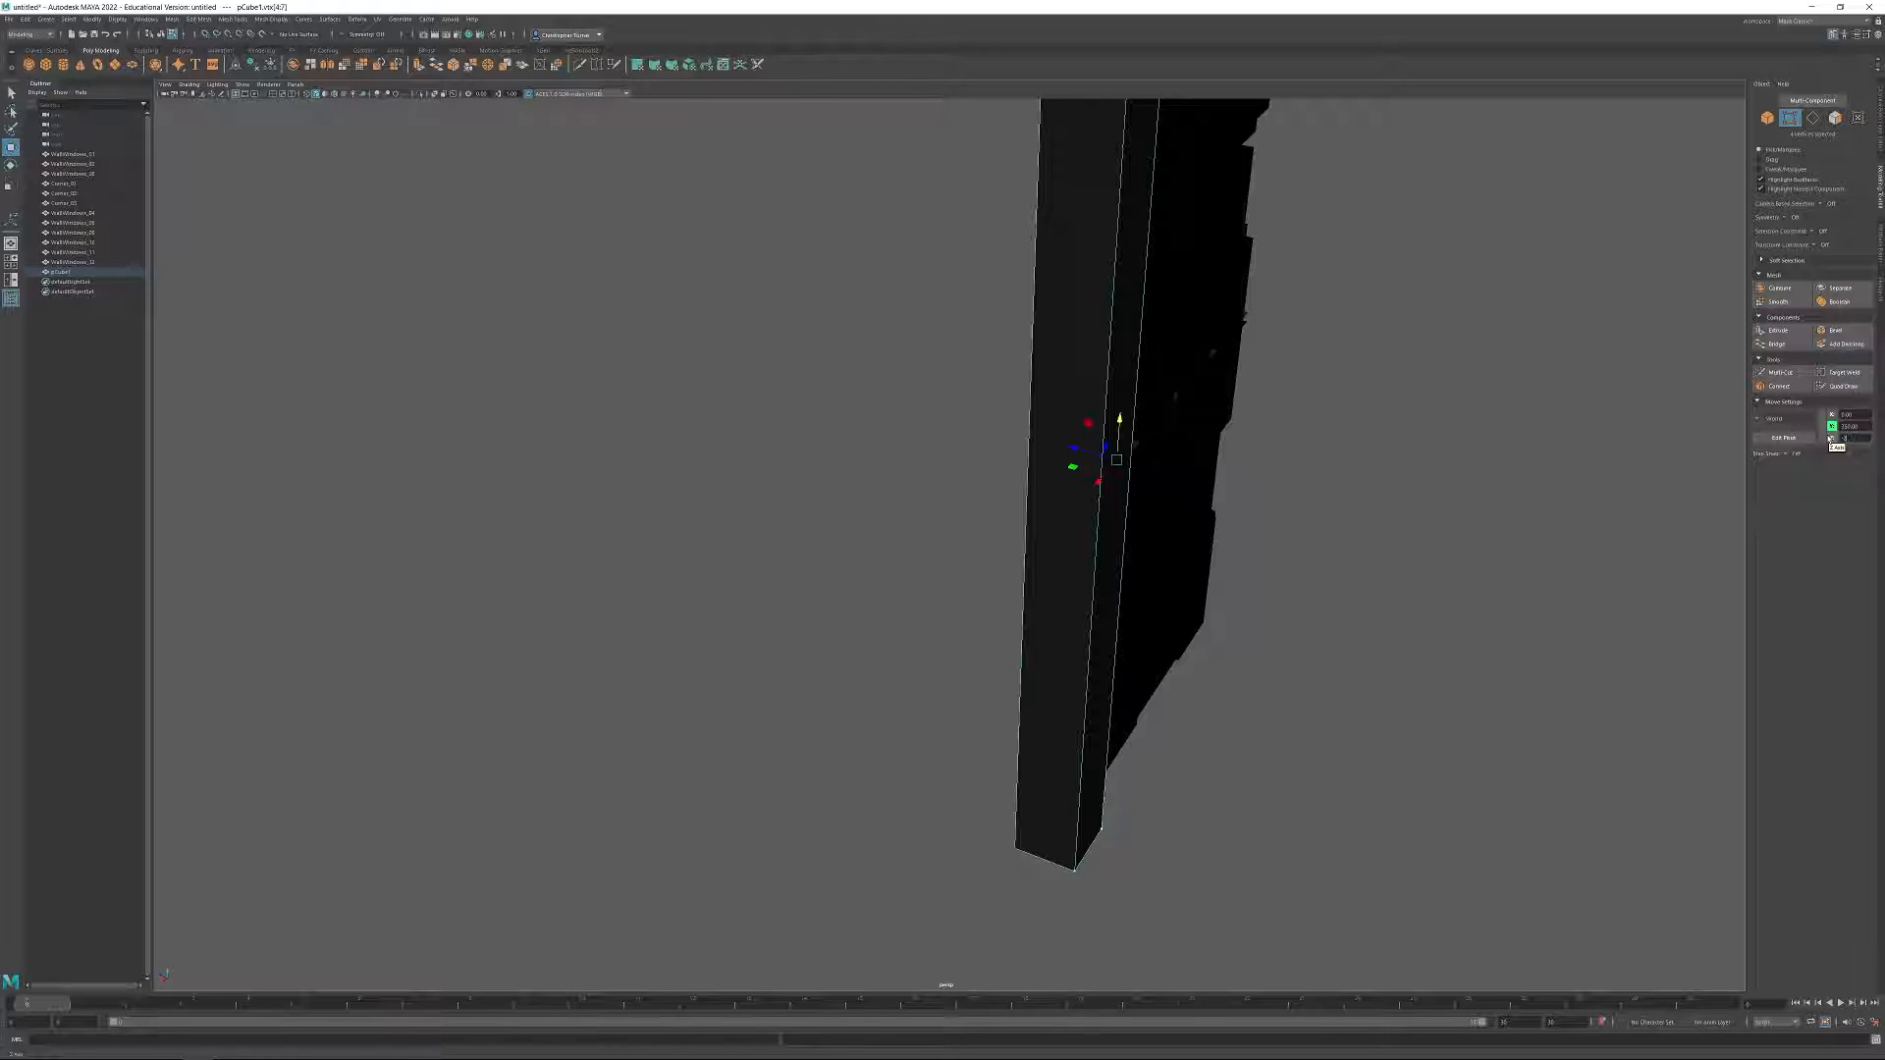
type("0")
key("Return")
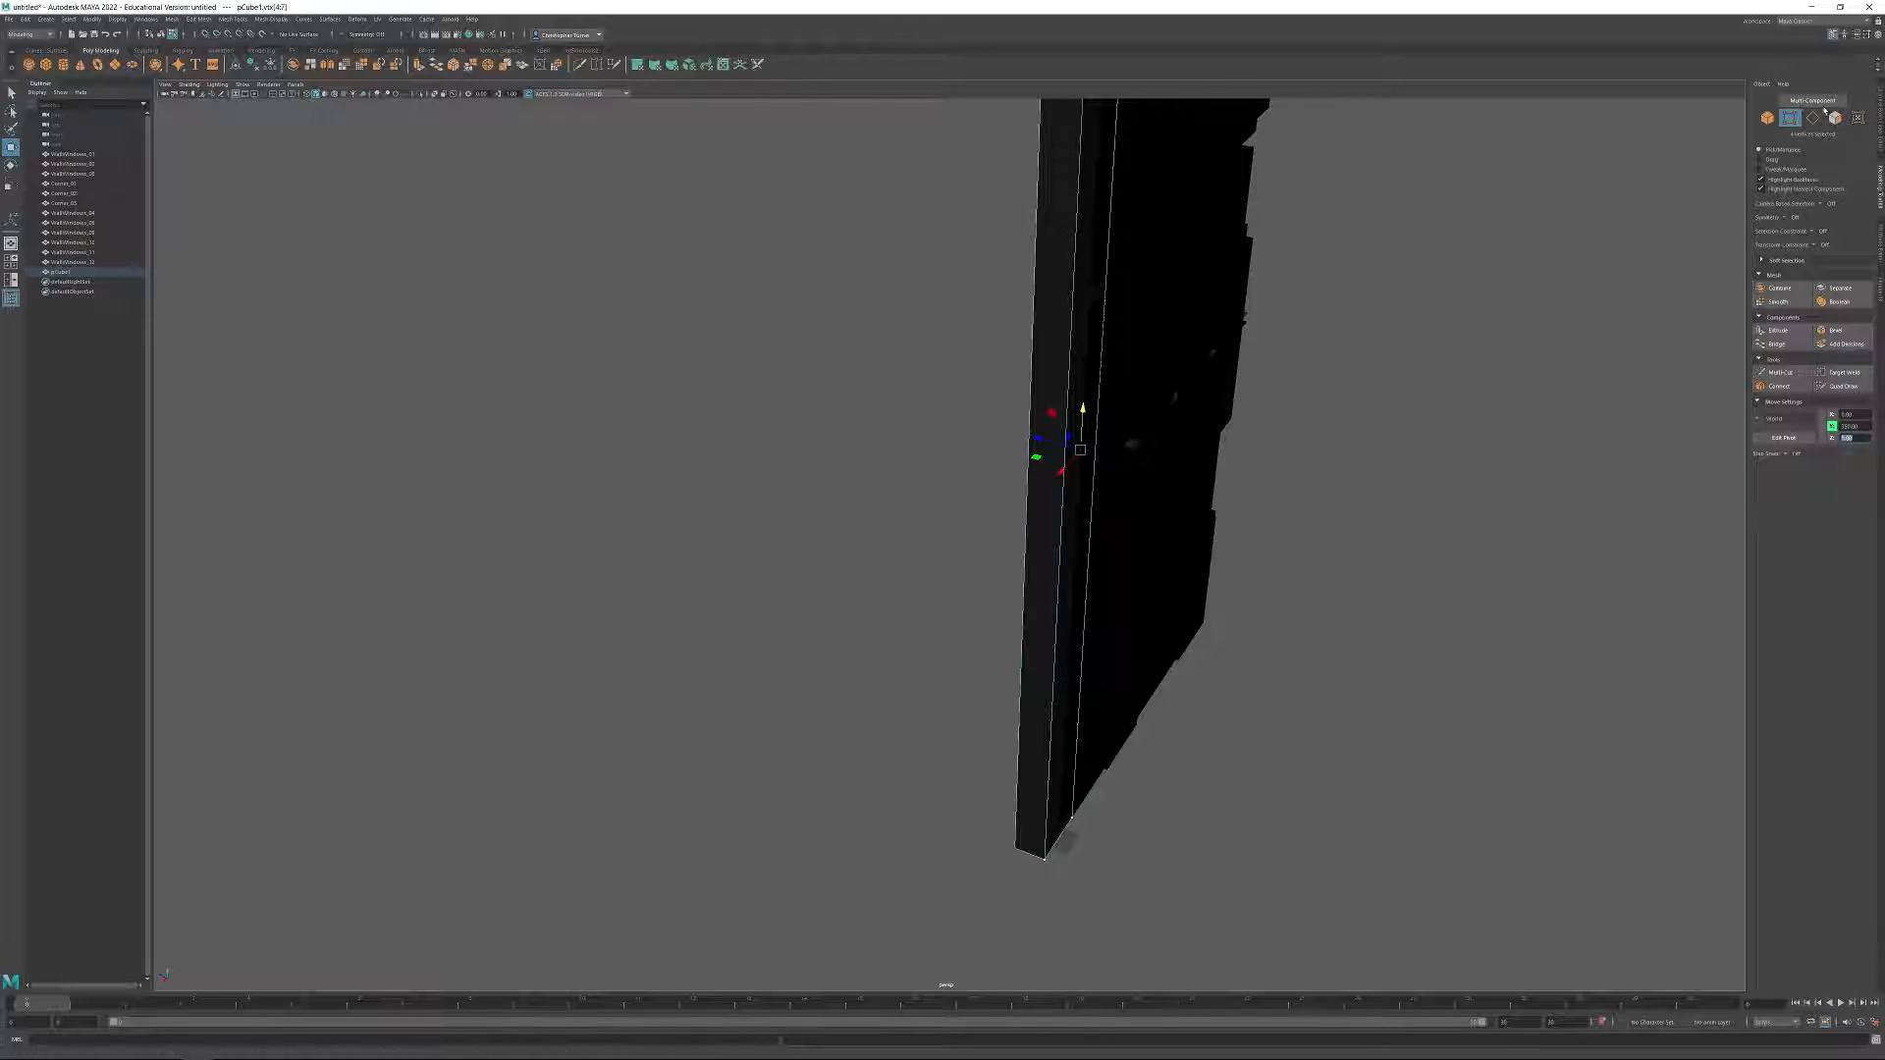
left_click(1835, 118)
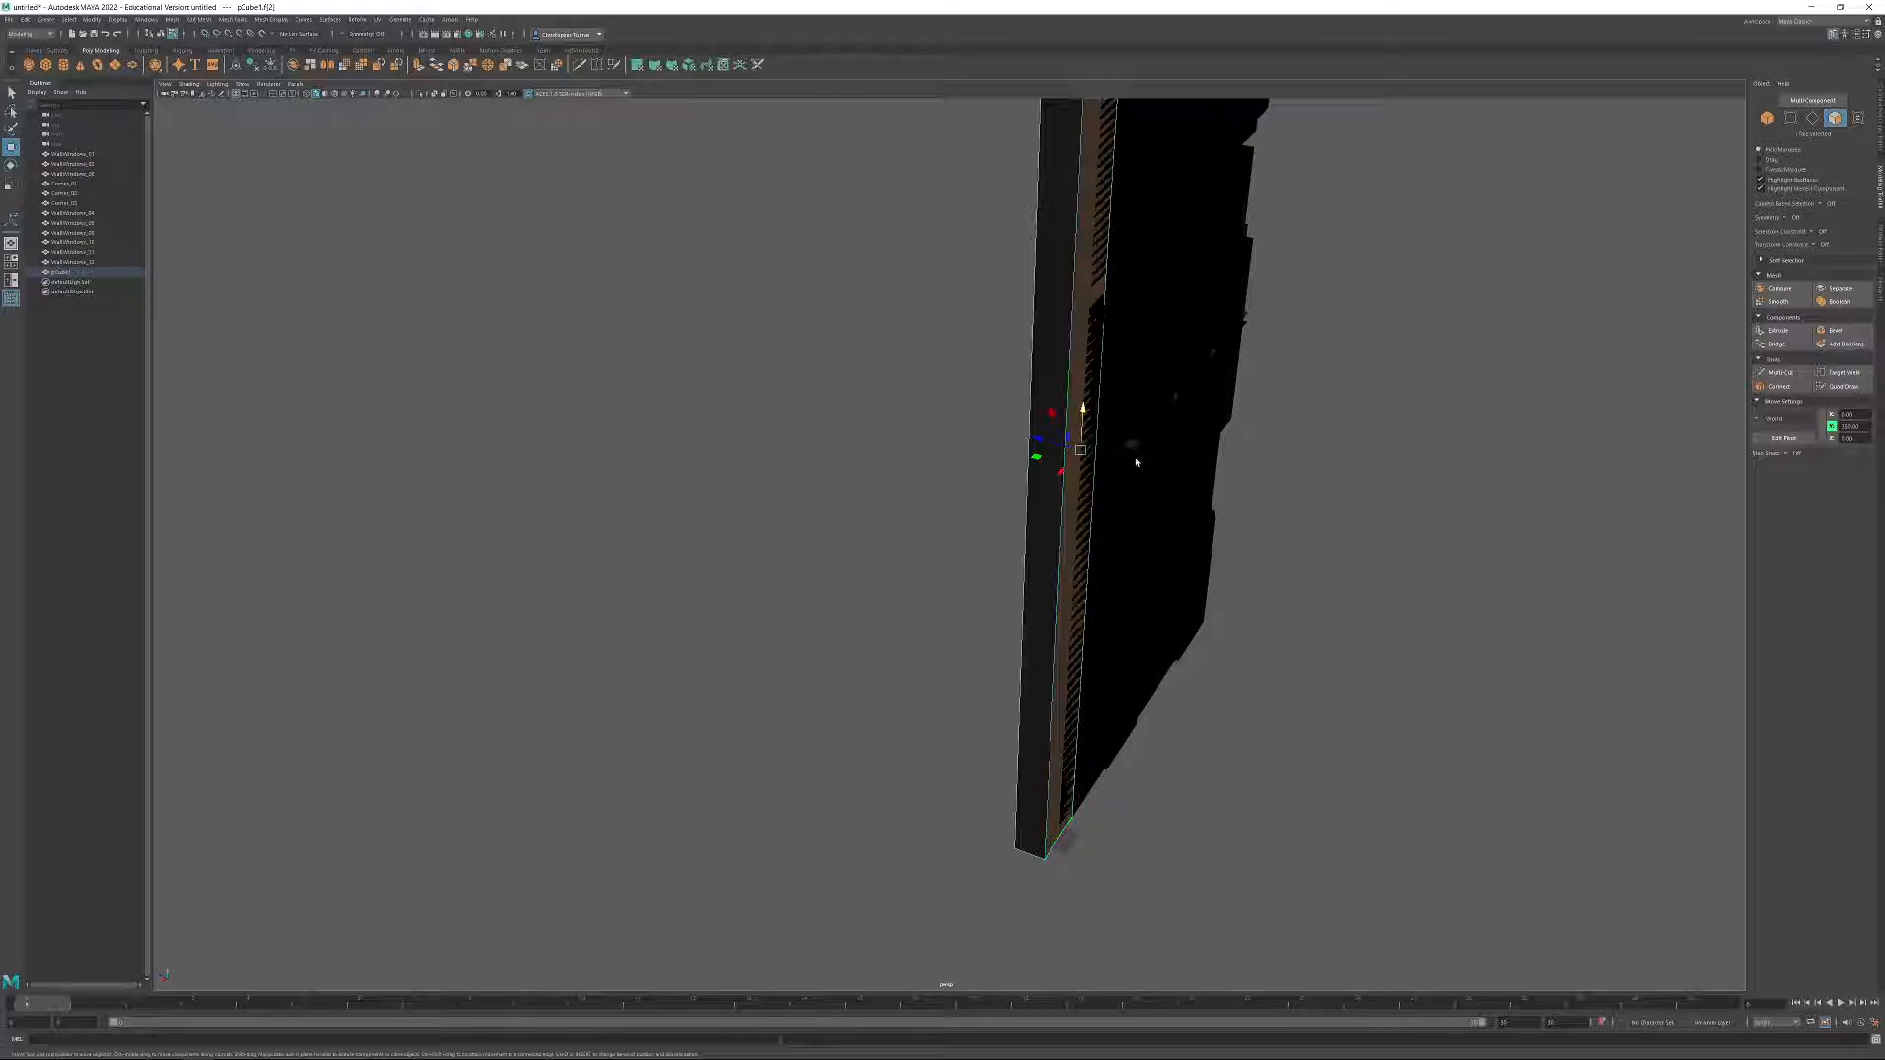
Inspect the pillar from several angles, switch to Photoshop to consult the colour-coded reference, and return to Maya.
left_click_drag(1106, 677, 1152, 590, "alt")
right_click_drag(1152, 590, 875, 379, "alt")
left_click_drag(875, 379, 993, 446, "alt")
right_click_drag(993, 446, 1208, 735, "alt")
left_click_drag(1207, 735, 947, 475, "alt")
right_click_drag(947, 475, 995, 665, "alt")
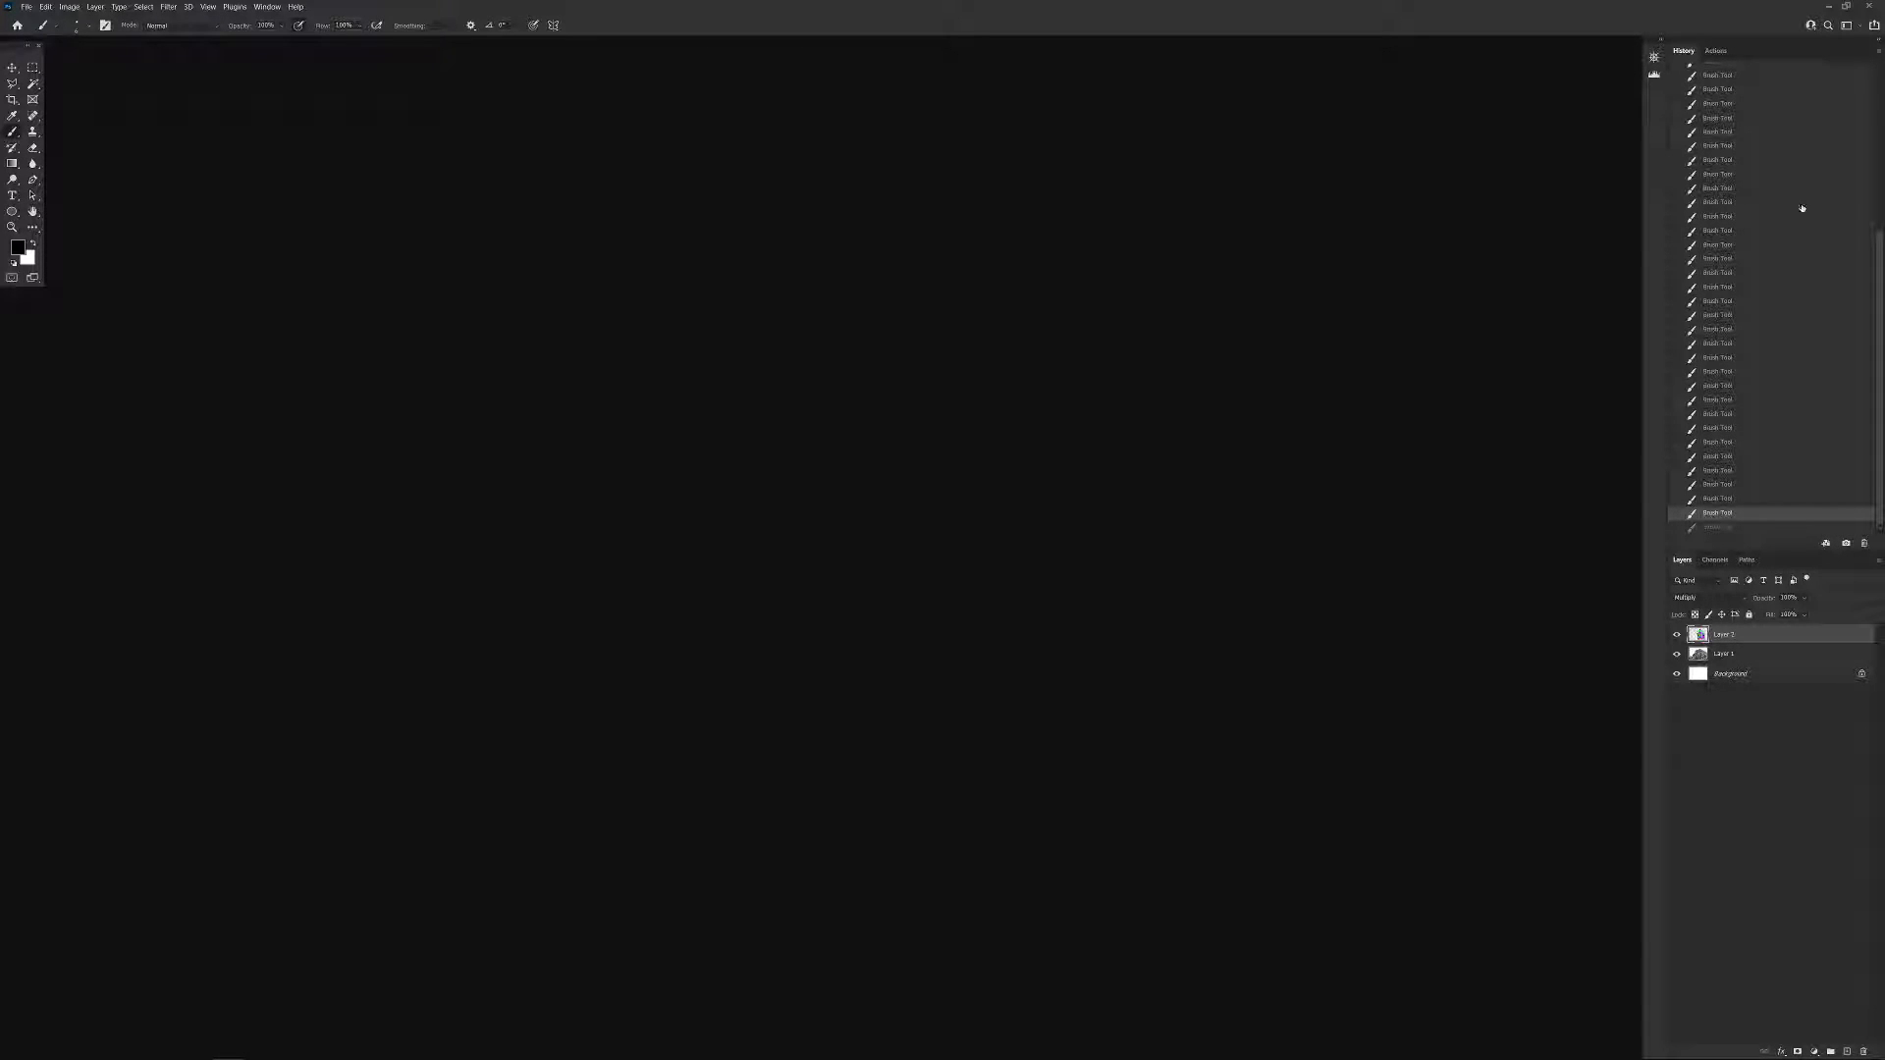
mouse_move(201, 1051)
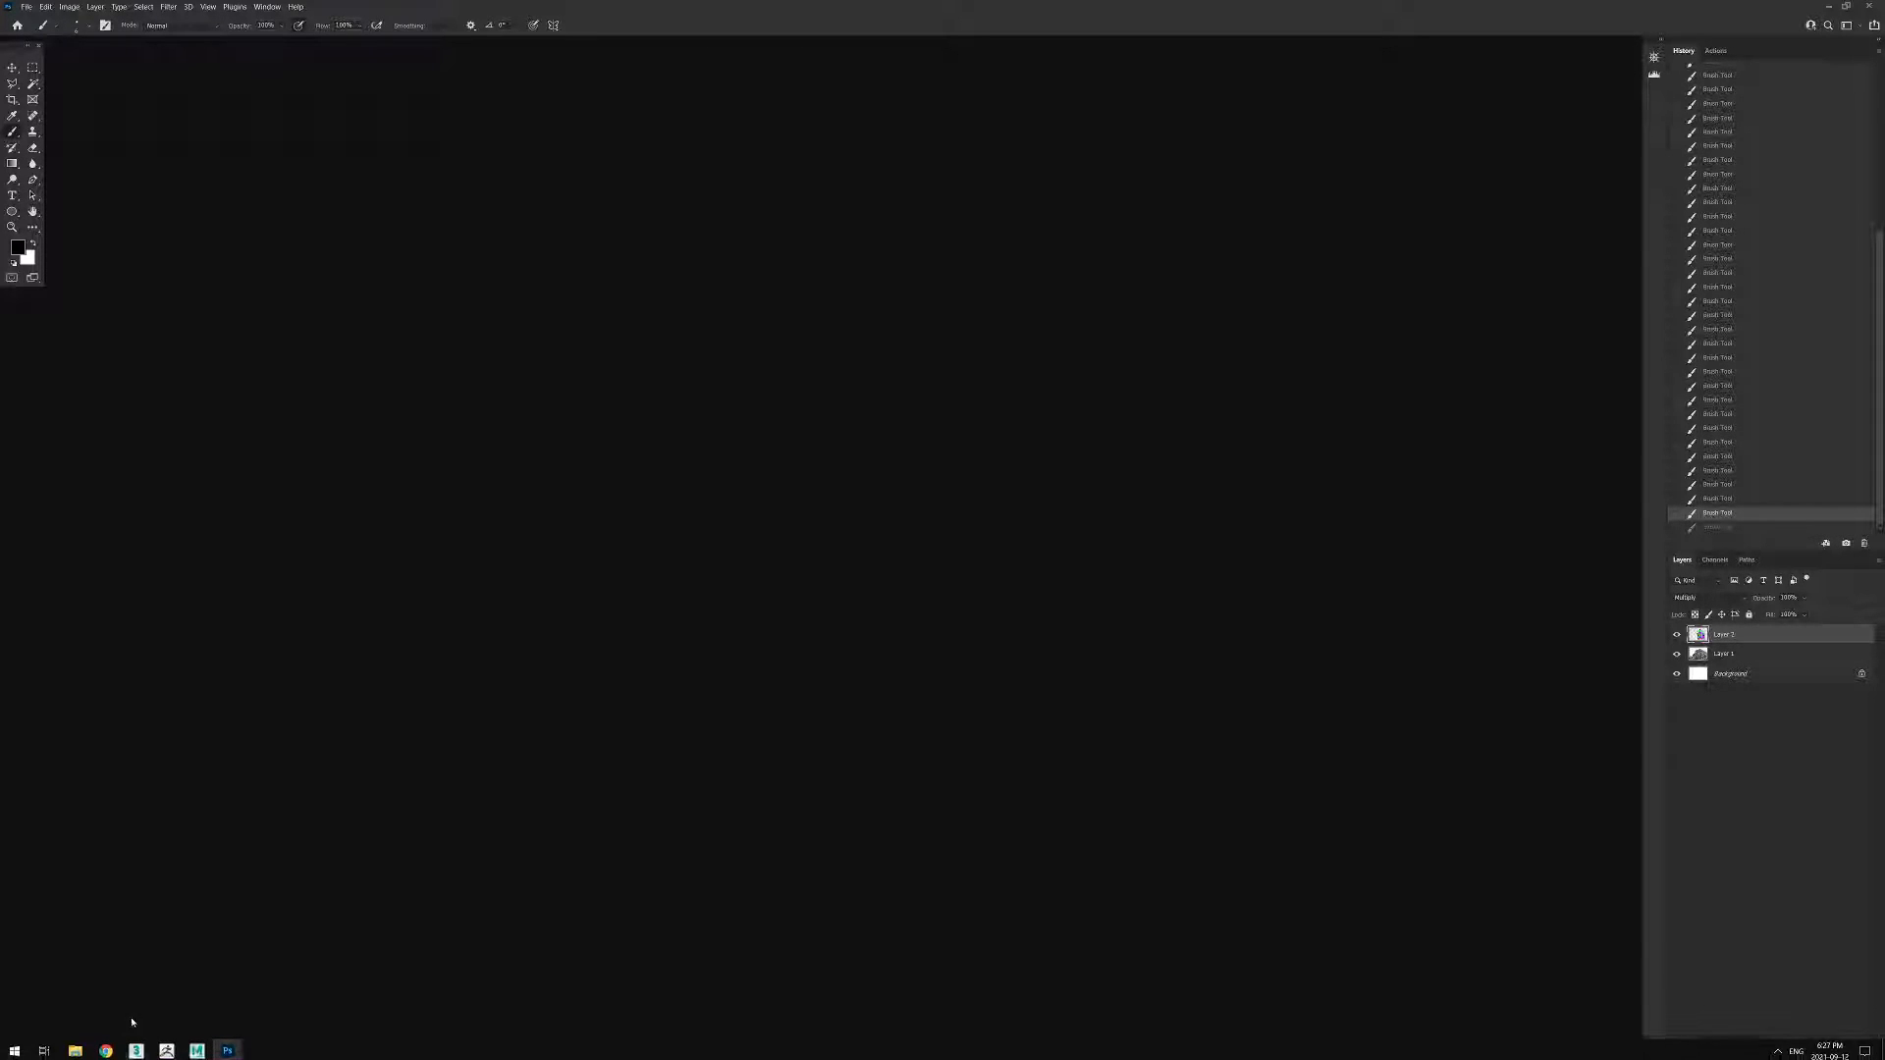
left_click(196, 1047)
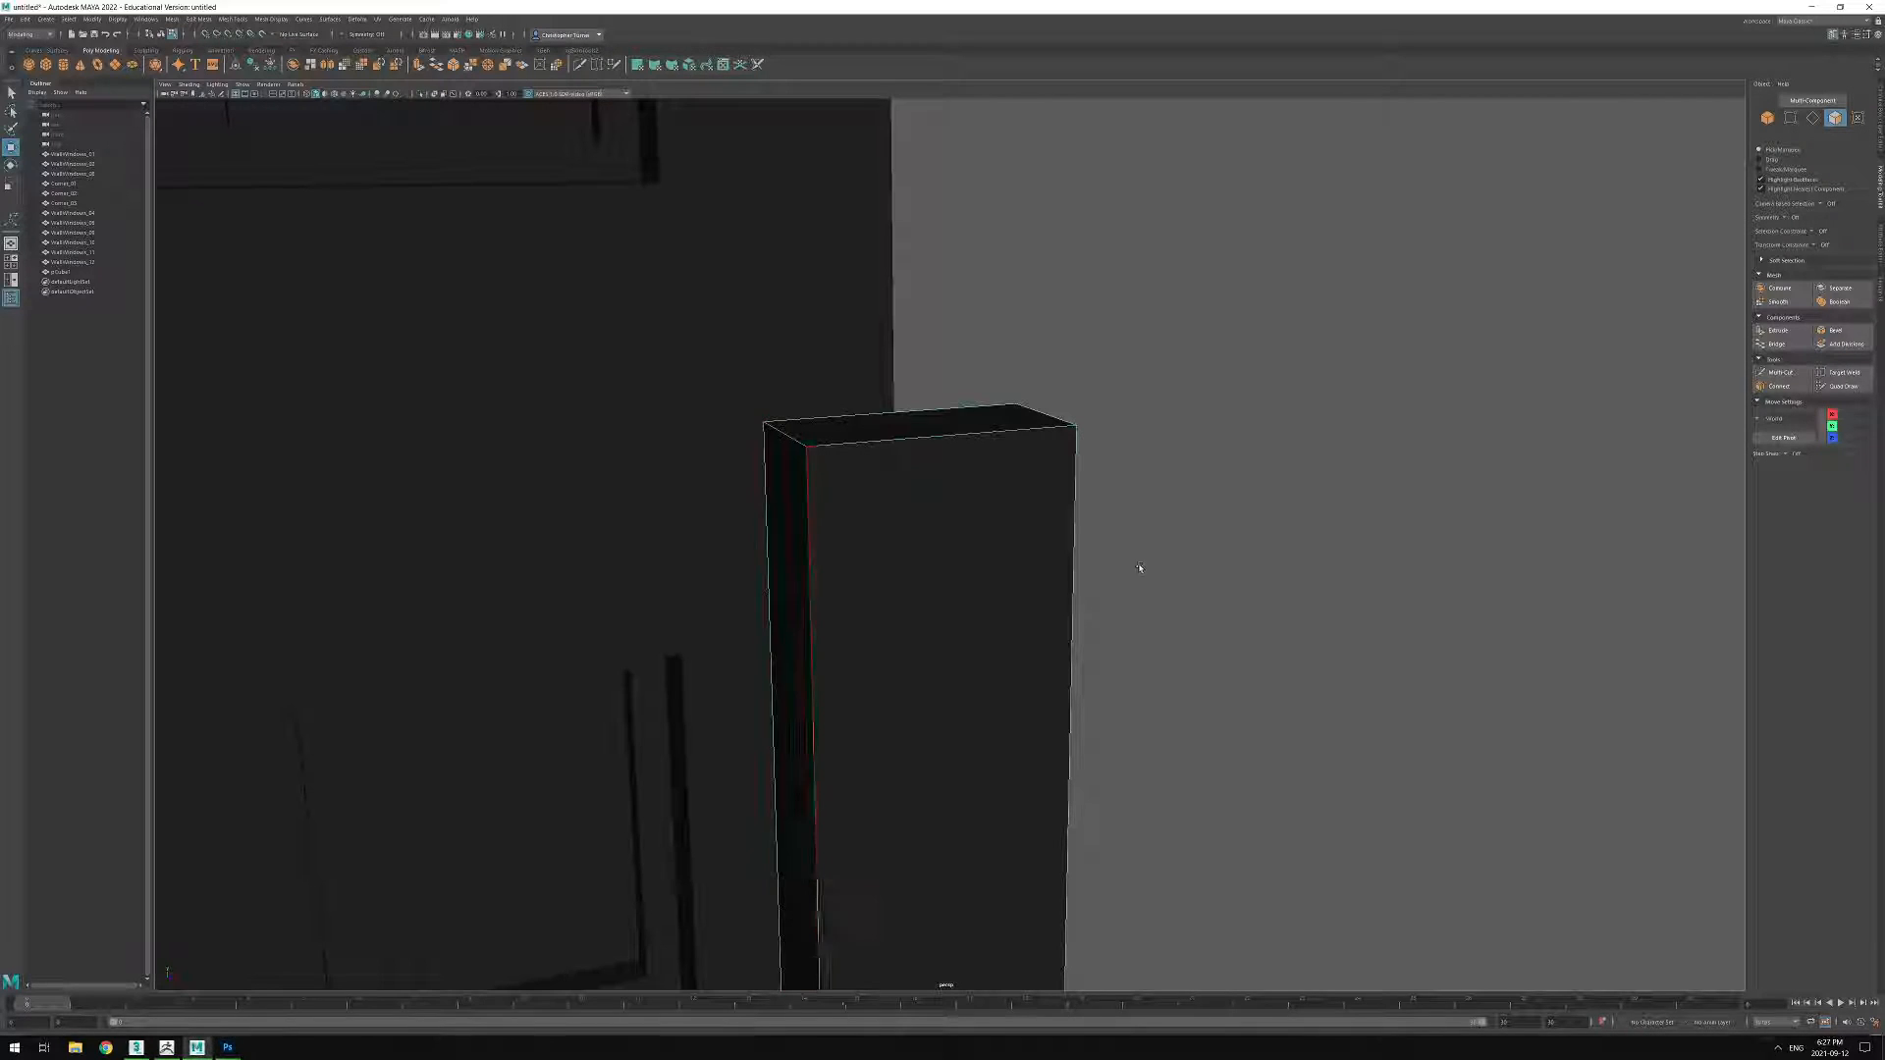
Extrude the pillar's top face upward to add a short band at its upper end.
left_click(838, 422)
right_click_drag(1093, 359, 985, 409, "alt")
left_click_drag(985, 408, 1070, 338, "alt")
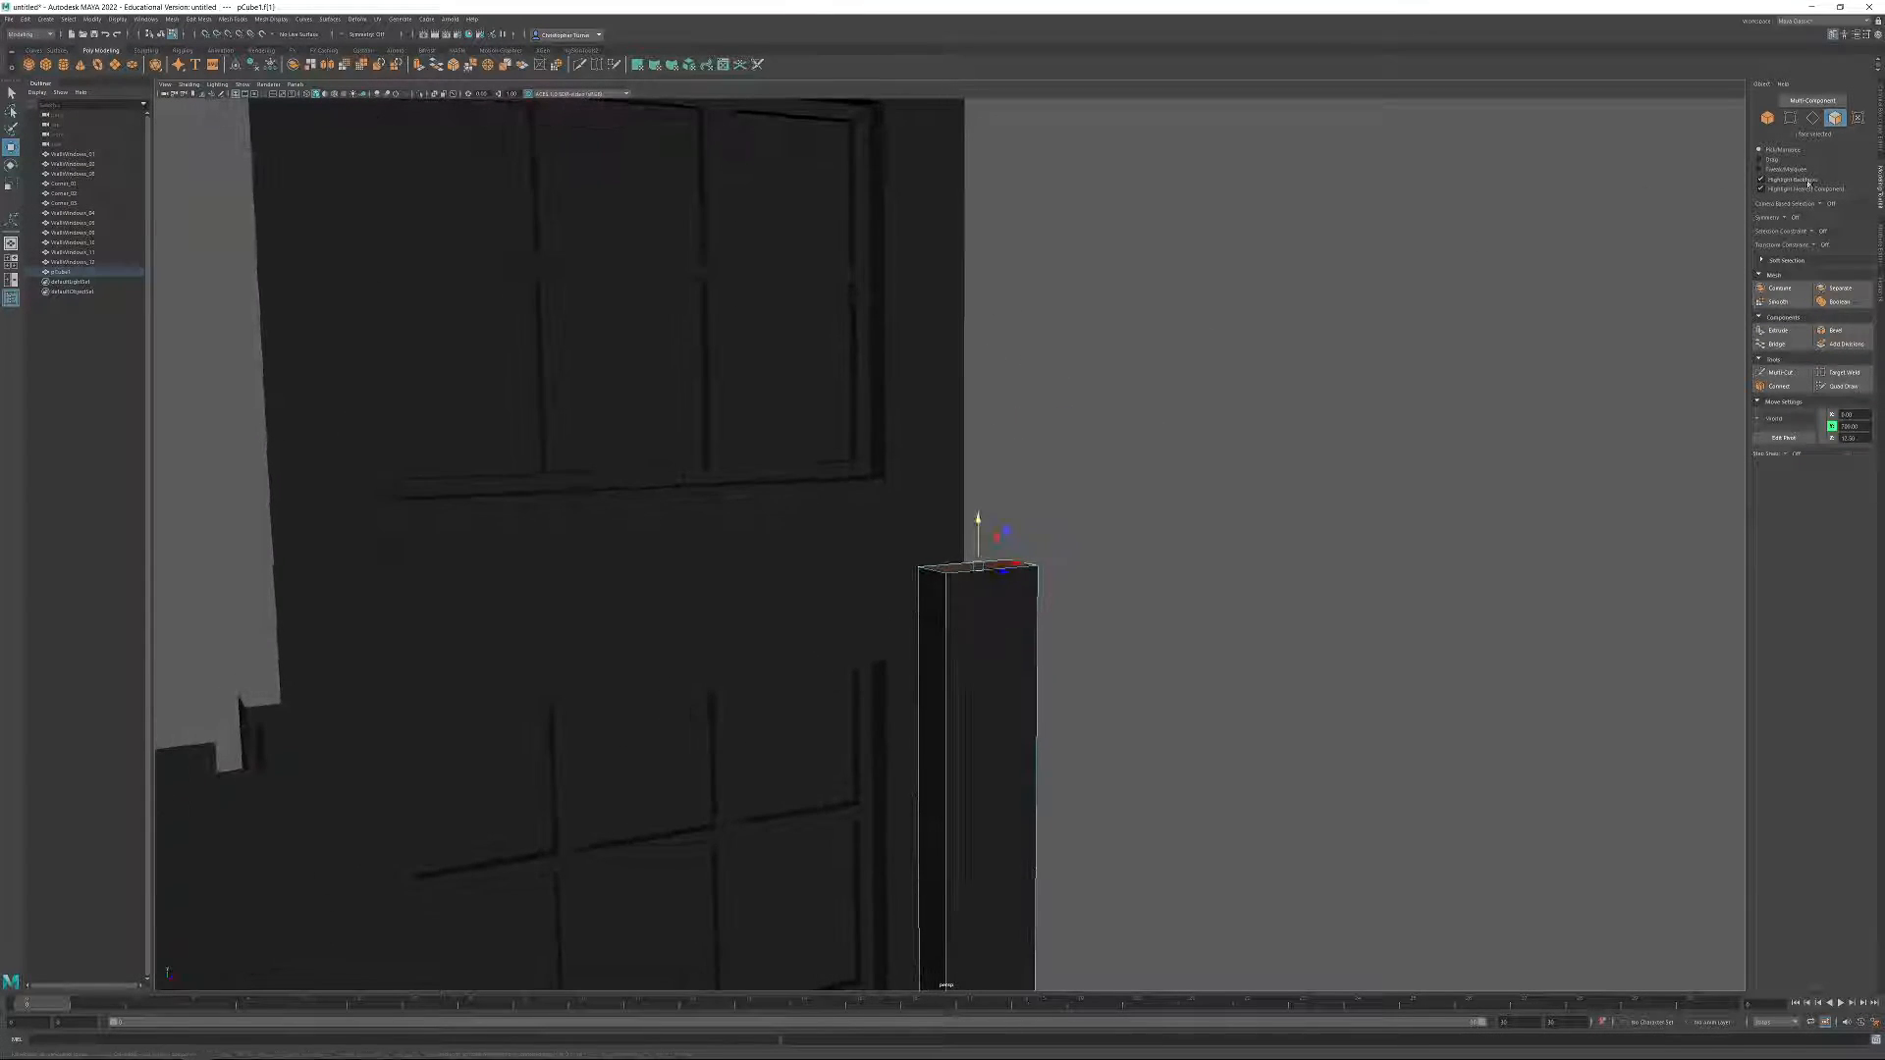
left_click(1779, 331)
left_click_drag(979, 539, 979, 497)
scroll(995, 503, "up", 3)
left_click_drag(1113, 585, 1065, 623, "alt")
middle_click_drag(946, 603, 1004, 562, "alt")
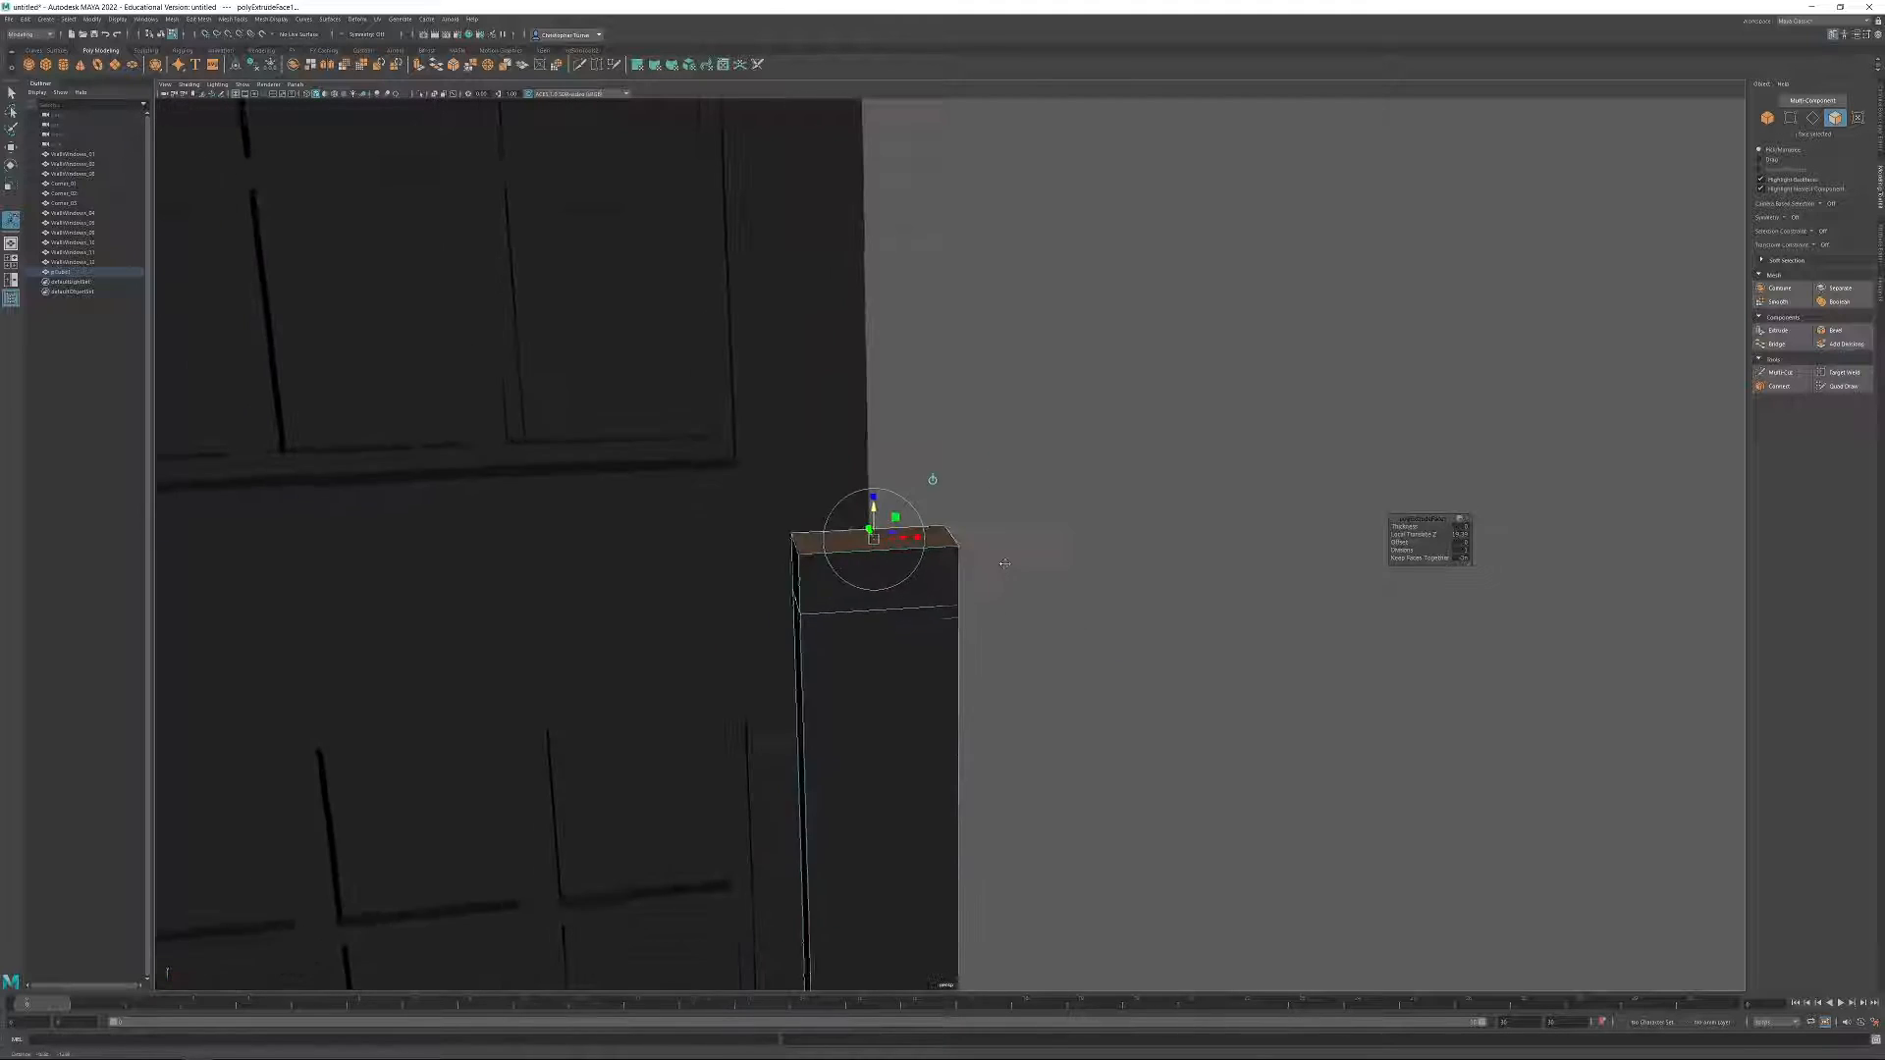
left_click_drag(1003, 561, 1334, 636, "alt")
Extrude the top face inward to form a ledge and extrude it upward again as a narrower block.
left_click(1777, 329)
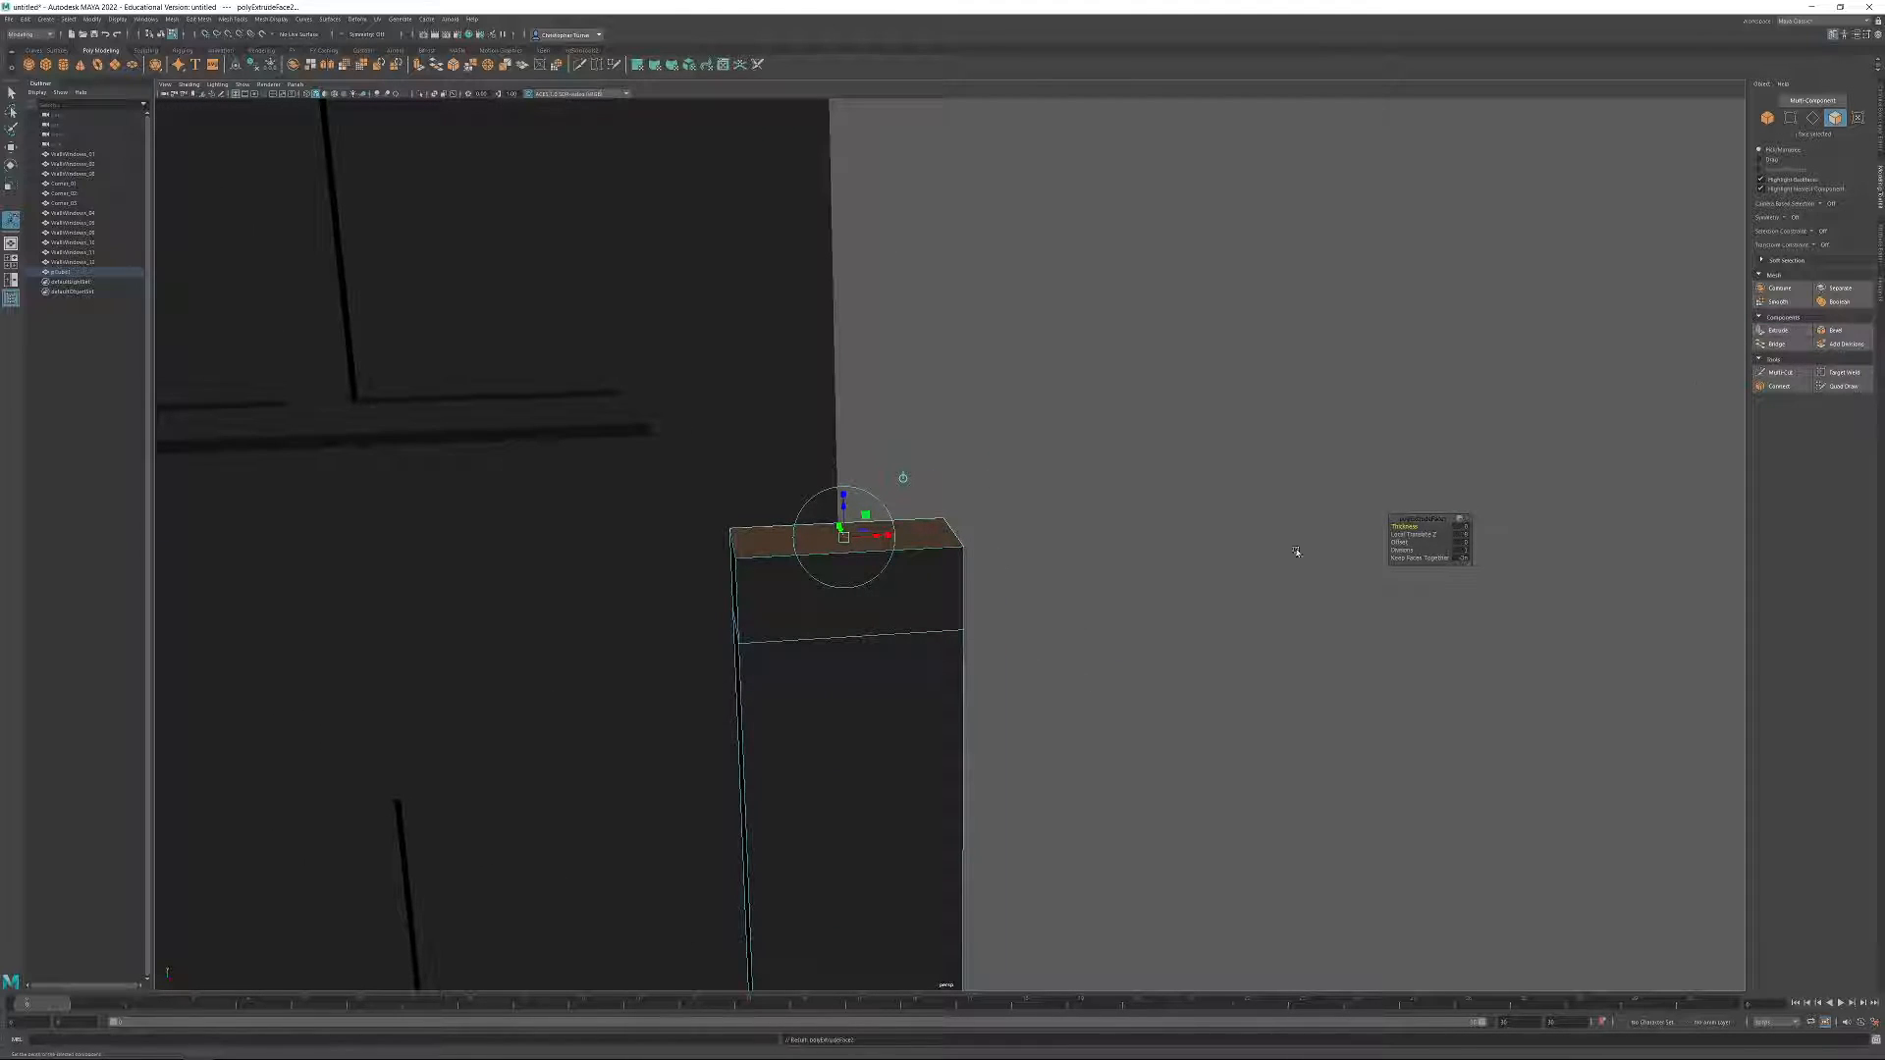
left_click_drag(877, 540, 835, 550)
left_click(1778, 331)
left_click(1812, 117)
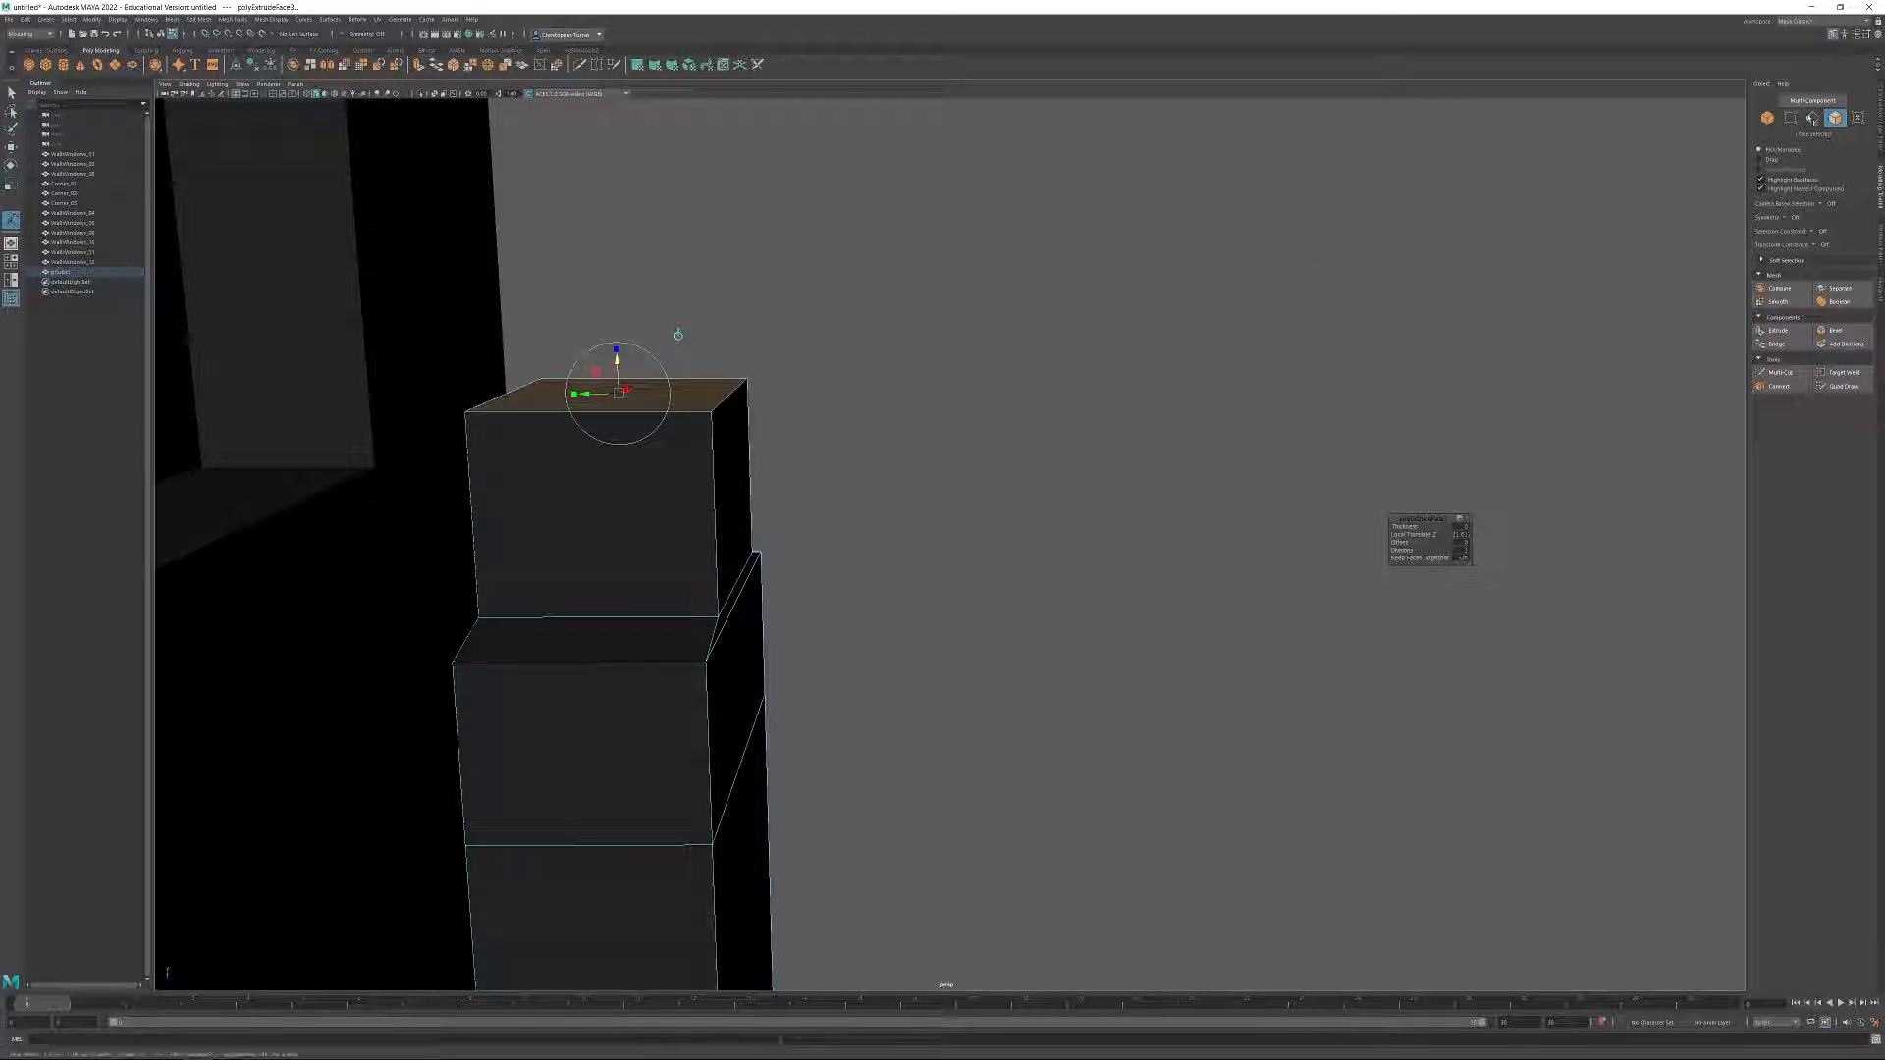
Taper the pillar's narrow top block by moving its upper edges inward.
key("q")
left_click(729, 394)
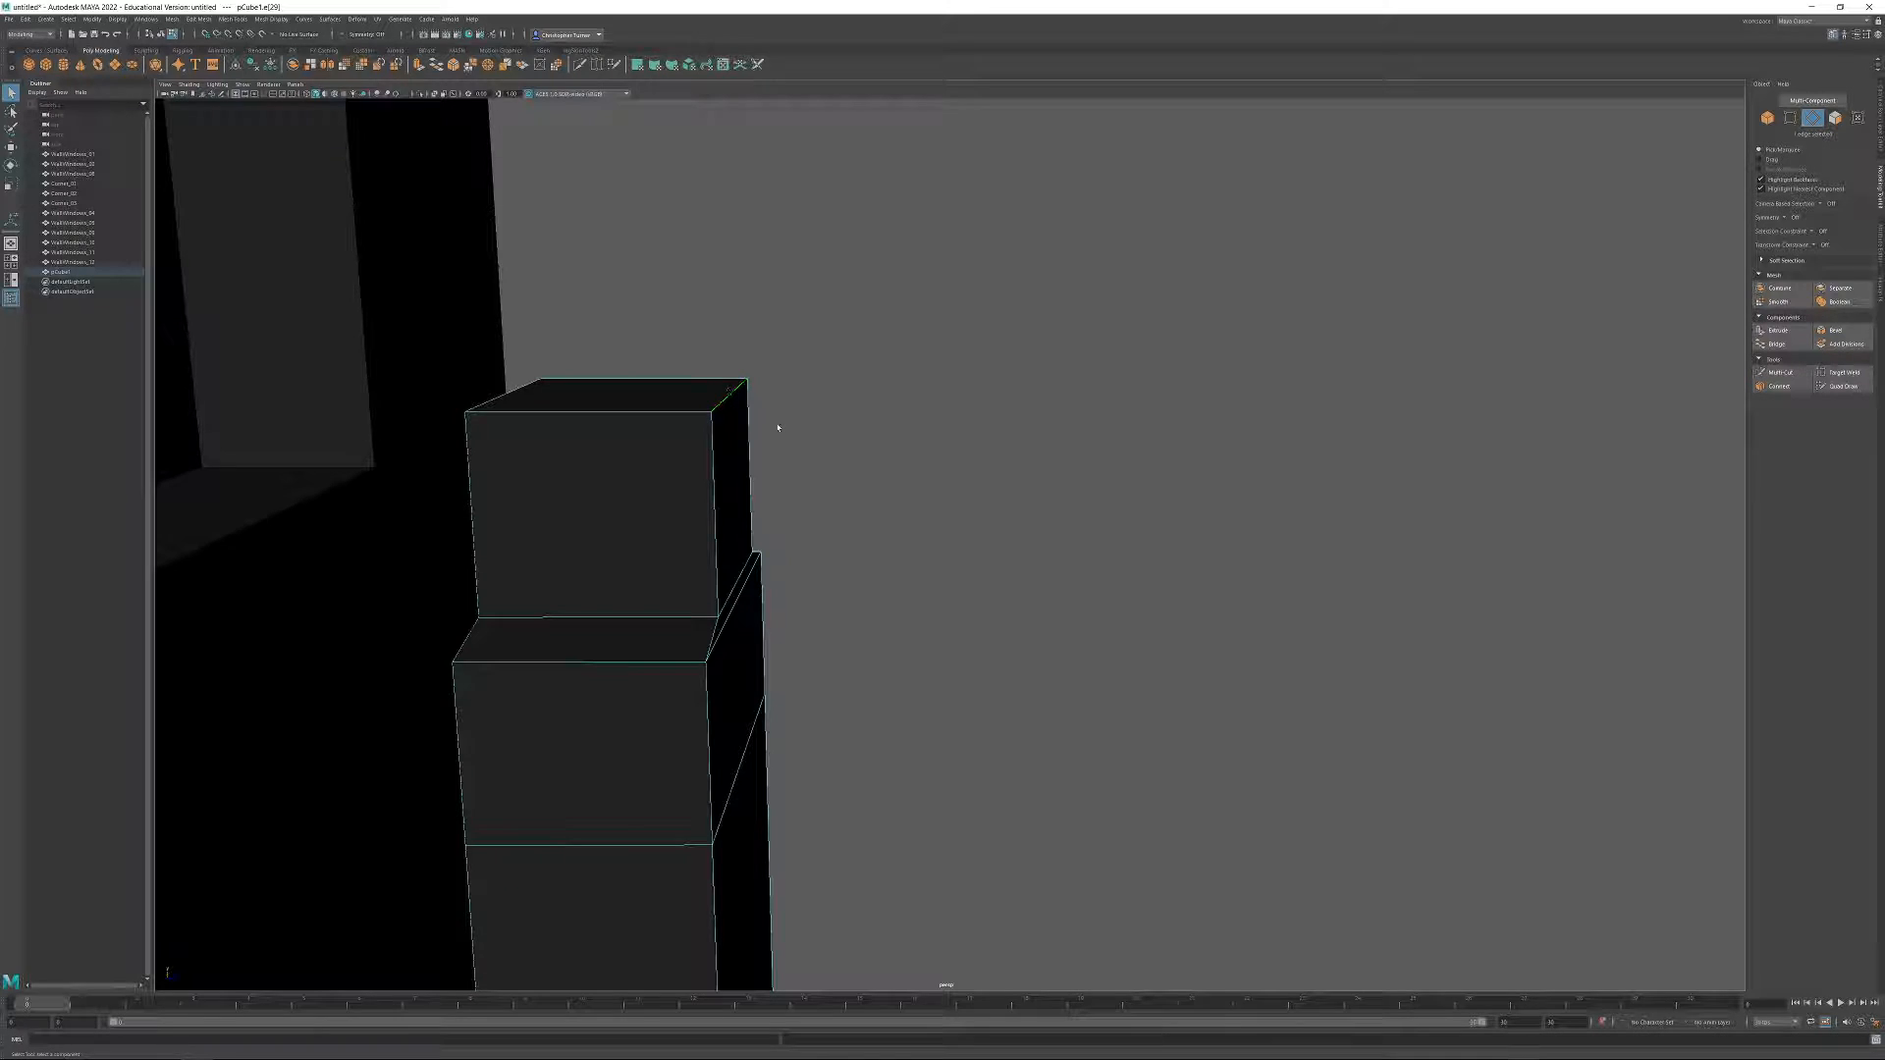
key("w")
left_click_drag(774, 403, 569, 387)
left_click_drag(864, 389, 691, 396, "alt")
right_click_drag(684, 379, 658, 362, "alt")
middle_click_drag(658, 363, 705, 396, "alt")
right_click_drag(705, 397, 798, 444, "alt")
middle_click_drag(797, 444, 993, 363, "alt")
left_click(1835, 118)
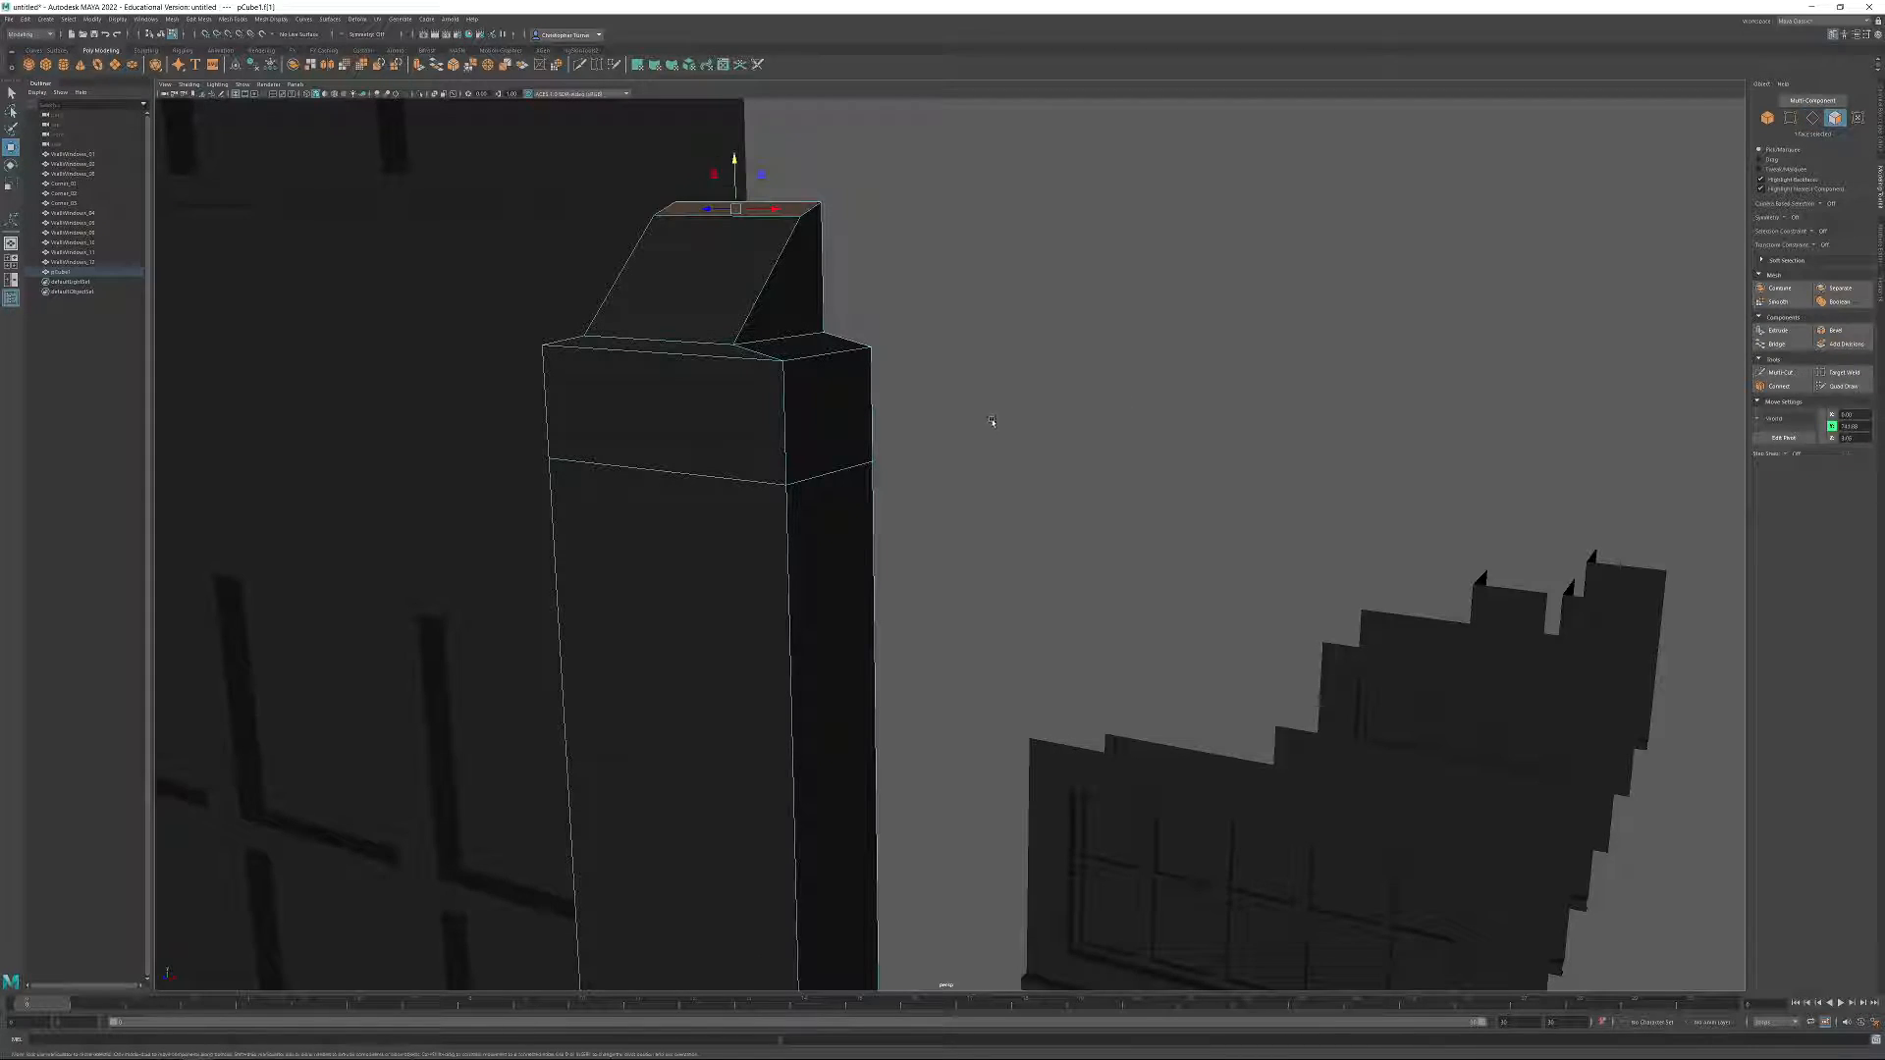
Select the side faces of the band below the top block and extrude them outward into a protruding cap.
left_click_drag(971, 346, 979, 328, "alt")
left_click_drag(925, 435, 443, 473)
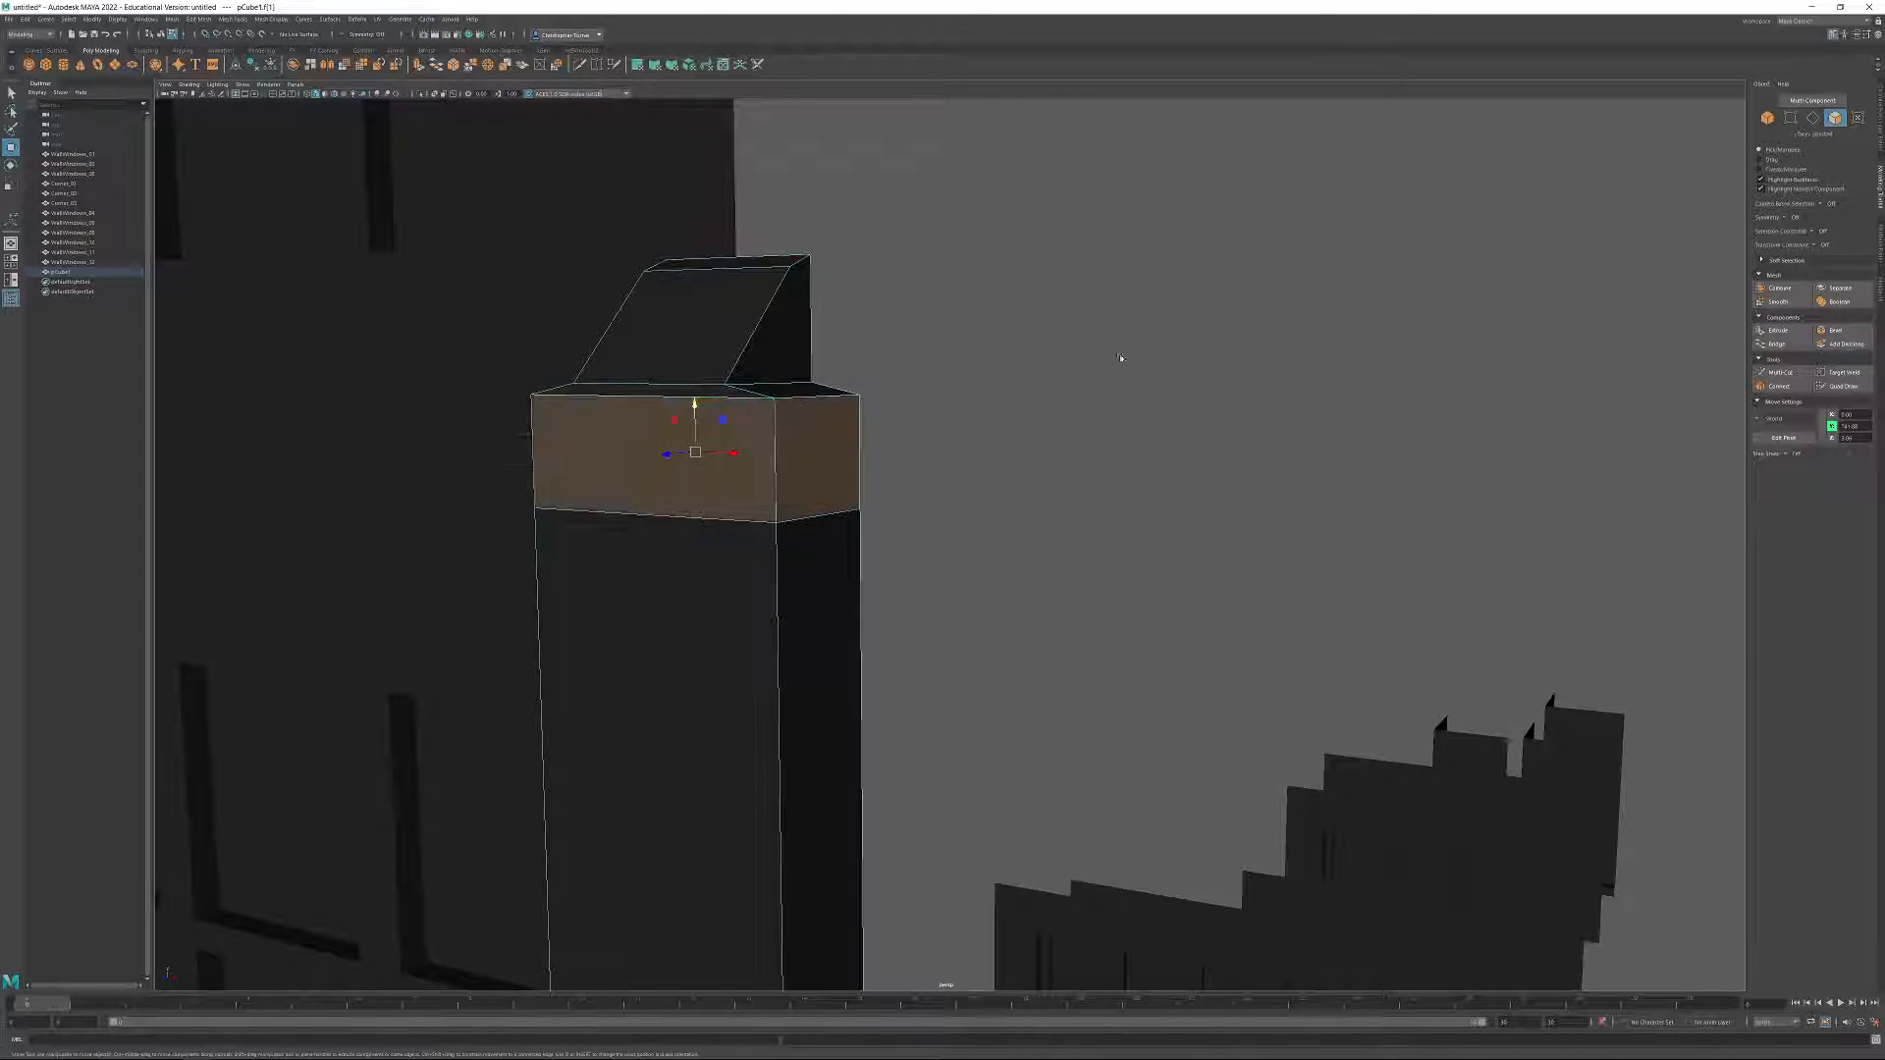
left_click(1778, 331)
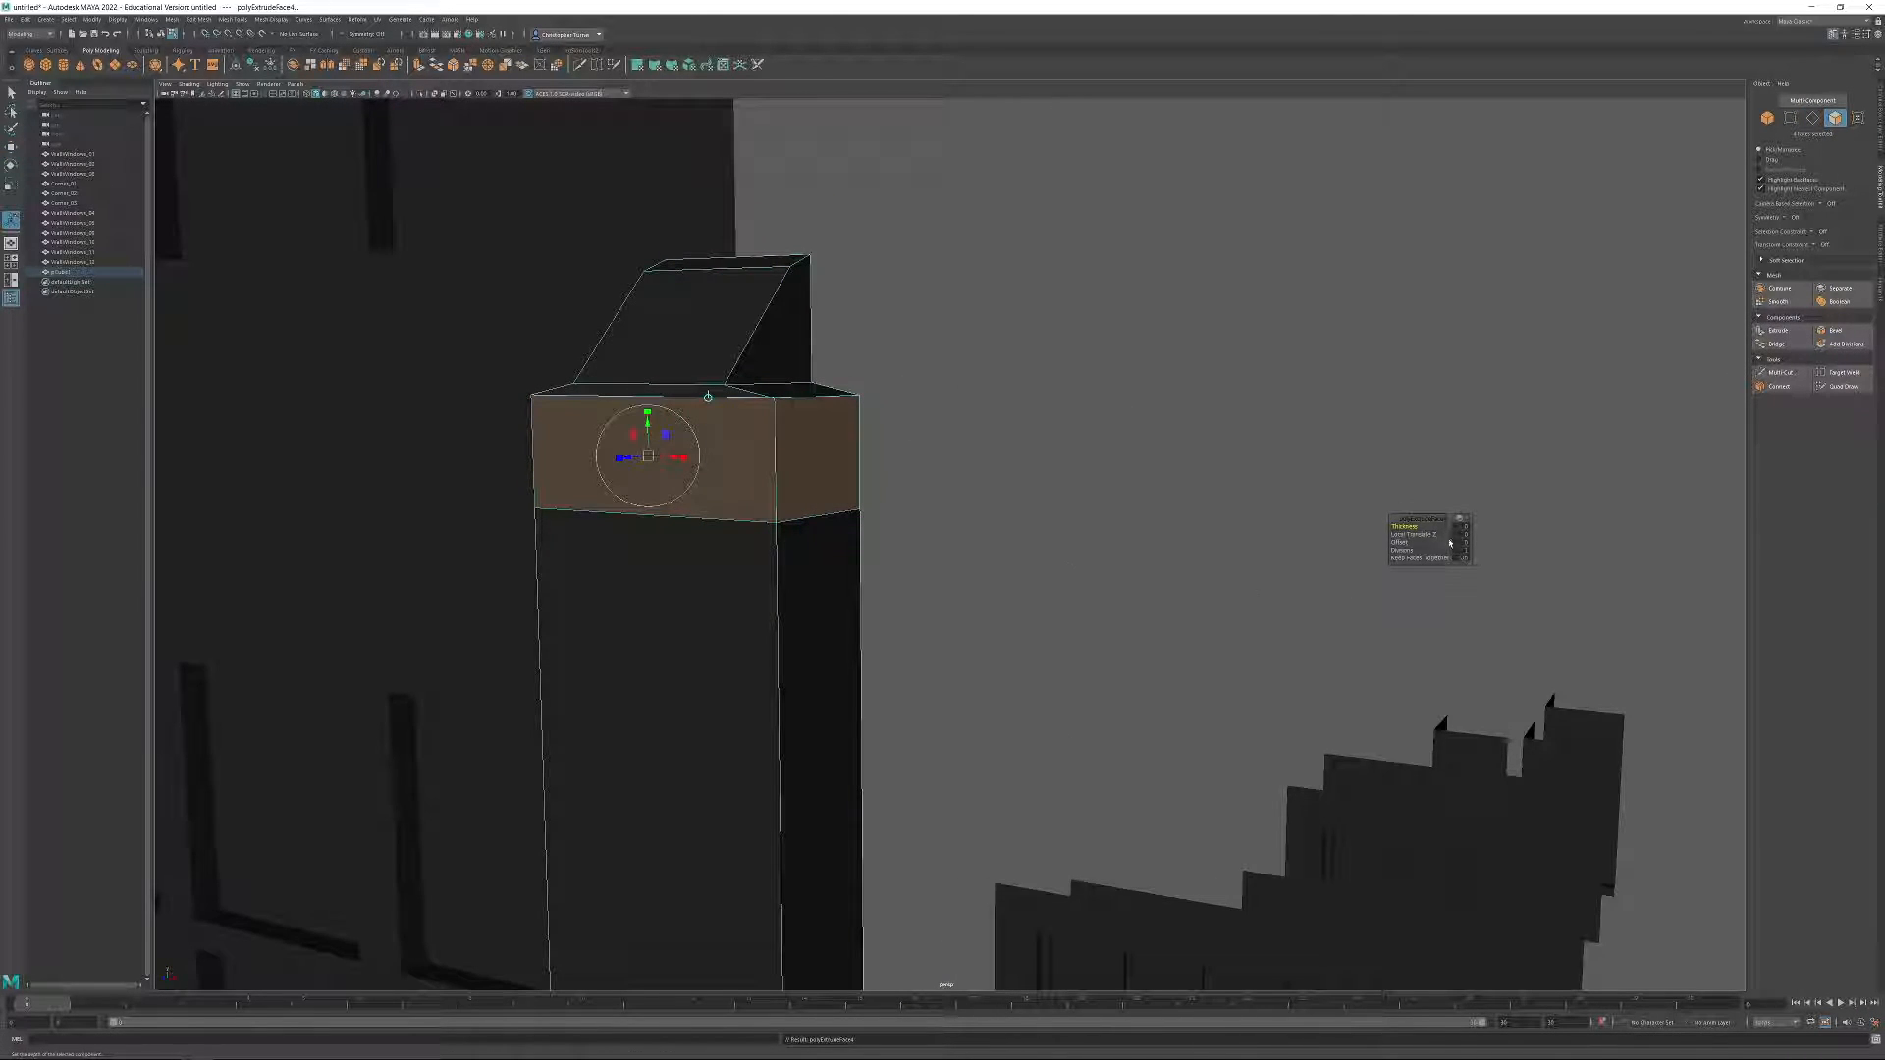
left_click_drag(1412, 526, 1473, 526)
left_click_drag(1080, 378, 1473, 579, "alt")
left_click_drag(1404, 527, 1502, 522)
left_click_drag(1259, 634, 1029, 520, "alt")
Select the unneeded faces on the wall-facing side of the pillar's cap and top block and delete them.
left_click(948, 481)
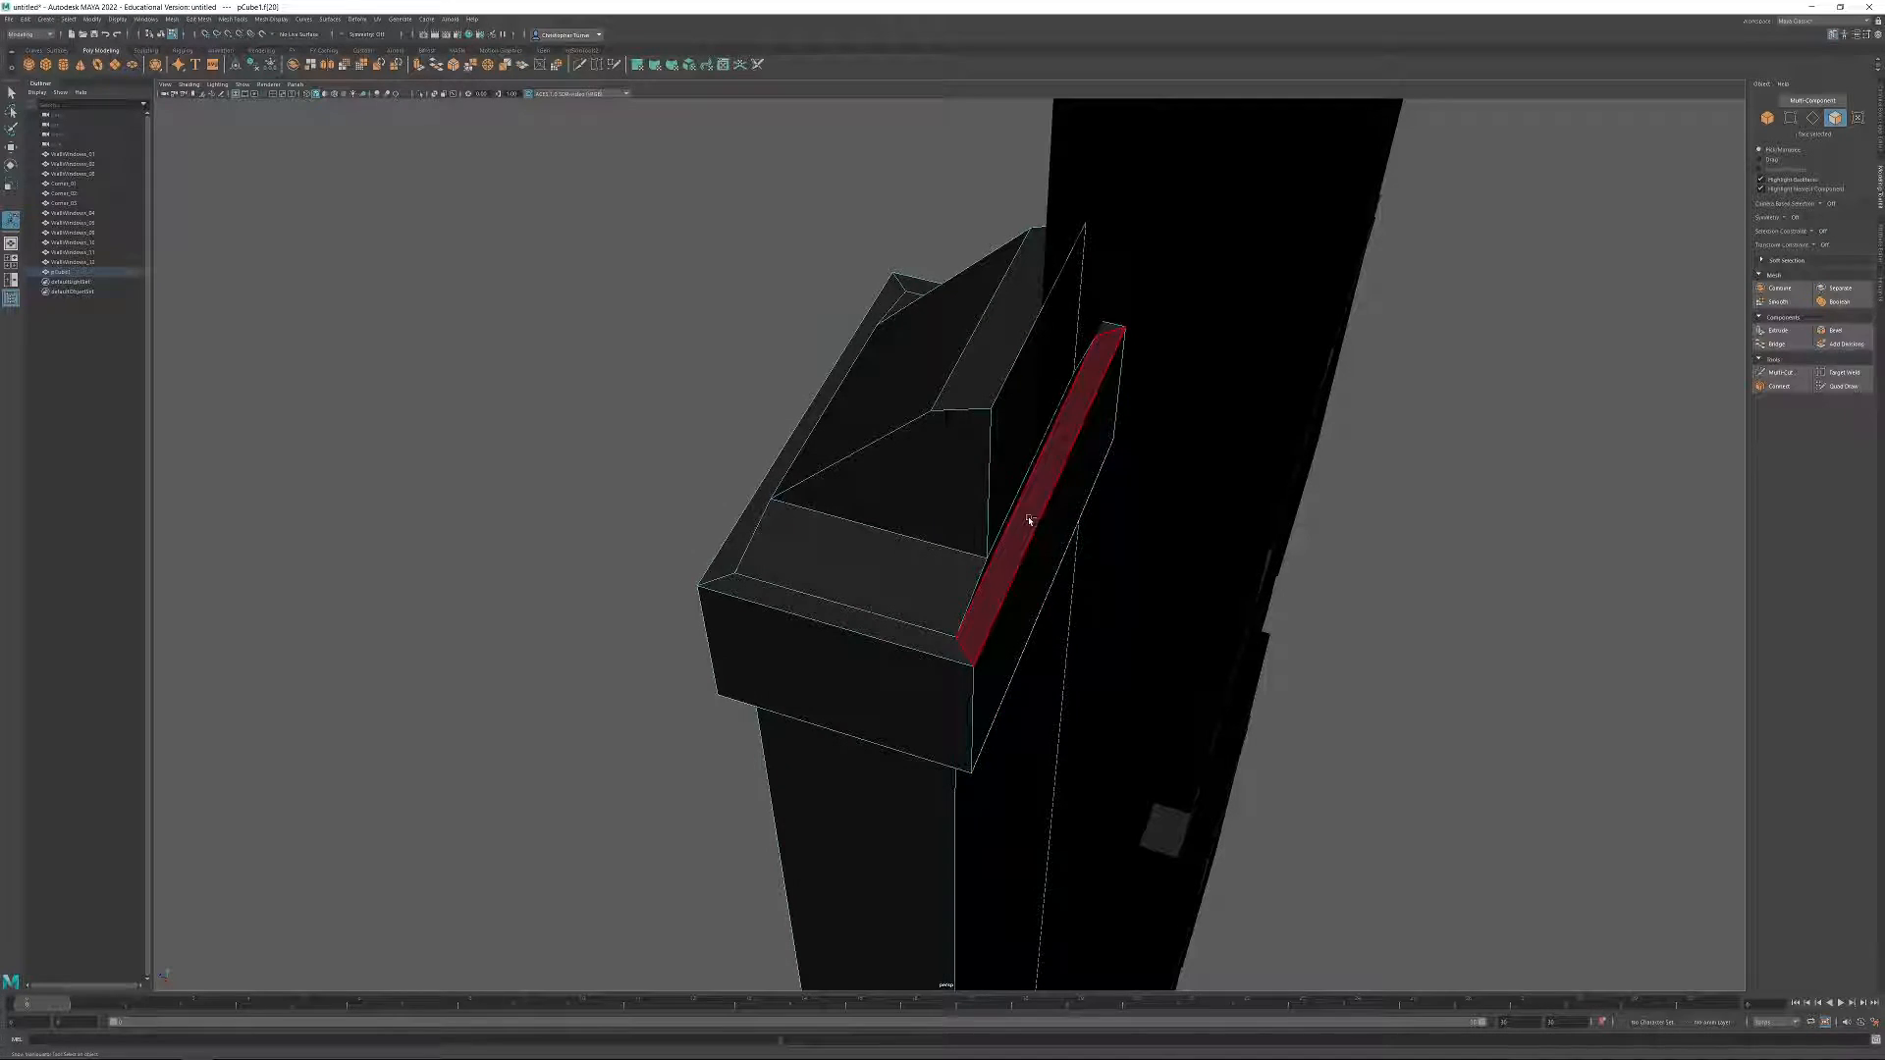
left_click(1033, 424)
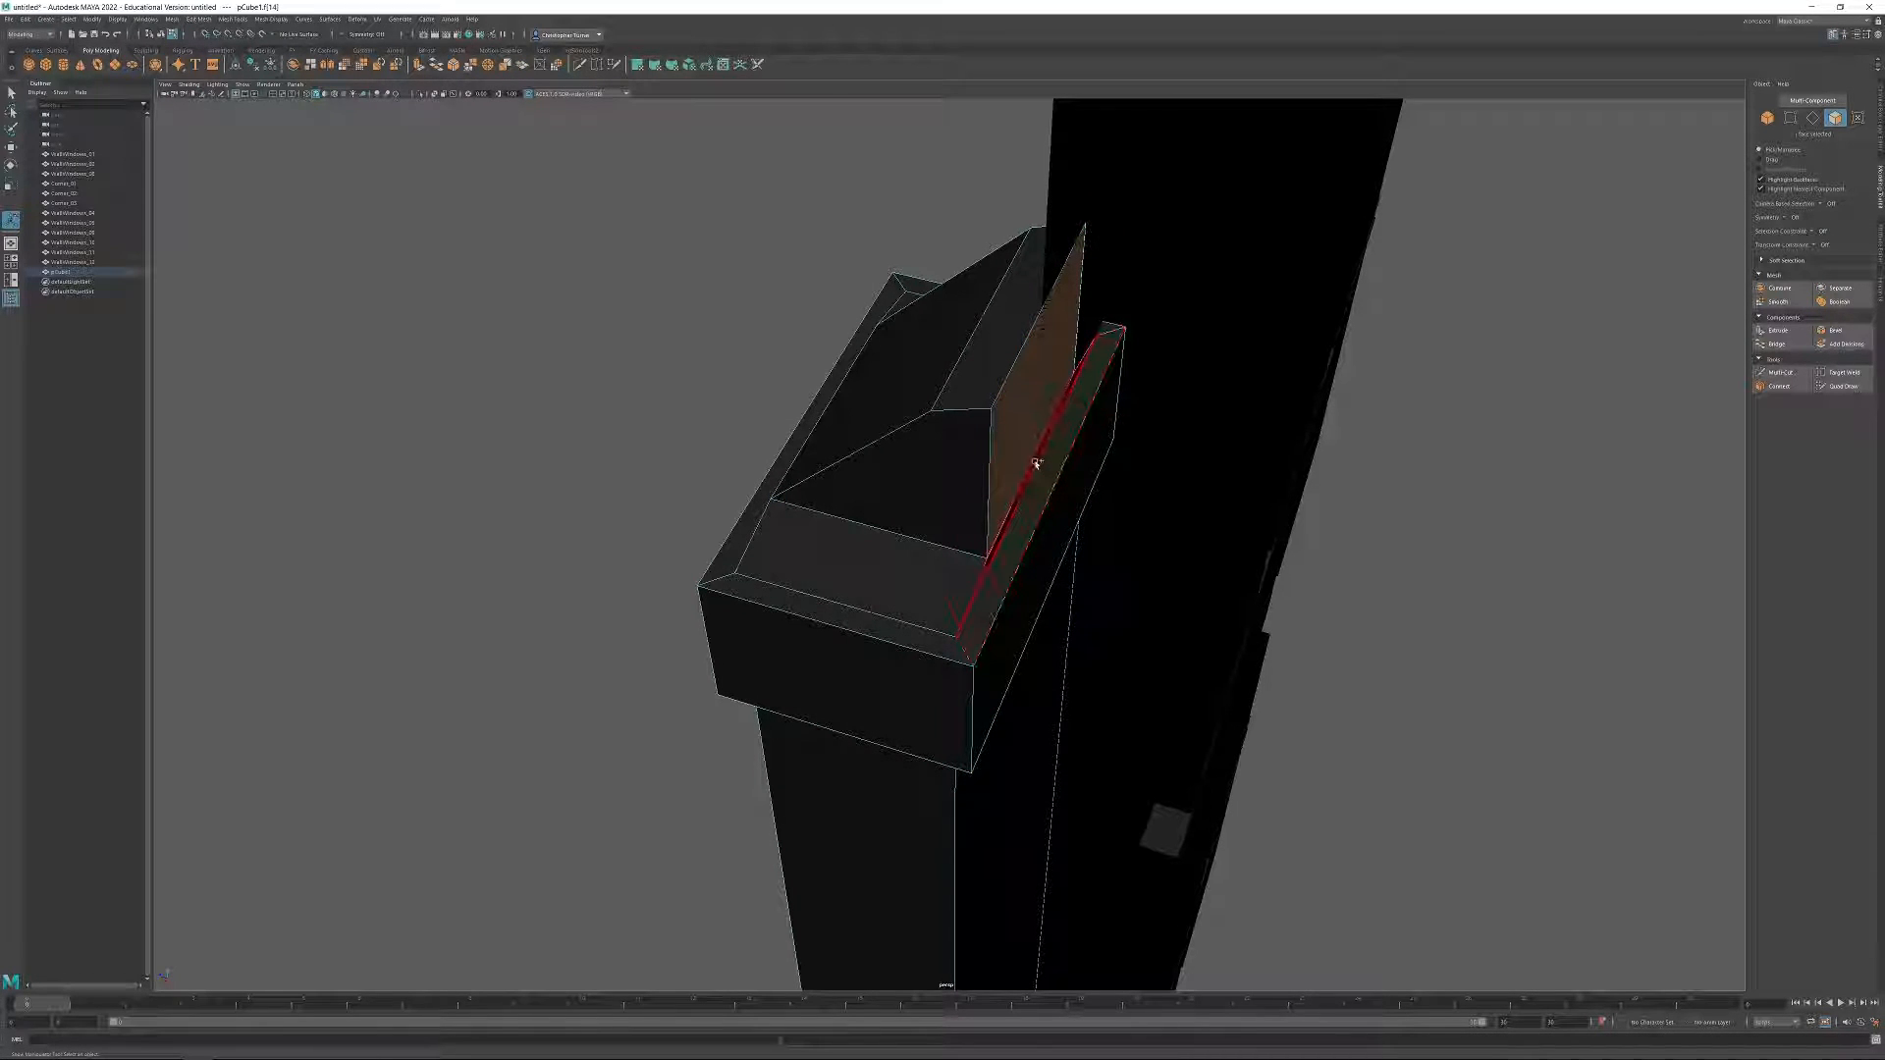
left_click(1043, 476, "shift")
left_click(1059, 562, "shift")
left_click_drag(1065, 567, 1330, 513, "alt")
left_click(1005, 491, "shift")
key("Delete")
Select all the copied wall modules of the assembled facade at the origin and delete them, keeping the pillar.
left_click(1766, 119)
right_click_drag(932, 256, 334, 253, "alt")
middle_click_drag(1039, 550, 1051, 403, "alt")
left_click_drag(1050, 403, 1385, 589, "alt")
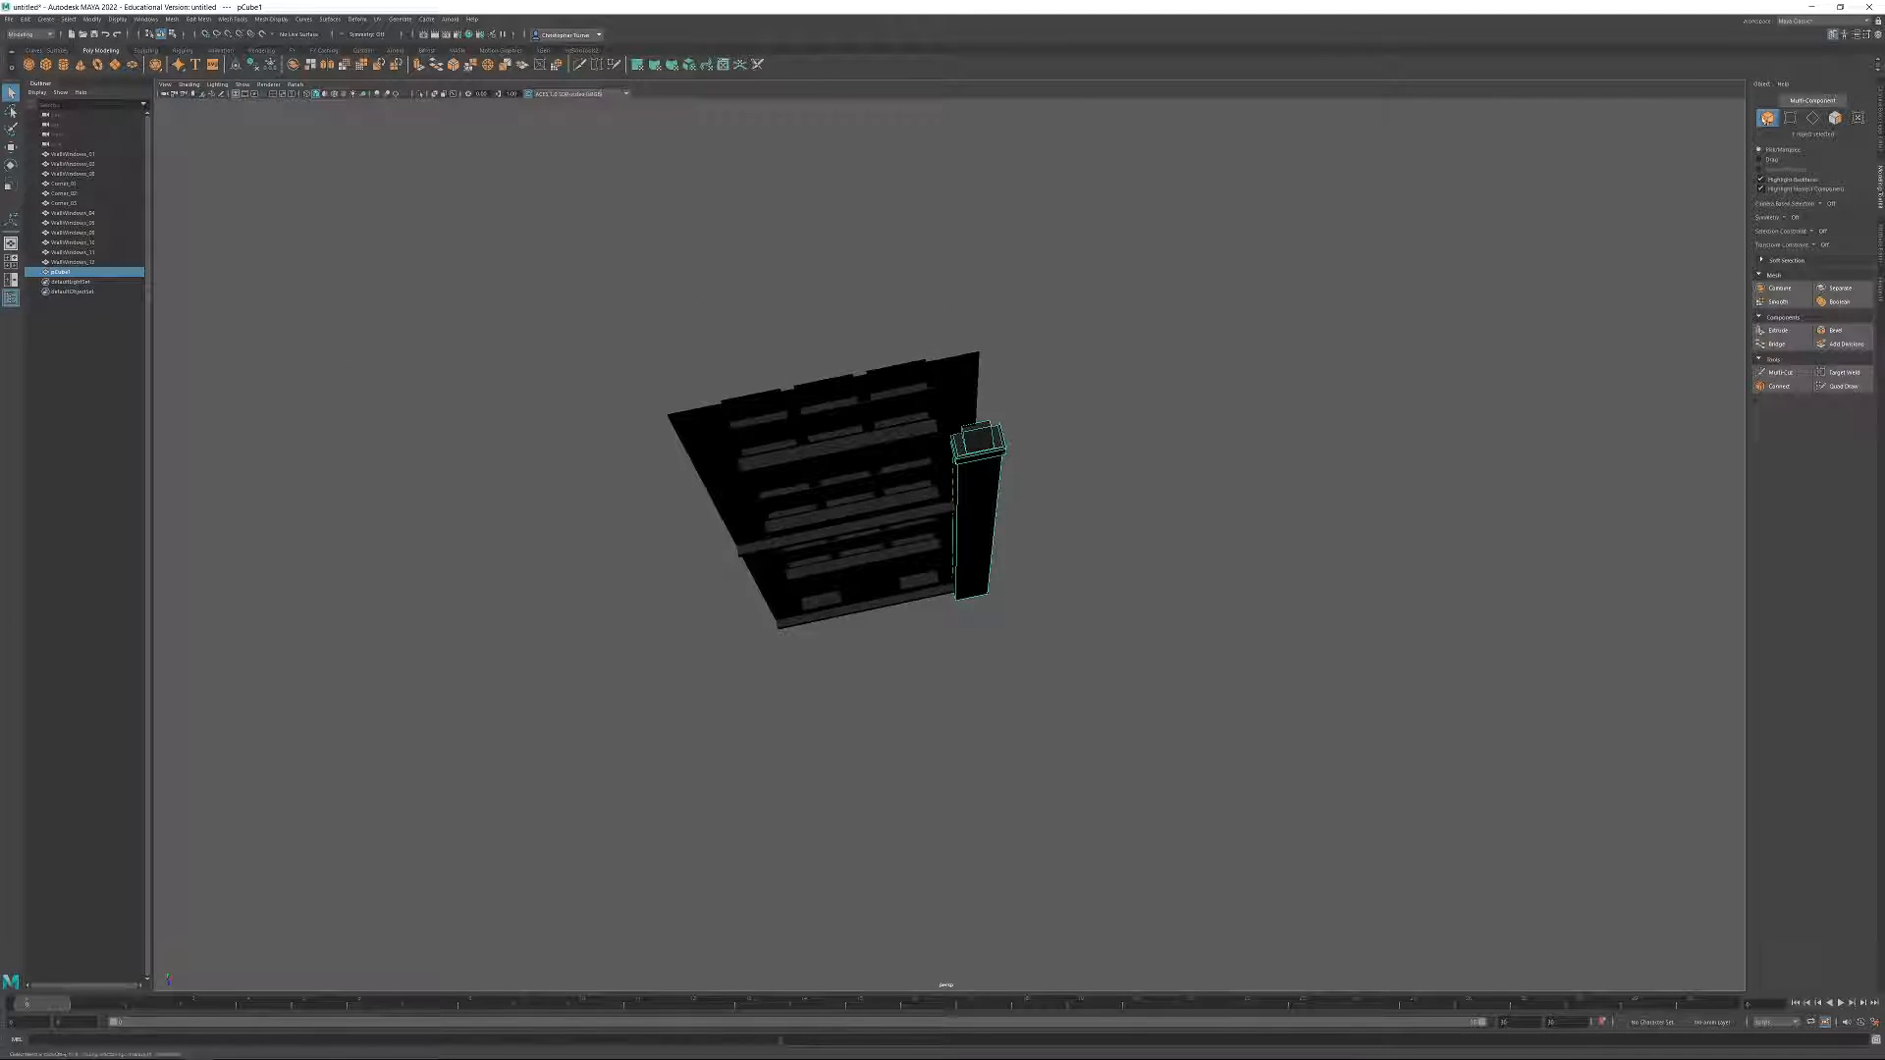
left_click(1769, 120)
left_click_drag(657, 324, 832, 700)
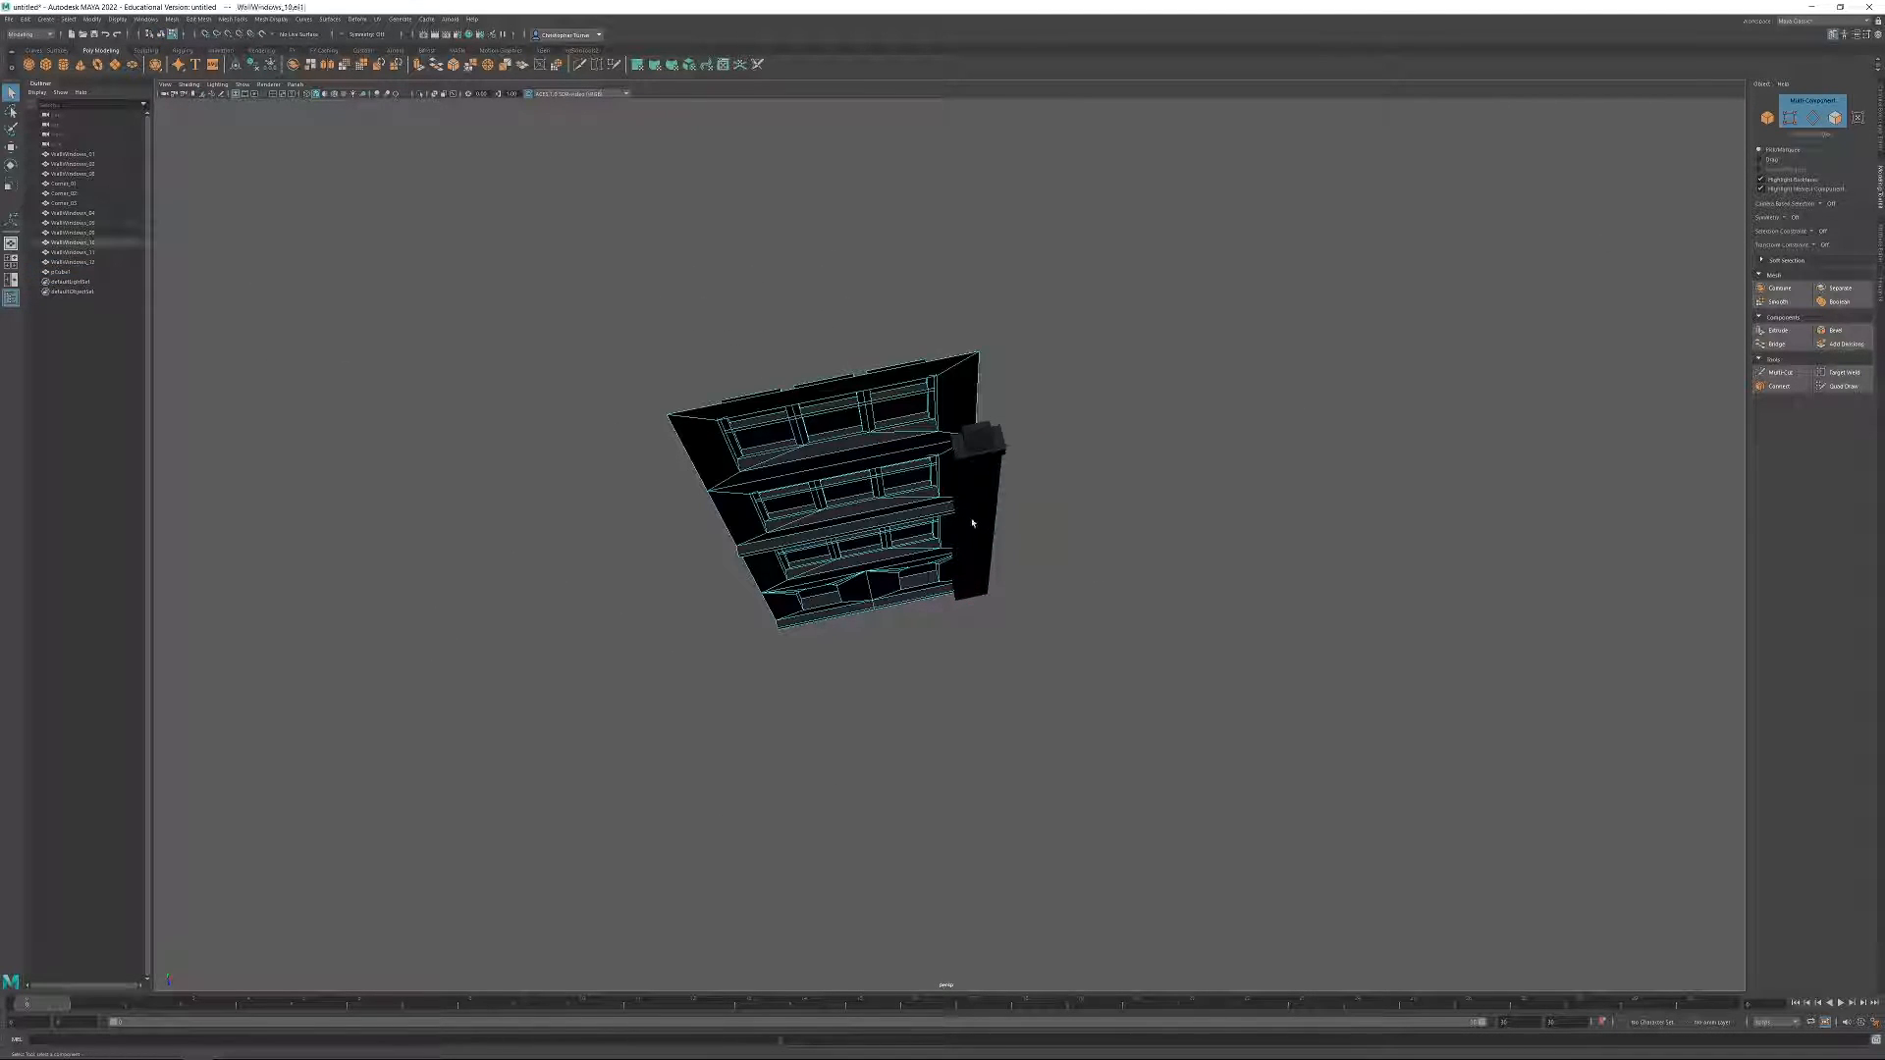
left_click_drag(700, 319, 840, 741)
left_click(1354, 472)
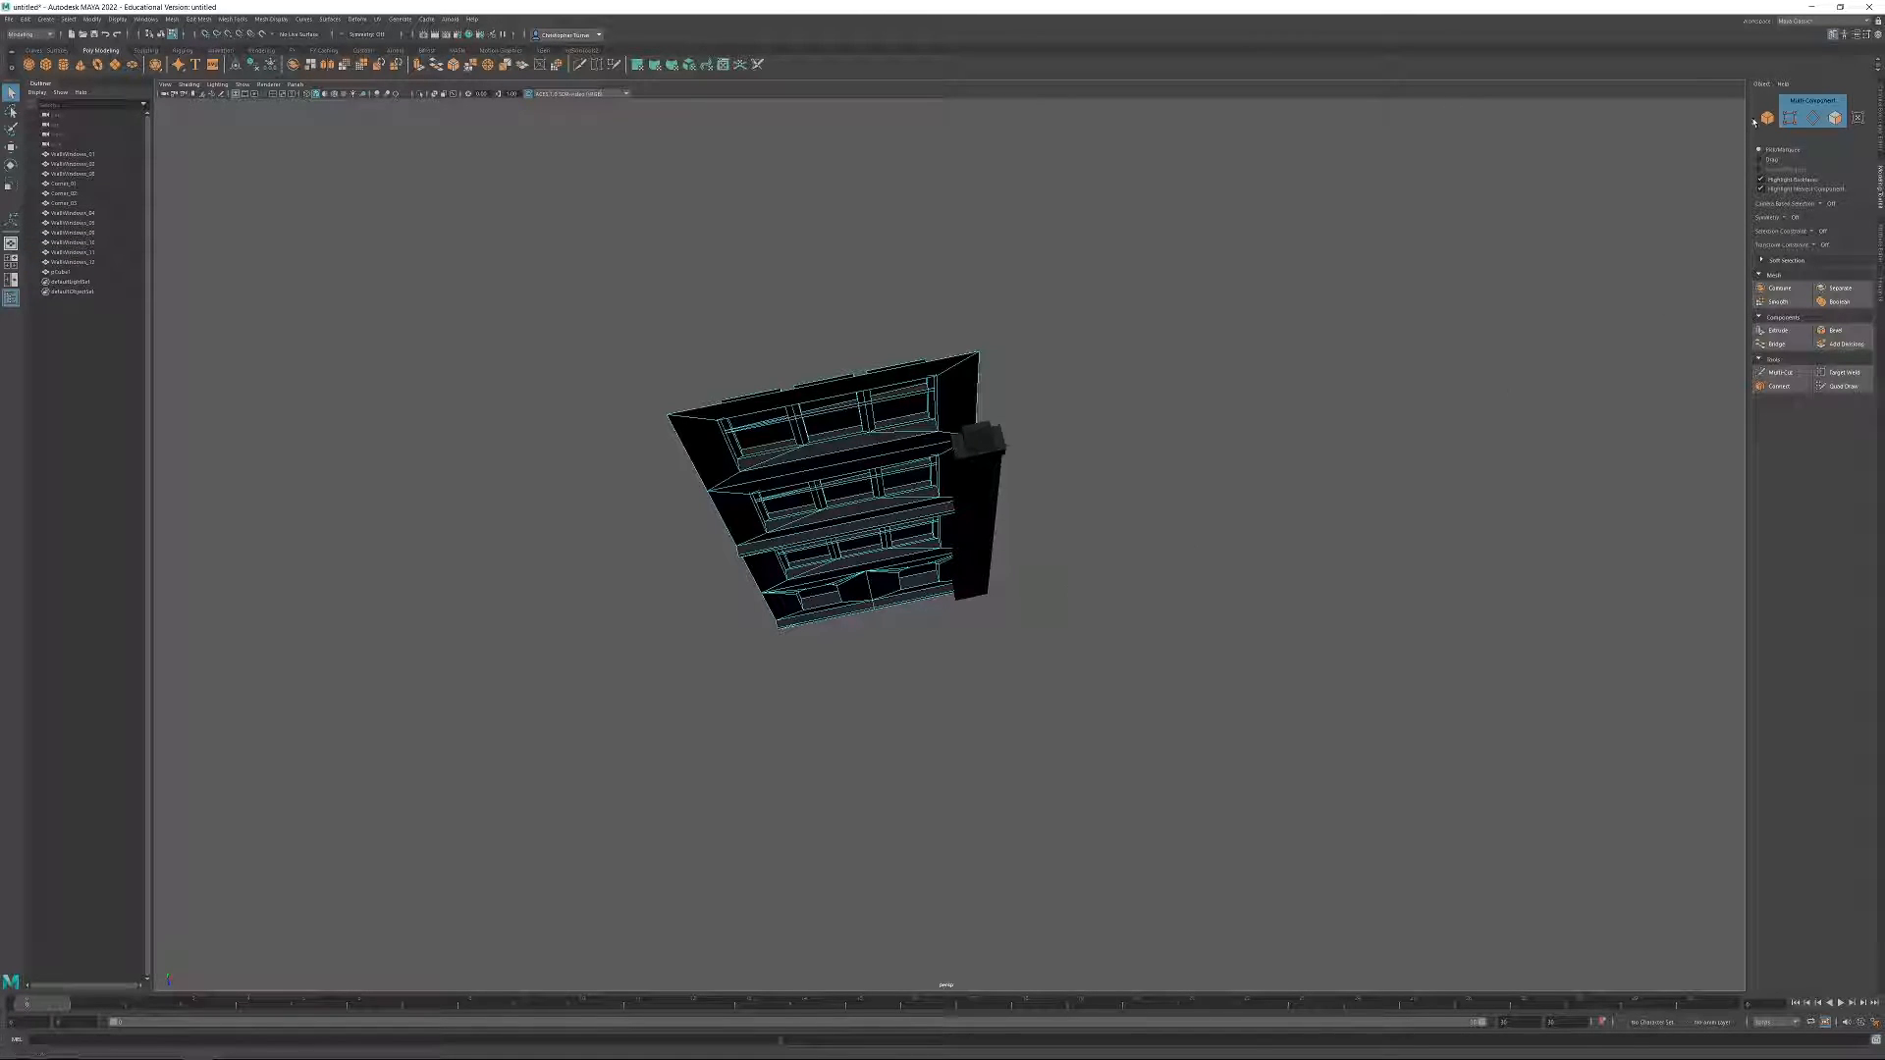
left_click(1767, 118)
key("Delete")
Snap the pillar's pivot to the back corner of its base and set its X position to 0.
left_click(984, 457)
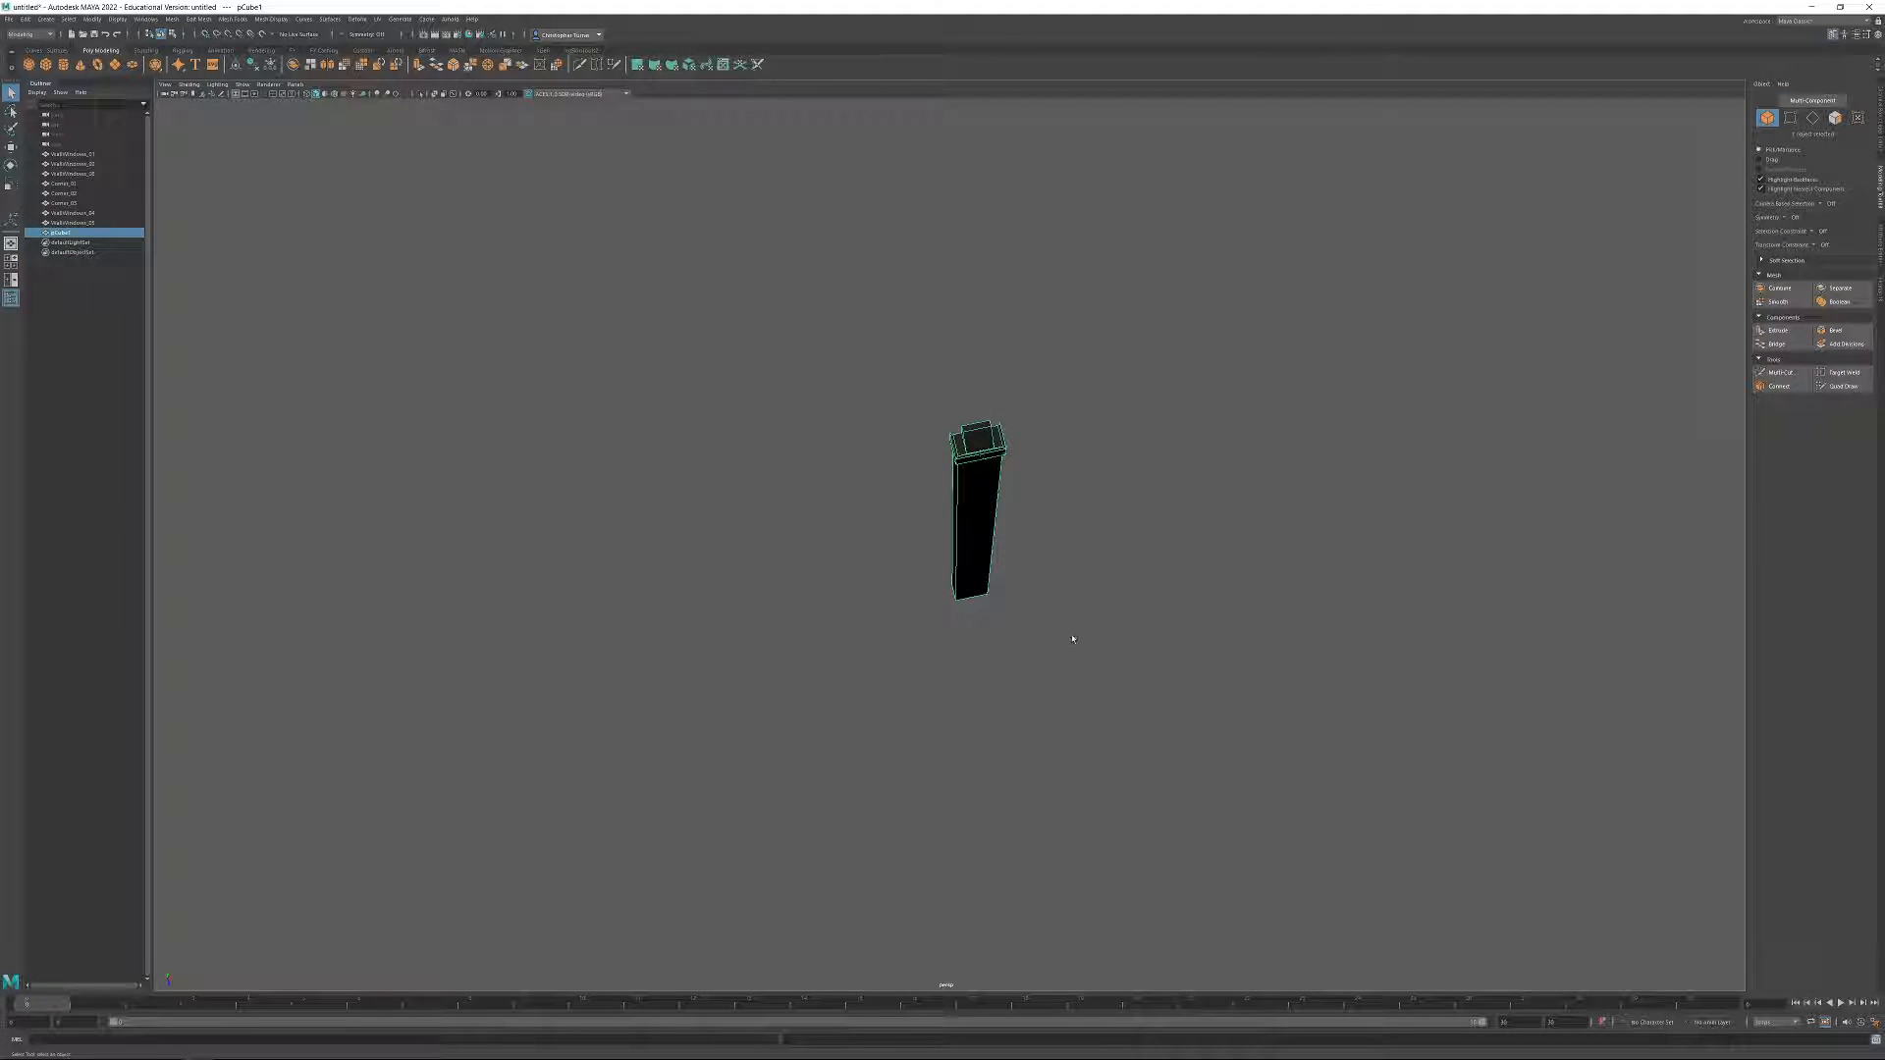
key("w")
left_click_drag(1204, 580, 1339, 893, "alt")
middle_click_drag(1338, 893, 1296, 851, "alt")
scroll(1076, 515, "up", 2)
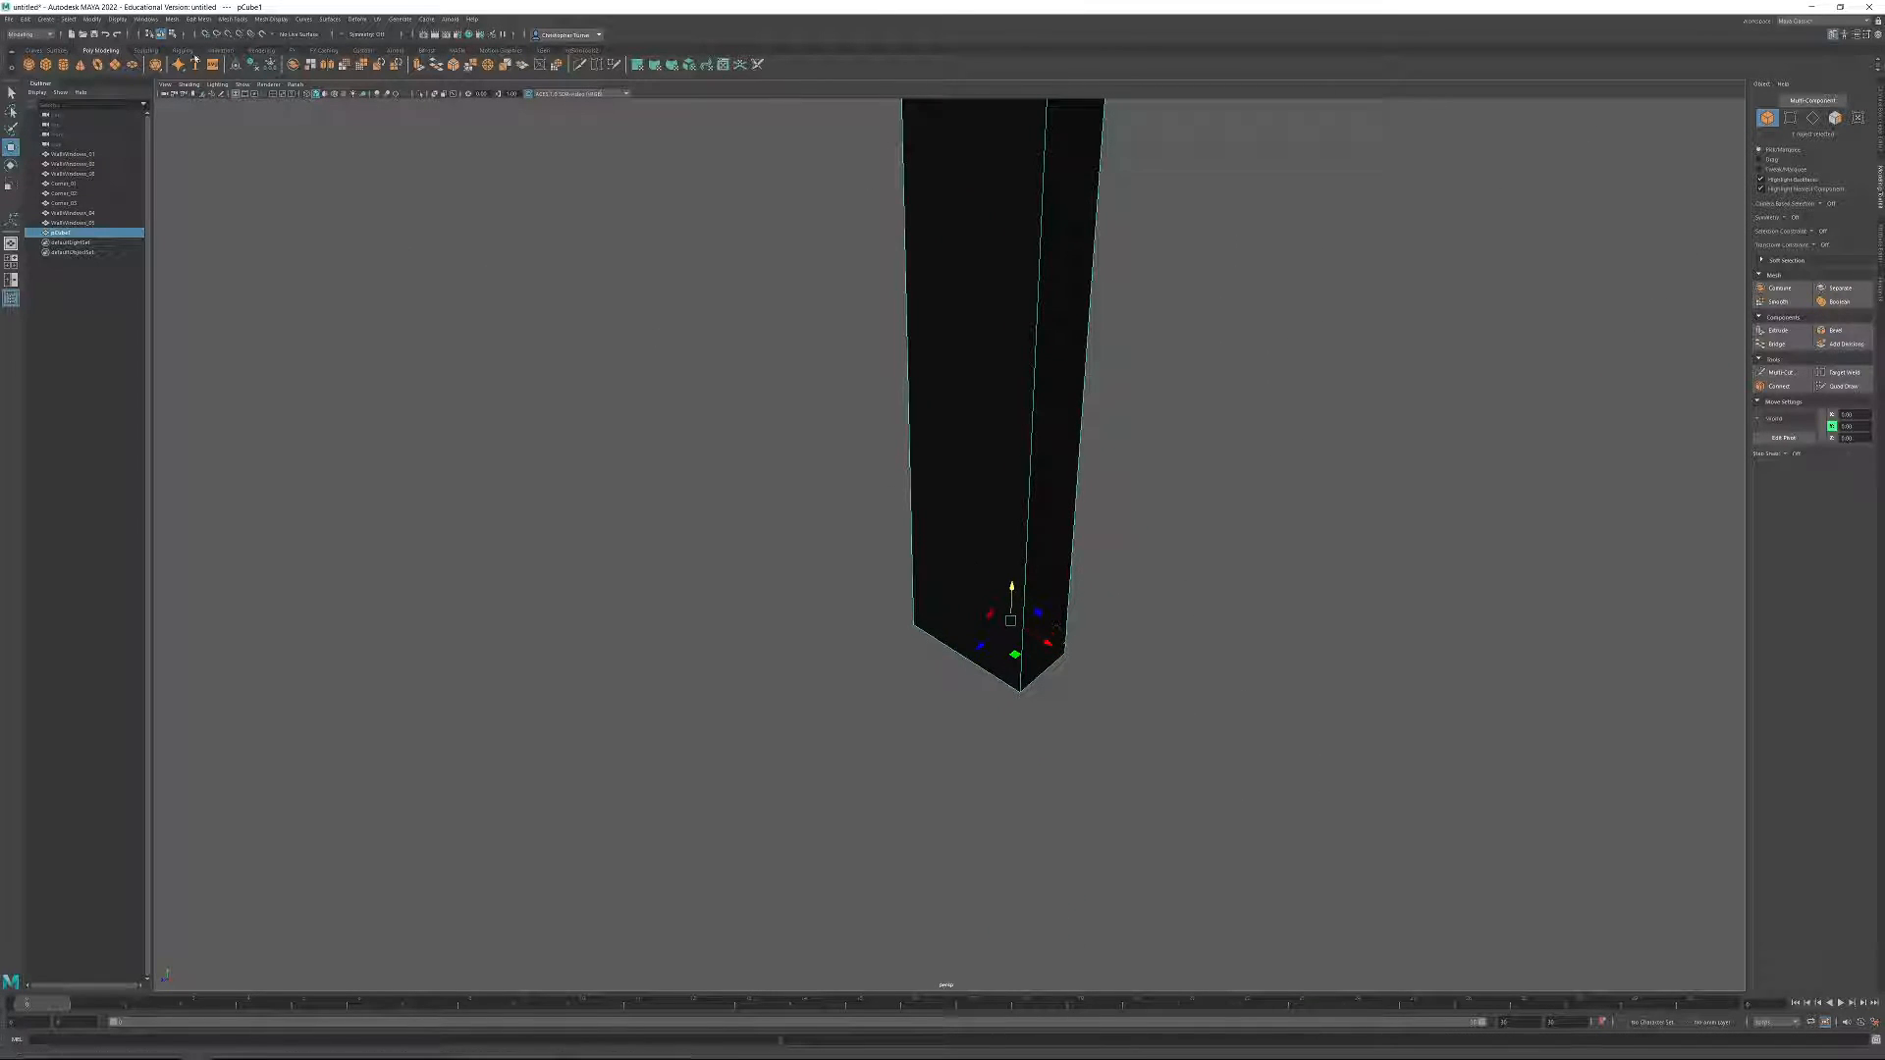
mouse_move(1009, 620)
left_mouse_down()
mouse_move(1053, 644)
mouse_move(996, 611)
left_mouse_up()
key("ctrl+z")
left_click(1787, 436)
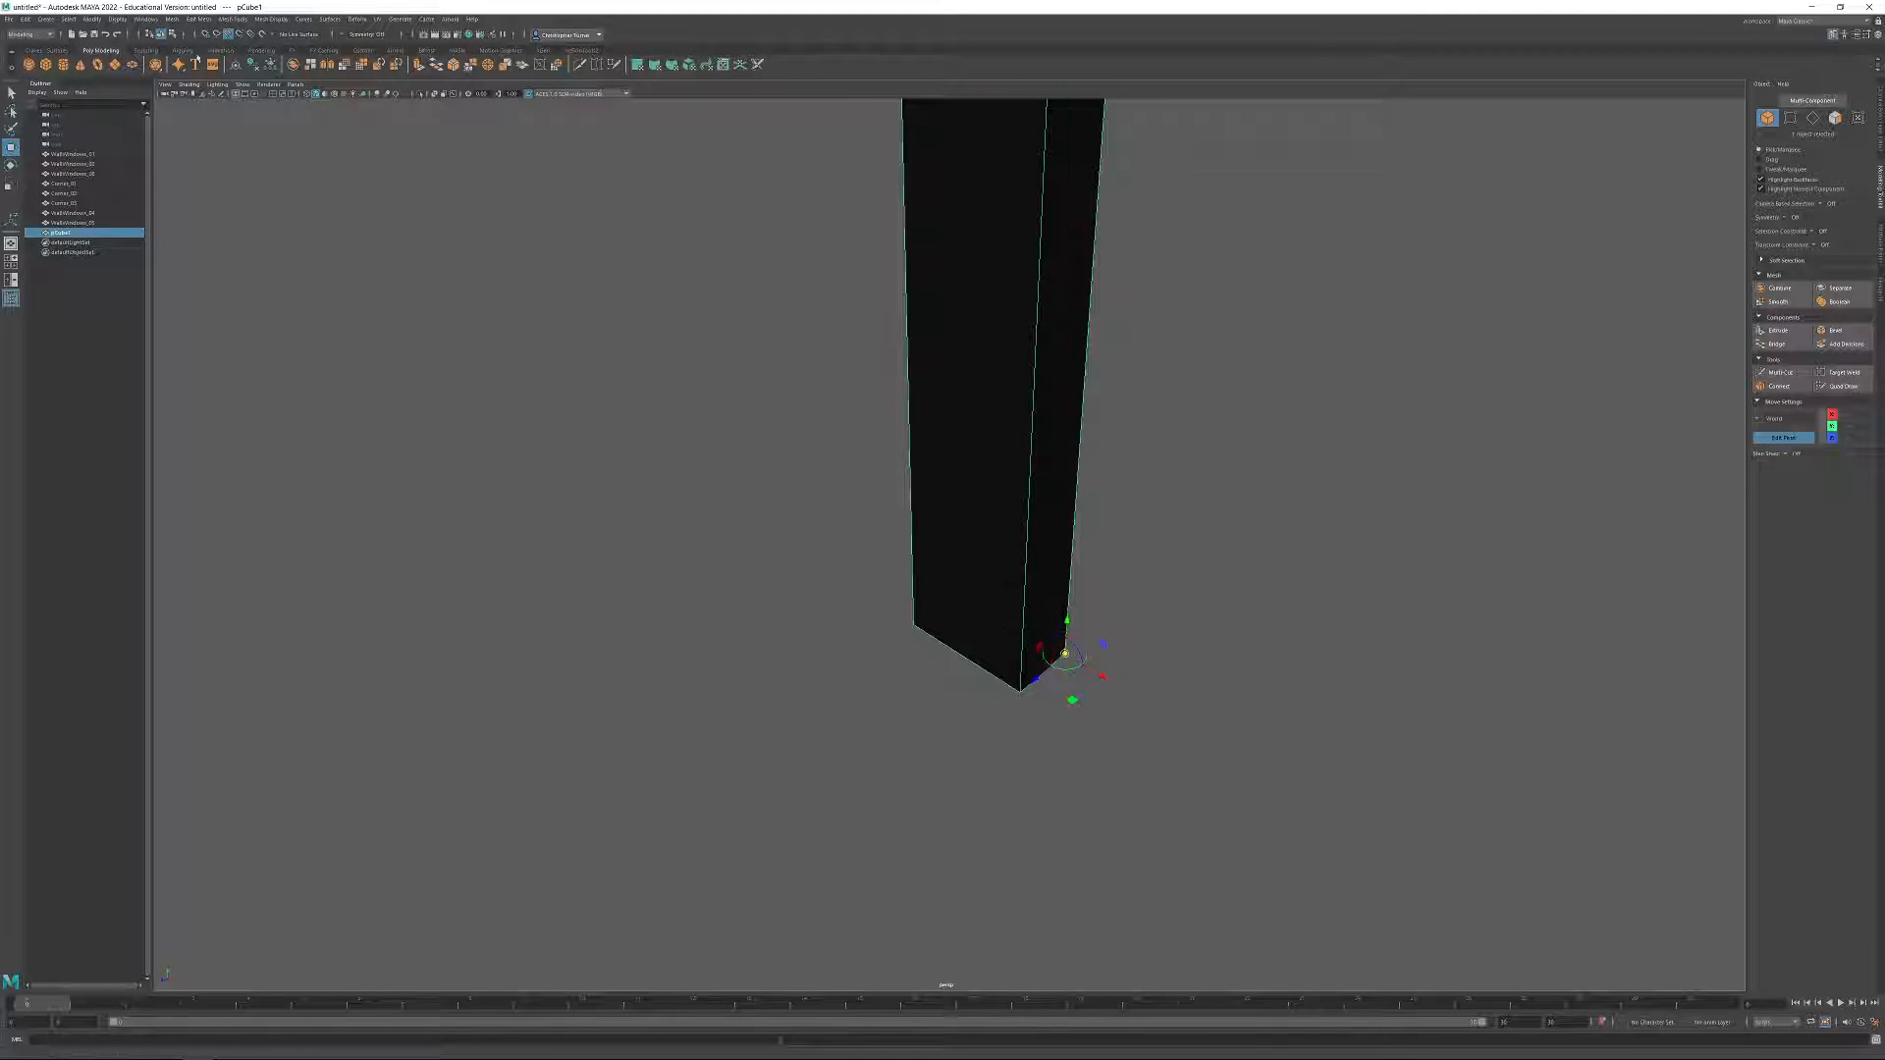
left_click(228, 37)
left_click(1782, 438)
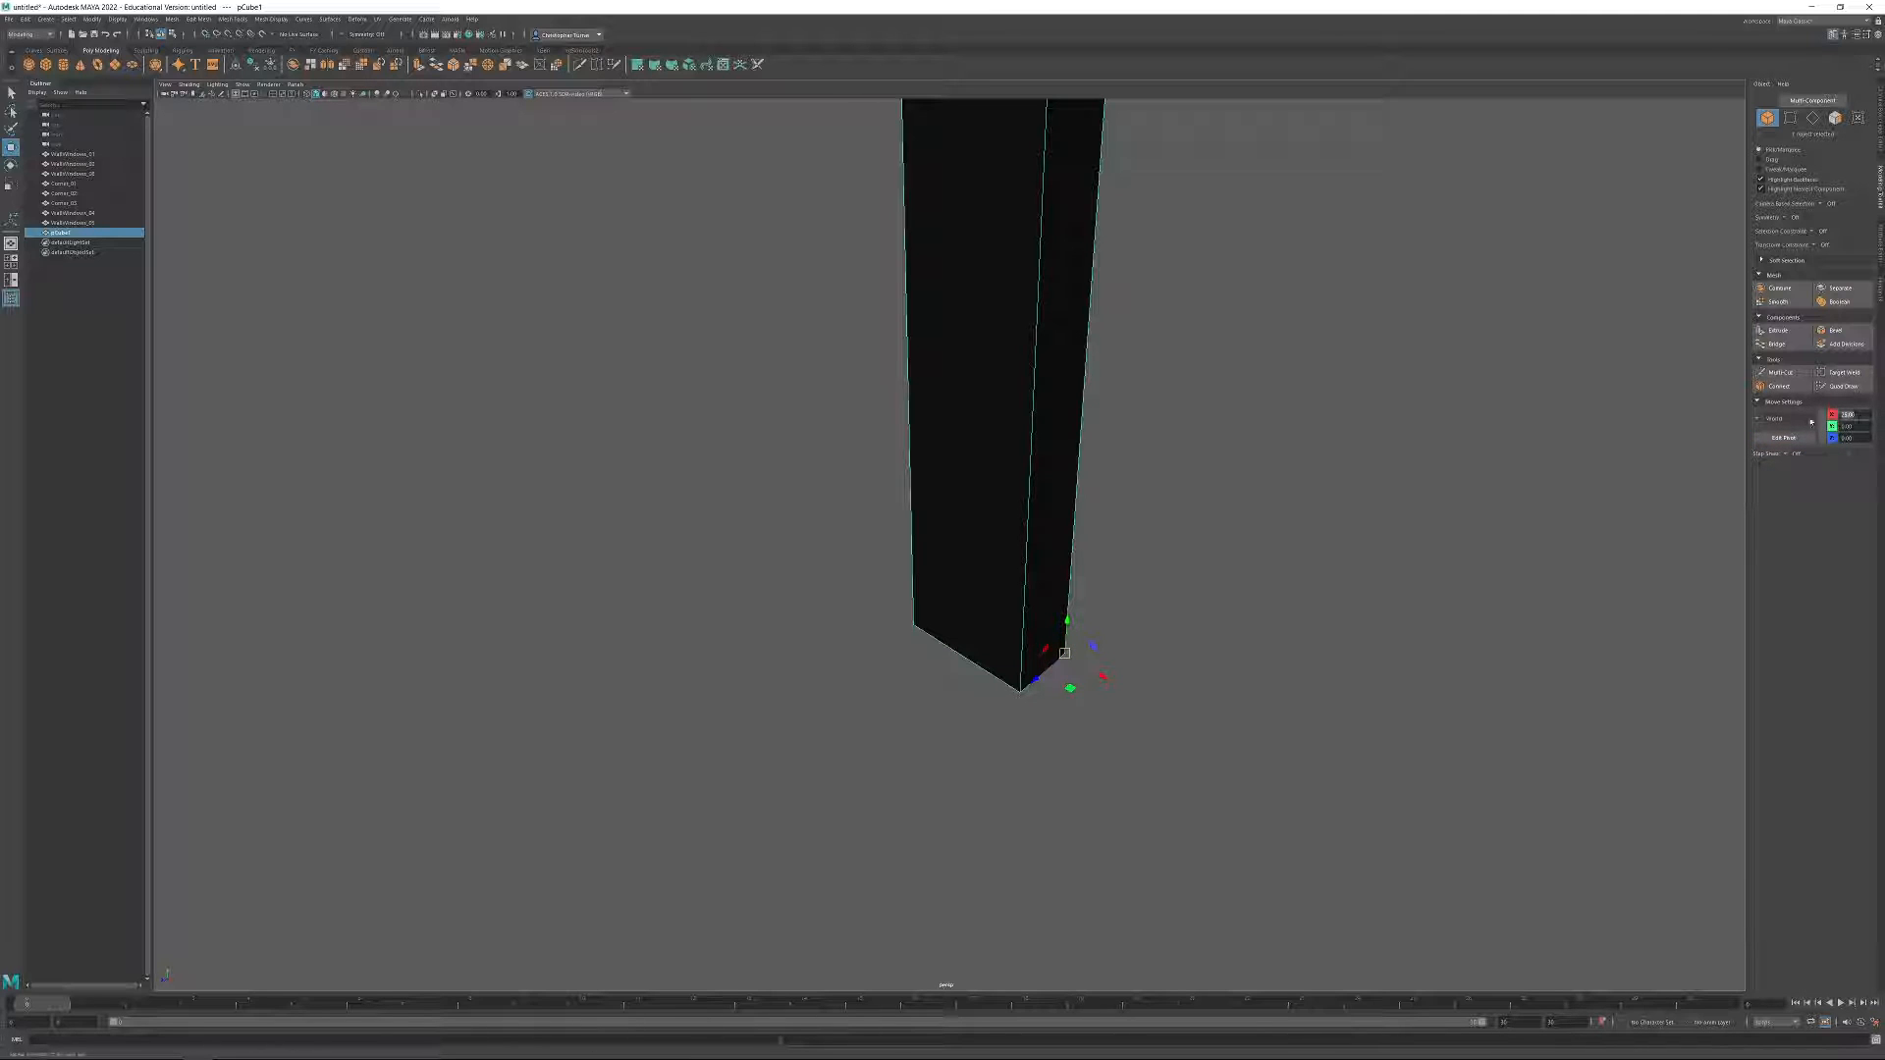
type("0")
key("Return")
Rename the pillar as Columns_01 and move it along Z to the end of the row of stored modules.
right_click_drag(1263, 534, 628, 128, "alt")
left_click_drag(1168, 486, 1081, 420, "alt")
right_click_drag(1082, 420, 1296, 520, "alt")
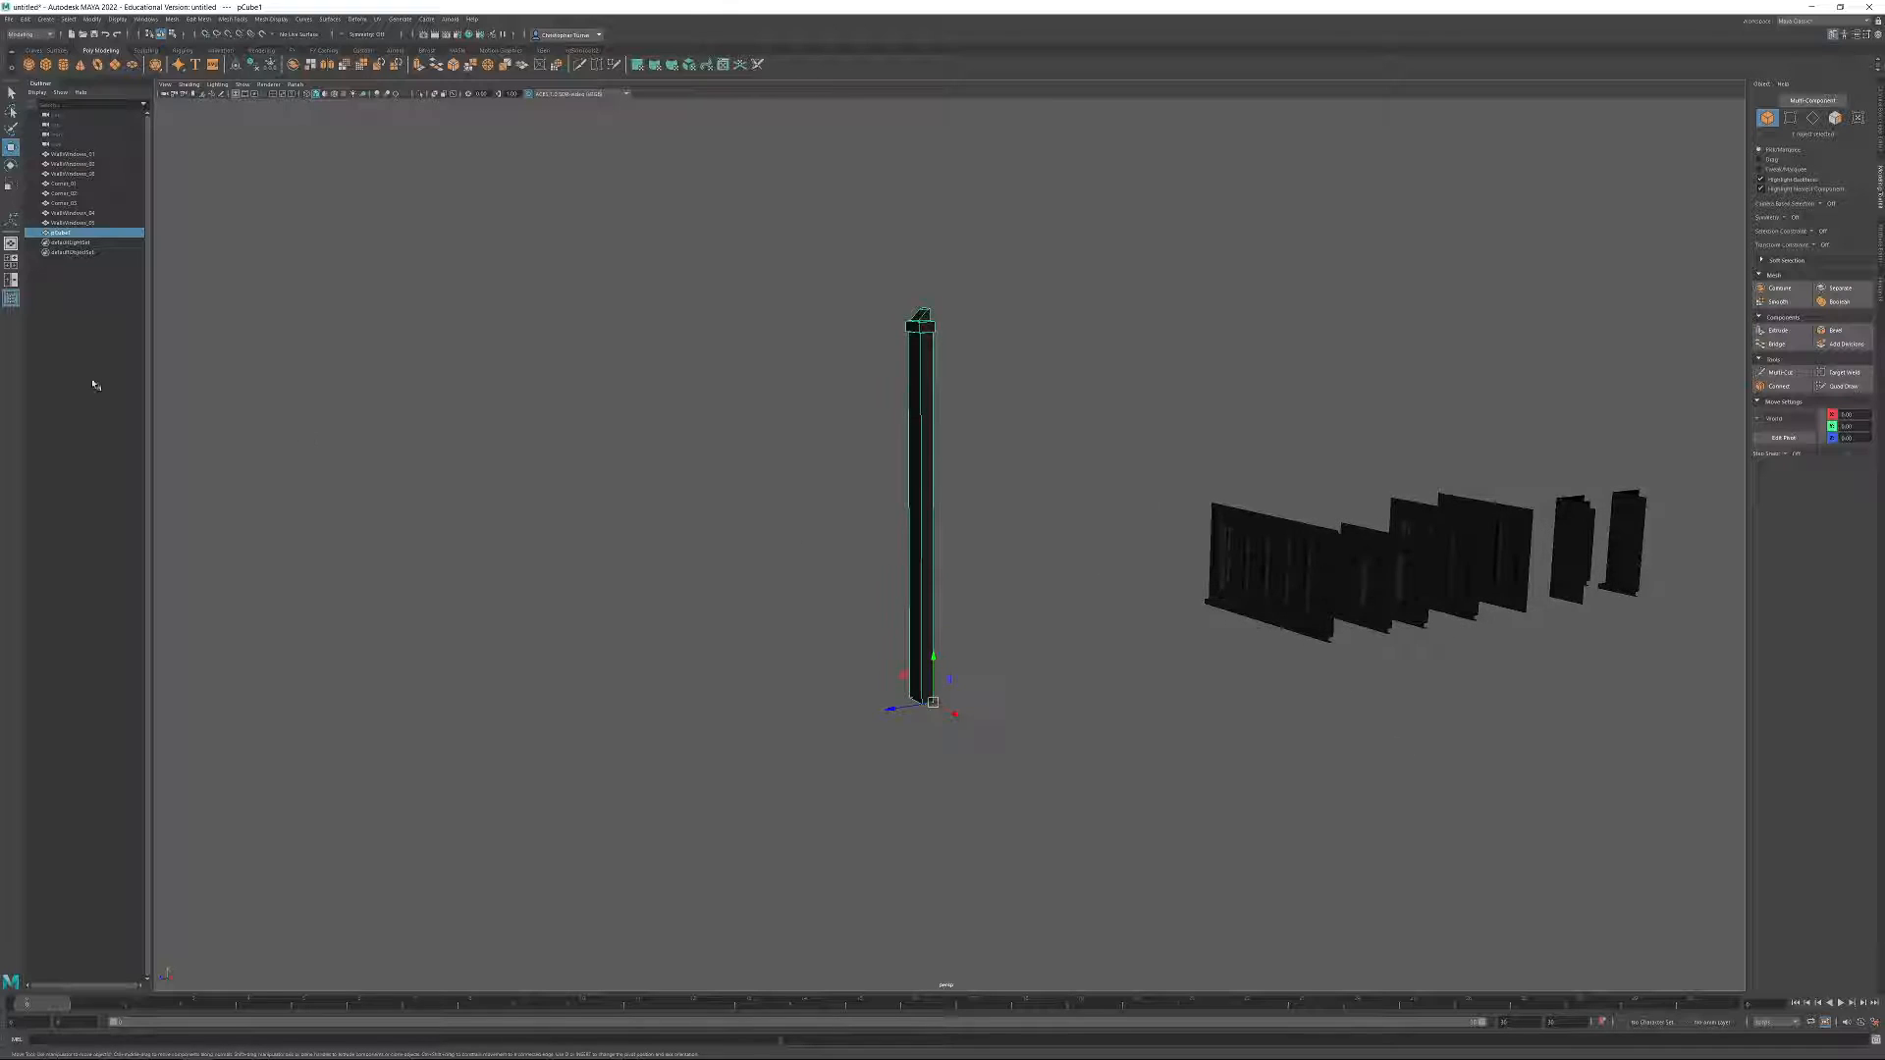
double_click(59, 234)
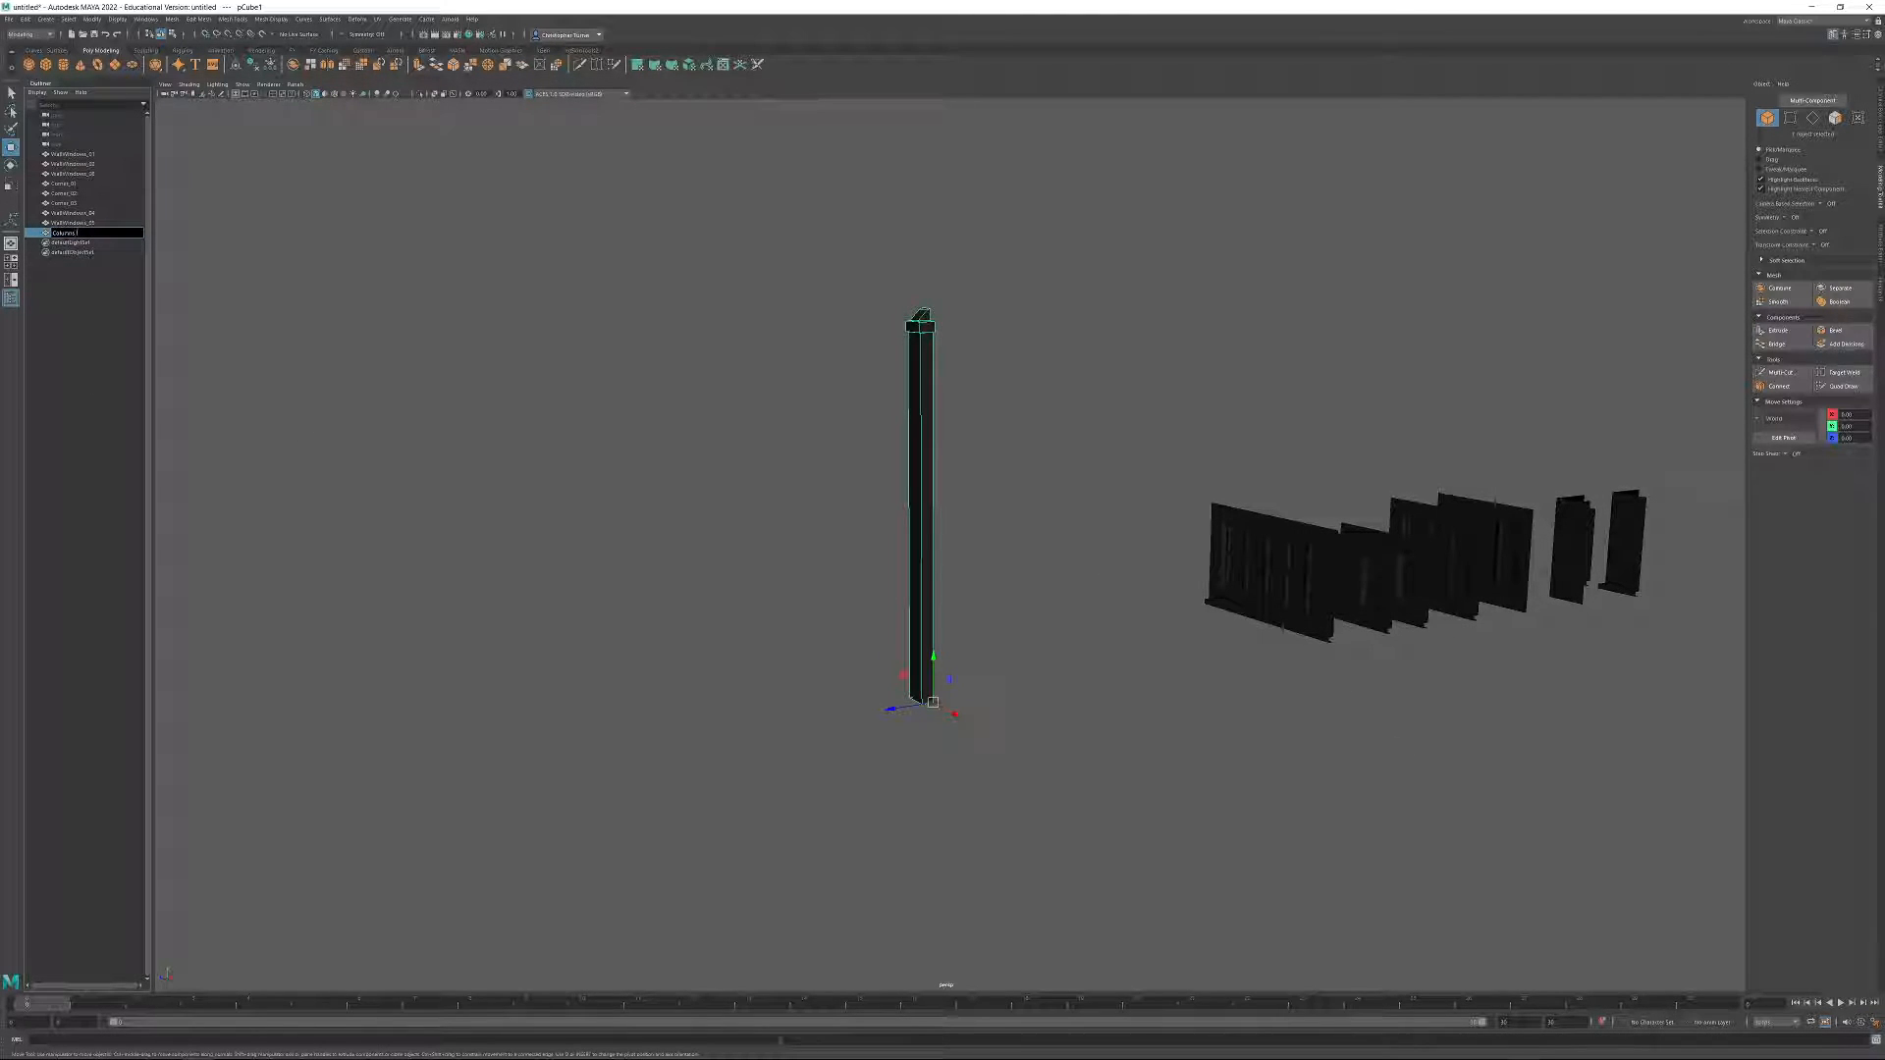
left_click_drag(891, 711, 1638, 536)
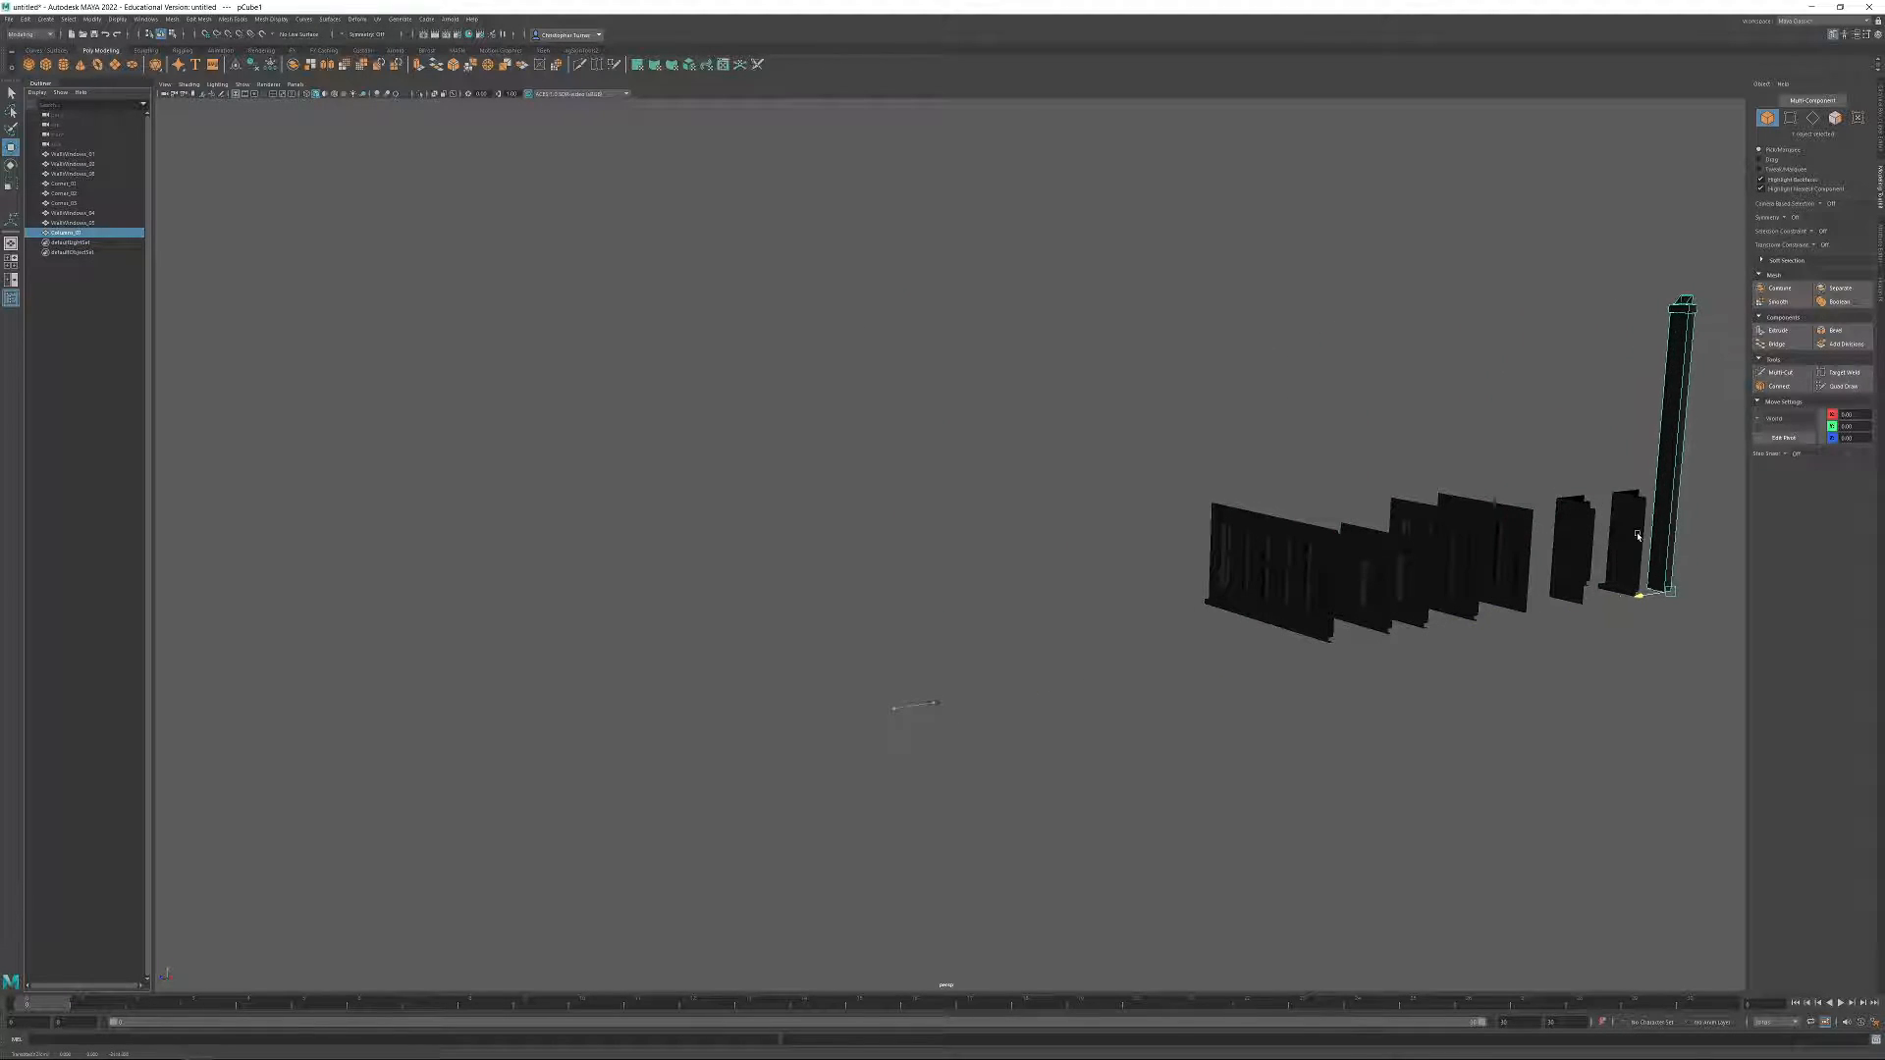
middle_click_drag(1638, 536, 1206, 532, "alt")
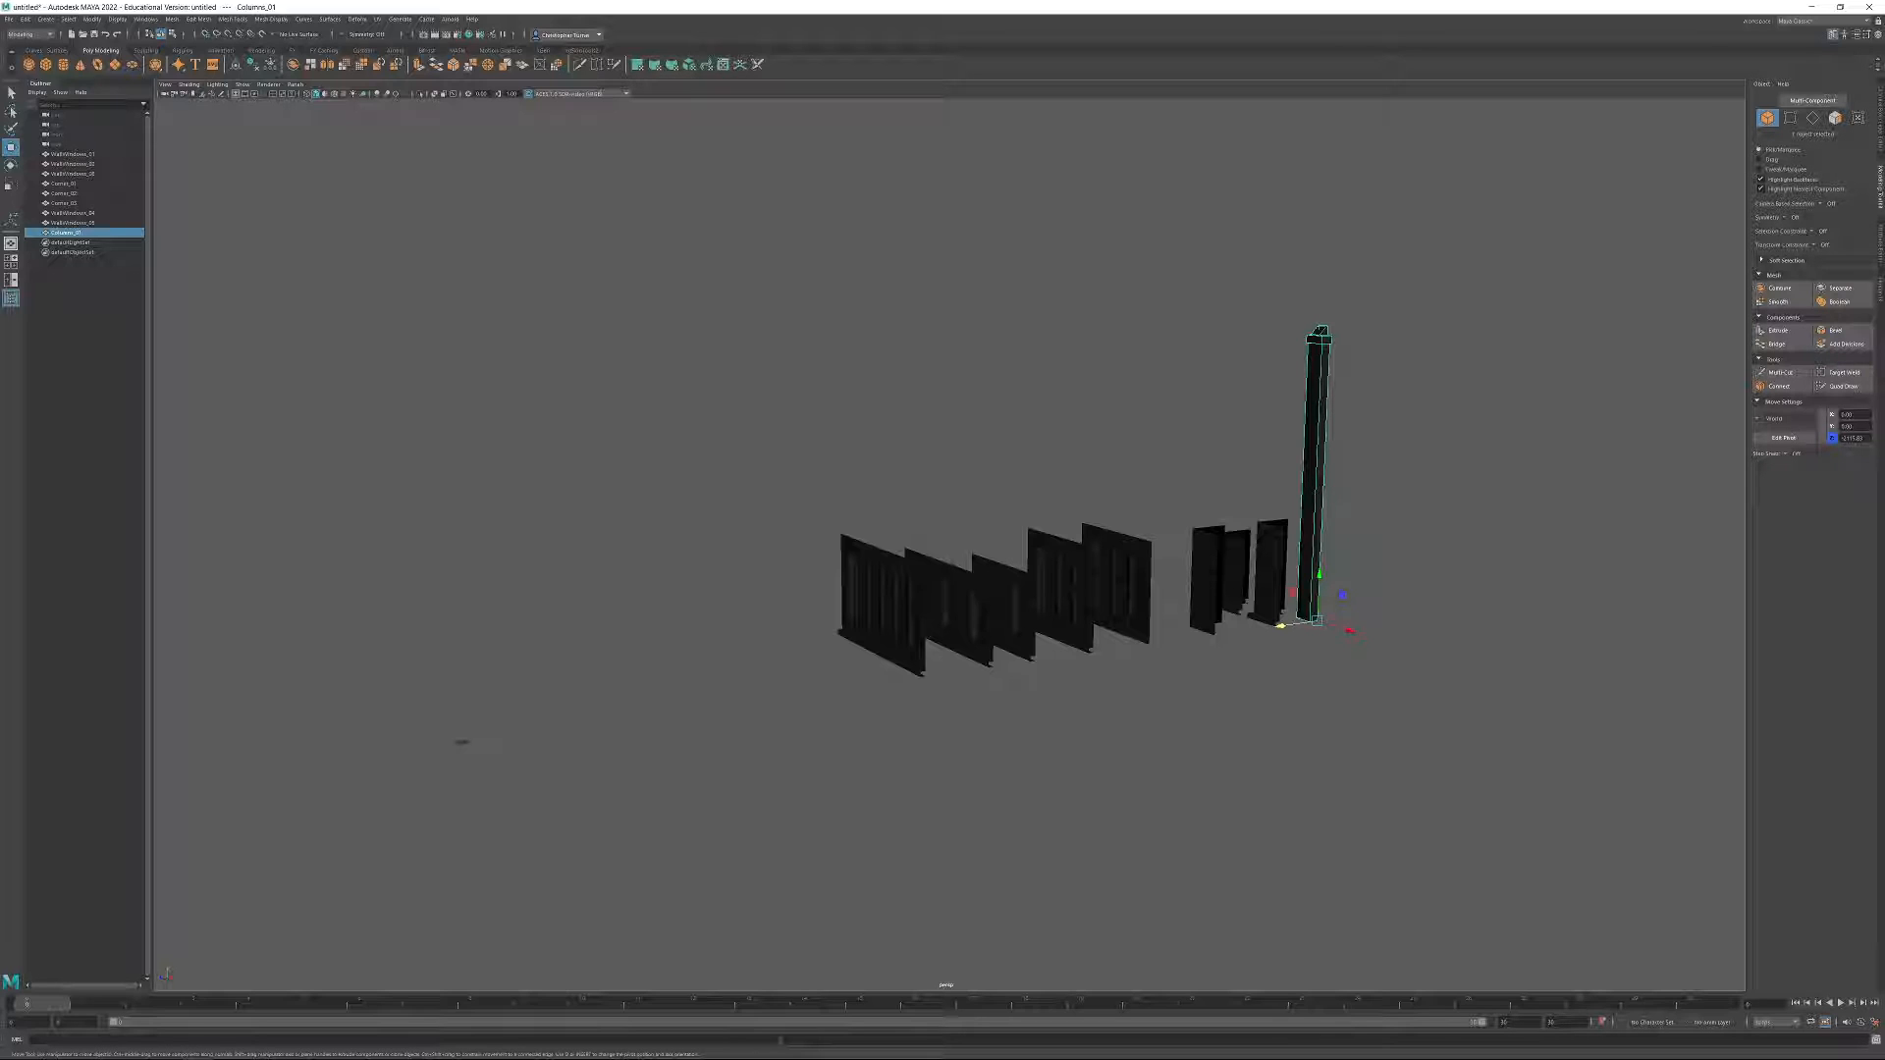
left_click_drag(1086, 568, 1341, 584, "alt")
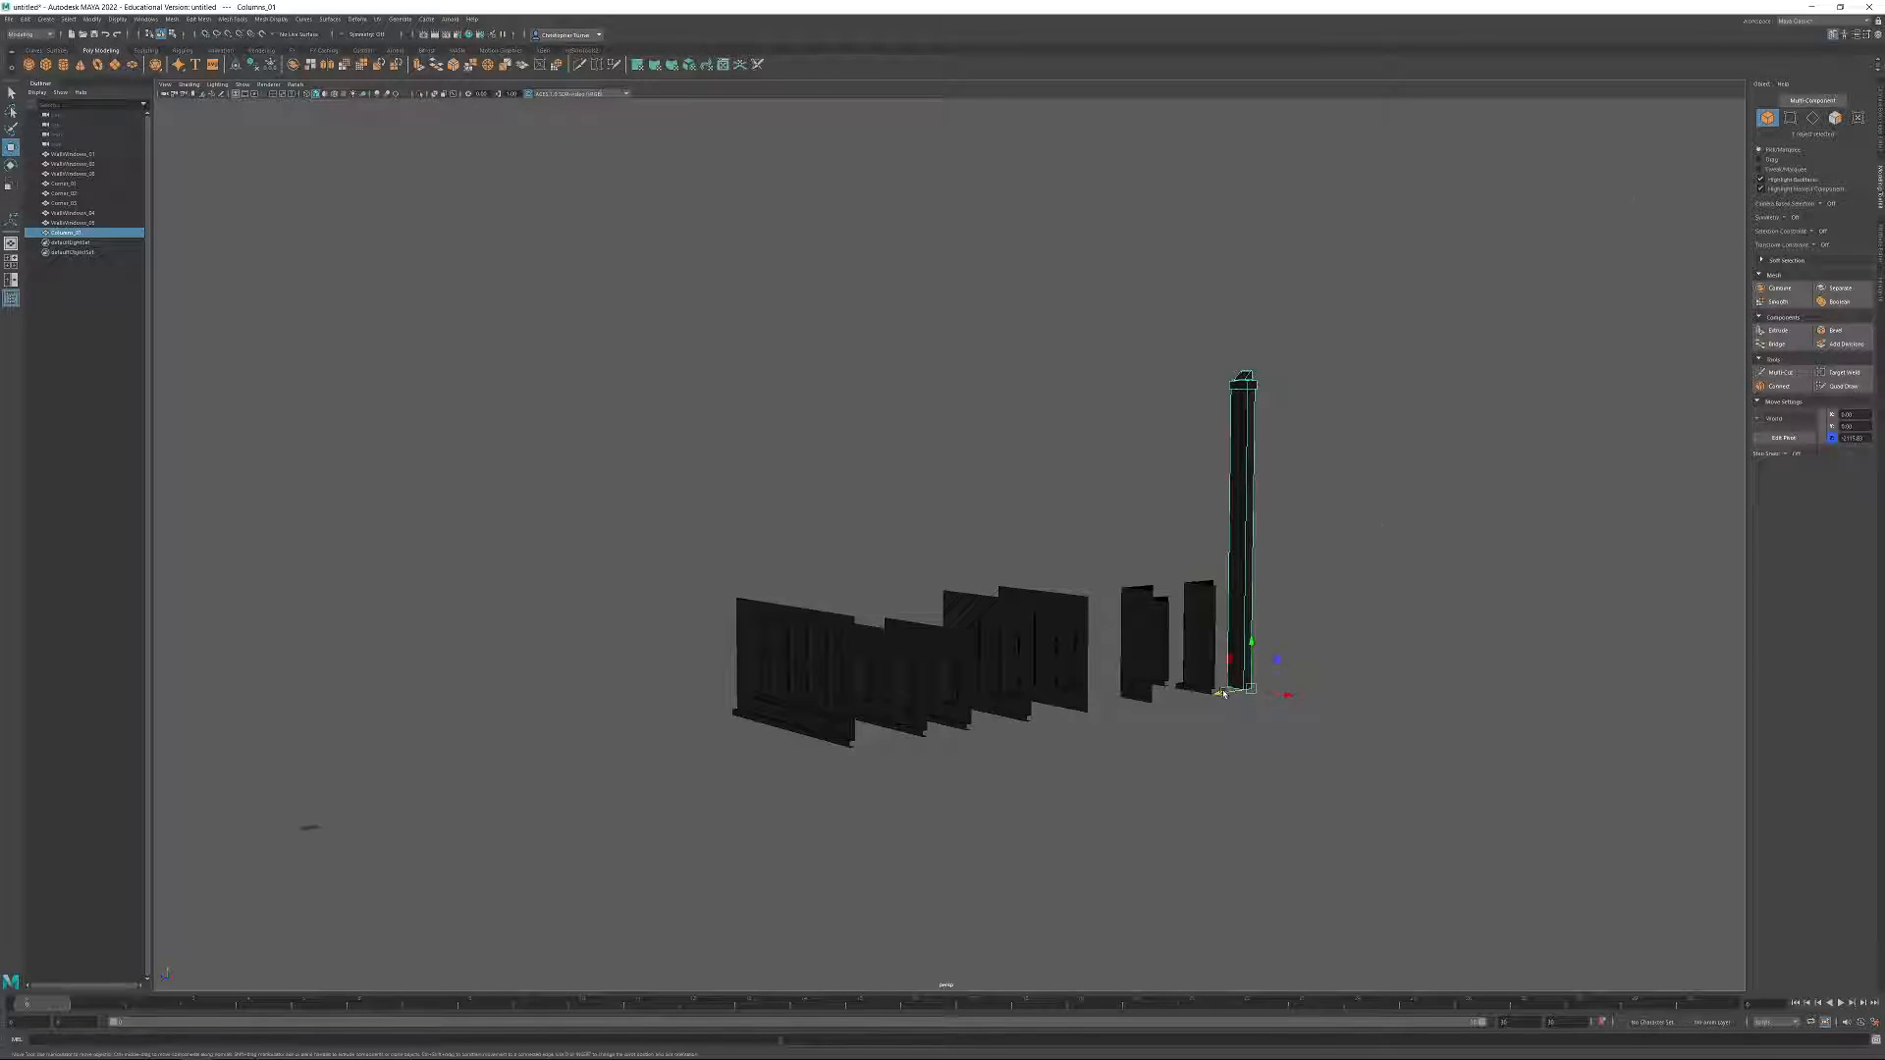
Duplicate the column and set the copy's Z position to 0.
left_click_drag(1225, 695, 493, 800, "shift")
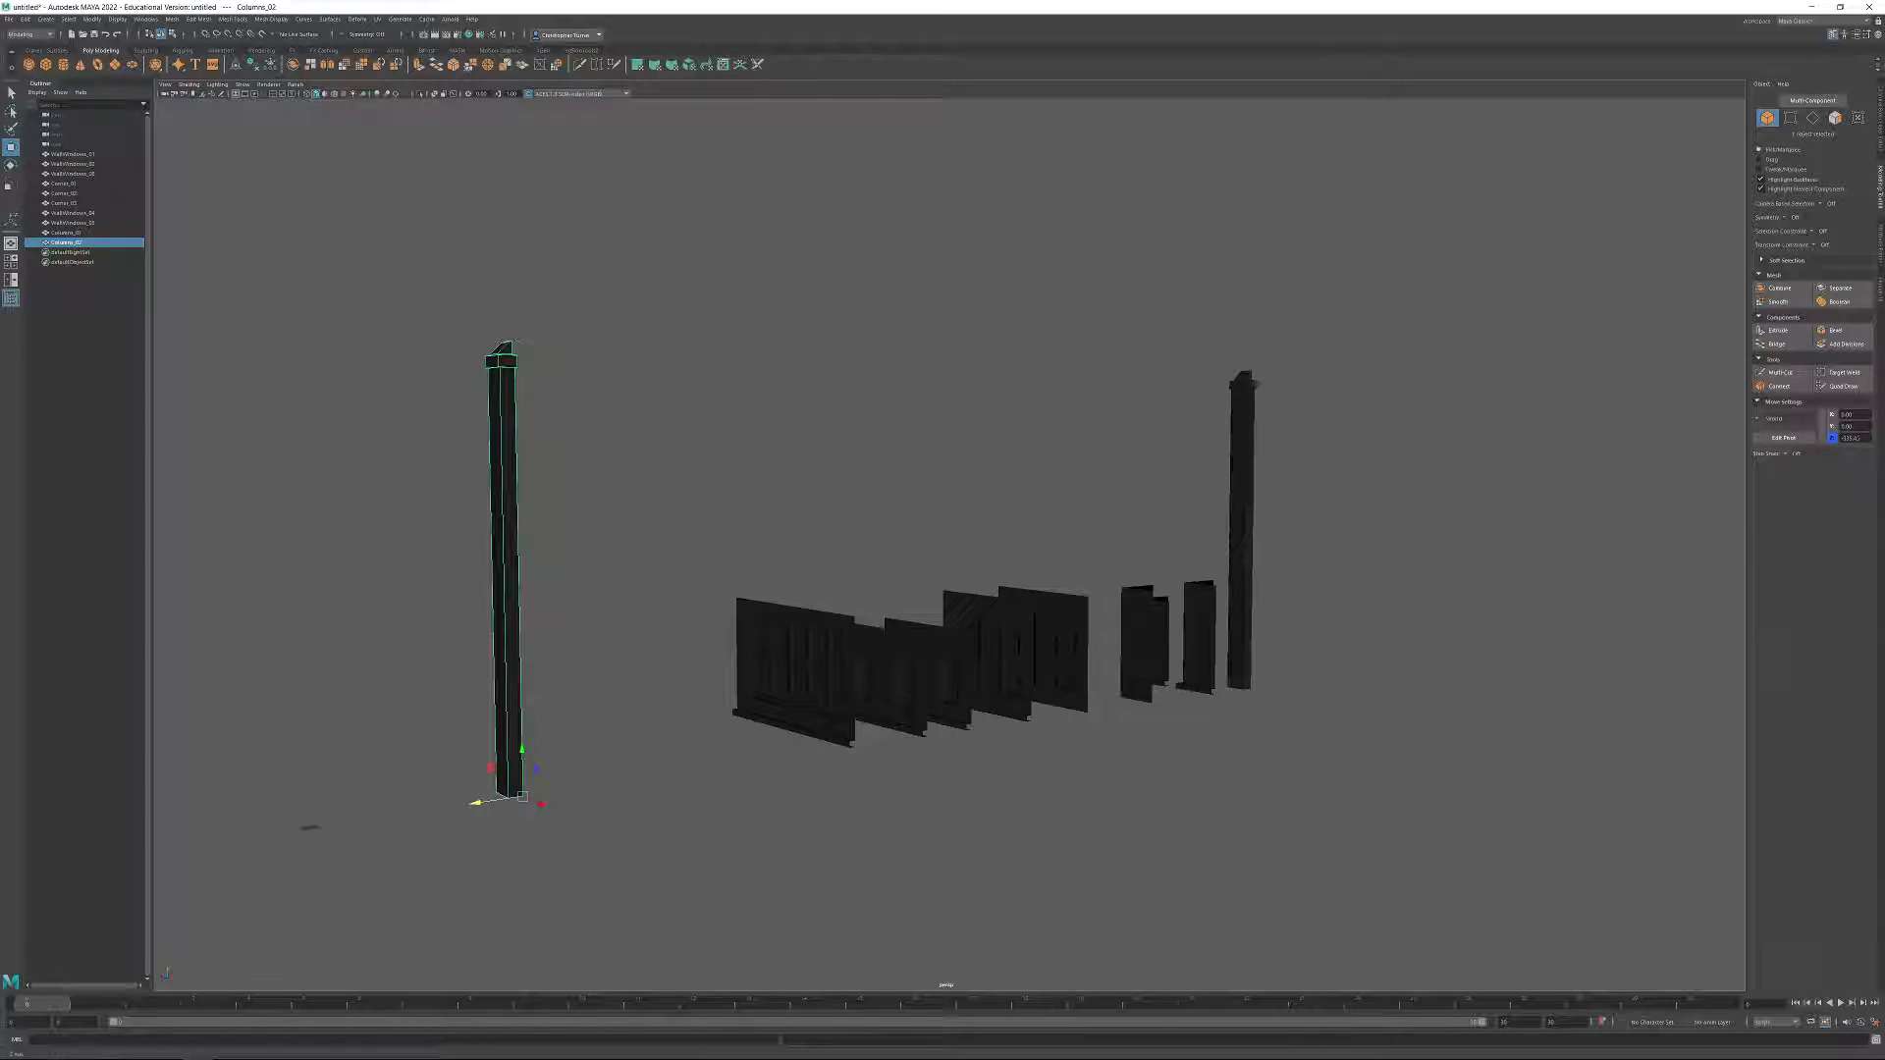
type("0")
key("Return")
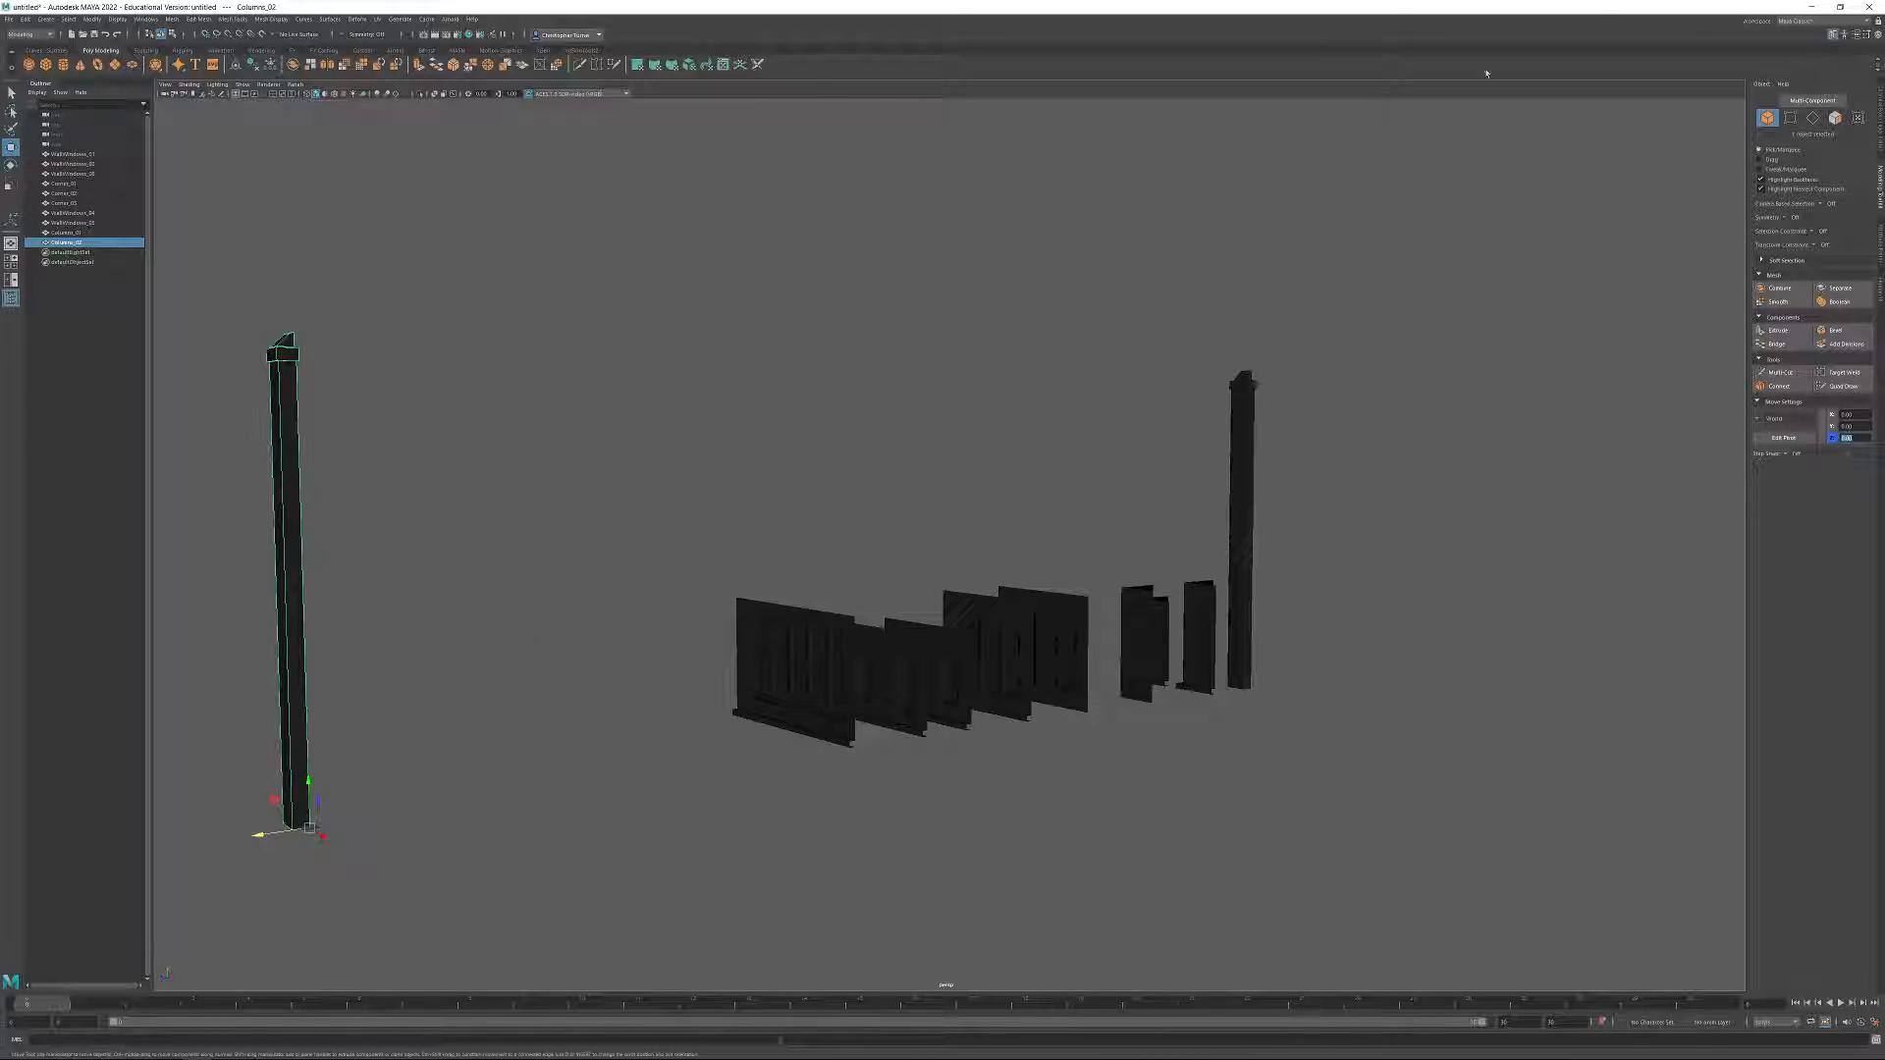
Shorten the duplicated column by moving all the vertices of its cap and top block down.
left_click(1790, 116)
left_click_drag(240, 295, 291, 674)
middle_click_drag(345, 670, 942, 597, "alt")
scroll(813, 370, "up", 7)
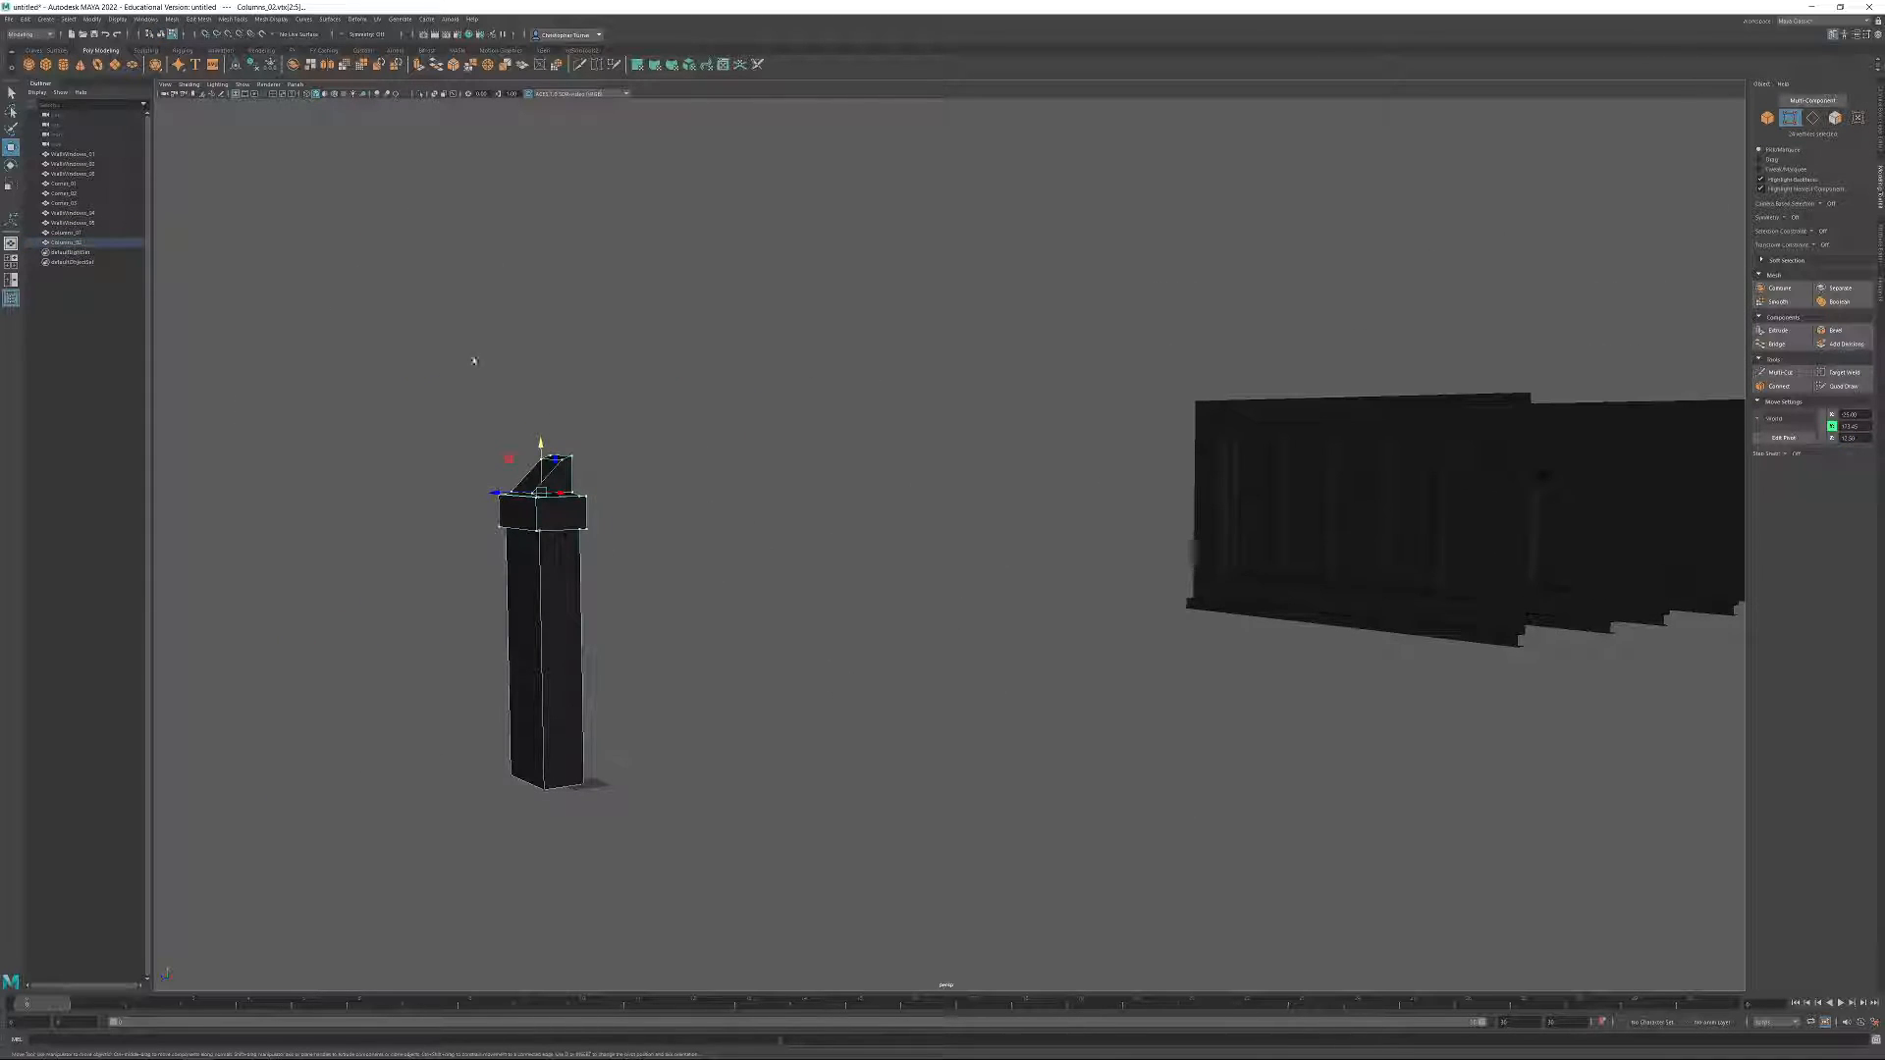
left_click(571, 457)
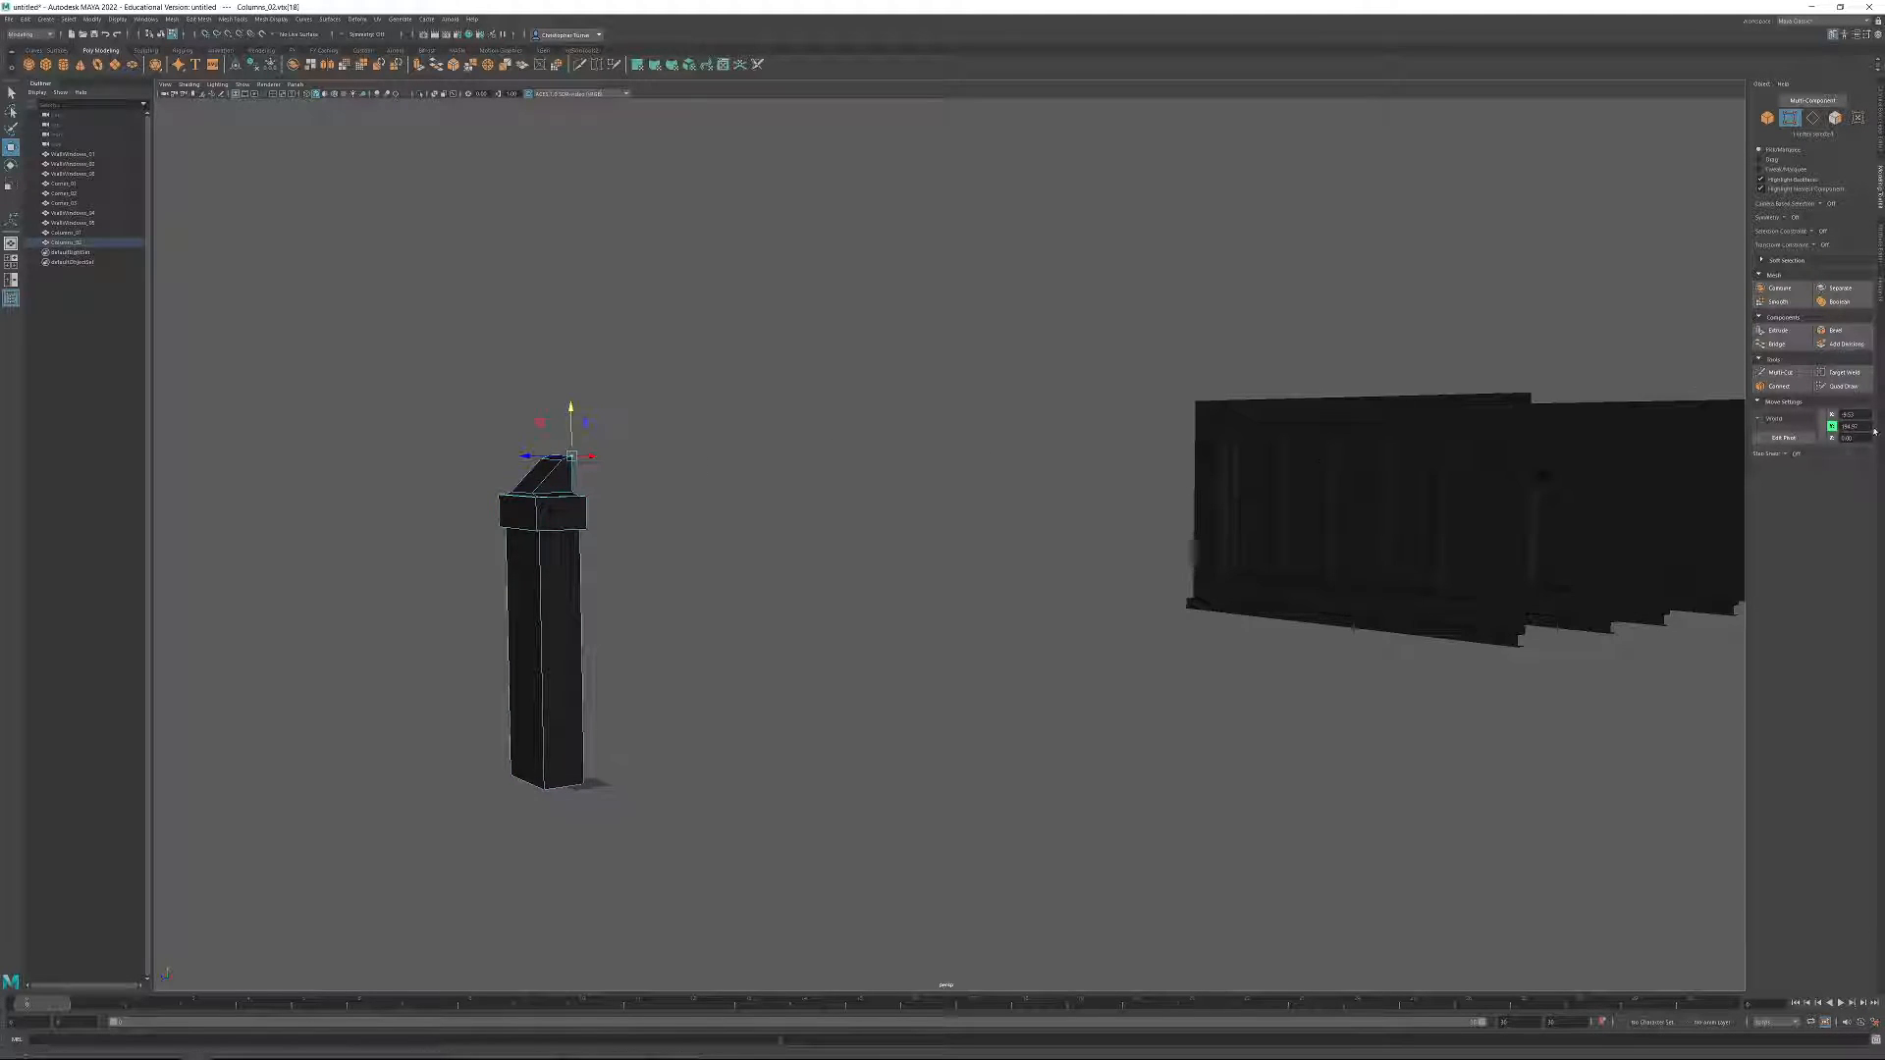
left_click_drag(474, 404, 669, 557)
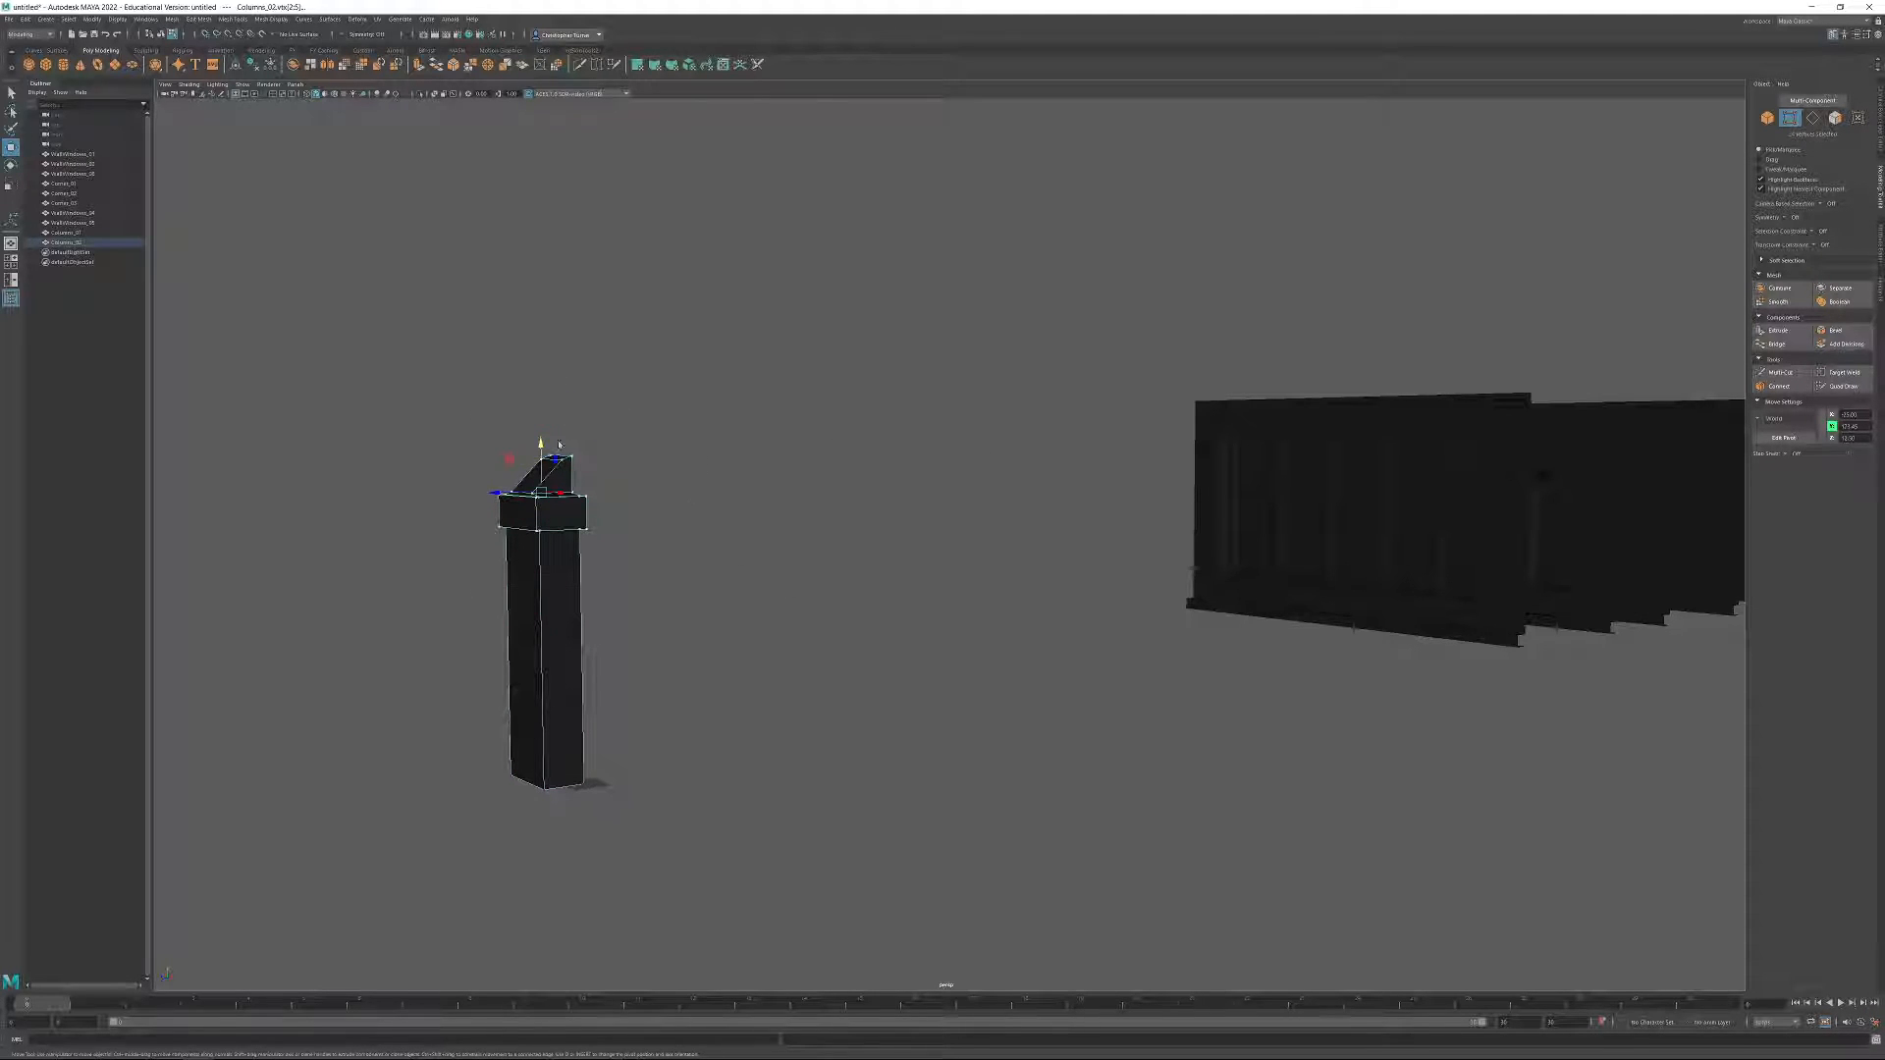
left_click_drag(541, 452, 543, 473)
left_click(1767, 117)
Move the short column along Z to the end of the module row, beyond the tall column.
left_click_drag(554, 790, 1311, 565)
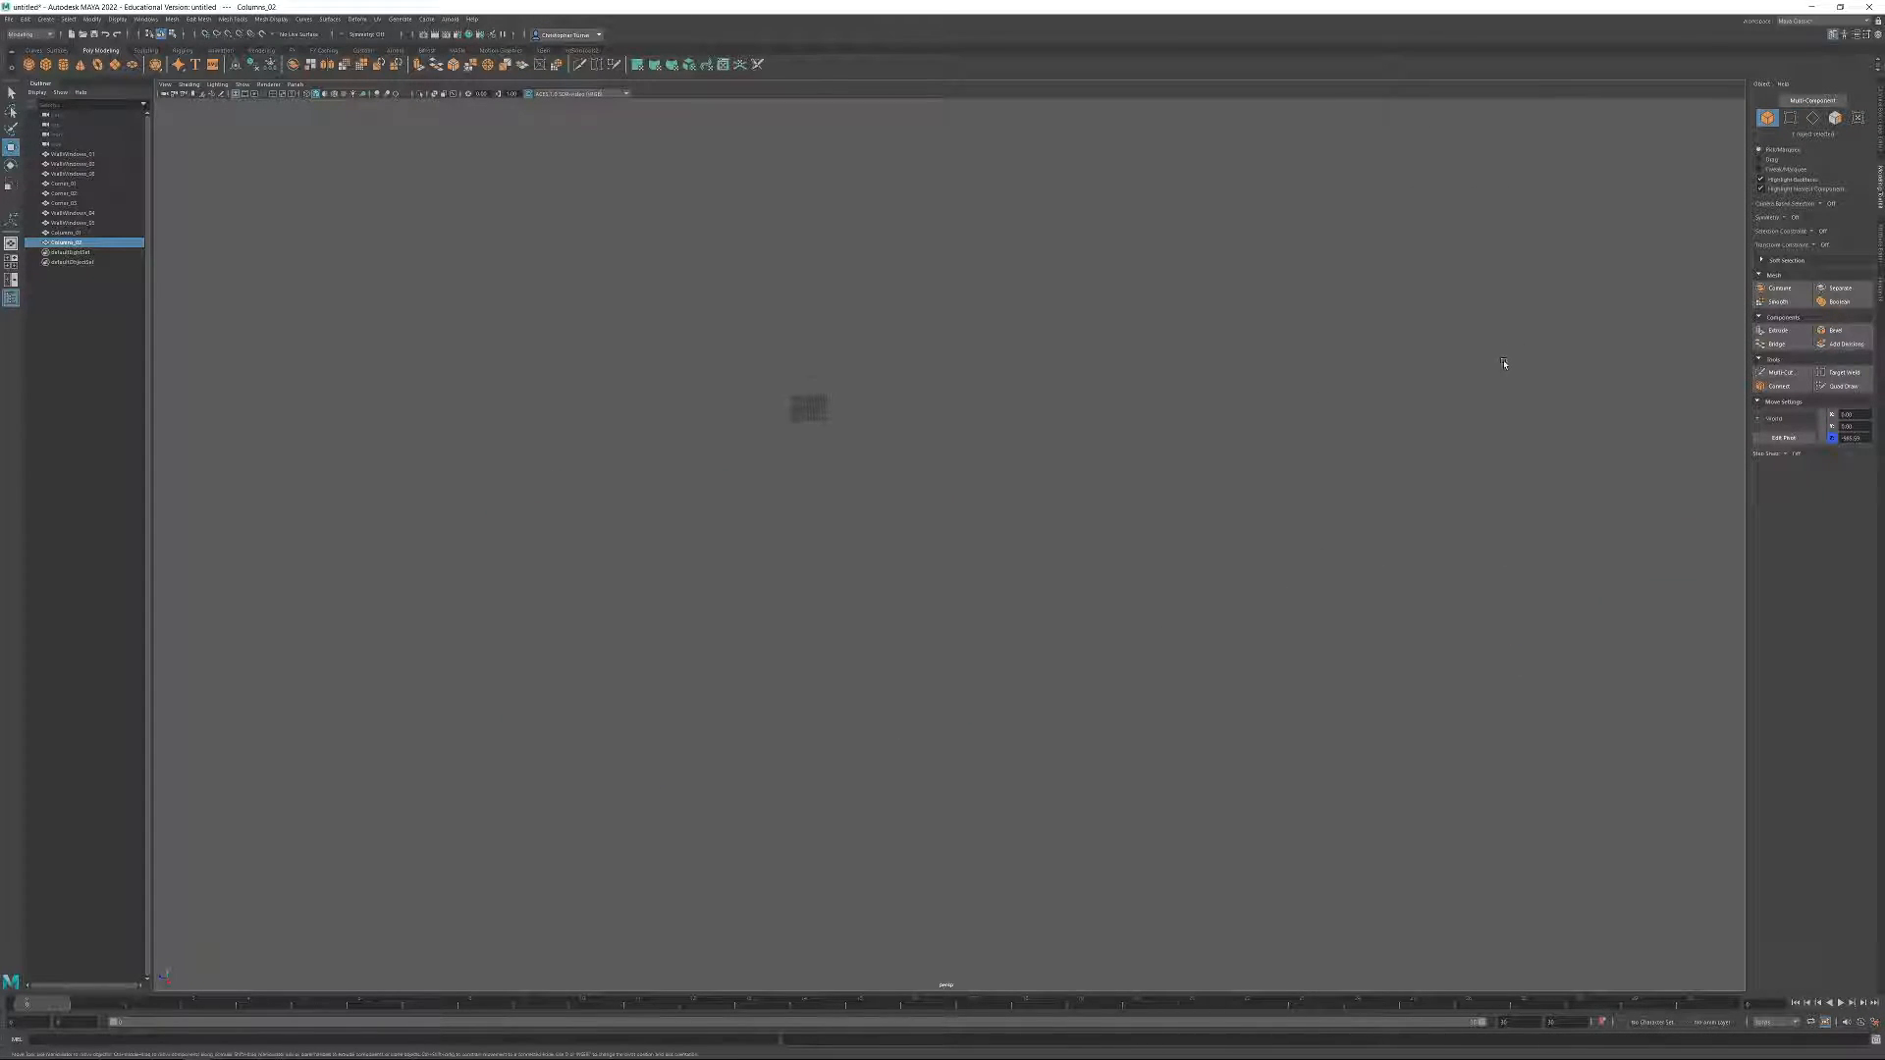
key("f")
left_click_drag(960, 366, 659, 789, "alt")
left_click_drag(613, 868, 922, 651)
key("ctrl+z")
right_click_drag(1167, 547, 864, 559, "alt")
left_click_drag(864, 560, 908, 506, "alt")
left_click_drag(394, 614, 1426, 466)
scroll(1425, 467, "up", 4)
Select all the modules in the row and examine the complete kit from several angles.
left_click_drag(601, 314, 946, 703)
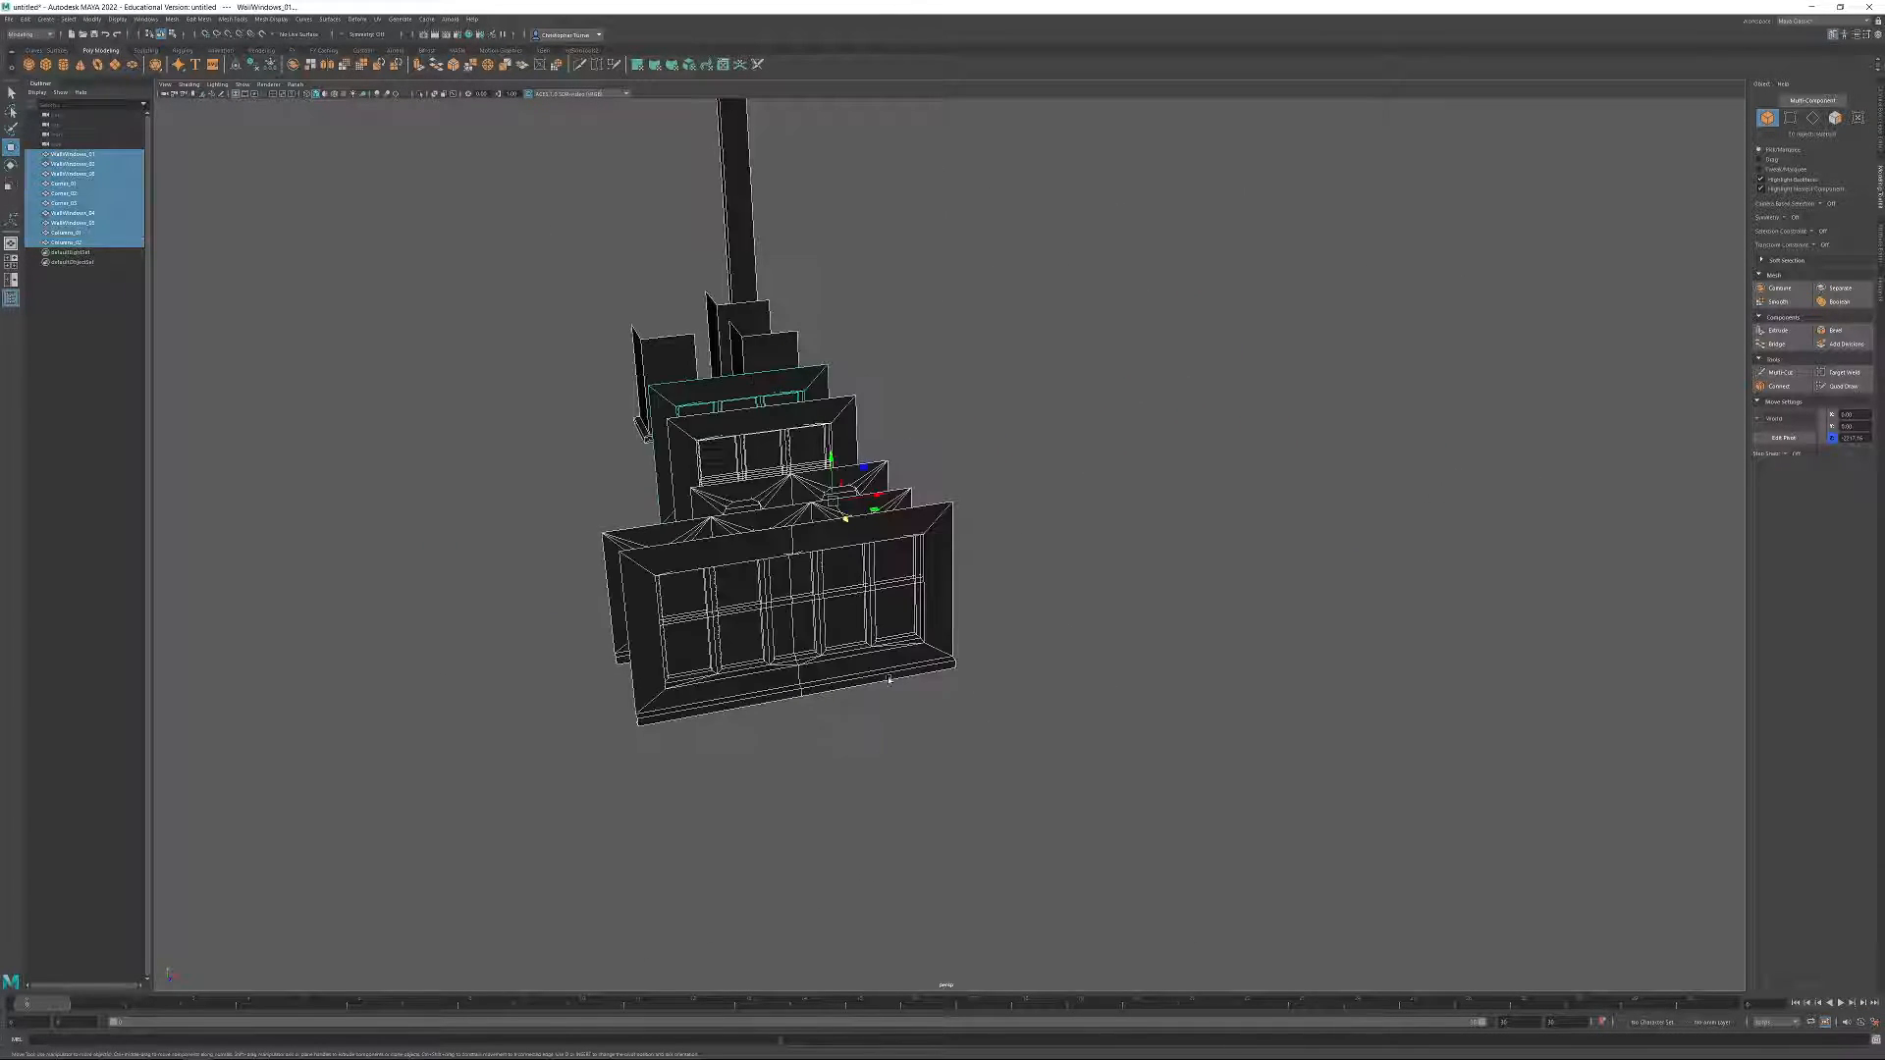
left_click_drag(722, 508, 845, 520, "alt")
middle_click_drag(845, 520, 1009, 609, "alt")
right_click_drag(1008, 609, 1195, 622, "alt")
left_click_drag(1195, 622, 1182, 598, "alt")
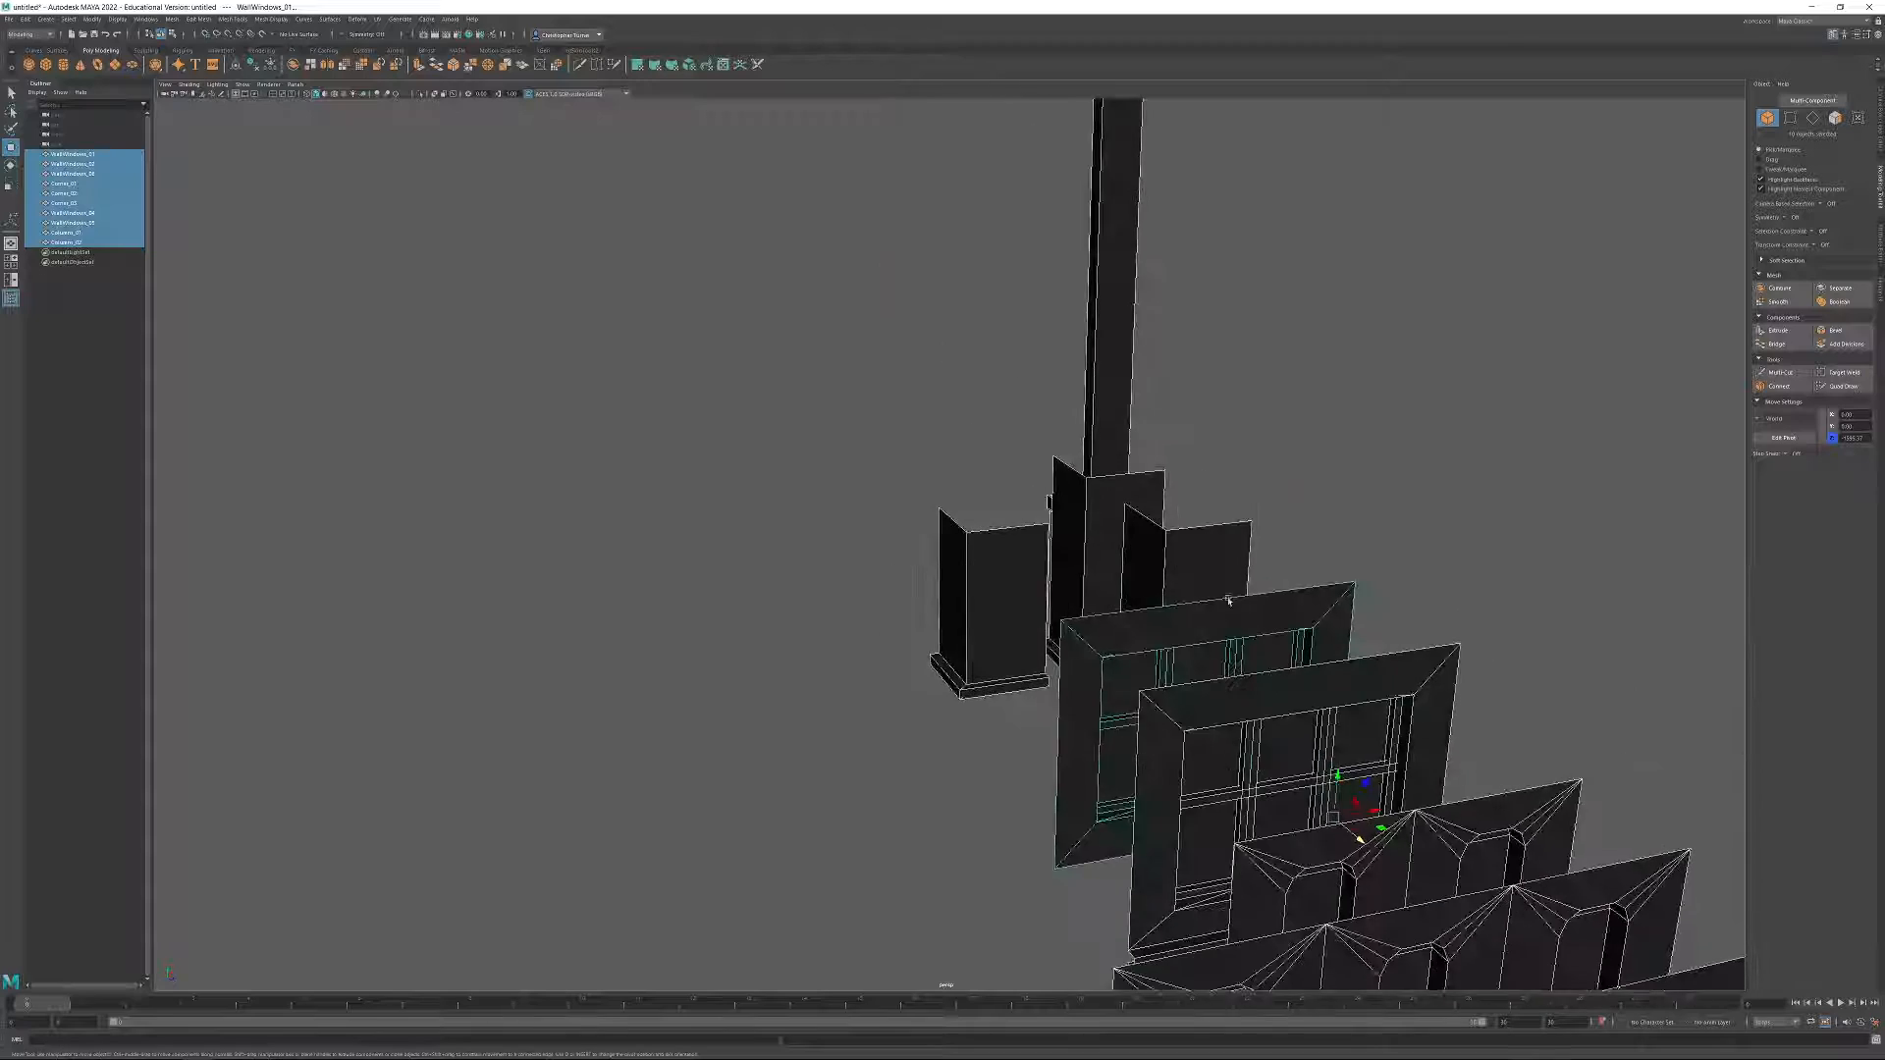
middle_click_drag(1183, 598, 1103, 593, "alt")
mouse_move(1102, 594)
left_mouse_down("alt")
mouse_move(945, 491)
mouse_move(1116, 526)
mouse_move(1107, 569)
left_mouse_up("alt")
scroll(946, 491, "down", 5)
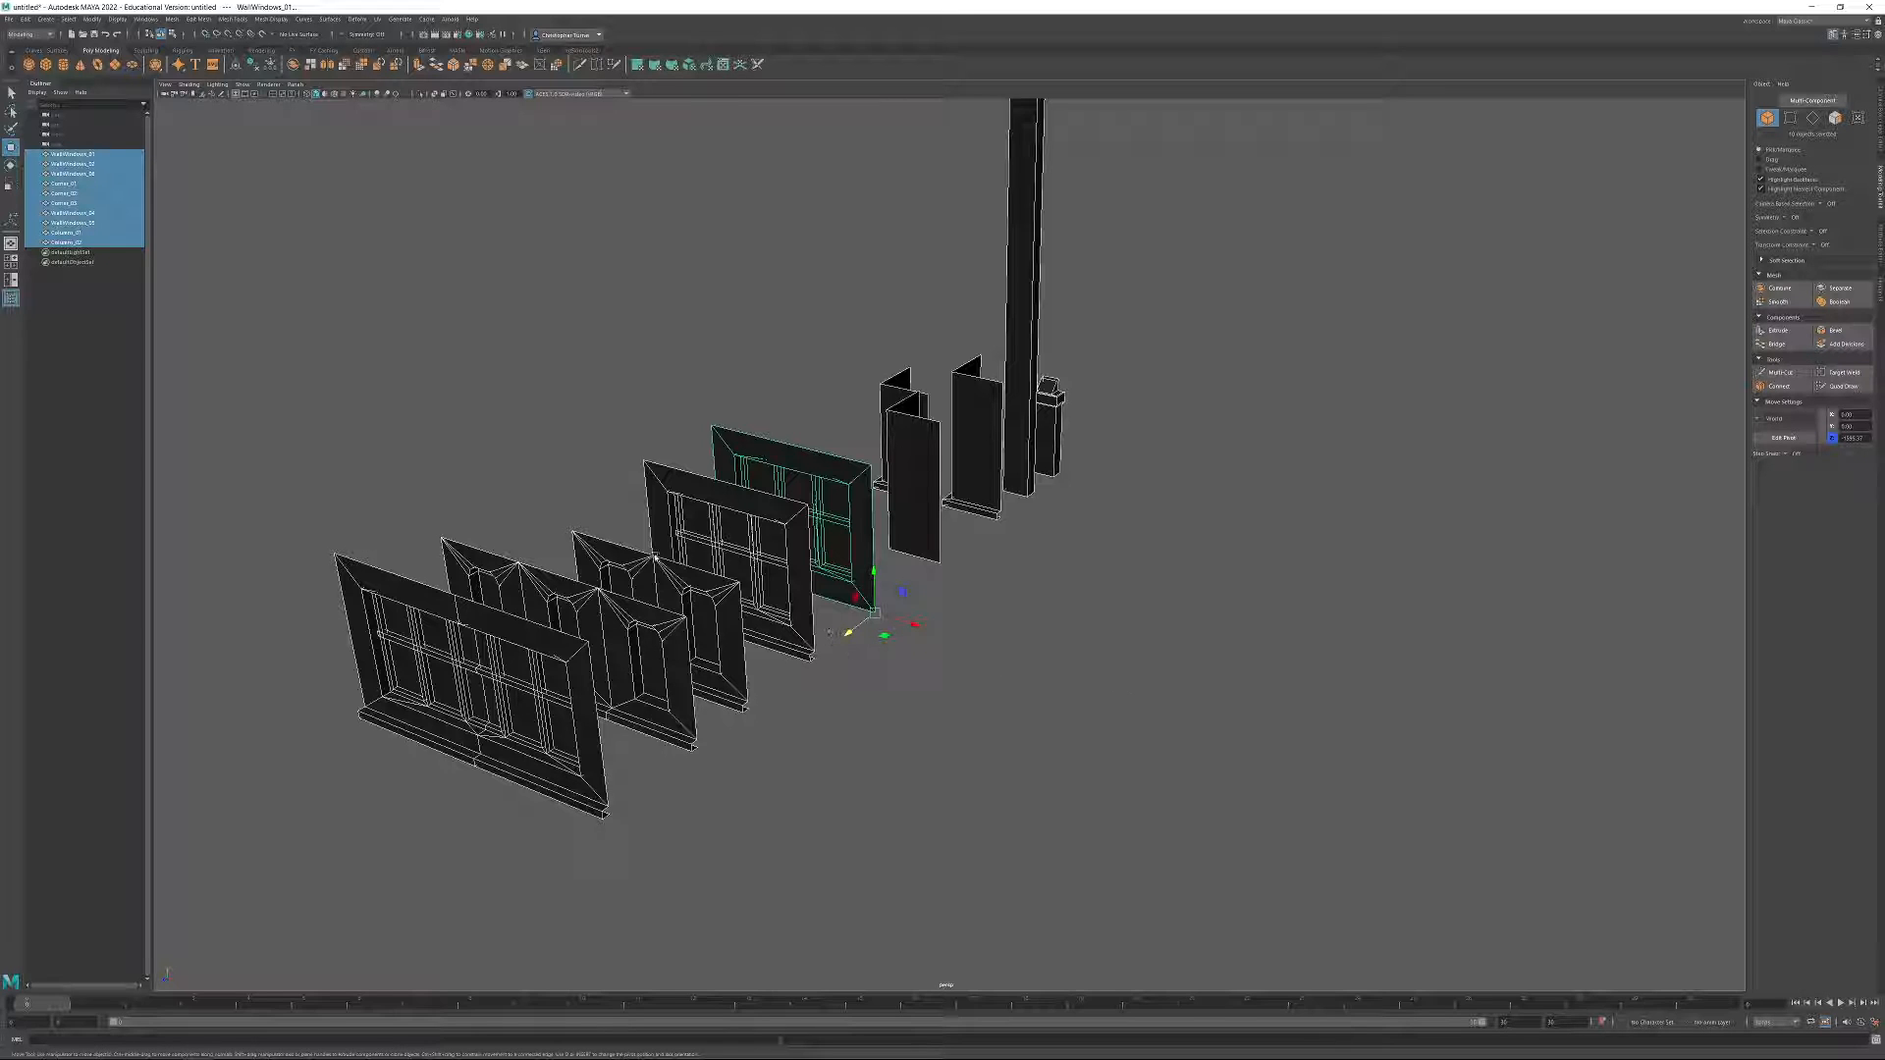
left_click_drag(466, 787, 492, 748, "alt")
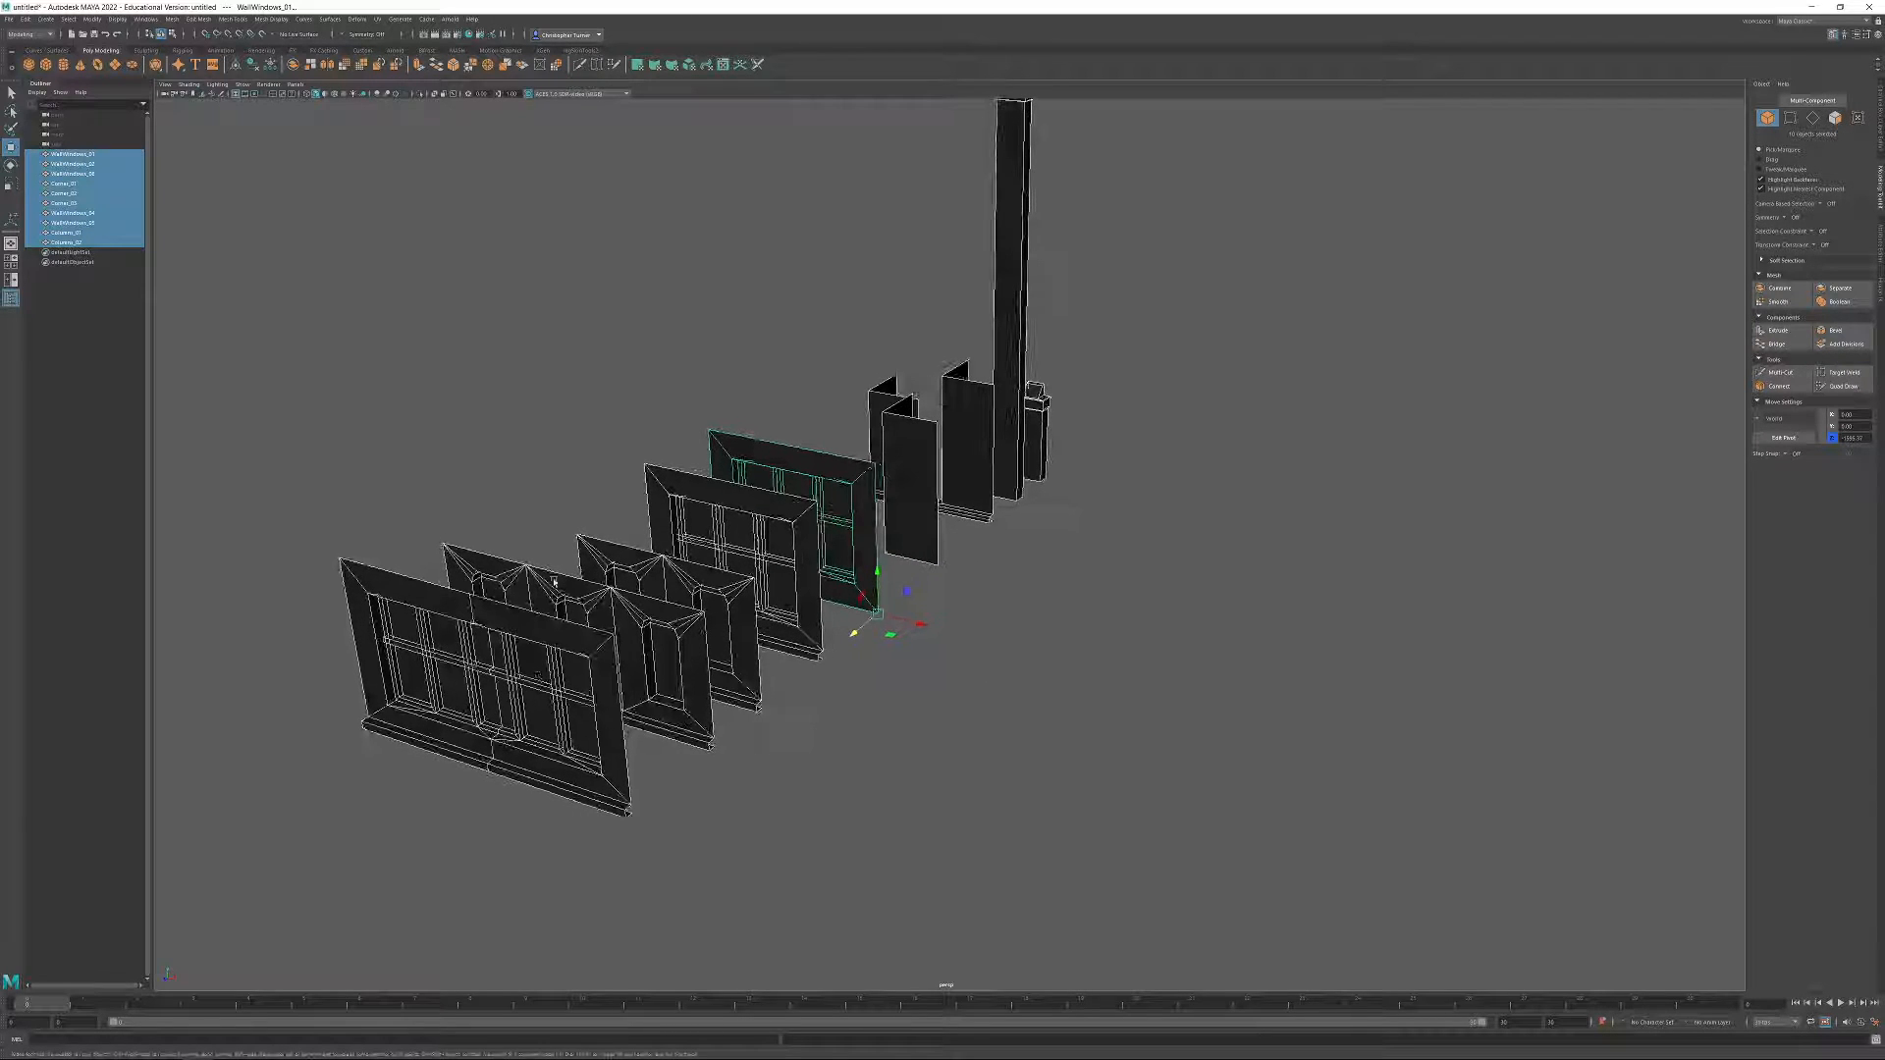
Duplicate the wide five-bay window wall module and raise the copy above the original.
left_click(569, 645)
left_click(498, 631)
left_click_drag(497, 632, 587, 603, "alt")
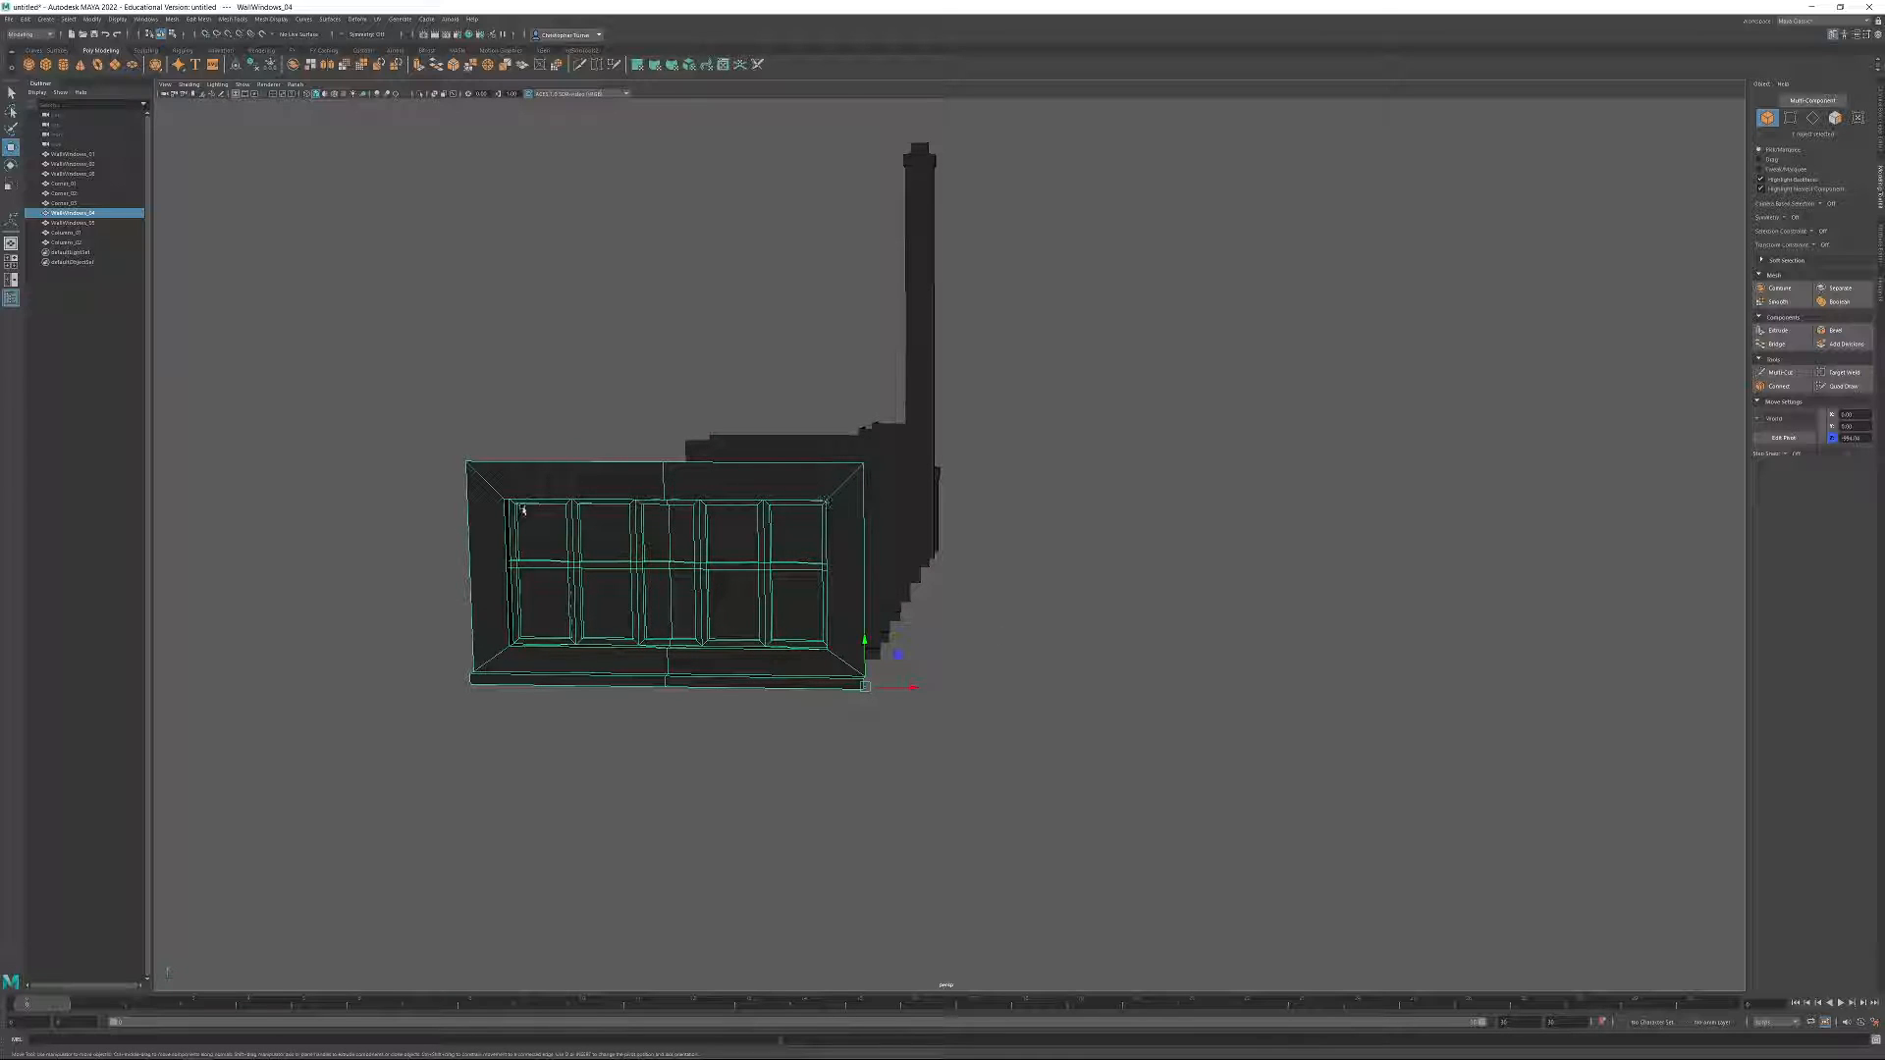
left_click_drag(649, 488, 801, 575, "alt")
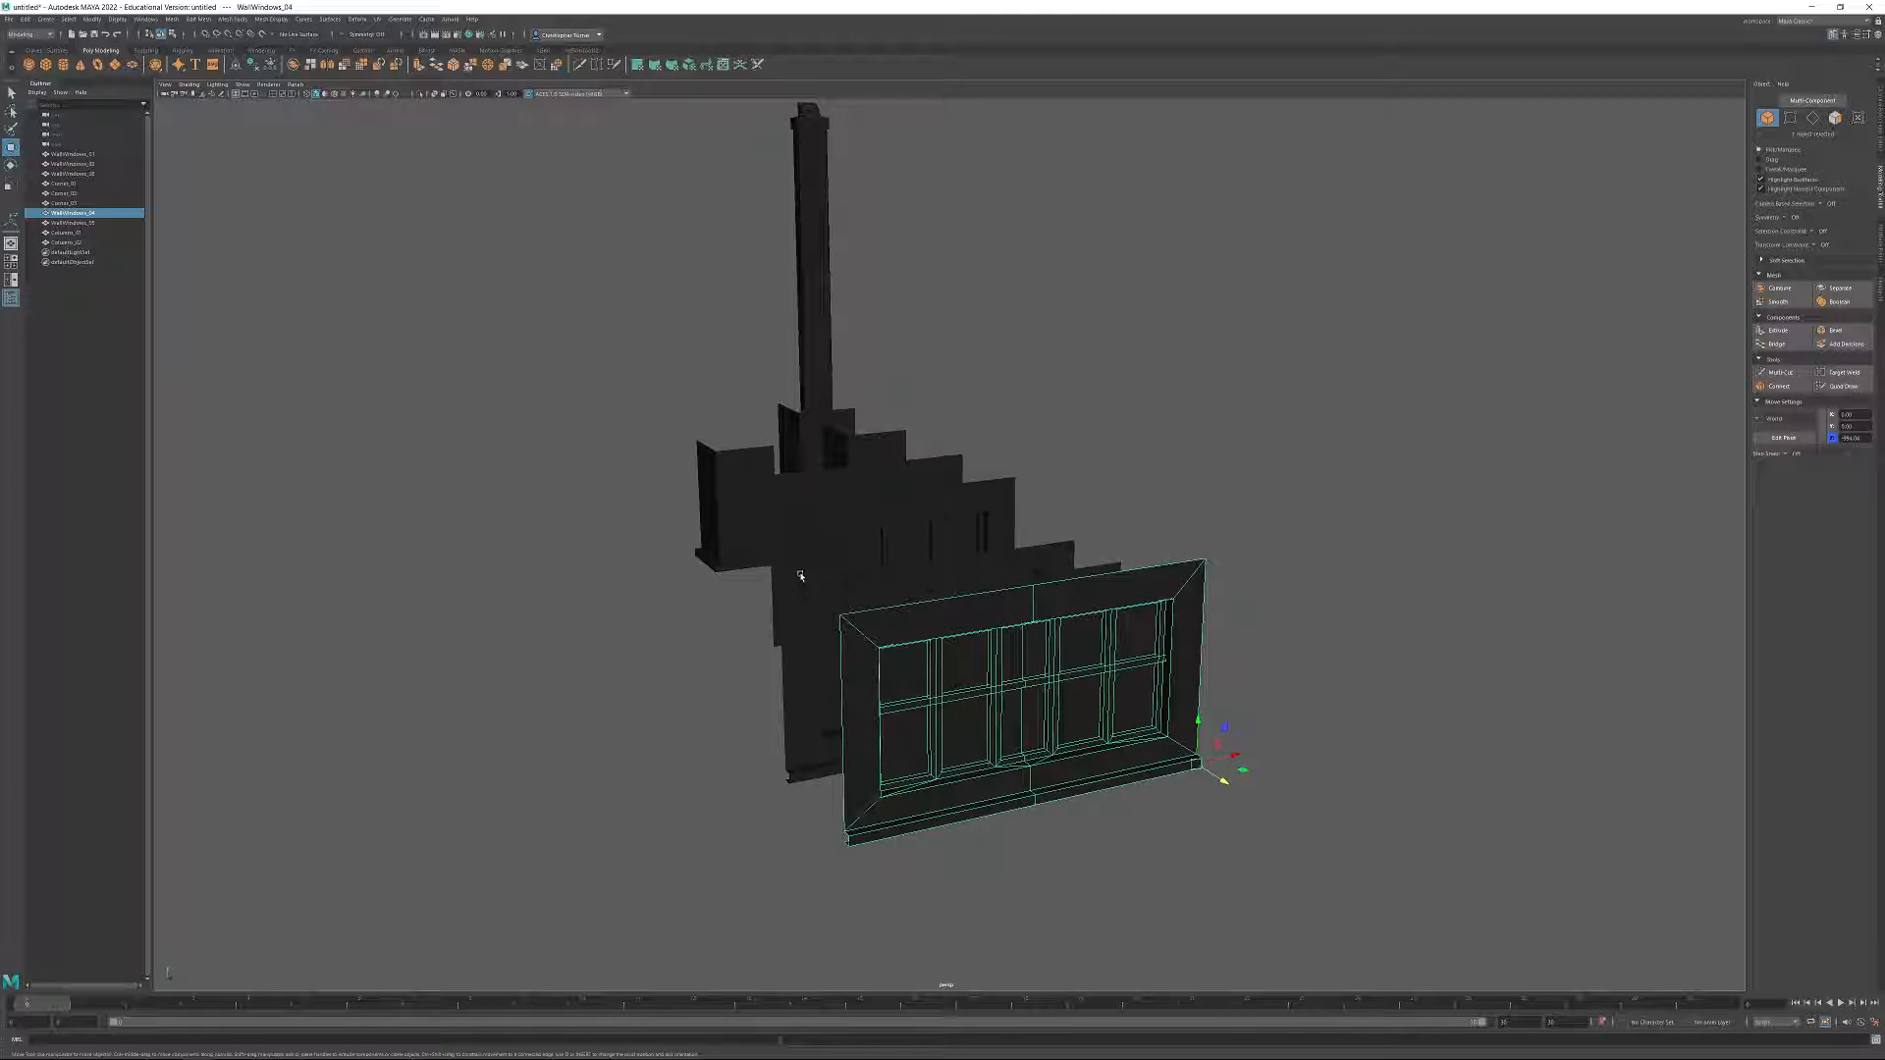
left_click_drag(1154, 722, 1217, 654, "alt")
mouse_move(1348, 619)
left_mouse_down("alt")
mouse_move(1244, 656)
mouse_move(1180, 524)
mouse_move(1182, 358)
left_mouse_up("alt")
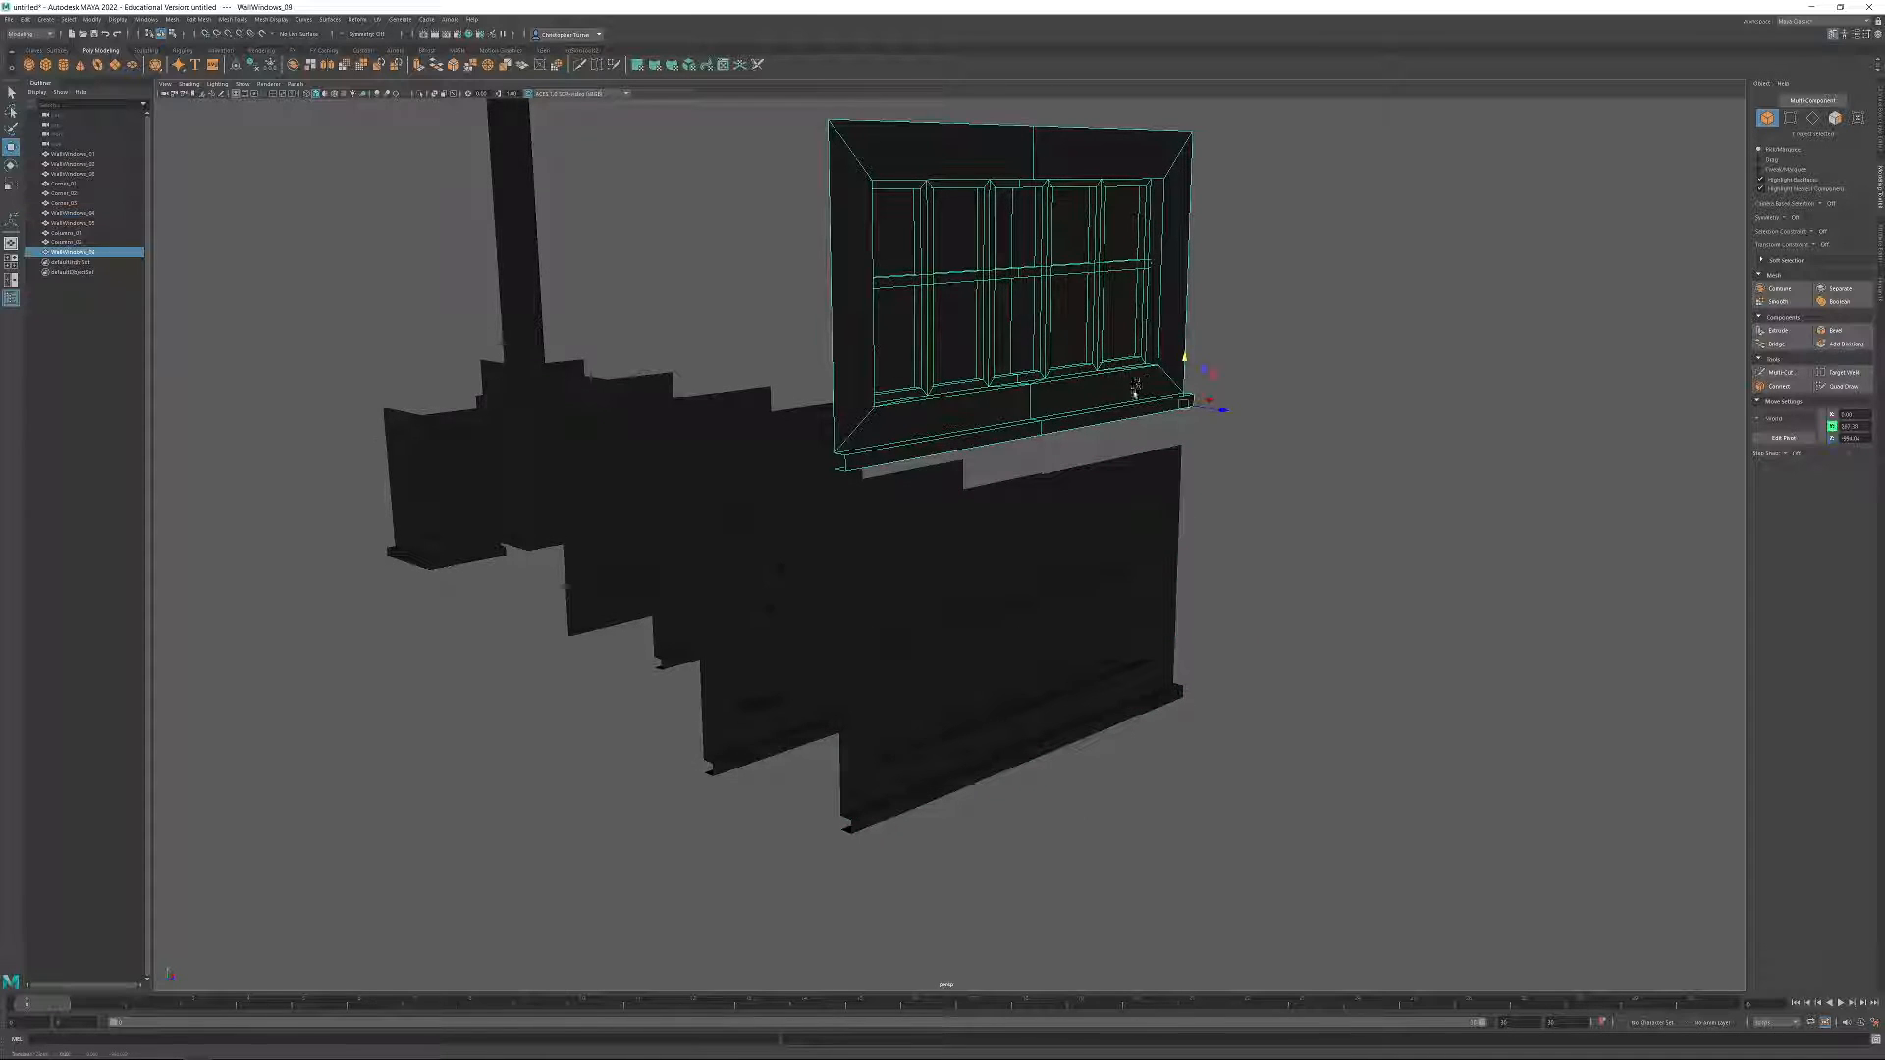
Delete the reveal faces lining the opening and the window frame geometry from the raised wall copy, leaving an empty hole.
middle_click_drag(1136, 382, 1118, 494, "alt")
scroll(1487, 184, "up", 5)
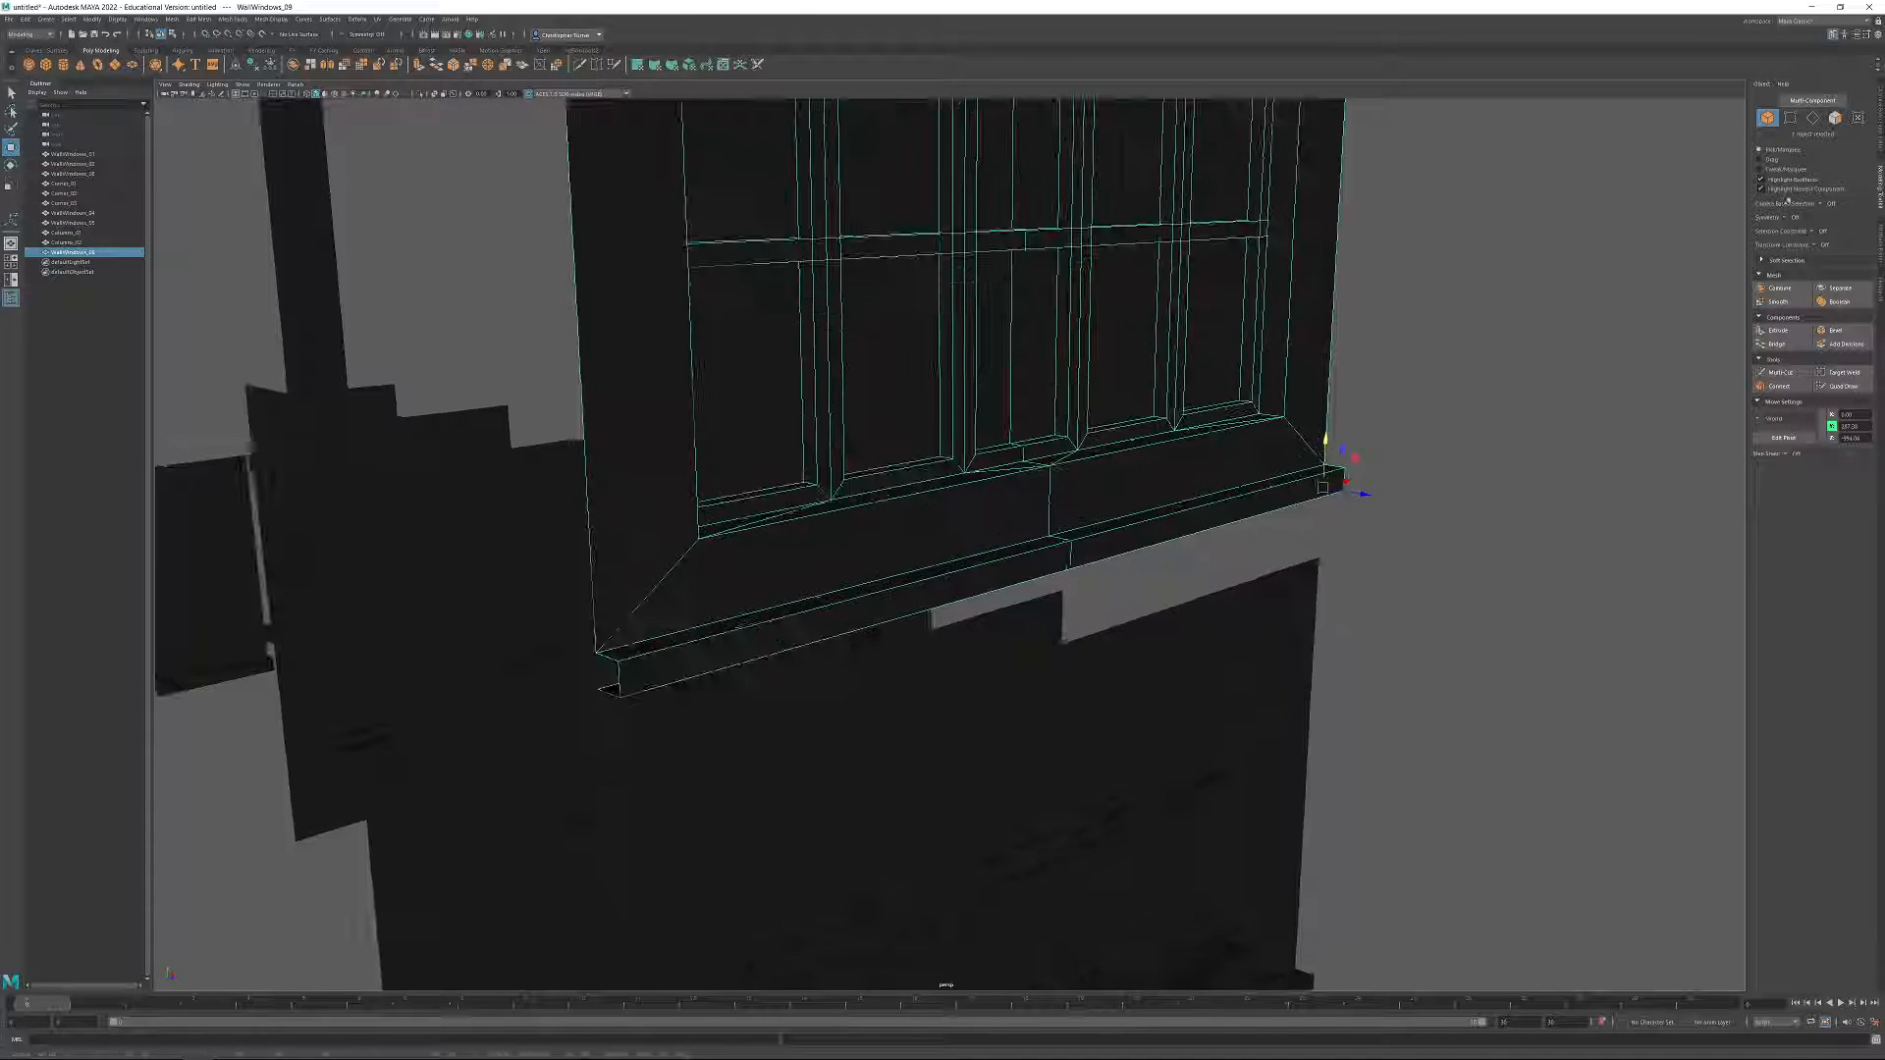
left_click(1835, 118)
left_click(1289, 405)
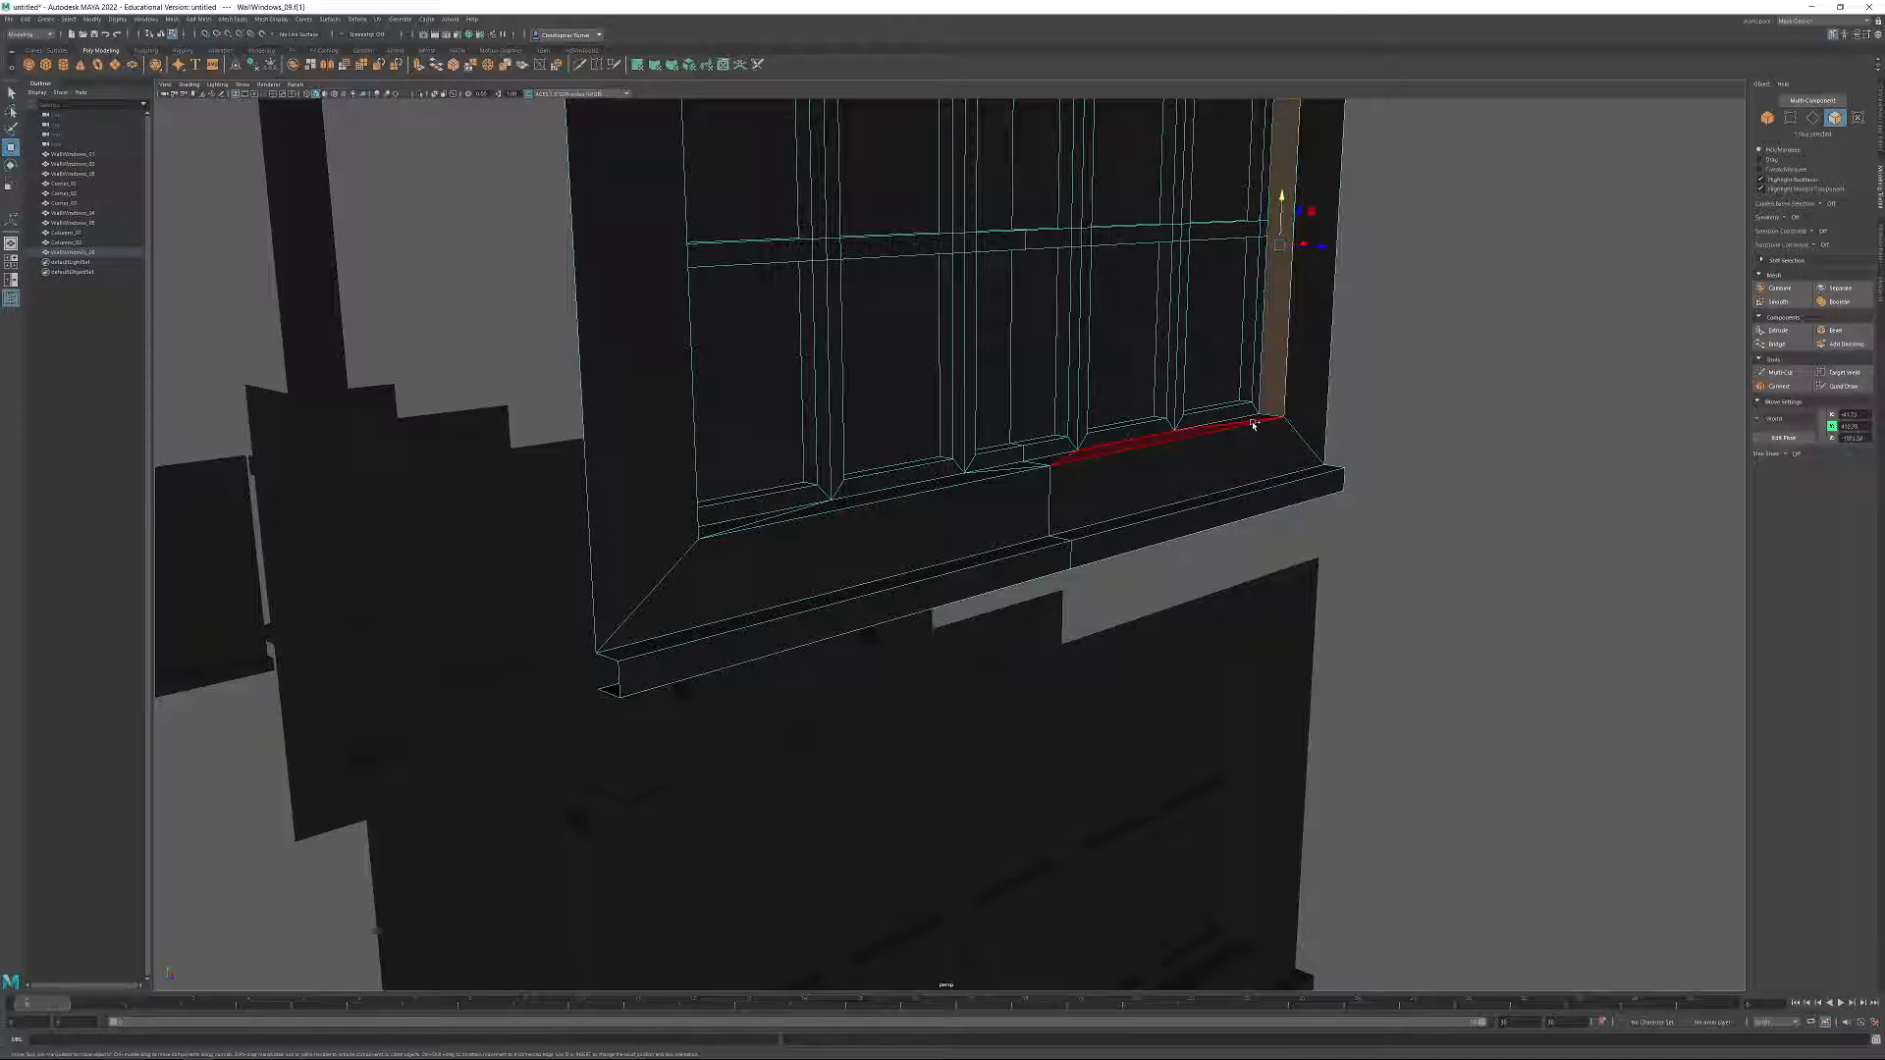
left_click(1253, 422, "shift")
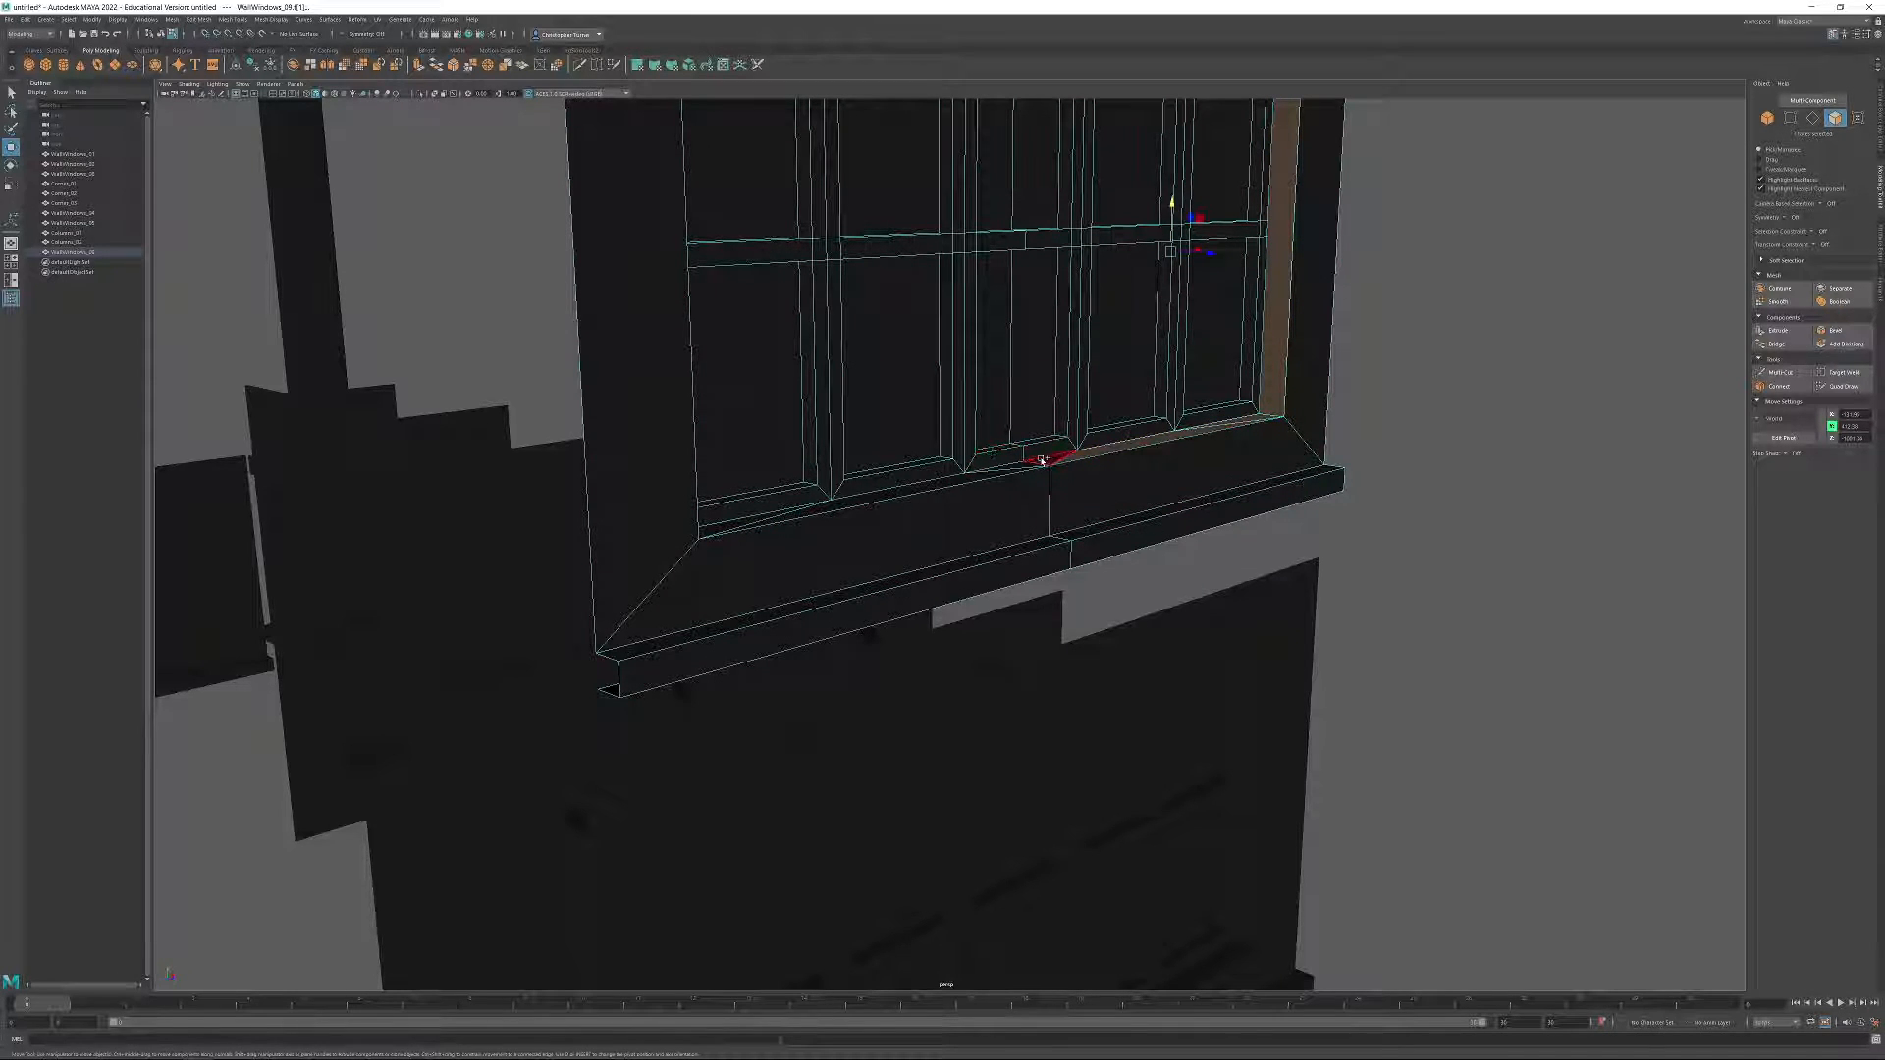
left_click(996, 473, "shift")
left_click_drag(995, 474, 922, 413, "alt")
middle_click_drag(922, 413, 1003, 542, "alt")
right_click_drag(1003, 542, 1245, 597, "alt")
left_click_drag(1245, 597, 1103, 539, "alt")
left_click(1064, 540, "shift")
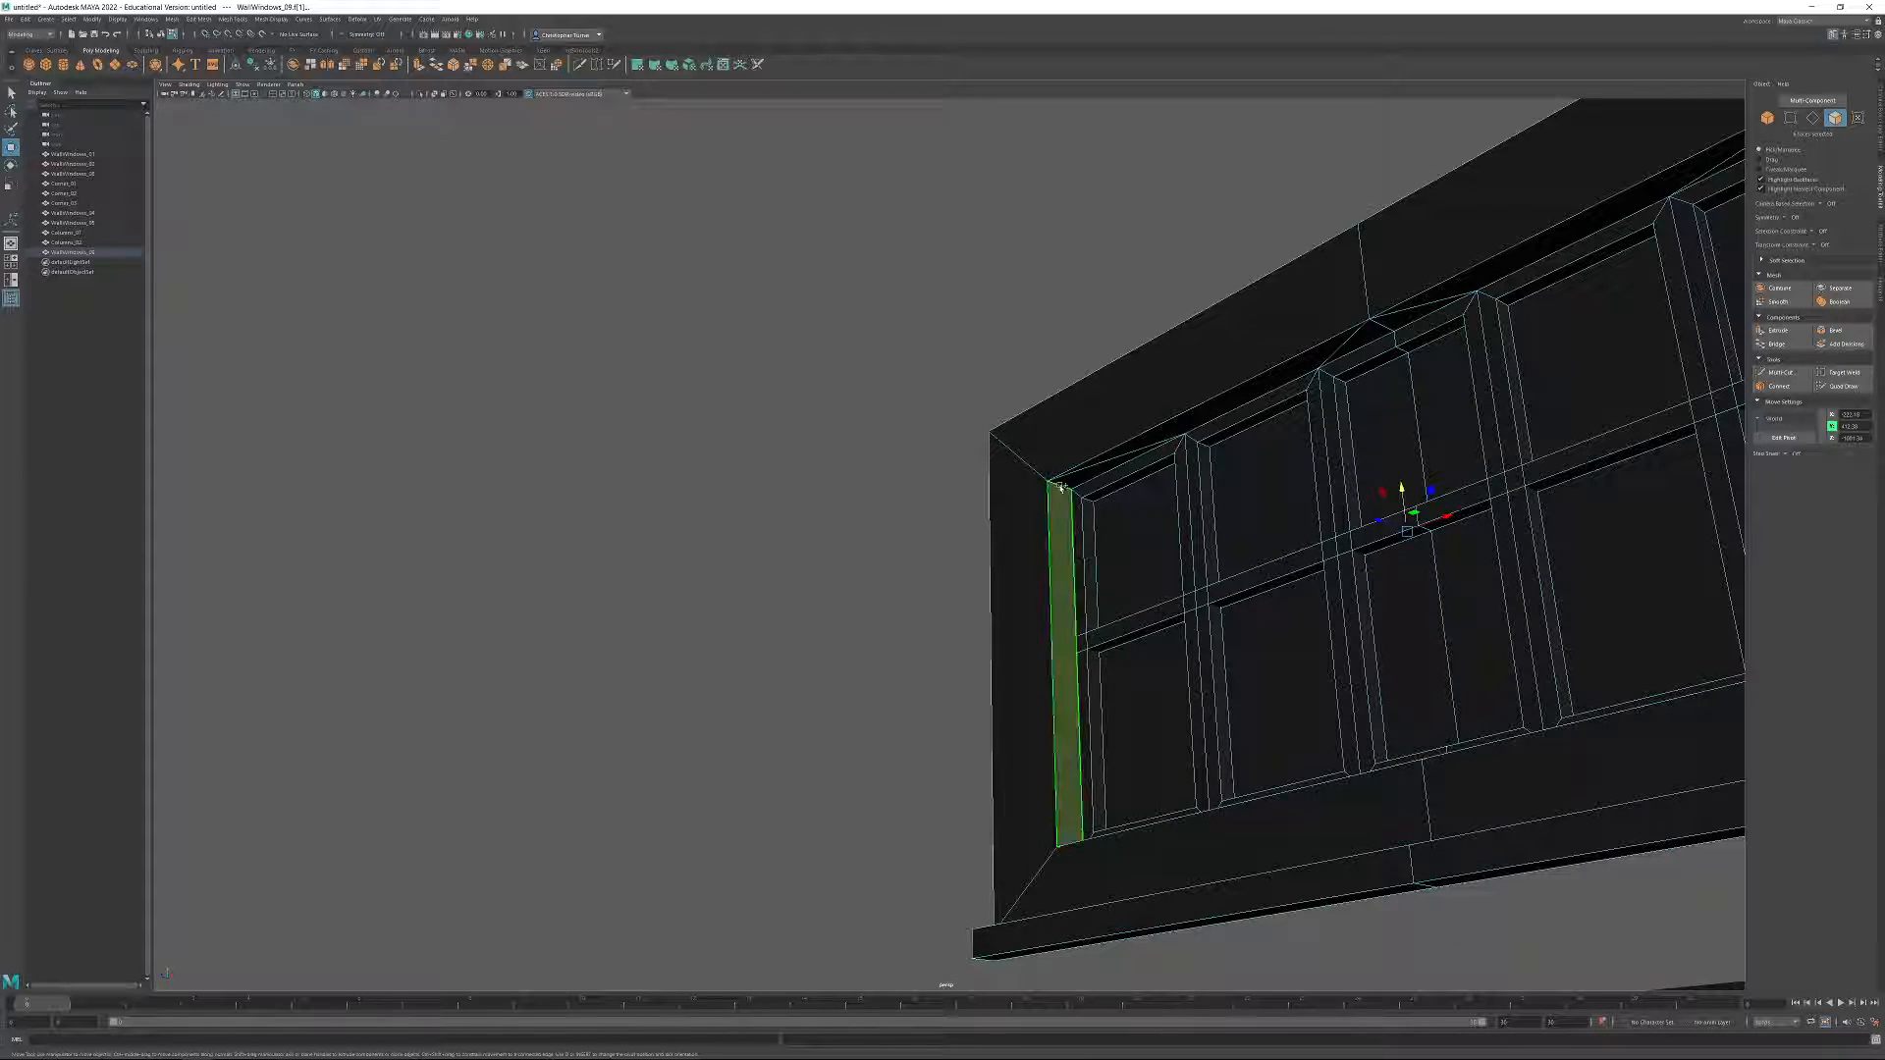
left_click(1329, 350, "shift")
left_click(1364, 337, "shift")
left_click(1397, 312, "shift")
left_click(1384, 308, "shift")
left_click(1383, 309, "shift")
left_click_drag(1383, 308, 1110, 478, "alt")
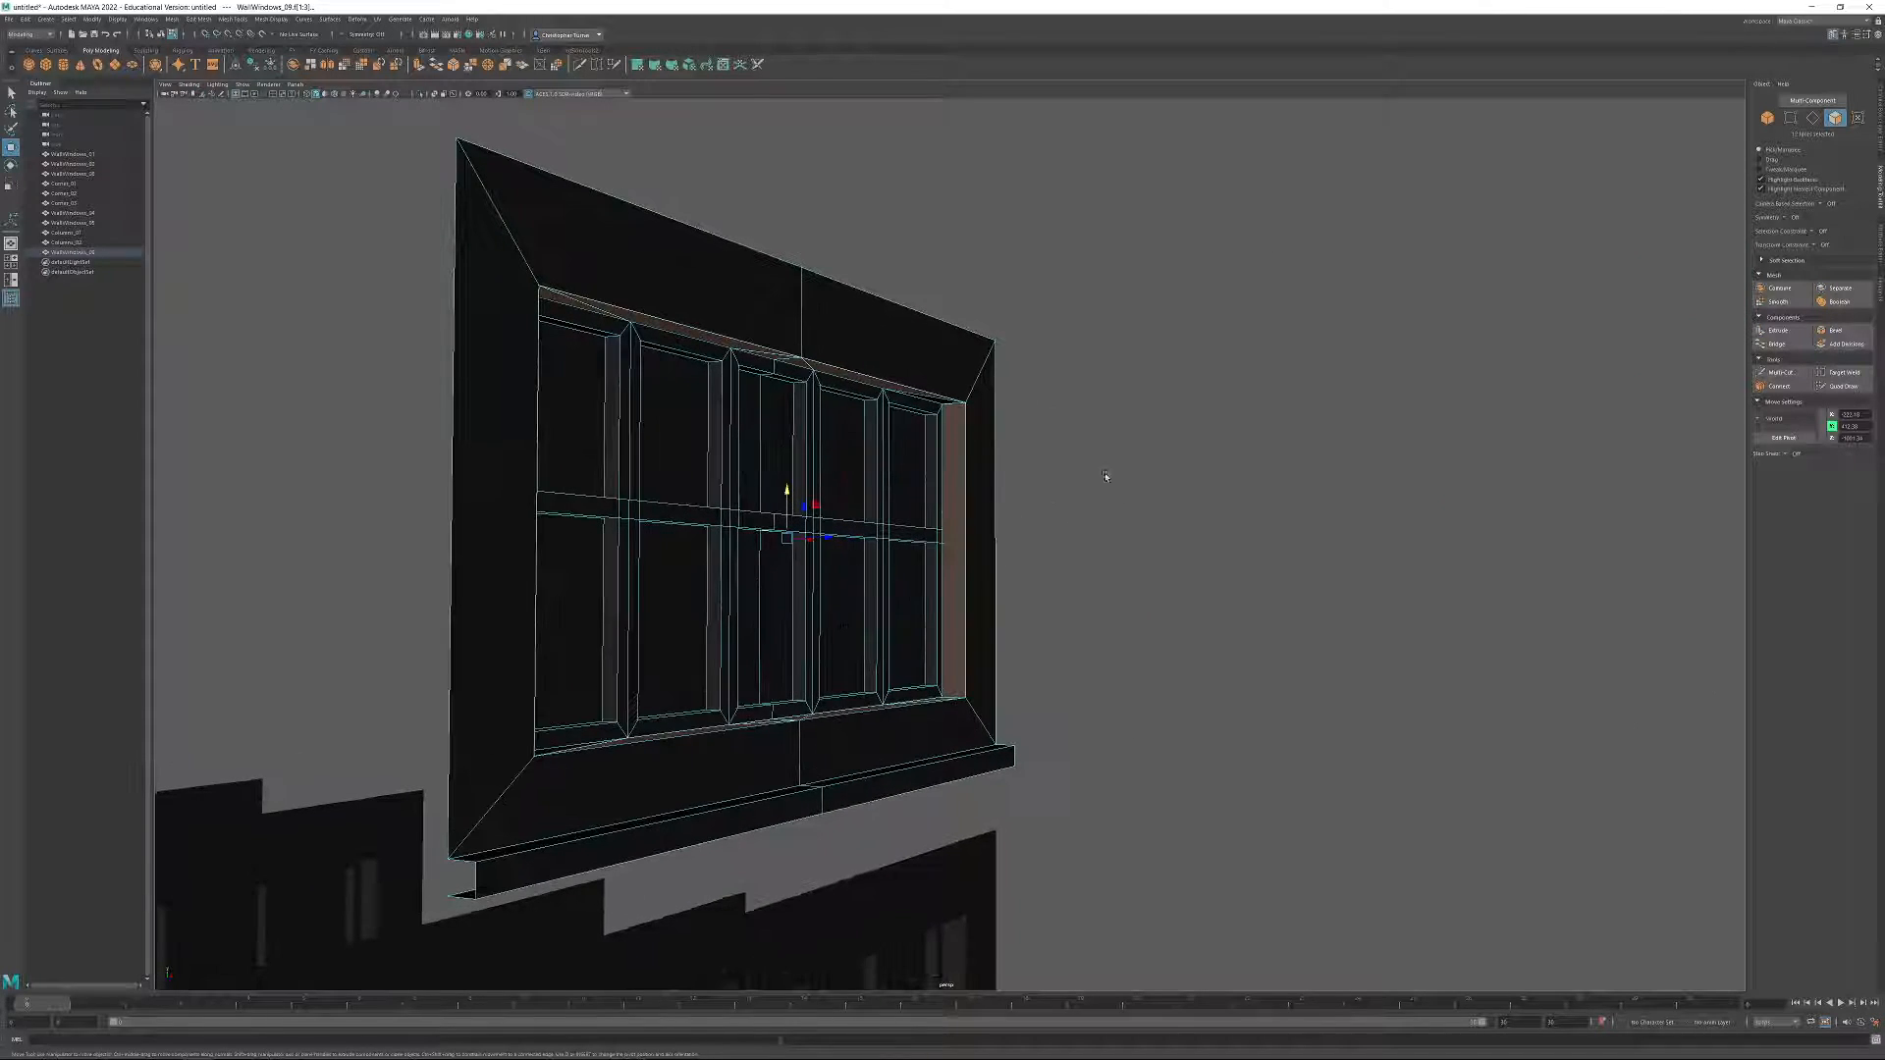
key("ctrl+shift+i")
left_click_drag(1050, 481, 933, 520, "alt")
left_click(1039, 539)
double_click(1065, 495)
key("Delete")
double_click(1093, 351)
key("Delete")
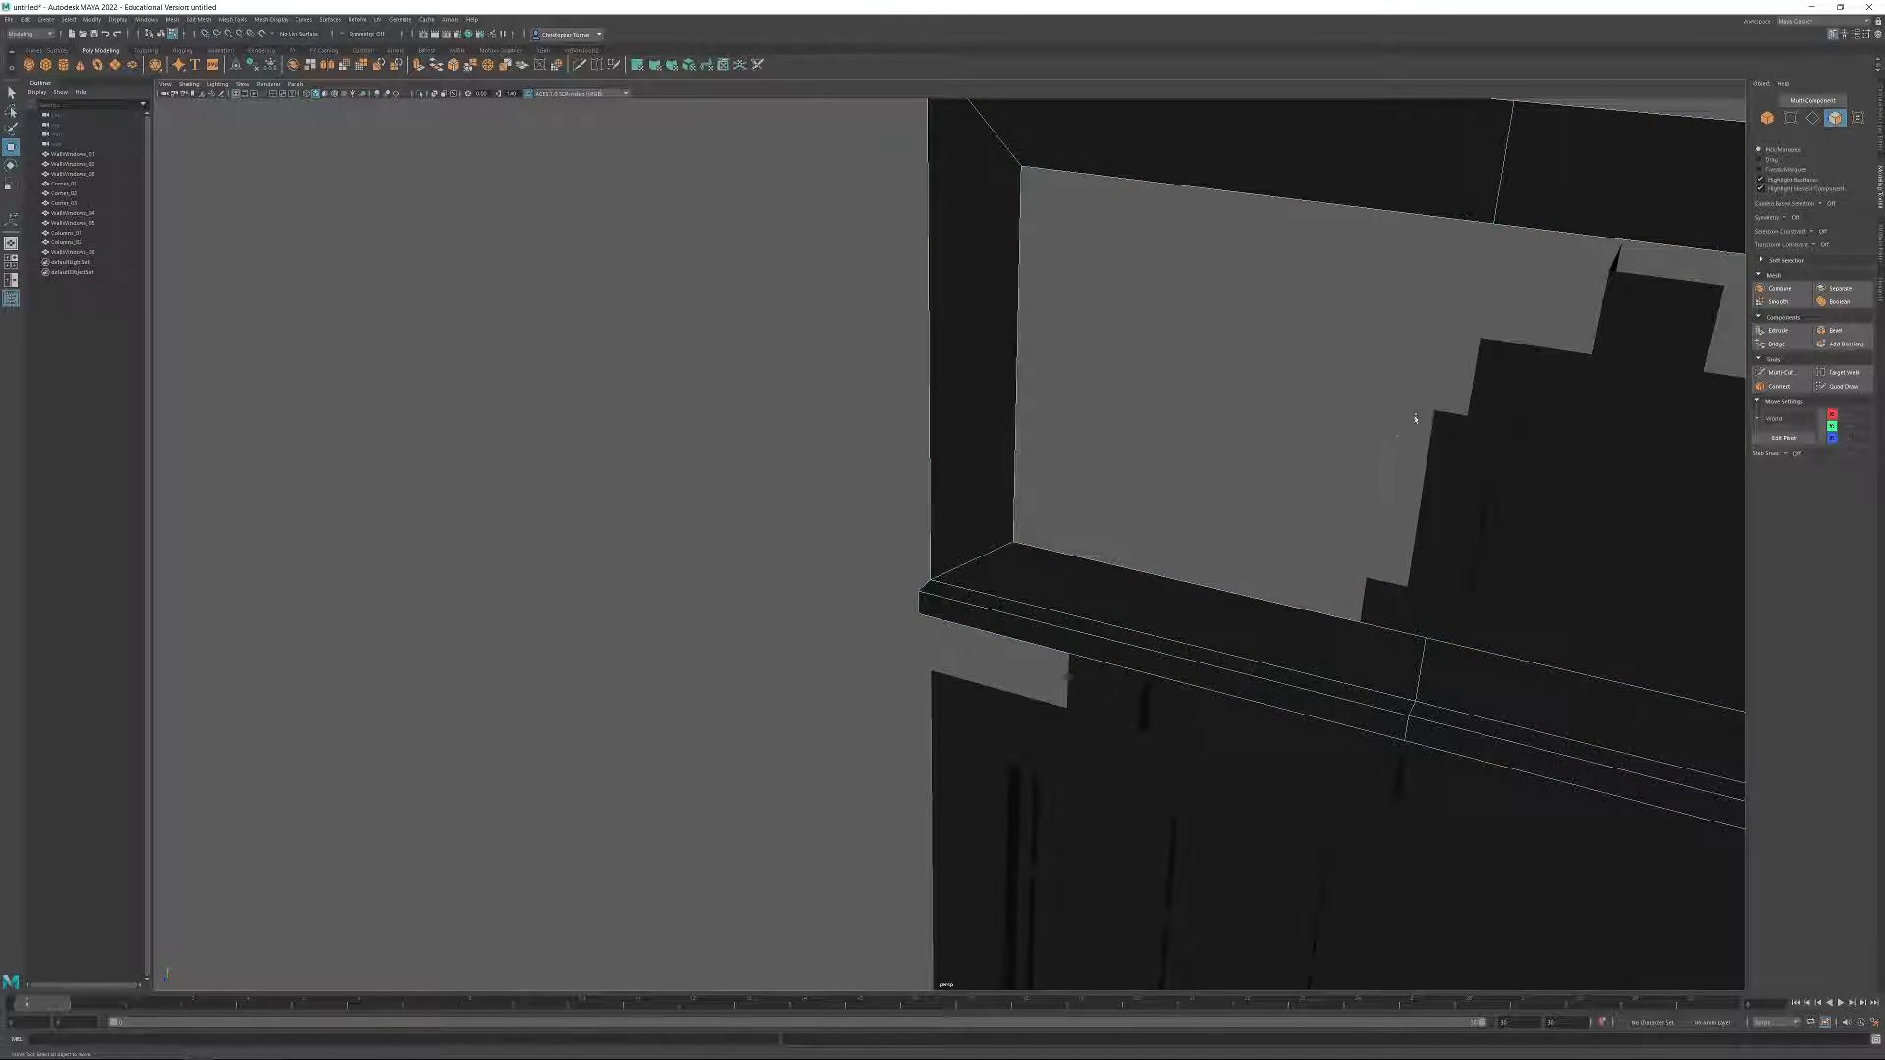
Target Weld one side's two inner corner vertices of the opening onto the middle vertices of the wall.
middle_click_drag(1425, 417, 1124, 471, "alt")
right_click_drag(1124, 471, 970, 401, "alt")
left_click_drag(970, 400, 1055, 312, "alt")
left_click(1794, 119)
left_click_drag(643, 392, 761, 469)
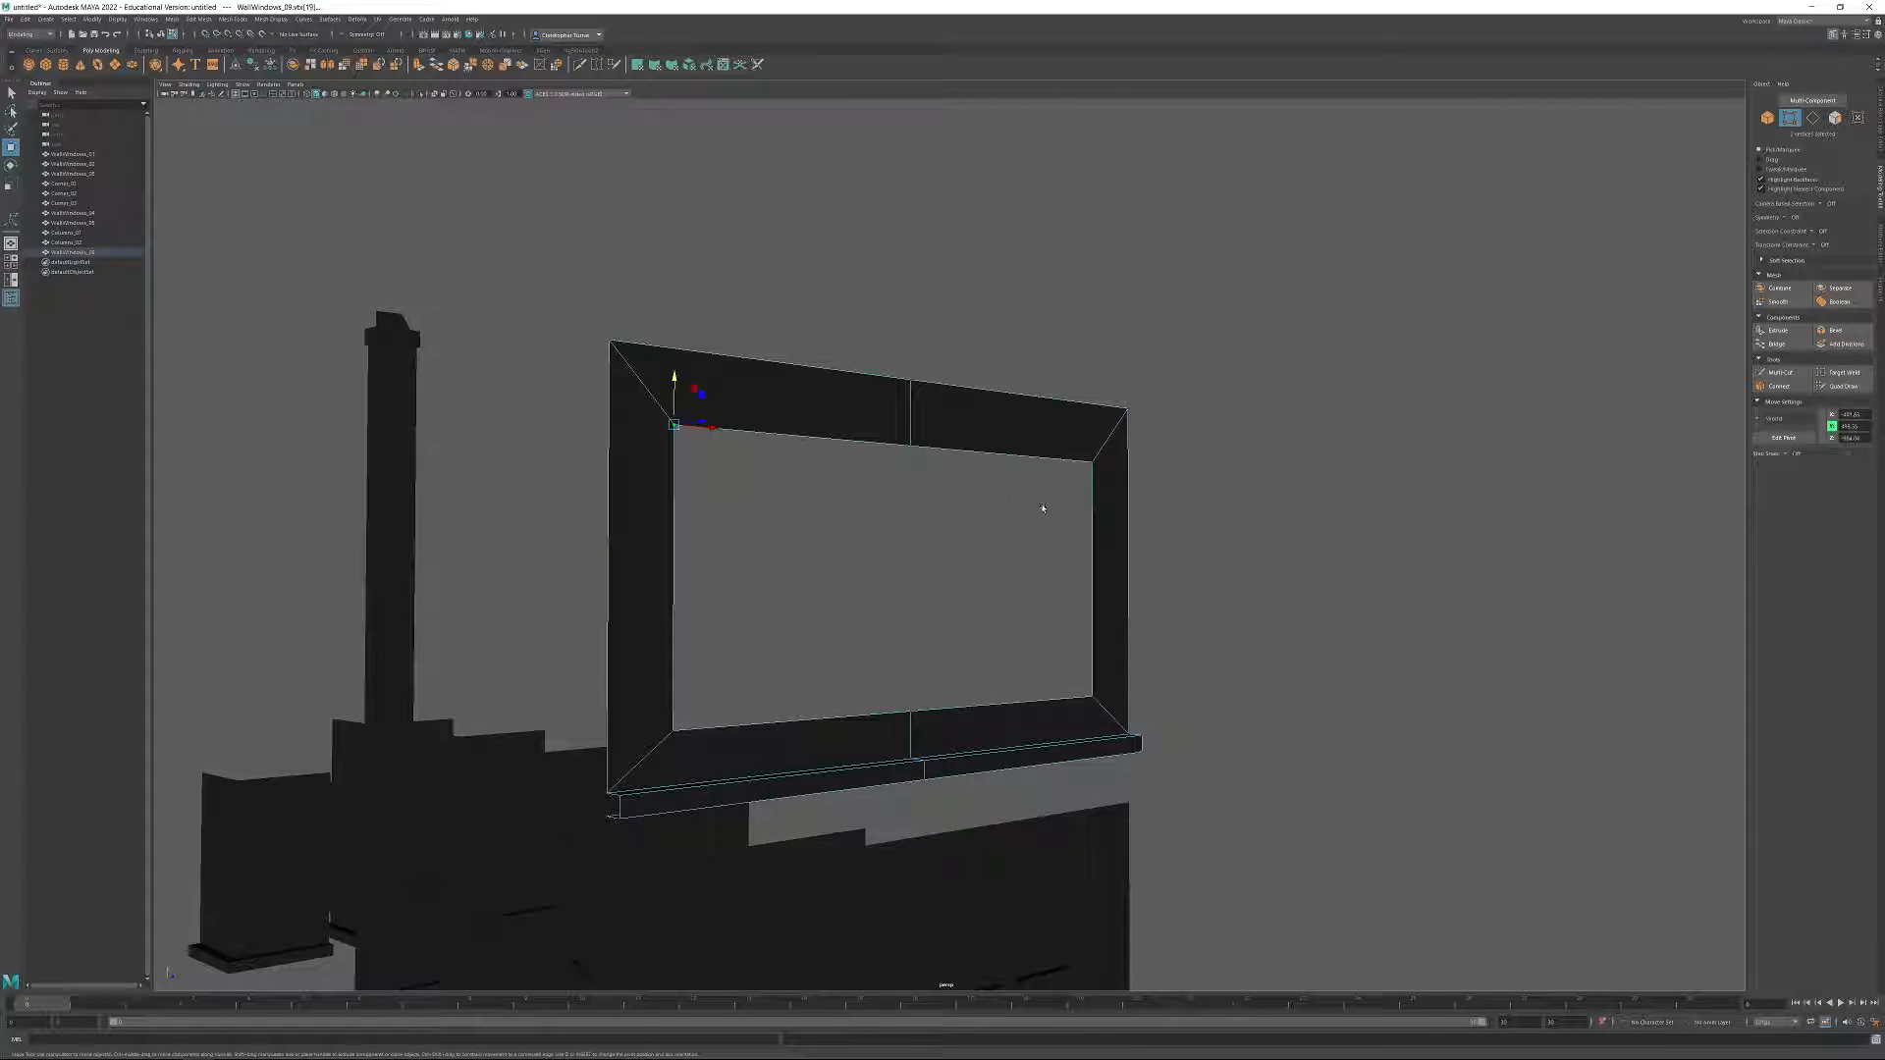
left_click(1842, 386)
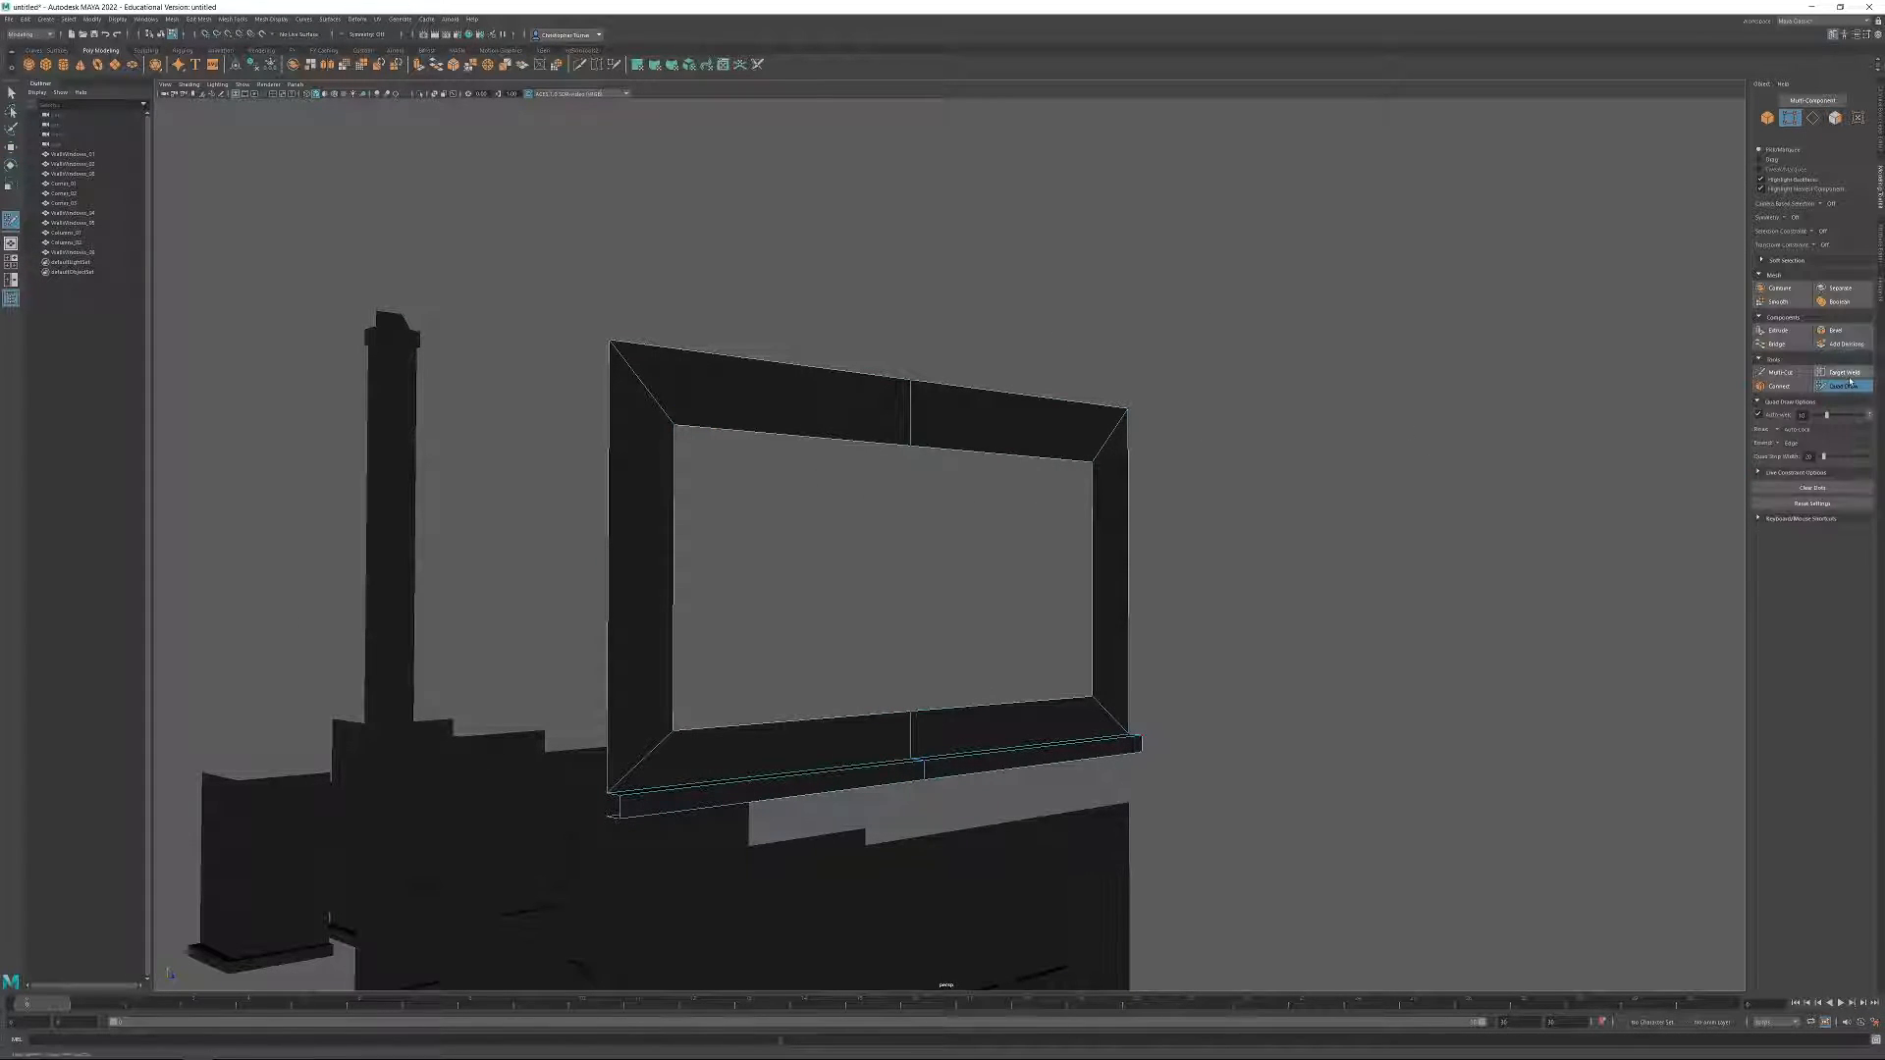
left_click(1846, 374)
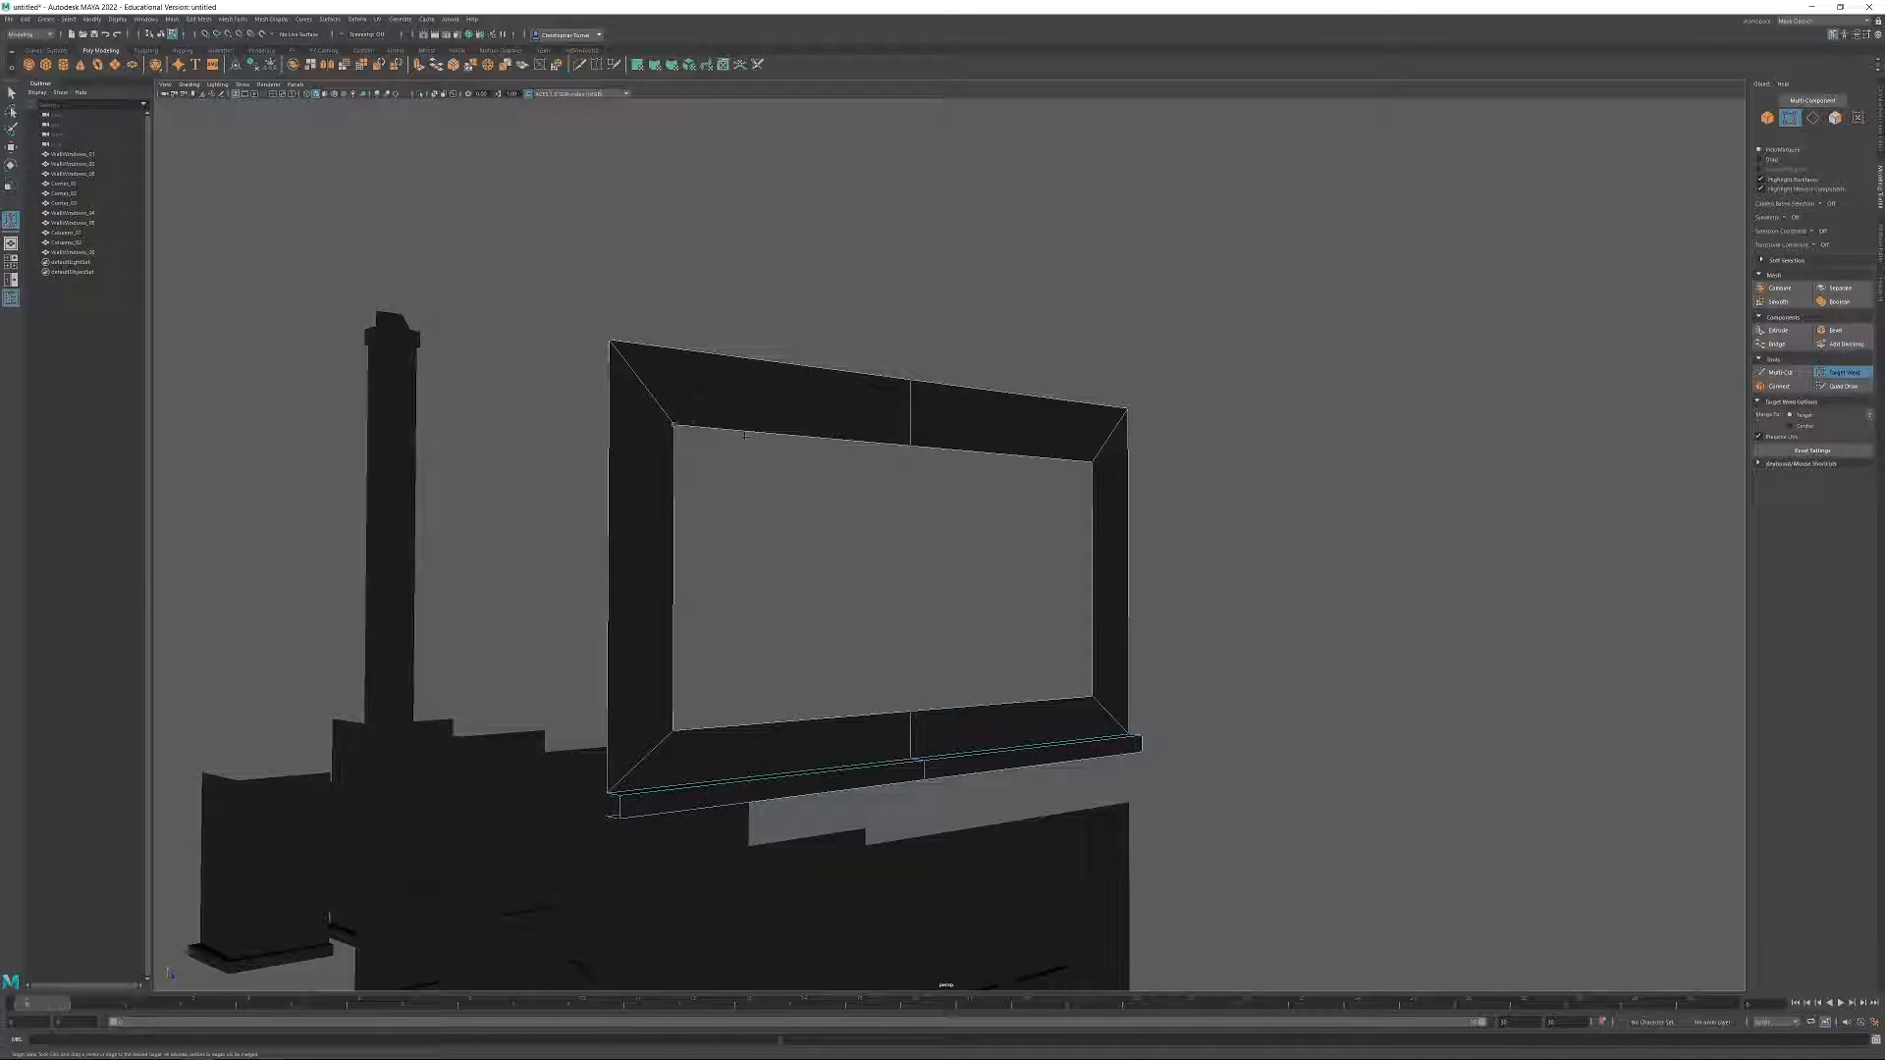
left_click_drag(927, 448, 923, 447)
left_click_drag(674, 731, 911, 712)
left_click_drag(675, 429, 912, 447)
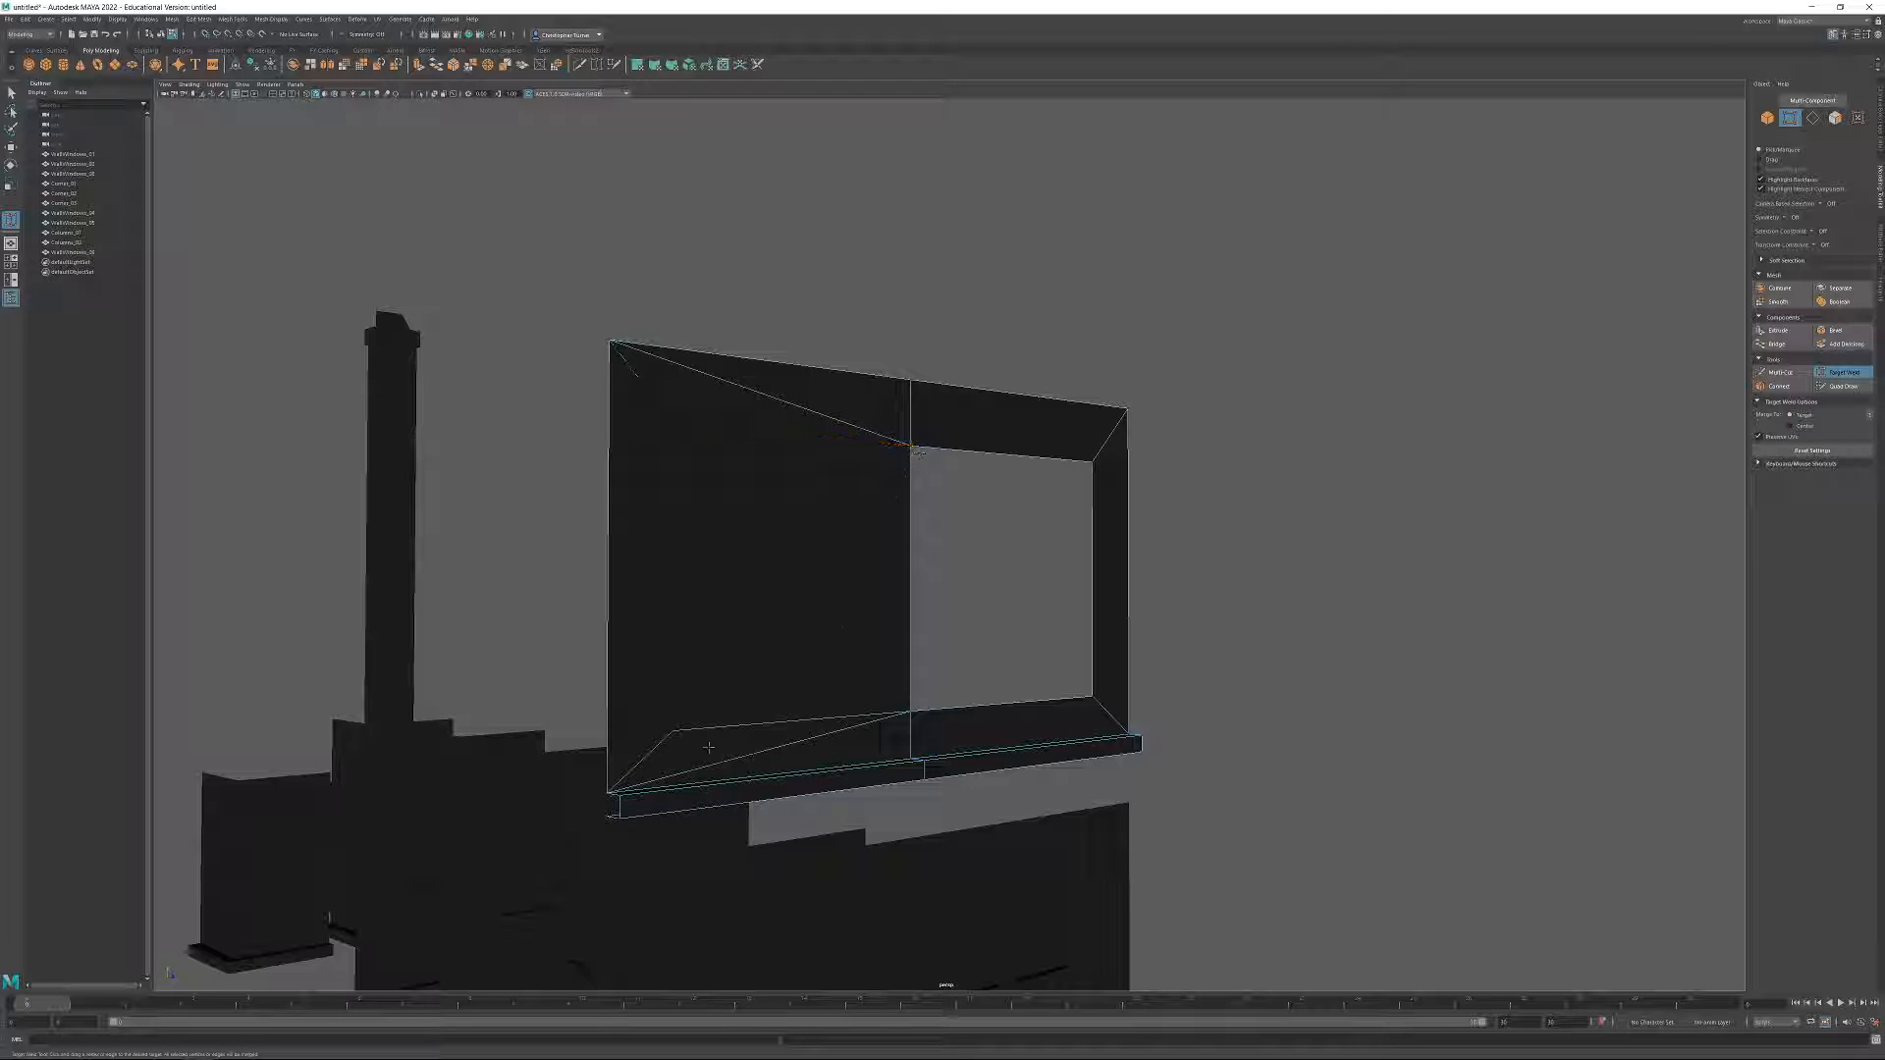
left_click_drag(676, 729, 911, 712)
Close the rest of the opening by target welding the remaining inner vertices to the upper middle vertex and the wall's edge.
left_click_drag(1015, 610, 860, 617, "alt")
left_click_drag(1286, 421, 1062, 447)
left_click_drag(1294, 418, 1005, 422)
left_click_drag(1183, 526, 1053, 272, "alt")
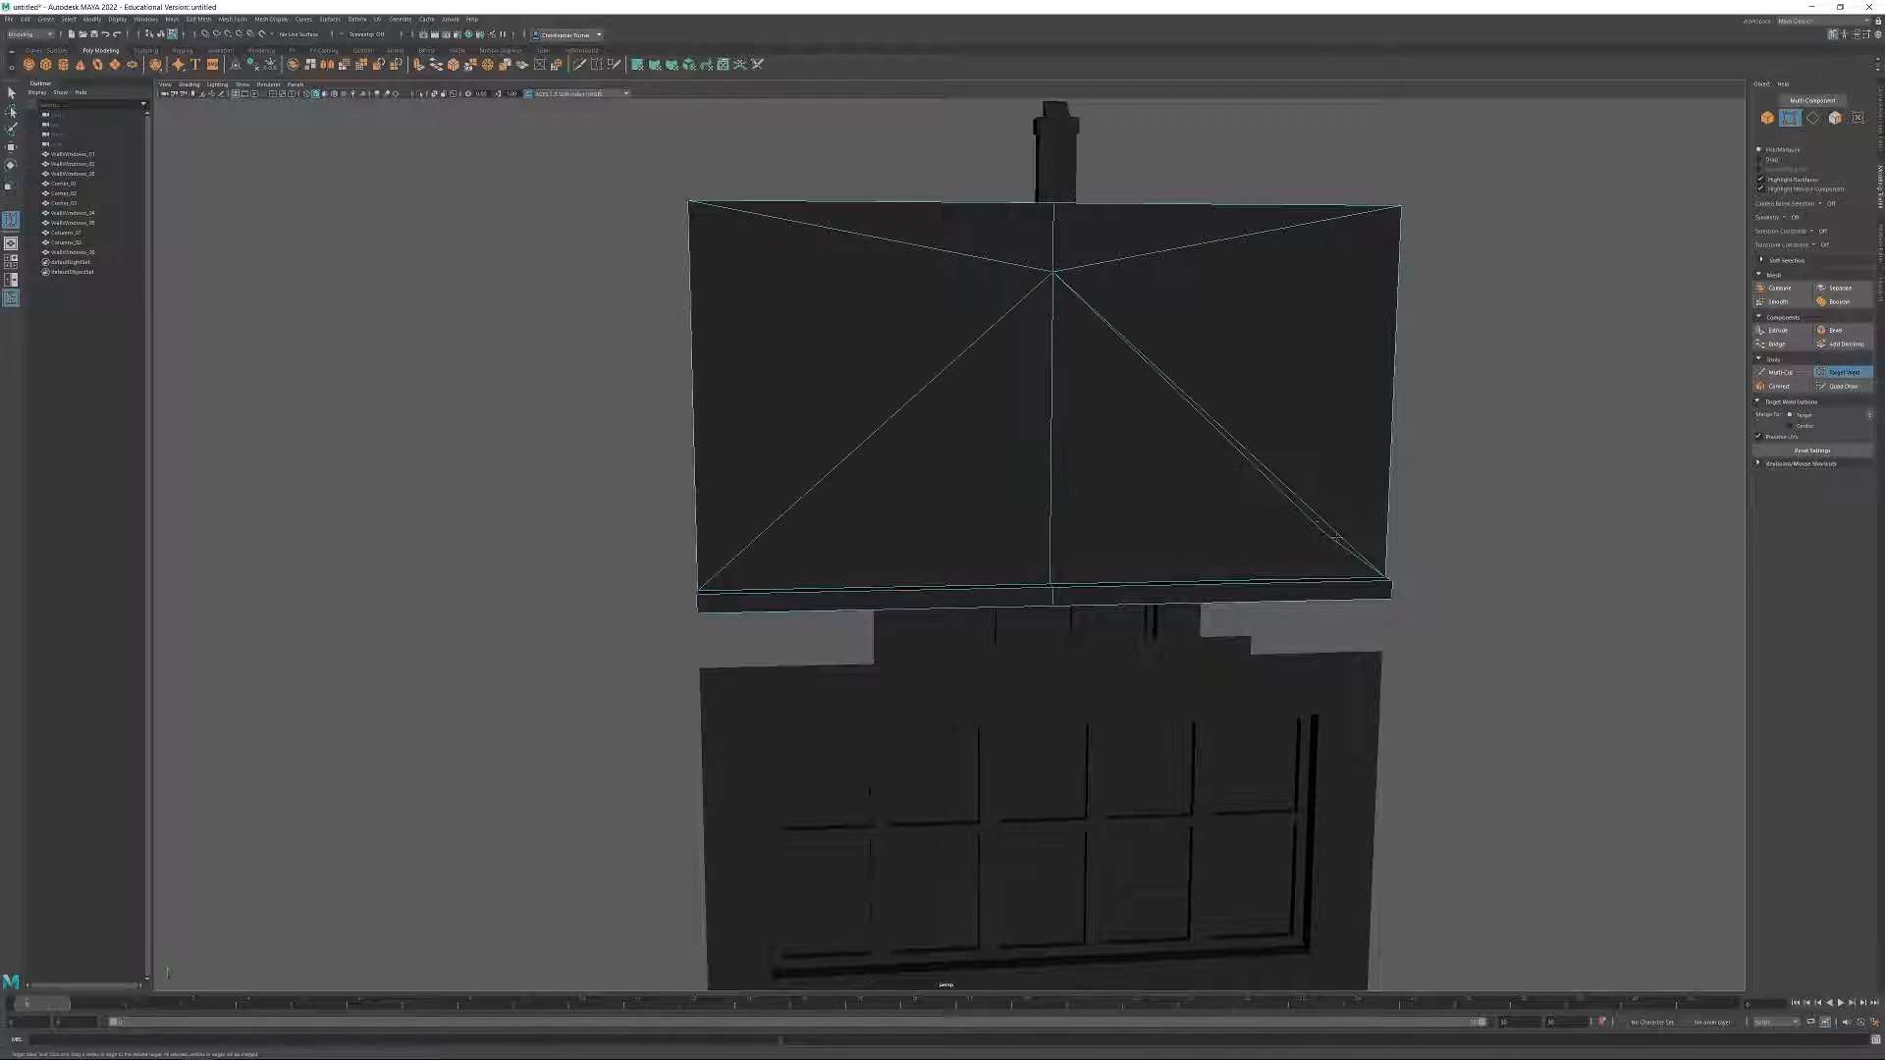
left_click_drag(1327, 536, 1055, 275)
left_click_drag(1053, 202, 1054, 203)
Delete the leftover diagonal edges and the central vertical edge to make the wall one plain panel.
left_click(1842, 372)
left_click(1814, 118)
left_click(960, 324)
left_click(1129, 287, "shift")
key("Delete")
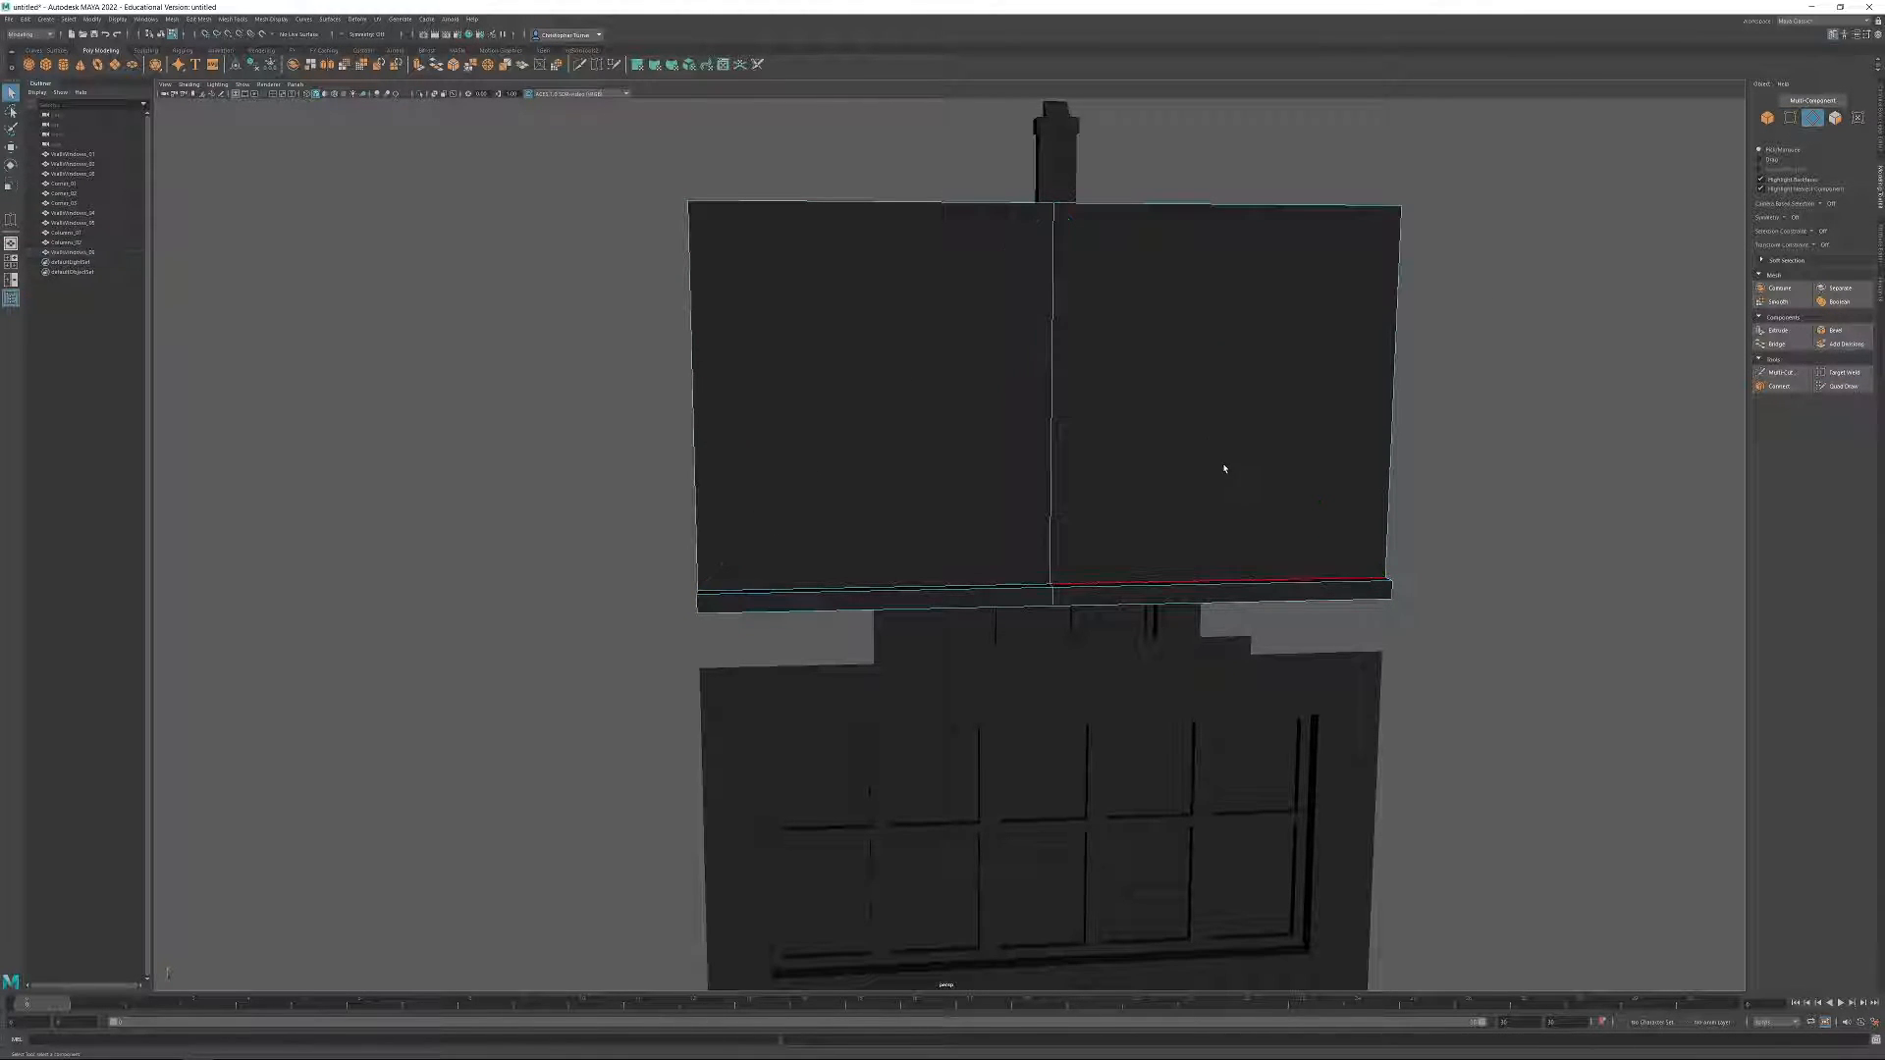
left_click_drag(1217, 447, 1170, 409, "alt")
left_click(1014, 383)
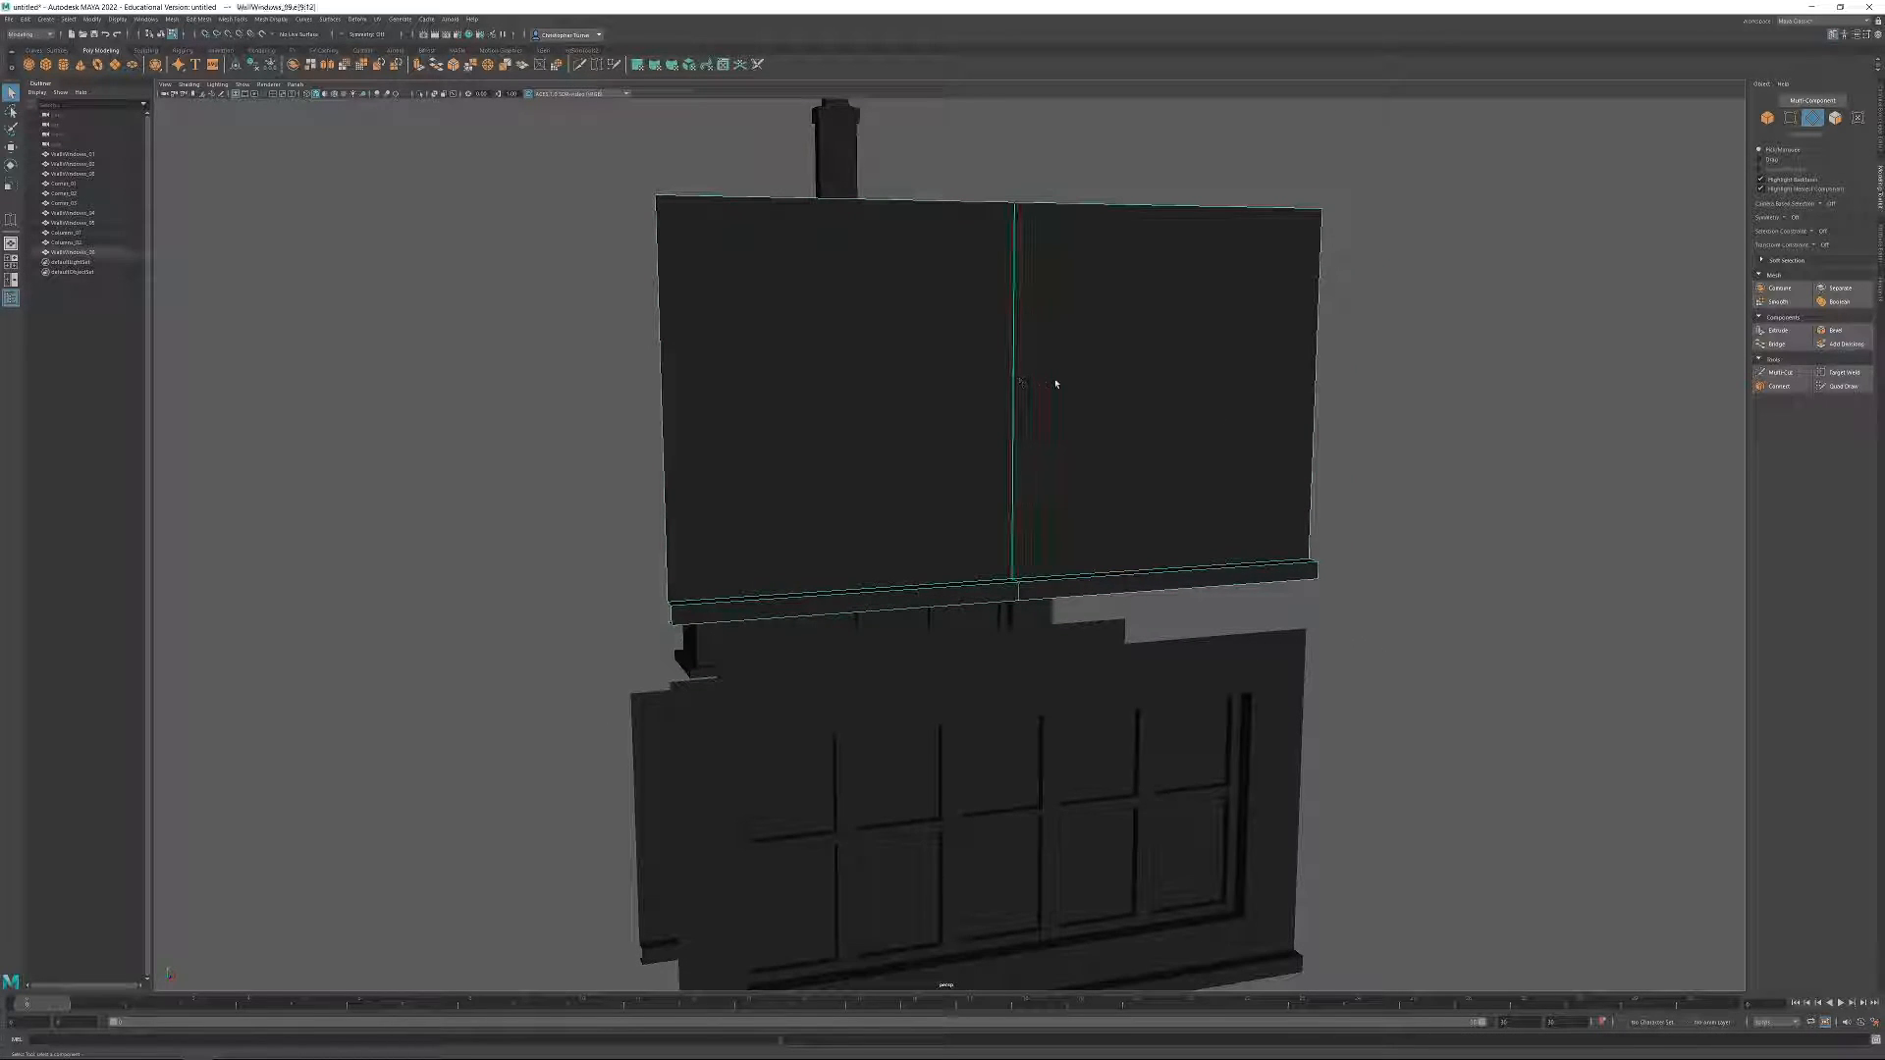
key("w")
key("Delete")
Lower the plain panel as a whole object so its base rests on top of the five-bay window wall.
left_click(1767, 118)
left_click_drag(1014, 408, 1040, 521, "alt")
right_click_drag(1040, 522, 1182, 664, "alt")
mouse_move(1182, 664)
left_mouse_down("alt")
mouse_move(1129, 564)
mouse_move(1168, 632)
left_mouse_up("alt")
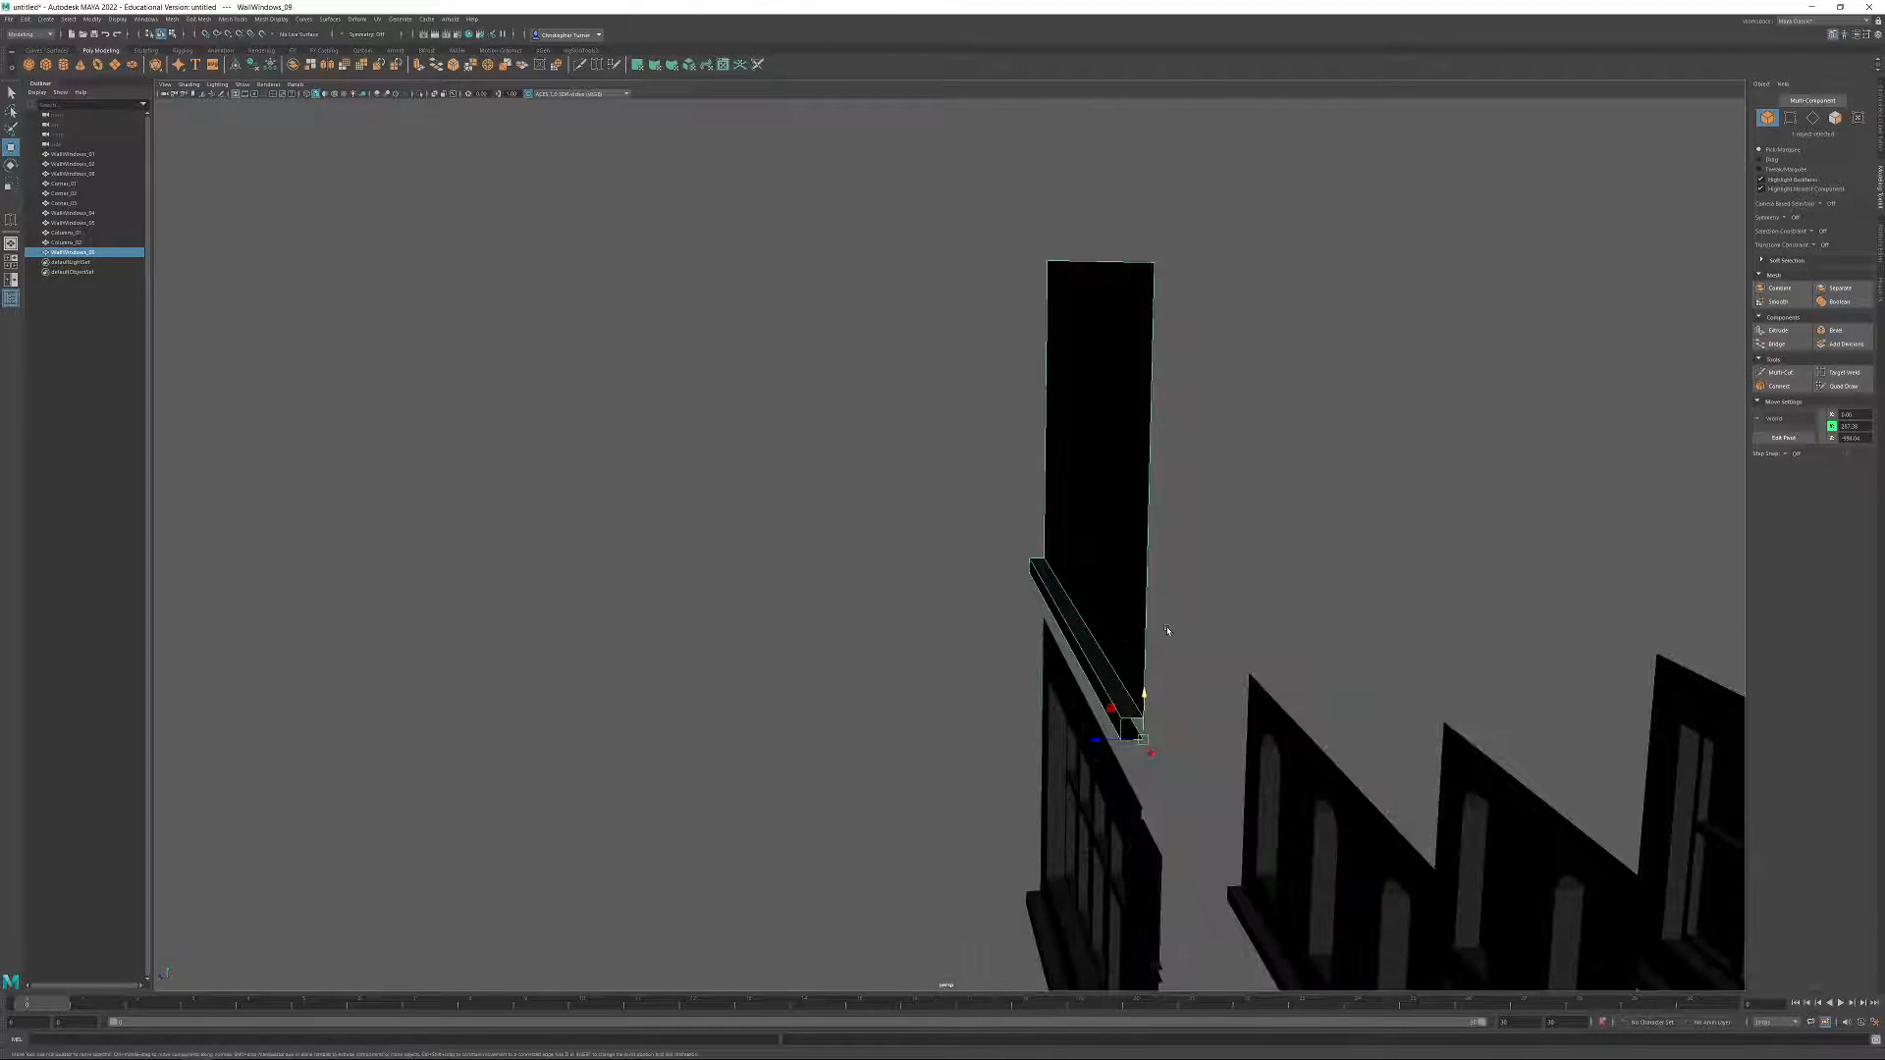
middle_click_drag(1167, 631, 1053, 435, "alt")
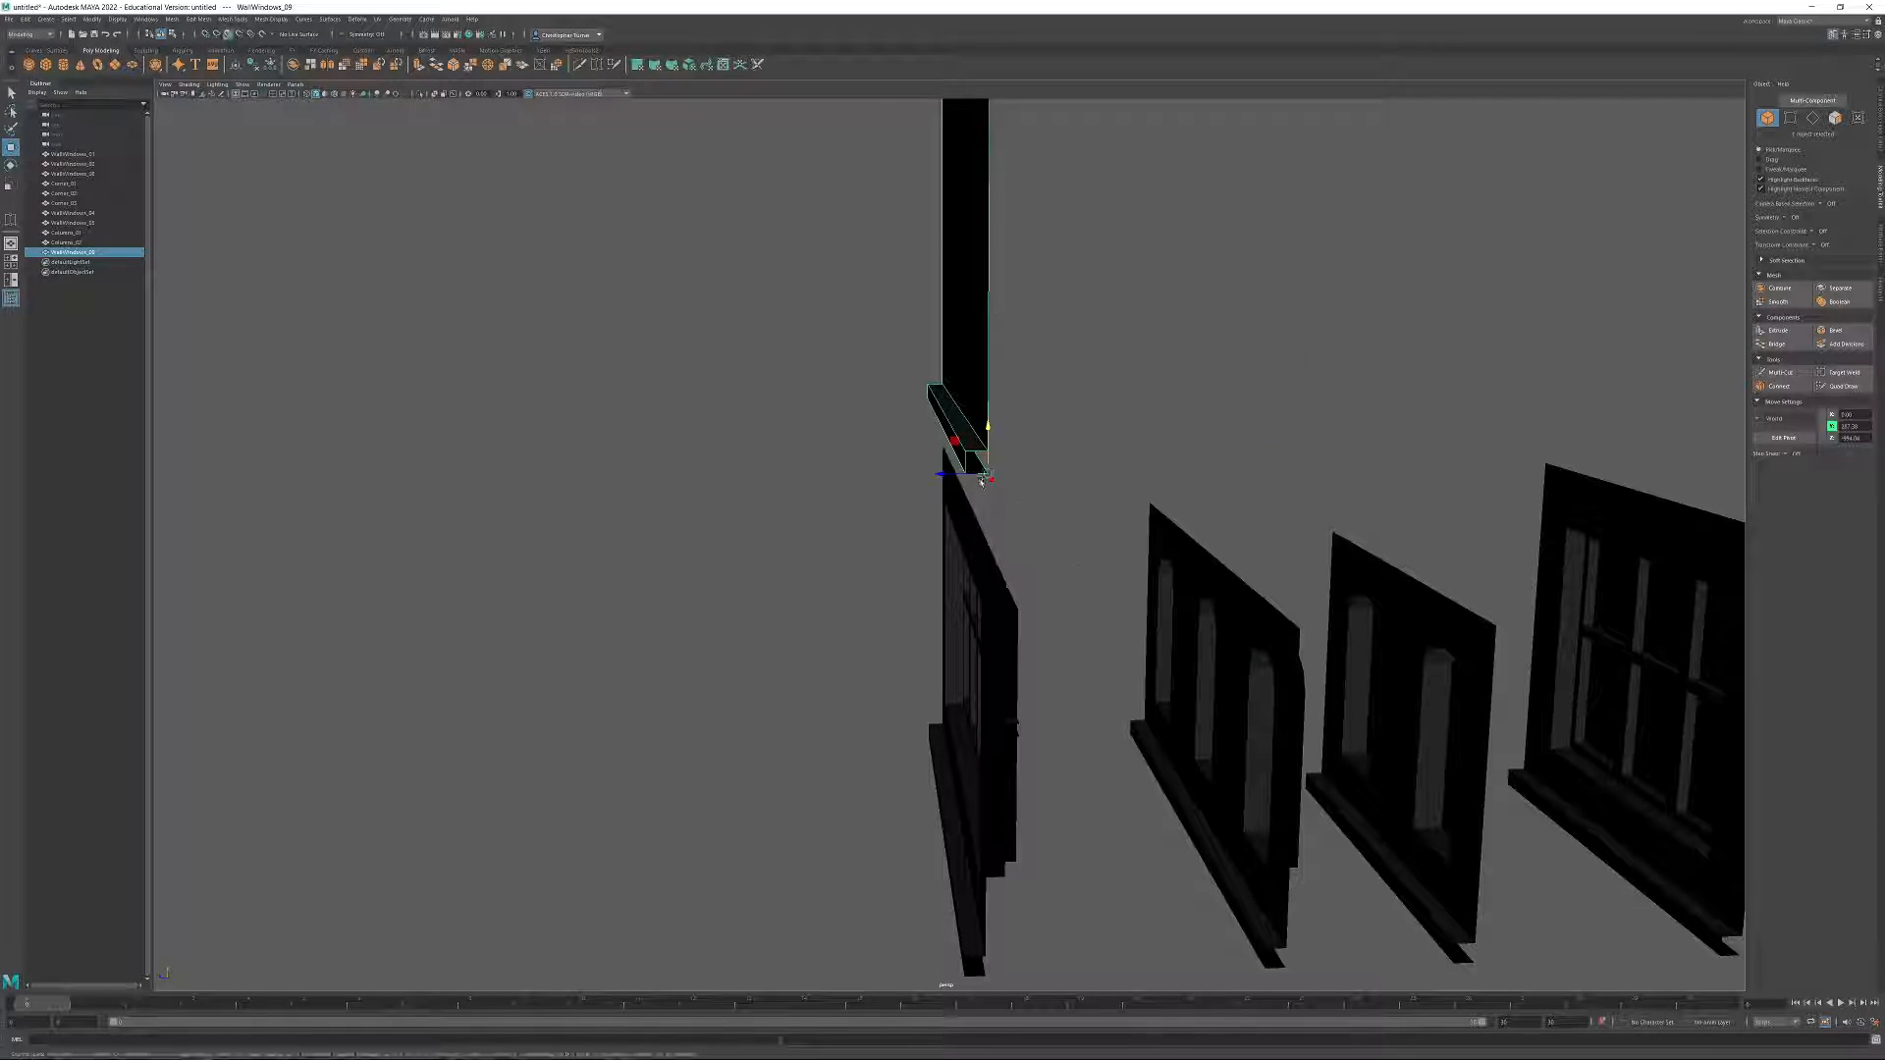
left_click_drag(987, 478, 1047, 538)
left_click_drag(1144, 490, 1220, 497)
left_click(1296, 602)
left_click_drag(1296, 602, 1103, 412, "alt")
left_click(875, 393)
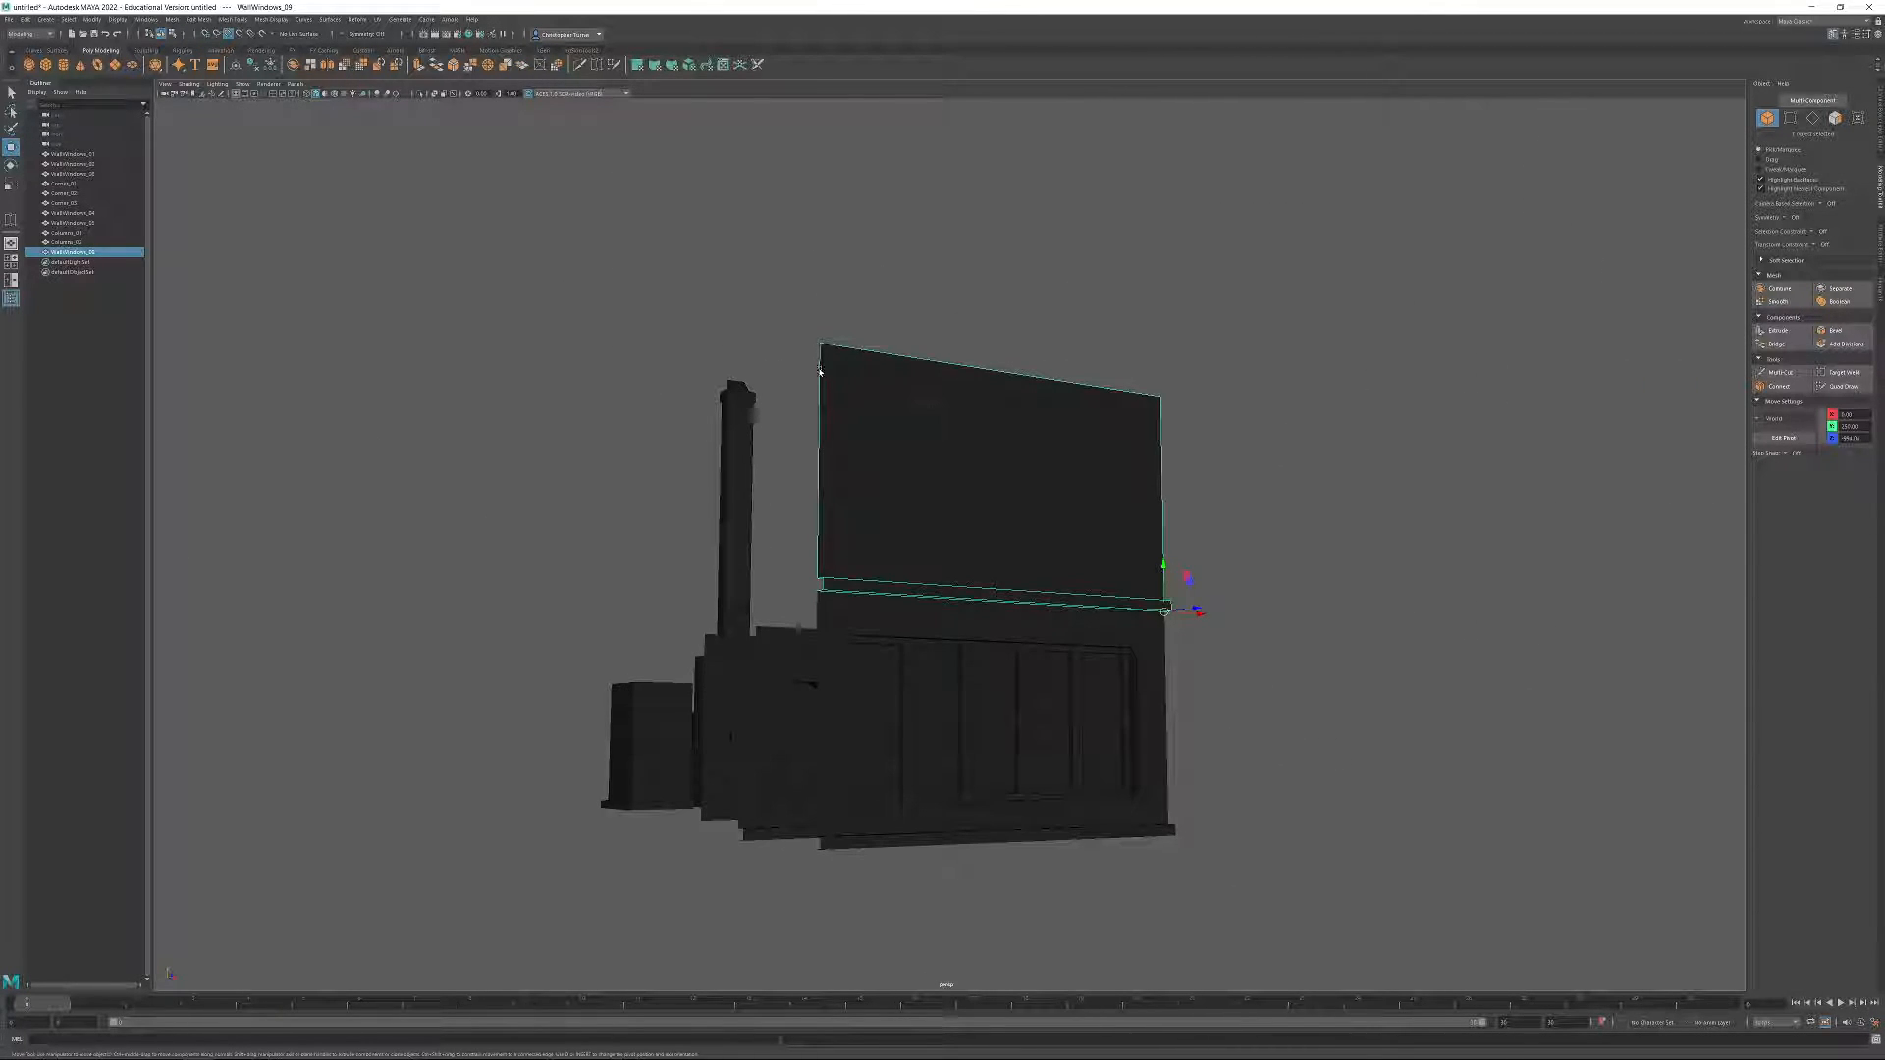
middle_click_drag(1207, 424, 1178, 559, "alt")
scroll(1179, 558, "up", 3)
left_click_drag(1178, 558, 1140, 559, "alt")
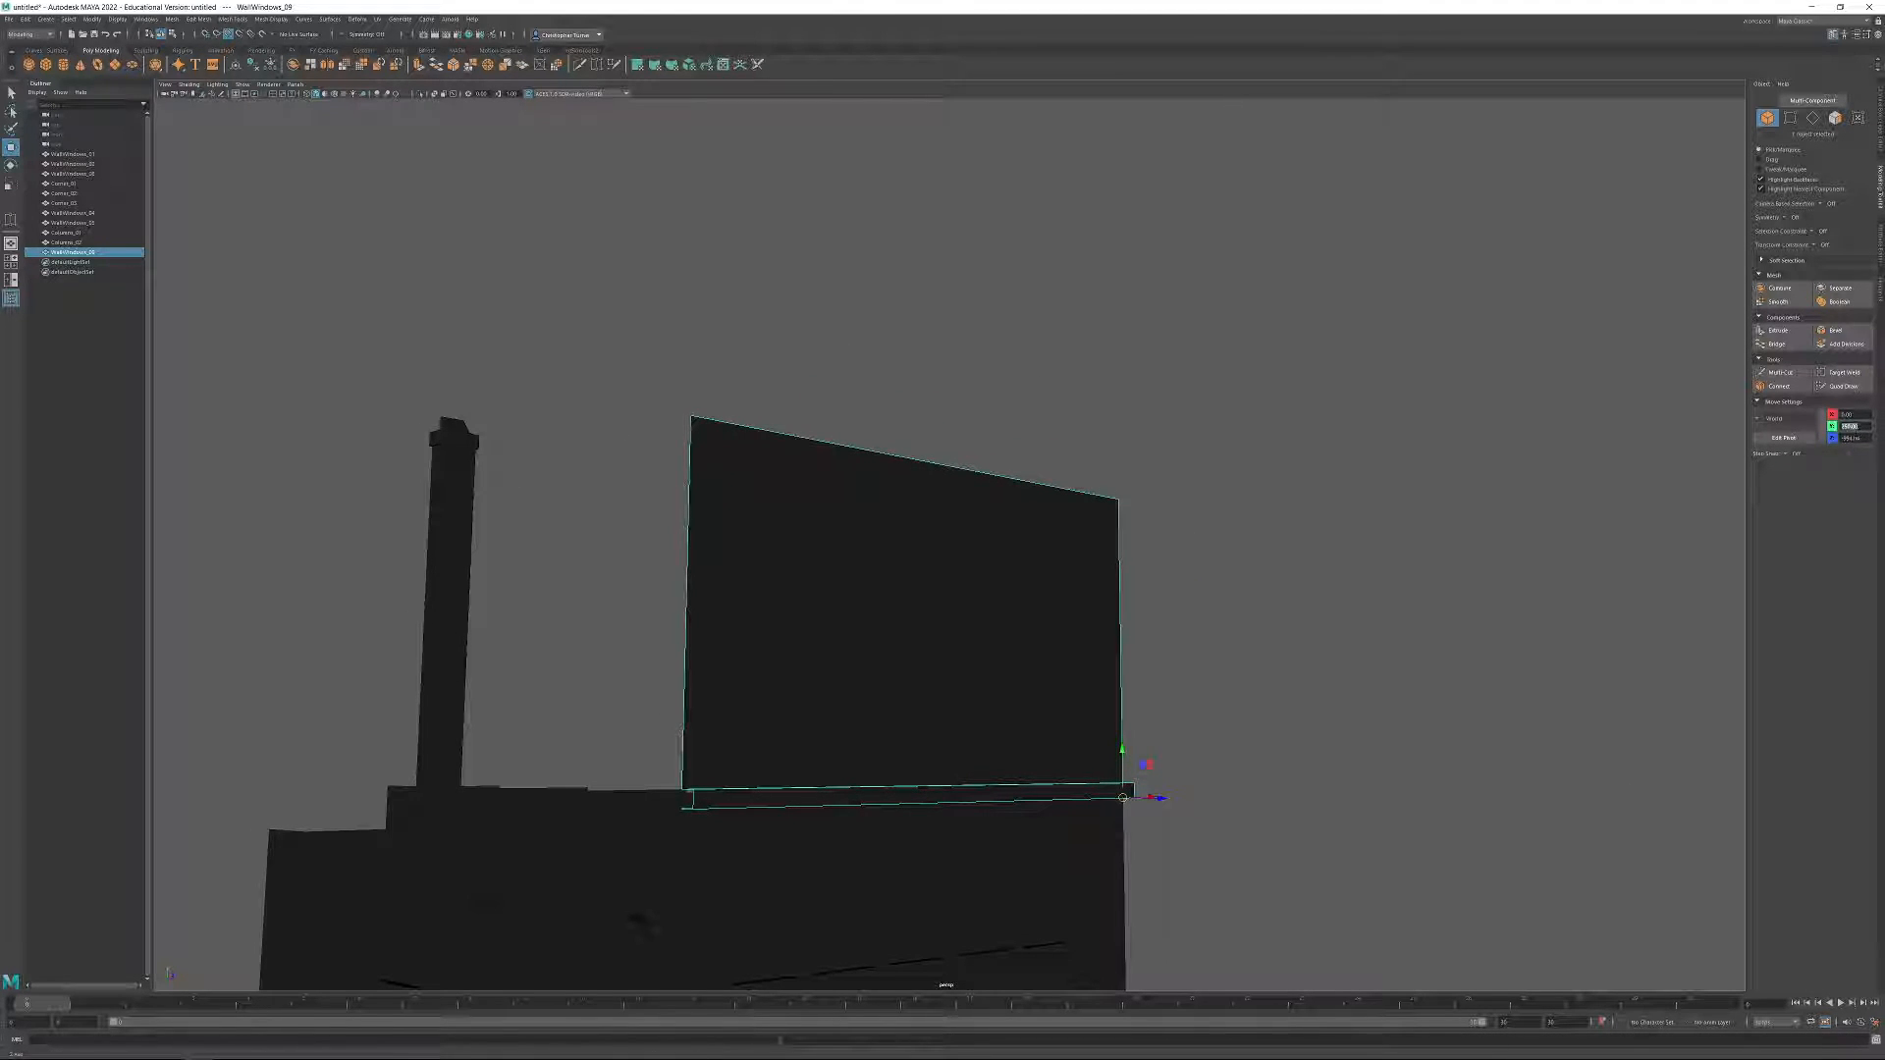
Place the plain panel at the world origin by setting its Y and Z positions to 0.
type("0")
key("Return")
type("0")
key("Return")
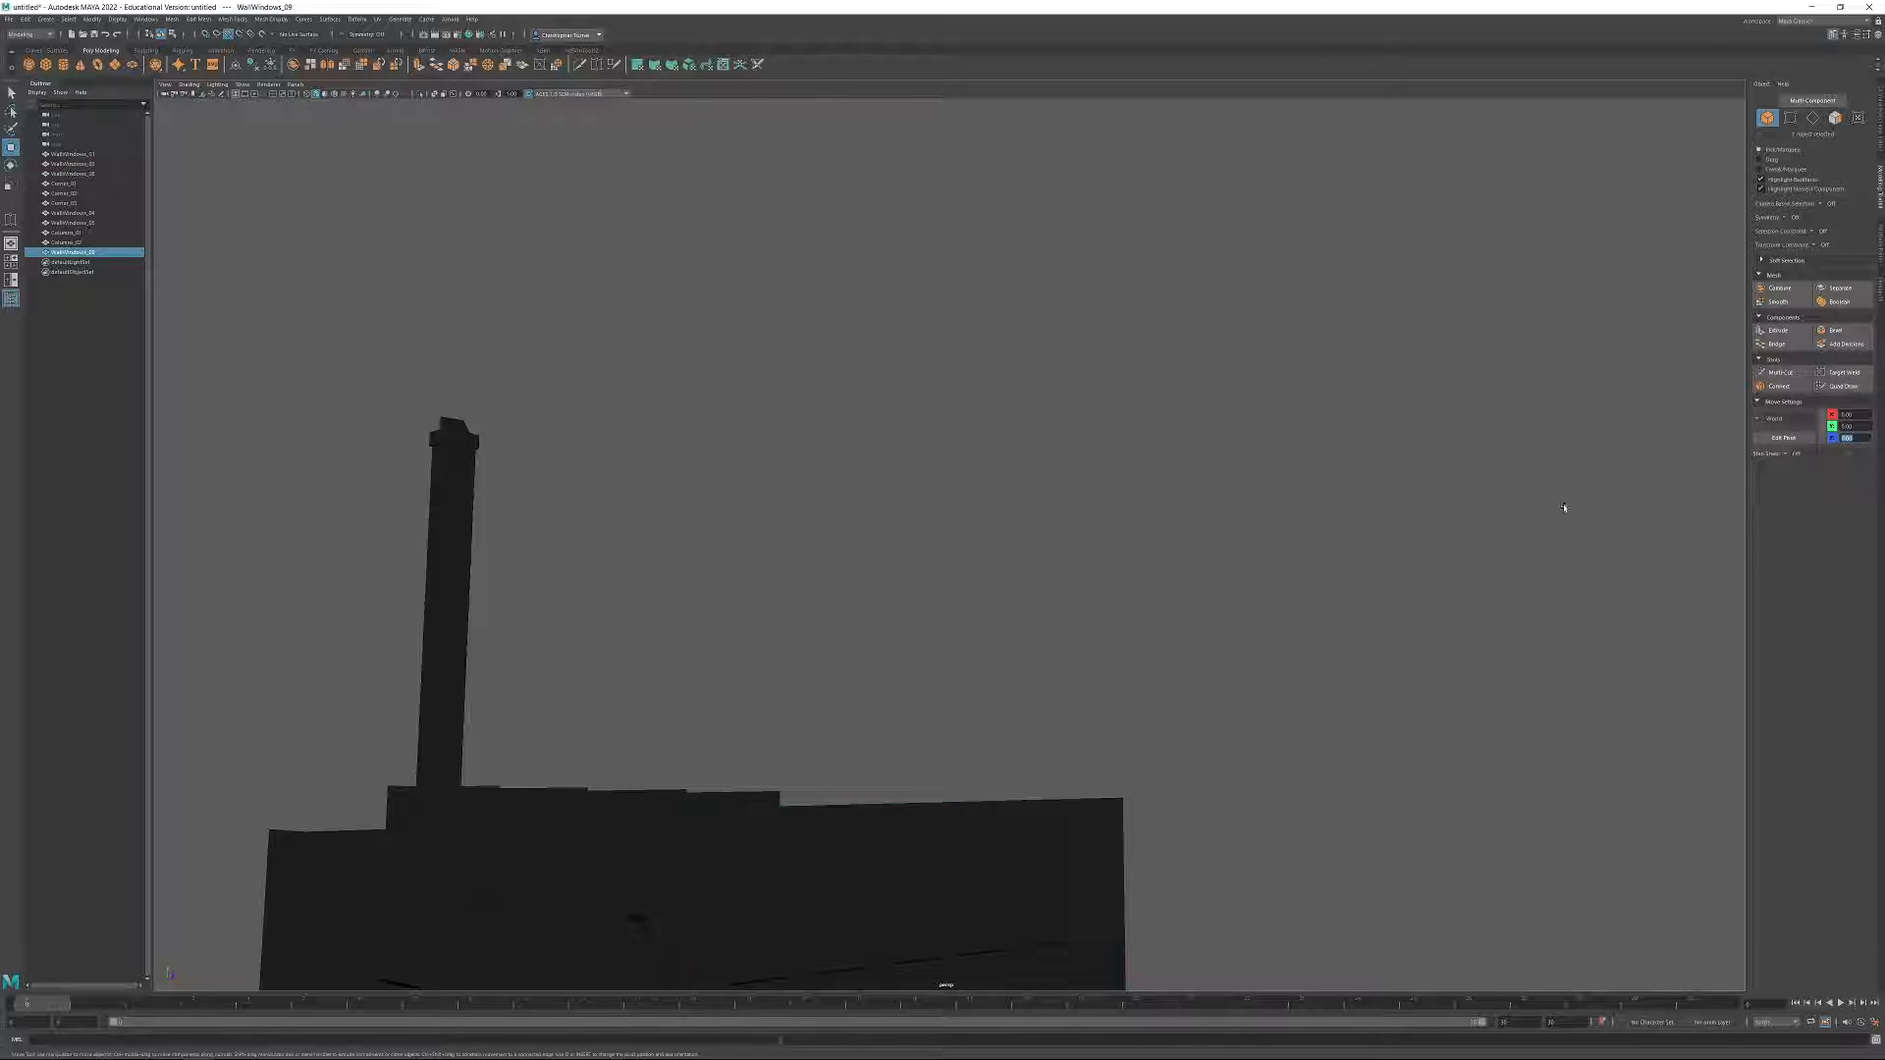
key("f")
left_click_drag(1409, 501, 1443, 438, "alt")
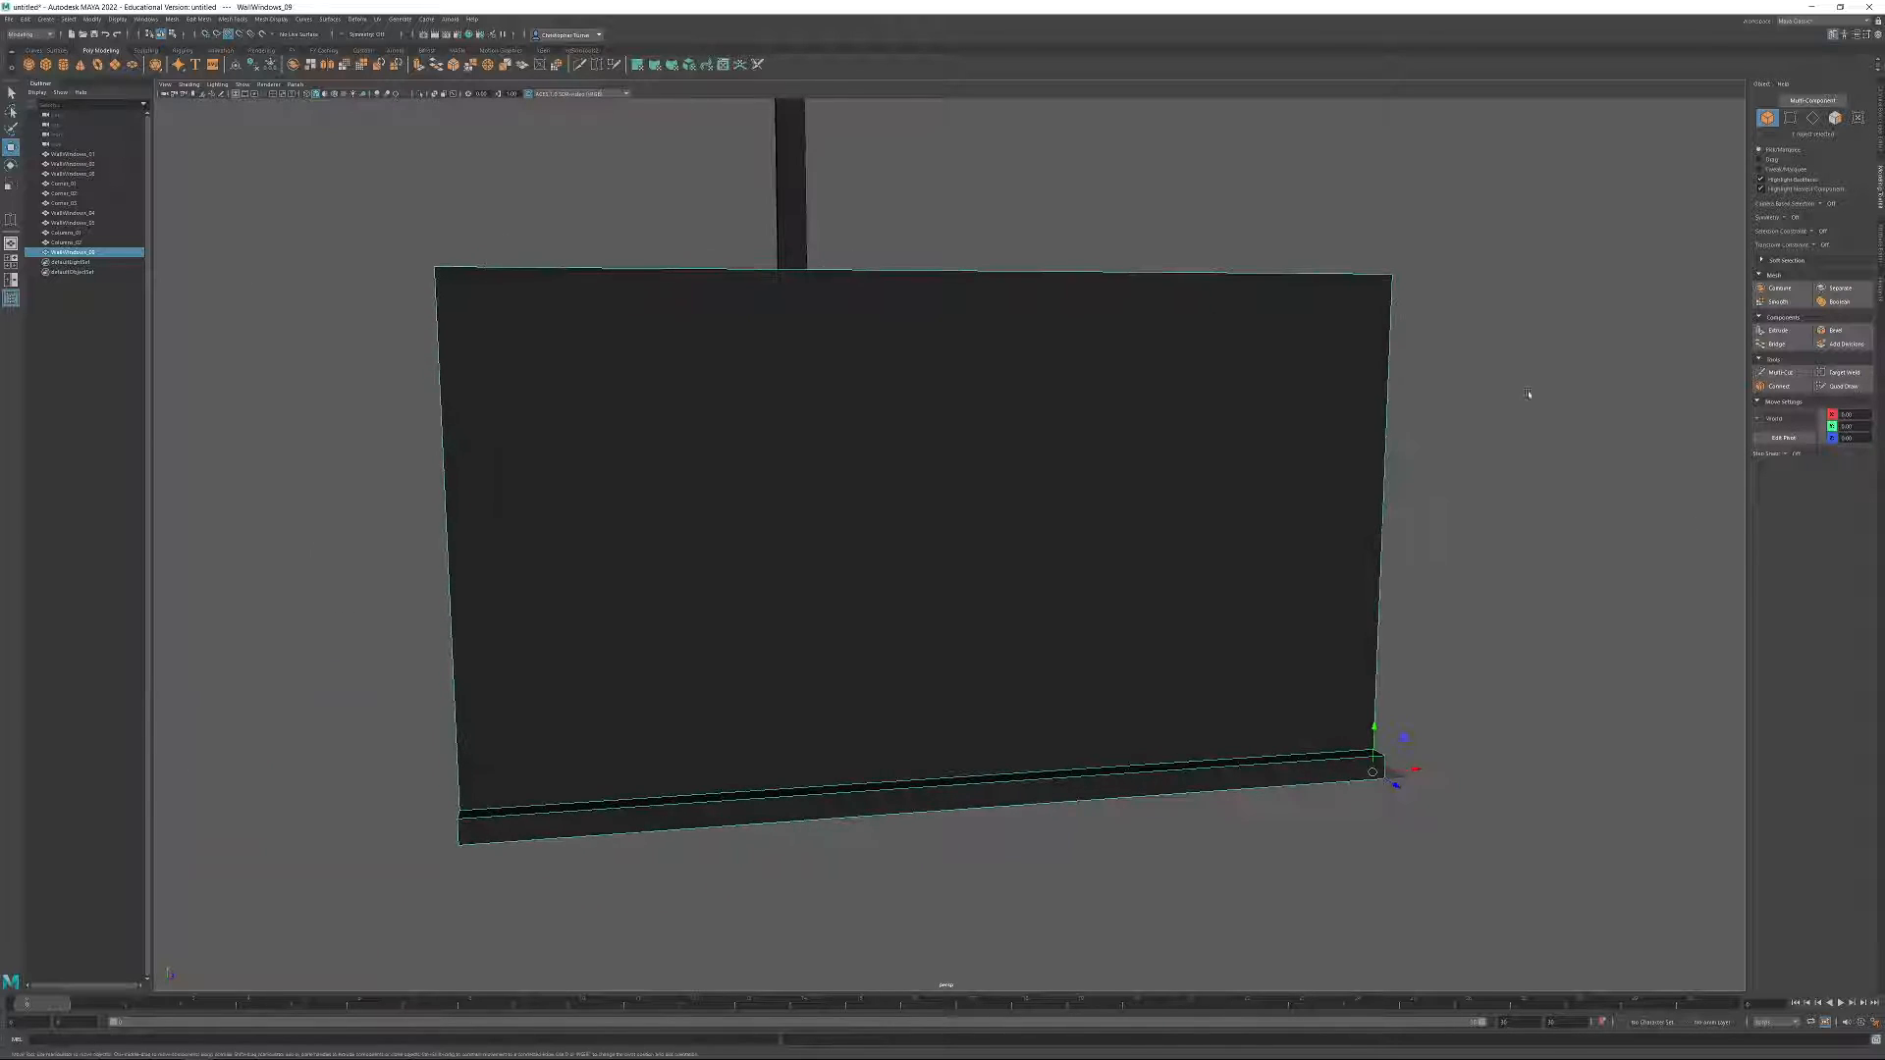
Add one horizontal edge across the middle of the panel with the Connect tool, using a single segment.
left_click(1813, 118)
left_click_drag(405, 479, 1603, 481)
left_click(1779, 386)
key("ctrl+z")
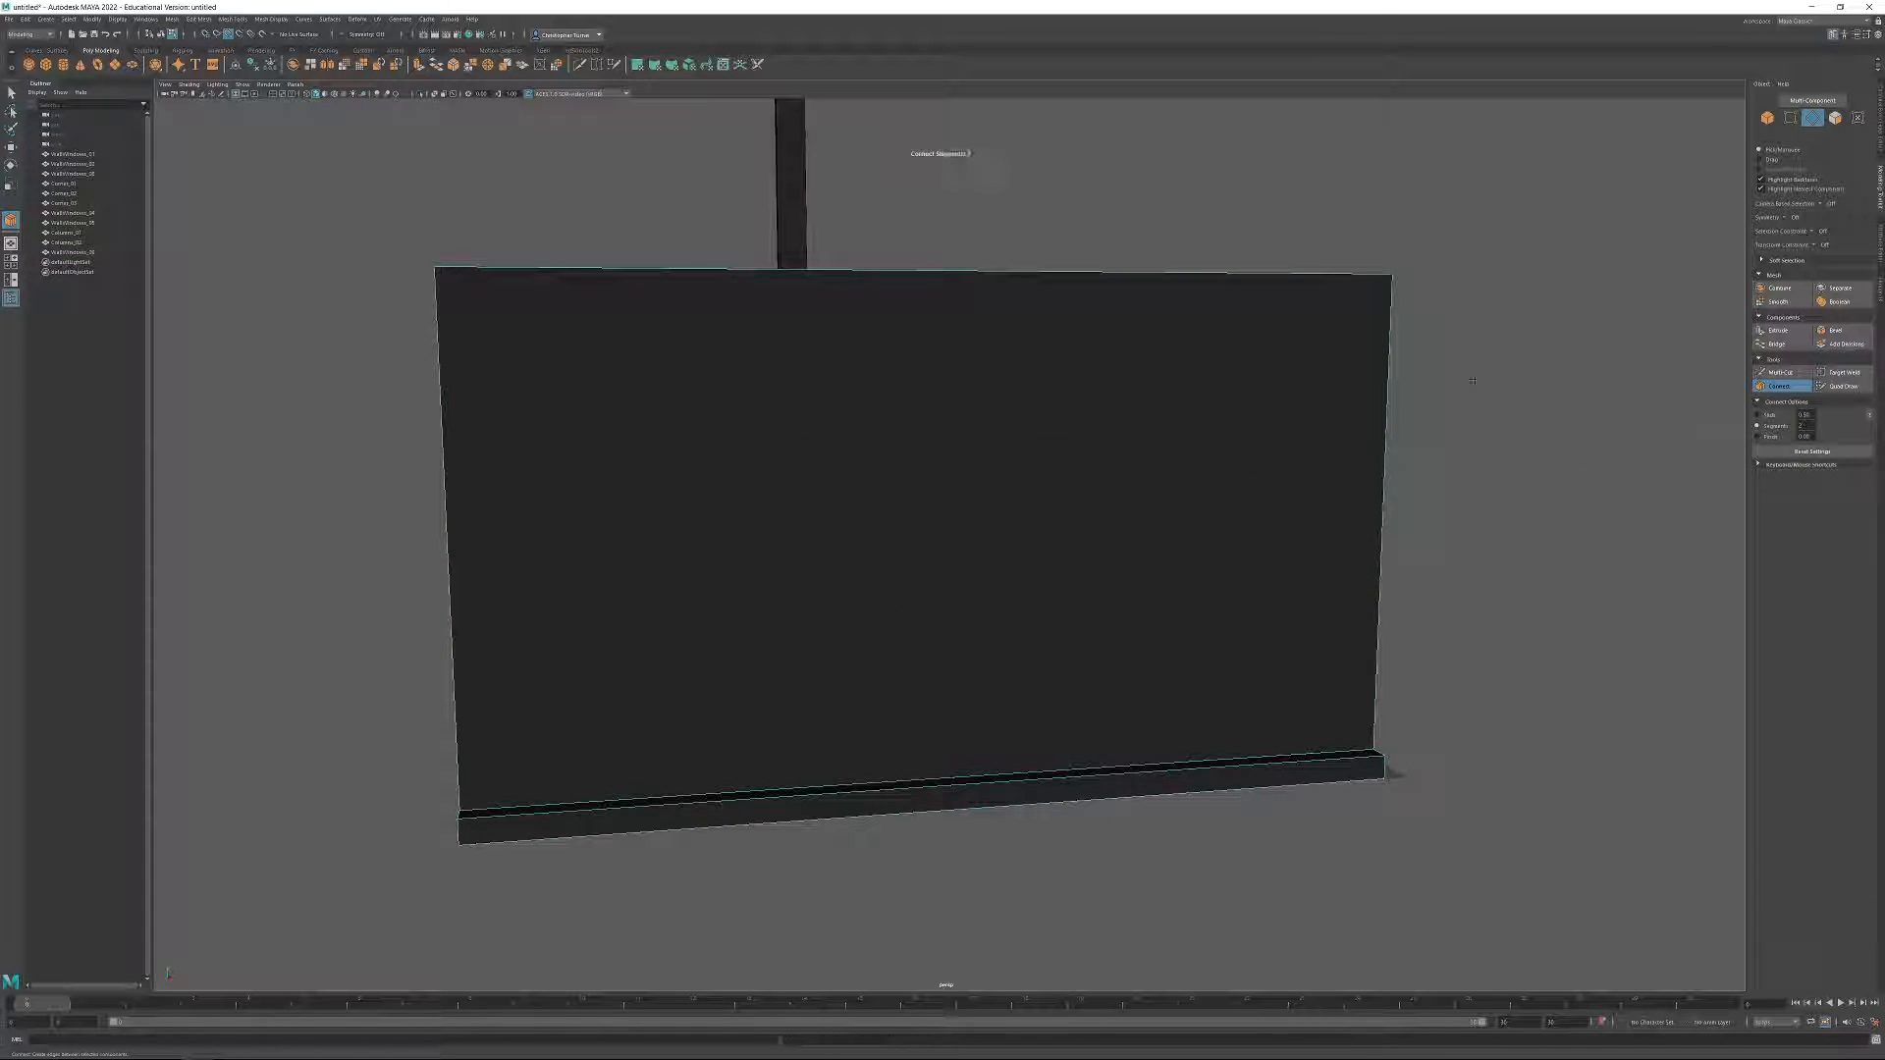
left_click_drag(387, 459, 1424, 491)
middle_click_drag(1473, 334, 1442, 335)
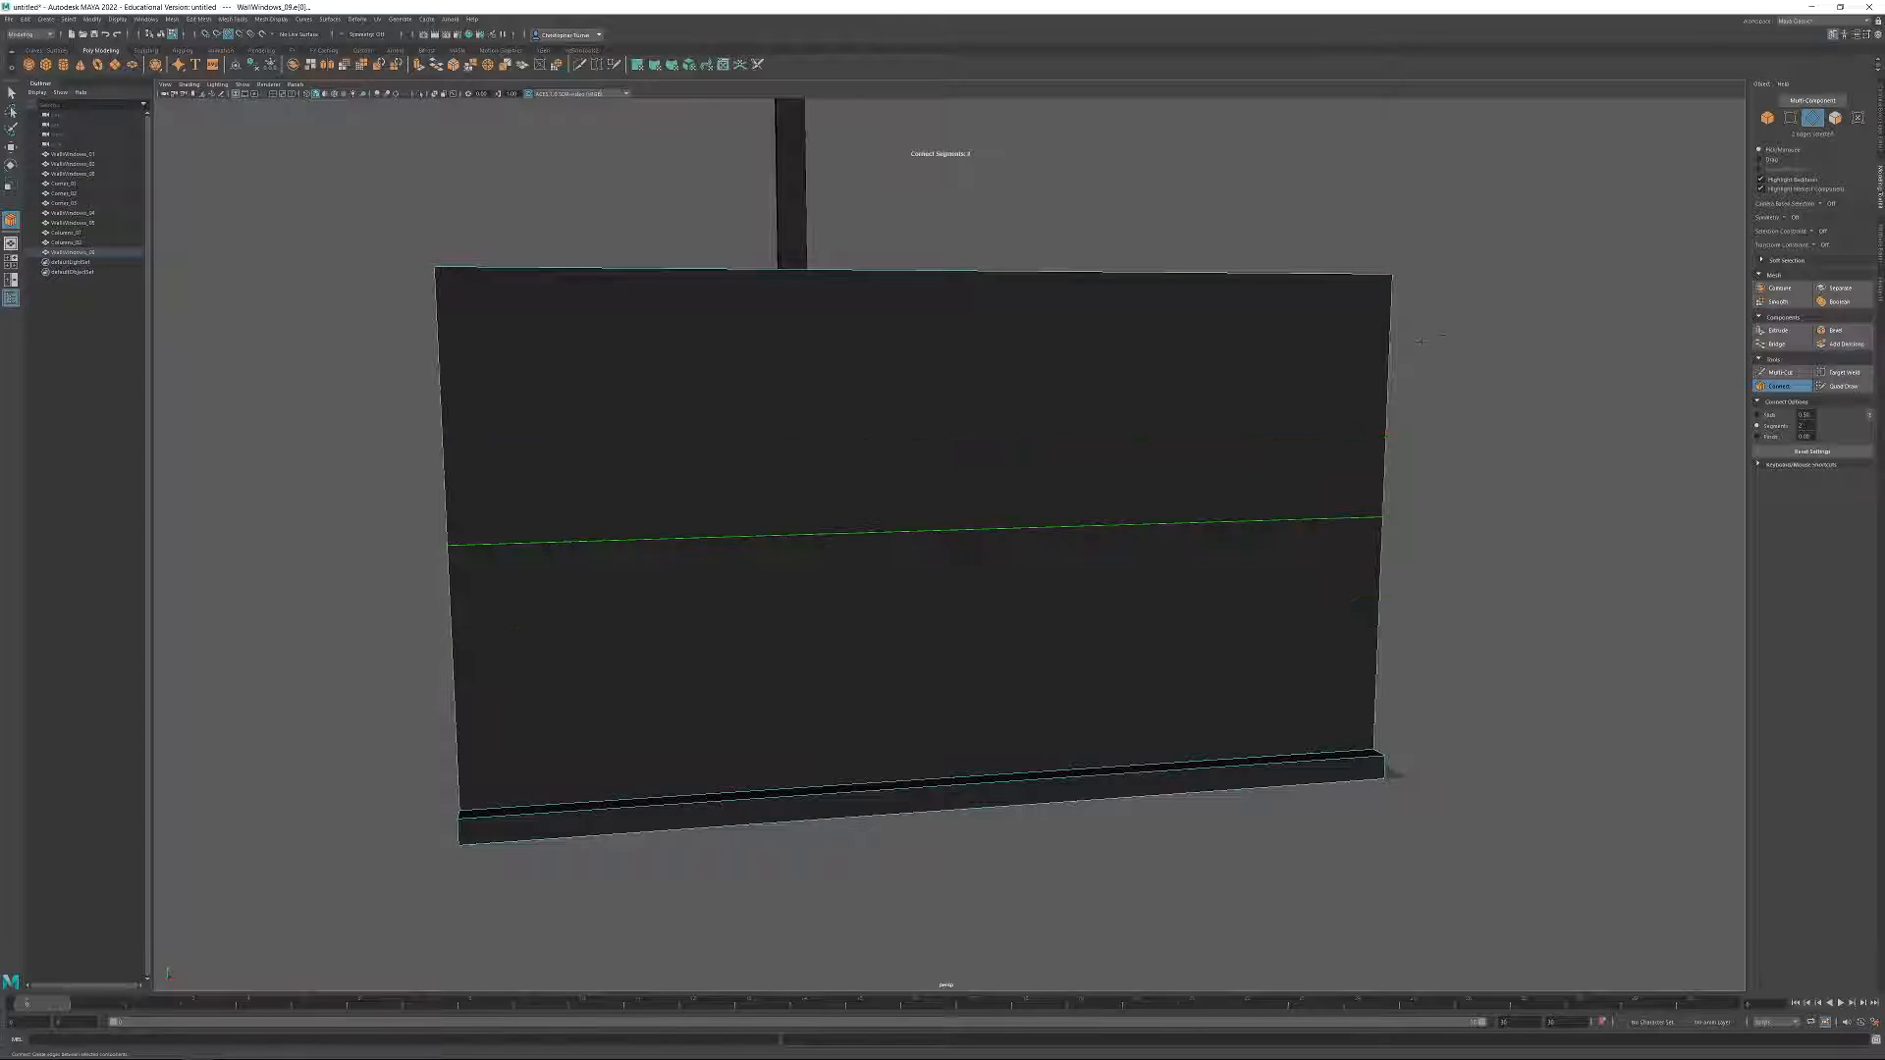
key("w")
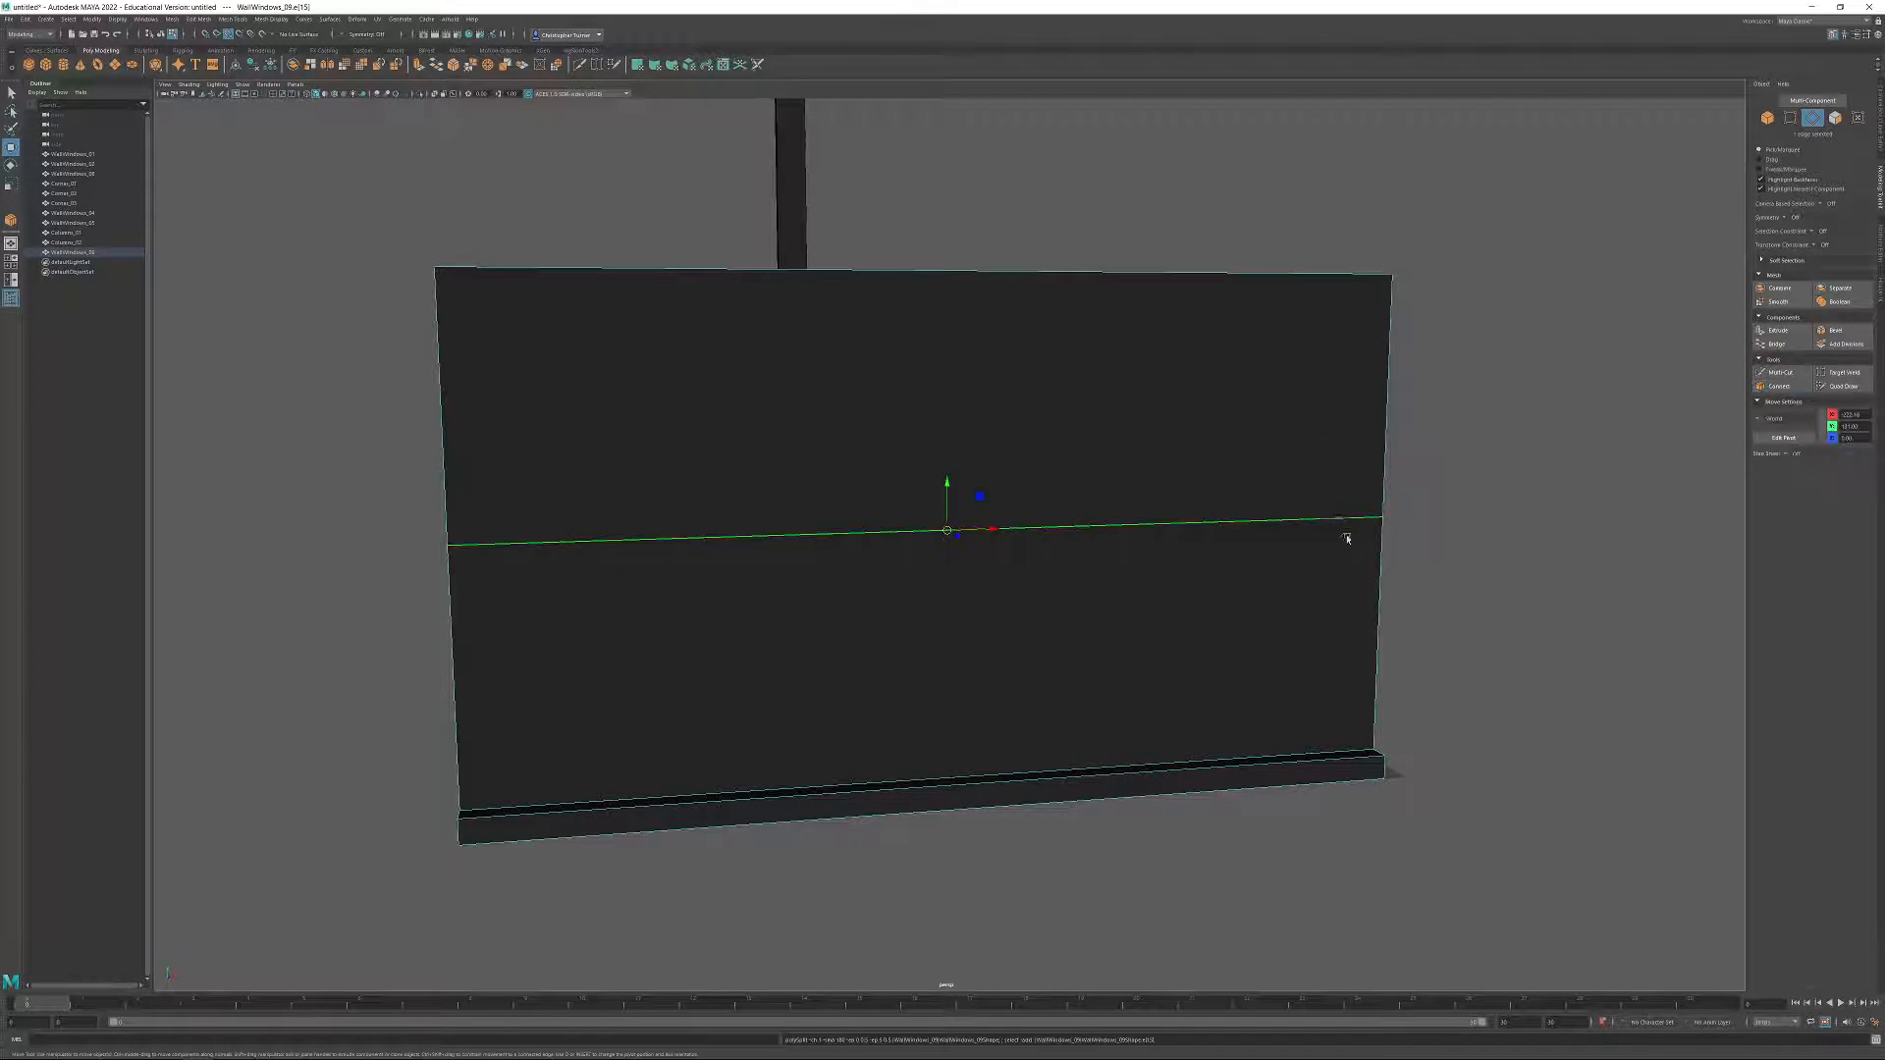
Lower the panel's top edge and raise the horizontal edge closer beneath it by entering exact Y positions.
left_click(1263, 279)
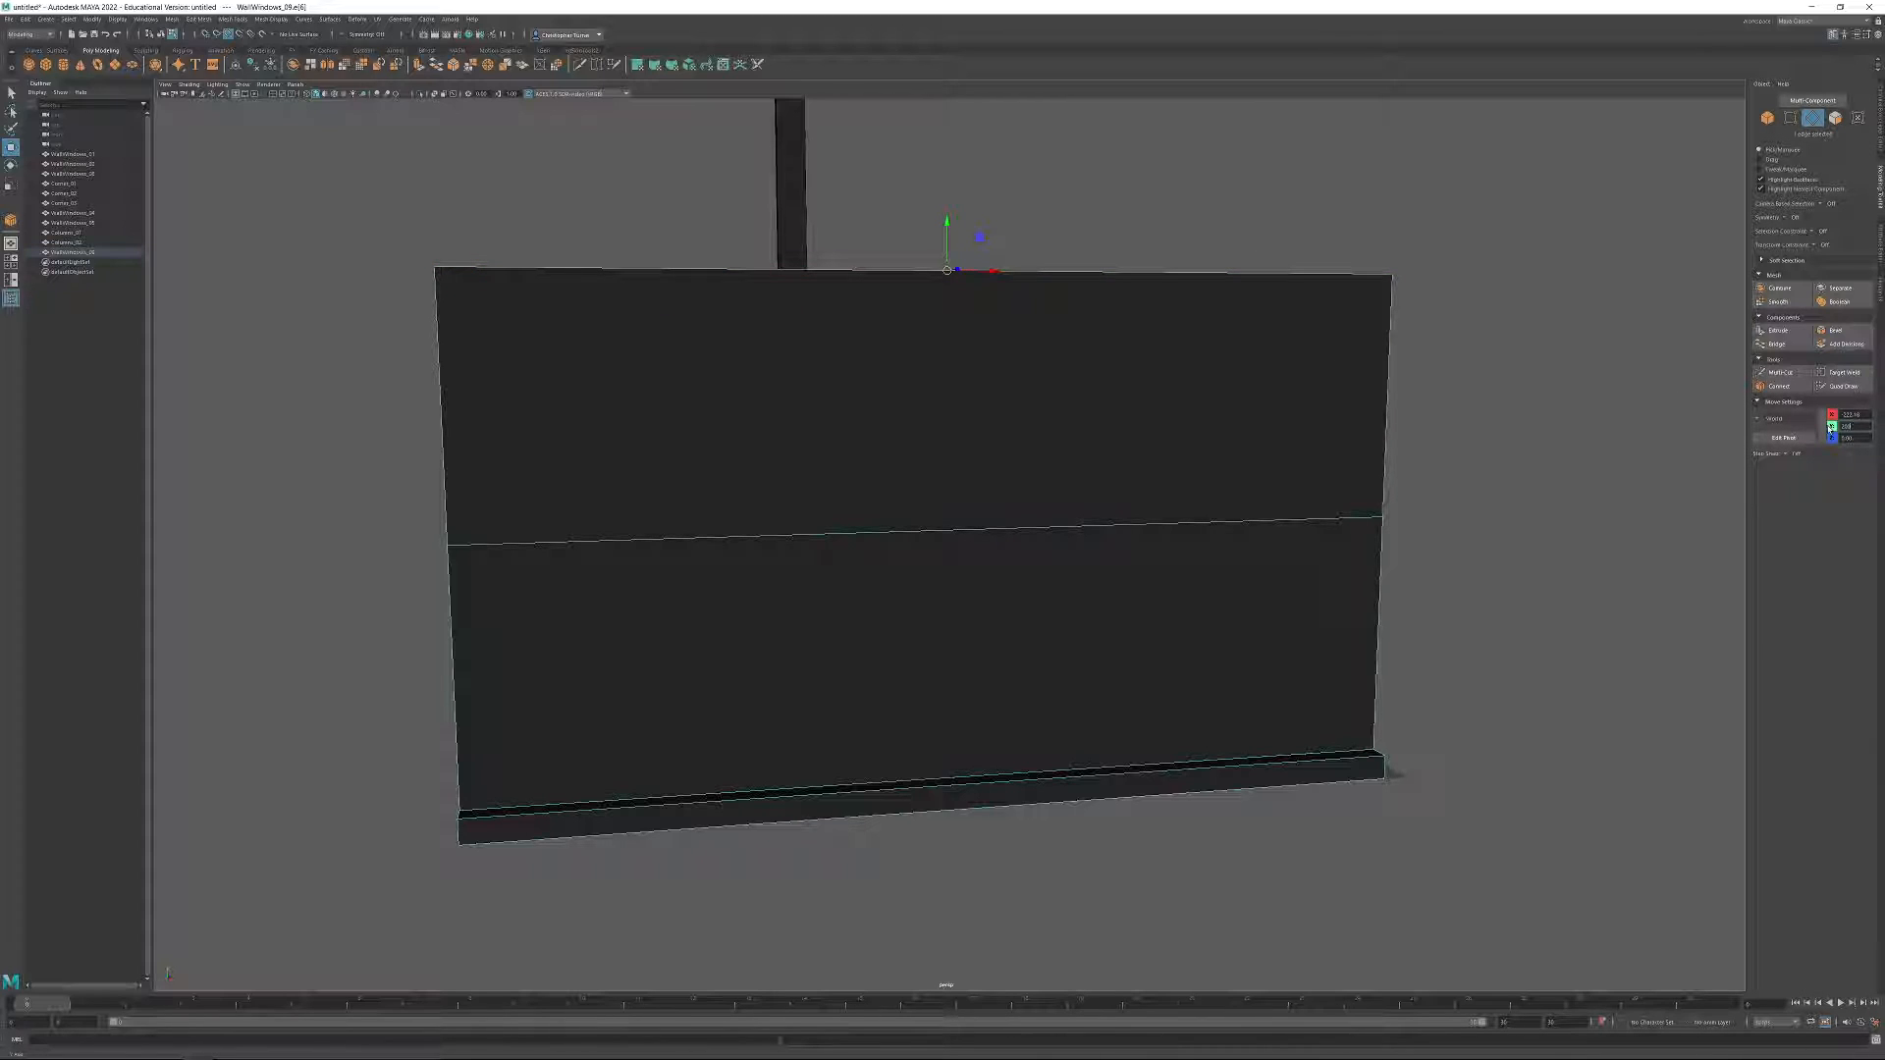
type("131")
key("Return")
left_click(1323, 520)
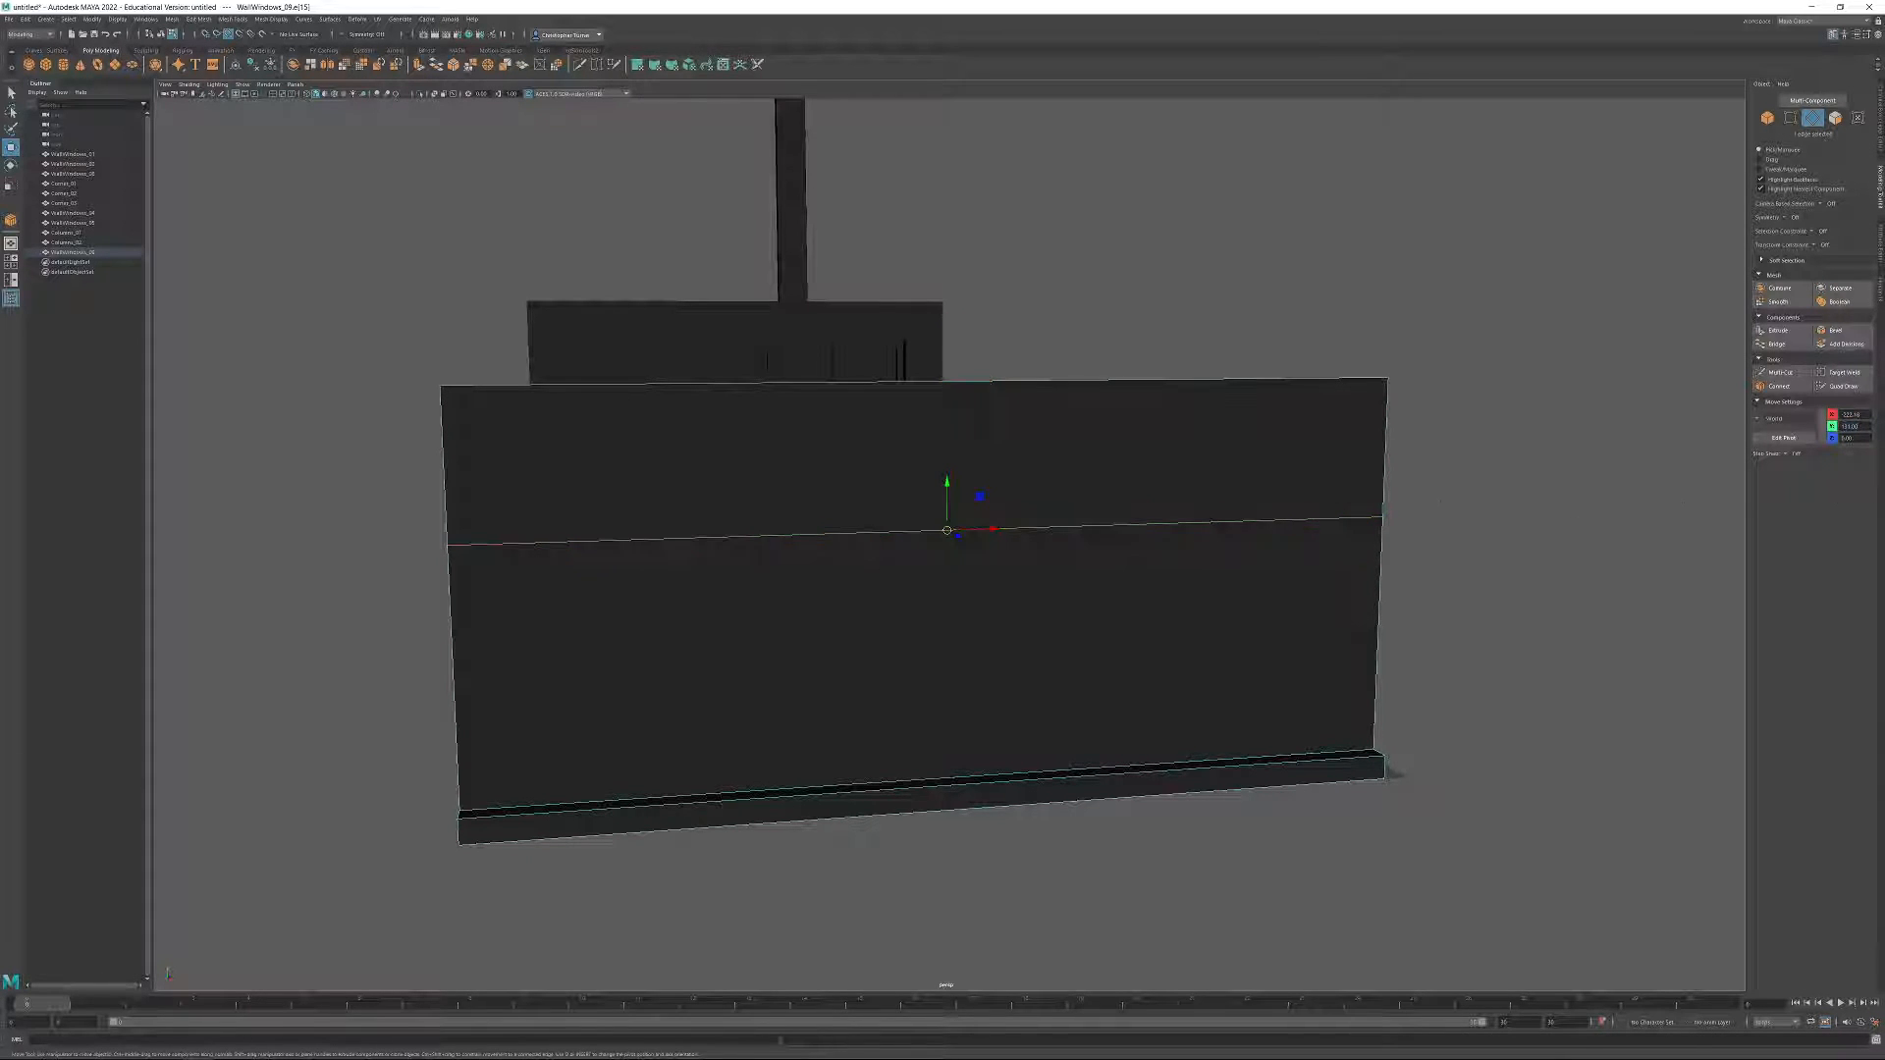
type("150")
key("Return")
left_click_drag(1112, 485, 1166, 610, "alt")
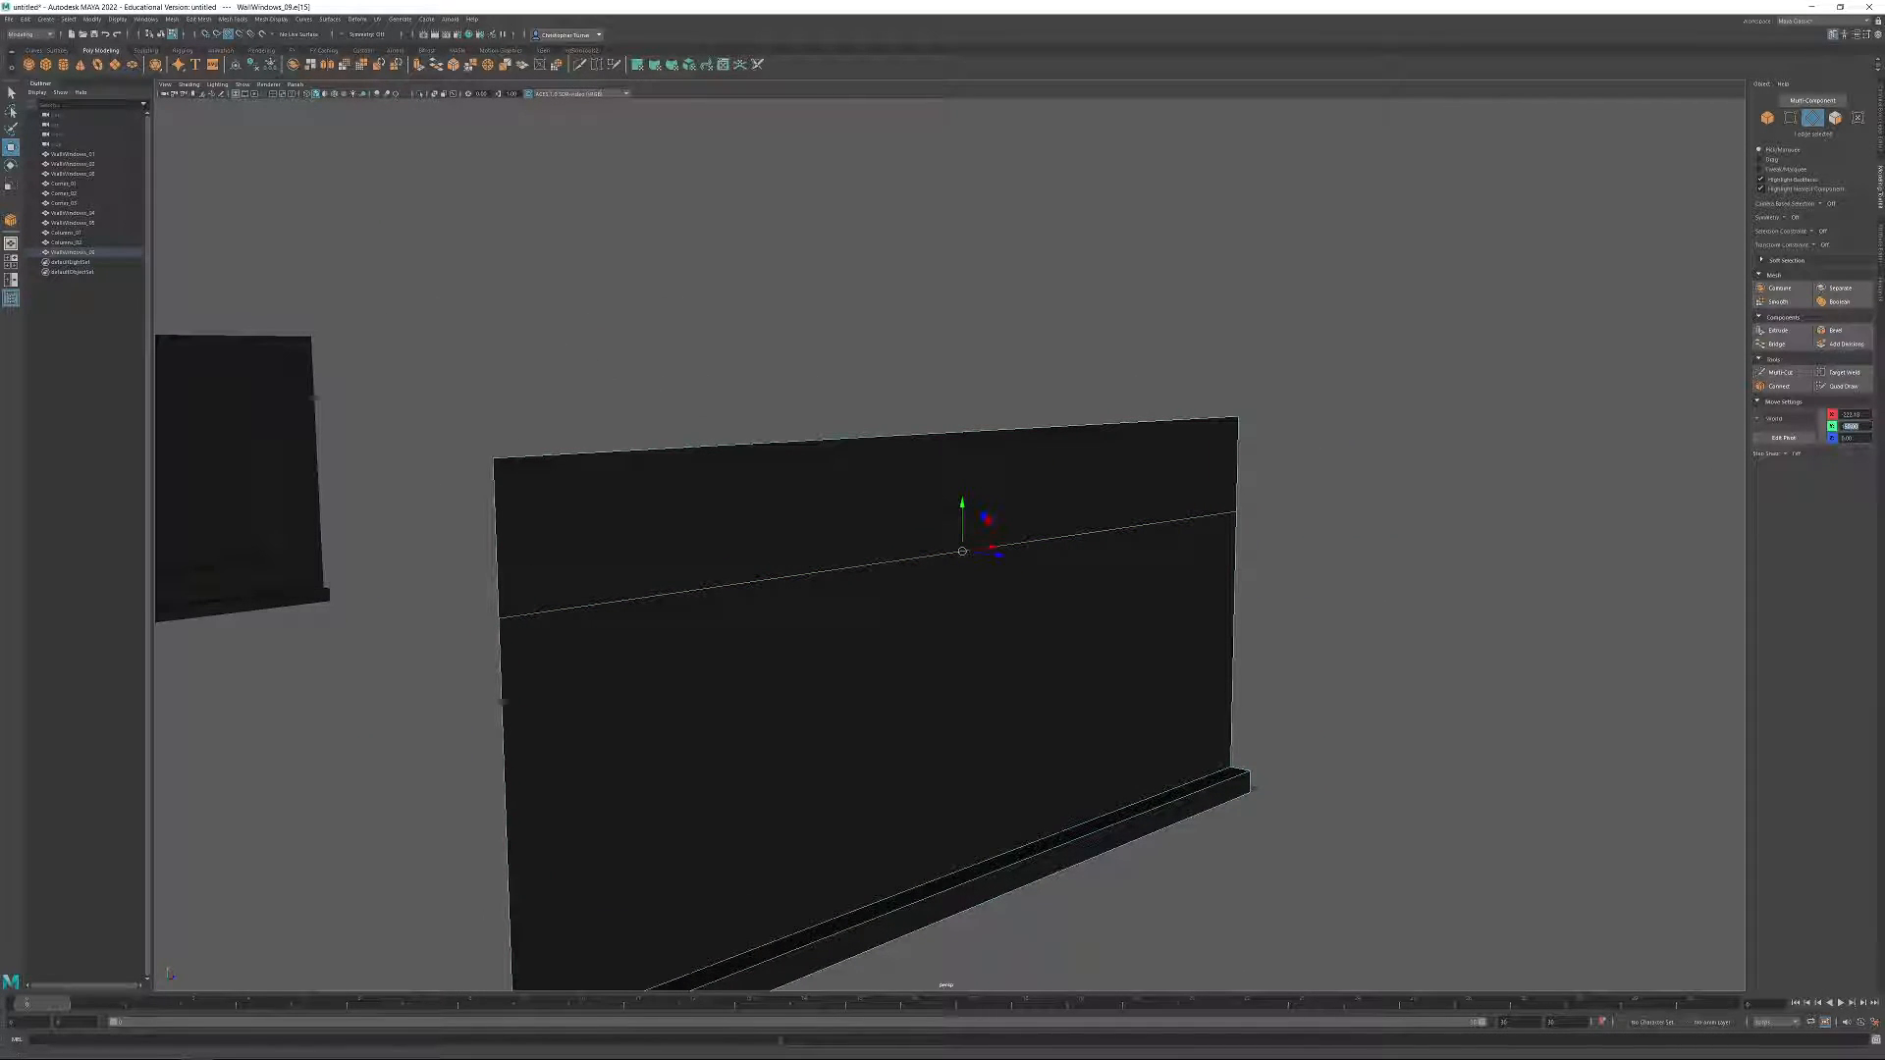
key("Return")
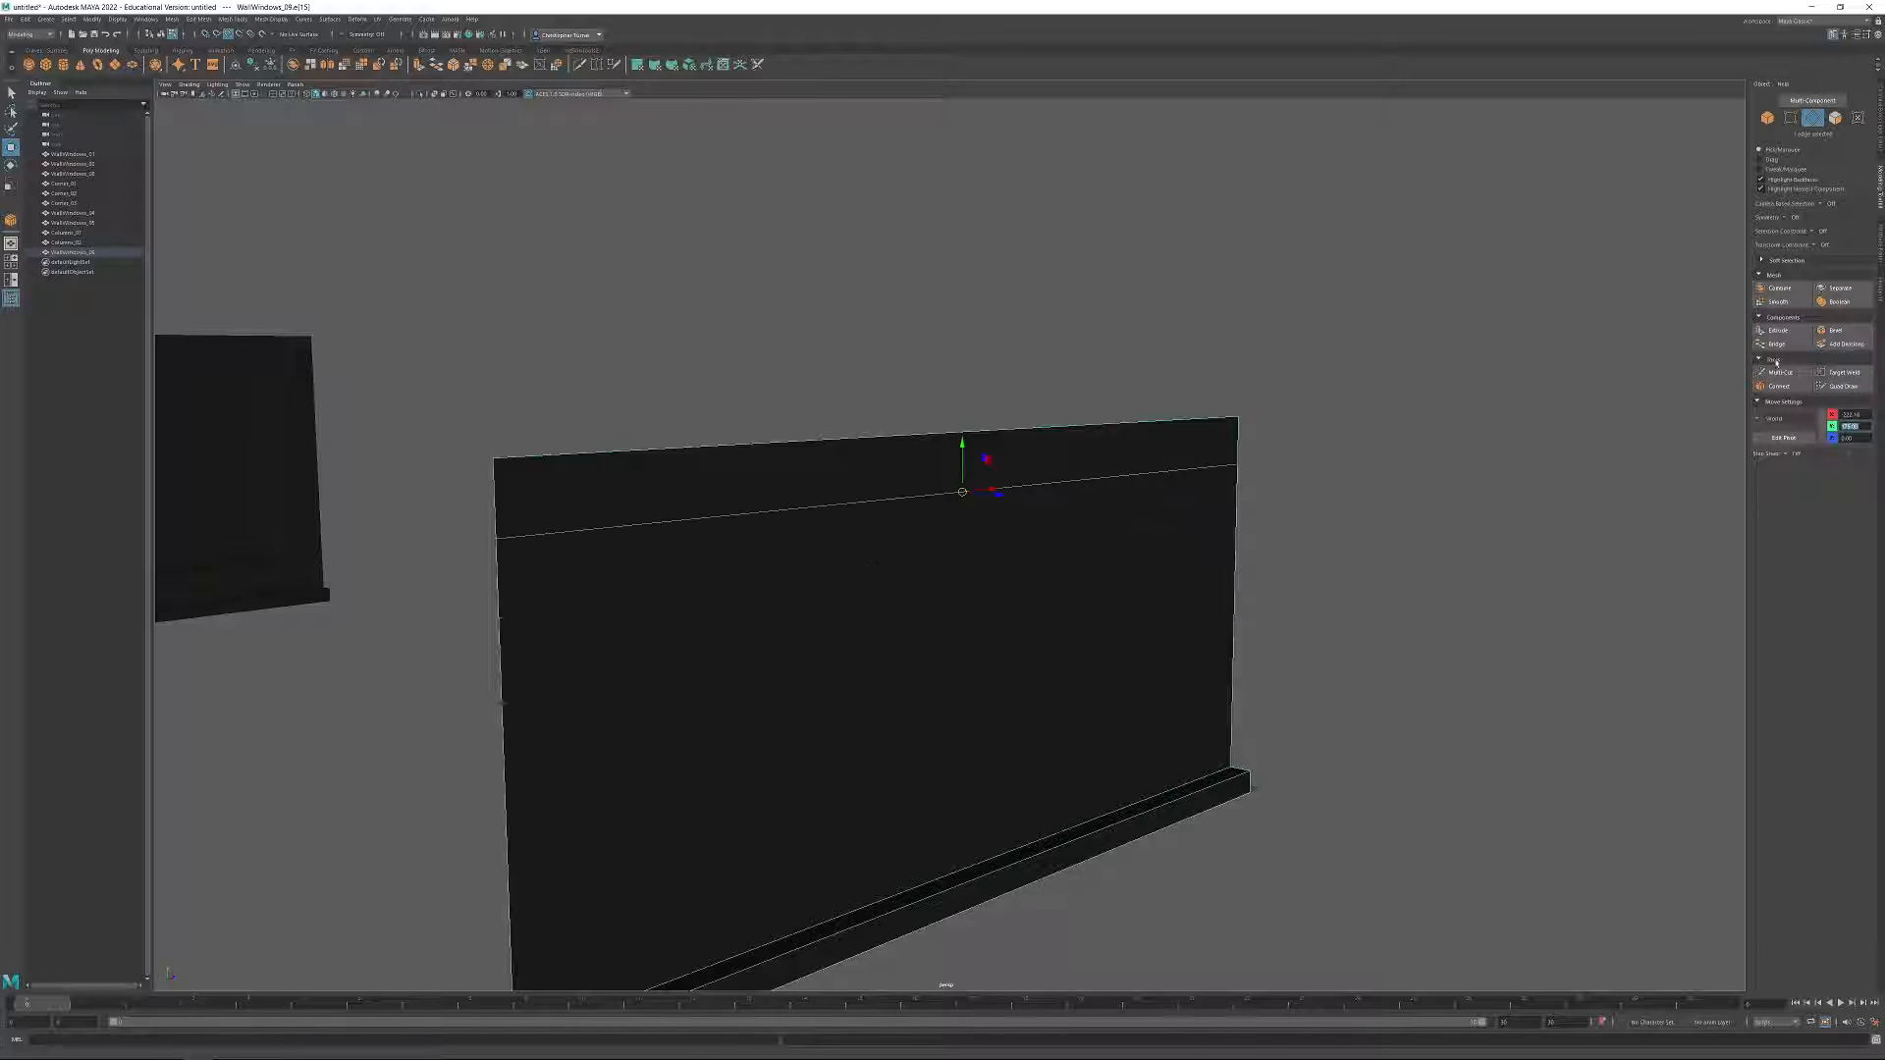
Extrude the strip of wall above the horizontal edge with a thickness of 10 to form a projecting band.
left_click(1836, 118)
left_click(1153, 472)
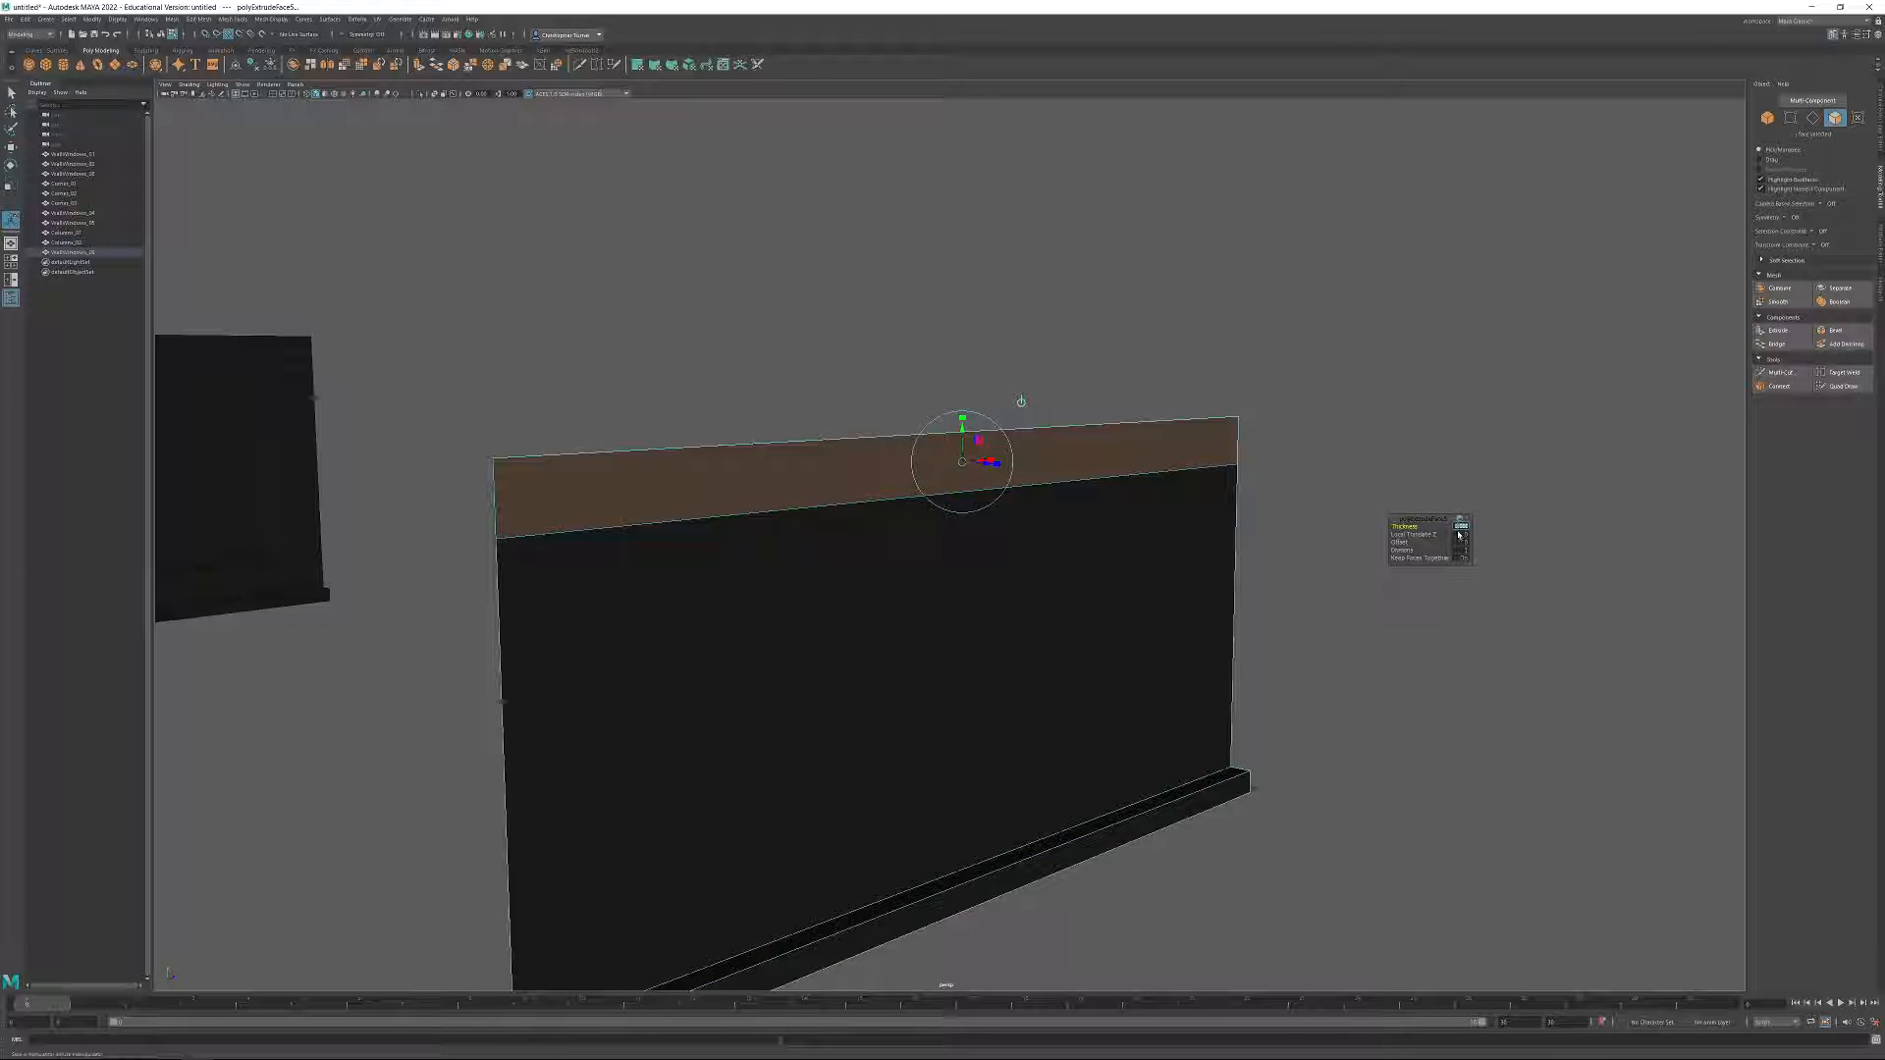
left_click(1458, 530)
type("10")
key("Return")
Delete the end faces of the extruded upper band so the module's sides stay open.
left_click_drag(1358, 593, 654, 596, "alt")
left_click(662, 598)
left_click_drag(1110, 589, 845, 562, "alt")
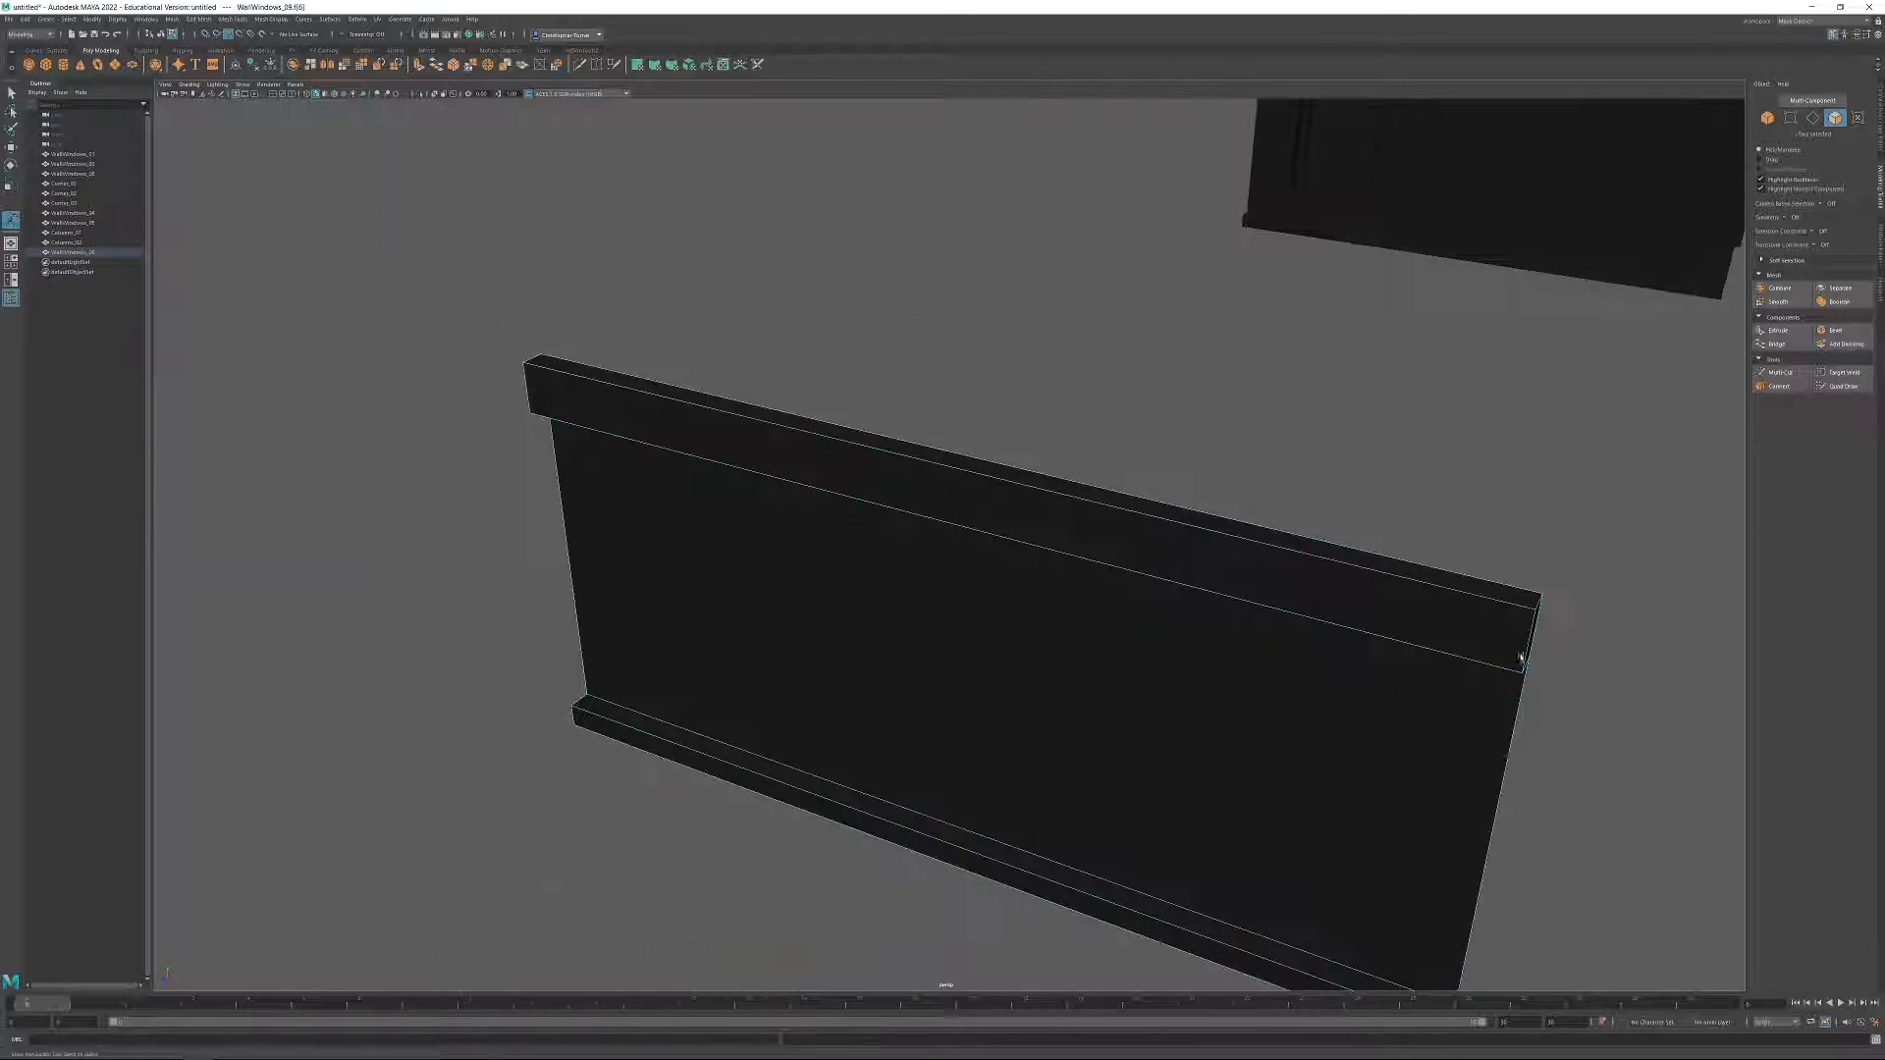
left_click_drag(1540, 661, 1435, 648, "alt")
left_click(1384, 738, "shift")
key("Delete")
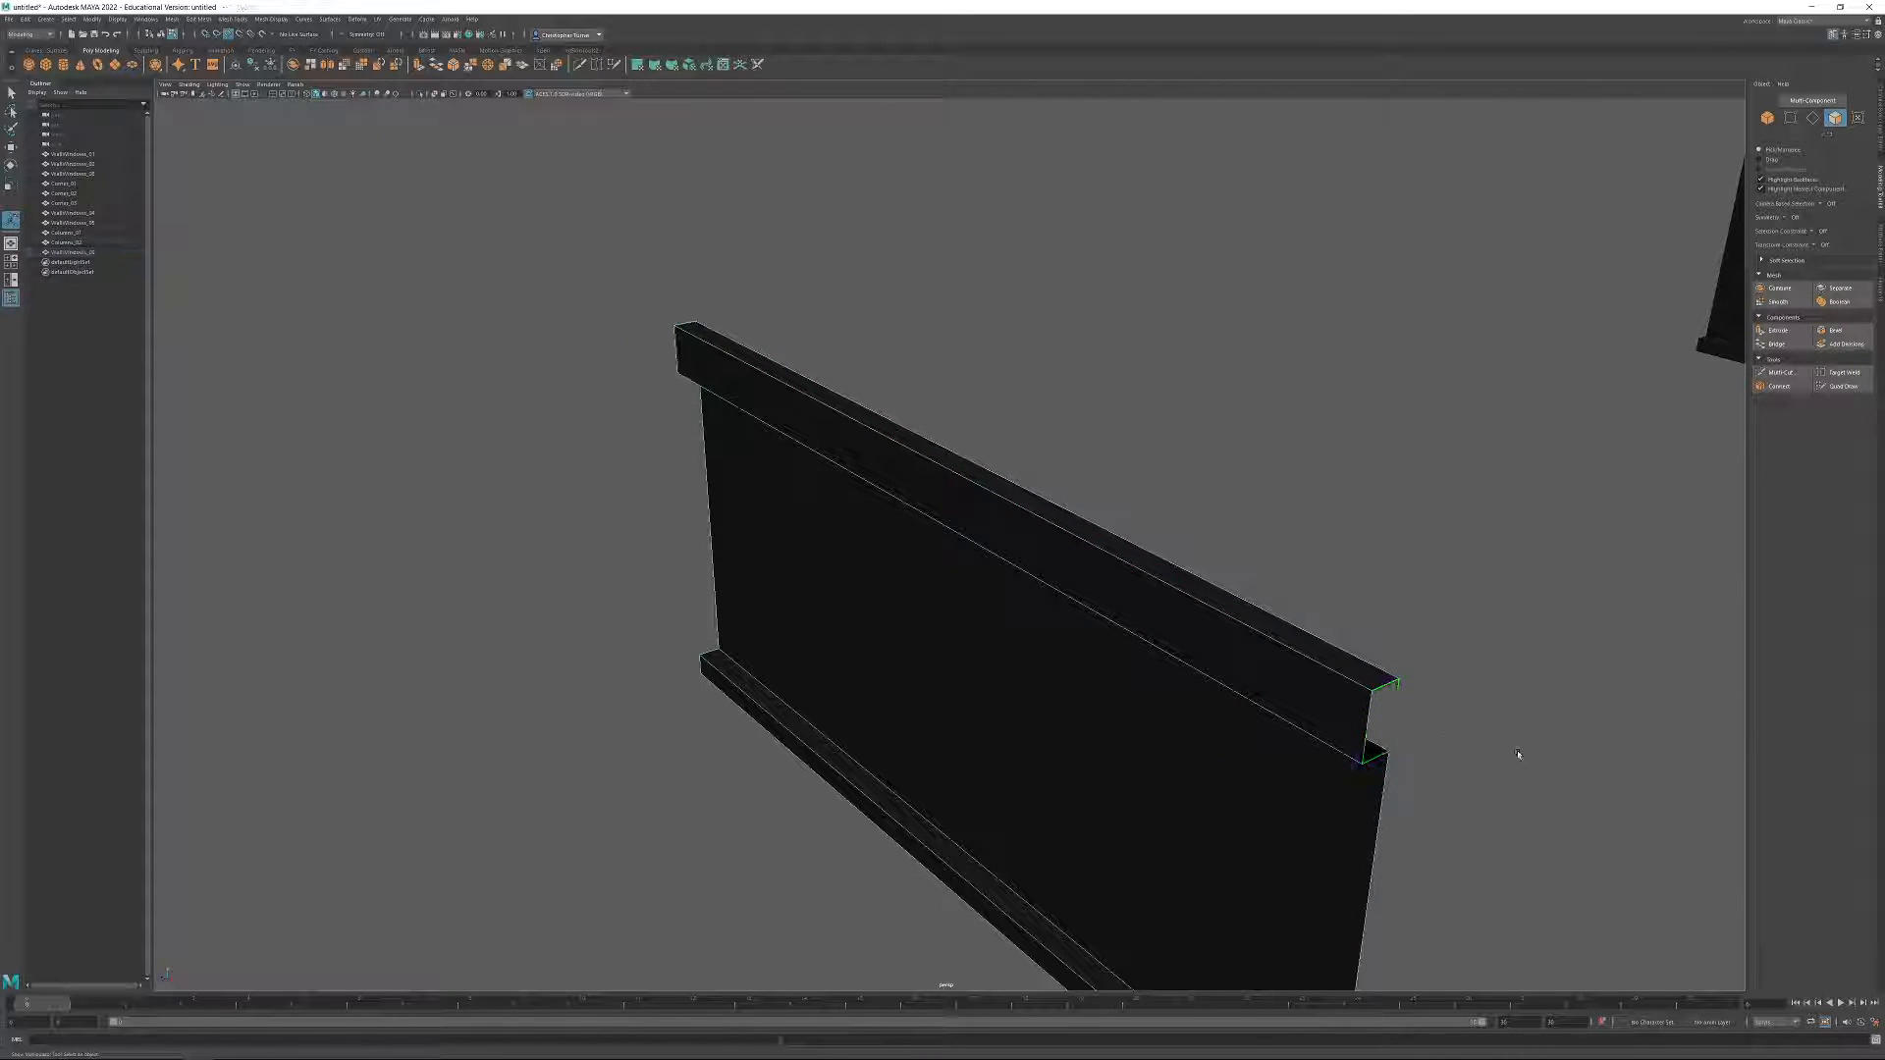
Move the finished plain panel along Z to the front of the module row, beside the five-bay window wall.
right_click_drag(1515, 757, 782, 358, "alt")
left_click_drag(782, 357, 1174, 429, "alt")
right_click_drag(1174, 429, 1200, 471, "alt")
left_click_drag(1200, 471, 1102, 552, "alt")
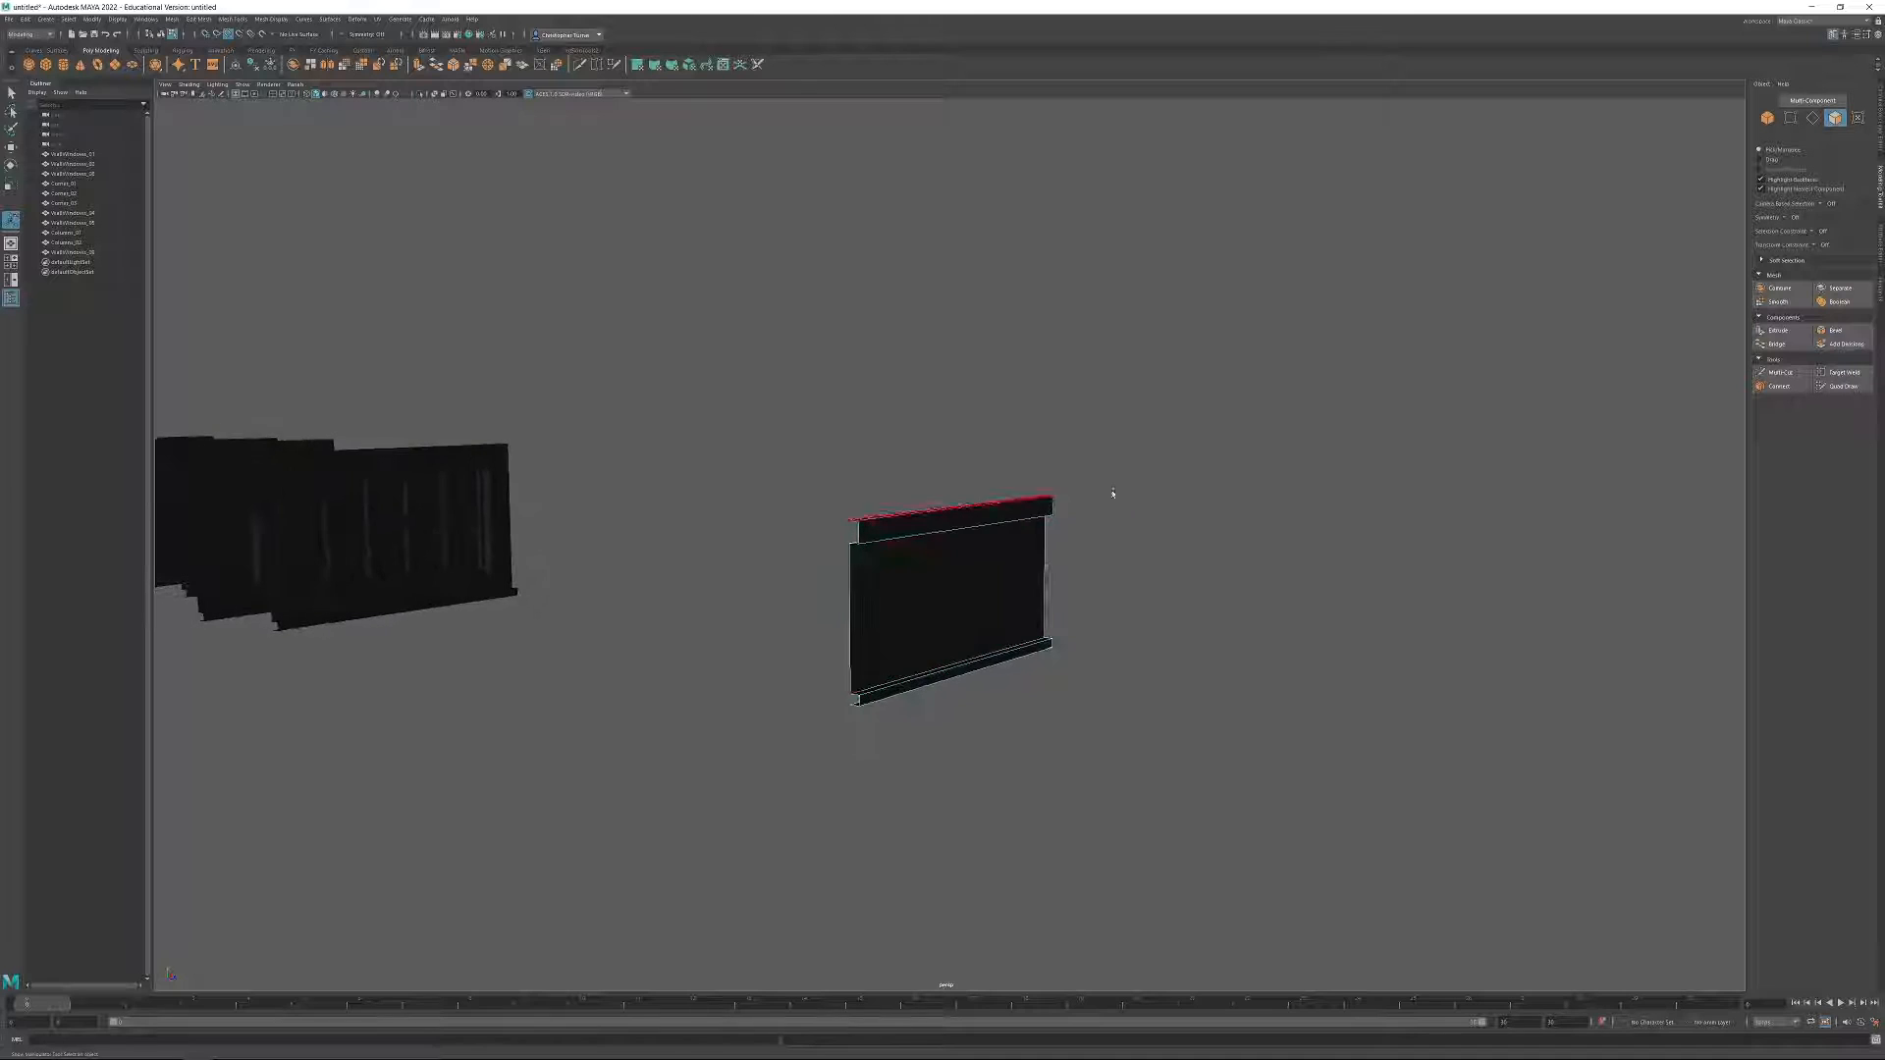
left_click_drag(972, 492, 1478, 566, "alt")
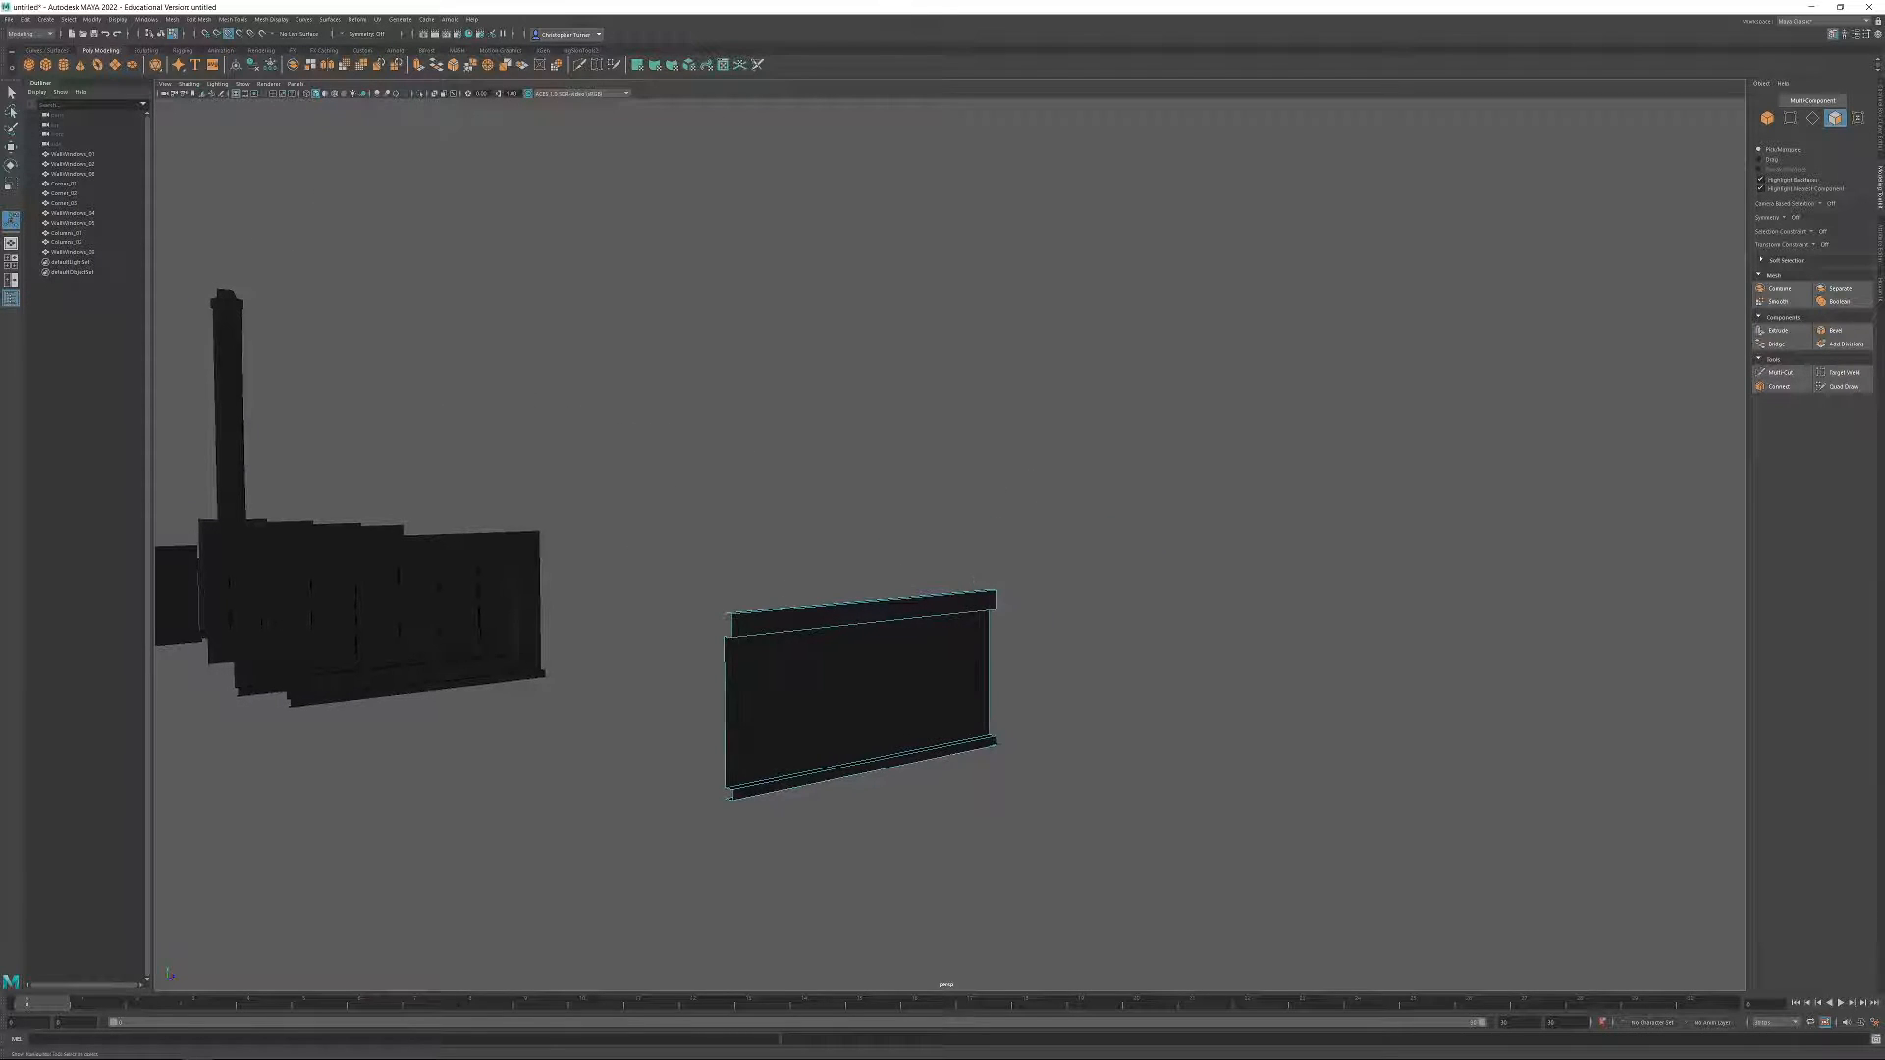
left_click_drag(620, 428, 648, 496, "alt")
left_click(1767, 117)
key("w")
left_click_drag(1317, 648, 741, 534)
key("ctrl+z")
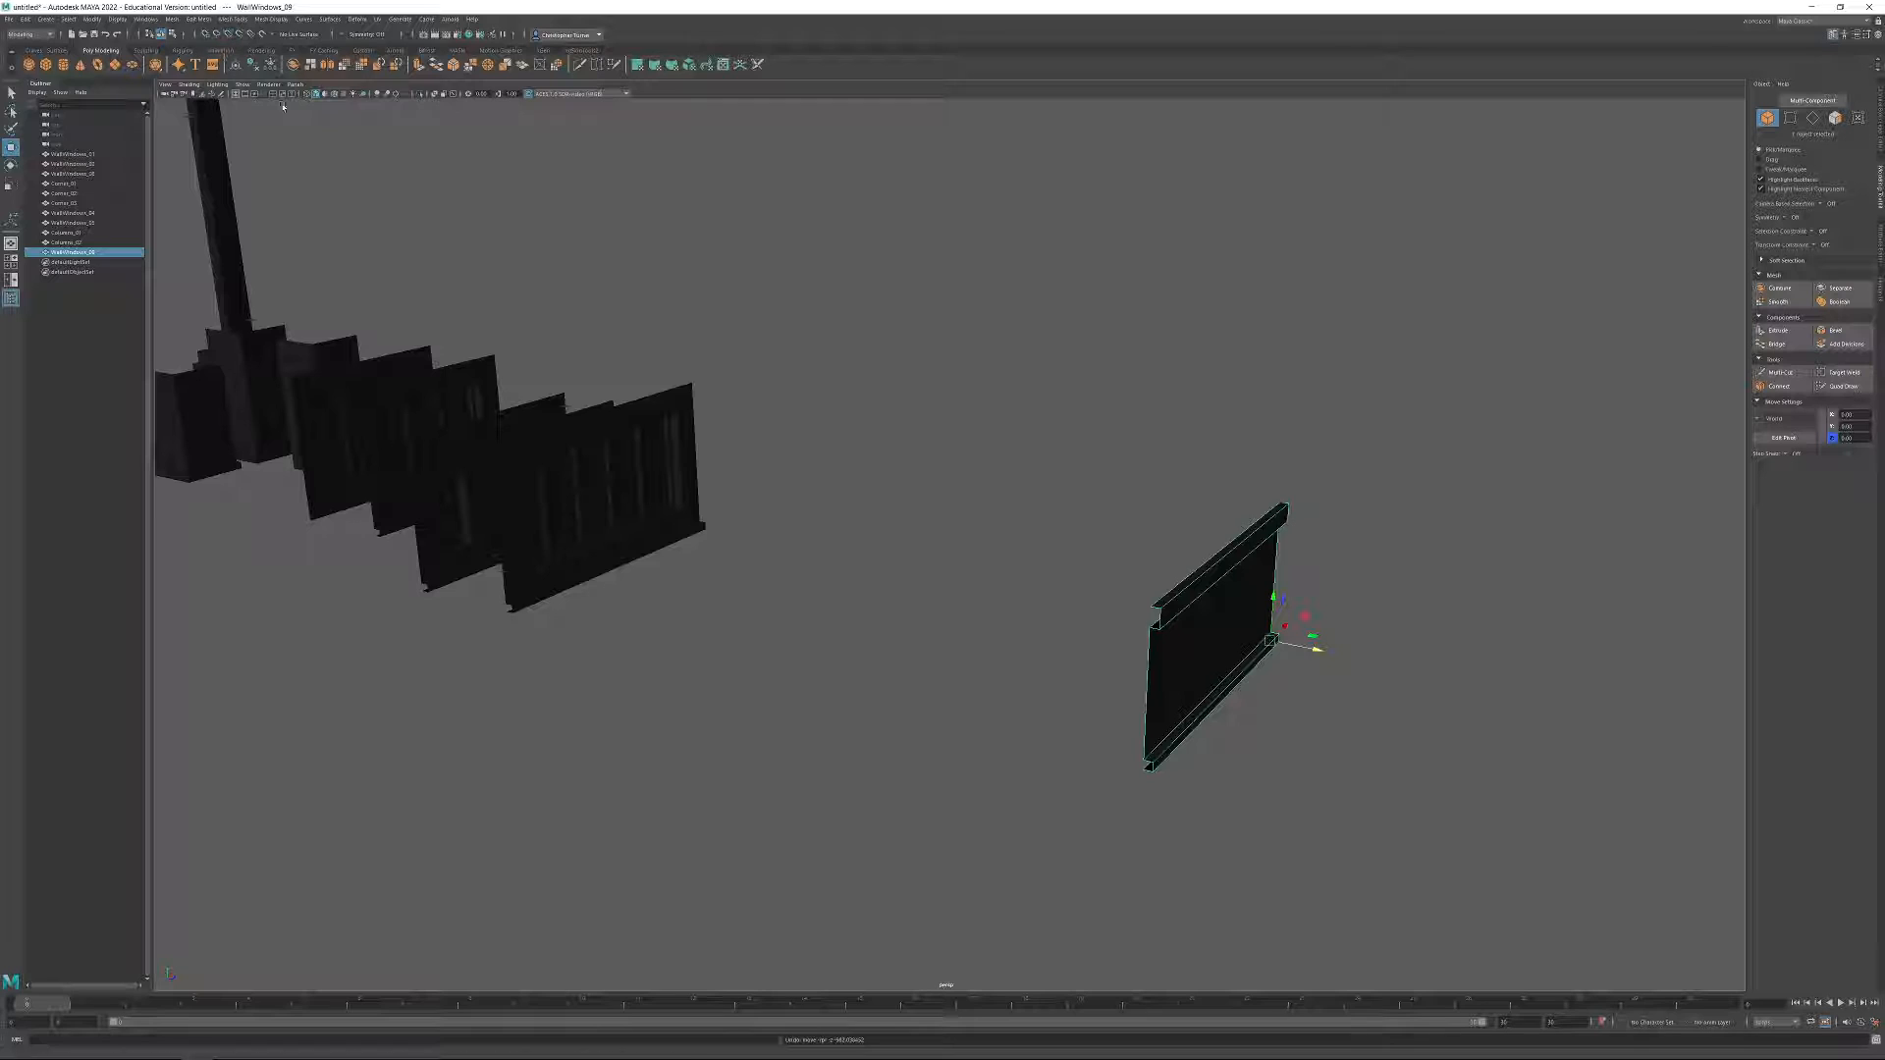
left_click_drag(1318, 653, 930, 599)
Move the WallWindows_02 module out of the row to the world origin by setting its Z position to 0.
left_click_drag(577, 426, 1272, 656, "alt")
left_click(352, 403)
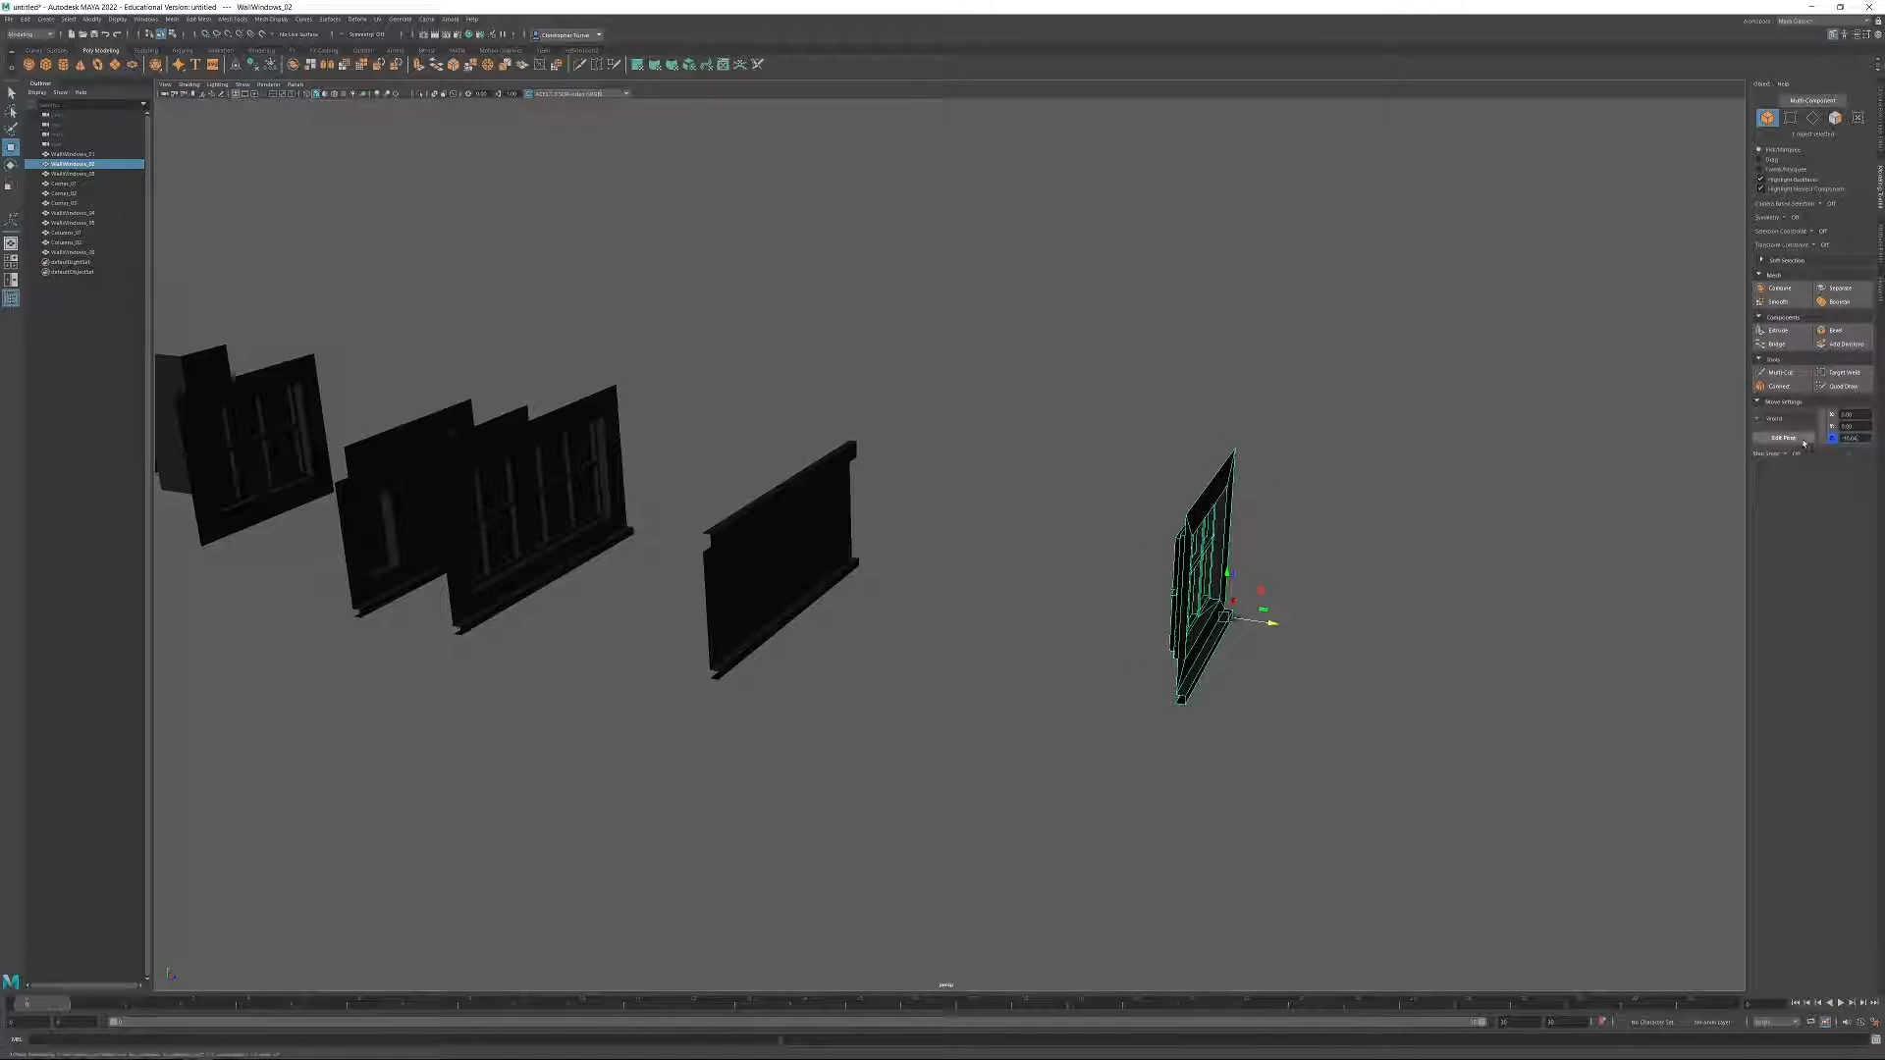
type("0")
key("Return")
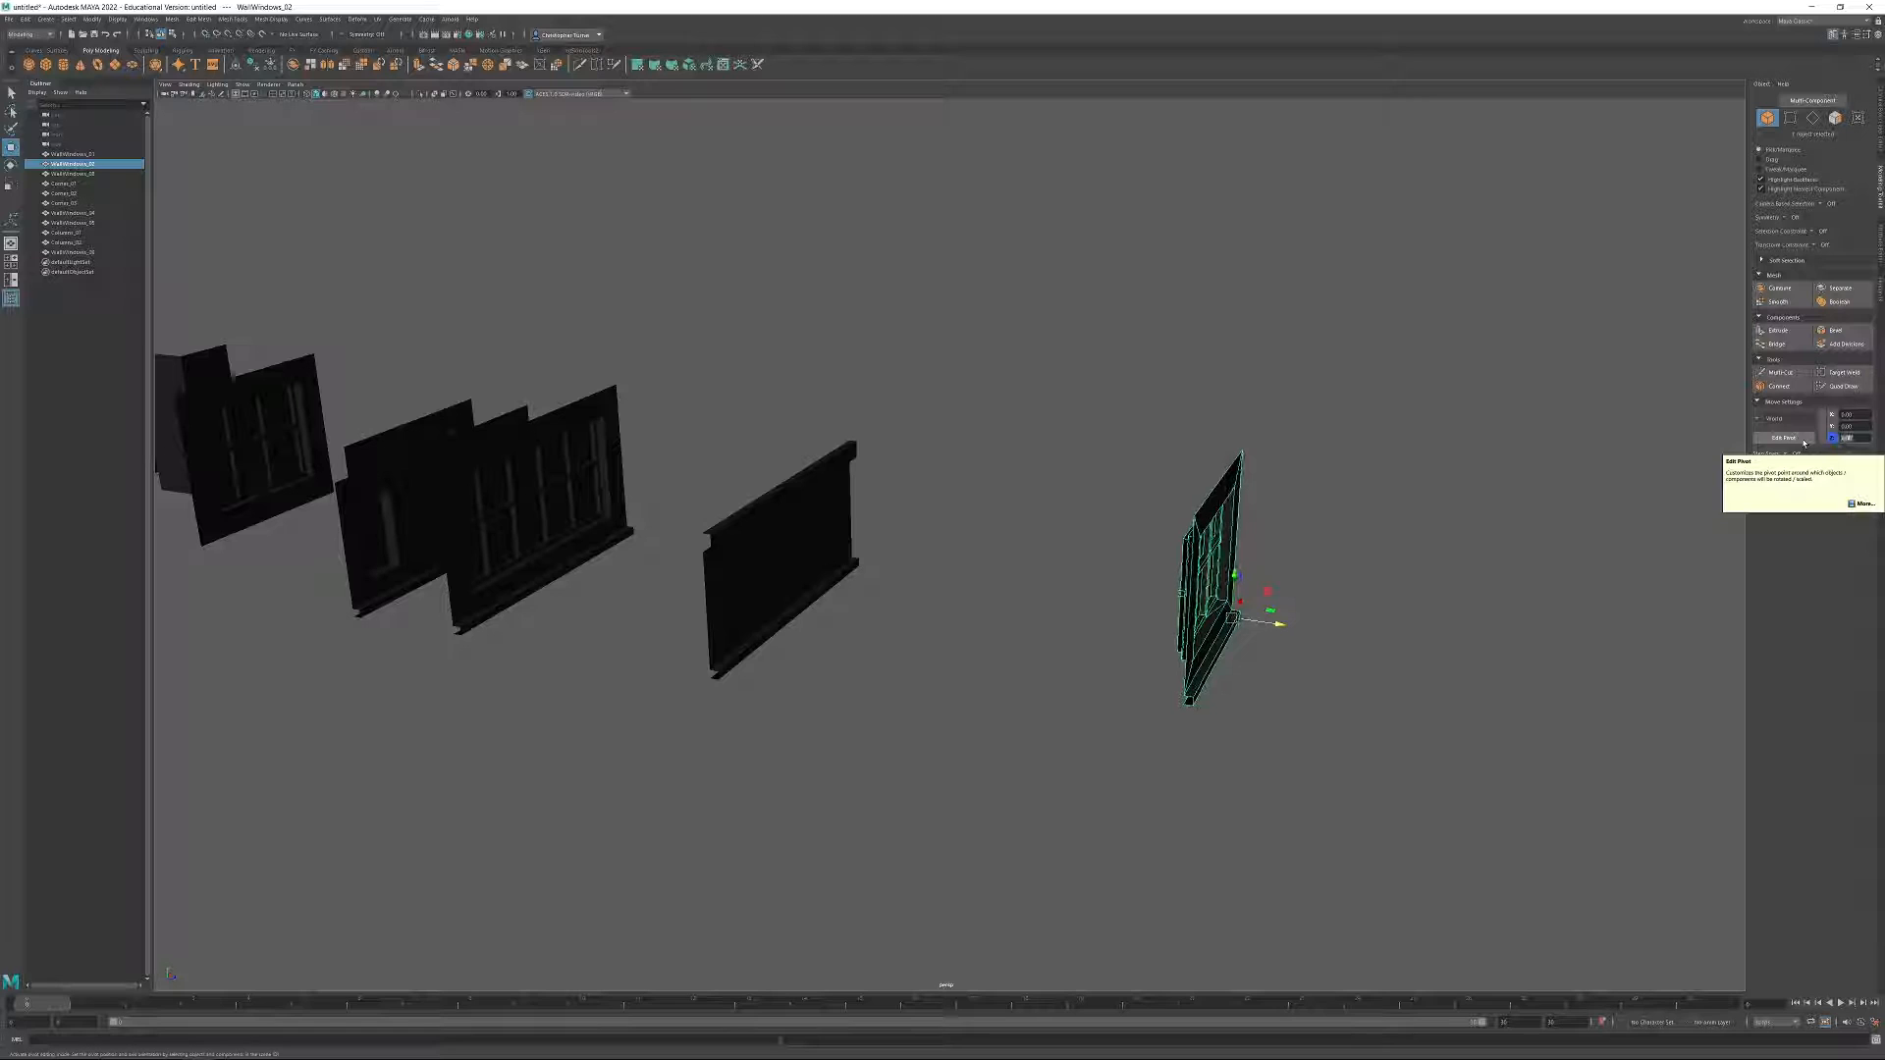
Duplicate the plain banded panel and offset the copy along Z in front of the original.
left_click(745, 575)
left_click_drag(746, 577, 696, 372, "alt")
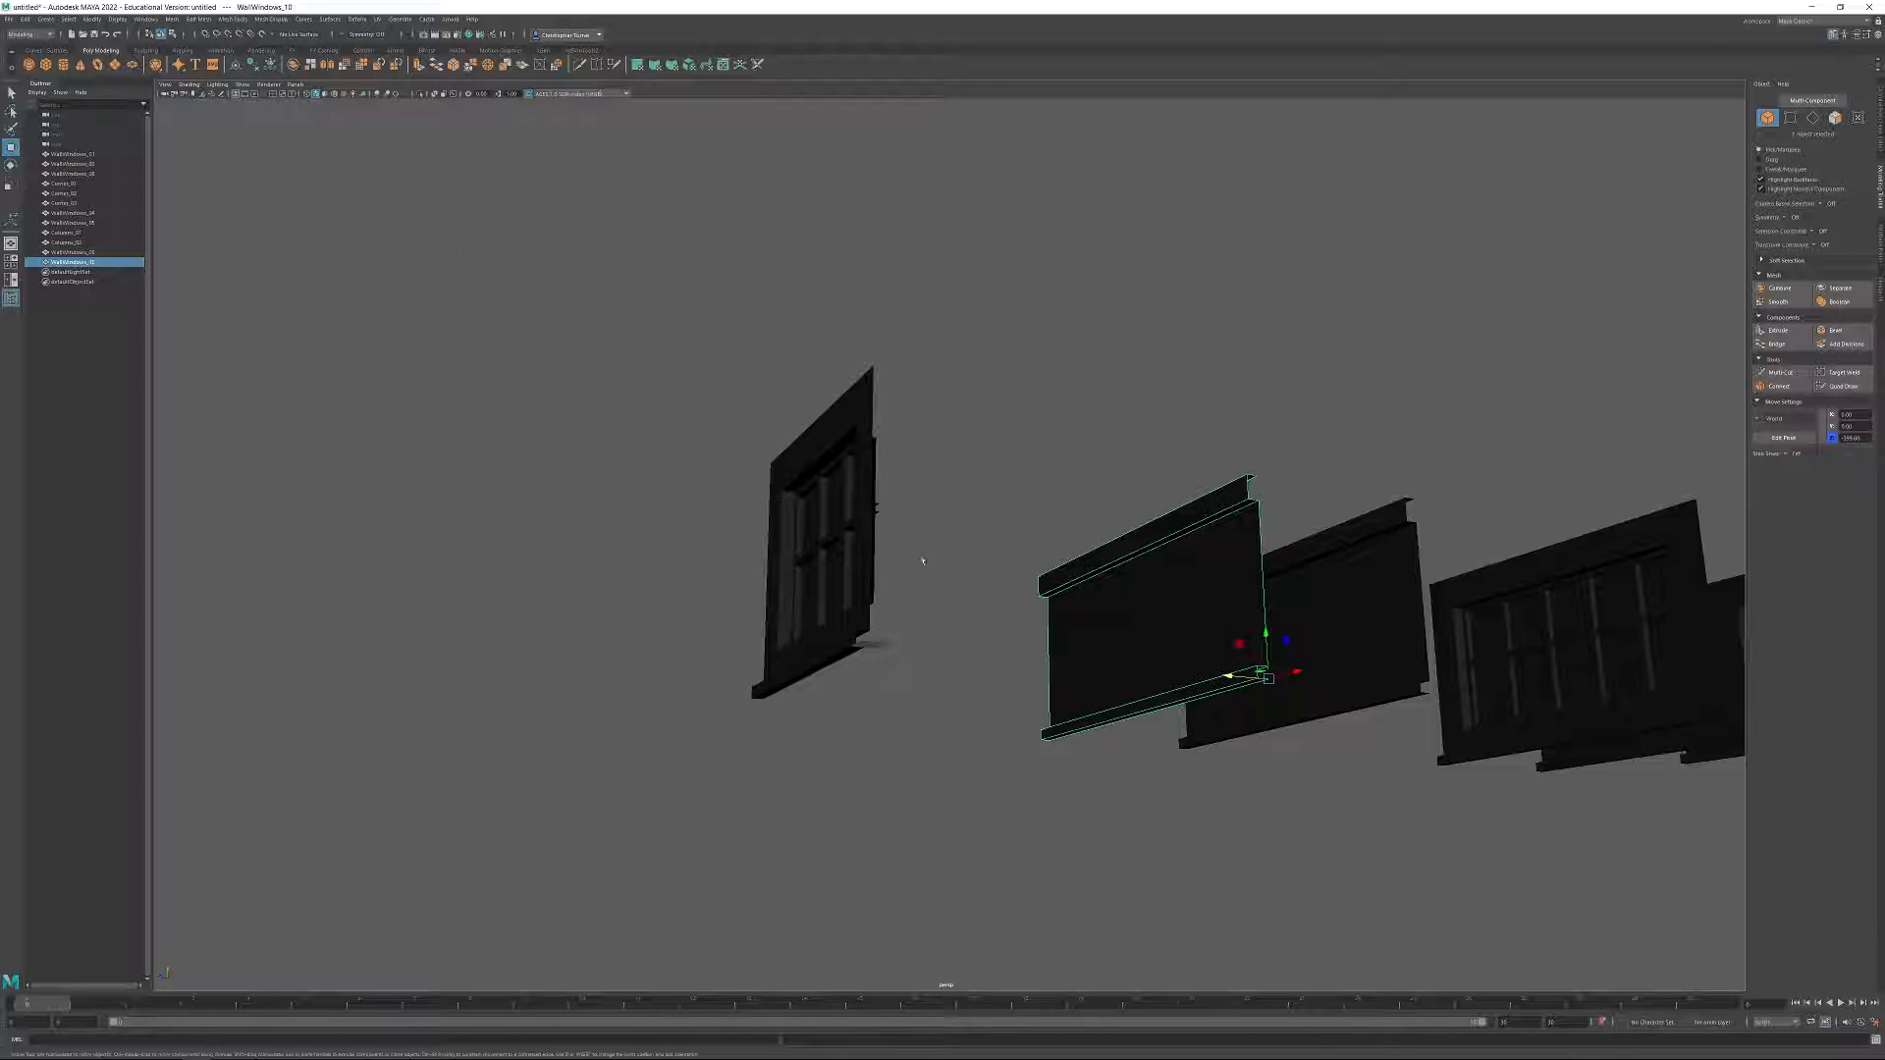
Snap the duplicated plain panel onto the top of the window module standing at the world origin.
left_click_drag(1273, 683, 866, 367)
left_click_drag(866, 367, 915, 385, "alt")
left_click(229, 35)
left_click_drag(977, 468, 1004, 487)
left_click_drag(1006, 475, 1066, 480, "alt")
middle_click_drag(1065, 480, 975, 544, "alt")
Shorten the stacked panel to the window module's width by setting its outer end vertices to X -300.
key("F9")
left_click_drag(715, 310, 786, 624)
left_click(1853, 414)
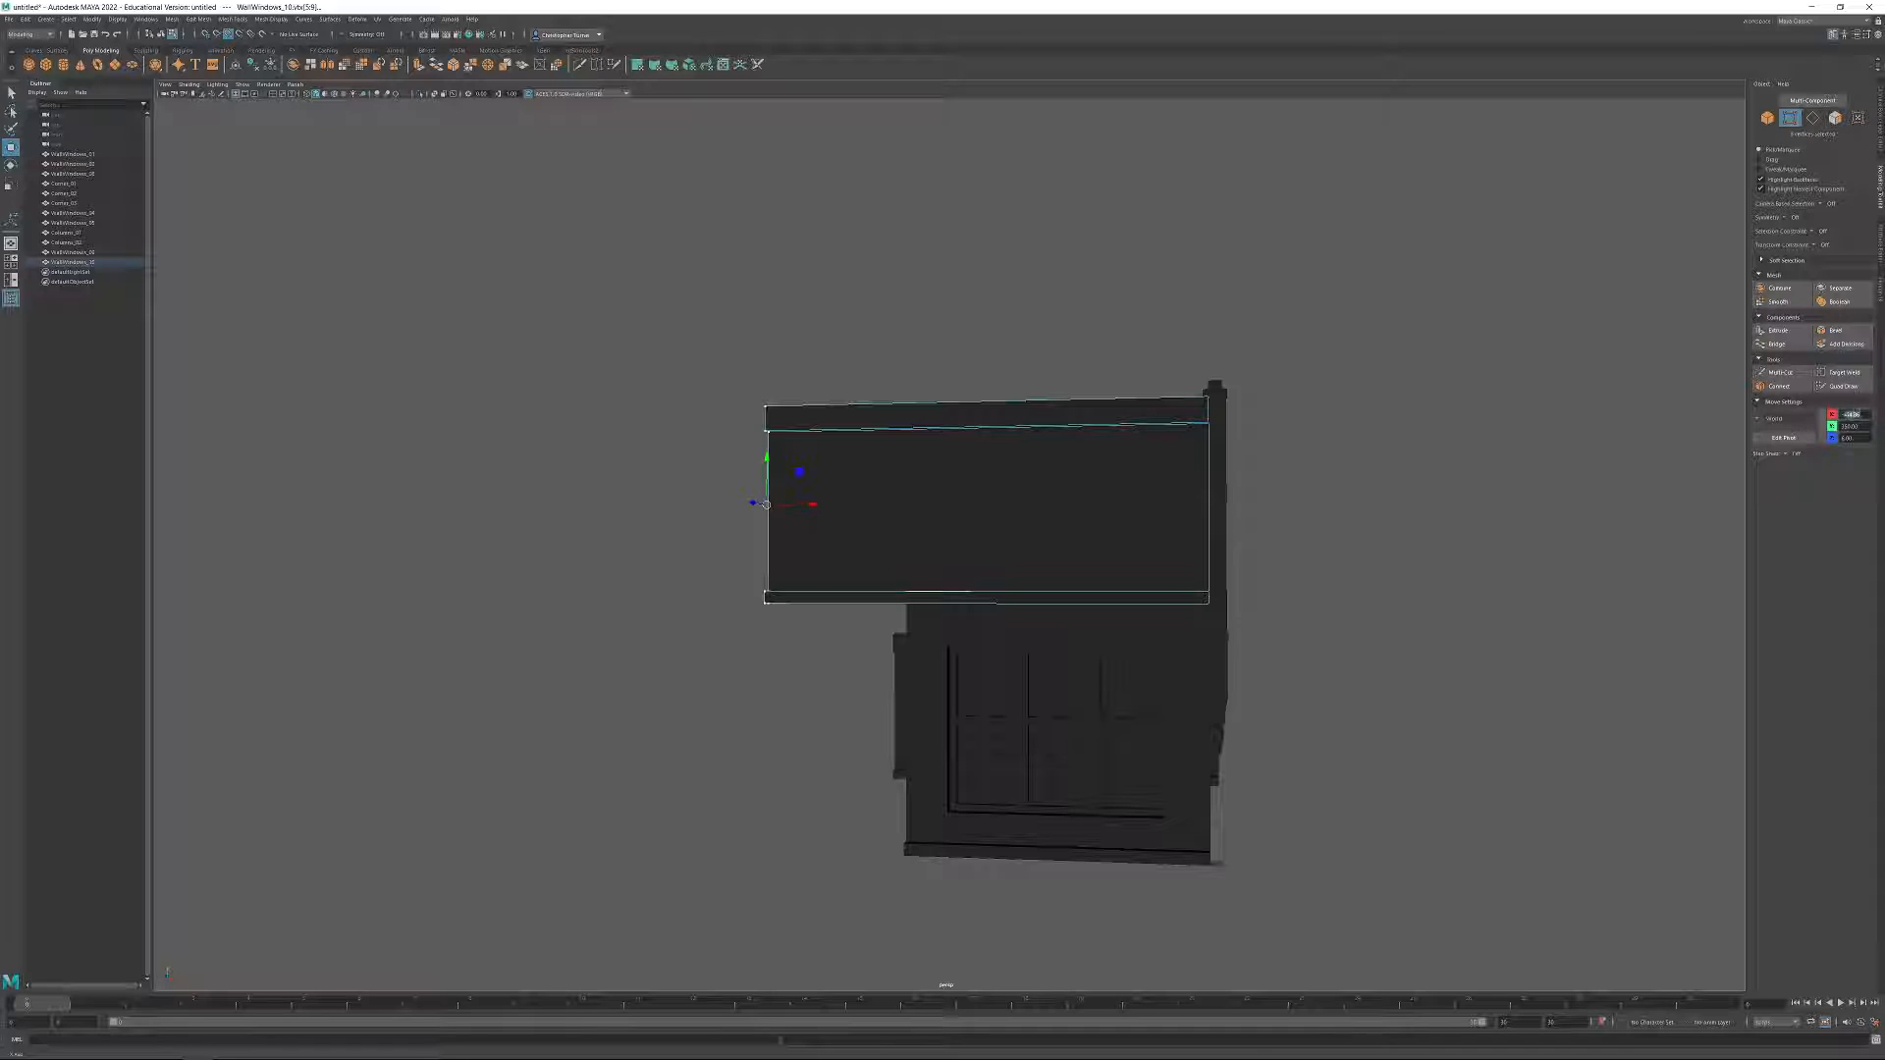
type("-300")
key("Return")
left_click_drag(1162, 433, 1277, 526, "alt")
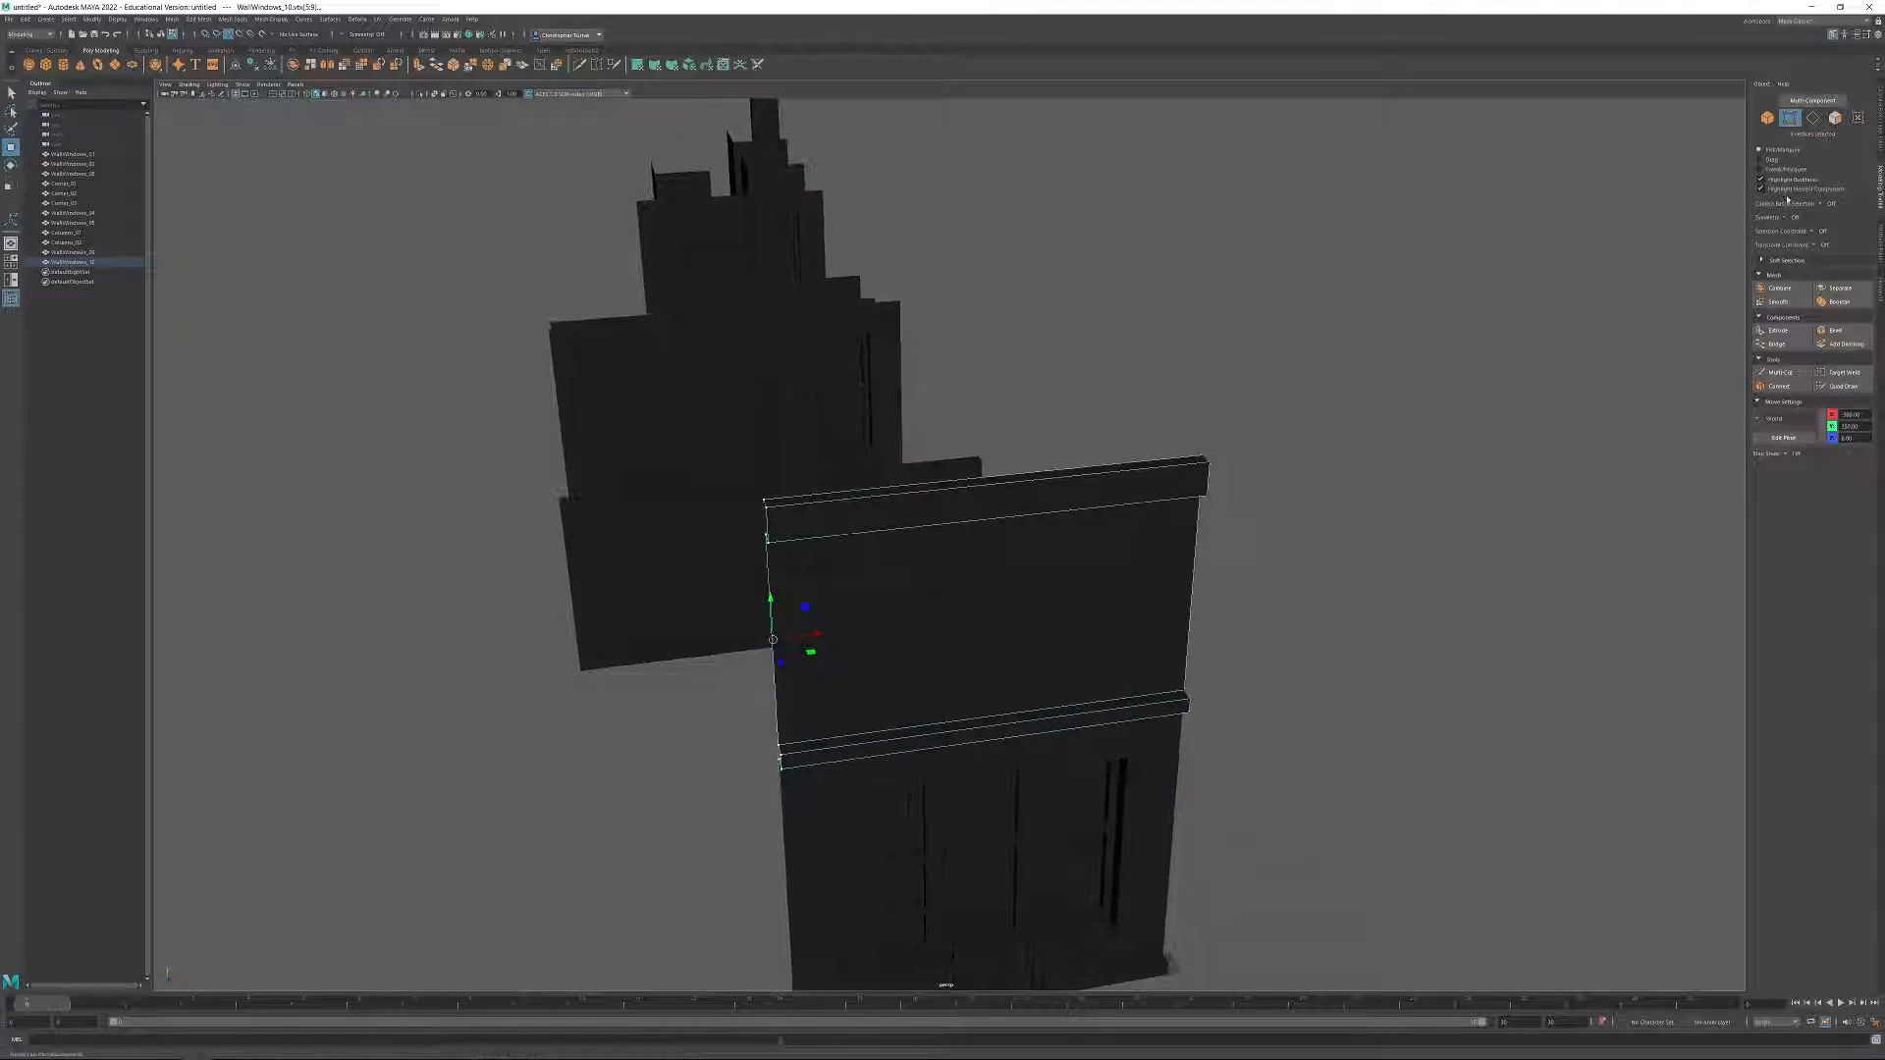
Connect the stacked panel's lengthwise edges to add a vertical edge loop through its middle.
left_click(1813, 117)
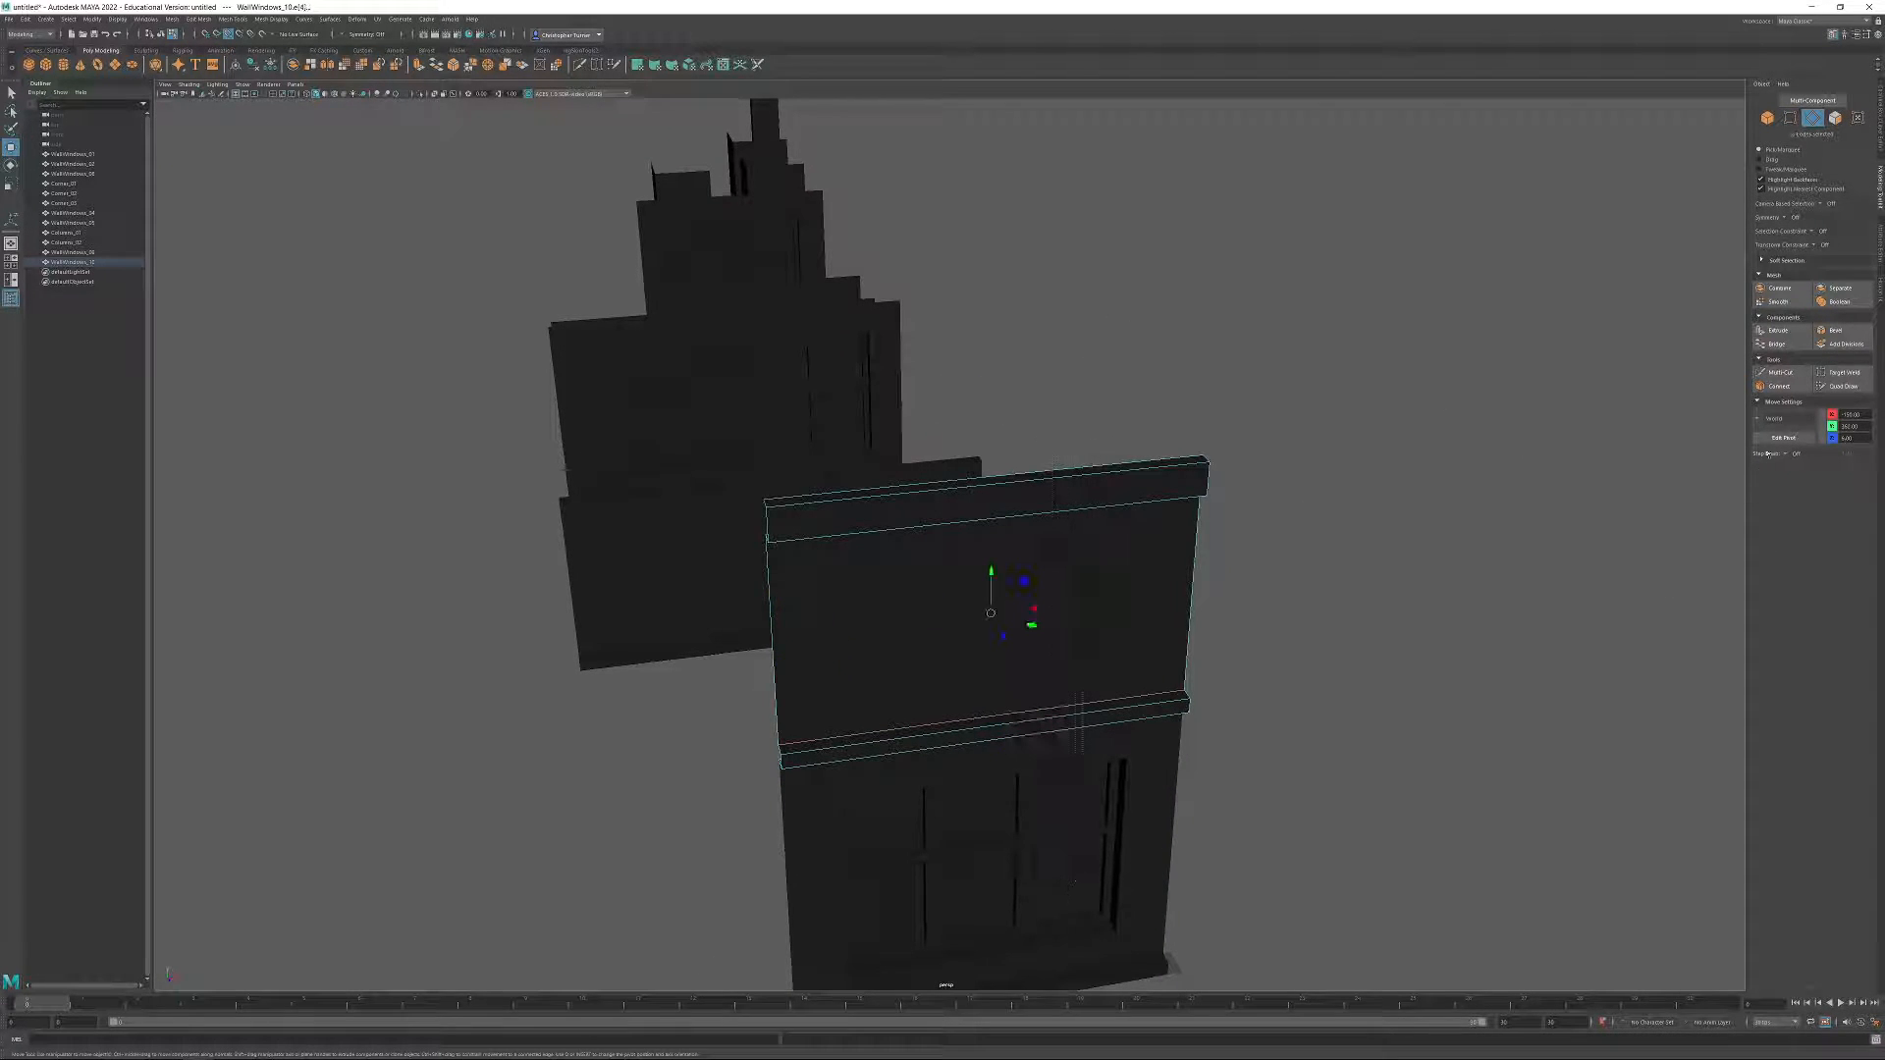
left_click(1779, 386)
key("w")
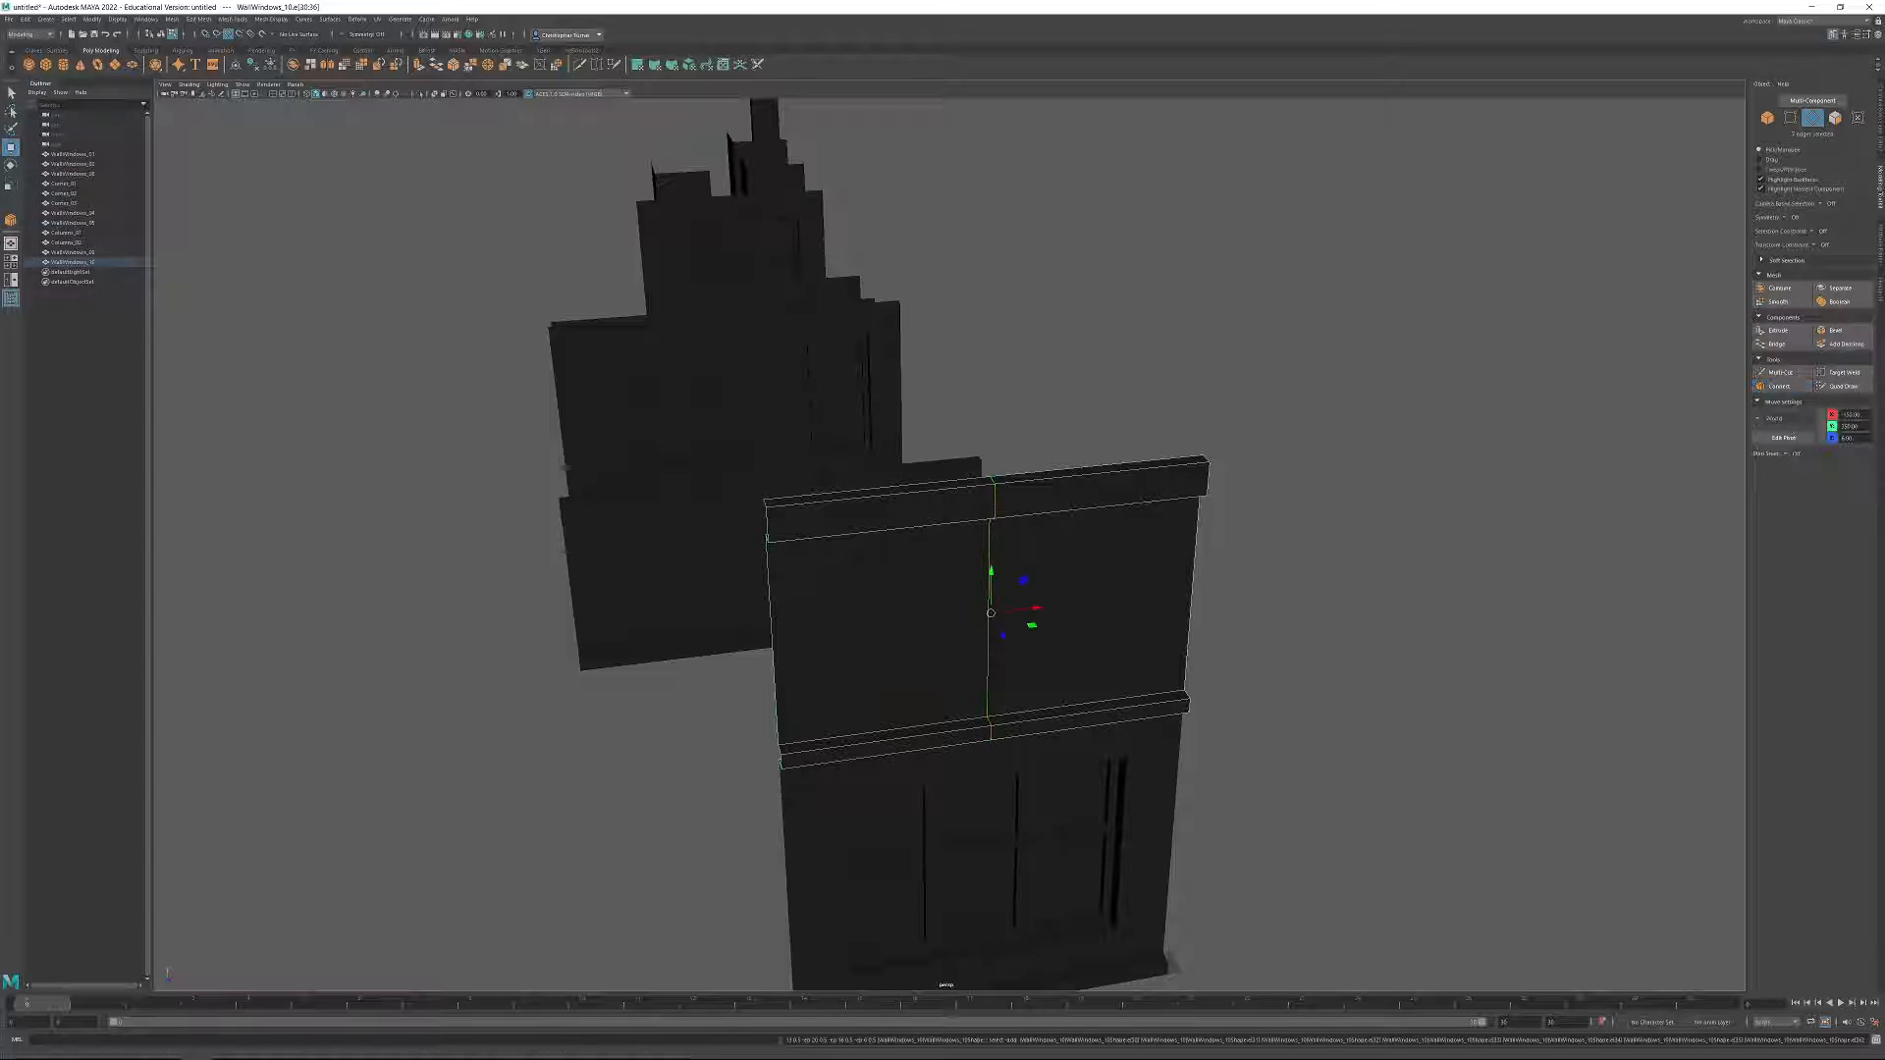
Raise the middle vertices of the panel's upper band vertically to form a pointed gable.
left_click(1790, 117)
left_click_drag(967, 458, 1026, 550)
left_click_drag(1075, 562, 933, 413, "alt")
middle_click_drag(934, 412, 920, 546, "alt")
left_click(225, 34)
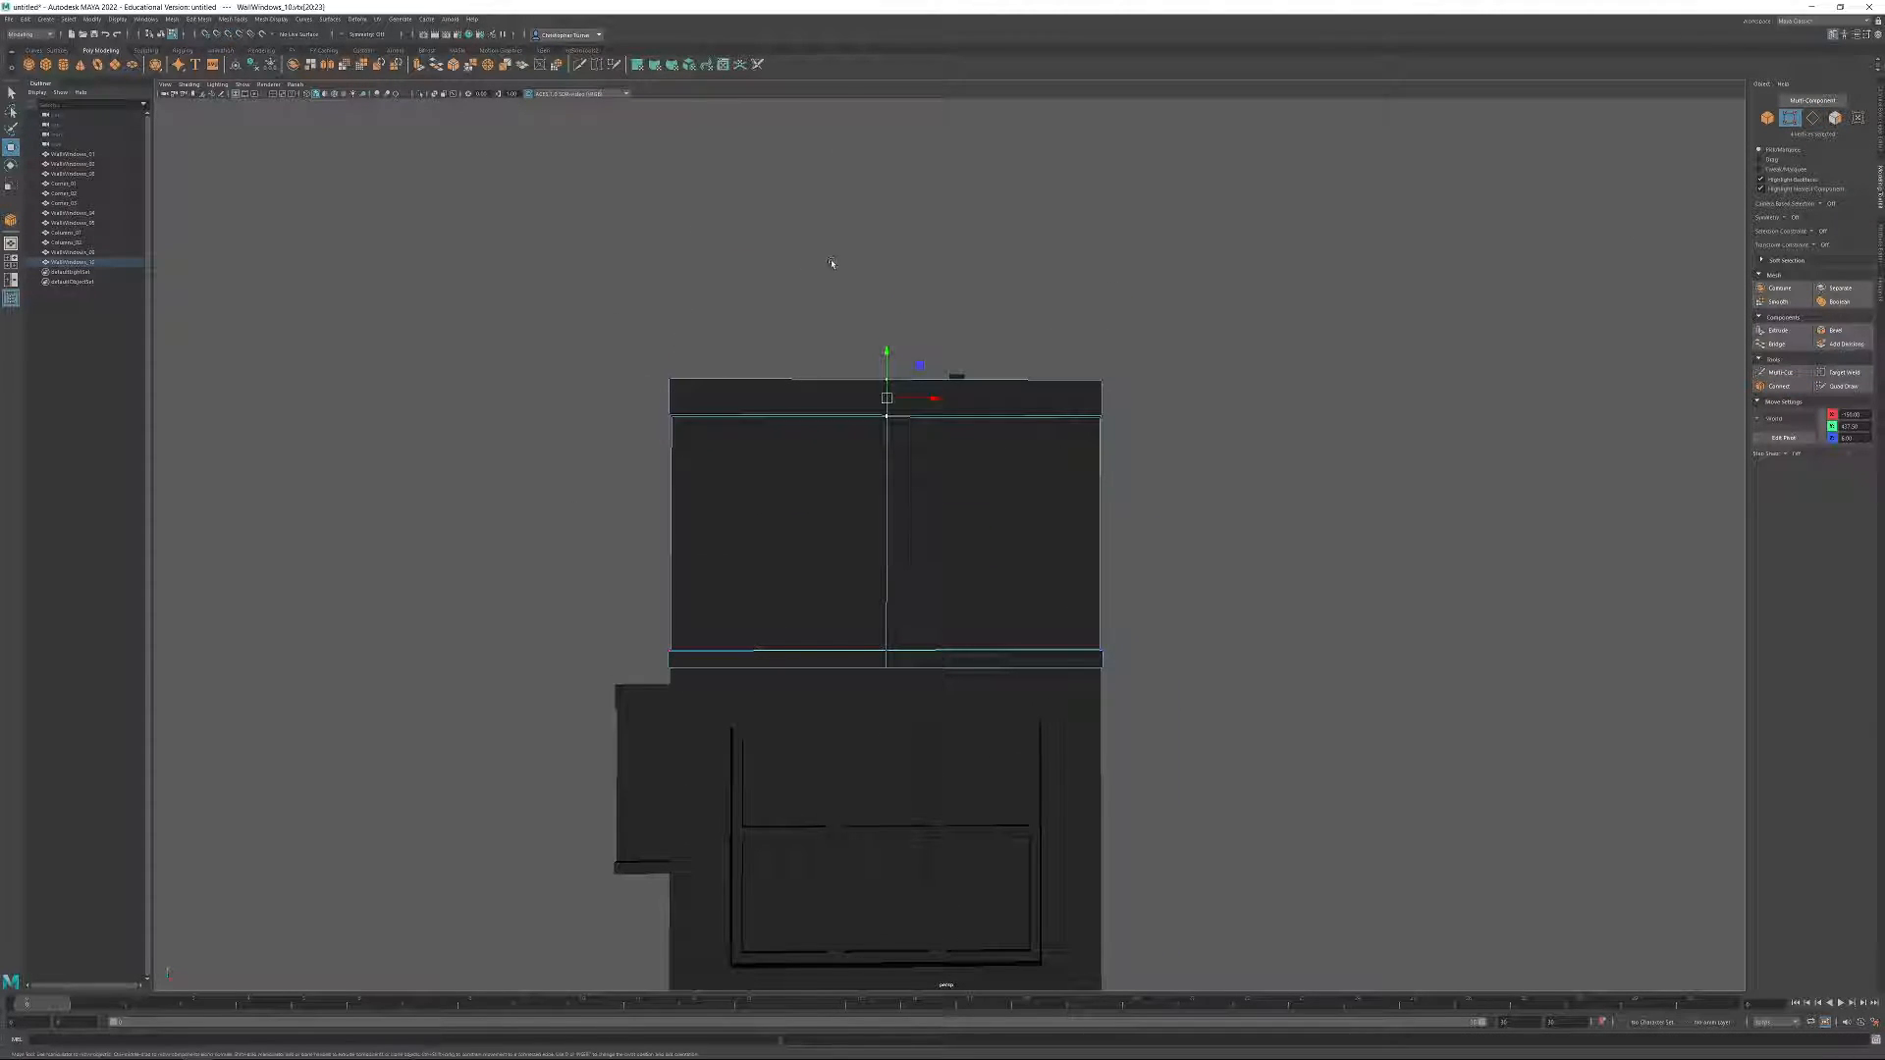
left_click_drag(891, 359, 887, 297)
left_click_drag(1183, 408, 1092, 429, "alt")
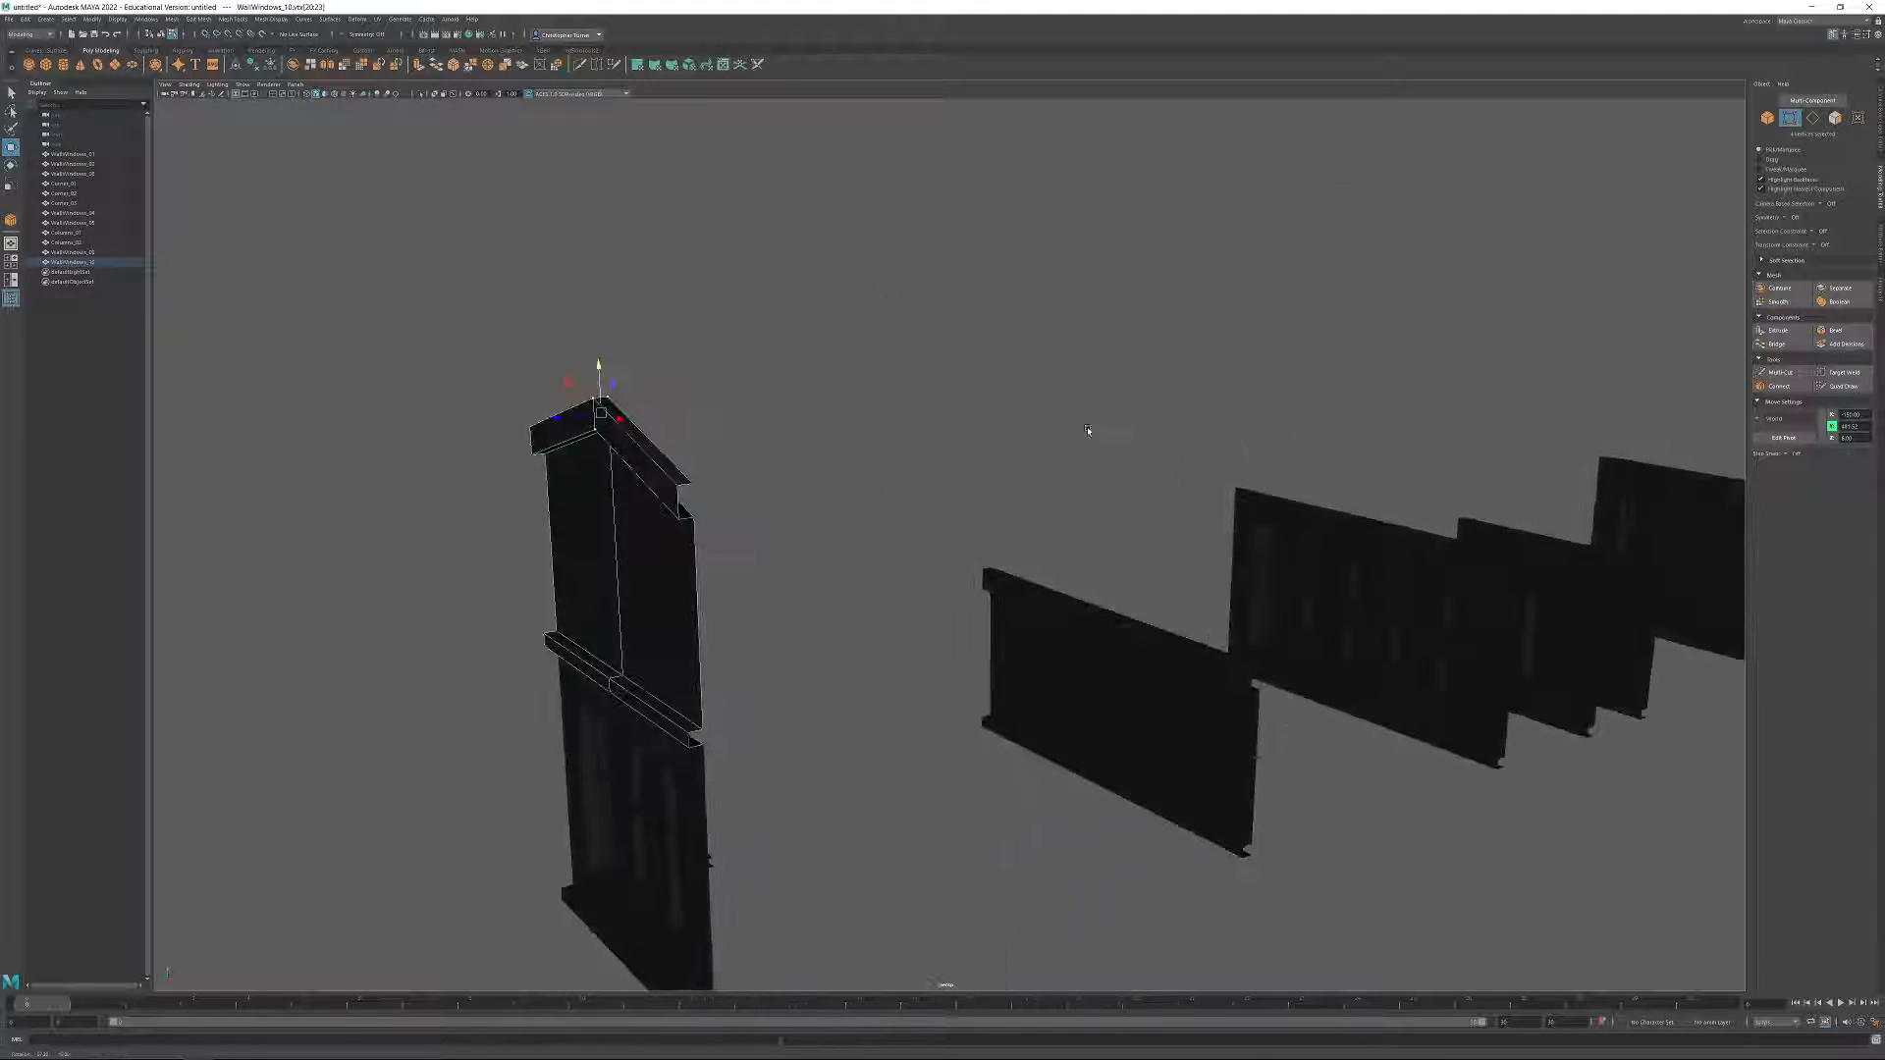
Move the gabled panel off the window module into the row, between that module and the plain banded panel.
left_click(1790, 118)
mouse_move(980, 411)
left_mouse_down("alt")
mouse_move(1010, 381)
mouse_move(996, 411)
left_mouse_up("alt")
left_click(973, 653)
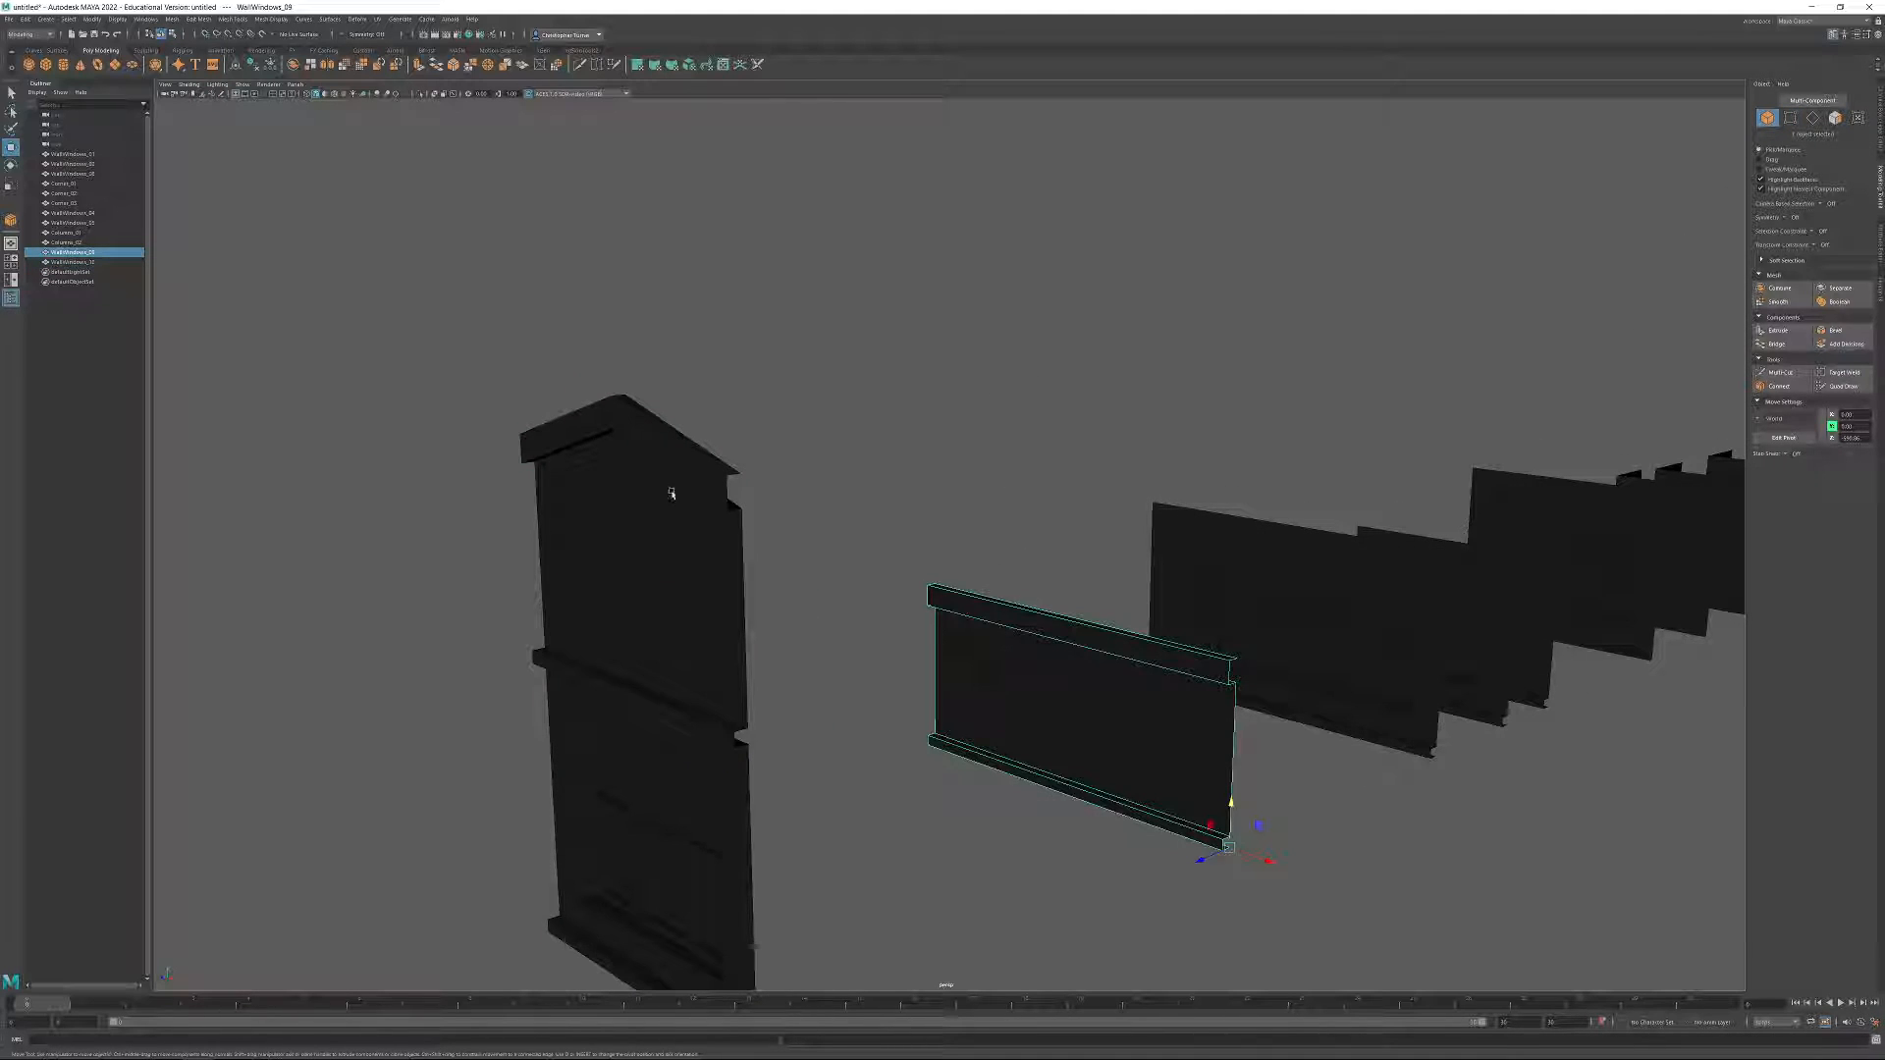
scroll(883, 420, "down", 6)
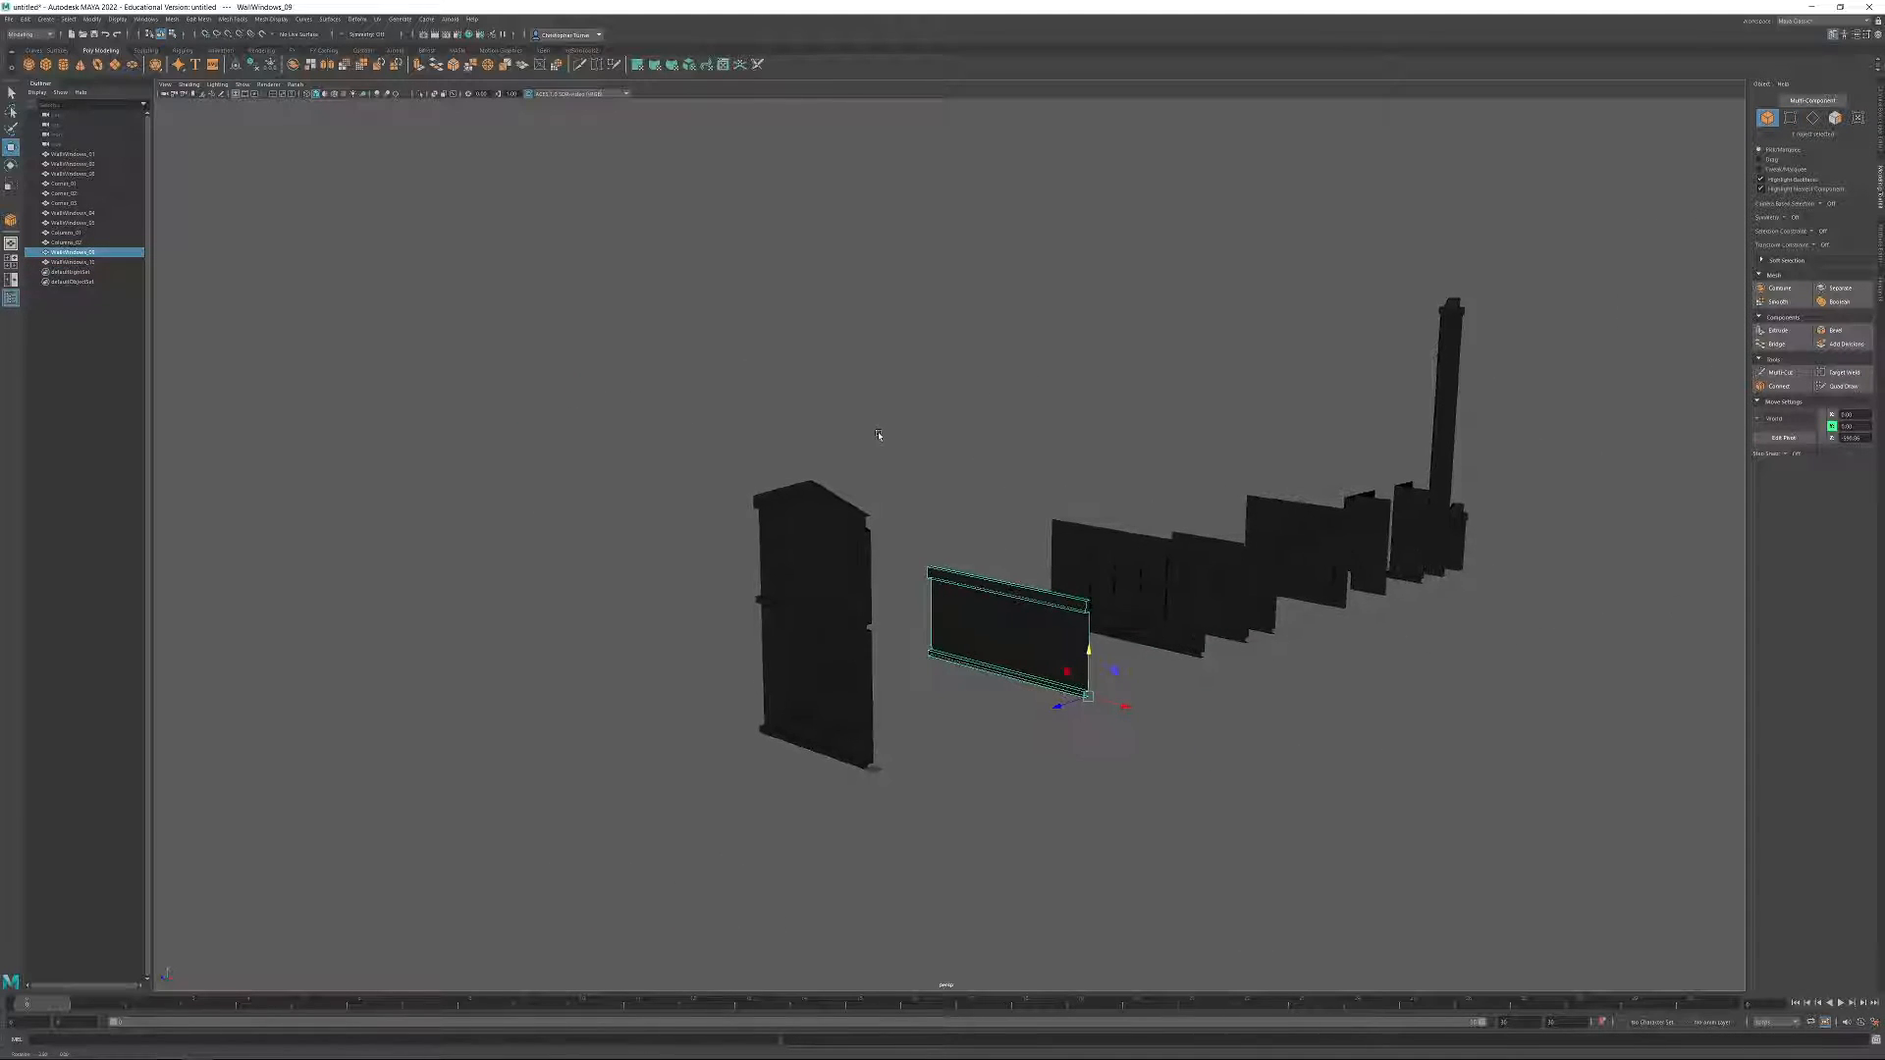
left_click(1381, 546)
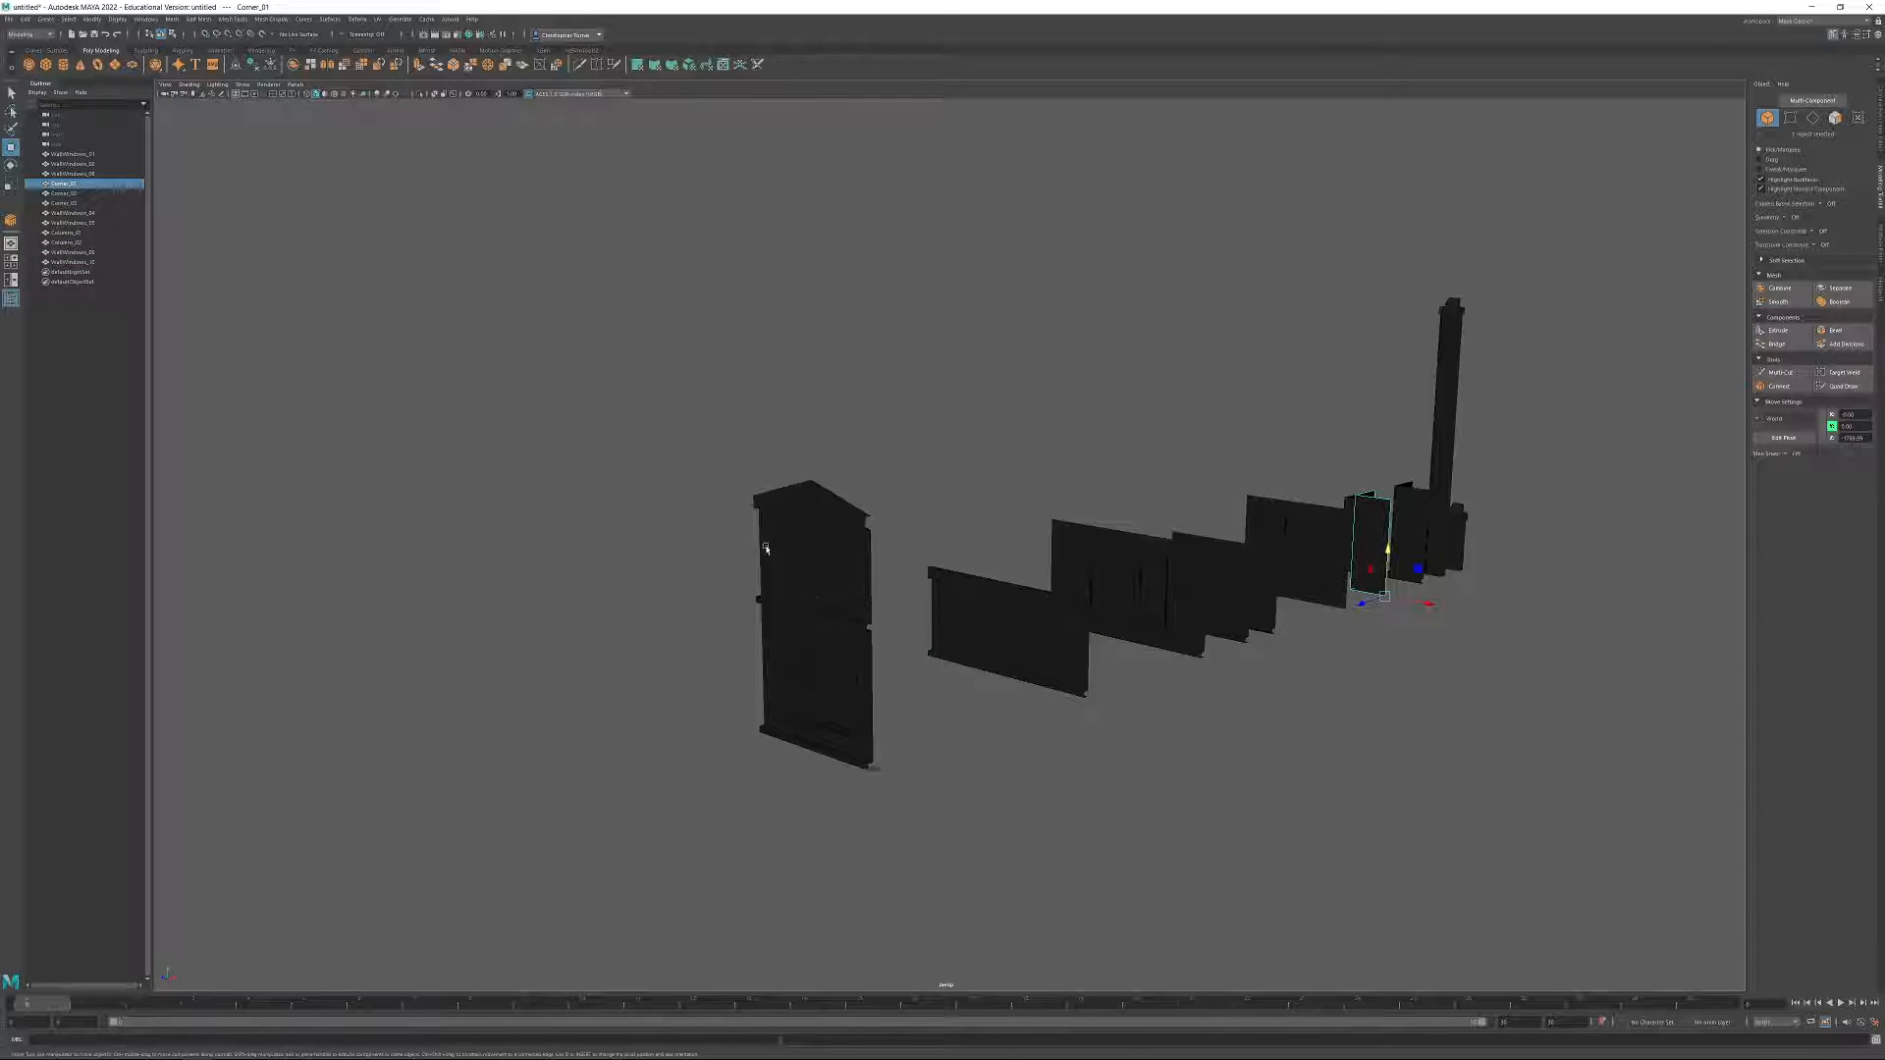
left_click(842, 580)
left_click_drag(841, 580, 875, 597, "alt")
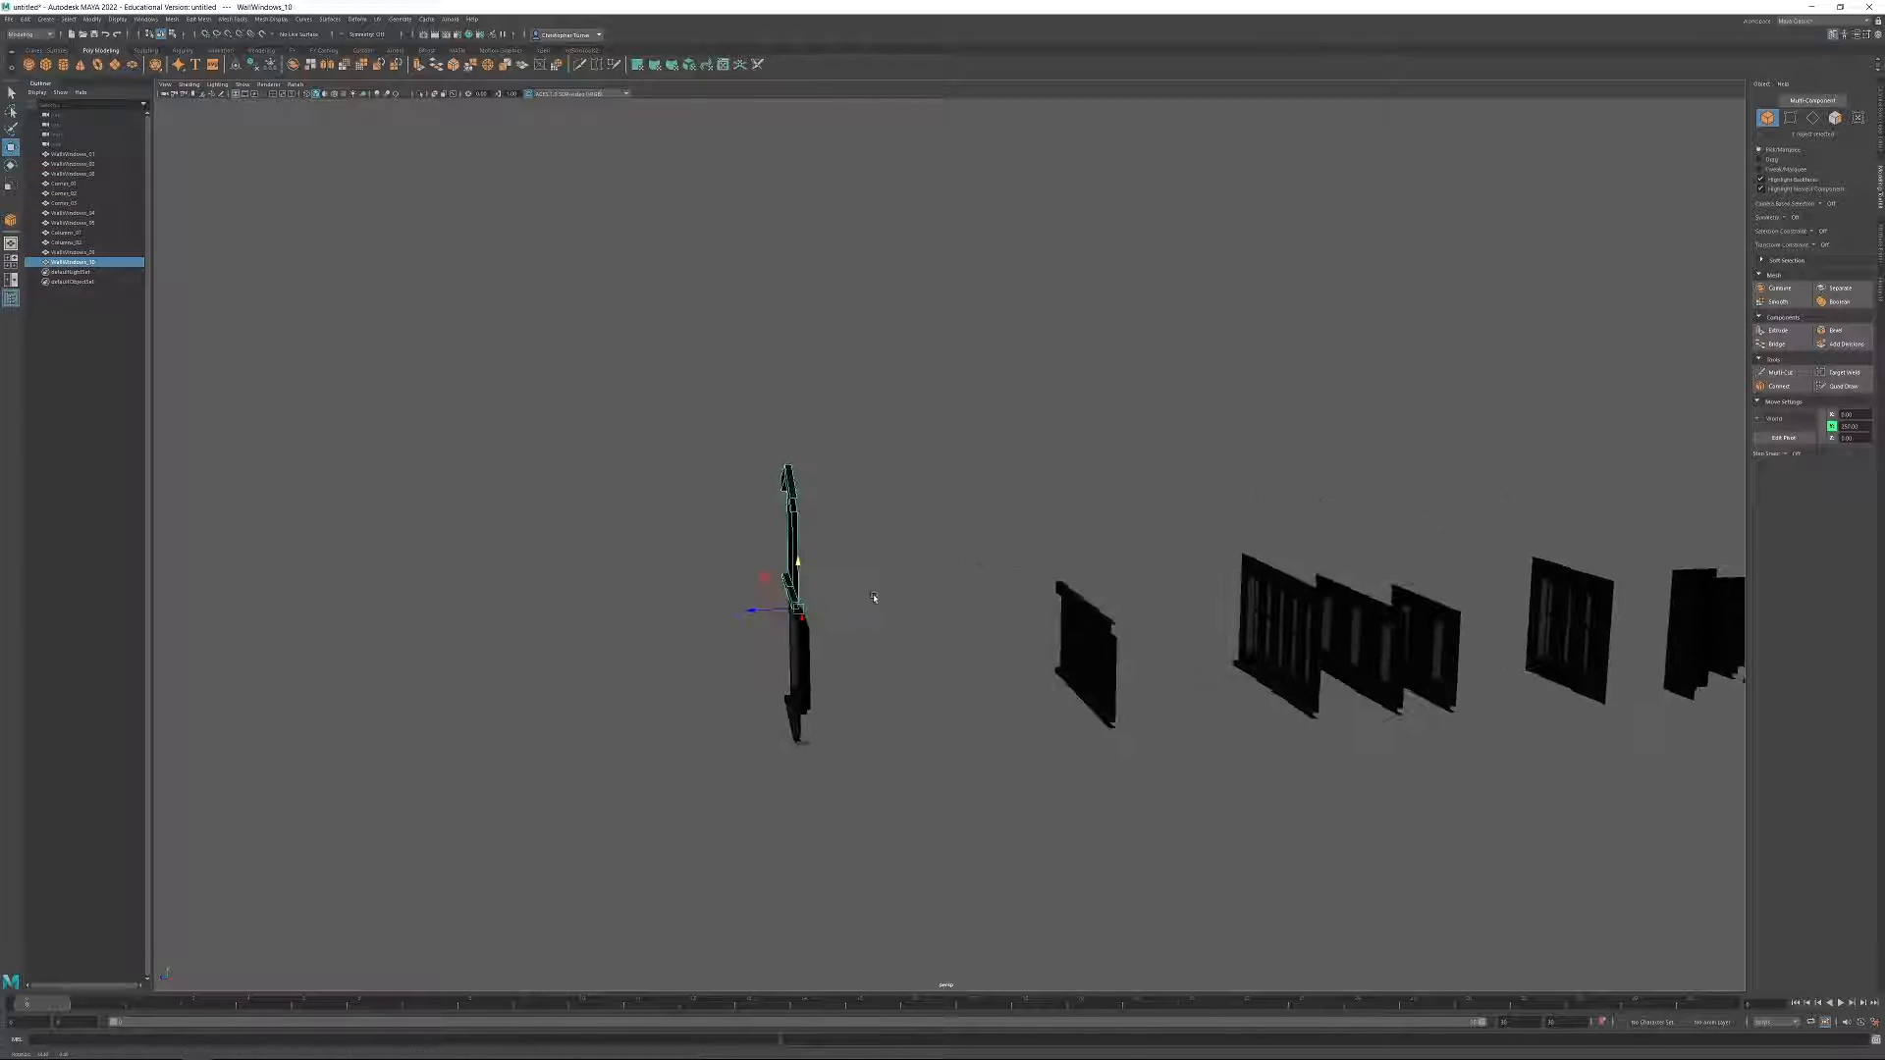
left_click(977, 715)
left_click_drag(943, 707, 972, 599, "alt")
Merge the overlapping vertices of all modules in the row and return to object selection.
left_click_drag(619, 395, 1538, 805)
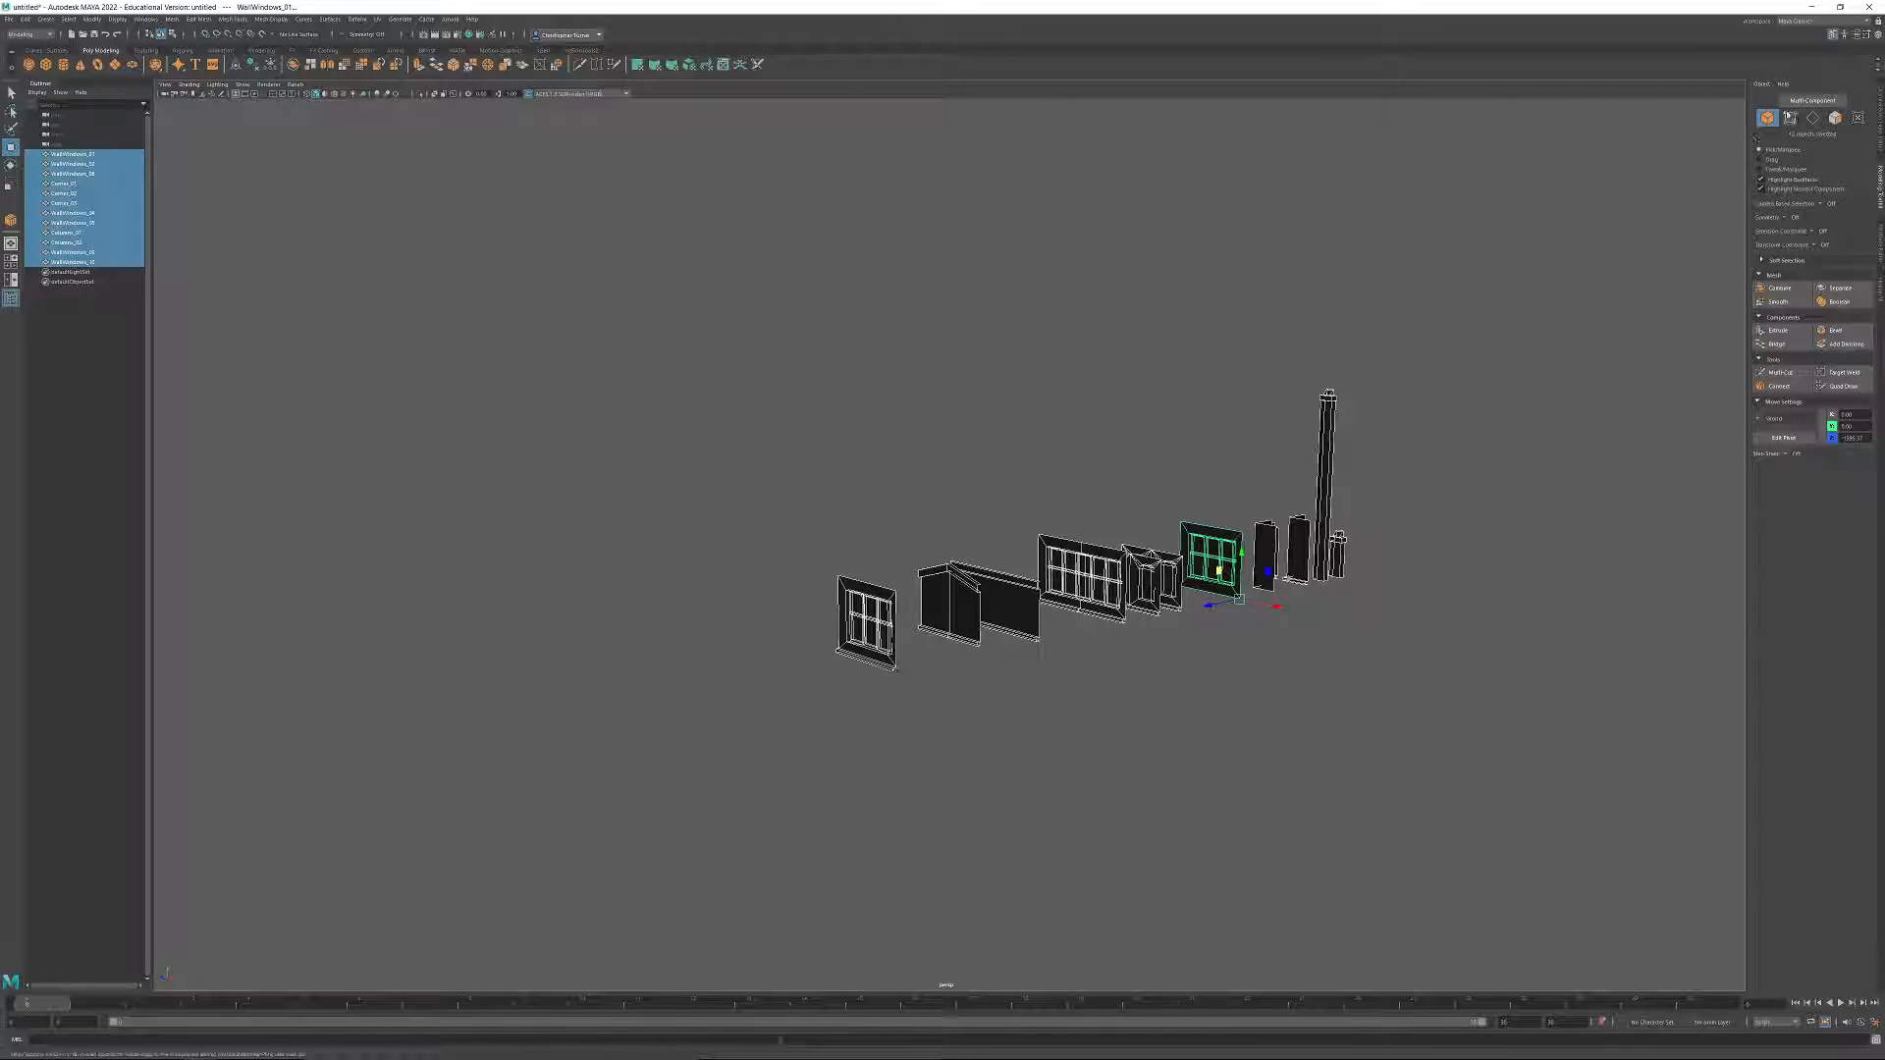
left_click(1790, 117)
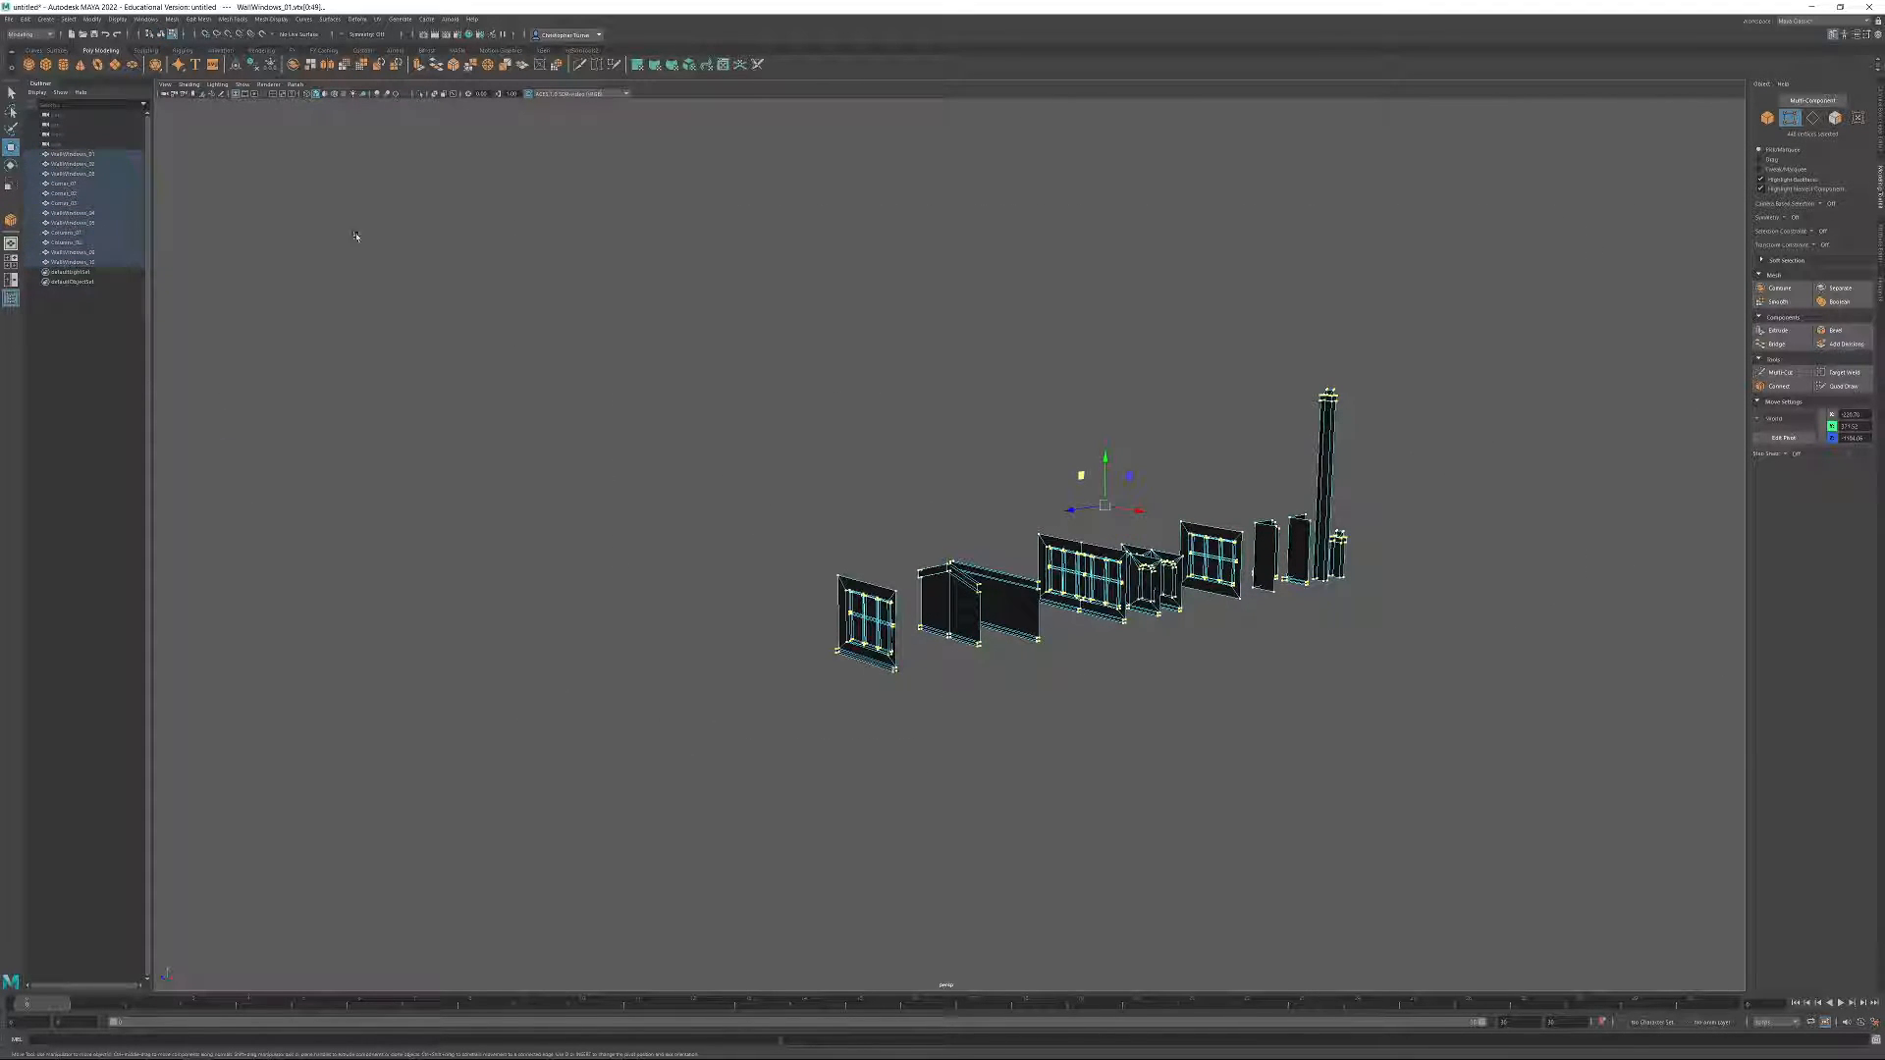
left_click(199, 19)
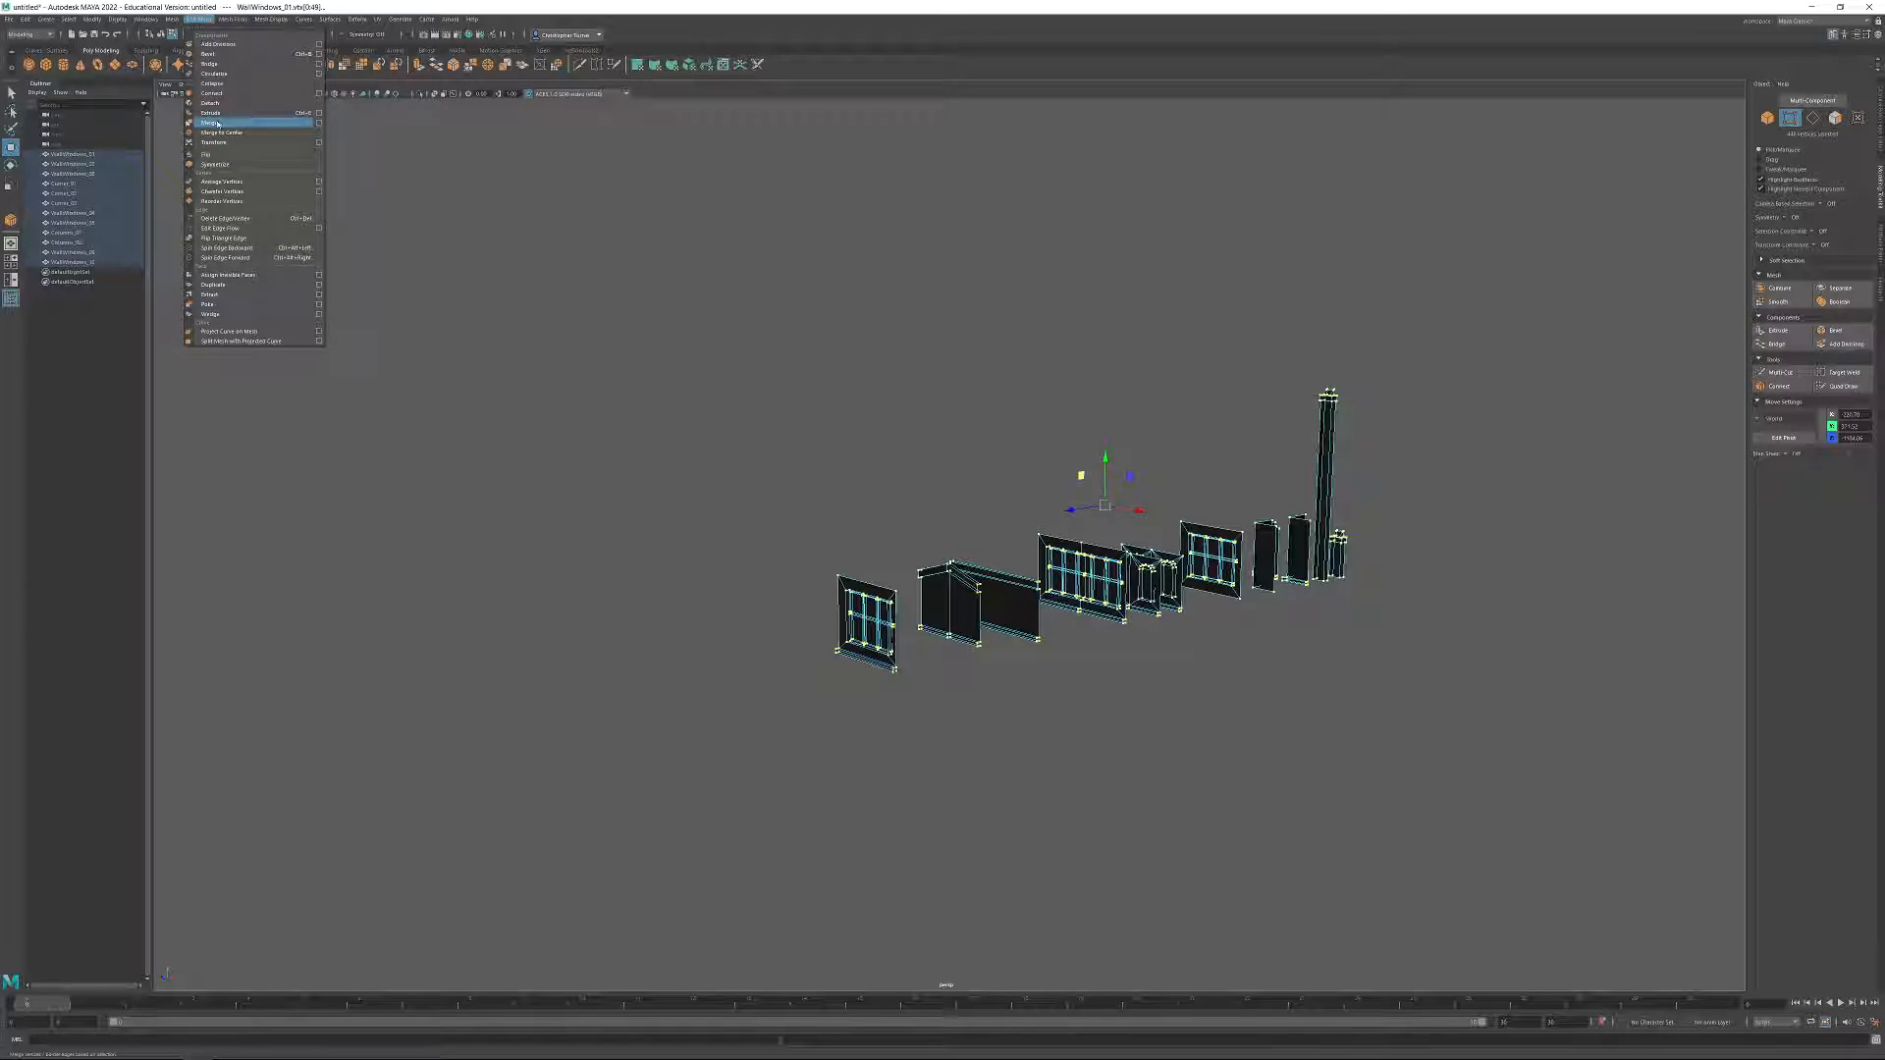
left_click(211, 123)
left_click(1084, 419)
left_click_drag(1084, 419, 1085, 483, "alt")
left_click(1765, 118)
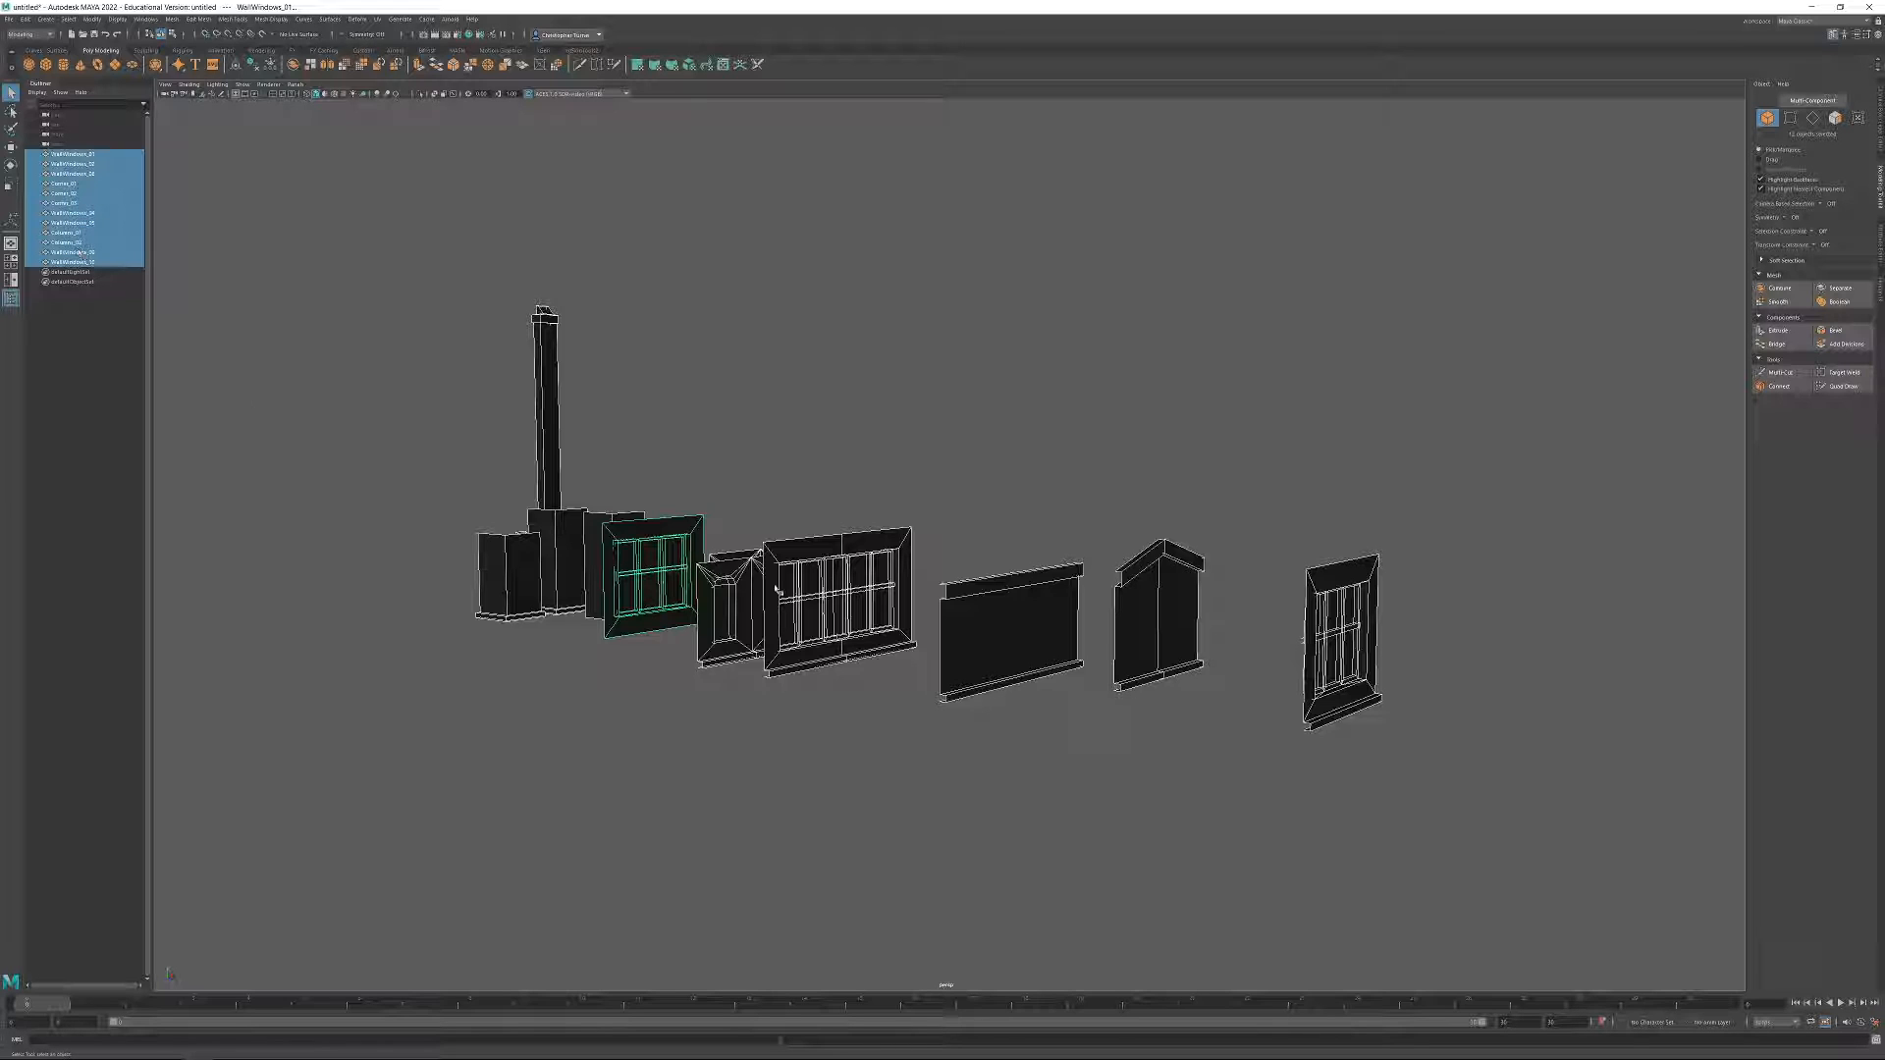
Examine the shapes and spacing of the gabled panel, the plain panel and the other modules in the row.
left_click(980, 459)
left_click_drag(1169, 528, 1144, 671, "alt")
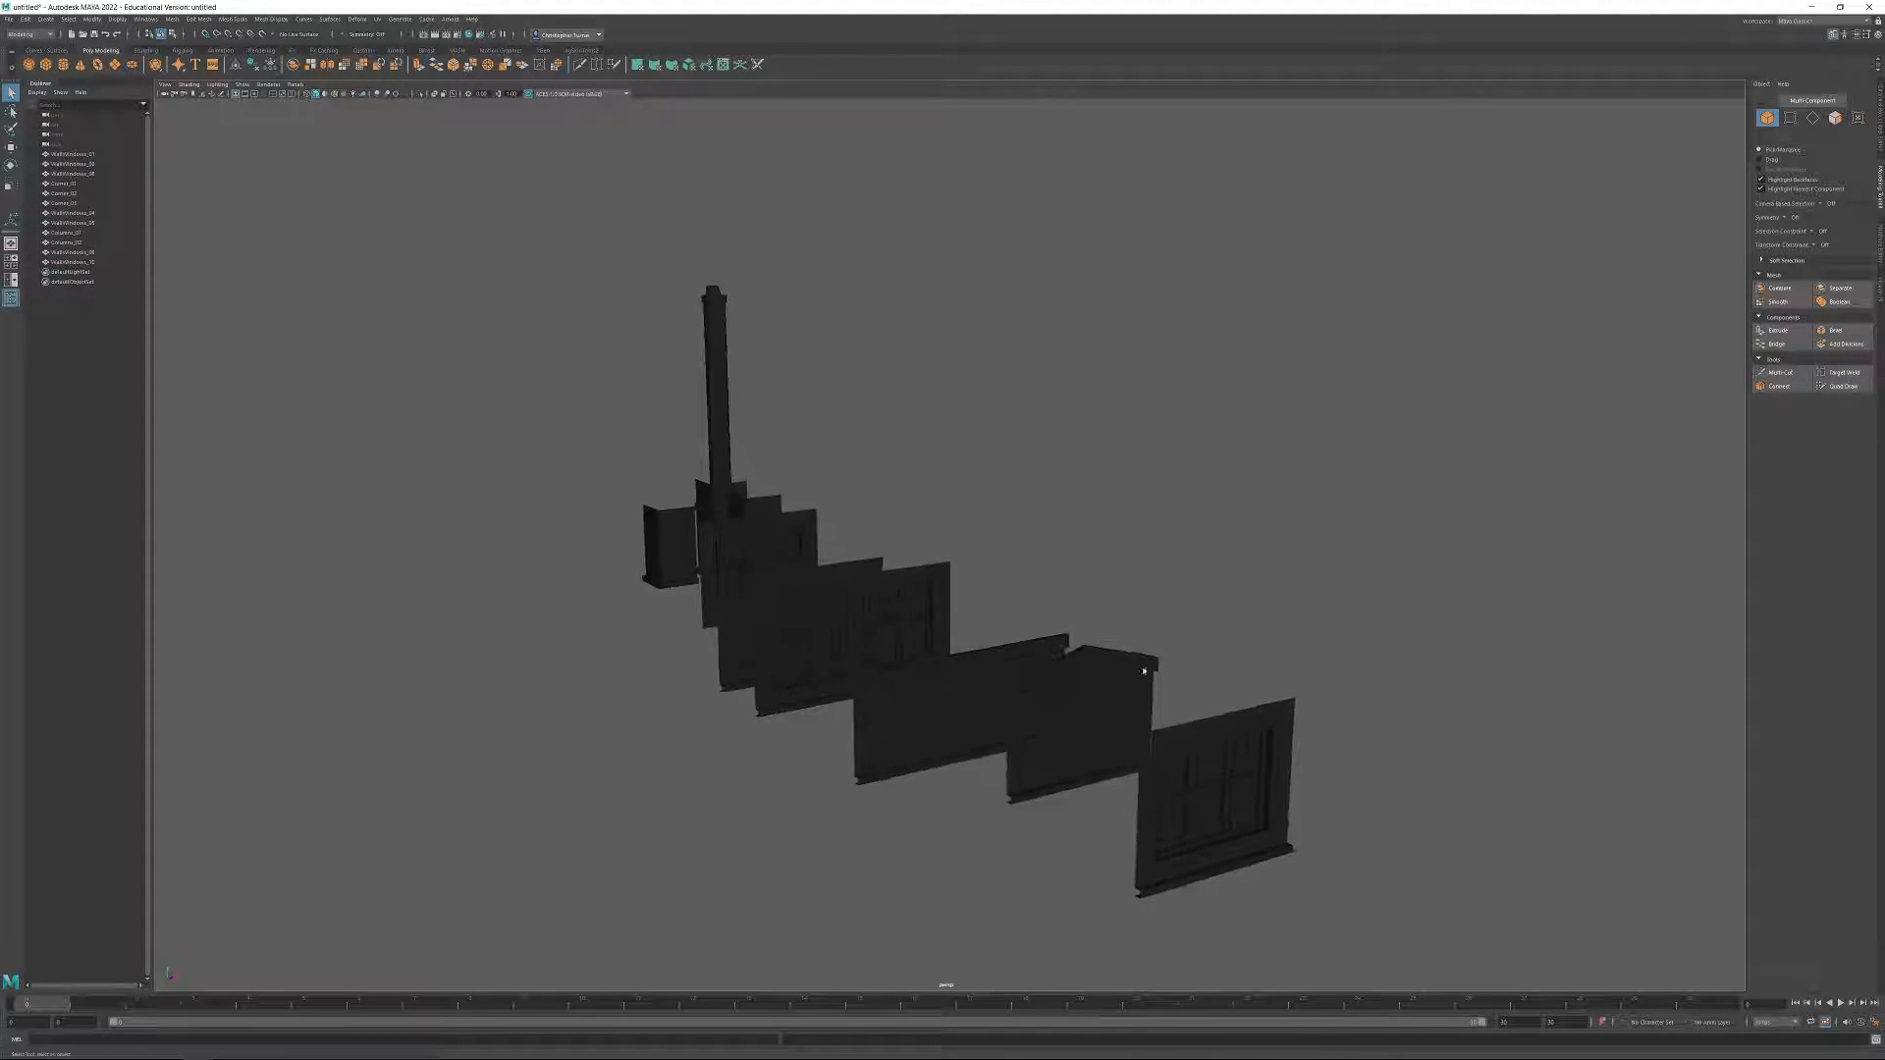
left_click_drag(1042, 563, 1169, 609, "alt")
left_click(1054, 693)
left_click_drag(1054, 693, 1267, 521, "alt")
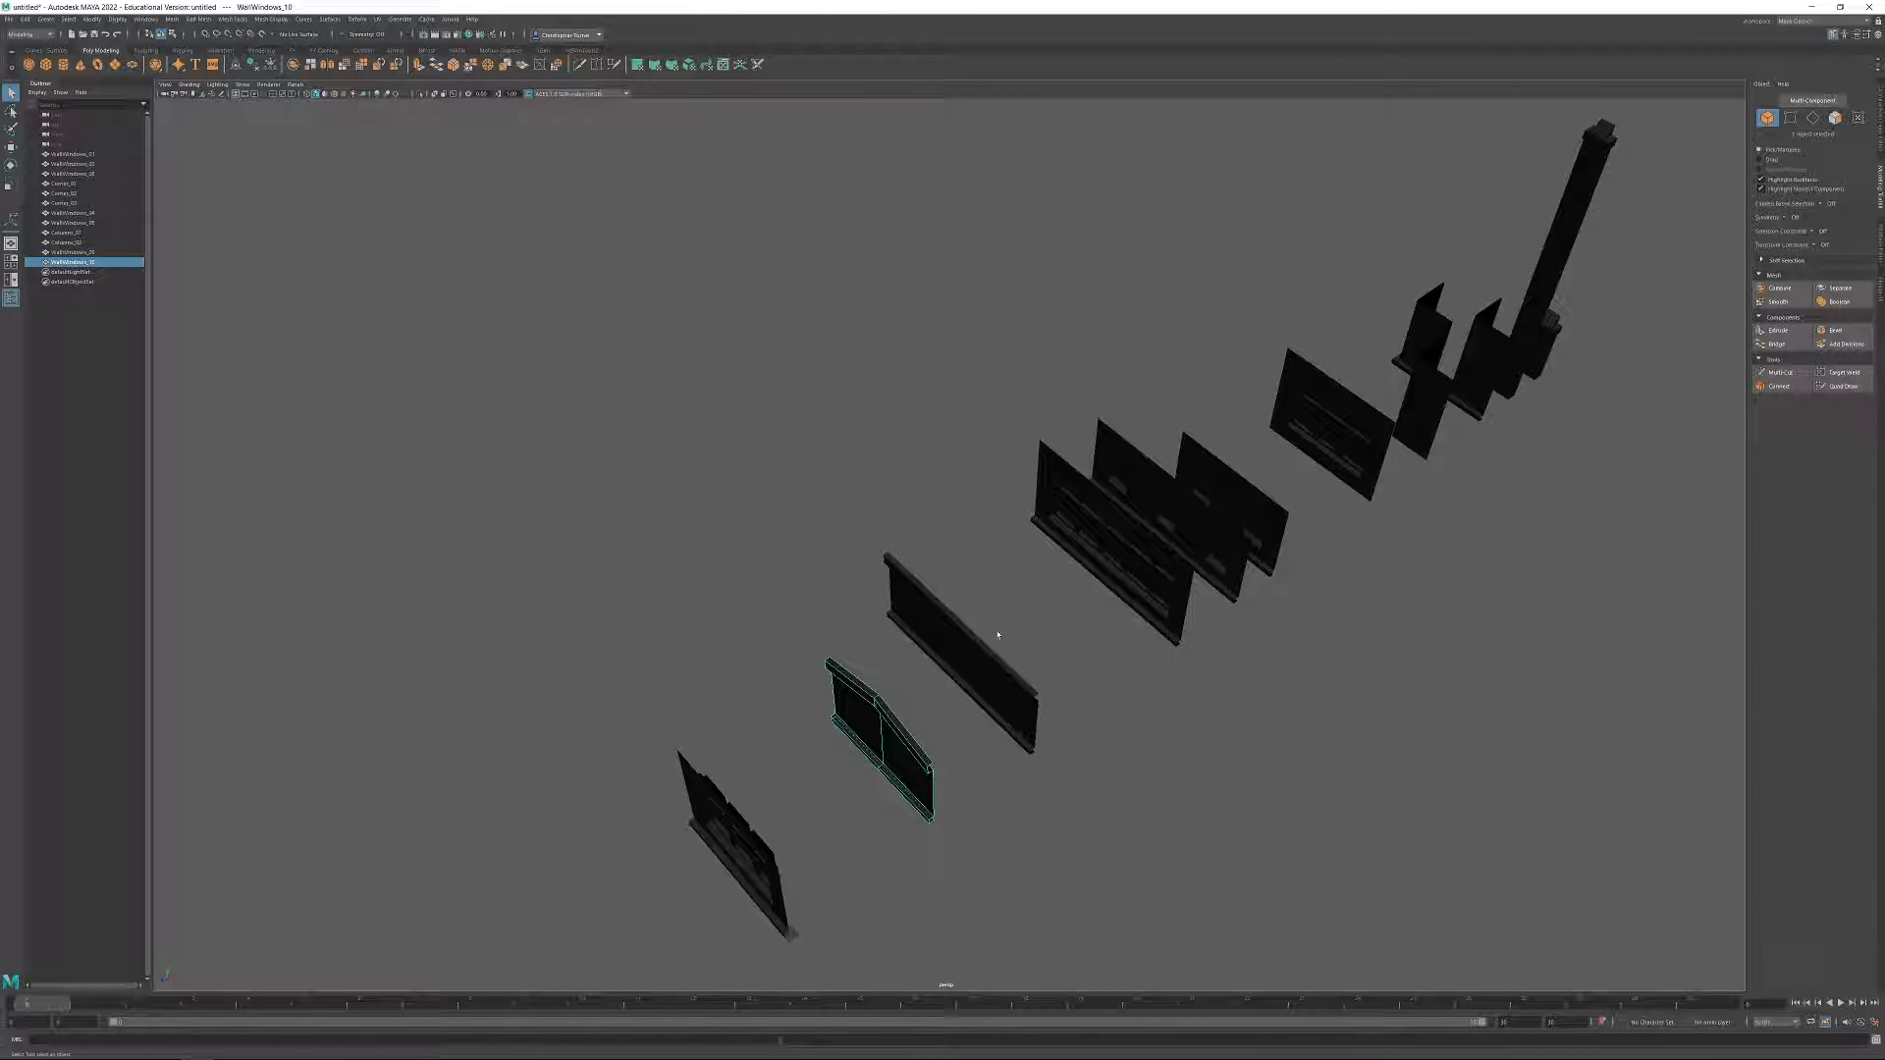
left_click(988, 697)
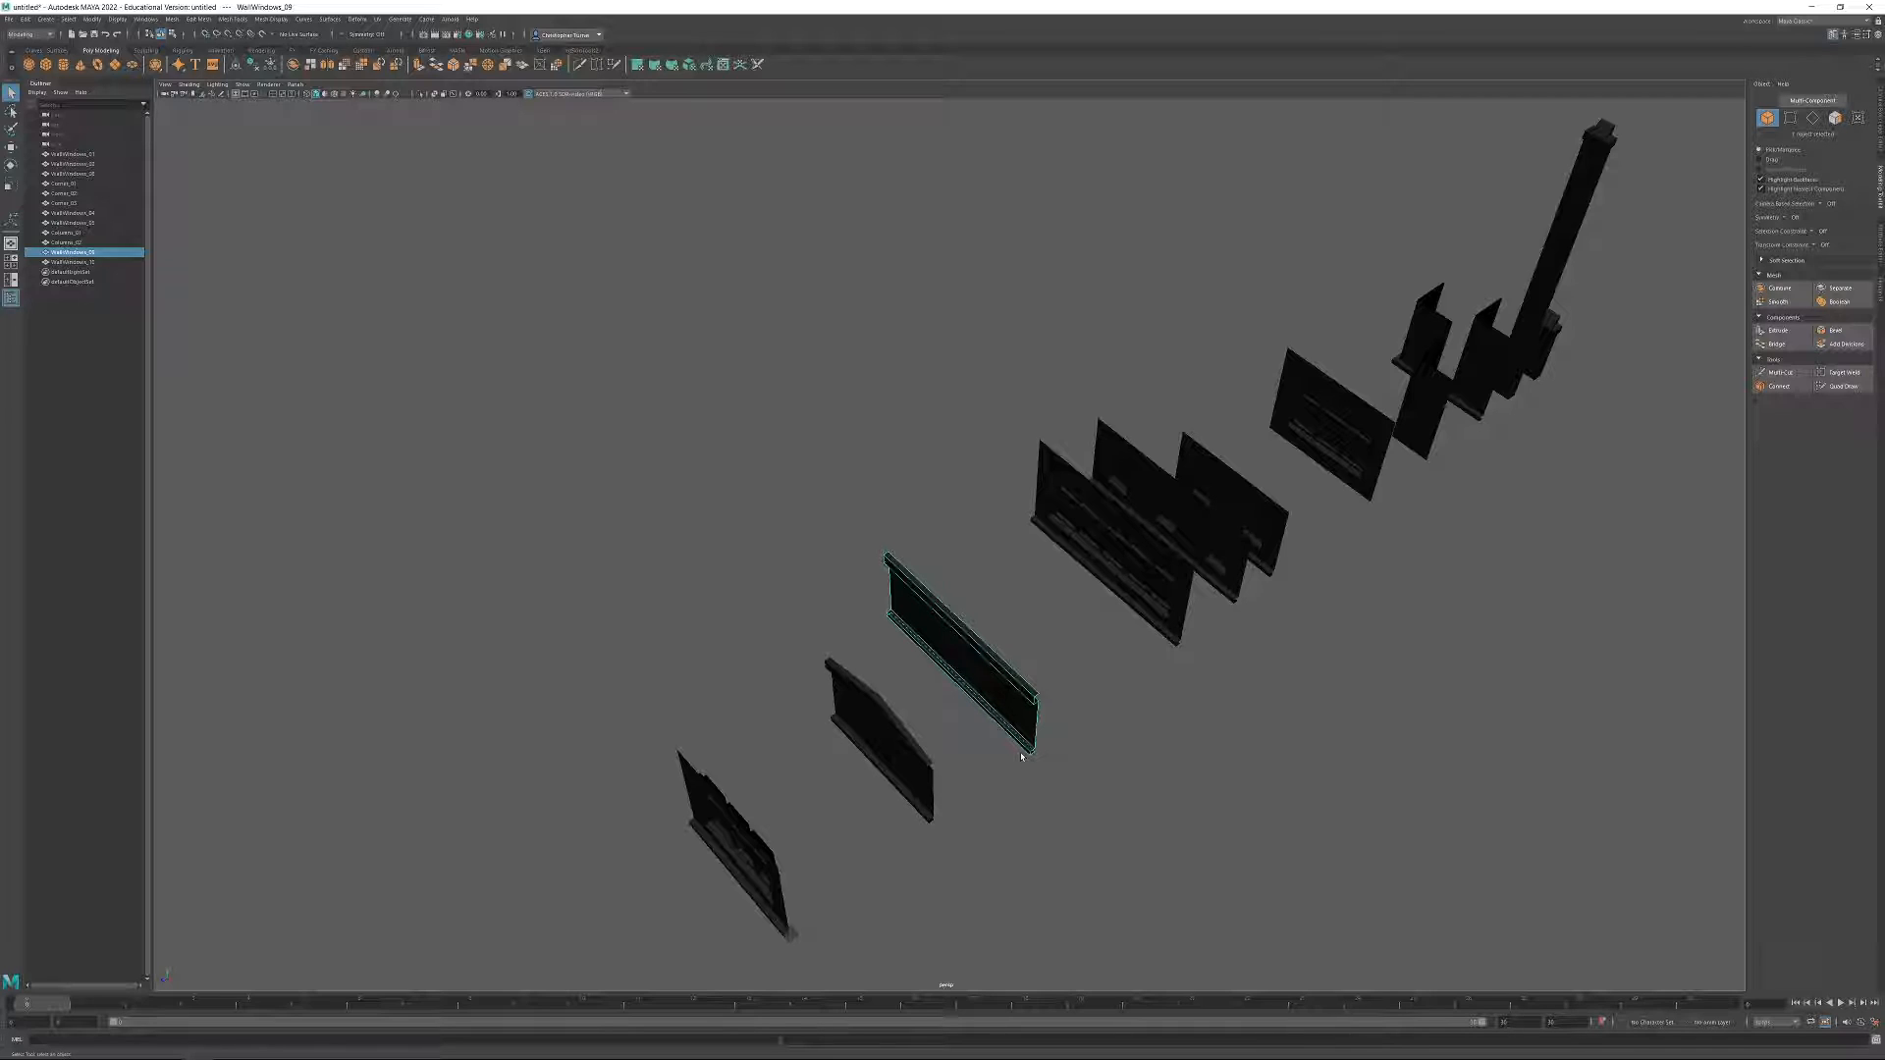
left_click_drag(1167, 709, 832, 548, "alt")
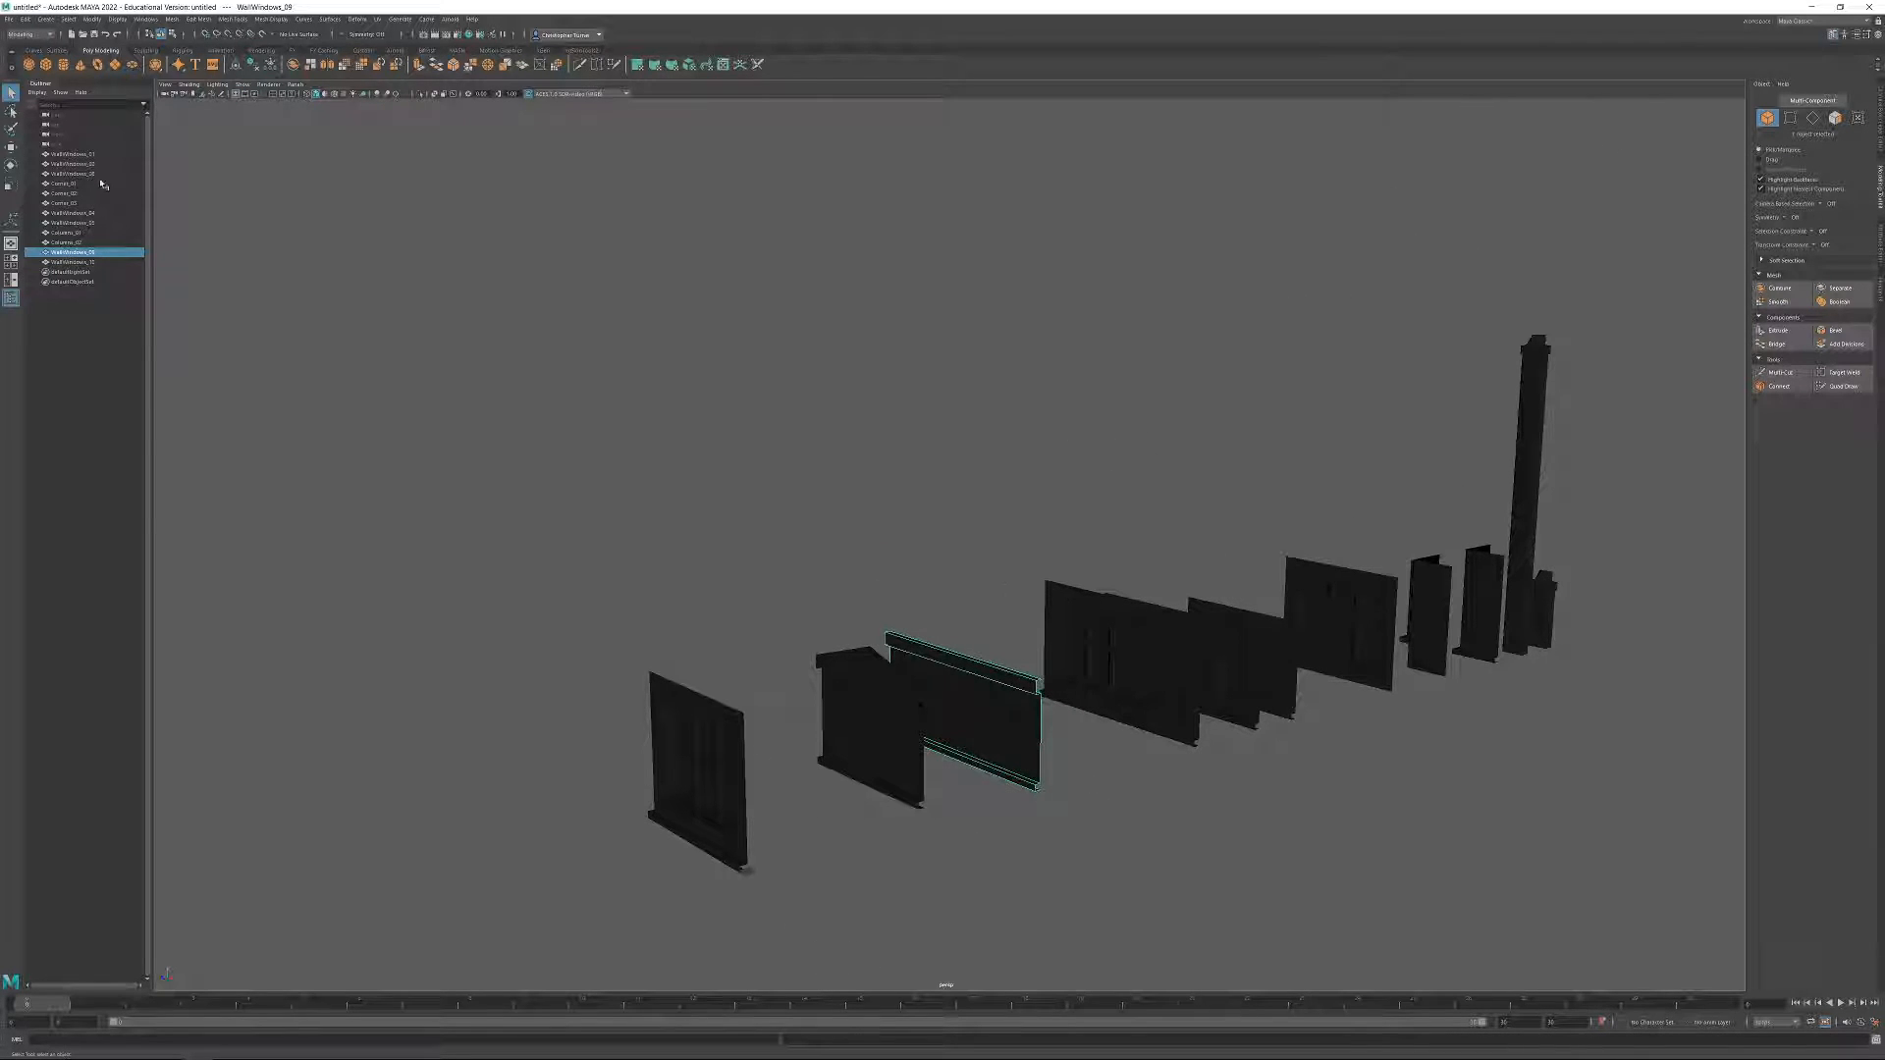
left_click(74, 155)
left_click(73, 262, "shift")
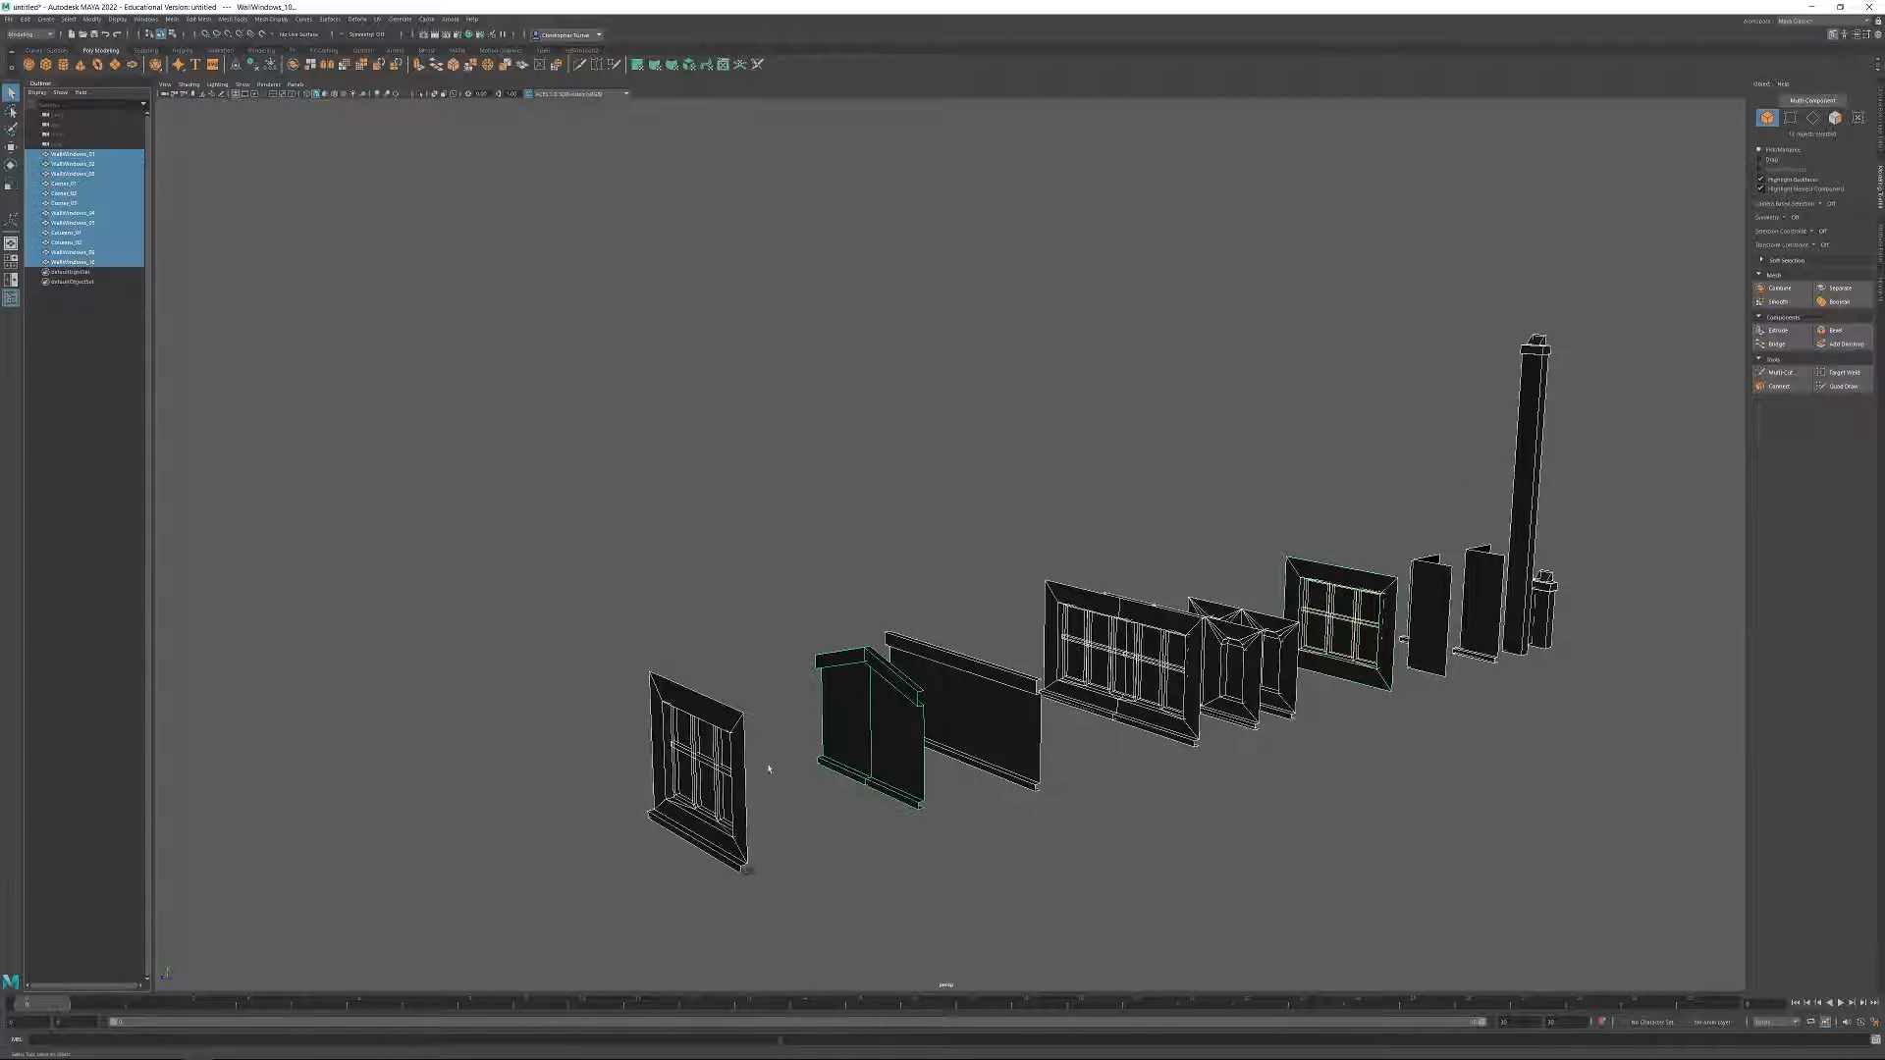
Check the pivot placement of the individual modules, from the window wall at the origin to the columns.
left_click(717, 593)
left_click(743, 864)
key("w")
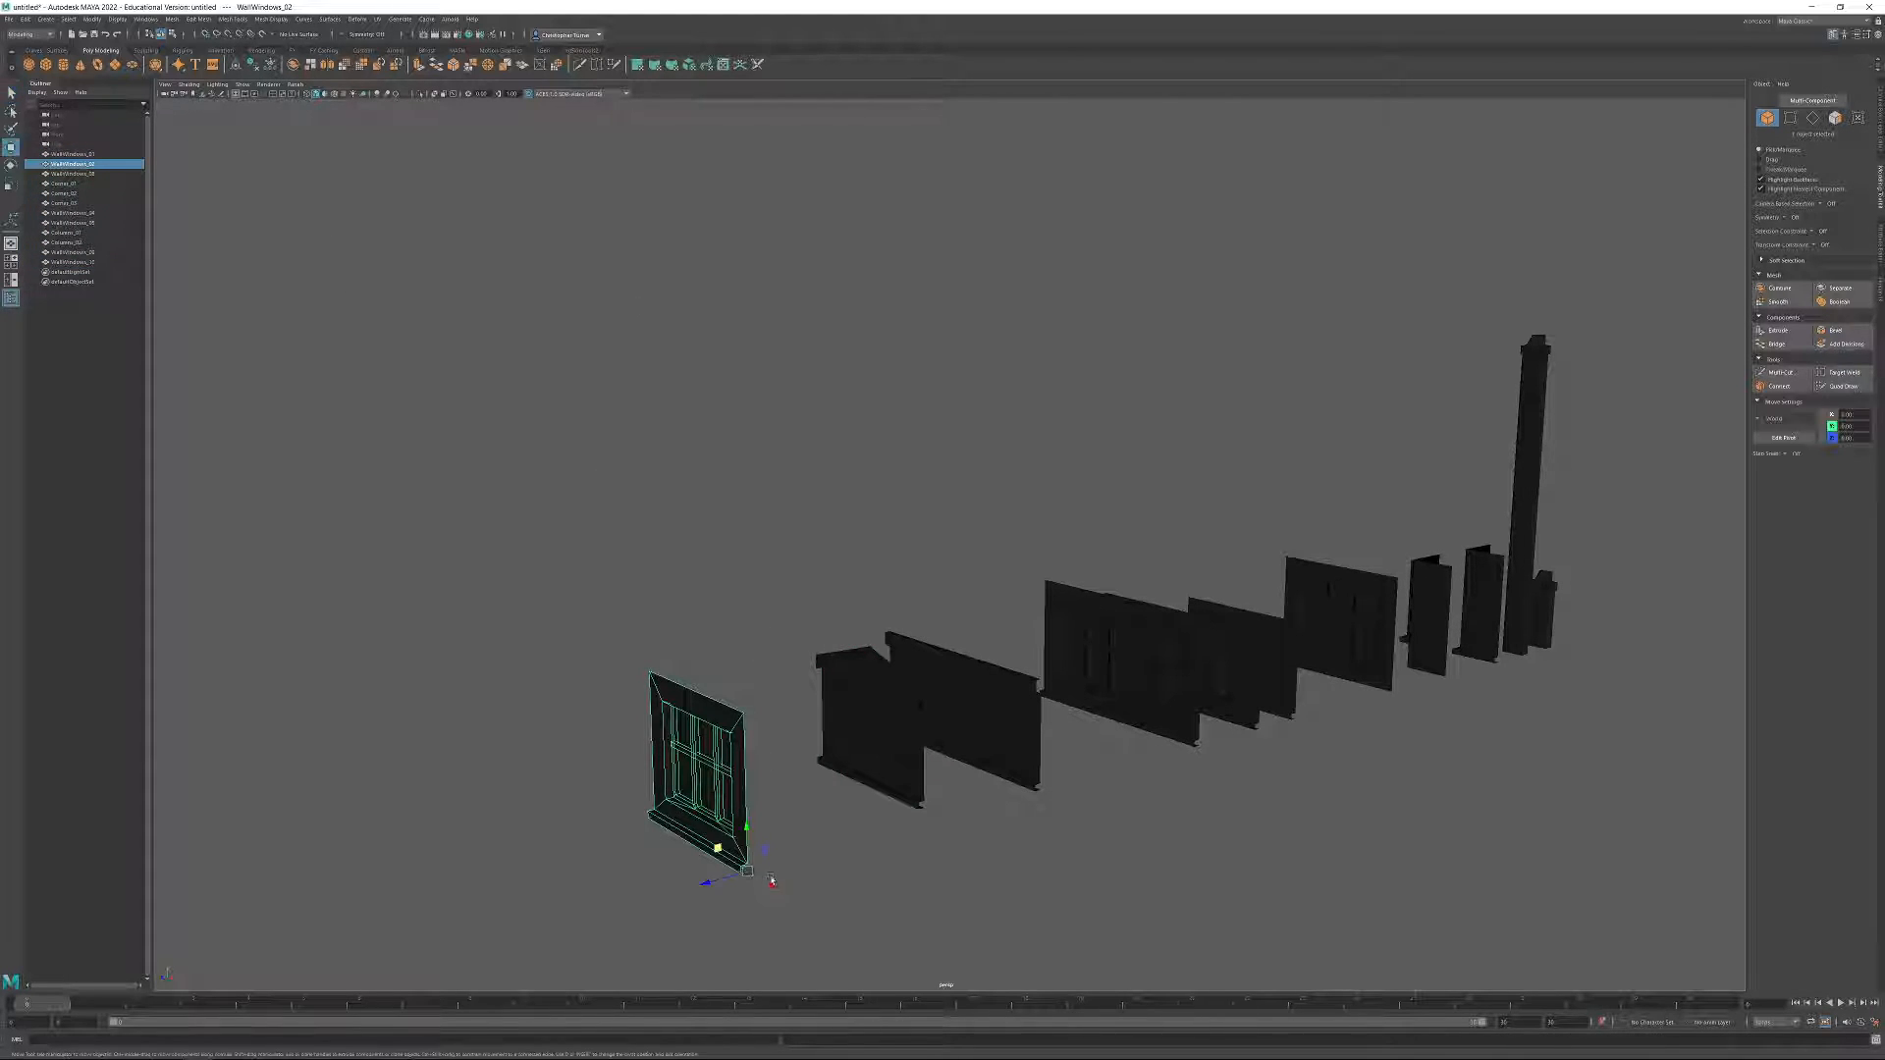
left_click_drag(848, 861, 898, 801, "alt")
middle_click_drag(898, 800, 866, 679, "alt")
left_click(853, 625)
left_click(951, 584)
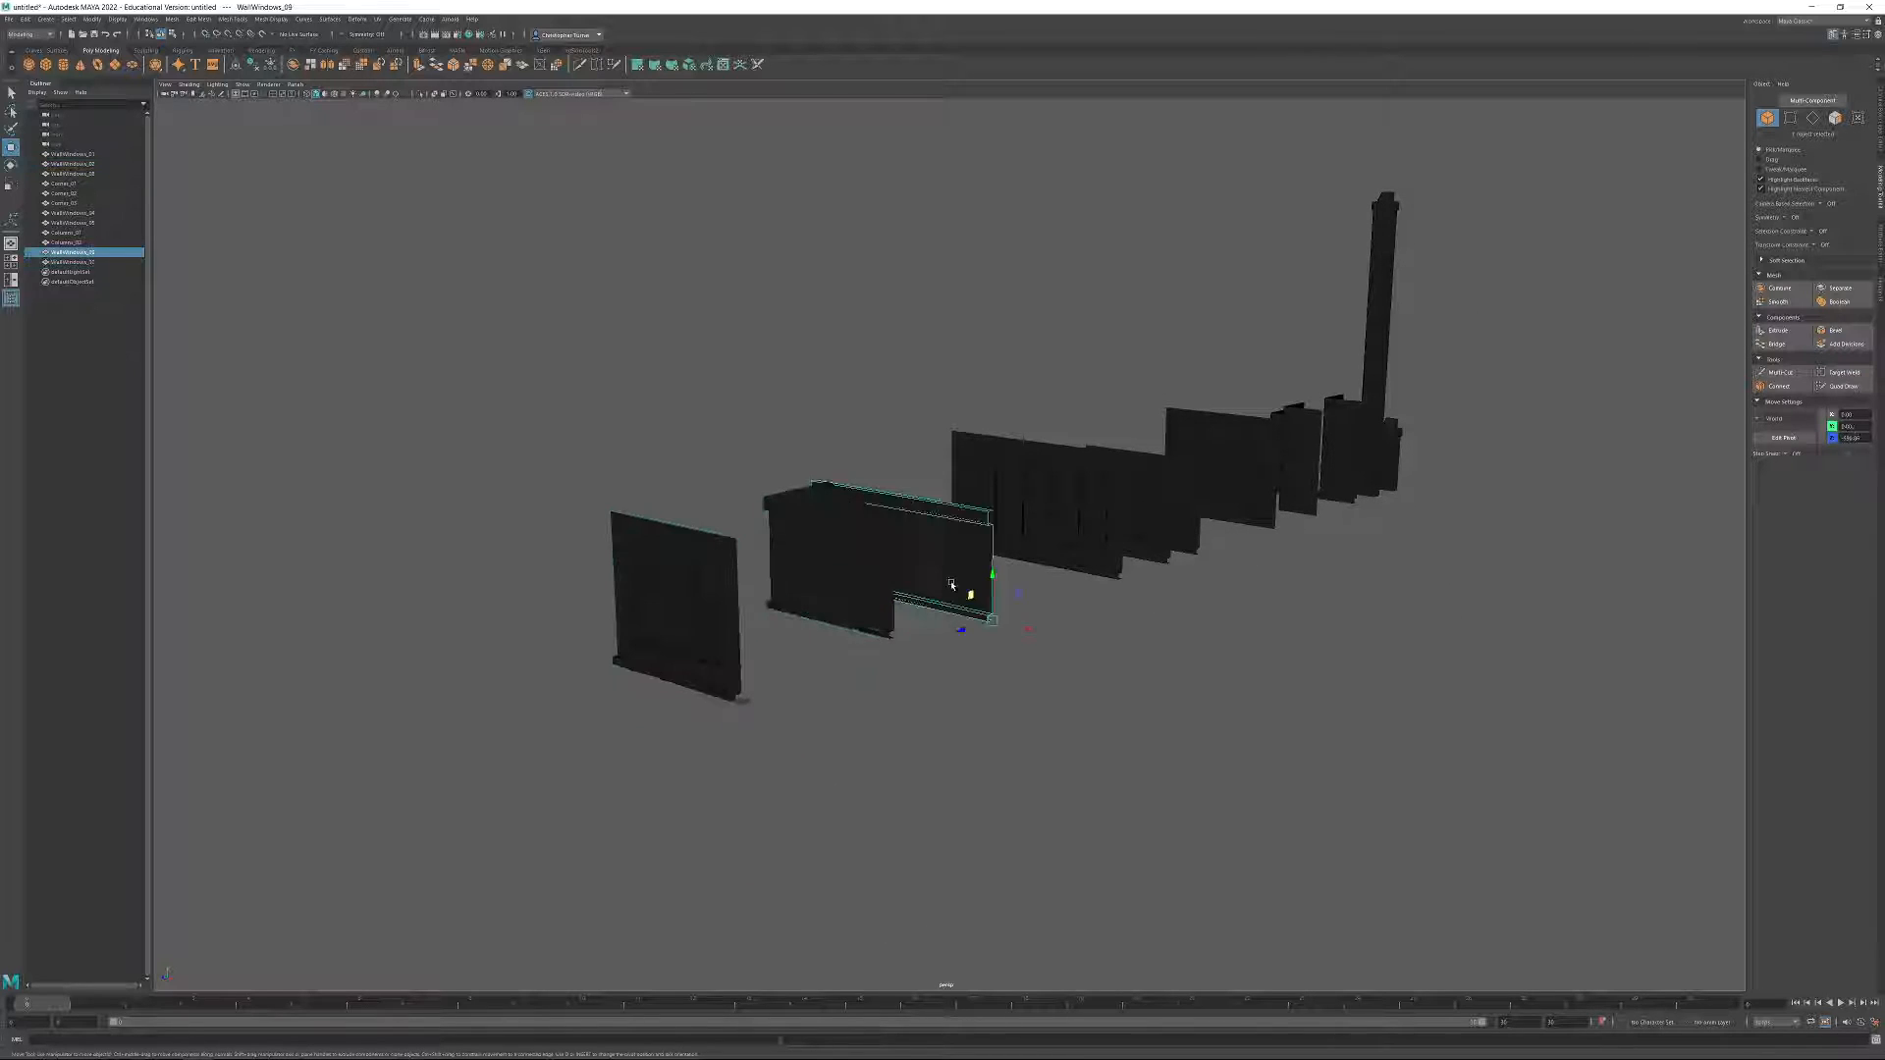
left_click(1095, 543)
left_click(1177, 520)
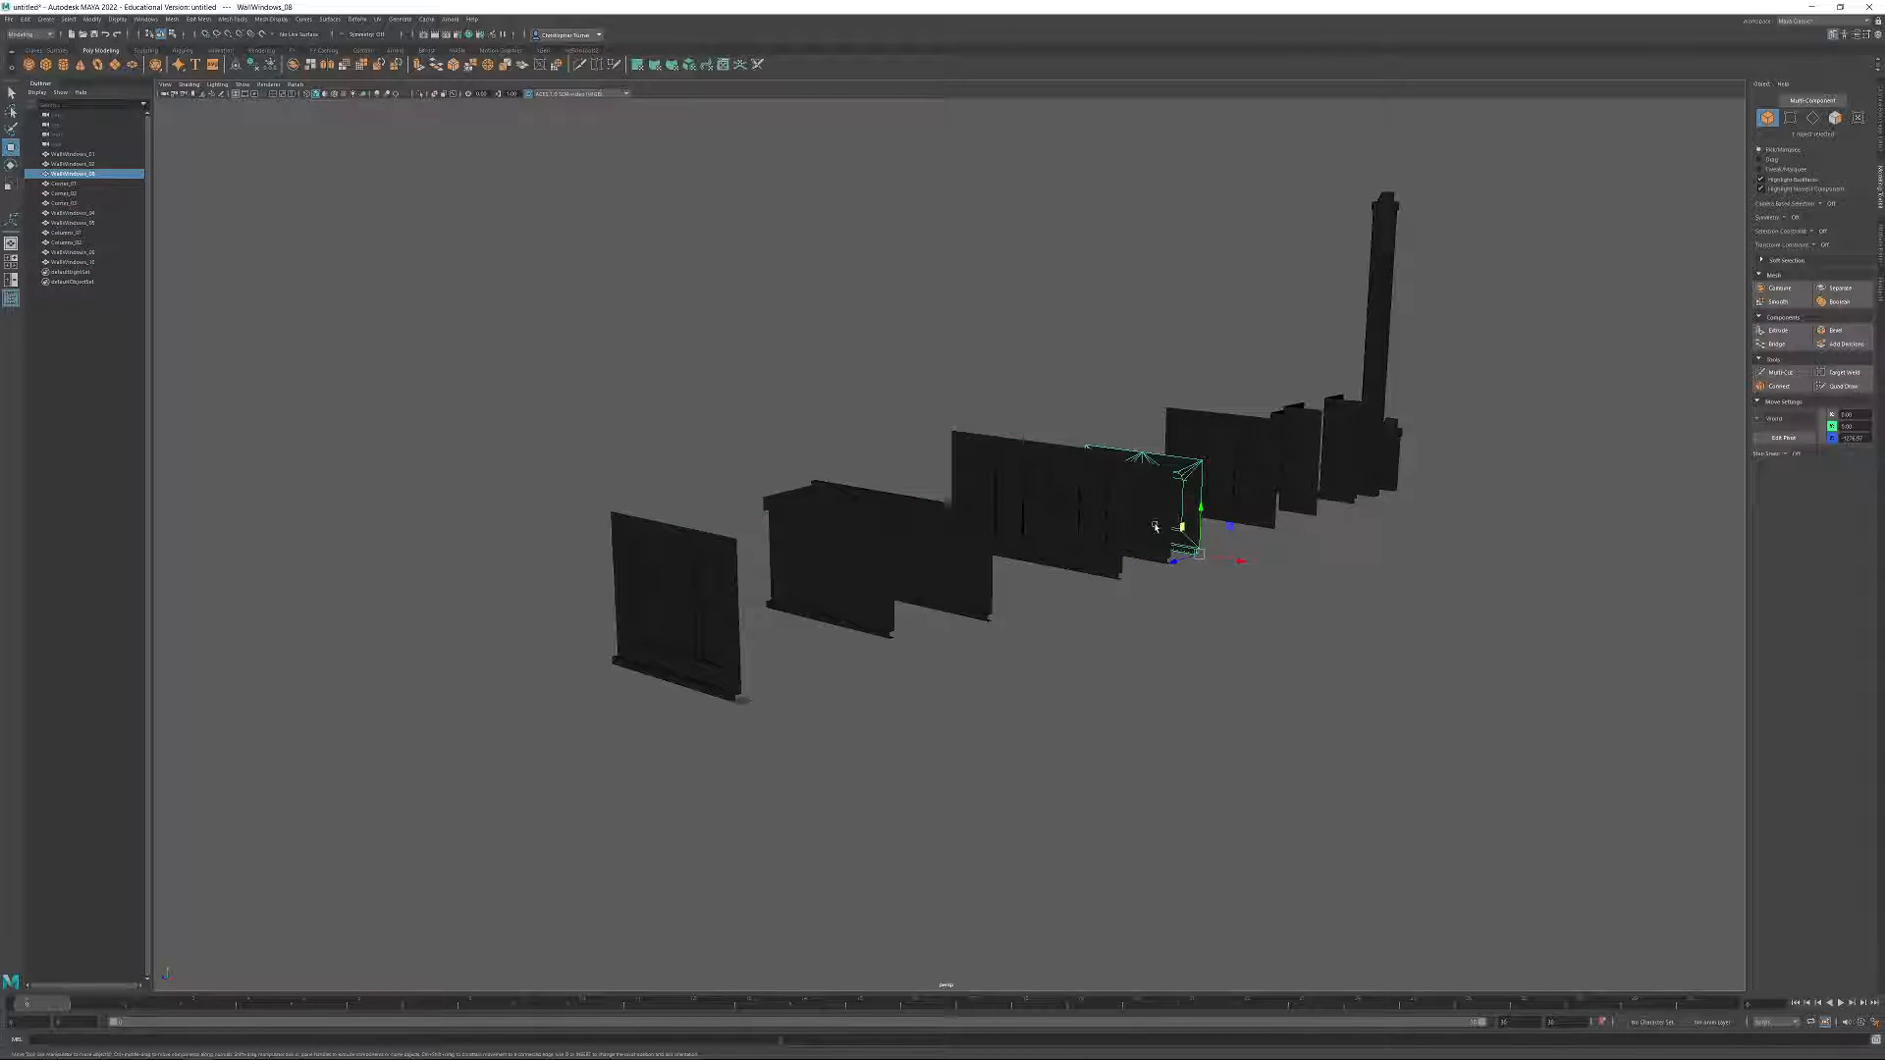
left_click(1143, 539)
left_click(1250, 485)
left_click(1301, 473)
left_click(1338, 455)
left_click(1298, 457)
left_click(1375, 437)
left_click(1390, 434)
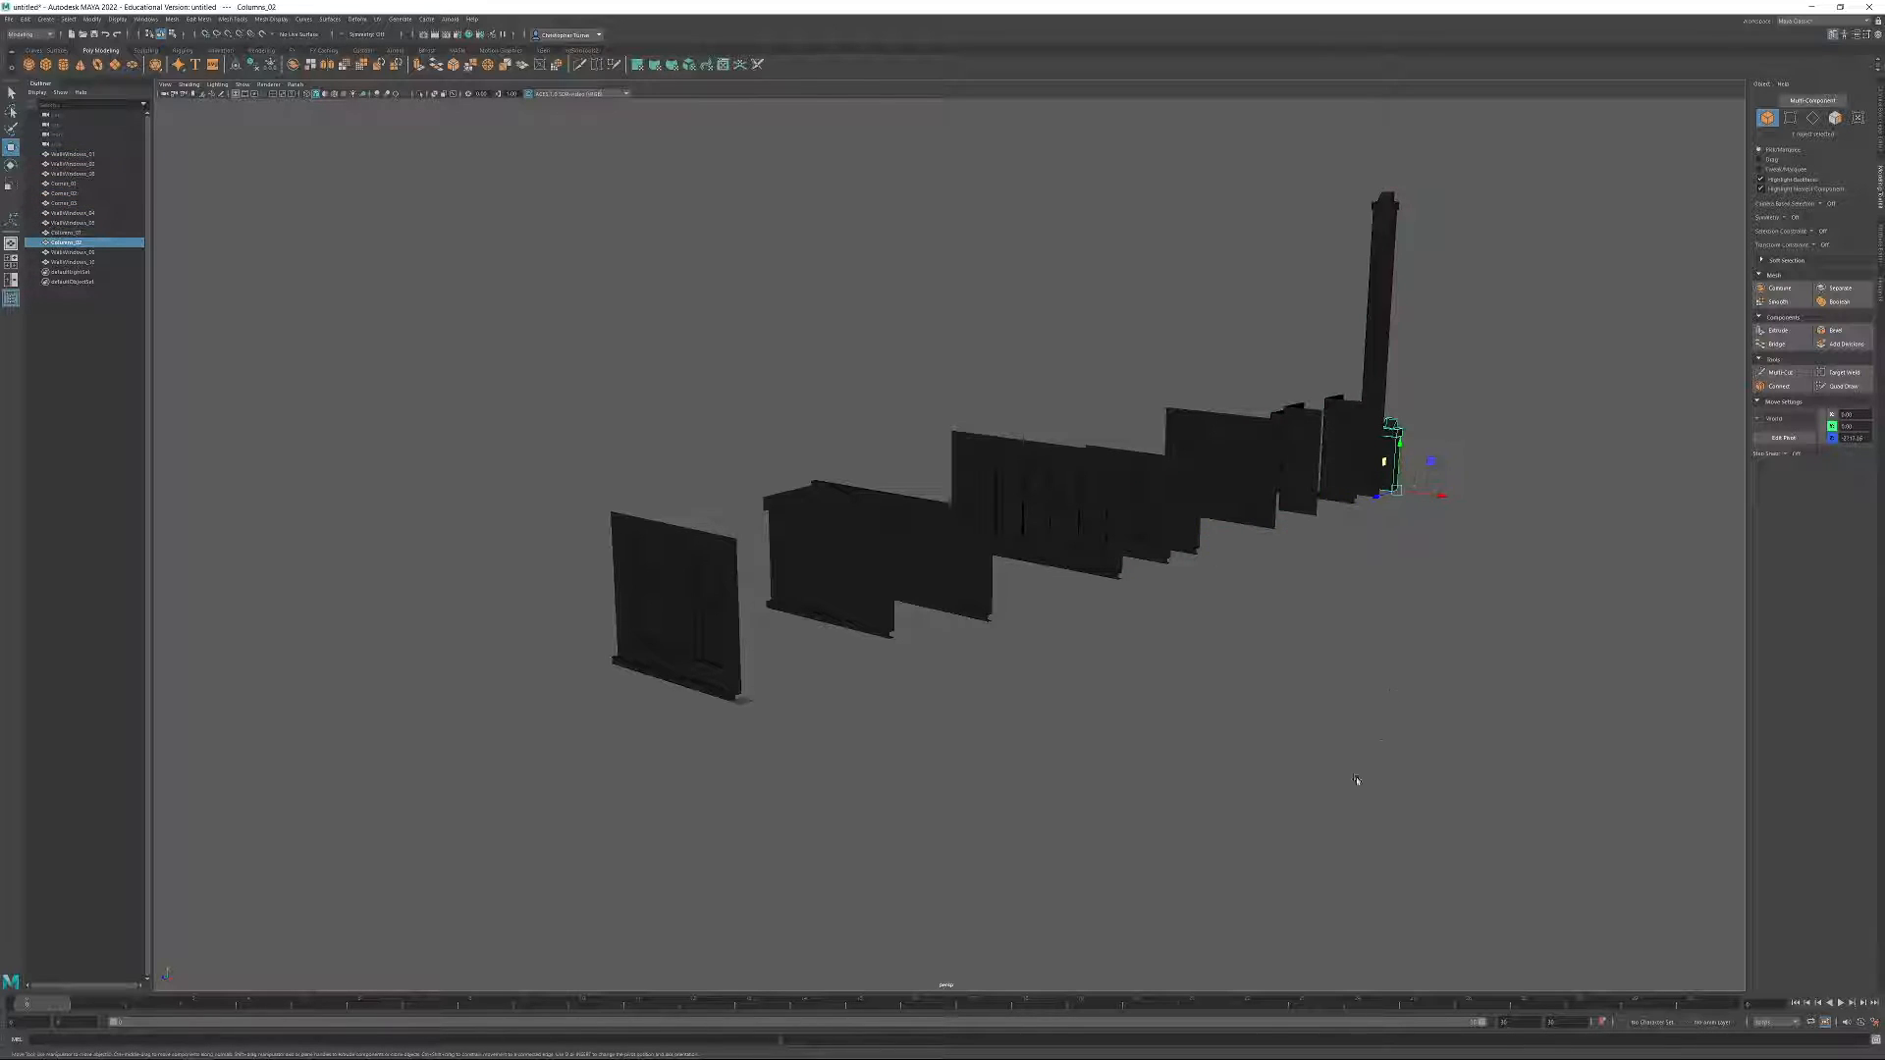
left_click_drag(1019, 510, 1208, 652, "alt")
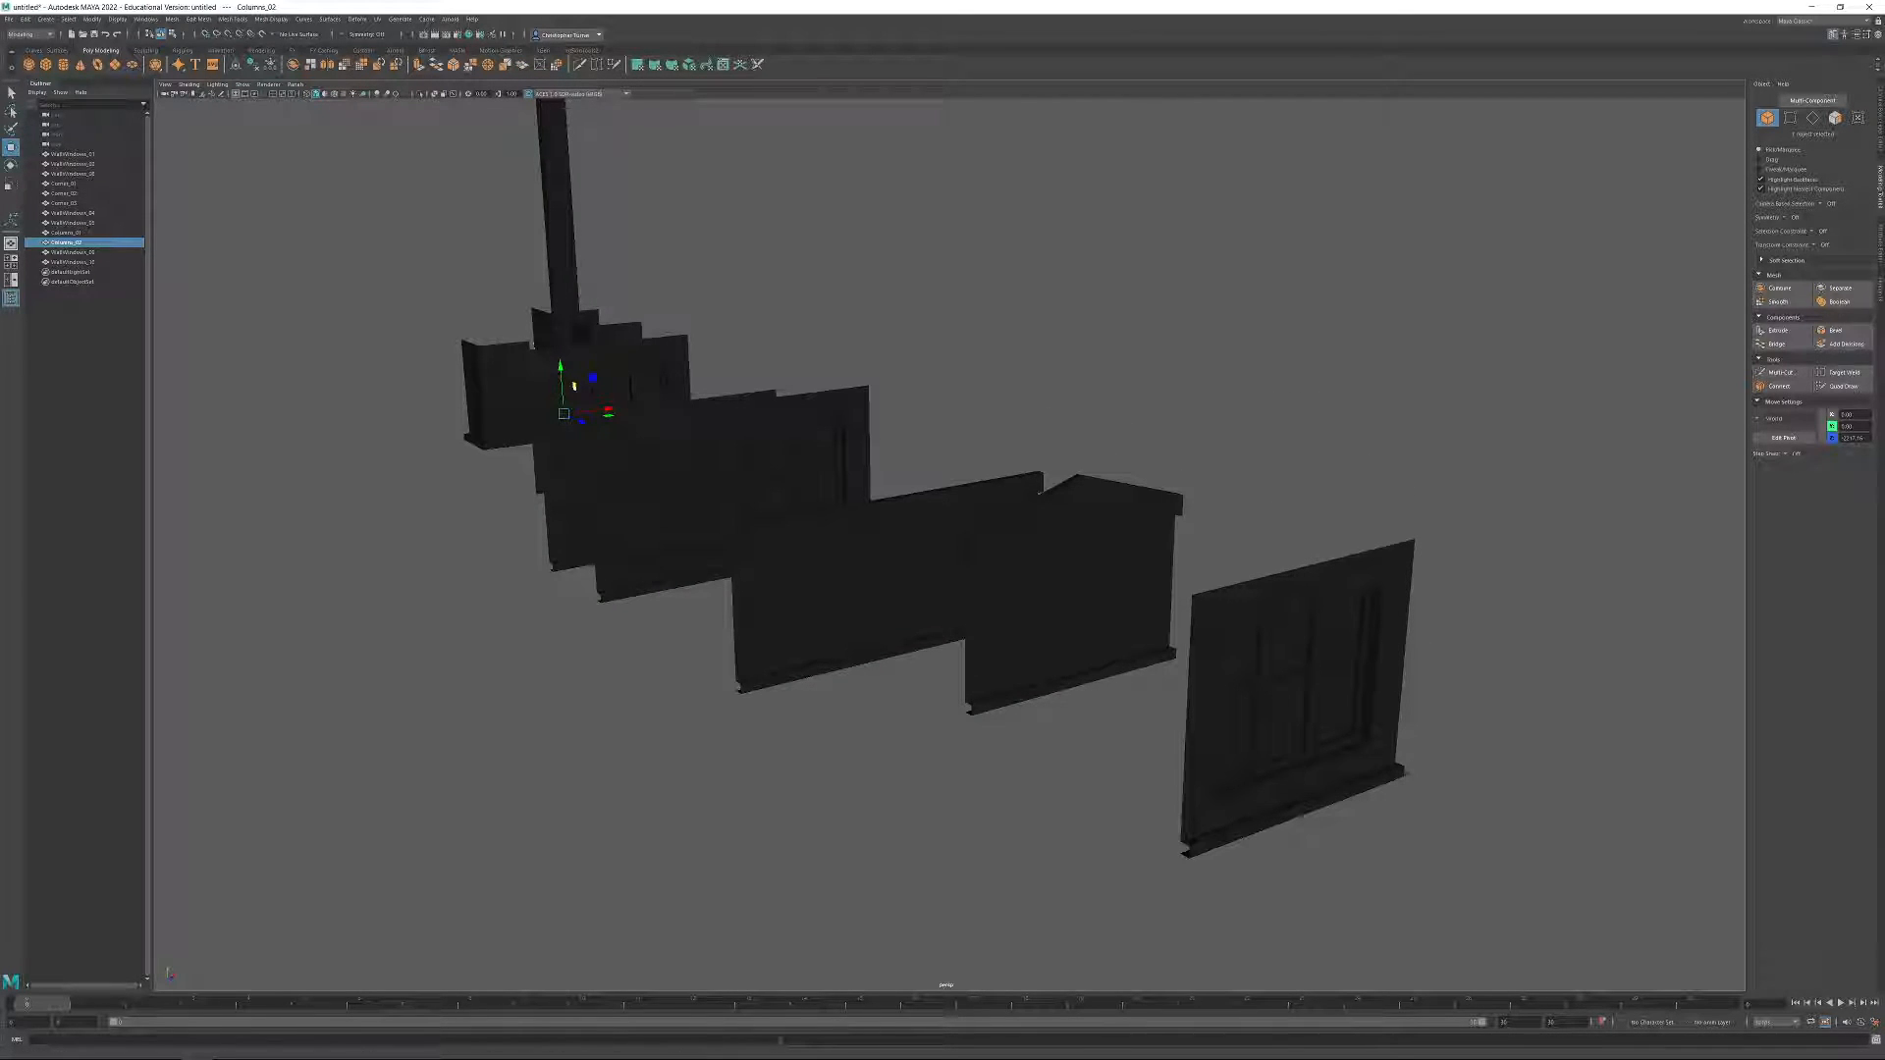
left_click_drag(1031, 344, 1482, 350, "alt")
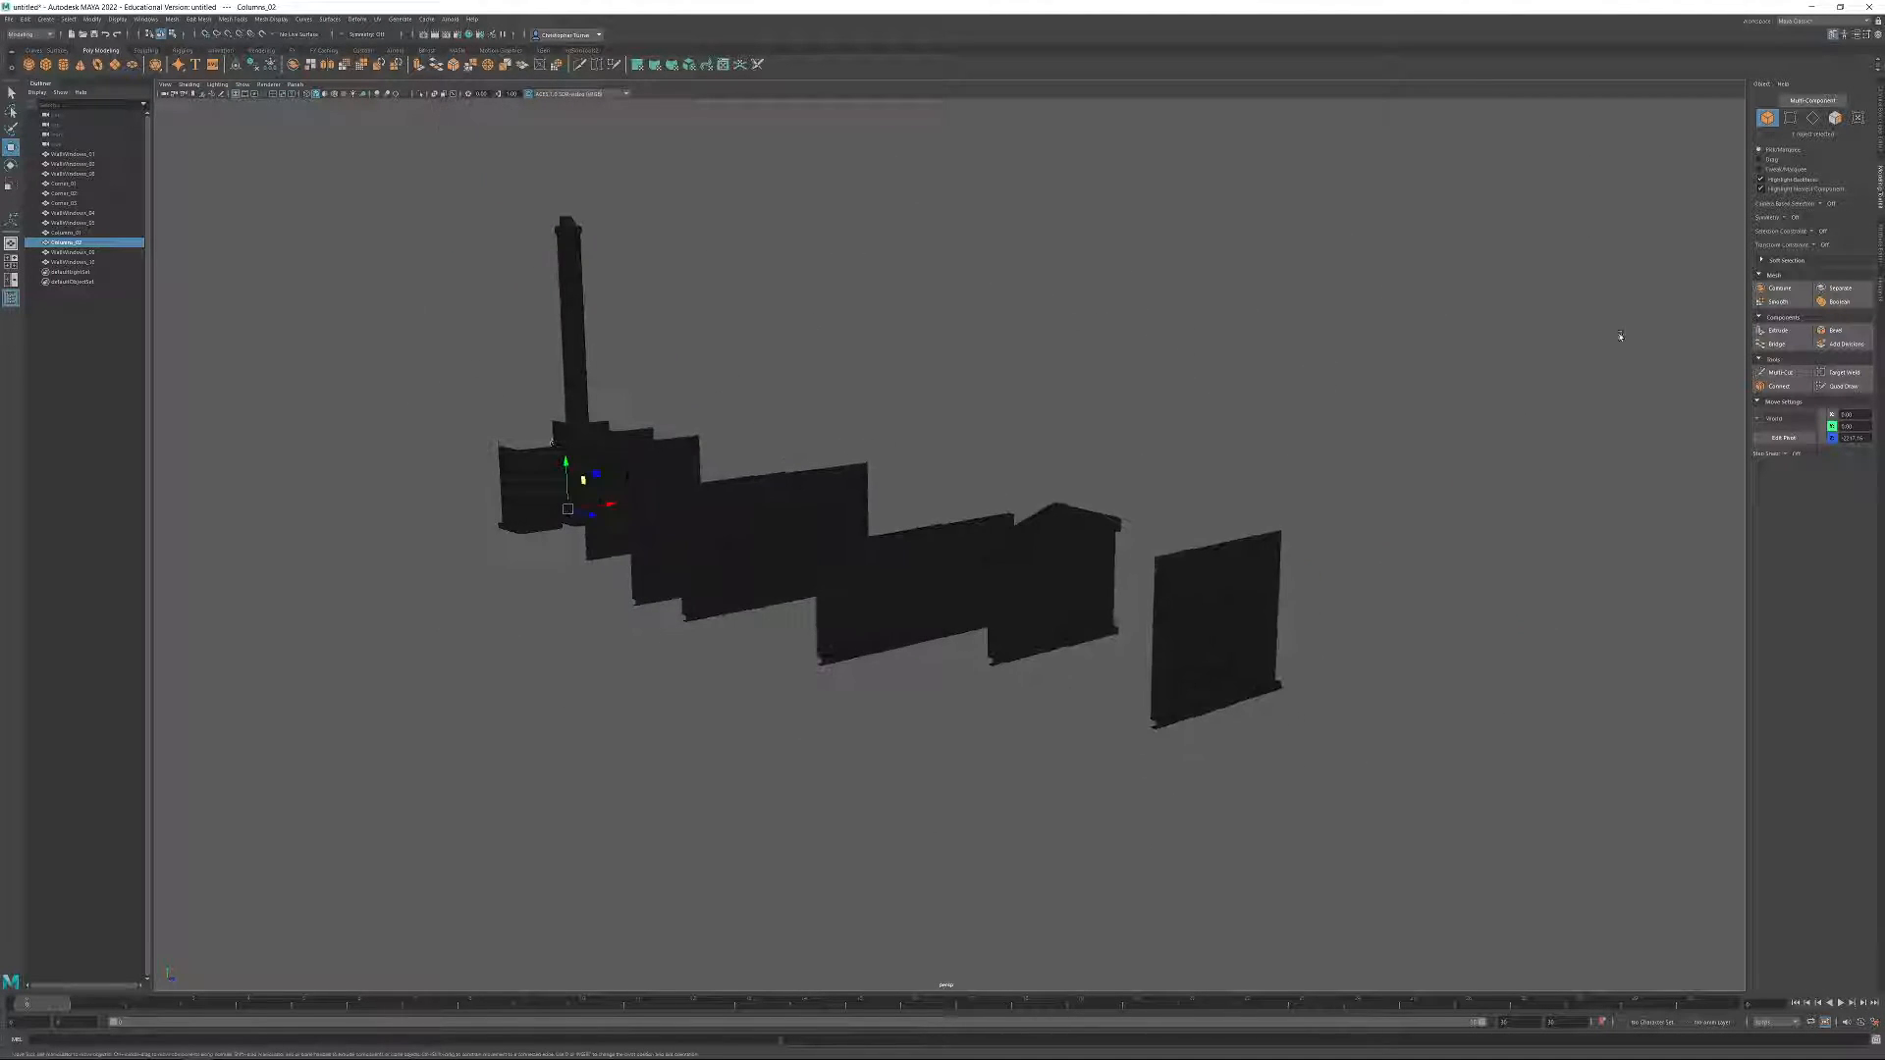